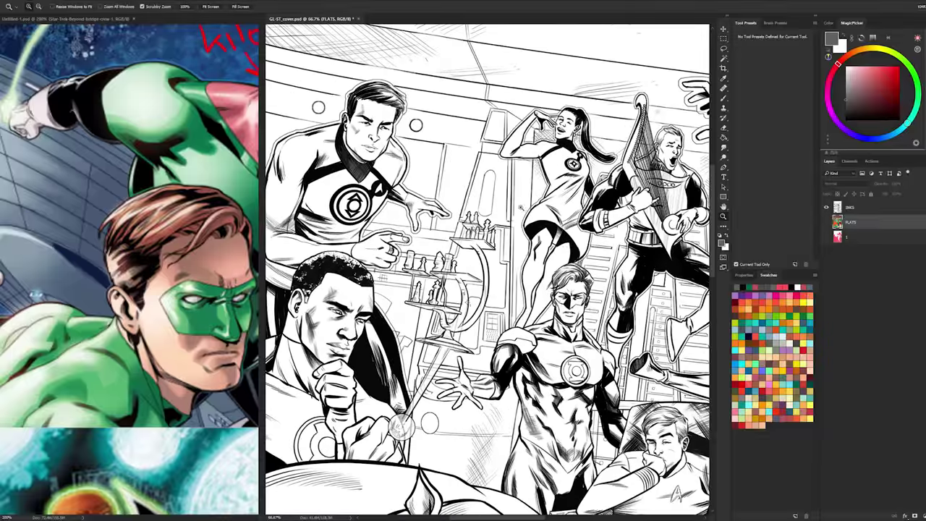
- Show the FLATS layer so the flat colors appear beneath the line art
drag(539, 354, 526, 188)
drag(643, 345, 554, 205)
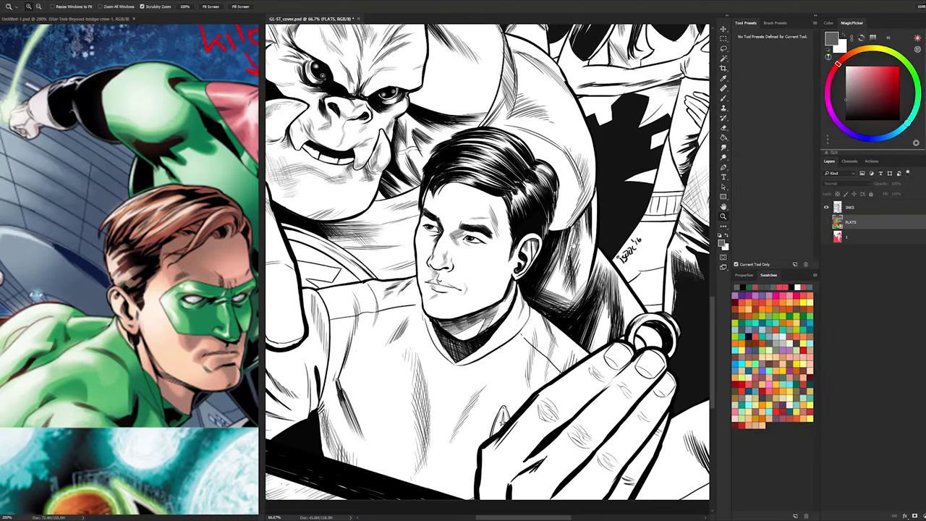
click(826, 223)
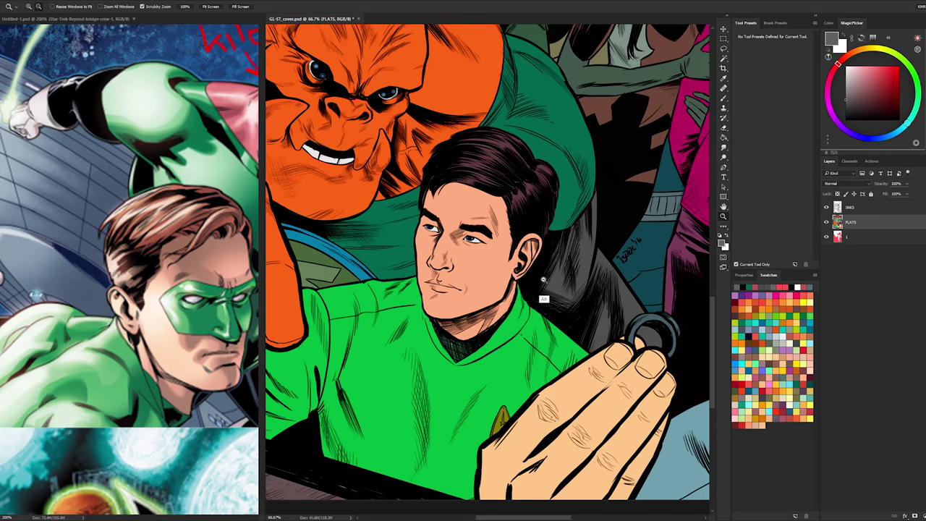
- Fill the orange creature's skin with the dusty red sampled from the matching character in the reference image
alt+click(543, 279)
alt+click(543, 279)
alt+click(544, 279)
alt+click(543, 279)
click(543, 280)
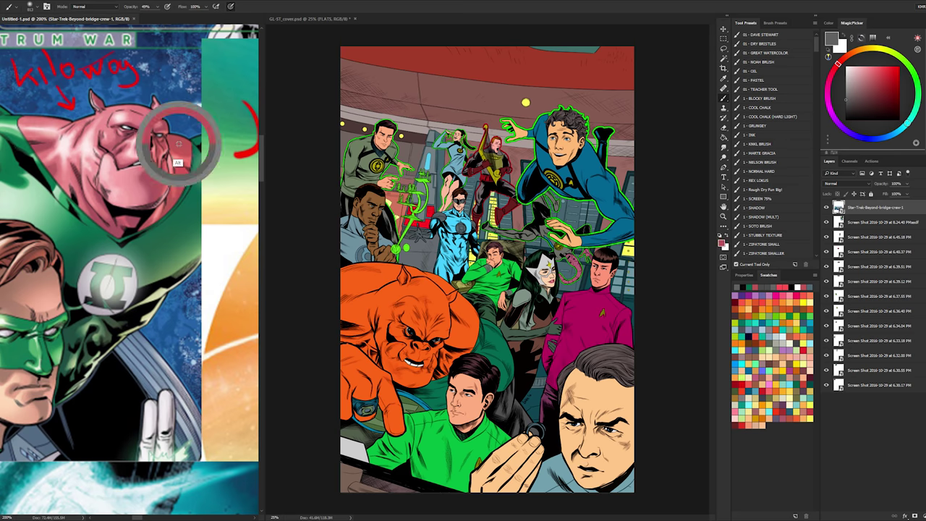
key(g)
click(434, 304)
click(434, 304)
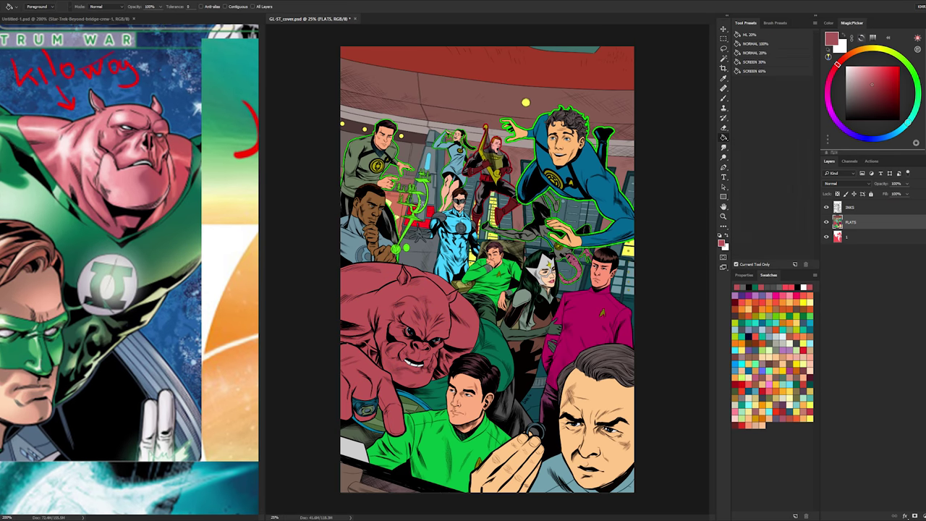
- Isolate the area around the red creature's eyes with the Lasso and fill the eyes with light gray
key(ctrl+space)
ctrl+click(407, 344)
ctrl+click(407, 344)
mouse_move(407, 344)
mouse_down()
mouse_move(486, 271)
mouse_move(498, 212)
mouse_up()
key(ctrl+space)
key(l)
drag(583, 286, 492, 207)
key(ctrl+minus)
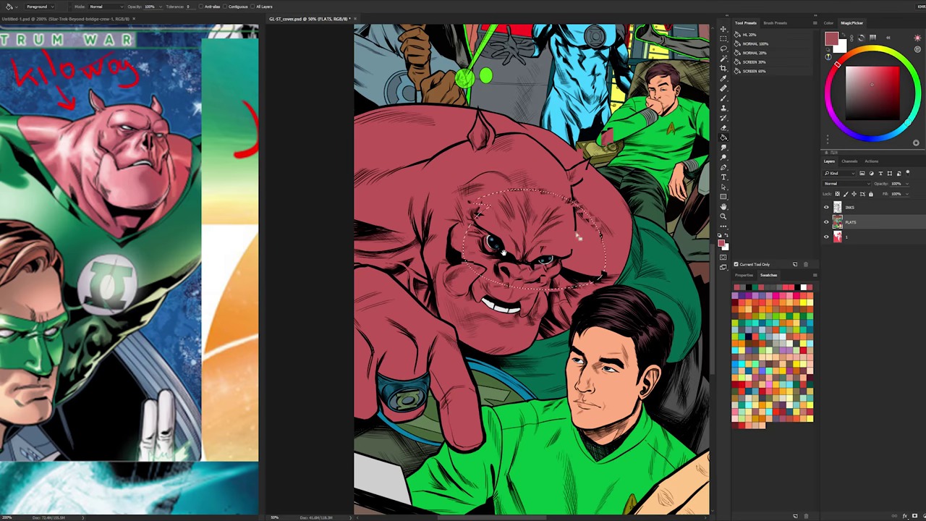
key(ctrl+plus)
key(b)
click(846, 78)
key(l)
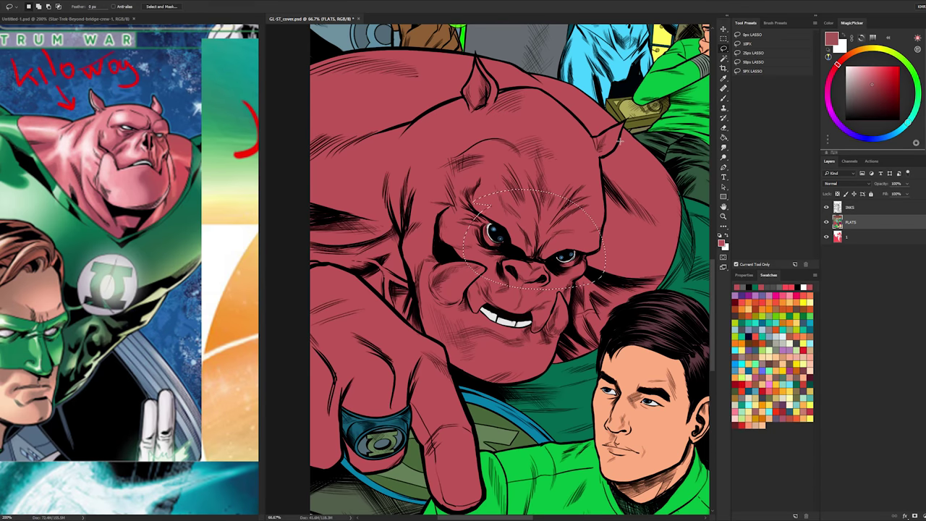
key(g)
click(846, 79)
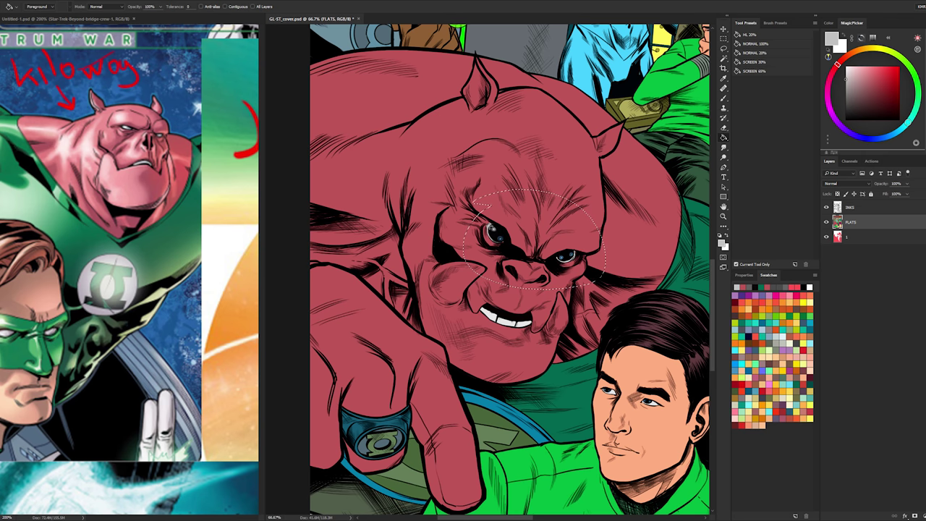
key(l)
key(g)
drag(508, 265, 581, 223)
drag(510, 279, 502, 235)
- Examine the Green Lantern costume colors on the reference sheet
key(z)
drag(11, 227, 186, 365)
scroll(152, 206, down, 10)
drag(106, 66, 163, 228)
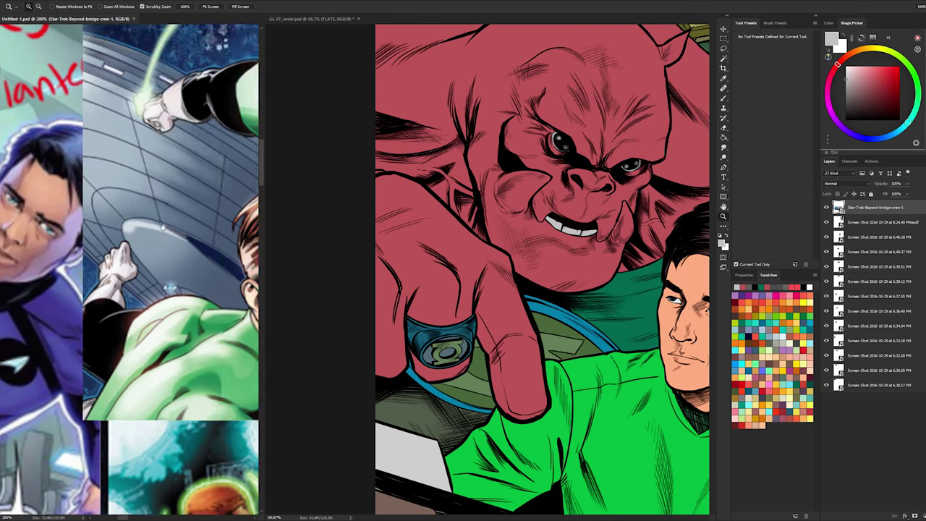
scroll(163, 227, right, 6)
scroll(163, 227, up, 3)
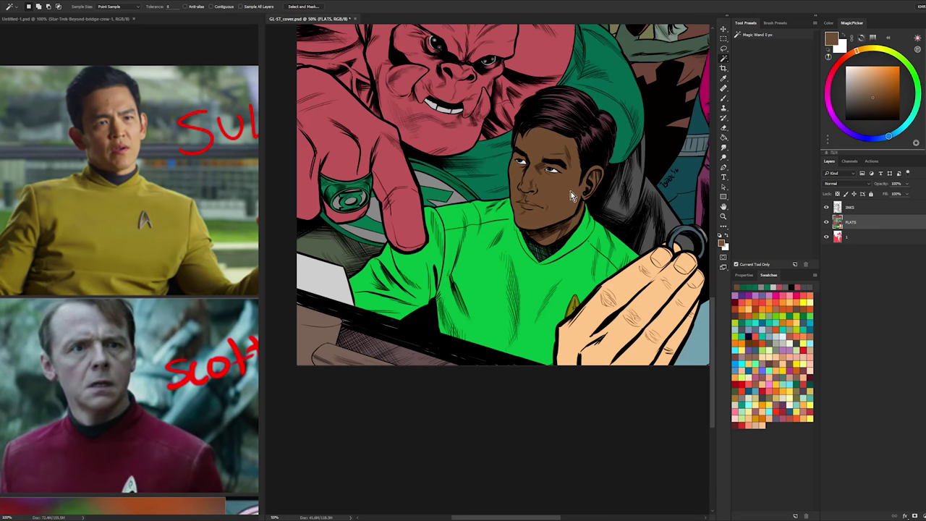
- Adjust the brown skin of the crewman beside the creature with Hue/Saturation: hue -5, saturation +19, lightness +13
key(ctrl+u)
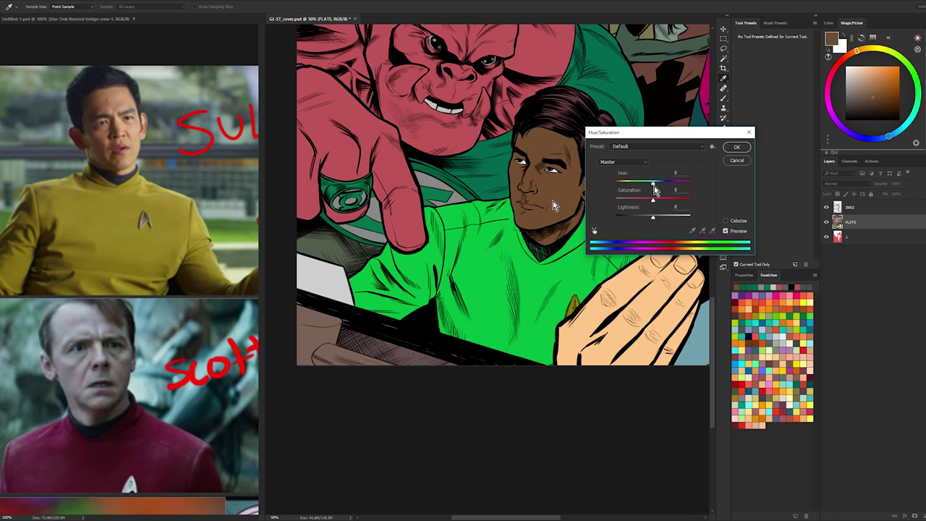
drag(654, 221, 658, 221)
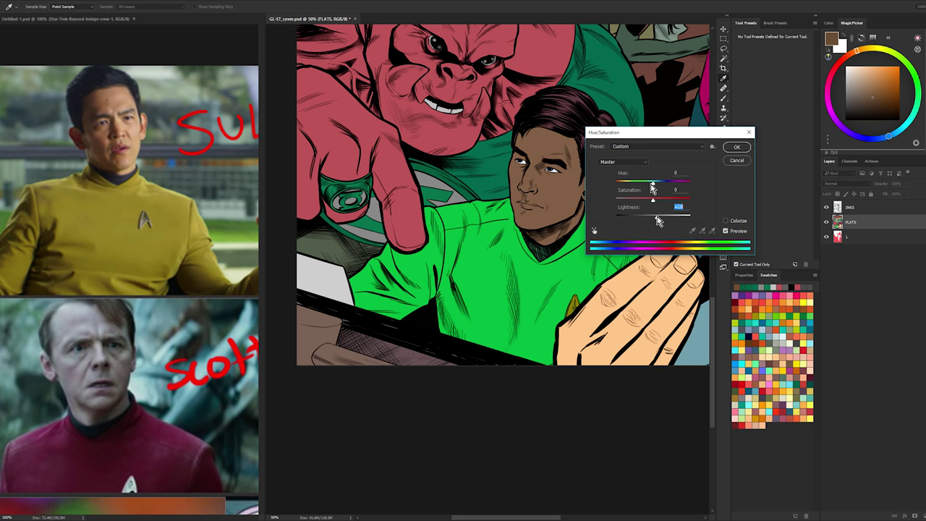
click(651, 183)
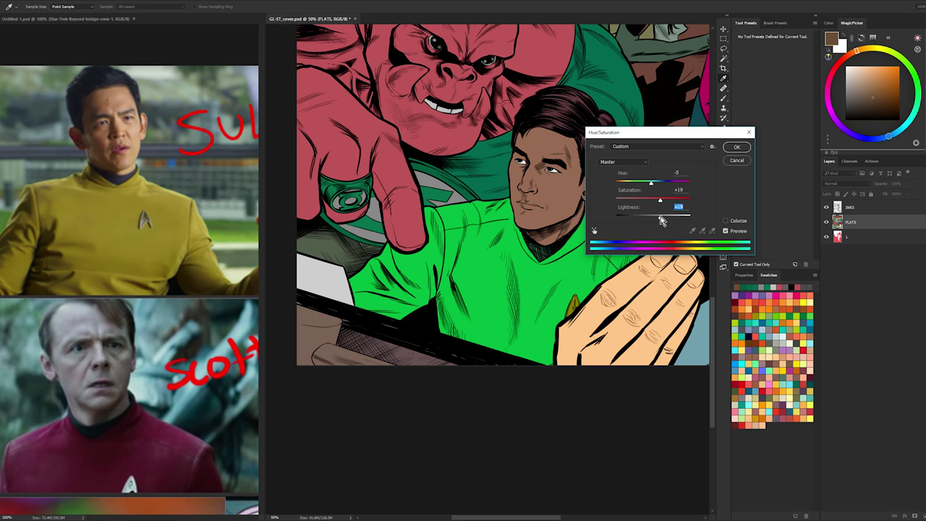
click(727, 148)
- Select the same crewman's purplish-black hair and desaturate it completely with Hue/Saturation, saturation -100
key(w)
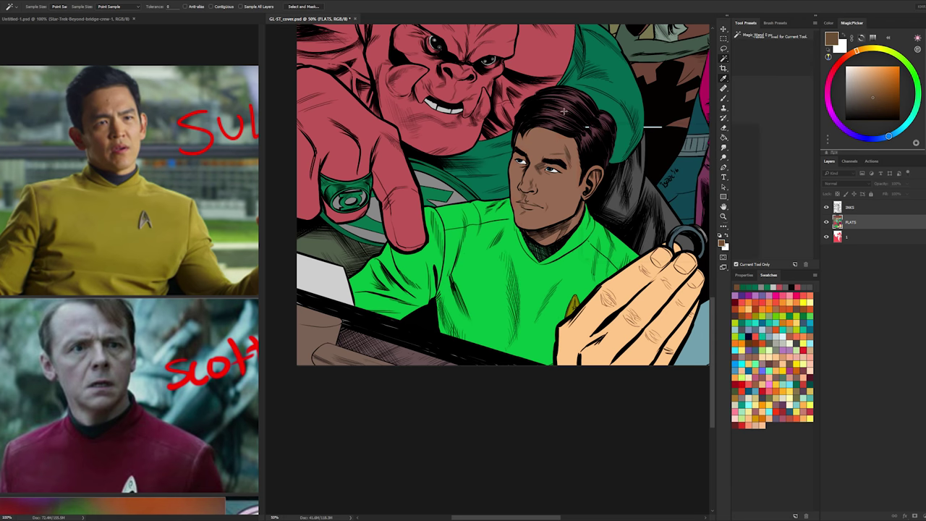
click(578, 112)
click(721, 216)
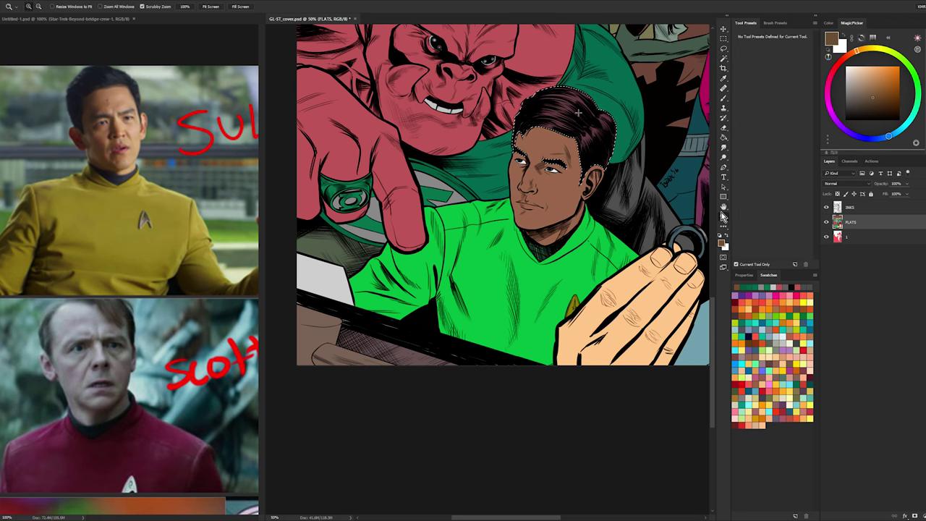
drag(691, 235, 647, 239)
click(502, 210)
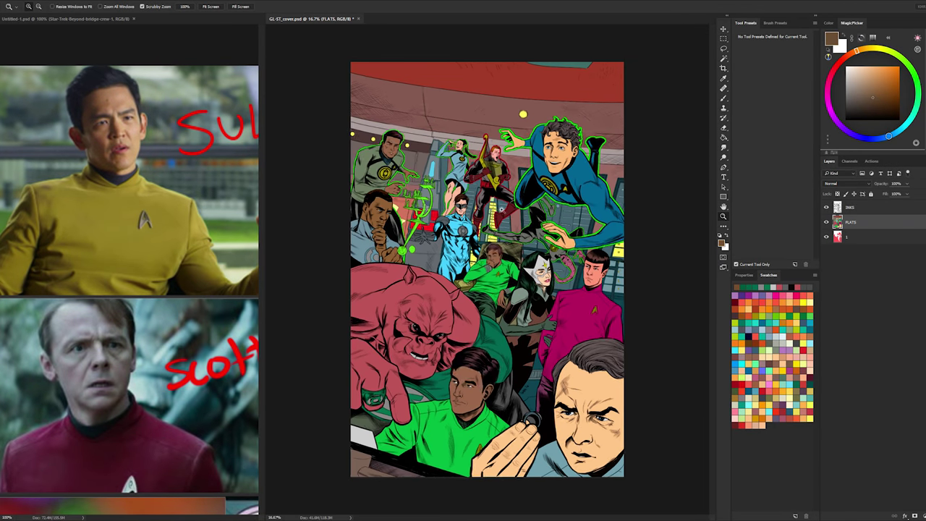
click(500, 208)
key(l)
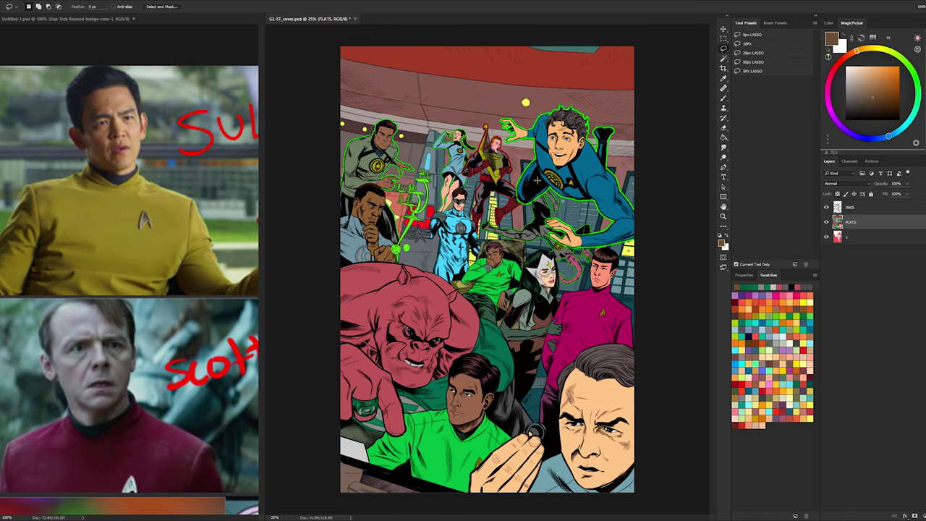
key(z)
click(504, 282)
click(481, 362)
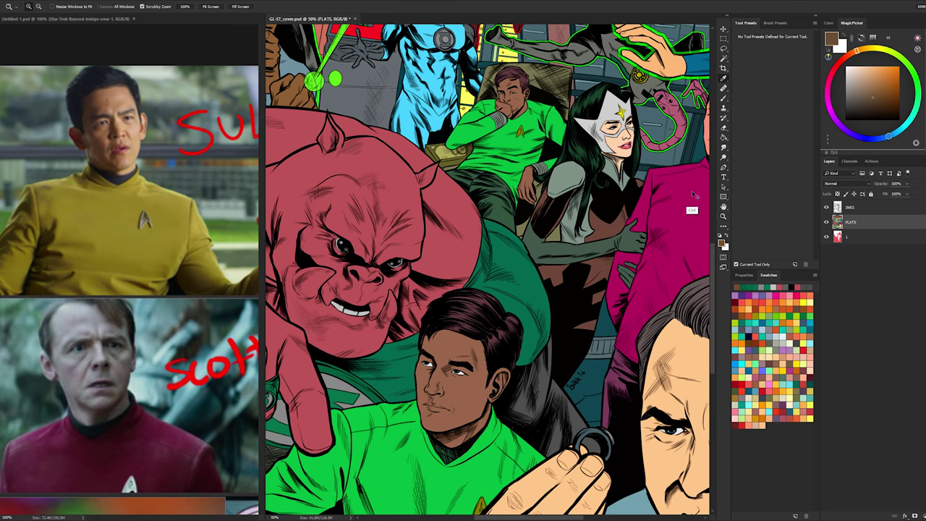
key(ctrl+u)
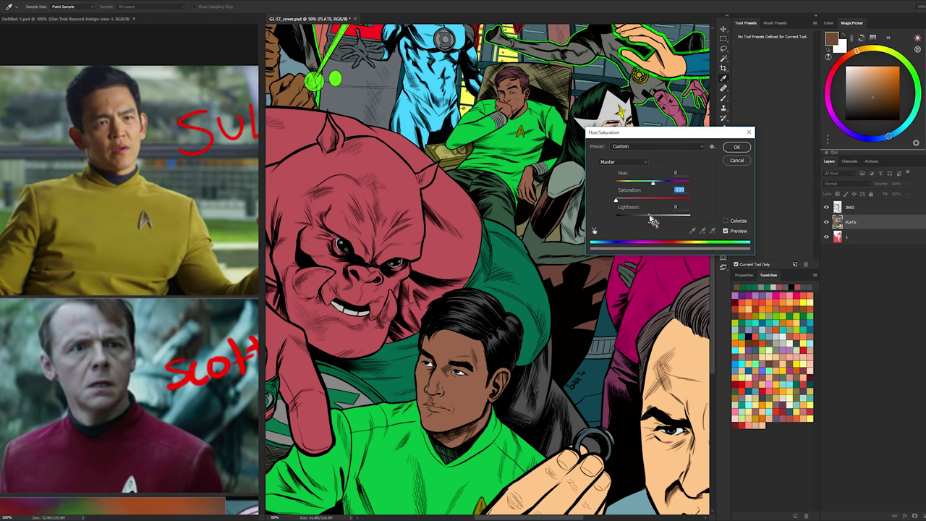
click(735, 149)
- Fill the bright green uniform shirts with the mustard yellow sampled from the Sulu reference photo
drag(521, 347, 584, 191)
key(l)
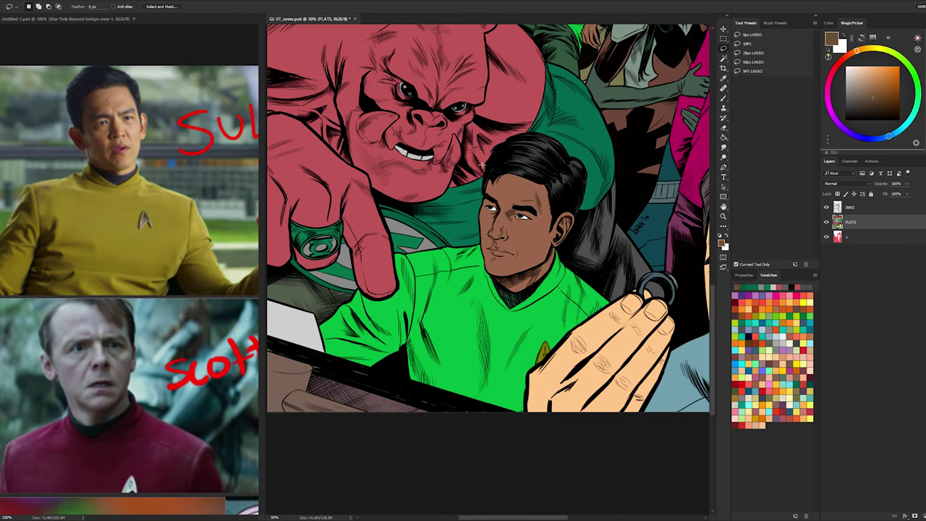
key(b)
alt+click(100, 206)
key(g)
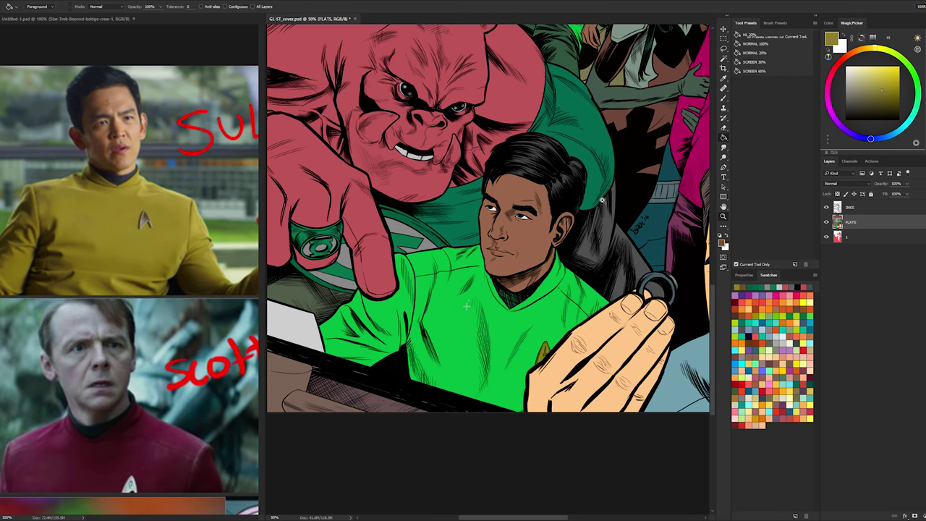
click(476, 296)
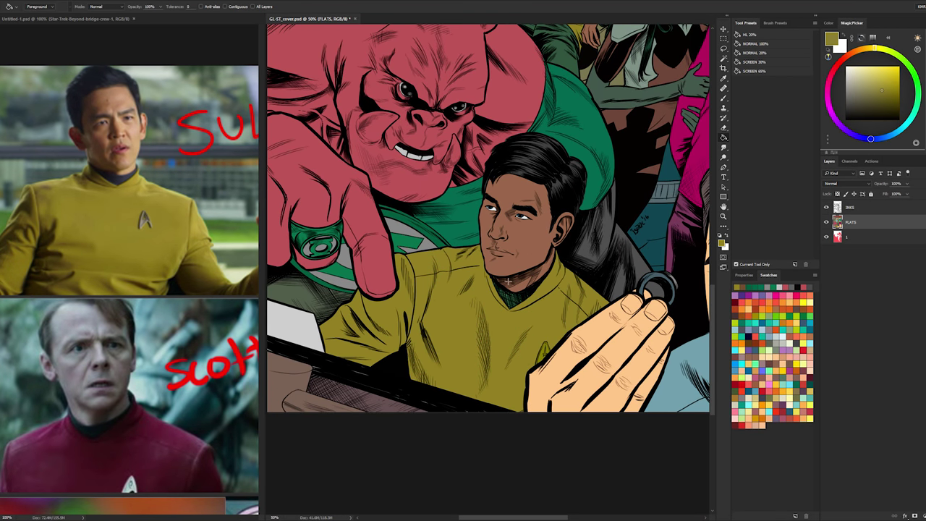
- Lasso the foreground crewman's neck area, fill his undershirt collar with dark gray sampled from his hair, and deselect
key(l)
drag(517, 270, 504, 248)
key(g)
key(l)
alt+click(557, 183)
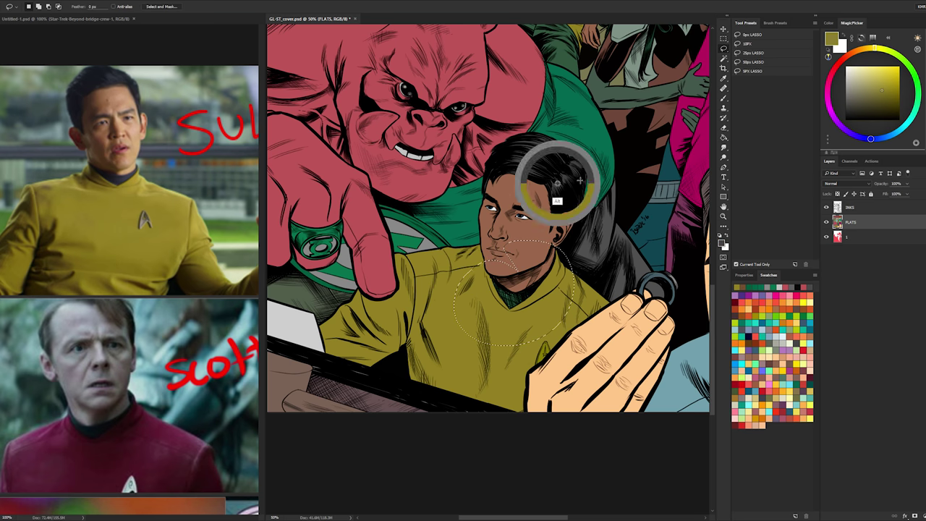
drag(841, 109, 843, 103)
key(b)
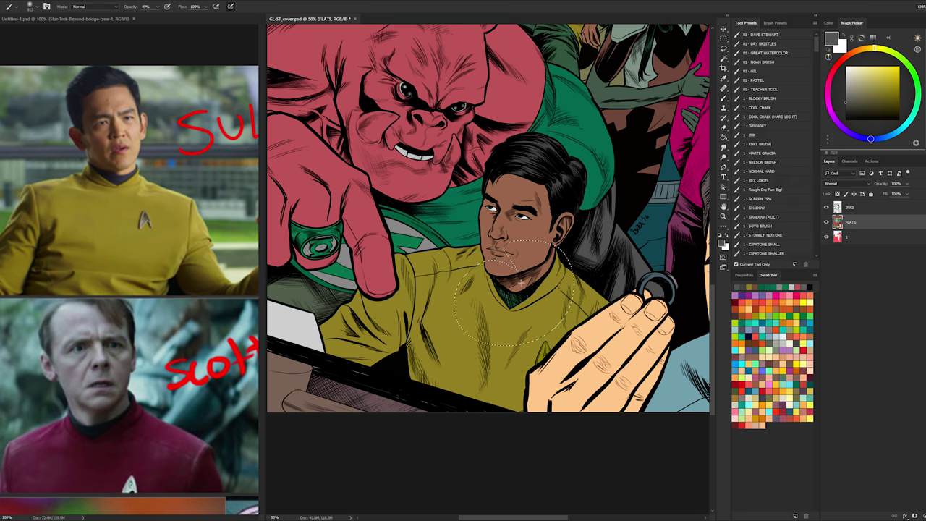
key(g)
click(511, 297)
key(ctrl+d)
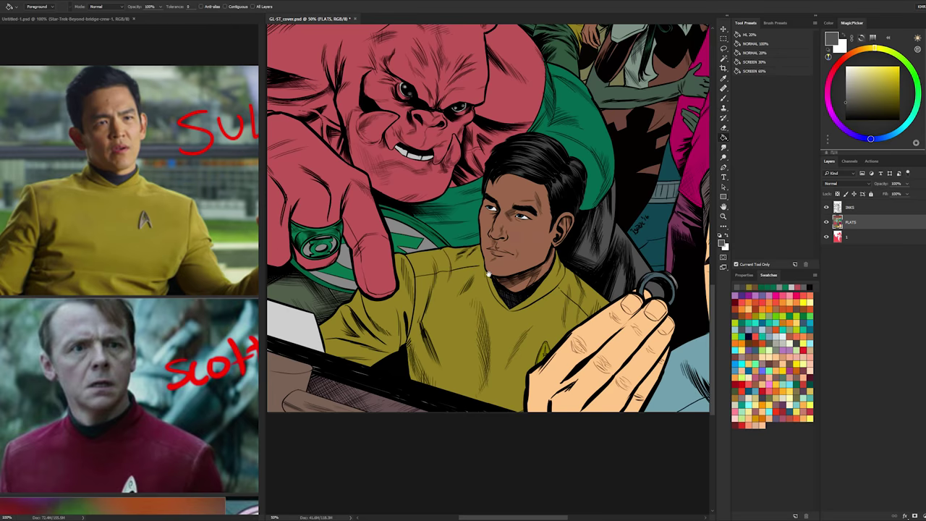
- Select the light screen and the brown console surfaces in front of the yellow-shirted crewman with the Magic Wand
drag(488, 274, 515, 224)
key(w)
click(336, 269)
shift+click(355, 313)
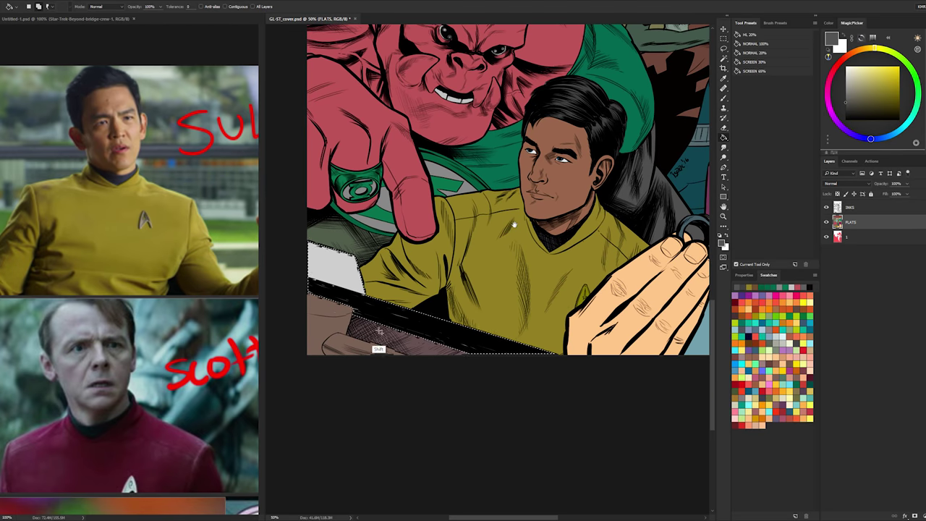
shift+click(379, 331)
shift+click(348, 341)
- Choose a muted blue-gray foreground color and try it as the fill for the selected console areas
key(z)
alt+click(631, 282)
alt+click(633, 281)
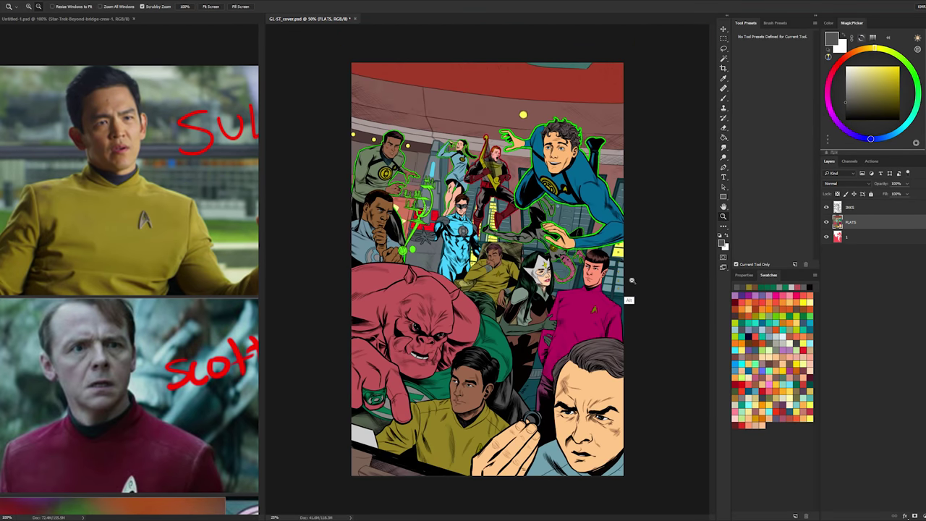
alt+click(619, 275)
click(498, 268)
key(l)
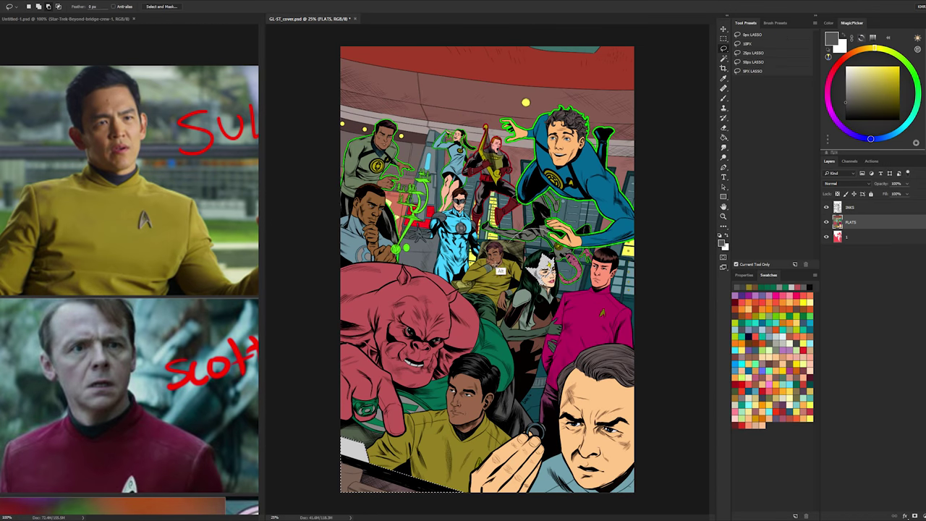
key(z)
alt+click(651, 273)
click(651, 273)
key(l)
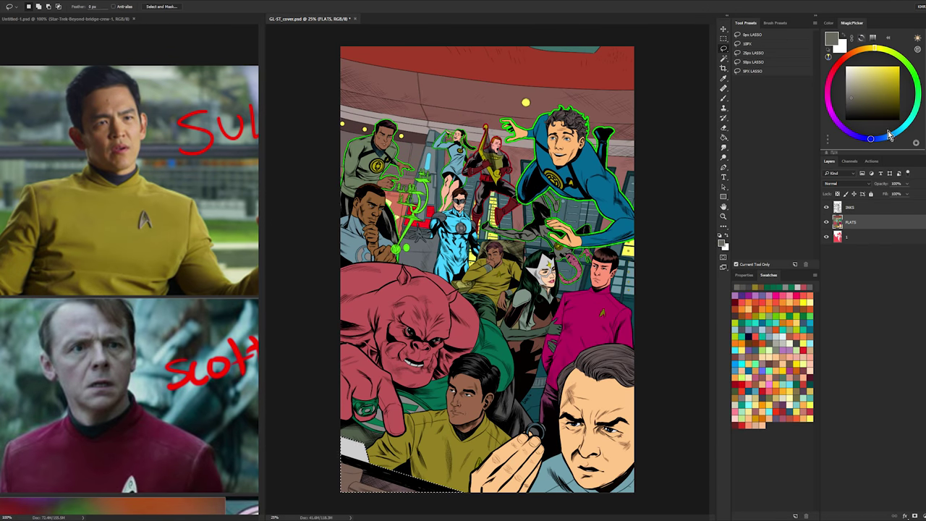
click(853, 102)
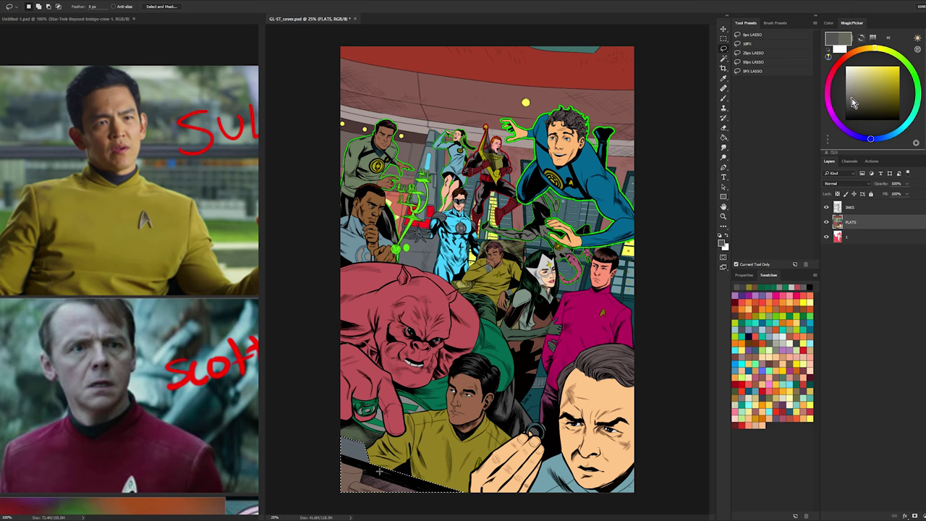
key(g)
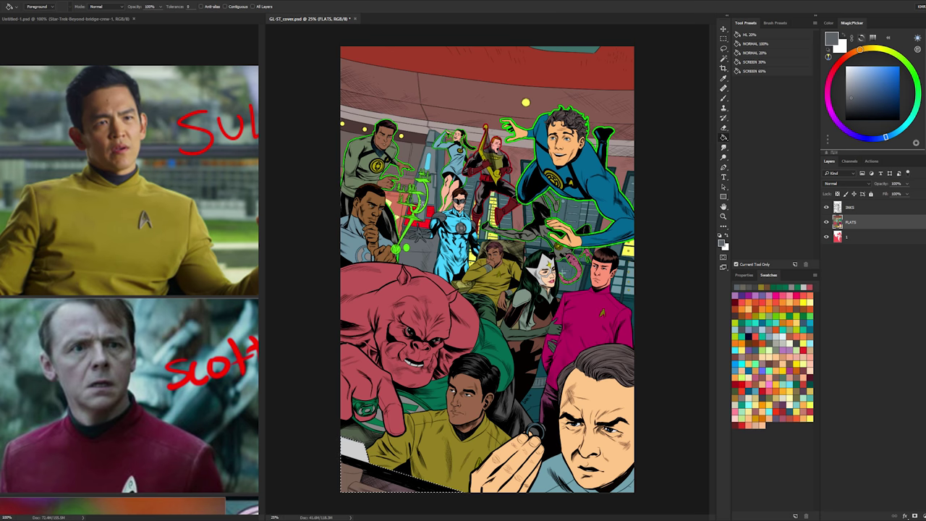
- Duplicate the FLATS layer and name the copy COLORS
right_click(852, 225)
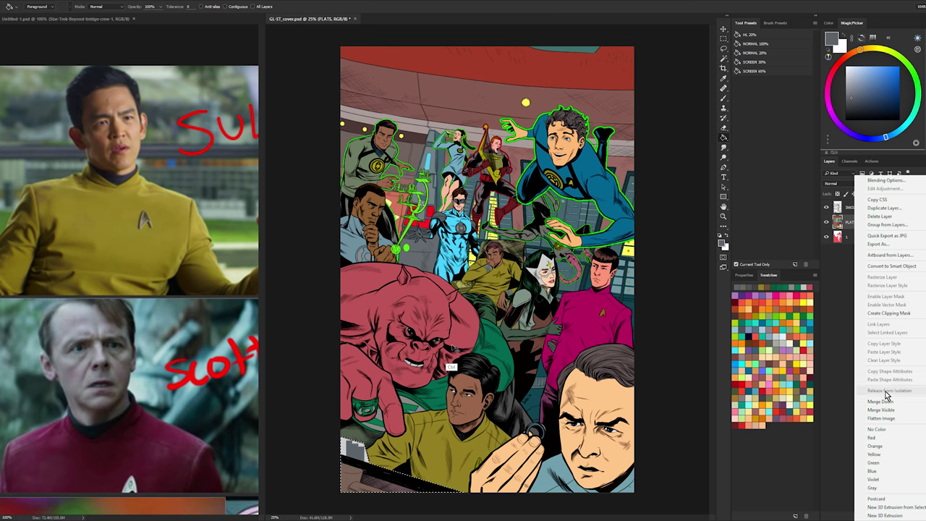
click(894, 208)
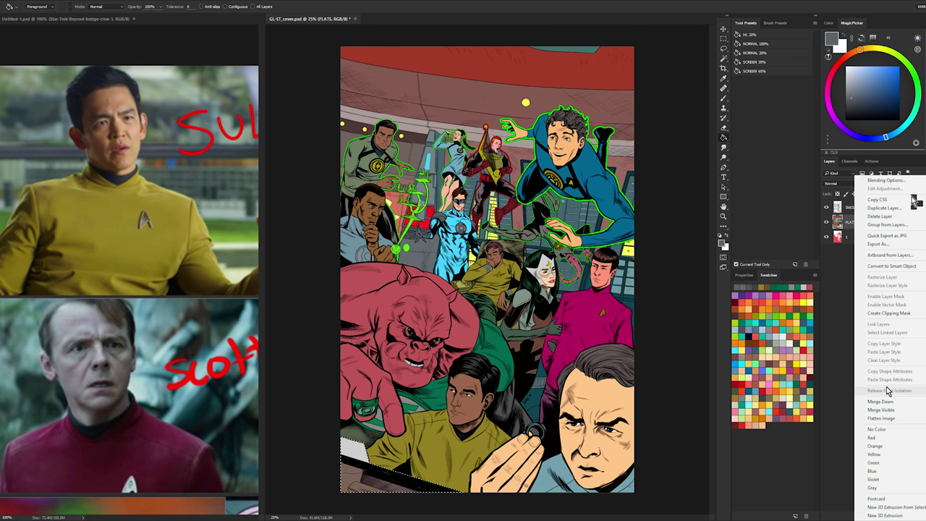
key(Caps_Lock)
text(COLORS)
key(Return)
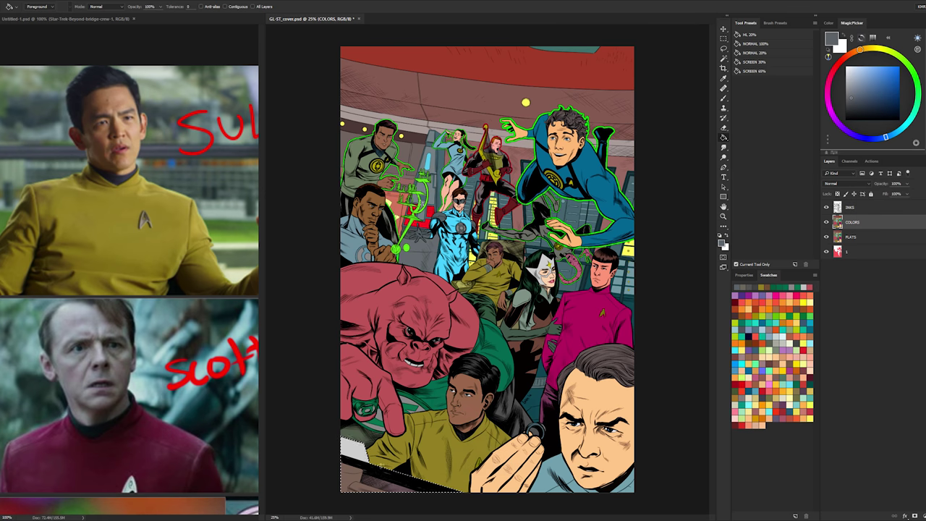
key(Caps_Lock)
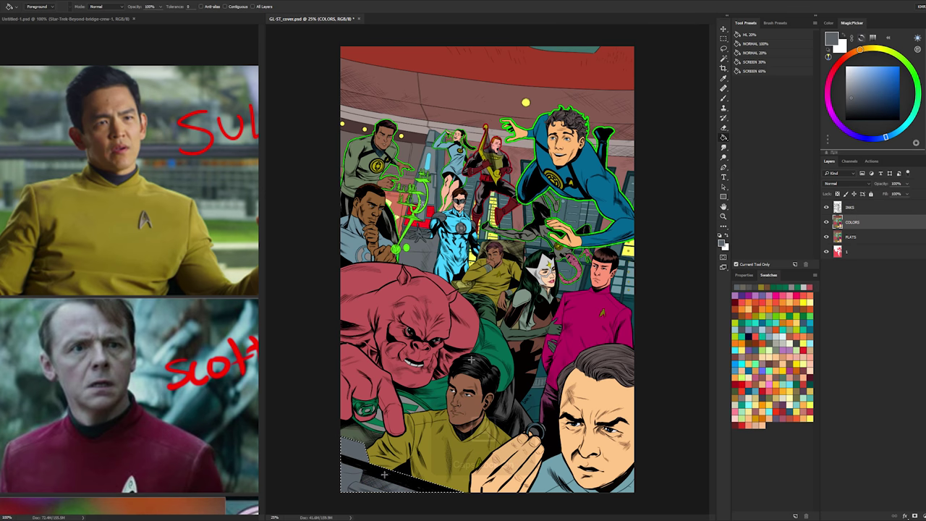
- Finish filling the console areas with blue-gray on the COLORS layer and clear the selection
key(ctrl+d)
ctrl+click(480, 405)
drag(480, 405, 485, 306)
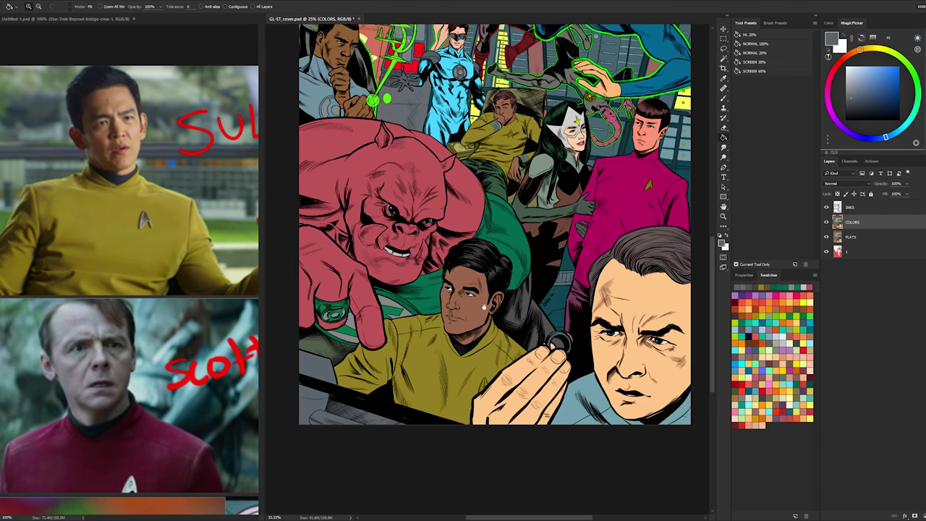
- Try shading the face of the foreground yellow-shirted crewman inside a lassoed area around the eyes and nose with a muted brown
ctrl+click(467, 269)
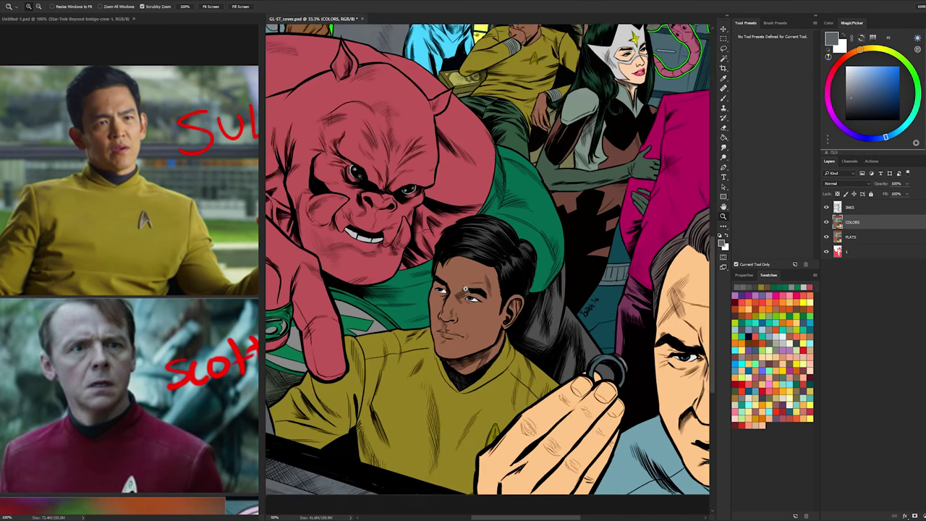
ctrl+click(465, 266)
ctrl+click(460, 253)
key(l)
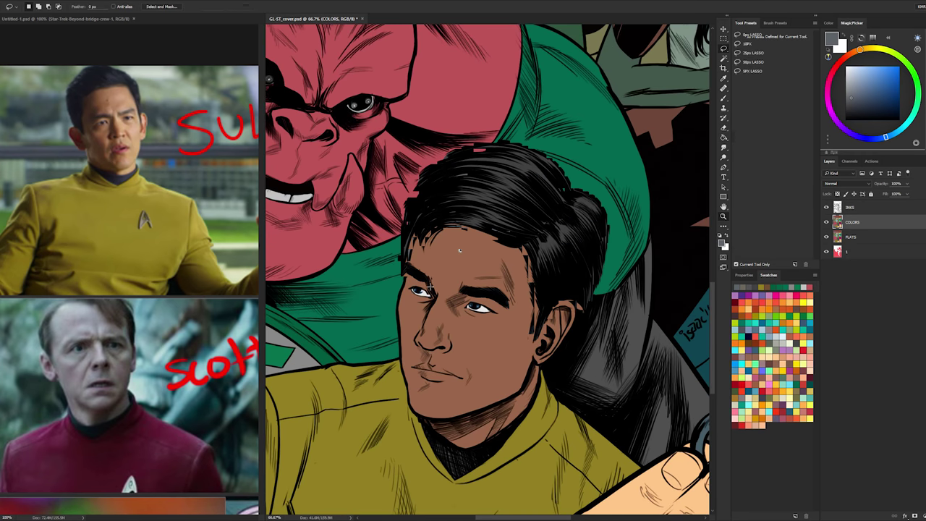
mouse_move(440, 274)
mouse_down()
mouse_move(507, 303)
mouse_move(441, 266)
mouse_up()
key(b)
scroll(467, 253, up, 1)
alt+click(467, 252)
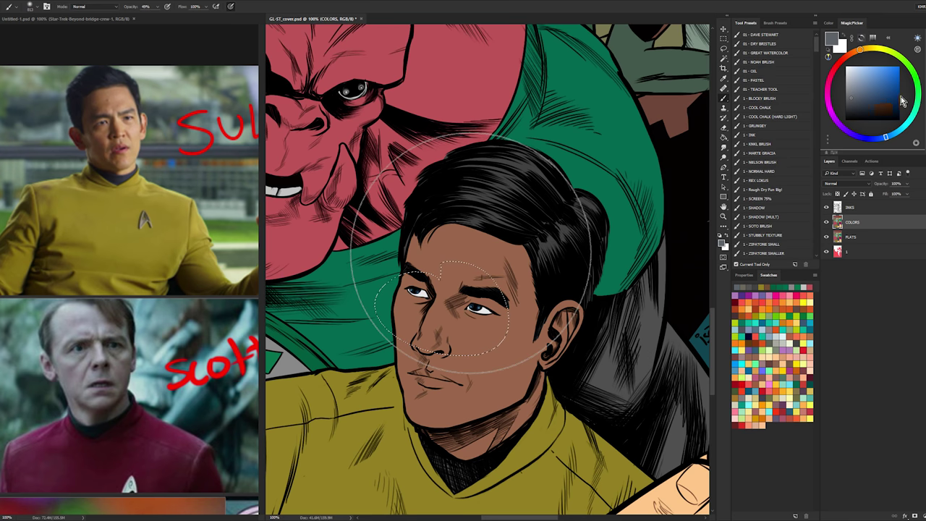
key(g)
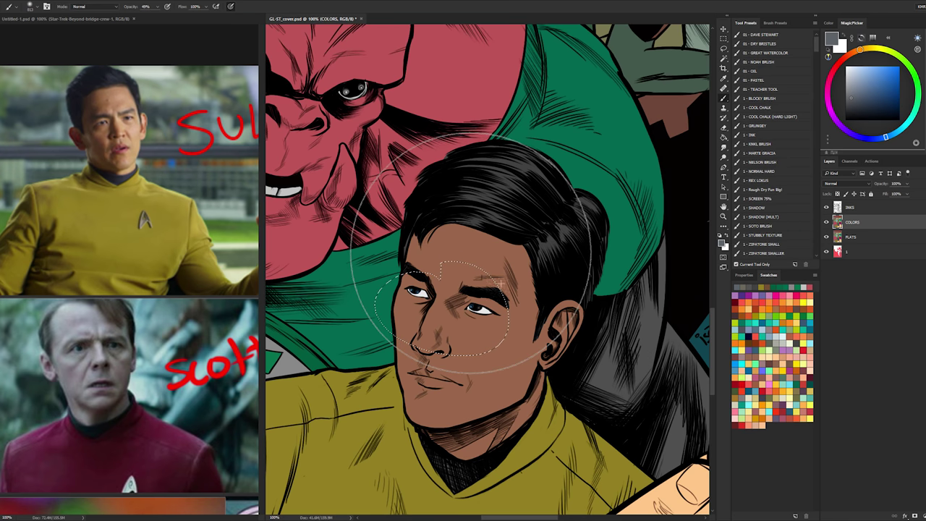
key(ctrl+d)
- Select the eye whites of the foreground yellow-shirted crewman and darken them with Hue/Saturation at lightness -22
key(w)
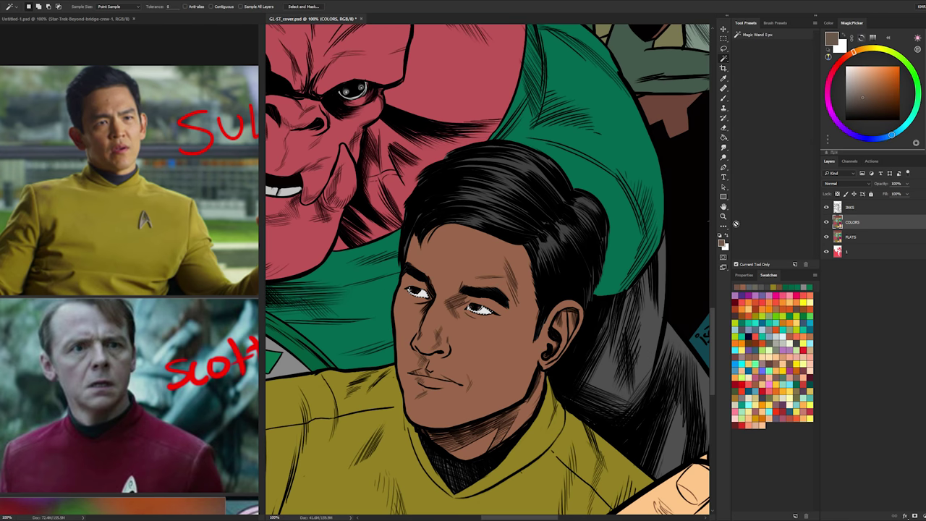
key(z)
alt+click(649, 256)
alt+click(653, 259)
alt+click(656, 260)
alt+click(654, 267)
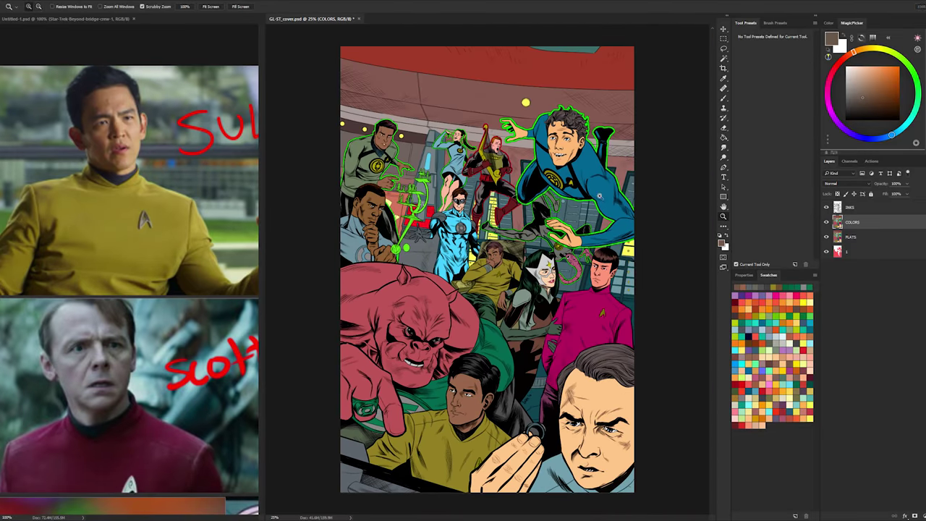
scroll(653, 252, up, 1)
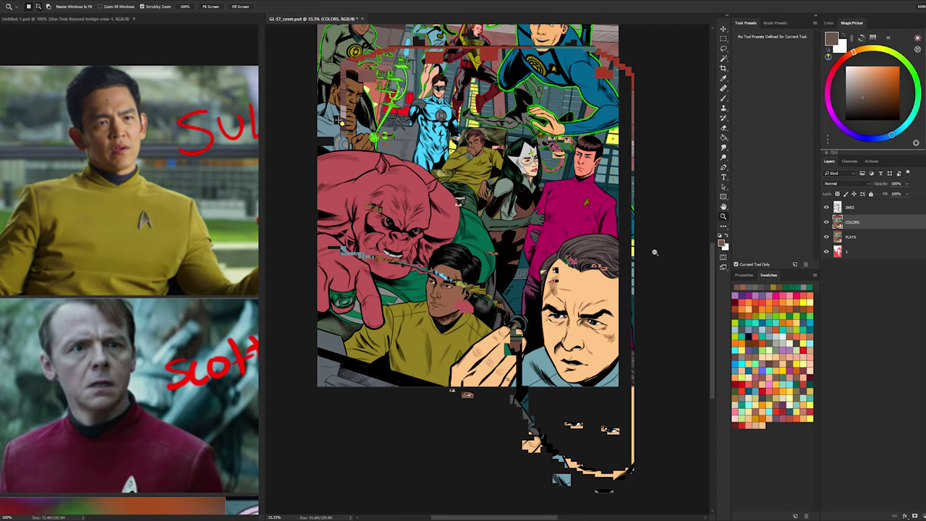
scroll(653, 253, down, 1)
key(l)
key(ctrl+u)
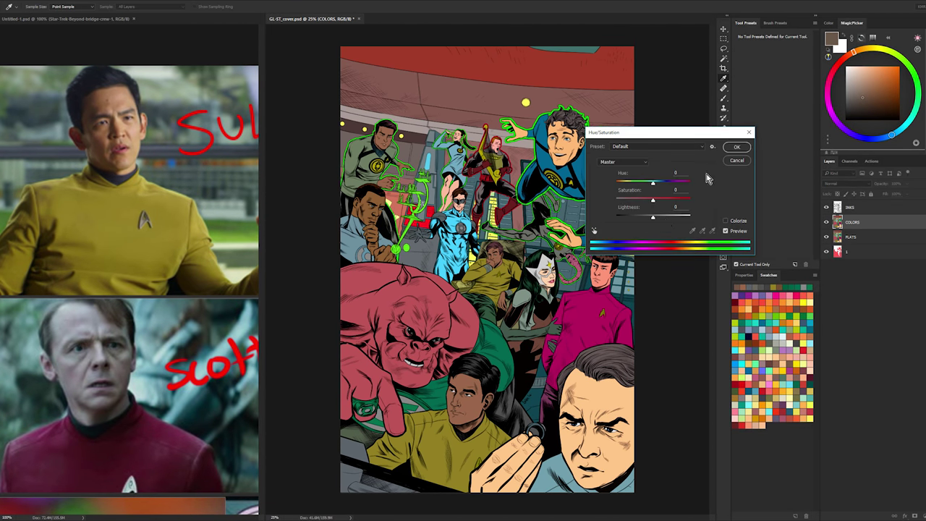
key(Escape)
key(ctrl+u)
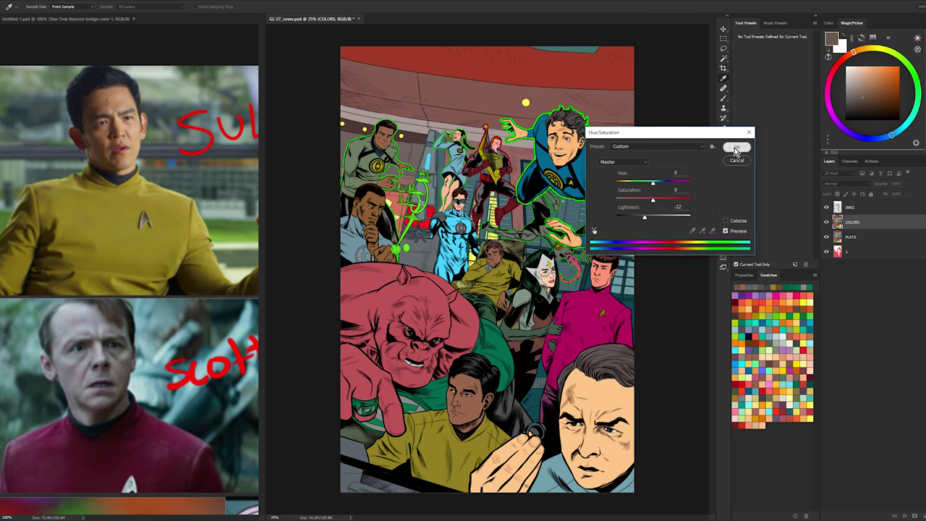
key(Escape)
- Select the peach skin of the foreground man holding the ring, face and hand, with the Magic Wand
scroll(563, 316, up, 1)
drag(562, 317, 542, 270)
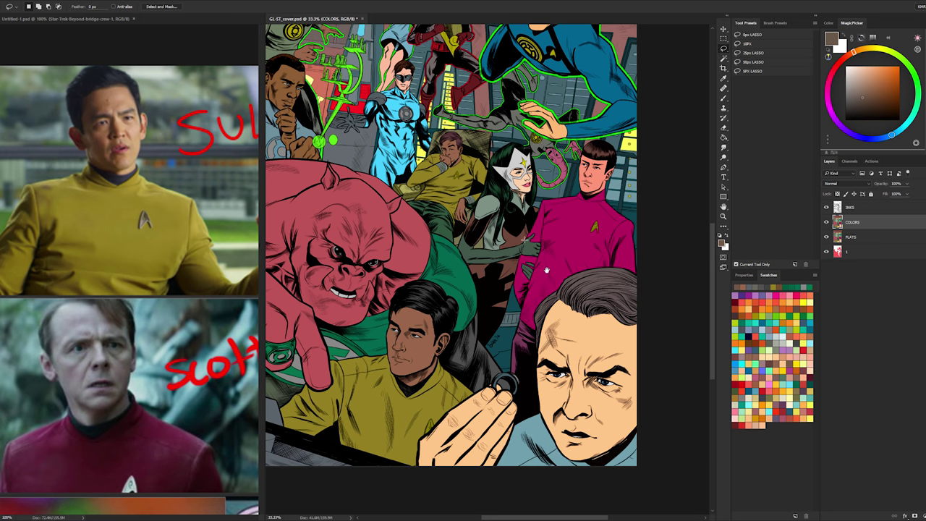
key(w)
click(577, 312)
key(l)
mouse_move(557, 245)
mouse_down()
mouse_move(618, 315)
mouse_move(555, 237)
mouse_move(559, 250)
mouse_up()
key(w)
- Try darkening the selected peach skin with Hue/Saturation and undo the adjustment
key(ctrl+u)
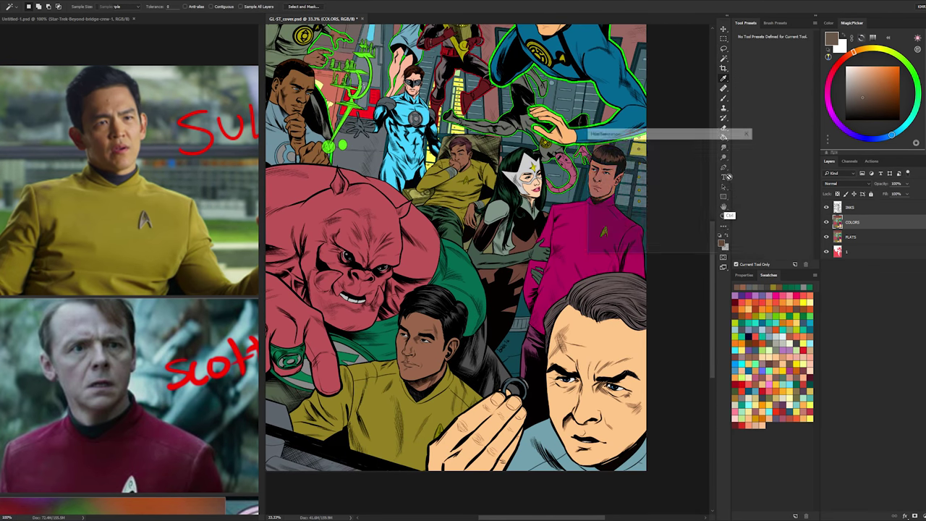
drag(653, 217, 638, 218)
key(Return)
key(ctrl+z)
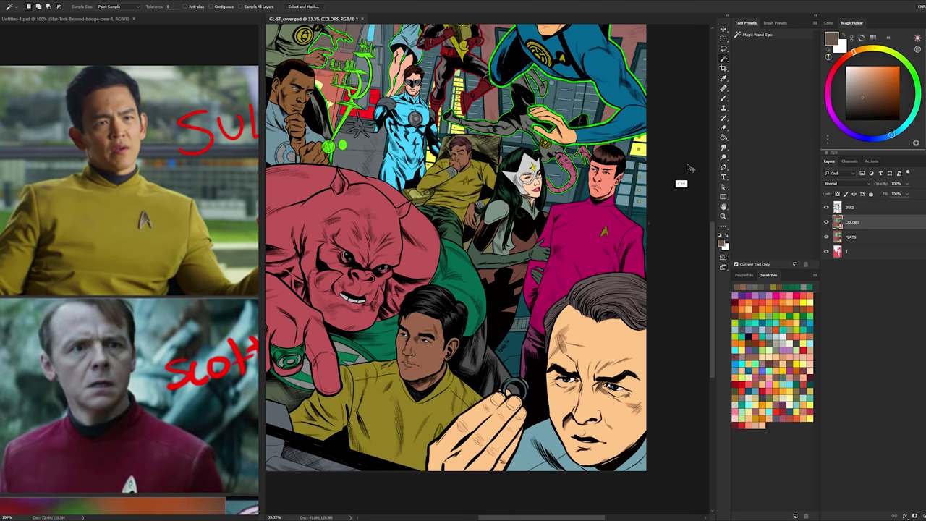
- Turn the ring-holding man's skin reddish brown with Hue/Saturation, shifting the hue slightly toward red and lowering the lightness to -34
key(ctrl+u)
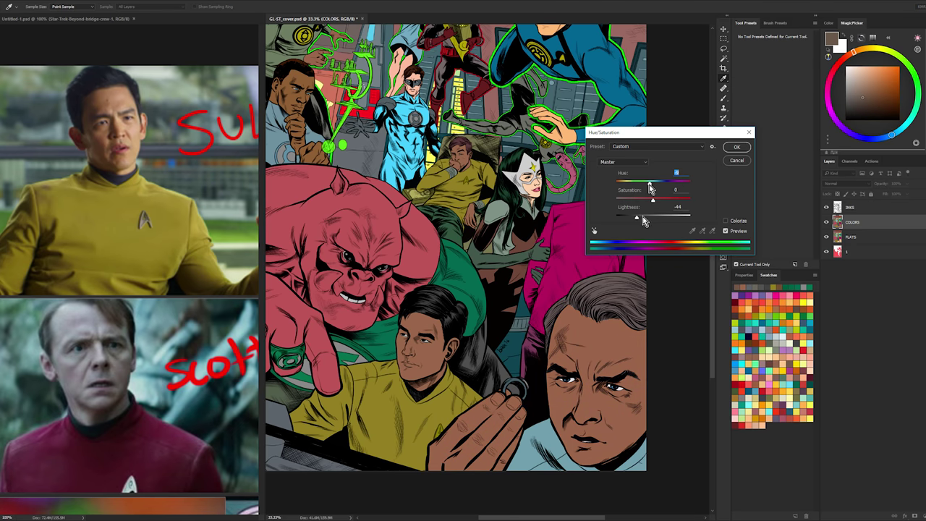
drag(642, 216, 646, 217)
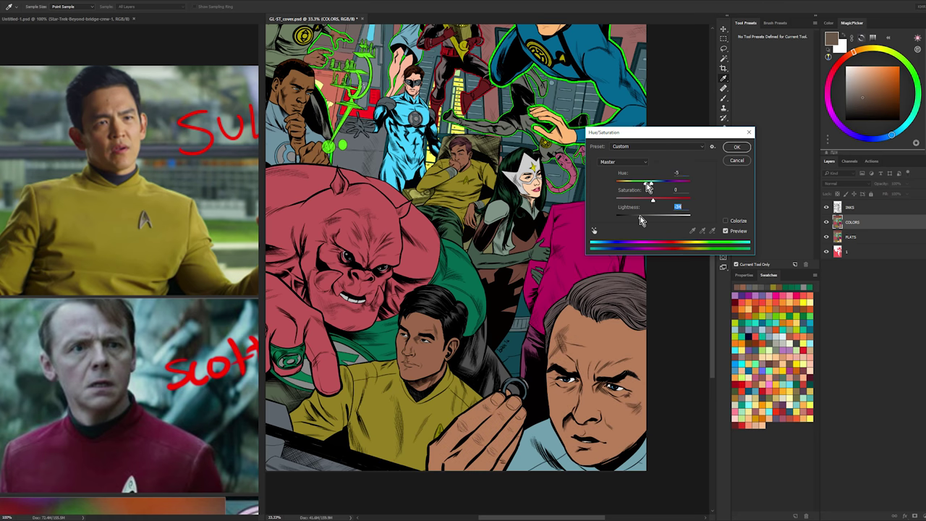
drag(649, 185, 649, 187)
click(748, 150)
key(w)
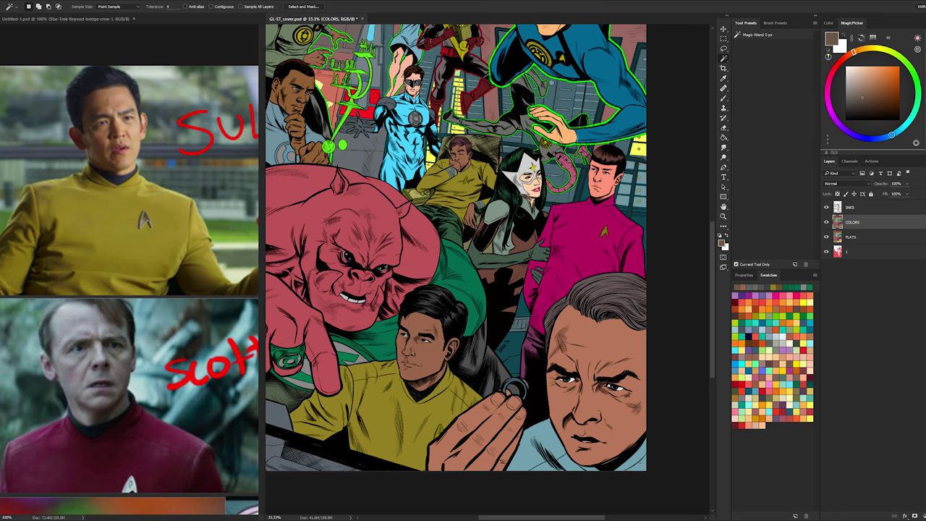
- Select the ring-holding man's hair and shift it to a more saturated purplish brown with Hue/Saturation
key(ctrl+plus)
key(ctrl+minus)
key(ctrl+plus)
click(723, 217)
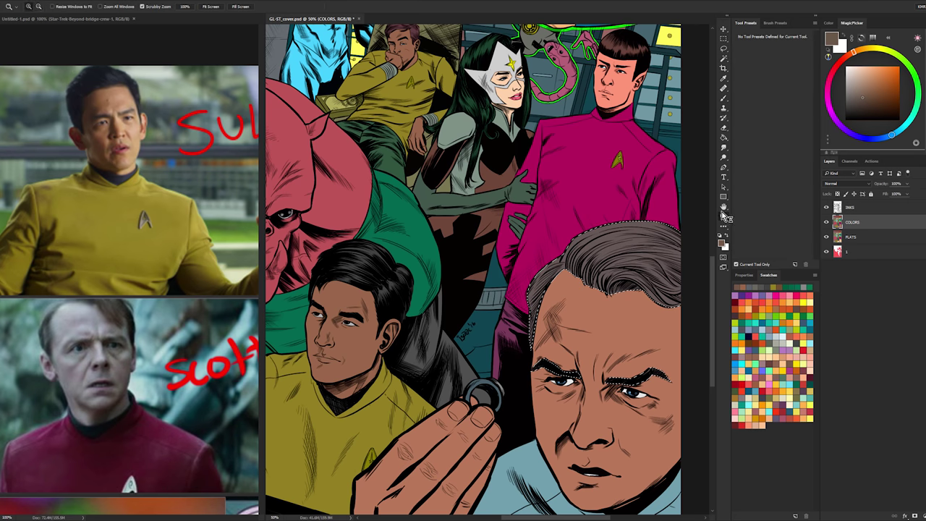
alt+click(669, 253)
alt+click(670, 252)
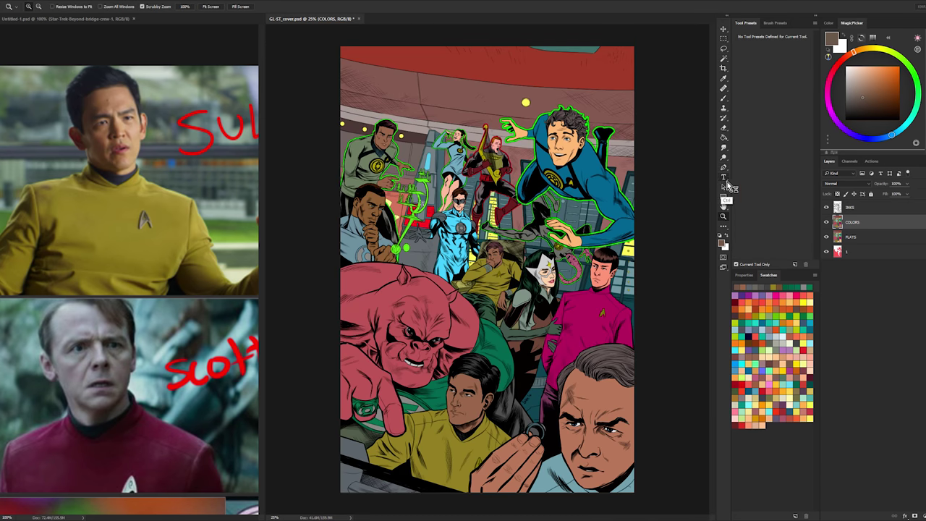
key(ctrl+plus)
key(ctrl+u)
key(ctrl+minus)
drag(654, 201, 683, 200)
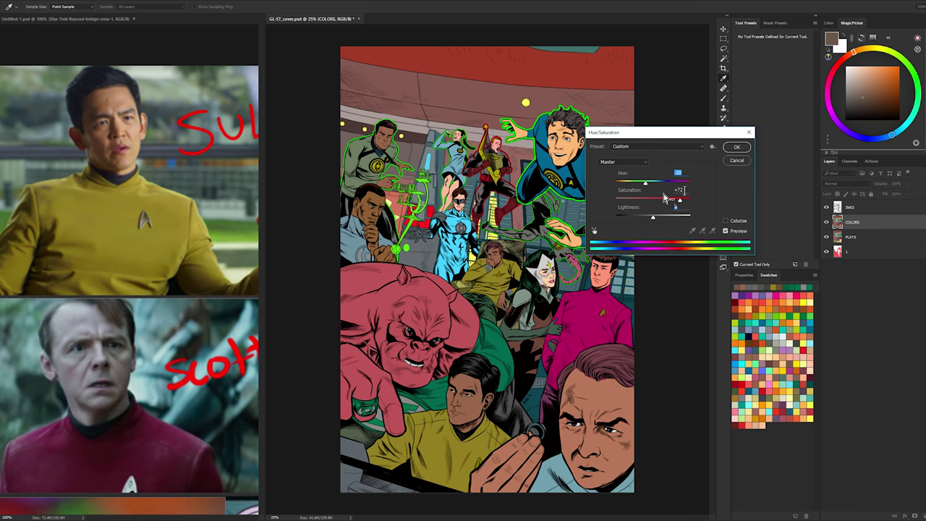
click(731, 149)
- Reselect the ring-holding man's hair and make it redder with Hue/Saturation, raising the saturation to about +27
click(619, 394)
click(618, 393)
click(618, 394)
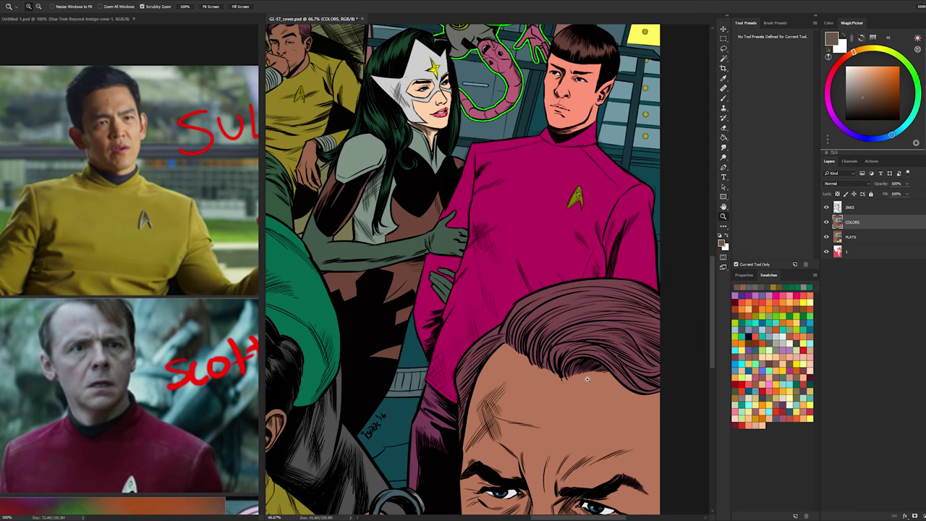
alt+click(625, 389)
alt+click(625, 388)
alt+click(625, 389)
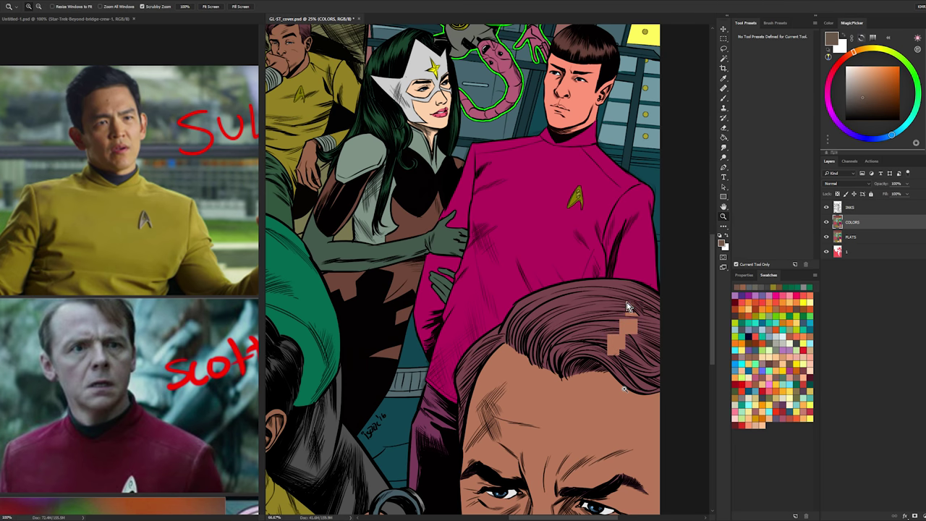
key(ctrl+minus)
key(ctrl+minus)
key(w)
click(621, 293)
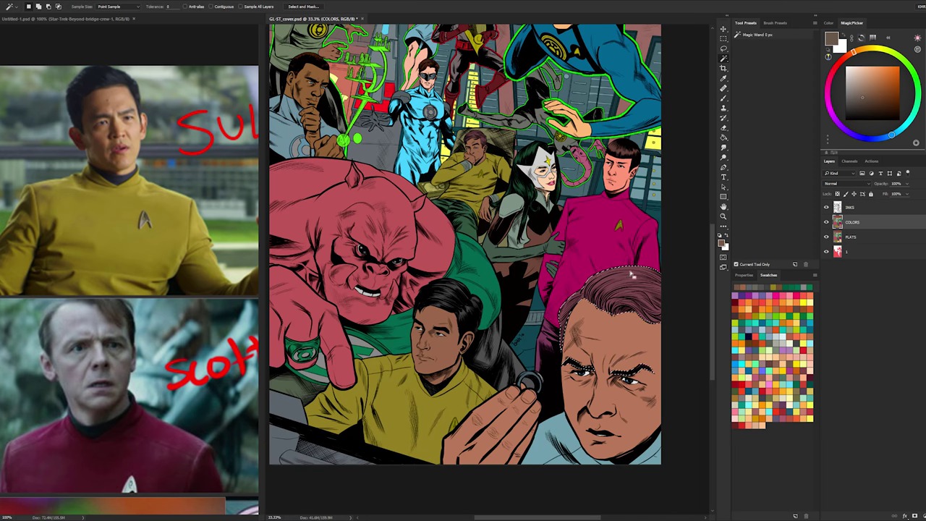
key(ctrl+u)
key(Return)
key(ctrl+u)
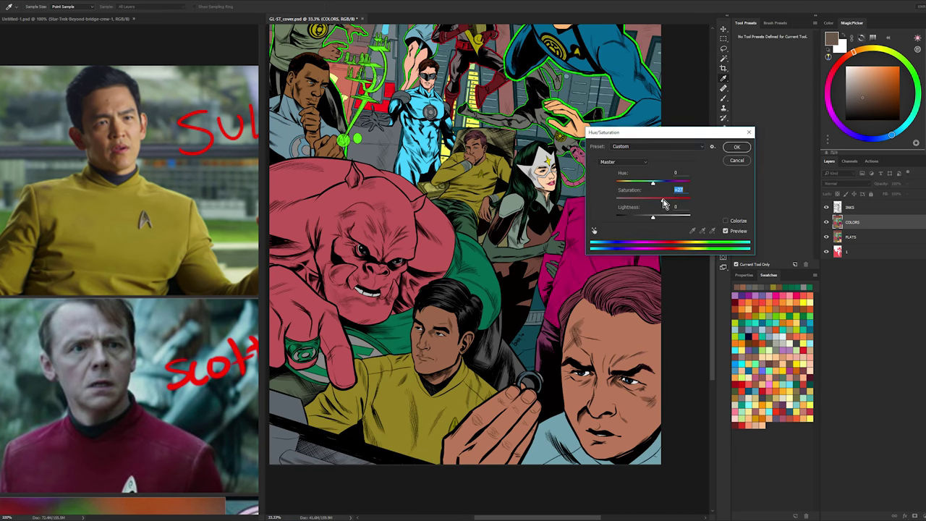
drag(649, 182, 655, 181)
click(733, 147)
- Try a strong Hue/Saturation shift on the COLORS layer, with the hue at about -143
key(l)
key(w)
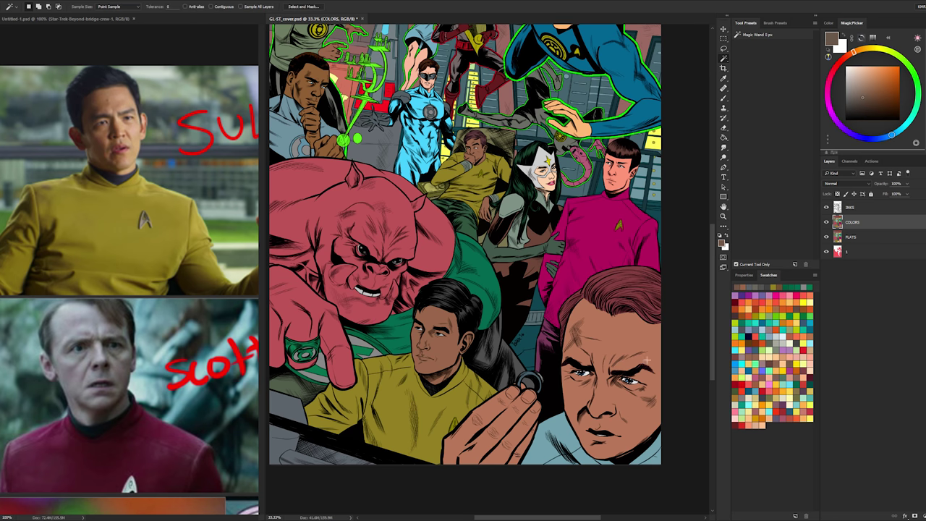
drag(624, 218, 662, 300)
key(l)
mouse_move(659, 199)
mouse_down()
mouse_move(403, 297)
mouse_move(330, 26)
mouse_up()
drag(543, 1, 667, 194)
key(w)
mouse_move(694, 258)
mouse_down()
mouse_move(656, 182)
mouse_move(623, 187)
mouse_up()
key(l)
key(ctrl+u)
key(Return)
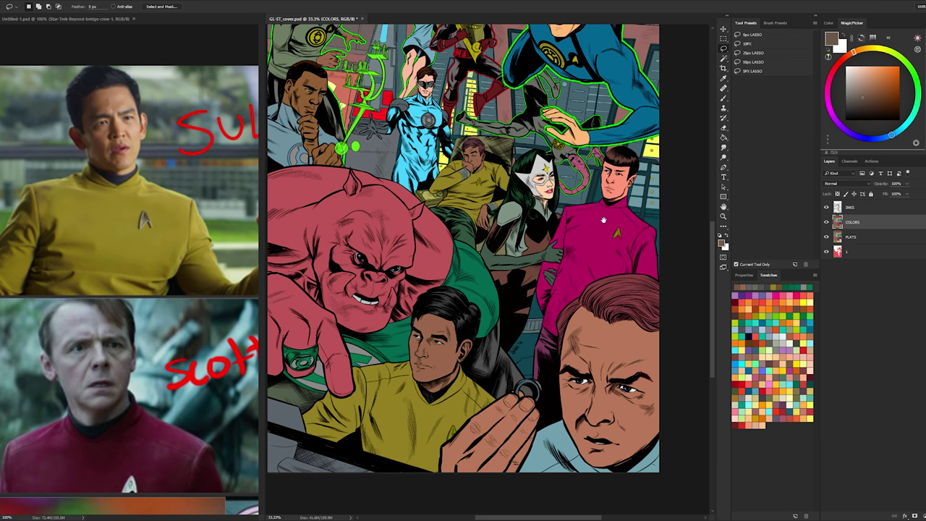
key(ctrl+u)
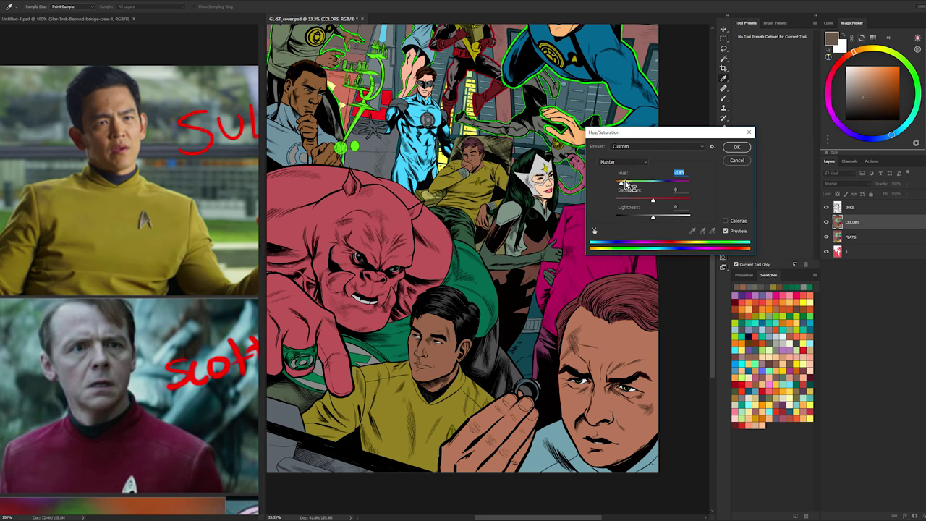
mouse_move(622, 184)
mouse_down()
mouse_move(655, 184)
mouse_move(623, 199)
mouse_up()
click(731, 149)
- Switch to the reference document and look over its comic panels and character photos for costume and skin colors
mouse_move(593, 267)
mouse_down()
mouse_move(605, 292)
mouse_move(568, 295)
mouse_move(576, 295)
mouse_up()
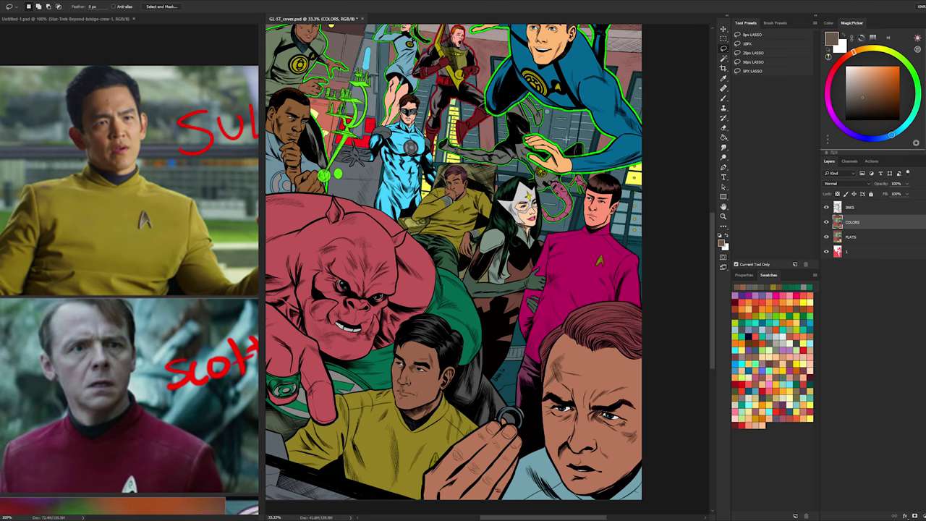
drag(515, 204, 539, 179)
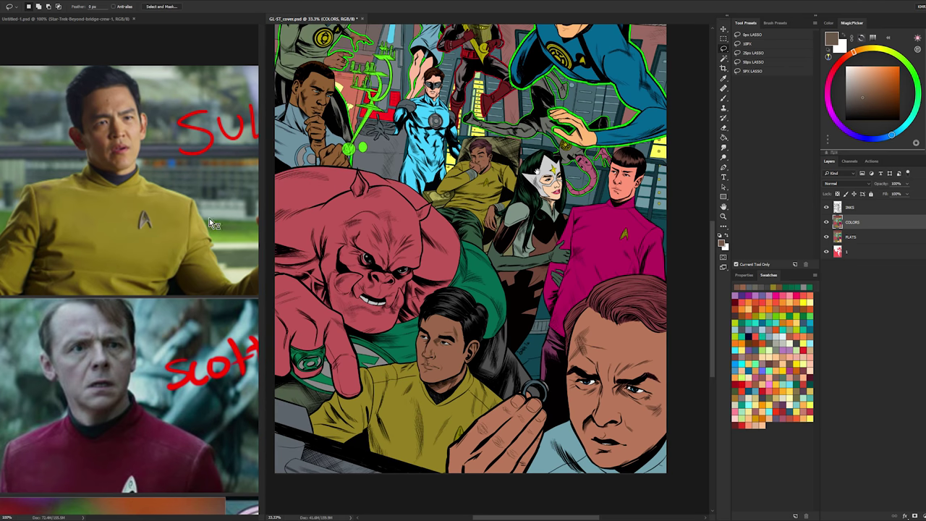
click(210, 223)
drag(228, 218, 43, 199)
drag(231, 236, 89, 209)
drag(145, 204, 202, 156)
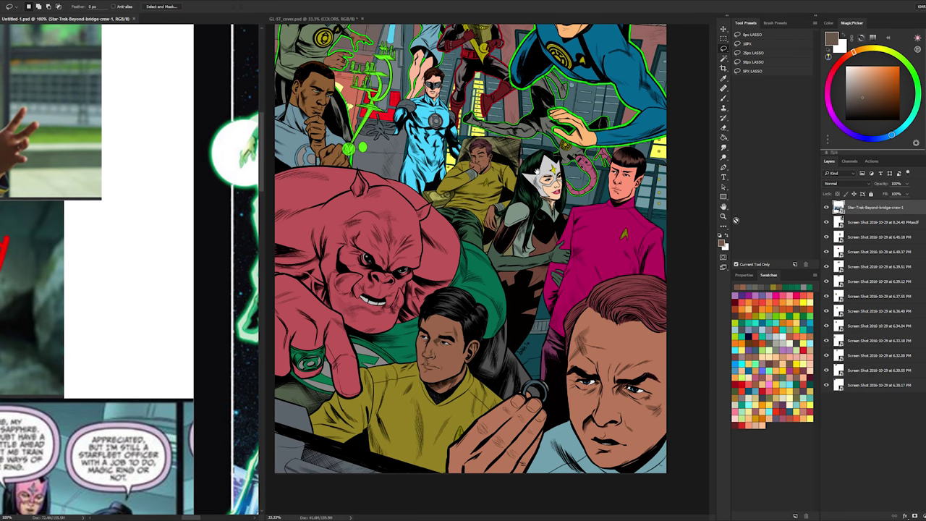
click(724, 217)
alt+click(188, 253)
alt+click(188, 253)
alt+click(190, 254)
drag(151, 291, 217, 262)
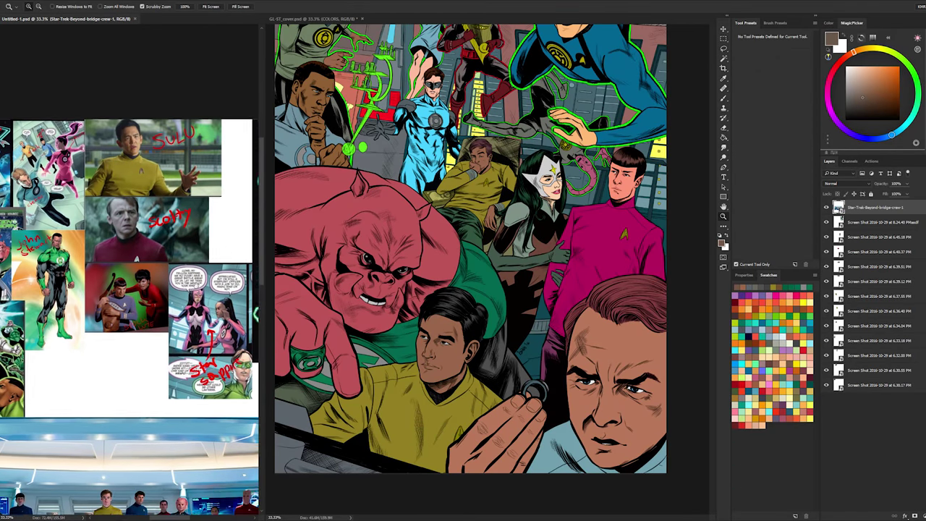
drag(112, 310, 197, 306)
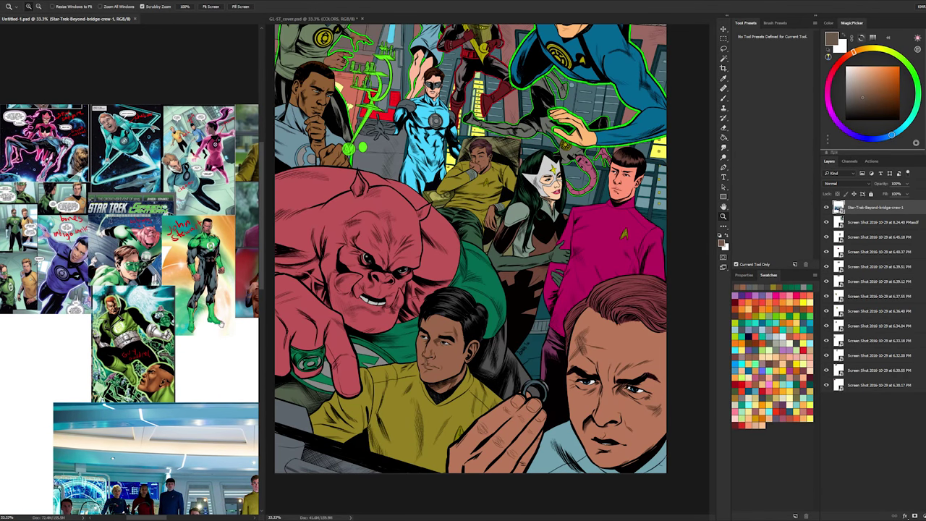
drag(218, 327, 249, 266)
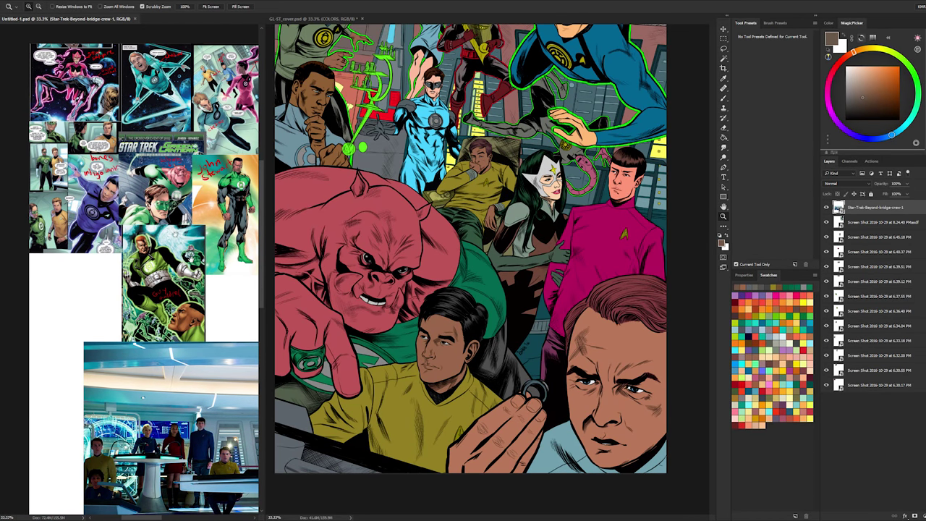
- Examine the bridge crew photo in the reference document up close for uniform, skin and set colors
drag(98, 349, 244, 193)
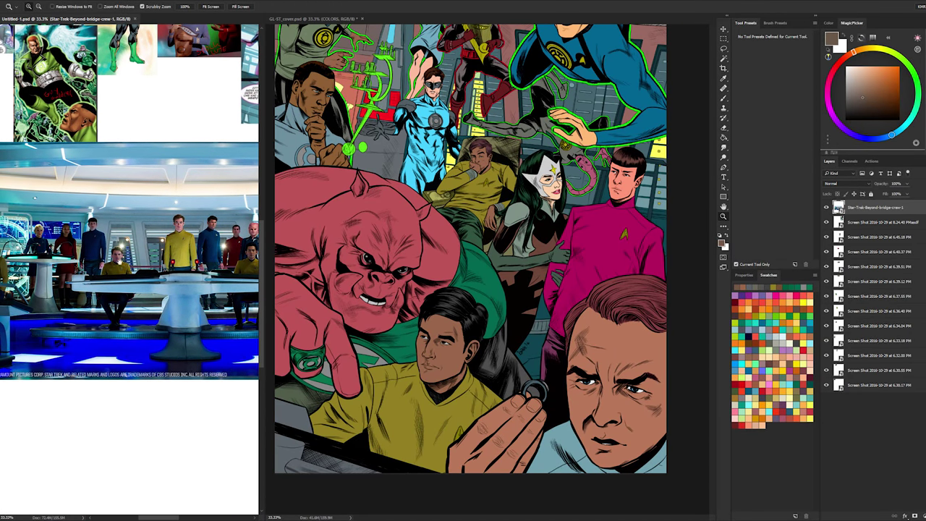
click(101, 232)
click(102, 232)
click(103, 236)
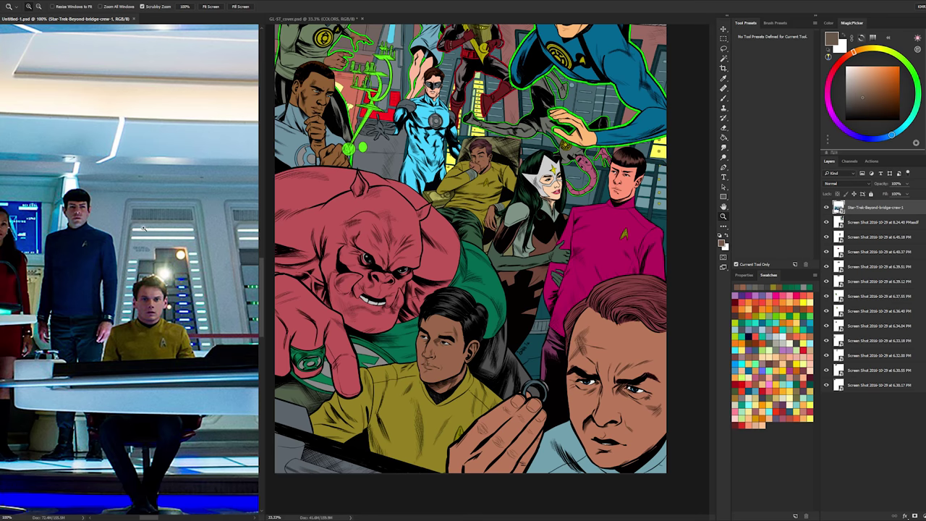
alt+click(173, 233)
drag(246, 283, 169, 269)
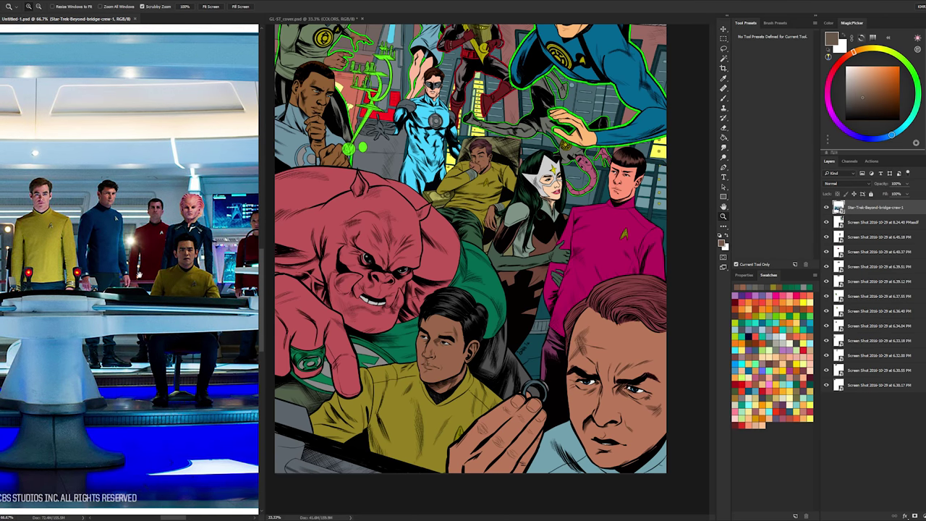
drag(149, 217, 19, 244)
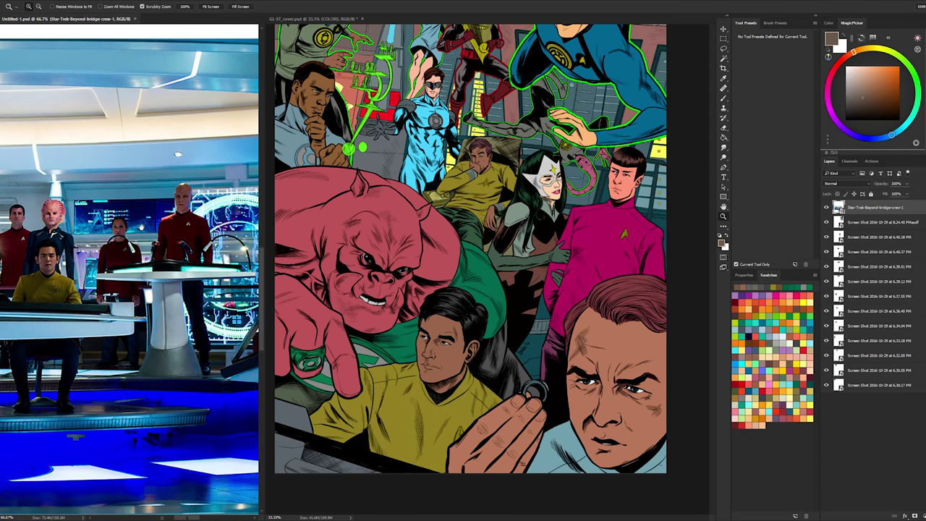
- Sample the blue uniform color from the bridge crew photo, brighten it, and fill Spock's magenta shirt with it on the COLORS layer
drag(136, 35, 362, 338)
mouse_move(150, 271)
mouse_down()
mouse_move(89, 378)
mouse_move(279, 38)
mouse_up()
key(b)
alt+click(181, 353)
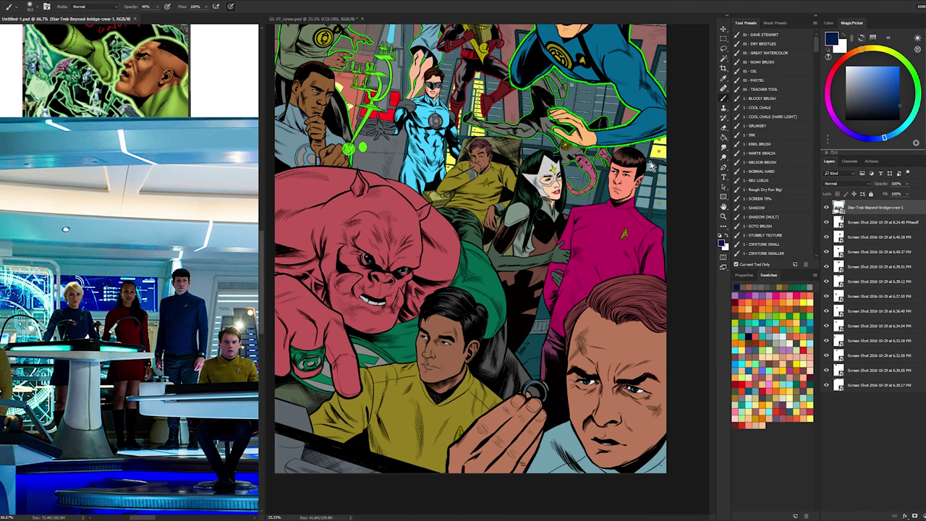
click(888, 95)
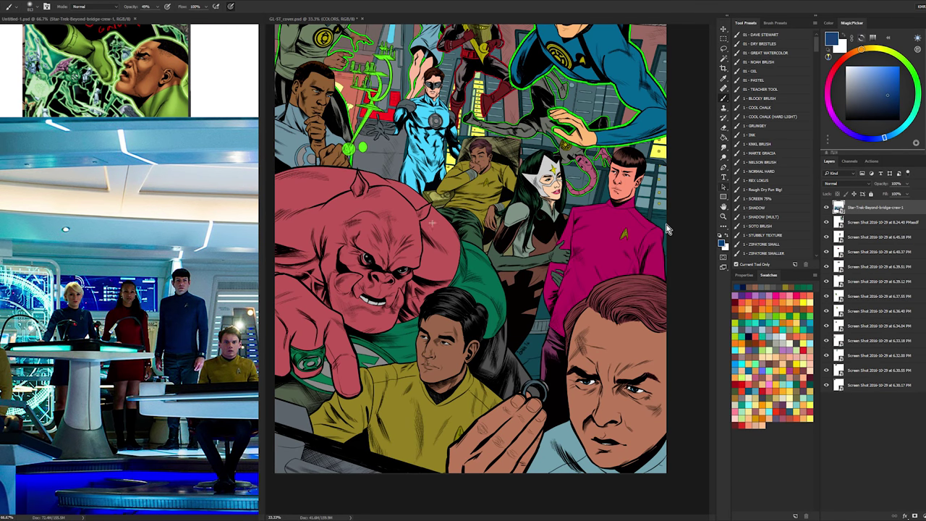
key(l)
key(g)
click(620, 233)
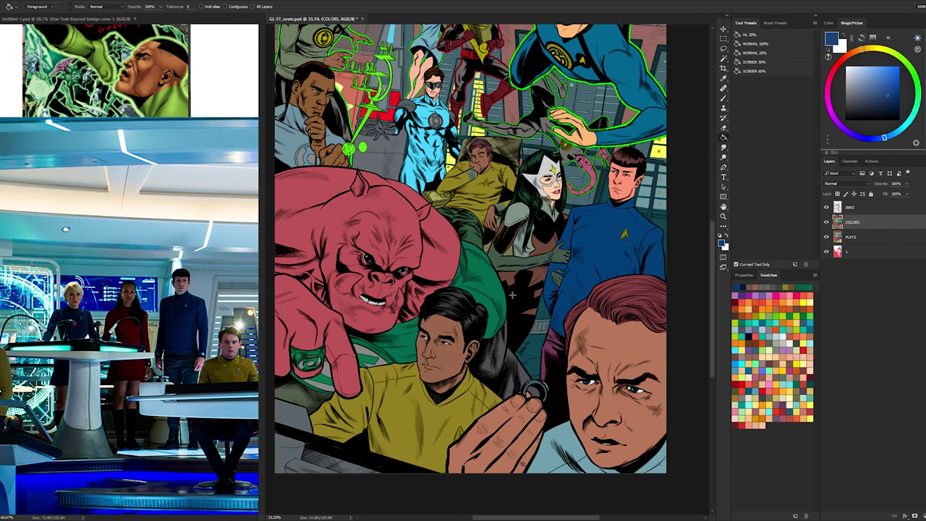
- Turn the yellow Starfleet insignias grey with Hue/Saturation, setting the saturation to -100 and raising the lightness slightly
ctrl+click(470, 406)
key(l)
drag(447, 472, 449, 474)
ctrl+alt+click(462, 418)
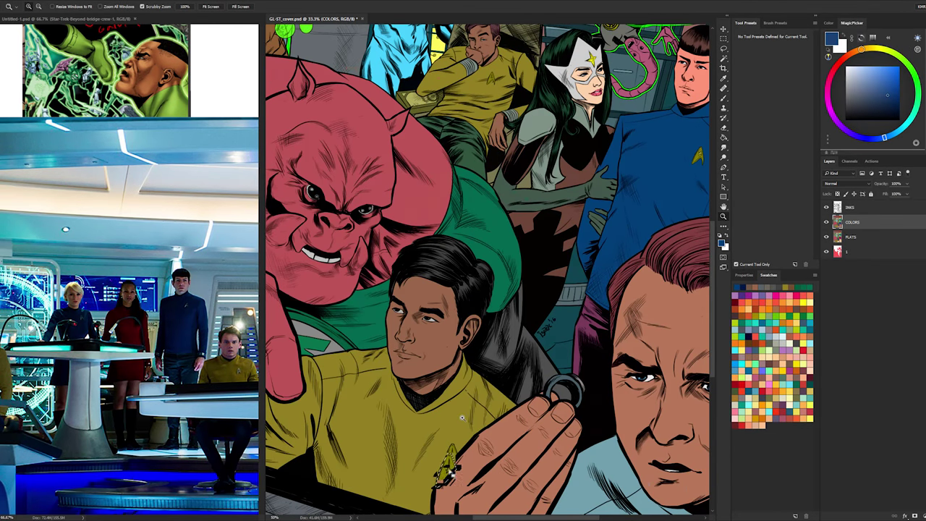
ctrl+click(467, 417)
drag(564, 310, 514, 378)
key(space)
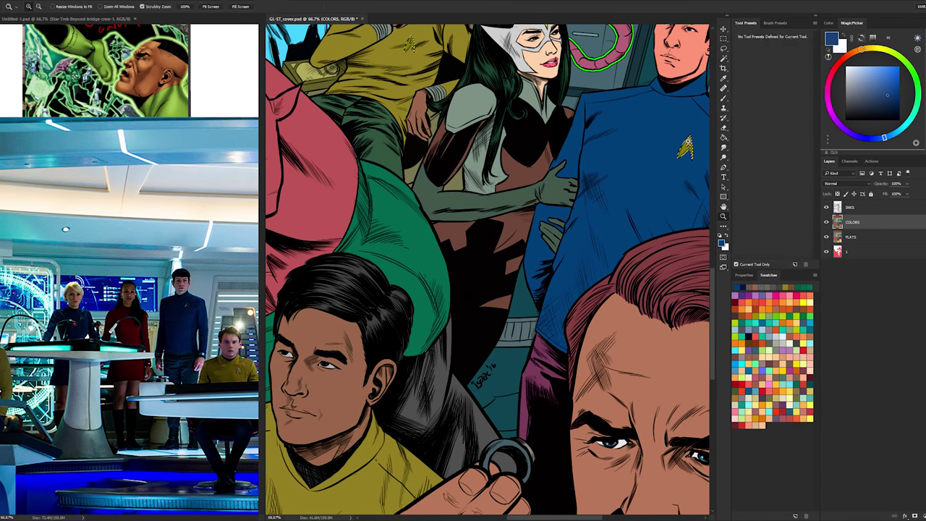
key(ctrl+u)
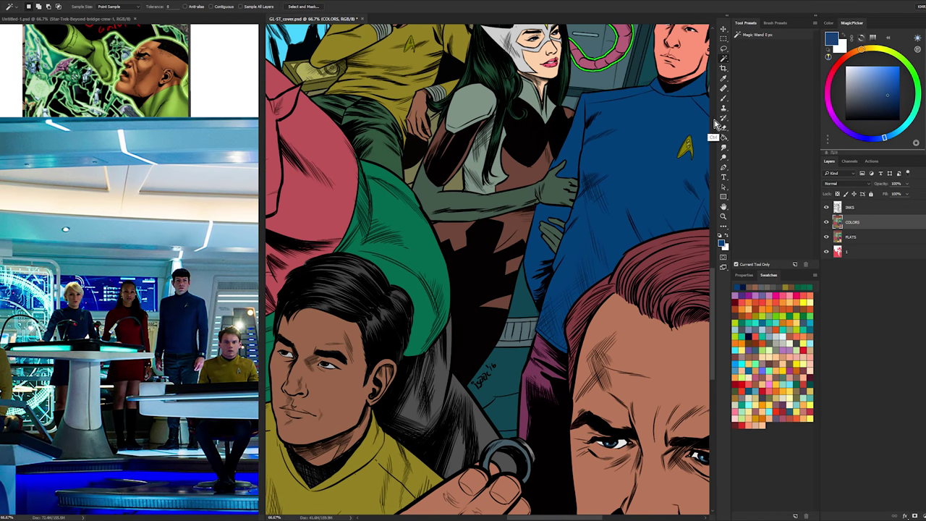
drag(653, 203, 616, 204)
click(739, 148)
key(ctrl+alt+u)
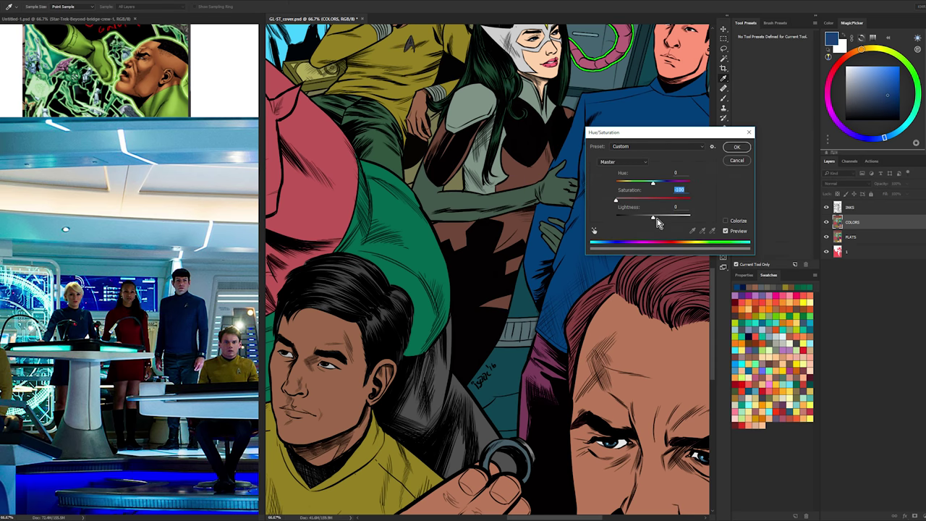
drag(662, 220, 671, 221)
click(737, 149)
key(l)
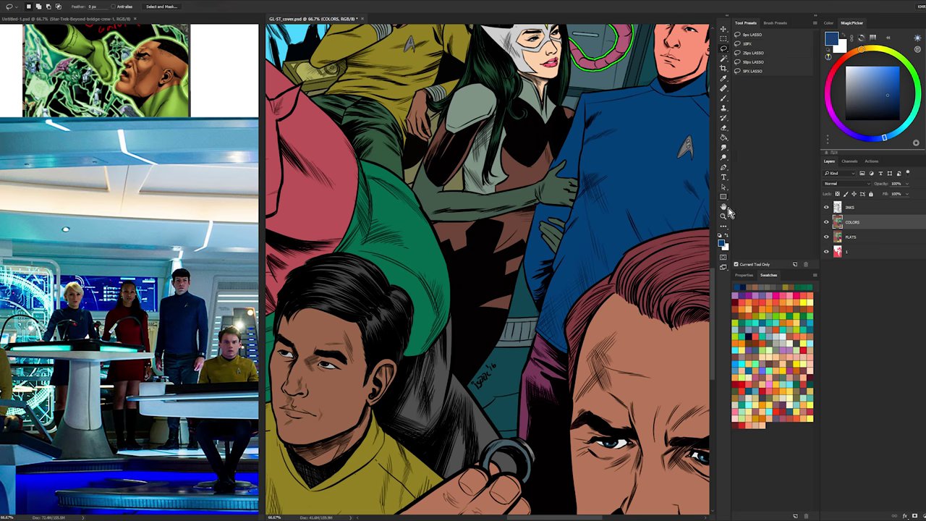
- Turn Spock's purple trousers dark grey with Hue/Saturation, setting the saturation to -100 and the lightness to -22
click(723, 218)
alt+click(632, 292)
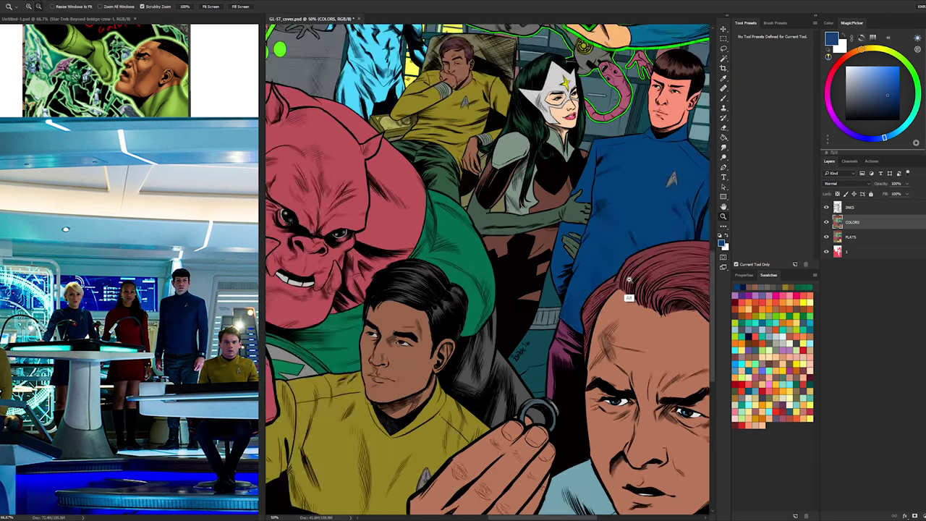
alt+click(628, 290)
drag(659, 226, 613, 293)
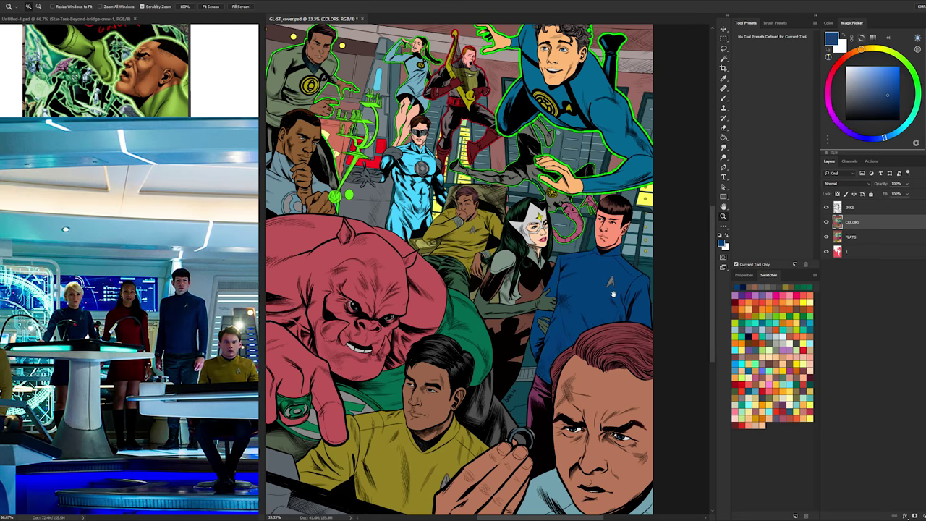
drag(614, 293, 615, 291)
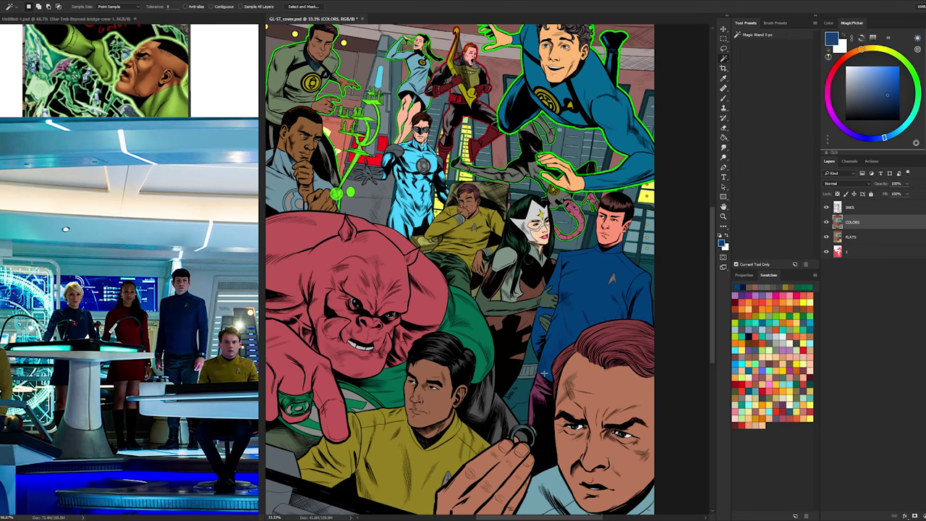
key(ctrl+u)
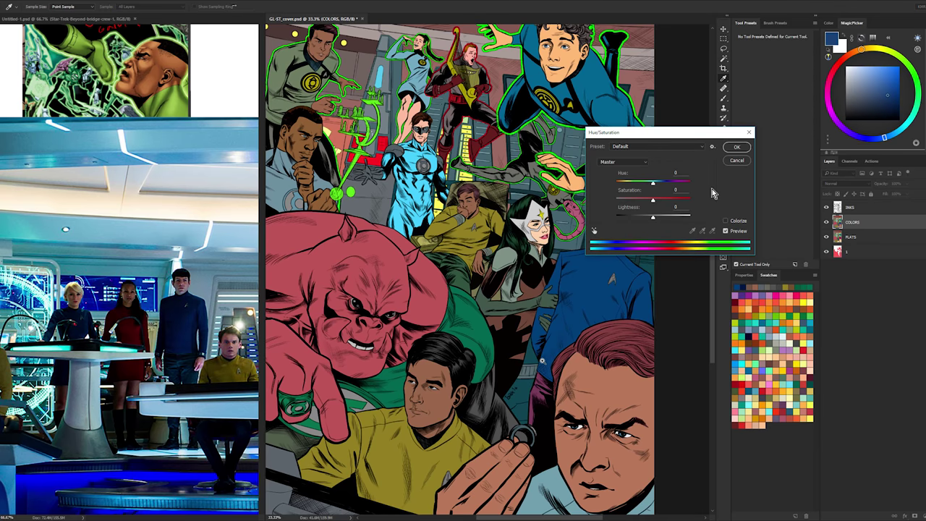
drag(653, 200, 555, 202)
drag(650, 217, 643, 217)
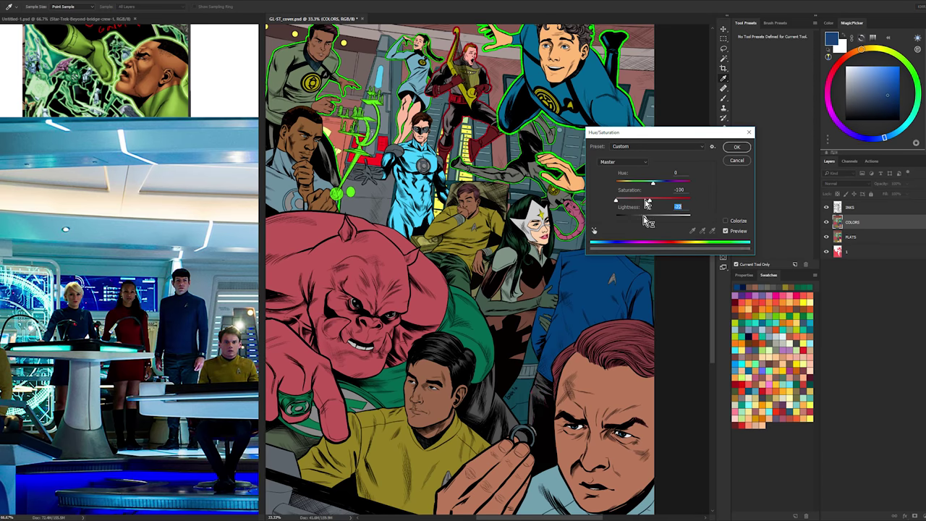
click(735, 149)
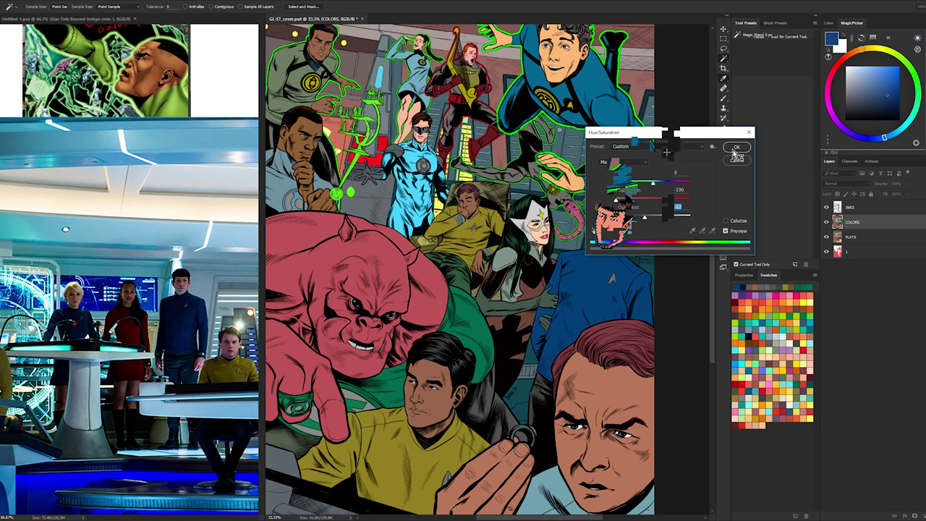
click(735, 148)
- Tone down Spock's skin with Hue/Saturation, using hue +9, saturation -32 and a lower lightness
key(ctrl+u)
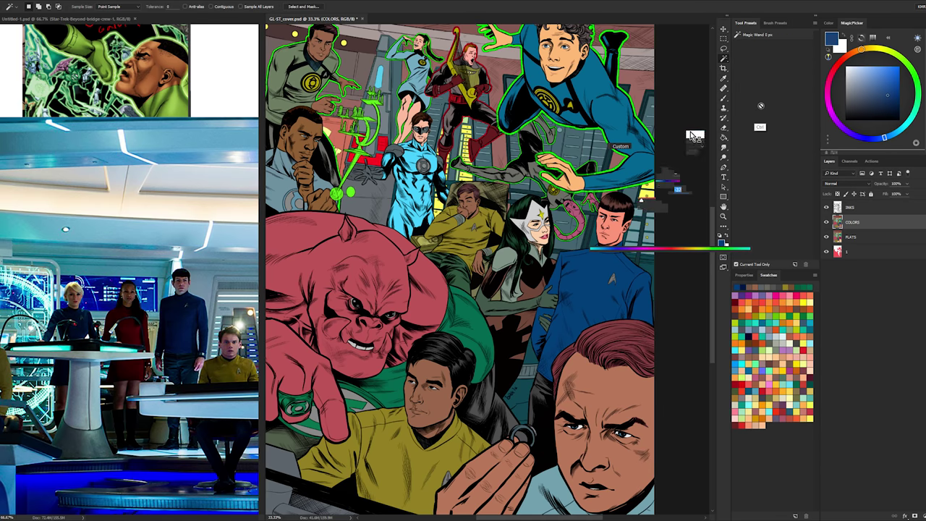
key(Tab)
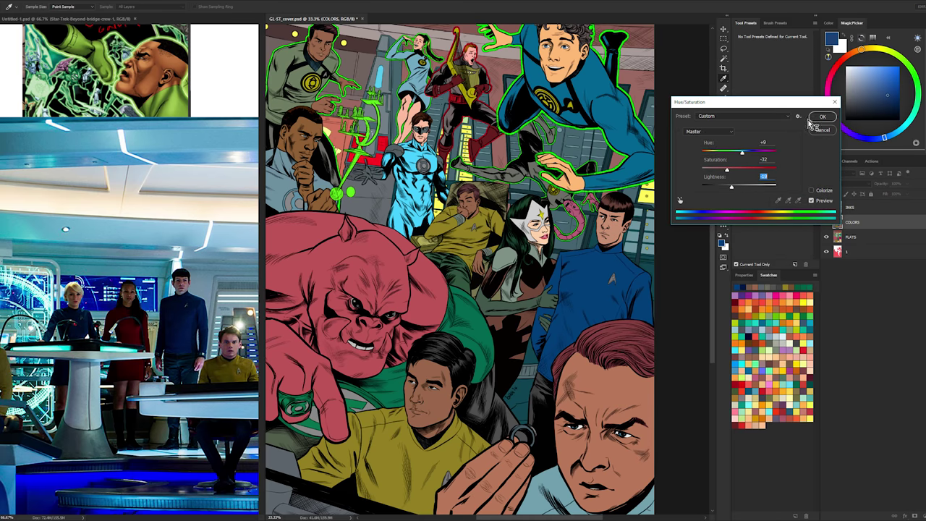
click(822, 116)
- Try a full desaturation with Hue/Saturation at saturation -100 on the COLORS layer
key(w)
drag(528, 255, 550, 272)
key(ctrl+d)
key(ctrl+u)
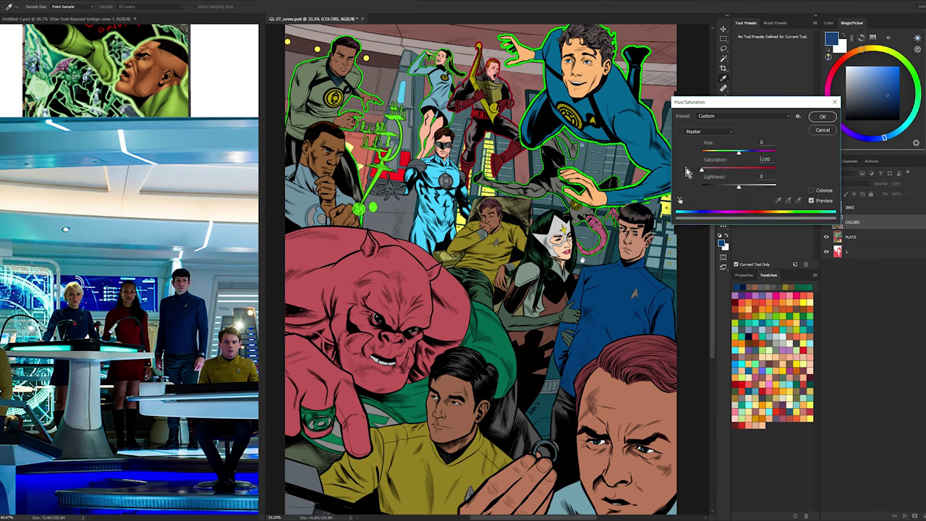
key(Escape)
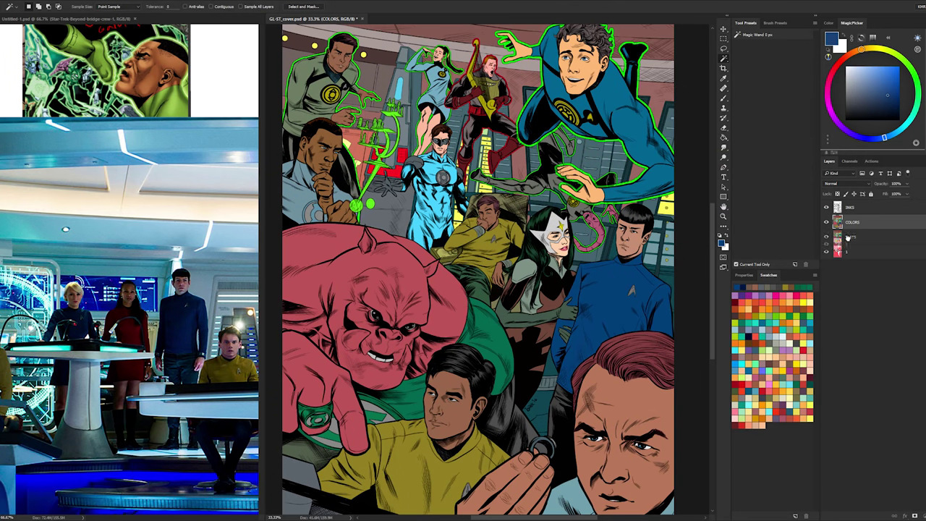
- Try selecting the seated captain's hair, switching between layer 1 and the COLORS layer
drag(848, 237, 862, 257)
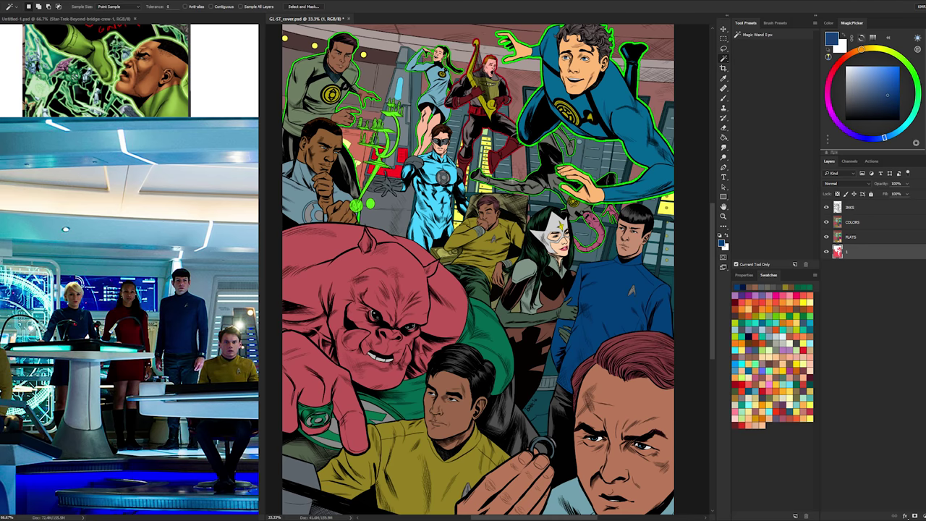
key(z)
click(496, 194)
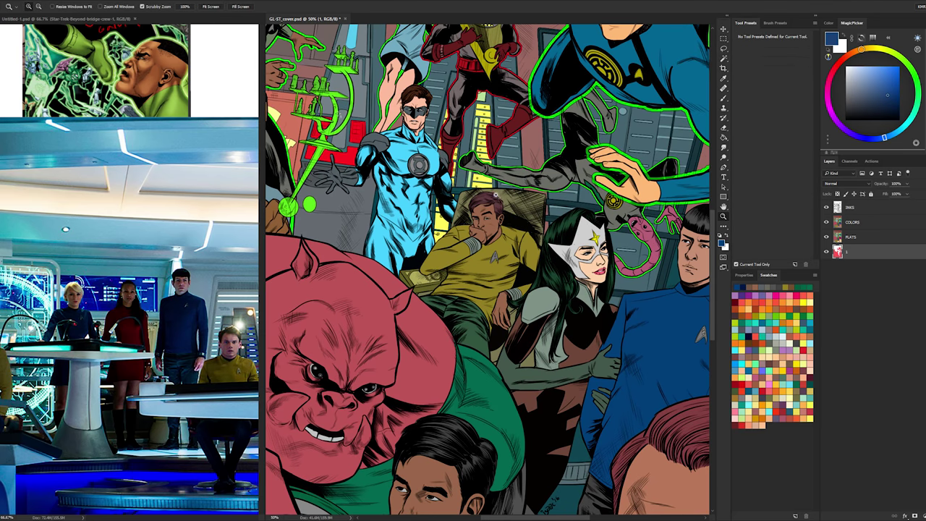
key(w)
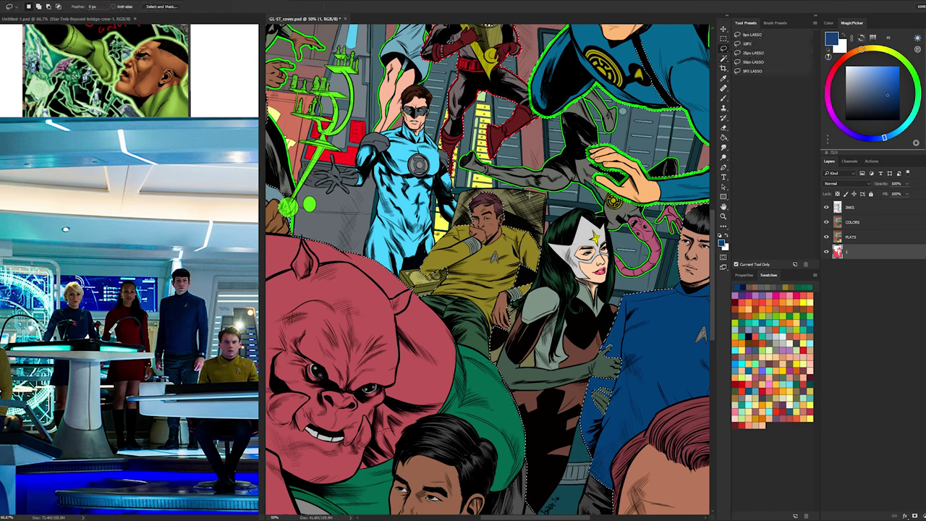
click(865, 223)
click(492, 200)
click(860, 252)
key(l)
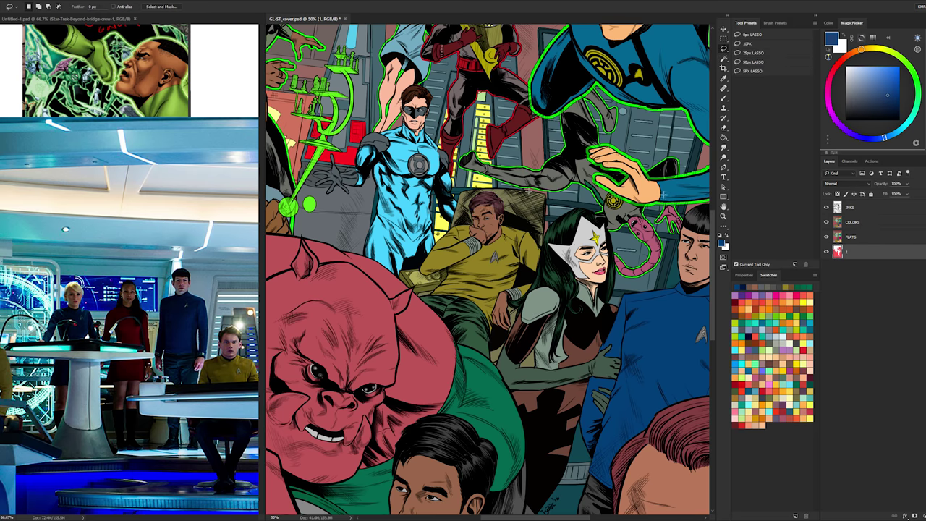
- Make the seated captain's hair browner on the COLORS layer with Hue/Saturation, setting the hue to +17
click(725, 217)
click(861, 222)
alt+click(644, 245)
key(l)
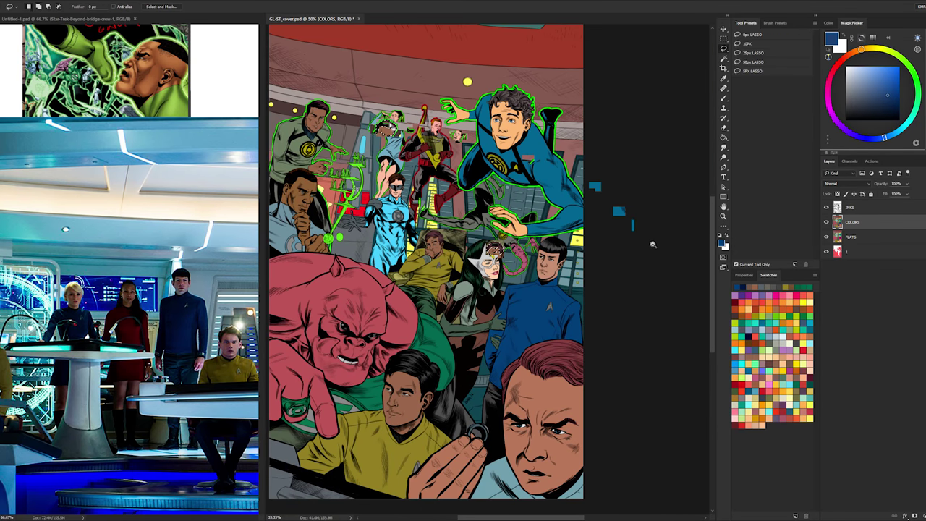
alt+click(653, 245)
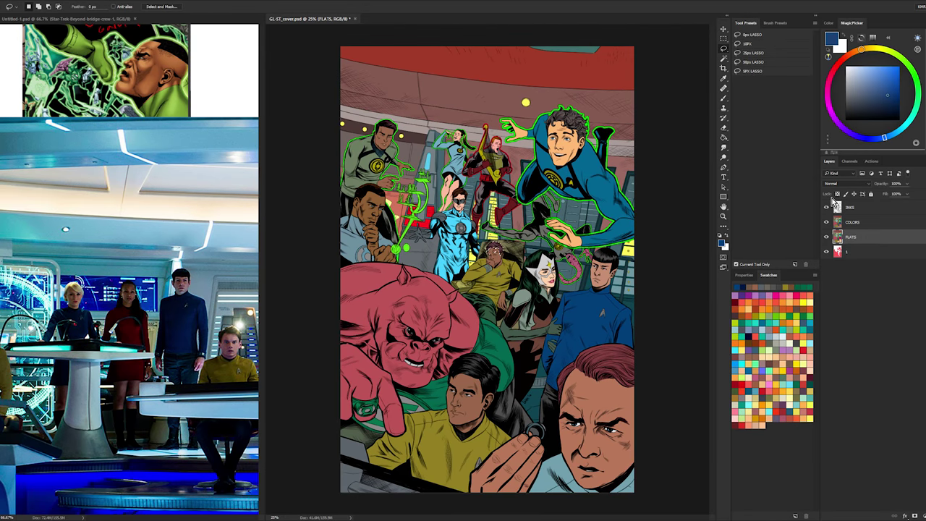
key(ctrl+u)
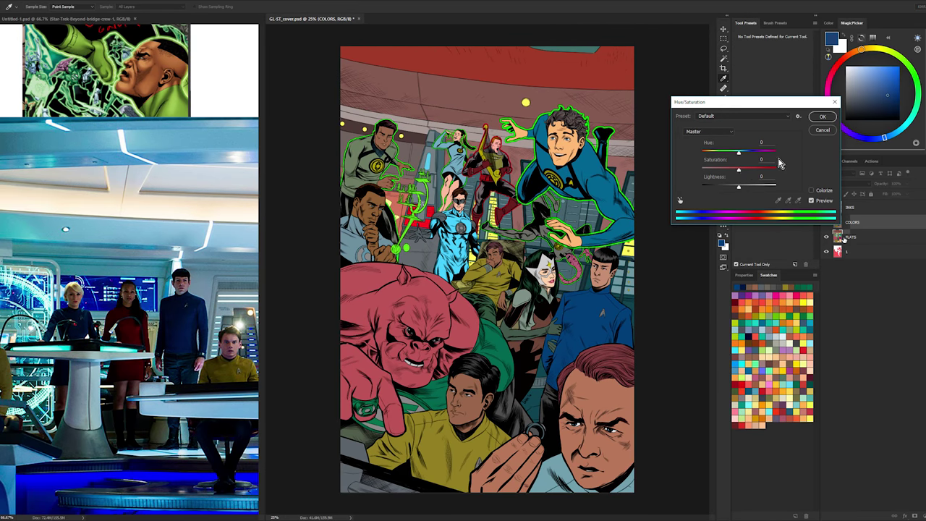
drag(739, 170, 749, 170)
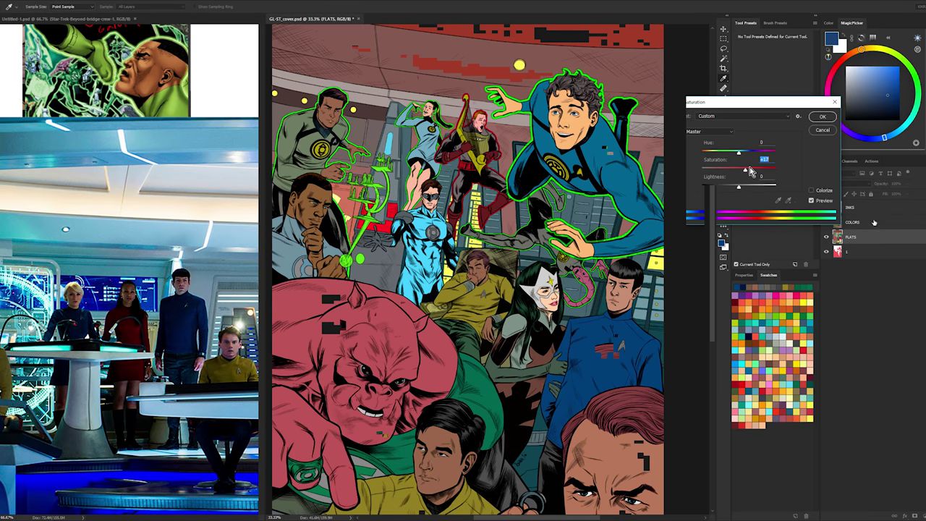
key(ctrl+u)
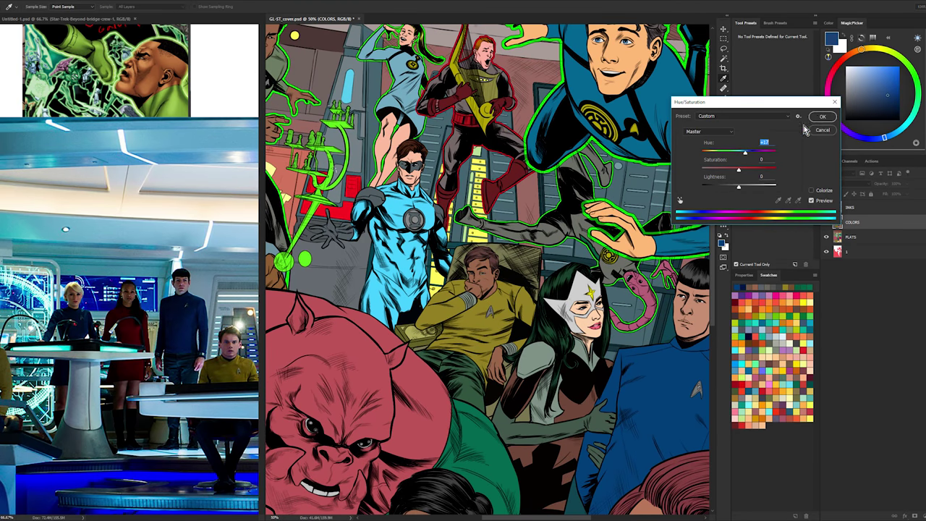
click(821, 117)
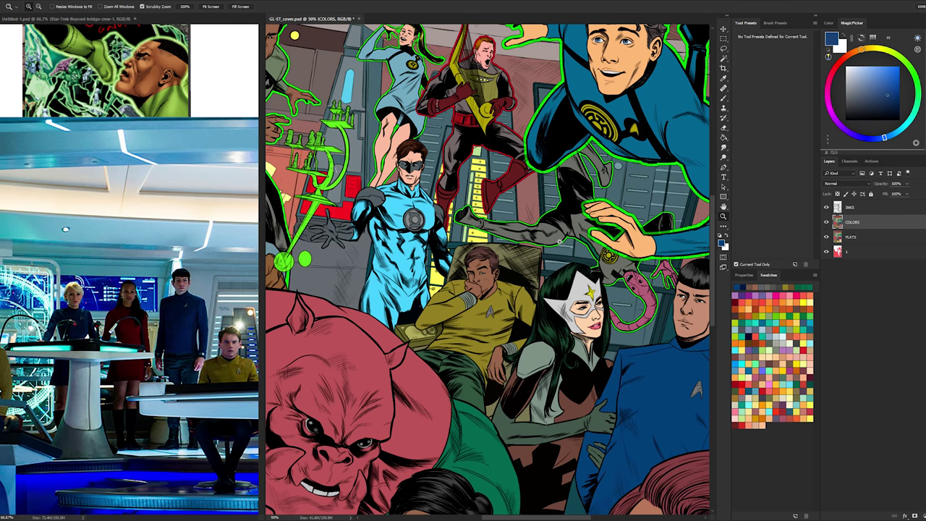
- Check the gold uniforms in the bridge crew photo, then sample gold and lasso the area around the seated captain on the cover
click(150, 327)
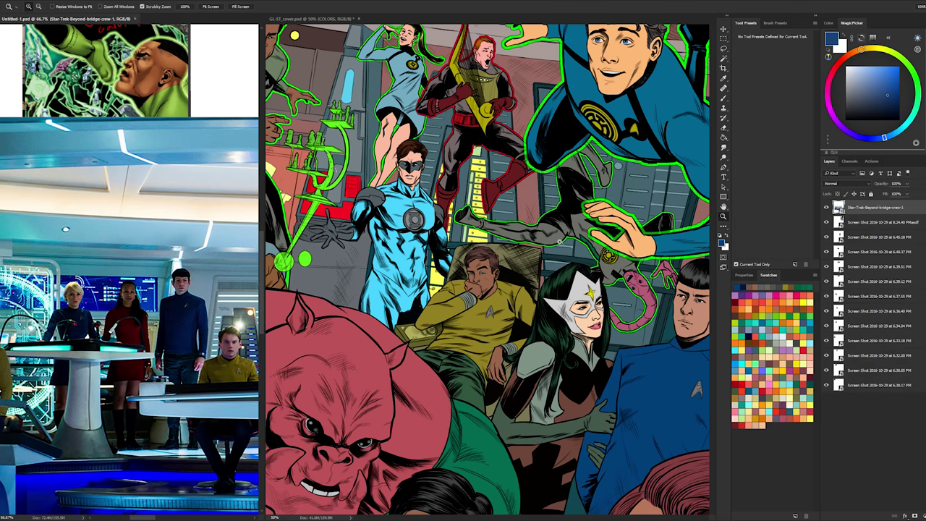
drag(193, 324, 100, 308)
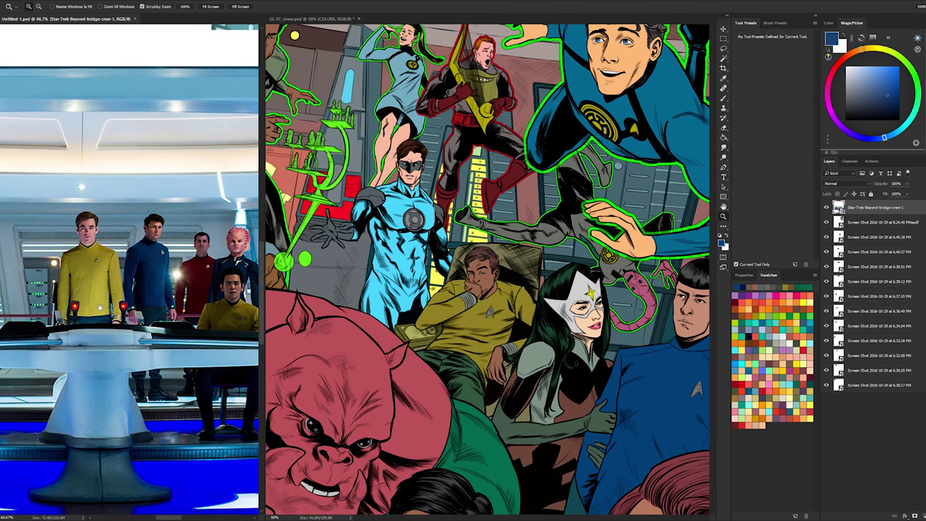
click(554, 273)
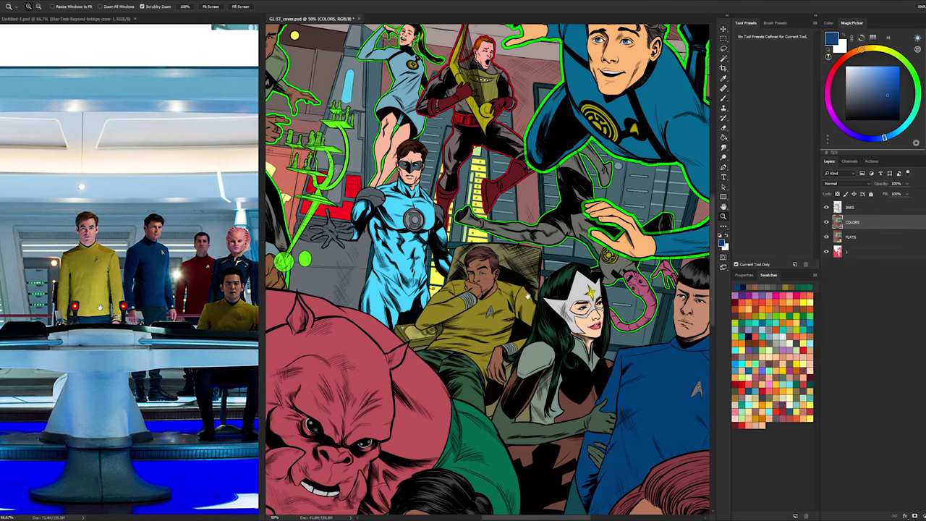
mouse_move(514, 405)
mouse_down()
mouse_move(578, 91)
mouse_move(540, 209)
mouse_move(529, 332)
mouse_up()
alt+click(485, 339)
key(l)
mouse_move(535, 143)
mouse_down()
mouse_move(415, 208)
mouse_move(549, 144)
mouse_up()
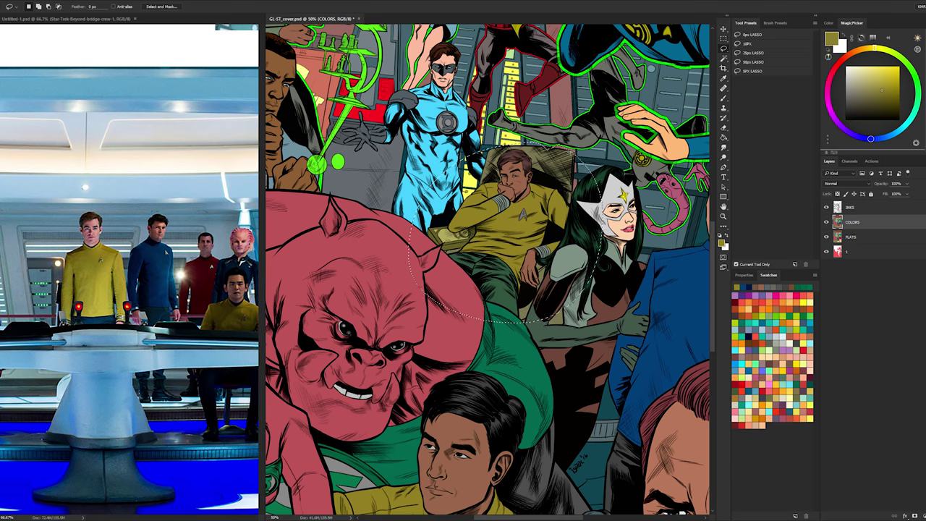
- Try the Paint Bucket on the reference photo, declining to rasterize its smart object, and return to the cover document
key(g)
click(128, 262)
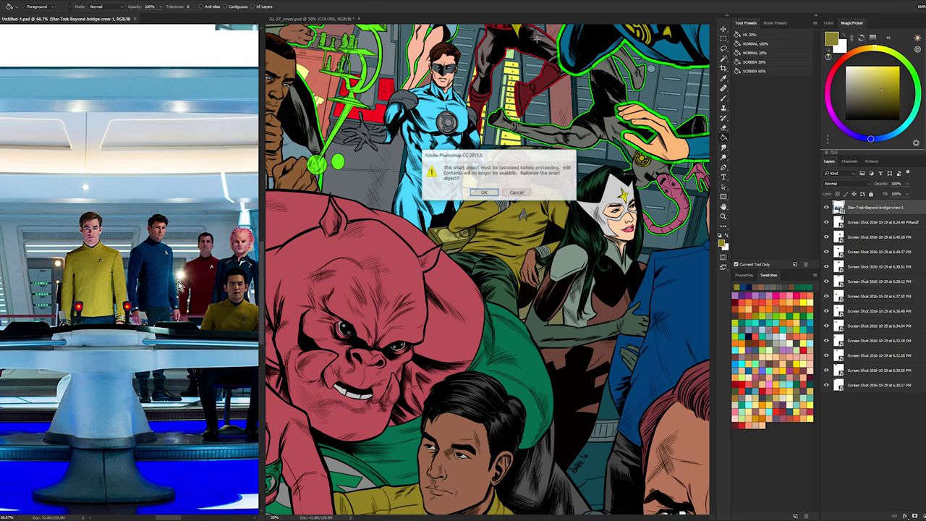
click(517, 192)
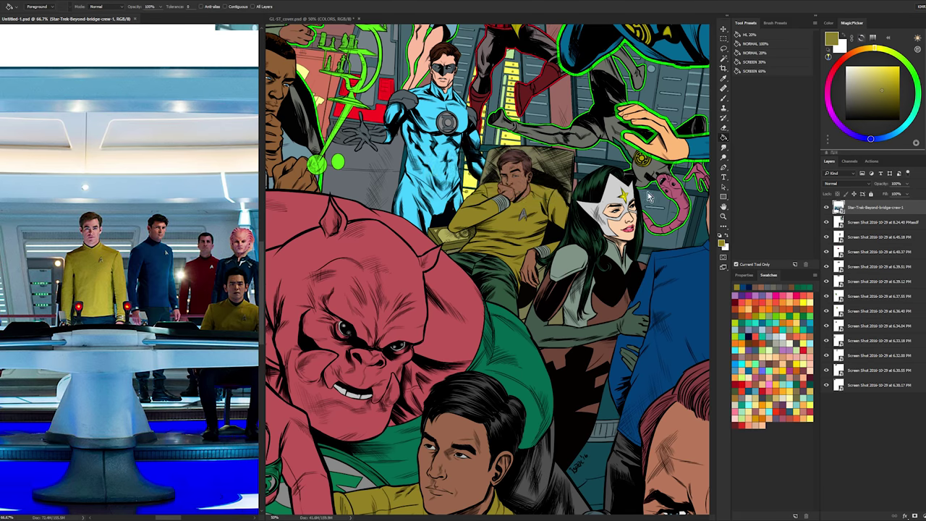
click(518, 191)
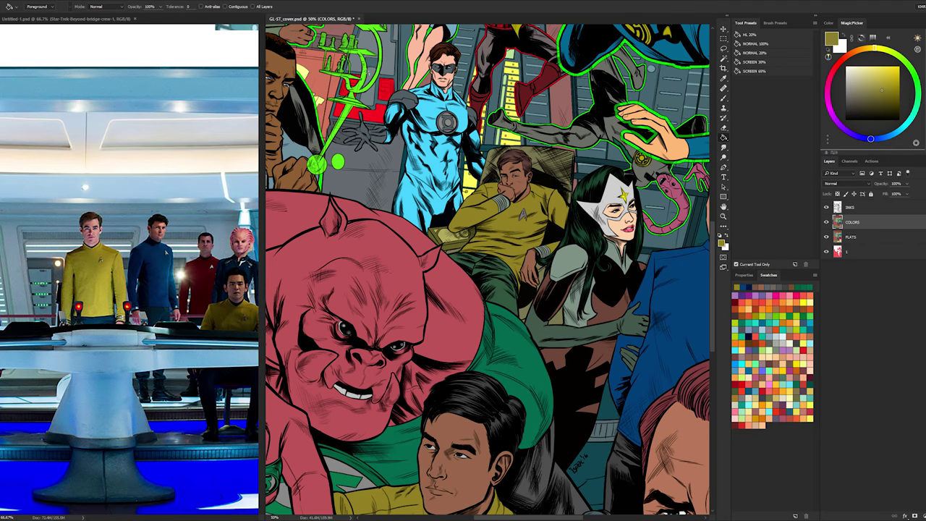
- Try to fill the striped cuff on the seated captain's lowered wrist with the uniform gold
ctrl+click(534, 232)
ctrl+click(534, 232)
ctrl+click(534, 232)
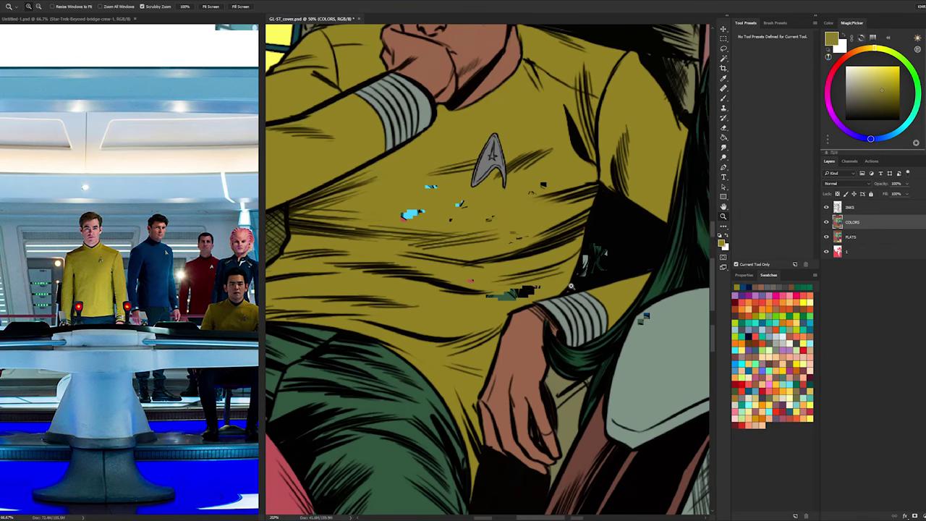
ctrl+click(534, 233)
drag(595, 313, 561, 259)
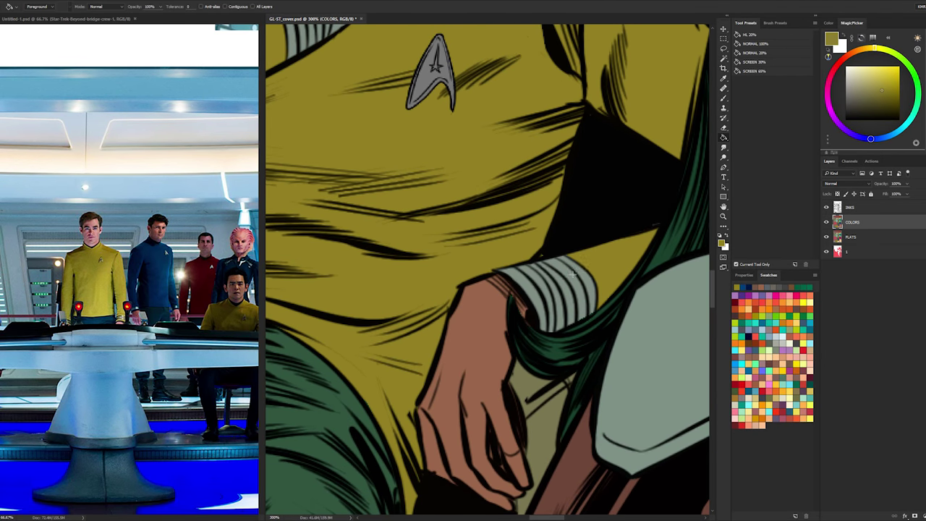
click(572, 274)
key(b)
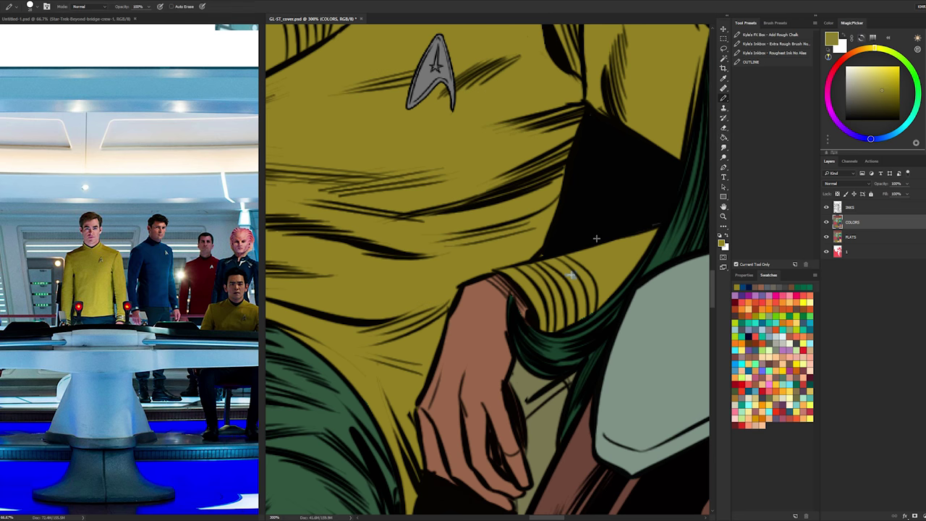
key(g)
key(ctrl+z)
key(b)
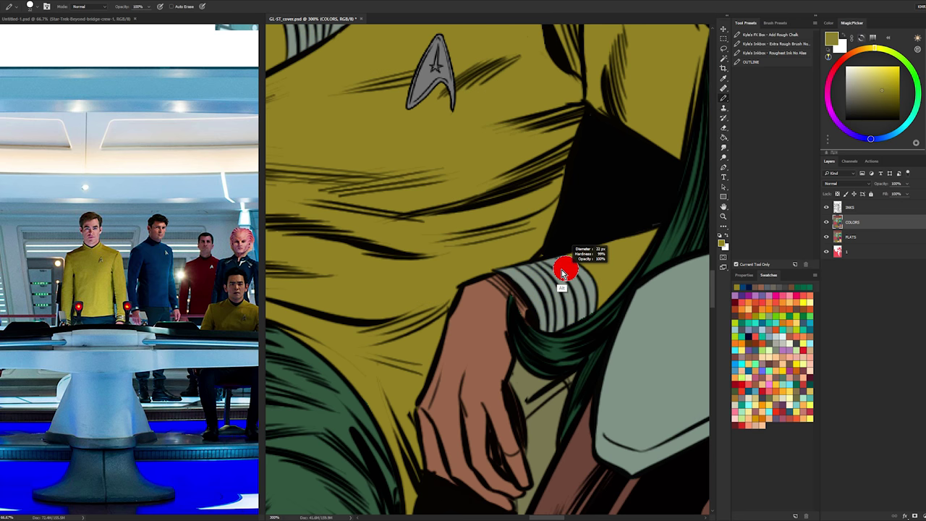
key(ctrl+z)
- Select the captain's lowered cuff with the Magic Wand and paint gold bands between its gray stripes
key(w)
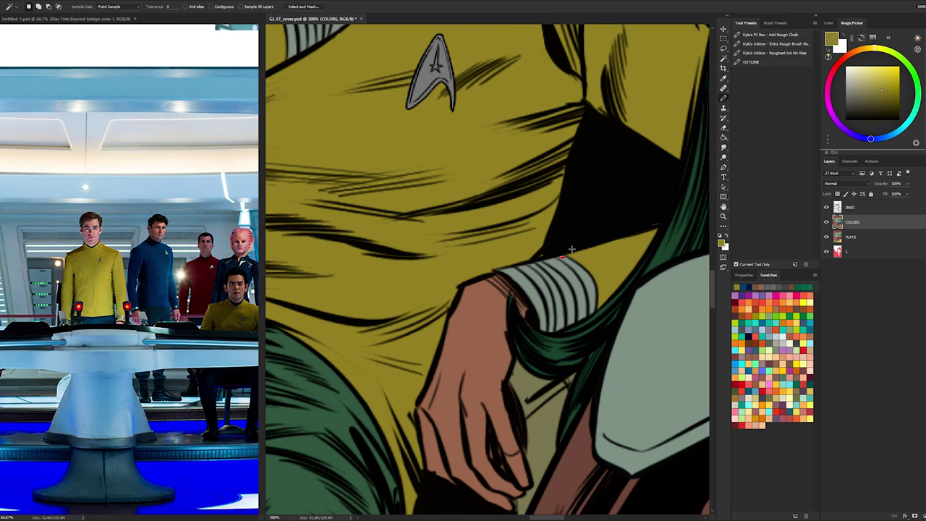
click(570, 265)
key(b)
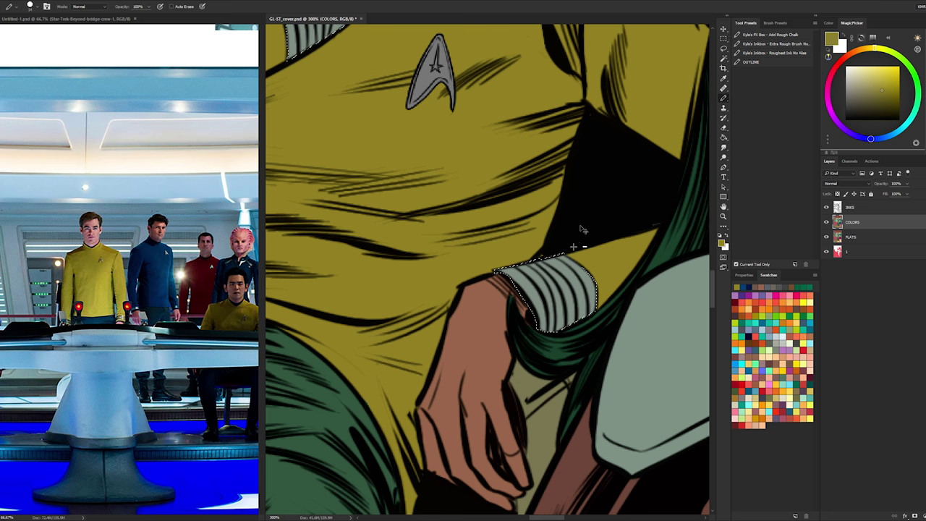
key(ctrl+d)
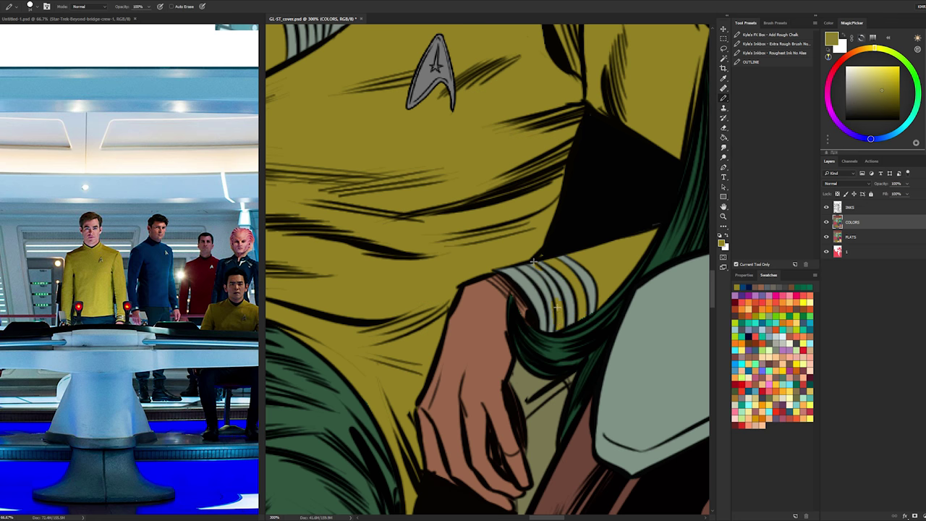
alt+click(546, 304)
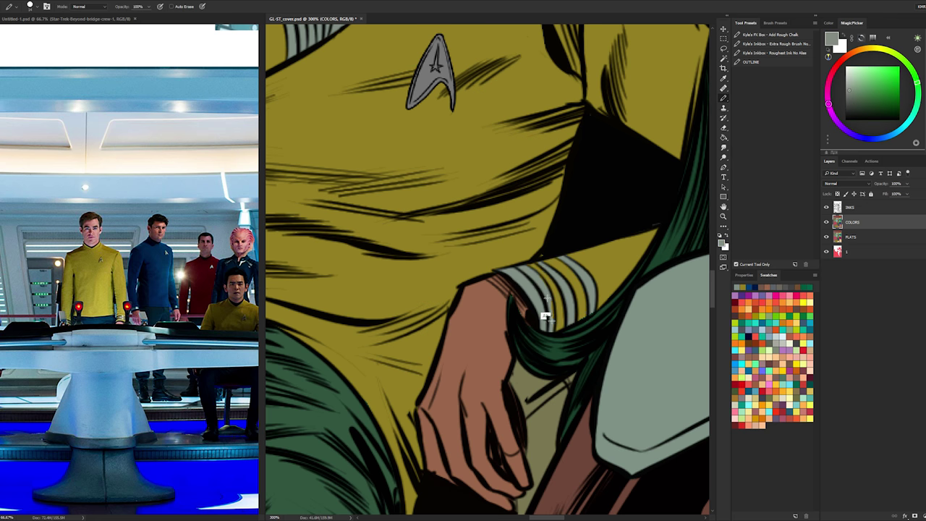
alt+click(598, 264)
alt+click(547, 298)
drag(509, 272, 533, 297)
alt+click(534, 305)
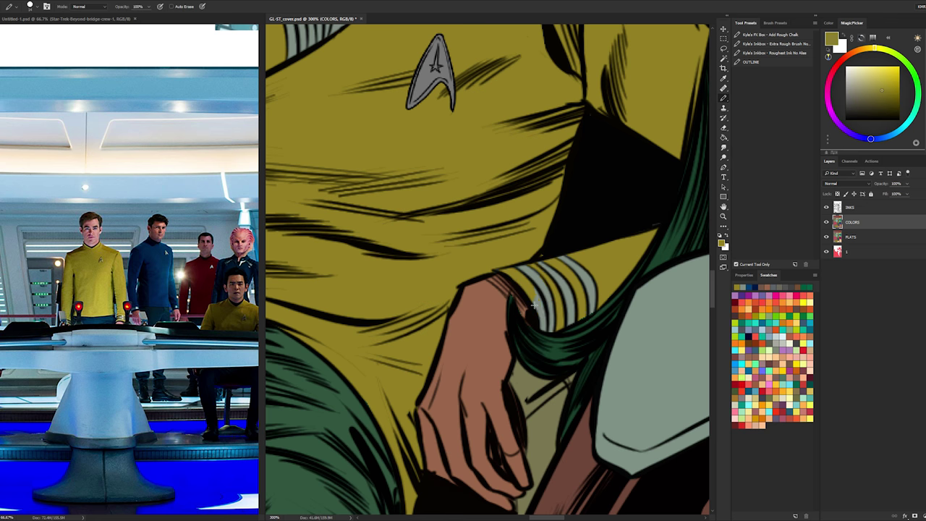
- Paint uniform gold between the gray stripes and over the wrist end of the captain's raised cuff
double_click(723, 217)
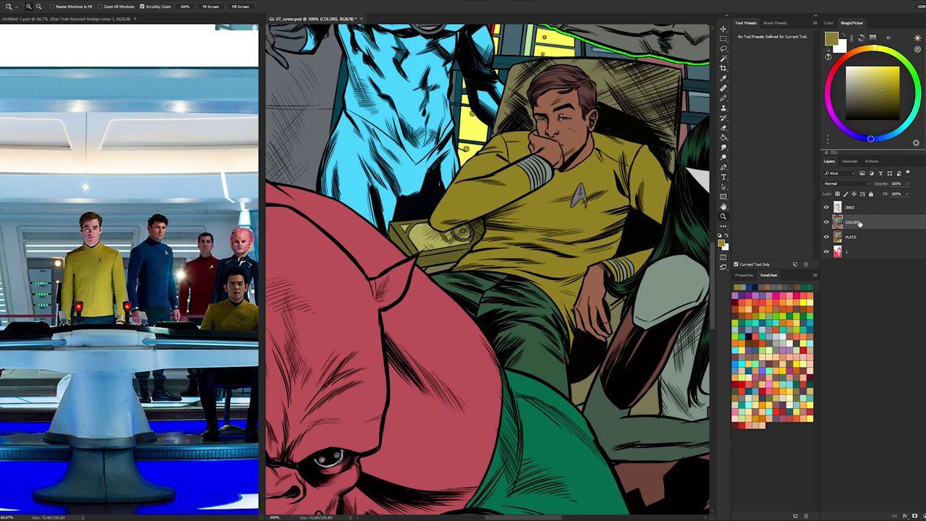
mouse_move(529, 219)
mouse_down()
mouse_move(496, 338)
mouse_move(489, 324)
mouse_up()
key(ctrl+plus)
key(ctrl+plus)
key(ctrl+plus)
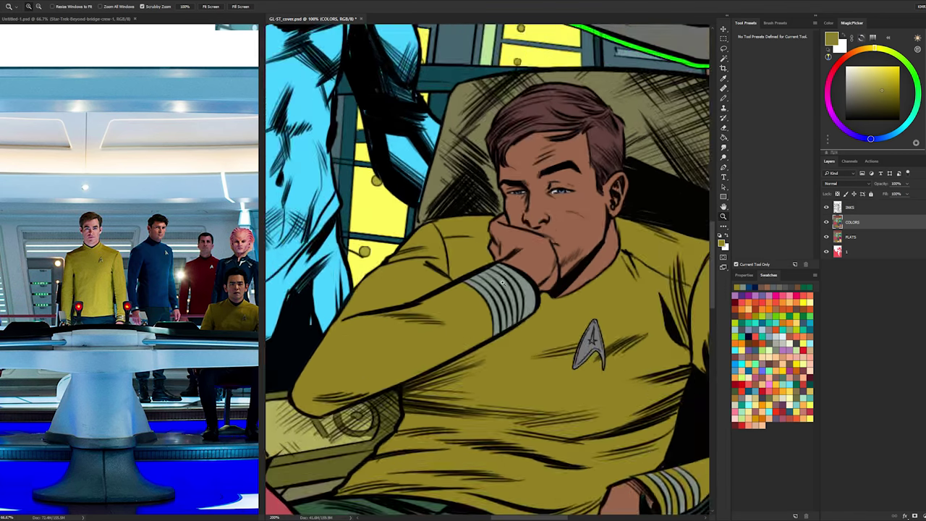
key(b)
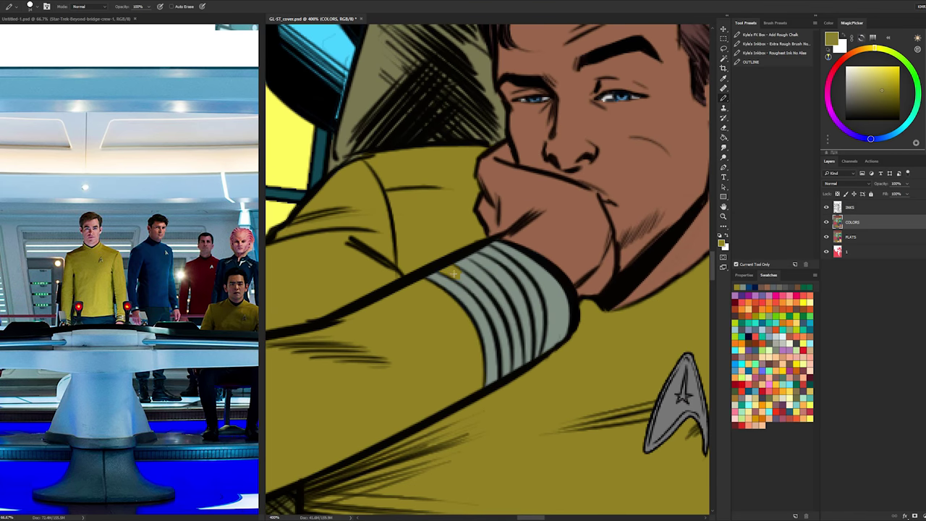
drag(477, 294, 508, 365)
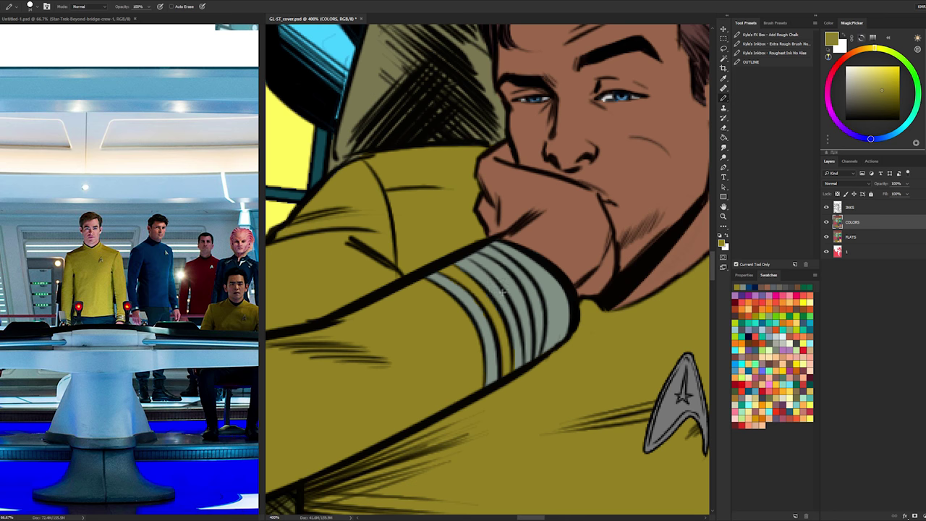
alt+click(554, 309)
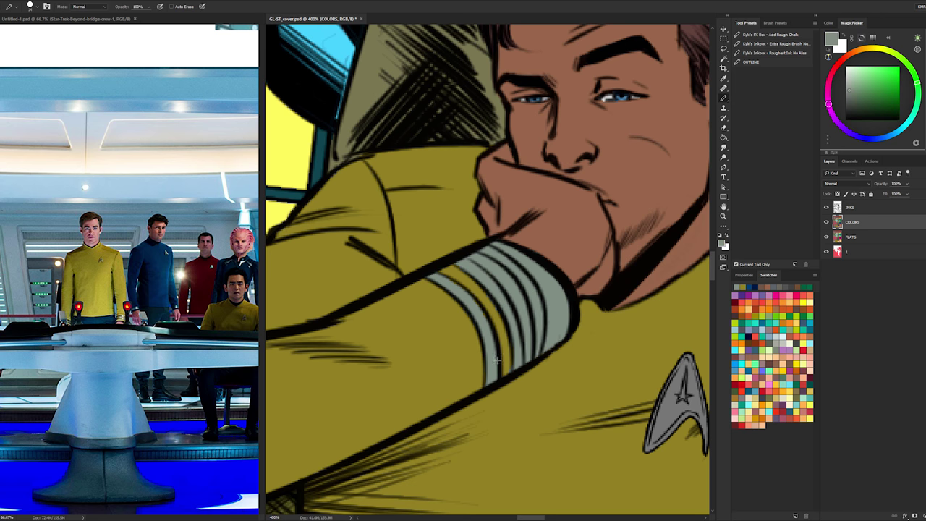
alt+click(495, 271)
alt+click(478, 255)
drag(479, 257, 521, 308)
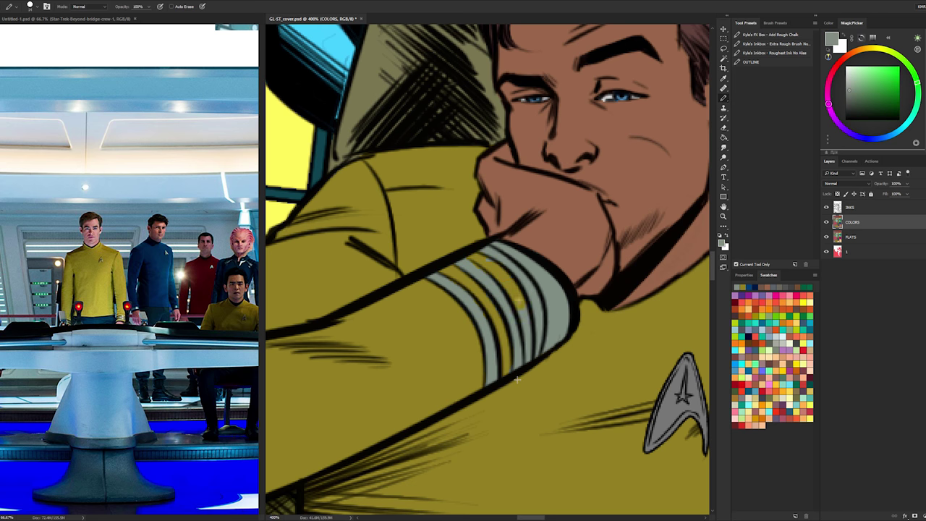
alt+click(528, 343)
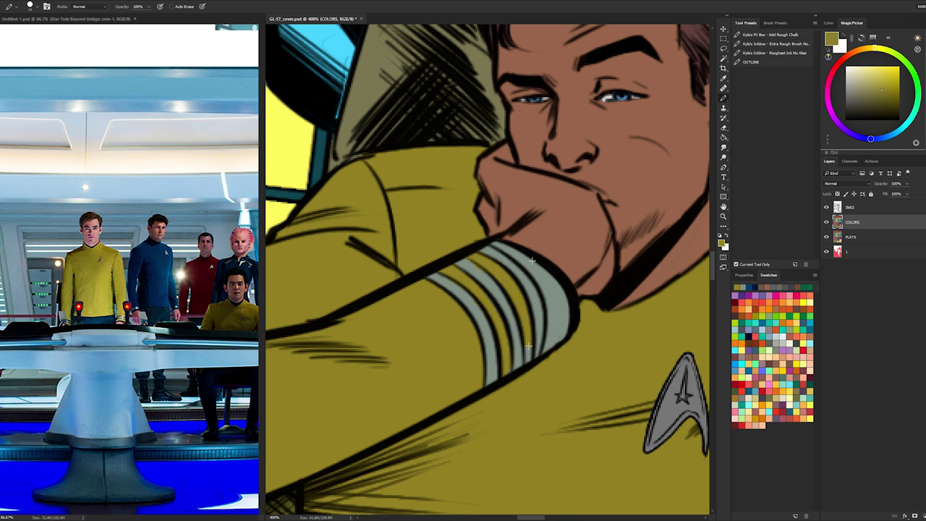
drag(535, 266, 557, 317)
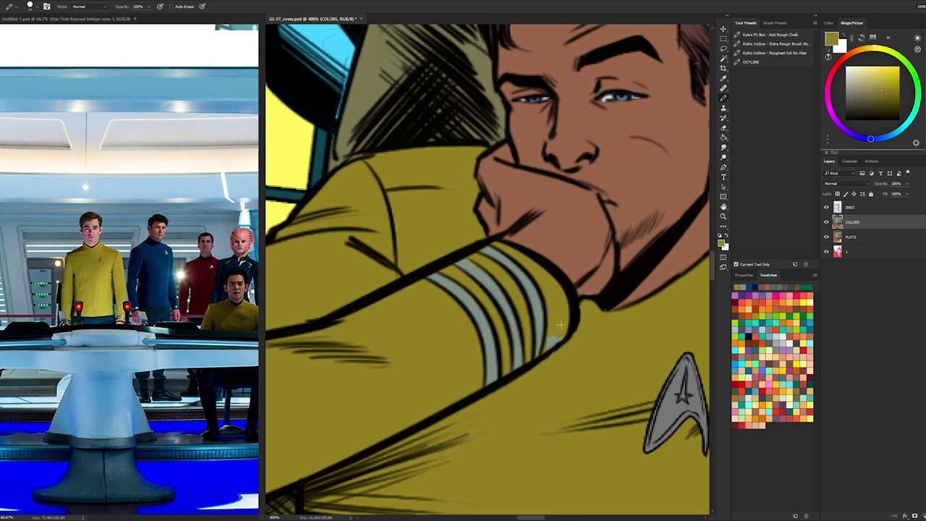
- Desaturate the seated captain's green trousers with Hue/Saturation, setting the saturation to -100
click(724, 216)
alt+click(655, 243)
alt+click(655, 243)
alt+click(655, 242)
alt+click(655, 243)
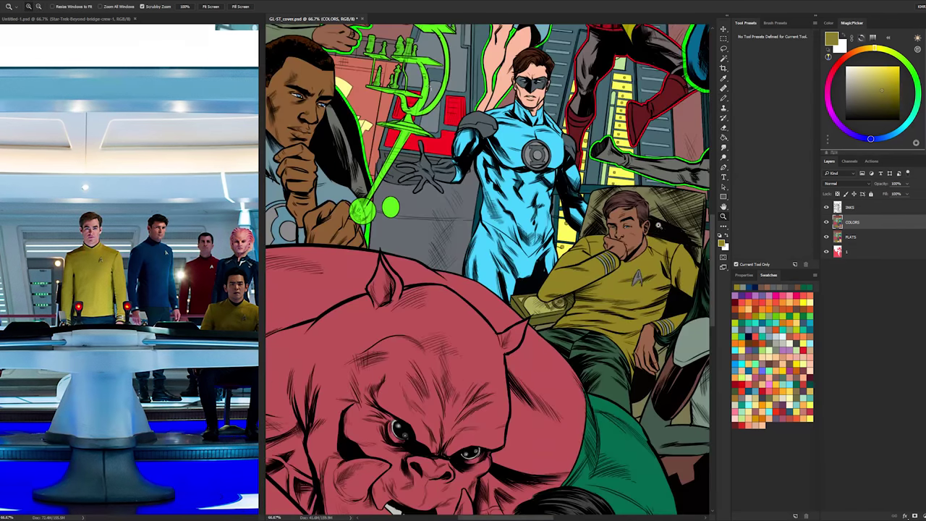
drag(653, 248, 522, 230)
key(l)
key(w)
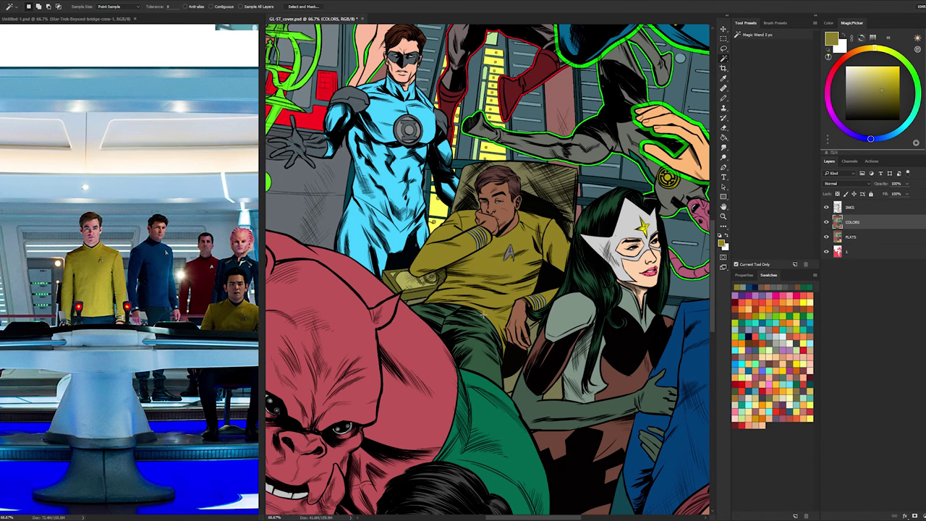
key(ctrl+u)
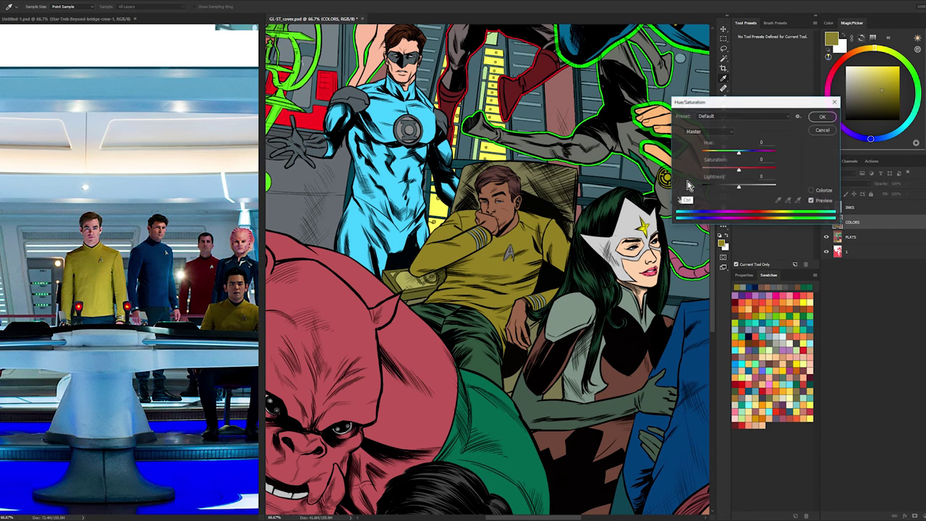
drag(739, 171, 640, 181)
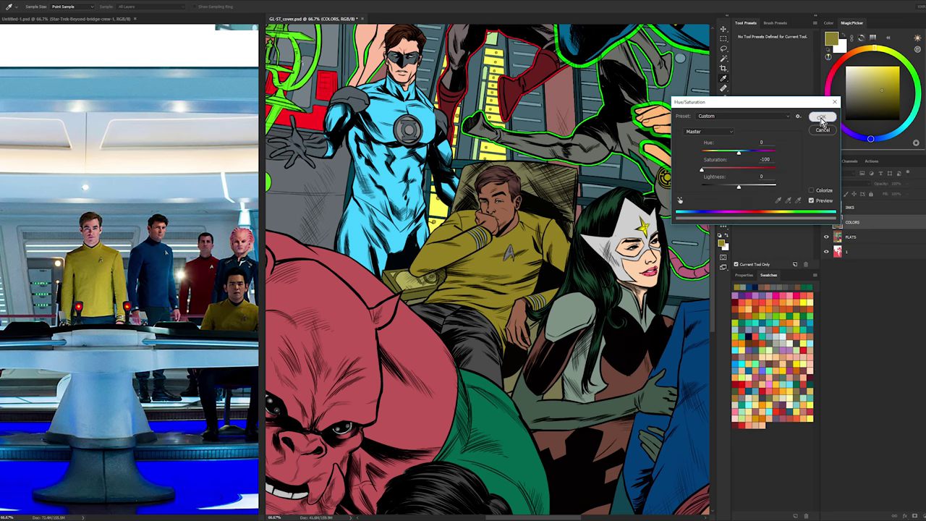
click(823, 117)
key(z)
key(ctrl+0)
key(l)
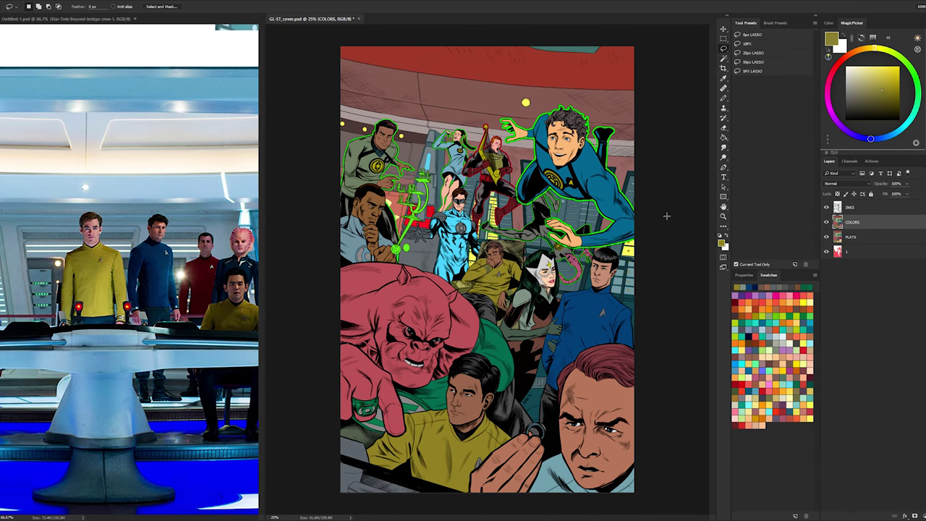
key(z)
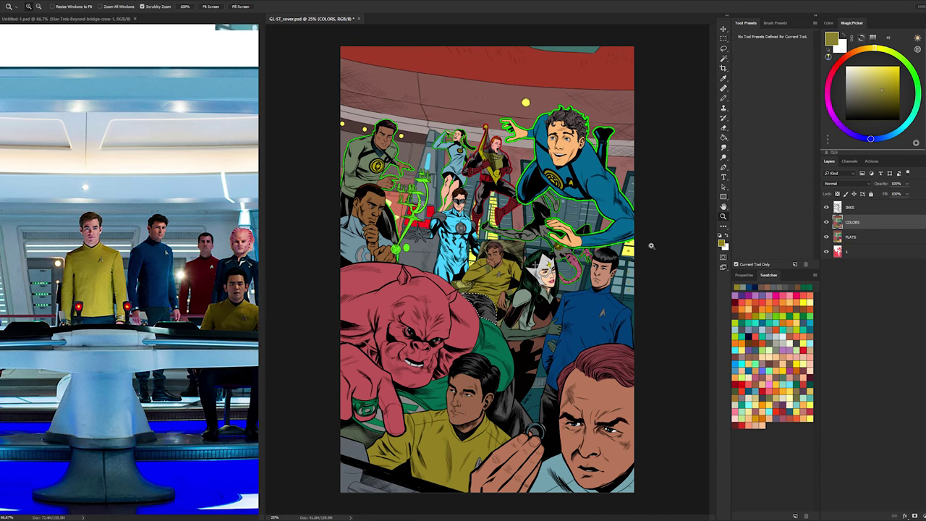
key(l)
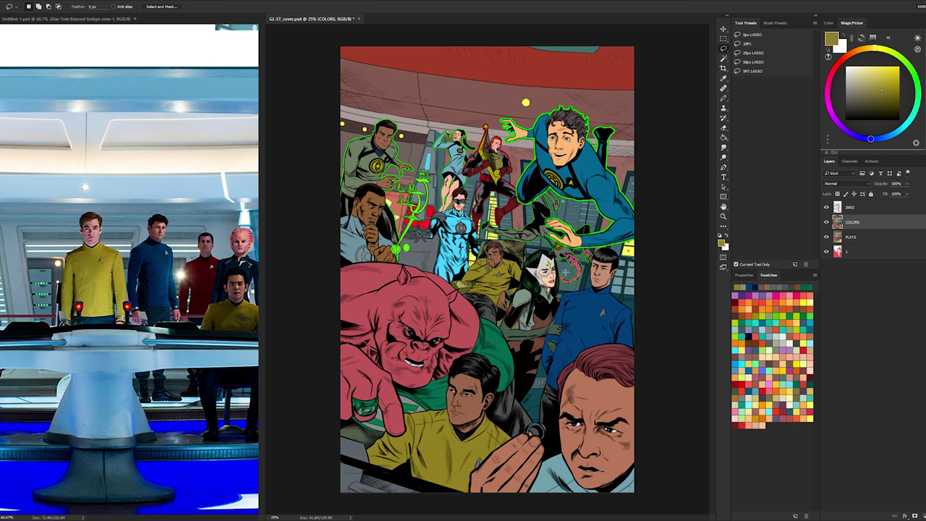
key(w)
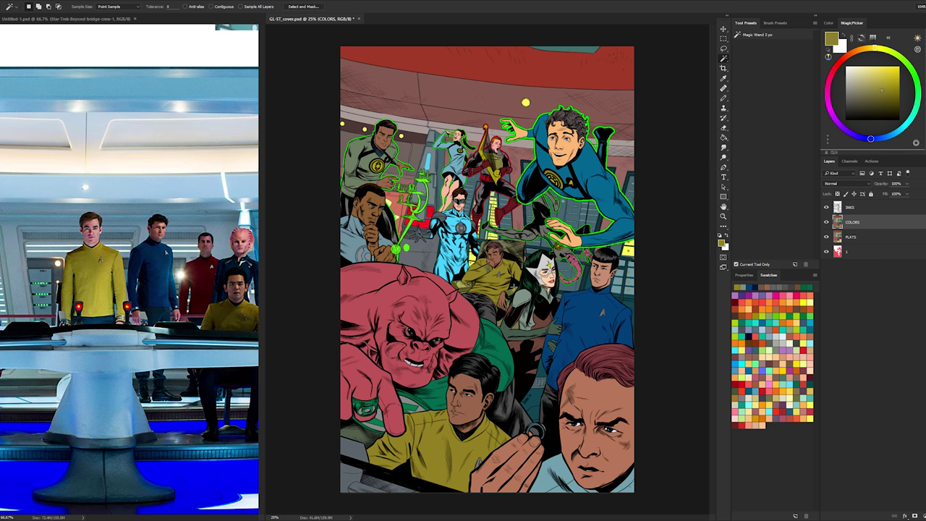
- Sample the costume green from the John Stewart reference image and darken it on the color wheel
key(z)
click(422, 235)
mouse_move(423, 235)
mouse_down()
mouse_move(473, 225)
mouse_move(439, 233)
mouse_up()
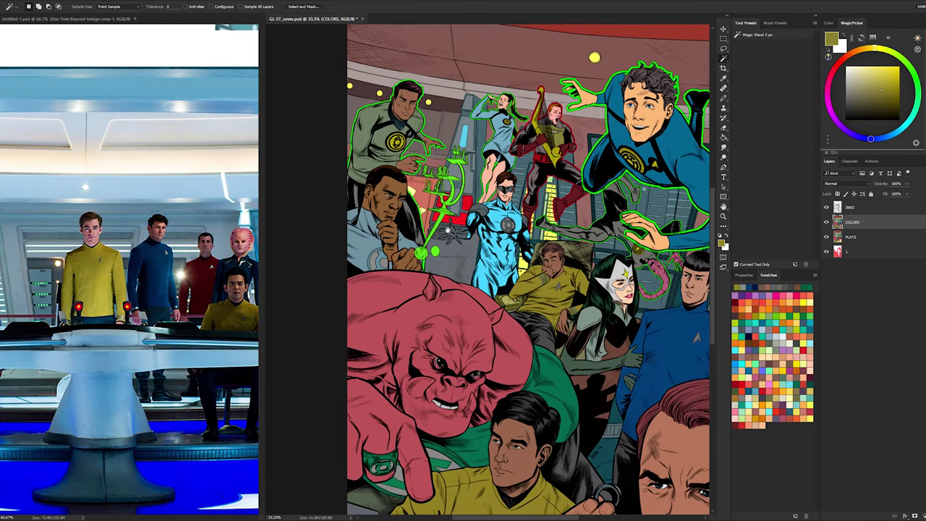
key(z)
click(414, 231)
alt+click(414, 229)
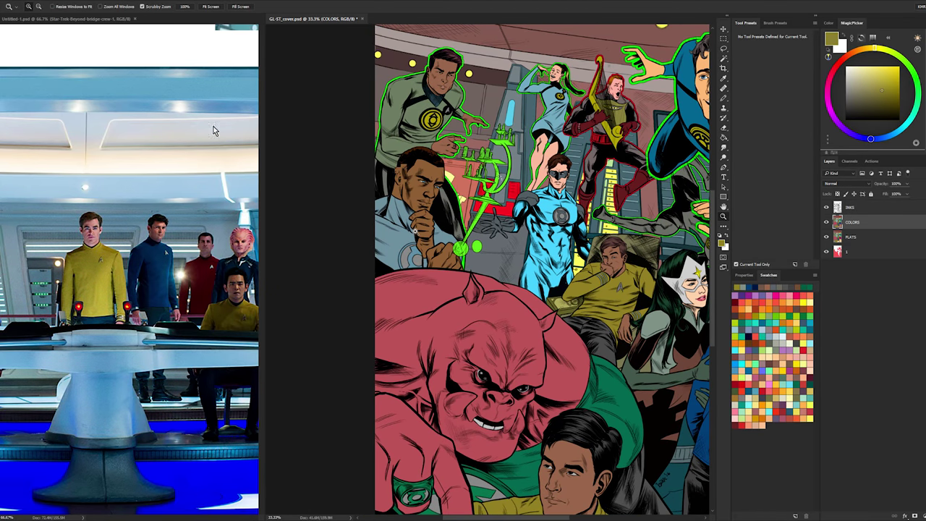
click(146, 124)
drag(146, 123, 195, 304)
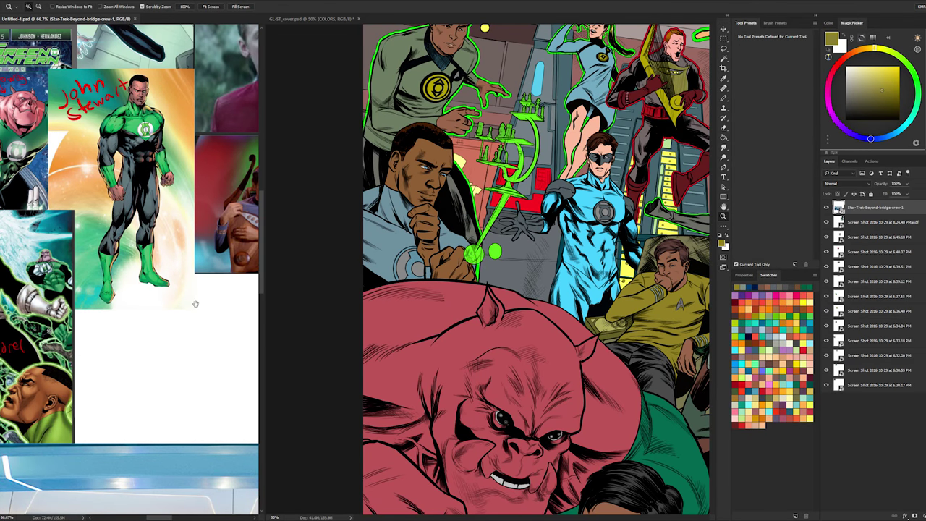
key(b)
key(z)
alt+click(176, 207)
drag(196, 304, 234, 388)
key(b)
click(865, 97)
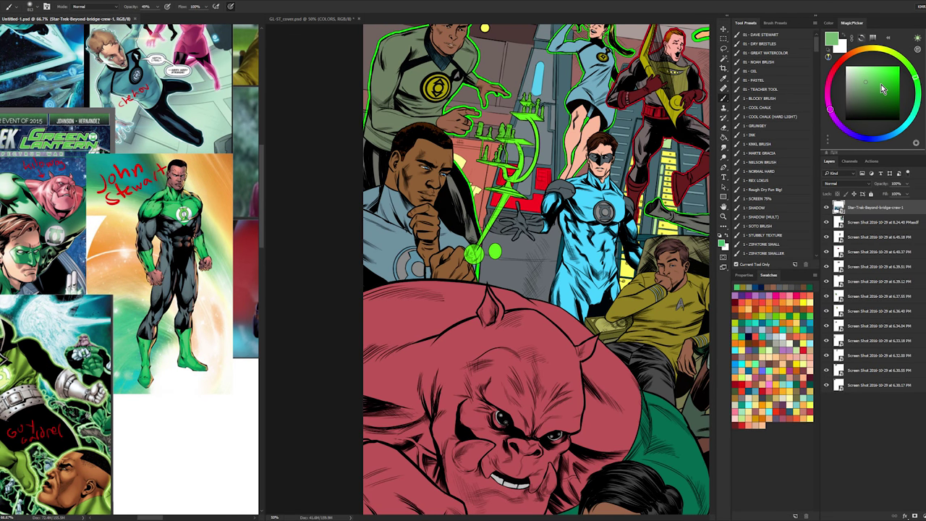
- Lasso the area around the seated, chin-resting man on the cover and fill his pale blue uniform with the dark green
click(553, 159)
key(l)
mouse_move(444, 179)
mouse_down()
mouse_move(317, 294)
mouse_move(440, 162)
mouse_up()
key(g)
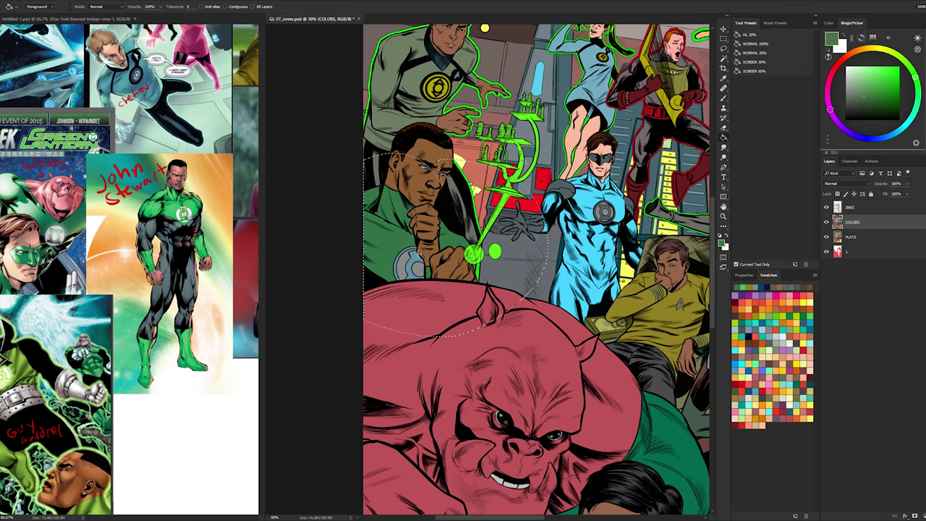
click(384, 224)
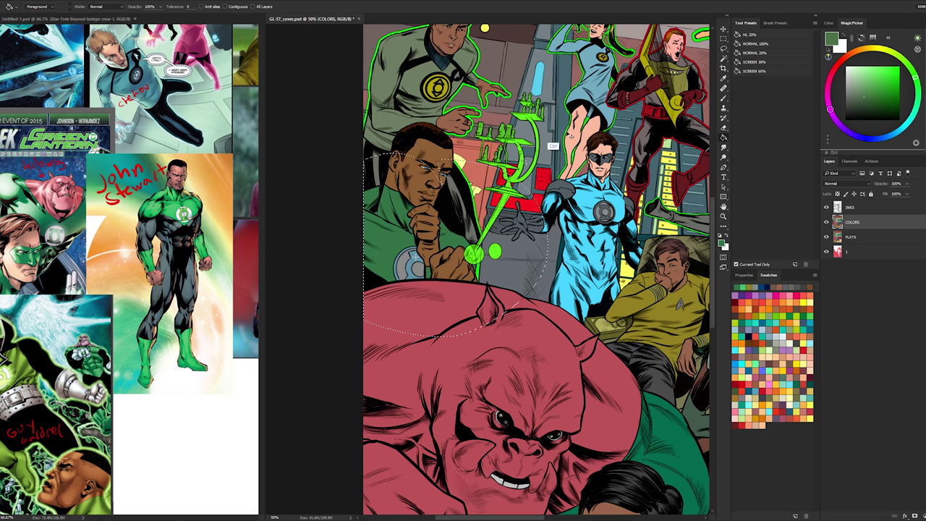
click(865, 97)
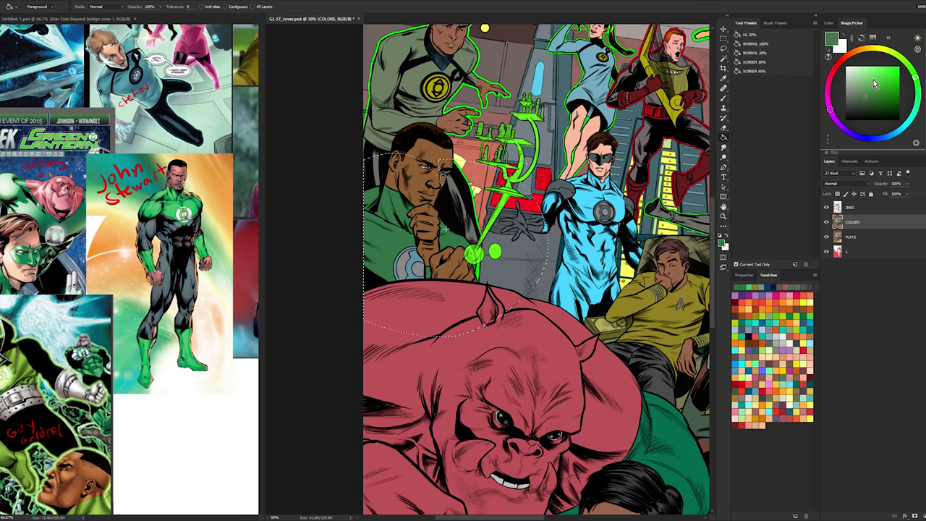
key(l)
key(ctrl+d)
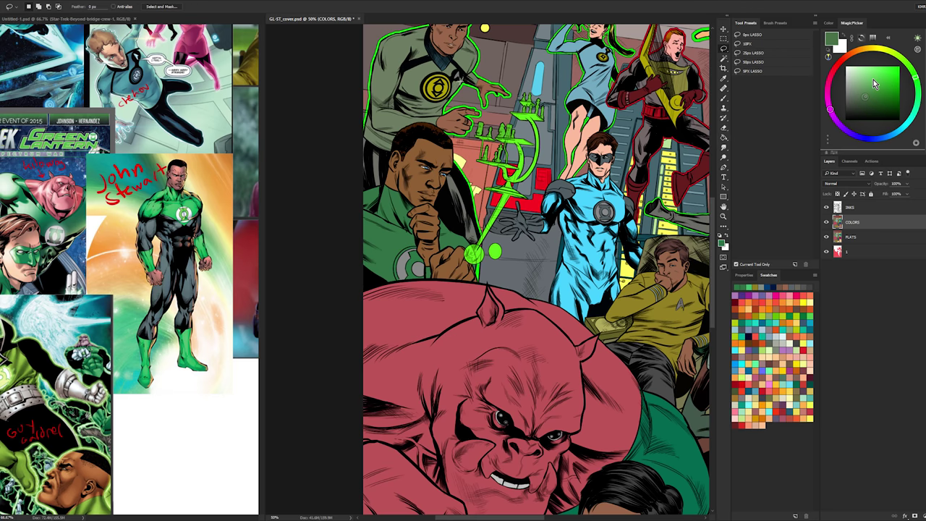
- Sample the chin-resting man's brown skin tone, gray it down on the color wheel and fill his hair with the grayish brown
key(b)
alt+click(438, 159)
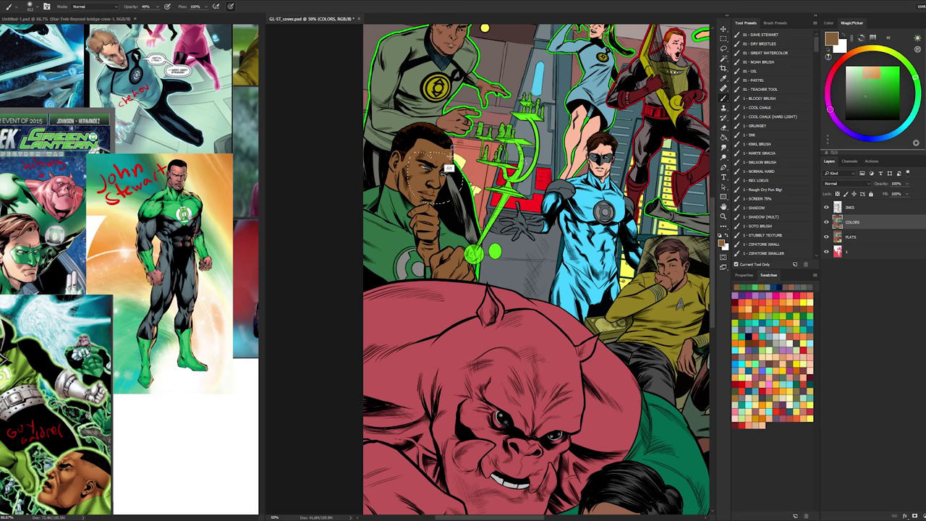
key(l)
key(g)
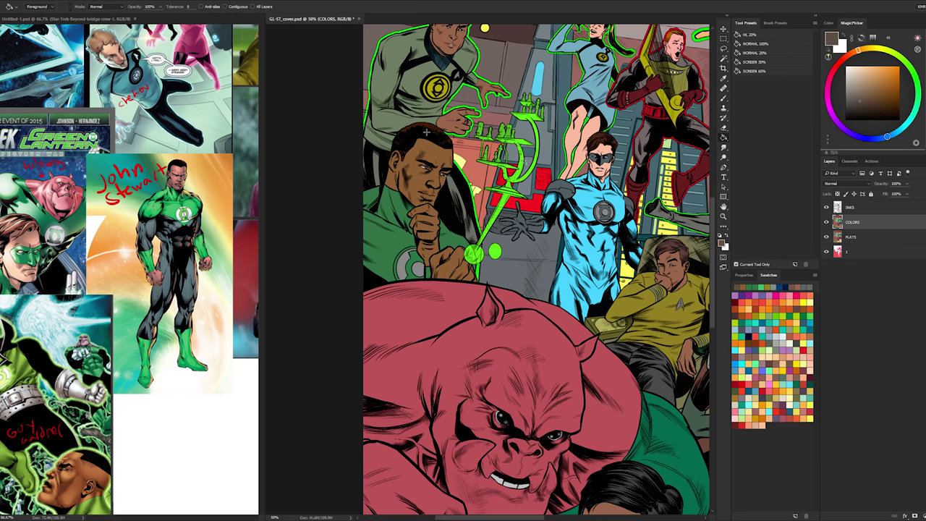
click(858, 97)
click(852, 96)
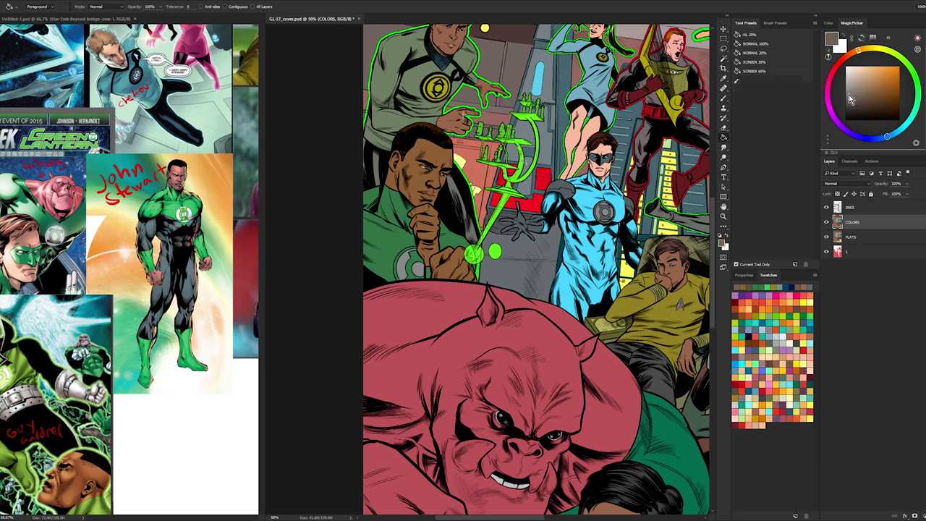
key(l)
key(g)
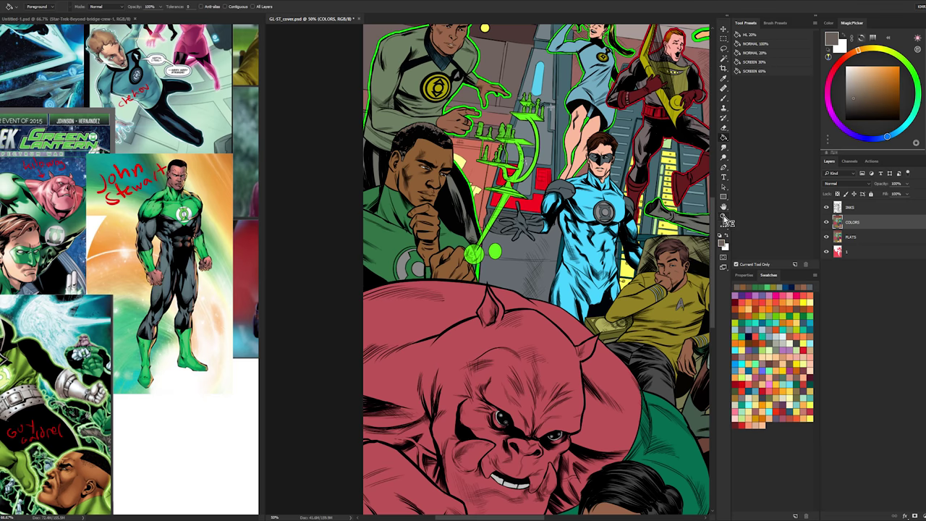
- Turn on the CMYK proof preview for the cover and inspect the chin-resting man and the figures around him
key(z)
drag(560, 191, 515, 196)
double_click(473, 154)
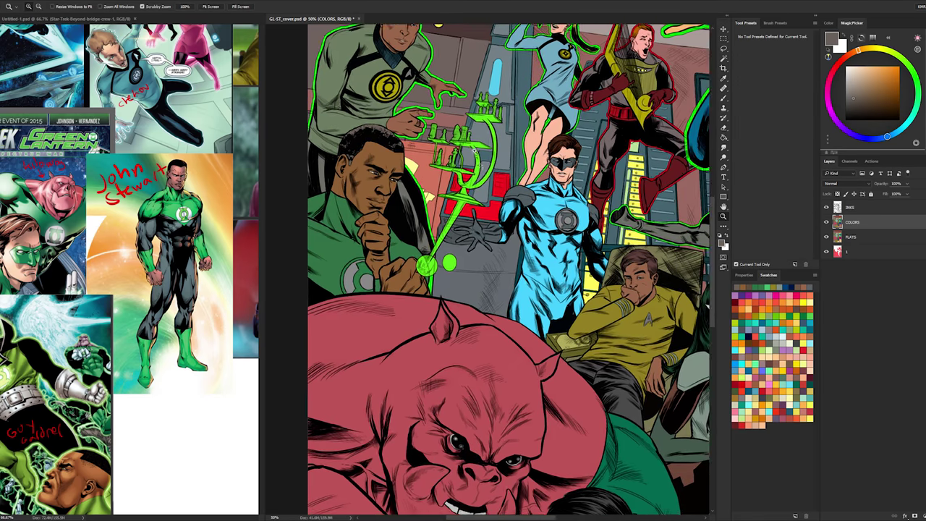
key(b)
key(ctrl+y)
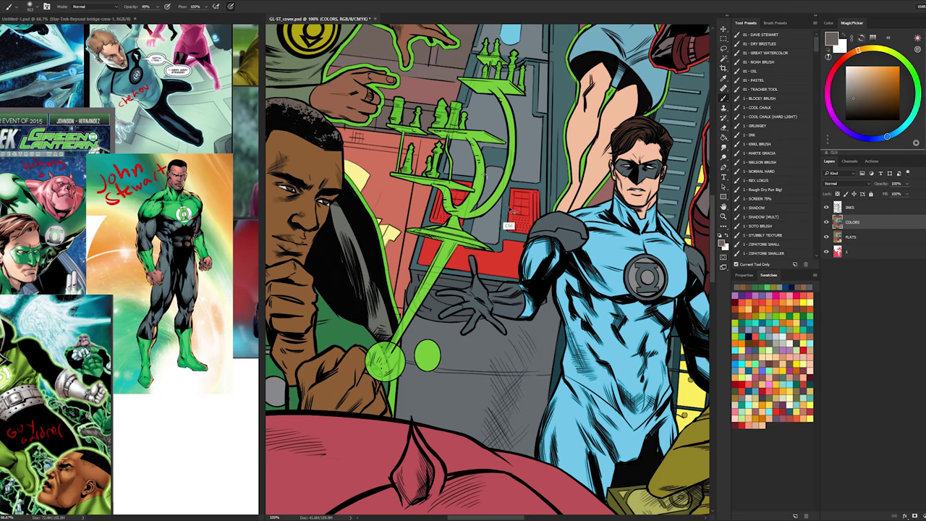
click(722, 218)
alt+click(650, 236)
alt+click(651, 230)
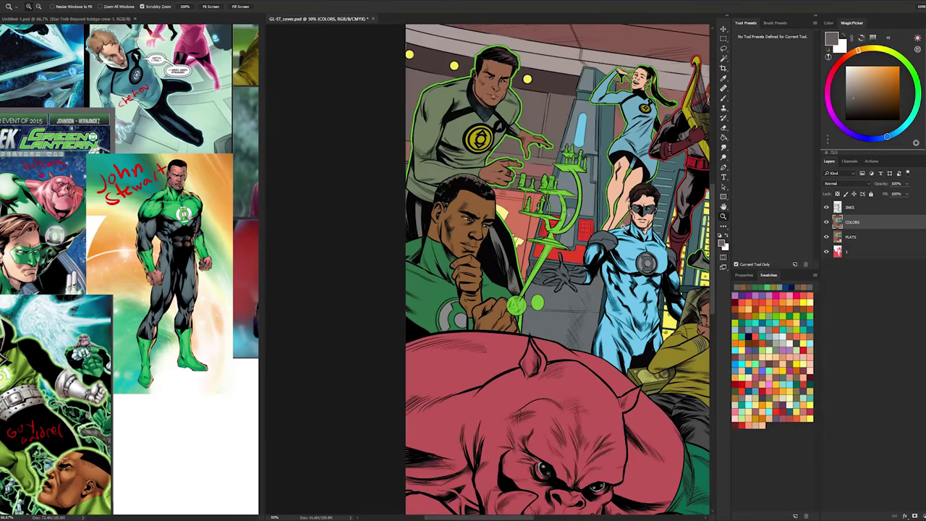
drag(653, 223, 548, 201)
- Sample the glowing construct's green, adjust it to a bright mid green on the color wheel and fill the loose orb beside the raised fist
key(b)
alt+click(443, 232)
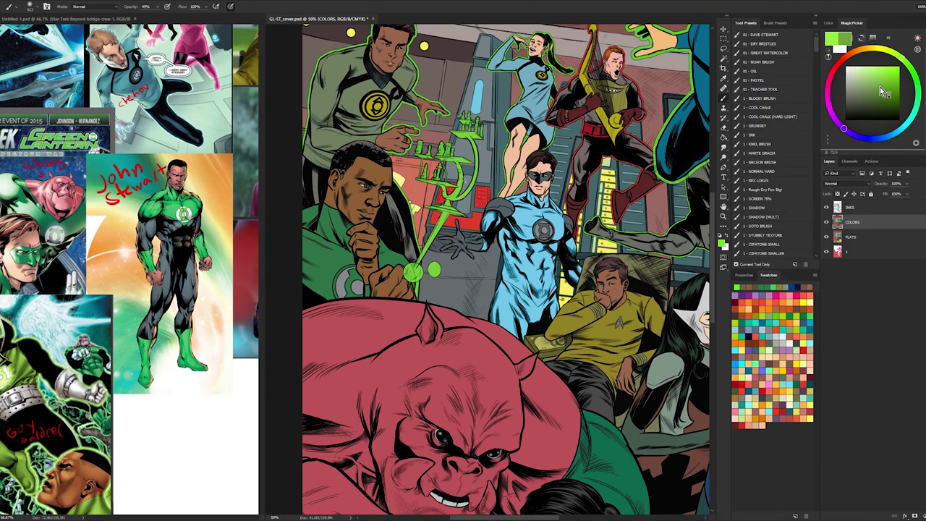
key(z)
key(b)
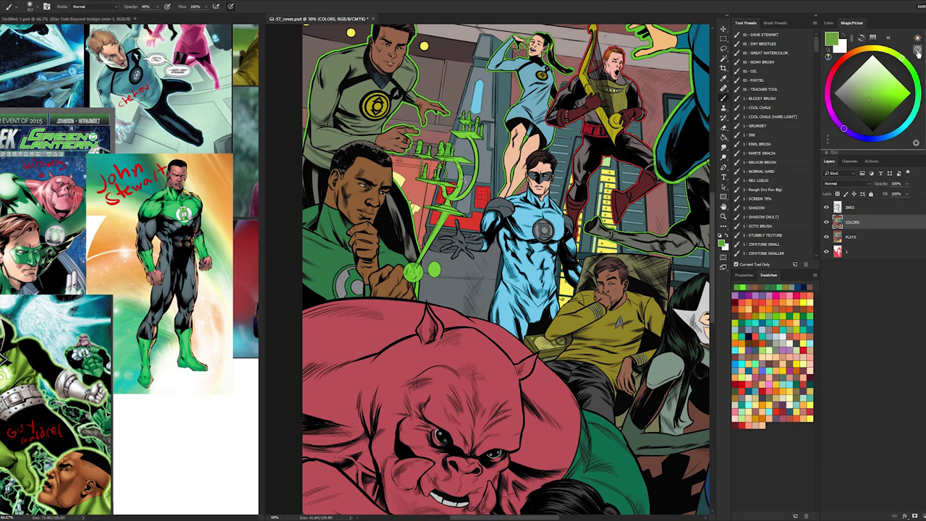
click(918, 51)
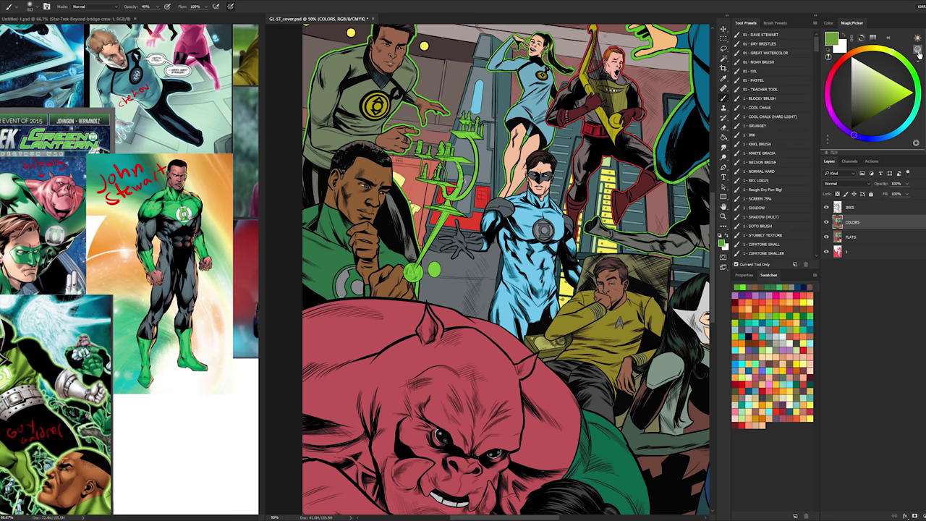
click(918, 51)
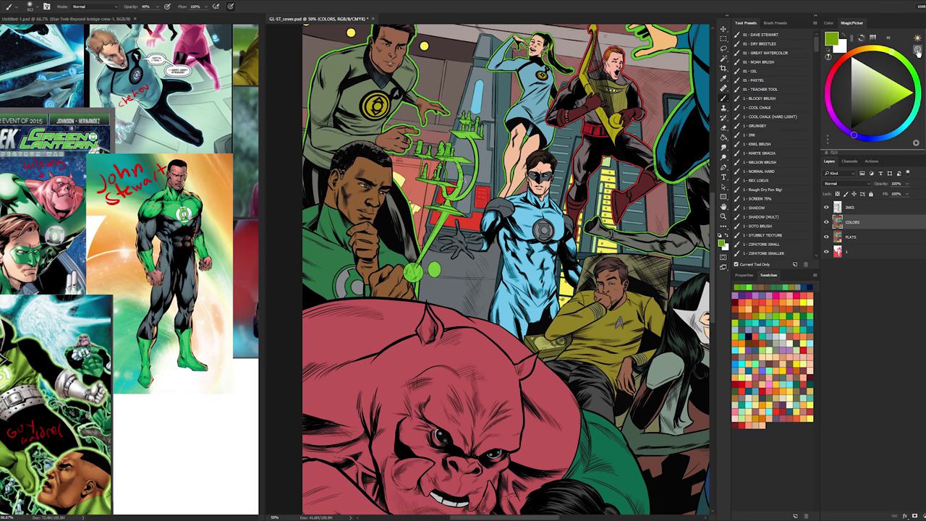
click(881, 91)
click(883, 78)
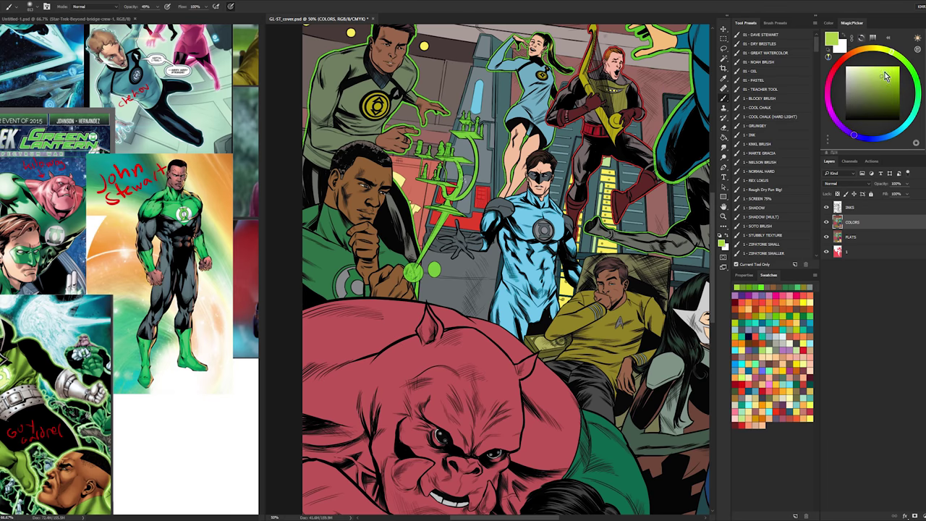
key(g)
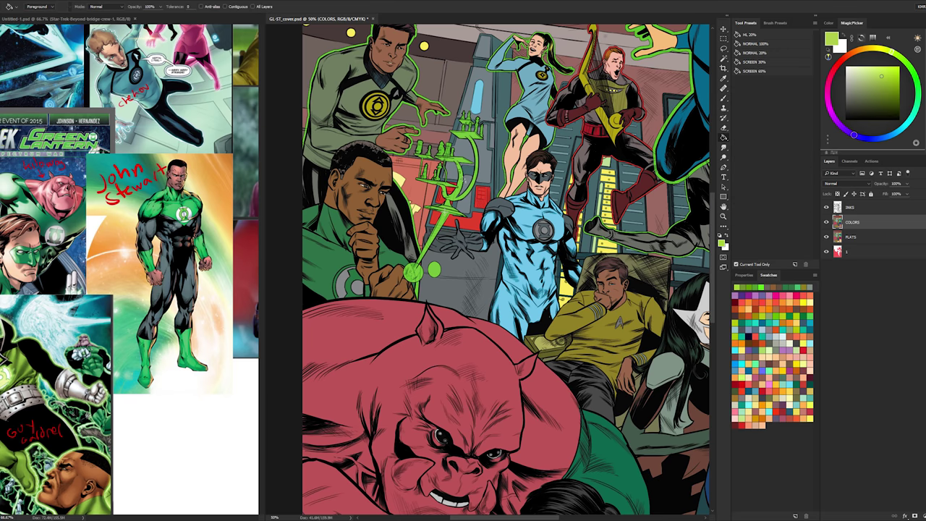
click(907, 62)
click(884, 79)
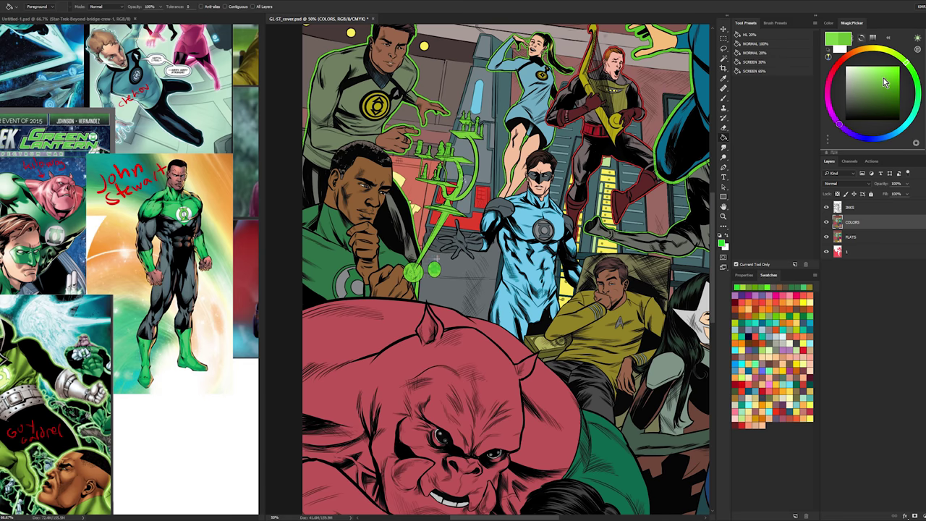
click(434, 269)
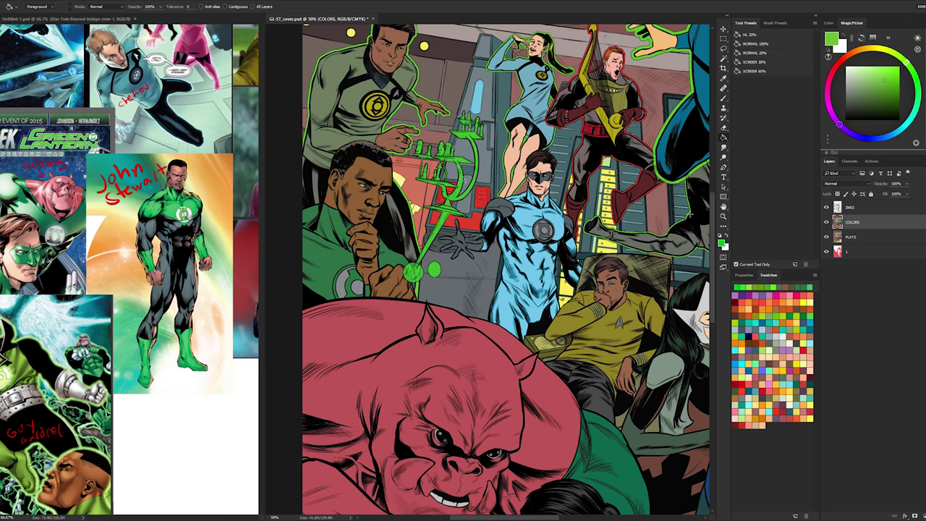
- Review the colors of the whole cover and examine the flying man in the upper part of the artwork
click(723, 217)
alt+click(654, 256)
alt+click(654, 256)
key(l)
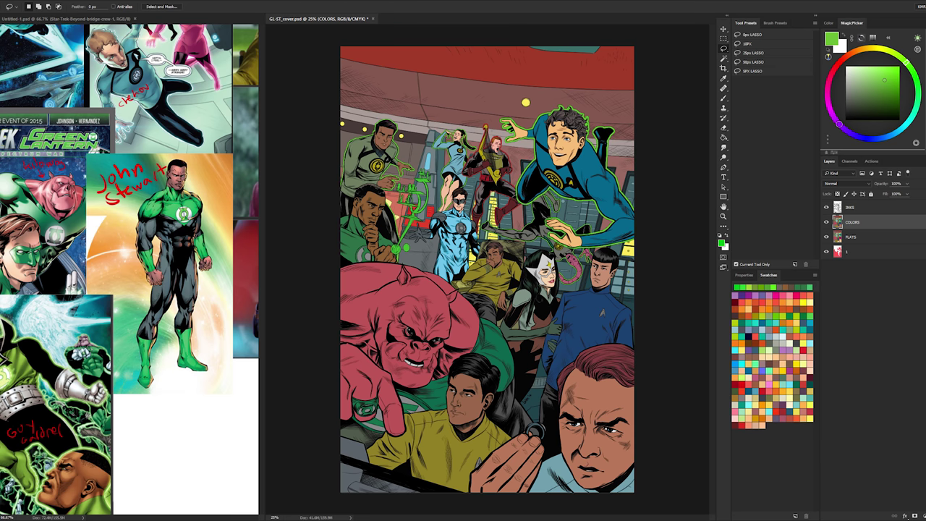
scroll(456, 209, up, 1)
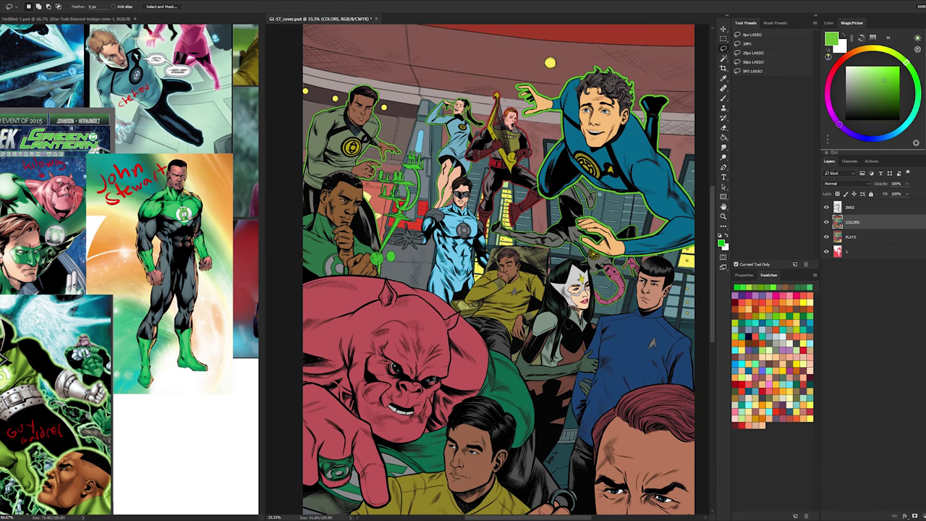
scroll(463, 194, down, 1)
scroll(521, 172, up, 1)
scroll(535, 170, up, 1)
drag(430, 105, 385, 209)
- Sample the uniform blue from the Chekov reference image and fill the flying man's uniform on the cover with it
click(83, 203)
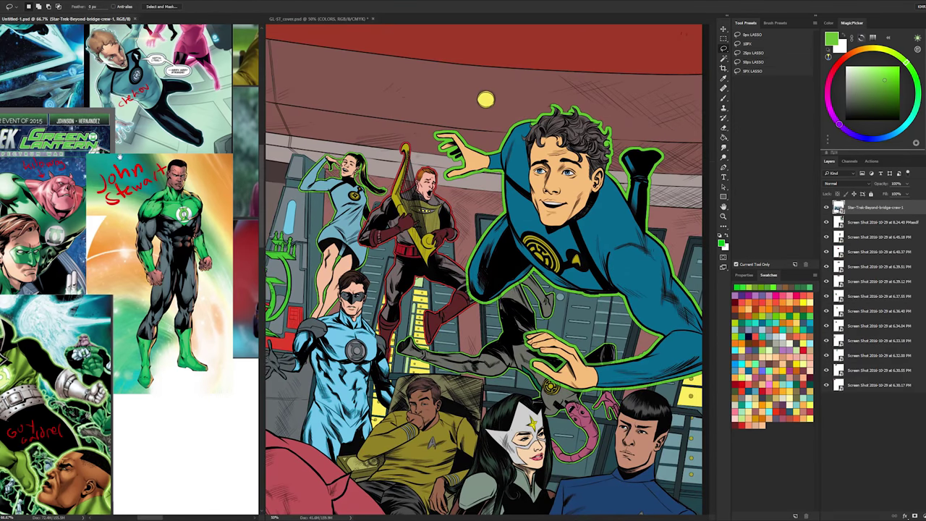
drag(129, 151, 178, 306)
scroll(205, 246, up, 3)
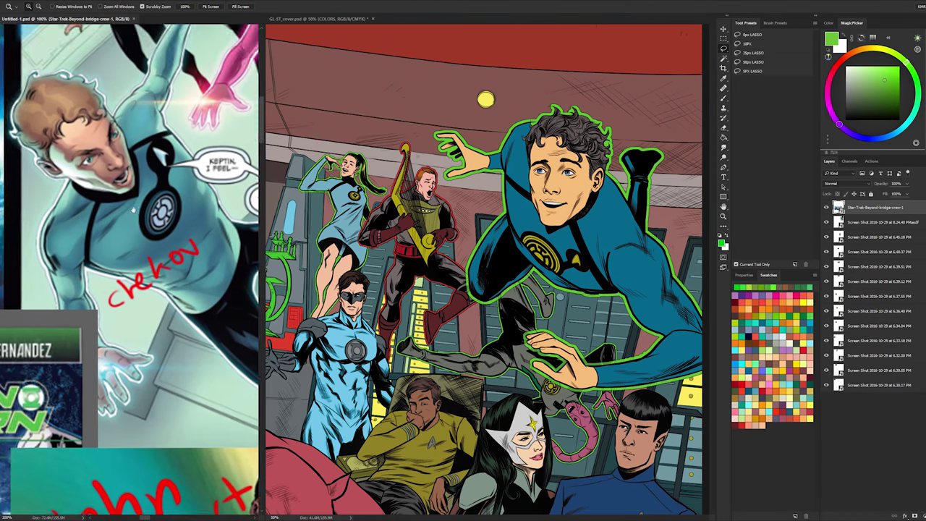
key(b)
key(i)
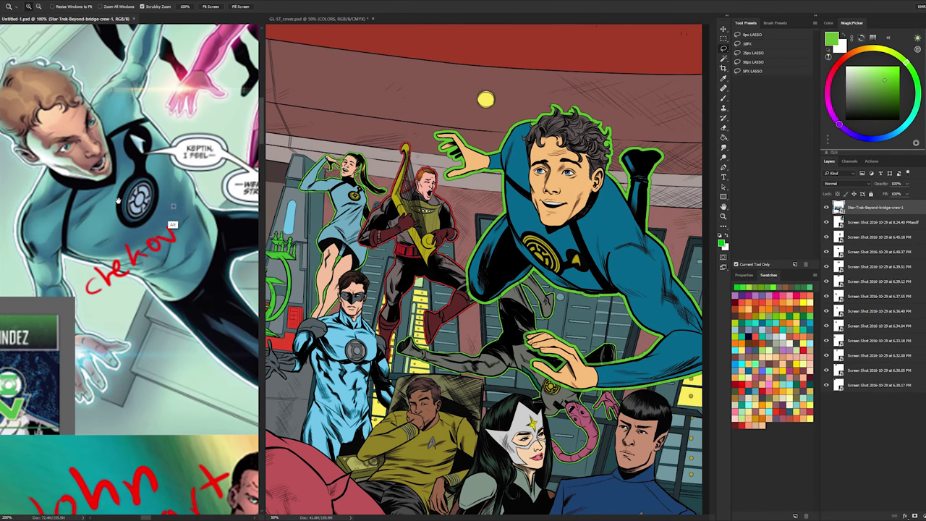
click(173, 224)
key(l)
click(655, 144)
key(g)
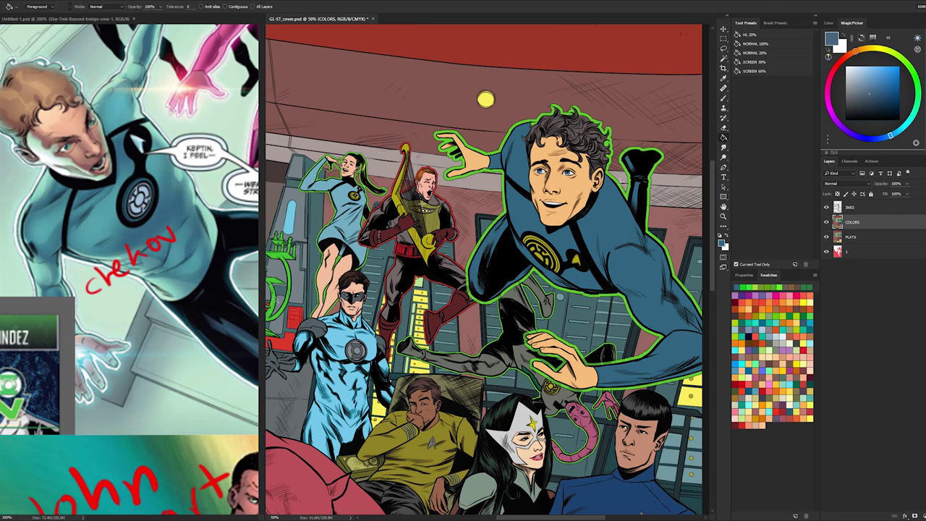
- Lasso the flying man's round chest emblem and fill it and the small Starfleet badge with pale blue
key(b)
key(l)
drag(555, 233, 533, 275)
key(g)
click(549, 240)
key(l)
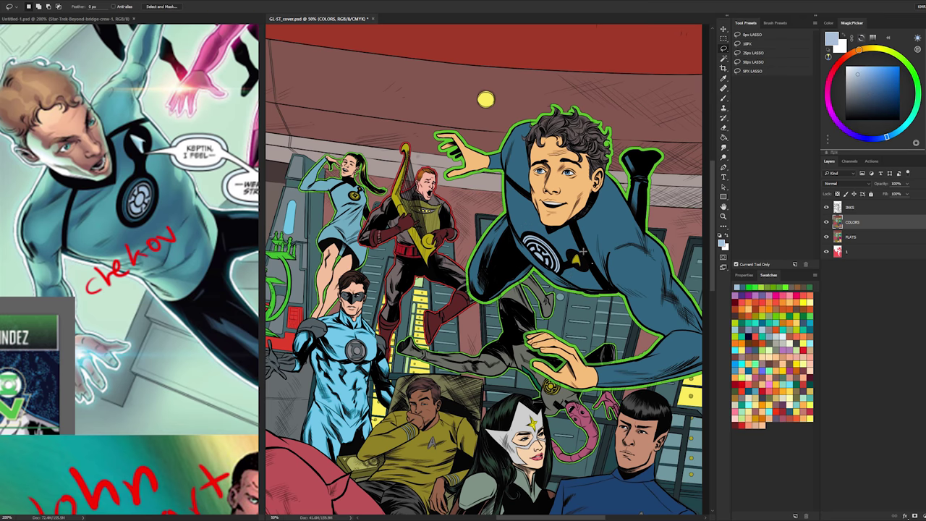
key(g)
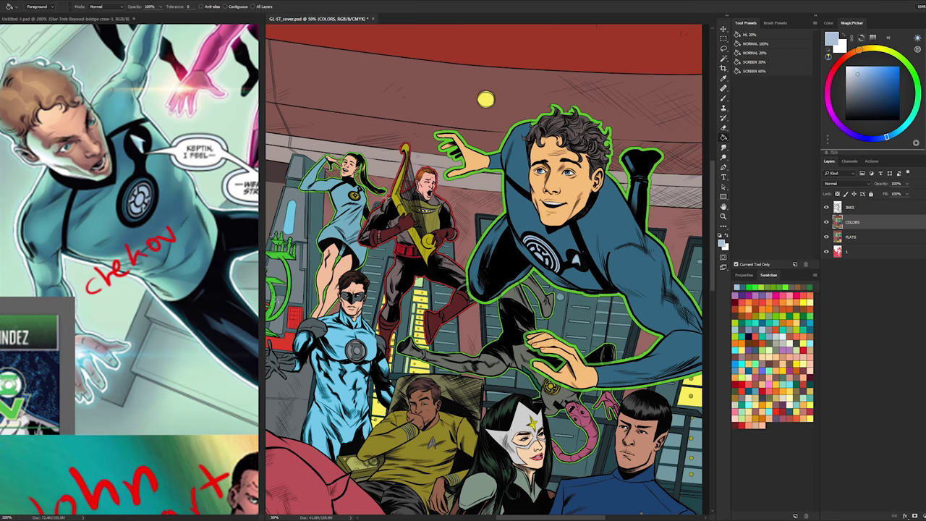
- Fill the flying man's face and hands with a muted pinkish brown skin tone
key(b)
key(g)
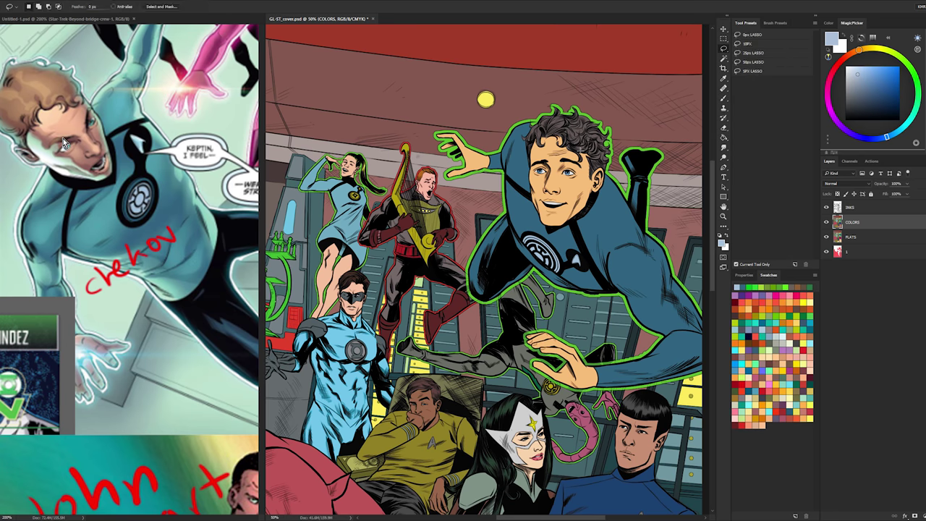
click(589, 185)
alt+click(597, 89)
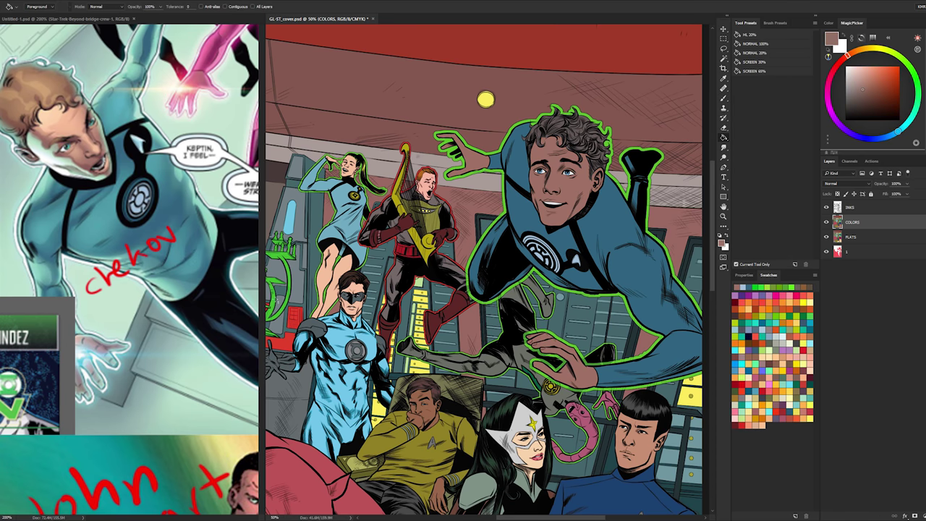
- Check the flying man's new skin tone against the whole cover
key(ctrl+minus)
key(ctrl+minus)
key(ctrl+minus)
key(z)
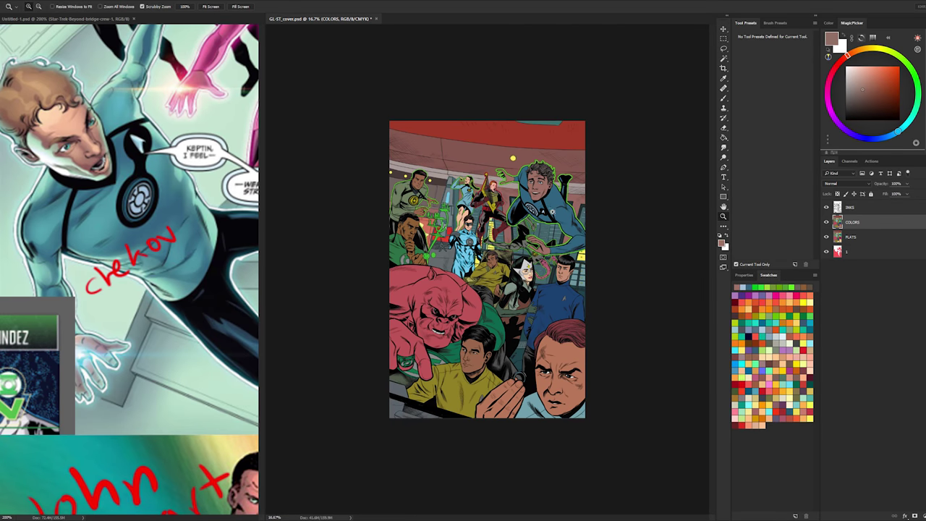
click(551, 213)
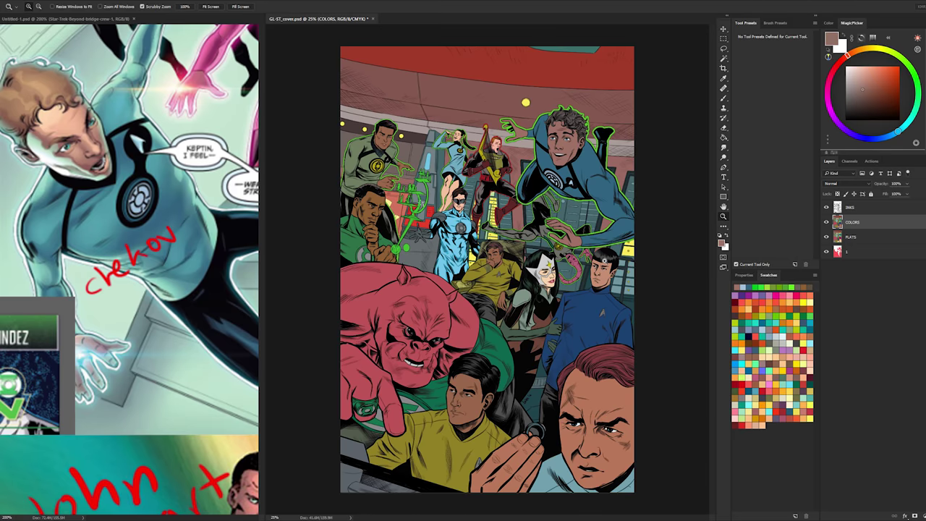
click(604, 259)
click(585, 179)
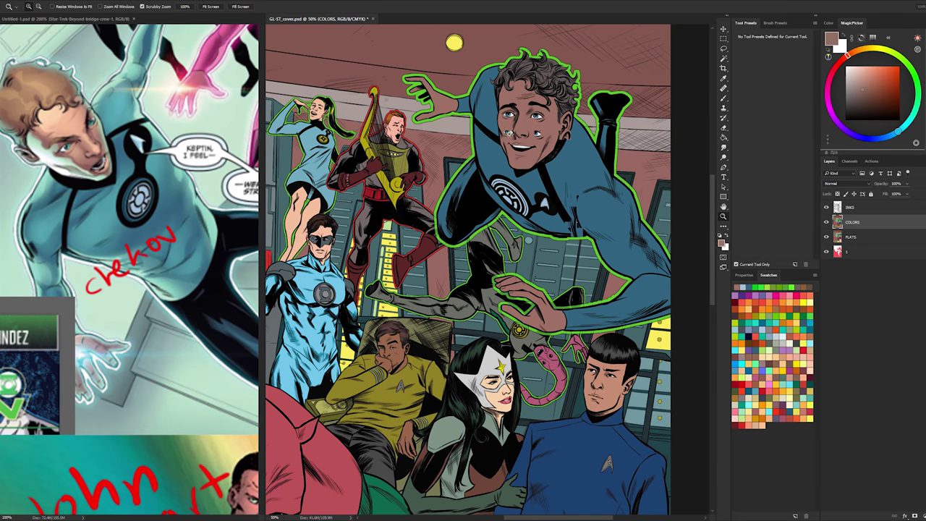
- Try filling the flying man's trousers with a dark navy blue
key(l)
scroll(536, 195, up, 1)
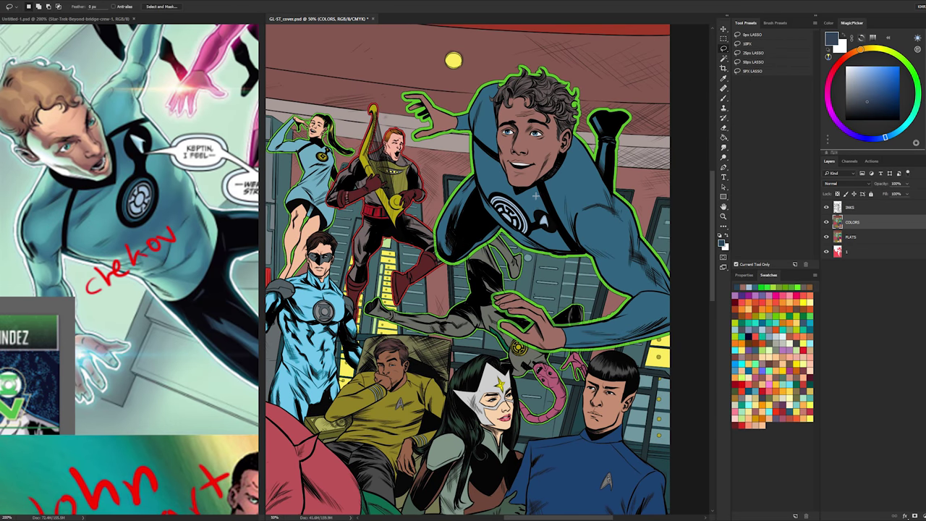
key(g)
click(484, 188)
key(ctrl+z)
ctrl+click(483, 186)
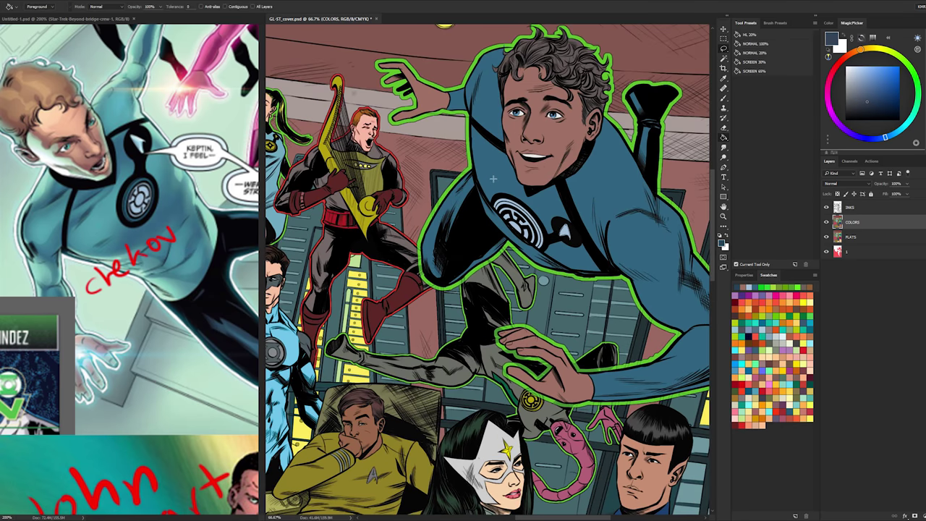
- Lasso the flying man's bent leg and raised rear leg in turn and fill each with dark navy blue
key(l)
scroll(467, 181, up, 1)
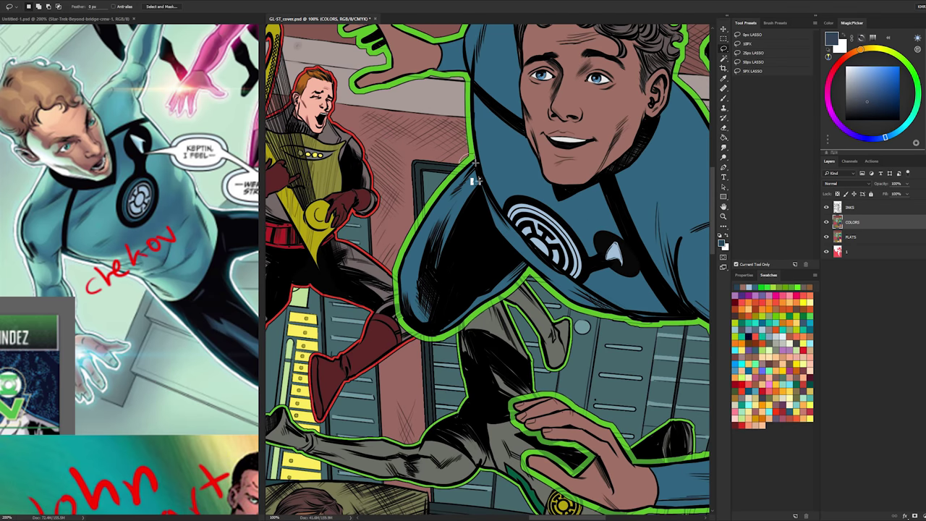
mouse_move(472, 165)
mouse_down()
mouse_move(405, 340)
mouse_move(434, 355)
mouse_up()
drag(605, 181, 484, 248)
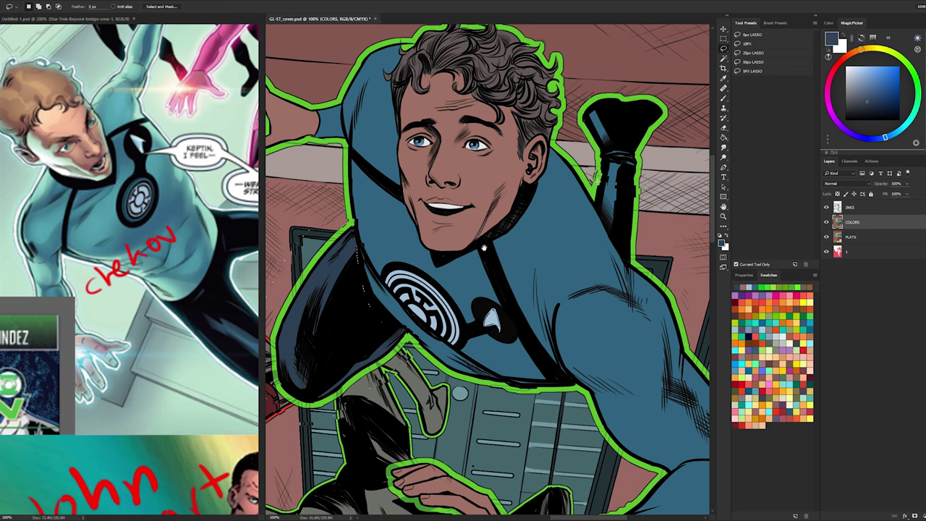
mouse_move(599, 208)
mouse_down()
mouse_move(637, 256)
mouse_move(594, 174)
mouse_up()
key(g)
click(612, 191)
key(l)
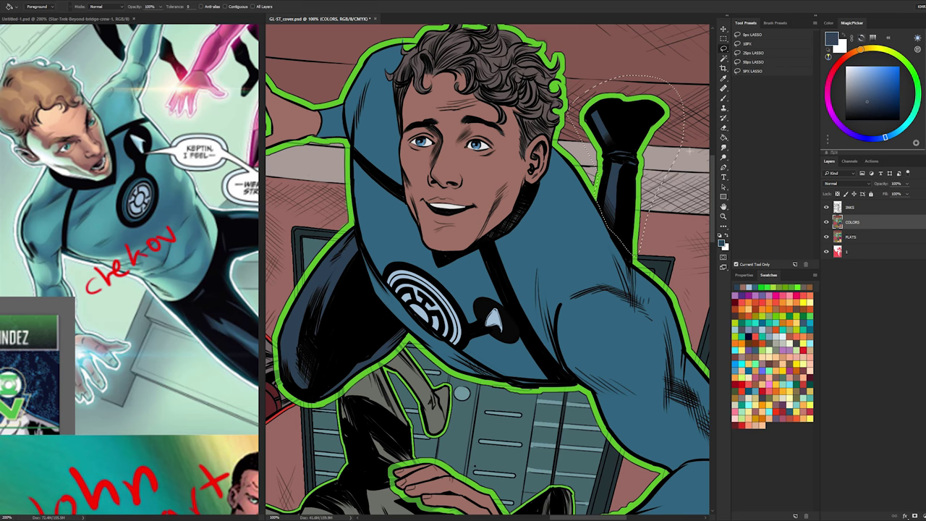
key(ctrl+d)
- Examine the recolored flying man alongside the surrounding figures
click(723, 217)
alt+click(652, 248)
alt+click(653, 246)
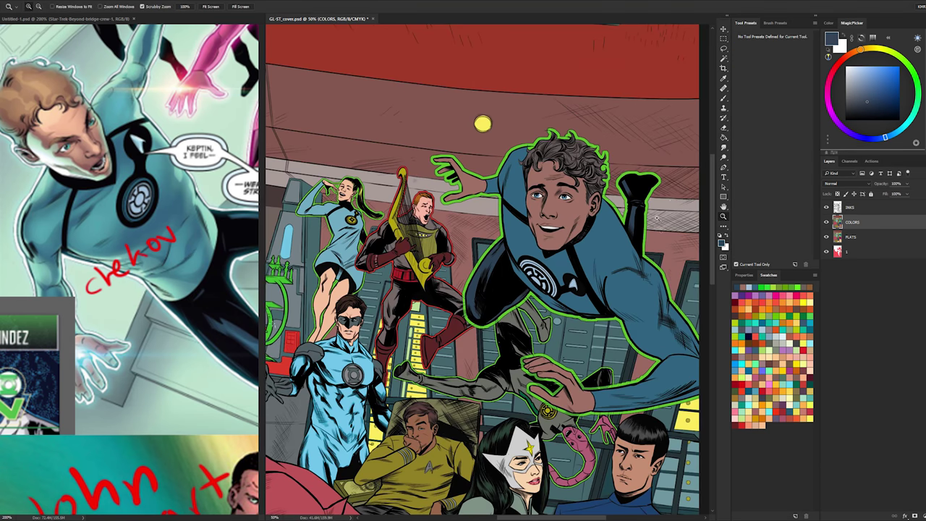
click(653, 248)
key(b)
key(z)
key(l)
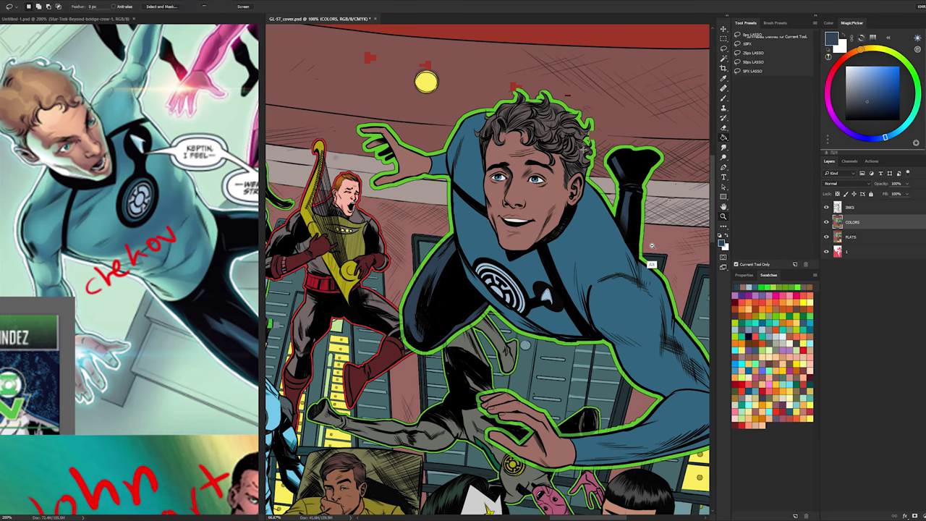
- Recolor the flying man's curly hair a muted reddish brown sampled from the artwork and check it against the whole cover
alt+click(652, 247)
key(g)
alt+click(581, 152)
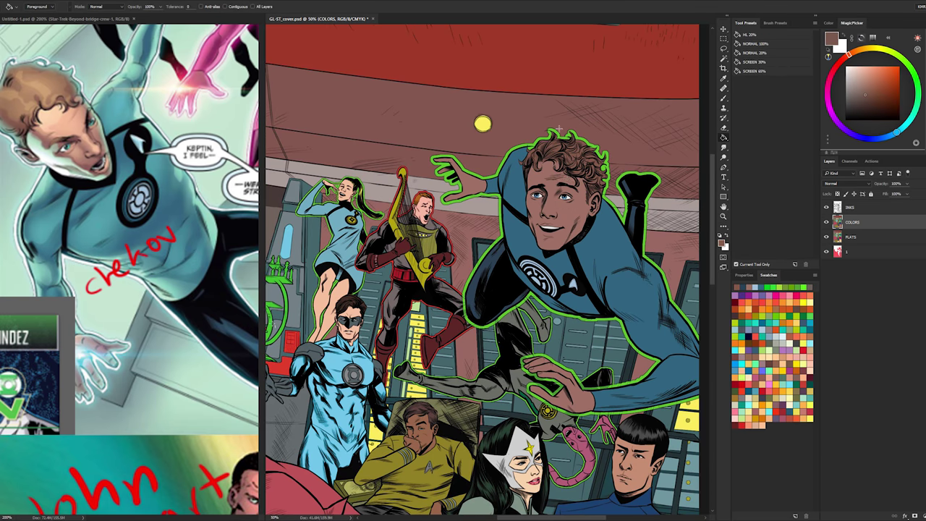
drag(575, 213, 563, 161)
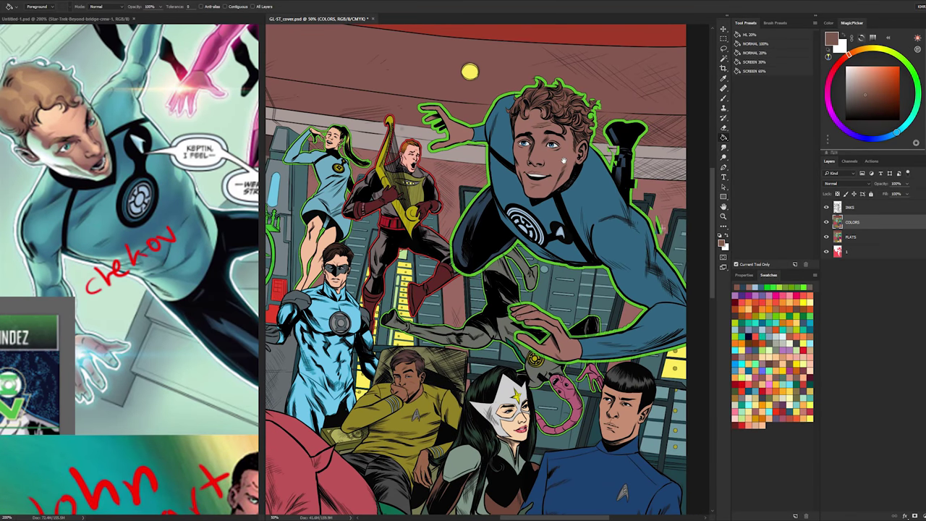
click(722, 219)
alt+click(644, 254)
alt+click(641, 253)
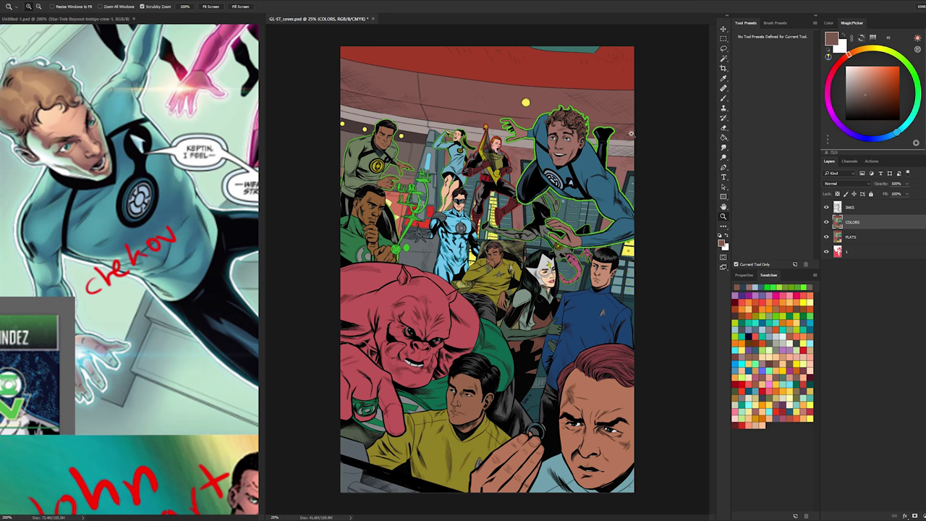
- Compare the figures with layer 1's red overlay by moving it above COLORS, and return it to the bottom of the stack
drag(846, 254, 849, 221)
key(ctrl+z)
key(ctrl+z)
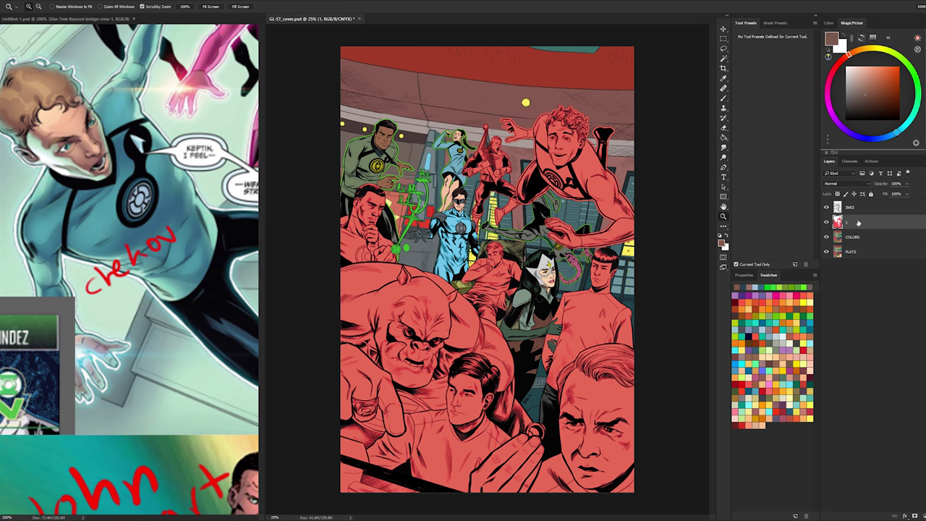
drag(858, 223, 852, 256)
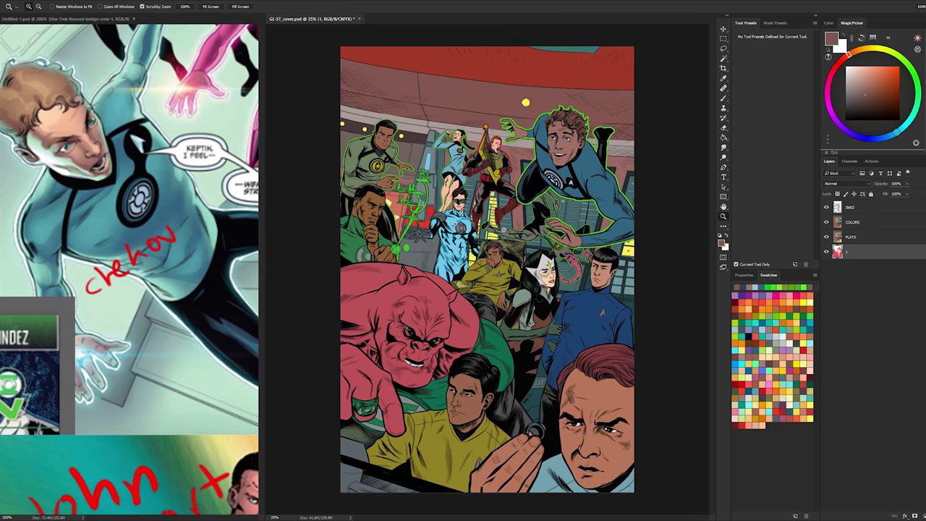
- Look through the reference sheet for the Bones Indigo Lantern panel matching the figure behind John Stewart
click(457, 224)
click(457, 224)
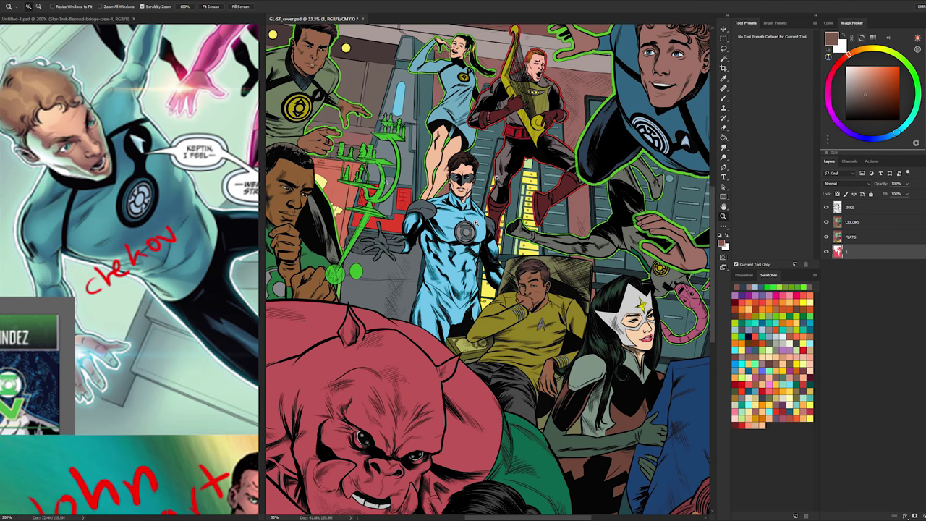
click(161, 265)
scroll(145, 260, down, 10)
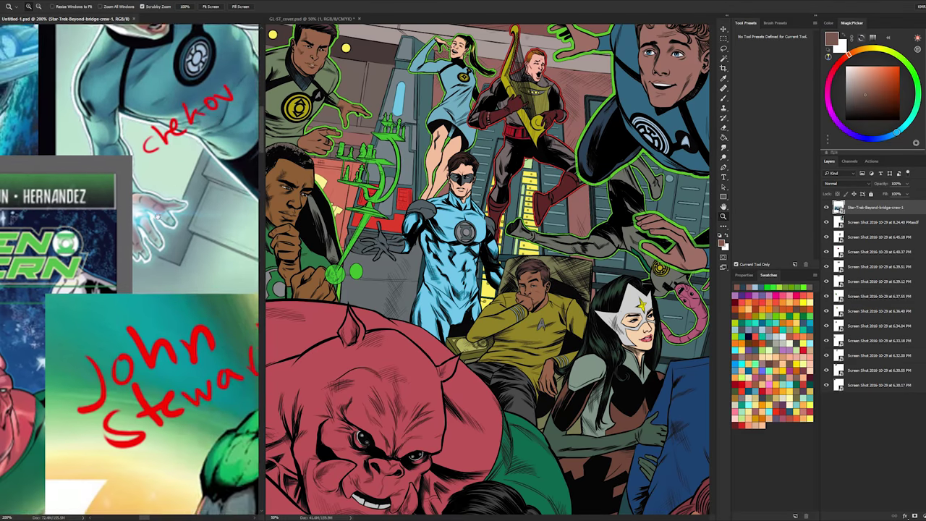
scroll(103, 327, down, 10)
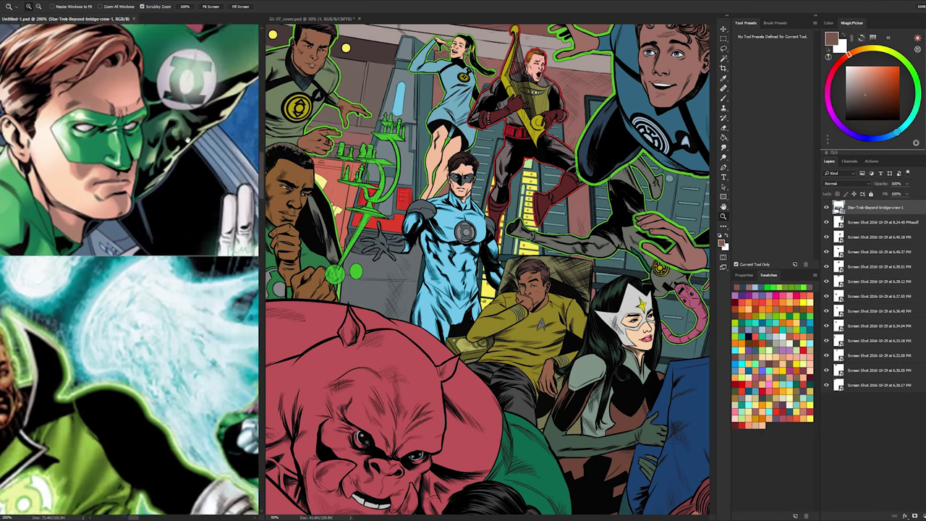
scroll(103, 327, up, 8)
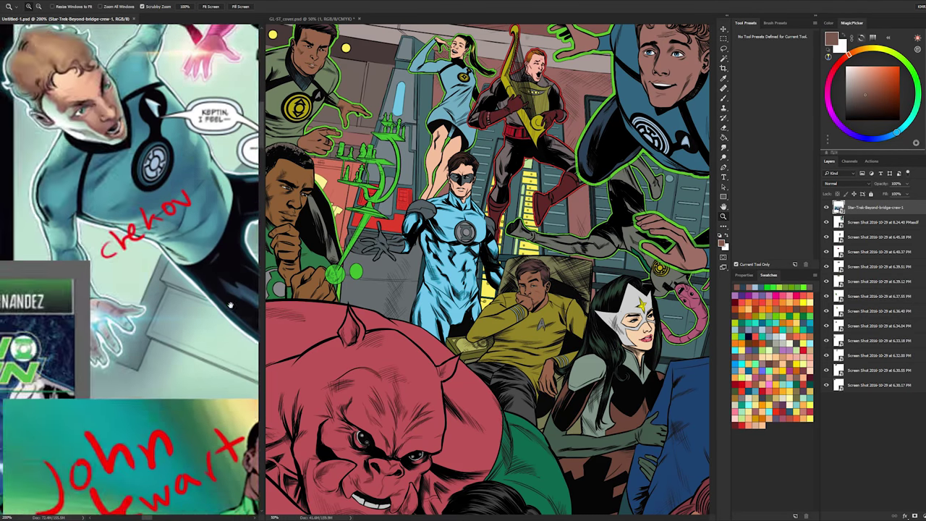
scroll(174, 263, down, 5)
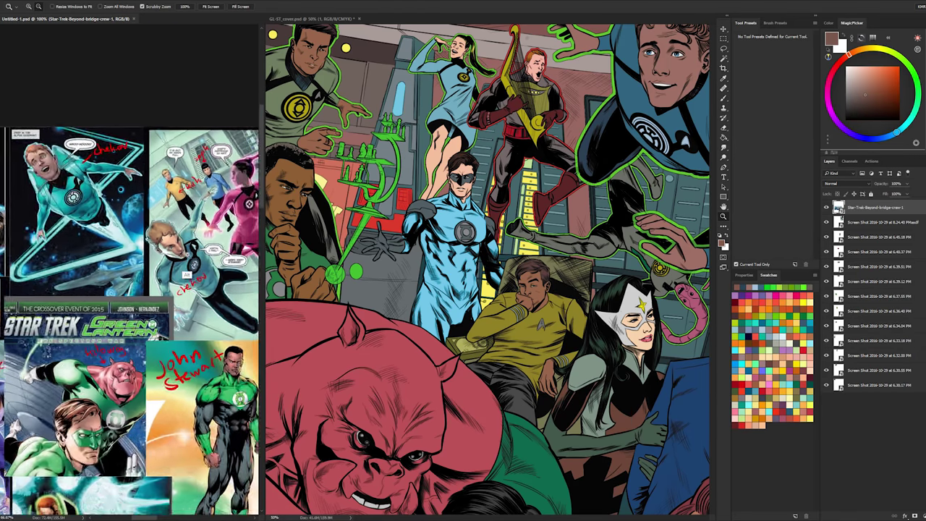
drag(157, 293, 230, 248)
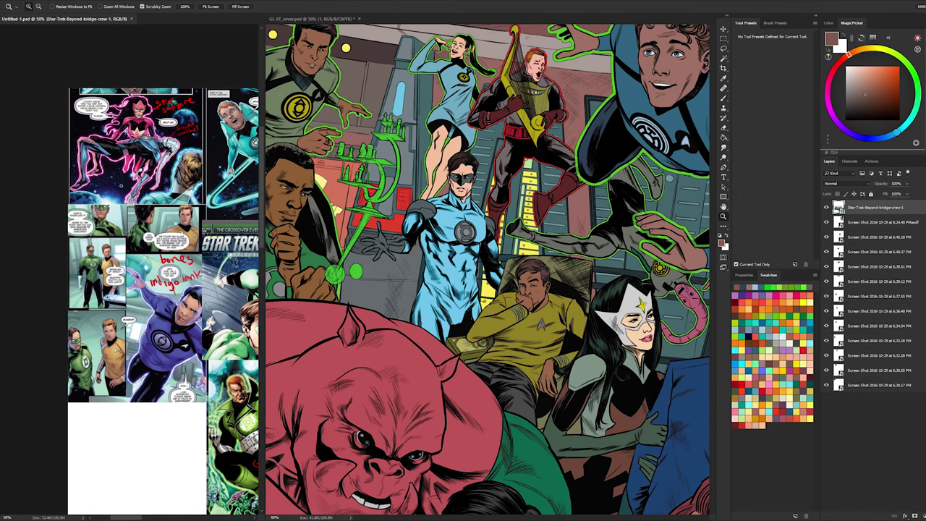
drag(159, 313, 116, 261)
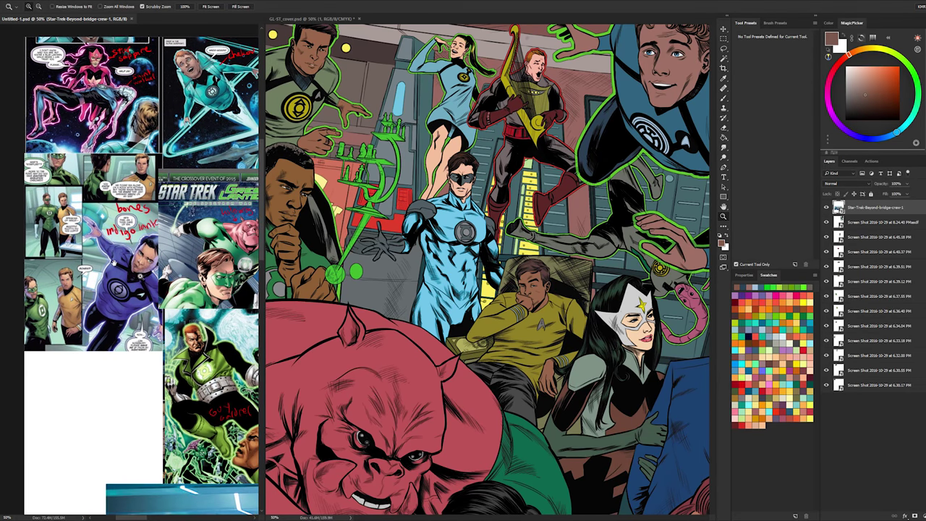
- Sample the indigo of the Bones Indigo Lantern uniform from the reference panel
scroll(141, 275, up, 4)
key(b)
key(i)
click(172, 274)
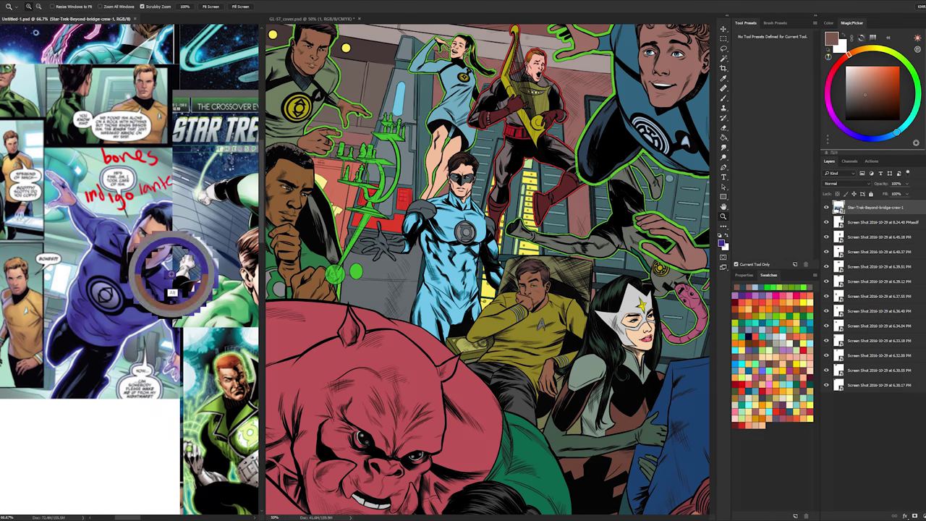
key(g)
- Try to fill the shirt of the figure behind John Stewart with indigo on layer 1
click(333, 19)
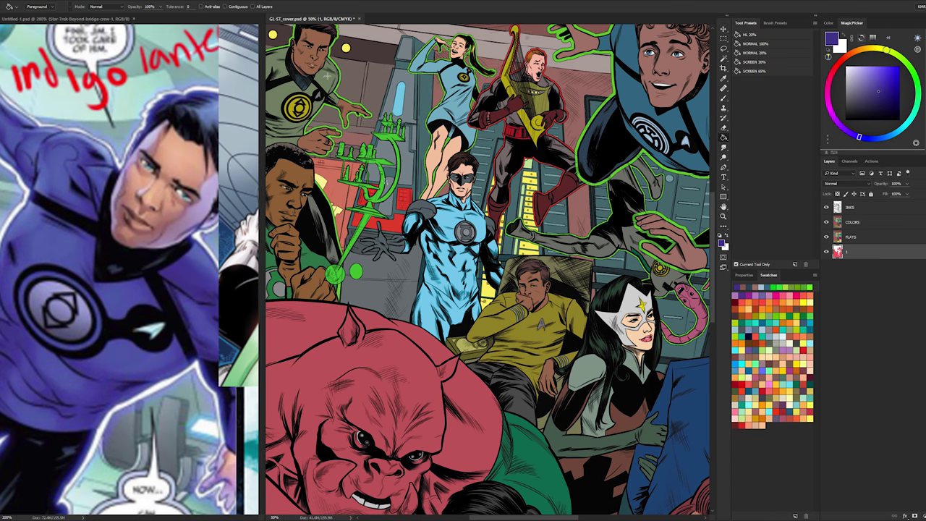
key(l)
drag(320, 72, 392, 131)
key(g)
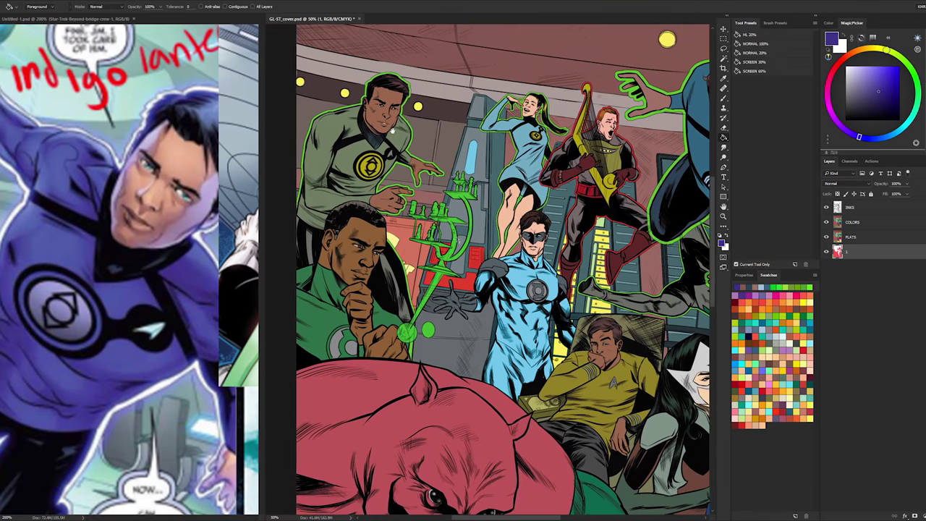
mouse_move(303, 100)
mouse_down()
mouse_move(417, 230)
mouse_move(300, 91)
mouse_up()
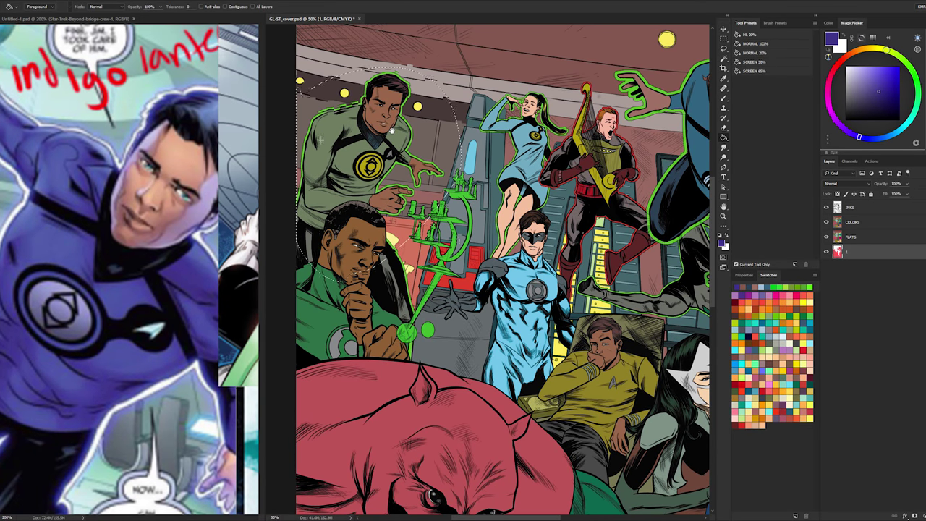
click(346, 131)
key(ctrl+d)
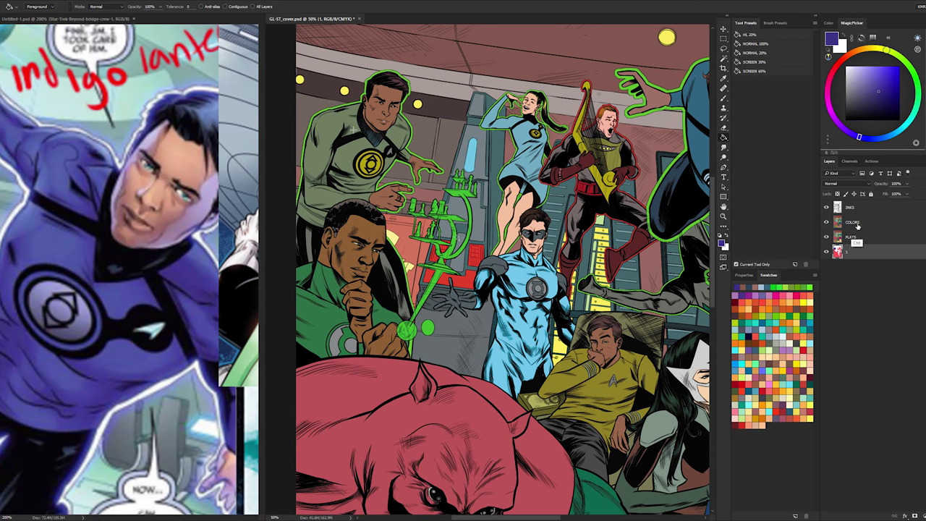
- On the COLORS layer, lasso the figure behind John Stewart and fill his shirt with the sampled indigo
click(854, 224)
key(l)
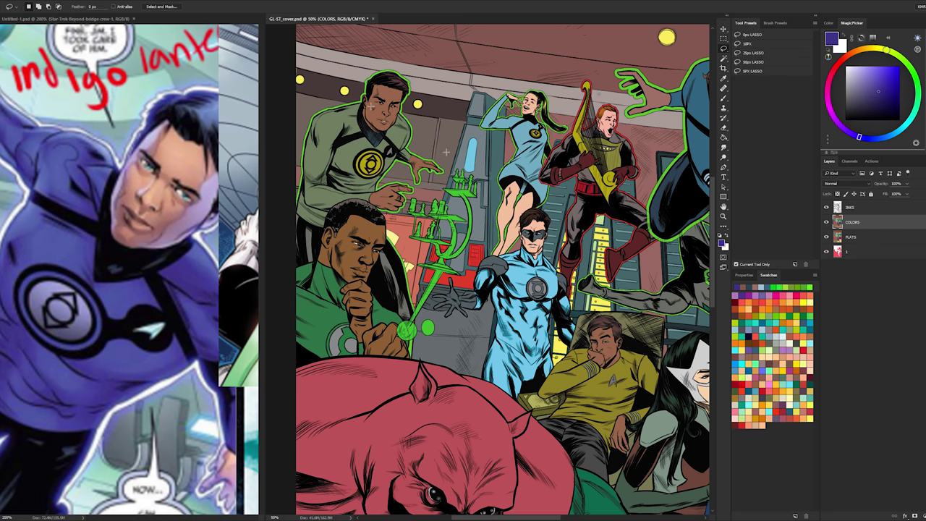
mouse_move(446, 152)
mouse_down()
mouse_move(300, 217)
mouse_move(447, 152)
mouse_up()
key(g)
click(325, 130)
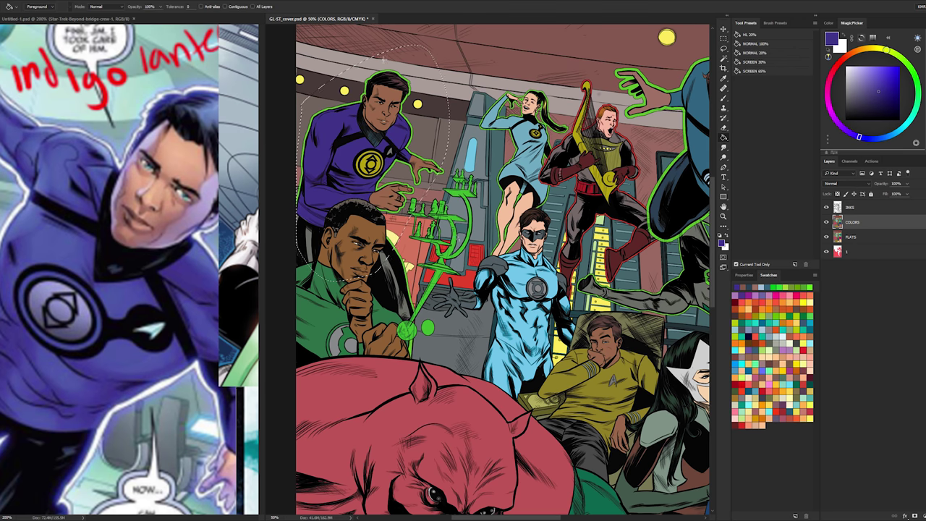
- Lasso the indigo man's chest insignia and fill it with a grayish lavender sampled from the reference uniform
alt+click(110, 282)
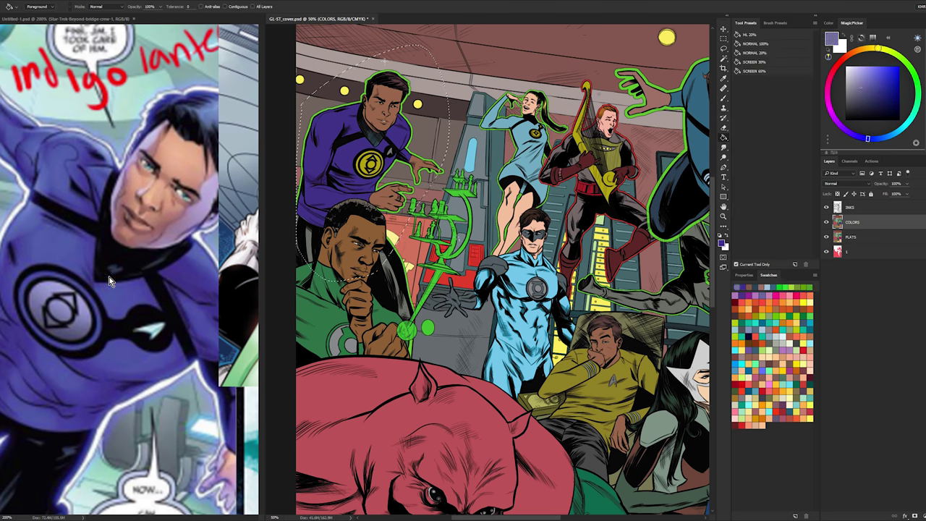
key(l)
mouse_move(379, 145)
mouse_down()
mouse_move(356, 183)
mouse_move(390, 148)
mouse_up()
key(g)
key(l)
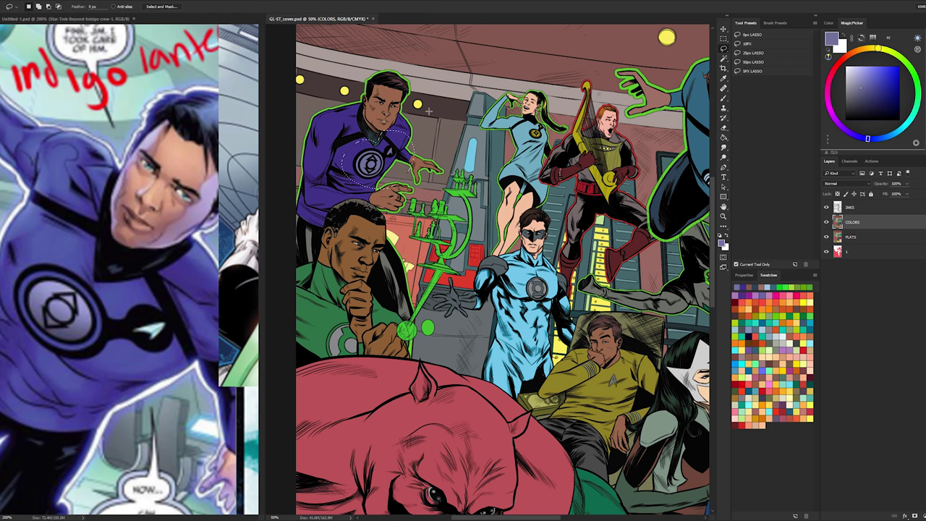
key(ctrl+d)
- Select only the indigo man's trousers, leaving out the upside-down figure's matching areas, and darken them with a lower Hue/Saturation lightness
key(w)
click(386, 274)
key(l)
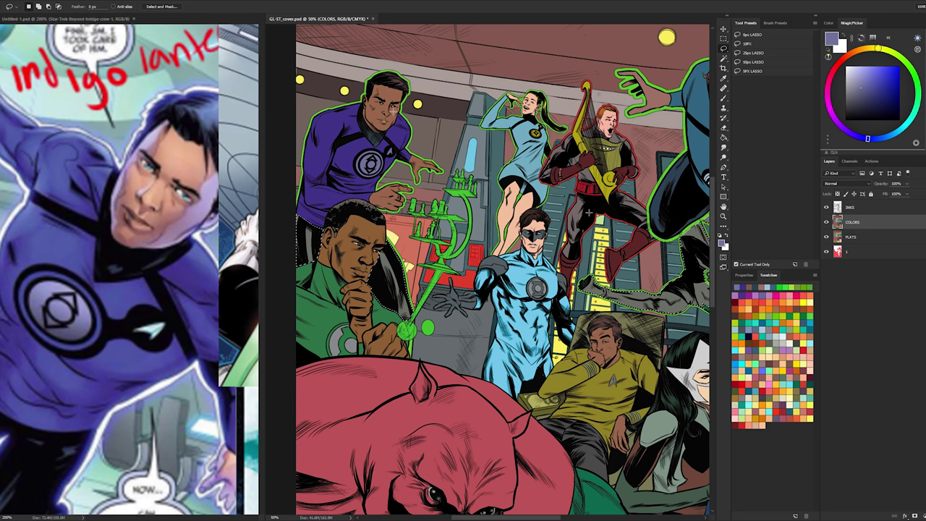
key(ctrl+minus)
key(ctrl+minus)
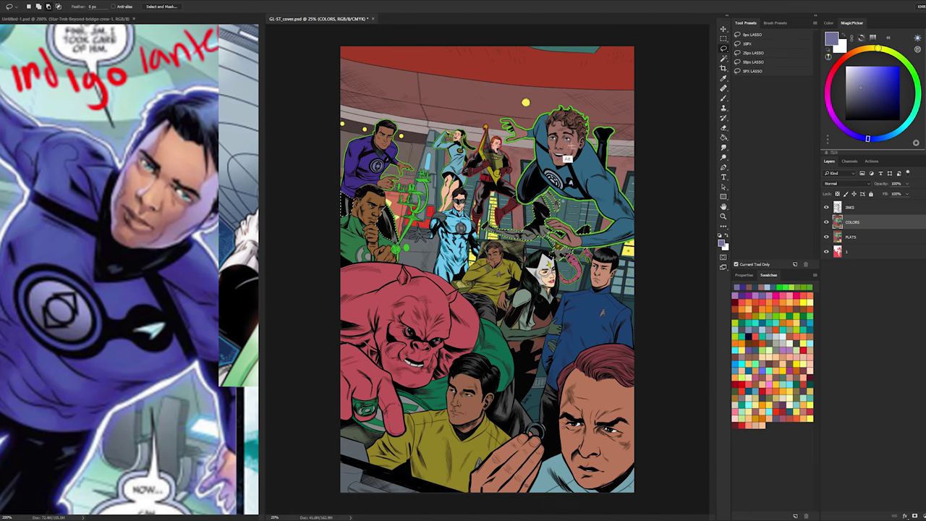
drag(498, 147, 502, 139)
key(ctrl+u)
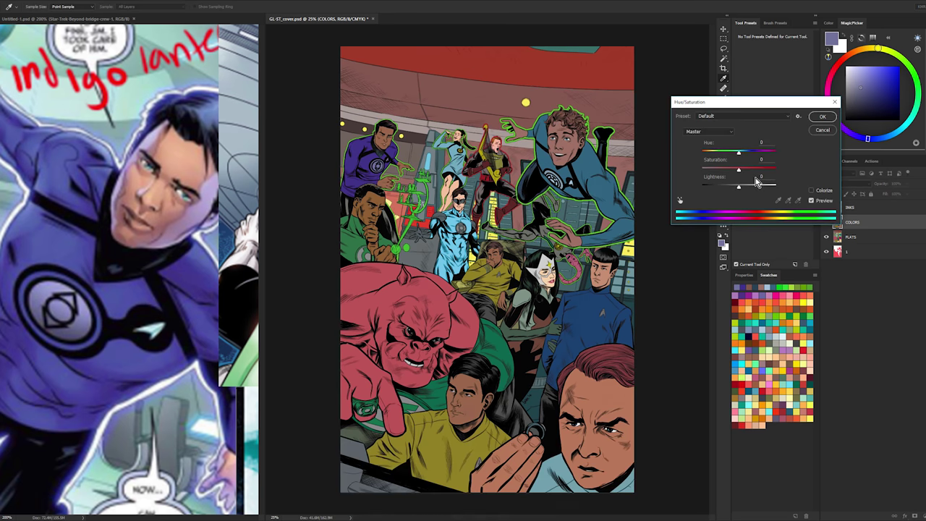
drag(739, 189, 728, 190)
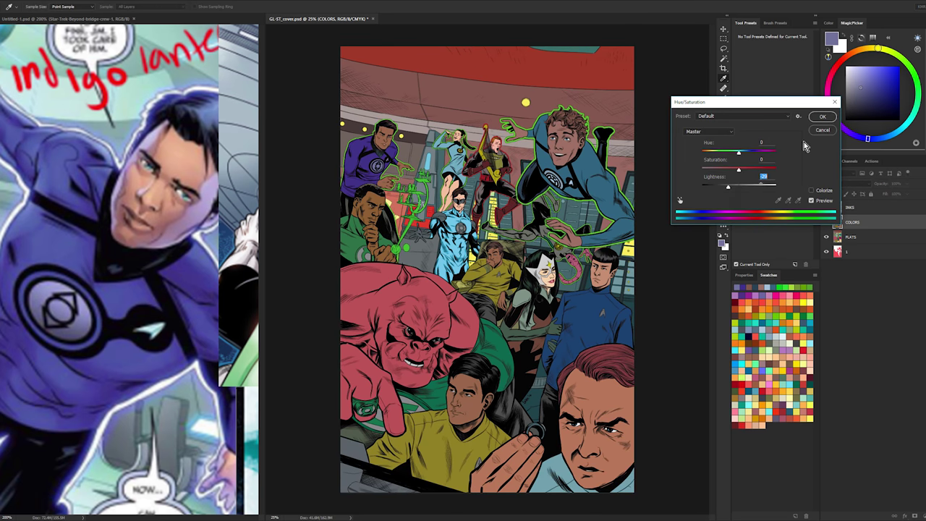
click(825, 117)
key(l)
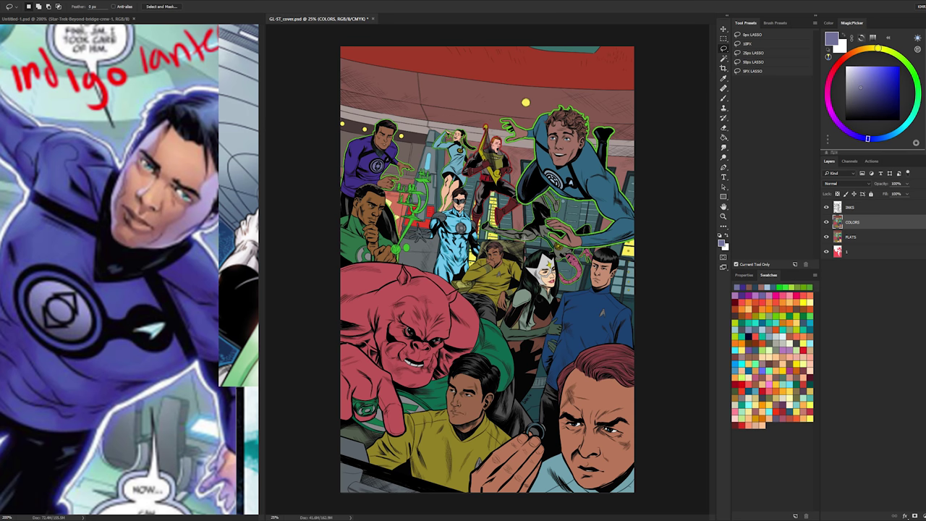
- Look over the reference sheet's crew photos, Star Sapphire and Green Lantern panels and bridge photo for the remaining costumes
click(206, 276)
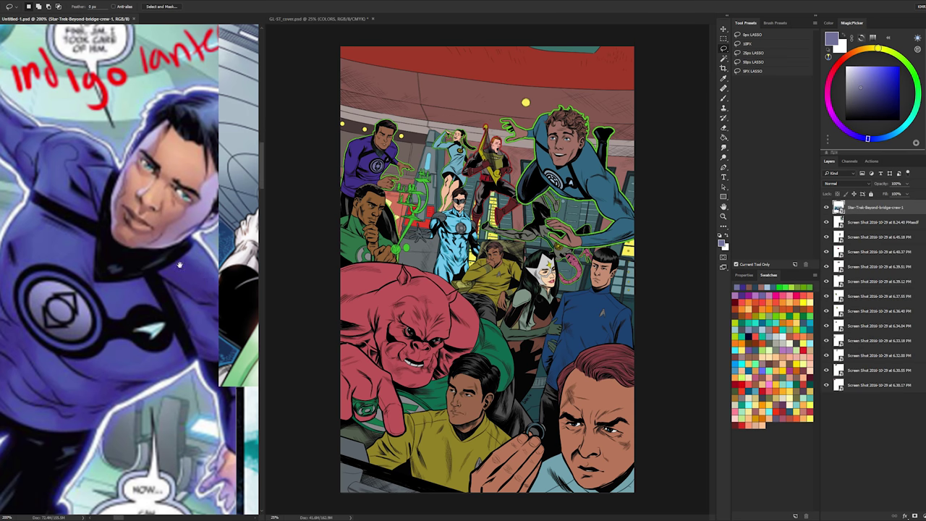
drag(153, 275, 181, 254)
key(z)
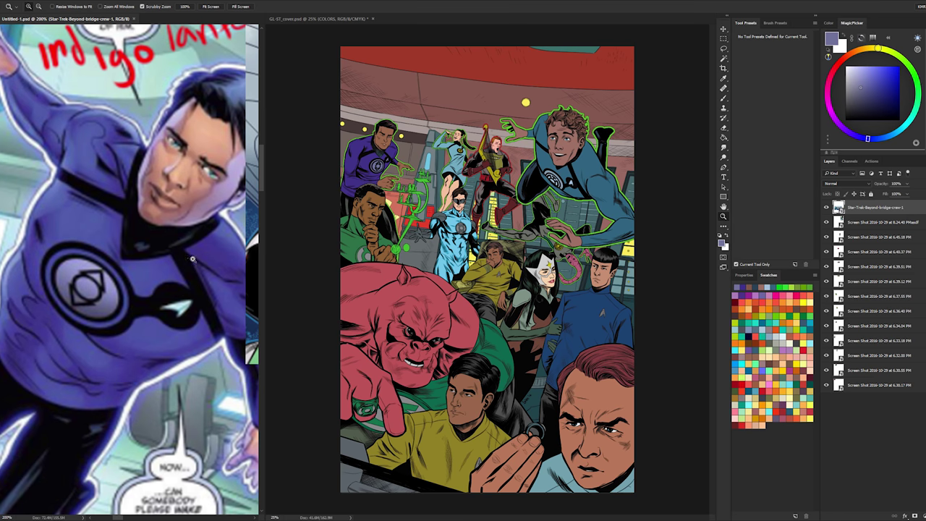
alt+click(192, 258)
alt+click(193, 259)
alt+click(193, 258)
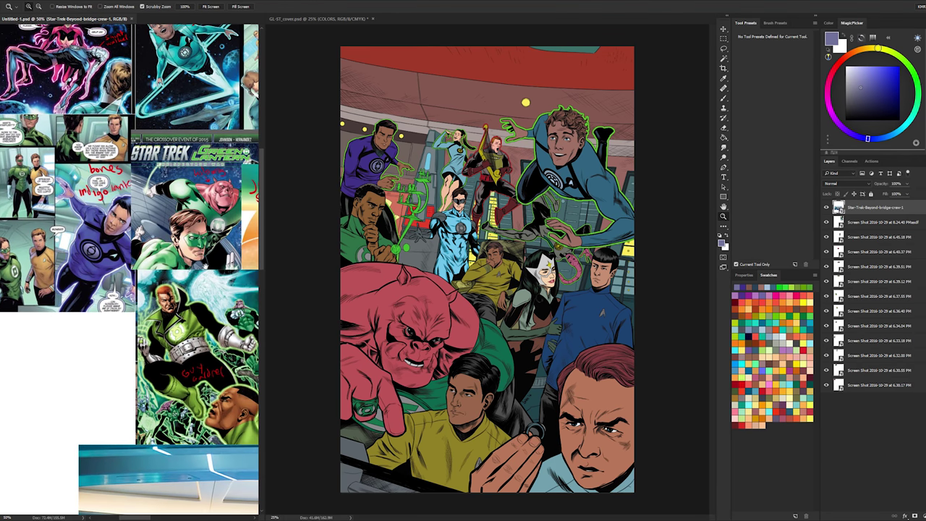
drag(213, 259, 250, 266)
drag(253, 233, 25, 334)
drag(253, 362, 93, 292)
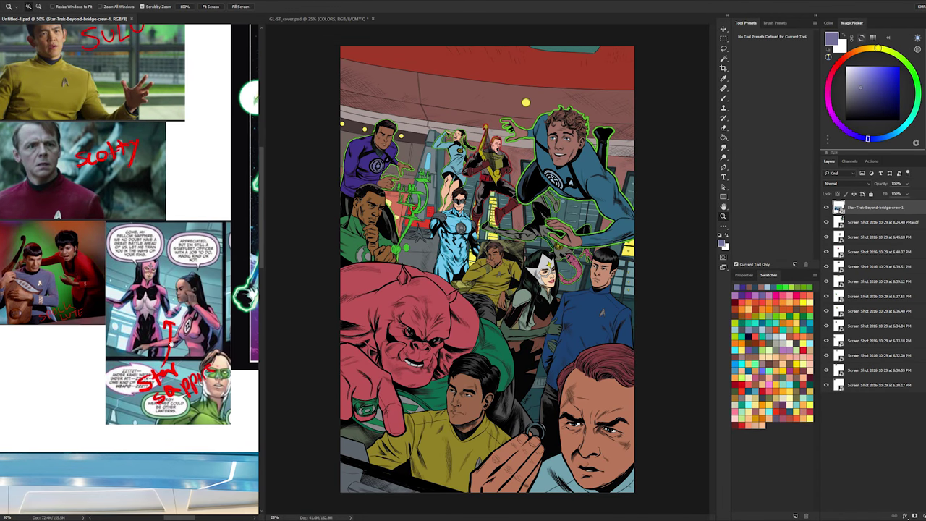
drag(196, 351, 100, 311)
drag(194, 285, 119, 367)
drag(200, 297, 224, 220)
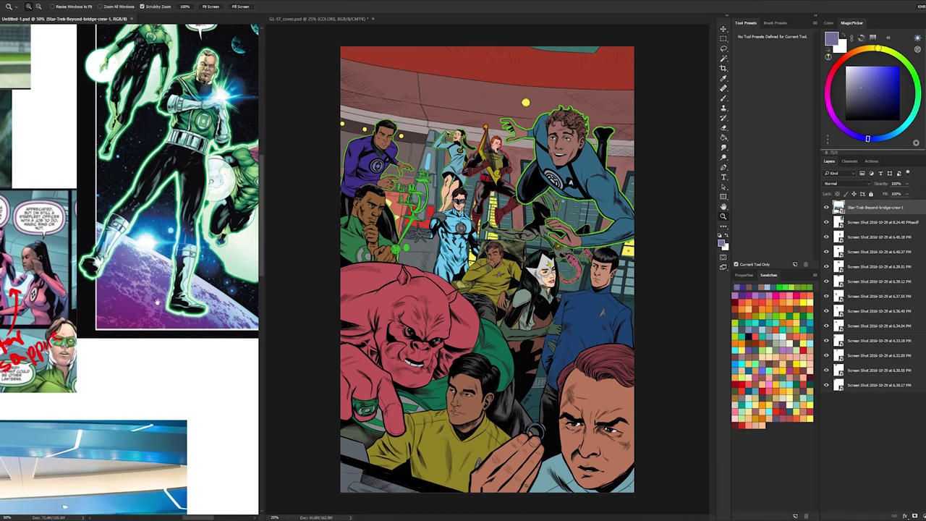
drag(45, 410, 224, 204)
drag(86, 311, 222, 277)
drag(25, 282, 242, 290)
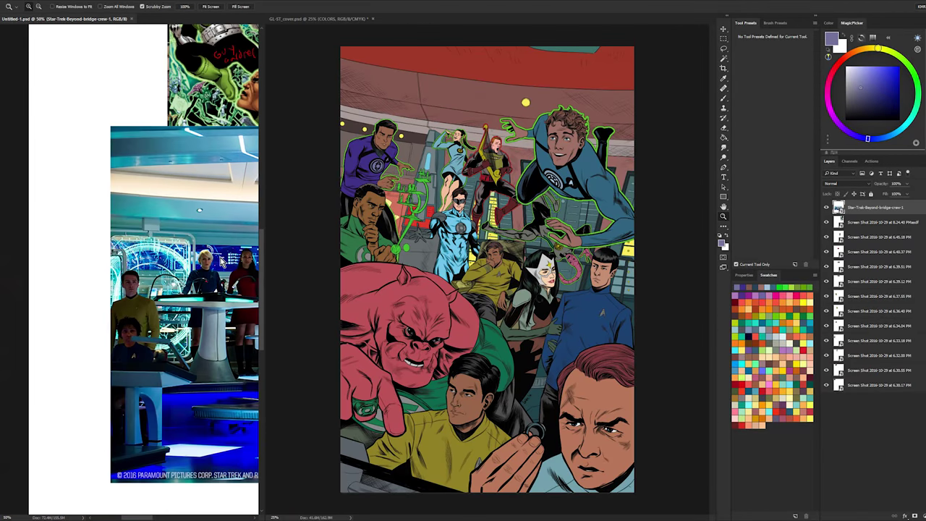
drag(174, 145, 163, 468)
drag(125, 323, 173, 330)
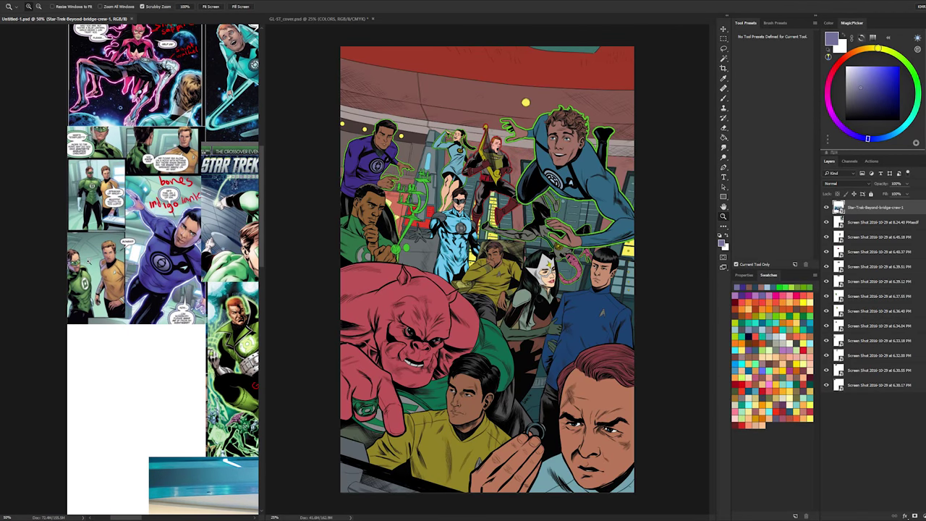
- Sample a muted green from Green Lantern's costume in the reference panel where he stands beside Kirk
click(96, 245)
click(96, 245)
drag(161, 173, 33, 405)
drag(108, 292, 187, 194)
drag(159, 231, 229, 157)
key(b)
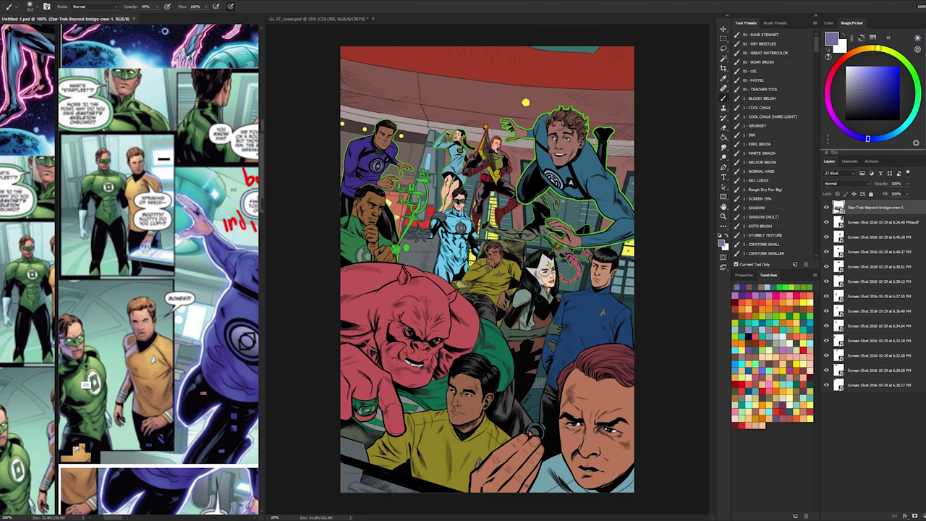
alt+click(82, 367)
key(l)
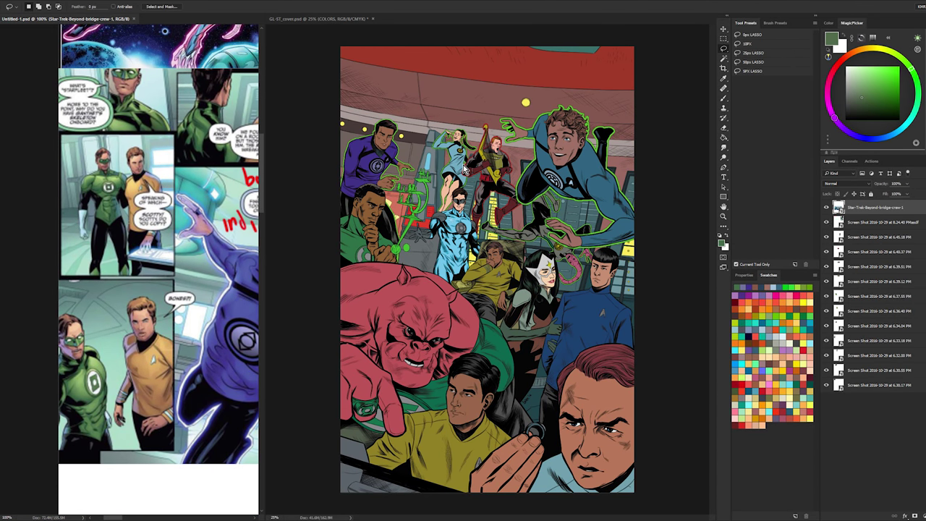
- Fill the costume of the masked Green Lantern in the middle of the cover with the sampled muted green
key(alt+BackSpace)
key(ctrl+z)
key(g)
click(455, 205)
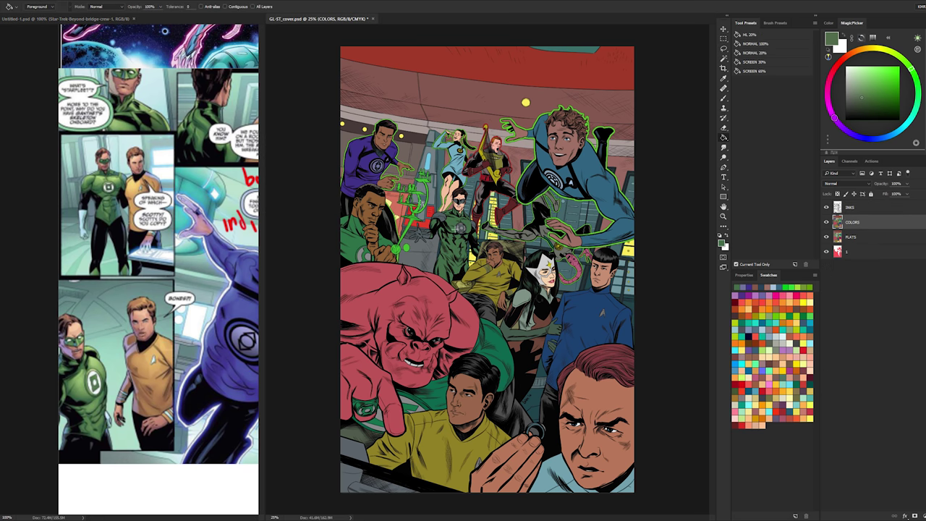
- Lasso Green Lantern's trousers below the V-shaped waistline and fill them with dark gray, then clear the selection
key(z)
drag(448, 285, 510, 235)
alt+click(510, 236)
click(458, 207)
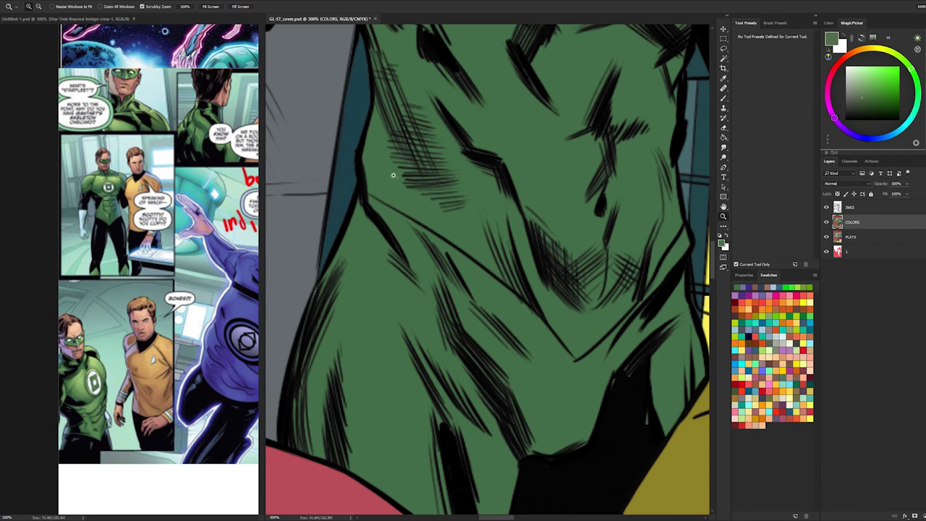
key(l)
alt+click(362, 188)
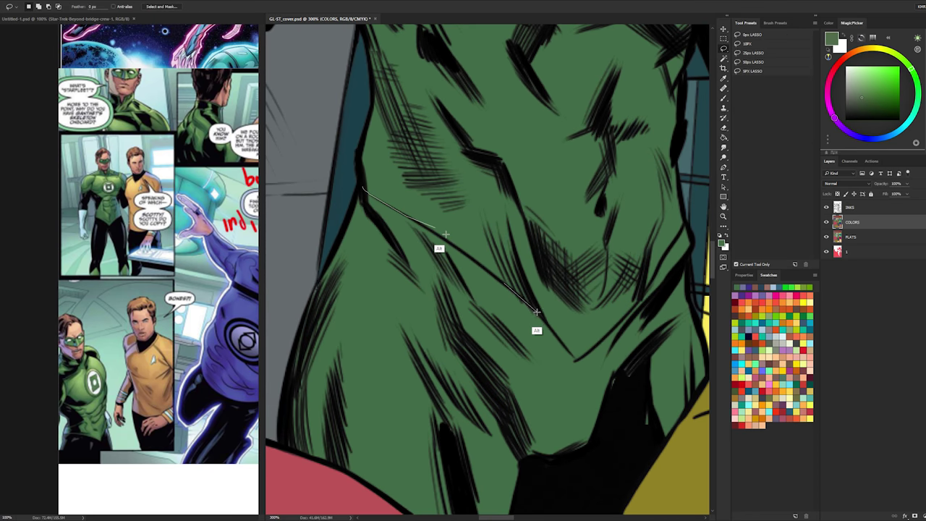
drag(445, 233, 577, 355)
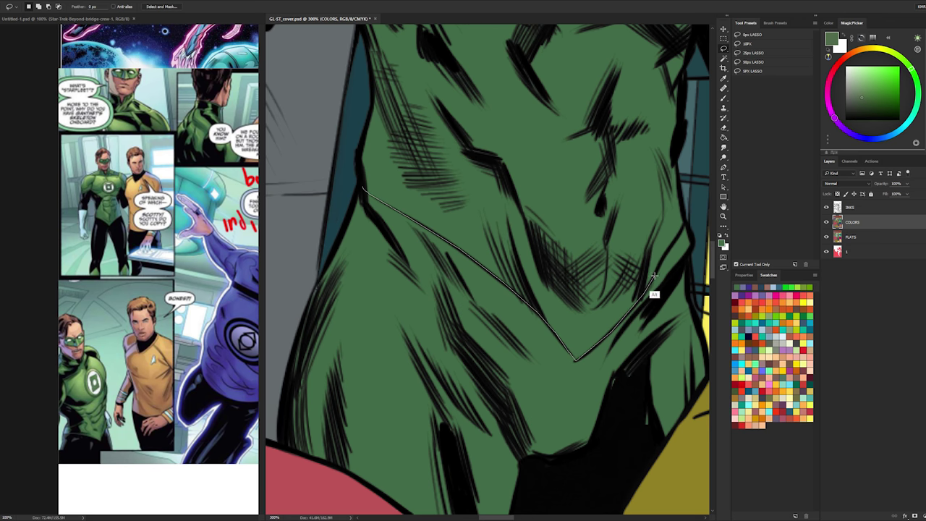
drag(693, 212, 671, 156)
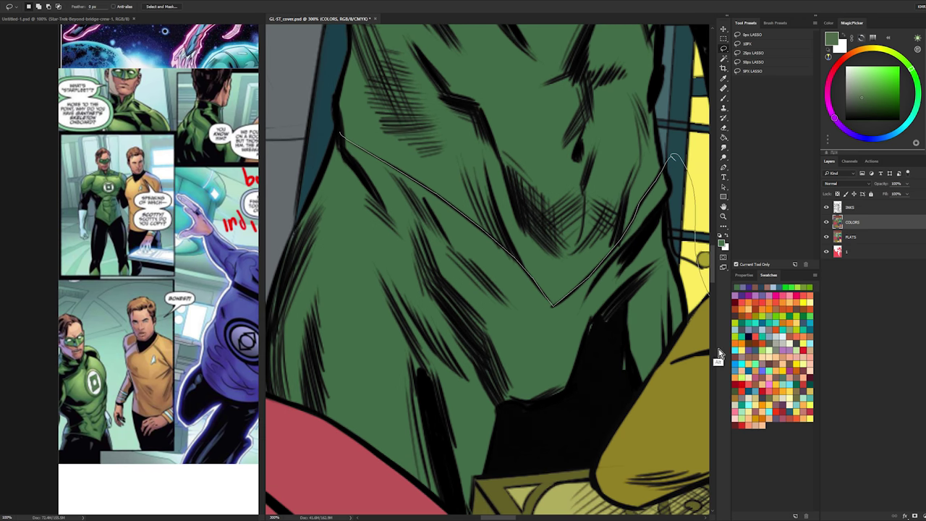
drag(719, 353, 622, 458)
mouse_move(622, 457)
mouse_down()
mouse_move(662, 365)
mouse_move(690, 334)
mouse_up()
mouse_move(689, 334)
mouse_down()
mouse_move(440, 413)
mouse_move(380, 27)
mouse_move(407, 12)
mouse_up()
drag(530, 132, 435, 300)
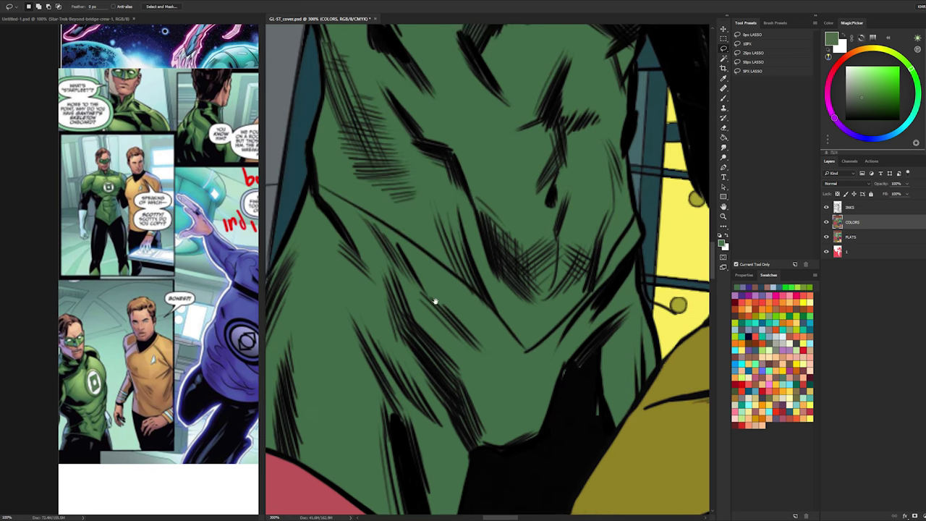
key(b)
key(g)
click(440, 314)
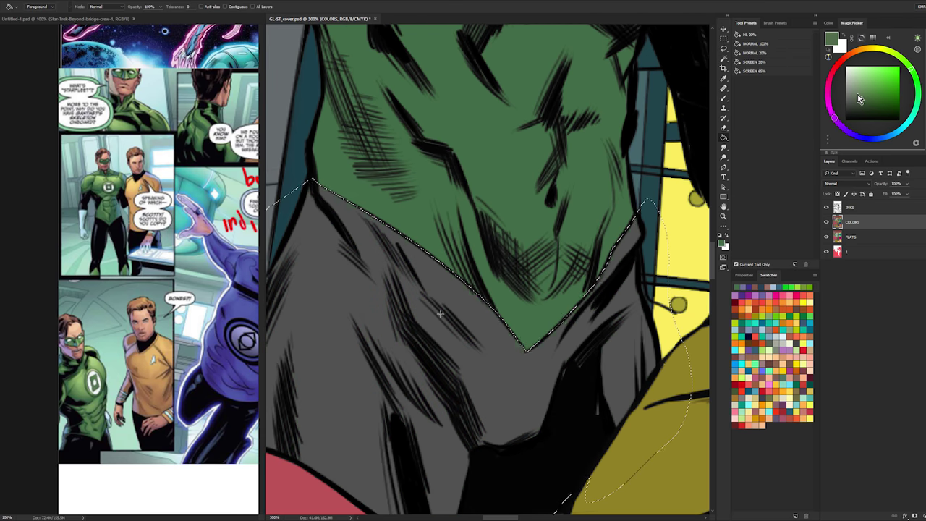
key(ctrl+d)
- Sample the trousers' dark gray and fill the lassoed sleeve of Green Lantern's outstretched arm with it
key(l)
key(ctrl+alt+z)
key(ctrl+alt+z)
key(b)
alt+click(581, 295)
alt+click(591, 289)
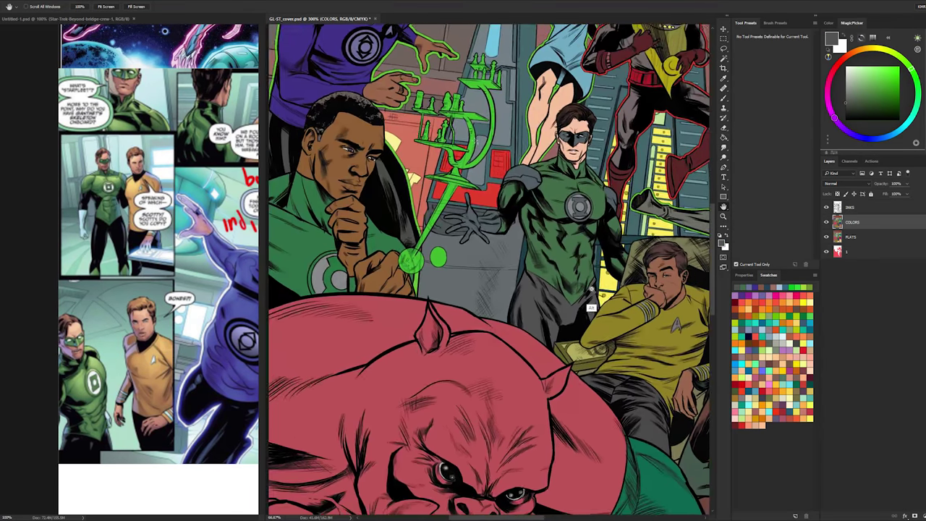
scroll(592, 307, down, 5)
key(l)
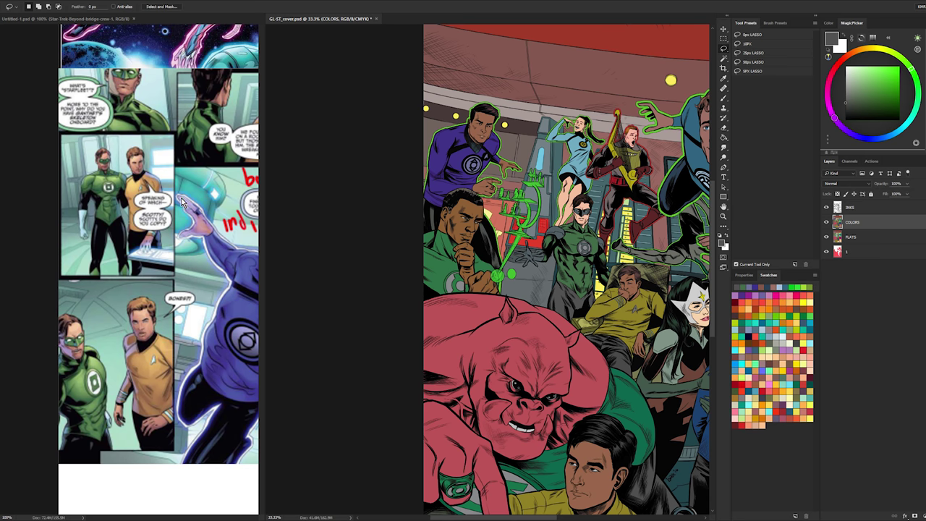
ctrl+click(572, 240)
ctrl+click(559, 242)
ctrl+click(555, 242)
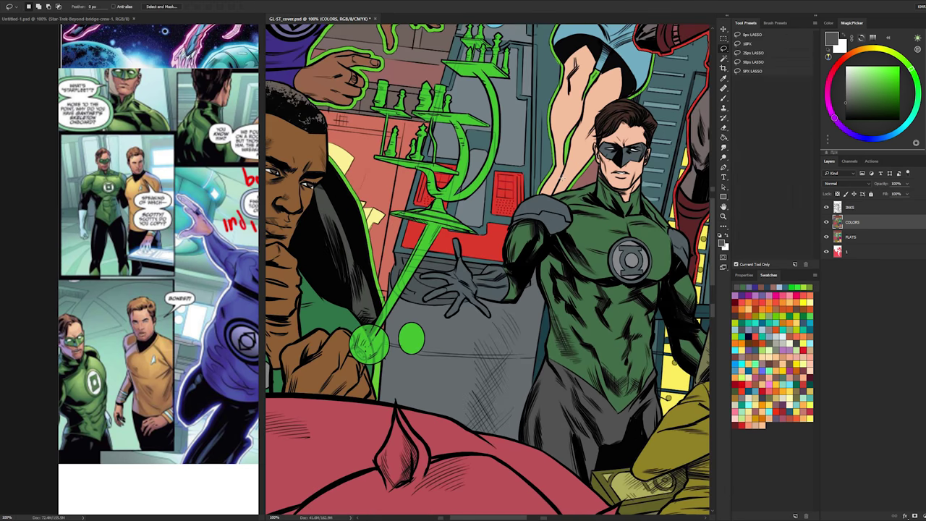
scroll(543, 217, up, 1)
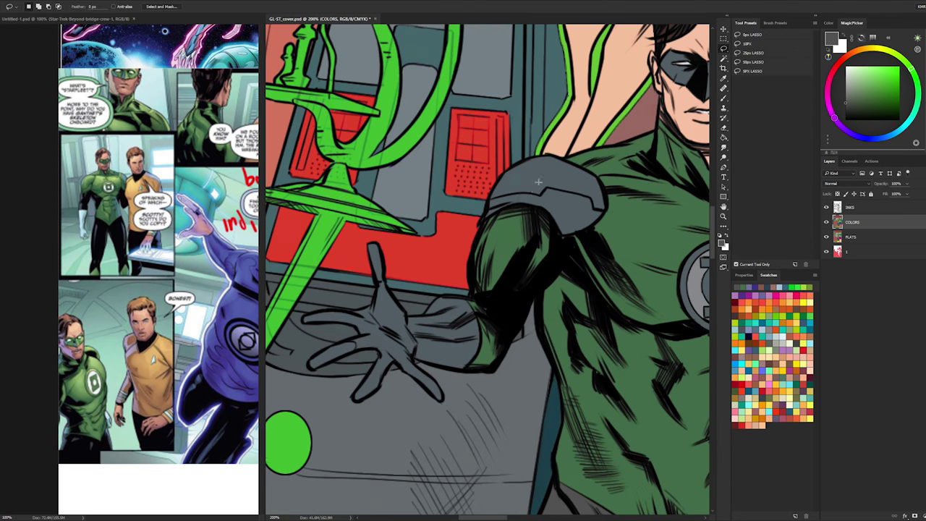
mouse_move(463, 220)
mouse_down()
mouse_move(548, 198)
mouse_move(520, 330)
mouse_move(442, 239)
mouse_up()
key(g)
click(479, 248)
- Lasso Green Lantern's lowered arm beside the captain's chair and fill its sleeve with the same dark gray
drag(662, 223, 480, 231)
mouse_move(689, 322)
mouse_down()
mouse_move(595, 297)
mouse_move(584, 182)
mouse_up()
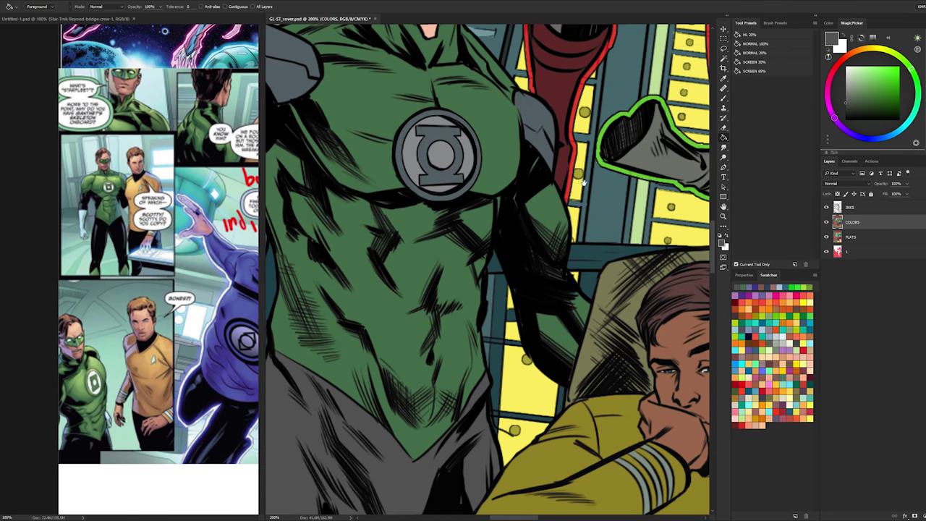
scroll(583, 180, up, 3)
mouse_move(495, 235)
mouse_down()
mouse_move(604, 371)
mouse_move(559, 329)
mouse_up()
mouse_move(377, 208)
mouse_down()
mouse_move(431, 306)
mouse_move(462, 322)
mouse_up()
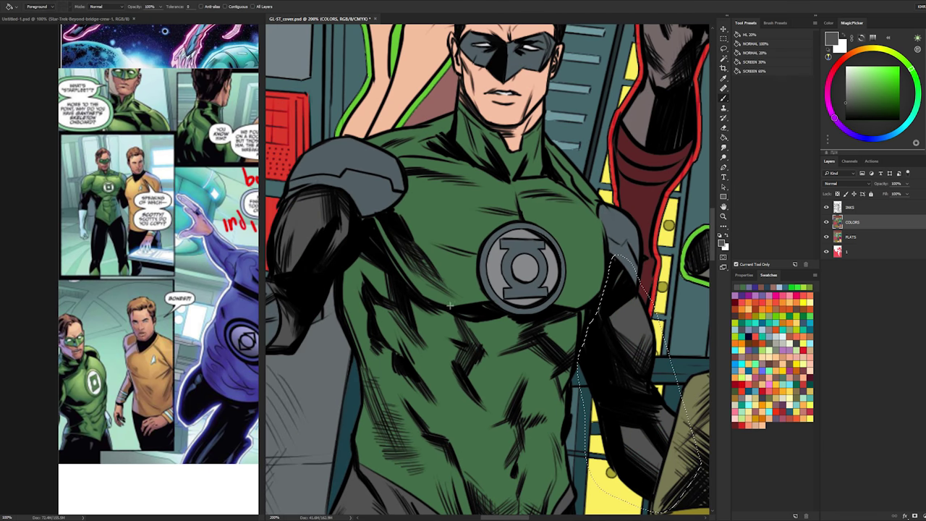
- Sample the costume green, lasso Green Lantern's two shoulder pads and fill them with it
key(b)
alt+click(468, 190)
key(l)
key(ctrl+d)
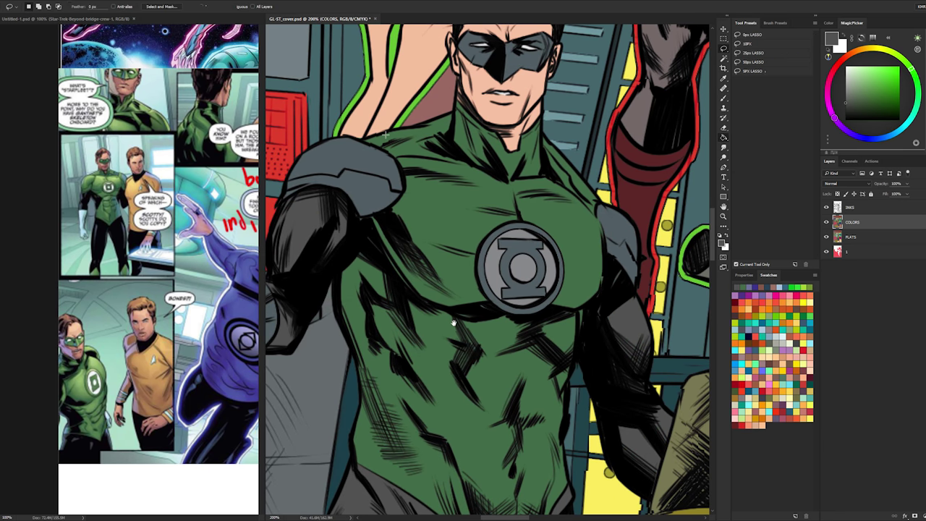
drag(319, 128, 416, 132)
mouse_move(427, 115)
mouse_down()
mouse_move(337, 205)
mouse_move(418, 115)
mouse_up()
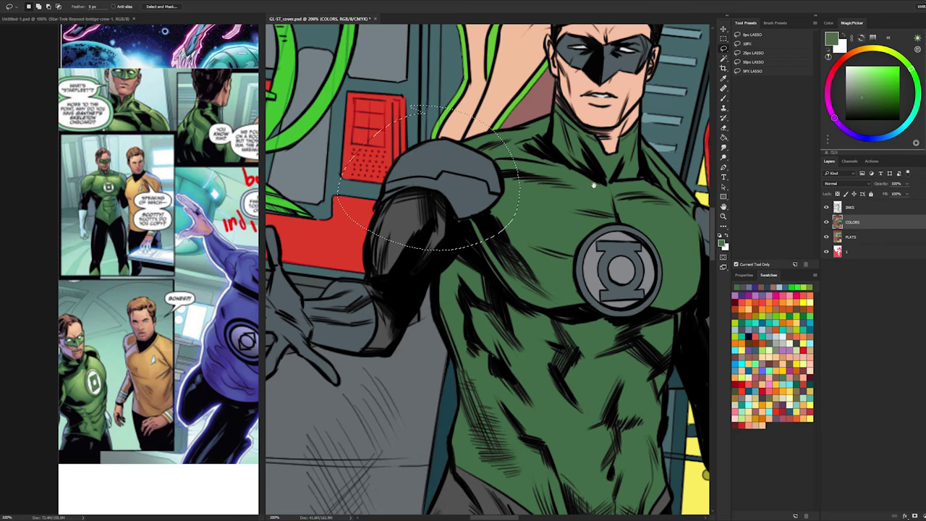
mouse_move(582, 190)
mouse_down()
mouse_move(432, 211)
mouse_move(448, 205)
mouse_up()
mouse_move(580, 205)
mouse_down()
mouse_move(515, 259)
mouse_move(599, 207)
mouse_up()
key(g)
click(571, 250)
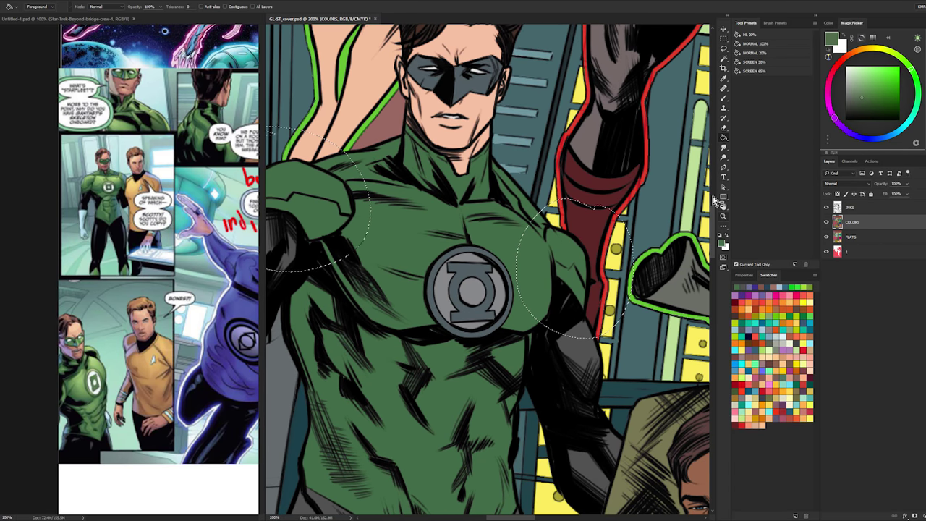
- Lasso around Green Lantern's face and fill his mask with the costume green
key(l)
mouse_move(461, 38)
mouse_down()
mouse_move(515, 118)
mouse_move(466, 39)
mouse_up()
key(g)
click(476, 79)
- Select Green Lantern's skin by color and darken it with a lower Hue/Saturation lightness
key(l)
drag(523, 61, 497, 199)
key(w)
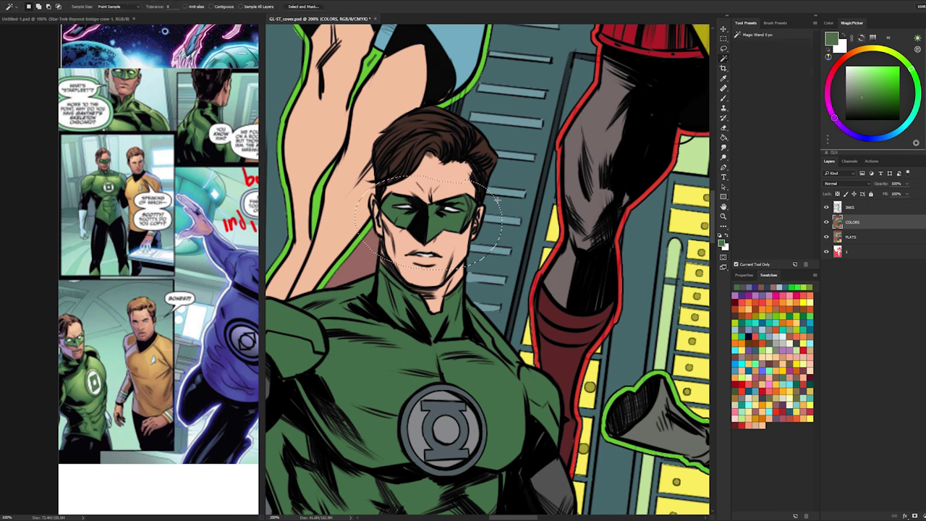
click(441, 299)
key(l)
click(724, 216)
alt+click(588, 300)
alt+click(587, 301)
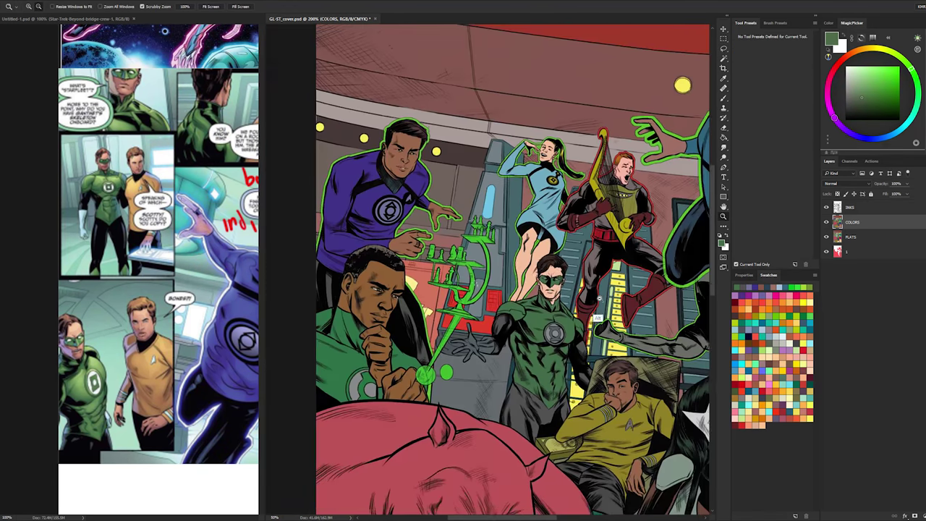
alt+click(618, 298)
key(ctrl+u)
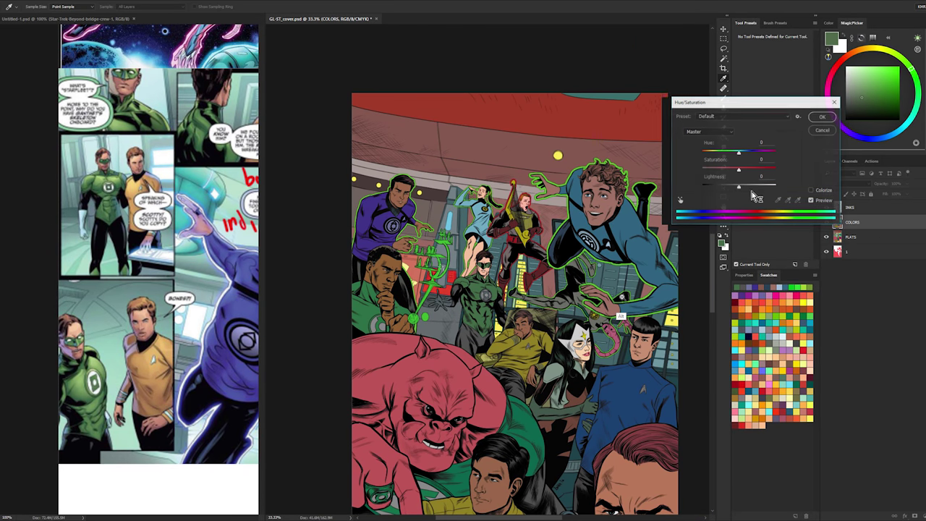
drag(739, 189, 734, 190)
key(Escape)
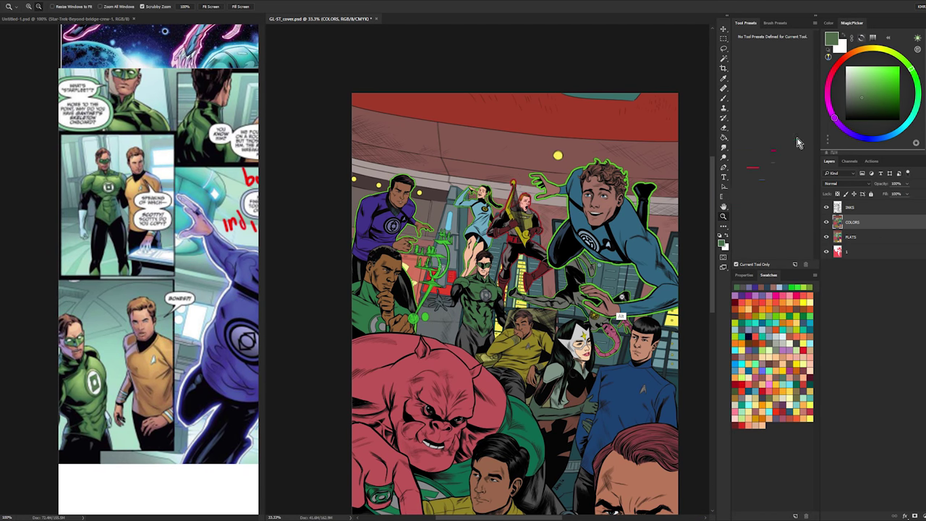
key(ctrl+minus)
key(ctrl+u)
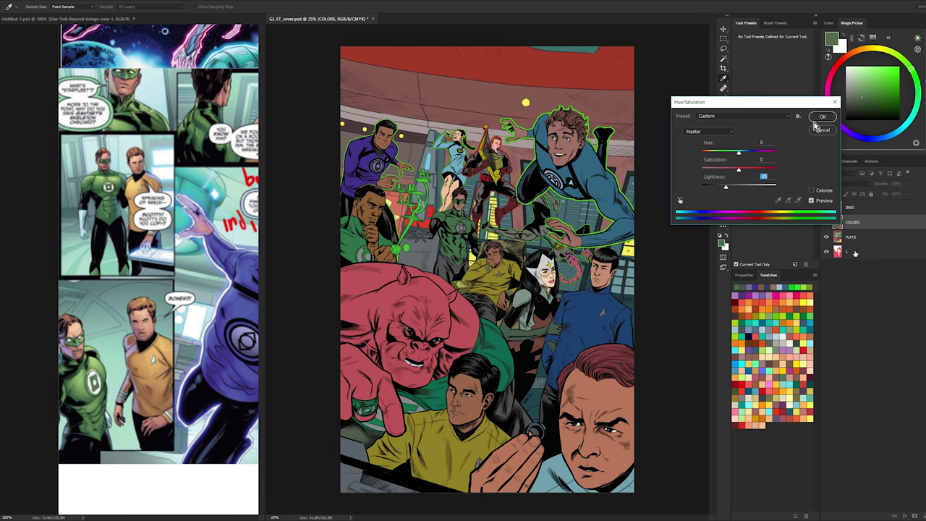
click(815, 120)
- Cover the background and its figures with dark gray on a new layer above COLORS, keeping the harp player and foreground figures uncovered
click(855, 251)
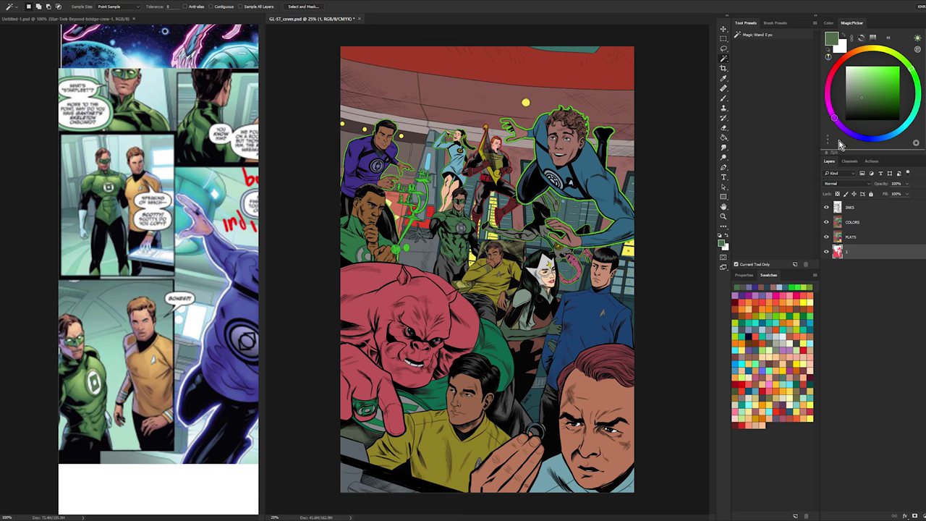
click(846, 221)
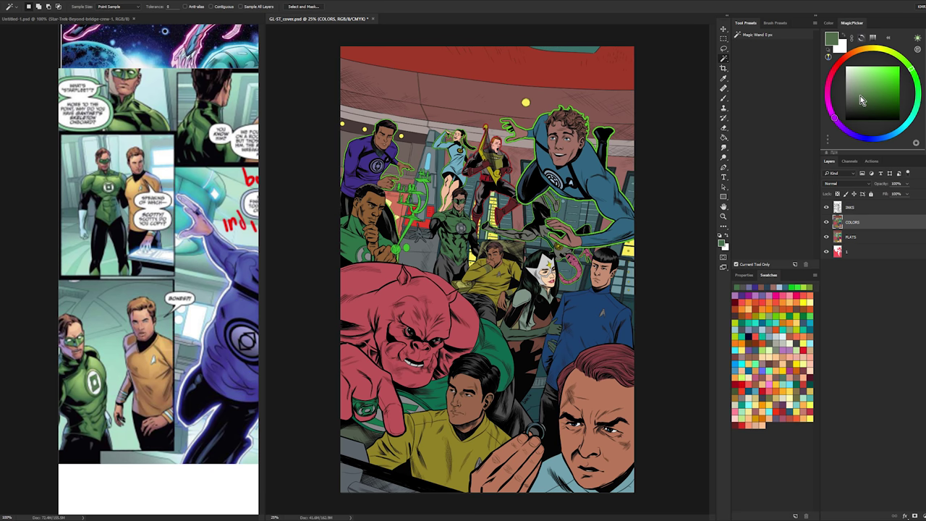
key(g)
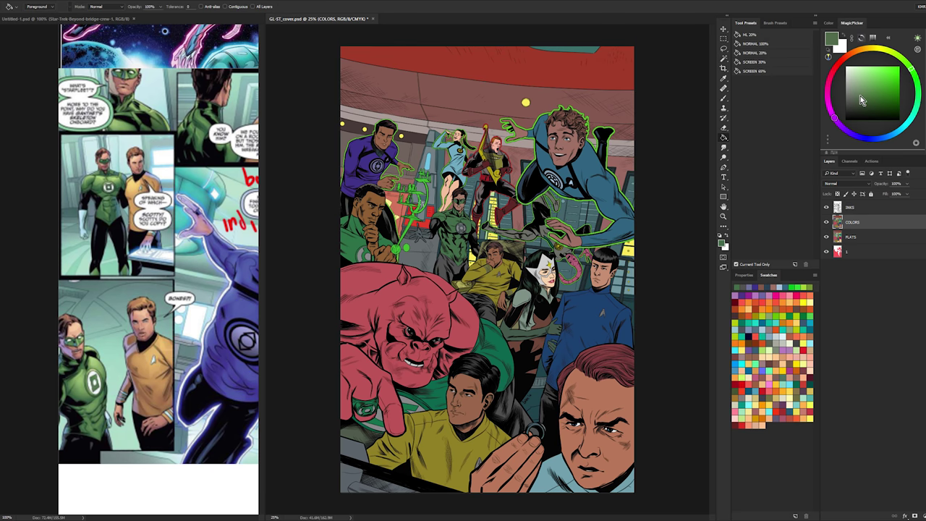
click(846, 102)
click(511, 88)
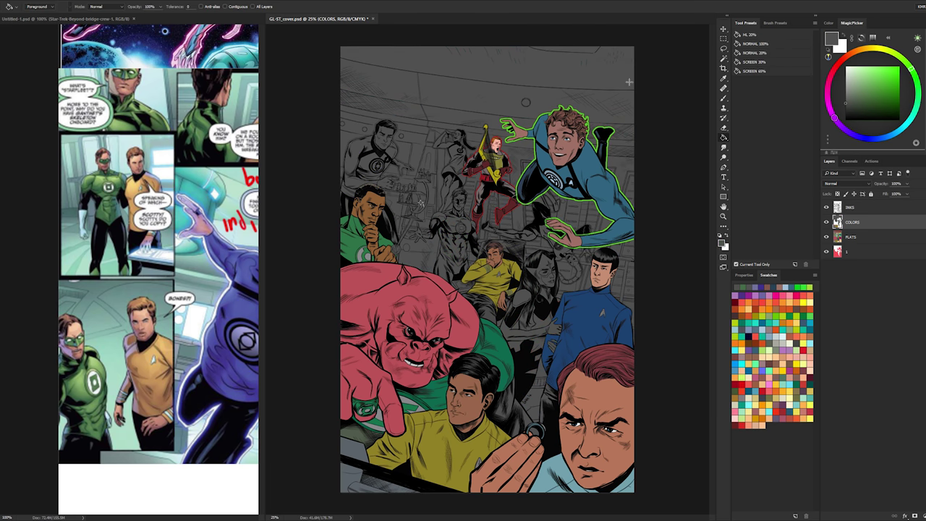
key(l)
key(ctrl+shift+alt+n)
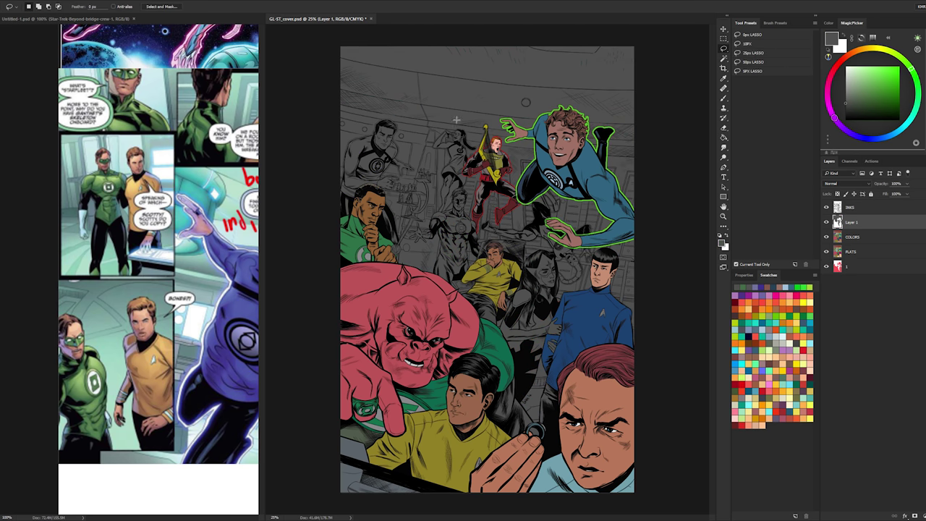
- Examine the red-haired harp player on the cover and look through the reference sheet's crew and lantern images, including Guy Gardner, for his costume
key(z)
click(473, 158)
click(499, 168)
click(503, 170)
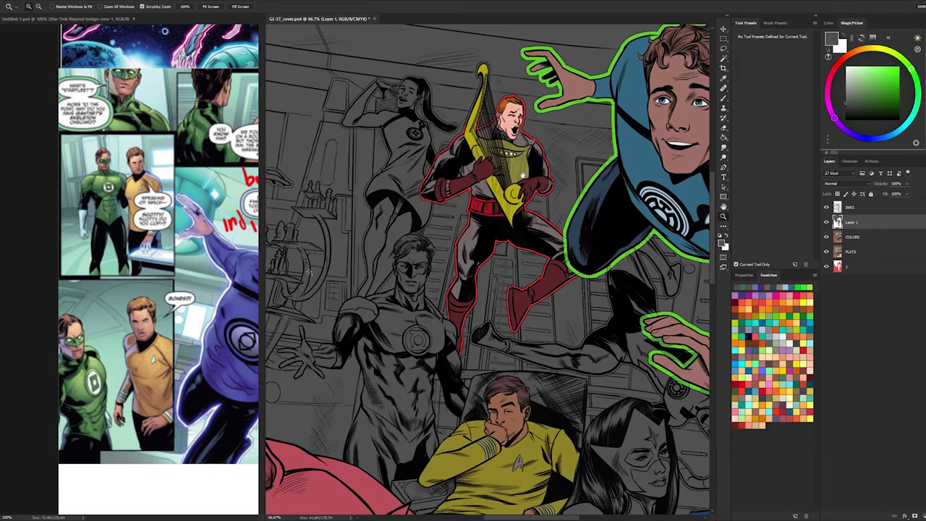
drag(521, 172, 494, 195)
click(494, 195)
click(195, 192)
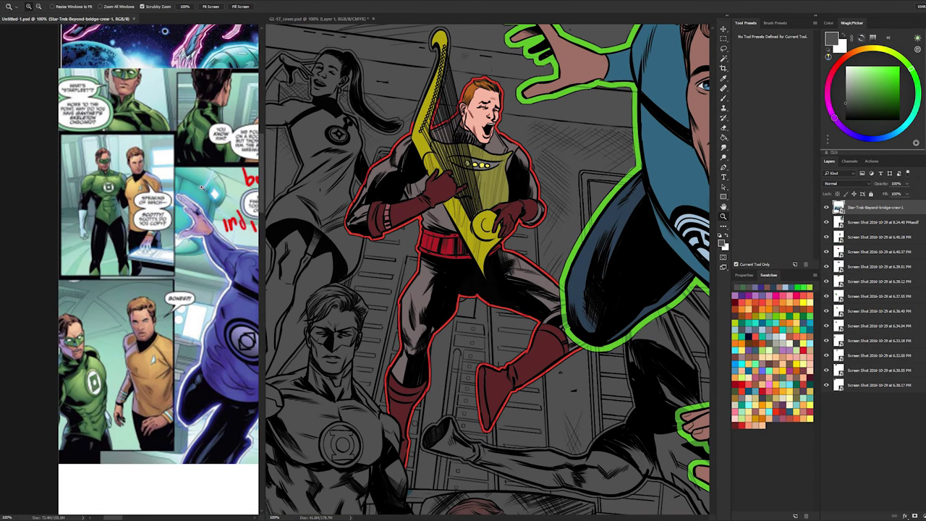
key(b)
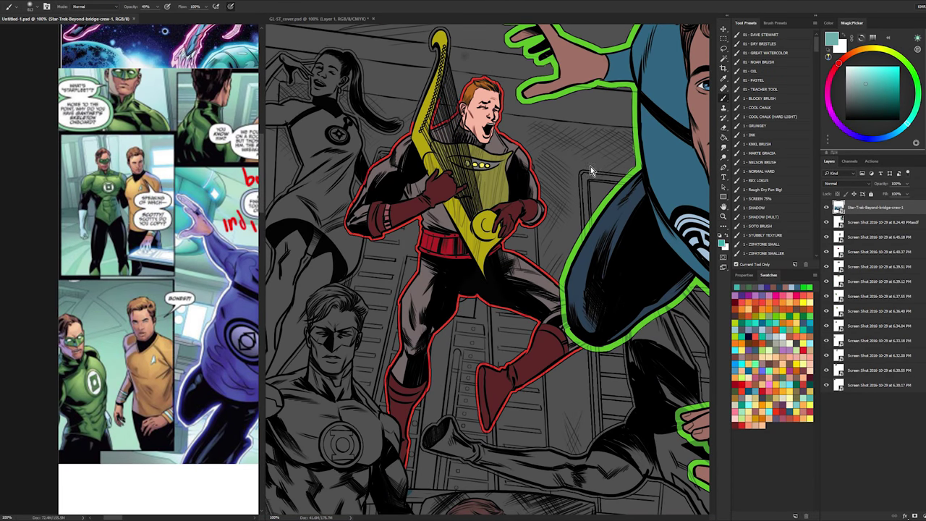
click(724, 216)
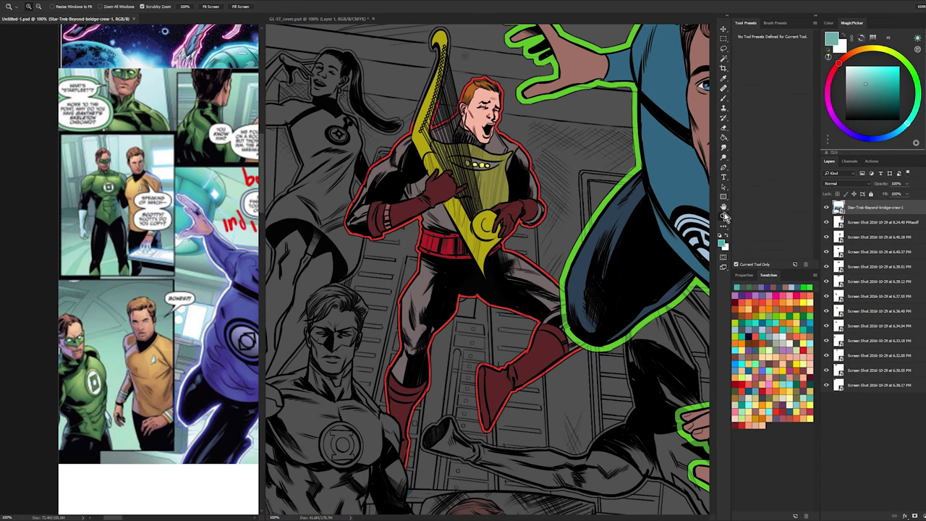
alt+click(181, 244)
alt+click(181, 244)
drag(181, 173, 60, 284)
drag(170, 238, 144, 216)
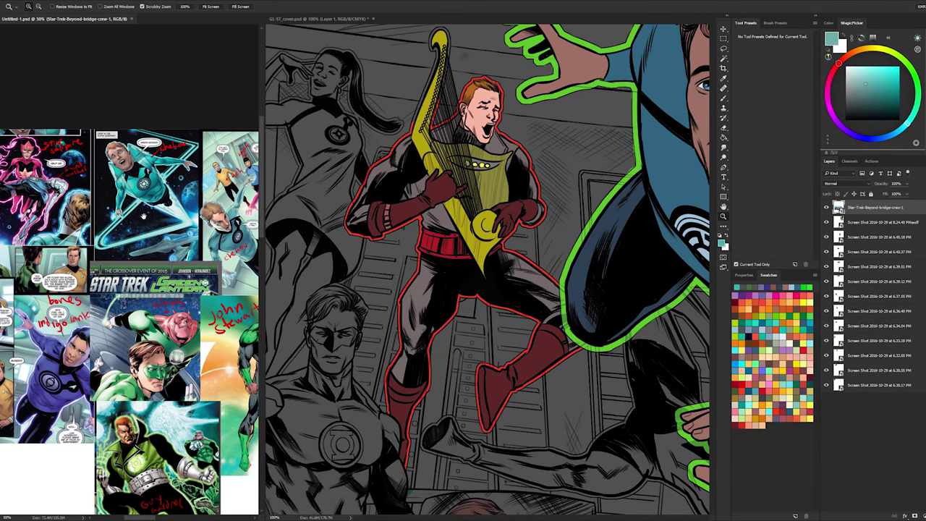
drag(197, 255, 152, 230)
drag(209, 233, 130, 225)
drag(239, 270, 59, 222)
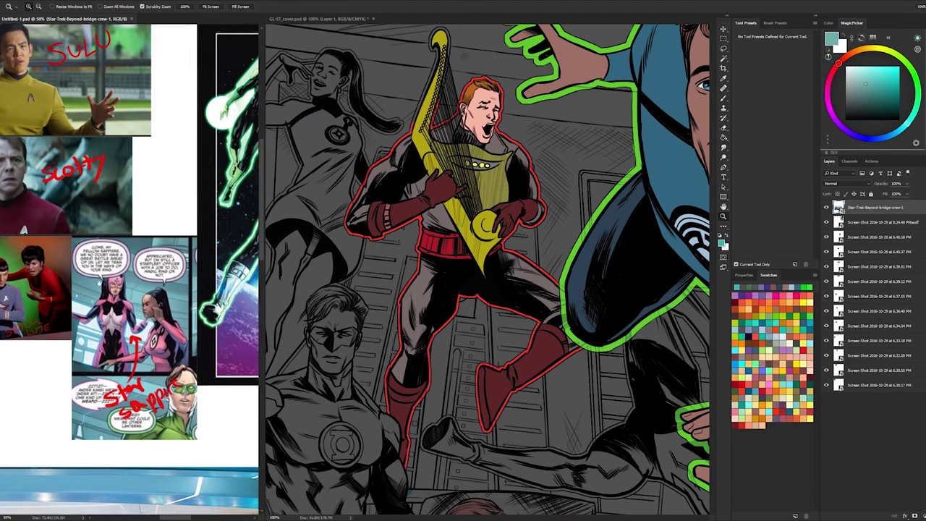
drag(181, 509, 164, 479)
drag(200, 245, 91, 355)
drag(194, 309, 124, 301)
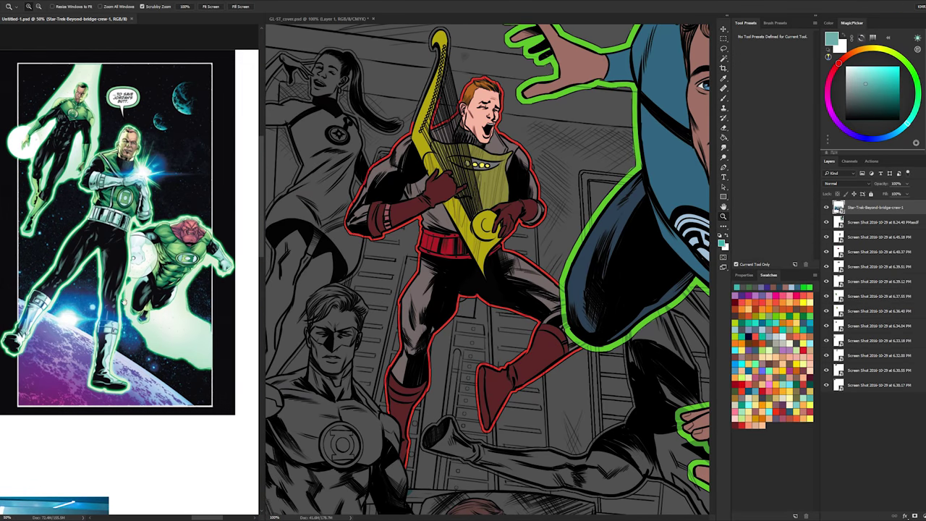
drag(23, 348, 151, 171)
drag(62, 340, 175, 96)
drag(29, 40, 200, 371)
scroll(200, 370, left, 5)
scroll(200, 371, up, 2)
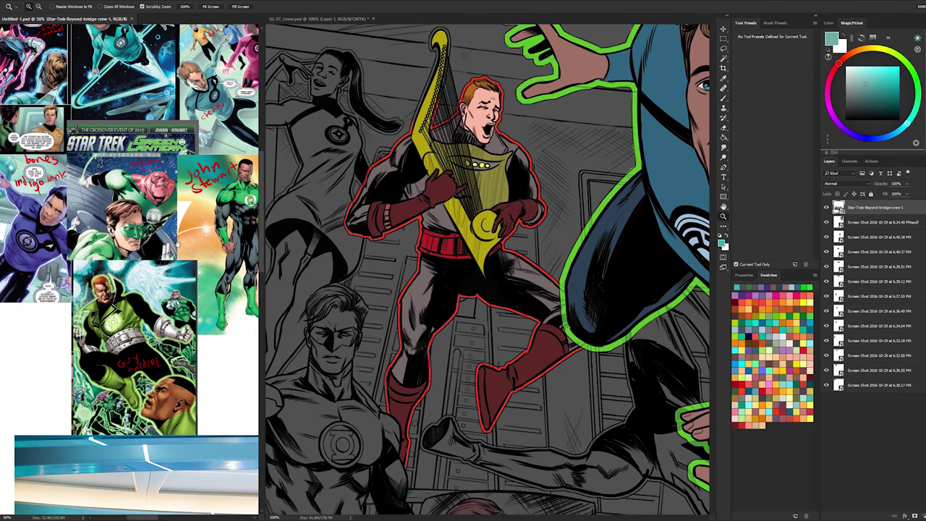
click(131, 315)
click(132, 315)
drag(140, 317, 190, 208)
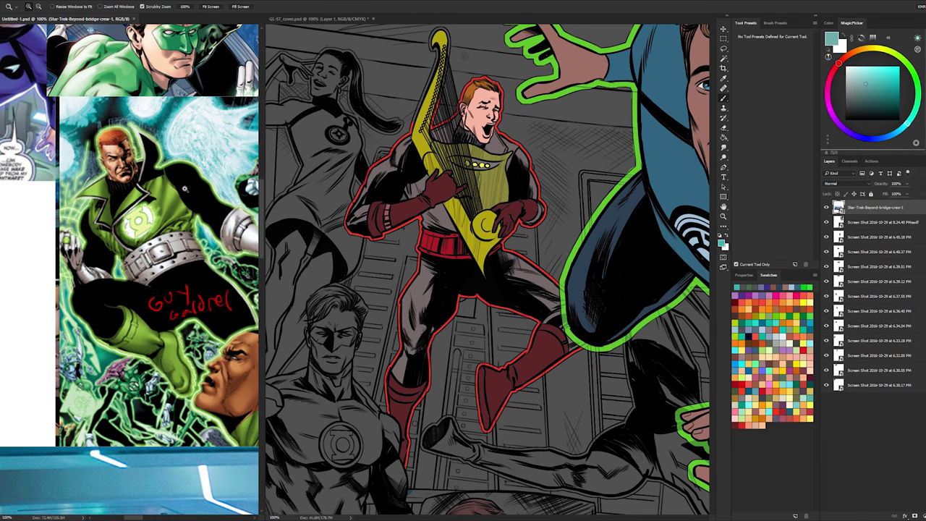
- Sample the costume green from the Guy Gardner reference, lasso the harp player on the COLORS layer, and fill his suit with it
key(b)
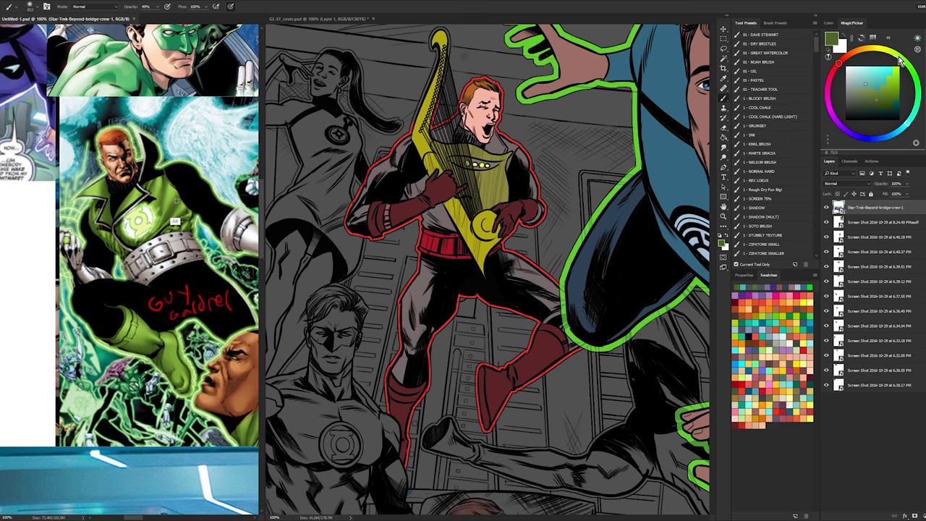
key(l)
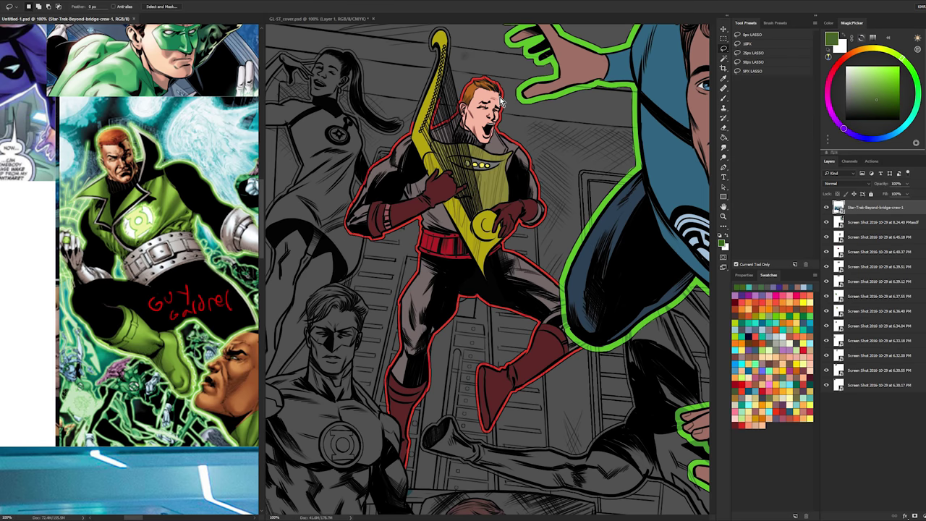
click(522, 134)
mouse_move(508, 101)
mouse_down()
mouse_move(381, 95)
mouse_move(329, 318)
mouse_up()
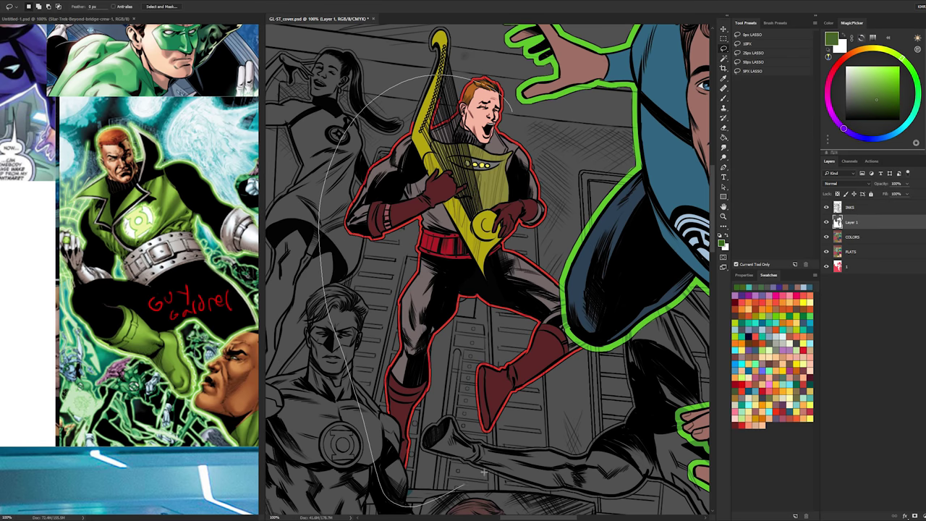
mouse_move(484, 471)
mouse_down()
mouse_move(634, 346)
mouse_move(544, 103)
mouse_move(510, 85)
mouse_up()
key(alt+bracketleft)
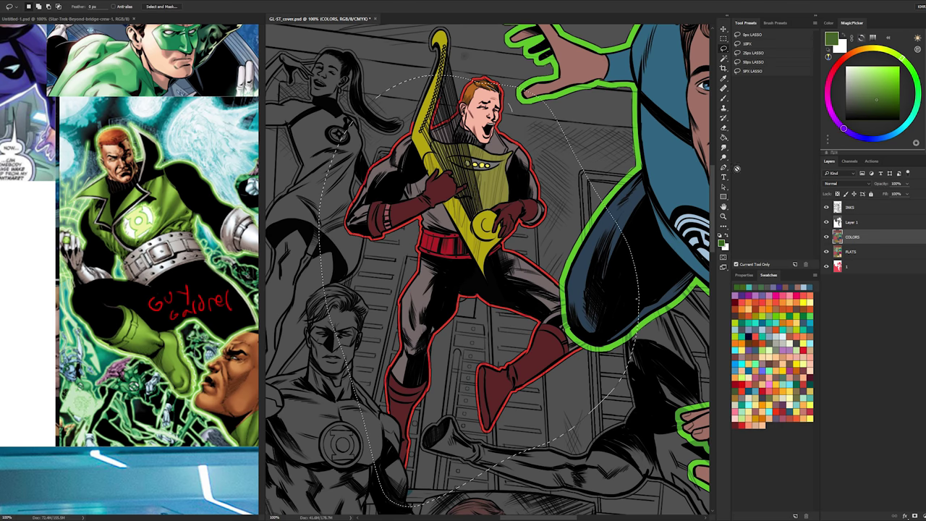
click(724, 137)
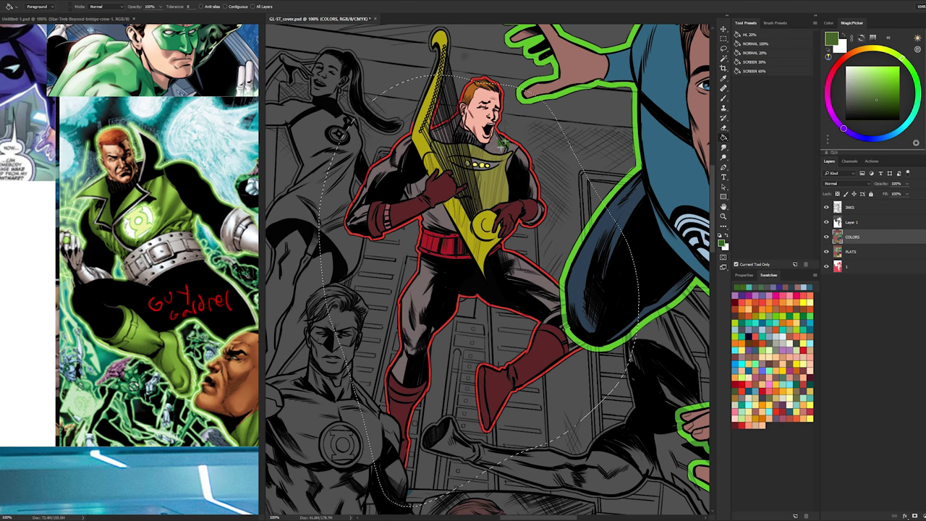
click(428, 216)
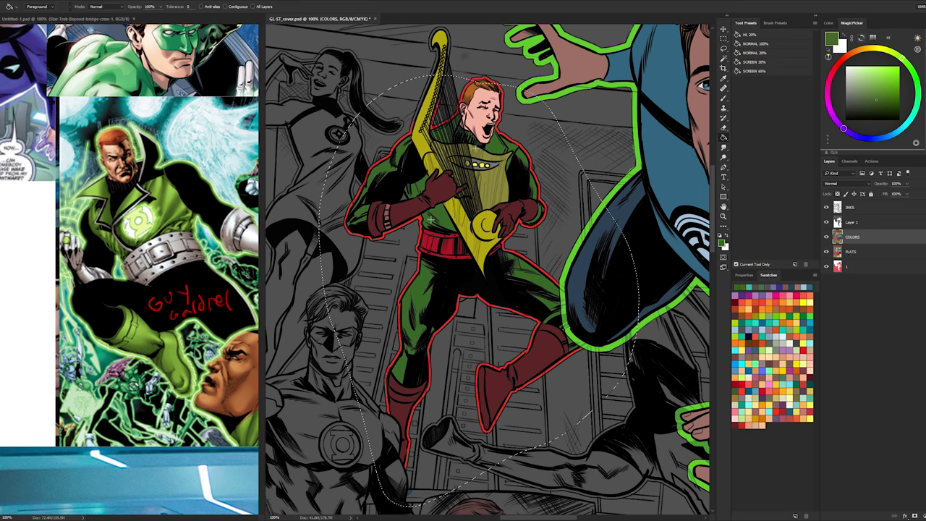
- Fill the harp player's belt with a warm gray sampled from the artwork
alt+click(445, 241)
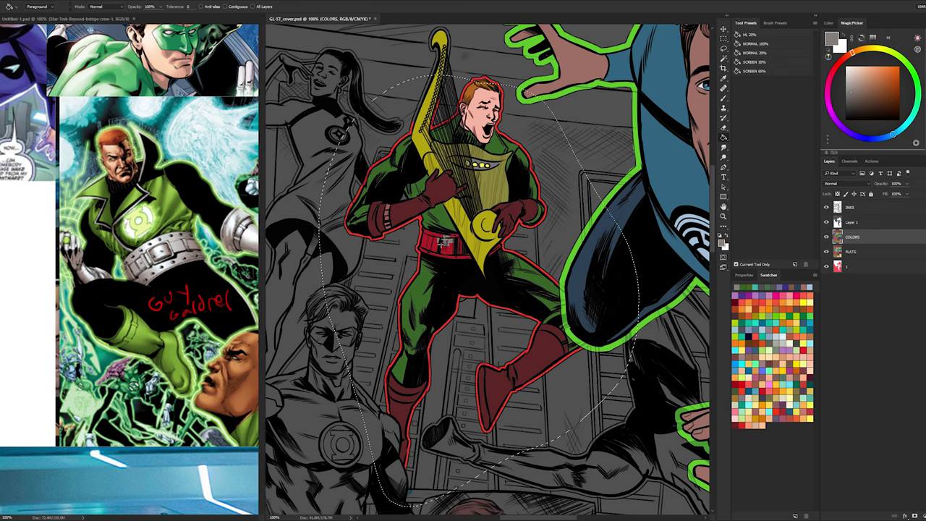
key(b)
key(g)
click(450, 238)
key(b)
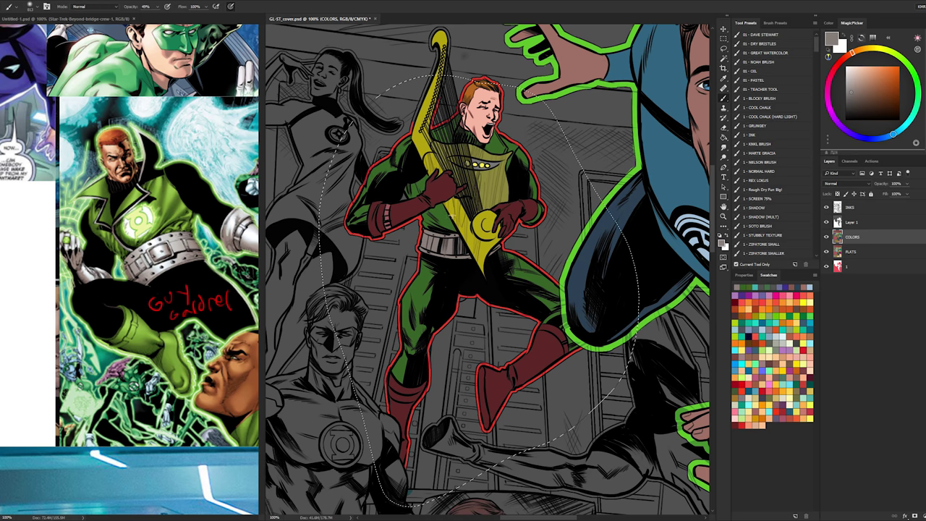
- Lasso the harp player's lower legs and fill his boots with a slightly adjusted costume green
alt+click(443, 216)
key(l)
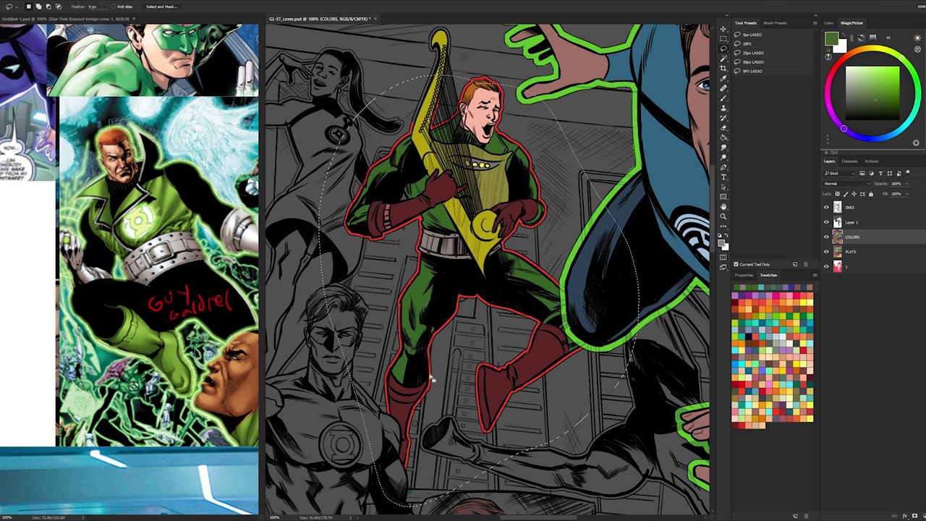
key(b)
alt+click(367, 403)
alt+click(413, 366)
key(l)
key(ctrl+d)
mouse_move(455, 328)
mouse_down()
mouse_move(376, 478)
mouse_move(472, 306)
mouse_up()
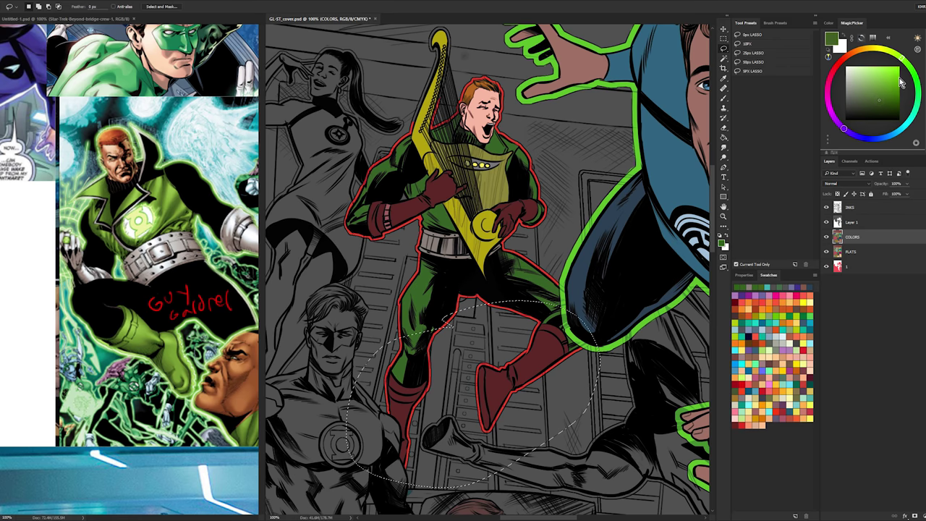
key(g)
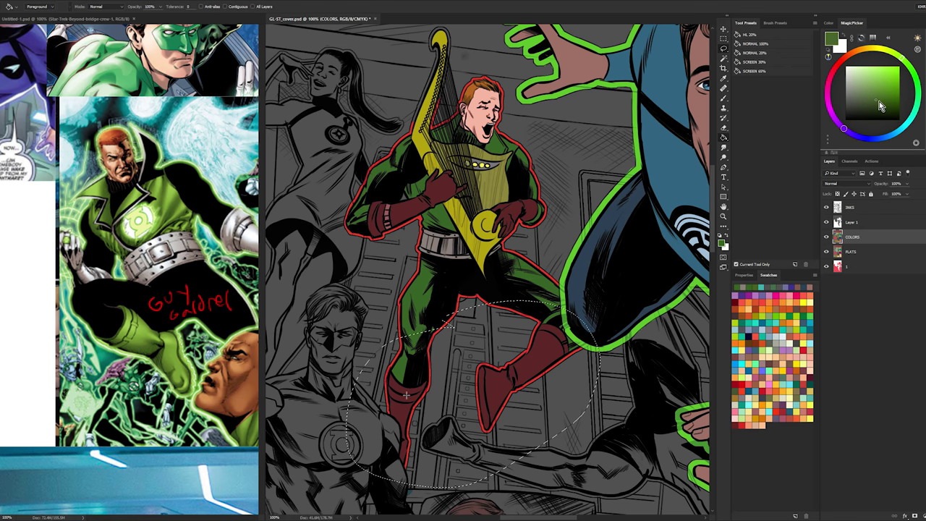
click(879, 101)
click(407, 395)
key(ctrl+d)
- Recolor the red outline around the harp player with the bright green of the foreground figure's outline
key(l)
key(g)
key(b)
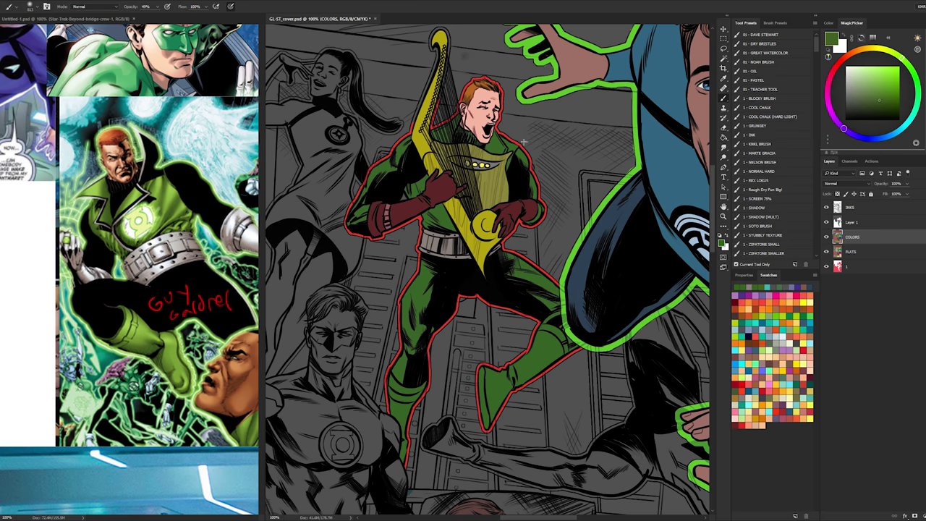
alt+click(606, 96)
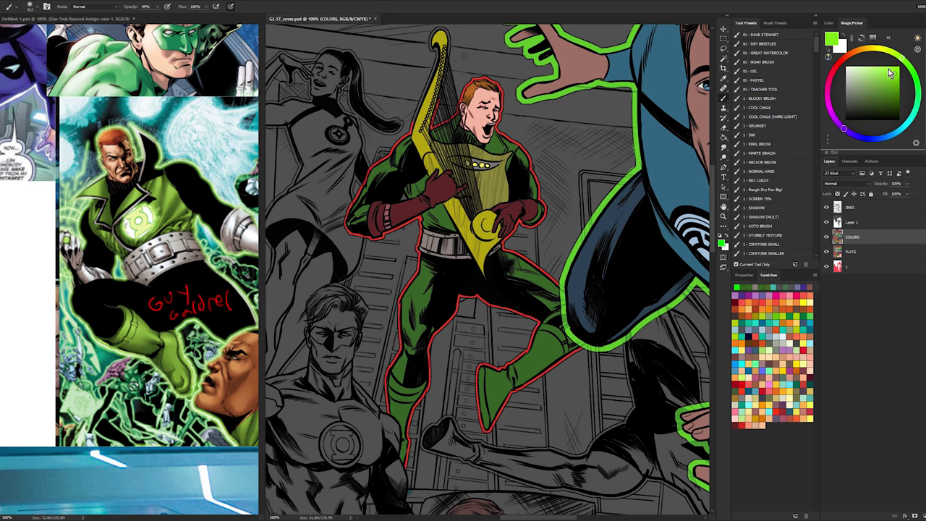
key(g)
alt+click(521, 143)
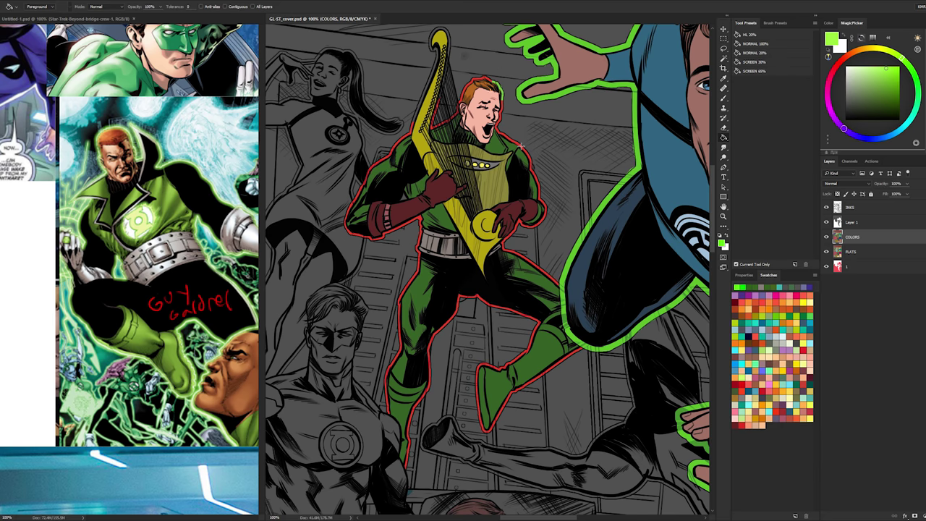
click(501, 92)
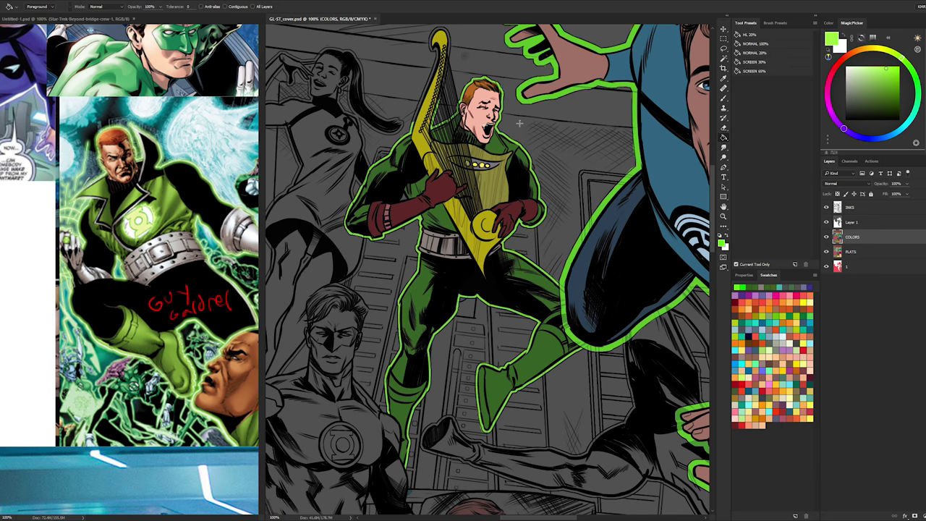
- Lasso the harp and recolor it from the Spock lute reference, filling the body with brown and the inlay with pale lavender
key(l)
mouse_move(462, 58)
mouse_down()
mouse_move(433, 16)
mouse_move(426, 23)
mouse_up()
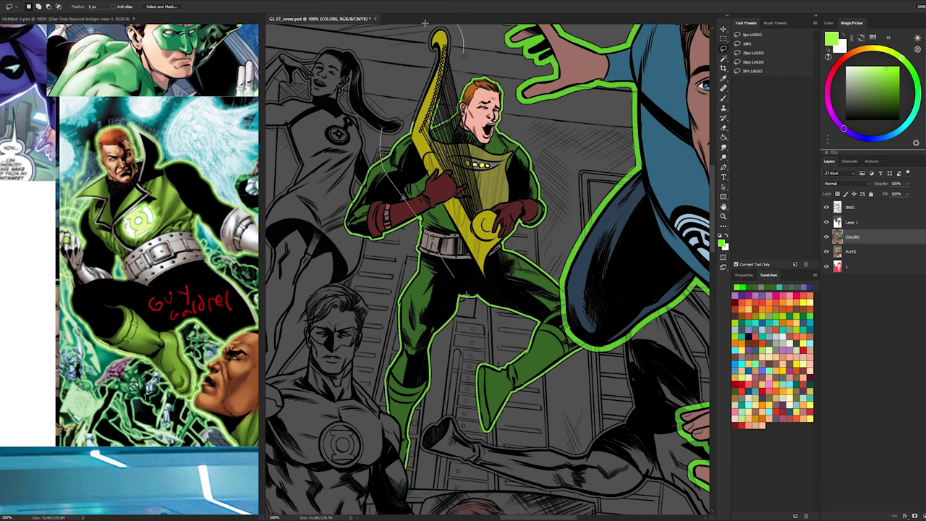
drag(170, 268, 76, 58)
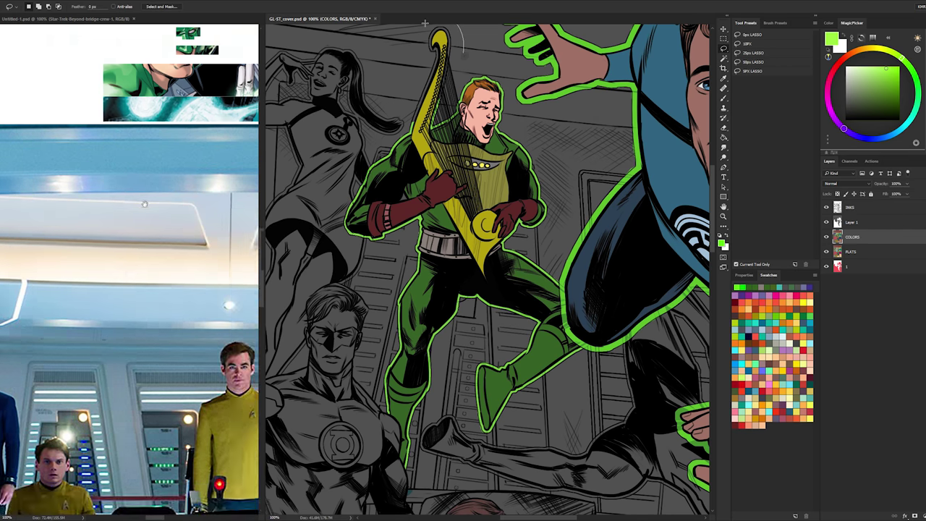
drag(79, 217, 108, 456)
key(b)
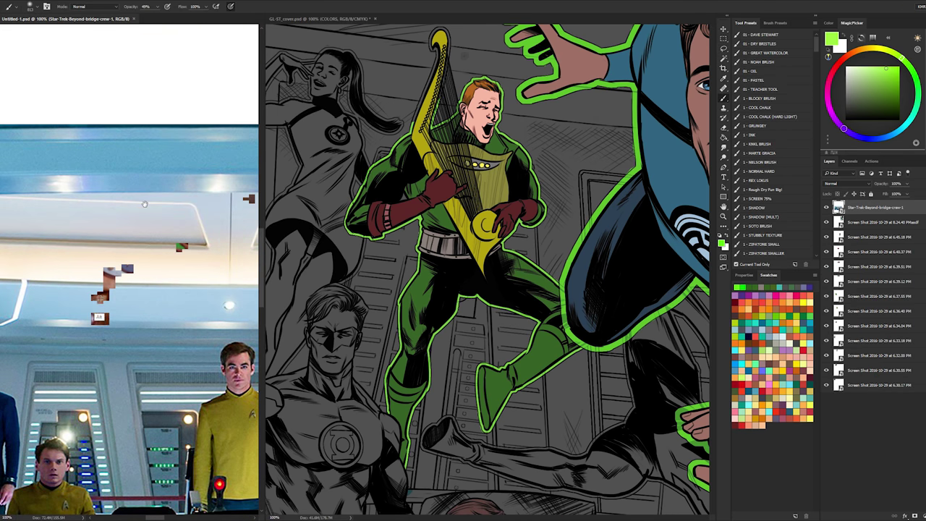
alt+click(100, 307)
click(870, 97)
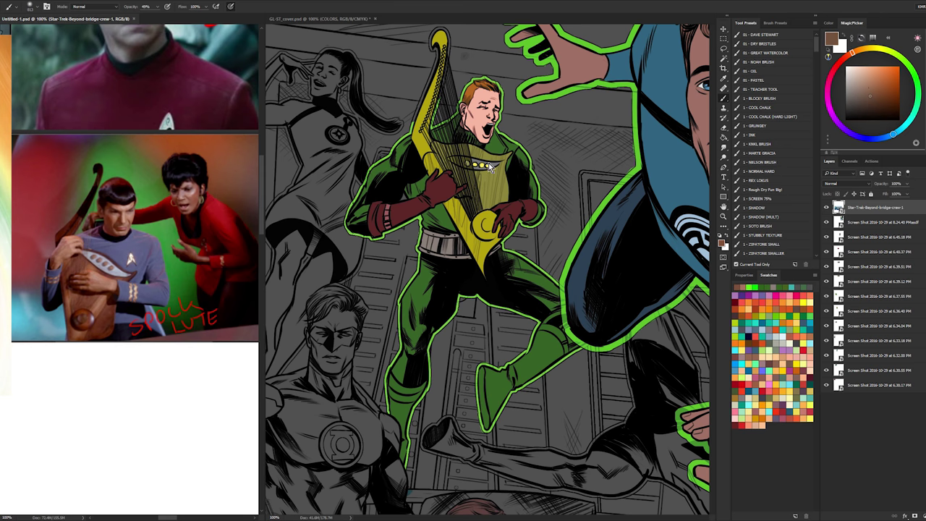
key(g)
click(489, 169)
click(463, 212)
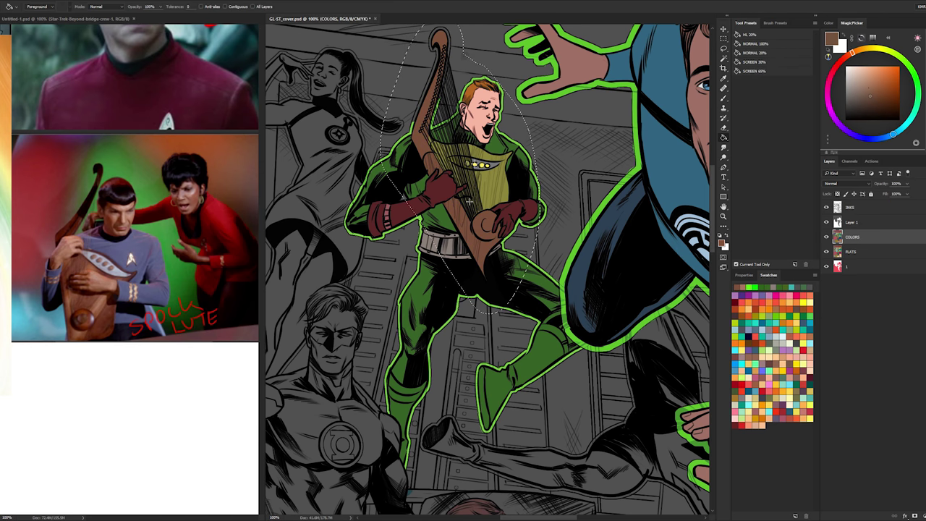
click(469, 200)
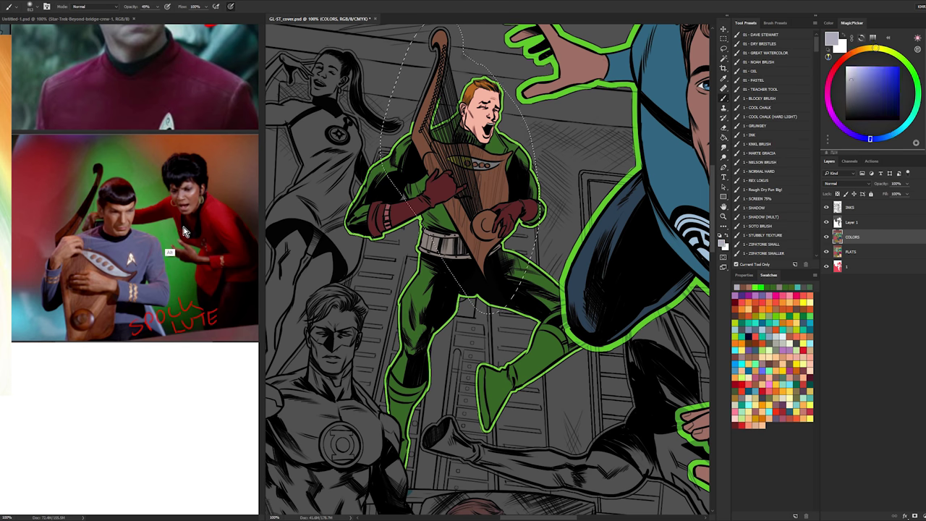
alt+click(461, 168)
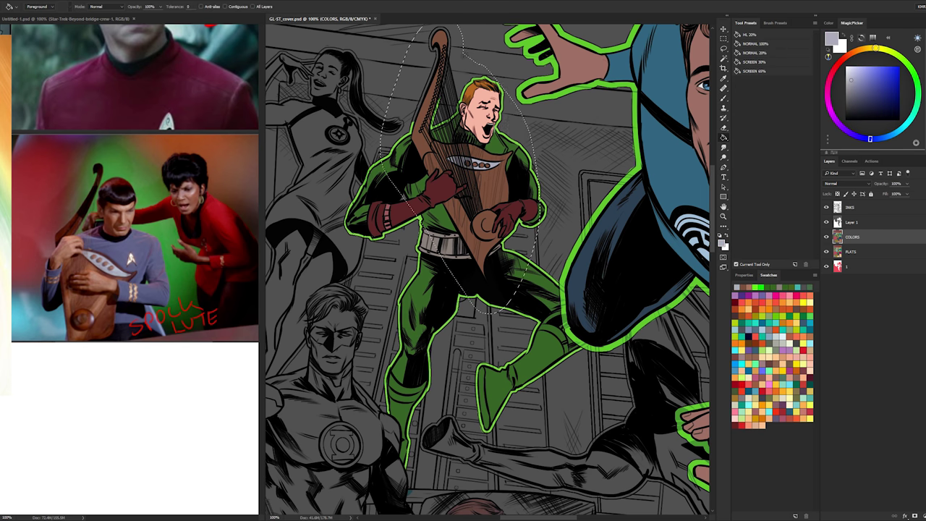
click(472, 155)
- Return to the Guy Gardner reference, lasso both of the harp player's forearms, and fill his gloves with the belt's gray
click(216, 148)
drag(73, 210, 253, 218)
mouse_move(87, 225)
mouse_down()
mouse_move(172, 228)
mouse_move(247, 182)
mouse_move(255, 118)
mouse_move(222, 86)
mouse_up()
key(b)
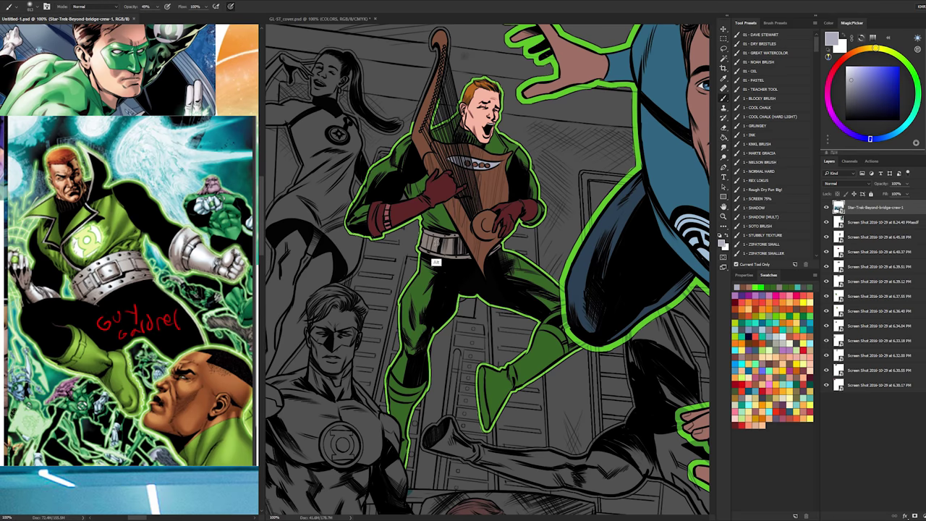
alt+click(432, 250)
key(g)
key(l)
click(422, 173)
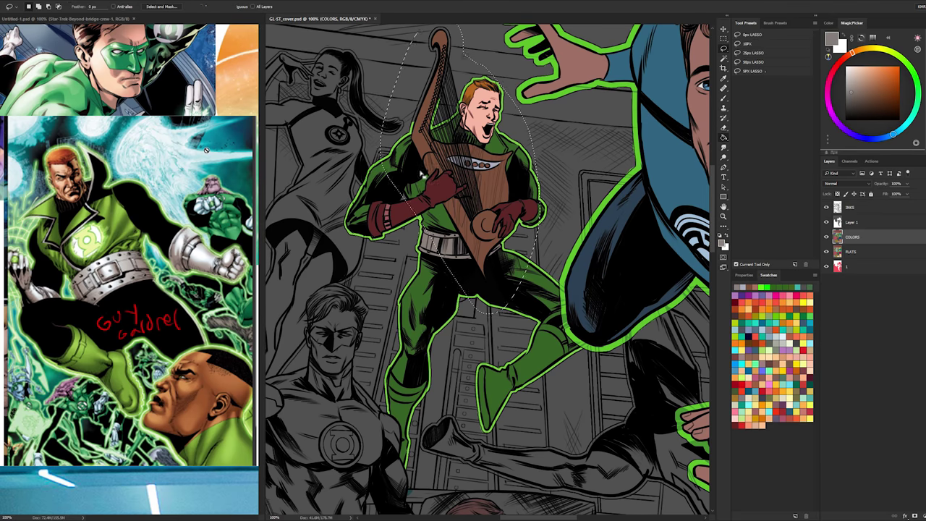
key(shift)
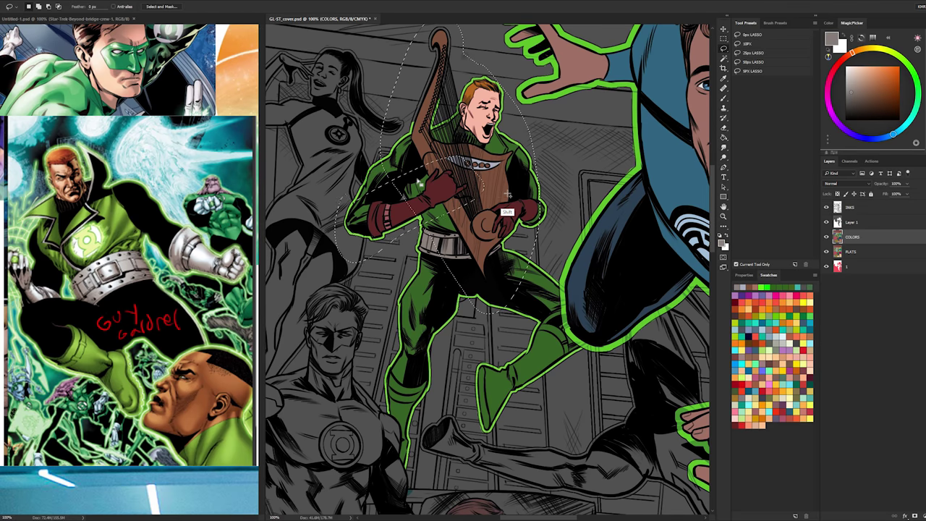
drag(512, 181, 504, 181)
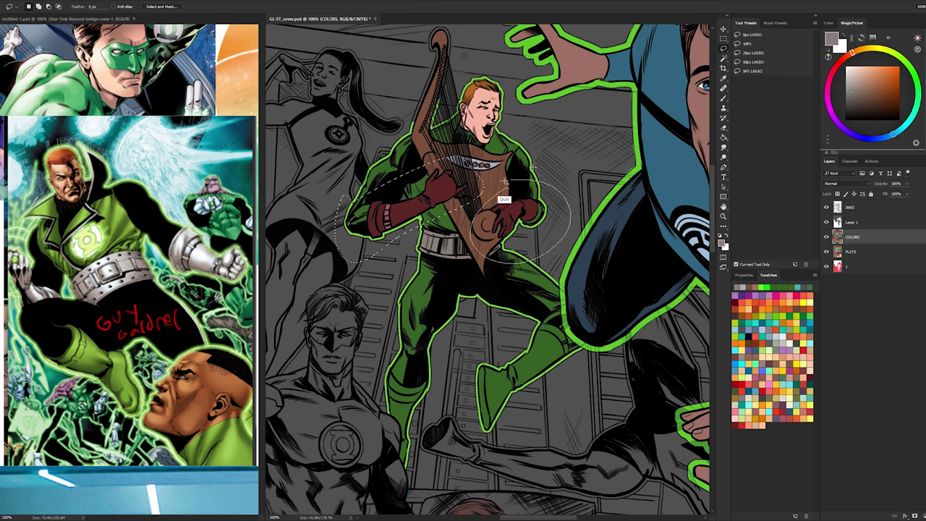
key(g)
click(521, 205)
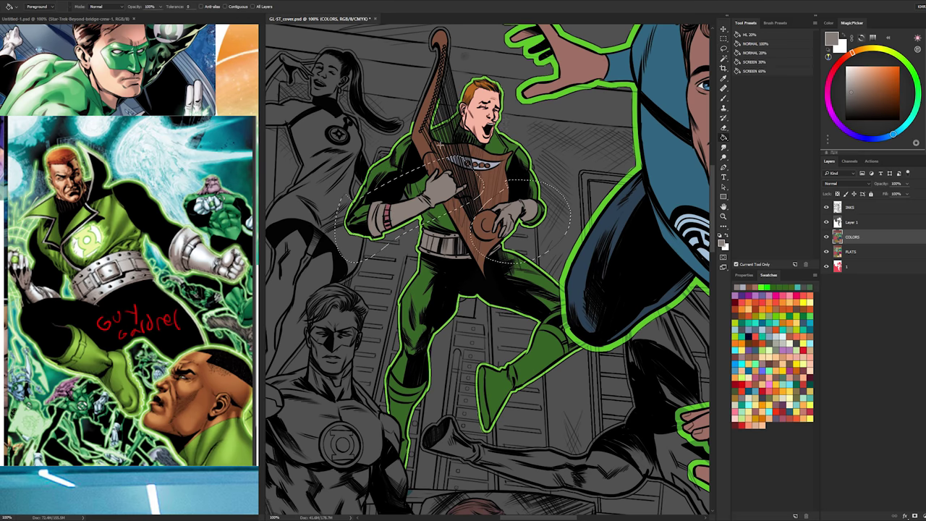
key(ctrl+d)
- Sample Guy Gardner's skin tone from the reference, lasso the harp player's head, and fill his face with it
key(b)
key(g)
key(b)
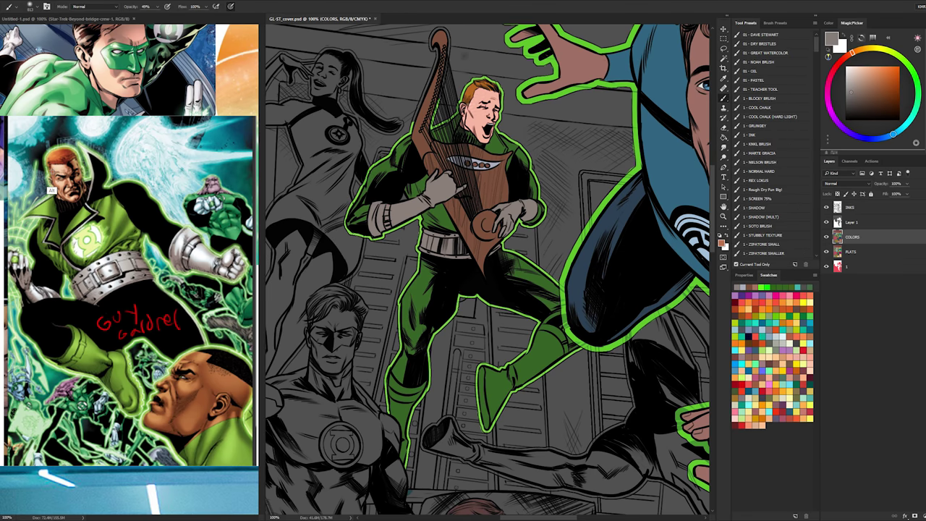
key(g)
key(l)
mouse_move(499, 75)
mouse_down()
mouse_move(463, 78)
mouse_move(498, 69)
mouse_up()
key(g)
click(486, 107)
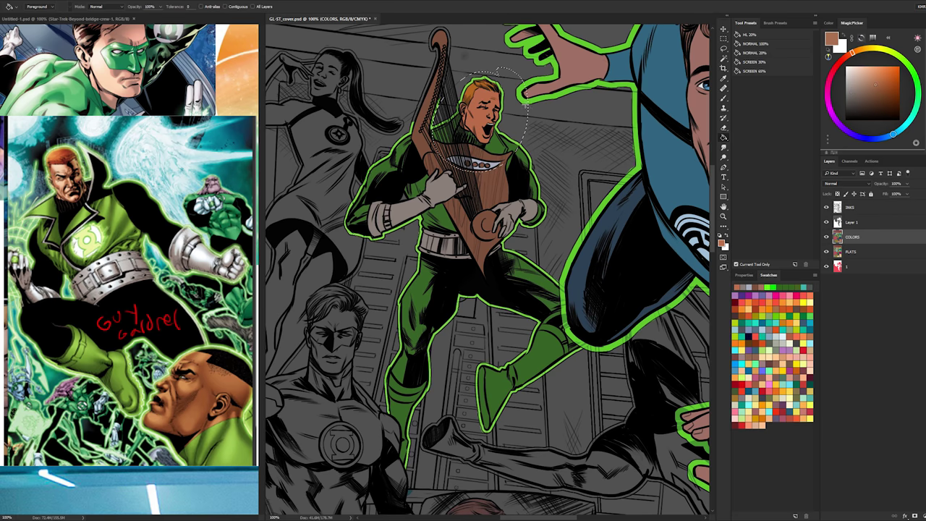
key(ctrl+d)
- Select the green of the suit, exclude the upper body, and turn the trousers dark gray with Hue/Saturation
key(l)
key(w)
click(426, 279)
key(l)
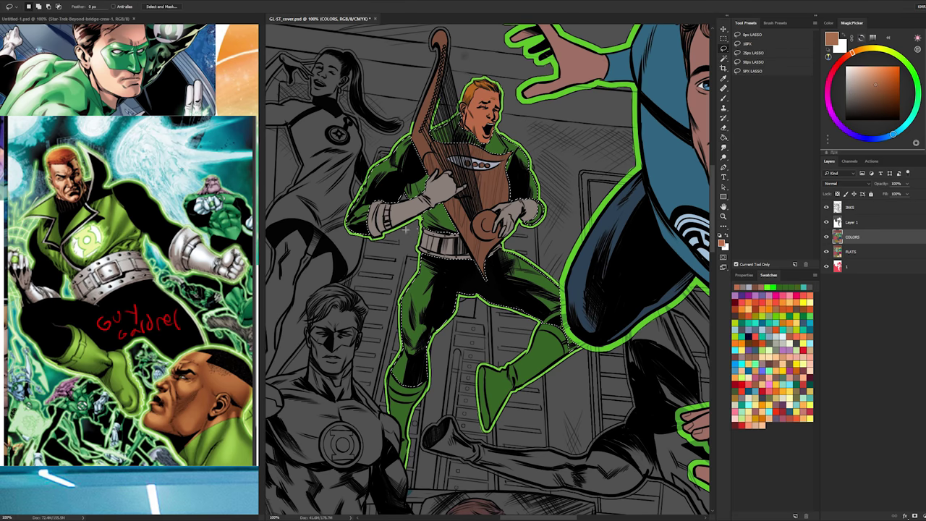
mouse_move(375, 248)
mouse_down()
mouse_move(448, 240)
mouse_move(586, 187)
mouse_move(405, 79)
mouse_move(368, 109)
mouse_up()
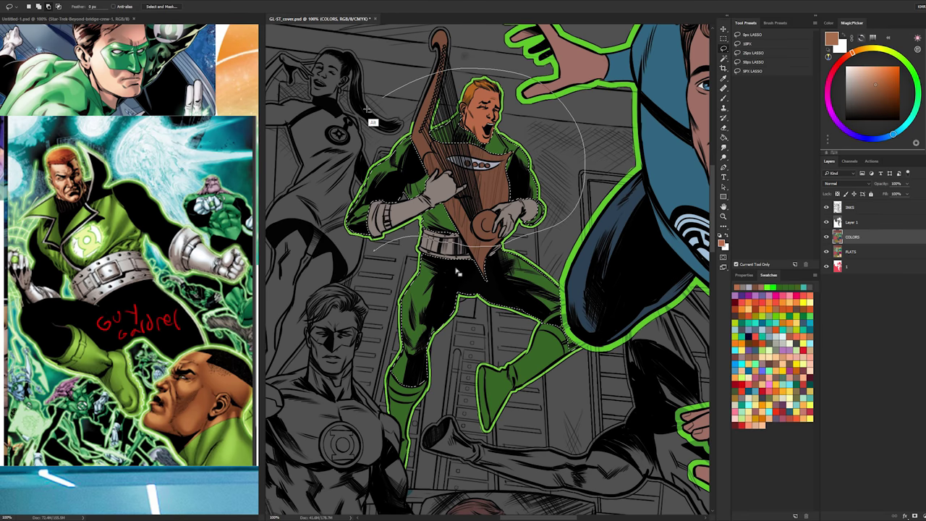
key(b)
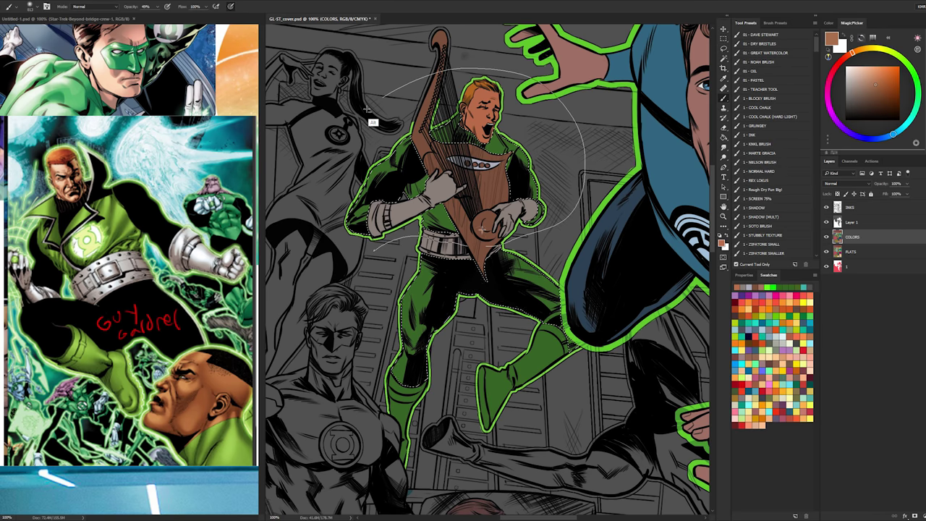
key(ctrl+u)
drag(738, 169, 663, 168)
key(Return)
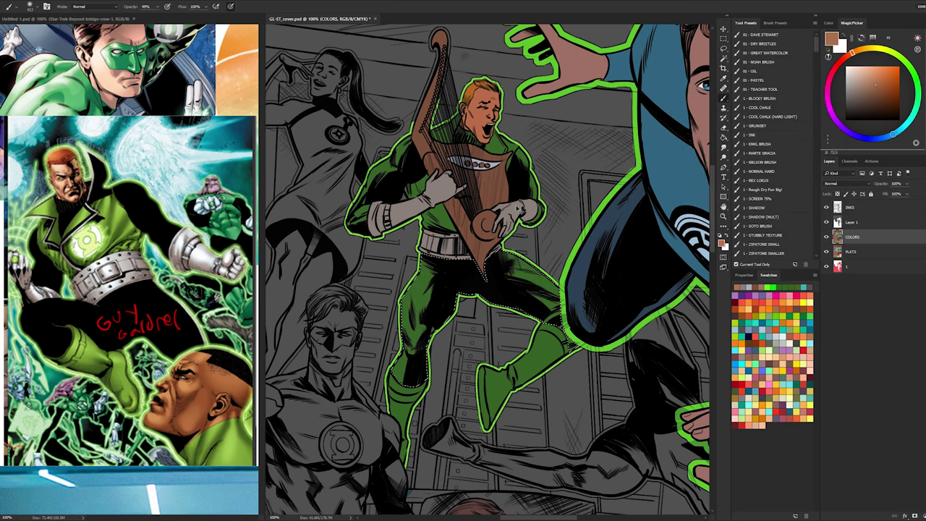
key(ctrl+h)
key(ctrl+u)
click(822, 116)
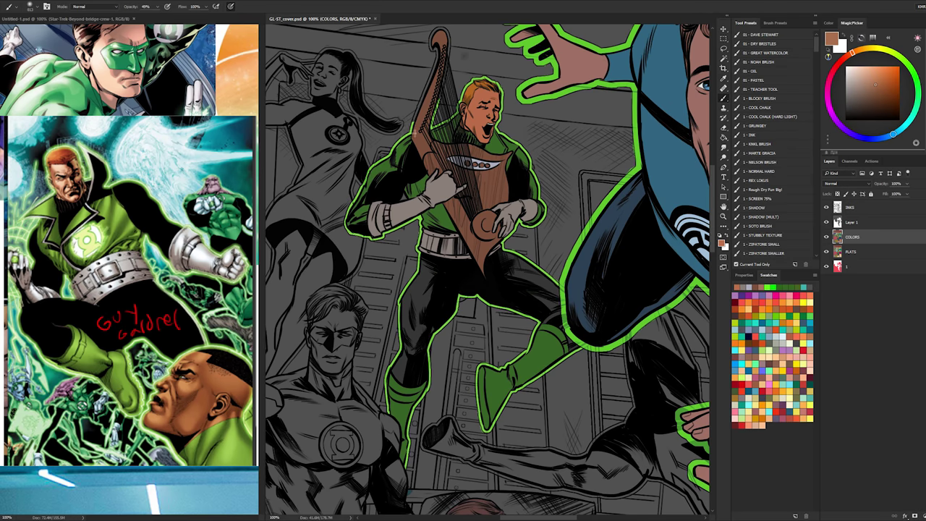
- Lasso the harp player's arm beside the harp's round base, sample the trousers' dark gray, and fill its green sleeve with it
key(z)
click(529, 145)
drag(528, 145, 537, 119)
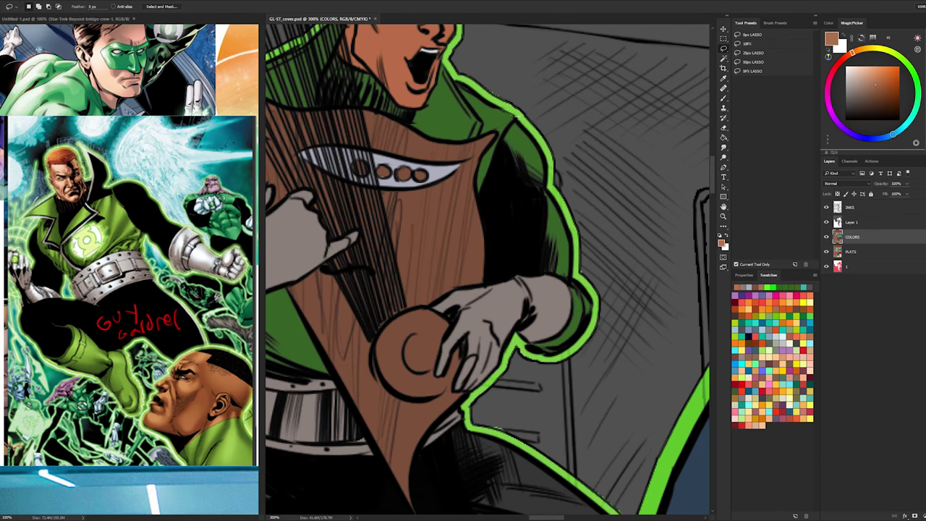
drag(639, 241, 529, 104)
key(b)
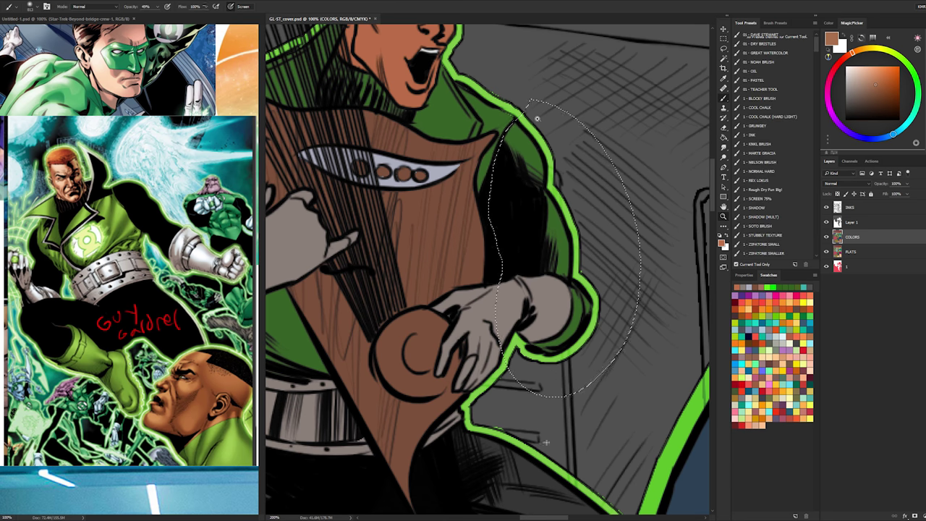
alt+click(532, 489)
key(g)
click(556, 232)
drag(296, 264, 676, 218)
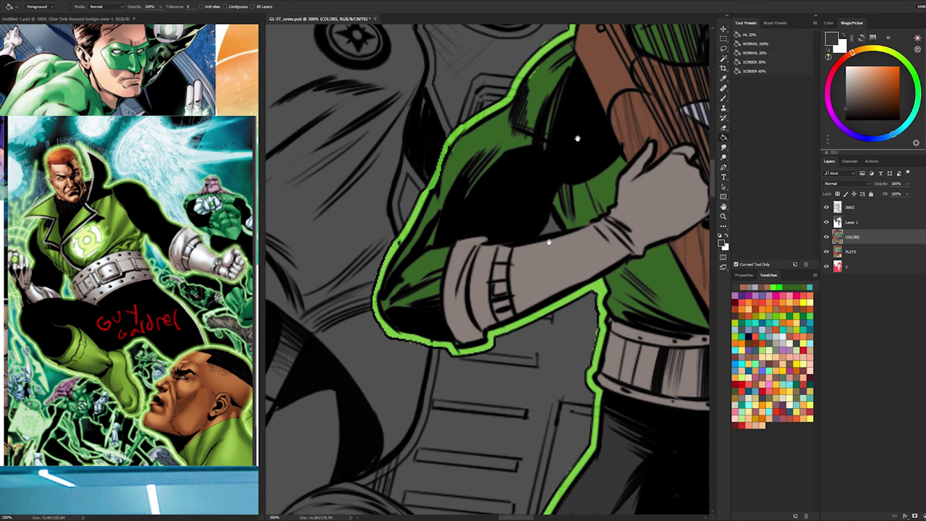
- Lasso the harp player's other sleeve, fill its green with the same dark gray, and touch up the leftover spots at the shoulder
drag(563, 114, 524, 140)
key(l)
mouse_move(479, 80)
mouse_down()
mouse_move(534, 185)
mouse_move(441, 325)
mouse_move(442, 76)
mouse_move(479, 64)
mouse_up()
key(g)
click(505, 114)
key(ctrl+d)
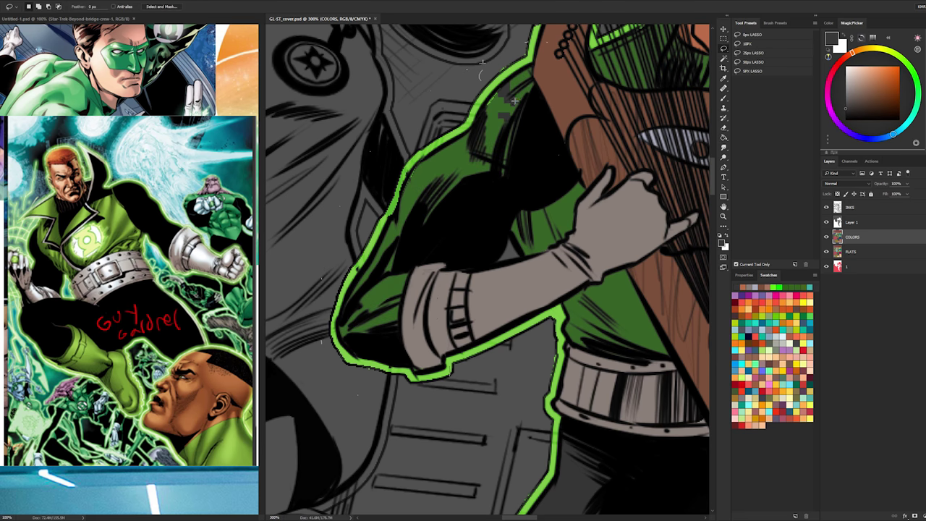
key(b)
alt+click(498, 107)
drag(498, 107, 473, 115)
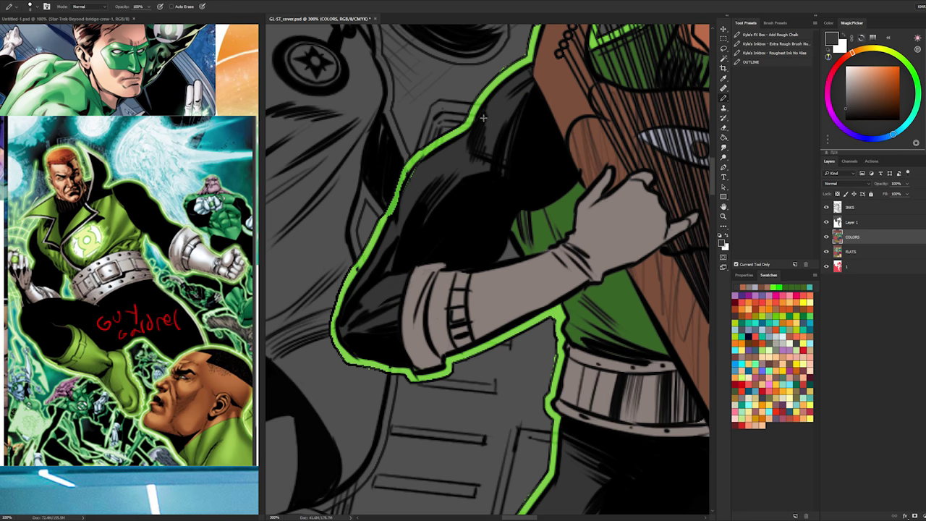
- Review the whole cover and examine the Star Trek bridge crew photo on the reference sheet
key(z)
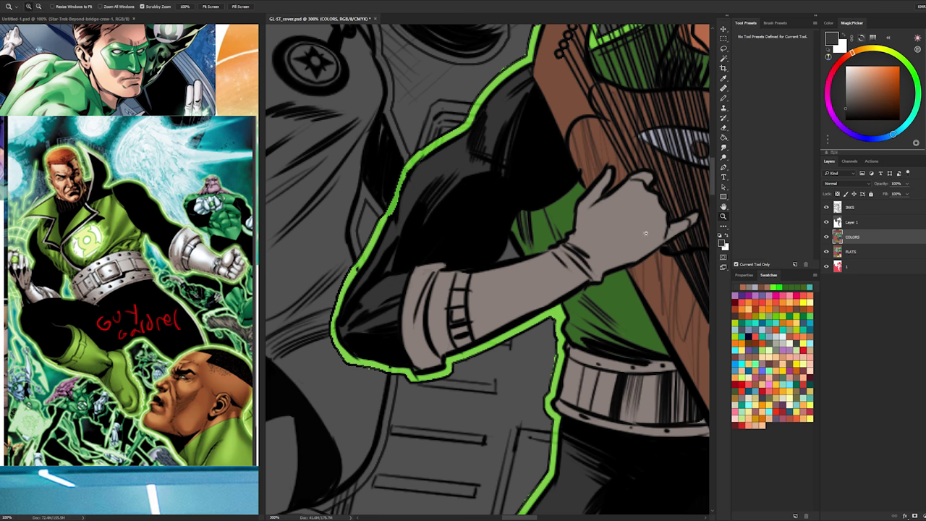
alt+click(578, 262)
alt+click(578, 262)
alt+click(568, 290)
alt+click(568, 289)
alt+click(568, 290)
drag(607, 318, 512, 170)
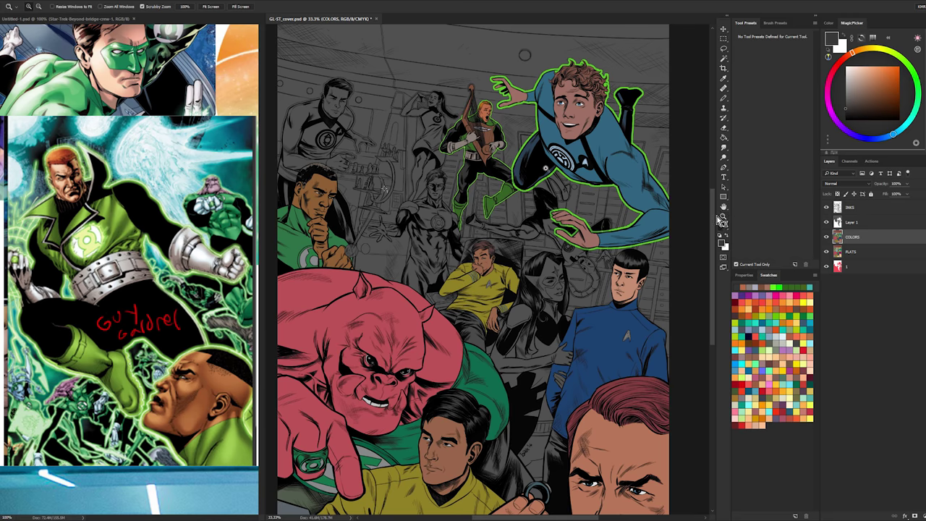
key(ctrl+minus)
key(l)
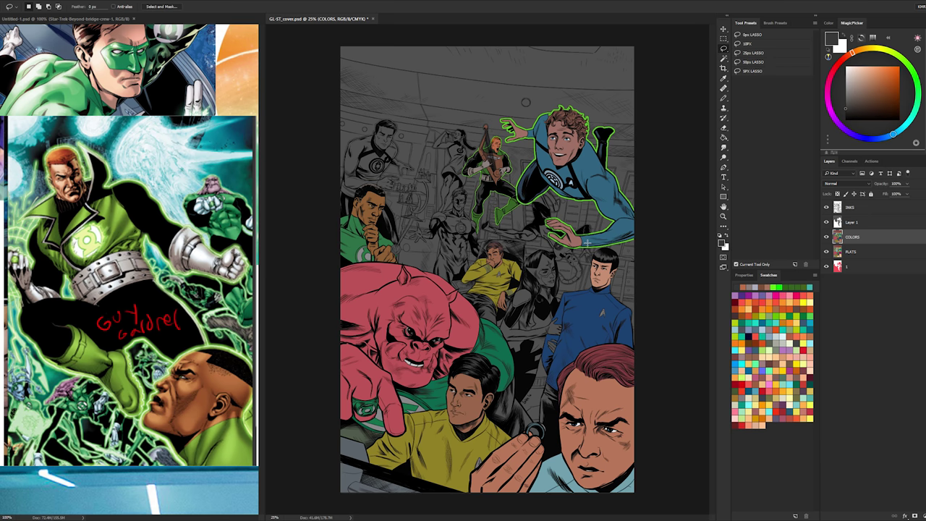
click(99, 292)
scroll(160, 289, down, 10)
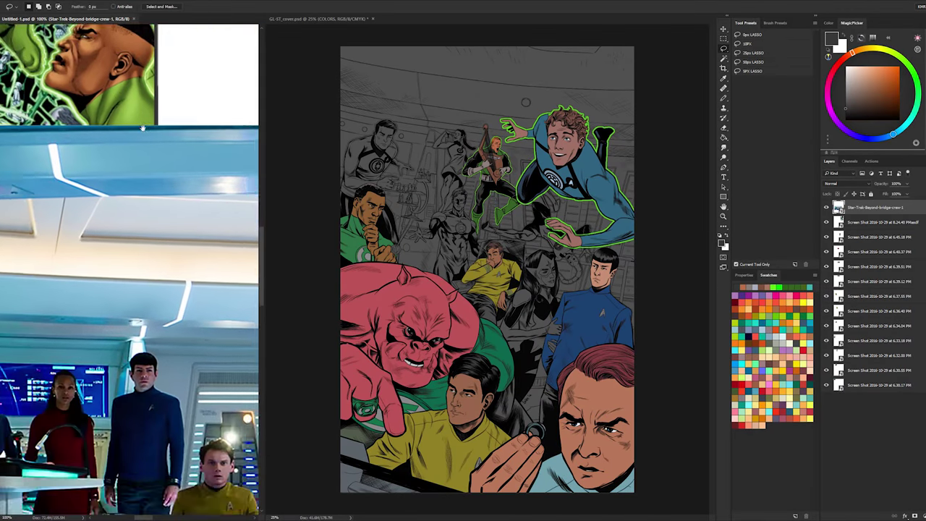
scroll(170, 180, down, 5)
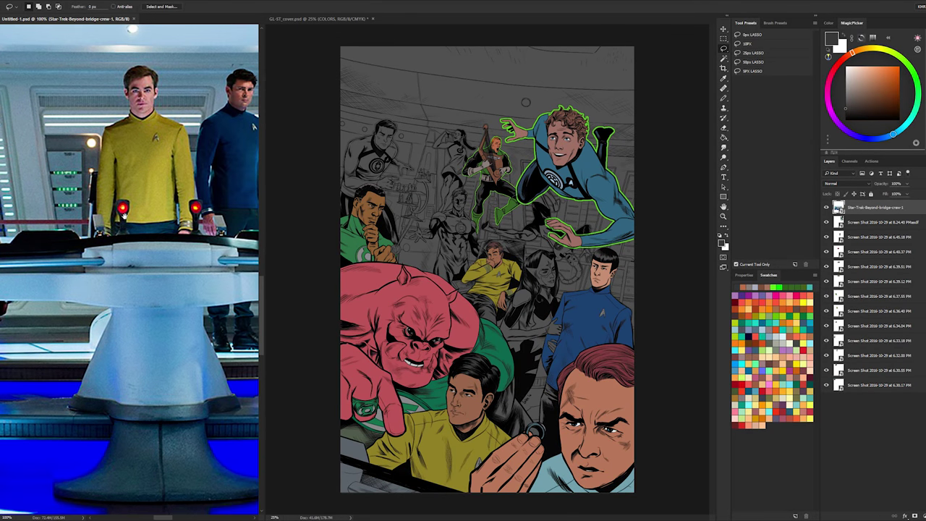
click(724, 217)
alt+click(200, 251)
alt+click(200, 251)
alt+click(200, 251)
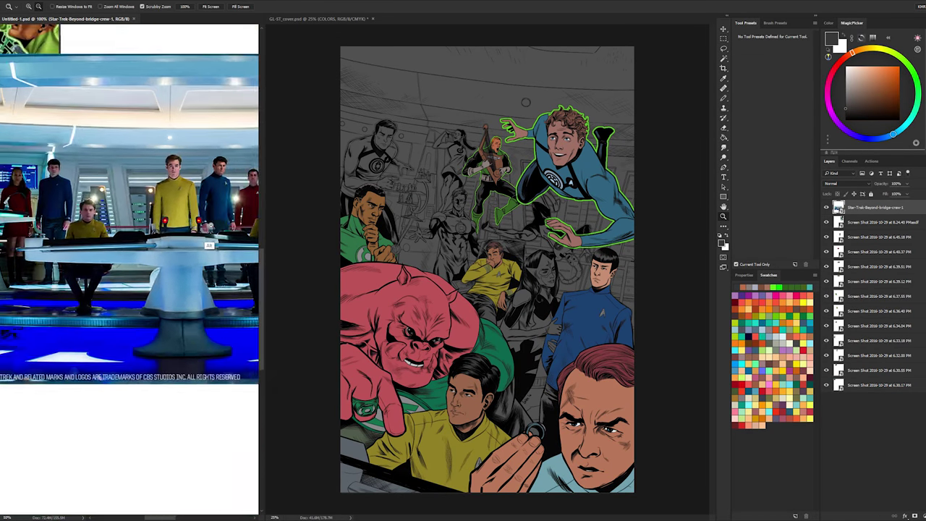
drag(200, 253, 82, 264)
drag(207, 267, 360, 270)
click(88, 247)
click(88, 246)
drag(214, 267, 104, 277)
drag(182, 259, 64, 264)
drag(193, 275, 74, 278)
- Find the Scotty photo on the reference sheet and sample the dark maroon of his shirt
drag(127, 129, 218, 191)
drag(158, 127, 105, 298)
alt+click(146, 240)
alt+click(146, 239)
alt+click(146, 239)
alt+click(147, 239)
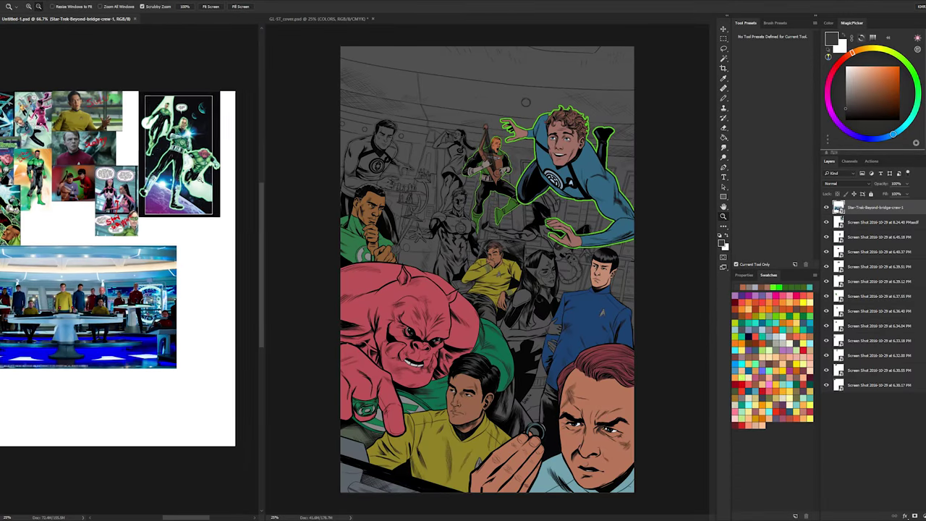
drag(91, 146, 157, 189)
click(157, 189)
click(157, 189)
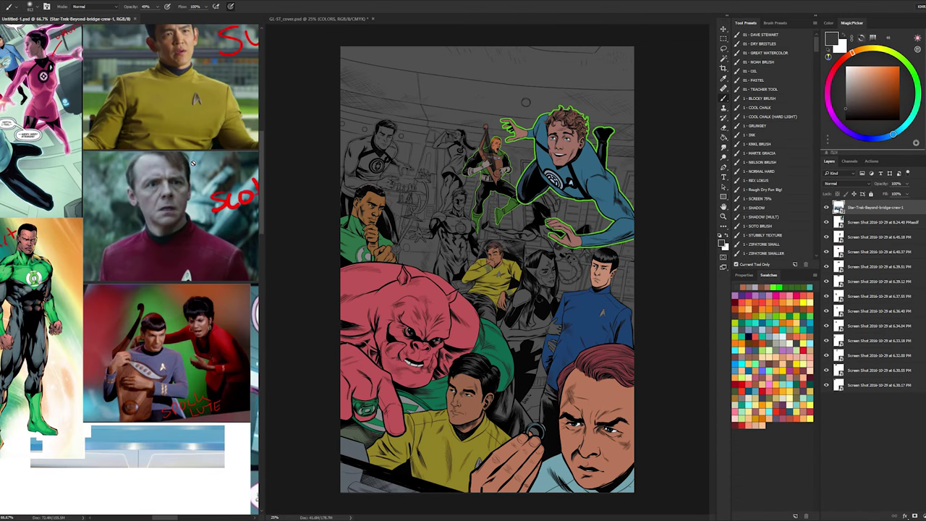
alt+click(172, 268)
click(884, 99)
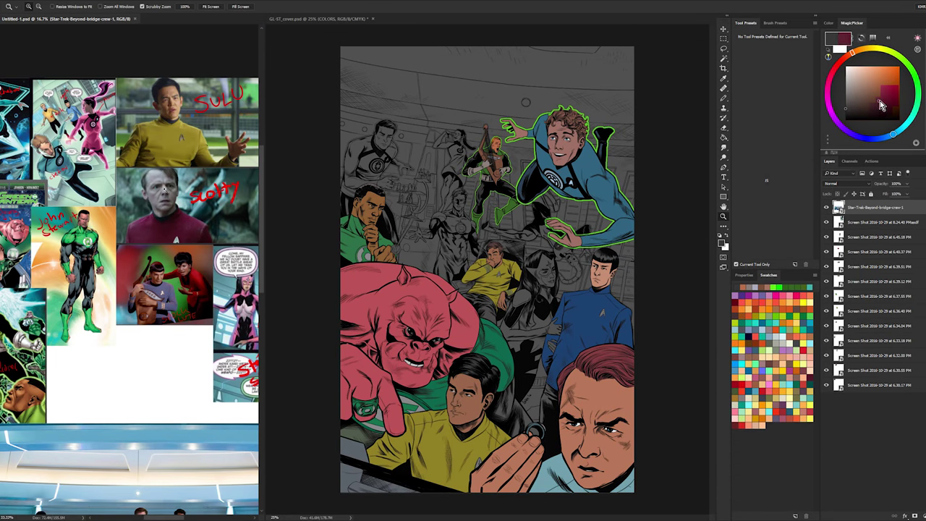
- Return to the COLORS layer of the cover and fill the light blue shirt of the foreground man with the ring with maroon
key(b)
click(659, 227)
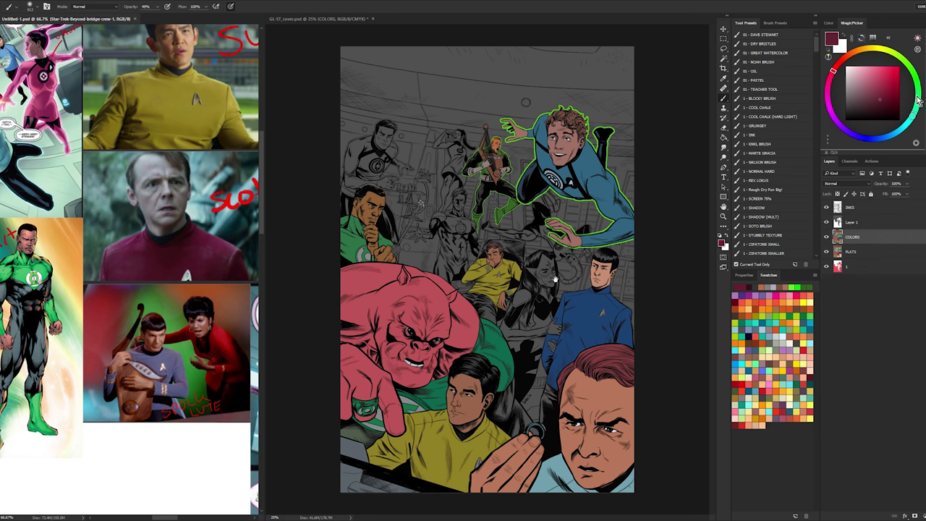
key(l)
key(g)
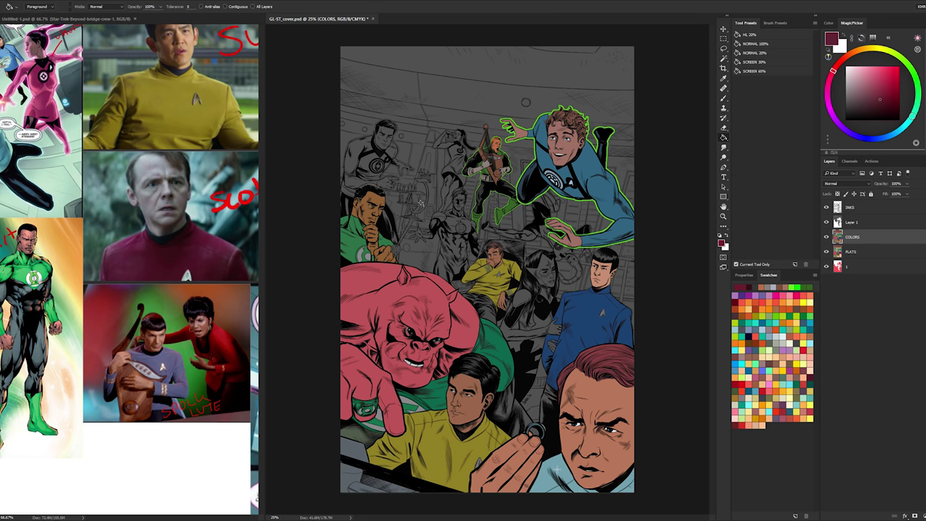
click(557, 469)
key(l)
key(ctrl+z)
key(alt+BackSpace)
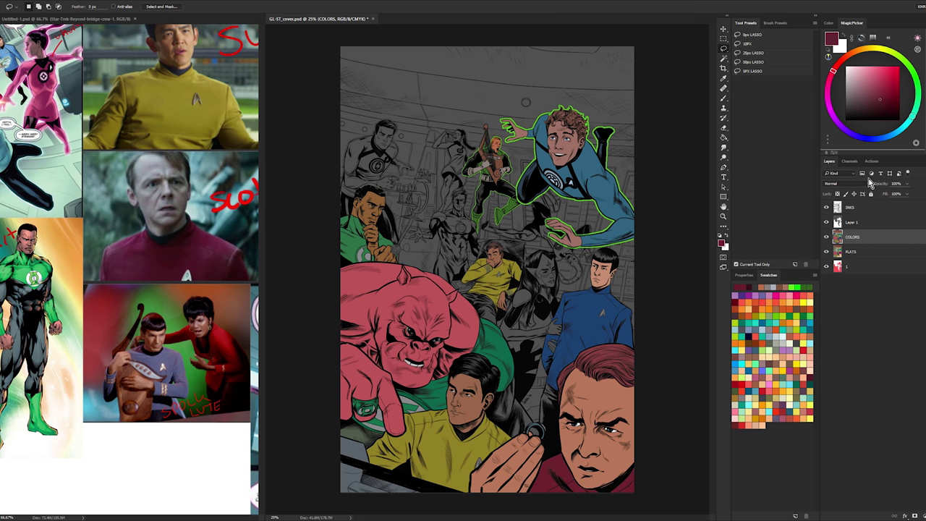
- Merge the COLORS layer down into FLATS and rename the merged layer as COLORS
right_click(856, 243)
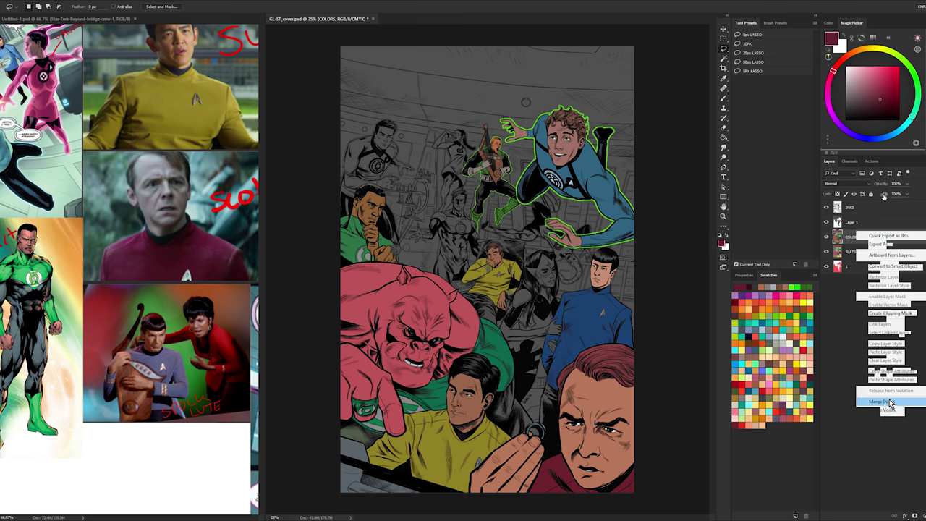
click(886, 402)
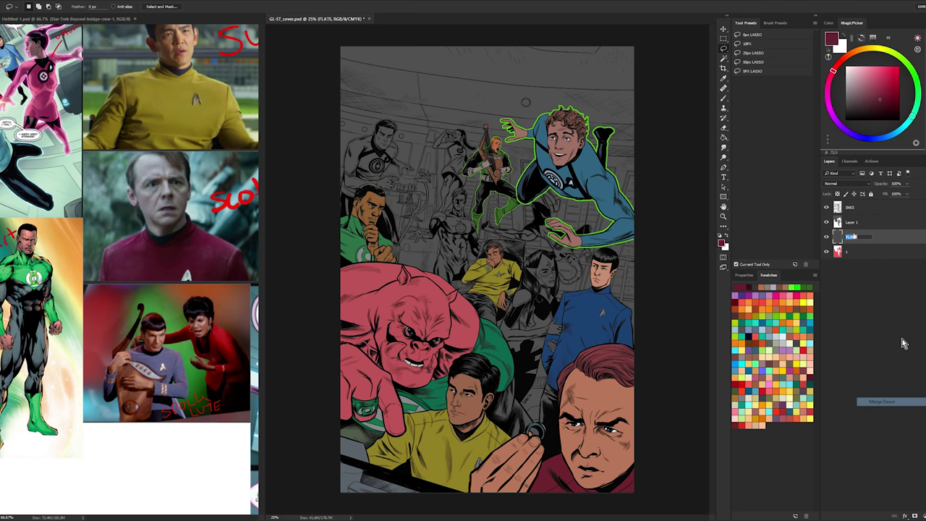
key(Caps_Lock)
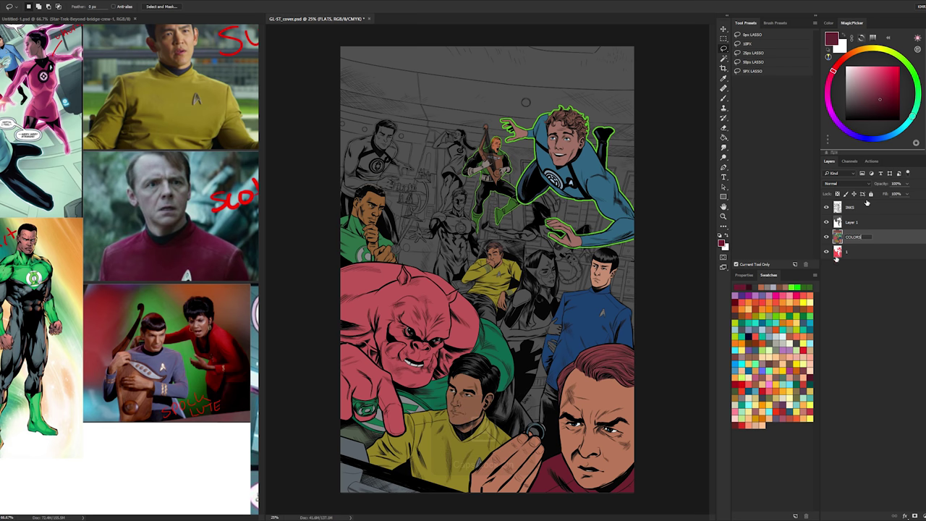
- Rename Layer 1 as CHANGES INC
click(856, 223)
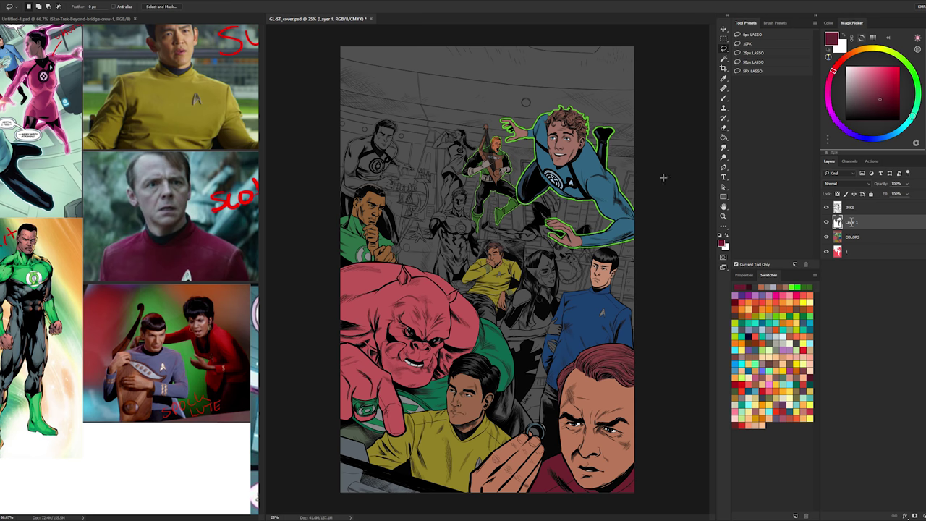
double_click(853, 223)
text(CHANGES)
key(Return)
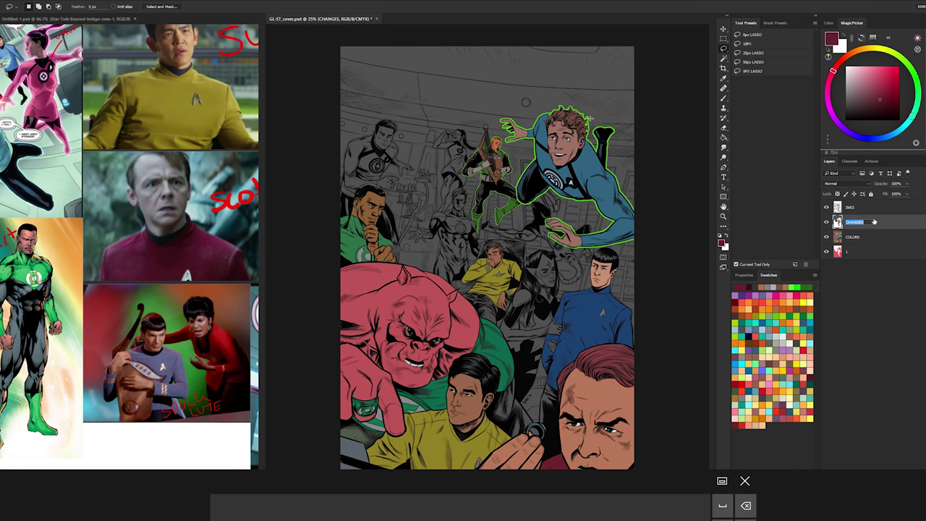
text(INC)
key(Return)
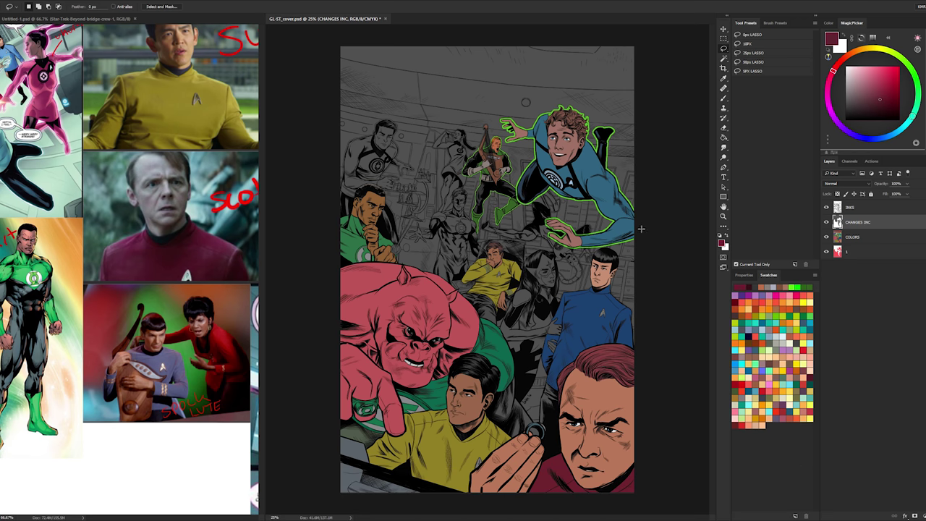
- Try to fill the ring held by the maroon-shirted man with sampled green on the CHANGES INC layer
key(ctrl+plus)
drag(568, 340, 587, 188)
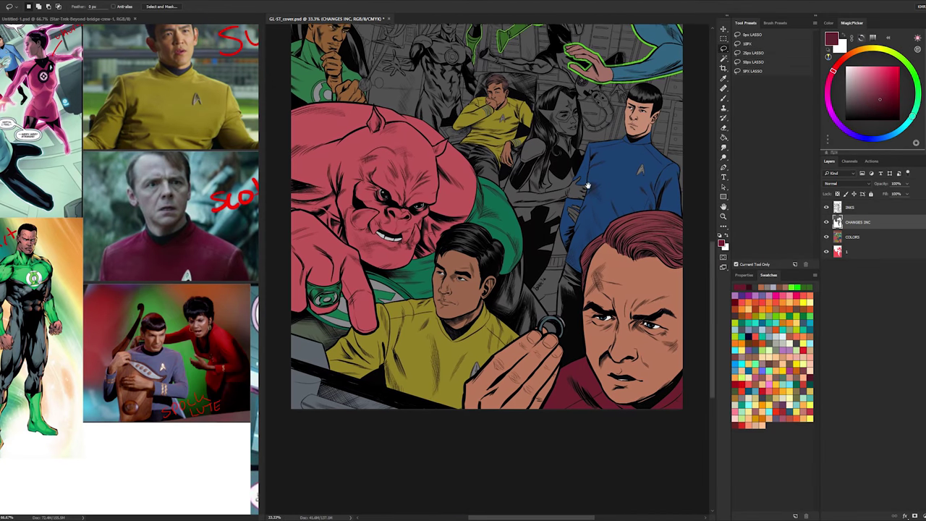
key(b)
alt+click(326, 296)
key(l)
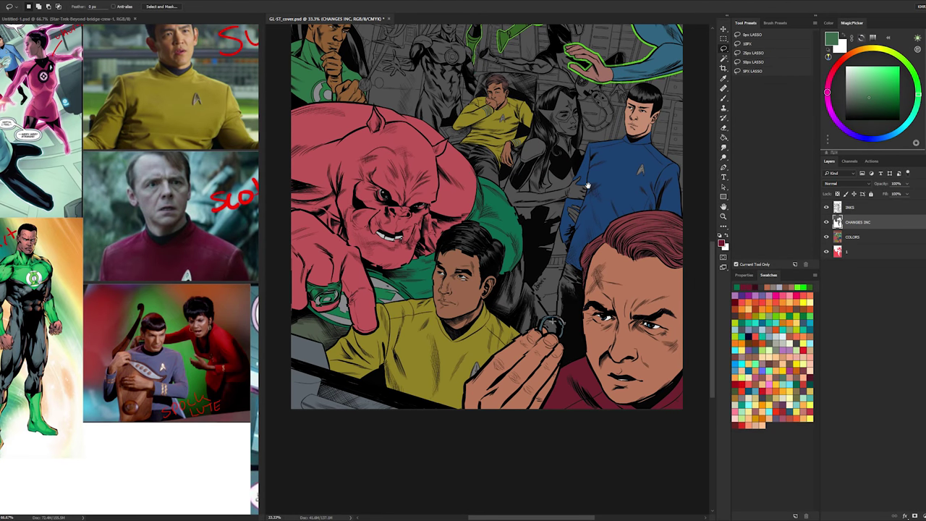
key(g)
click(559, 319)
key(ctrl+z)
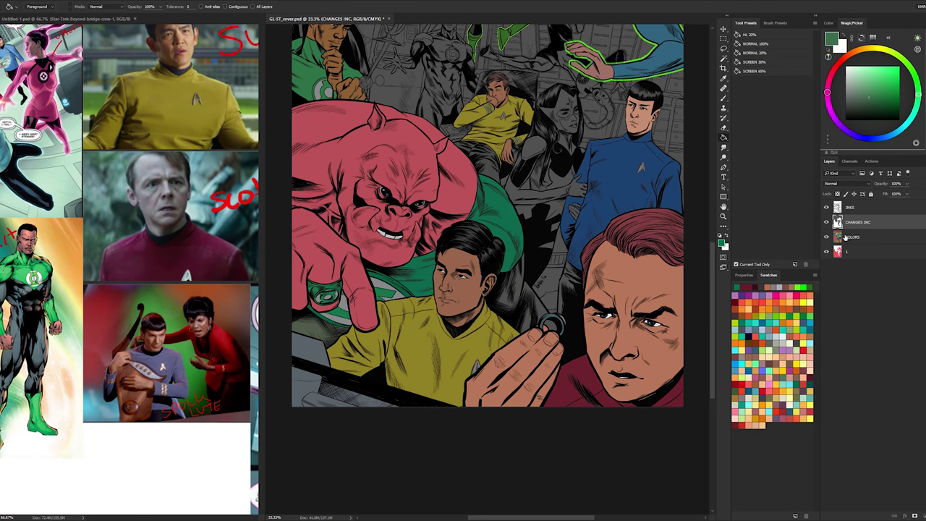
- Switch to the COLORS layer, select the ring between the foreground man's fingers, and fill it with dark red
key(alt+bracketleft)
key(l)
key(g)
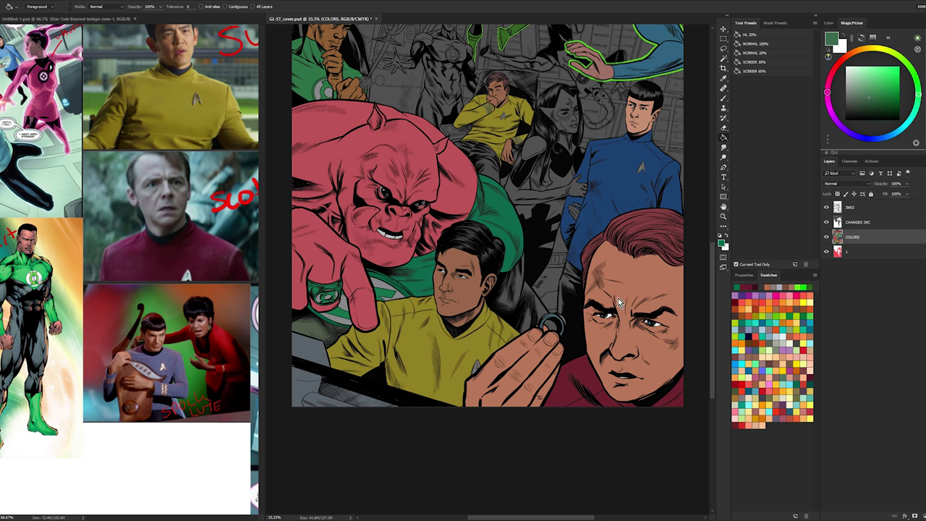
click(840, 62)
click(889, 93)
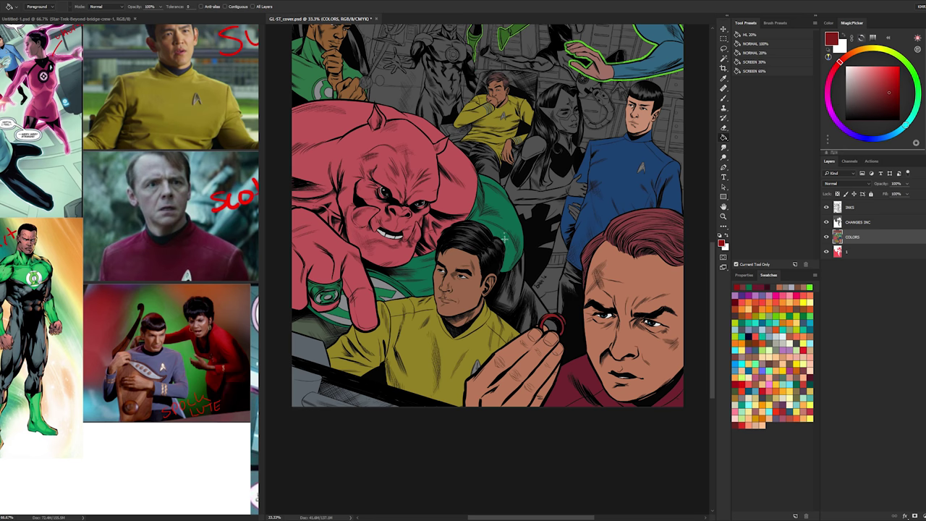
- Save the cover document with the whole page in view
key(l)
key(ctrl+minus)
key(ctrl+minus)
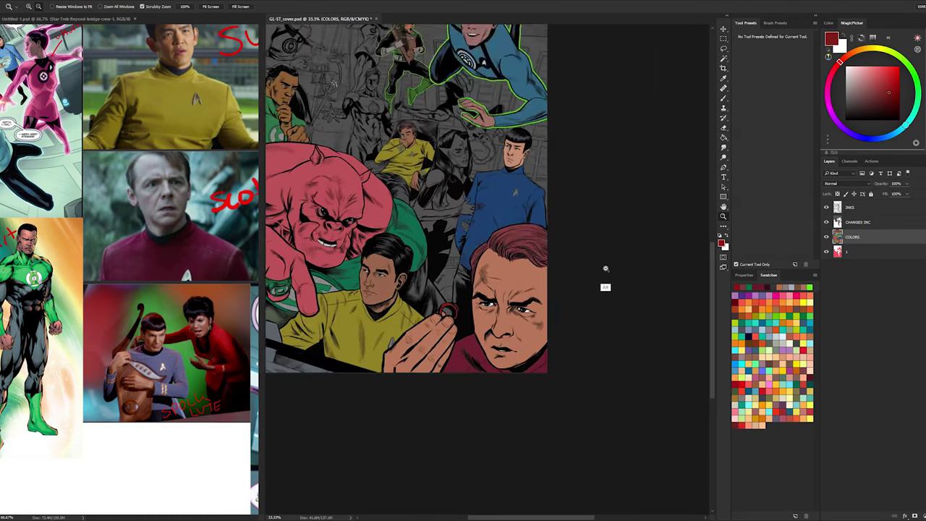
key(z)
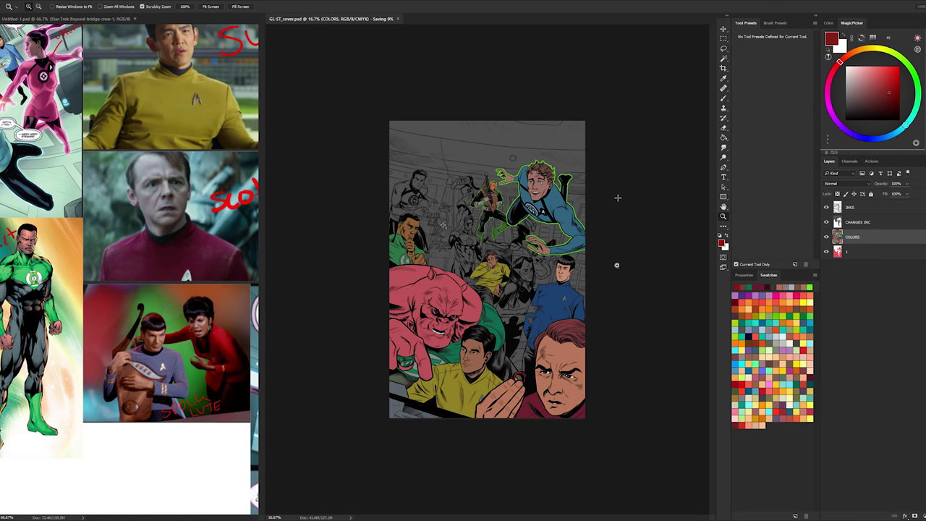
- Select the whole foreground Scotty figure, combining his skin, ring, hair, facial details and maroon shirt into one selection
ctrl+click(554, 353)
alt+click(587, 258)
ctrl+click(566, 347)
key(ctrl+plus)
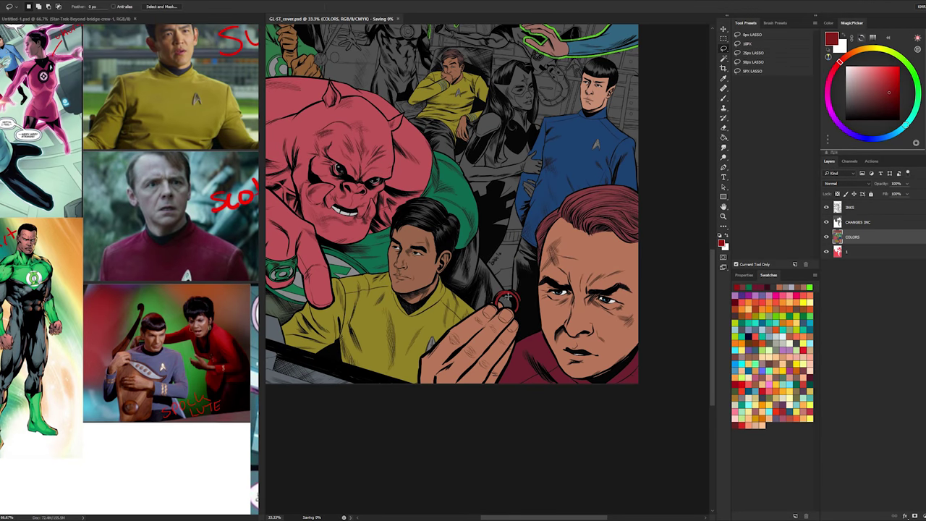
key(w)
shift+click(518, 302)
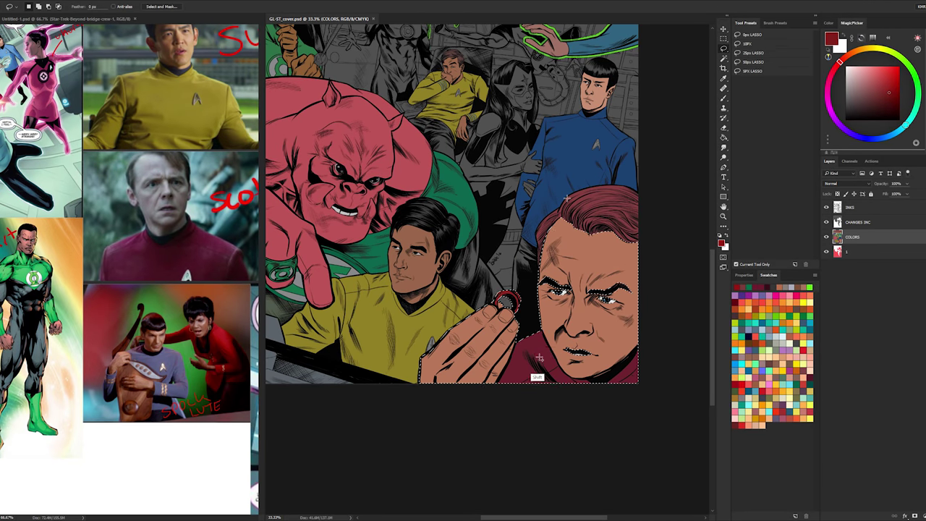
key(l)
key(w)
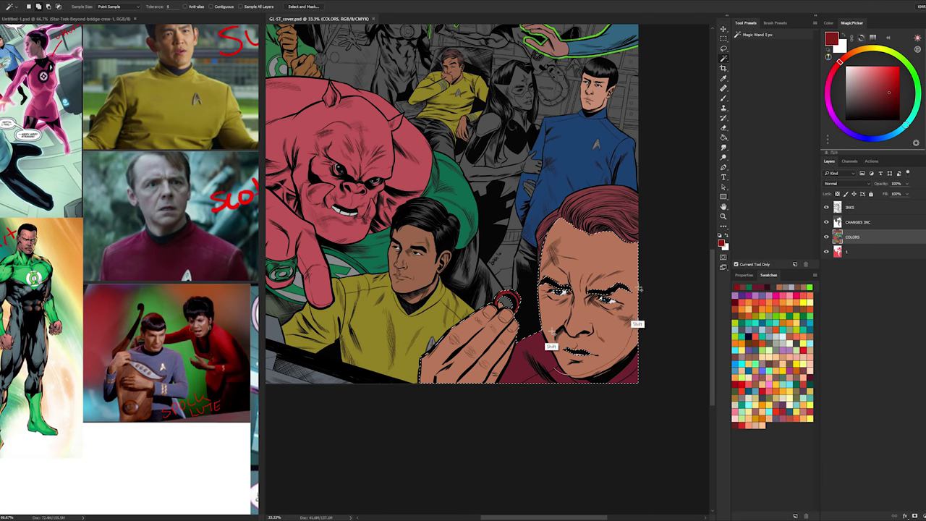
shift+click(624, 208)
click(723, 217)
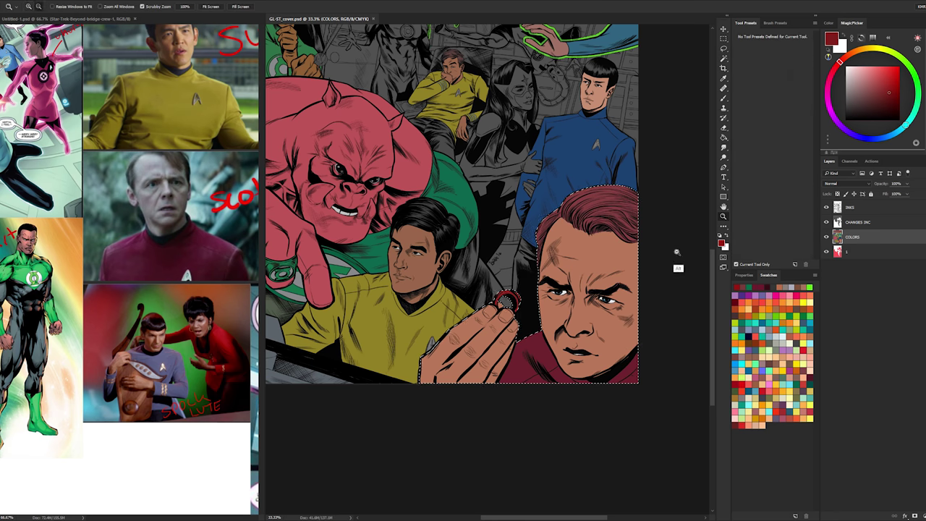
alt+click(683, 246)
key(z)
alt+click(421, 203)
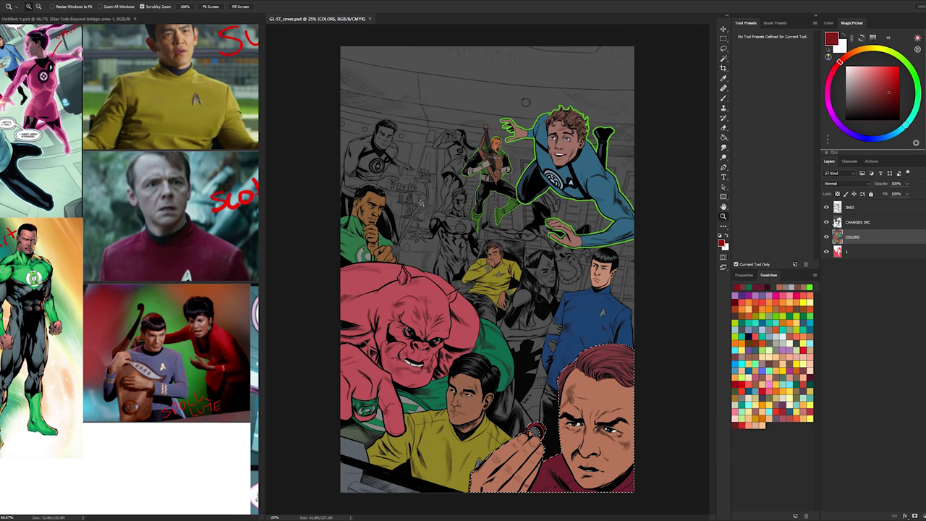
- Add a new layer above COLORS and name it PLANES
click(925, 516)
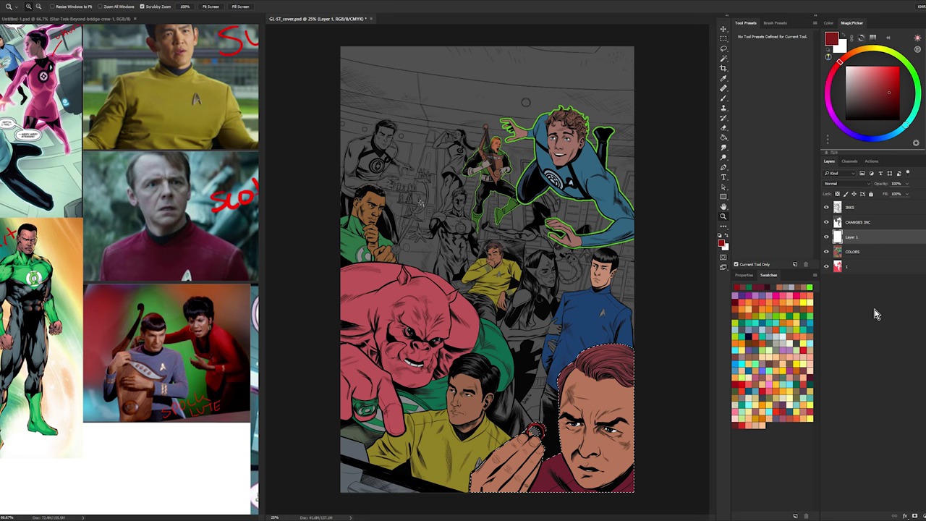
double_click(852, 237)
key(Caps_Lock)
text(p)
key(BackSpace)
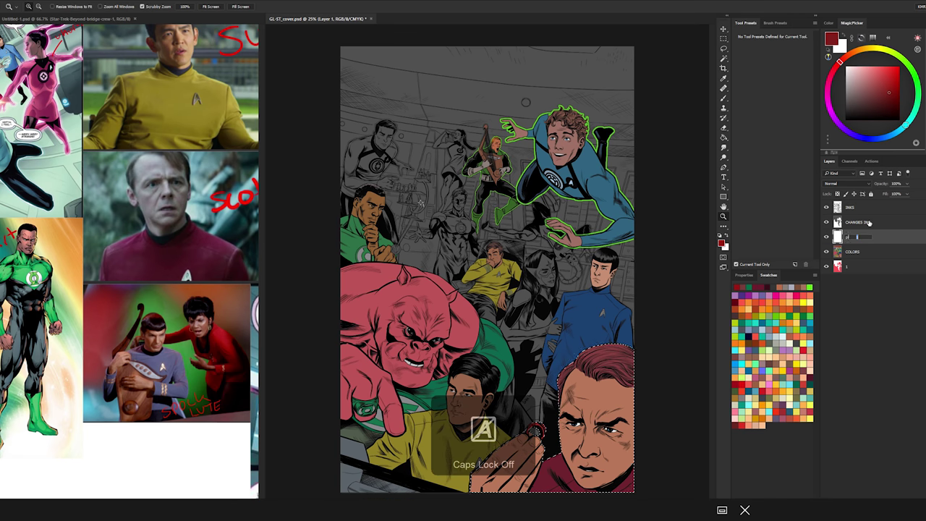
key(Caps_Lock)
text(PLANE)
key(Return)
key(Caps_Lock)
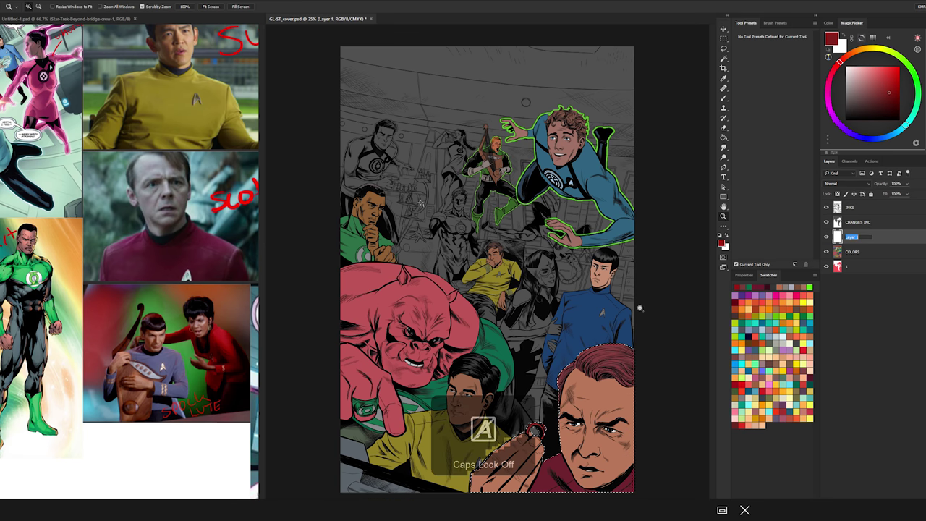
- Fill the selected foreground Scotty figure with golden yellow on the PLANES layer and clear the selection
click(863, 69)
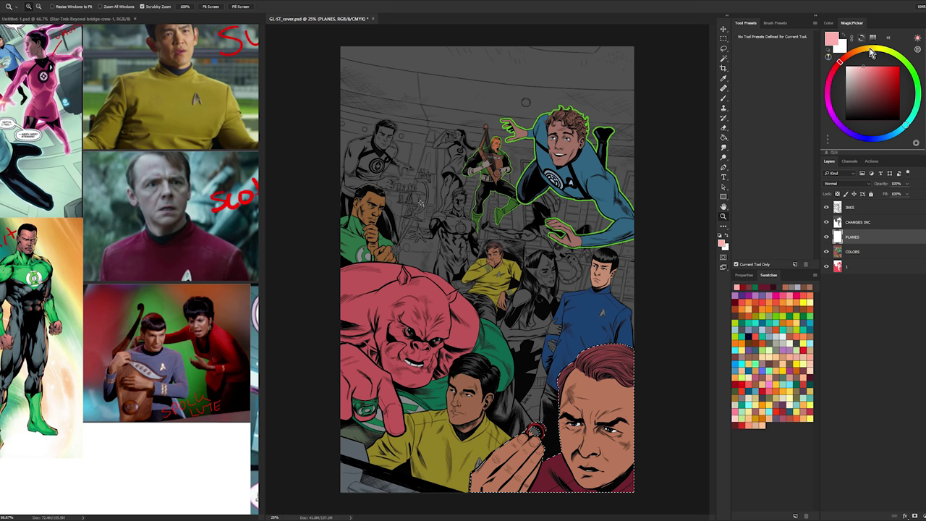
click(871, 49)
mouse_move(864, 68)
mouse_down()
mouse_move(899, 63)
mouse_move(866, 69)
mouse_up()
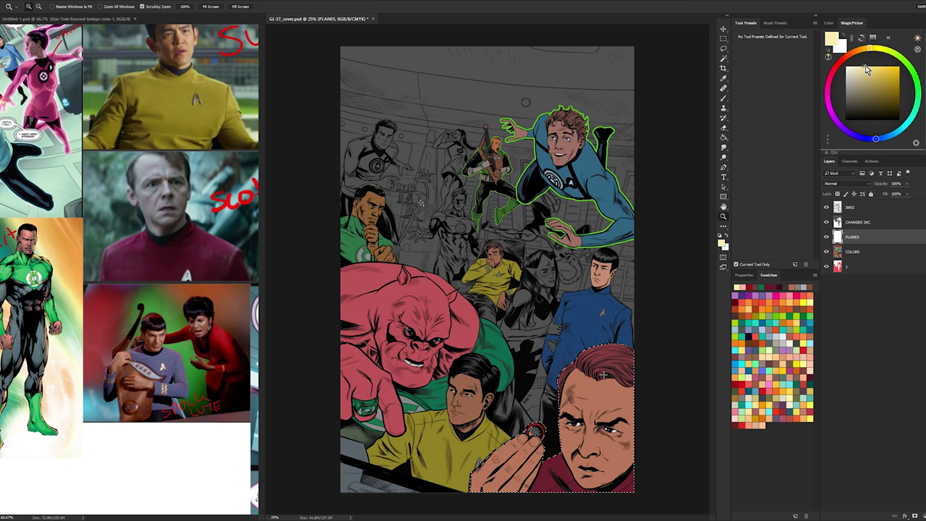
key(alt+BackSpace)
key(ctrl+z)
key(l)
key(alt+BackSpace)
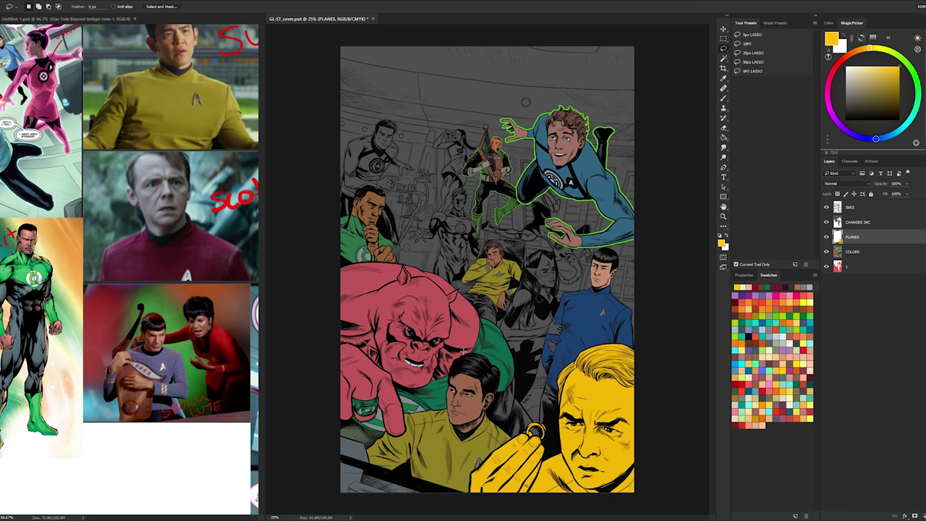
key(w)
key(ctrl+shift+i)
key(ctrl+d)
- Using the COLORS layer, select the dark-haired foreground man with his yellow shirt, excluding matching areas on the other figures
key(alt+bracketleft)
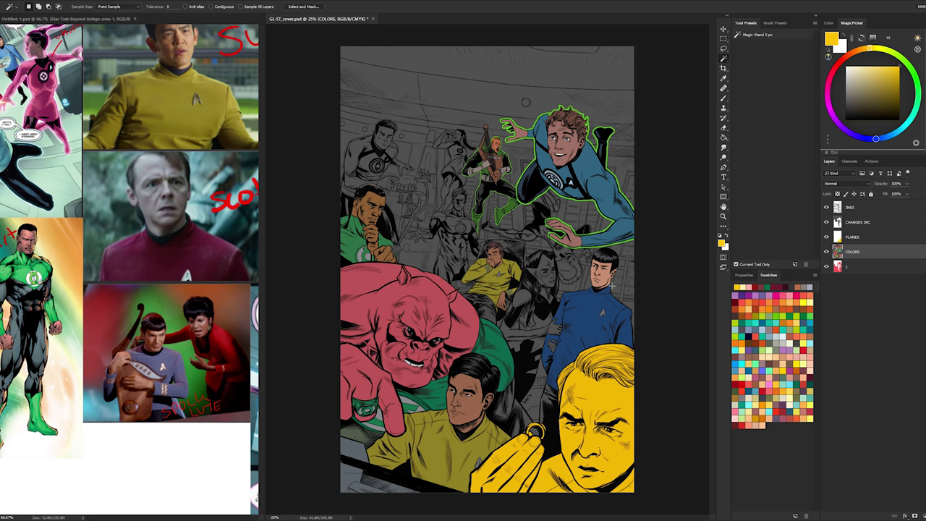
click(479, 378)
key(l)
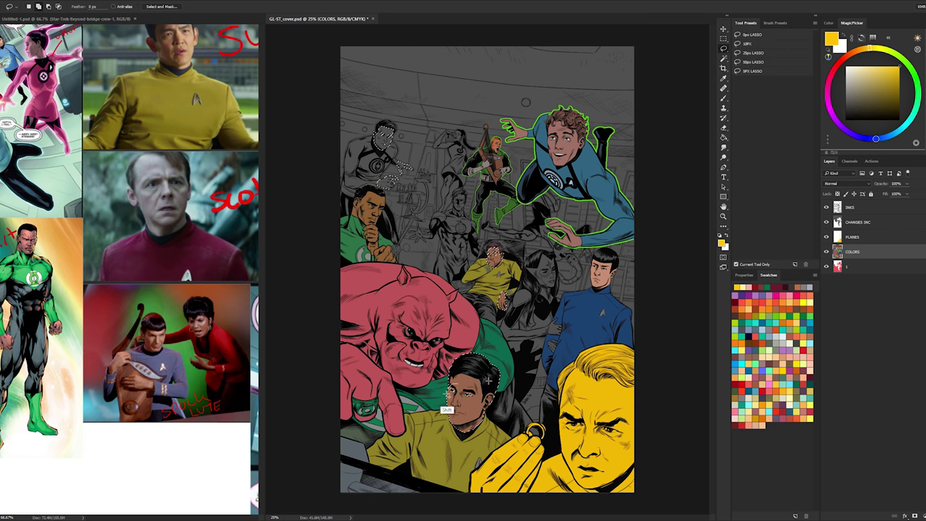
key(w)
shift+click(450, 438)
key(l)
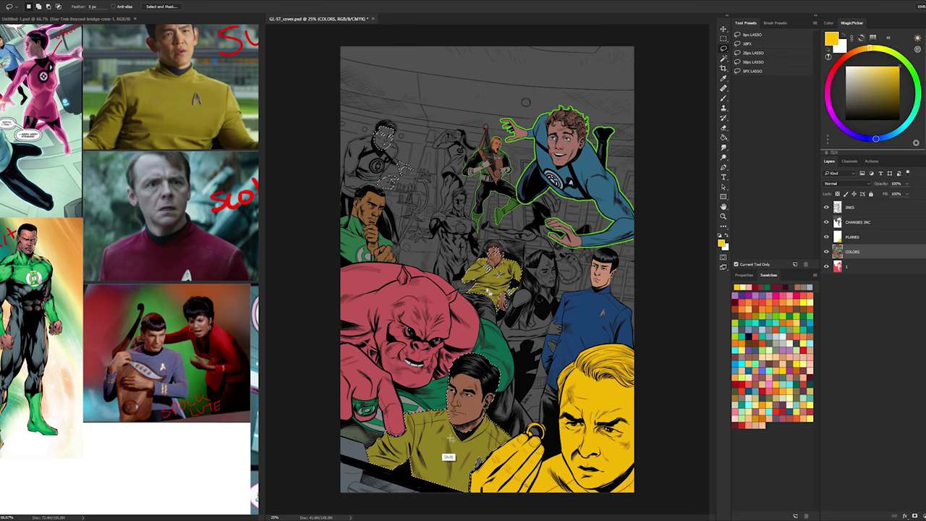
drag(445, 320, 581, 177)
mouse_move(585, 216)
mouse_down()
mouse_move(344, 250)
mouse_move(354, 261)
mouse_up()
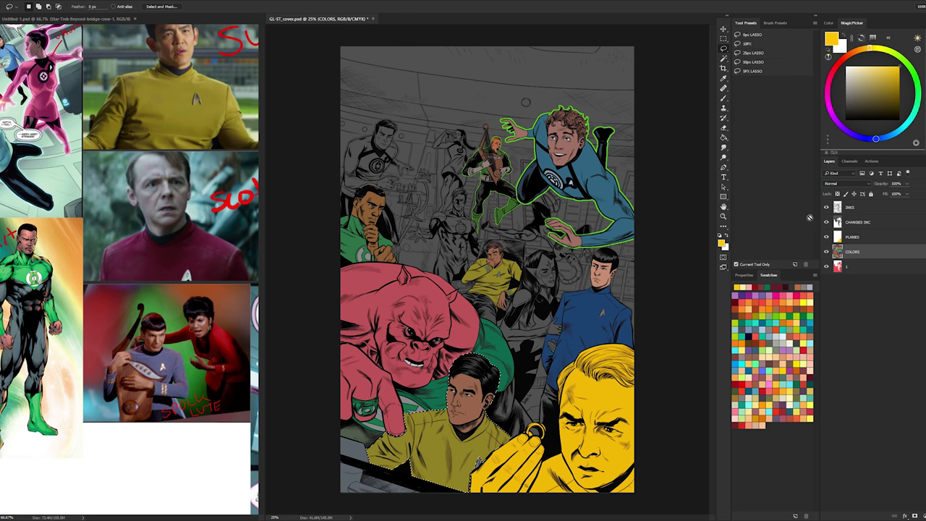
- Set the foreground colour to bright green and try filling the selected dark-haired man with it
drag(871, 51, 905, 61)
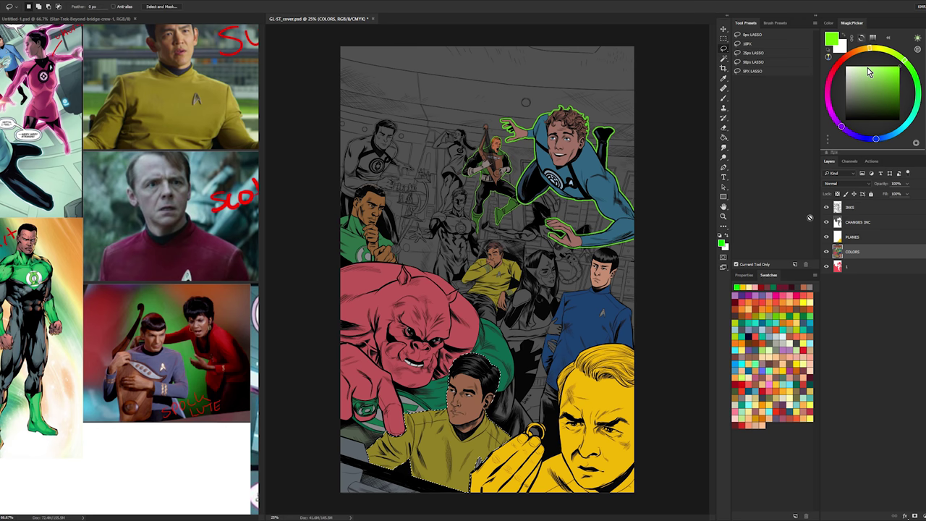
key(g)
click(470, 430)
key(ctrl+z)
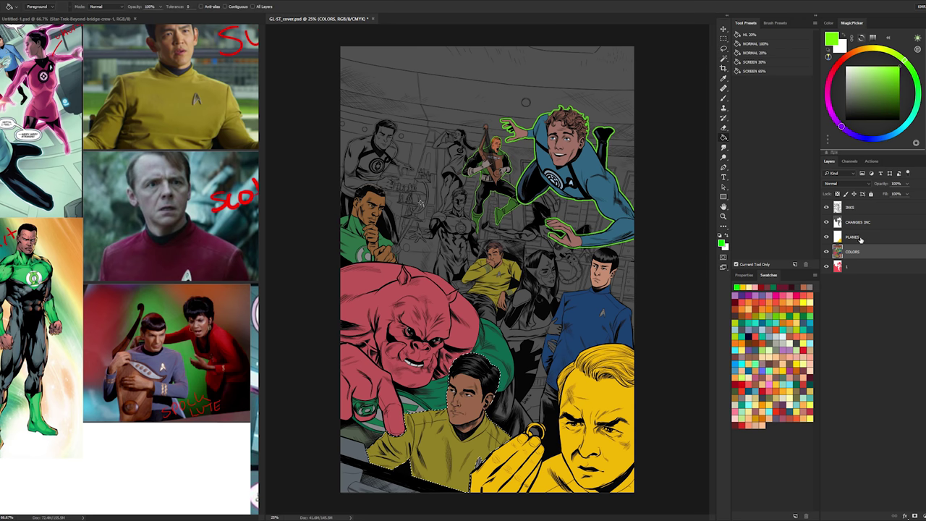
key(alt+])
key(ctrl+alt+z)
key(ctrl+alt+z)
key(w)
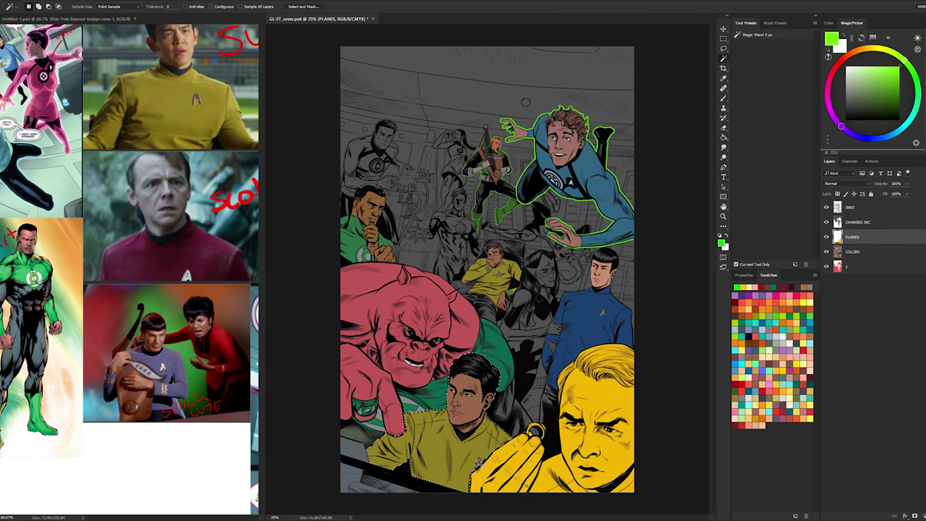
- Fill the selected dark-haired man with a medium green on the PLANES layer and clear the selection
click(856, 250)
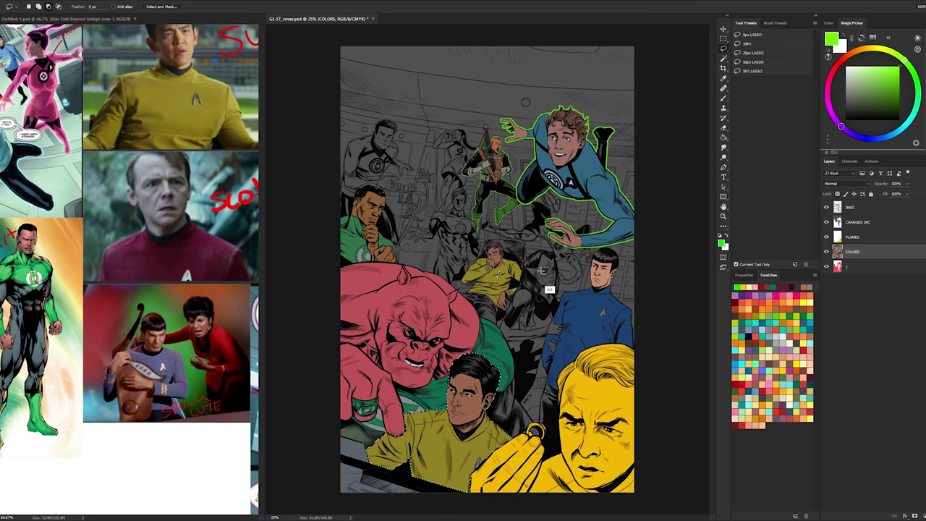
key(l)
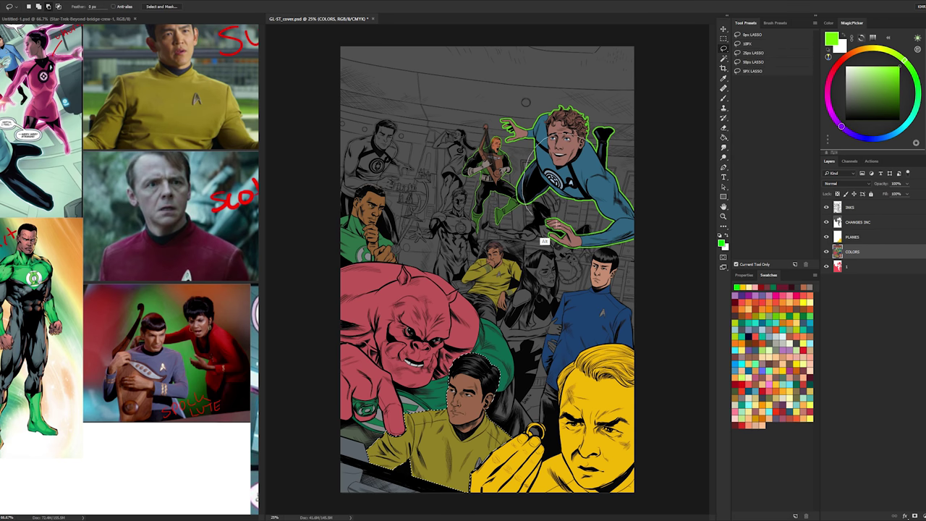
key(alt+bracketright)
key(g)
key(alt+BackSpace)
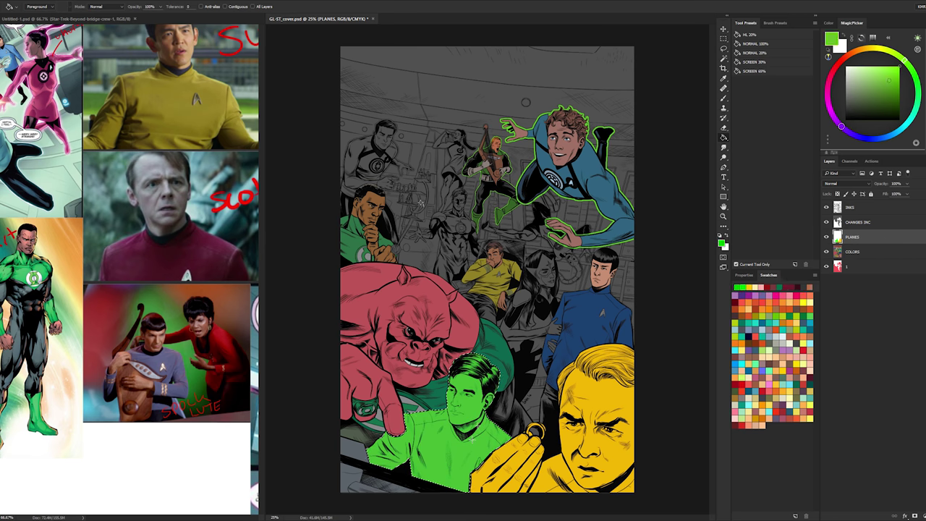
click(885, 90)
key(ctrl+d)
key(l)
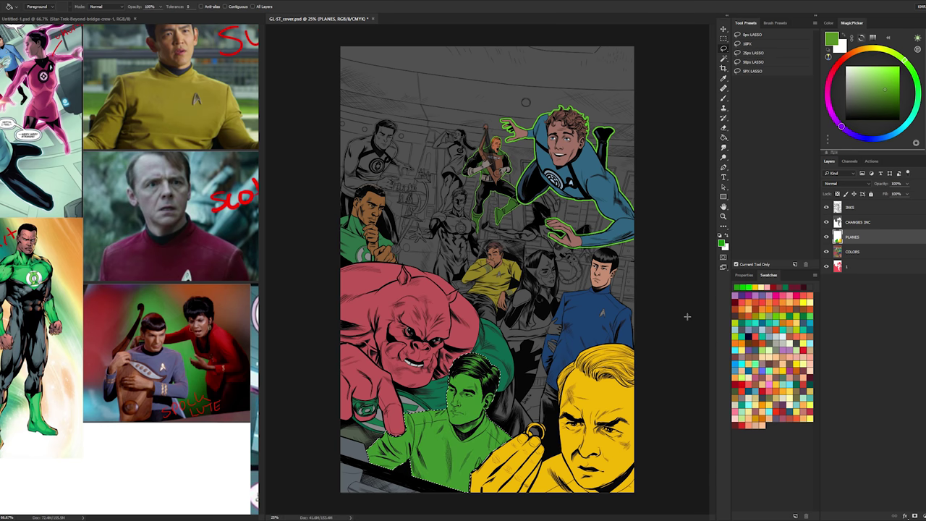
- Using the COLORS layer, select the large horned alien's skin and green costume, removing stray areas on other figures from the selection
click(851, 255)
key(w)
click(427, 296)
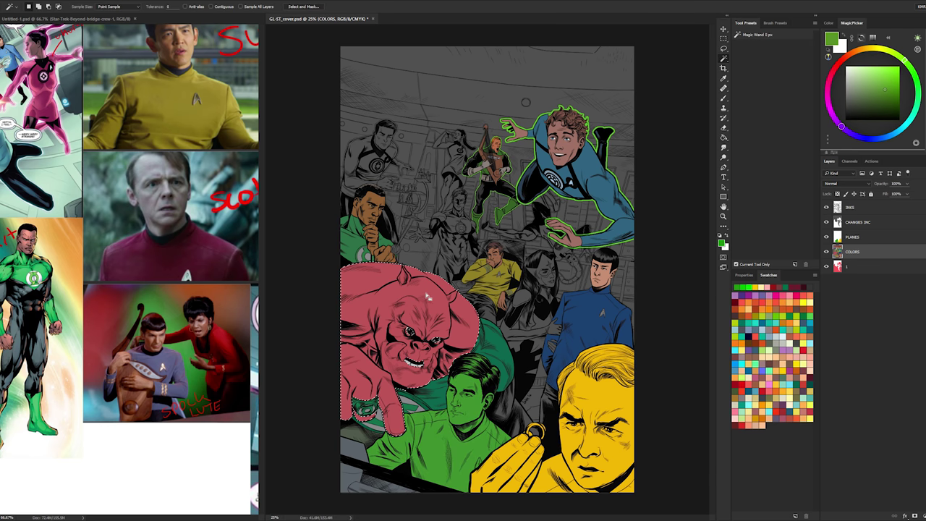
key(l)
key(w)
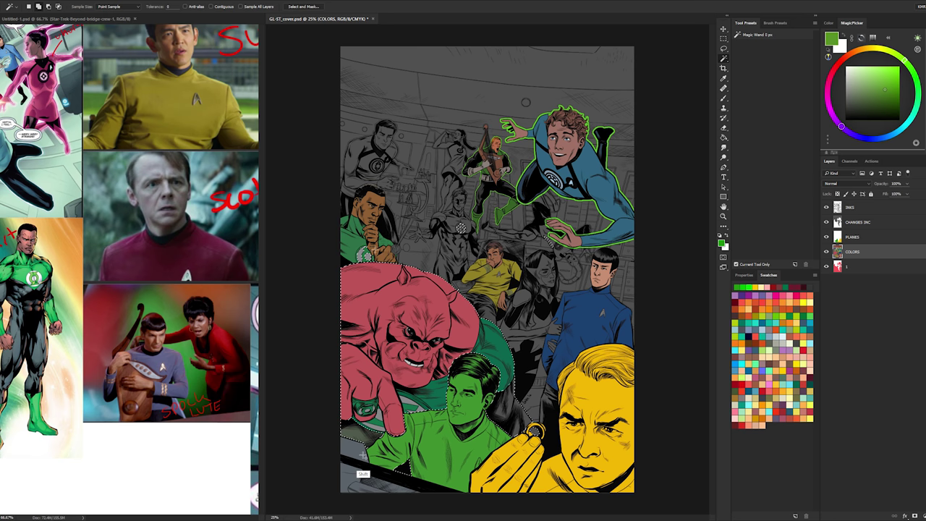
key(l)
drag(381, 256, 372, 256)
key(w)
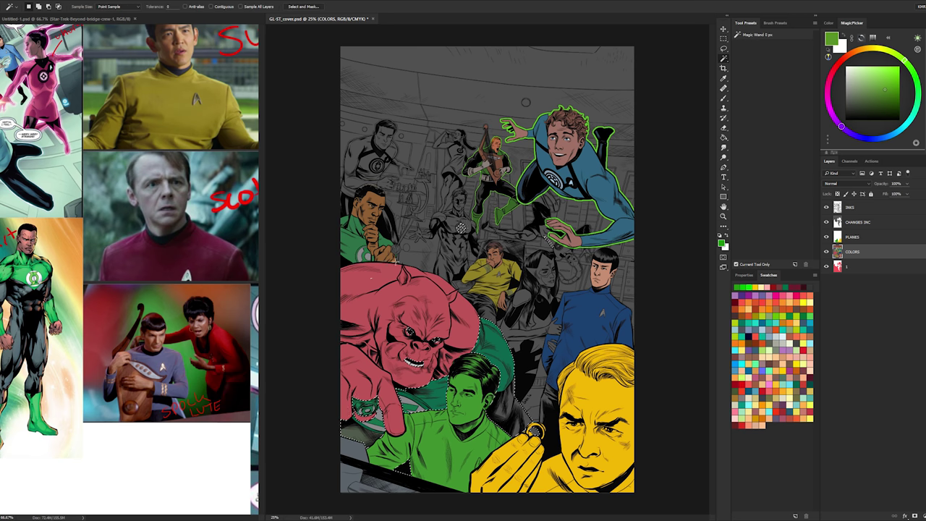
key(l)
key(w)
key(l)
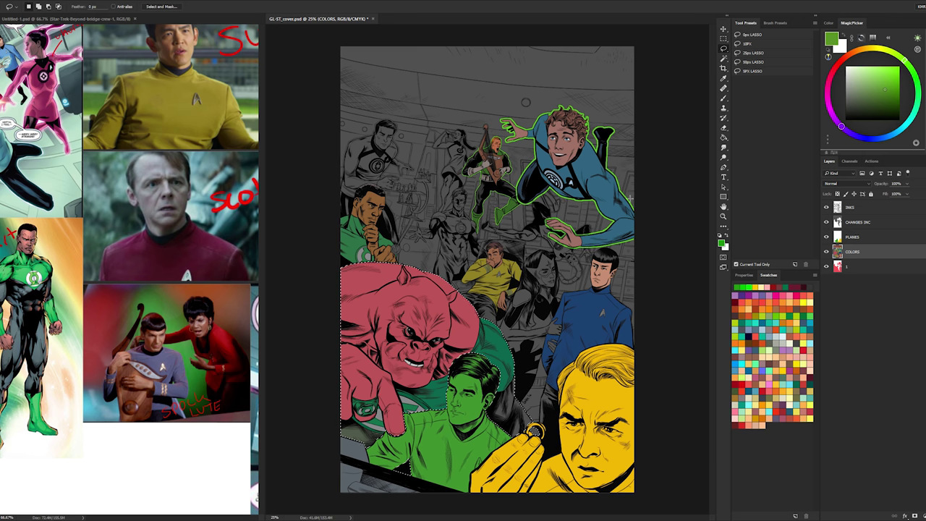
- Fill the selected horned alien with teal green on the PLANES layer and clear the selection
click(918, 94)
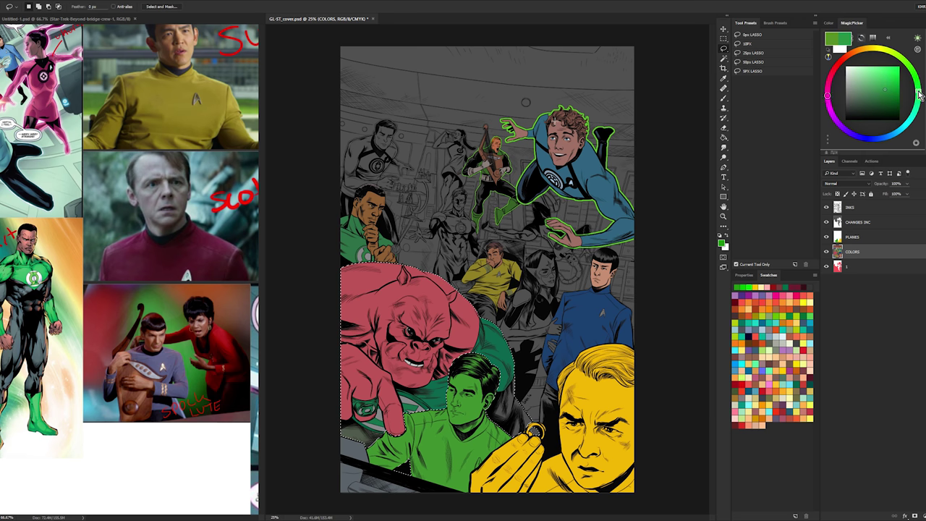
drag(919, 94, 915, 110)
key(alt+])
key(g)
click(470, 315)
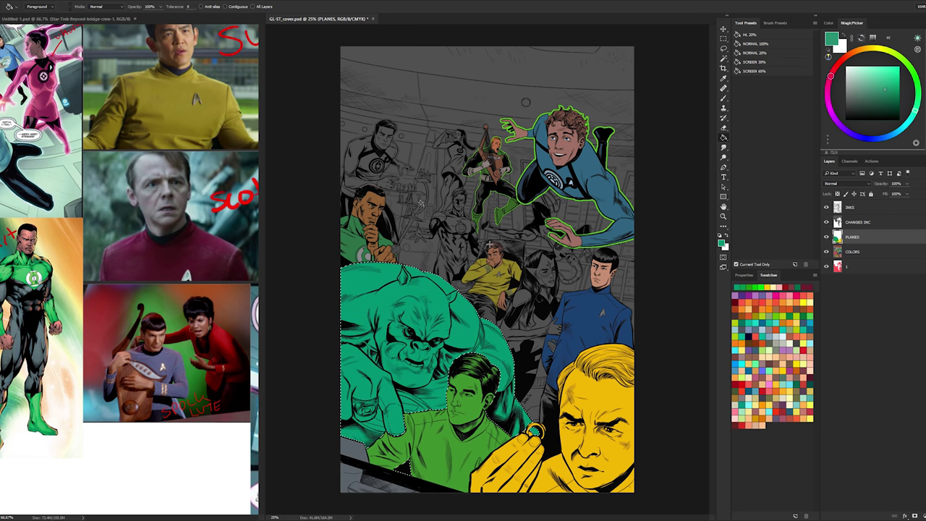
key(ctrl+d)
key(l)
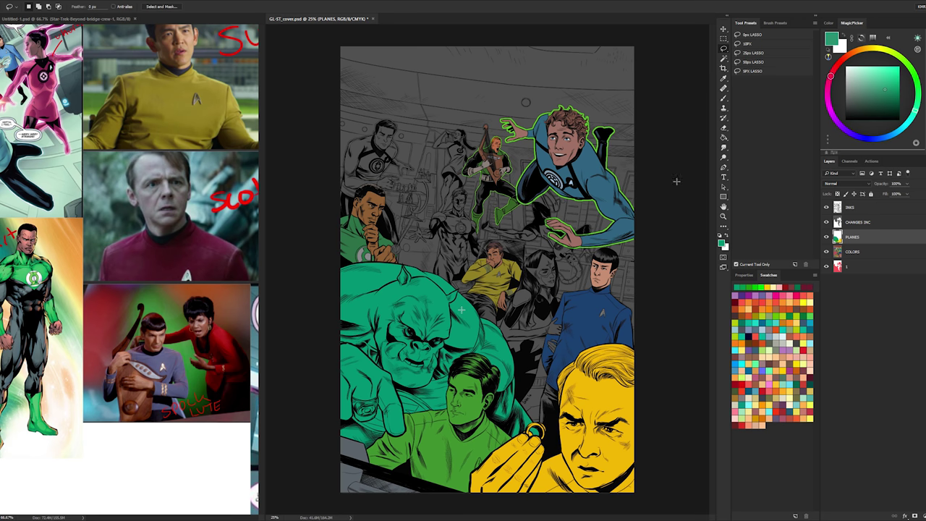
- Using the COLORS layer, select the whole Spock figure, combining his face, hair, blue shirt and dark trousers
click(848, 251)
key(w)
shift+click(609, 269)
key(l)
click(850, 240)
click(848, 250)
key(w)
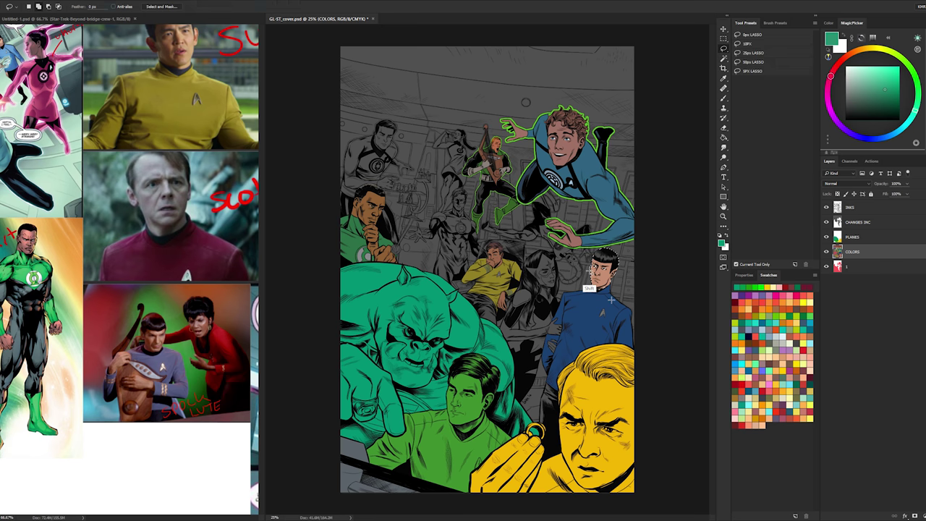
shift+click(597, 326)
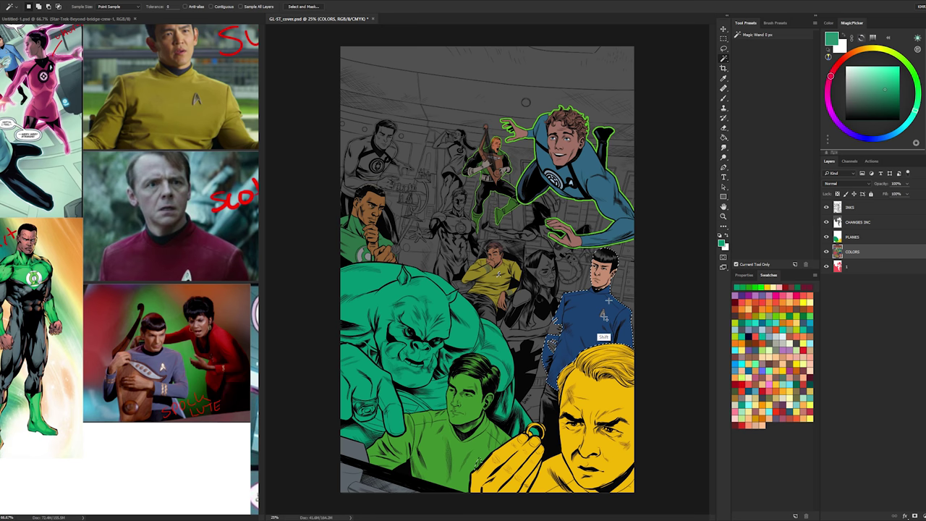
key(l)
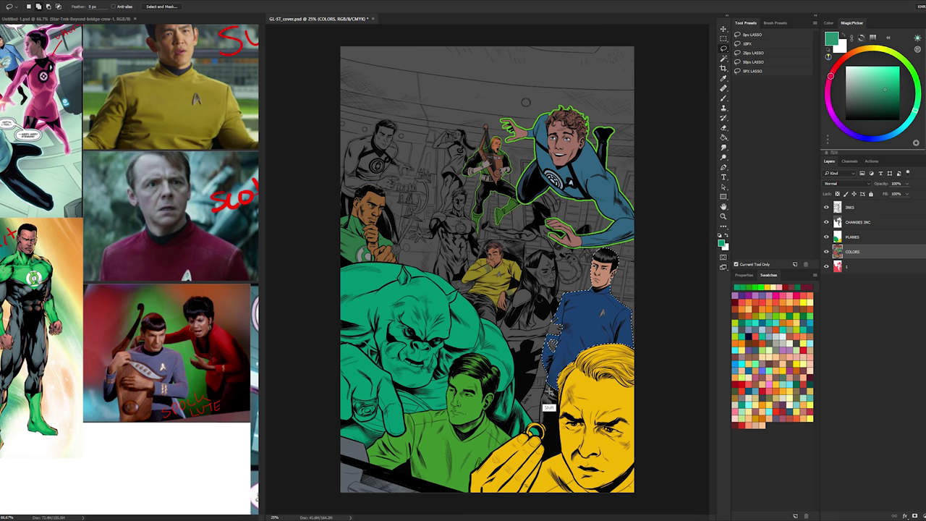
key(w)
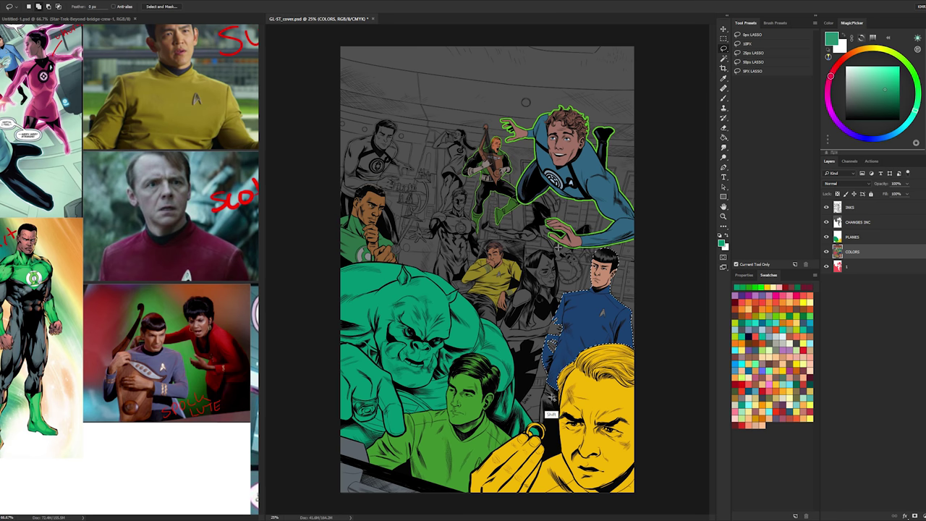
- Fill the selected Spock figure with medium blue on the PLANES layer and clear the selection
click(849, 237)
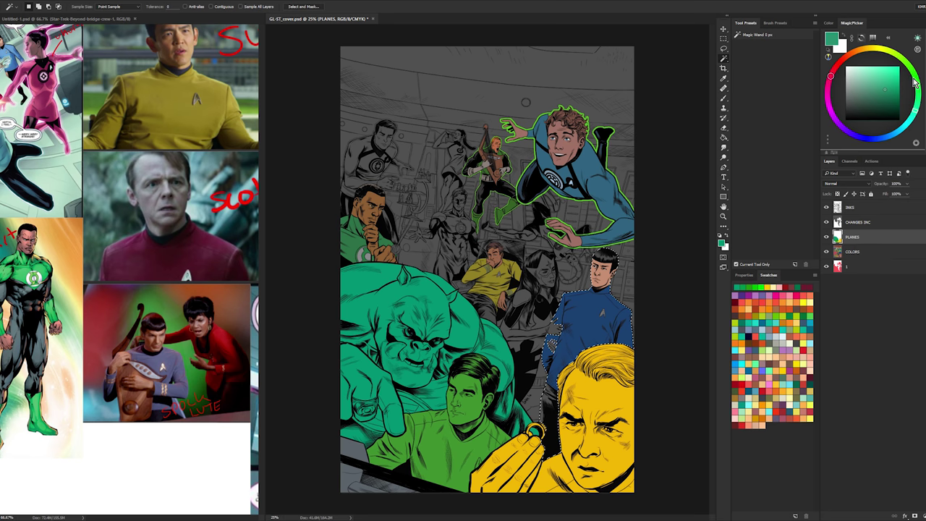
click(896, 135)
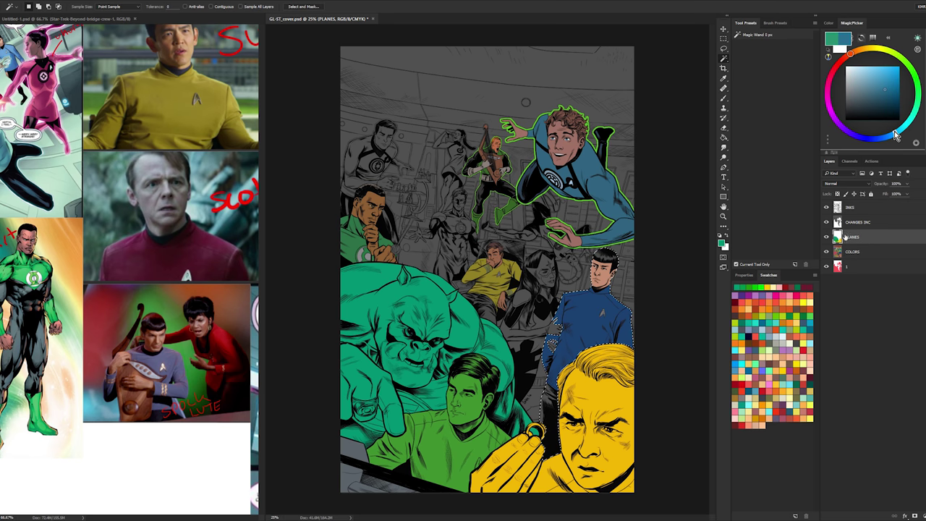
key(g)
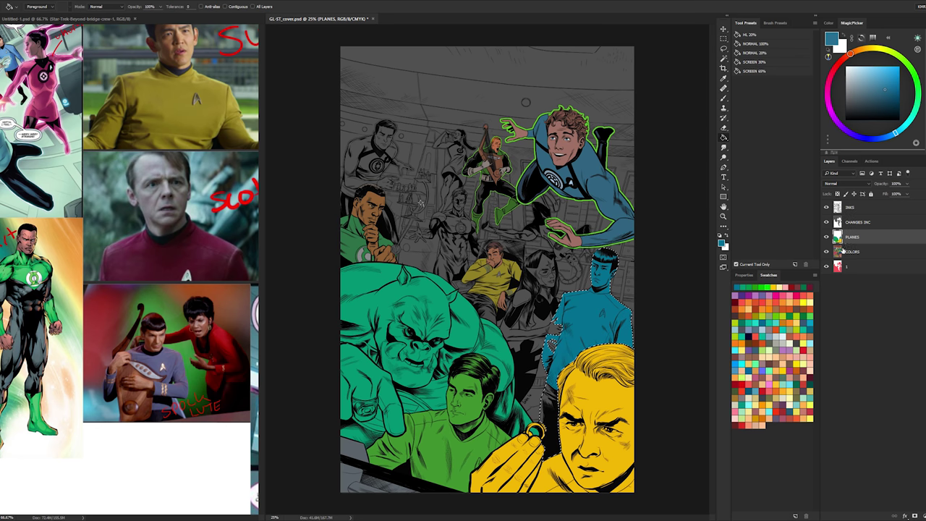
key(ctrl+d)
key(l)
- Select the seated yellow-shirted figure in the middle, removing the surrounding background and the overlapping horned alien from the selection
click(850, 251)
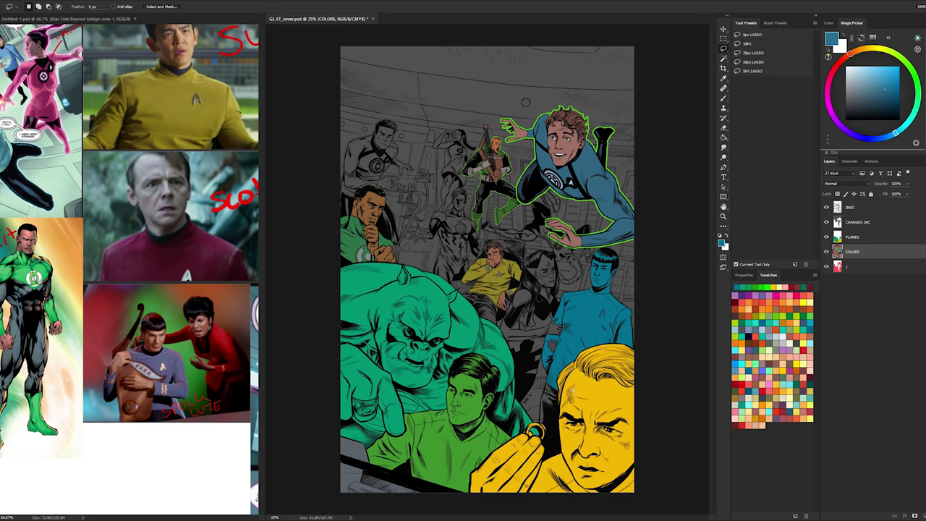
click(852, 226)
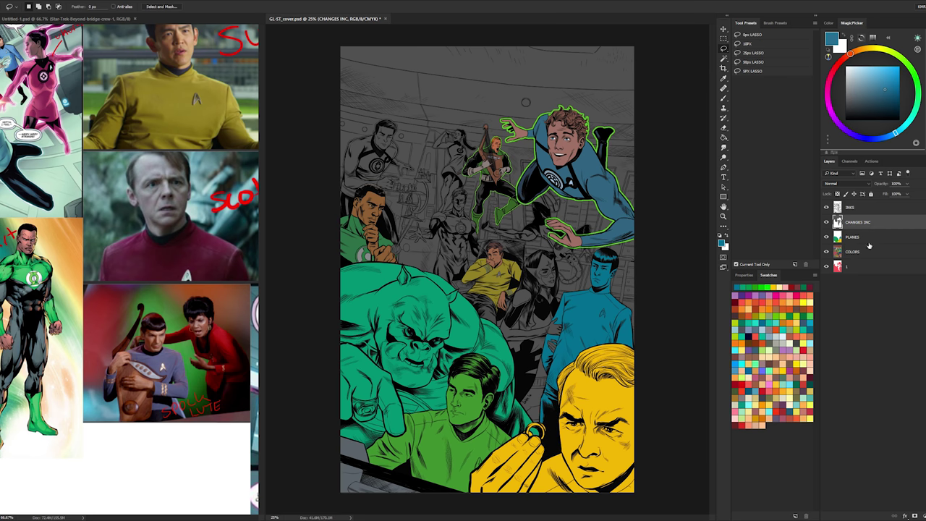
key(w)
key(l)
key(w)
key(l)
drag(515, 335, 455, 310)
key(w)
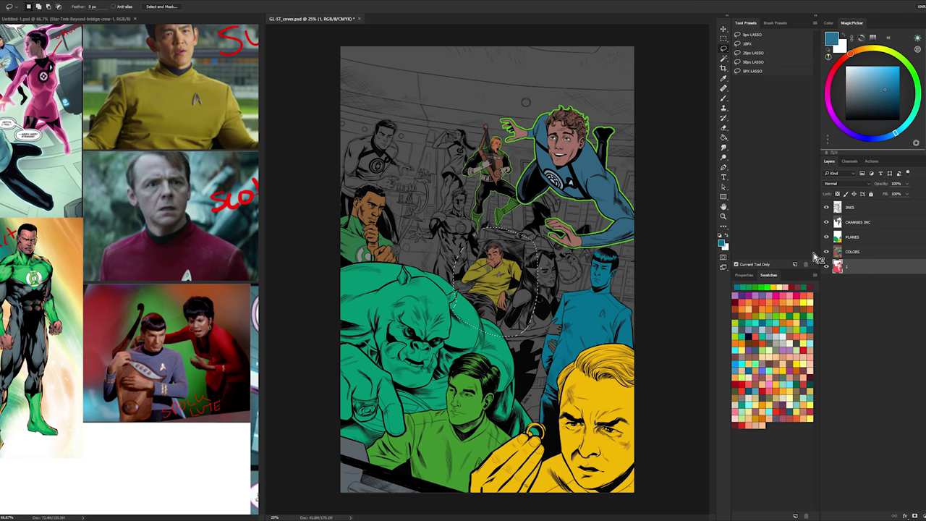
key(alt+comma)
alt+click(519, 311)
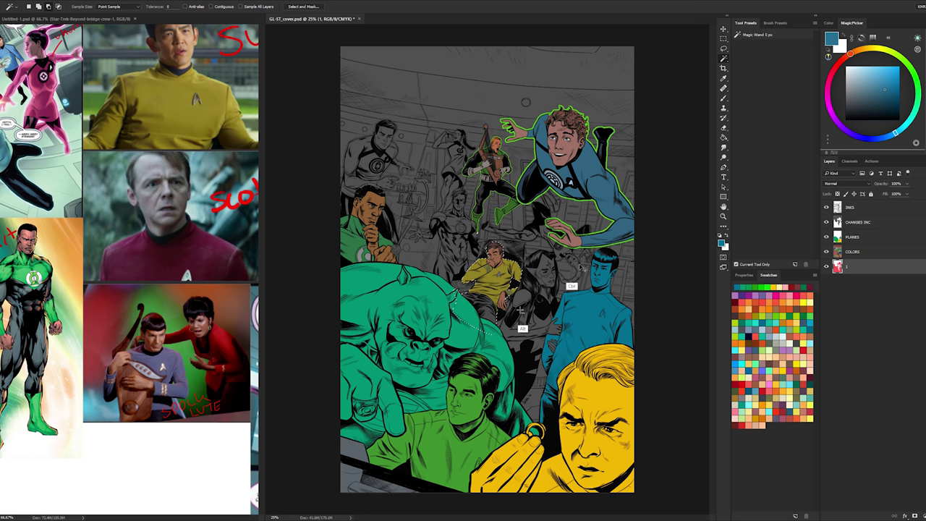
click(839, 238)
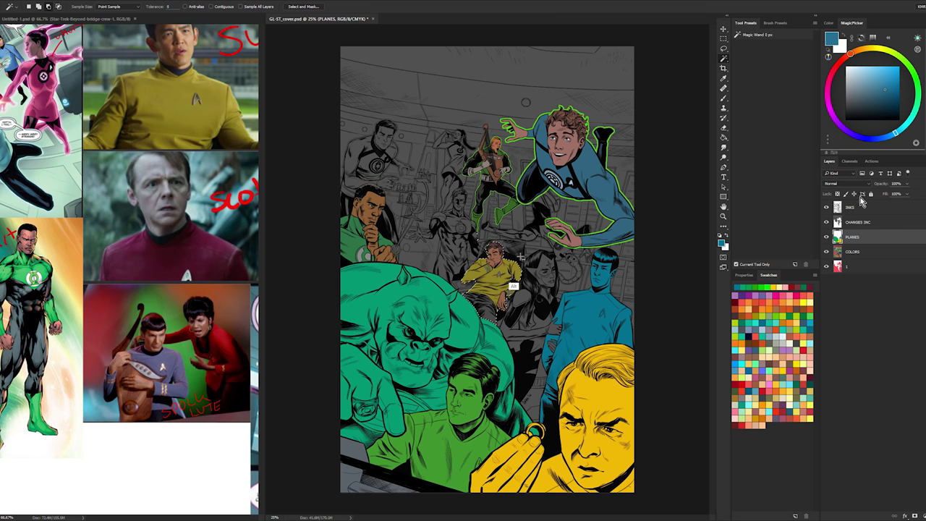
- Add the John Stewart figure with his hand on his chin to the selection, excluding the horned alien and the background around him
click(841, 251)
key(l)
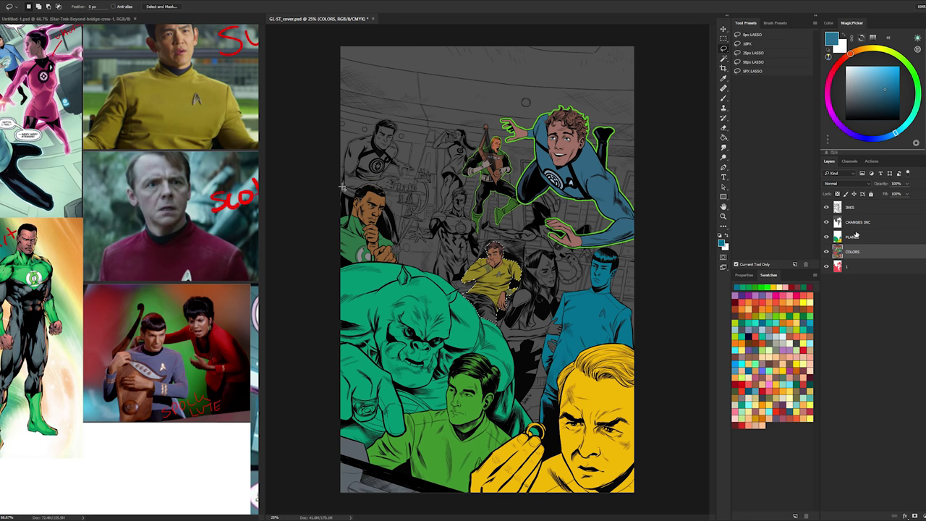
mouse_move(342, 188)
mouse_down()
mouse_move(419, 251)
mouse_move(333, 287)
mouse_up()
click(846, 238)
key(w)
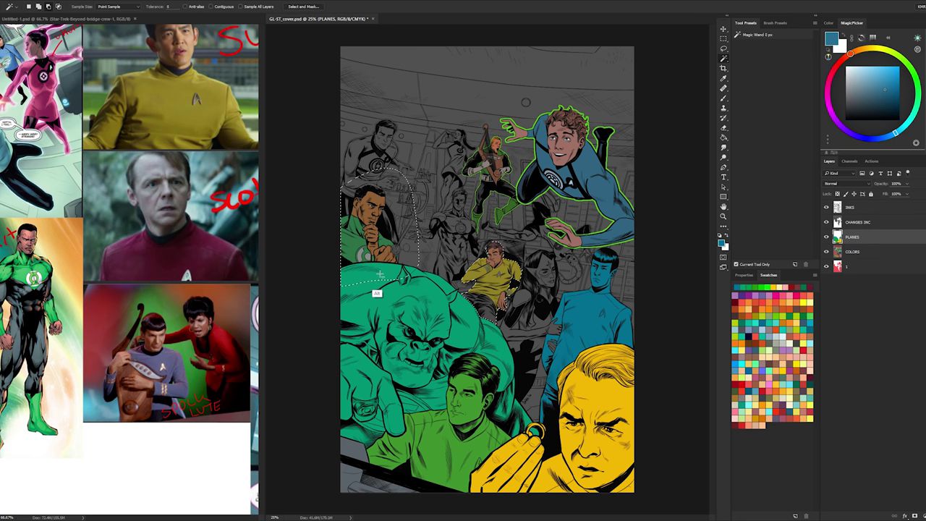
alt+click(379, 274)
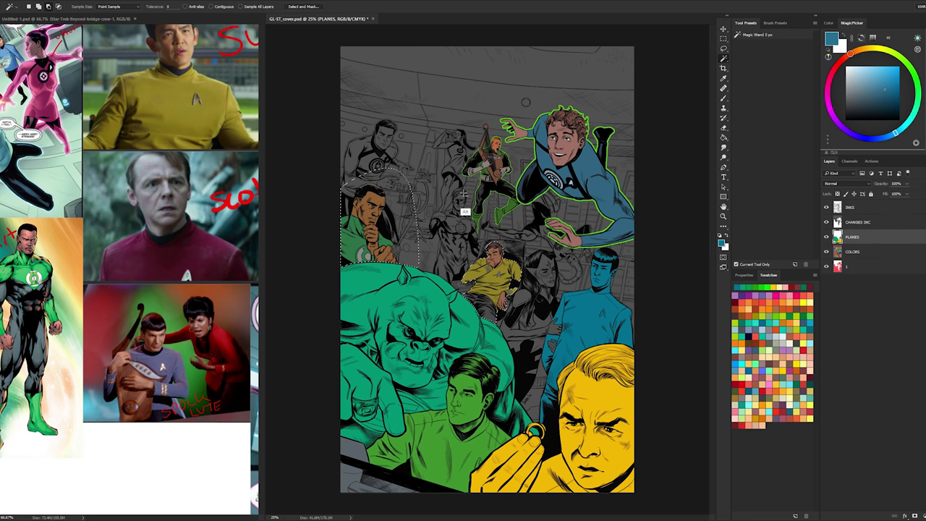
click(842, 224)
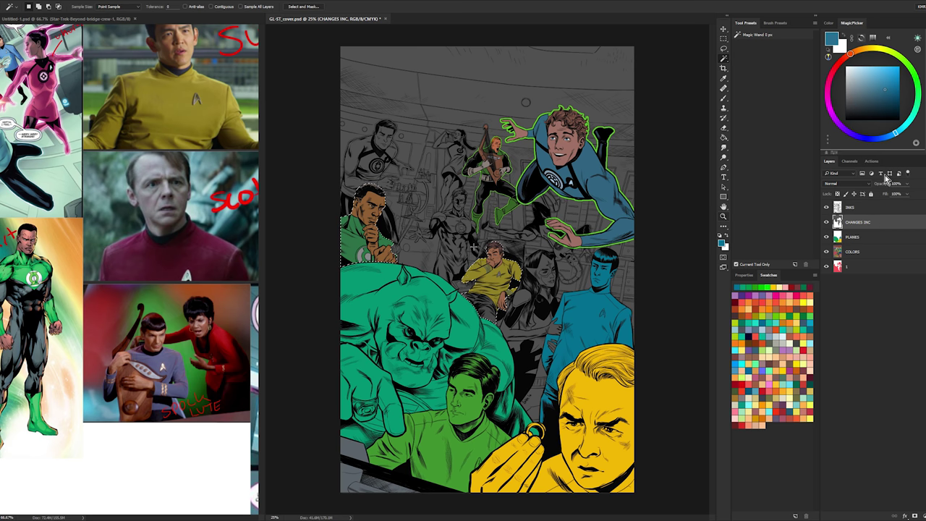
- Fill both selected figures with indigo blue on the PLANES layer and clear the selection
click(852, 238)
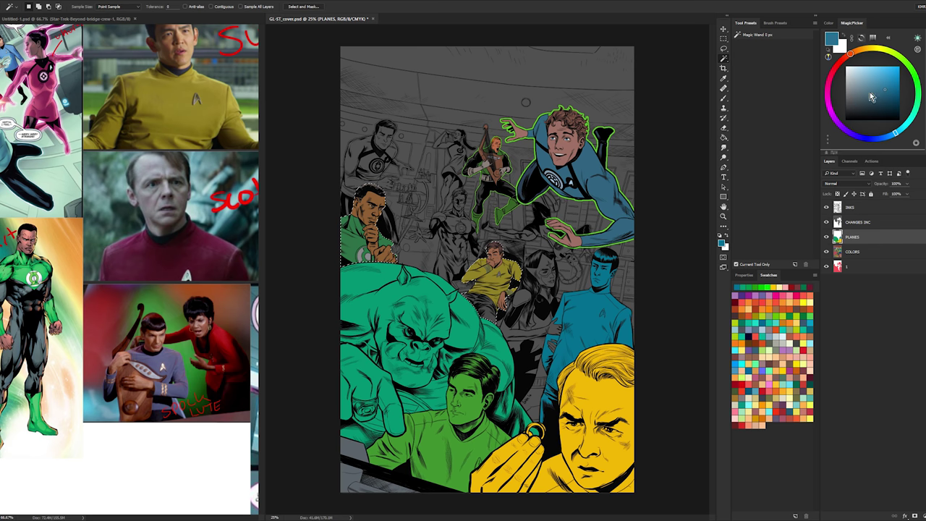
click(866, 138)
key(g)
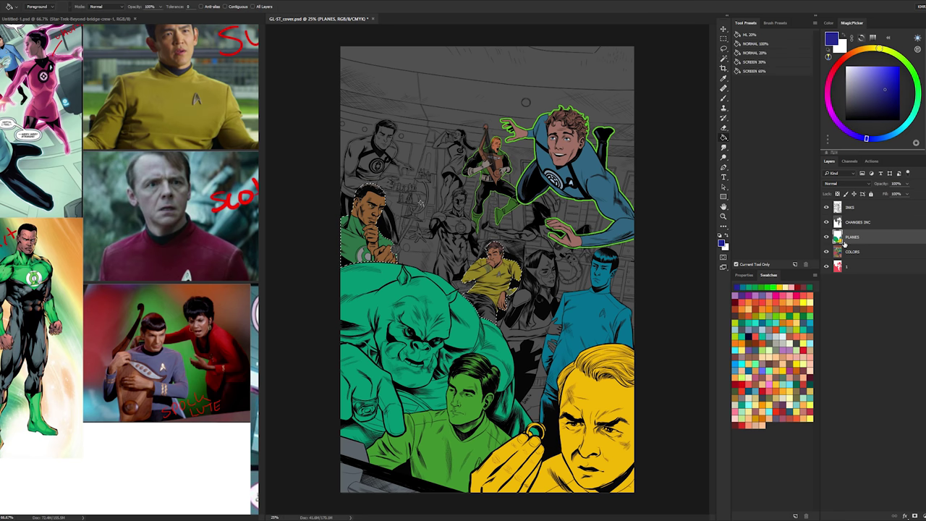
key(alt+BackSpace)
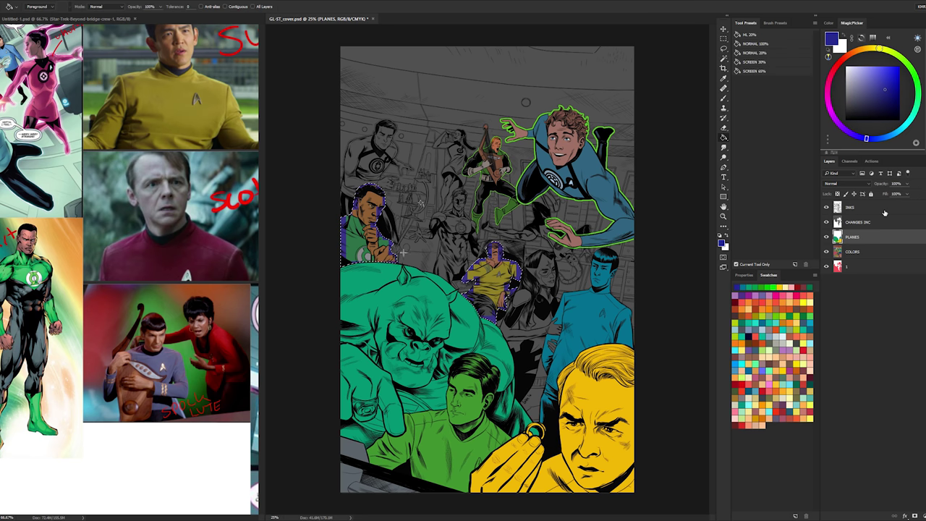
key(ctrl+z)
key(alt+BackSpace)
key(ctrl+d)
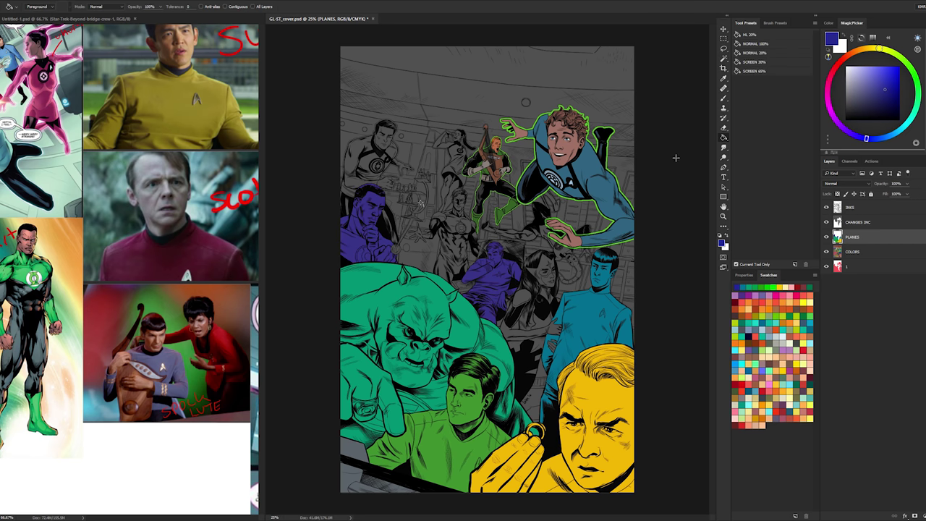
- Move the PLANES layer to the bottom of the layer stack and make the COLORS layer active
drag(863, 238, 853, 273)
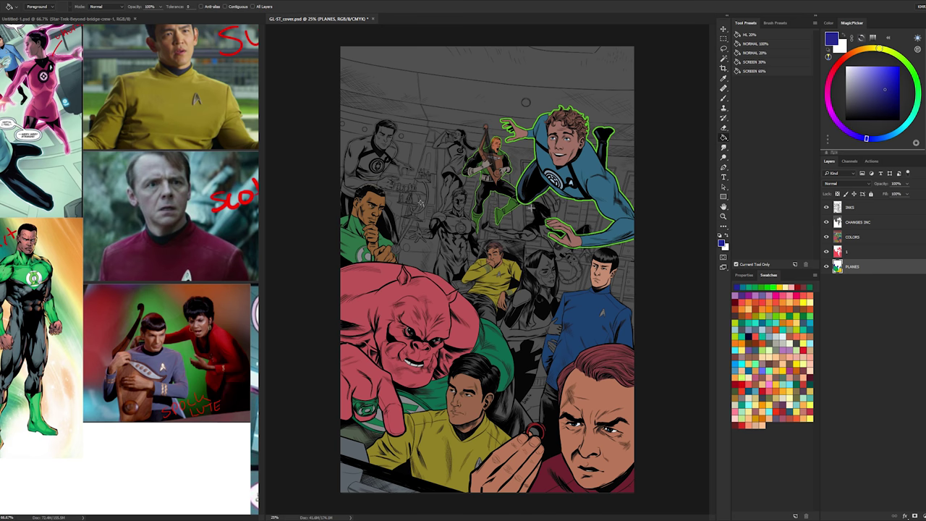
ctrl+click(575, 343)
drag(577, 342, 571, 214)
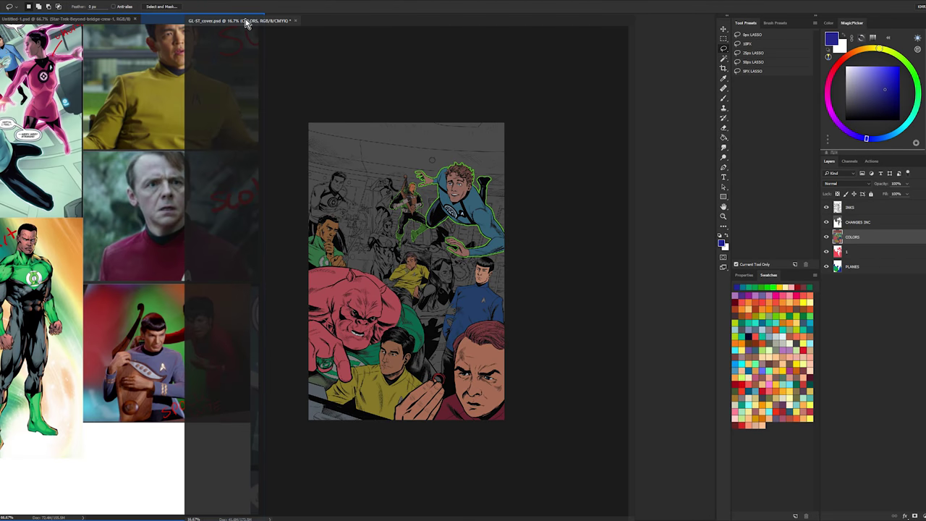
- Dock the cover document in the same tab group as the reference document and view the large foreground figures
drag(246, 23, 249, 24)
ctrl+click(514, 275)
ctrl+click(557, 406)
mouse_move(557, 405)
mouse_down()
mouse_move(561, 286)
mouse_move(525, 201)
mouse_up()
ctrl+click(560, 268)
key(z)
alt+click(547, 237)
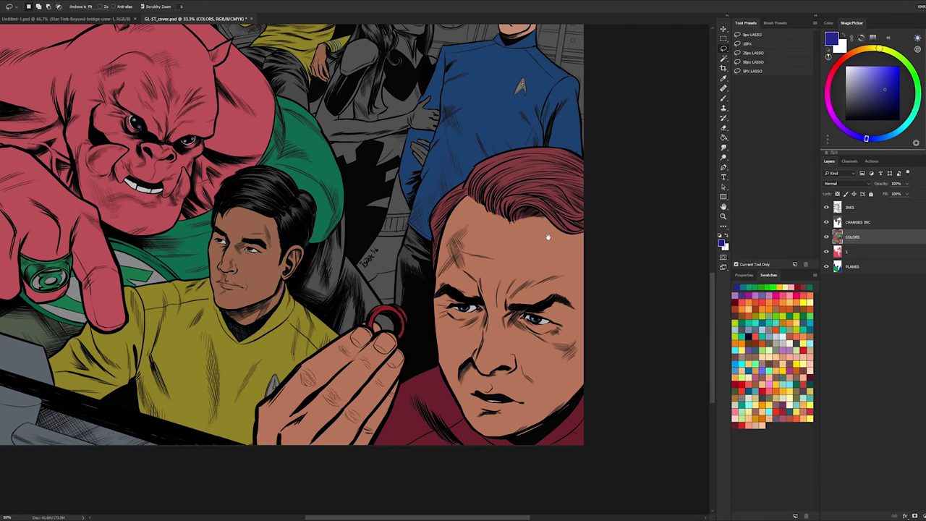
- Float the reference document in its own window, zoom it out, and move it clear of the cover artwork
drag(90, 18, 260, 119)
alt+click(479, 259)
alt+click(479, 259)
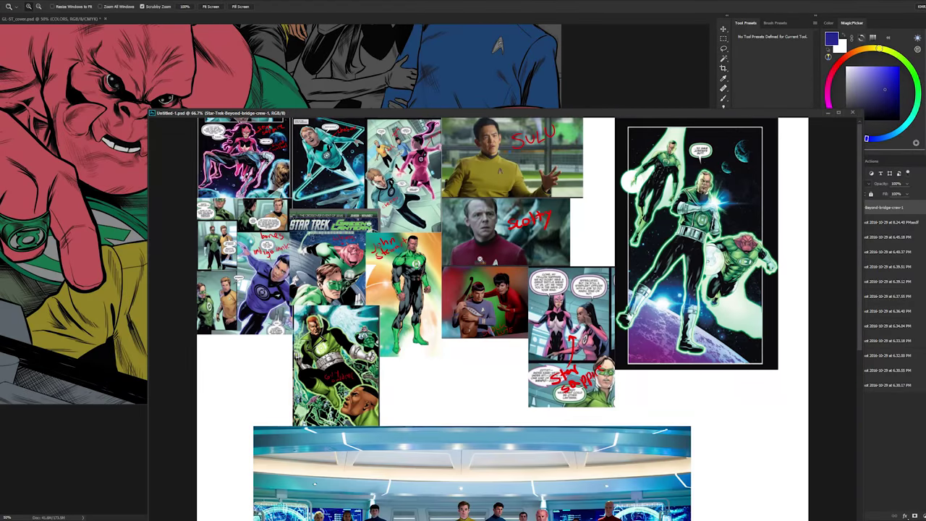
alt+click(480, 259)
drag(478, 116, 0, 55)
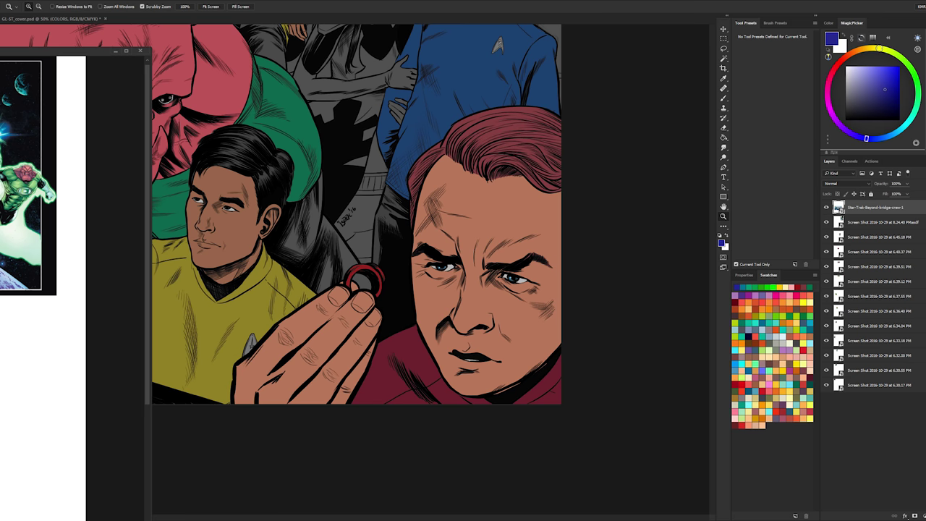
key(ctrl+w)
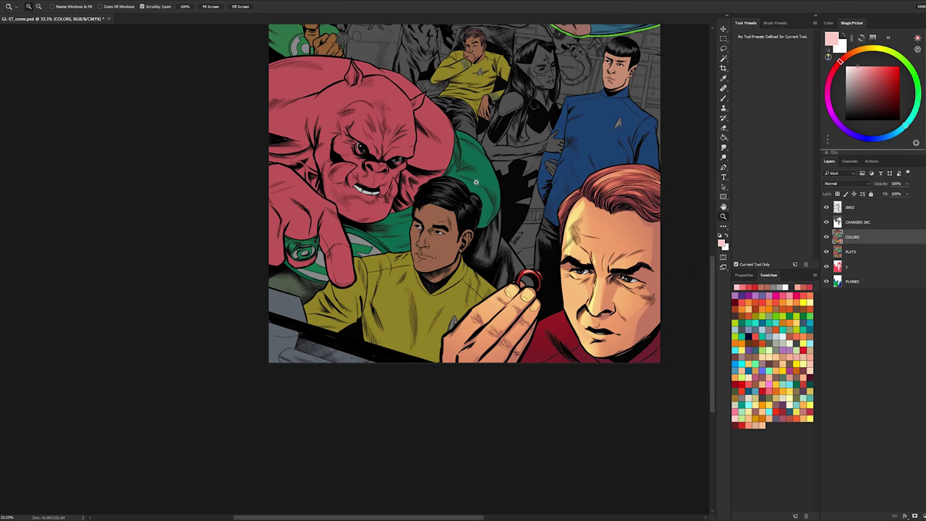
- Select Sulu's flat skin color on the COLORS layer with the Magic Wand and copy it to a new layer
click(477, 202)
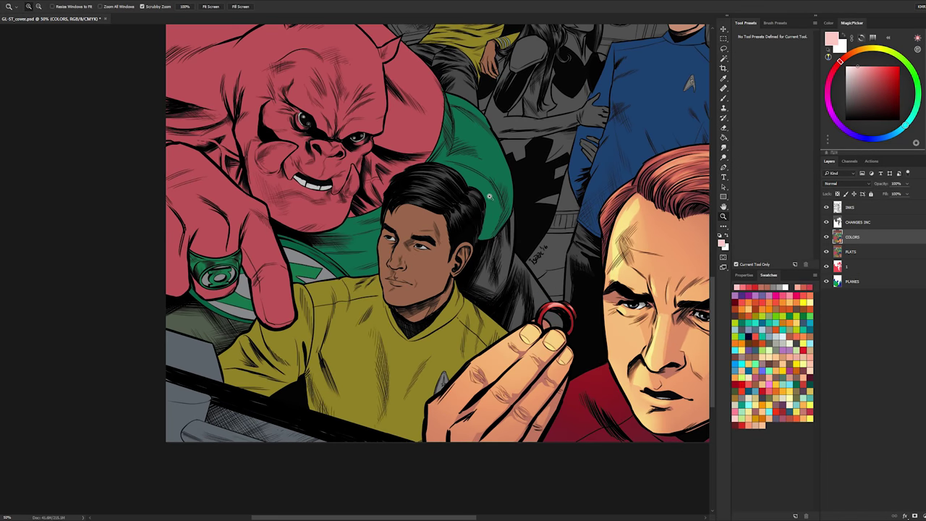
key(w)
click(424, 252)
key(z)
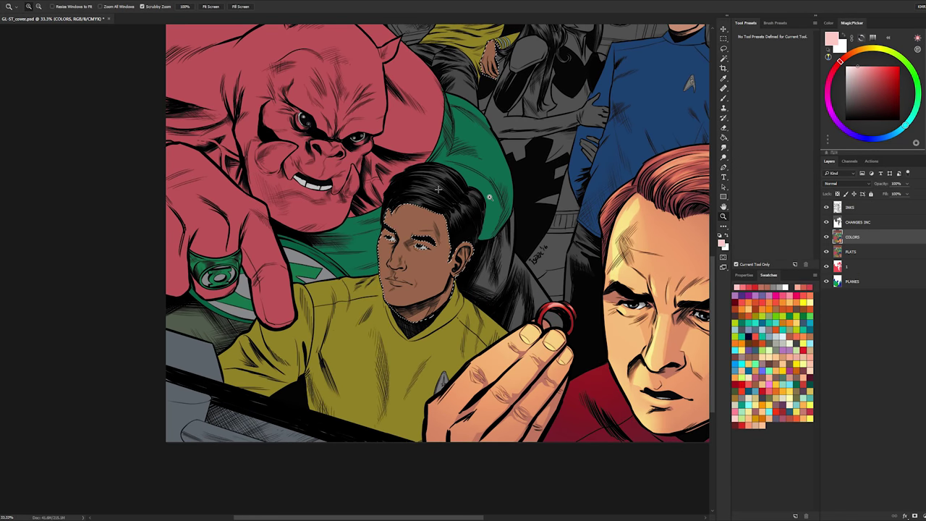
key(w)
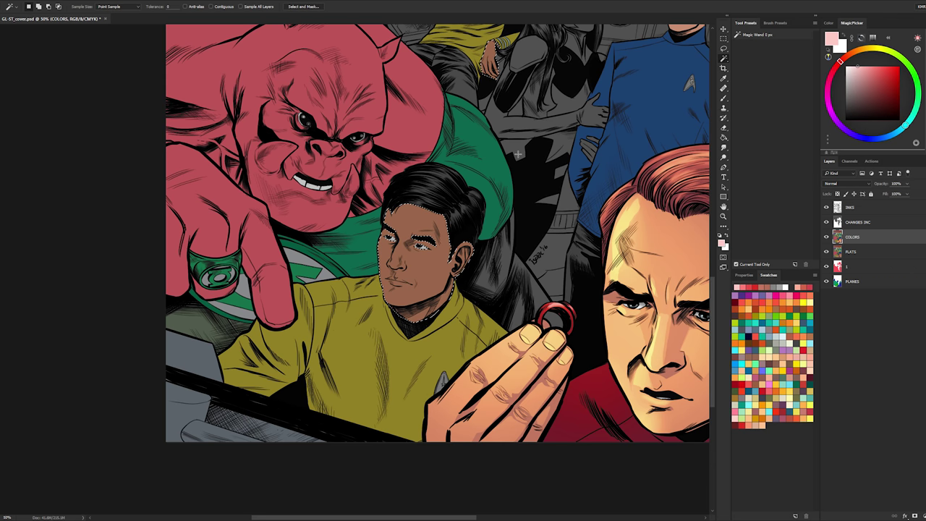
key(ctrl+j)
key(ctrl+plus)
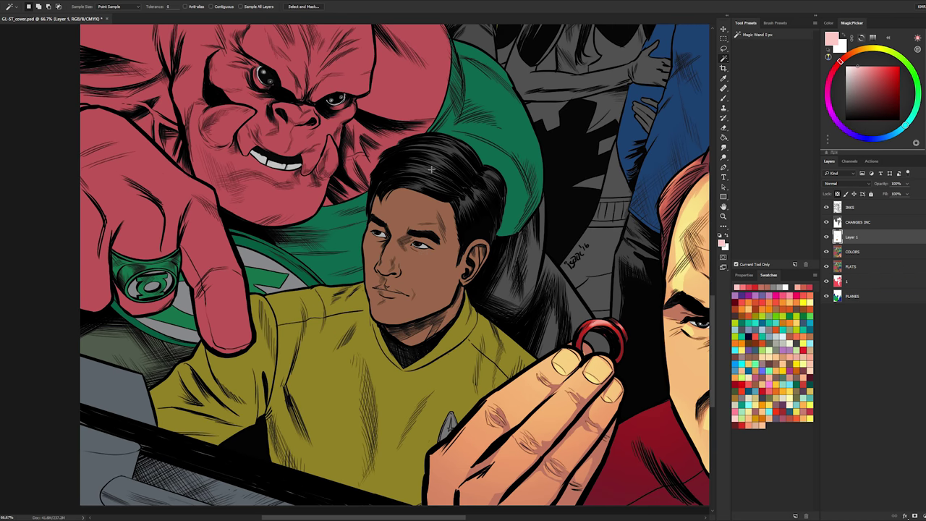
- Choose the MARTE GRACIA brush with a salmon color and try a highlight stroke on Sulu's face
click(424, 269)
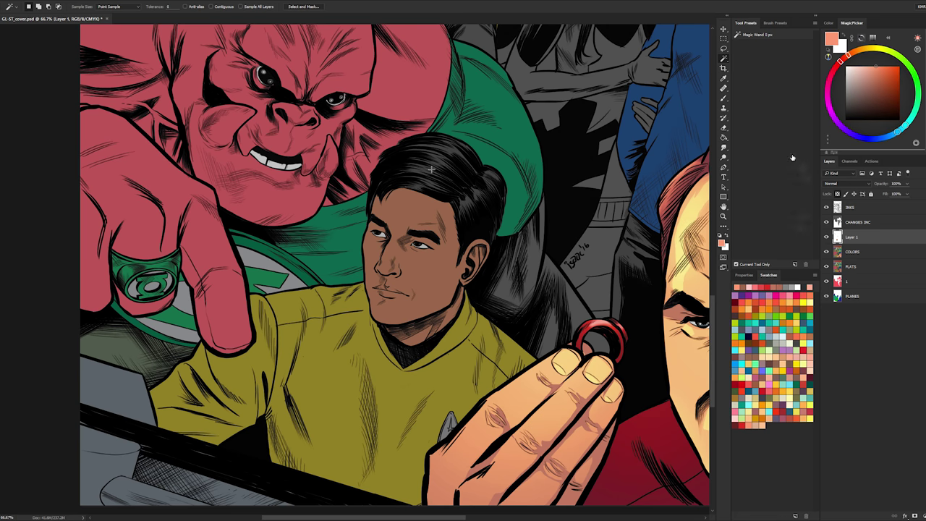
key(b)
click(783, 199)
click(782, 154)
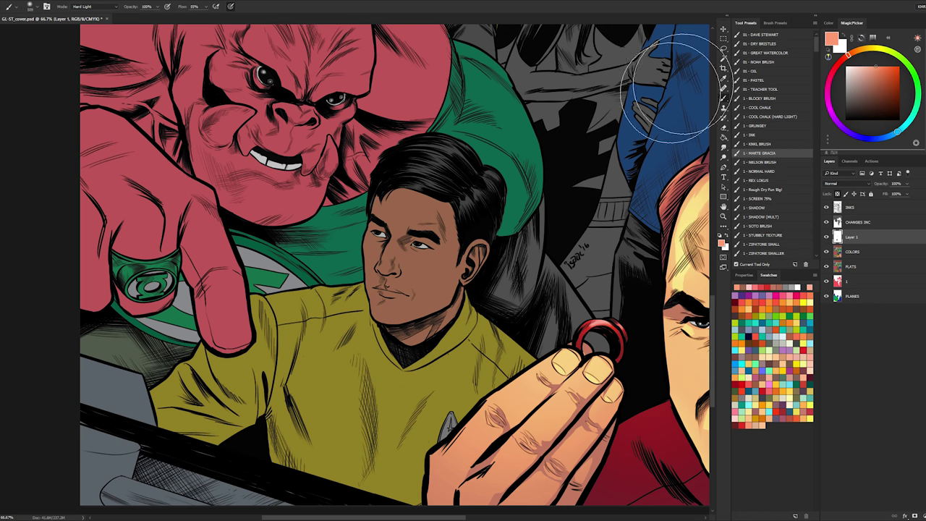
alt+right_click(412, 257)
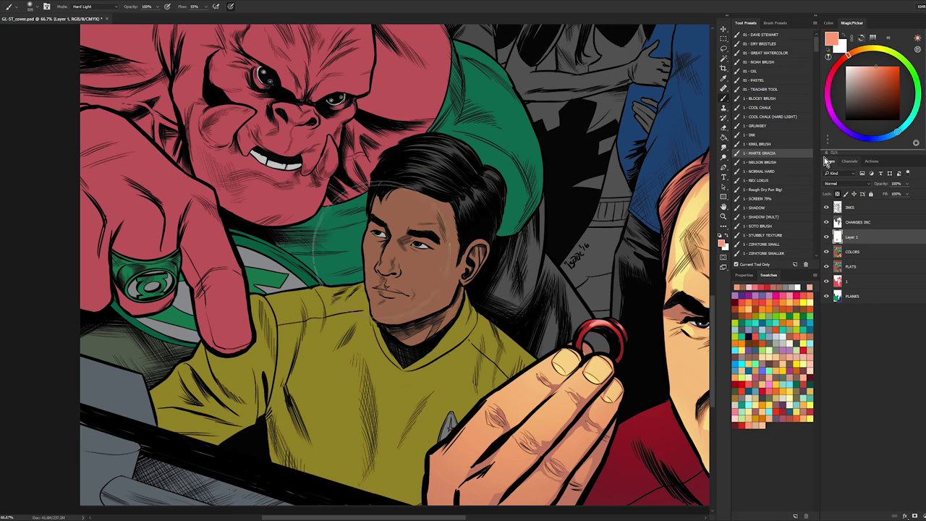
drag(391, 249, 403, 197)
key(ctrl+z)
- Pick a light peach highlight color, resize the brush, and undo the test stroke on Sulu's face
click(736, 418)
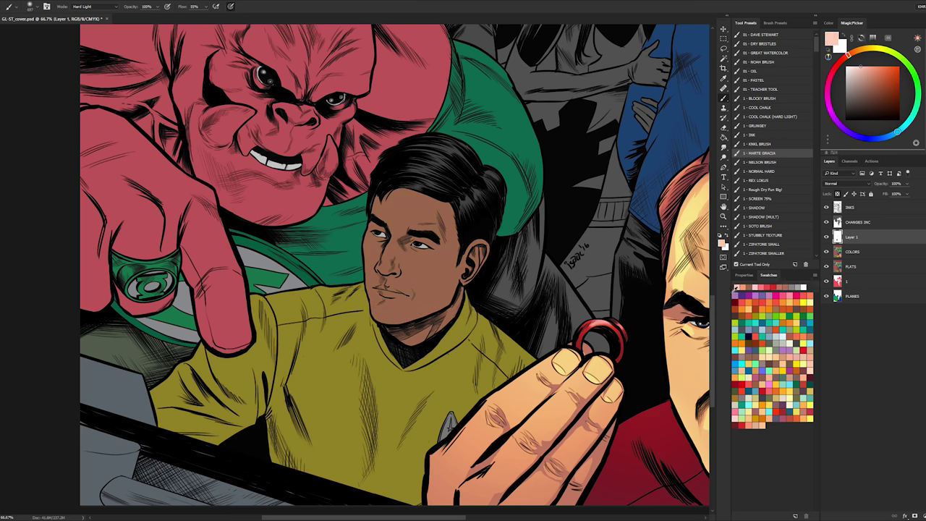
click(756, 405)
click(762, 426)
alt+right_click(393, 265)
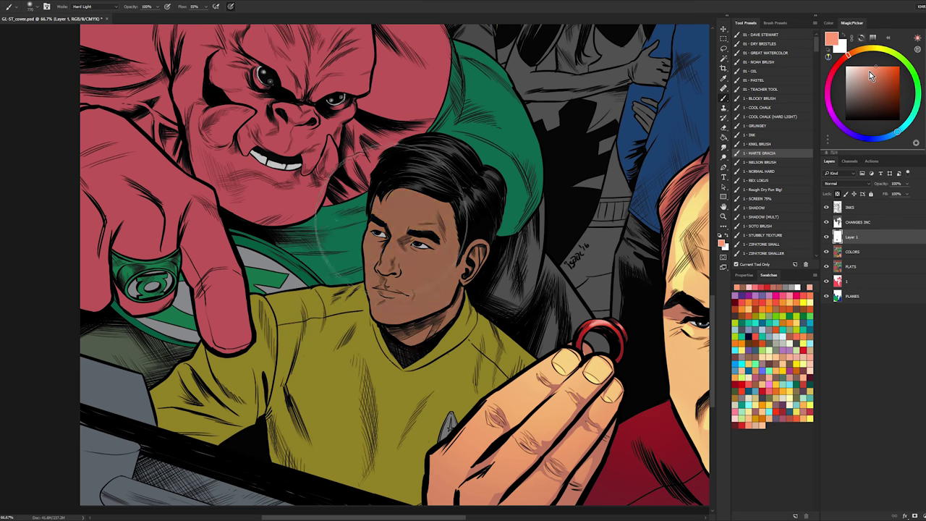
click(400, 253)
alt+right_click(392, 266)
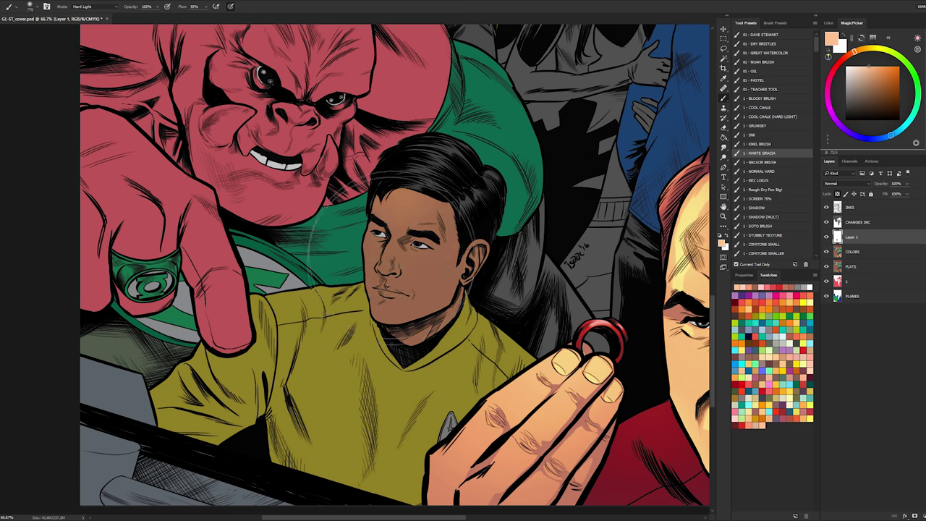
key(ctrl+z)
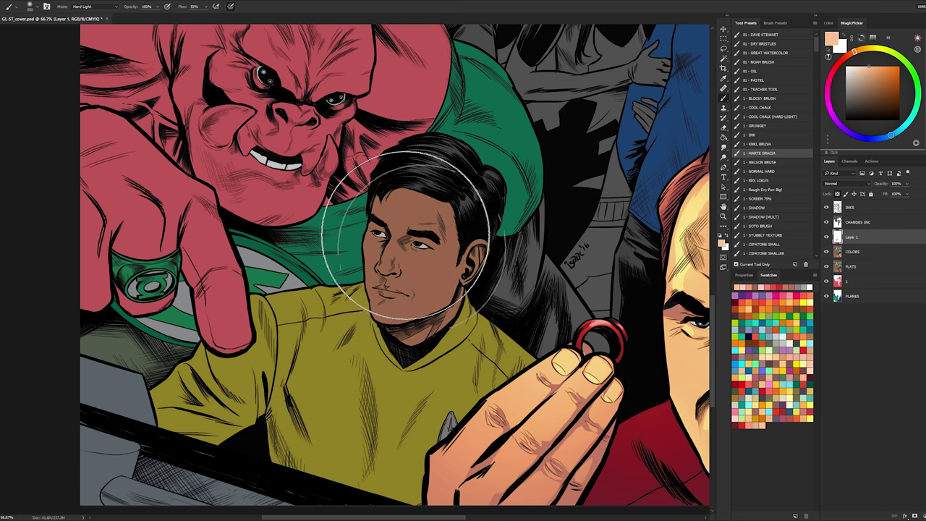
- Lasso the lit front of Sulu's face, following his hairline and jaw
key(z)
click(429, 203)
key(l)
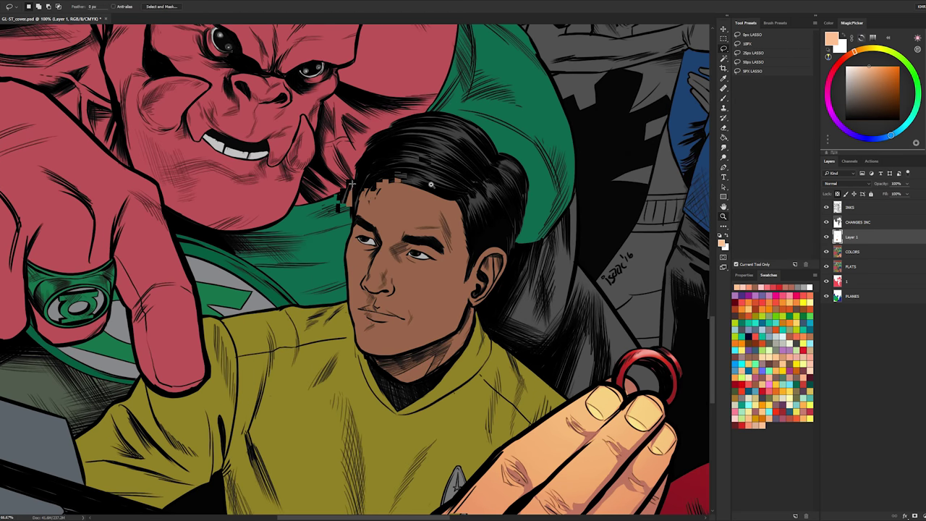
drag(348, 187, 340, 221)
drag(377, 190, 396, 180)
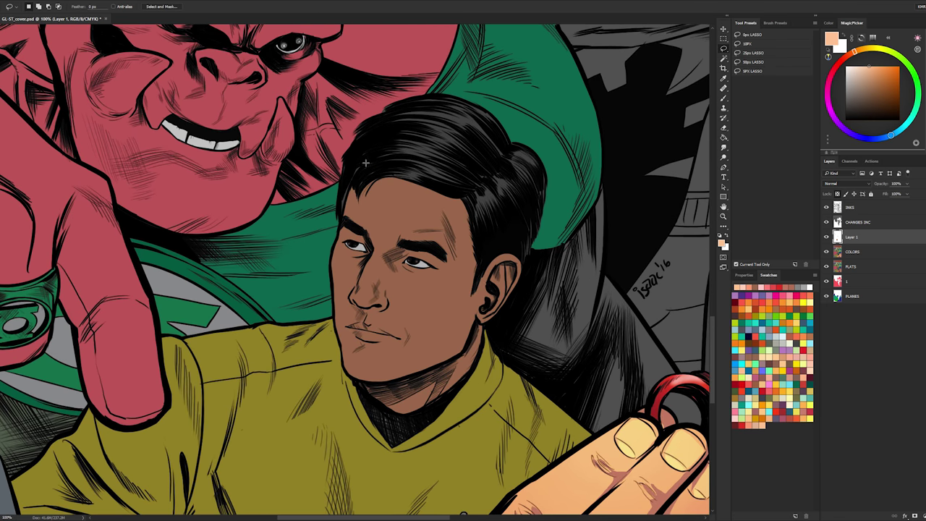
drag(484, 218, 483, 250)
mouse_move(554, 291)
mouse_down()
mouse_move(490, 327)
mouse_move(469, 374)
mouse_move(351, 384)
mouse_move(329, 160)
mouse_move(338, 171)
mouse_up()
key(b)
key(z)
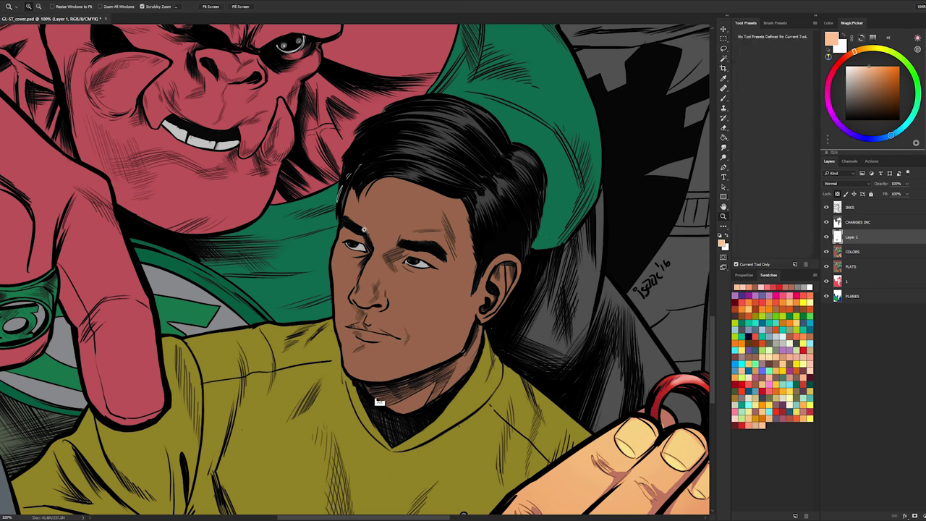
click(373, 217)
click(373, 221)
- Subtract the shadow shapes around Sulu's eyes and under his nose from the face selection
key(l)
key(z)
alt+click(375, 210)
mouse_move(354, 263)
mouse_down()
mouse_move(319, 252)
mouse_move(329, 215)
mouse_move(377, 275)
mouse_up()
mouse_move(450, 264)
mouse_down()
mouse_move(412, 300)
mouse_move(445, 285)
mouse_move(509, 309)
mouse_move(517, 299)
mouse_move(494, 267)
mouse_move(458, 248)
mouse_move(521, 314)
mouse_up()
mouse_move(388, 381)
mouse_down()
mouse_move(351, 378)
mouse_move(364, 395)
mouse_move(384, 395)
mouse_move(365, 400)
mouse_move(400, 385)
mouse_move(475, 157)
mouse_up()
ctrl+click(402, 362)
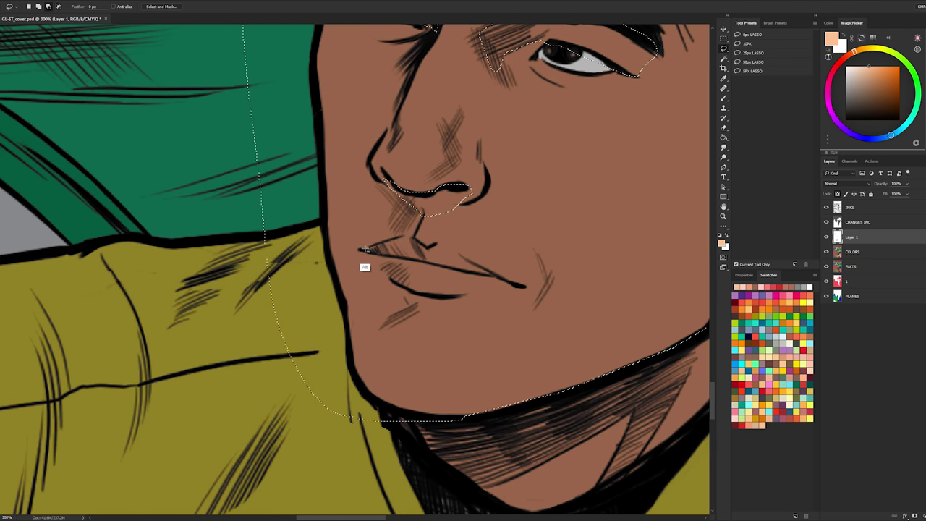
- Subtract Sulu's upper lip from the face selection
key(ctrl+d)
drag(437, 244, 464, 259)
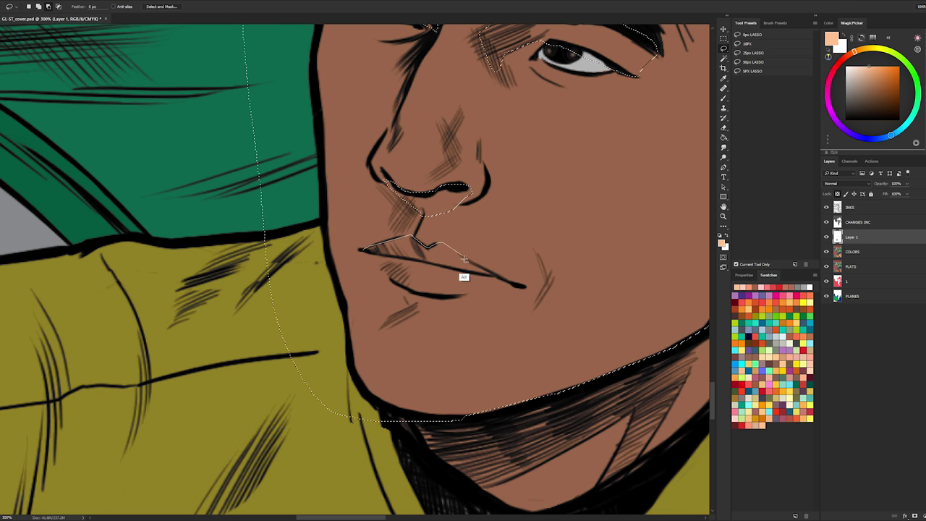
alt+click(493, 276)
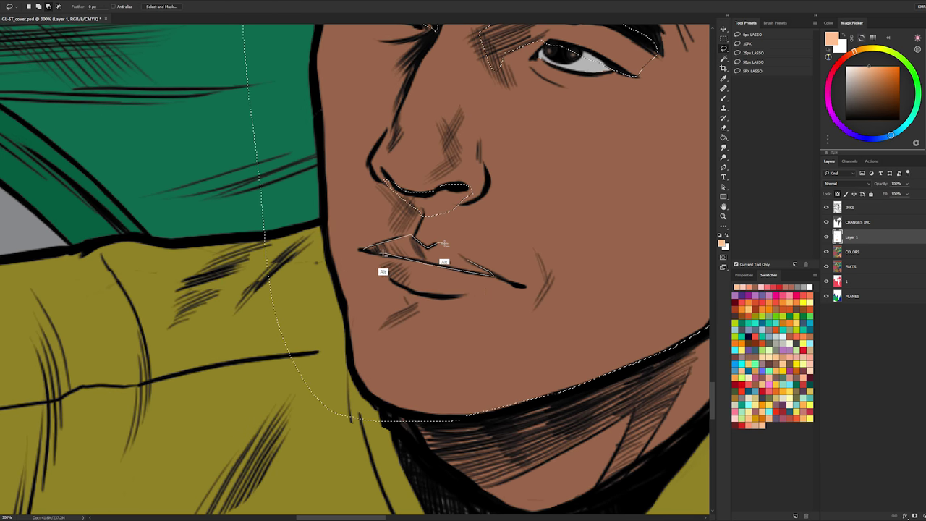
alt+click(362, 251)
- Brush soft light peach highlights over the selected part of Sulu's face, redoing the stroke across the nose and chin
key(z)
alt+click(634, 273)
alt+click(635, 273)
alt+click(634, 272)
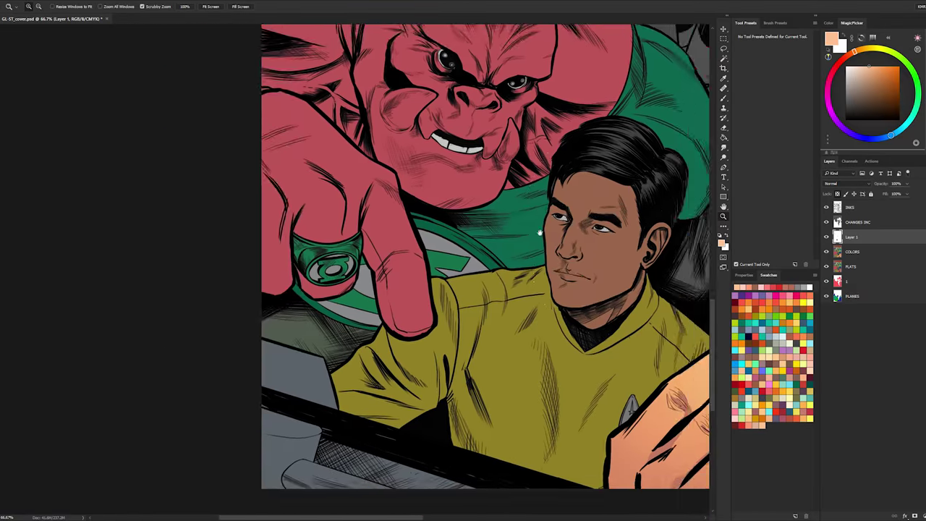
drag(540, 233, 405, 268)
key(b)
drag(427, 314, 457, 314)
drag(405, 297, 383, 370)
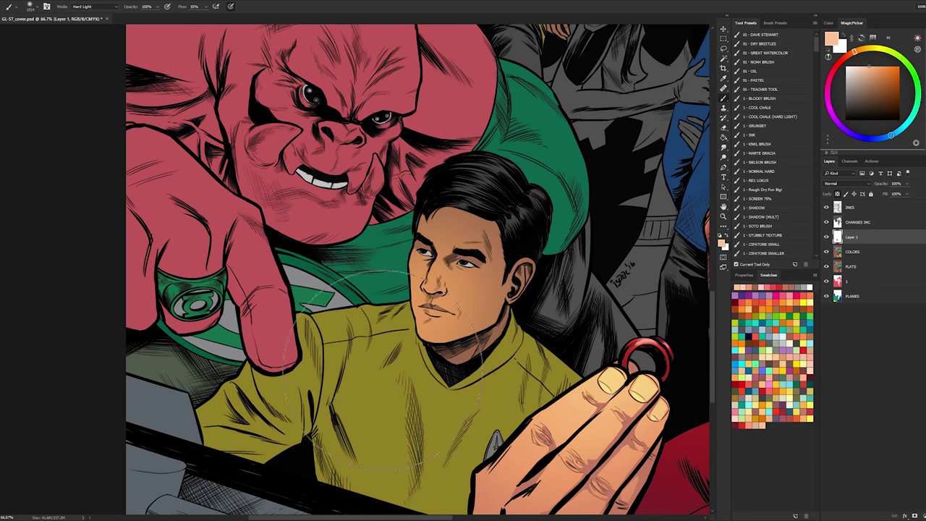
key(ctrl+z)
drag(436, 298, 379, 368)
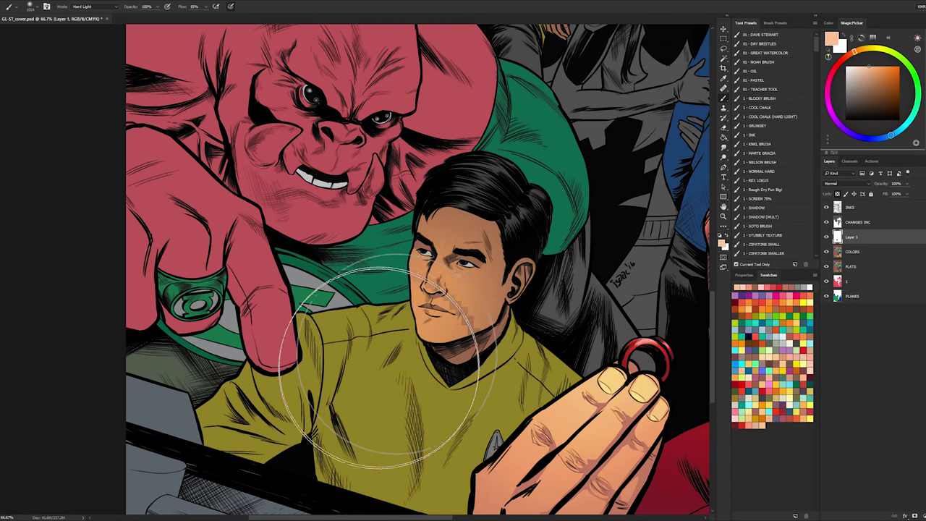
- Undo the last stroke and softly brush peach light over the face of the man in the yellow shirt
key(ctrl+z)
drag(465, 266, 404, 359)
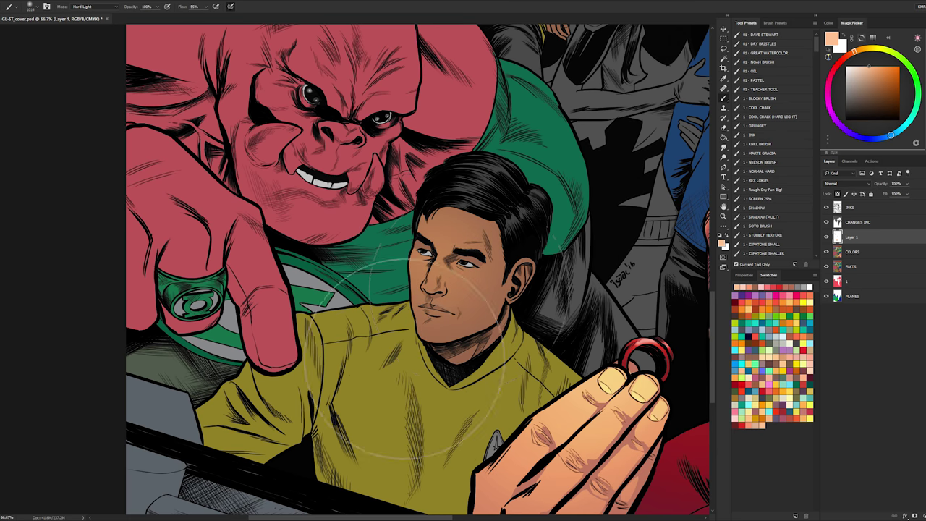
click(724, 216)
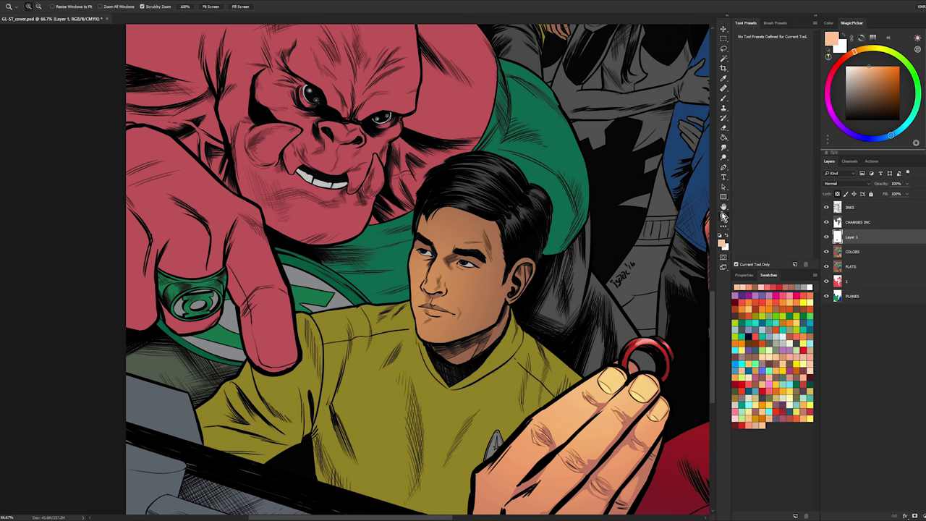
alt+click(557, 273)
alt+click(558, 268)
alt+click(558, 267)
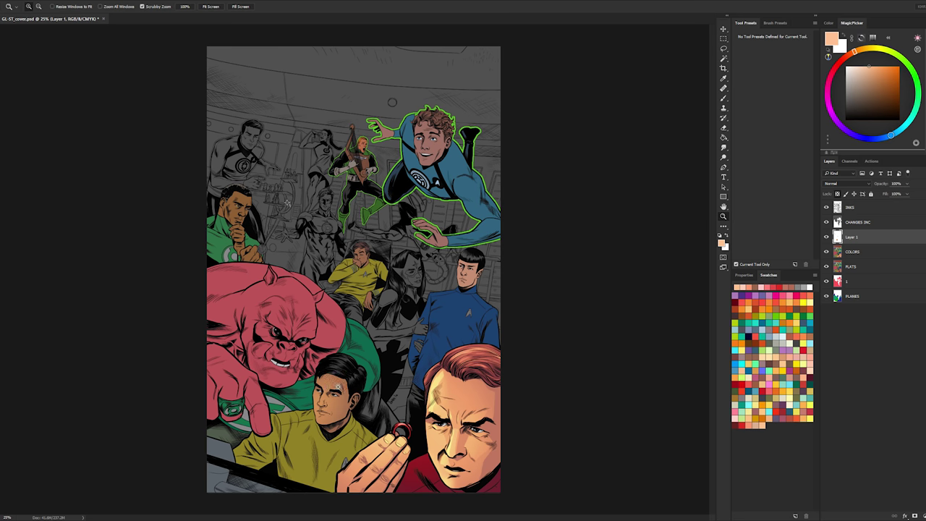
click(337, 387)
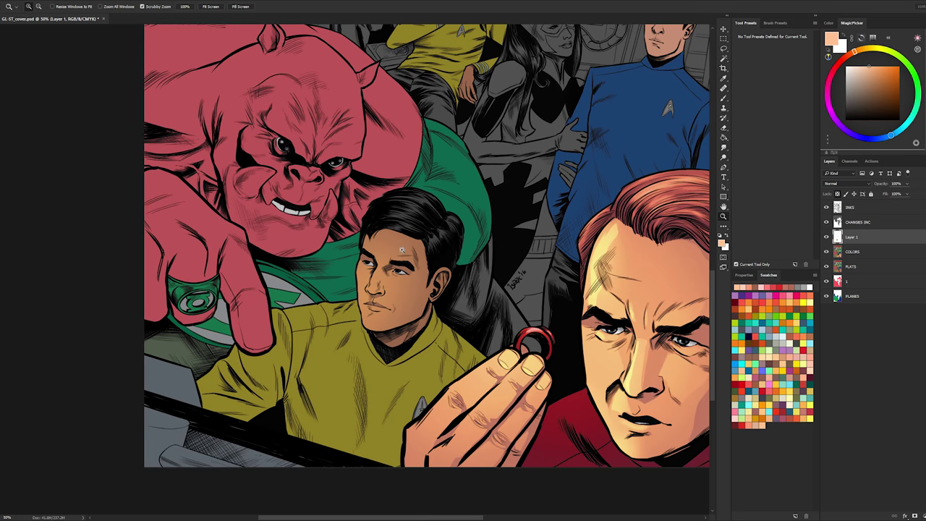
key(b)
drag(393, 264, 356, 310)
- Lasso the shadow-side plane of his face from the temple down the cheek to the jaw, including the ear
key(z)
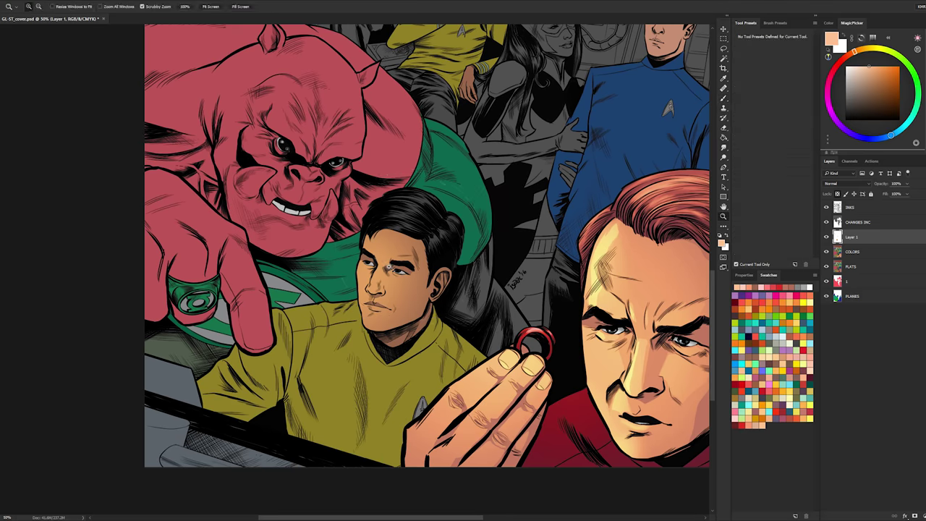
click(388, 267)
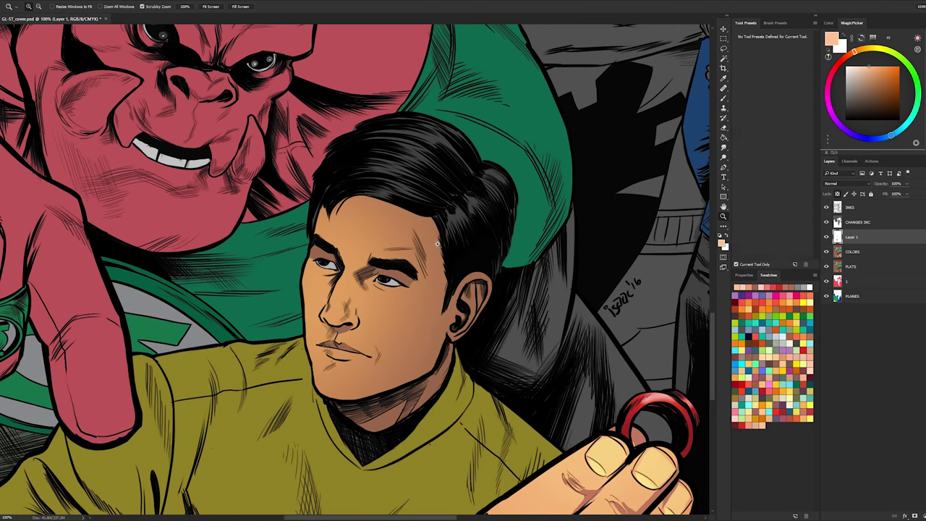
key(l)
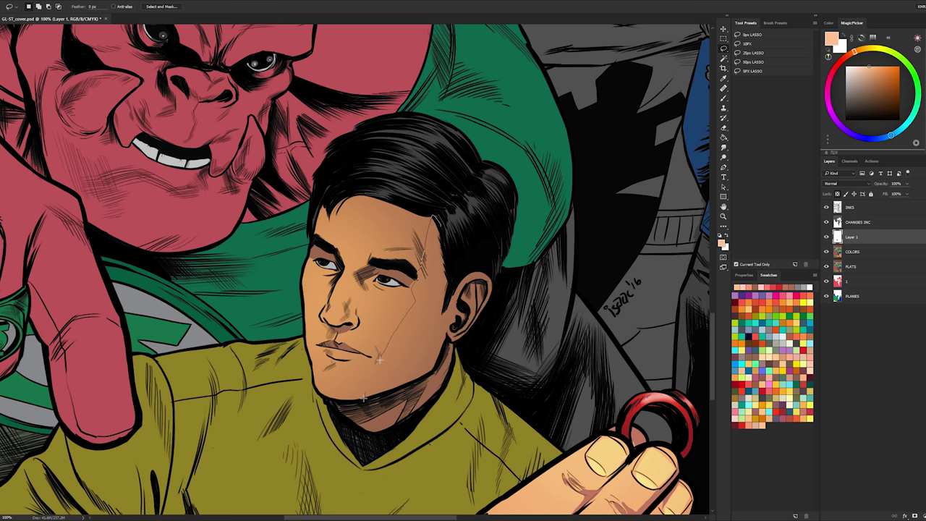
drag(363, 399, 434, 371)
mouse_move(455, 340)
mouse_down()
mouse_move(499, 289)
mouse_move(464, 247)
mouse_move(437, 218)
mouse_up()
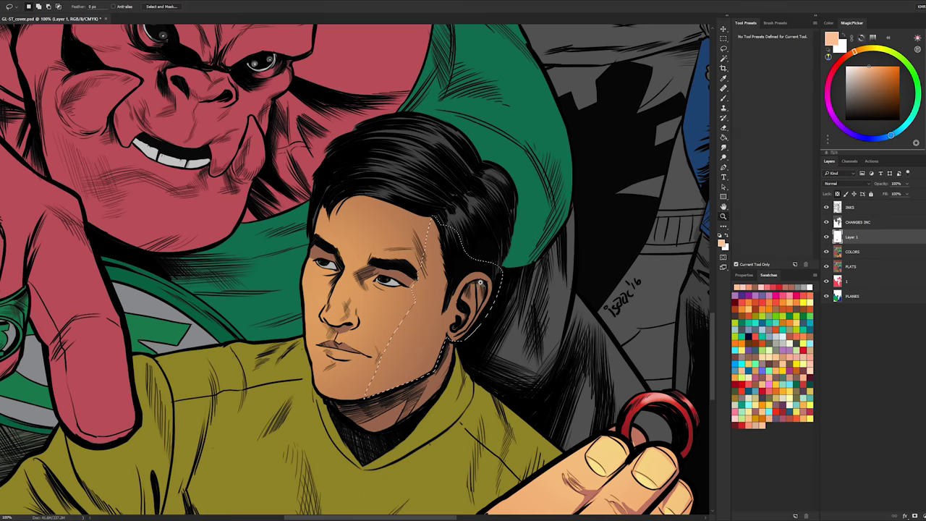
- Refine the face selection by cutting out the ear's inner shadows and reshaping its edge along the cheek
scroll(491, 274, up, 2)
mouse_move(464, 276)
mouse_down()
mouse_move(492, 280)
mouse_move(484, 313)
mouse_move(464, 276)
mouse_move(461, 306)
mouse_move(456, 281)
mouse_move(469, 275)
mouse_up()
mouse_move(440, 324)
mouse_down()
mouse_move(439, 354)
mouse_move(457, 348)
mouse_move(440, 326)
mouse_move(437, 383)
mouse_up()
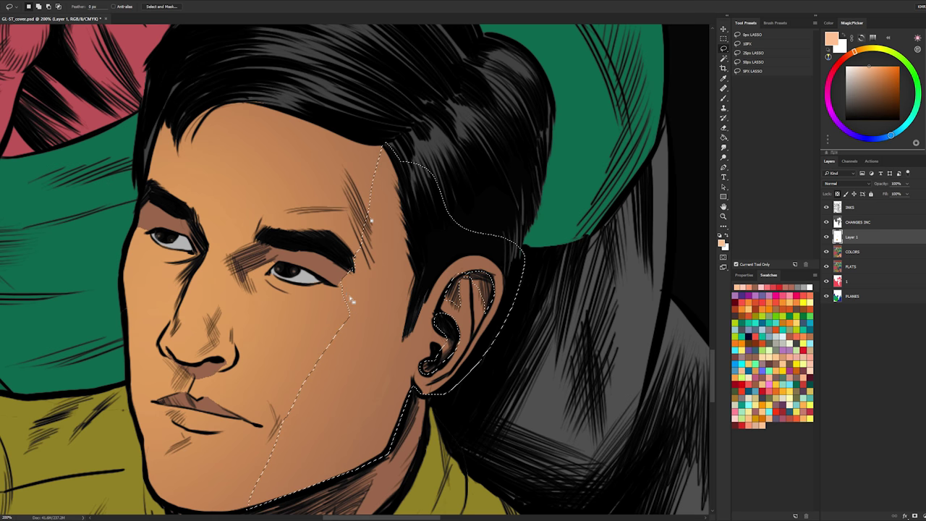
key(shift)
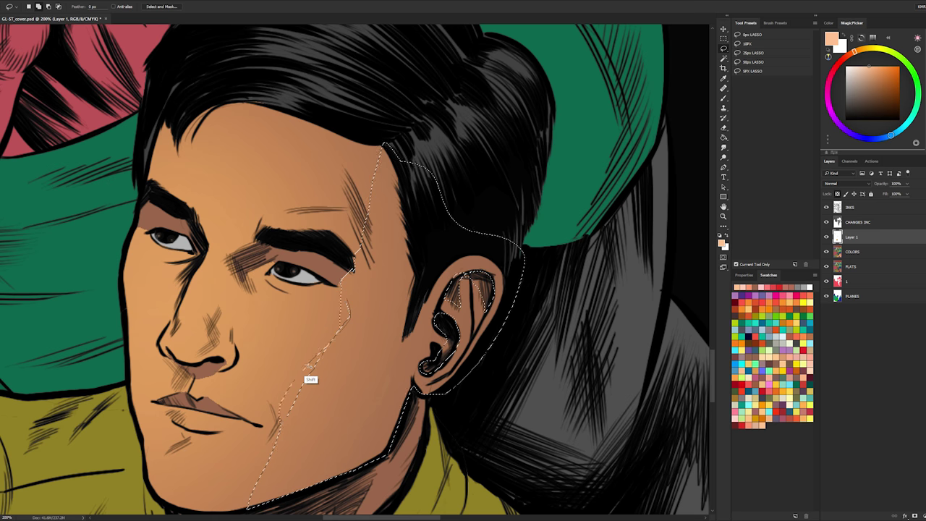
drag(281, 417, 282, 426)
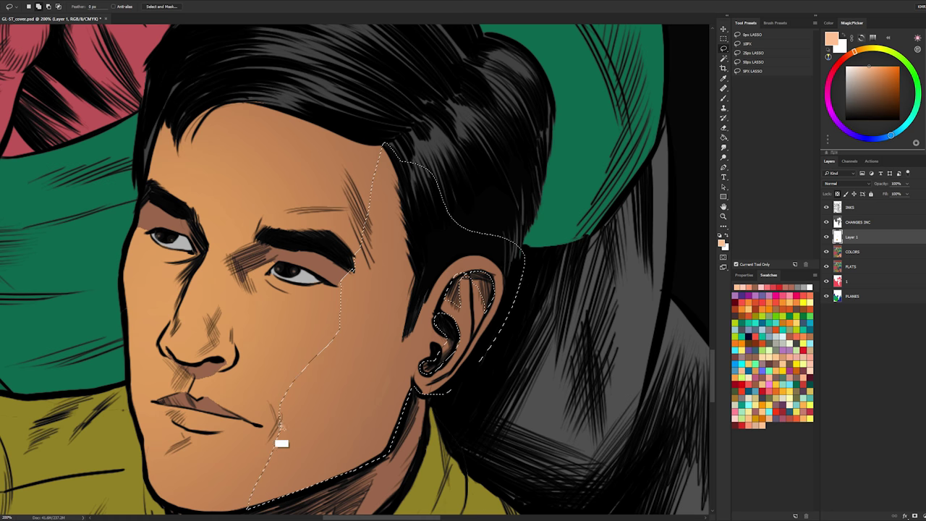
- Undo the first highlight stroke and brush soft peach light over the selected cheek, jaw and ear
click(723, 215)
alt+click(626, 296)
alt+click(627, 297)
key(b)
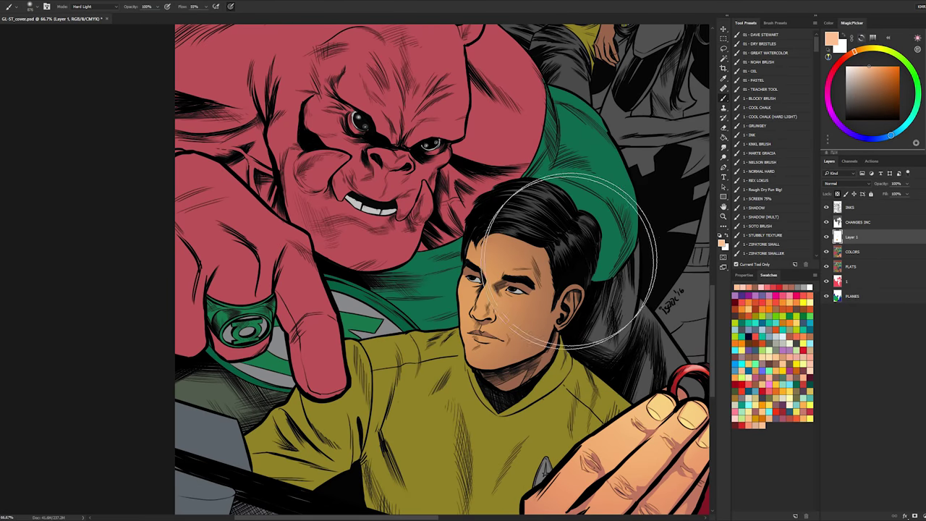
key(ctrl+z)
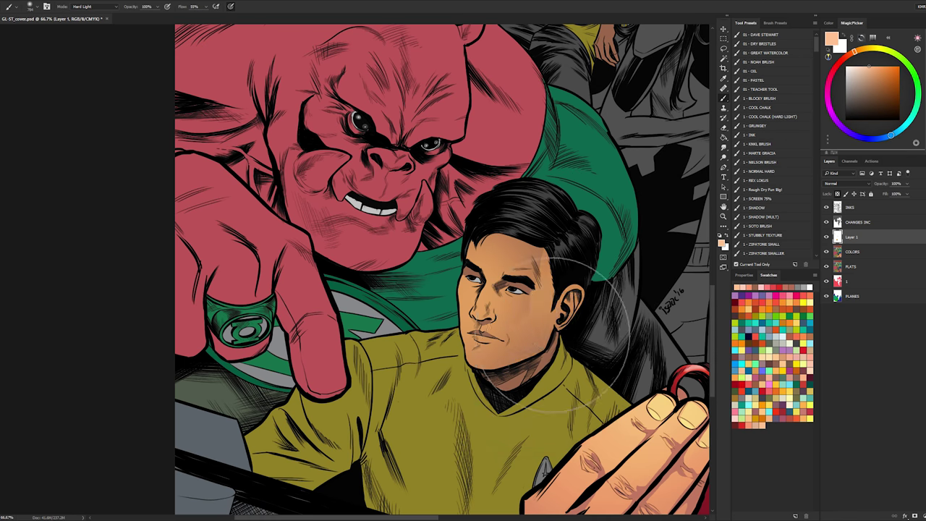
mouse_move(553, 335)
mouse_down()
mouse_move(560, 318)
mouse_move(543, 309)
mouse_up()
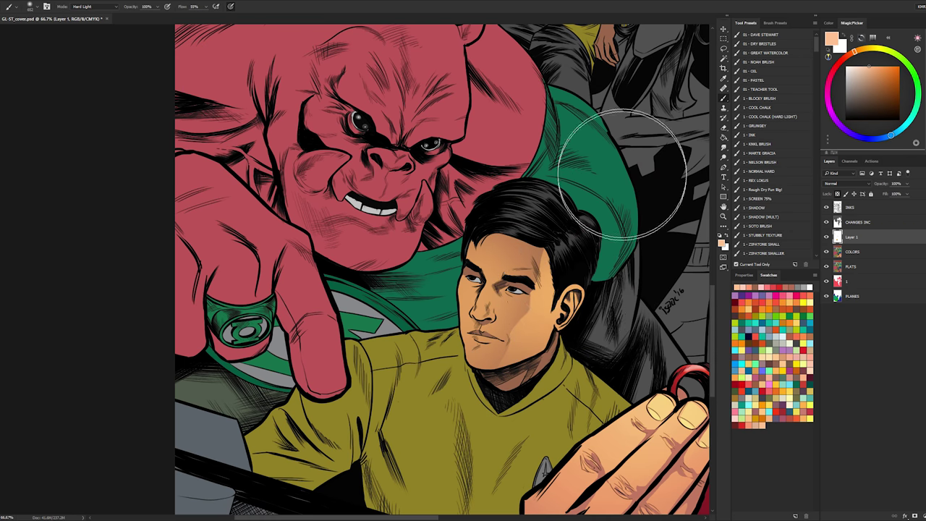
mouse_move(552, 274)
mouse_down()
mouse_move(564, 298)
mouse_move(504, 150)
mouse_up()
key(z)
click(501, 144)
key(b)
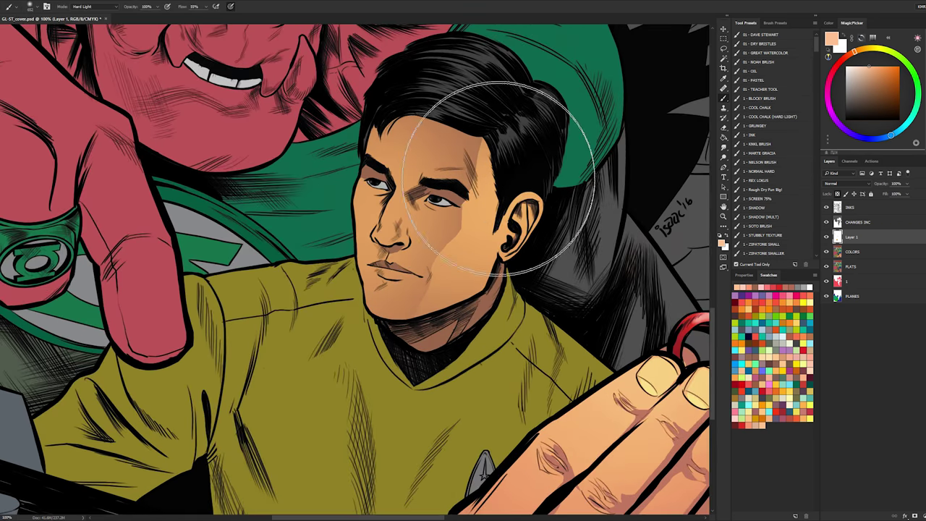
drag(493, 194, 453, 166)
- Lasso a narrower plane of the cheek from the temple to the jaw, leaving out the ear
key(l)
scroll(481, 163, up, 1)
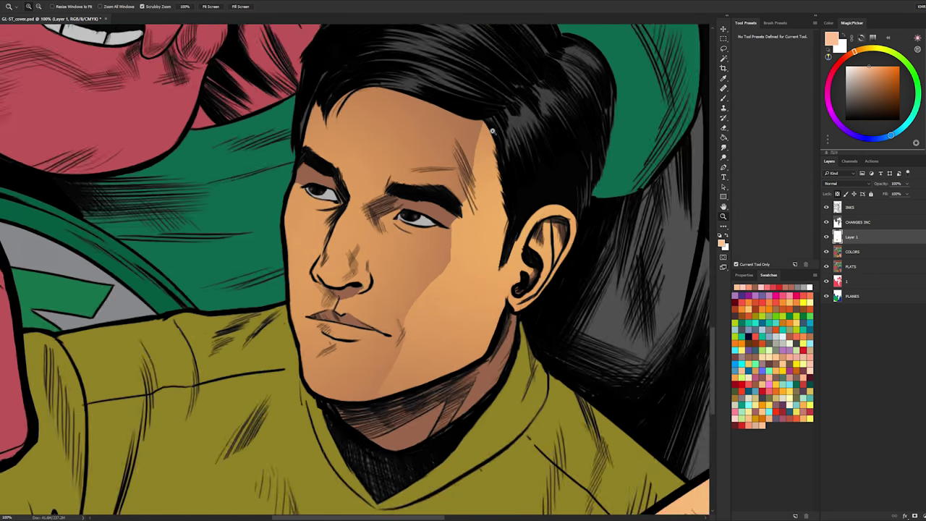
scroll(489, 109, down, 1)
mouse_move(492, 106)
mouse_down()
mouse_move(444, 293)
mouse_move(382, 372)
mouse_move(352, 465)
mouse_move(457, 411)
mouse_move(458, 428)
mouse_move(514, 339)
mouse_up()
scroll(447, 264, up, 1)
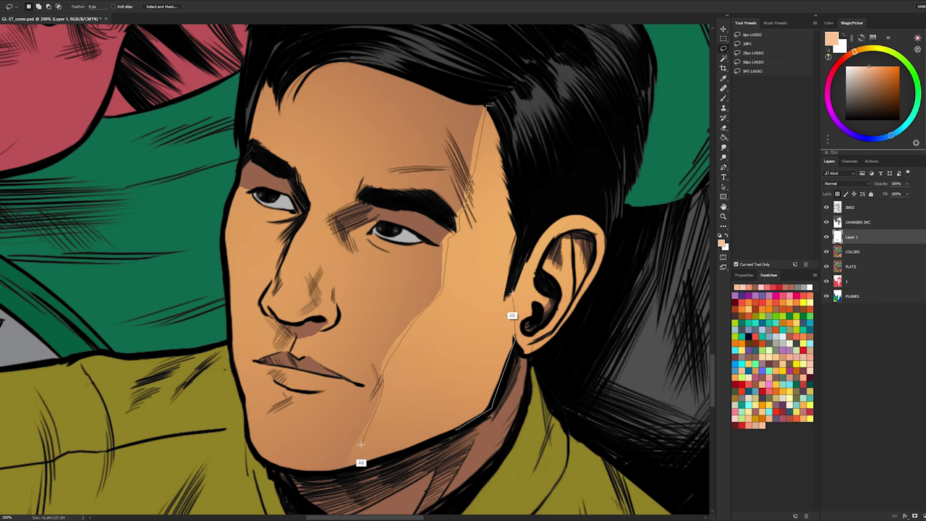
mouse_move(512, 298)
mouse_down()
mouse_move(522, 248)
mouse_move(497, 107)
mouse_up()
- Brush a brighter peach highlight into the selected temple and cheek, and clear the selection
key(b)
drag(528, 164, 434, 300)
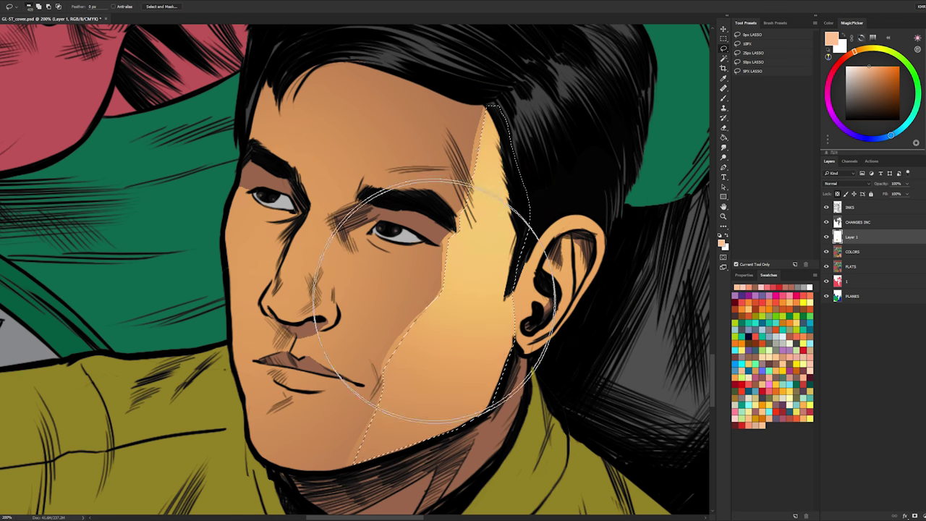
key(ctrl+d)
- Examine the highlighted face against the neighbouring figures and the whole cover
key(z)
alt+click(637, 241)
alt+click(637, 242)
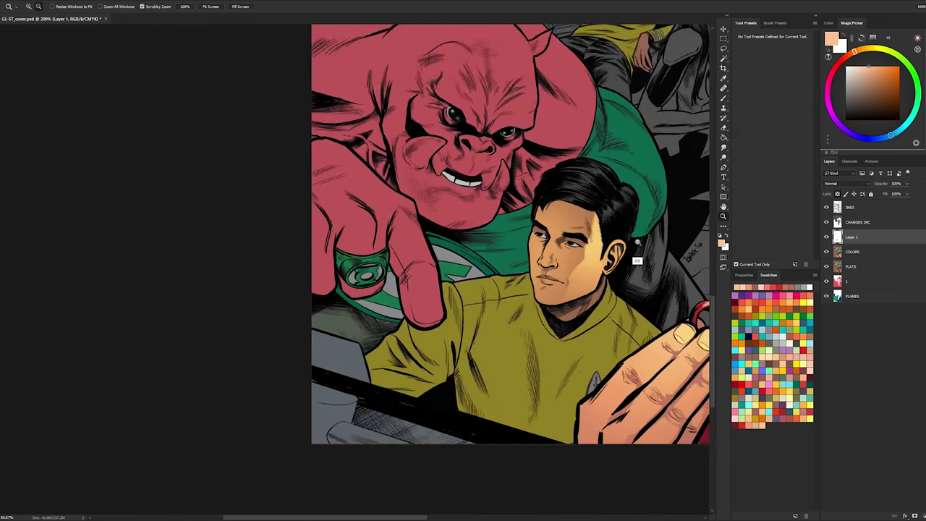
alt+click(636, 261)
click(384, 97)
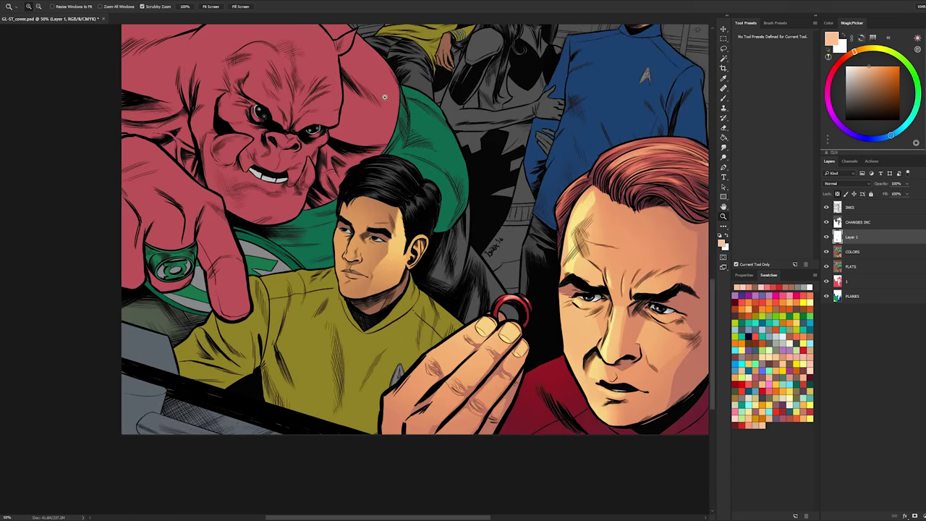
alt+click(510, 280)
alt+click(513, 276)
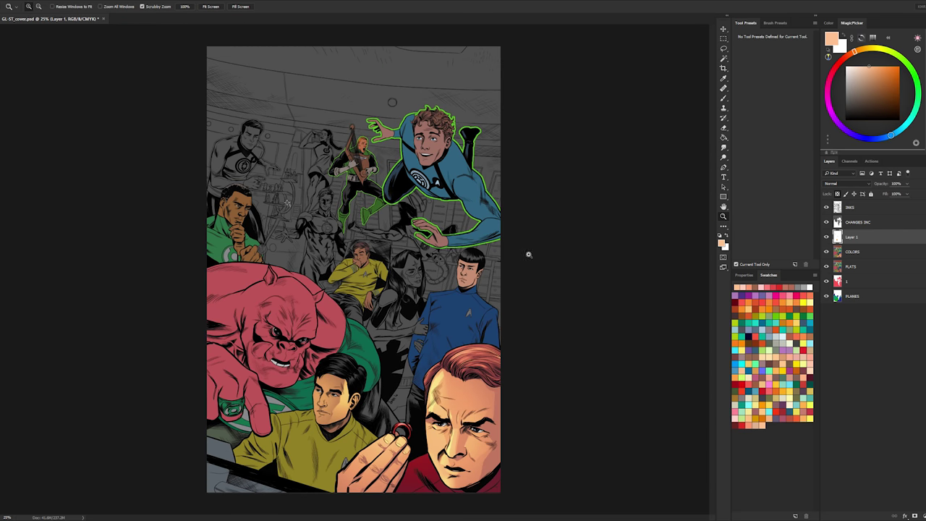
click(320, 435)
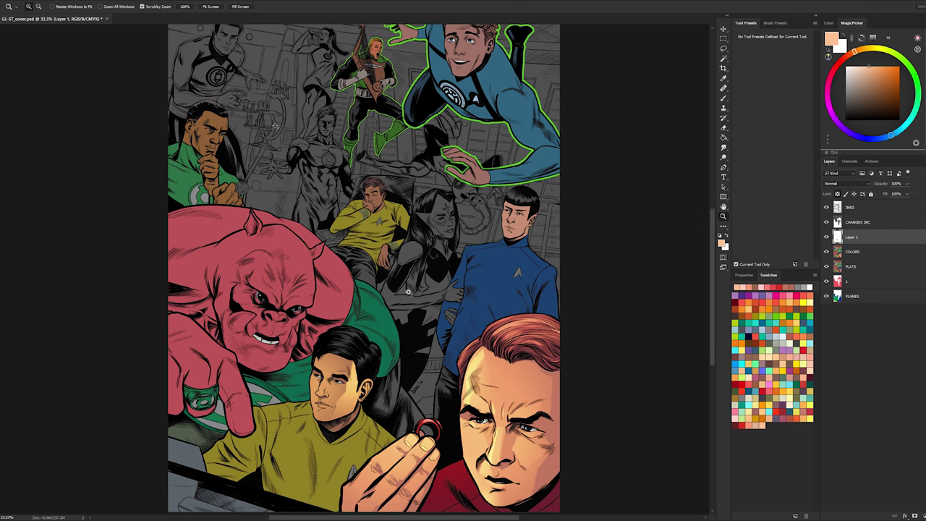
click(338, 303)
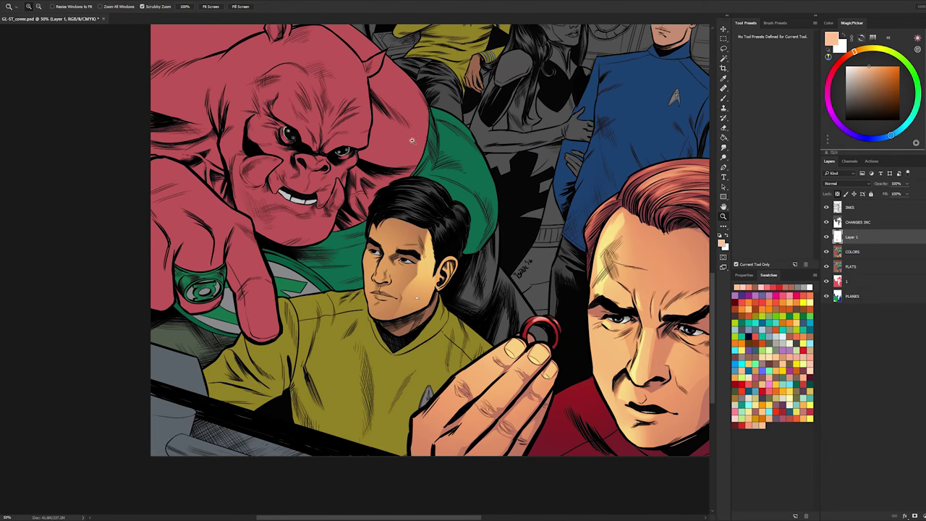
- Select the flat brown shadow shapes on the man's face by colour and take the neck shadow out of the selection
click(413, 277)
click(367, 292)
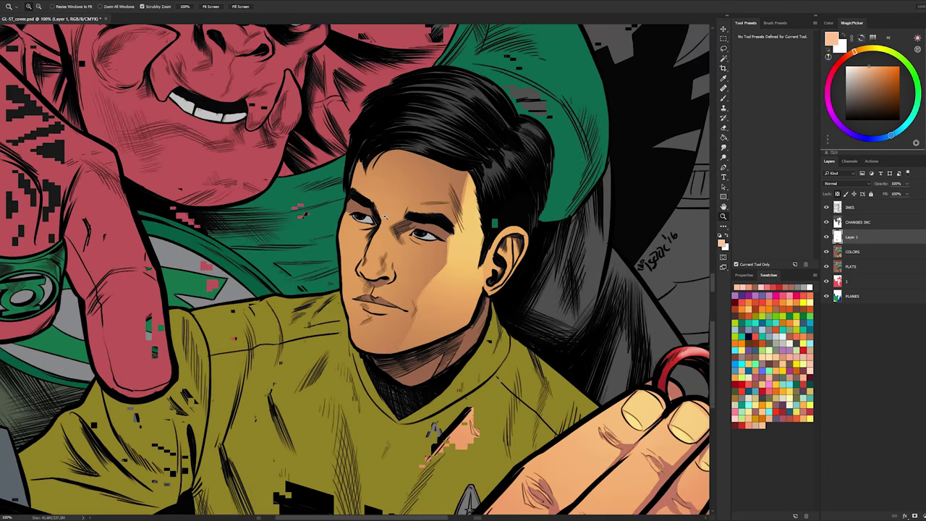
click(368, 220)
key(l)
key(w)
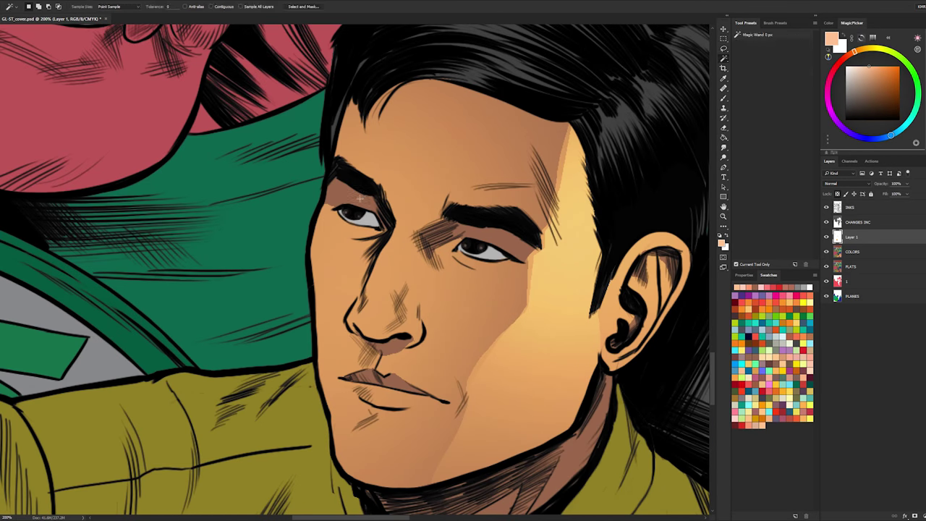
click(366, 196)
key(l)
alt+click(642, 268)
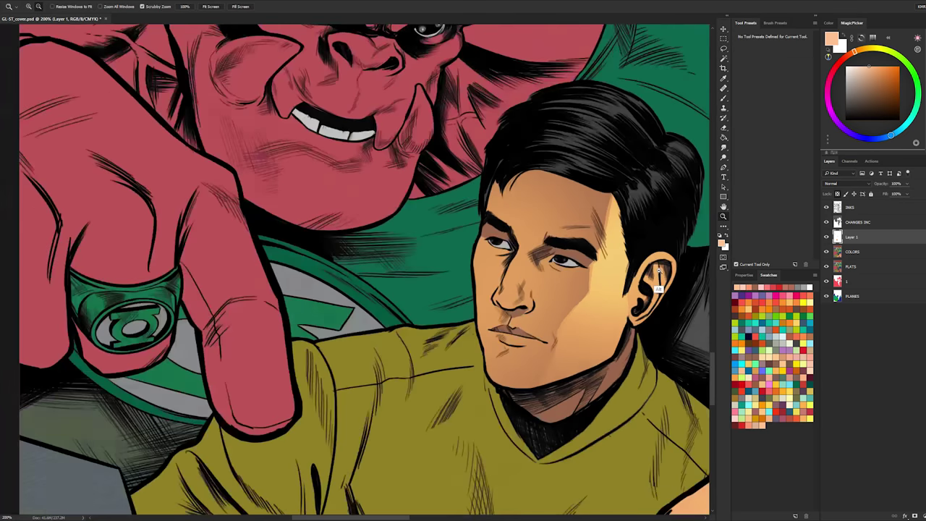
alt+click(665, 286)
drag(630, 310, 540, 270)
key(l)
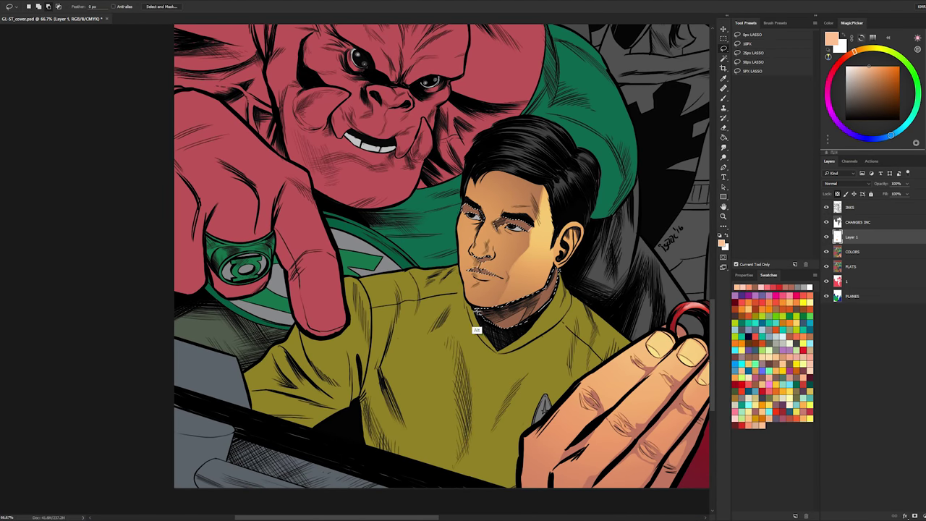
mouse_move(571, 257)
mouse_down()
mouse_move(434, 333)
mouse_move(518, 309)
mouse_up()
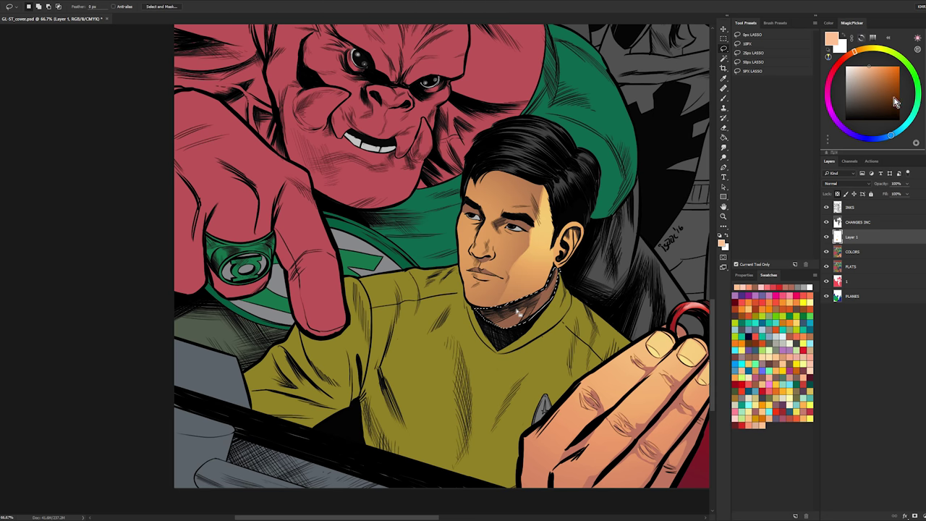
- Try a light blue tint on the shadows around the eyes and lips, and undo the strokes
key(ctrl+d)
click(898, 131)
key(b)
drag(490, 261, 508, 268)
drag(474, 236, 480, 270)
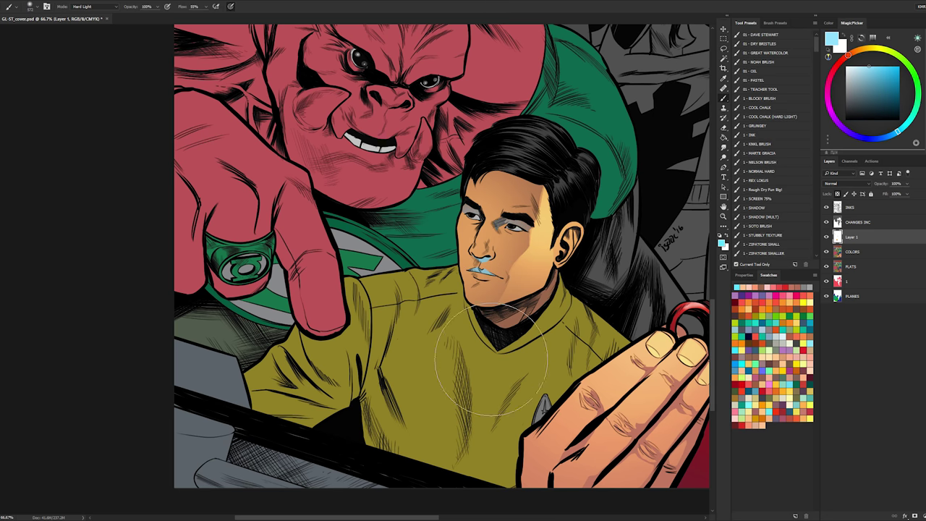
key(ctrl+alt+z)
key(ctrl+alt+z)
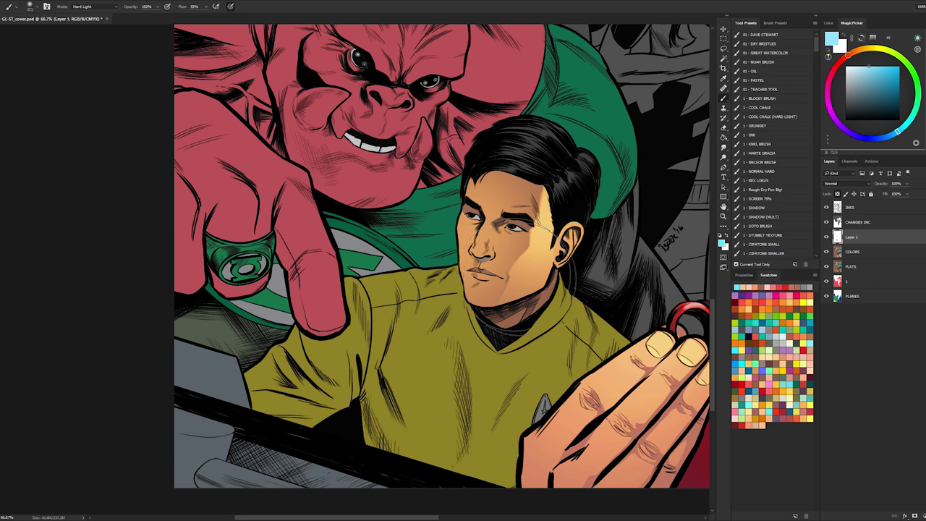
- Examine the man's face rendering both close up and within the full cover composition
click(723, 216)
key(ctrl+minus)
key(ctrl+minus)
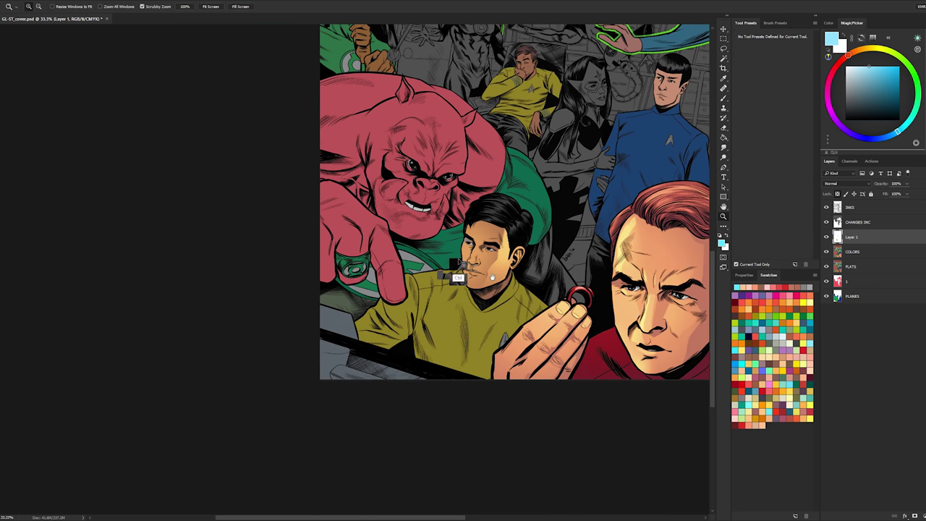
key(ctrl+plus)
key(l)
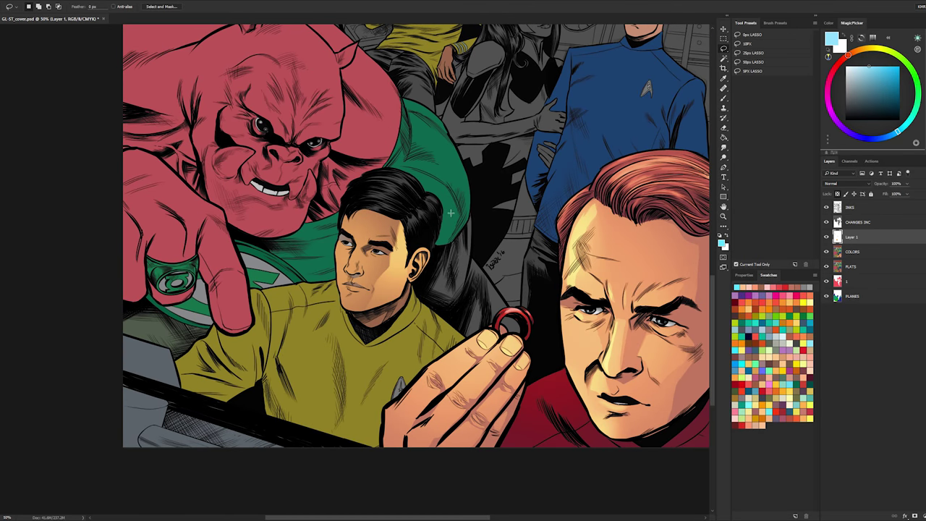
key(b)
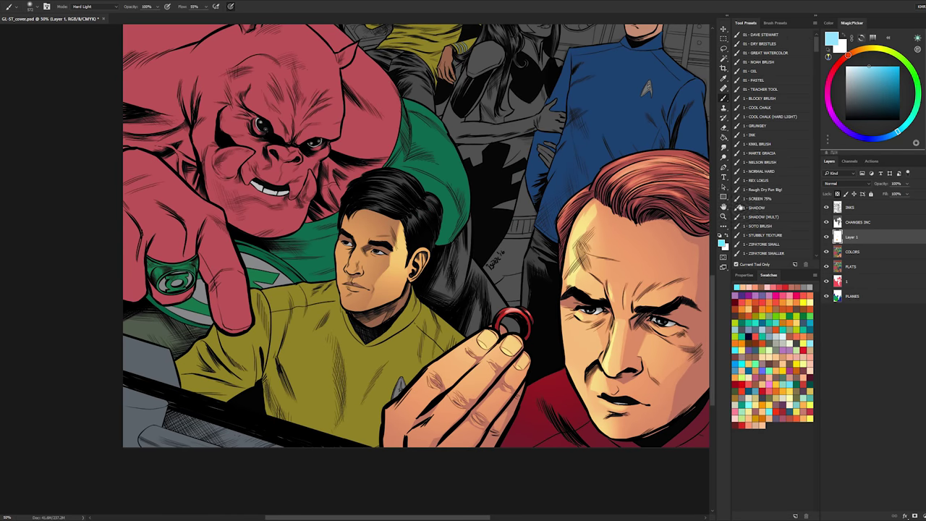
click(724, 216)
key(ctrl+minus)
key(ctrl+minus)
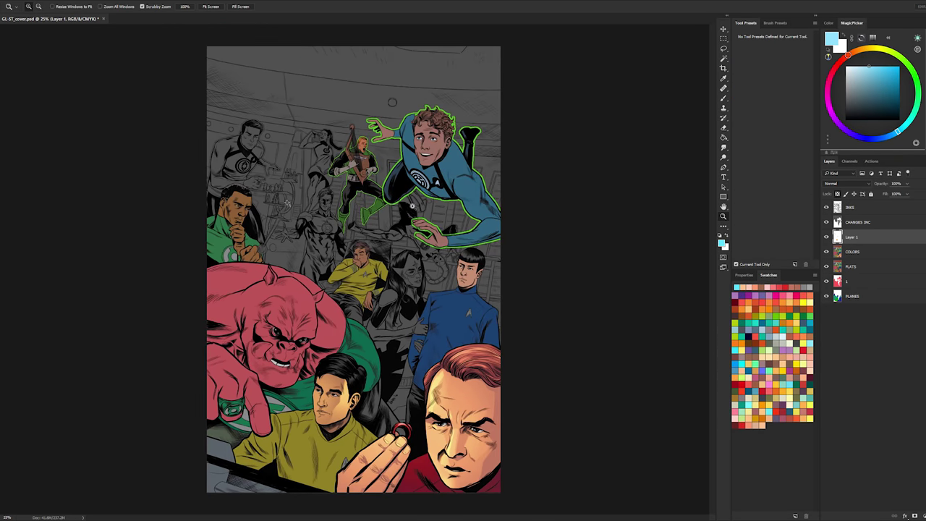
key(ctrl+plus)
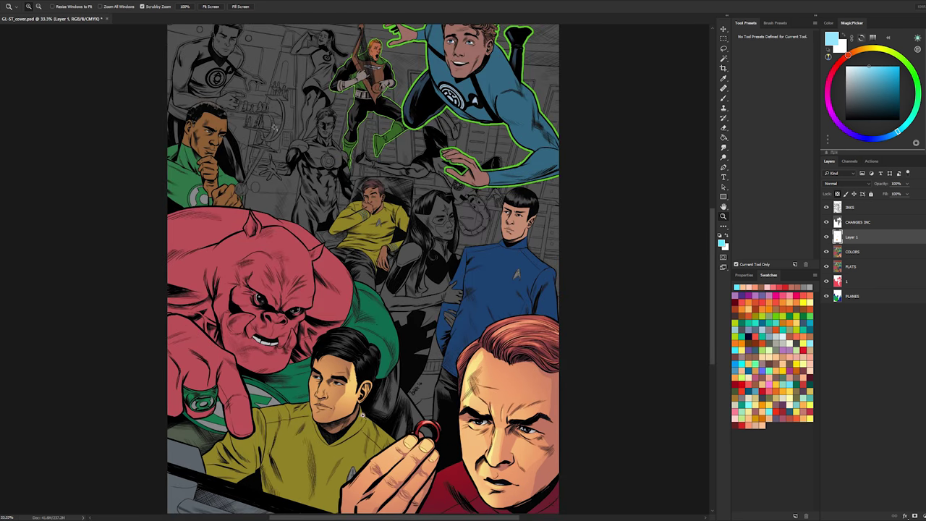
- Outline the lit plane on the side of the man's neck between jaw and collar with the Lasso
click(345, 424)
click(345, 424)
drag(345, 424, 391, 301)
click(391, 301)
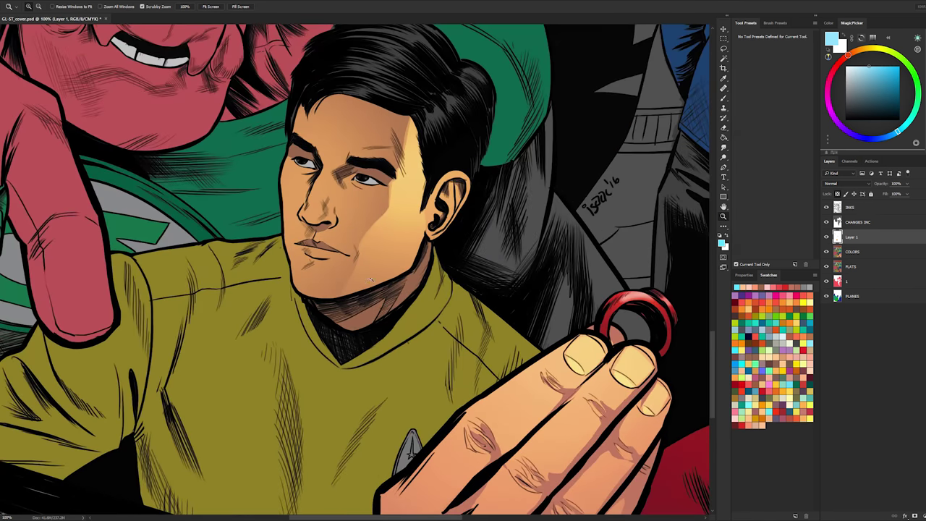
key(l)
alt+click(398, 295)
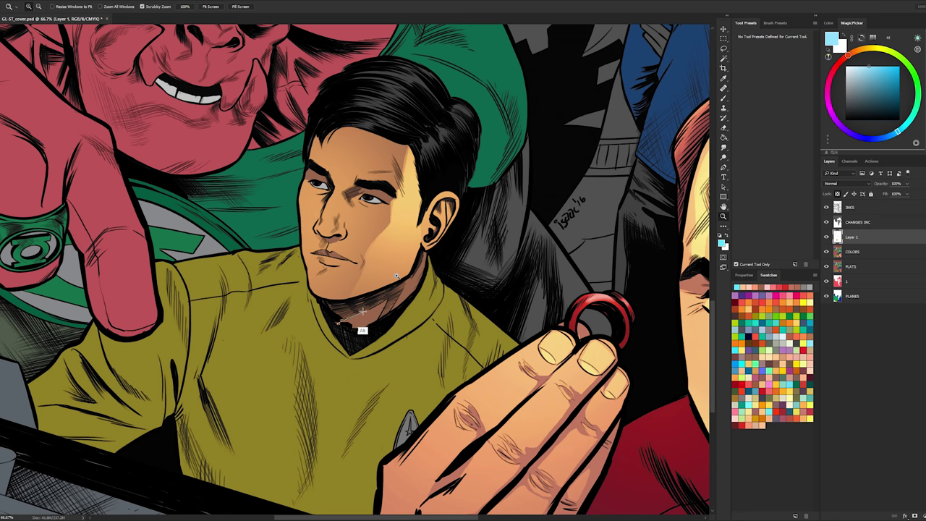
click(397, 279)
key(l)
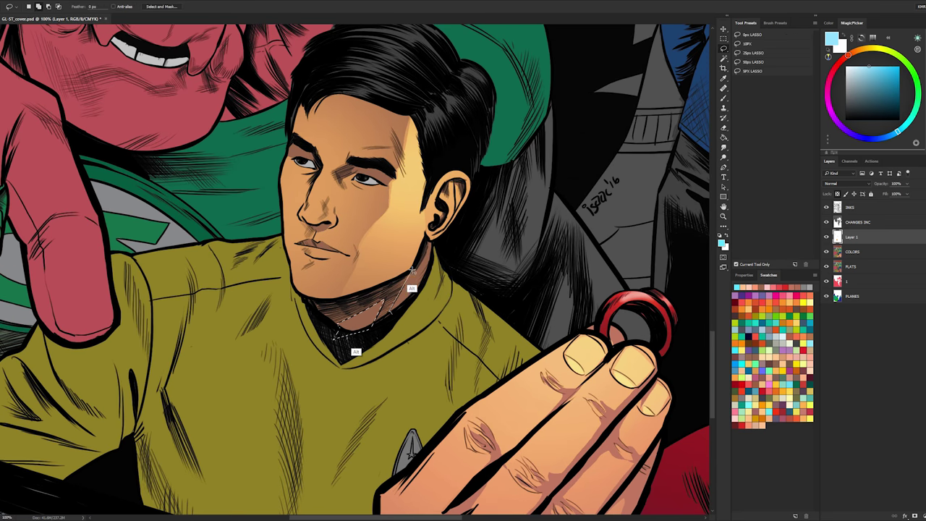
- Try a light peach highlight on the selected neck plane with the SCREEN 75% brush, and undo it
key(b)
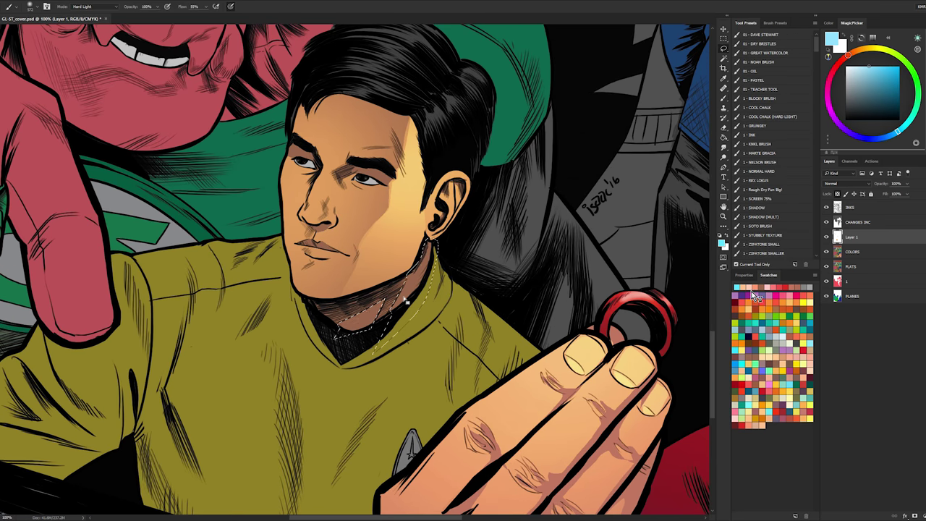
click(743, 287)
click(773, 199)
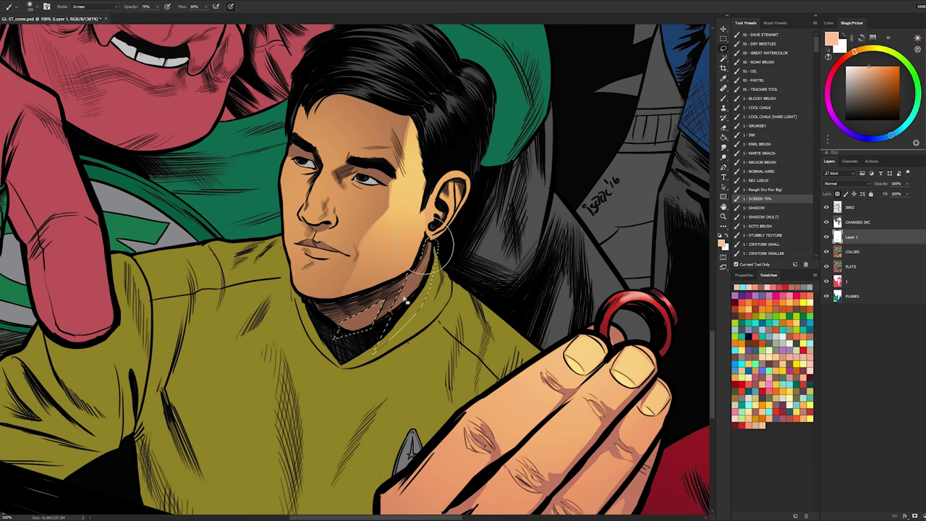
click(751, 288)
click(751, 287)
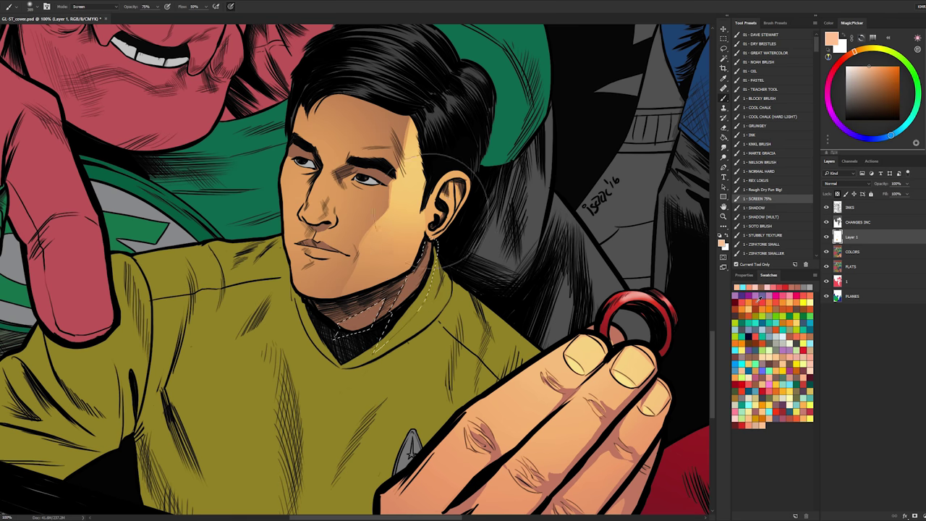
click(803, 317)
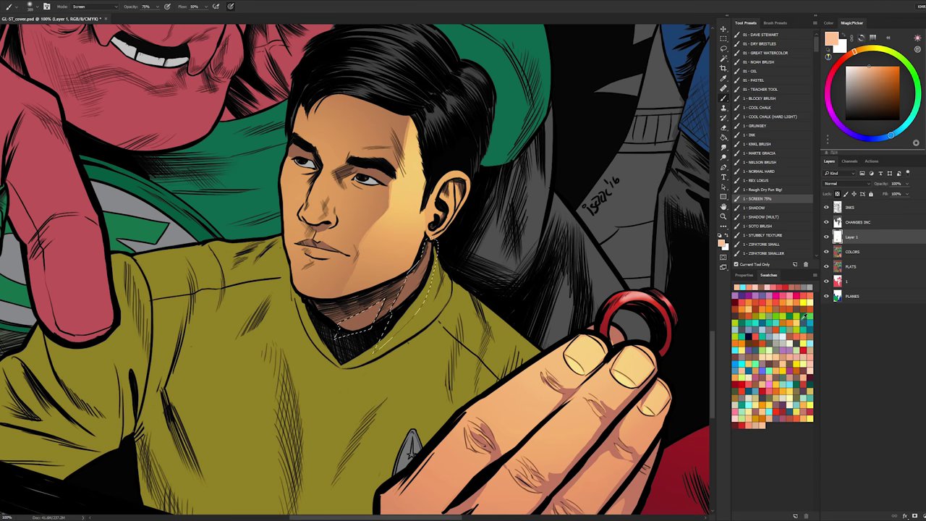
click(756, 426)
click(763, 426)
drag(424, 243, 371, 387)
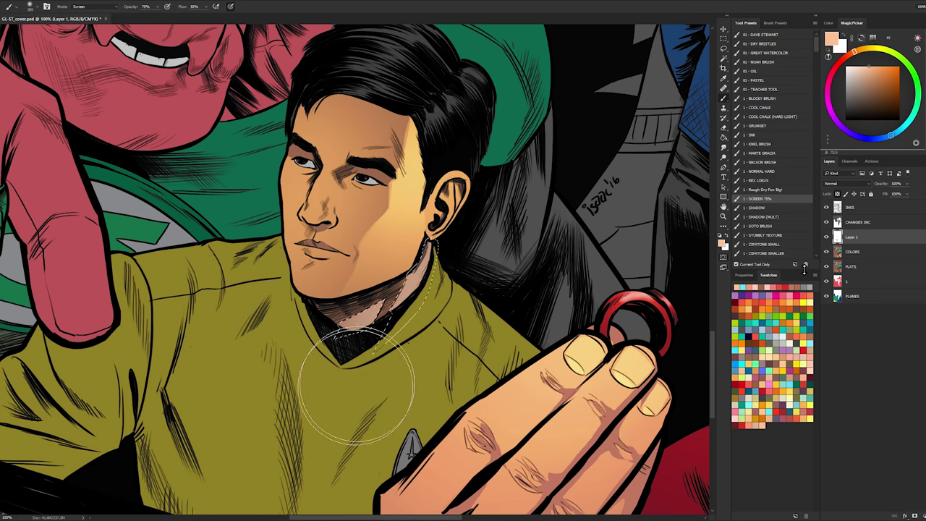
click(755, 426)
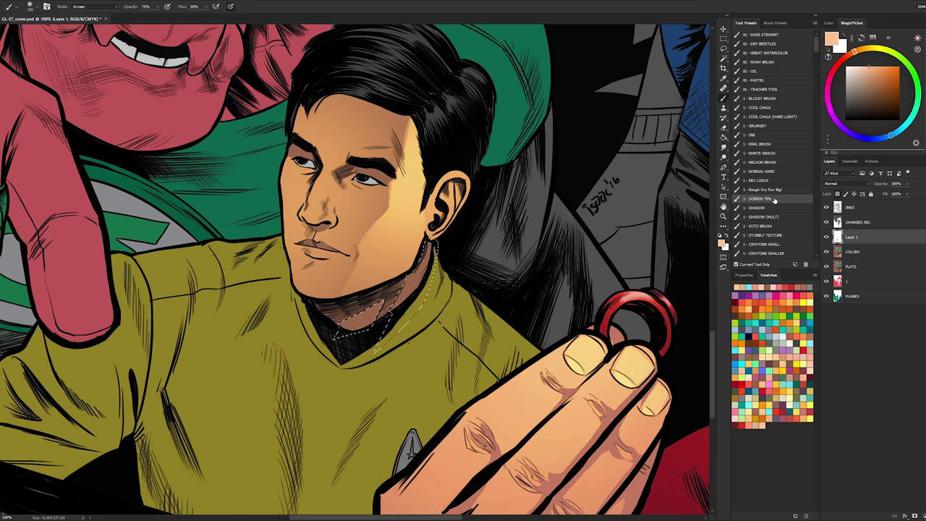
key(ctrl+z)
- Paint the selected neck plane in a lighter skin tone with the NELSON BRUSH preset and clear the selection
click(775, 162)
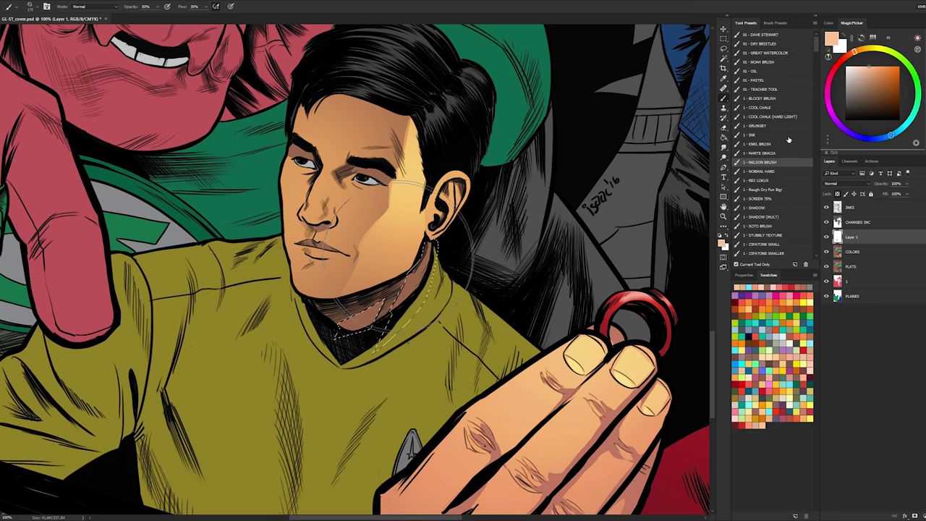
alt+click(429, 243)
key(l)
key(ctrl+d)
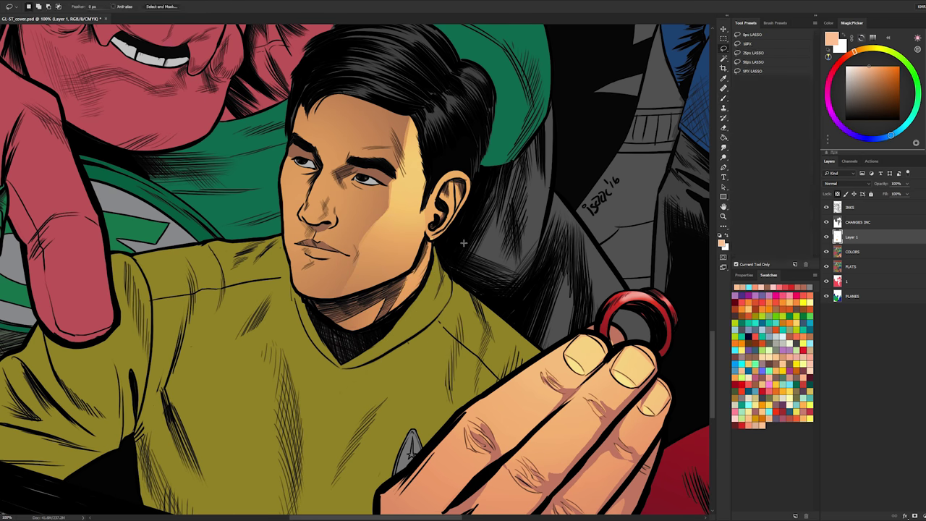
- Outline a narrow plane along the side of the man's nose, lighten it with the brush and deselect
key(b)
key(l)
scroll(340, 188, up, 2)
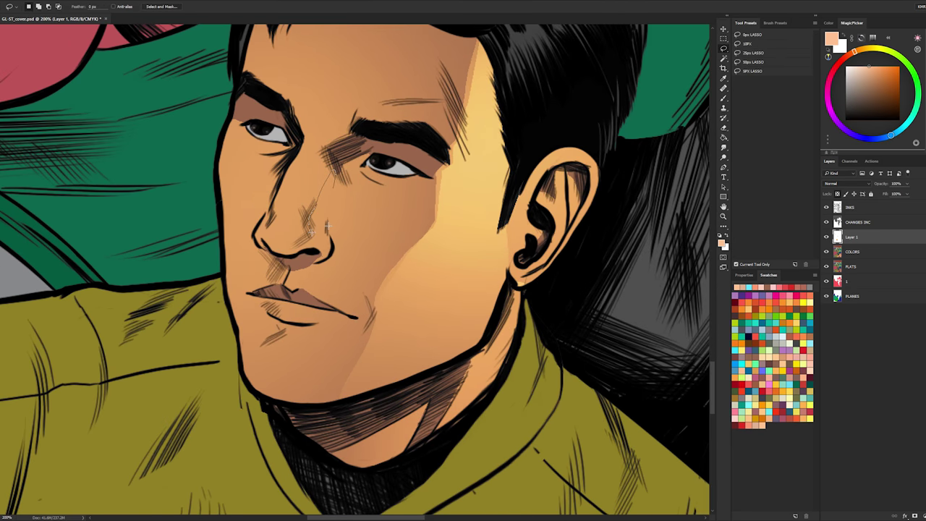
drag(348, 215, 334, 196)
key(ctrl+d)
key(l)
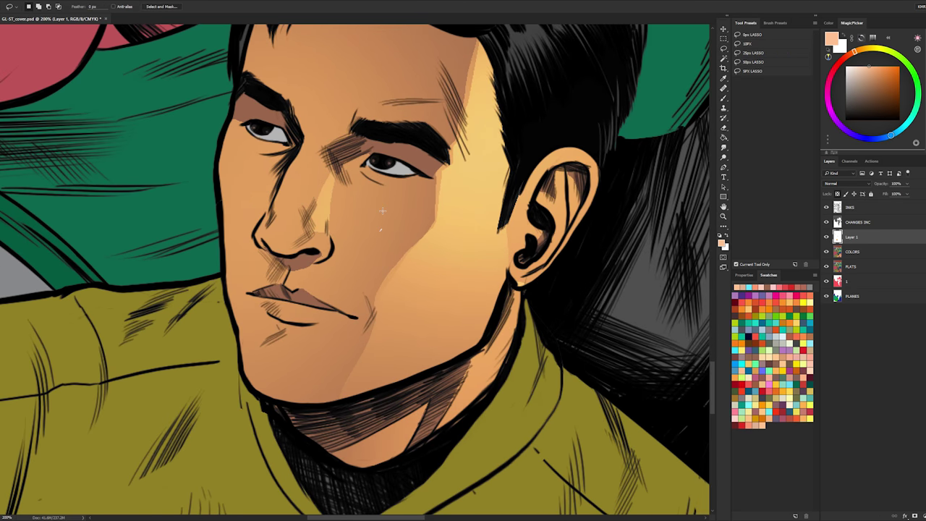
- Examine the neck and nose highlights within the whole cover and beside the neighbouring figures
click(724, 218)
alt+click(536, 277)
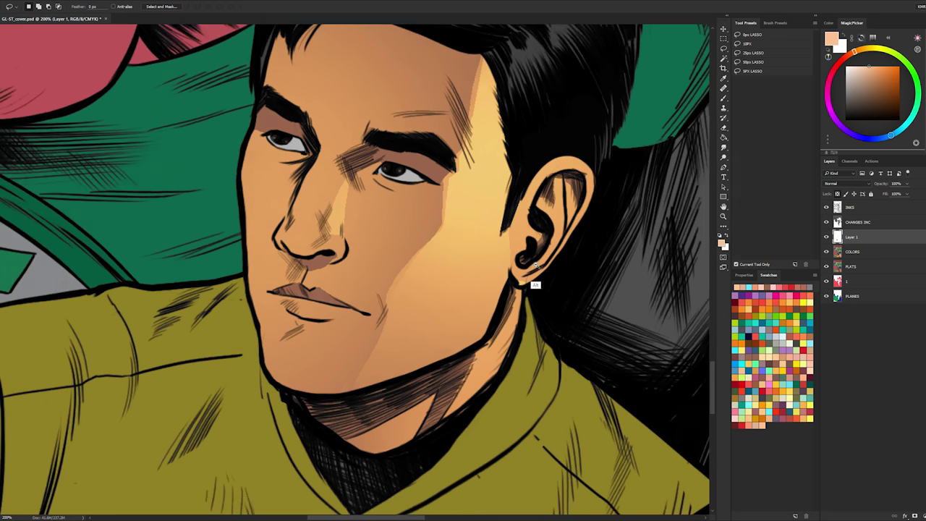
alt+click(536, 277)
alt+click(535, 277)
alt+click(535, 277)
alt+click(536, 277)
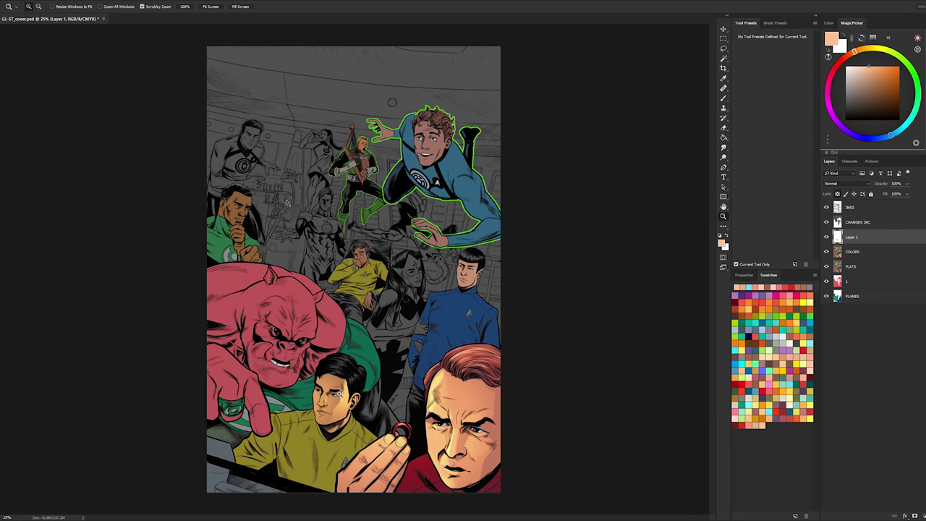
click(348, 391)
drag(361, 344, 423, 145)
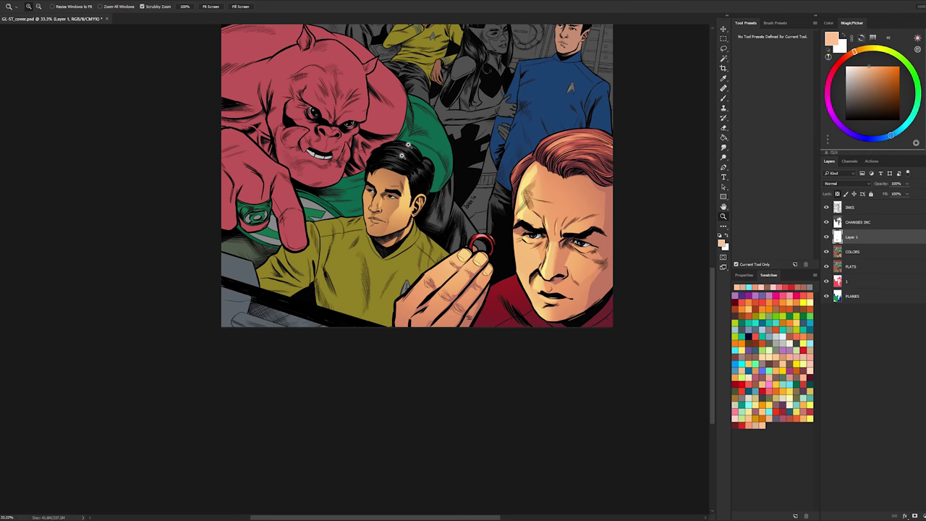
click(408, 144)
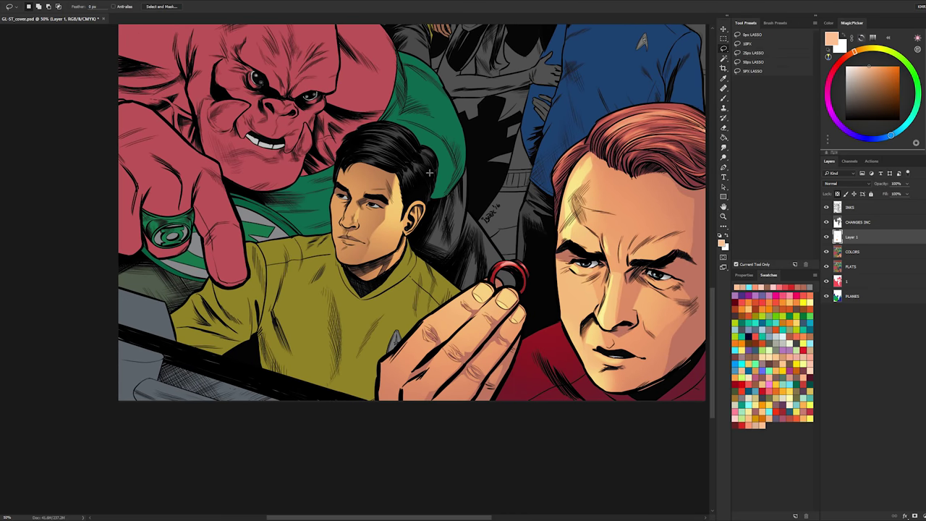
- Merge Layer 1 down into the COLORS layer
key(l)
right_click(863, 243)
click(804, 403)
key(w)
key(ctrl+e)
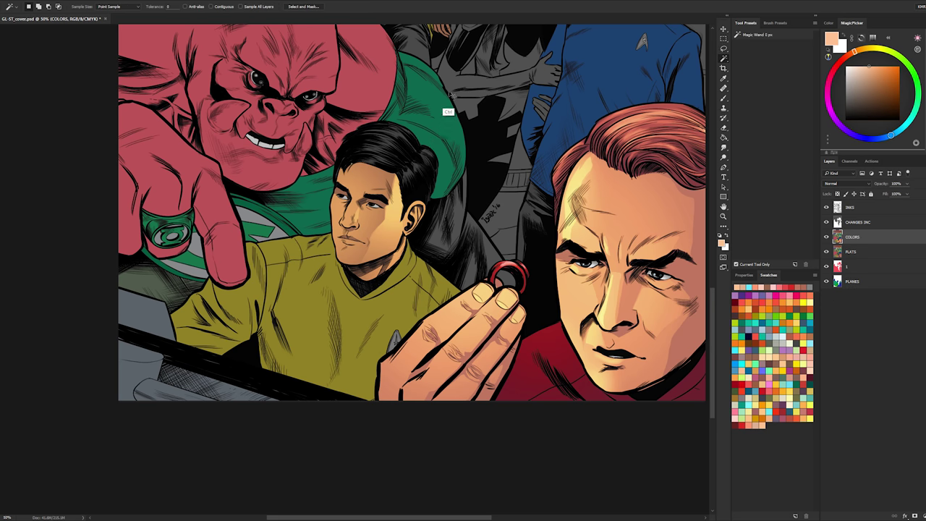
- Brush dark grey highlights onto the man's black hair with the SCREEN 75% preset, undoing the last stroke
key(b)
alt+click(410, 171)
click(770, 198)
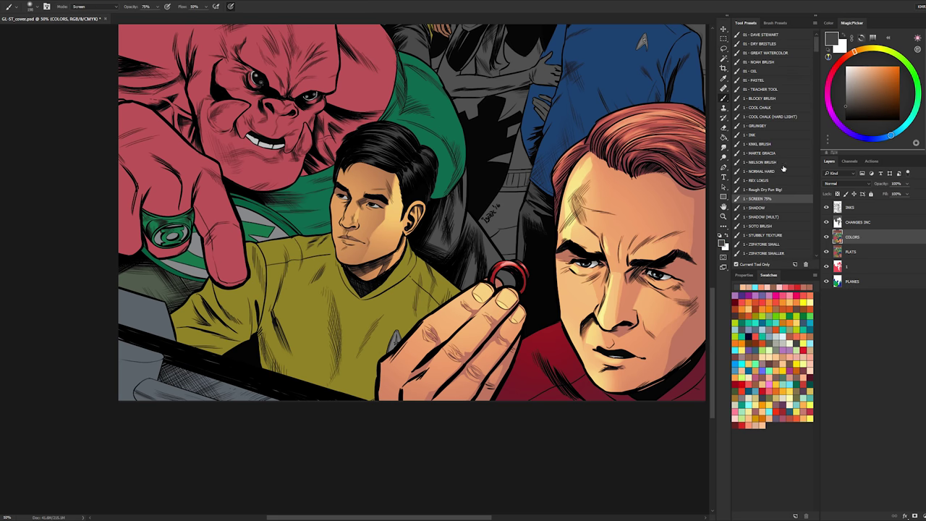
mouse_move(404, 157)
mouse_down()
mouse_move(414, 165)
mouse_move(395, 181)
mouse_up()
mouse_move(395, 144)
mouse_down()
mouse_move(382, 147)
mouse_move(393, 137)
mouse_up()
key(ctrl+z)
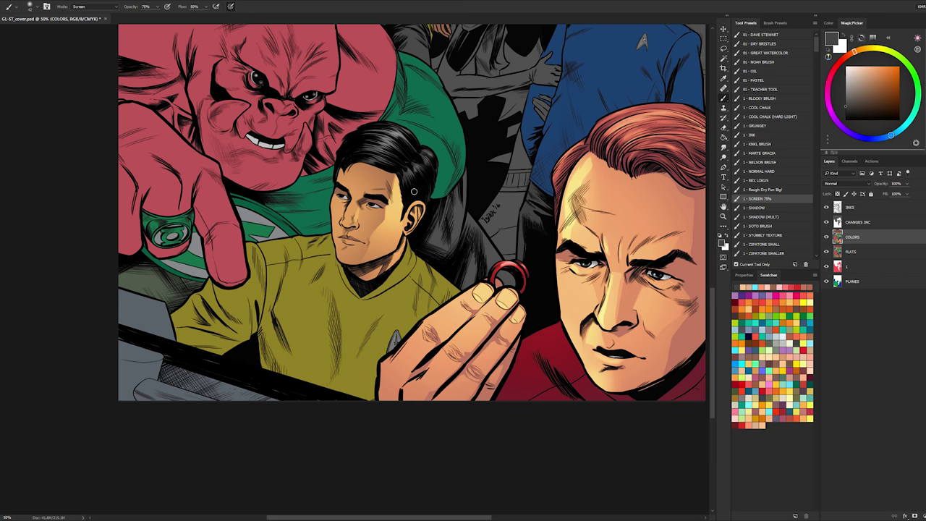
- Select the man's yellow shirt by colour and darken it with Hue/Saturation at a lightness of -15
key(w)
click(409, 246)
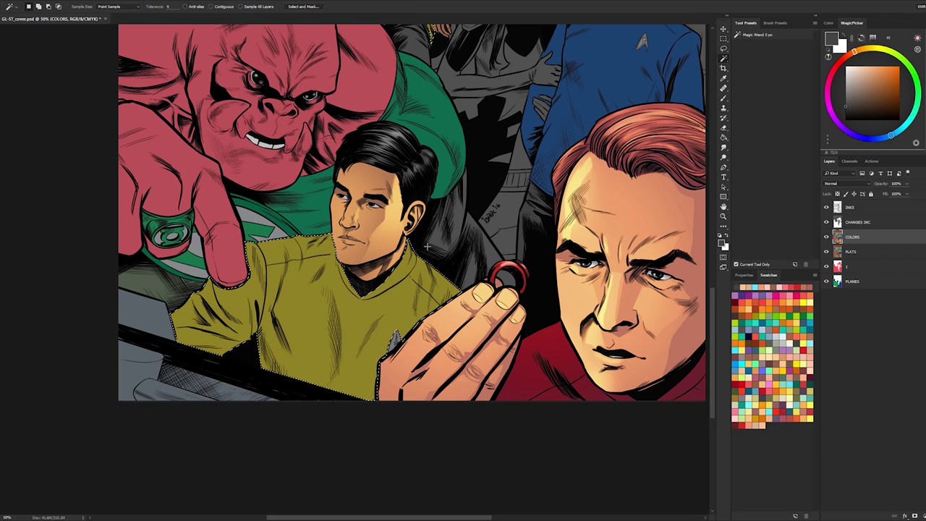
key(ctrl+d)
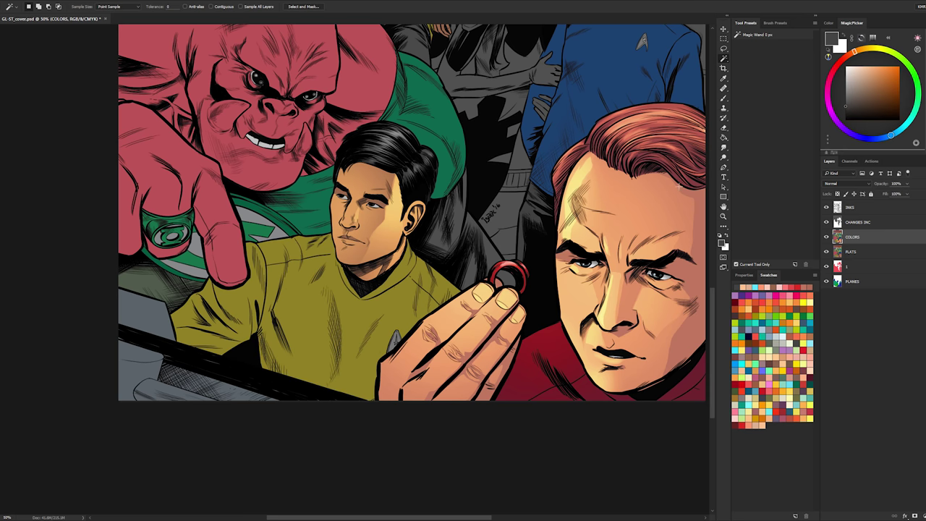
key(z)
alt+click(656, 242)
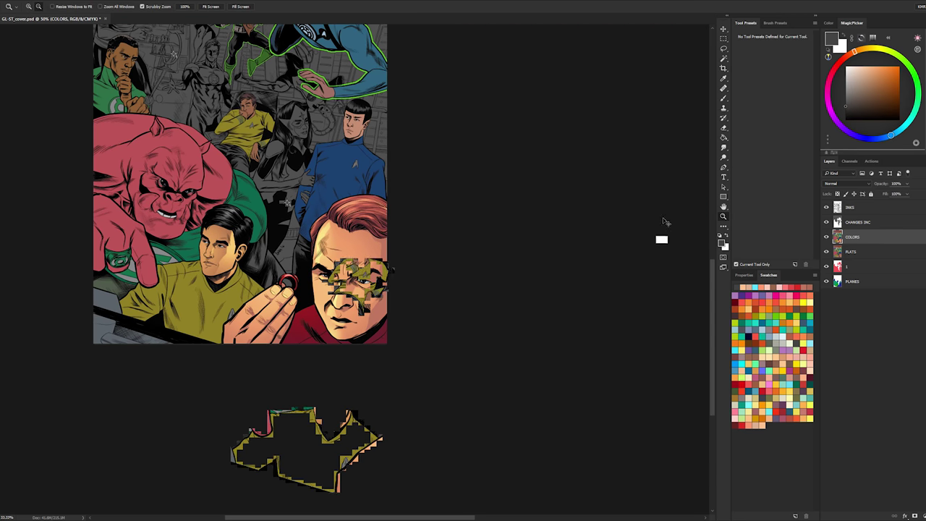
key(ctrl+u)
key(Escape)
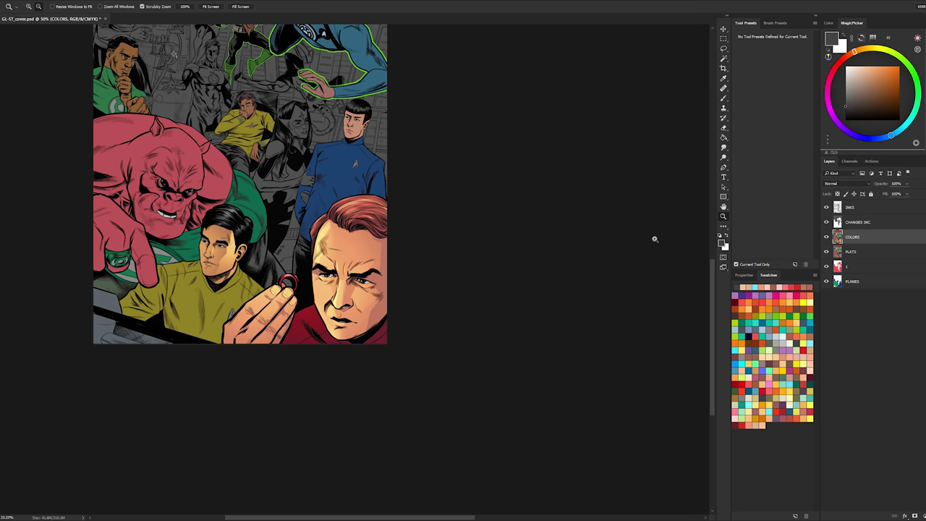
alt+click(655, 240)
key(ctrl+u)
click(820, 118)
key(ctrl+u)
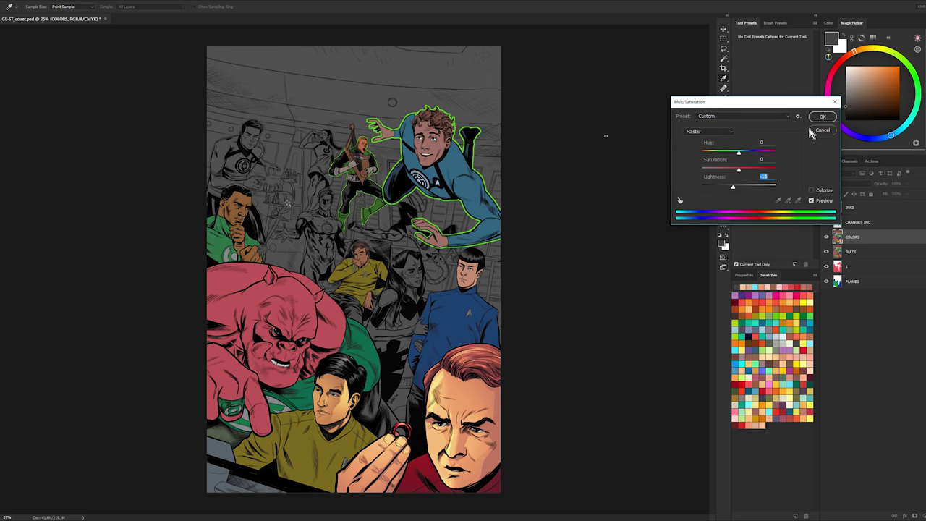
click(810, 130)
- Brush a soft pale yellow light onto the shirt beside the raised hand with the MARTE GRACIA preset, redoing the first stroke
key(b)
click(886, 82)
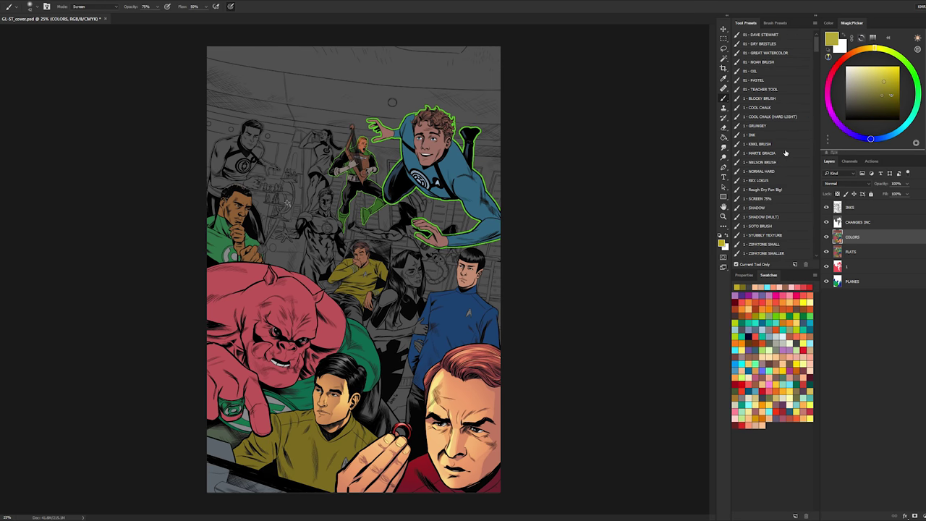
click(780, 152)
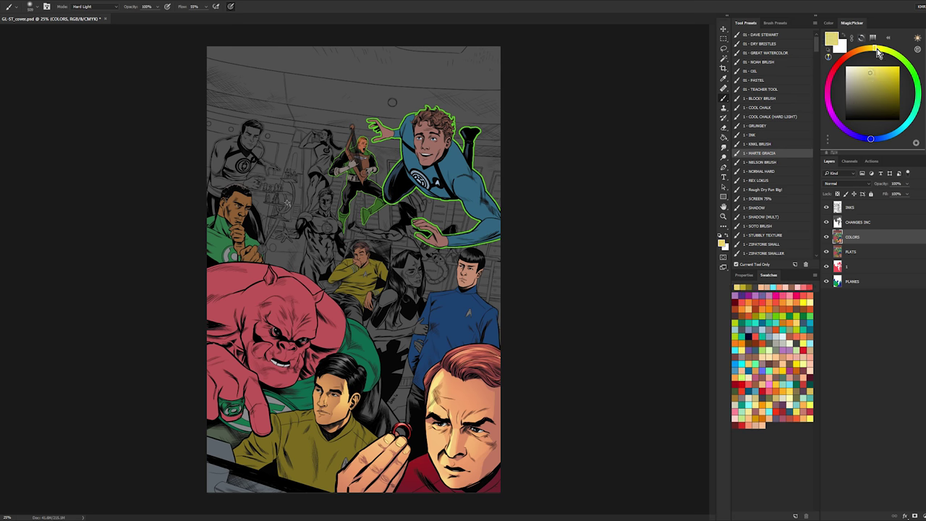
click(883, 81)
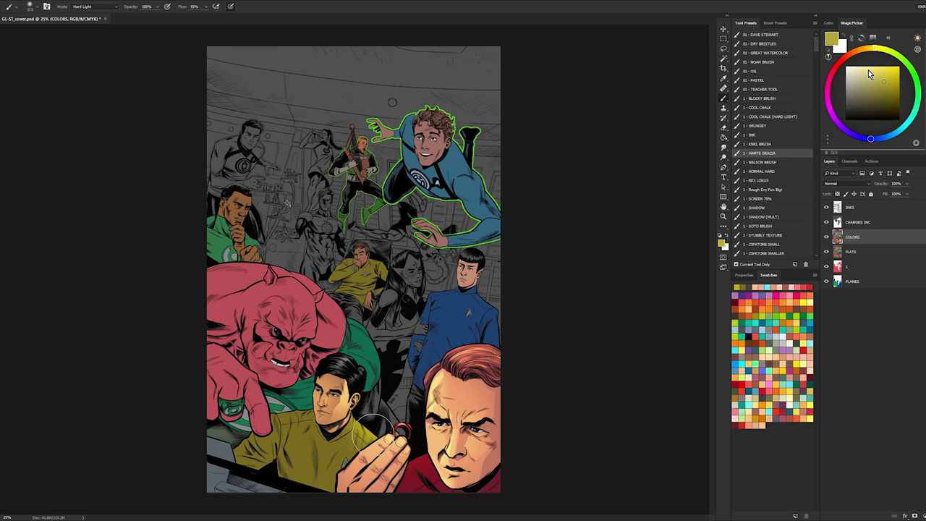
click(869, 73)
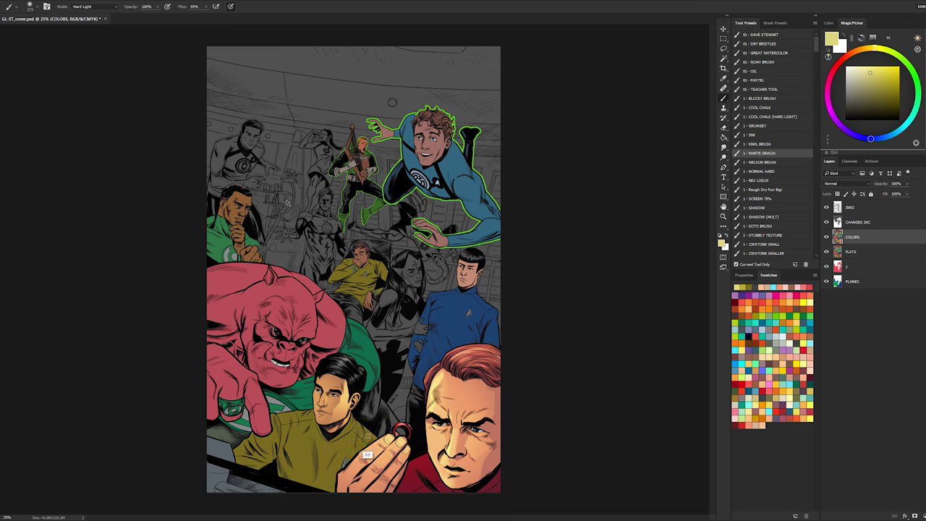
drag(367, 436, 396, 477)
key(ctrl+z)
drag(355, 436, 349, 436)
- Outline the shirt's collar and shoulder on the side nearest the ring with the Lasso
key(z)
click(363, 421)
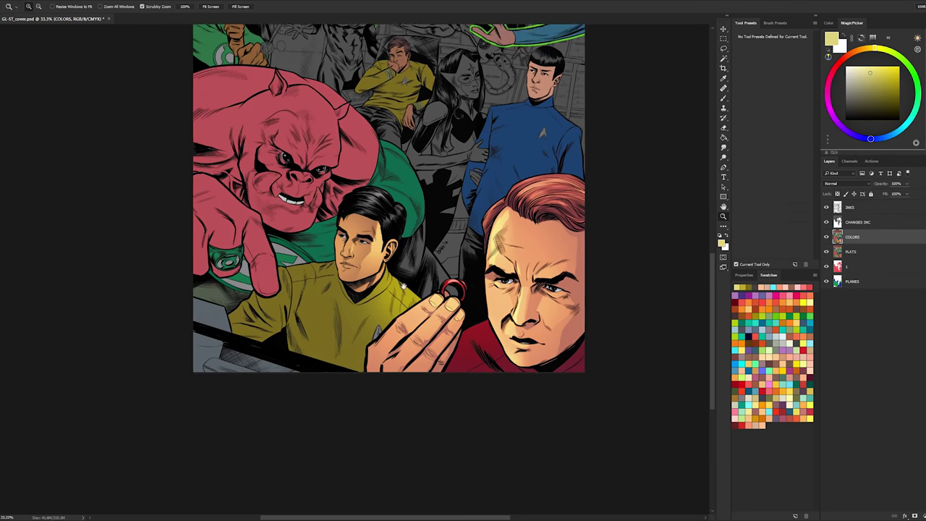
drag(403, 285, 405, 278)
click(401, 300)
click(398, 302)
key(l)
key(z)
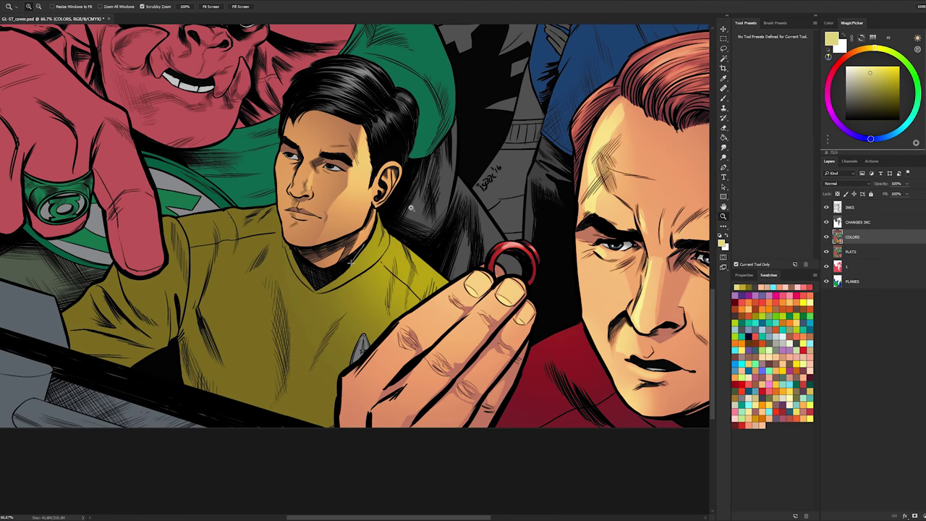
key(l)
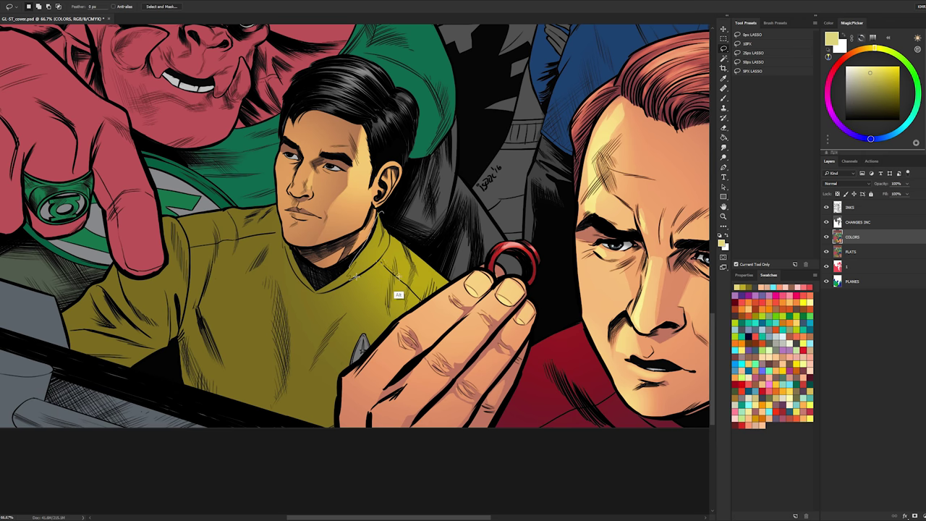
mouse_move(450, 260)
mouse_down()
mouse_move(424, 196)
mouse_move(451, 180)
mouse_move(415, 193)
mouse_move(476, 291)
mouse_move(482, 232)
mouse_move(470, 205)
mouse_up()
- Undo the trial change and intersect the outlined area with the yellow shirt's flat colour on the FLATS layer
key(b)
key(ctrl+z)
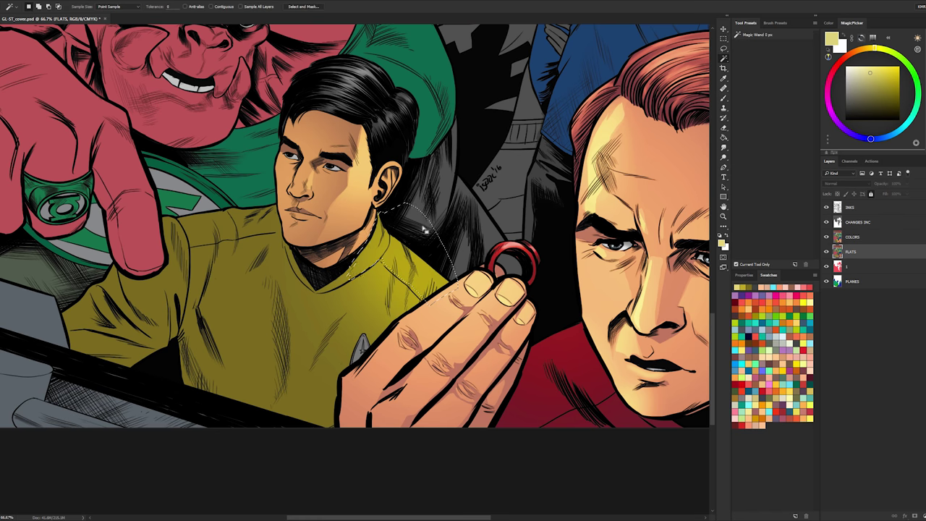
click(850, 251)
key(w)
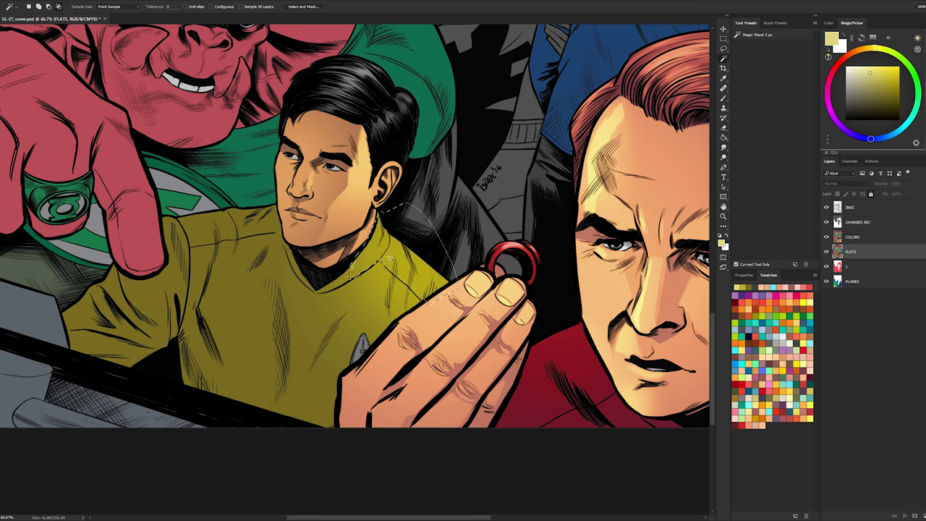
- Brush a bright pale yellow highlight over the selected collar and shoulder on the COLORS layer
click(850, 240)
key(b)
drag(440, 203, 480, 277)
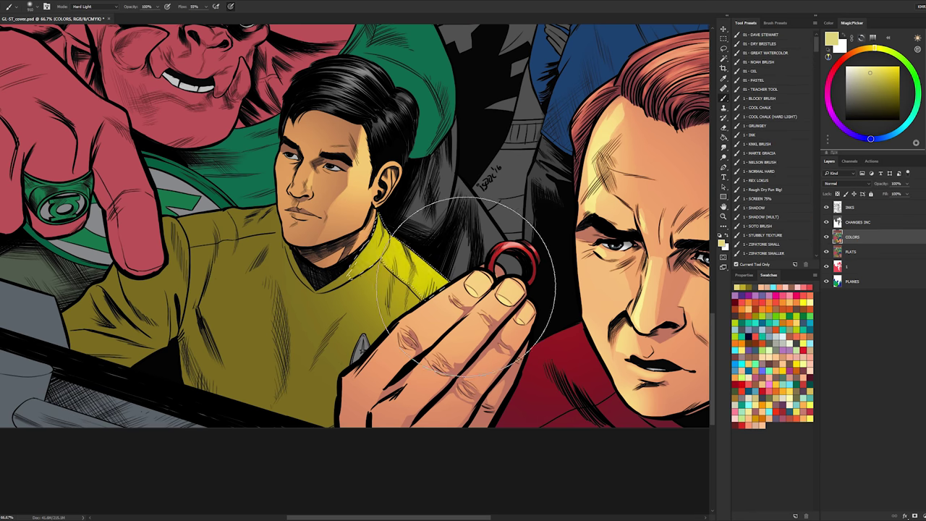
- Compare the shirt with and without the latest highlight, keep the bright collar and shoulder, and clear the selection
key(ctrl+z)
key(l)
key(ctrl+z)
key(ctrl+d)
key(ctrl+y)
key(ctrl+h)
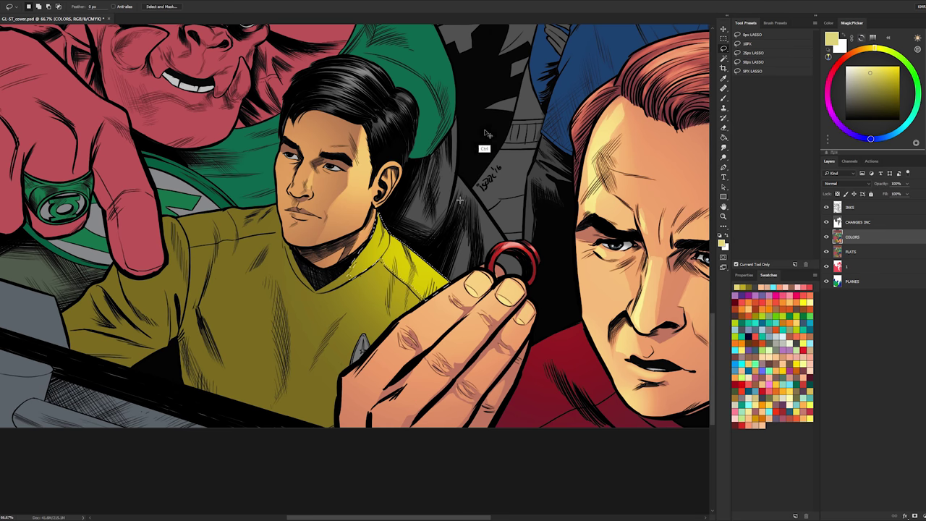
key(ctrl+d)
click(723, 217)
alt+click(613, 282)
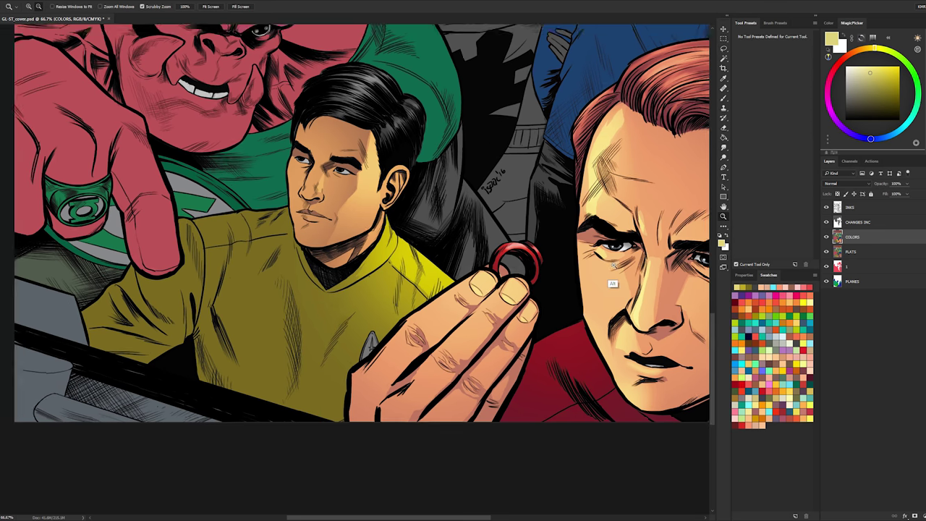
alt+click(614, 281)
alt+click(614, 279)
key(ctrl+plus)
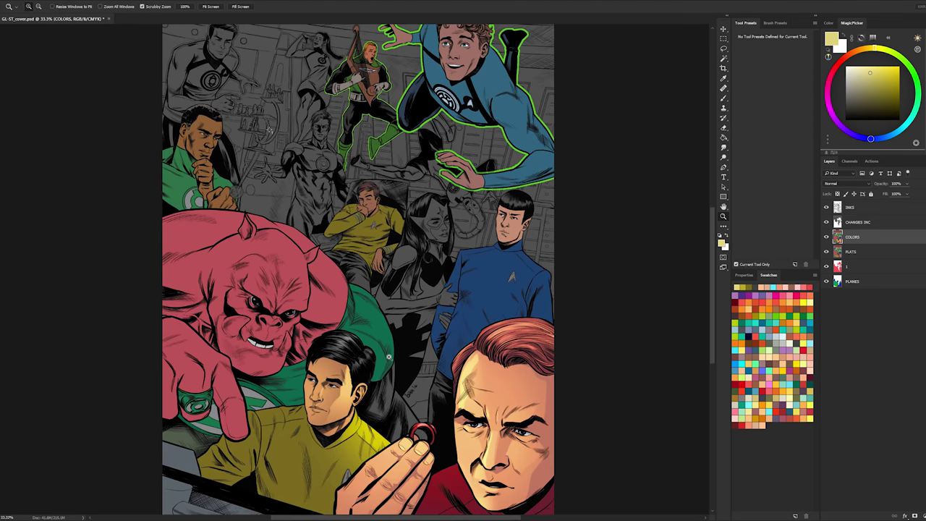
key(ctrl+plus)
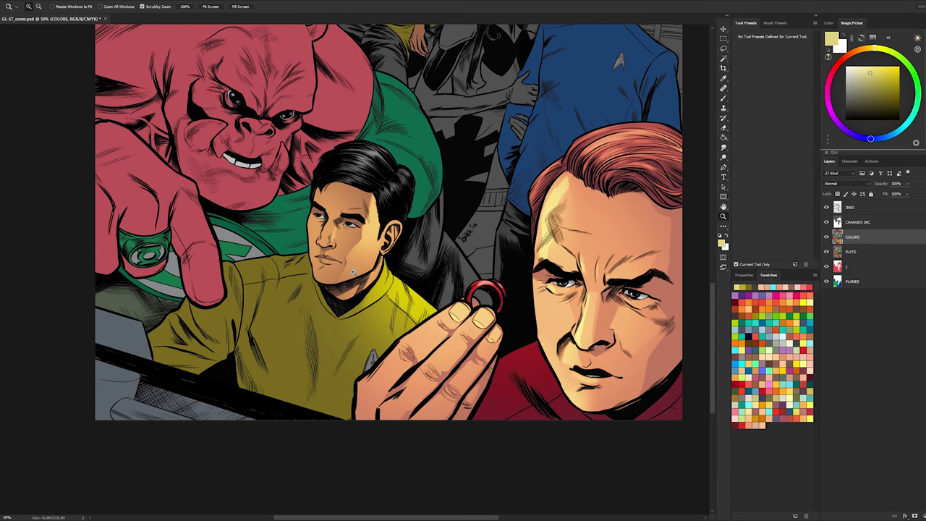
key(ctrl+plus)
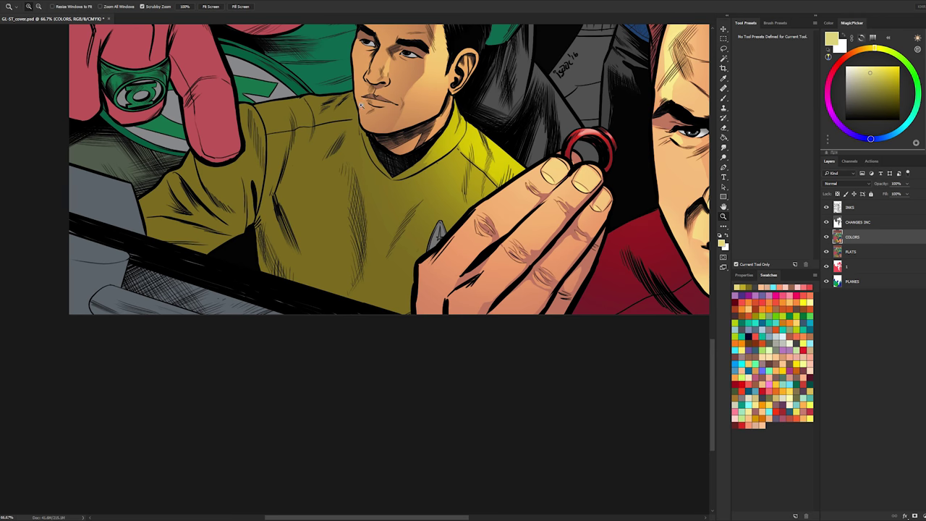
key(l)
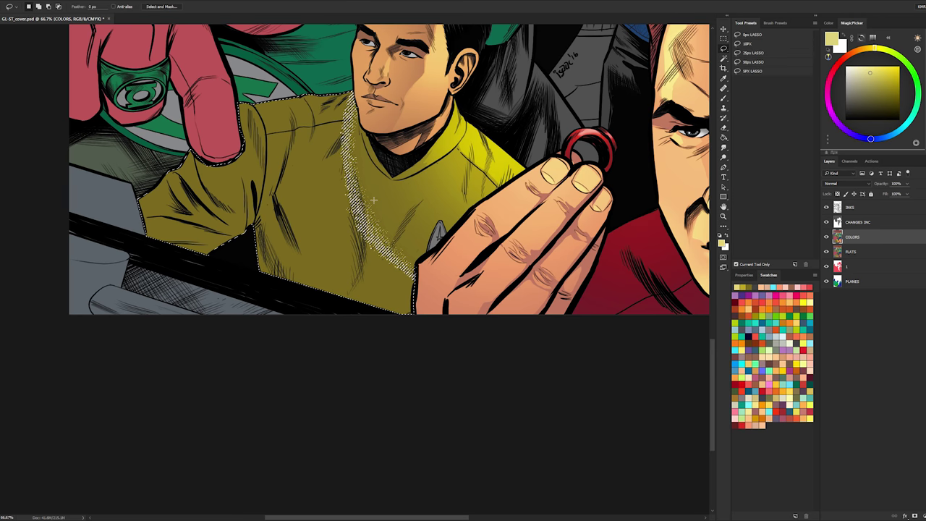
click(846, 254)
key(w)
click(355, 203)
click(852, 237)
key(l)
key(ctrl+d)
- Select the whole yellow shirt by its flat colour on the FLATS layer and return to COLORS with the selection edges hidden
key(alt+bracketleft)
key(w)
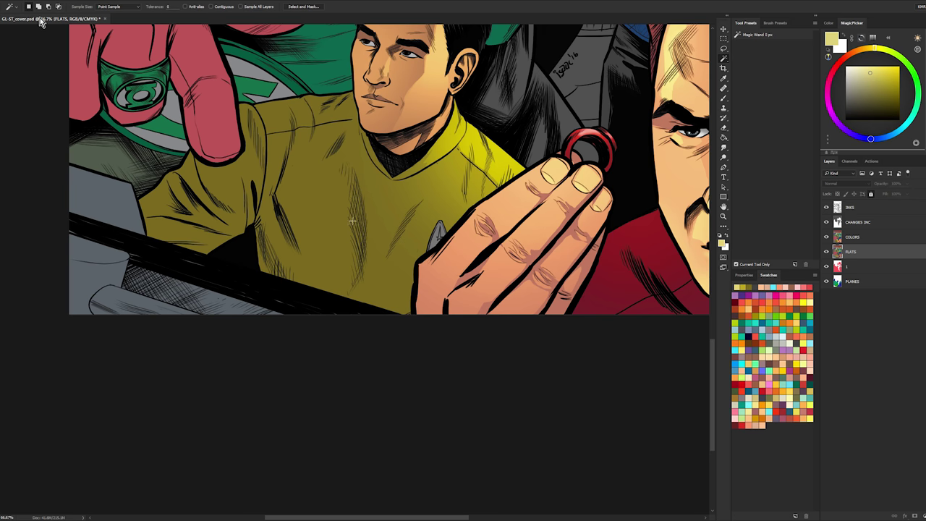
click(345, 227)
key(alt+bracketright)
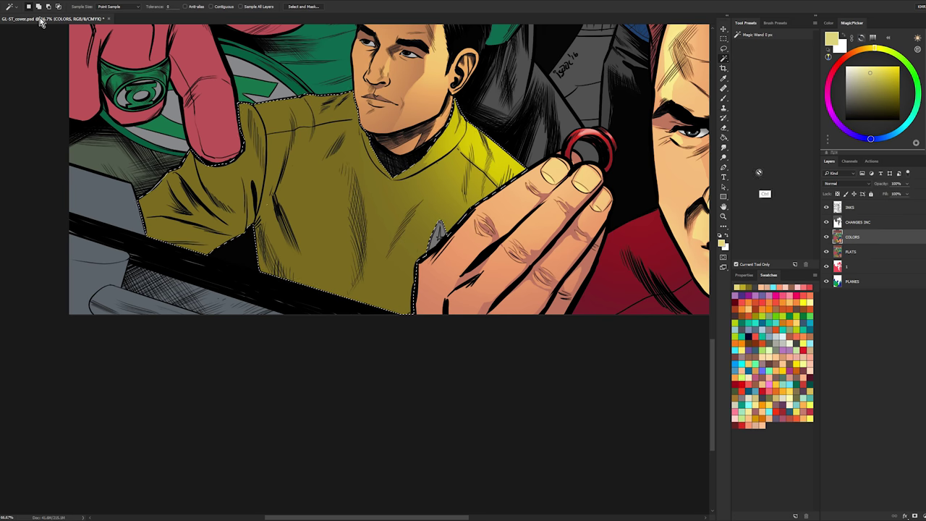
key(ctrl+d)
- Brush a soft light cyan glow over the lower part of the yellow shirt with the MARTE GRACIA preset
key(ctrl+minus)
key(ctrl+minus)
key(z)
drag(492, 288, 360, 311)
key(b)
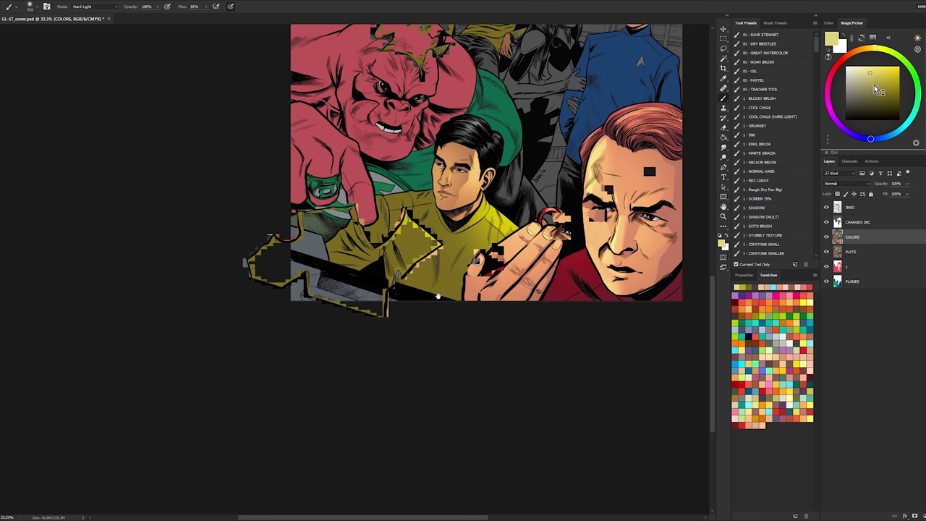
click(895, 136)
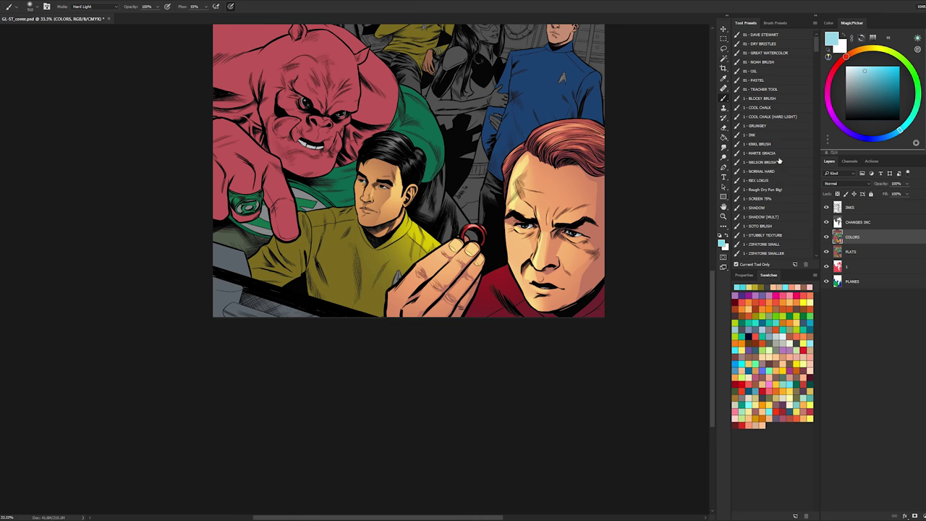
click(774, 198)
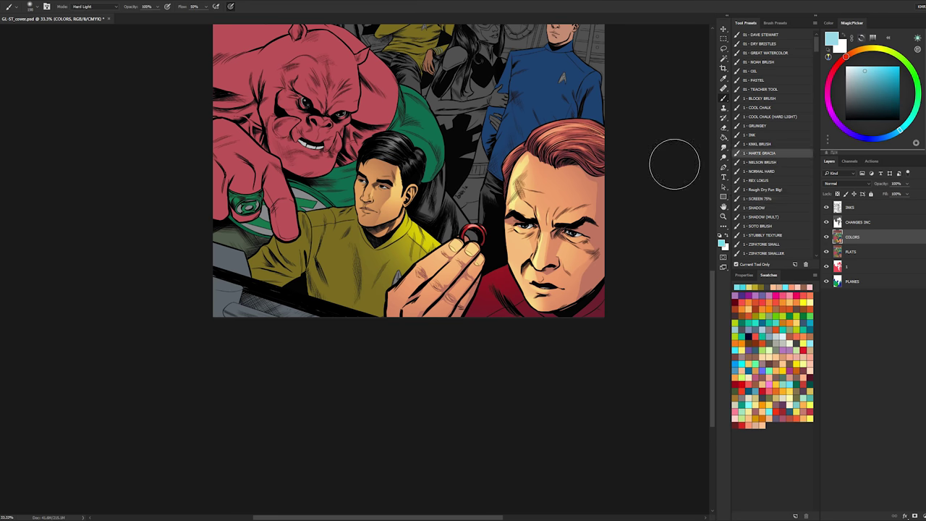
mouse_move(307, 307)
mouse_down()
mouse_move(372, 290)
mouse_move(279, 320)
mouse_up()
key(l)
key(b)
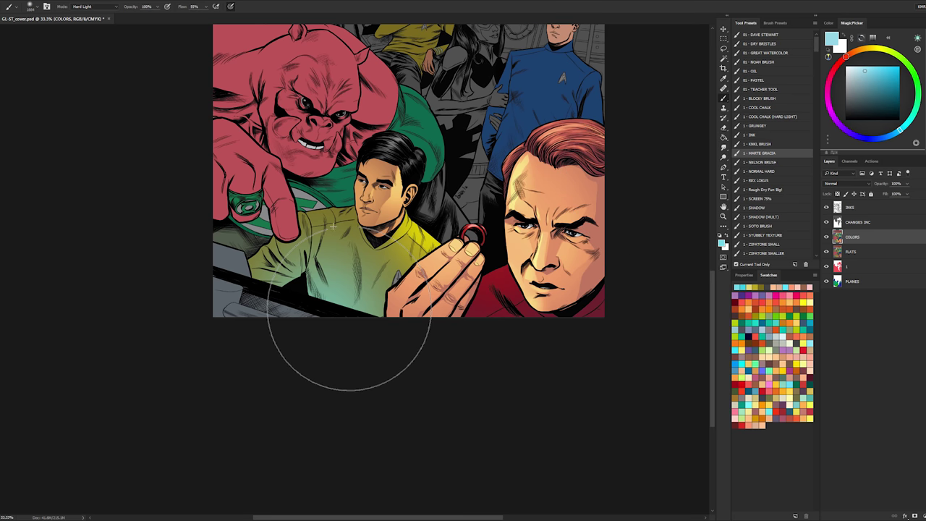
key(l)
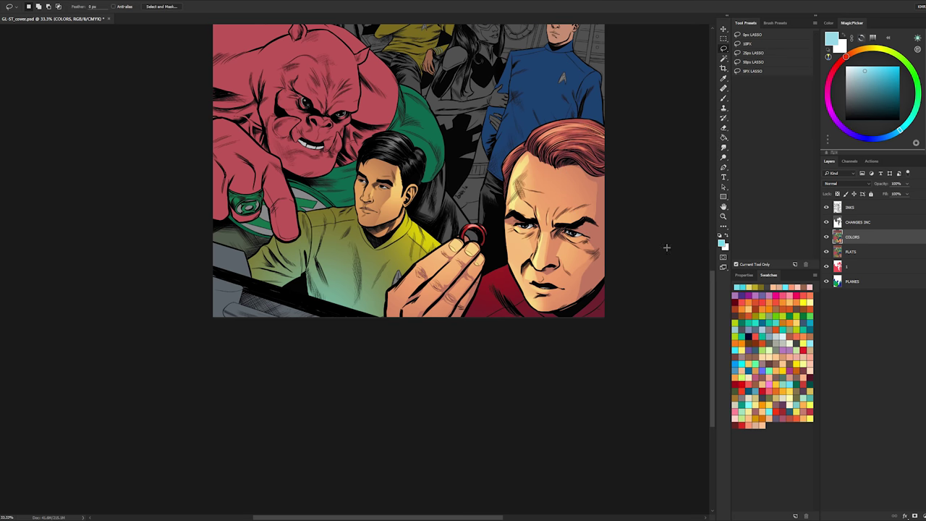
- Select the grey console pieces with the Magic Wand and darken them with Hue/Saturation at Lightness -38
key(w)
mouse_move(448, 151)
mouse_down()
mouse_move(419, 335)
mouse_move(446, 139)
mouse_up()
key(ctrl+u)
key(Escape)
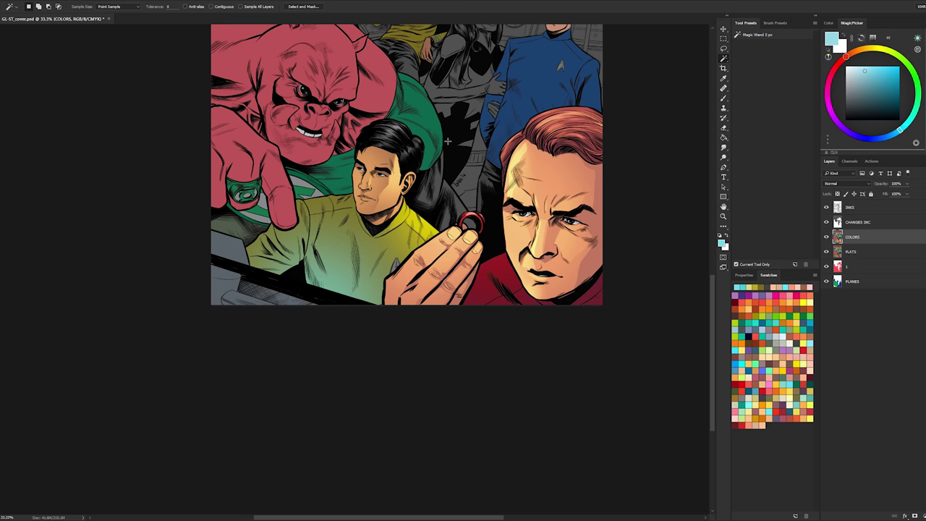
drag(739, 189, 726, 191)
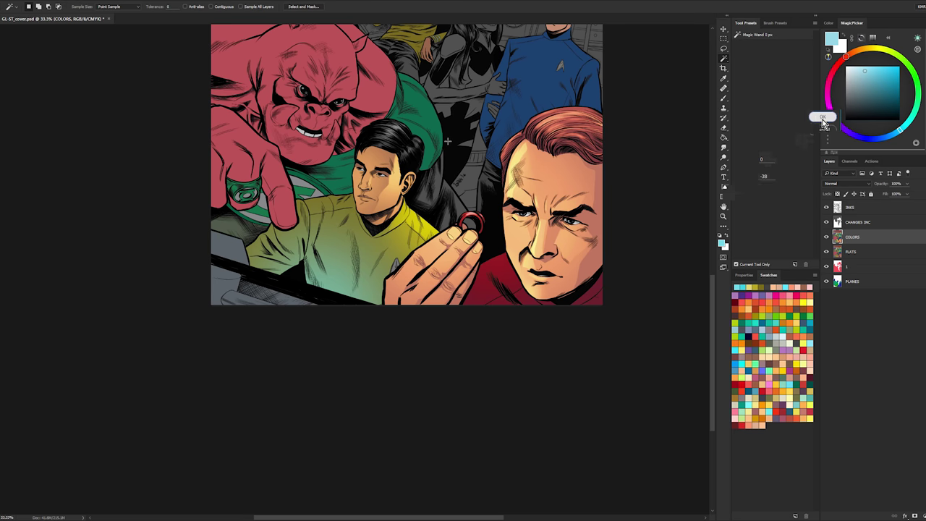
click(822, 120)
- Outline a band along the outer edge of the grey monitor beside the yellow sleeve with the Lasso
key(z)
click(265, 259)
click(265, 265)
drag(265, 283, 331, 239)
click(330, 239)
key(l)
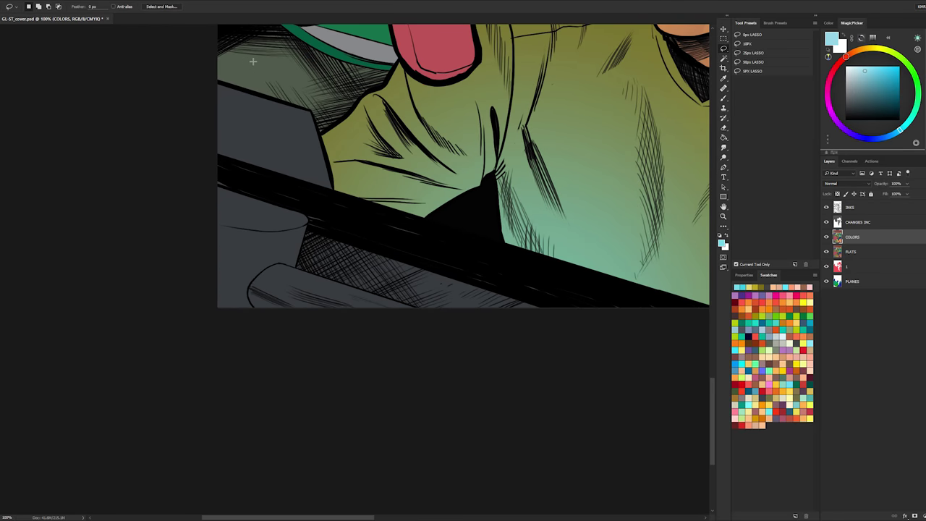
click(308, 115)
key(b)
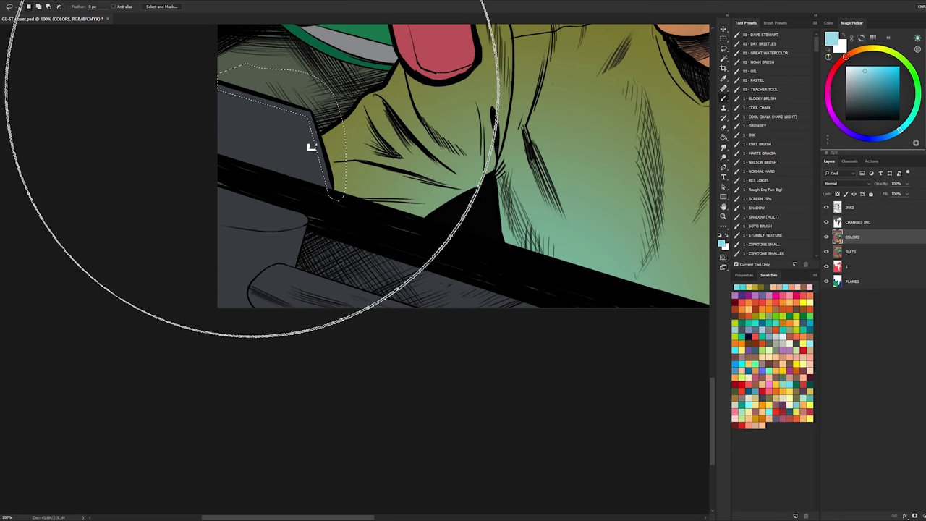
drag(277, 83, 391, 193)
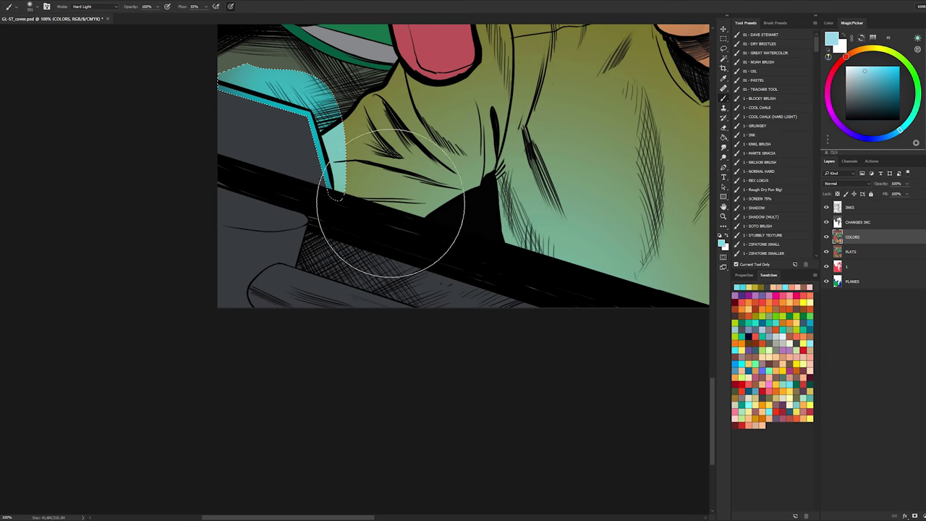
key(ctrl+z)
- Intersect the outlined band with the grey monitor's colour so that only its rim is selected, undoing any trial strokes
key(w)
key(b)
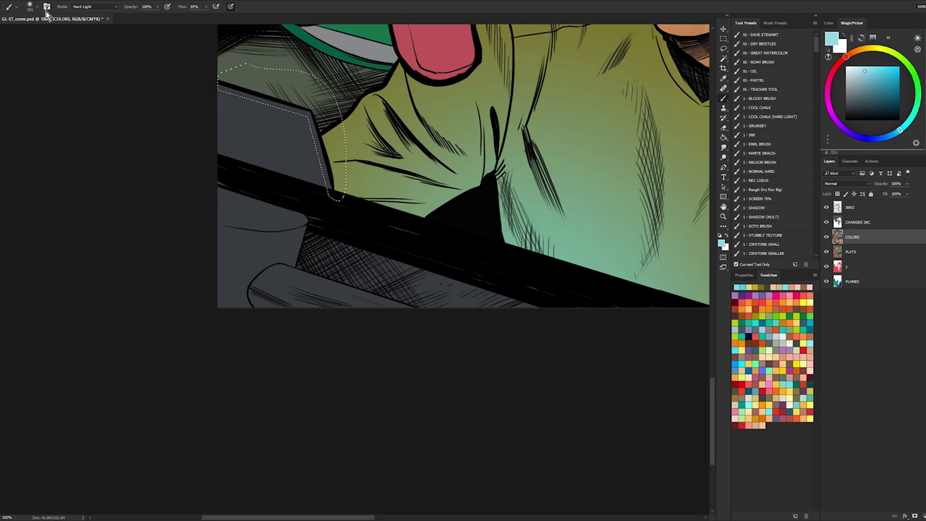
key(w)
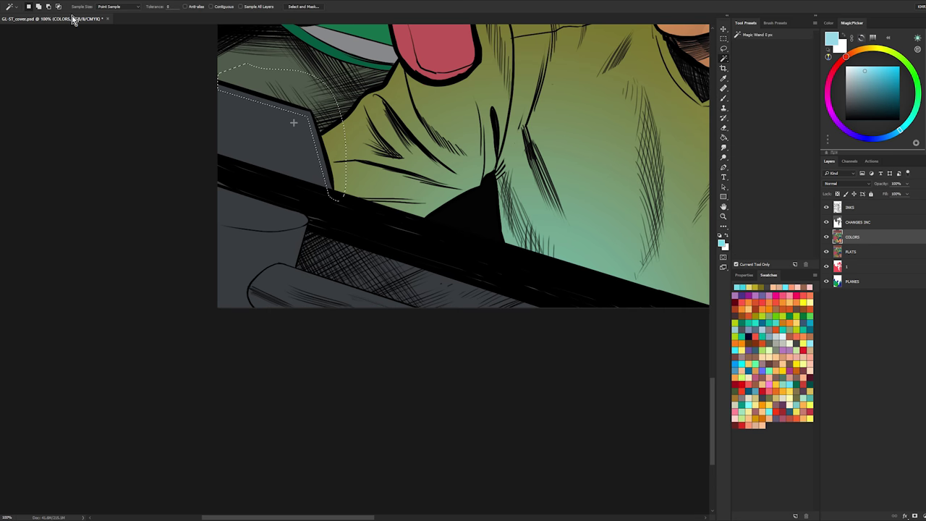
key(b)
mouse_move(283, 115)
mouse_down()
mouse_move(296, 155)
mouse_move(250, 103)
mouse_up()
key(ctrl+alt+z)
key(ctrl+alt+z)
- Brush light cyan along the selected rim of the monitor
scroll(684, 236, down, 2)
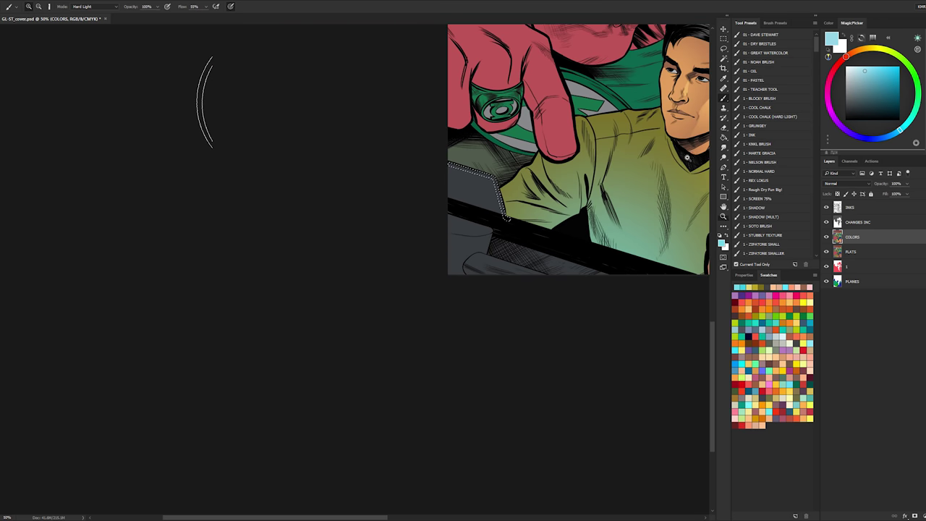
drag(664, 167, 577, 183)
key(b)
drag(412, 192, 450, 217)
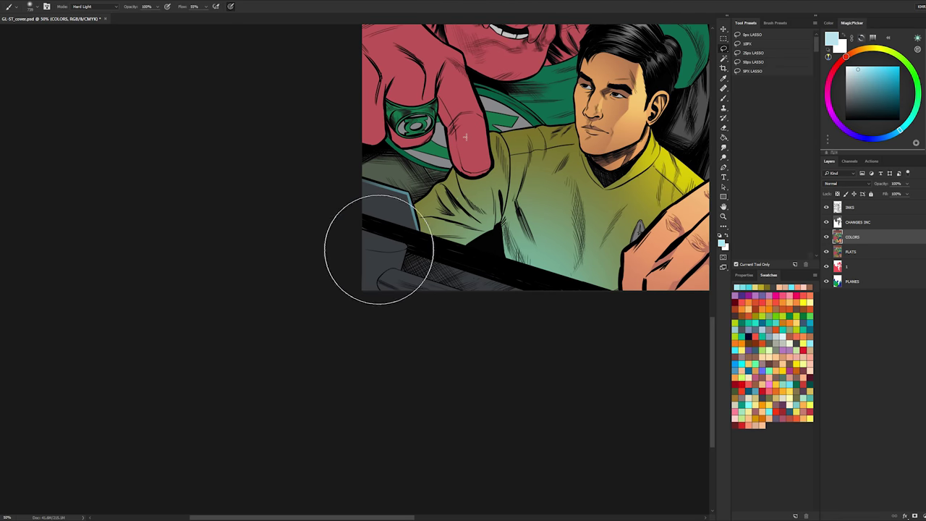
- Outline the top surface of the round console piece with the Lasso, brush pale cyan light onto it and deselect
click(398, 242)
click(397, 242)
key(l)
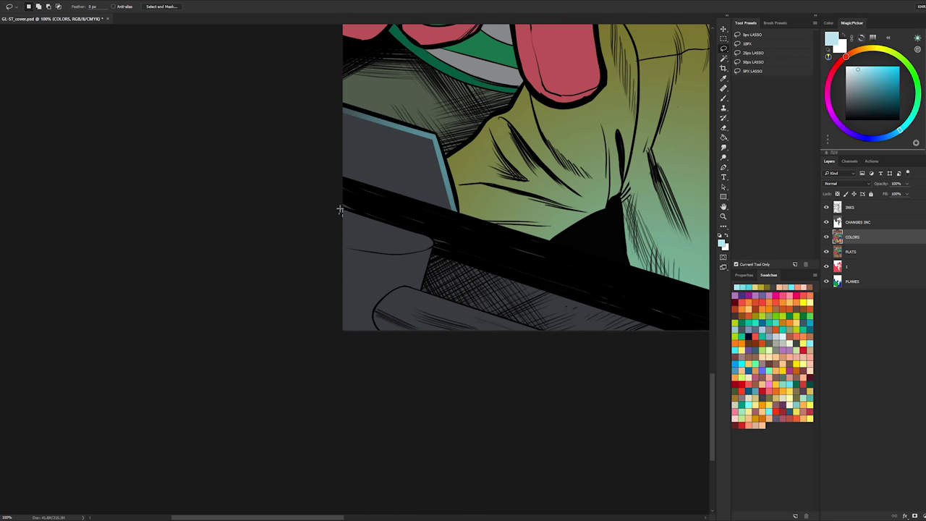
alt+click(433, 236)
mouse_move(426, 244)
mouse_down()
mouse_move(368, 254)
mouse_move(375, 251)
mouse_move(339, 245)
mouse_up()
key(b)
drag(341, 200, 395, 216)
key(ctrl+d)
- Outline the upper side of the rounded bar at the page's lower edge, brush pale cyan light along it and deselect
key(l)
key(b)
drag(483, 219, 406, 164)
key(l)
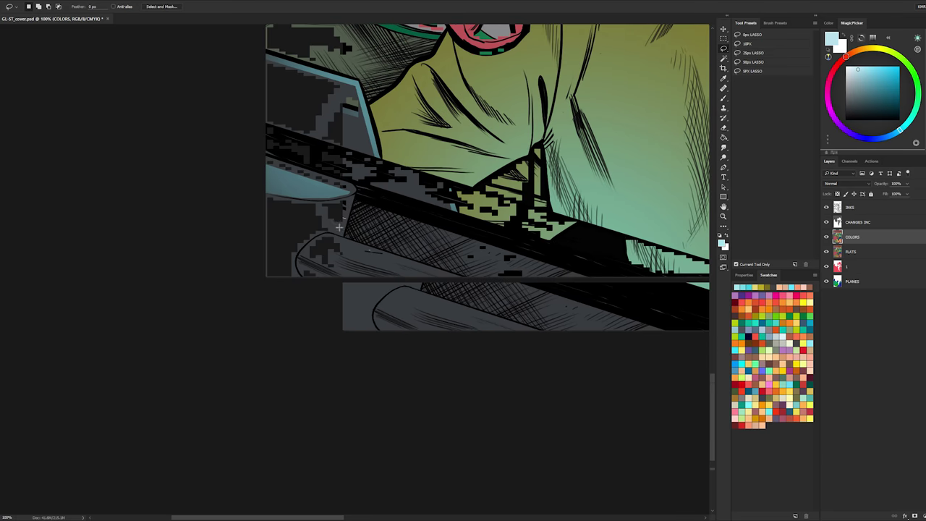
drag(311, 244, 471, 289)
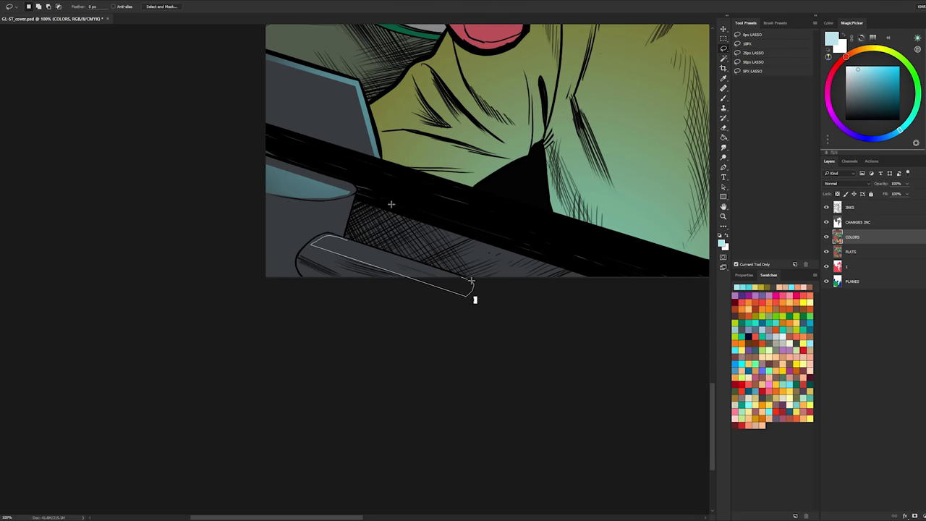
key(b)
drag(470, 244, 584, 233)
key(l)
key(ctrl+d)
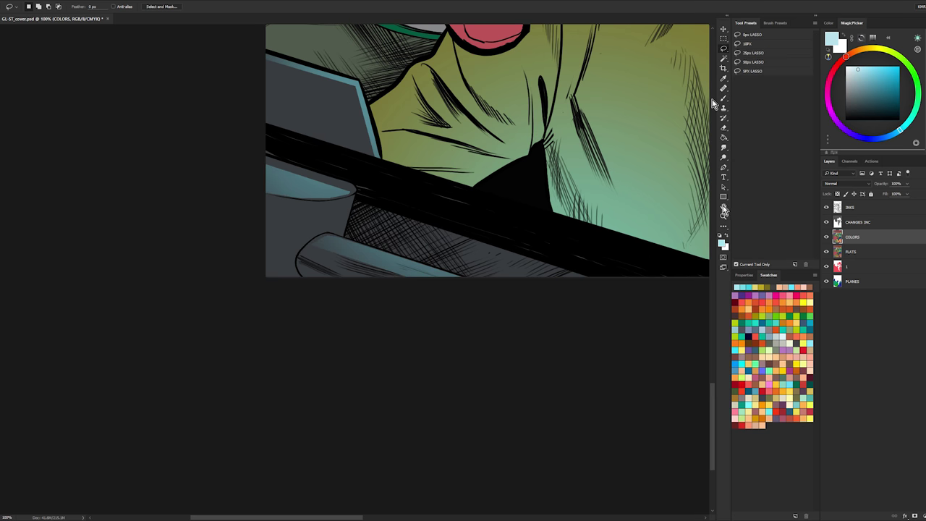
- Sample the green of the red alien's uniform and fill the dull grey-green patch beneath his ring hand with the Paint Bucket
key(z)
alt+click(518, 232)
alt+click(544, 221)
alt+click(575, 209)
drag(611, 188, 373, 295)
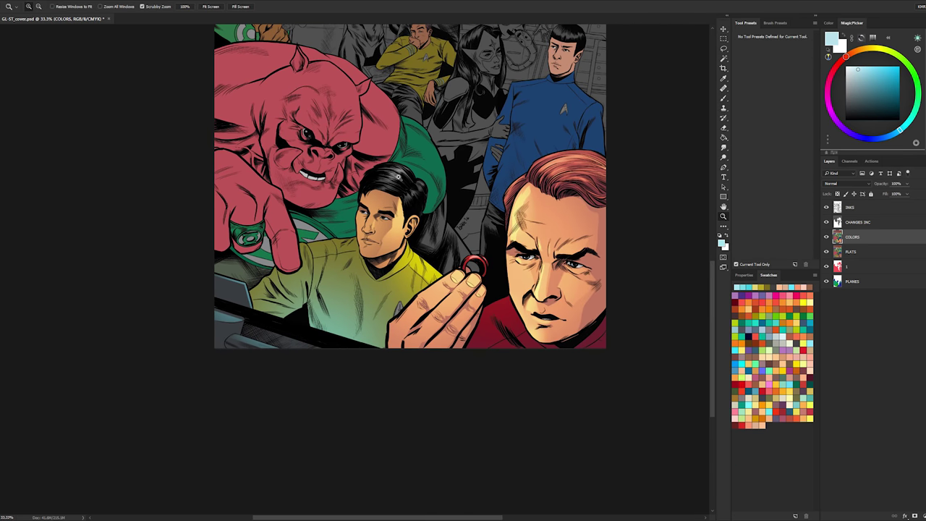
mouse_move(389, 230)
mouse_down()
mouse_move(368, 252)
mouse_move(389, 228)
mouse_up()
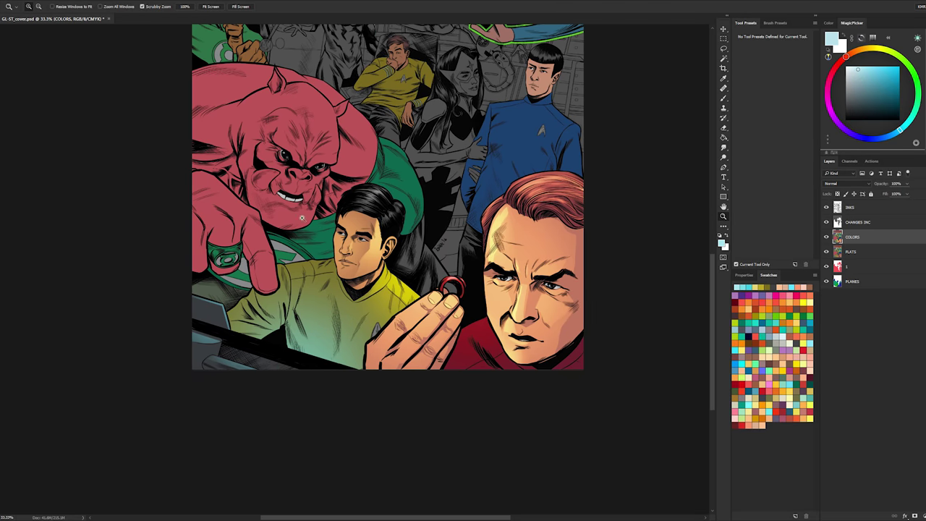
key(b)
alt+click(329, 234)
key(l)
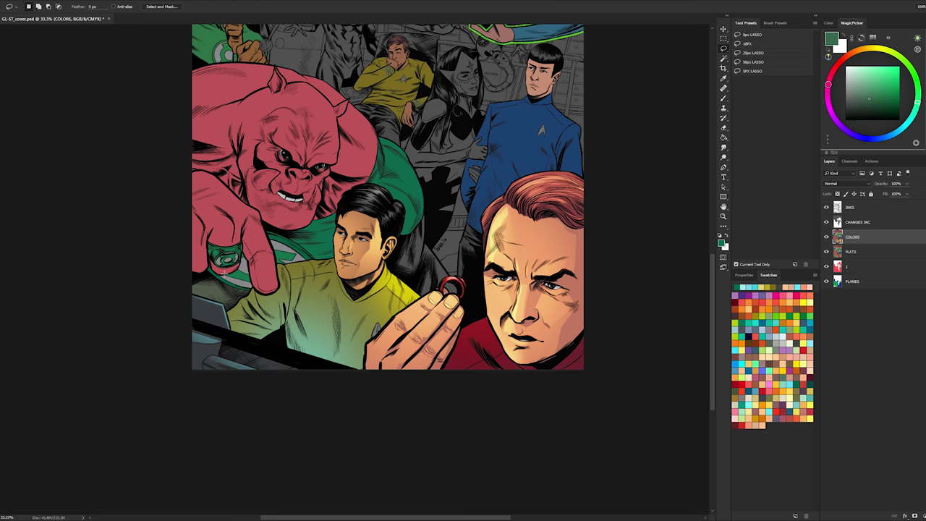
key(g)
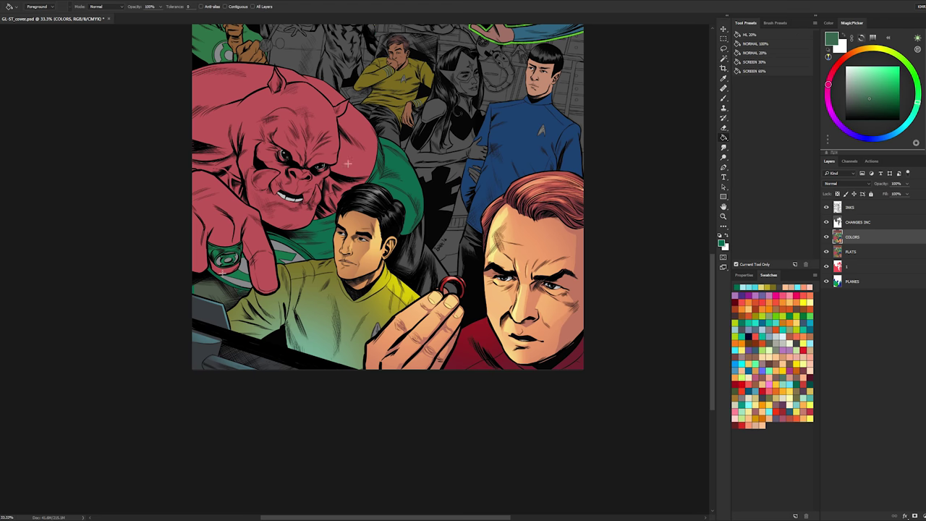
ctrl+click(385, 206)
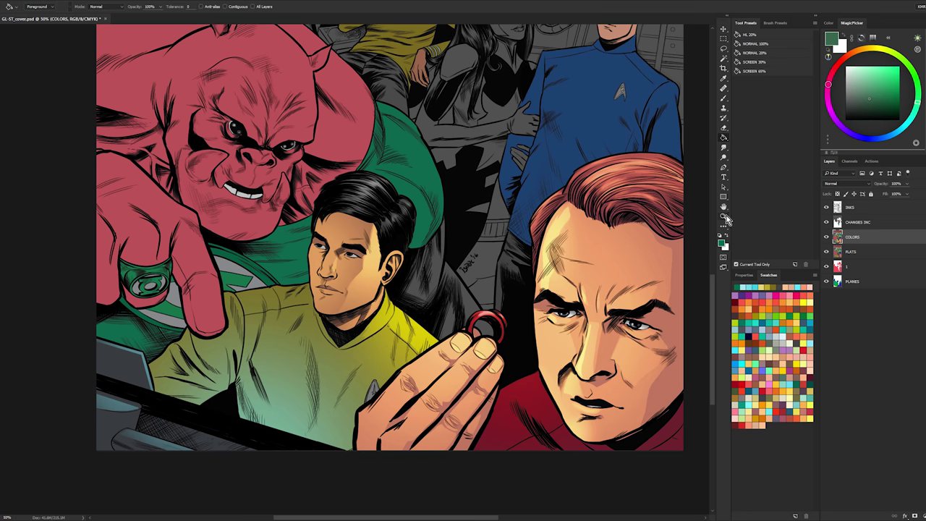
key(w)
click(417, 263)
key(g)
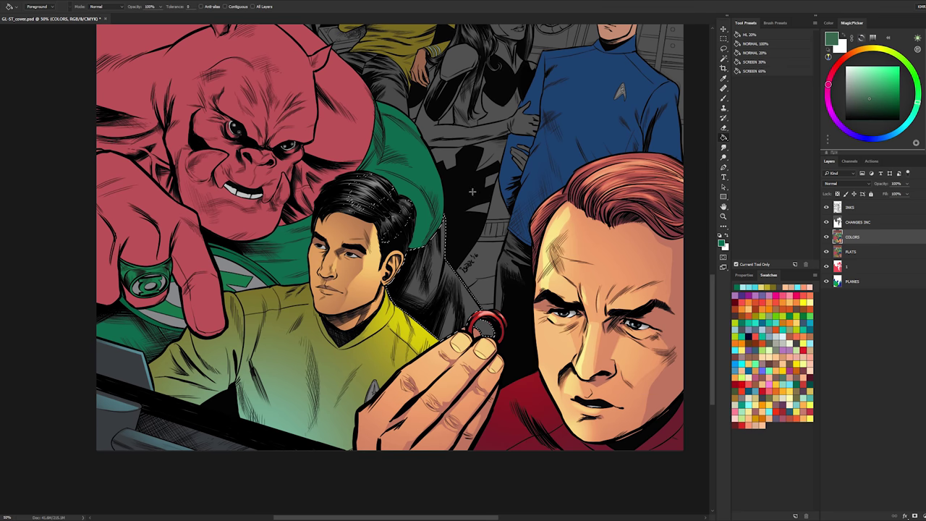
key(l)
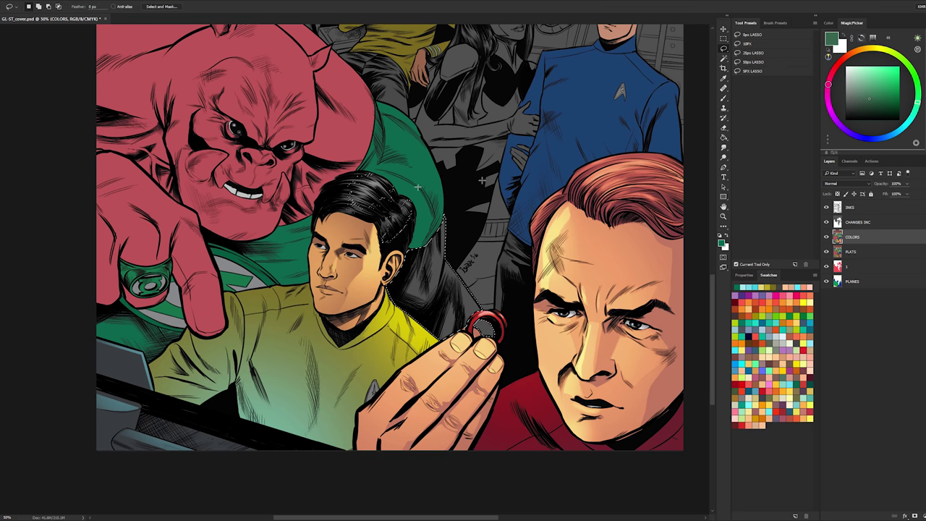
key(ctrl+d)
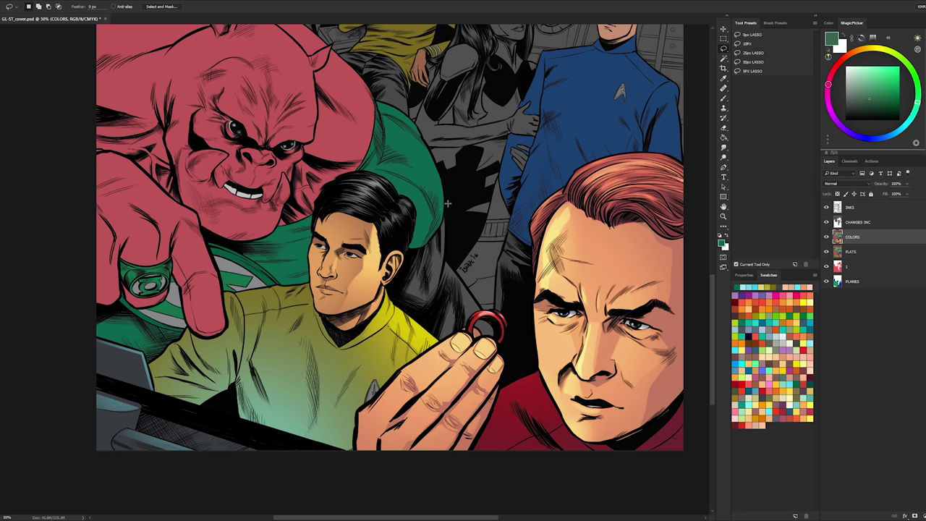
- On a new layer, outline the dark area behind the man in yellow with the Lasso, brush light grey along its outer edge and deselect
key(ctrl+j)
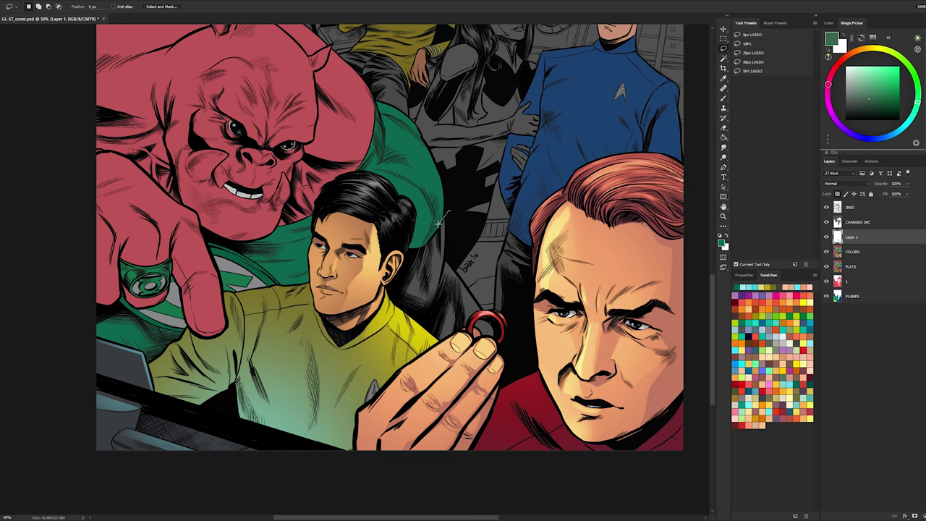
key(b)
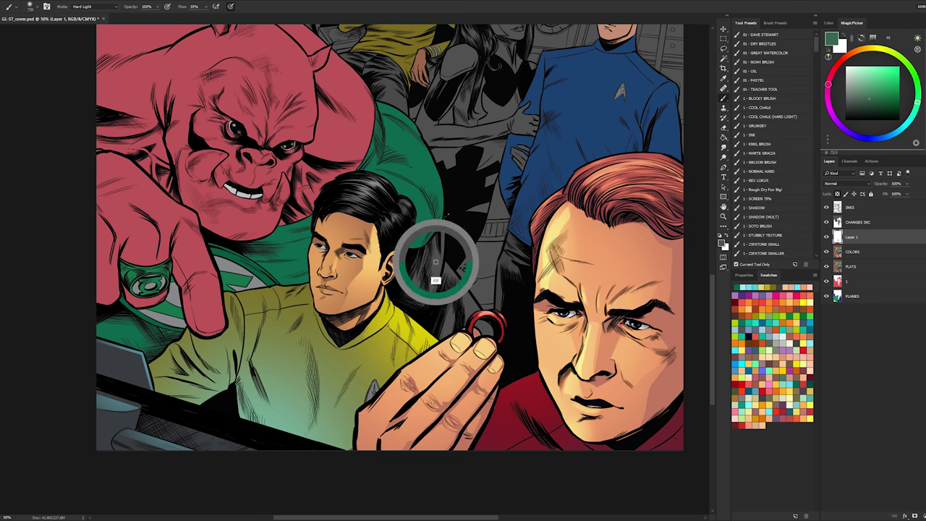
click(850, 93)
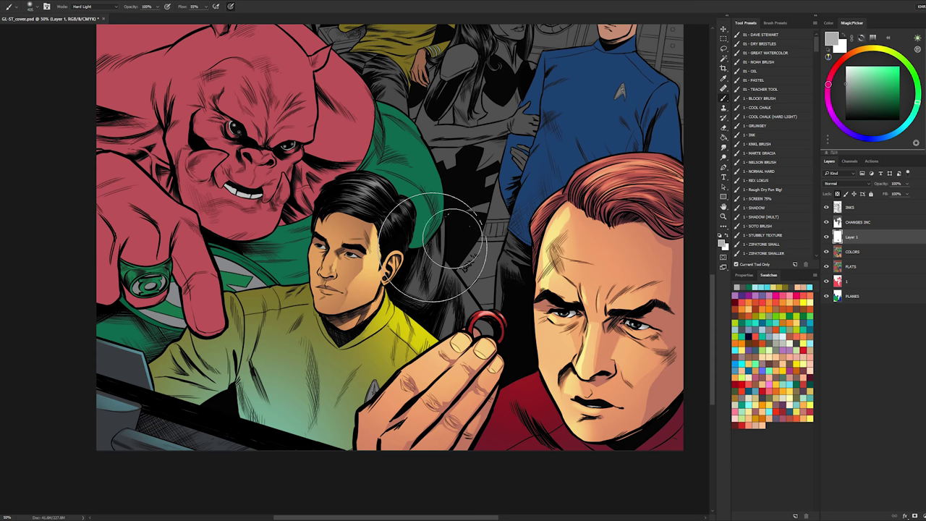
key(l)
key(b)
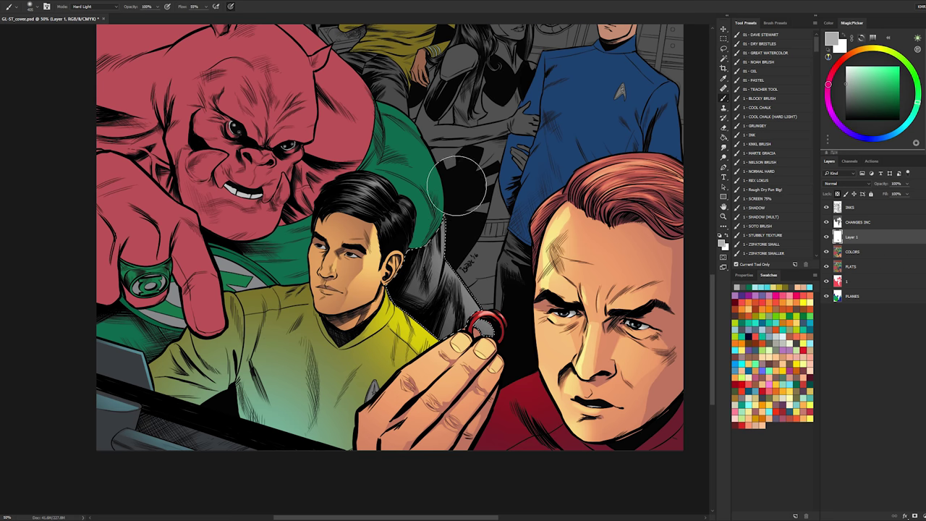
key(l)
key(b)
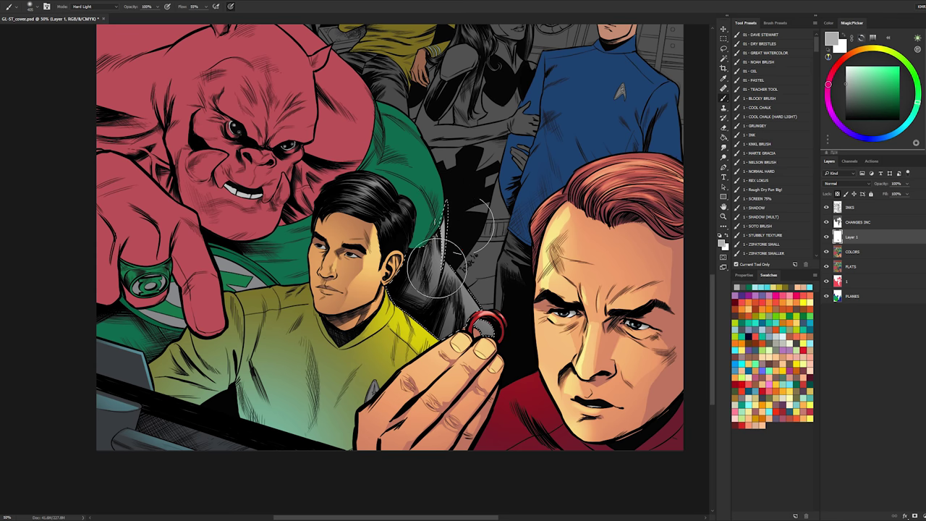
key(l)
key(ctrl+d)
- Merge the new grey highlight layer down into the COLORS layer
key(ctrl+space)
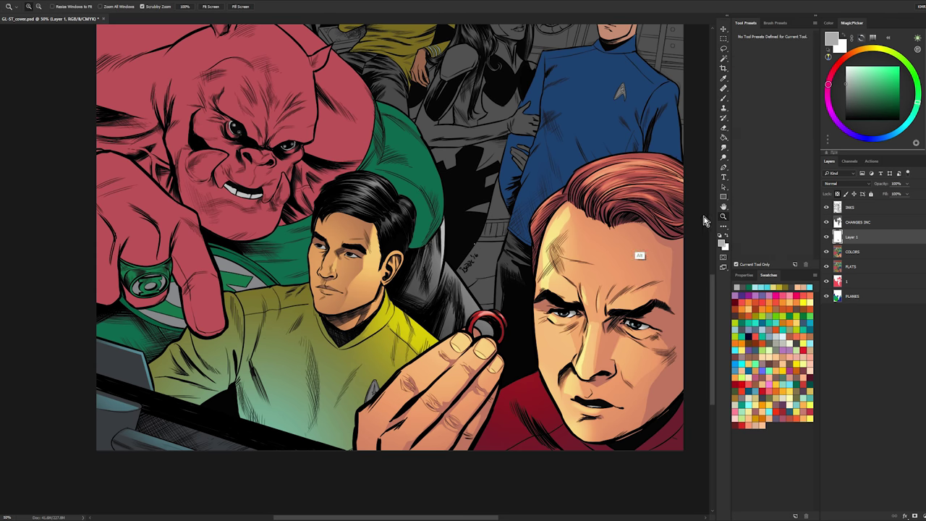
ctrl+alt+click(628, 242)
ctrl+alt+click(619, 228)
key(ctrl+space)
click(287, 202)
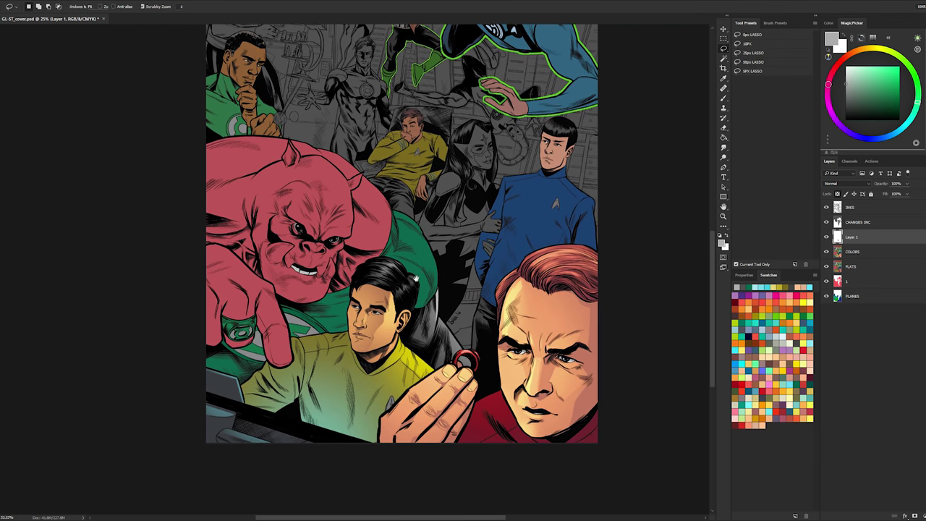
key(l)
right_click(853, 237)
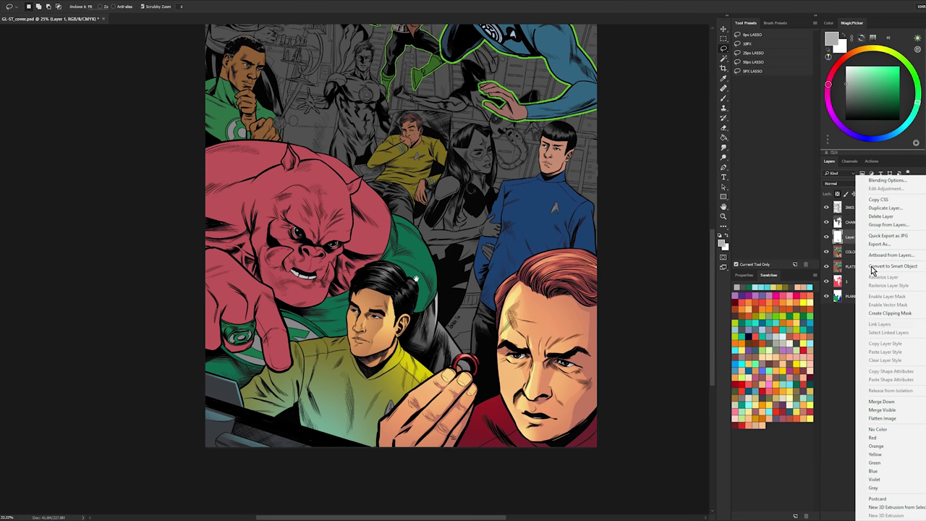
click(872, 403)
- Select the red alien's green uniform with the Magic Wand, copy it to a new layer and merge that layer into COLORS
key(w)
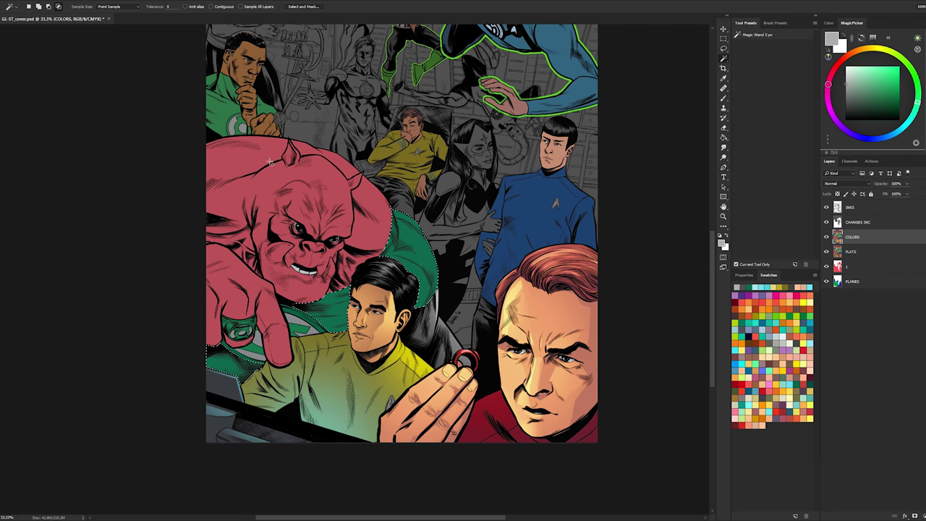
key(ctrl+j)
key(l)
right_click(854, 237)
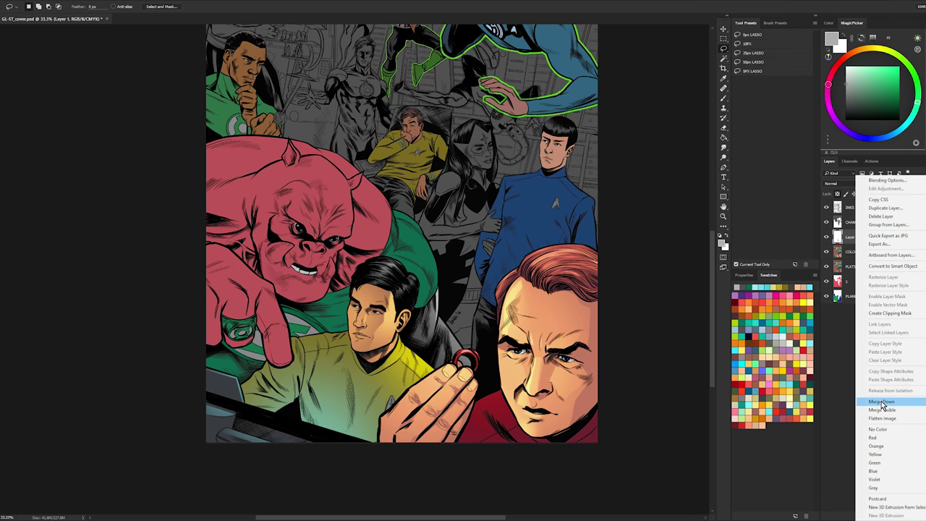
click(881, 402)
- Choose a light green brush color, put the selected green uniform on a new layer and deselect
key(b)
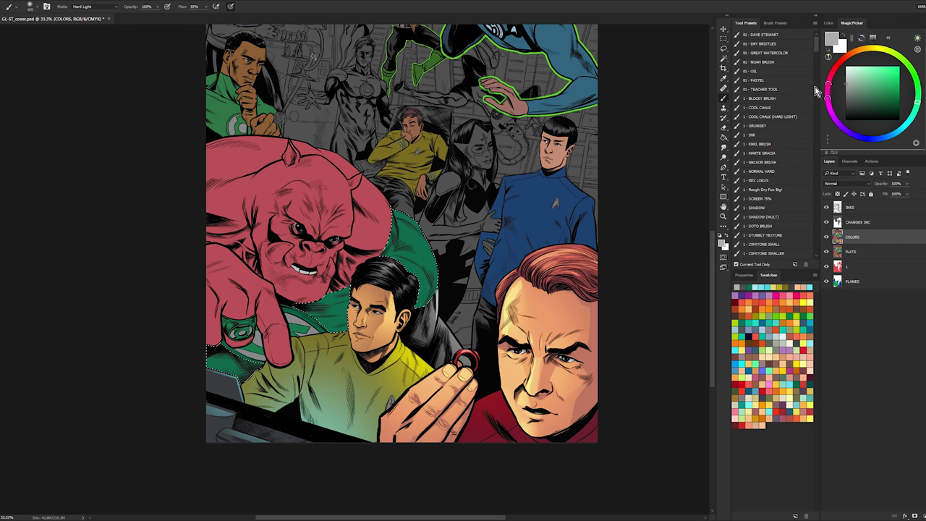
click(866, 69)
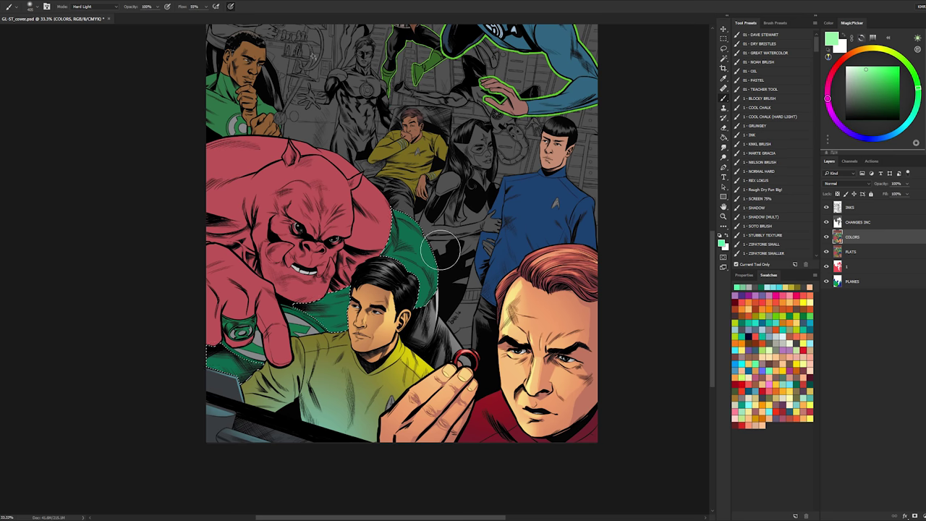
key(ctrl+alt+shift+n)
key(ctrl+d)
key(ctrl+plus)
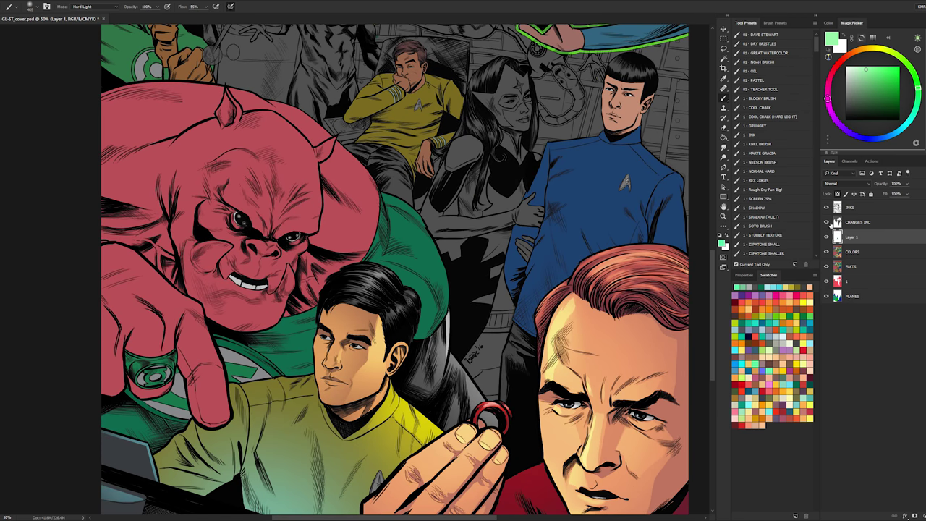
- Enlarge the 1 - MARTE GRACIA brush and paint soft light green over the red alien's uniform shoulder
click(774, 154)
key(bracketright)
key(bracketright)
key(bracketright)
key(bracketright)
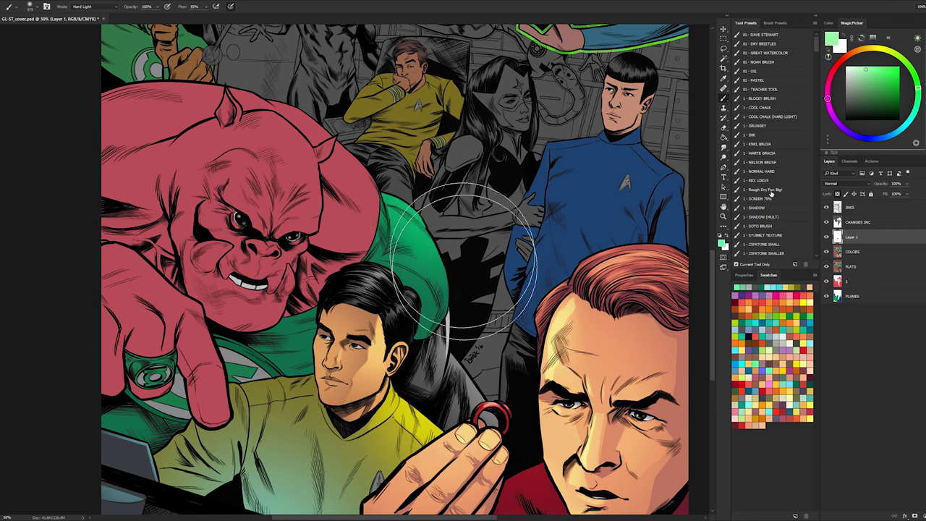
drag(473, 347, 497, 200)
key(ctrl+z)
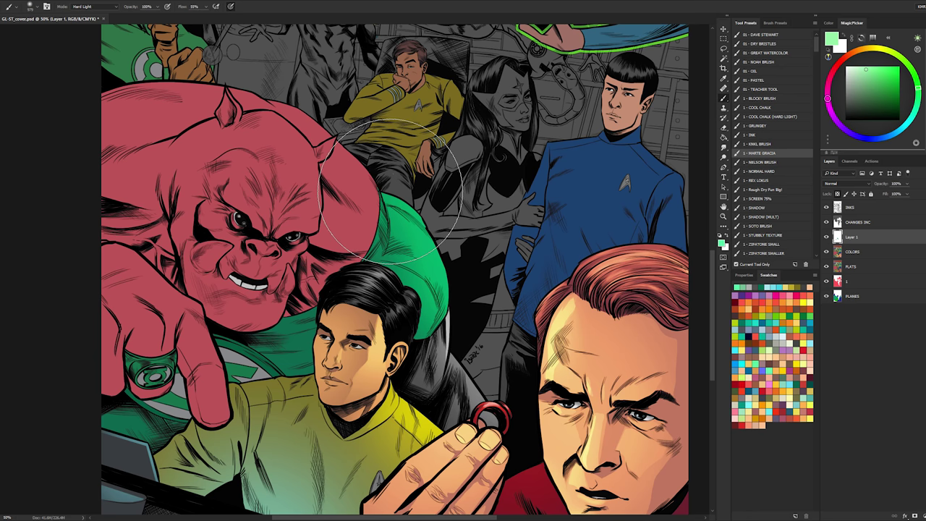
- Outline the upper edge of the alien's green shoulder with the Lasso and brush light green along it
key(z)
click(402, 232)
key(l)
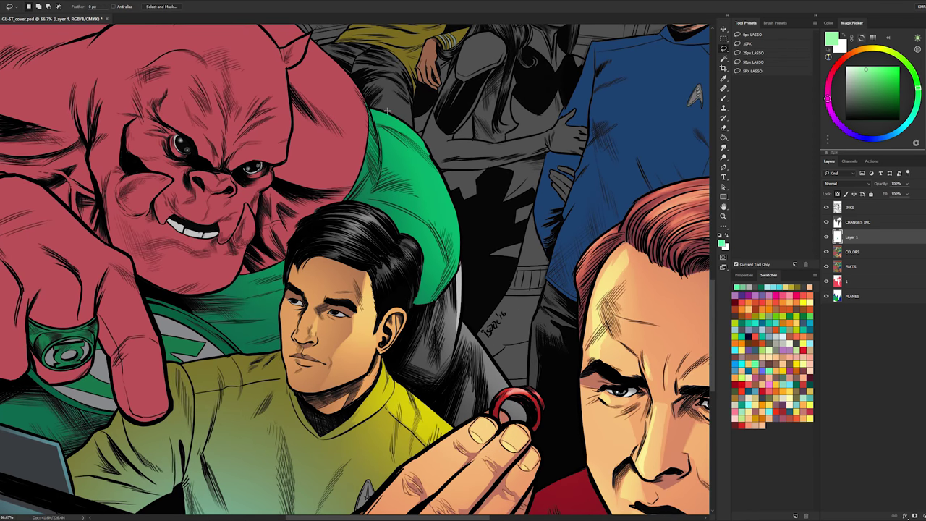
drag(412, 152, 412, 149)
mouse_move(386, 108)
mouse_down()
mouse_move(373, 105)
mouse_move(387, 126)
mouse_up()
key(b)
drag(400, 127, 346, 125)
key(b)
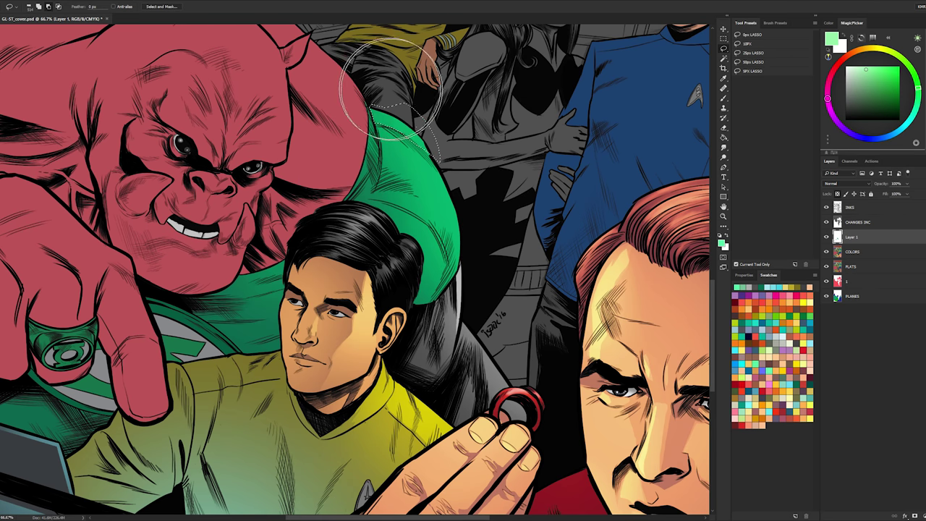
key(b)
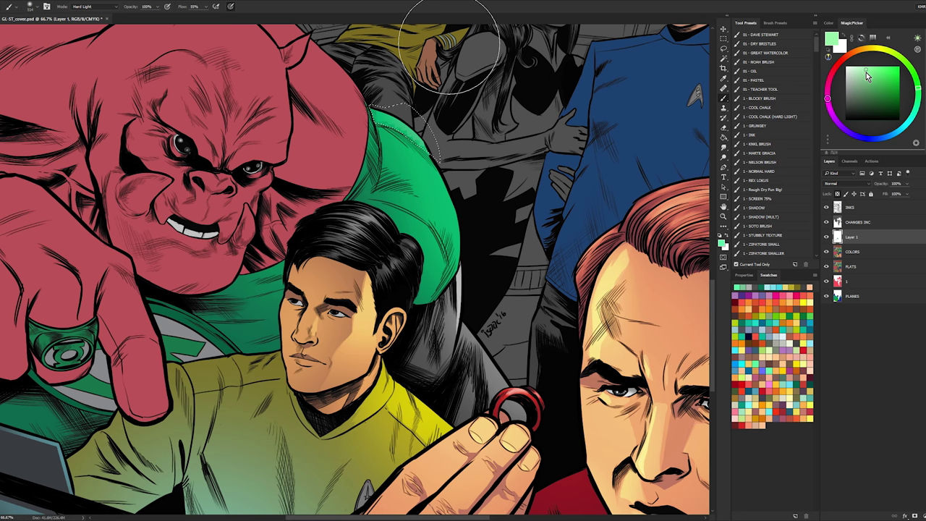
drag(400, 122, 377, 119)
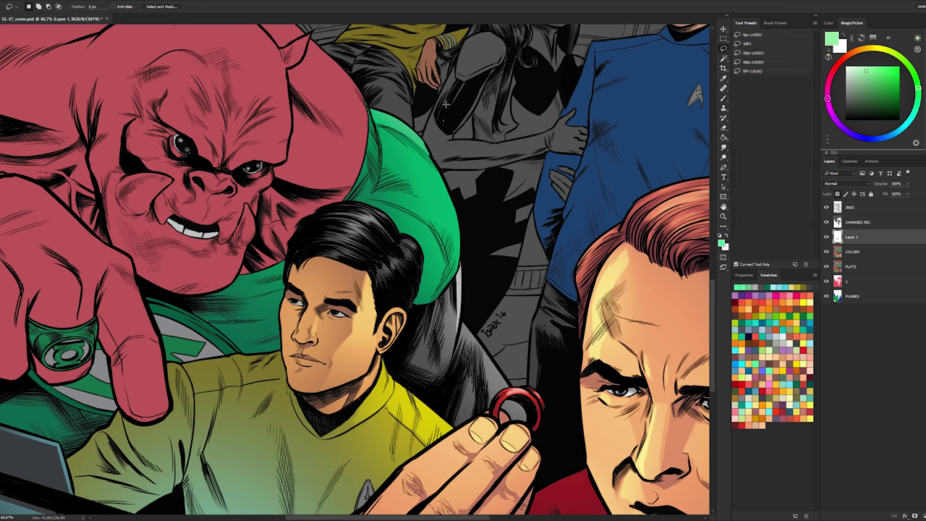
- Outline the fabric folds and outer edge of the green shoulder with the Lasso, brush light green highlights inside and deselect
key(l)
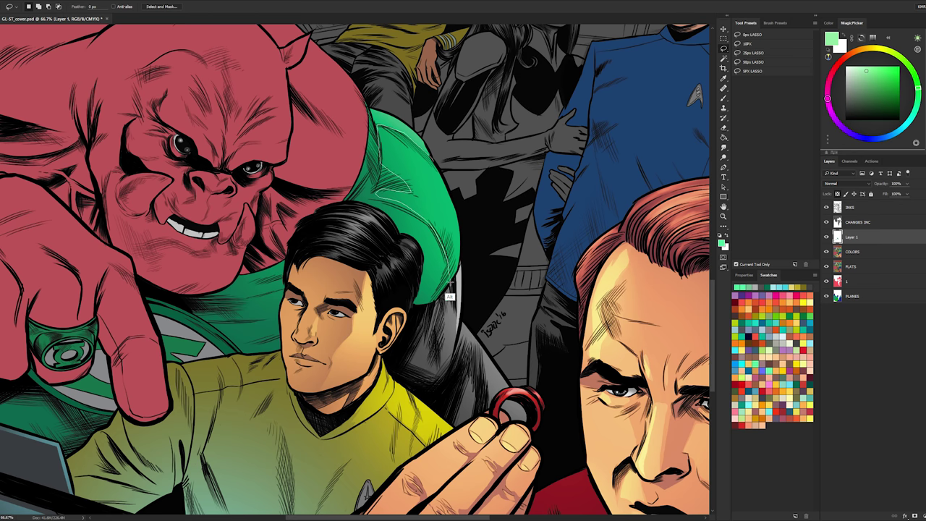
mouse_move(450, 284)
mouse_down()
mouse_move(456, 155)
mouse_move(427, 172)
mouse_move(490, 257)
mouse_up()
key(b)
drag(399, 133, 474, 214)
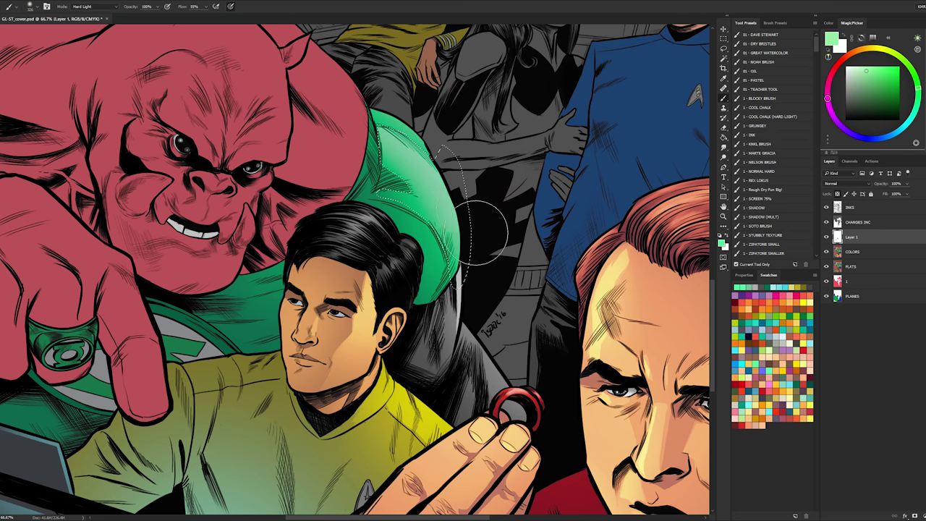
key(ctrl+d)
- Pick a more saturated bright green and brush it softly over the alien's uniform shoulder
click(723, 215)
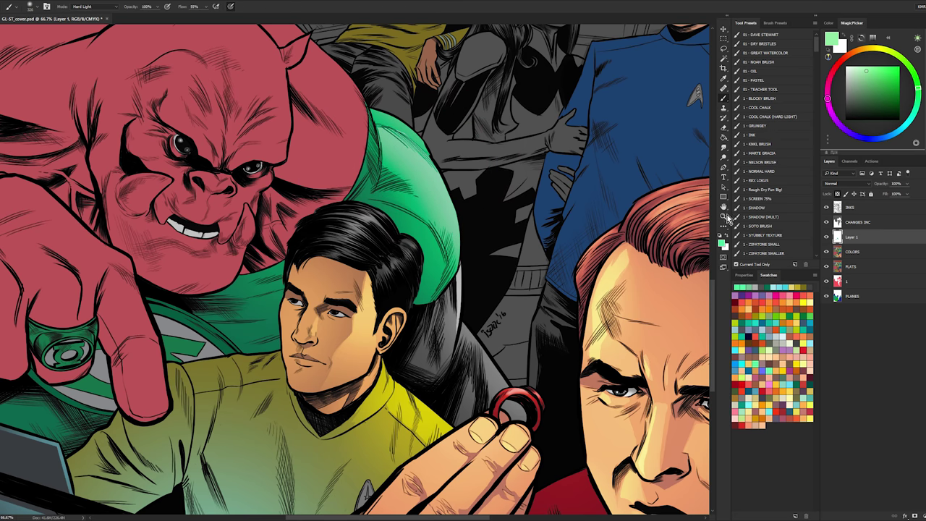
alt+click(541, 242)
alt+click(541, 241)
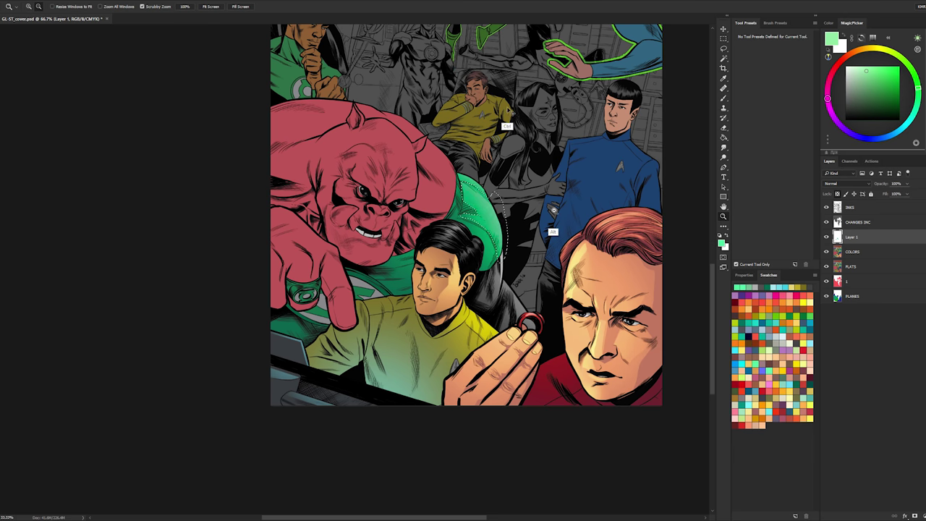
click(492, 196)
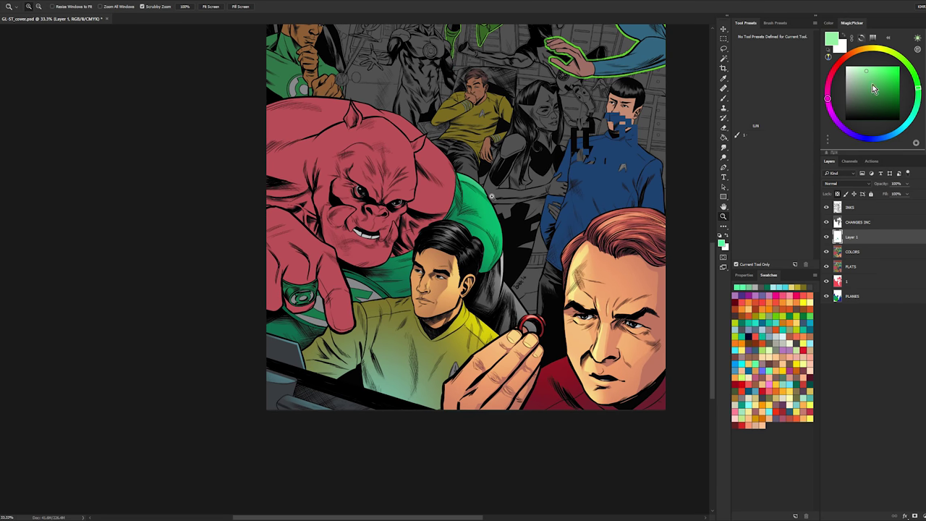
drag(870, 70, 881, 29)
click(478, 215)
key(b)
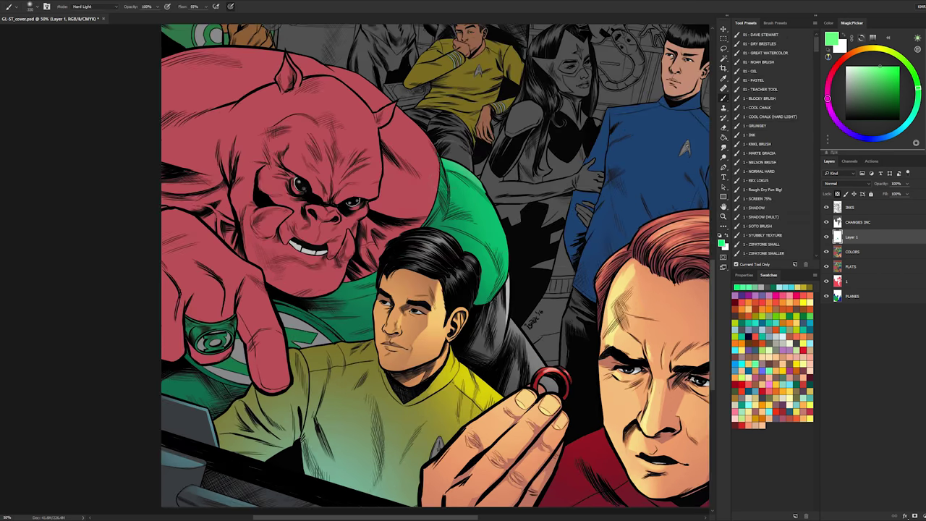
key(ctrl+z)
drag(480, 208, 499, 212)
drag(459, 178, 468, 249)
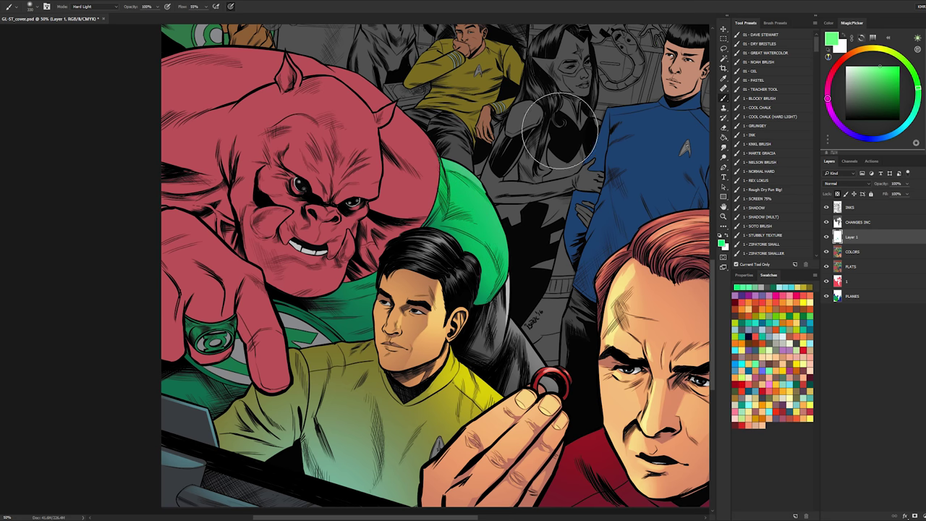
- Try a slightly darker green on the upper shoulder and undo the recent brush strokes
click(877, 84)
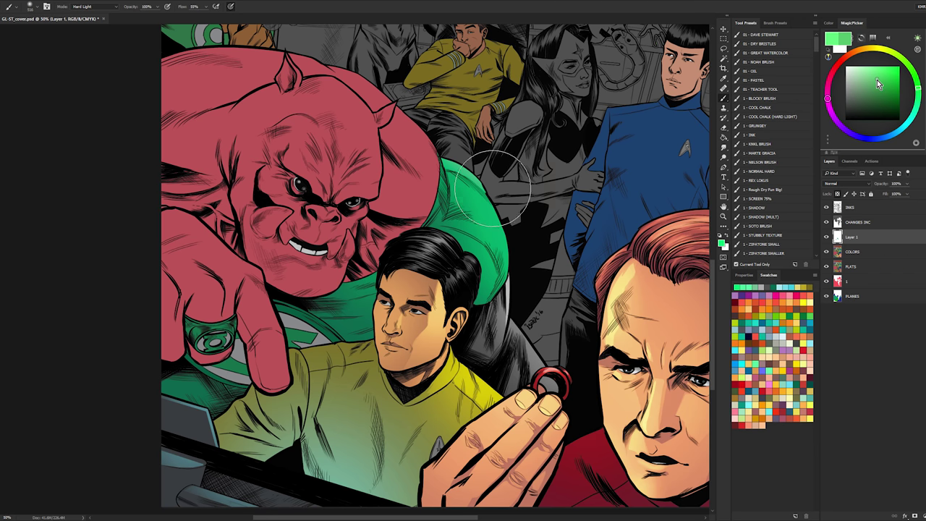
drag(456, 175, 468, 186)
key(ctrl+z)
key(ctrl+z)
key(ctrl+z)
key(ctrl+z)
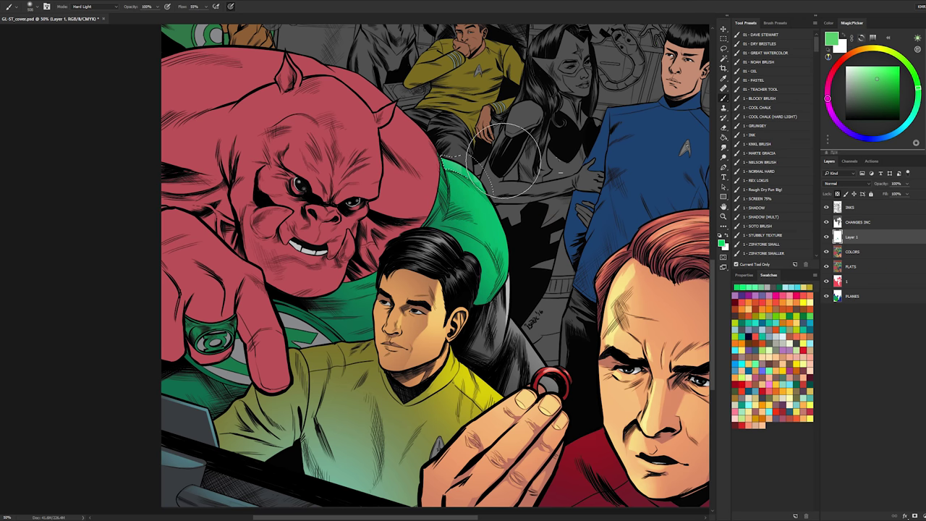
- Deselect the shoulder edge and brush the medium green across the alien's uniform shoulder
key(ctrl+d)
drag(466, 175, 517, 256)
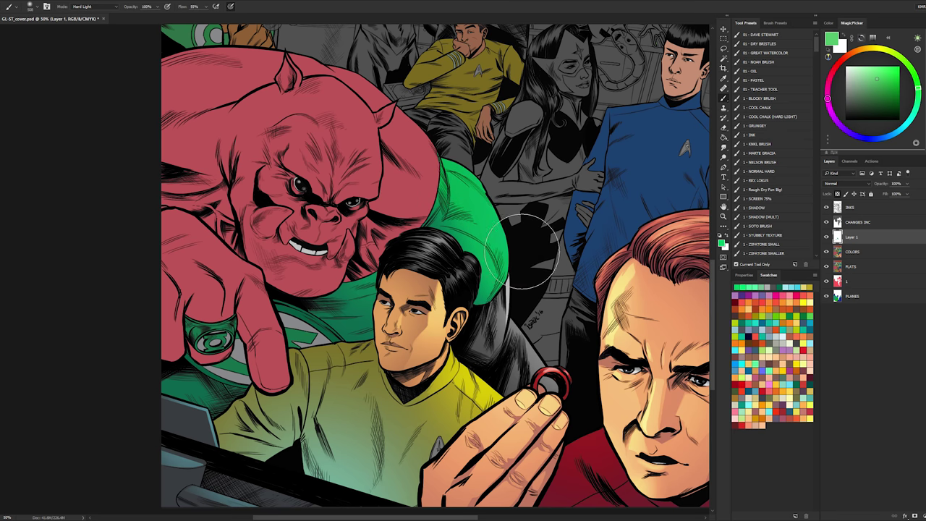
drag(475, 200, 464, 204)
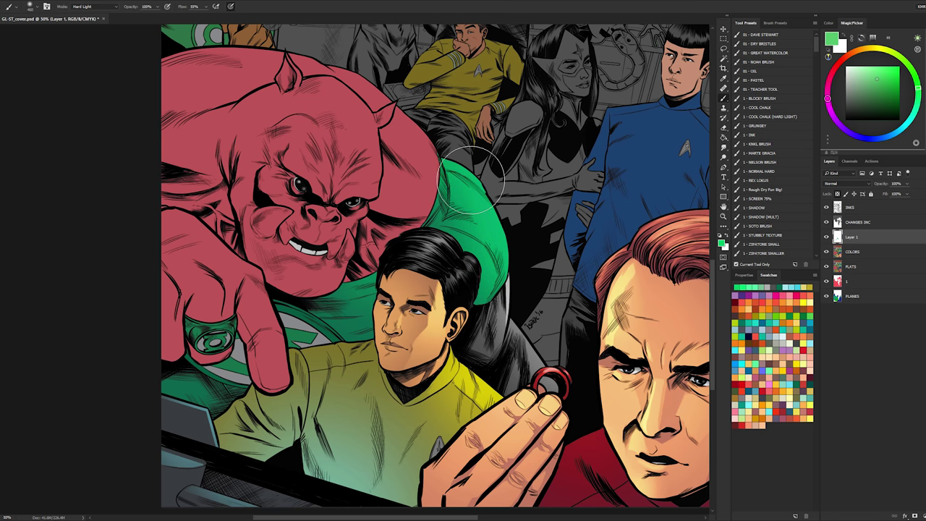
- Try a pale green and a more saturated light green over the alien's shoulder, and undo the last stroke
click(866, 71)
drag(469, 180, 511, 250)
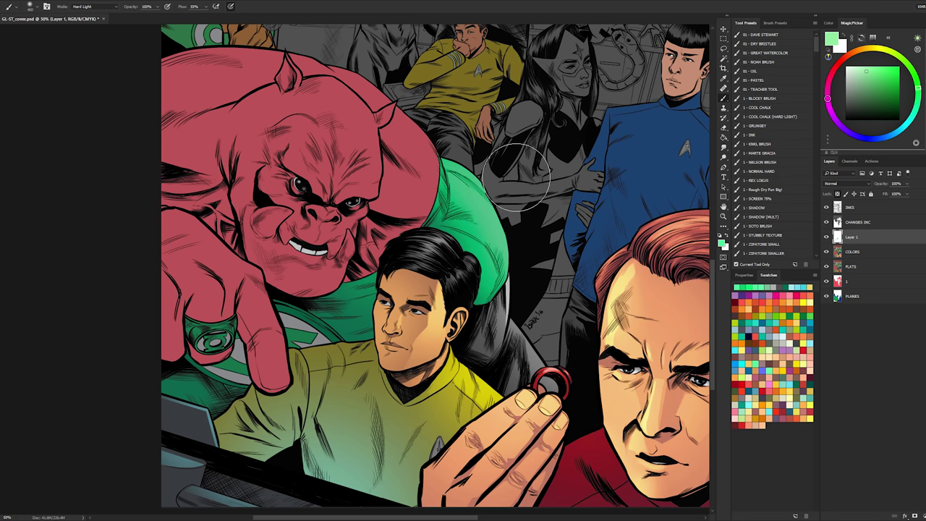
click(876, 66)
drag(463, 181, 492, 253)
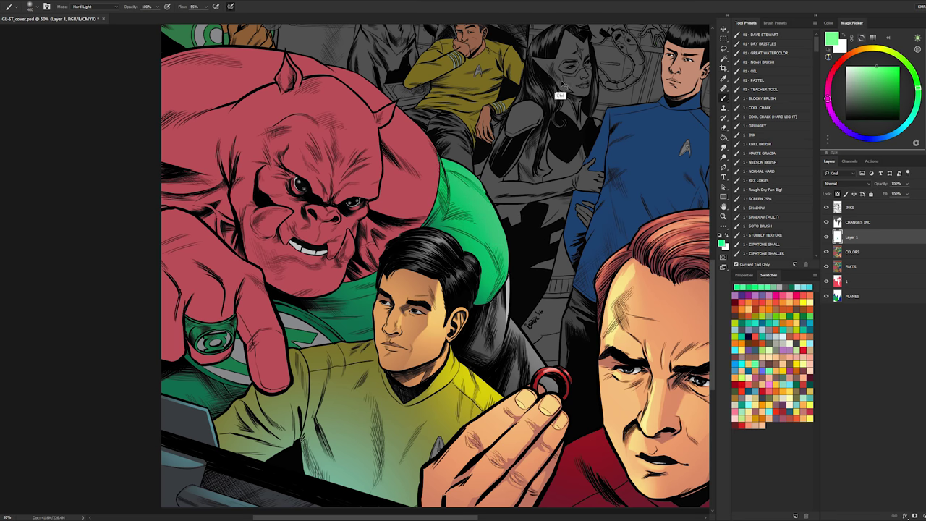
key(ctrl+z)
- Switch to the 1 - NORMAL HARD brush, resize it and paint a light green highlight along the alien's shoulder
click(761, 171)
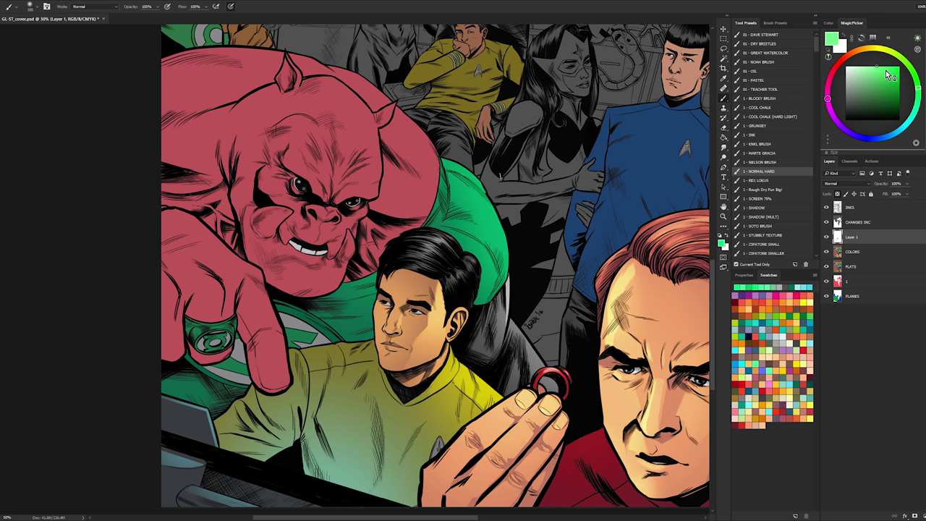
alt+right_click(486, 180)
drag(465, 166, 517, 232)
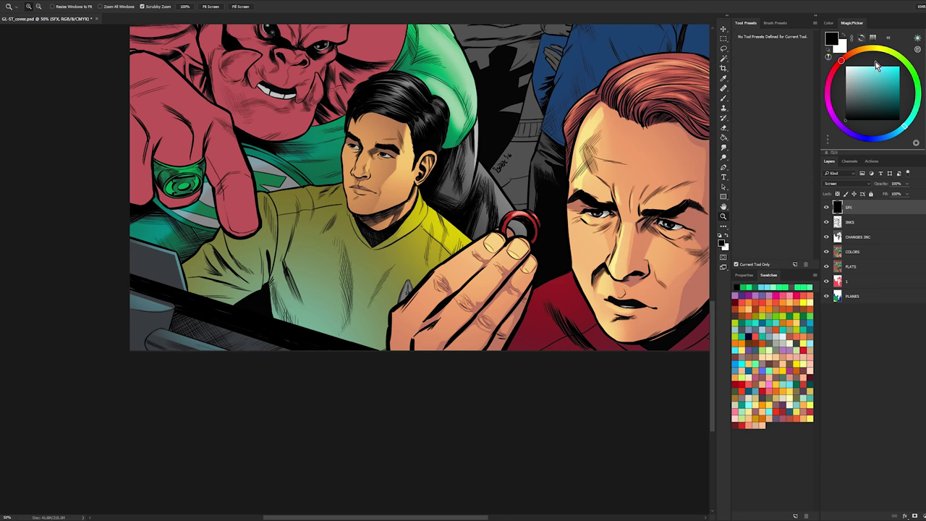
- Brush a light cyan glow over the console edge and lower yellow sleeve on the SFX layer with the 1 - MARTE GRACIA brush
click(894, 65)
key(b)
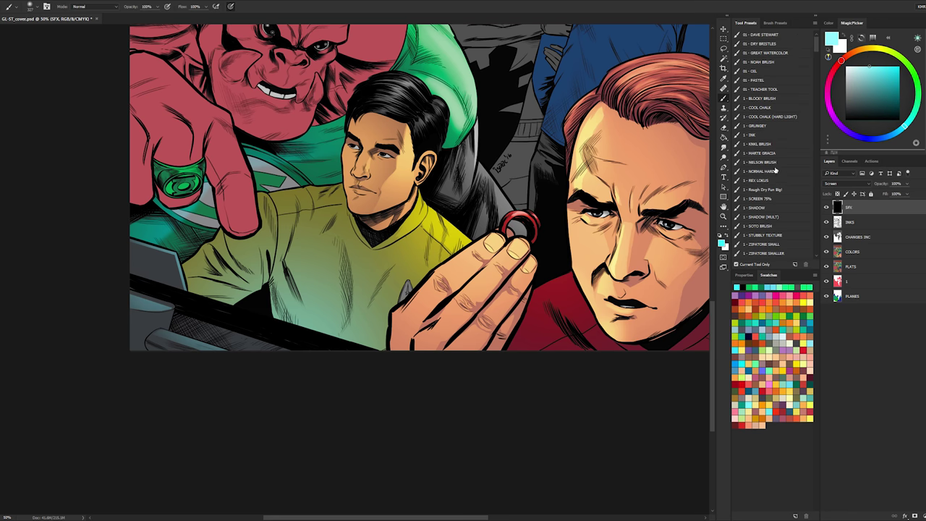
click(774, 163)
click(776, 154)
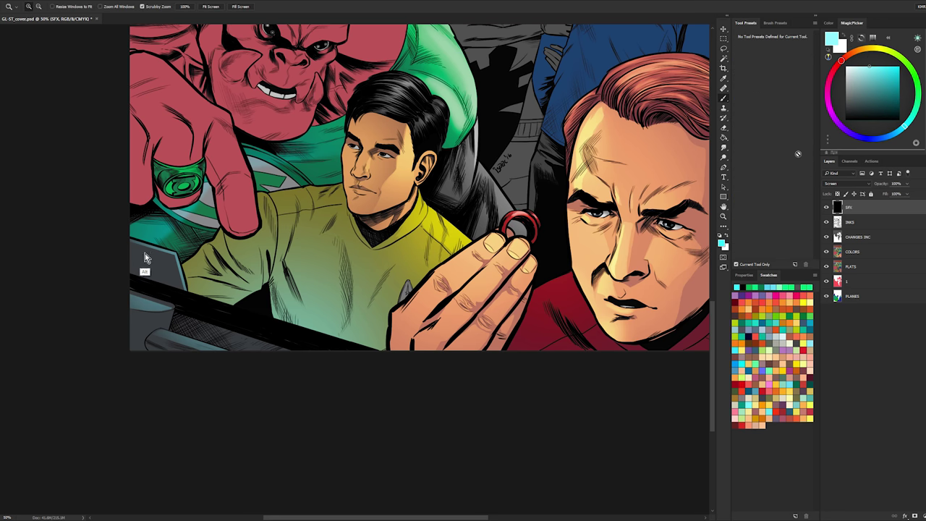
mouse_move(165, 258)
mouse_down()
mouse_move(174, 292)
mouse_move(204, 314)
mouse_move(302, 352)
mouse_up()
key(ctrl+z)
key(ctrl+z)
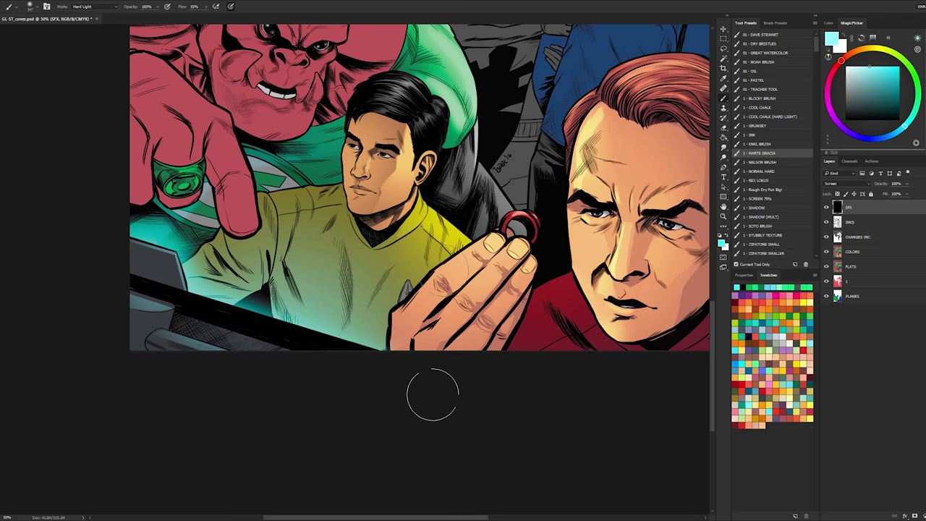
- Examine the console glow against the surrounding figures across the lower half of the cover
click(723, 216)
alt+click(669, 275)
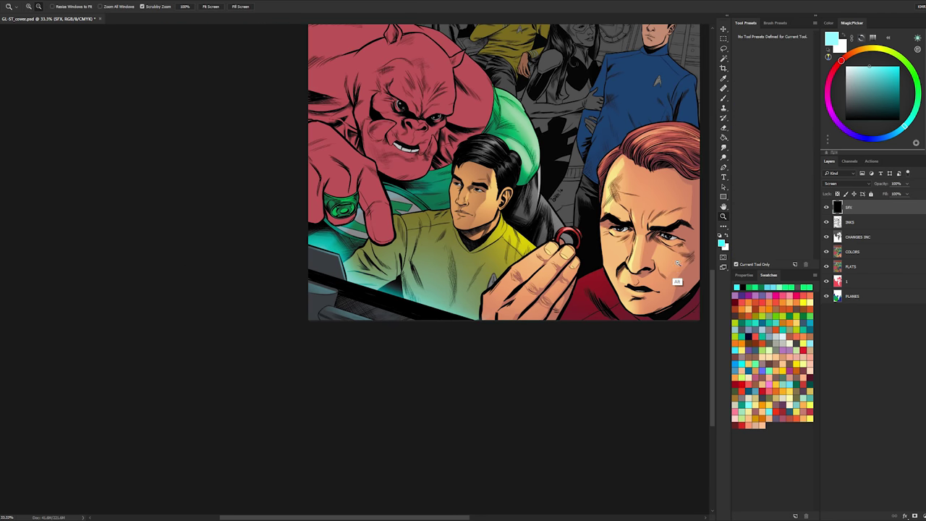
alt+click(625, 268)
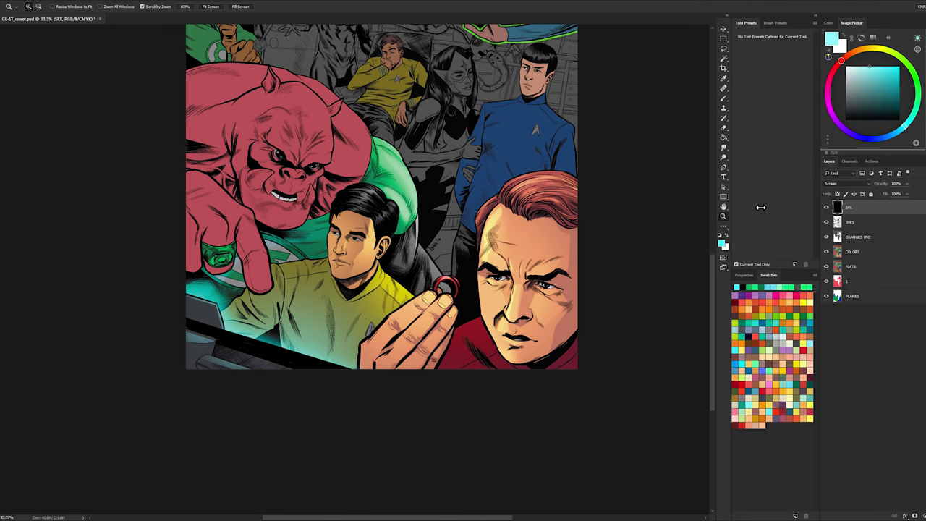
key(ctrl+0)
click(335, 352)
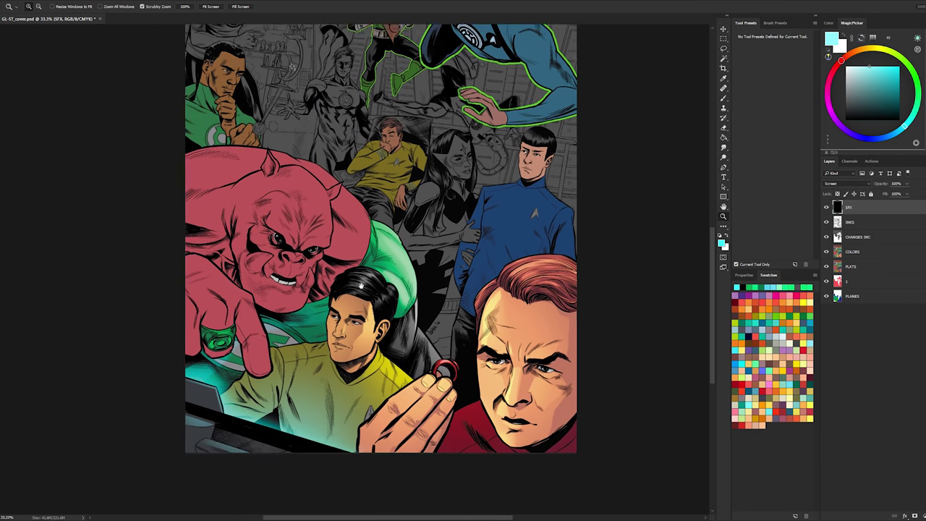
drag(354, 174, 356, 165)
scroll(375, 253, up, 1)
scroll(383, 238, down, 1)
key(l)
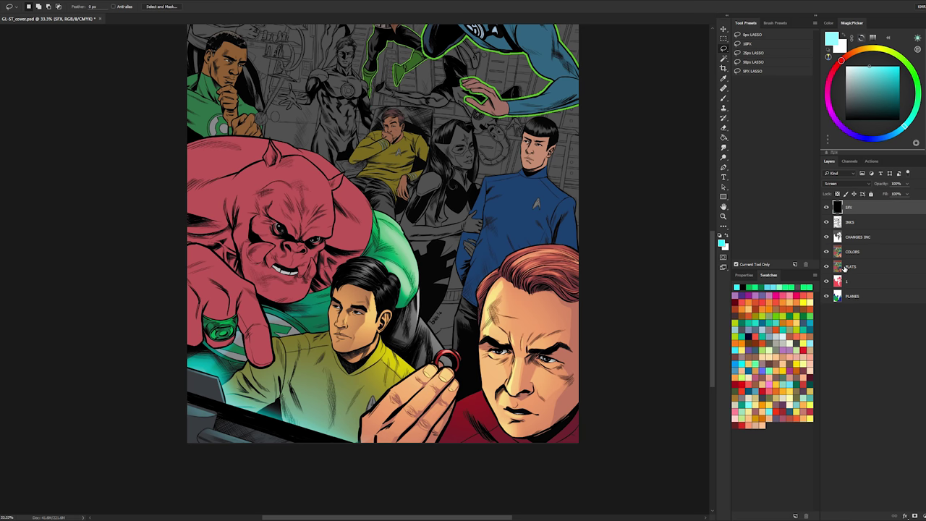
key(w)
click(293, 196)
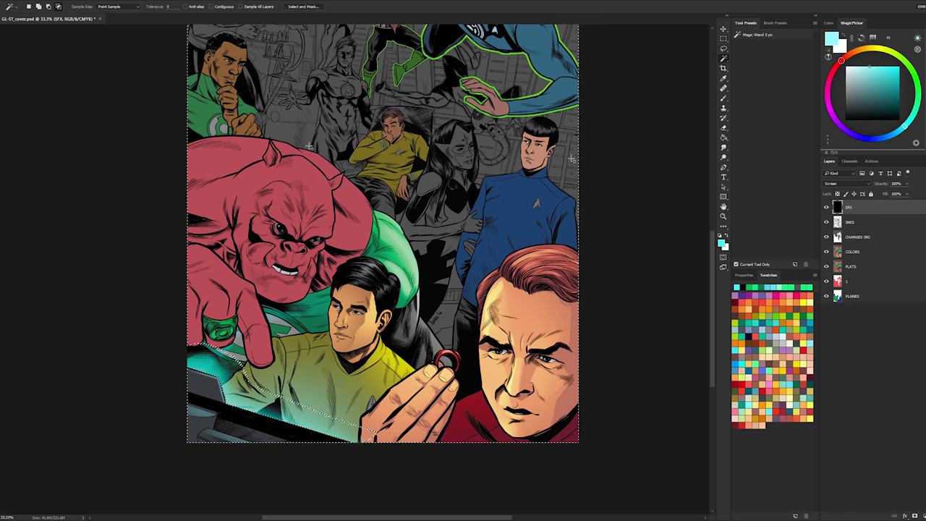
key(ctrl+d)
- Select the red alien's skin on the COLORS layer and place it on a new layer
click(848, 251)
click(319, 194)
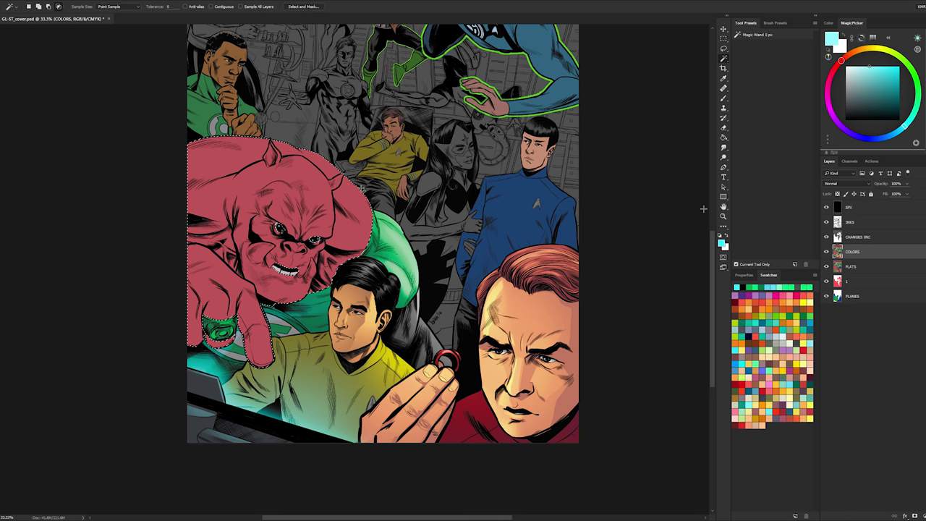
key(ctrl+shift+alt+n)
- Outline the red alien's pointing hand with a lasso selection, following the knuckles and index finger
key(z)
click(319, 228)
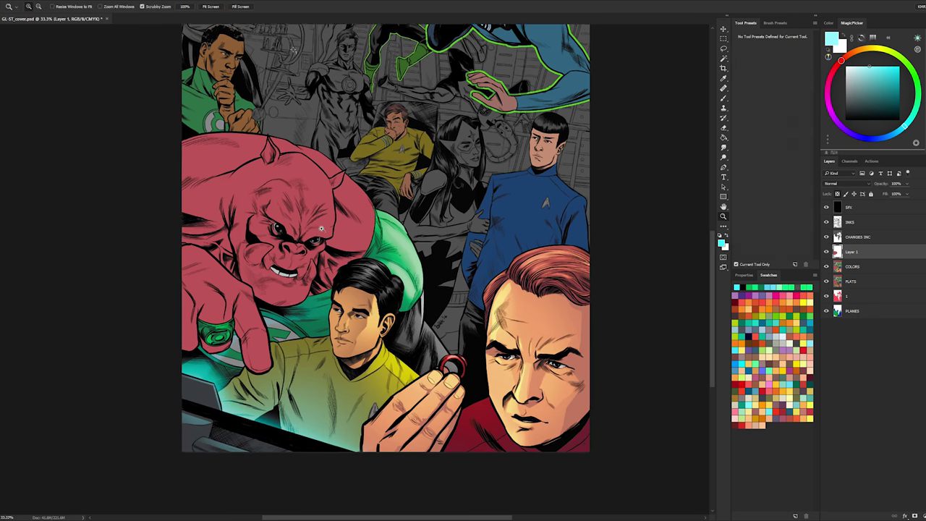
click(319, 227)
drag(325, 228, 433, 175)
click(245, 232)
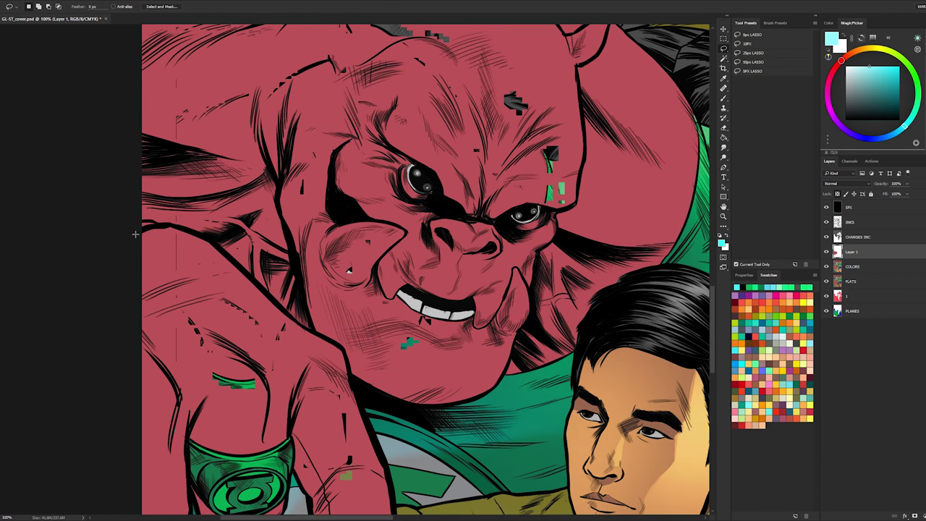
alt+click(148, 232)
mouse_move(177, 227)
mouse_down()
mouse_move(203, 232)
mouse_move(297, 323)
mouse_move(346, 361)
mouse_up()
mouse_move(345, 360)
mouse_down()
mouse_move(333, 251)
mouse_move(400, 451)
mouse_move(383, 478)
mouse_move(331, 474)
mouse_move(315, 355)
mouse_up()
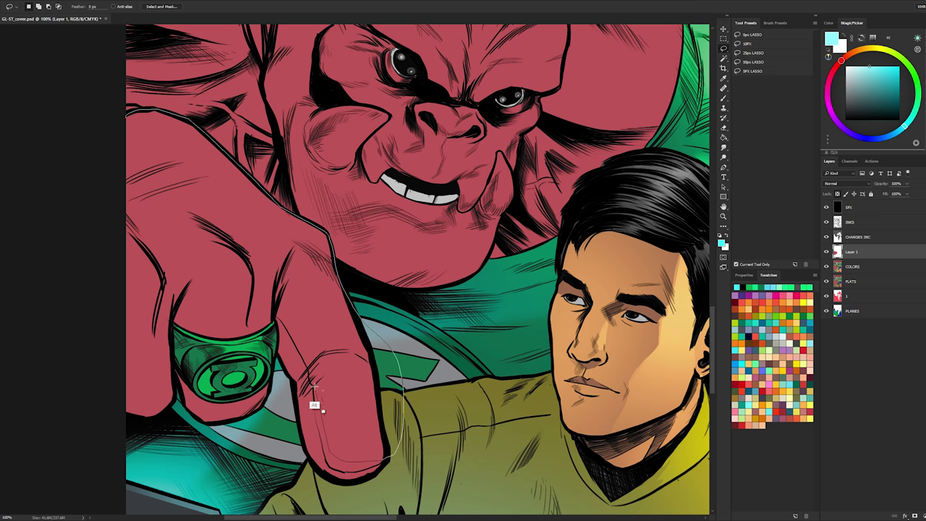
mouse_move(314, 385)
mouse_down()
mouse_move(337, 426)
mouse_move(375, 454)
mouse_up()
mouse_move(265, 465)
mouse_down()
mouse_move(53, 199)
mouse_move(127, 115)
mouse_up()
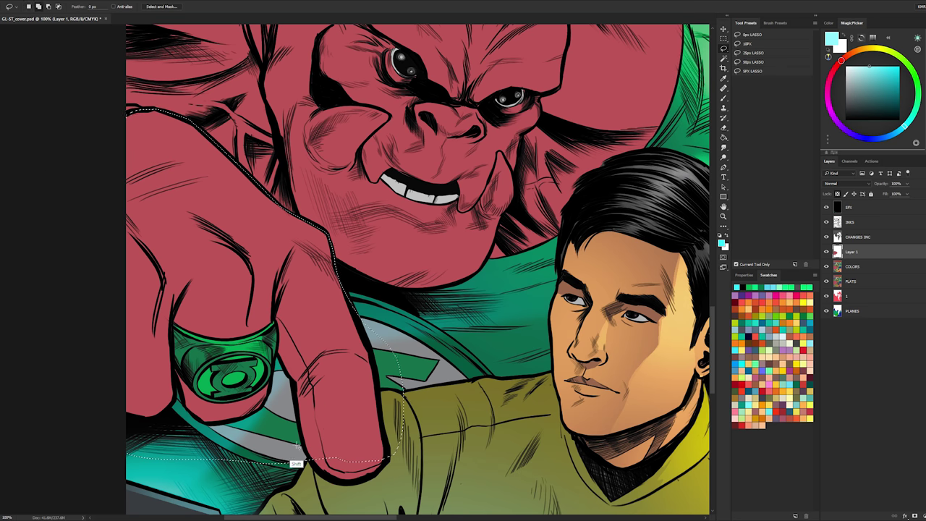
- Choose a neutral mid grey and fill the alien's selected hand with it
key(b)
alt+click(372, 206)
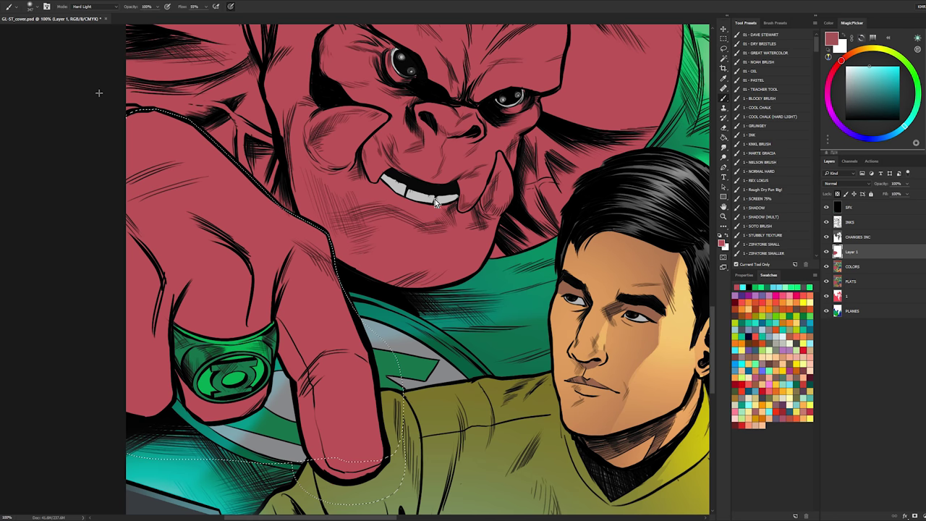
click(850, 98)
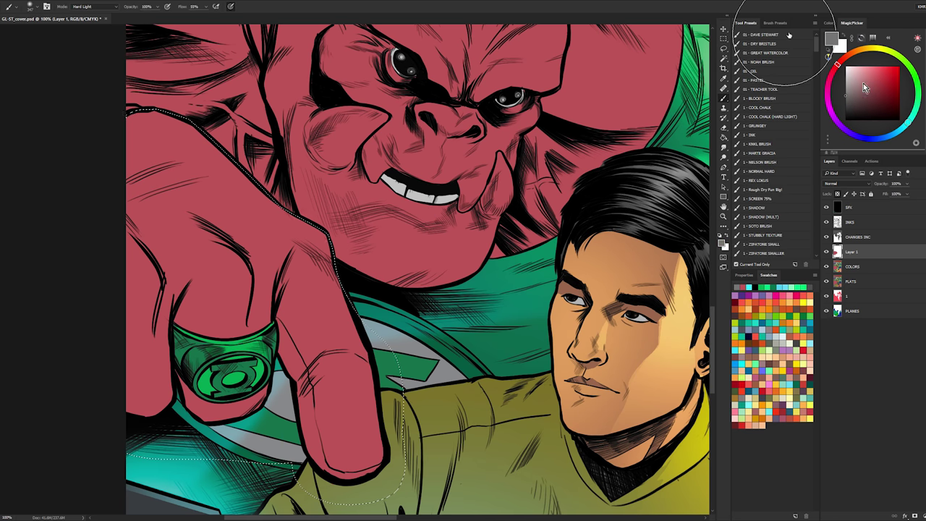
click(916, 77)
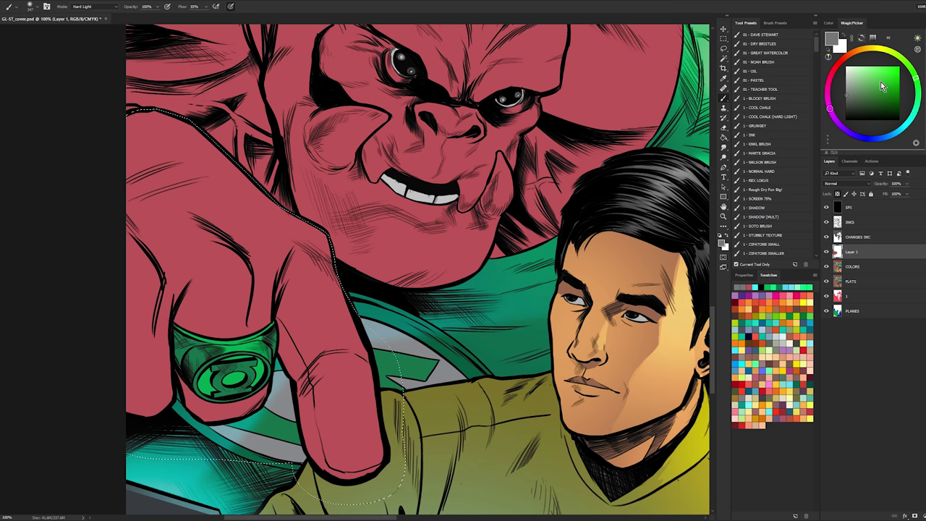
click(837, 64)
key(ctrl)
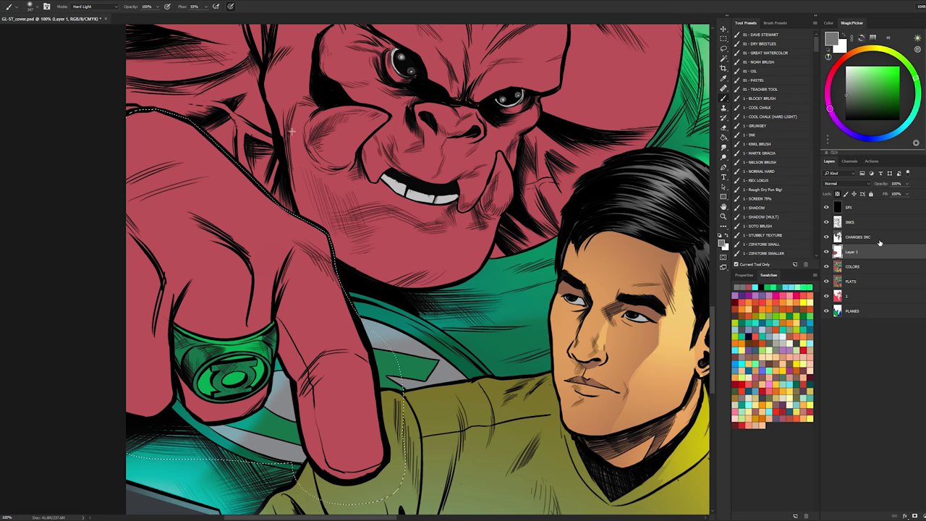
key(alt+[)
key(g)
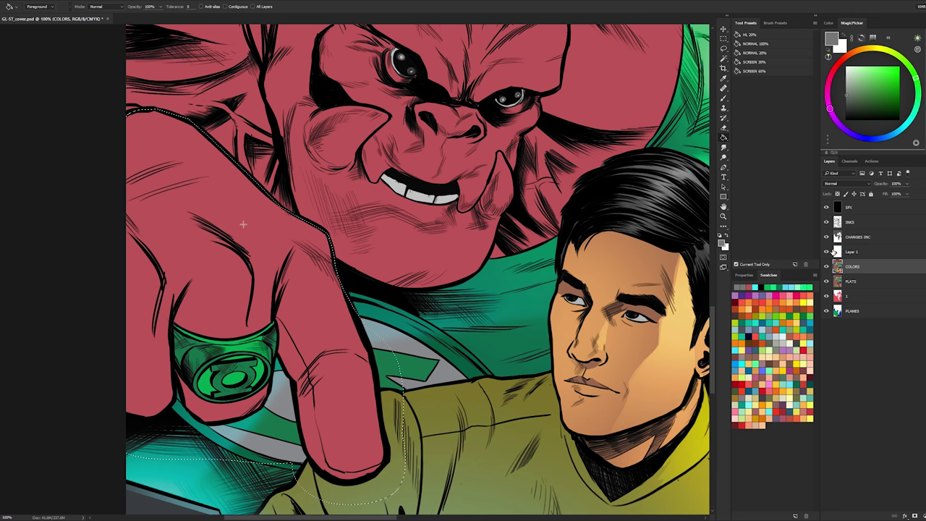
click(267, 222)
click(724, 217)
key(alt+])
- Drop the lasso outline and select only the grey hand and fingers around the ring
alt+click(500, 309)
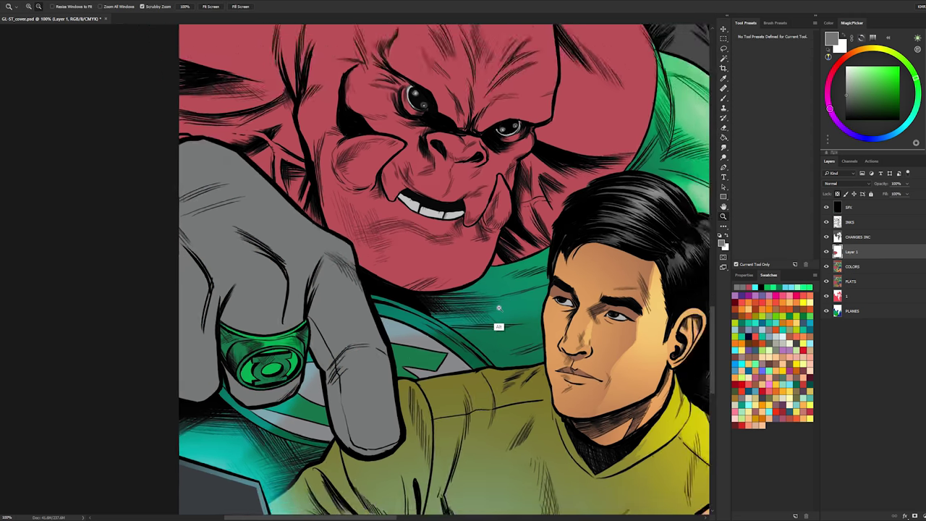
alt+click(500, 309)
alt+click(500, 309)
scroll(499, 322, down, 3)
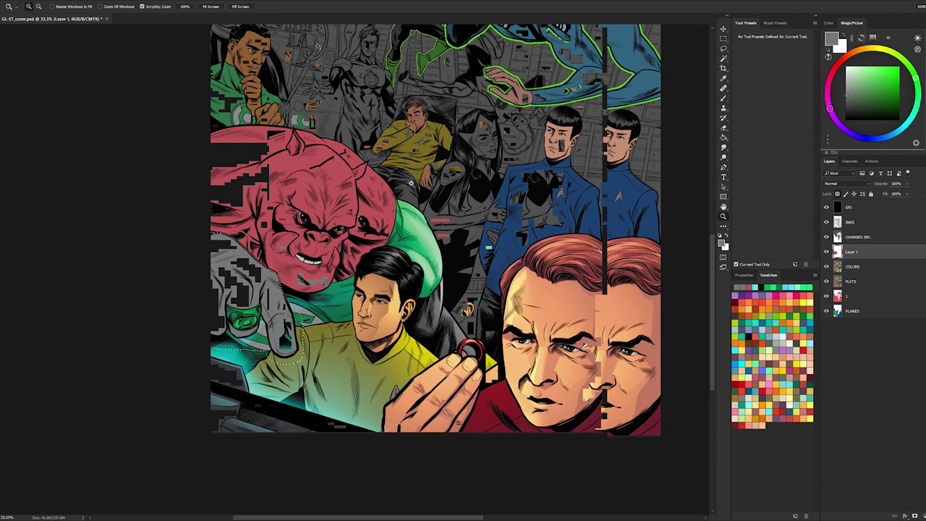
scroll(205, 242, up, 2)
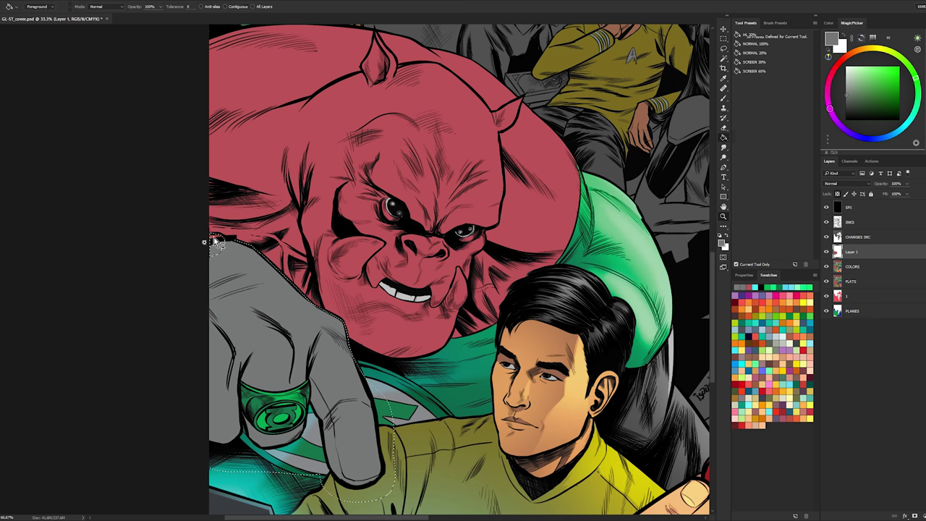
key(ctrl+d)
click(205, 242)
drag(307, 271, 304, 141)
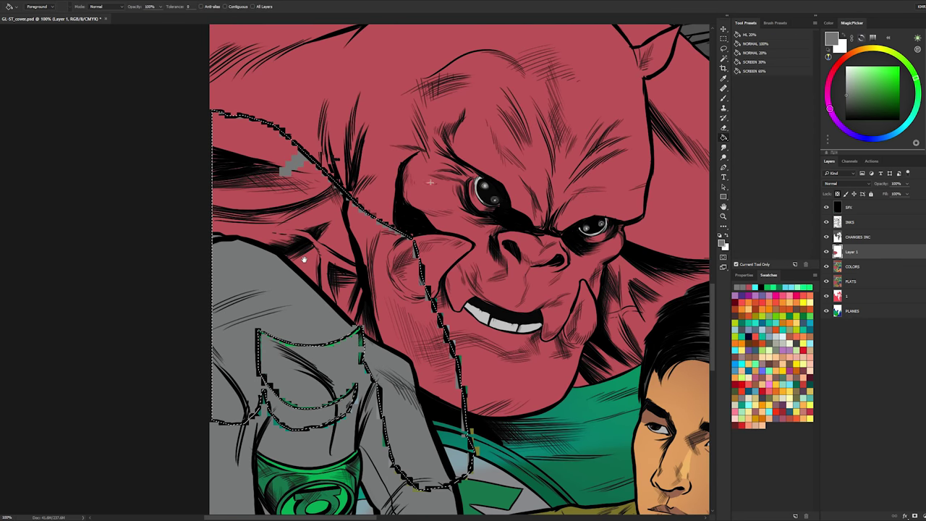
- Unlock the FLATS layer, fill the hand with the same grey there, and check it by toggling the layers above
click(843, 283)
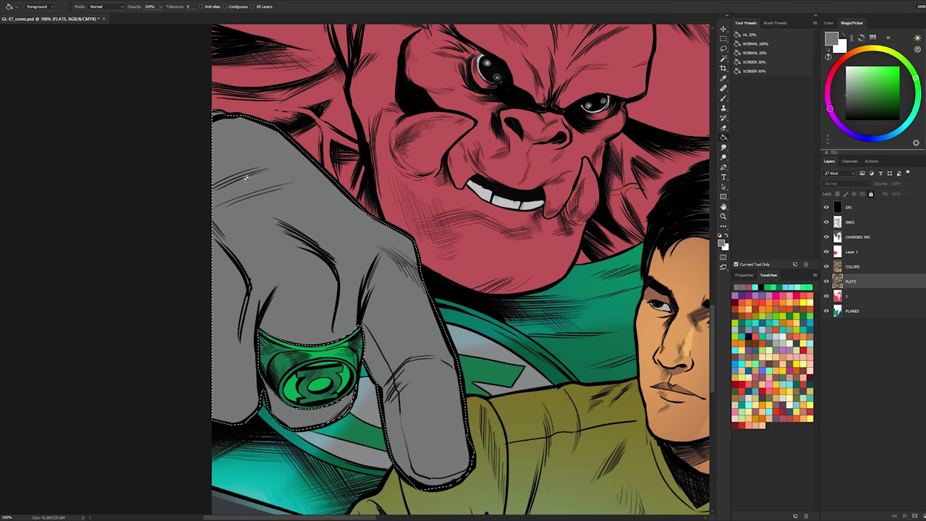
click(393, 155)
click(506, 186)
click(873, 194)
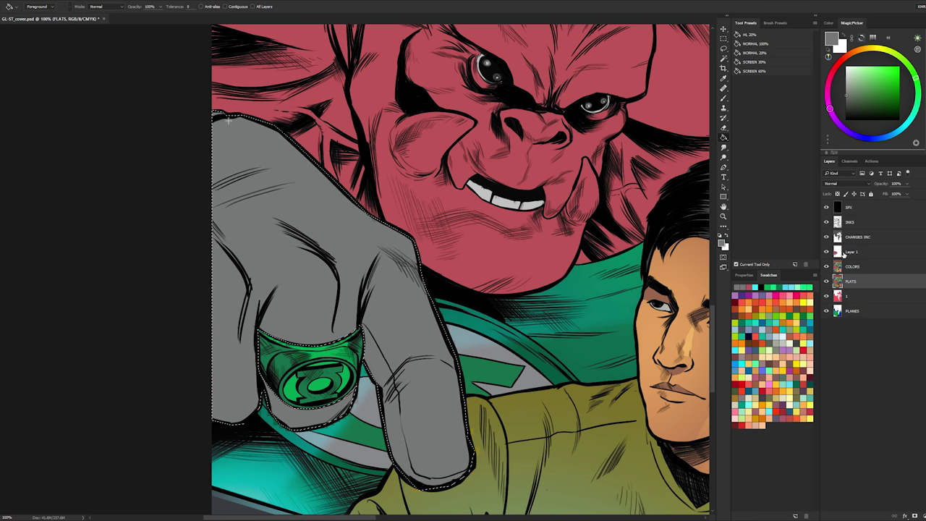
click(826, 267)
click(826, 252)
click(826, 267)
click(826, 266)
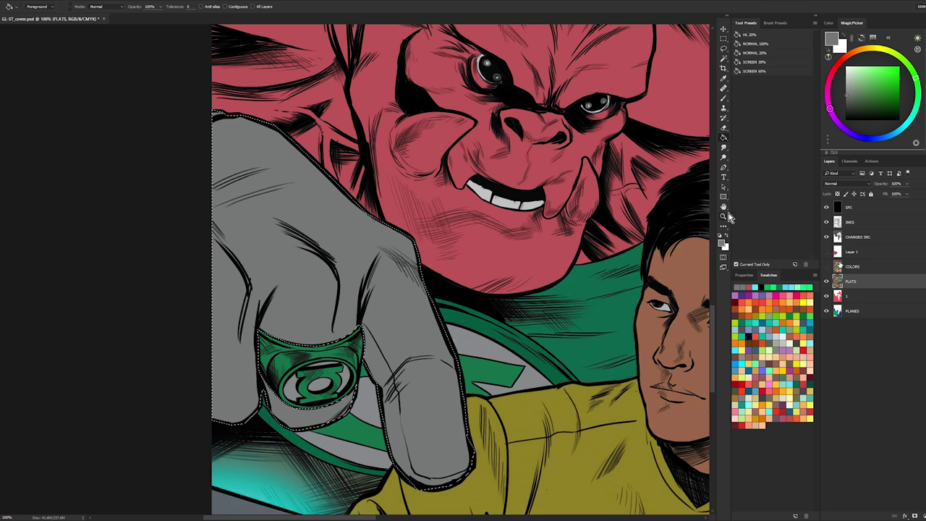
- Merge Layer 1 down into the COLORS layer
click(725, 216)
alt+click(606, 283)
alt+click(606, 283)
alt+click(607, 282)
drag(581, 287, 308, 315)
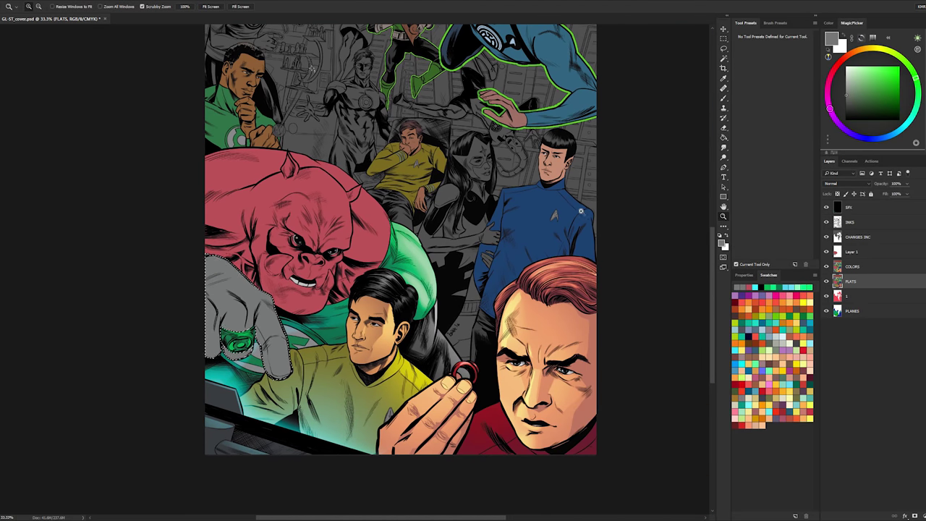
click(853, 252)
right_click(854, 252)
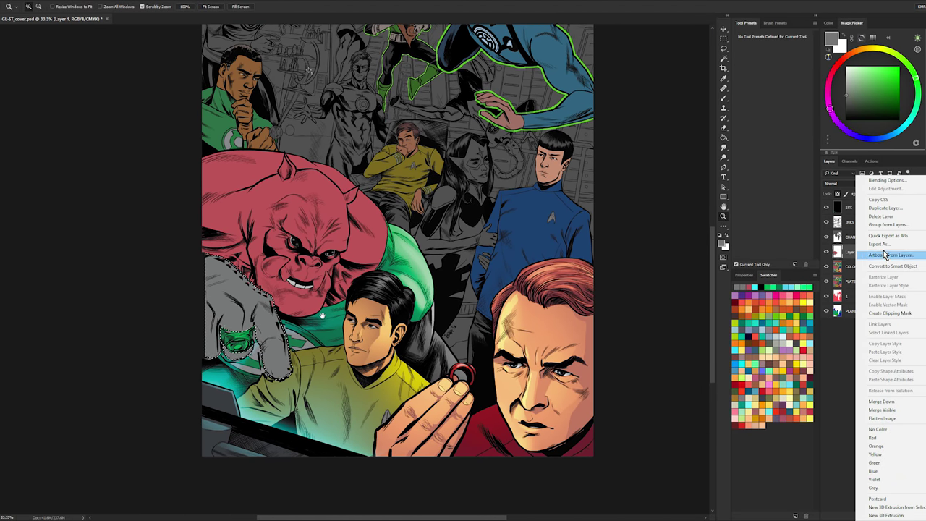
click(846, 250)
right_click(856, 252)
click(884, 400)
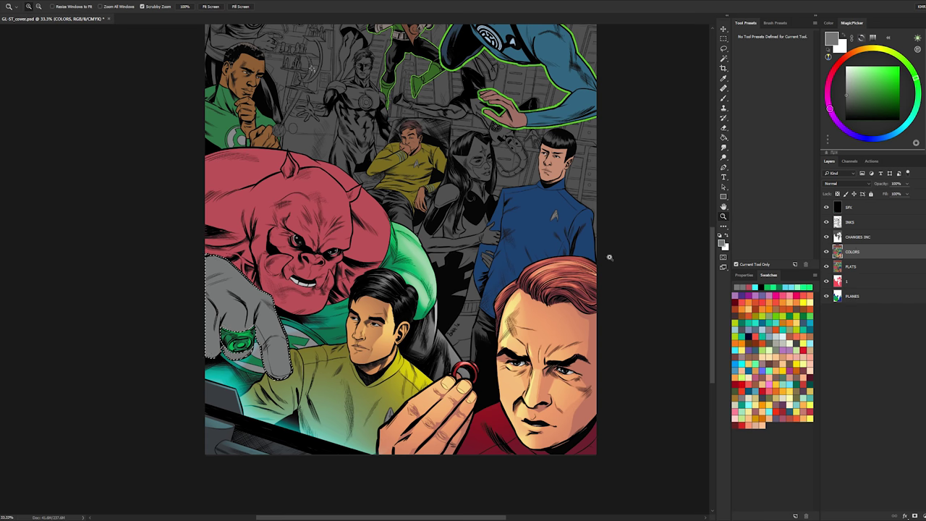
- Copy the selected grey hand to a new layer and lock its transparent pixels
key(ctrl+j)
click(837, 194)
click(252, 312)
click(252, 312)
click(251, 312)
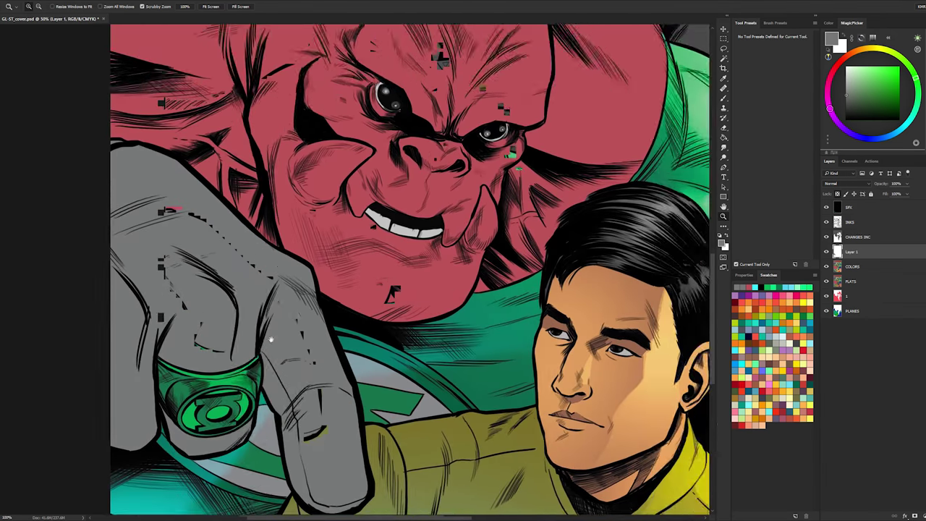
drag(271, 339, 332, 277)
key(l)
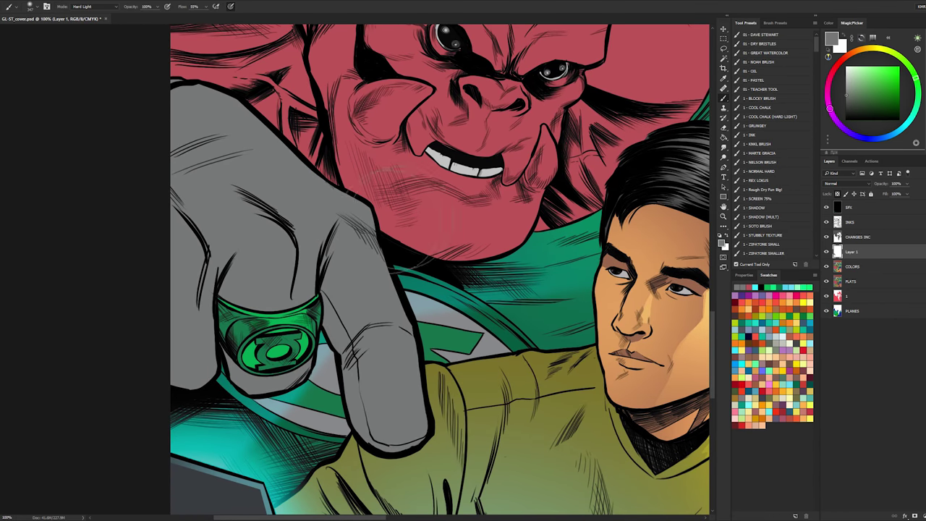
- Try brushing white across the alien's hand and undo the strokes
key(b)
click(787, 170)
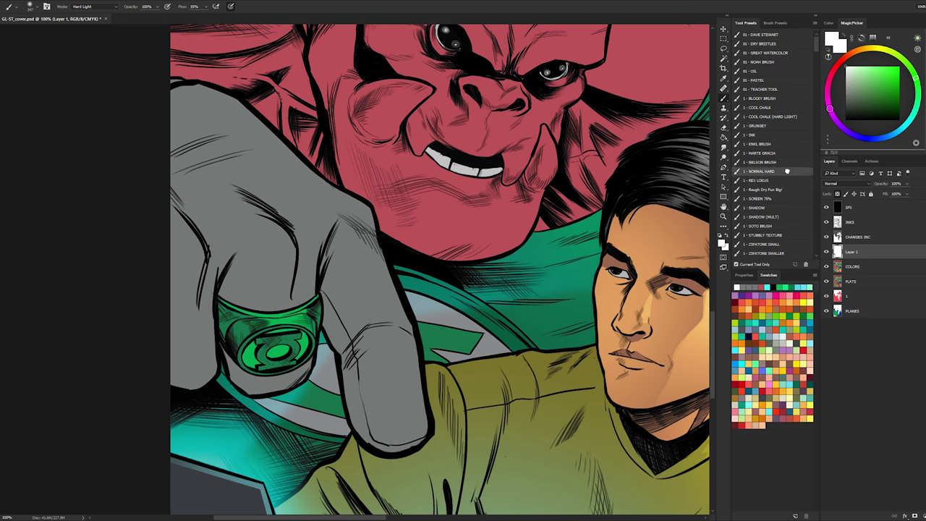
drag(282, 160, 356, 160)
mouse_move(255, 106)
mouse_down()
mouse_move(258, 176)
mouse_move(400, 285)
mouse_up()
click(763, 171)
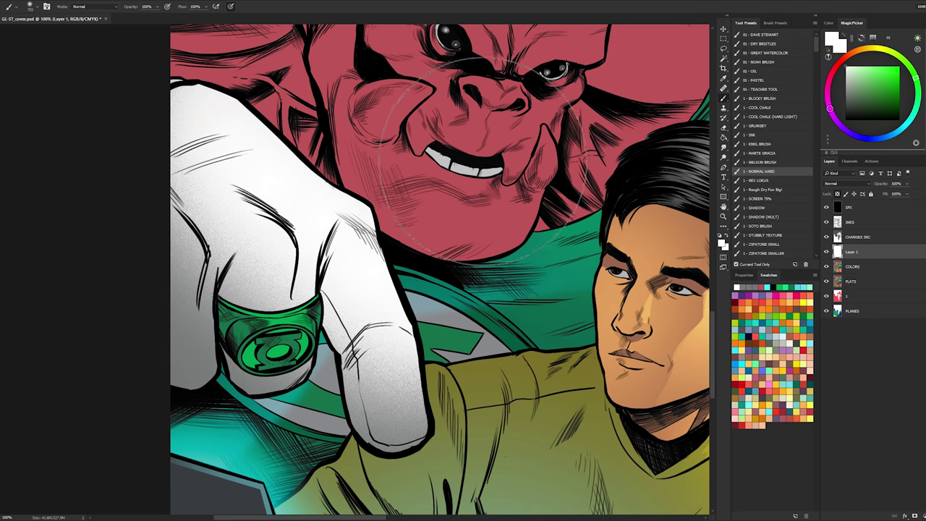
key(ctrl+z)
key(ctrl+z)
- Brush a soft white gradient over the alien's hand with the 1 - MARTE GRACIA brush
click(773, 153)
key(ctrl+z)
mouse_move(233, 58)
mouse_down()
mouse_move(396, 309)
mouse_move(426, 259)
mouse_move(385, 179)
mouse_move(506, 181)
mouse_move(262, 96)
mouse_up()
key(ctrl+z)
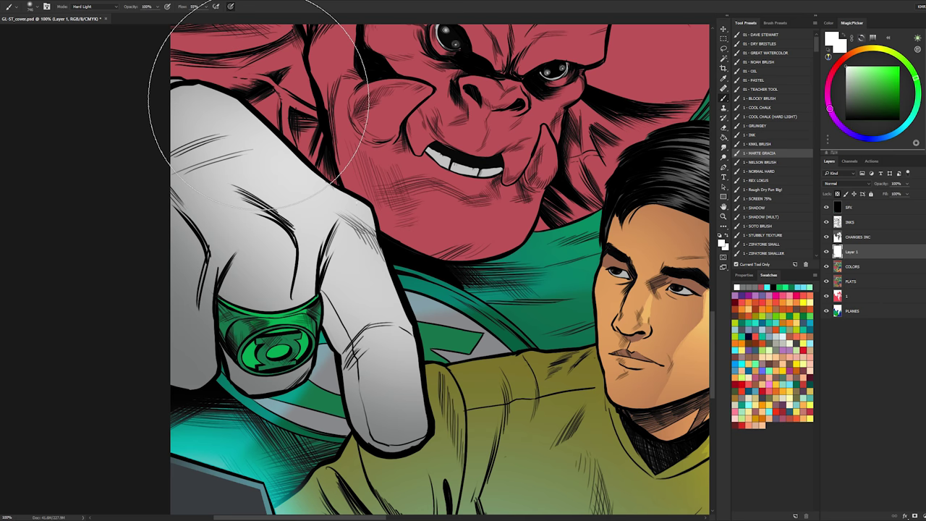
- Lasso the lit areas of the alien's hand and fingers, adding the finger's underside below the ring to the selection
key(l)
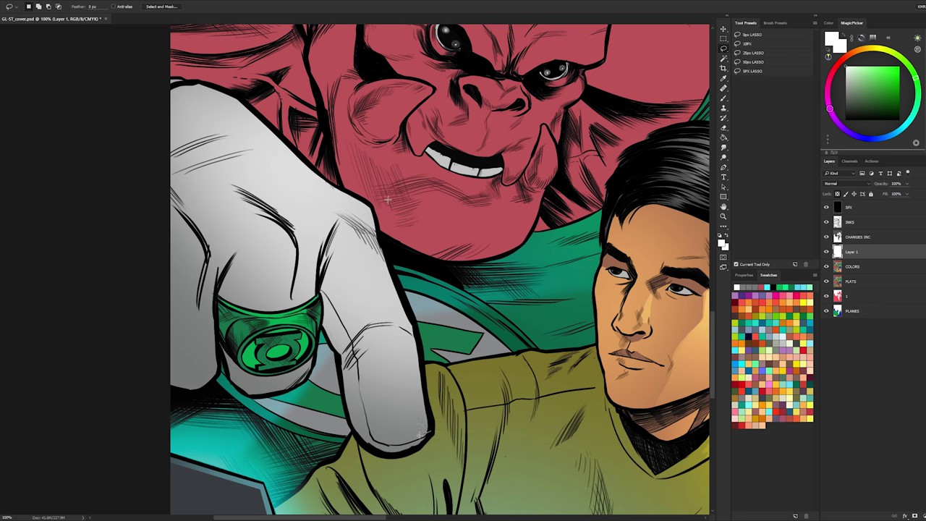
drag(388, 200, 361, 378)
mouse_move(341, 296)
mouse_down()
mouse_move(319, 275)
mouse_move(326, 300)
mouse_up()
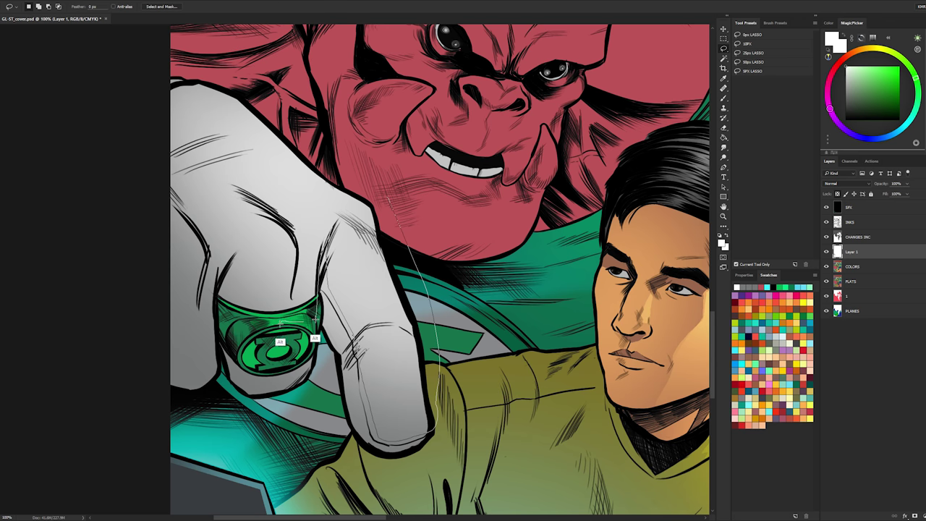
drag(242, 275, 234, 266)
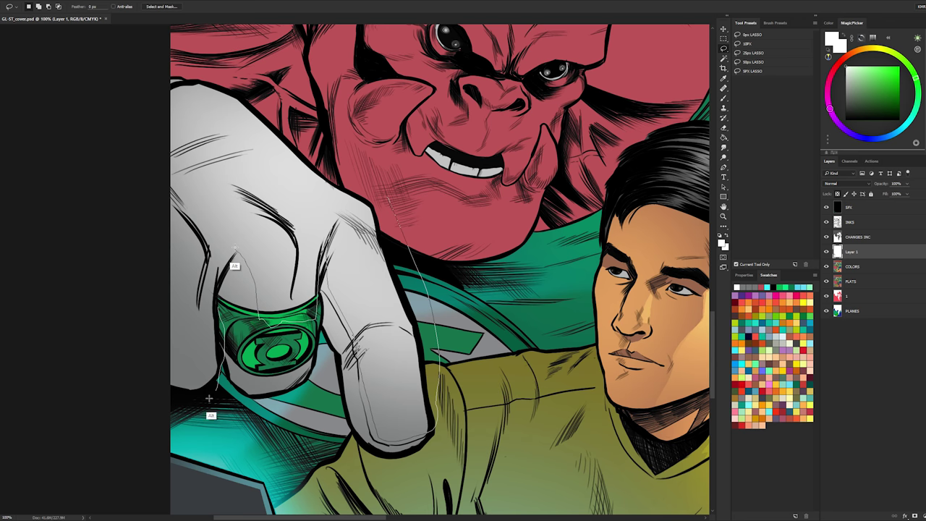
mouse_move(209, 398)
mouse_down()
mouse_move(124, 170)
mouse_move(130, 79)
mouse_up()
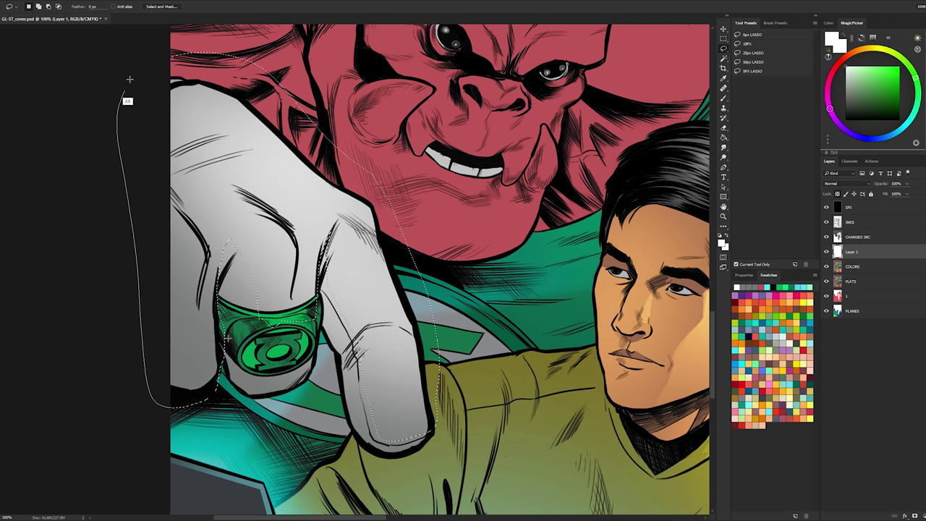
drag(216, 333, 232, 382)
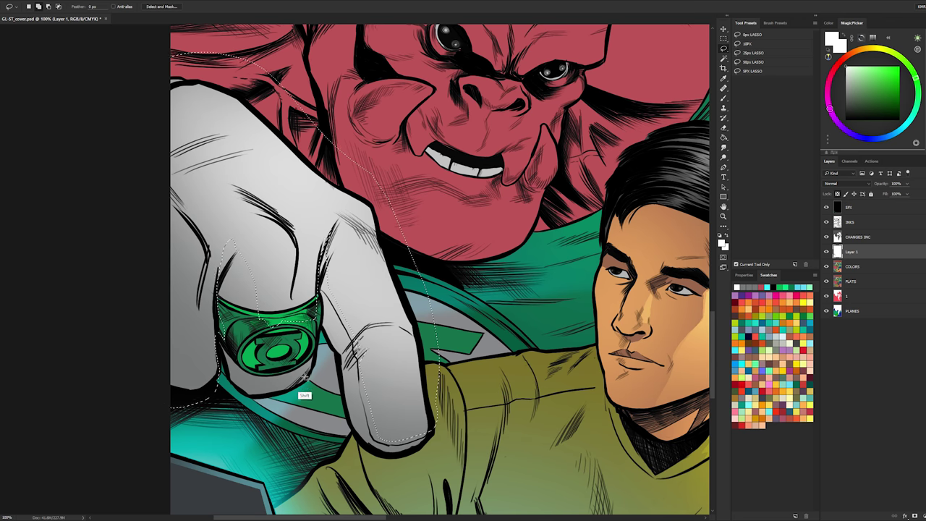
drag(304, 377, 248, 395)
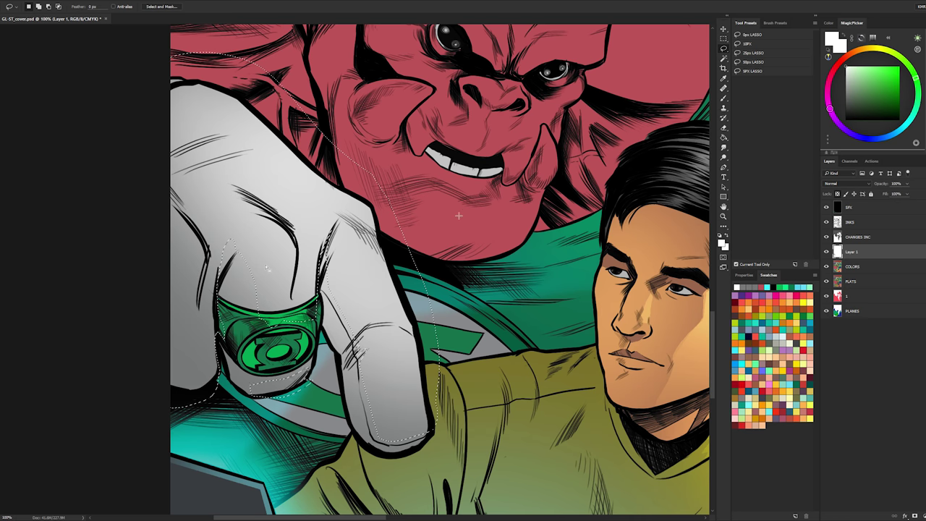
- Brush soft white inside the selected areas of the alien's hand to form hard-edged shadows around the fingers and ring
ctrl+alt+click(658, 264)
ctrl+alt+click(616, 207)
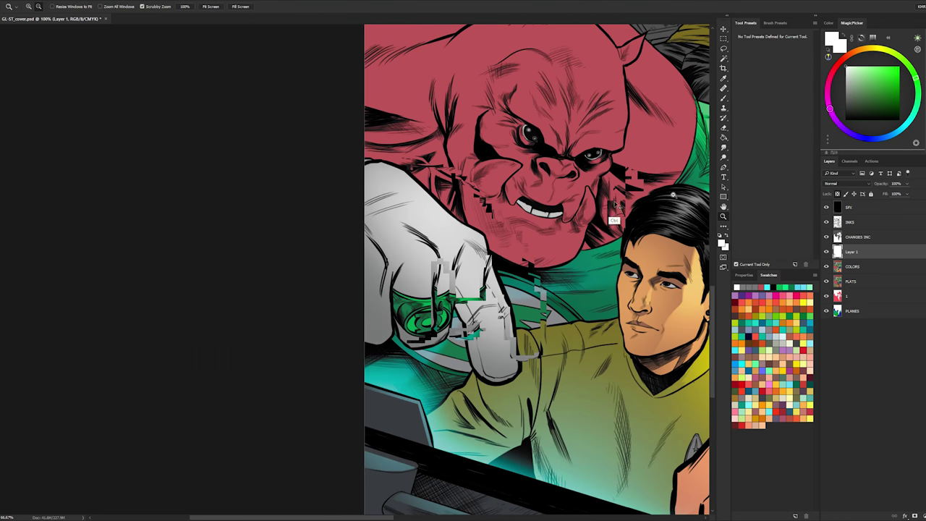
key(b)
drag(406, 258, 343, 190)
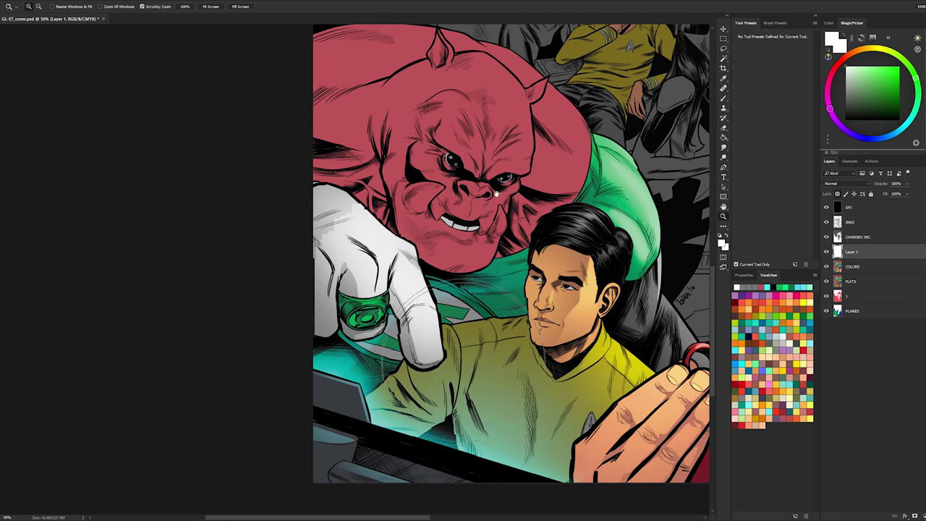
key(b)
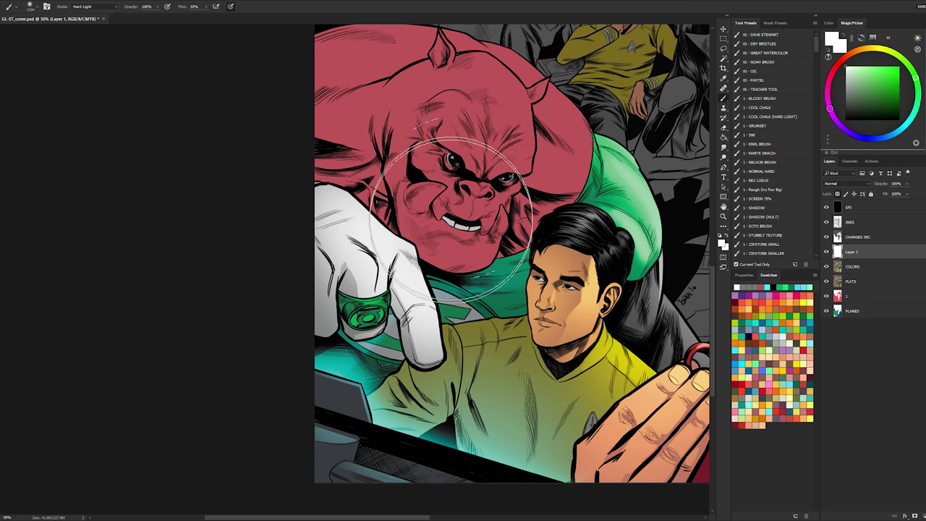
key(z)
key(ctrl+plus)
key(b)
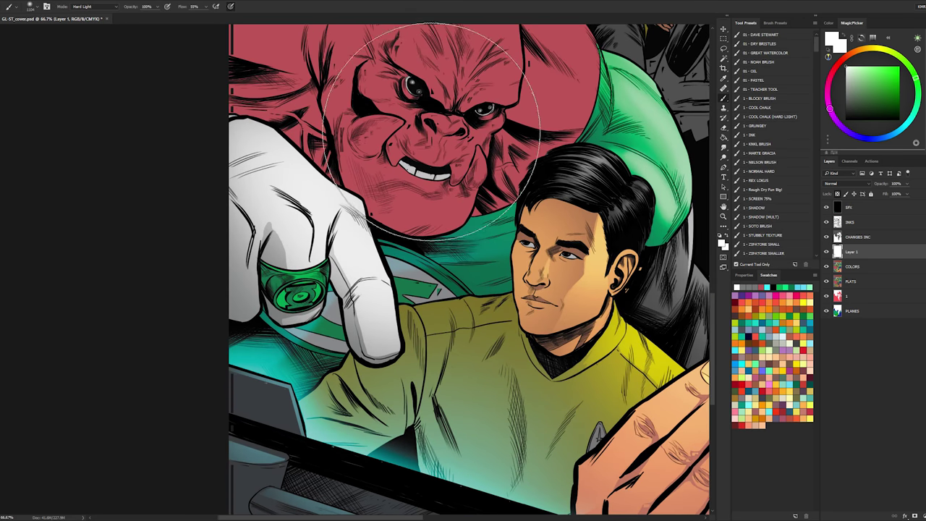
key(z)
alt+click(522, 278)
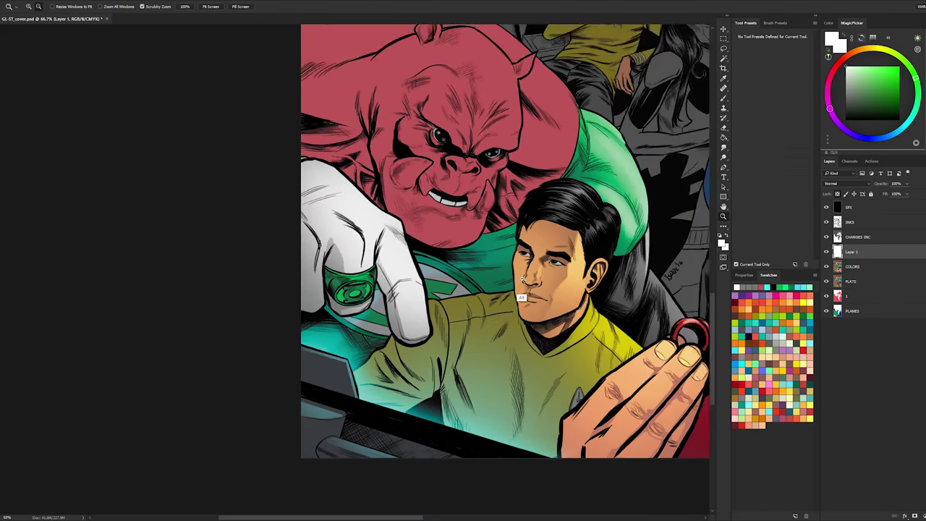
alt+click(522, 279)
alt+click(523, 279)
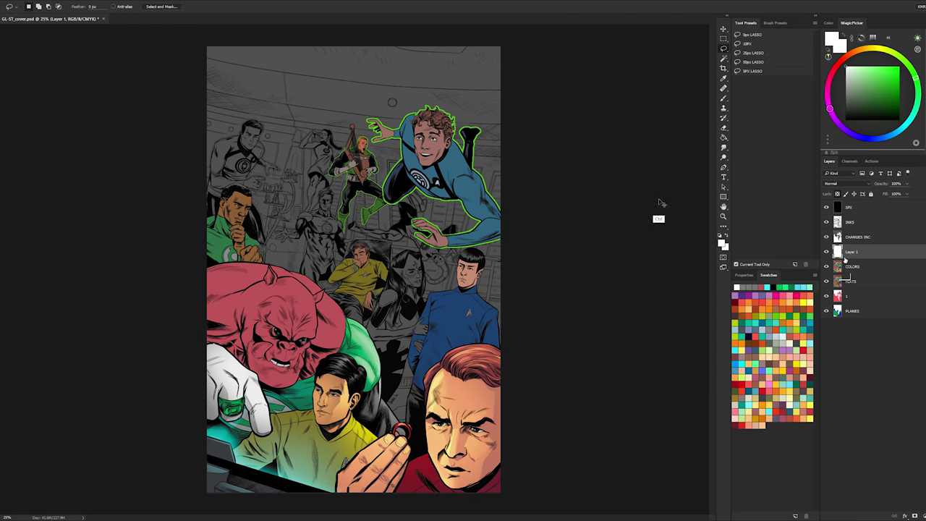
- Darken the hand layer by lowering its Lightness to -21 with Hue/Saturation
key(ctrl+u)
drag(738, 189, 732, 191)
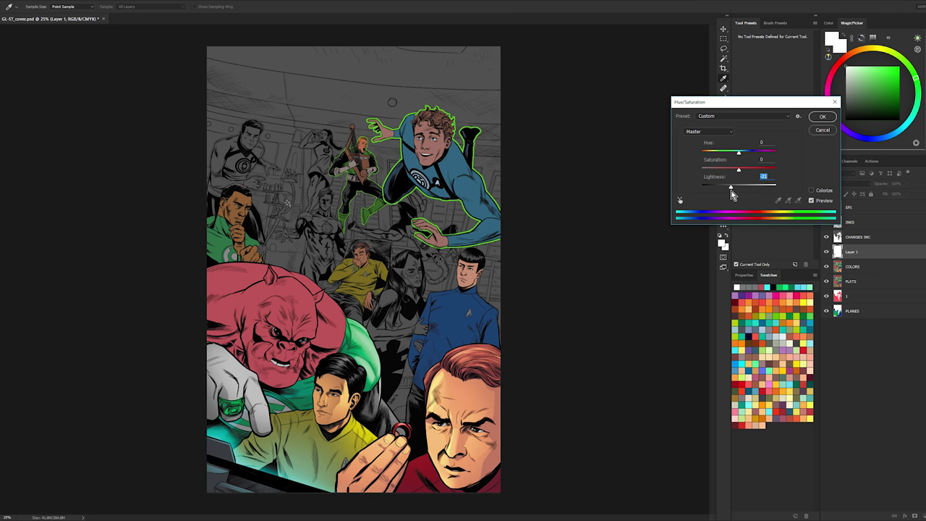
click(822, 116)
key(l)
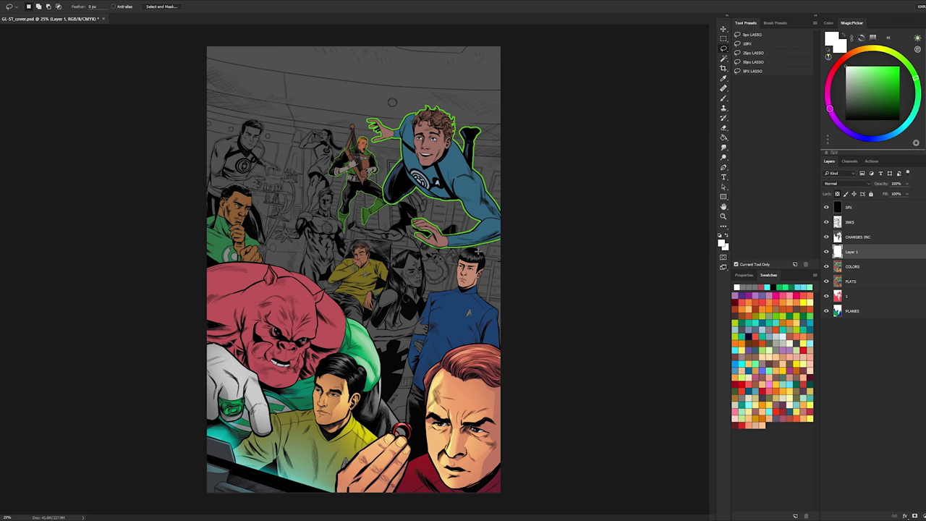
- Merge the shaded hand layer down into the COLORS layer
right_click(872, 253)
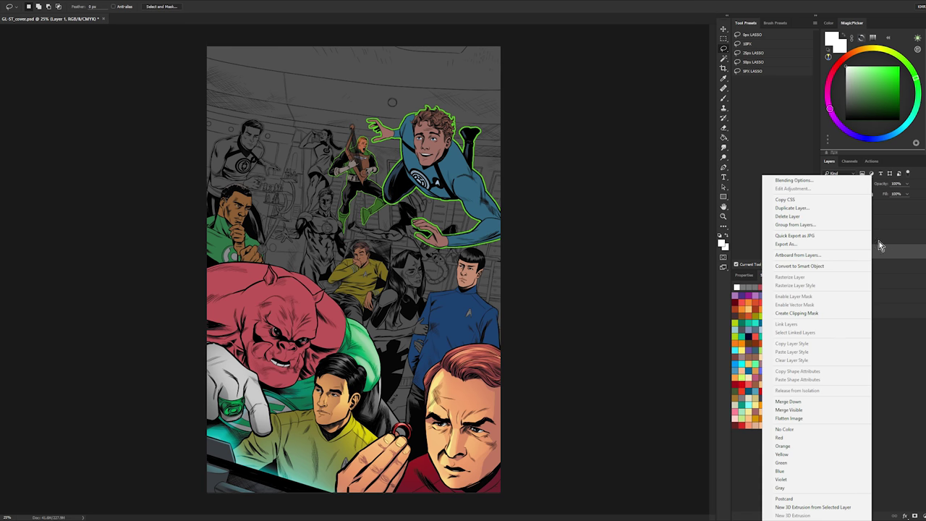
click(816, 405)
key(w)
key(ctrl+e)
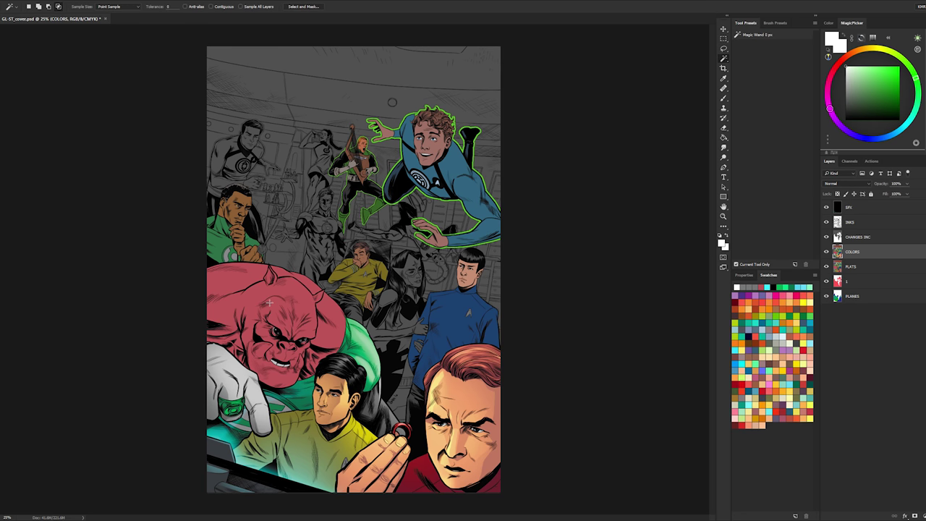
- Select the alien's red skin with the Magic Wand, copy it to a new layer and lock its transparent pixels
click(269, 303)
key(ctrl+j)
key(/)
- Trace a lasso outline along the top of the alien's head, from the shoulder line around both pointed ears
key(ctrl+space)
ctrl+click(292, 326)
ctrl+alt+click(291, 326)
ctrl+click(291, 325)
drag(292, 326, 403, 253)
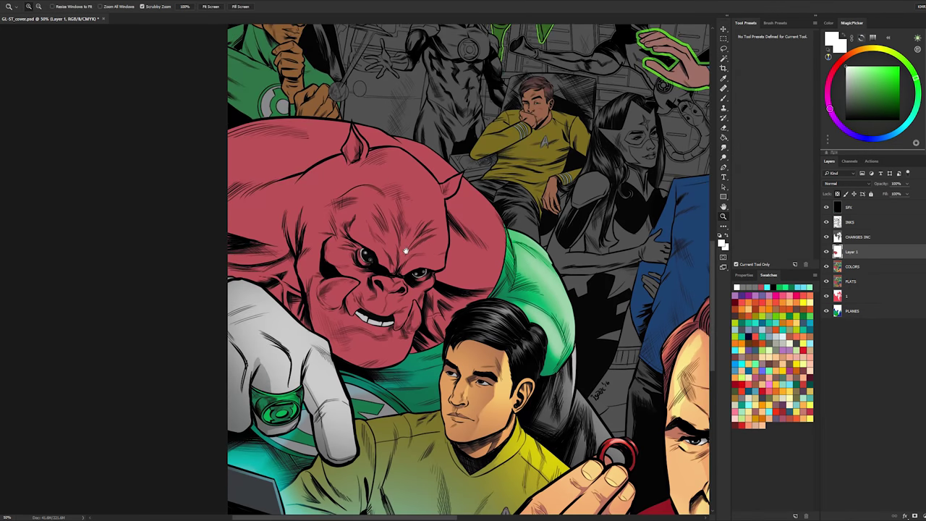
ctrl+click(376, 173)
drag(376, 170, 359, 140)
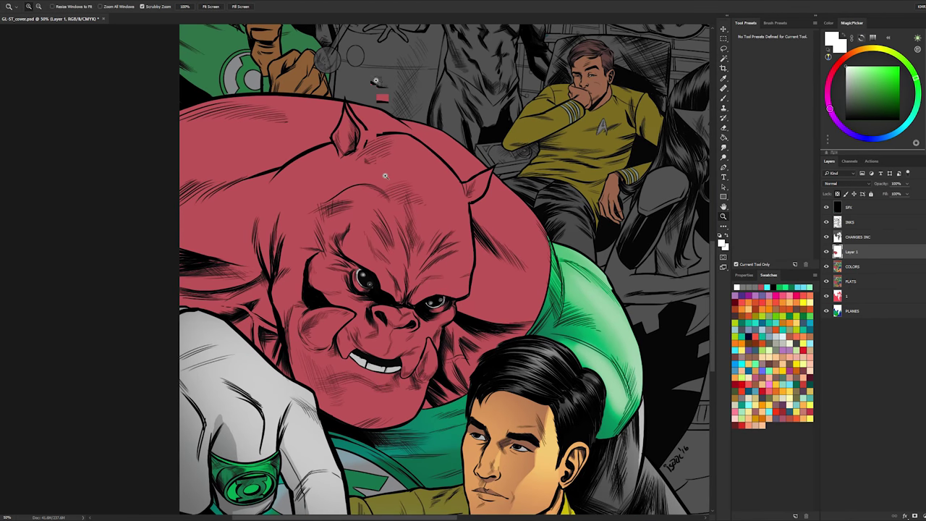
click(353, 133)
key(l)
key(ctrl+alt+space)
ctrl+alt+click(353, 106)
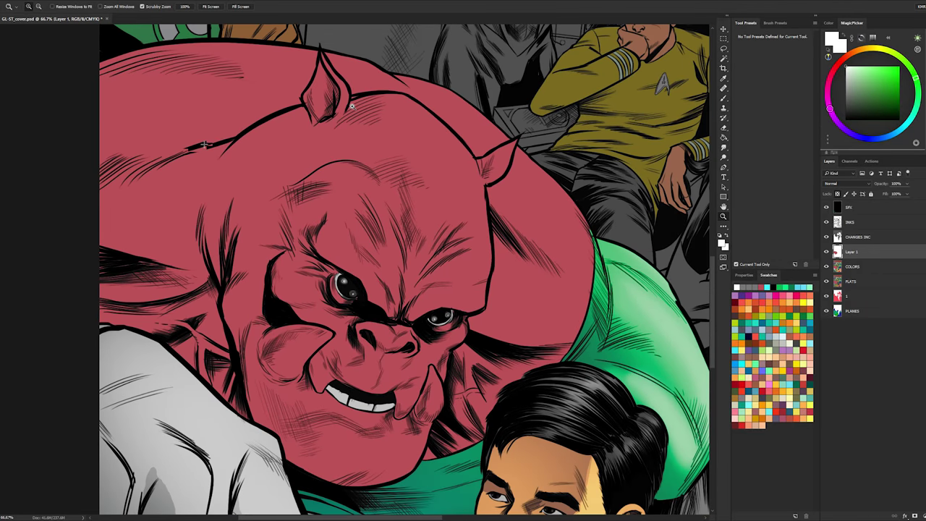
mouse_move(247, 123)
mouse_down()
mouse_move(296, 100)
mouse_move(315, 34)
mouse_up()
mouse_move(340, 69)
mouse_down()
mouse_move(413, 70)
mouse_move(385, 89)
mouse_move(403, 87)
mouse_move(412, 89)
mouse_move(385, 89)
mouse_move(438, 106)
mouse_move(491, 160)
mouse_move(542, 136)
mouse_move(498, 201)
mouse_up()
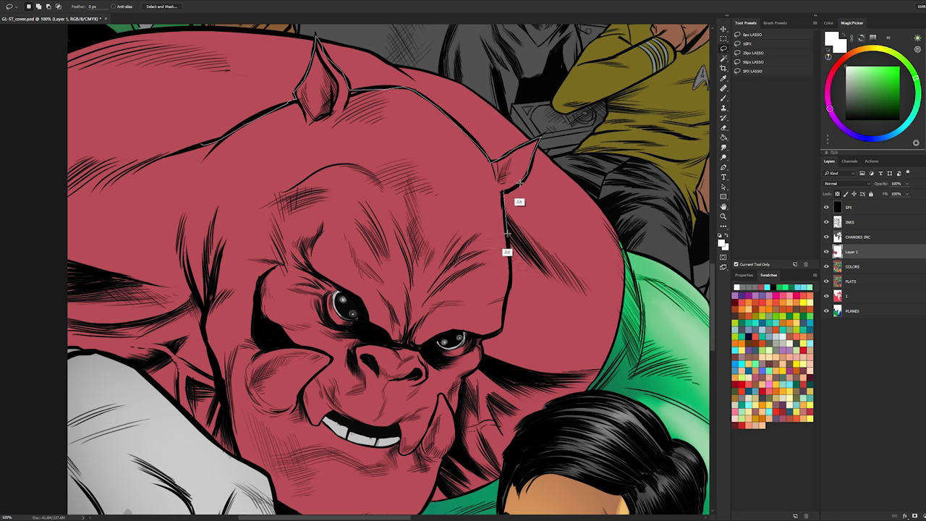
- Continue the lasso outline down the brow, cheek and tusk, around the chin and back up the neck to close the head selection
mouse_move(511, 281)
mouse_down()
mouse_move(502, 319)
mouse_move(483, 337)
mouse_up()
mouse_move(483, 336)
mouse_down()
mouse_move(488, 245)
mouse_move(464, 311)
mouse_up()
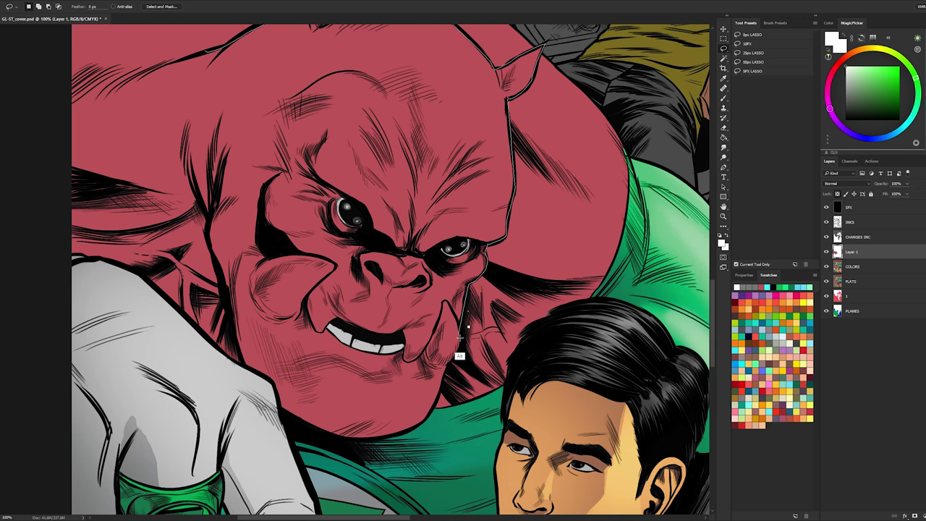
mouse_move(437, 418)
mouse_down()
mouse_move(415, 447)
mouse_move(316, 450)
mouse_move(233, 439)
mouse_up()
drag(239, 360, 207, 226)
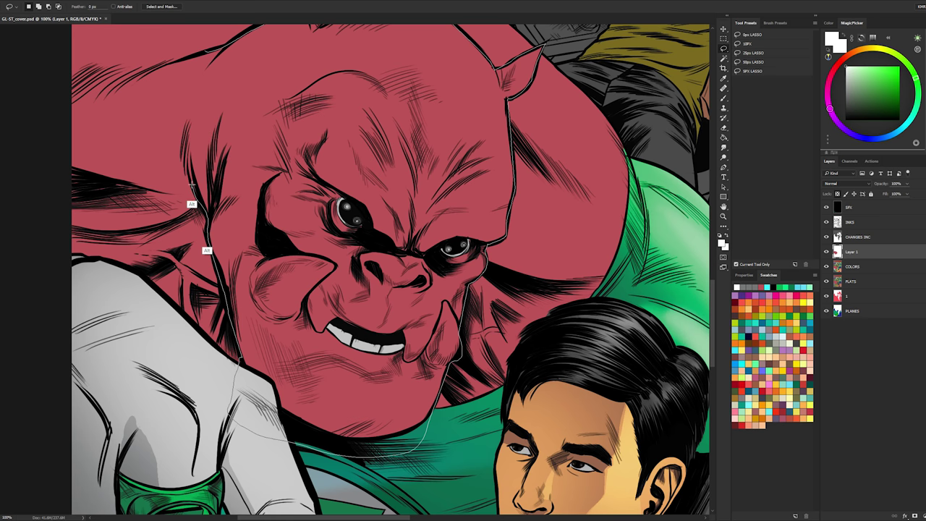
mouse_move(202, 73)
mouse_down()
mouse_move(178, 59)
mouse_move(201, 52)
mouse_move(188, 61)
mouse_up()
- Try to adjust the head selection's edge beside the alien's tusk and undo the change
ctrl+click(466, 289)
drag(480, 291, 483, 230)
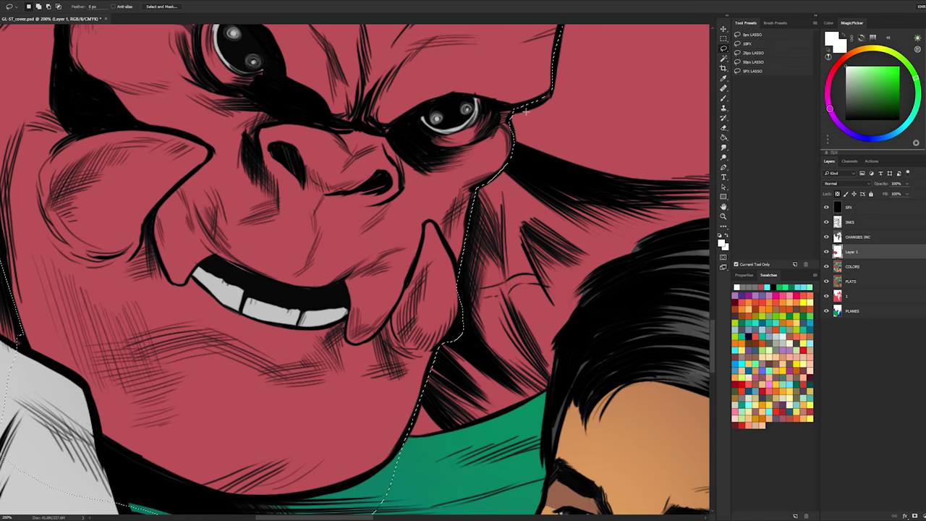
shift+click(497, 264)
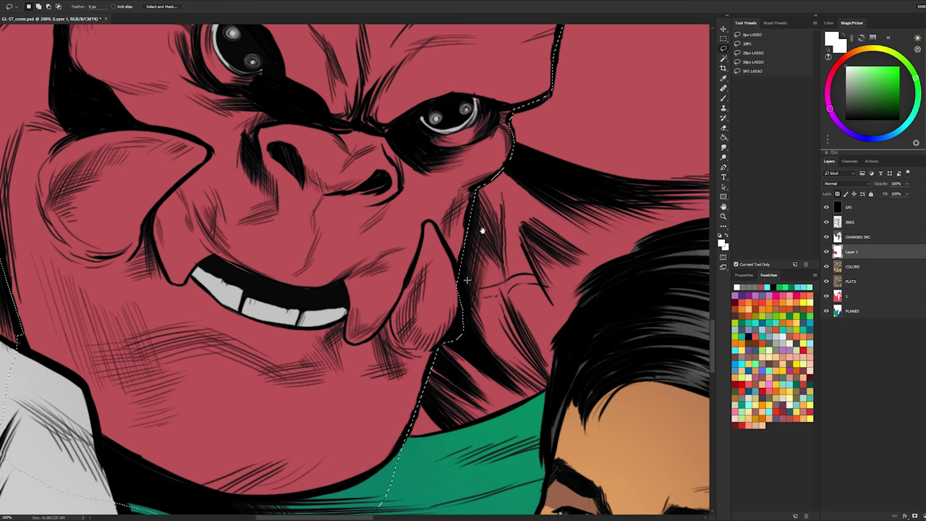
key(ctrl+z)
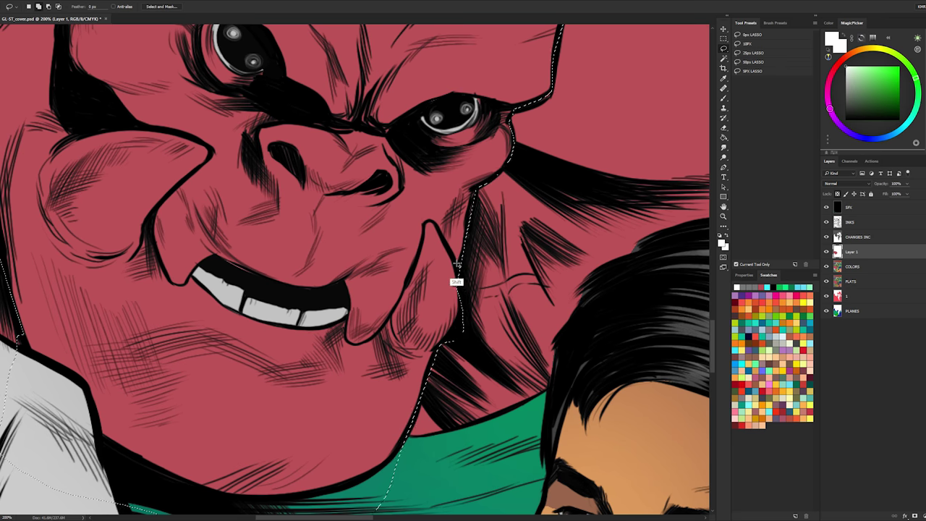
drag(519, 181, 484, 296)
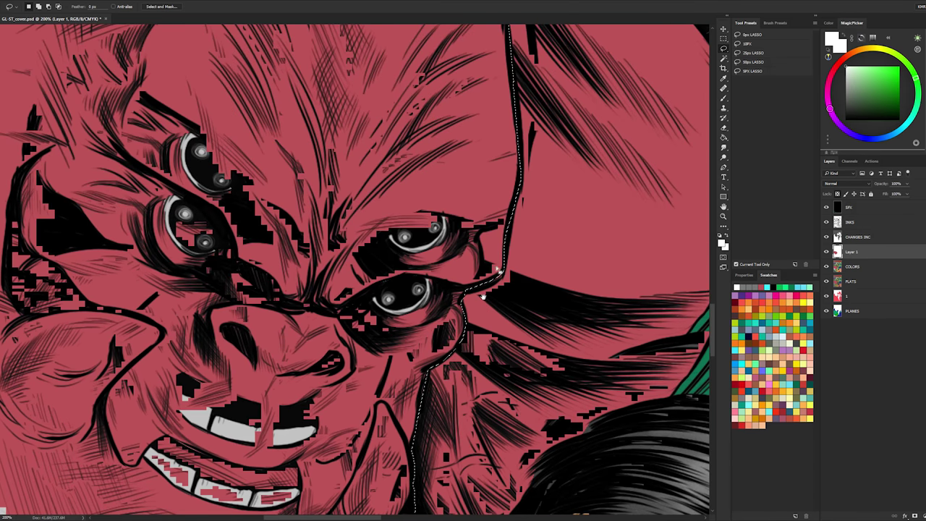
- Pick a medium green for the Paint Bucket on the FLATS layer and return to Layer 1
click(724, 215)
alt+click(677, 255)
alt+click(677, 255)
click(865, 280)
click(884, 251)
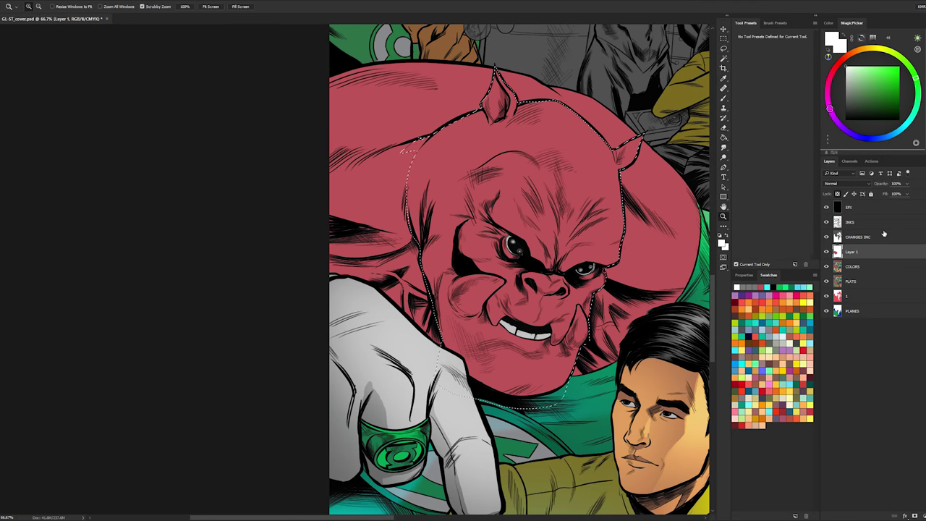
key(g)
drag(649, 215, 552, 207)
click(882, 281)
click(880, 84)
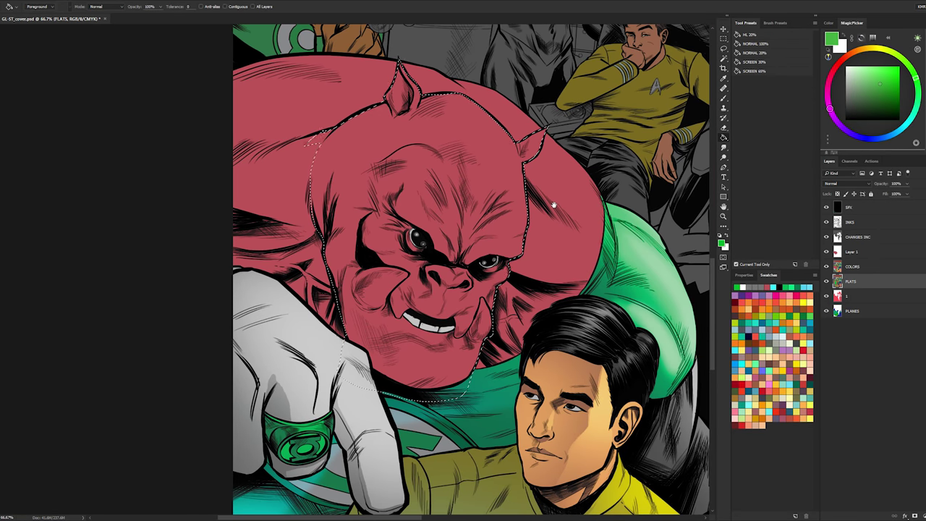
key(alt+])
key(alt+])
drag(553, 206, 478, 215)
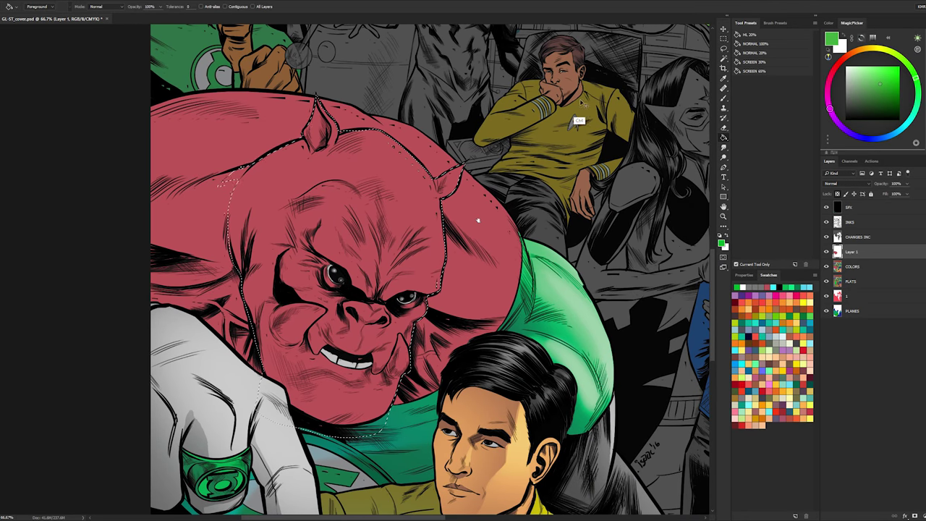
- Refine the head selection with the Lasso where the head's outline meets the shoulder
key(z)
key(ctrl+d)
click(253, 170)
key(l)
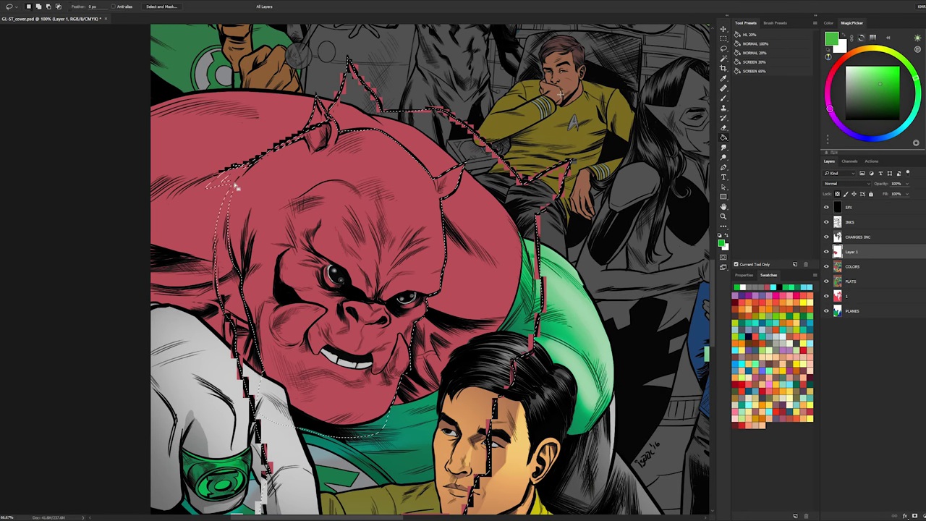
drag(235, 186, 238, 193)
key(g)
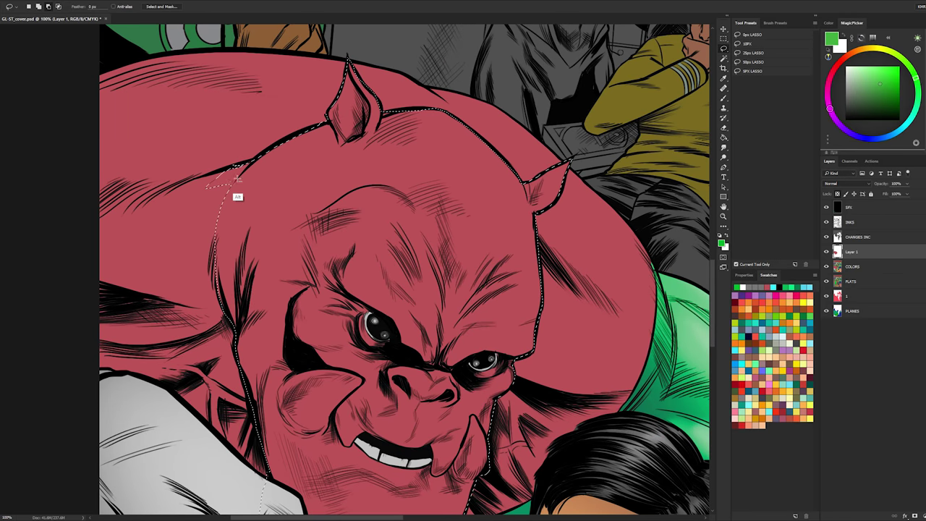
mouse_move(236, 173)
mouse_down()
mouse_move(194, 182)
mouse_move(264, 156)
mouse_up()
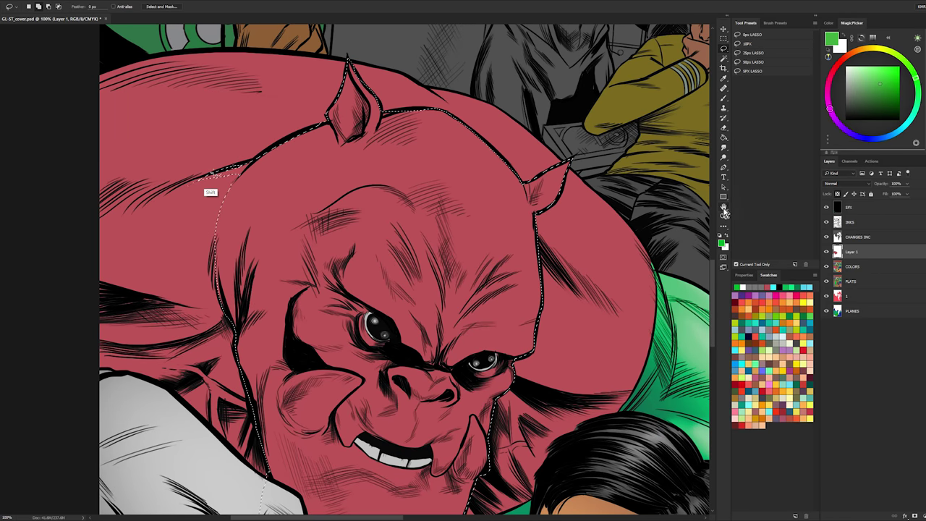
- Trace the inner area of the alien's upper pointed ear with the Lasso to subtract it from the head selection
ctrl+click(371, 102)
alt+click(364, 63)
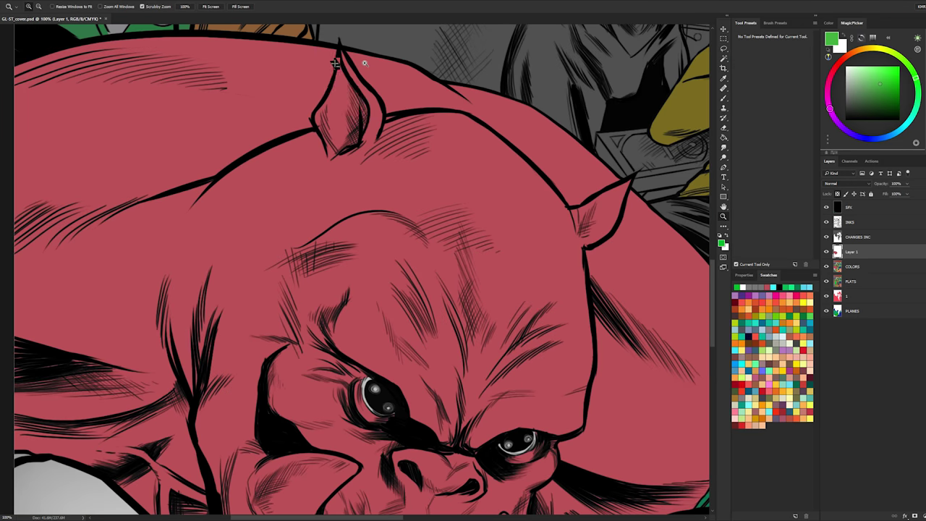
mouse_move(332, 56)
mouse_down()
mouse_move(368, 110)
mouse_move(351, 162)
mouse_up()
click(326, 177)
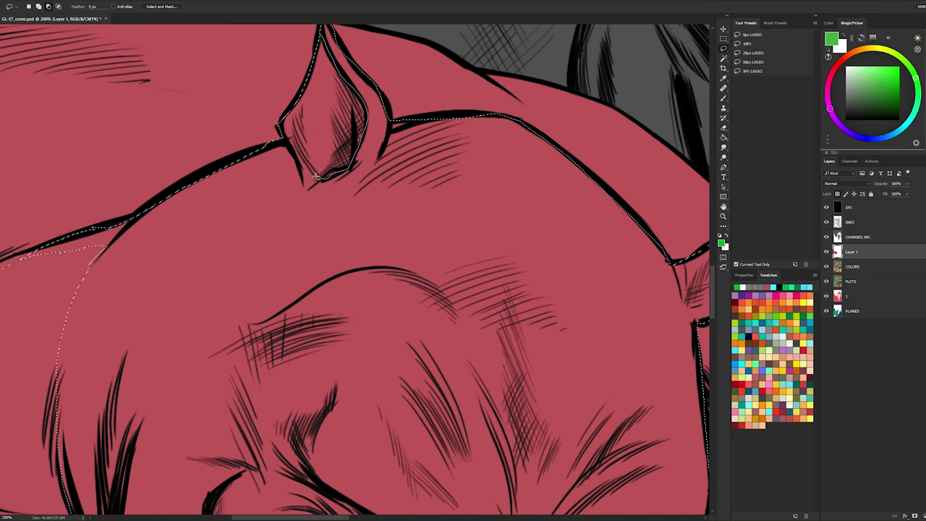
drag(317, 177, 319, 25)
alt+click(634, 292)
alt+click(632, 292)
alt+click(632, 293)
drag(637, 265, 479, 142)
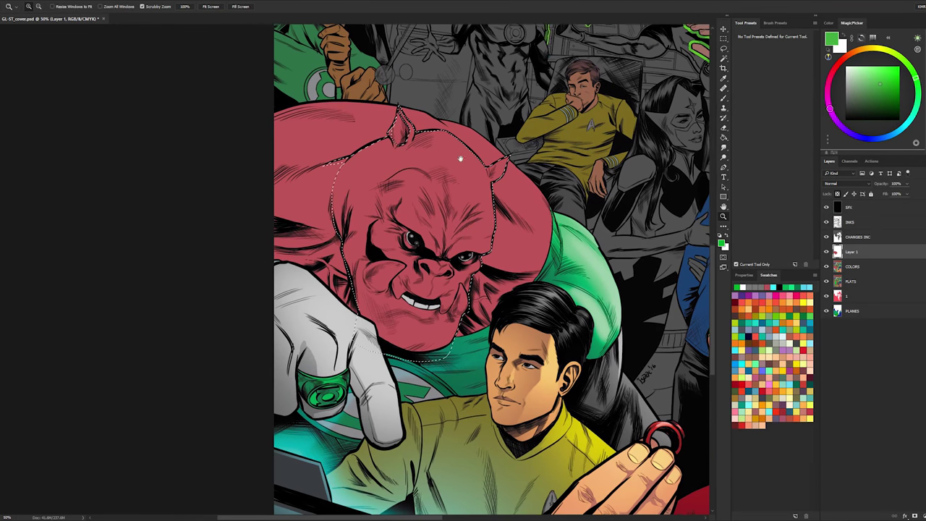
- Sample the red alien's skin color for the Brush and lighten it to a soft pink
key(b)
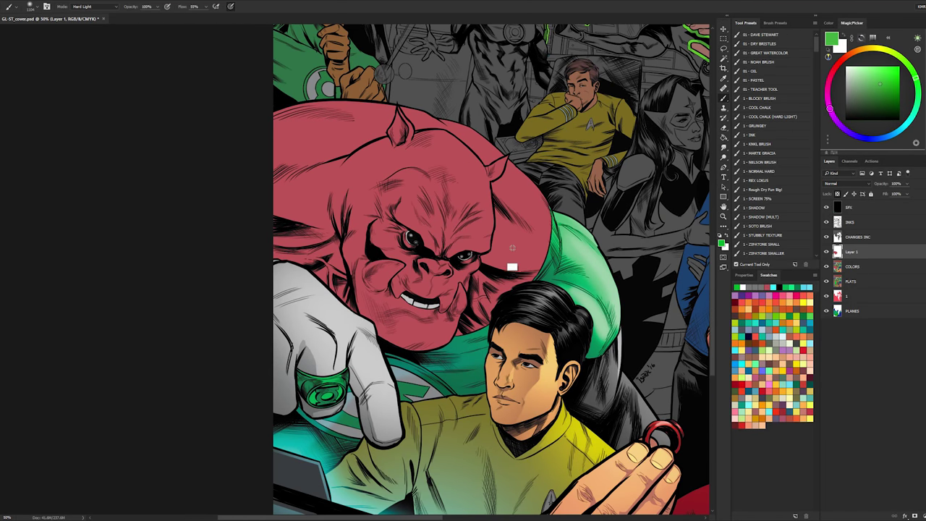
alt+click(506, 262)
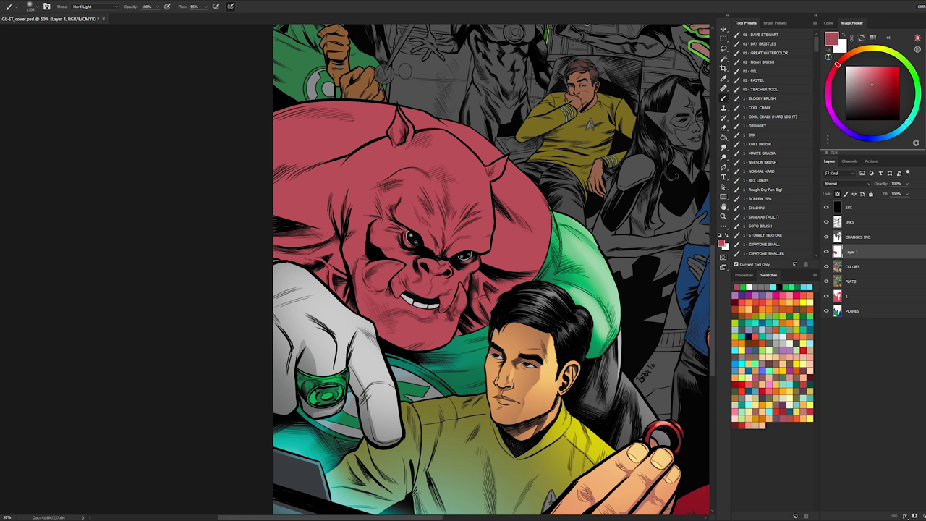
key(ctrl+space)
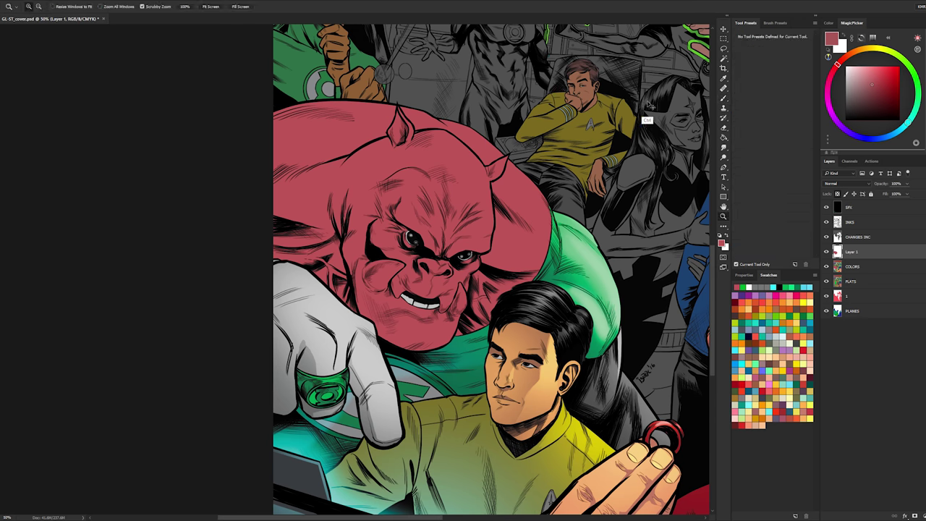
key(ctrl+space)
drag(870, 75, 876, 61)
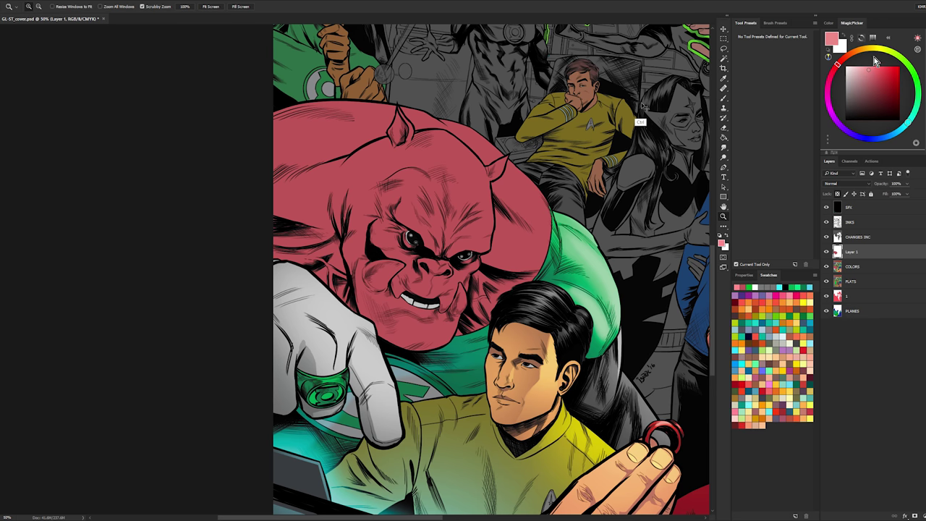
- Brush soft pink light over the alien's forehead and face on Layer 1, undoing the trial strokes
mouse_move(456, 235)
mouse_down()
mouse_move(527, 239)
mouse_move(459, 263)
mouse_up()
key(ctrl+z)
drag(444, 172, 463, 241)
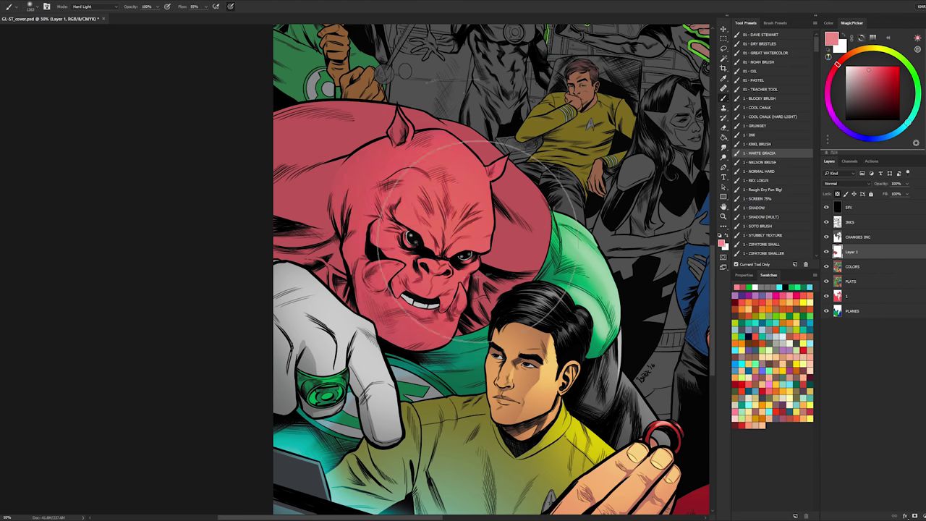
key(ctrl+z)
mouse_move(458, 177)
mouse_down()
mouse_move(432, 311)
mouse_move(436, 283)
mouse_up()
mouse_move(437, 280)
mouse_down()
mouse_move(415, 280)
mouse_move(416, 270)
mouse_up()
drag(425, 227, 434, 224)
- Select the outer rim of the alien's smaller ear with the Lasso and Magic Wand and brush it light pink
click(444, 168)
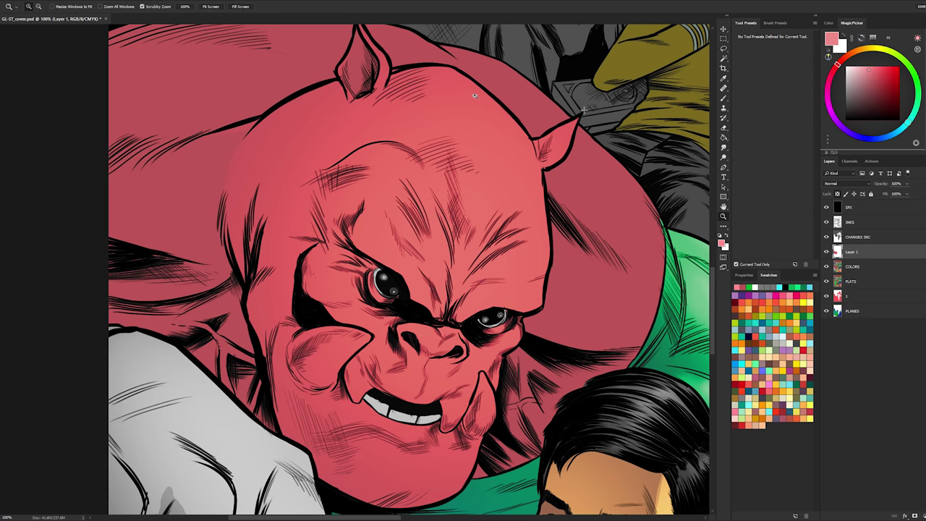
key(l)
key(w)
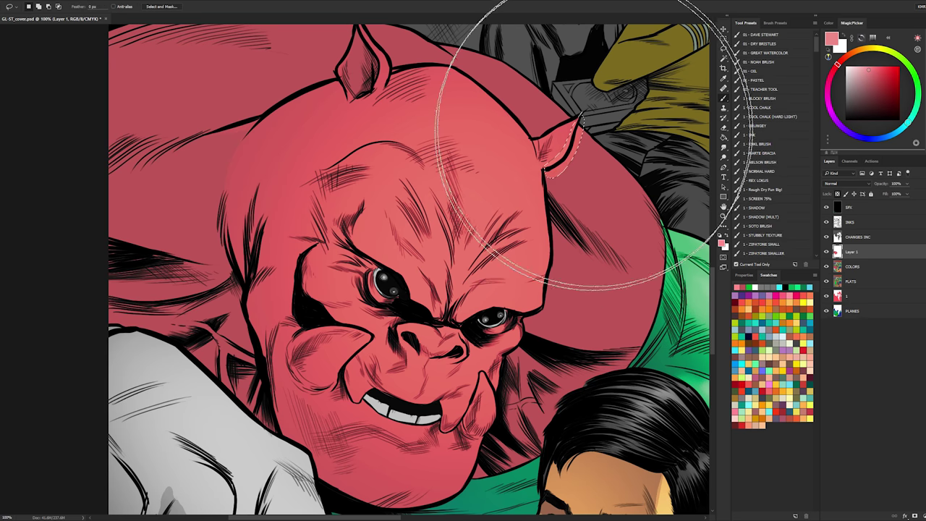
click(583, 131)
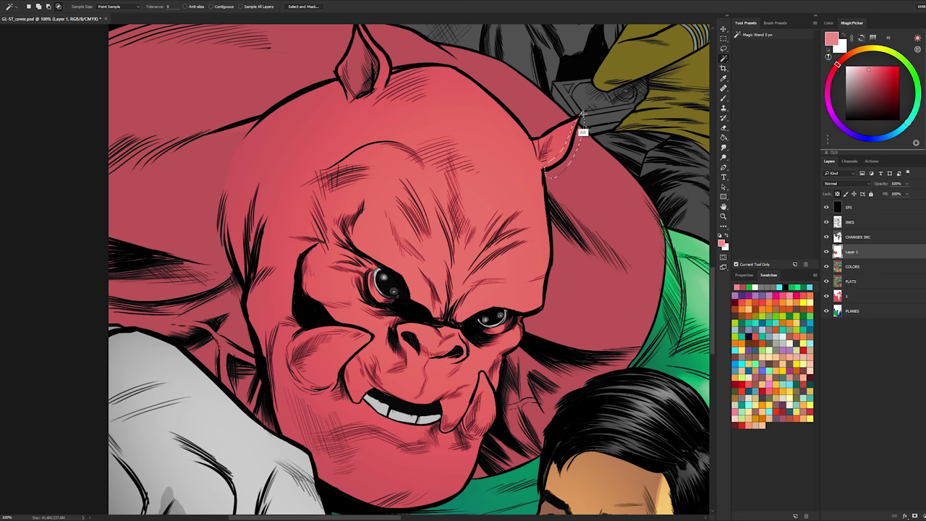
alt+click(570, 161)
key(b)
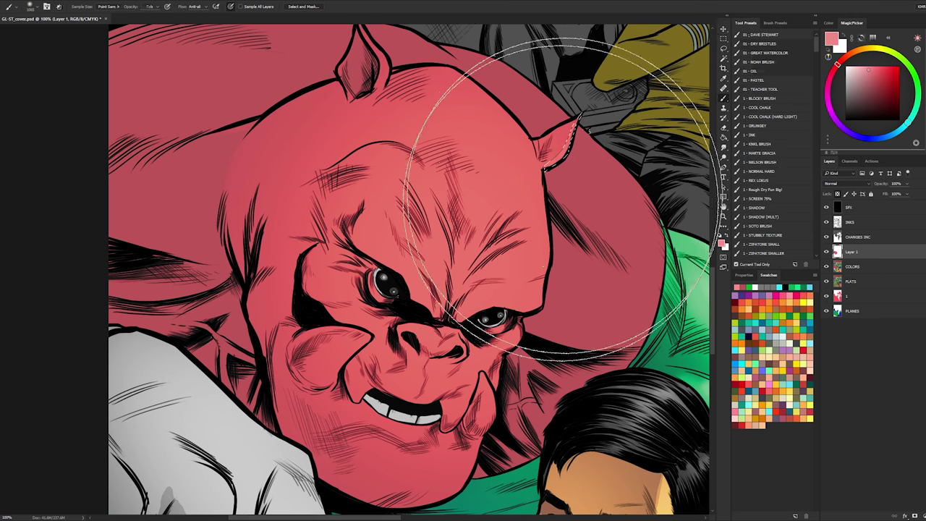
scroll(561, 188, up, 3)
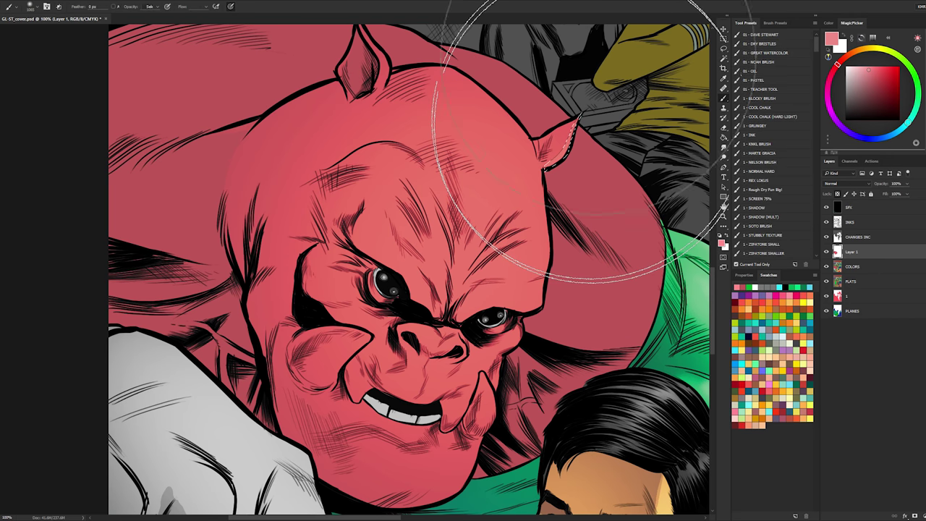
- Lasso the rim of the alien's upper pointed ear, brush it light pink, and deselect
key(l)
scroll(390, 113, down, 2)
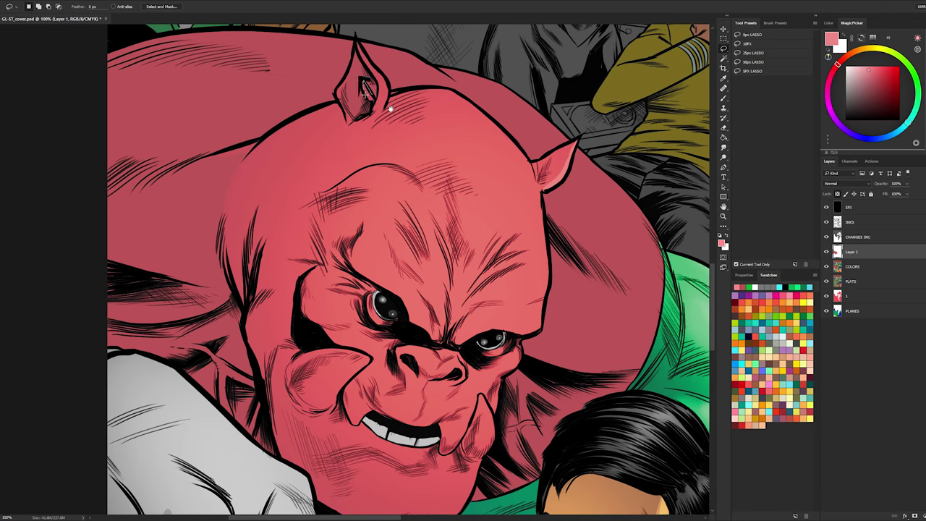
scroll(390, 109, up, 2)
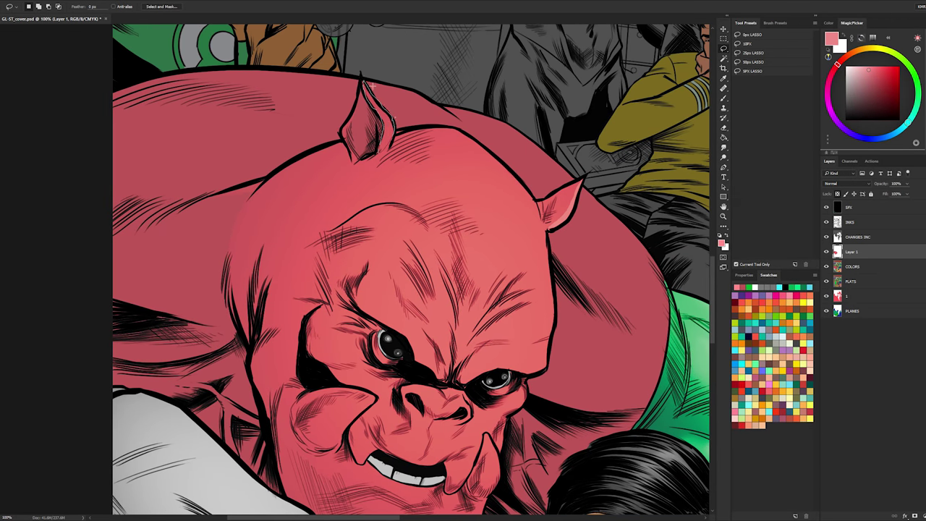
key(b)
drag(427, 171, 369, 157)
drag(433, 119, 433, 87)
key(ctrl+d)
- Select the alien's head from the FLATS layer with the Magic Wand
key(l)
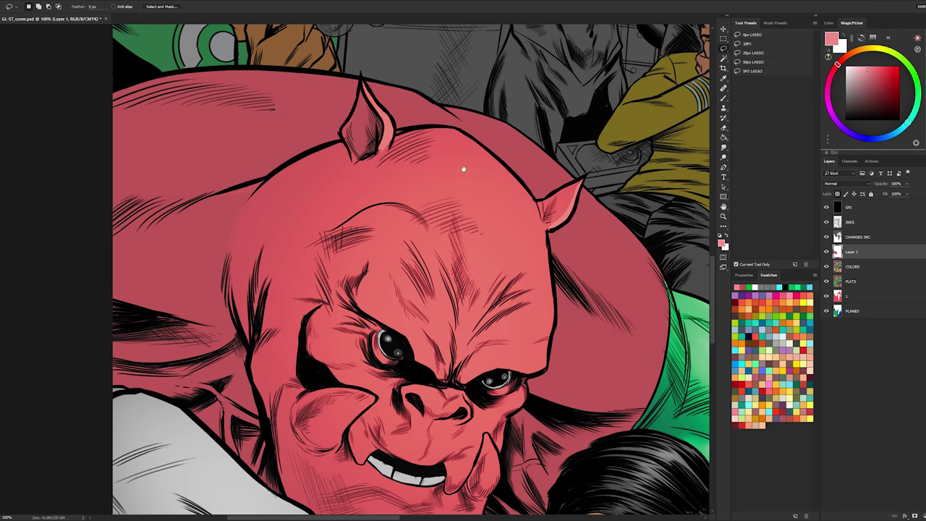
scroll(483, 38, down, 3)
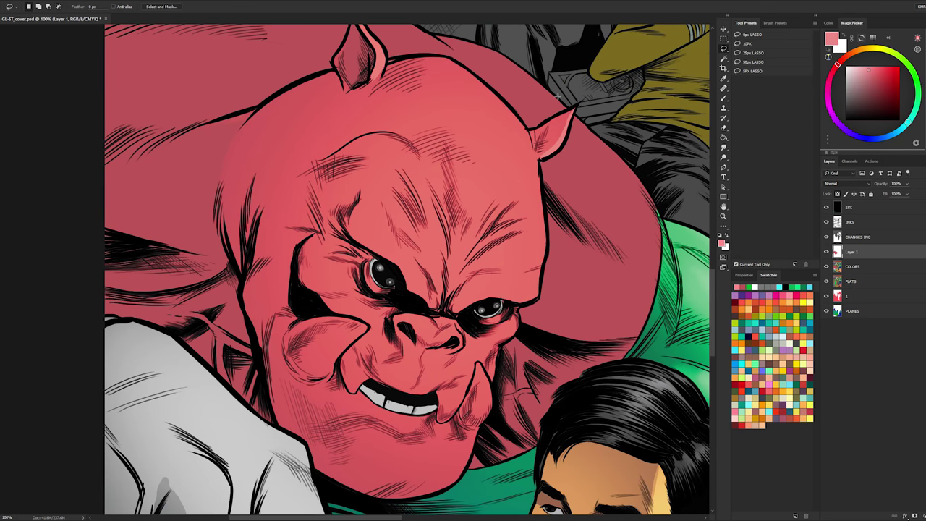
click(836, 279)
key(w)
click(507, 149)
- Subtract the shadowed side and the lower face with the Lasso, following the brow line to isolate the forehead
key(l)
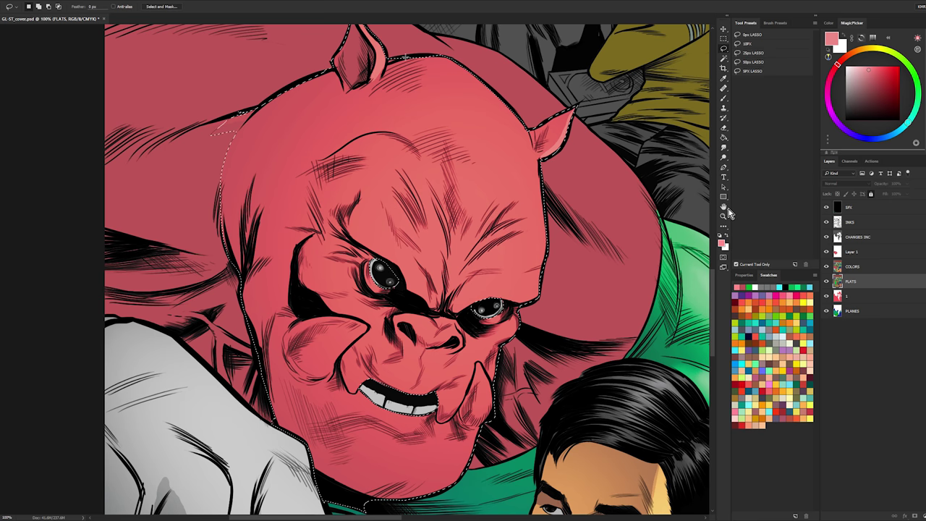
drag(386, 63, 348, 155)
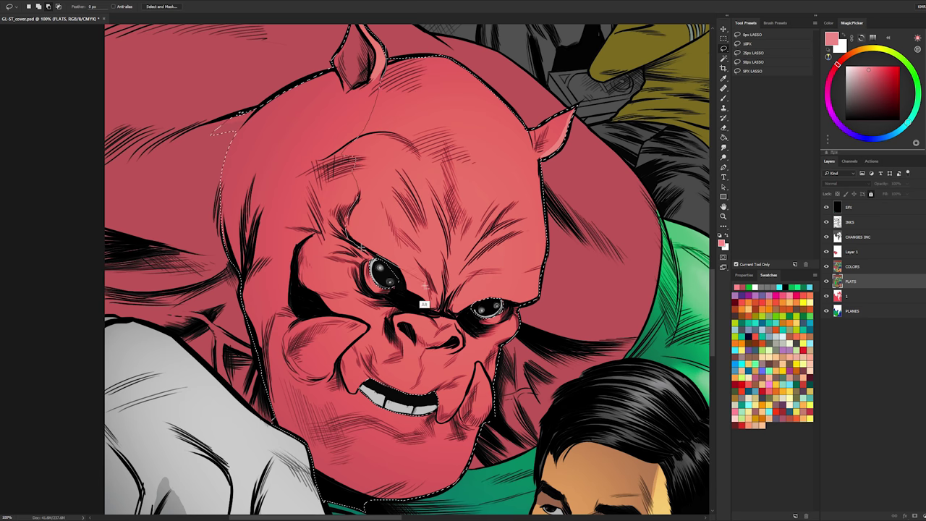
mouse_move(398, 276)
mouse_down()
mouse_move(403, 297)
mouse_move(371, 288)
mouse_move(356, 270)
mouse_up()
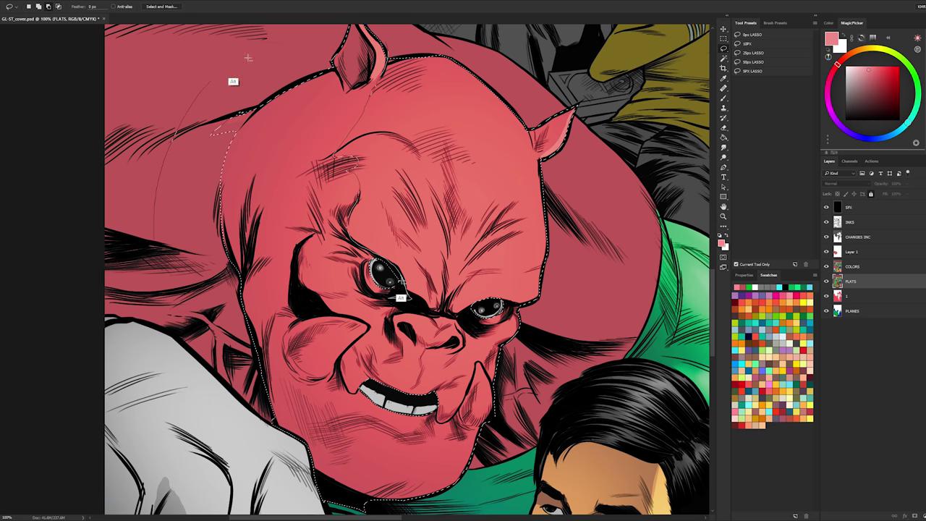
mouse_move(401, 282)
mouse_down()
mouse_move(432, 300)
mouse_move(401, 299)
mouse_move(417, 310)
mouse_move(467, 319)
mouse_move(516, 304)
mouse_up()
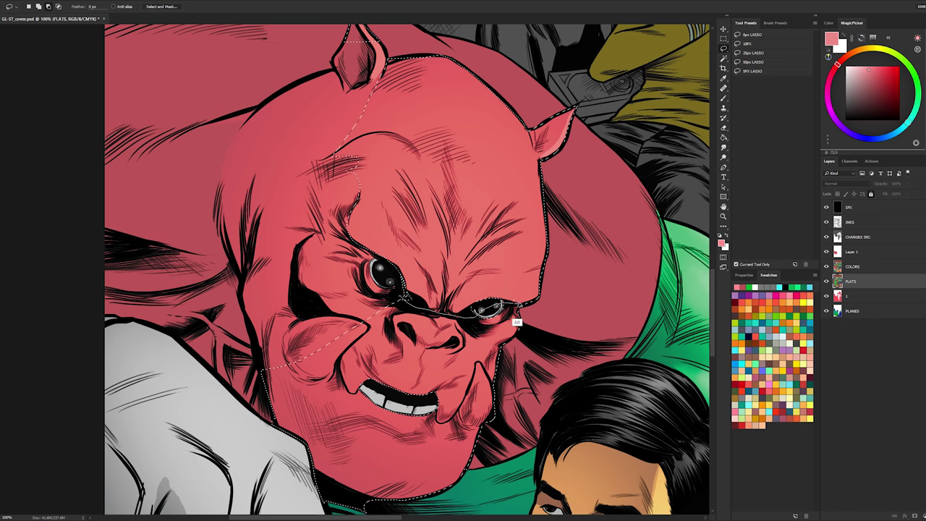
mouse_move(478, 495)
mouse_down()
mouse_move(286, 269)
mouse_move(398, 292)
mouse_up()
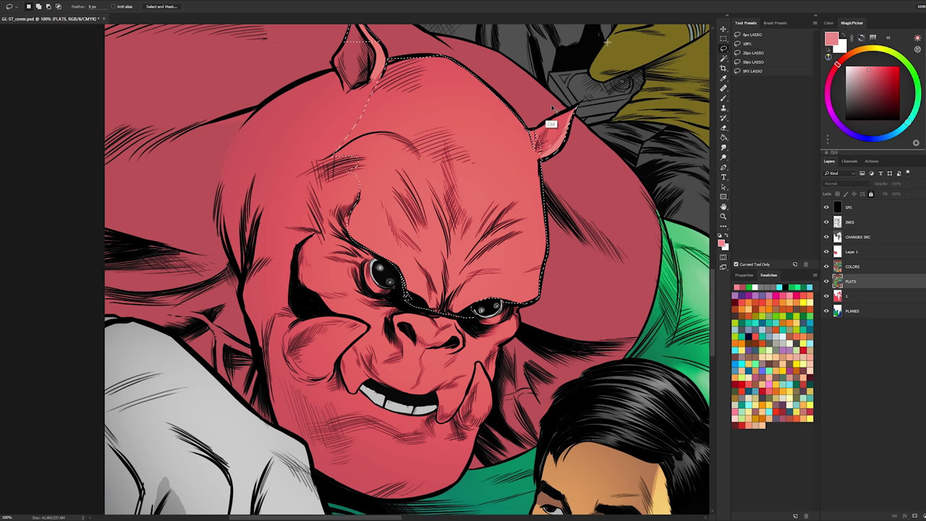
- Refine the forehead selection with the Lasso around the base and inside of the alien's smaller ear
ctrl+click(548, 137)
mouse_move(506, 127)
mouse_down()
mouse_move(517, 159)
mouse_move(530, 103)
mouse_move(521, 114)
mouse_move(525, 159)
mouse_up()
drag(526, 71, 530, 120)
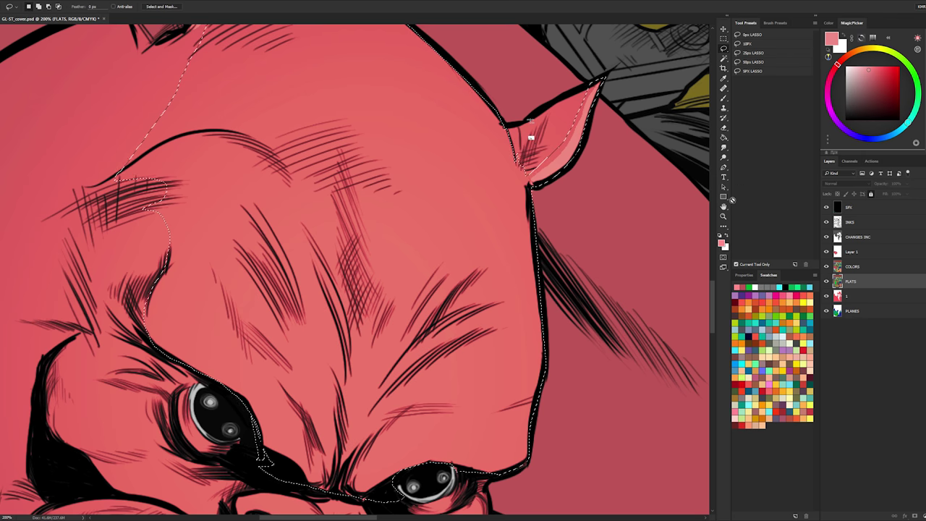
click(723, 216)
alt+click(619, 267)
alt+click(621, 265)
drag(557, 308, 508, 225)
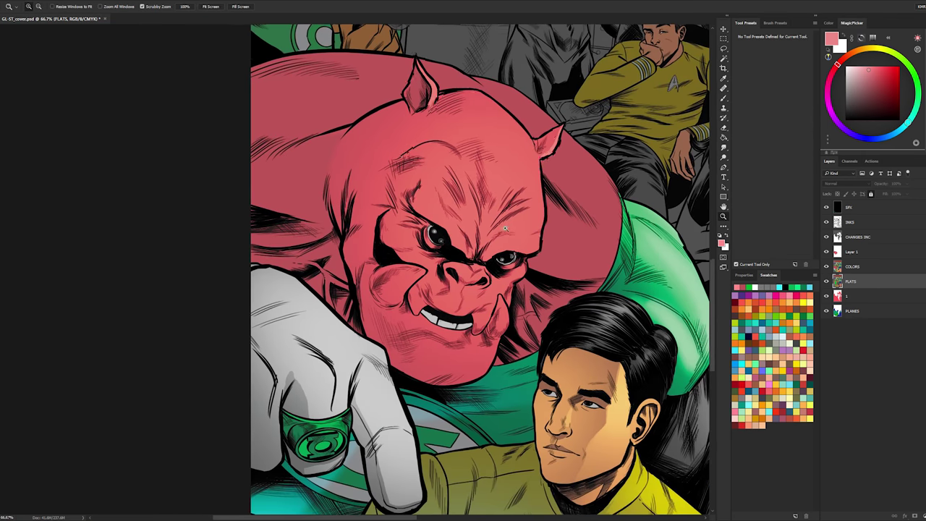
- Add the upper plane of the alien's nose above the nostrils to the forehead selection with the Lasso
click(509, 225)
click(467, 290)
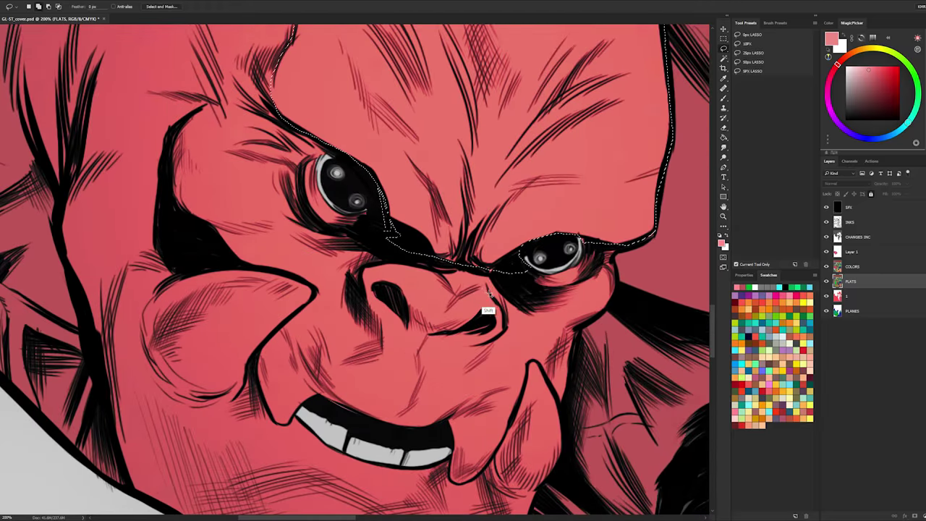
key(h)
click(481, 312)
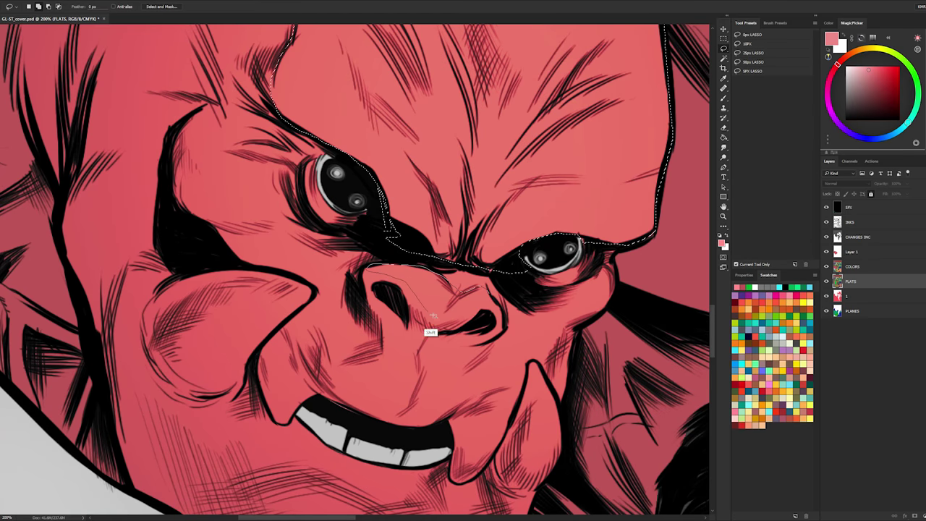
mouse_move(487, 313)
mouse_down()
mouse_move(419, 267)
mouse_move(468, 269)
mouse_move(496, 170)
mouse_up()
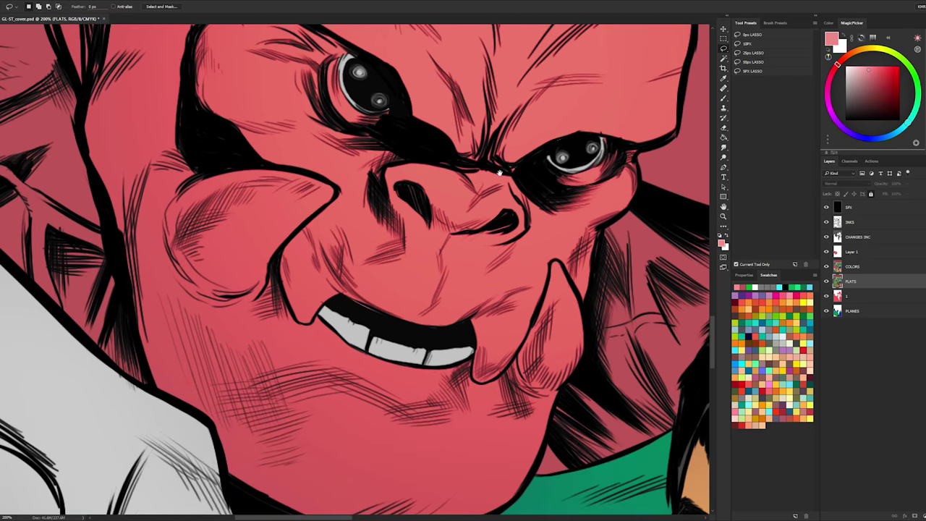
- Add the skin beneath both of the alien's eyes to the selection with the Lasso
key(shift)
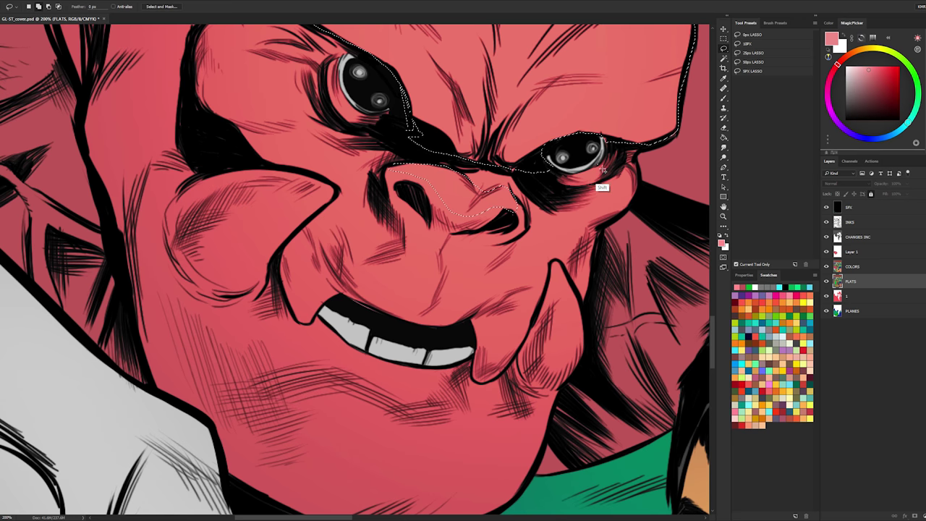
drag(602, 175, 570, 177)
mouse_move(333, 88)
mouse_down()
mouse_move(354, 111)
mouse_move(333, 89)
mouse_up()
drag(626, 172, 590, 203)
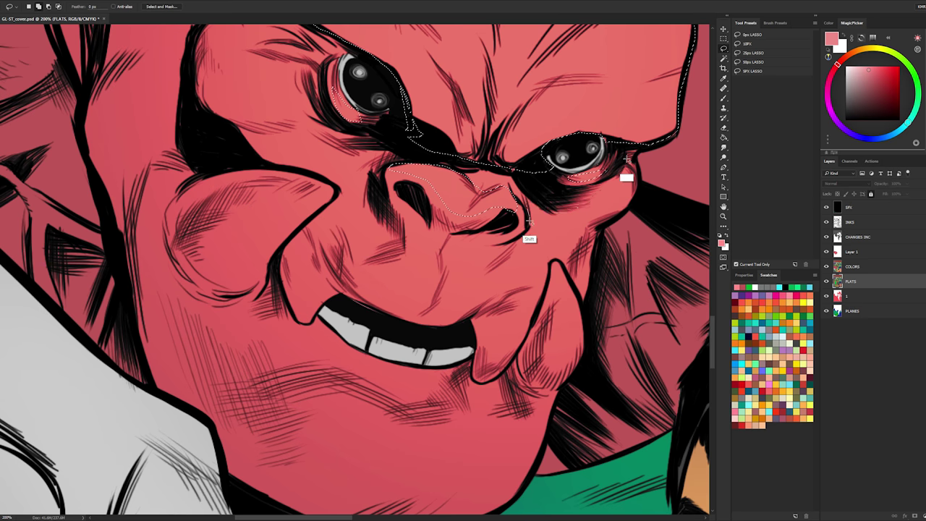
- Add the cheek beside the nostril, down to the lip next to the smaller tusk, to the selection
drag(529, 224, 526, 231)
mouse_move(499, 274)
mouse_down()
mouse_move(531, 281)
mouse_move(489, 320)
mouse_move(506, 359)
mouse_up()
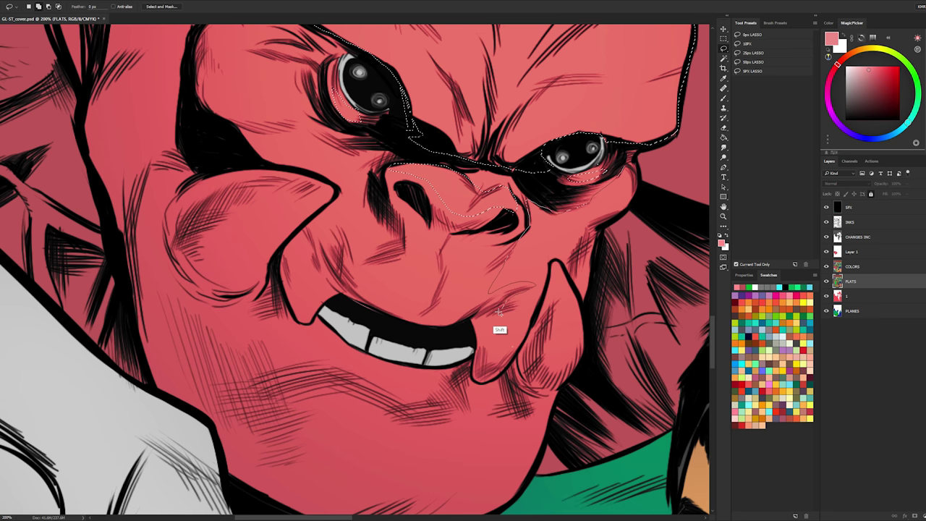
mouse_move(498, 311)
mouse_down()
mouse_move(626, 227)
mouse_move(636, 180)
mouse_up()
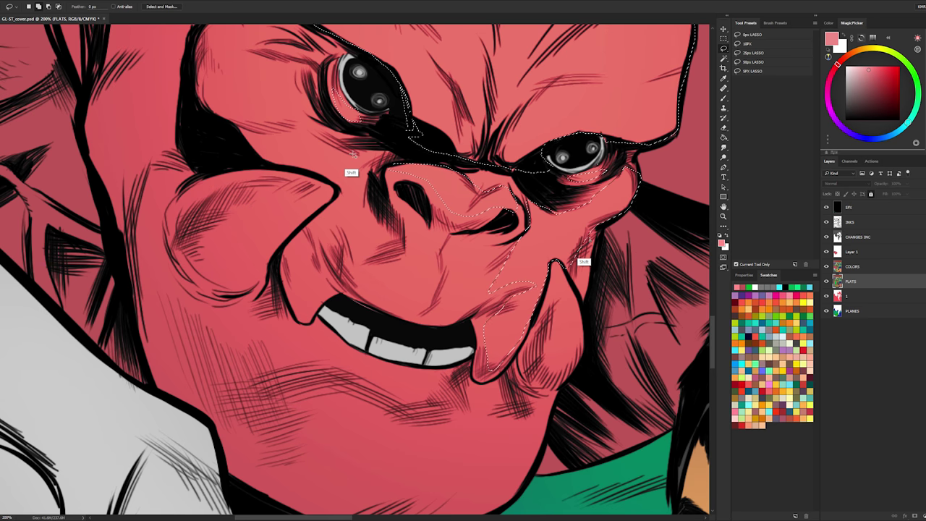
- Add the muzzle beside the larger tusk and the cheek and brow planes around the nearby eye to the selection
mouse_move(389, 227)
mouse_down()
mouse_move(359, 270)
mouse_move(329, 238)
mouse_up()
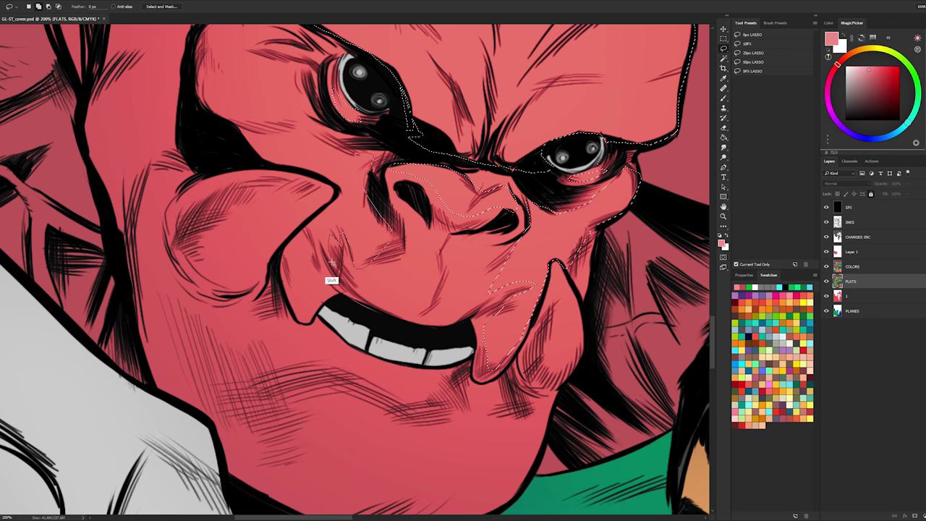
drag(338, 279, 342, 248)
drag(325, 319, 314, 326)
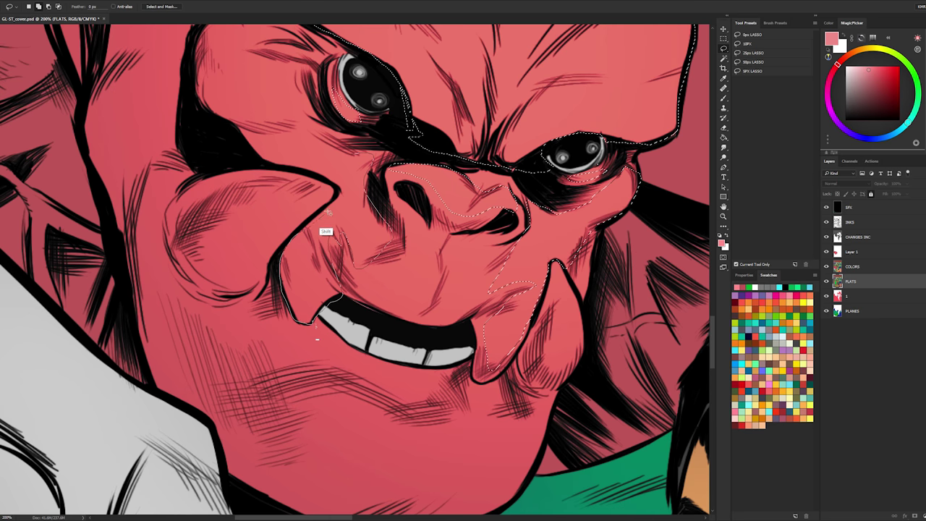
mouse_move(329, 212)
mouse_down()
mouse_move(339, 189)
mouse_move(311, 174)
mouse_move(364, 241)
mouse_move(309, 222)
mouse_move(296, 199)
mouse_move(350, 191)
mouse_move(299, 177)
mouse_move(282, 145)
mouse_move(279, 123)
mouse_move(291, 116)
mouse_move(347, 136)
mouse_move(363, 177)
mouse_move(404, 203)
mouse_move(395, 209)
mouse_move(408, 219)
mouse_move(340, 149)
mouse_up()
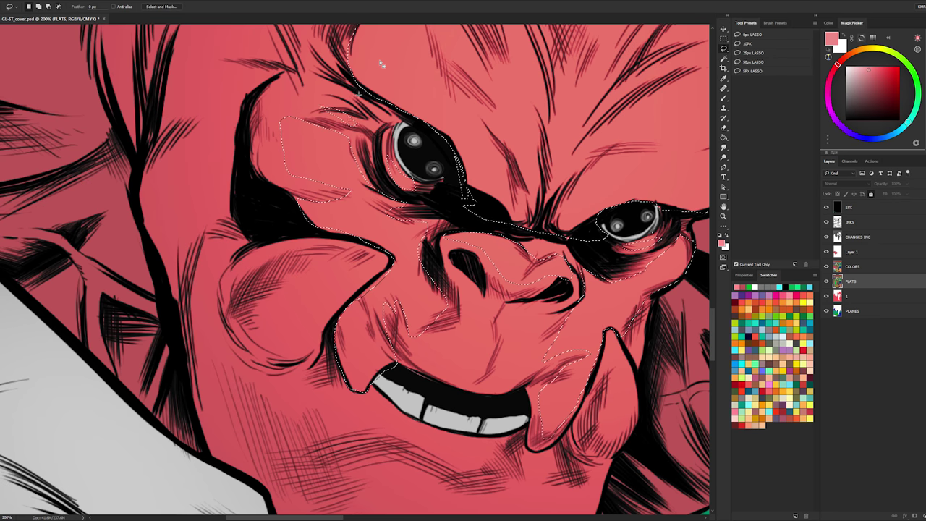
mouse_move(361, 121)
mouse_down()
mouse_move(294, 98)
mouse_move(350, 110)
mouse_move(369, 40)
mouse_move(351, 108)
mouse_move(308, 81)
mouse_move(353, 104)
mouse_move(360, 127)
mouse_move(382, 114)
mouse_up()
- Add the plane beneath the far eye, the skin beyond the larger tusk and the bulging near cheek to the Lasso selection
drag(614, 198, 453, 153)
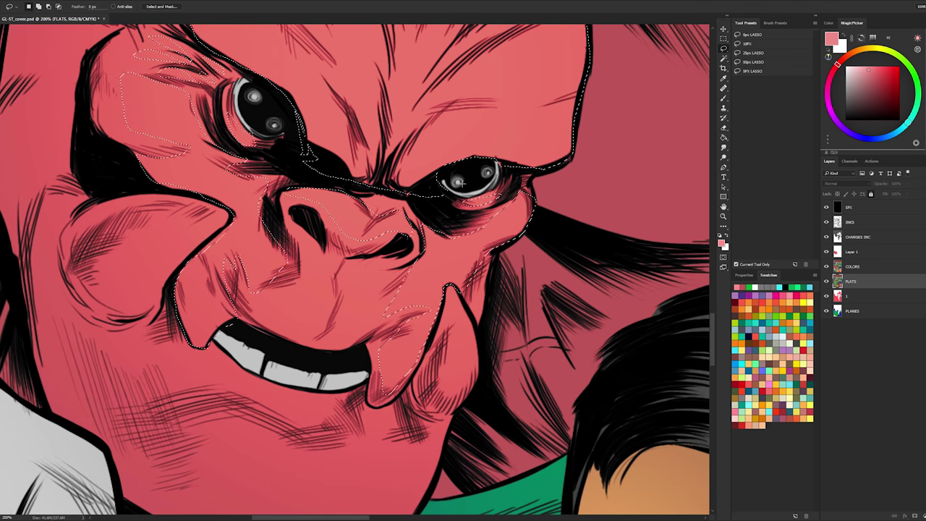
mouse_move(382, 203)
mouse_down()
mouse_move(387, 225)
mouse_move(368, 230)
mouse_move(357, 206)
mouse_up()
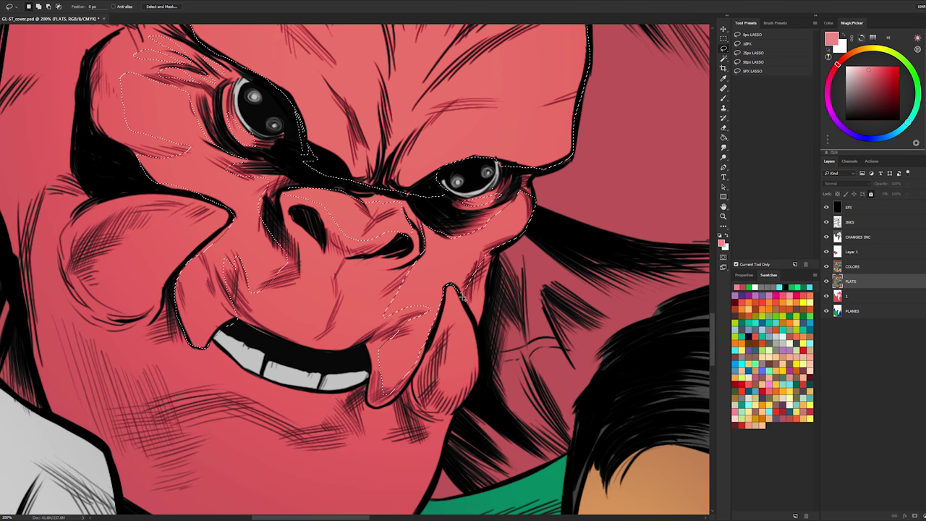
mouse_move(445, 337)
mouse_down()
mouse_move(452, 403)
mouse_move(478, 372)
mouse_move(480, 341)
mouse_up()
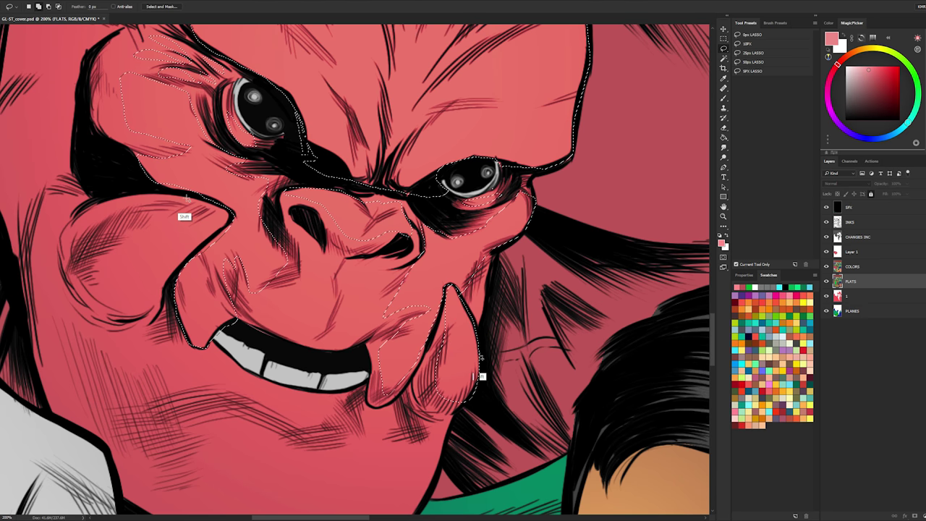
mouse_move(202, 243)
mouse_down()
mouse_move(226, 209)
mouse_move(205, 209)
mouse_move(229, 216)
mouse_up()
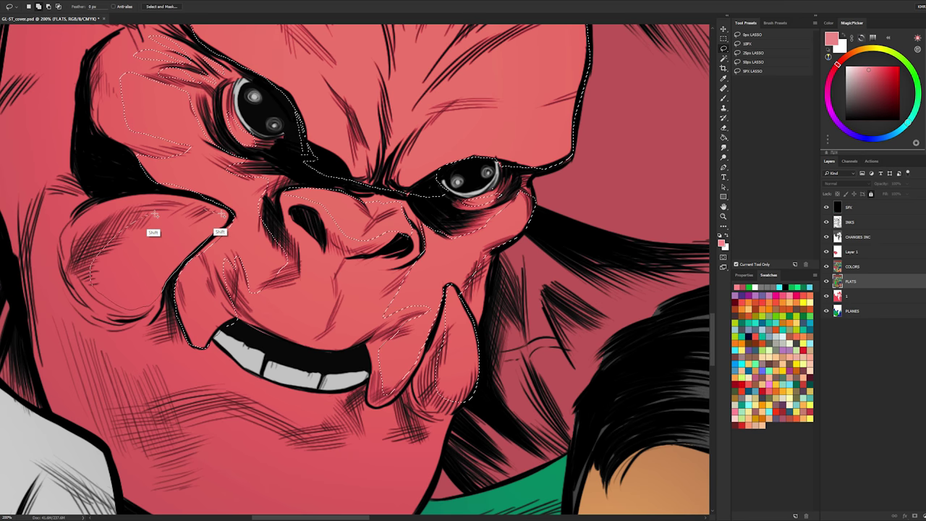
mouse_move(159, 212)
mouse_down()
mouse_move(120, 296)
mouse_move(89, 314)
mouse_move(141, 264)
mouse_move(158, 217)
mouse_up()
- Add the lower lip, chin and jaw to the selection with a loose Lasso outline running past the face
drag(363, 315, 397, 188)
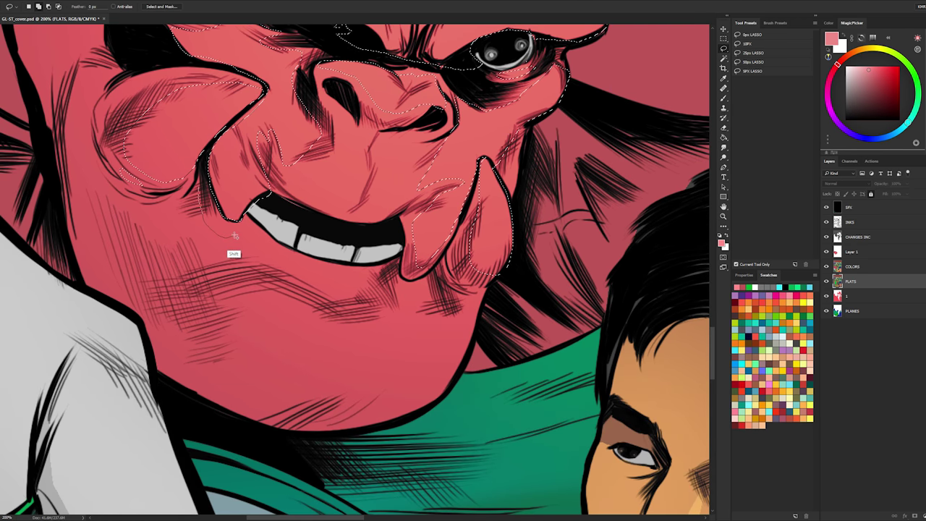
mouse_move(252, 215)
mouse_down()
mouse_move(317, 241)
mouse_move(390, 241)
mouse_up()
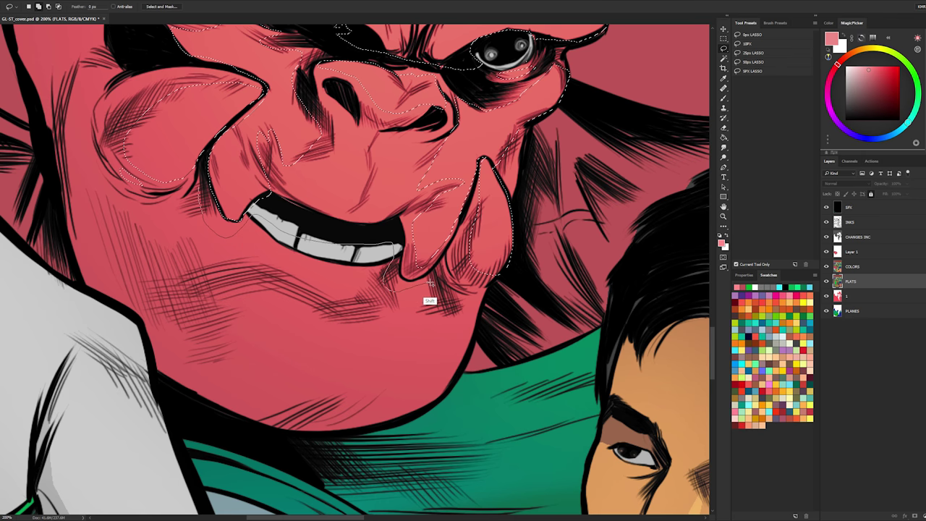
mouse_move(462, 295)
mouse_down()
mouse_move(490, 342)
mouse_move(441, 399)
mouse_move(114, 400)
mouse_move(87, 332)
mouse_move(121, 316)
mouse_move(203, 172)
mouse_up()
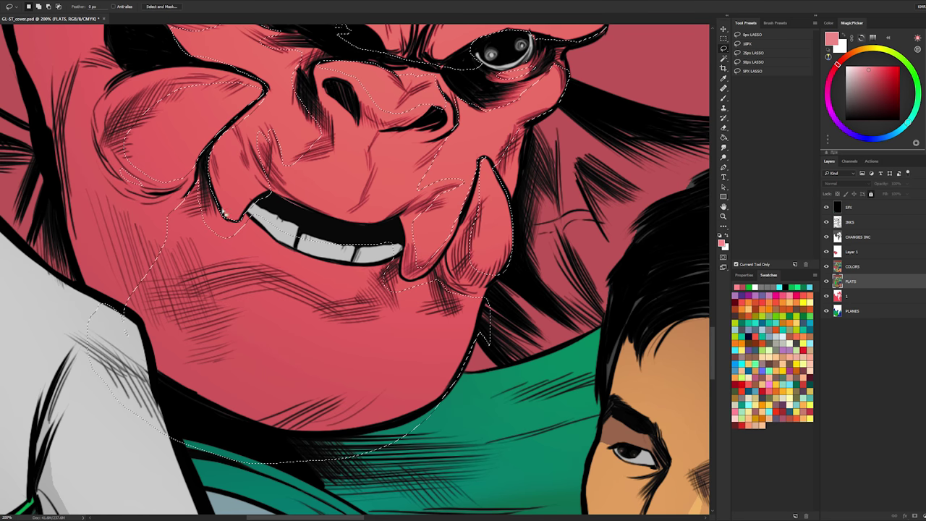
- Brush the pink over the selected face planes on Layer 1 with the MARTE GRACIA brush preset
key(z)
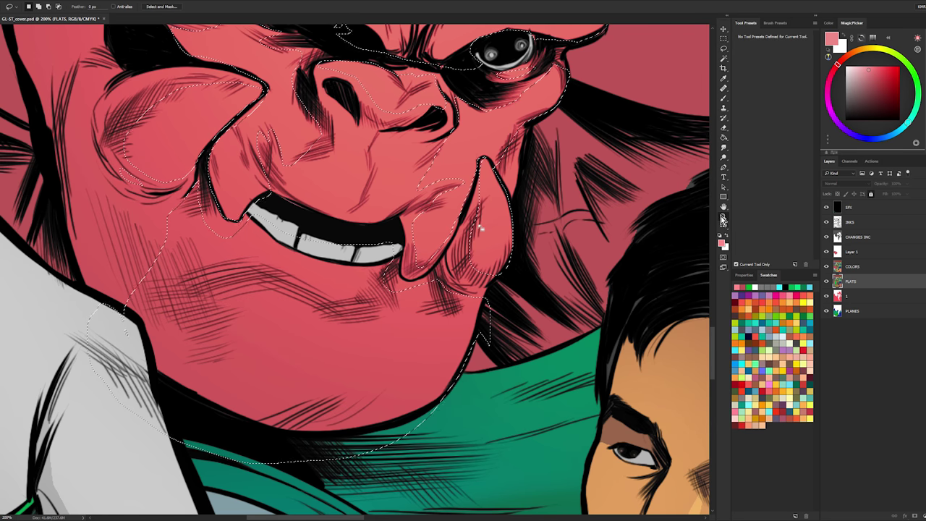
alt+click(618, 283)
alt+click(618, 284)
alt+click(618, 284)
mouse_move(587, 228)
mouse_down()
mouse_move(444, 251)
mouse_move(450, 263)
mouse_up()
click(776, 151)
key(z)
key(b)
click(845, 252)
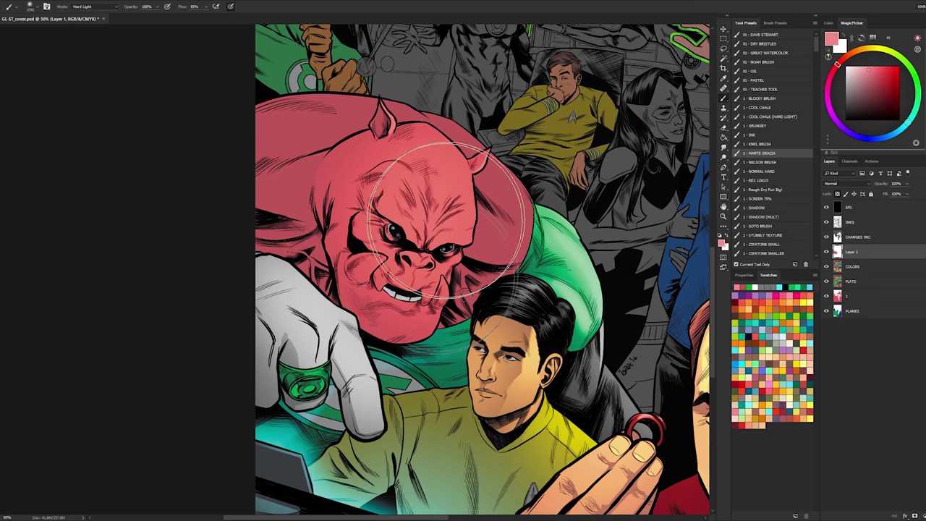
mouse_move(431, 262)
mouse_down()
mouse_move(404, 262)
mouse_move(415, 241)
mouse_up()
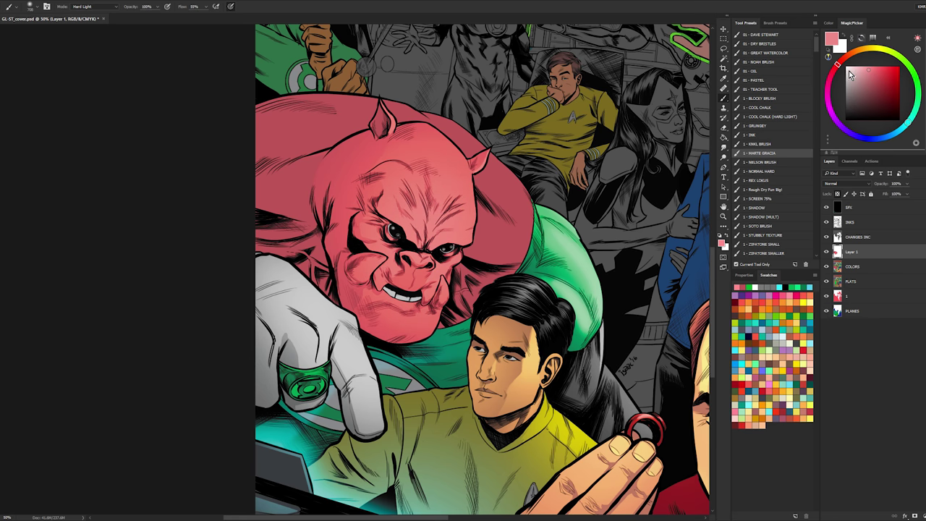
- Lasso the upper lip area between the alien's nose and mouth, brush pink into it and deselect
key(z)
click(410, 269)
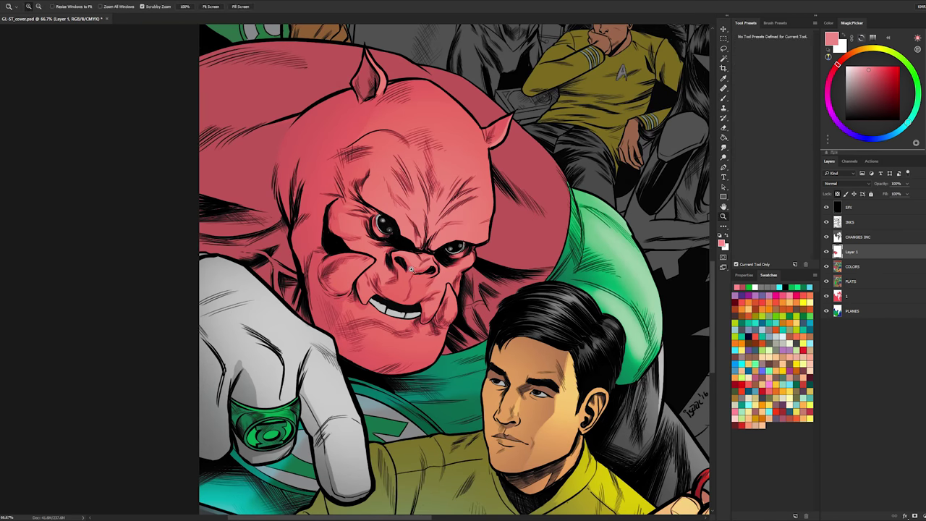
key(b)
click(434, 285)
key(l)
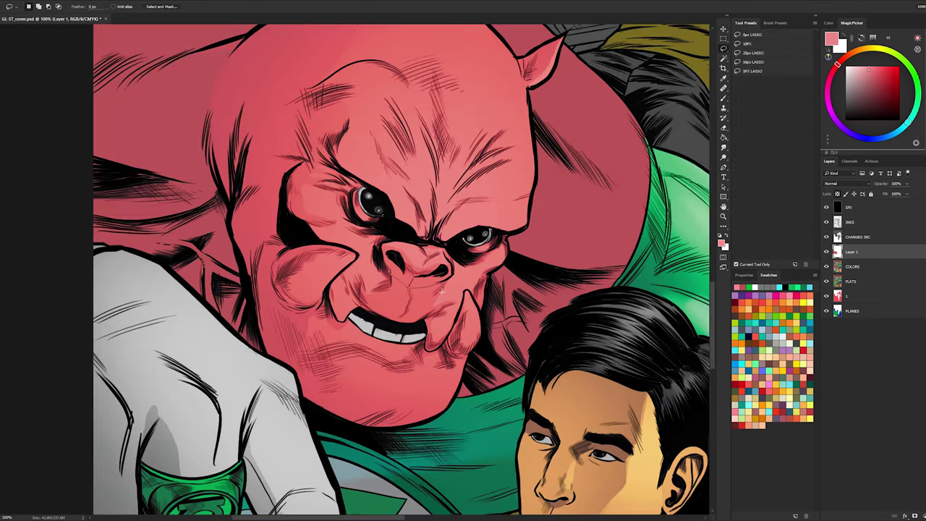
key(b)
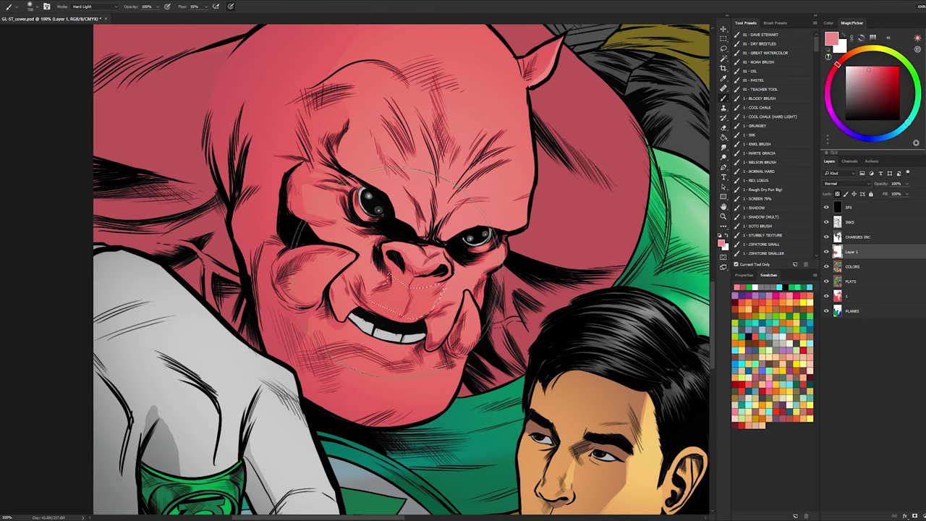
drag(463, 293, 420, 289)
key(ctrl+d)
key(l)
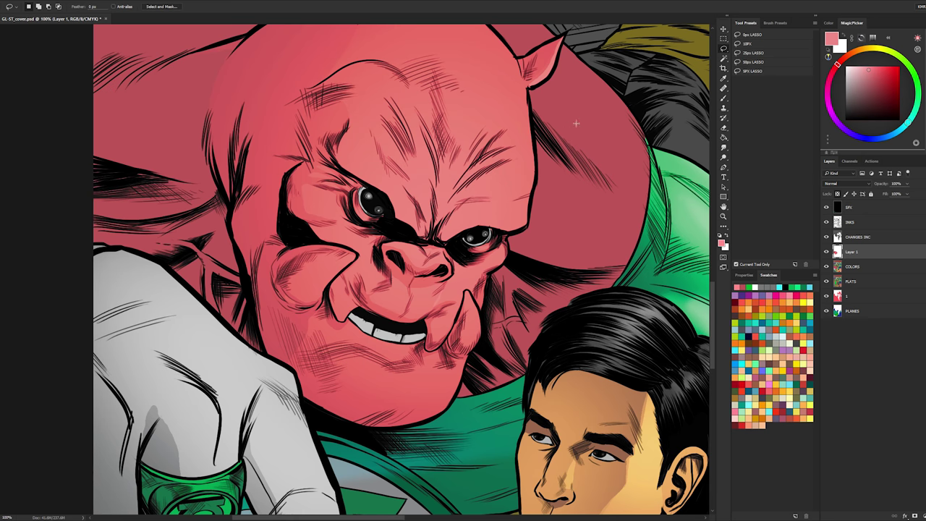
- Try brushing a soft highlight over the alien's chin with the current pink
click(724, 217)
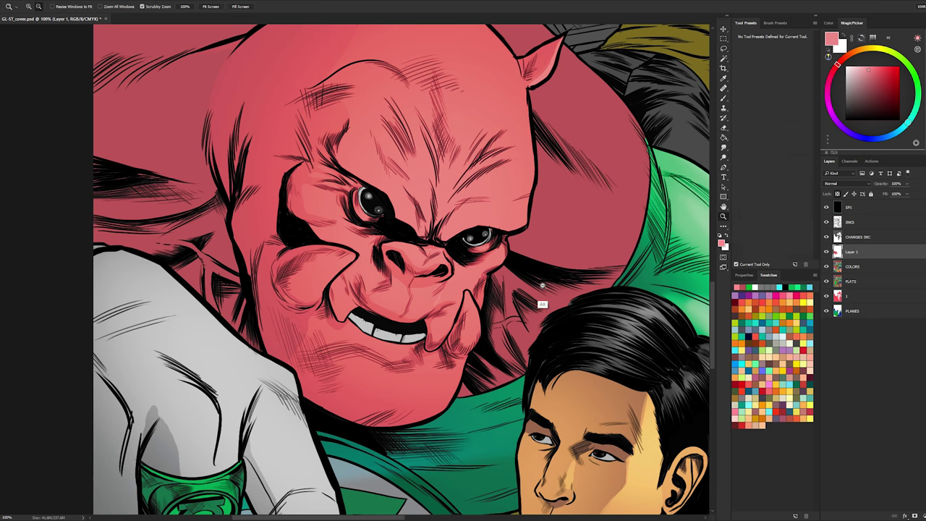
alt+click(544, 287)
alt+click(552, 266)
click(461, 290)
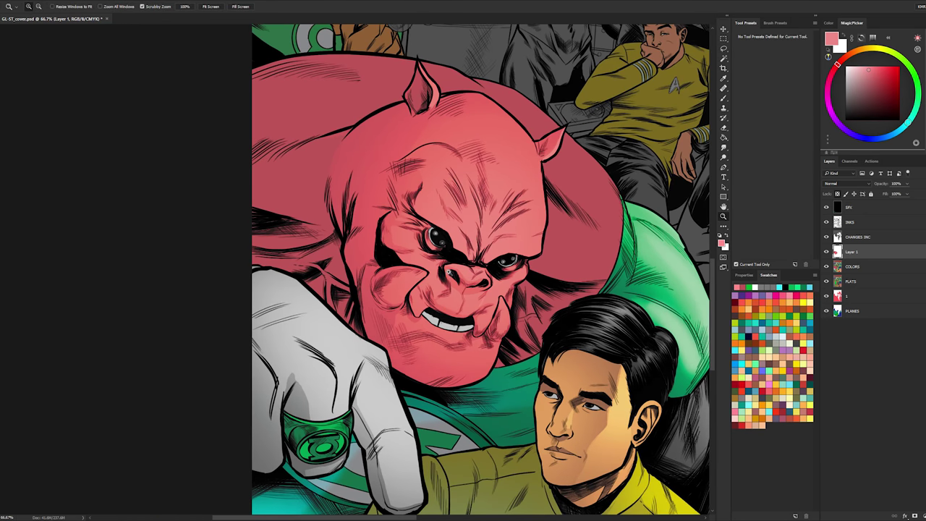
key(b)
key(l)
key(z)
click(500, 289)
key(b)
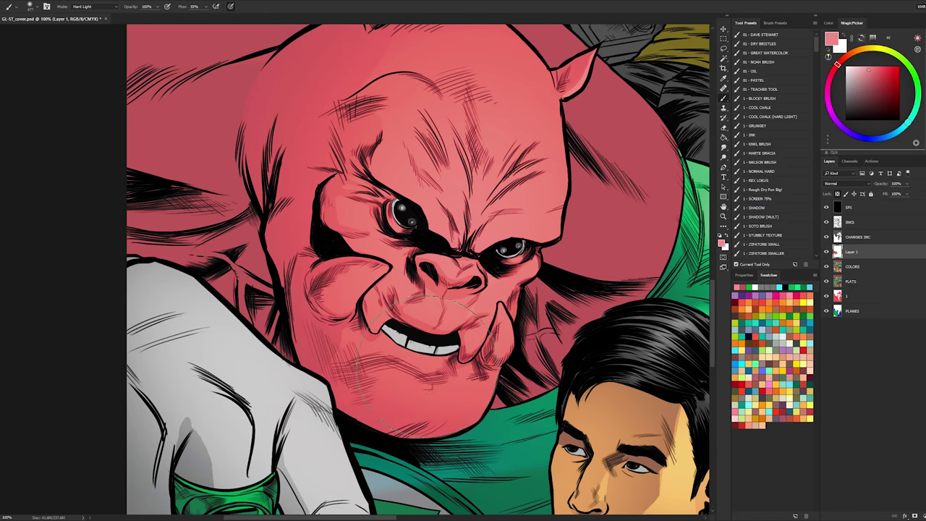
mouse_move(419, 368)
mouse_down()
mouse_move(372, 369)
mouse_move(437, 369)
mouse_move(366, 369)
mouse_up()
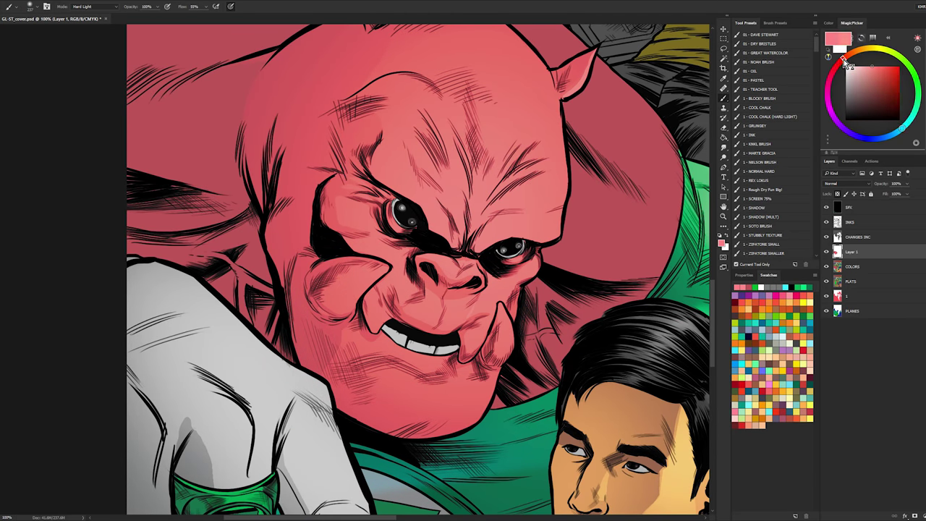
drag(427, 350, 396, 356)
mouse_move(397, 382)
mouse_down()
mouse_move(426, 371)
mouse_move(474, 317)
mouse_move(420, 384)
mouse_up()
key(ctrl+z)
- Choose a lighter, slightly warmer pink and brush a soft highlight onto the centre of the alien's chin
click(843, 59)
key(ctrl+z)
alt+click(411, 369)
key(ctrl+z)
click(863, 67)
key(ctrl+z)
mouse_move(391, 383)
mouse_down()
mouse_move(441, 385)
mouse_move(432, 387)
mouse_up()
key(ctrl+z)
- Brush soft light-pink highlights on the alien's nose, the cheek beside the near eye and the bulging lower cheek
drag(456, 253, 438, 259)
mouse_move(443, 259)
mouse_down()
mouse_move(427, 270)
mouse_move(474, 266)
mouse_move(444, 304)
mouse_up()
key(ctrl+z)
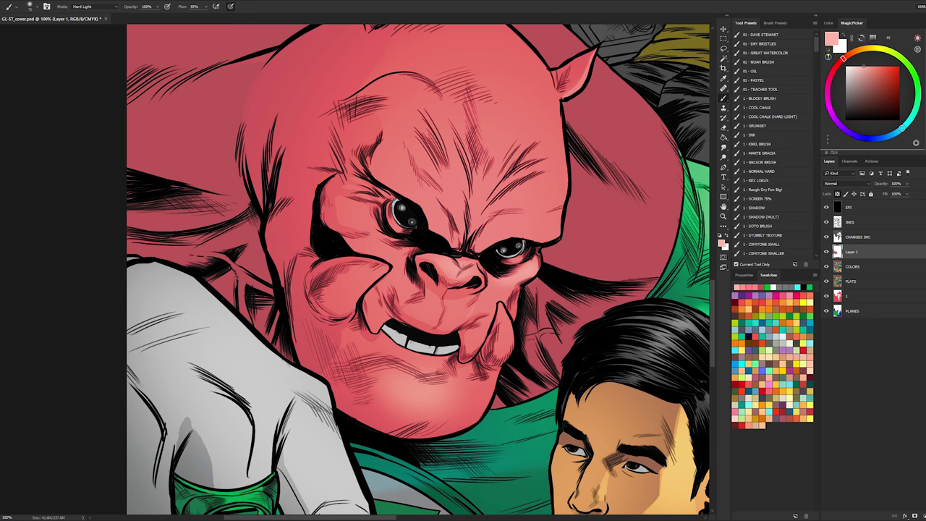
drag(358, 218, 382, 236)
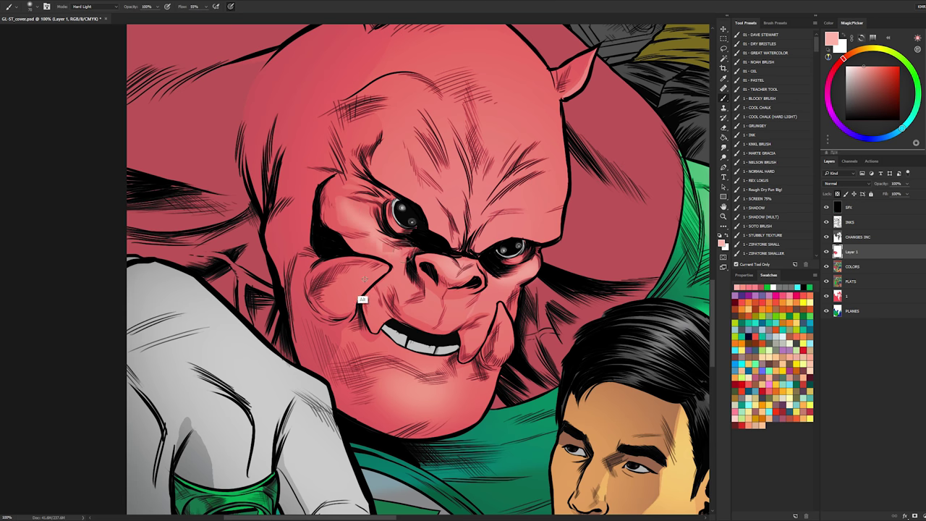
drag(373, 272, 355, 299)
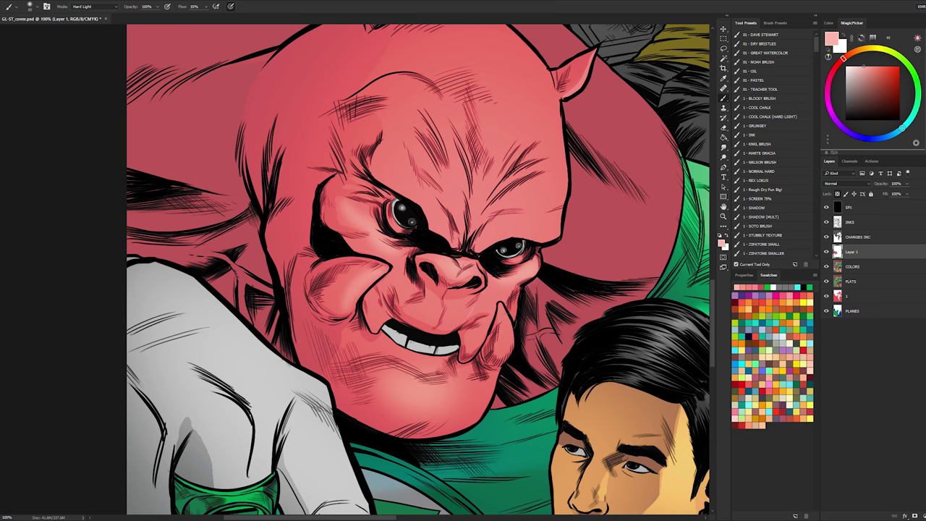
- Brush small light-pink highlights on both tusks and the skin fold beside the larger one
alt+right_click(475, 342)
drag(480, 331, 474, 355)
drag(508, 330, 508, 356)
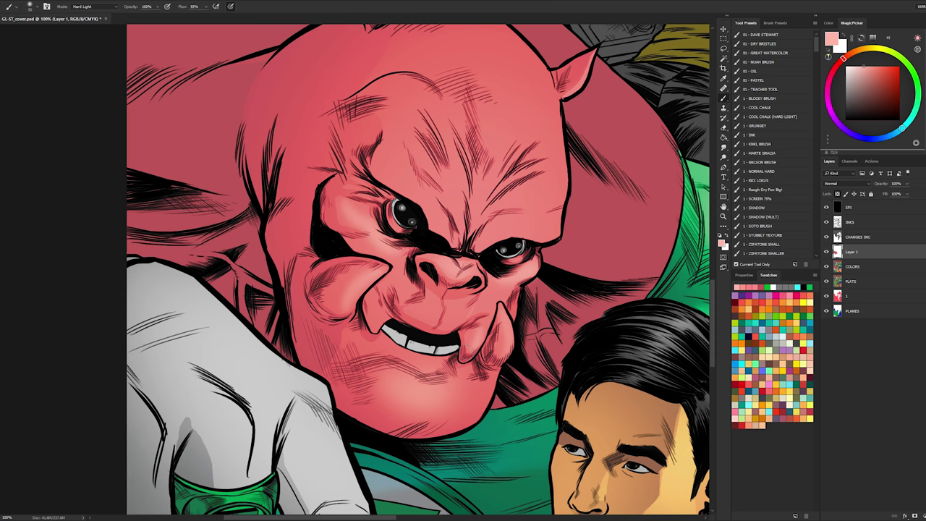
drag(373, 304, 377, 327)
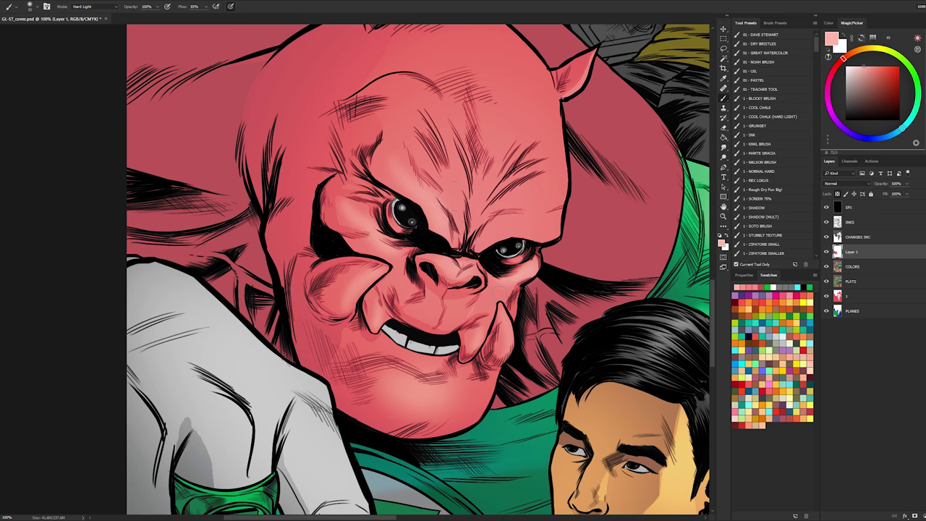
- Brush a broad, soft light-pink highlight along the side of the forehead from the crown past the far ear to the brow
mouse_move(549, 161)
mouse_down()
mouse_move(532, 286)
mouse_move(540, 271)
mouse_up()
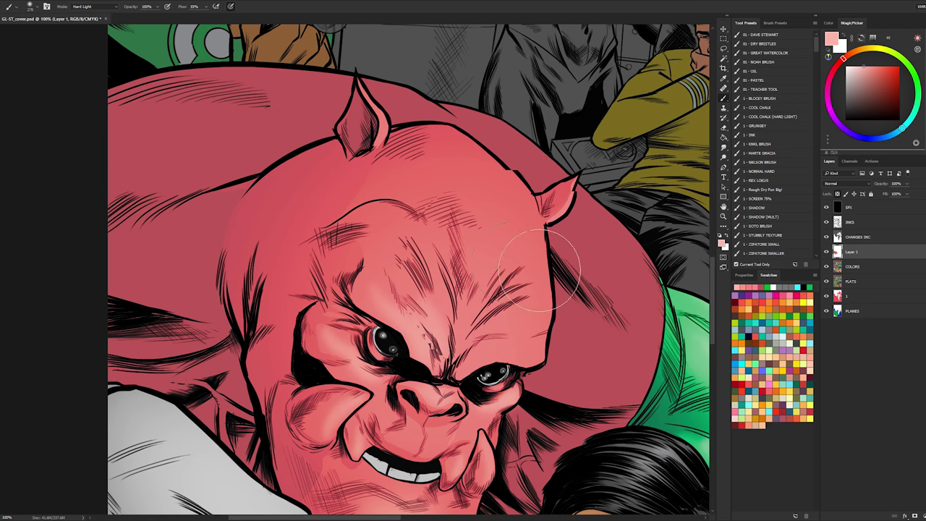
drag(506, 182, 518, 281)
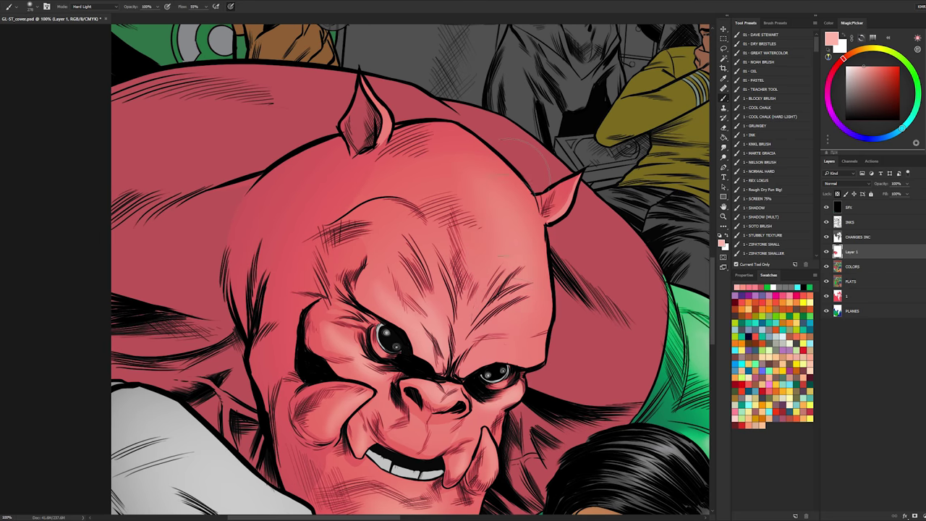
key(ctrl+z)
drag(514, 348, 517, 315)
drag(517, 284, 502, 195)
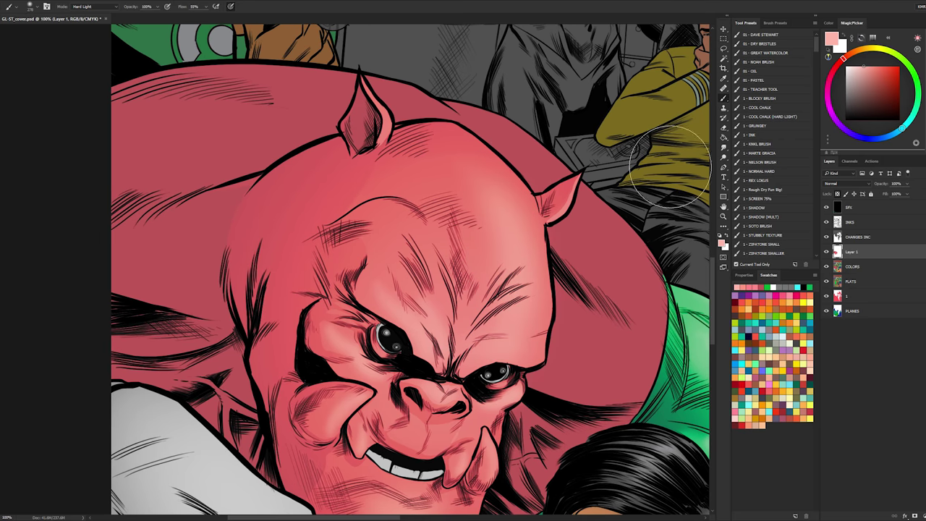
- Examine the alien's highlighted face in the context of the whole cover
click(723, 217)
alt+click(532, 302)
alt+click(532, 303)
alt+click(533, 303)
drag(495, 259, 368, 159)
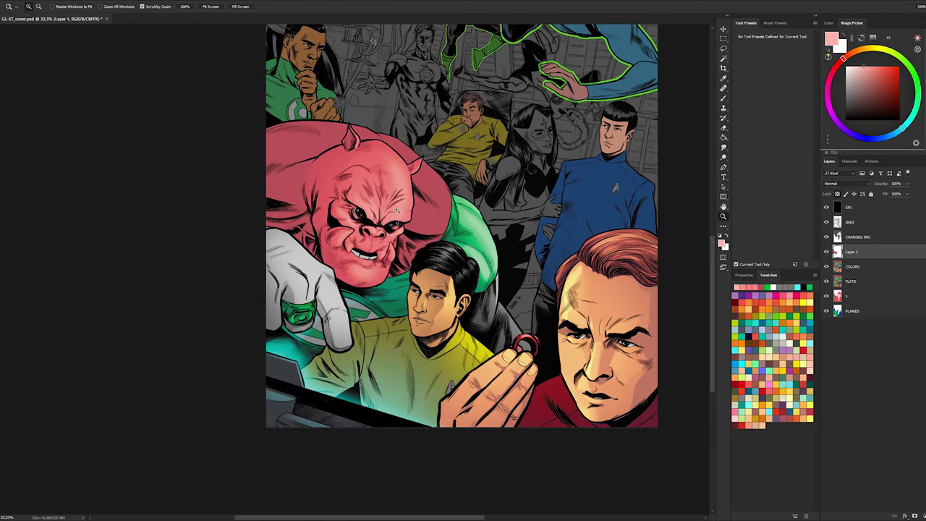
click(391, 205)
click(383, 204)
click(383, 204)
- Lasso the brow plane above the near eye and add the wrinkled area between the eyebrows
key(l)
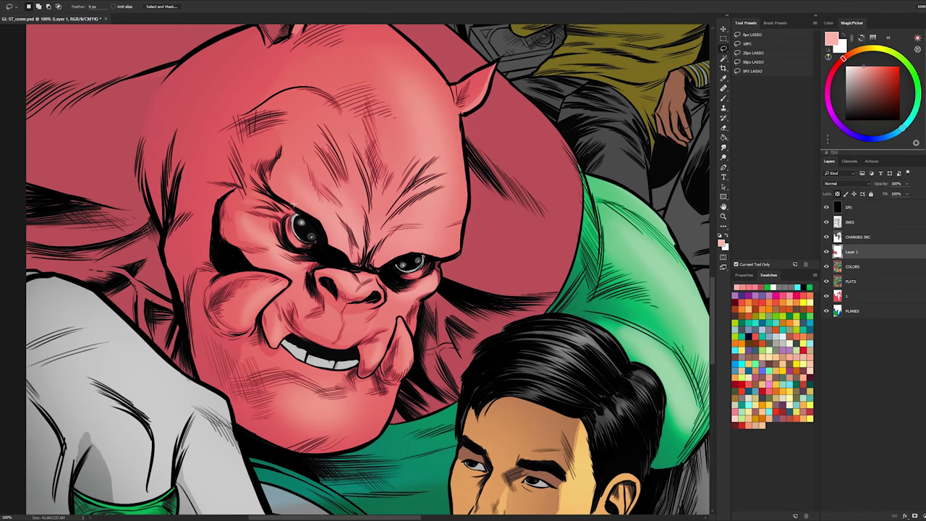
key(z)
alt+click(355, 148)
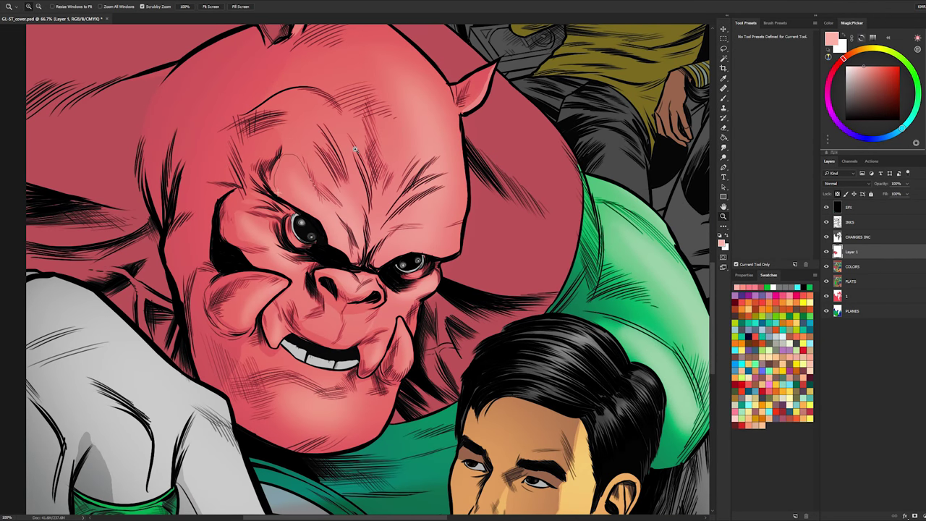
key(l)
drag(278, 191, 317, 224)
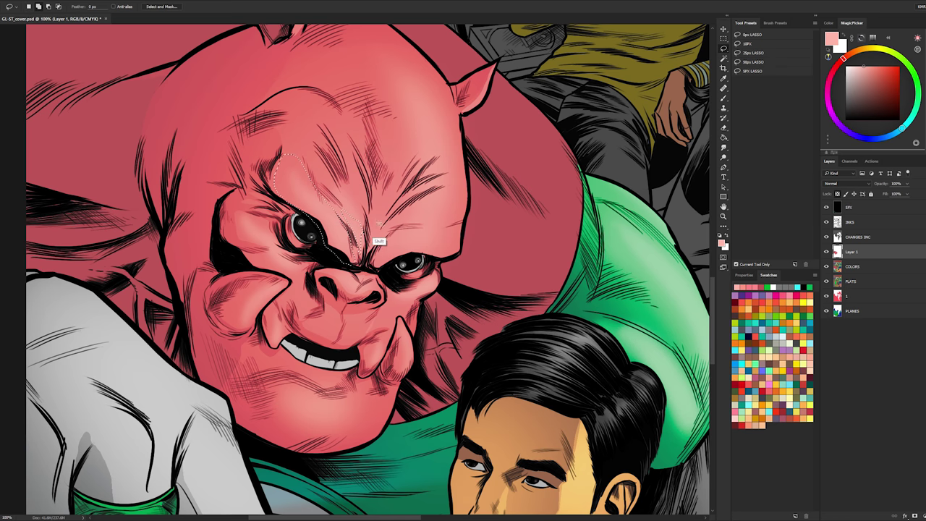
drag(391, 228, 391, 237)
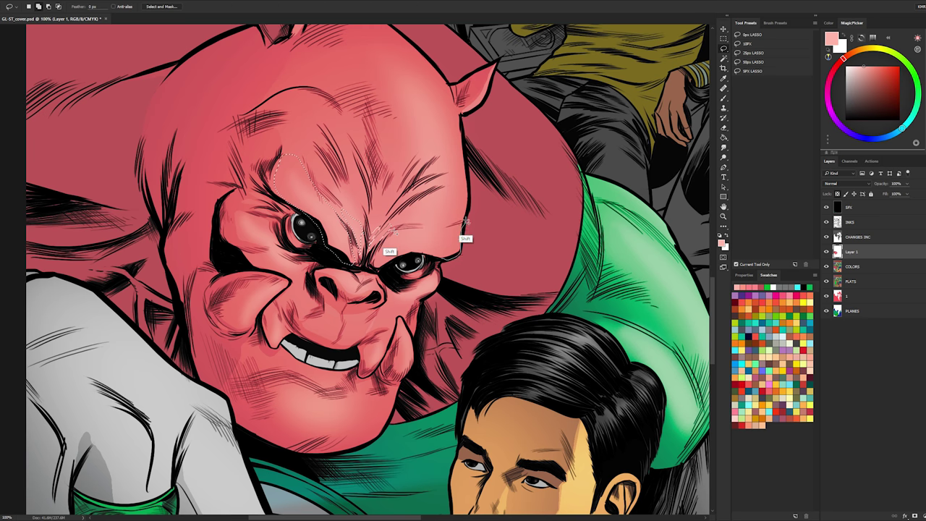
- Add the brow above the far eye and the narrow forehead edge below the far ear to the selection
mouse_move(402, 227)
mouse_down()
mouse_move(428, 254)
mouse_move(373, 251)
mouse_up()
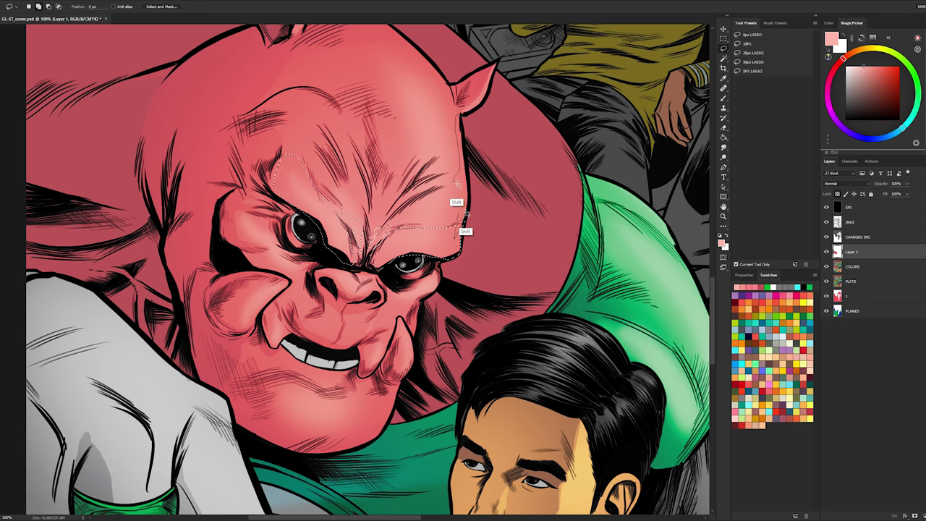
drag(469, 179, 461, 115)
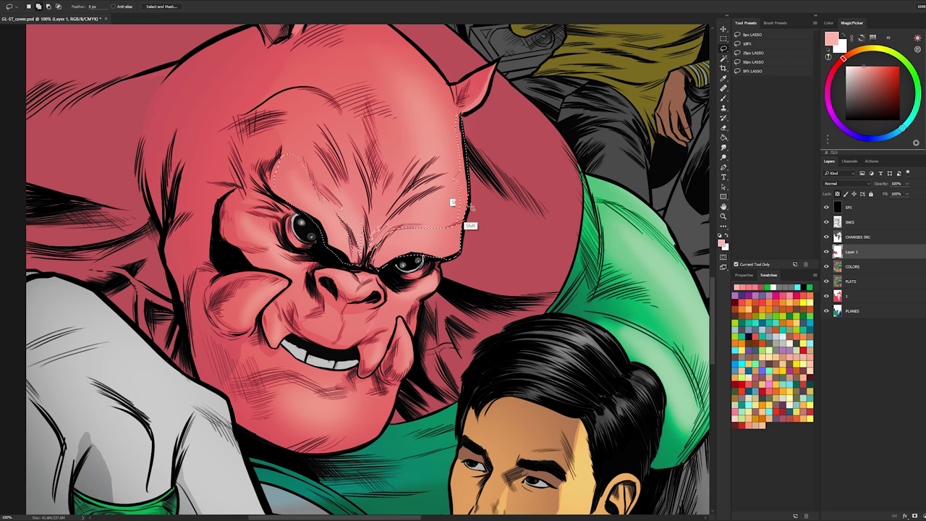
shift+drag(469, 206, 455, 232)
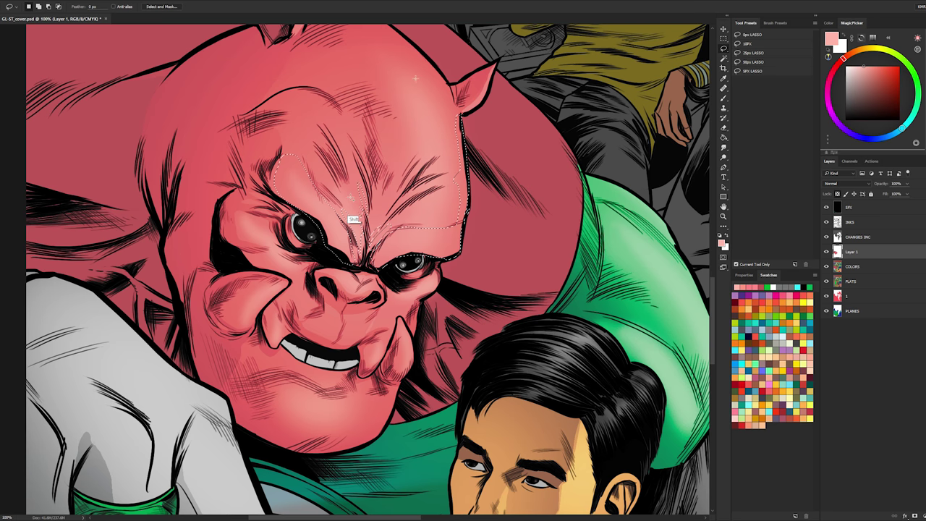
- Hide the selection edges and brush the light pink over the selected brow planes with a large soft brush
key(ctrl+h)
key(b)
alt+drag(375, 228, 458, 228)
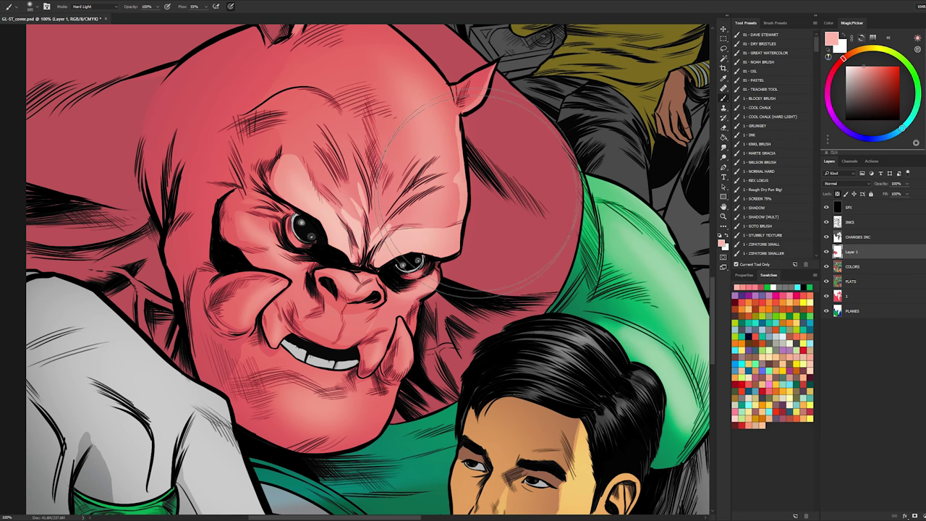
- Undo the last light-pink strokes over the alien's brow planes and reduce the brush size
mouse_move(417, 190)
mouse_down()
mouse_move(446, 230)
mouse_move(427, 239)
mouse_move(453, 261)
mouse_up()
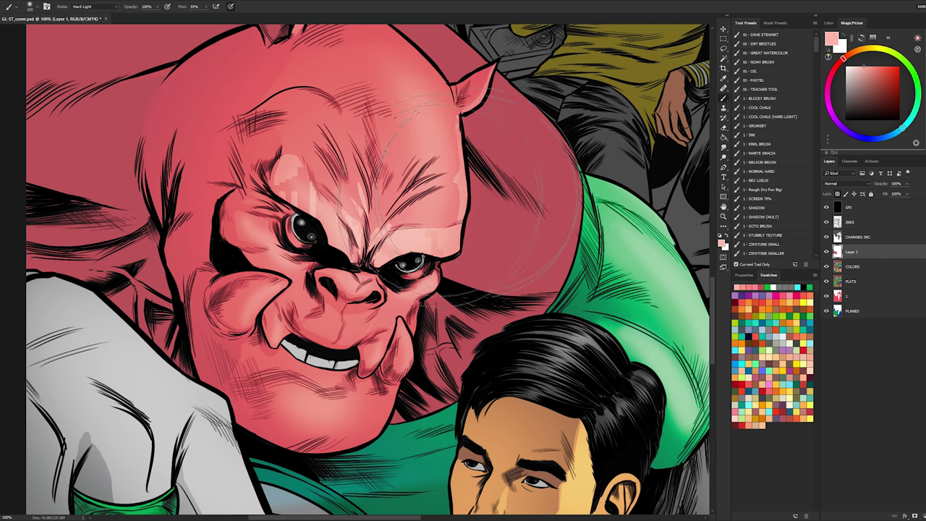
key(ctrl+z)
key(ctrl+z)
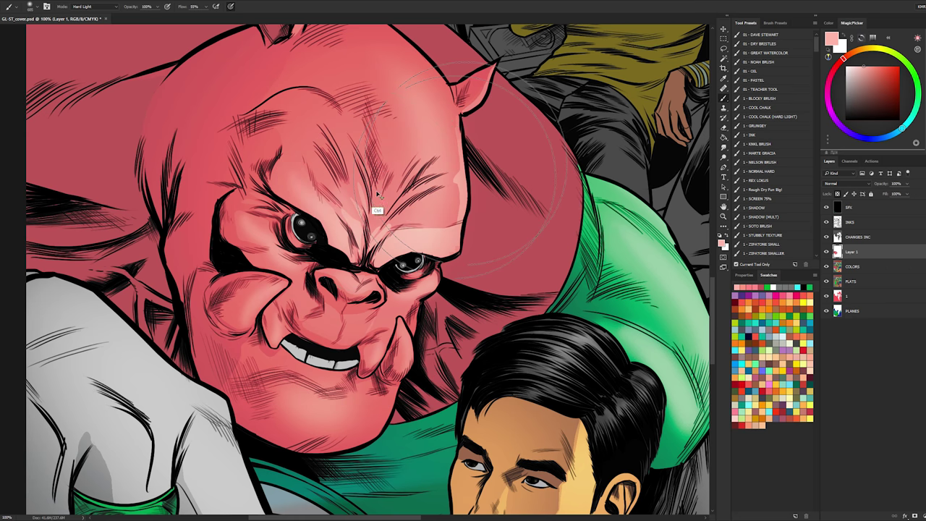
key(ctrl+alt+z)
key(ctrl+alt+z)
alt+drag(364, 207, 328, 211)
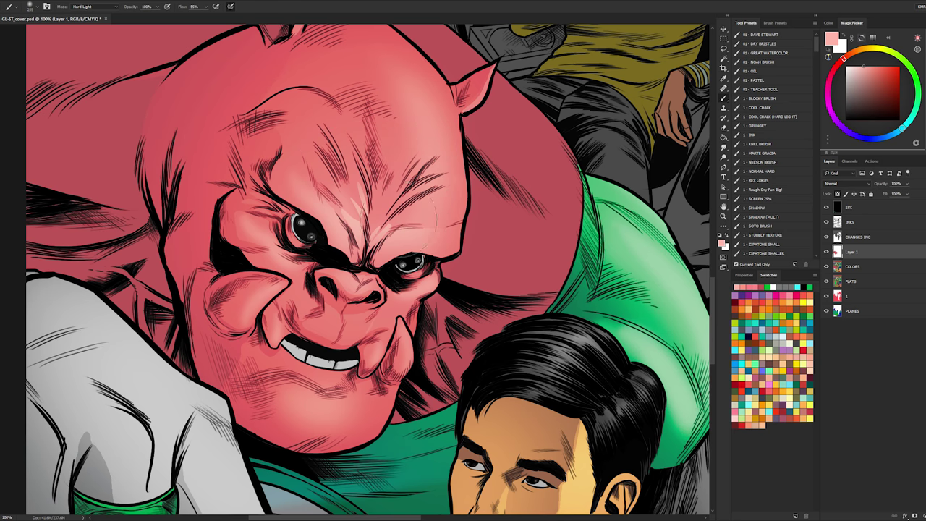
- Lasso the top plane of the alien's nose and brush a light-pink highlight onto it
alt+drag(360, 274, 335, 272)
key(l)
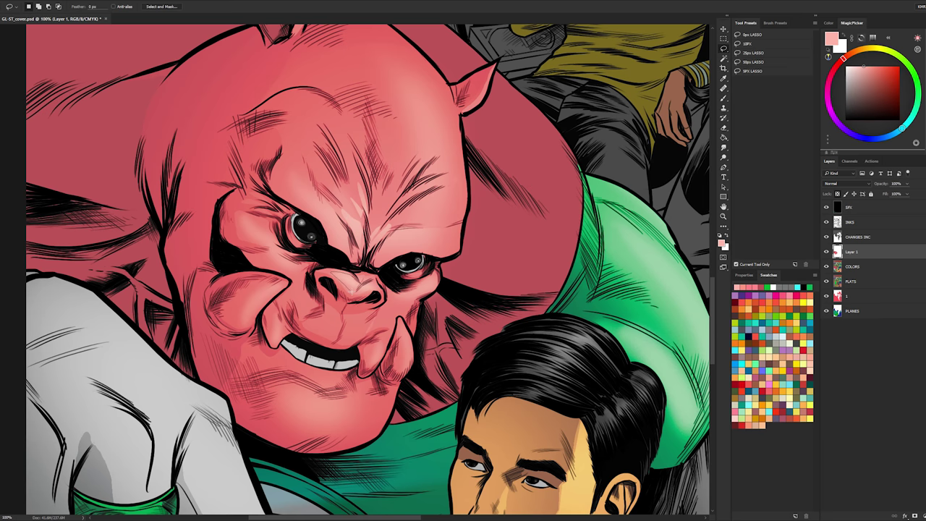
key(b)
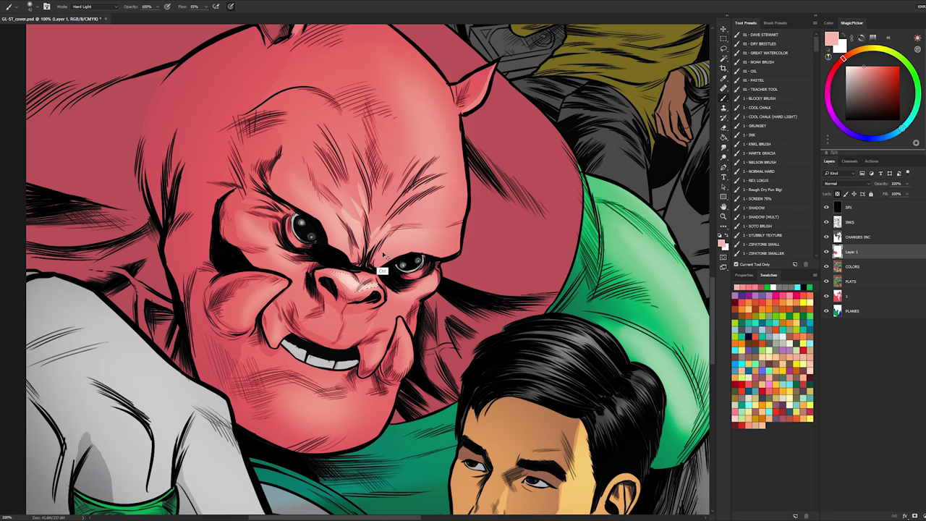
mouse_move(366, 266)
alt+mouse_down()
mouse_move(380, 267)
mouse_move(359, 278)
alt+mouse_up()
key(ctrl+d)
key(l)
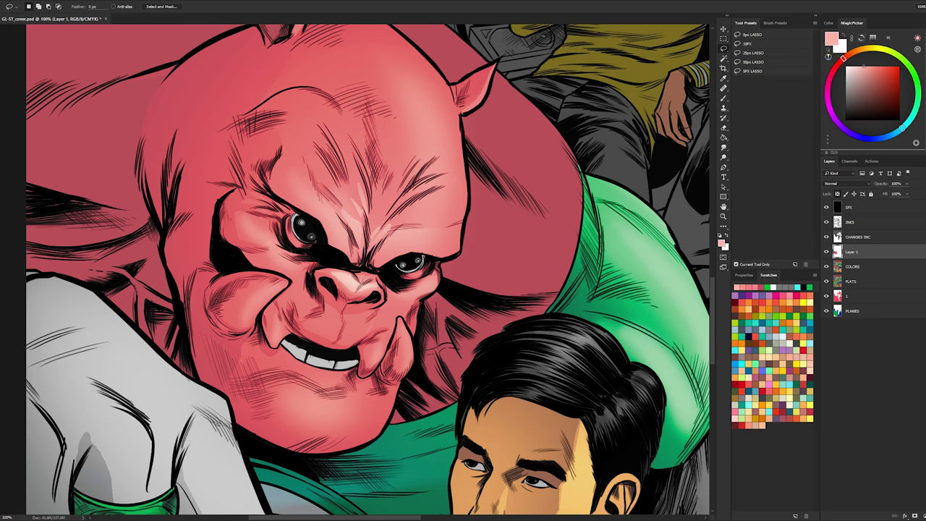
- Lasso the skin planes around the alien's near eye and brush light pink over them
key(b)
key(l)
drag(263, 220, 279, 249)
key(b)
key(l)
key(b)
key(l)
key(b)
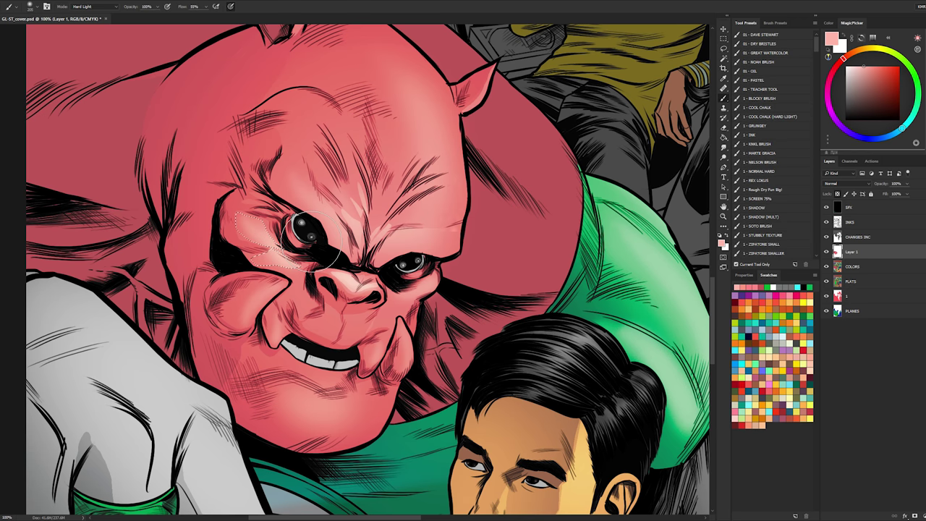
- Lasso the cheek plane below the alien's far eye and brush a light-pink highlight onto it
drag(408, 289, 425, 291)
key(ctrl+d)
key(l)
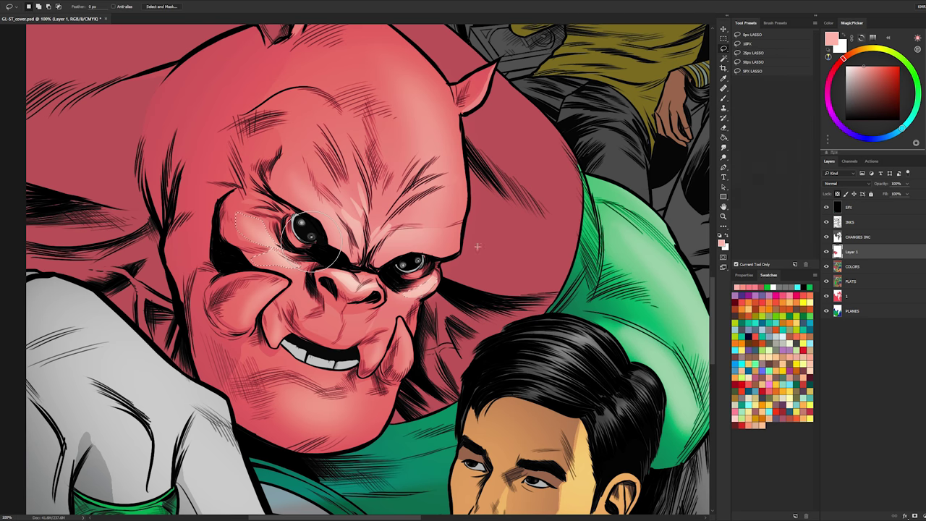
key(b)
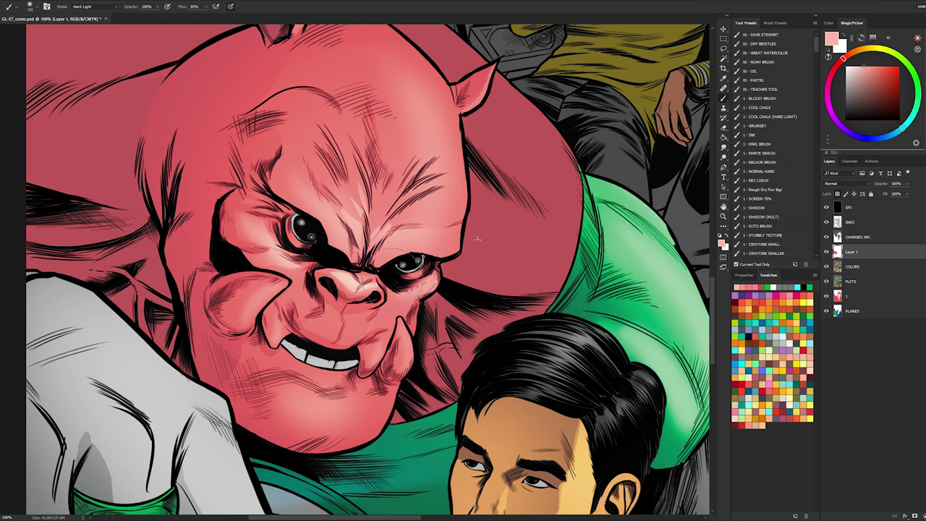
key(l)
- Lasso the lit side of the alien's far tusk and brush a light-pink highlight onto it
key(z)
click(415, 331)
key(l)
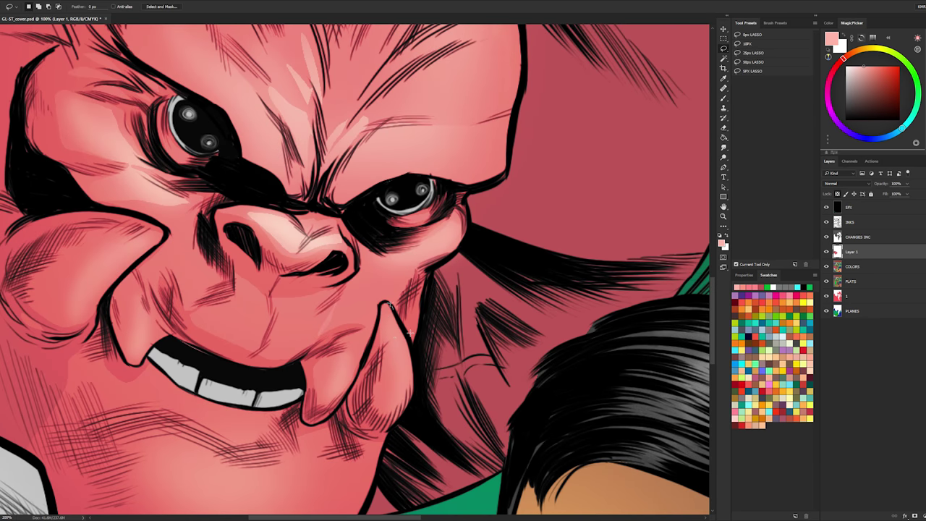
key(b)
mouse_move(411, 333)
mouse_down()
mouse_move(388, 301)
mouse_move(421, 340)
mouse_up()
key(l)
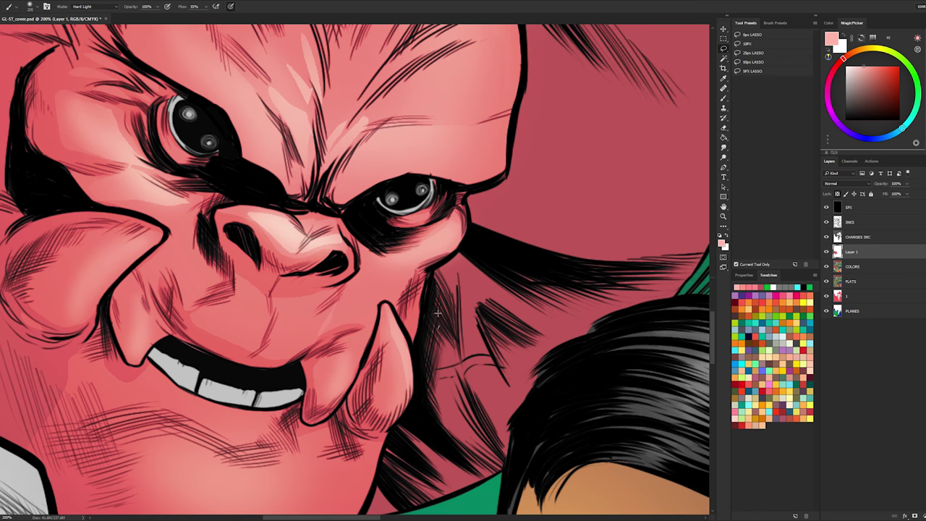
drag(431, 263, 464, 220)
key(b)
key(l)
- Lasso the fleshy lip fold at the far corner of the alien's mouth and highlight it in light pink
drag(370, 338, 450, 236)
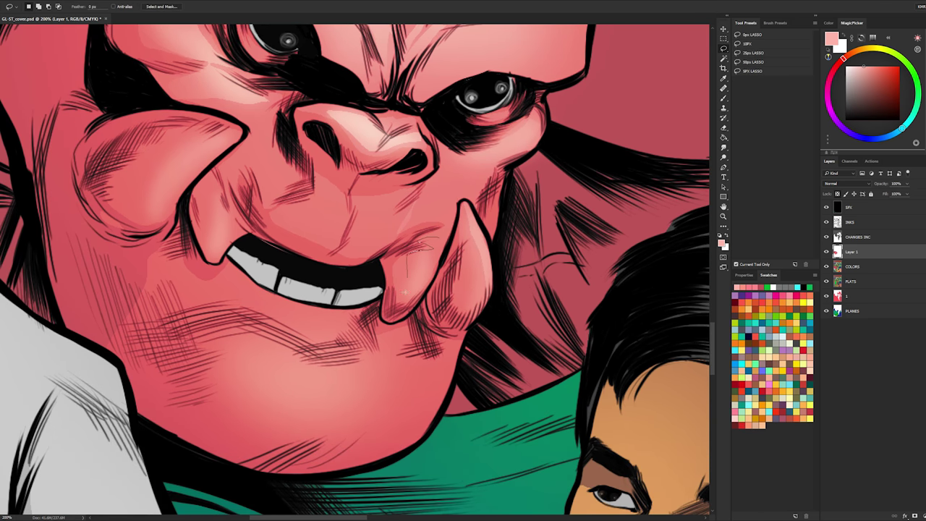
key(b)
key(l)
key(b)
key(l)
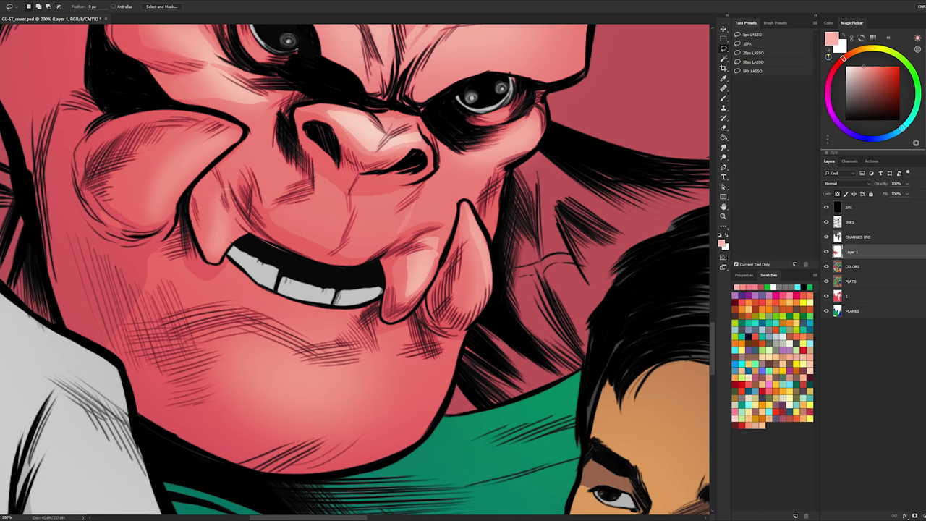
- Brush a light-pink highlight over the lip fold at the near corner of the mouth and deselect
key(b)
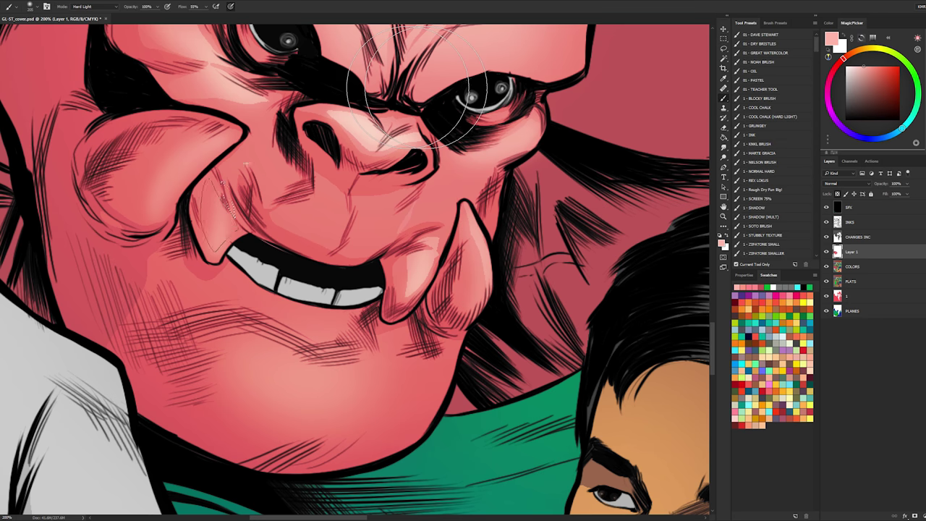
key(ctrl+d)
key(l)
- Lasso the inner edge of the large near tusk and brush a light-pink highlight along it
click(723, 217)
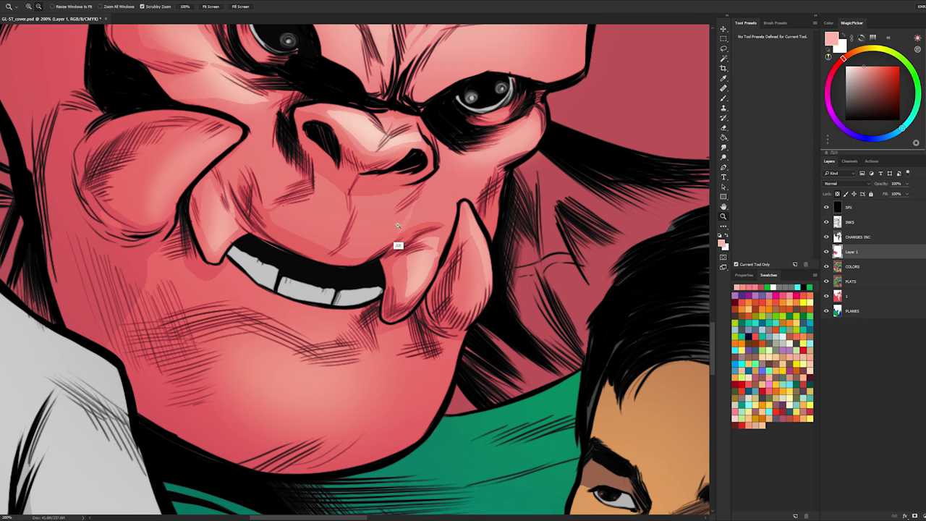
alt+click(399, 245)
alt+click(399, 245)
alt+click(406, 240)
alt+click(422, 228)
click(408, 201)
click(407, 201)
drag(406, 201, 425, 199)
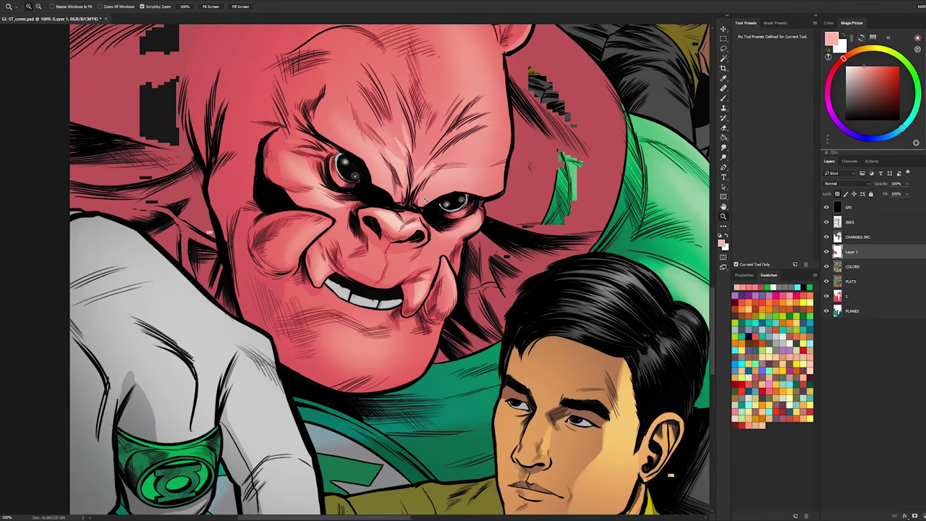
key(l)
mouse_move(335, 226)
mouse_down()
mouse_move(355, 226)
mouse_move(272, 272)
mouse_up()
key(z)
alt+click(343, 215)
key(b)
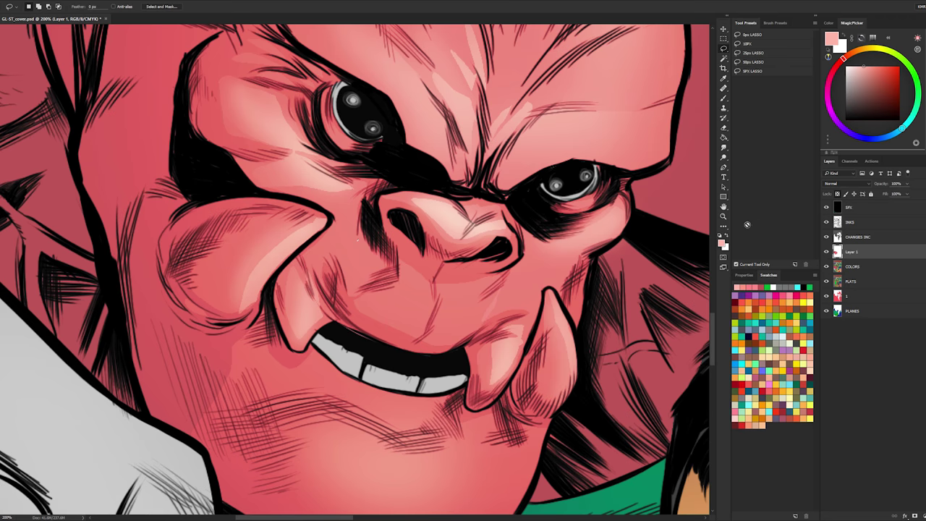
key(b)
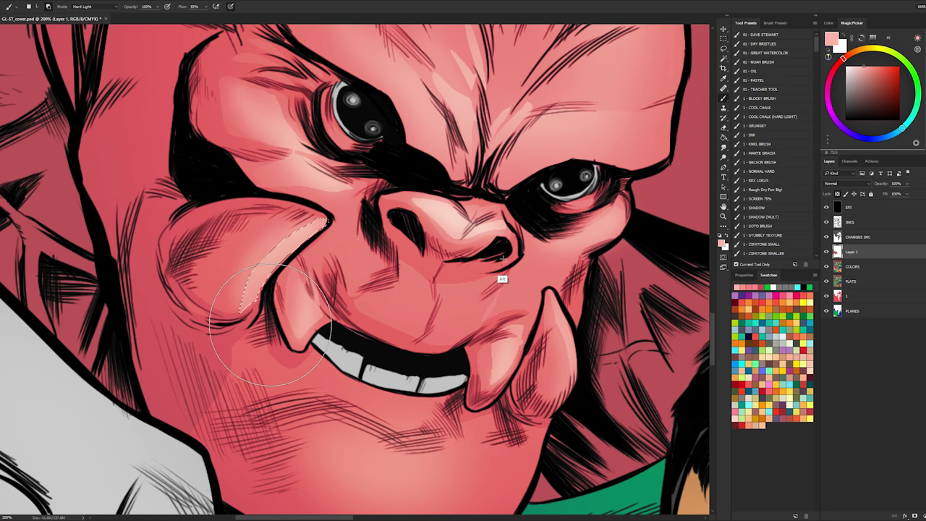
key(l)
- Examine the finished face highlights against the surrounding figures on the whole cover
key(z)
alt+click(597, 266)
alt+click(598, 266)
alt+click(598, 267)
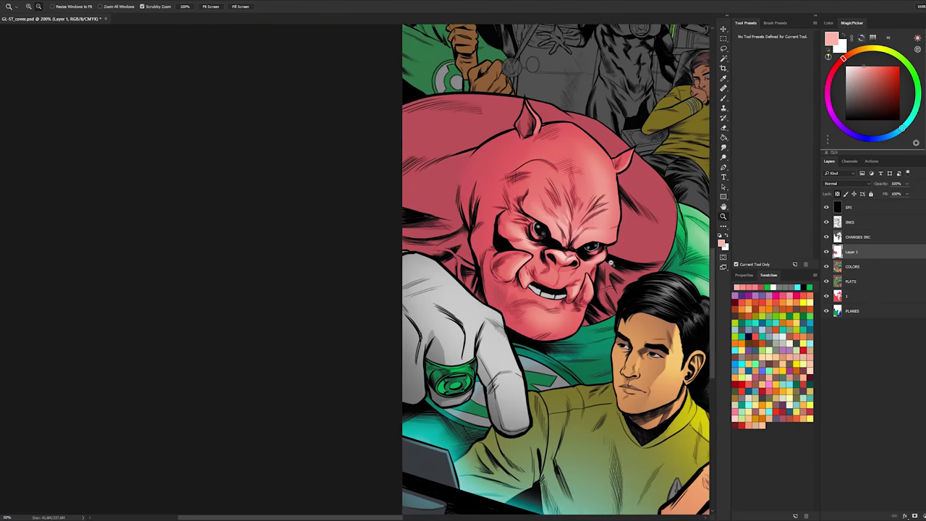
alt+click(597, 266)
drag(574, 236, 411, 214)
click(453, 221)
alt+click(456, 218)
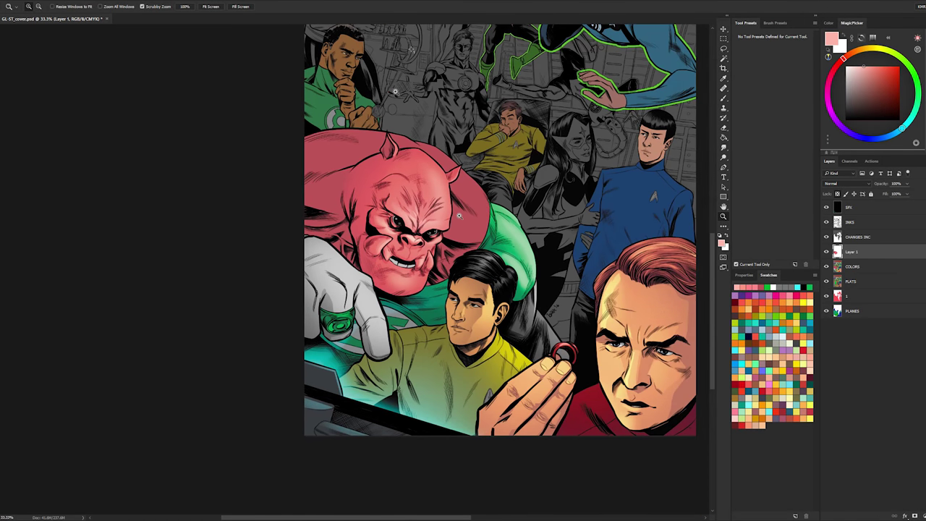
scroll(459, 215, up, 1)
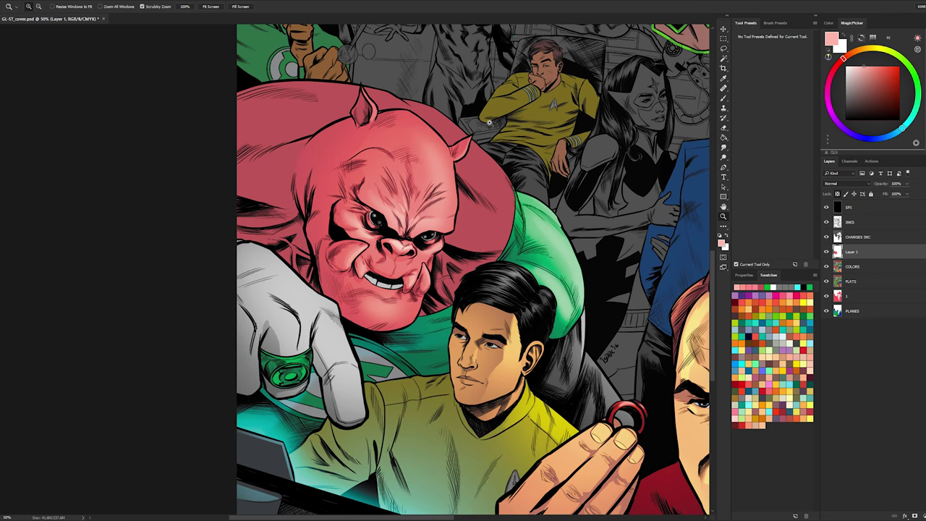
- Select the alien's body behind the head by its flat color on the FLATS layer with the Magic Wand
key(w)
click(483, 157)
key(z)
key(l)
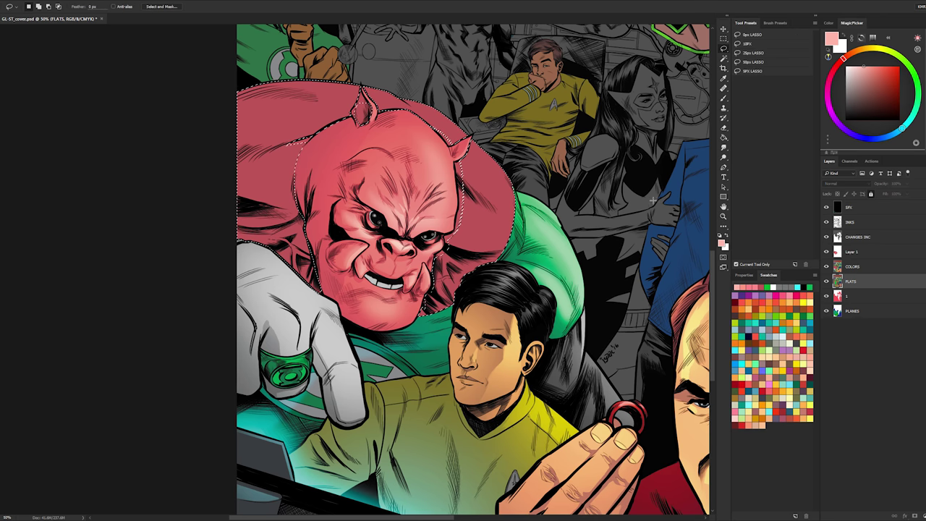
key(w)
alt+shift+click(504, 185)
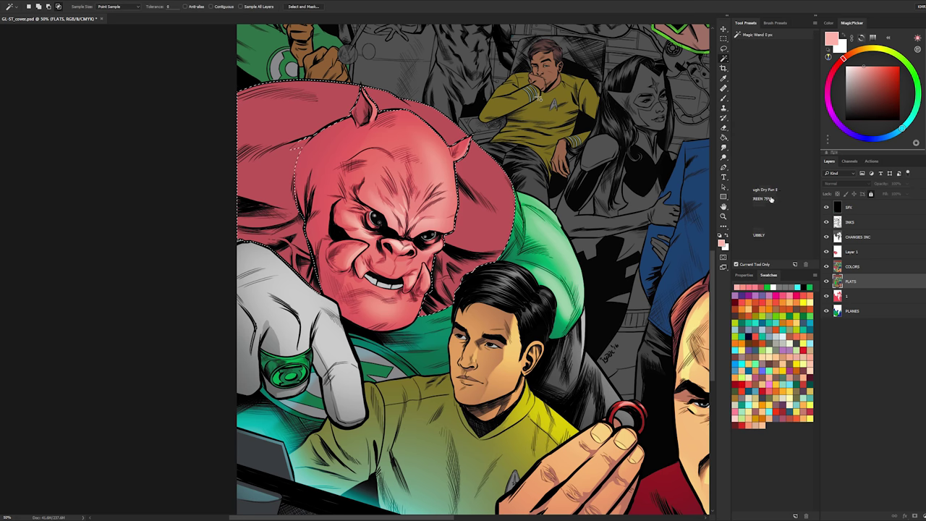
- Choose the 1 - MARTE GRACIA brush with a mid pink and brush over the alien's shoulders on Layer 1
click(772, 199)
click(780, 154)
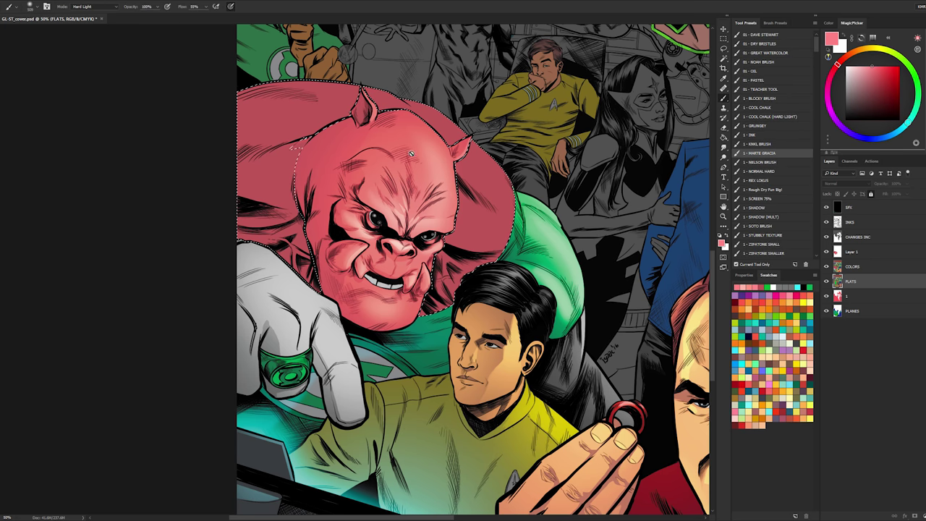
click(431, 109)
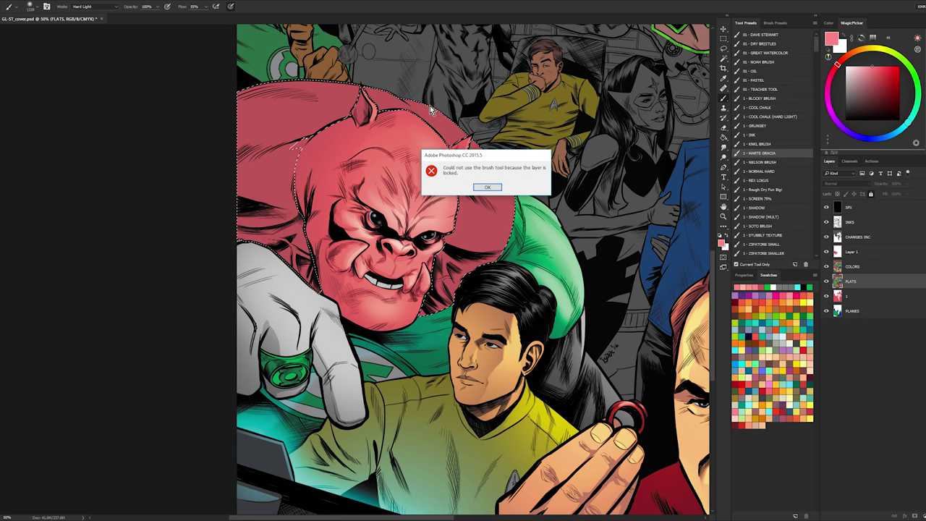
click(839, 251)
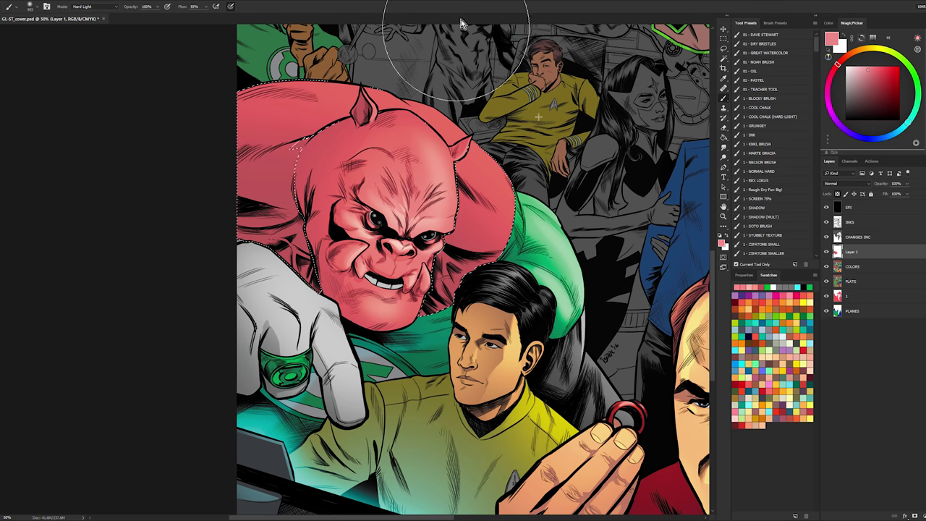
- Brush soft mid pink over the top of the alien's back and the chest area above the gloved hand
key(l)
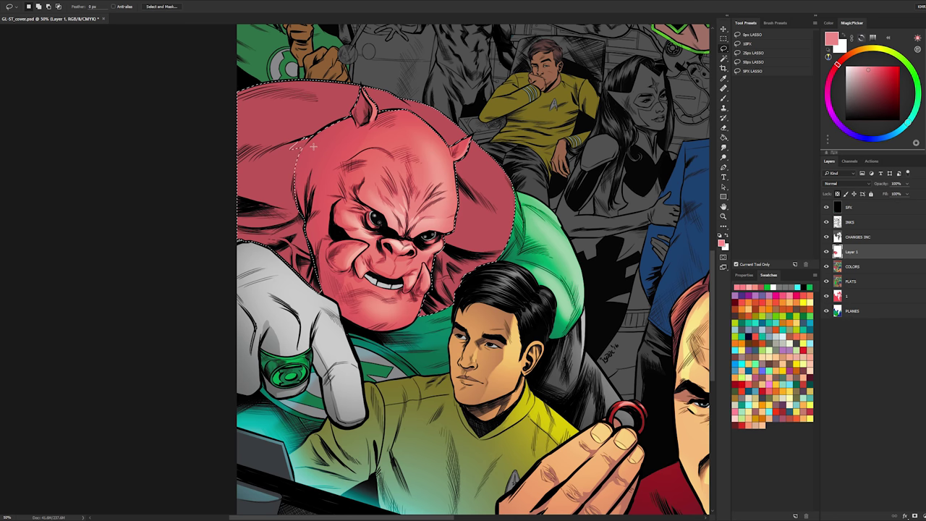
key(ctrl+d)
key(b)
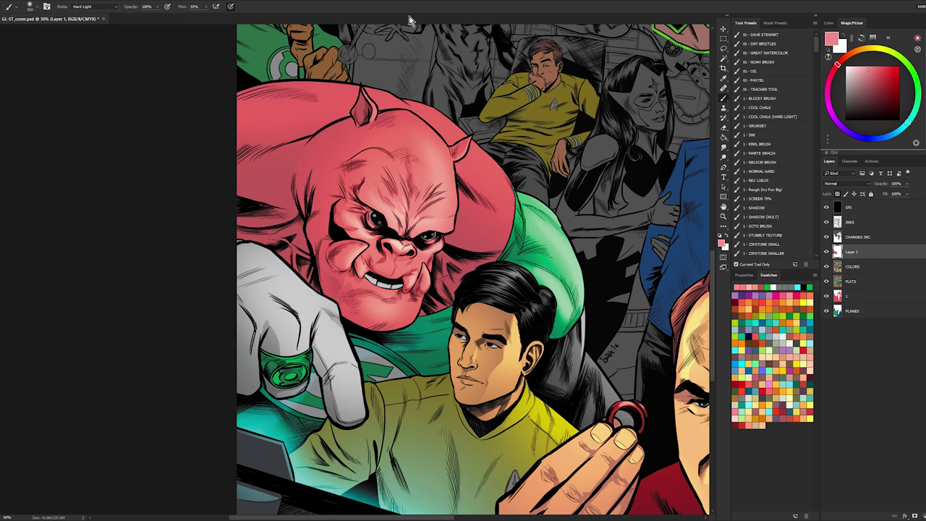
drag(365, 114, 329, 94)
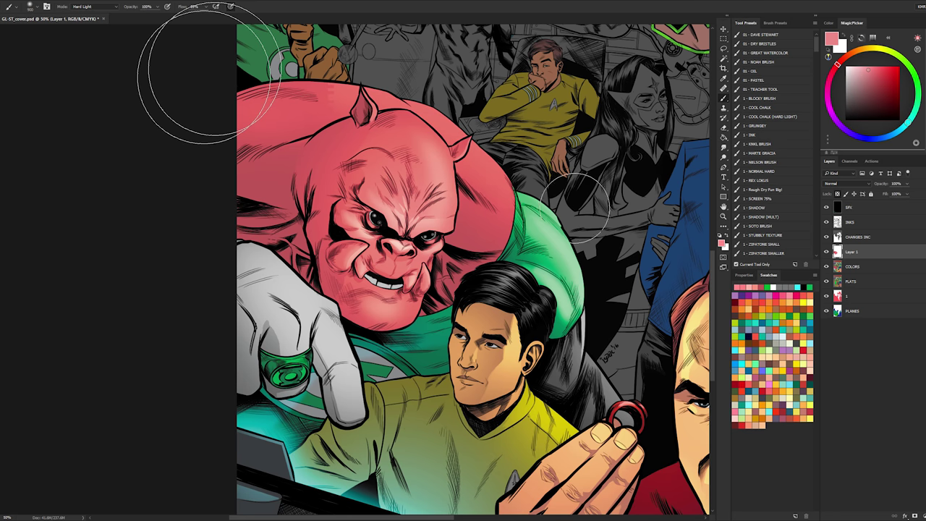
drag(292, 199, 259, 215)
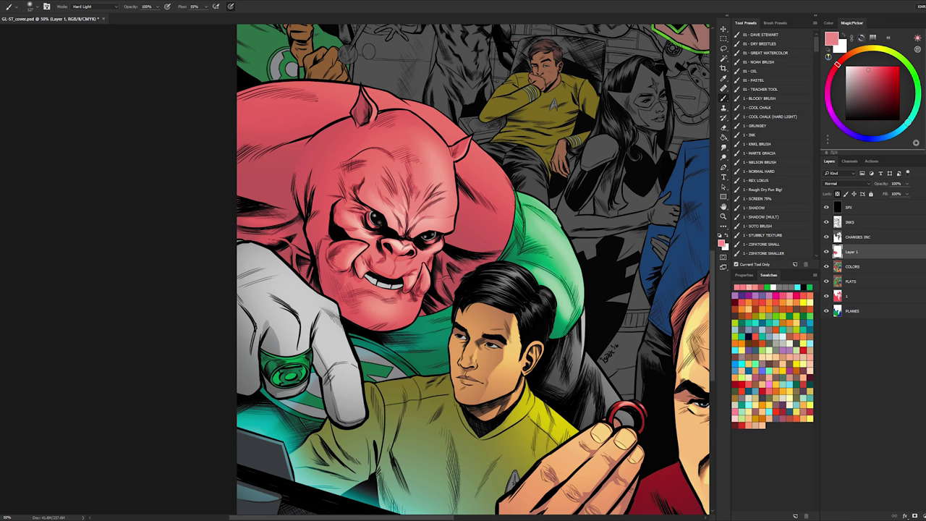
- Lasso the neck folds between the alien's face and the dark-haired man's hair, and brush them with mid pink on Layer 1
ctrl+click(471, 230)
drag(470, 244, 440, 167)
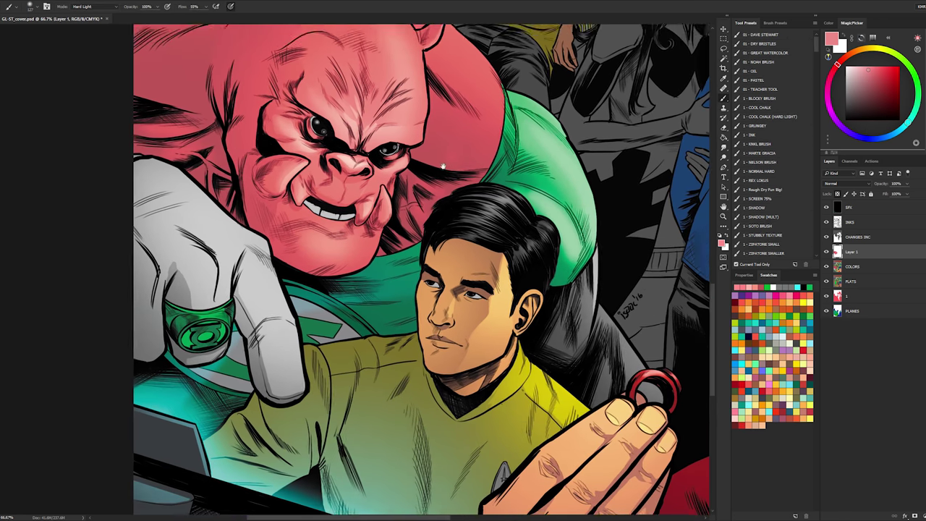
ctrl+click(438, 167)
key(l)
key(z)
alt+click(443, 191)
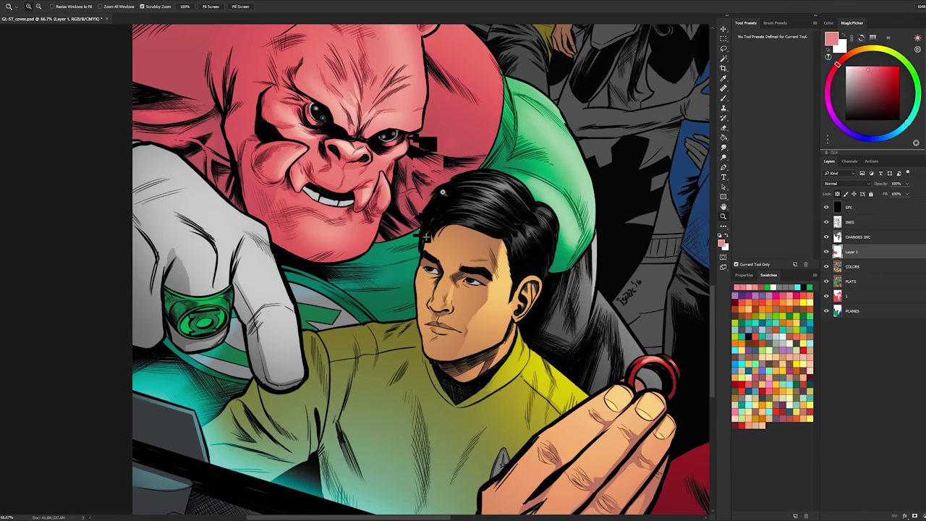
click(392, 183)
key(l)
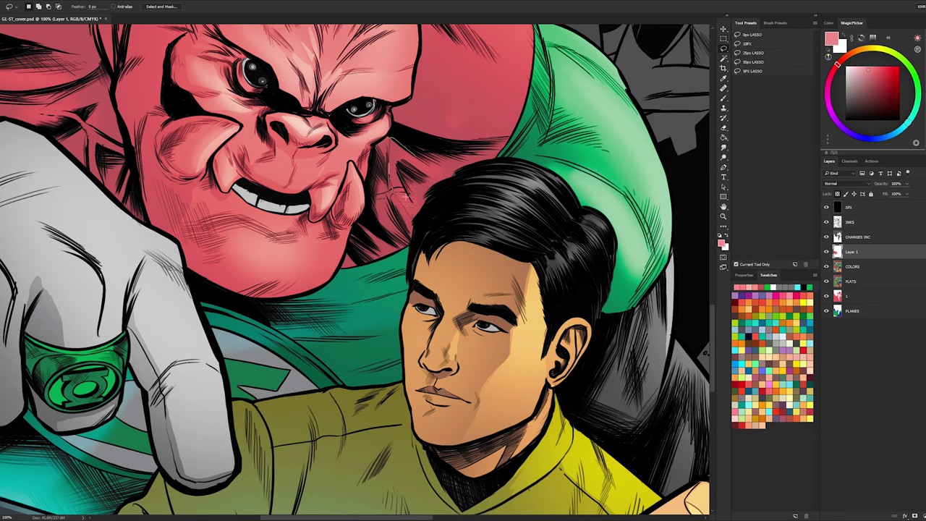
drag(389, 179, 393, 138)
key(b)
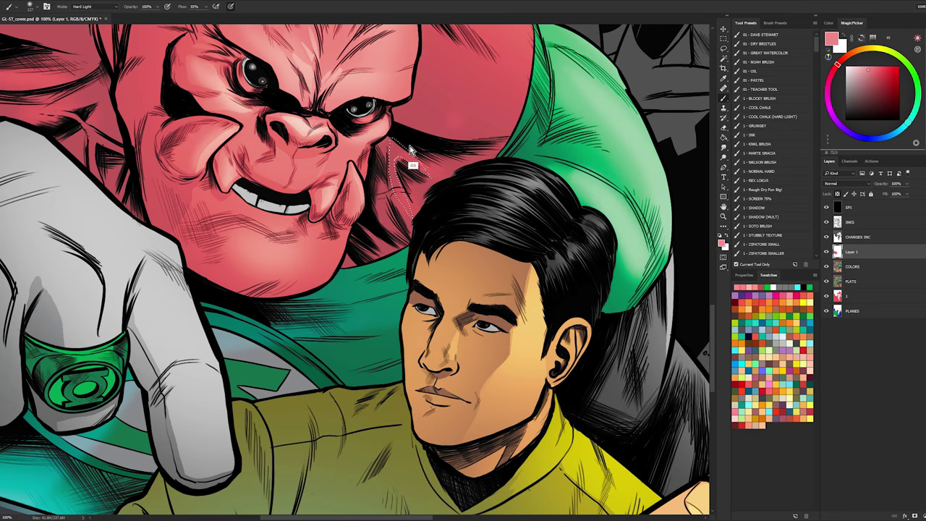
key(l)
key(b)
key(l)
key(b)
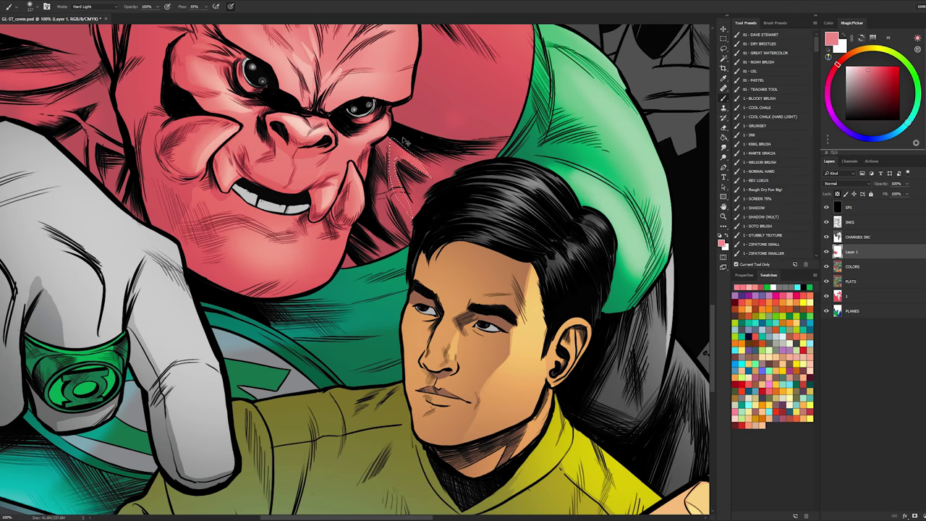
key(ctrl+d)
key(l)
key(b)
- Lasso the neck tendon between the alien's jaw and the gloved hand, and brush it with the same mid pink
drag(336, 107, 525, 152)
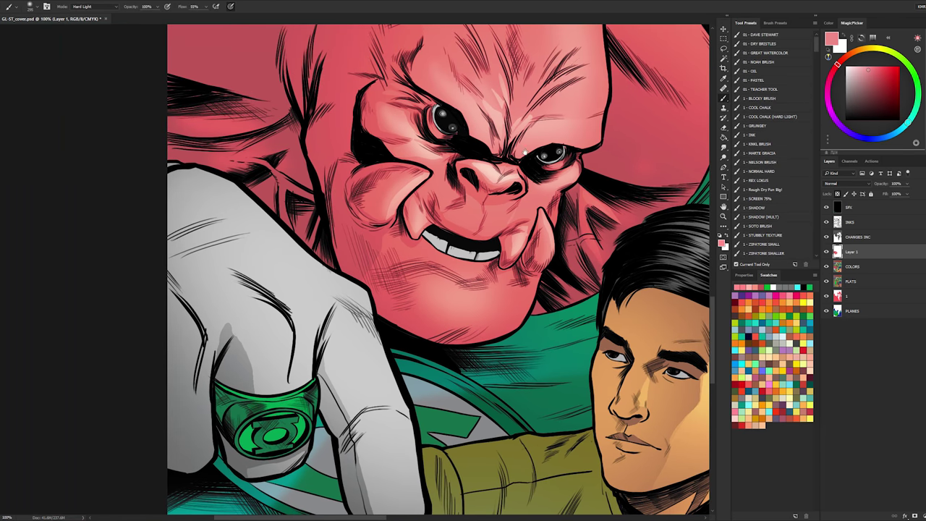
ctrl+click(560, 215)
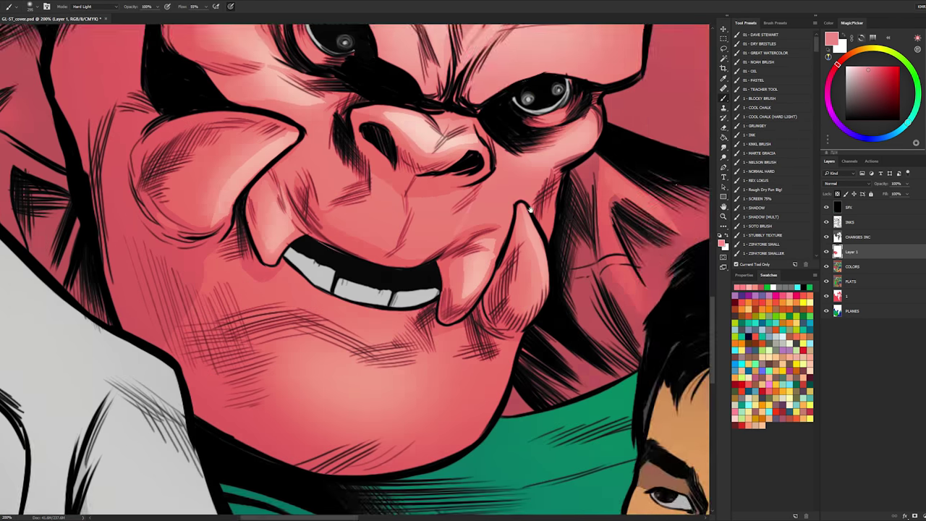
drag(447, 185, 568, 209)
drag(381, 233, 566, 248)
key(l)
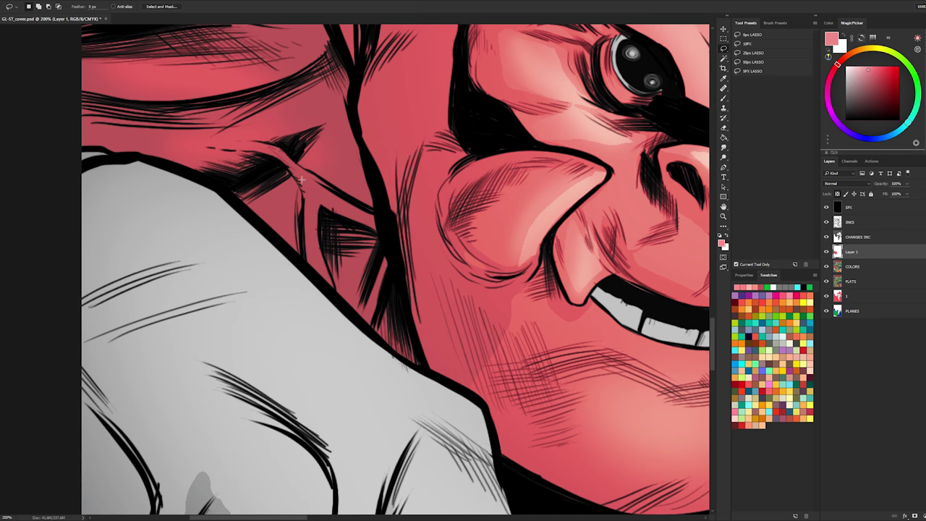
key(b)
mouse_move(347, 203)
mouse_down()
mouse_move(270, 147)
mouse_move(352, 200)
mouse_move(311, 177)
mouse_up()
key(l)
key(b)
key(z)
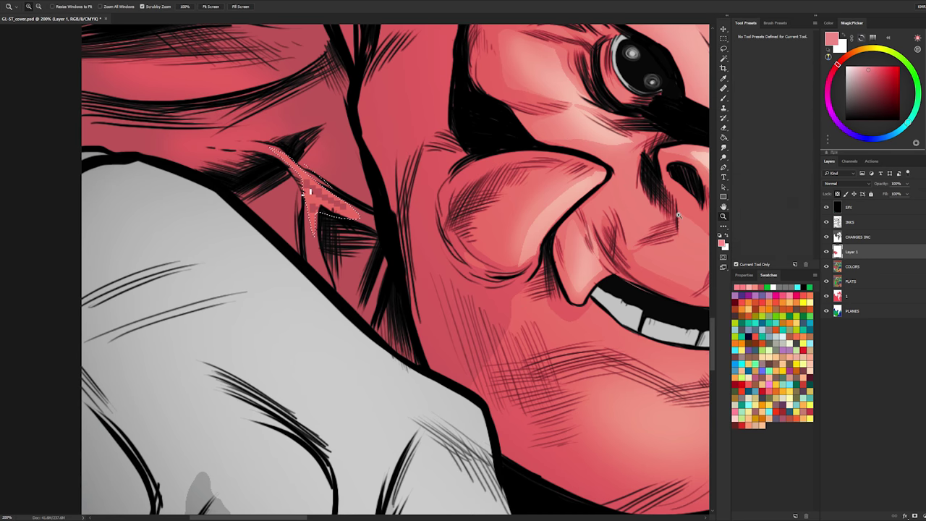
alt+click(497, 256)
alt+click(497, 256)
alt+click(497, 256)
alt+click(497, 256)
key(l)
drag(547, 270, 413, 243)
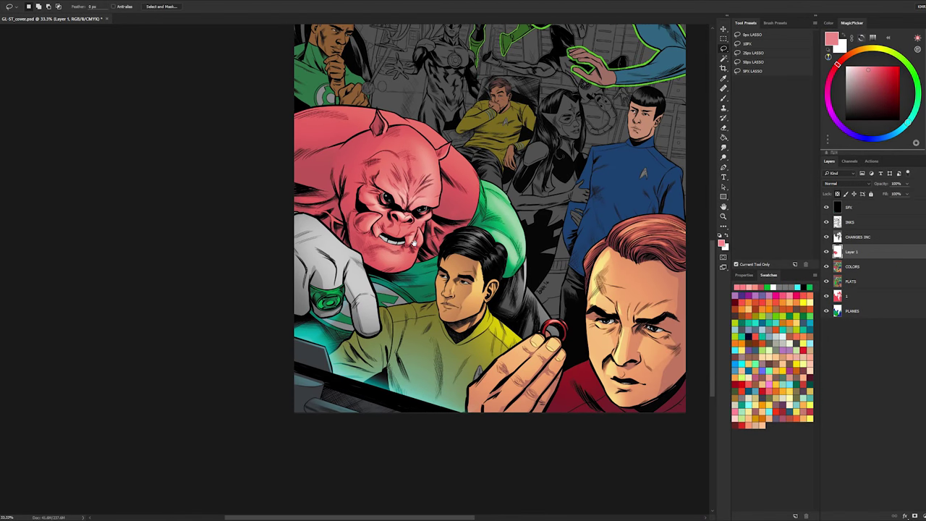
- Sample a darker pink from the alien's skin and touch up the neck area behind the head with the 1 - NORMAL HARD brush
click(337, 142)
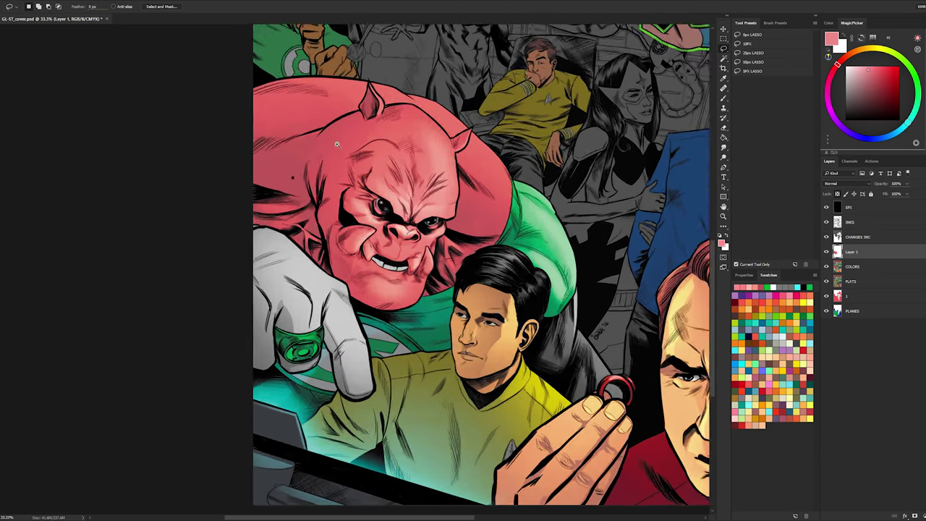
click(352, 125)
click(352, 124)
key(b)
alt+click(350, 128)
alt+click(274, 175)
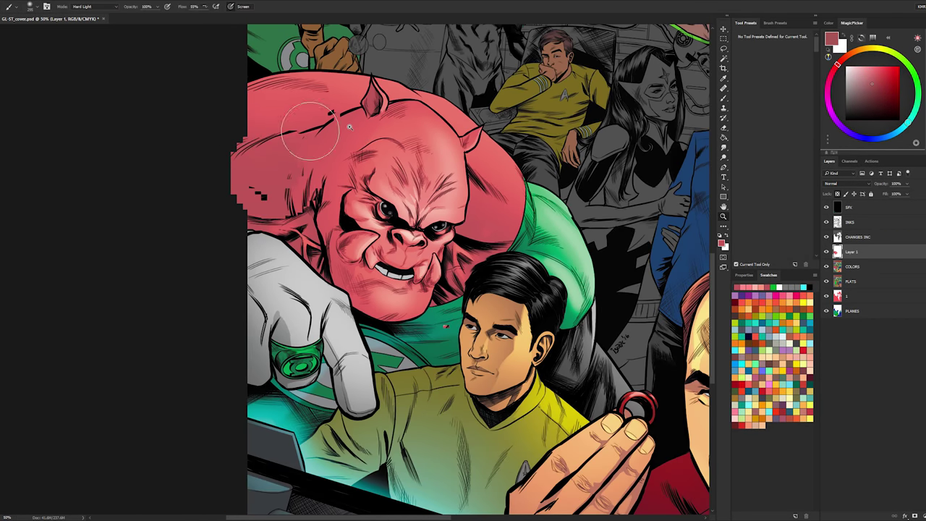
click(759, 171)
key(ctrl+space)
ctrl+click(351, 134)
drag(314, 160, 326, 163)
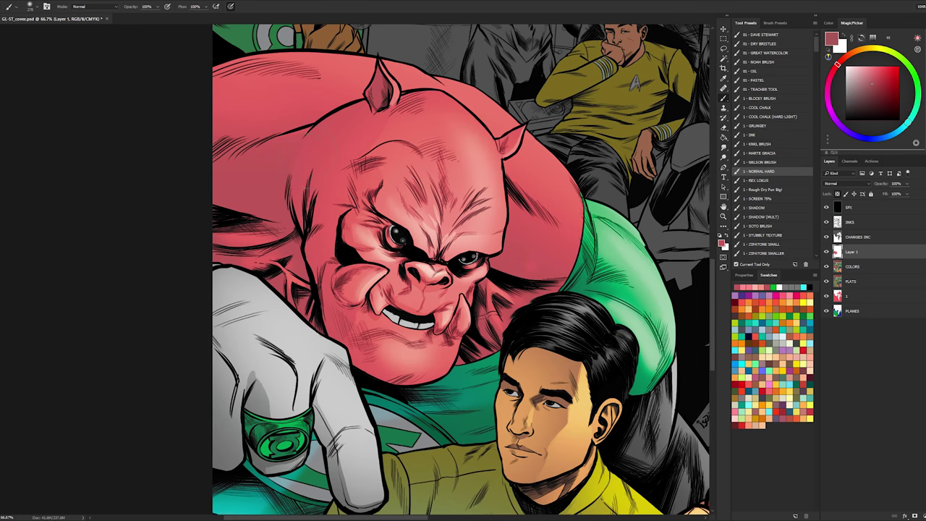
key(l)
key(b)
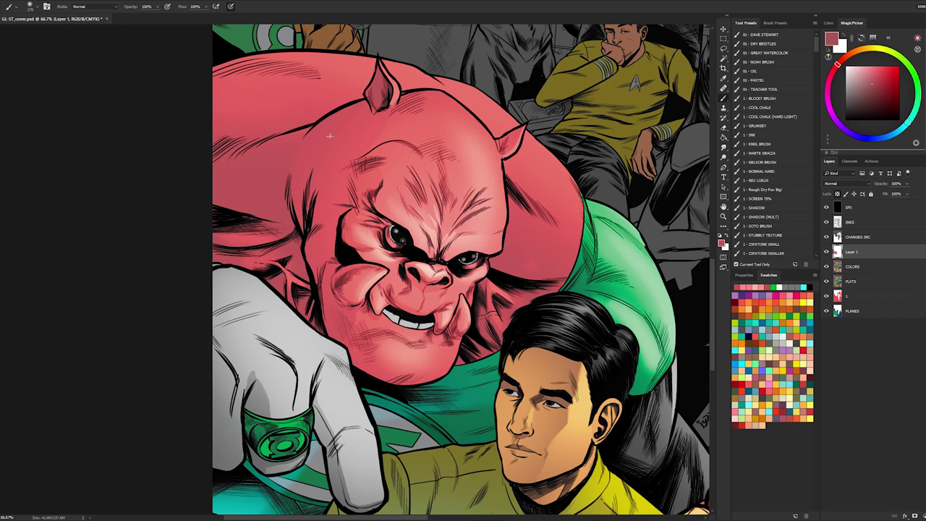
alt+click(345, 136)
key(l)
key(b)
alt+click(298, 154)
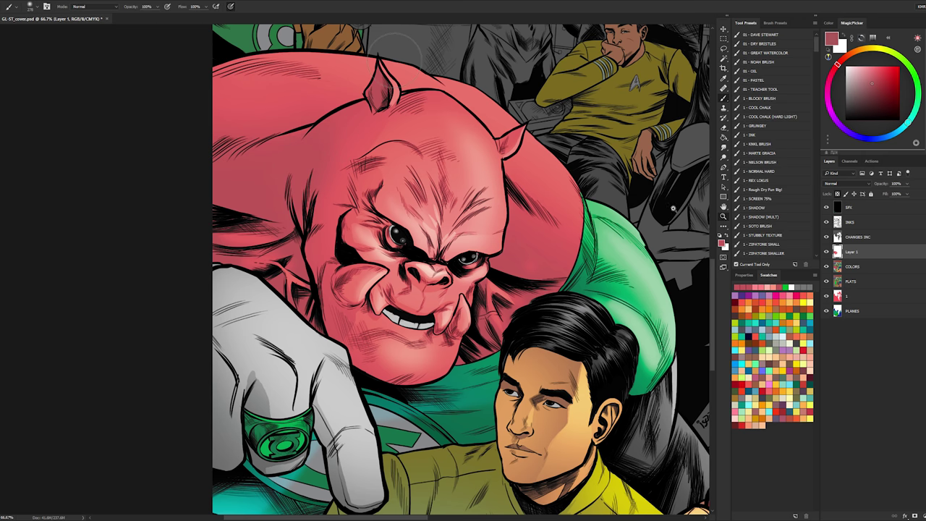
- Apply a Color Balance to Layer 1, shifting the shadows slightly toward blue and magenta
alt+click(470, 253)
alt+click(474, 252)
alt+click(474, 253)
click(277, 346)
mouse_move(305, 333)
mouse_down()
mouse_move(362, 260)
mouse_move(329, 309)
mouse_up()
key(l)
key(ctrl+b)
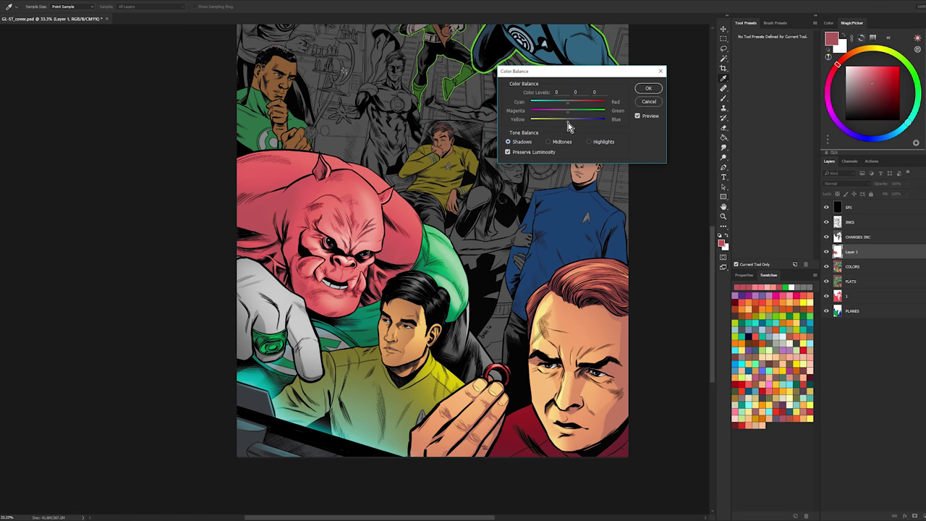
drag(568, 123, 573, 123)
drag(576, 107, 563, 107)
click(647, 89)
- Merge Layer 1 down into the COLORS layer and save the cover file
key(l)
drag(540, 203, 483, 262)
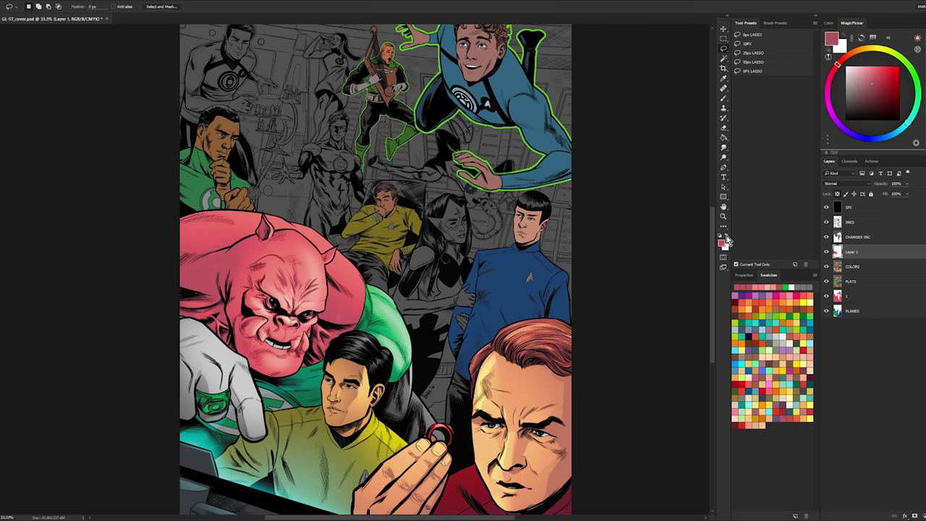
drag(421, 179, 493, 244)
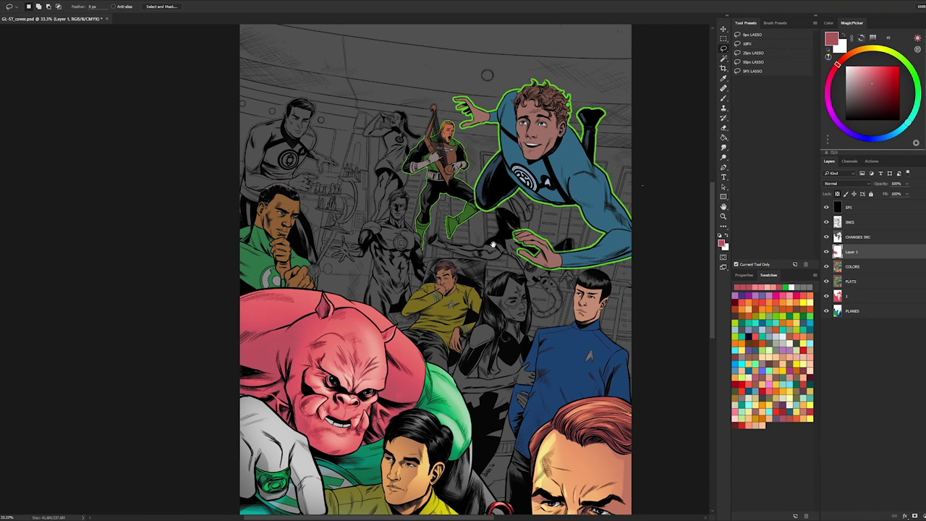
right_click(865, 261)
scroll(847, 385, down, 3)
scroll(847, 385, right, 2)
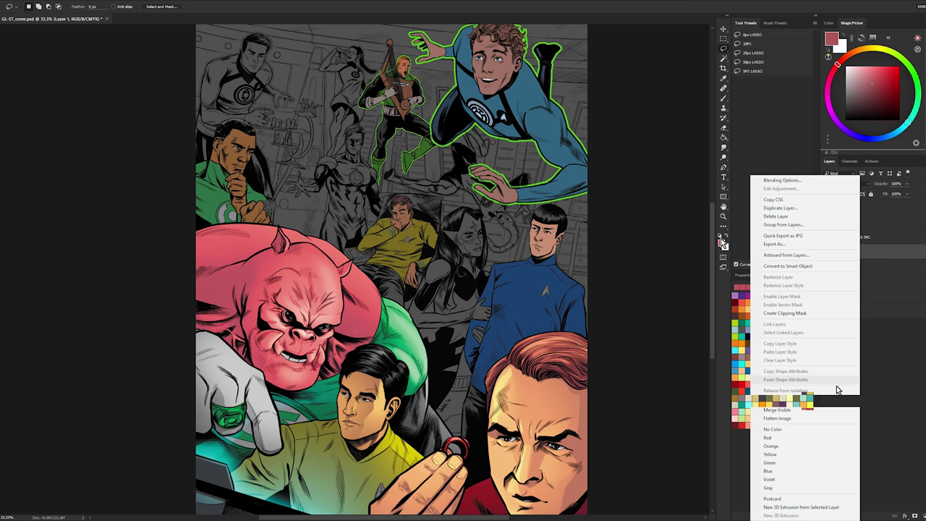
alt+click(654, 248)
key(ctrl+s)
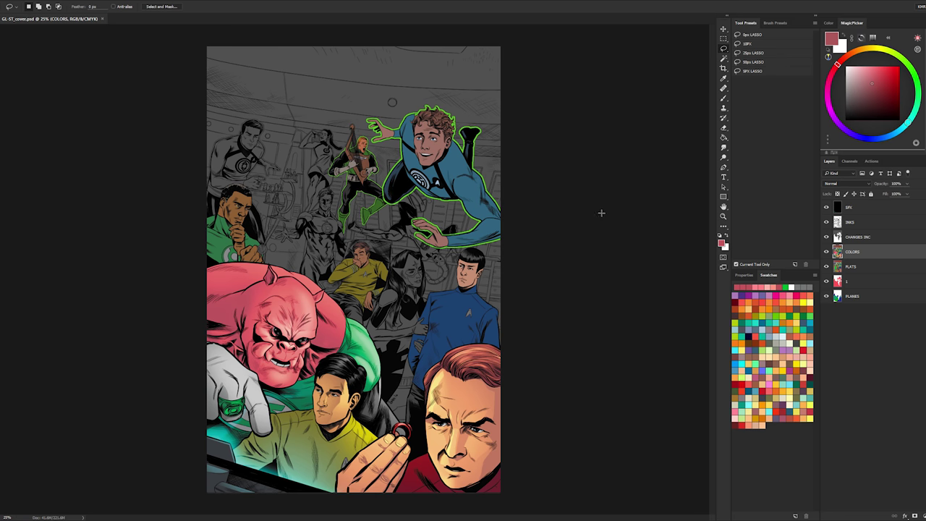
- Try to select the foreground man's face and hand by their flat skin color on the FLATS layer with the Magic Wand
ctrl+click(478, 409)
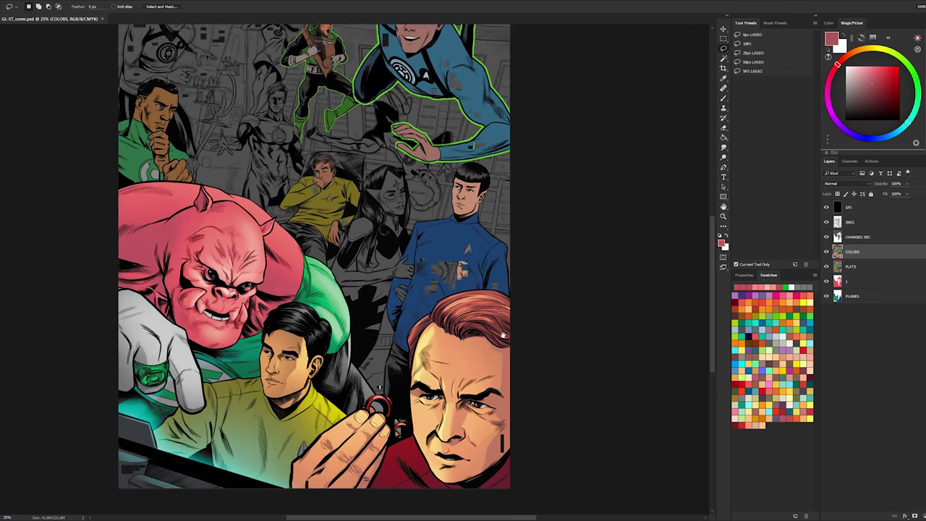
drag(526, 318, 561, 196)
alt+click(561, 196)
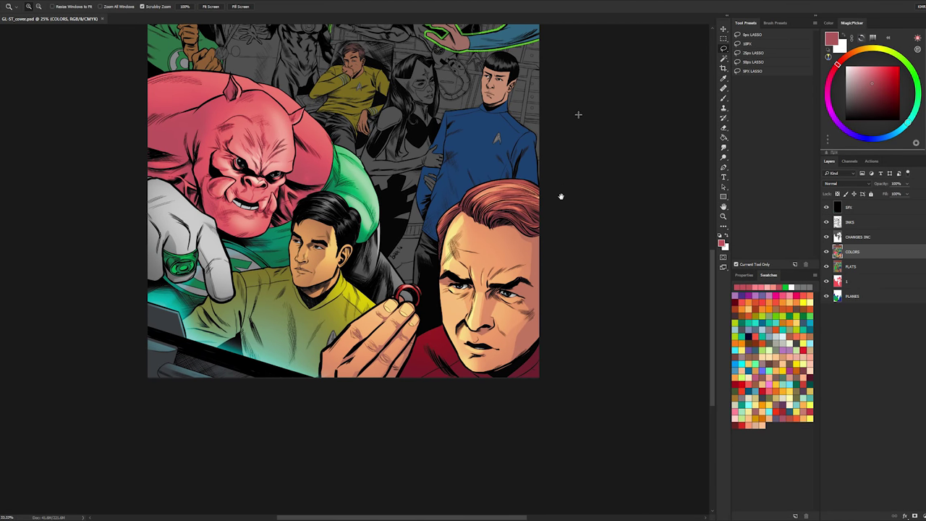
click(840, 266)
key(w)
key(l)
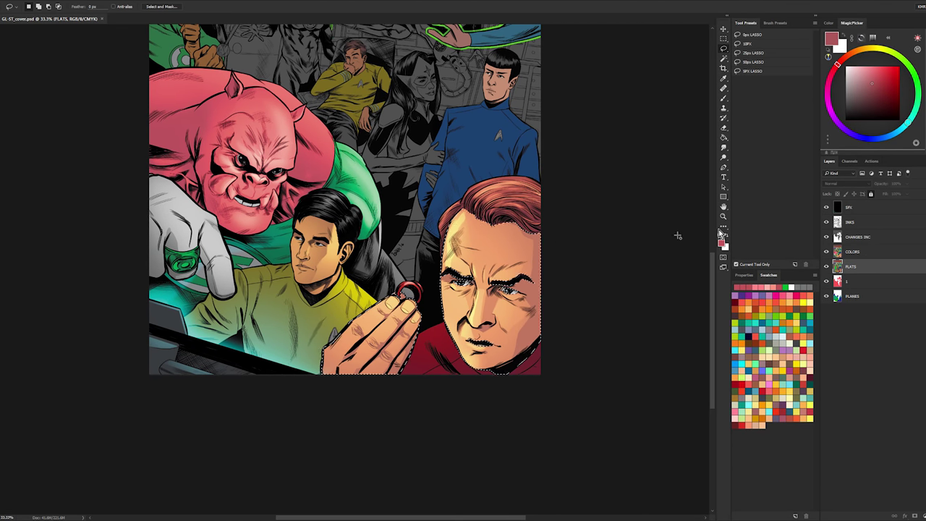
key(w)
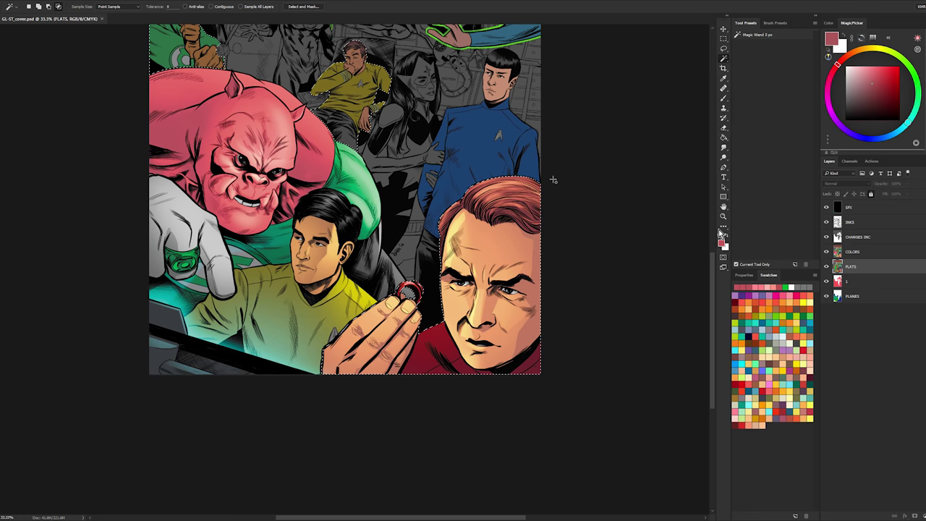
- Select the foreground man by his plane color on the PLANES layer, and subtract the other figures with the Lasso
click(852, 295)
drag(408, 51, 427, 194)
key(l)
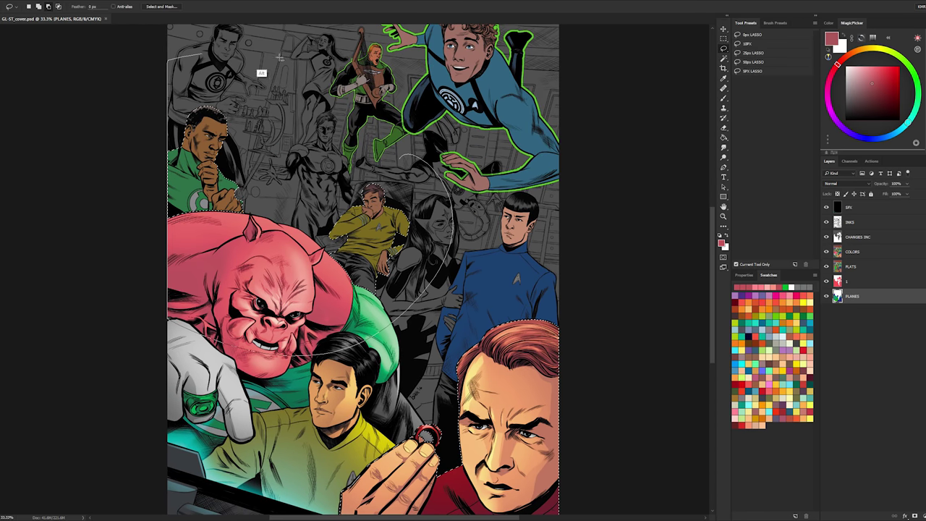
key(w)
scroll(491, 182, down, 3)
key(l)
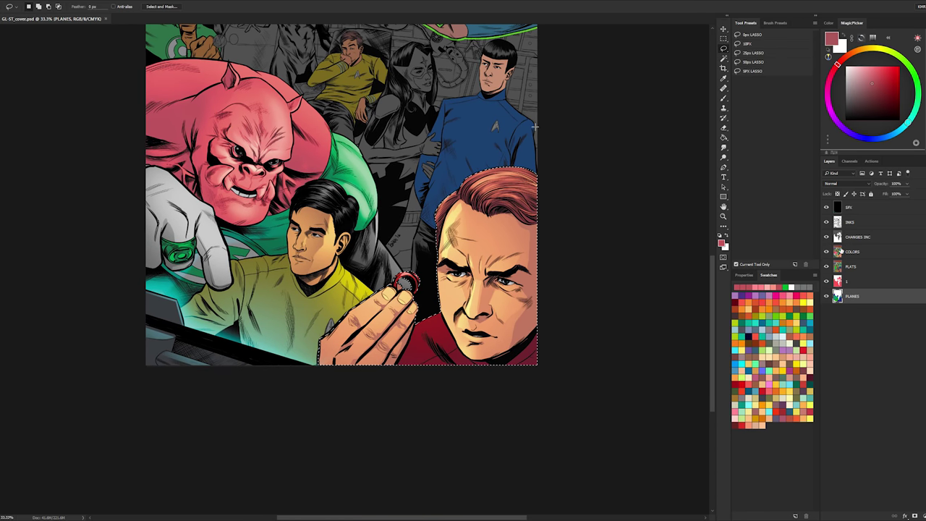
- Make COLORS the active layer and reload the selection of the foreground man
key(alt+bracketright)
key(alt+bracketright)
key(alt+bracketright)
key(alt+bracketleft)
key(alt+bracketleft)
key(alt+bracketleft)
key(alt+bracketright)
key(alt+bracketright)
key(alt+bracketright)
key(ctrl+d)
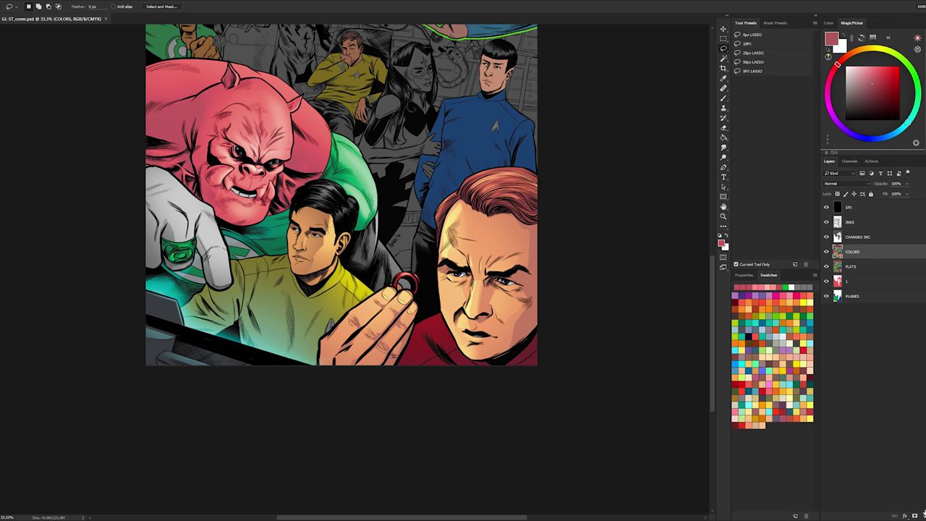
key(ctrl+shift+d)
- Add a Solid Color fill layer in light blue 93d5ff over the selected foreground man and set its blend mode to Multiply
click(924, 516)
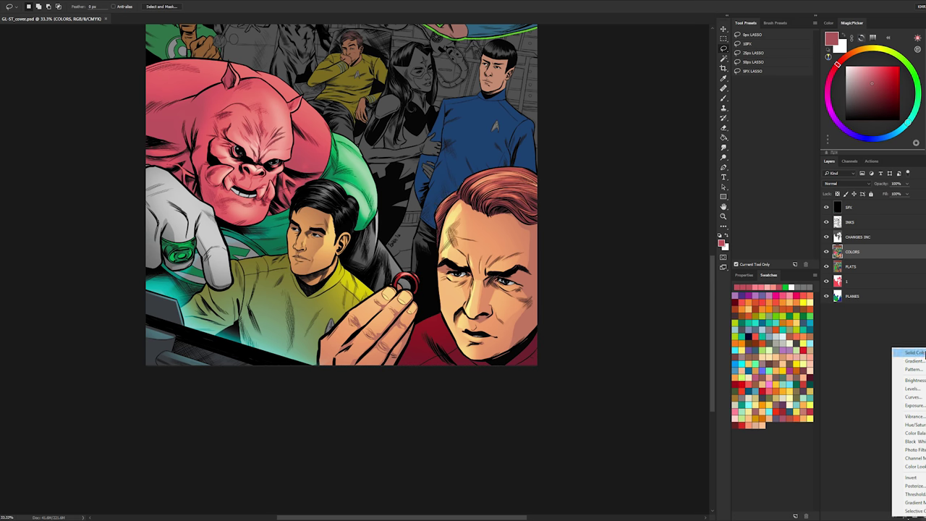
click(917, 353)
text(93b4ff)
drag(374, 141, 373, 143)
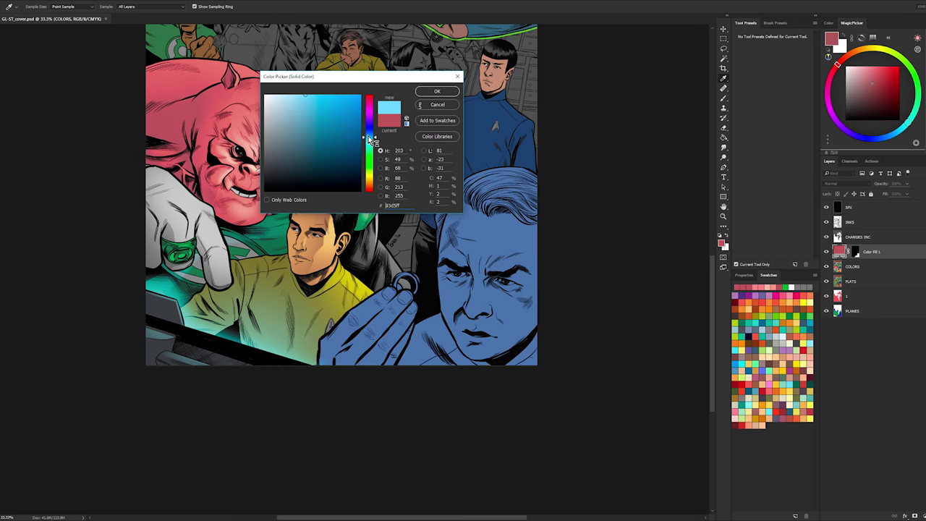
click(436, 92)
click(834, 183)
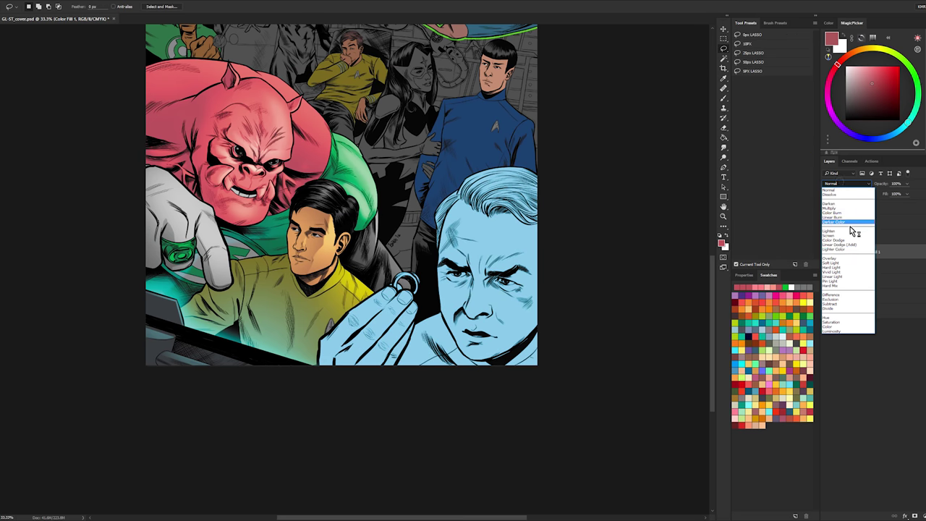
click(839, 208)
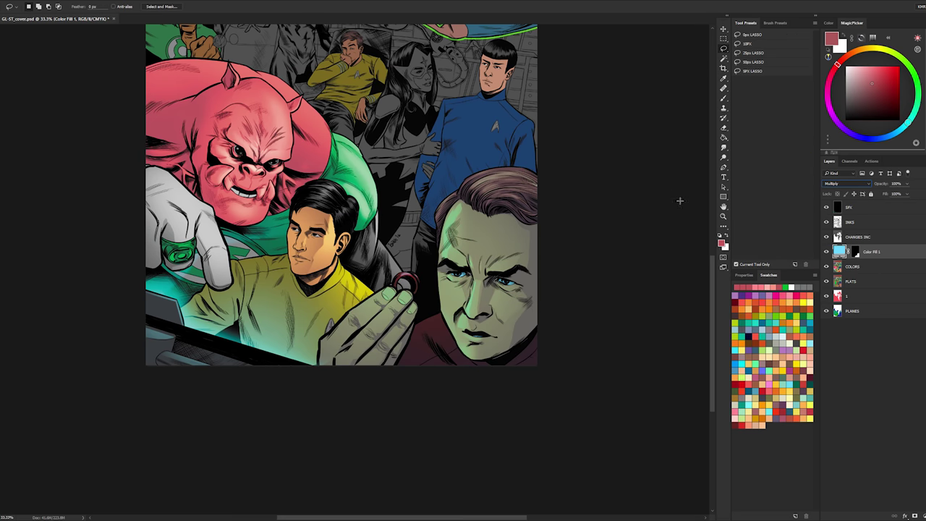
- Change the Color Fill 1 layer's color to periwinkle blue 93a2ff and lower its opacity to 26%
click(722, 217)
key(ctrl+minus)
key(ctrl+minus)
key(ctrl+plus)
key(ctrl+plus)
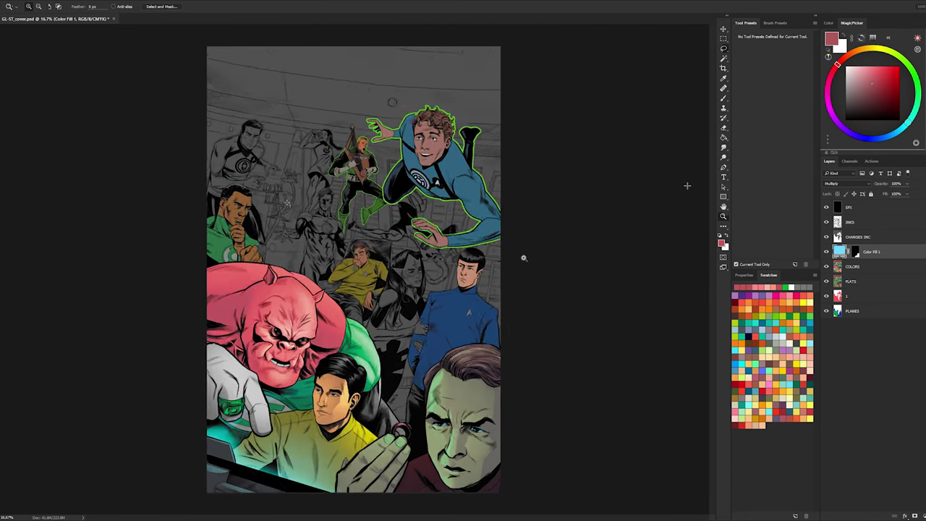
key(l)
key(ctrl+minus)
double_click(839, 251)
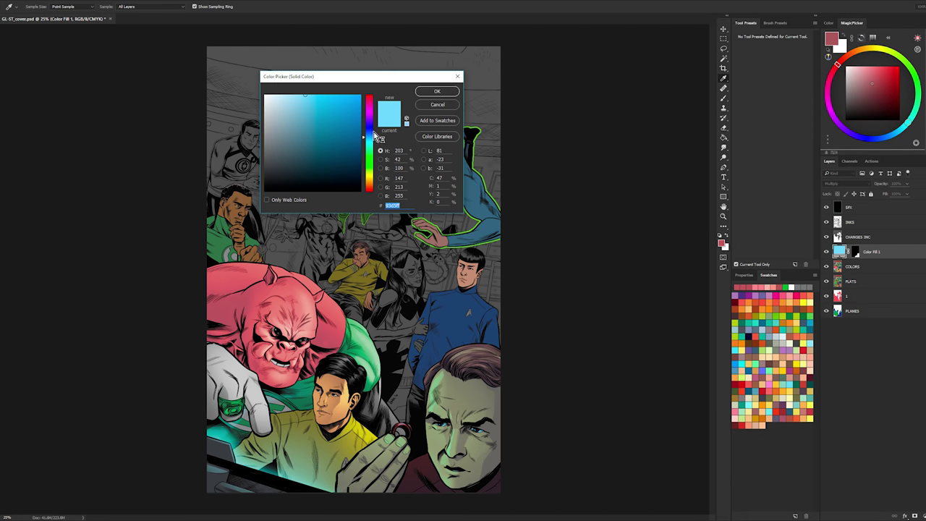
click(371, 130)
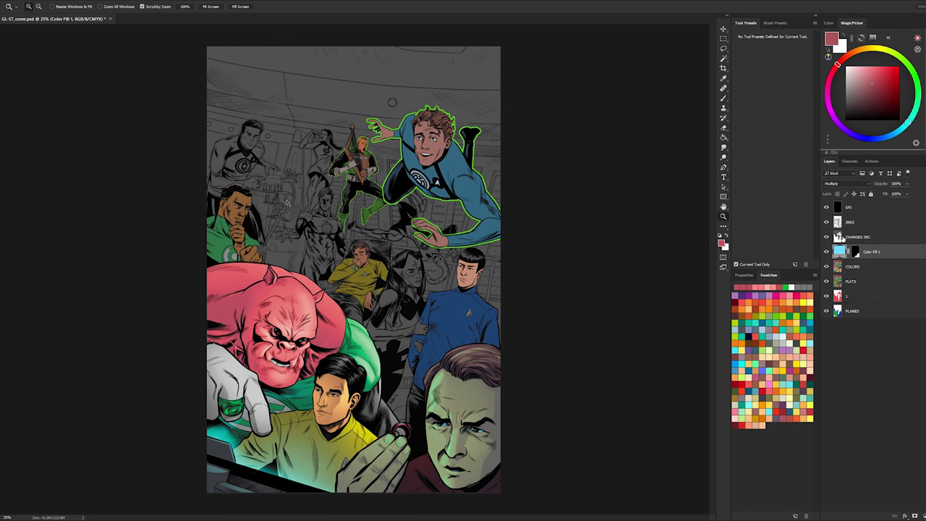
double_click(839, 251)
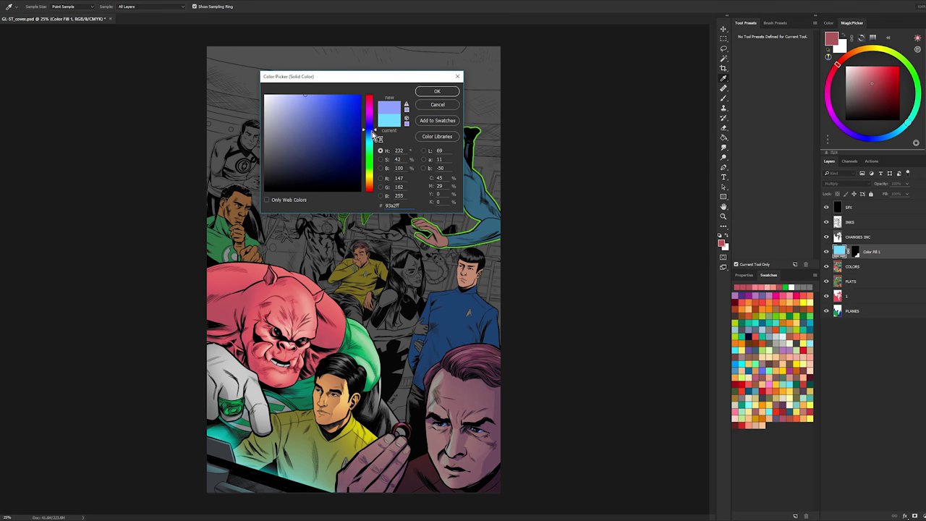
click(453, 93)
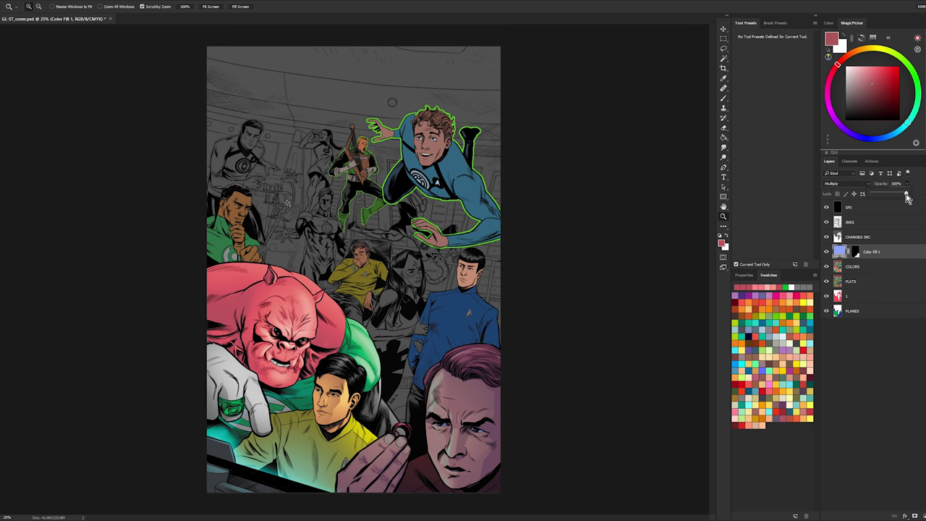
drag(907, 199, 885, 201)
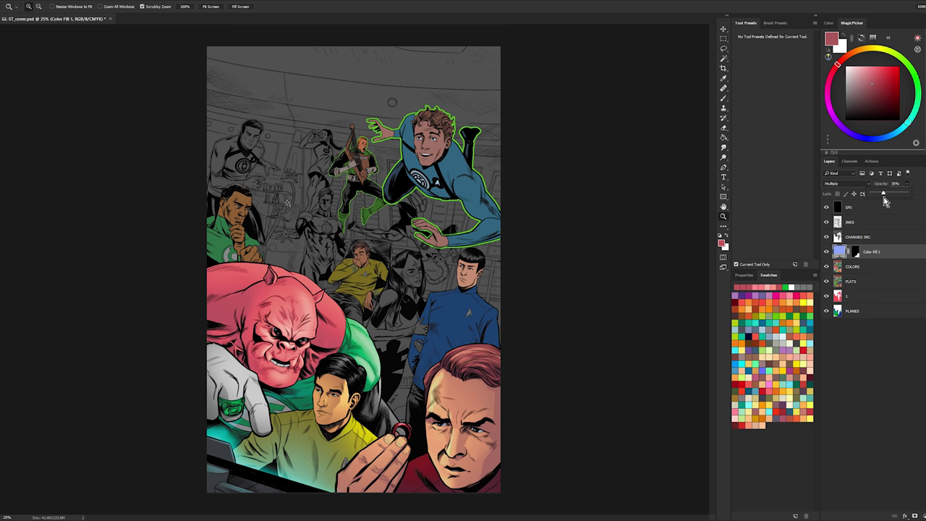
key(l)
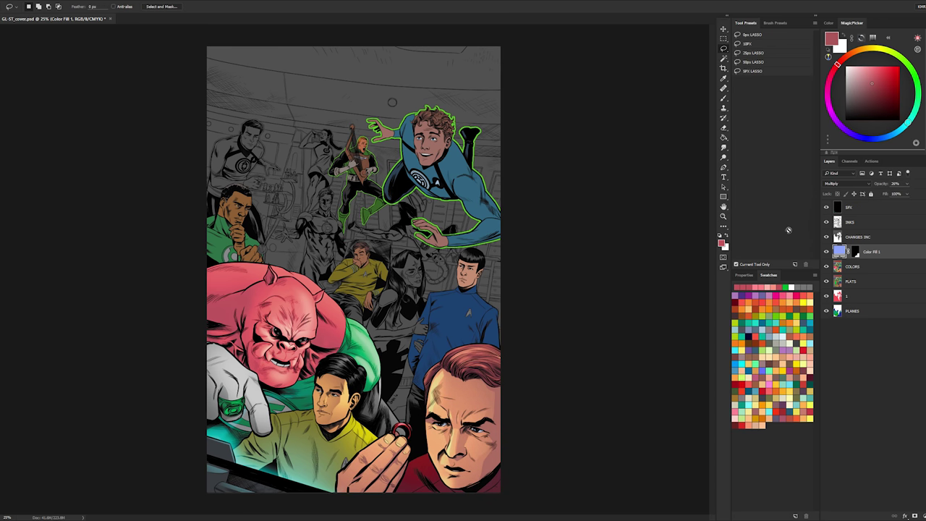
- Select the white glove beside the pink creature by its flat color on the FLATS layer
key(ctrl+plus)
drag(280, 336, 372, 206)
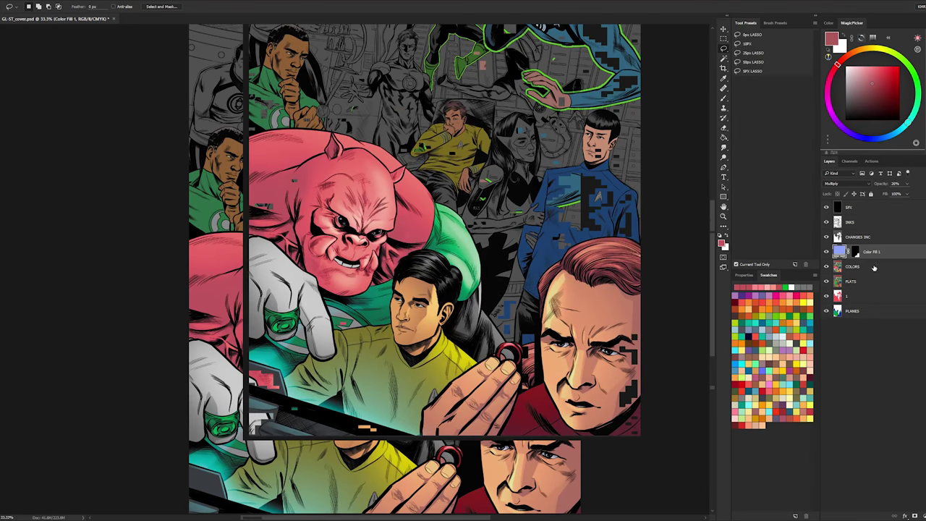
click(851, 281)
key(b)
alt+click(297, 277)
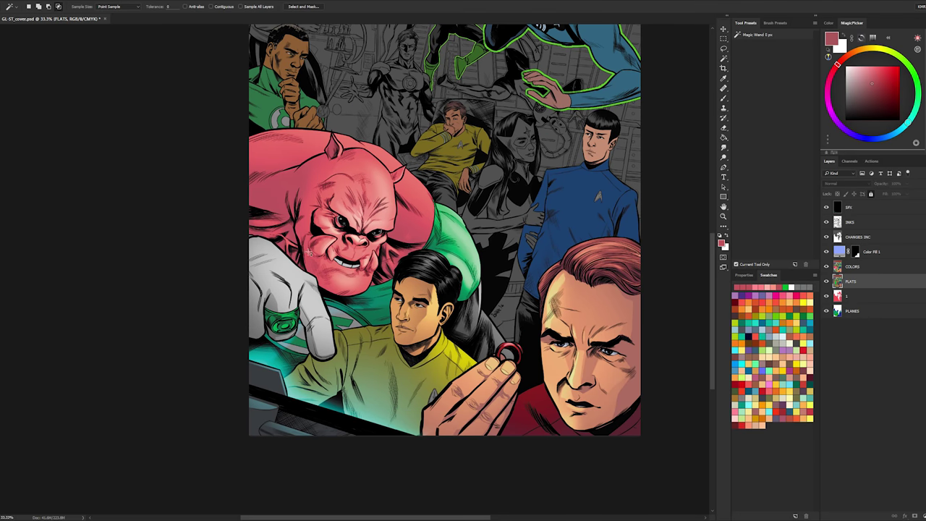
- Brighten the glove with white on the COLORS layer using the SOTO BRUSH preset
click(764, 171)
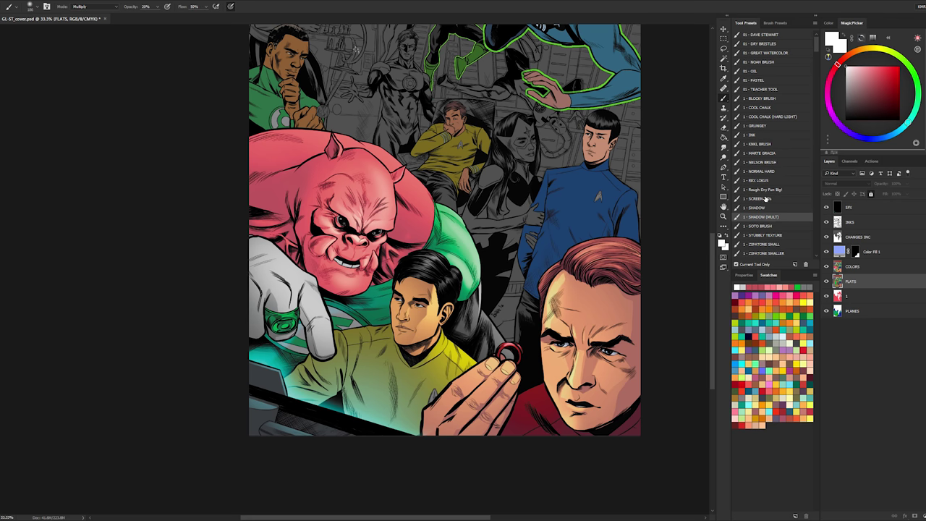
click(766, 226)
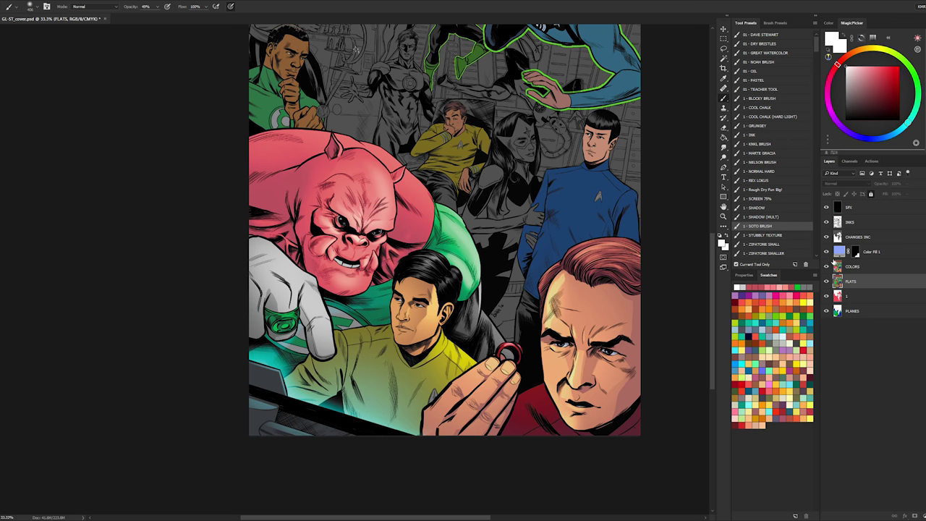
click(843, 266)
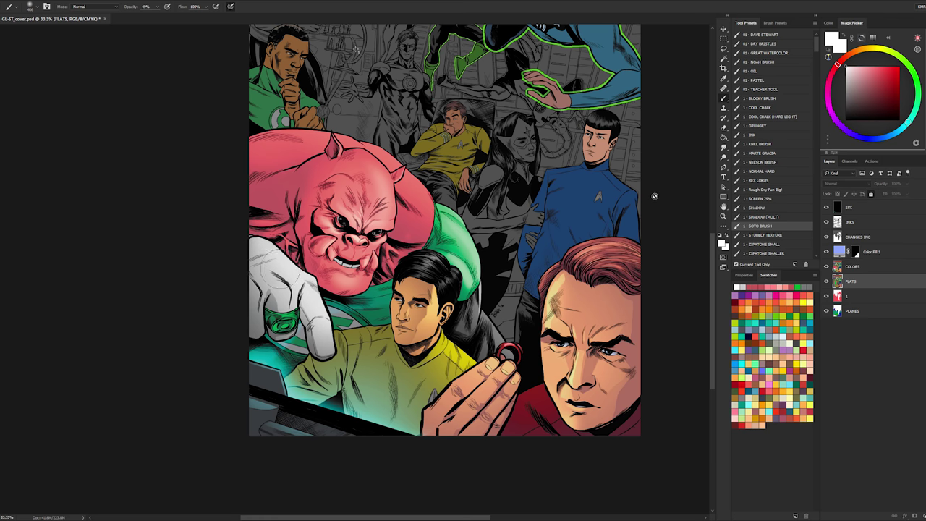
key(l)
key(b)
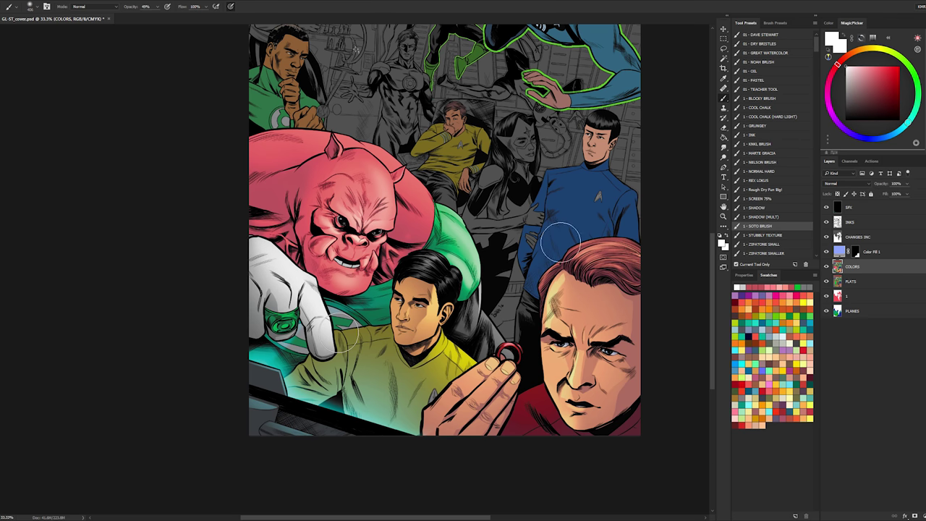
key(z)
key(b)
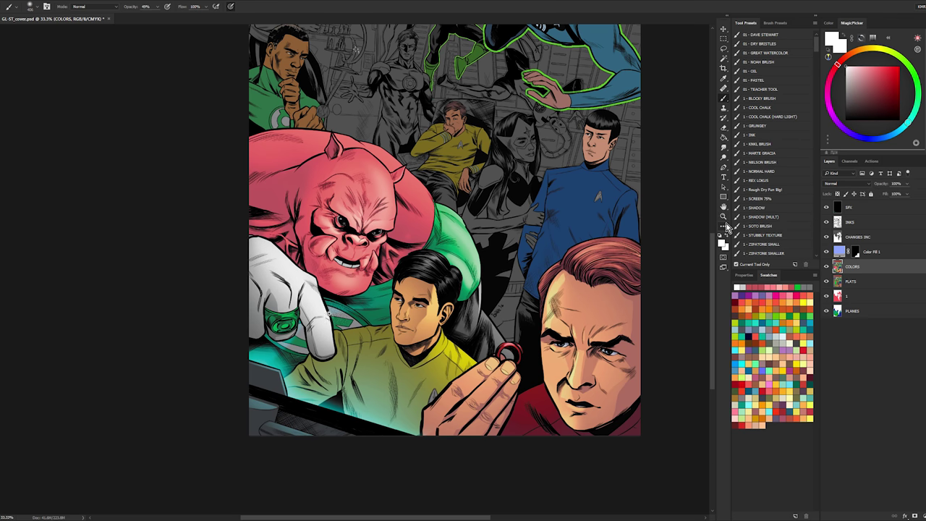
key(ctrl+minus)
key(ctrl+plus)
key(ctrl+z)
key(l)
key(ctrl+minus)
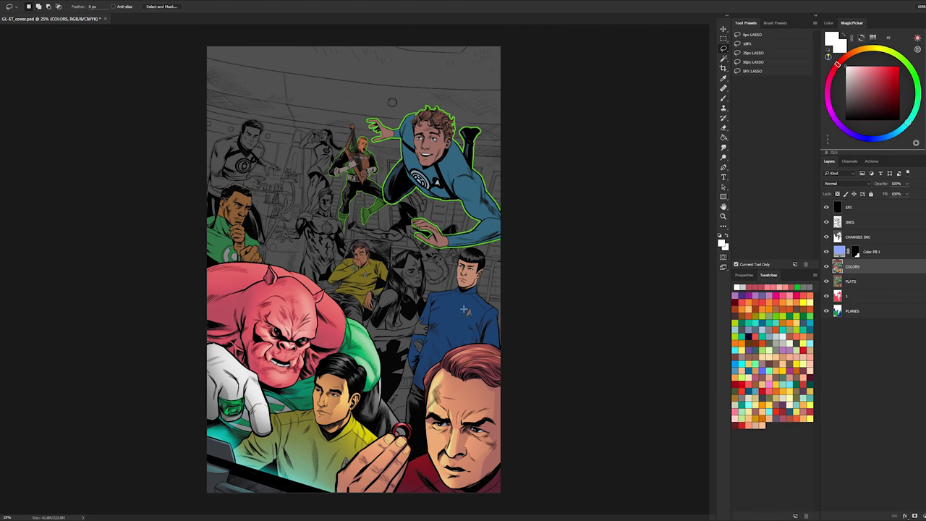
- Select the pointed-eared man's blue shirt by its color
scroll(464, 310, up, 2)
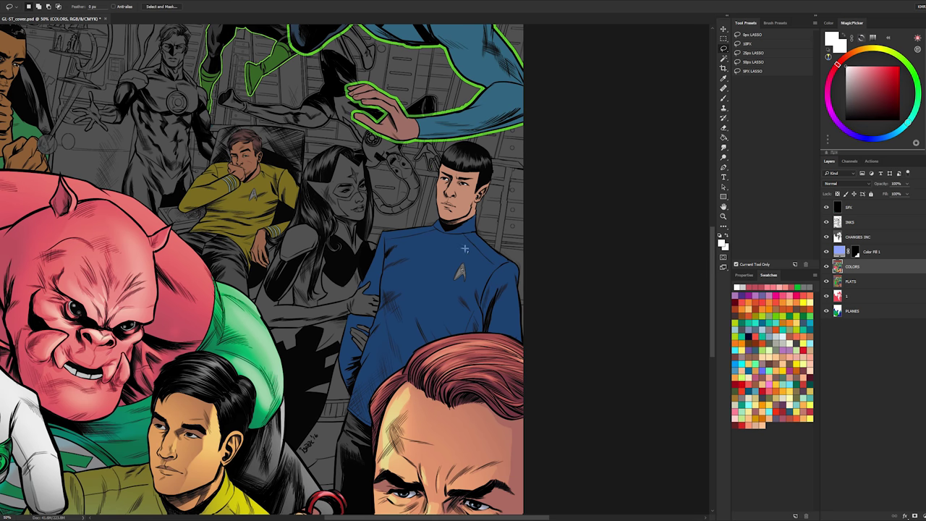
key(z)
alt+click(466, 252)
click(458, 250)
key(l)
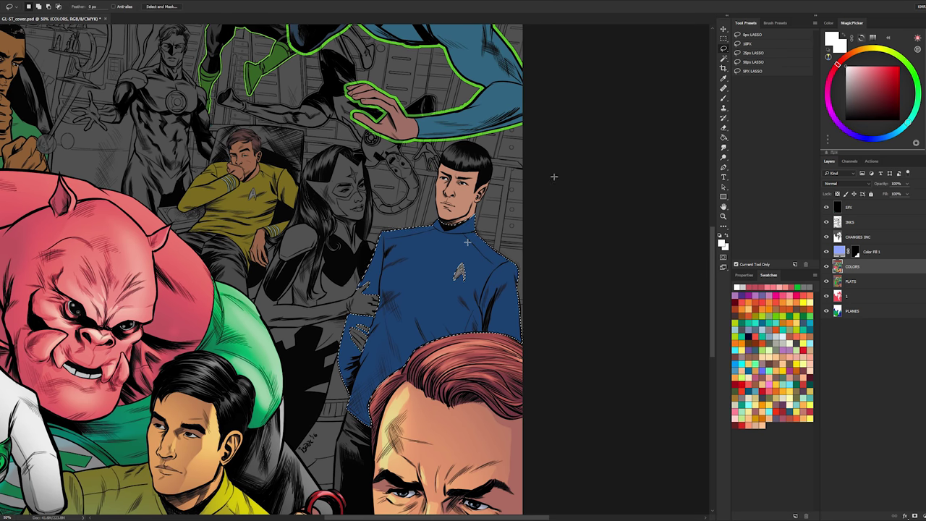
- Sample the shirt's blue, pick a lighter shade and softly brush it over the chest and shoulders with the SOTO BRUSH preset
key(b)
alt+click(448, 248)
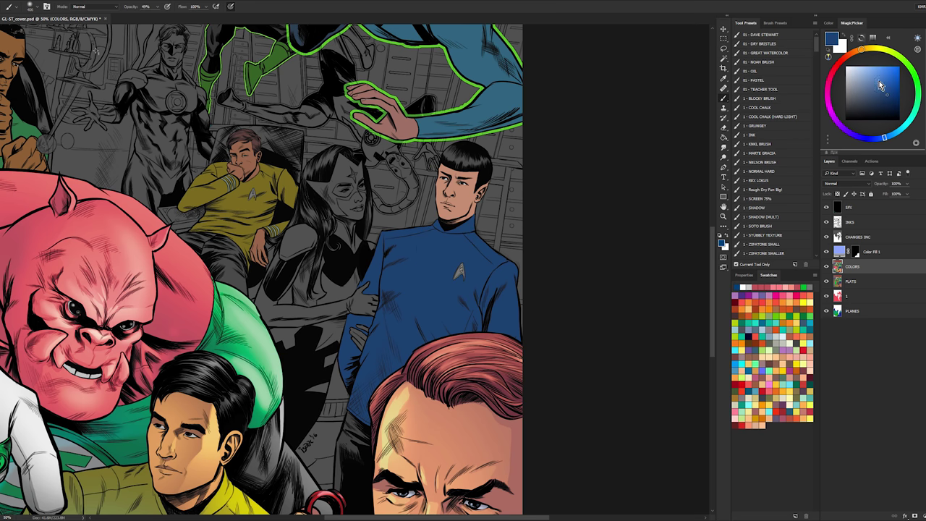
click(880, 85)
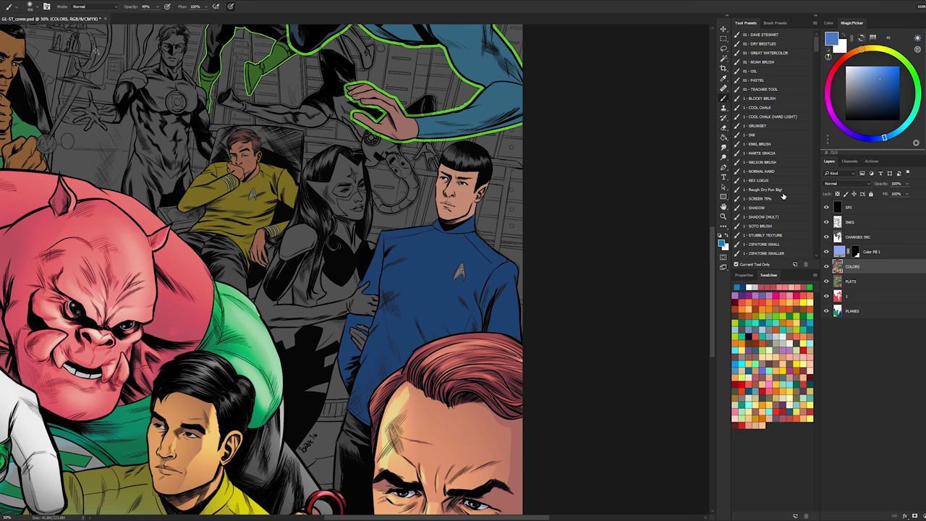
click(775, 227)
drag(436, 269, 520, 267)
drag(410, 289, 503, 240)
key(ctrl+z)
mouse_move(532, 129)
mouse_down()
mouse_move(477, 202)
mouse_move(505, 163)
mouse_move(497, 216)
mouse_up()
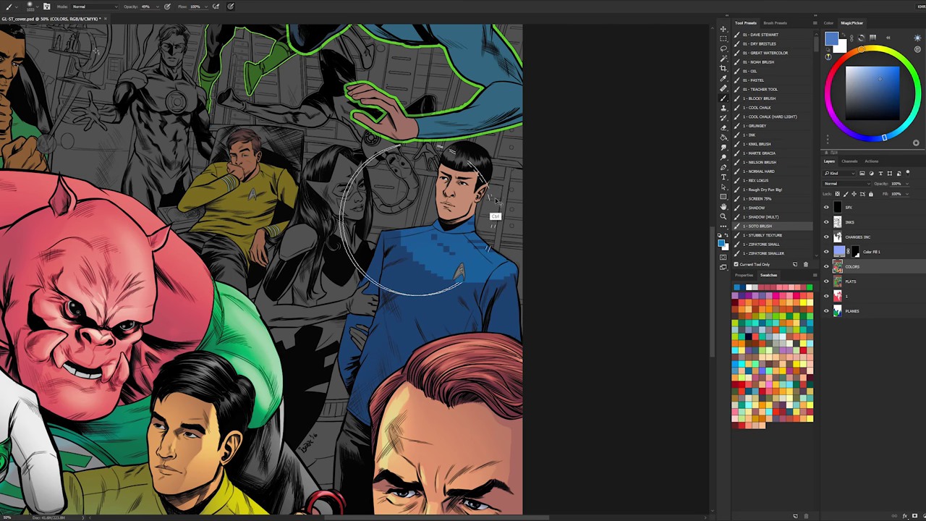
mouse_move(463, 249)
mouse_down()
mouse_move(453, 218)
mouse_move(481, 205)
mouse_move(485, 224)
mouse_up()
- Lasso a highlight shape on the blue shirt along the shoulder nearest the masked woman, up to the collar
key(z)
key(l)
key(z)
drag(405, 208, 382, 208)
key(l)
drag(343, 233, 313, 301)
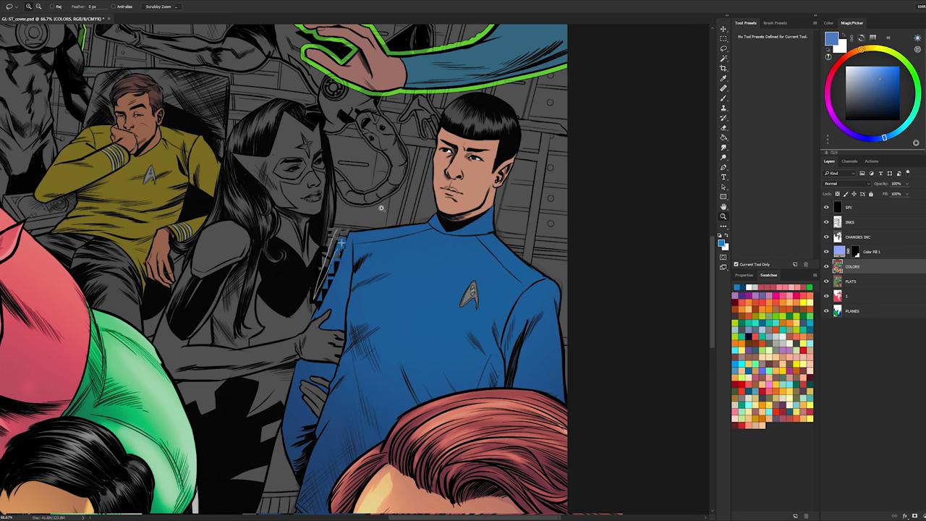
key(ctrl+d)
alt+click(347, 246)
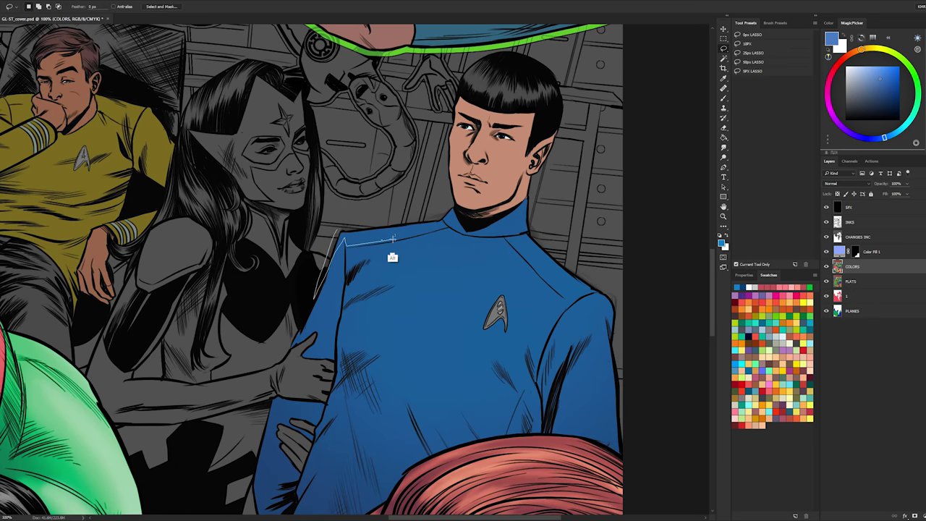
alt+click(395, 238)
alt+click(444, 225)
drag(456, 207, 329, 208)
- Add the collar edge, the other shoulder and the outer edge of the sleeve to the highlight selection
mouse_move(529, 202)
mouse_down()
mouse_move(496, 226)
mouse_move(500, 235)
mouse_up()
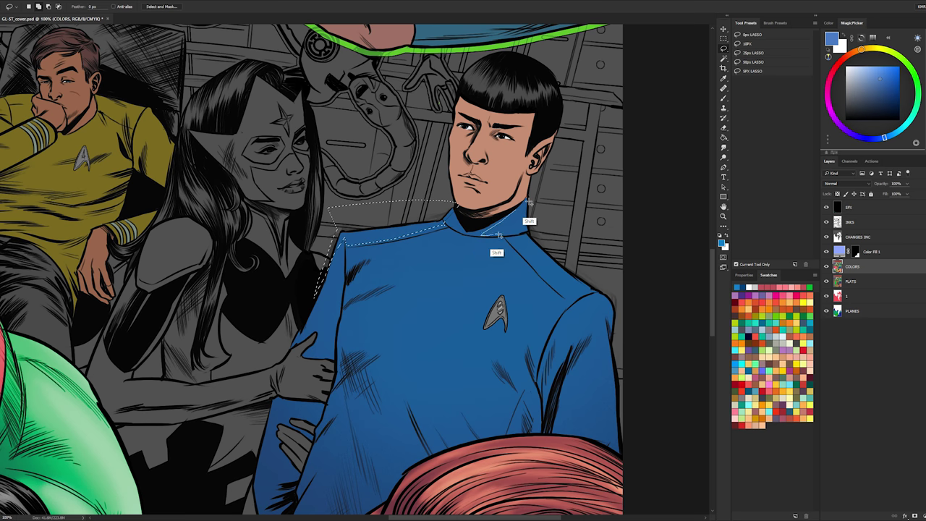
alt+click(540, 275)
mouse_move(573, 299)
mouse_down()
mouse_move(585, 294)
mouse_move(541, 189)
mouse_move(528, 192)
mouse_up()
drag(565, 317, 591, 304)
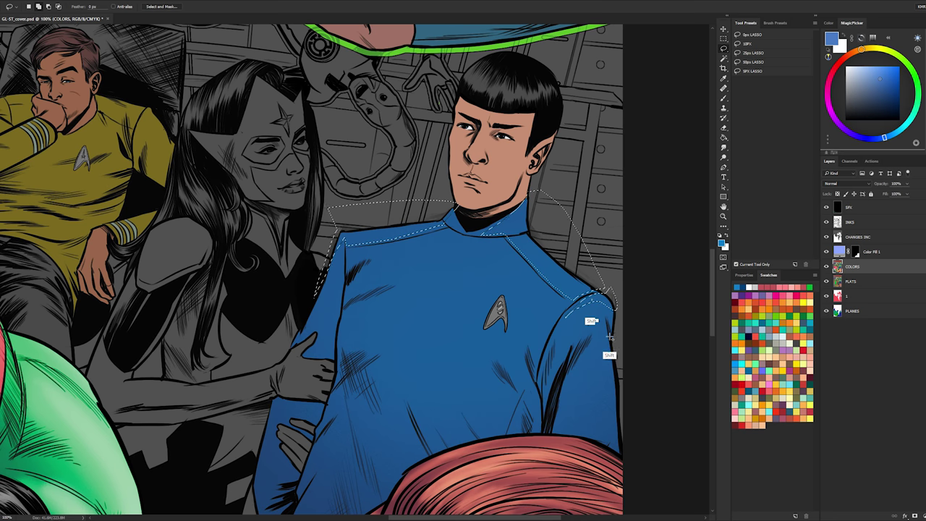
mouse_move(586, 352)
mouse_down()
mouse_move(613, 356)
mouse_move(621, 404)
mouse_up()
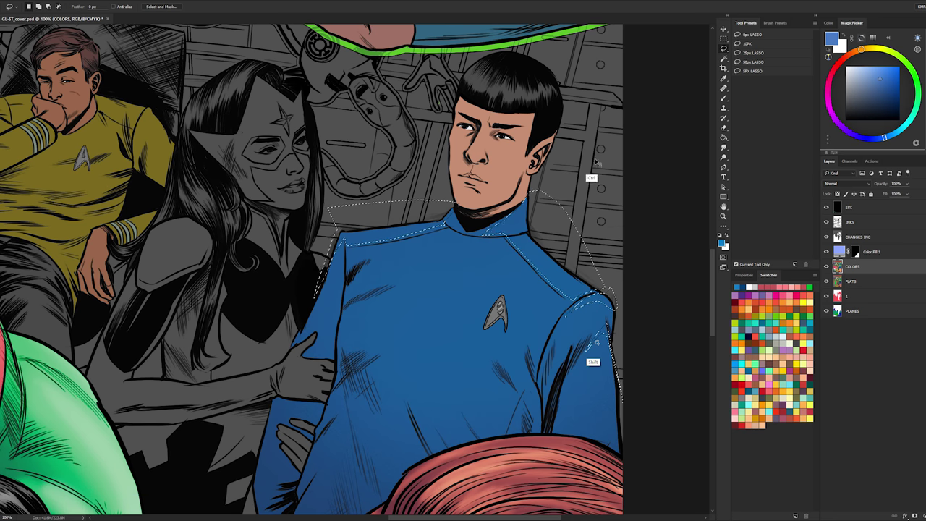
- Add thin strips beneath both shoulder seams of the blue shirt to the highlight selection
key(z)
click(518, 248)
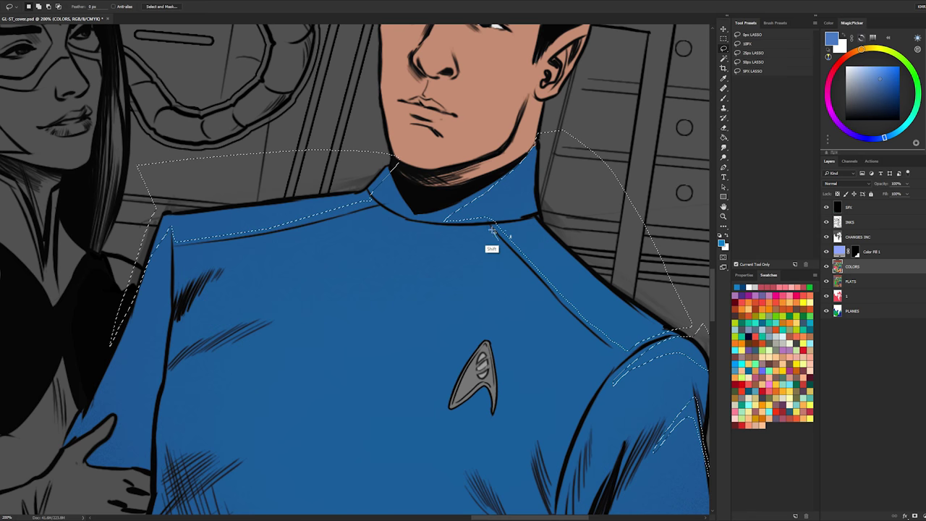
mouse_move(489, 233)
mouse_down()
mouse_move(610, 356)
mouse_move(492, 229)
mouse_up()
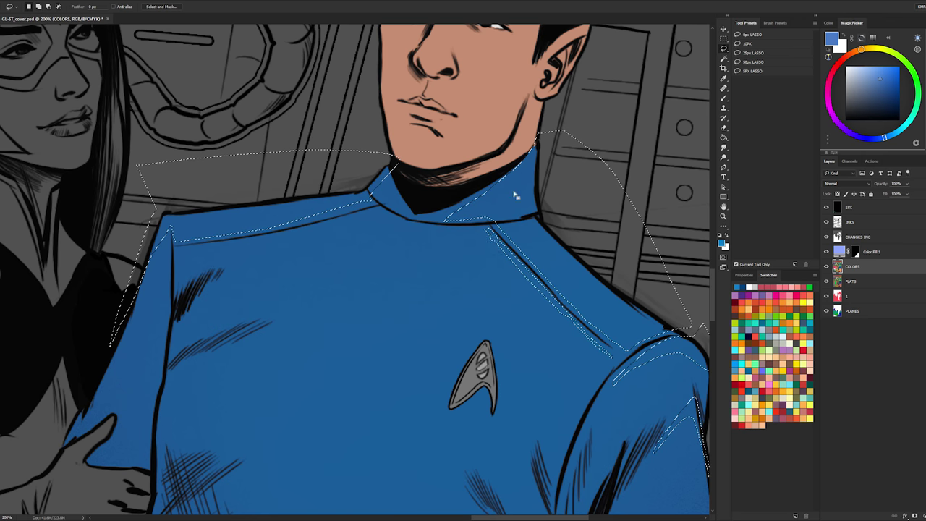
mouse_move(360, 213)
mouse_down()
mouse_move(185, 243)
mouse_move(246, 245)
mouse_move(362, 214)
mouse_up()
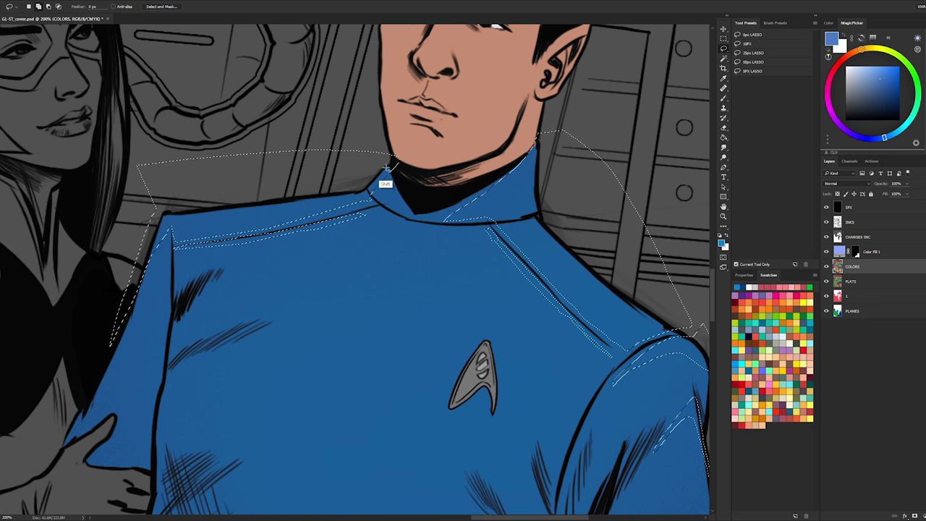
key(z)
alt+click(614, 265)
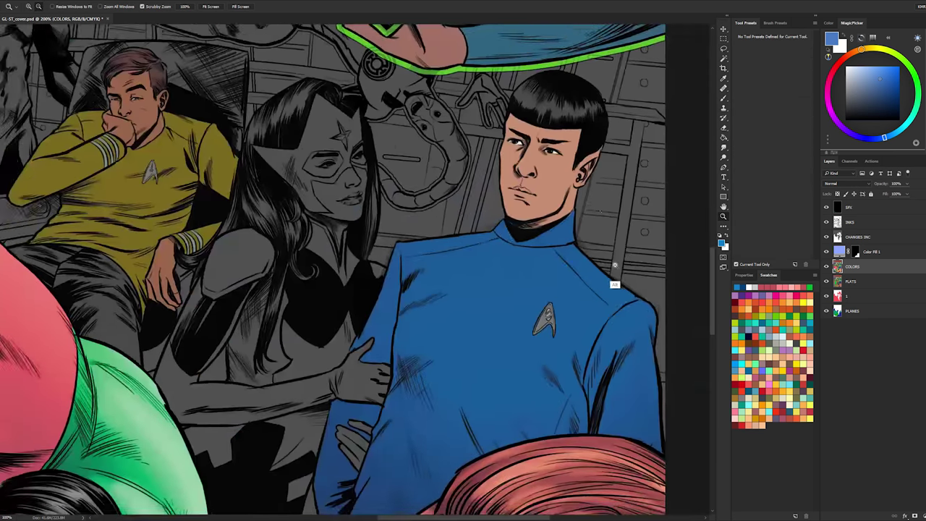
alt+click(614, 265)
alt+click(615, 264)
key(b)
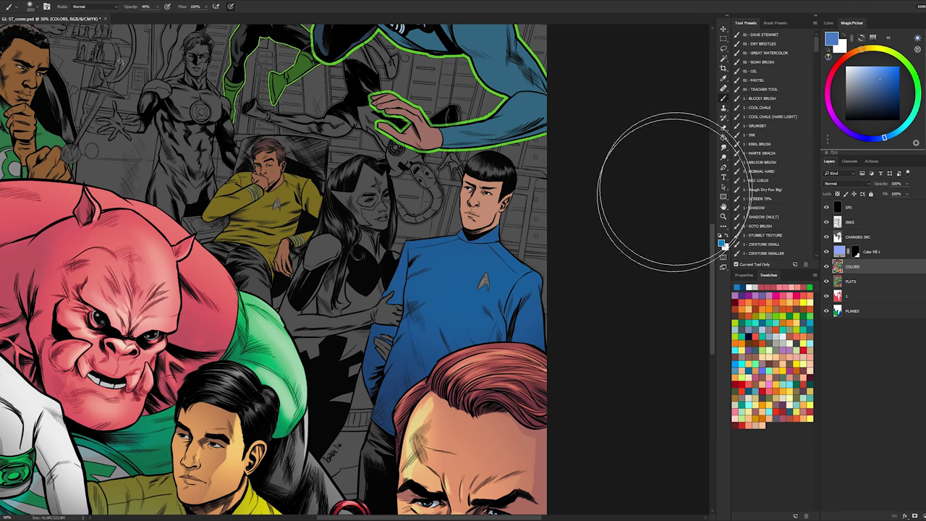
- Select the blue shirt by its flat color on the FLATS layer and make COLORS the active layer again
key(w)
click(854, 281)
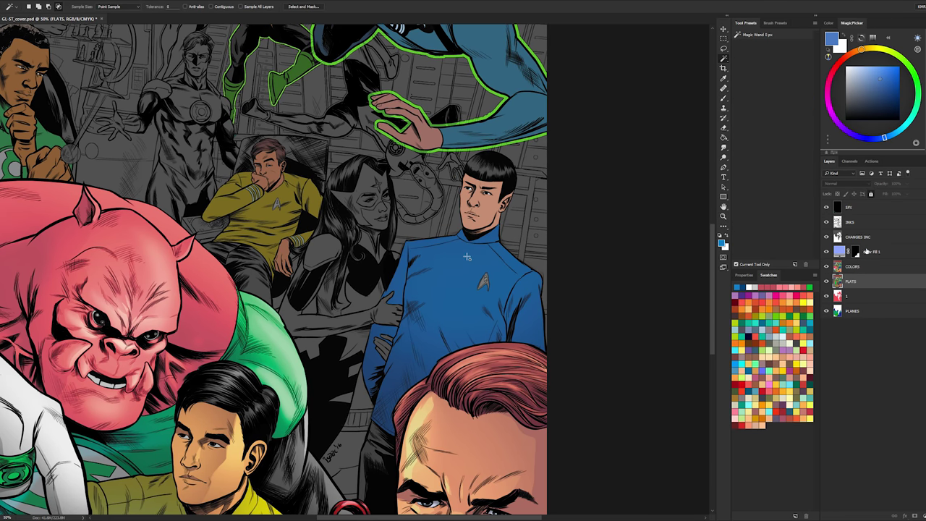
key(alt+bracketright)
key(b)
key(alt+bracketleft)
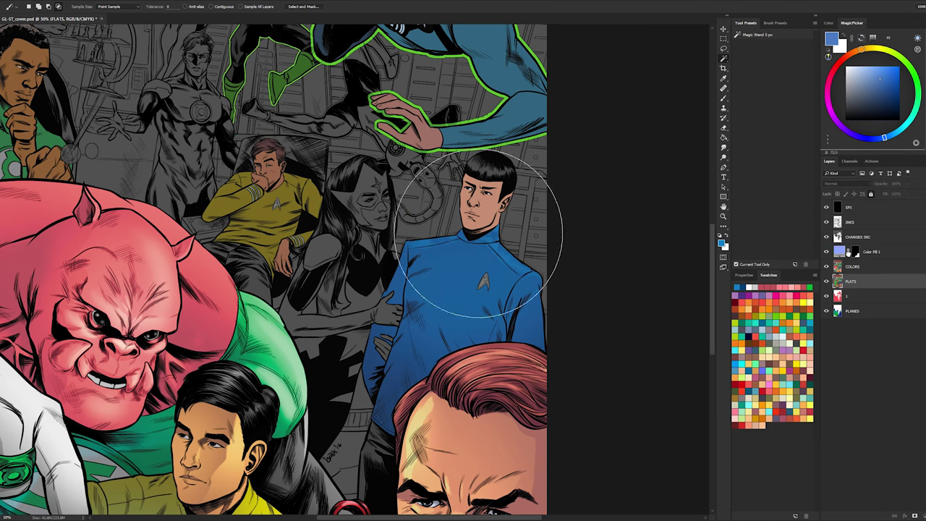
key(w)
click(851, 265)
- Brush soft blue over the upper chest of the pointed-eared man's shirt on the COLORS layer at 49% opacity
key(b)
key(e)
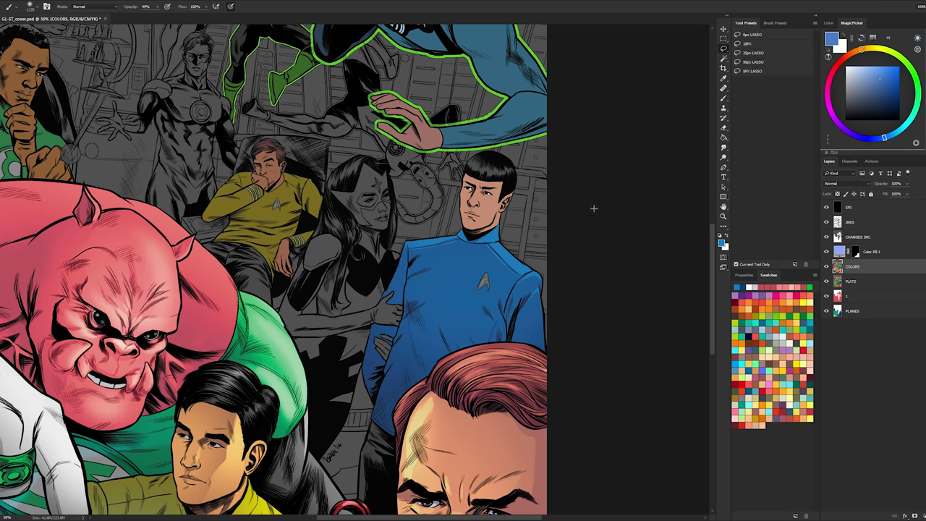
key(b)
key(l)
key(b)
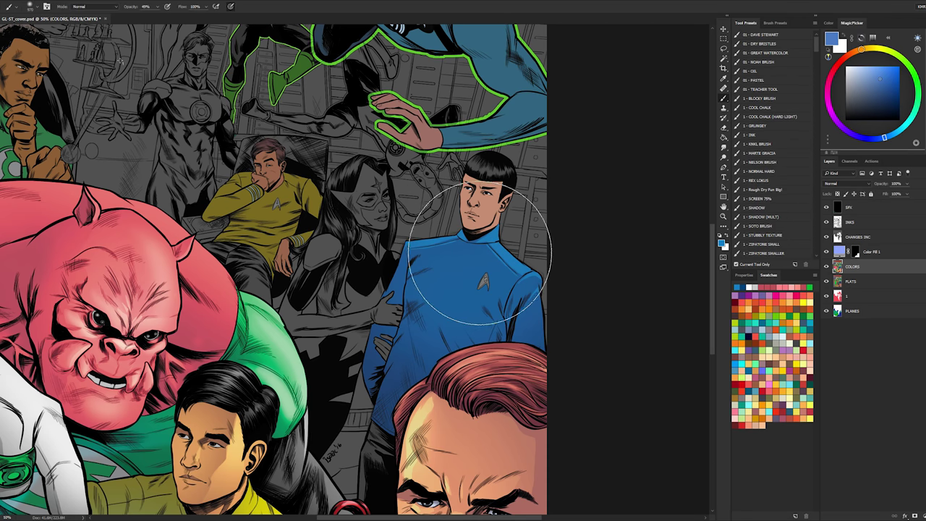
key(l)
mouse_move(484, 244)
mouse_down()
mouse_move(535, 221)
mouse_move(585, 172)
mouse_up()
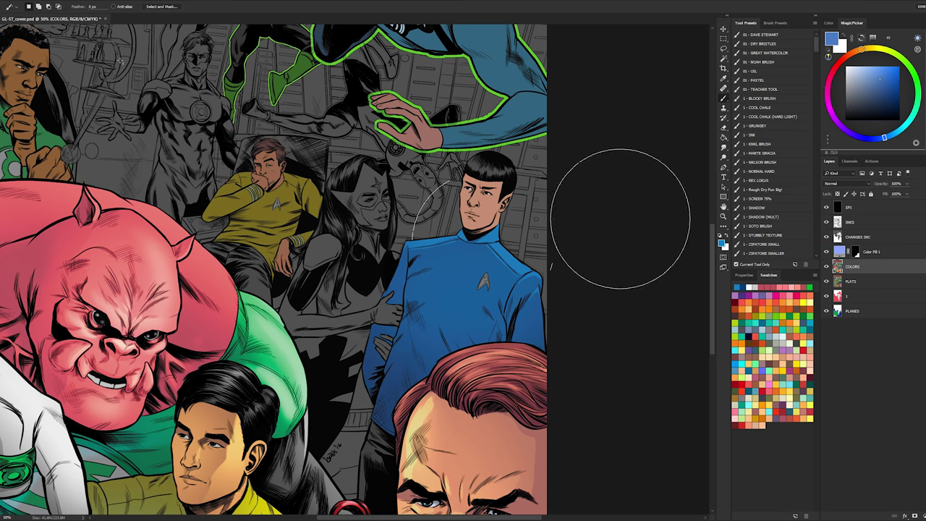
- Reselect the blue shirt via the FLATS layer, then set up a paler blue with the MARTE GRACIA brush preset on COLORS
key(alt+bracketleft)
key(w)
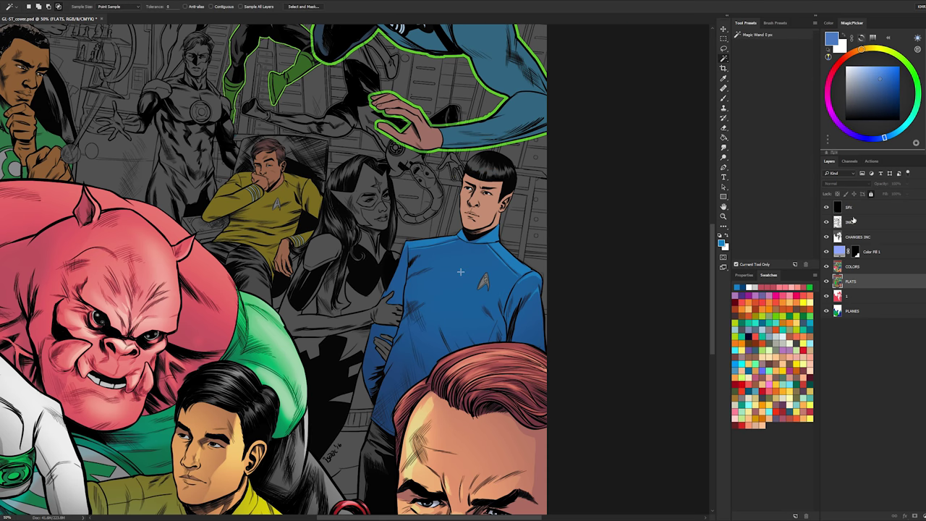
key(alt+bracketright)
click(869, 75)
key(b)
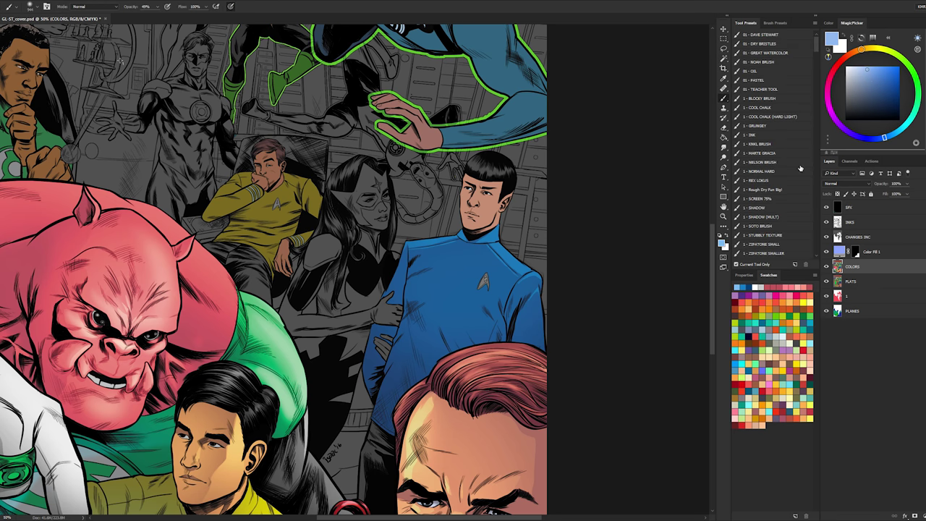
click(778, 200)
click(774, 154)
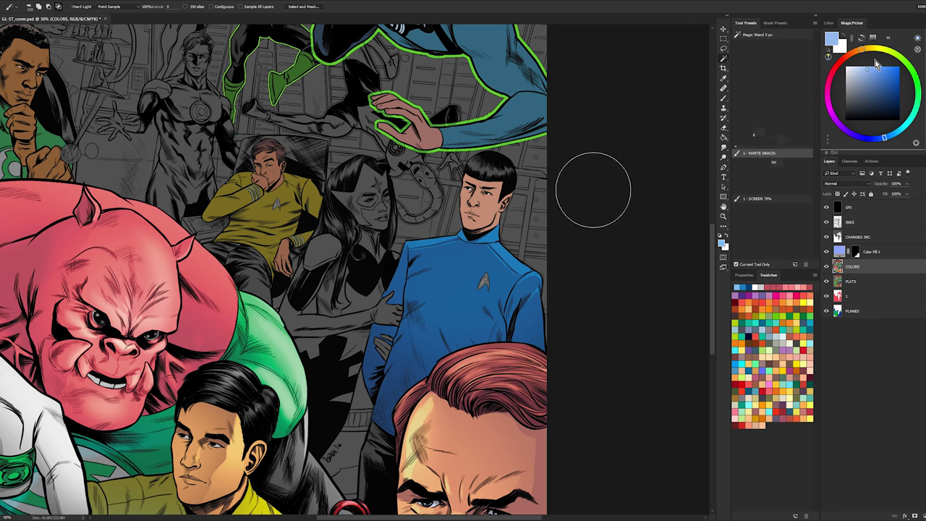
- Brush a Hard Light glow over the shirt's upper chest, replacing the first stroke with a more saturated light blue shifted toward cyan
mouse_move(478, 263)
mouse_down()
mouse_move(536, 260)
mouse_move(477, 282)
mouse_up()
key(ctrl+z)
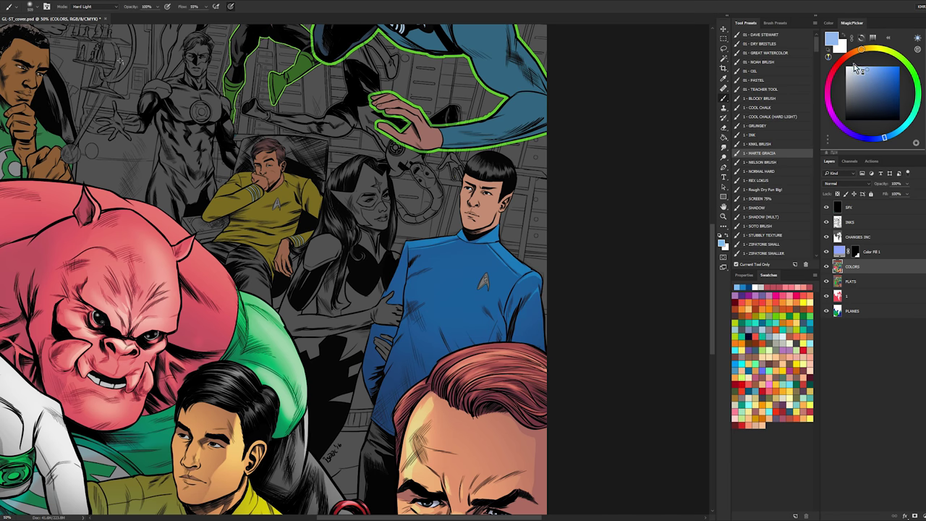
click(874, 66)
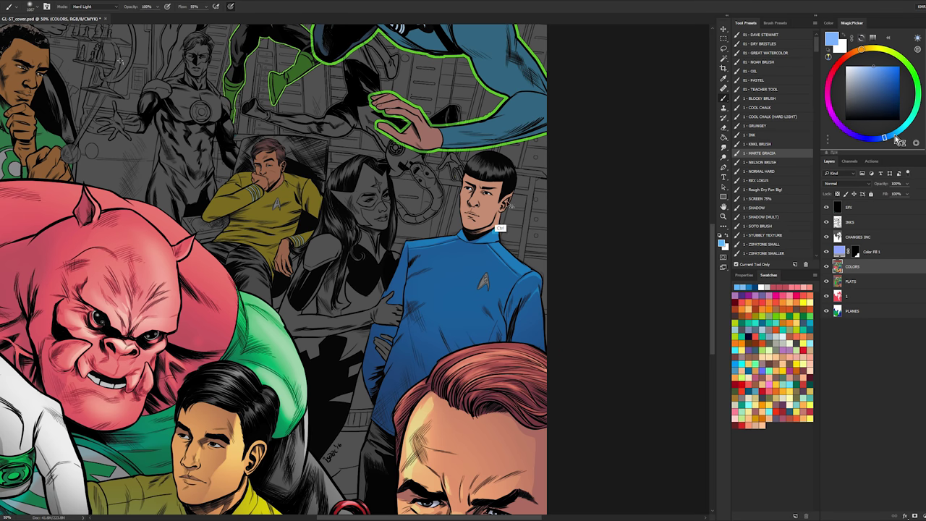
click(891, 136)
drag(480, 259, 500, 258)
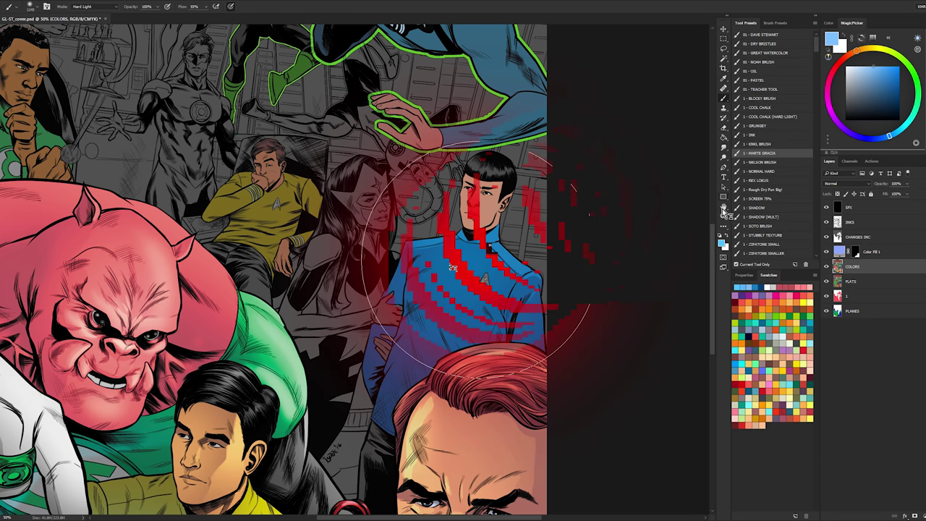
- Copy the selected area of the COLORS layer onto a new layer directly above it
key(l)
scroll(665, 239, down, 2)
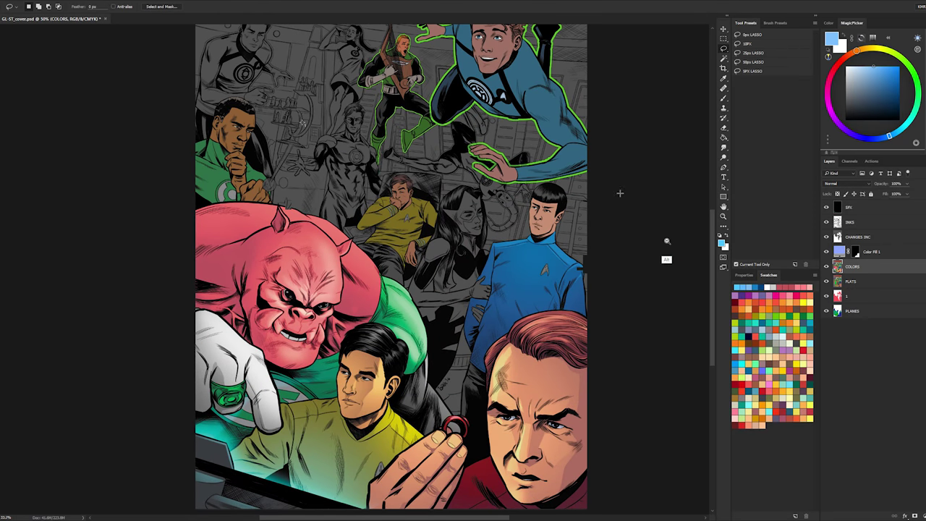
scroll(608, 295, down, 1)
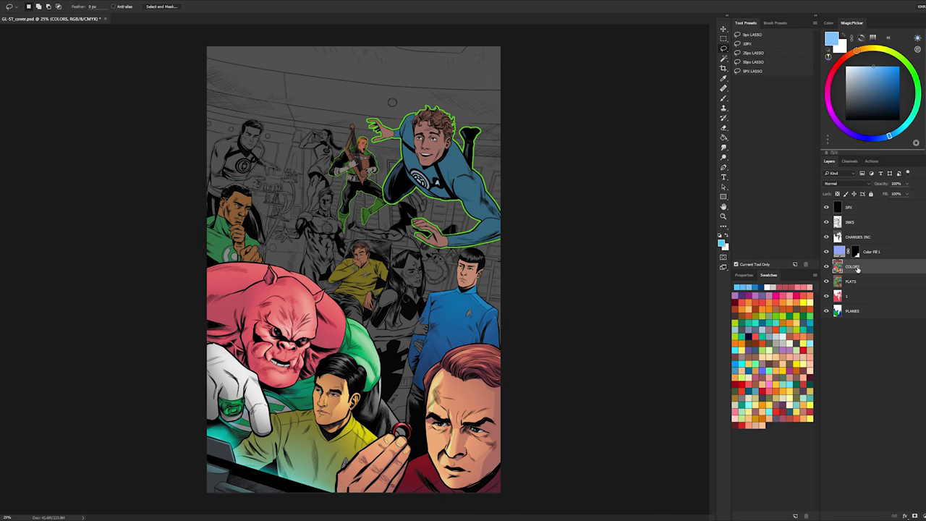
scroll(469, 273, up, 1)
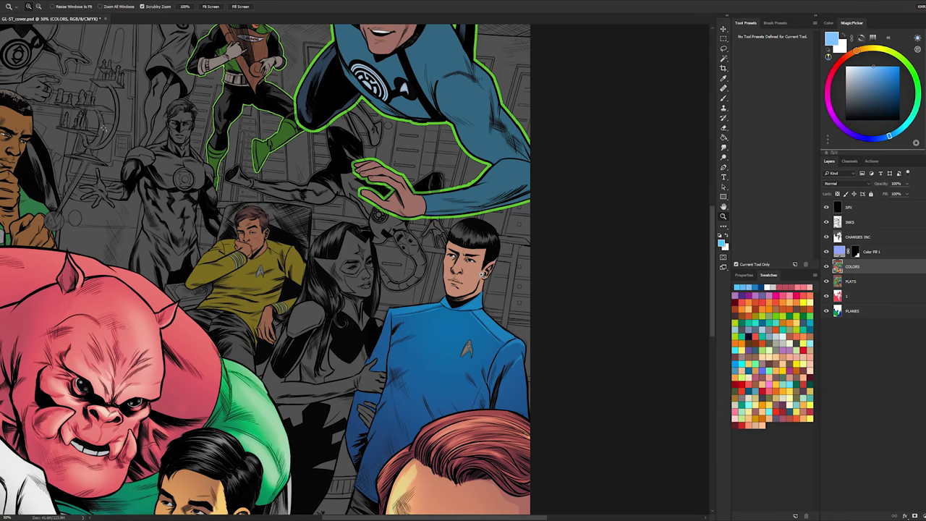
drag(483, 273, 570, 234)
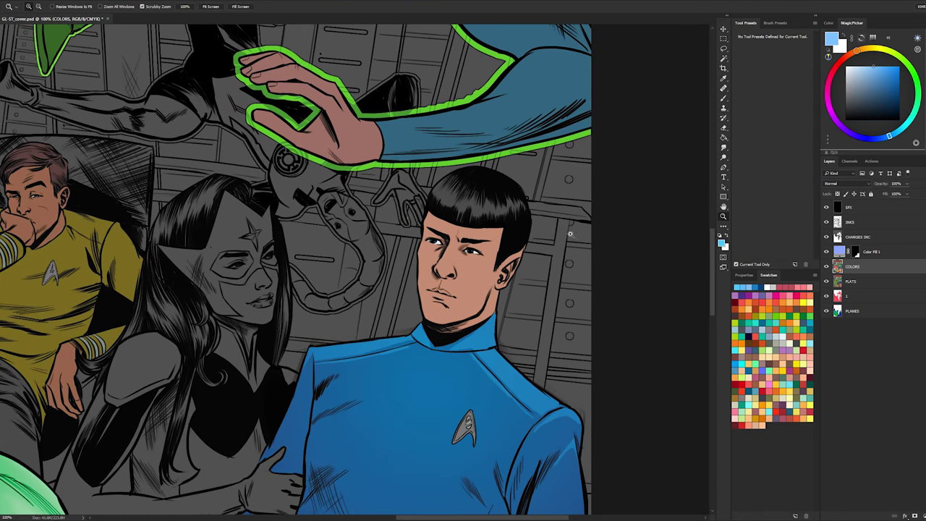
click(664, 207)
key(l)
drag(428, 292, 620, 172)
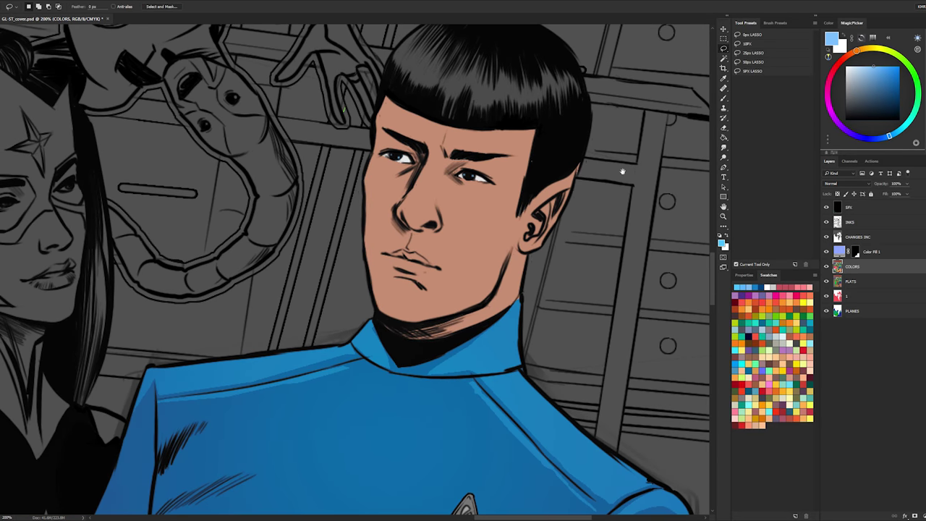
key(ctrl+j)
key(w)
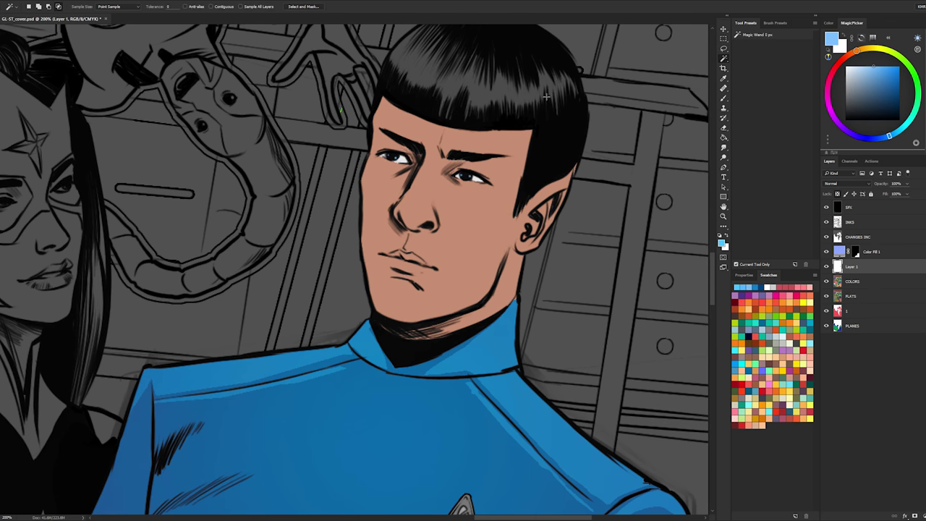
- Darken the copied layer with Hue/Saturation by lowering Lightness to about -22
click(724, 218)
alt+click(663, 268)
alt+click(682, 255)
alt+click(682, 254)
key(l)
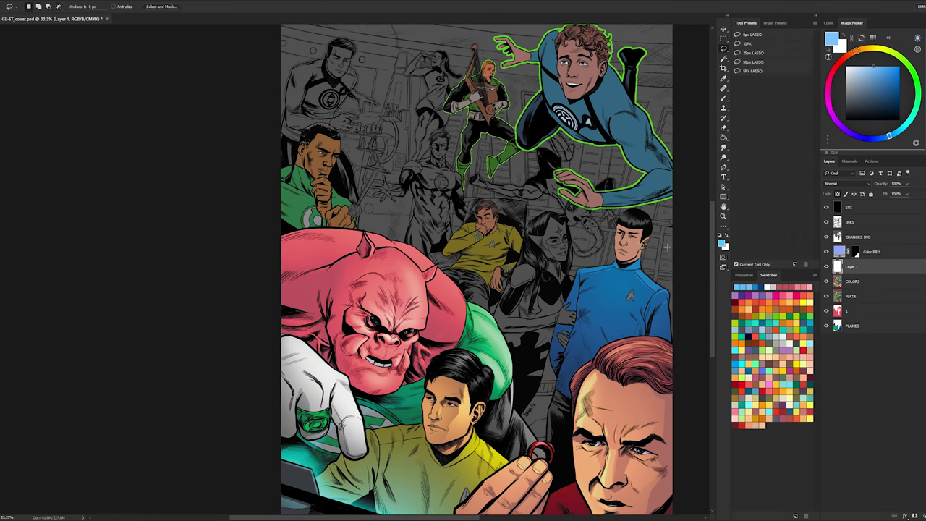
drag(683, 254, 614, 207)
key(w)
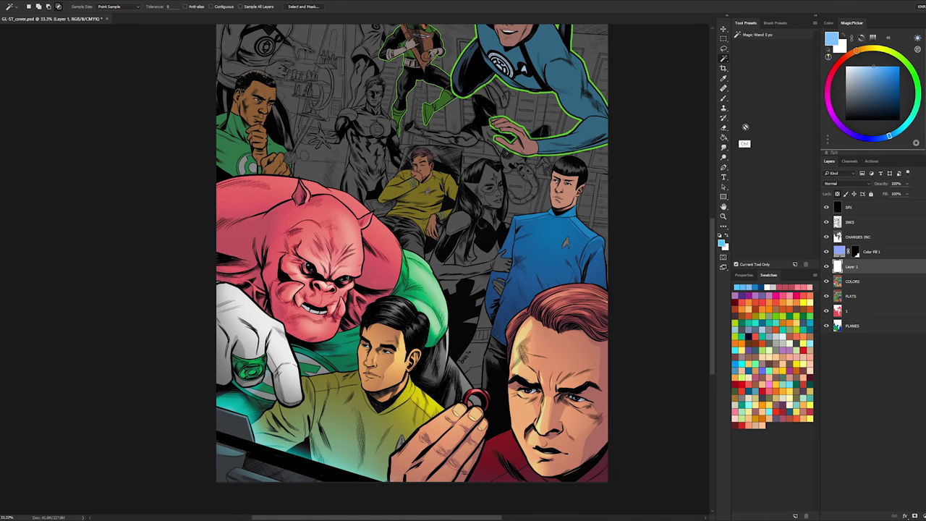
key(ctrl+u)
drag(739, 185, 730, 190)
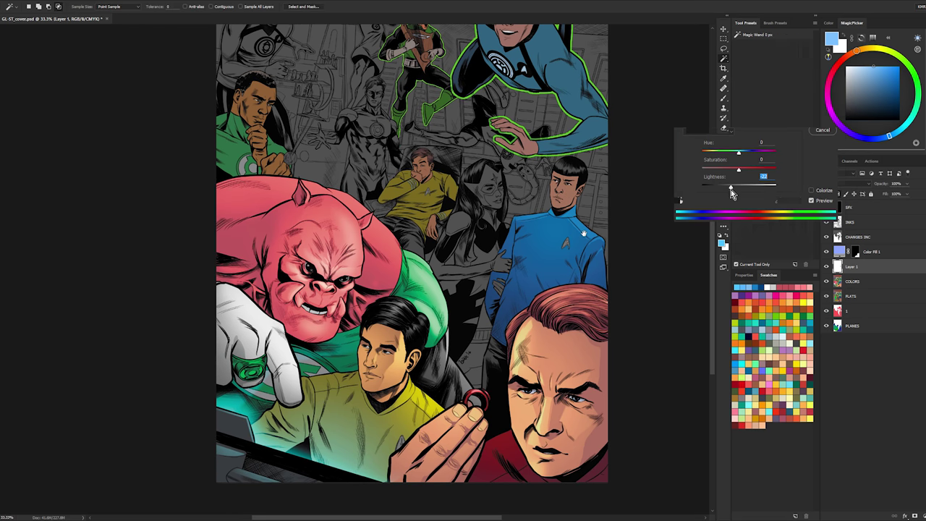
- Apply the Hue/Saturation adjustment with Lightness at -22 to the selected skin of Spock's face
click(822, 117)
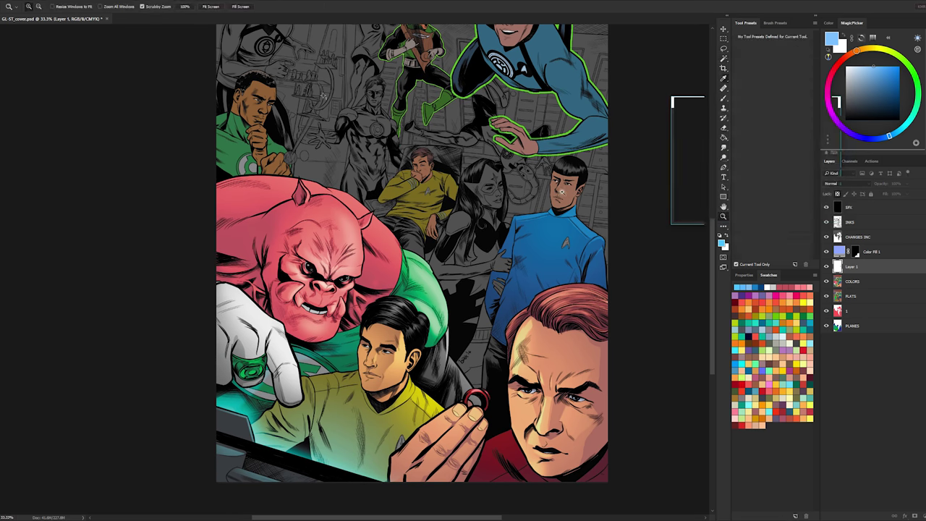
- Subtract the shadow shapes around the eyes, inside the ear and under the nose from Spock's face selection with the Lasso
scroll(541, 235, up, 1)
drag(542, 235, 483, 294)
key(z)
click(496, 280)
click(496, 280)
click(496, 281)
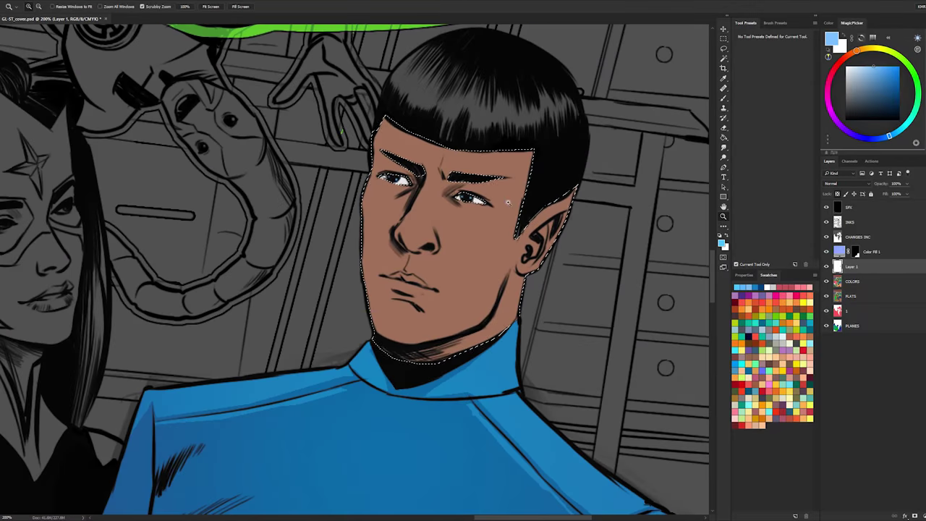
alt+click(496, 282)
key(l)
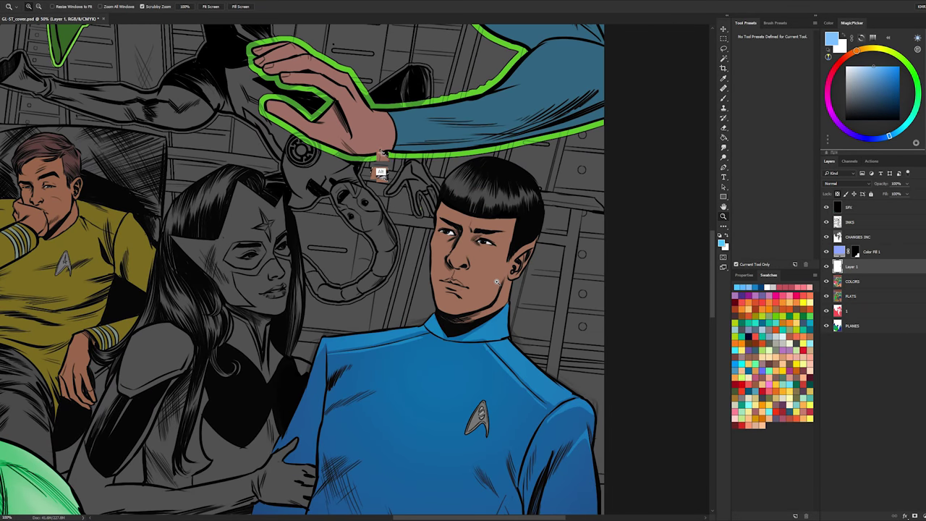
scroll(427, 174, up, 3)
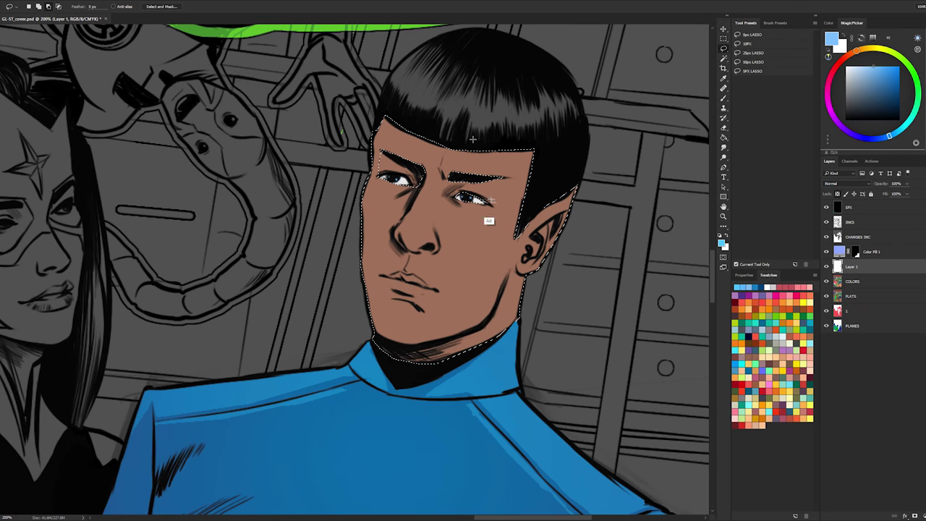
drag(556, 216, 538, 230)
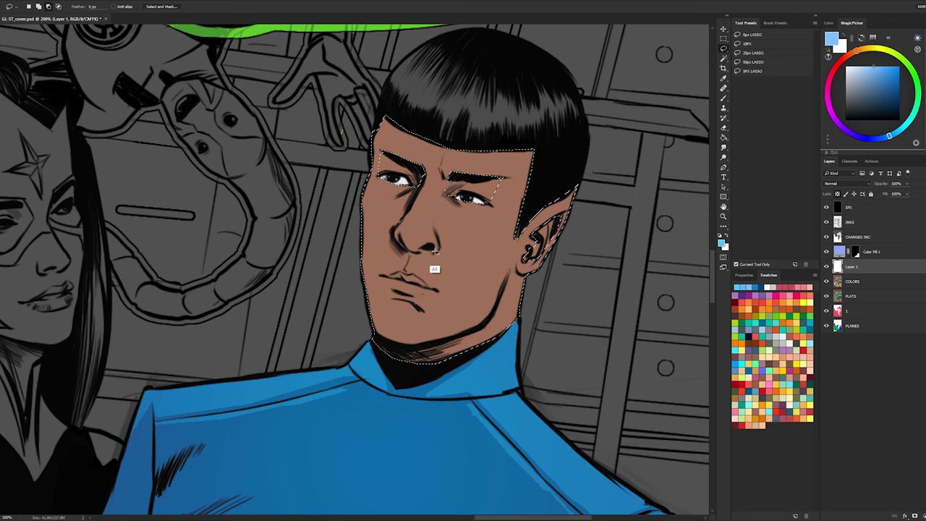
drag(435, 251, 435, 251)
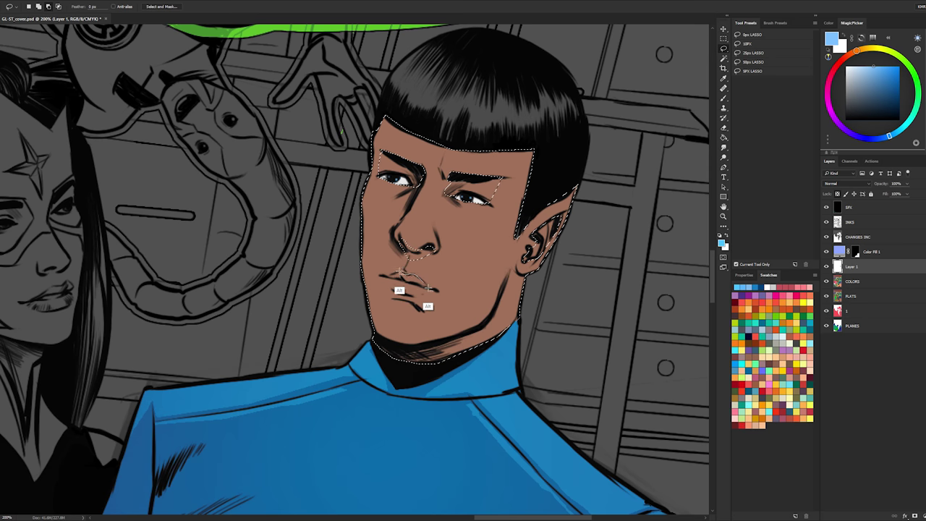
- Subtract the upper lip, the shadow below the mouth and the neck under the jaw from the face selection
mouse_move(400, 274)
mouse_down()
mouse_move(392, 279)
mouse_move(425, 288)
mouse_up()
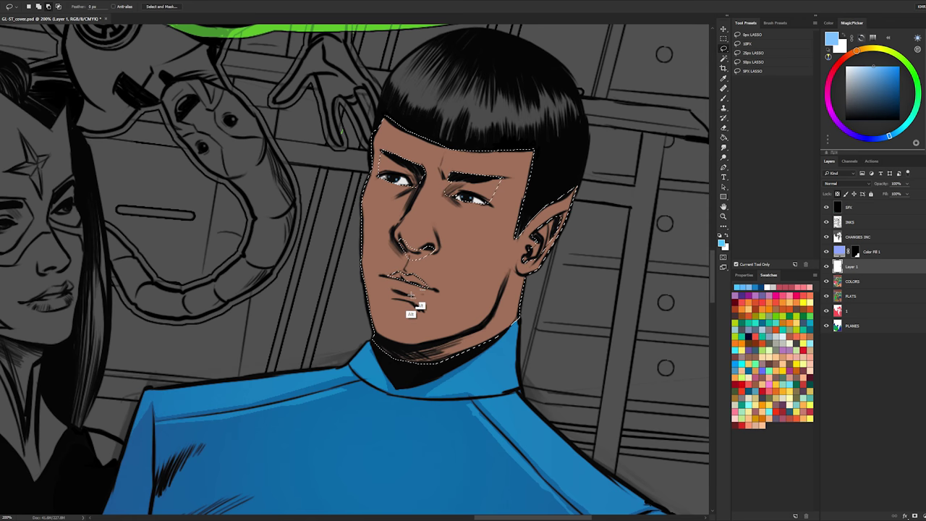
drag(411, 294, 411, 295)
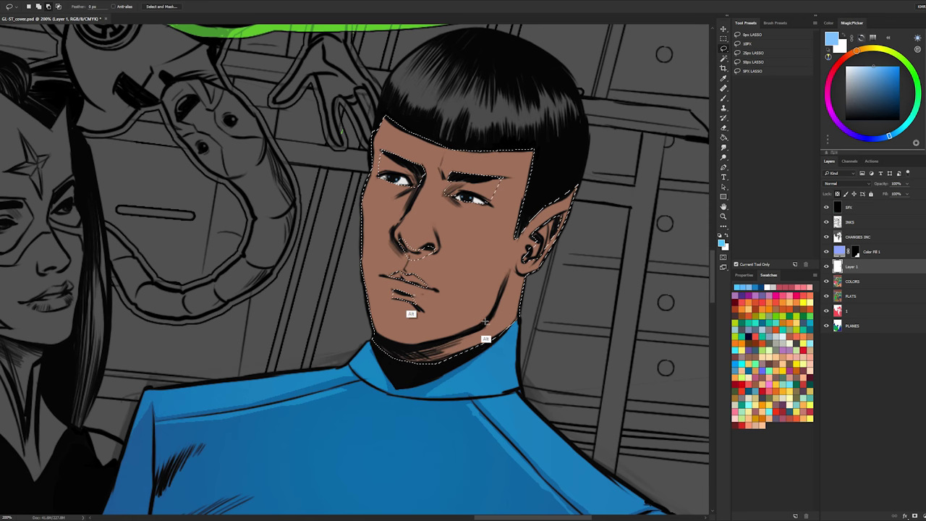
mouse_move(486, 322)
mouse_down()
mouse_move(363, 361)
mouse_move(368, 337)
mouse_move(423, 344)
mouse_move(485, 323)
mouse_up()
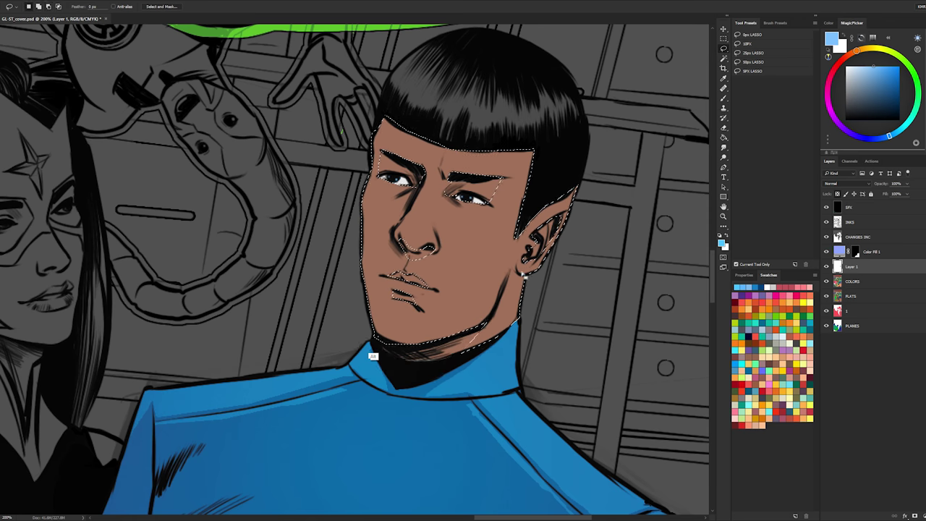
key(ctrl+z)
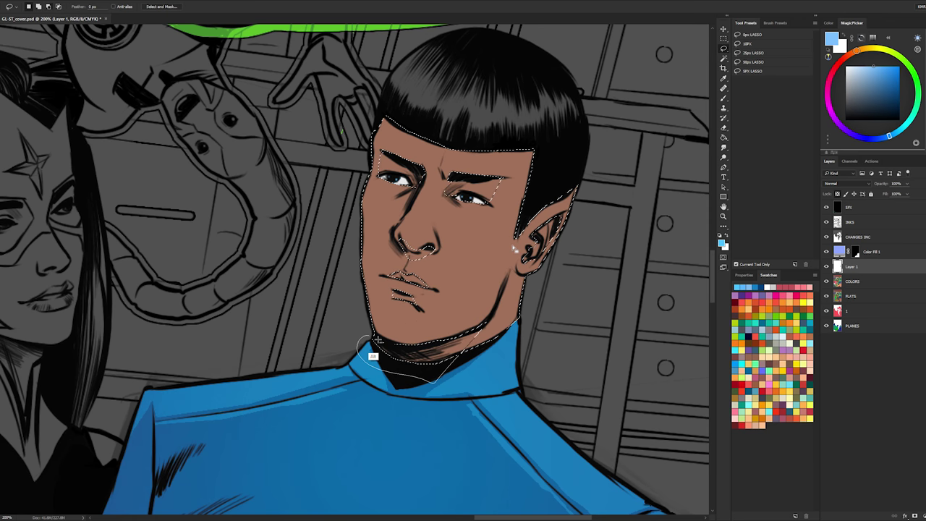
drag(373, 355, 376, 341)
- Paint soft peach light over the selected parts of Spock's face with the MARTE GRACIA brush, keeping the selection edges hidden
key(b)
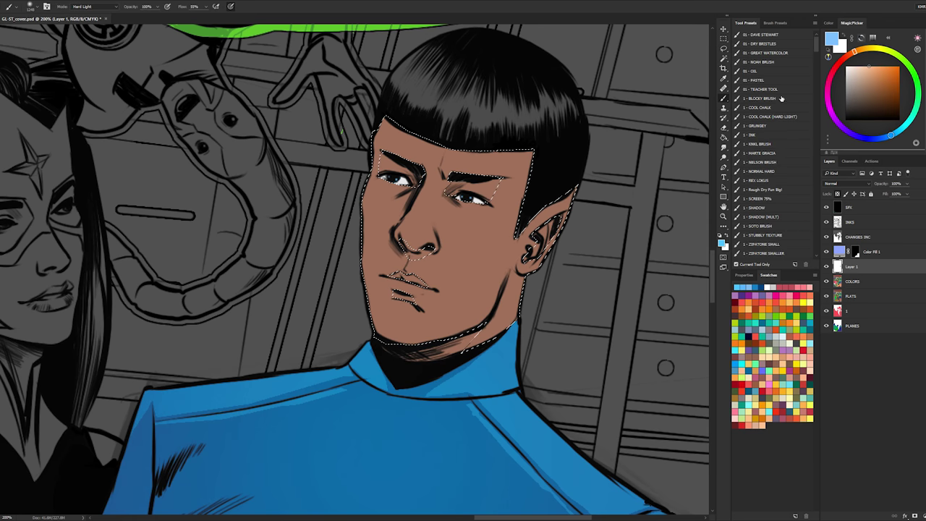
click(780, 154)
key(ctrl+h)
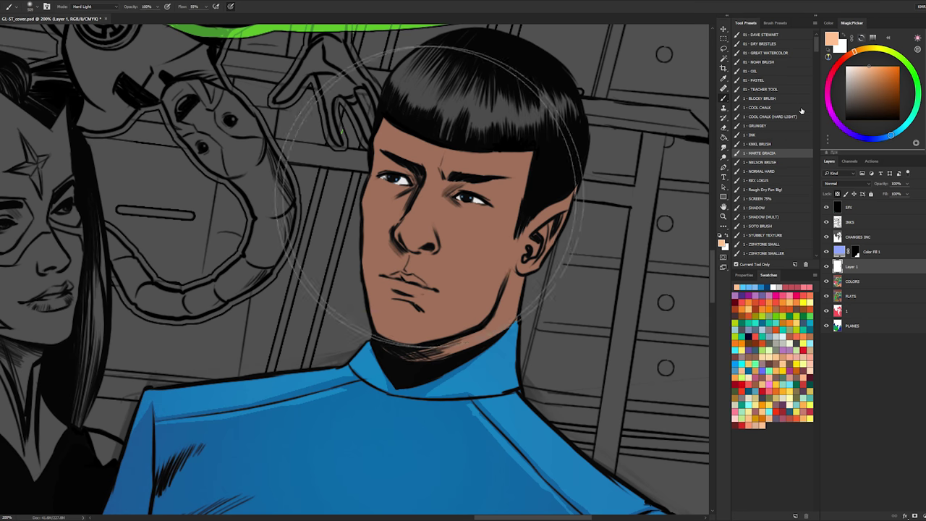
mouse_move(402, 220)
mouse_down()
mouse_move(507, 76)
mouse_move(624, 174)
mouse_up()
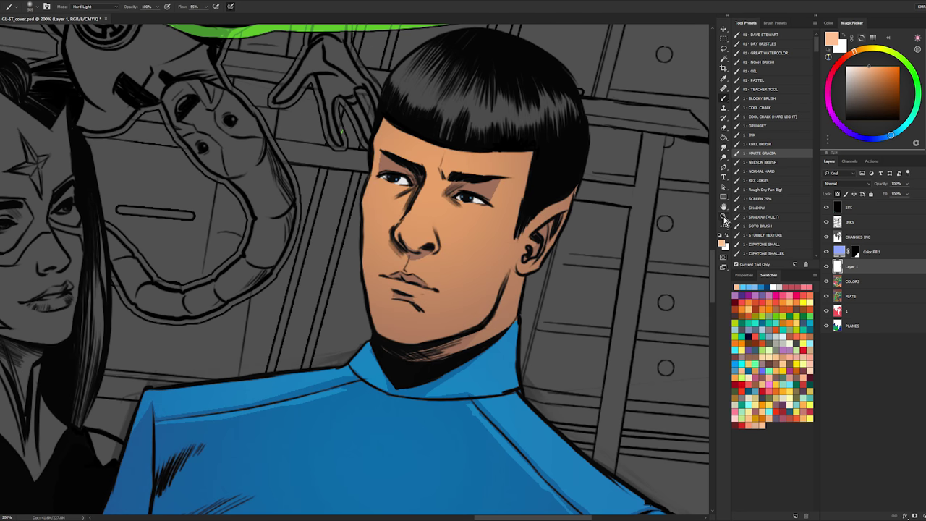
- Examine Spock's shaded face against the rest of the cover and up close
alt+click(635, 247)
key(z)
alt+click(635, 246)
alt+click(635, 246)
drag(596, 227, 524, 209)
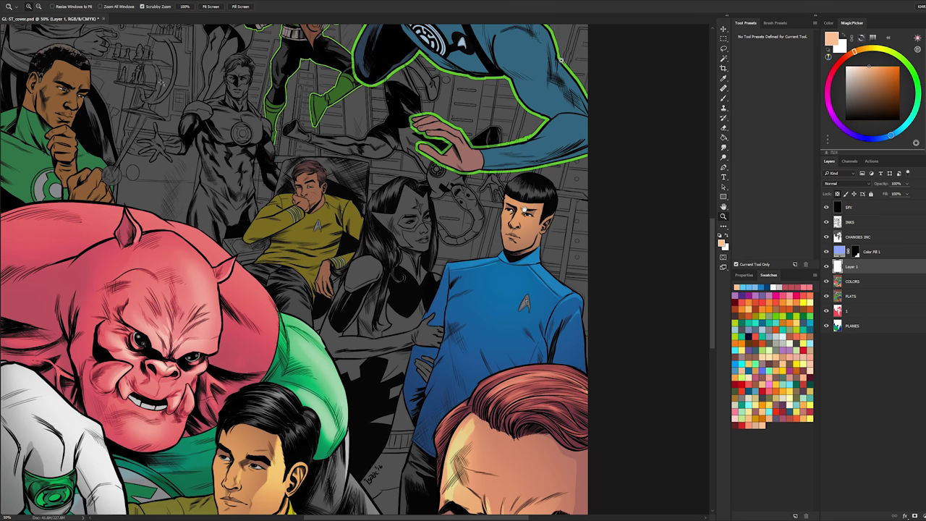
click(520, 205)
key(b)
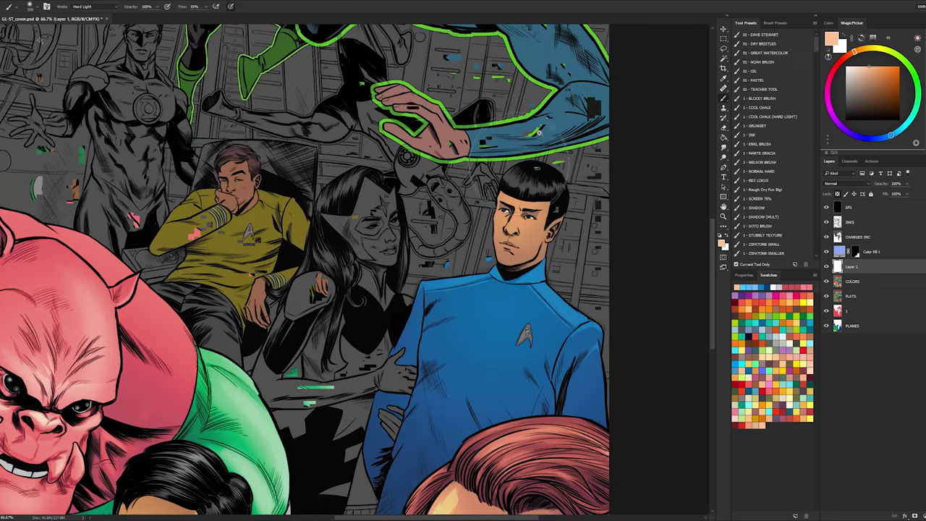
drag(521, 228, 515, 239)
key(z)
click(519, 204)
click(520, 203)
key(b)
alt+click(519, 201)
key(l)
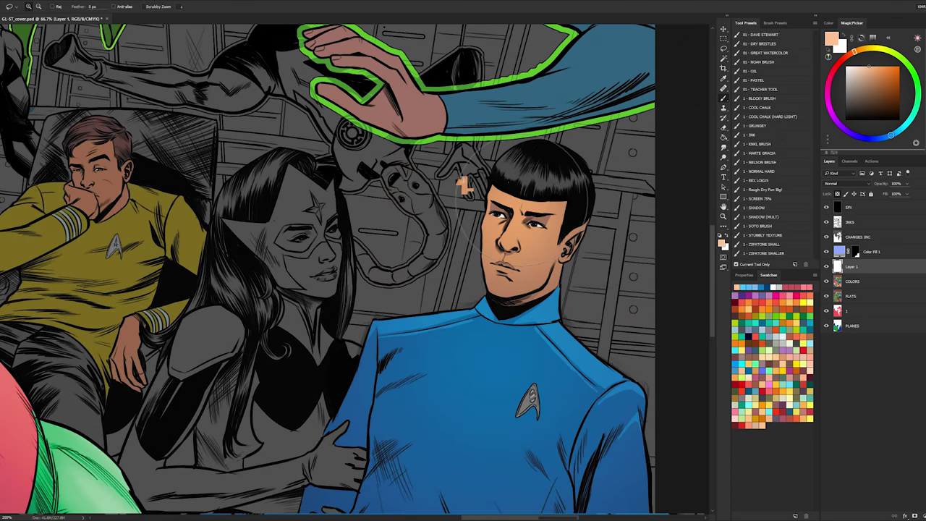
key(z)
drag(463, 174, 471, 190)
key(l)
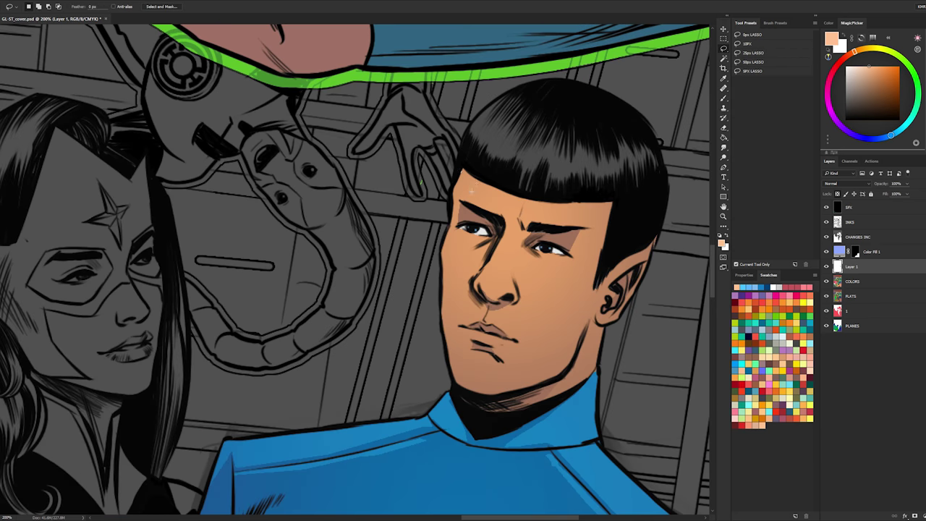
- Sample the brown shadow and lighter skin tones from Spock's face and touch up the skin around the outer eyebrow with the Pencil
key(b)
alt+click(472, 215)
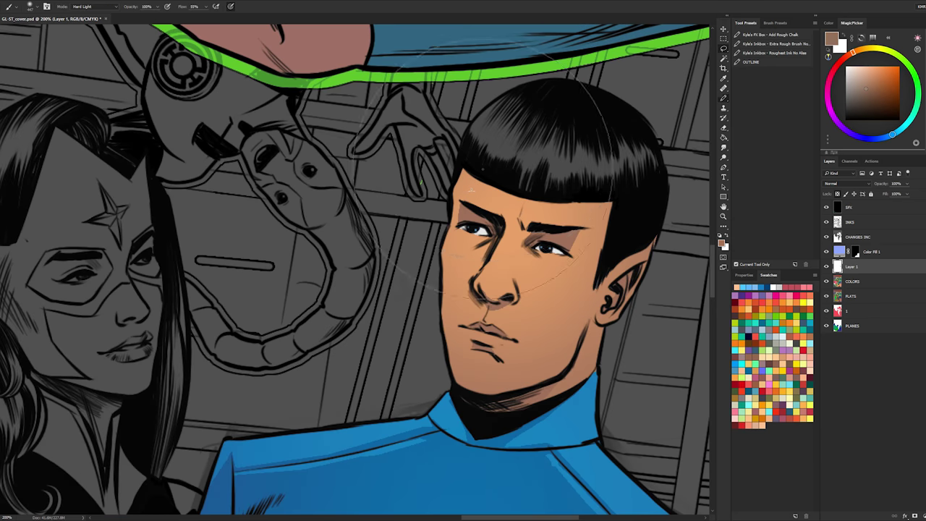
drag(488, 222, 370, 222)
drag(458, 217, 450, 222)
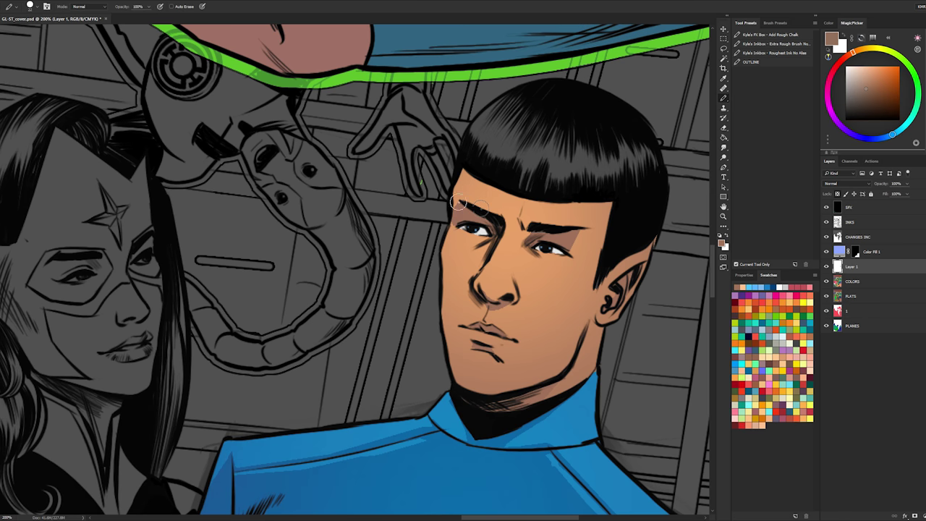
alt+click(448, 200)
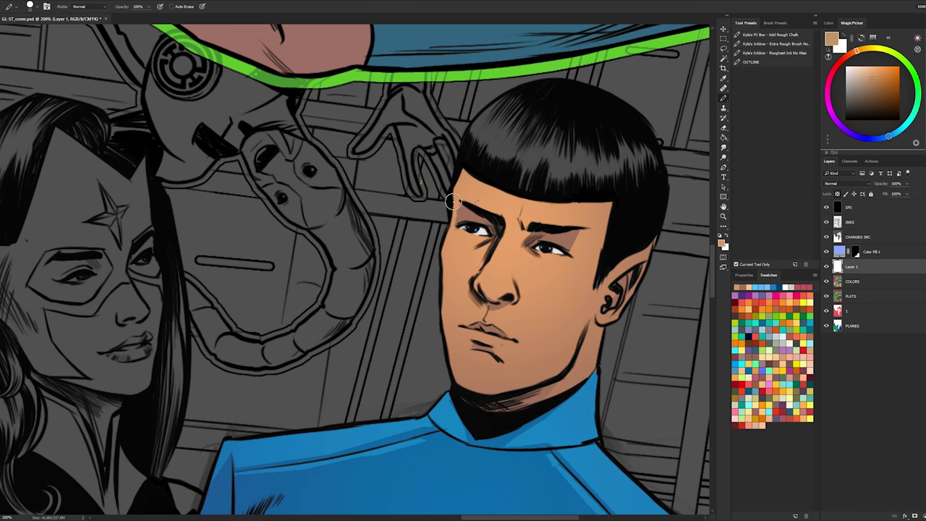
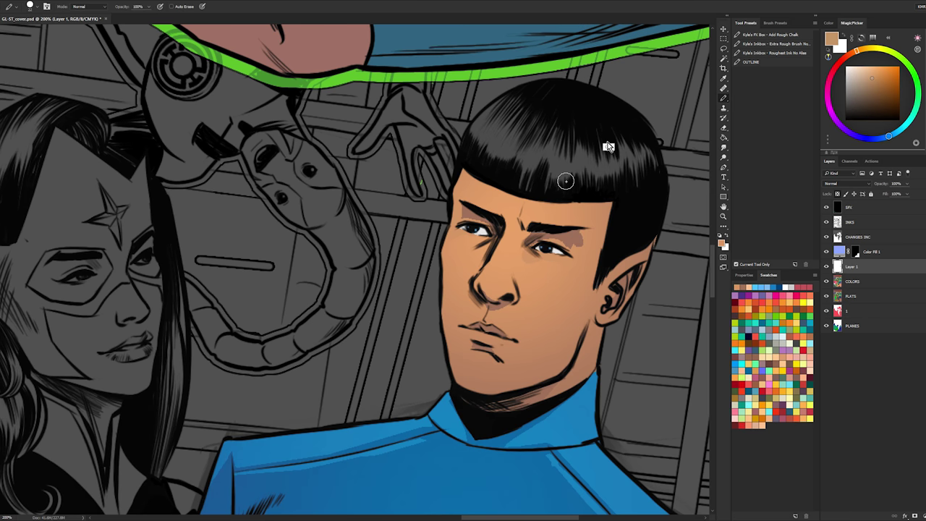
- Sample the brown shadow tone and rework the shadow between the ear-side eyebrow and eye with a smaller brush
alt+click(570, 238)
key(b)
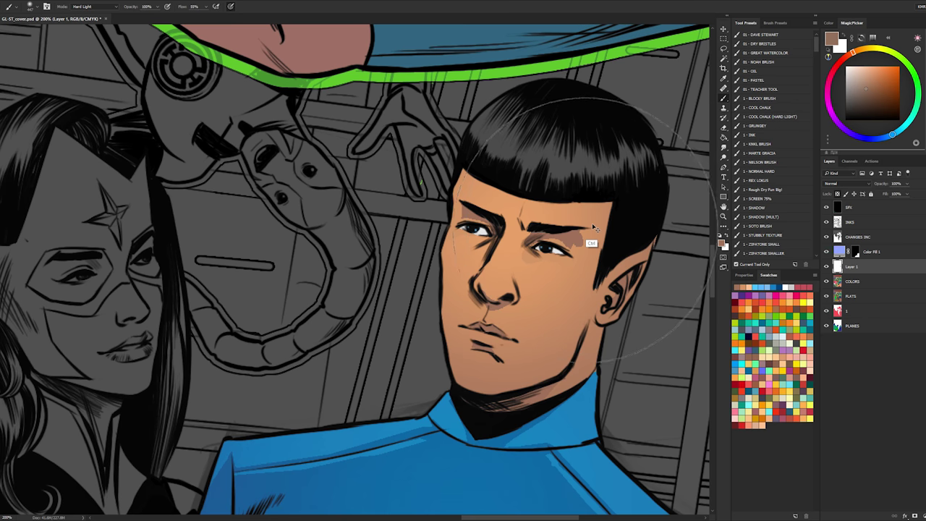
alt+click(576, 235)
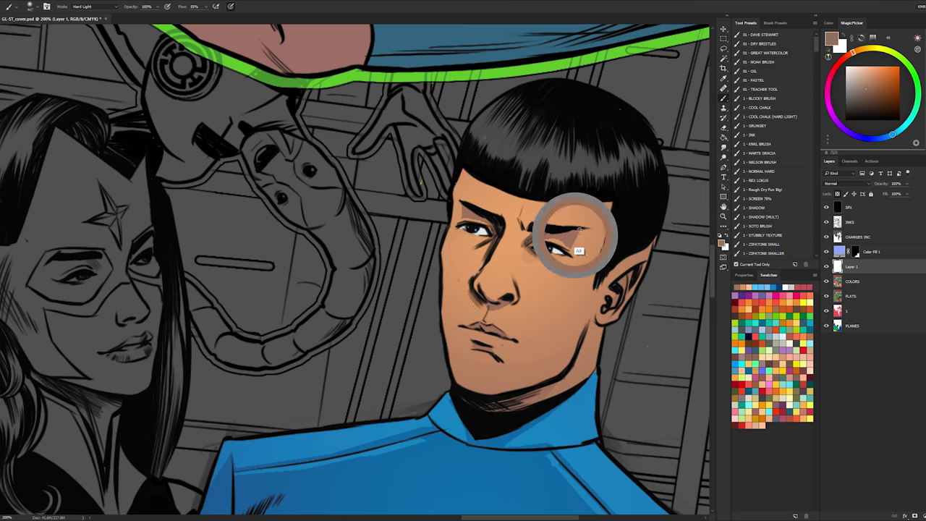
drag(583, 237, 534, 238)
mouse_move(599, 238)
mouse_down()
mouse_move(532, 237)
mouse_move(551, 231)
mouse_up()
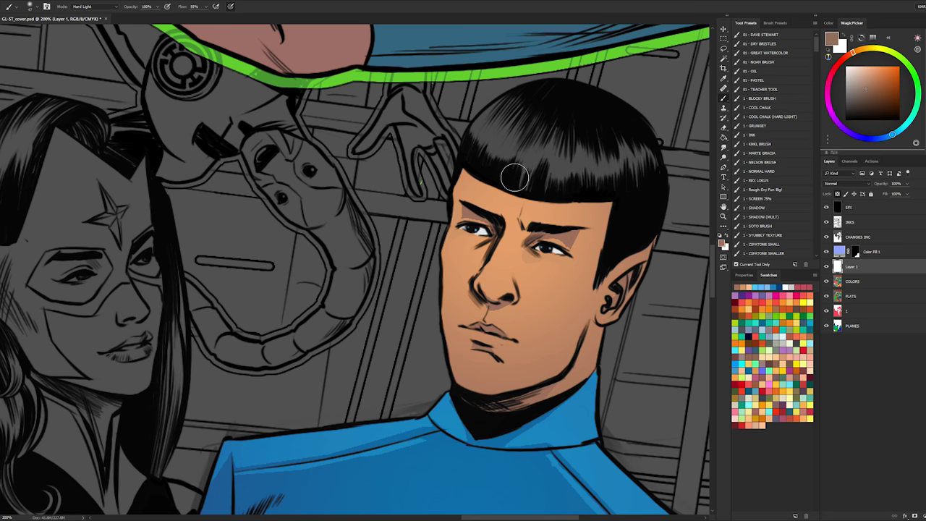
- Choose the light peach swatch and outline the upper forehead between the hairline and eyebrows with the Lasso
key(l)
click(749, 287)
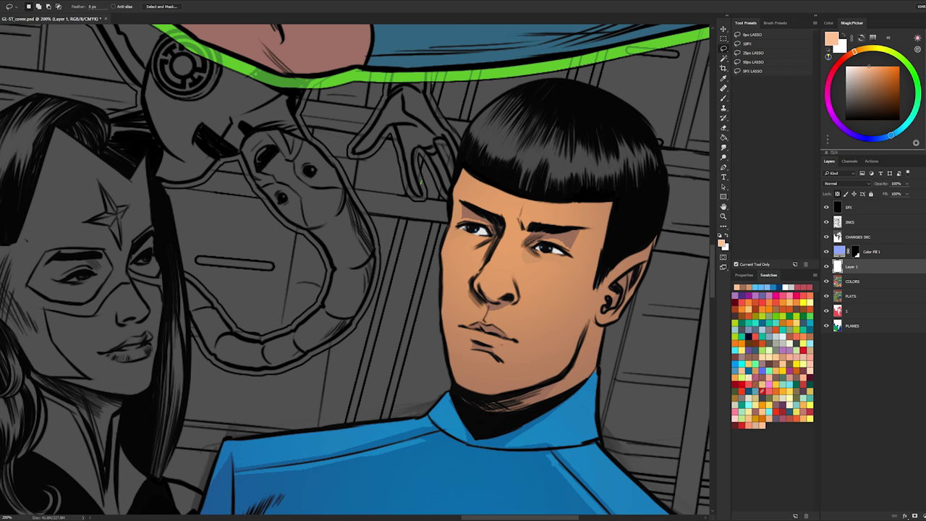
key(b)
click(771, 155)
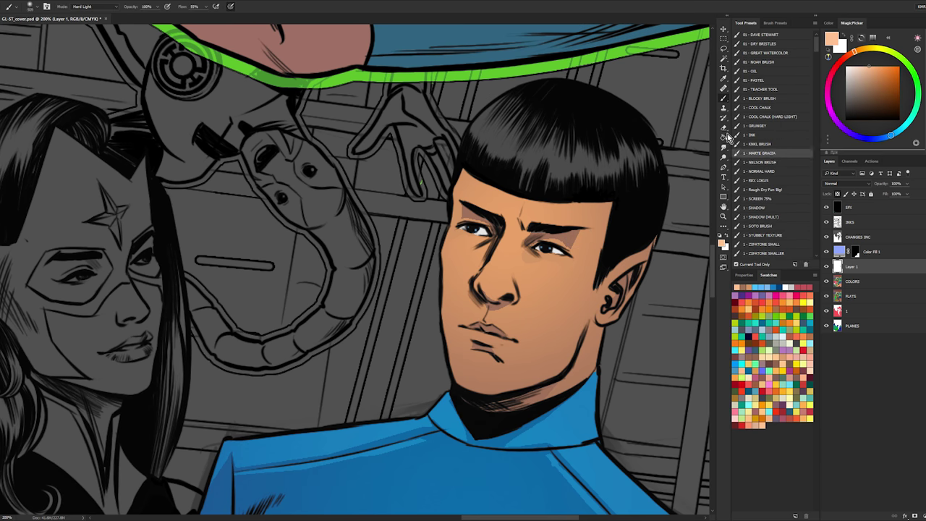
key(l)
key(b)
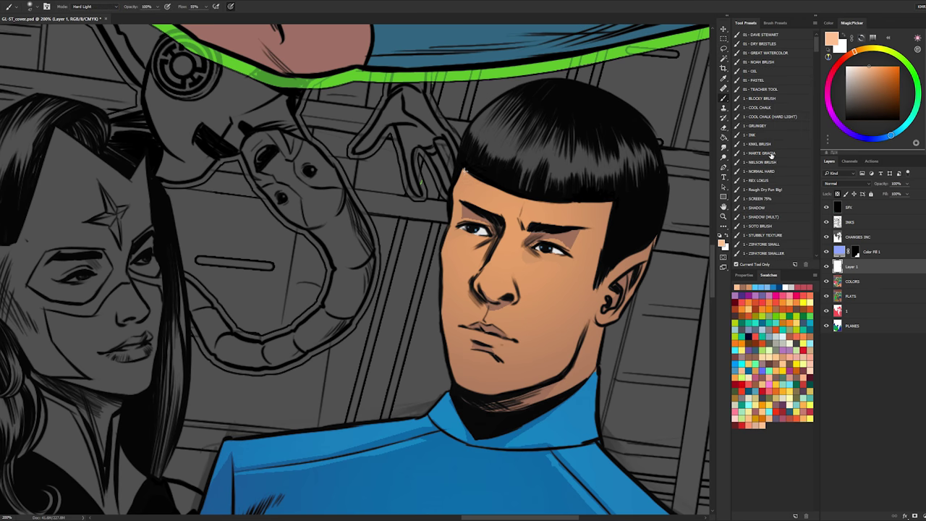
key(l)
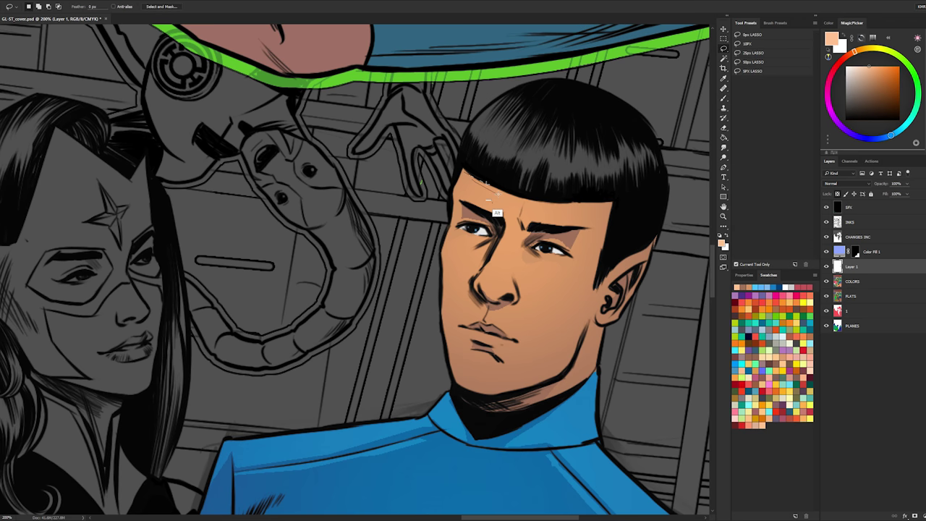
mouse_move(549, 205)
mouse_down()
mouse_move(609, 205)
mouse_move(607, 227)
mouse_move(531, 224)
mouse_move(584, 206)
mouse_move(506, 226)
mouse_move(453, 201)
mouse_up()
drag(530, 226, 460, 201)
key(ctrl+d)
key(b)
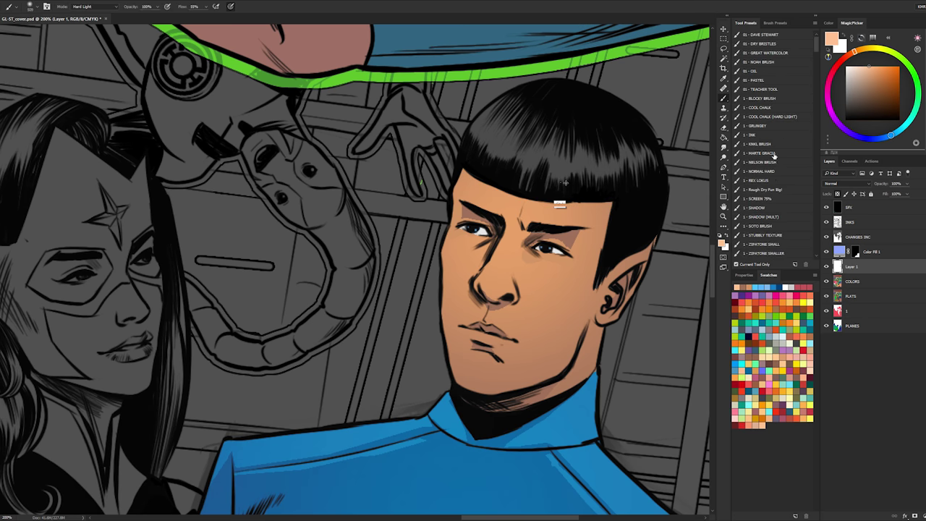
- Brush a soft peach highlight across the upper forehead with the MARTE GRACIA preset, undoing and repainting strokes as needed
click(777, 154)
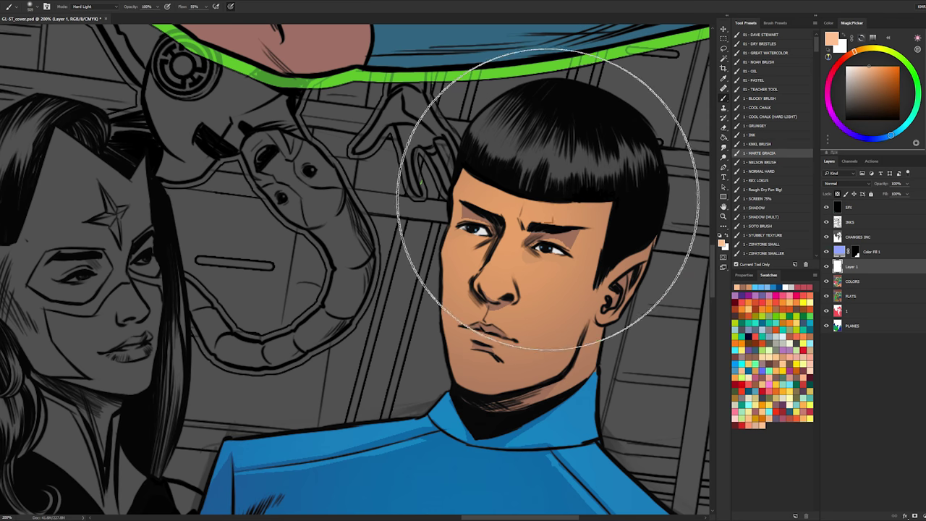
key([)
drag(489, 191, 607, 188)
key(ctrl+z)
drag(548, 192, 577, 196)
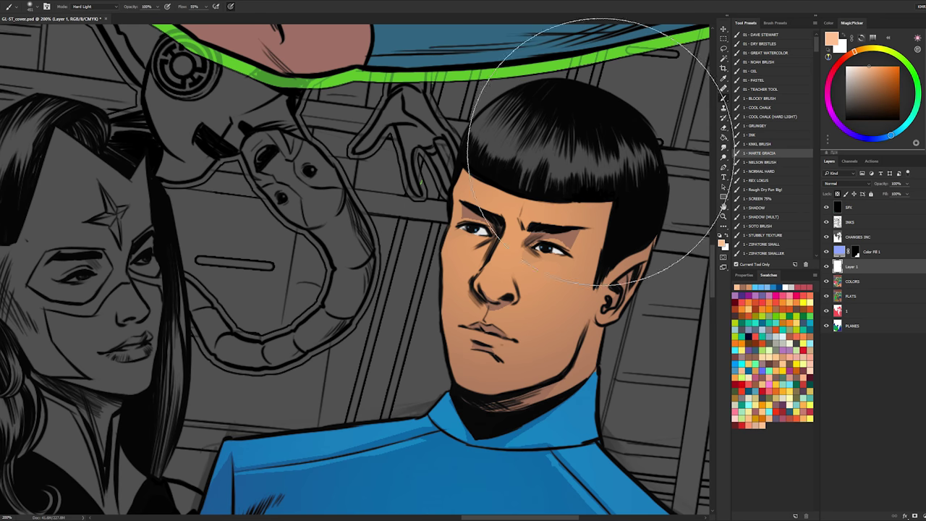
key(ctrl+h)
key(ctrl+d)
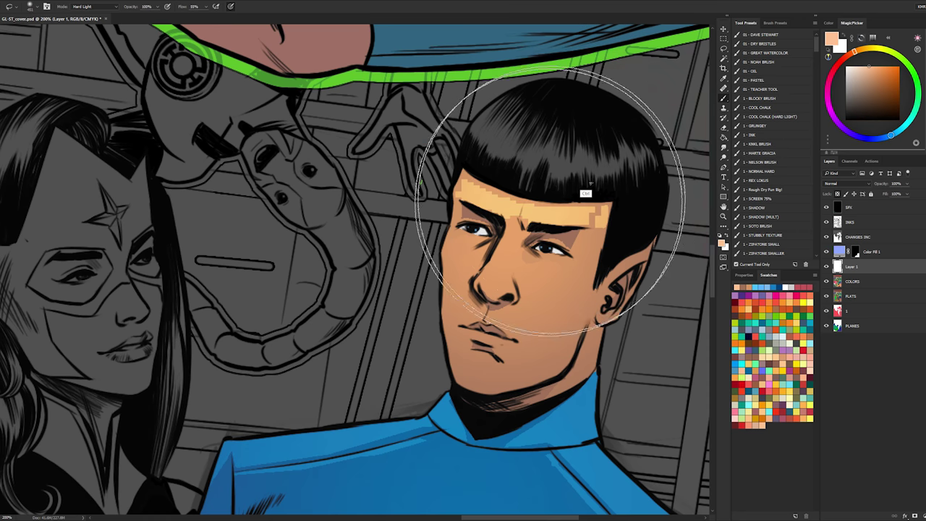
drag(535, 226, 453, 204)
key(l)
key(ctrl+z)
key(b)
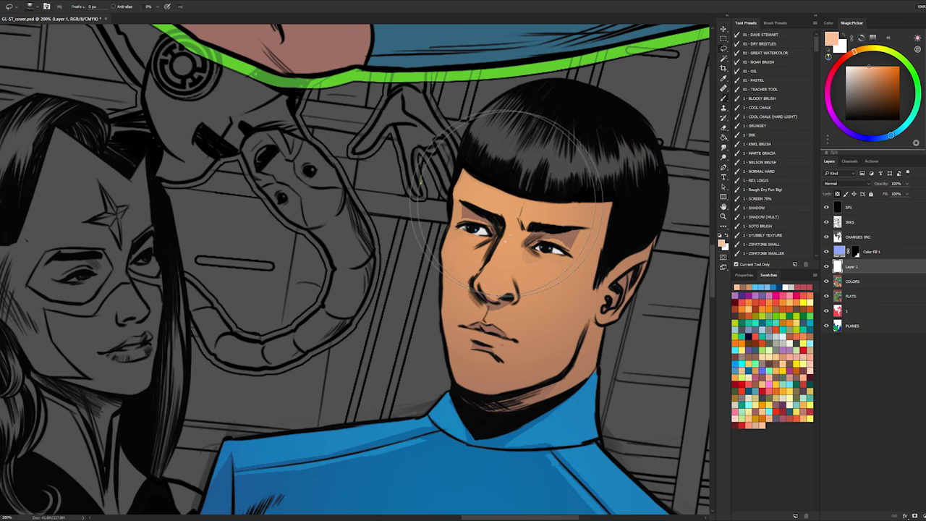
drag(507, 202, 509, 203)
- Outline the nose from bridge to tip with the Lasso, brush a soft peach light along it and clear the selection
key(l)
drag(504, 231, 518, 237)
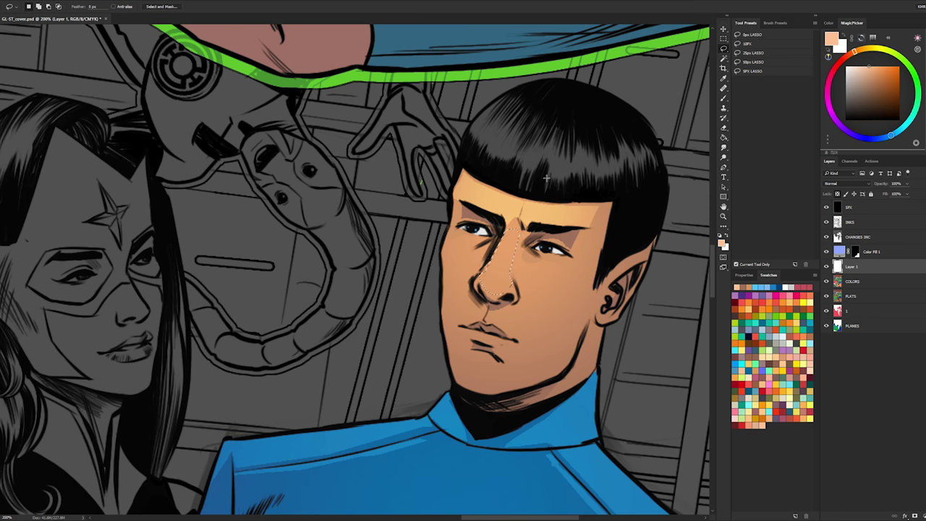
key(b)
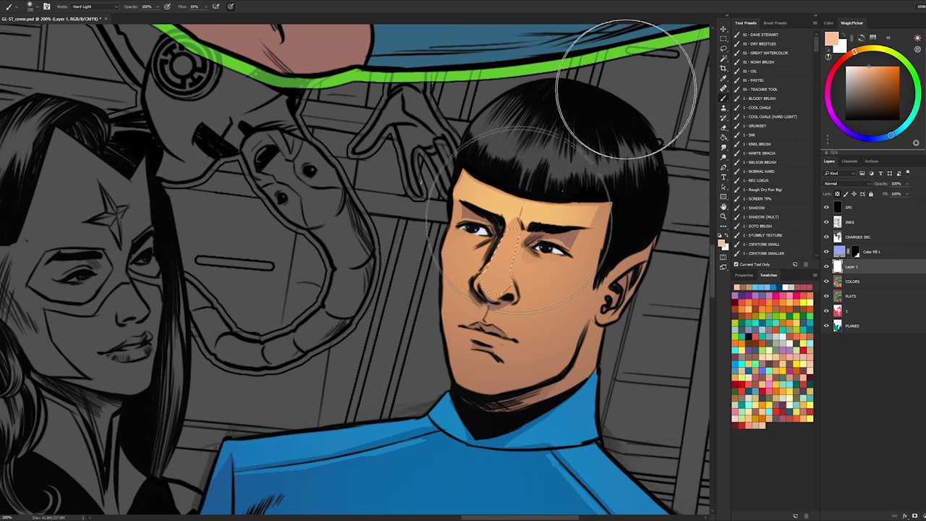
key(ctrl+d)
- Outline the lit plane of Spock's cheeks, mouth and chin with the Lasso, following the nose, outer cheek and jaw edges
key(z)
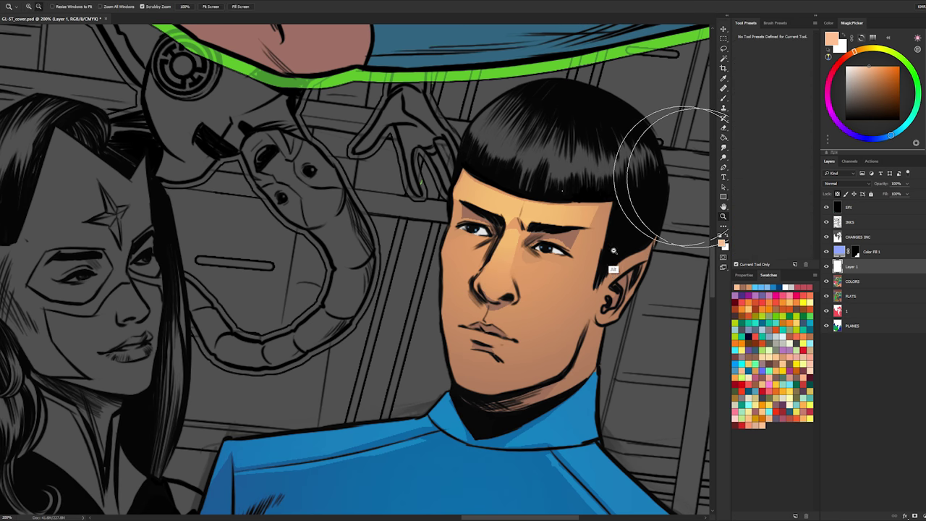
mouse_move(613, 251)
mouse_down()
mouse_move(489, 188)
mouse_move(513, 156)
mouse_up()
key(l)
key(z)
alt+click(489, 166)
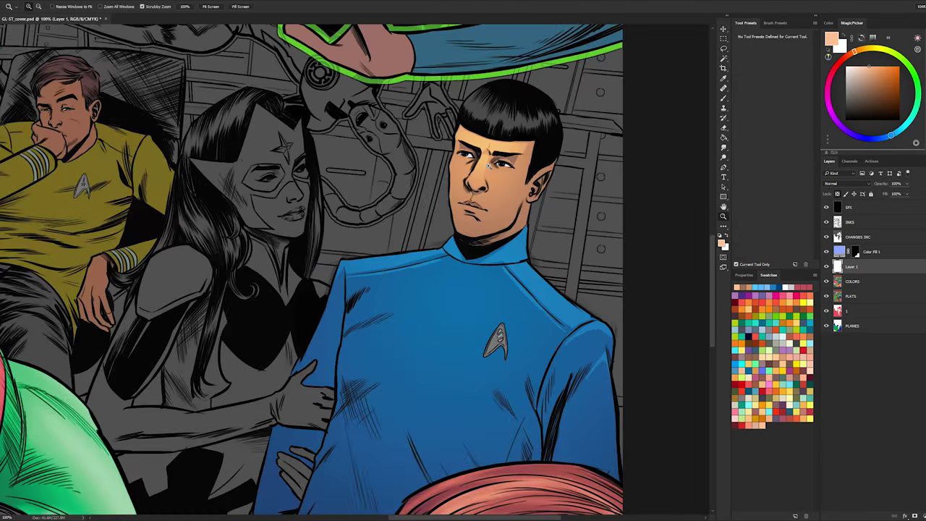
click(489, 175)
key(l)
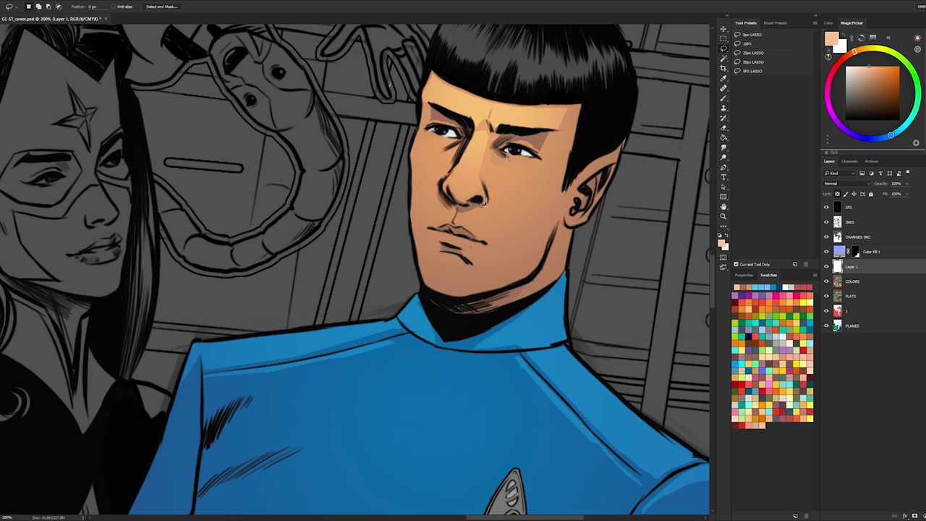
drag(508, 156, 443, 196)
mouse_move(411, 141)
mouse_down()
mouse_move(394, 235)
mouse_move(440, 310)
mouse_move(502, 325)
mouse_move(455, 309)
mouse_move(457, 299)
mouse_move(500, 291)
mouse_up()
mouse_move(396, 235)
mouse_down()
mouse_move(535, 276)
mouse_move(556, 210)
mouse_move(531, 277)
mouse_move(508, 287)
mouse_up()
mouse_move(543, 257)
mouse_down()
mouse_move(547, 165)
mouse_move(527, 163)
mouse_move(552, 157)
mouse_move(514, 235)
mouse_move(535, 311)
mouse_up()
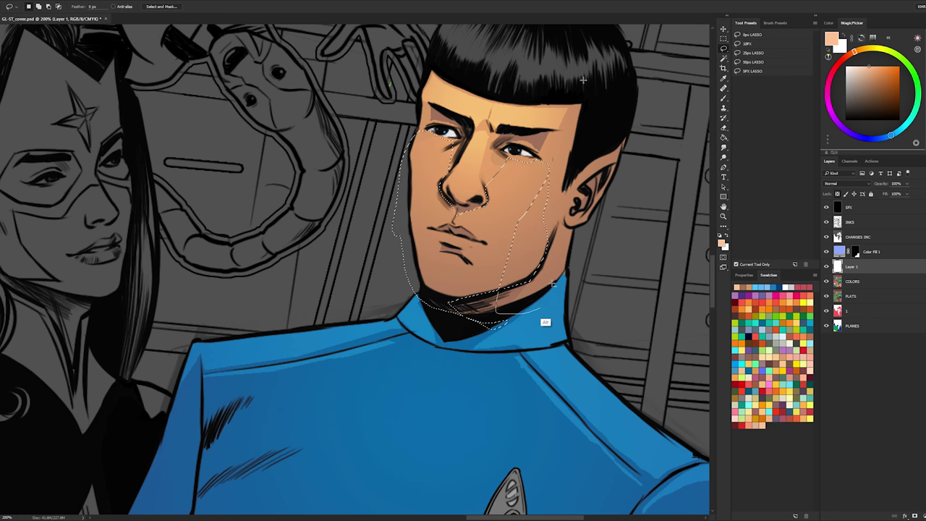
- Brush soft peach light into the selected cheek and chin plane, then clear the selection
key(b)
key(l)
key(b)
drag(472, 173, 594, 36)
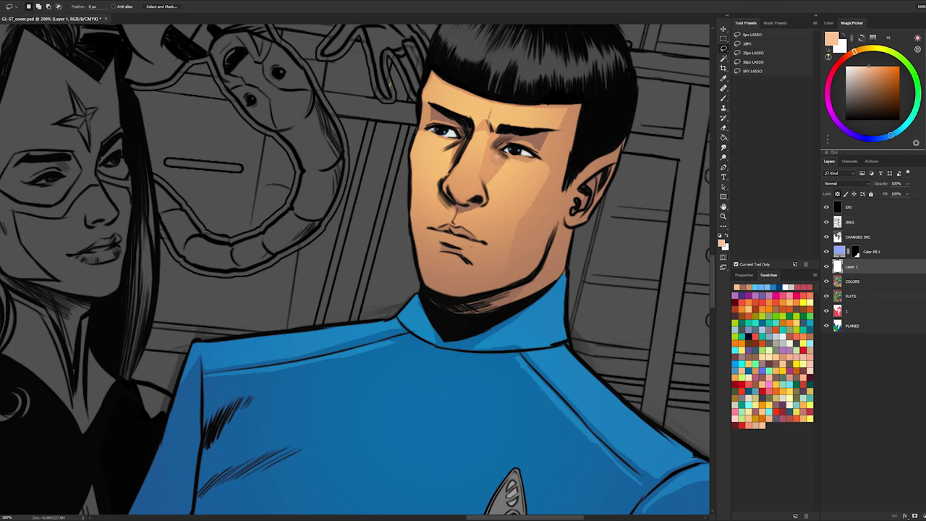
- Add small peach highlights around the nose, mouth and jaw with a smaller brush, undoing unwanted strokes
mouse_move(464, 180)
mouse_down()
mouse_move(420, 182)
mouse_move(432, 178)
mouse_up()
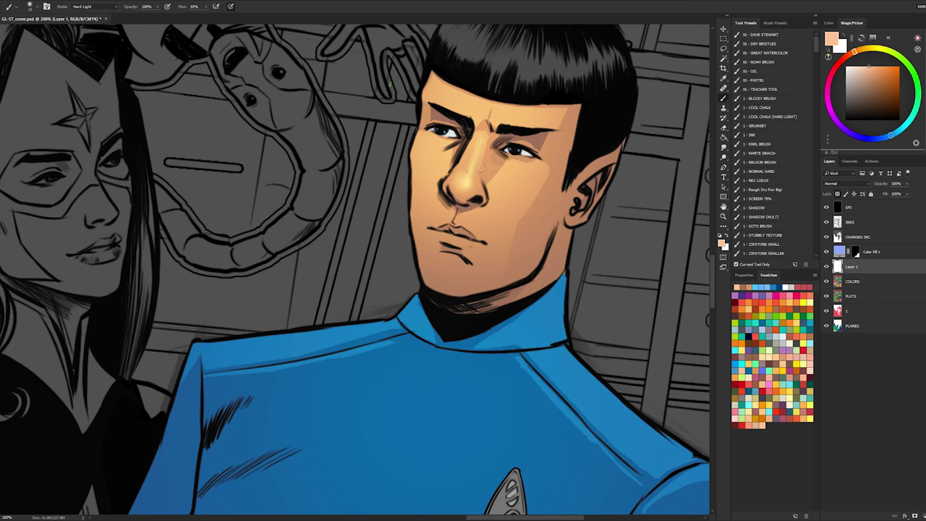
drag(454, 237, 468, 241)
key(ctrl+z)
drag(552, 239, 536, 287)
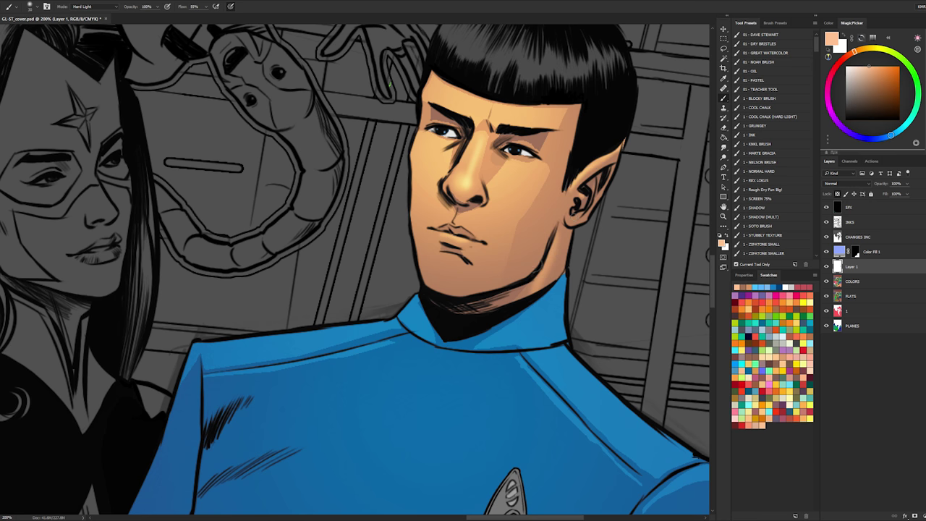
key(ctrl+z)
- Sample the brown shadow tone on Spock's face, brush beside the outer eye, and choose the SOTO BRUSH preset
ctrl+alt+click(630, 238)
ctrl+alt+click(630, 238)
ctrl+alt+click(633, 217)
ctrl+alt+click(651, 144)
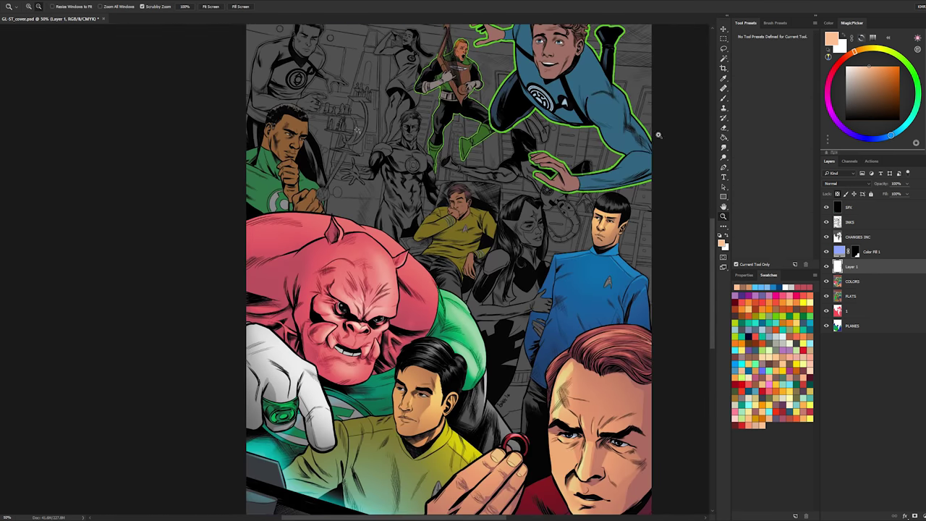
drag(662, 125, 561, 97)
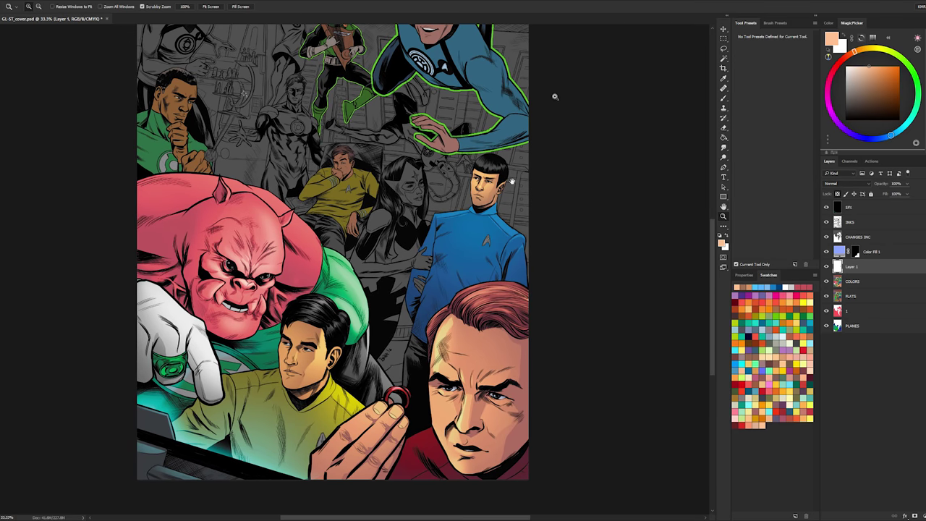
scroll(492, 143, up, 5)
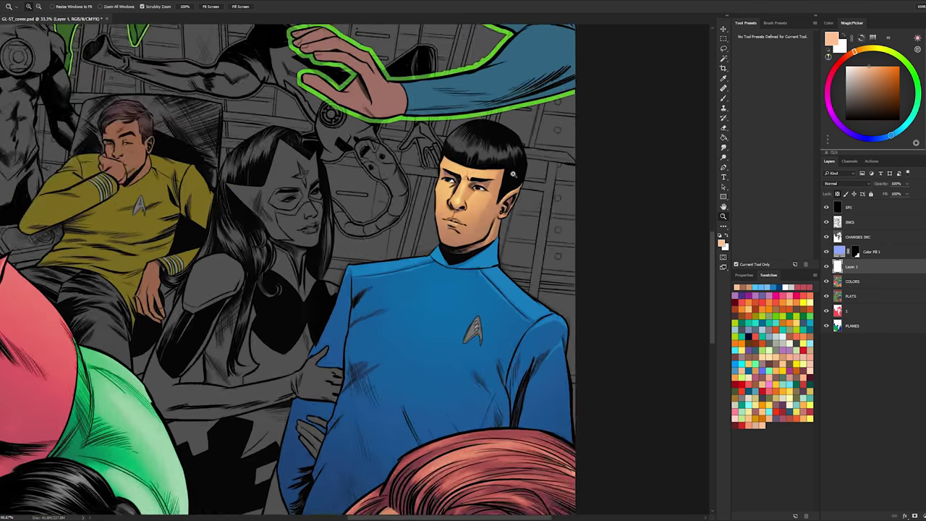
key(b)
alt+click(450, 193)
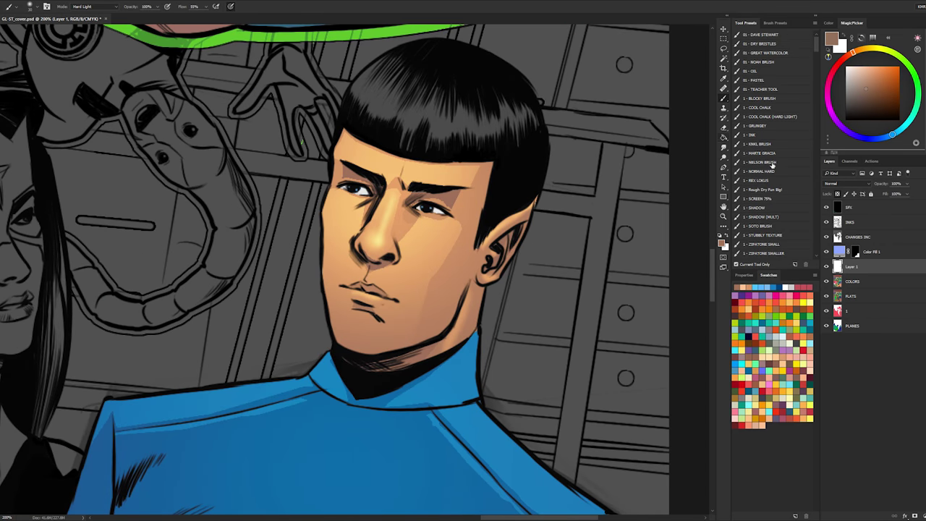
click(762, 208)
mouse_move(447, 208)
mouse_down()
mouse_move(433, 202)
mouse_move(446, 199)
mouse_up()
click(759, 226)
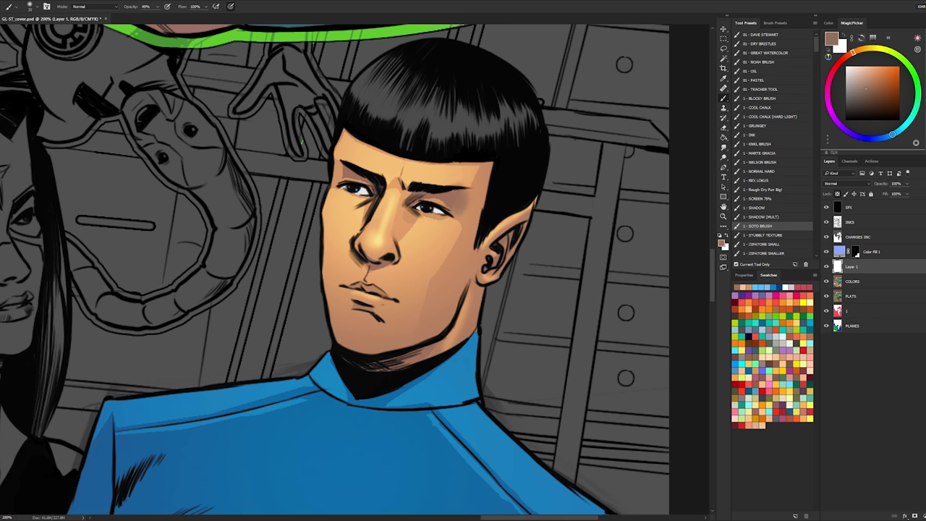
- Sample tones around the outer eyebrow and touch up the eyebrow shadows with the SOTO BRUSH
alt+click(461, 180)
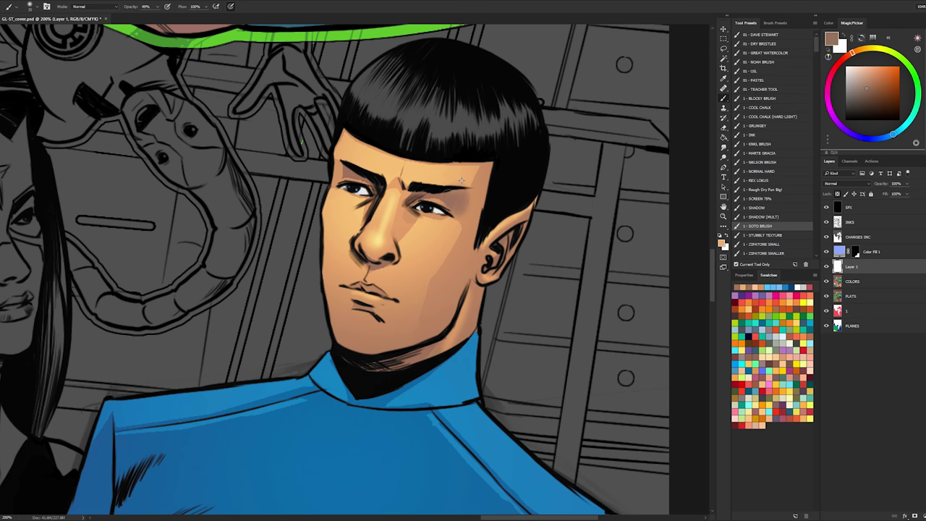
alt+click(462, 181)
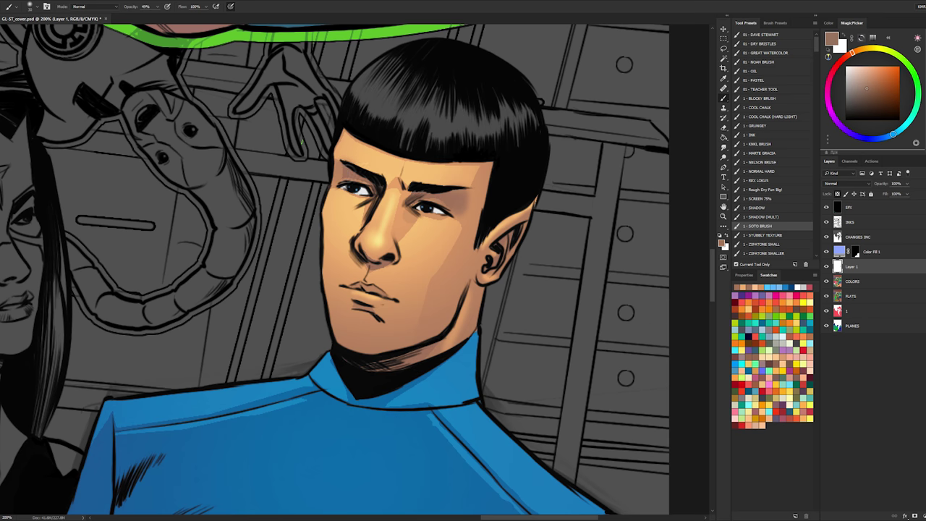
click(343, 173)
alt+click(471, 204)
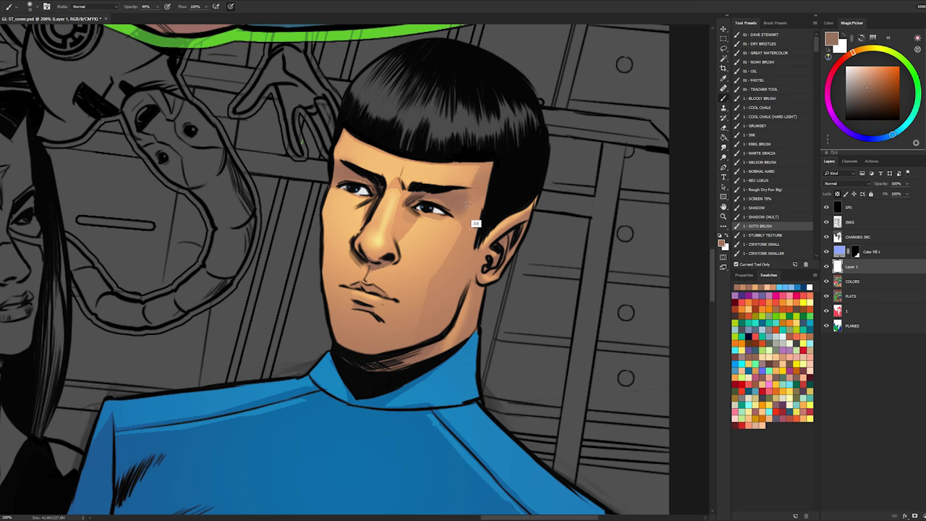
- Merge Layer 1 with Spock's rendered face down into the COLORS layer
click(723, 216)
alt+click(510, 282)
alt+click(513, 272)
alt+click(515, 268)
alt+click(522, 240)
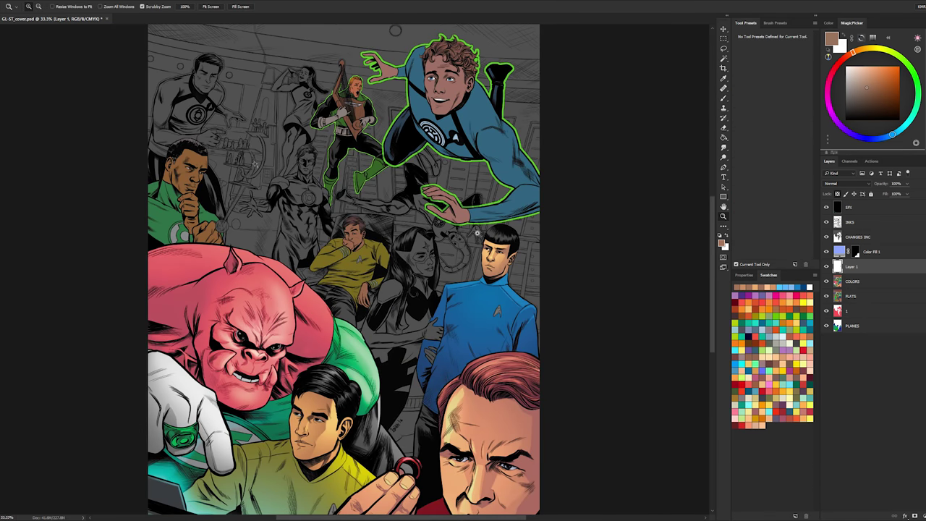
scroll(477, 233, down, 2)
click(446, 276)
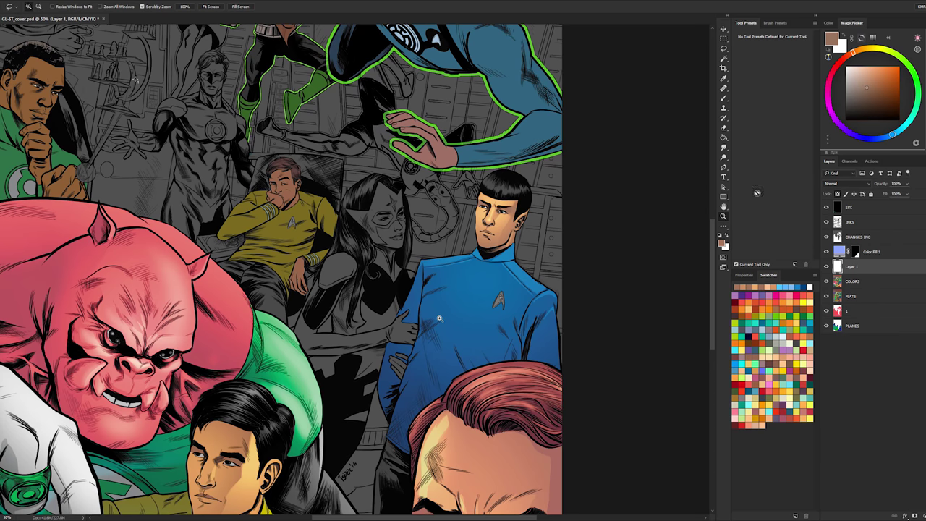
key(l)
right_click(862, 269)
click(832, 400)
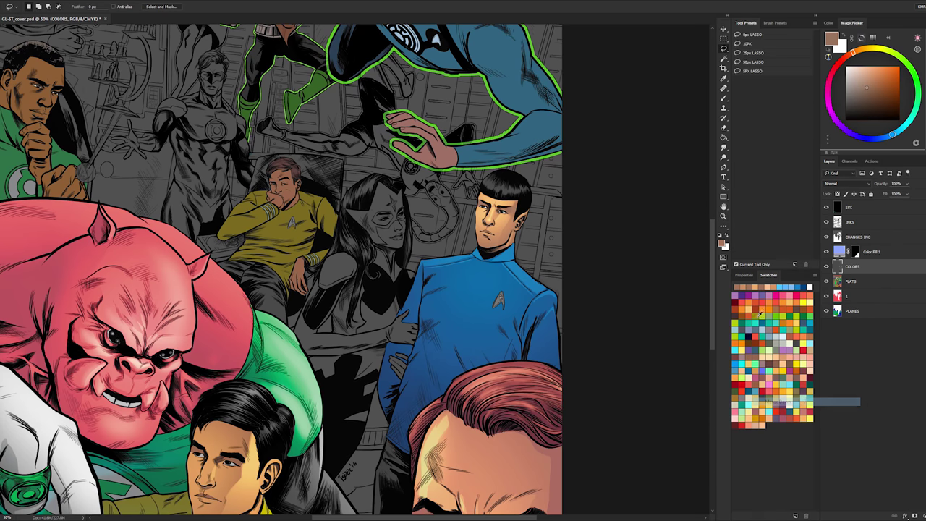
- Select Spock's hair, sample its dark gray and brush a soft sheen across it with the SCREEN 75% preset
key(z)
key(b)
key(z)
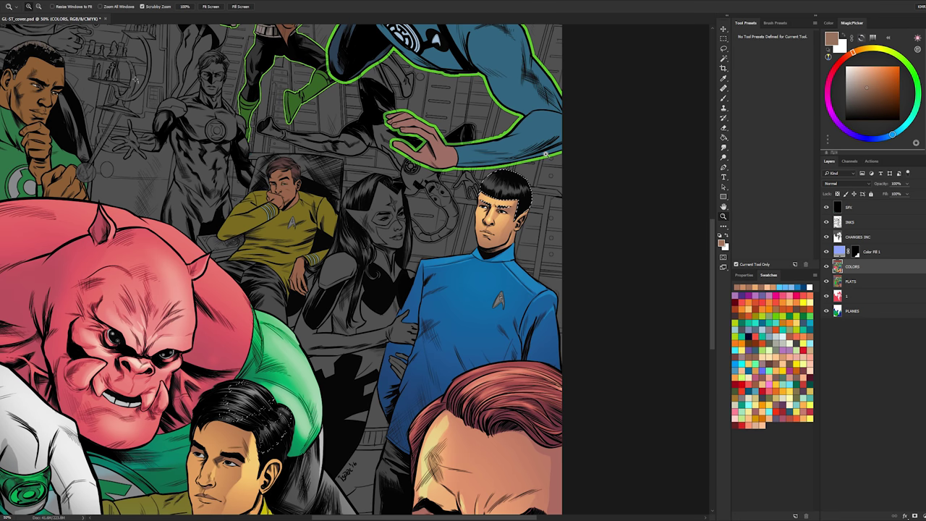
key(b)
alt+click(510, 190)
click(778, 197)
drag(496, 194, 495, 181)
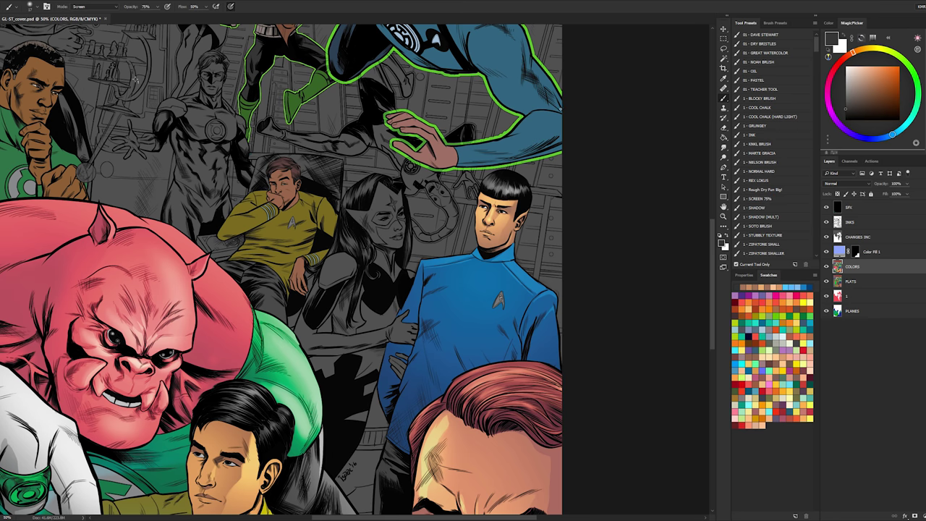
- Make a Magic Wand selection from the FLATS layer and shift its midtones on COLORS to +16 blue with Color Balance
click(724, 217)
alt+click(641, 275)
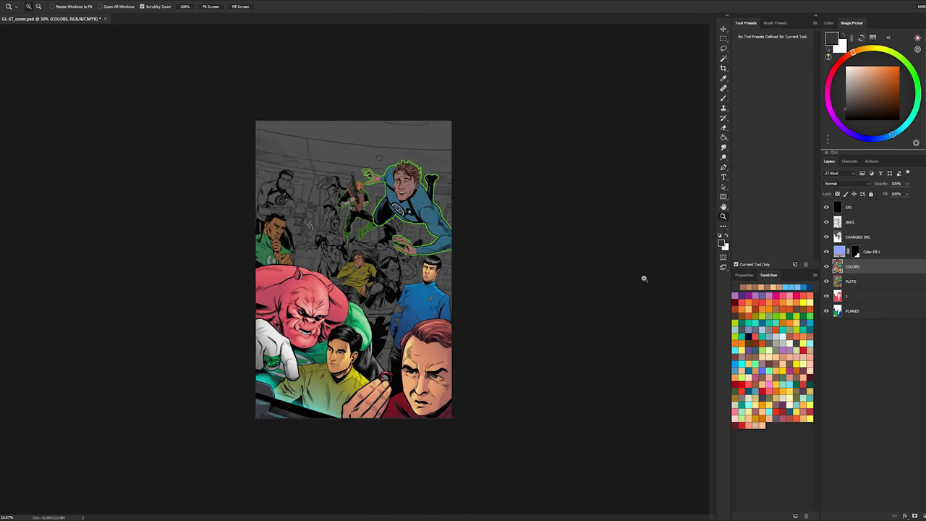
click(432, 268)
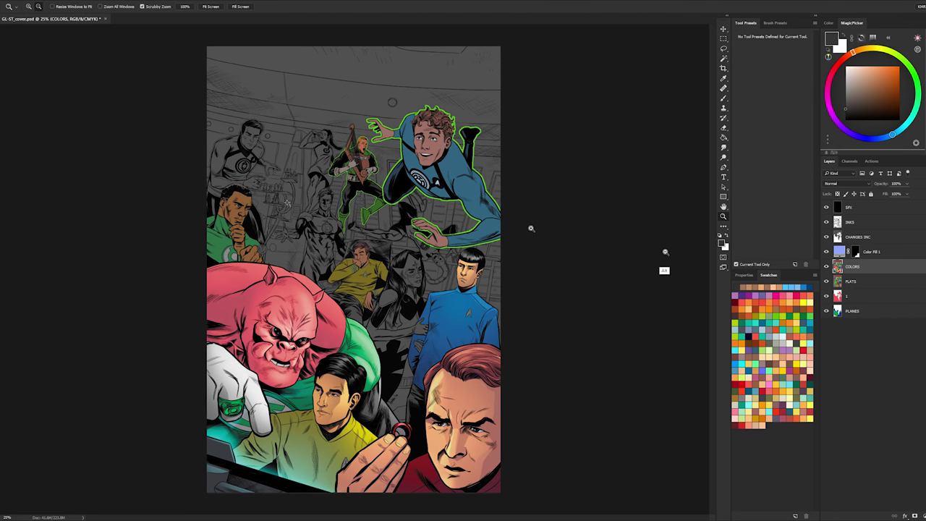
key(l)
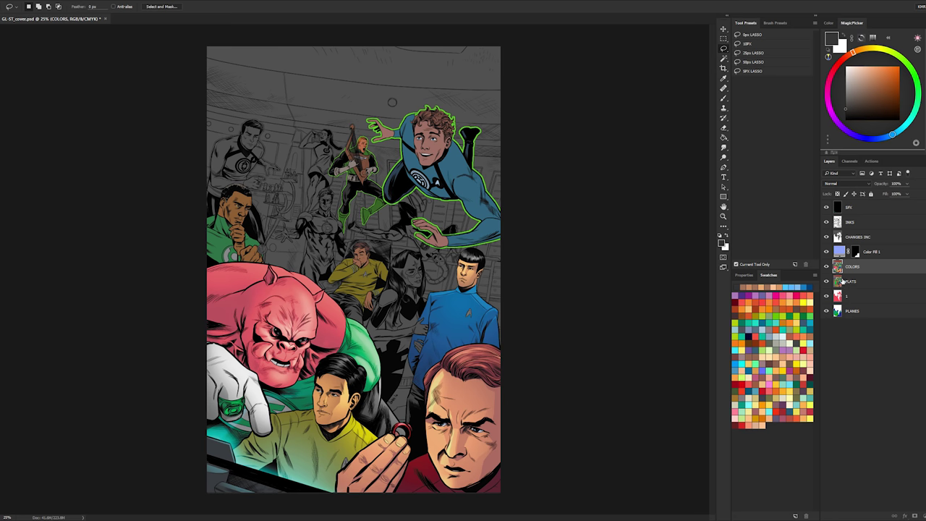
click(843, 282)
key(w)
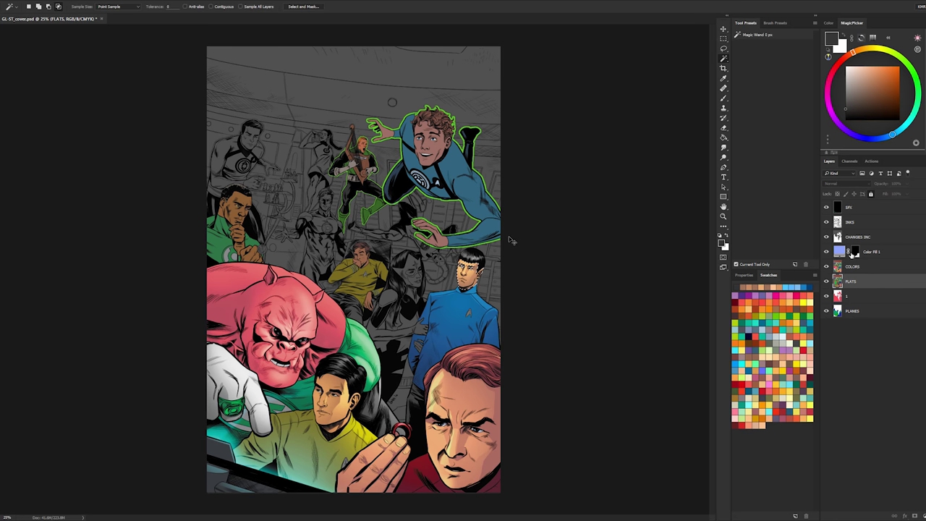
key(alt+bracketright)
key(ctrl+b)
drag(568, 120, 573, 121)
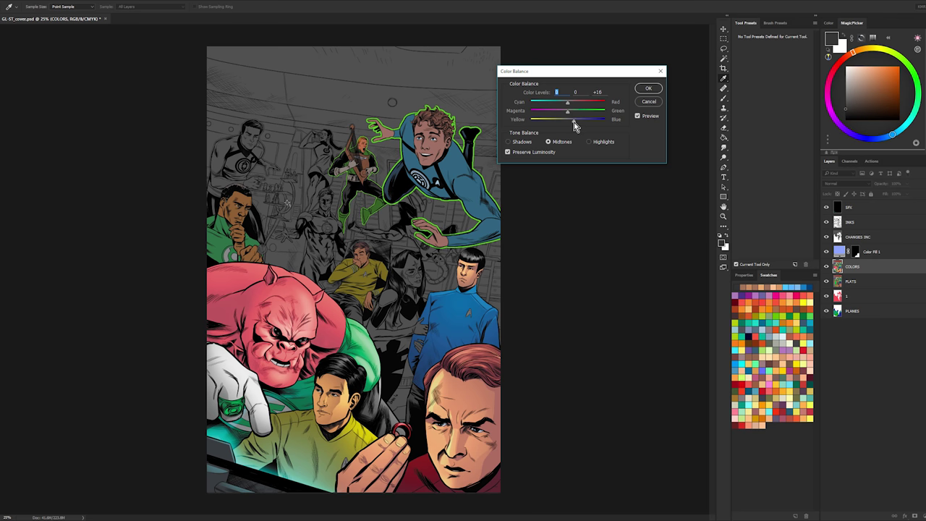
click(649, 89)
key(Return)
- Select the skin of Kirk's face and raised hand with the Magic Wand
key(l)
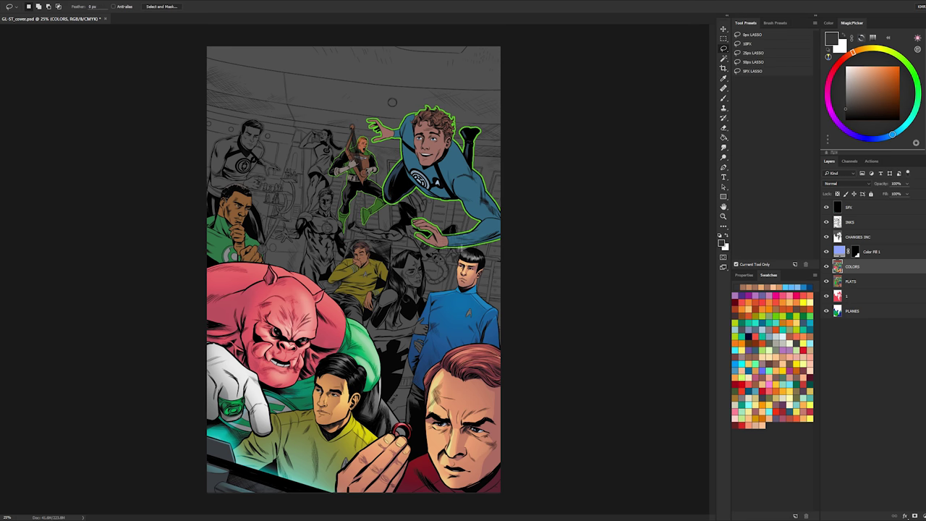
key(z)
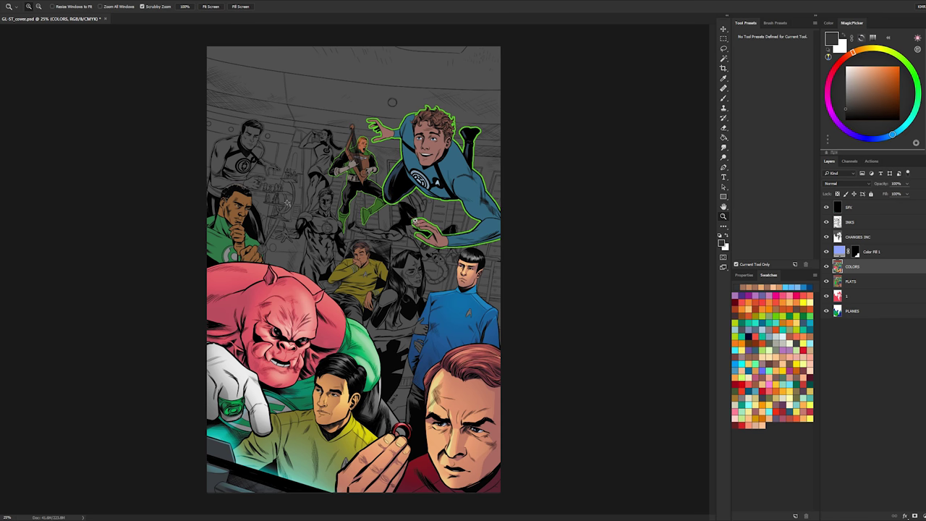
click(391, 250)
click(386, 253)
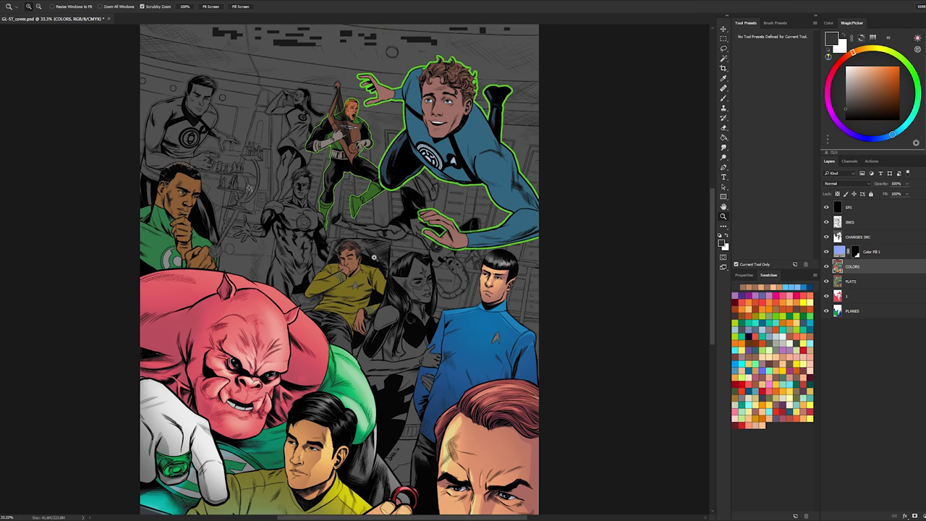
click(385, 253)
drag(336, 259, 393, 213)
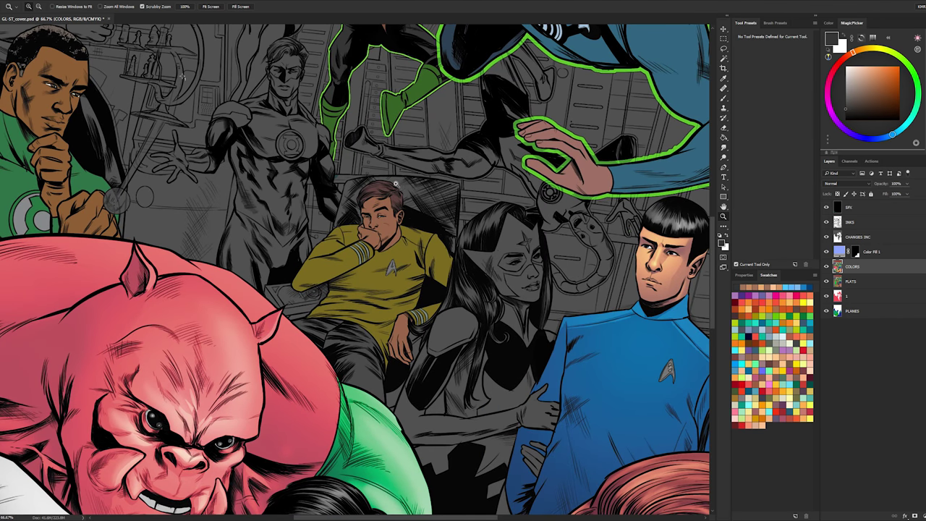
click(378, 197)
click(378, 197)
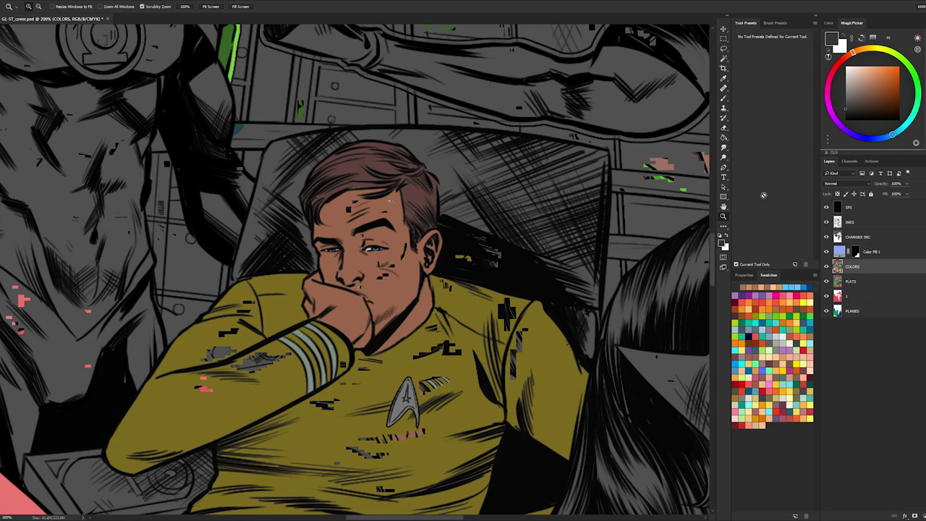
key(l)
key(w)
click(409, 240)
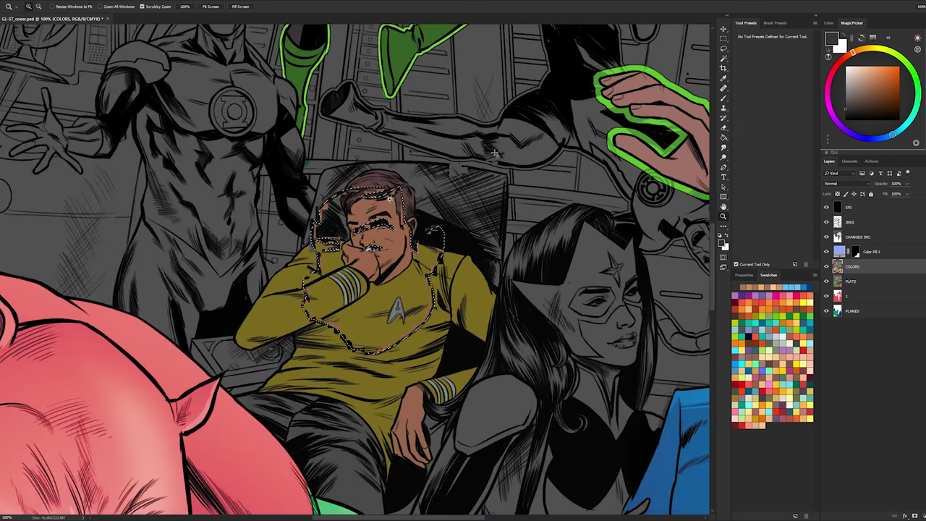
- Add a new layer above COLORS for Kirk's face, clear the skin selection and get the Lasso ready
key(ctrl+shift+alt+n)
key(l)
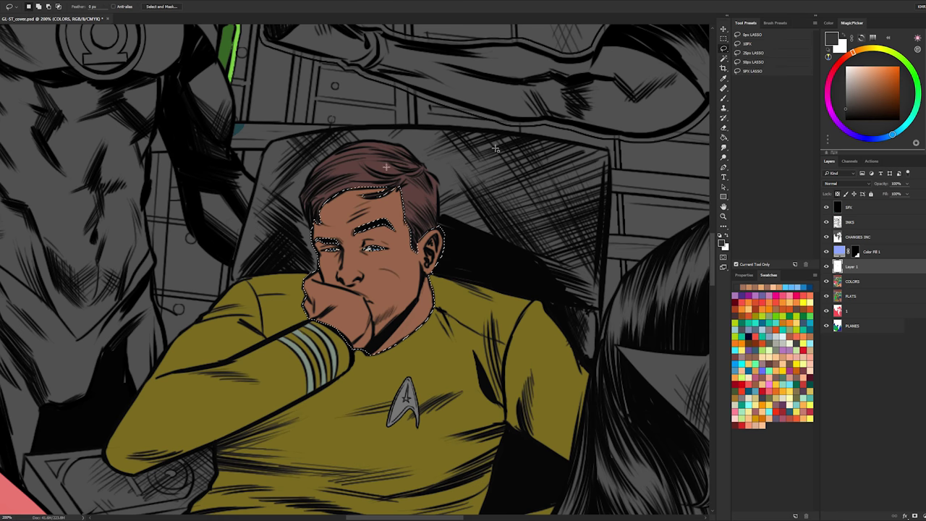
key(w)
key(ctrl+d)
key(l)
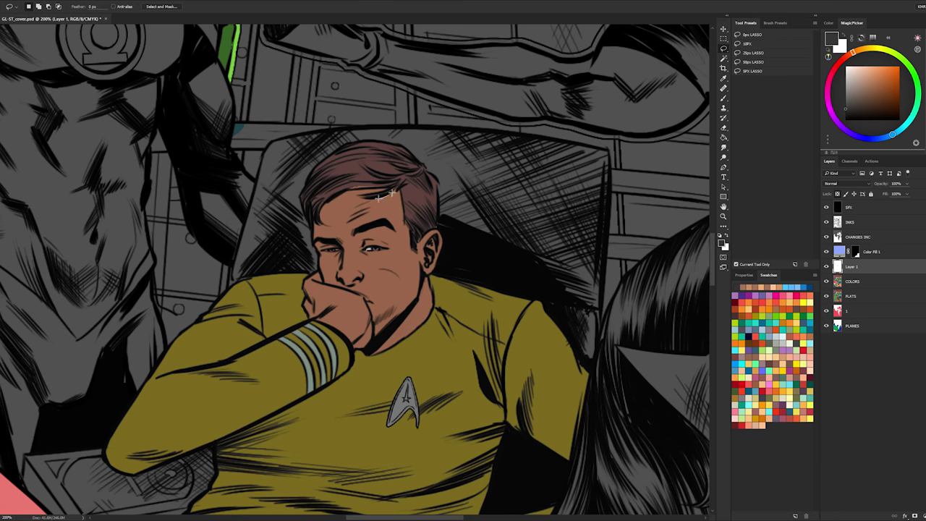
- Lasso the lit planes of Kirk's forehead, nose, cheek and ear, leaving the eye sockets and cheek creases out of the selection
drag(391, 192, 337, 244)
drag(394, 195, 392, 194)
mouse_move(379, 242)
mouse_down()
mouse_move(340, 251)
mouse_move(342, 279)
mouse_move(357, 280)
mouse_move(344, 250)
mouse_move(362, 277)
mouse_move(357, 293)
mouse_move(368, 291)
mouse_move(373, 303)
mouse_move(373, 340)
mouse_move(418, 291)
mouse_move(441, 221)
mouse_move(407, 195)
mouse_move(411, 242)
mouse_move(434, 259)
mouse_up()
drag(390, 224, 392, 231)
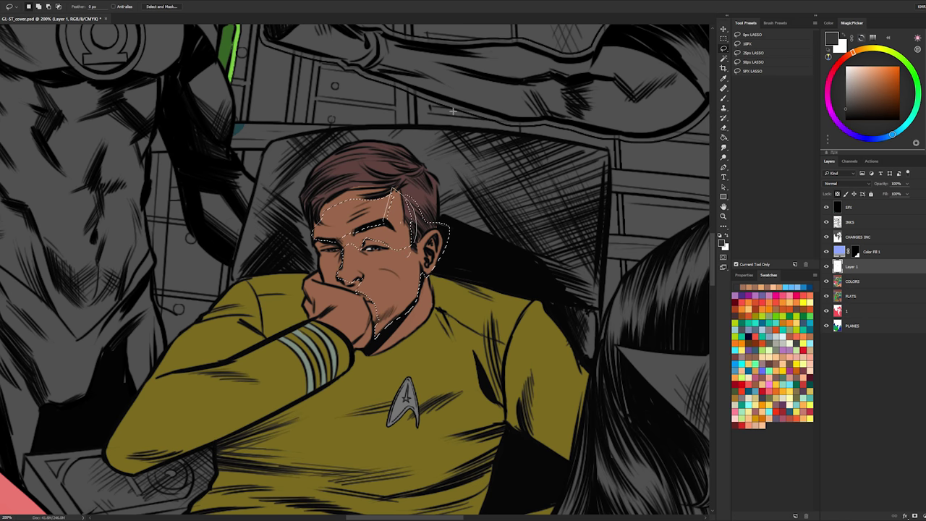
mouse_move(391, 195)
mouse_down()
mouse_move(413, 172)
mouse_move(395, 194)
mouse_up()
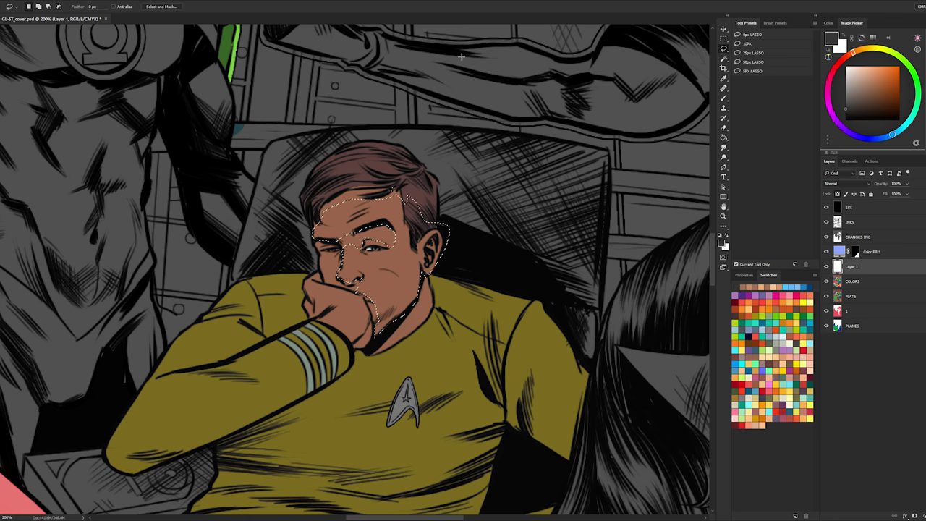
key(alt)
key(shift)
key(alt)
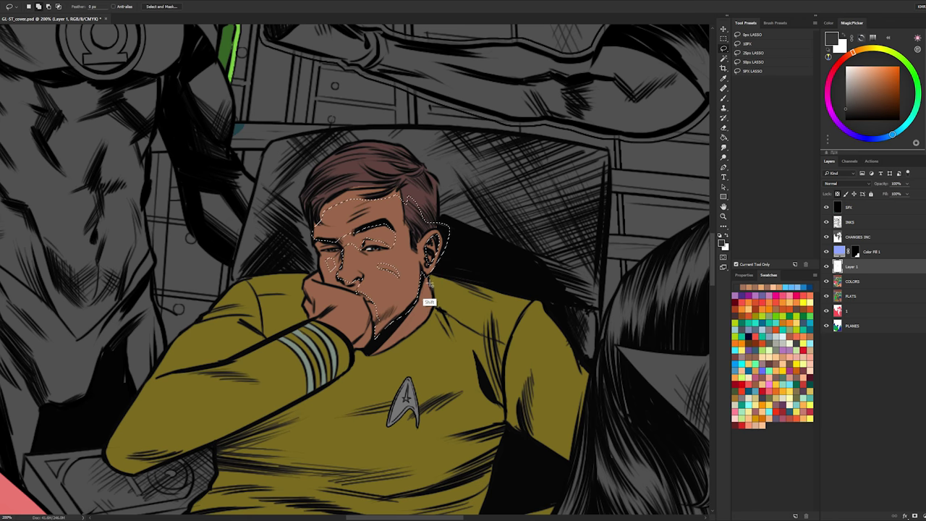
- Choose the light peach swatch and brush light over the selected face planes with the MARTE GRACIA preset in Hard Light mode
click(762, 419)
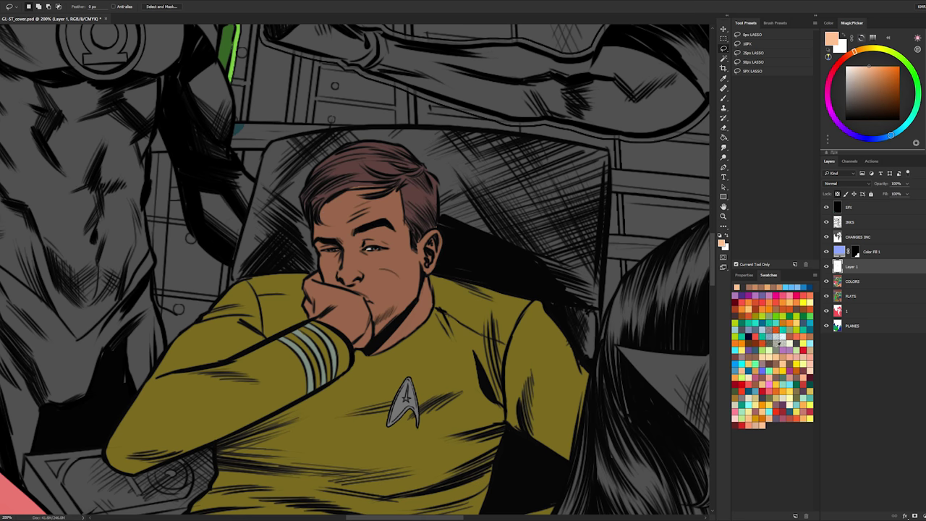
key(b)
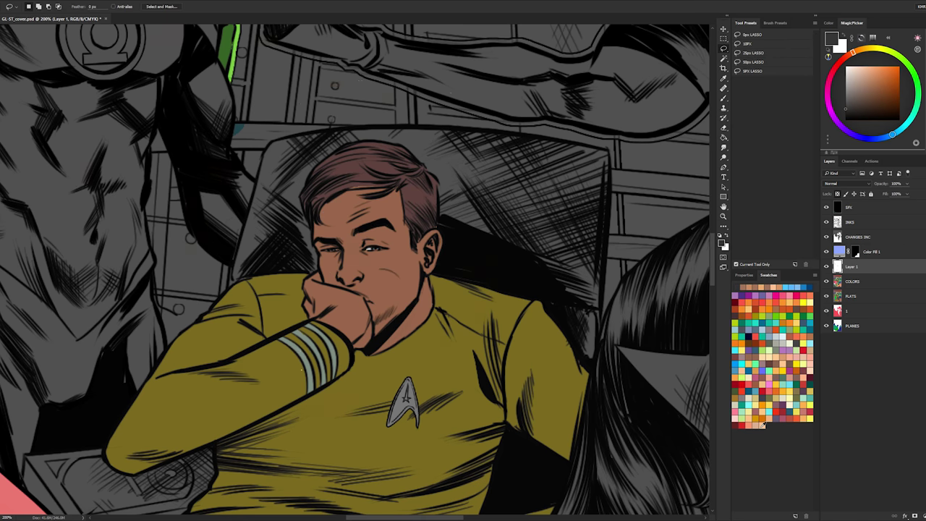
key(b)
click(407, 221)
drag(414, 255, 313, 248)
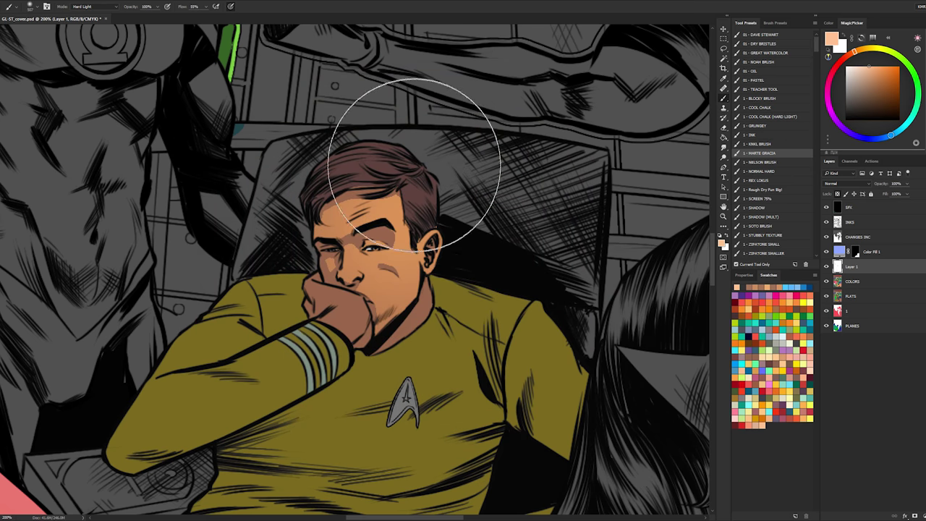
- Lasso the side plane of Kirk's face and nose, brush a brighter peach light into it and deselect
key(l)
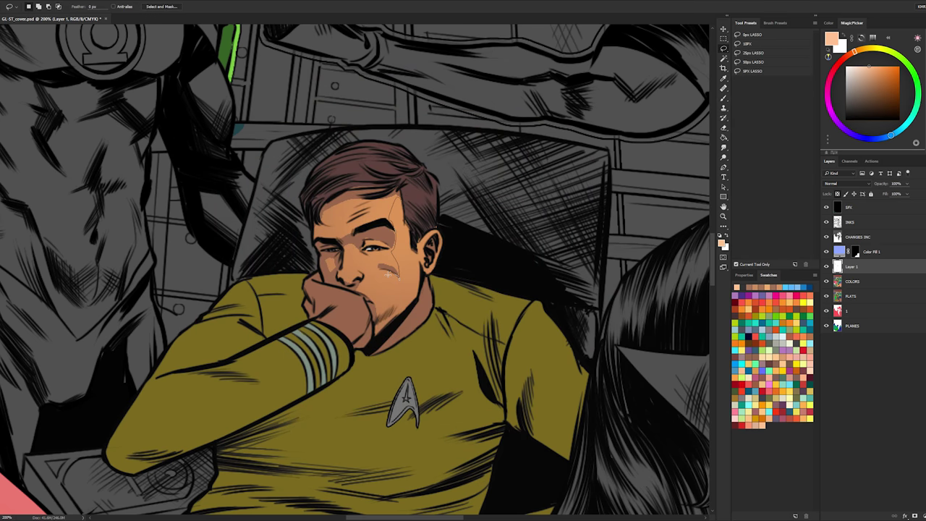
mouse_move(393, 324)
mouse_down()
mouse_move(418, 296)
mouse_move(414, 206)
mouse_move(395, 228)
mouse_move(393, 289)
mouse_up()
key(b)
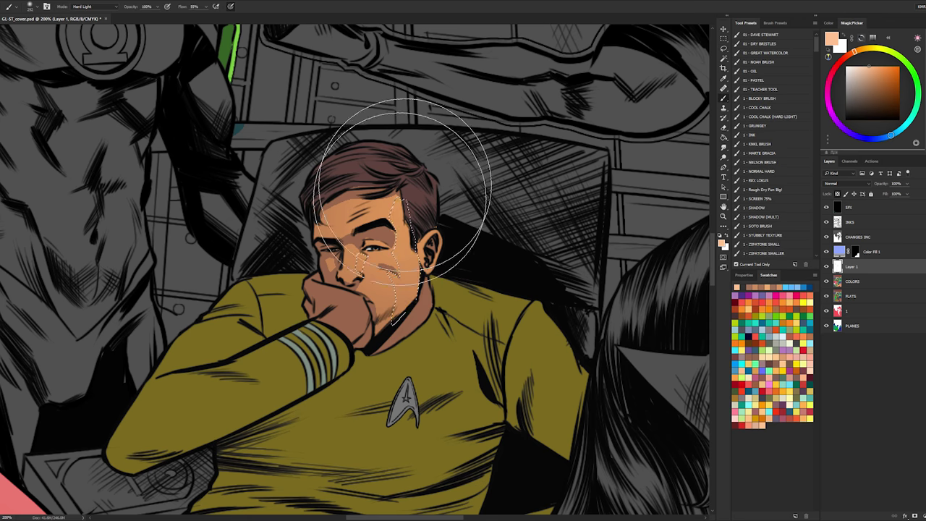
drag(416, 246, 414, 177)
drag(384, 237, 347, 217)
drag(427, 217, 423, 253)
key(l)
click(391, 267)
key(b)
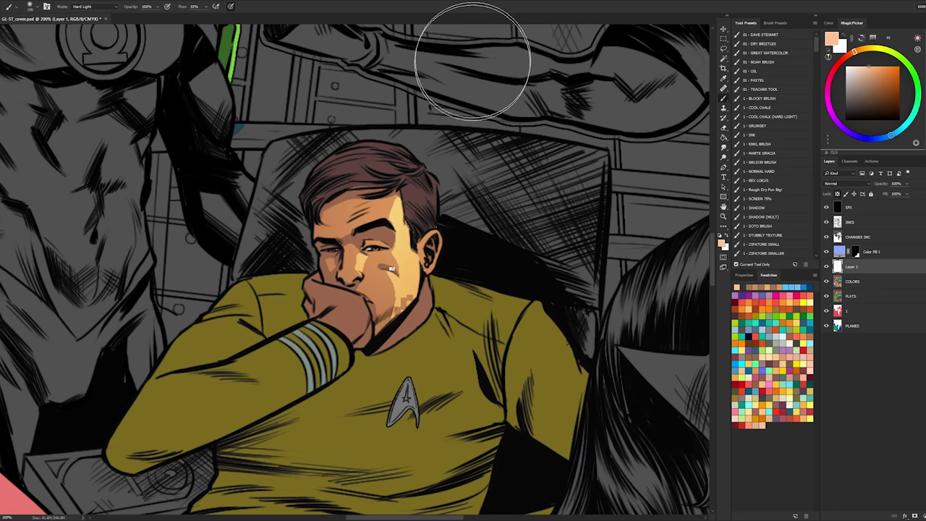
key(ctrl+d)
- Lasso a strip from Kirk's temple down to his jaw, brush a strong peach highlight into it and deselect
key(l)
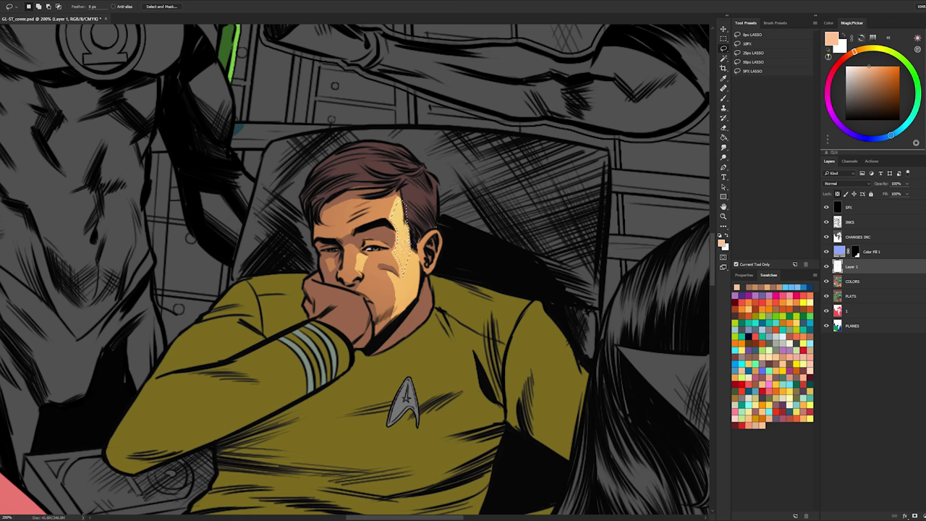
mouse_move(415, 264)
mouse_down()
mouse_move(408, 293)
mouse_move(396, 297)
mouse_up()
key(b)
key(l)
key(b)
drag(401, 233, 365, 230)
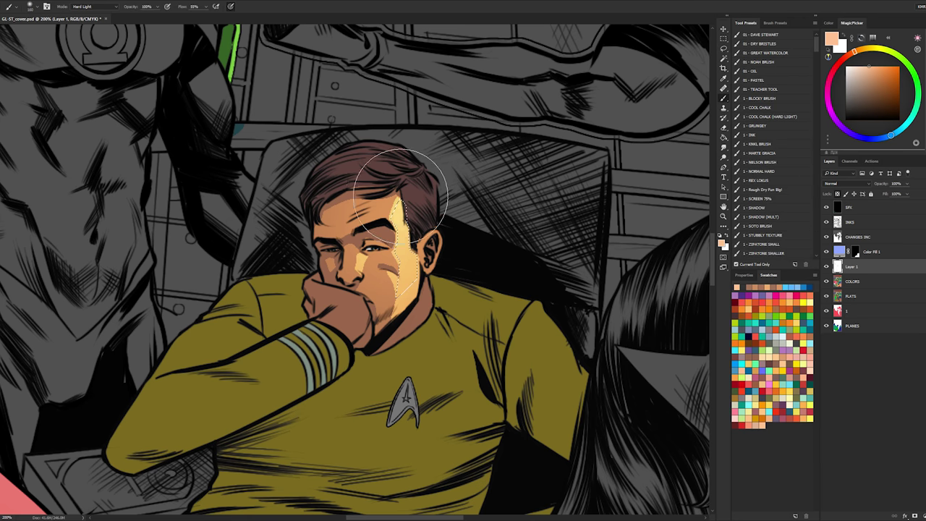
key(ctrl+d)
- Lasso small areas on Kirk's nose and ear and brush peach light into them, enlarging the brush
key(l)
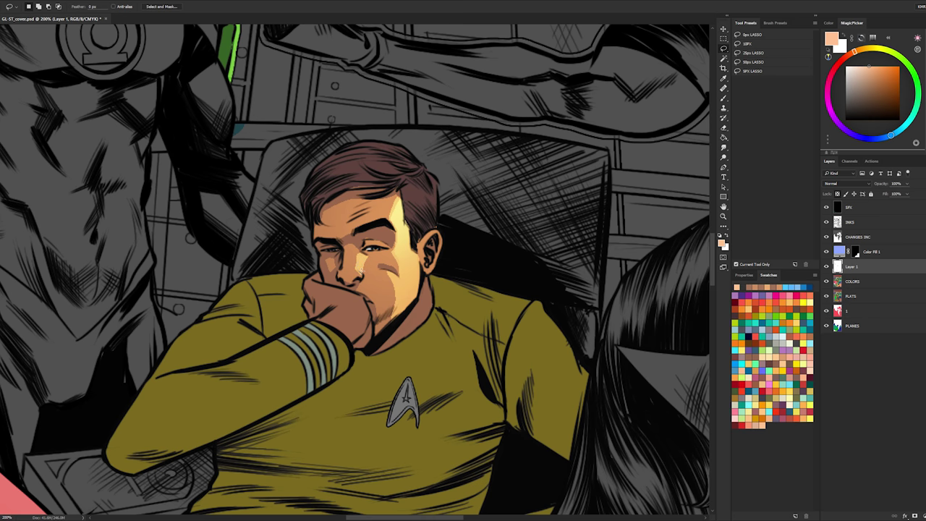
key(b)
key(l)
key(b)
key(bracketright)
key(bracketright)
key(bracketright)
key(bracketright)
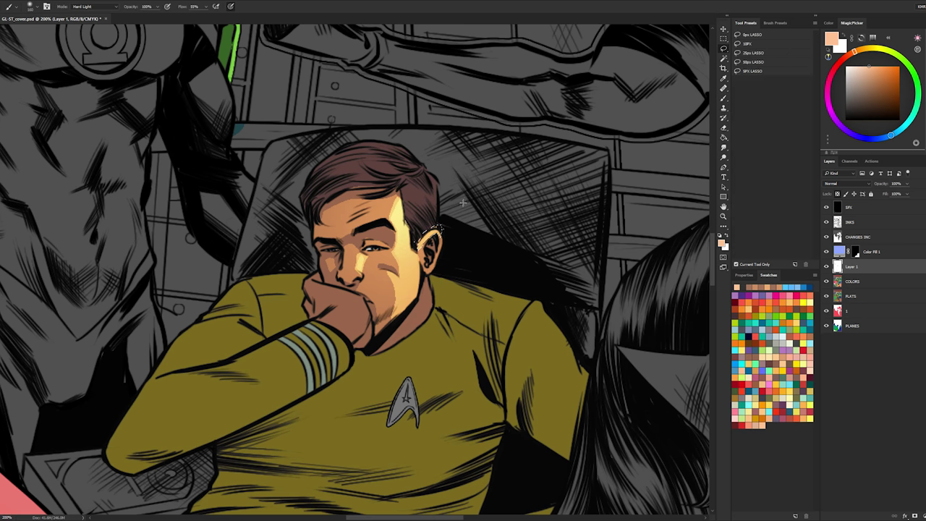
- Lasso the lit part of Kirk's hand at his mouth and brush a base of peach light over it
key(l)
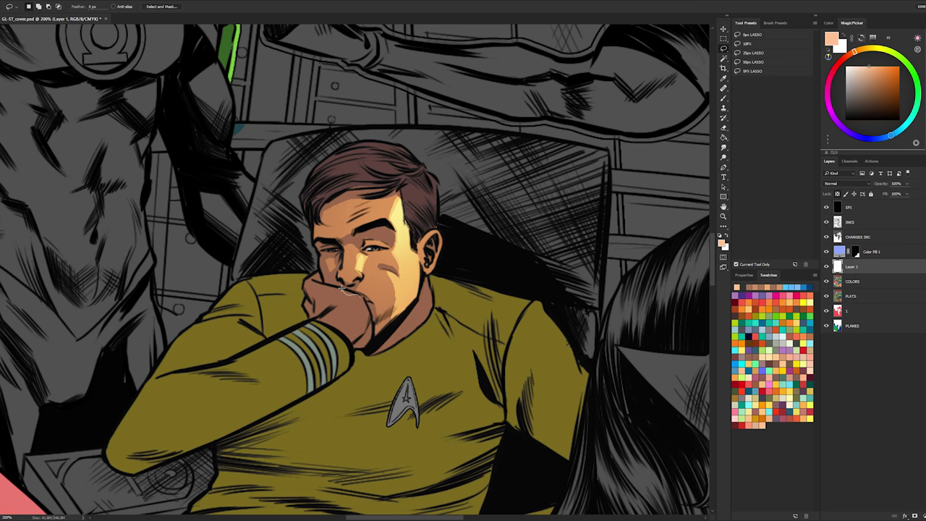
mouse_move(335, 326)
mouse_down()
mouse_move(369, 317)
mouse_move(364, 300)
mouse_move(360, 340)
mouse_move(370, 339)
mouse_move(364, 321)
mouse_move(346, 334)
mouse_up()
key(b)
mouse_move(324, 281)
mouse_down()
mouse_move(386, 321)
mouse_move(395, 254)
mouse_up()
key(l)
key(ctrl+z)
key(b)
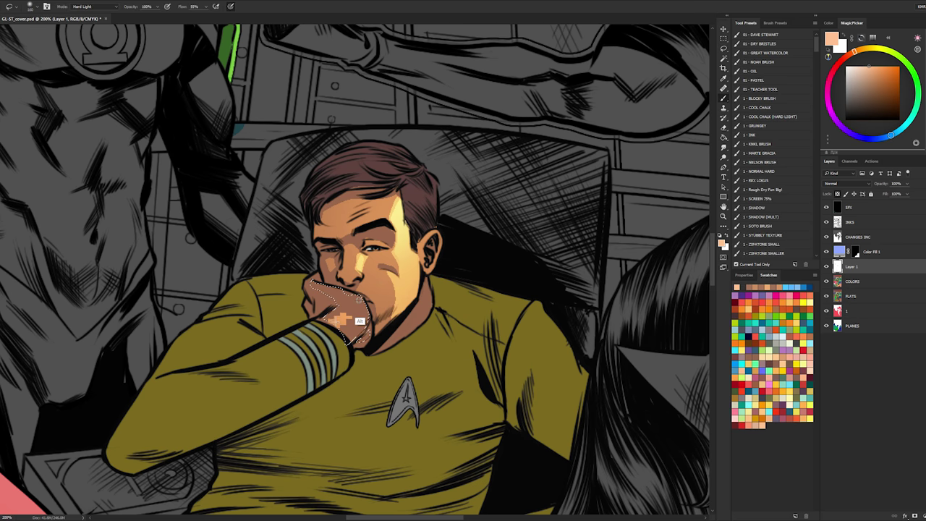
mouse_move(336, 321)
mouse_down()
mouse_move(358, 298)
mouse_move(347, 318)
mouse_up()
key(l)
key(ctrl+z)
key(b)
- Lasso smaller areas on the back of Kirk's raised hand and wrist and brush brighter peach highlights into them
key(l)
drag(333, 320, 361, 306)
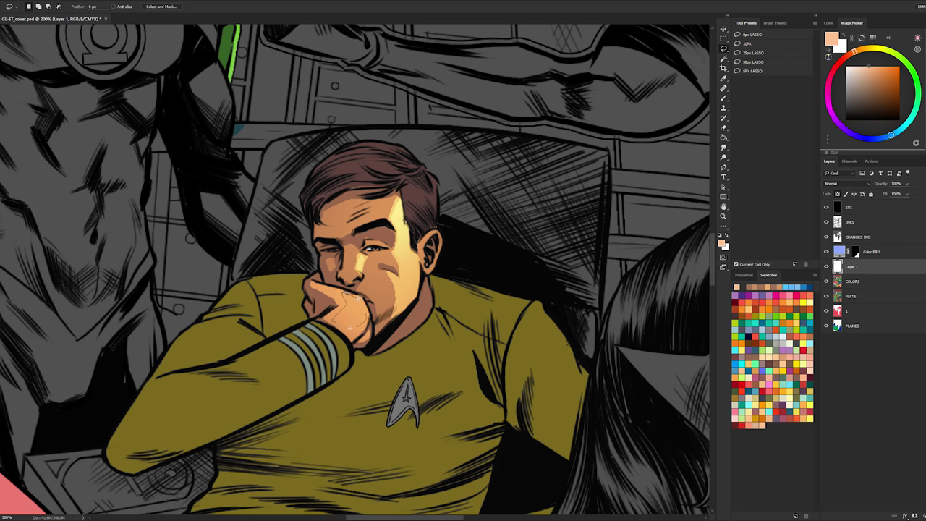
drag(339, 346, 369, 312)
key(b)
drag(381, 281, 373, 305)
key(l)
drag(346, 334, 346, 346)
key(b)
drag(378, 291, 356, 313)
key(l)
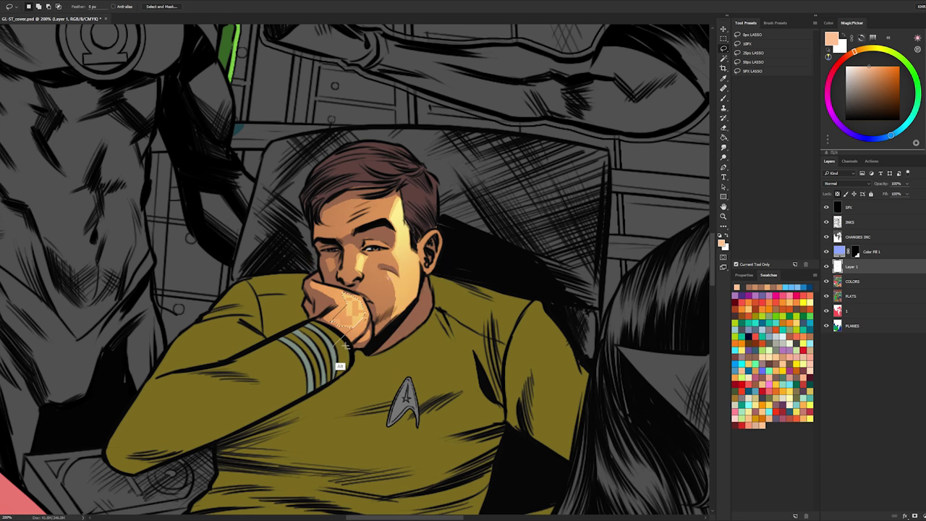
mouse_move(345, 346)
mouse_down()
mouse_move(361, 308)
mouse_move(338, 325)
mouse_up()
key(b)
key(l)
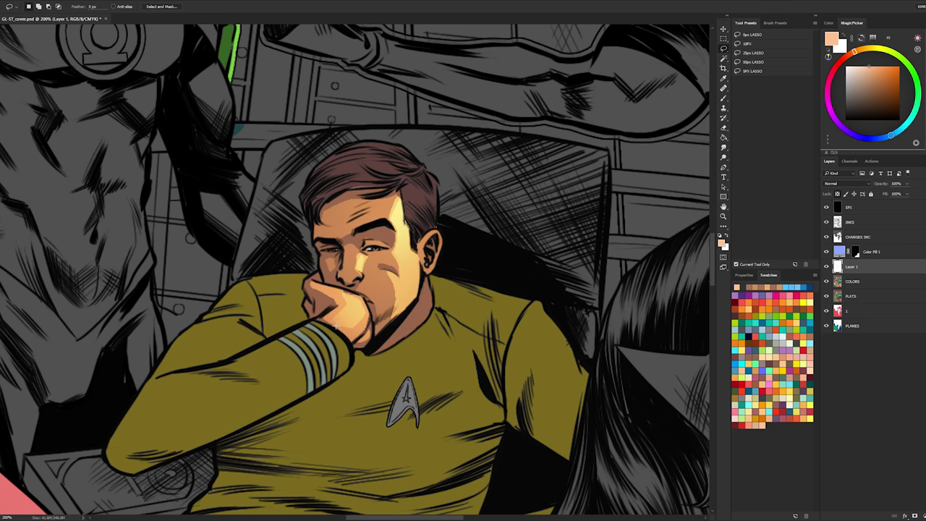
- Review the lighting on Kirk's face and hand against the other figures on the whole cover
key(z)
alt+click(595, 278)
alt+click(594, 275)
alt+click(595, 275)
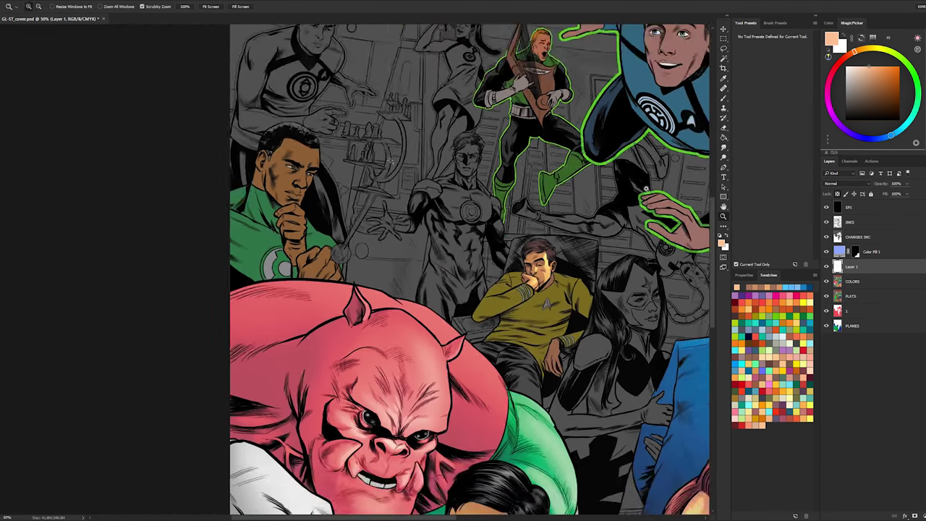
drag(519, 214, 400, 208)
alt+click(398, 209)
alt+click(399, 208)
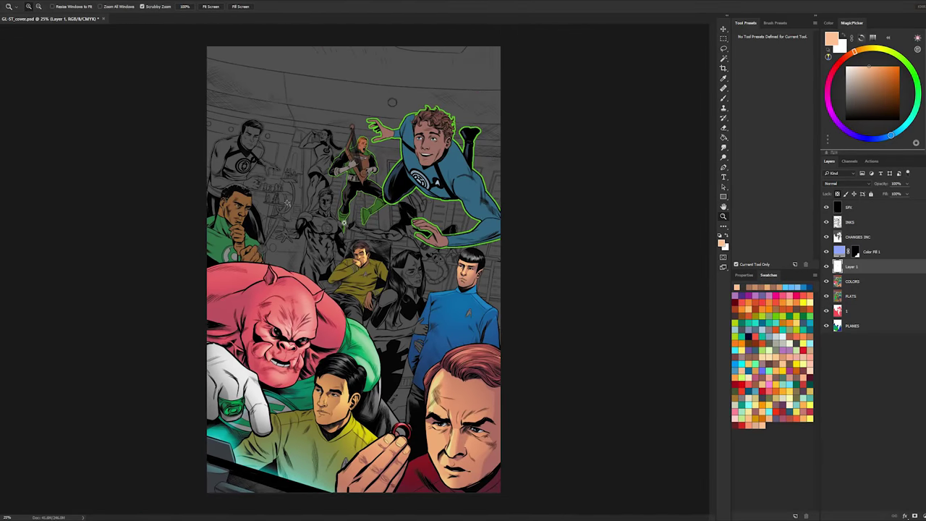
click(362, 258)
click(363, 257)
click(387, 207)
key(l)
key(z)
alt+click(387, 206)
click(387, 207)
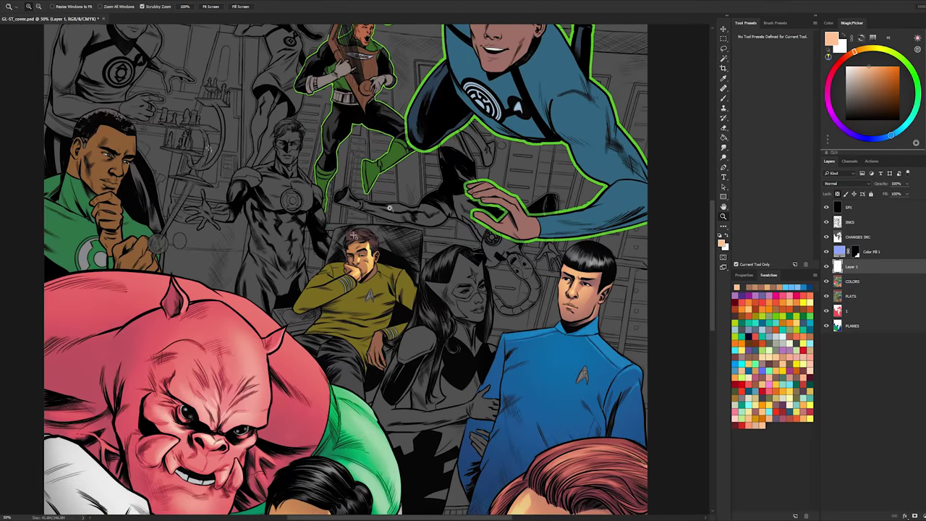
- Merge Layer 1 with Kirk's skin rendering down into the COLORS layer
key(l)
right_click(860, 271)
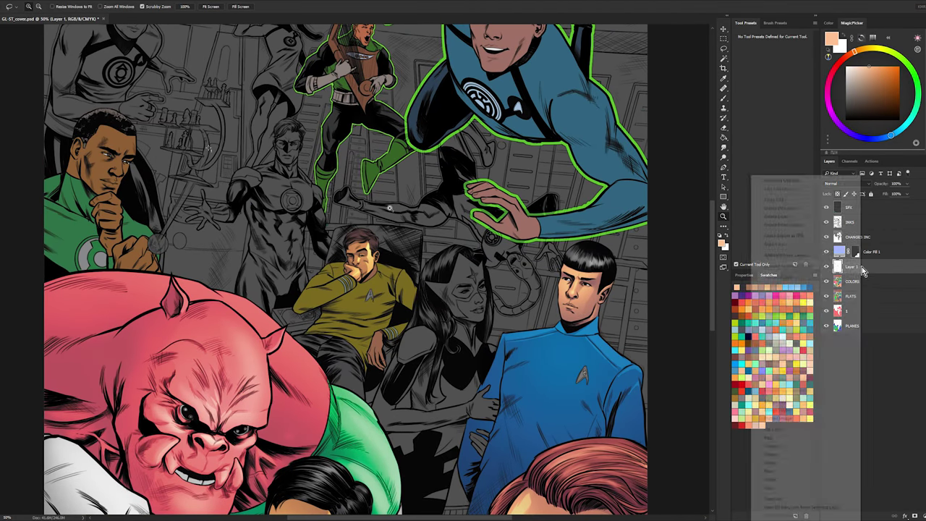
key(ctrl+plus)
click(805, 402)
right_click(864, 262)
click(352, 248)
- Select Kirk's hair on COLORS with the Magic Wand, hide the selection edges and brush warm peach light over it
key(w)
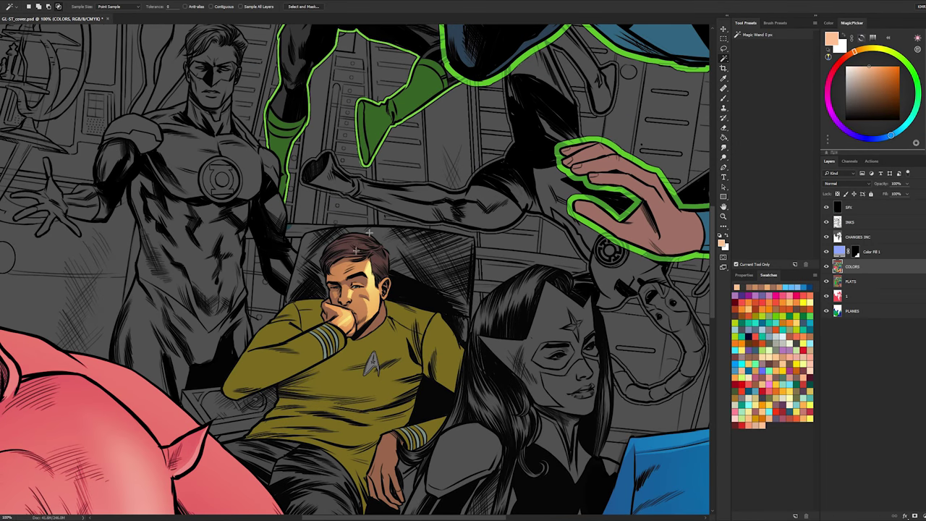
click(362, 245)
key(ctrl+h)
key(b)
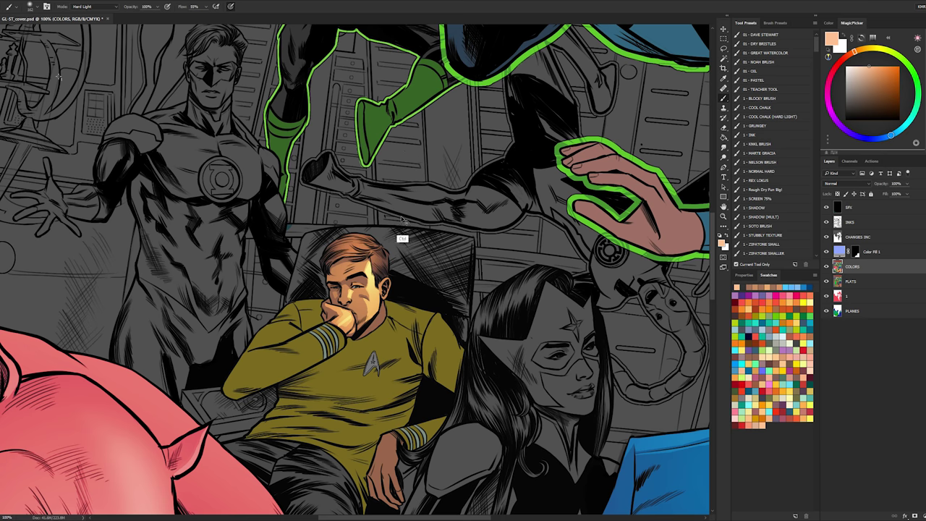
key(ctrl+z)
- Lasso strands across Kirk's hair, brush peach highlights into them and deselect
key(l)
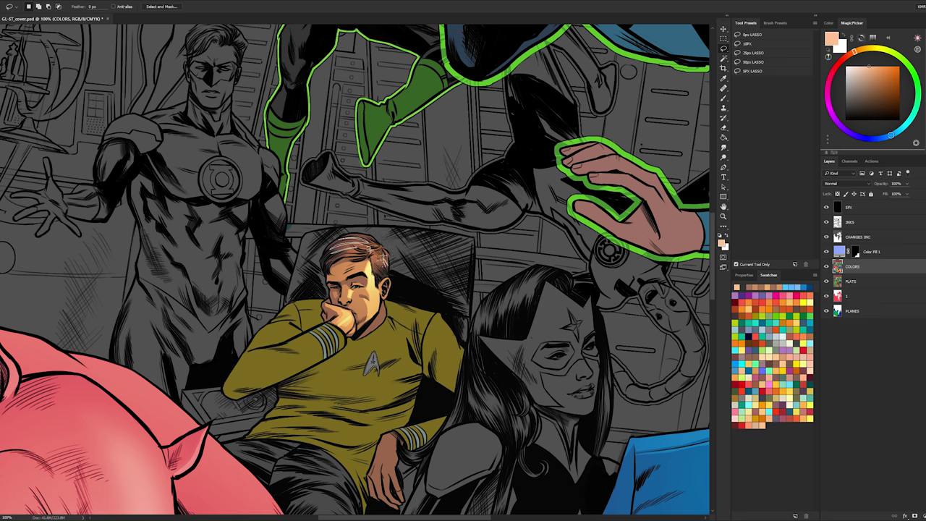
key(b)
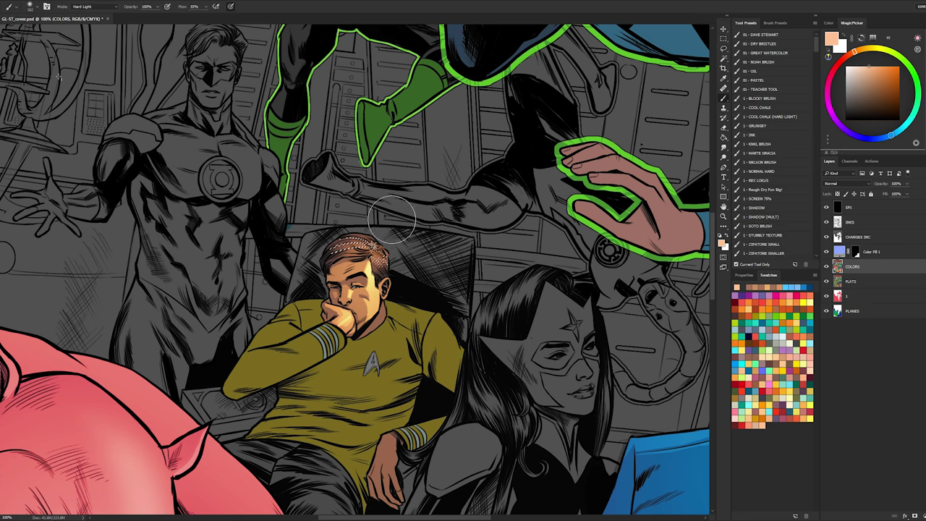
mouse_move(367, 240)
mouse_down()
mouse_move(404, 276)
mouse_move(408, 270)
mouse_up()
key(l)
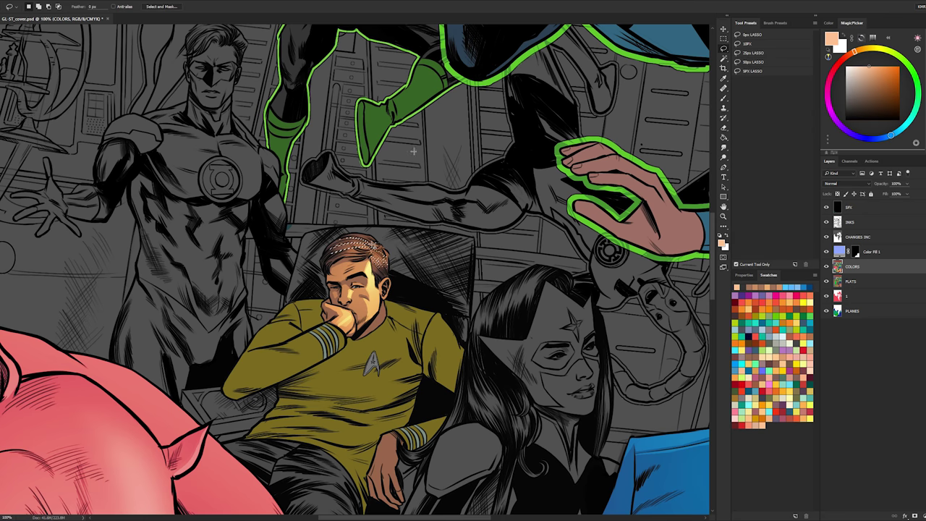
key(ctrl+d)
mouse_move(366, 241)
mouse_down()
mouse_move(343, 235)
mouse_move(371, 243)
mouse_up()
key(b)
key(ctrl+d)
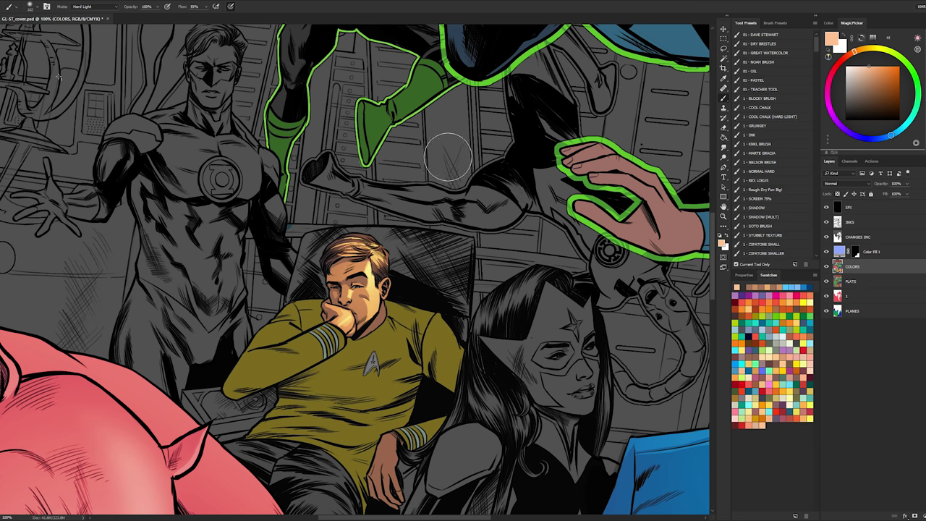
- Examine Kirk's finished hair and face in relation to the rest of the cover
key(l)
key(ctrl+space)
alt+click(445, 266)
alt+click(445, 266)
alt+click(445, 266)
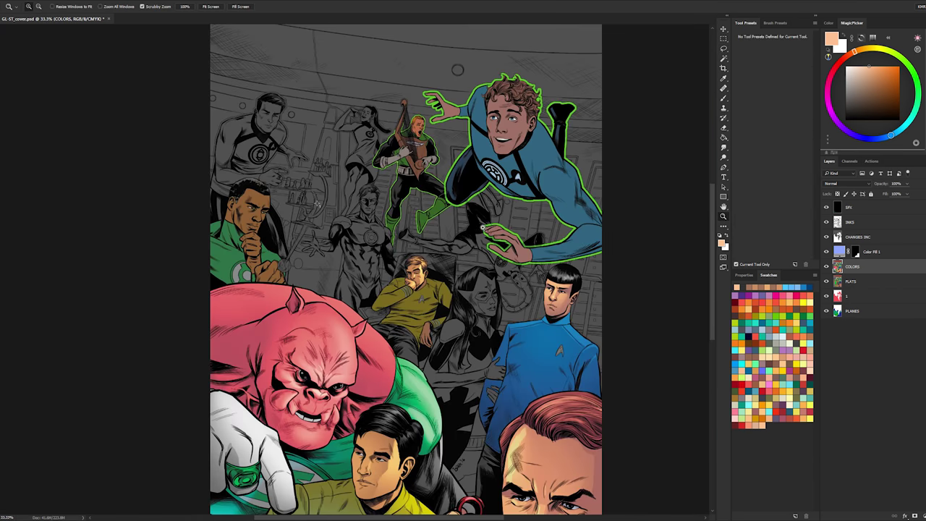
drag(445, 247, 415, 219)
click(396, 252)
drag(413, 273, 415, 188)
- Sample the bright yellow from the shirt of the dark-haired officer in the foreground
key(b)
alt+click(380, 477)
scroll(401, 276, down, 3)
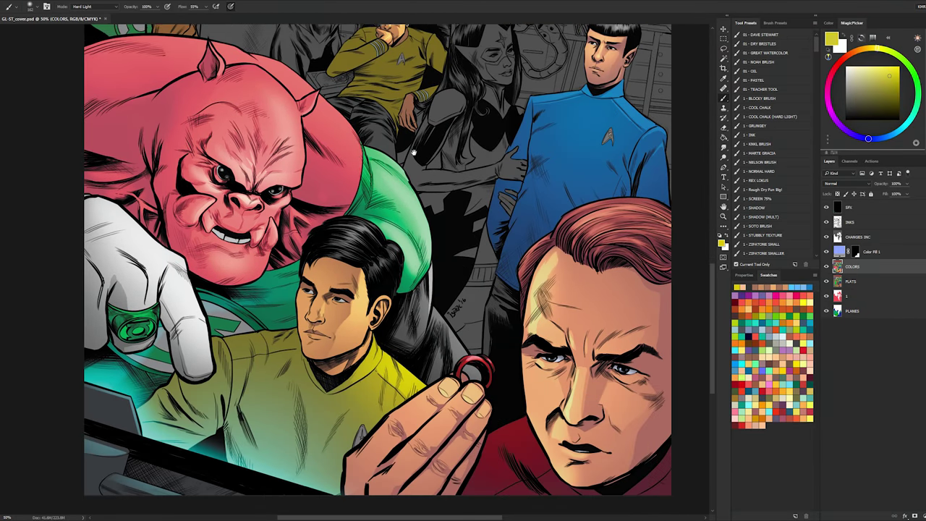
scroll(396, 163, up, 2)
scroll(395, 152, up, 3)
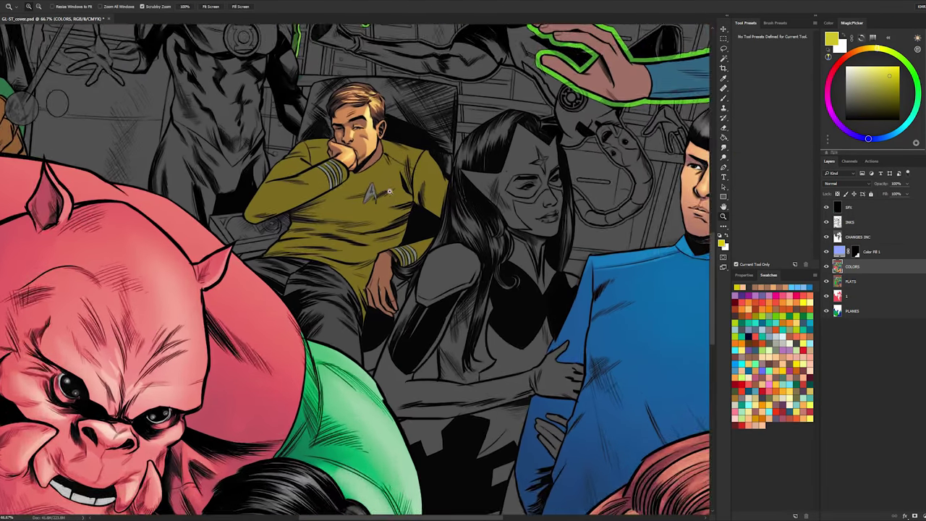
- Lasso Kirk's lowered hand and brush it with sampled light peach using the 1 - MARTE GRACIA preset
key(l)
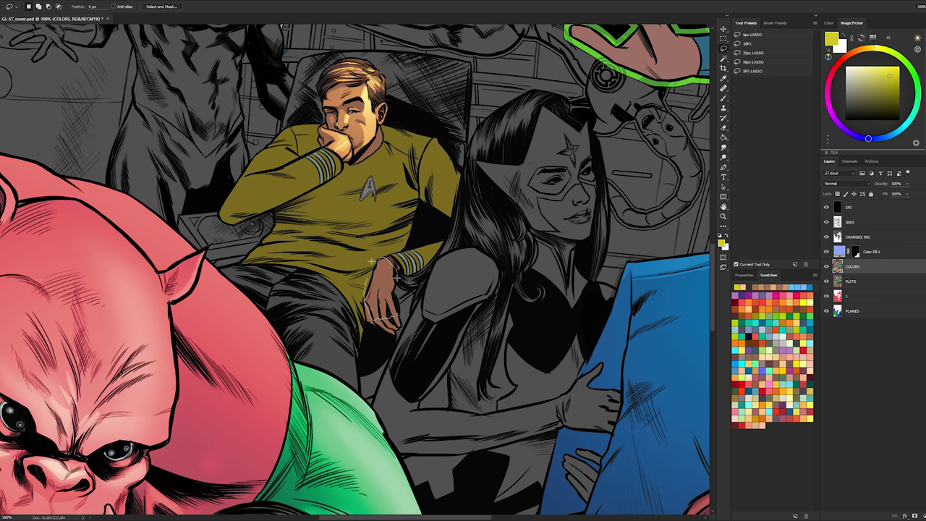
drag(365, 319, 355, 325)
key(b)
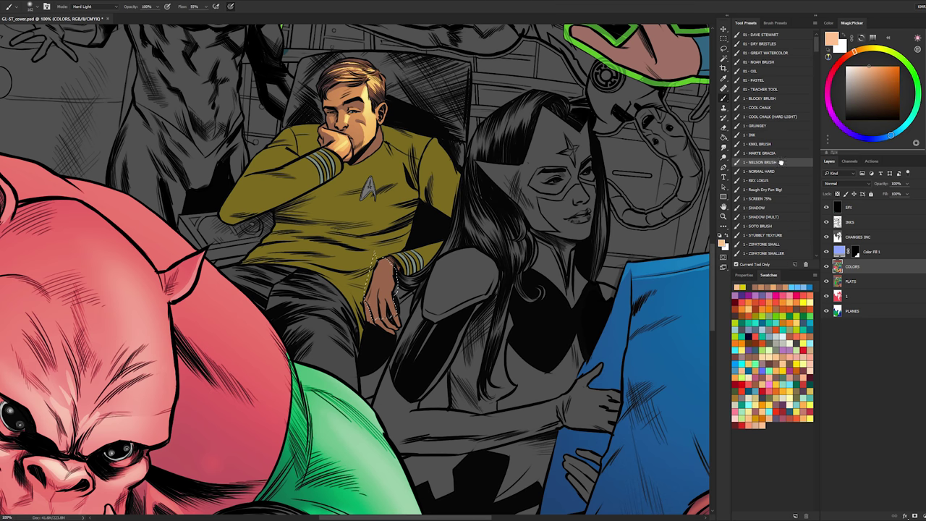
click(780, 154)
alt+click(386, 267)
drag(392, 259, 395, 316)
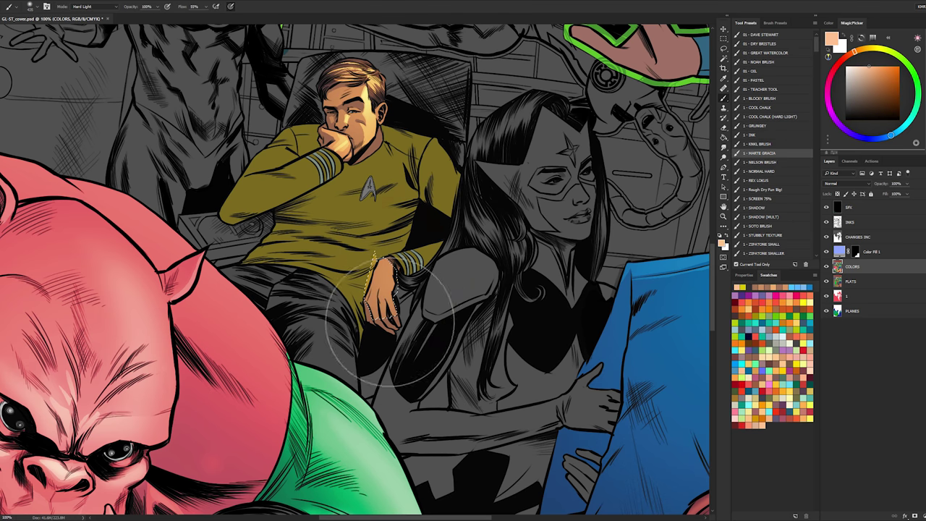
- Restrict the selection to Kirk's lowered hand with the Magic Wand, brush warm peach light over it and deselect
key(ctrl+d)
key(l)
key(b)
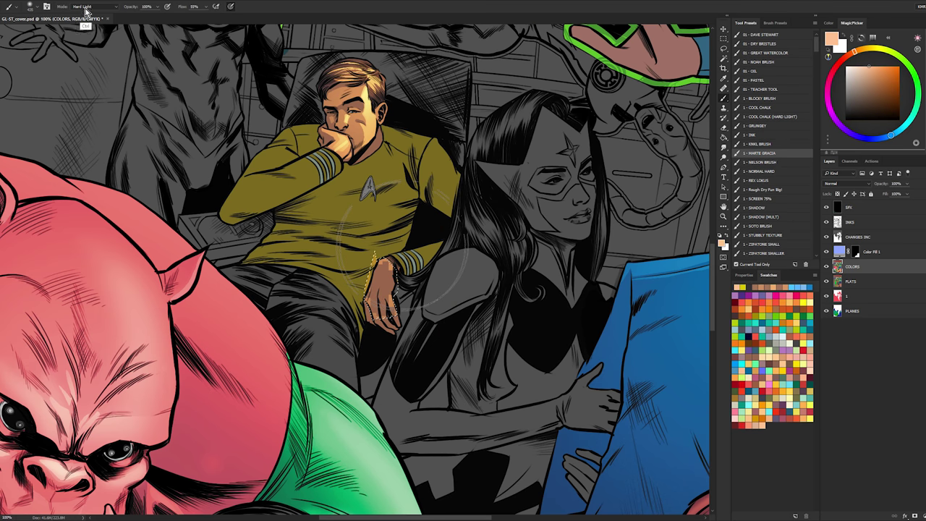
key(w)
key(ctrl+d)
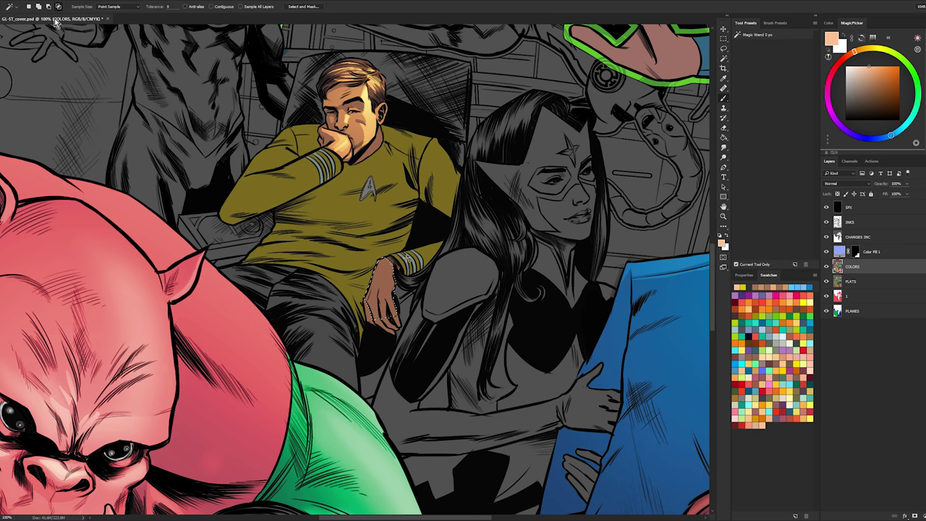
key(b)
key(l)
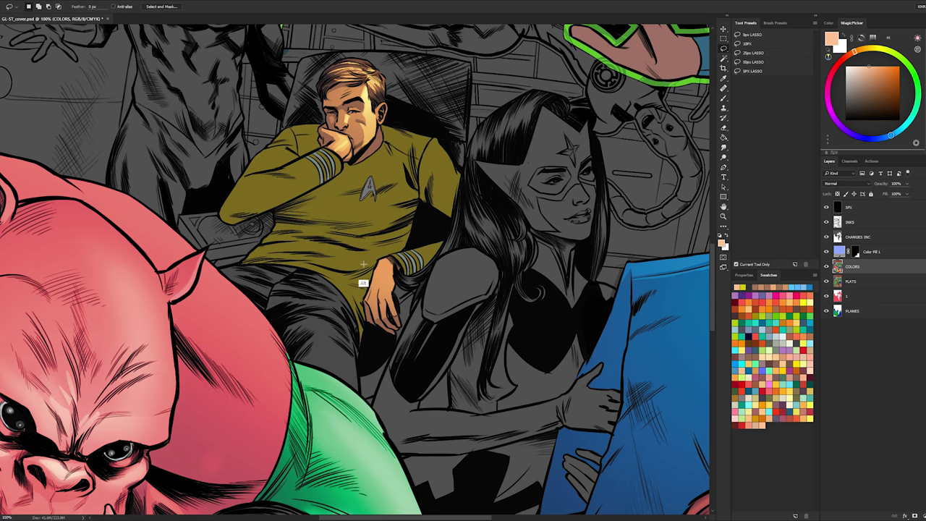
- Lasso a highlight shape along the back of Kirk's lowered hand and brush it with light peach
scroll(390, 246, up, 1)
scroll(383, 264, up, 1)
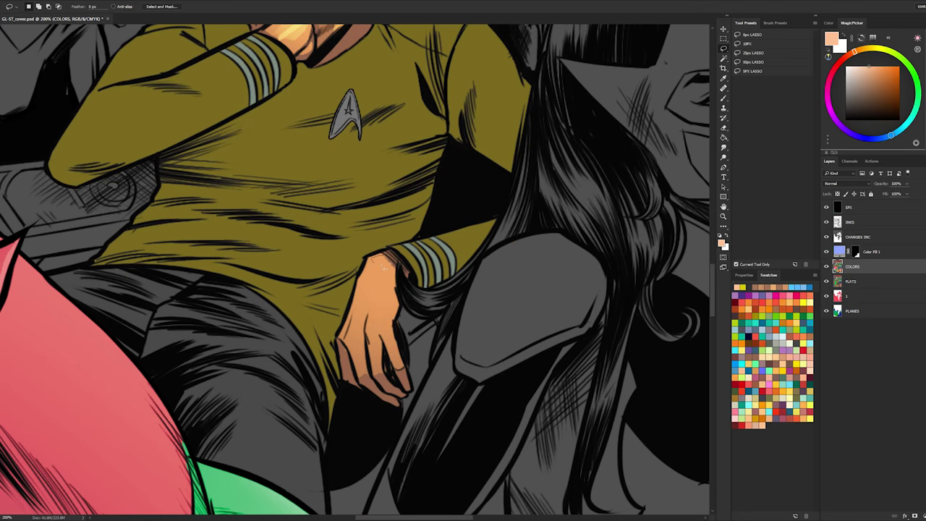
key(b)
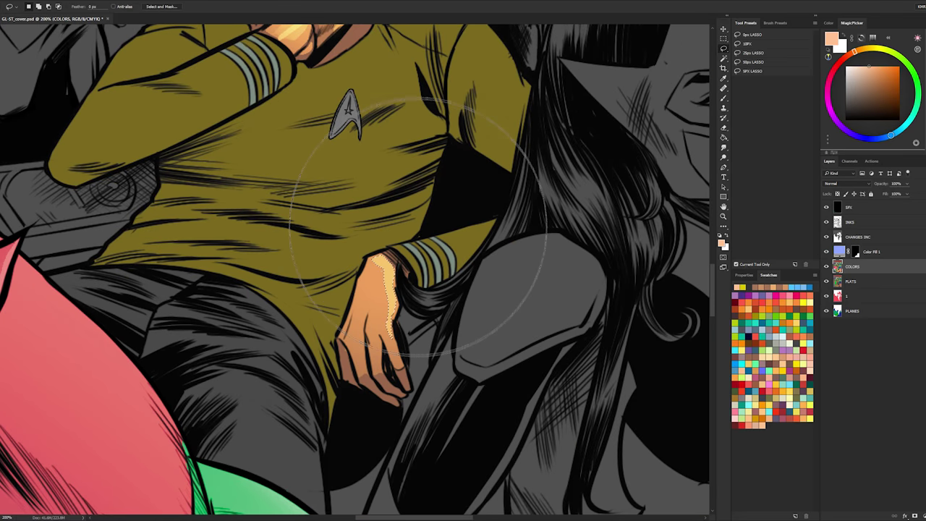
click(723, 217)
alt+click(494, 310)
alt+click(494, 295)
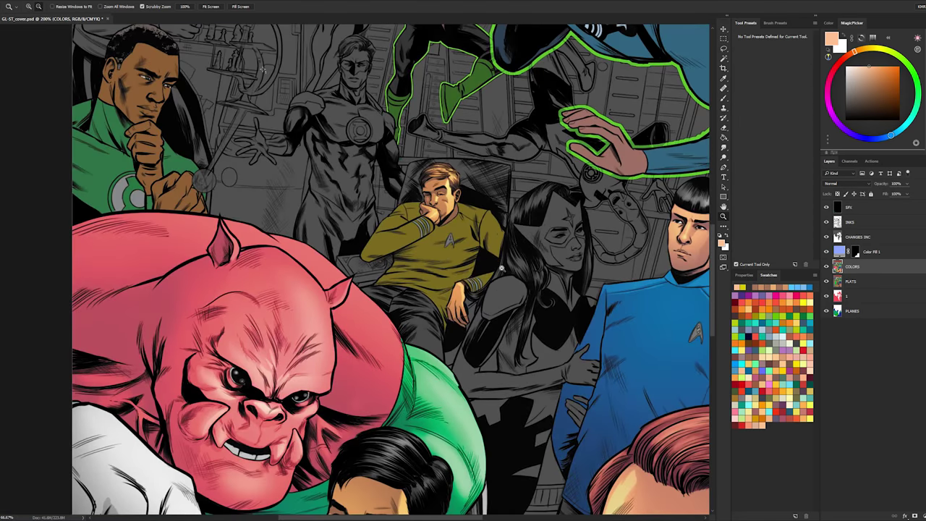
click(463, 315)
click(463, 317)
click(462, 317)
key(l)
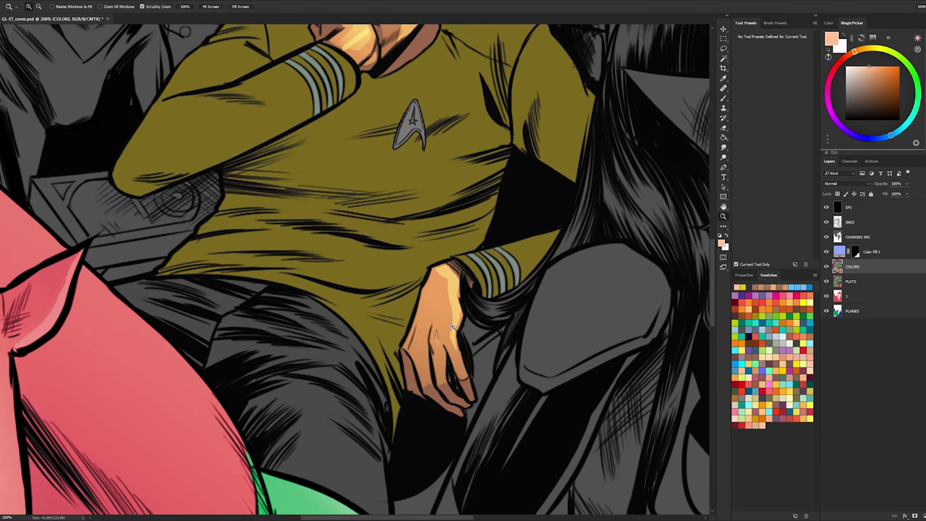
- Add light peach highlights to the knuckles and fingers of Kirk's lowered hand and deselect
key(b)
click(478, 284)
key(ctrl+d)
key(l)
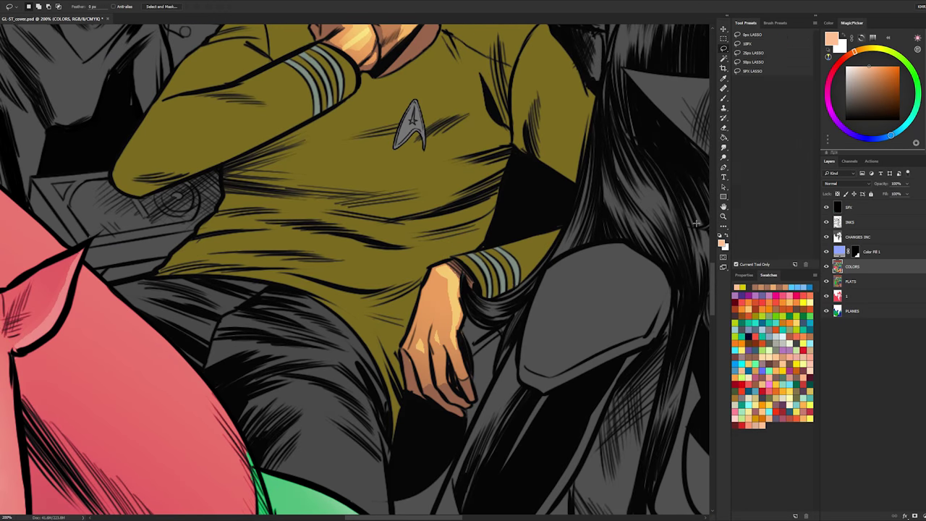
- Examine Kirk's rendered hand against the whole cover and compare it with the foreground officers
key(z)
alt+click(529, 260)
alt+click(529, 260)
alt+click(528, 261)
alt+click(529, 260)
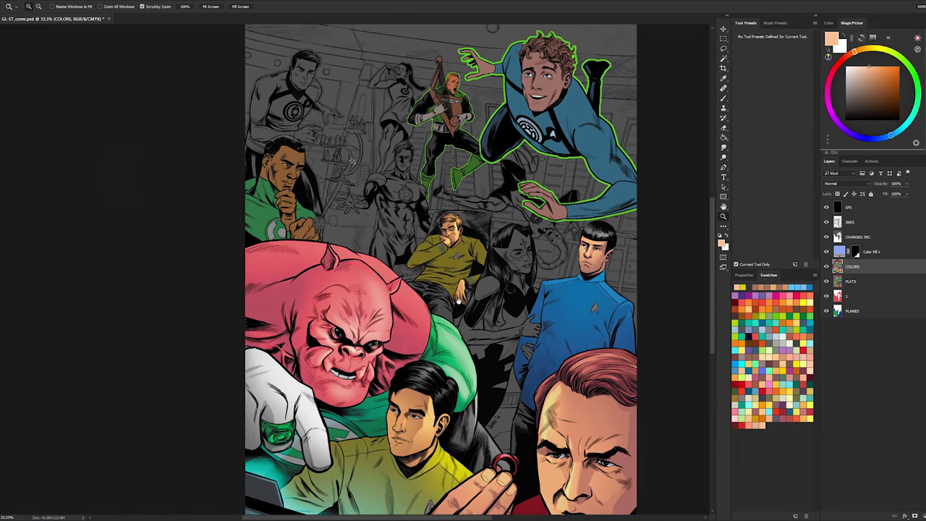
key(l)
click(724, 218)
alt+click(553, 265)
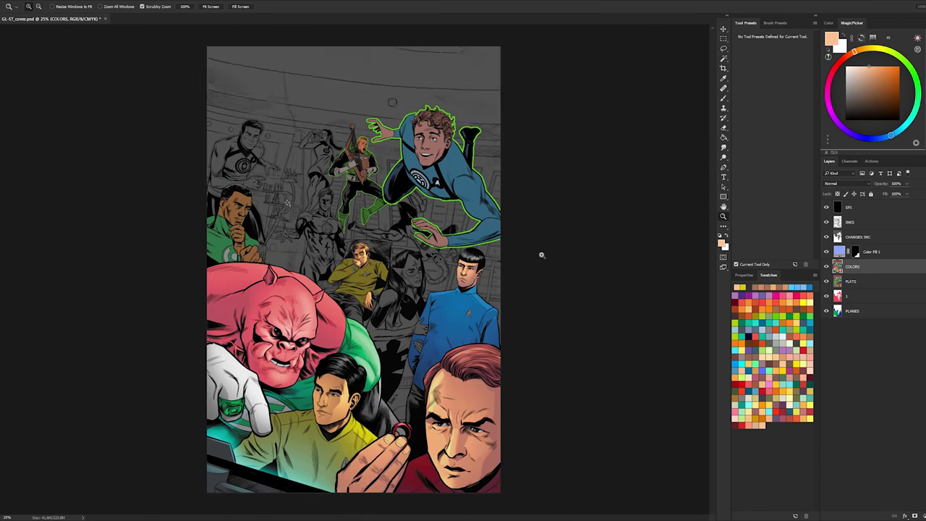
click(541, 258)
alt+click(528, 263)
click(370, 246)
drag(379, 244, 374, 227)
drag(493, 298, 499, 203)
- Sample skin tones from the red-haired officer's face and touch up the tip of his nose with the Pencil tool
click(463, 330)
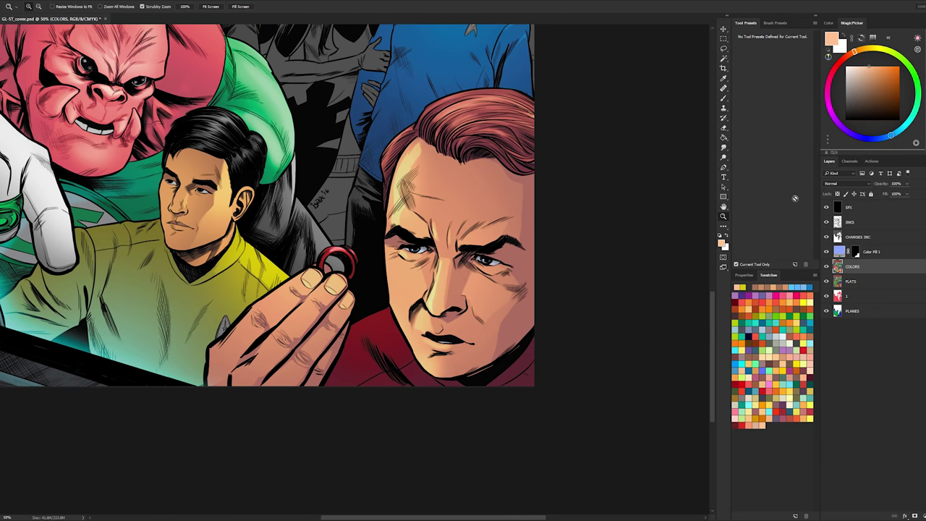
click(466, 298)
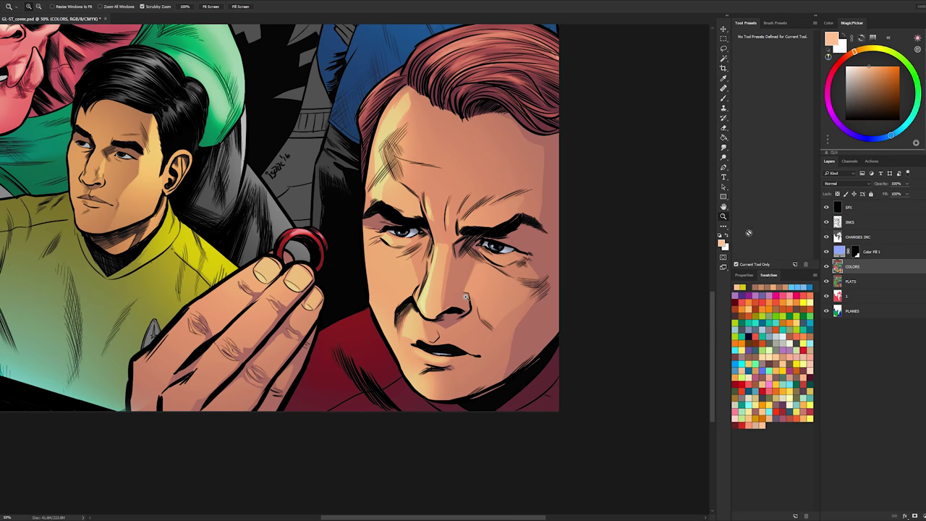
click(466, 297)
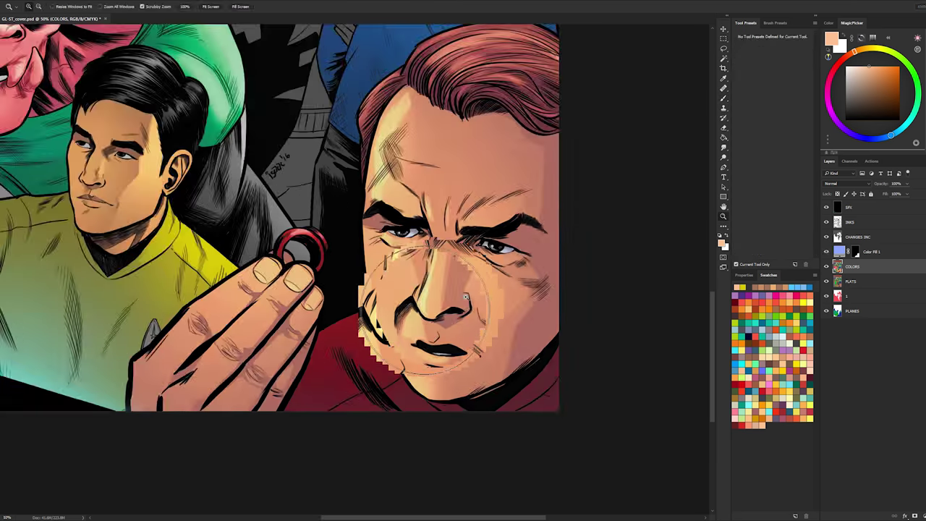
alt+click(413, 340)
key(shift+b)
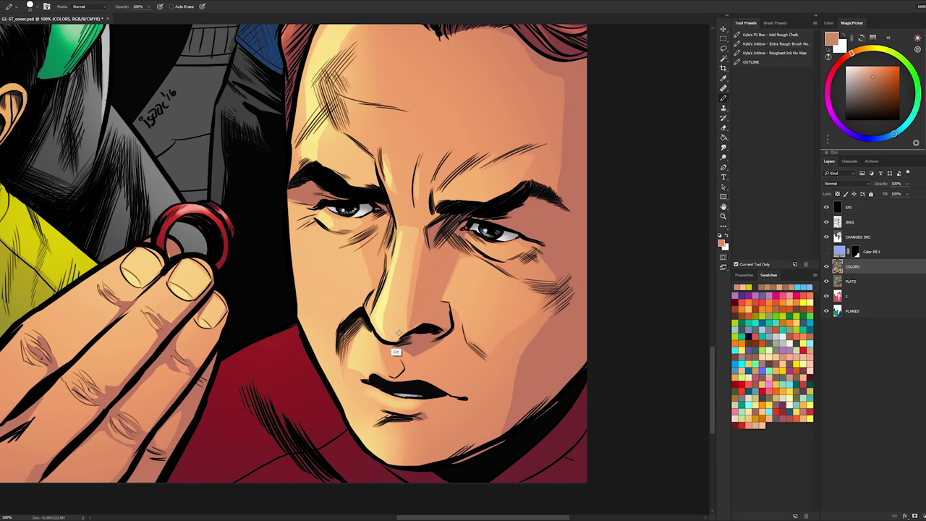
alt+click(398, 332)
key(ctrl+z)
alt+click(419, 314)
drag(372, 317, 427, 326)
alt+click(379, 323)
alt+click(378, 311)
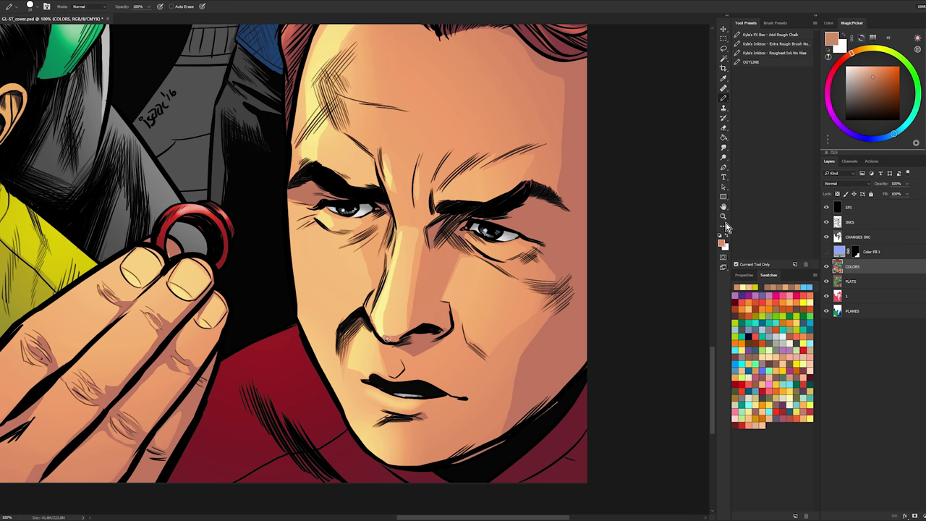
- Brush muted red over the red-haired officer's nose with the 1 - SHADOW (MULT) preset in Color mode
alt+click(548, 291)
alt+click(548, 290)
alt+click(543, 289)
ctrl+click(507, 301)
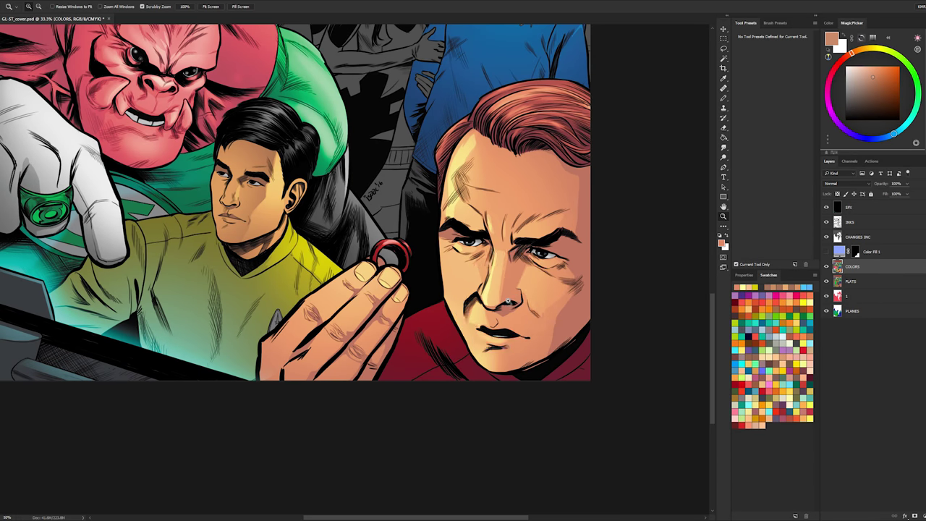
ctrl+click(508, 301)
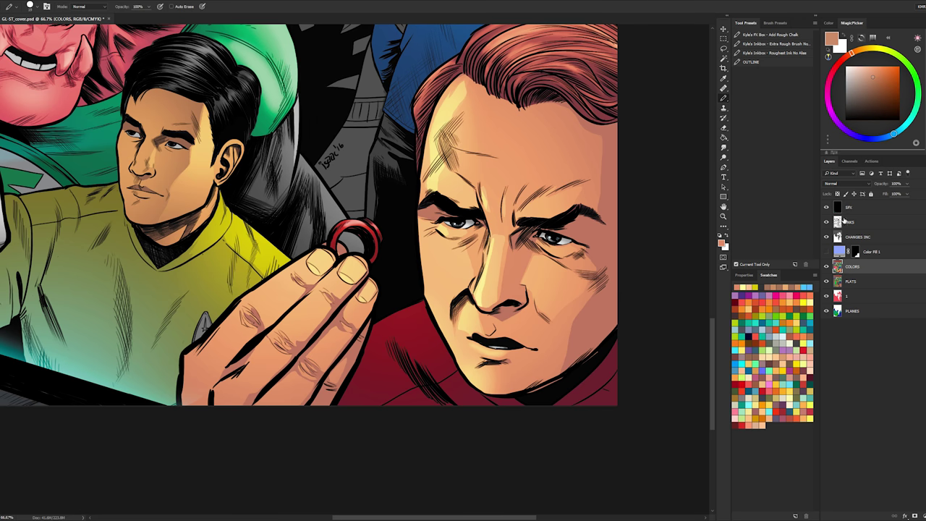
key(shift+b)
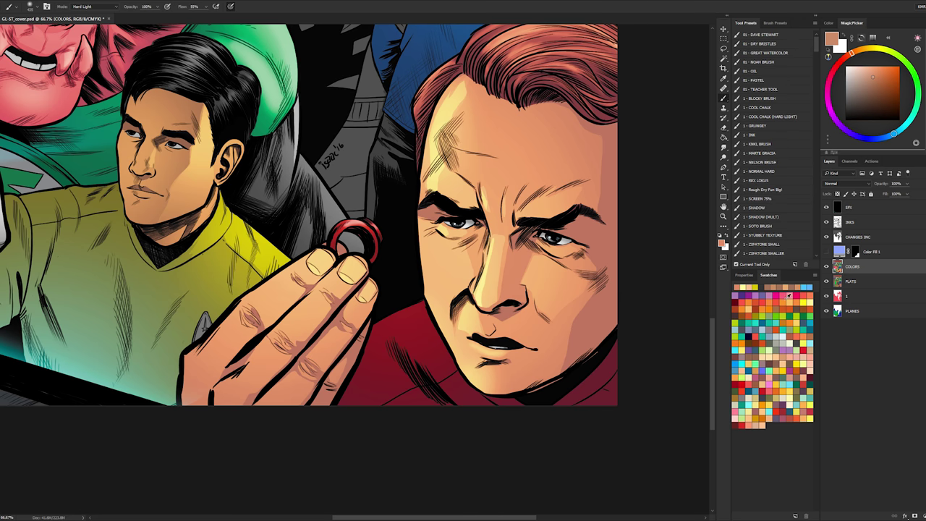
click(803, 350)
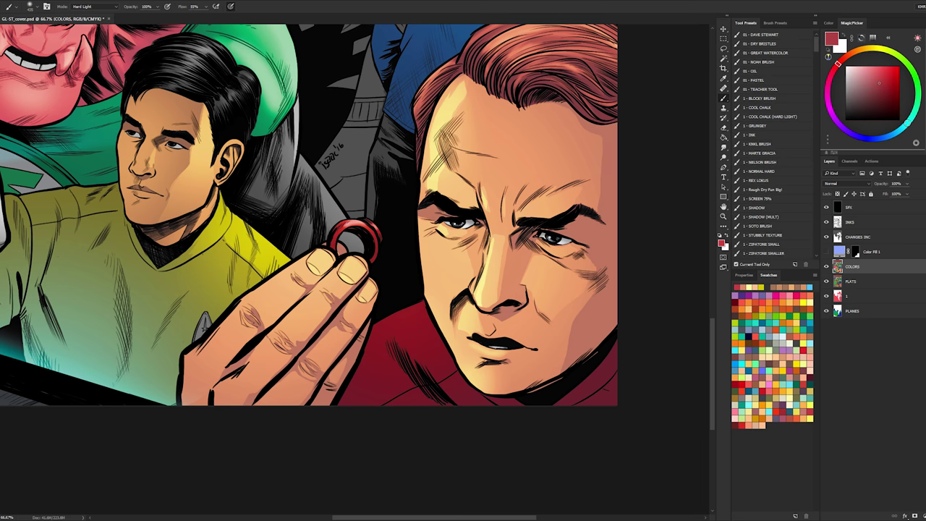
click(769, 217)
click(109, 6)
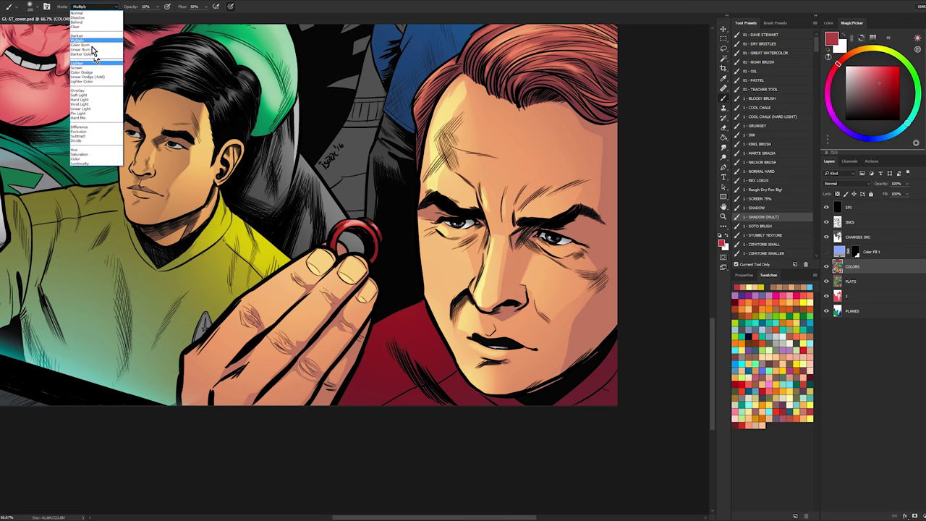
click(83, 159)
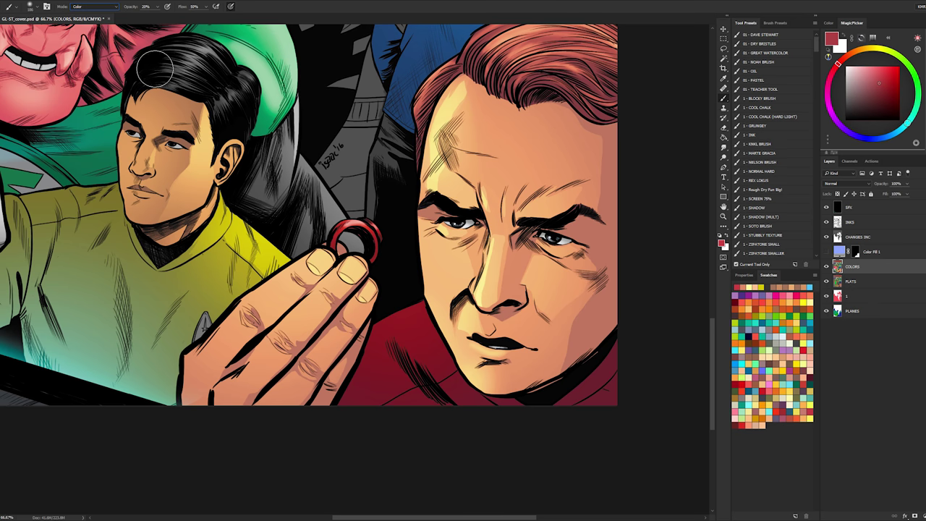
drag(484, 292, 474, 293)
- Choose a deeper, more saturated red and adjust the brush size for tinting the red-haired officer's nose
click(887, 92)
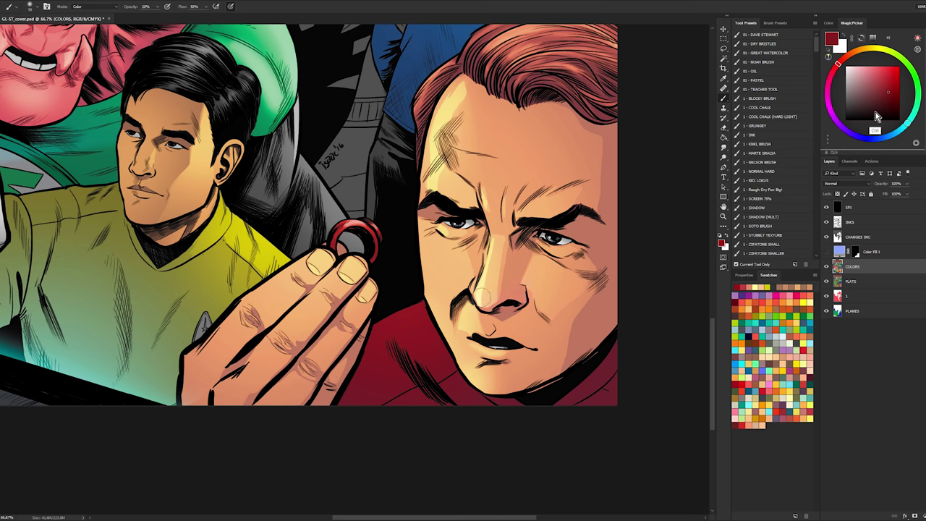
click(880, 97)
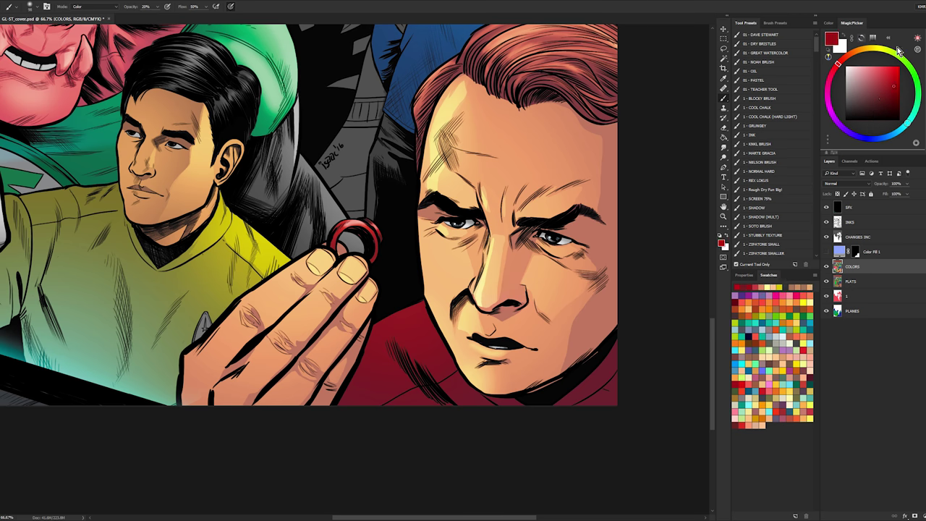
click(893, 86)
click(724, 217)
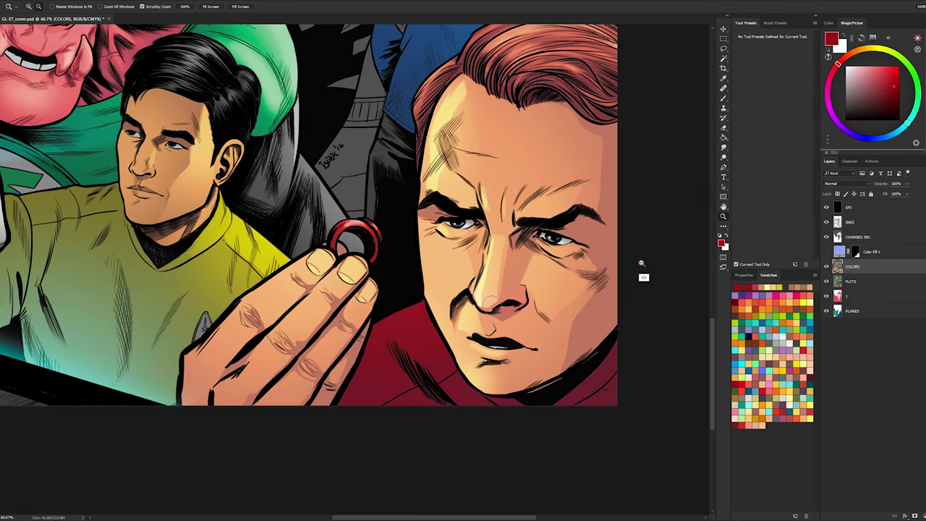
alt+click(644, 277)
alt+click(644, 276)
drag(655, 227, 503, 242)
click(463, 229)
key(b)
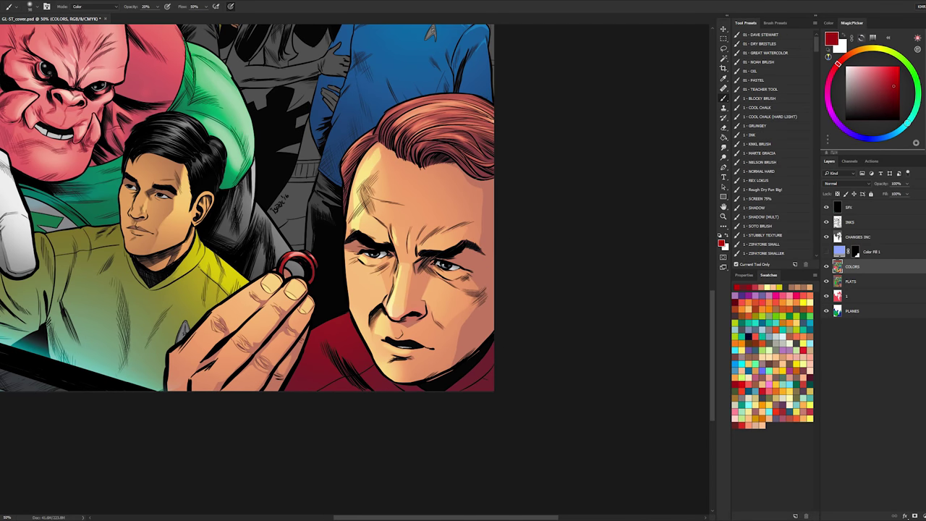
alt+right_click(377, 163)
click(896, 79)
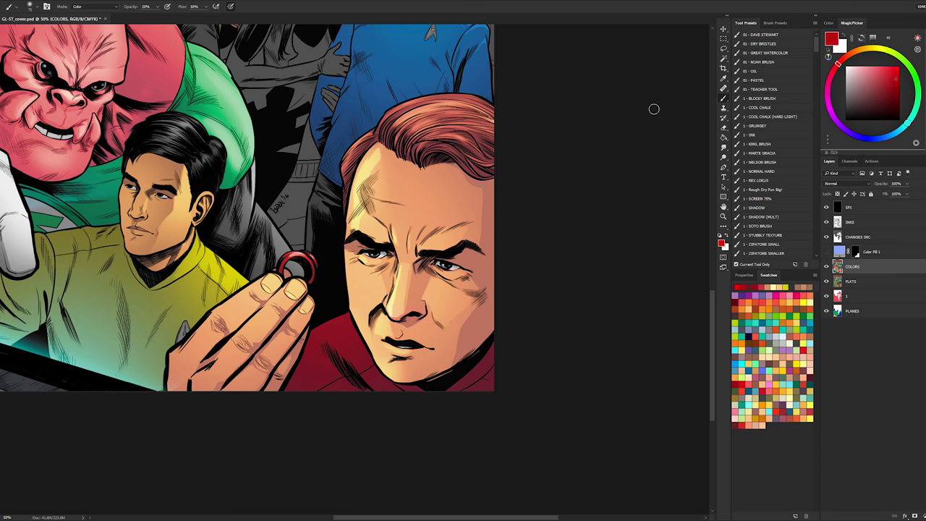
- Switch to the 1 - NORMAL HARD preset and try a low-opacity red tint over the red-haired officer's nose
click(756, 171)
key(2)
key(5)
drag(385, 307, 402, 311)
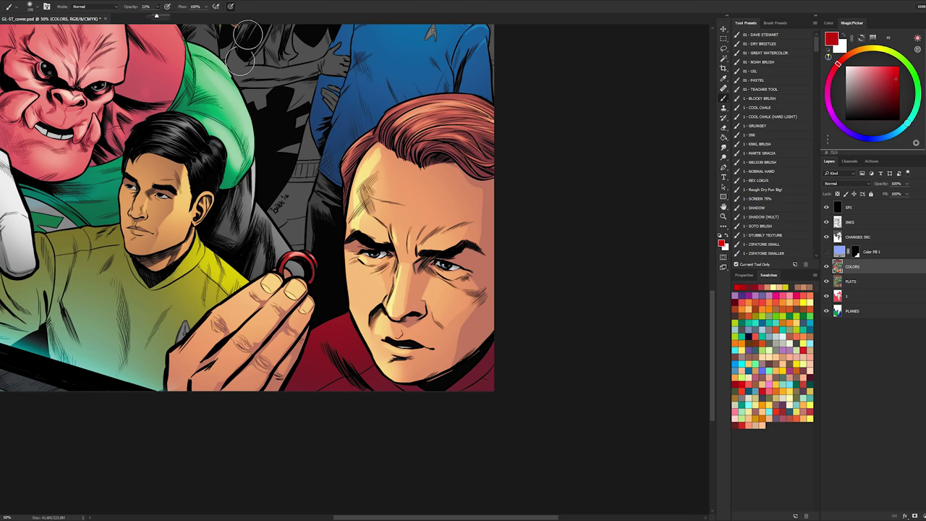
drag(395, 316, 412, 315)
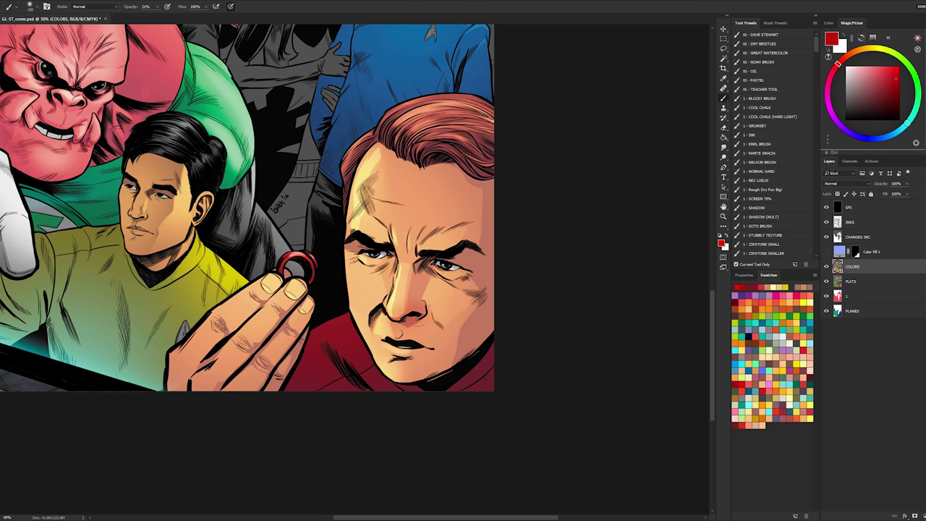
key(ctrl+z)
- Lower the brush opacity to 5% and brush a faint red tint over the red-haired officer's nose
click(158, 7)
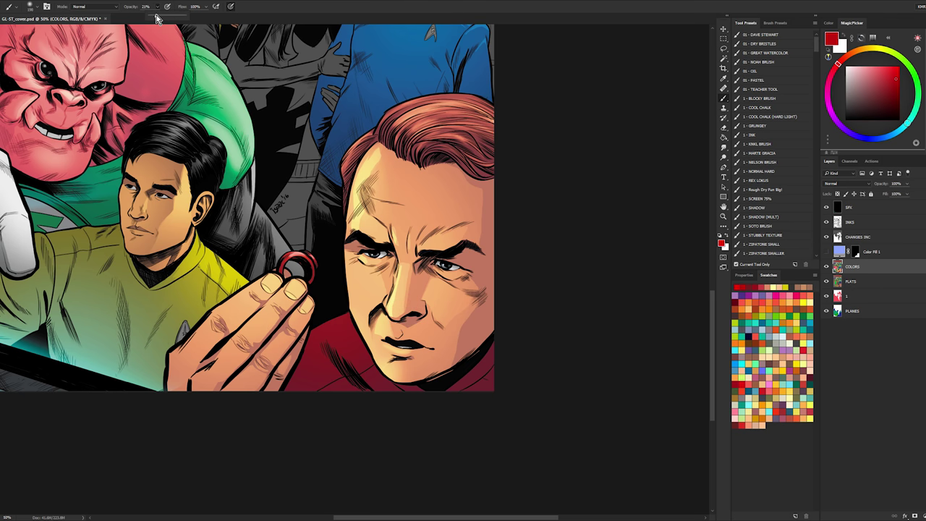
click(389, 314)
key(0)
key(5)
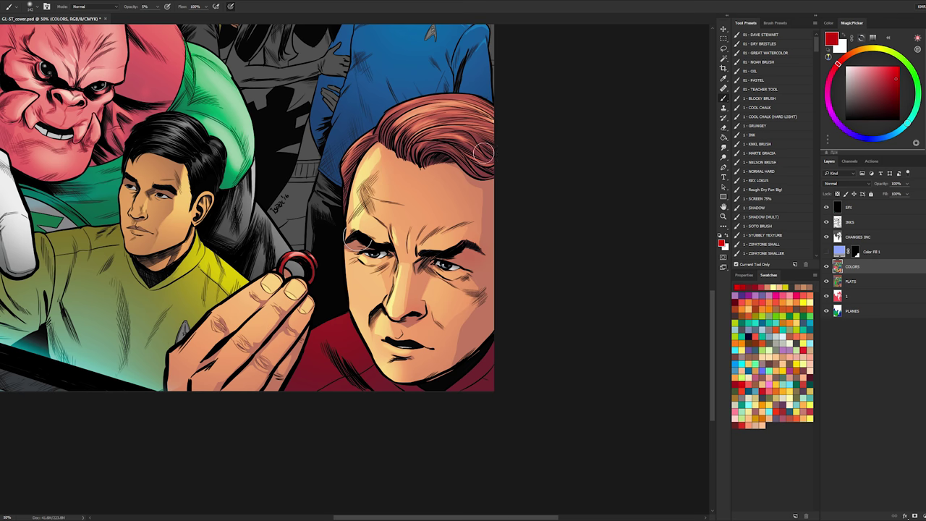
key(z)
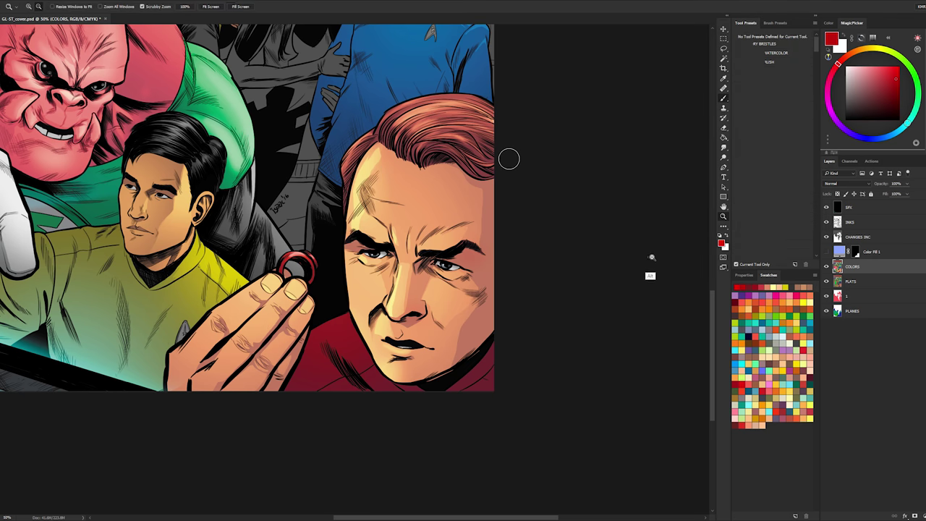
alt+click(509, 159)
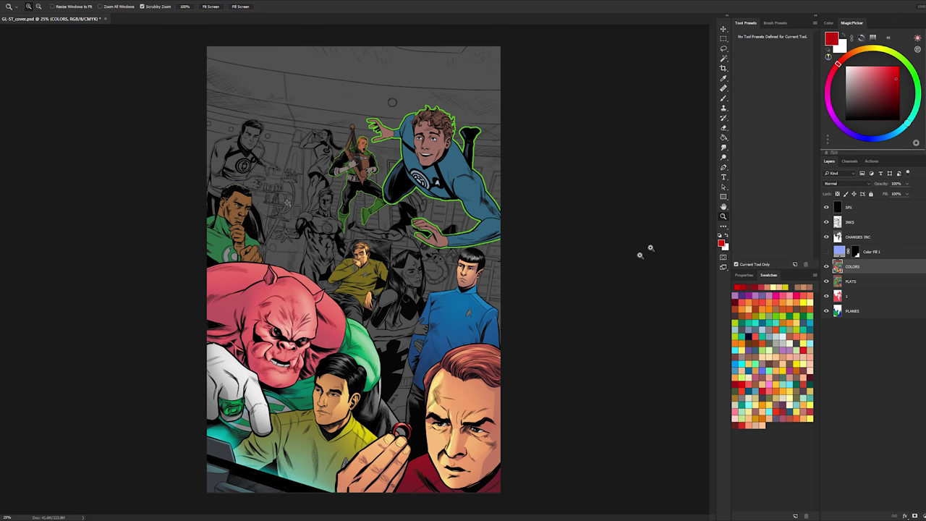
- Examine the tinted nose on the red-haired officer's face up close and against the whole cover
click(468, 424)
click(468, 424)
drag(468, 424, 502, 247)
click(486, 319)
key(b)
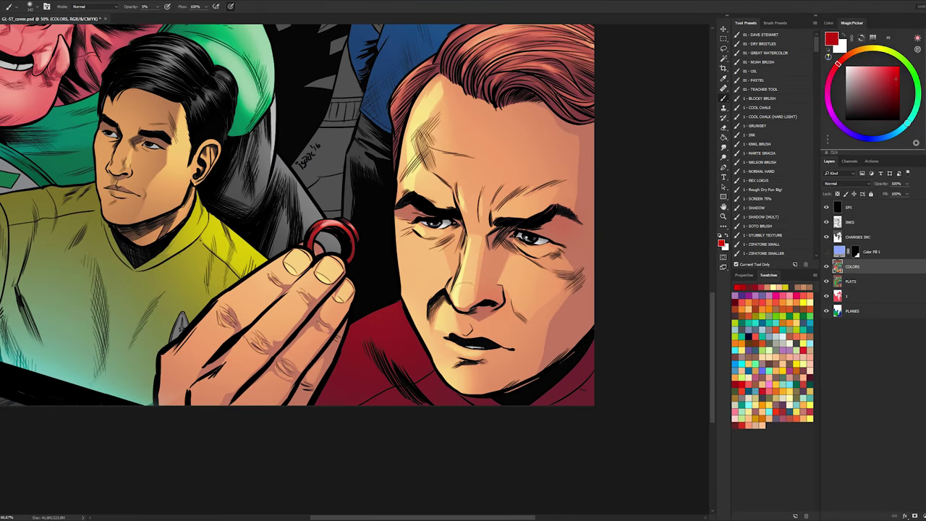
key(z)
alt+click(460, 355)
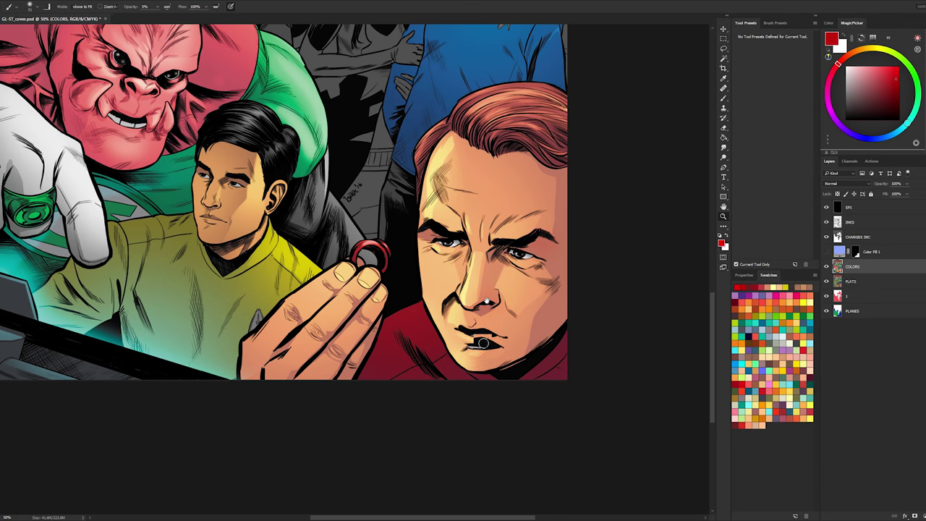
click(473, 344)
key(b)
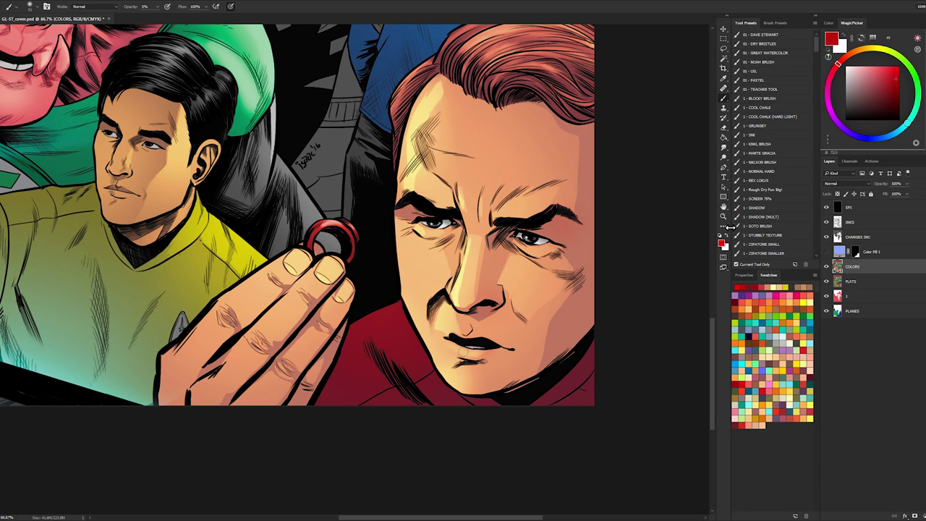
key(z)
alt+click(666, 261)
alt+click(666, 260)
alt+click(667, 261)
key(l)
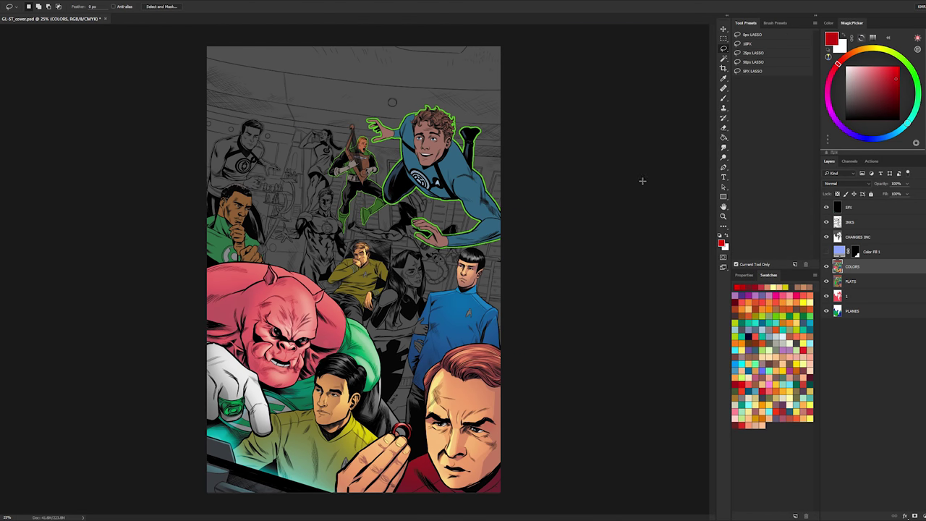
- Show the Color Fill 1 layer and add a new layer above COLORS for lighting Kirk's shirt
click(827, 251)
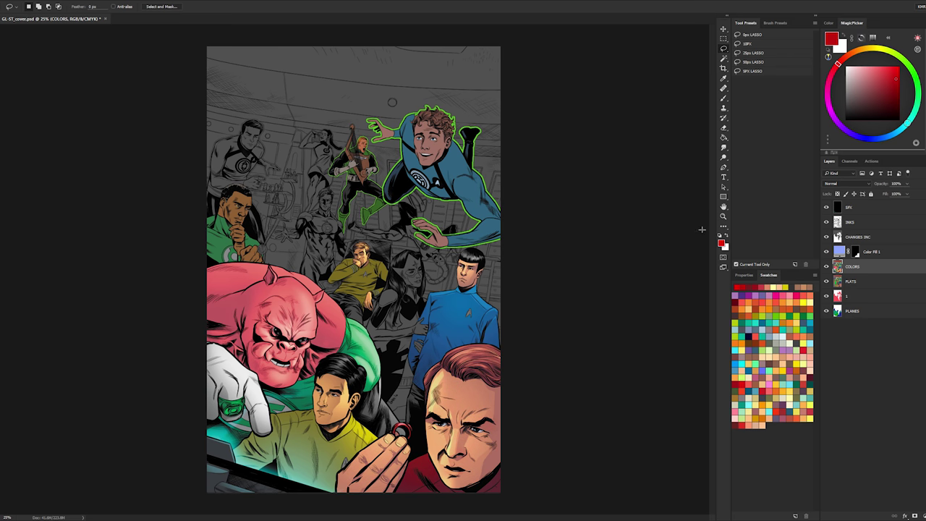
click(723, 217)
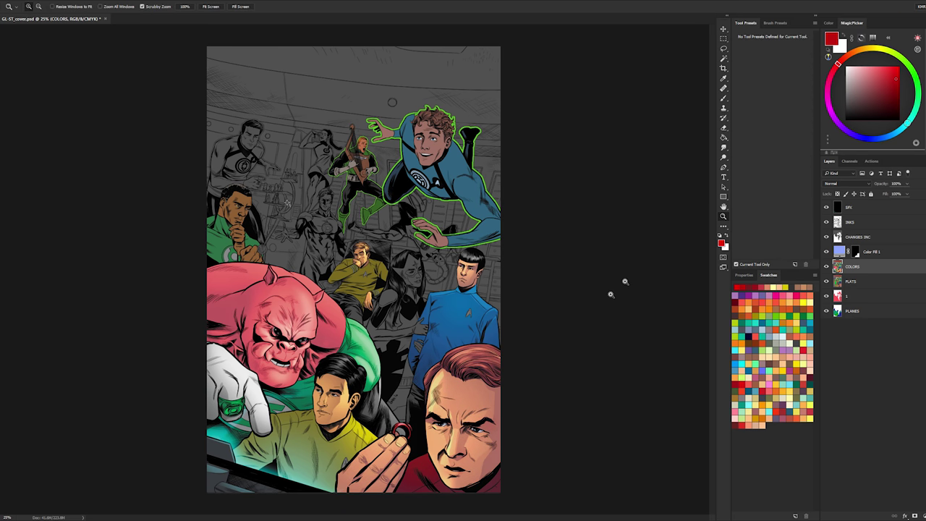
click(634, 283)
alt+click(637, 287)
click(637, 289)
alt+click(637, 290)
drag(382, 267, 411, 274)
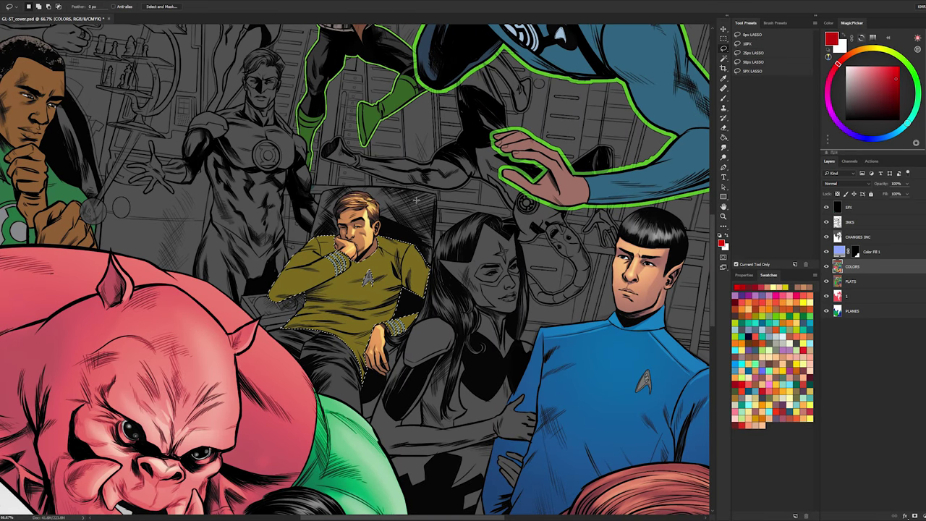
key(ctrl+shift+alt+n)
key(ctrl+1)
key(l)
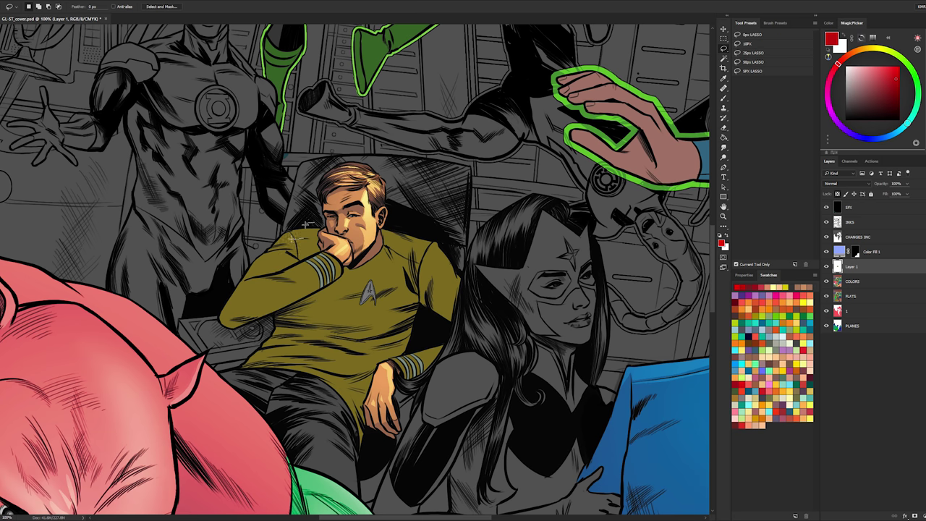
- Lasso the light shapes on Kirk's gold shirt across the shoulders, sleeves, chest and waist folds
mouse_move(305, 224)
mouse_down()
mouse_move(285, 250)
mouse_move(325, 275)
mouse_move(333, 293)
mouse_move(220, 321)
mouse_move(242, 259)
mouse_up()
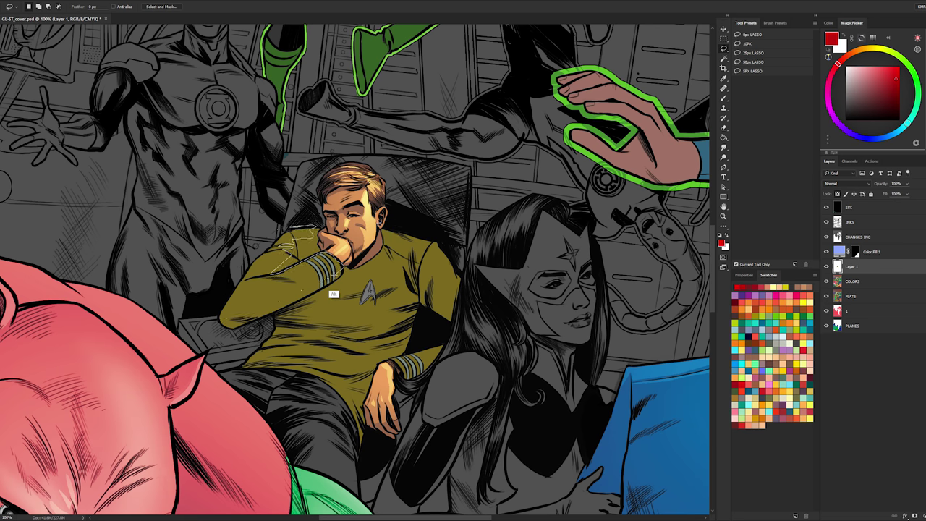
mouse_move(329, 278)
mouse_down()
mouse_move(330, 301)
mouse_move(389, 292)
mouse_move(305, 316)
mouse_move(357, 323)
mouse_move(373, 336)
mouse_move(412, 310)
mouse_move(395, 310)
mouse_move(416, 289)
mouse_move(411, 279)
mouse_move(422, 294)
mouse_move(478, 266)
mouse_move(407, 220)
mouse_up()
mouse_move(454, 341)
mouse_down()
mouse_move(394, 358)
mouse_move(467, 348)
mouse_up()
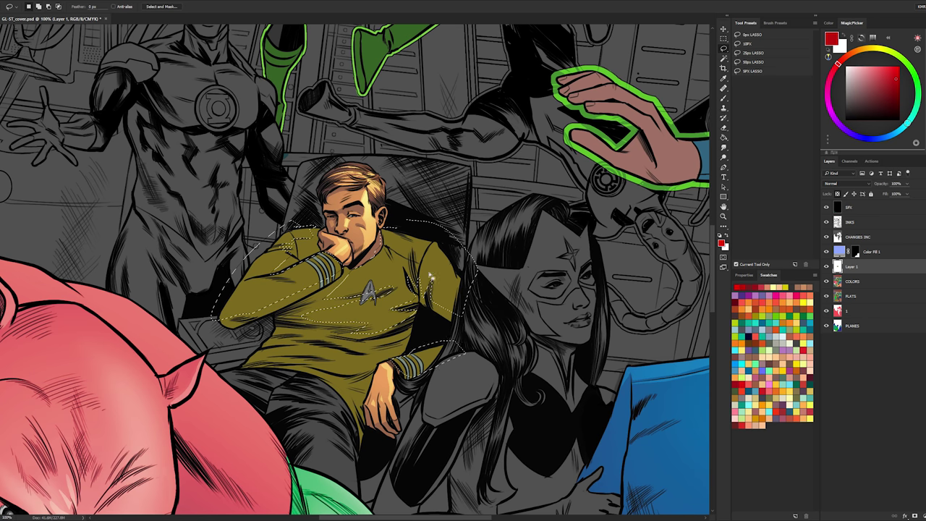
mouse_move(385, 341)
mouse_down()
mouse_move(343, 338)
mouse_move(345, 347)
mouse_move(400, 338)
mouse_move(336, 346)
mouse_move(301, 338)
mouse_up()
drag(369, 353, 289, 349)
mouse_move(344, 359)
mouse_down()
mouse_move(407, 357)
mouse_move(359, 384)
mouse_move(310, 377)
mouse_up()
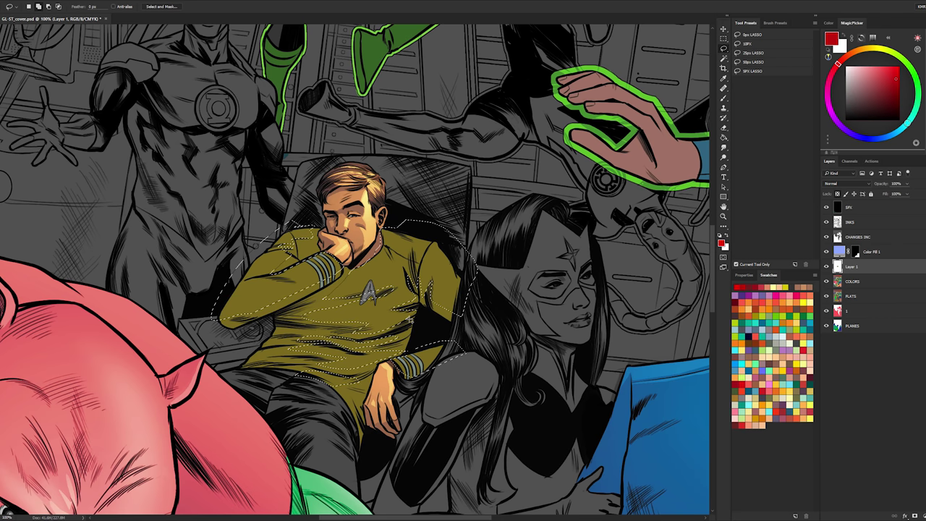
- Hide the selection edges and set up a large 1 - MARTE GRACIA brush in Hard Light mode with a pale yellow-green
key(b)
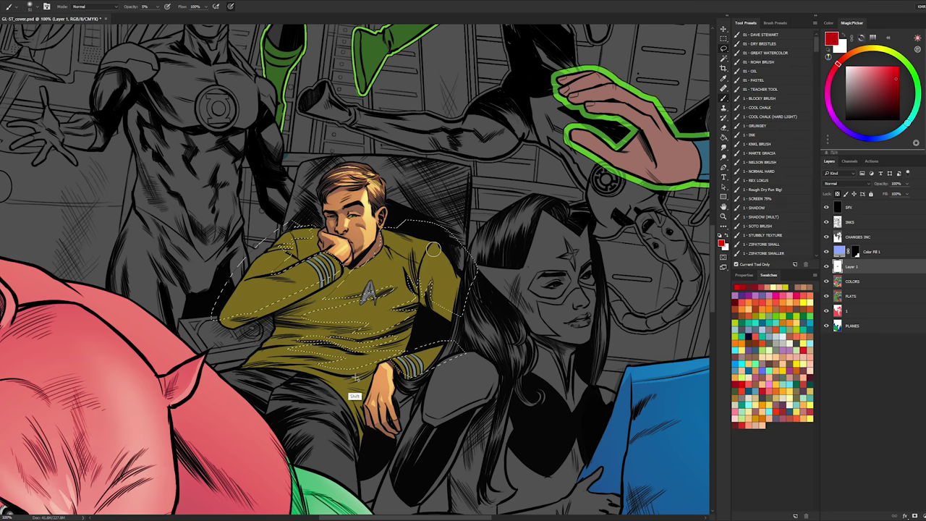
key(ctrl+h)
alt+click(389, 272)
click(869, 71)
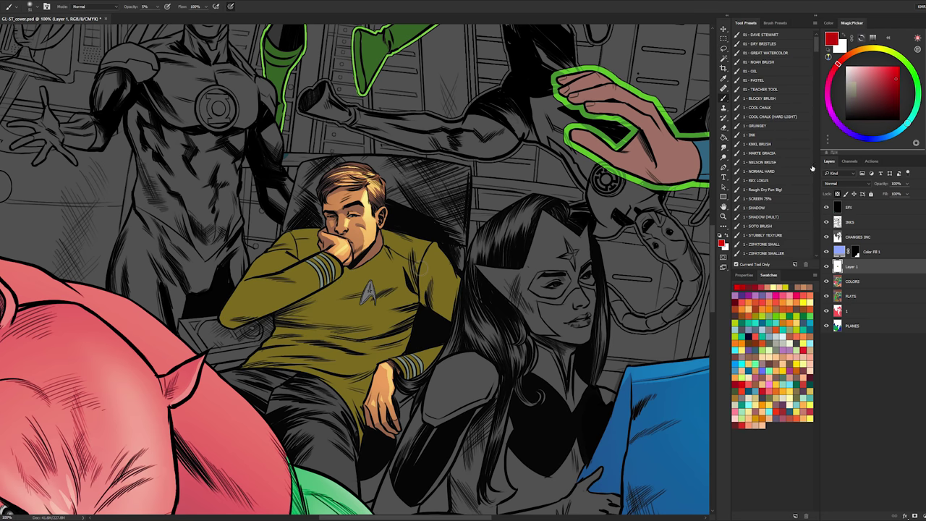
click(778, 170)
click(785, 153)
click(867, 69)
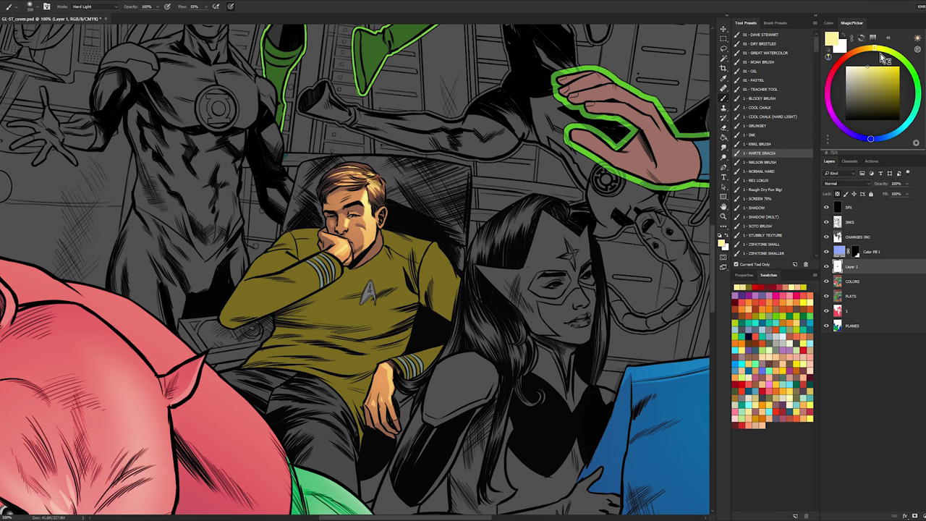
click(889, 51)
drag(889, 52, 896, 53)
drag(395, 282, 434, 271)
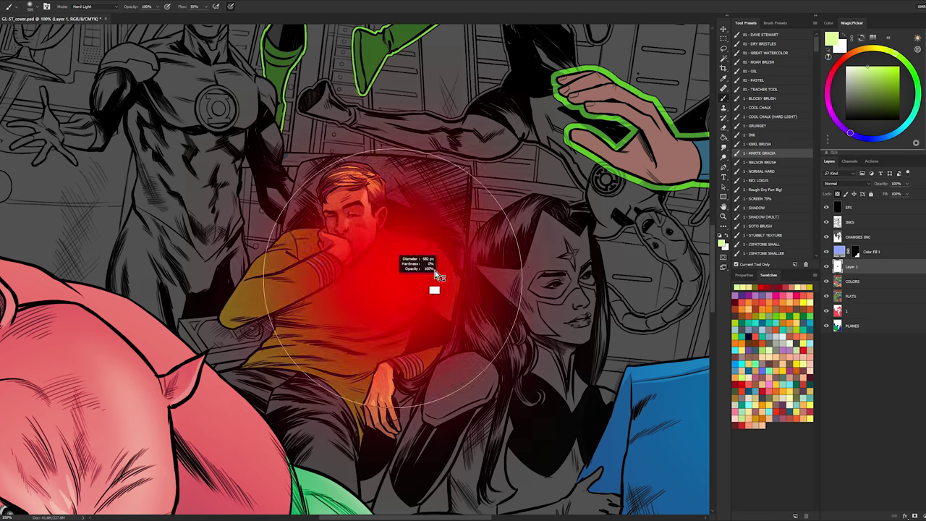
- Brush soft pale yellow-green light over the selected areas of Kirk's shirt, undoing unwanted strokes
mouse_move(369, 246)
mouse_down()
mouse_move(423, 266)
mouse_move(478, 207)
mouse_up()
key(ctrl+z)
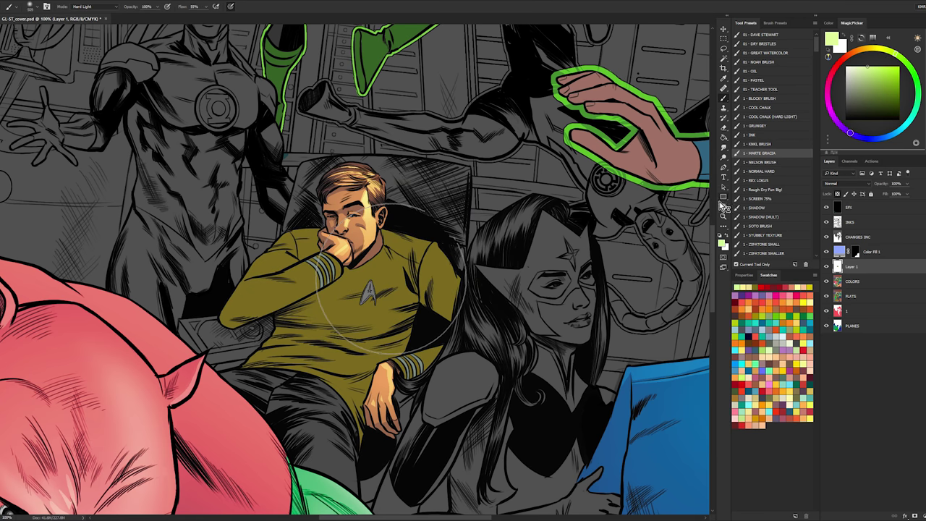
key(ctrl+z)
key(alt+space)
alt+click(648, 257)
alt+click(648, 256)
drag(625, 268, 539, 156)
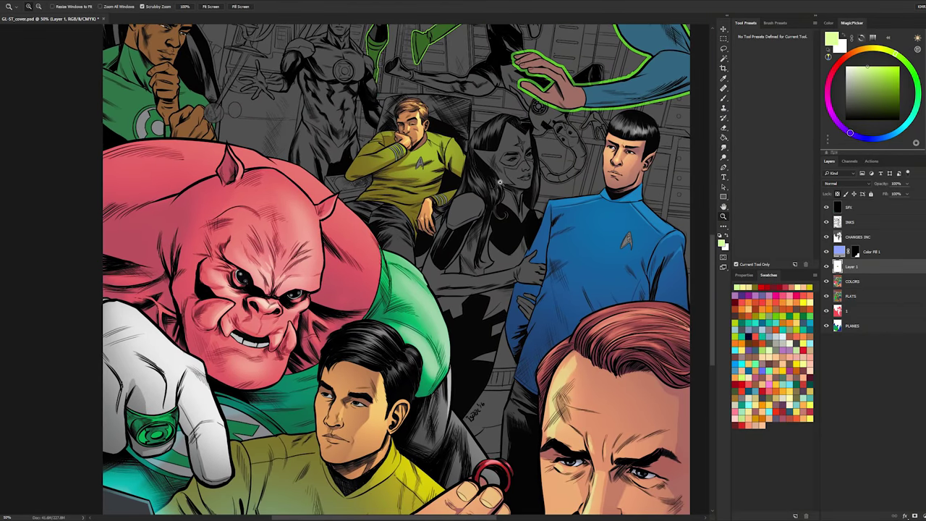
mouse_move(470, 200)
mouse_down()
mouse_move(464, 257)
mouse_move(481, 187)
mouse_up()
- Compare versions of the light on Kirk's shirt by undoing strokes, and rework it with the pale yellow-green
key(ctrl+z)
key(ctrl+z)
key(ctrl+z)
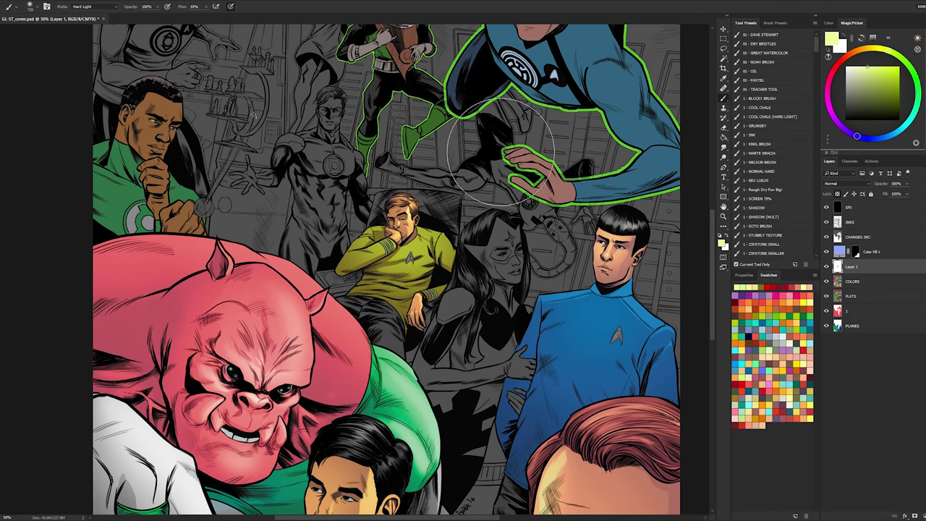
key(ctrl+z)
key(ctrl+z)
key(ctrl+z)
key(ctrl+z)
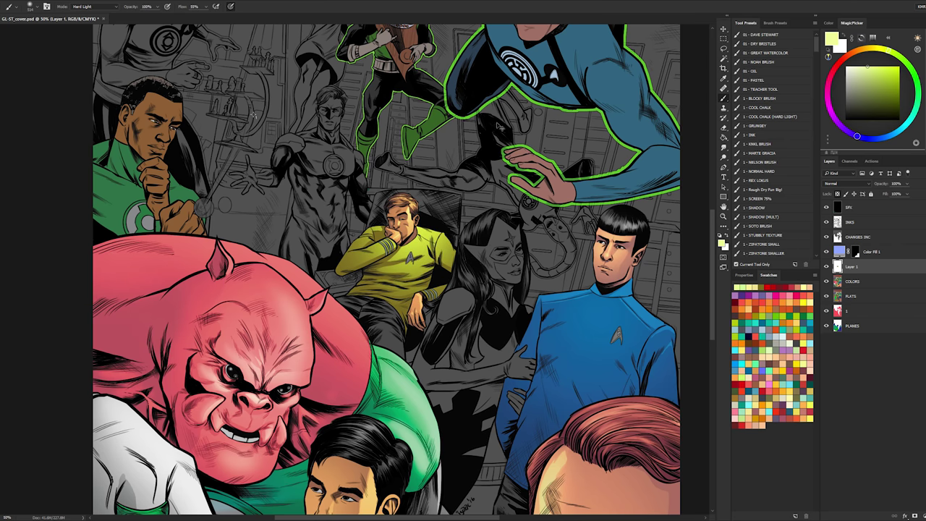
key(ctrl+z)
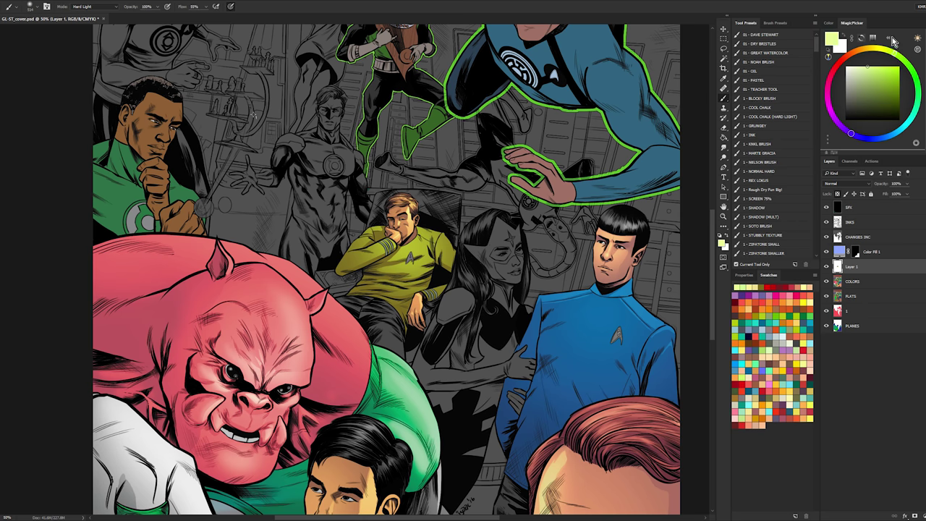
drag(424, 226, 472, 180)
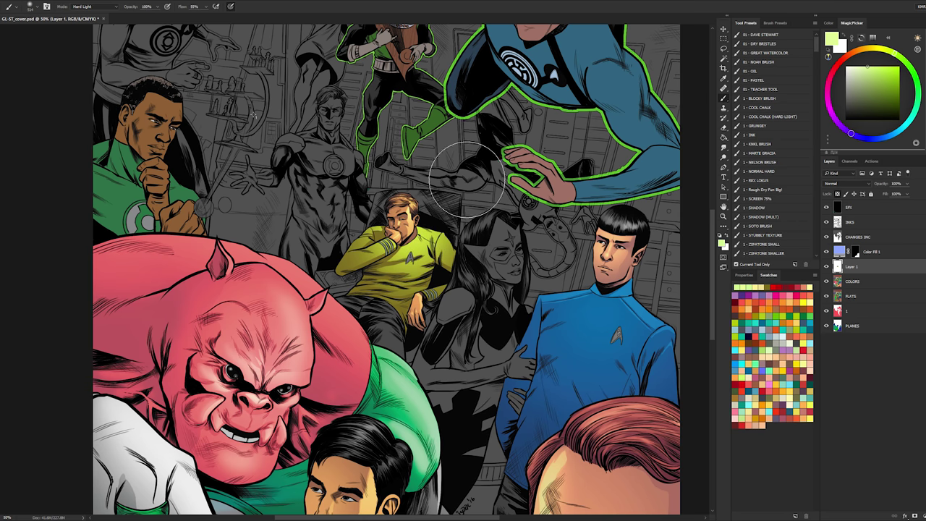
- Check the shirt highlight against the full cover and merge Layer 1 down into COLORS
click(724, 216)
alt+click(574, 269)
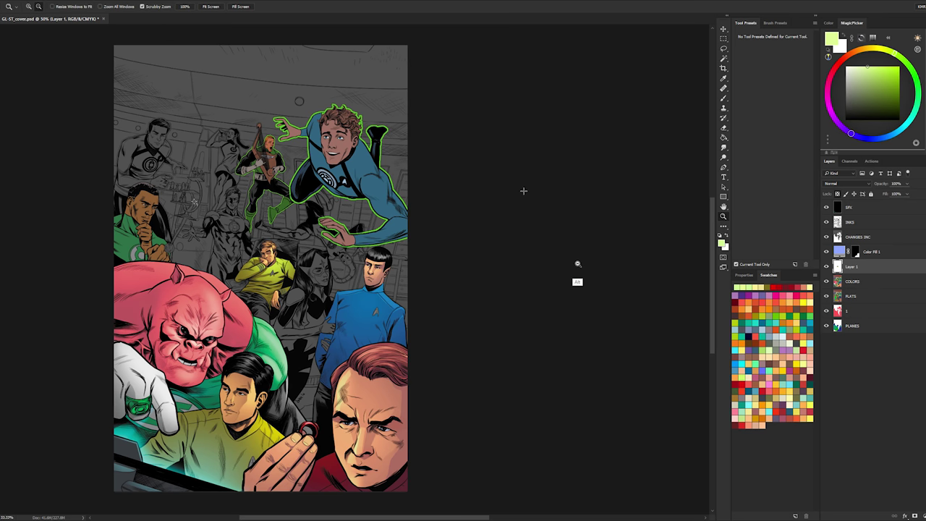
key(l)
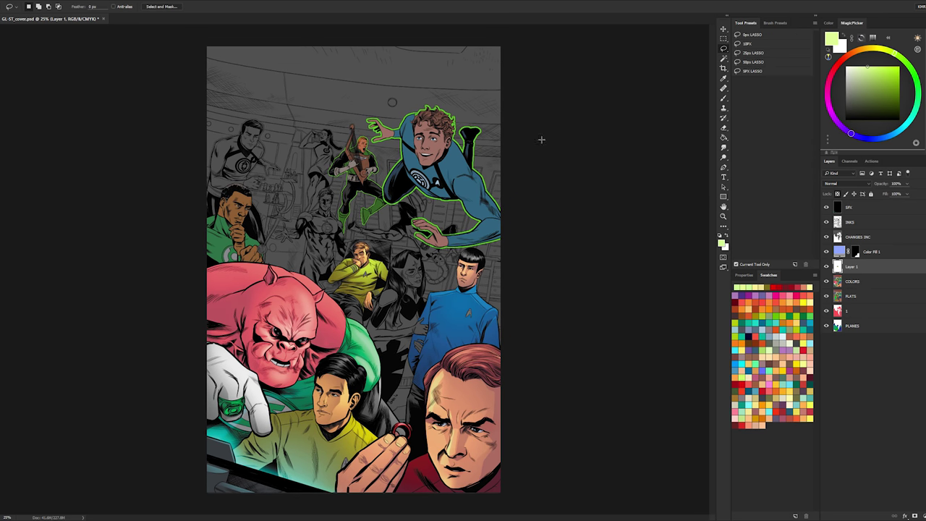
right_click(858, 269)
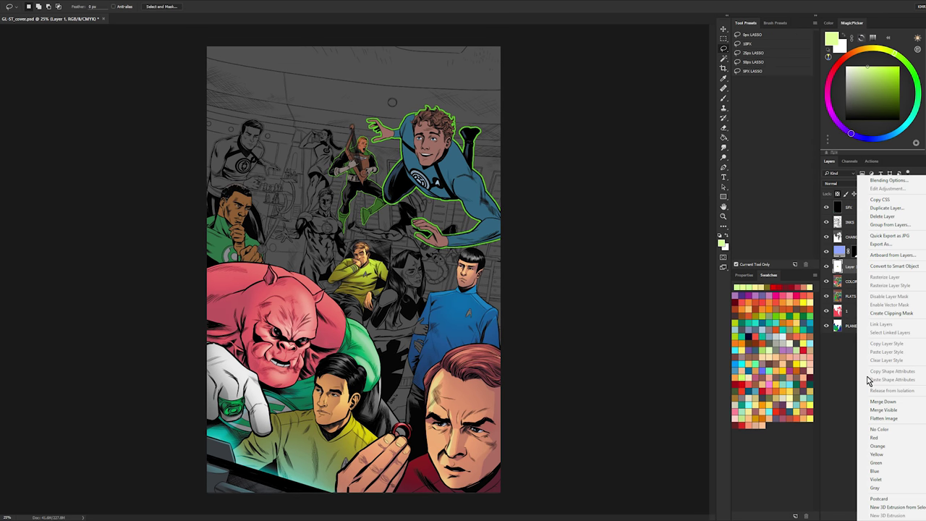
click(892, 403)
- Examine Kirk's lit shirt beside the other figures and look closely at Spock's face and blue uniform
click(649, 343)
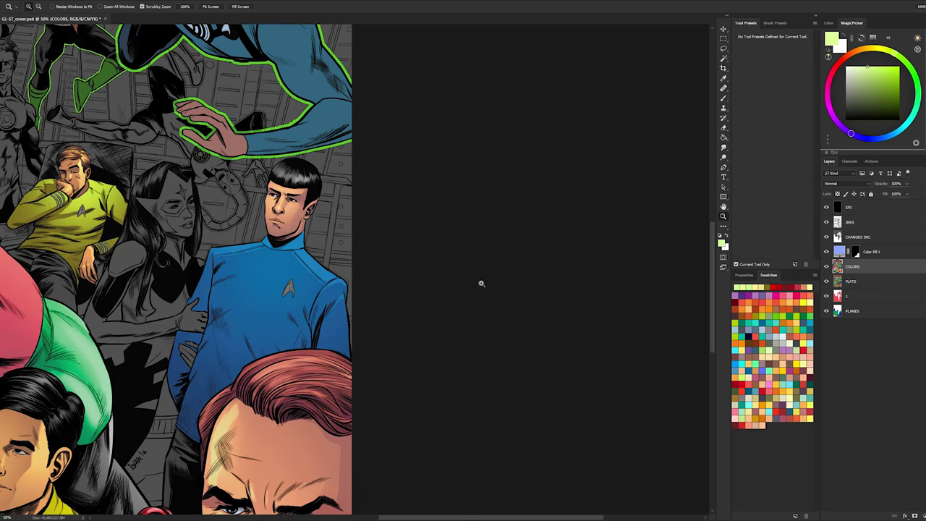
drag(262, 267, 527, 246)
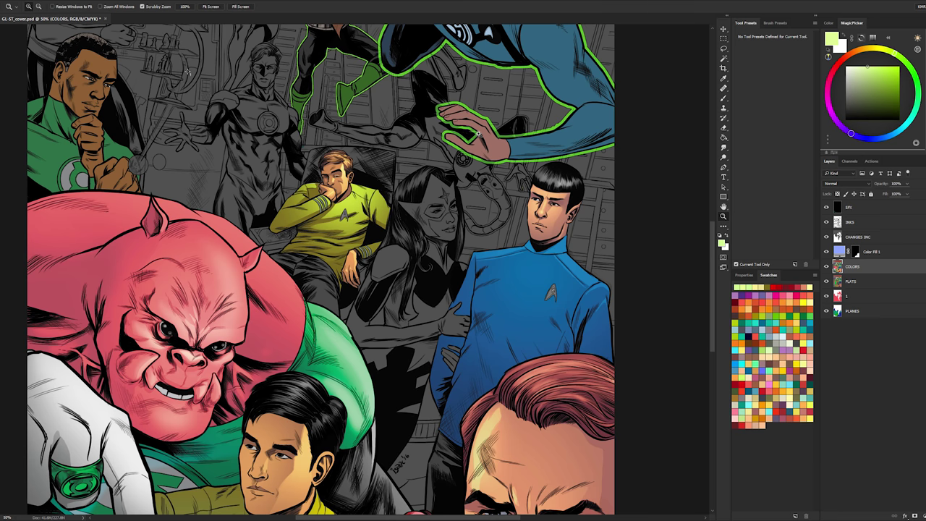
alt+click(655, 267)
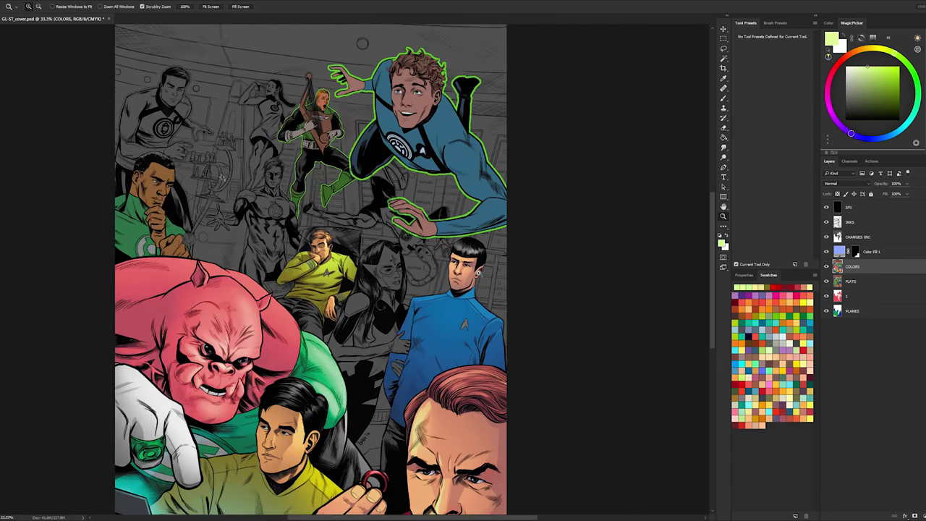
click(478, 273)
click(477, 272)
click(477, 273)
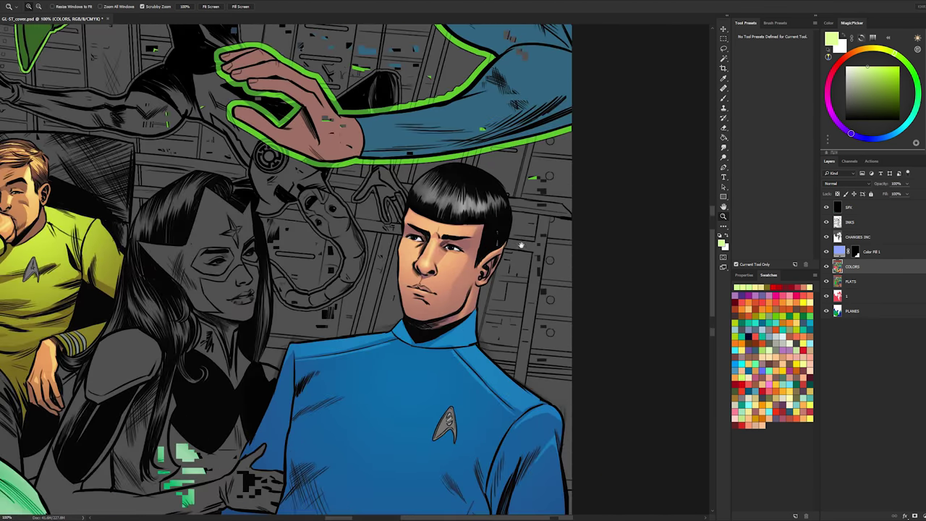
drag(518, 223, 502, 179)
key(l)
click(869, 253)
key(ctrl+shift+alt+n)
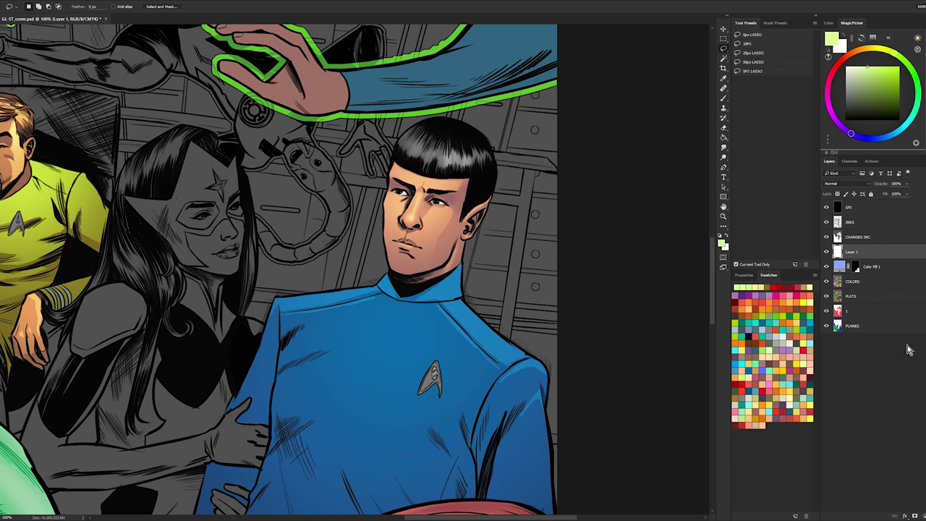
key(ctrl+z)
click(872, 252)
key(alt+[)
- Sample a color around Spock's head with the brush active and change the foreground color to a pale cyan
key(b)
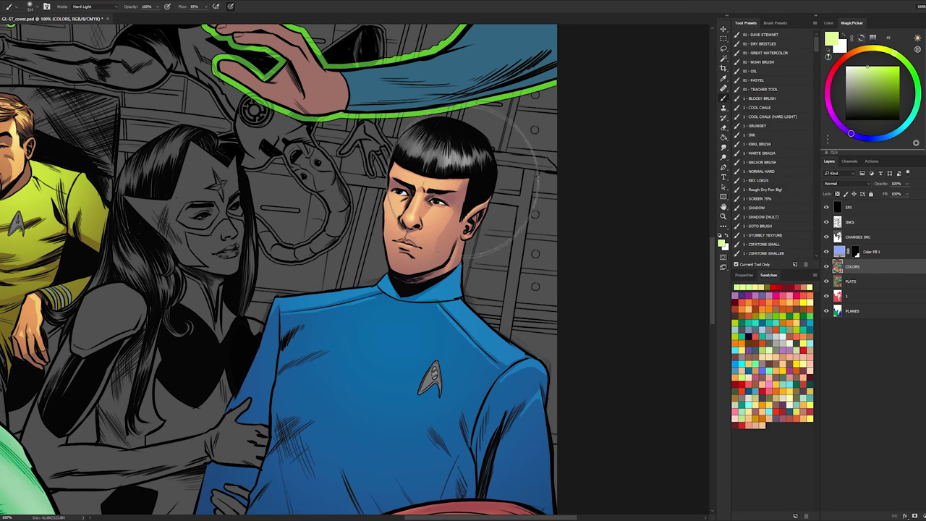
alt+click(450, 184)
drag(866, 74, 864, 52)
click(905, 119)
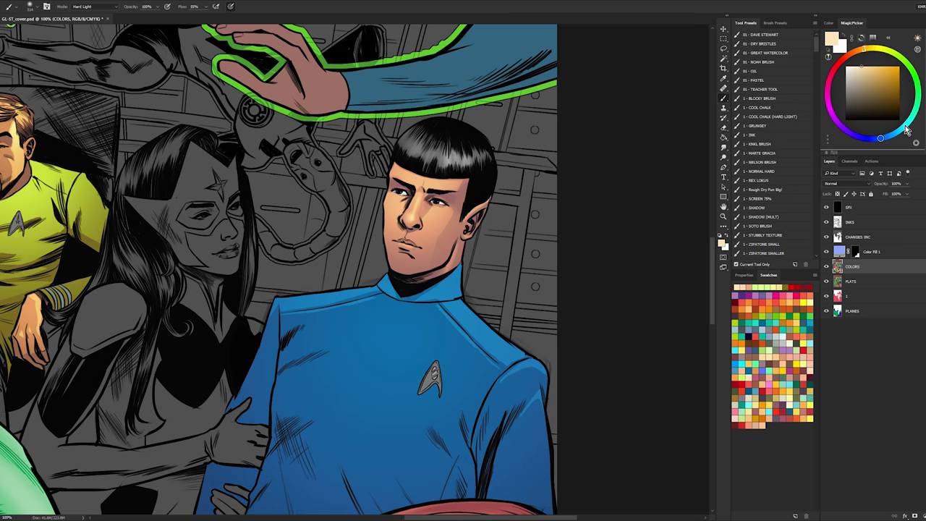
click(864, 52)
click(863, 67)
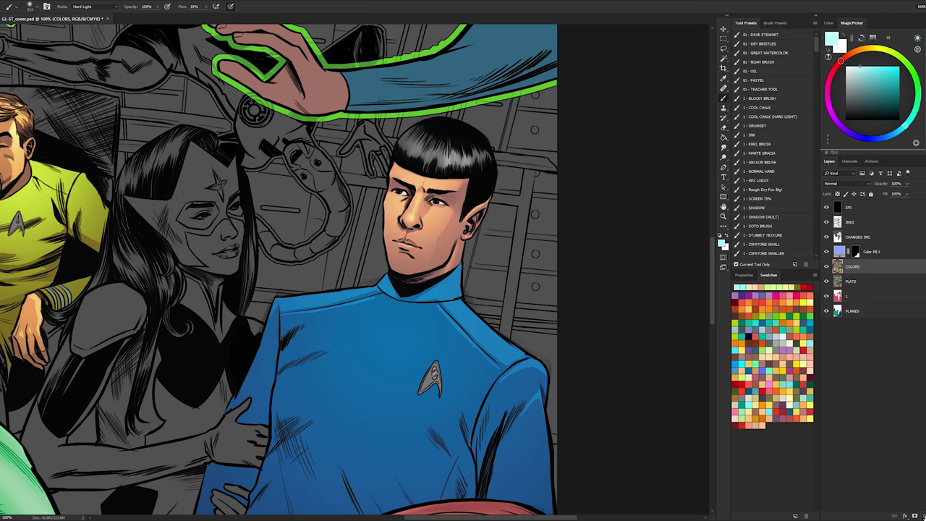
- Add a Solid Color fill layer above COLORS and give it a muted light cyan-blue
click(925, 516)
click(924, 516)
click(909, 363)
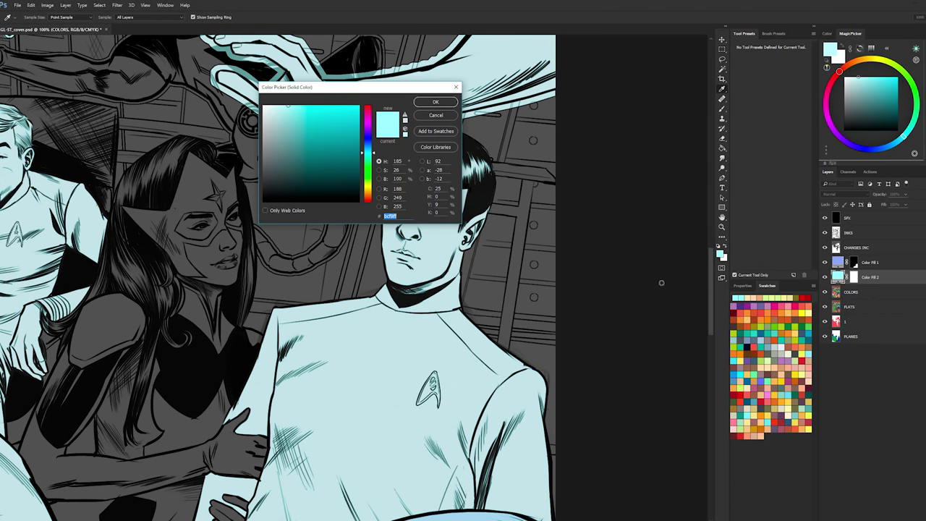
text(cbe2e7)
click(298, 116)
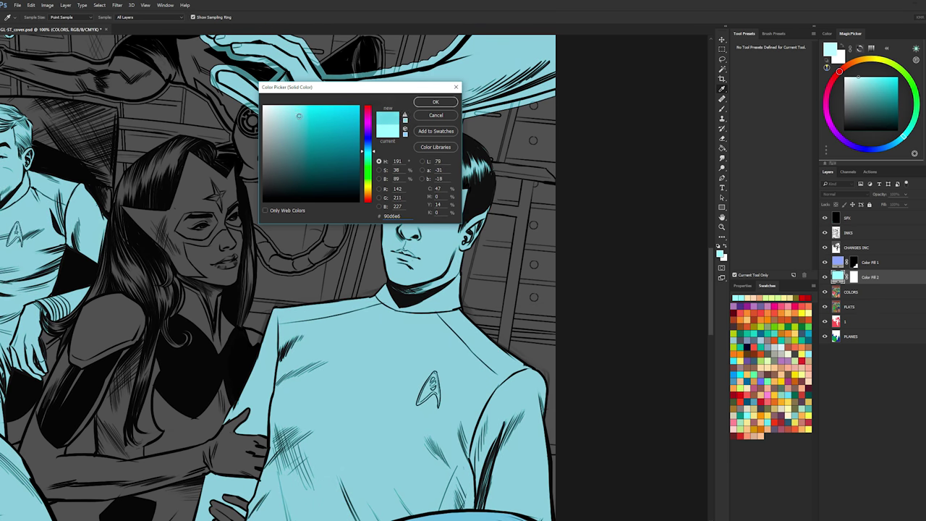
click(404, 118)
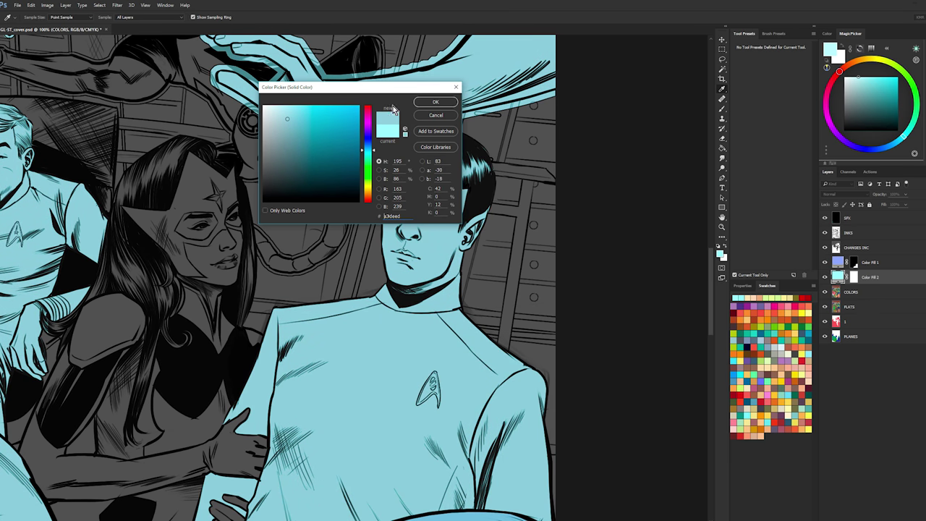
click(436, 102)
- Fill the new color fill layer's mask with black to hide the light blue across the cover
key(b)
click(856, 277)
click(844, 130)
key(g)
click(442, 218)
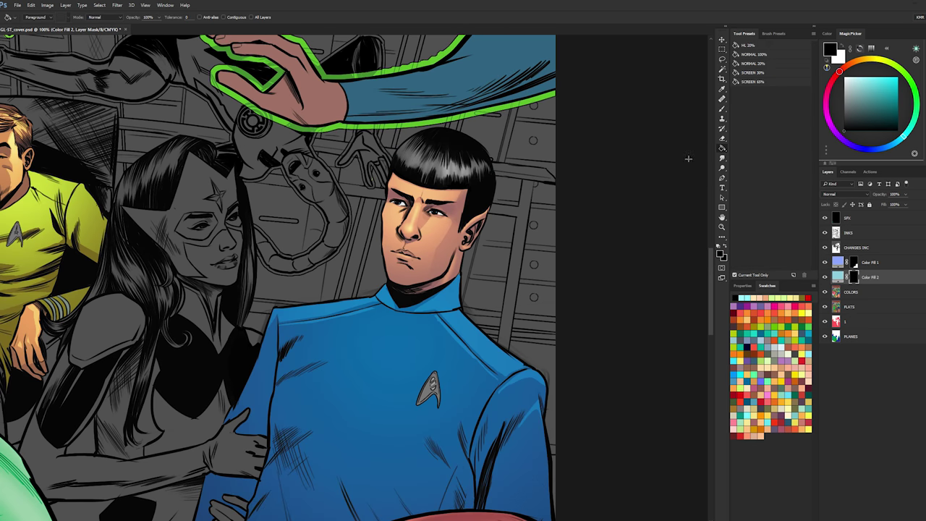
key(ctrl+z)
key(ctrl+z)
- Select Spock's skin from FLATS with the Magic Wand and set up the KNKL brush with white on the Color Fill 2 mask
click(858, 308)
key(w)
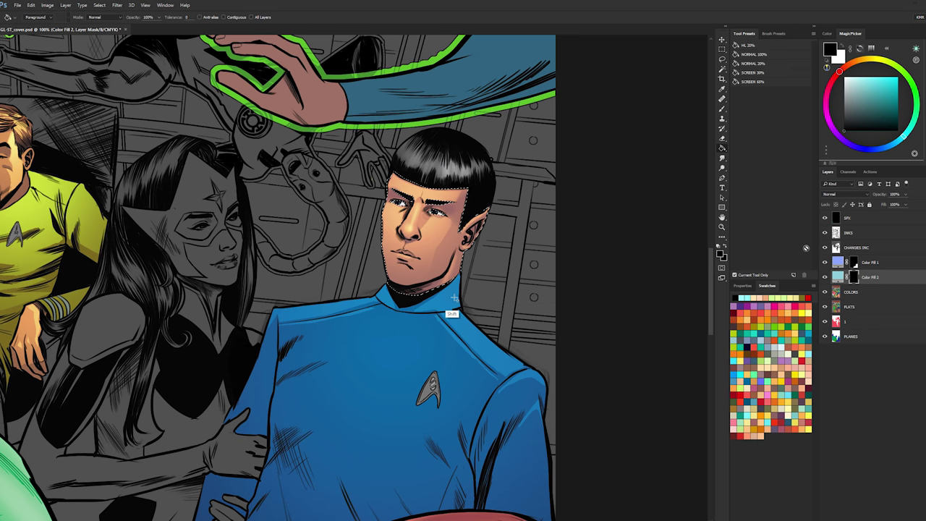
click(465, 355)
key(ctrl+d)
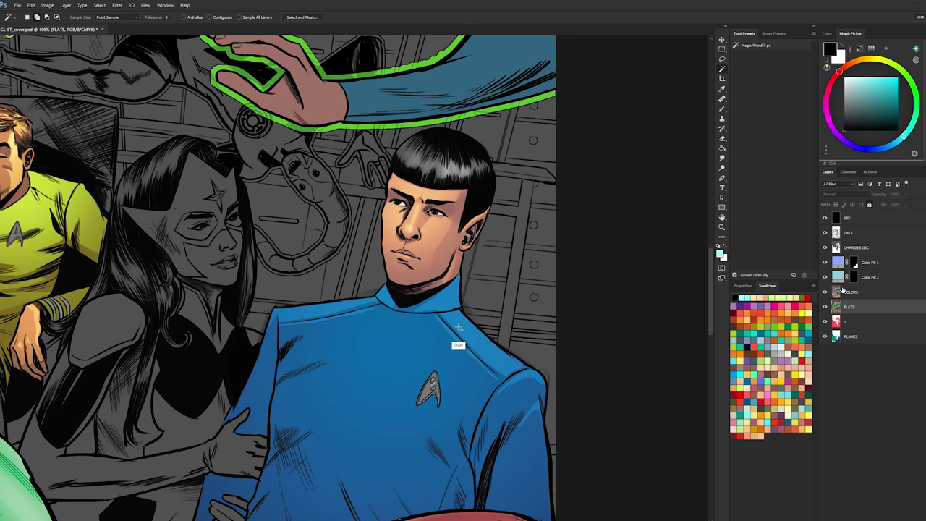
click(855, 277)
key(b)
key(x)
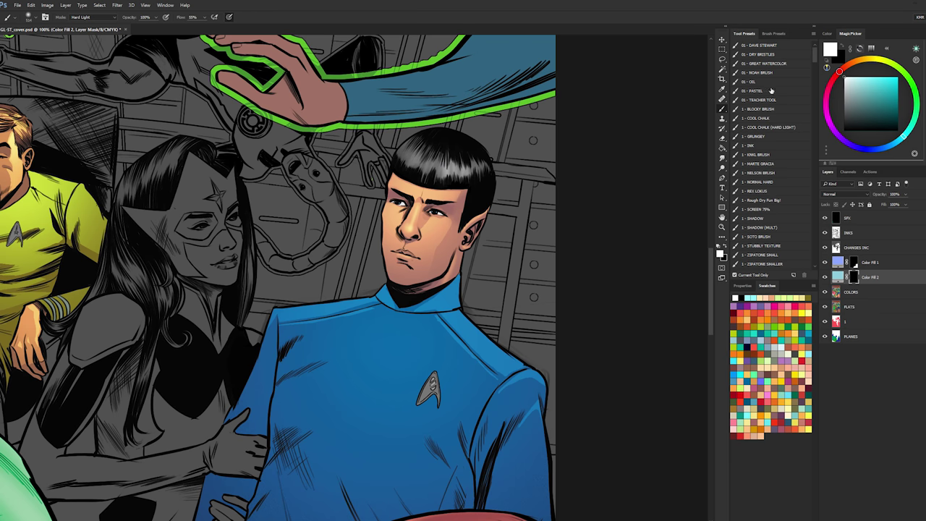
click(765, 156)
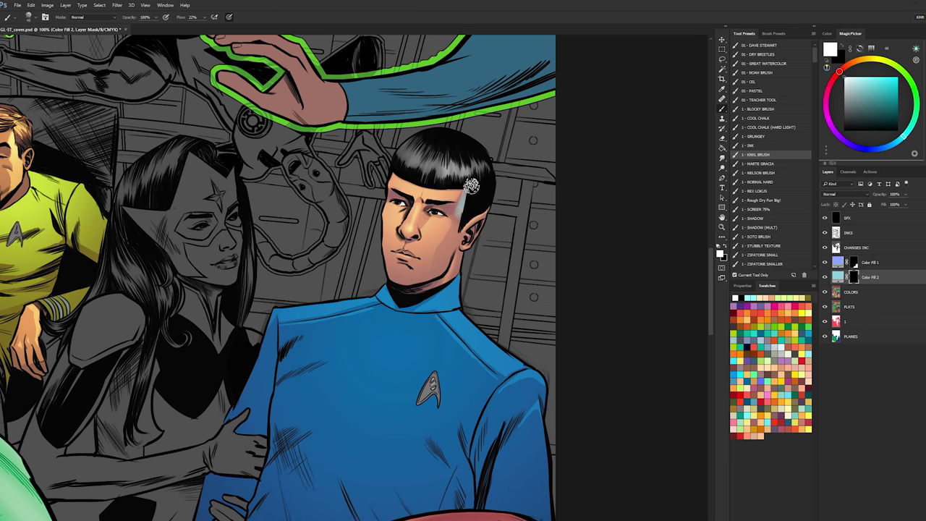
drag(468, 191, 448, 255)
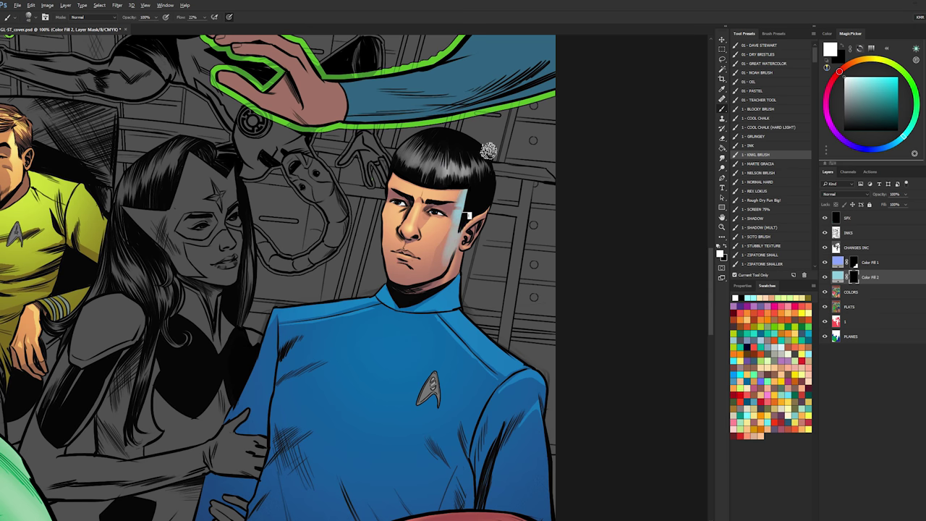
key(ctrl+z)
mouse_move(468, 208)
mouse_down()
mouse_move(456, 208)
mouse_move(458, 227)
mouse_up()
key(ctrl+z)
click(469, 196)
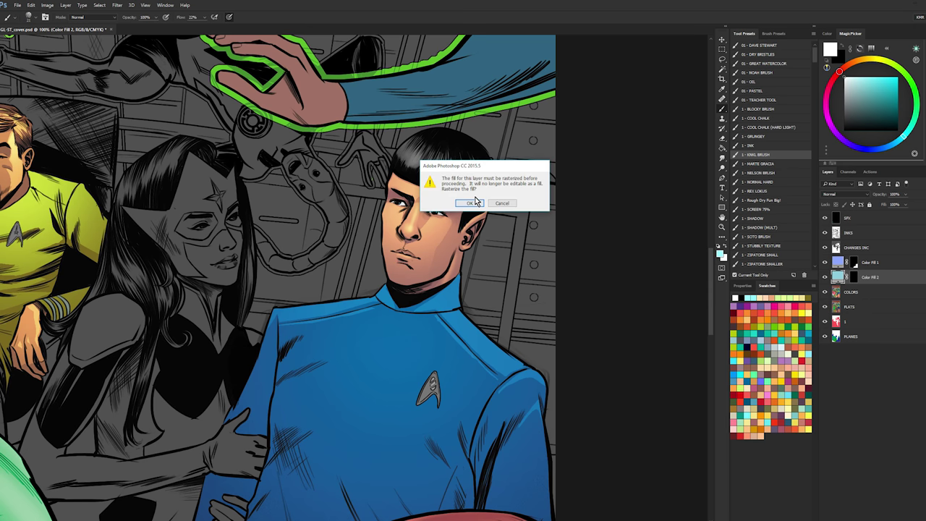
click(504, 203)
key(ctrl+backslash)
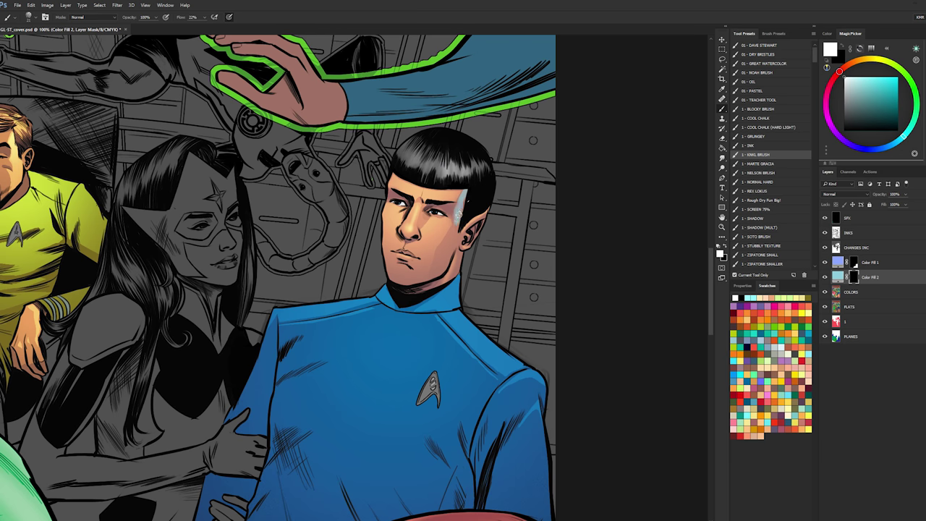
drag(468, 191, 439, 275)
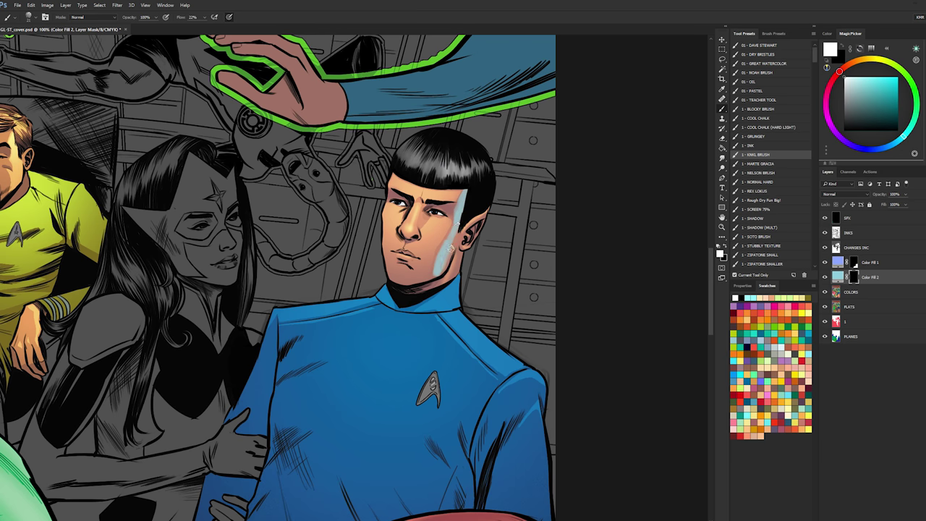
key(ctrl+alt+z)
key(ctrl+alt+z)
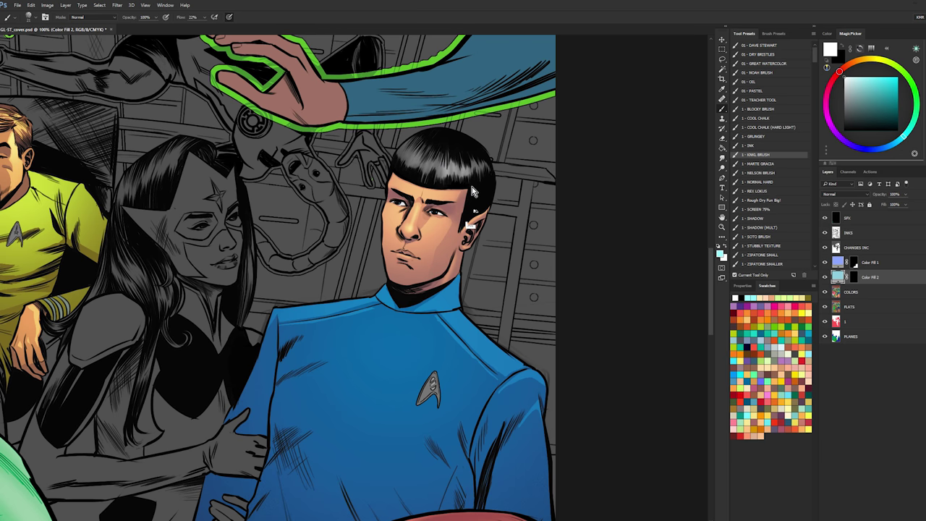
click(471, 191)
click(471, 201)
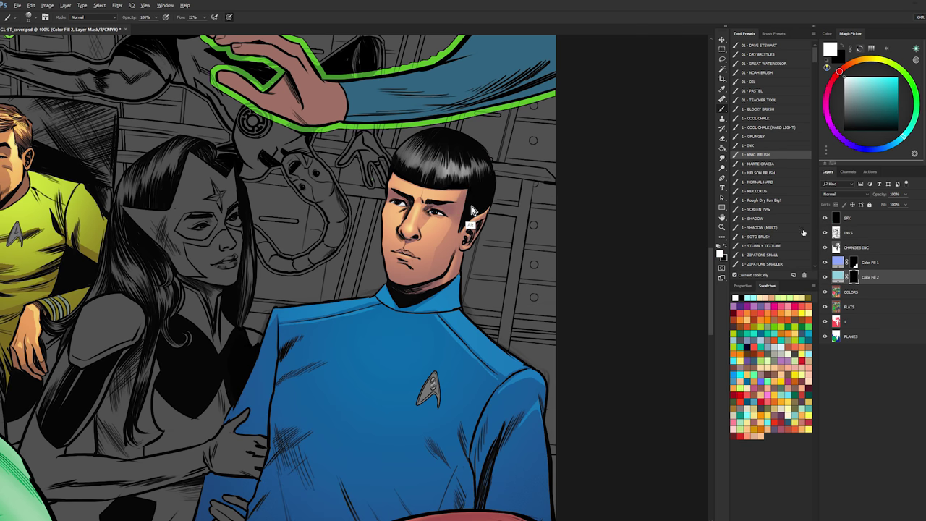
- Set the brush opacity to 99% and paint rim light on the mask along the side of Spock's face and neck
key(1)
key(9)
click(855, 277)
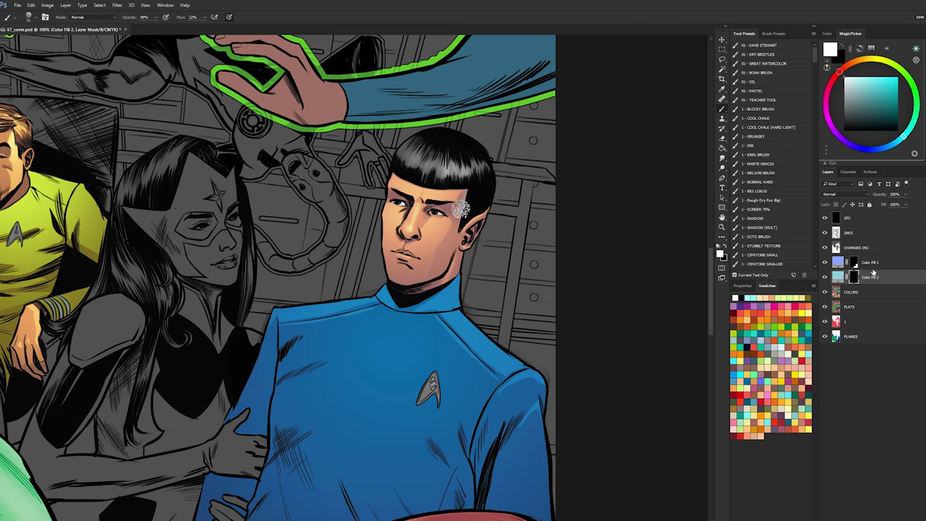
mouse_move(458, 211)
mouse_down()
mouse_move(437, 272)
mouse_move(459, 231)
mouse_move(456, 250)
mouse_move(451, 239)
mouse_move(482, 171)
mouse_move(493, 198)
mouse_move(431, 281)
mouse_move(465, 217)
mouse_up()
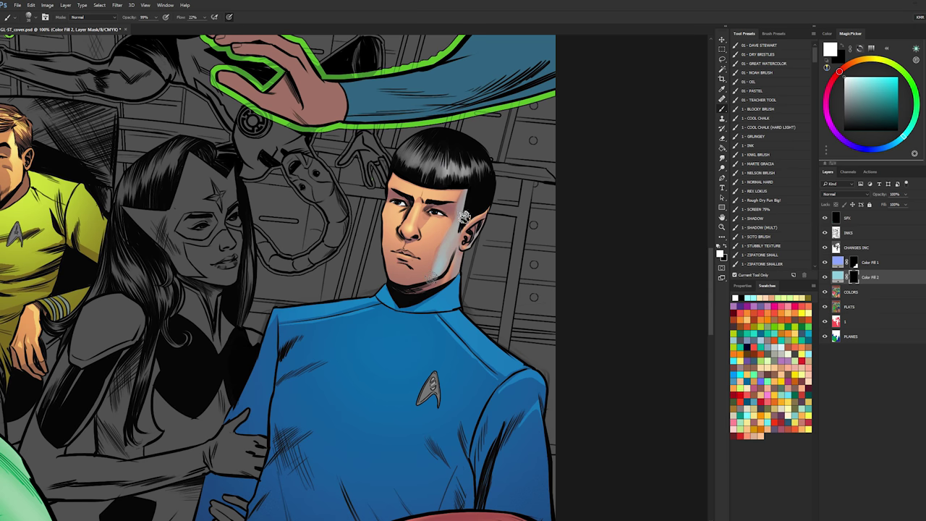
drag(463, 254, 461, 297)
- Select Spock's blue uniform from FLATS and paint rim light on the fill mask along its collar, shoulder and outer sleeve
click(842, 308)
key(w)
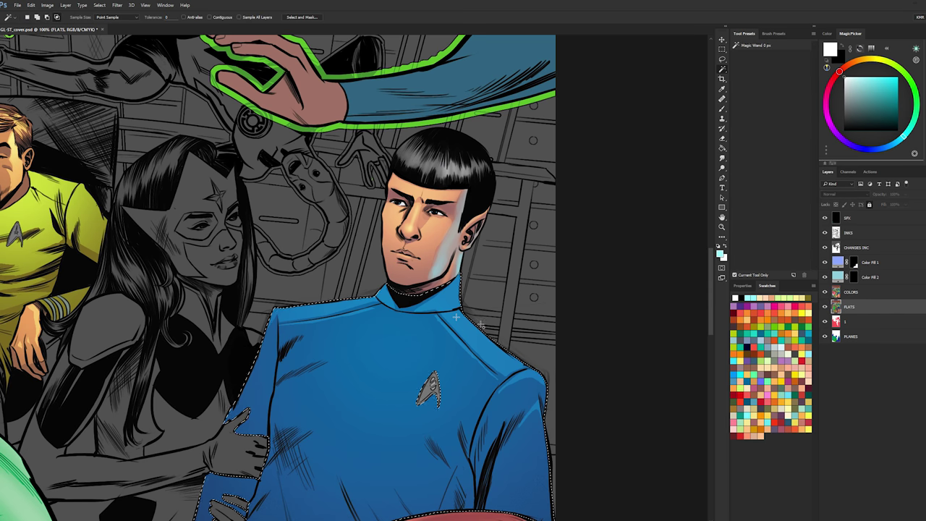
click(855, 275)
key(b)
mouse_move(460, 274)
mouse_down()
mouse_move(461, 296)
mouse_move(485, 274)
mouse_move(477, 313)
mouse_move(463, 313)
mouse_move(531, 361)
mouse_move(549, 388)
mouse_move(512, 230)
mouse_move(552, 360)
mouse_move(536, 370)
mouse_move(550, 499)
mouse_up()
drag(568, 402, 573, 302)
drag(551, 353, 563, 426)
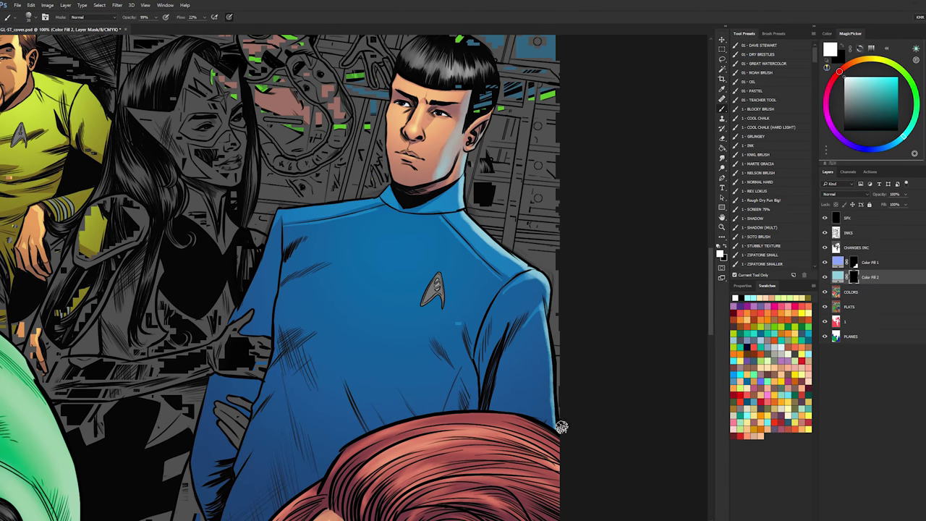
- Check Spock's rim light at the scale of the full cover
click(721, 229)
alt+click(657, 273)
alt+click(657, 274)
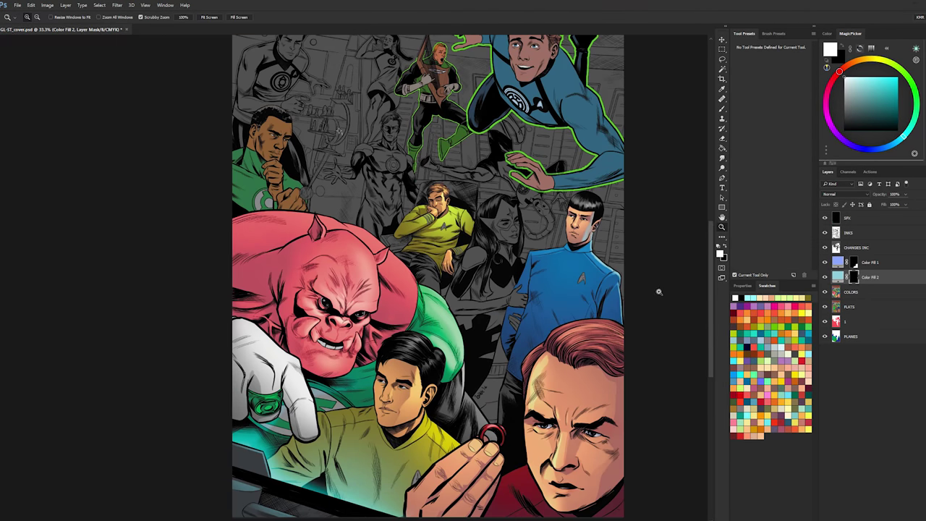
click(659, 276)
alt+click(659, 276)
click(663, 272)
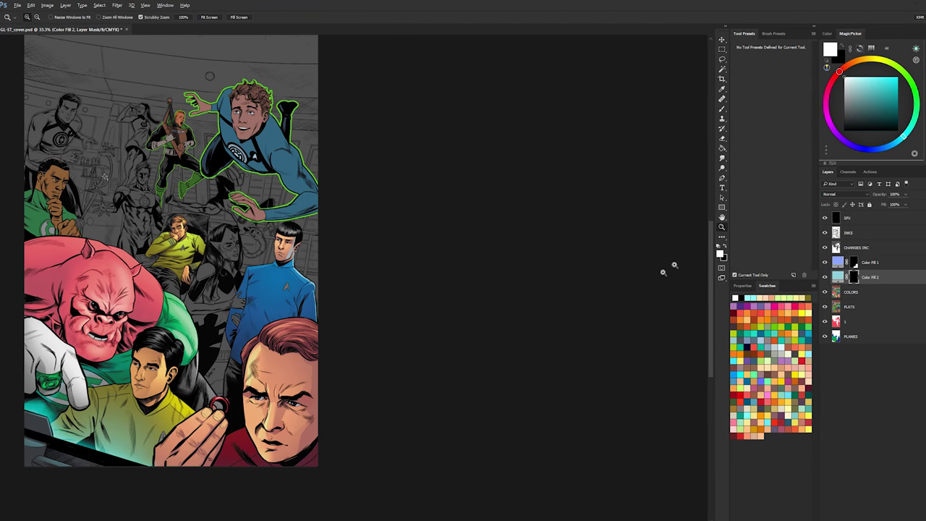
click(482, 272)
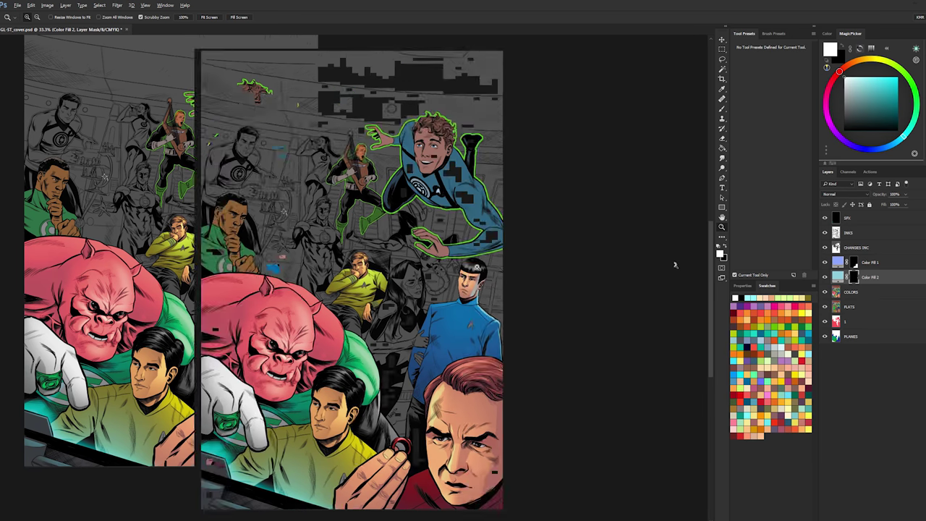
- Refine the light blue rim light on Spock's temple, cheek and ear with white on the fill mask
key(b)
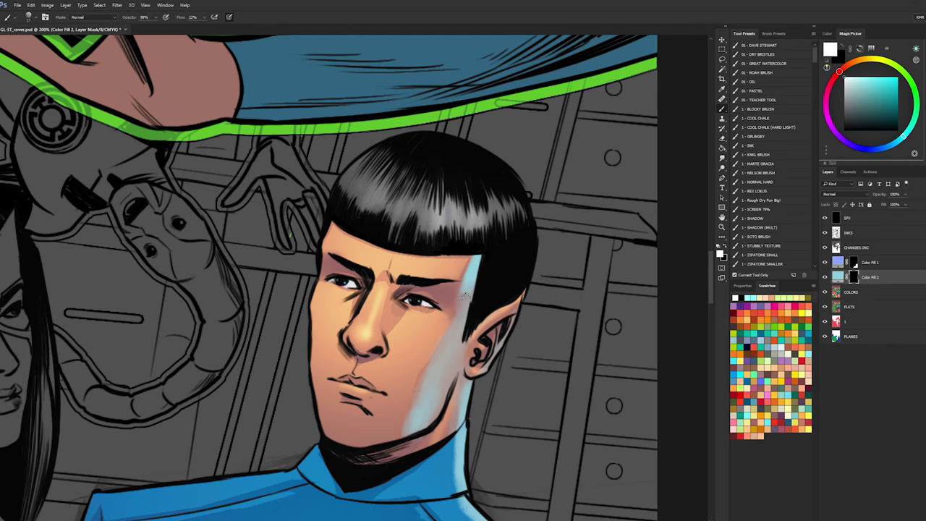
drag(466, 292, 461, 309)
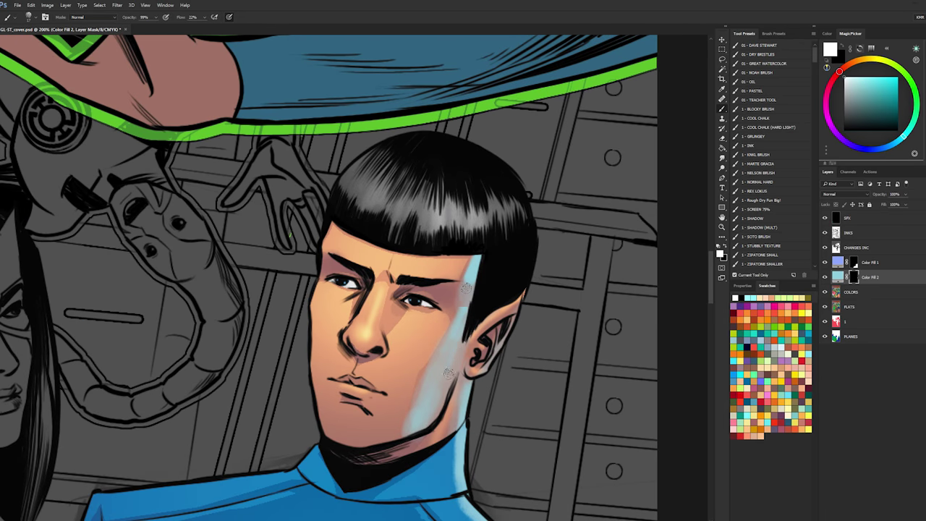
mouse_move(449, 373)
mouse_down()
mouse_move(429, 423)
mouse_move(463, 384)
mouse_up()
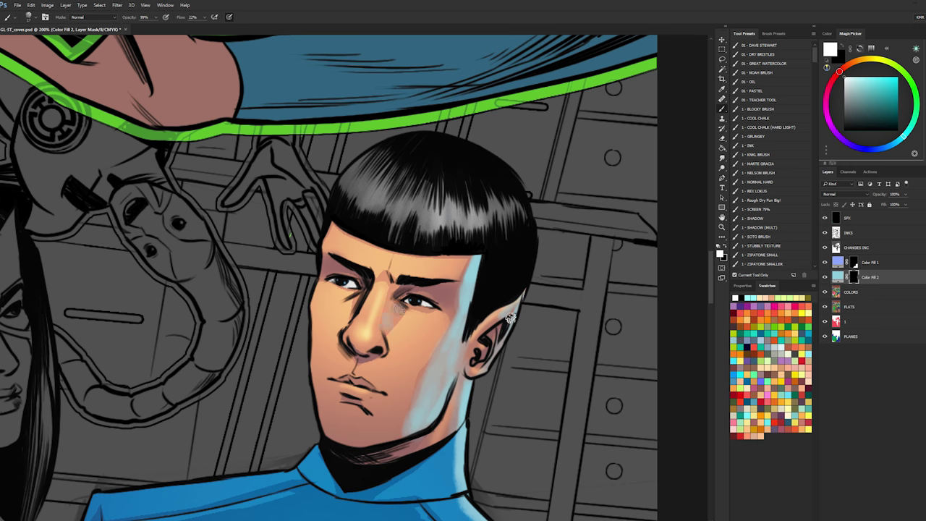
drag(400, 308, 387, 336)
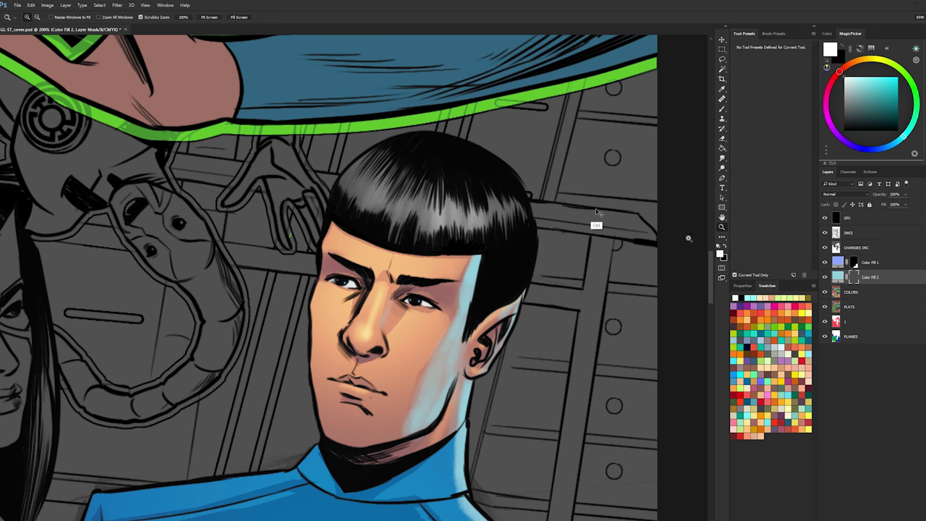
- Examine the refined light on Spock's face against the other figures on the whole cover
alt+click(626, 293)
alt+click(627, 292)
alt+click(637, 295)
alt+click(644, 301)
alt+click(645, 297)
key(l)
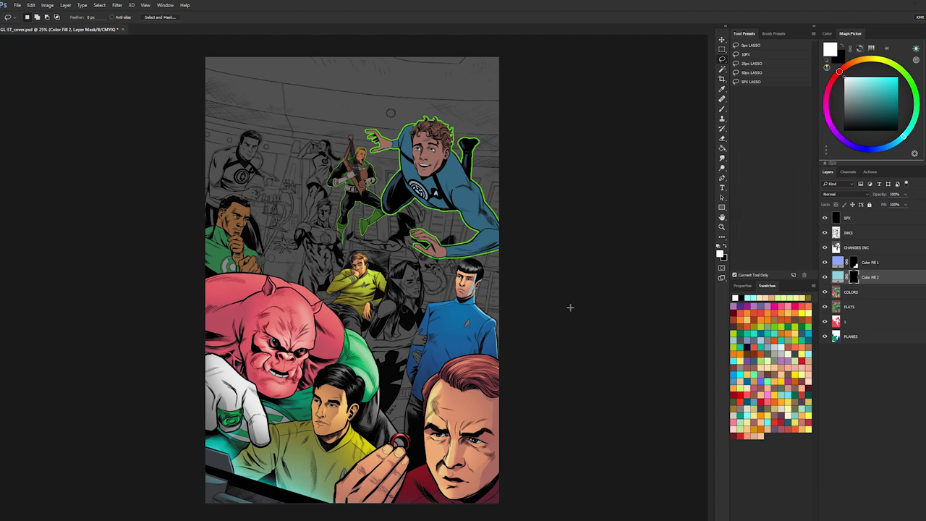
ctrl+click(653, 290)
alt+click(653, 290)
ctrl+click(477, 331)
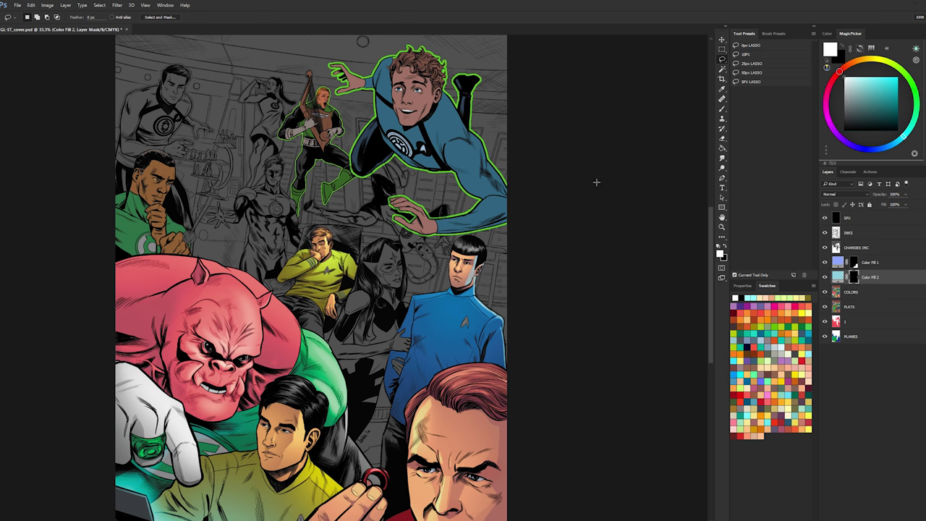
- Rename the Color Fill 2 layer to RIM RIGHT
click(845, 294)
key(alt+bracketright)
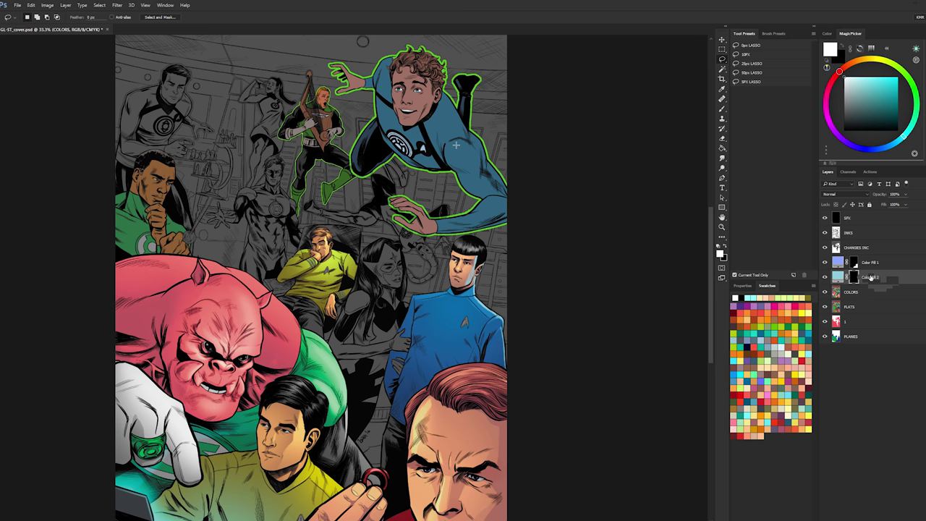
click(855, 277)
key(Caps_Lock)
double_click(870, 277)
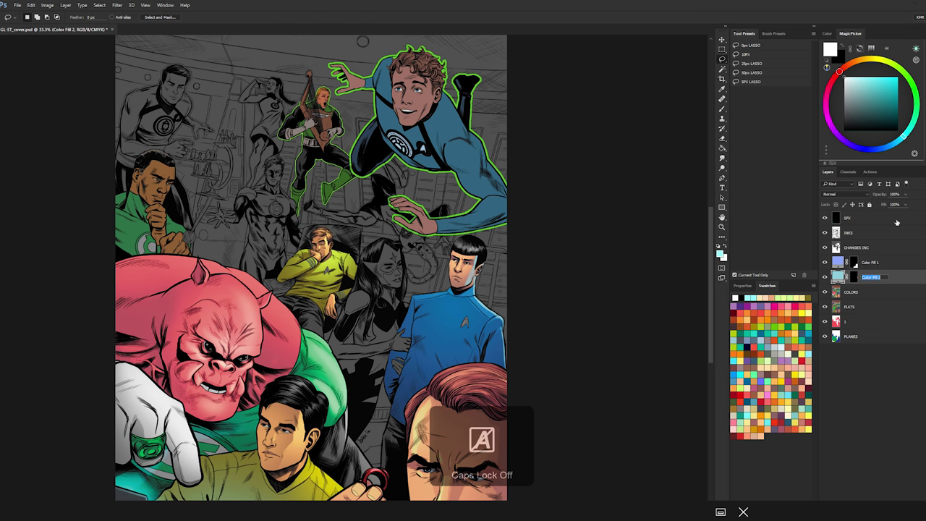
text(RIM RIGH)
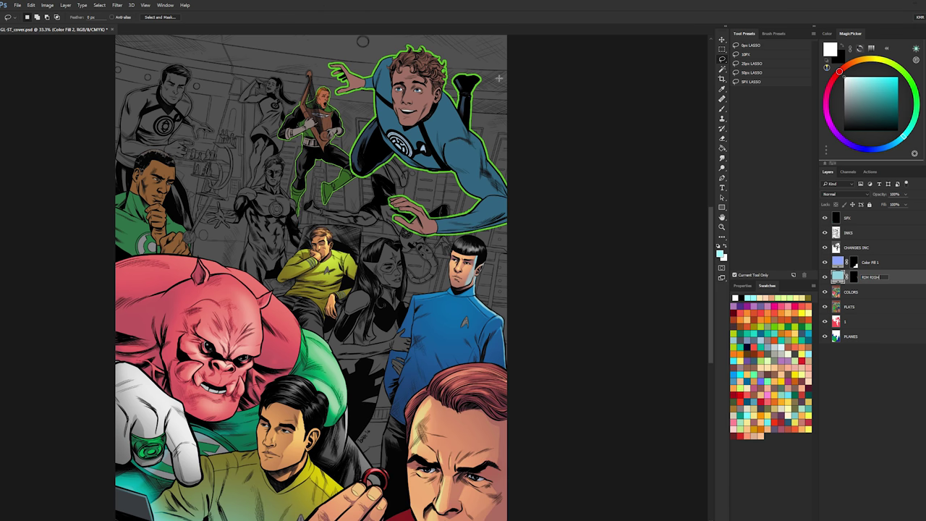
text(T)
- Select the flying figure's green outline on COLORS and shift it to light blue using Hue/Saturation with Hue +102, Saturation +59 and raised lightness
click(844, 293)
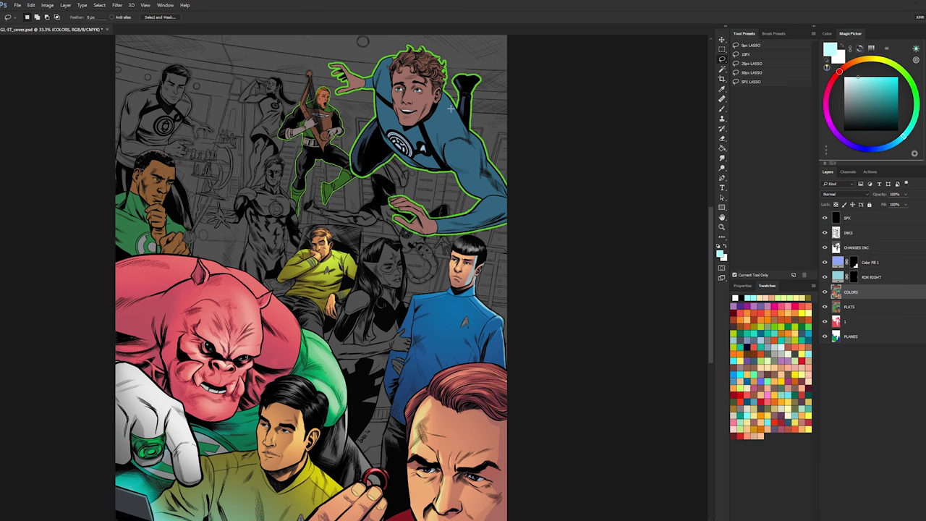
key(w)
click(448, 171)
key(l)
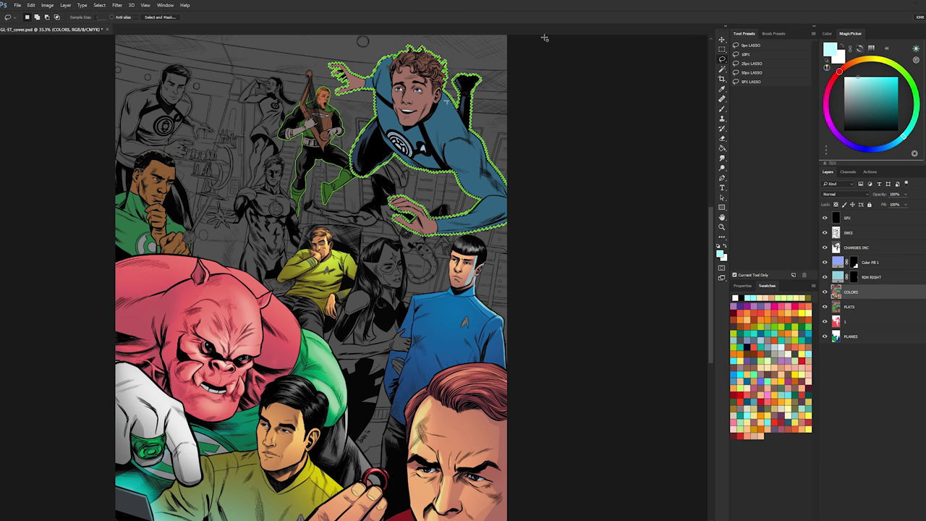
key(w)
key(ctrl+d)
key(ctrl+u)
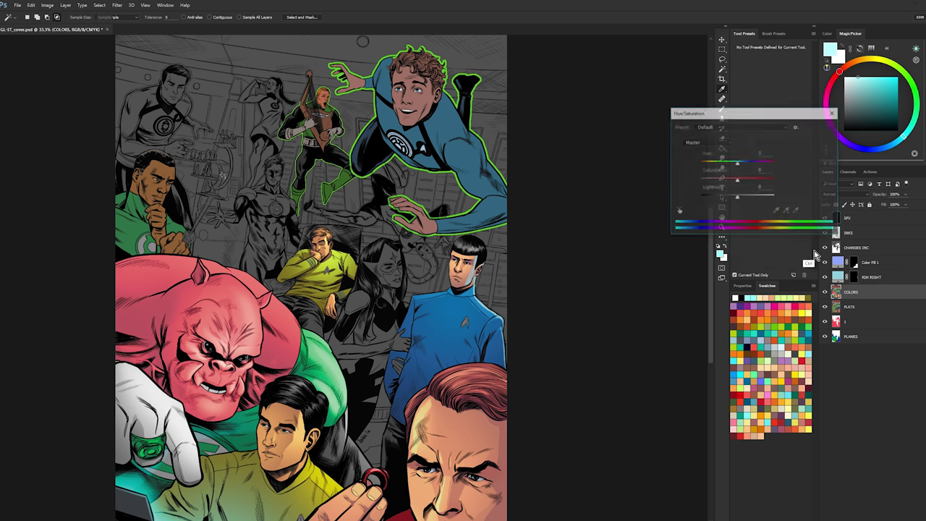
drag(744, 161, 738, 198)
drag(758, 180, 759, 180)
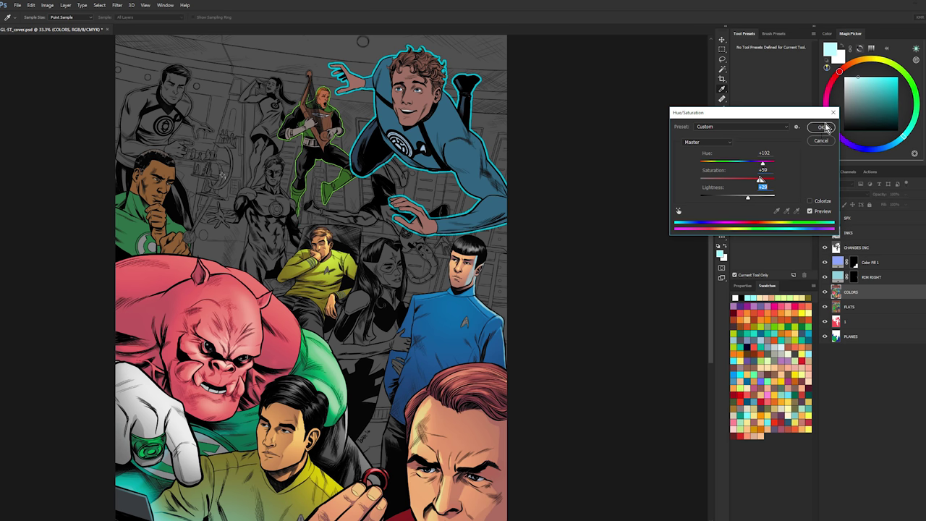
click(821, 126)
key(w)
key(ctrl+u)
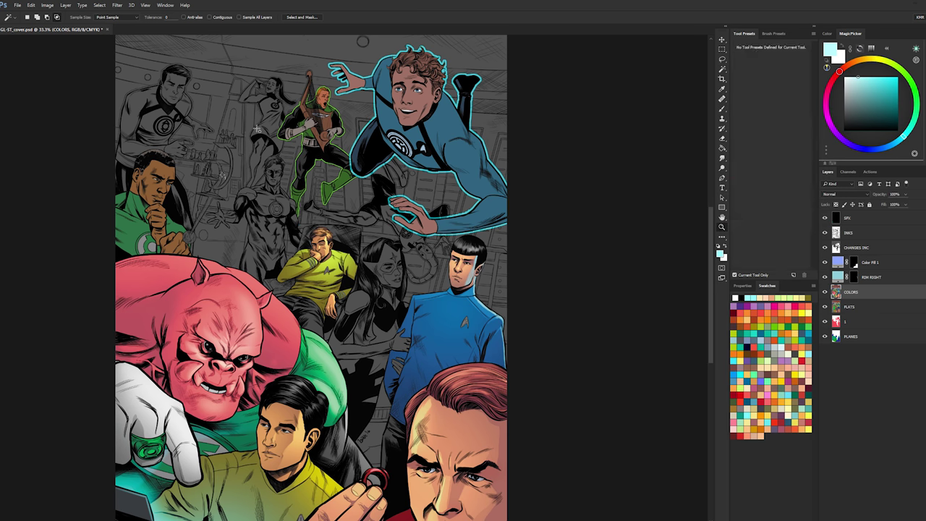
- Sample a muted teal from the reference image document and add a new empty layer directly above COLORS in the cover file
key(ctrl+Tab)
key(ctrl+Tab)
key(ctrl+Tab)
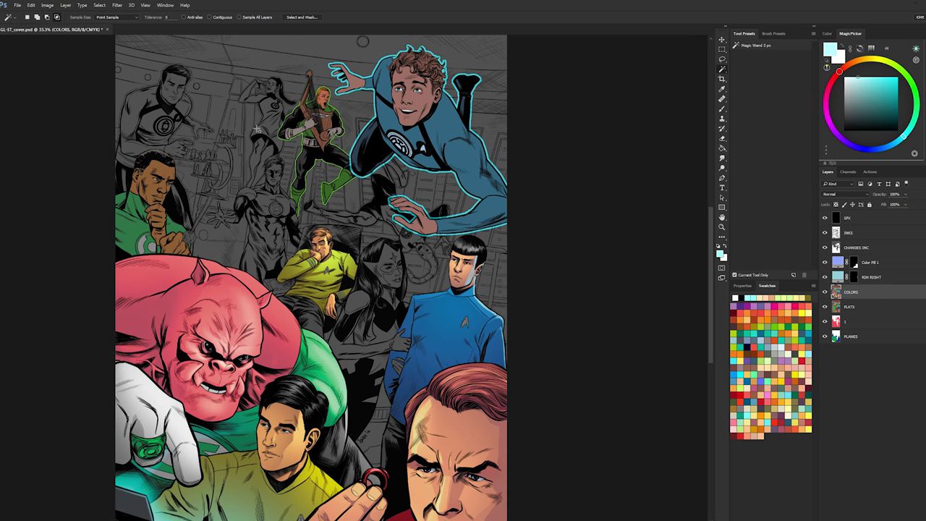
key(z)
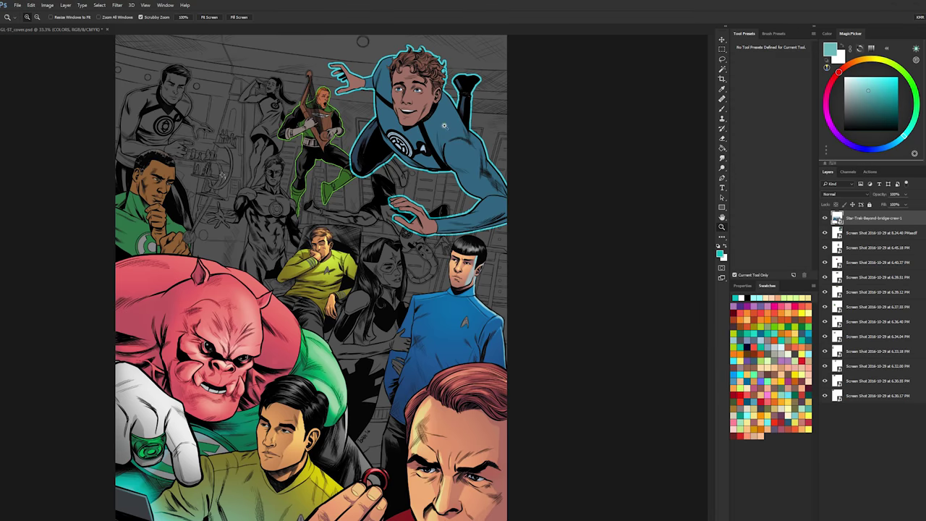
click(427, 102)
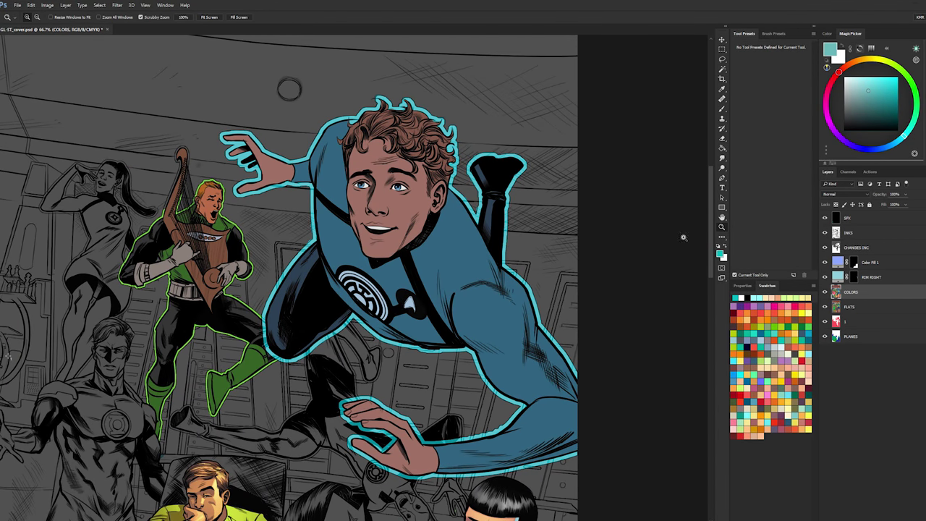
key(l)
key(ctrl+shift+alt+n)
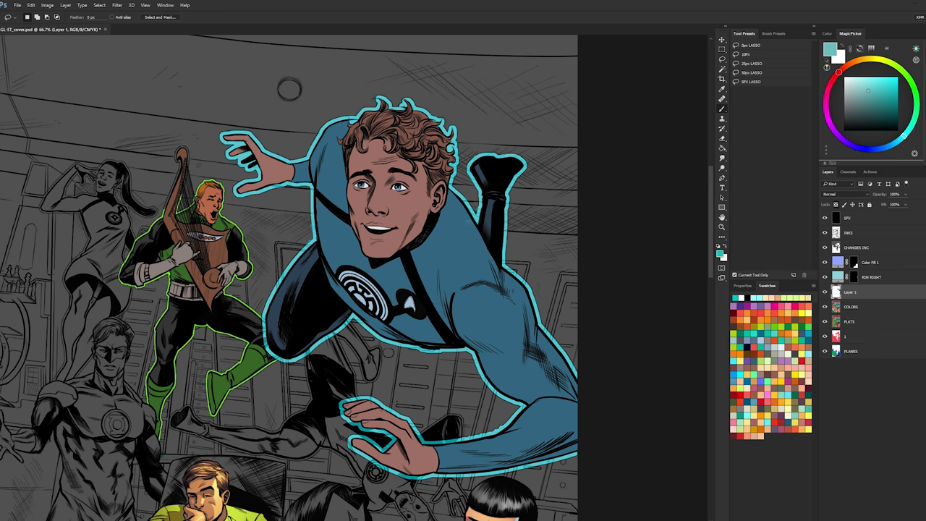
- Paint teal light over the upper back of the flying figure's suit with the 1 - SOTO BRUSH preset
key(b)
click(770, 237)
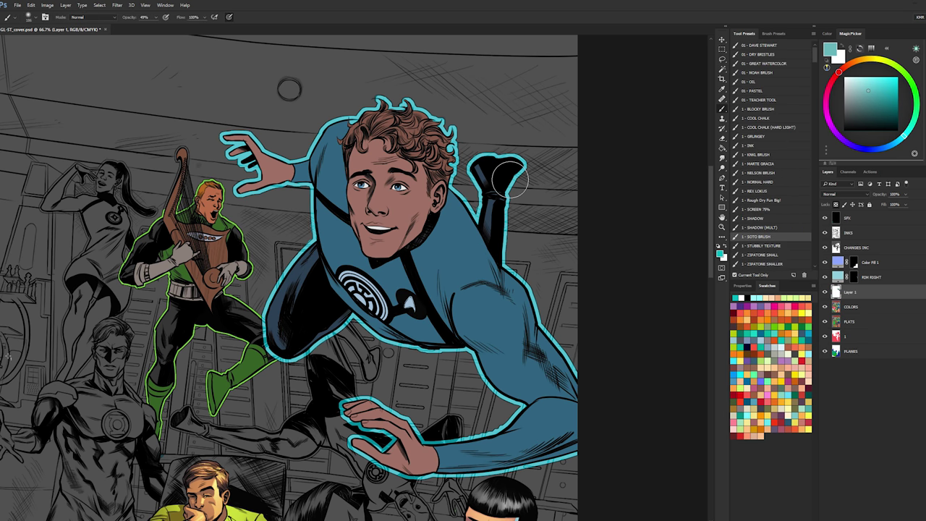
mouse_move(446, 190)
mouse_down()
mouse_move(482, 251)
mouse_move(509, 255)
mouse_up()
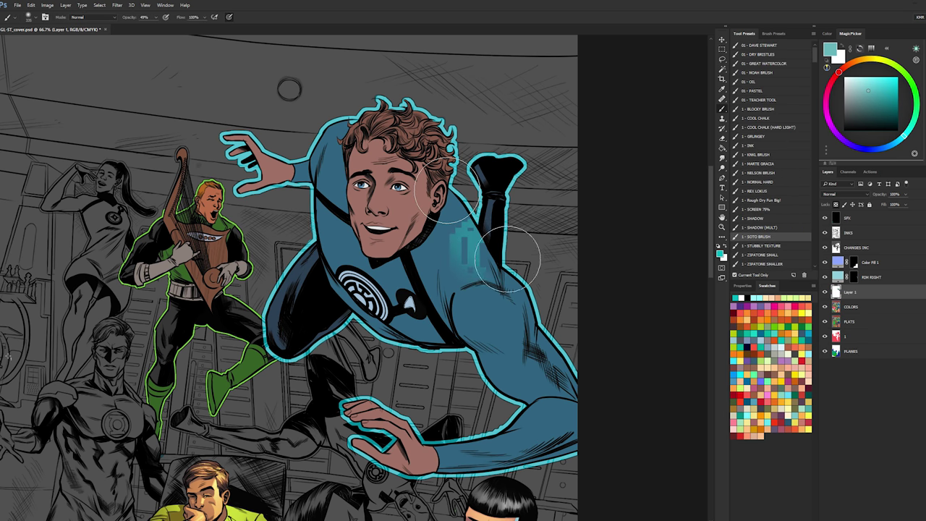
alt+right_click(497, 303)
- Lasso the flying figure's near shoulder and upper arm, following the inked muscle contour out to the page edge
key(l)
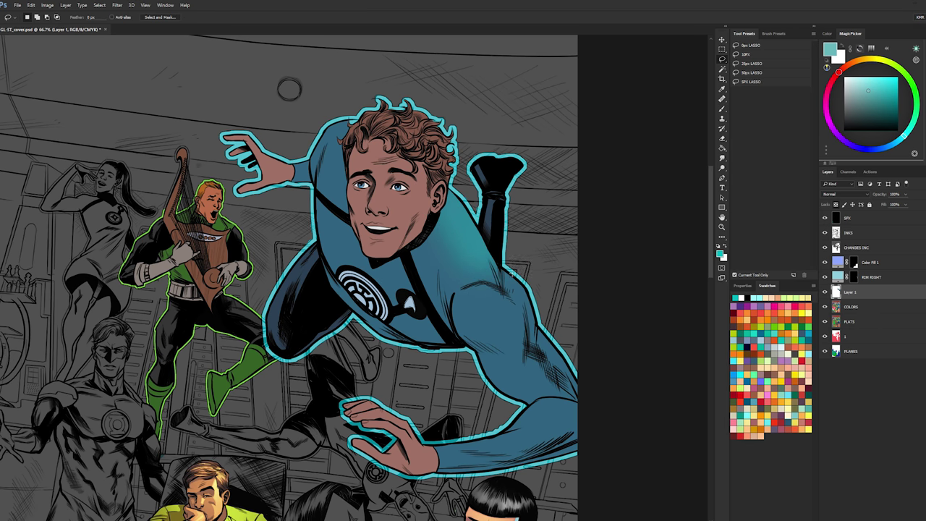
mouse_move(455, 298)
mouse_down()
mouse_move(453, 322)
mouse_move(470, 345)
mouse_move(523, 358)
mouse_up()
drag(576, 396, 553, 302)
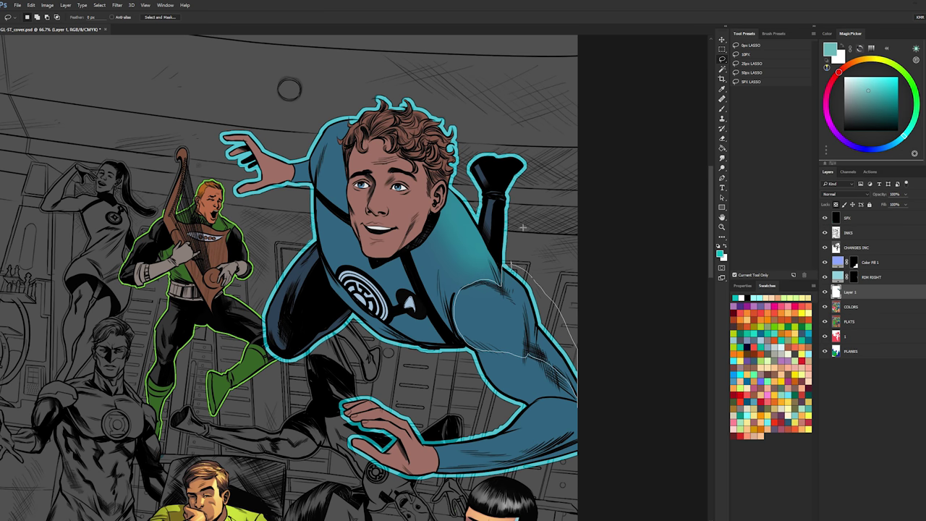
key(b)
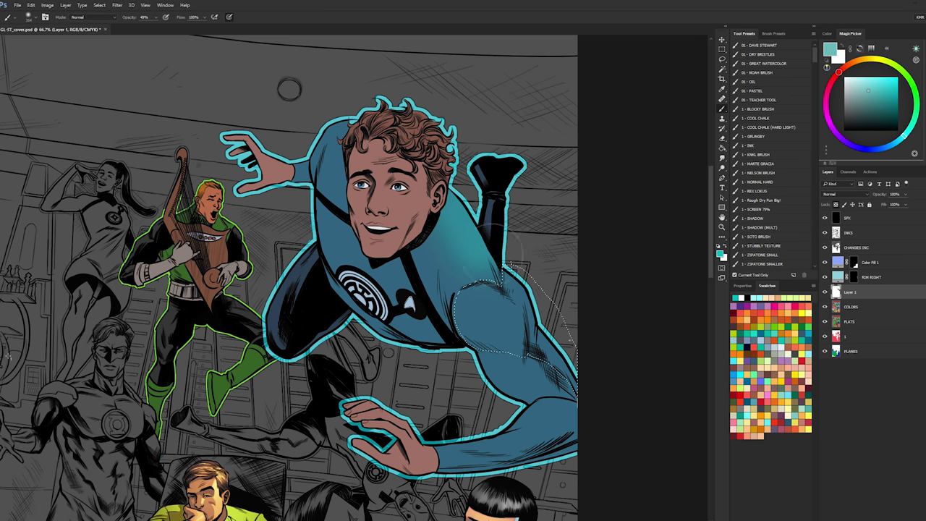
drag(506, 293, 539, 310)
alt+right_click(506, 308)
drag(498, 287, 578, 343)
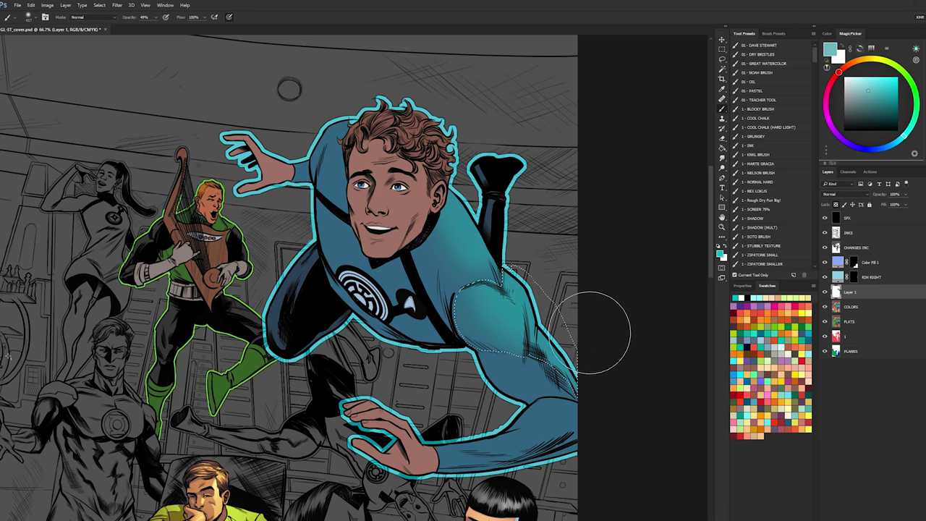
key(ctrl+z)
key(ctrl+z)
key(ctrl+z)
- Refine the selection at the top of the near shoulder and brush teal over the shoulder and upper arm
key(l)
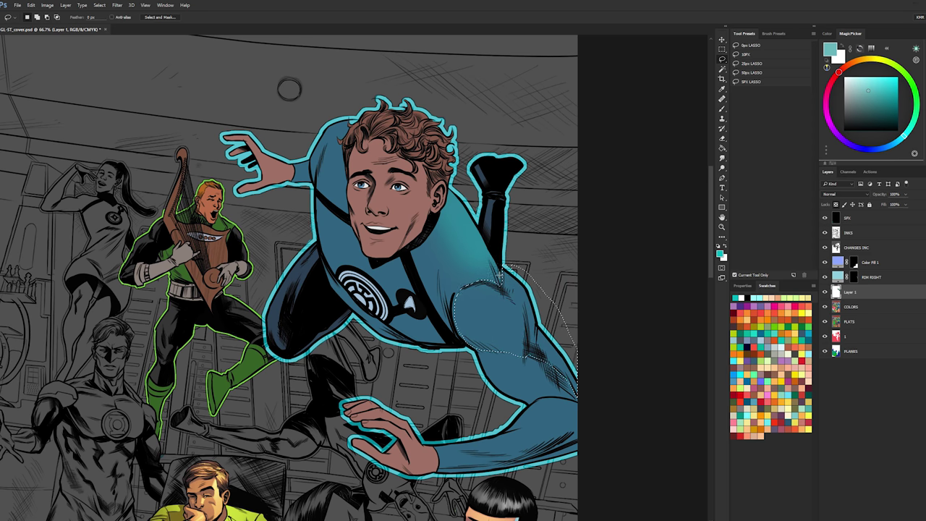
mouse_move(499, 285)
shift+mouse_down()
mouse_move(474, 283)
mouse_move(508, 264)
mouse_move(518, 273)
mouse_move(604, 385)
shift+mouse_up()
key(b)
key(l)
key(b)
key(l)
key(ctrl+z)
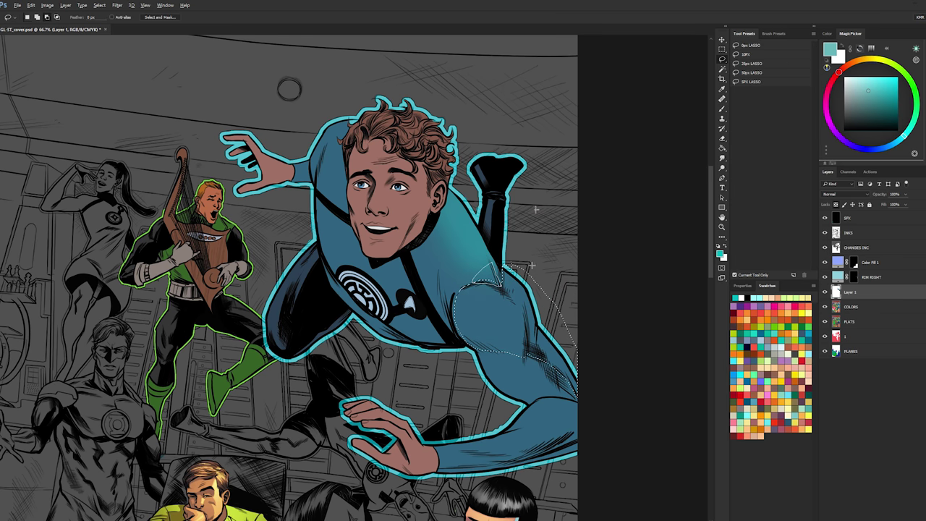
key(ctrl+z)
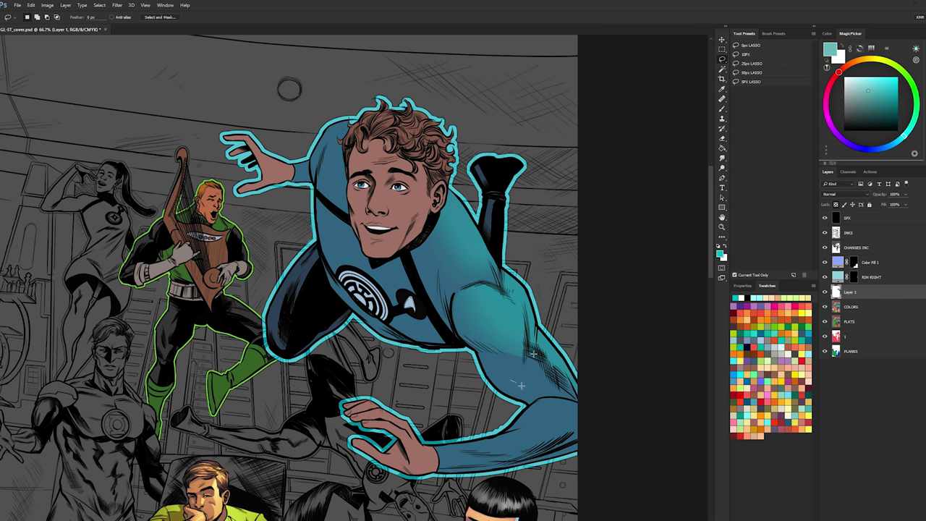
key(ctrl+d)
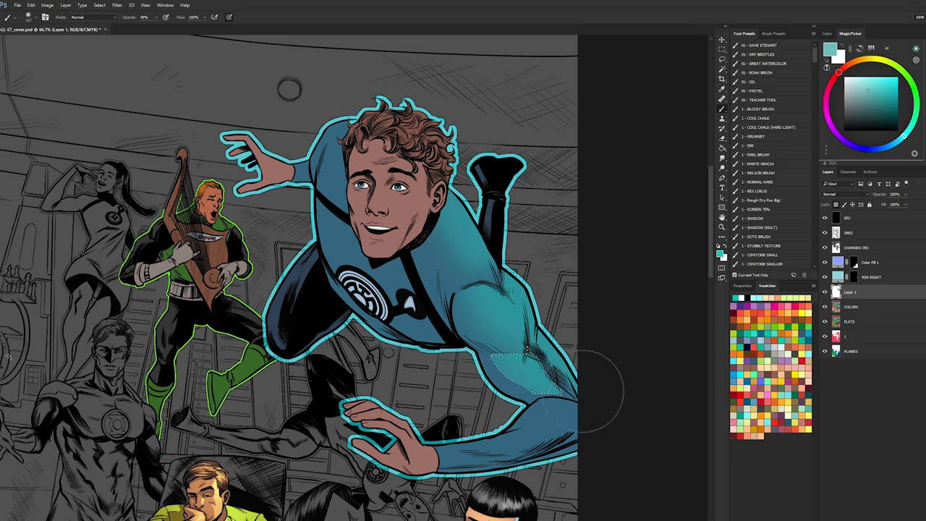
- Lasso the near forearm from elbow to wrist and brush a teal gradient inside the selection
key(l)
scroll(538, 287, down, 3)
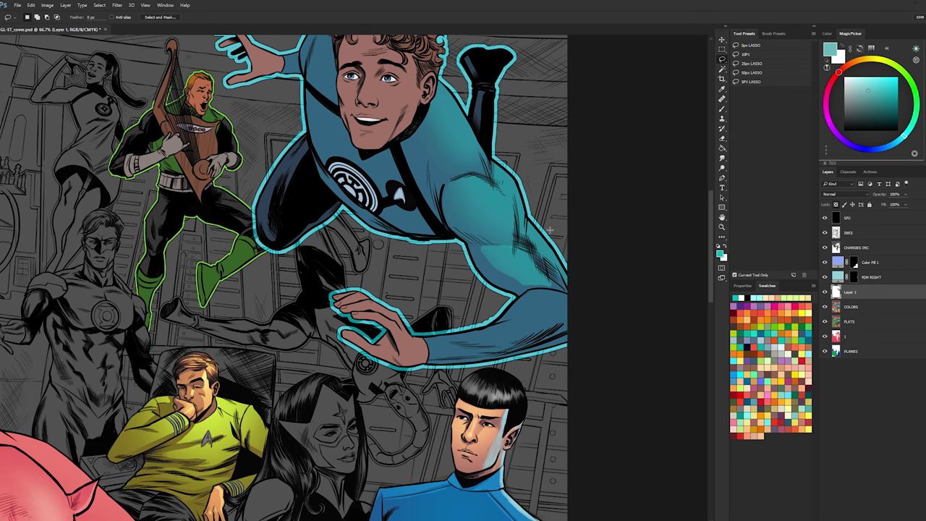
ctrl+click(551, 292)
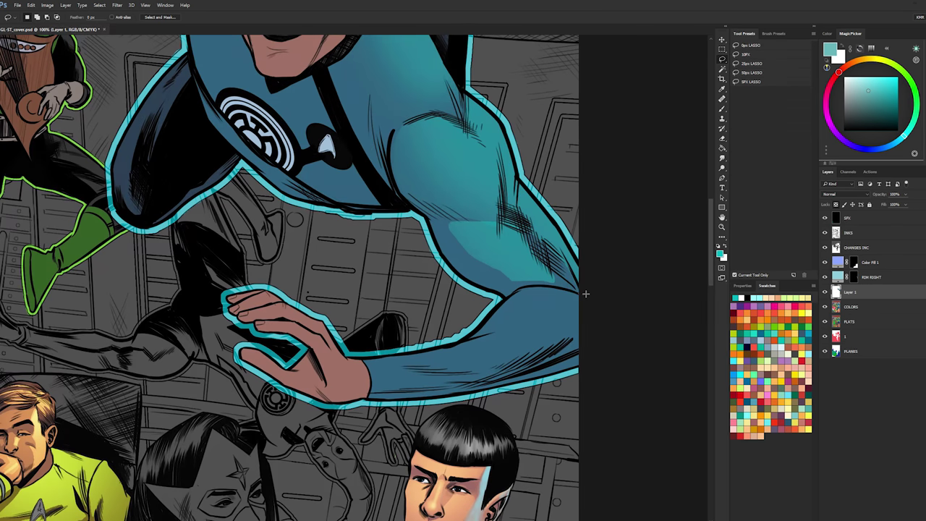
alt+click(584, 293)
mouse_move(561, 290)
mouse_down()
mouse_move(508, 295)
mouse_move(451, 334)
mouse_move(359, 358)
mouse_move(483, 371)
mouse_move(554, 343)
mouse_up()
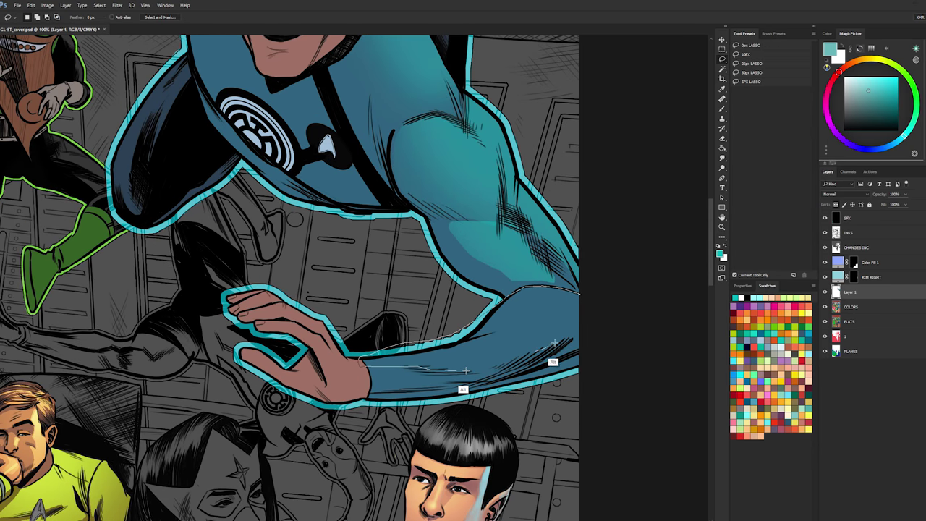
mouse_move(466, 370)
mouse_down()
mouse_move(427, 367)
mouse_move(368, 385)
mouse_move(510, 365)
mouse_up()
key(b)
mouse_move(367, 342)
mouse_down()
mouse_move(542, 256)
mouse_move(517, 282)
mouse_move(426, 285)
mouse_move(509, 253)
mouse_move(438, 282)
mouse_up()
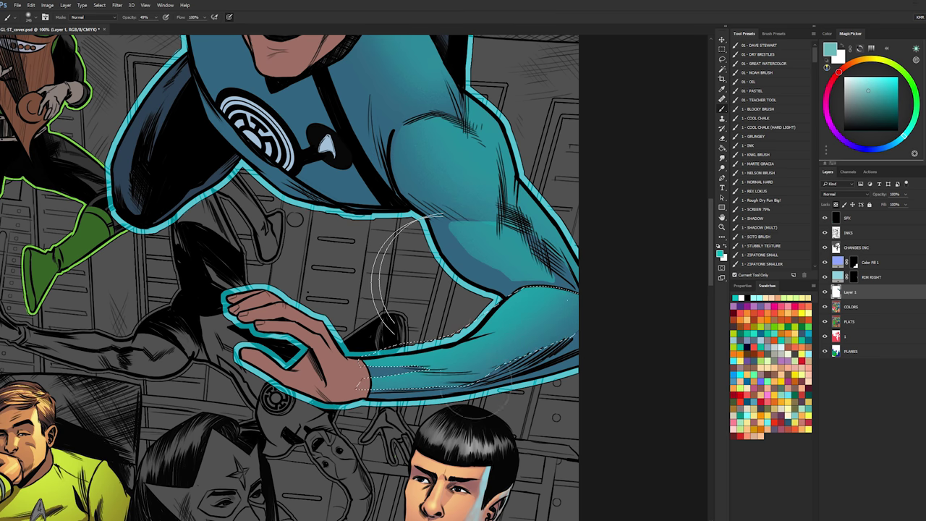
- Clear the forearm selection and extend the teal along the forearm's underside with a smaller brush
key(l)
key(ctrl+d)
key(b)
key(ctrl+shift+d)
mouse_move(495, 337)
mouse_down()
mouse_move(457, 349)
mouse_move(475, 349)
mouse_up()
mouse_move(394, 398)
mouse_down()
mouse_move(487, 384)
mouse_move(607, 344)
mouse_up()
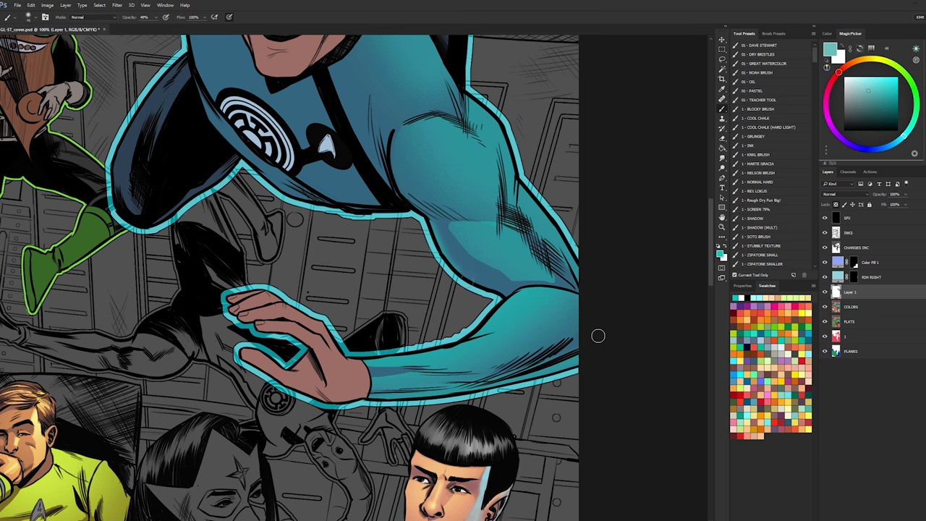
- Brush teal onto the flying figure's chest beside the strap and along the far side and lower edge of the torso
drag(485, 166, 544, 292)
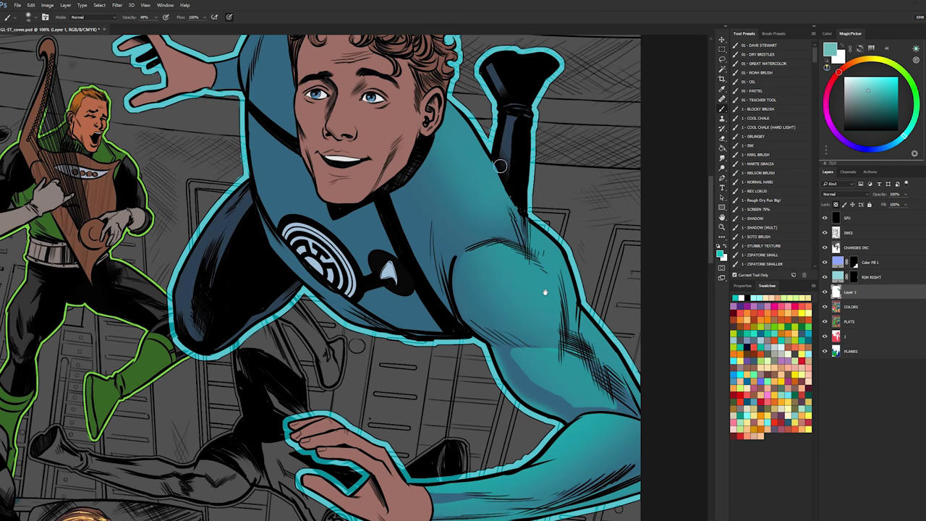
drag(450, 282, 454, 303)
alt+click(451, 222)
drag(438, 221, 449, 274)
drag(437, 205, 436, 202)
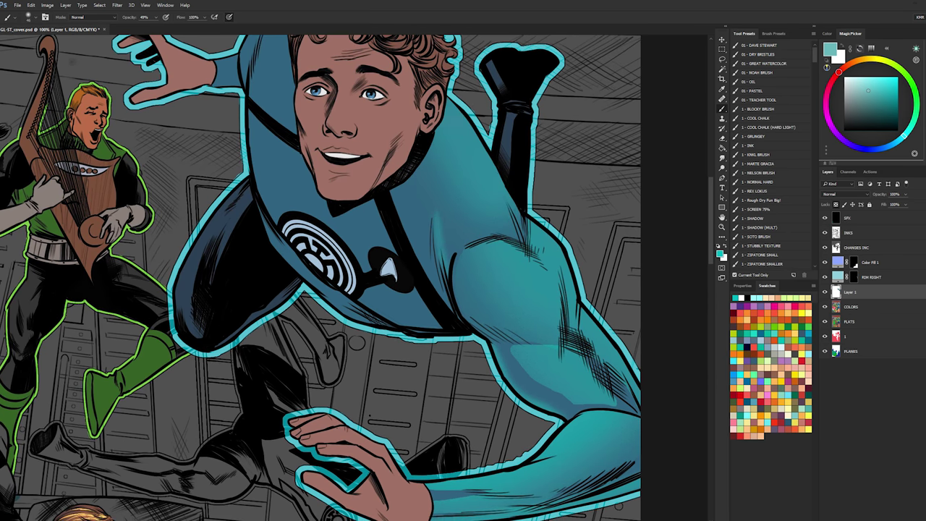
drag(266, 176, 283, 175)
mouse_move(248, 112)
mouse_down()
mouse_move(265, 211)
mouse_move(296, 263)
mouse_move(411, 333)
mouse_up()
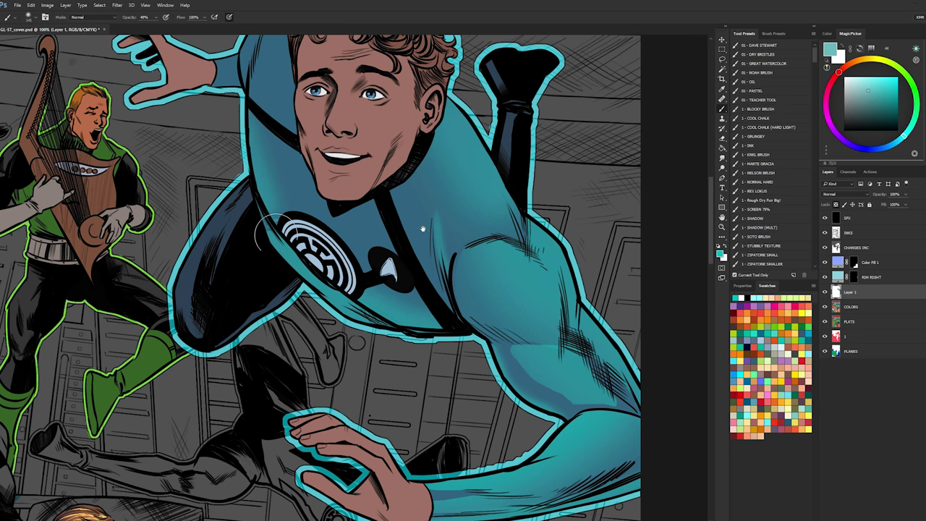
- Lasso the flying figure's far shoulder, brush teal over it and clear the selection
drag(423, 229, 476, 390)
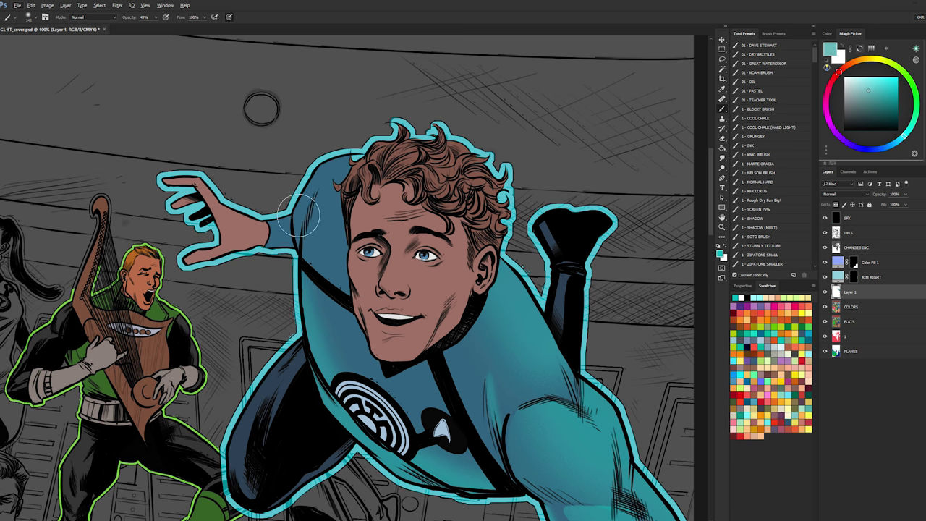
key(l)
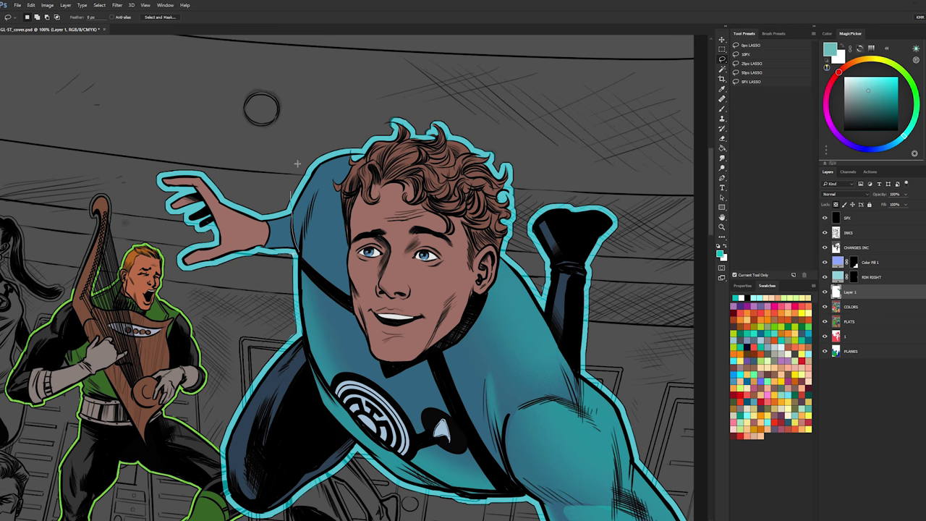
mouse_move(389, 282)
mouse_down()
mouse_move(308, 395)
mouse_move(293, 190)
mouse_up()
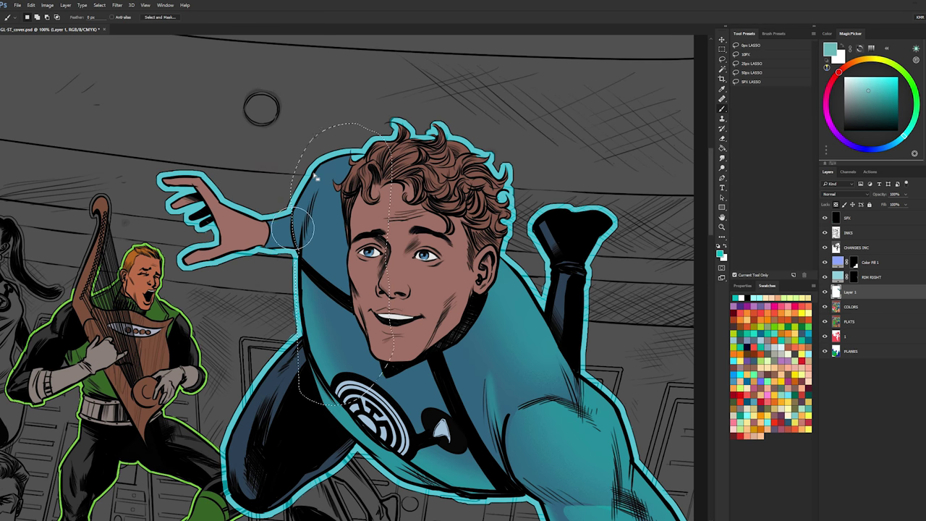
key(b)
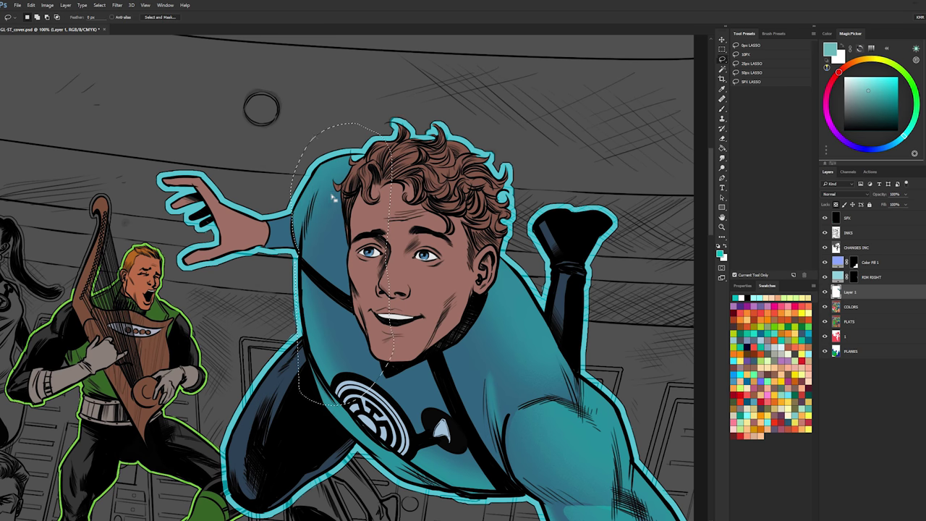
key(l)
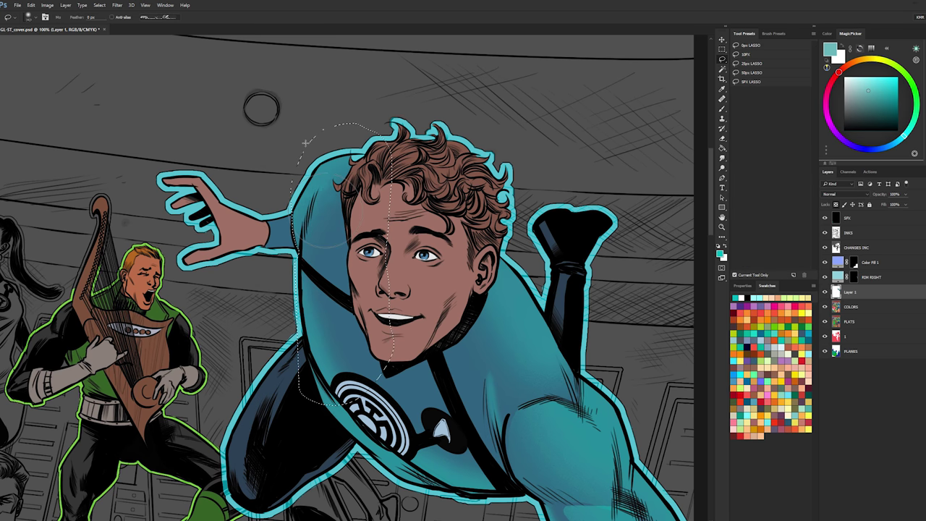
key(ctrl+d)
key(b)
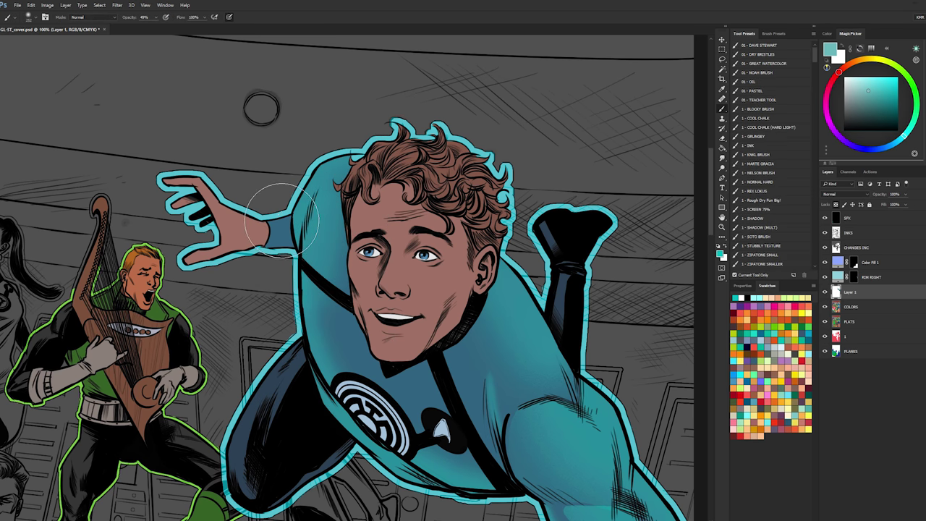
key(l)
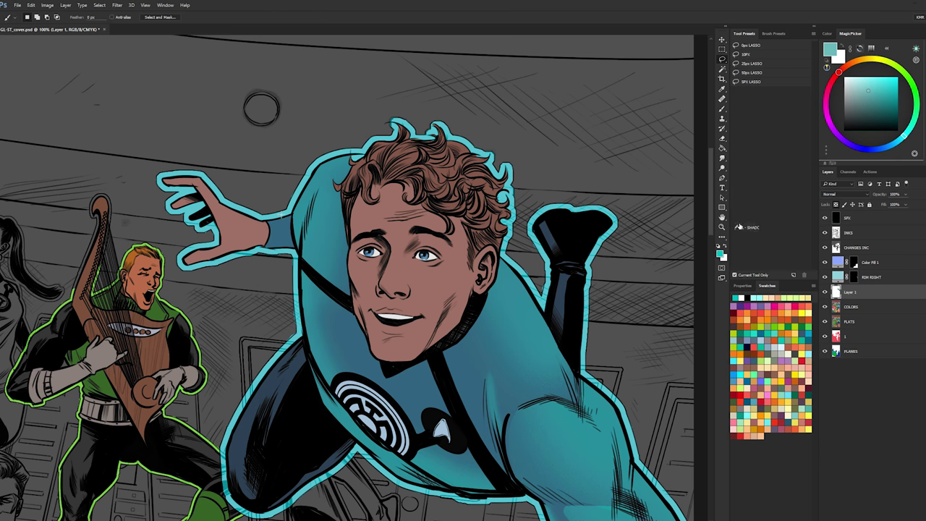
key(b)
- Choose a paler light blue and highlight the flying figure's upper back with the 1 - MARTE GRACIA brush in Hard Light mode
key(ctrl+space)
ctrl+alt+click(454, 259)
ctrl+alt+click(454, 259)
ctrl+alt+click(454, 259)
ctrl+click(467, 265)
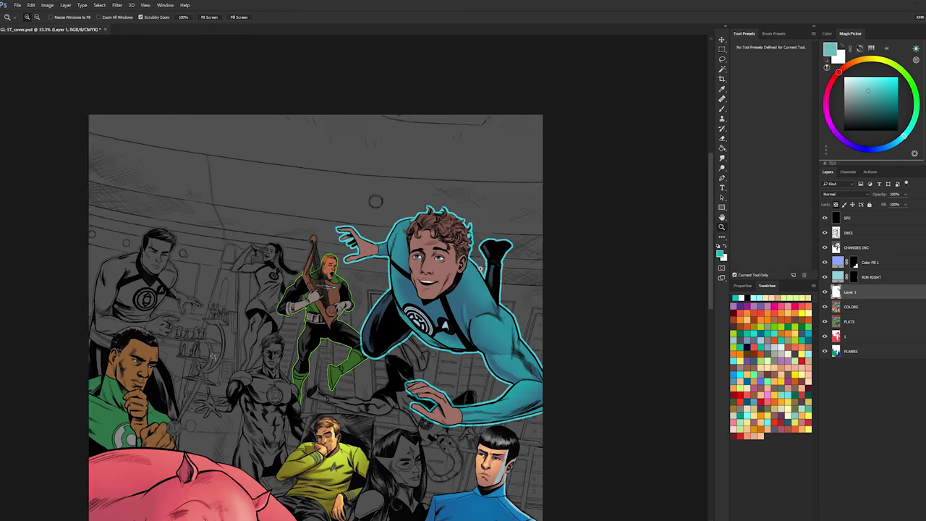
click(463, 269)
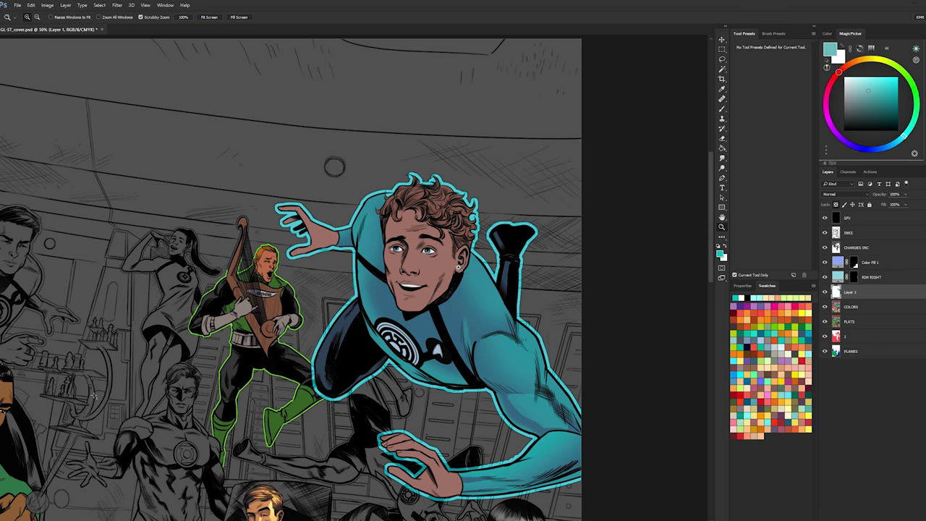
key(ctrl+plus)
key(b)
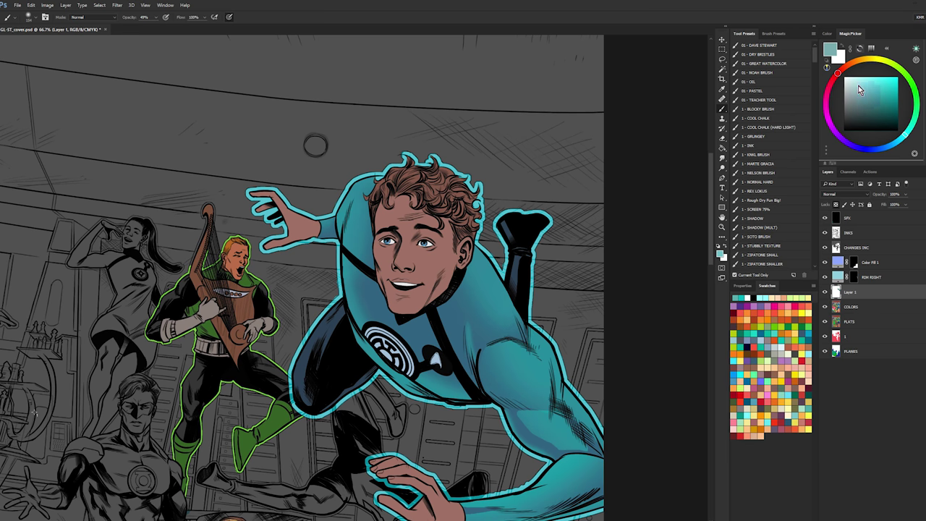
click(779, 163)
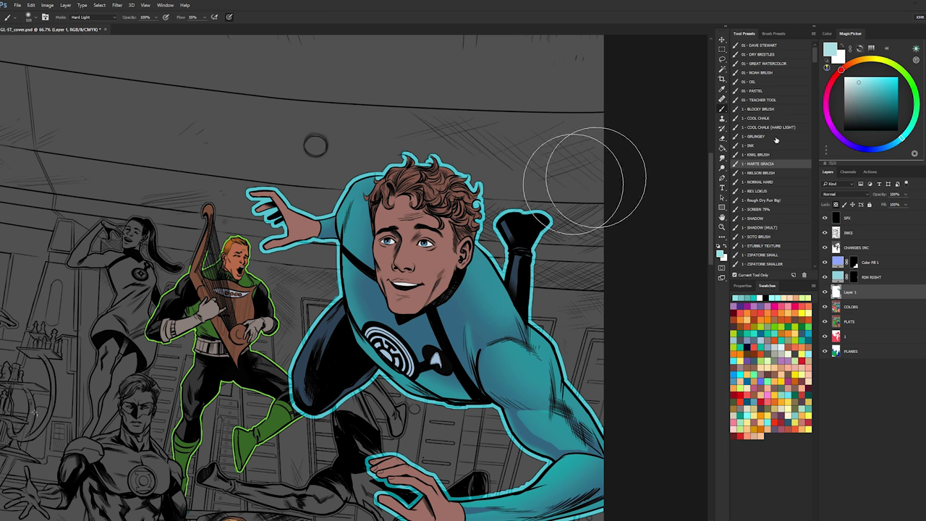
alt+right_click(491, 285)
drag(499, 278, 531, 260)
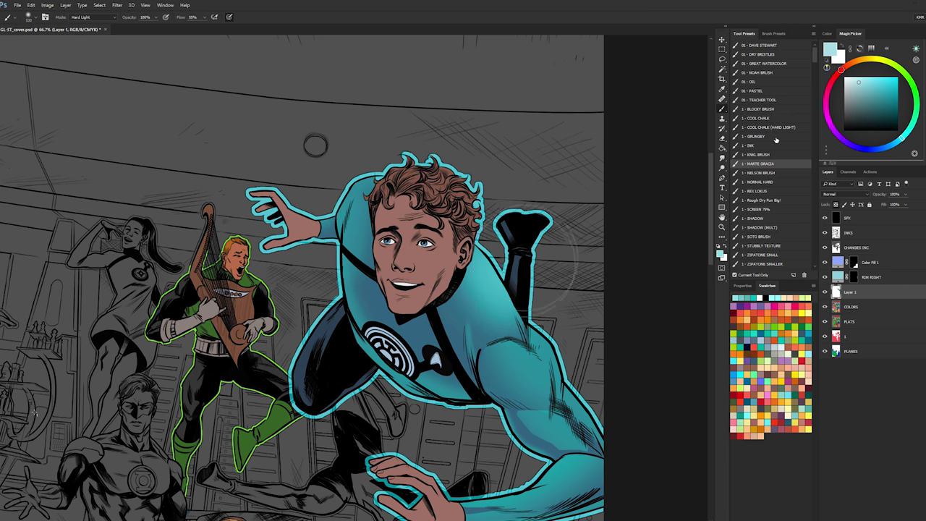
- Resize the brush and paint a soft pale blue highlight on the near shoulder muscle
alt+right_click(503, 293)
alt+right_click(535, 344)
mouse_move(520, 355)
mouse_down()
mouse_move(512, 368)
mouse_move(546, 358)
mouse_up()
drag(569, 285, 558, 177)
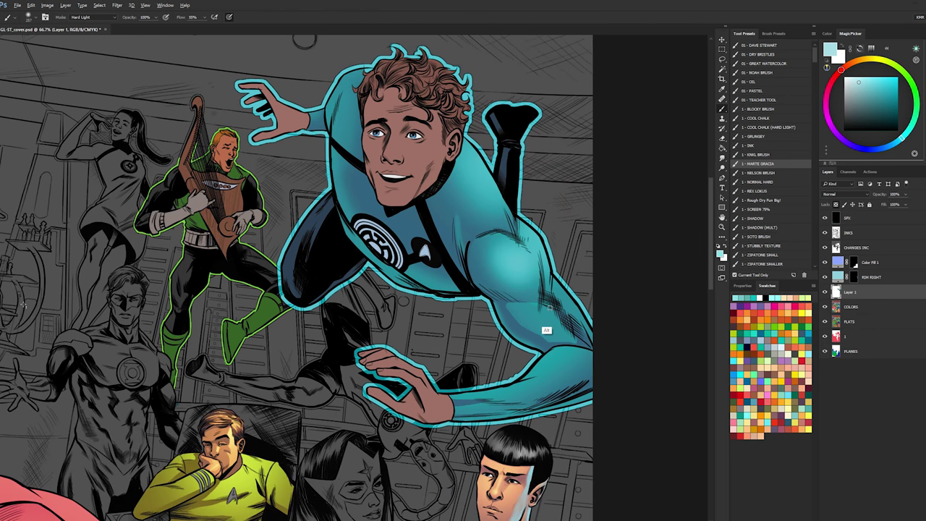
- Brush pale blue highlights along the flying figure's near upper arm and forearm
mouse_move(542, 310)
mouse_down()
mouse_move(567, 292)
mouse_move(585, 328)
mouse_up()
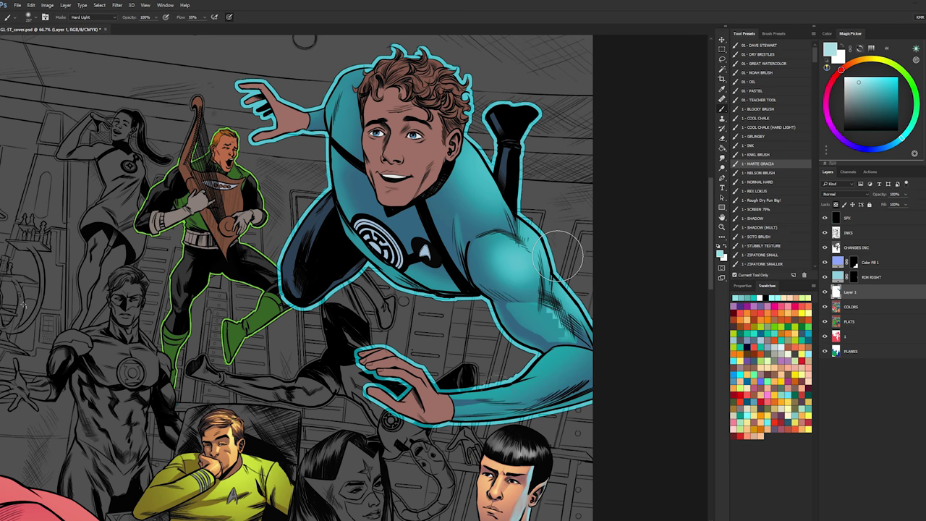
alt+right_click(468, 397)
mouse_move(469, 396)
mouse_down()
mouse_move(590, 356)
mouse_move(524, 383)
mouse_up()
key(ctrl+z)
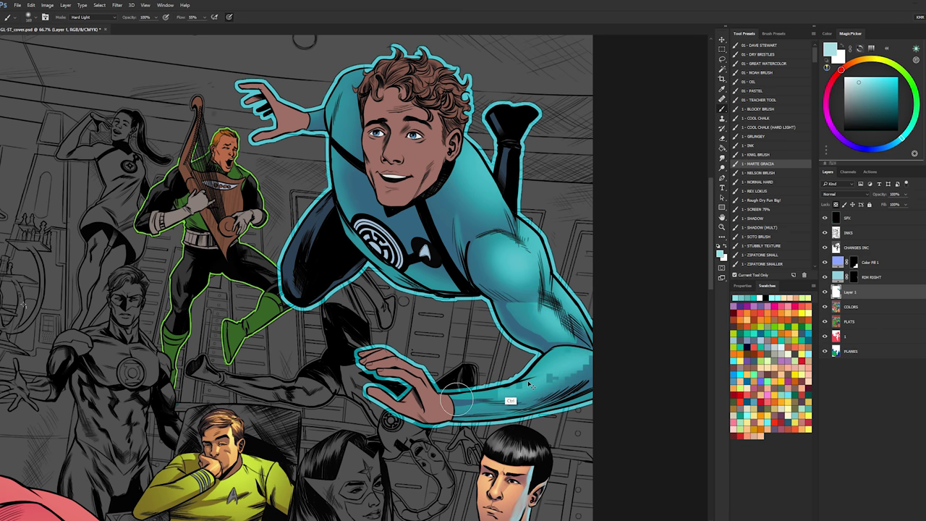
key(ctrl+z)
drag(458, 398, 629, 365)
mouse_move(505, 400)
mouse_down()
mouse_move(456, 400)
mouse_move(596, 389)
mouse_up()
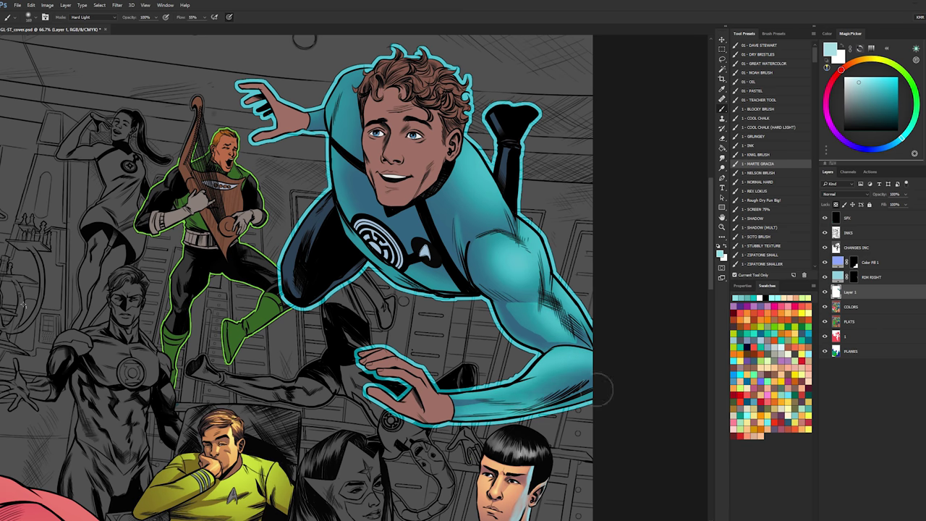
key(ctrl+z)
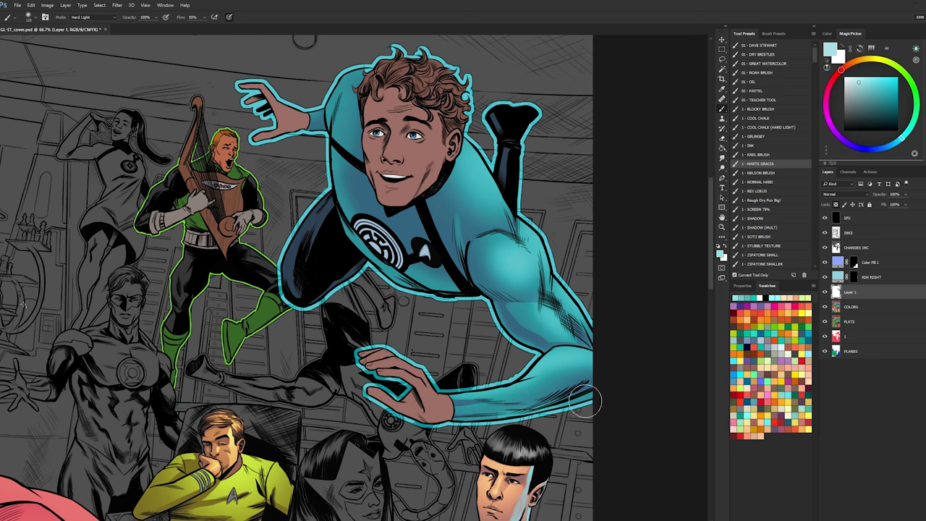
key(ctrl+shift+z)
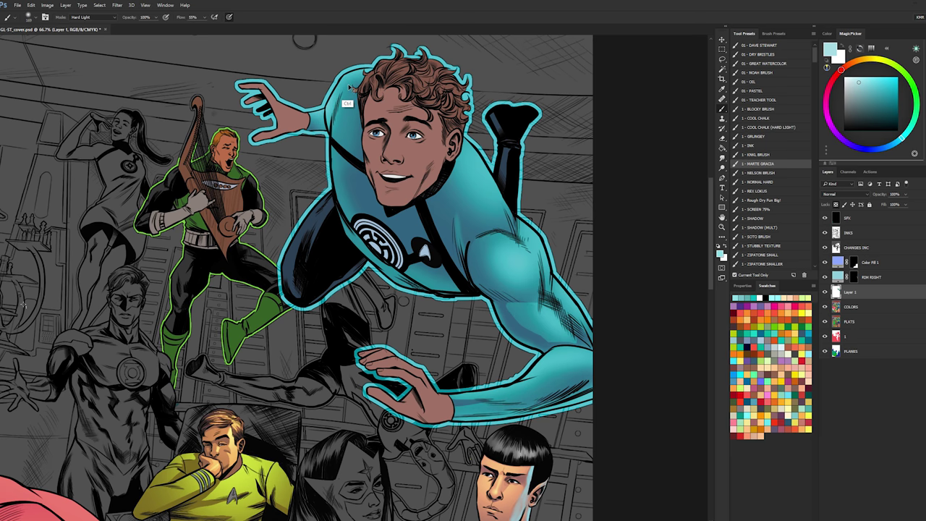
- Lasso the flying figure's far shoulder, brush a pale blue highlight inside it and clear the selection
key(l)
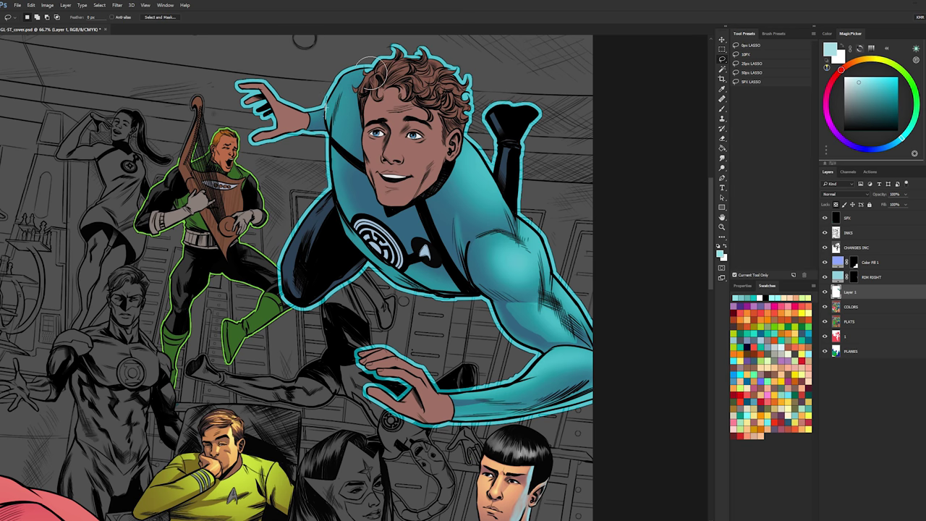
mouse_move(324, 205)
mouse_down()
mouse_move(372, 45)
mouse_move(325, 109)
mouse_move(346, 77)
mouse_up()
key(b)
key(l)
key(b)
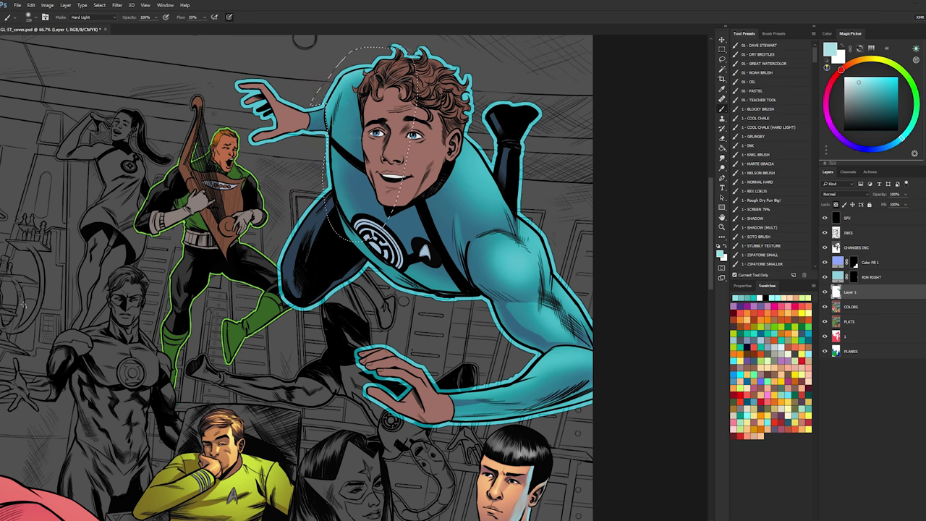
mouse_move(345, 123)
mouse_down()
mouse_move(342, 255)
mouse_move(338, 98)
mouse_move(342, 190)
mouse_up()
alt+right_click(329, 163)
key(l)
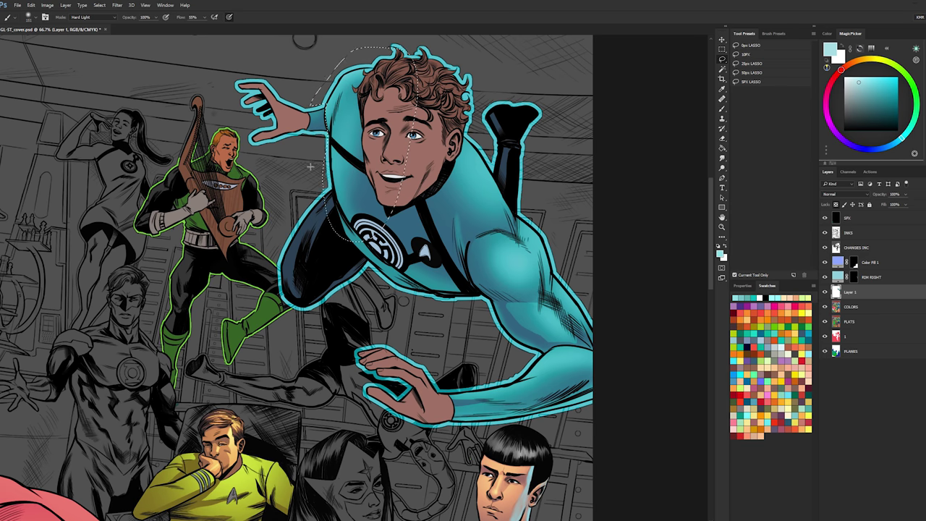
key(ctrl+d)
- Lasso the far side and lower edge of the flying figure's torso, brush pale blue highlights there and clear the selection
mouse_move(329, 159)
mouse_down()
mouse_move(339, 210)
mouse_move(373, 253)
mouse_up()
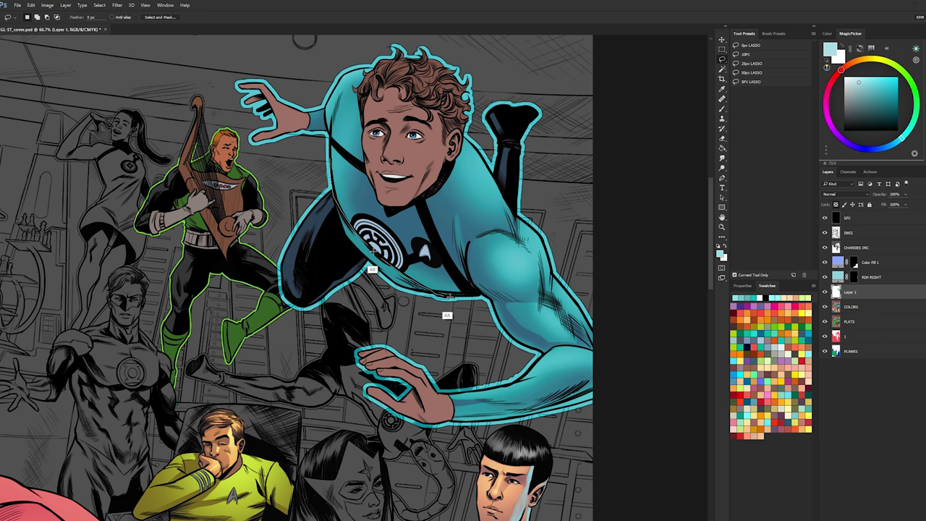
mouse_move(449, 296)
mouse_down()
mouse_move(467, 135)
mouse_move(391, 93)
mouse_up()
key(b)
alt+right_click(342, 204)
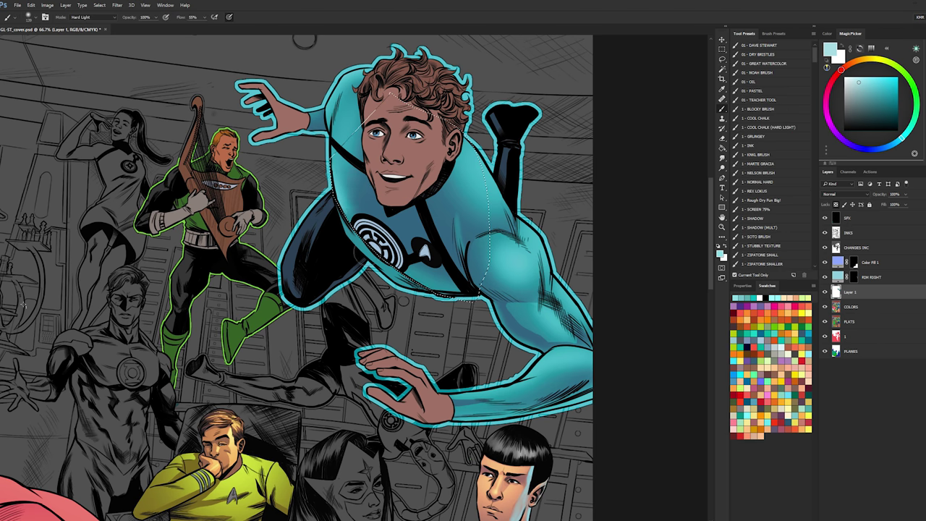
mouse_move(405, 279)
mouse_down()
mouse_move(445, 300)
mouse_move(416, 286)
mouse_up()
key(l)
key(ctrl+d)
key(b)
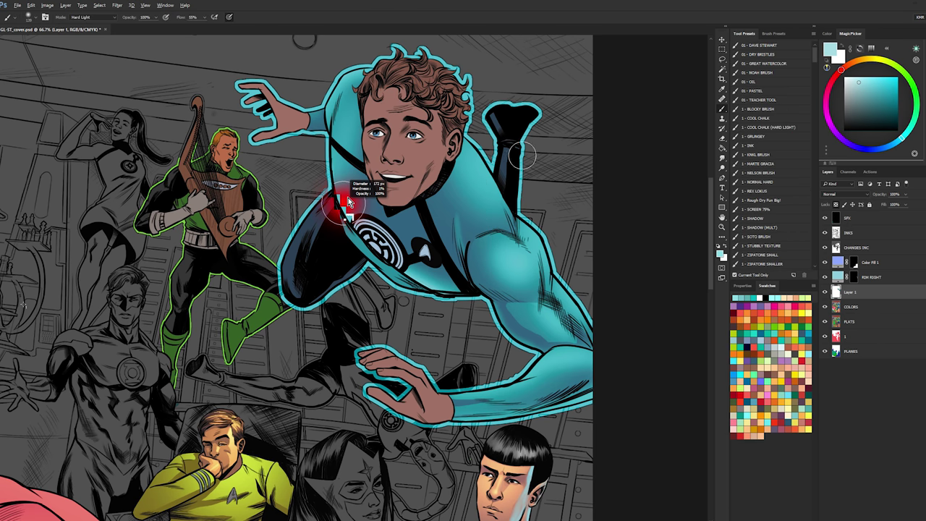
- Brush pale blue highlights along the flying figure's upper back and the outer edge and underside of the near upper arm
key(ctrl+z)
key(ctrl+z)
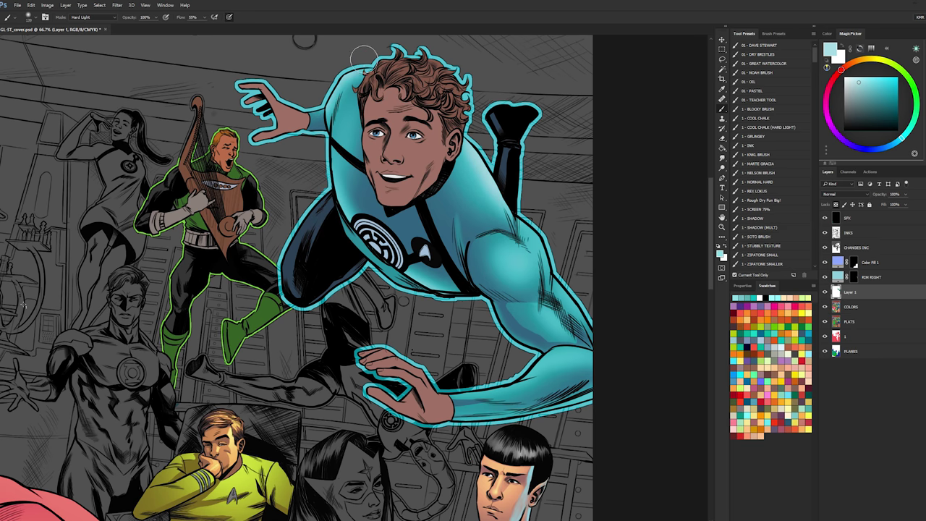
drag(532, 219, 615, 356)
key(ctrl+z)
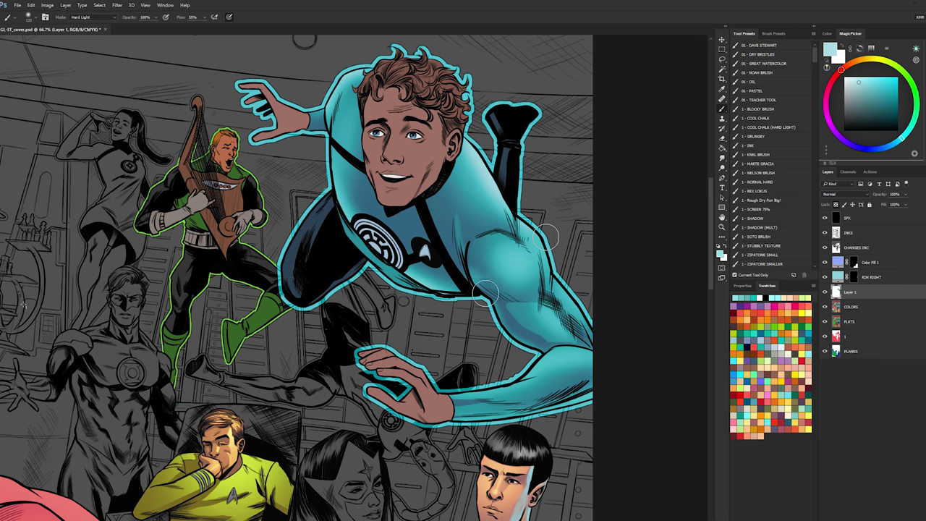
key(ctrl+z)
mouse_move(492, 305)
mouse_down()
mouse_move(502, 340)
mouse_move(529, 334)
mouse_up()
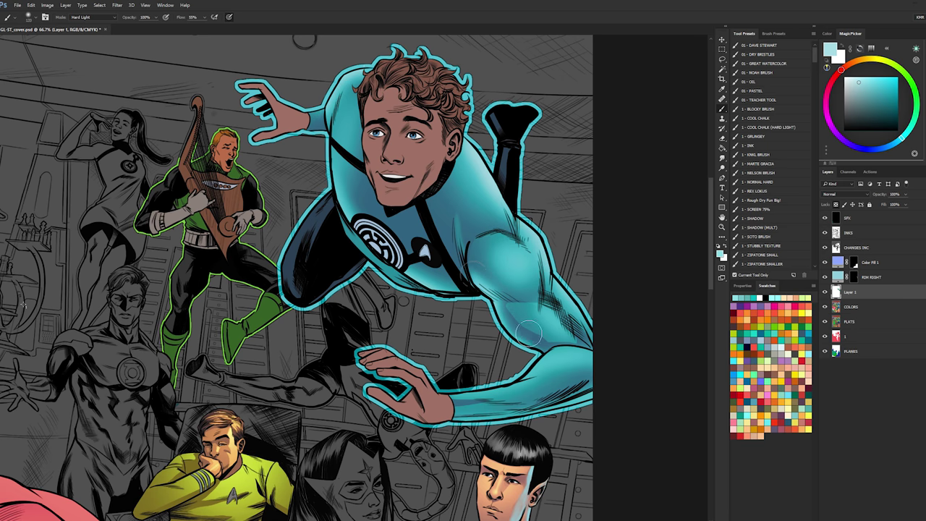
key(ctrl+z)
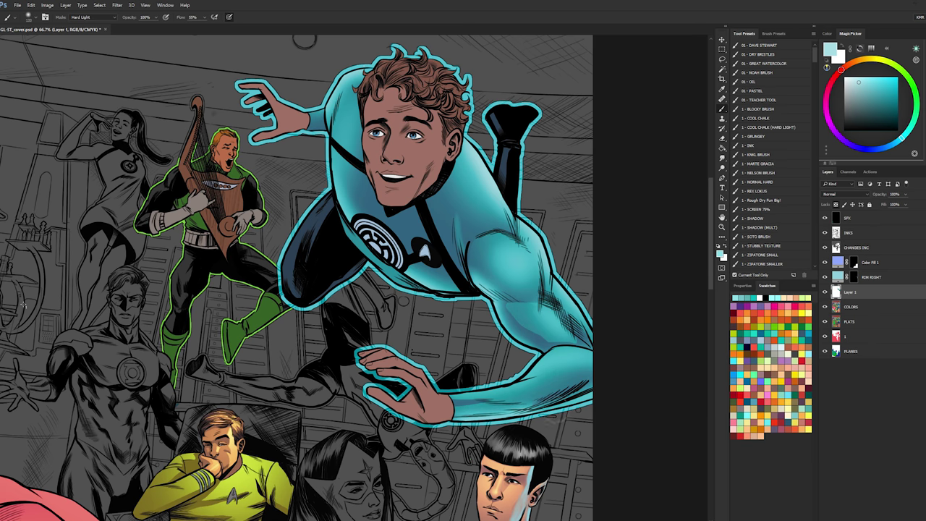
- Shrink the brush and highlight the upper edge of the flying figure's near forearm
drag(525, 372, 517, 372)
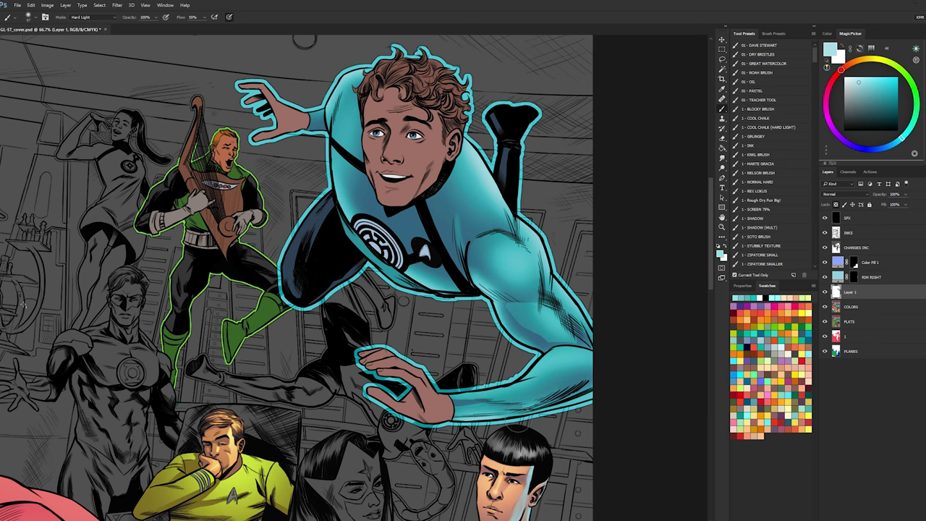
mouse_move(457, 391)
mouse_down()
mouse_move(510, 380)
mouse_move(551, 356)
mouse_move(633, 339)
mouse_up()
key(ctrl+z)
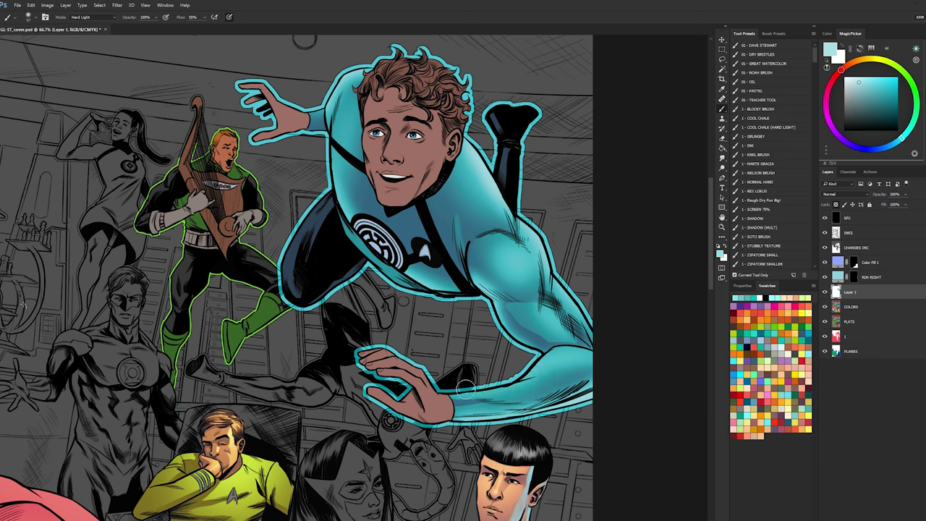
drag(461, 392, 540, 362)
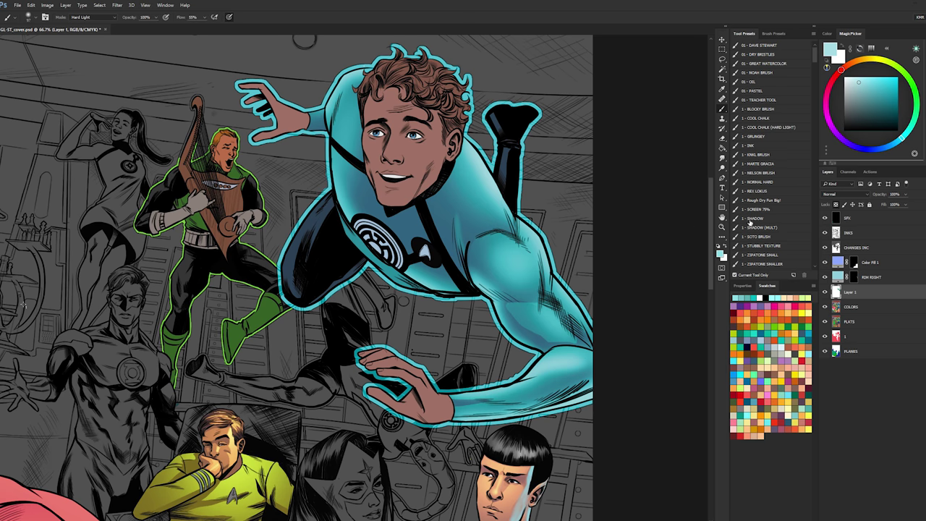
- Examine the flying figure's rendered blue suit at several zoom levels against the rest of the cover
alt+click(644, 249)
alt+click(644, 249)
click(517, 194)
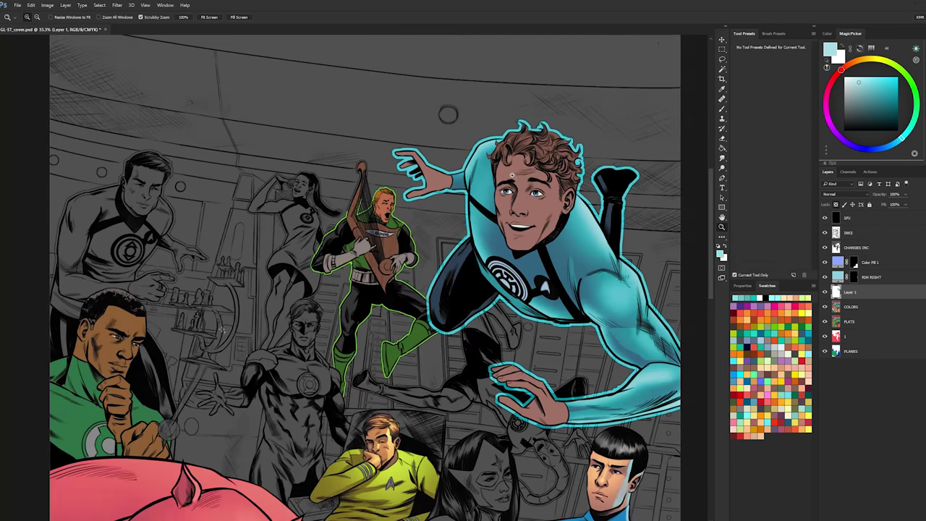
key(b)
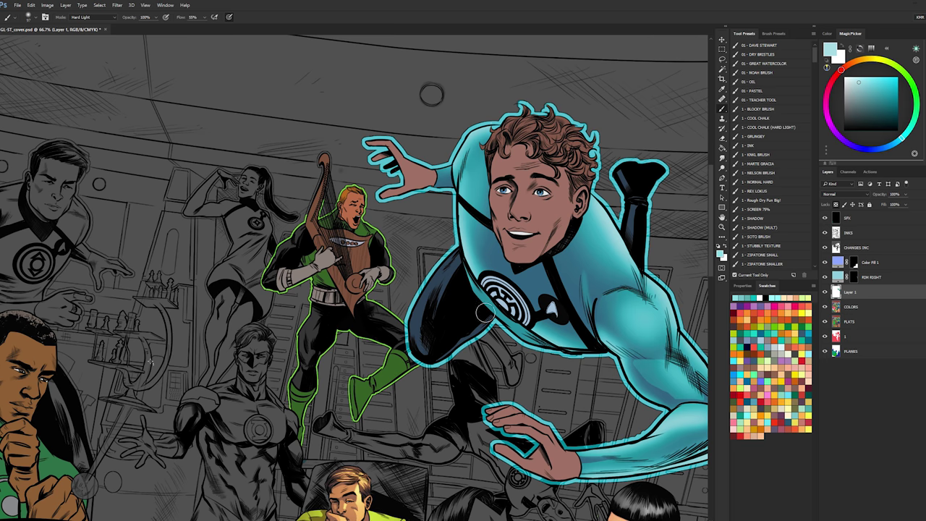
key(z)
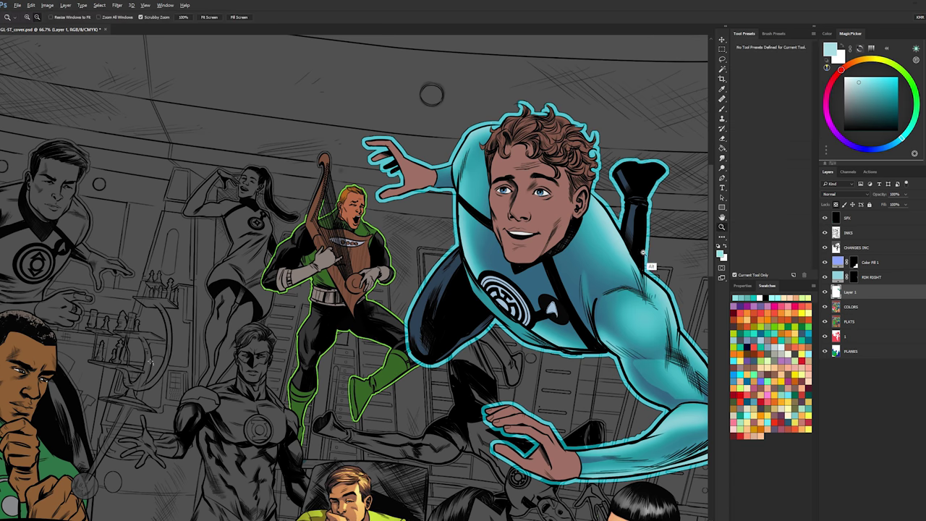
alt+click(633, 252)
drag(634, 255, 481, 169)
click(528, 227)
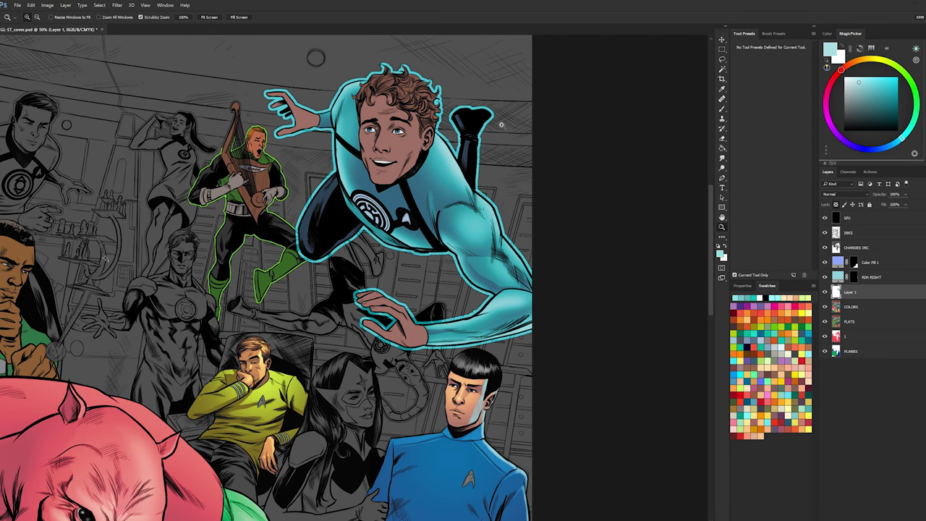
- Clear the suit selection and merge Layer 1 down into the COLORS layer
key(l)
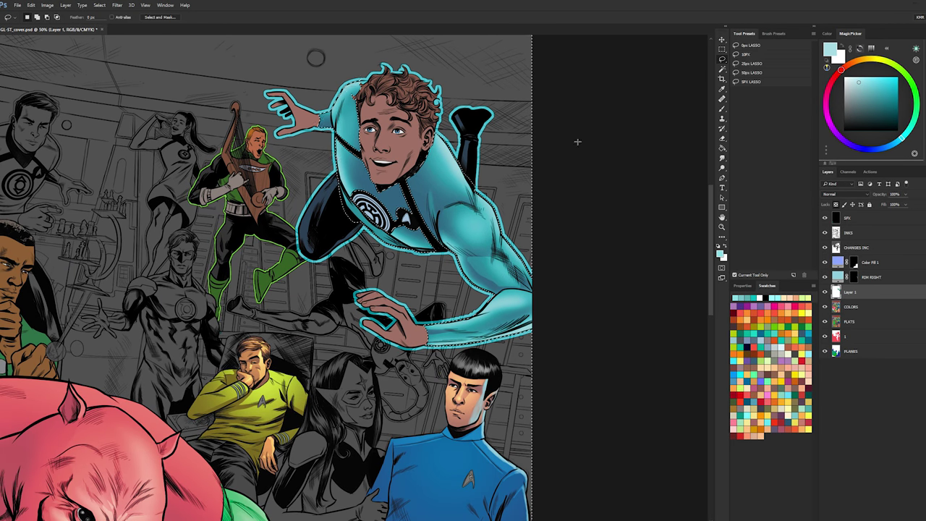
right_click(856, 292)
click(888, 414)
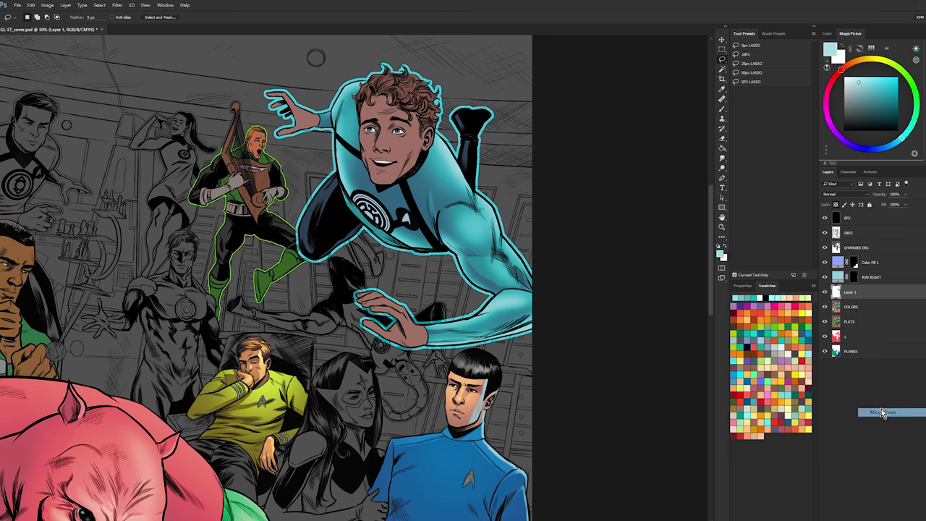
key(w)
click(316, 205)
key(b)
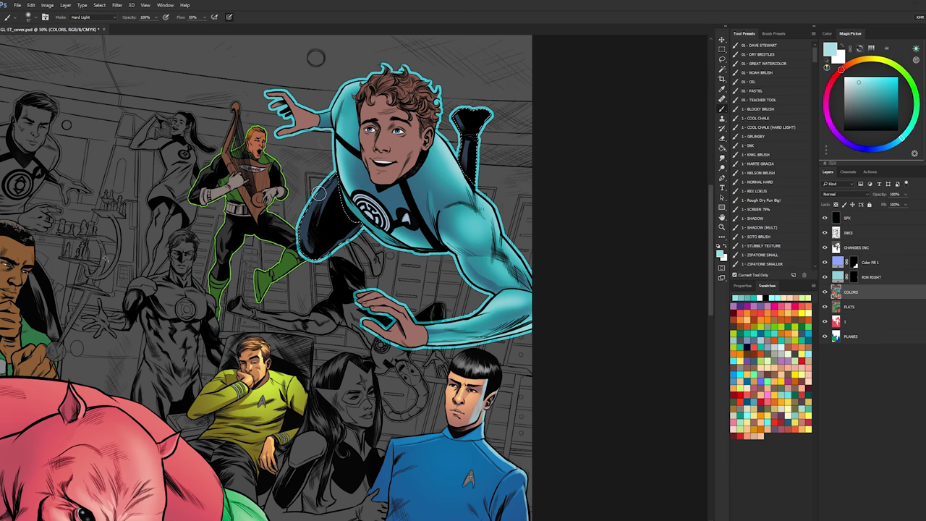
key(w)
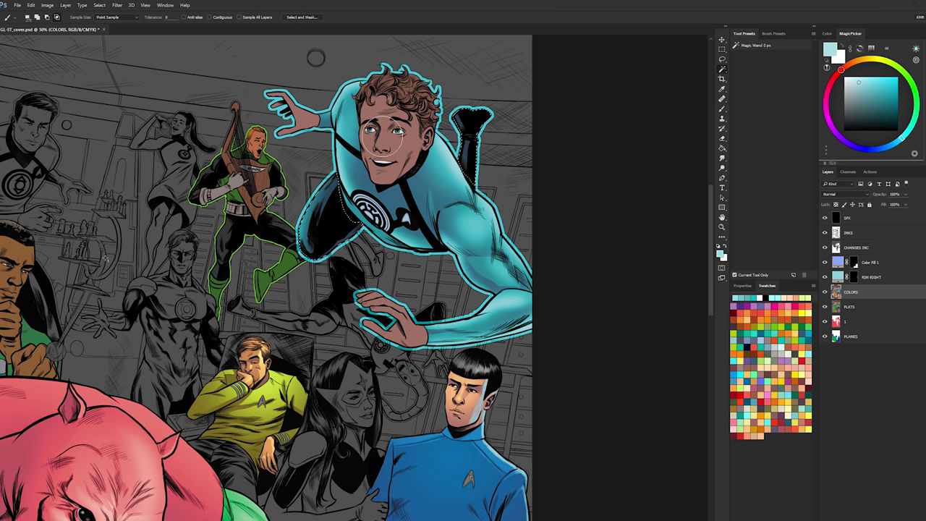
key(b)
key(l)
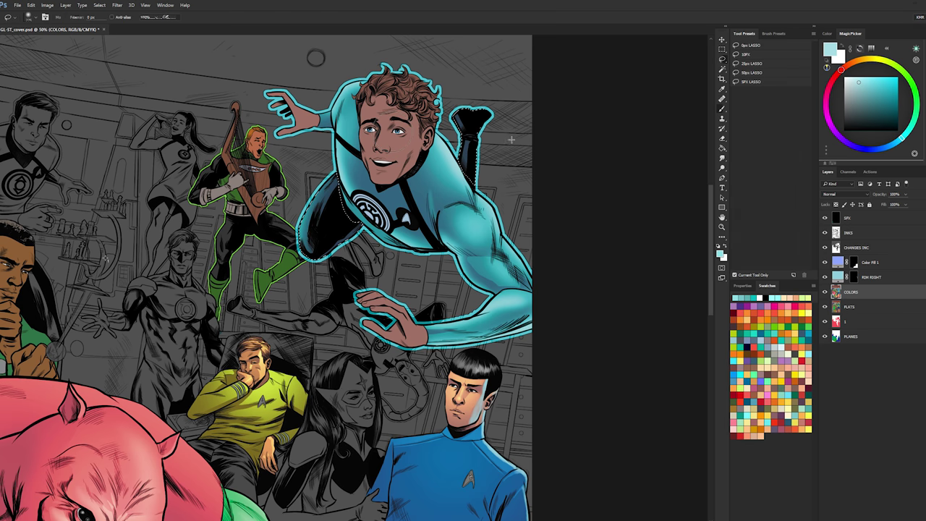
key(ctrl+d)
click(842, 306)
key(w)
click(441, 190)
click(850, 292)
key(l)
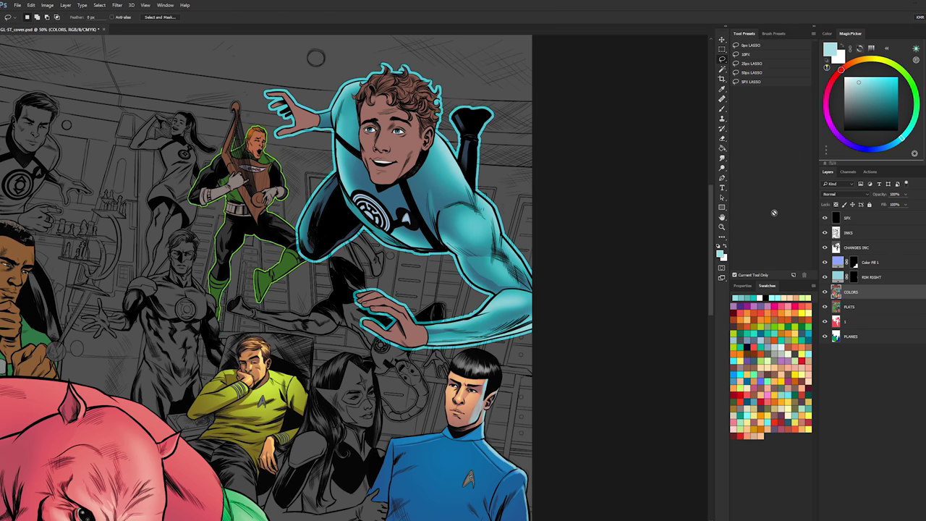
key(ctrl+d)
- Select the flying figure's suit from the FLATS layer and adjust it on COLORS with Hue/Saturation and Color Balance, including +11 blue in the shadows
click(853, 306)
key(w)
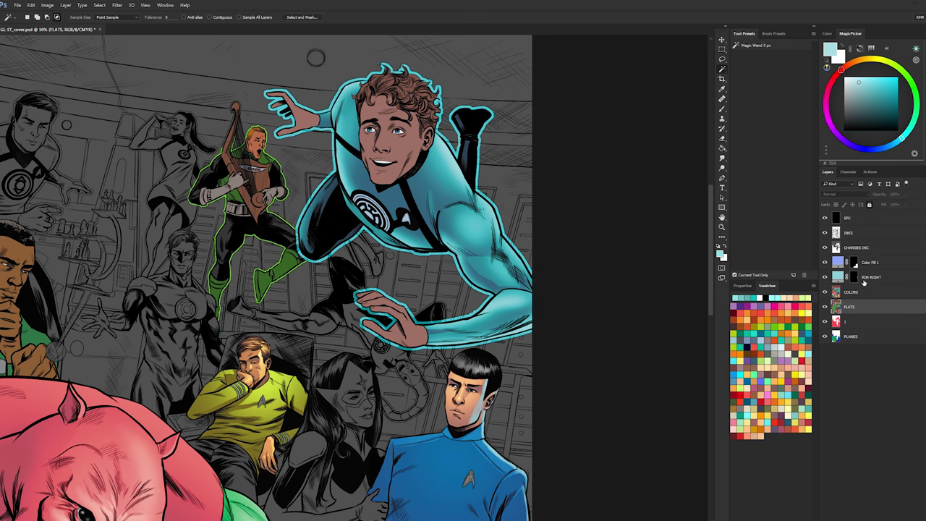
key(alt+bracketright)
key(ctrl+u)
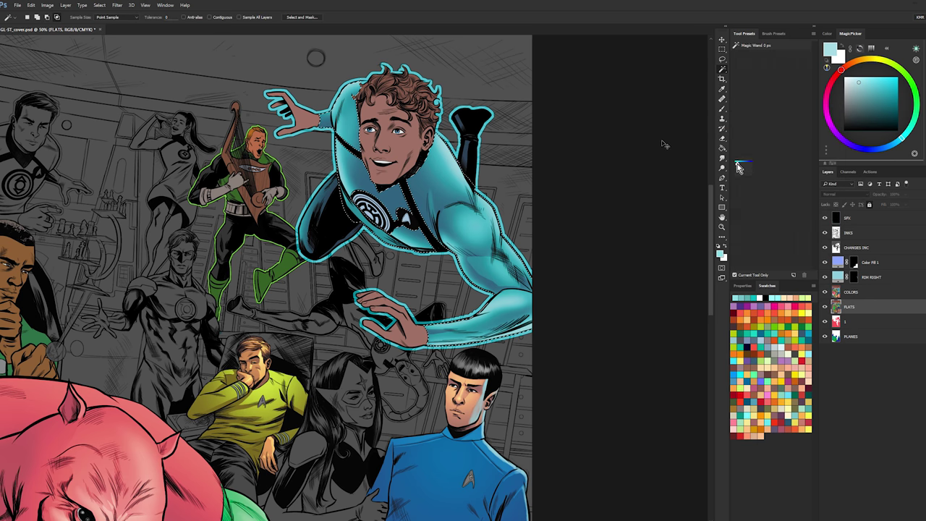
key(alt+bracketright)
key(ctrl+u)
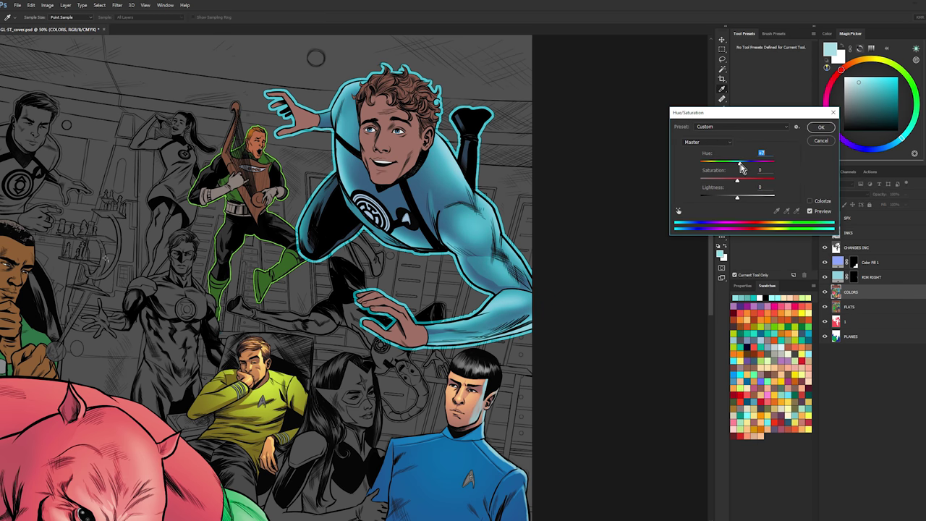
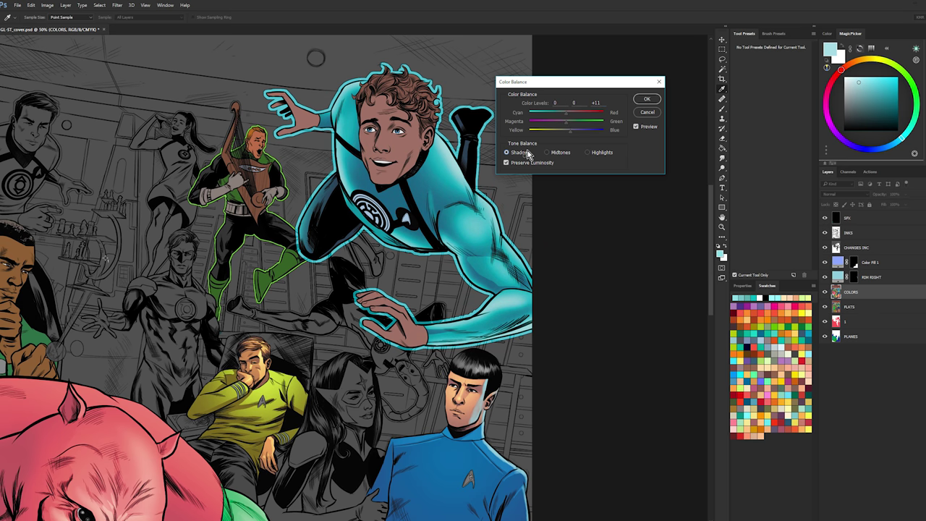
click(649, 100)
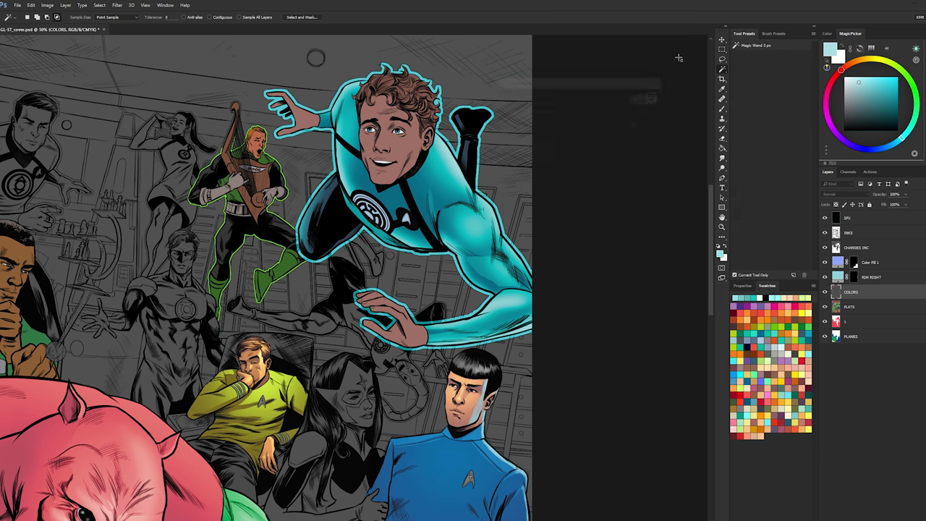
click(722, 228)
alt+click(657, 256)
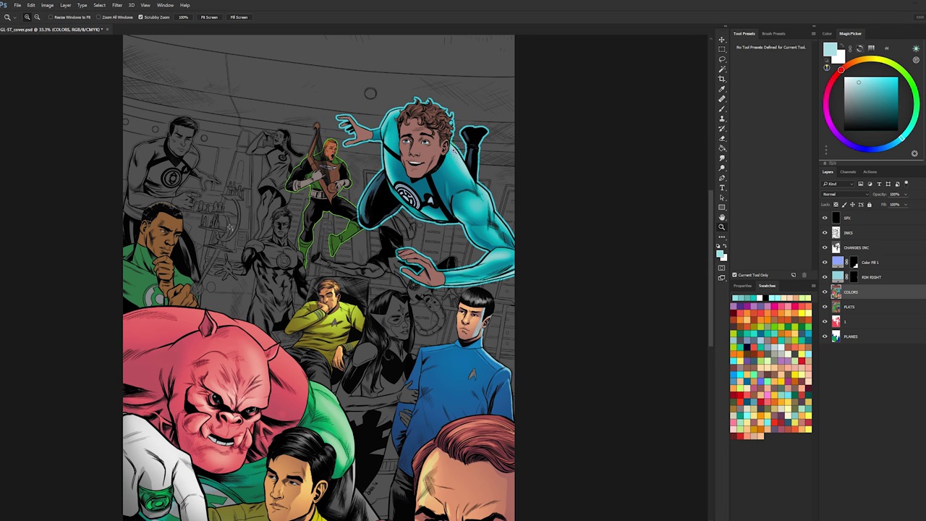
click(453, 144)
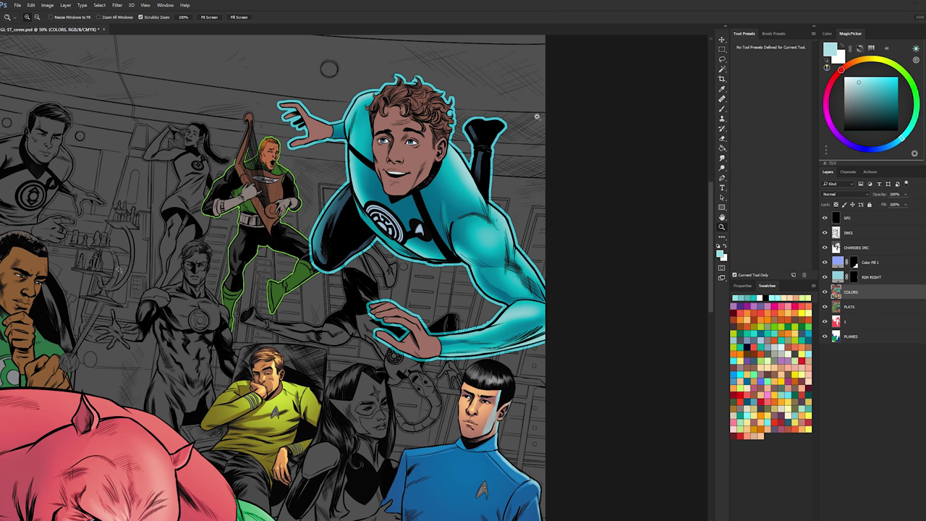
- Select the flying figure's brown hair with the Magic Wand and add a new layer above COLORS
key(l)
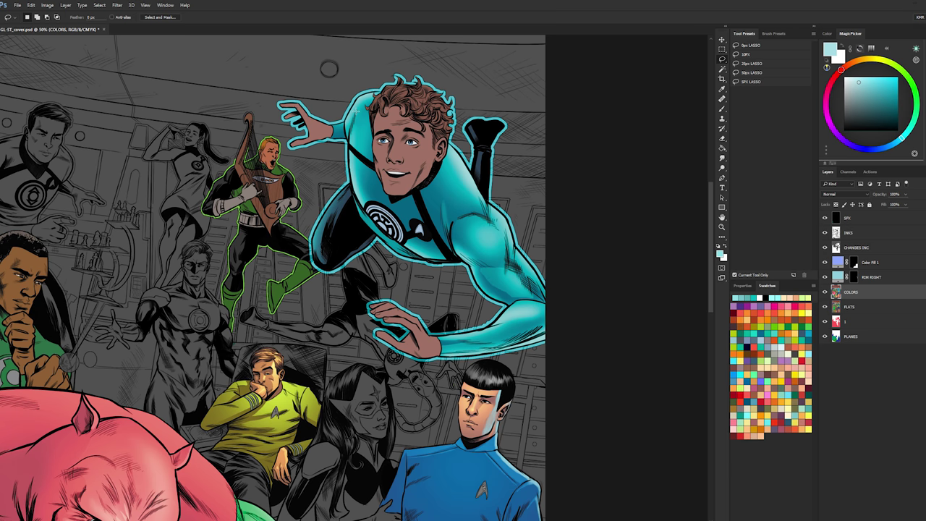
key(z)
click(420, 102)
key(w)
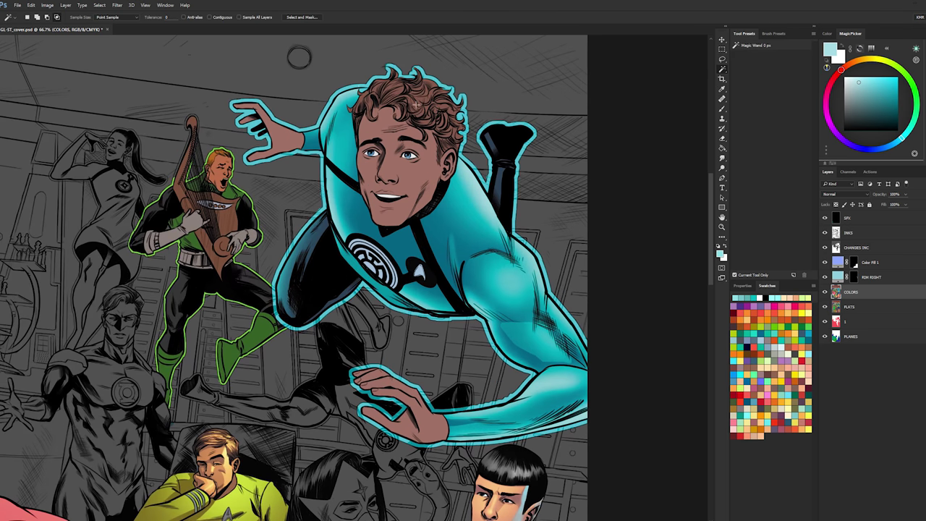
click(417, 105)
key(ctrl+shift+alt+n)
drag(449, 123, 496, 194)
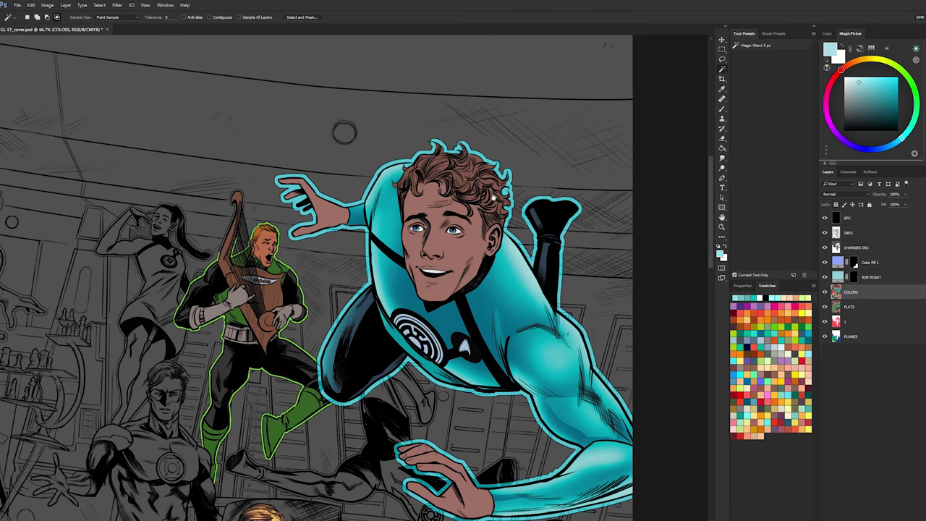
- Sample the hair brown, pick a lighter peach, and paint highlights across the flying figure's curls with the MARTE GRACIA brush
key(z)
click(489, 171)
key(b)
alt+click(455, 172)
click(862, 81)
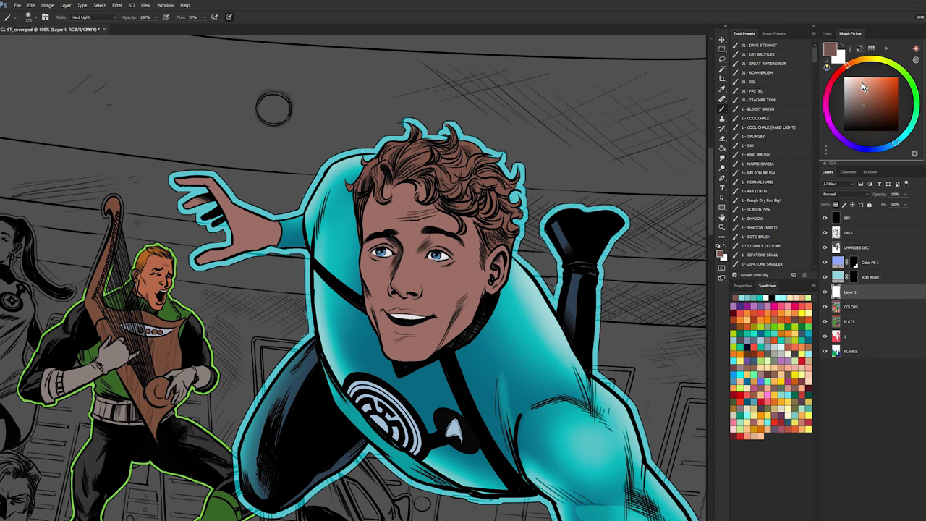
click(773, 174)
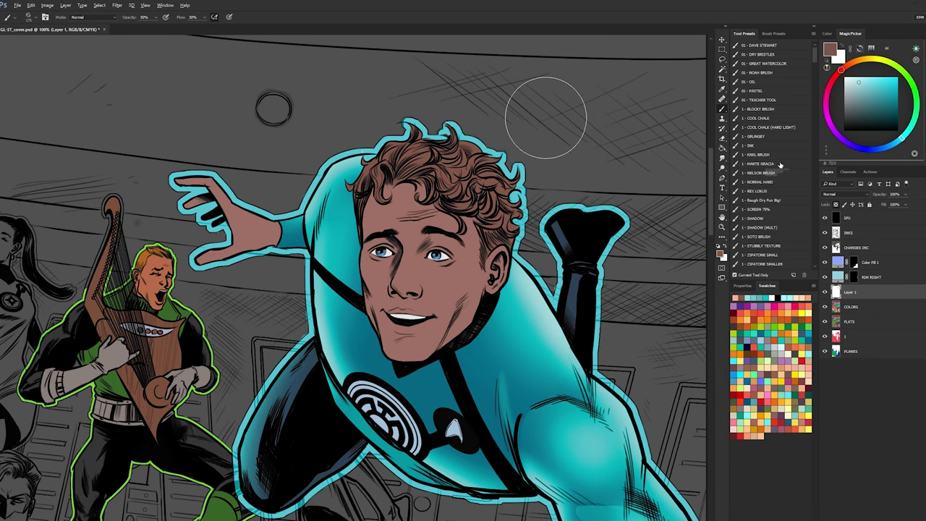
mouse_move(434, 152)
mouse_down()
mouse_move(415, 165)
mouse_move(442, 181)
mouse_move(404, 167)
mouse_move(349, 169)
mouse_up()
click(774, 163)
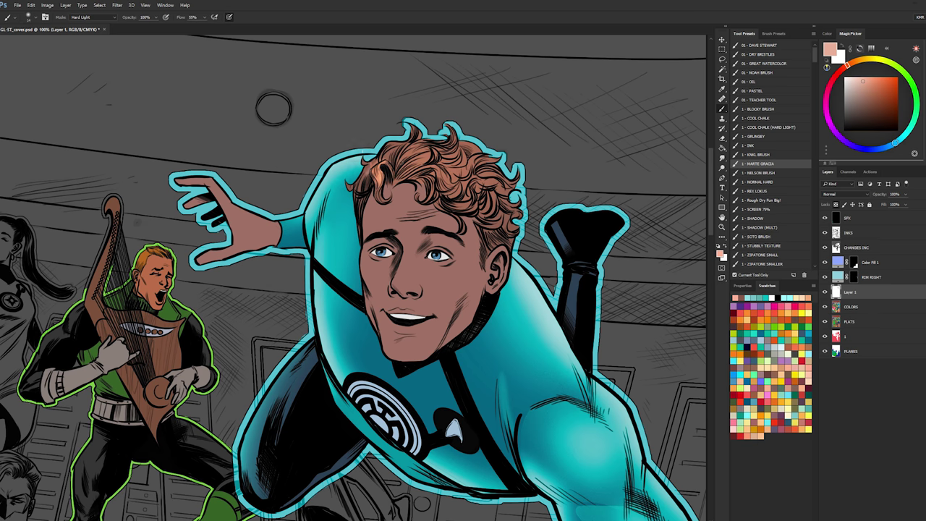
drag(427, 148, 407, 172)
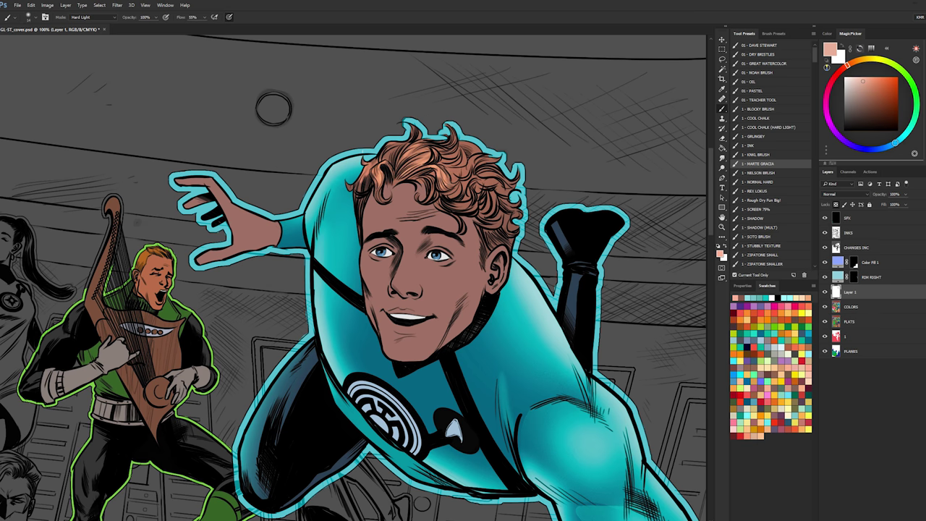
key(ctrl+z)
drag(432, 191, 456, 167)
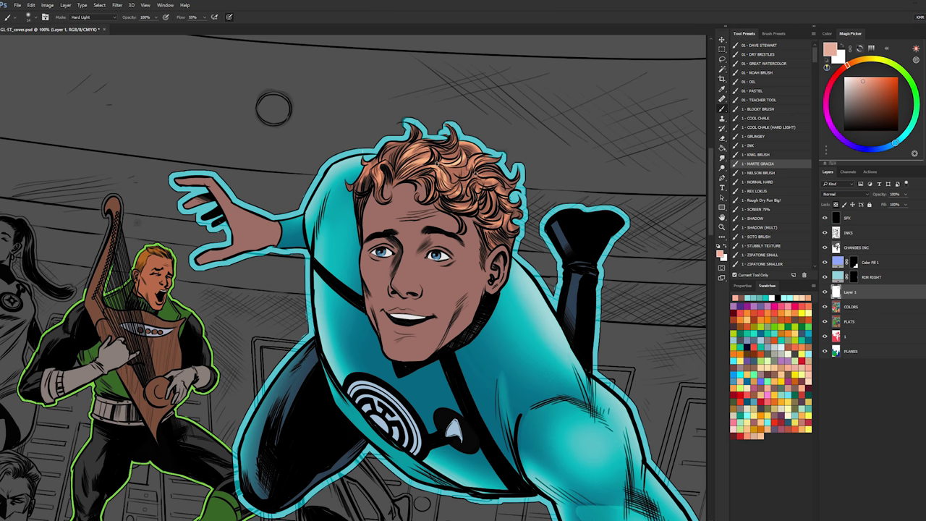
- Sample the light cyan rim color and brush a soft rim light along the flying figure's hair above the ear
click(723, 227)
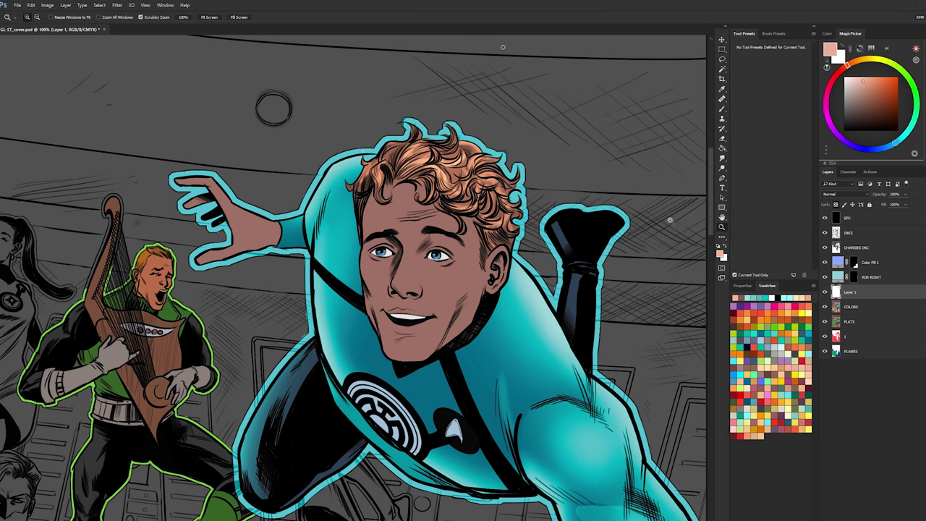
alt+click(551, 258)
alt+click(550, 254)
click(490, 186)
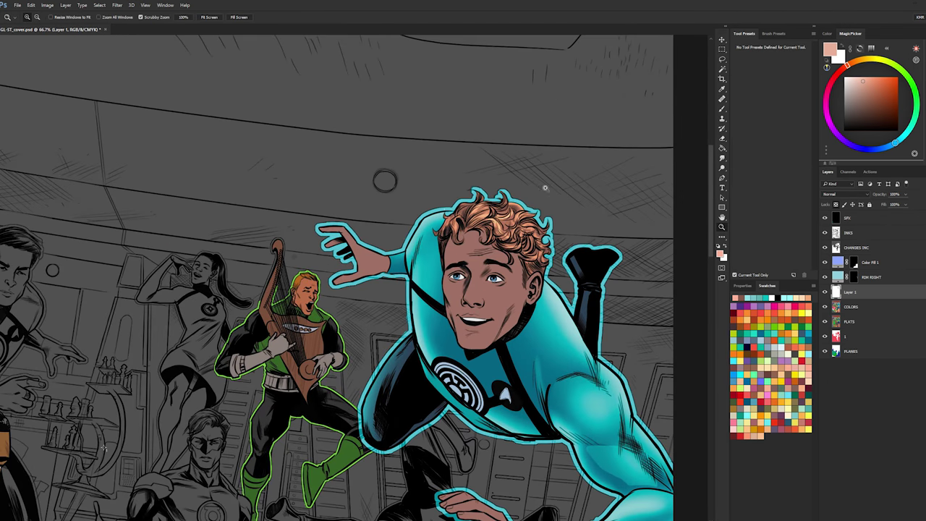
drag(546, 206, 518, 169)
key(b)
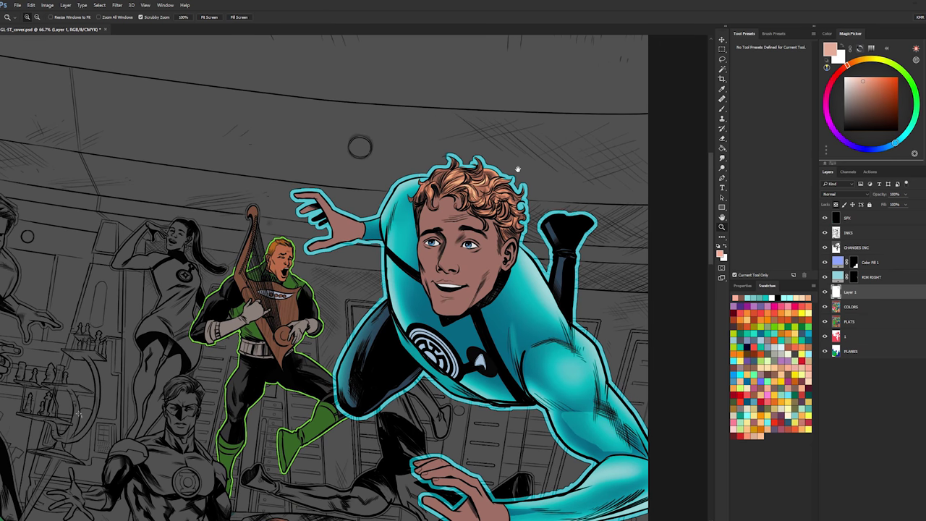
drag(518, 170, 514, 166)
key(b)
alt+click(524, 185)
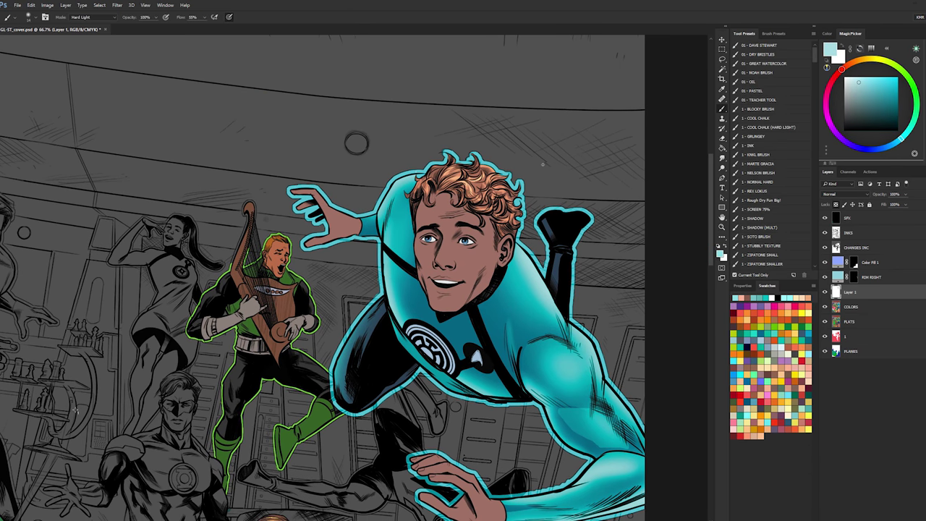
drag(521, 215, 539, 219)
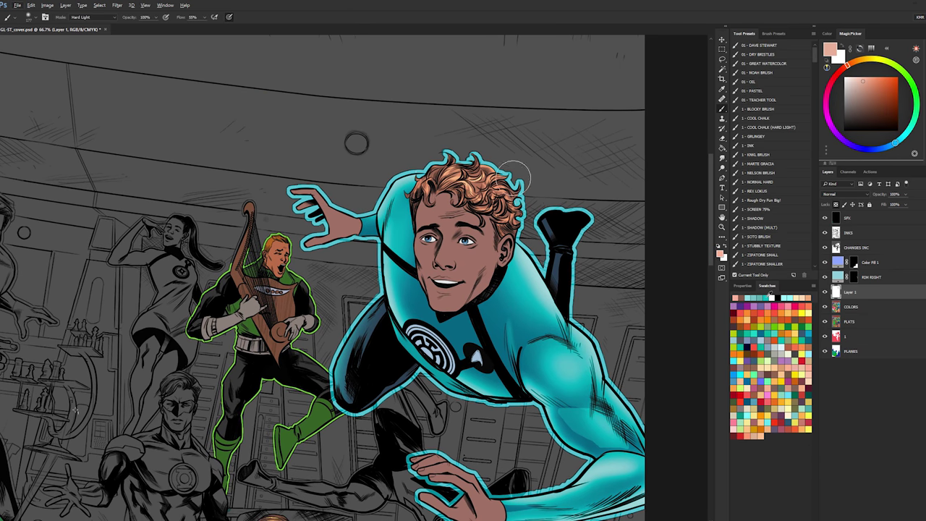
alt+click(517, 211)
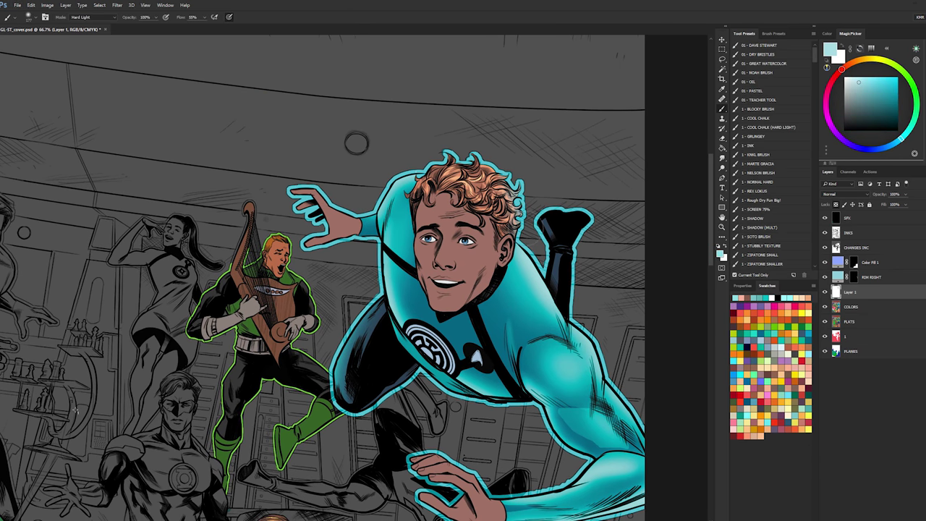
key(ctrl+z)
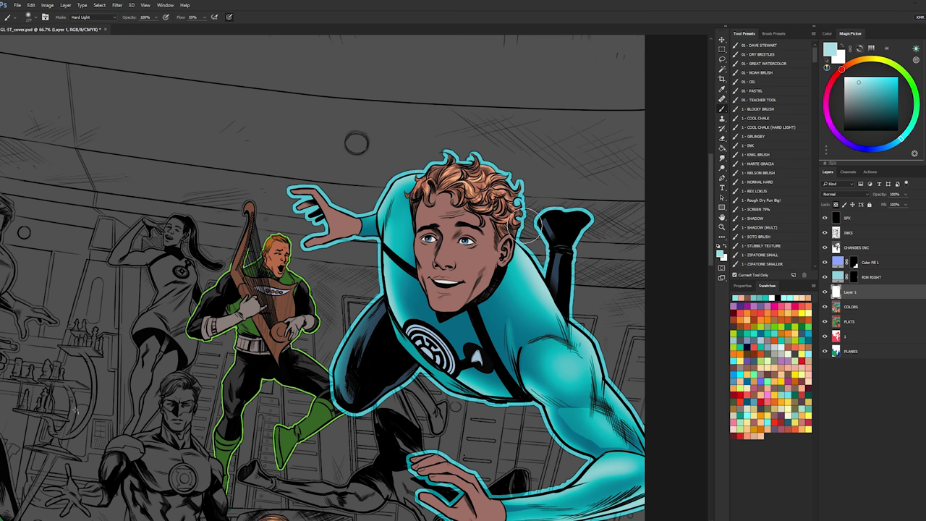
drag(514, 234, 530, 219)
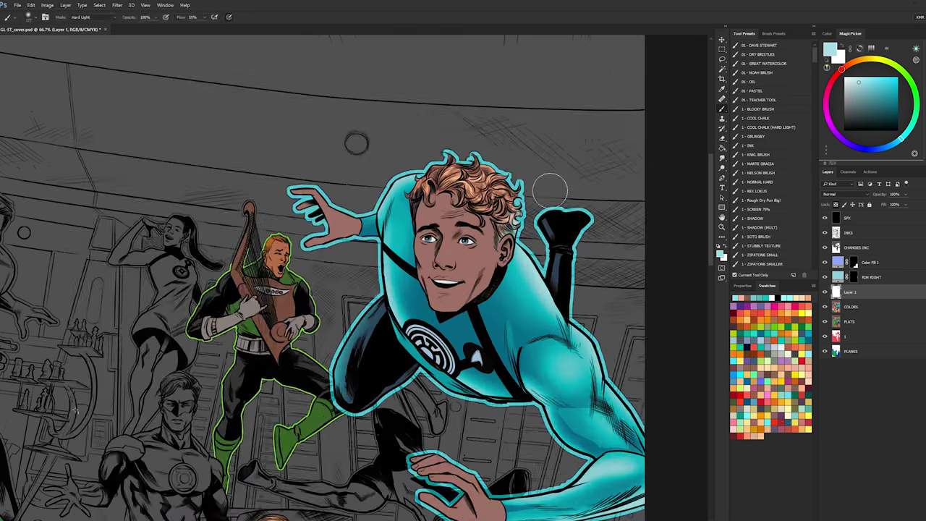
- Merge the hair highlight layer down into COLORS and add a fresh layer above it for the flying figure's face
alt+click(660, 187)
alt+click(660, 187)
mouse_move(612, 206)
mouse_down()
mouse_move(544, 162)
mouse_move(560, 194)
mouse_up()
key(l)
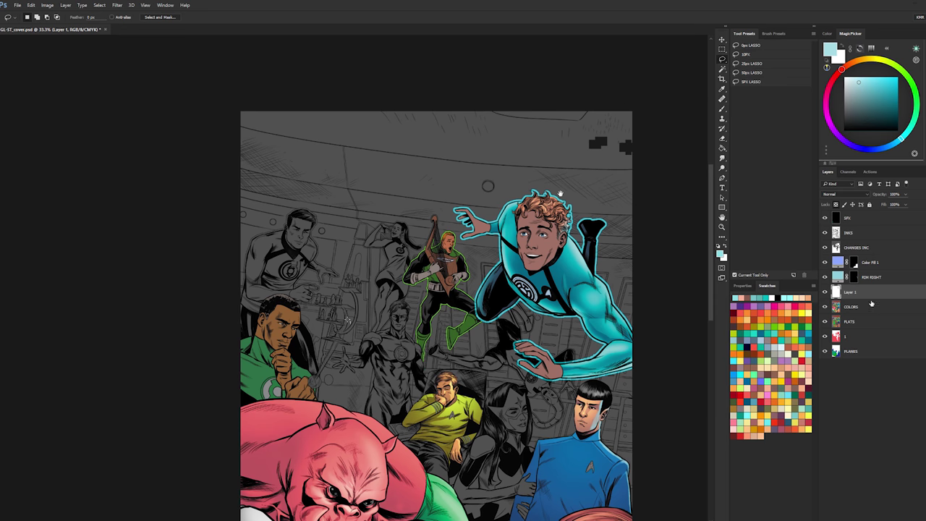
right_click(872, 304)
click(871, 407)
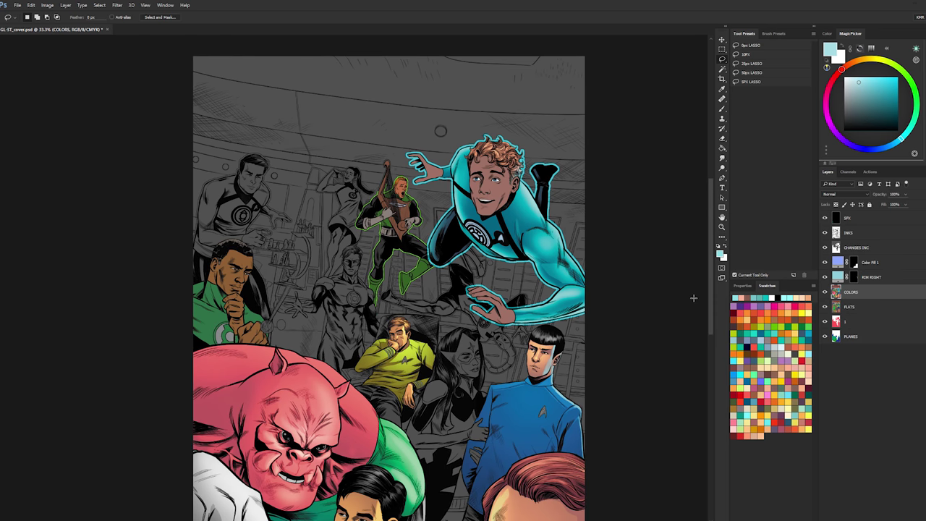
key(w)
click(513, 158)
key(ctrl+j)
key(l)
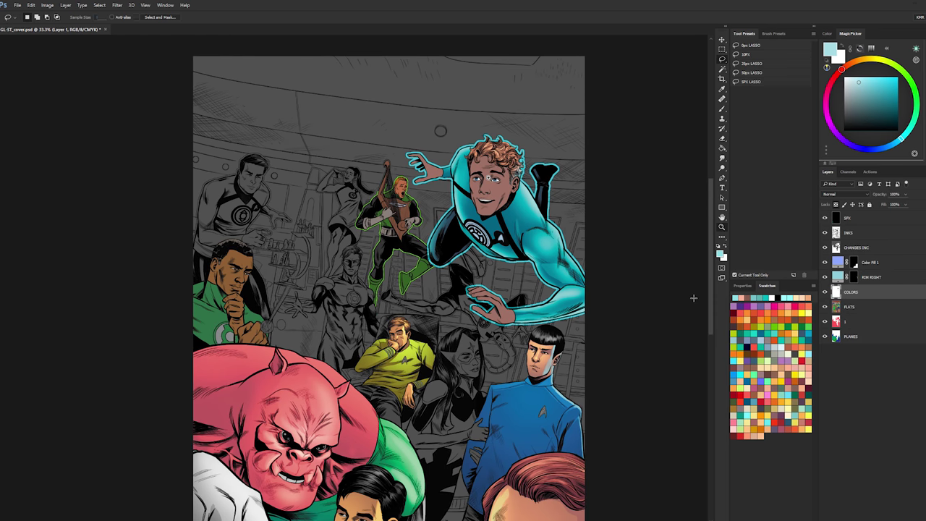
- Lasso the lit areas of the flying figure's face, covering the forehead, nose, cheeks and chin, and trim the selection beside the nose
ctrl+click(488, 177)
ctrl+click(488, 177)
ctrl+click(489, 177)
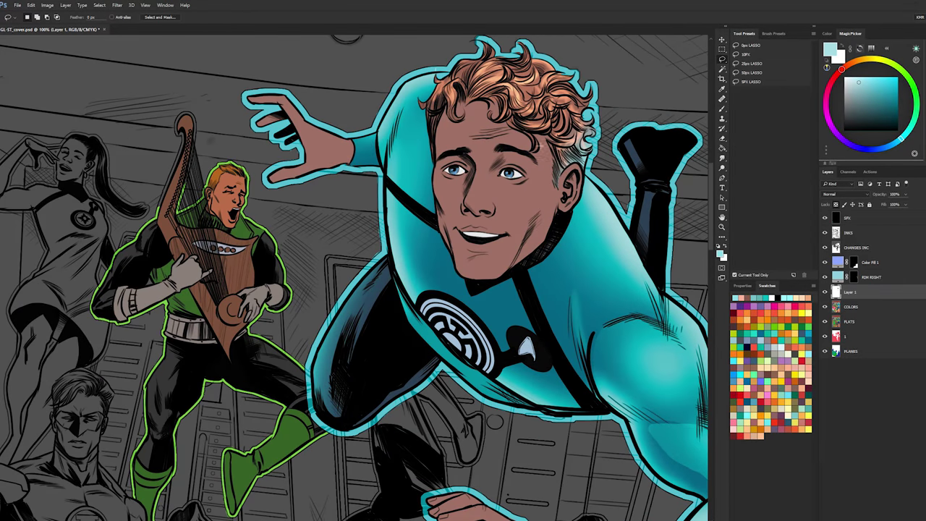
key(z)
alt+click(491, 166)
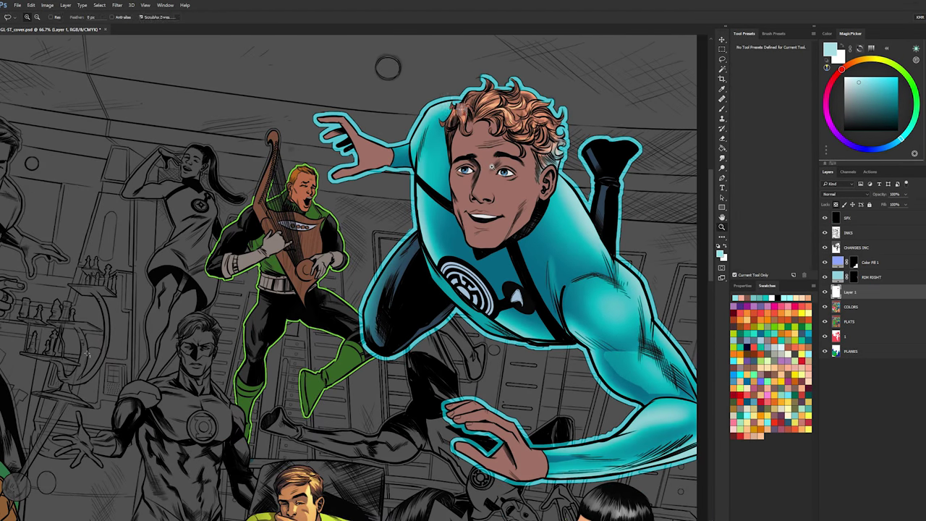
click(491, 167)
key(l)
drag(459, 116, 486, 110)
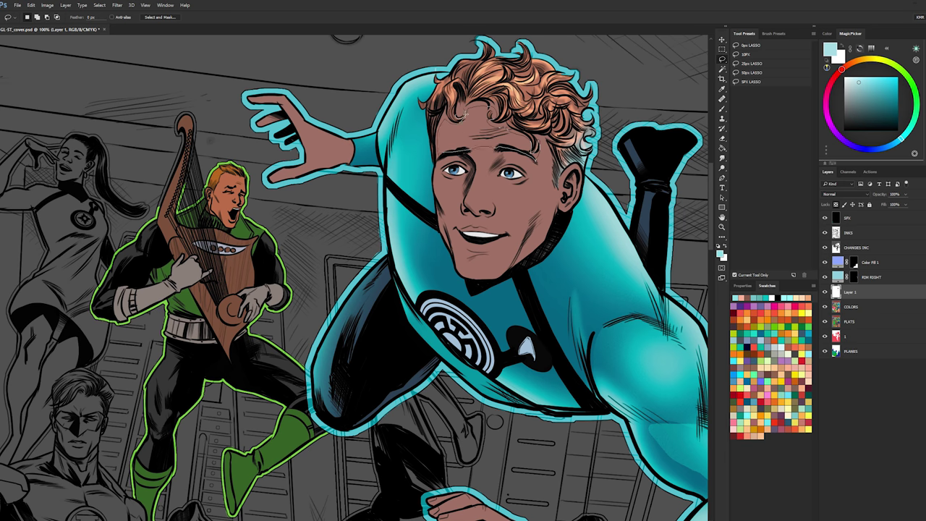
drag(466, 113, 465, 115)
key(shift)
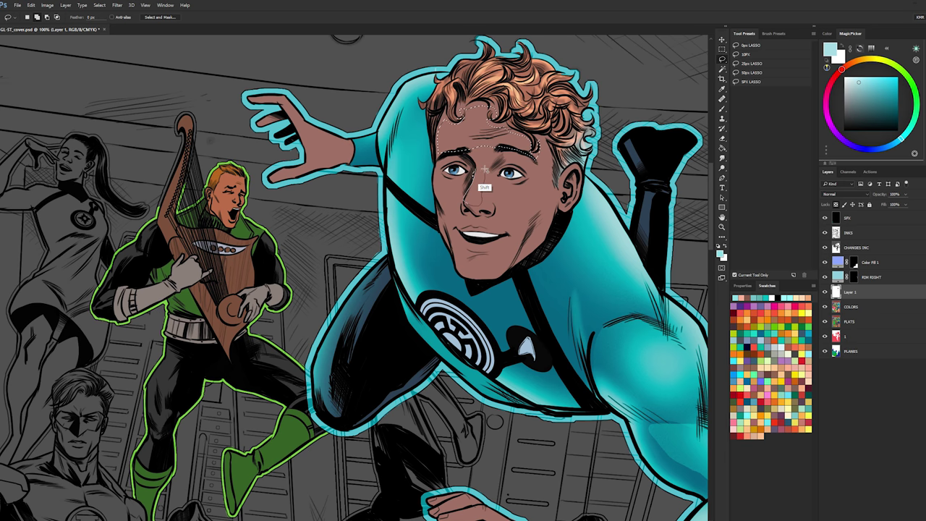
drag(485, 170, 475, 173)
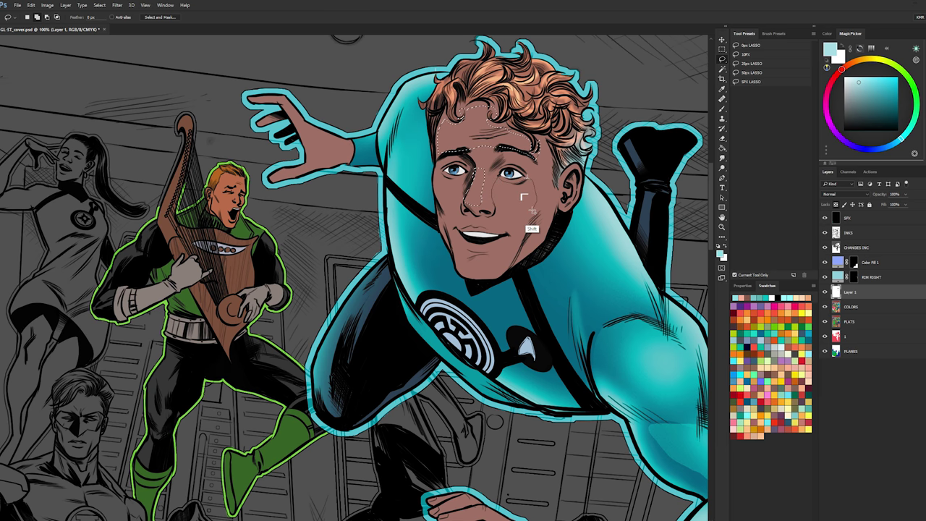
mouse_move(527, 209)
mouse_down()
mouse_move(513, 267)
mouse_move(468, 291)
mouse_move(448, 278)
mouse_move(436, 179)
mouse_move(465, 192)
mouse_move(460, 220)
mouse_move(468, 201)
mouse_up()
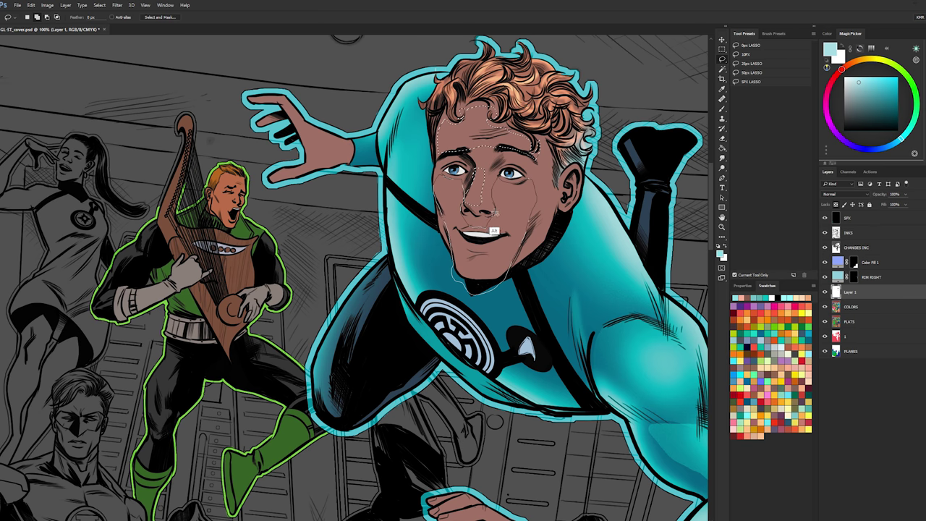
drag(496, 214, 492, 216)
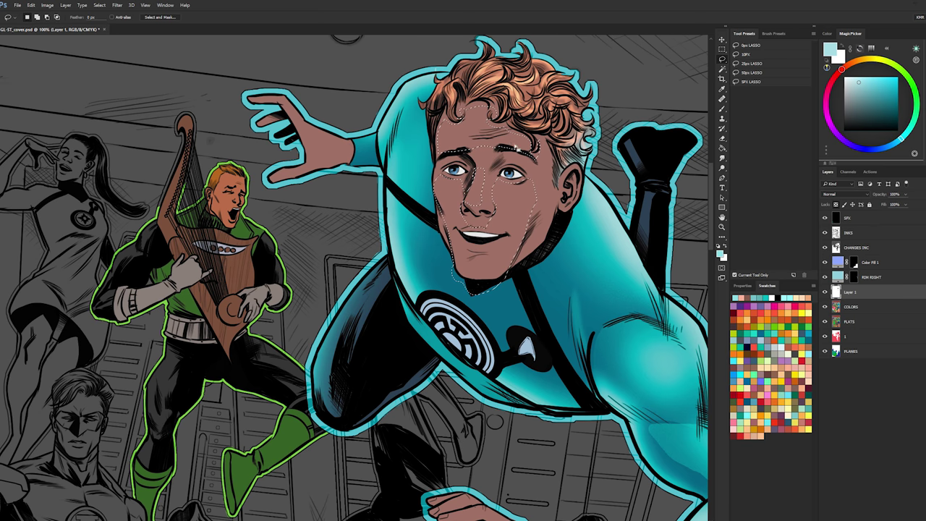
- Subtract the shadow under the lower lip from the face selection and add the lit area around the ear
key(z)
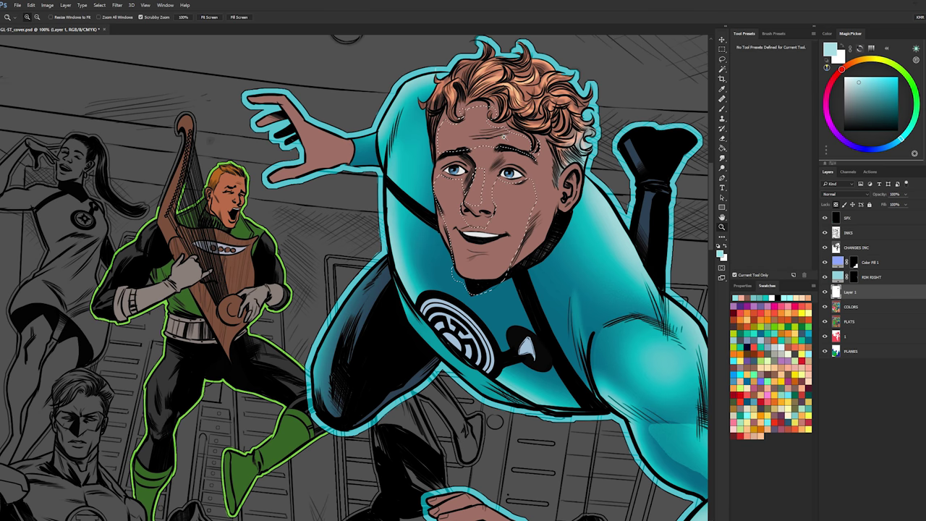
click(467, 232)
key(l)
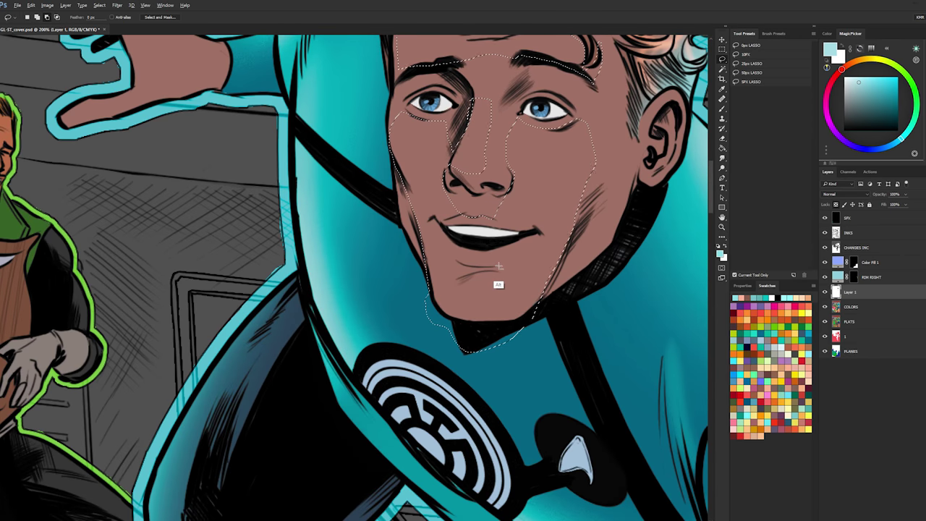
mouse_move(485, 268)
mouse_down()
mouse_move(457, 266)
mouse_move(467, 275)
mouse_move(500, 267)
mouse_up()
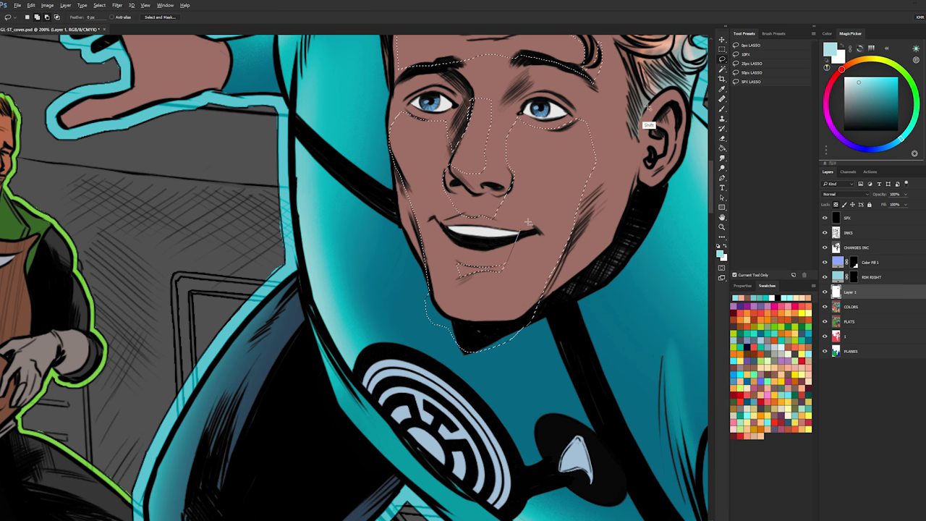
mouse_move(653, 101)
mouse_down()
mouse_move(650, 117)
mouse_move(664, 90)
mouse_up()
mouse_move(648, 128)
mouse_down()
mouse_move(673, 105)
mouse_move(666, 81)
mouse_up()
- Brush light peach over the selected lit areas of the flying figure's face using a large MARTE GRACIA brush
click(722, 227)
alt+click(659, 240)
alt+click(658, 240)
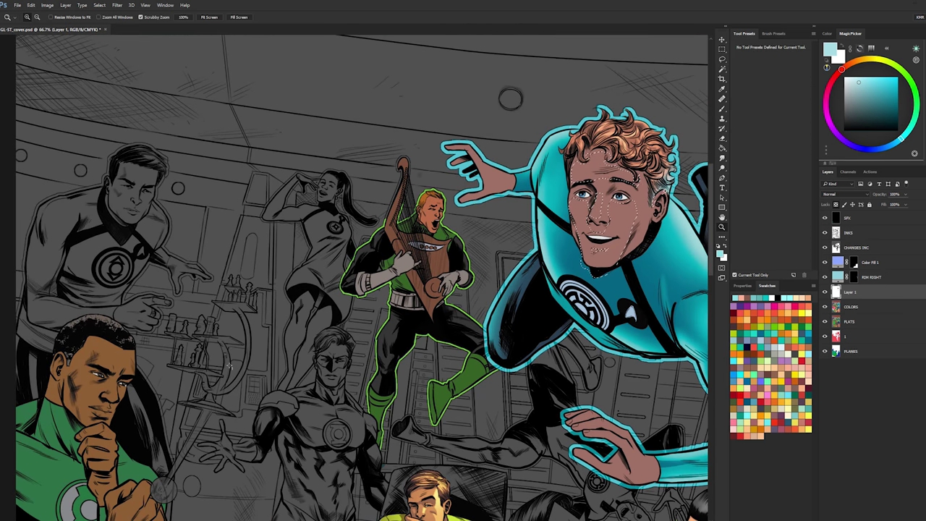
key(l)
key(z)
click(673, 161)
key(l)
drag(673, 161, 595, 150)
key(ctrl+d)
key(b)
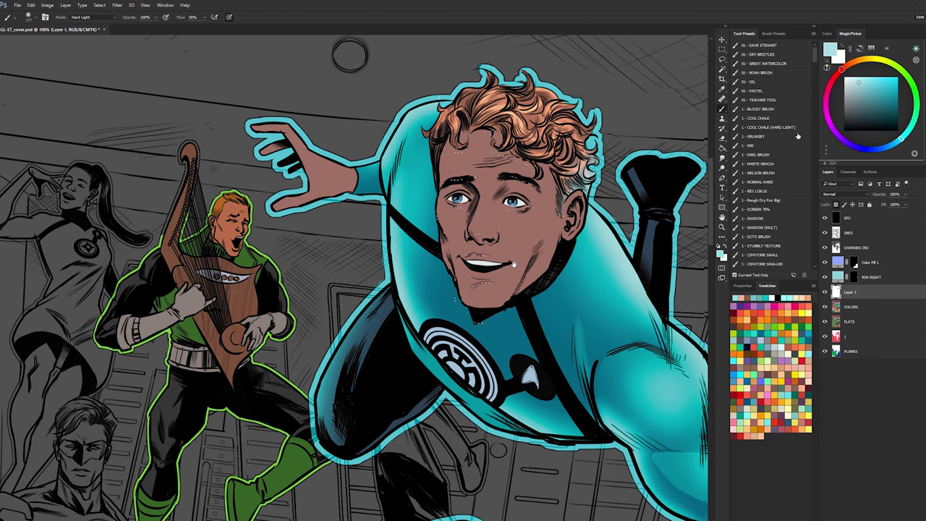
click(774, 377)
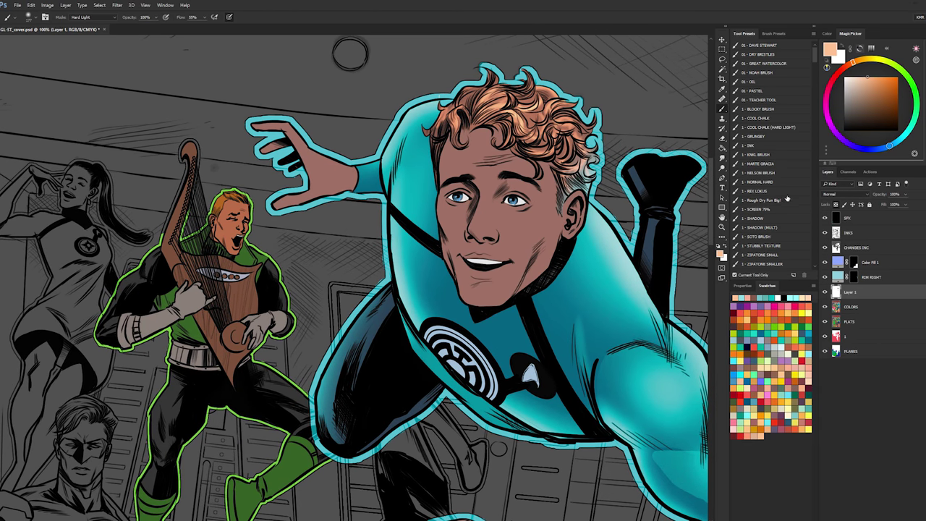
click(777, 164)
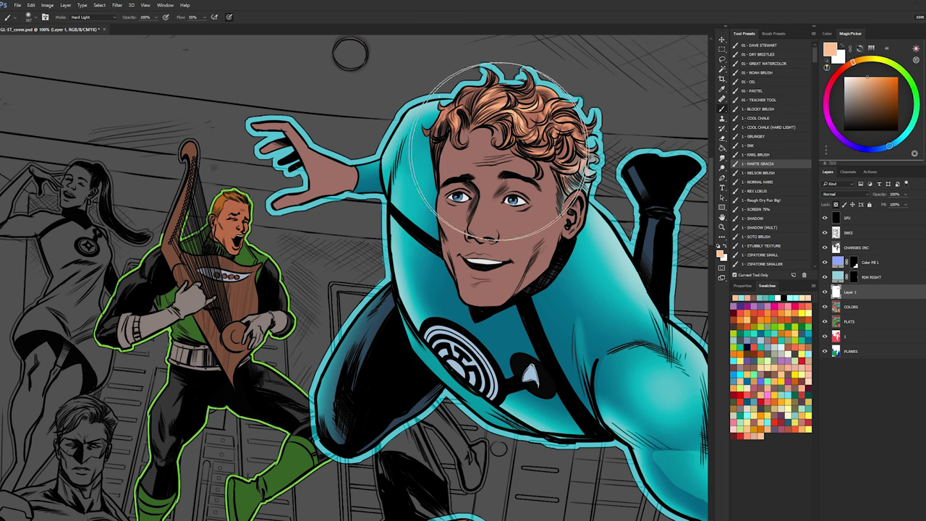
drag(499, 152, 499, 238)
- Examine the flying figure's lit face and hair at a wider zoom against the surrounding cover
key(z)
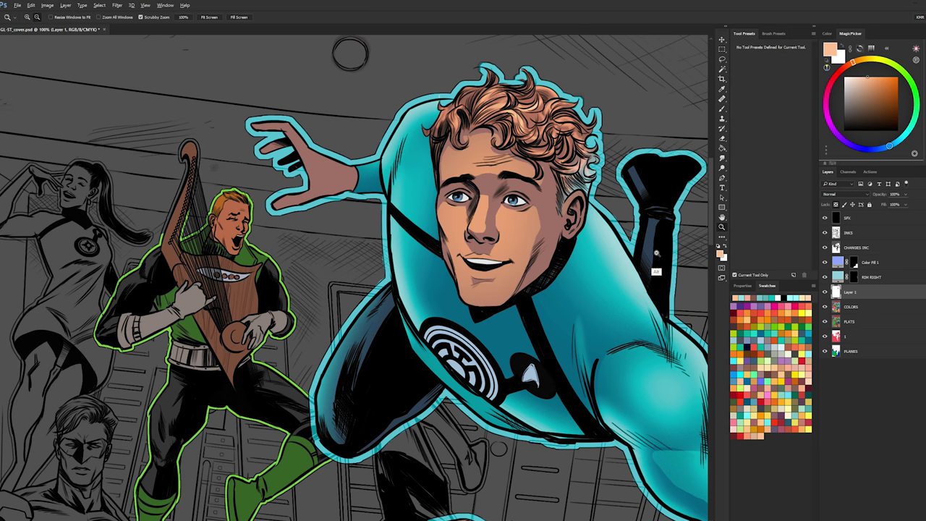
alt+click(656, 253)
alt+click(656, 253)
drag(687, 203, 573, 178)
click(478, 202)
key(l)
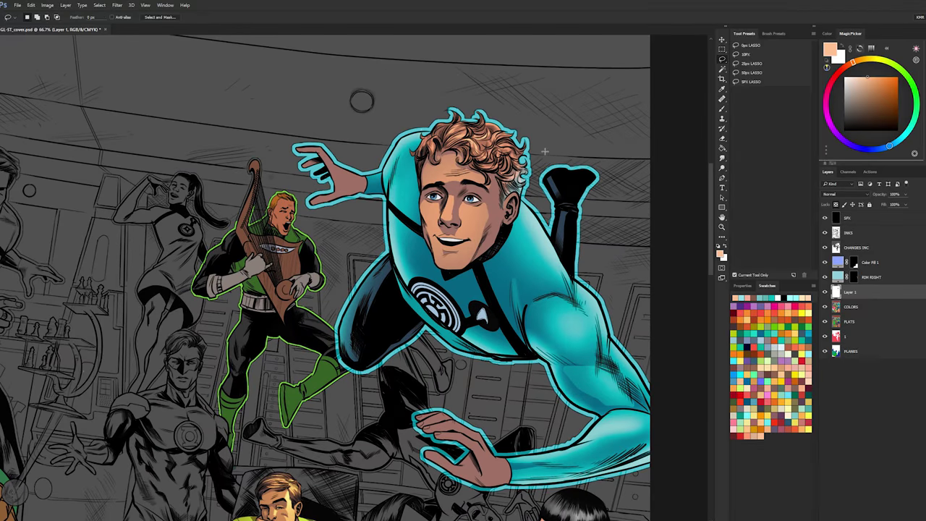
- Lasso the flying figure's face down past the chin, trim the selection at the forehead, and brush warmer light over its front planes
key(z)
alt+click(478, 202)
click(469, 187)
click(469, 187)
key(l)
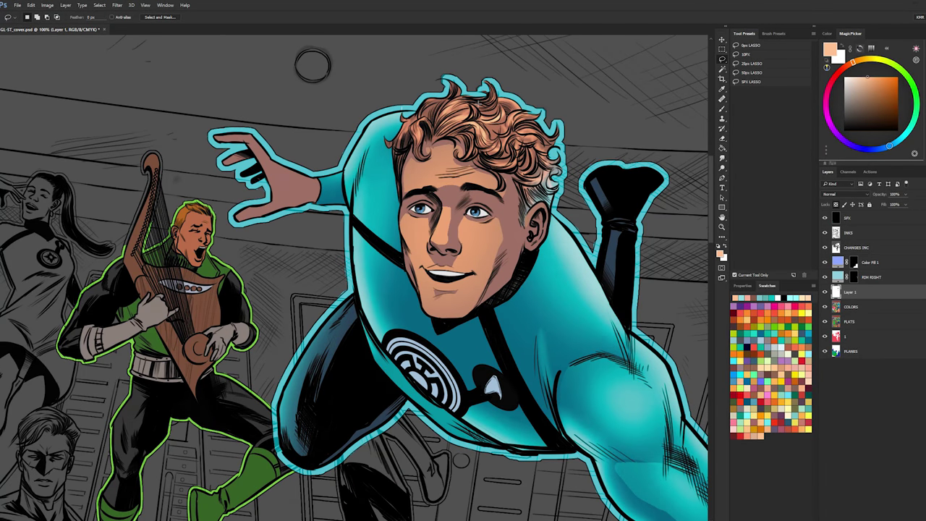
scroll(463, 116, down, 2)
scroll(447, 187, up, 2)
key(w)
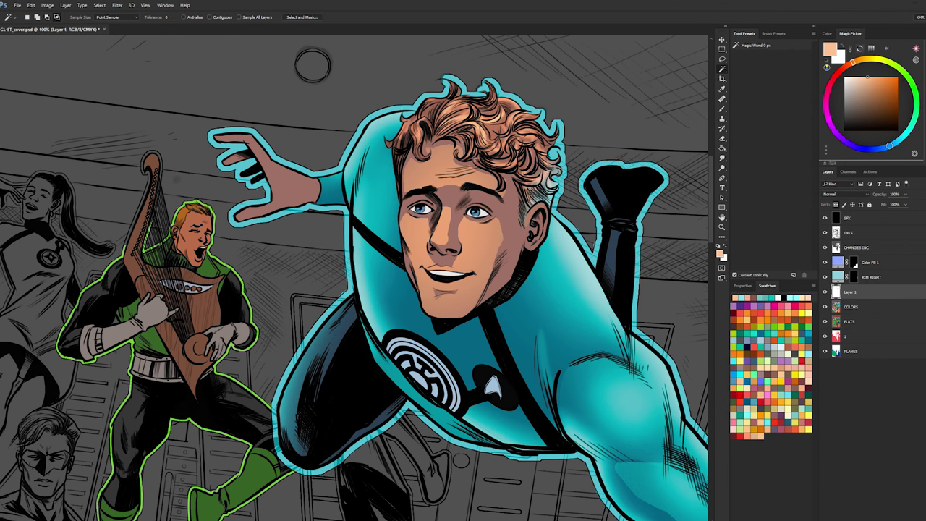
key(l)
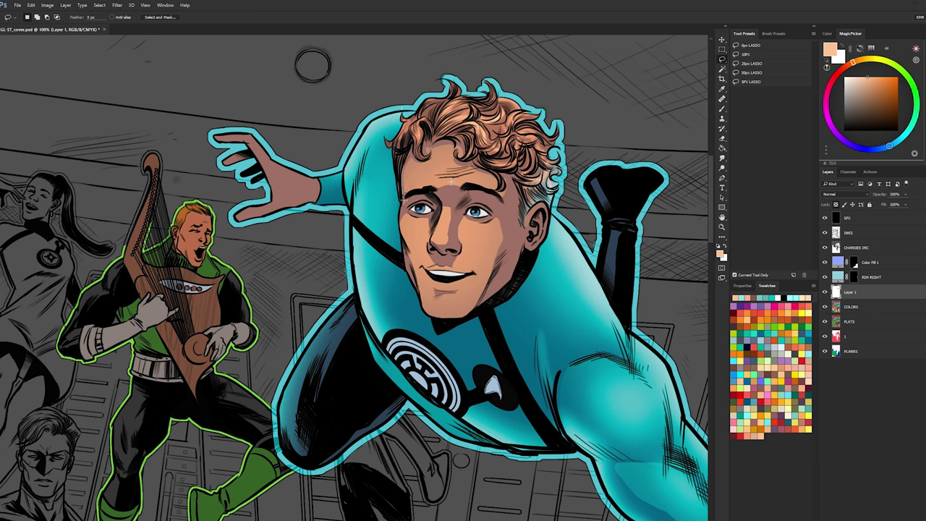
mouse_move(412, 285)
mouse_down()
mouse_move(419, 339)
mouse_move(475, 332)
mouse_move(502, 236)
mouse_up()
drag(502, 196, 497, 176)
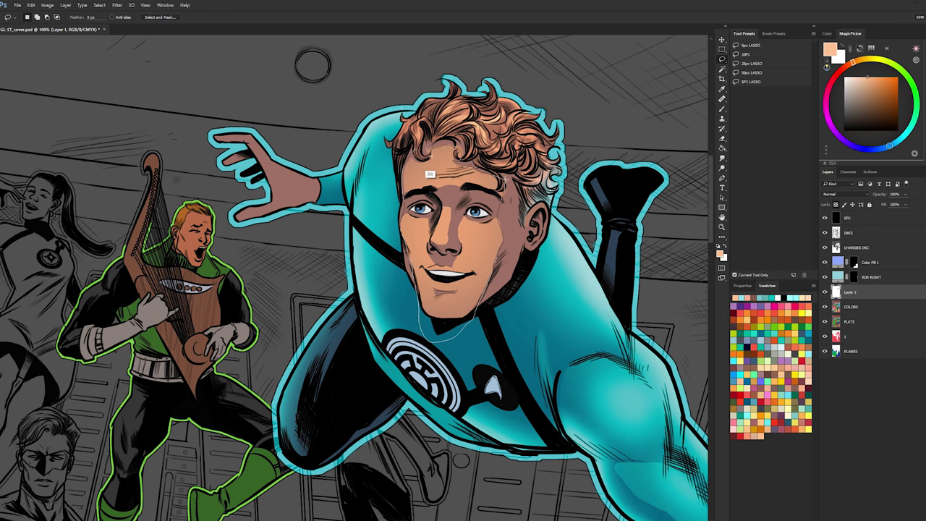
drag(428, 156, 412, 154)
key(b)
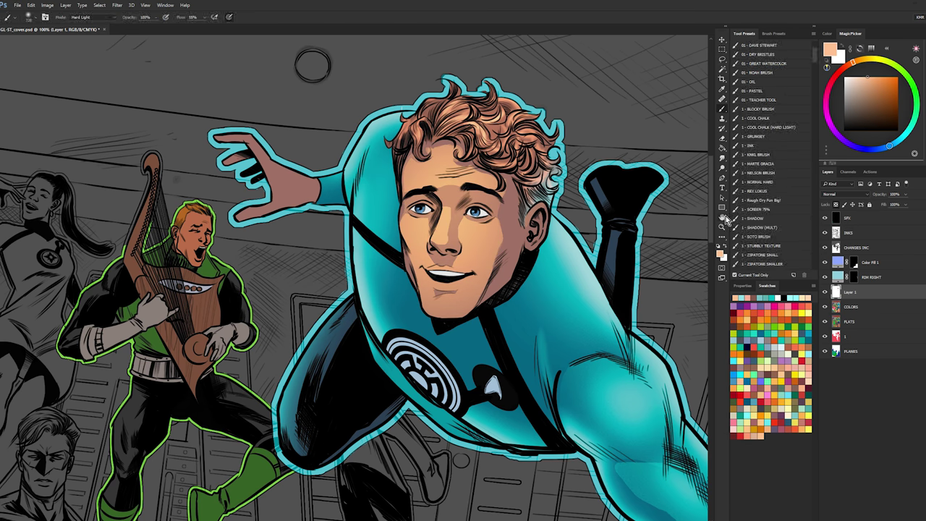
- Brush a soft warm highlight down the bridge and onto the tip of the flying figure's nose
click(722, 226)
alt+click(580, 251)
alt+click(586, 248)
alt+click(587, 251)
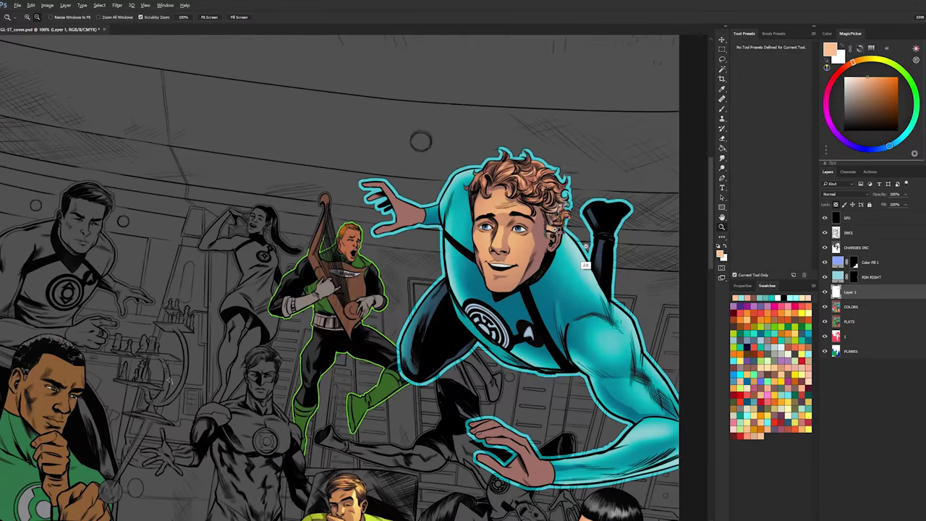
scroll(585, 265, down, 3)
scroll(534, 249, up, 4)
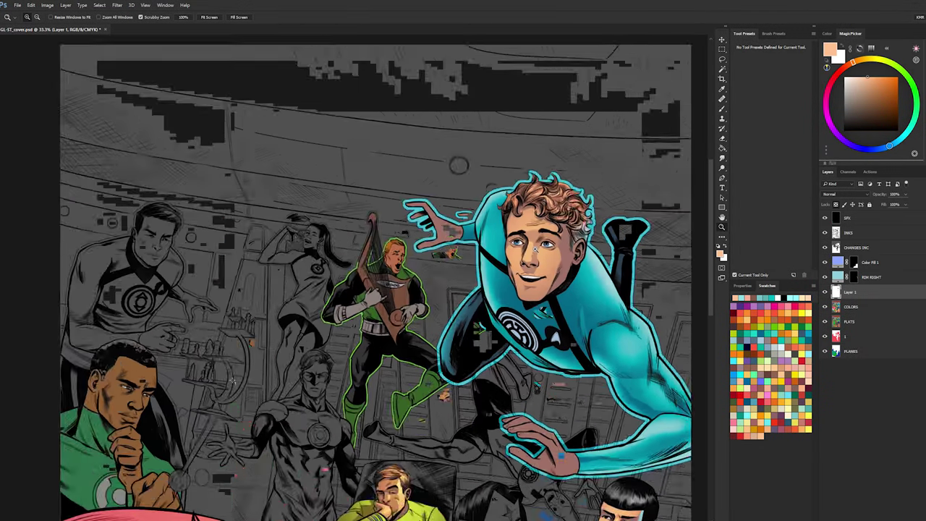
key(l)
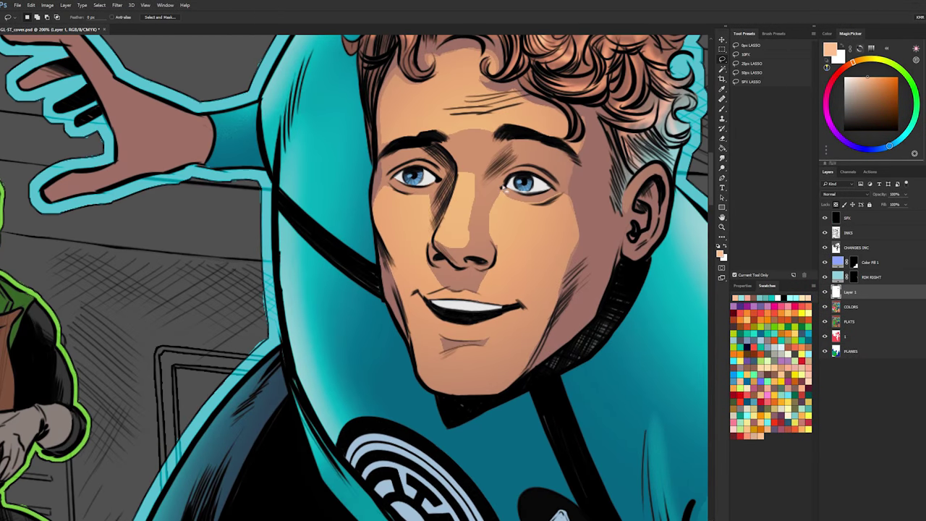
key(b)
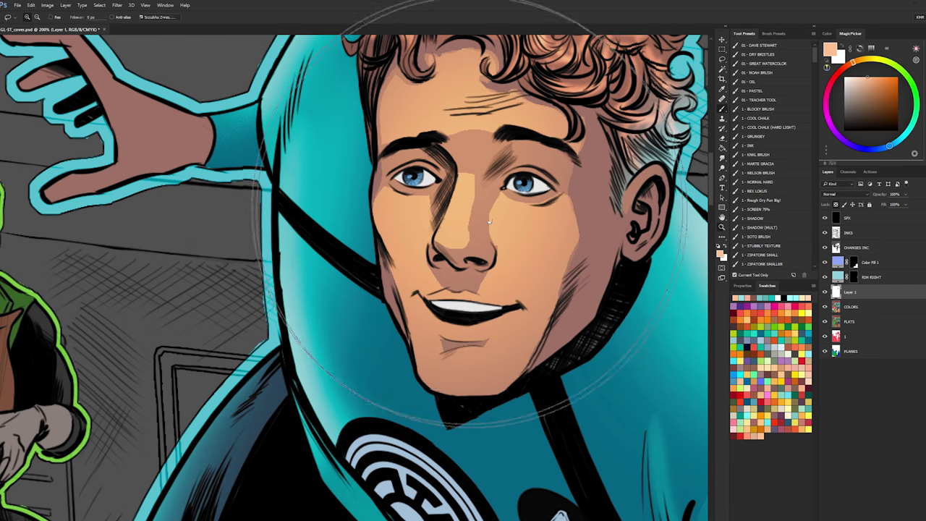
mouse_move(474, 214)
mouse_down()
mouse_move(333, 218)
mouse_move(409, 215)
mouse_move(384, 208)
mouse_move(392, 204)
mouse_up()
drag(471, 178, 463, 228)
key(l)
key(b)
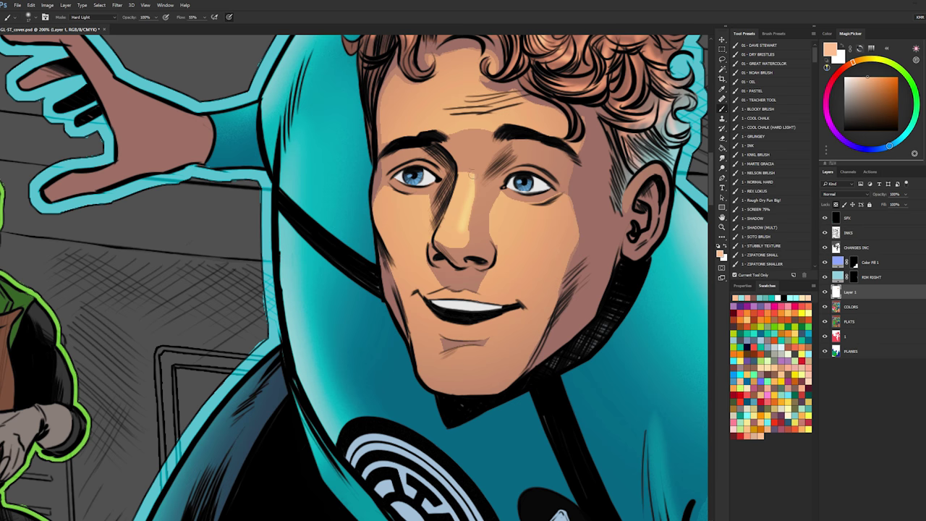
mouse_move(466, 231)
mouse_down()
mouse_move(460, 237)
mouse_move(466, 212)
mouse_up()
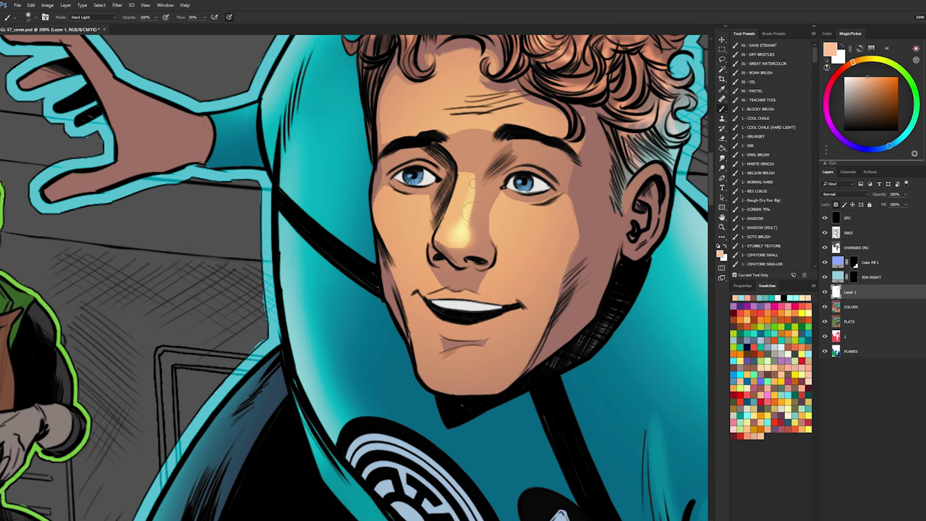
- Try a soft highlight stroke below the flying figure's nose, beside the upper lip
mouse_move(481, 272)
mouse_down()
mouse_move(496, 291)
mouse_move(486, 295)
mouse_up()
key(ctrl+z)
key(l)
key(b)
key(ctrl+z)
- Lasso crescent-shaped areas beneath both of the flying figure's eyes, adding the strips along the lower lids
key(l)
mouse_move(547, 205)
mouse_down()
mouse_move(508, 199)
mouse_move(540, 223)
mouse_move(567, 216)
mouse_up()
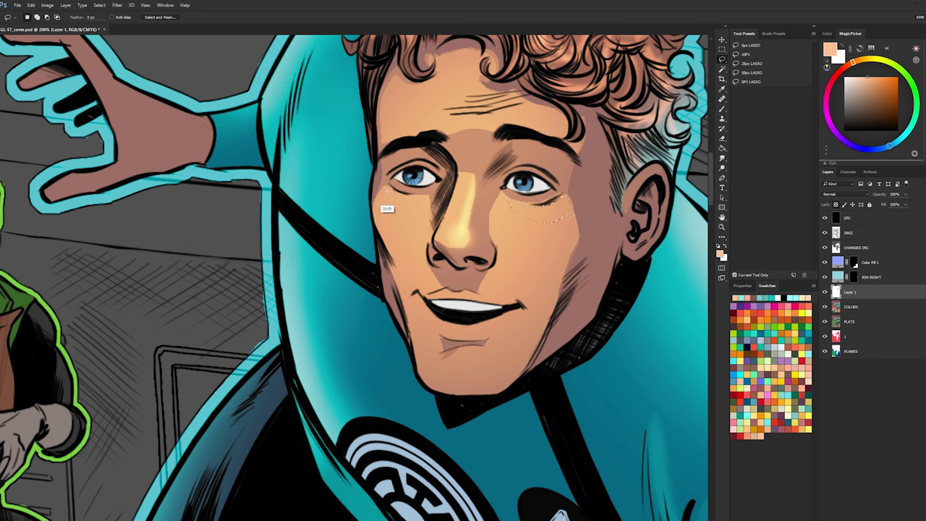
drag(391, 190, 419, 199)
drag(567, 216, 548, 204)
mouse_move(385, 188)
mouse_down()
mouse_move(411, 187)
mouse_move(393, 188)
mouse_up()
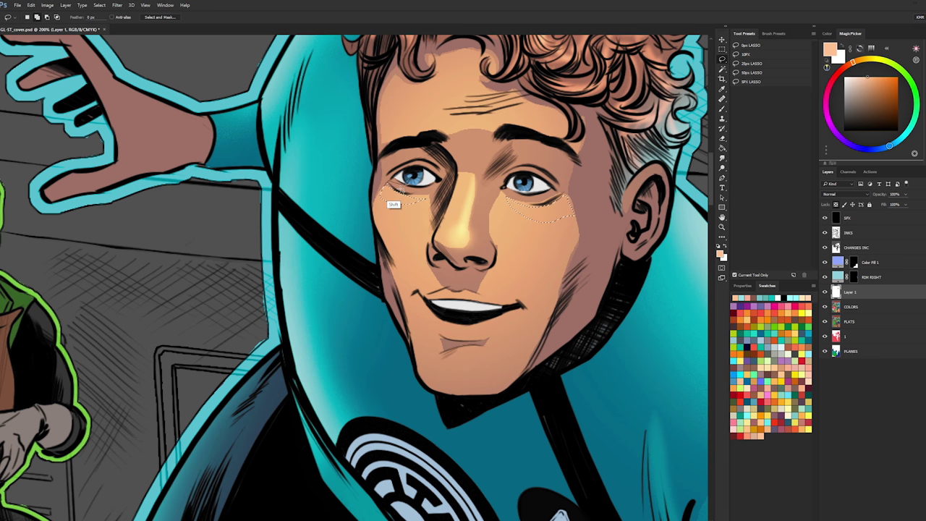
drag(509, 194, 552, 196)
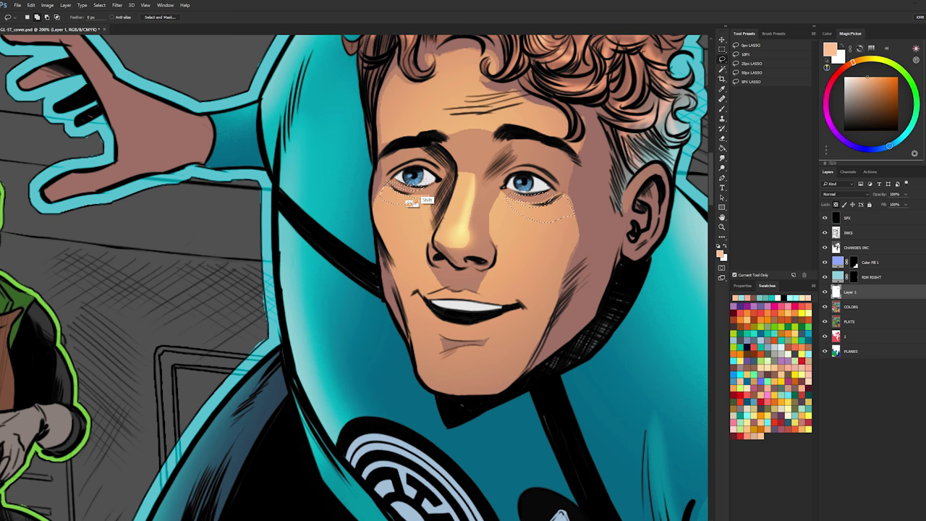
mouse_move(391, 186)
mouse_down()
mouse_move(427, 188)
mouse_move(394, 191)
mouse_move(409, 190)
mouse_up()
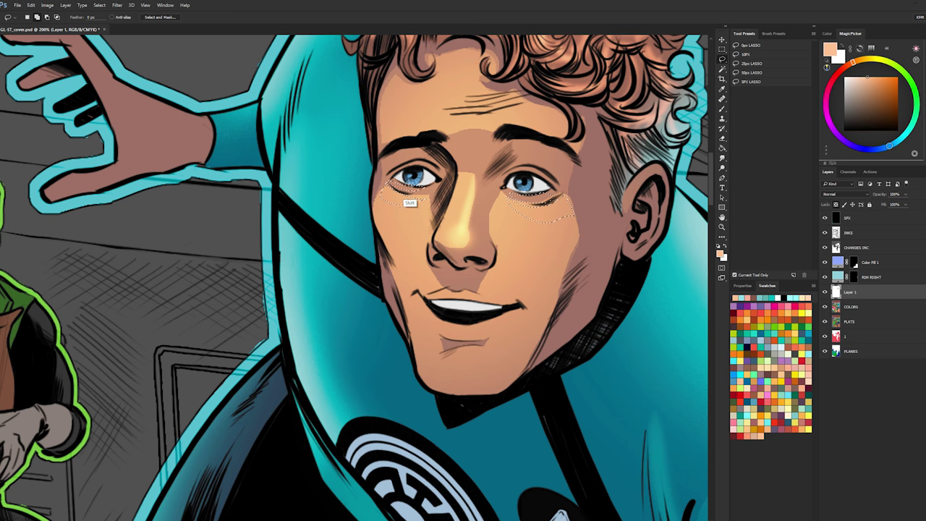
- Brush a light highlight over the selected under-eye areas and deselect them
key(b)
drag(580, 176, 613, 169)
key(ctrl+d)
key(b)
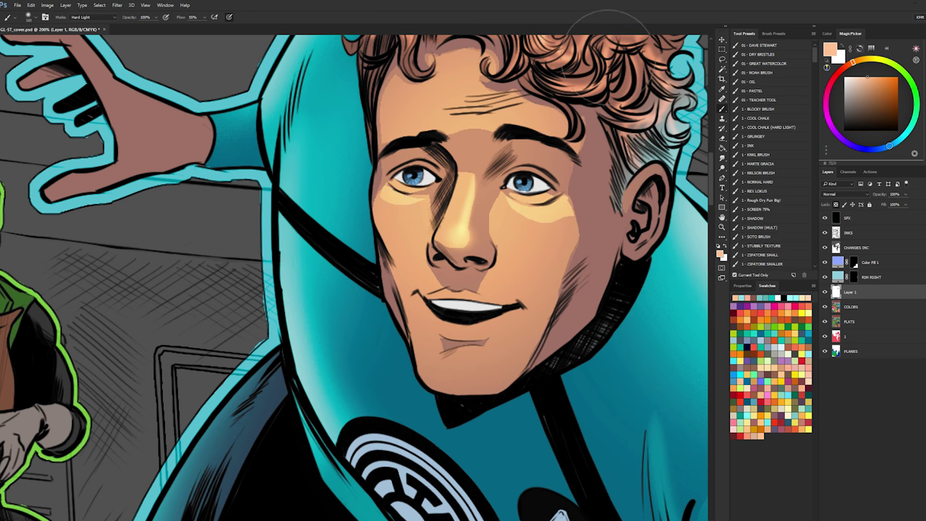
- Compare the under-eye highlights with the surrounding cover at a wider zoom and undo them, restoring the selection
click(722, 228)
alt+click(581, 258)
alt+click(582, 253)
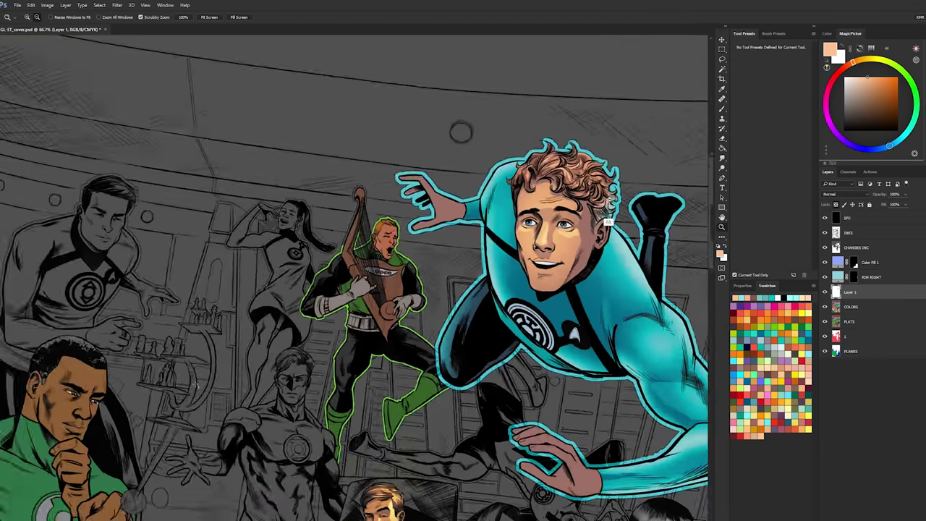
alt+click(579, 232)
drag(563, 205, 484, 160)
click(484, 164)
click(485, 165)
click(486, 165)
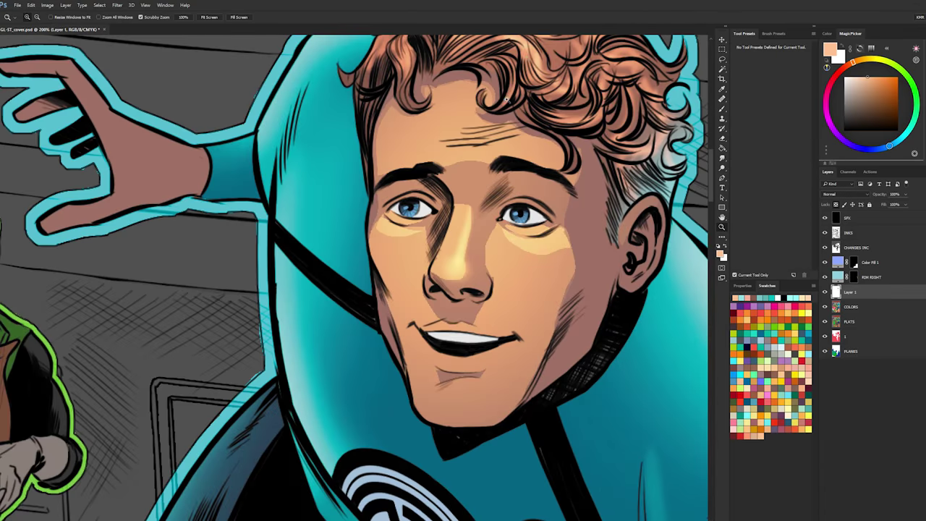
alt+click(519, 98)
key(ctrl+alt+z)
key(ctrl+alt+z)
- Trim the under-eye selections and resize the Hard Light brush for a softer application
key(l)
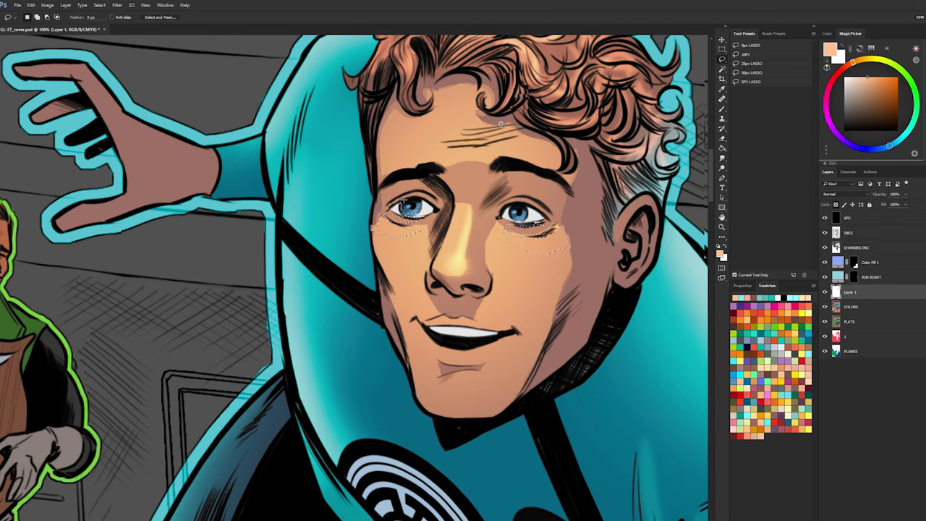
scroll(415, 243, up, 1)
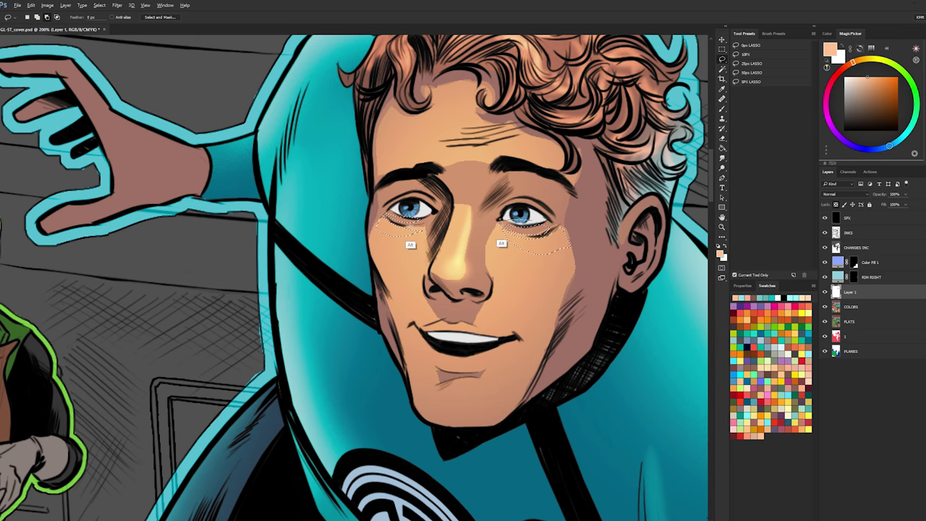
key(b)
alt+right_click(482, 214)
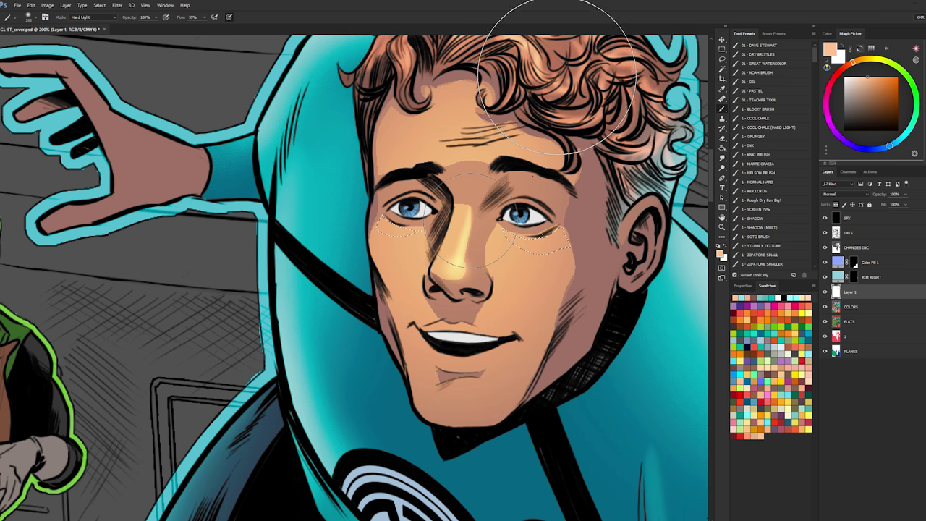
key(ctrl+d)
key(ctrl+shift+d)
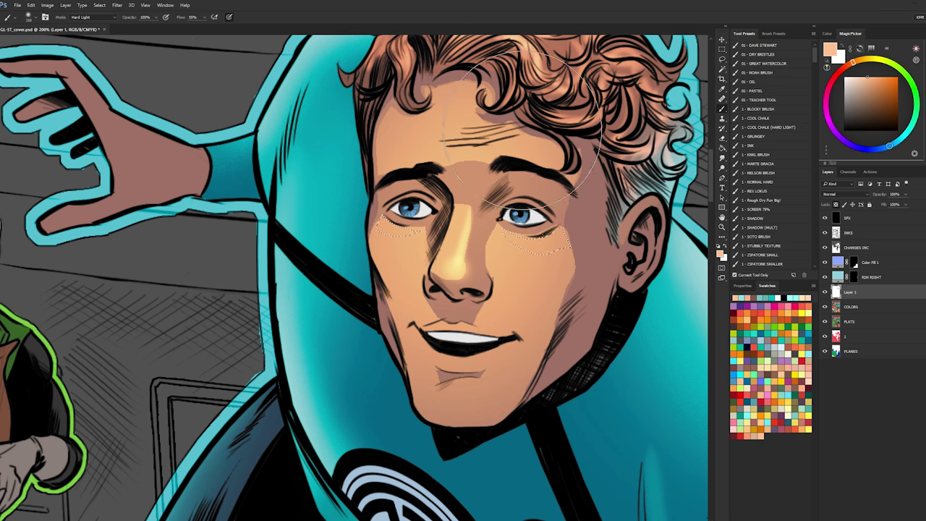
key(l)
key(ctrl+z)
- Refine the lassoed areas under both eyes and brush soft warm highlights into them
mouse_move(396, 224)
mouse_down()
mouse_move(424, 232)
mouse_move(388, 217)
mouse_up()
mouse_move(532, 227)
mouse_down()
mouse_move(515, 246)
mouse_move(505, 232)
mouse_move(531, 252)
mouse_move(555, 249)
mouse_move(564, 227)
mouse_move(539, 239)
mouse_up()
key(b)
key(l)
mouse_move(422, 223)
mouse_down()
mouse_move(393, 188)
mouse_move(413, 209)
mouse_move(392, 207)
mouse_move(426, 208)
mouse_up()
key(b)
mouse_move(527, 207)
mouse_down()
mouse_move(514, 209)
mouse_move(522, 210)
mouse_up()
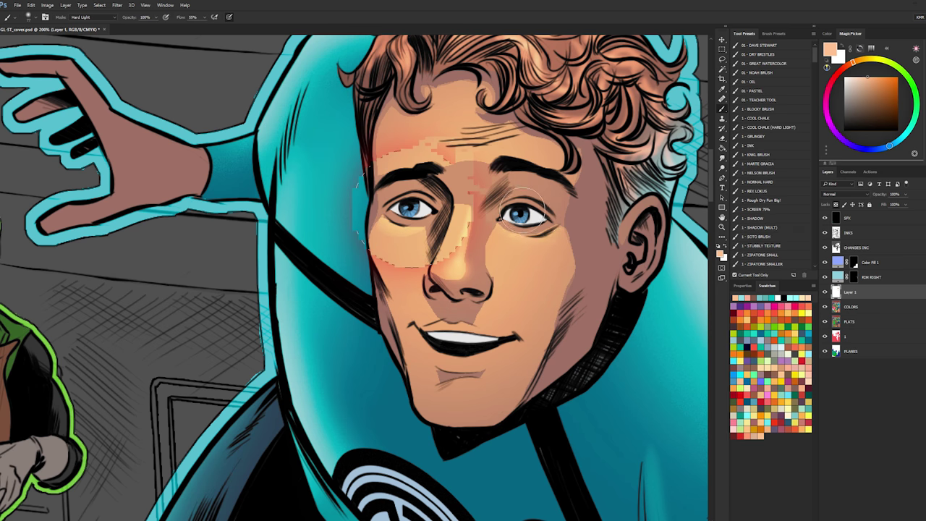
- Lasso the lit areas between the nose, cheeks and upper lip and brush a soft highlight into them
key(l)
key(b)
key(l)
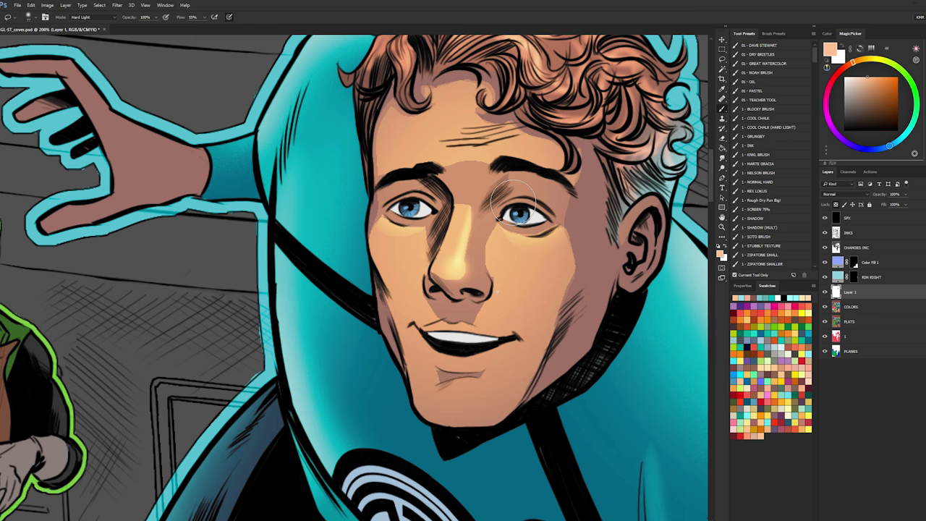
key(l)
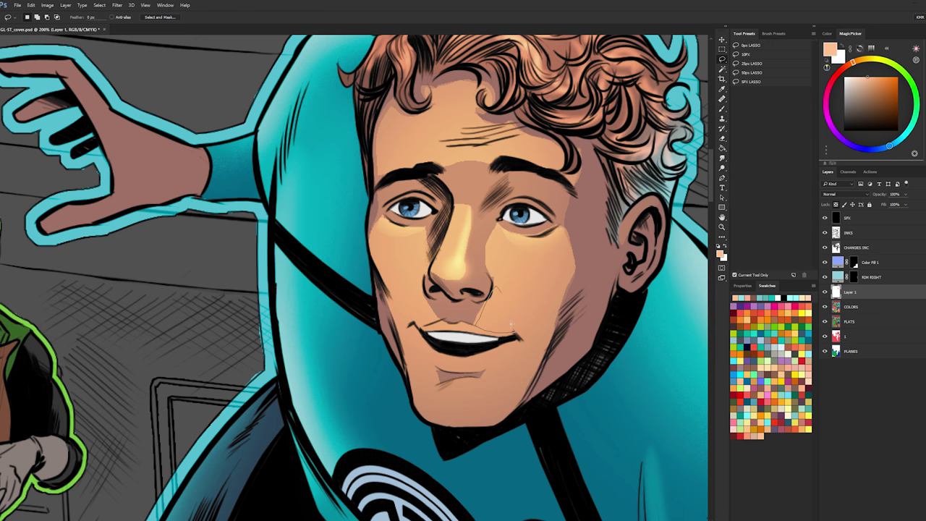
key(ctrl+d)
mouse_move(422, 300)
mouse_down()
mouse_move(429, 332)
mouse_move(427, 321)
mouse_up()
key(b)
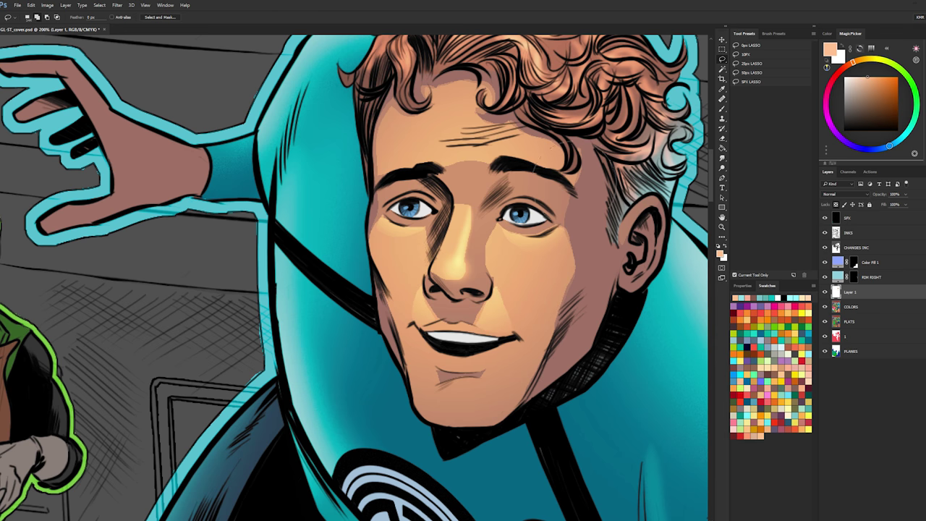
- Lasso the flying figure's forehead between the hairline curls and the eyebrows
key(l)
key(b)
key(l)
drag(409, 110, 513, 166)
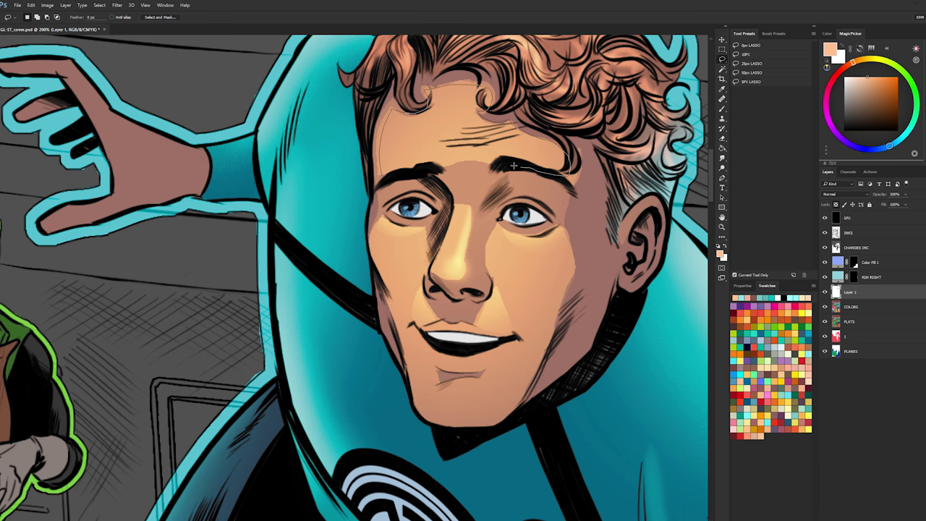
drag(423, 167, 405, 171)
- Brush a warm highlight over the selected forehead, redoing the stroke with a smaller brush, and deselect the area
key(b)
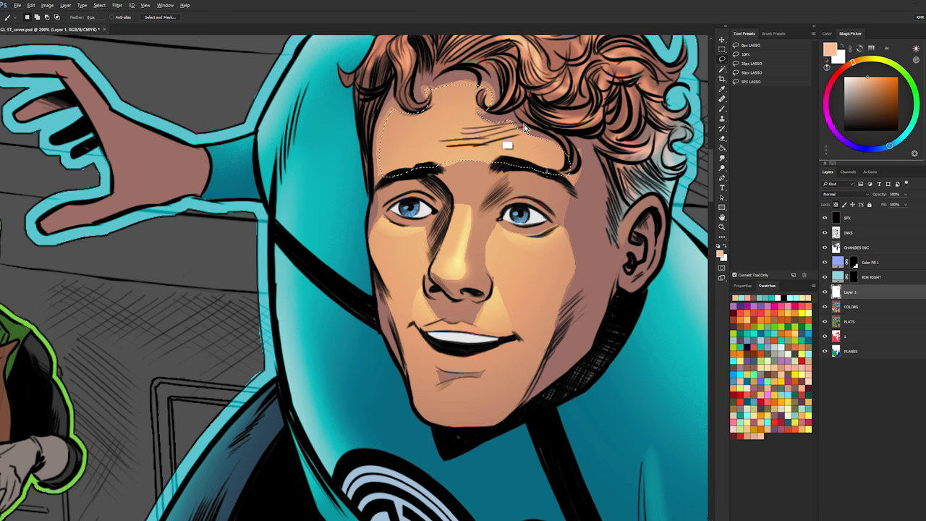
mouse_move(471, 103)
mouse_down()
mouse_move(465, 96)
mouse_move(511, 163)
mouse_up()
key(ctrl+z)
key(bracketleft)
key(bracketleft)
key(ctrl+d)
key(l)
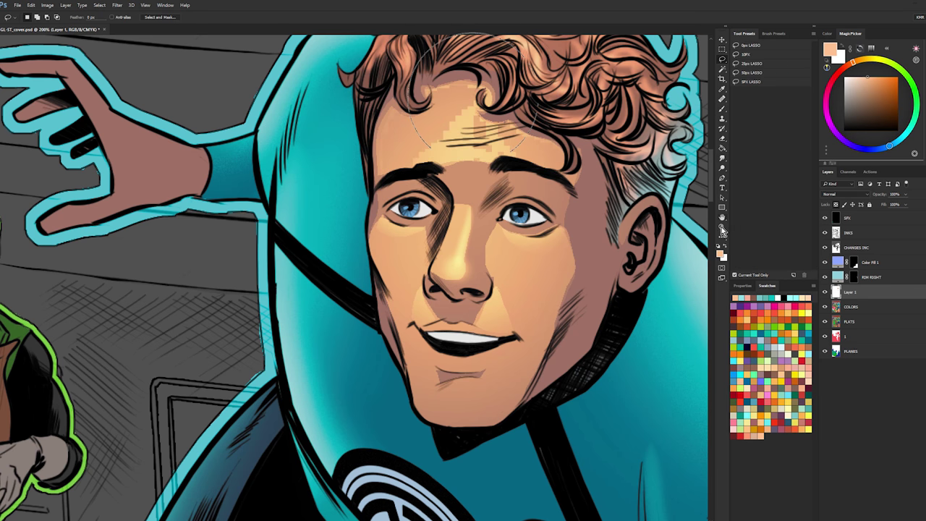
- Examine the flying figure's forehead and face highlights against the other characters at a wider zoom
key(b)
key(z)
alt+click(532, 253)
drag(570, 182, 520, 99)
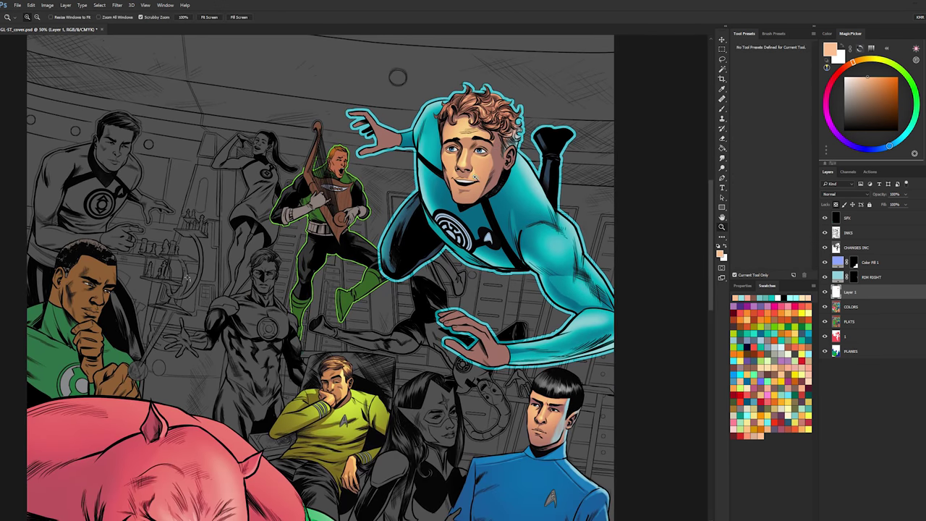
click(460, 166)
click(469, 172)
key(b)
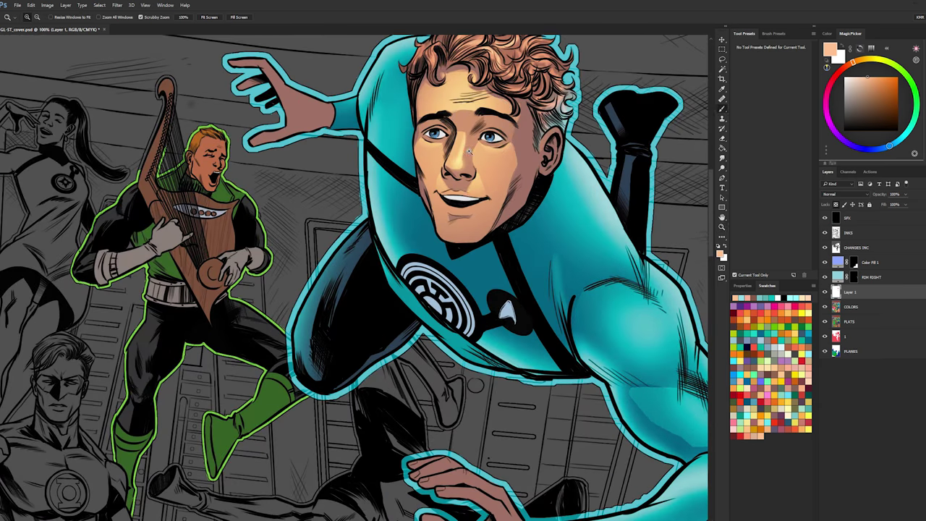
- Brush soft highlights around the flying figure's mouth and chin, undo the first strokes, and enlarge the brush
key(z)
click(478, 185)
key(b)
drag(441, 213, 392, 243)
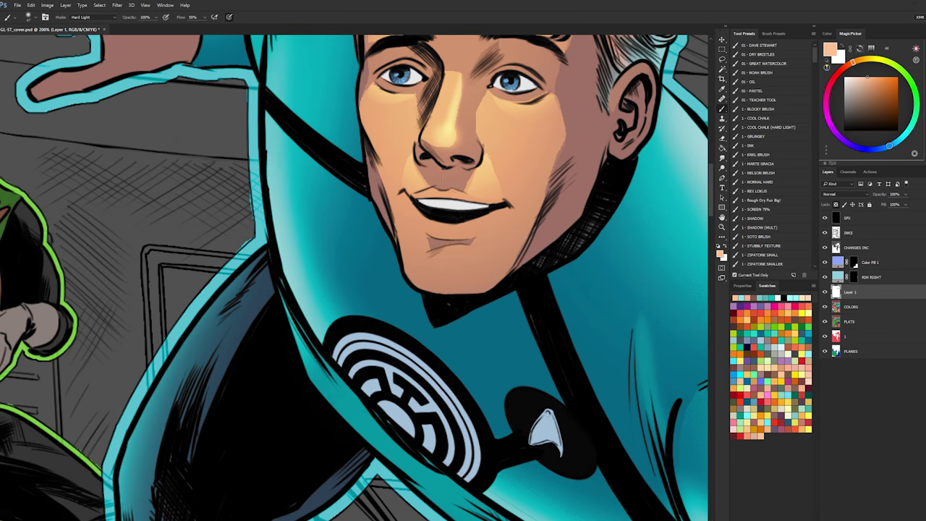
mouse_move(449, 217)
mouse_down()
mouse_move(451, 208)
mouse_move(460, 226)
mouse_move(480, 224)
mouse_up()
drag(456, 264, 445, 256)
key(ctrl+alt+z)
key(ctrl+alt+z)
key(bracketright)
key(bracketright)
key(bracketright)
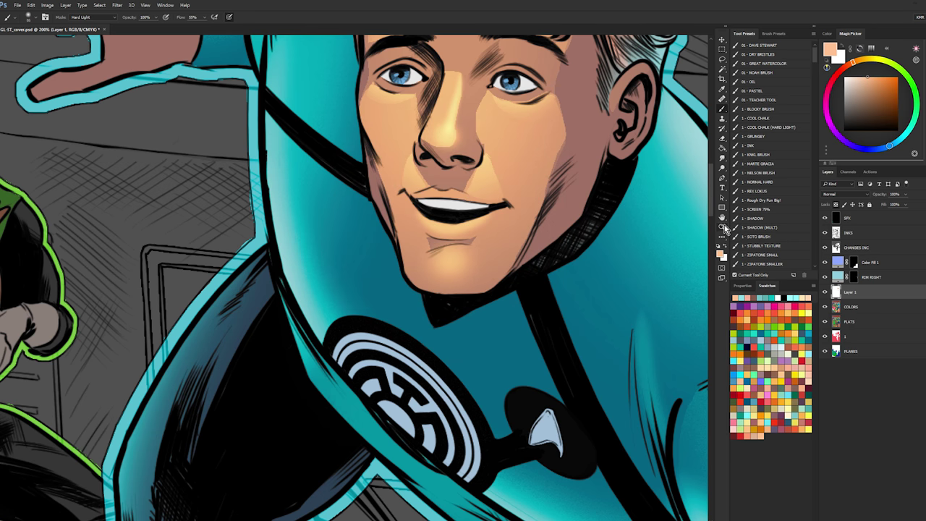
- Check the flying figure's finished face lighting at a wider zoom
click(724, 228)
alt+click(649, 267)
alt+click(644, 261)
drag(622, 210, 503, 211)
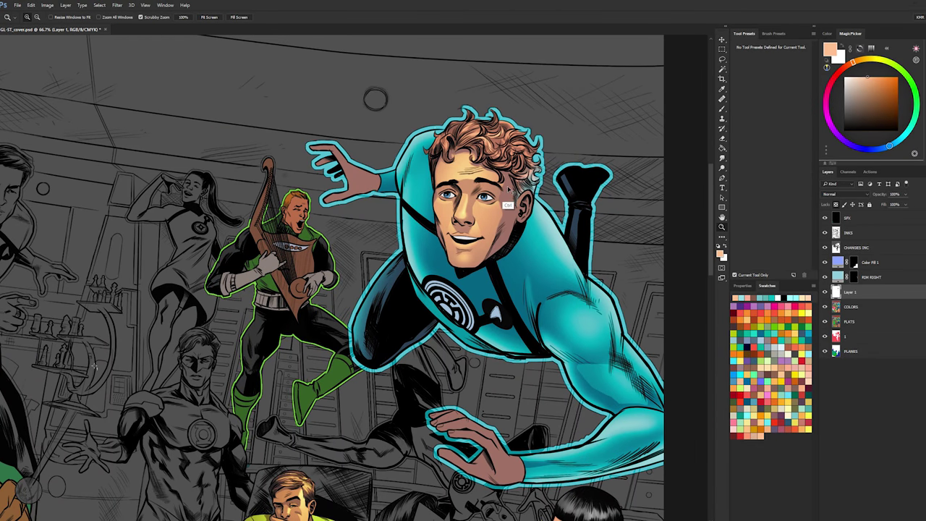
key(b)
alt+click(448, 259)
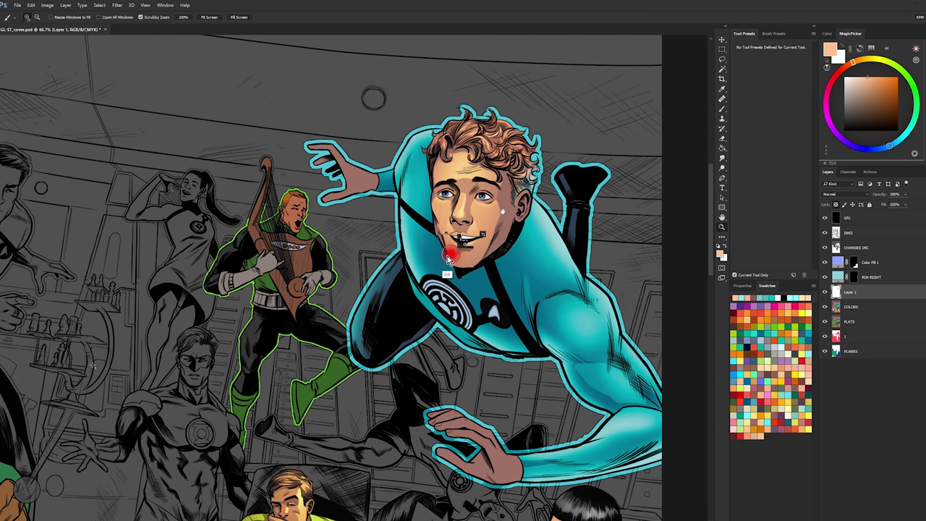
key(b)
alt+right_click(446, 256)
key(z)
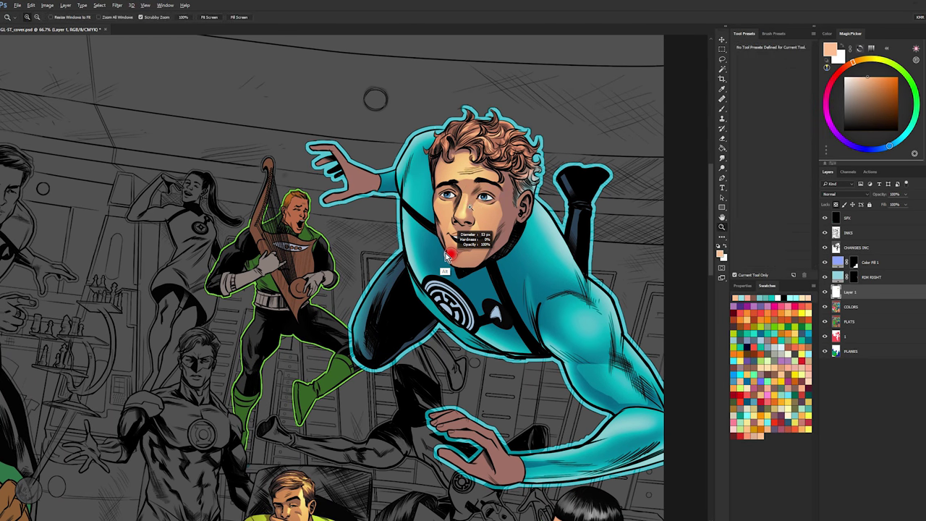
drag(470, 207, 478, 207)
key(b)
drag(500, 114, 481, 154)
key(z)
drag(475, 208, 506, 208)
key(l)
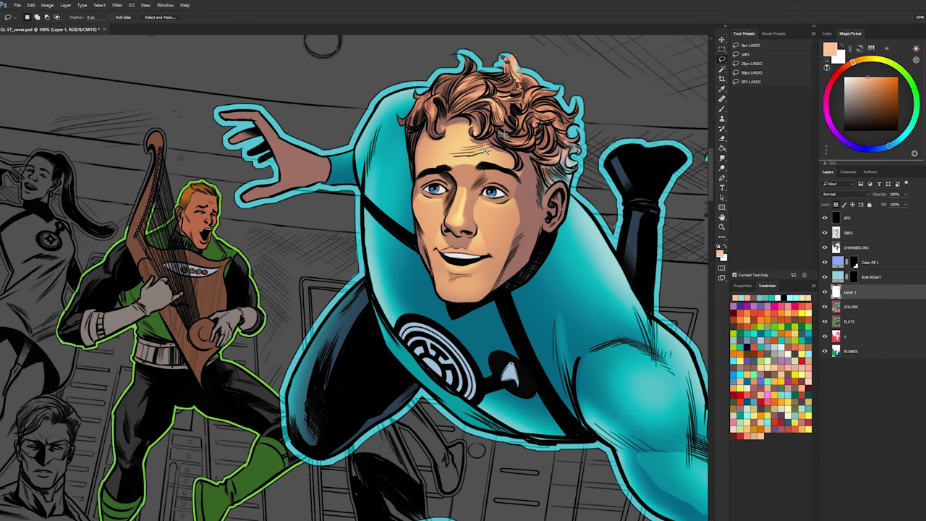
key(z)
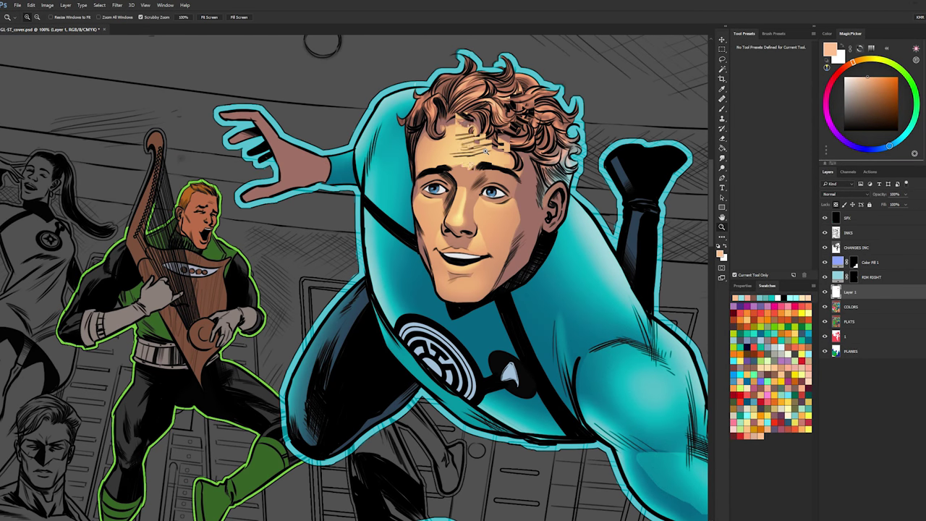
- Sample the face's brown shadow tone, lasso the flying figure's upper lip, brush the tone over it, and deselect
click(486, 154)
click(429, 305)
key(l)
key(b)
alt+click(432, 327)
key(l)
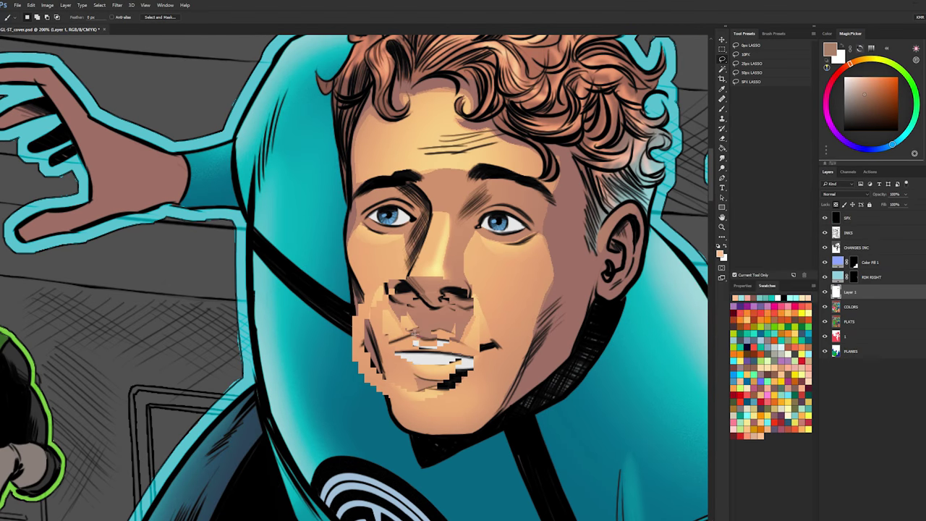
drag(419, 333, 405, 337)
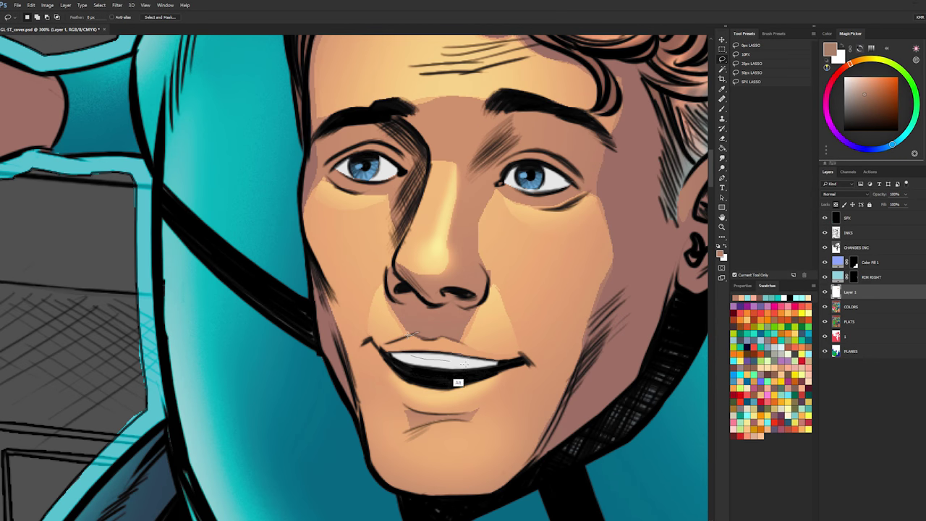
drag(474, 366, 421, 329)
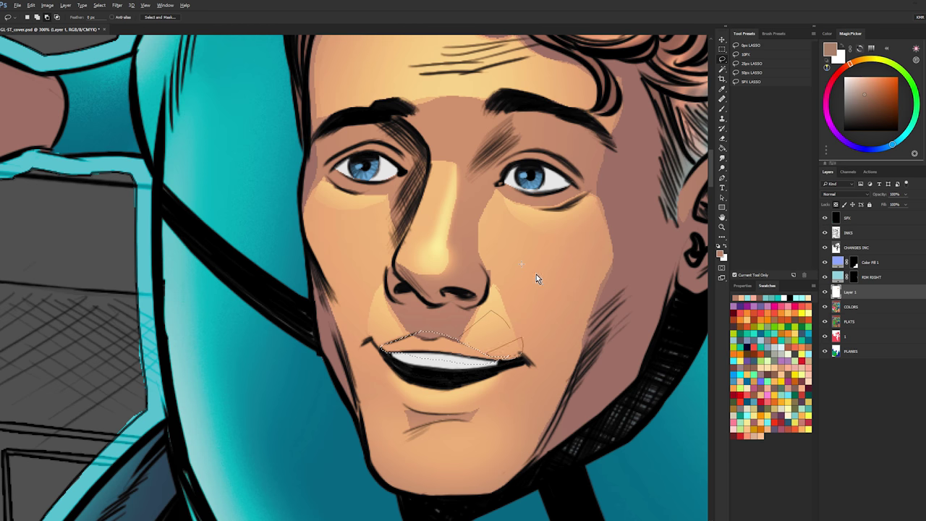
key(b)
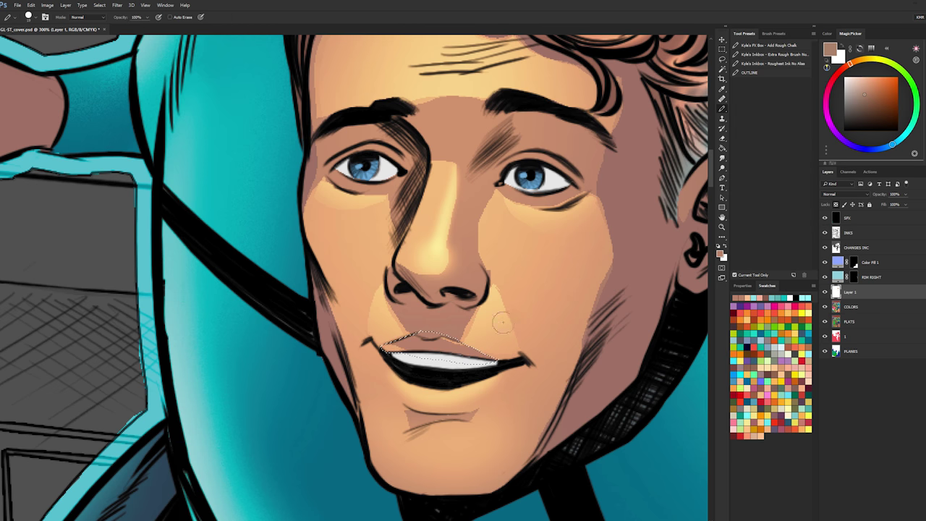
key(b)
key(ctrl+d)
key(l)
- Check the flying figure's shaded lip against the rest of the cover at wider and closer zooms
key(z)
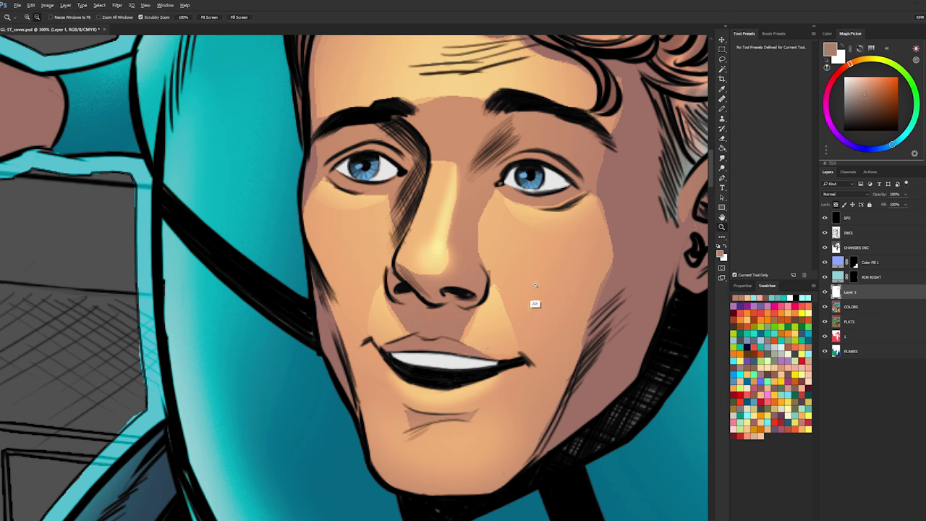
drag(533, 304, 289, 301)
drag(523, 268, 483, 200)
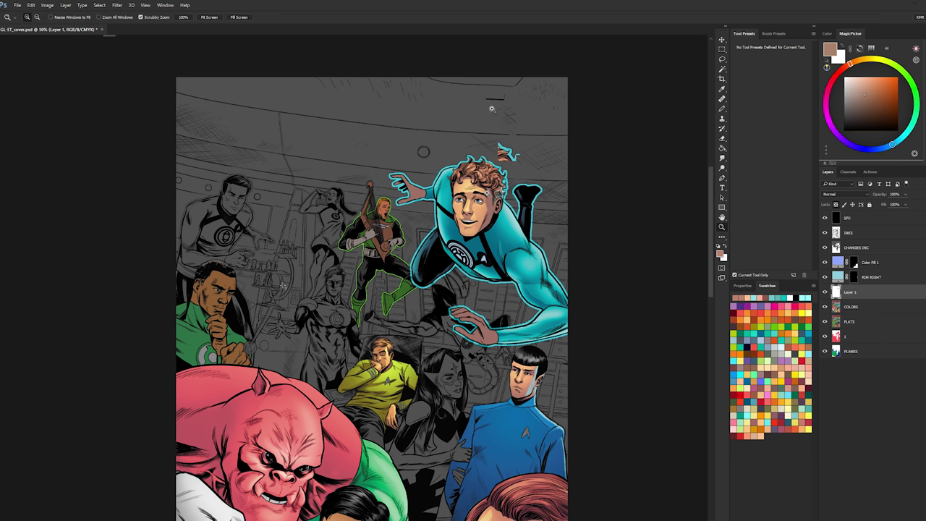
double_click(484, 205)
click(424, 178)
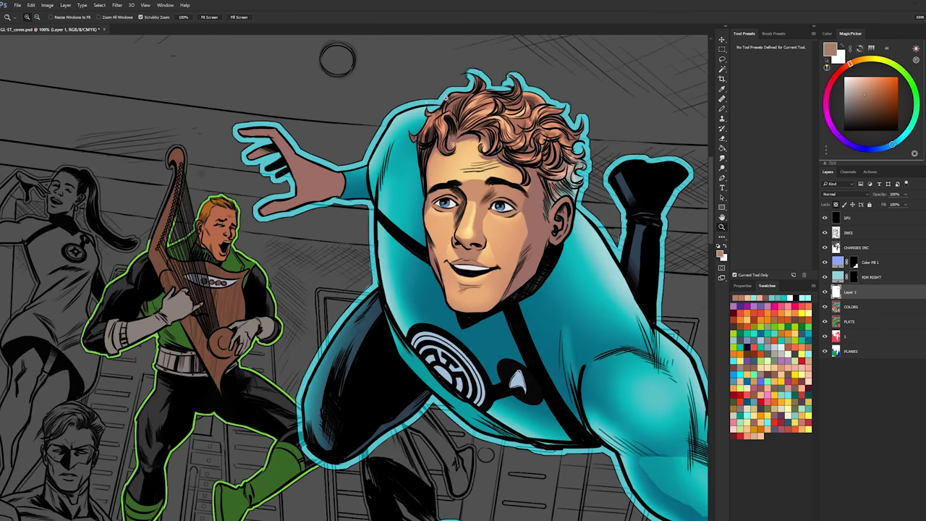
alt+click(426, 178)
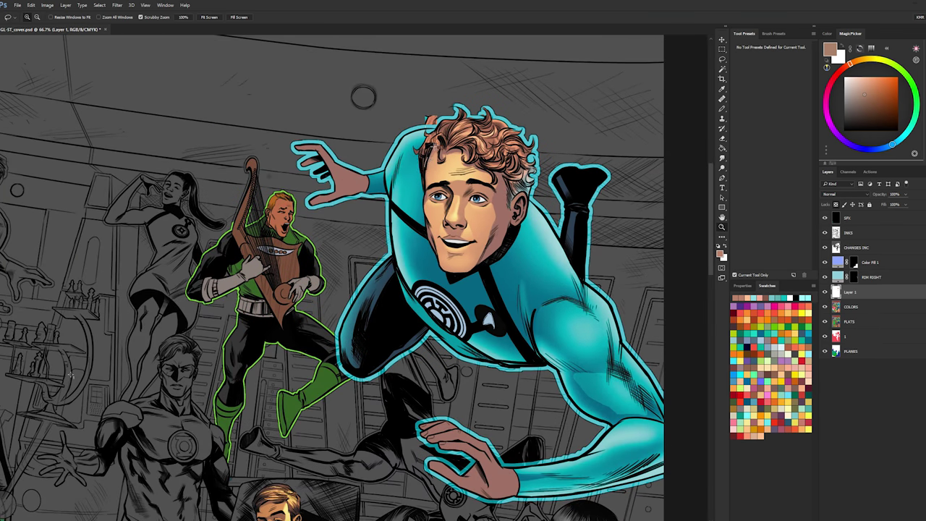
click(424, 178)
- Lasso the shadowed edges on both sides of the flying figure's face, including the ear and jaw
key(l)
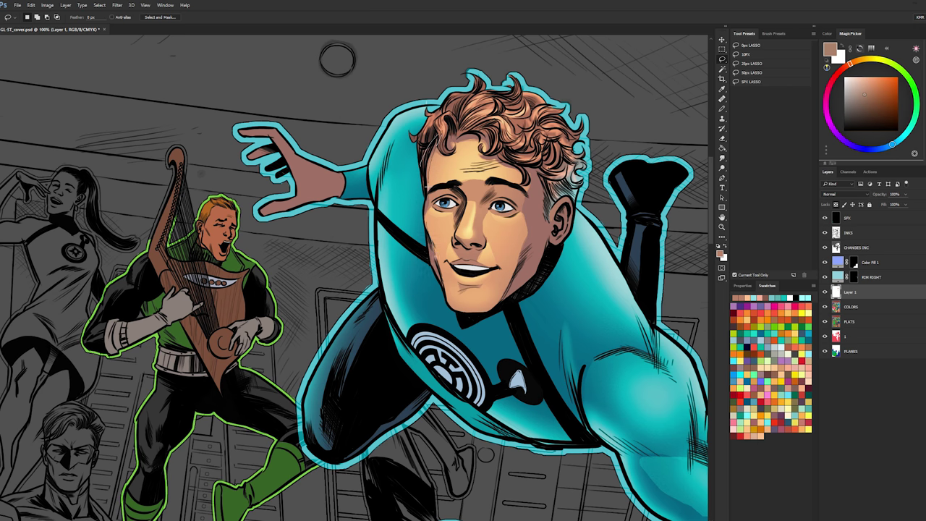
drag(437, 265, 440, 301)
key(z)
click(499, 176)
key(l)
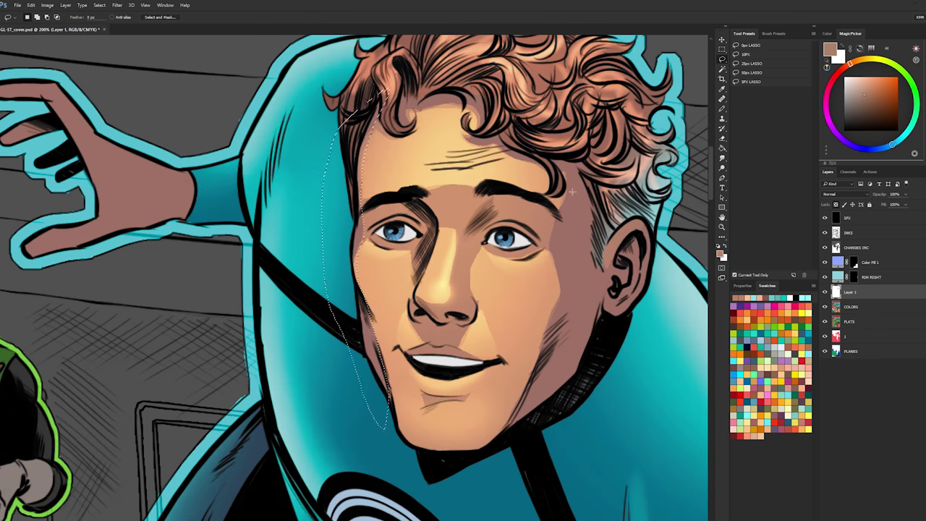
drag(573, 186, 536, 135)
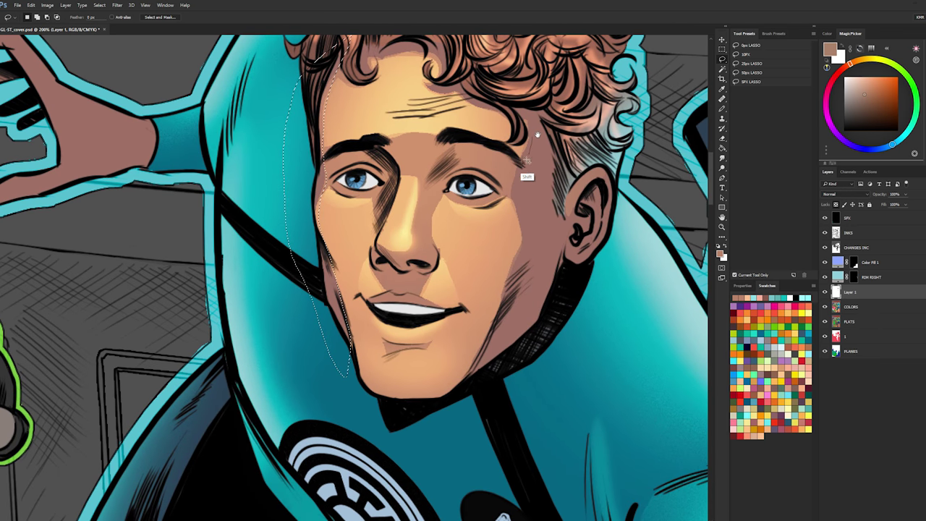
mouse_move(523, 201)
mouse_down()
mouse_move(524, 250)
mouse_move(483, 376)
mouse_move(565, 275)
mouse_move(600, 251)
mouse_up()
drag(581, 147, 566, 138)
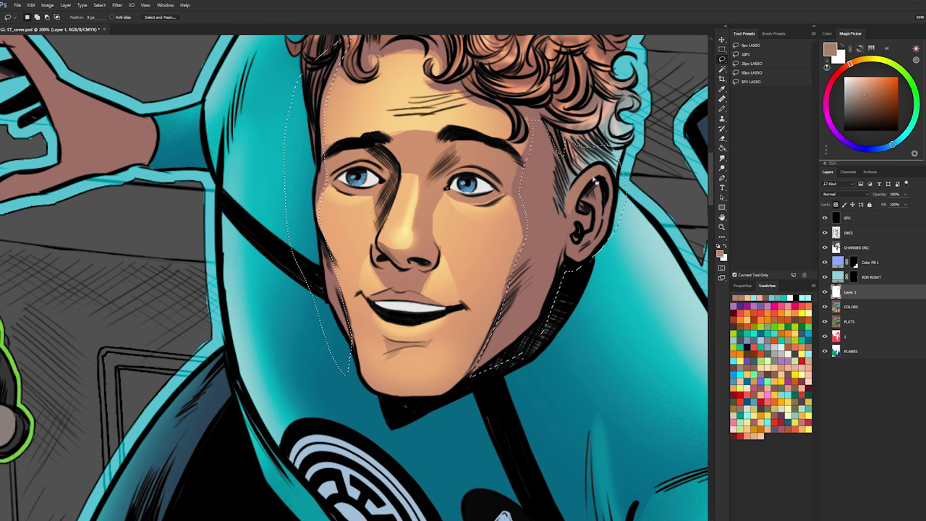
mouse_move(582, 201)
mouse_down()
mouse_move(606, 186)
mouse_move(606, 211)
mouse_move(596, 239)
mouse_move(576, 247)
mouse_move(594, 181)
mouse_up()
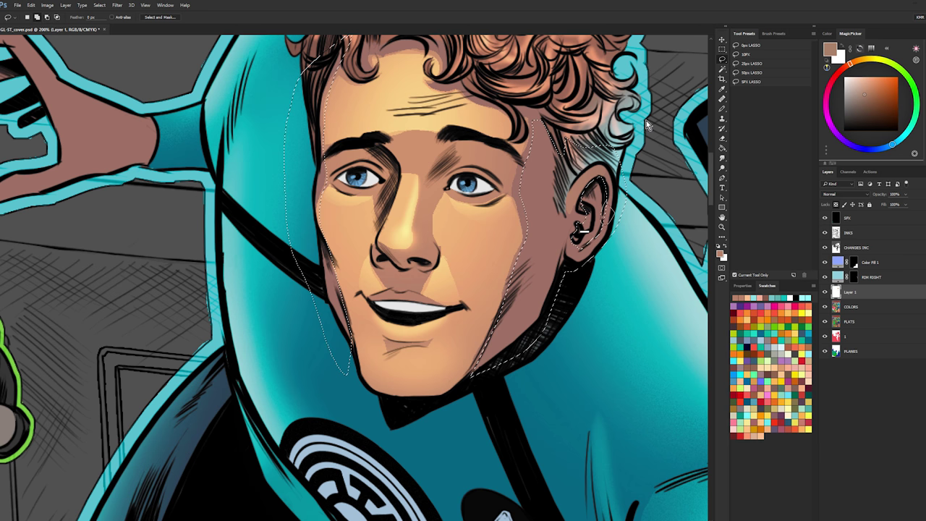
- Brush light cyan rim light over the selected face edges, switching to the 1 - MARTE GRACIA preset and undoing one stroke
click(723, 224)
alt+click(660, 285)
alt+click(660, 285)
mouse_move(684, 210)
mouse_down()
mouse_move(540, 193)
mouse_move(550, 199)
mouse_up()
key(b)
alt+click(524, 213)
click(863, 80)
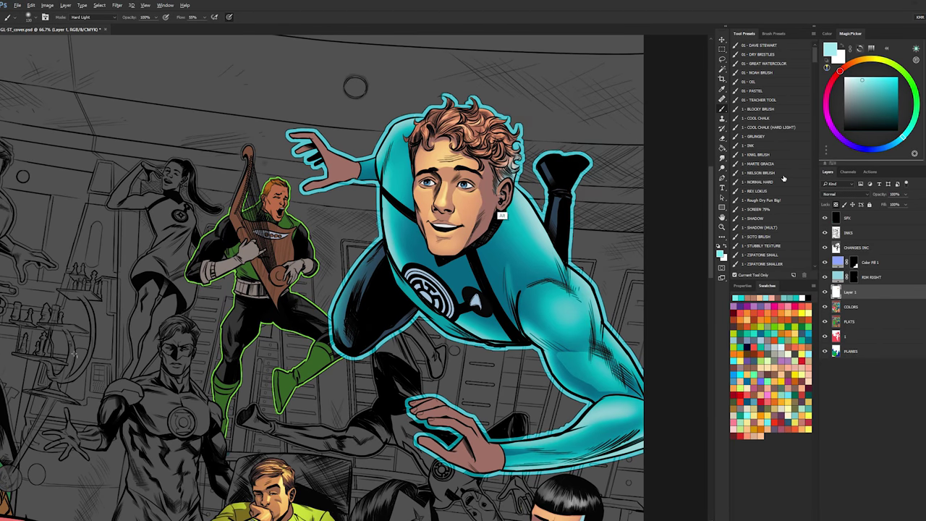
mouse_move(501, 222)
mouse_down()
mouse_move(502, 237)
mouse_move(481, 204)
mouse_up()
click(774, 164)
key(ctrl+z)
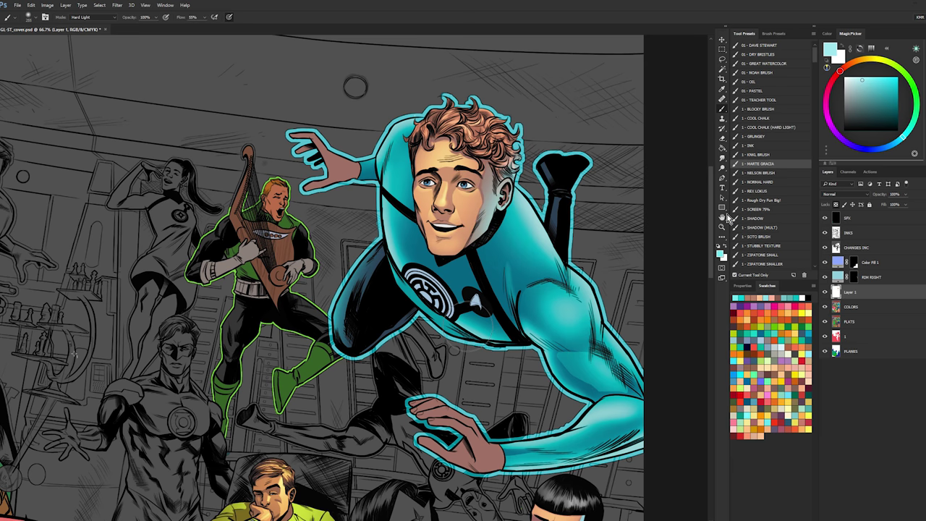
- Examine the cyan rim light on the flying figure's face against the whole cover at several zoom levels
key(z)
alt+click(684, 223)
alt+click(685, 223)
alt+click(685, 215)
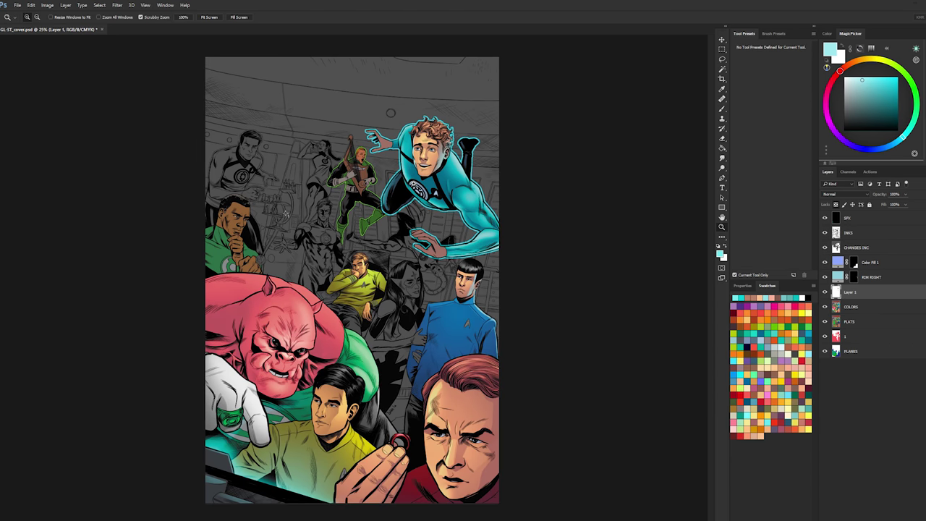
click(411, 182)
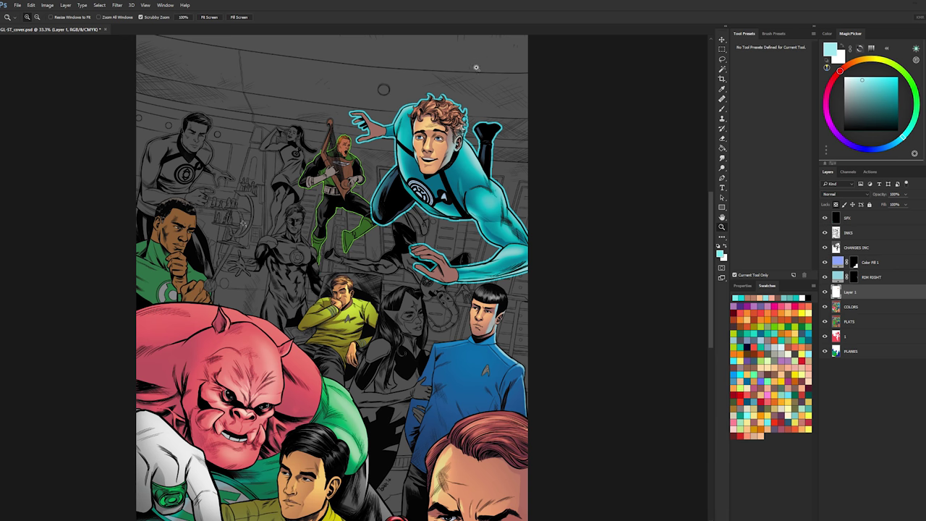
click(438, 148)
click(436, 146)
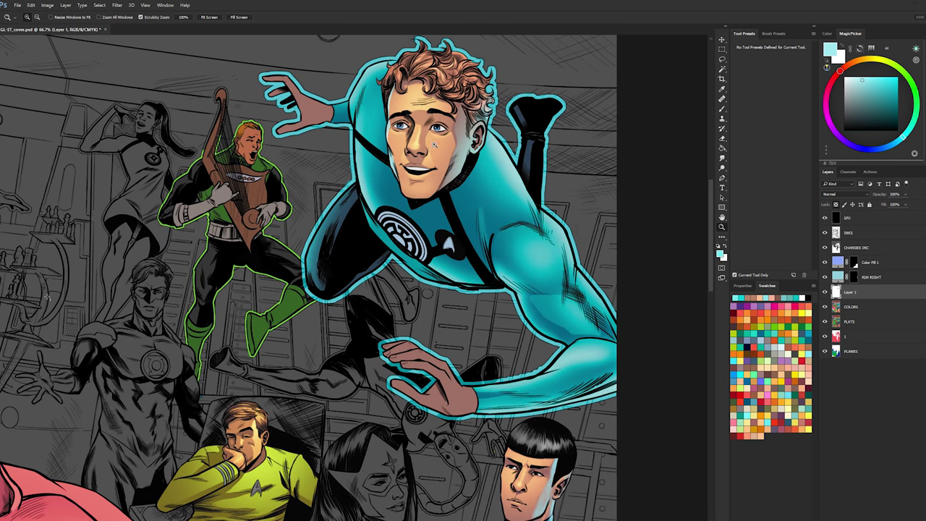
key(ctrl+minus)
alt+click(673, 253)
alt+click(673, 253)
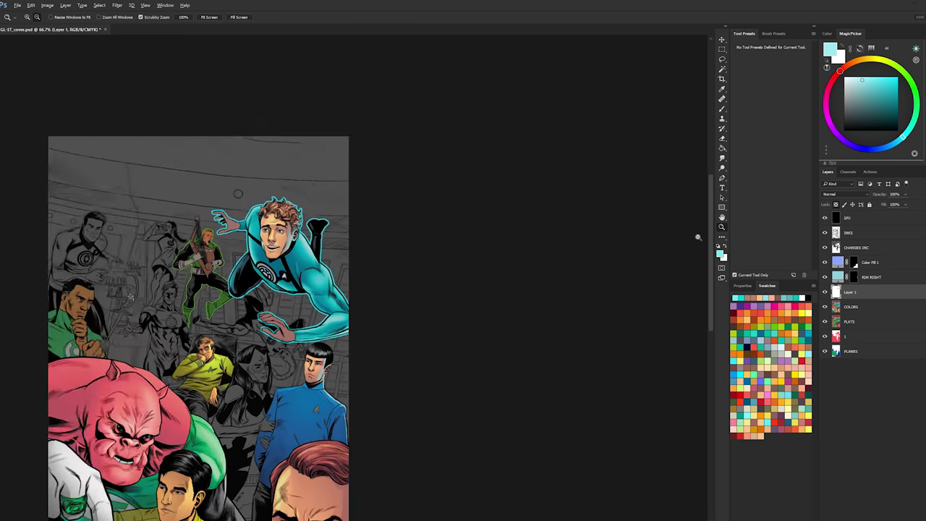
click(436, 216)
- Choose the light peach swatch and lasso the lit areas of the flying figure's lower hand, covering fingers, back and thumb
click(761, 436)
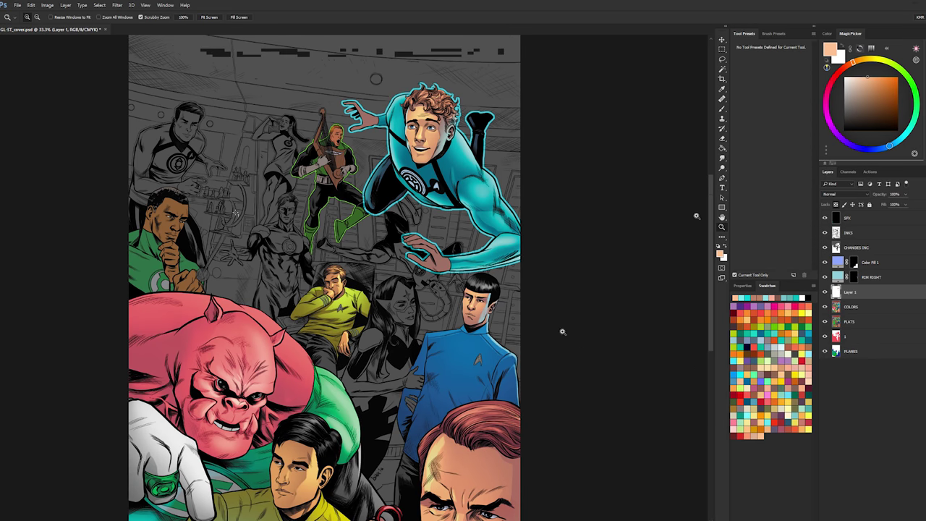
click(461, 252)
click(463, 253)
click(463, 253)
key(l)
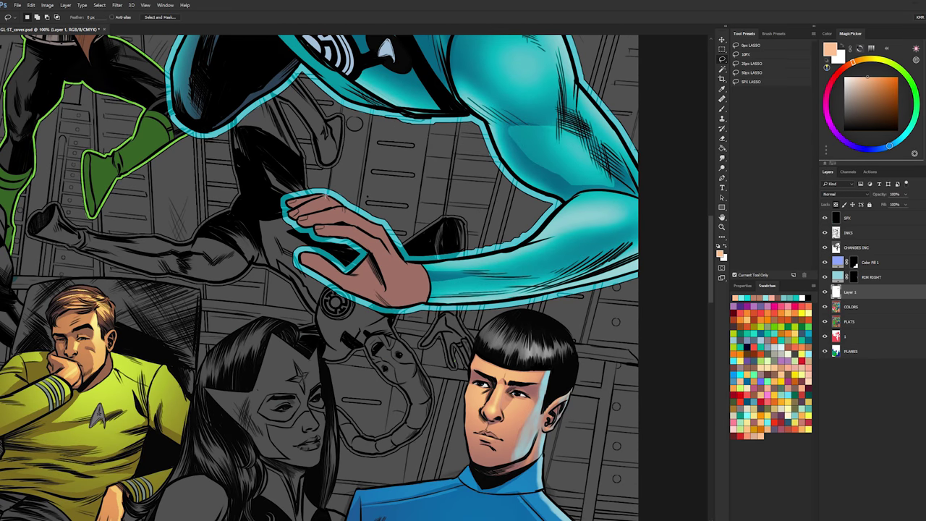
key(ctrl+minus)
key(ctrl+minus)
key(ctrl+plus)
key(ctrl+plus)
key(ctrl+plus)
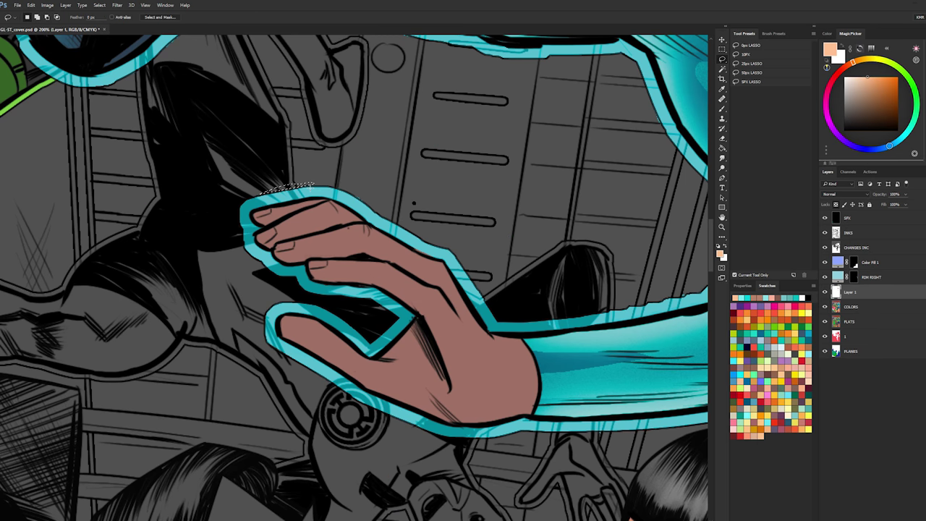
drag(311, 186, 430, 315)
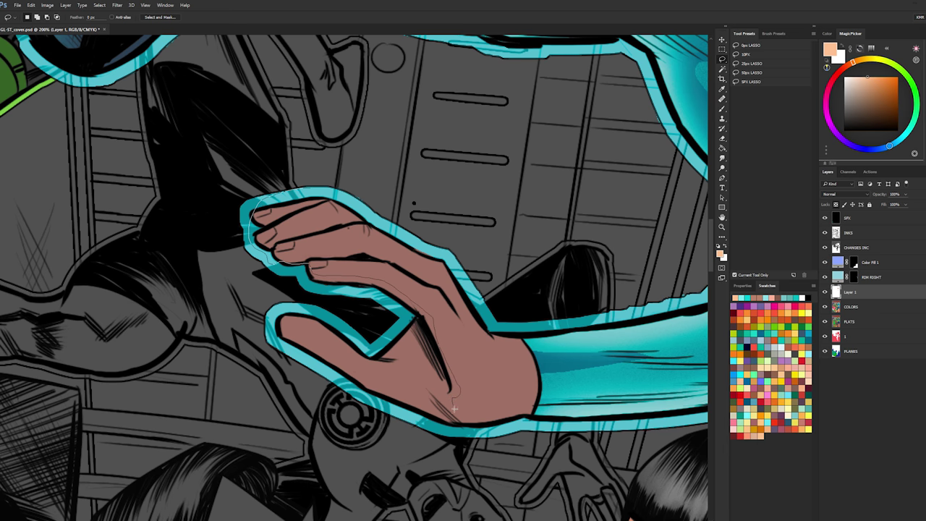
mouse_move(549, 391)
mouse_down()
mouse_move(553, 340)
mouse_move(246, 189)
mouse_up()
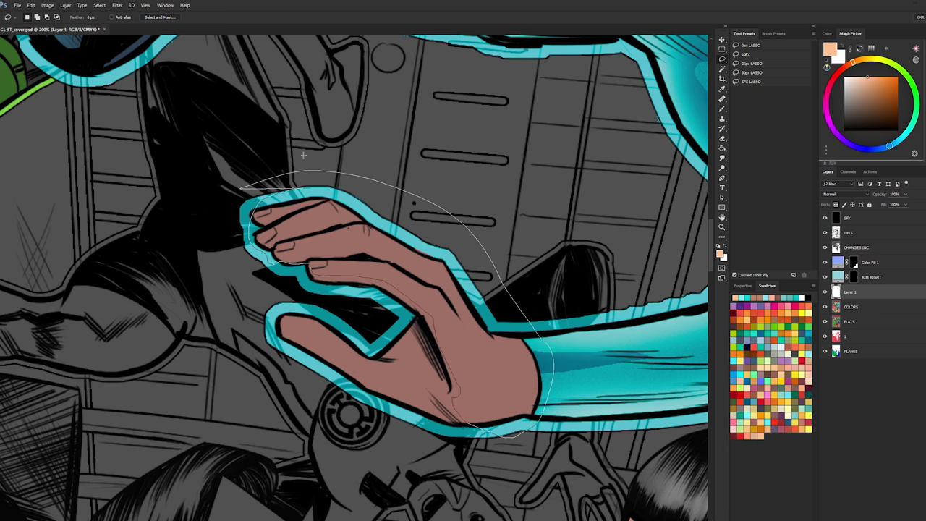
mouse_move(316, 309)
mouse_down()
mouse_move(293, 309)
mouse_move(291, 331)
mouse_move(339, 358)
mouse_move(318, 309)
mouse_up()
- Brush the light peach tone over the selected fingers, thumb and back of the flying figure's lower hand
key(b)
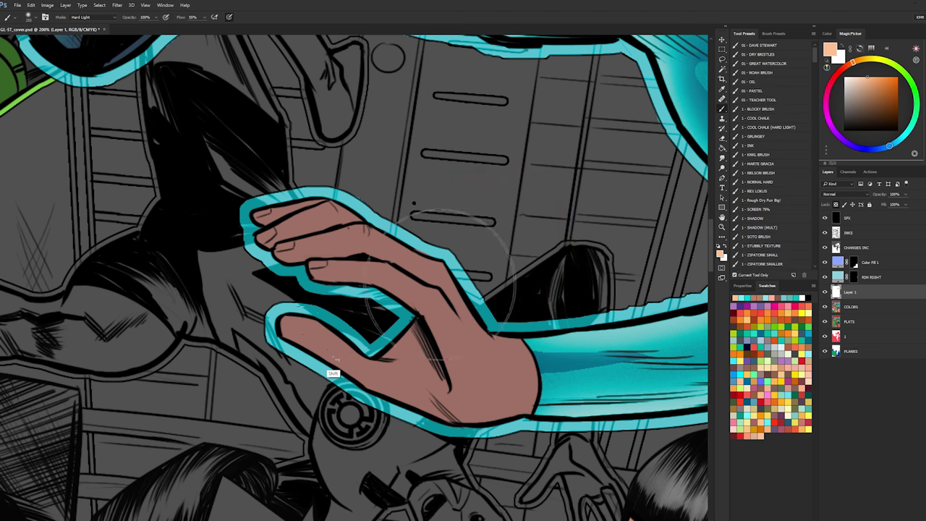
drag(352, 177, 547, 403)
key(l)
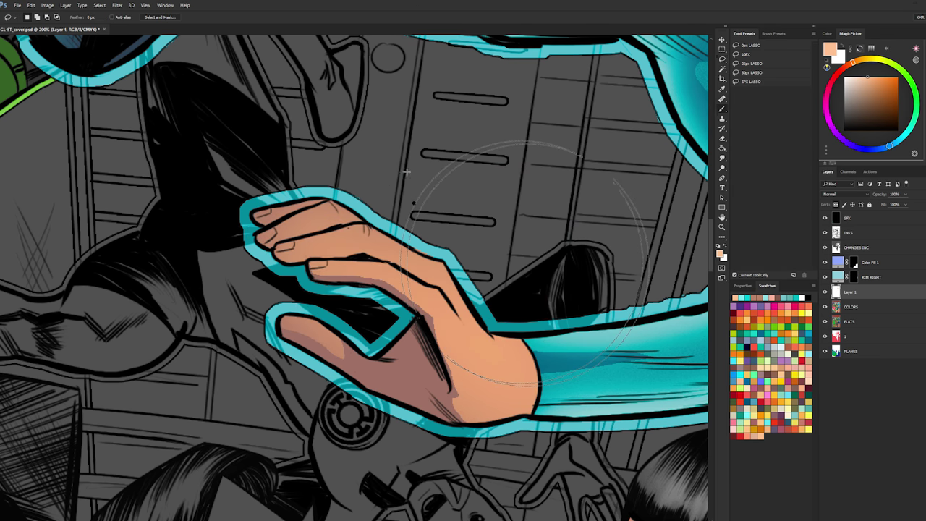
key(b)
- Lasso the upper planes of the lower hand's fingers, knuckles and wrist, and brush a warm highlight over them
key(l)
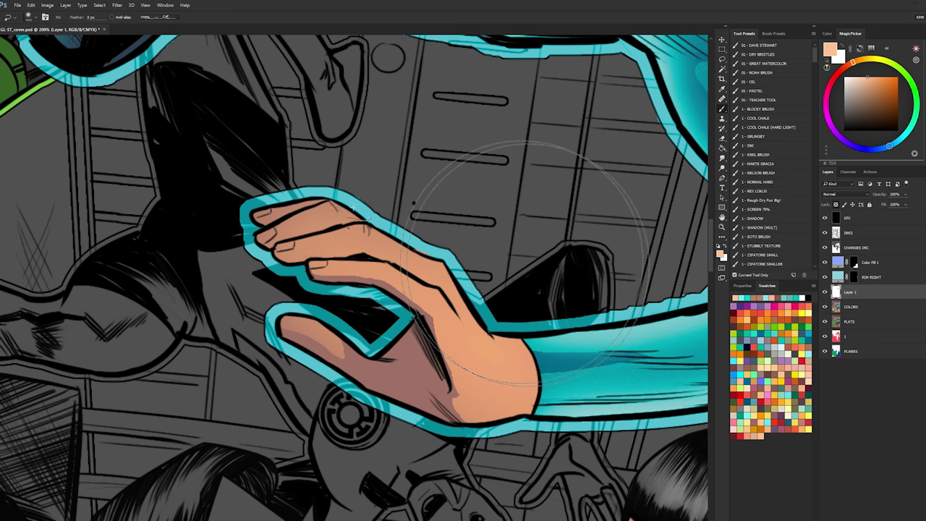
drag(343, 215, 335, 209)
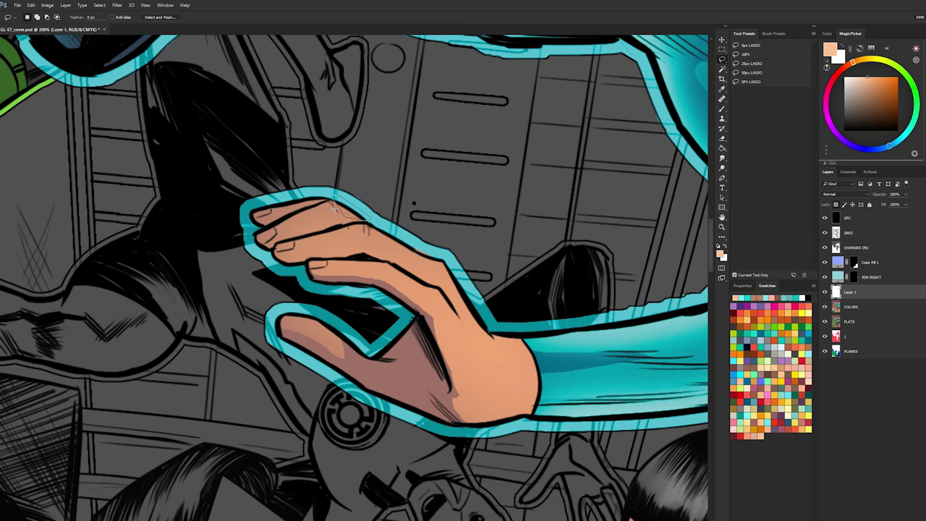
drag(296, 239, 360, 245)
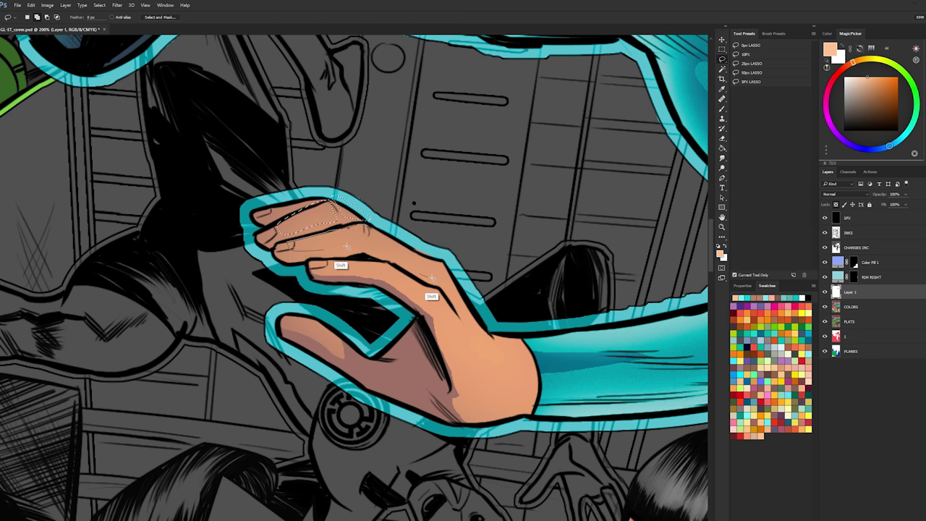
mouse_move(456, 299)
mouse_down()
mouse_move(377, 215)
mouse_move(370, 220)
mouse_up()
drag(444, 280, 512, 373)
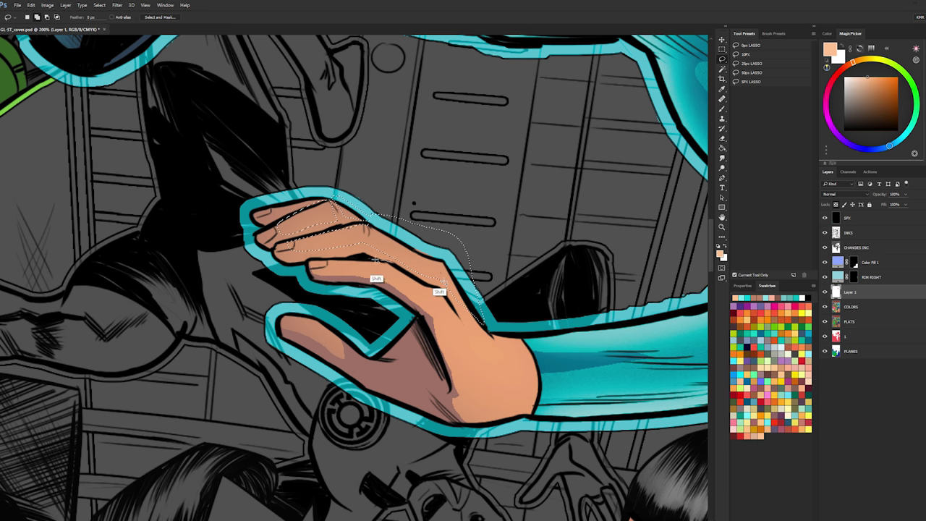
mouse_move(334, 261)
mouse_down()
mouse_move(381, 279)
mouse_move(437, 304)
mouse_move(471, 337)
mouse_move(440, 289)
mouse_move(396, 262)
mouse_up()
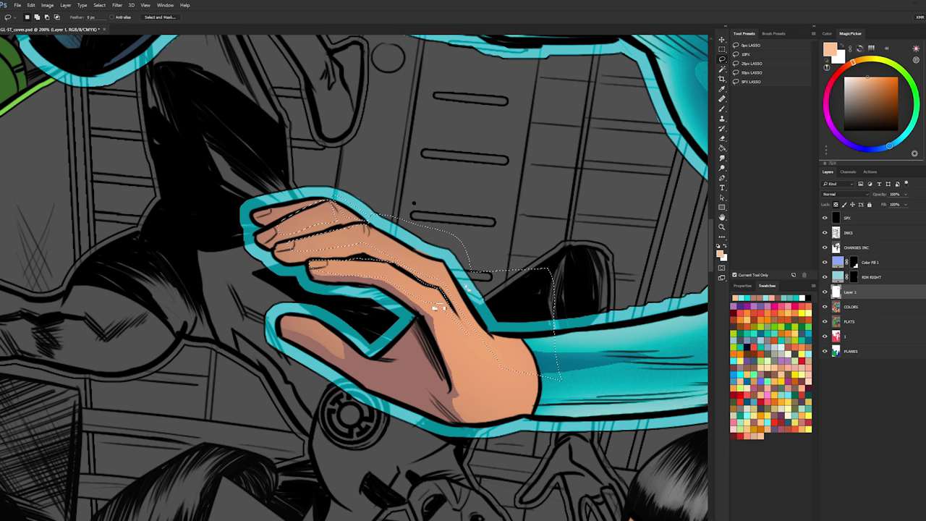
key(b)
mouse_move(467, 257)
mouse_down()
mouse_move(309, 193)
mouse_move(441, 285)
mouse_move(554, 306)
mouse_move(414, 191)
mouse_move(356, 226)
mouse_move(471, 217)
mouse_up()
- Finish the warm highlight on the flying figure's lower hand by lassoing and brushing the thumb's lit plane, and clear the selection
key(l)
drag(280, 322, 322, 339)
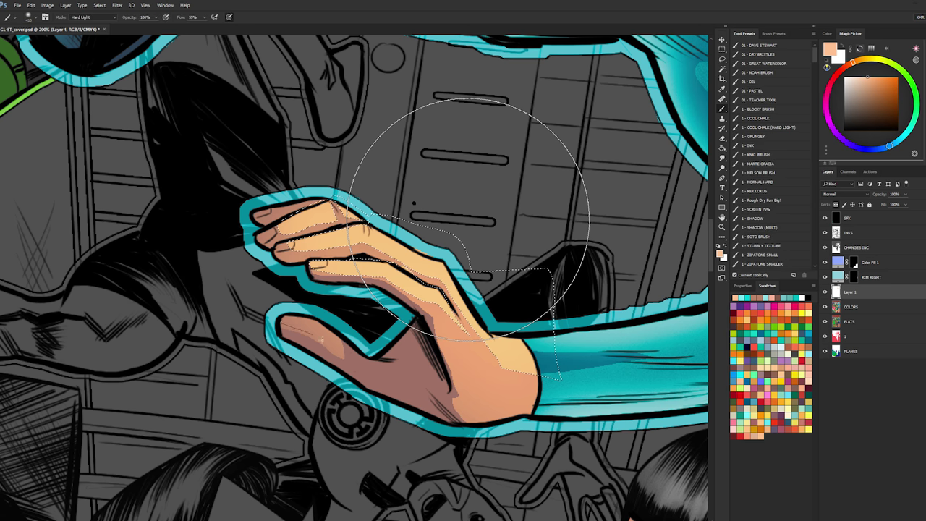
key(ctrl+d)
key(l)
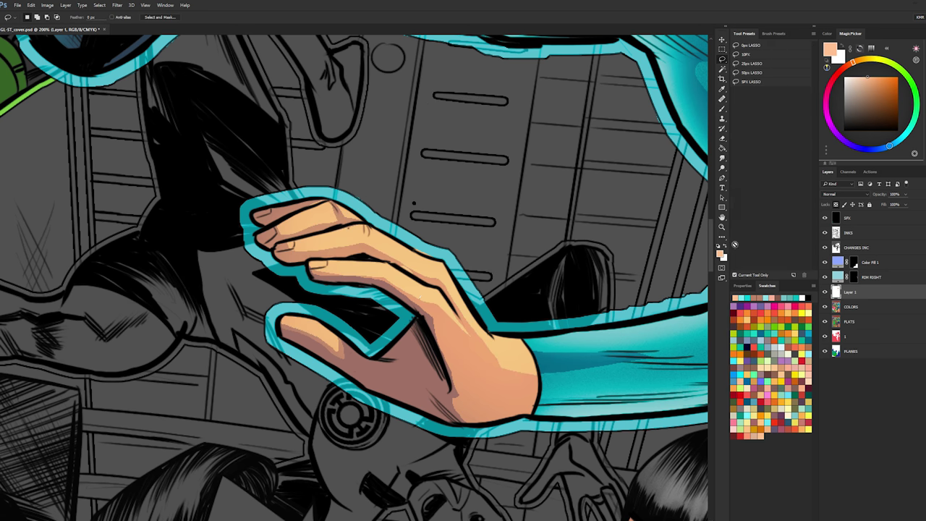
- Lasso the lit areas of the flying figure's outstretched upper hand, covering index finger, palm and thumb, and brush them light peach
click(722, 227)
alt+click(576, 303)
alt+click(576, 302)
alt+click(577, 302)
drag(606, 162, 498, 173)
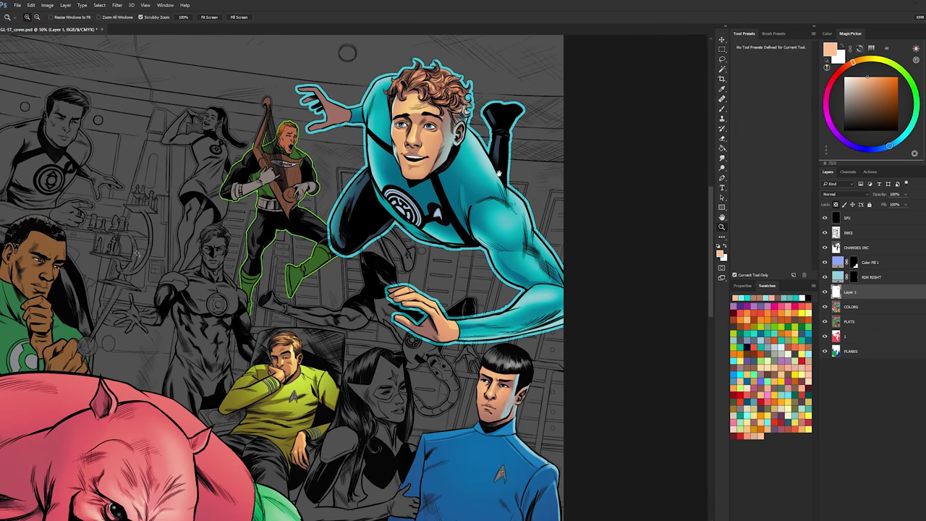
click(329, 99)
click(329, 100)
click(328, 99)
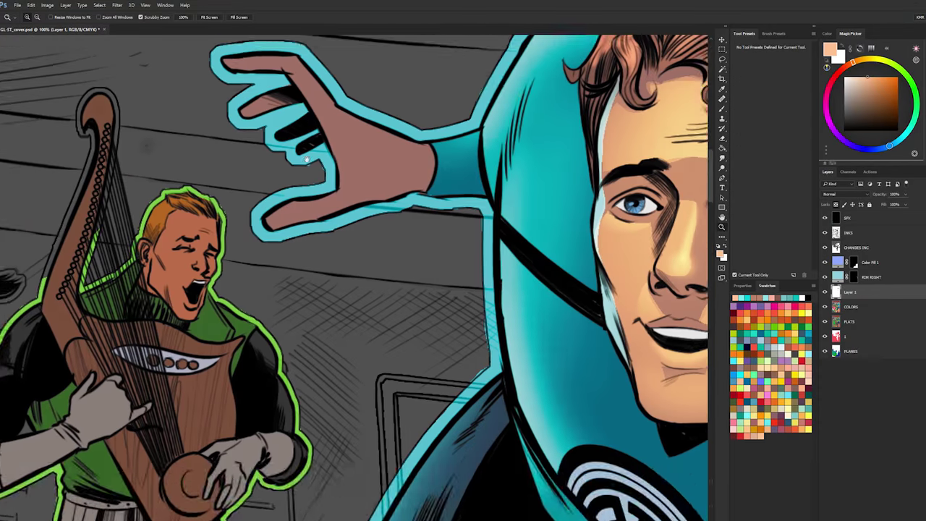
key(l)
drag(319, 107, 304, 167)
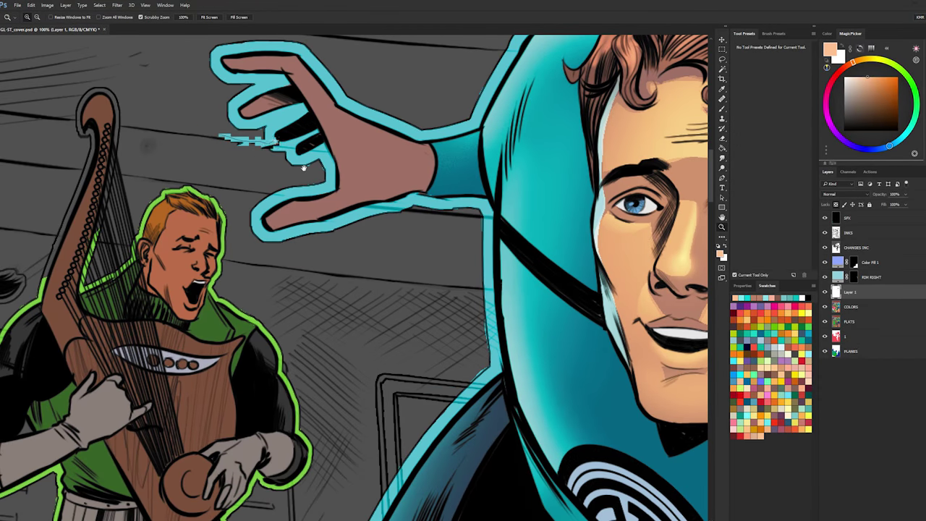
mouse_move(259, 73)
mouse_down()
mouse_move(316, 219)
mouse_move(314, 316)
mouse_move(332, 105)
mouse_move(268, 78)
mouse_up()
key(b)
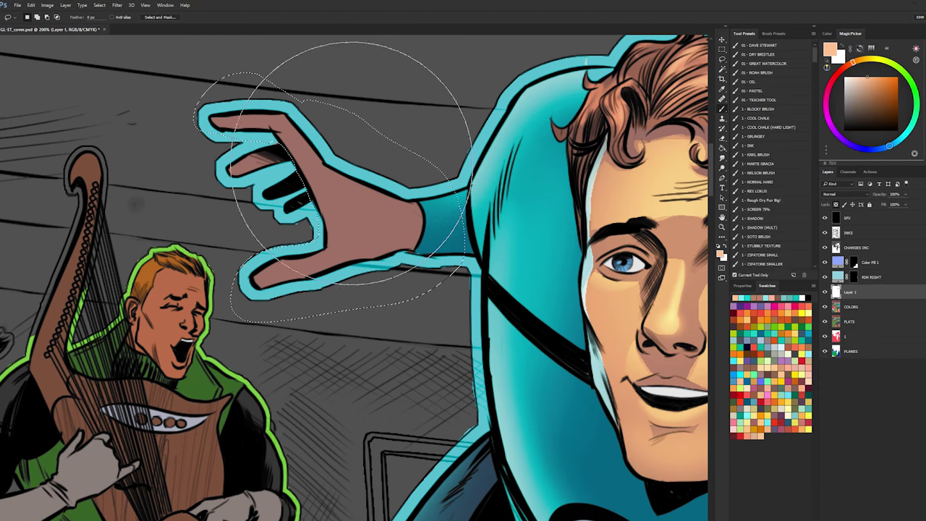
drag(311, 139, 377, 147)
drag(345, 107, 333, 104)
key(l)
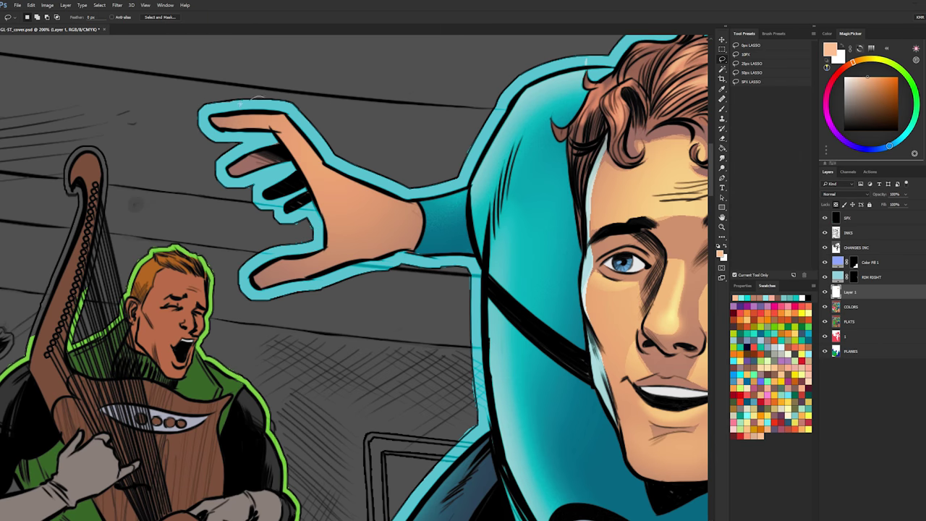
- Lasso the lit areas of the flying figure's outstretched hand and brush in a light peach highlight
key(b)
key(l)
mouse_move(308, 166)
mouse_down()
mouse_move(335, 245)
mouse_move(307, 255)
mouse_up()
drag(447, 169, 340, 114)
key(b)
drag(250, 83, 470, 163)
key(ctrl+d)
key(l)
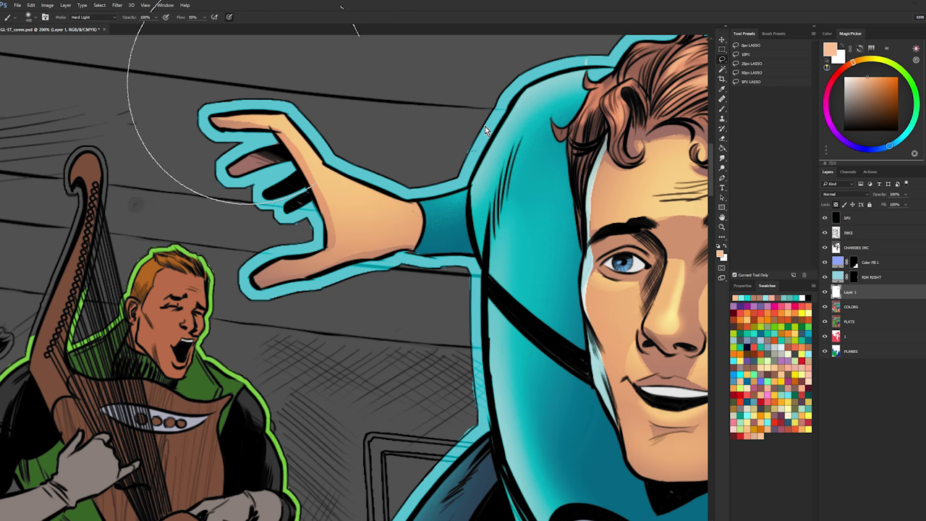
- Merge Layer 1 down into the COLORS layer
key(z)
mouse_move(474, 269)
mouse_down()
mouse_move(168, 445)
mouse_move(78, 353)
mouse_up()
alt+click(478, 250)
alt+click(481, 255)
alt+click(545, 315)
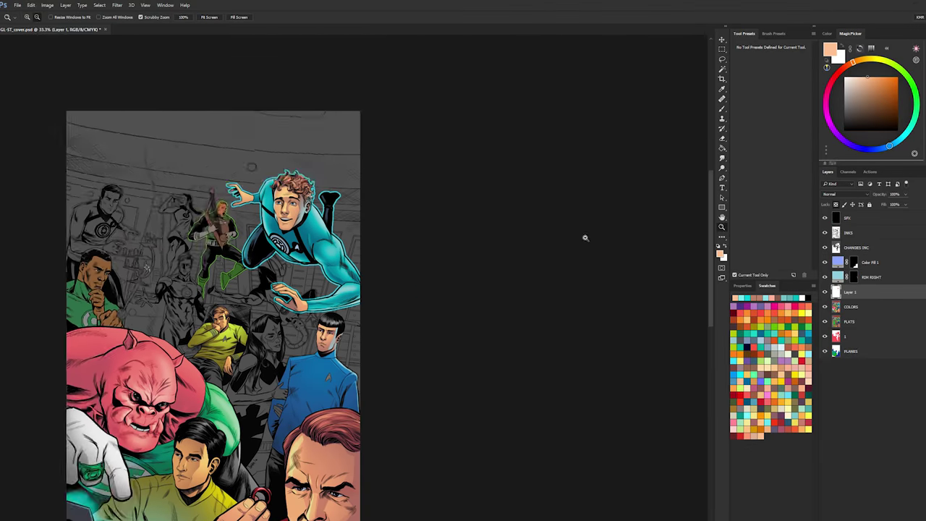
click(439, 179)
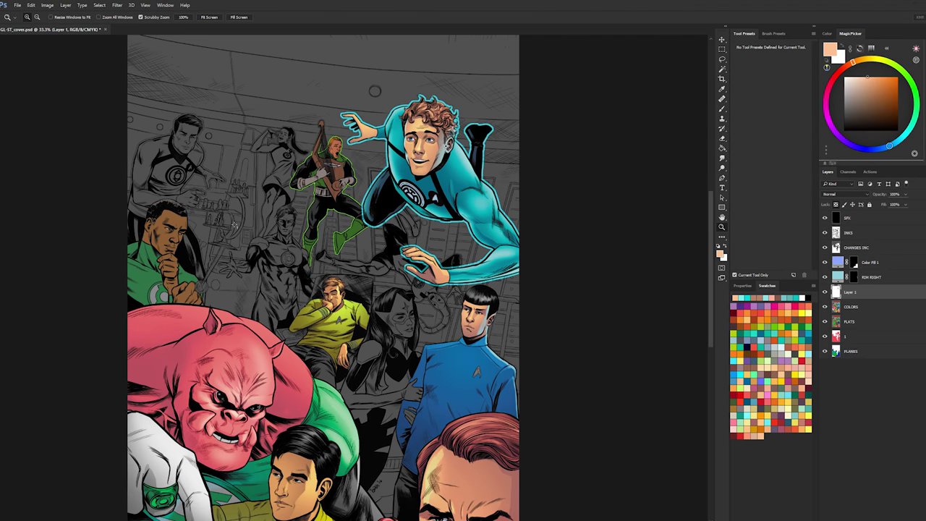
key(l)
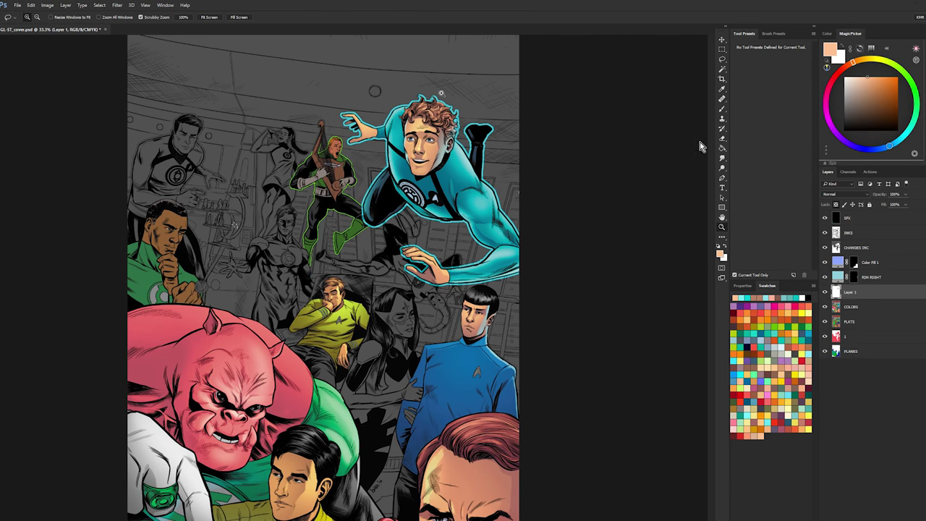
right_click(851, 293)
click(876, 412)
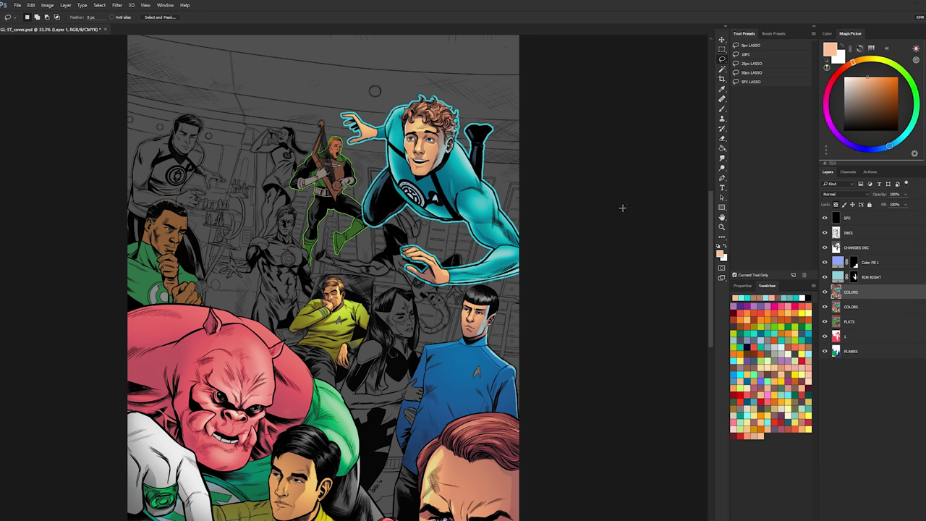
- Select the cyan outline around the flying figure with the Magic Wand and raise its lightness to +70 using Hue/Saturation
key(w)
click(470, 223)
key(ctrl+h)
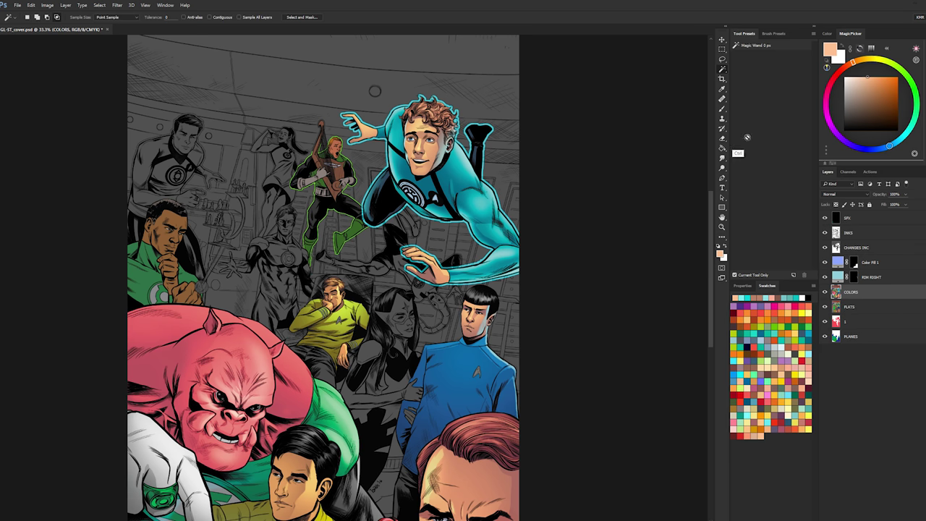
key(ctrl+u)
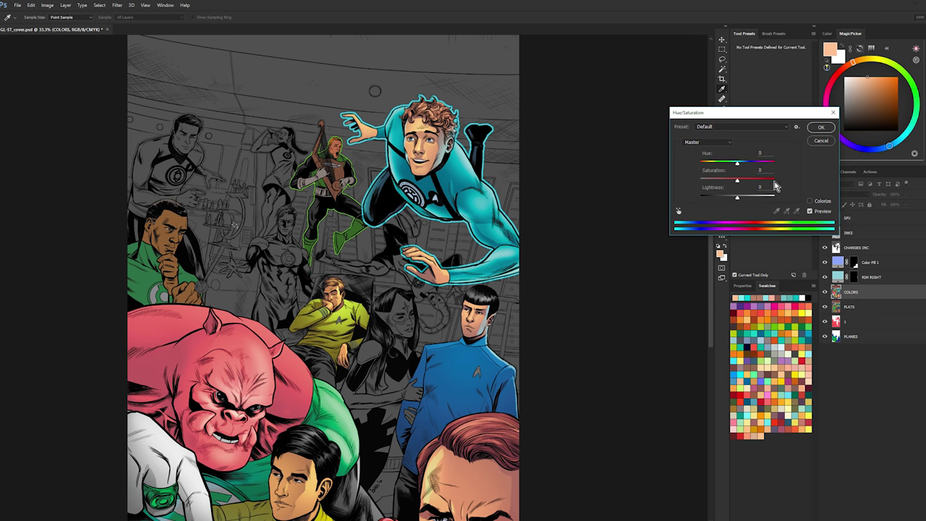
drag(740, 201, 765, 200)
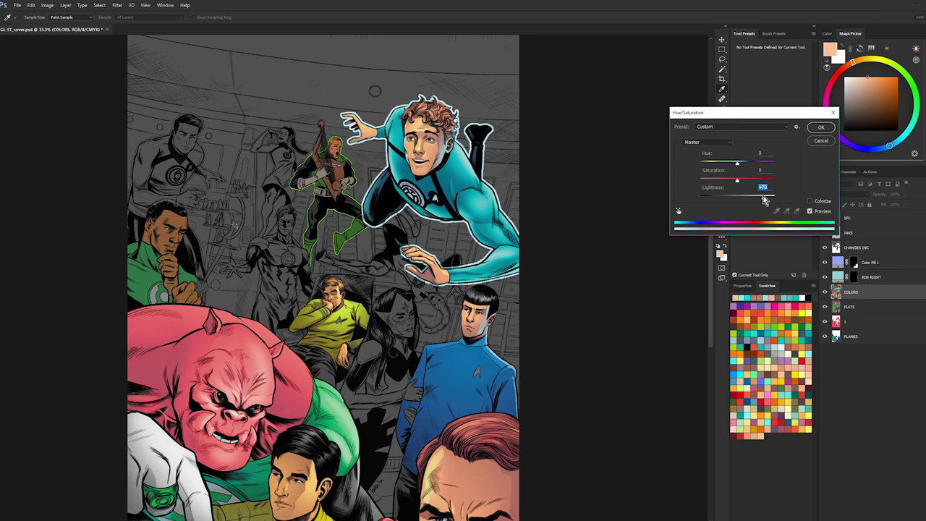
click(821, 128)
- Make the SFX layer active and pick a bright light cyan as the brush colour
key(l)
click(848, 218)
key(z)
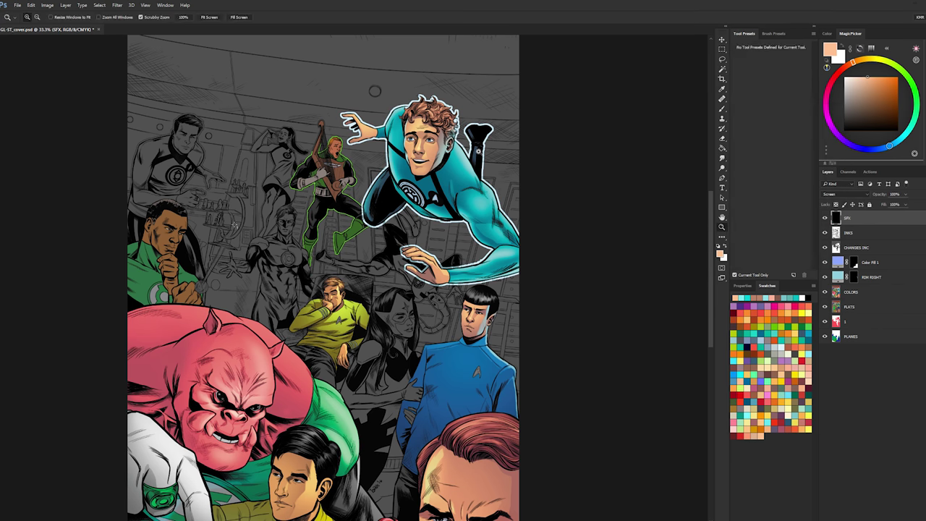
drag(483, 146, 520, 42)
drag(521, 42, 535, 175)
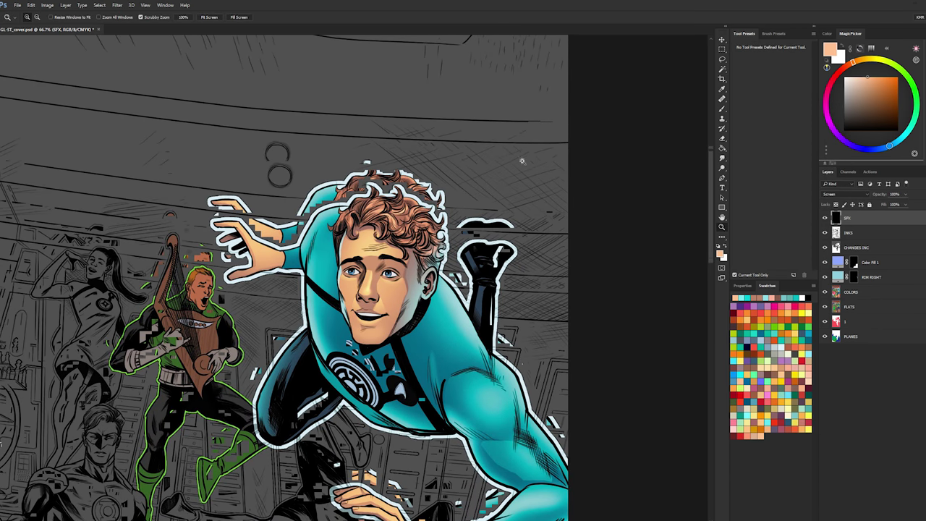
key(b)
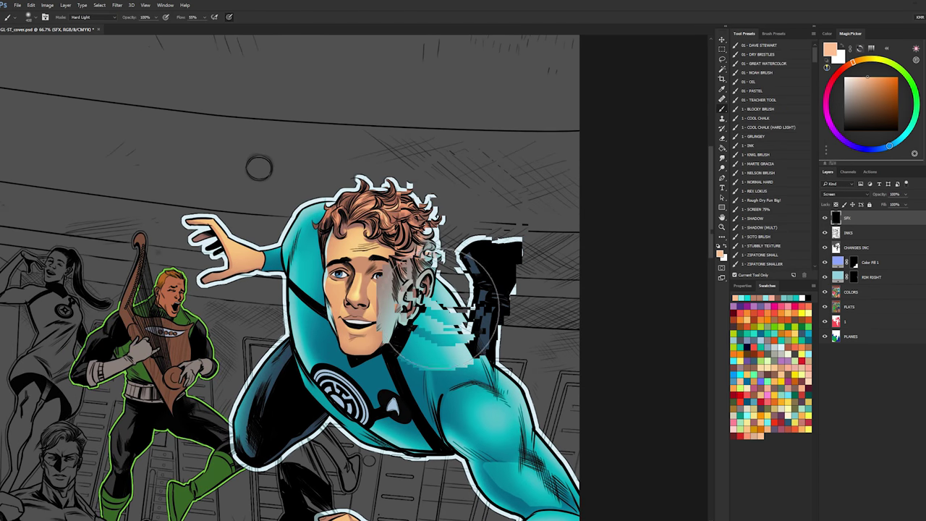
key(ctrl+plus)
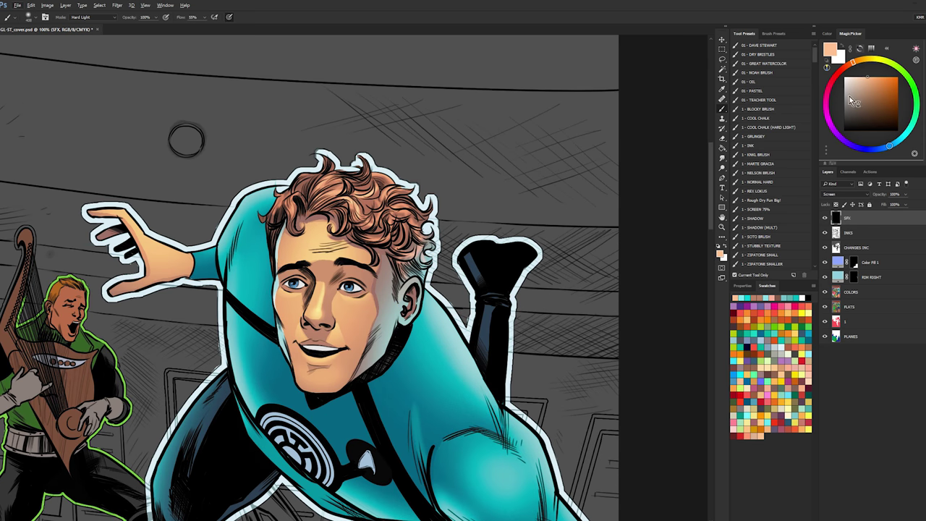
click(752, 295)
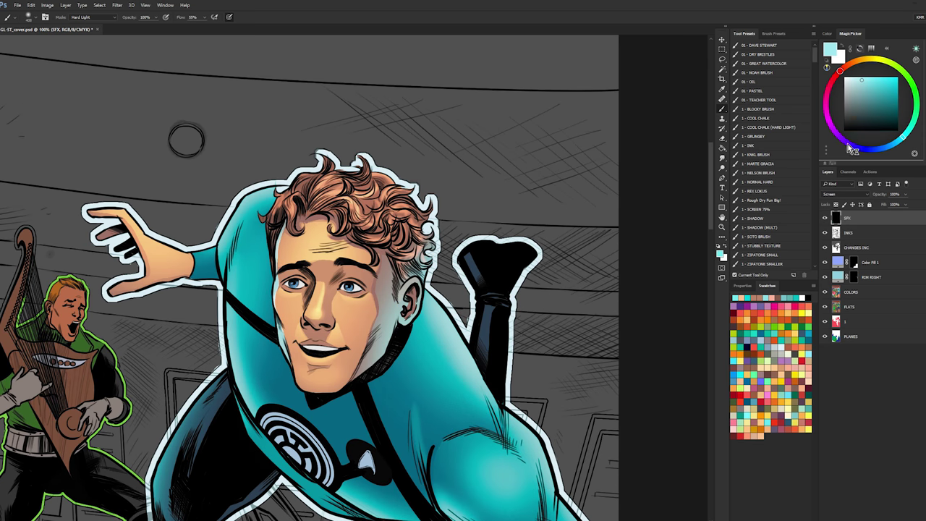
click(868, 71)
- Brush a soft cyan glow along the flying figure's white outline around the raised boot and down the outer arm
mouse_move(463, 284)
mouse_down()
mouse_move(429, 303)
mouse_move(440, 301)
mouse_up()
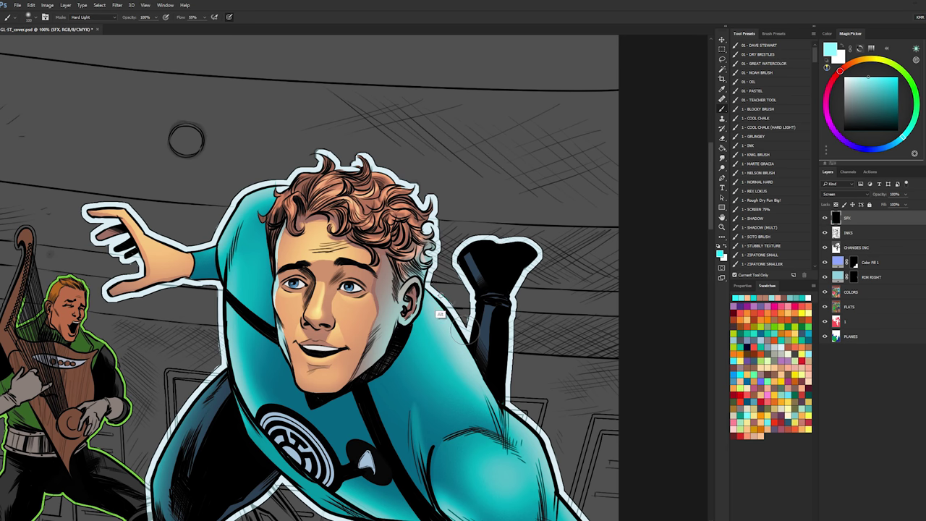
mouse_move(440, 295)
mouse_down()
mouse_move(469, 336)
mouse_move(448, 242)
mouse_move(499, 233)
mouse_move(530, 248)
mouse_move(539, 271)
mouse_move(518, 308)
mouse_move(503, 401)
mouse_up()
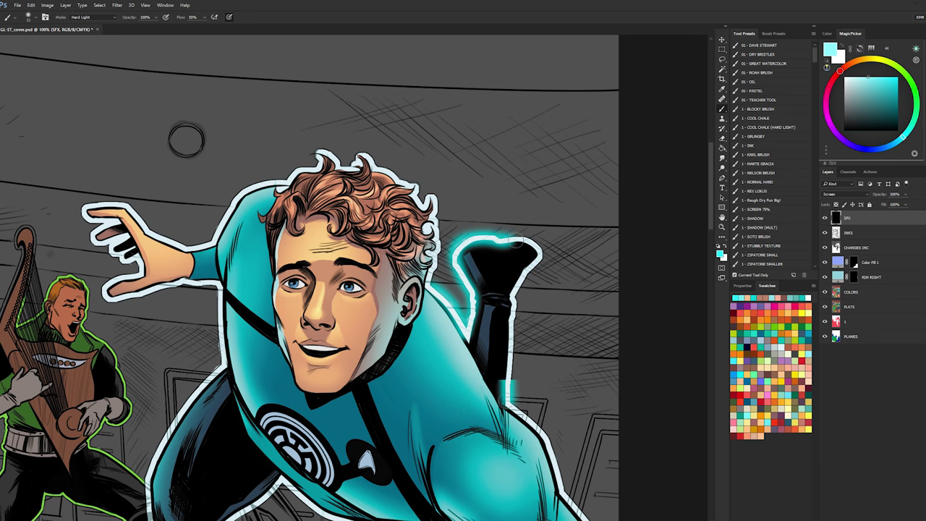
scroll(563, 189, down, 5)
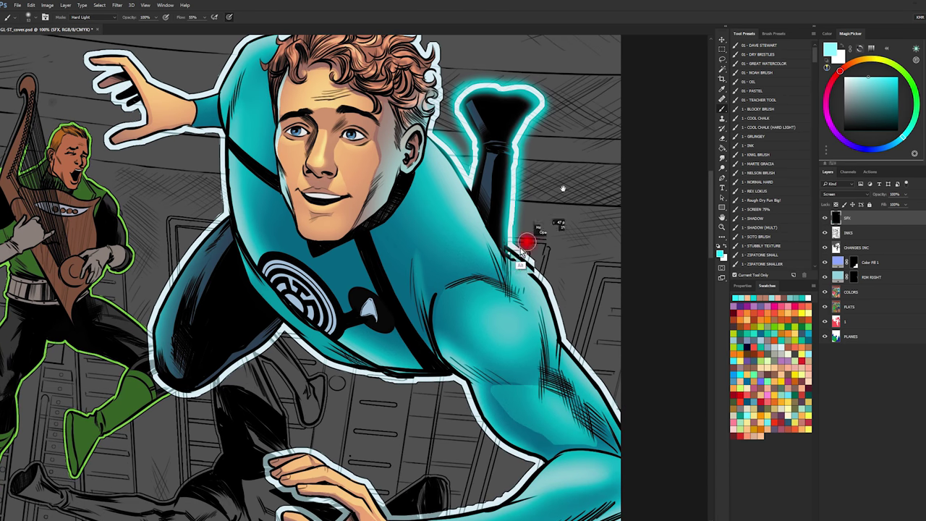
mouse_move(509, 244)
mouse_down()
mouse_move(547, 284)
mouse_move(556, 314)
mouse_up()
mouse_move(560, 330)
mouse_down()
mouse_move(590, 363)
mouse_move(621, 431)
mouse_up()
- Continue the cyan glow along the inside of the bent arm and the upper edge of the lower hand
drag(610, 299, 608, 160)
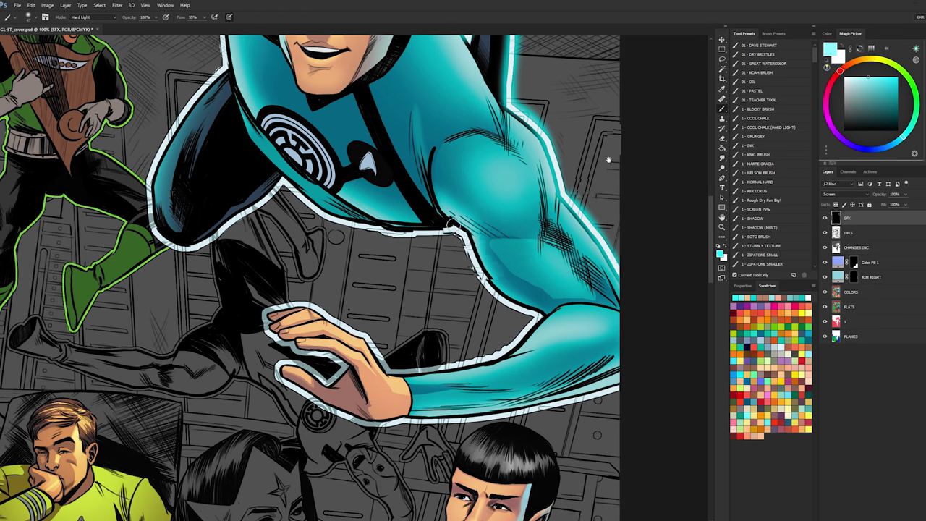
mouse_move(449, 218)
mouse_down()
mouse_move(539, 324)
mouse_move(481, 359)
mouse_move(388, 367)
mouse_up()
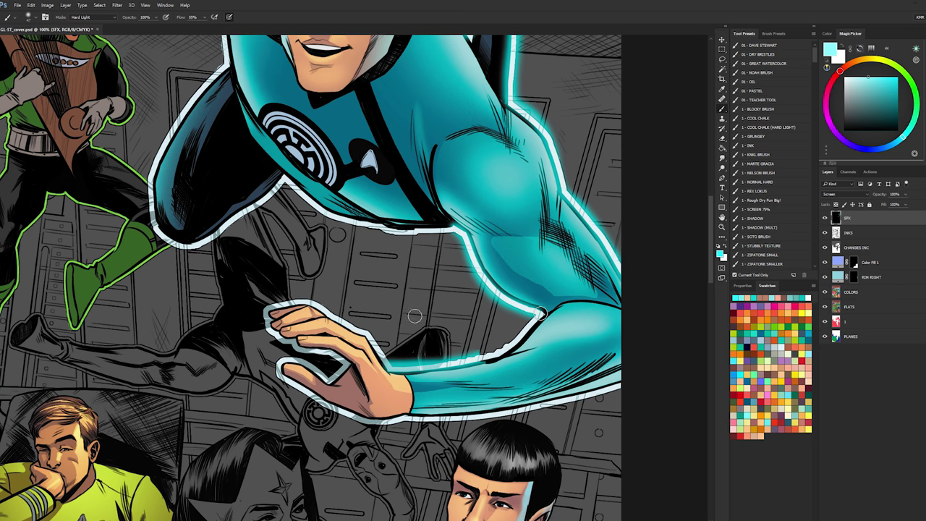
key(ctrl+z)
key(ctrl+z)
mouse_move(343, 361)
mouse_down()
mouse_move(275, 333)
mouse_move(271, 308)
mouse_move(315, 303)
mouse_move(394, 369)
mouse_up()
- Paint the cyan glow around the lower hand's thumb and along the underside of the forearm
mouse_move(427, 298)
mouse_down()
mouse_move(430, 261)
mouse_move(410, 205)
mouse_up()
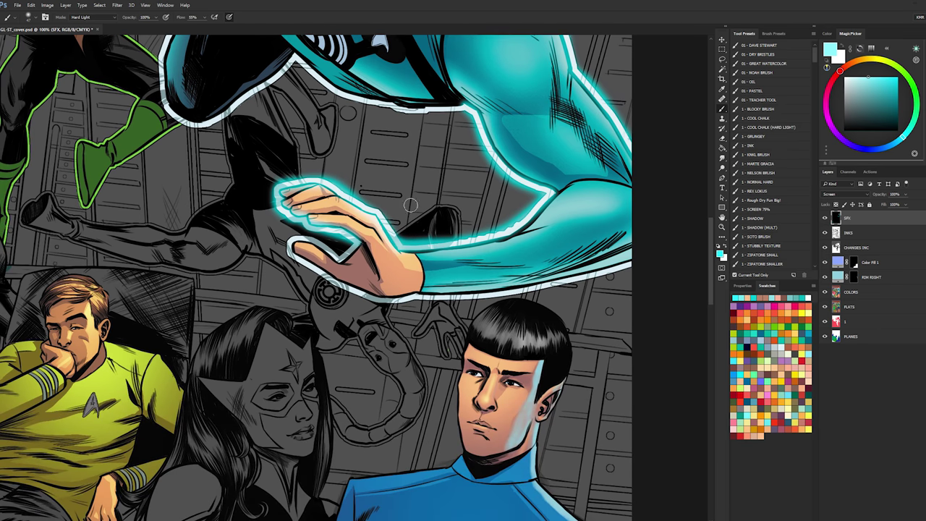
drag(355, 241, 349, 250)
drag(433, 212, 432, 214)
mouse_move(340, 259)
mouse_down()
mouse_move(314, 243)
mouse_move(291, 250)
mouse_move(330, 278)
mouse_up()
drag(431, 214, 434, 212)
mouse_move(346, 289)
mouse_down()
mouse_move(383, 300)
mouse_move(460, 298)
mouse_move(629, 260)
mouse_up()
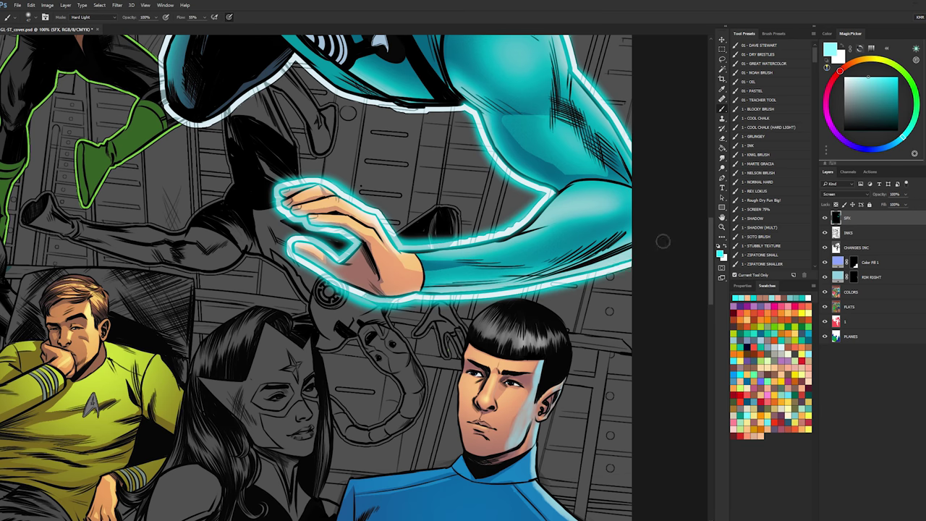
- Add the cyan glow along the underside of the torso and around the bent leg
drag(508, 113, 534, 349)
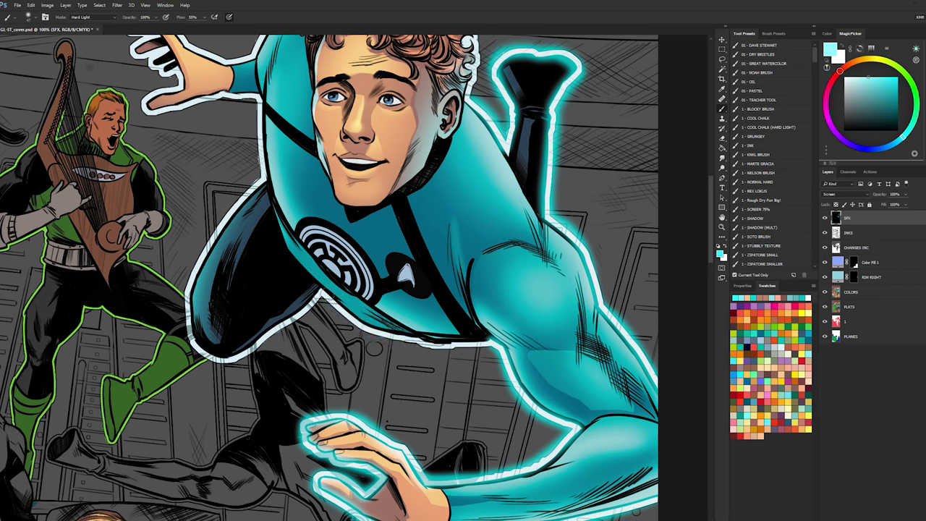
mouse_move(324, 291)
mouse_down()
mouse_move(401, 339)
mouse_move(434, 349)
mouse_move(484, 345)
mouse_up()
mouse_move(266, 172)
mouse_down()
mouse_move(195, 272)
mouse_move(185, 315)
mouse_move(199, 354)
mouse_move(227, 366)
mouse_move(324, 288)
mouse_up()
- Brush the cyan glow along the shoulder, outstretched hand and hair outline, undoing unwanted strokes
drag(353, 136, 400, 338)
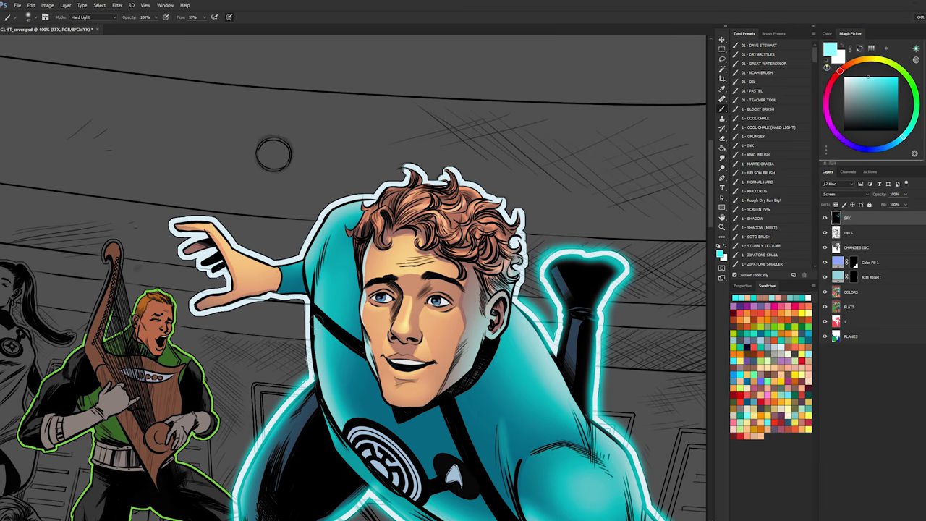
drag(312, 366, 309, 298)
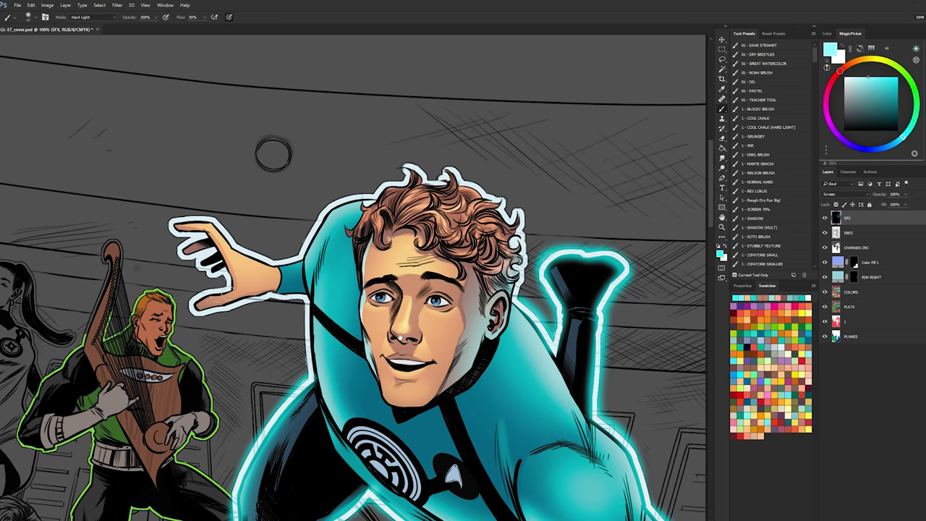
mouse_move(211, 287)
mouse_down()
mouse_move(196, 309)
mouse_move(311, 294)
mouse_up()
mouse_move(190, 310)
mouse_down()
mouse_move(221, 283)
mouse_move(176, 235)
mouse_move(195, 218)
mouse_move(243, 253)
mouse_move(299, 259)
mouse_move(331, 210)
mouse_move(424, 171)
mouse_move(467, 174)
mouse_move(506, 216)
mouse_move(519, 211)
mouse_move(515, 298)
mouse_up()
key(ctrl+z)
key(ctrl+z)
key(ctrl+z)
- Examine the flying figure's cyan glow against the whole cover and in close-up
click(722, 226)
alt+click(529, 337)
alt+click(529, 337)
alt+click(529, 337)
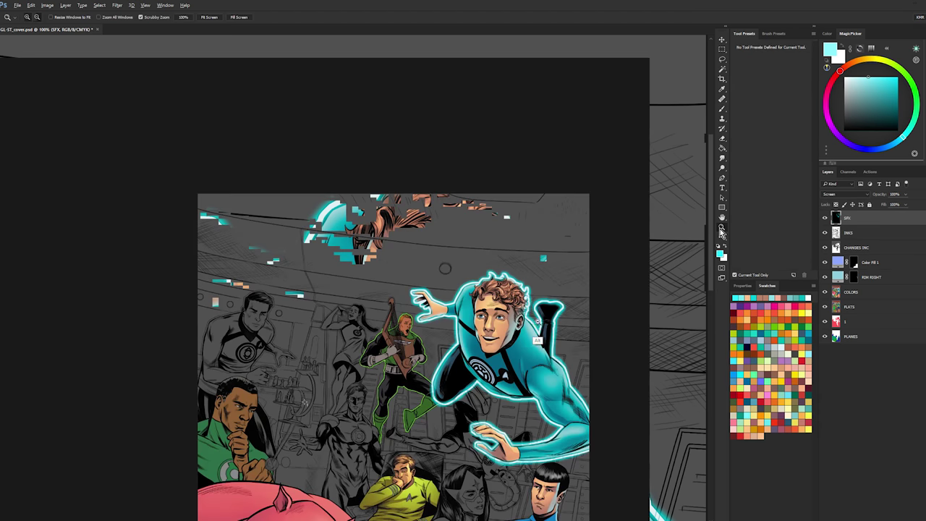
alt+click(529, 337)
click(483, 145)
key(ctrl+1)
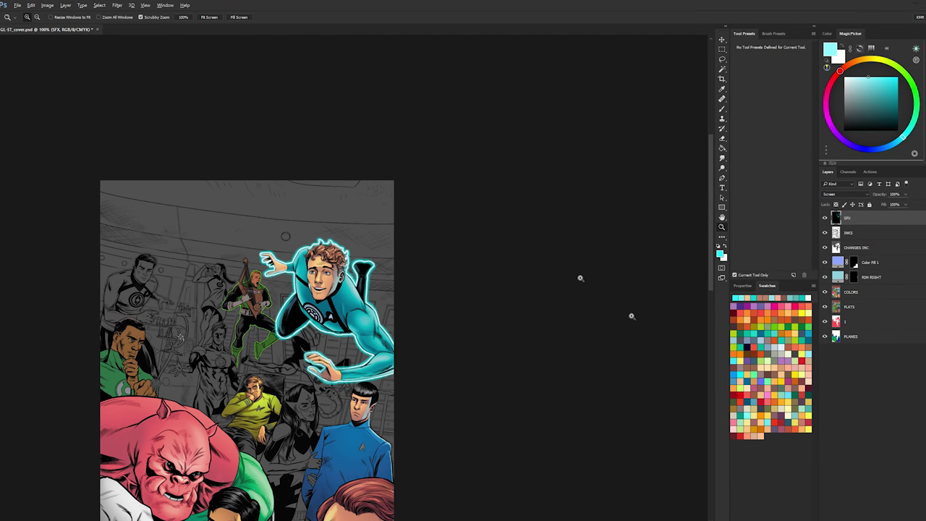
key(ctrl+plus)
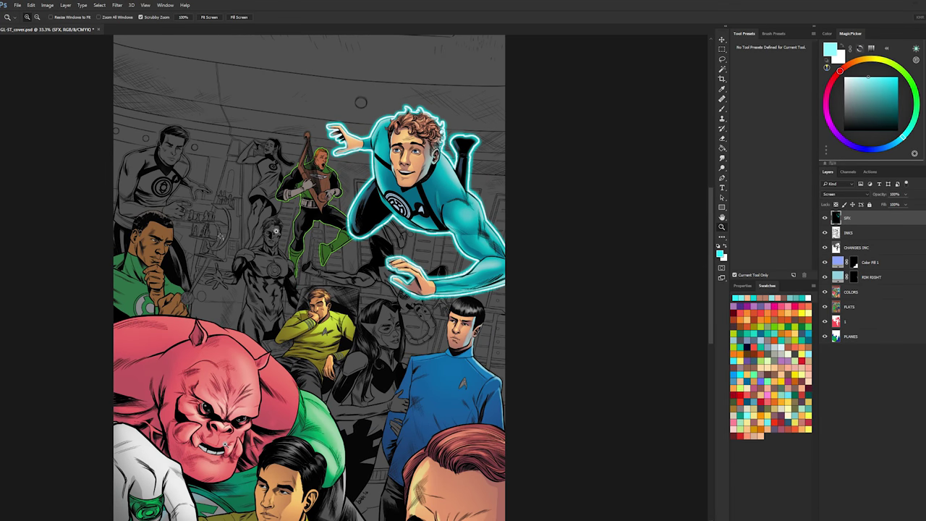
key(ctrl+minus)
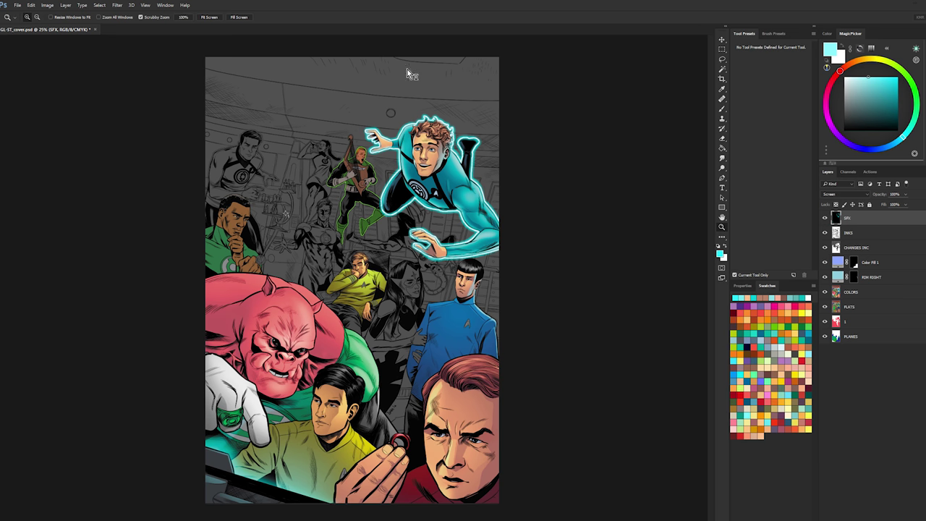
click(515, 128)
drag(292, 213, 398, 209)
click(438, 112)
click(399, 206)
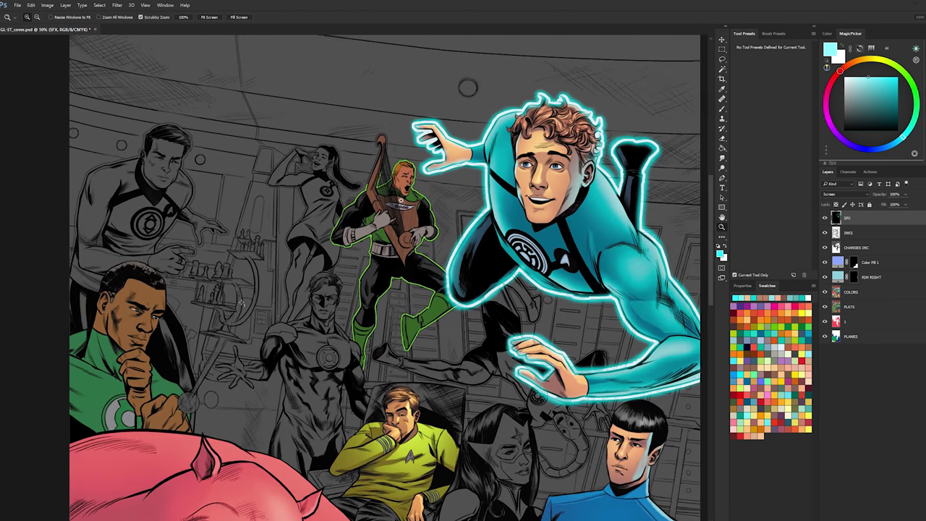
click(410, 172)
drag(435, 148, 436, 151)
key(l)
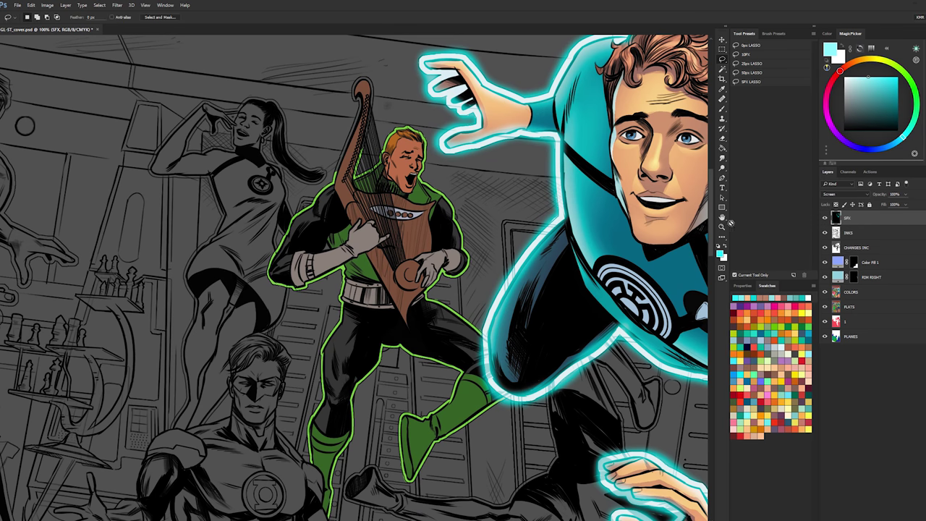
click(721, 226)
alt+click(557, 289)
alt+click(561, 290)
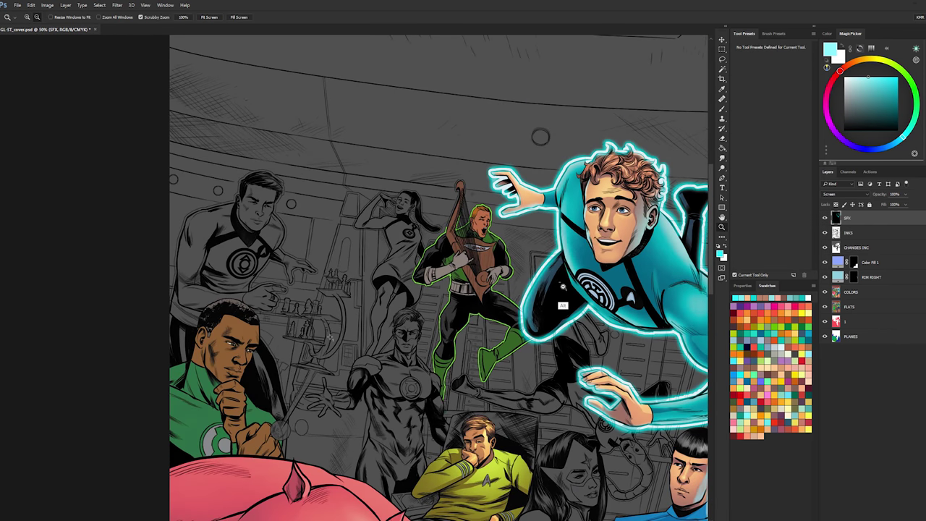
alt+click(563, 287)
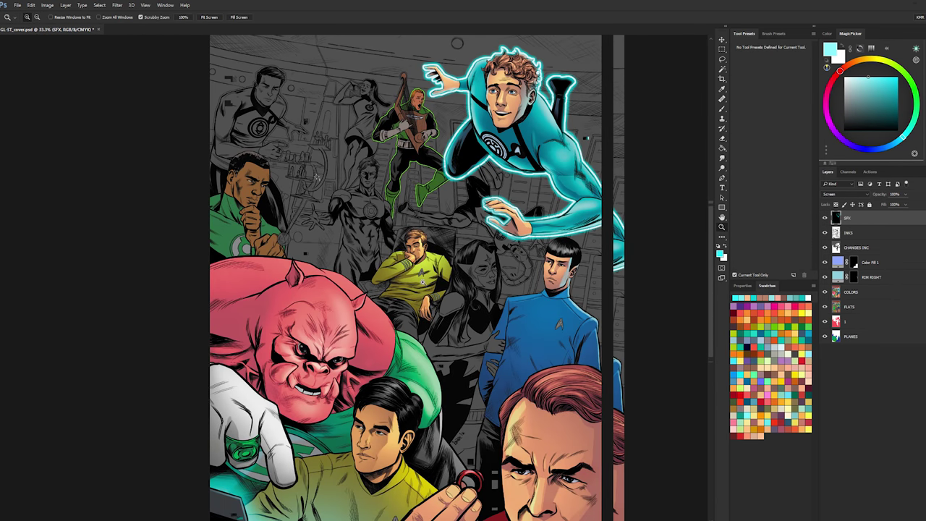
- Drop the selection made on the SFX layer and select the seated yellow-shirted man's dark trousers on the COLORS layer
click(423, 283)
key(w)
click(492, 257)
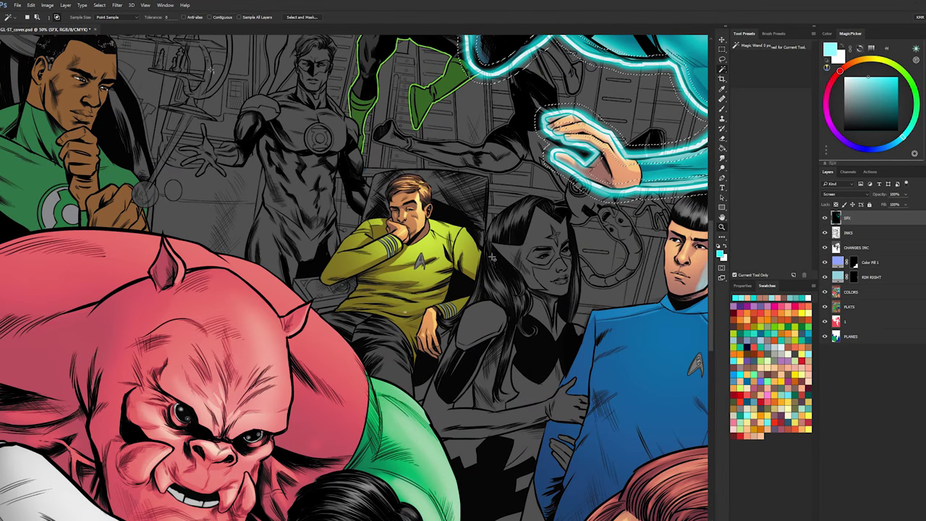
key(l)
click(852, 293)
key(ctrl+d)
key(w)
click(384, 329)
key(l)
click(383, 288)
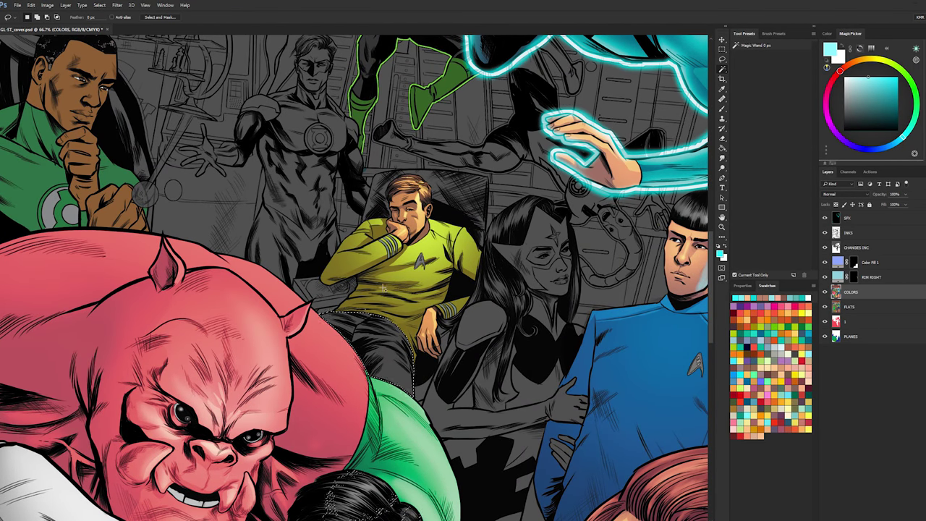
key(ctrl+d)
- Brush a muted grey-blue highlight over the seated yellow-shirted man's selected dark trousers
key(b)
alt+click(382, 381)
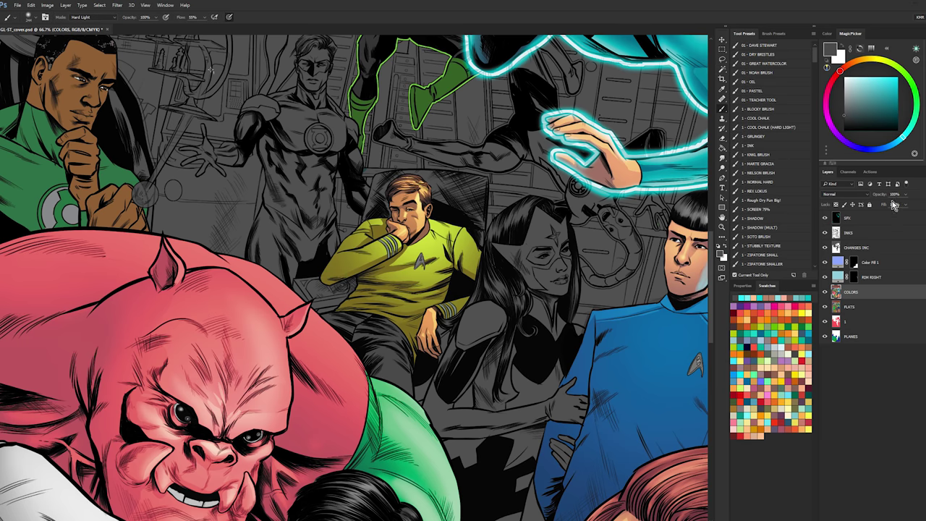
click(855, 96)
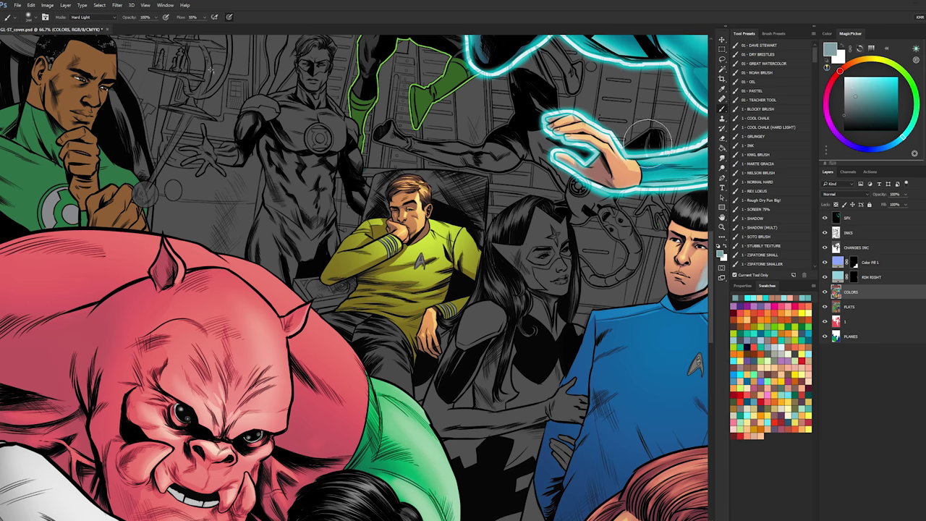
alt+click(411, 327)
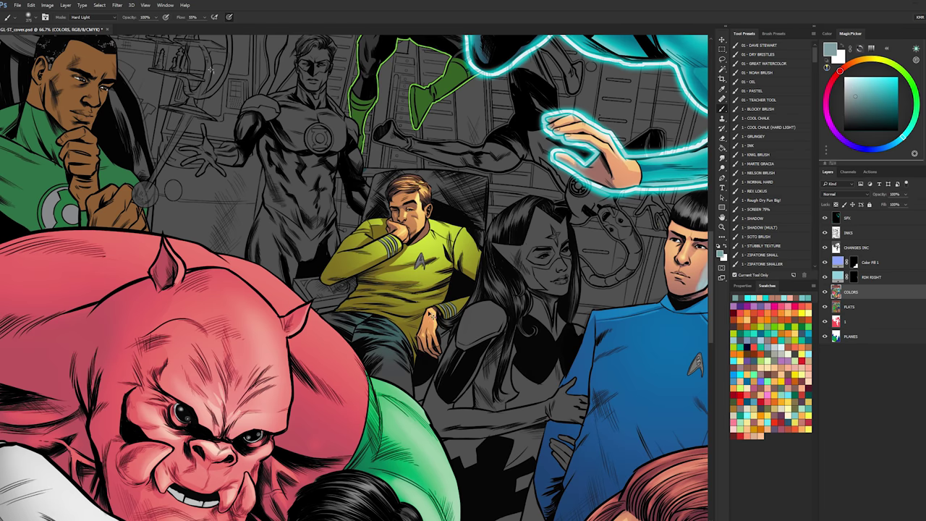
mouse_move(384, 332)
mouse_down()
mouse_move(378, 325)
mouse_move(416, 351)
mouse_move(404, 350)
mouse_move(398, 369)
mouse_up()
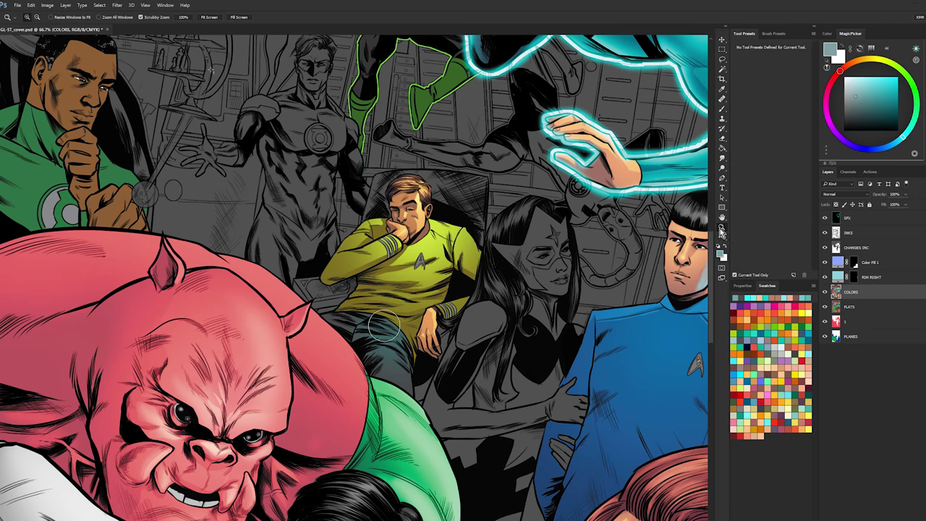
- Examine the whole cover and the uncoloured area around the chess set beside the thinking man
scroll(502, 311, down, 1)
alt+click(505, 292)
alt+click(505, 291)
key(l)
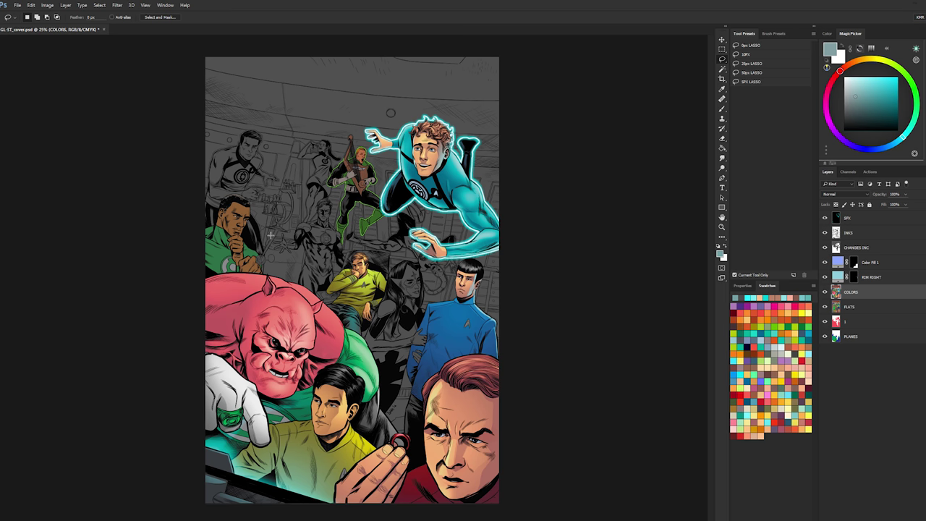
ctrl+click(239, 221)
alt+click(266, 197)
ctrl+click(253, 217)
drag(238, 214, 326, 219)
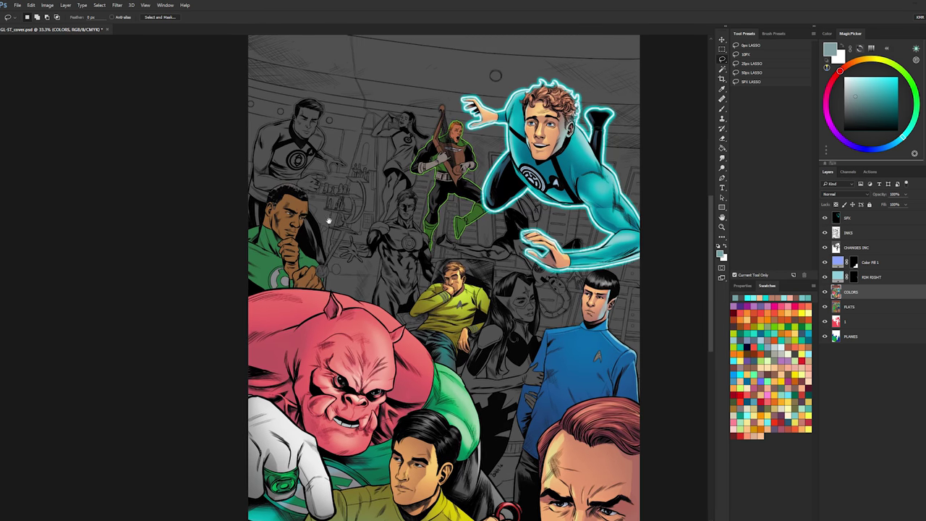
ctrl+click(297, 217)
click(296, 215)
key(l)
drag(402, 236, 369, 301)
key(ctrl+minus)
key(ctrl+minus)
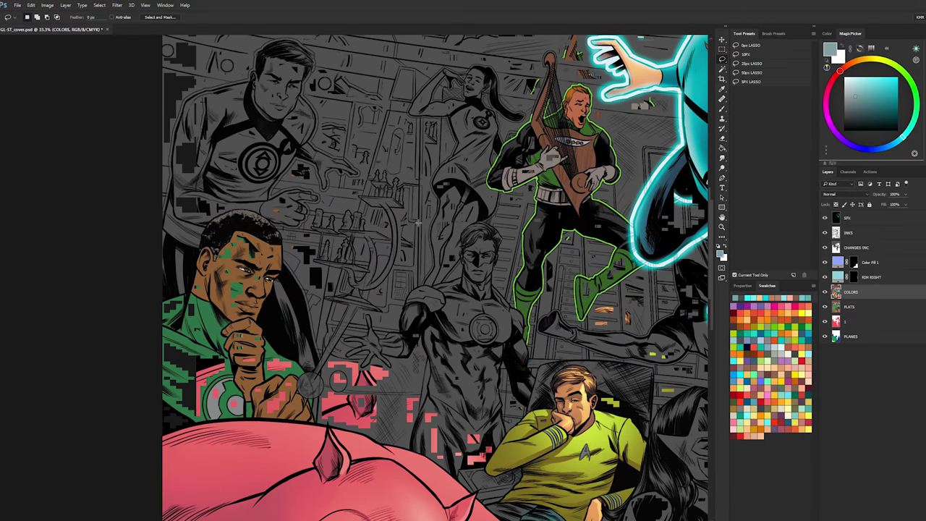
- Select the tiered chess set and its round balls on the FLATS layer, with the selection edges hidden
click(843, 310)
key(w)
click(371, 267)
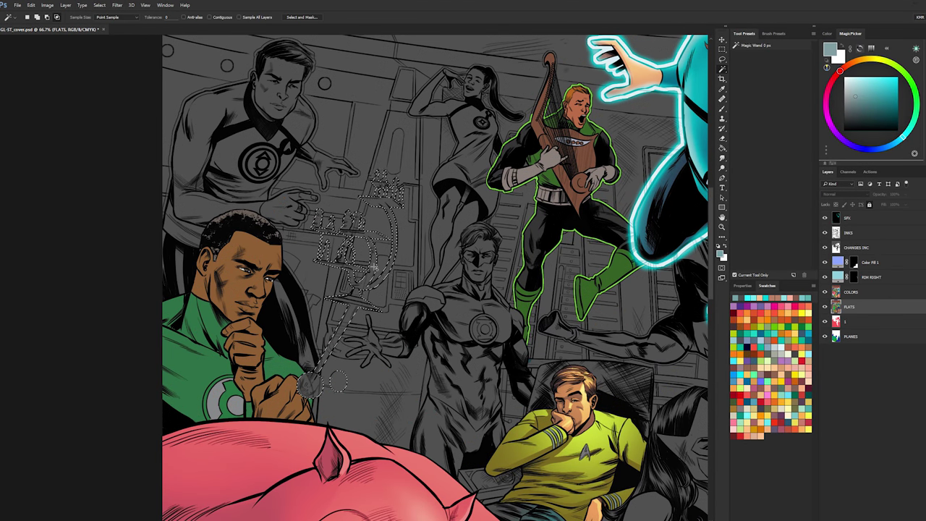
shift+click(354, 265)
key(ctrl+h)
key(b)
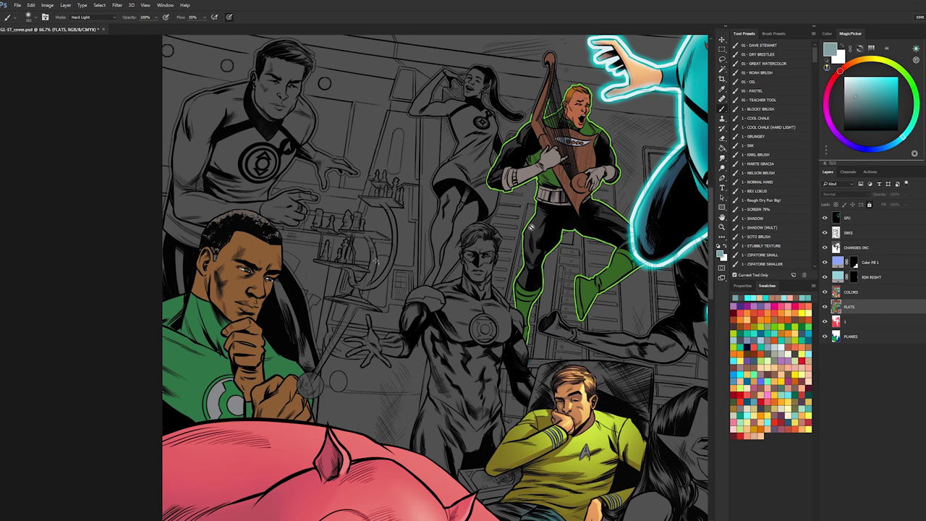
- Fill the selected chess set on the CHANGES INC layer with the bright green sampled from the harp player's outline
alt+click(589, 105)
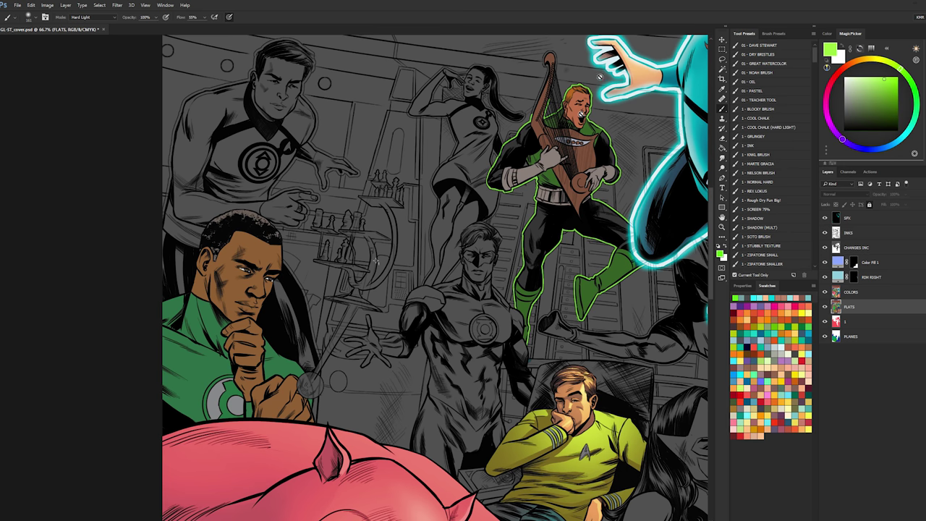
click(851, 291)
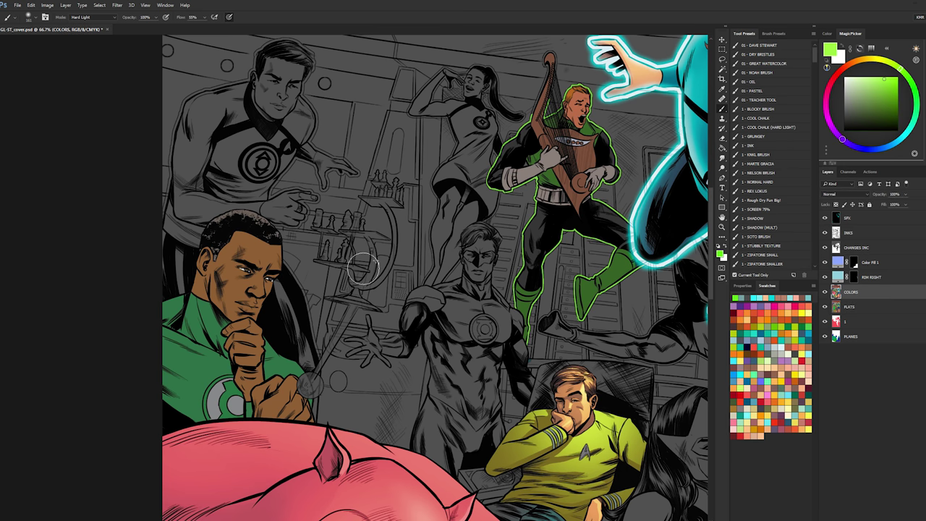
key(g)
click(842, 307)
key(b)
click(846, 292)
key(g)
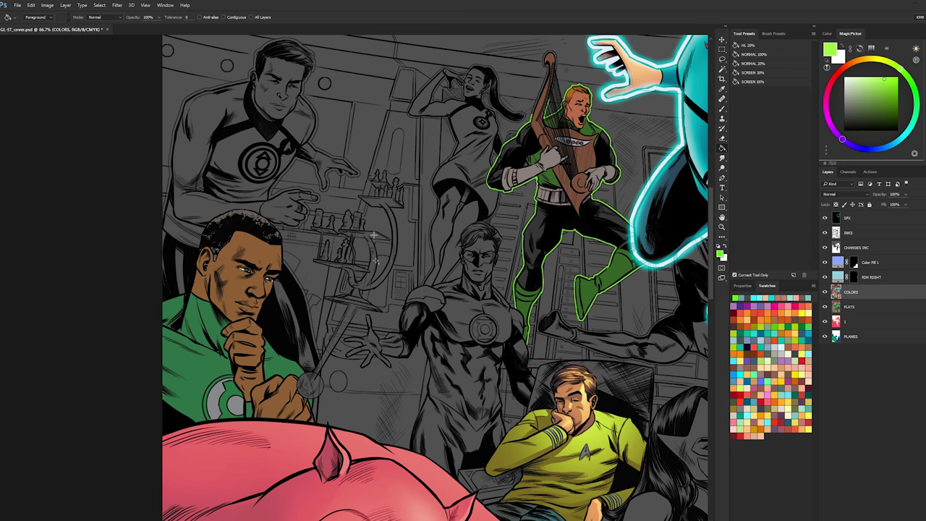
click(837, 248)
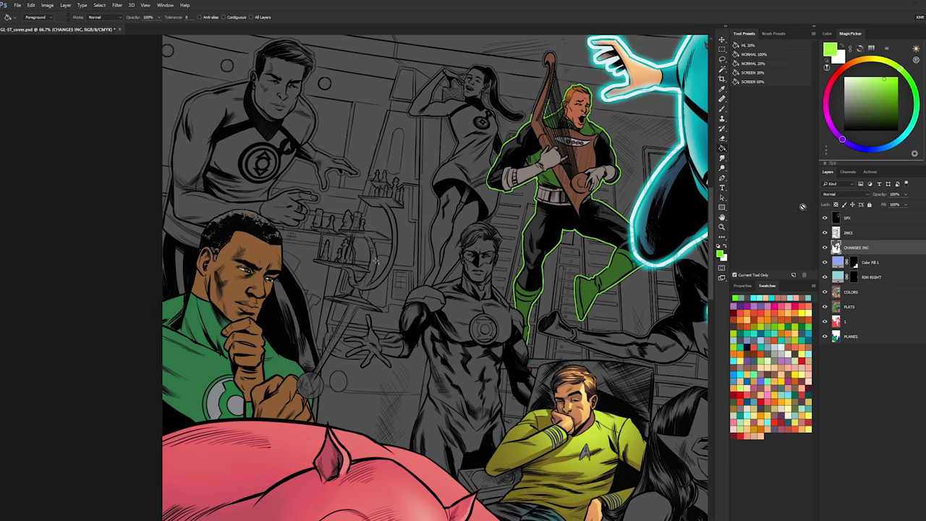
click(385, 266)
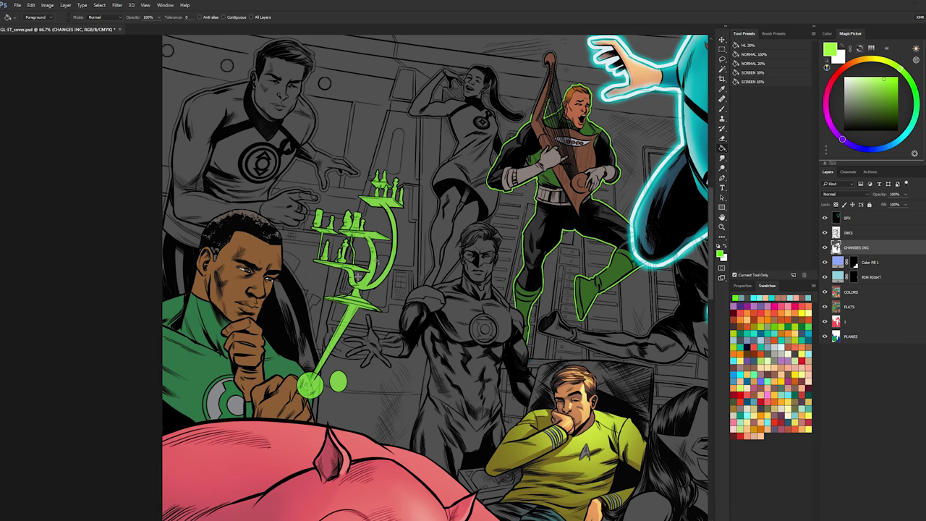
- Set up the brush on the SFX layer with a purer green and try a glow on the ball by the thinking man's hand
key(ctrl+plus)
drag(390, 311, 407, 266)
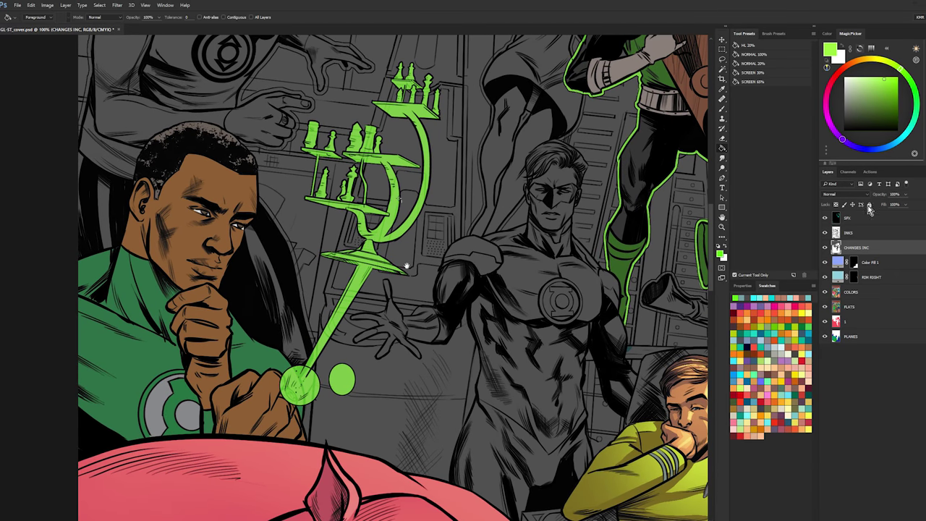
click(836, 219)
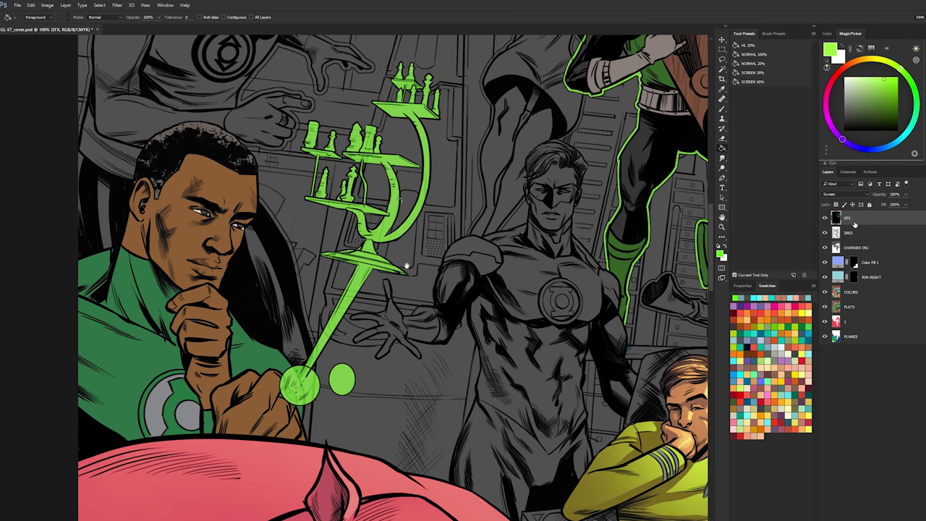
key(b)
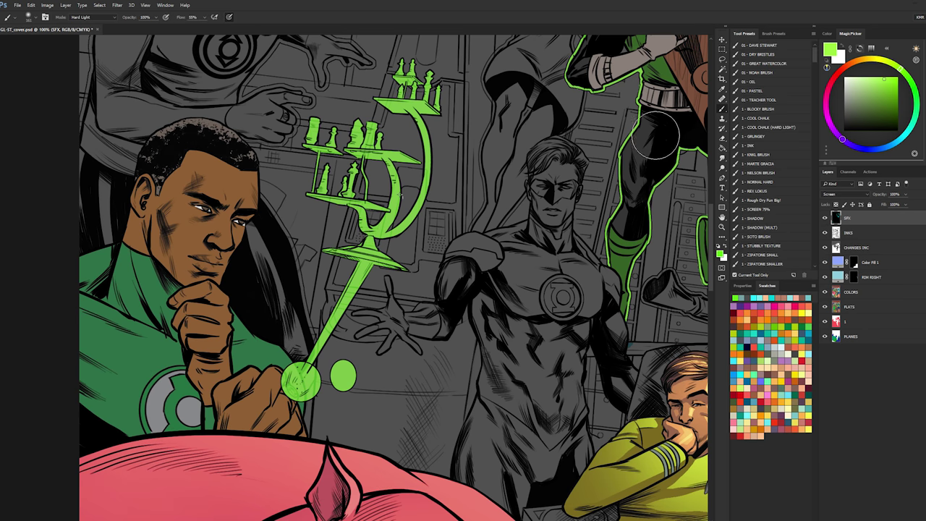
click(906, 71)
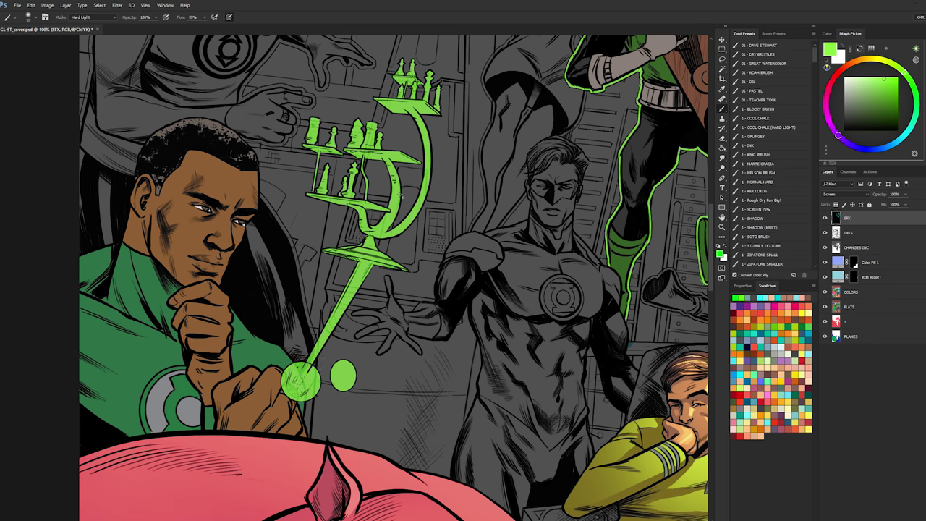
alt+right_click(310, 377)
drag(300, 373, 300, 391)
key(ctrl+z)
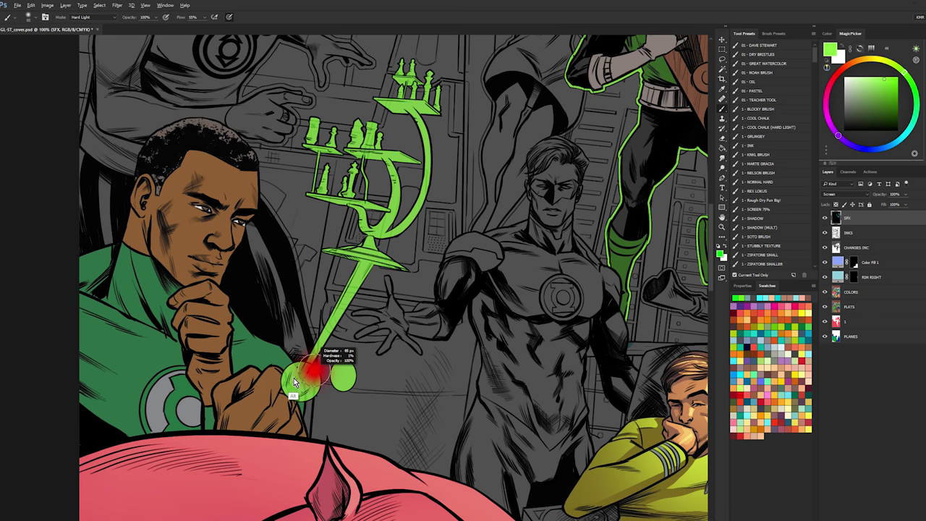
- Choose a lighter green and brush a soft glow around the two balls below the chess set, undoing unwanted dabs
click(876, 79)
drag(299, 381, 303, 386)
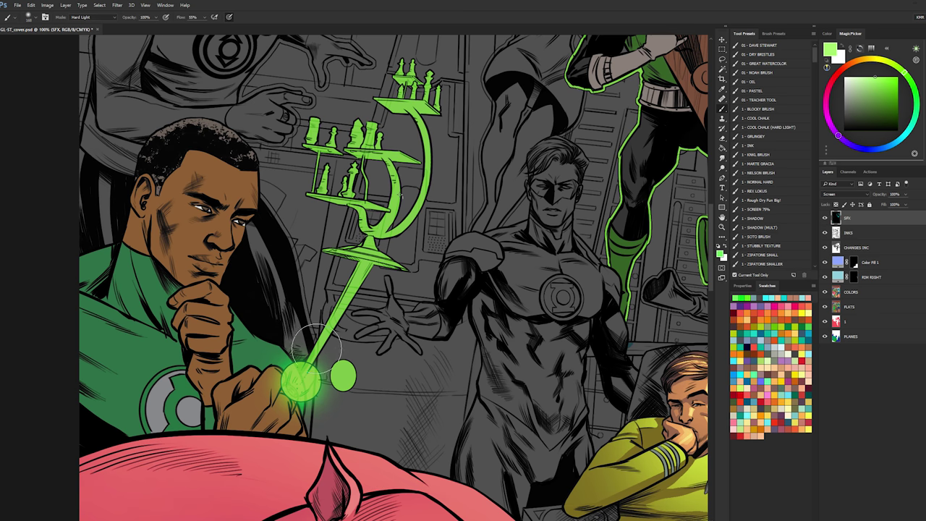
click(344, 378)
key(ctrl+z)
key(ctrl+z)
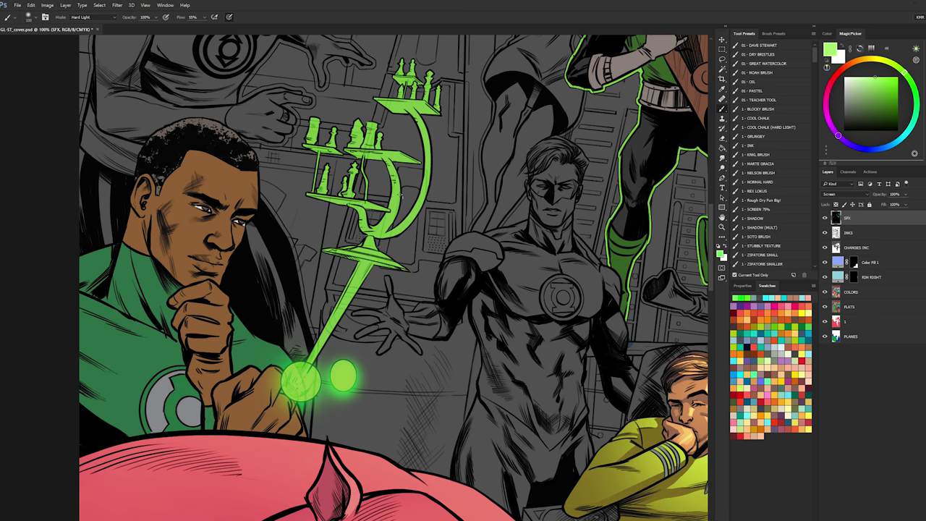
- Brush the green glow along the chess set's diagonal stem and around its base plate, undoing unwanted strokes
mouse_move(311, 351)
mouse_down()
mouse_move(302, 353)
mouse_move(354, 264)
mouse_up()
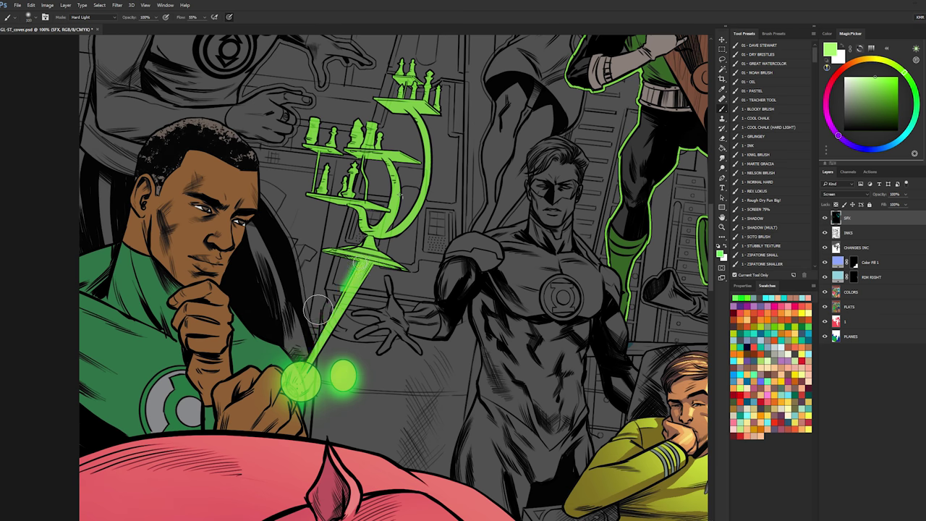
drag(317, 355, 362, 266)
key(ctrl+z)
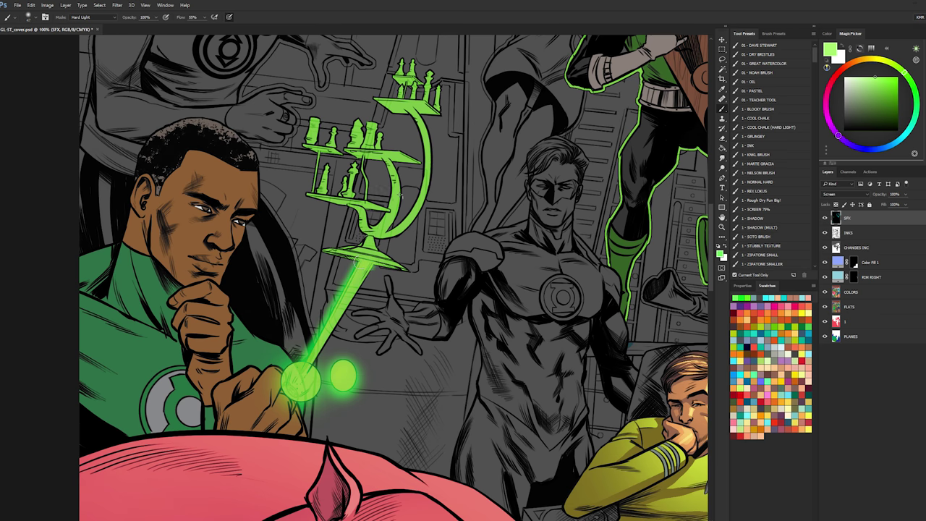
drag(314, 356, 364, 269)
mouse_move(354, 257)
mouse_down()
mouse_move(383, 245)
mouse_move(359, 238)
mouse_move(348, 252)
mouse_move(392, 259)
mouse_move(376, 265)
mouse_move(410, 271)
mouse_up()
key(ctrl+z)
key(ctrl+z)
drag(360, 242, 325, 252)
drag(378, 246, 408, 268)
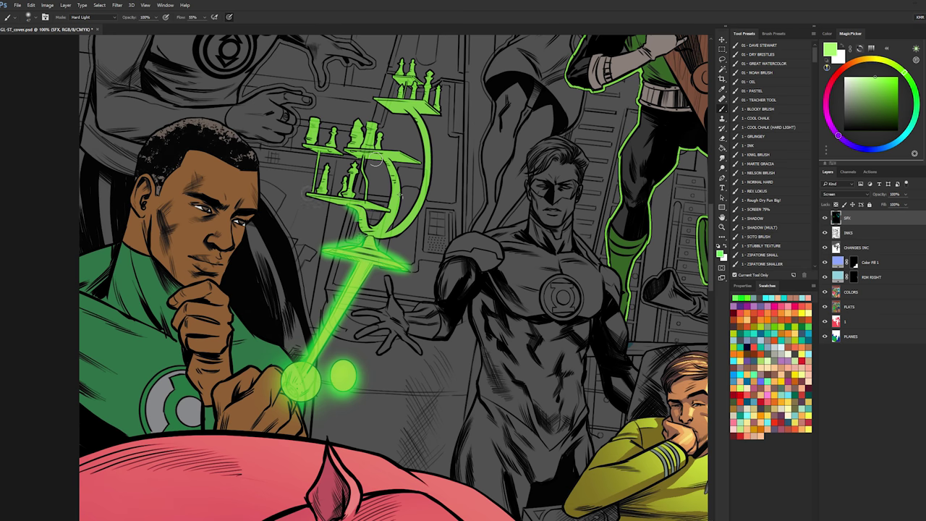
- Brush the green glow under the chess set's lowest shelf and along its outer curved arm, redoing unsatisfactory strokes
drag(311, 196, 338, 205)
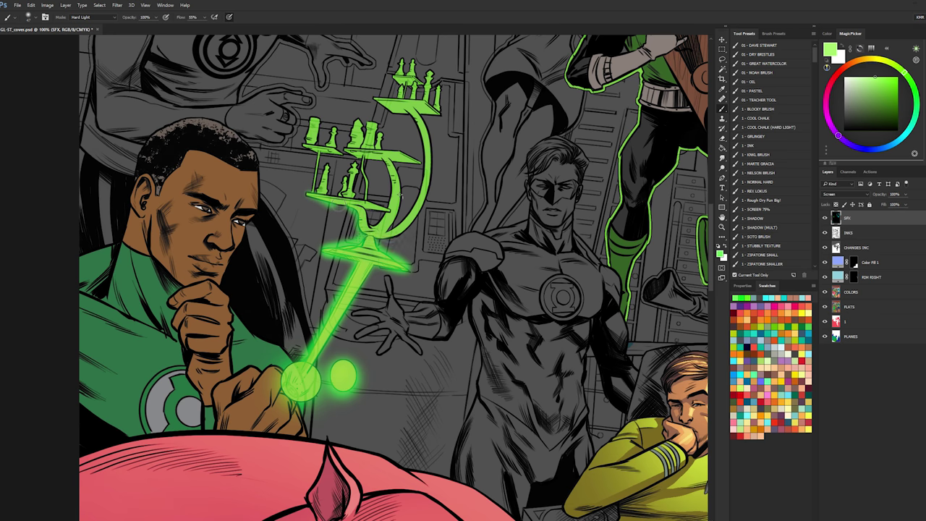
key(ctrl+z)
drag(411, 225, 430, 200)
drag(375, 239, 412, 227)
drag(429, 192, 432, 171)
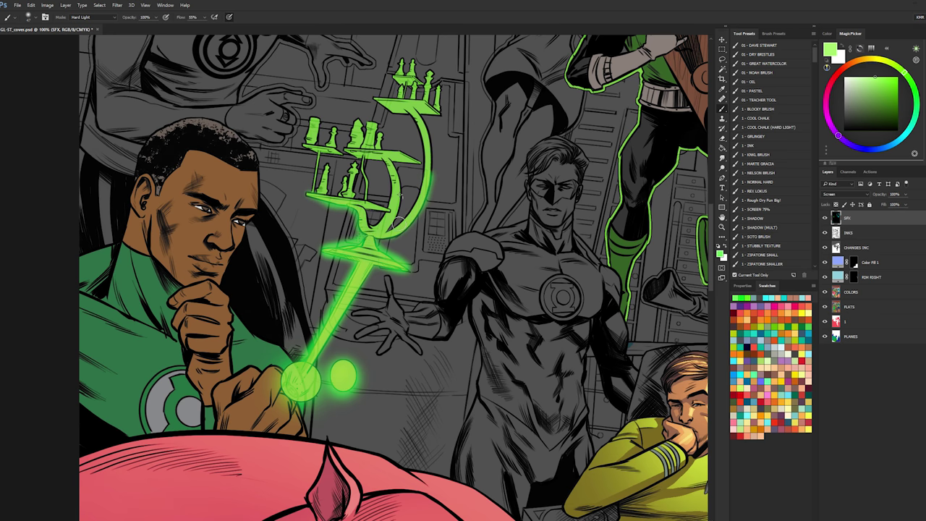
key(ctrl+z)
drag(382, 237, 432, 182)
key(ctrl+z)
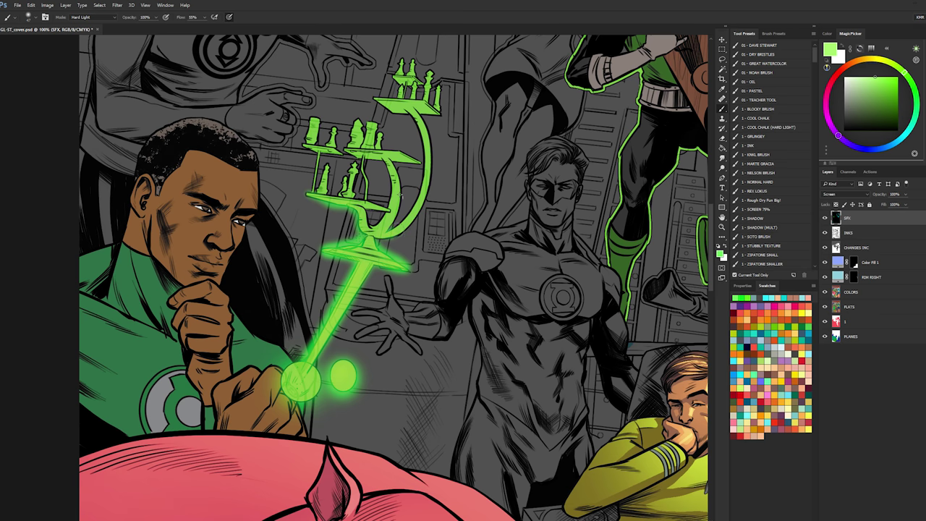
key(l)
key(b)
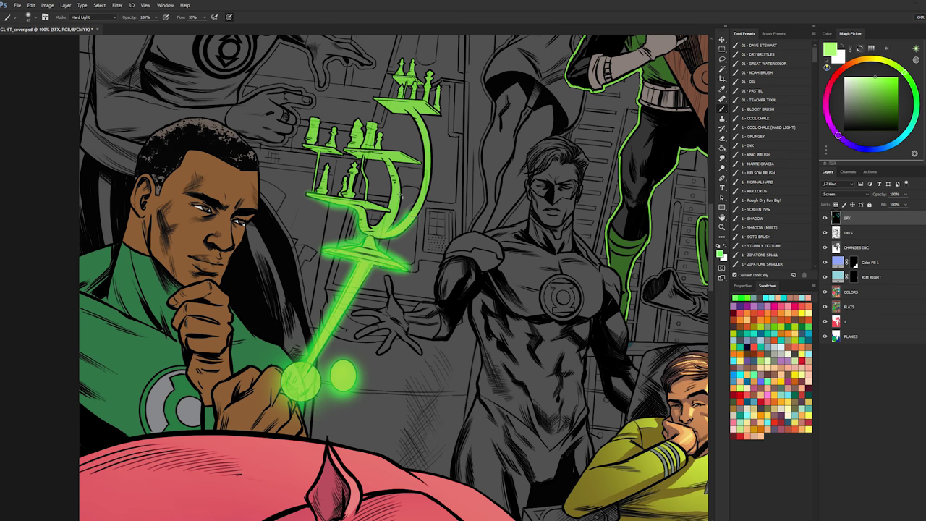
mouse_move(418, 206)
mouse_down()
mouse_move(427, 145)
mouse_move(413, 114)
mouse_up()
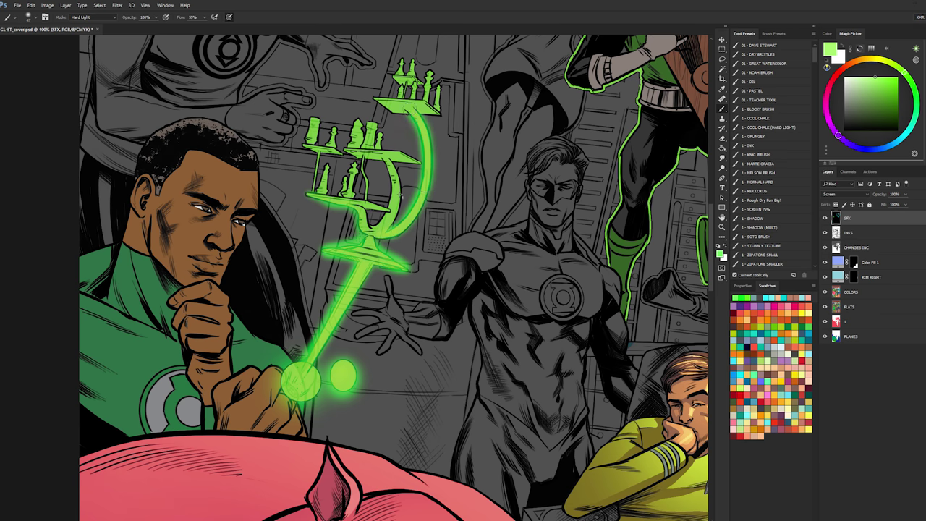
- Add the green glow to the chess set's inner arm, lower shelves and their chess pieces
mouse_move(379, 225)
mouse_down()
mouse_move(398, 184)
mouse_move(384, 160)
mouse_up()
mouse_move(336, 195)
mouse_down()
mouse_move(383, 210)
mouse_move(385, 163)
mouse_up()
mouse_move(325, 168)
mouse_down()
mouse_move(323, 188)
mouse_move(352, 171)
mouse_move(307, 146)
mouse_move(340, 151)
mouse_move(322, 125)
mouse_move(357, 124)
mouse_move(378, 137)
mouse_move(356, 150)
mouse_move(366, 150)
mouse_up()
key(ctrl+z)
drag(361, 128, 379, 131)
mouse_move(373, 149)
mouse_down()
mouse_move(414, 160)
mouse_move(330, 280)
mouse_up()
key(ctrl+z)
mouse_move(349, 169)
mouse_down()
mouse_move(356, 205)
mouse_move(382, 210)
mouse_up()
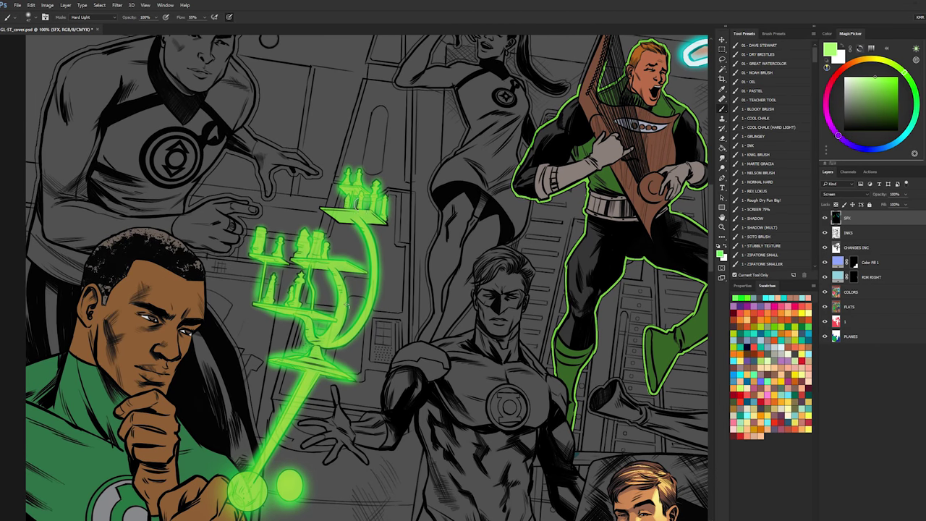
- Refine the green glow around the chess set's top shelf and pieces, undoing unwanted strokes
mouse_move(315, 205)
mouse_down()
mouse_move(340, 223)
mouse_move(387, 219)
mouse_up()
key(ctrl+z)
key(ctrl+z)
click(722, 227)
alt+click(353, 306)
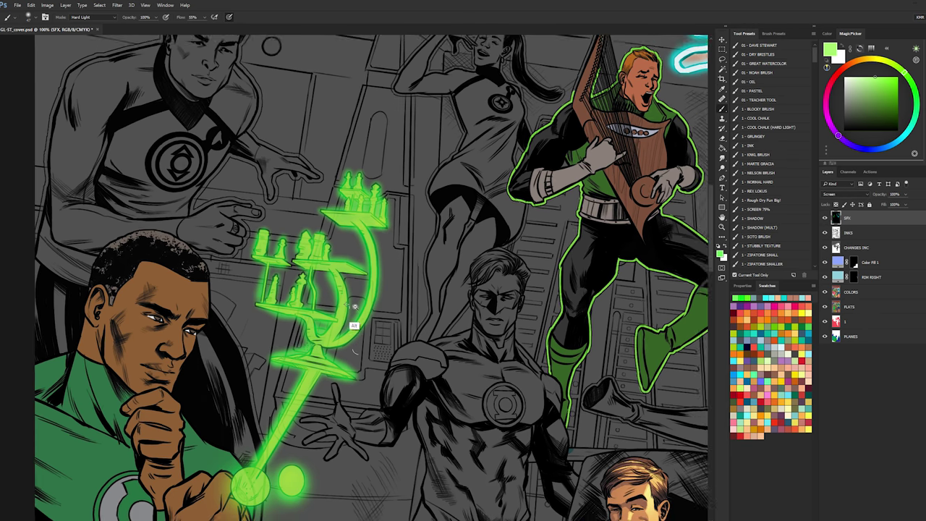
alt+click(353, 305)
alt+click(353, 306)
drag(341, 302, 342, 298)
key(b)
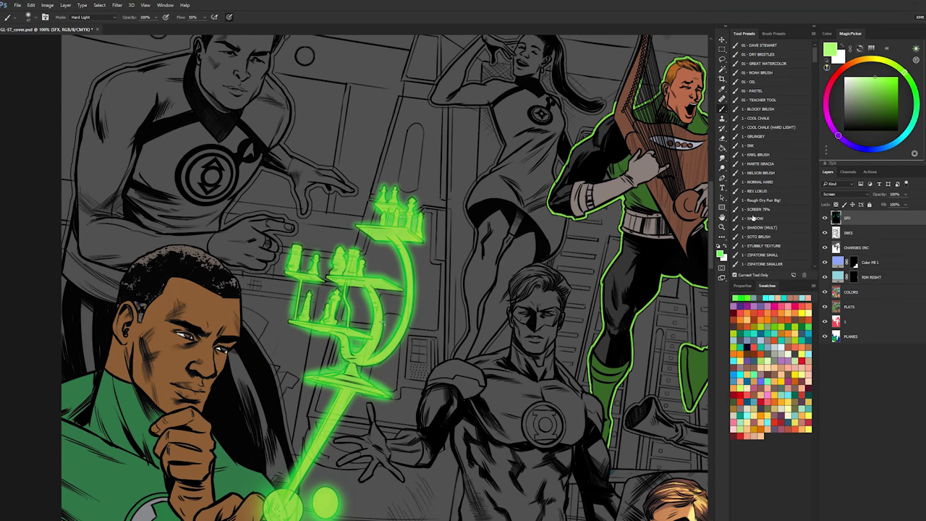
- Examine the green glow against the whole cover, toggling the CMYK proof preview on and off
click(722, 227)
alt+click(477, 319)
alt+click(477, 319)
alt+click(477, 319)
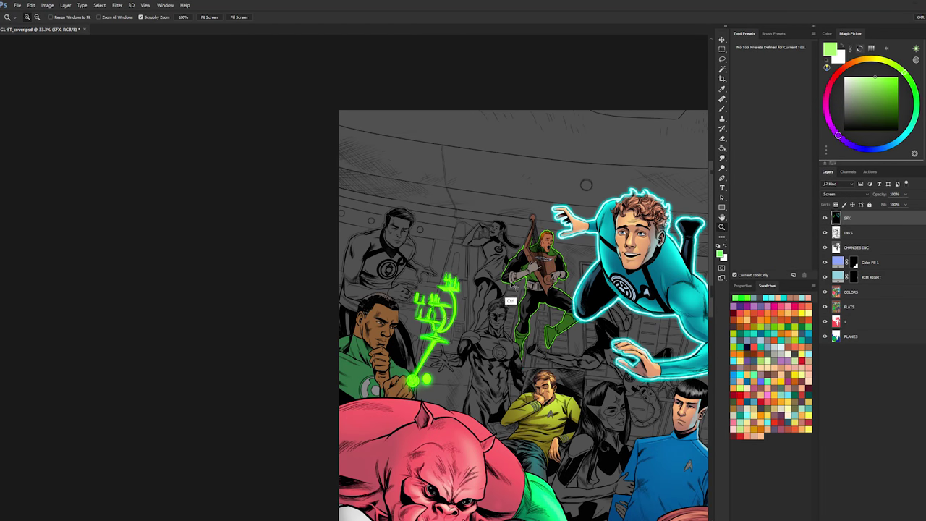
key(ctrl+y)
drag(522, 349, 392, 219)
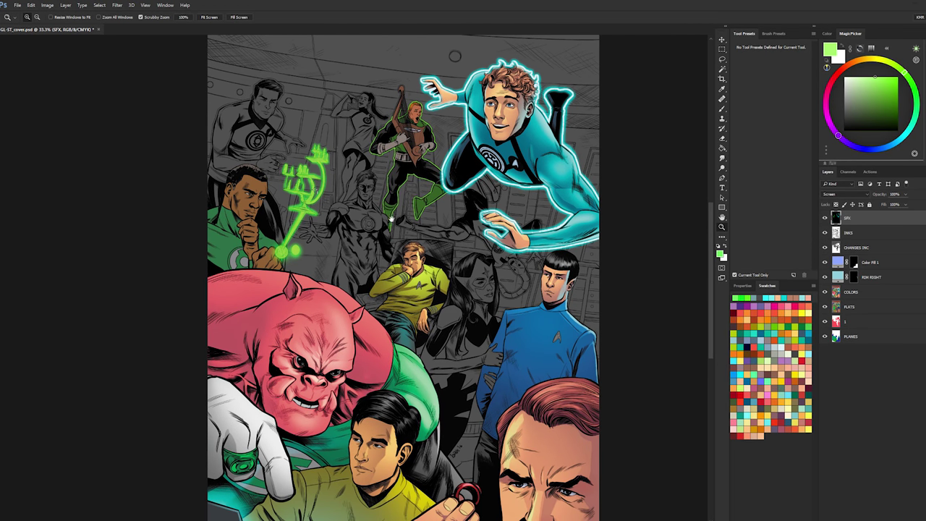
key(ctrl+y)
key(ctrl+y)
key(ctrl+y)
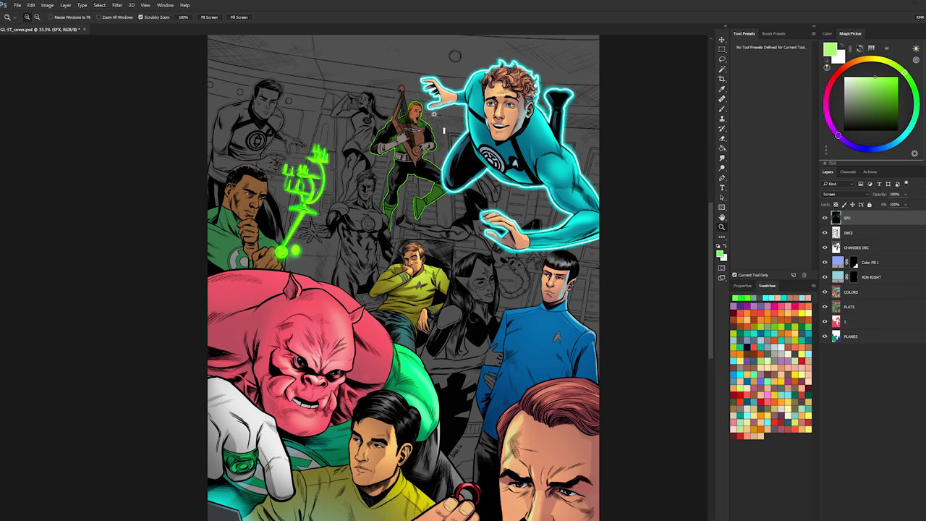
- Compare the glow effects across the whole cover with the CMYK proof preview, ending close up on the thinking hero
key(ctrl+y)
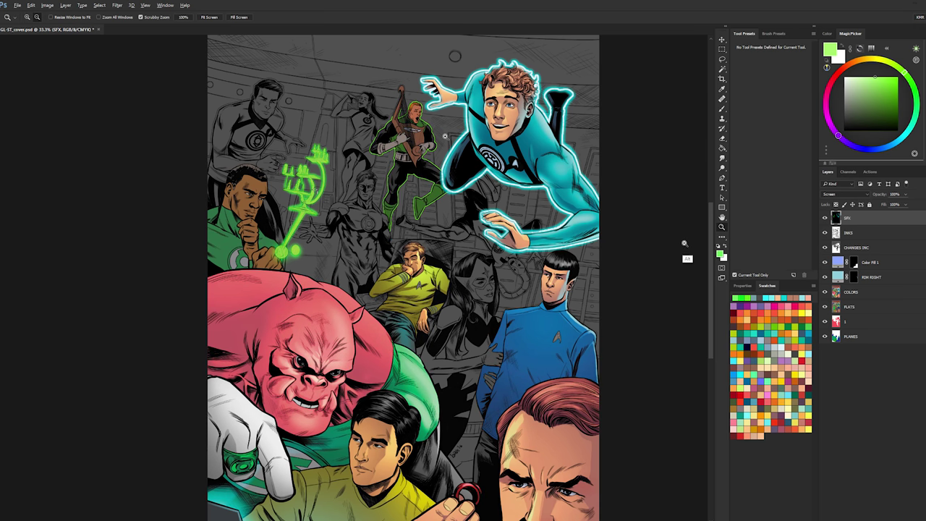
alt+click(685, 243)
key(ctrl+y)
key(ctrl+y)
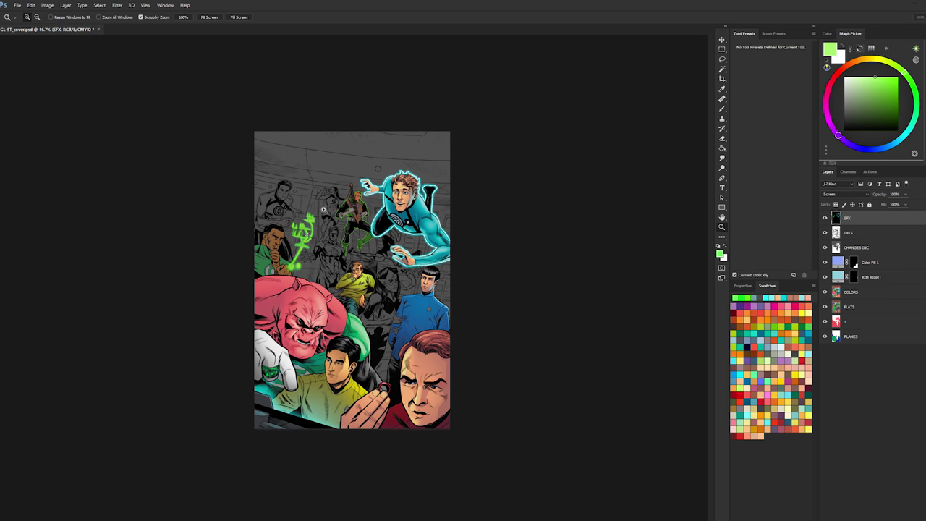
click(324, 209)
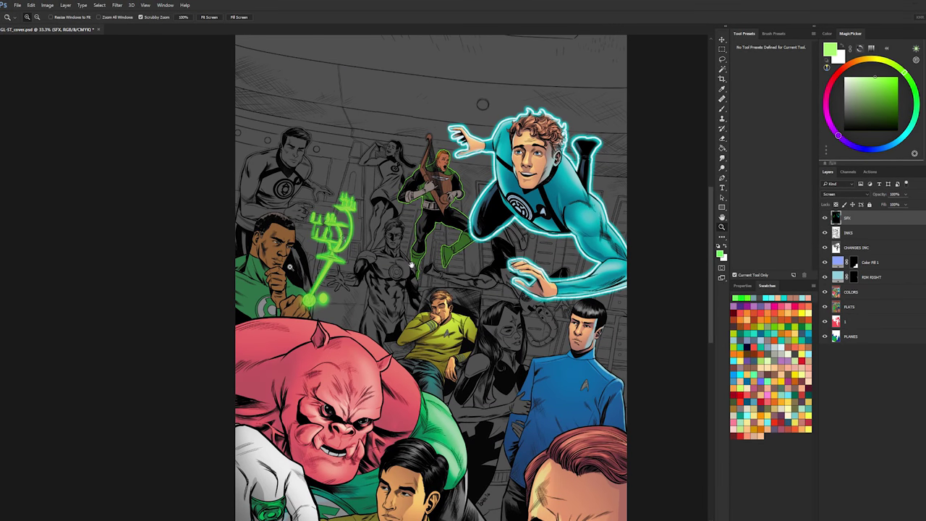
click(413, 265)
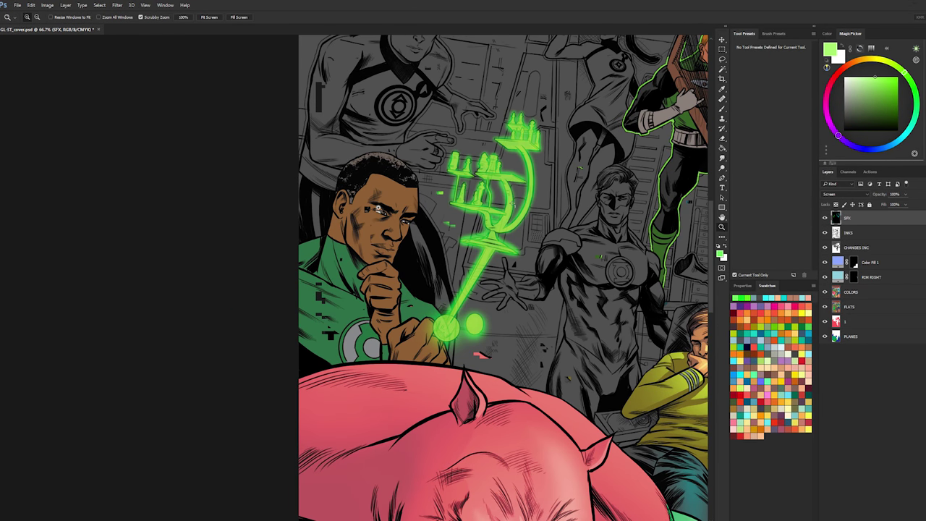
click(398, 227)
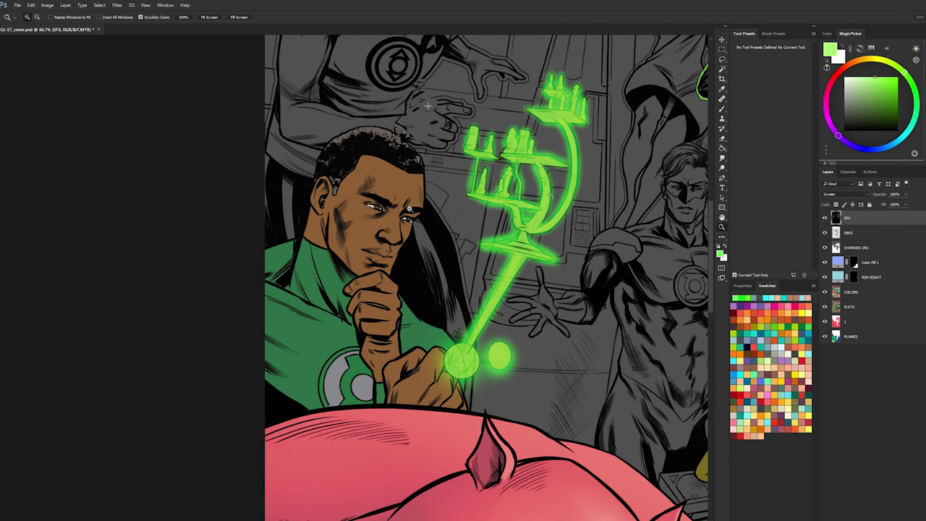
- Copy the thinking hero's brown skin from the COLORS layer onto a new layer and pick a light tan brush colour
click(848, 293)
key(w)
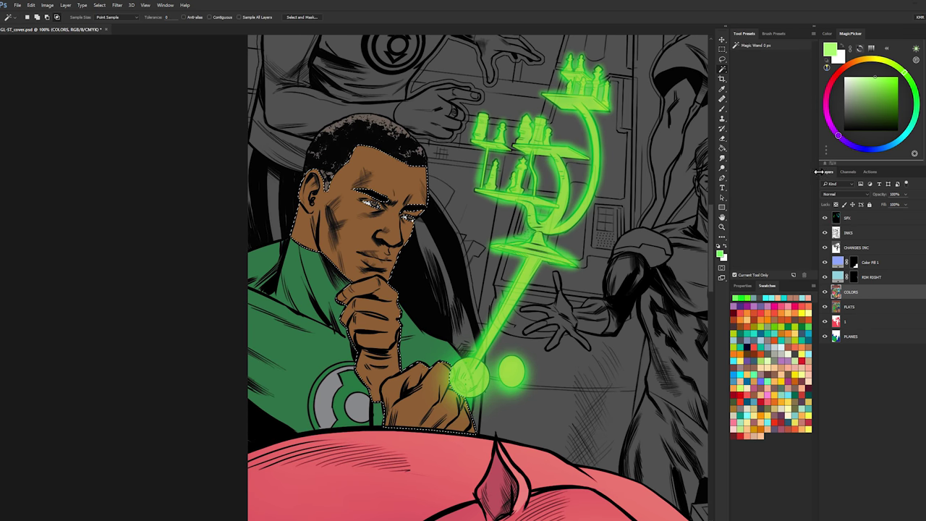
key(ctrl+j)
key(b)
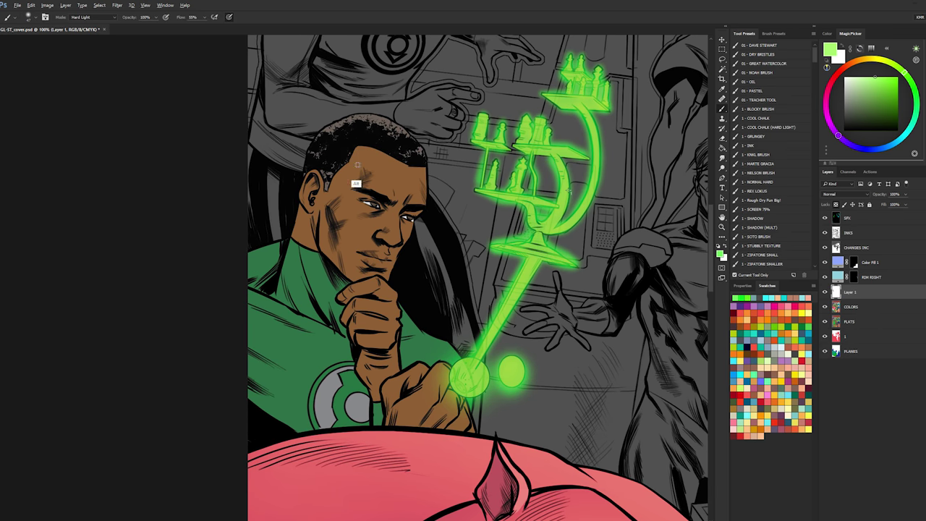
alt+click(356, 182)
click(867, 85)
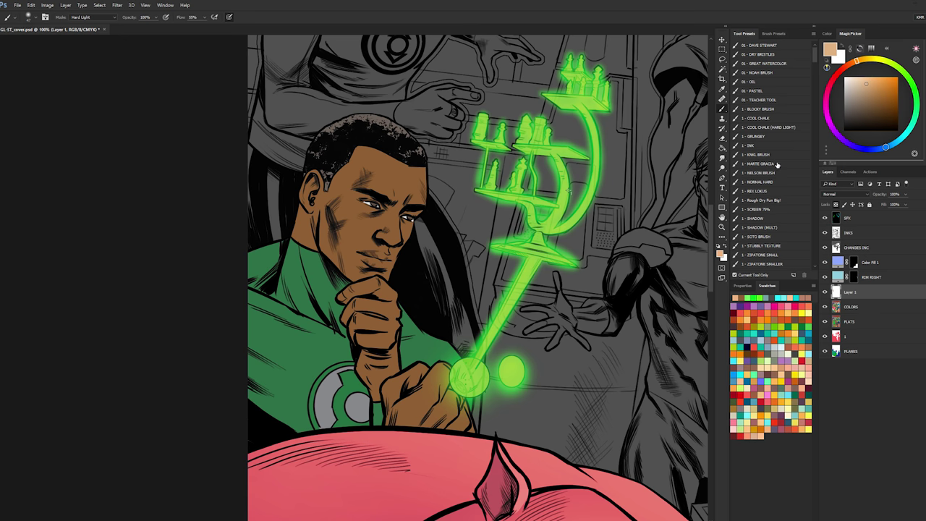
- Lasso the highlight area along the side of the thinking hero's forehead, cheek and jaw, plus his ear and neck
key(z)
click(364, 169)
key(l)
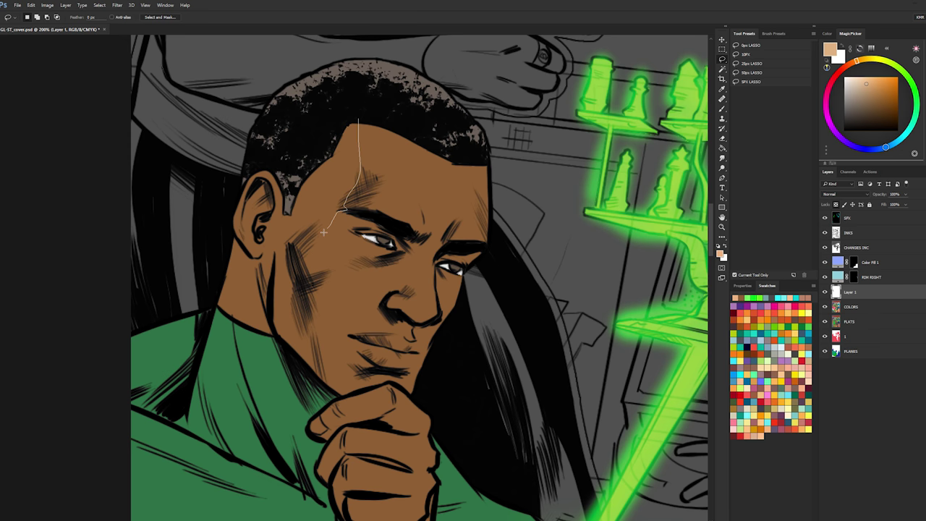
click(326, 390)
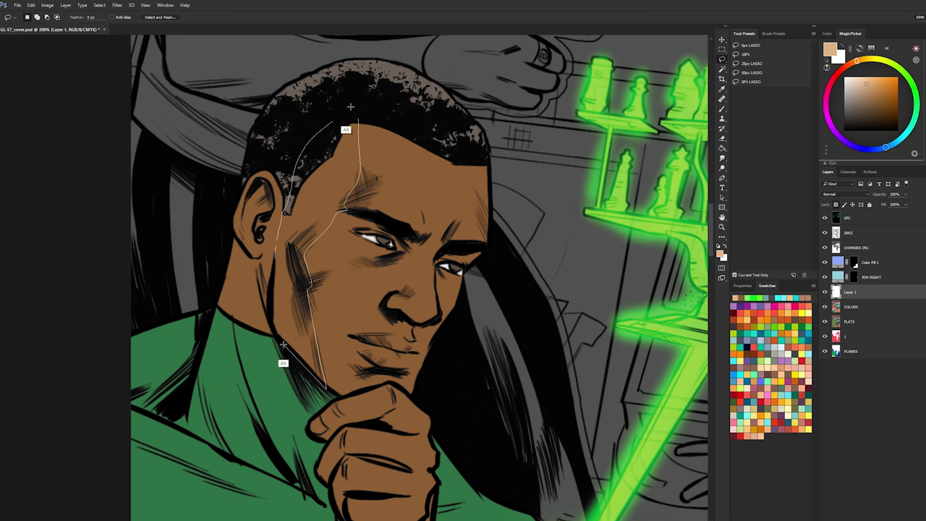
drag(351, 107, 356, 103)
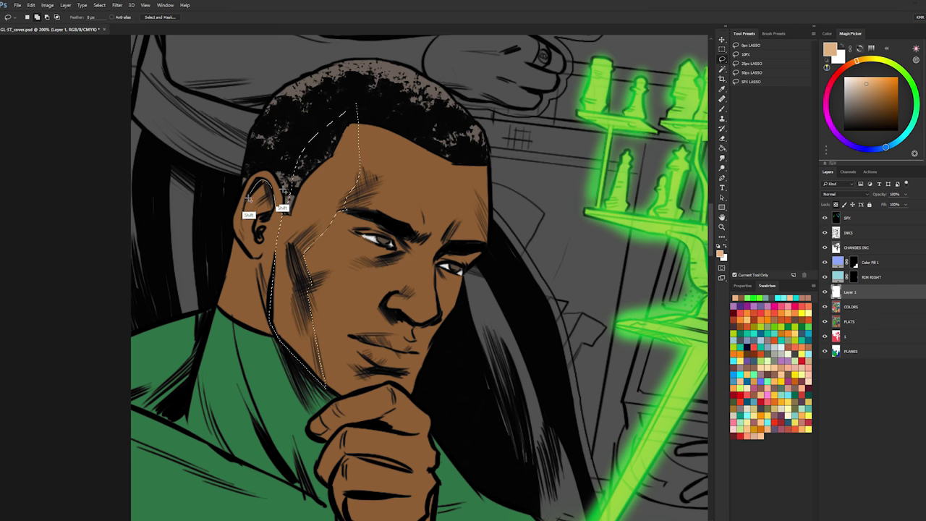
mouse_move(249, 198)
mouse_down()
mouse_move(236, 224)
mouse_move(274, 155)
mouse_move(281, 209)
mouse_move(244, 209)
mouse_up()
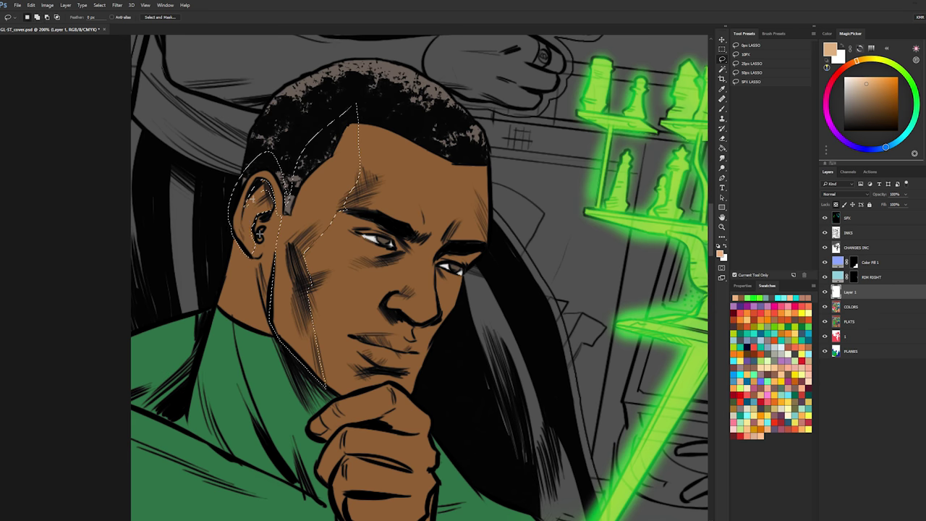
drag(264, 337, 248, 263)
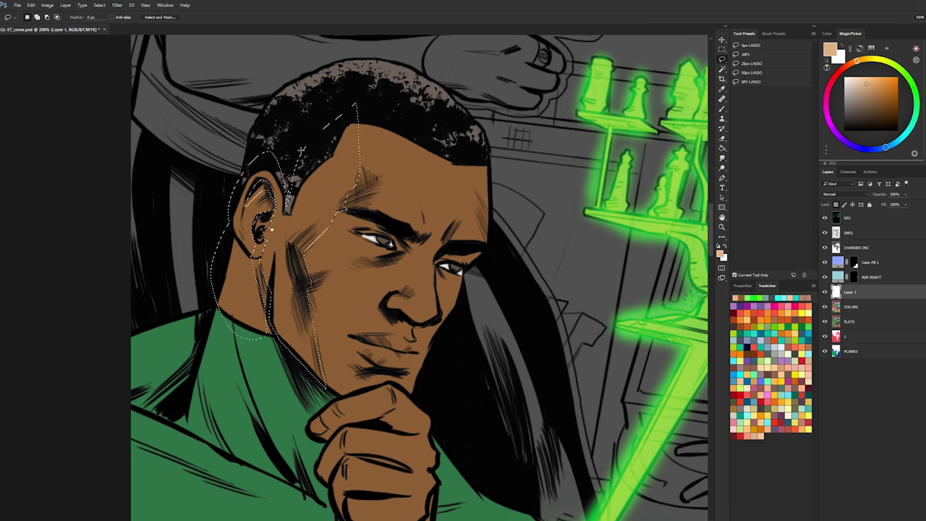
drag(300, 150, 265, 256)
drag(261, 319, 266, 256)
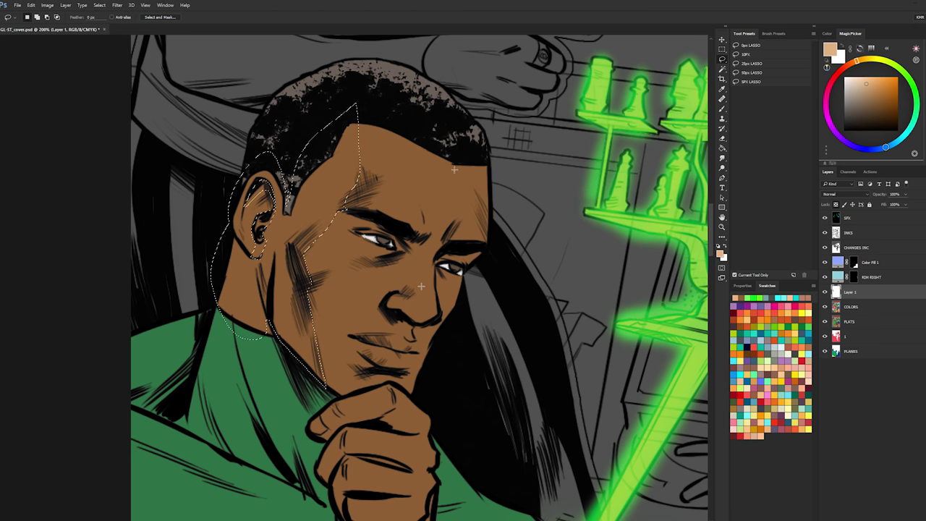
- Choose the 1 - MARTE GRACIA brush and try a light tan highlight over the selected side of the face
ctrl+alt+click(660, 271)
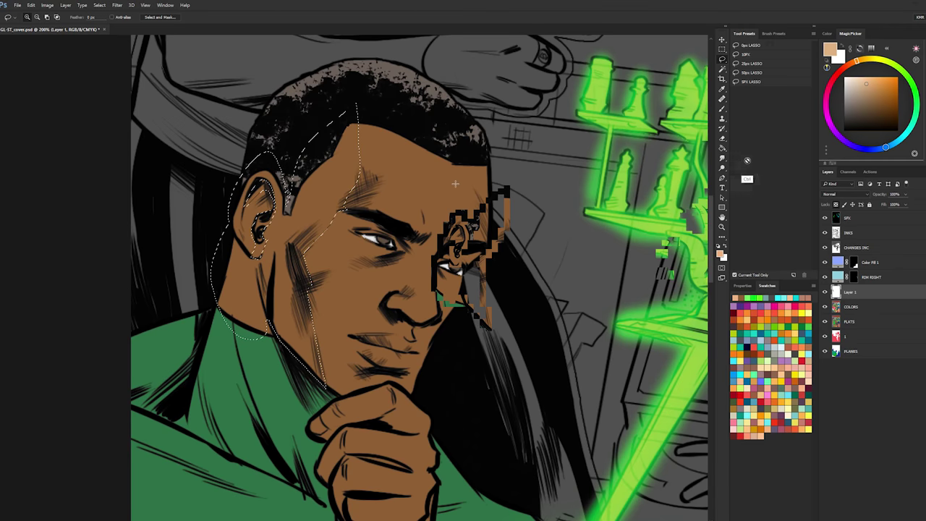
key(ctrl+d)
key(b)
click(780, 165)
drag(548, 238, 457, 202)
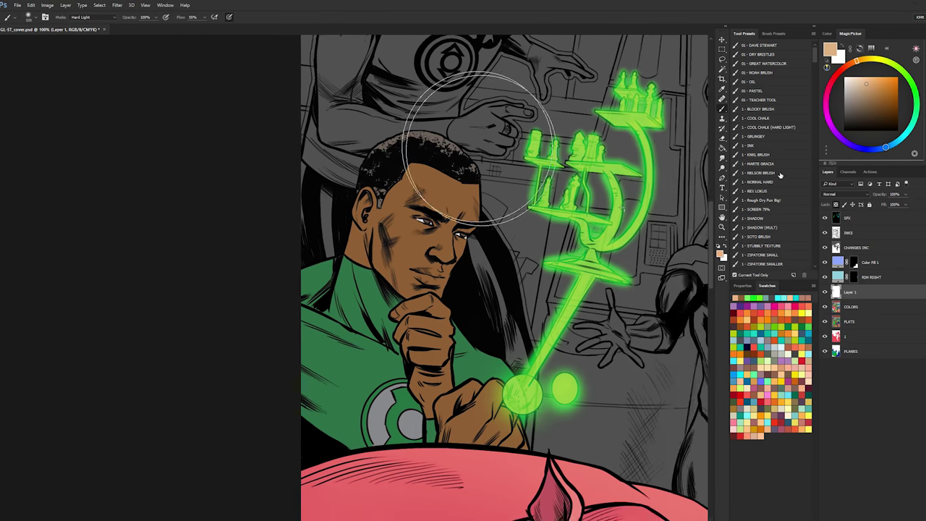
click(780, 166)
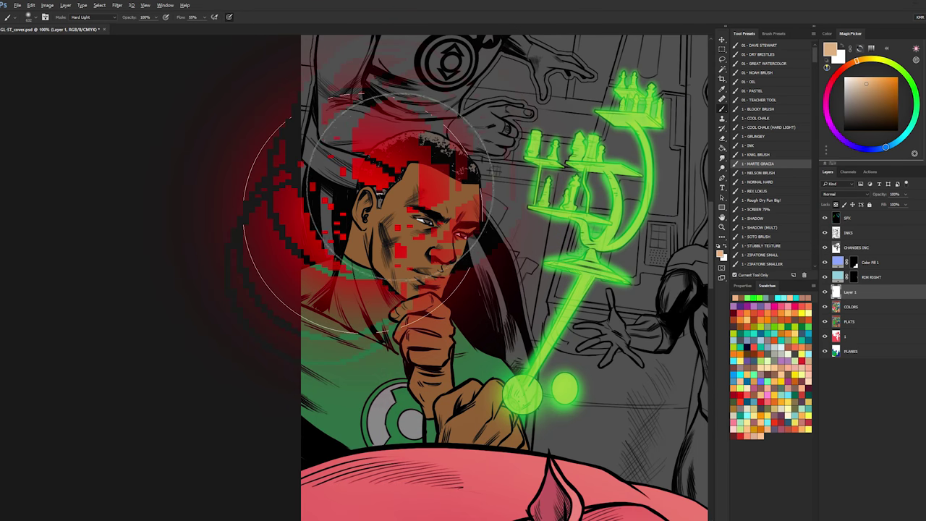
drag(363, 214, 393, 233)
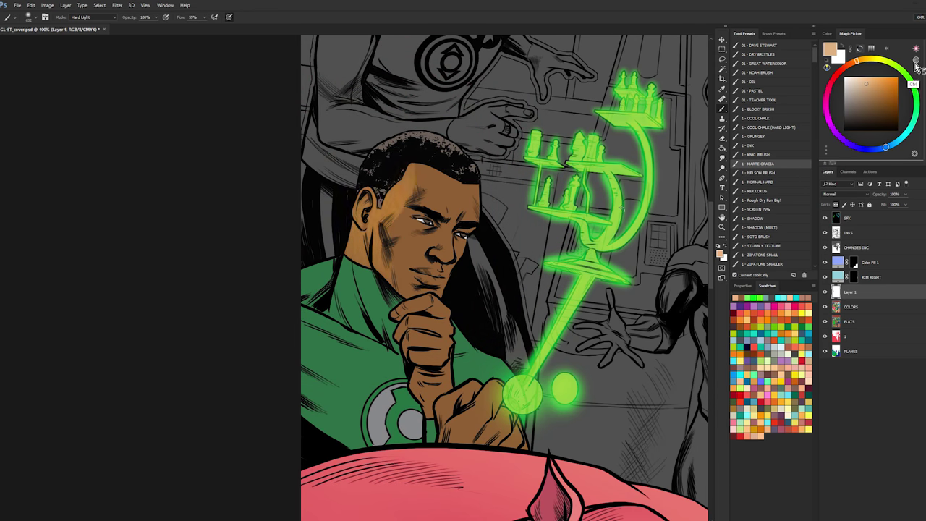
- Undo the trial highlight, adjust the brush colour to a soft light orange-tan, and repaint the face, ear and neck highlight
click(856, 71)
drag(862, 68, 863, 74)
key(ctrl+z)
click(872, 80)
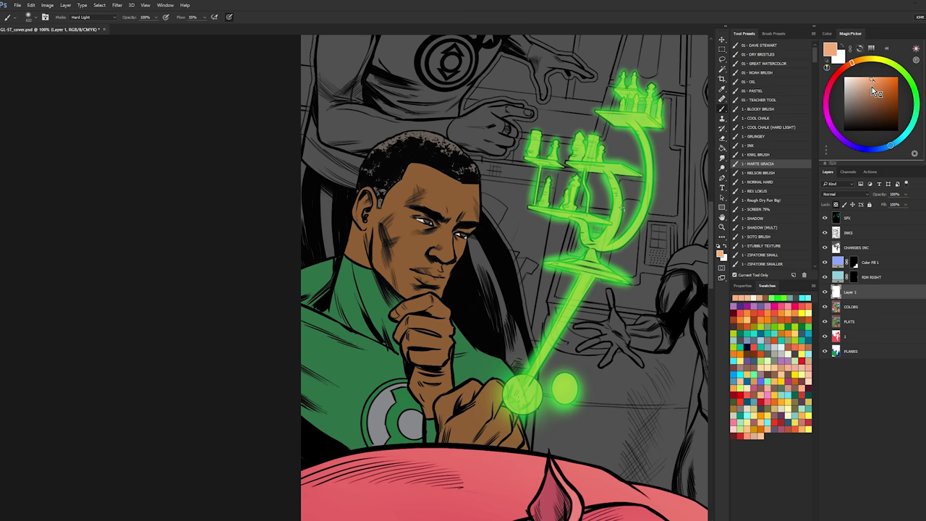
drag(872, 87, 860, 80)
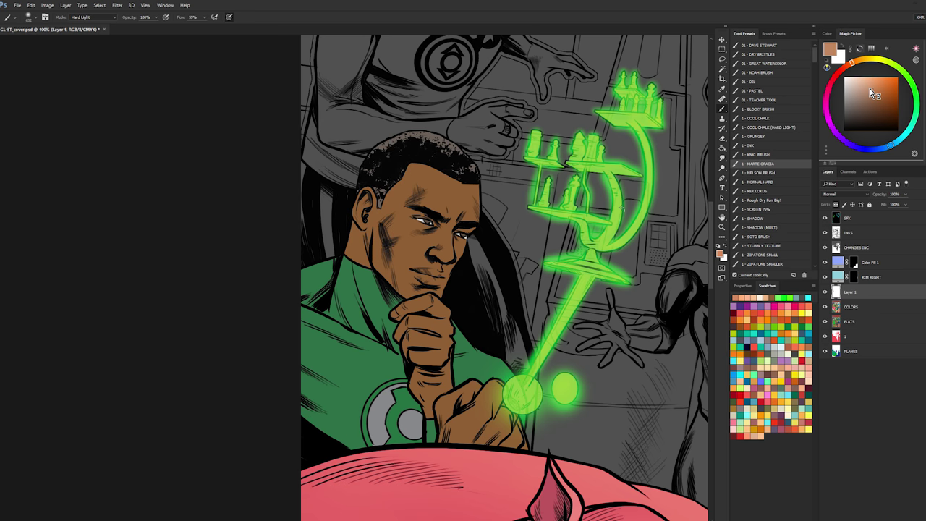
click(865, 96)
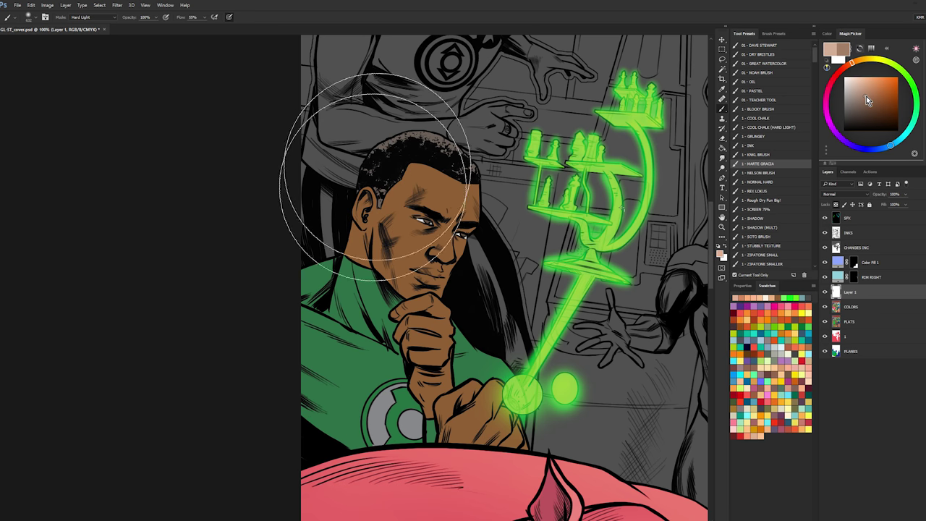
drag(376, 180, 328, 296)
key(ctrl+z)
drag(866, 97, 864, 82)
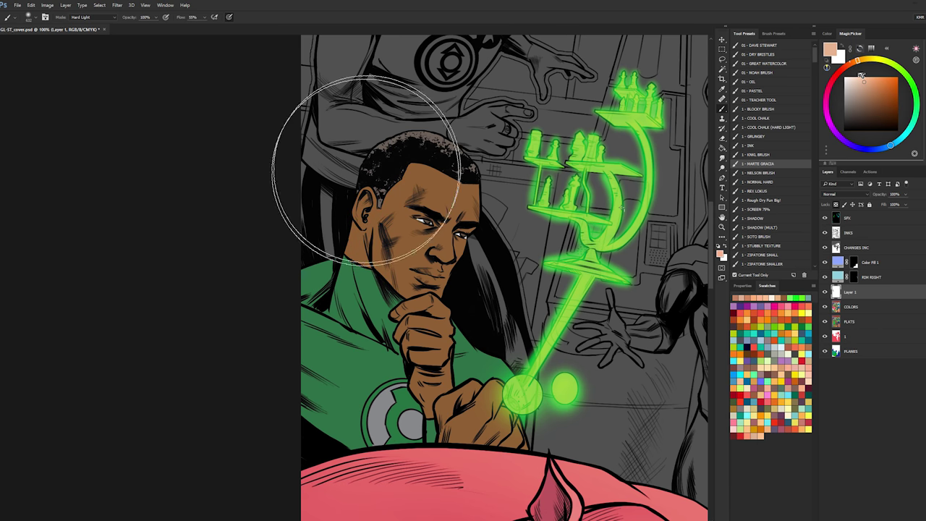
click(858, 62)
- Lasso the outer edges of the raised hand's thumb and fingers and brush a warm tan highlight into them
ctrl+click(427, 370)
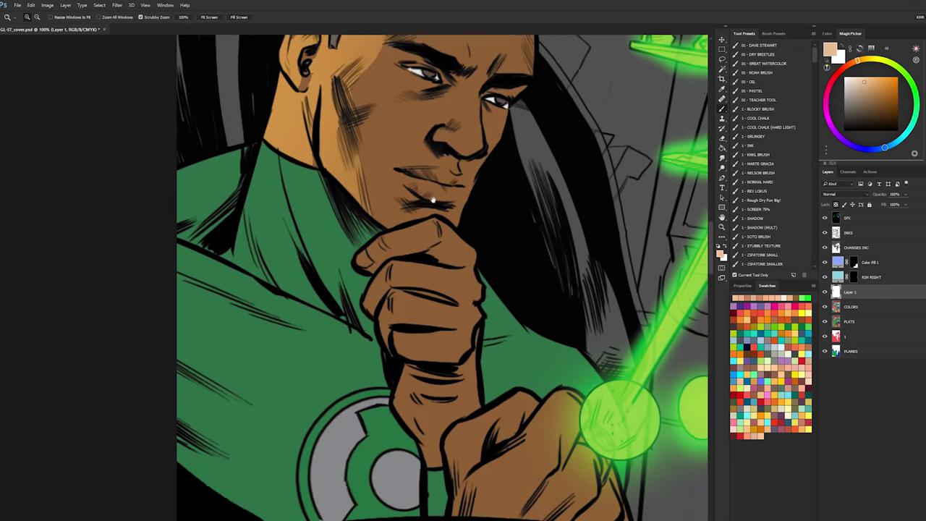
key(l)
key(b)
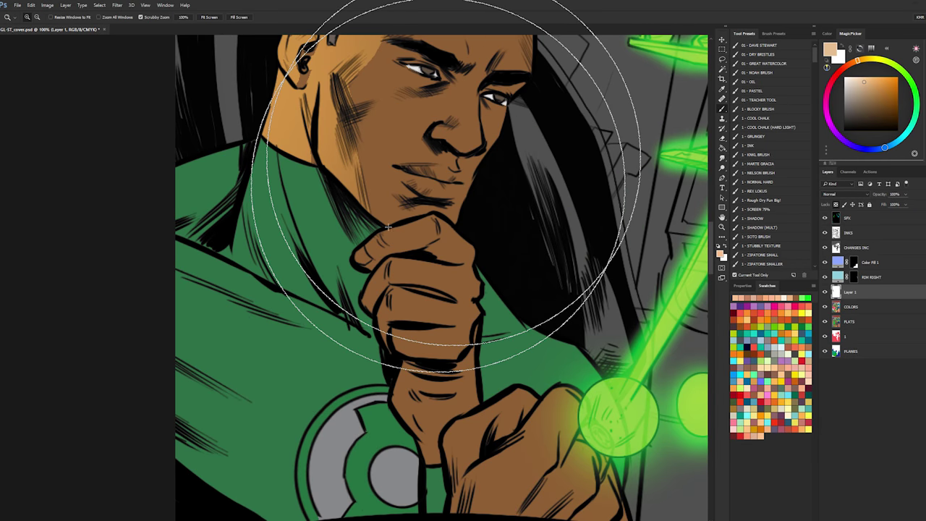
key(l)
drag(389, 250, 436, 224)
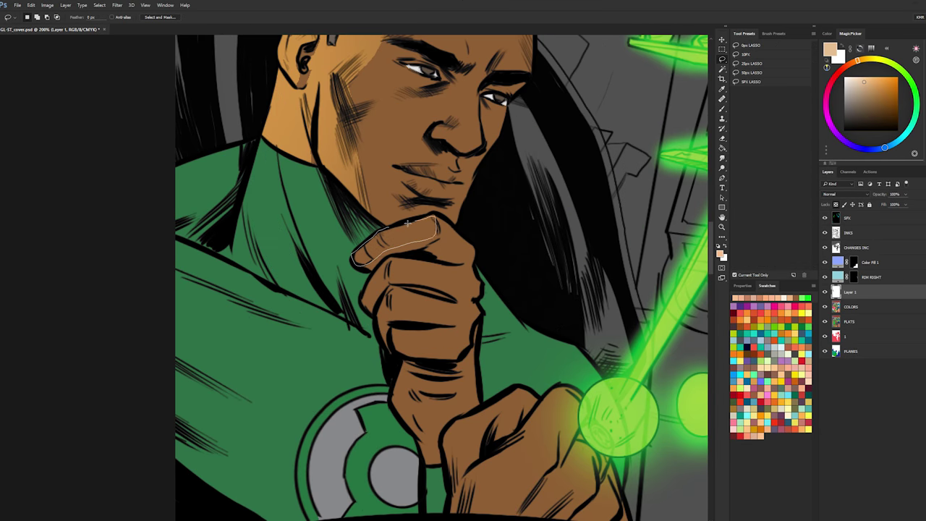
mouse_move(388, 259)
mouse_down()
mouse_move(388, 281)
mouse_move(388, 259)
mouse_move(367, 277)
mouse_move(357, 308)
mouse_up()
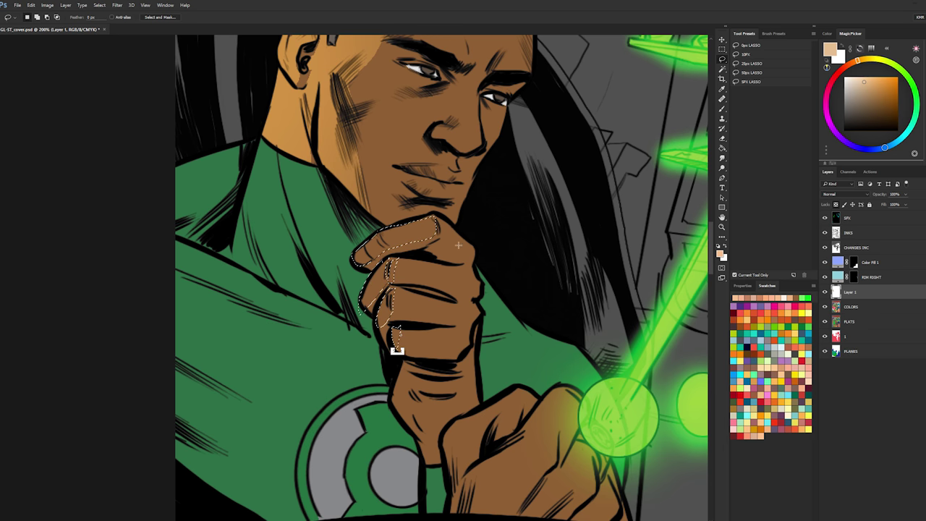
mouse_move(450, 316)
mouse_down()
mouse_move(454, 228)
mouse_move(447, 310)
mouse_up()
key(b)
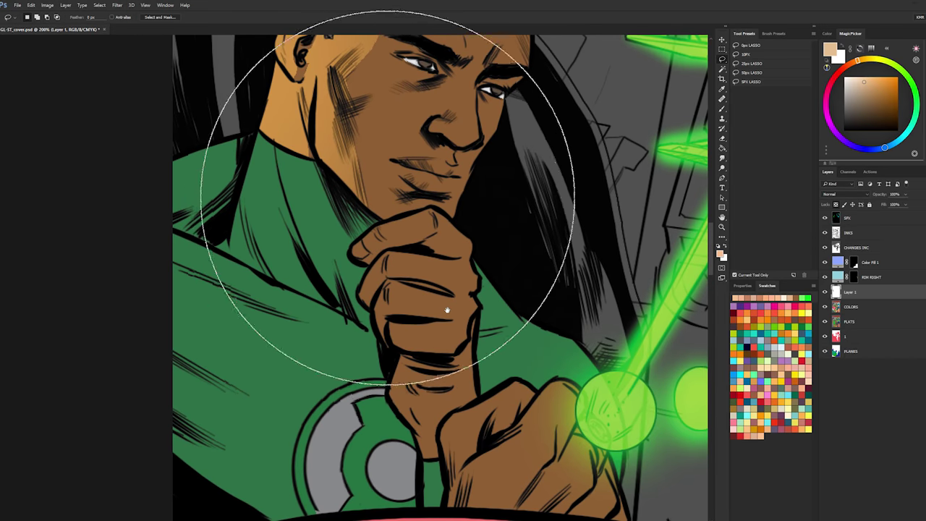
drag(479, 281, 473, 149)
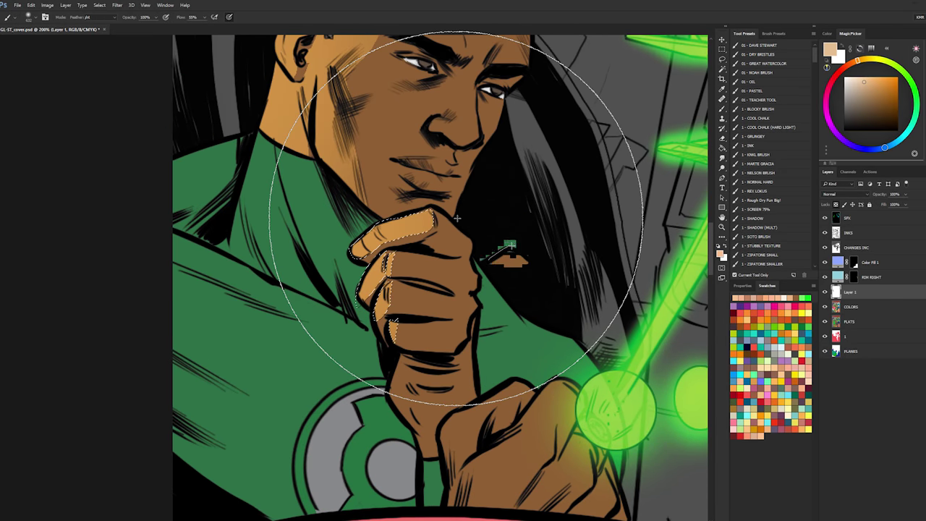
- Lasso the knuckles and back of the lower fist and brush a warm tan highlight into the selection
mouse_move(512, 246)
mouse_down()
mouse_move(465, 286)
mouse_move(460, 335)
mouse_up()
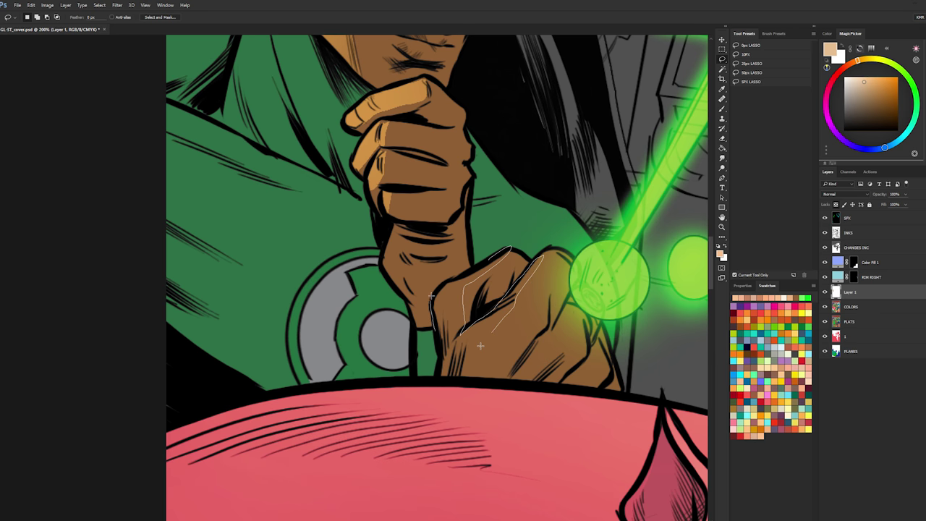
drag(481, 346, 439, 375)
key(b)
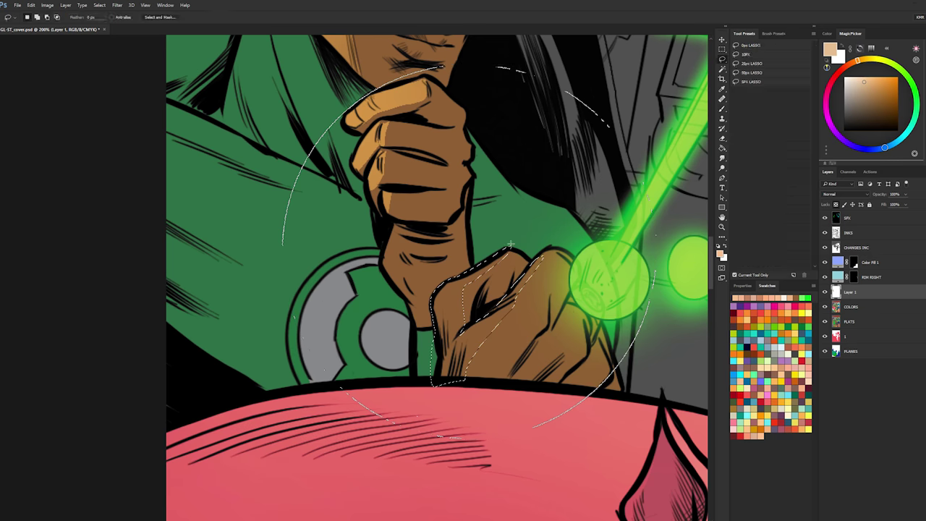
drag(470, 250, 485, 223)
- Lasso a narrower area along the lower fist's outer edge and brush in a second, brighter highlight
key(l)
drag(444, 287, 463, 329)
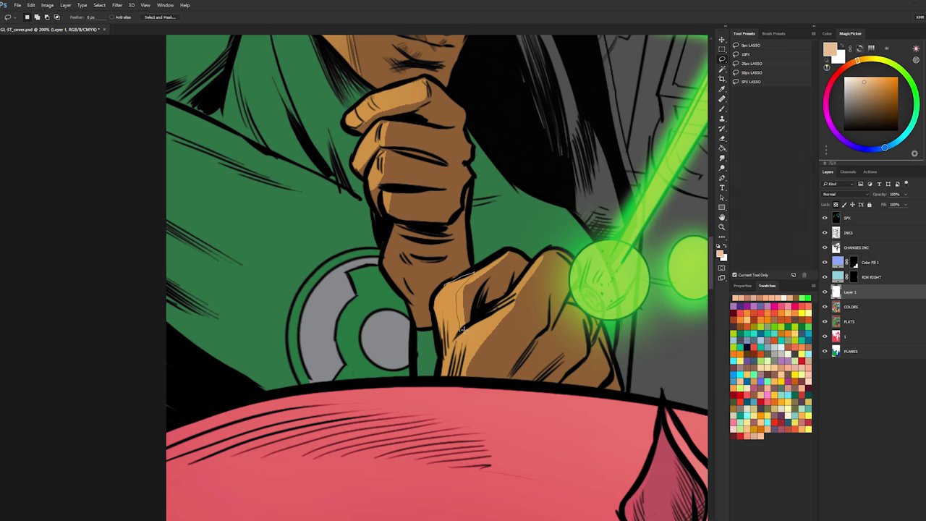
drag(434, 293, 443, 285)
key(b)
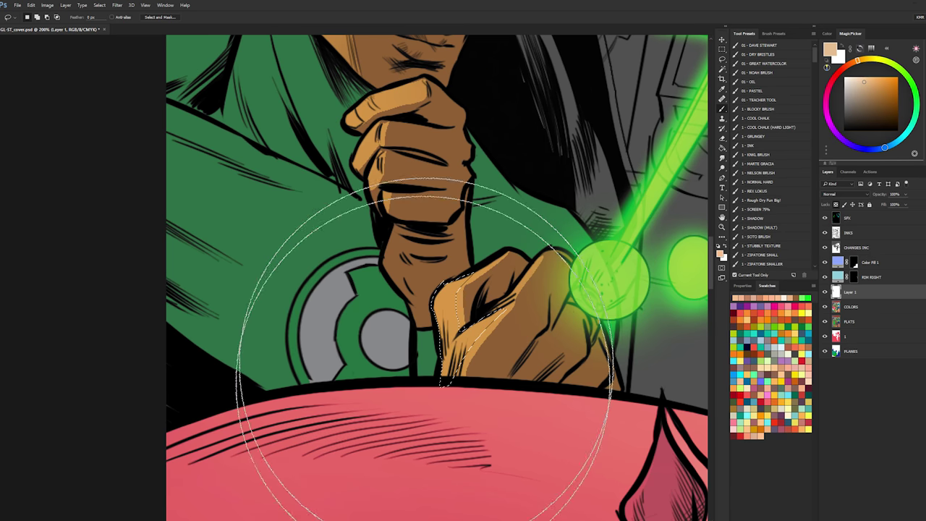
drag(425, 365, 464, 251)
- Lasso the outer edge of the raised hand's wrist, brush in a highlight and clear the selection
key(l)
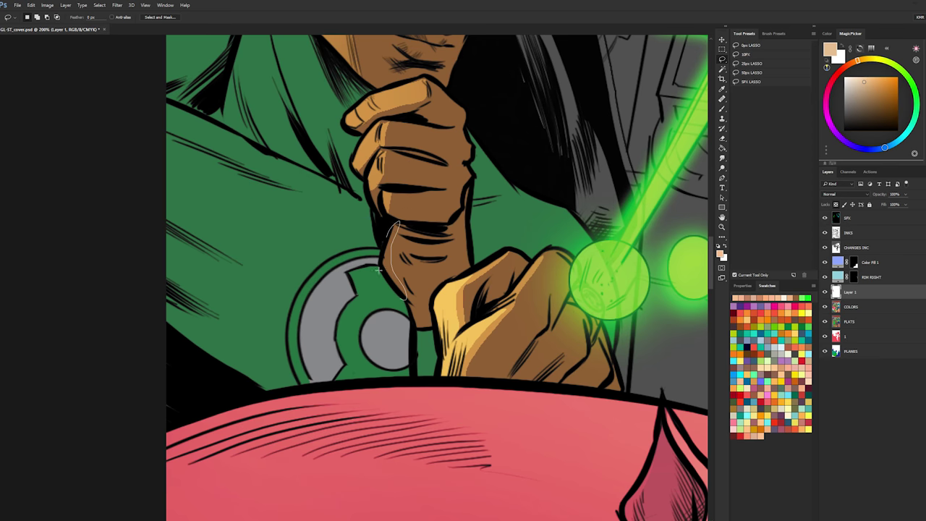
drag(378, 270, 387, 237)
key(b)
key(ctrl+d)
mouse_move(379, 324)
mouse_down()
mouse_move(424, 238)
mouse_move(417, 326)
mouse_up()
- Lasso the tip of the raised hand's uppermost finger and brush in a brighter highlight
key(l)
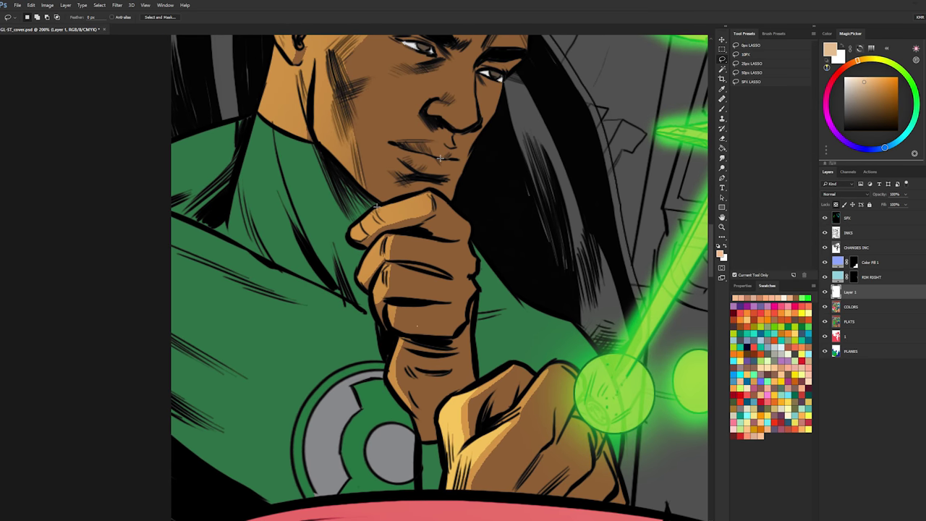
key(b)
mouse_move(349, 239)
mouse_down()
mouse_move(383, 189)
mouse_move(389, 206)
mouse_move(374, 213)
mouse_move(383, 189)
mouse_up()
key(l)
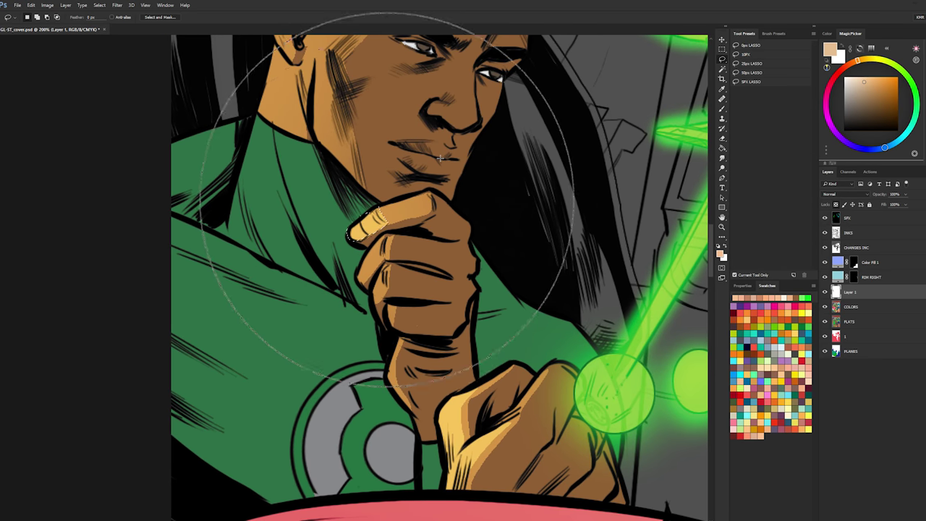
- Lasso the edge of the raised hand's second finger, brush in a warm highlight and clear the selection
key(b)
key(l)
mouse_move(384, 235)
mouse_down()
mouse_move(357, 293)
mouse_move(382, 237)
mouse_up()
key(b)
drag(351, 331, 410, 228)
key(l)
key(ctrl+d)
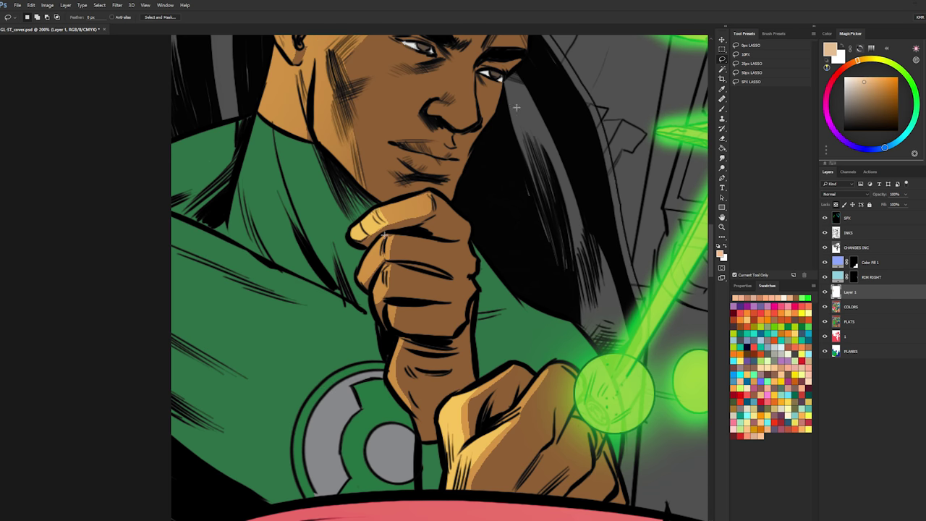
- Lasso the lit side of the thinking hero's face from the hairline along the temple and cheek to the jaw
key(z)
mouse_move(604, 269)
mouse_down()
mouse_move(564, 265)
mouse_move(623, 238)
mouse_up()
drag(436, 201, 405, 192)
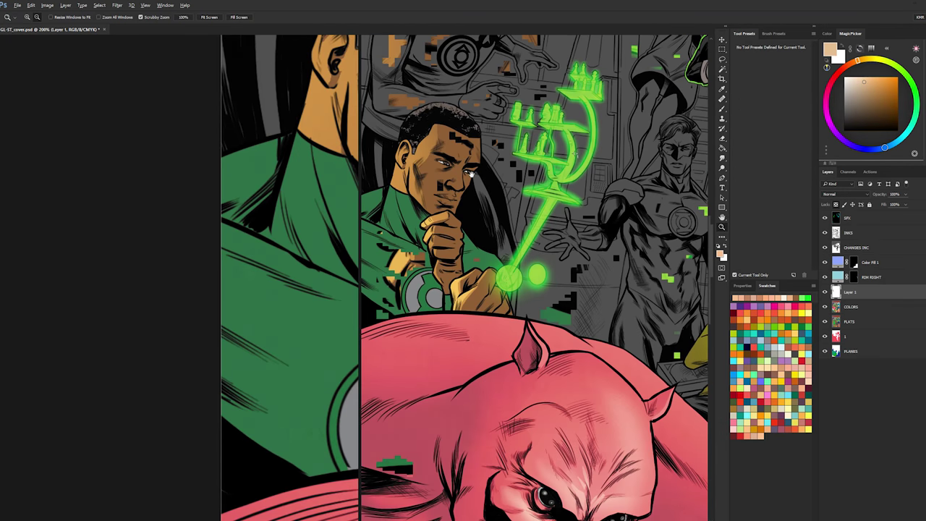
drag(420, 147, 452, 148)
key(l)
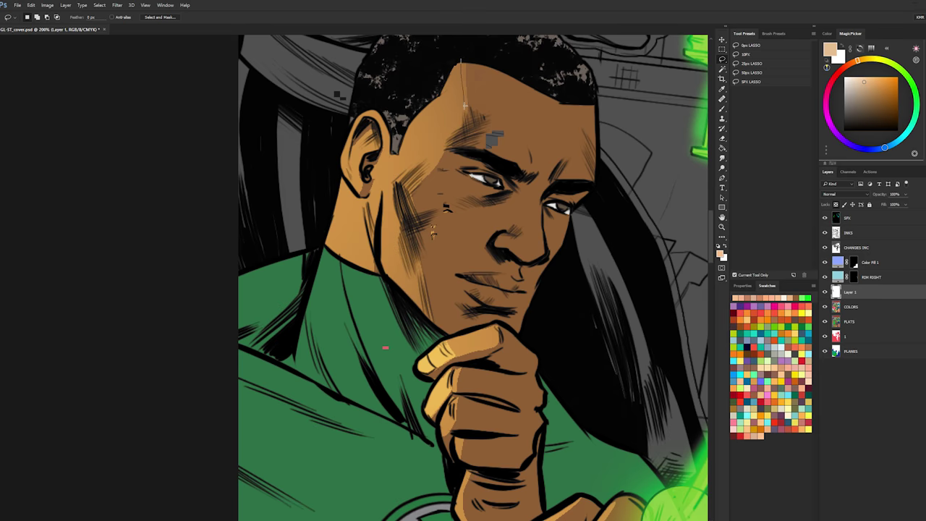
mouse_move(464, 105)
mouse_down()
mouse_move(448, 143)
mouse_move(455, 121)
mouse_up()
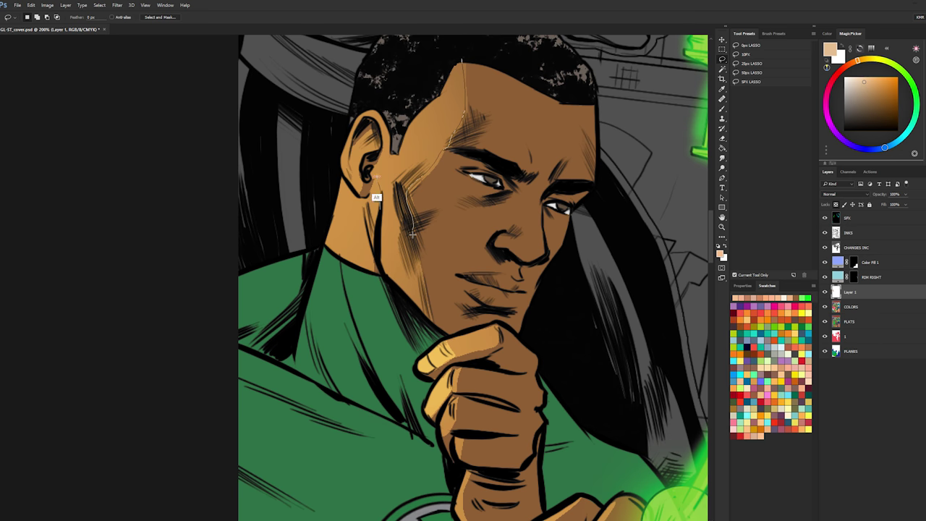
drag(427, 73, 445, 48)
drag(449, 175, 437, 266)
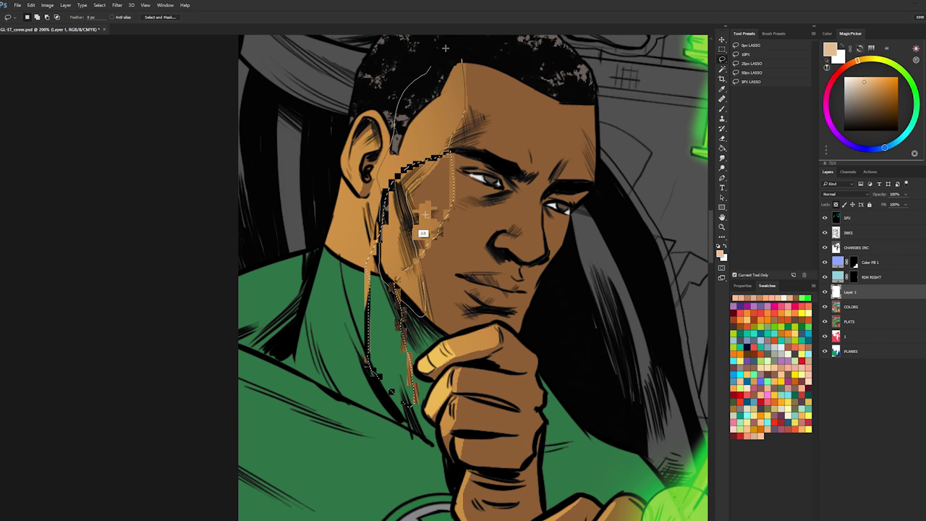
mouse_move(424, 215)
mouse_down()
mouse_move(460, 209)
mouse_move(428, 155)
mouse_move(367, 227)
mouse_up()
- Brush a warm highlight into the selected temple, cheek and jaw, redoing the first stroke, and clear the selection
key(b)
mouse_move(427, 246)
mouse_down()
mouse_move(445, 233)
mouse_move(406, 183)
mouse_up()
key(ctrl+z)
drag(440, 227, 398, 236)
drag(426, 154, 471, 138)
key(ctrl+d)
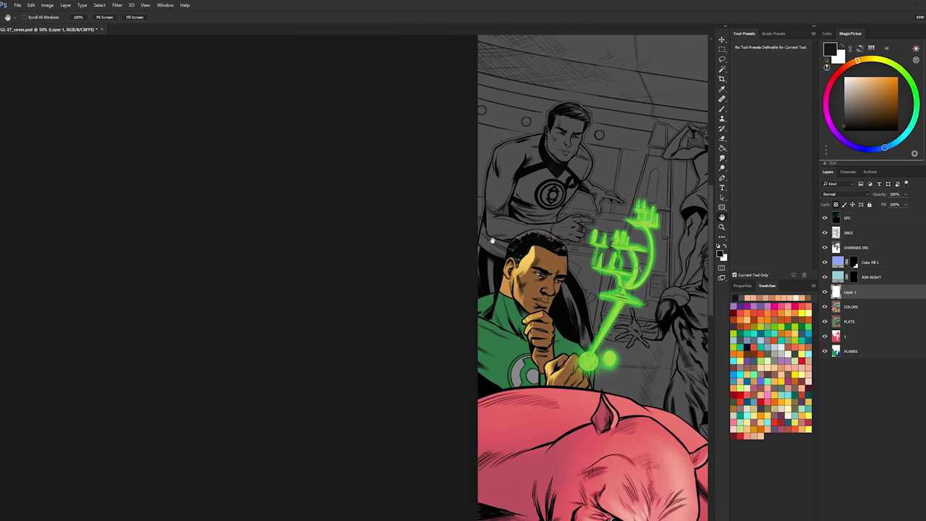
drag(492, 239, 330, 170)
mouse_move(379, 227)
mouse_down()
mouse_move(407, 217)
mouse_move(405, 192)
mouse_up()
key(b)
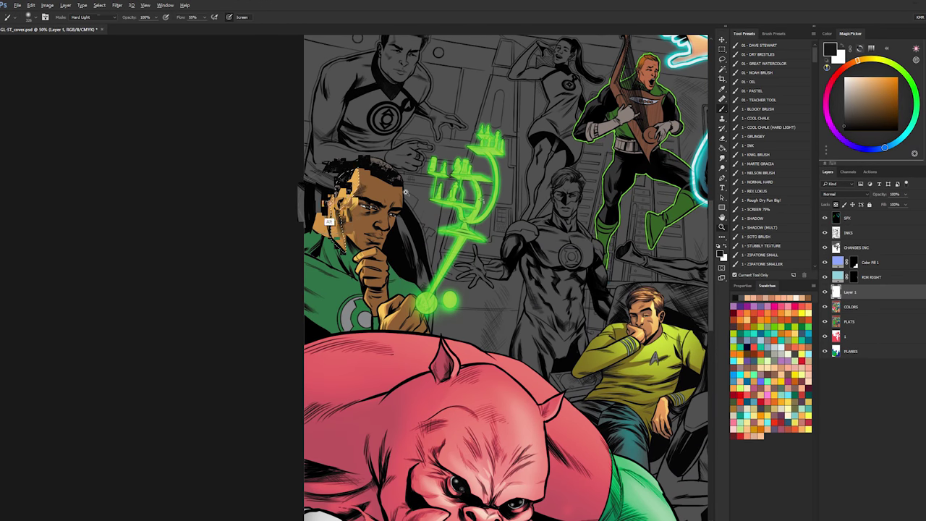
scroll(333, 203, up, 1)
drag(312, 215, 298, 223)
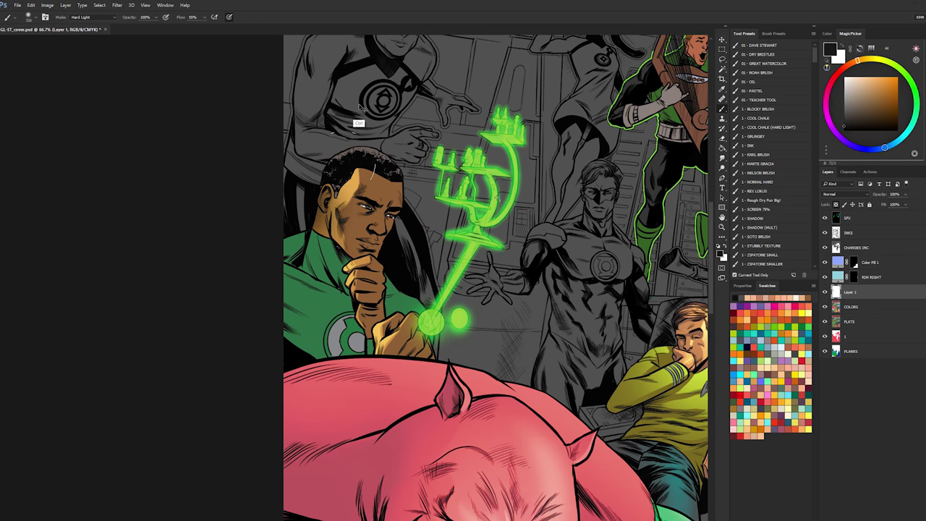
key(ctrl+z)
alt+click(347, 204)
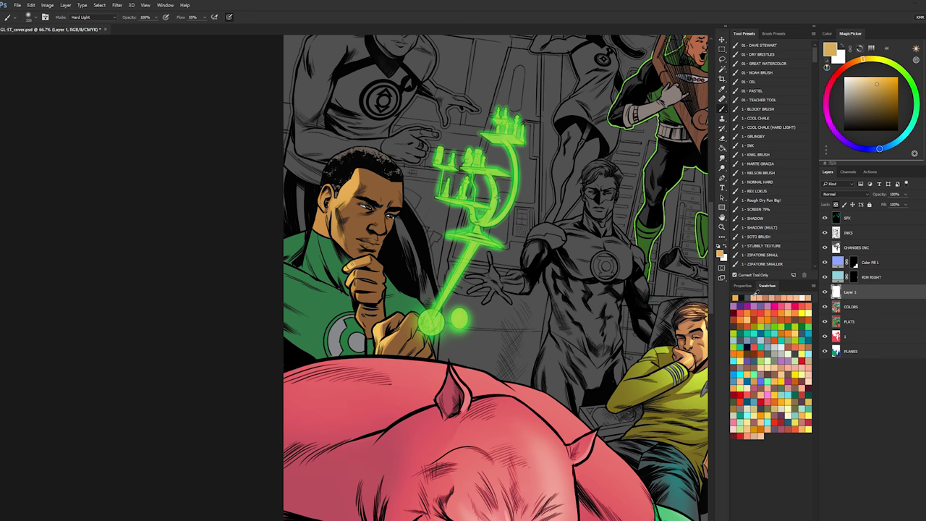
alt+click(690, 71)
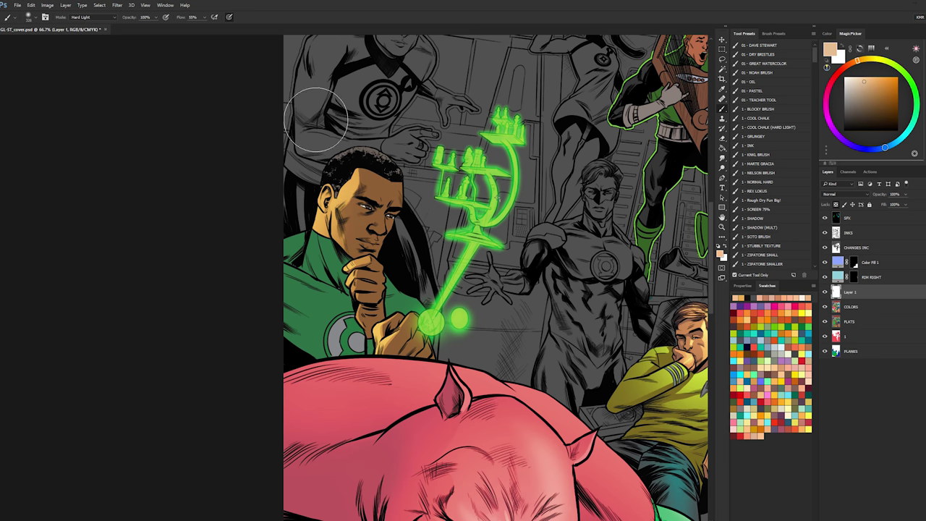
- Sample the bright green of the glowing chess set as the brush colour and lighten it to a pale green
scroll(355, 174, up, 1)
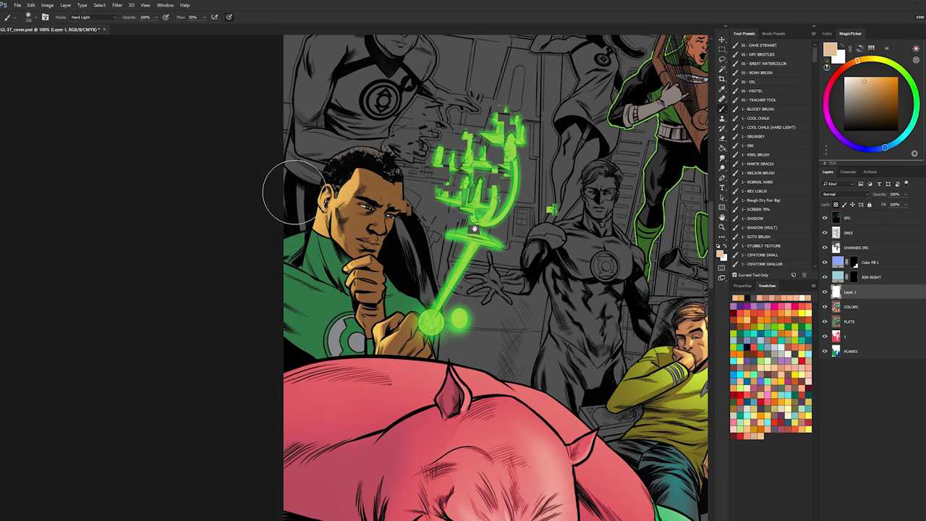
scroll(474, 228, up, 1)
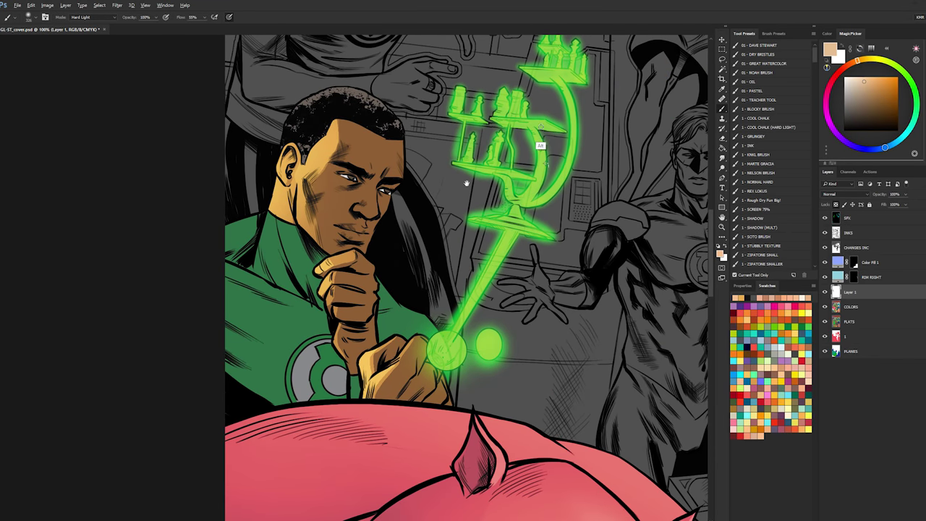
alt+click(542, 126)
click(869, 83)
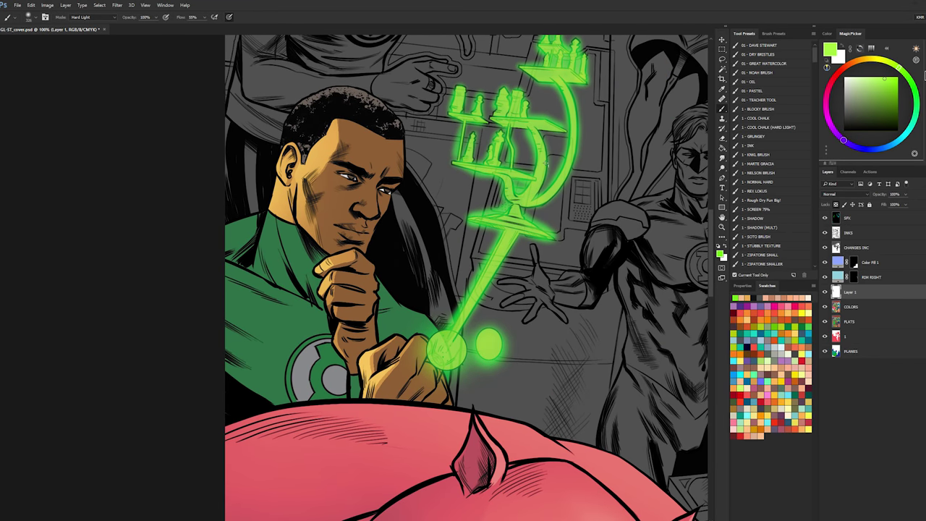
- Lasso the shaded part of the hero's forehead from the hairline down to the eyebrows
key(l)
scroll(352, 139, up, 1)
drag(327, 96, 329, 134)
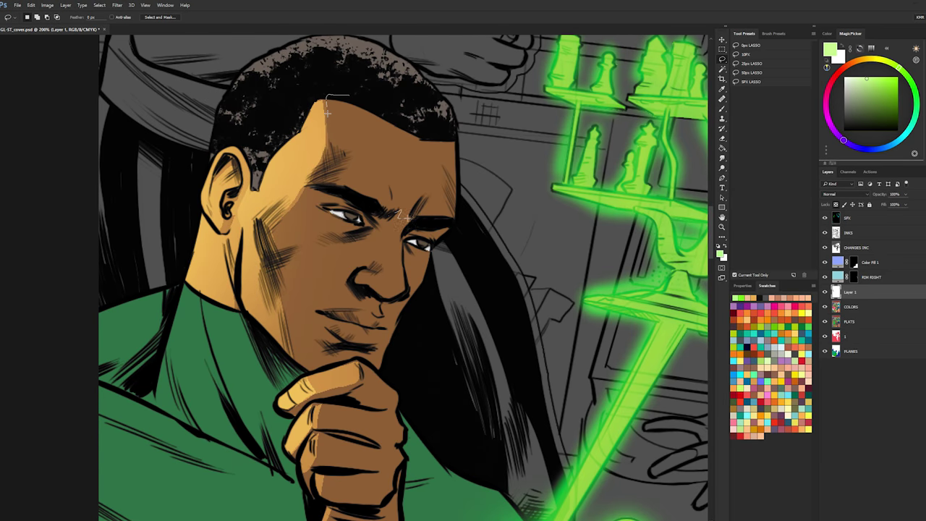
mouse_move(460, 224)
mouse_down()
mouse_move(411, 93)
mouse_move(349, 95)
mouse_up()
- Add the shaded lower face to the selection, from beneath the brows along the cheek down to the chin and hand
drag(403, 237, 358, 223)
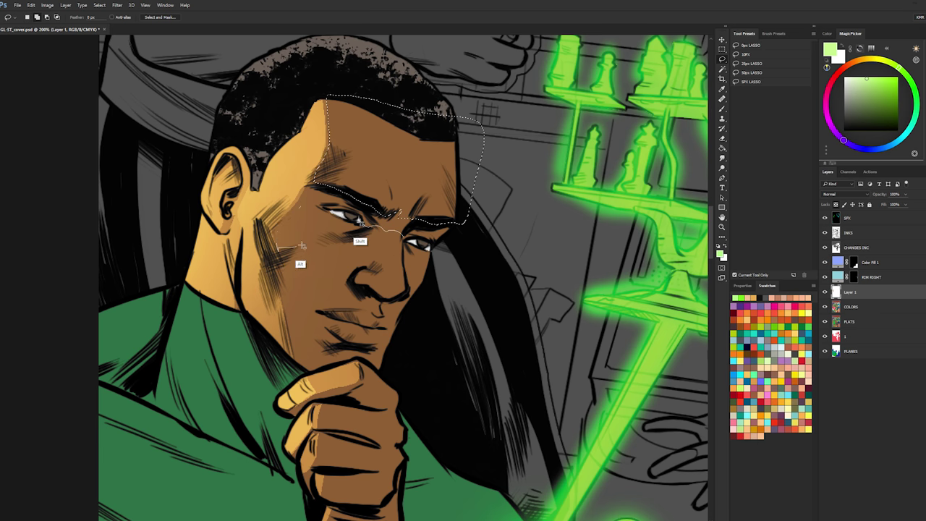
drag(302, 246, 287, 273)
drag(297, 341, 296, 359)
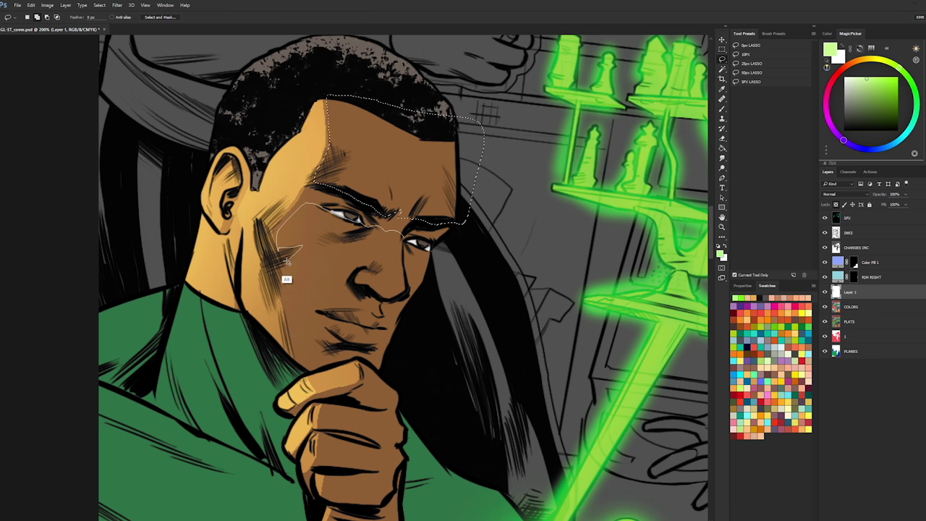
mouse_move(369, 364)
mouse_down()
mouse_move(392, 373)
mouse_move(432, 254)
mouse_up()
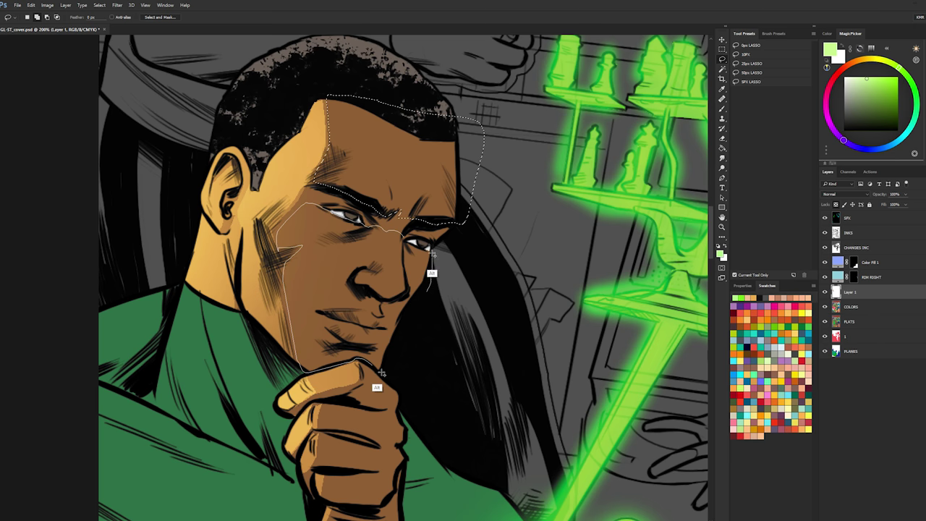
drag(381, 373, 432, 253)
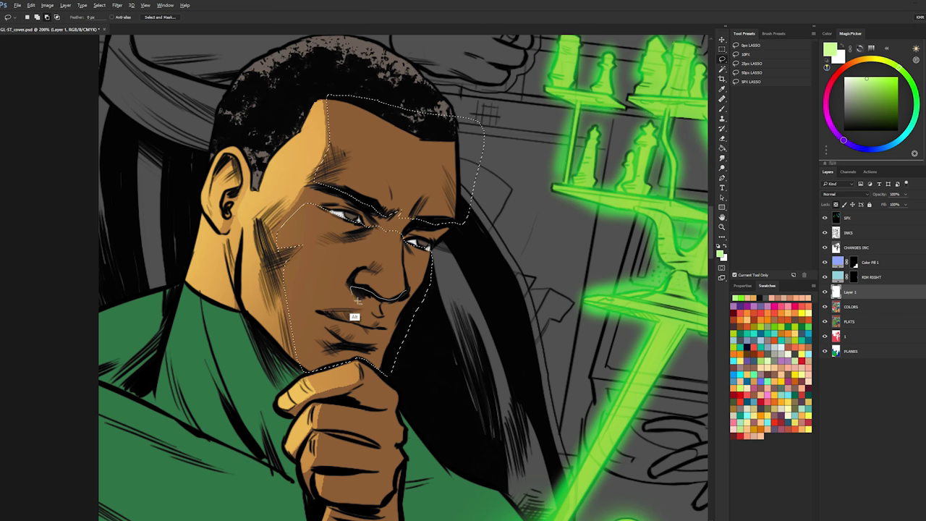
- Refine the face selection by cutting out shadows around the nose and mouth and adding the lip and brow-bridge areas
mouse_move(404, 294)
mouse_down()
mouse_move(386, 329)
mouse_move(364, 310)
mouse_move(322, 311)
mouse_move(382, 325)
mouse_up()
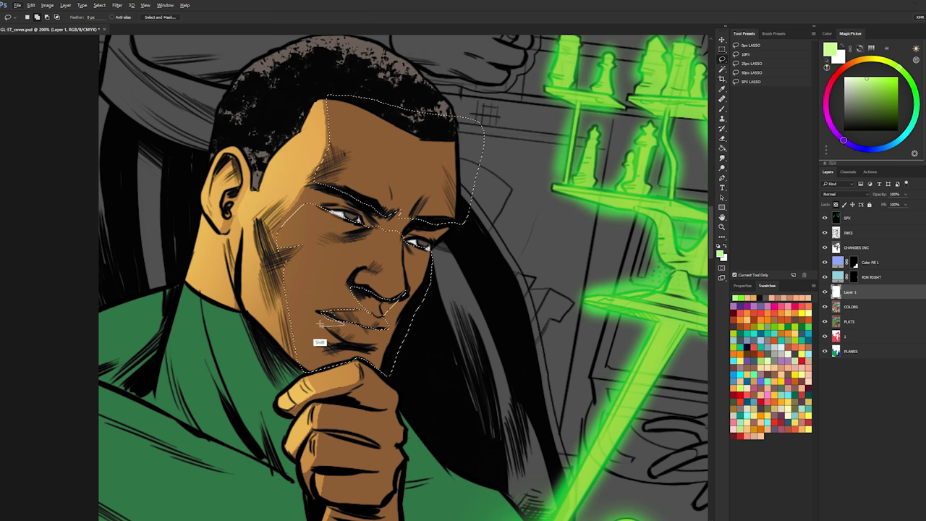
drag(378, 324, 377, 330)
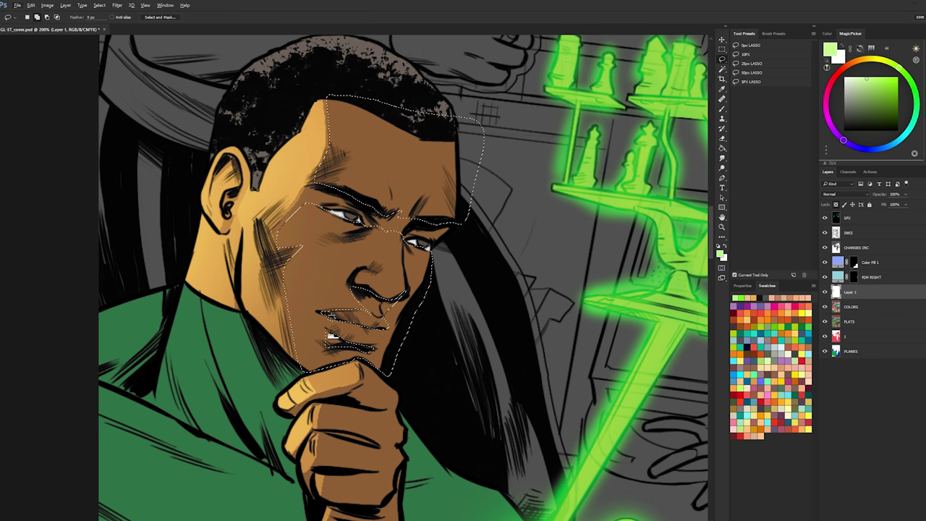
click(722, 227)
alt+click(633, 291)
drag(618, 253, 520, 212)
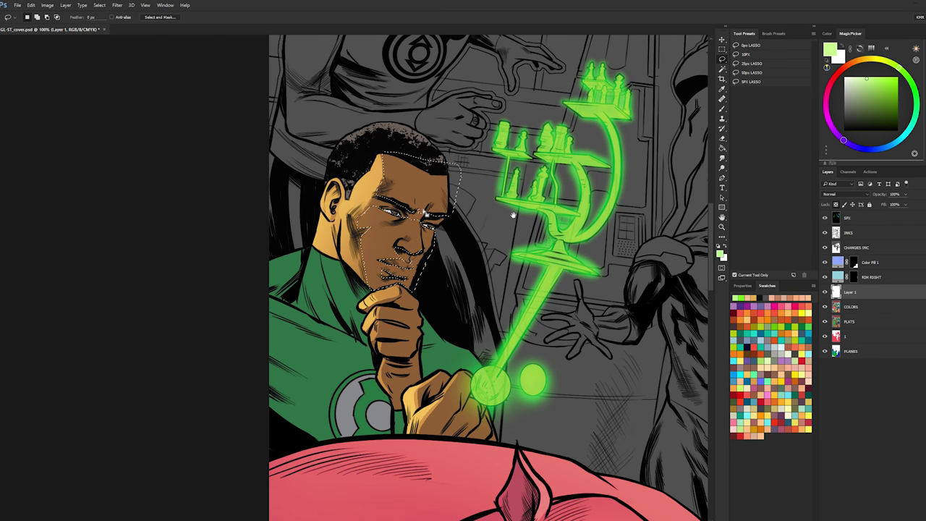
click(418, 210)
key(l)
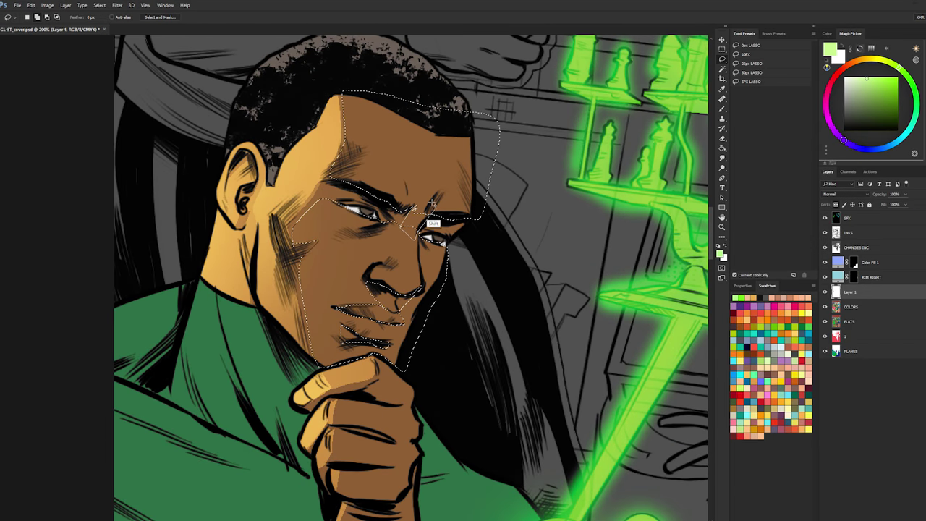
drag(432, 203, 419, 207)
- Try brushing a pale green glow across the selected front of the face
click(722, 227)
alt+click(463, 268)
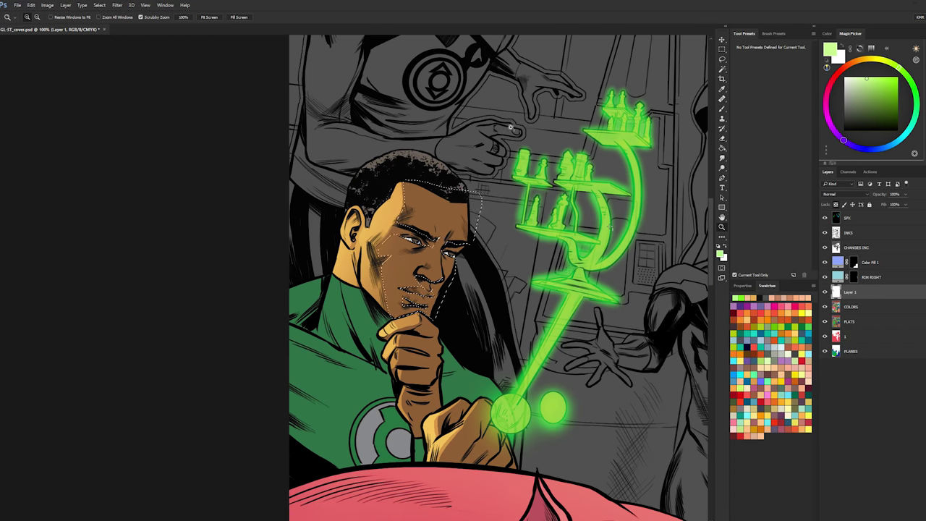
click(494, 262)
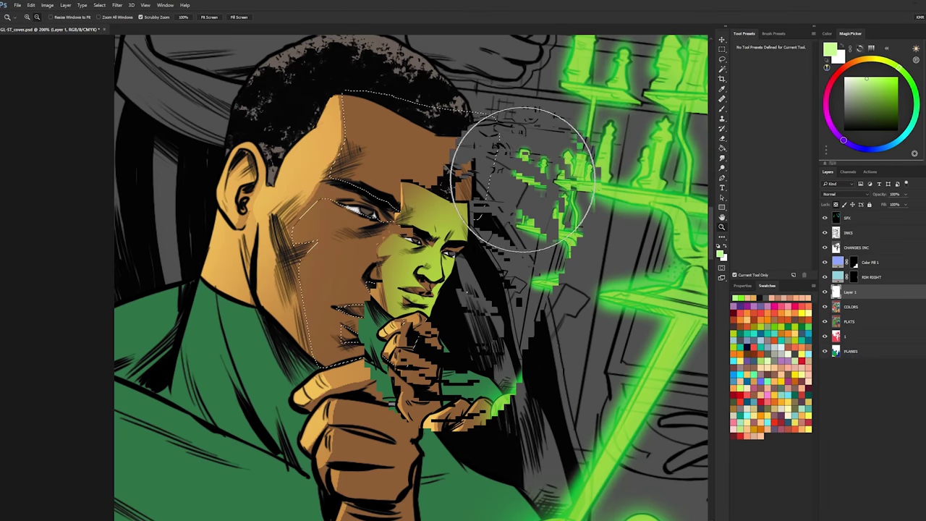
alt+click(522, 178)
key(b)
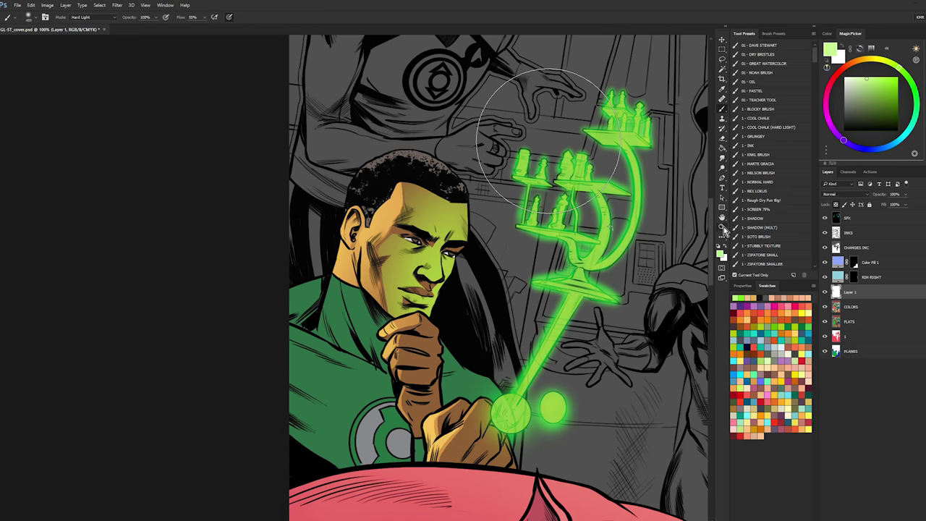
- Undo the green brushing and add the skin between the nose and upper lip to the face selection
click(722, 227)
alt+click(496, 255)
alt+click(496, 256)
alt+click(498, 255)
click(499, 257)
click(497, 254)
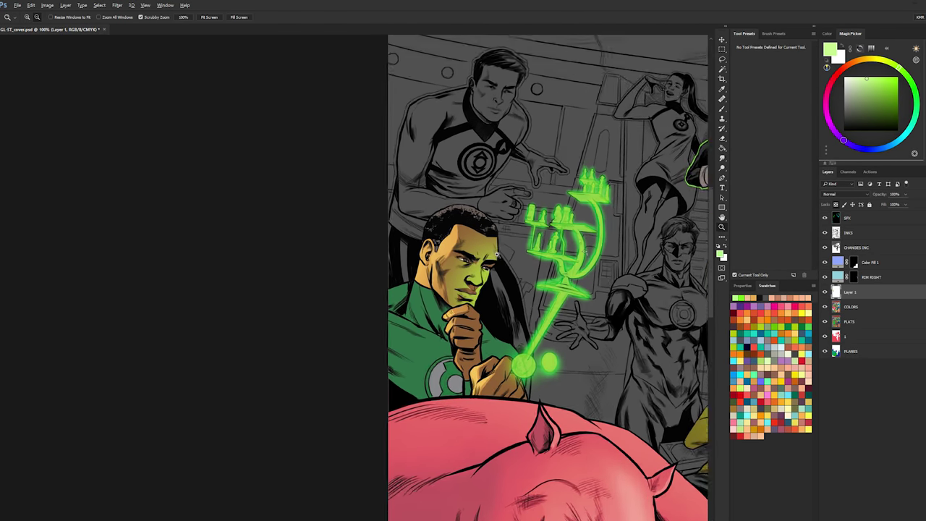
click(497, 256)
alt+click(492, 253)
click(491, 261)
click(491, 260)
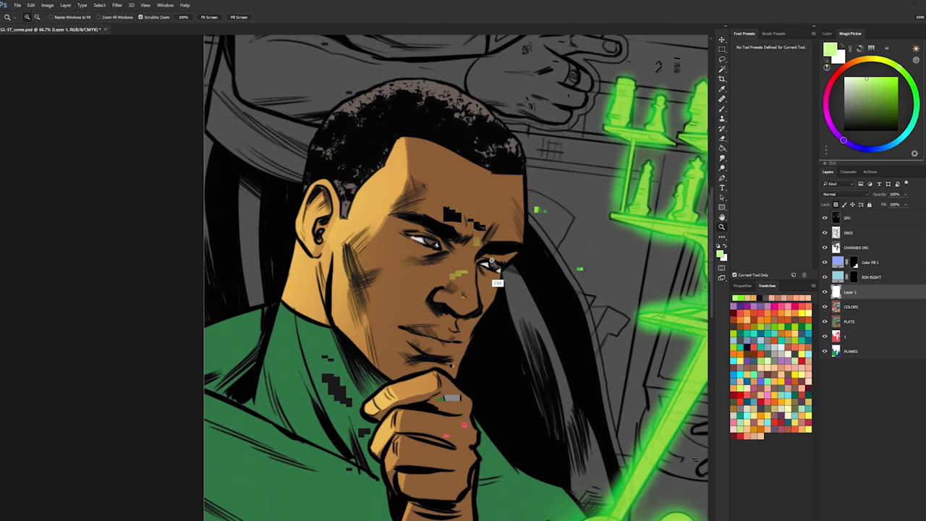
key(l)
mouse_move(479, 314)
mouse_down()
mouse_move(438, 319)
mouse_move(461, 335)
mouse_up()
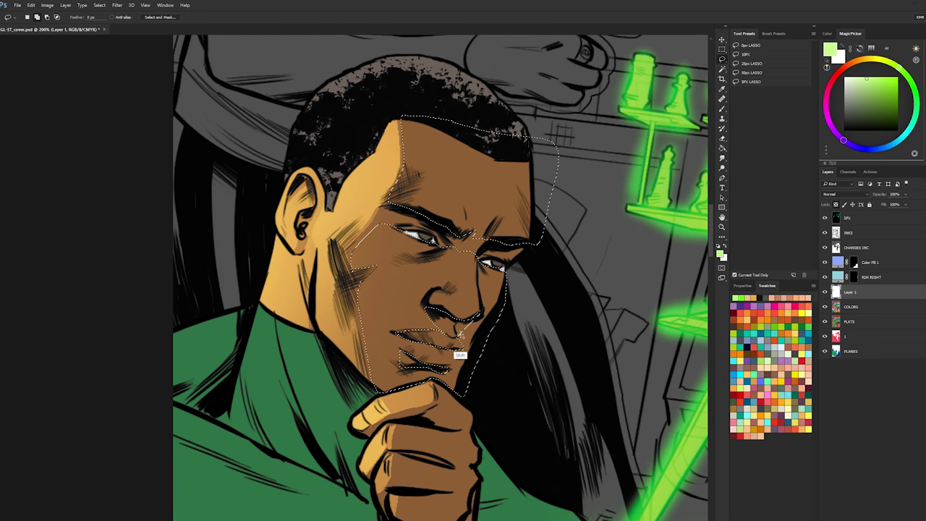
- Try pale green brush strokes over the selected face and raised hand on Layer 1, undoing each attempt
key(ctrl+space)
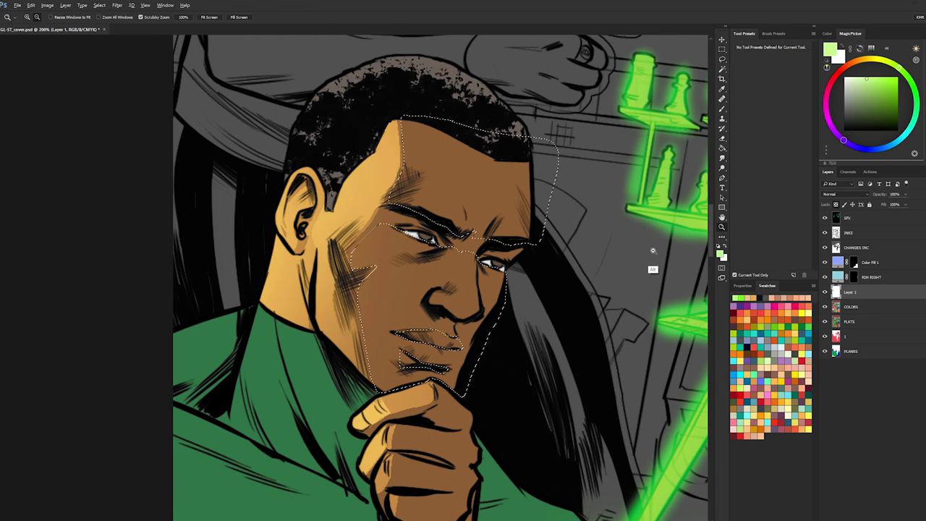
mouse_move(476, 305)
mouse_down()
mouse_move(464, 219)
mouse_move(440, 317)
mouse_up()
key(b)
key(ctrl+z)
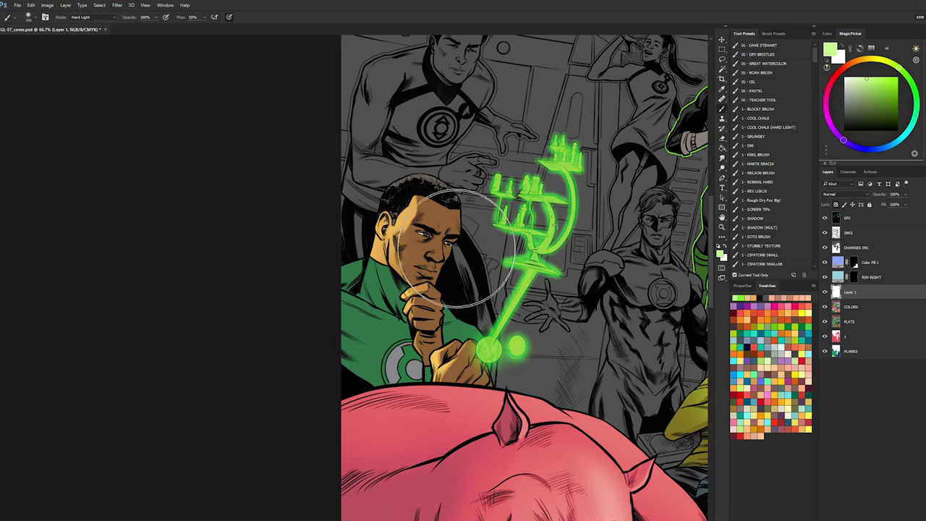
drag(446, 243, 445, 346)
key(ctrl+z)
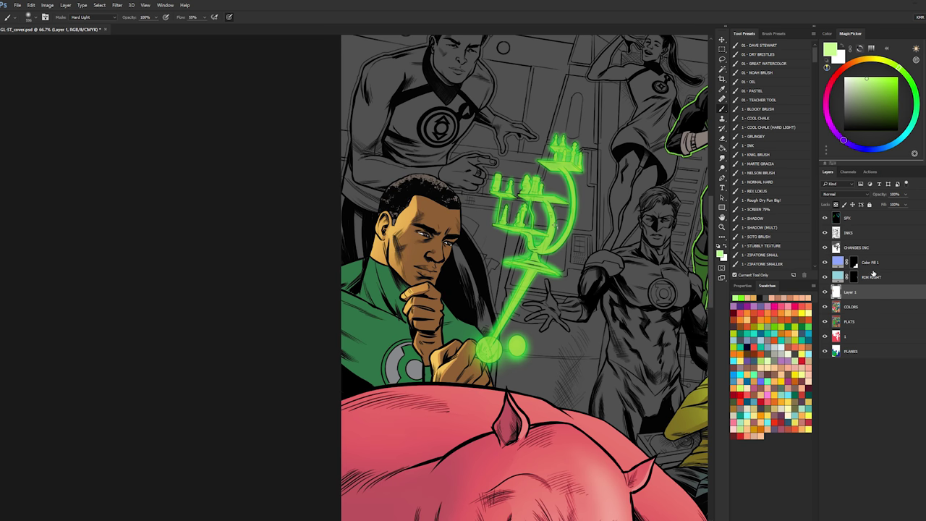
- Try painting the green glow on a new layer above Layer 1, and undo the strokes and the layer
key(ctrl+shift+alt+n)
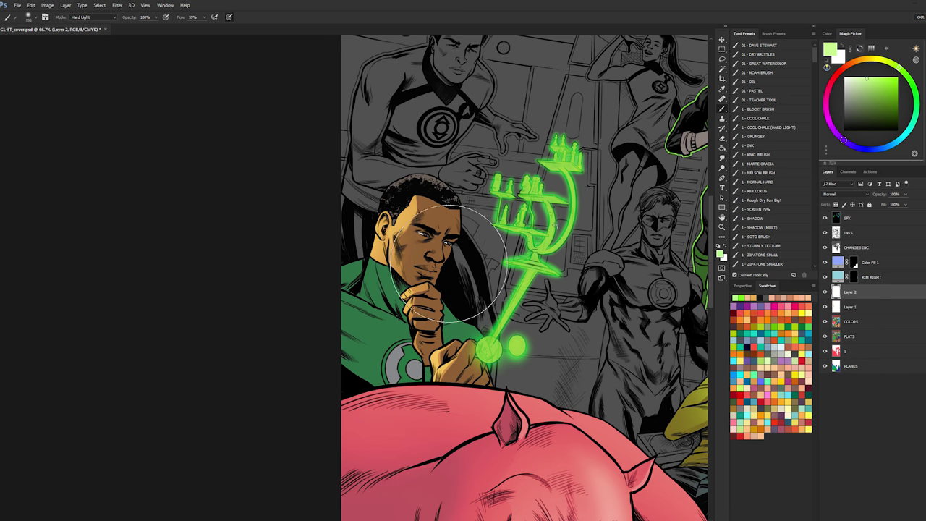
drag(452, 253, 441, 325)
key(ctrl+alt+z)
key(ctrl+alt+z)
key(ctrl+shift+alt+n)
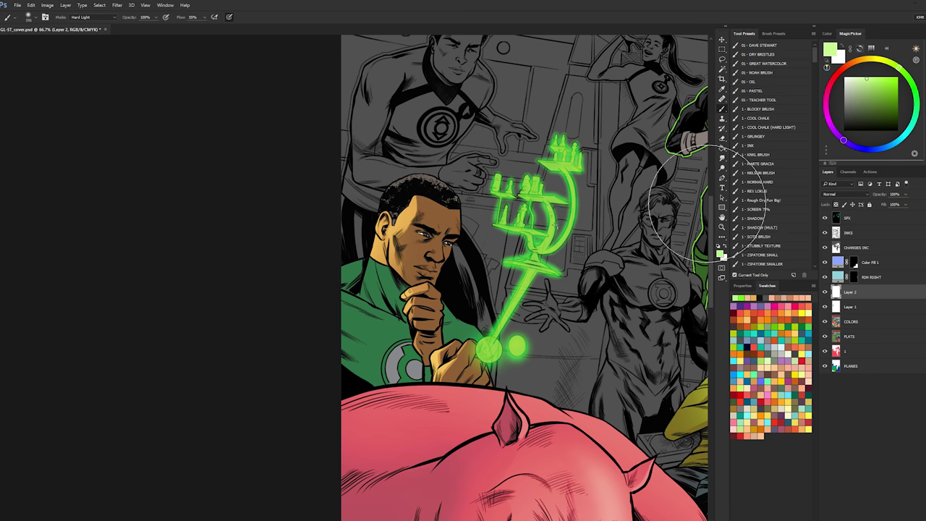
key(ctrl+alt+z)
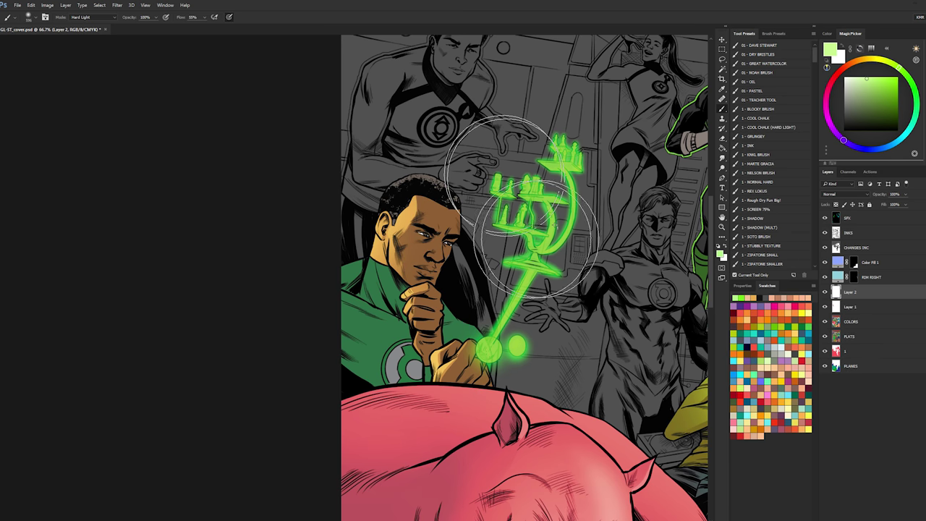
- Brush a soft pale green glow over the selected front of the face on Layer 1
scroll(450, 235, up, 1)
drag(454, 238, 450, 215)
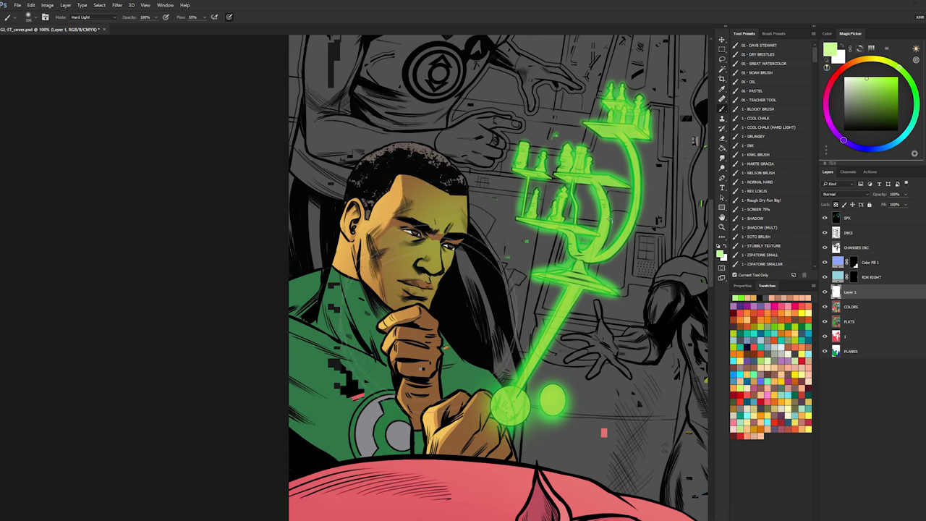
- Build up the pale green glow around the thinking hero's cheek and mouth with more soft brush strokes
key(l)
key(b)
drag(450, 268, 424, 267)
key(l)
key(b)
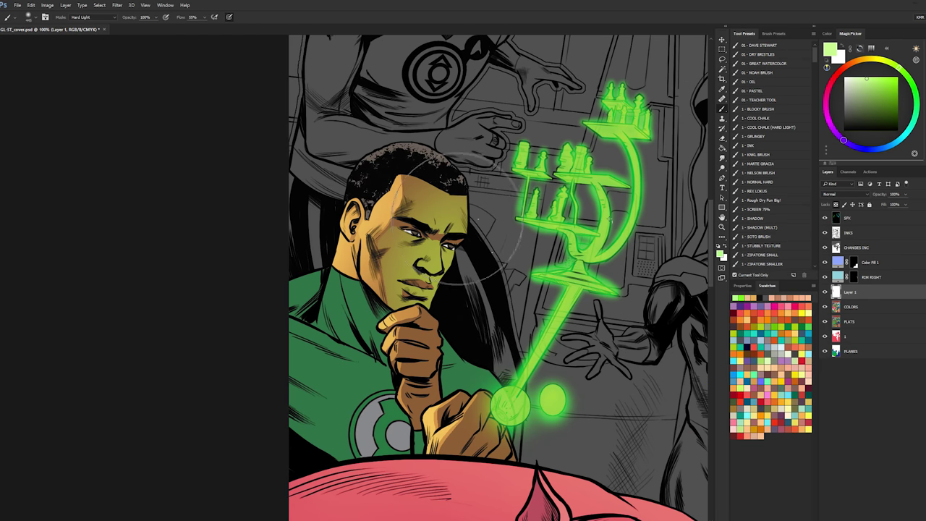
key(l)
key(b)
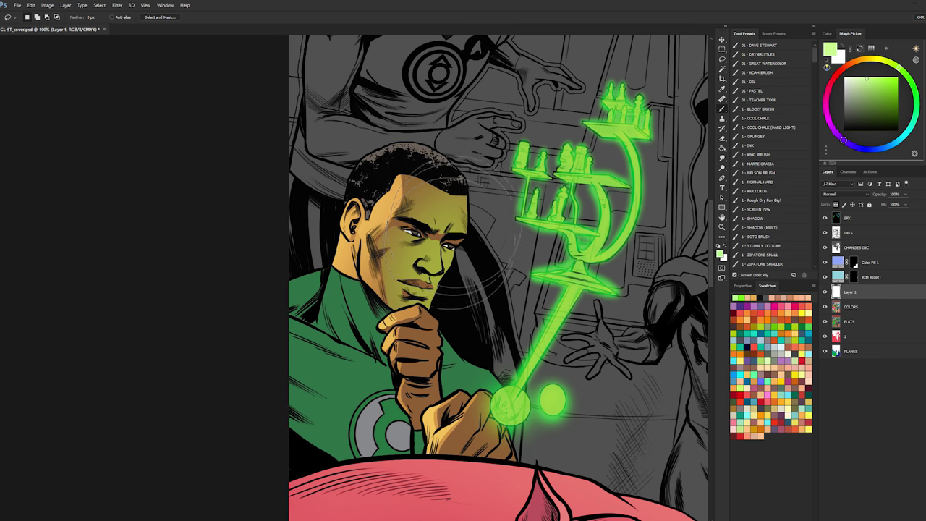
key(l)
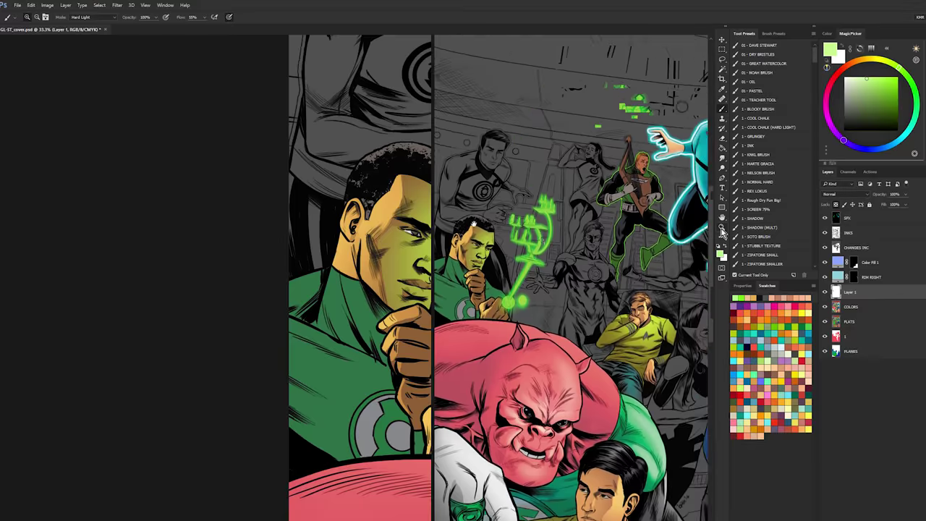
- Outline the chess-facing edges of the raised hand's fingers and colour them with pale green light
click(721, 227)
scroll(389, 220, up, 10)
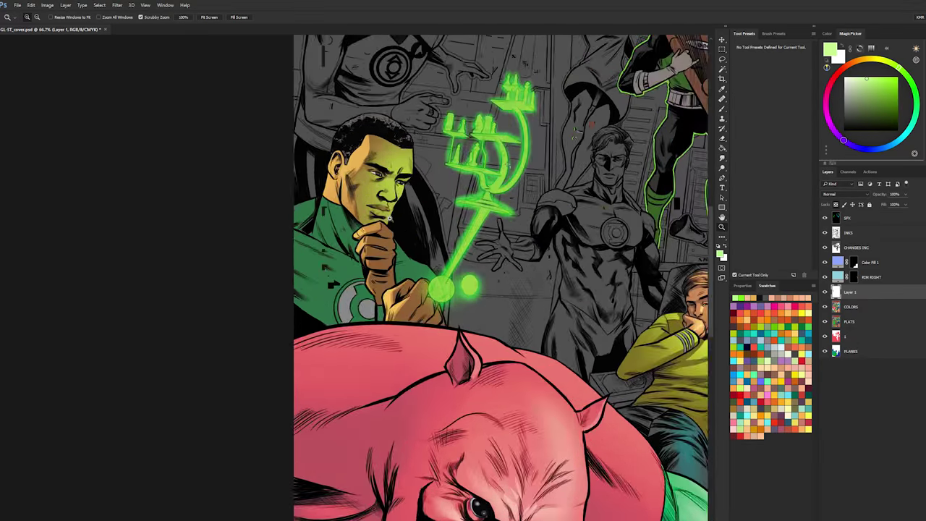
scroll(384, 225, down, 2)
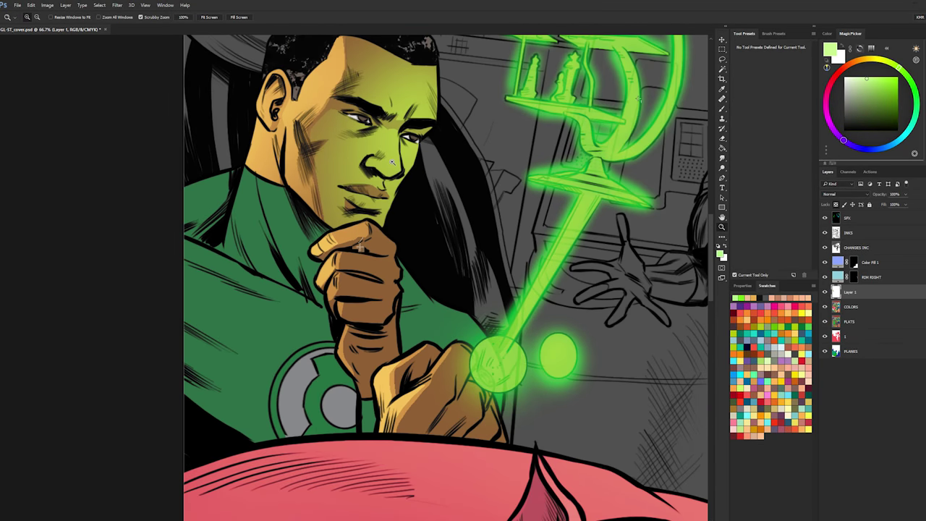
click(406, 211)
key(l)
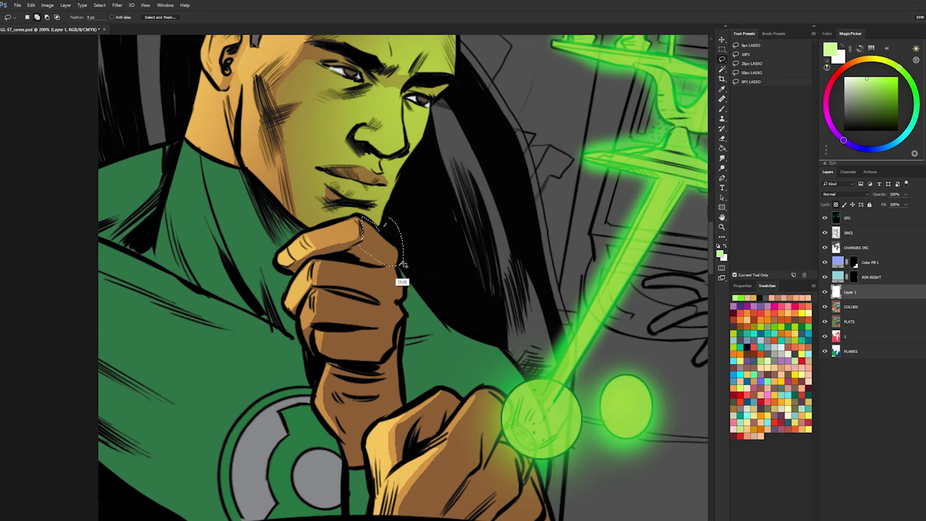
mouse_move(383, 282)
mouse_down()
mouse_move(403, 298)
mouse_move(404, 263)
mouse_up()
mouse_move(401, 302)
mouse_down()
mouse_move(387, 355)
mouse_move(411, 311)
mouse_up()
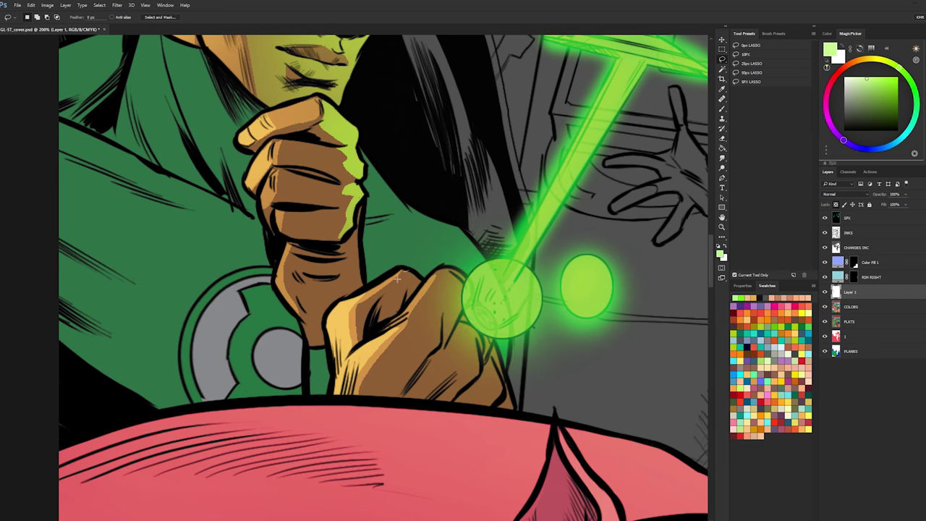
- Select the lit knuckle areas of the lower fist, brush pale green light into them, and clear the selection
mouse_move(397, 278)
mouse_down()
mouse_move(376, 319)
mouse_move(423, 300)
mouse_move(411, 324)
mouse_move(439, 340)
mouse_move(454, 263)
mouse_move(469, 296)
mouse_move(448, 329)
mouse_up()
mouse_move(475, 364)
mouse_down()
mouse_move(499, 338)
mouse_move(489, 320)
mouse_move(463, 314)
mouse_move(514, 340)
mouse_move(489, 372)
mouse_move(504, 393)
mouse_move(523, 396)
mouse_move(504, 311)
mouse_up()
key(b)
mouse_move(442, 267)
mouse_down()
mouse_move(510, 390)
mouse_move(502, 272)
mouse_move(518, 300)
mouse_up()
key(l)
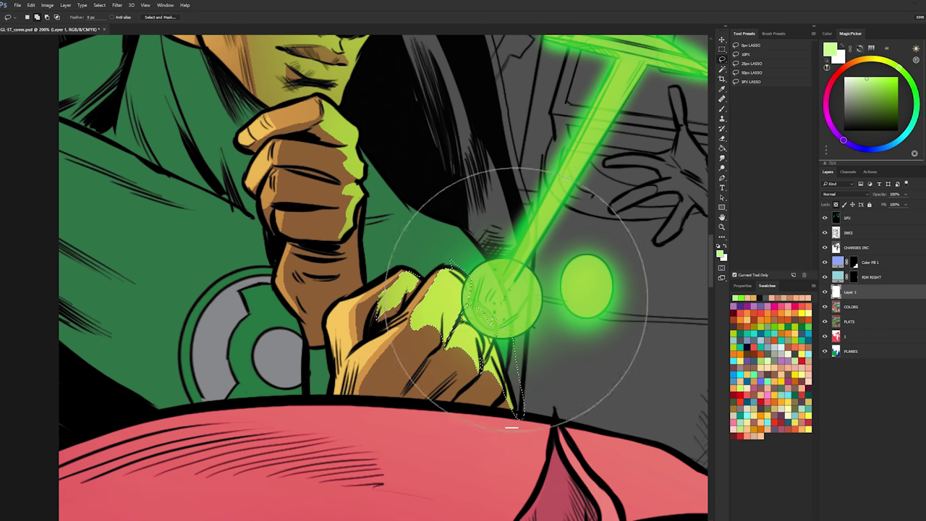
key(ctrl+d)
- Merge Layer 1 with the green skin glow down into the COLORS layer
click(722, 227)
alt+click(572, 302)
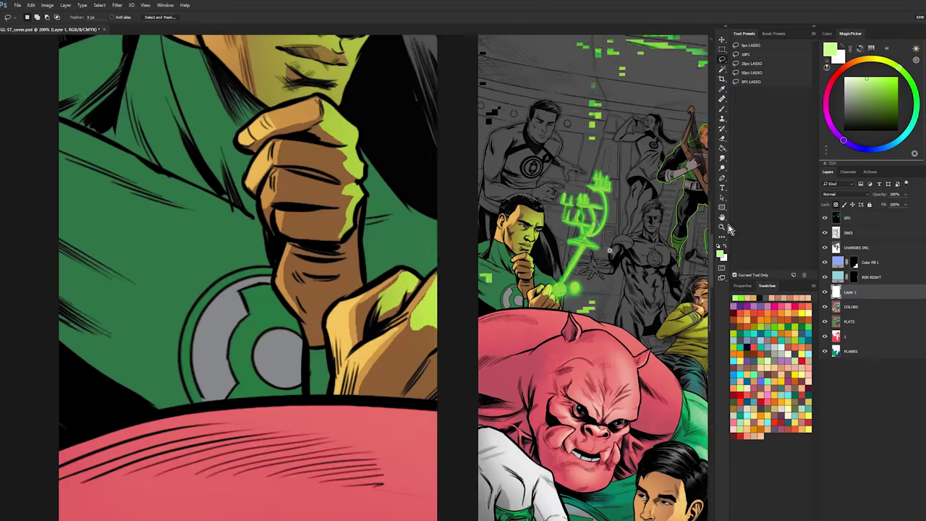
click(722, 227)
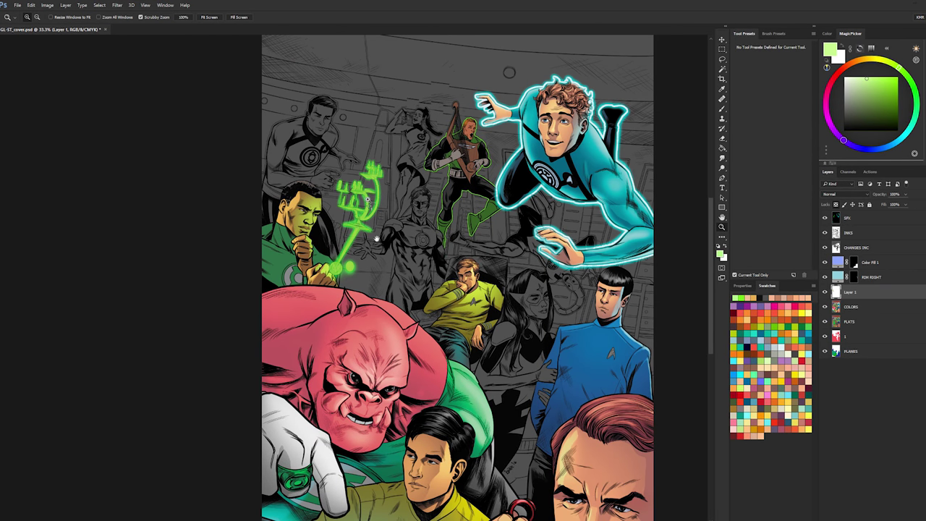
drag(376, 238, 376, 235)
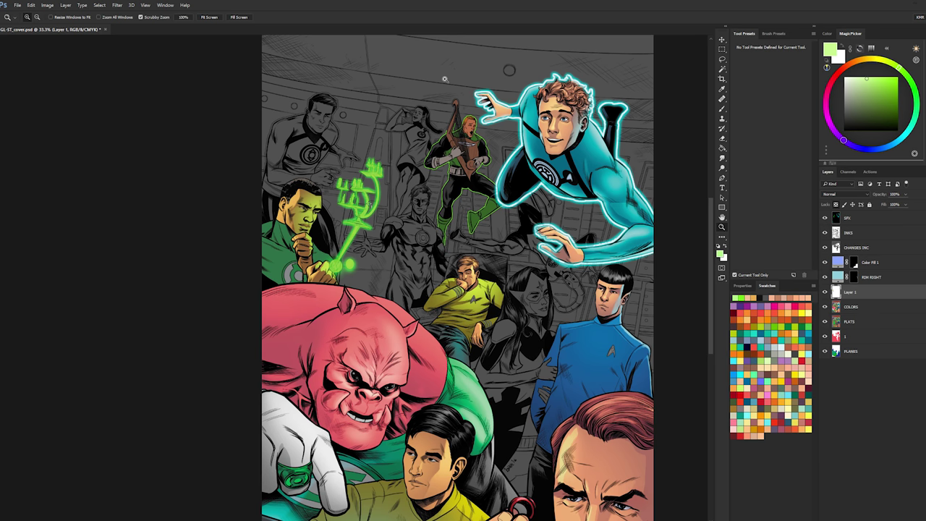
key(ctrl+plus)
key(ctrl+minus)
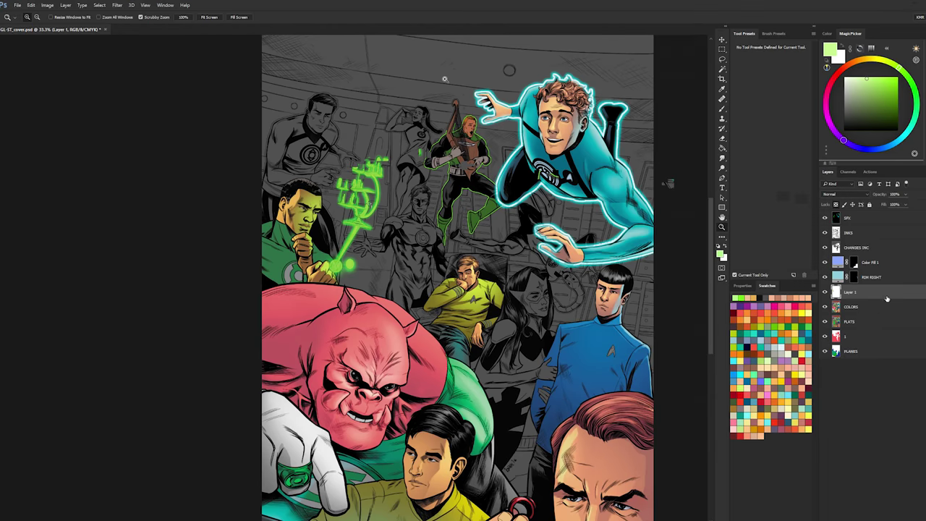
key(ctrl+plus)
right_click(887, 298)
click(790, 409)
- Select the thinking hero's green uniform by colour on COLORS and add a new layer above it
key(w)
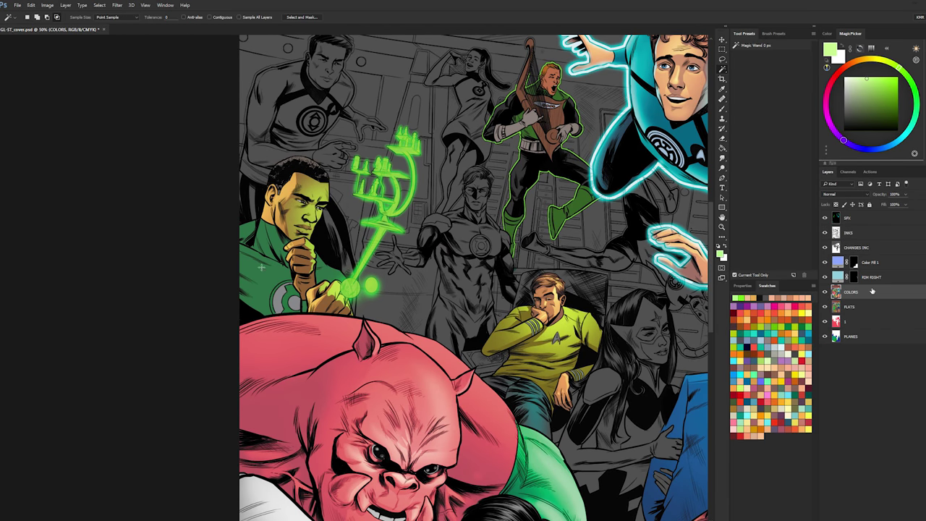
click(296, 257)
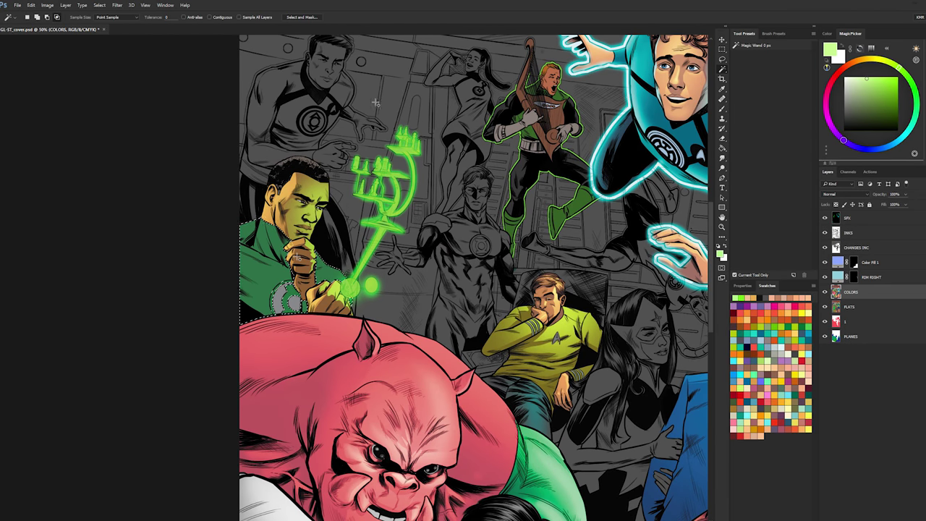
key(ctrl+d)
key(b)
key(ctrl+shift+alt+n)
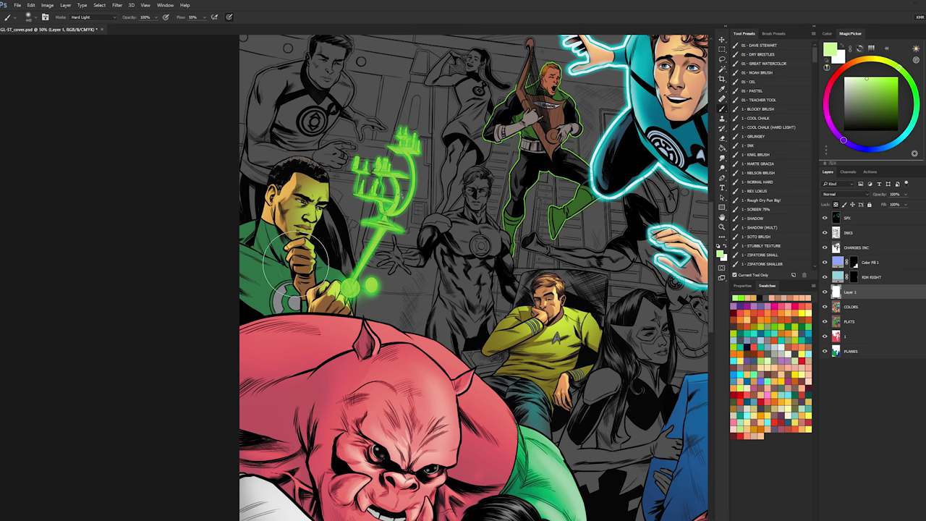
- Sample the uniform's green, choose a brighter shade, and brush a large soft glow over the uniform on Layer 1
alt+click(276, 272)
click(871, 86)
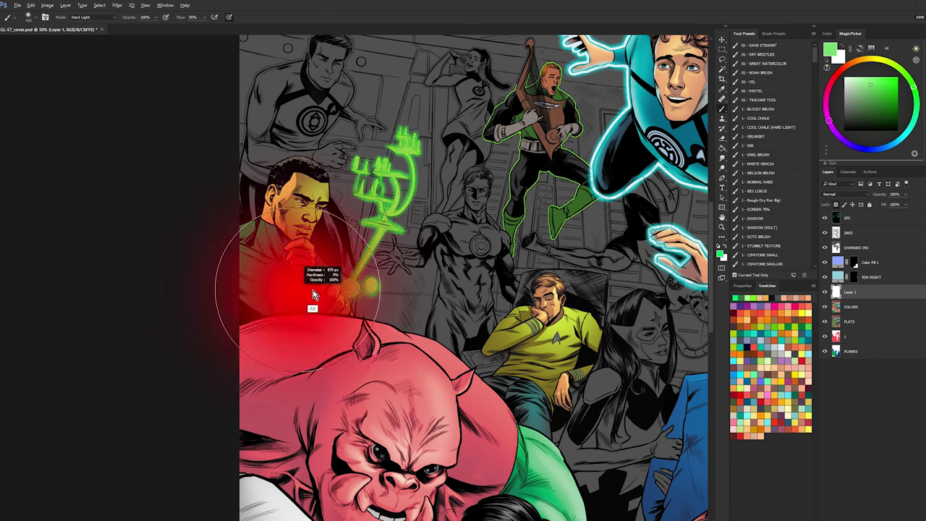
key(l)
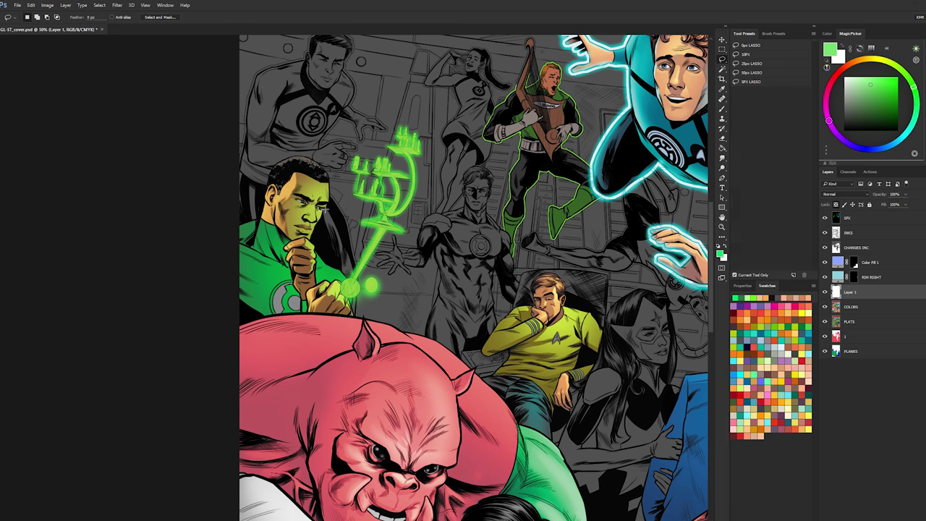
key(b)
key(ctrl+plus)
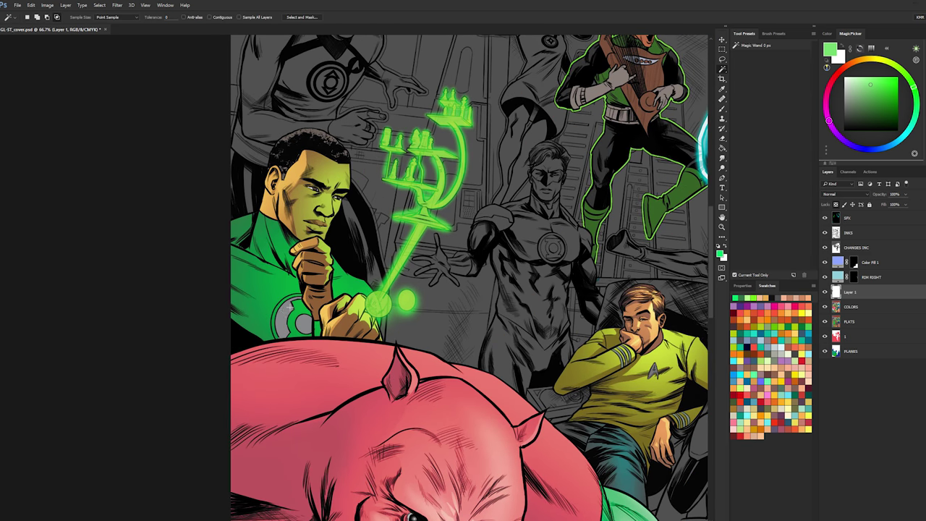
key(l)
key(z)
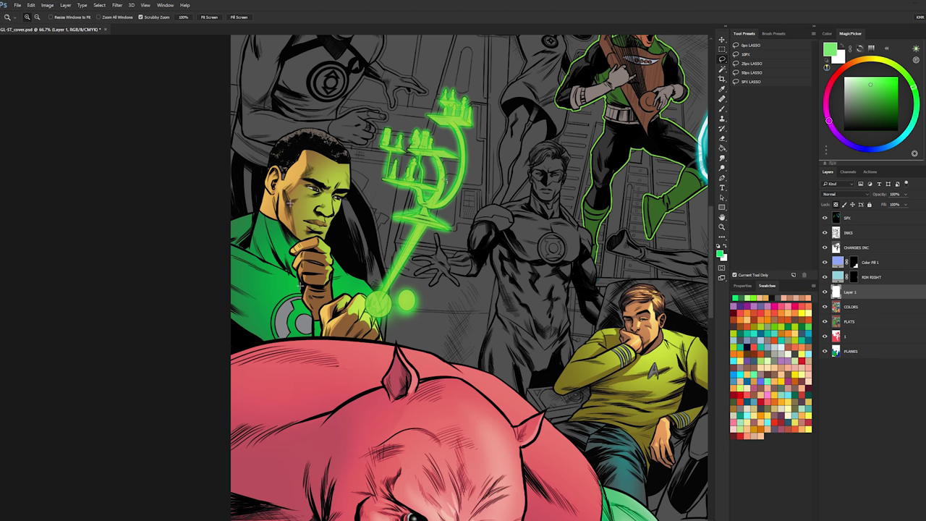
key(l)
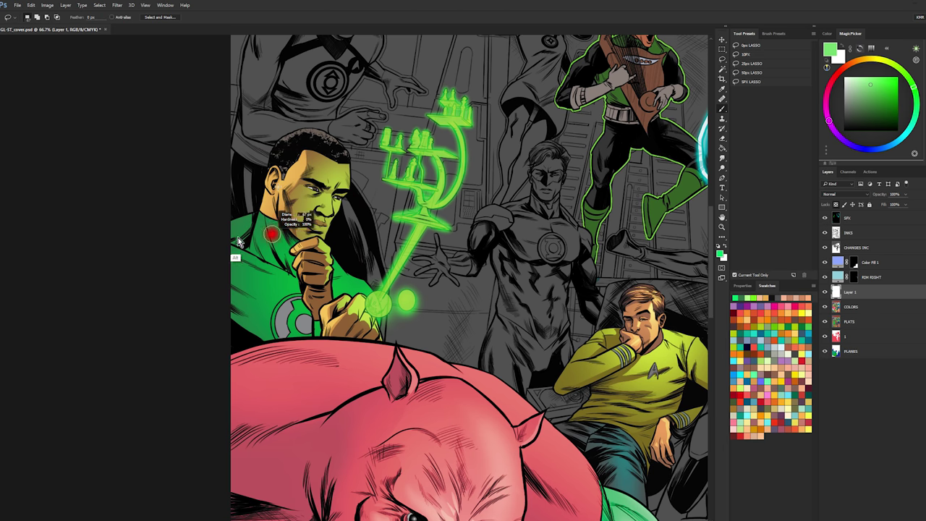
key(b)
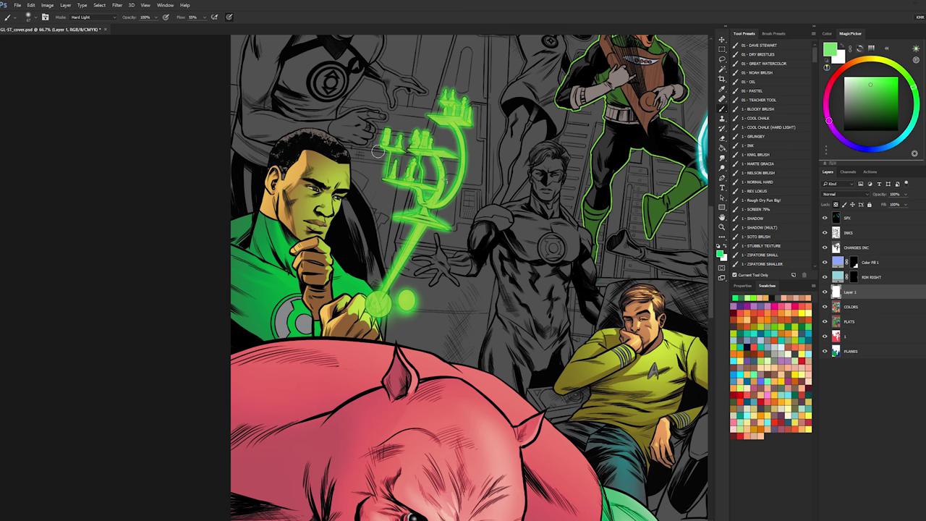
- Merge the uniform glow on Layer 1 down into the COLORS layer
key(l)
key(ctrl+minus)
key(ctrl+minus)
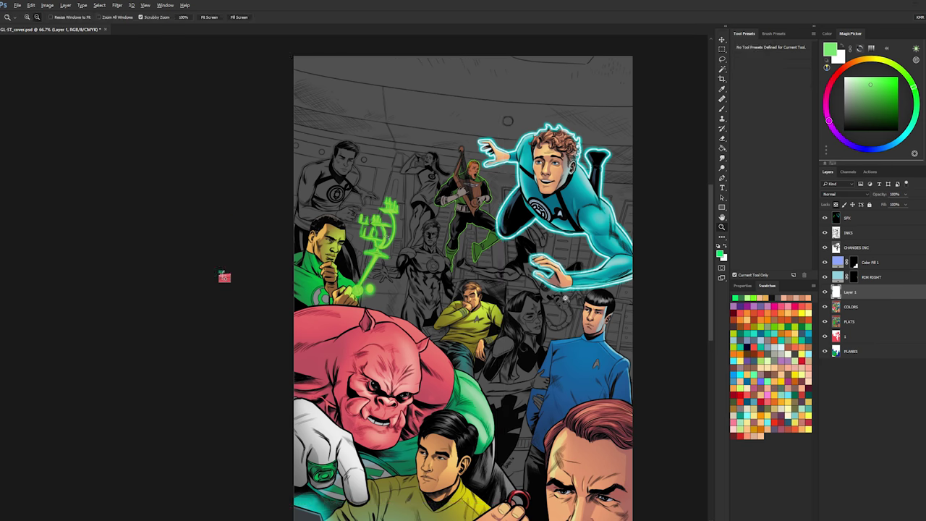
key(ctrl+minus)
key(ctrl+minus)
key(ctrl+minus)
right_click(857, 297)
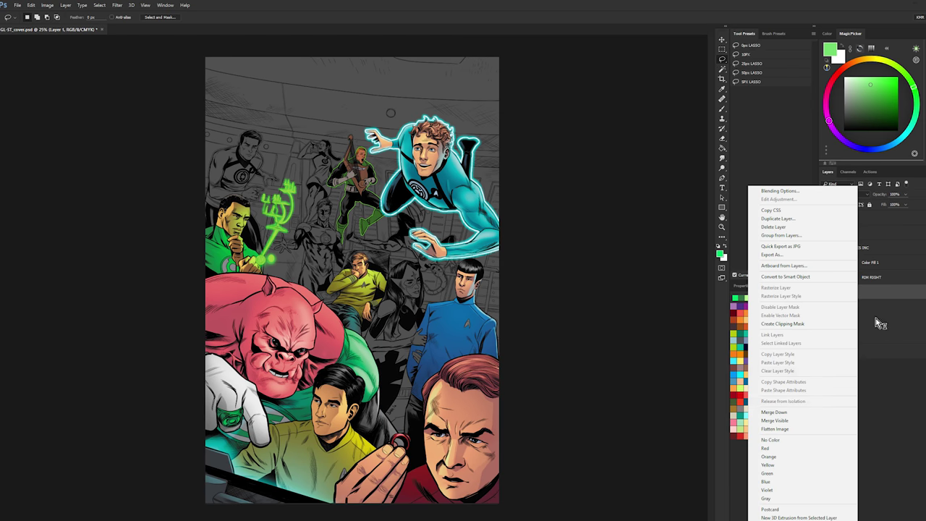
click(813, 414)
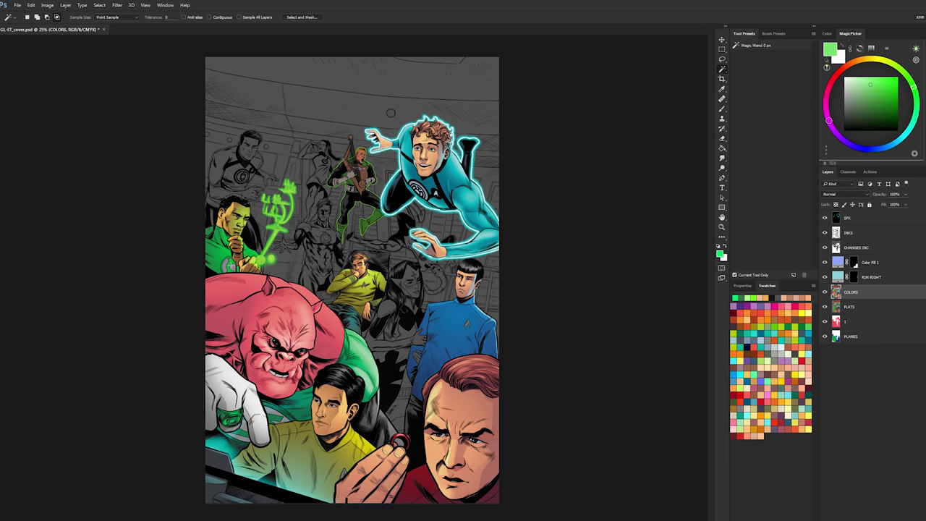
- Select the chest emblem of the thinking hero by colour, removing the matching areas on other figures from the selection
key(l)
key(w)
key(l)
drag(245, 373, 264, 372)
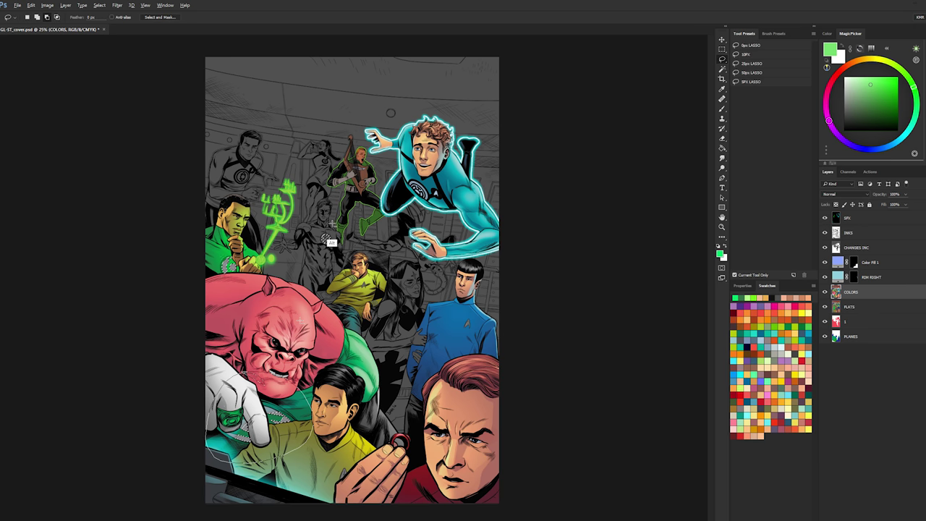
key(ctrl+d)
- Brighten the hero's chest emblem with Hue/Saturation, setting Lightness to +57
key(ctrl+u)
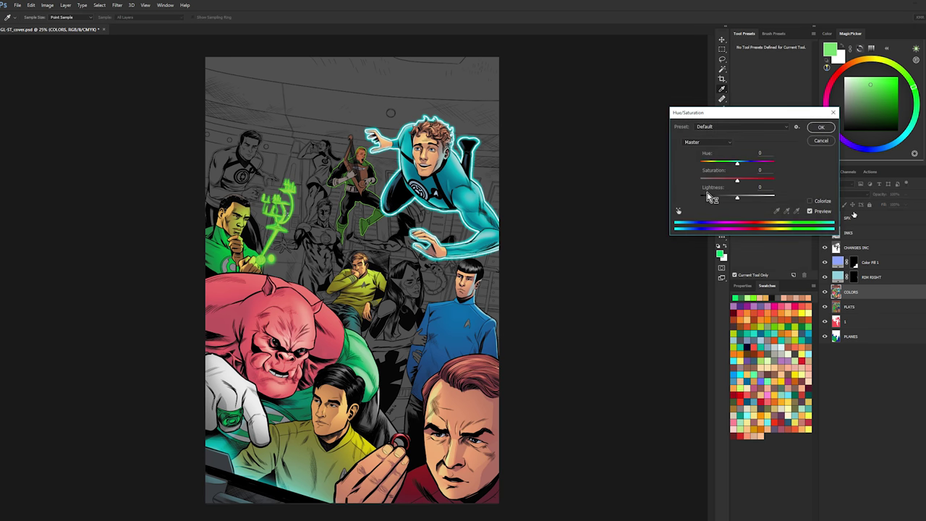
mouse_move(742, 197)
mouse_down()
mouse_move(761, 200)
mouse_move(759, 192)
mouse_move(759, 201)
mouse_up()
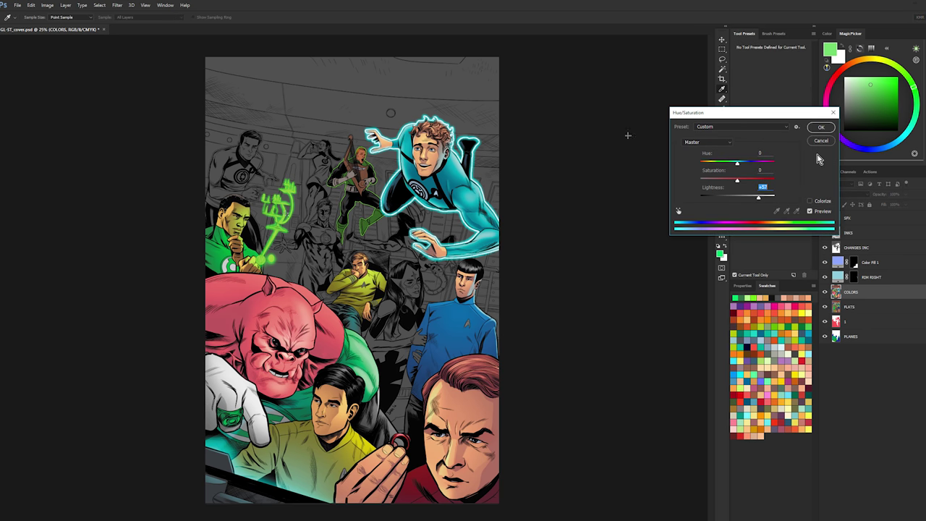
key(Return)
key(l)
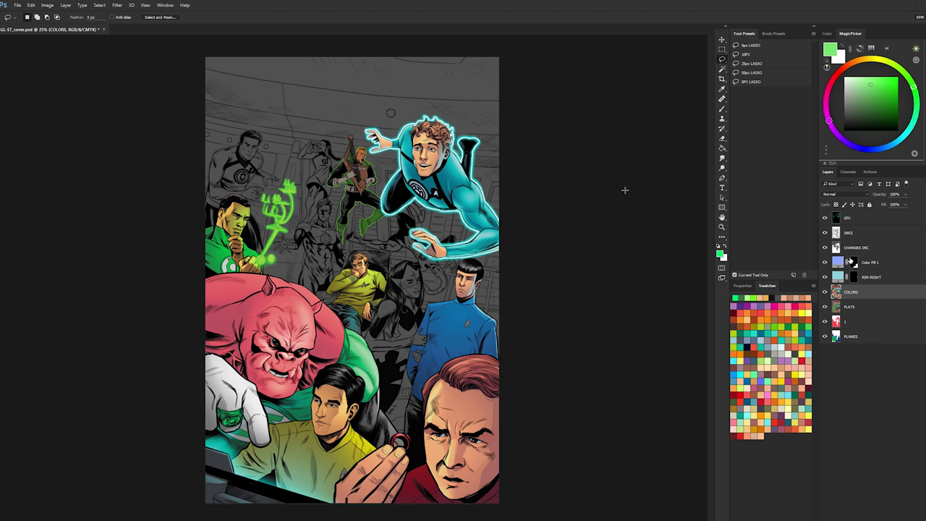
key(z)
click(418, 265)
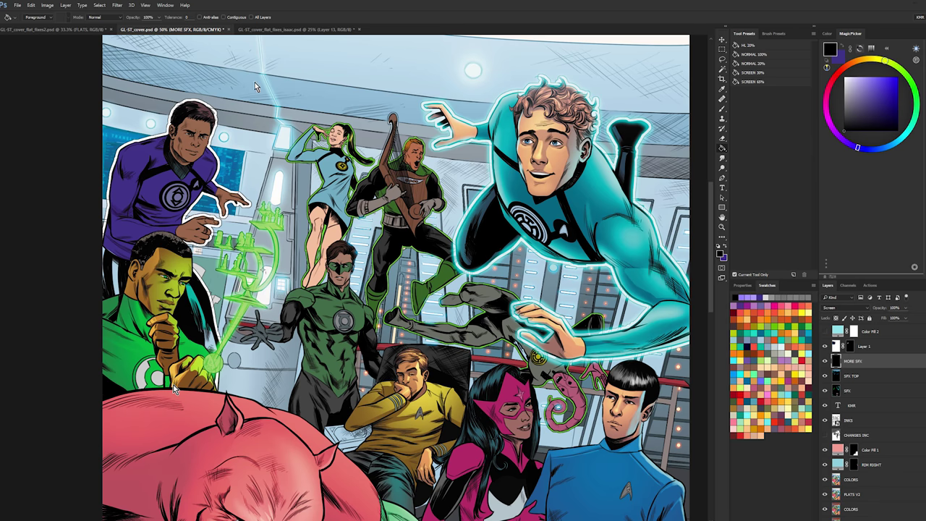
- Set the foreground colour to a light violet for the purple-suited figure
drag(858, 89, 869, 65)
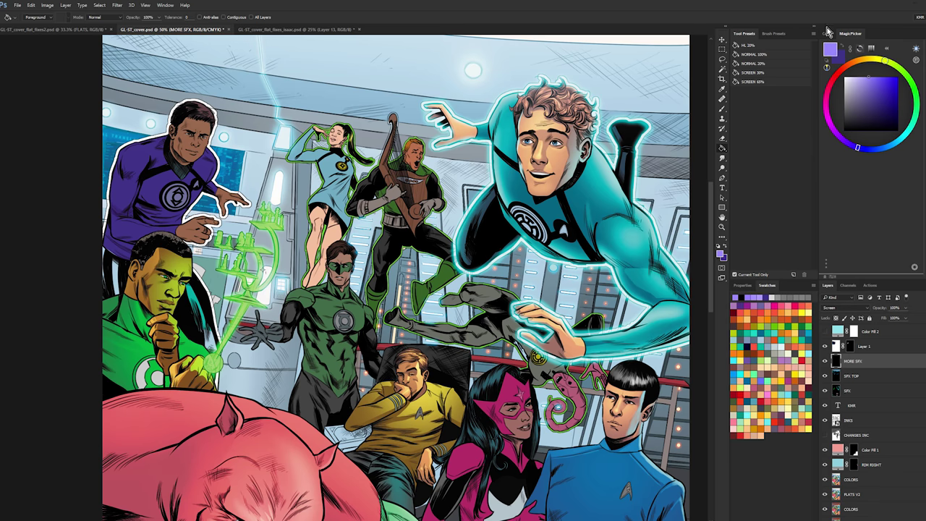
key(z)
click(185, 157)
click(186, 156)
click(183, 165)
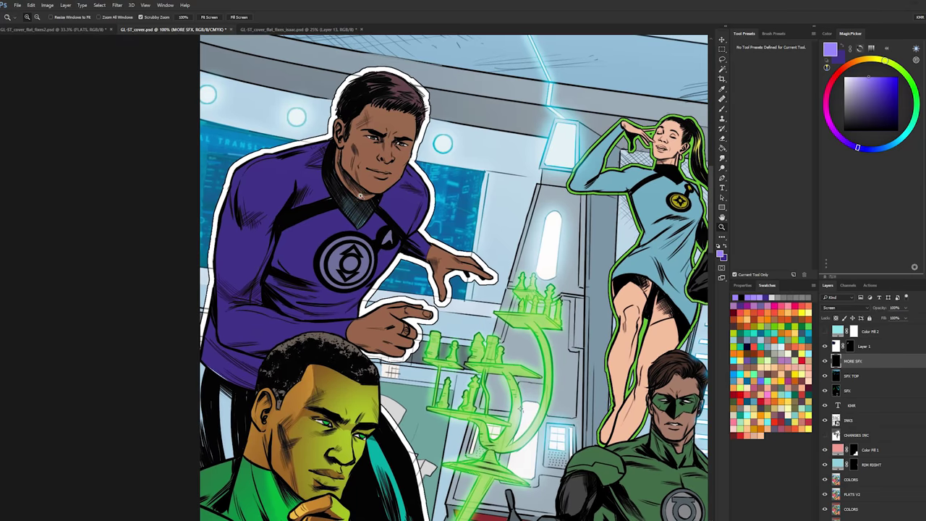
click(383, 249)
alt+click(395, 239)
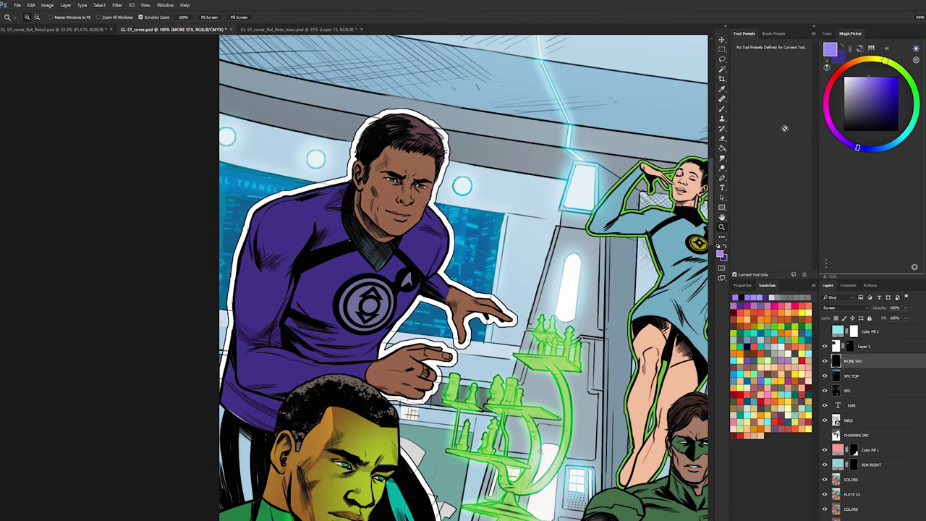
- Ready the 1 - MARTE GRACIA brush and set a lighter violet foreground colour for the purple-suited figure's glow
key(b)
click(775, 165)
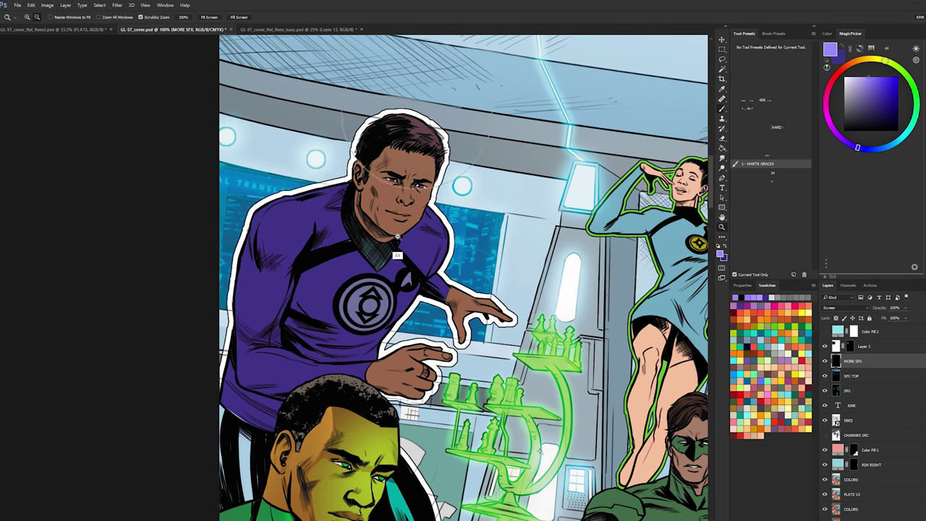
drag(387, 136, 301, 145)
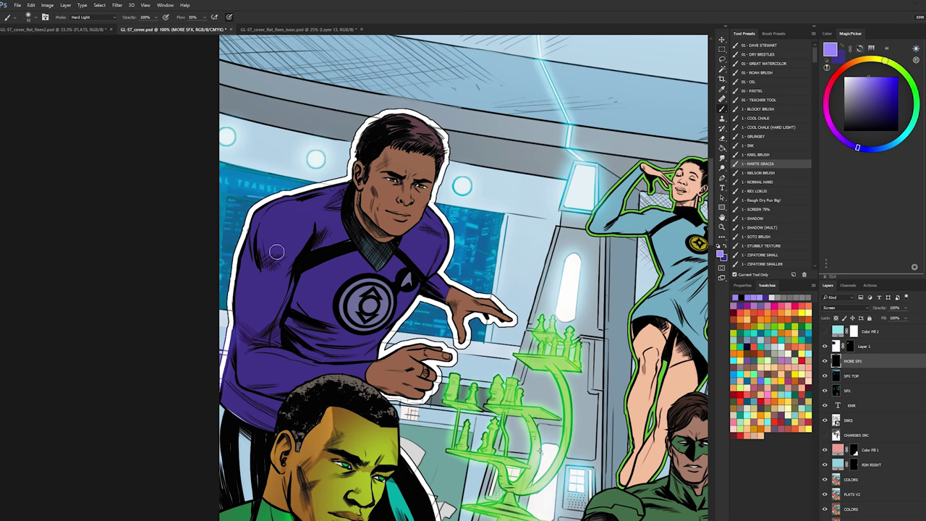
key(l)
key(b)
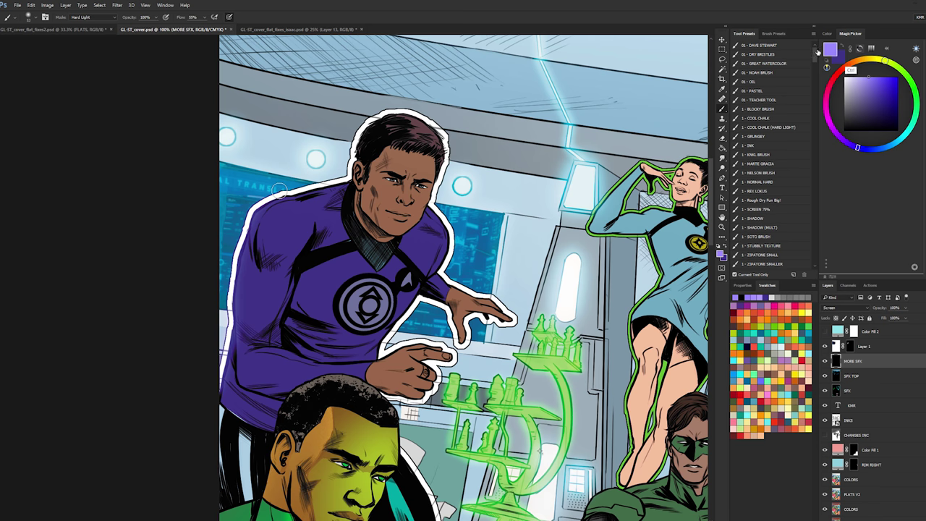
drag(863, 85, 864, 62)
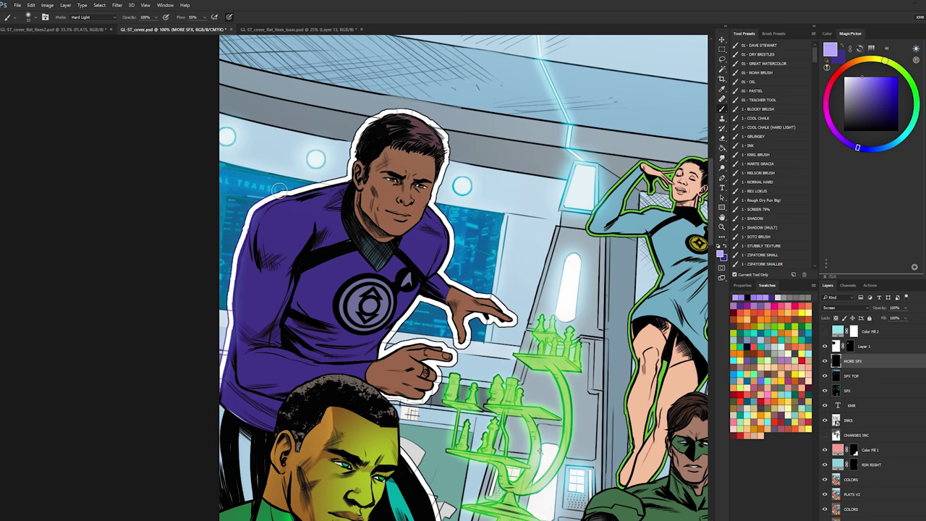
key(ctrl+z)
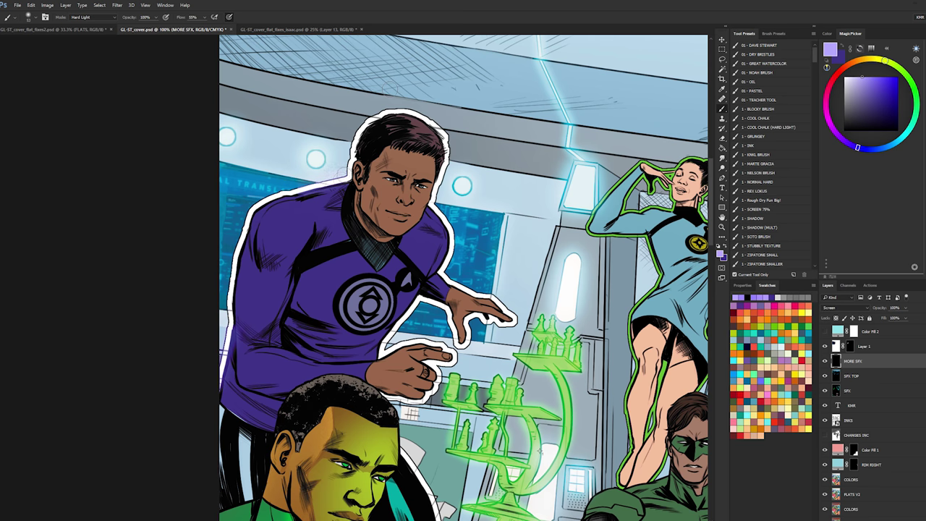
- Try painting a light violet glow along the purple-suited figure's shoulder and back on the MORE SFX layer
drag(342, 176, 290, 194)
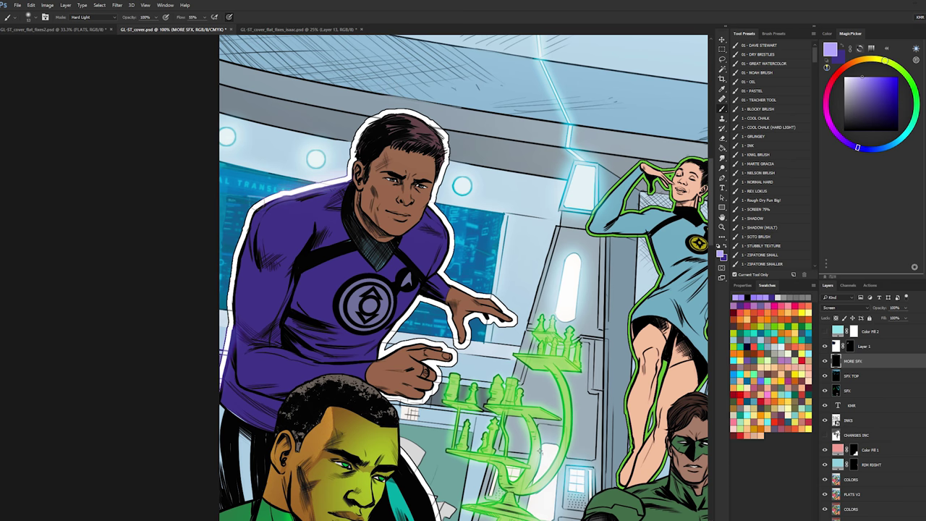
drag(259, 206, 248, 220)
key(ctrl+z)
key(ctrl+z)
drag(287, 193, 291, 196)
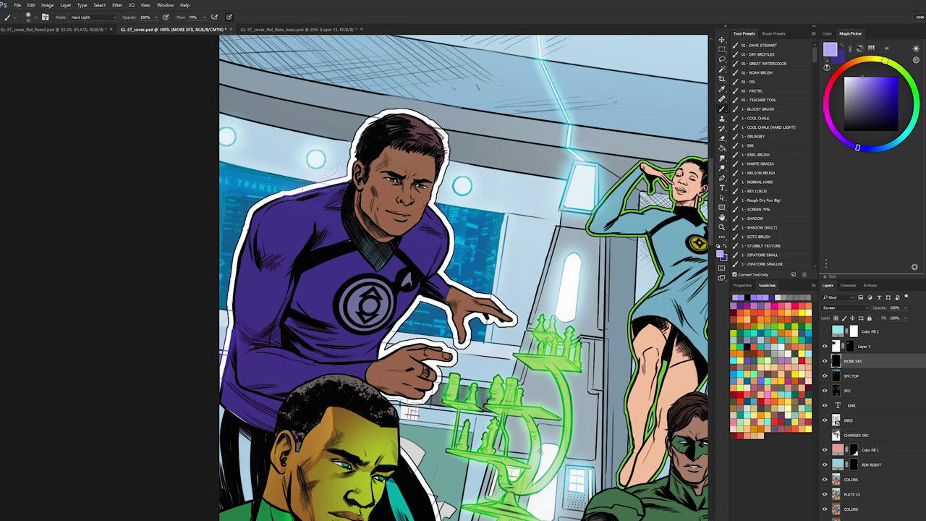
key(l)
key(b)
mouse_move(340, 181)
mouse_down()
mouse_move(261, 198)
mouse_move(233, 233)
mouse_move(218, 382)
mouse_up()
key(ctrl+z)
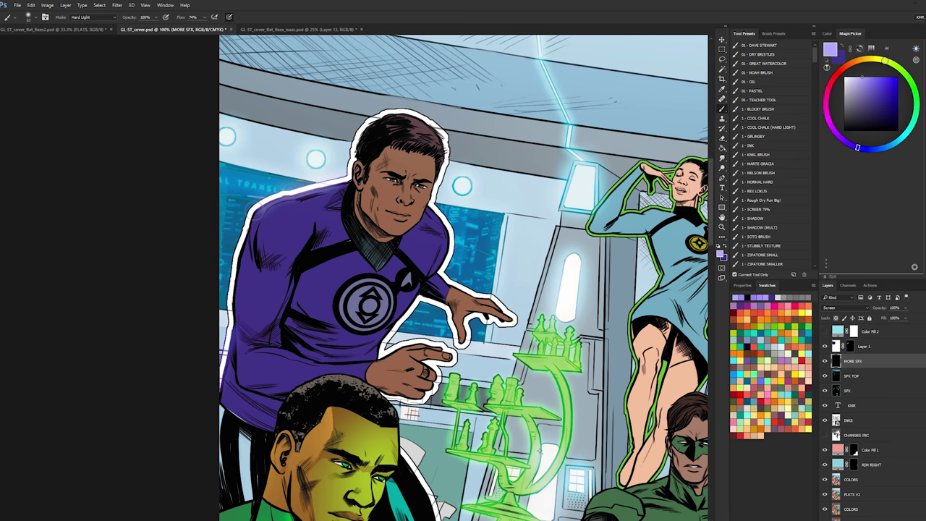
- Paint a soft violet glow around the purple-suited figure's white outline, covering the head, body and hands
mouse_move(351, 166)
mouse_down()
mouse_move(344, 172)
mouse_move(362, 127)
mouse_move(382, 110)
mouse_move(411, 108)
mouse_up()
mouse_move(447, 145)
mouse_down()
mouse_move(432, 206)
mouse_move(454, 247)
mouse_move(439, 277)
mouse_move(497, 299)
mouse_move(502, 289)
mouse_up()
key(ctrl+z)
key(ctrl+z)
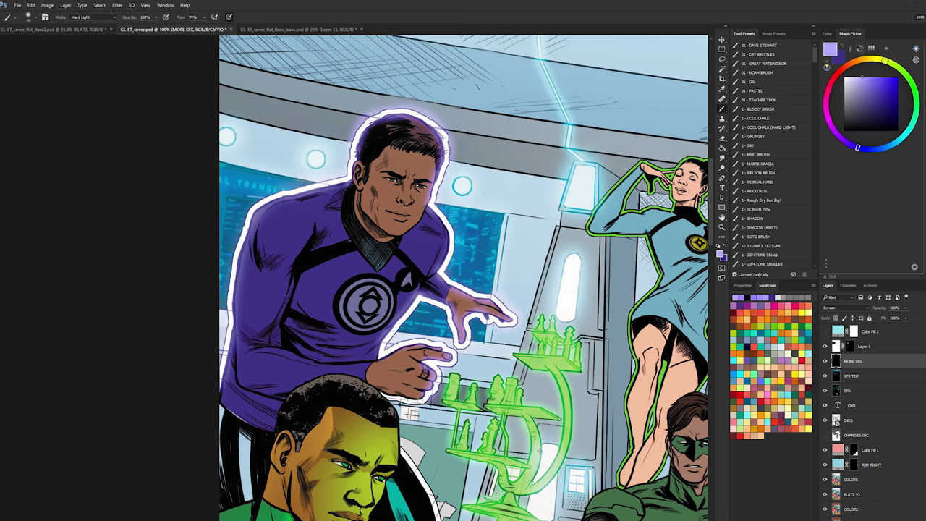
- Examine the violet glow against the other figures and effects across the whole cover
click(725, 226)
alt+click(507, 297)
alt+click(507, 296)
alt+click(507, 297)
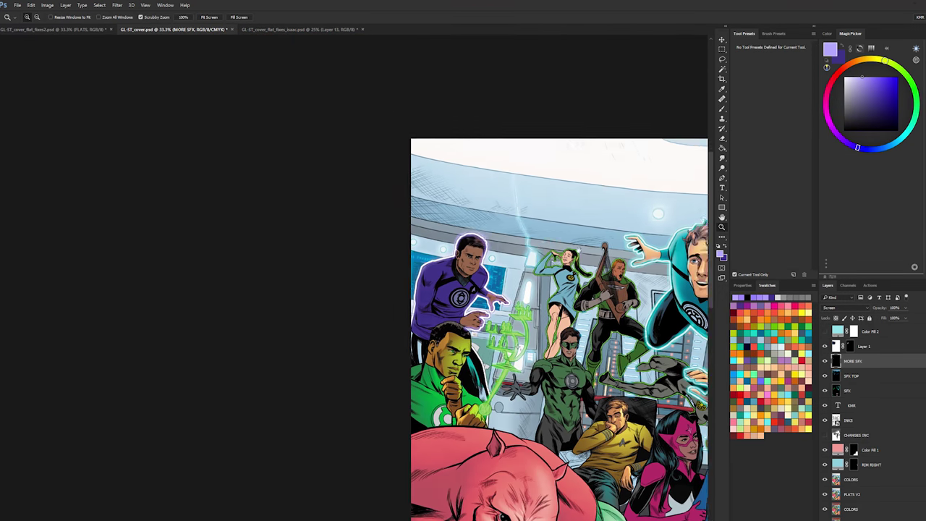
drag(507, 297, 314, 234)
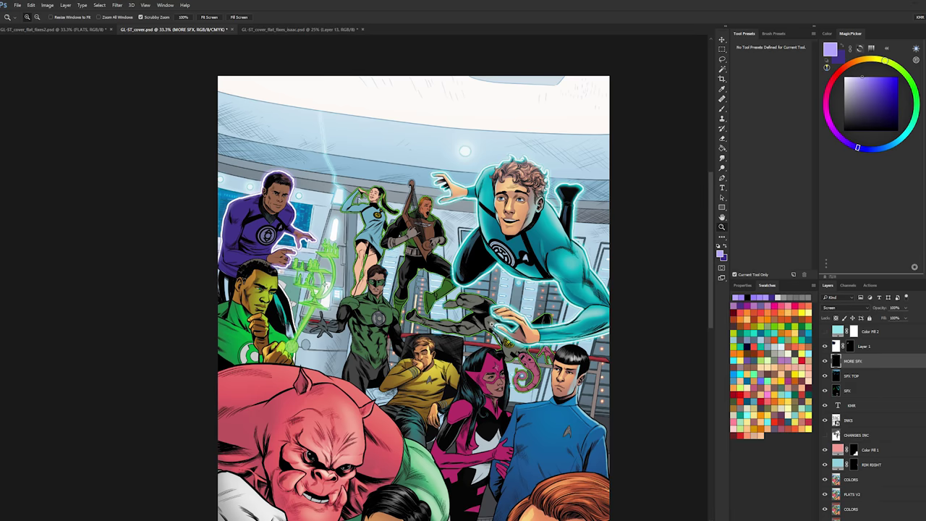
click(492, 325)
drag(512, 309, 476, 209)
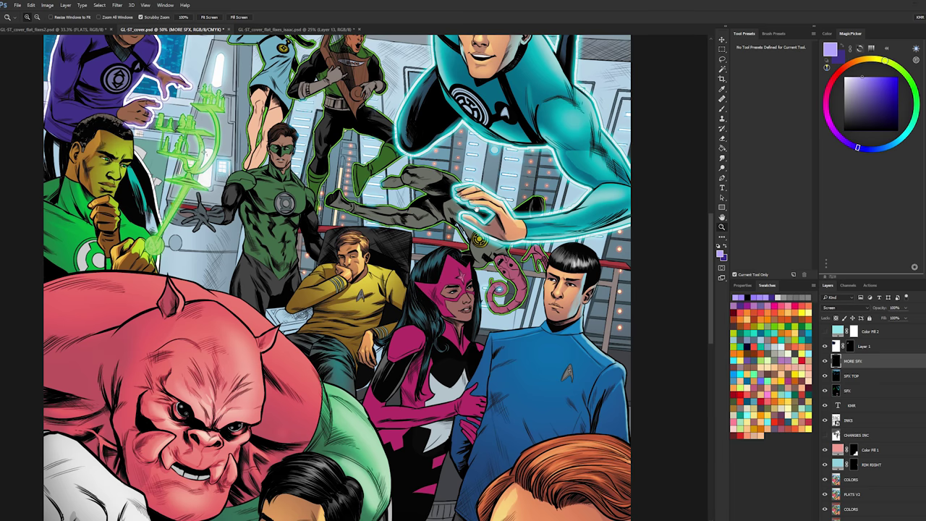
alt+click(441, 304)
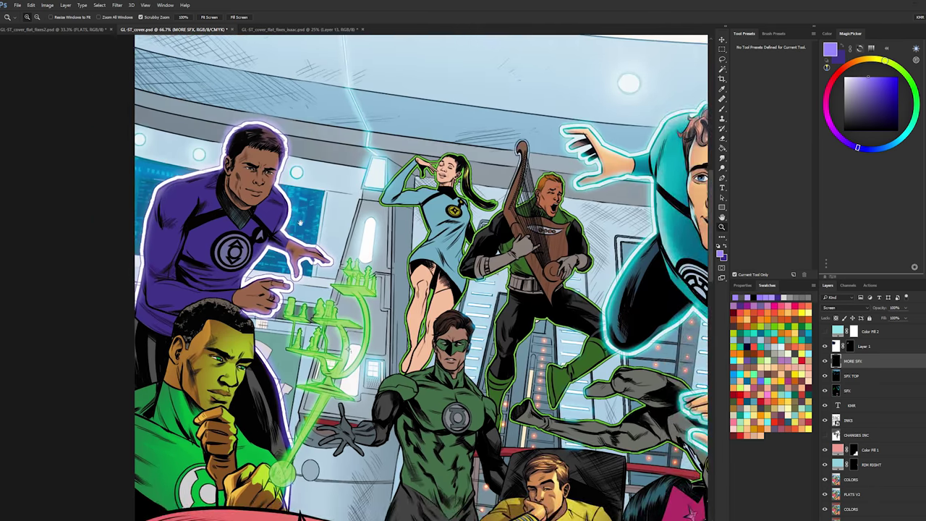
drag(250, 183, 399, 253)
click(418, 252)
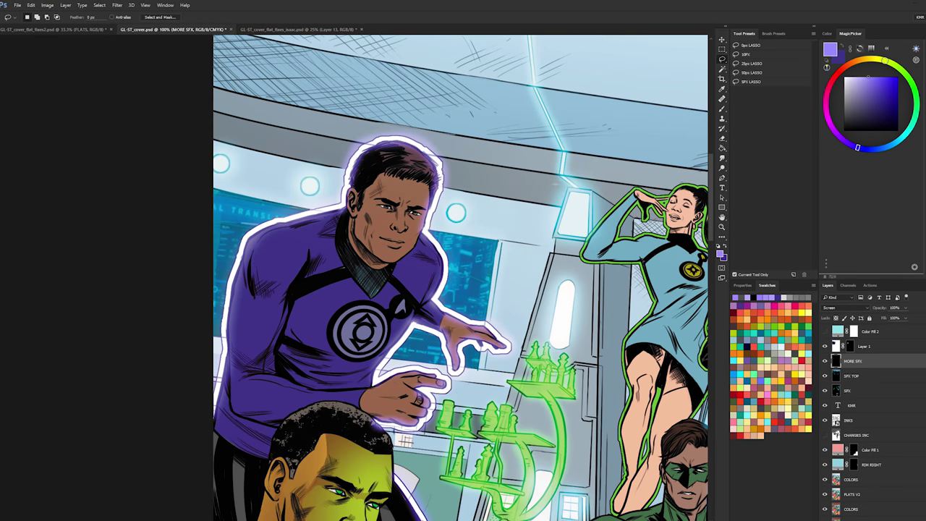
- Select the purple-suited figure's dark trousers by colour on the COLORS layer with the Magic Wand
alt+click(419, 258)
click(419, 257)
key(l)
key(w)
click(245, 467)
key(l)
click(845, 478)
key(w)
drag(559, 410, 528, 217)
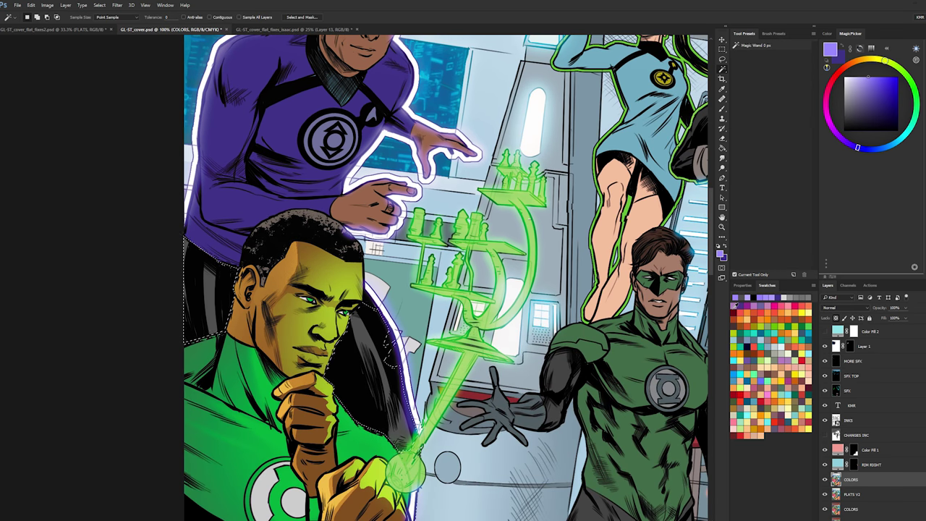
drag(529, 217, 528, 215)
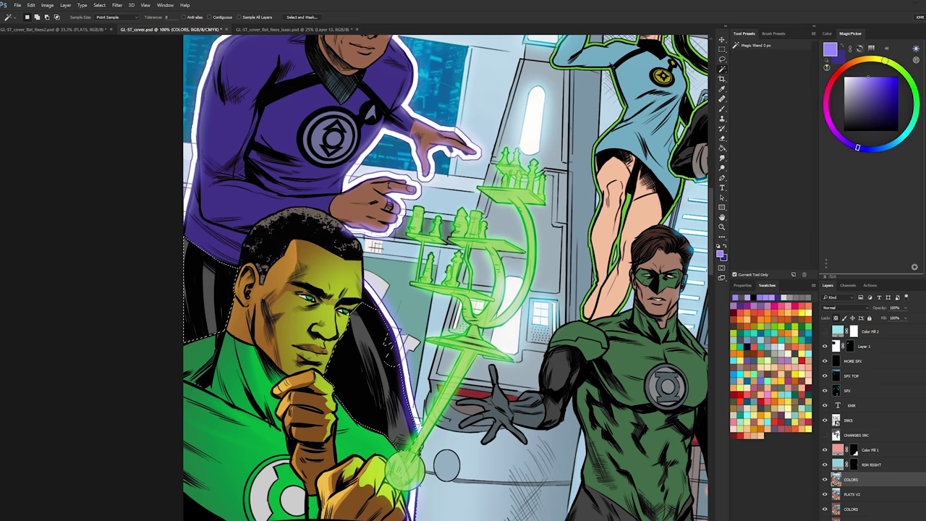
- Copy the selected trousers to a new layer, move it beneath COLORS and merge it down into FLATS V2
key(ctrl+j)
key(ctrl+z)
key(ctrl+j)
drag(855, 481, 855, 498)
right_click(854, 495)
click(887, 376)
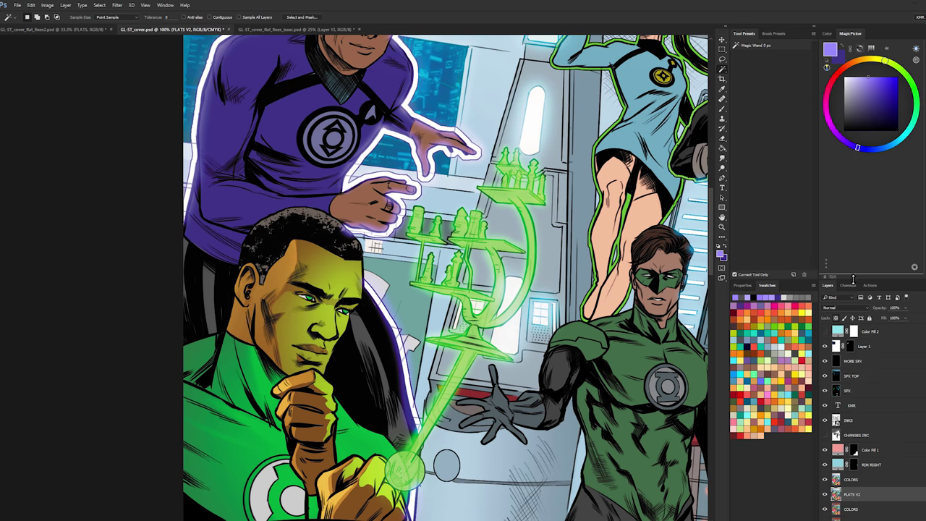
- Select the purple-suited figure's skin by colour on the COLORS layer and copy it to a new layer
drag(330, 141, 320, 253)
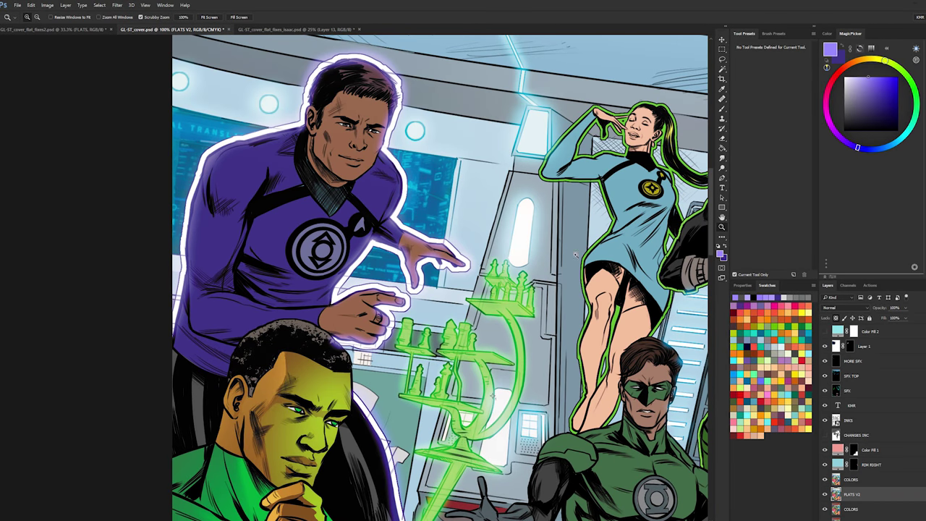
click(839, 479)
key(w)
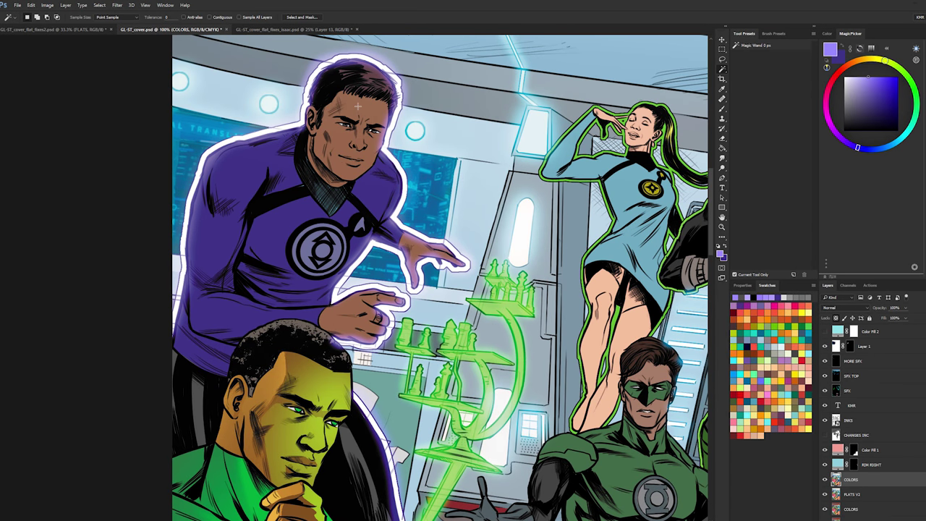
click(348, 133)
key(ctrl+j)
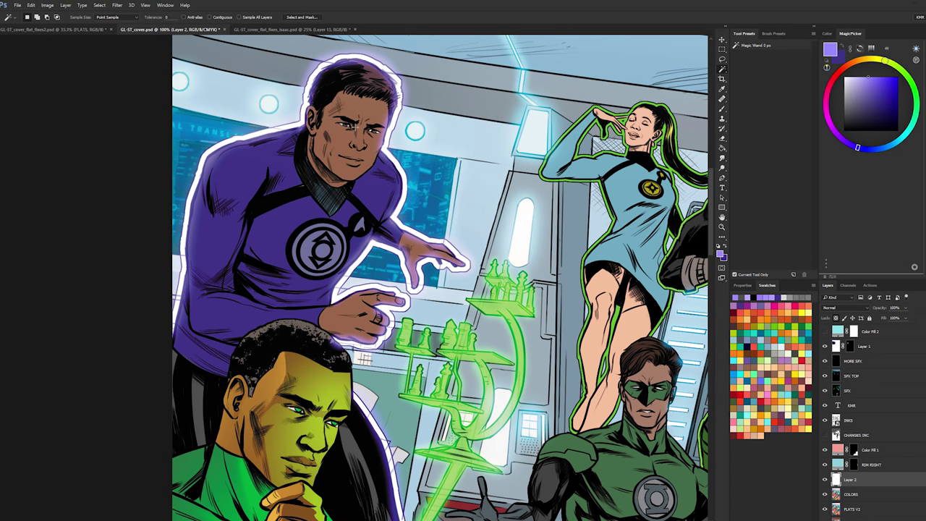
- Set a light peach foreground colour and lasso the lit planes of the purple-suited figure's forehead, cheeks and chin
ctrl+click(359, 126)
drag(365, 129, 382, 187)
key(l)
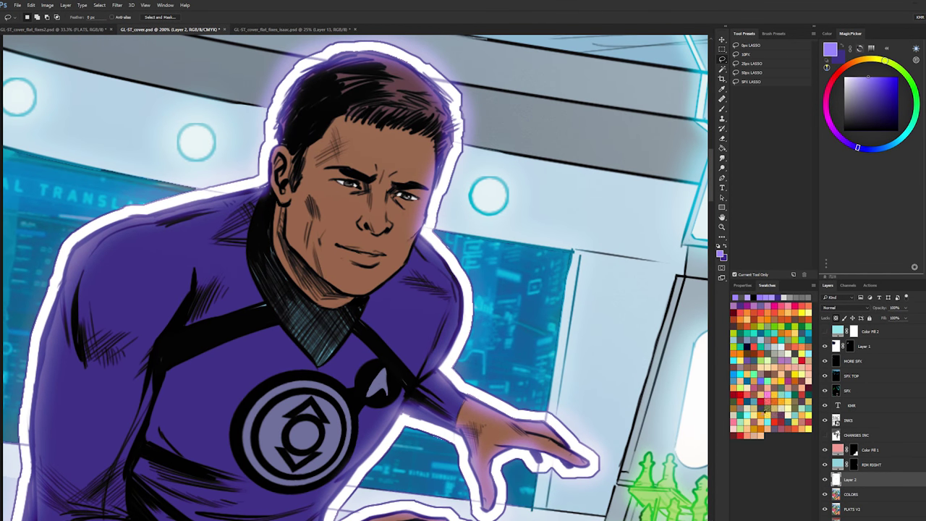
click(760, 437)
key(b)
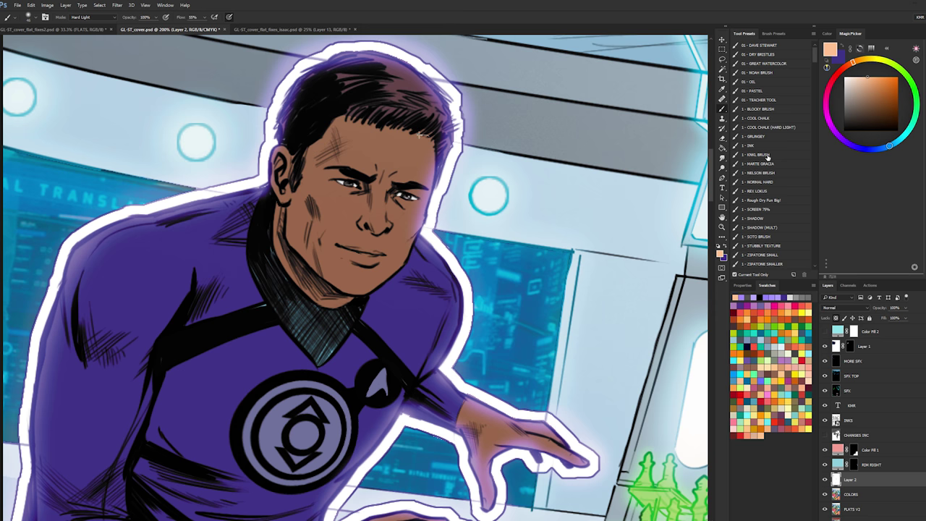
key(l)
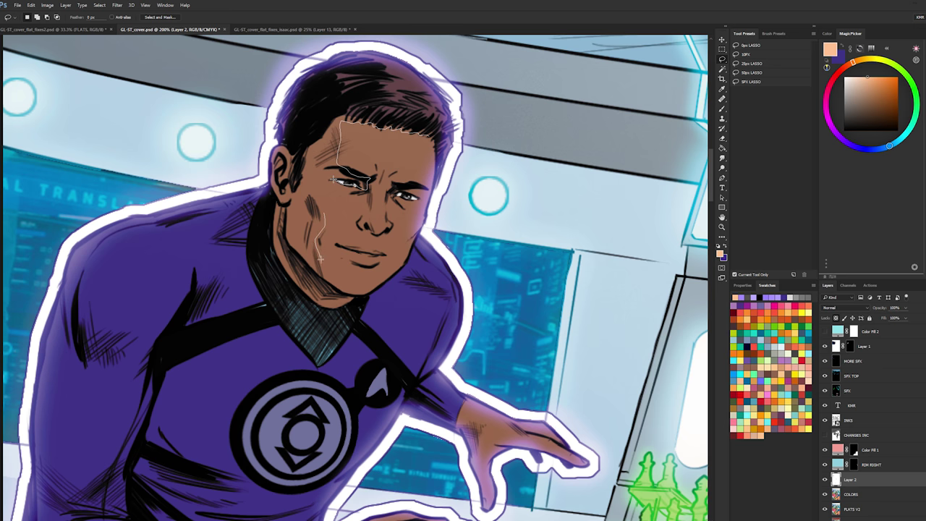
mouse_move(330, 287)
mouse_down()
mouse_move(395, 285)
mouse_move(386, 290)
mouse_move(418, 206)
mouse_move(385, 195)
mouse_move(426, 187)
mouse_move(432, 136)
mouse_up()
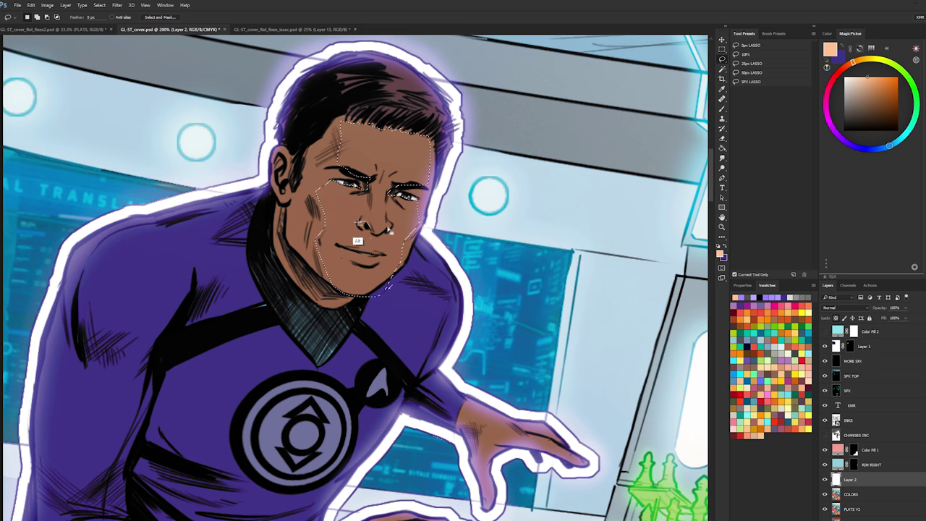
- Subtract the upper lip area from the purple-suited figure's face highlight selection
scroll(365, 238, up, 1)
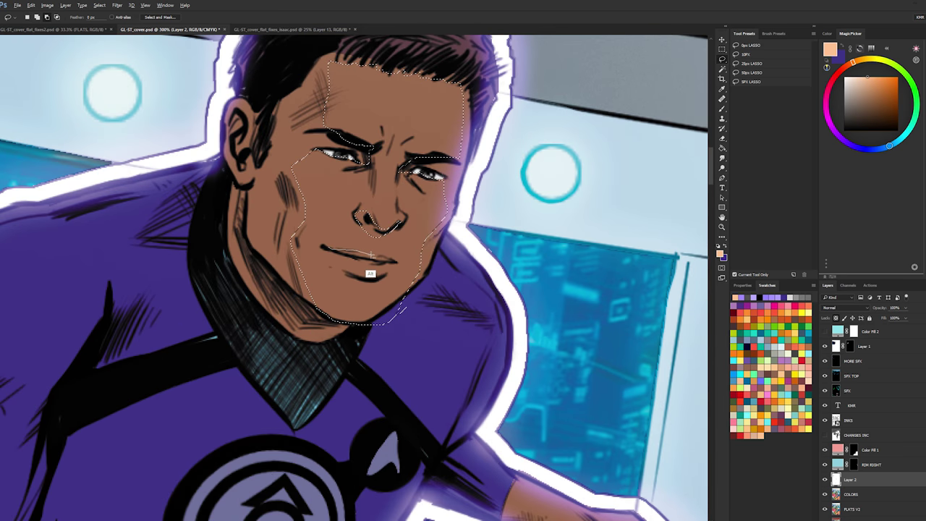
alt+click(372, 254)
alt+click(396, 261)
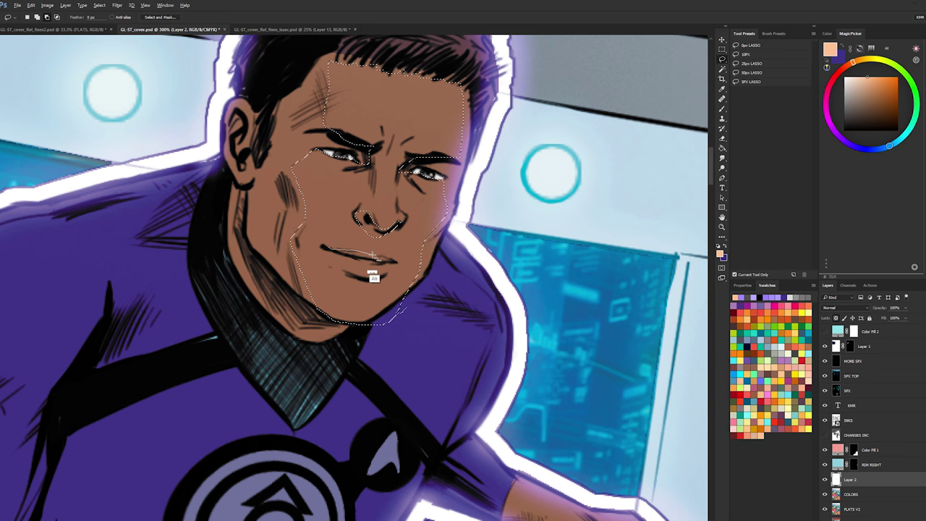
alt+click(373, 258)
alt+click(357, 256)
alt+click(328, 248)
alt+click(372, 253)
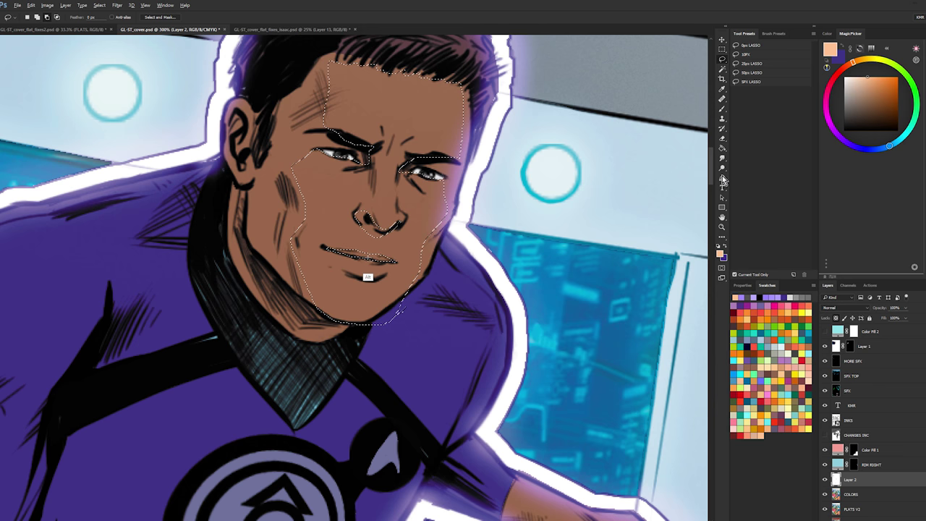
- Hide the selection edges and brush soft peach highlights over the selected planes of the purple-suited figure's face
click(722, 228)
alt+click(472, 240)
key(ctrl+h)
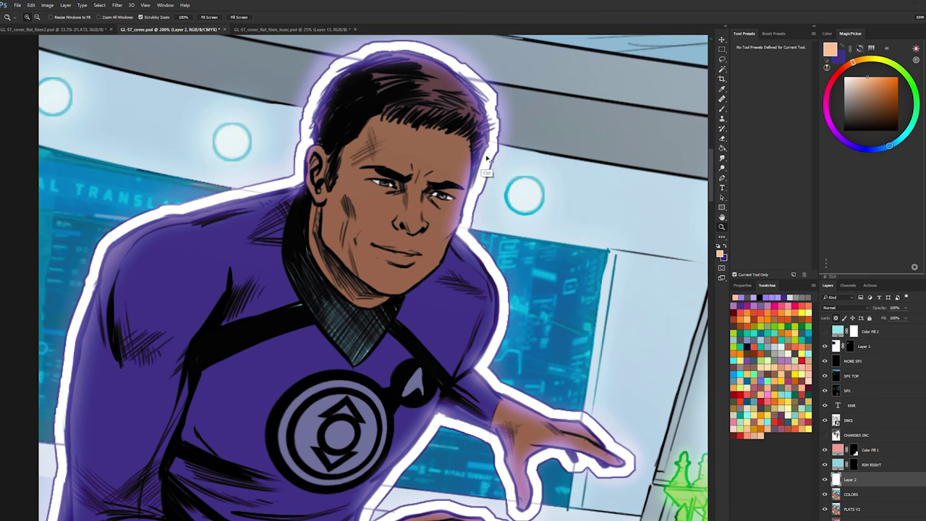
key(b)
drag(426, 200, 395, 209)
drag(427, 217, 421, 257)
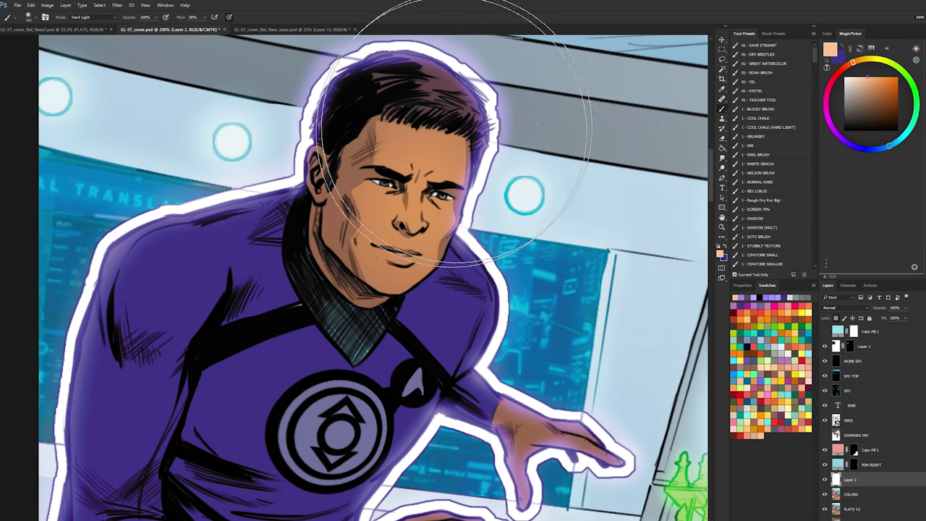
mouse_move(441, 192)
mouse_down()
mouse_move(424, 222)
mouse_move(406, 220)
mouse_up()
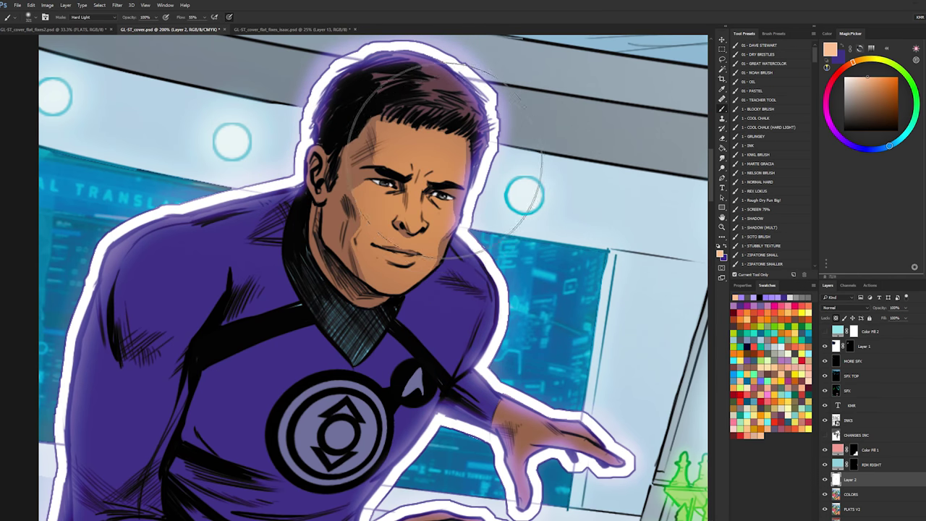
drag(460, 197, 443, 178)
- Lasso a second set of highlight shapes on the face's forehead, nose, cheeks and chin, leaving out the upper lip
key(l)
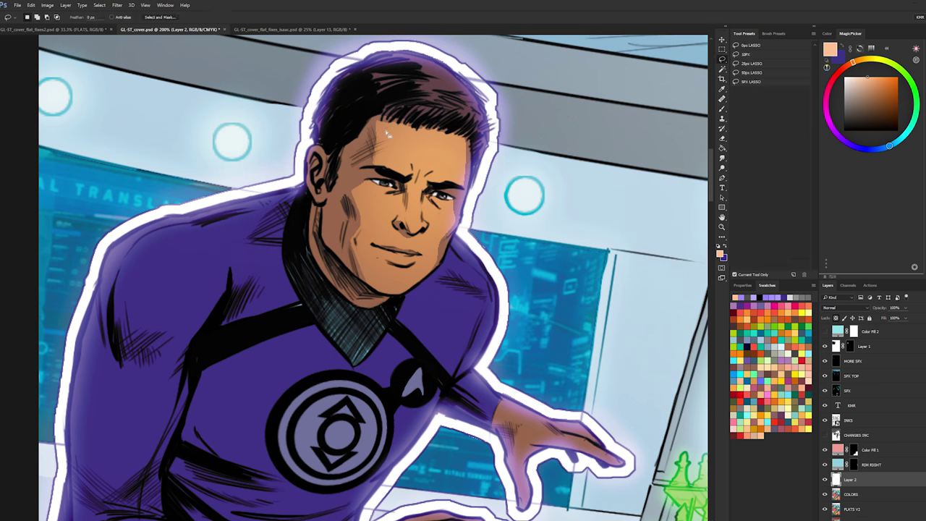
key(b)
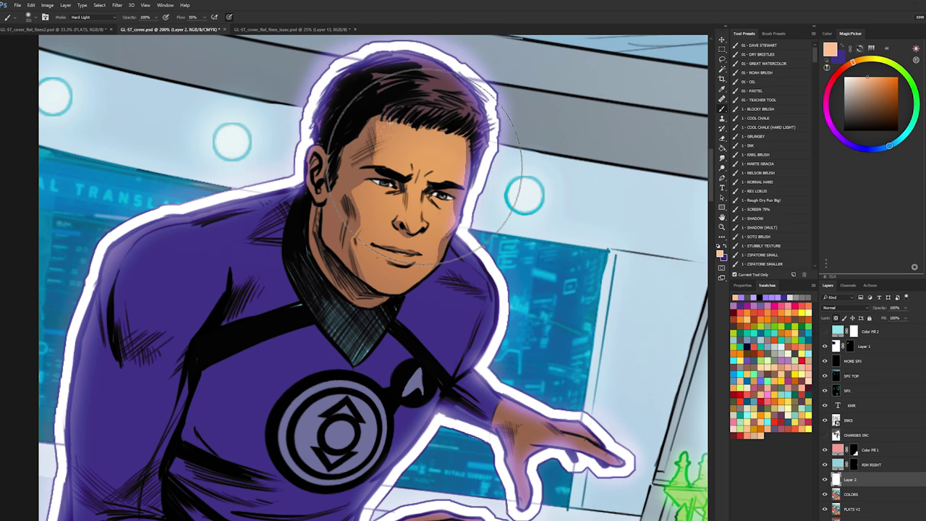
key(l)
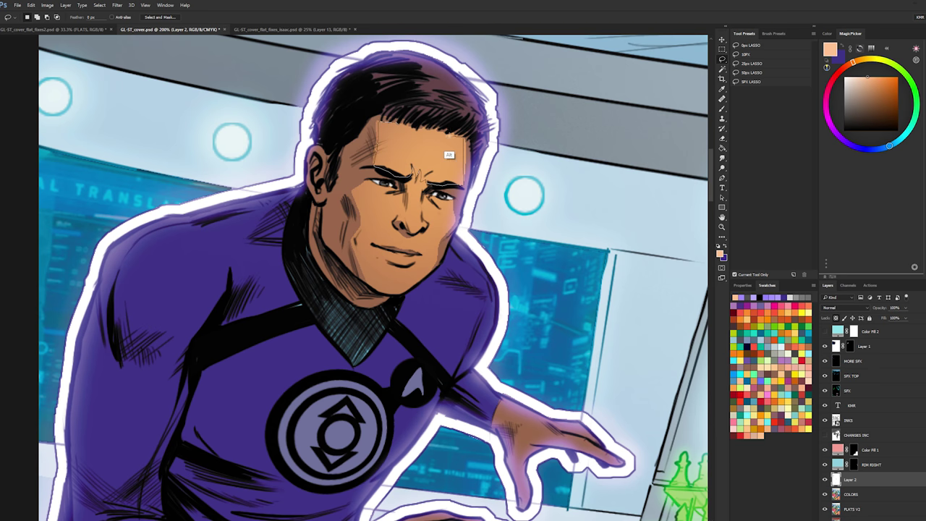
drag(438, 131, 379, 122)
mouse_move(425, 185)
mouse_down()
mouse_move(408, 211)
mouse_move(407, 227)
mouse_move(422, 229)
mouse_move(420, 193)
mouse_move(379, 189)
mouse_move(391, 189)
mouse_move(404, 246)
mouse_move(371, 242)
mouse_move(354, 193)
mouse_move(370, 184)
mouse_move(381, 191)
mouse_move(371, 182)
mouse_move(431, 204)
mouse_move(417, 241)
mouse_move(450, 227)
mouse_move(453, 203)
mouse_move(438, 201)
mouse_move(451, 228)
mouse_move(430, 272)
mouse_move(403, 296)
mouse_move(372, 287)
mouse_move(356, 248)
mouse_move(374, 220)
mouse_move(385, 221)
mouse_up()
shift+click(424, 253)
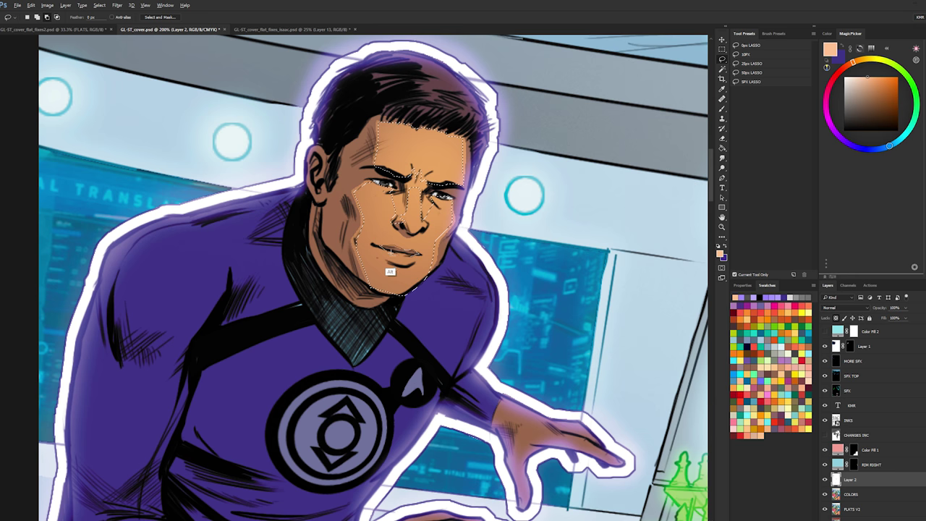
drag(420, 253, 388, 248)
mouse_move(424, 230)
mouse_down()
mouse_move(397, 226)
mouse_move(422, 232)
mouse_up()
- Hide the selection edges and brush a brighter second layer of peach highlights onto the purple-suited figure's face
key(ctrl+h)
key(b)
drag(440, 200, 410, 211)
drag(416, 206, 421, 211)
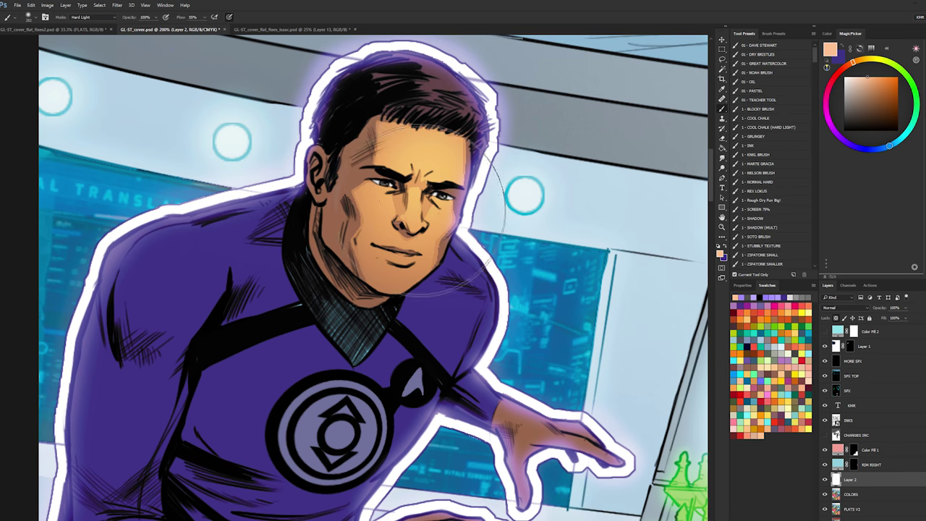
- Brush small soft peach highlights around the nose, lips and chin of the purple-suited figure's face
key(z)
alt+click(509, 241)
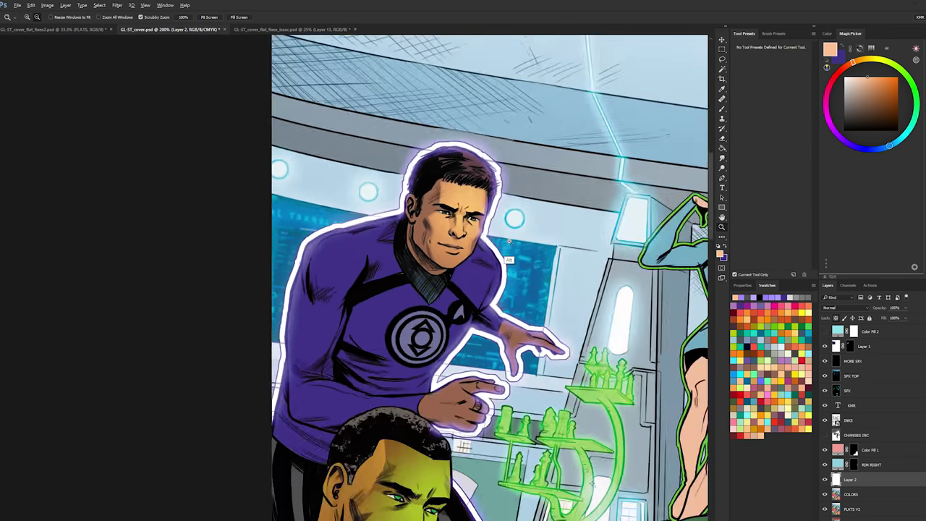
alt+click(508, 241)
alt+click(508, 242)
drag(517, 196, 442, 151)
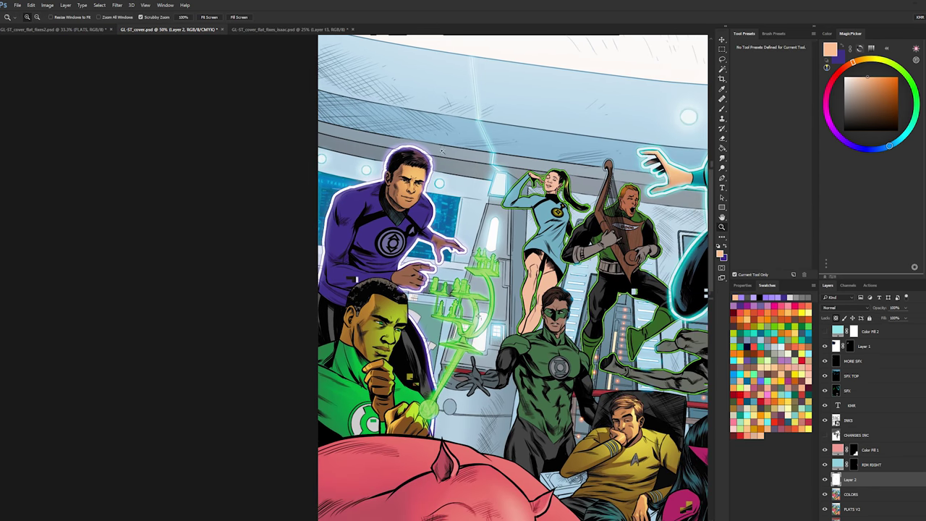
click(416, 180)
click(419, 181)
key(l)
key(z)
click(411, 203)
click(407, 205)
key(l)
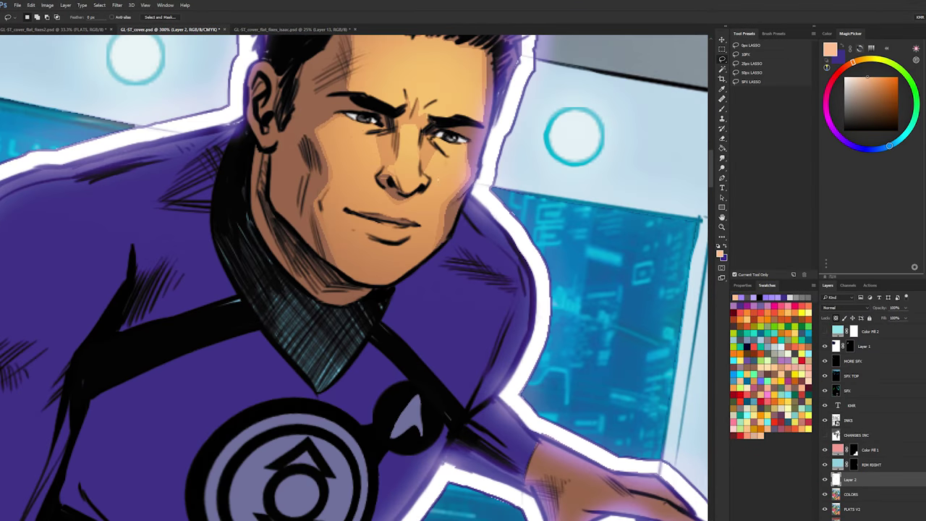
key(b)
mouse_move(400, 203)
mouse_down()
mouse_move(357, 216)
mouse_move(318, 198)
mouse_move(391, 223)
mouse_move(381, 221)
mouse_up()
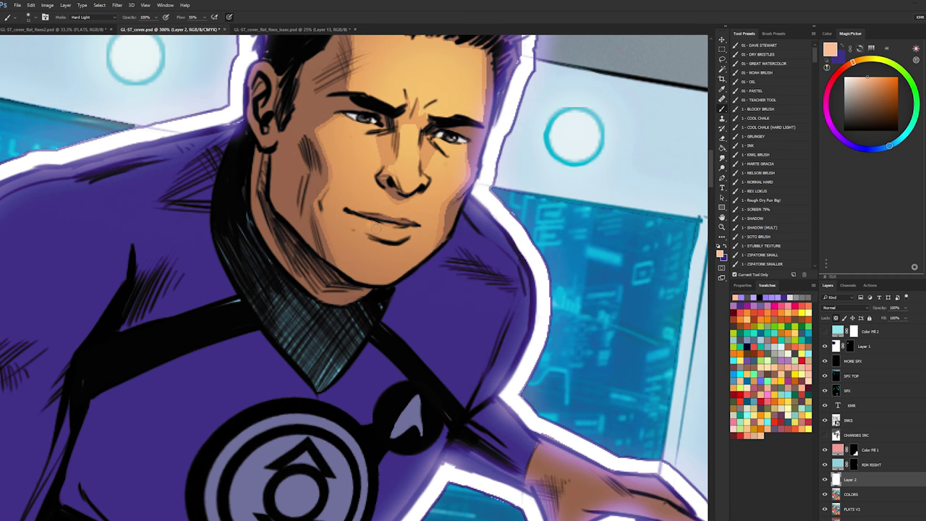
drag(376, 229, 404, 234)
click(411, 176)
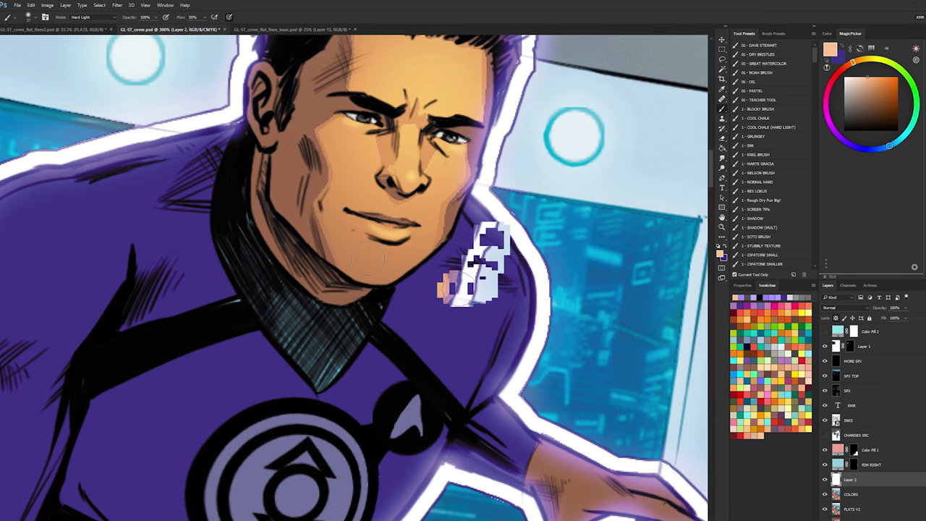
drag(457, 120, 437, 234)
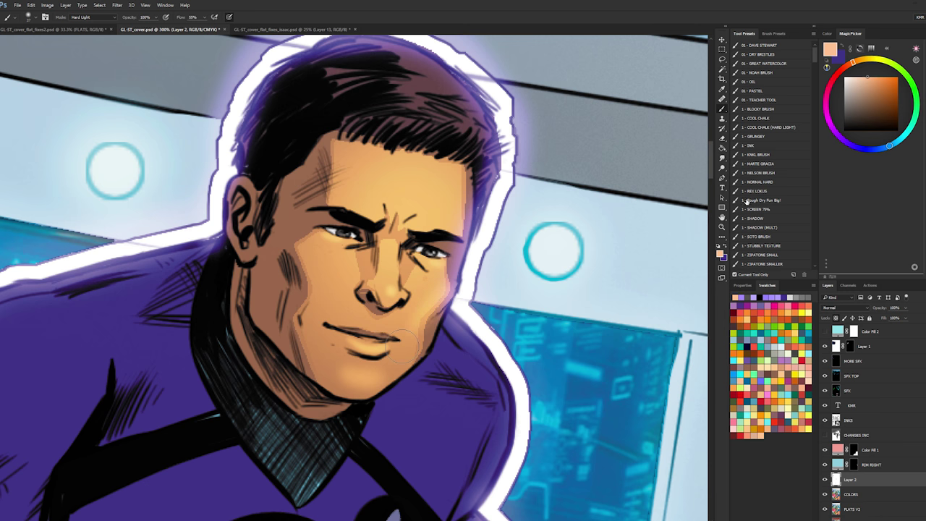
- Lasso the light areas of the purple-suited figure's outstretched hand, including the thumb and fingers
alt+click(413, 271)
alt+click(409, 273)
alt+click(407, 277)
alt+click(405, 278)
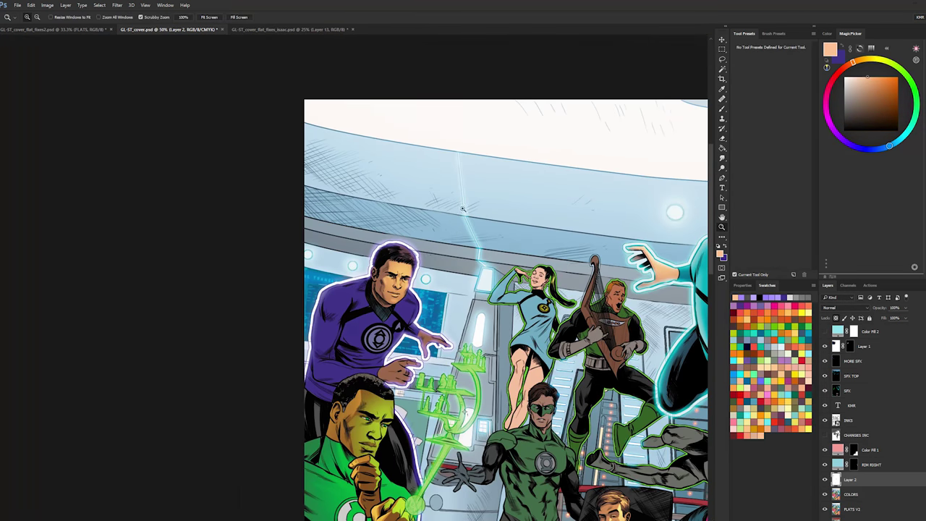
drag(405, 279, 306, 200)
click(308, 200)
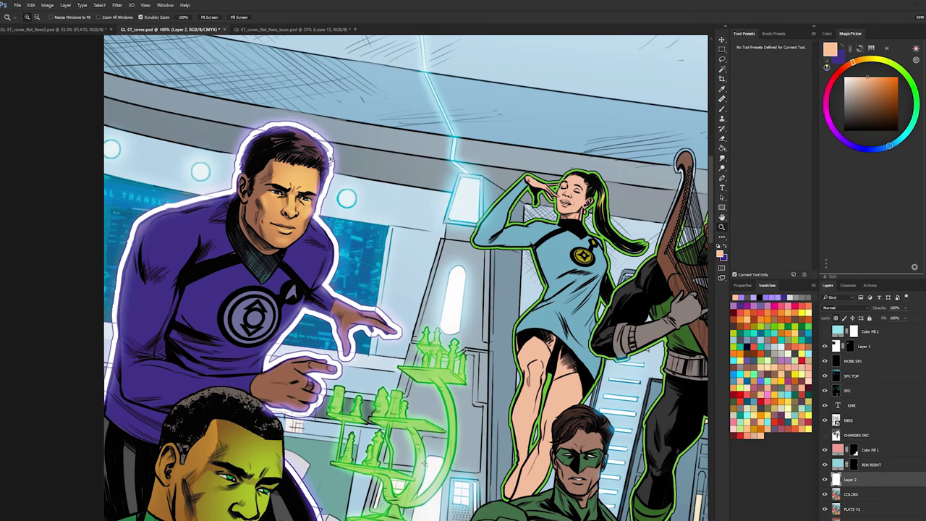
click(346, 280)
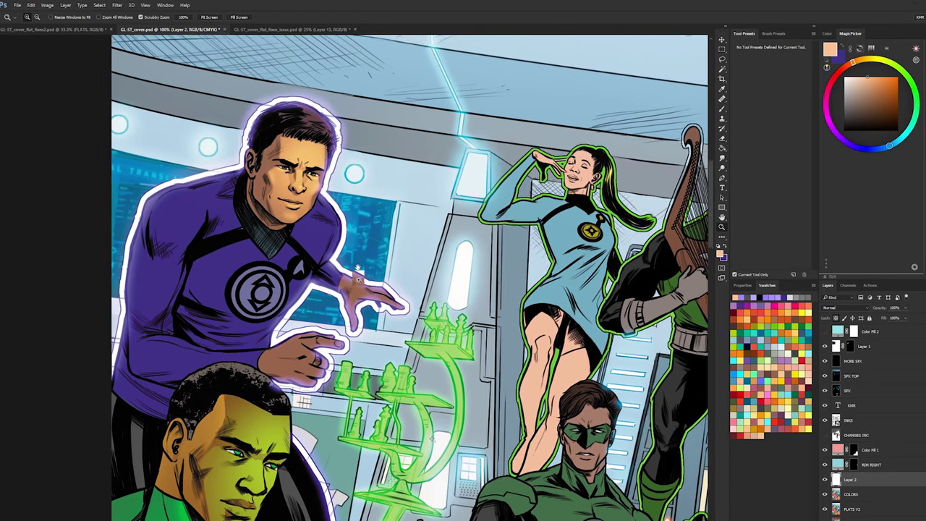
key(l)
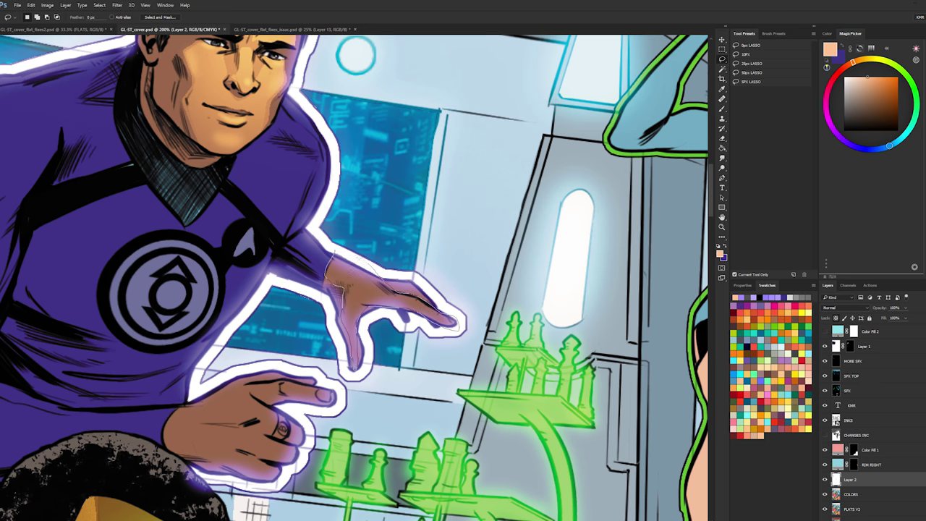
drag(386, 289, 427, 293)
key(b)
key(l)
drag(366, 251, 445, 300)
- Brush soft peach highlights over the selected areas of the outstretched hand and deselect them
key(b)
alt+click(402, 274)
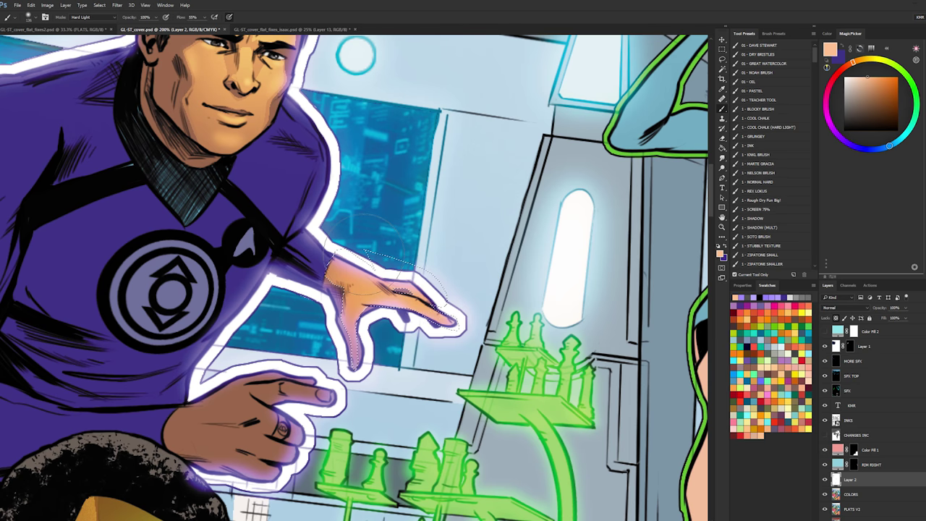
drag(349, 283, 424, 304)
key(ctrl+d)
- Lasso the purple-suited figure's lower hand, brush soft peach highlights over it, clear the selection and undo the extra stroke
drag(280, 346, 403, 241)
key(l)
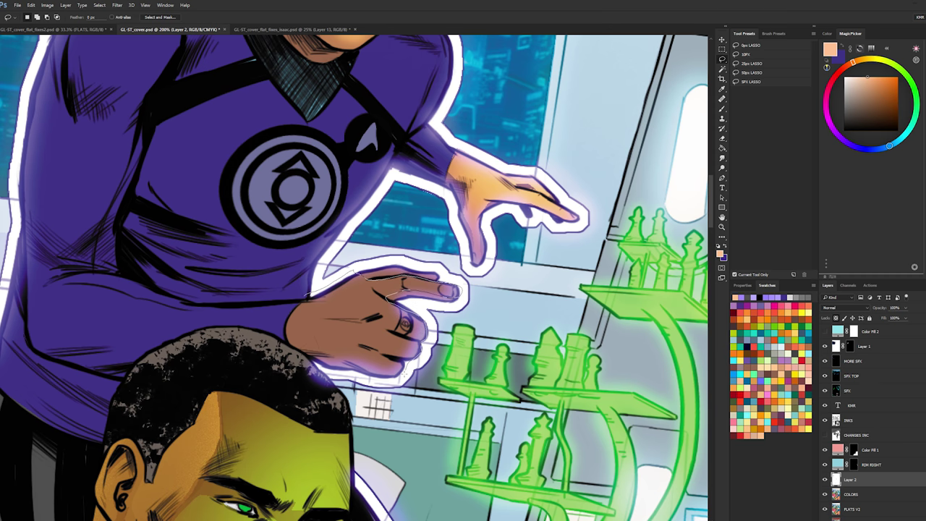
drag(300, 293, 304, 290)
key(b)
drag(376, 340, 299, 297)
key(l)
key(b)
mouse_move(395, 298)
mouse_down()
mouse_move(371, 316)
mouse_move(427, 289)
mouse_move(358, 336)
mouse_up()
key(ctrl+d)
drag(390, 282, 298, 280)
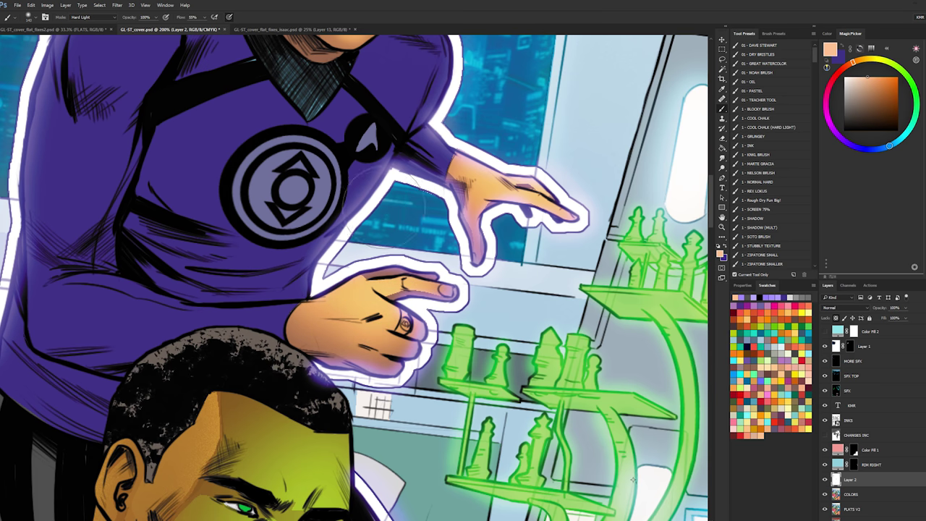
key(ctrl+z)
- Lasso the ring on the lower hand and fill it with the dark purple background colour
key(l)
key(b)
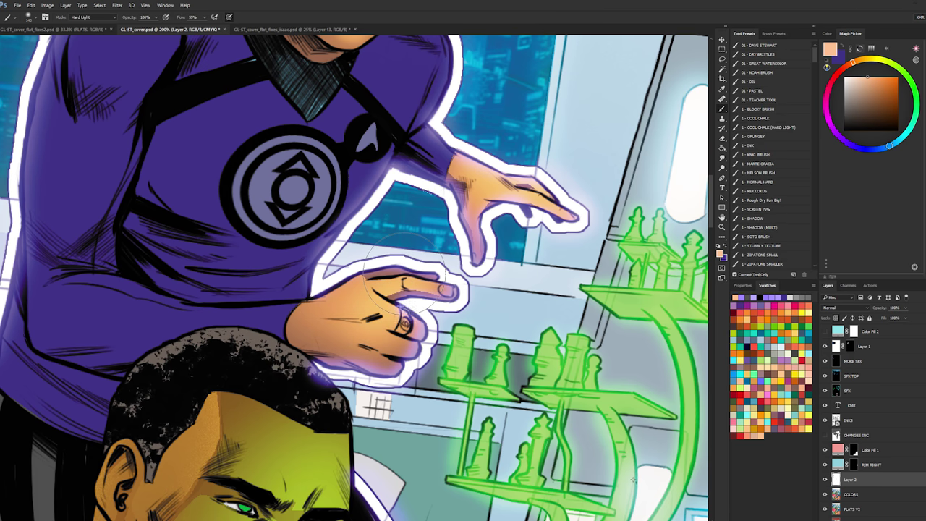
key(l)
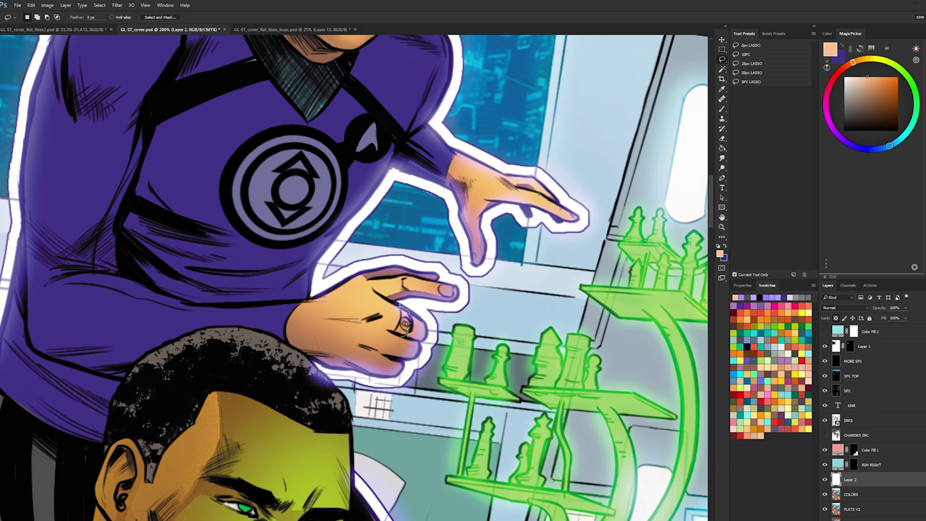
key(b)
key(x)
key(x)
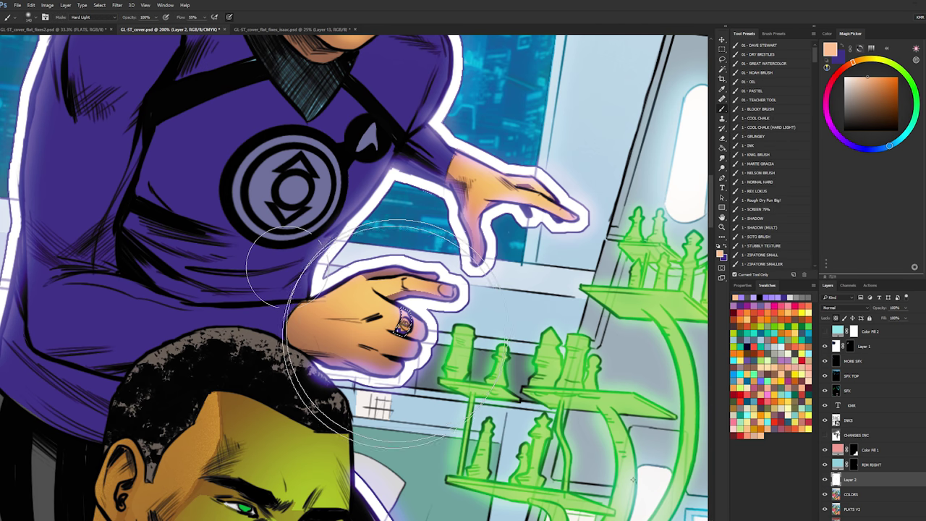
key(ctrl+BackSpace)
key(b)
- Lasso the highlight shapes on the purple-suited figure's ear
click(722, 218)
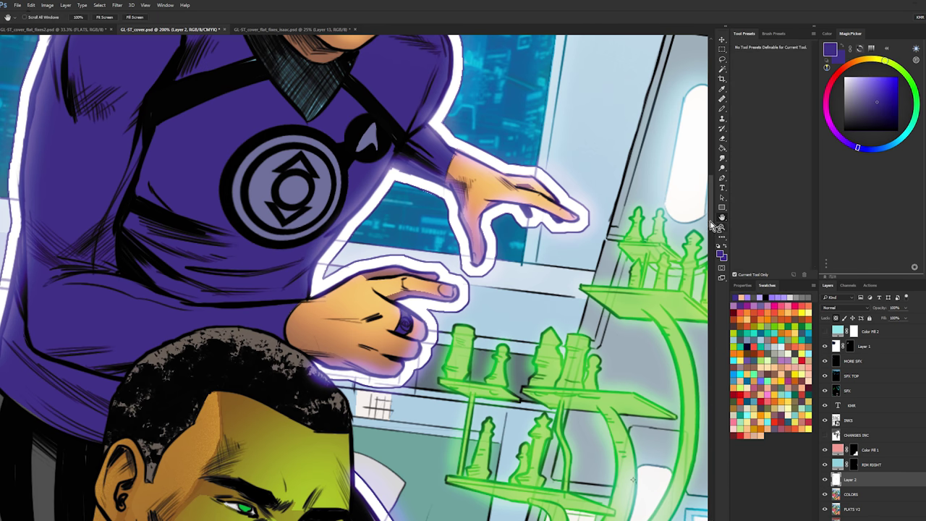
alt+click(606, 262)
scroll(606, 284, down, 3)
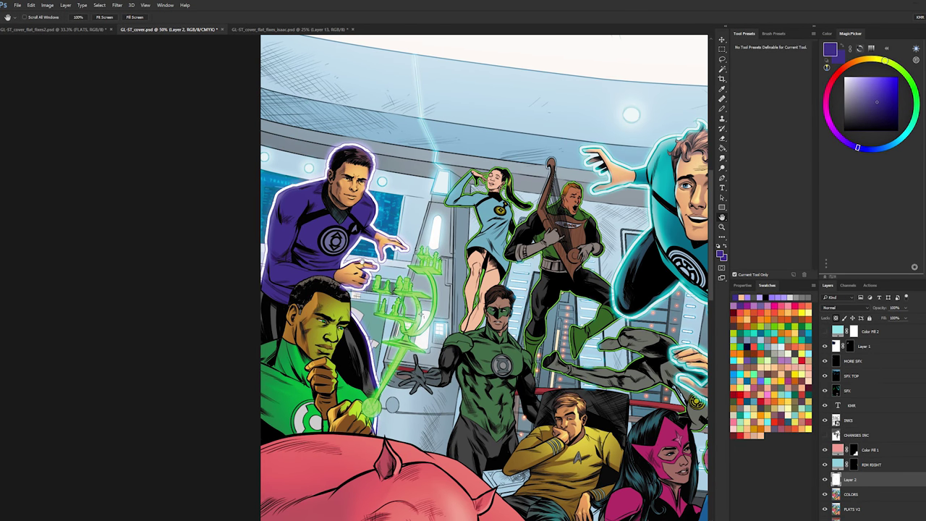
ctrl+click(367, 259)
ctrl+click(352, 200)
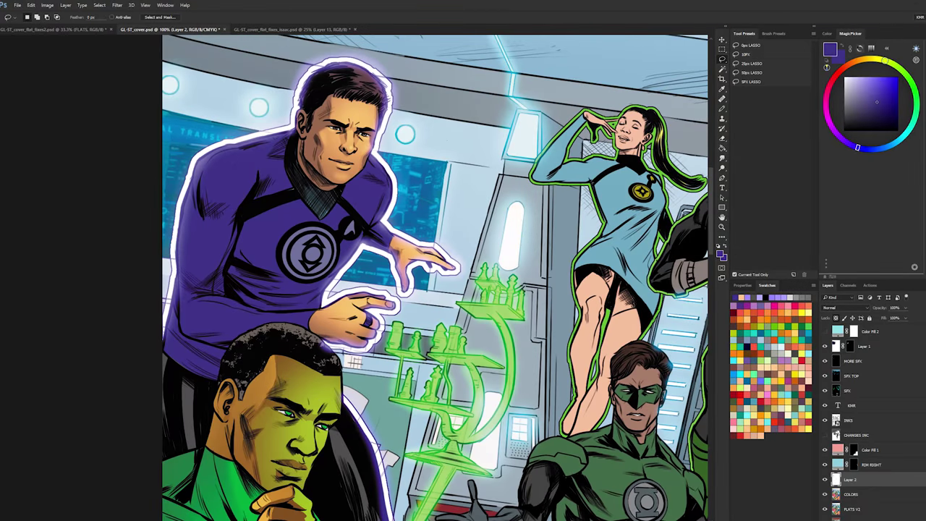
scroll(280, 241, down, 1)
scroll(370, 155, up, 3)
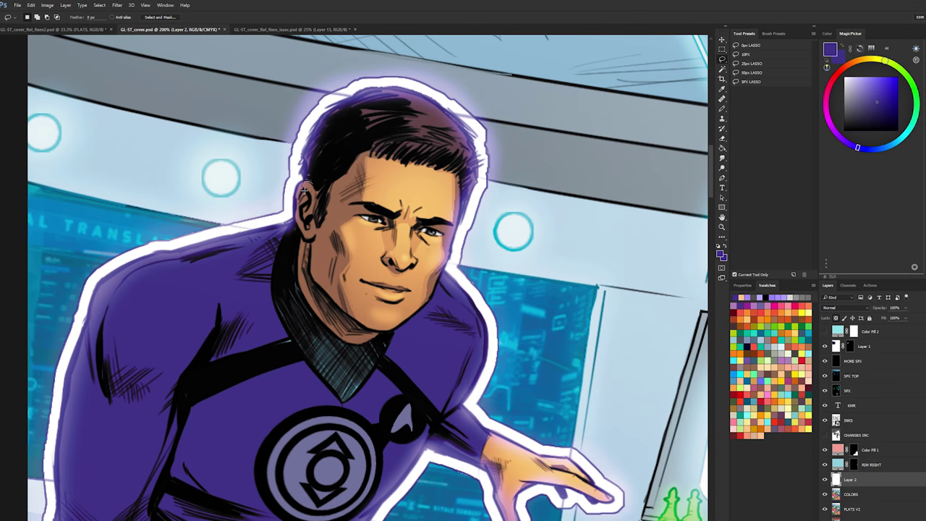
mouse_move(306, 190)
mouse_down()
mouse_move(309, 179)
mouse_move(313, 216)
mouse_move(318, 191)
mouse_up()
mouse_move(313, 216)
mouse_down()
mouse_move(299, 227)
mouse_move(314, 211)
mouse_up()
- Hide the ear selection's edges and choose the peach swatch for the brush
click(745, 298)
key(b)
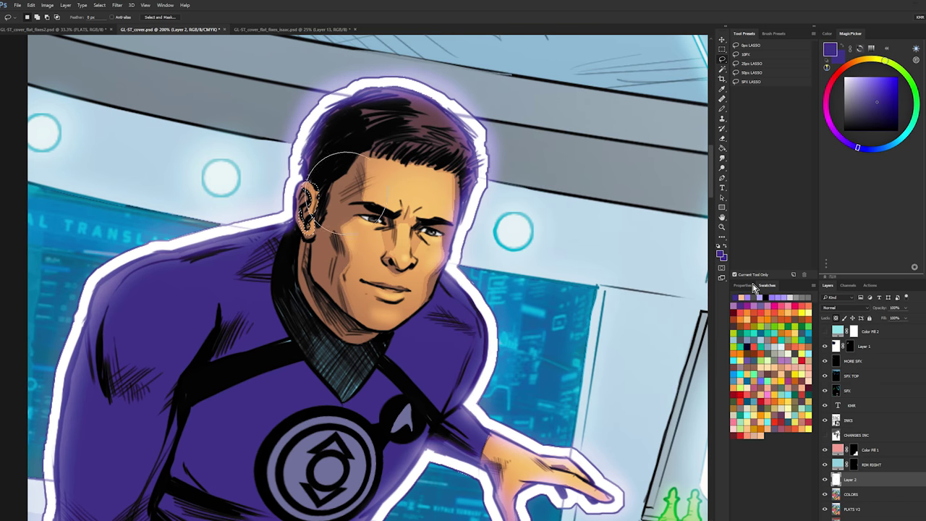
key(b)
key(ctrl+h)
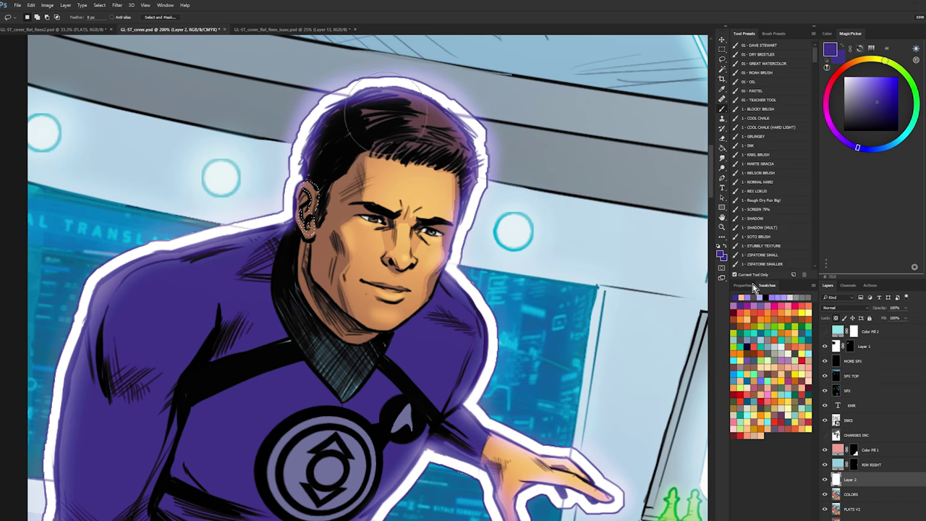
click(742, 298)
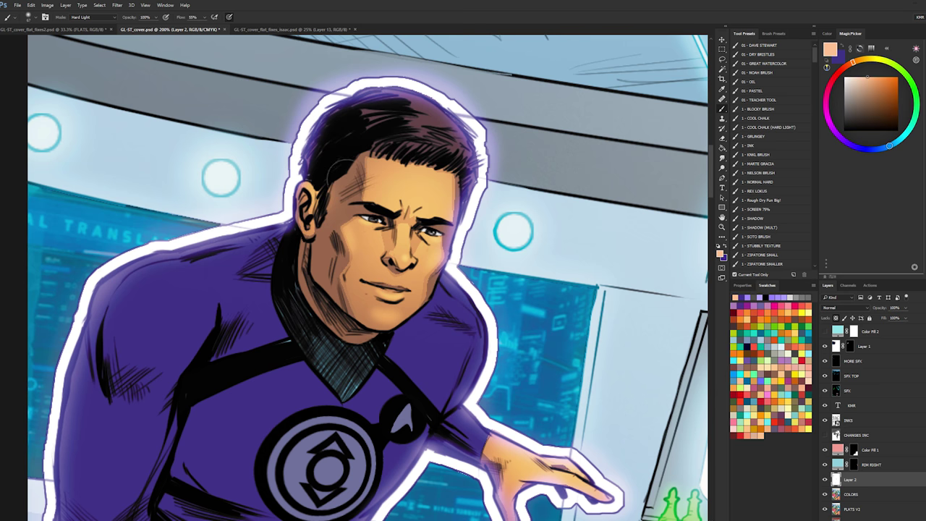
- Lasso the shaded side of the face from temple to jaw, add the neck area and hide the selection edges
key(l)
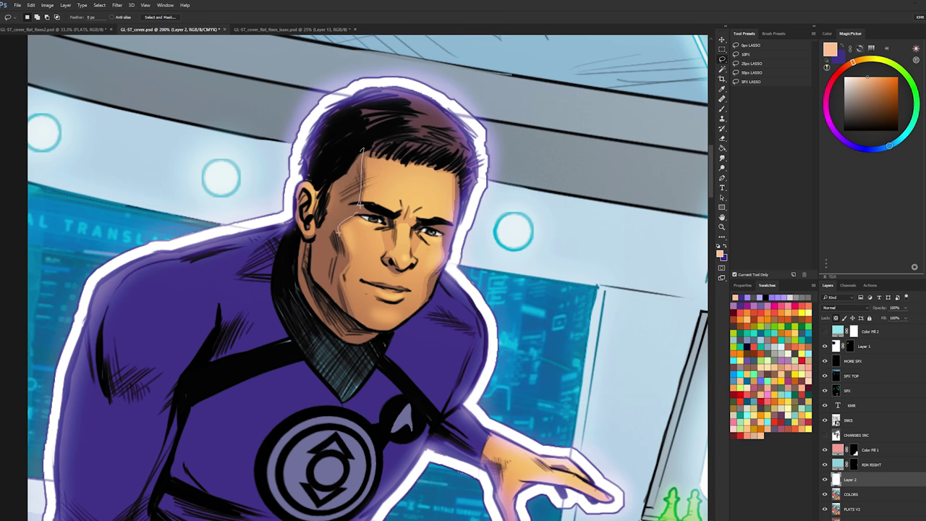
mouse_move(343, 309)
mouse_down()
mouse_move(312, 281)
mouse_move(308, 243)
mouse_up()
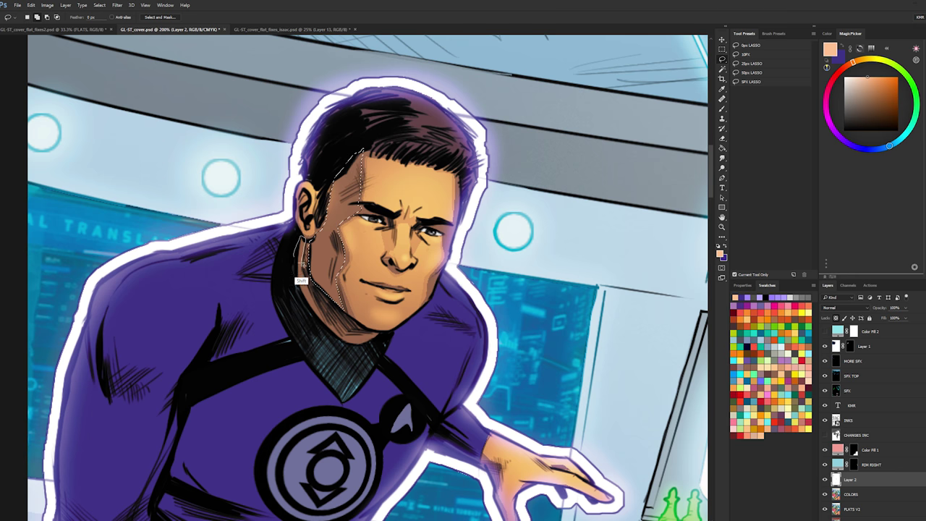
drag(303, 264, 314, 333)
key(ctrl+d)
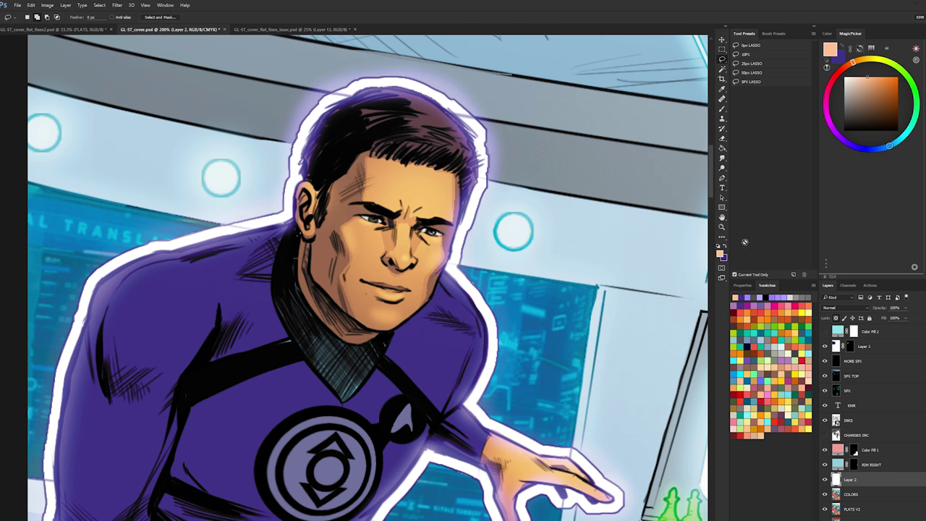
- Choose the 1 - MARTE GRACIA brush preset and a light violet swatch, try a stroke beside the face and undo it
click(748, 297)
click(748, 297)
key(b)
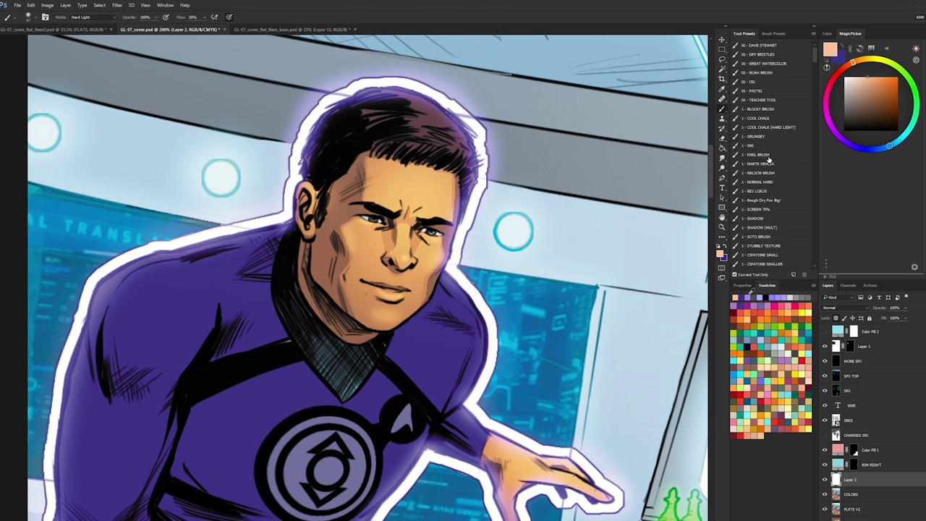
click(768, 163)
click(748, 297)
mouse_move(285, 170)
mouse_down()
mouse_move(244, 278)
mouse_move(284, 168)
mouse_move(284, 196)
mouse_up()
key(ctrl+alt+z)
key(ctrl+alt+z)
key(ctrl+alt+z)
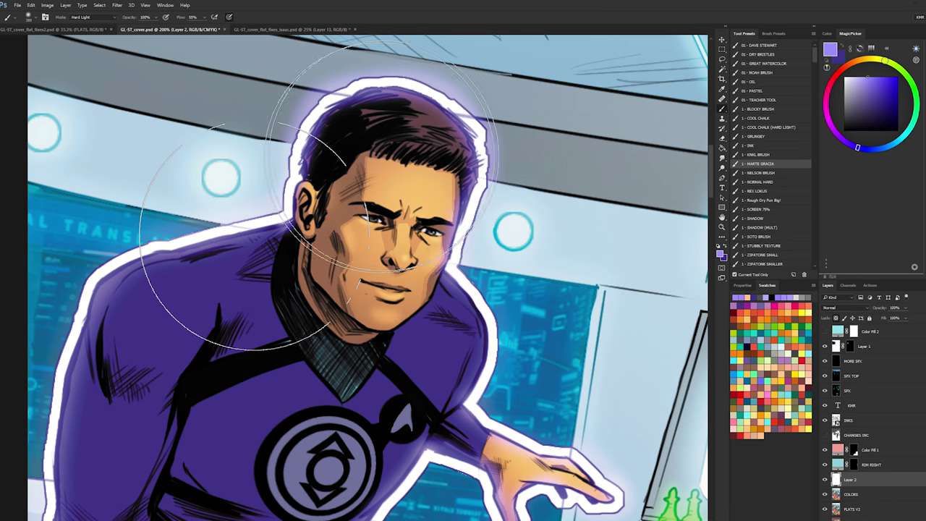
- Pick a lighter violet, brush rim light over the selected shaded side of the face and ear, and reduce the brush size
click(862, 77)
drag(288, 172, 255, 260)
drag(328, 210, 311, 215)
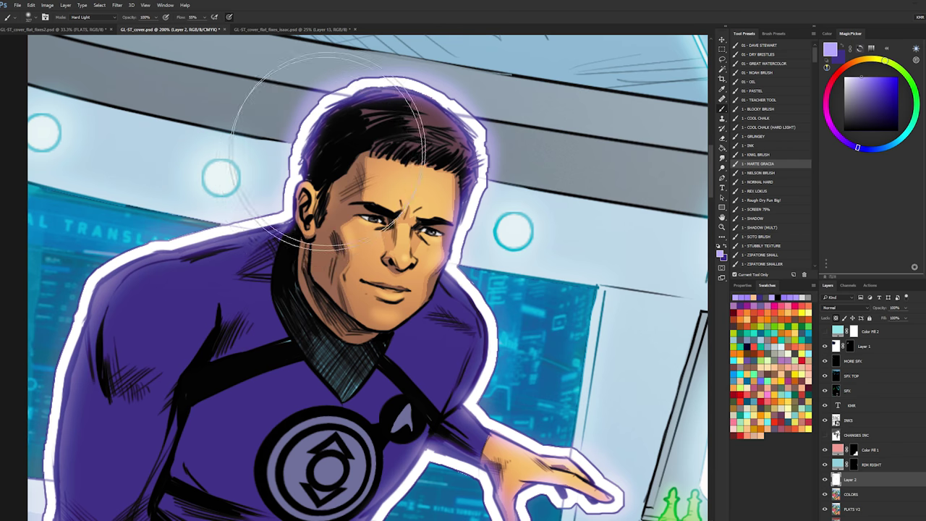
drag(323, 155, 263, 265)
drag(312, 202, 300, 202)
mouse_move(343, 164)
mouse_down()
mouse_move(317, 206)
mouse_move(290, 205)
mouse_up()
key(ctrl+z)
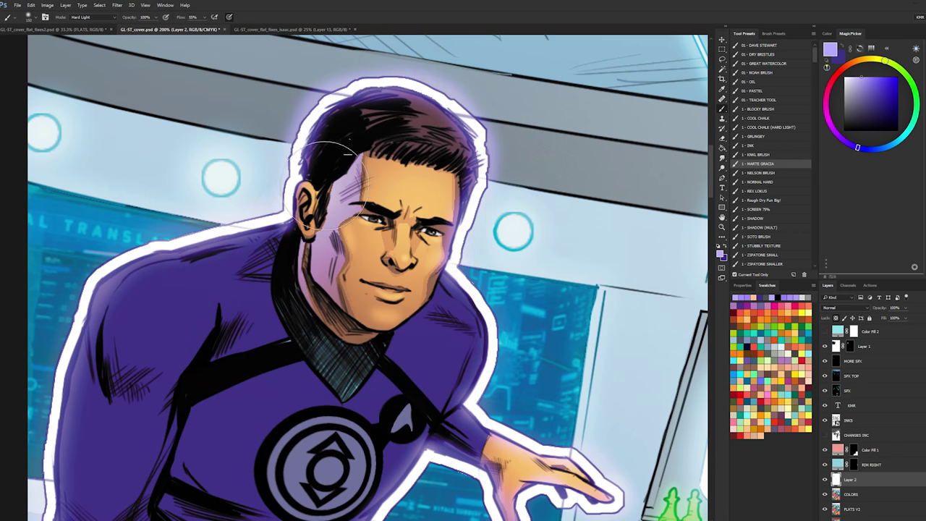
key(bracketleft)
key(bracketleft)
key(bracketleft)
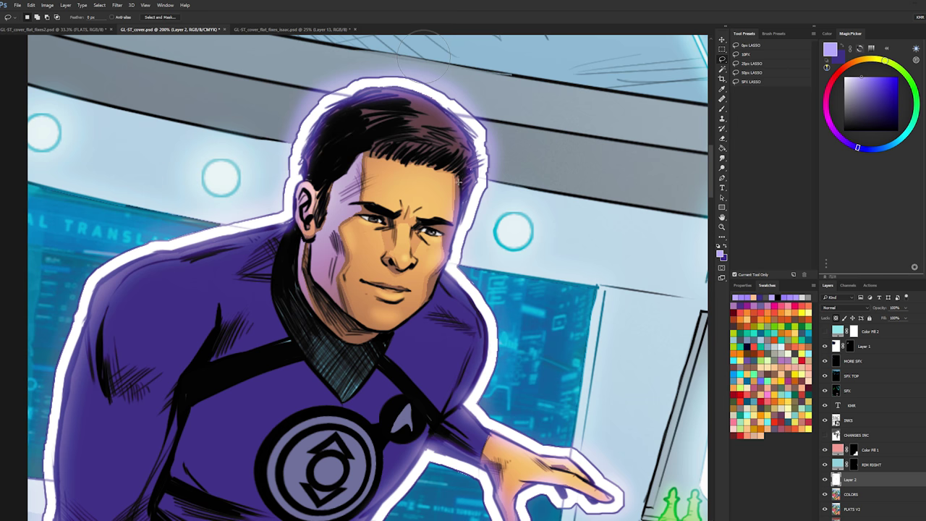
- Lasso the far edge of the face and add a thin rim light in a paler violet
key(l)
key(b)
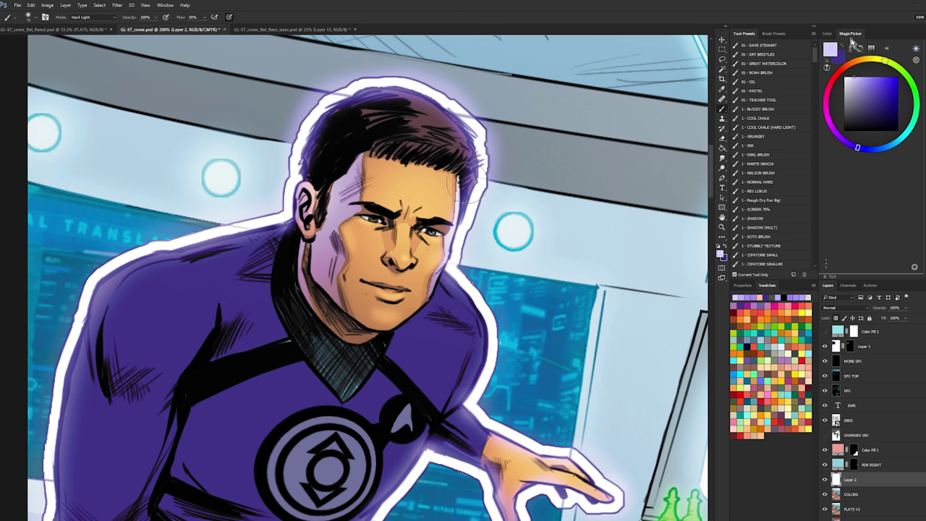
click(854, 77)
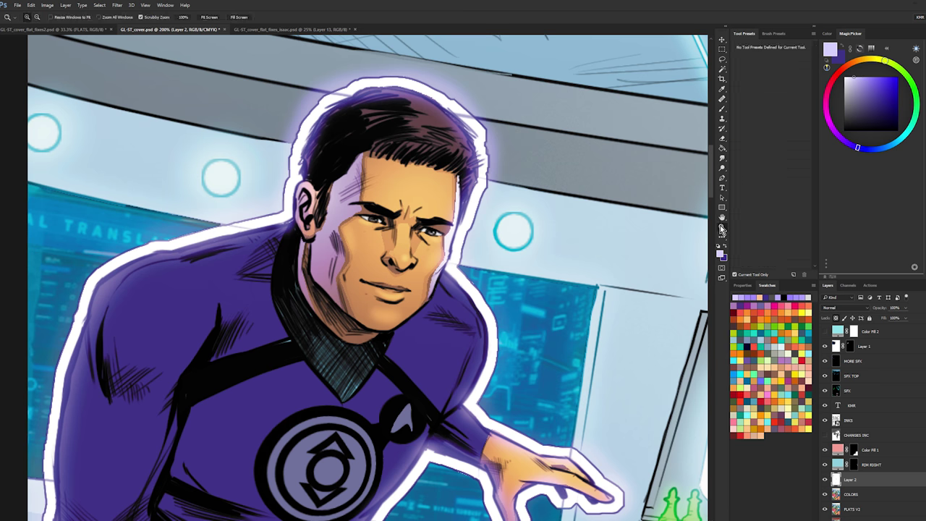
- Examine the violet rim light against the whole cover and then close in on the purple-suited figure
alt+click(448, 291)
alt+click(448, 291)
drag(493, 287, 364, 195)
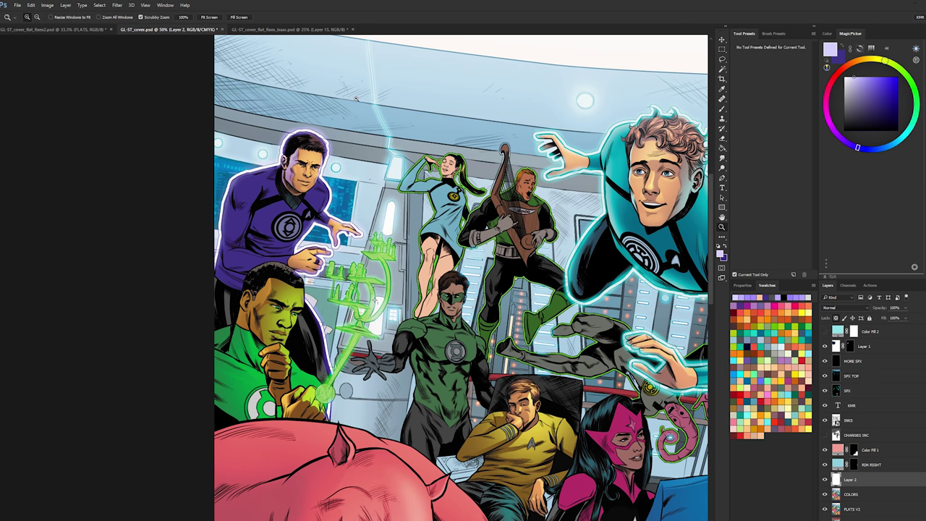
mouse_move(270, 196)
mouse_down()
mouse_move(174, 116)
mouse_move(254, 188)
mouse_move(375, 223)
mouse_up()
click(254, 189)
click(375, 223)
key(l)
key(b)
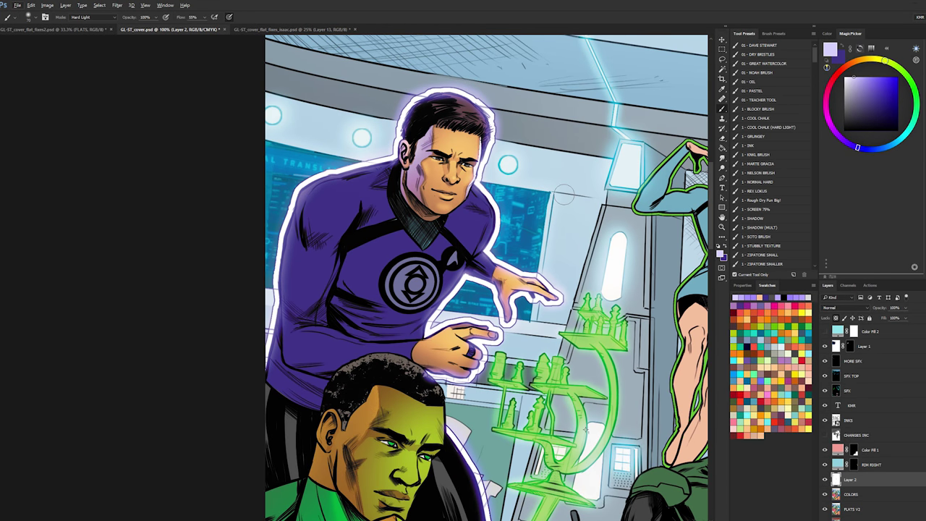
- Merge the rim light layer down into COLORS, then select the purple suit by colour and add a new layer for its highlights
right_click(846, 477)
click(869, 348)
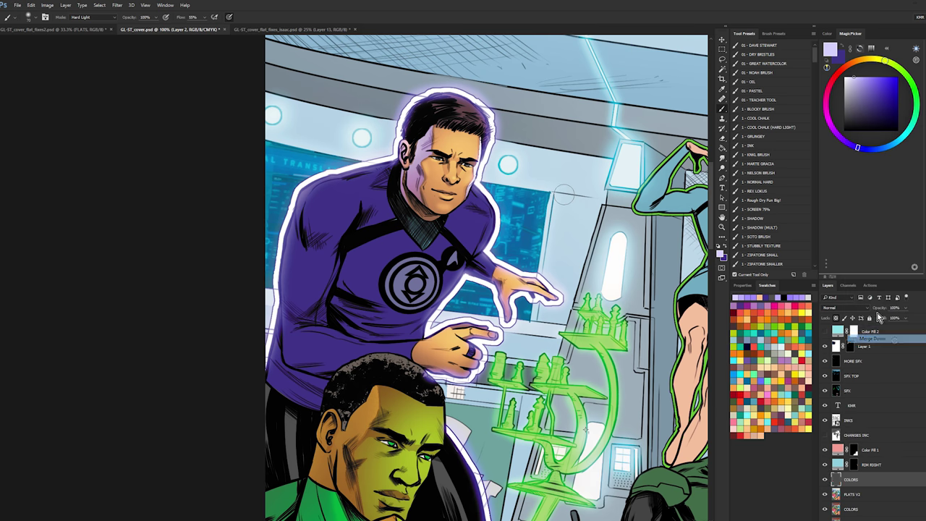
key(w)
click(375, 250)
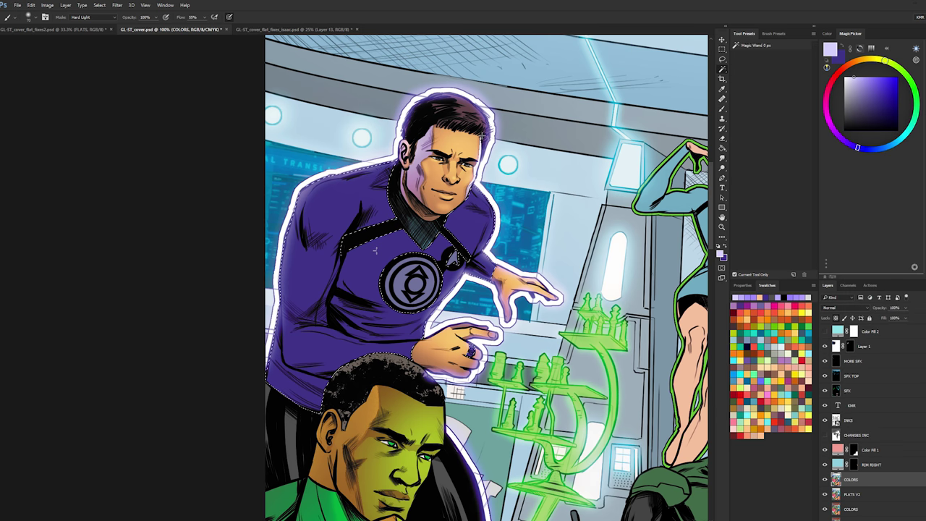
key(ctrl+h)
key(ctrl+alt+shift+n)
drag(343, 203, 398, 206)
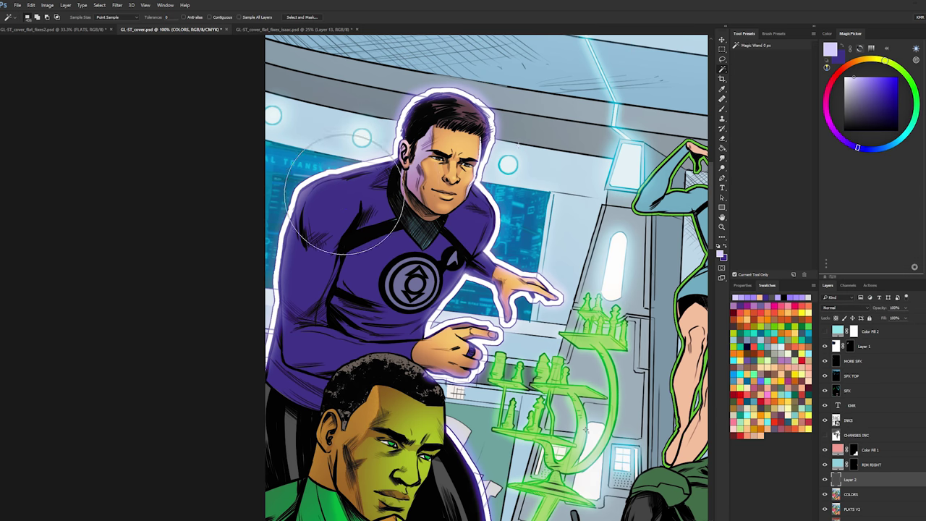
drag(305, 260, 440, 194)
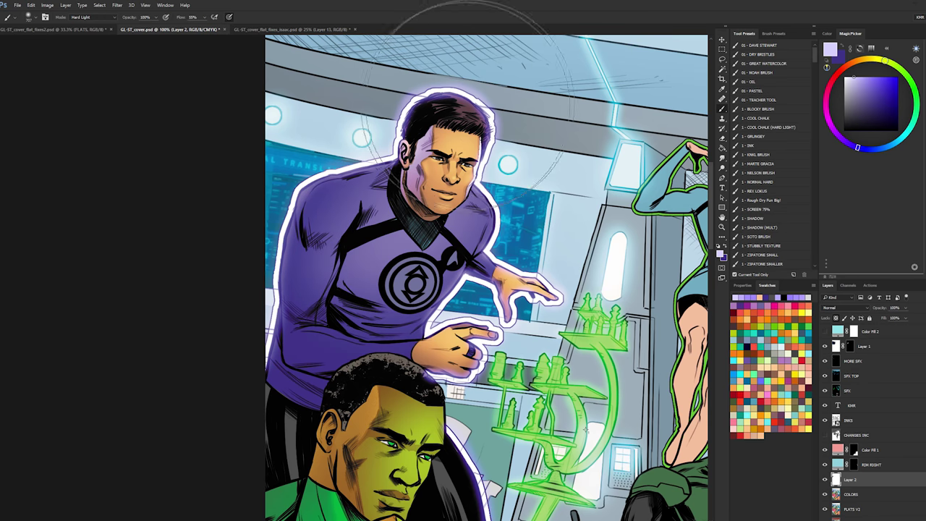
key(ctrl+z)
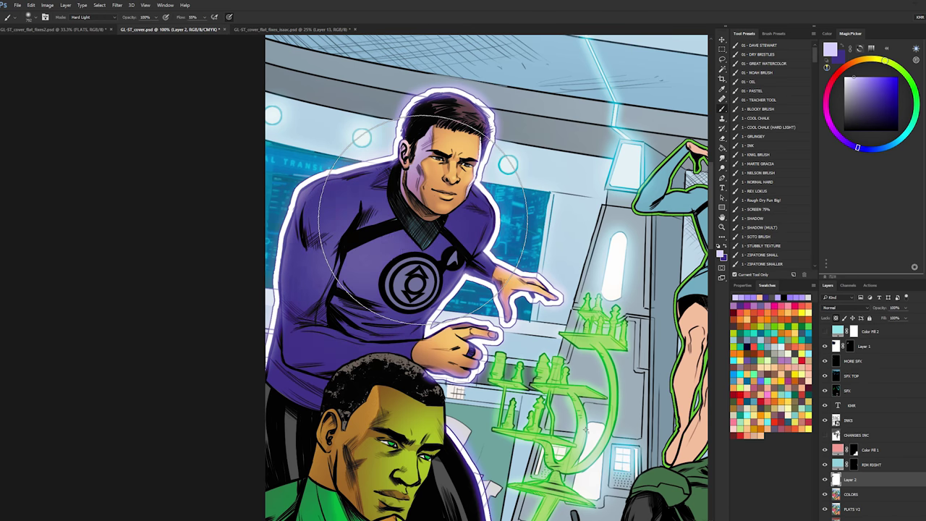
- Brush soft light violet highlights over the suit's near shoulder and upper arm on the new layer
drag(377, 238, 432, 244)
mouse_move(441, 211)
mouse_down()
mouse_move(426, 204)
mouse_move(352, 221)
mouse_up()
mouse_move(411, 219)
mouse_down()
mouse_move(416, 203)
mouse_move(353, 214)
mouse_move(334, 208)
mouse_move(326, 223)
mouse_move(332, 209)
mouse_up()
drag(316, 269, 299, 303)
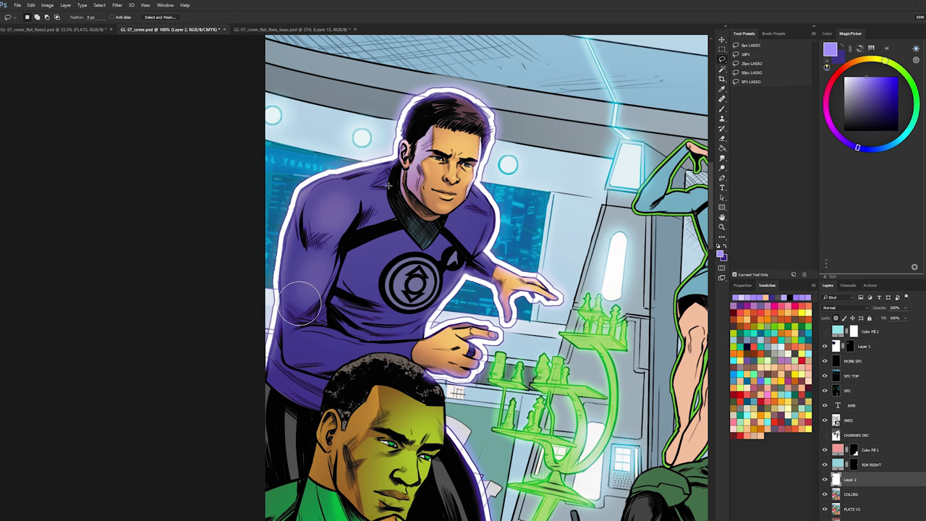
- Lasso the purple suit's near forearm, brush a light violet highlight inside the selection and deselect
key(l)
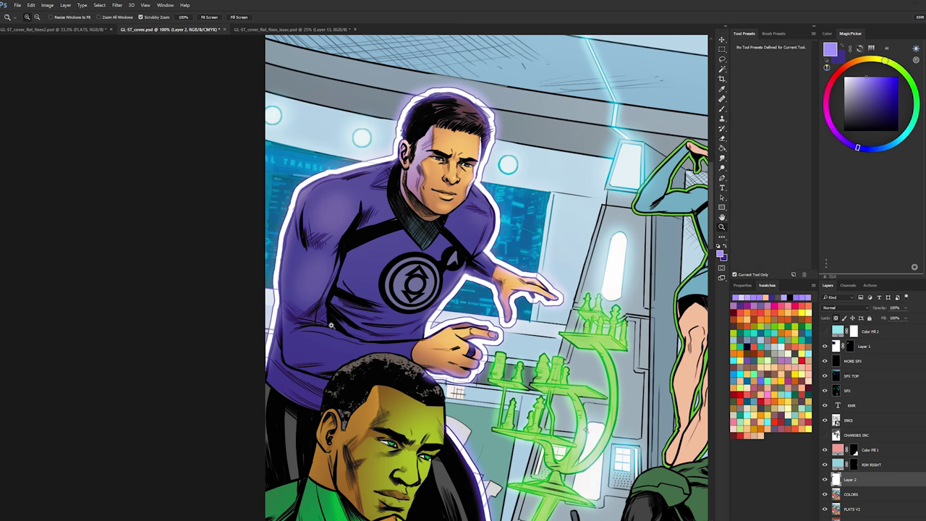
scroll(315, 324, up, 1)
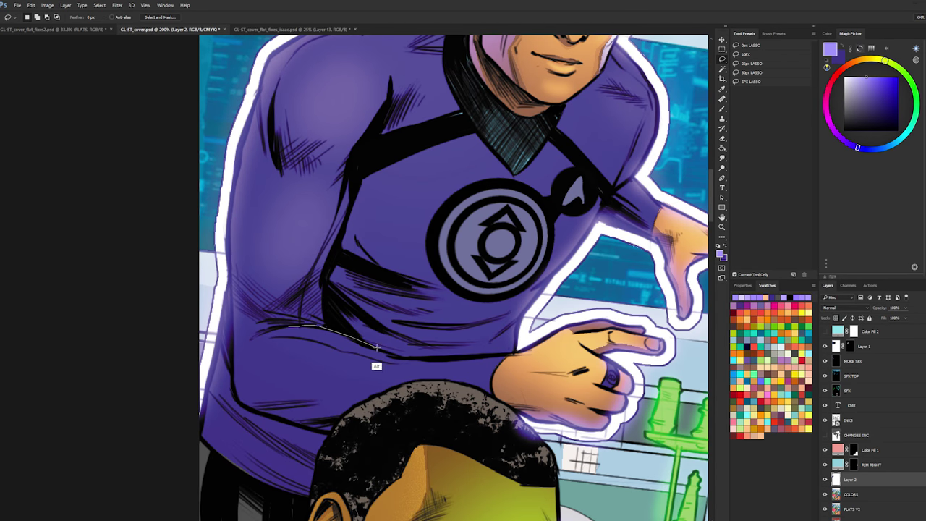
mouse_move(517, 357)
mouse_down()
mouse_move(457, 408)
mouse_move(299, 416)
mouse_up()
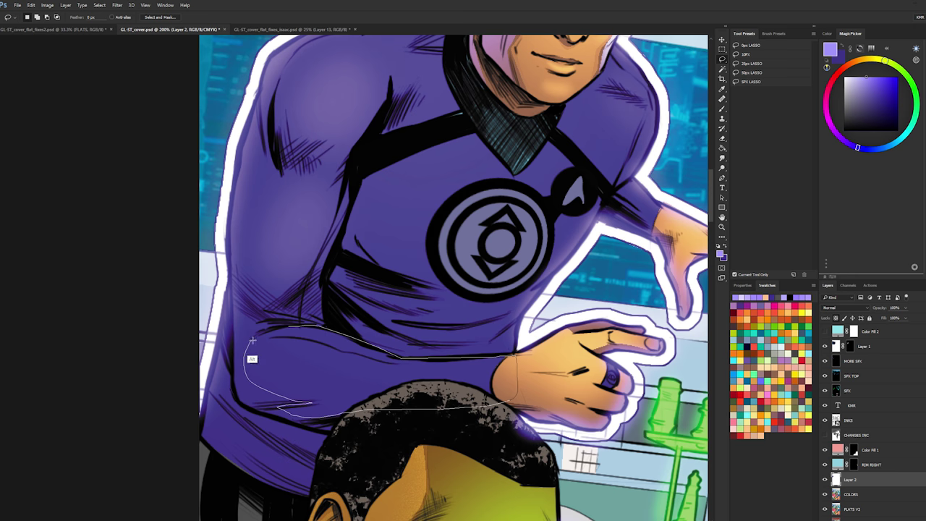
drag(300, 322, 298, 324)
key(b)
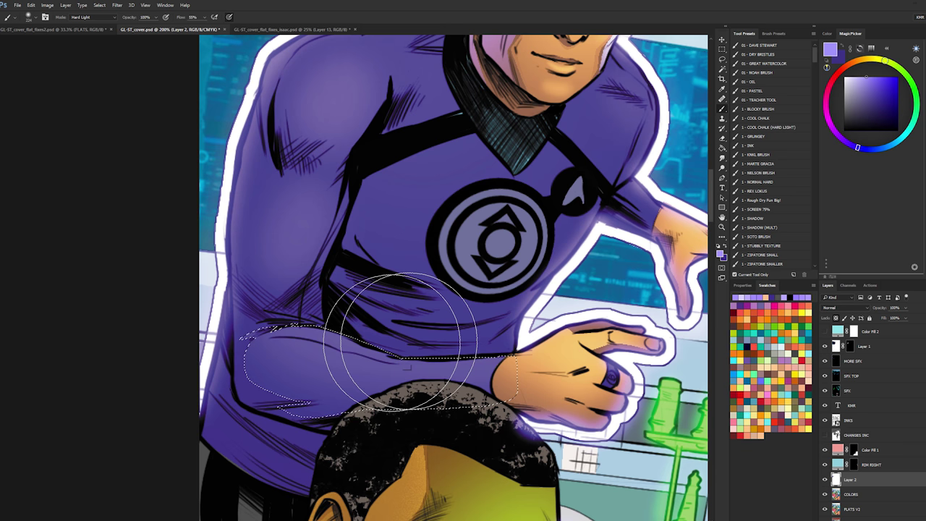
key(ctrl+minus)
drag(564, 245, 412, 249)
click(463, 230)
key(l)
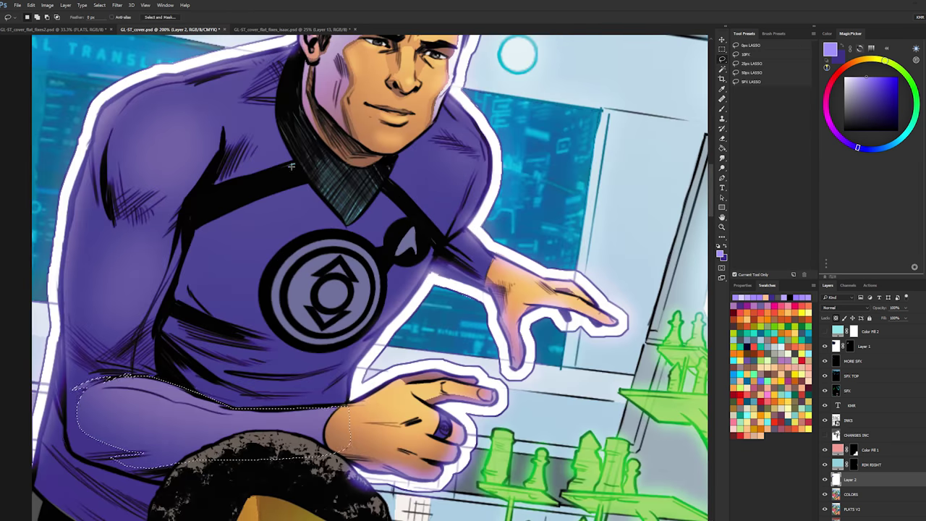
drag(276, 198, 482, 243)
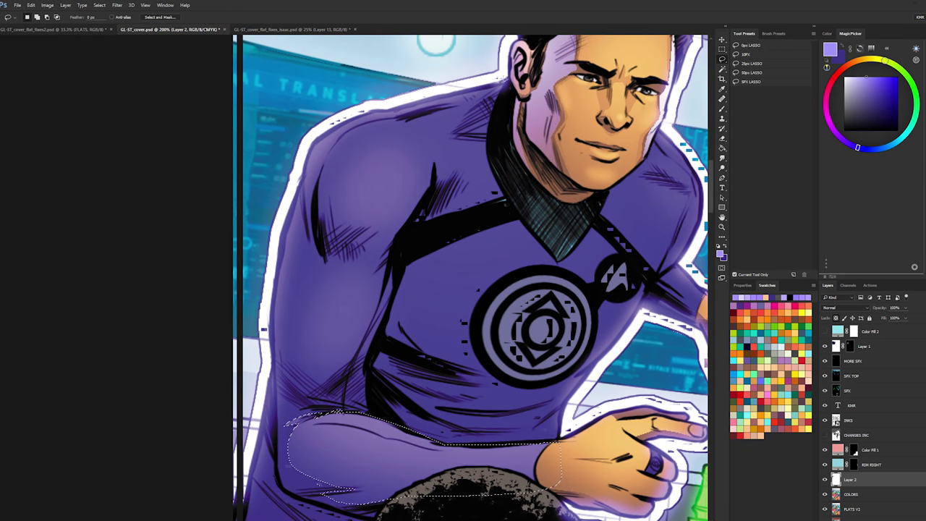
key(b)
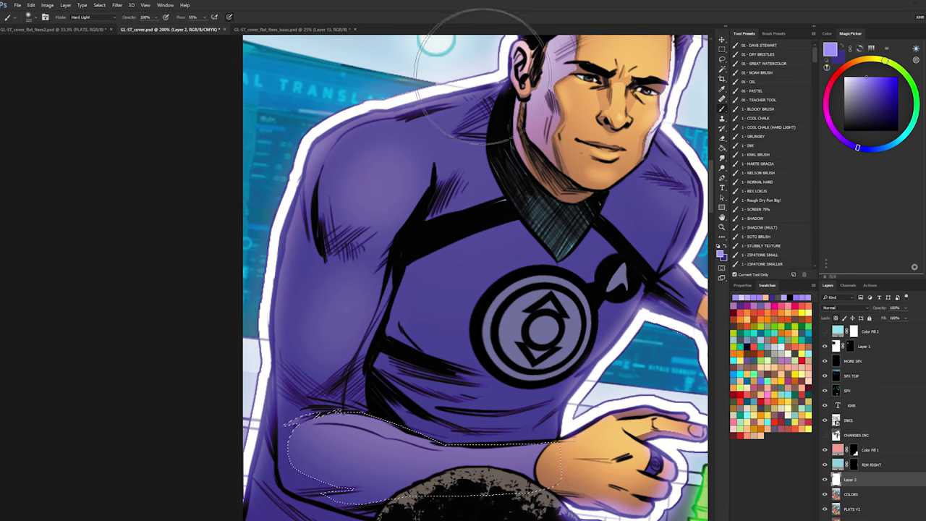
key(l)
key(ctrl+d)
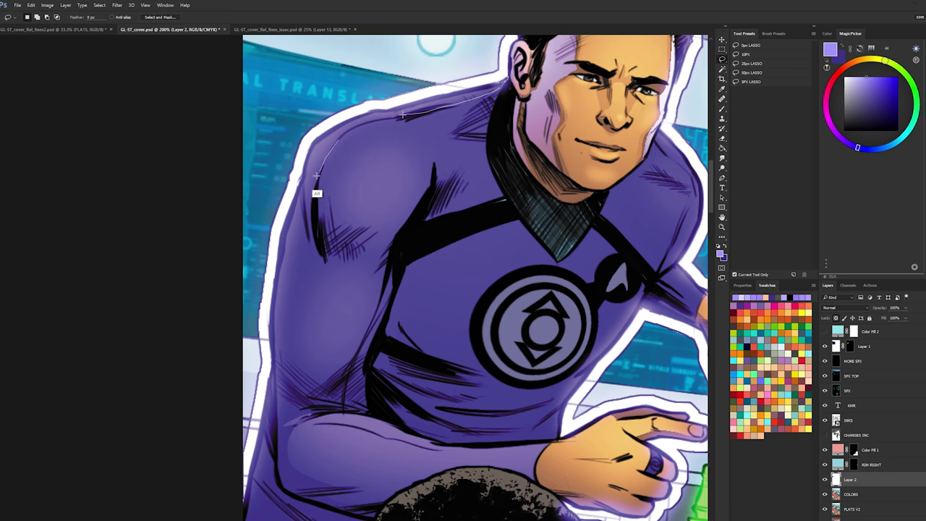
- Lasso the outer edge of the near shoulder and arm and brush violet rim light along it with a larger brush
mouse_move(322, 262)
mouse_down()
mouse_move(307, 217)
mouse_move(286, 411)
mouse_move(266, 428)
mouse_move(280, 168)
mouse_up()
drag(288, 351, 287, 352)
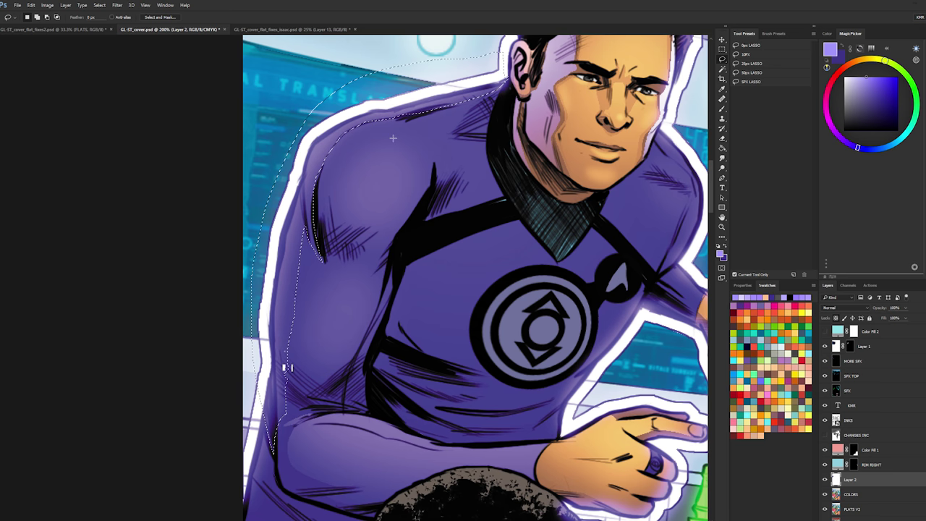
key(b)
key(bracketright)
key(bracketright)
drag(270, 253, 252, 331)
key(l)
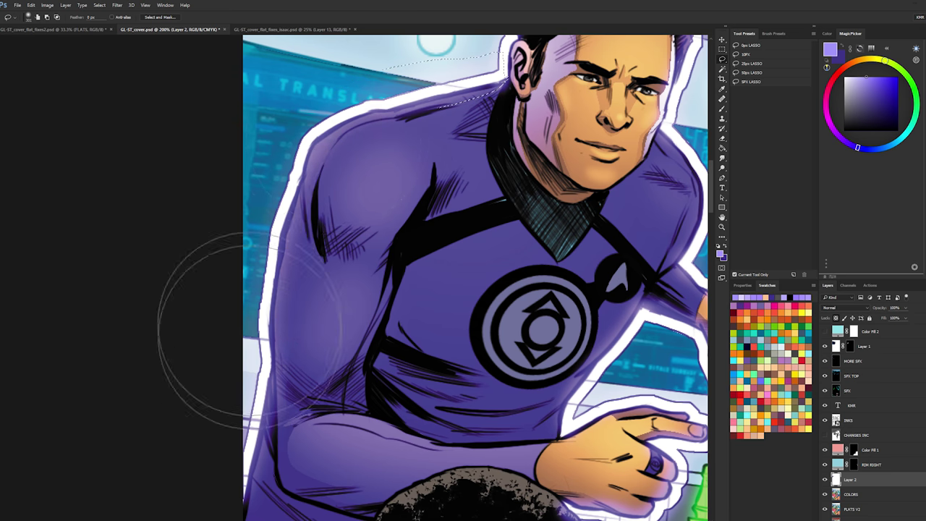
key(b)
drag(258, 193, 409, 94)
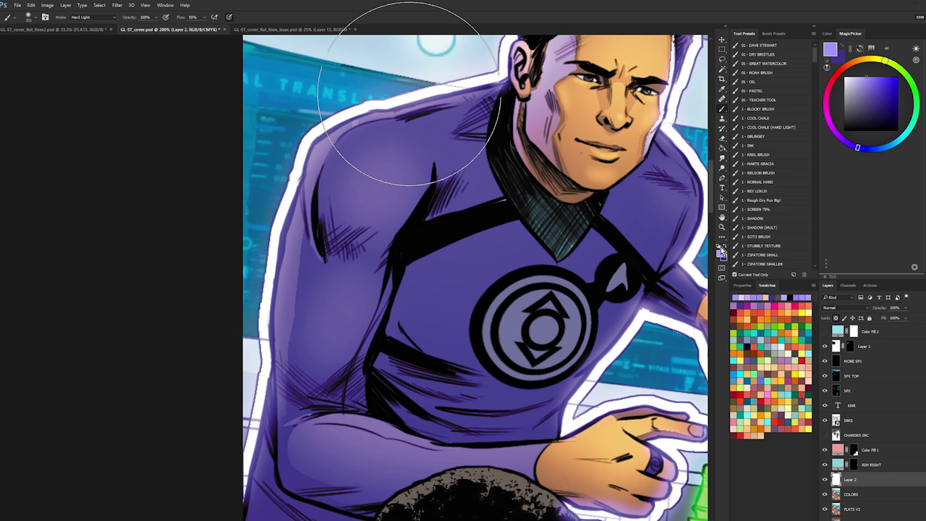
- Lasso the muscle shapes of the near shoulder and upper arm, brush light violet highlights inside them and deselect
click(721, 228)
alt+click(468, 282)
alt+click(467, 282)
alt+click(468, 281)
drag(471, 281, 405, 217)
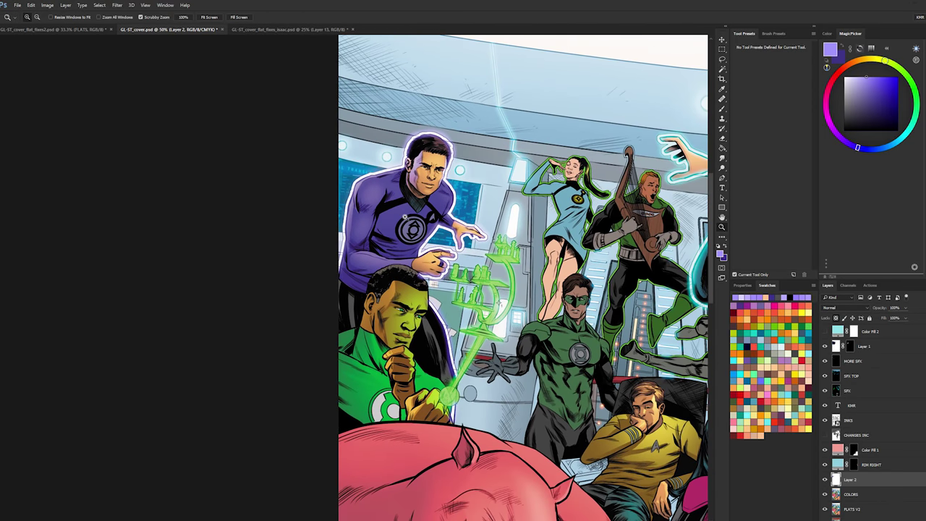
click(405, 217)
click(405, 218)
key(l)
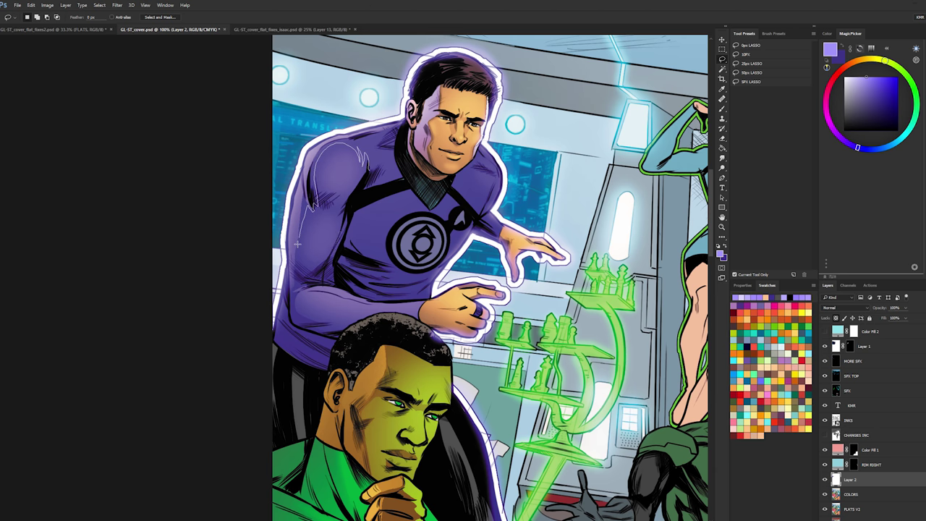
drag(297, 245, 304, 267)
key(b)
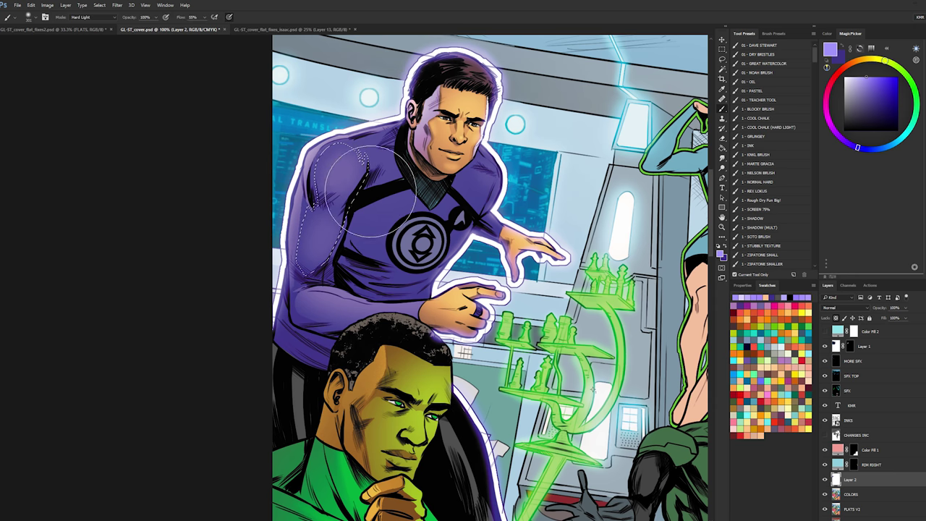
key(l)
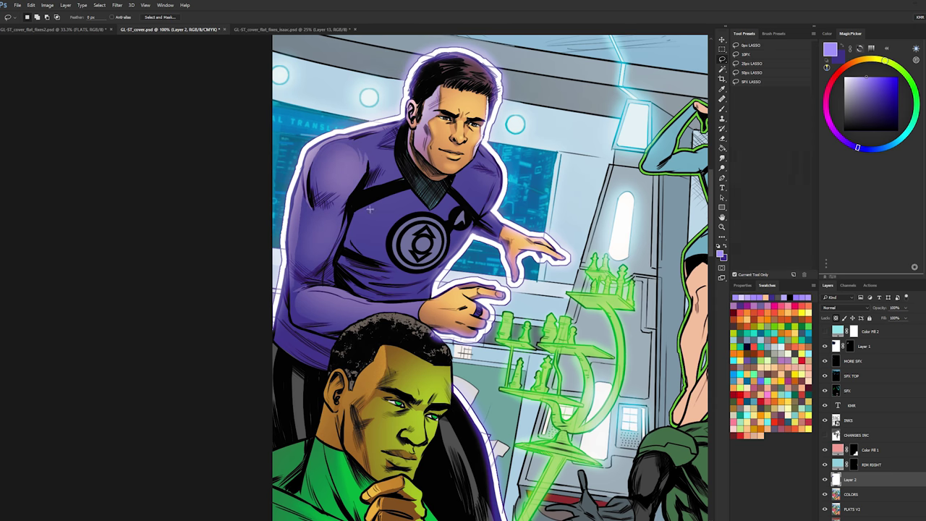
key(ctrl+d)
- Lasso the thin strip along the near arm's inner edge beside the torso and brush it light violet
scroll(347, 235, up, 2)
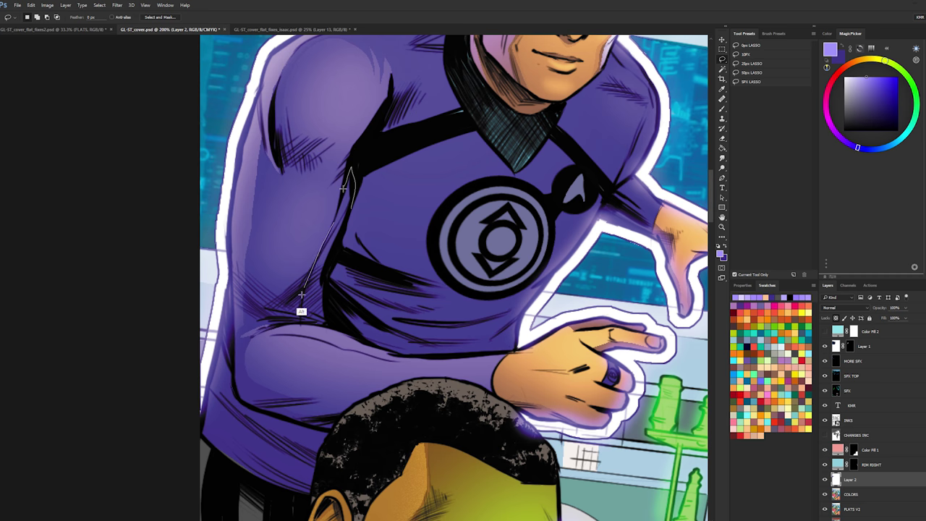
mouse_move(325, 323)
mouse_down()
mouse_move(355, 200)
mouse_move(346, 252)
mouse_up()
key(b)
key(l)
key(b)
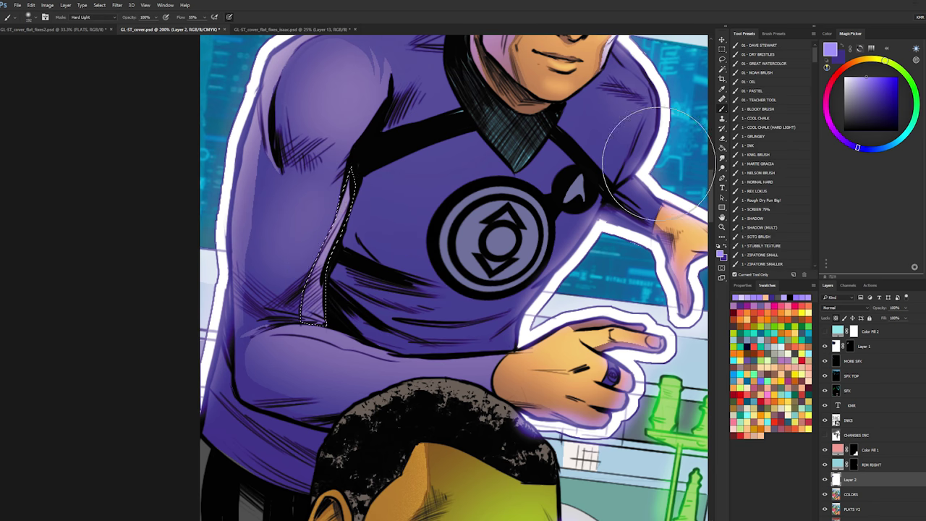
- Lasso the outer edge of the suit's far shoulder and brush light violet rim light along it
alt+click(445, 252)
alt+click(444, 251)
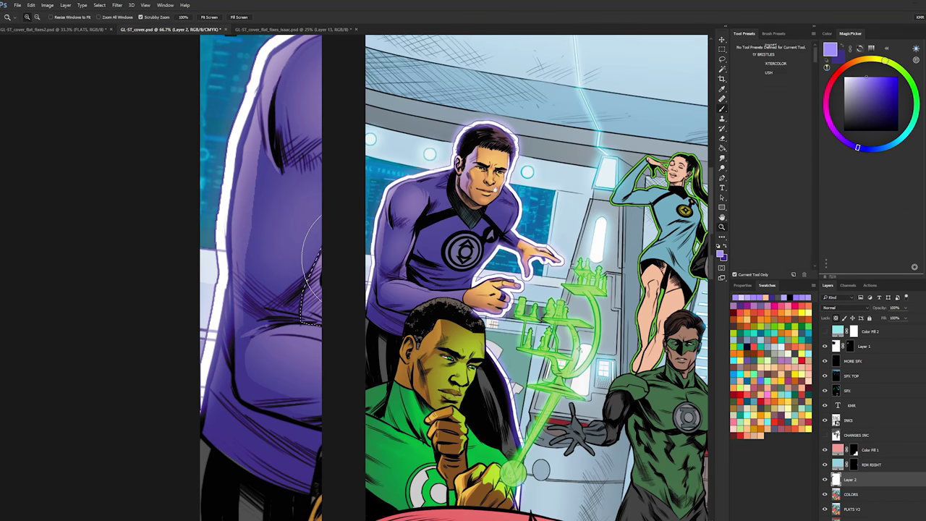
ctrl+click(496, 191)
ctrl+click(424, 151)
click(423, 150)
key(l)
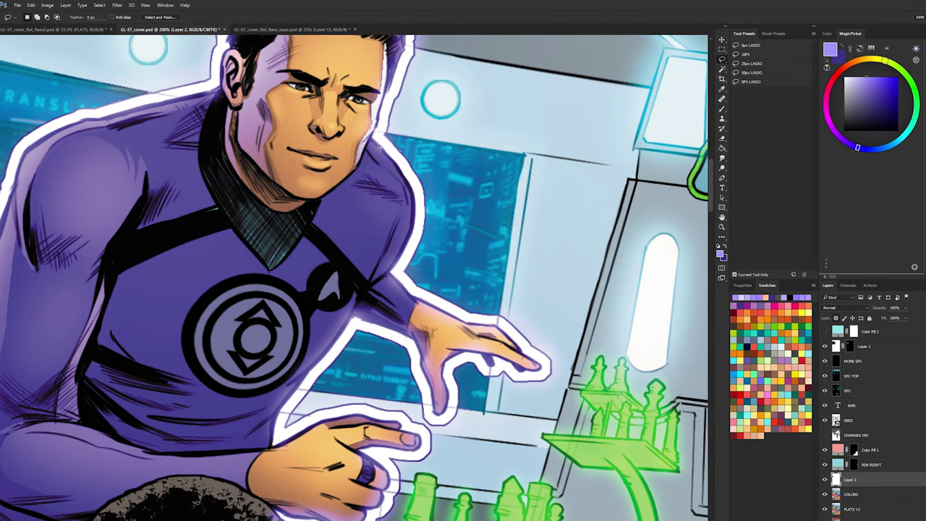
mouse_move(379, 154)
mouse_down()
mouse_move(383, 165)
mouse_move(369, 152)
mouse_up()
drag(364, 291, 370, 278)
key(b)
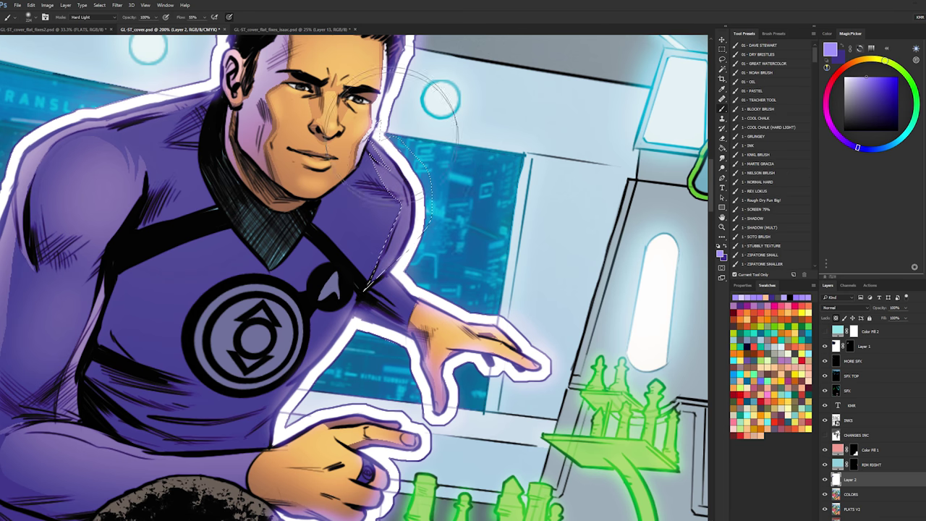
- Lasso the inner part of the far shoulder beside the collar, brush a soft violet highlight there and deselect
key(l)
click(386, 177)
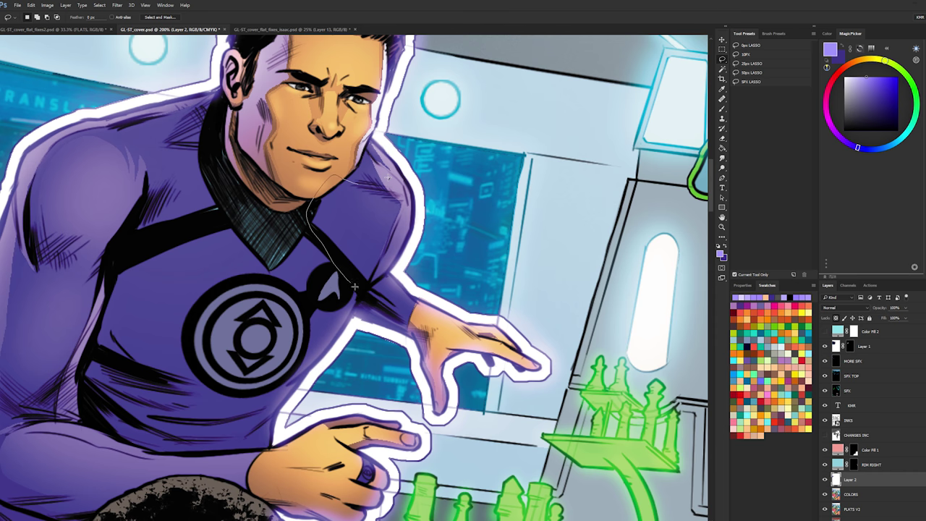
drag(375, 277, 399, 201)
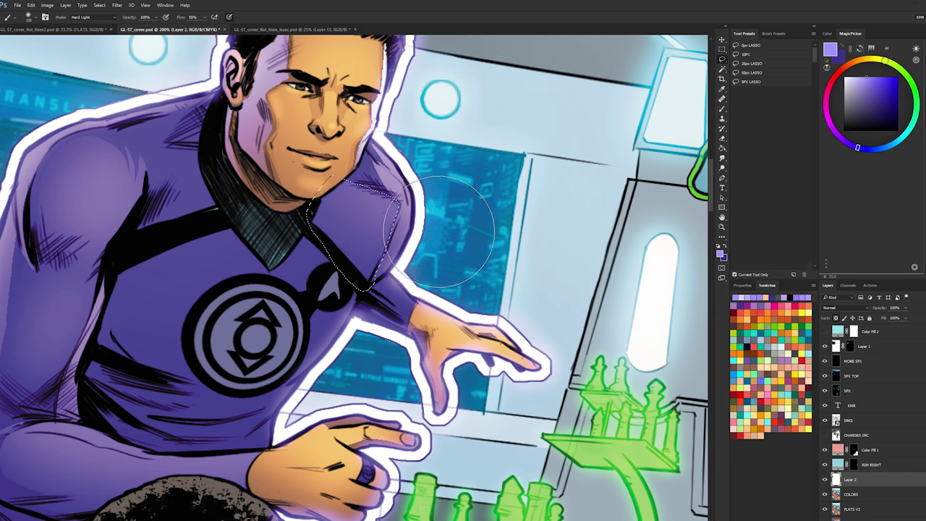
key(b)
key(ctrl+d)
- Lasso the near half of the chest across the emblem, brush a soft violet highlight inside it and deselect
key(l)
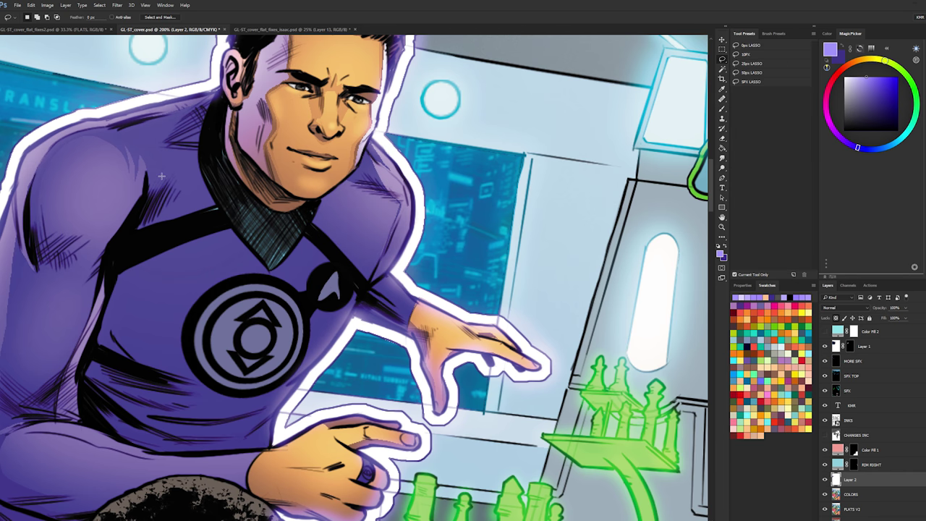
key(b)
drag(263, 246, 340, 190)
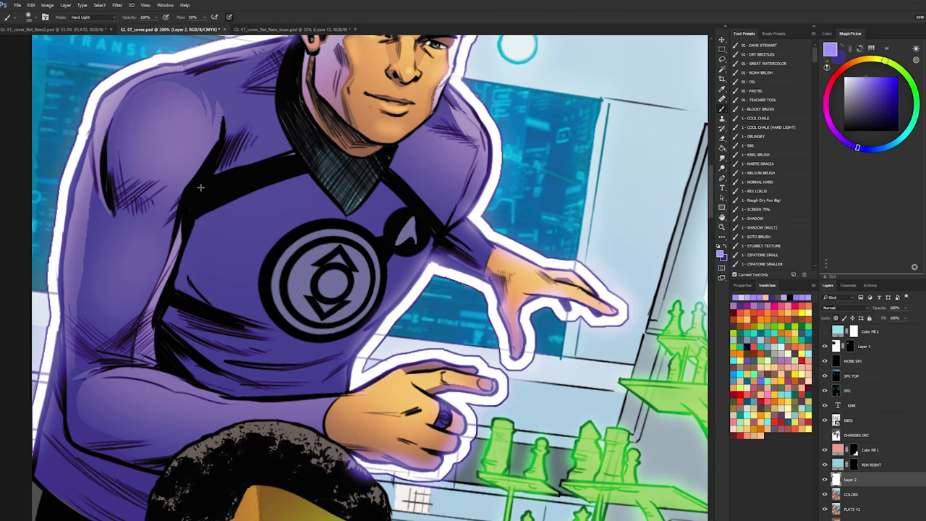
key(l)
drag(201, 187, 233, 147)
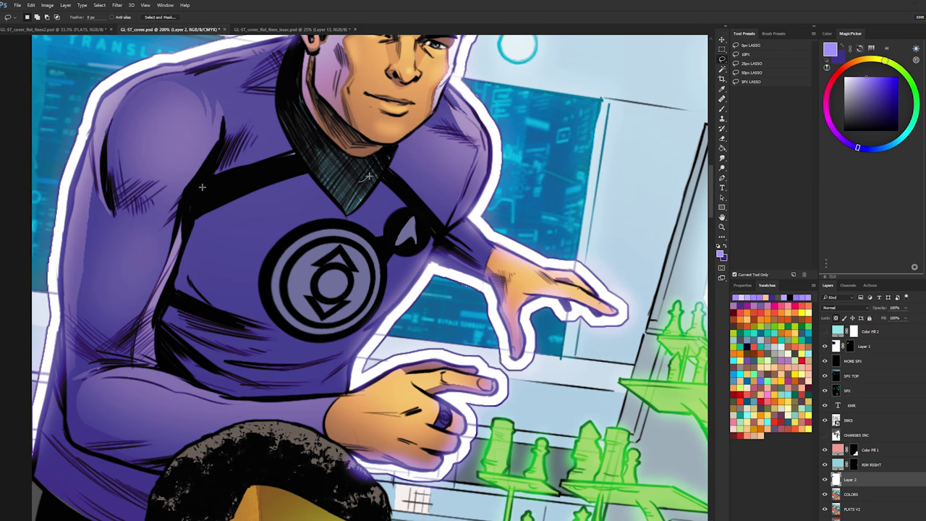
drag(367, 179, 328, 313)
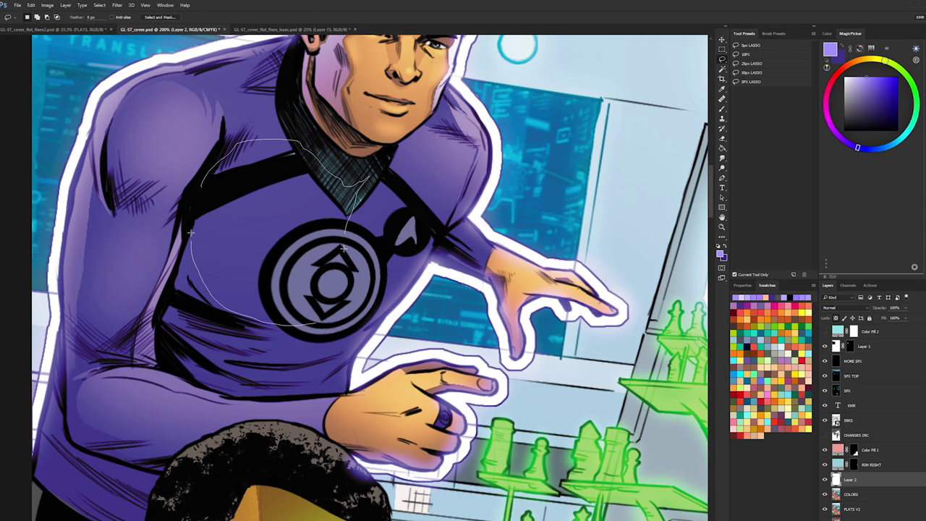
drag(190, 232, 194, 217)
key(b)
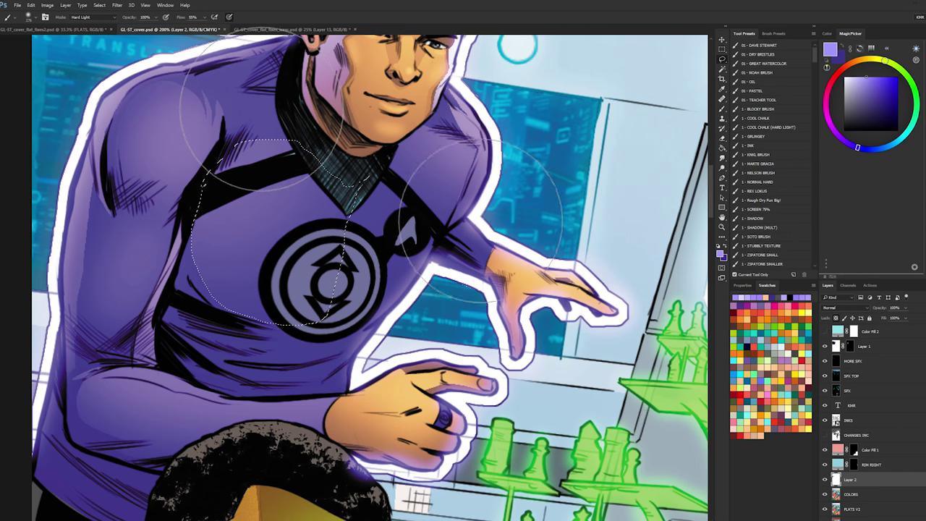
key(ctrl+d)
- Examine the purple suit's highlights against the surrounding figures on the cover
key(l)
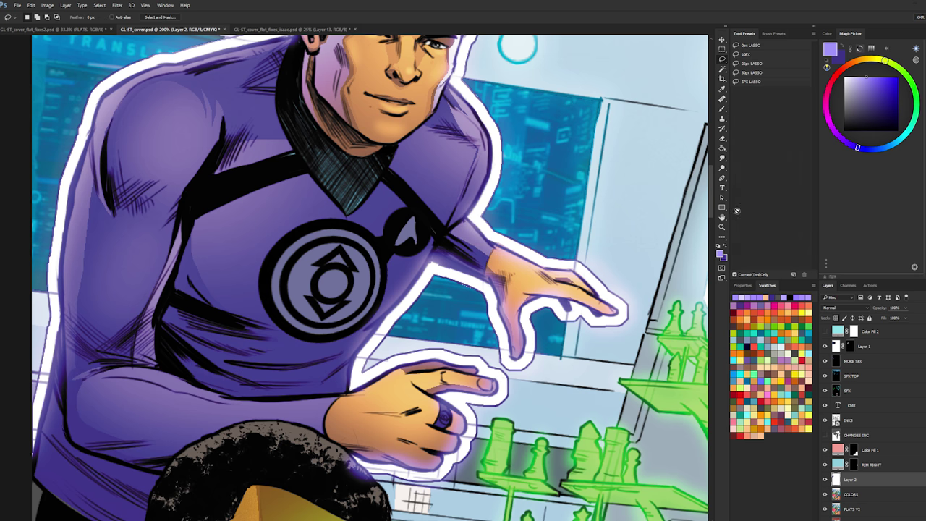
click(722, 227)
drag(504, 299, 406, 299)
drag(547, 371, 468, 299)
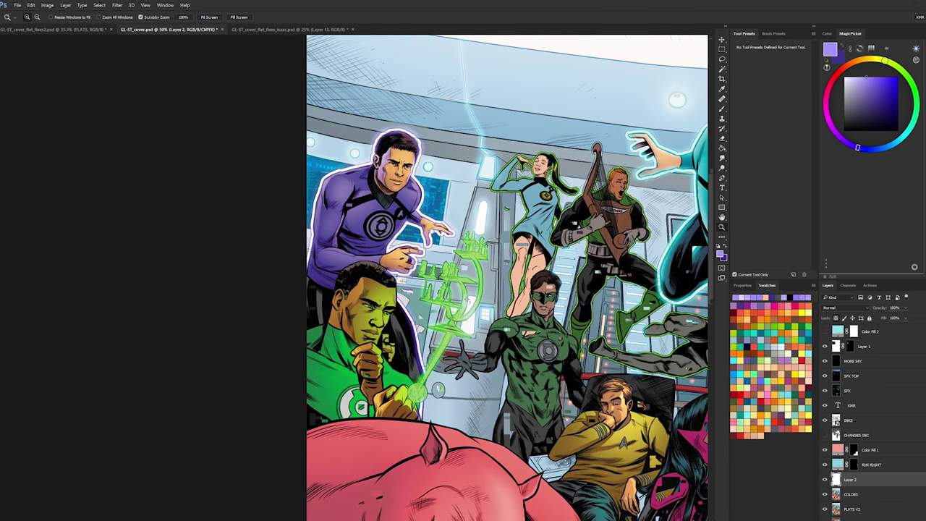
- Examine the purple-suited figure's rendering up close and in relation to the whole cover
click(385, 187)
key(b)
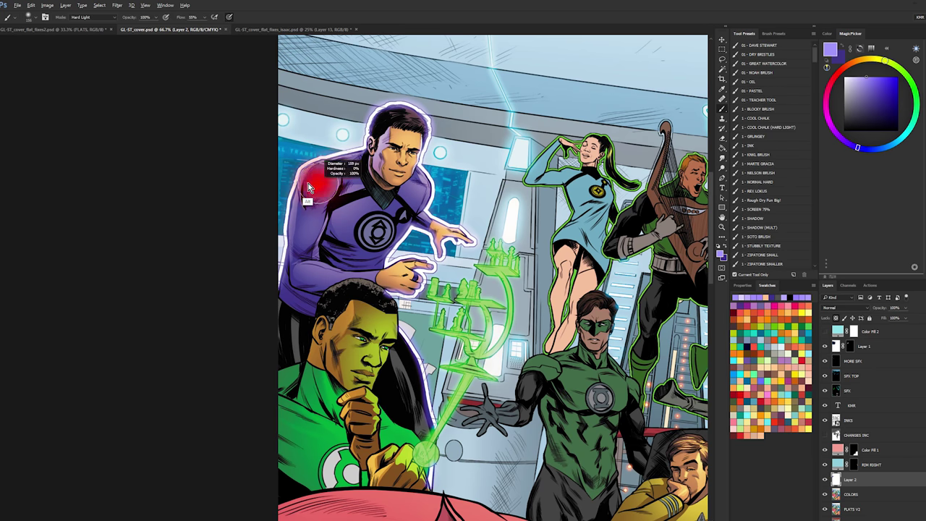
key(z)
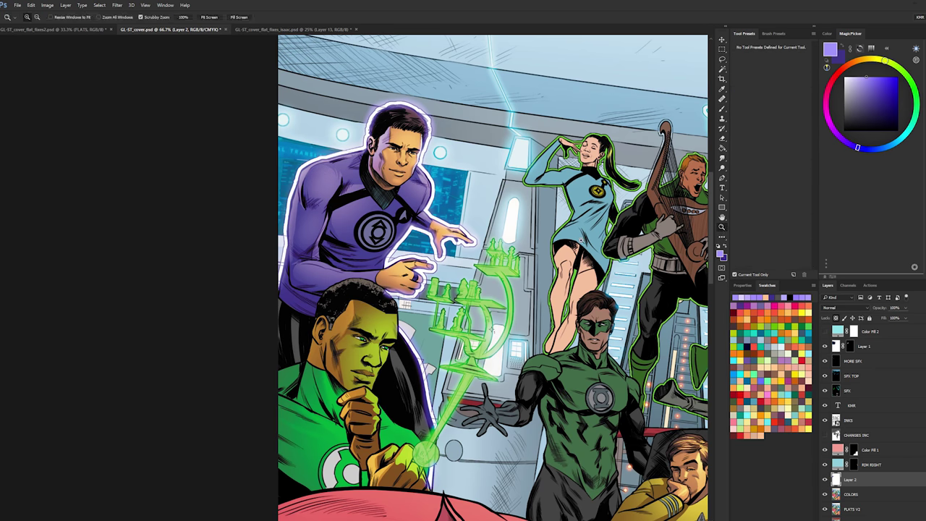
alt+click(428, 269)
key(b)
key(z)
alt+click(268, 199)
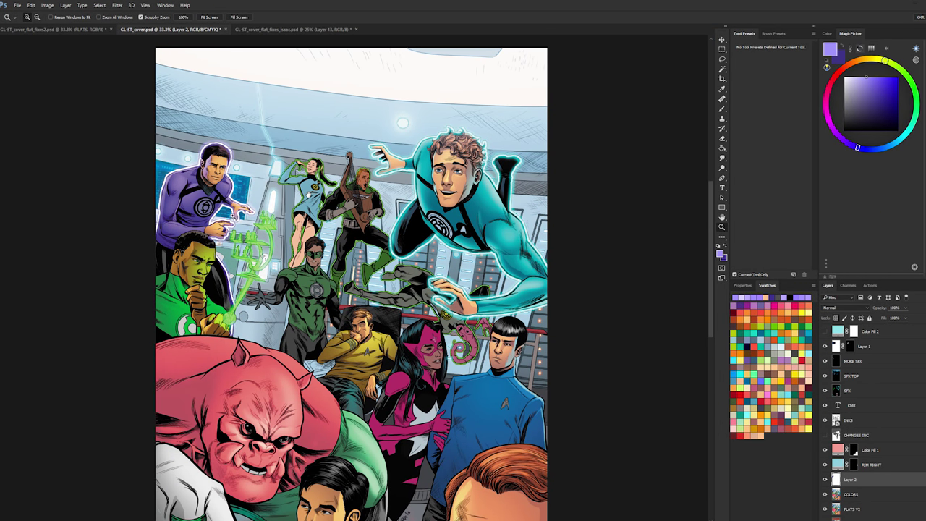
click(218, 201)
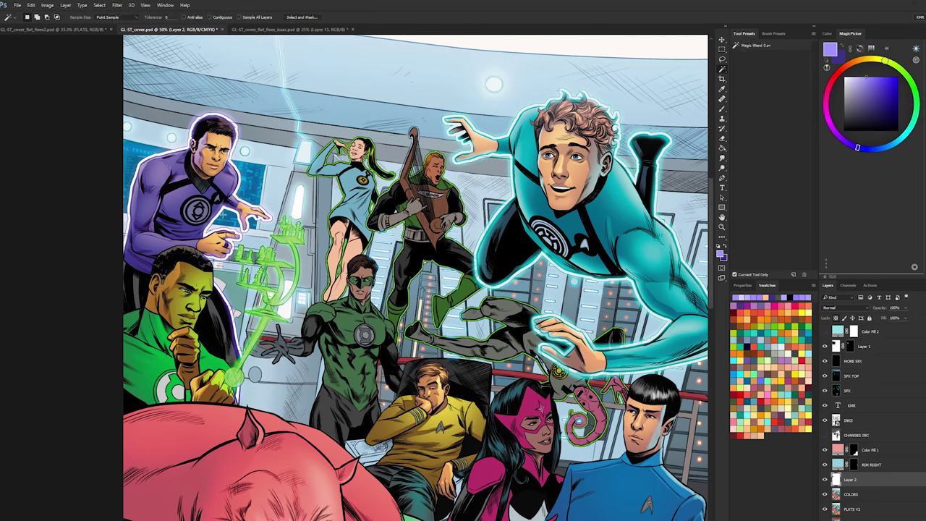
- Clear any selection and merge the purple suit's highlight layer down into the COLORS layer
key(ctrl+d)
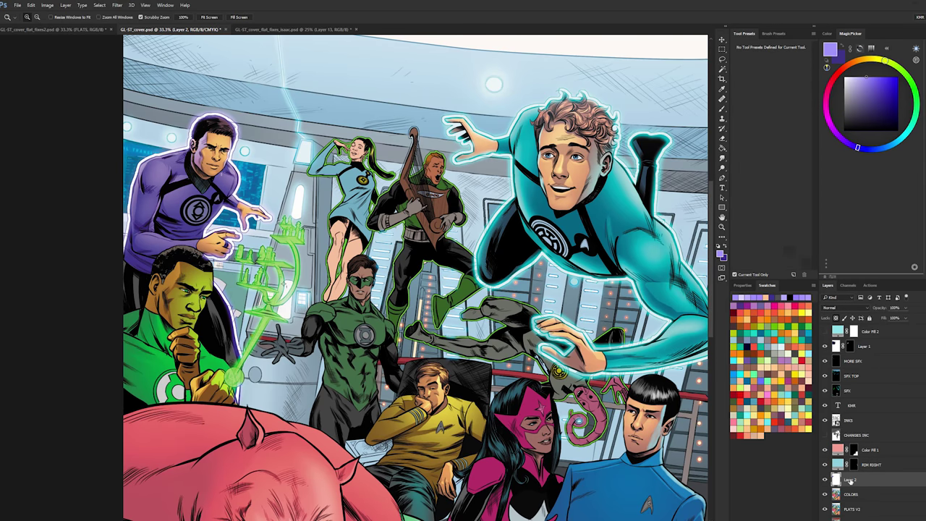
key(w)
right_click(850, 481)
click(871, 346)
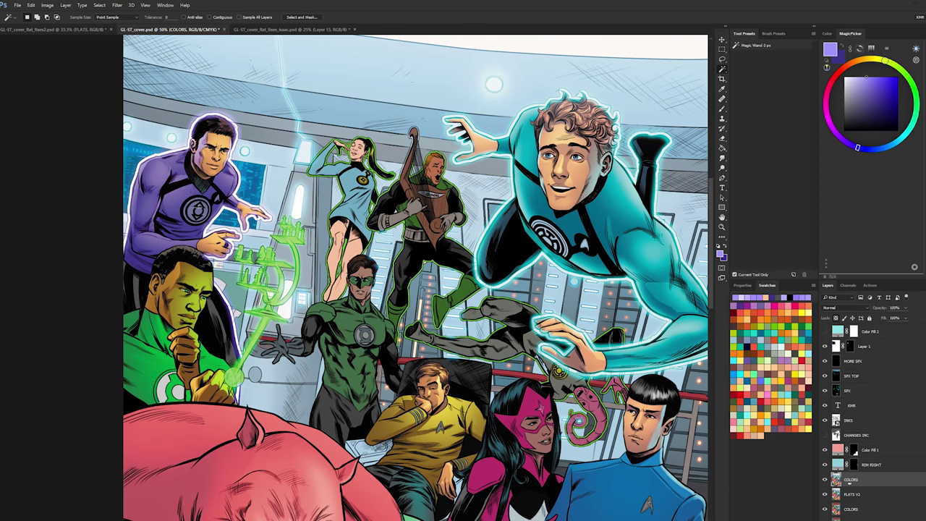
- Apply a Hue/Saturation adjustment to the COLORS layer with Lightness at +15
drag(475, 316, 518, 324)
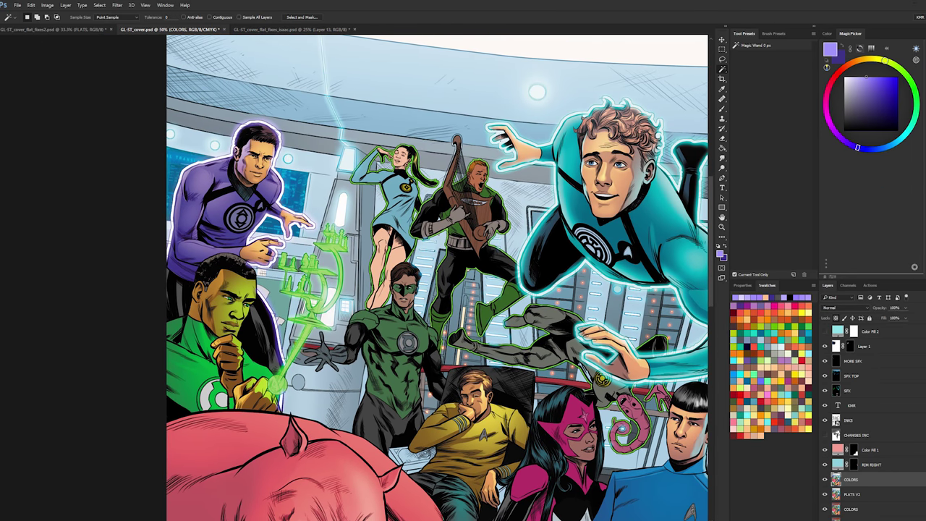
key(ctrl+u)
drag(737, 202, 745, 203)
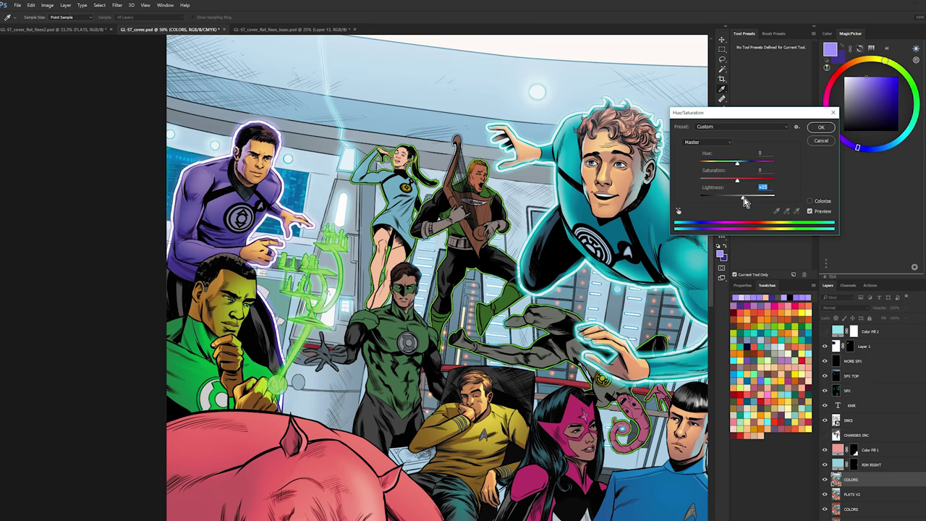
click(823, 129)
key(w)
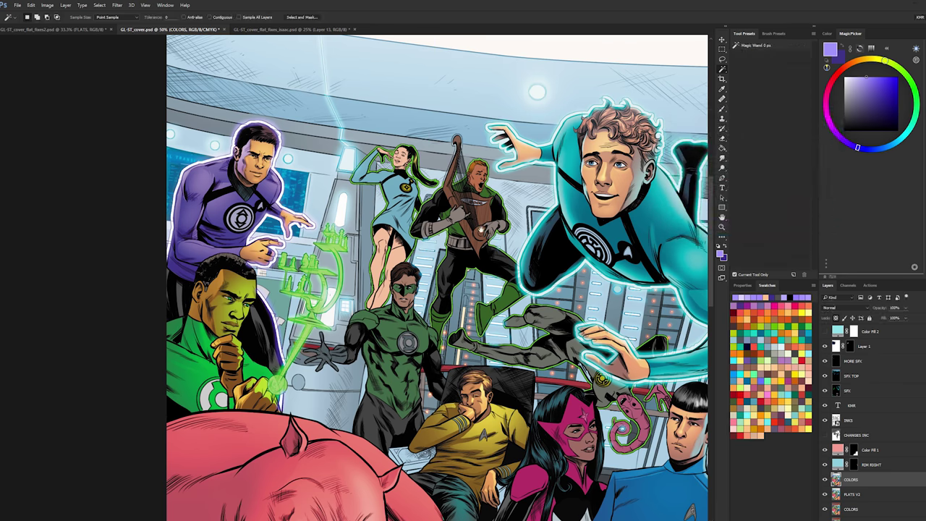
- Select the purple-suited figure's skin tone with the Magic Wand for correction on the COLORS layer
drag(635, 214, 544, 232)
click(721, 228)
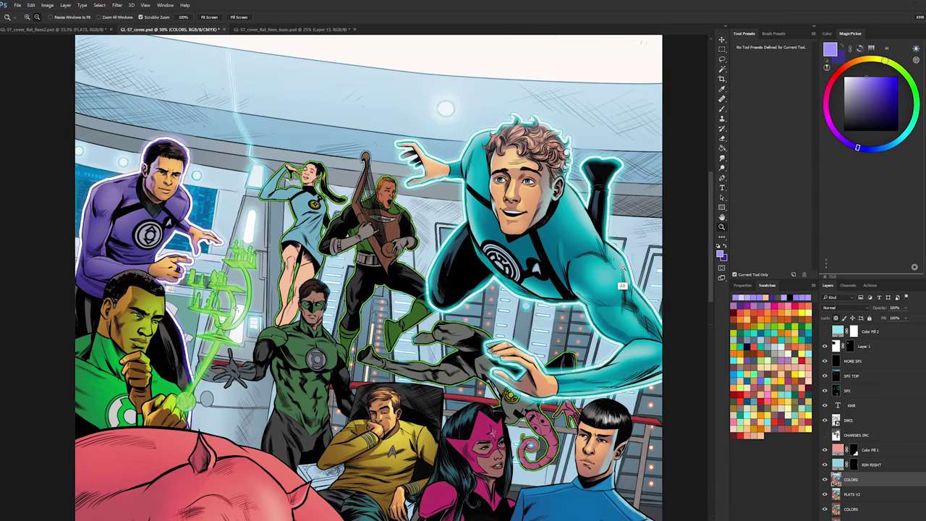
alt+click(629, 259)
alt+click(629, 258)
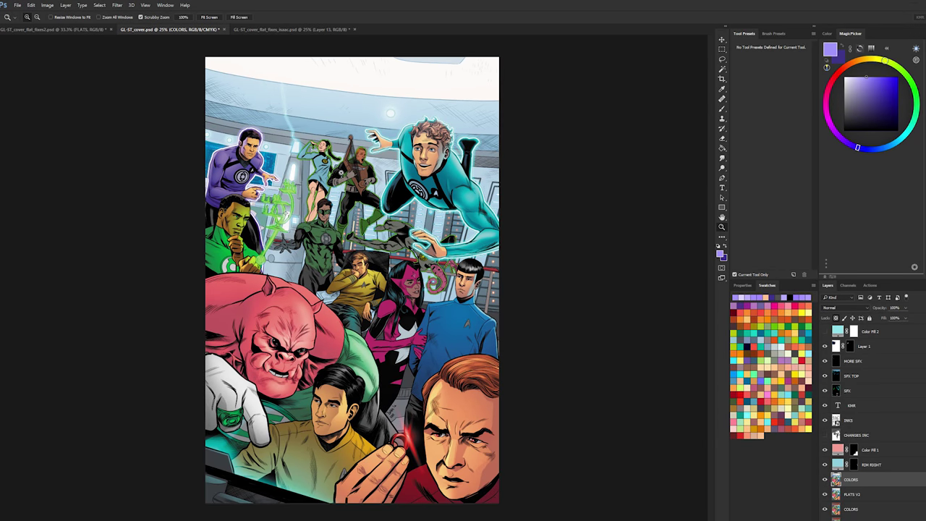
click(295, 170)
drag(289, 161, 357, 230)
click(347, 220)
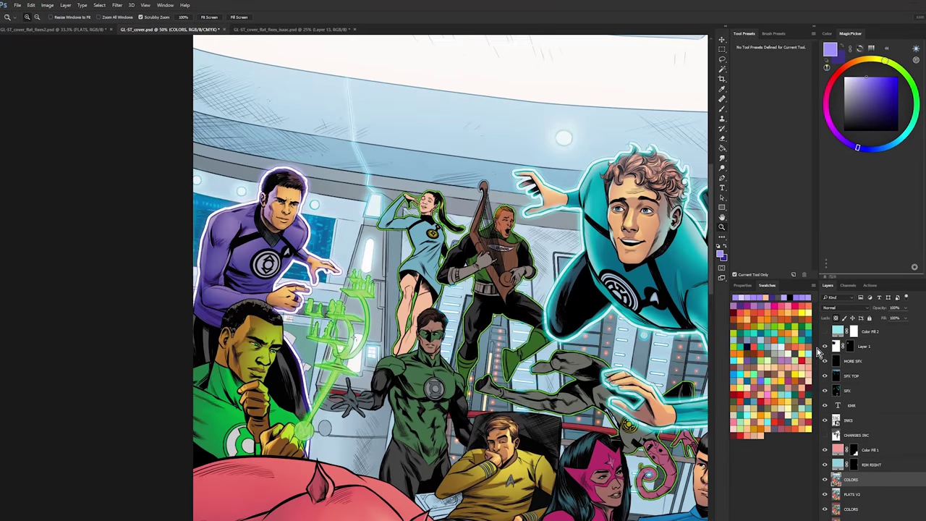
click(841, 495)
click(848, 479)
alt+click(357, 219)
key(w)
click(287, 218)
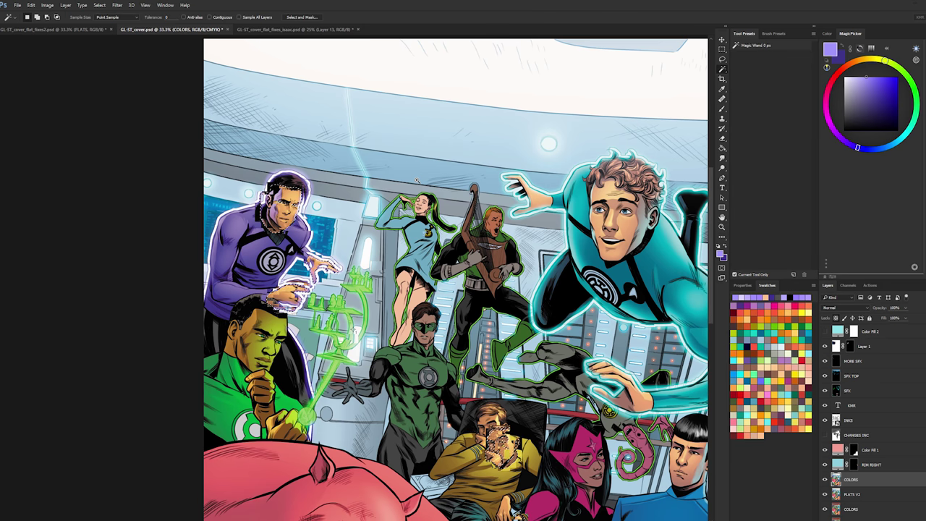
- Lasso the matching skin areas on the other figures to remove them from the selection
key(l)
key(alt+[)
mouse_move(535, 473)
mouse_down()
mouse_move(531, 424)
mouse_move(506, 463)
mouse_up()
mouse_move(506, 463)
mouse_down()
mouse_move(474, 398)
mouse_move(465, 207)
mouse_up()
drag(477, 474, 499, 331)
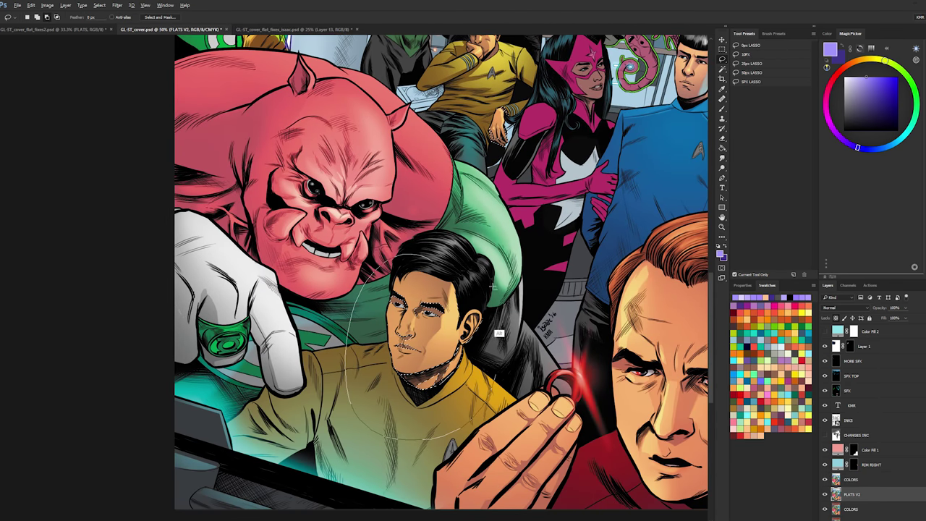
drag(479, 178, 528, 478)
drag(468, 53, 508, 265)
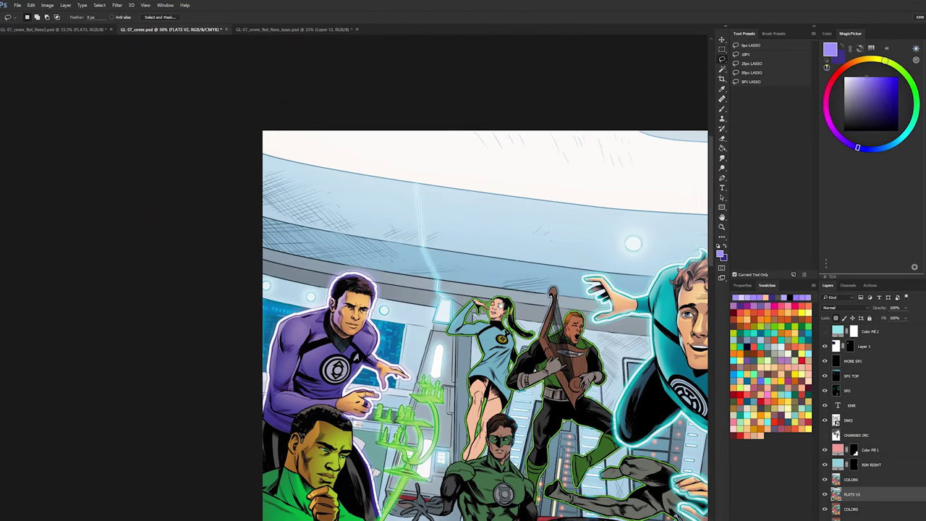
- Shift the purple-suited figure's skin midtones toward blue by +36 with Color Balance on the COLORS layer
key(ctrl+plus)
drag(471, 325, 377, 154)
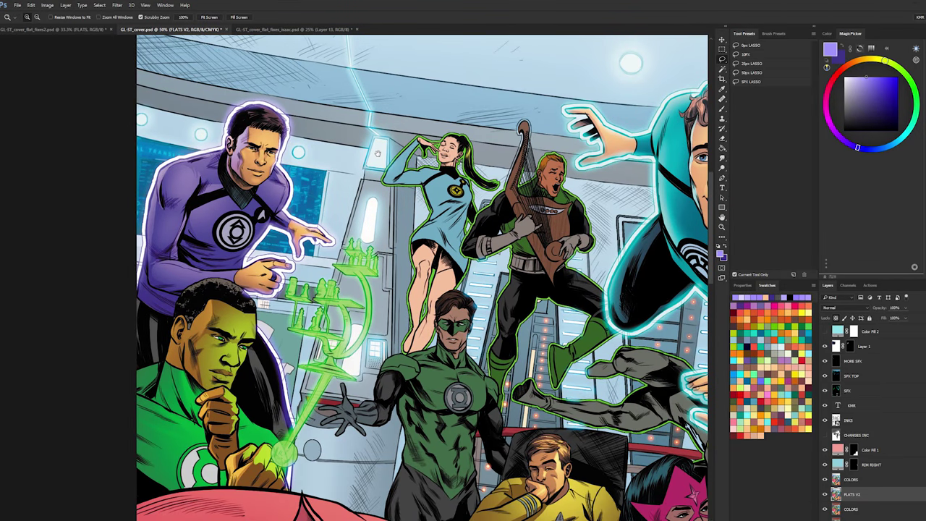
key(ctrl+b)
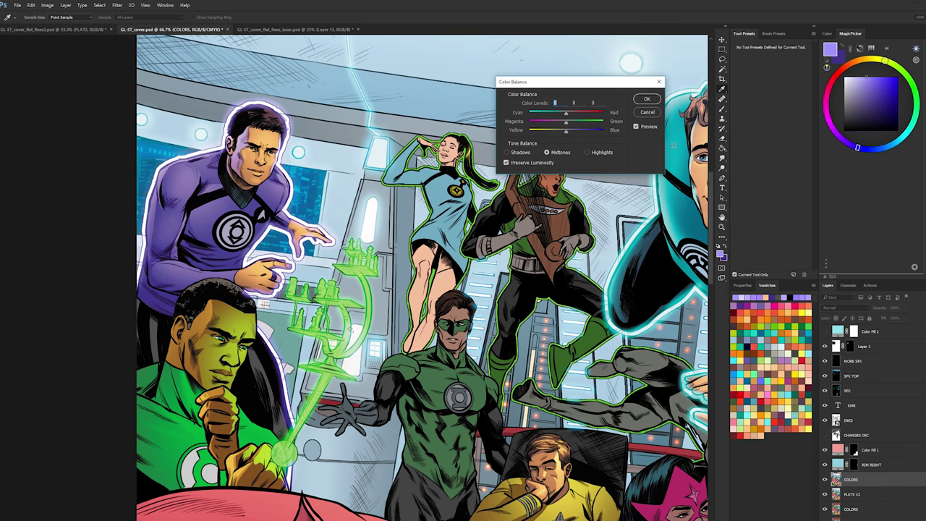
drag(566, 130, 580, 138)
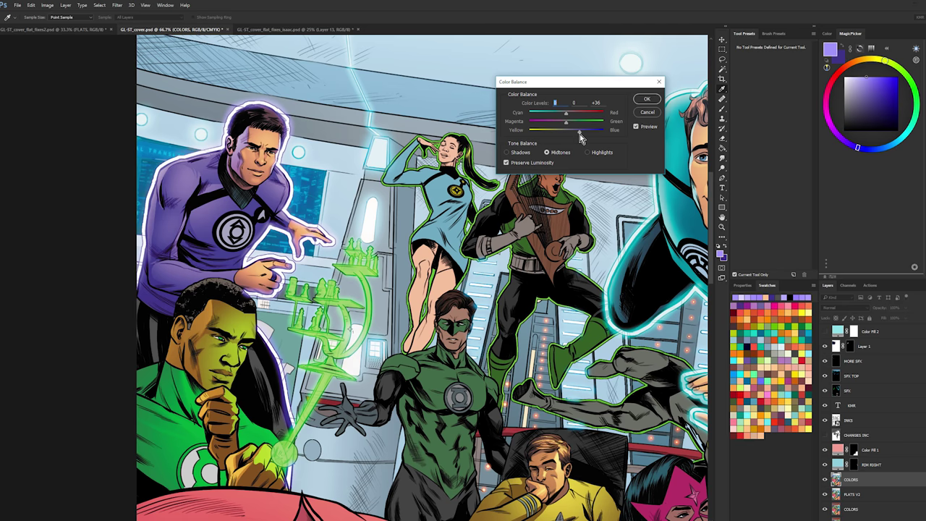
click(646, 99)
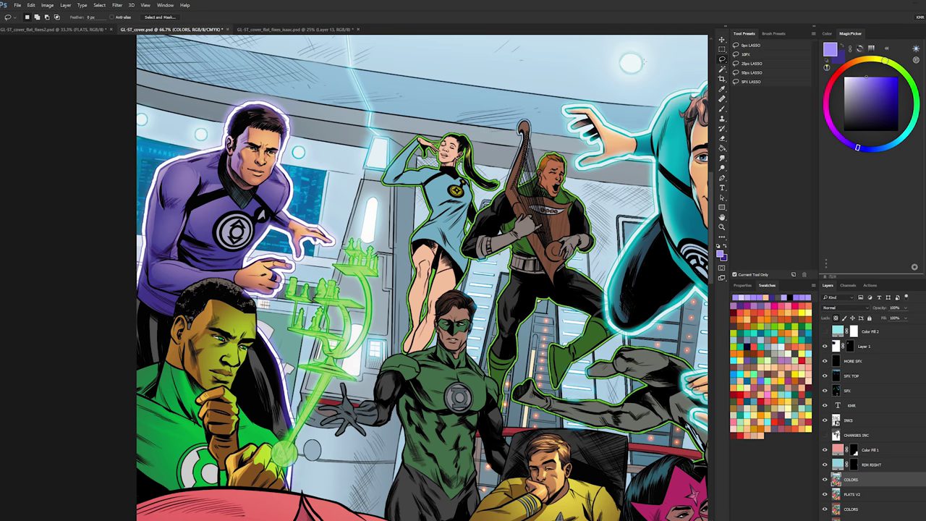
key(ctrl+alt+b)
key(Escape)
- Examine the overall colour balance of the cover and the magenta-masked woman beside the blue-shirted officer
key(z)
alt+click(614, 277)
alt+click(614, 277)
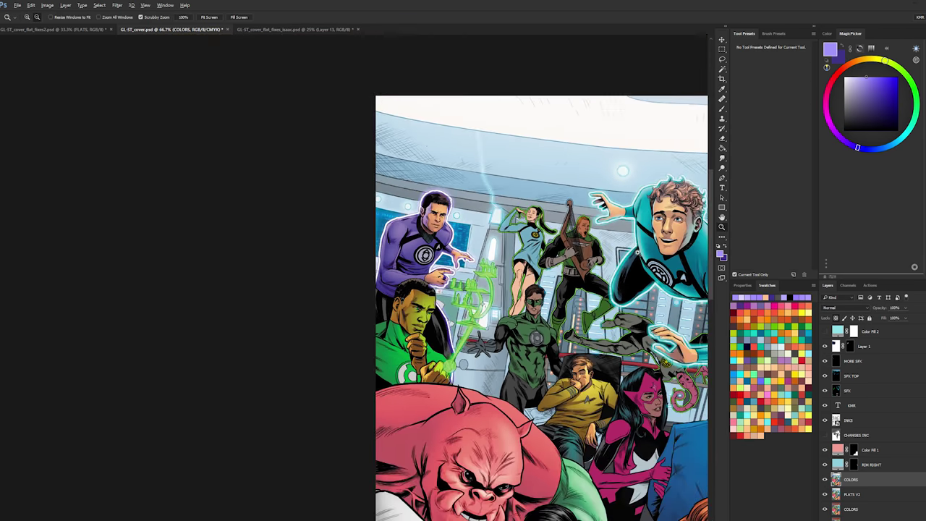
drag(632, 209, 460, 147)
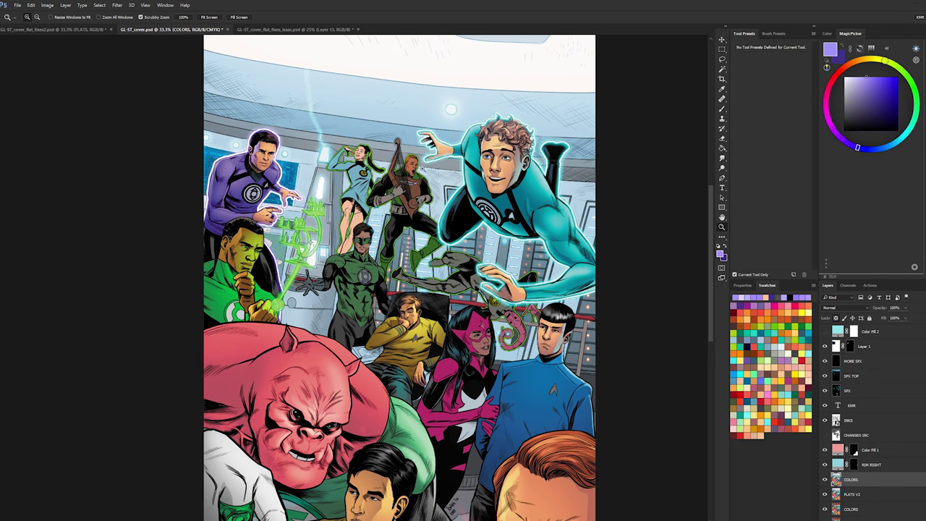
drag(431, 258, 424, 156)
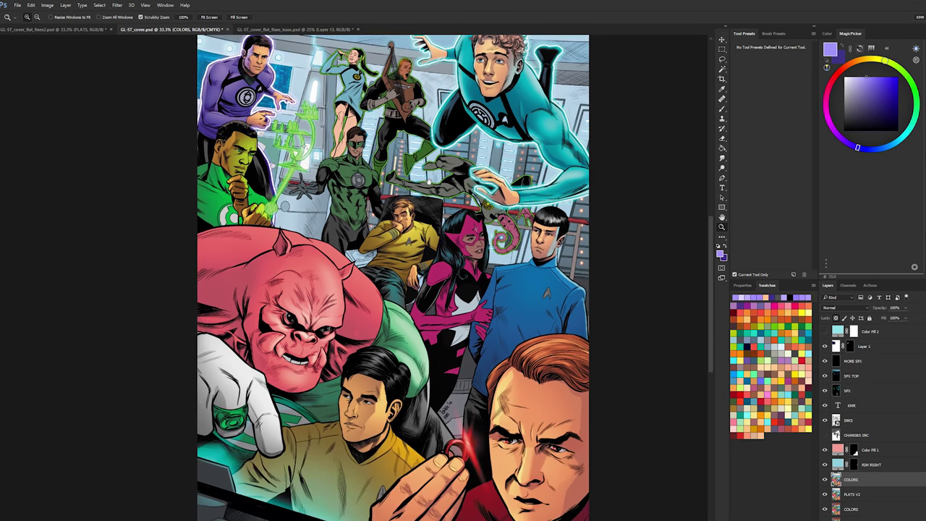
drag(468, 275, 442, 243)
click(444, 221)
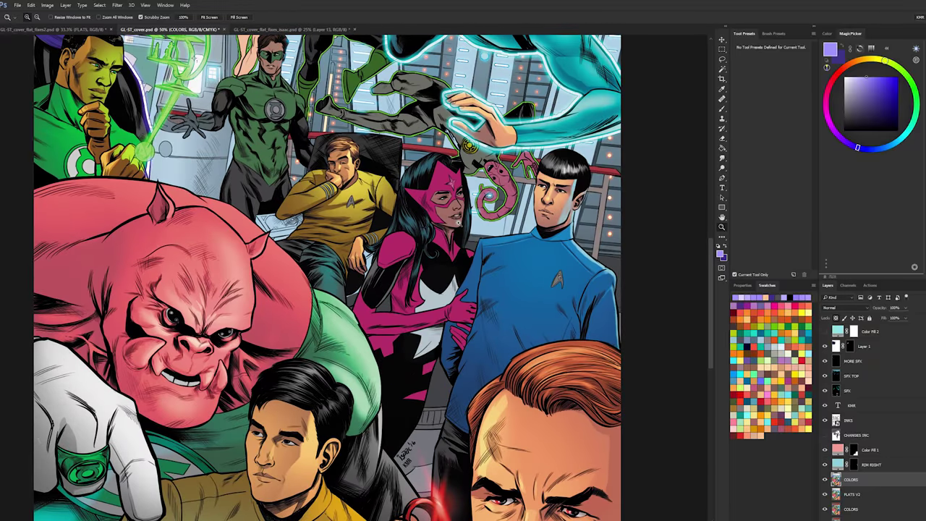
click(437, 227)
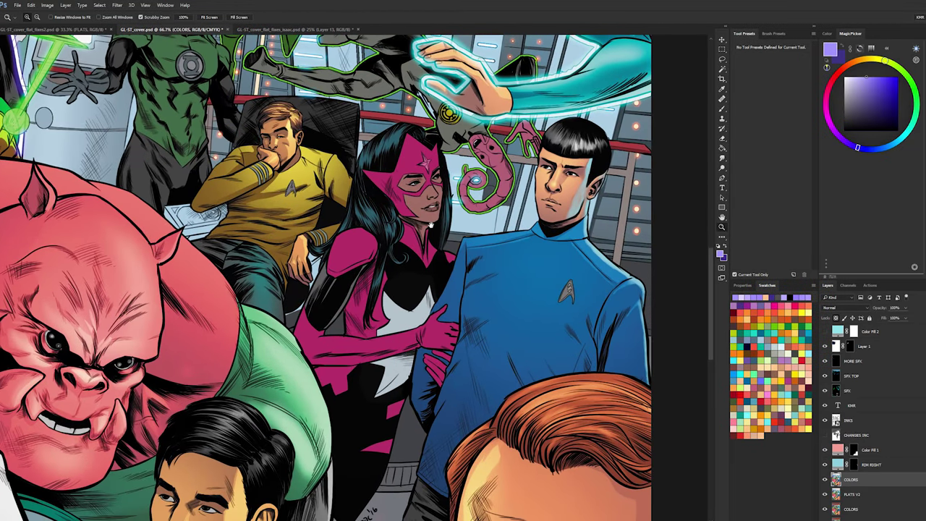
drag(424, 215, 418, 248)
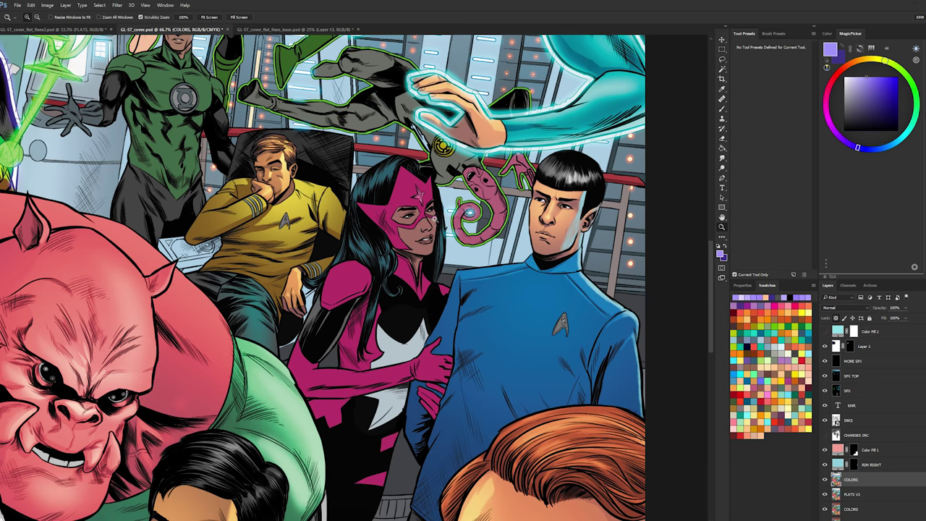
- Select the magenta areas of the masked woman's costume with the Magic Wand and copy them to a new layer
click(398, 196)
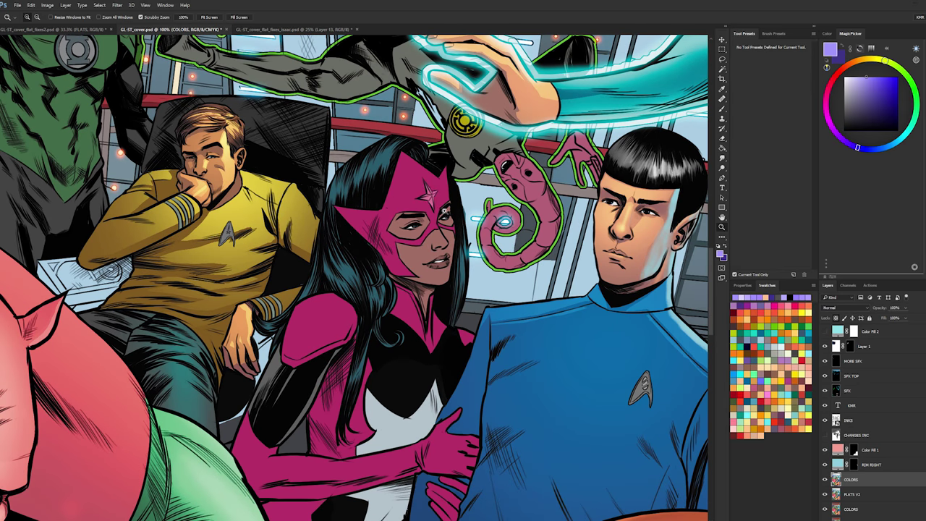
key(w)
click(406, 203)
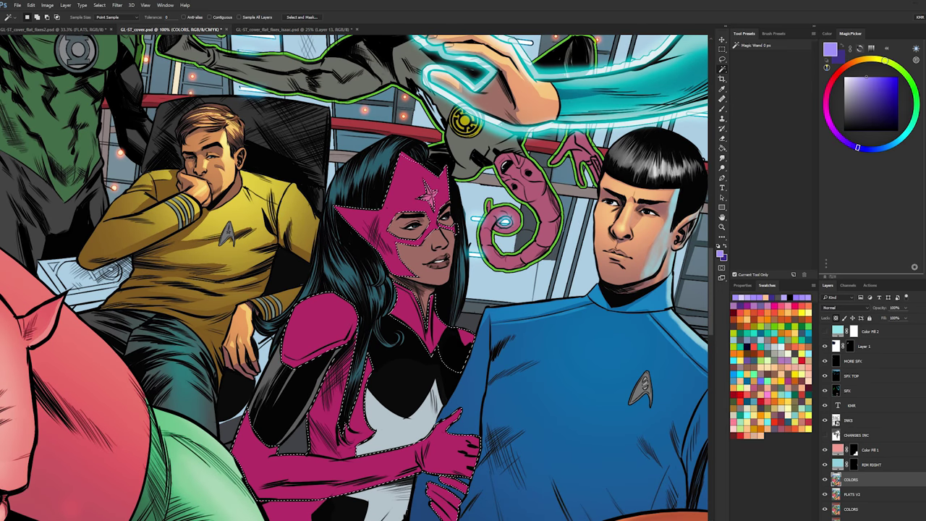
key(ctrl+j)
- Lasso around the woman's magenta mask and face to confine the highlight painting
key(ctrl+space)
click(395, 214)
drag(395, 214, 382, 192)
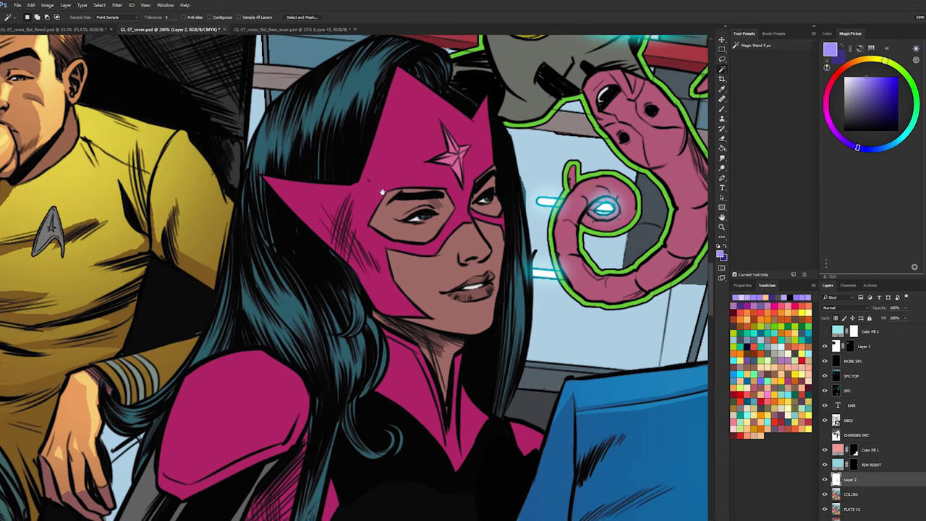
click(382, 192)
key(l)
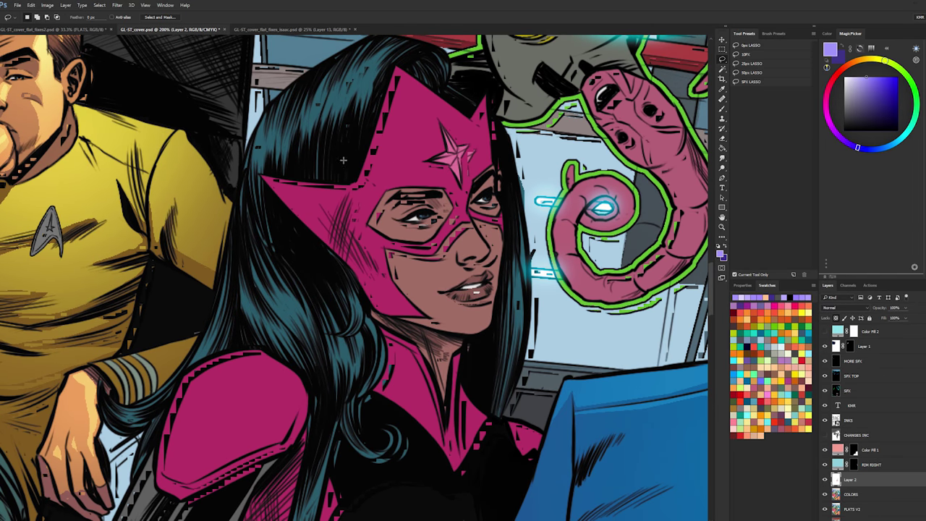
mouse_move(337, 159)
mouse_down()
mouse_move(265, 241)
mouse_move(329, 303)
mouse_move(365, 314)
mouse_up()
mouse_move(470, 343)
mouse_down()
mouse_move(532, 130)
mouse_move(354, 87)
mouse_up()
key(space)
drag(451, 108, 448, 140)
- Brush soft light pink highlights over the mask with the Marte Gracia brush, using the star's pink, and deselect
key(b)
alt+click(417, 165)
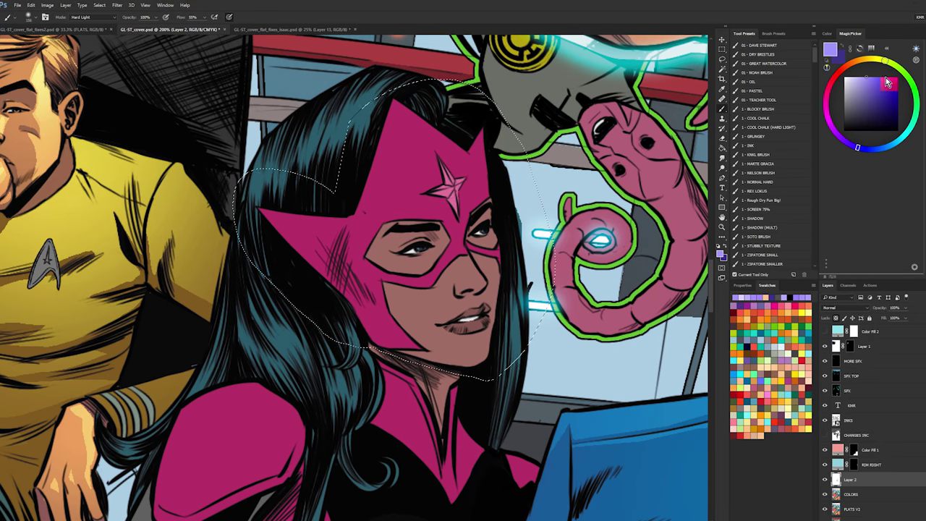
click(789, 165)
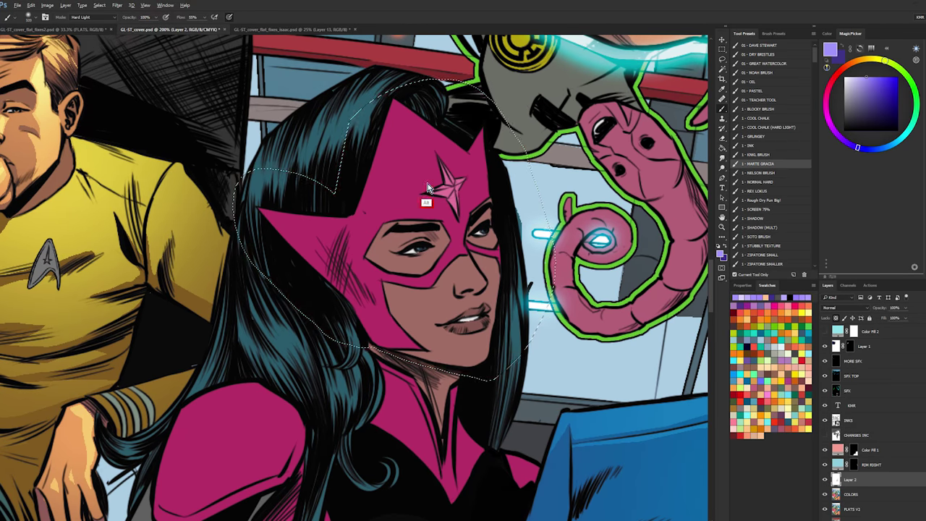
alt+click(446, 188)
mouse_move(421, 211)
mouse_down()
mouse_move(435, 210)
mouse_move(448, 170)
mouse_up()
drag(456, 216, 390, 222)
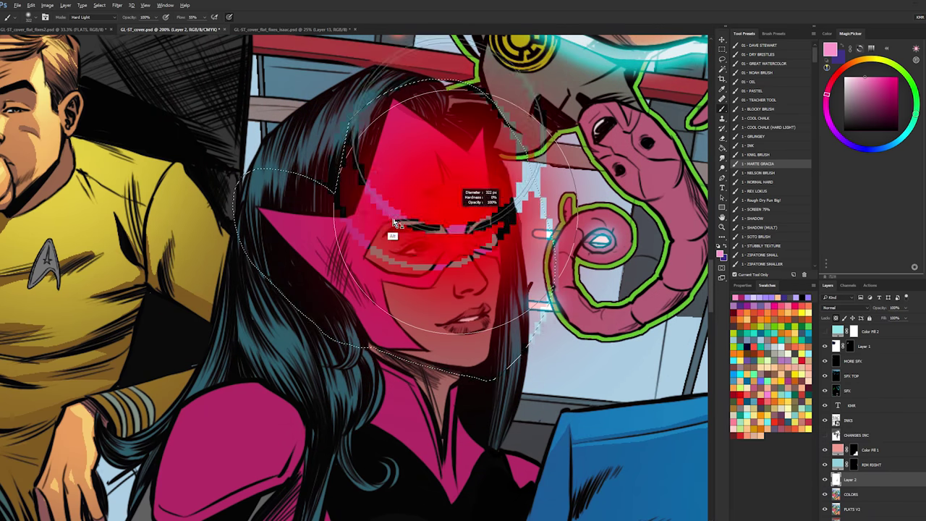
drag(456, 212, 388, 225)
mouse_move(430, 191)
mouse_down()
mouse_move(353, 215)
mouse_move(356, 165)
mouse_up()
drag(379, 196, 413, 291)
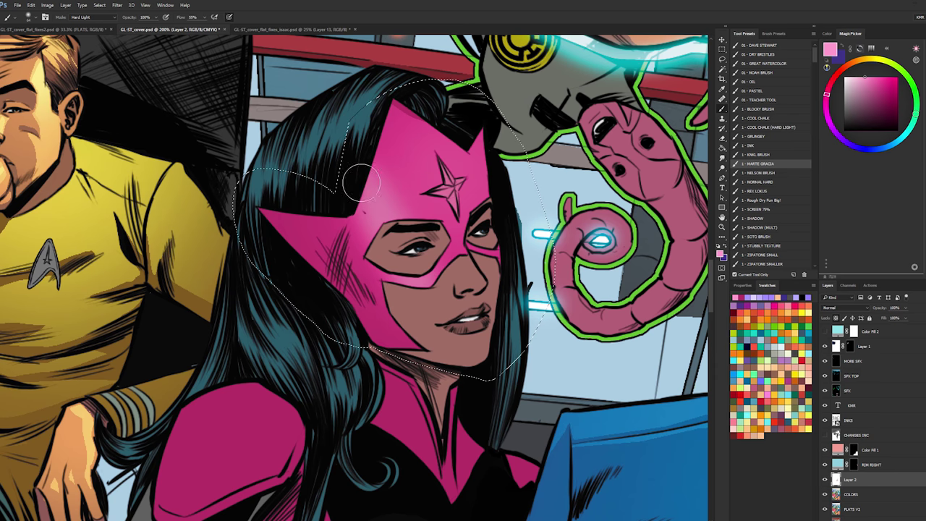
key(l)
key(ctrl+d)
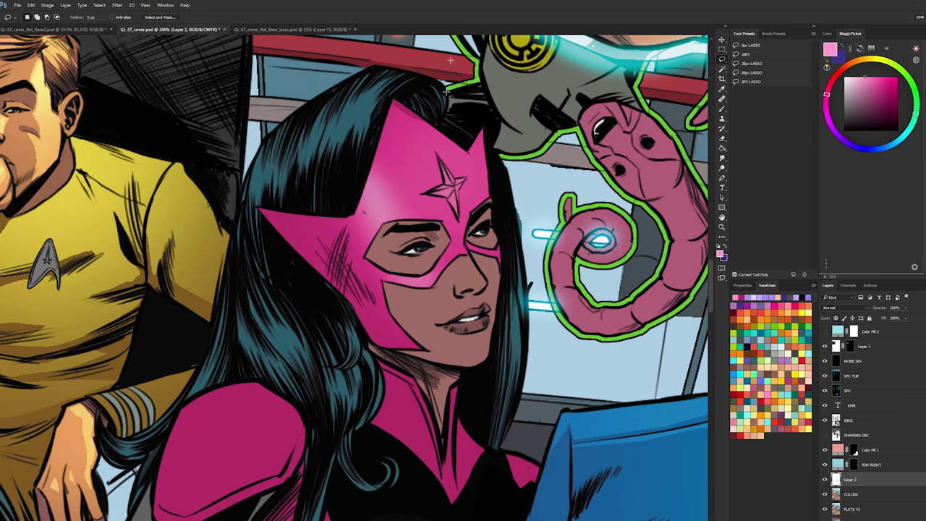
key(b)
key(e)
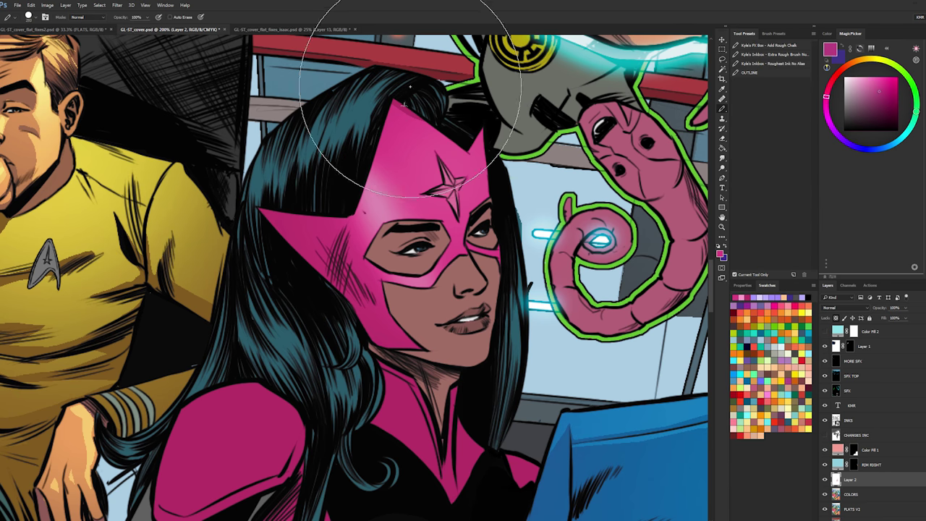
mouse_move(406, 102)
mouse_down()
mouse_move(369, 89)
mouse_move(408, 96)
mouse_move(428, 88)
mouse_move(415, 94)
mouse_move(422, 111)
mouse_move(375, 109)
mouse_move(408, 103)
mouse_move(422, 112)
mouse_move(404, 107)
mouse_move(403, 123)
mouse_move(426, 118)
mouse_up()
key(b)
alt+click(422, 111)
key(ctrl+z)
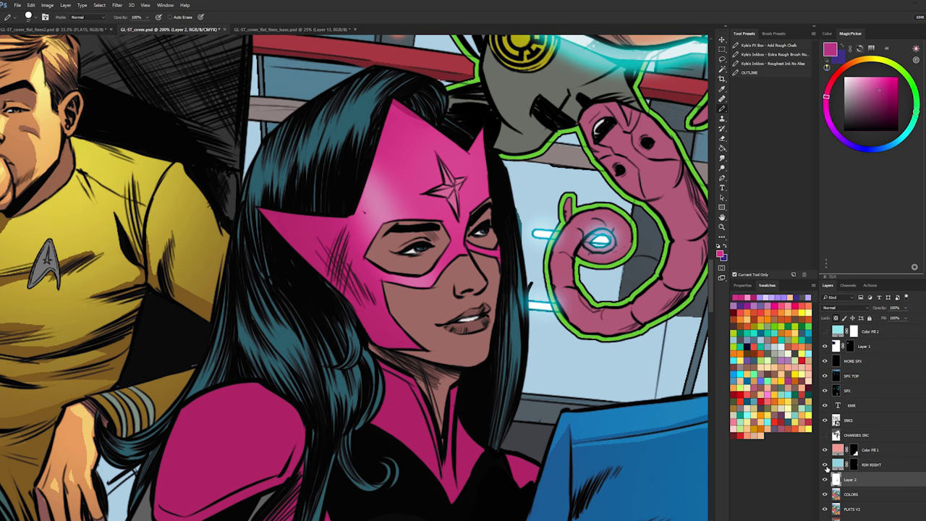
- Hide the COLORS layer and keep Layer 2 visible so the magenta costume copy sits over the flats
click(825, 494)
click(825, 494)
drag(824, 495, 825, 480)
click(824, 480)
click(825, 481)
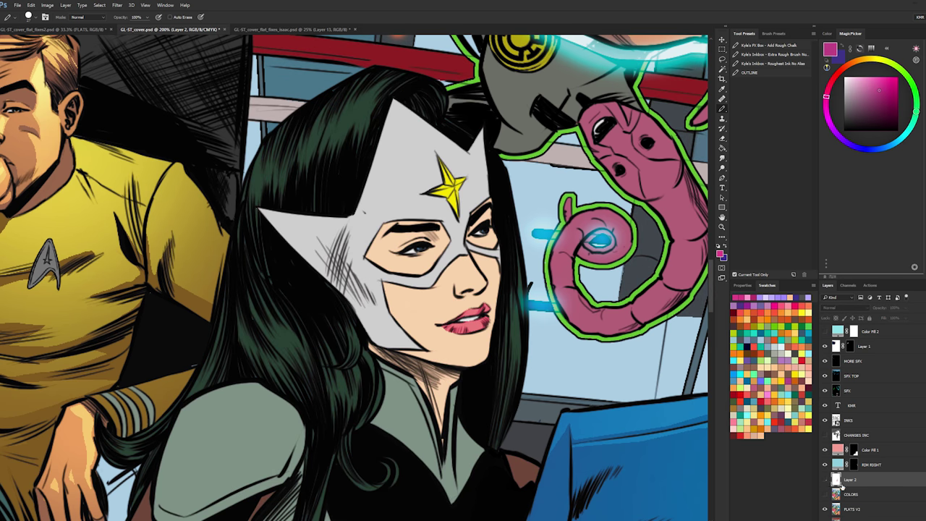
click(825, 479)
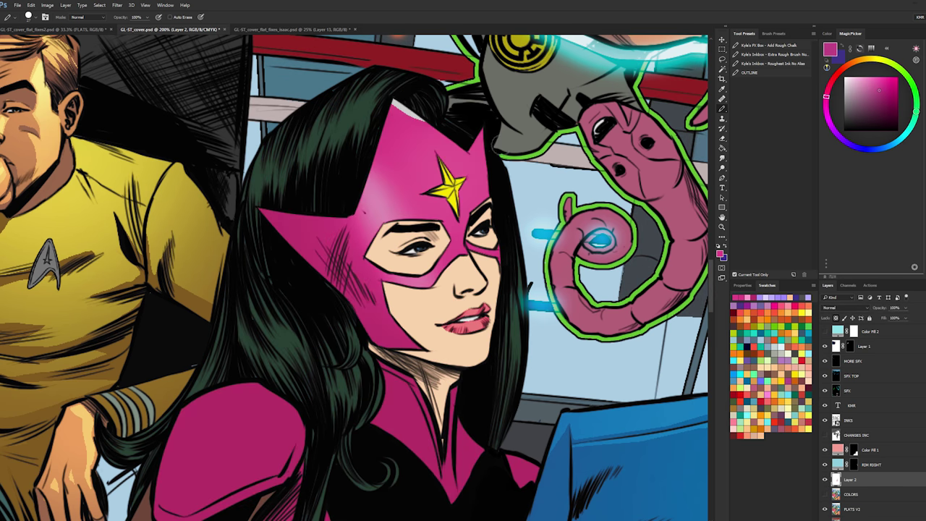
- Fill the unpainted gap at the mask's top point with the Pencil tool, using magenta sampled from the mask
key(l)
key(b)
alt+click(398, 111)
drag(394, 103, 415, 111)
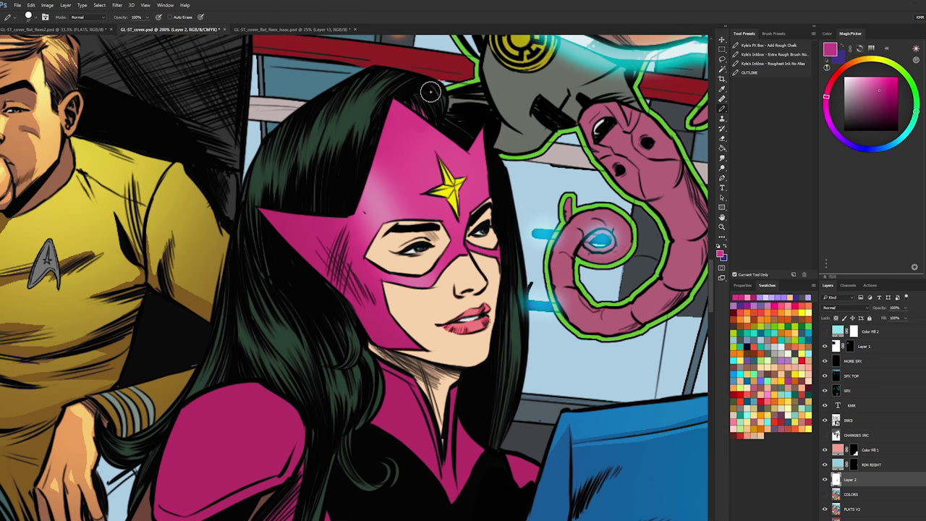
alt+right_click(398, 110)
alt+right_click(398, 110)
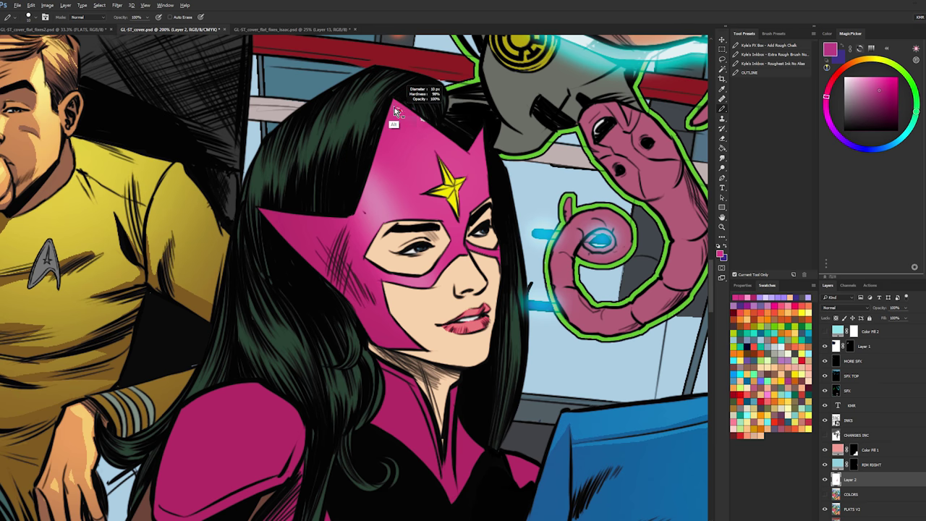
alt+click(372, 117)
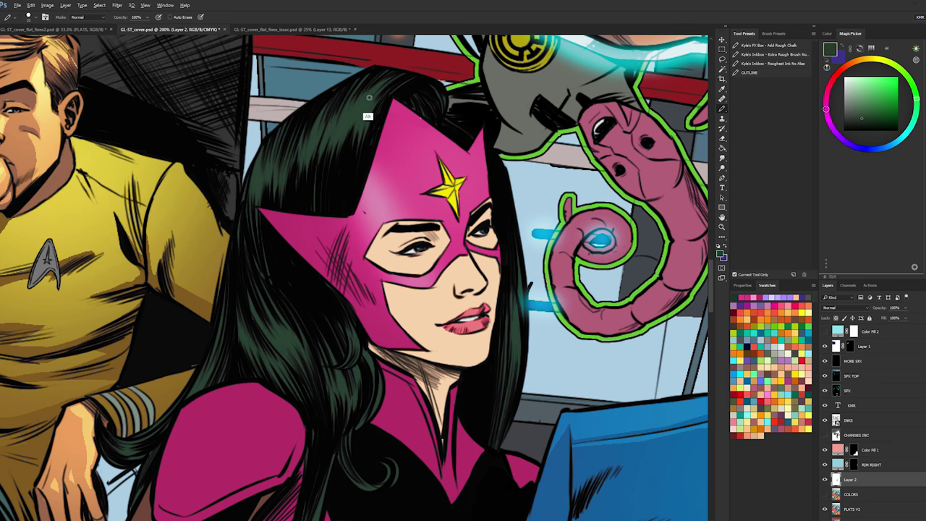
alt+click(409, 115)
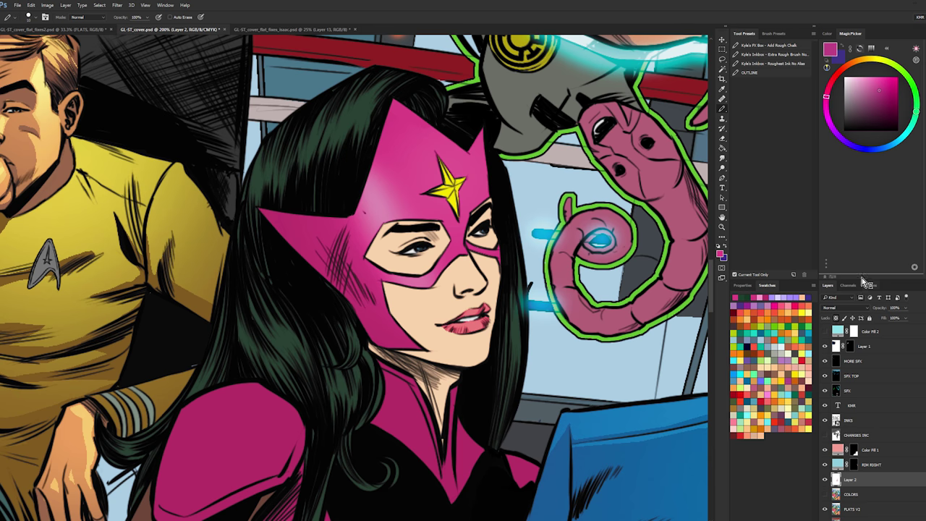
- Pick the light pink swatch as the painting colour for the mask highlights
key(b)
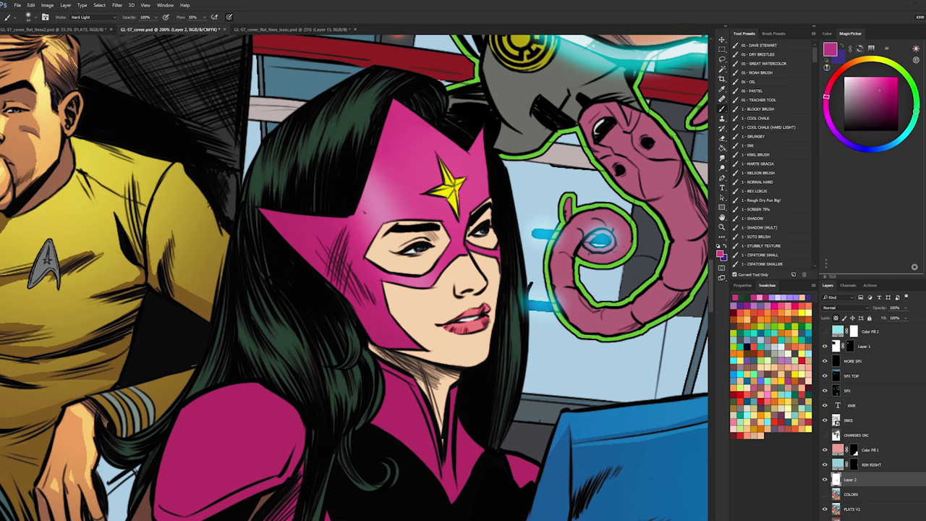
click(760, 296)
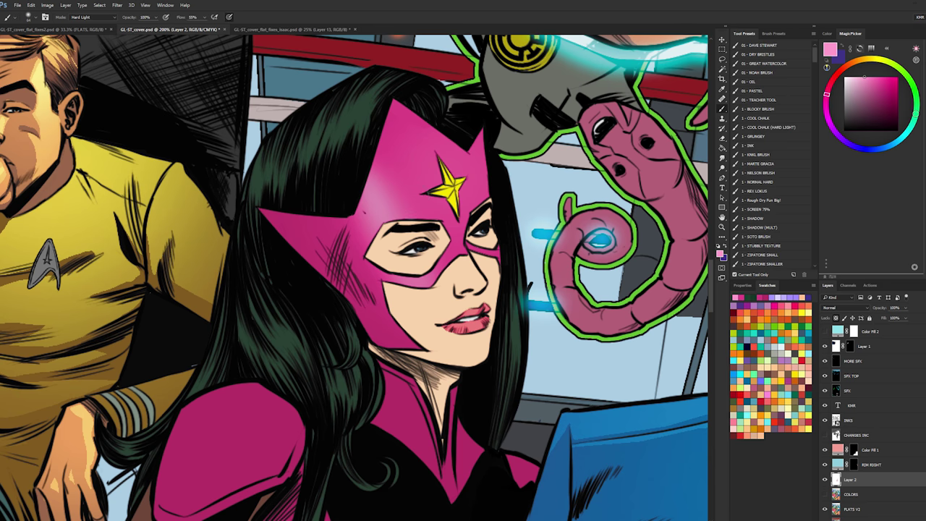
key(l)
key(alt+e)
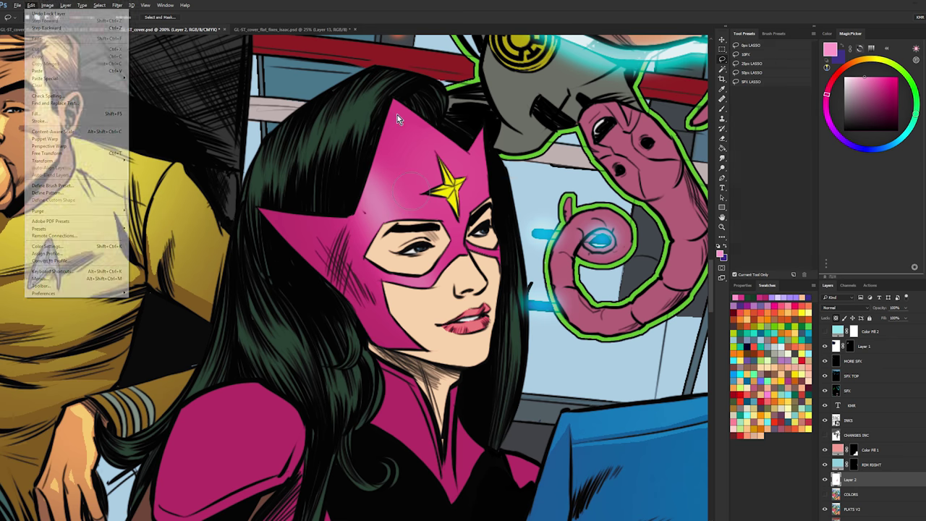
key(Escape)
key(b)
key(l)
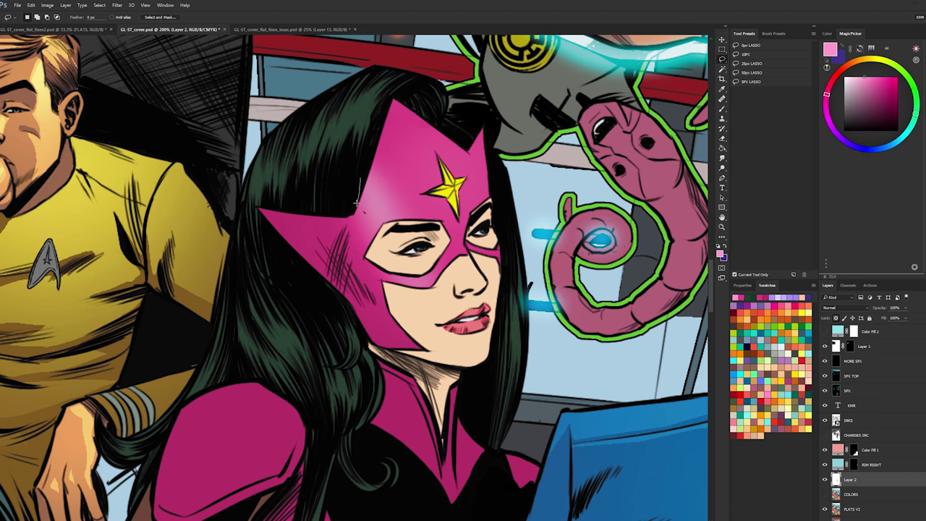
- Lasso the mask's forehead and nose bridge, trim the hair areas from the selection, and add the part below the eye
mouse_move(376, 217)
mouse_down()
mouse_move(433, 209)
mouse_move(453, 248)
mouse_up()
drag(440, 214, 468, 253)
mouse_move(471, 208)
mouse_down()
mouse_move(493, 189)
mouse_move(494, 147)
mouse_move(463, 114)
mouse_move(410, 88)
mouse_move(359, 179)
mouse_up()
drag(494, 171, 471, 162)
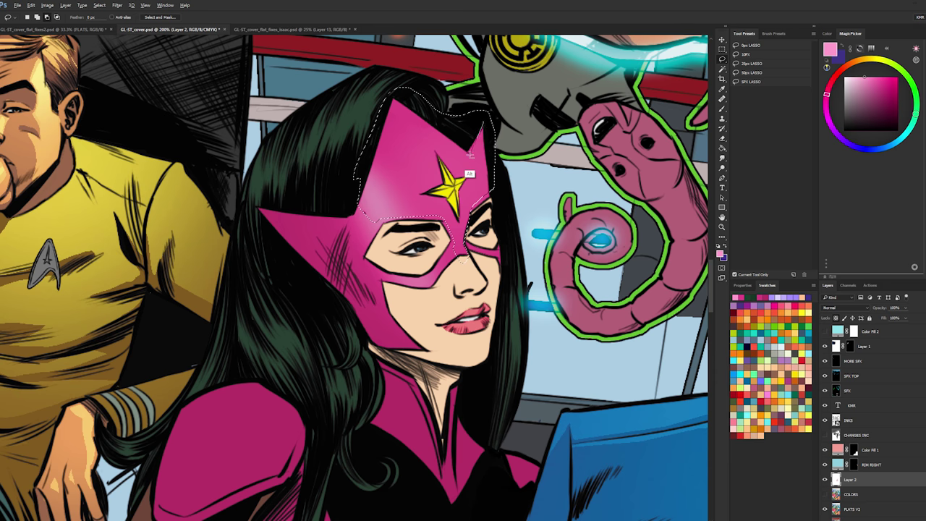
drag(469, 152, 458, 125)
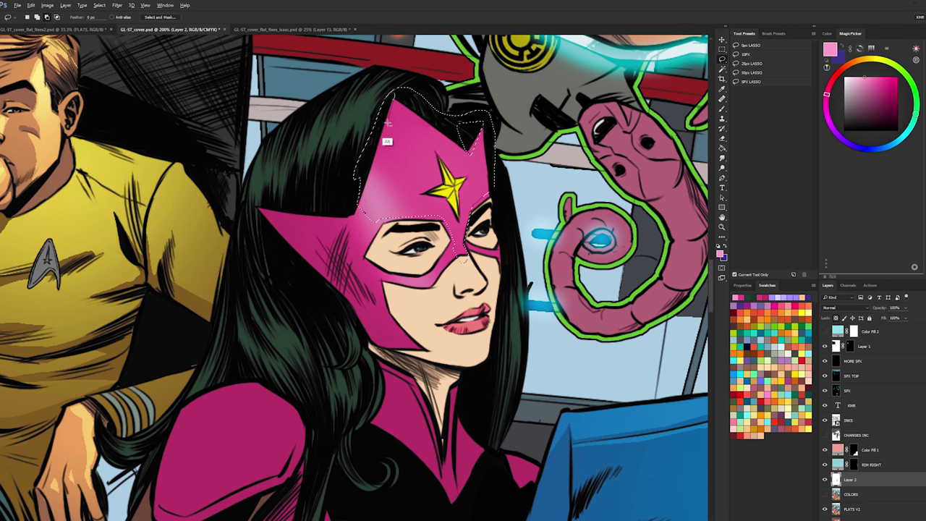
mouse_move(365, 199)
mouse_down()
mouse_move(345, 108)
mouse_move(389, 81)
mouse_up()
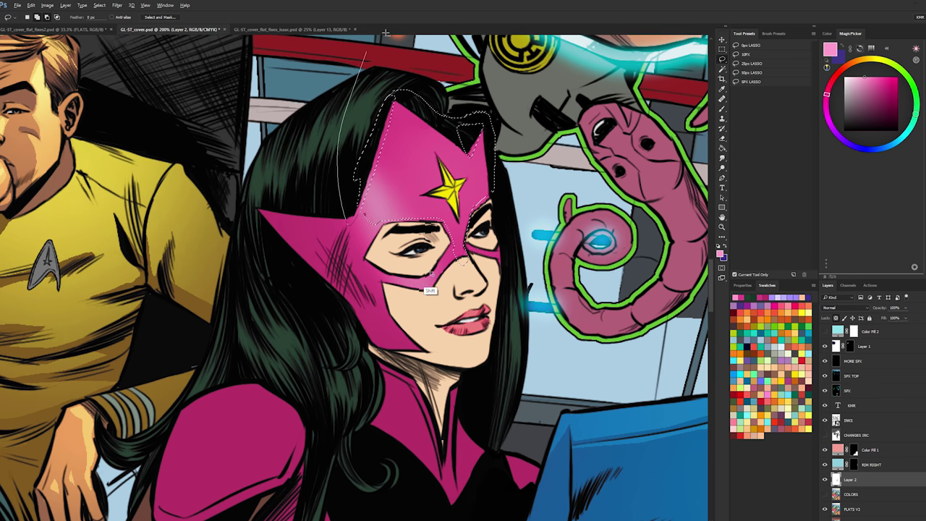
mouse_move(432, 268)
mouse_down()
mouse_move(436, 295)
mouse_move(392, 262)
mouse_move(413, 314)
mouse_up()
- Try broad light pink highlight strokes across the mask's forehead with a large Hard Light brush
key(b)
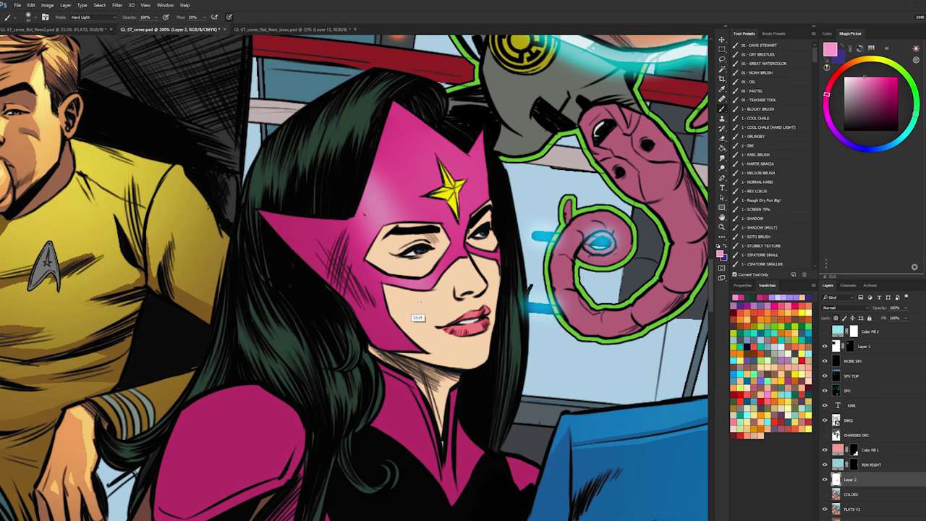
mouse_move(439, 122)
mouse_down()
mouse_move(448, 265)
mouse_move(457, 268)
mouse_up()
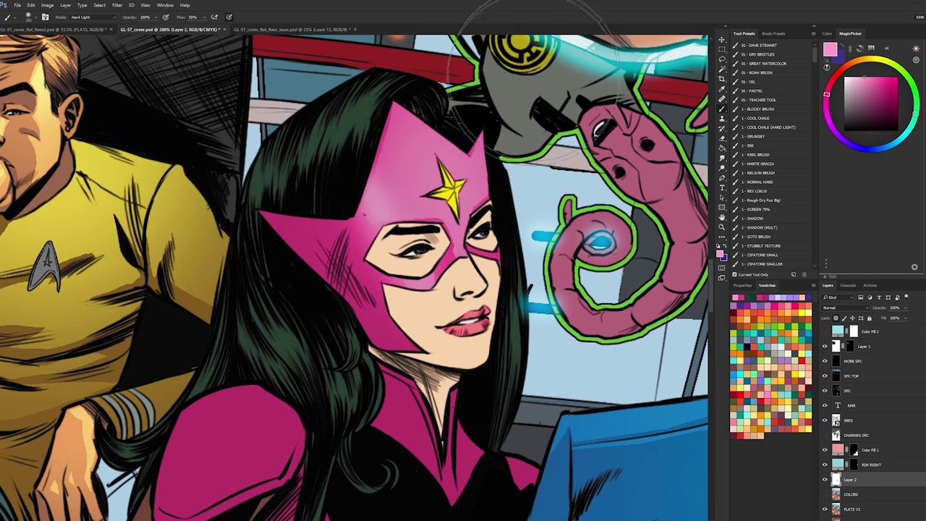
key(ctrl+z)
click(867, 78)
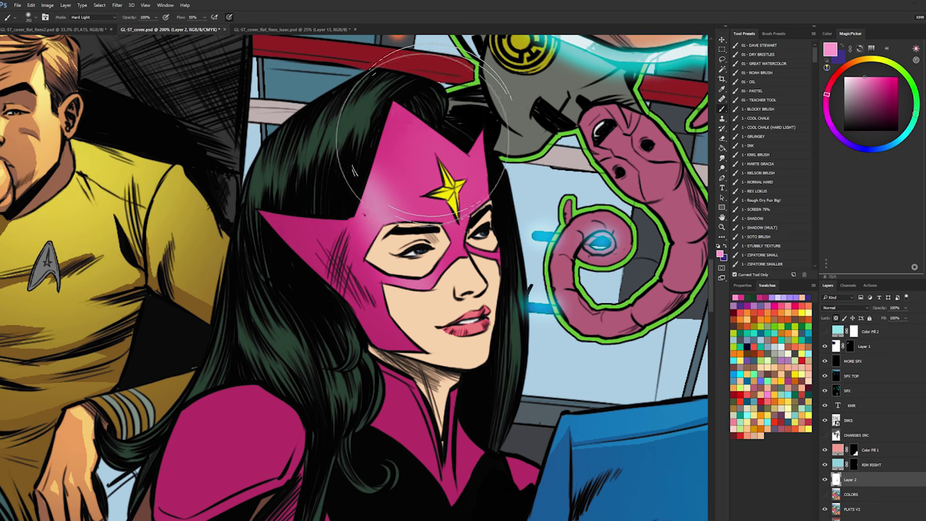
mouse_move(424, 136)
mouse_down()
mouse_move(458, 239)
mouse_move(479, 181)
mouse_move(468, 100)
mouse_move(450, 203)
mouse_up()
key(ctrl+z)
- Choose a paler pink and brush smaller soft highlights over the mask's brow, below the eye and along its far edge
click(869, 78)
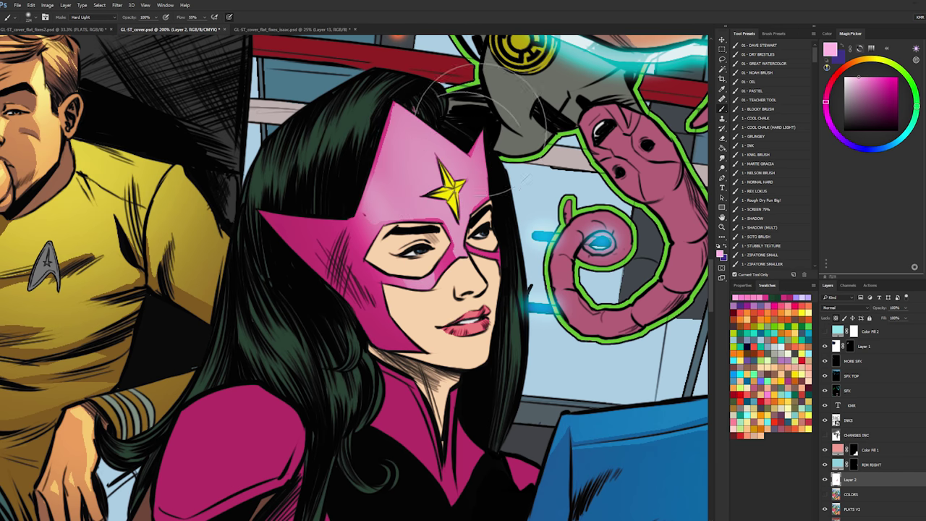
drag(405, 110, 463, 161)
key(ctrl+z)
key(bracketleft)
key(bracketleft)
key(bracketleft)
key(bracketleft)
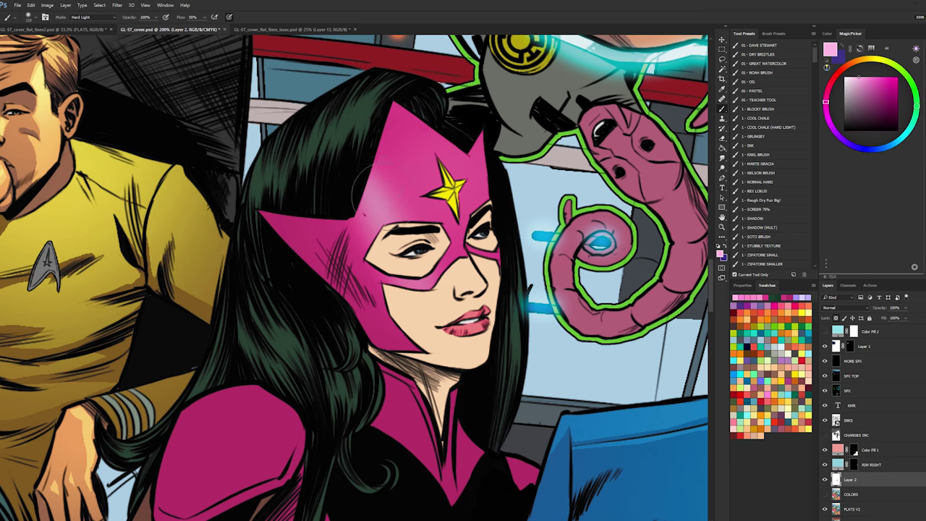
drag(391, 191, 438, 284)
drag(458, 188, 441, 189)
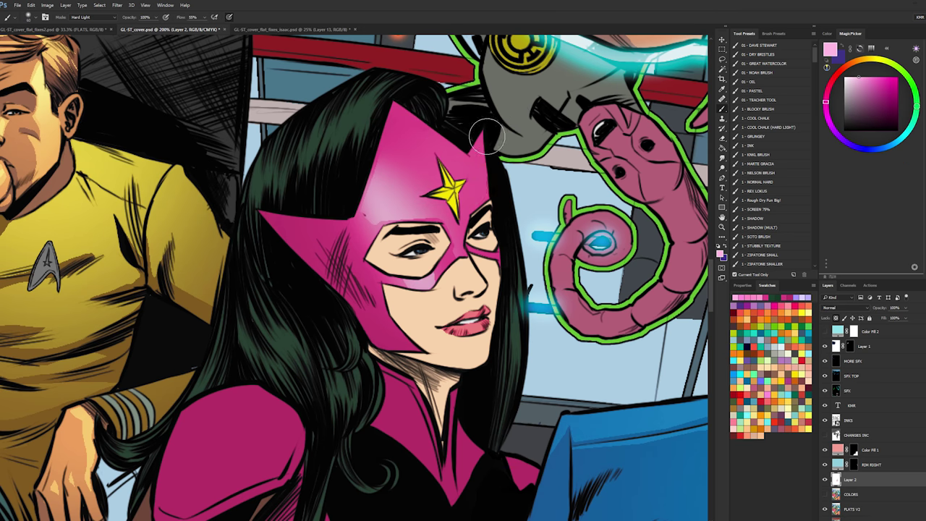
drag(487, 136, 494, 198)
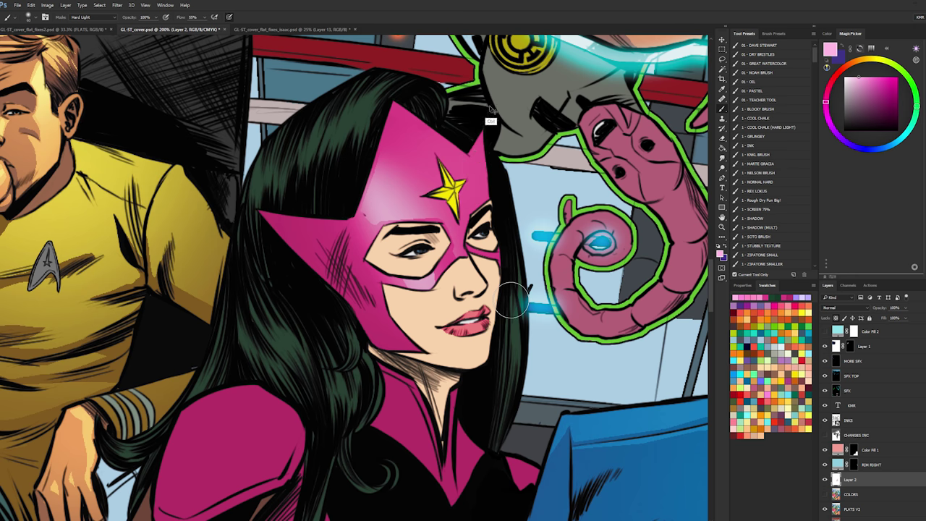
alt+right_click(481, 158)
- Lasso thin reflection shapes on the mask's nose bridge and along its near edge and brow, and fill them with pale pink
key(l)
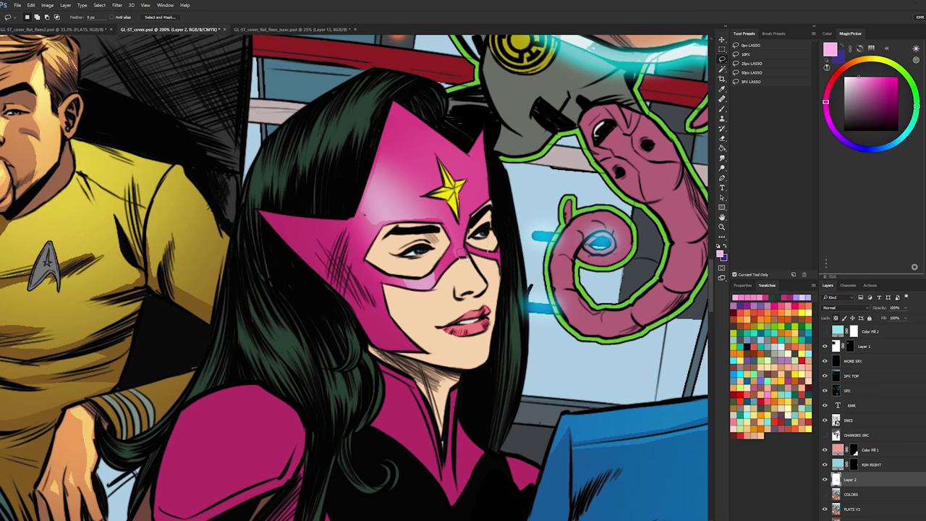
key(b)
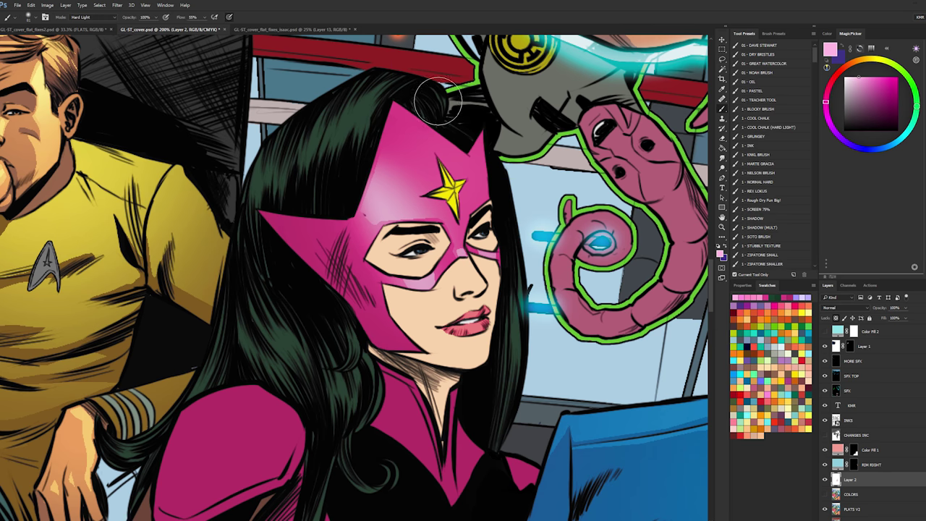
key(l)
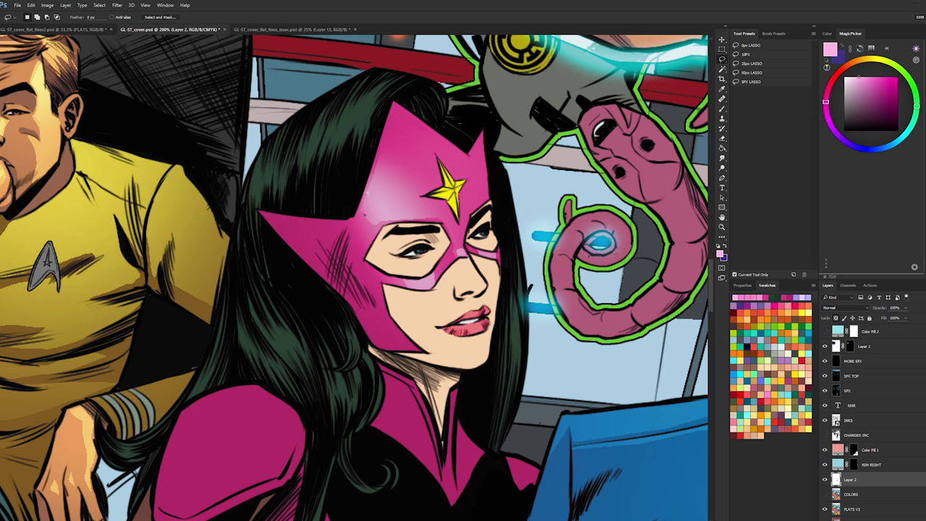
key(alt+BackSpace)
key(ctrl+d)
- Lasso a narrow strip along the mask's far edge, brush a crisp pale pink highlight into it, and deselect
key(b)
key(l)
key(b)
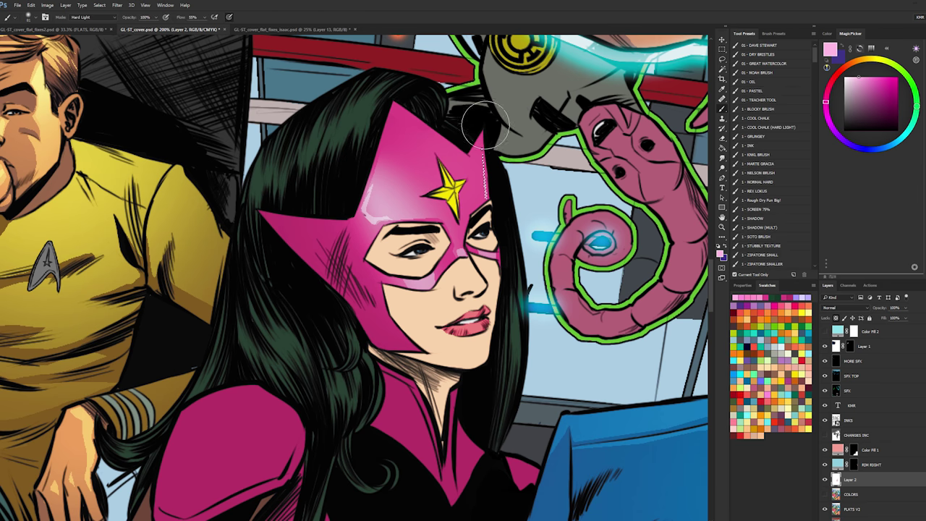
drag(487, 121, 490, 203)
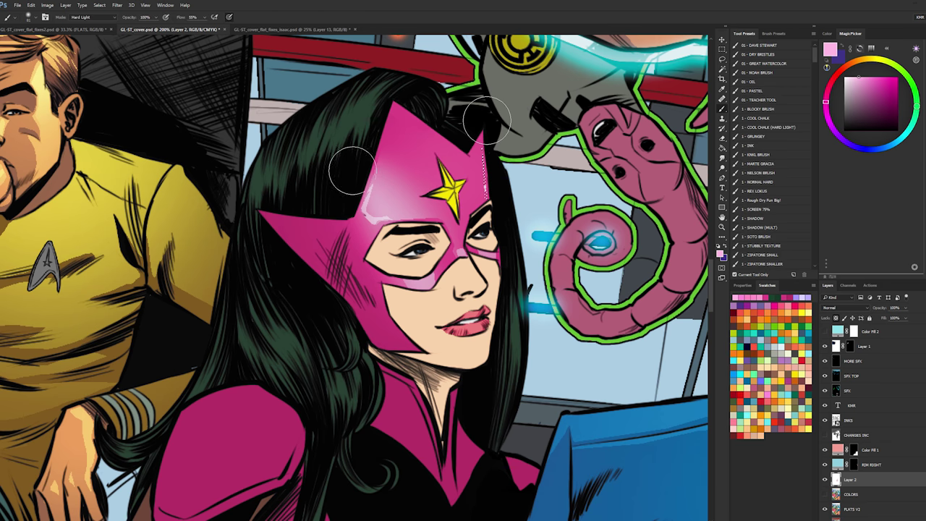
key(ctrl+d)
key(l)
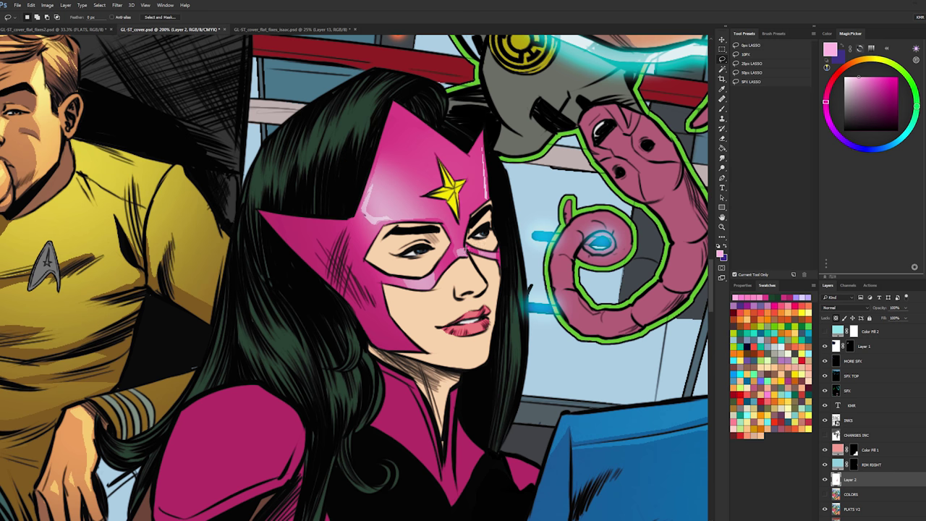
key(b)
key(l)
- Lasso the edges of the woman's magenta collar, brush pale pink highlights into them, and deselect
click(721, 226)
alt+click(558, 291)
alt+click(559, 291)
alt+click(558, 291)
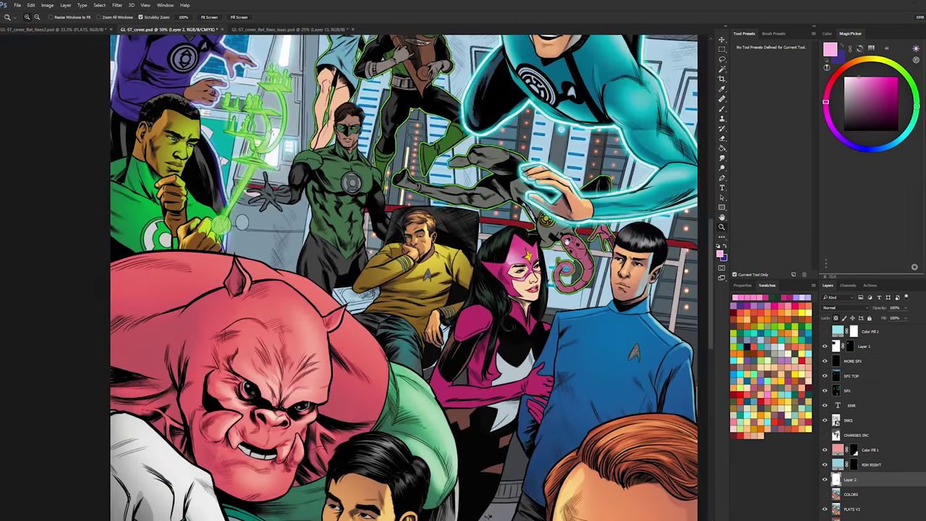
drag(545, 276, 426, 177)
key(ctrl+plus)
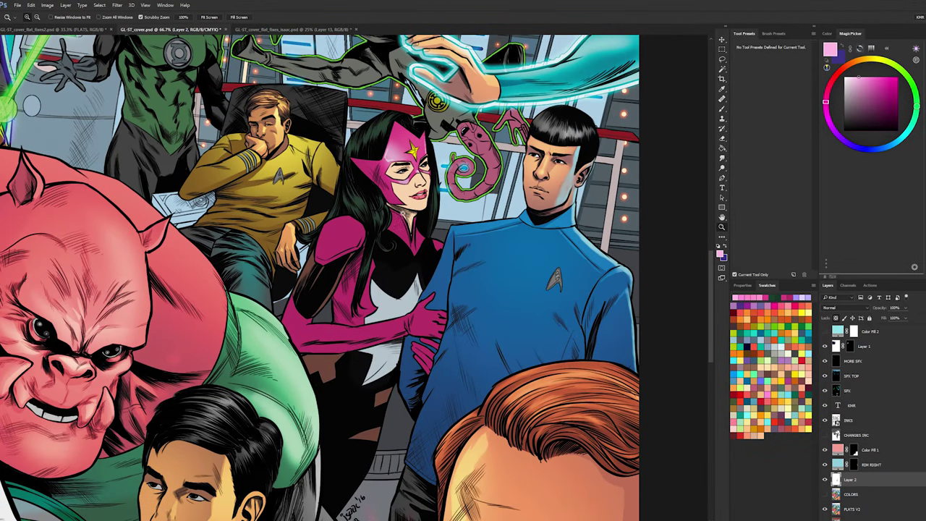
key(ctrl+plus)
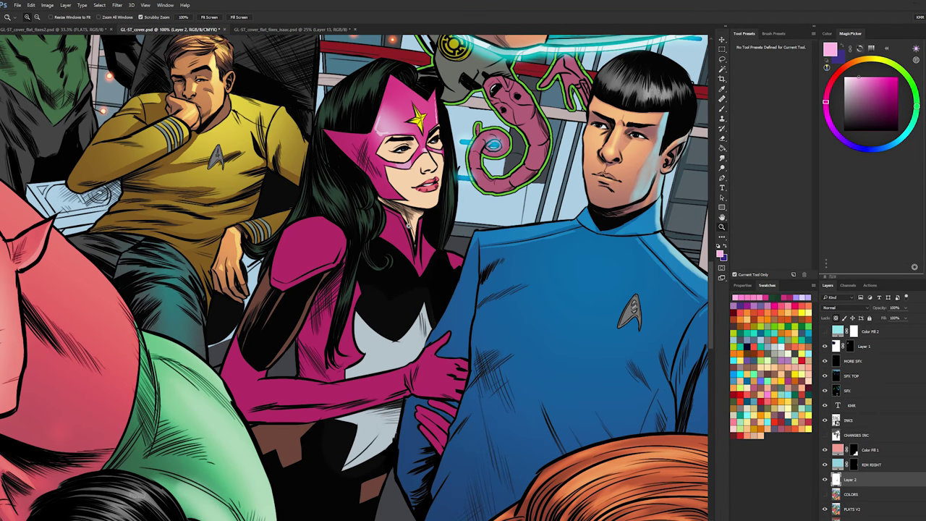
click(409, 221)
key(l)
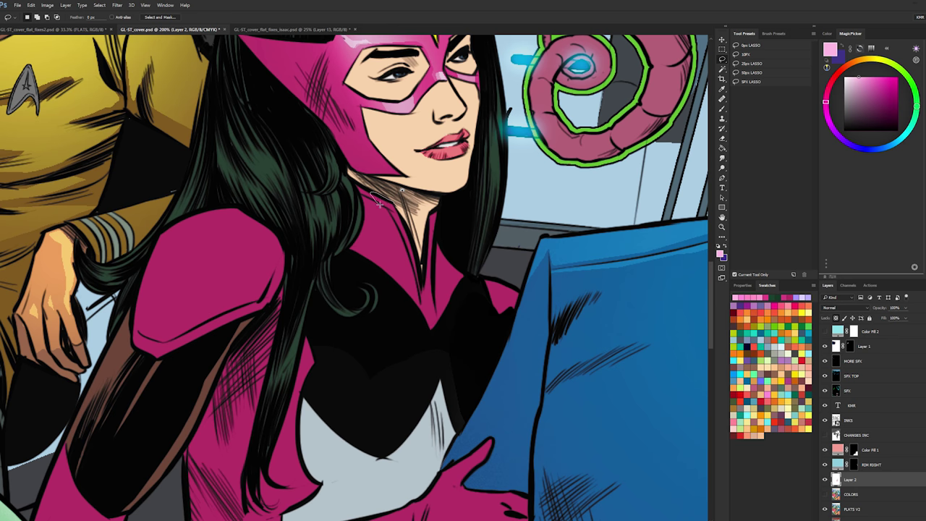
mouse_move(389, 211)
mouse_down()
mouse_move(405, 237)
mouse_move(434, 351)
mouse_move(434, 252)
mouse_move(466, 288)
mouse_move(455, 203)
mouse_move(416, 192)
mouse_move(434, 285)
mouse_move(494, 217)
mouse_up()
key(b)
key(ctrl+d)
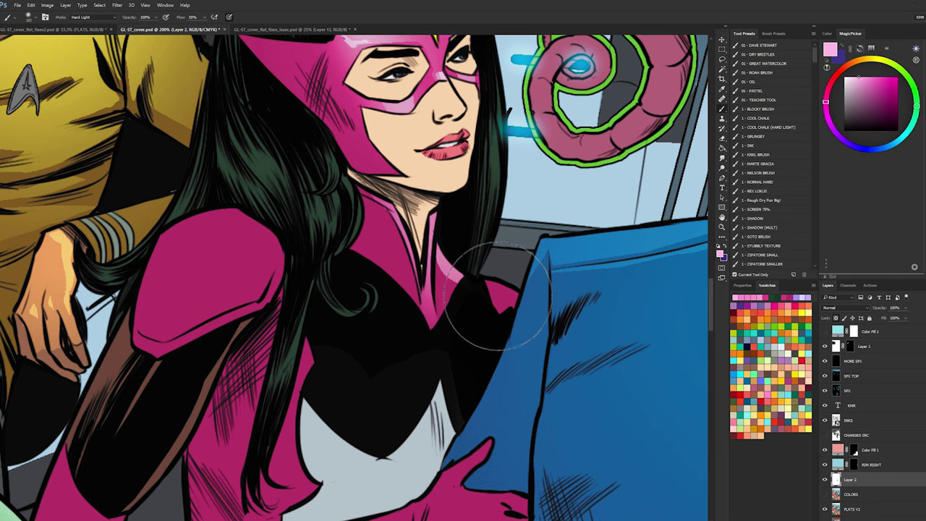
- Lasso the upper edge of the woman's far shoulder and brush a pale pink highlight along it
key(l)
key(b)
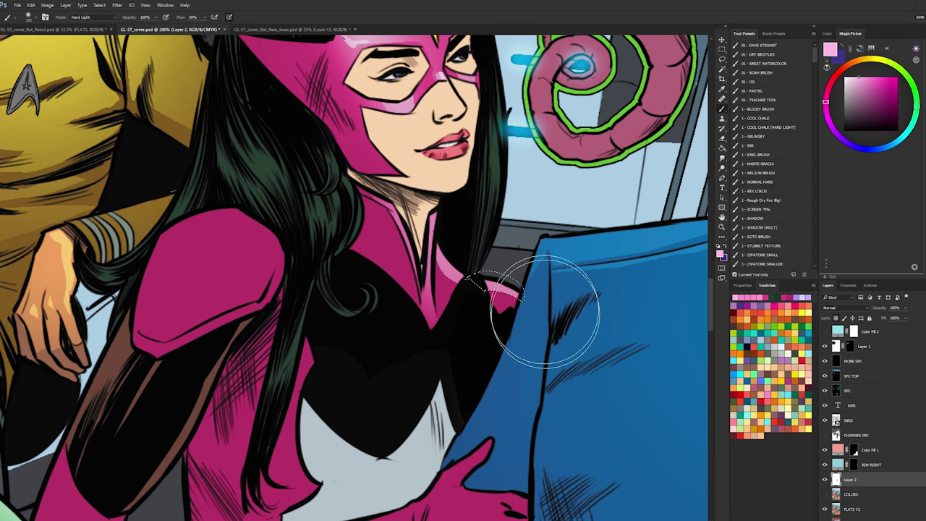
key(l)
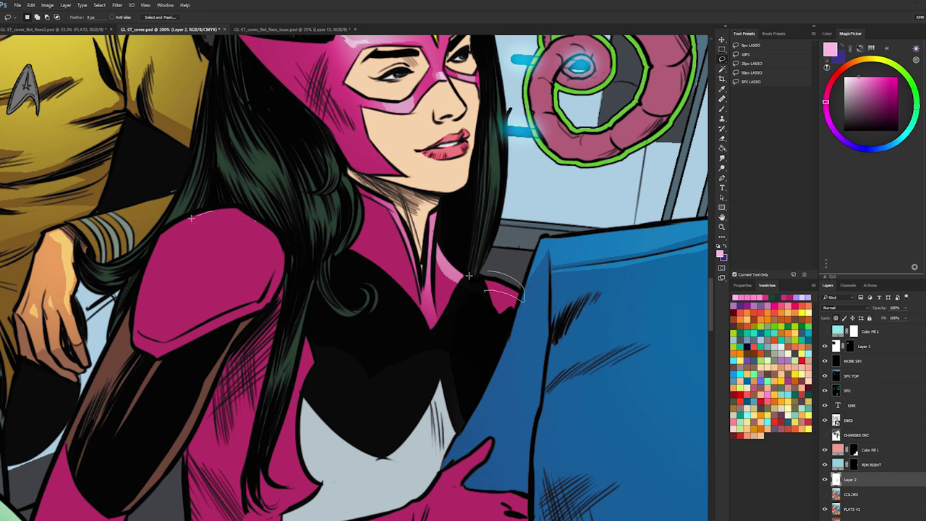
- Lasso the face of the woman's near shoulder pad, brush a soft pale pink highlight into it, and deselect
mouse_move(253, 215)
mouse_down()
mouse_move(191, 218)
mouse_move(169, 242)
mouse_move(150, 305)
mouse_up()
mouse_move(172, 339)
mouse_down()
mouse_move(250, 297)
mouse_move(277, 261)
mouse_move(271, 235)
mouse_move(239, 210)
mouse_up()
key(b)
mouse_move(259, 275)
mouse_down()
mouse_move(268, 273)
mouse_move(252, 315)
mouse_up()
key(ctrl+d)
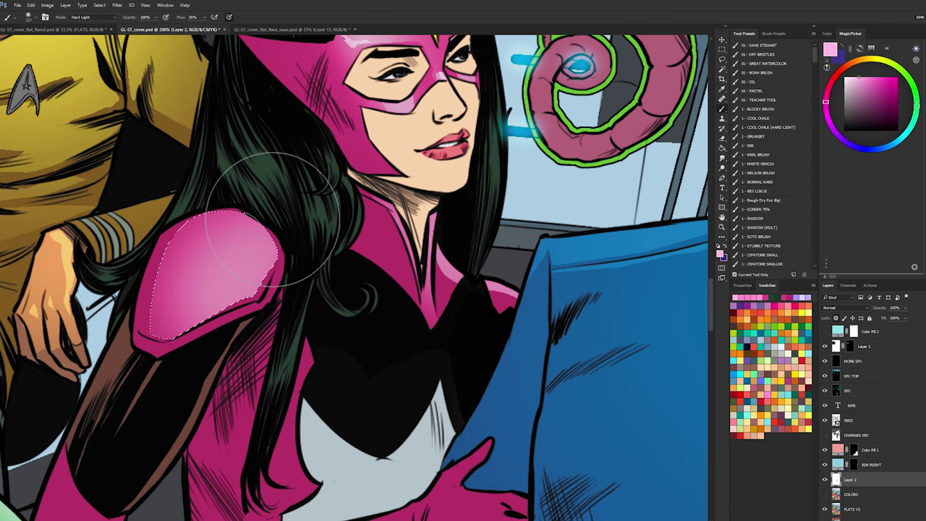
- Lasso a sharp reflection shape on the near shoulder pad, brush pale pink into it, and deselect
key(l)
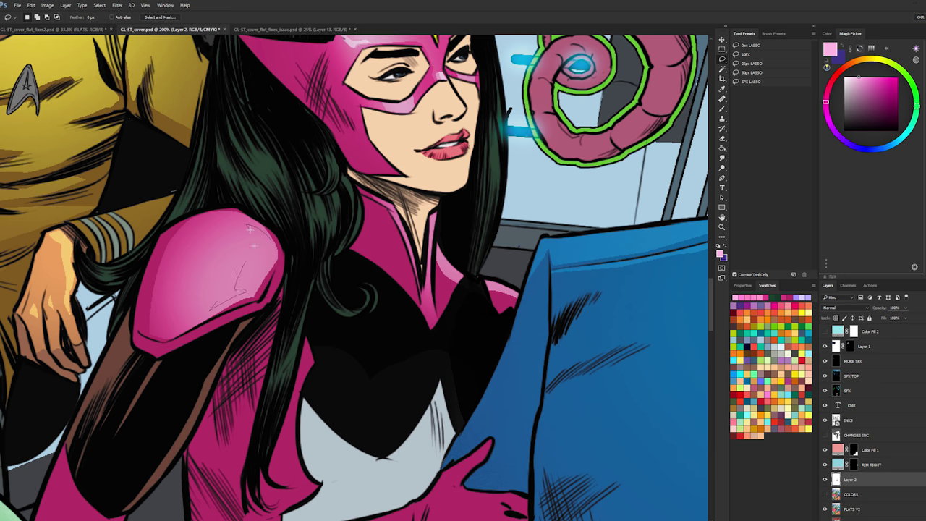
drag(251, 229, 248, 225)
key(b)
drag(311, 214, 228, 370)
key(ctrl+d)
key(l)
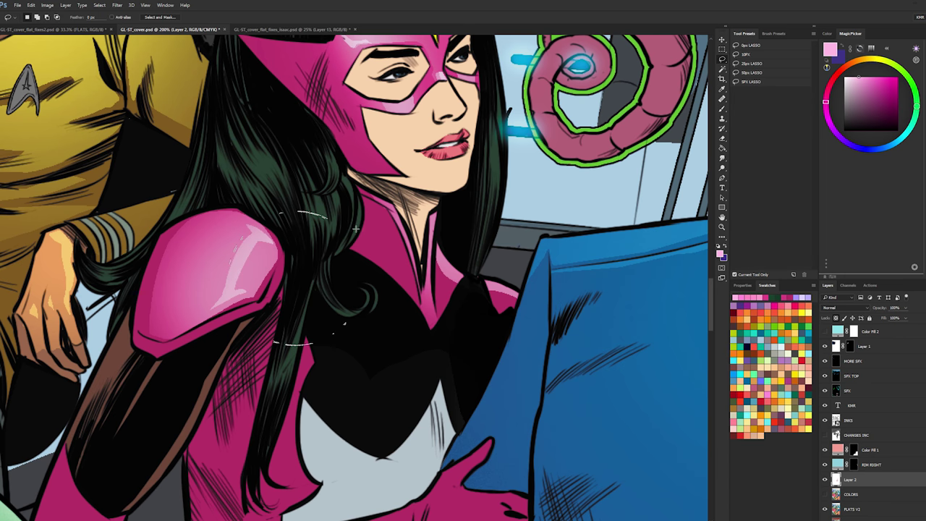
- Lasso the woman's magenta forearm and hand, brush pale pink highlights along them, and deselect
key(b)
key(z)
alt+click(503, 225)
alt+click(503, 225)
alt+click(508, 222)
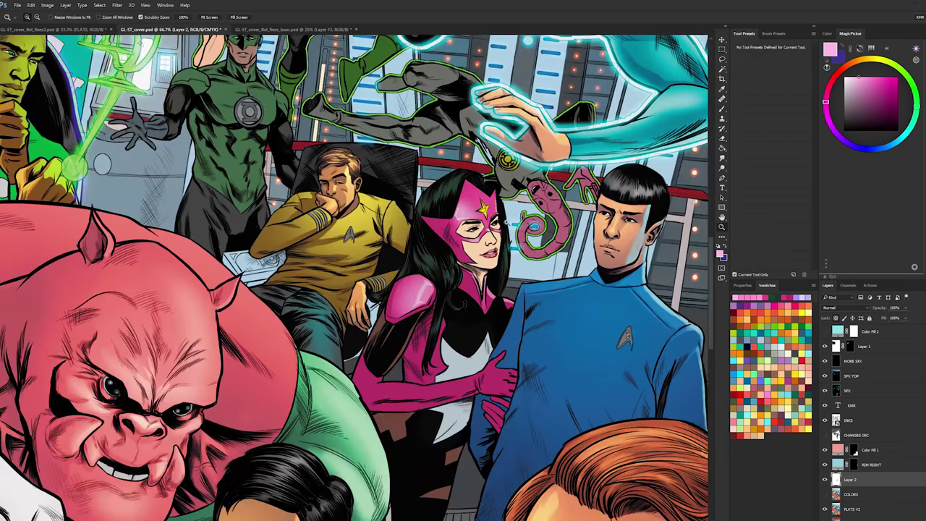
click(443, 254)
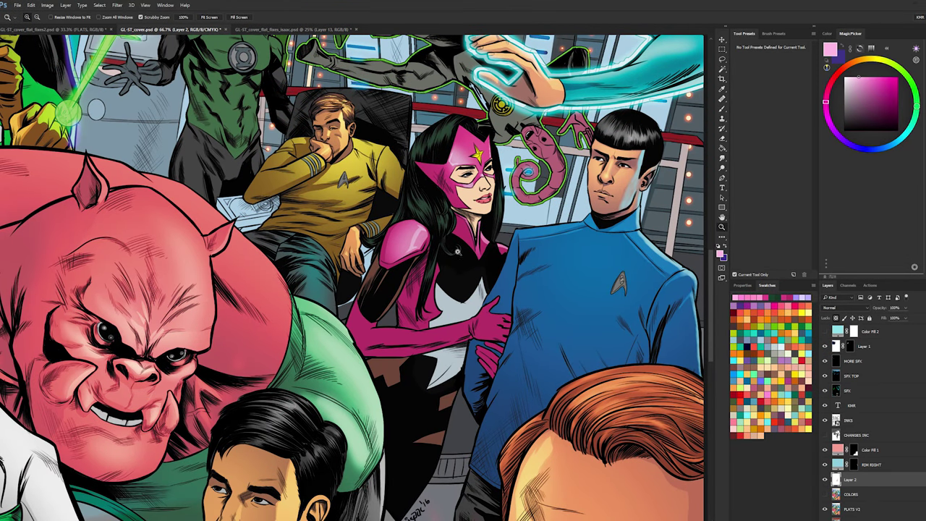
click(376, 316)
drag(414, 282, 410, 267)
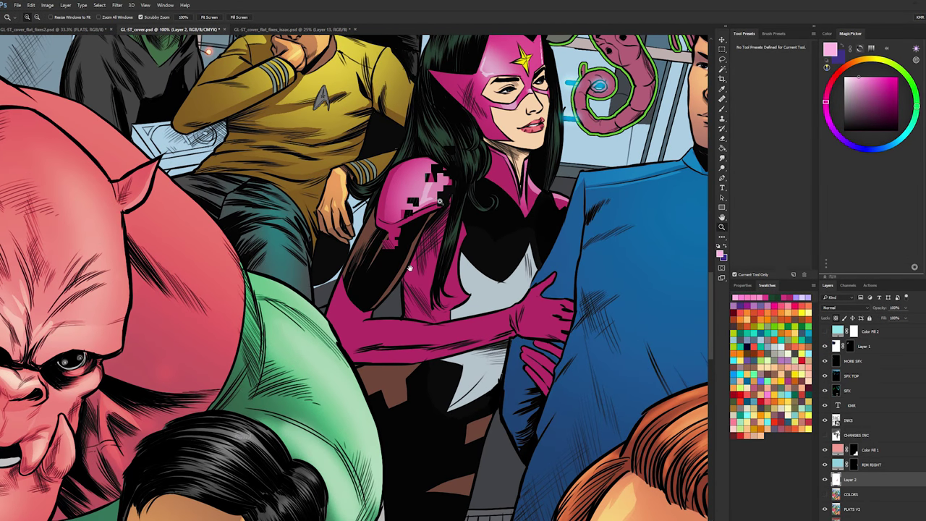
key(b)
key(z)
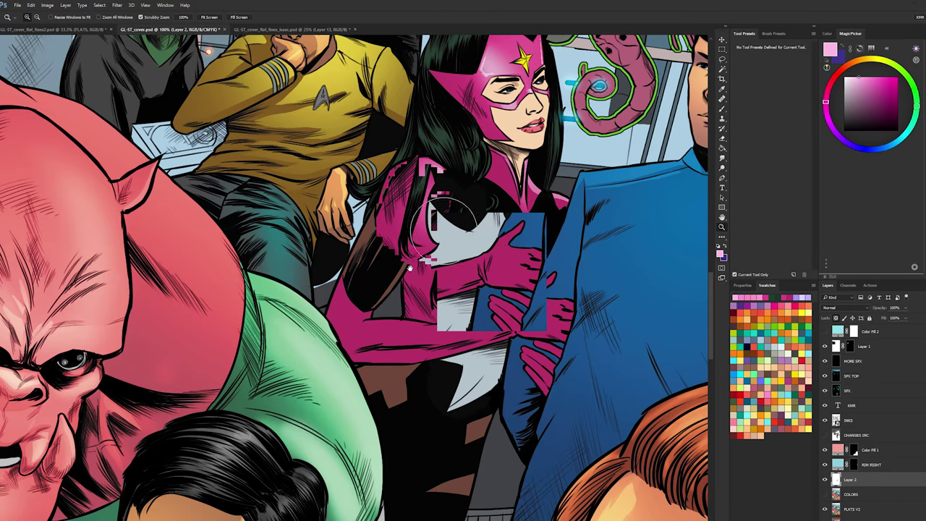
key(b)
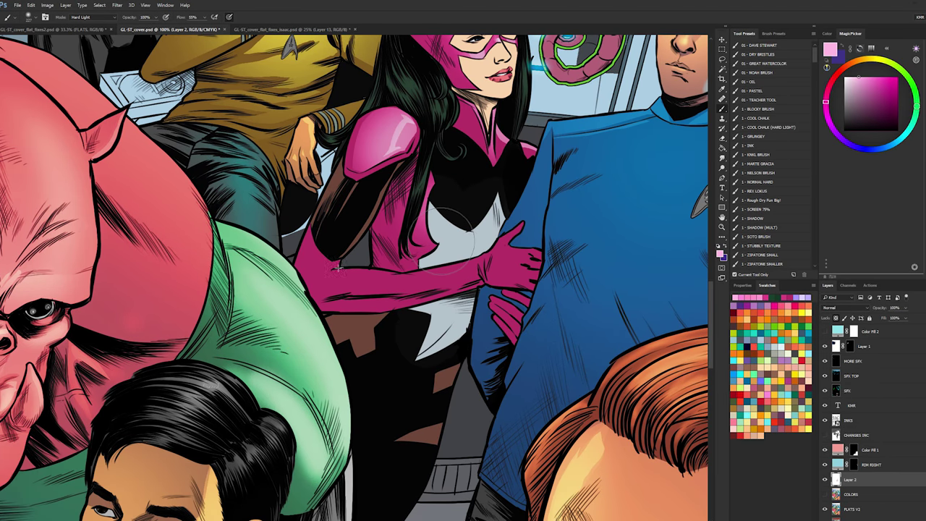
key(l)
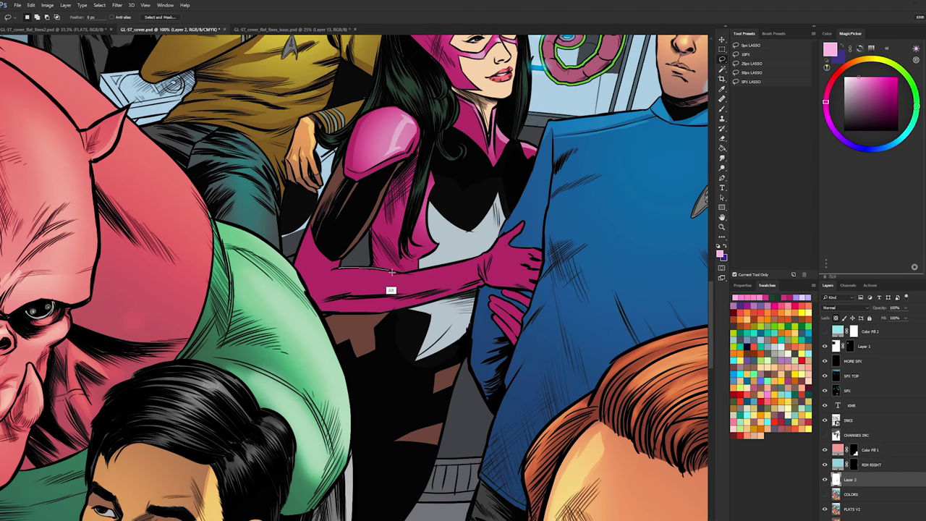
mouse_move(392, 273)
mouse_down()
mouse_move(490, 247)
mouse_move(536, 215)
mouse_move(530, 241)
mouse_move(543, 247)
mouse_move(529, 247)
mouse_move(515, 284)
mouse_move(478, 271)
mouse_move(476, 283)
mouse_move(362, 306)
mouse_move(291, 303)
mouse_move(317, 269)
mouse_move(340, 266)
mouse_up()
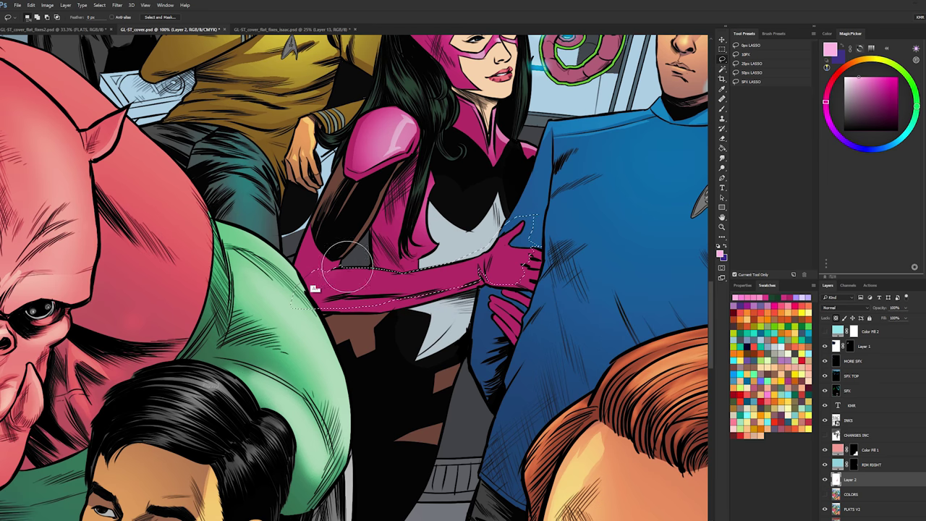
key(b)
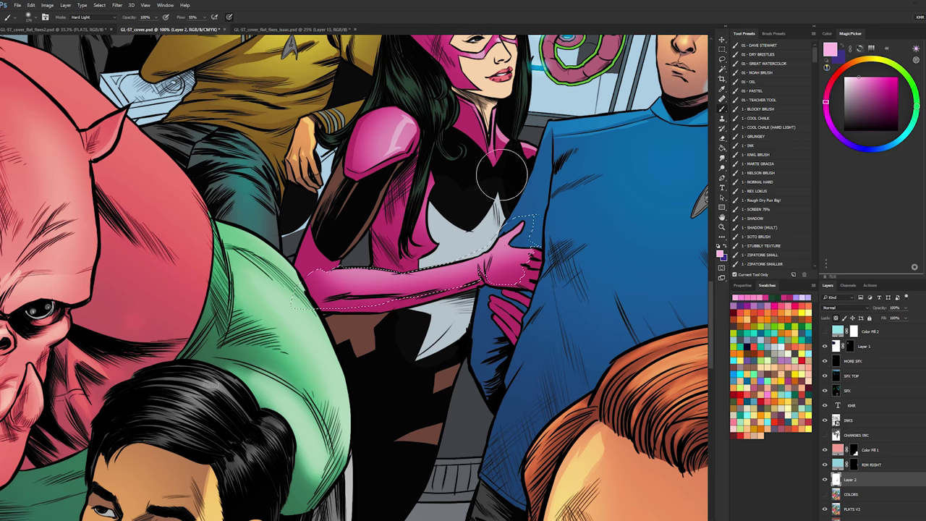
key(ctrl+d)
- Lasso the brown patch at the woman's hip, sample her suit's magenta, and recolour the patch on the COLORS layer
key(l)
mouse_move(559, 178)
mouse_down()
mouse_move(457, 292)
mouse_move(480, 113)
mouse_move(434, 352)
mouse_move(457, 191)
mouse_up()
key(b)
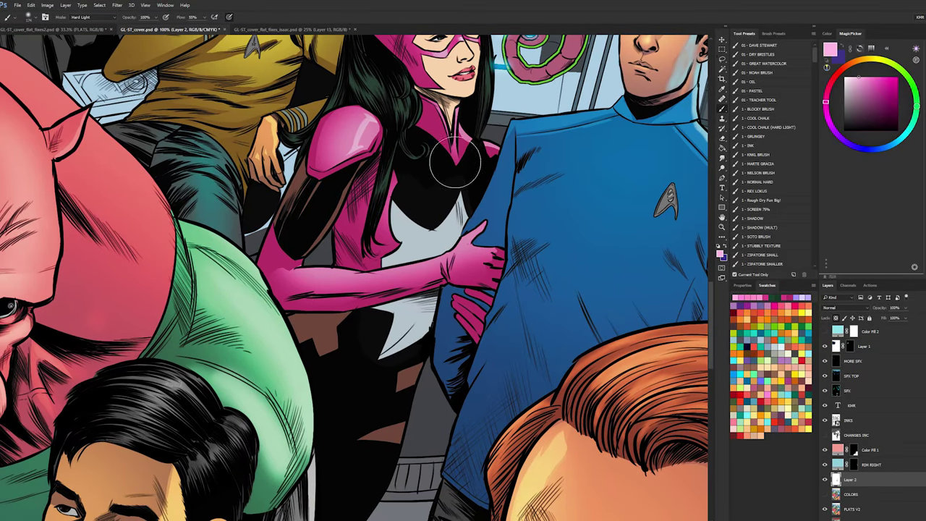
key(l)
mouse_move(324, 313)
mouse_down()
mouse_move(366, 312)
mouse_move(257, 349)
mouse_up()
key(b)
alt+click(274, 261)
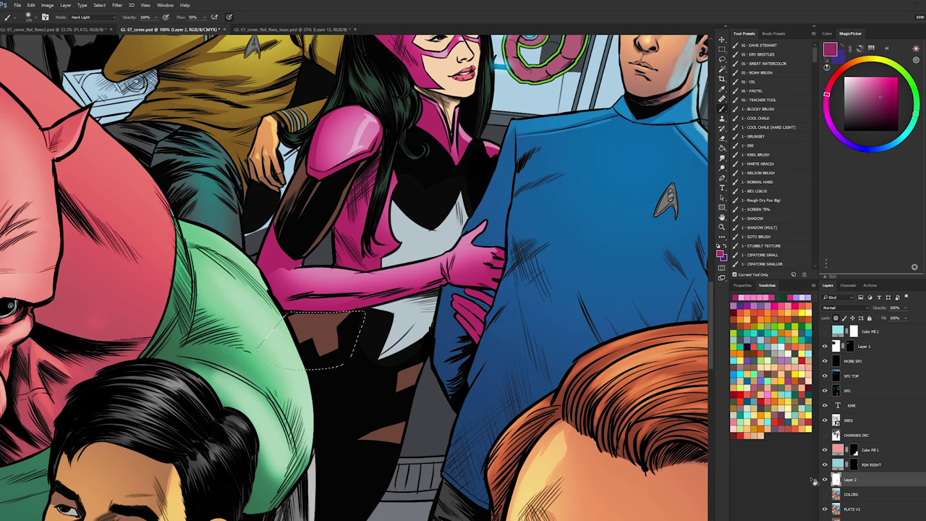
click(846, 495)
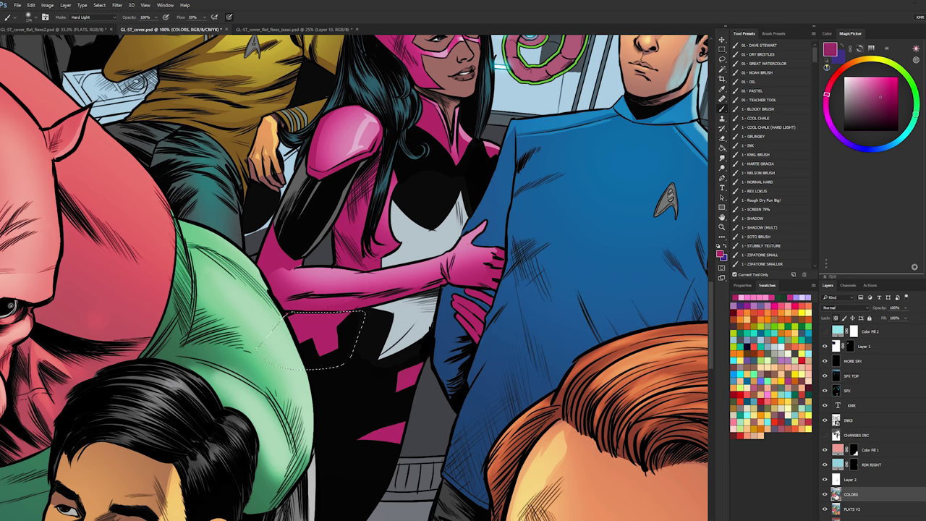
key(g)
key(ctrl+d)
- Merge Layer 2 with the pink highlights down into the COLORS layer
key(l)
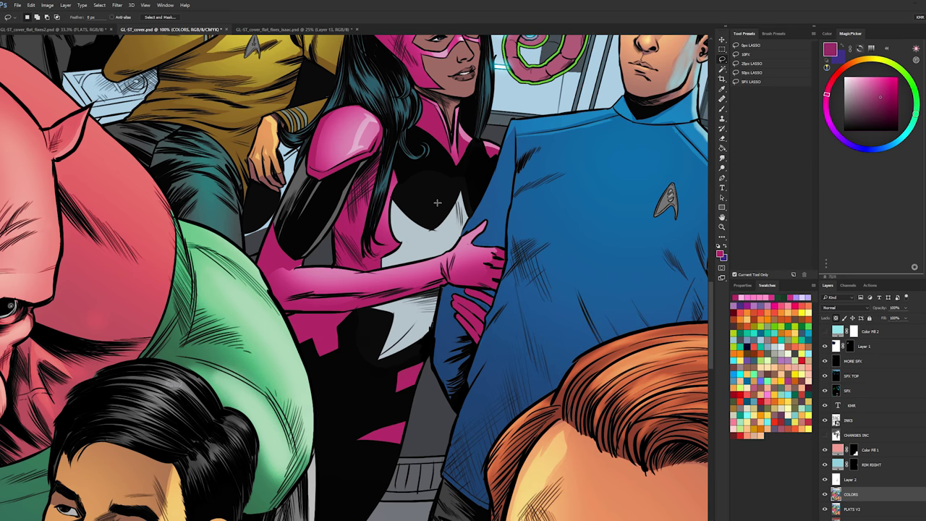
key(g)
drag(437, 202, 422, 319)
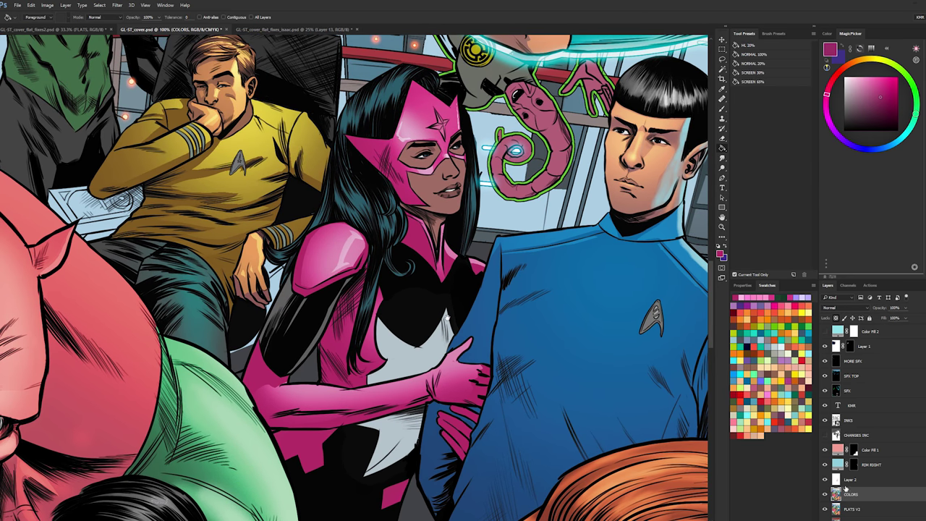
right_click(850, 483)
click(875, 361)
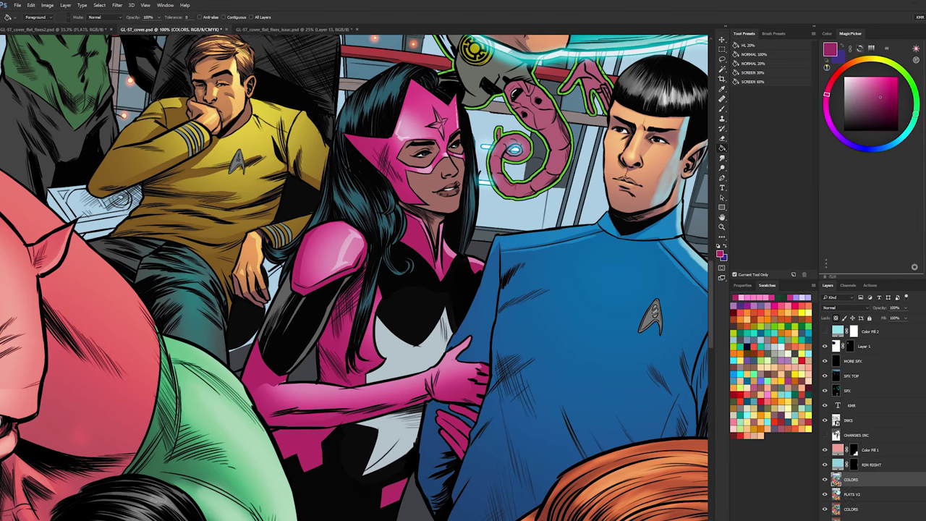
click(840, 493)
key(w)
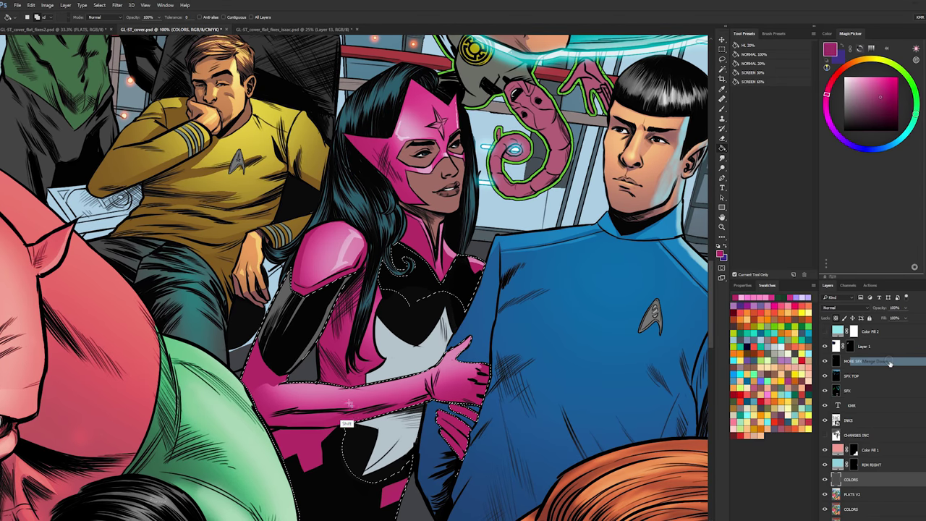
click(384, 273)
shift+click(362, 243)
shift+click(391, 364)
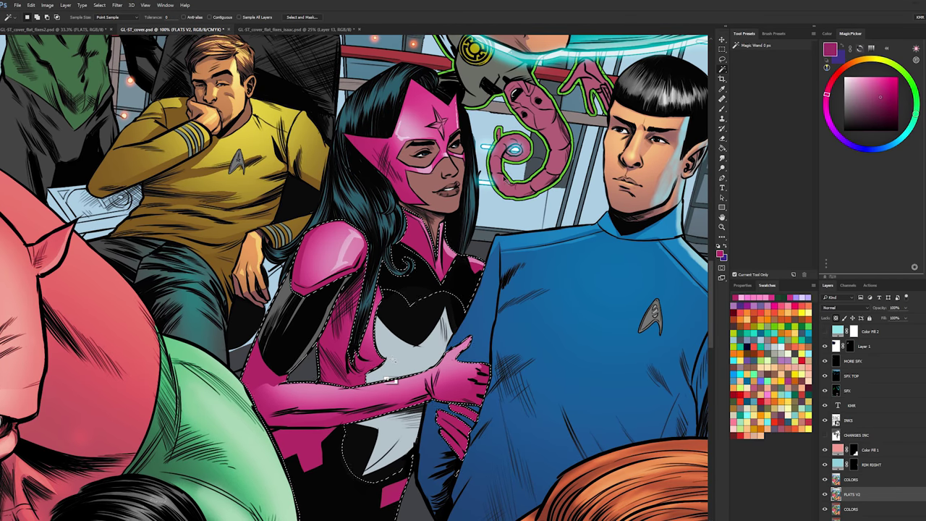
click(858, 479)
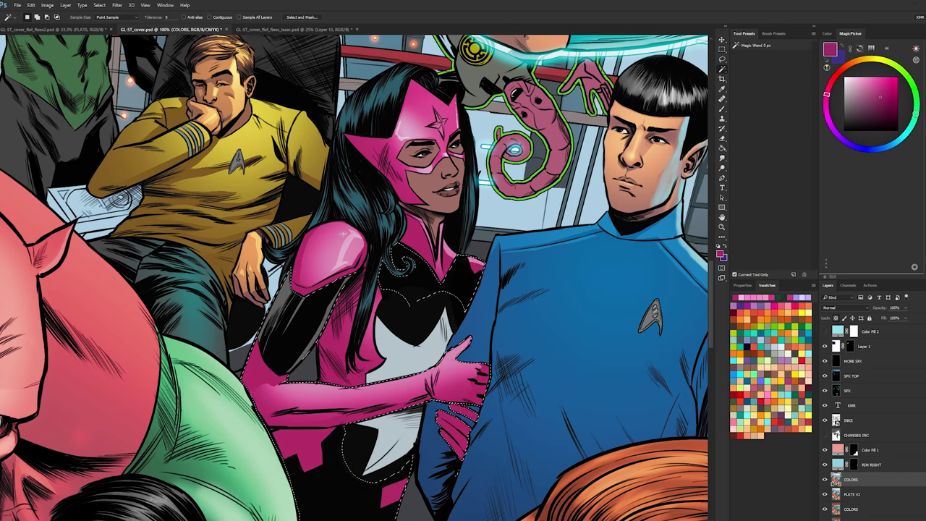
key(ctrl+d)
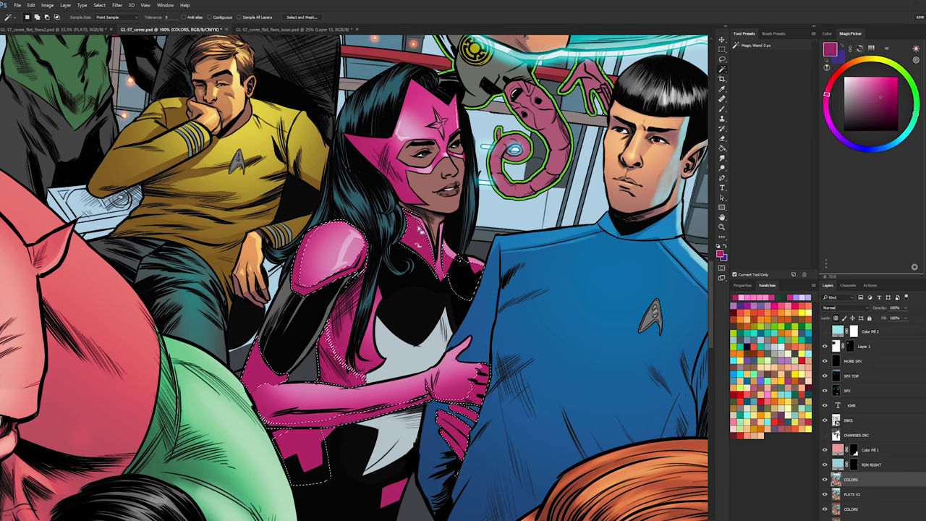
- Select the woman's magenta suit areas from the FLATS V2 layer, including her arms, collar, mask, hip and thigh patches
key(alt+bracketleft)
click(349, 326)
key(alt+bracketright)
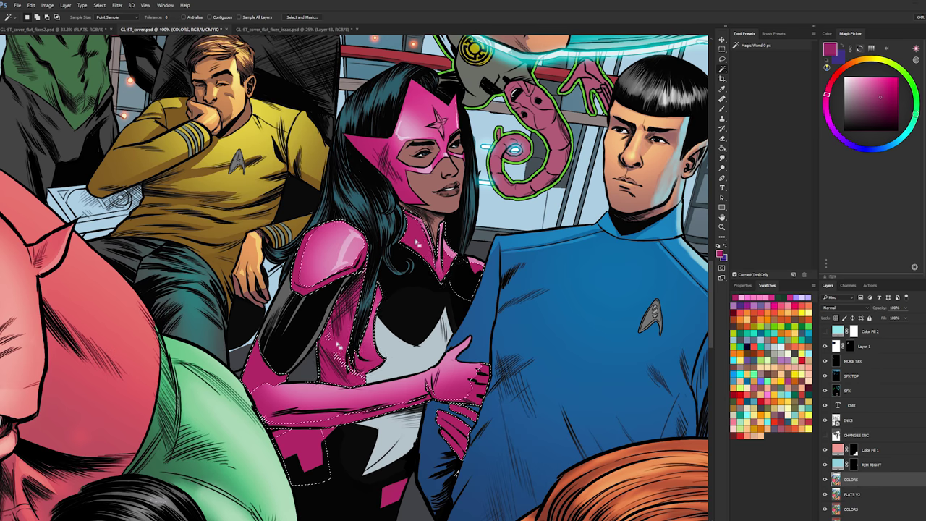
key(alt+bracketleft)
shift+click(315, 392)
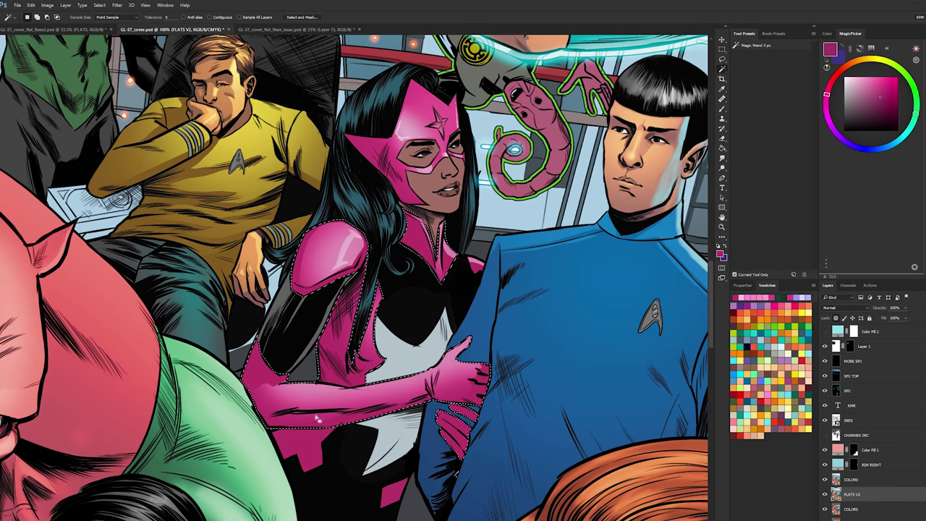
mouse_move(344, 418)
mouse_down()
mouse_move(334, 472)
mouse_move(293, 476)
mouse_move(269, 425)
mouse_up()
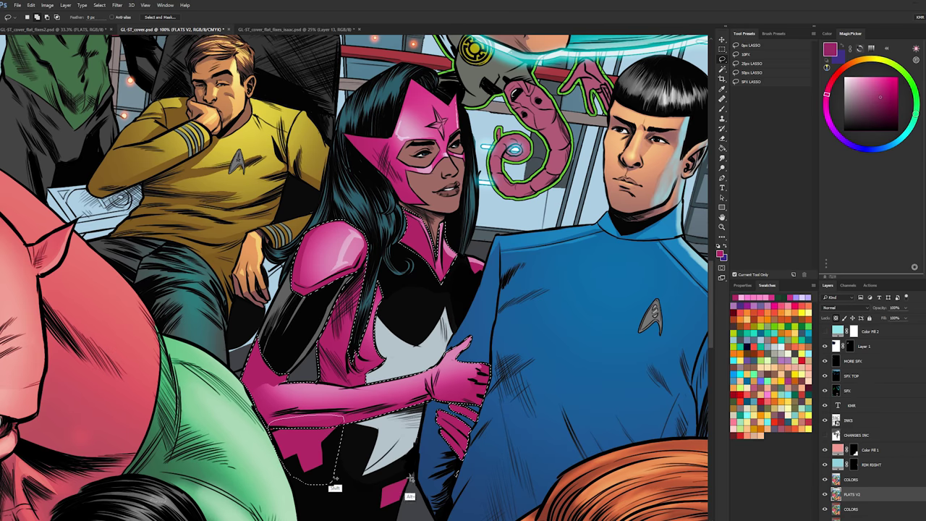
mouse_move(410, 476)
mouse_down()
mouse_move(374, 515)
mouse_move(409, 467)
mouse_up()
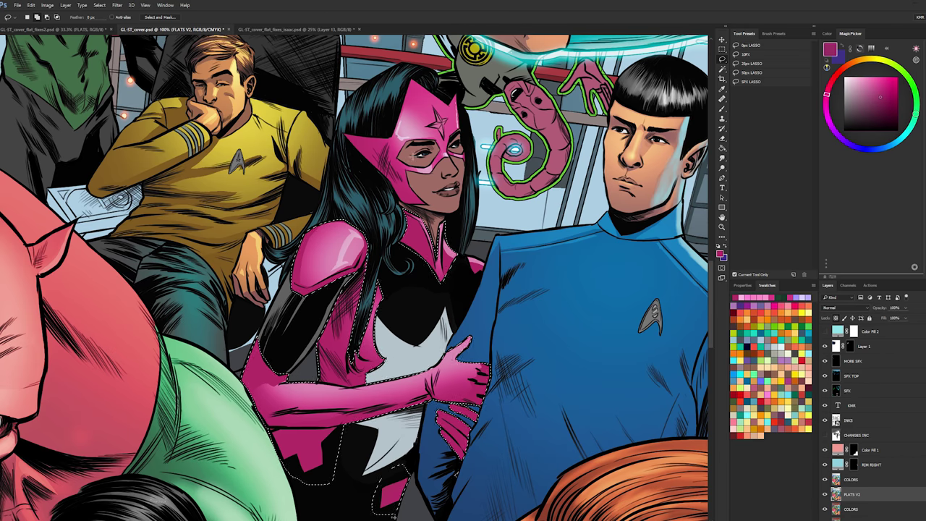
key(w)
shift+click(407, 155)
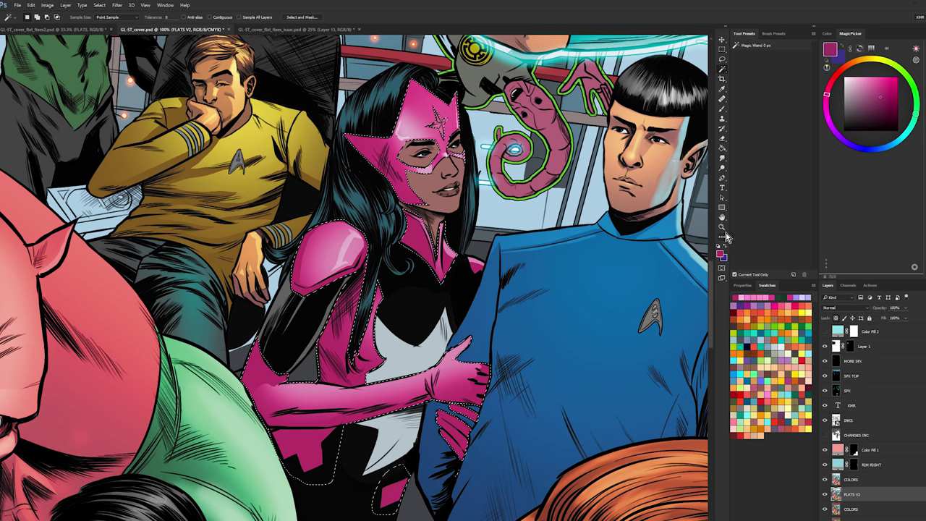
- Adjust the selected magenta areas on the COLORS layer with Color Balance, pushing midtones toward magenta and setting shadows to +5 blue
click(722, 228)
alt+click(656, 277)
click(851, 479)
alt+click(576, 309)
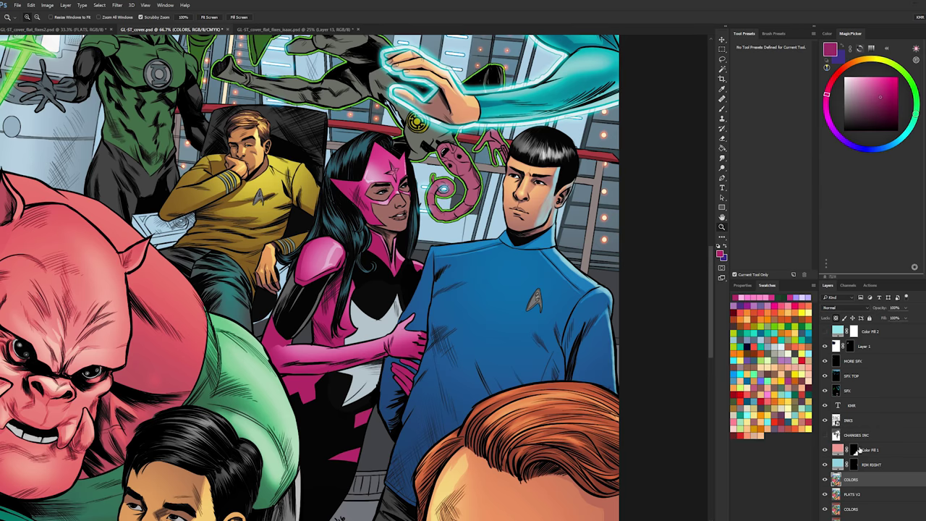
key(ctrl+b)
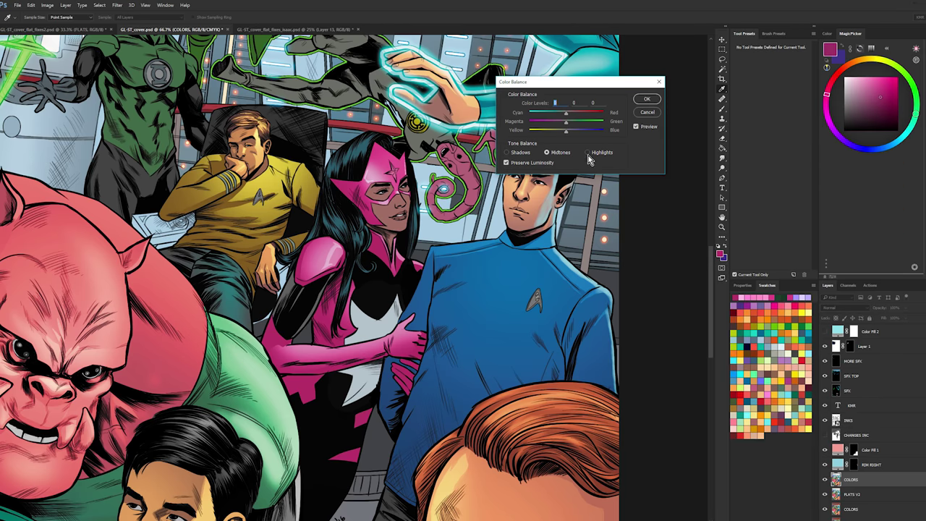
mouse_move(588, 114)
mouse_down()
mouse_move(599, 114)
mouse_move(578, 114)
mouse_up()
click(552, 153)
drag(566, 121, 556, 125)
drag(577, 135, 566, 131)
click(506, 152)
click(648, 98)
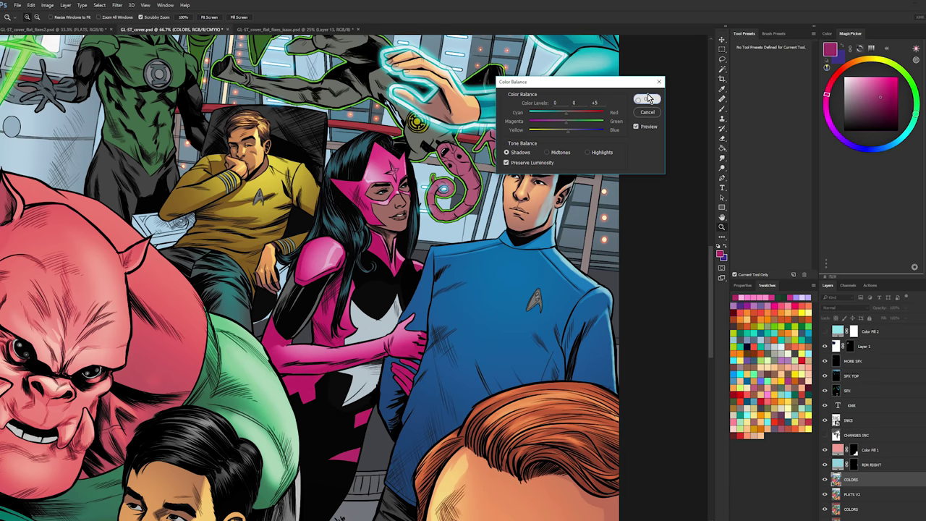
- Toggle the CMYK proof preview and compare the colours across the whole cover, leaving the proof off
alt+click(669, 244)
alt+click(668, 243)
key(ctrl+y)
key(ctrl+y)
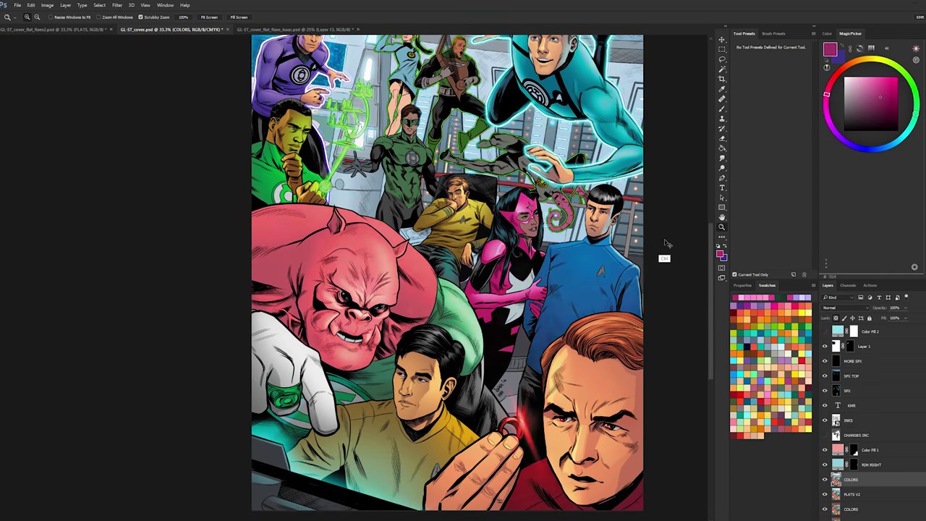
click(668, 244)
key(ctrl+y)
key(ctrl+0)
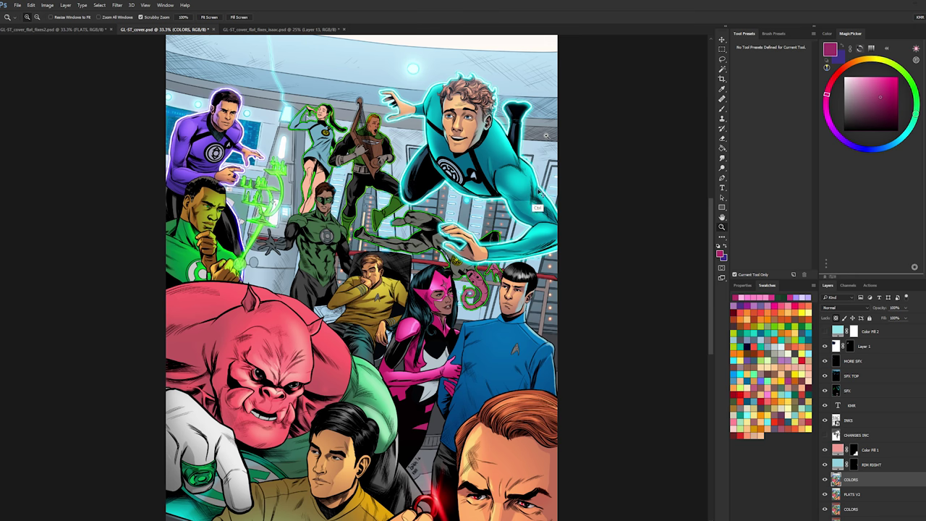
- Try a lower saturation on the COLORS layer with Hue/Saturation
key(ctrl+u)
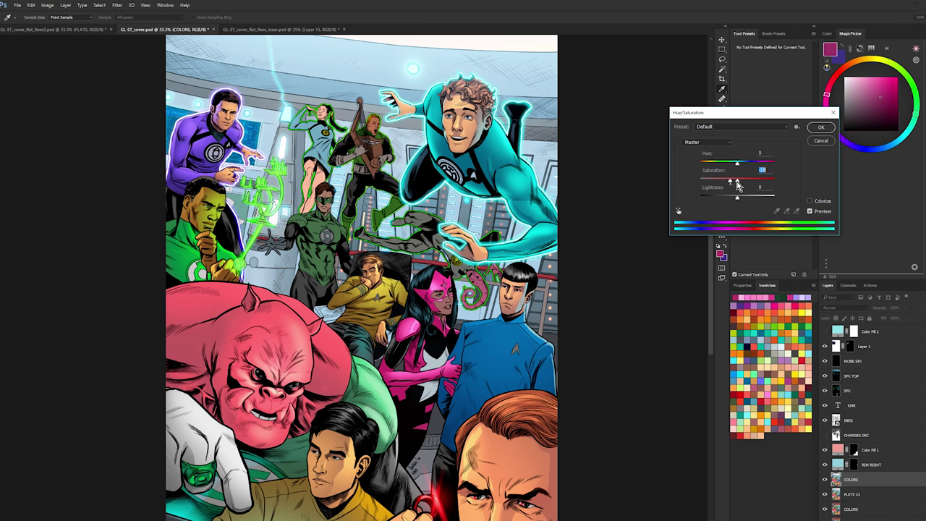
click(828, 137)
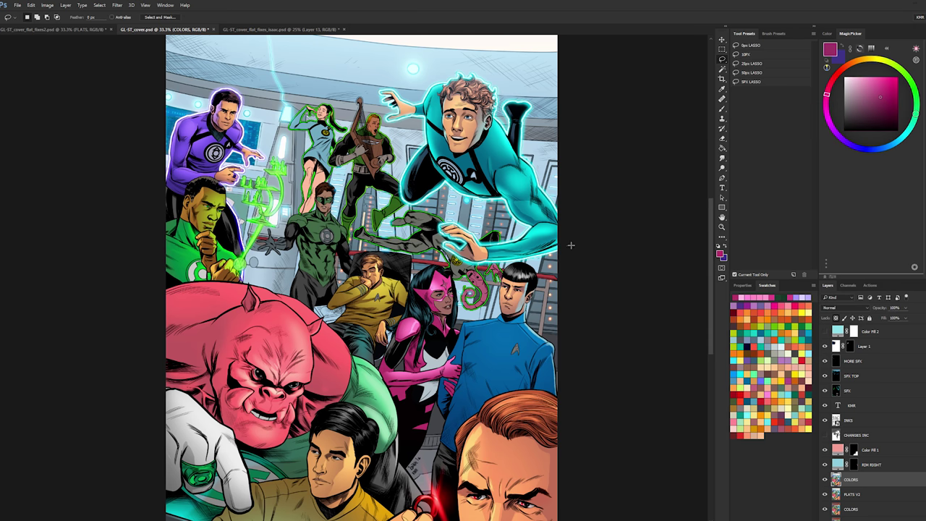
ctrl+click(401, 356)
drag(405, 355, 413, 261)
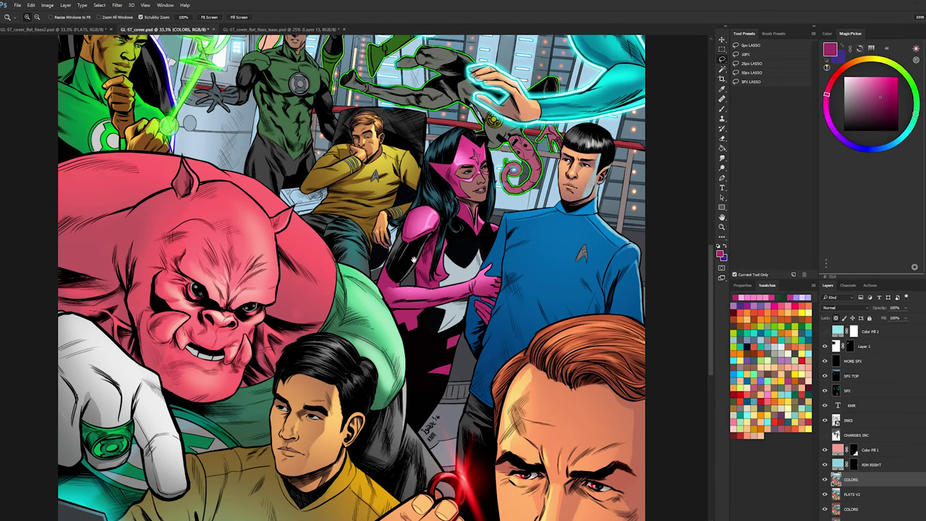
key(l)
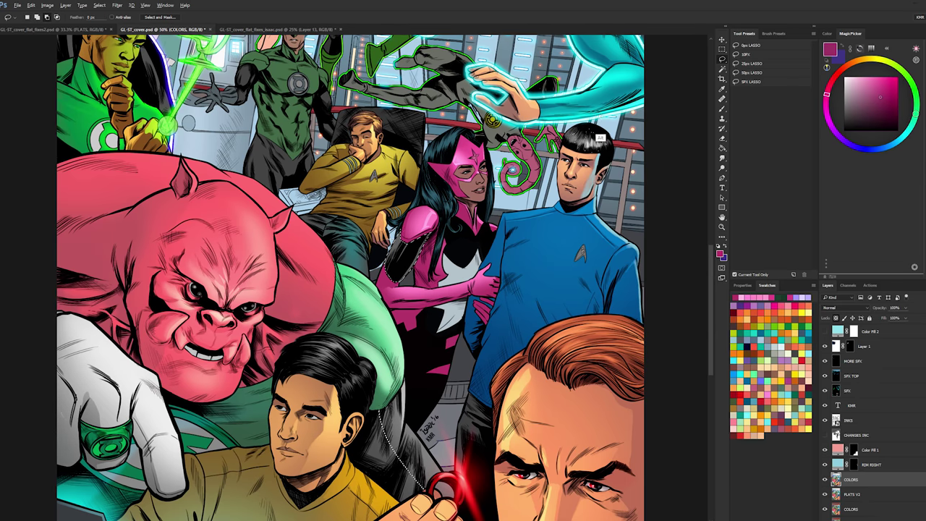
click(721, 228)
alt+click(684, 253)
alt+click(684, 251)
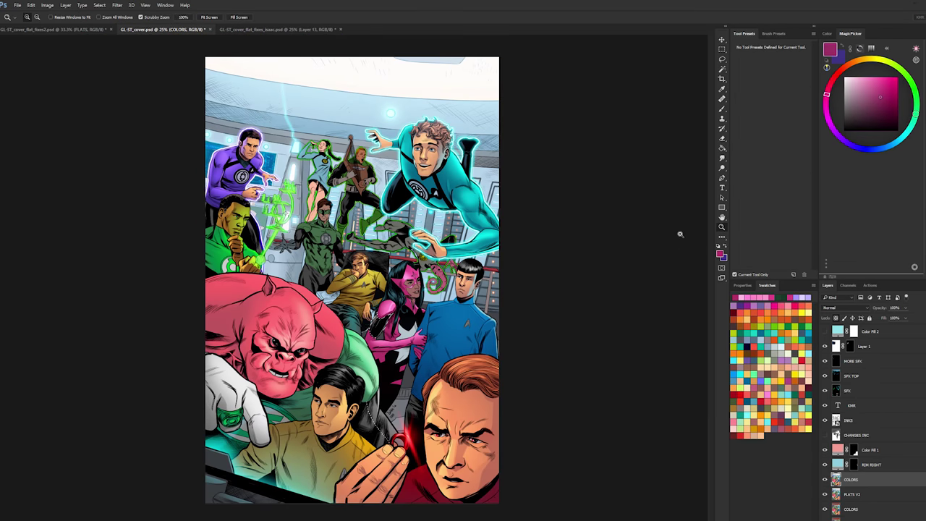
key(l)
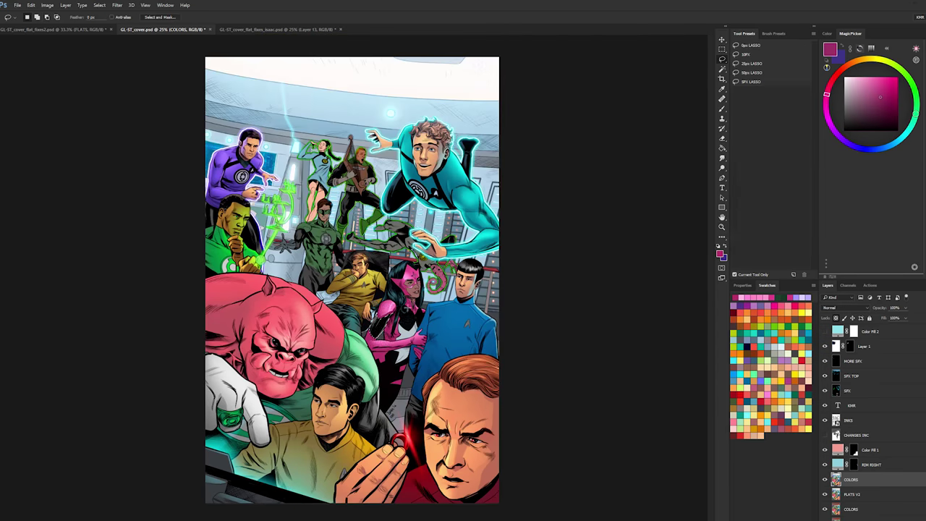
click(410, 319)
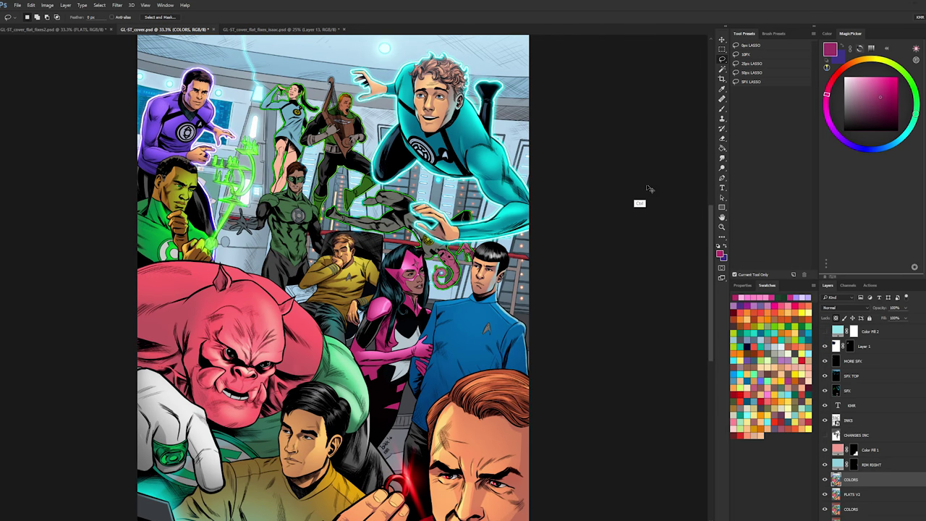
- Sample the pale blue background colour and brush lighter tones onto the masked woman's white costume panels on the COLORS layer
key(ctrl+u)
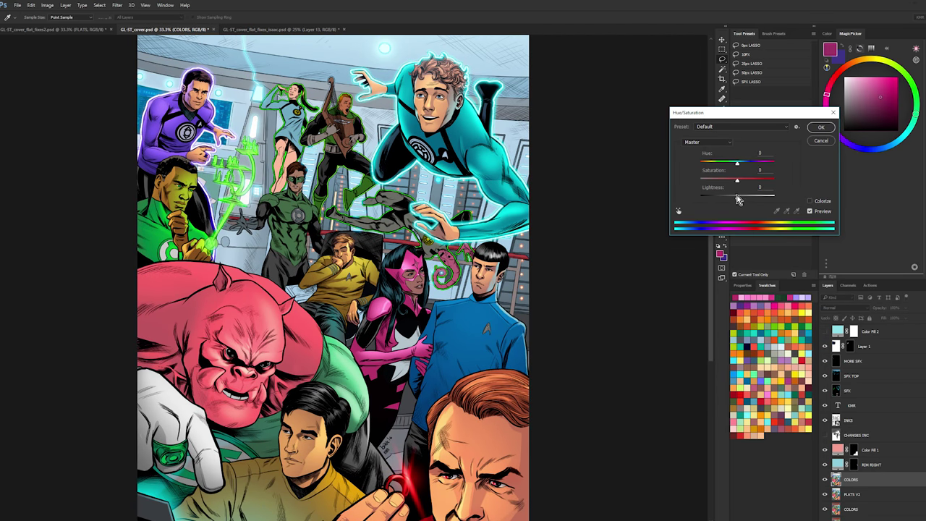
key(Escape)
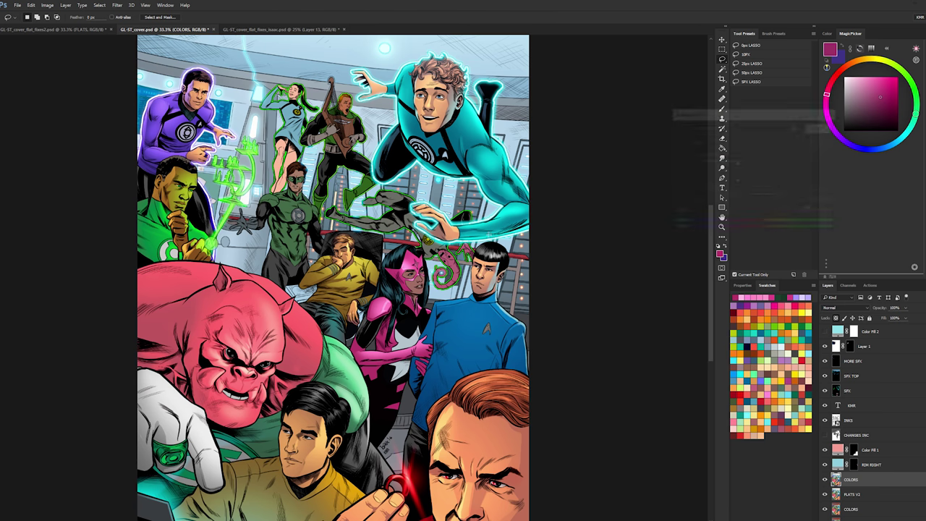
key(ctrl+plus)
key(ctrl+plus)
key(ctrl+plus)
key(b)
alt+click(404, 299)
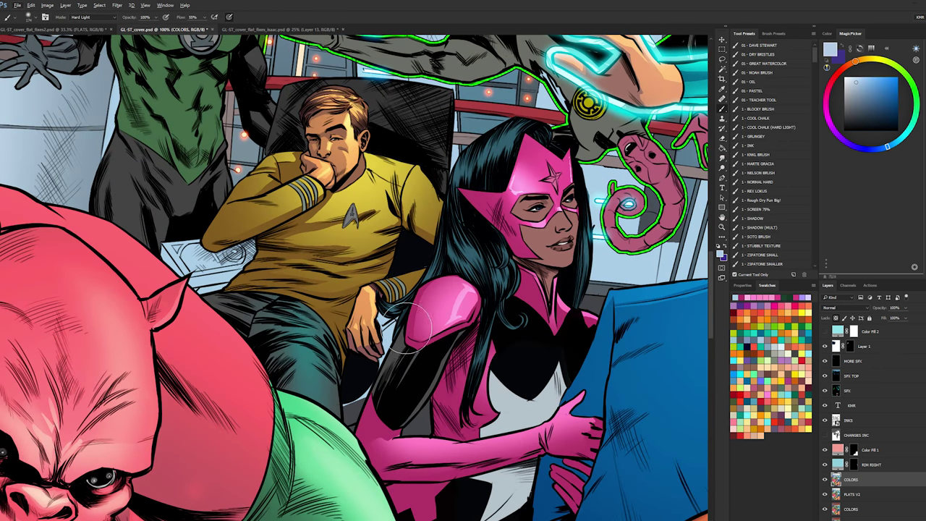
drag(408, 329, 362, 439)
drag(494, 281, 431, 216)
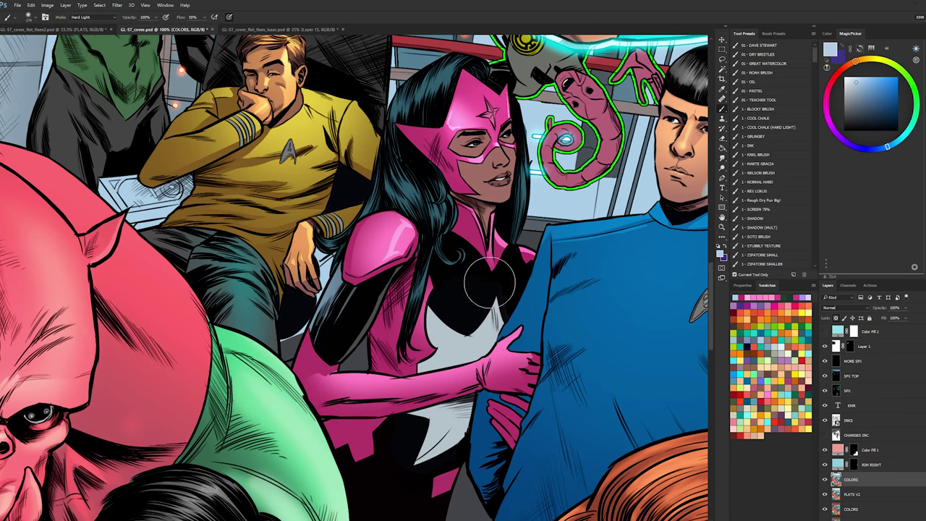
key(w)
click(467, 340)
key(b)
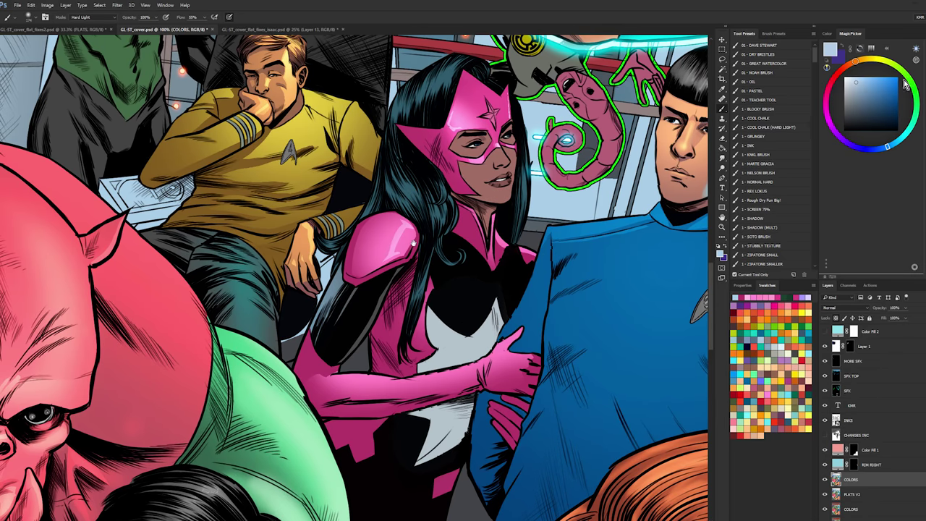
key(w)
drag(469, 316, 503, 303)
drag(529, 135, 500, 228)
ctrl+click(500, 228)
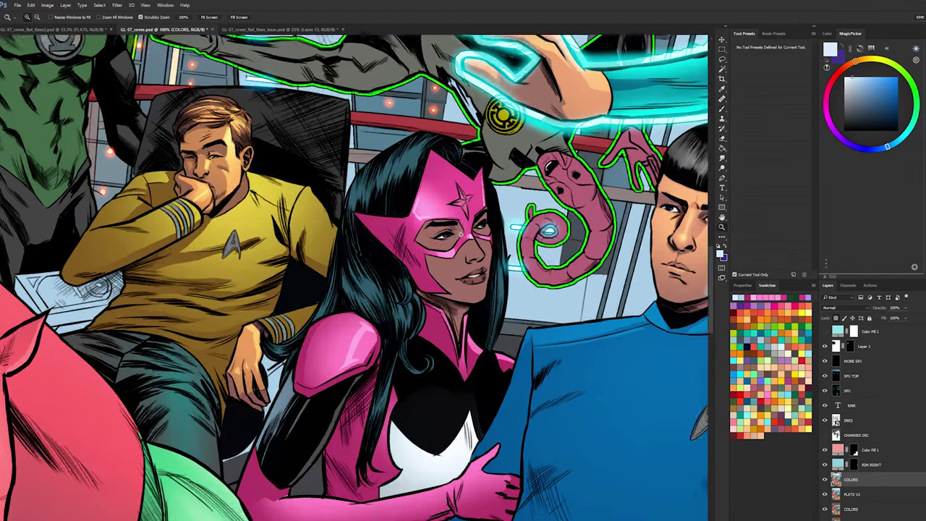
- Pick the light peach swatch and lasso the lit areas of the masked woman's face, from the brows down to the chin
key(l)
click(762, 435)
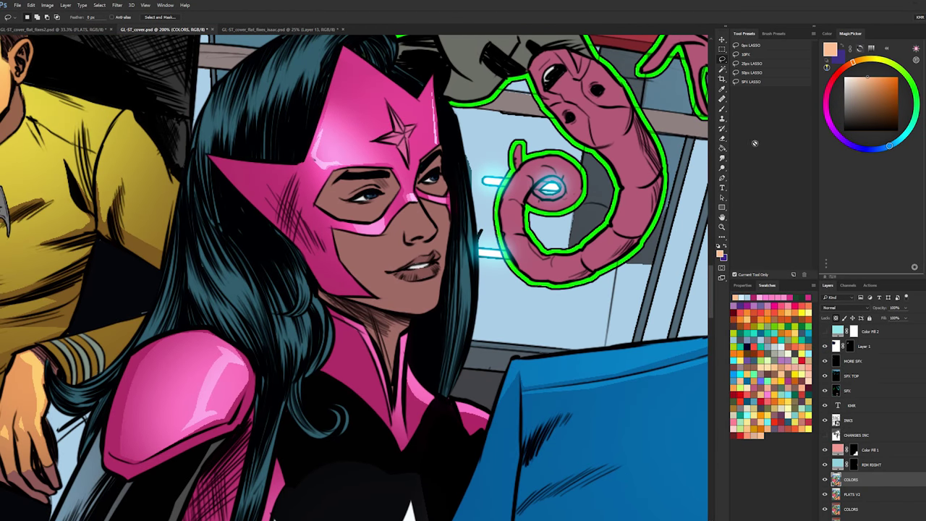
key(b)
click(762, 165)
key(l)
key(b)
key(l)
drag(442, 139, 381, 169)
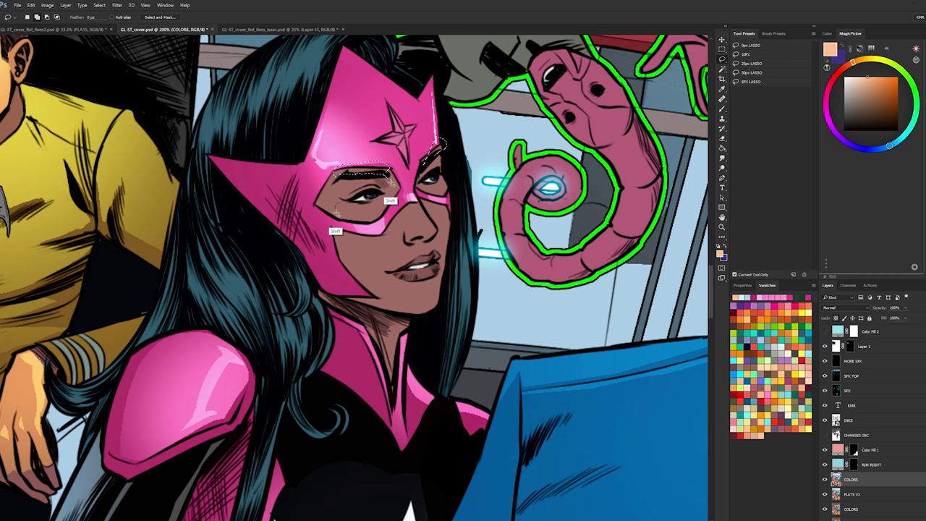
mouse_move(337, 227)
mouse_down()
mouse_move(376, 308)
mouse_move(424, 316)
mouse_move(458, 267)
mouse_move(456, 199)
mouse_move(428, 162)
mouse_move(438, 189)
mouse_up()
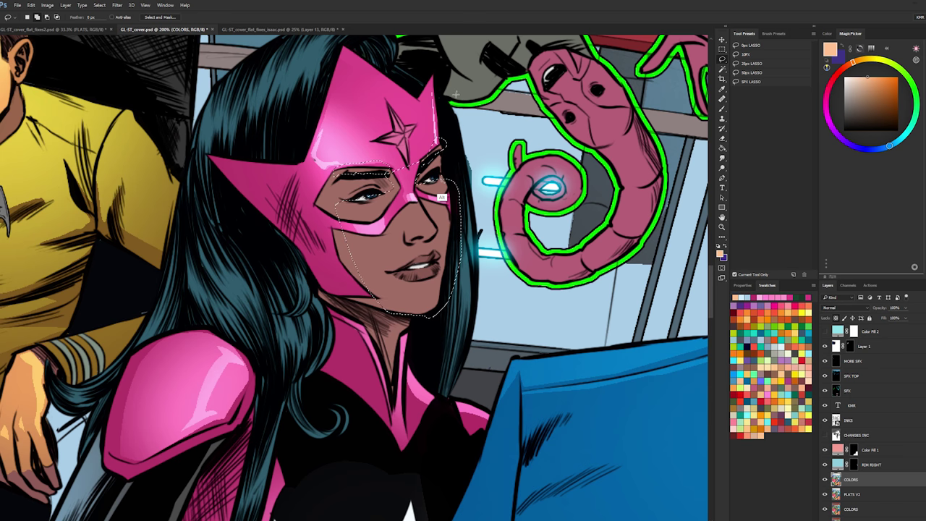
mouse_move(424, 149)
mouse_down()
mouse_move(420, 172)
mouse_move(403, 147)
mouse_up()
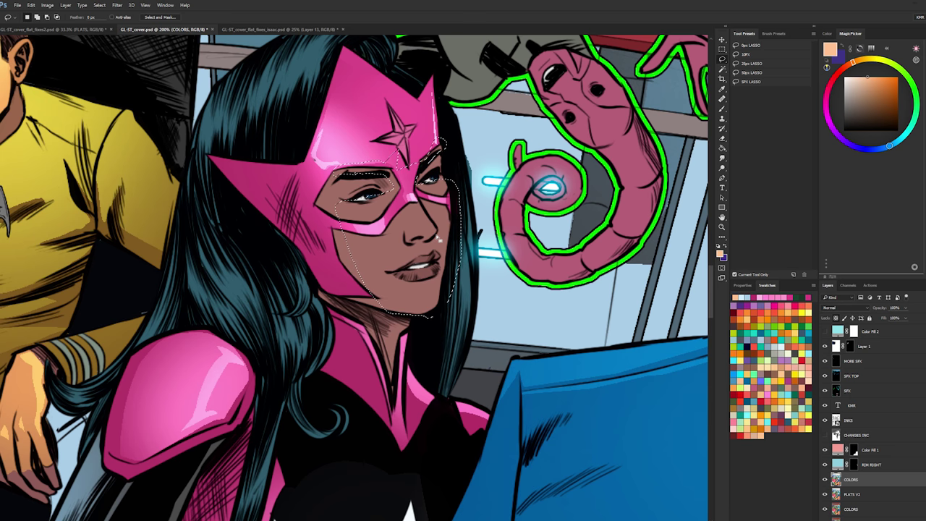
key(alt)
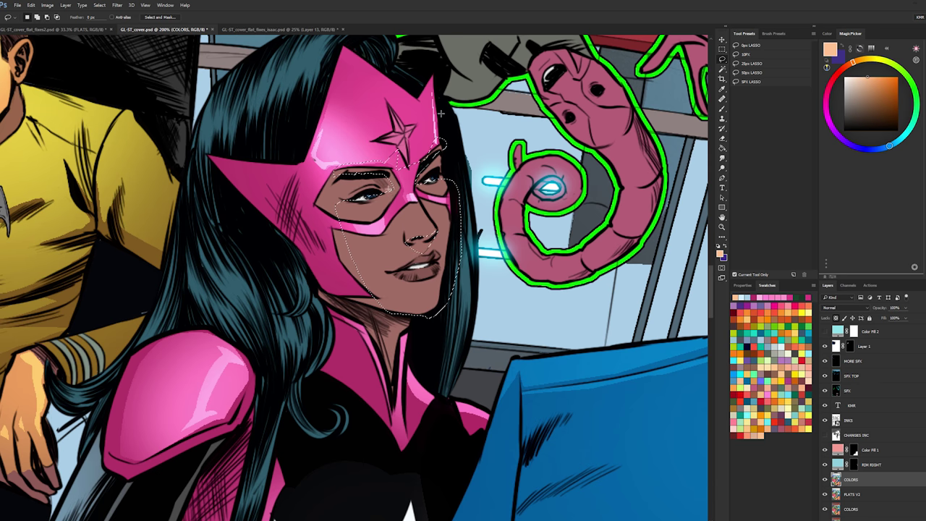
key(alt)
- Try brushing light peach over the whole lassoed face area with the selection edges hidden
key(ctrl+h)
key(b)
click(454, 235)
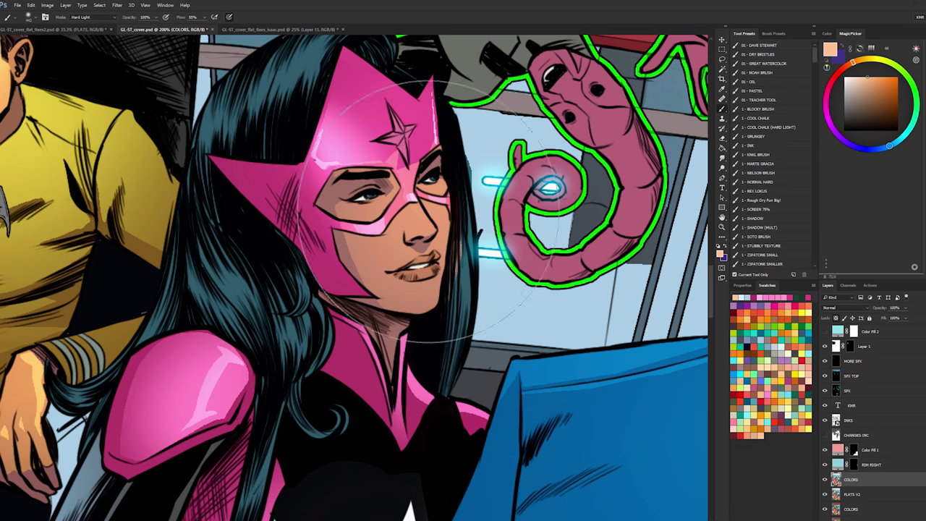
key(ctrl+z)
- Limit the face selection to the skin using the FLATS V2 layer and brush light peach over it on the COLORS layer
click(850, 496)
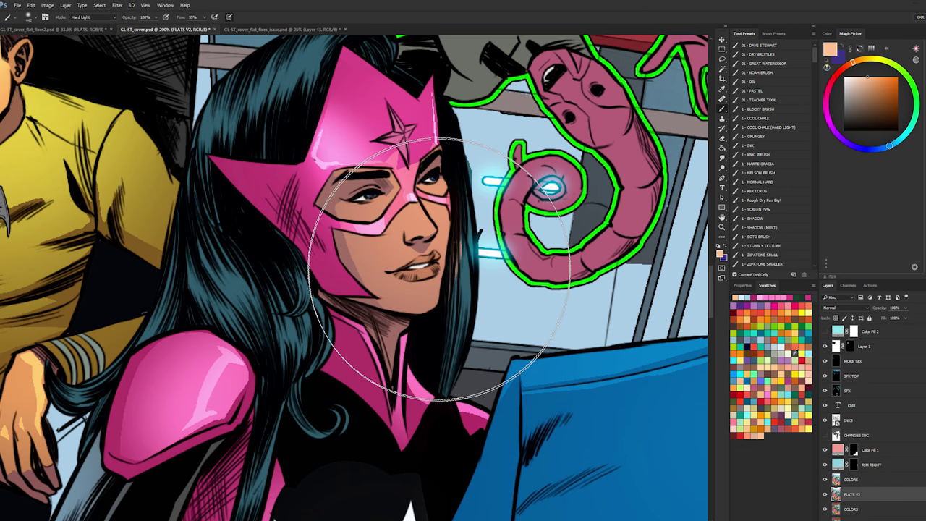
key(ctrl+z)
click(840, 478)
key(w)
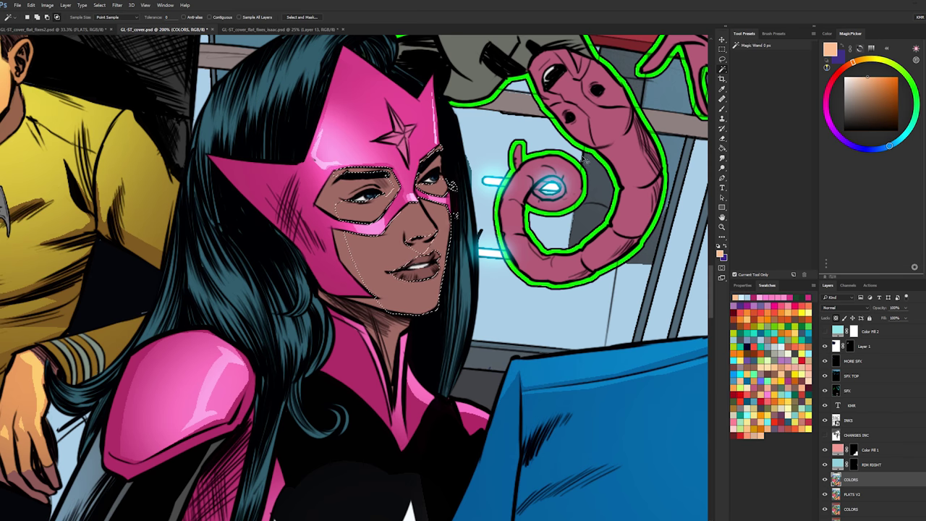
key(b)
drag(460, 233, 437, 230)
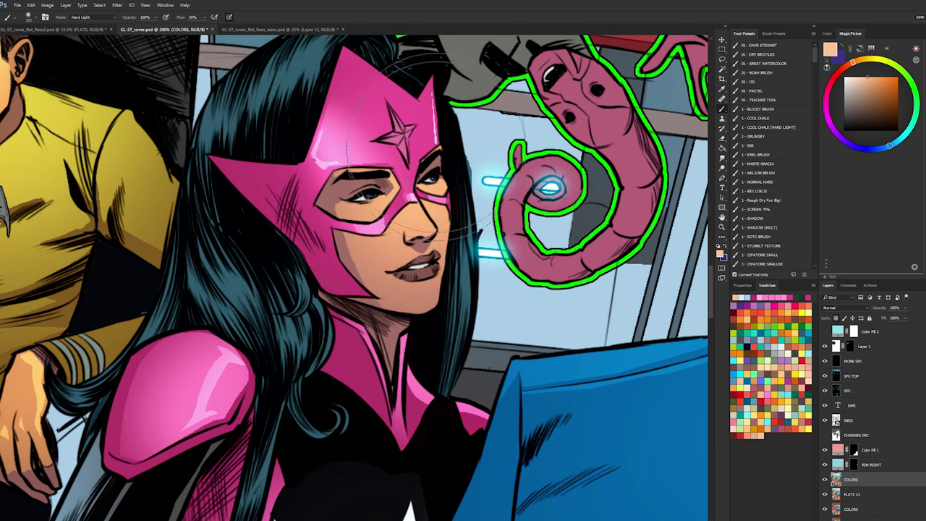
- Lasso the lit side of the woman's nose, brush a peach highlight into it, and clear the selection
key(l)
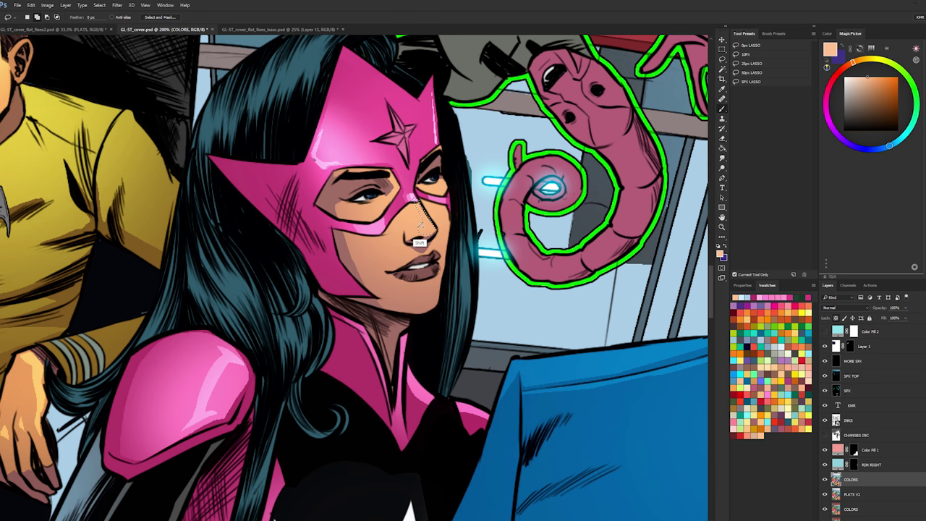
key(b)
key(l)
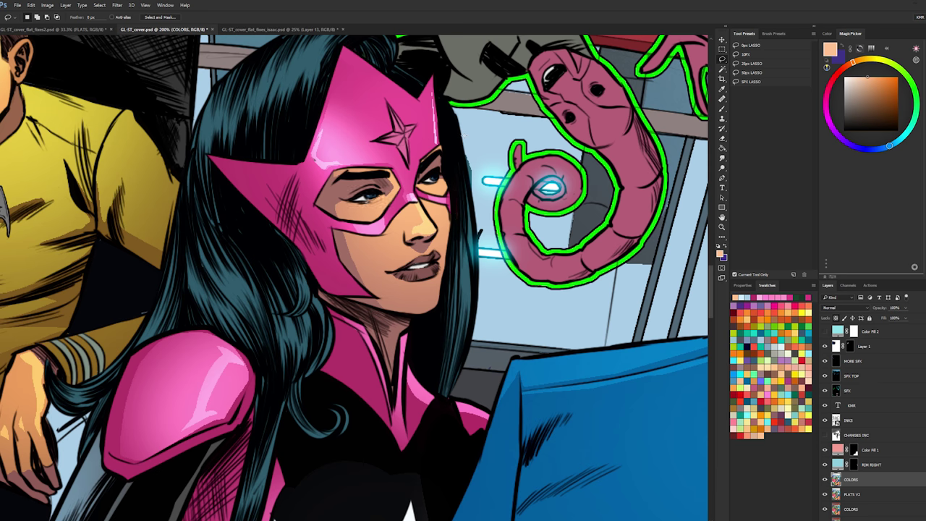
key(shift)
key(b)
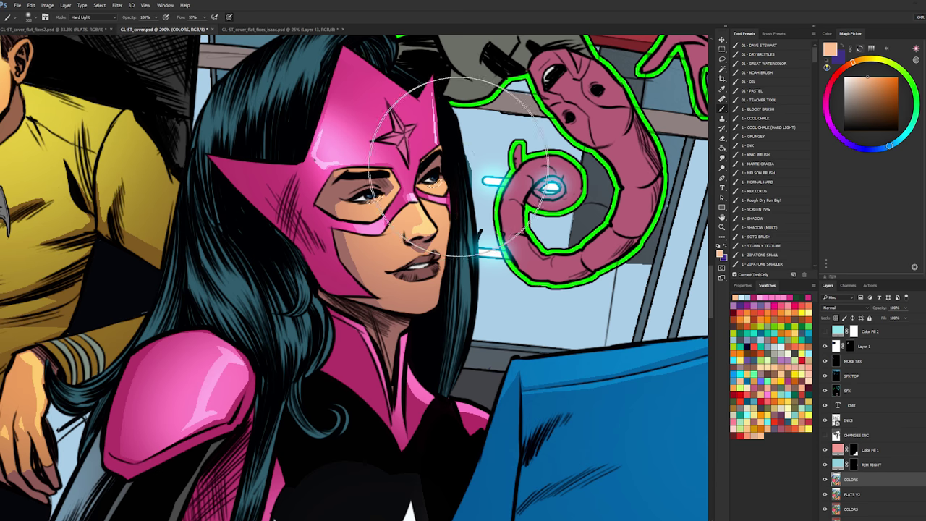
key(ctrl+d)
- Lasso a narrow strip along the far edge of the woman's face, from the eye down to the chin
key(l)
key(b)
key(l)
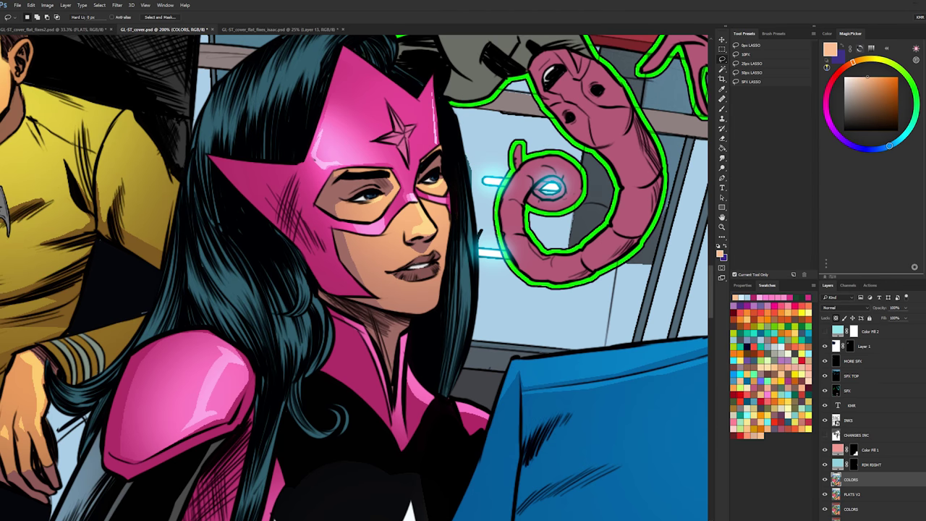
key(b)
key(l)
mouse_move(436, 285)
mouse_down()
mouse_move(450, 259)
mouse_move(447, 181)
mouse_up()
key(b)
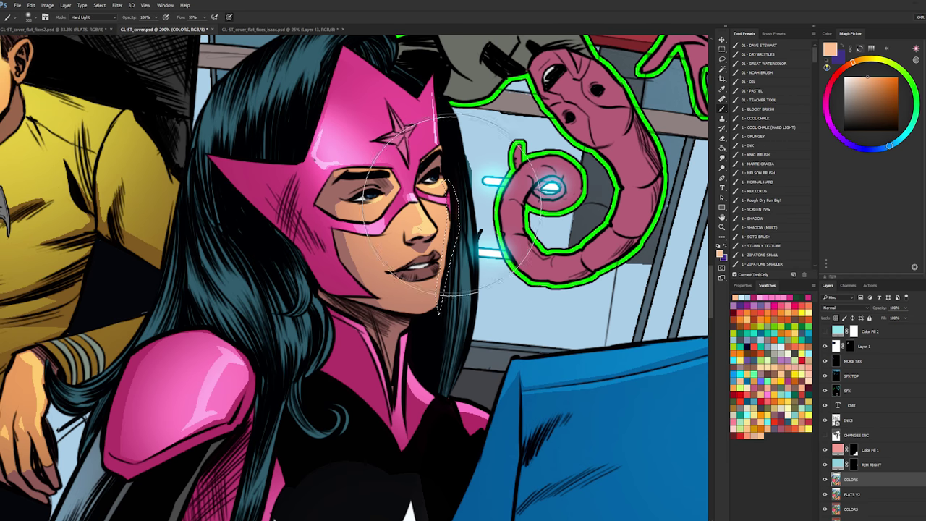
key(l)
key(b)
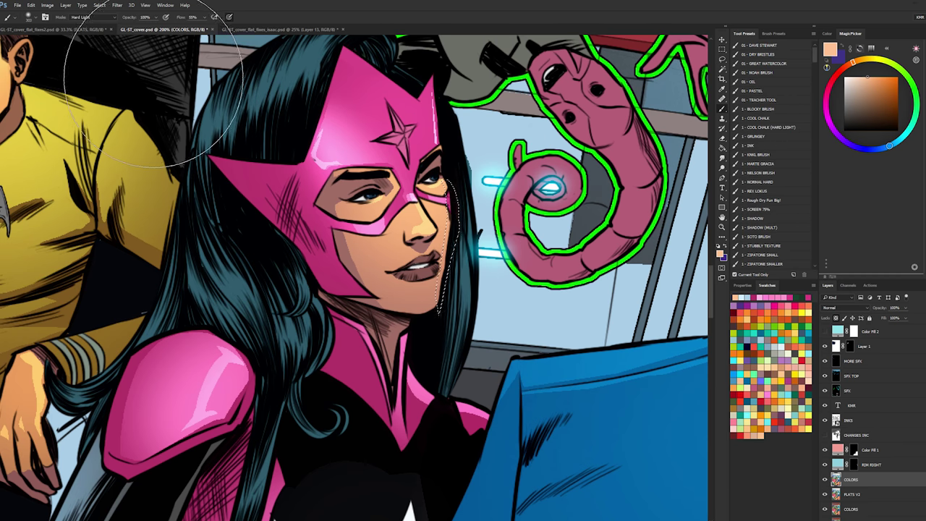
- Limit the strip to the skin using FLATS V2, brush a peach edge highlight on COLORS, and deselect
click(847, 495)
key(w)
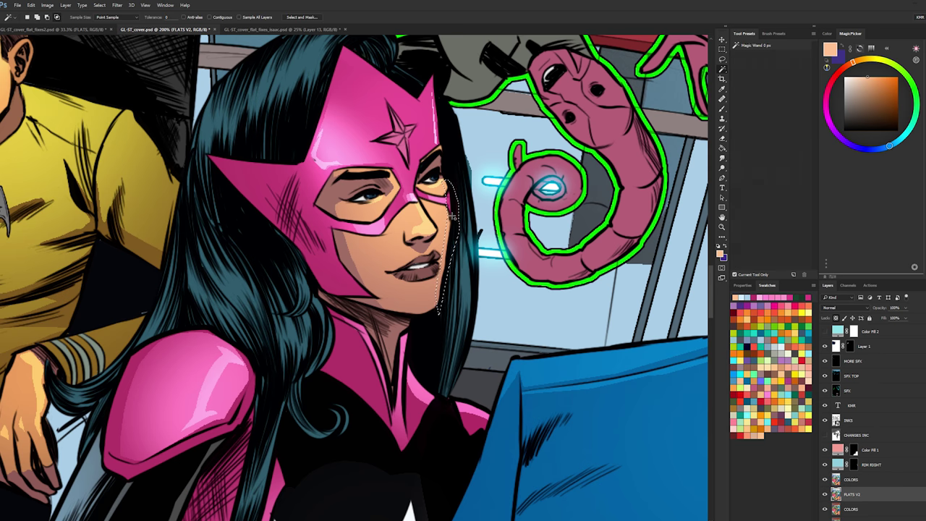
key(alt+bracketright)
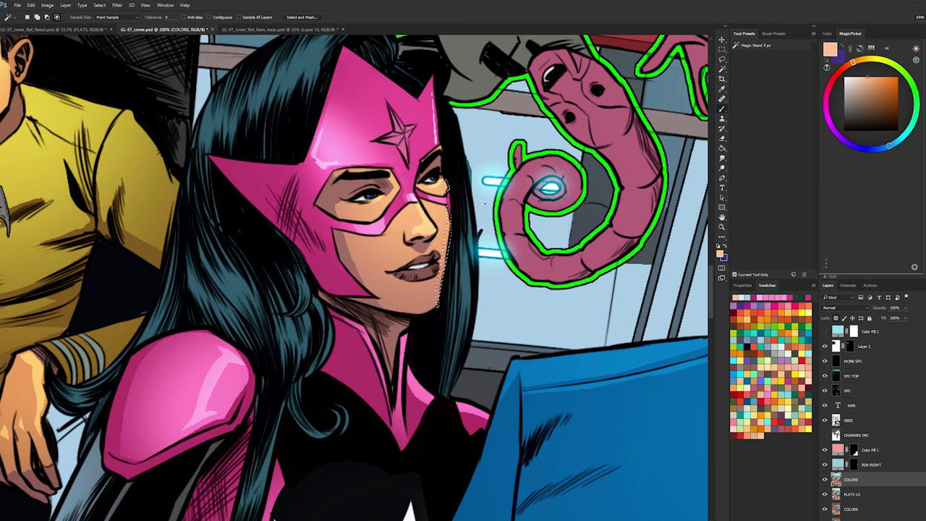
key(b)
drag(461, 204, 438, 212)
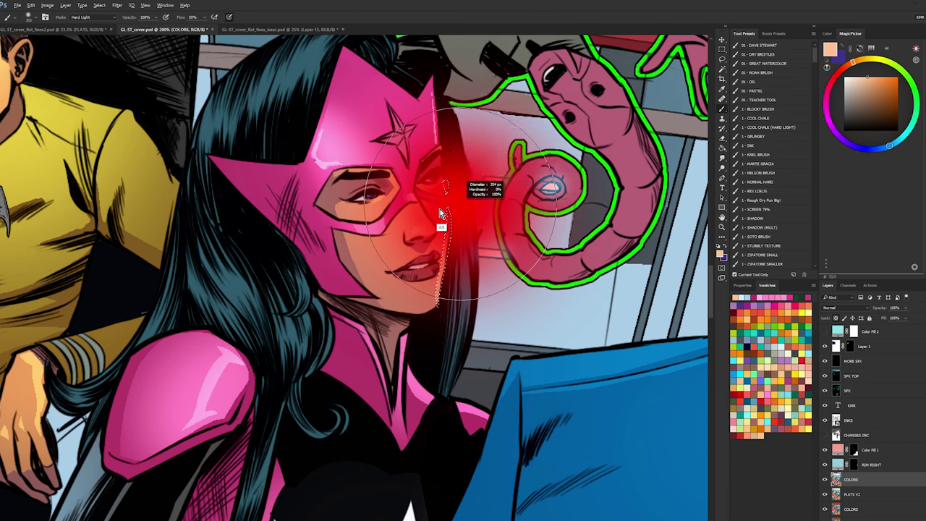
key(l)
key(ctrl+d)
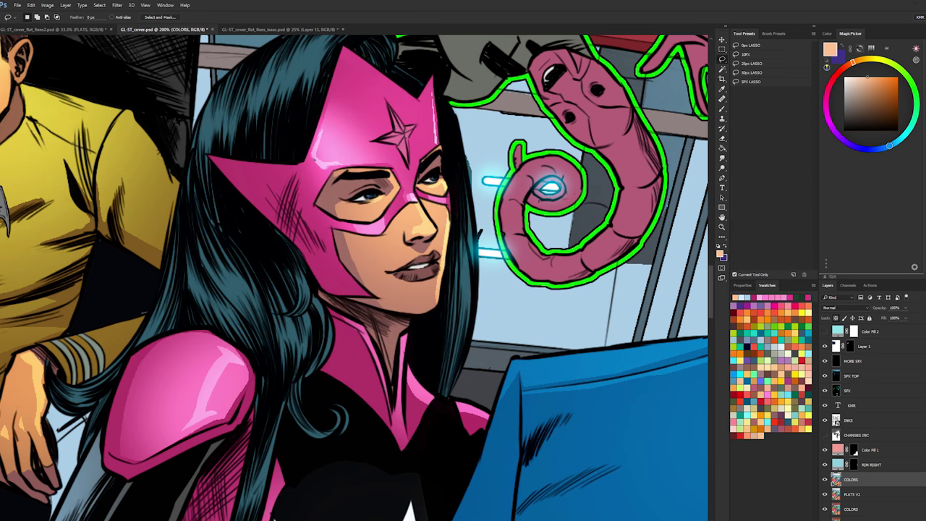
- Review the repainted face against the surrounding figures on the cover
key(b)
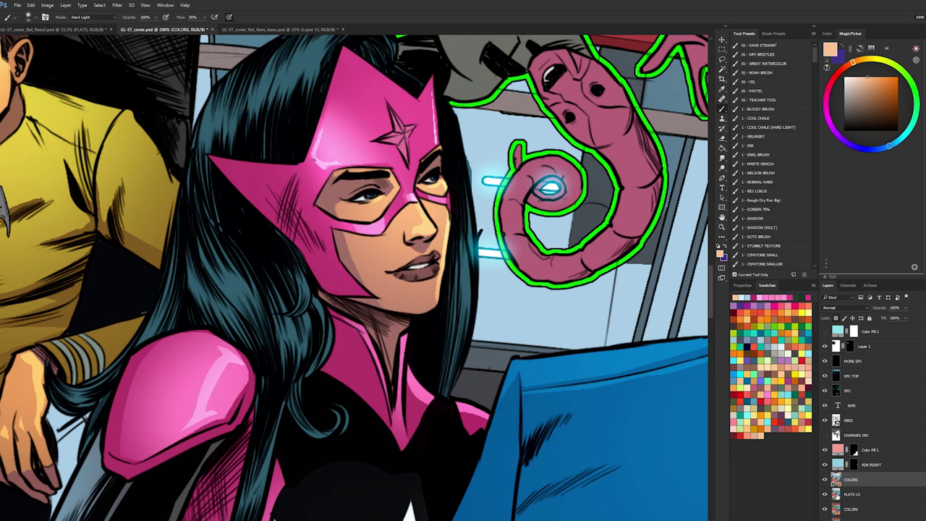
key(alt+bracketleft)
key(w)
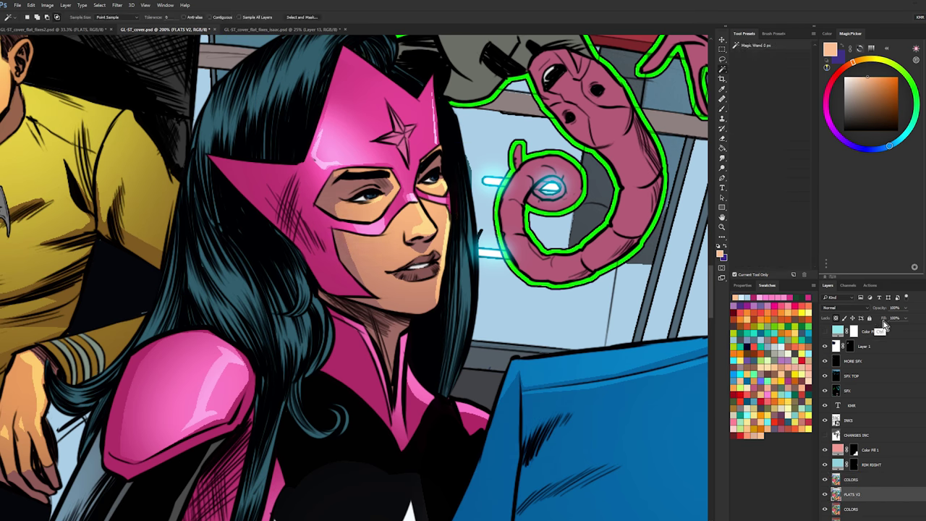
key(alt+bracketright)
key(b)
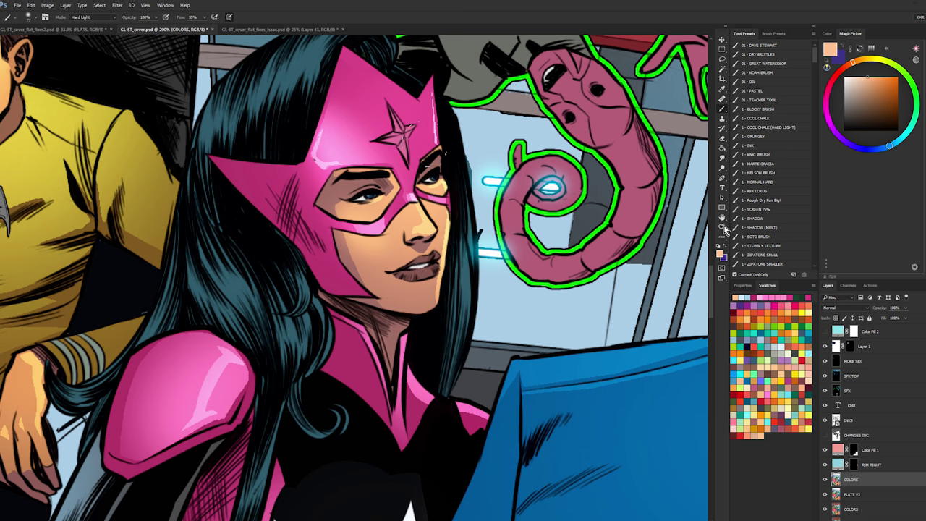
click(723, 227)
alt+click(546, 274)
alt+click(545, 274)
alt+click(546, 273)
drag(546, 276, 490, 216)
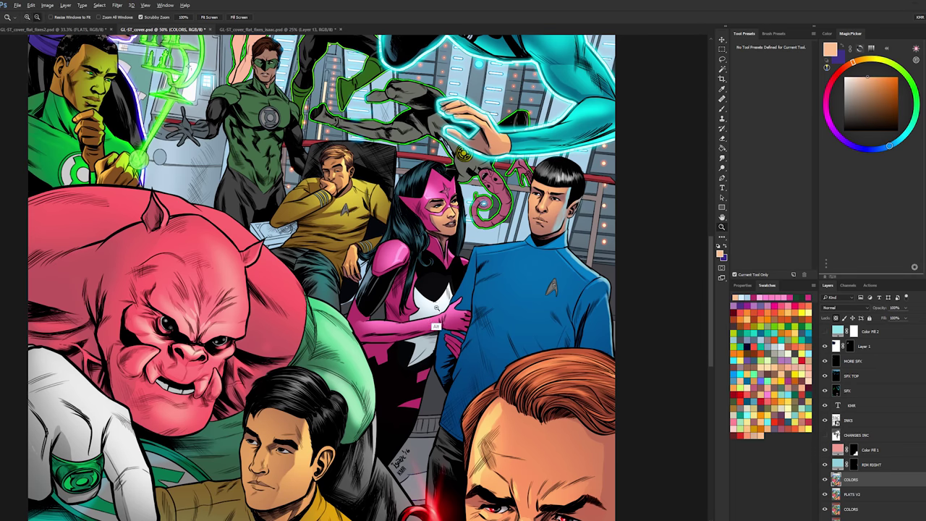
key(ctrl+minus)
key(ctrl+plus)
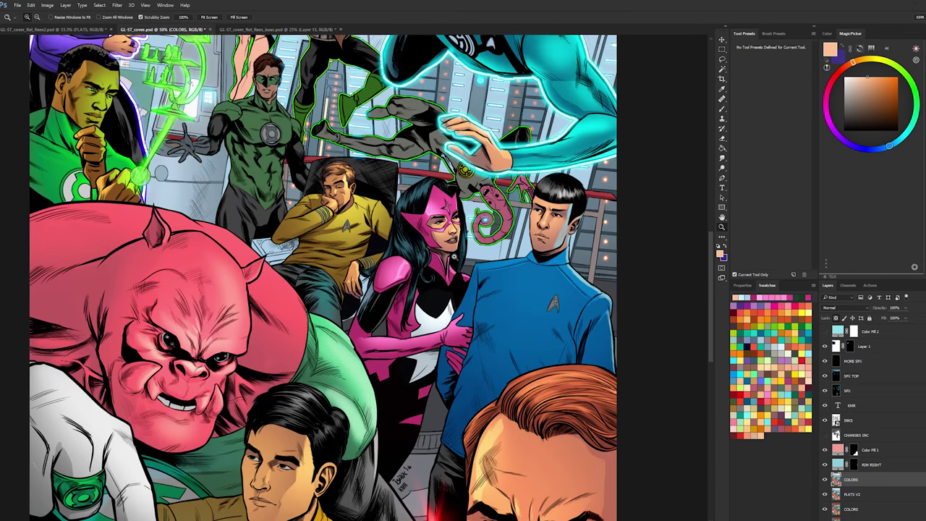
- Select the flat pink areas of the woman's mask, torso and sleeves on the FLATS V2 layer
click(841, 494)
key(l)
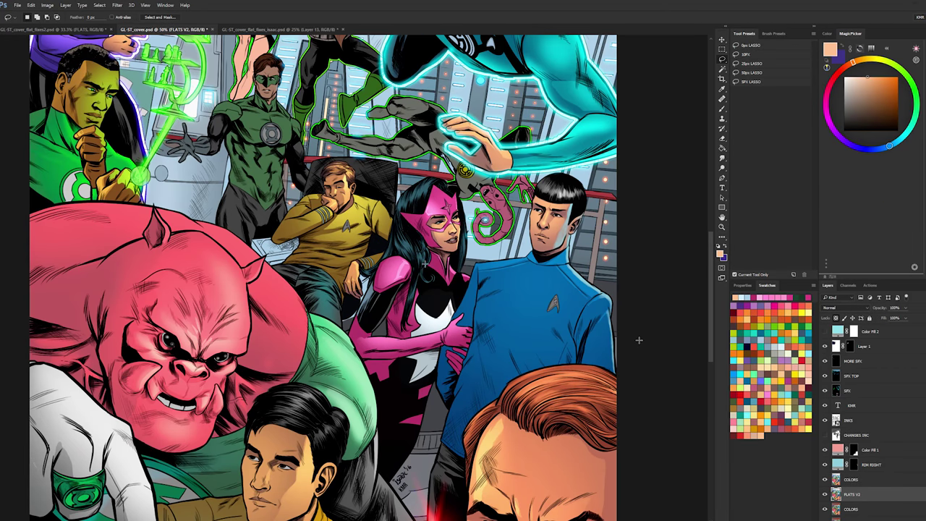
key(w)
shift+click(426, 233)
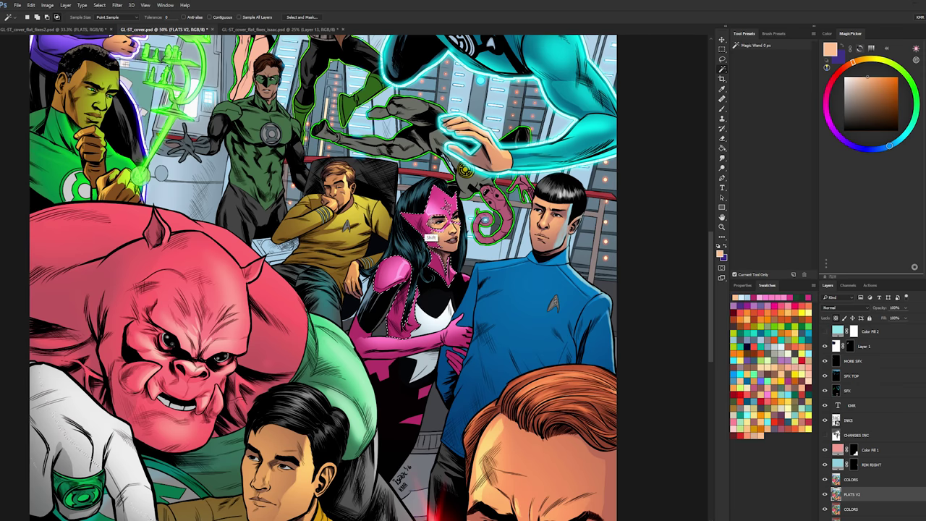
shift+click(376, 347)
shift+click(388, 369)
- Add the pink hip and leg patches to the costume selection, limit it to the pink flats using FLATS V2, and return to COLORS
key(z)
click(390, 367)
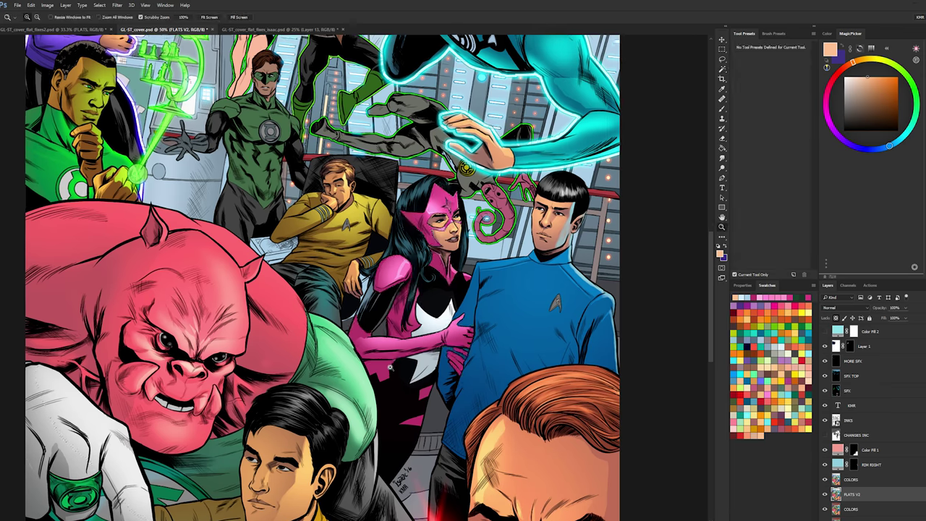
key(l)
mouse_move(357, 356)
mouse_down()
mouse_move(357, 367)
mouse_move(396, 382)
mouse_move(419, 343)
mouse_move(405, 339)
mouse_up()
mouse_move(427, 391)
mouse_down()
mouse_move(438, 437)
mouse_move(402, 447)
mouse_move(428, 392)
mouse_up()
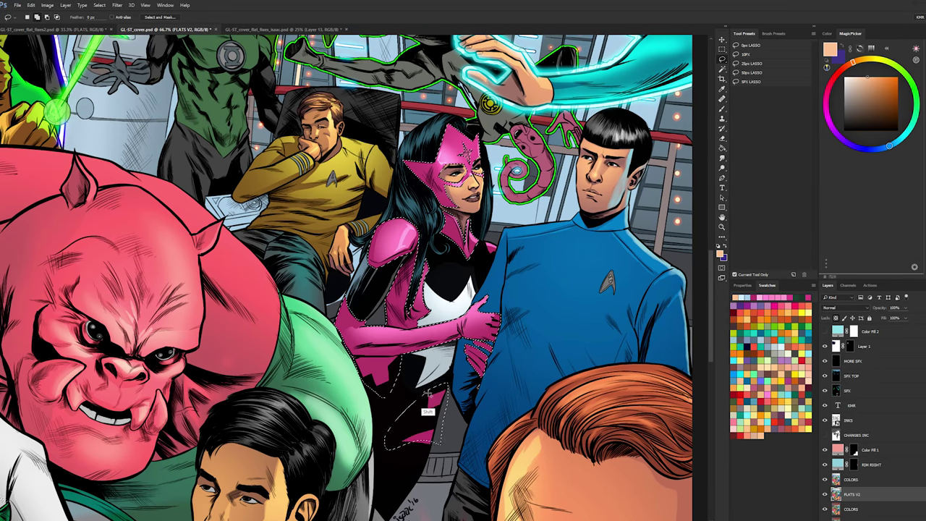
key(w)
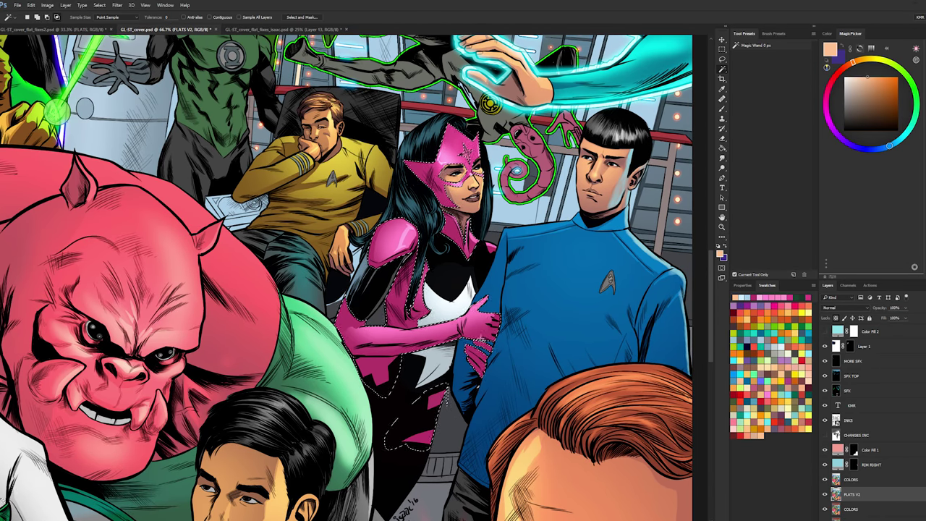
alt+shift+click(481, 337)
key(ctrl+h)
click(844, 479)
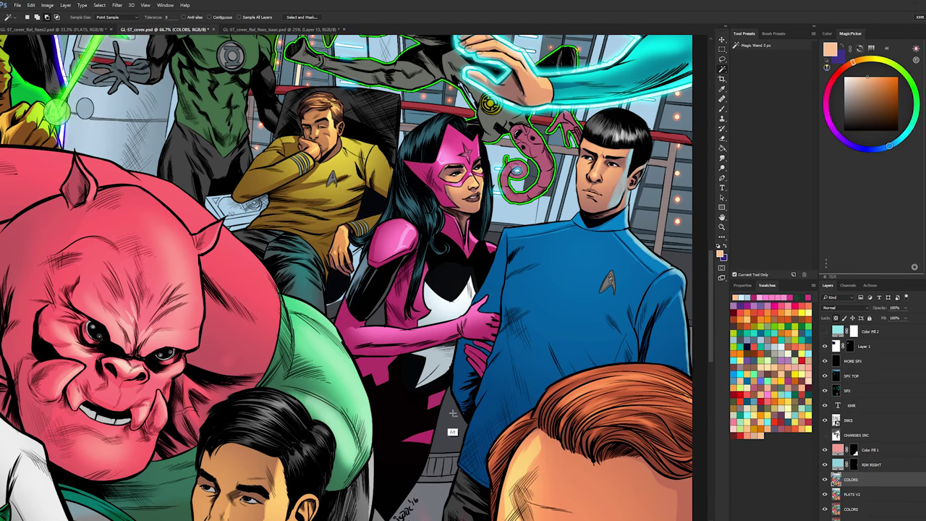
key(alt+[)
alt+shift+click(430, 177)
key(alt+])
- Add an orange solid colour fill over the selected pink costume, set it to Color blending, and lower its opacity to a subtle tint
click(889, 519)
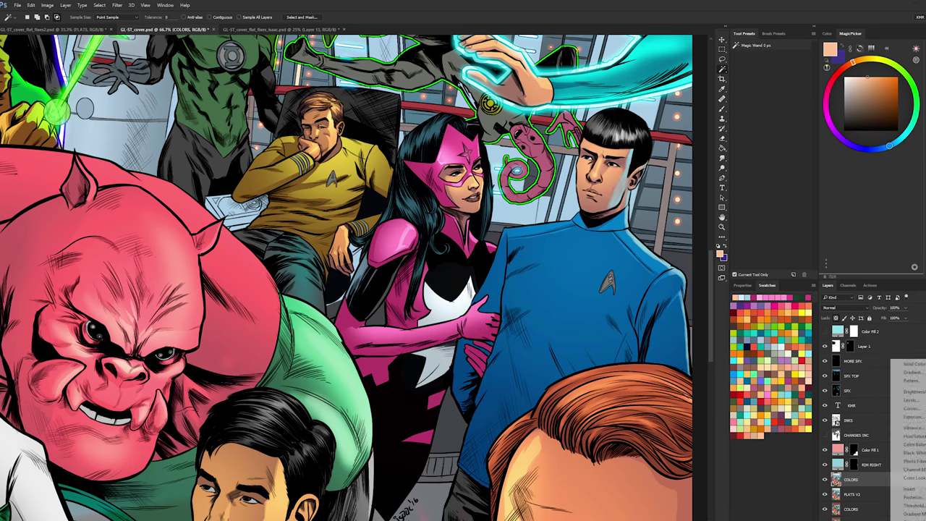
click(908, 365)
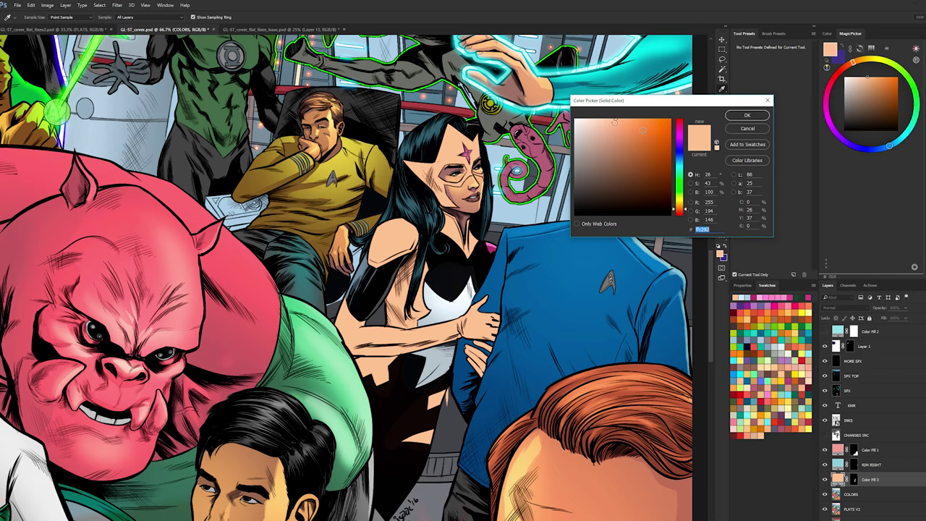
drag(631, 117, 621, 112)
click(746, 116)
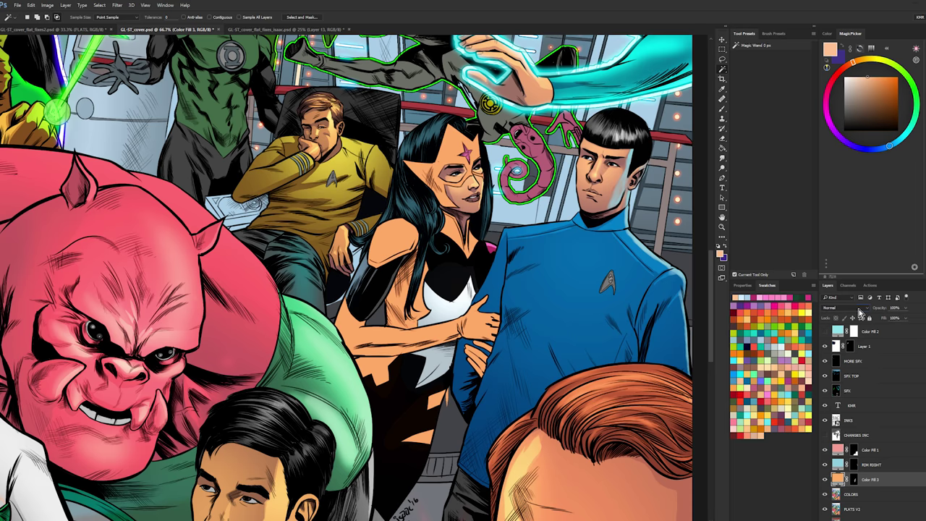
click(861, 312)
click(846, 452)
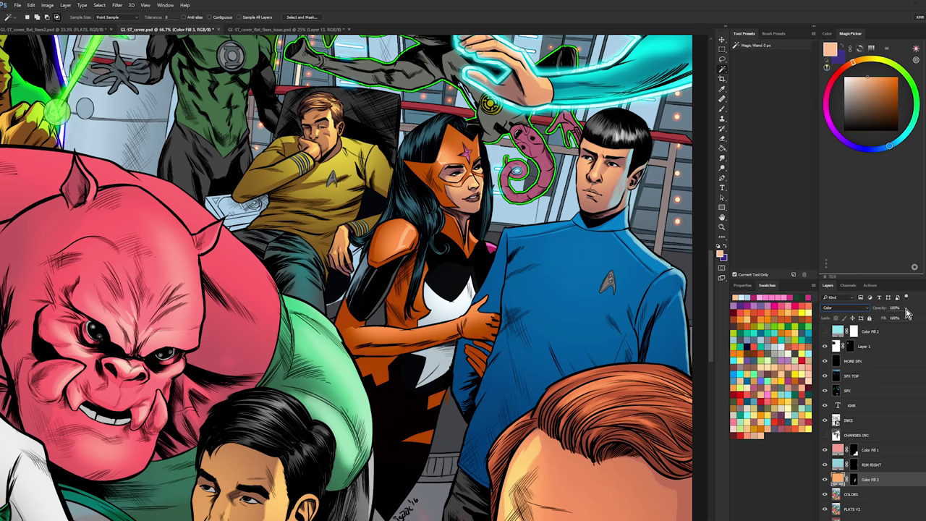
drag(906, 313, 883, 320)
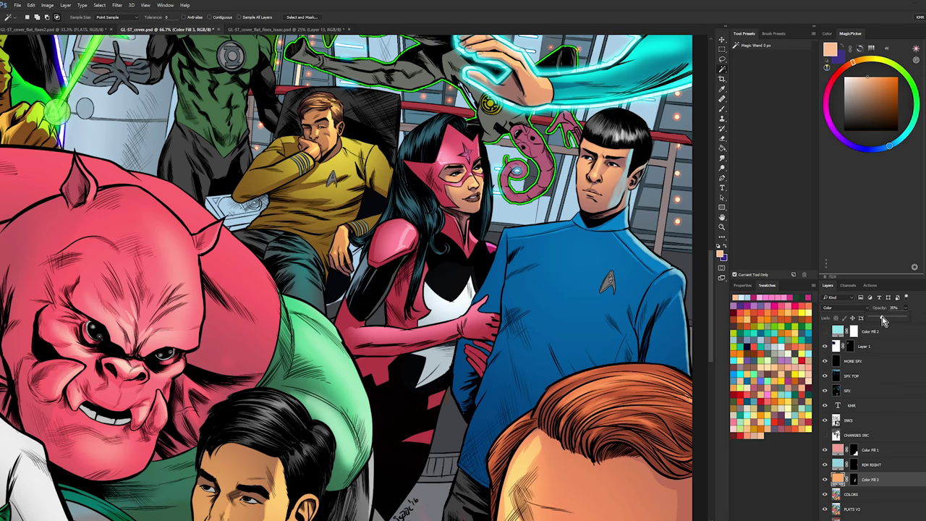
drag(882, 320, 876, 272)
- Compare the costume with and without the orange tint, and merge the fill layer into COLORS
click(827, 481)
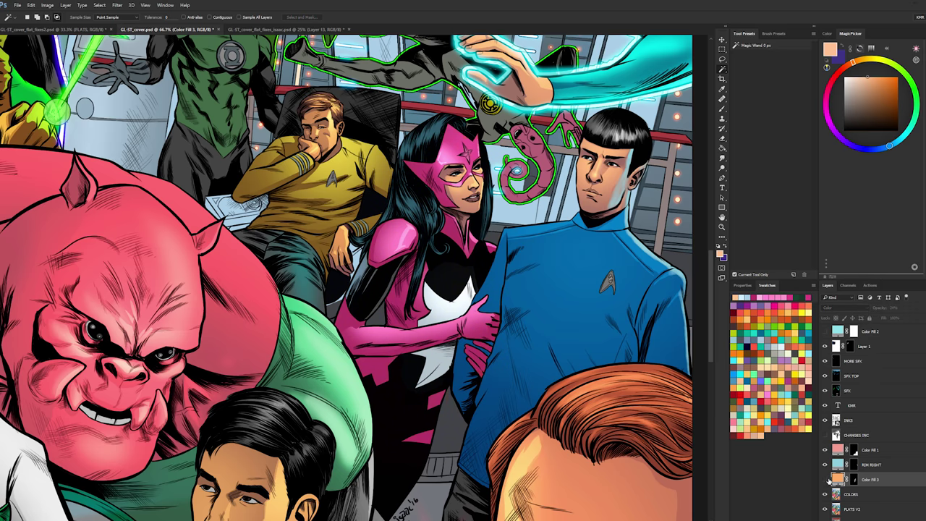
right_click(872, 481)
click(890, 366)
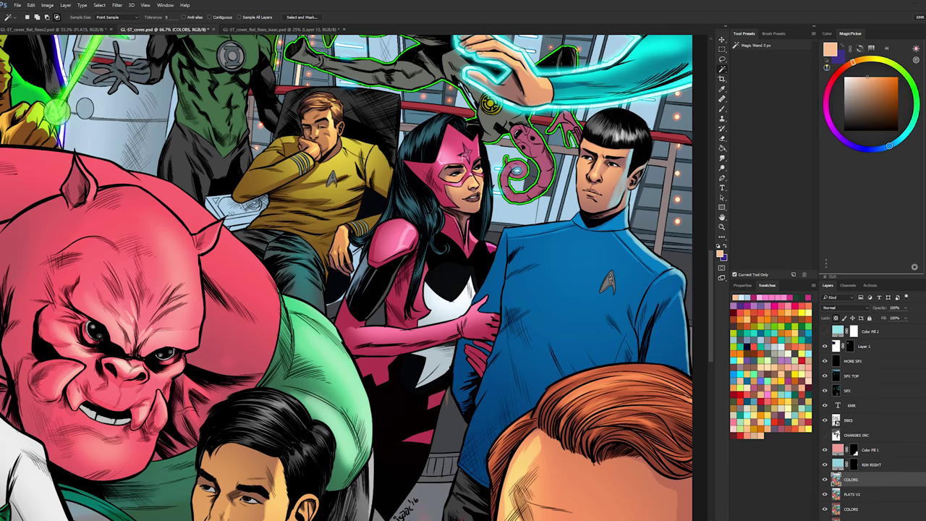
- Select the star on the woman's mask and lasso away parts of it to isolate the facets to highlight
ctrl+click(464, 164)
click(468, 145)
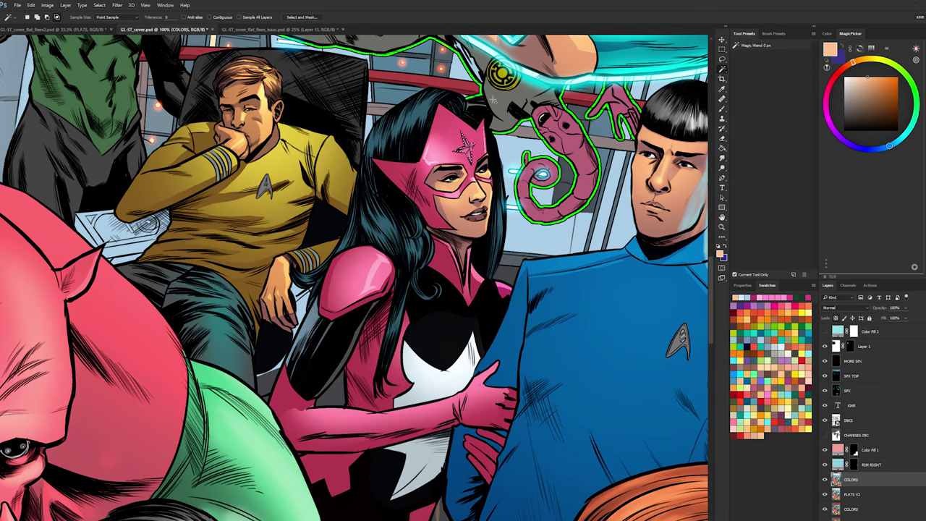
ctrl+click(474, 139)
ctrl+click(474, 139)
key(l)
key(ctrl+d)
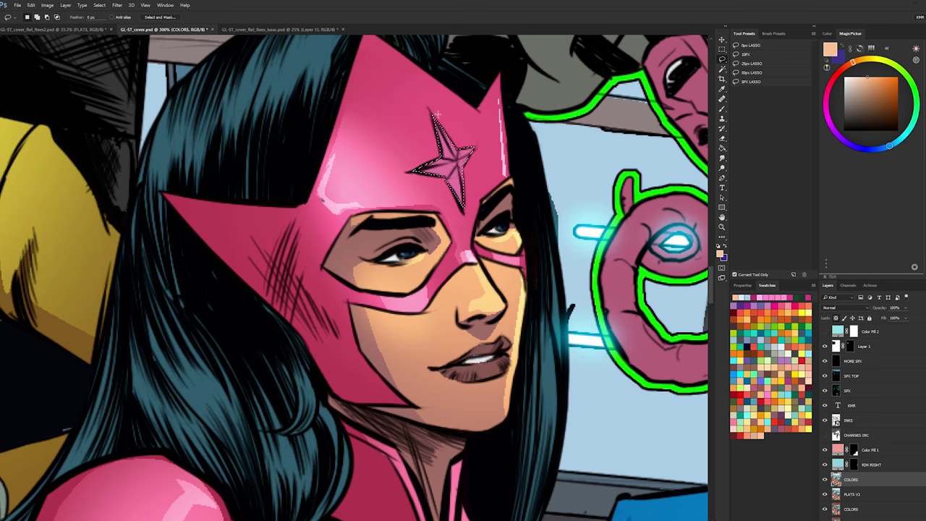
key(w)
key(l)
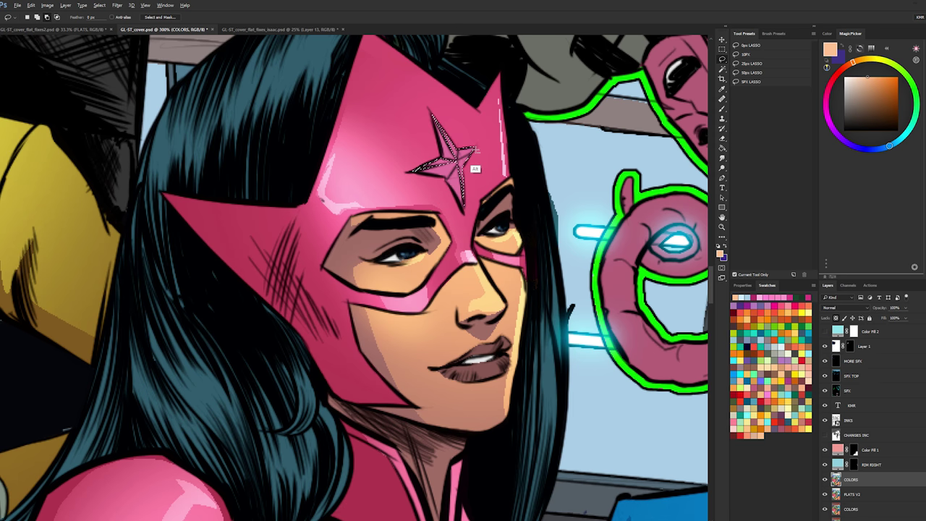
- Brush a pale pink highlight onto the isolated star facets on COLORS and clear the selection
key(ctrl+d)
key(b)
drag(855, 64, 831, 79)
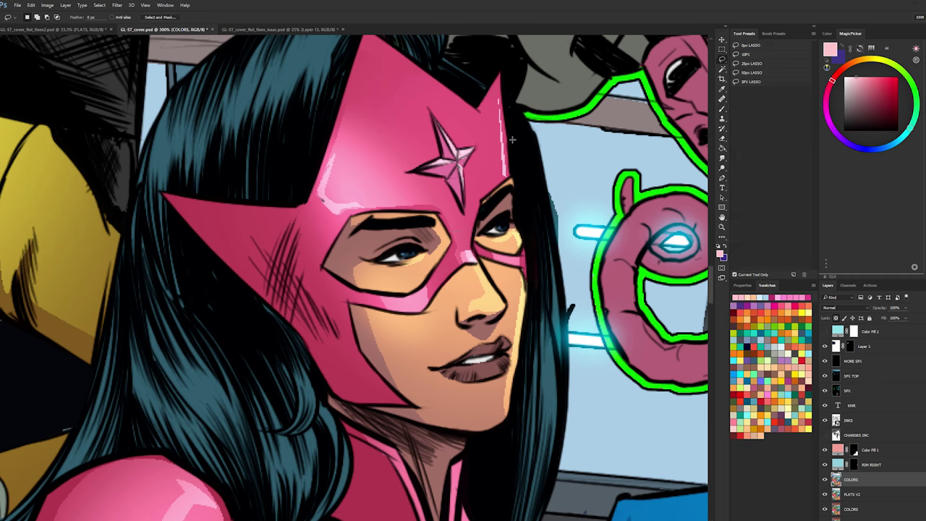
- Examine the highlighted star and tinted costume at several magnifications against the surrounding figures
click(721, 226)
alt+click(590, 304)
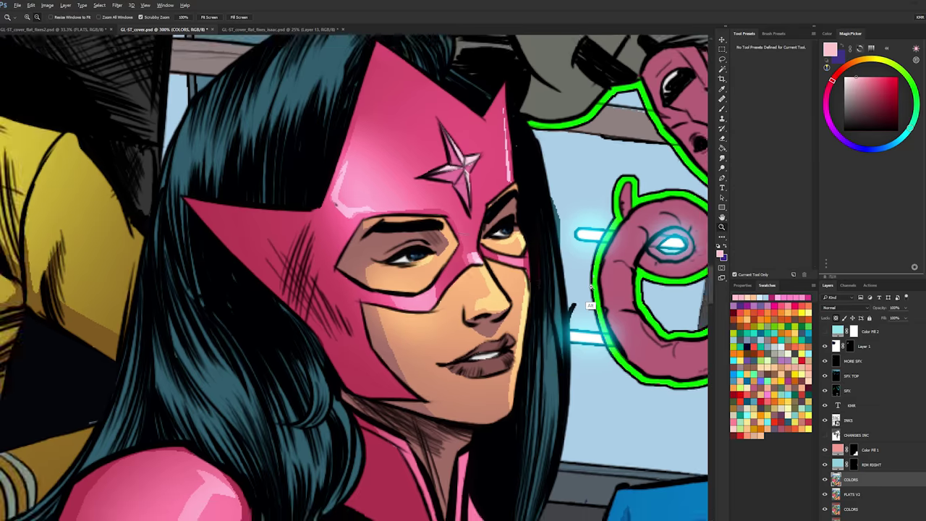
alt+click(590, 304)
alt+click(591, 306)
drag(590, 315, 480, 168)
click(456, 172)
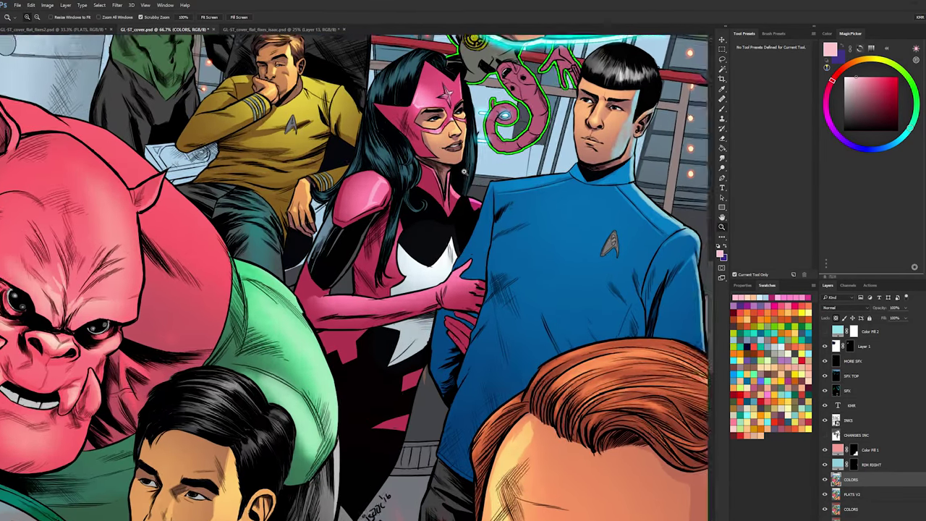
alt+click(456, 172)
key(b)
click(722, 227)
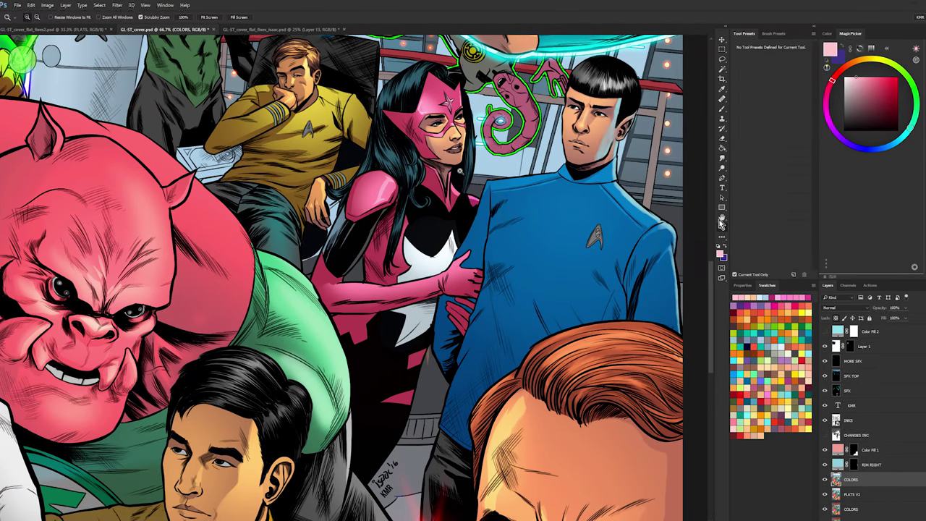
alt+click(563, 250)
alt+click(566, 251)
drag(540, 113, 432, 176)
click(406, 262)
click(407, 261)
- Brush medium blue highlights along the masked woman's black hair on COLORS, using the SCREEN 75% brush at a reduced size
key(w)
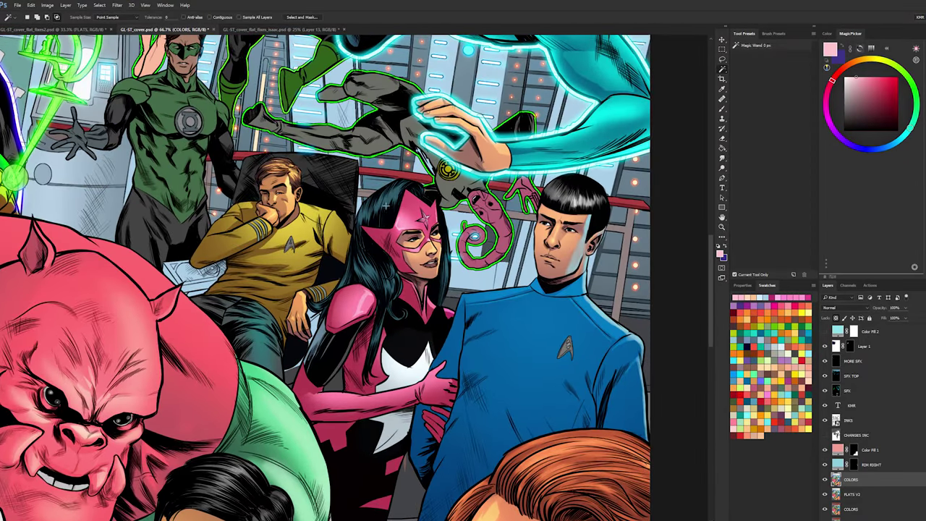
alt+click(445, 237)
click(445, 237)
key(b)
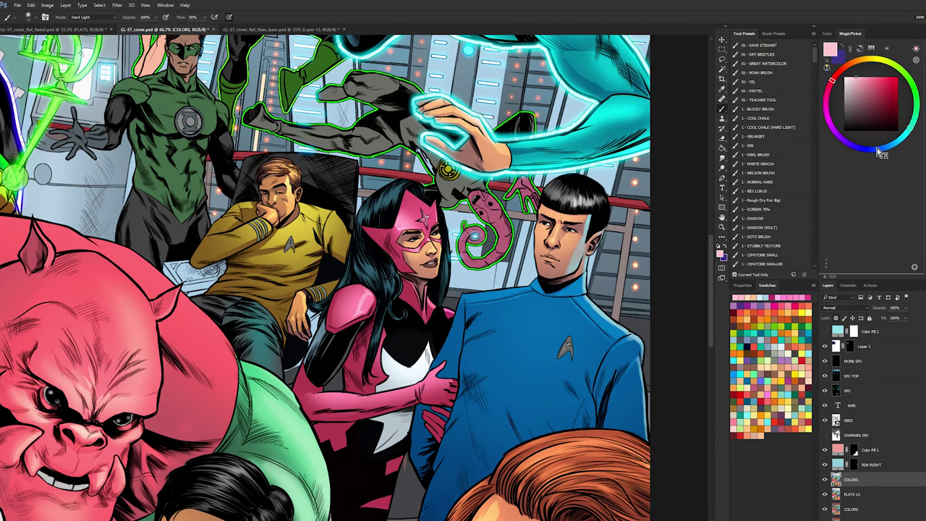
click(877, 150)
click(867, 79)
click(880, 77)
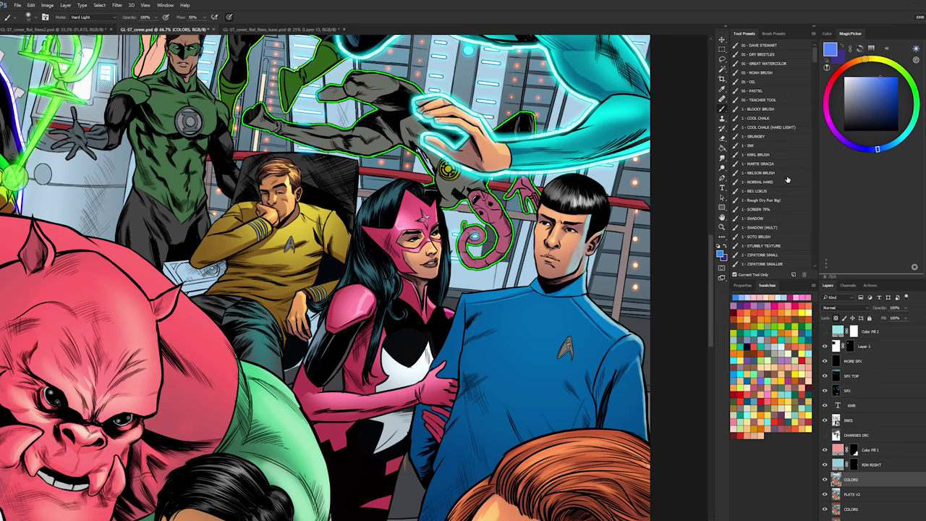
click(773, 209)
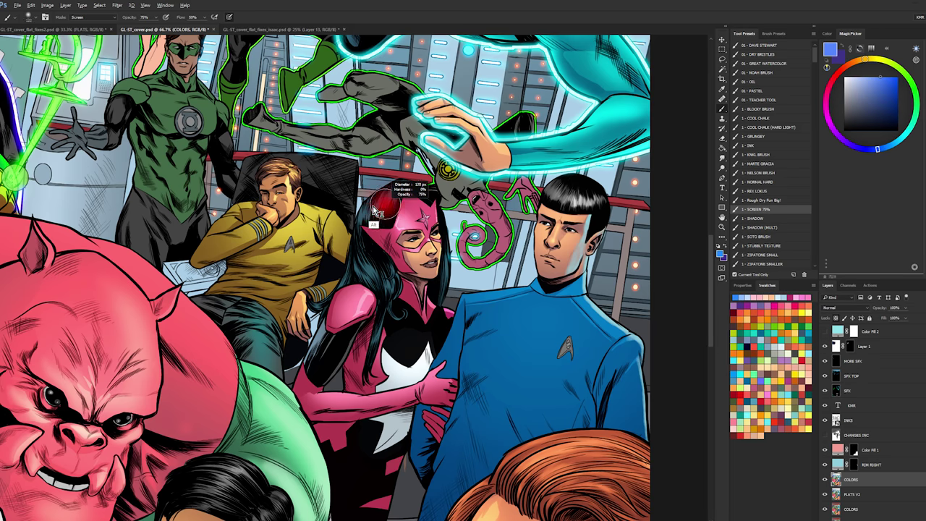
mouse_move(398, 194)
mouse_down()
mouse_move(355, 222)
mouse_move(371, 219)
mouse_move(405, 183)
mouse_move(362, 256)
mouse_move(392, 305)
mouse_up()
ctrl+click(395, 209)
drag(475, 270, 470, 333)
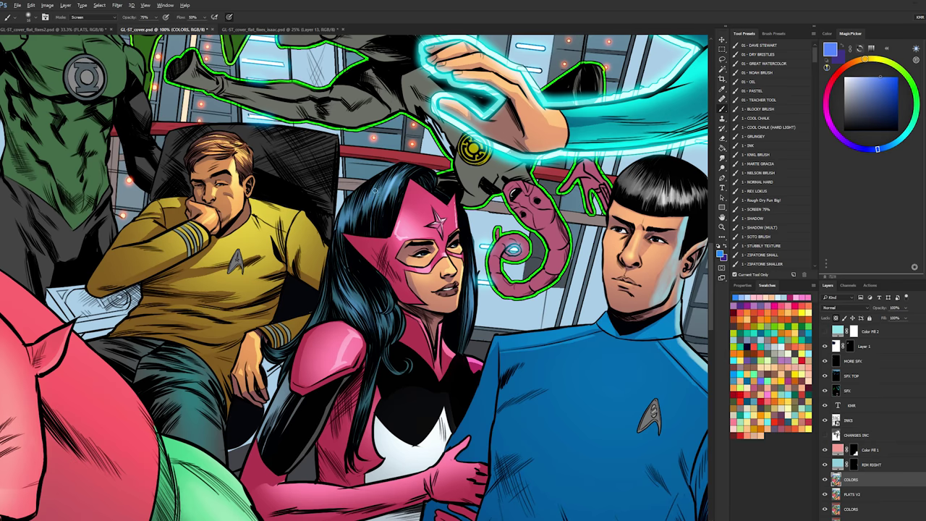
drag(378, 181, 374, 206)
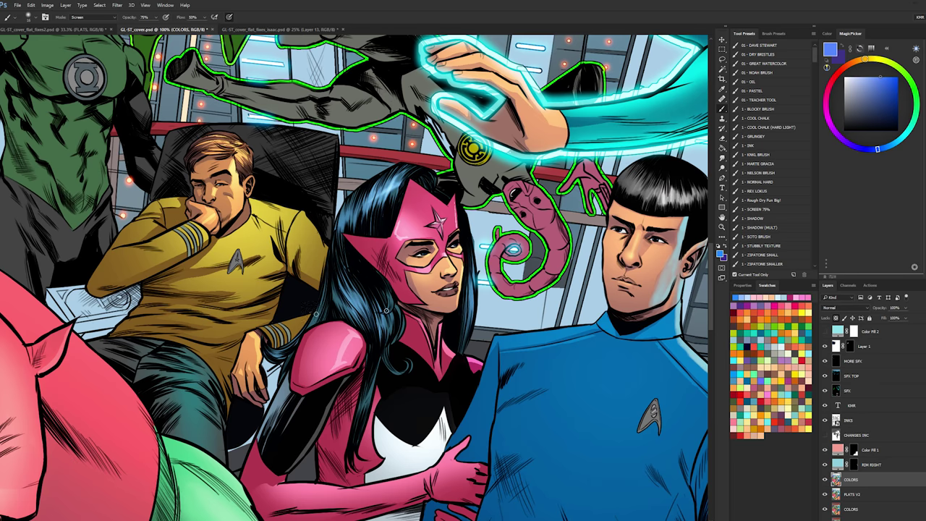
drag(316, 314, 311, 333)
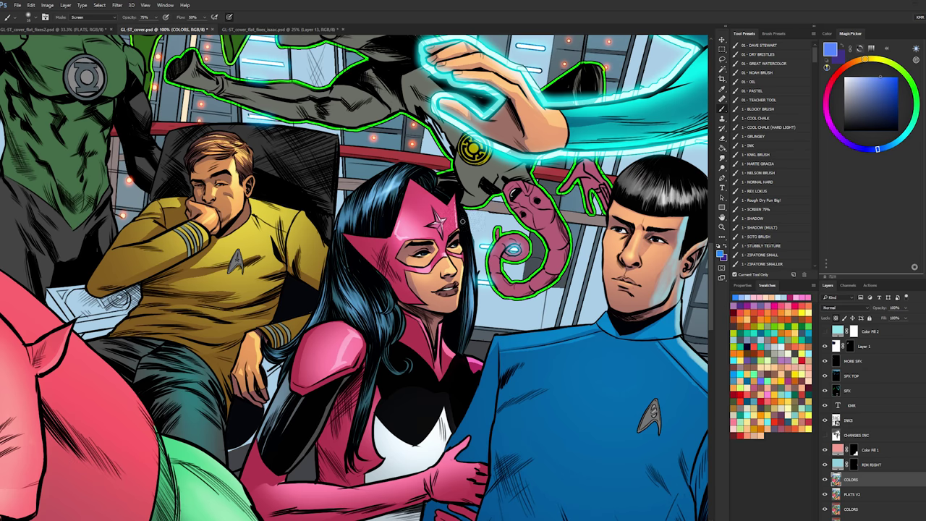
drag(476, 275, 472, 322)
- Review the woman's new hair highlights against the whole cover and save the document
key(l)
key(ctrl+minus)
key(ctrl+minus)
key(ctrl+minus)
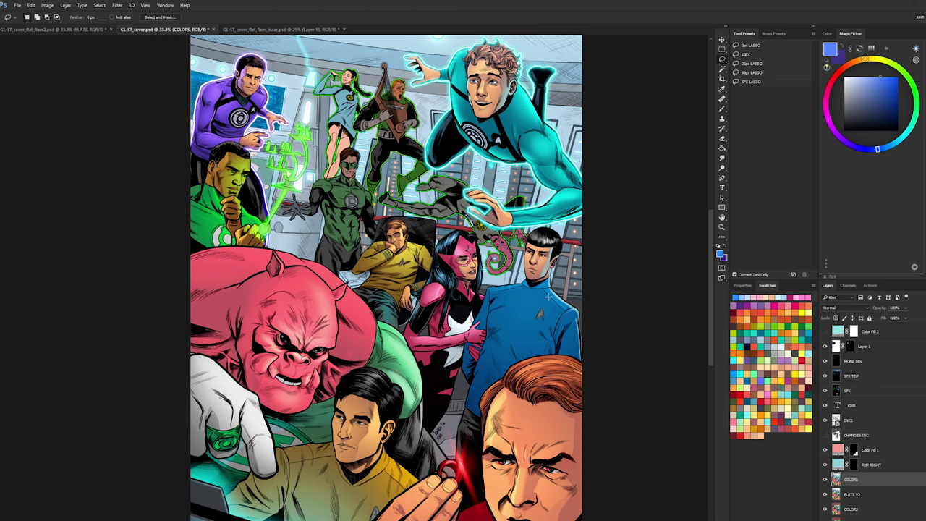
drag(547, 297, 489, 372)
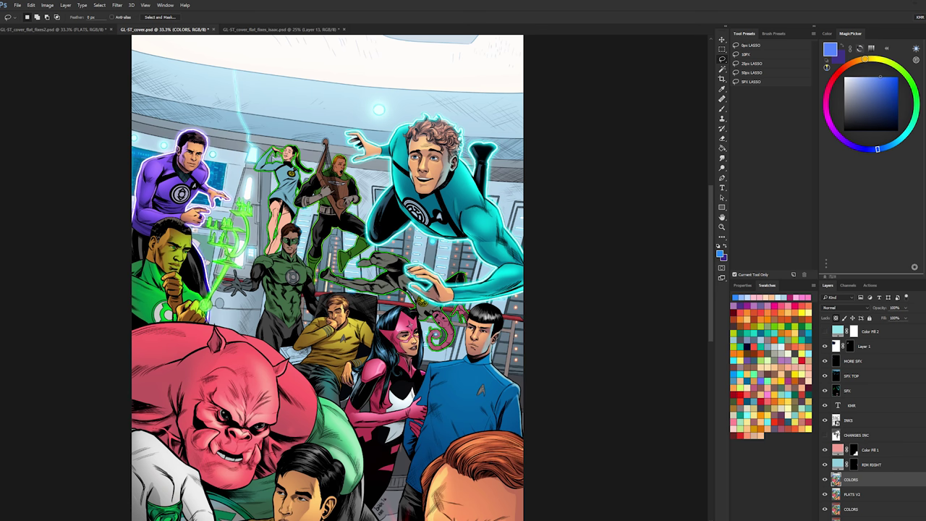
key(z)
click(432, 305)
mouse_move(432, 305)
mouse_down()
mouse_move(453, 176)
mouse_move(497, 288)
mouse_up()
click(456, 203)
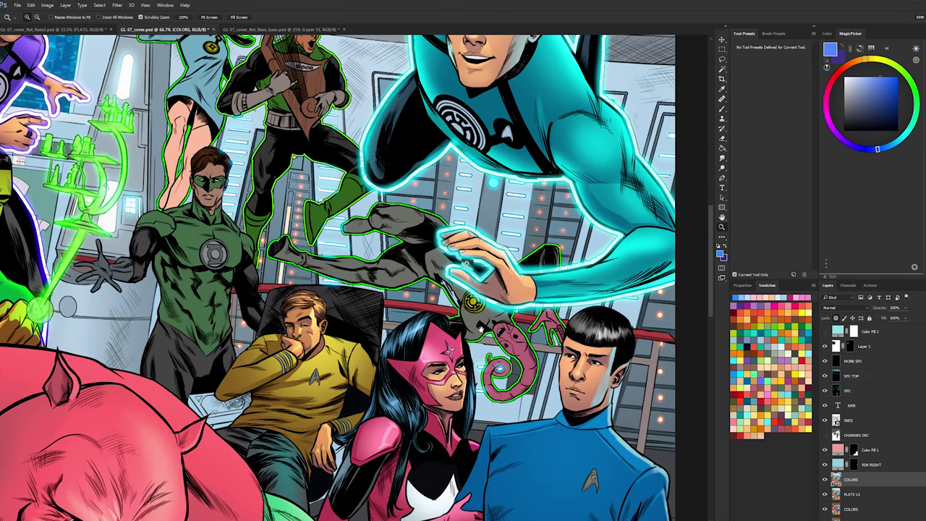
key(ctrl+s)
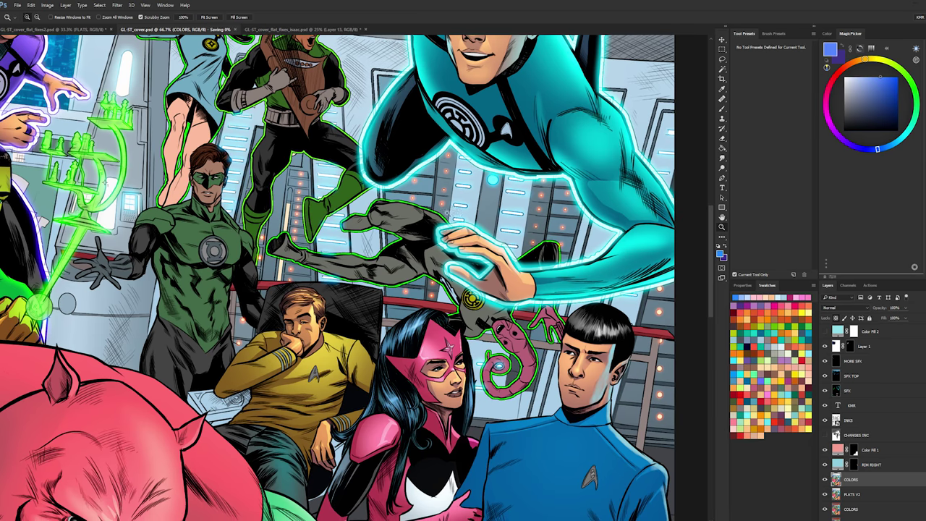
- Hide COLORS, sample the flying figure's grey, and pencil it over the light gaps along the torso edge on FLATS V2
drag(458, 285, 649, 297)
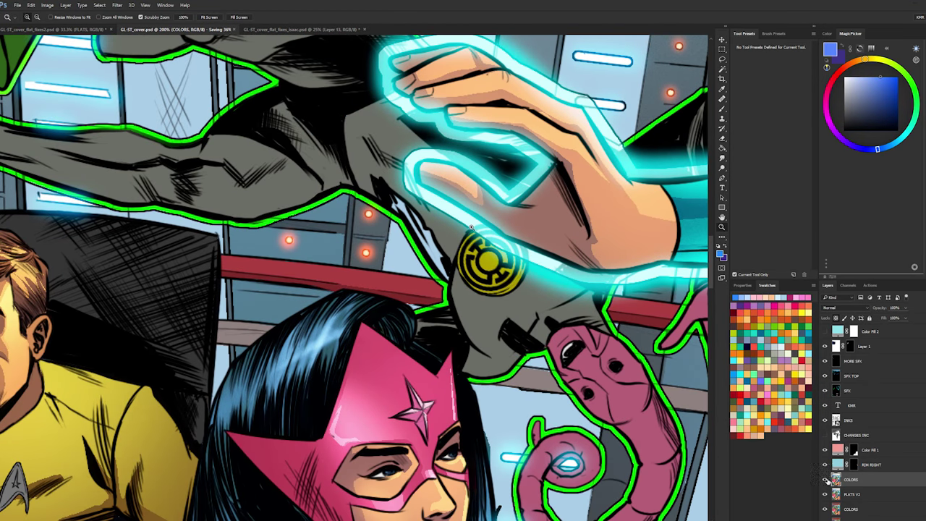
click(847, 494)
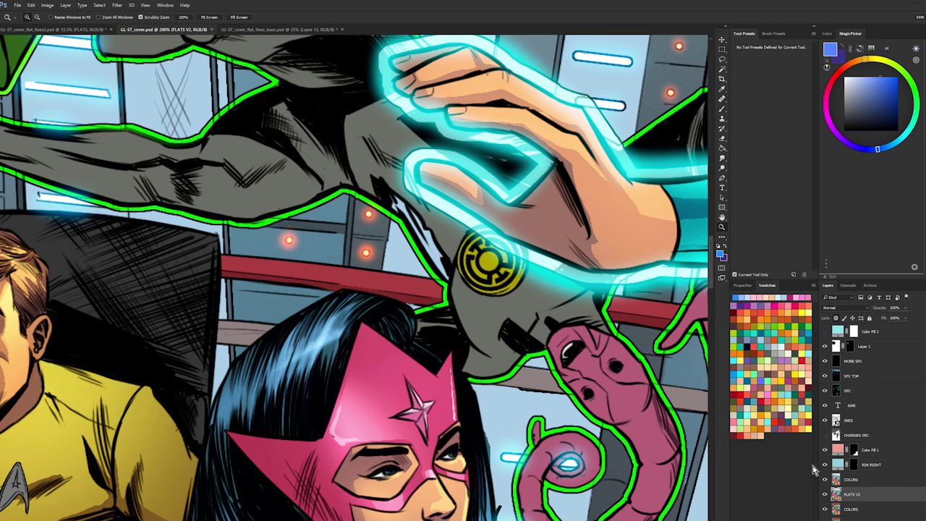
key(b)
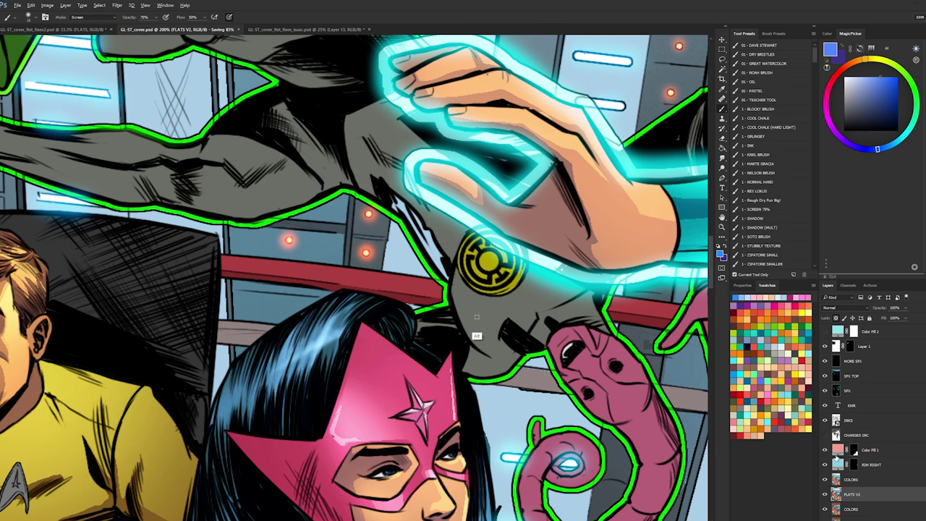
alt+click(473, 340)
key(shift+b)
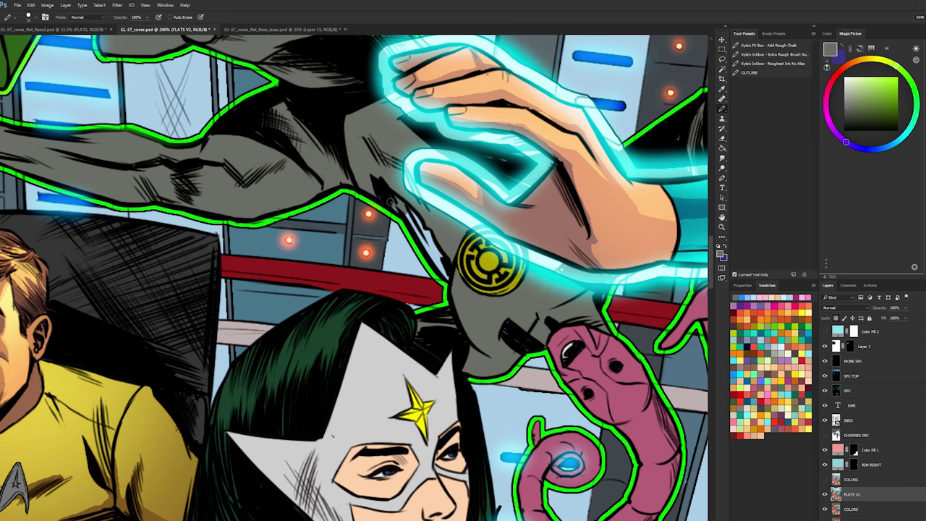
alt+click(477, 317)
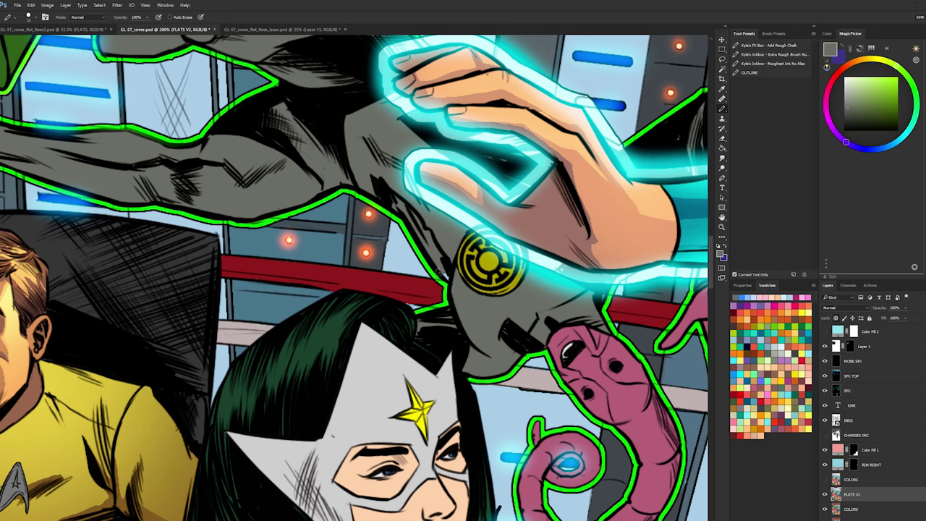
drag(417, 229, 445, 277)
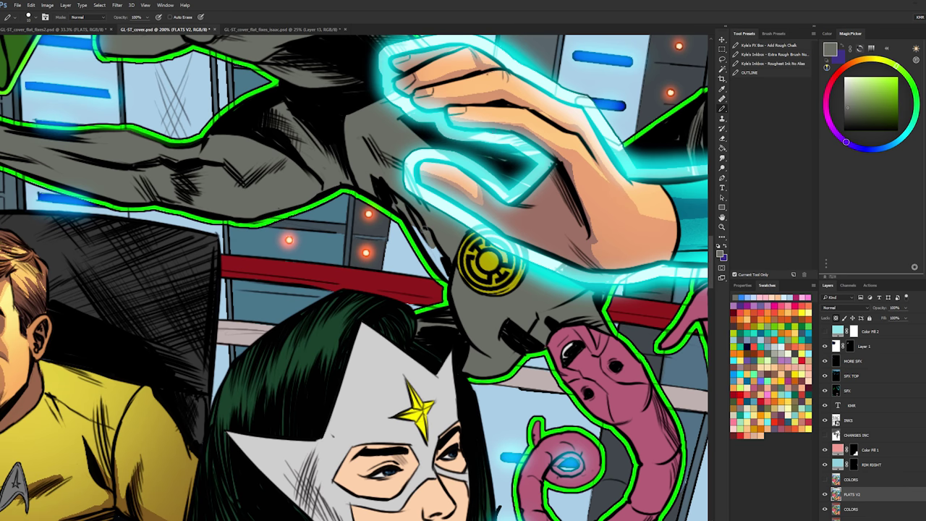
- Undo the last pencil stroke and lasso the flying figure's torso and both legs on FLATS V2, leaving out the trunks
key(ctrl+z)
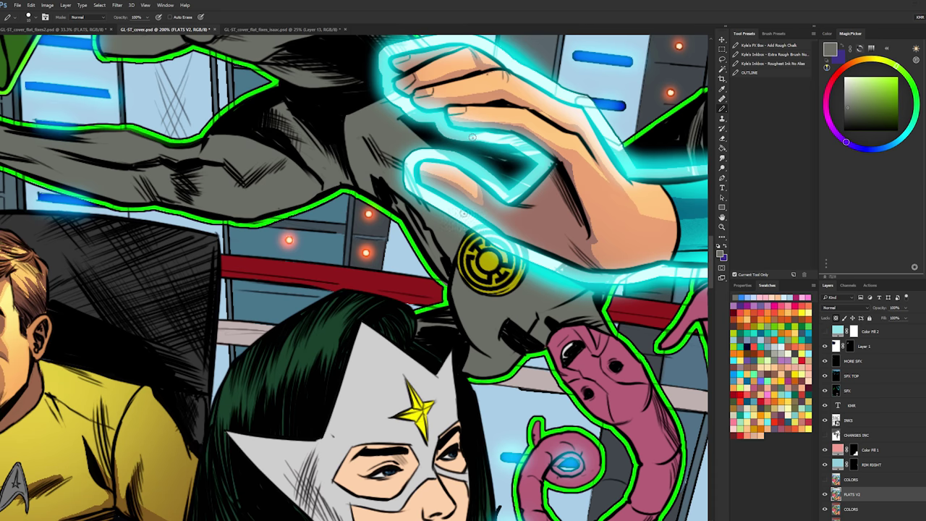
key(r)
drag(424, 193, 275, 319)
drag(373, 191, 606, 247)
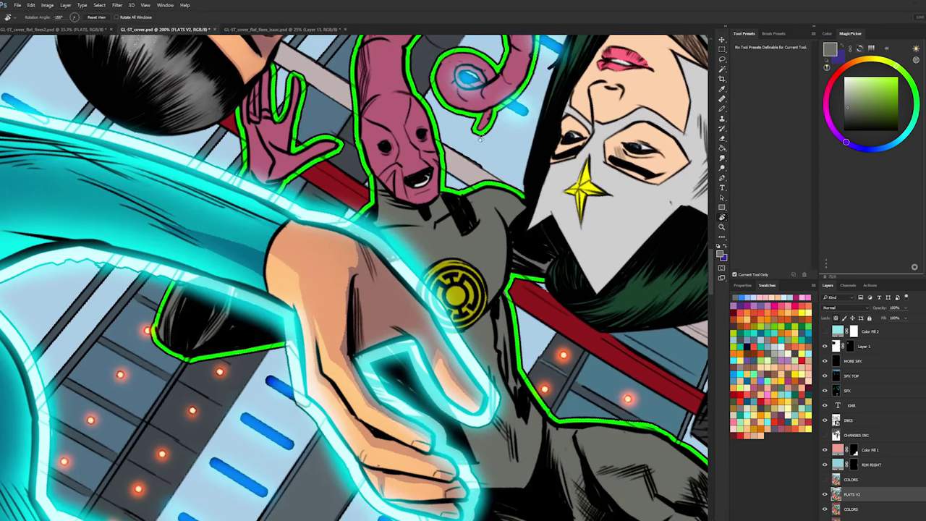
key(l)
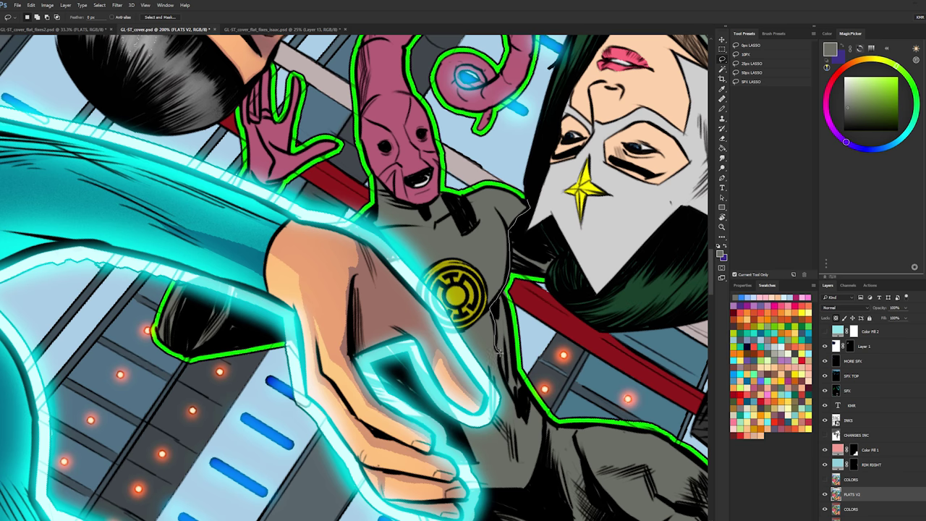
mouse_move(499, 374)
mouse_down()
mouse_move(516, 413)
mouse_move(542, 431)
mouse_move(546, 470)
mouse_move(521, 511)
mouse_move(462, 510)
mouse_move(468, 450)
mouse_move(371, 269)
mouse_move(321, 241)
mouse_move(361, 187)
mouse_move(520, 191)
mouse_move(439, 187)
mouse_move(443, 171)
mouse_up()
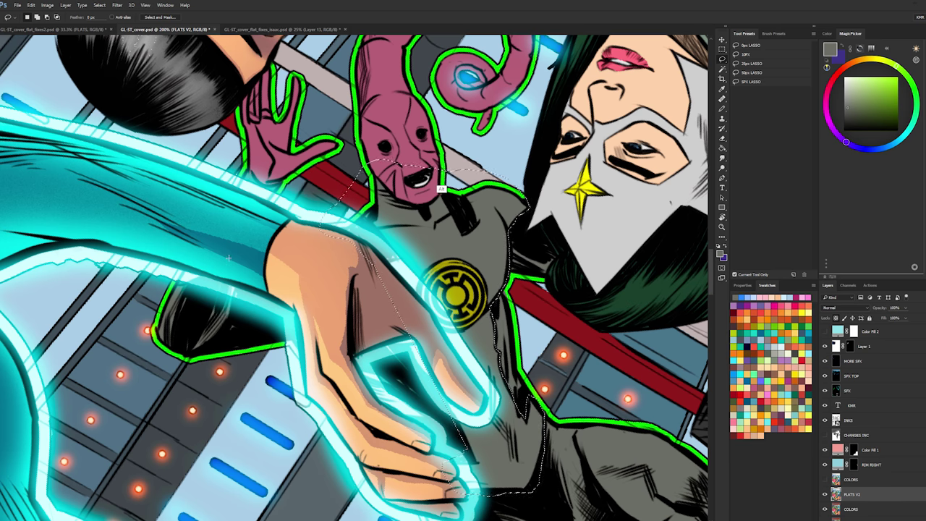
key(ctrl+d)
mouse_move(497, 330)
mouse_down()
mouse_move(483, 321)
mouse_move(400, 124)
mouse_up()
mouse_move(491, 193)
mouse_down()
mouse_move(345, 149)
mouse_move(306, 116)
mouse_move(298, 180)
mouse_move(352, 264)
mouse_move(291, 291)
mouse_move(209, 288)
mouse_move(195, 326)
mouse_move(197, 362)
mouse_move(413, 454)
mouse_move(585, 499)
mouse_move(532, 210)
mouse_move(310, 118)
mouse_up()
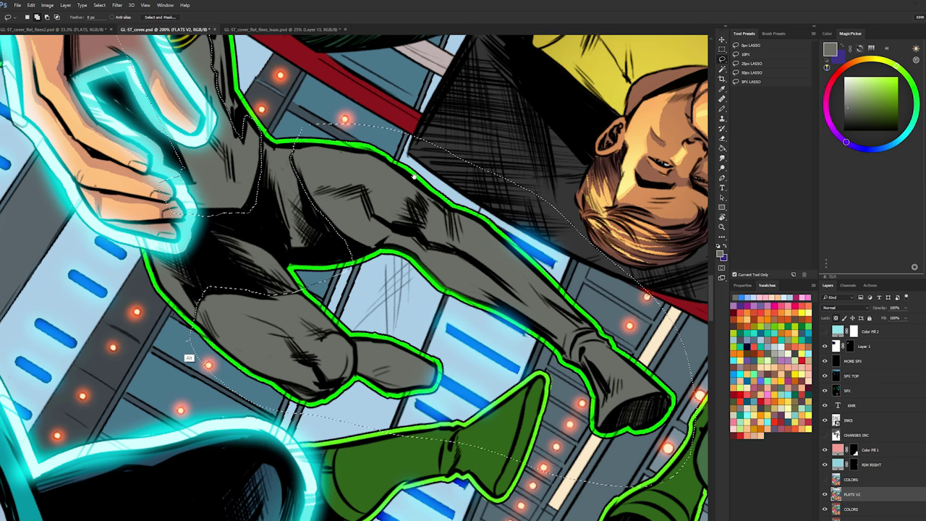
drag(404, 64, 538, 152)
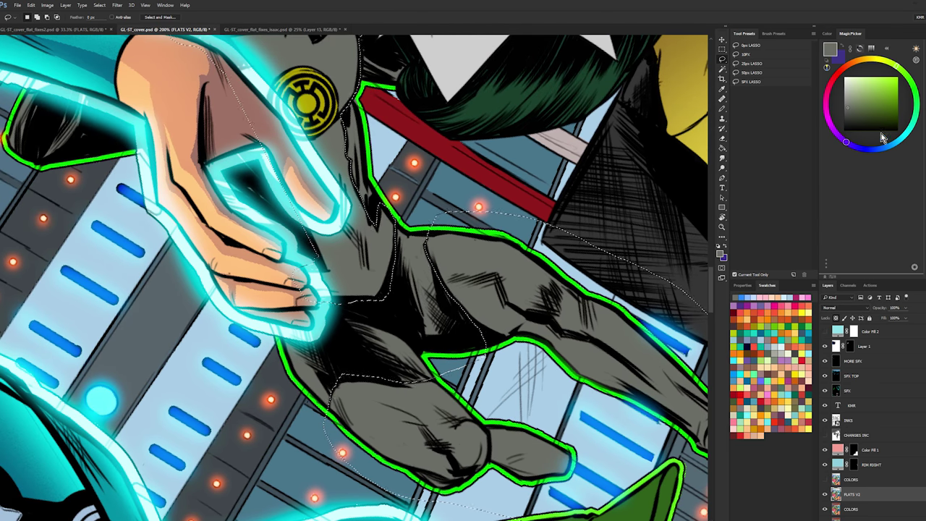
- Fill the selected grey torso and legs with a medium violet-blue using the Paint Bucket
drag(881, 138, 877, 149)
click(872, 101)
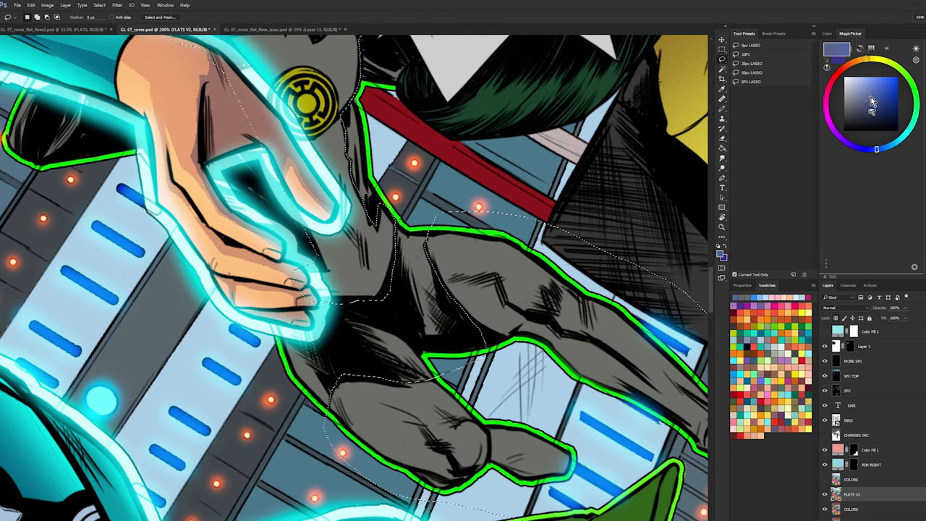
key(g)
click(505, 254)
click(721, 229)
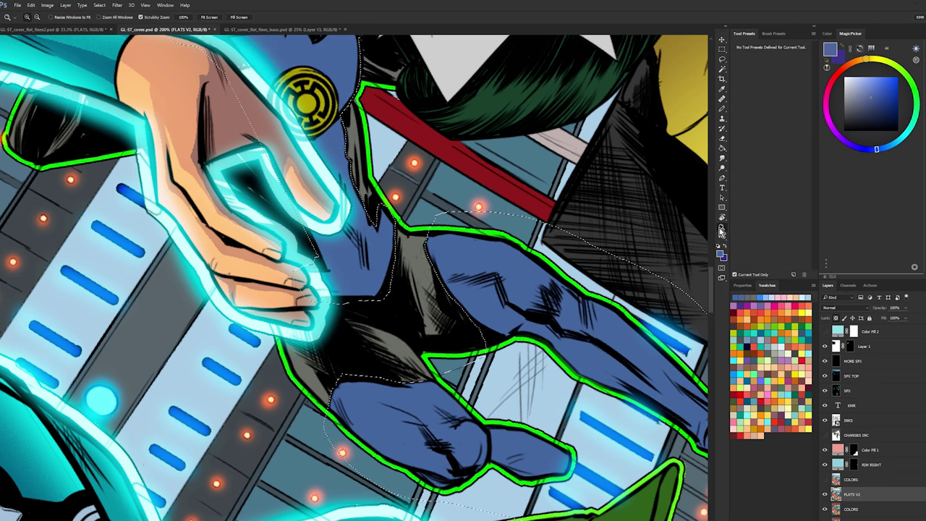
key(ctrl+minus)
key(ctrl+minus)
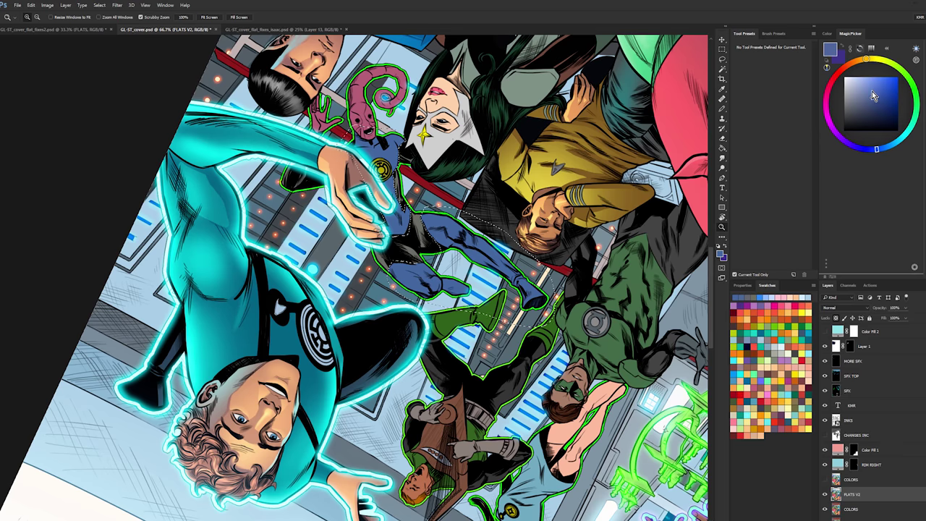
- Shift the fill colour to a deeper, less violet blue and refill the selected torso and legs
key(g)
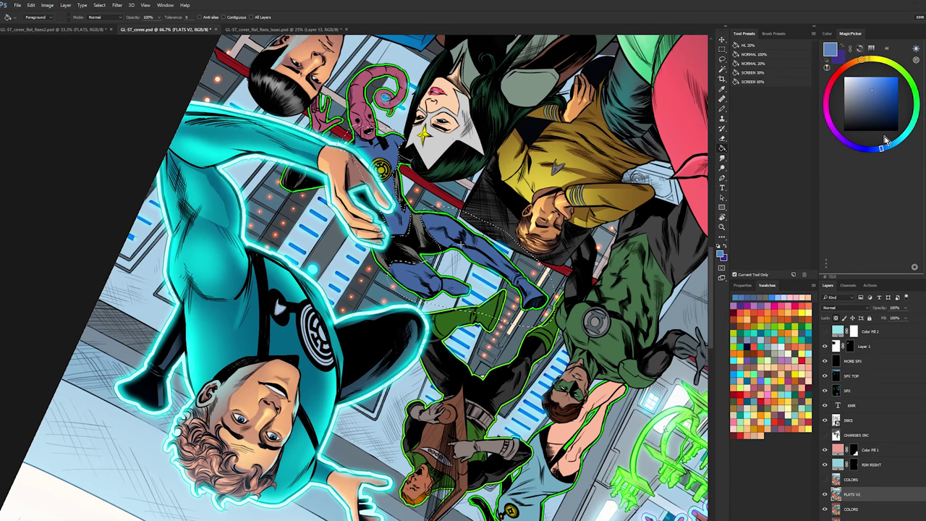
key(z)
click(881, 148)
key(g)
key(alt+BackSpace)
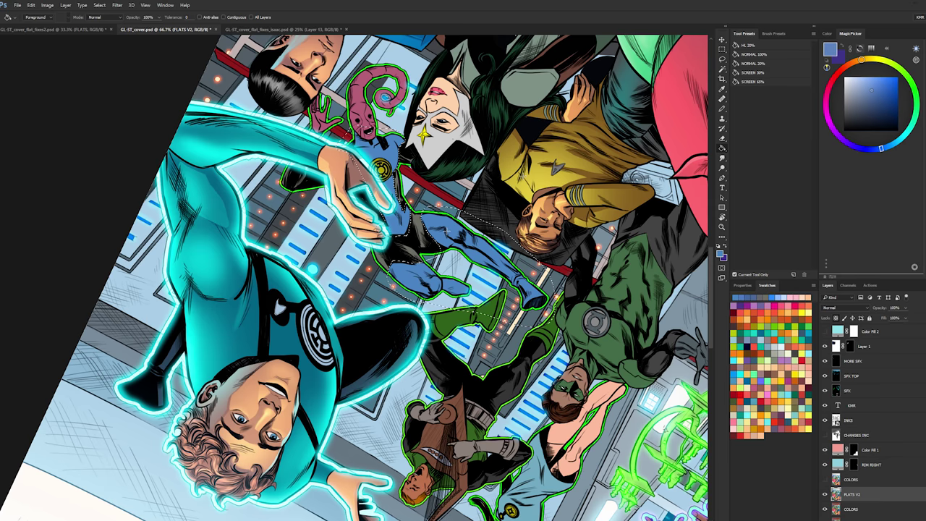
click(447, 232)
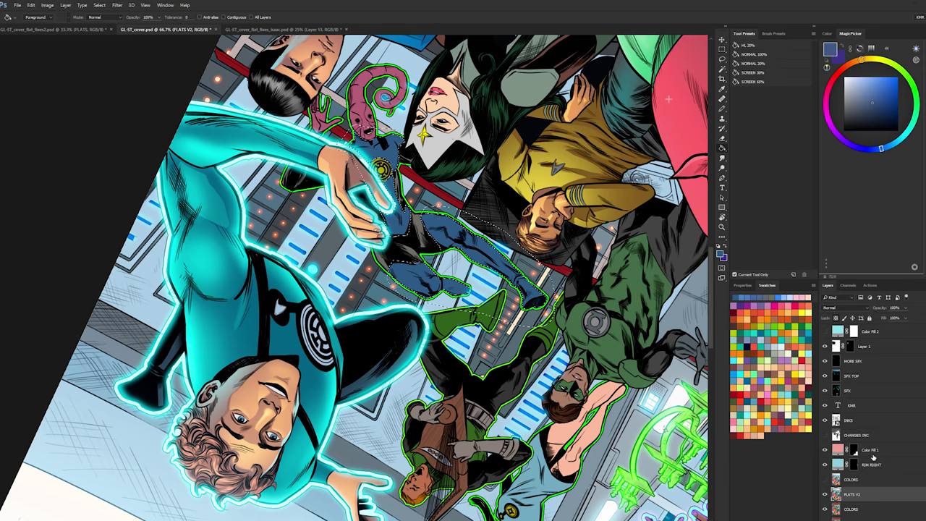
- Copy the figure's recoloured flats onto a new layer above COLORS and merge that layer down into COLORS
key(w)
key(ctrl+alt+shift+n)
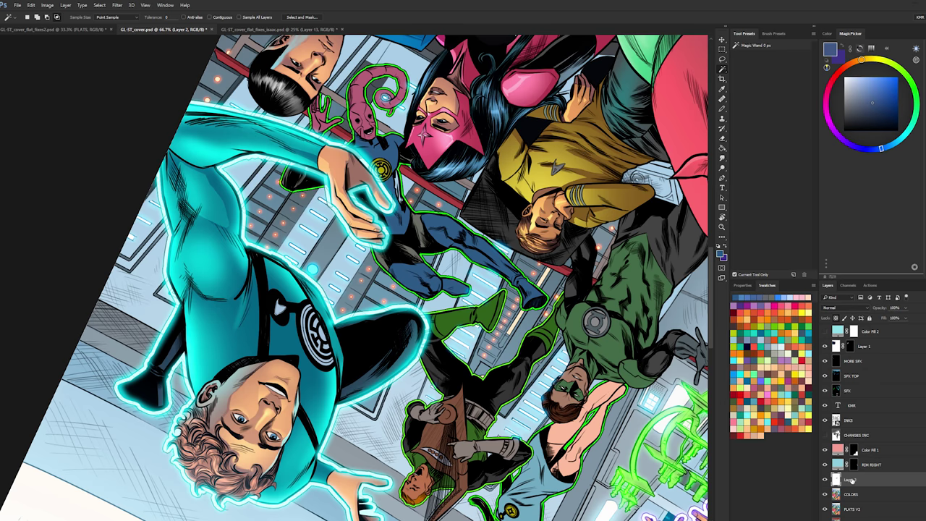
key(z)
click(394, 203)
click(452, 207)
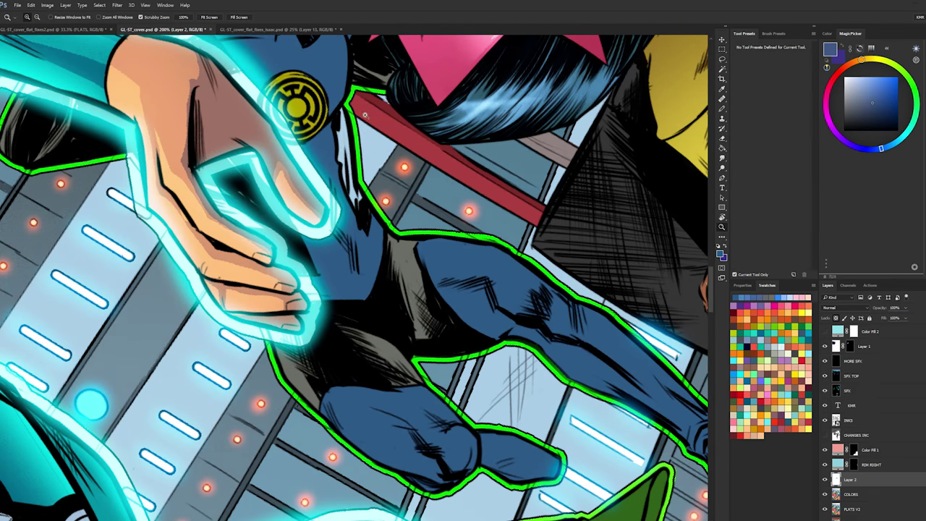
drag(474, 86, 526, 199)
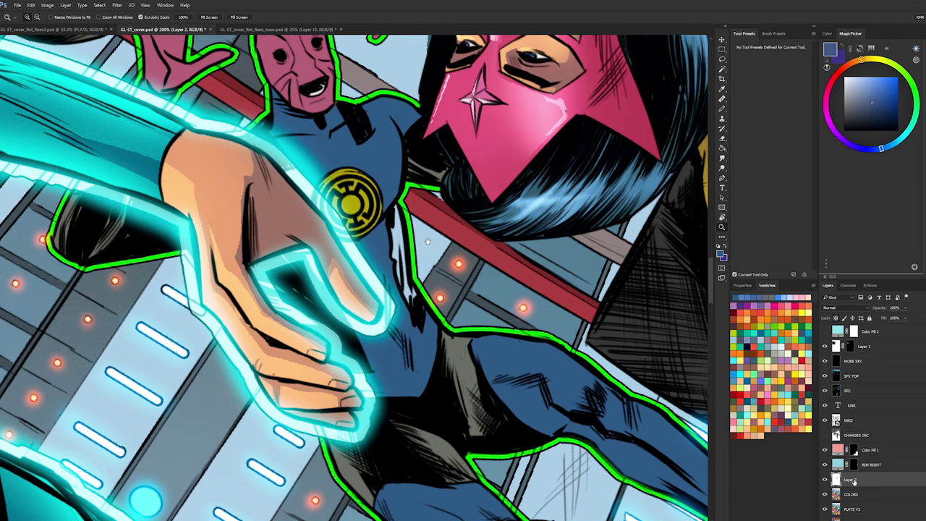
right_click(855, 481)
click(882, 363)
- Sample the figure's grey from FLATS V2 and pencil it over the light gaps along the torso edge on COLORS
key(b)
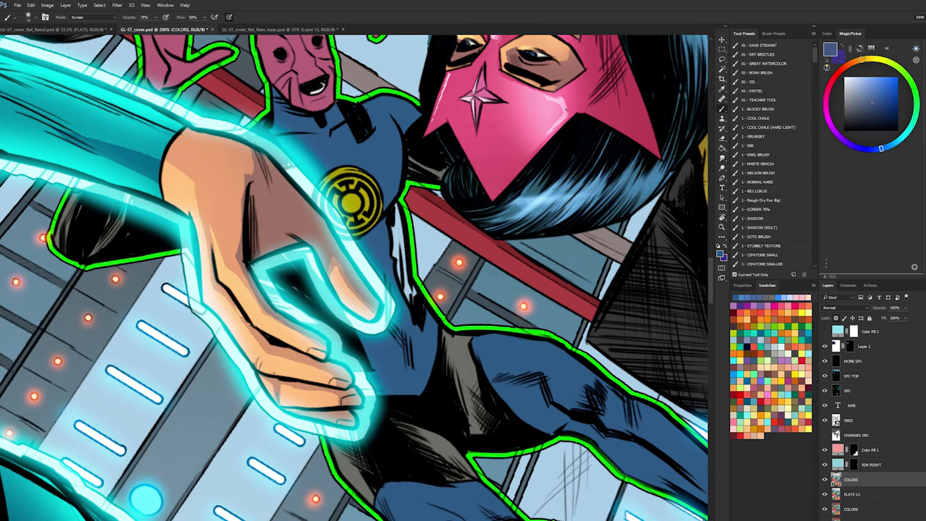
alt+click(494, 352)
alt+click(394, 219)
key(shift+b)
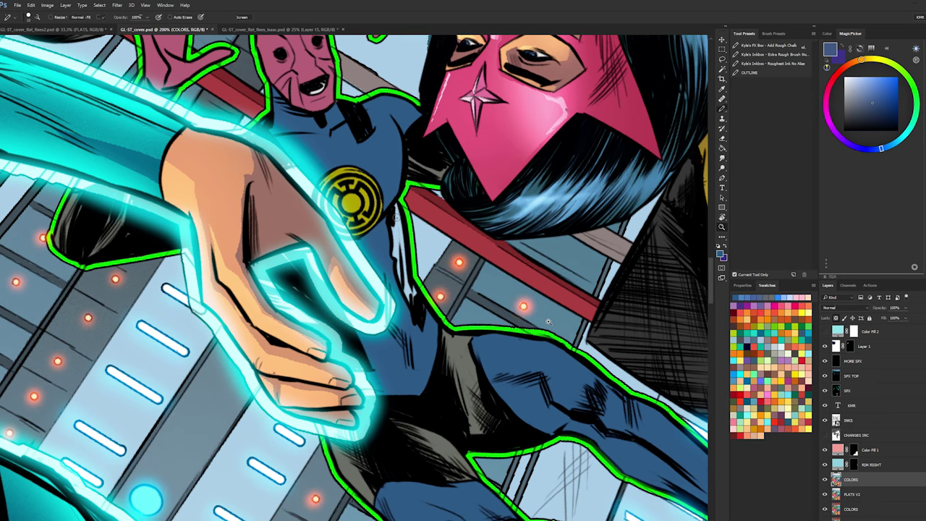
click(846, 495)
key(alt+bracketright)
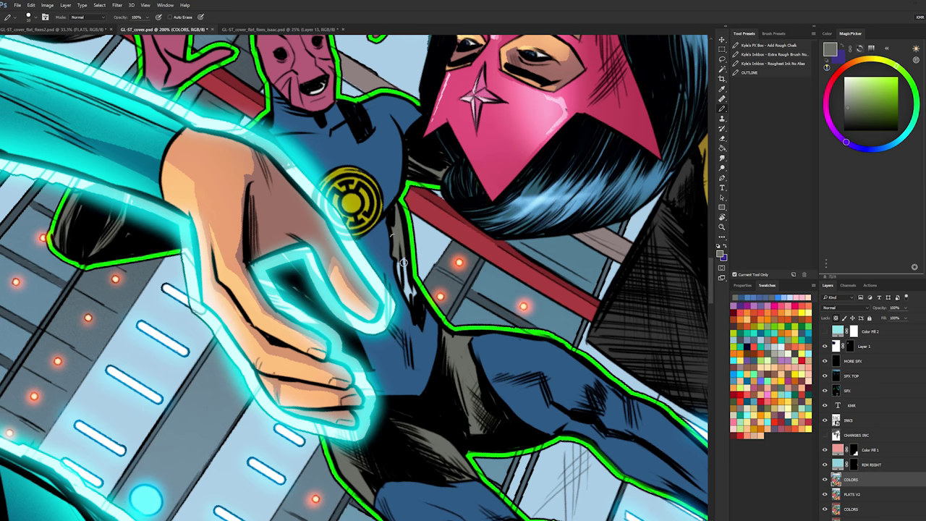
drag(393, 235, 413, 293)
key(ctrl+z)
alt+click(634, 253)
alt+click(634, 253)
drag(627, 244, 447, 202)
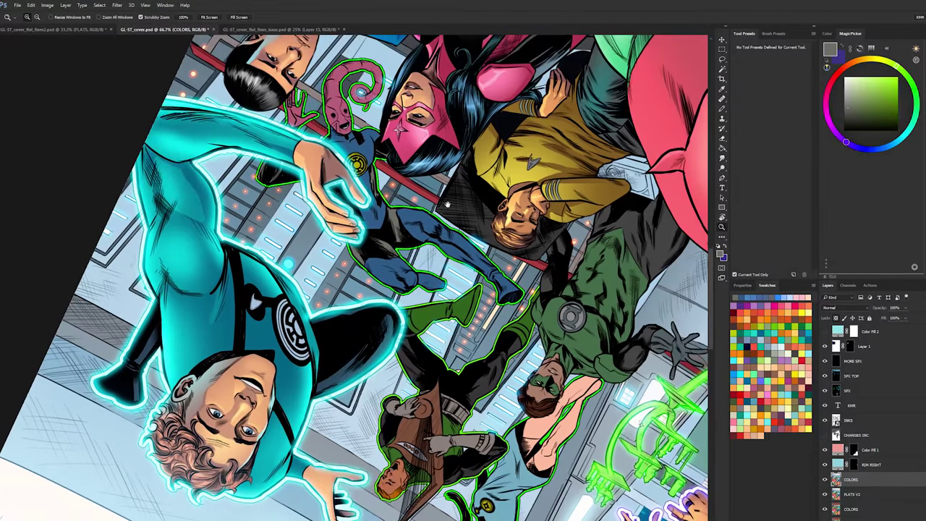
- Select the figure's grey side panels and trunks on COLORS and darken them with Hue/Saturation at lightness -36
key(w)
click(402, 221)
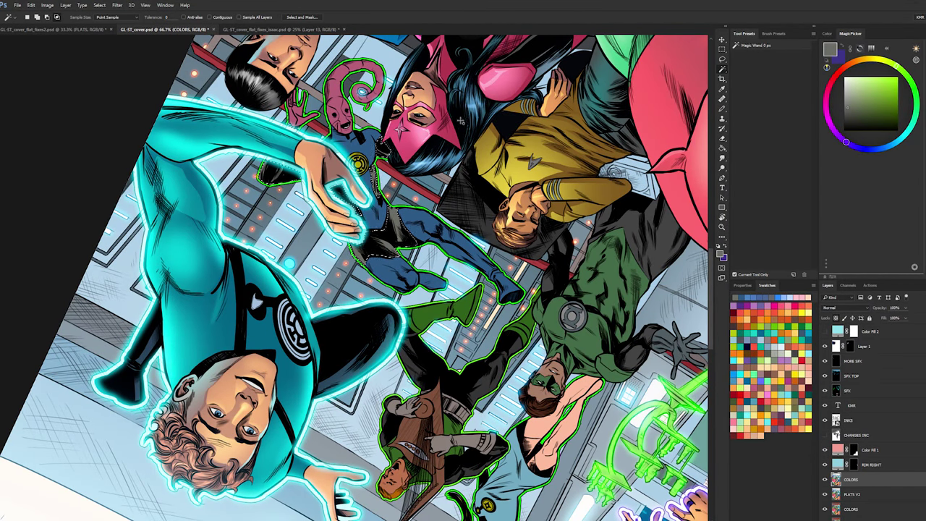
click(721, 226)
alt+click(662, 294)
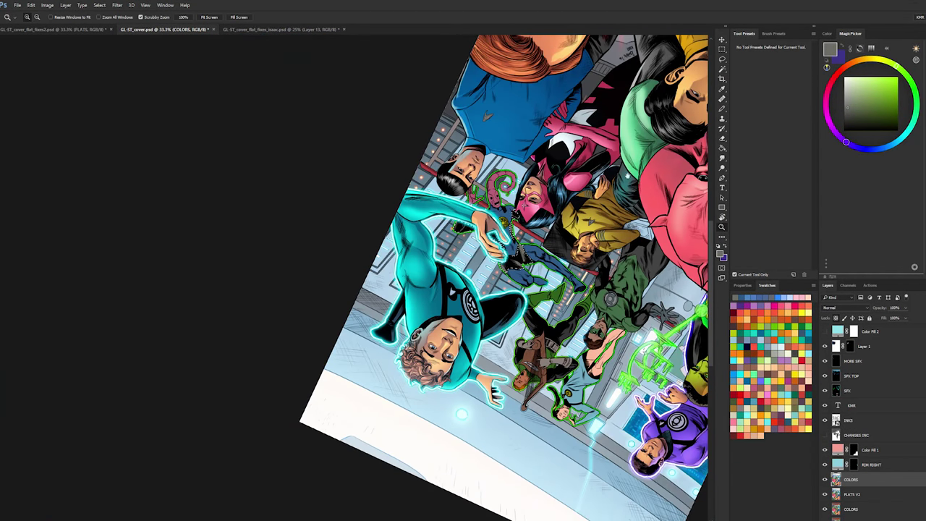
drag(624, 174, 404, 328)
drag(405, 381, 469, 247)
click(360, 273)
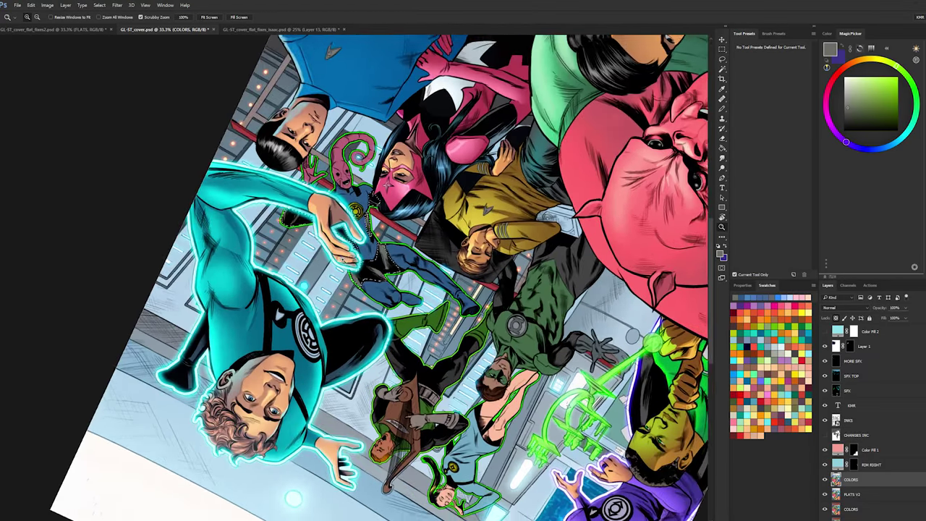
click(360, 273)
key(ctrl+u)
key(ctrl+u)
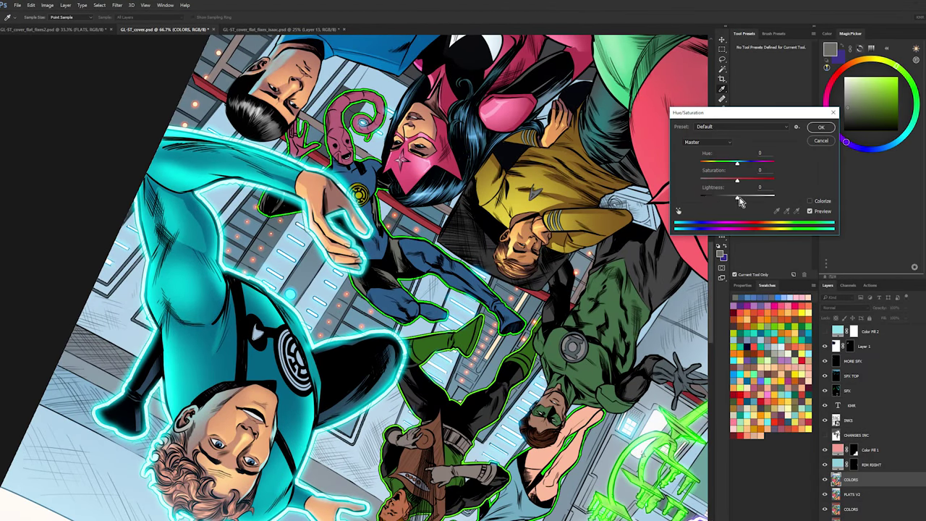
key(Return)
click(367, 240)
drag(738, 198, 725, 206)
click(367, 239)
key(ctrl+u)
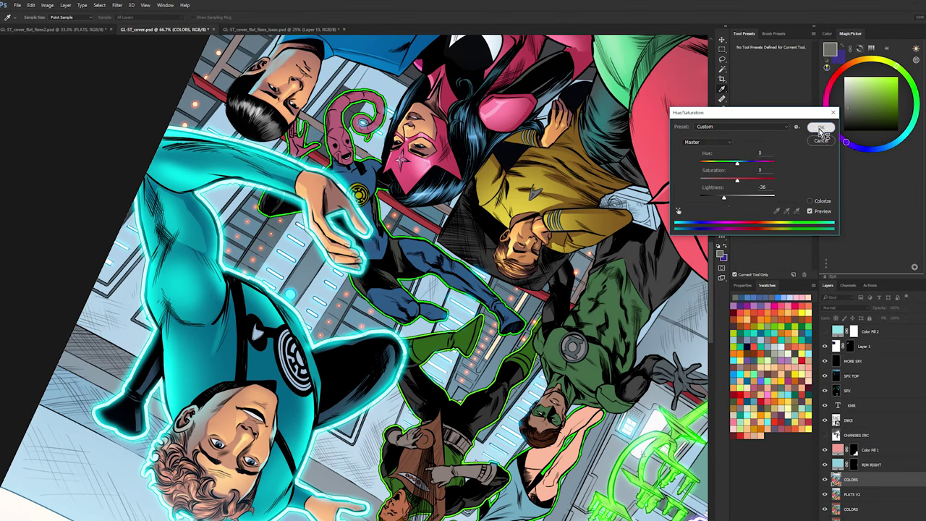
click(821, 127)
- Select the flying figure's pink head, tail and hand by colour and desaturate them to -100 on FLATS V2
click(347, 154)
drag(347, 154, 362, 225)
key(w)
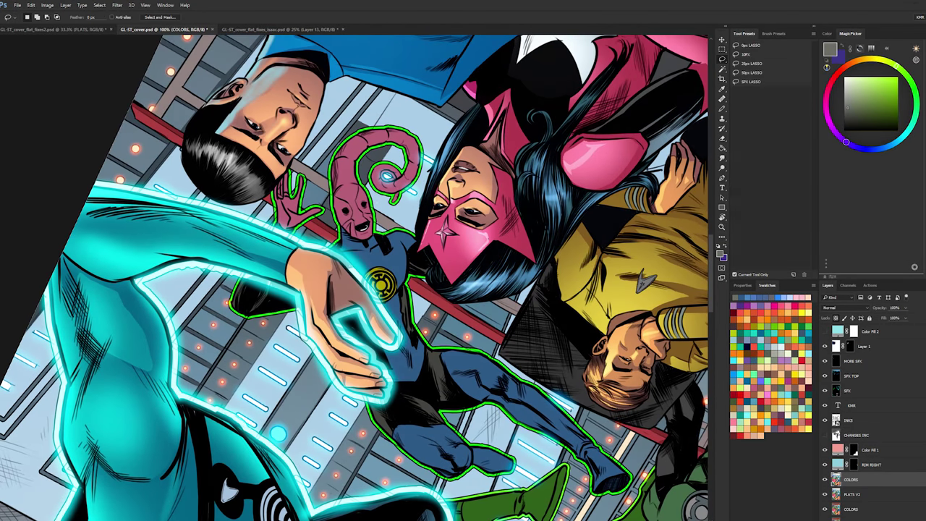
click(358, 192)
key(z)
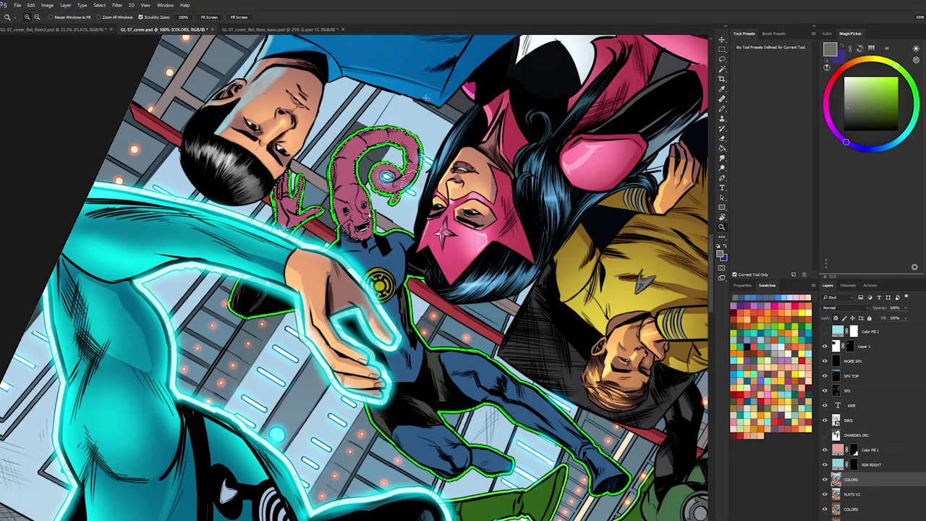
key(w)
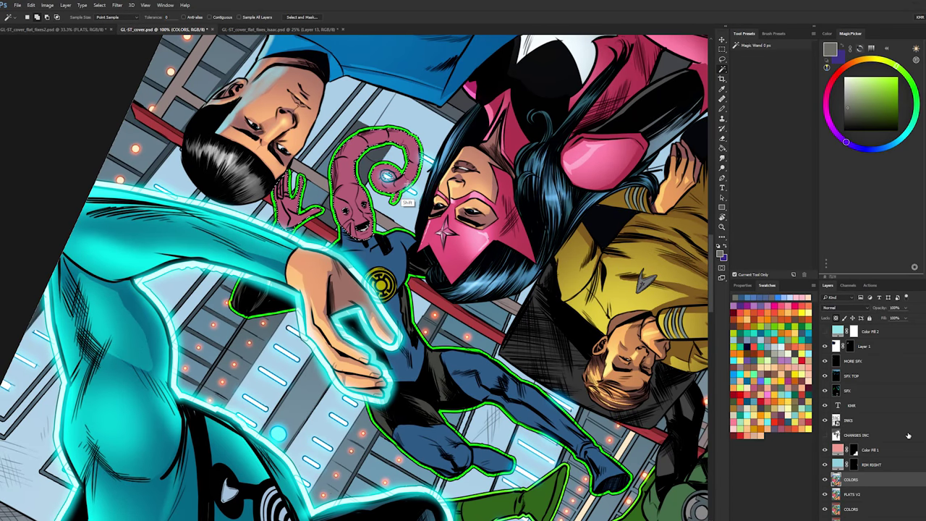
click(904, 494)
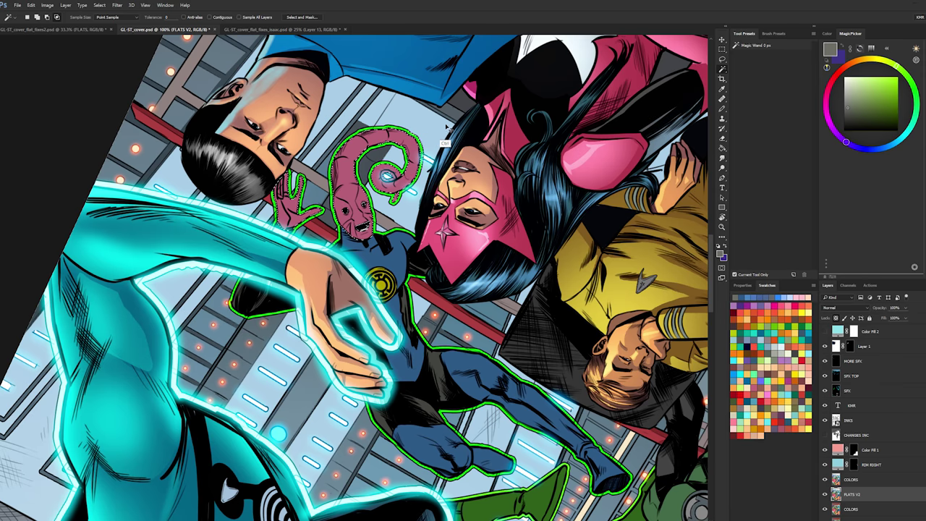
key(ctrl+h)
key(ctrl+u)
drag(738, 181, 635, 181)
click(812, 142)
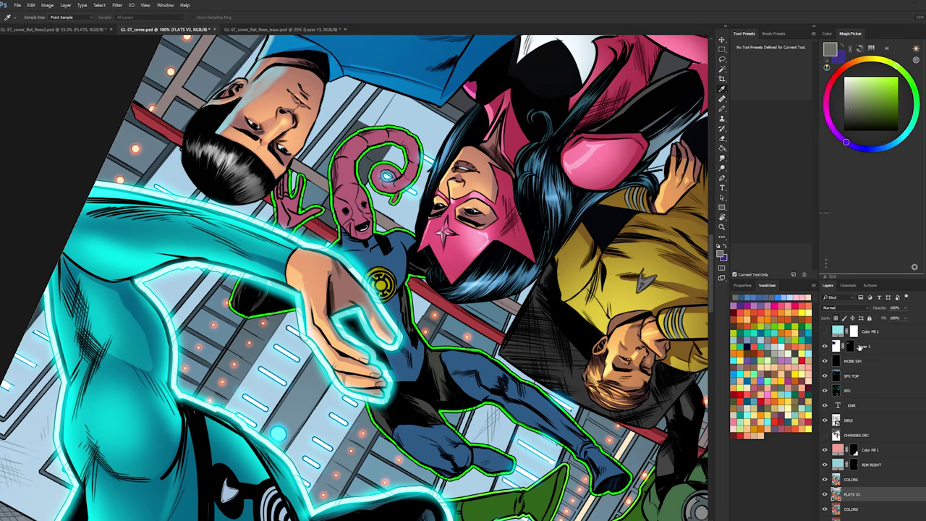
- Desaturate the same head, tail and hand selection on COLORS with Hue/Saturation at saturation -100, trying a slightly higher lightness
click(841, 479)
key(ctrl+alt+u)
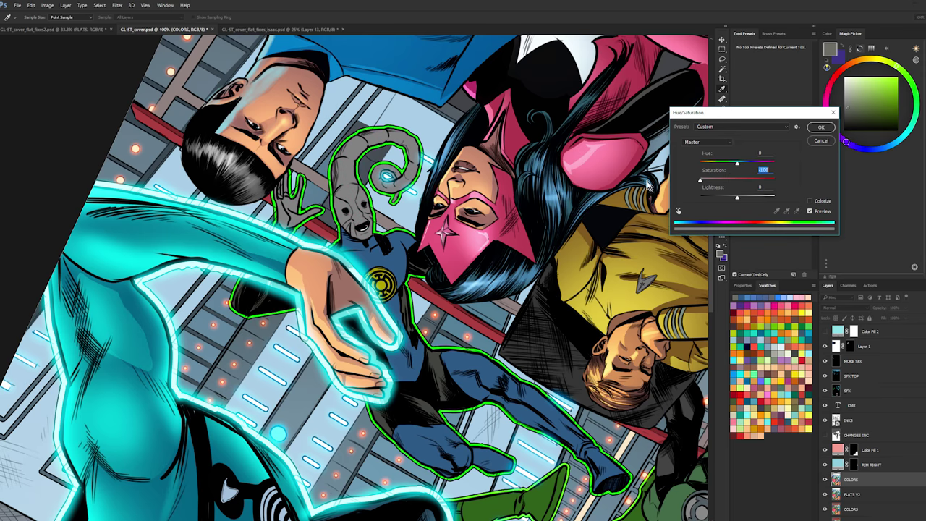
key(Escape)
key(ctrl+alt+u)
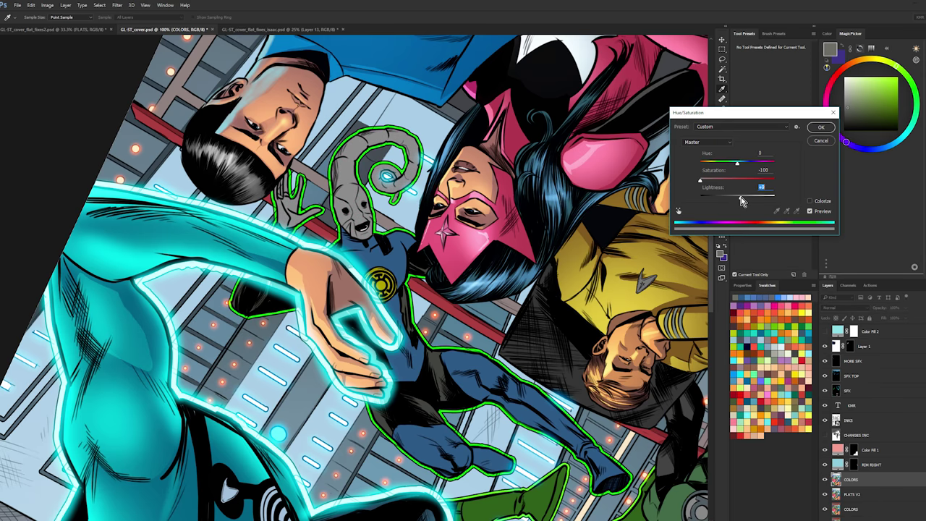
click(821, 141)
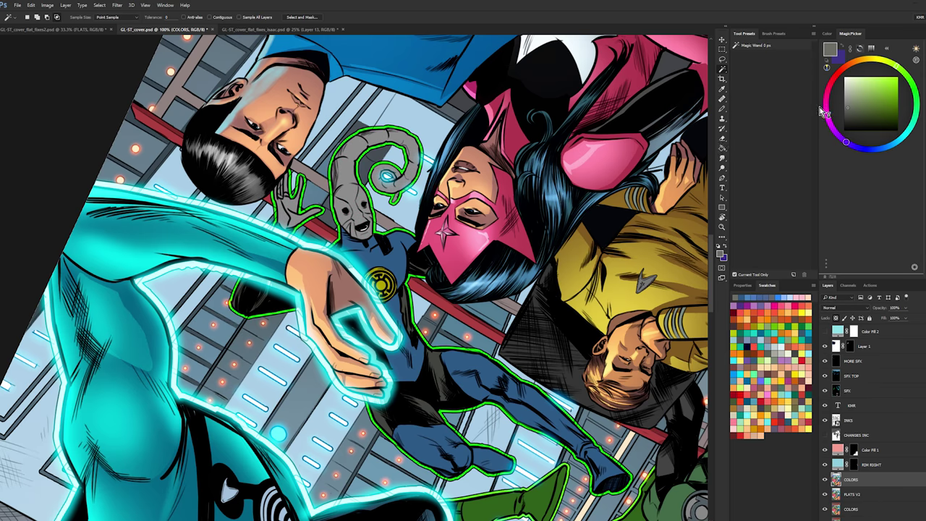
key(ctrl+alt+u)
key(Return)
- Review the flying figure's blue costume and grey skin against the rest of the cover
key(l)
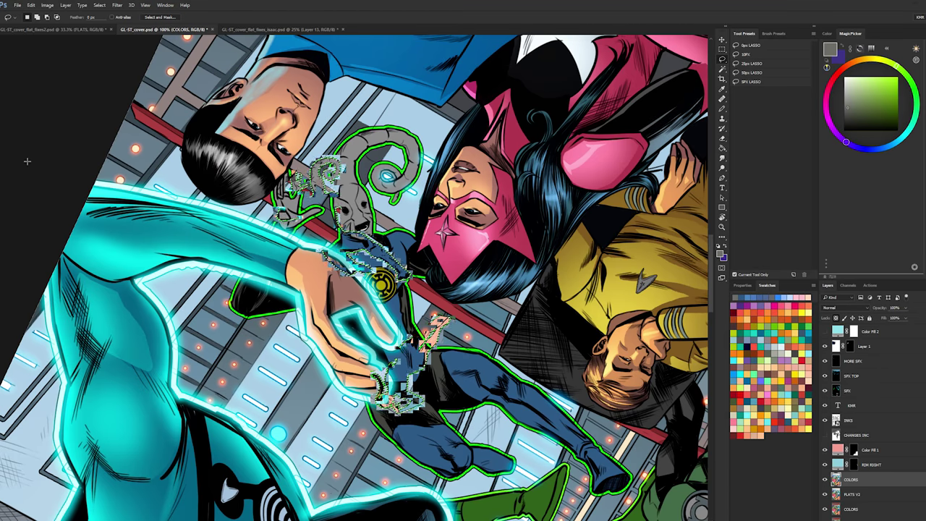
key(ctrl+minus)
key(ctrl+minus)
key(ctrl+minus)
key(w)
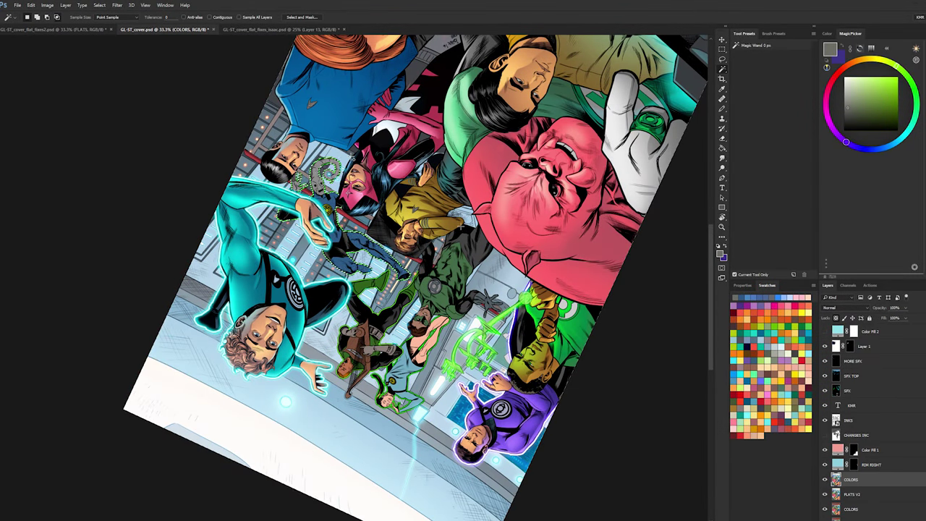
key(l)
mouse_move(351, 259)
mouse_down()
mouse_move(319, 426)
mouse_move(380, 290)
mouse_up()
key(z)
click(378, 286)
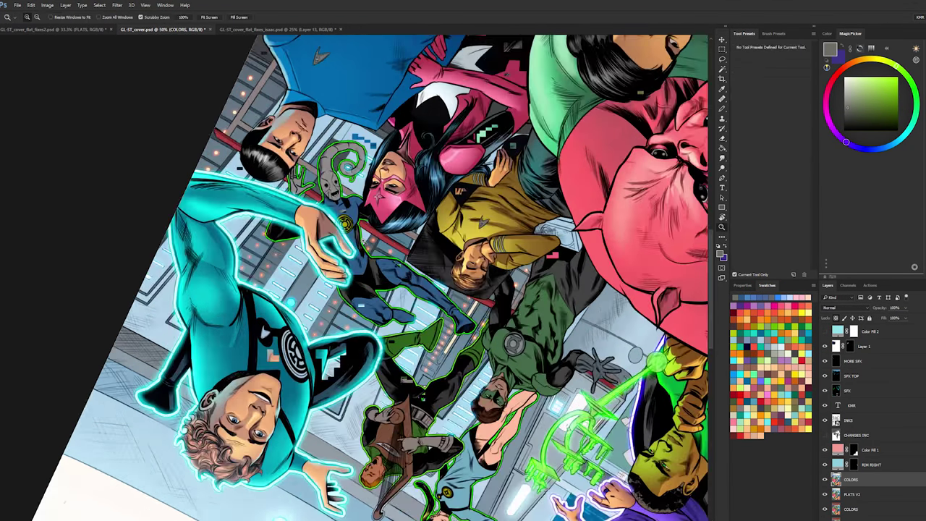
- Turn the flying figure's green outline white on COLORS with Hue/Saturation, using Colorize, hue 187, saturation 67 and lightness +100
click(362, 240)
click(360, 235)
key(ctrl+u)
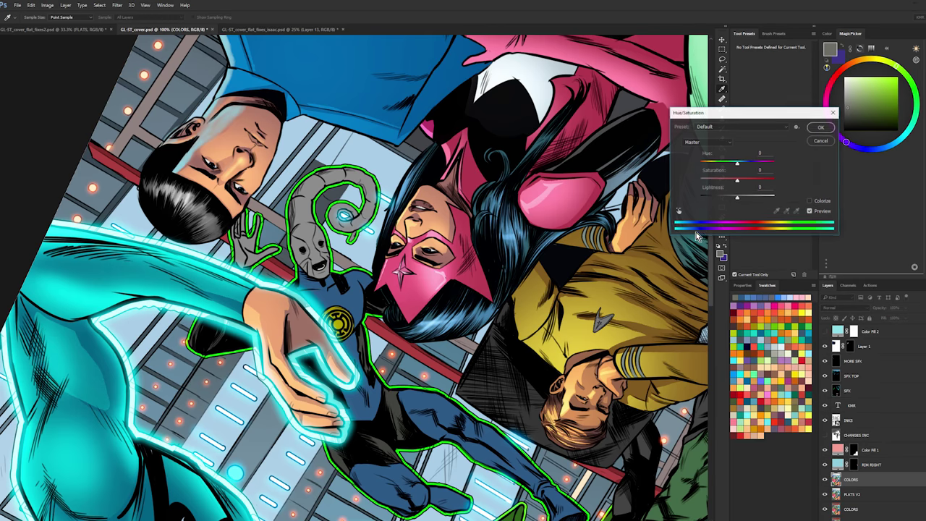
drag(745, 194, 774, 195)
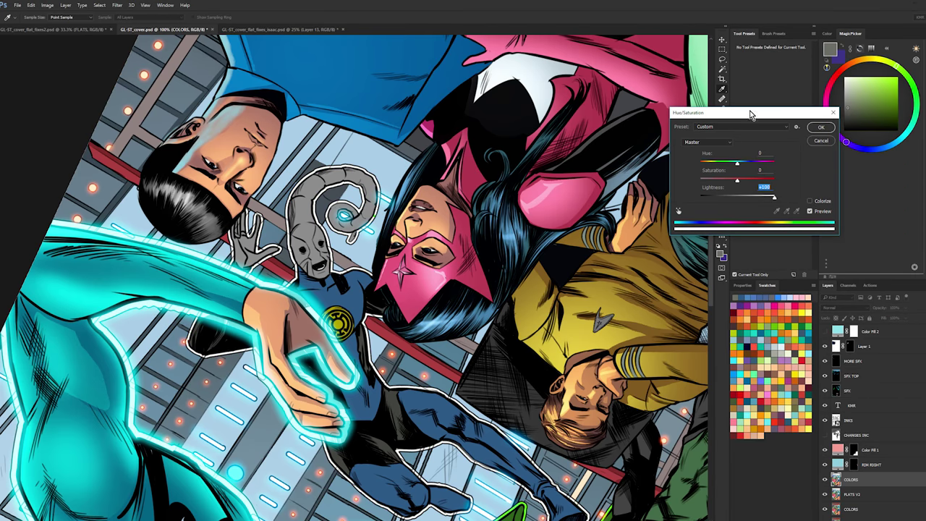
click(810, 200)
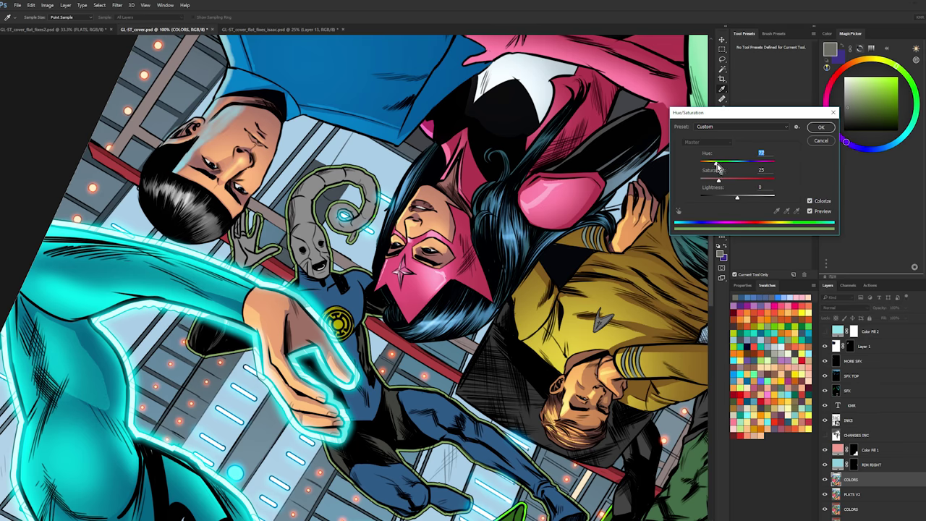
drag(717, 166, 748, 165)
key(ctrl+z)
mouse_move(737, 197)
mouse_down()
mouse_move(756, 203)
mouse_move(738, 183)
mouse_up()
key(ctrl+z)
key(ctrl+z)
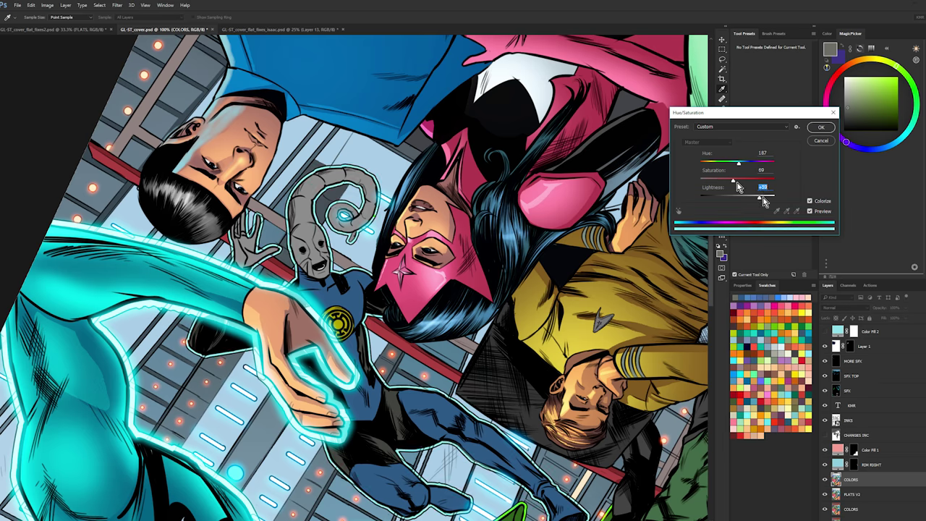
drag(738, 186, 753, 183)
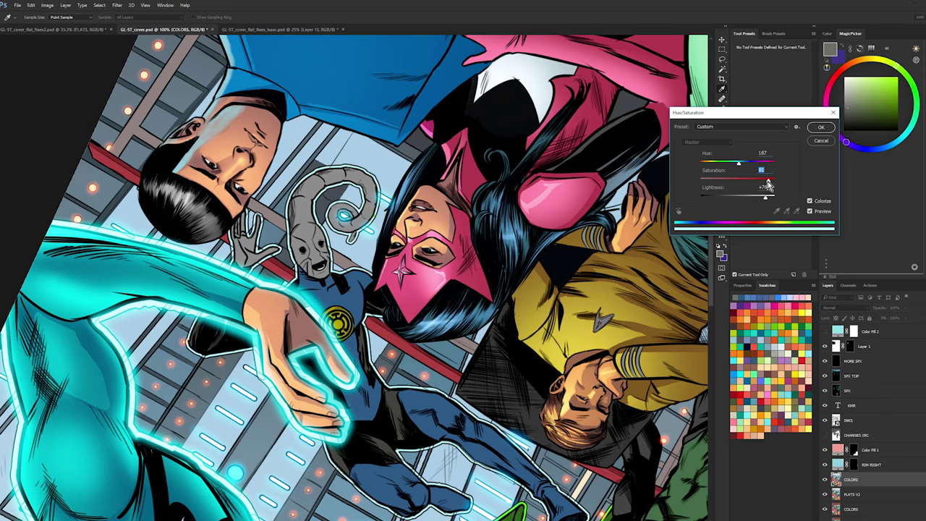
drag(765, 201, 779, 187)
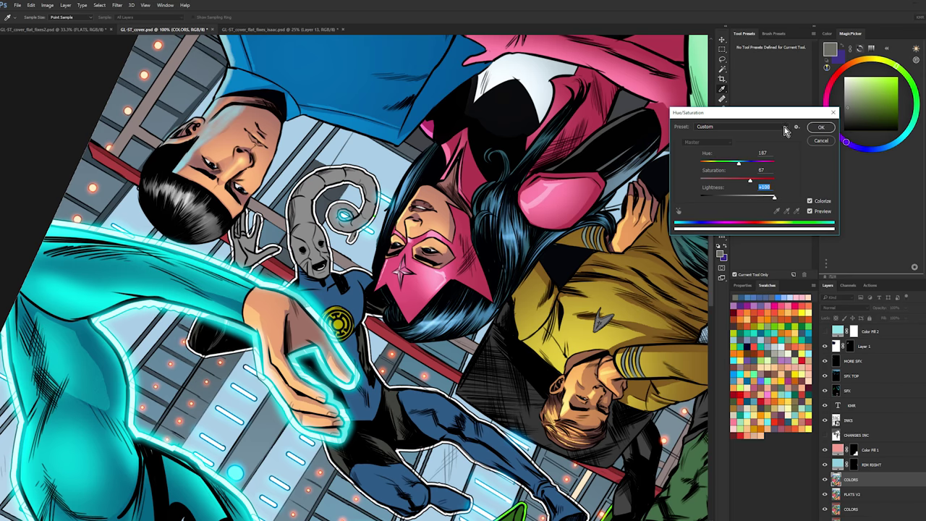
click(822, 128)
- Sample the costume blue, pick a lighter, brighter blue, and choose a Hard Light brush preset for painting on the MORE SFX layer
key(l)
key(ctrl+plus)
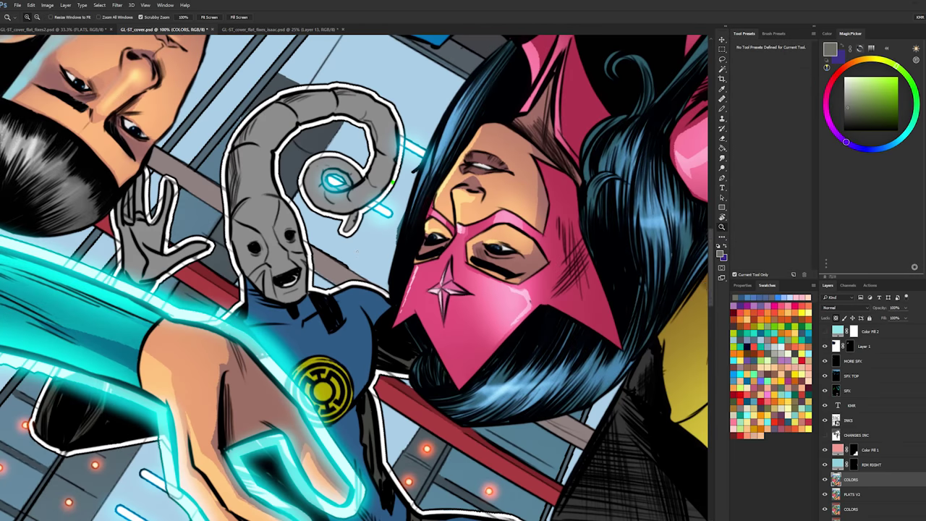
key(b)
key(z)
alt+click(362, 293)
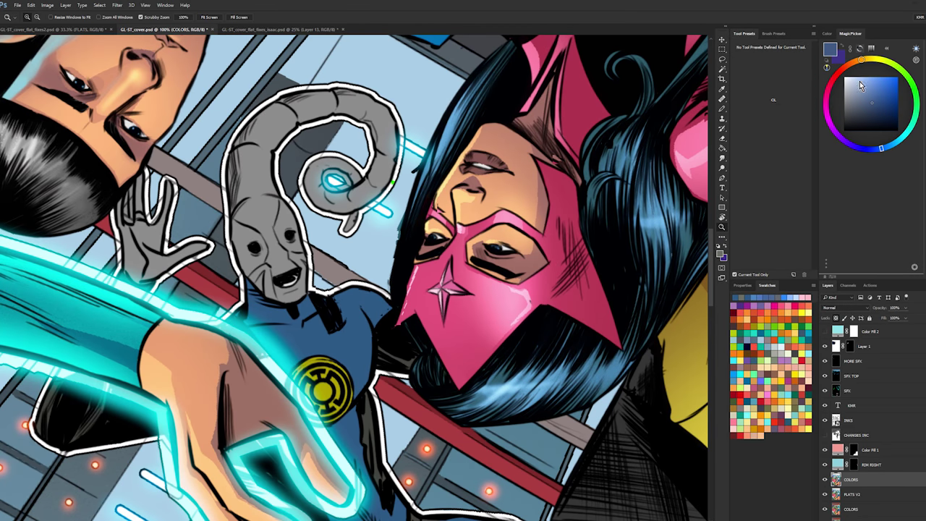
click(864, 79)
key(ctrl+plus)
key(b)
click(868, 77)
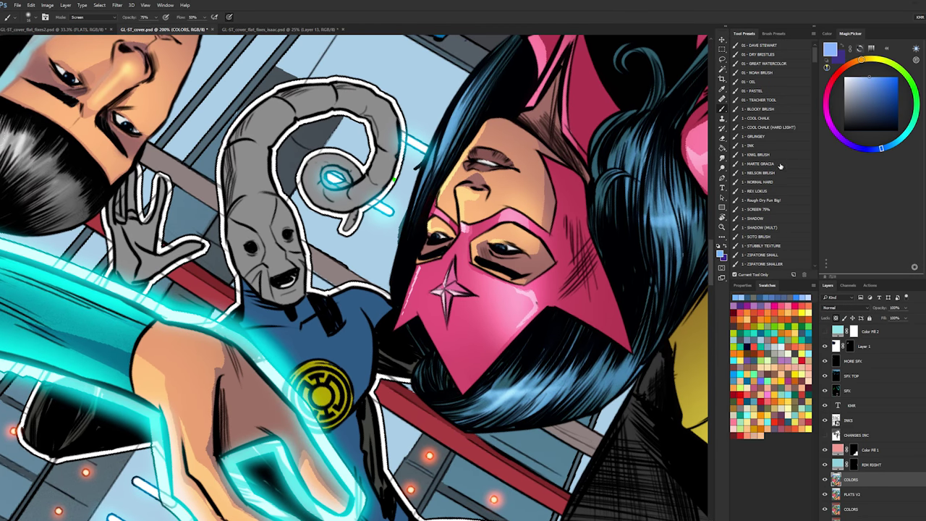
click(780, 164)
click(838, 361)
click(870, 77)
key(z)
click(271, 304)
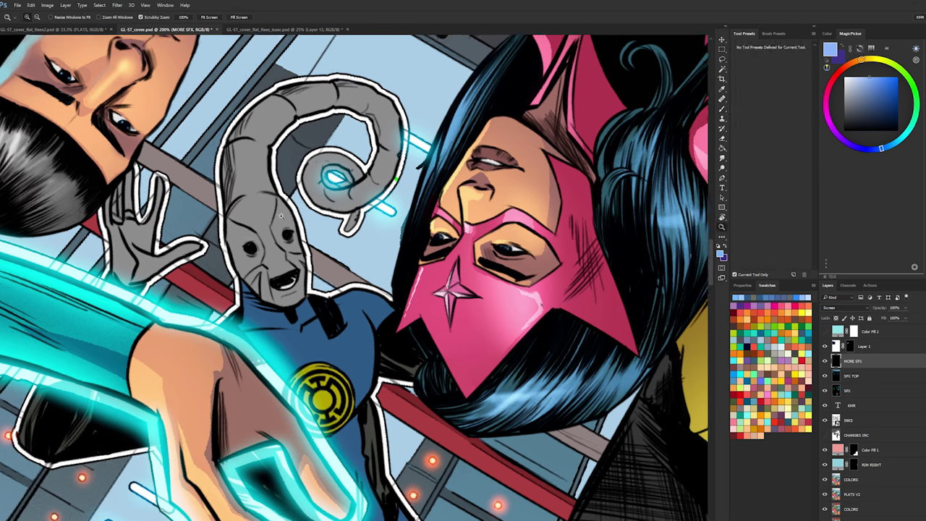
- Shrink the soft brush to about 37 px and paint a blue glow along the flying figure's white shoulder outline
key(b)
mouse_move(424, 250)
mouse_down()
mouse_move(121, 277)
mouse_move(136, 282)
mouse_up()
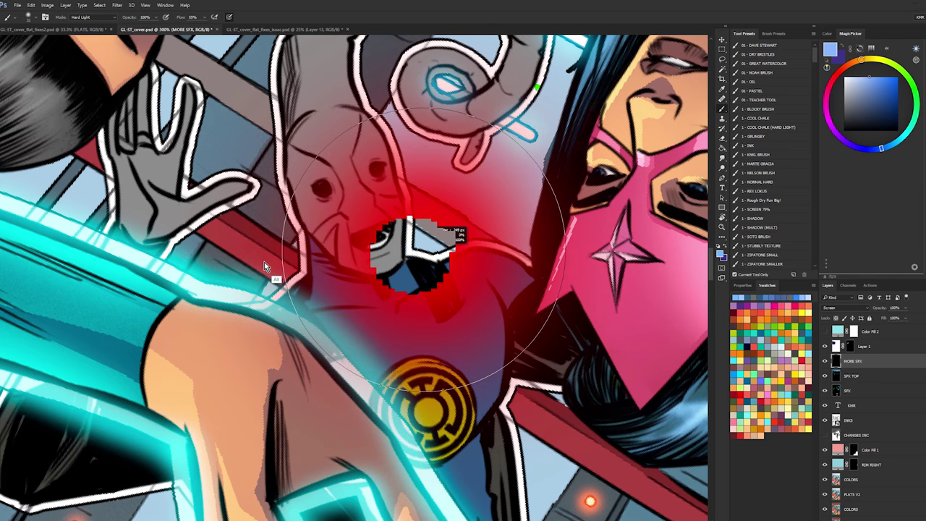
drag(408, 253, 495, 244)
key(ctrl+z)
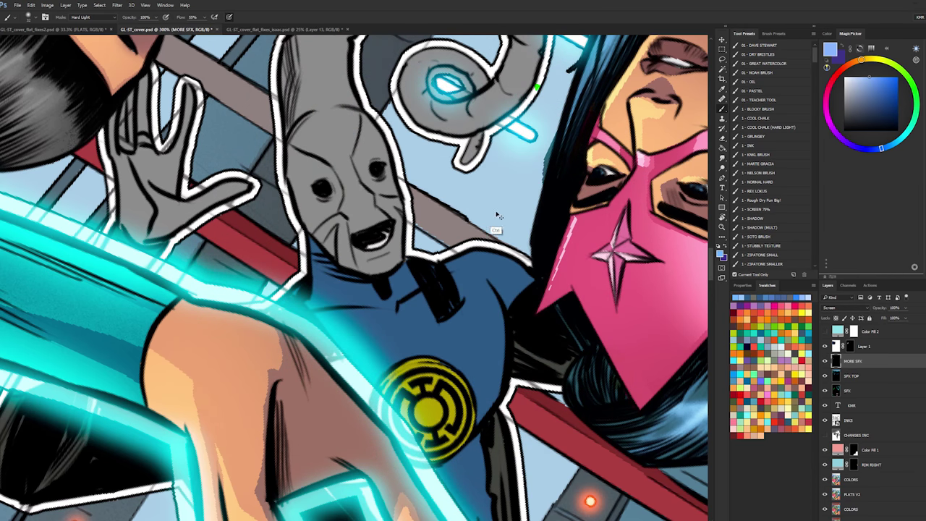
alt+right_click(440, 244)
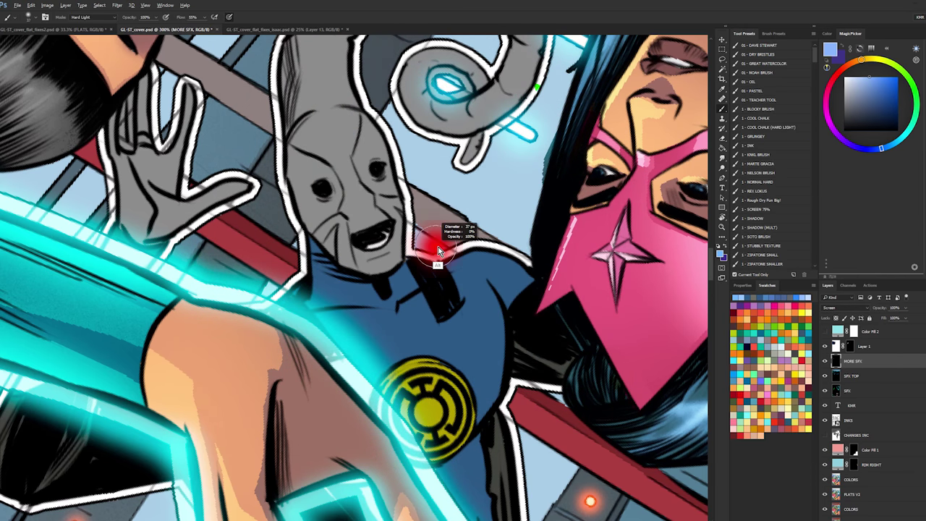
mouse_move(405, 253)
mouse_down()
mouse_move(463, 245)
mouse_move(510, 250)
mouse_move(534, 264)
mouse_up()
- Paint the blue glow along the white outline around the flying figure's head and curled tail
drag(410, 149, 397, 255)
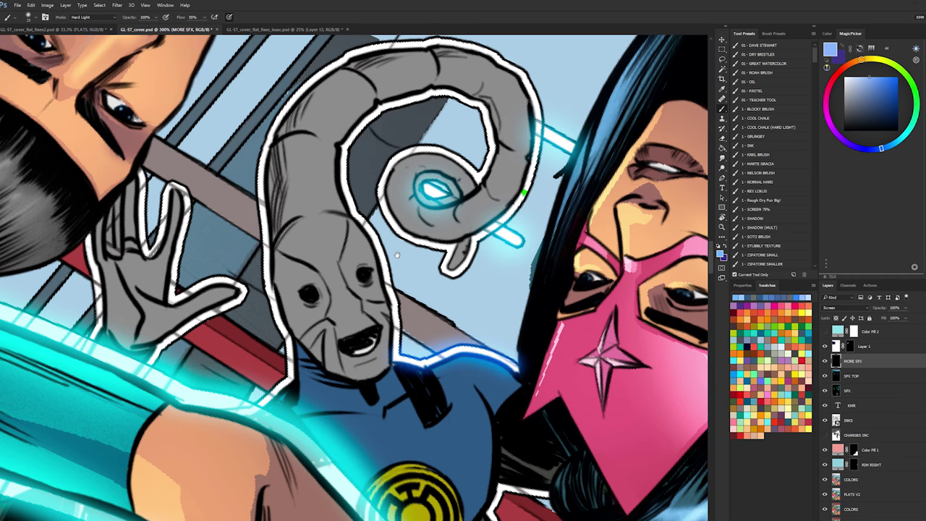
mouse_move(397, 358)
mouse_down()
mouse_move(387, 290)
mouse_move(349, 189)
mouse_move(344, 134)
mouse_move(391, 98)
mouse_move(436, 90)
mouse_move(477, 103)
mouse_move(492, 135)
mouse_move(485, 170)
mouse_move(474, 176)
mouse_move(457, 156)
mouse_move(429, 154)
mouse_move(393, 177)
mouse_move(458, 260)
mouse_move(523, 190)
mouse_move(534, 126)
mouse_move(522, 68)
mouse_move(531, 105)
mouse_move(445, 45)
mouse_move(351, 57)
mouse_move(286, 97)
mouse_move(273, 123)
mouse_move(261, 185)
mouse_move(266, 290)
mouse_move(269, 391)
mouse_up()
key(ctrl+z)
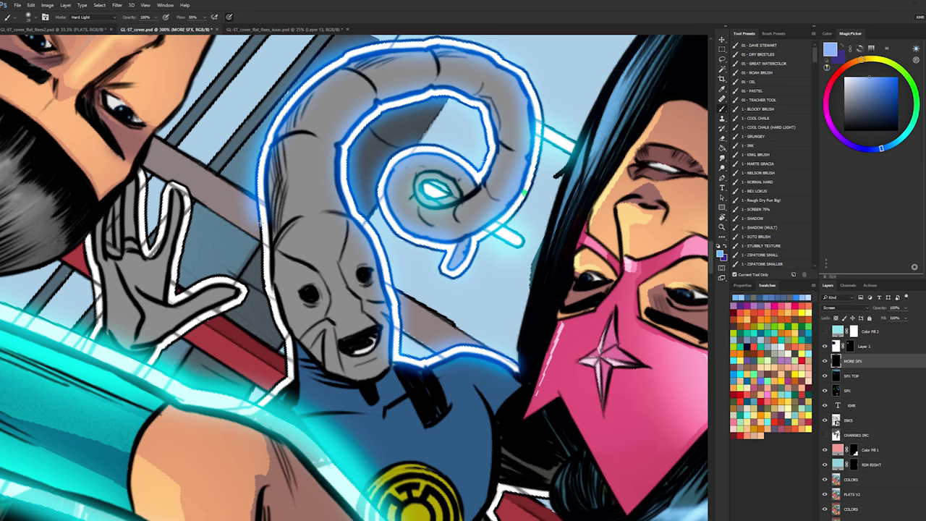
key(ctrl+z)
mouse_move(439, 176)
mouse_down()
mouse_move(430, 176)
mouse_move(455, 194)
mouse_up()
key(ctrl+z)
- Paint the blue glow around the figure's raised grey hand and the black shape showing below the cyan sleeve
drag(307, 215, 481, 170)
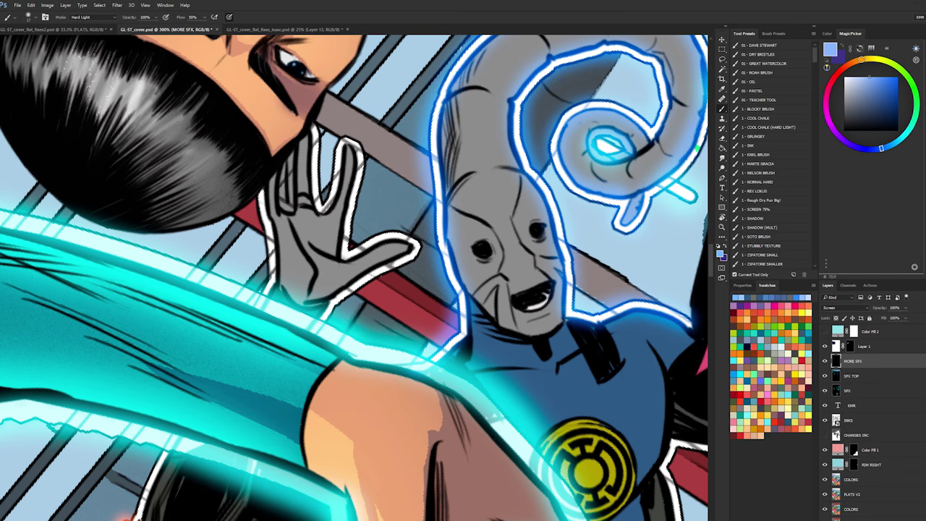
mouse_move(318, 317)
mouse_down()
mouse_move(419, 248)
mouse_move(374, 238)
mouse_move(348, 214)
mouse_move(362, 149)
mouse_move(334, 178)
mouse_move(313, 171)
mouse_up()
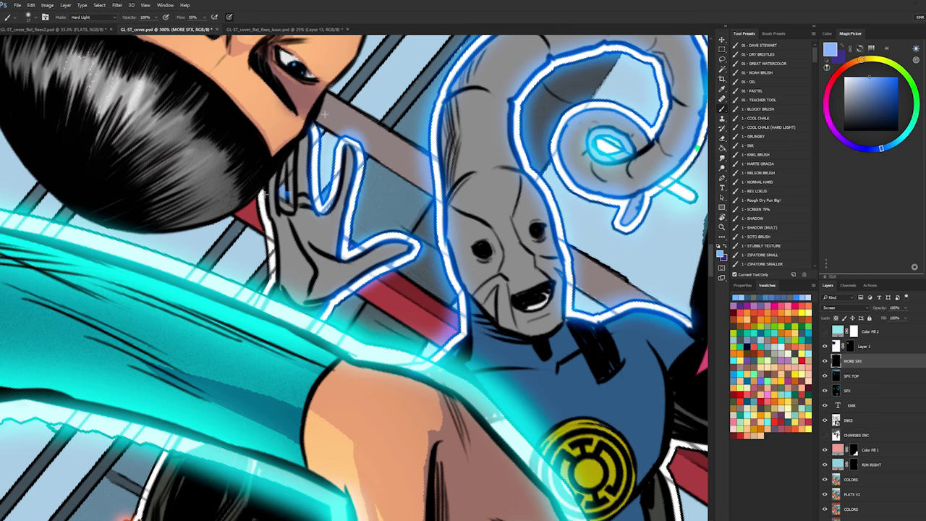
drag(265, 194, 274, 290)
drag(411, 277, 453, 96)
drag(436, 198, 447, 129)
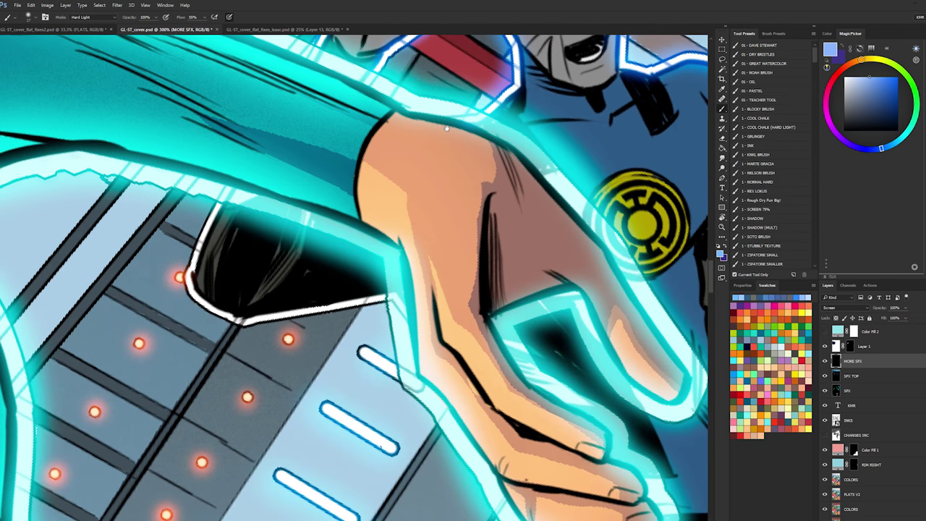
mouse_move(221, 204)
mouse_down()
mouse_move(186, 273)
mouse_move(243, 306)
mouse_move(320, 309)
mouse_move(381, 298)
mouse_up()
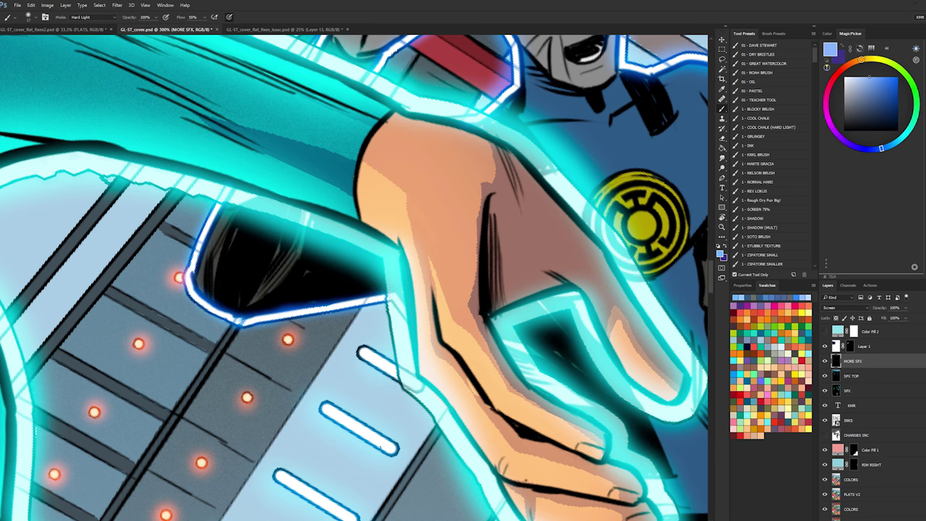
key(ctrl+z)
- Paint the blue glow along the white outline beside the figure's torso, from the underarm down to the hip
mouse_move(620, 313)
mouse_down()
mouse_move(477, 169)
mouse_move(468, 173)
mouse_up()
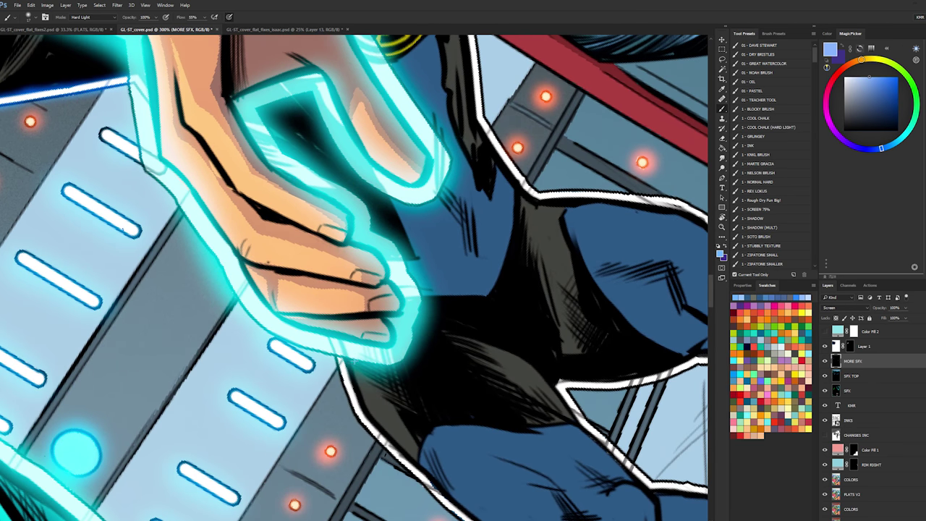
scroll(477, 71, up, 1)
scroll(478, 70, right, 1)
mouse_move(467, 76)
mouse_down()
mouse_move(411, 69)
mouse_move(405, 90)
mouse_move(424, 194)
mouse_up()
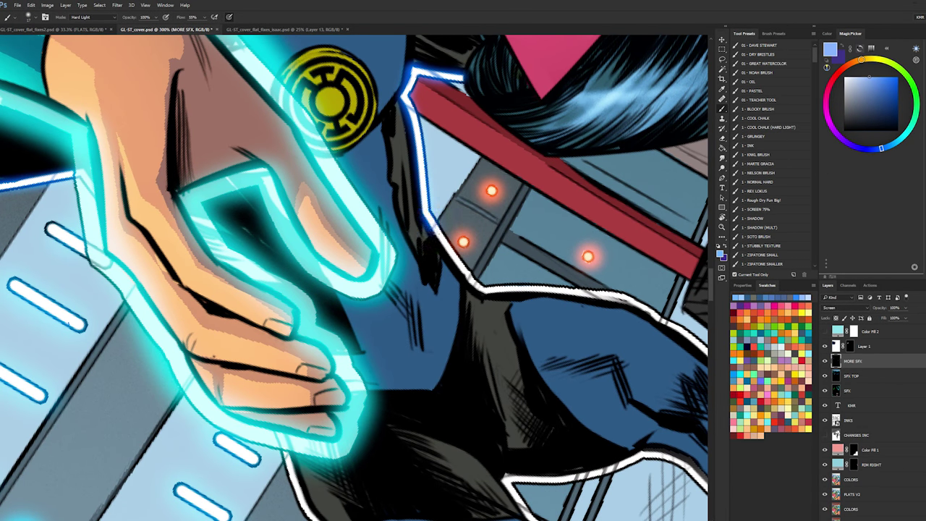
drag(433, 230, 485, 291)
- Paint the blue glow along the outer edge of the figure's extended leg, from the hip towards the ankle
mouse_move(518, 259)
mouse_down()
mouse_move(440, 189)
mouse_move(396, 168)
mouse_up()
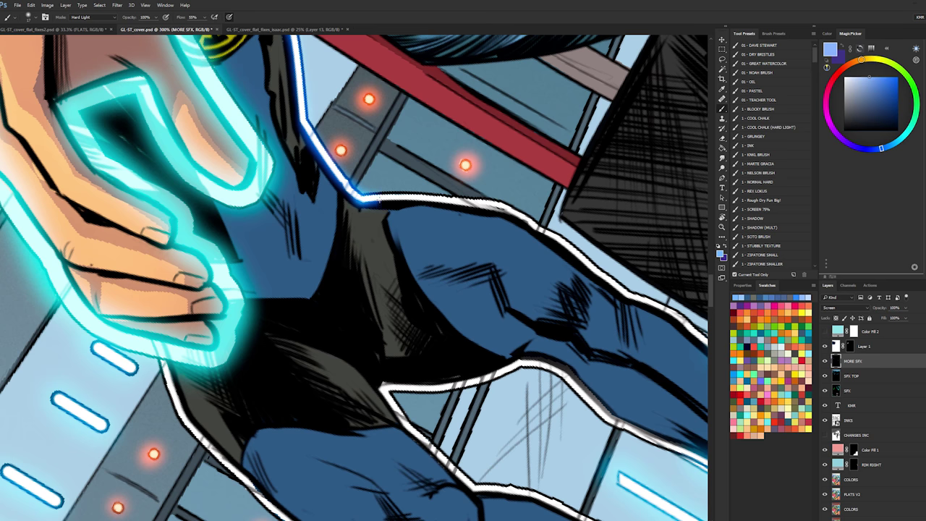
mouse_move(374, 200)
mouse_down()
mouse_move(455, 203)
mouse_move(528, 221)
mouse_move(623, 296)
mouse_up()
drag(648, 263, 345, 159)
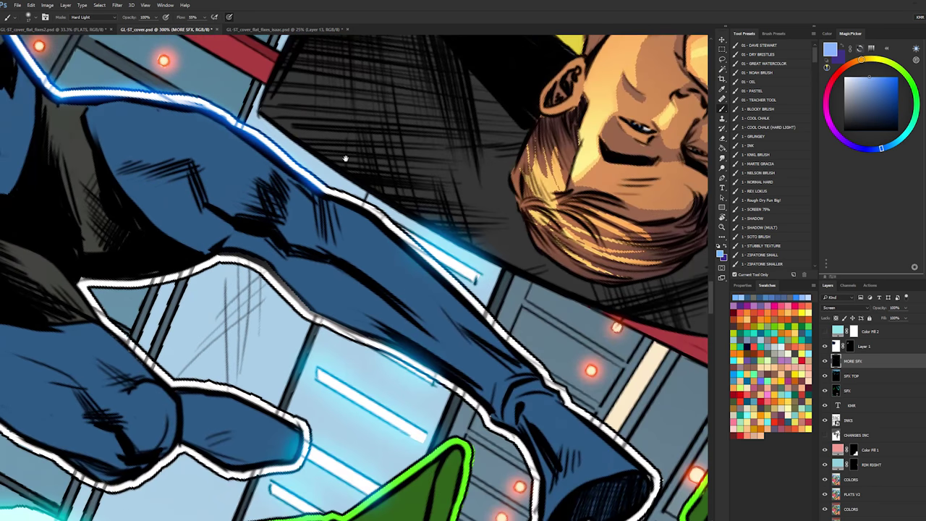
key(r)
mouse_move(410, 117)
mouse_down()
mouse_move(467, 132)
mouse_move(444, 232)
mouse_up()
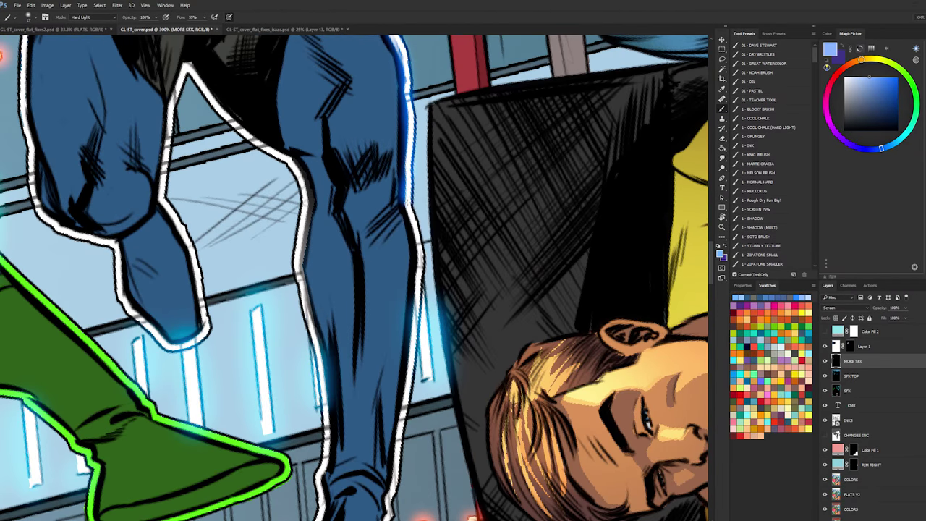
drag(418, 281, 389, 506)
- Paint the blue glow around the extended leg's boot, covering the ankle, heel, sole and toe outline
drag(429, 359, 452, 221)
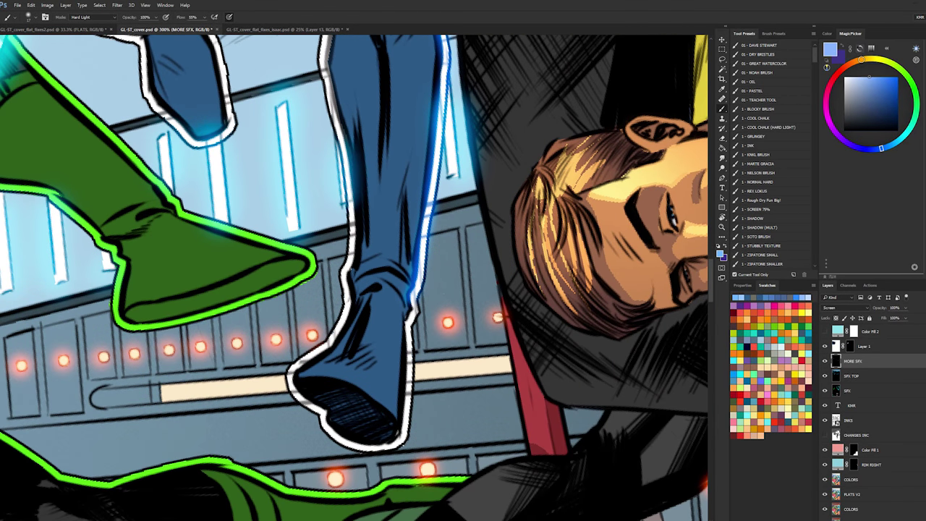
mouse_move(417, 288)
mouse_down()
mouse_move(399, 417)
mouse_move(326, 426)
mouse_up()
drag(413, 340, 398, 447)
key(ctrl+alt+z)
key(ctrl+alt+z)
key(ctrl+shift+z)
key(ctrl+shift+z)
mouse_move(321, 416)
mouse_down()
mouse_move(288, 373)
mouse_move(339, 325)
mouse_move(347, 253)
mouse_up()
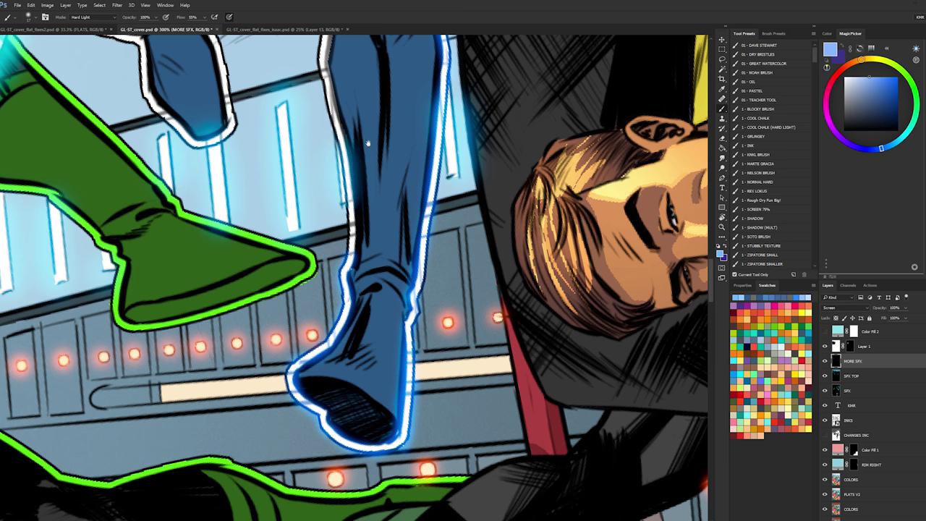
- Paint the blue glow up the inner edge of the extended leg, from the boot to the crotch
scroll(357, 235, up, 3)
mouse_move(334, 115)
mouse_down()
mouse_move(325, 190)
mouse_move(350, 354)
mouse_move(346, 392)
mouse_up()
drag(335, 167, 392, 318)
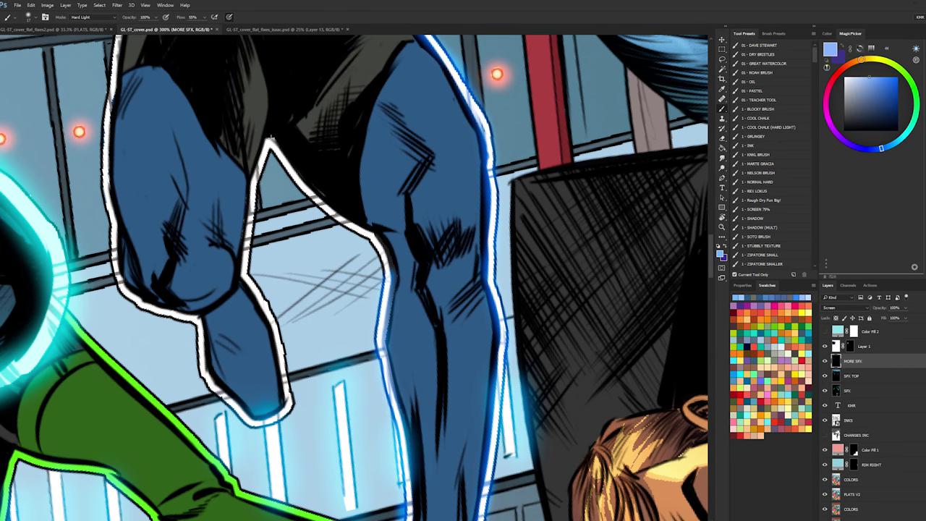
mouse_move(270, 139)
mouse_down()
mouse_move(298, 184)
mouse_move(360, 230)
mouse_up()
key(ctrl+z)
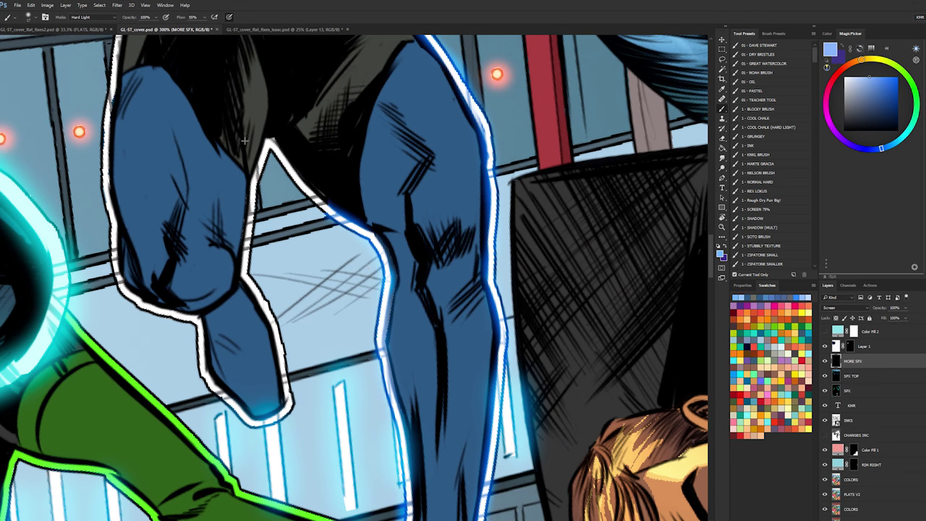
- Paint the blue glow around the bent leg, along its inner edge, foot and outer edge up to the hip
mouse_move(268, 138)
mouse_down()
mouse_move(246, 269)
mouse_move(279, 352)
mouse_move(287, 411)
mouse_up()
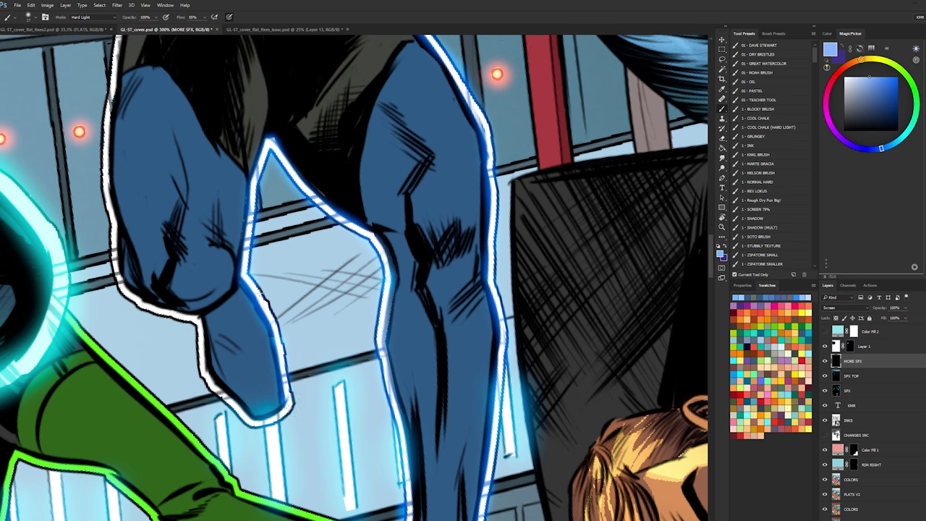
key(ctrl+z)
mouse_move(198, 321)
mouse_down()
mouse_move(220, 382)
mouse_move(250, 423)
mouse_up()
key(ctrl+z)
drag(157, 158, 265, 249)
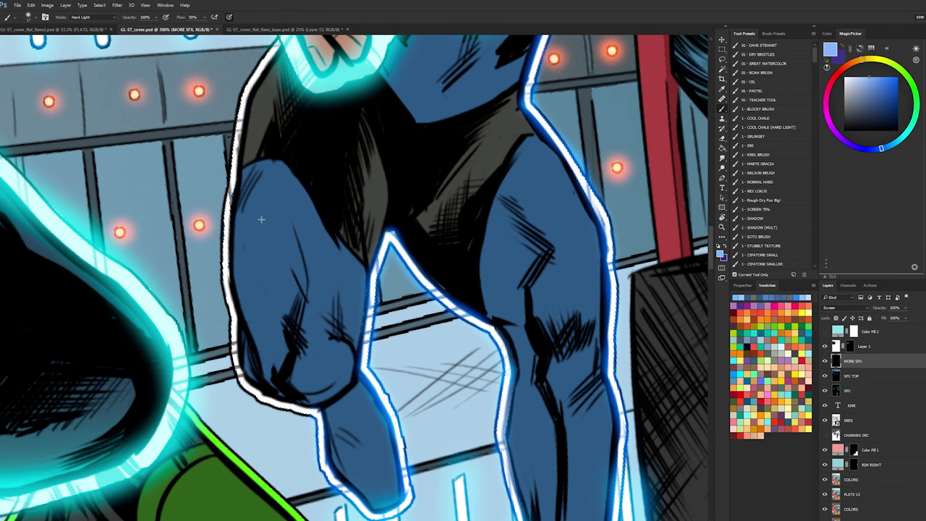
mouse_move(275, 40)
mouse_down()
mouse_move(234, 133)
mouse_move(222, 260)
mouse_move(227, 317)
mouse_move(233, 361)
mouse_move(257, 396)
mouse_move(320, 411)
mouse_up()
- Review the flying figure's blue outline glow against the surrounding characters, with the cover viewed upright and rotated
drag(477, 162, 456, 439)
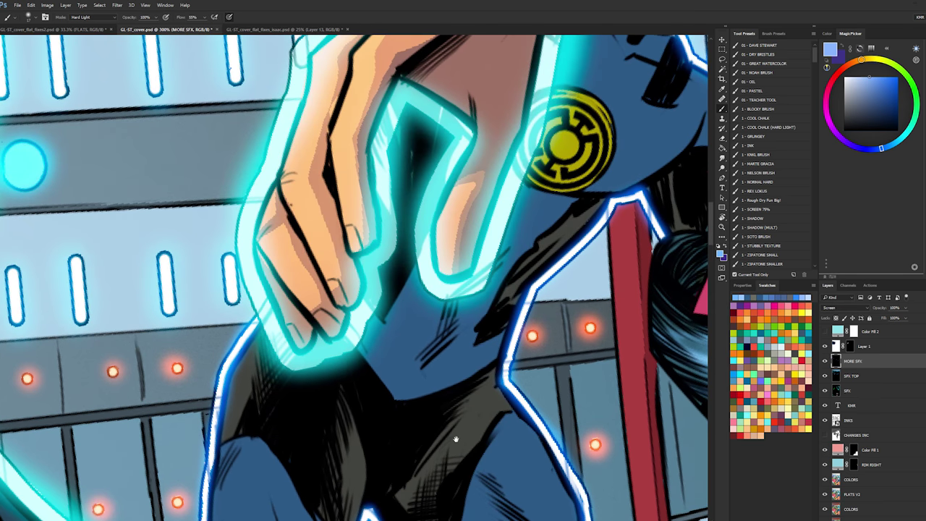
click(722, 228)
alt+click(583, 290)
alt+click(583, 290)
alt+click(583, 290)
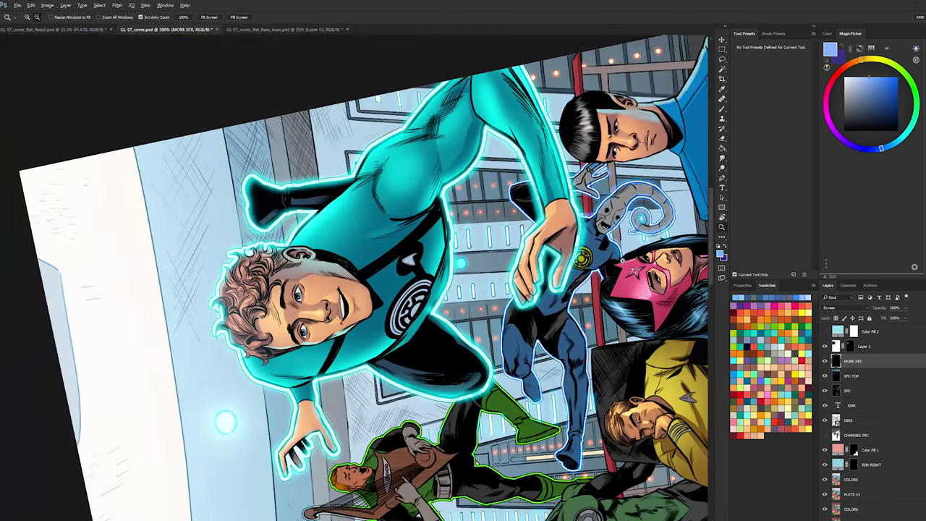
drag(671, 168, 428, 417)
key(r)
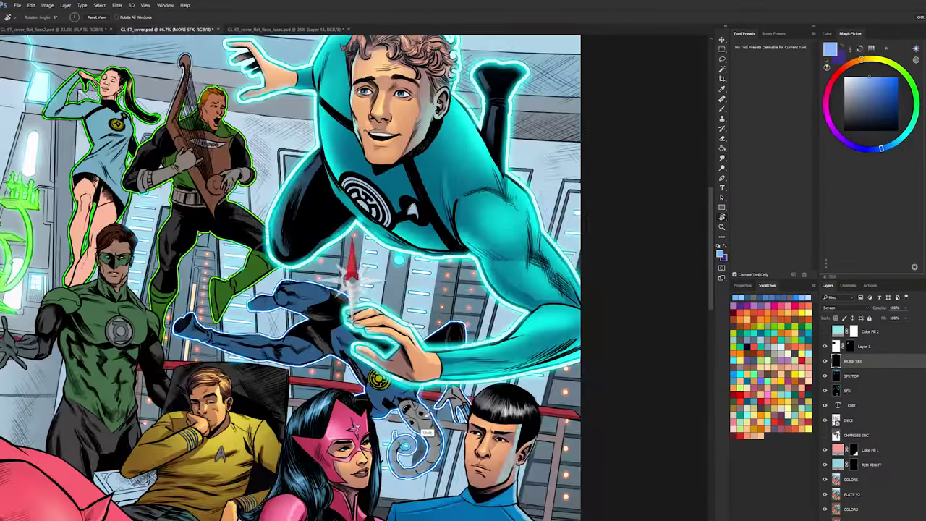
drag(451, 300, 547, 149)
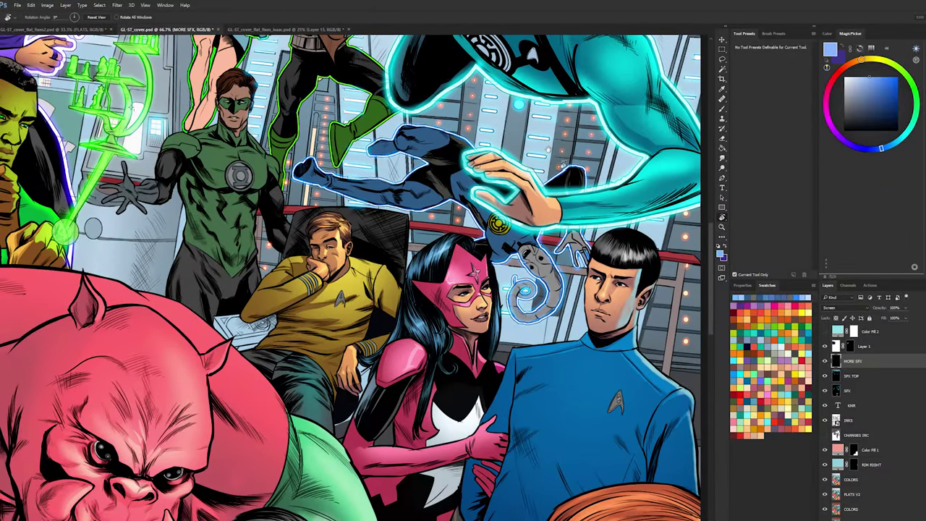
drag(339, 170, 298, 368)
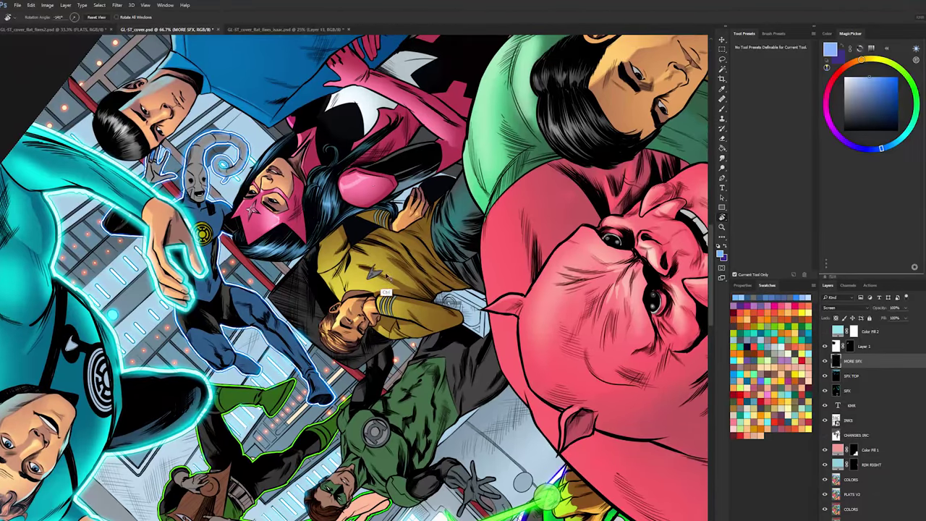
- Save the cover file
key(ctrl+s)
key(z)
click(208, 199)
drag(208, 199, 382, 199)
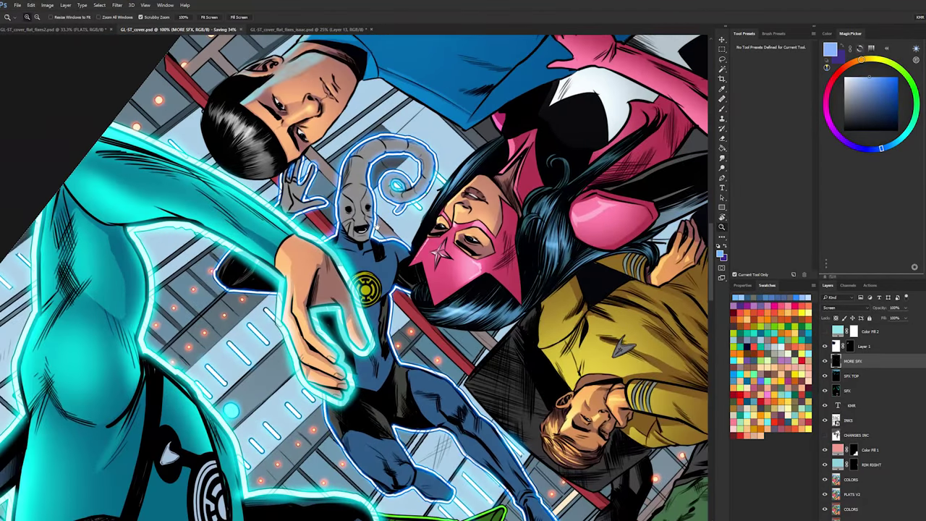
click(382, 134)
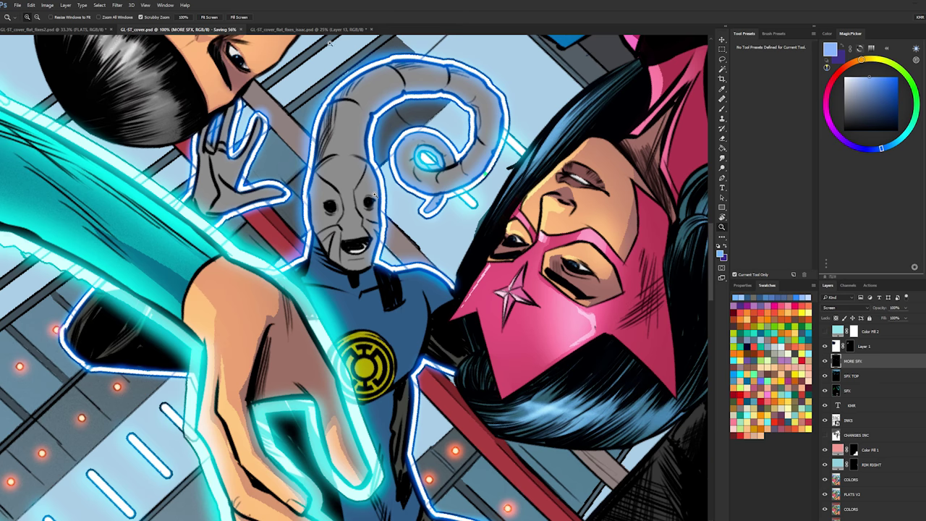
key(l)
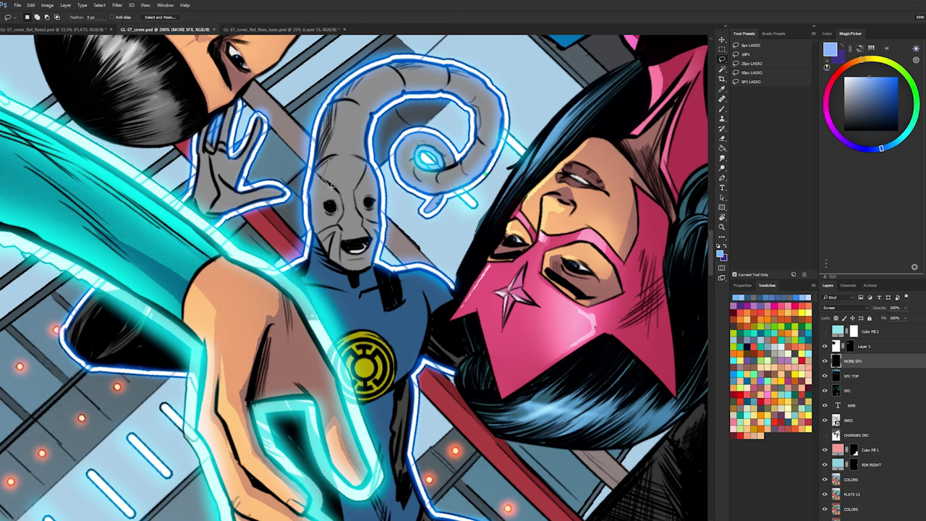
key(ctrl+d)
key(w)
click(347, 193)
key(l)
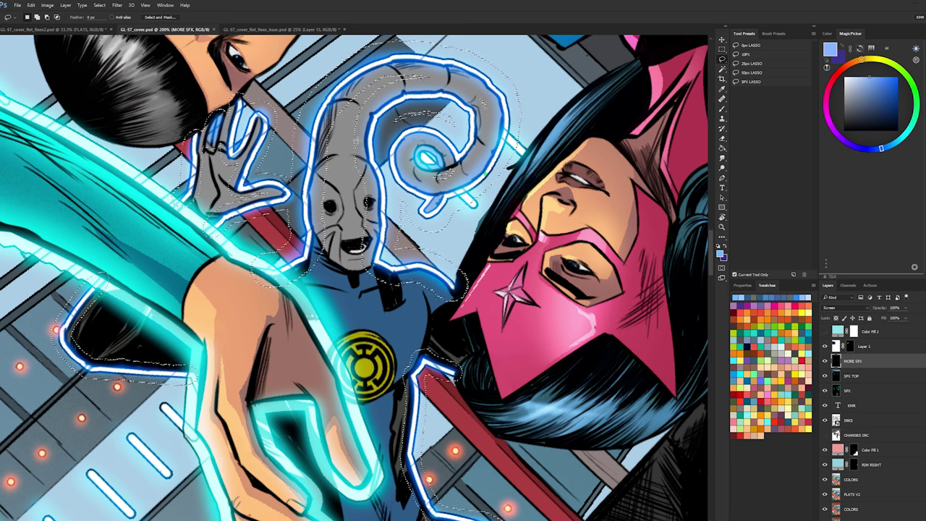
key(ctrl+d)
- Select the flying figure's grey skin on the COLORS layer and copy it to a new layer
ctrl+click(837, 465)
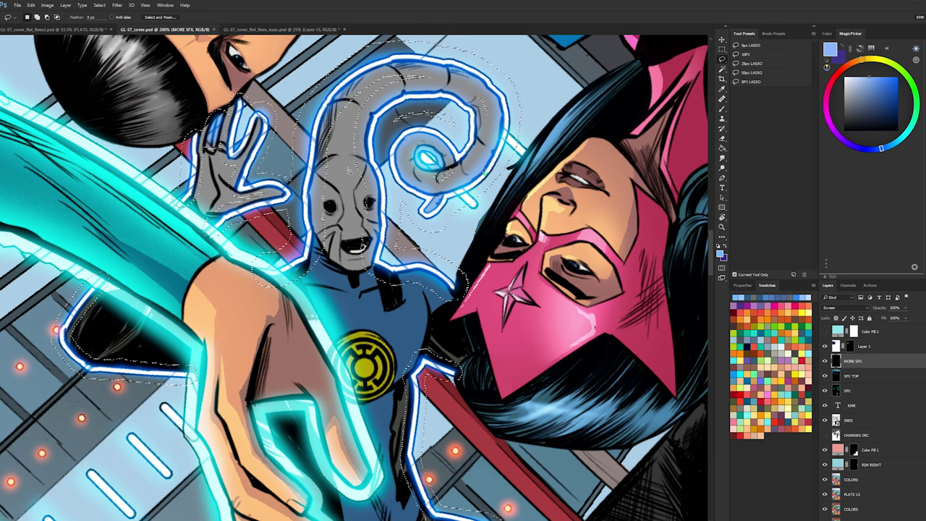
click(850, 479)
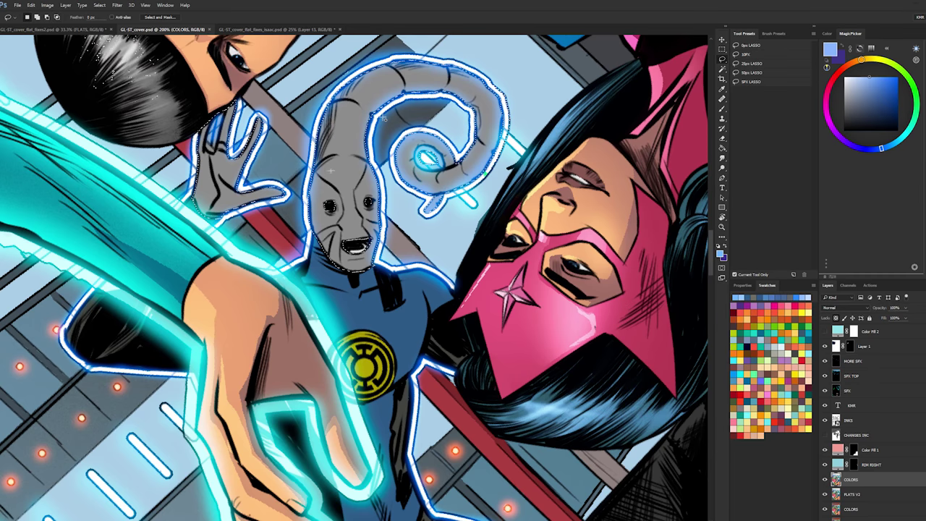
key(ctrl+j)
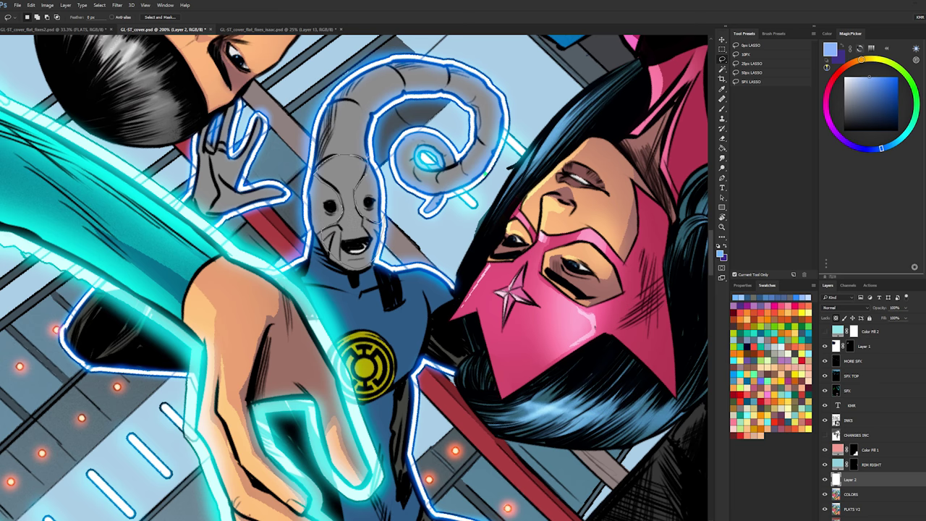
- Select the flying figure's face on the new layer and choose the 1 - MARTE GRACIA brush preset
mouse_move(335, 256)
mouse_down()
mouse_move(340, 211)
mouse_move(312, 193)
mouse_move(330, 207)
mouse_move(329, 196)
mouse_move(336, 213)
mouse_move(318, 224)
mouse_move(338, 216)
mouse_move(334, 205)
mouse_move(359, 189)
mouse_move(358, 206)
mouse_move(377, 181)
mouse_move(353, 216)
mouse_move(363, 228)
mouse_up()
key(ctrl+h)
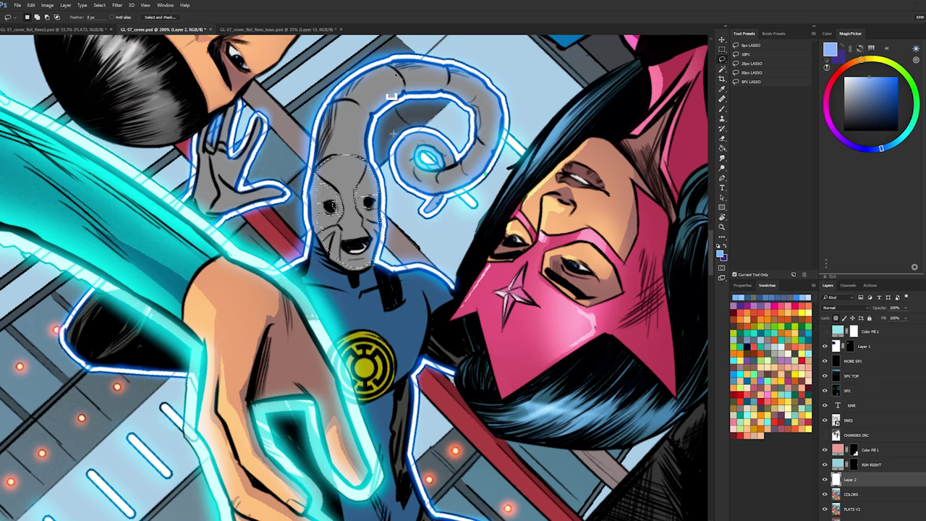
key(b)
drag(364, 188, 402, 186)
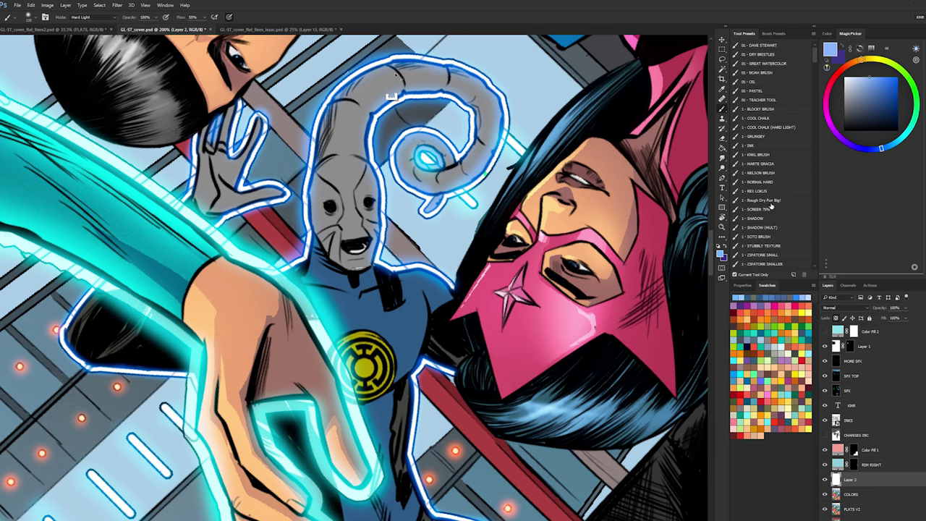
click(771, 165)
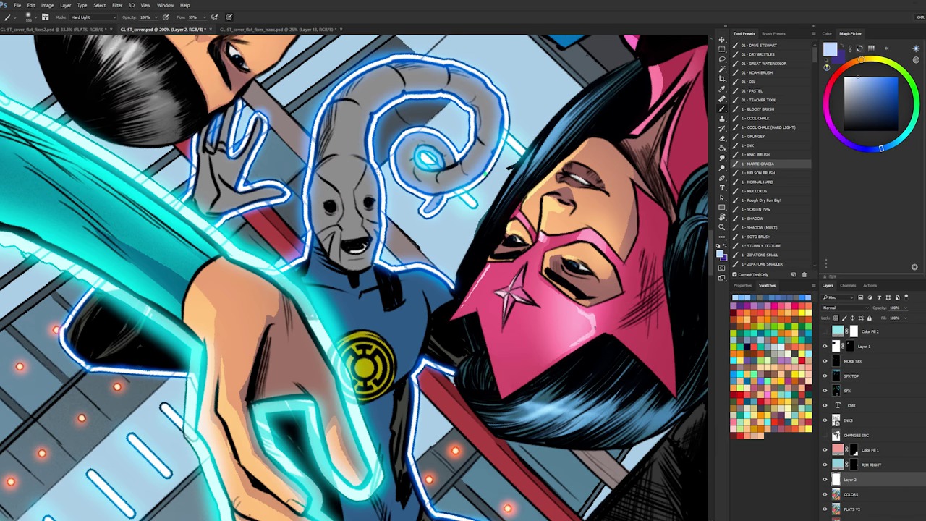
- Set the colour to white and brush it softly over the selected face with an enlarged brush
key(alt+BackSpace)
mouse_move(372, 202)
mouse_down()
mouse_move(298, 208)
mouse_move(350, 207)
mouse_move(326, 211)
mouse_up()
click(346, 202)
key(ctrl+alt+z)
key(ctrl+alt+z)
click(847, 76)
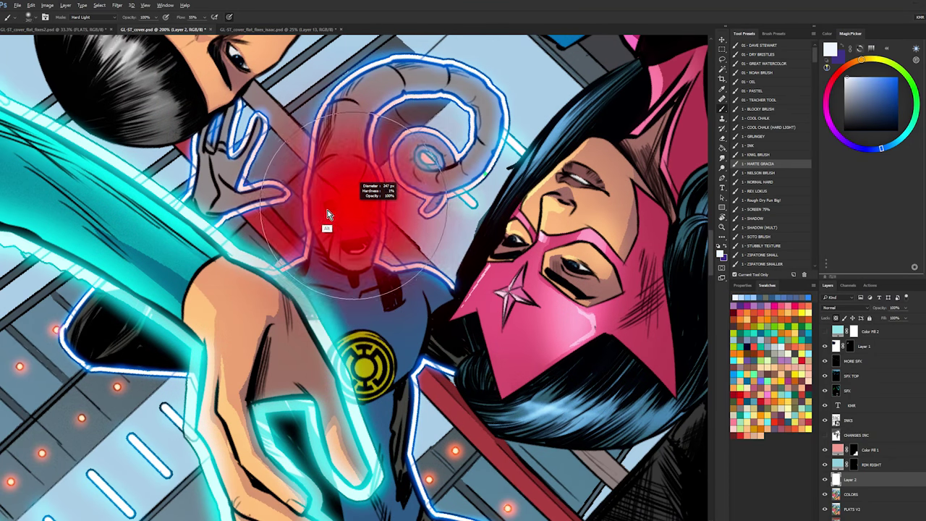
drag(354, 170, 348, 235)
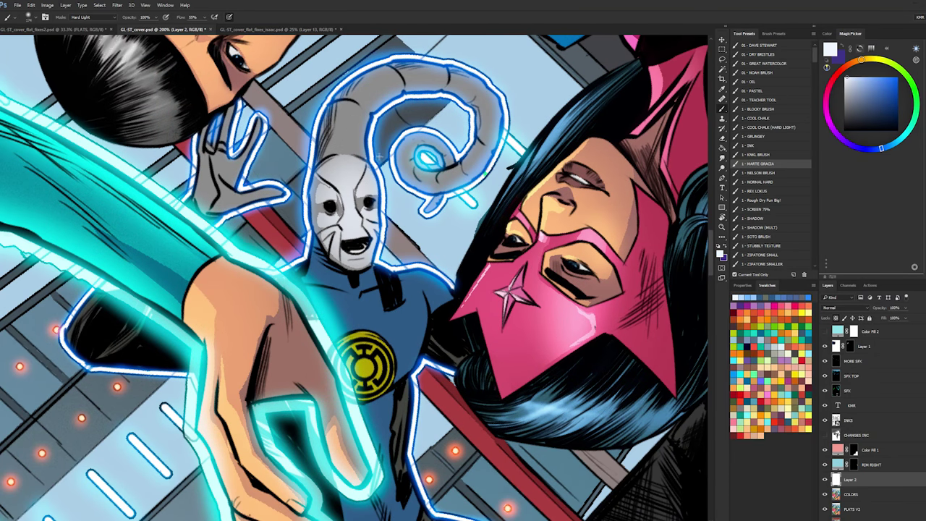
- Undo the last edits and repaint the flying figure's forehead with a soft white stroke
key(l)
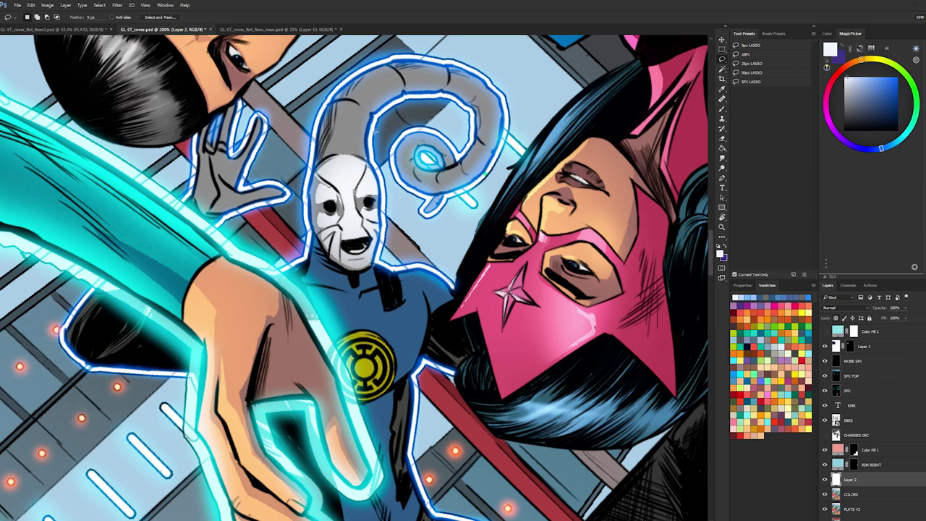
drag(362, 113, 340, 109)
key(ctrl+alt+z)
key(ctrl+alt+z)
key(b)
drag(329, 168, 355, 167)
- Select the segments of the figure's curled head tail and paint them white, leaving grey shading along the edges
key(l)
mouse_move(333, 154)
mouse_down()
mouse_move(361, 108)
mouse_move(333, 141)
mouse_up()
mouse_move(363, 103)
mouse_down()
mouse_move(397, 68)
mouse_move(399, 86)
mouse_move(372, 107)
mouse_move(419, 71)
mouse_move(398, 75)
mouse_move(408, 87)
mouse_move(443, 87)
mouse_move(461, 64)
mouse_move(471, 91)
mouse_move(447, 85)
mouse_move(488, 96)
mouse_move(477, 102)
mouse_move(481, 144)
mouse_move(483, 99)
mouse_move(491, 126)
mouse_move(457, 151)
mouse_move(481, 151)
mouse_move(454, 184)
mouse_move(423, 200)
mouse_move(425, 190)
mouse_move(397, 188)
mouse_move(401, 172)
mouse_move(411, 165)
mouse_up()
key(b)
drag(470, 90, 376, 81)
drag(434, 76, 345, 130)
drag(376, 81, 486, 116)
key(b)
mouse_move(347, 130)
mouse_down()
mouse_move(434, 81)
mouse_move(424, 155)
mouse_move(394, 83)
mouse_up()
key(ctrl+d)
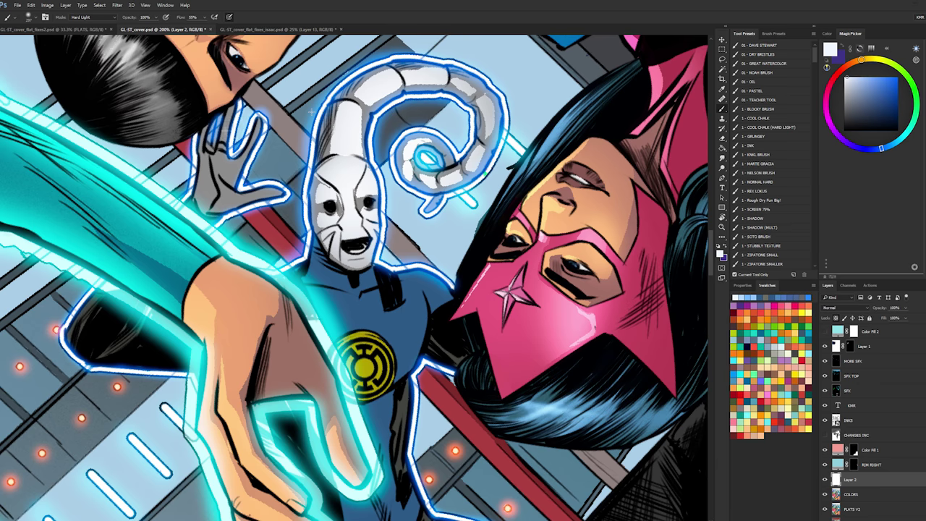
- Lasso the flying figure's raised hand, paint it white and clear the selection
key(l)
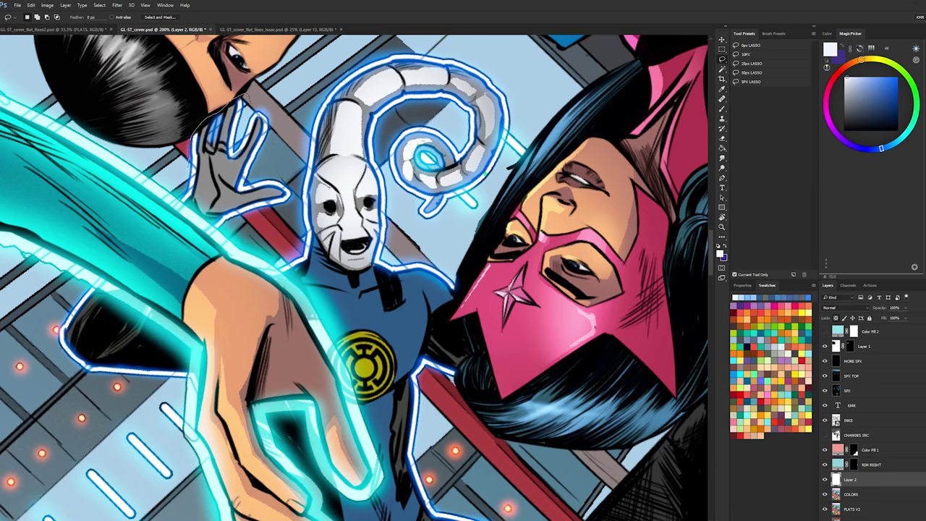
drag(265, 94, 248, 94)
key(b)
drag(249, 172, 230, 175)
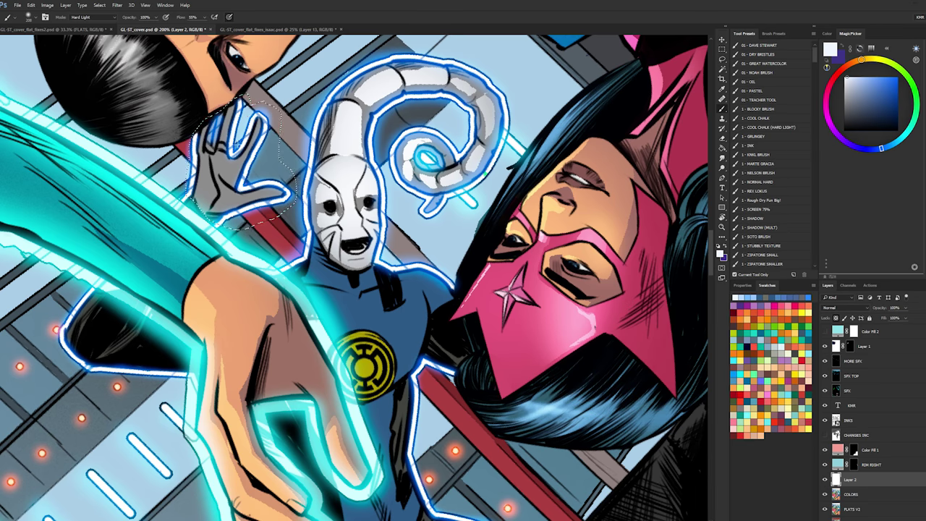
mouse_move(242, 123)
mouse_down()
mouse_move(231, 177)
mouse_move(296, 115)
mouse_up()
key(ctrl+d)
- Select the shapes of the figure's forehead and brow and brighten them with white
key(l)
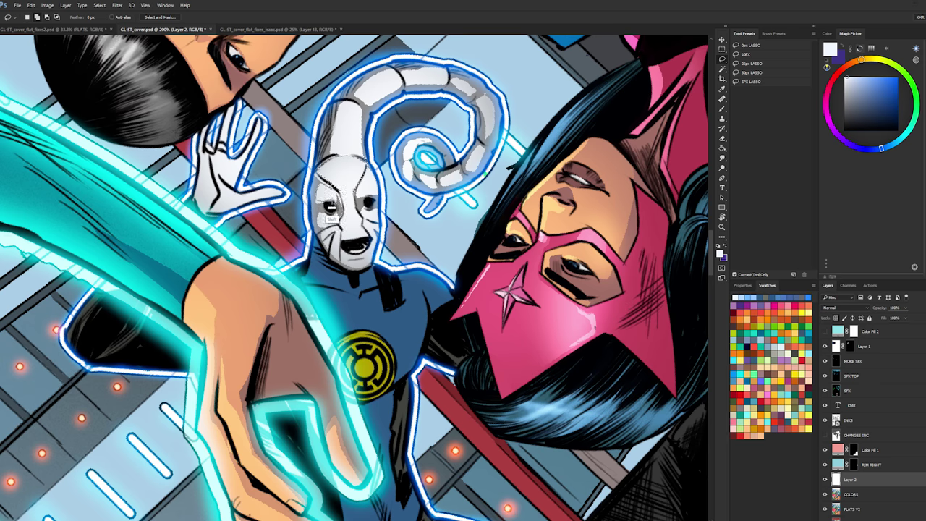
key(b)
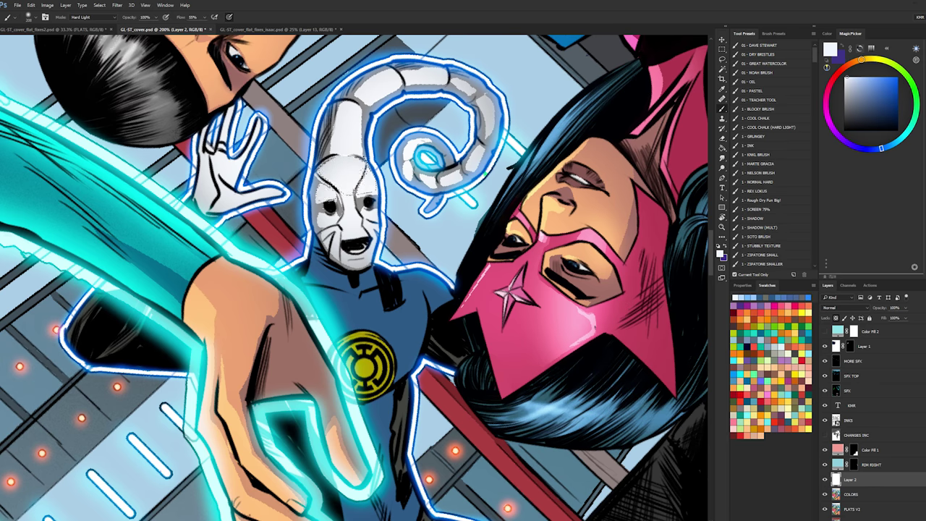
drag(354, 185, 329, 163)
key(l)
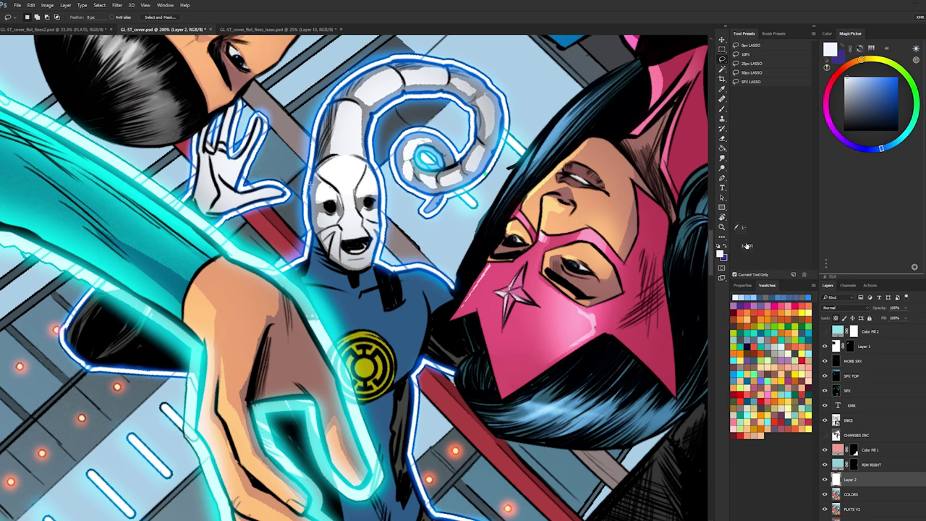
click(888, 85)
click(847, 77)
click(888, 85)
key(b)
key(l)
key(b)
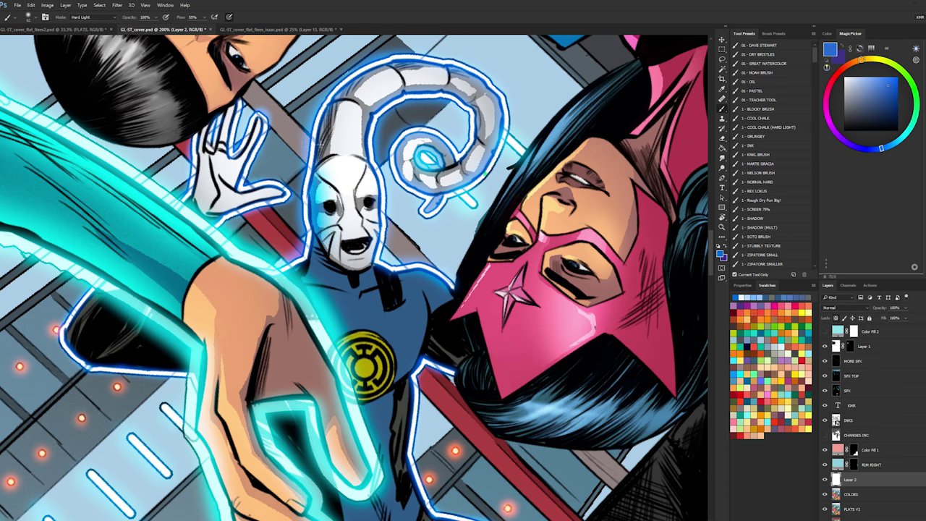
- Pick a pale blue and tint the edges of the figure's face, curled head tail and raised hand
click(861, 90)
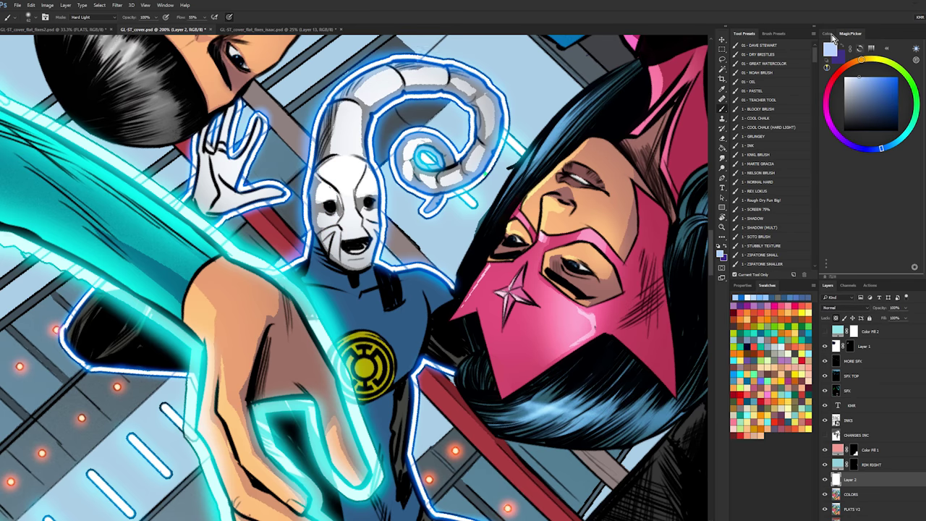
drag(317, 241, 335, 104)
mouse_move(452, 71)
mouse_down()
mouse_move(490, 94)
mouse_move(486, 164)
mouse_move(440, 192)
mouse_up()
mouse_move(403, 149)
mouse_down()
mouse_move(456, 160)
mouse_move(422, 184)
mouse_up()
mouse_move(365, 149)
mouse_down()
mouse_move(474, 105)
mouse_move(473, 158)
mouse_up()
drag(368, 114, 363, 145)
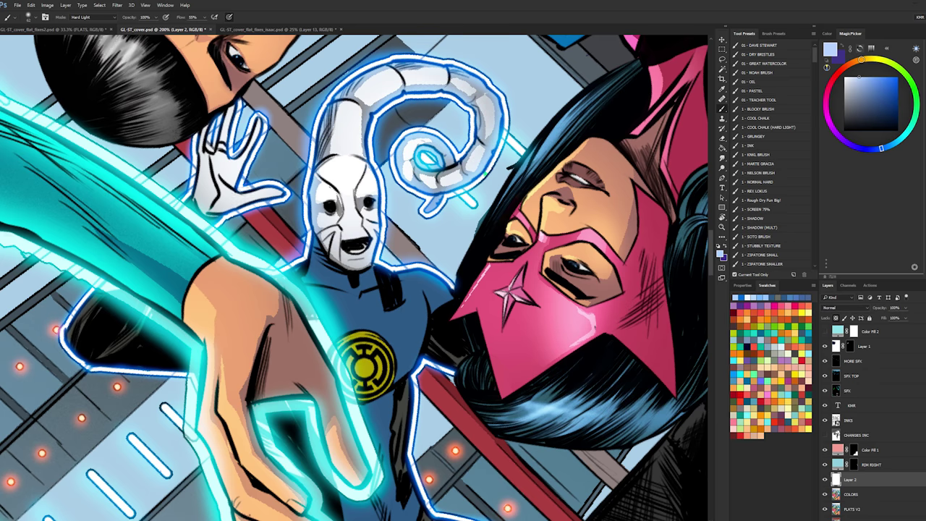
drag(200, 199, 202, 140)
- Merge the white skin layer down into the COLORS layer
key(r)
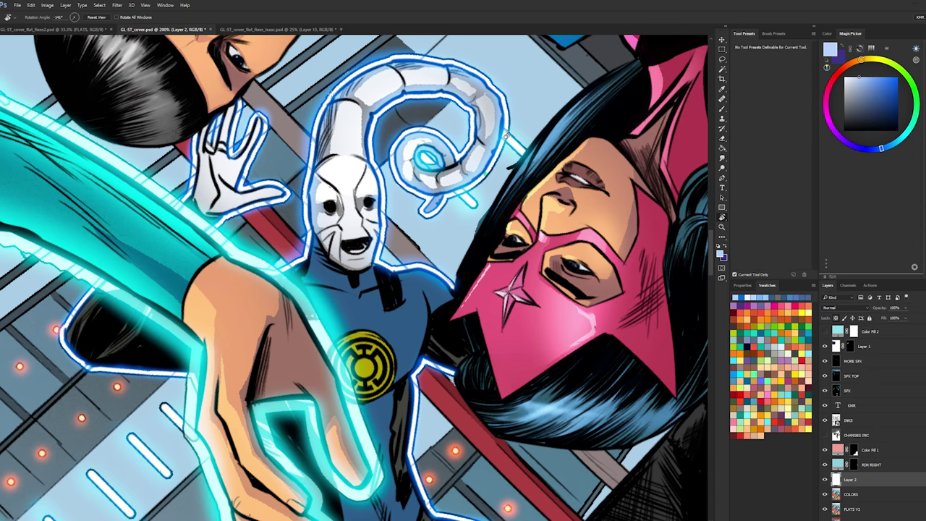
drag(493, 187, 533, 118)
right_click(863, 474)
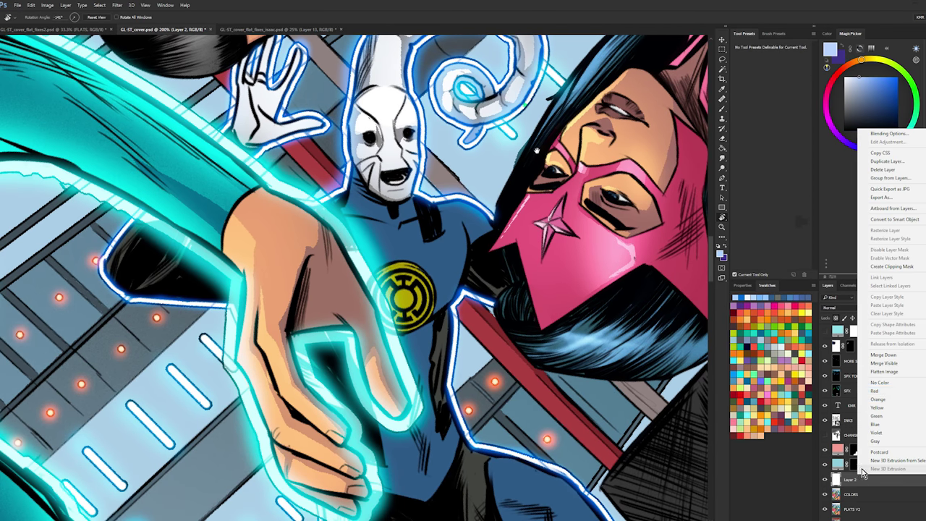
click(883, 355)
- Select the yellow of the flying figure's chest emblem with the Magic Wand and hide the selection edges
key(l)
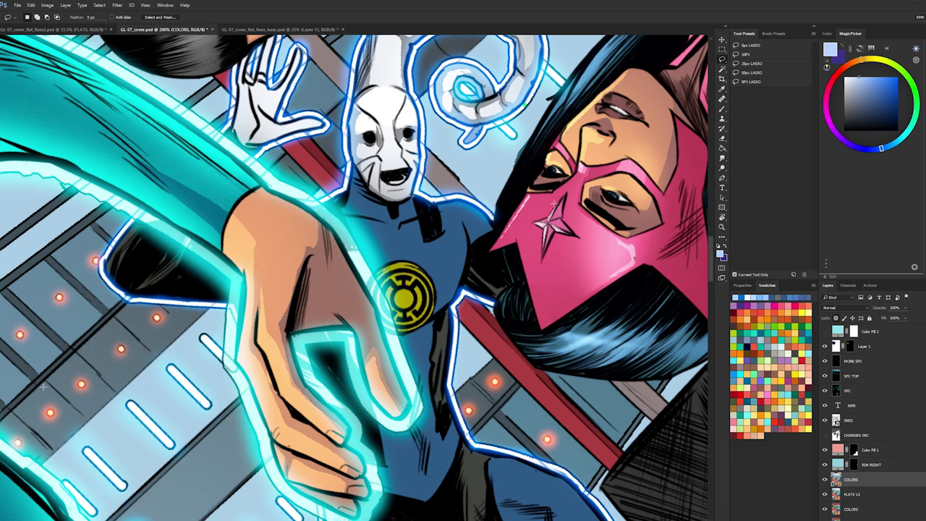
key(w)
click(423, 285)
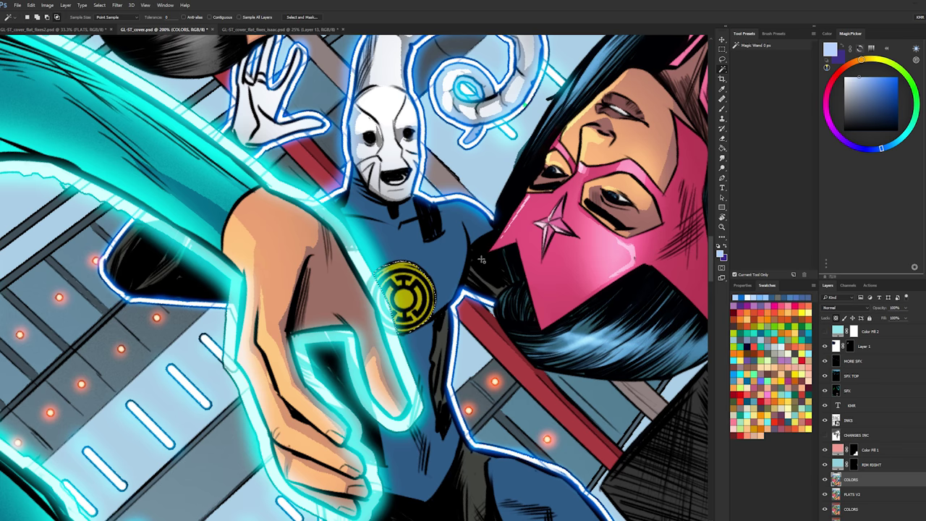
key(ctrl+h)
key(ctrl+u)
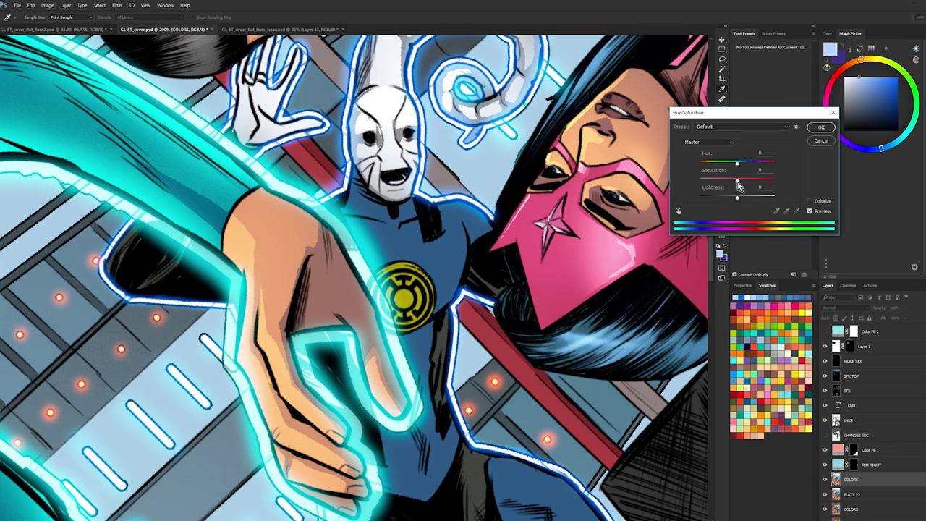
click(812, 143)
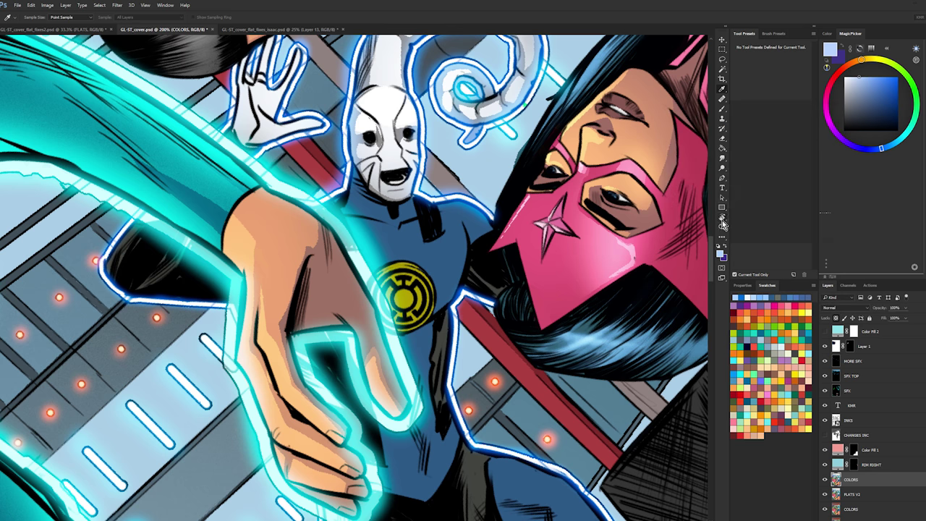
key(ctrl+u)
click(812, 144)
- Review the whitened flying figure within the whole cover and close up beside the neighbouring characters
key(z)
alt+click(574, 300)
alt+click(576, 301)
click(579, 301)
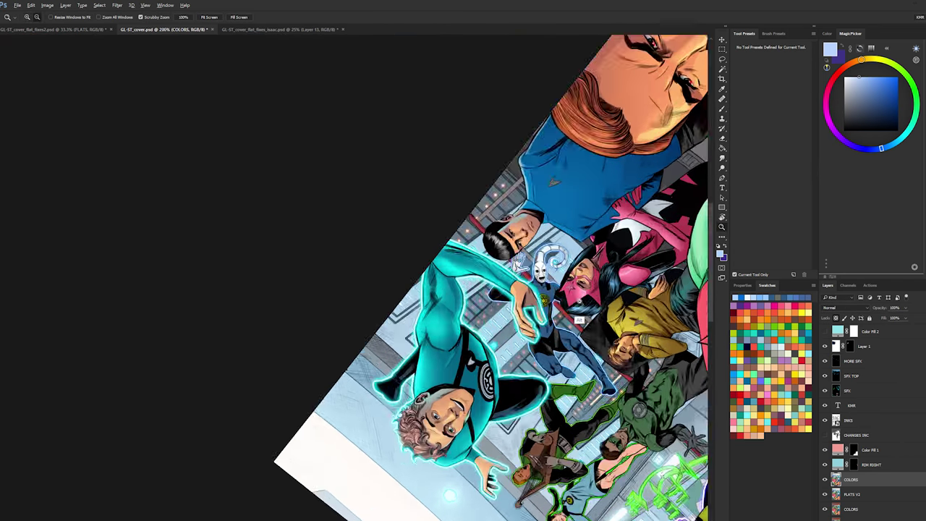
alt+click(579, 301)
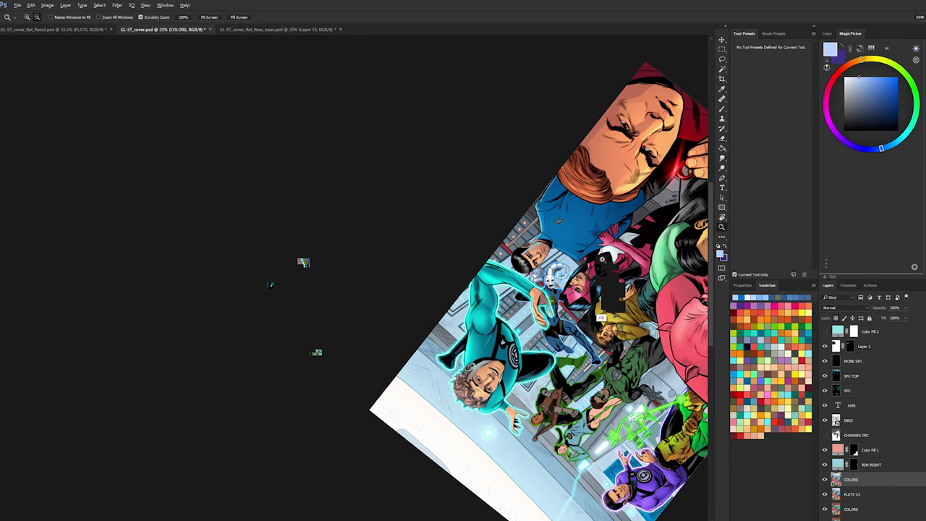
alt+click(598, 259)
key(l)
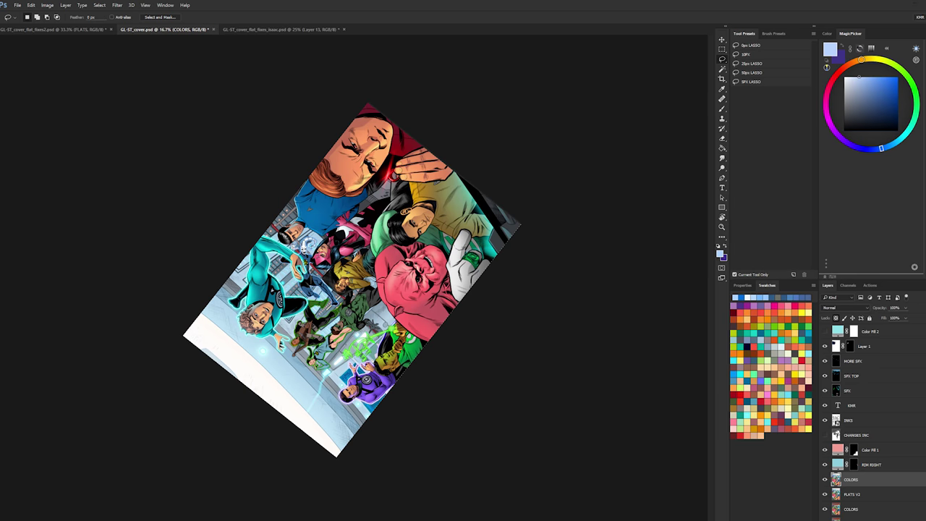
key(z)
click(315, 268)
click(316, 269)
click(311, 268)
drag(306, 263, 395, 226)
click(394, 226)
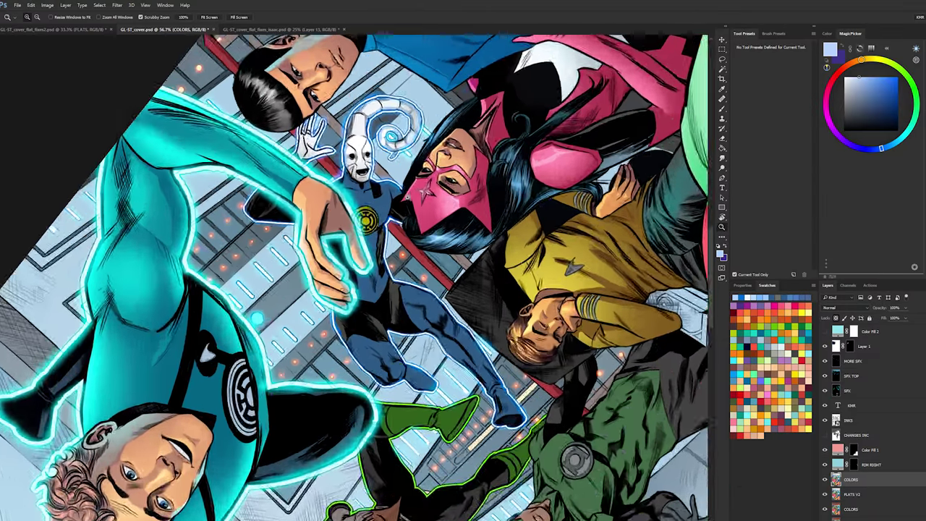
- Recolour the selected chest emblem with Hue/Saturation, setting saturation to -100 and raising the lightness until it is near white
key(ctrl+u)
drag(737, 180, 658, 185)
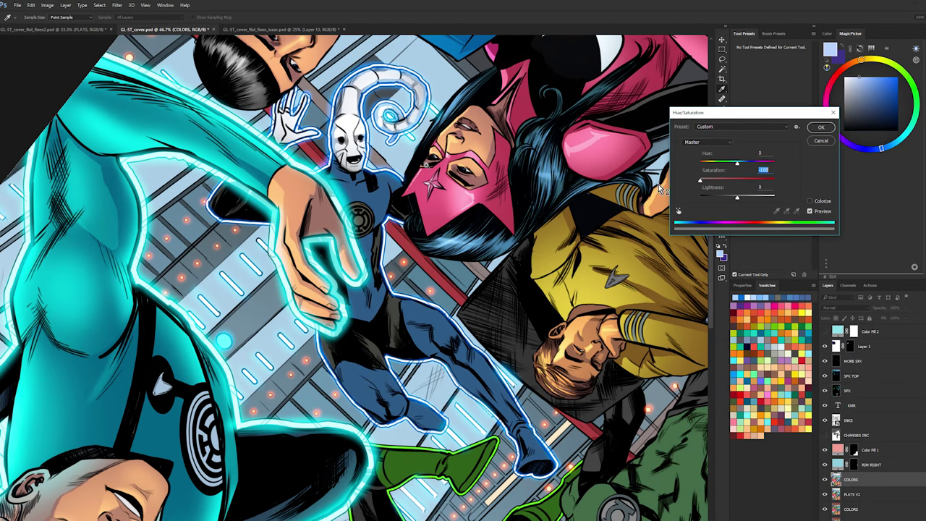
drag(738, 197, 766, 197)
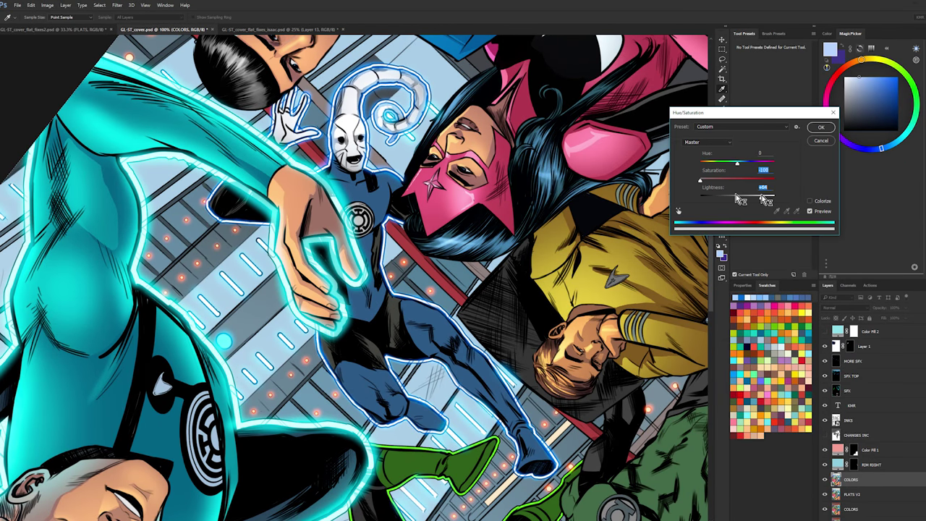
click(821, 127)
drag(359, 174, 415, 181)
key(z)
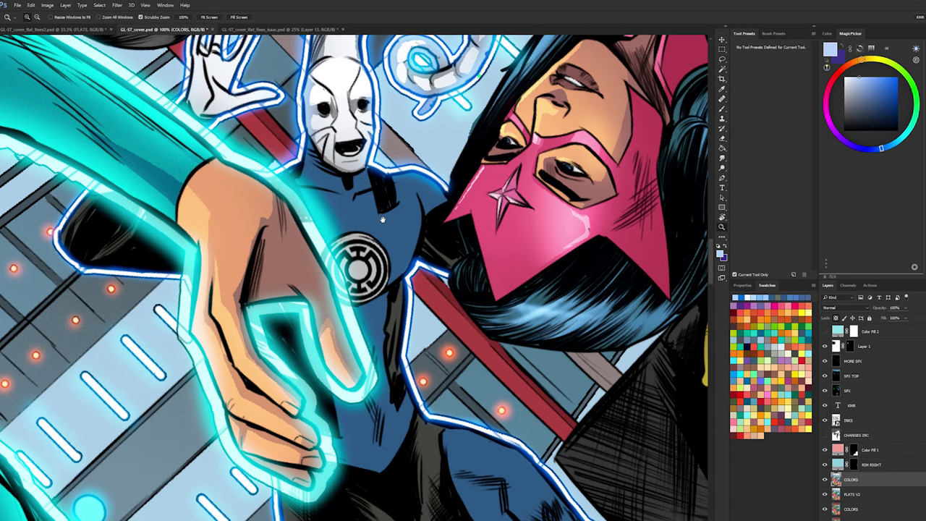
- Add a new empty layer directly above COLORS for lighting the flying figure's blue suit
key(l)
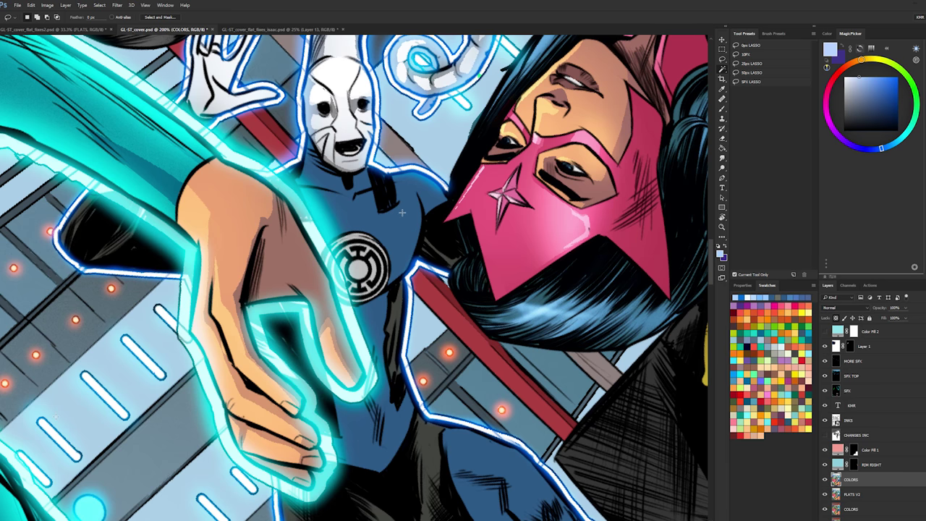
key(b)
key(ctrl+shift+alt+n)
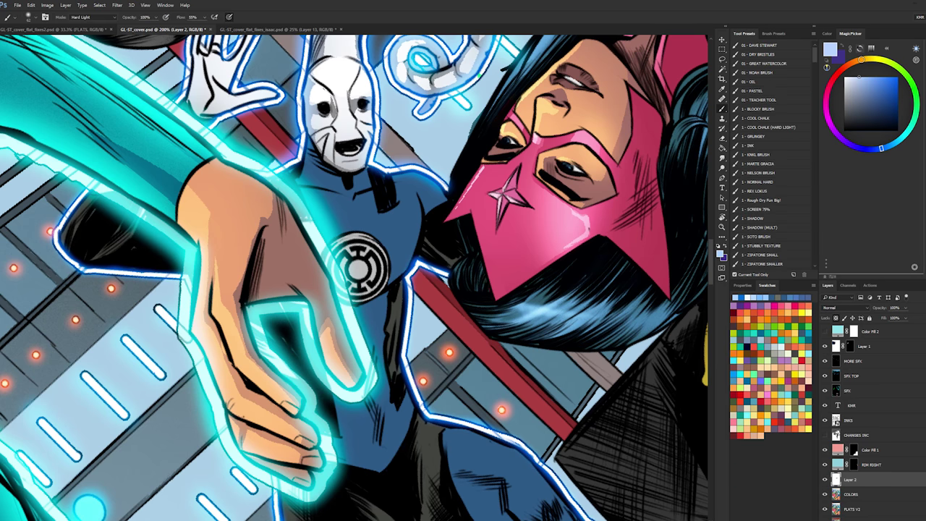
key(l)
key(ctrl+z)
key(ctrl+shift+z)
key(ctrl+shift+z)
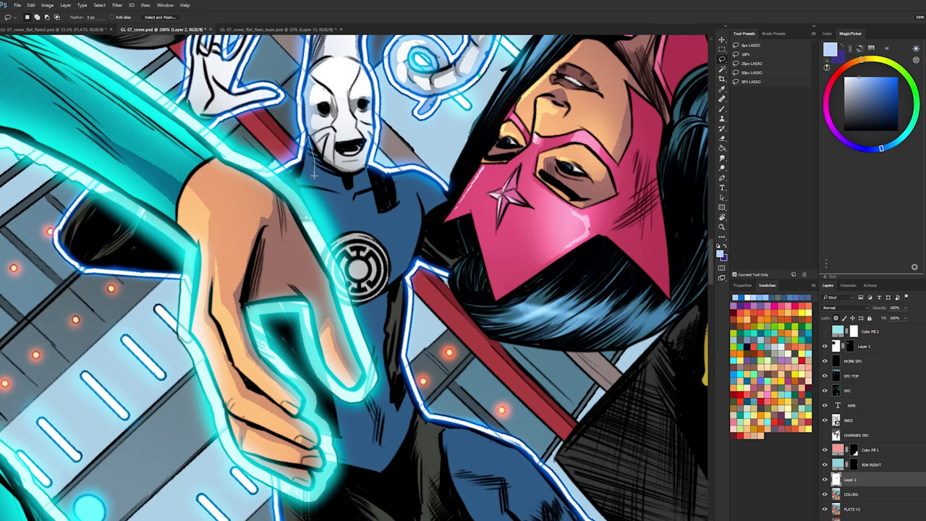
- Lasso the flying figure's chest and shoulders and shade them light blue with the 1 - MARTE GRACIA brush
mouse_move(315, 181)
mouse_down()
mouse_move(340, 192)
mouse_move(343, 210)
mouse_move(355, 191)
mouse_move(347, 186)
mouse_move(297, 194)
mouse_move(446, 192)
mouse_move(420, 192)
mouse_move(421, 246)
mouse_move(381, 291)
mouse_move(274, 254)
mouse_move(444, 213)
mouse_up()
key(b)
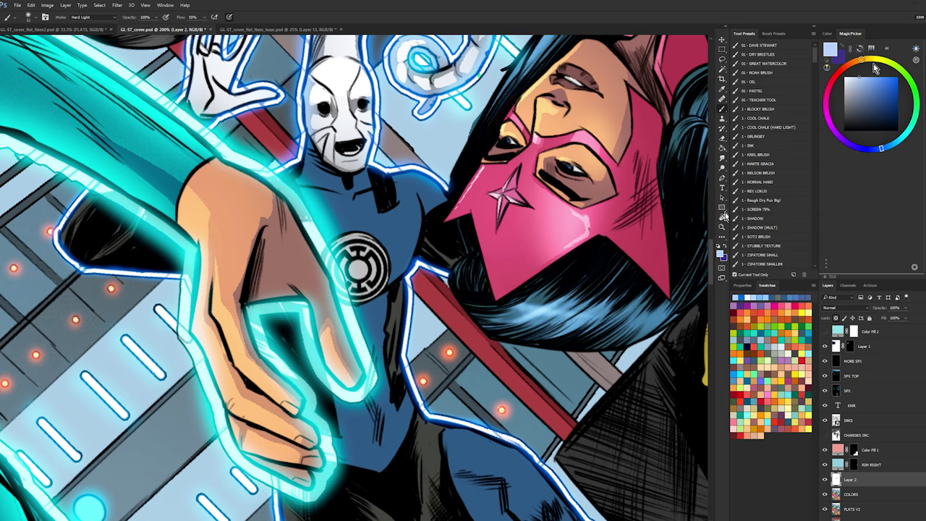
click(758, 164)
drag(365, 174, 390, 172)
mouse_move(315, 172)
mouse_down()
mouse_move(355, 181)
mouse_move(361, 172)
mouse_up()
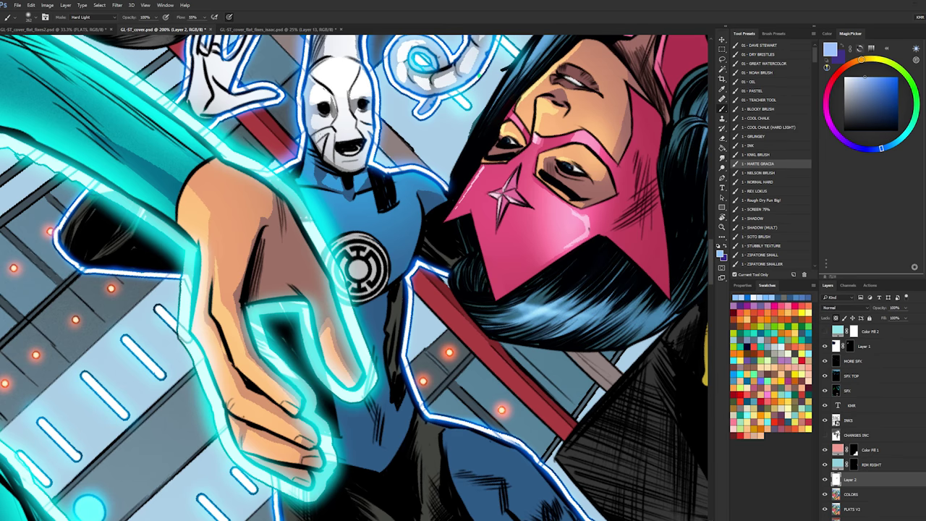
click(369, 171)
- Lasso the flying figure's waist and lower abdomen in turn and brush light blue inside the selections
key(l)
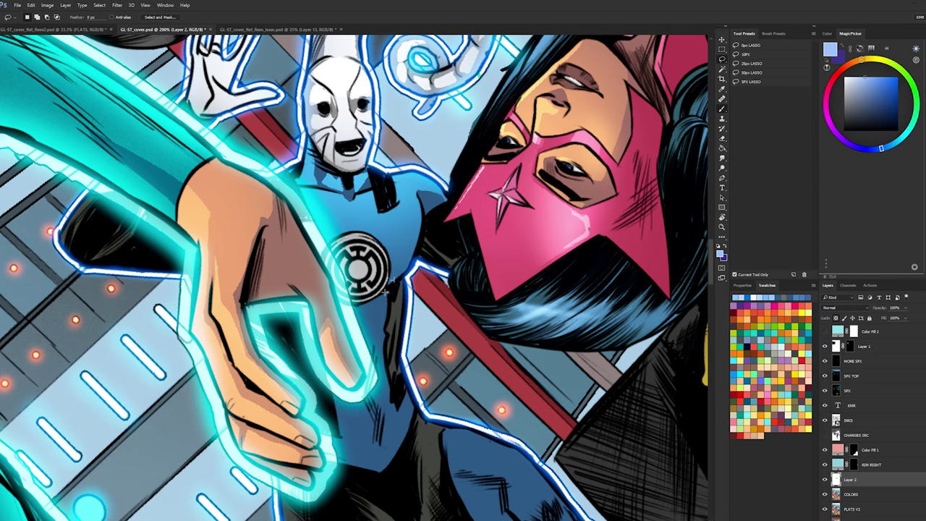
key(b)
key(ctrl+d)
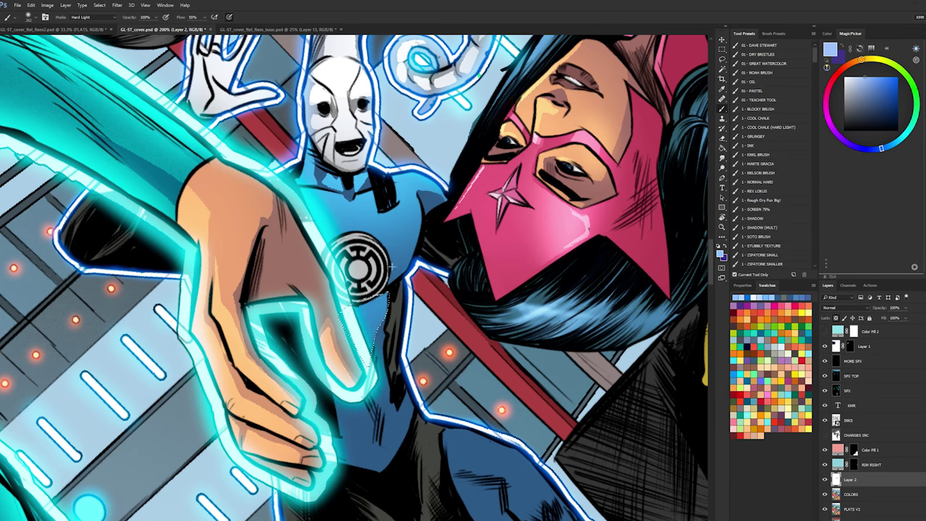
key(ctrl+shift+d)
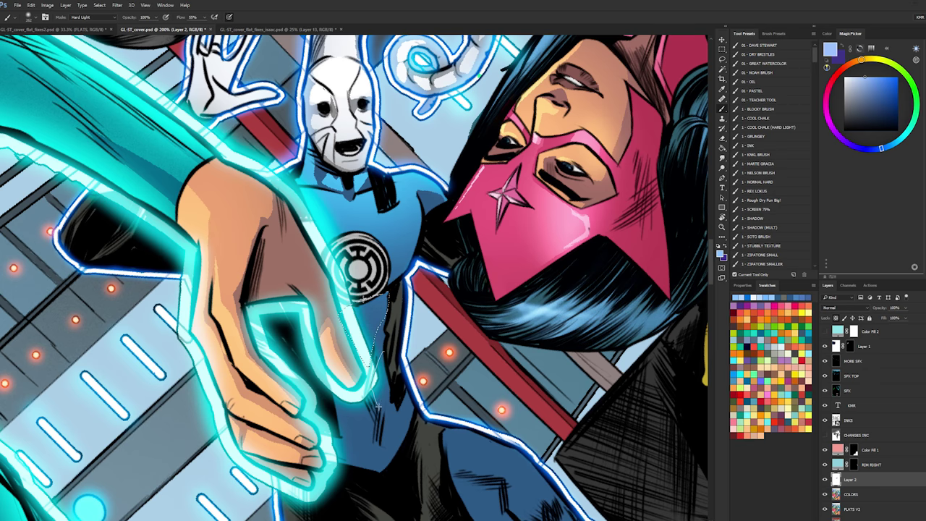
key(l)
key(ctrl+d)
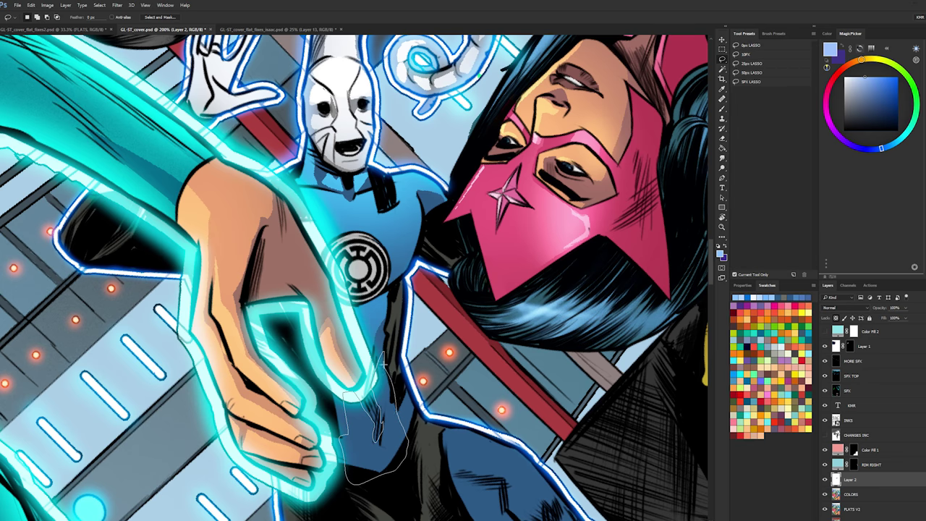
drag(383, 364, 382, 355)
key(b)
drag(387, 373, 353, 418)
key(l)
key(ctrl+d)
- Lasso the lit area of the outstretched leg's thigh and brush light blue into it
drag(450, 340, 429, 162)
drag(464, 243, 352, 172)
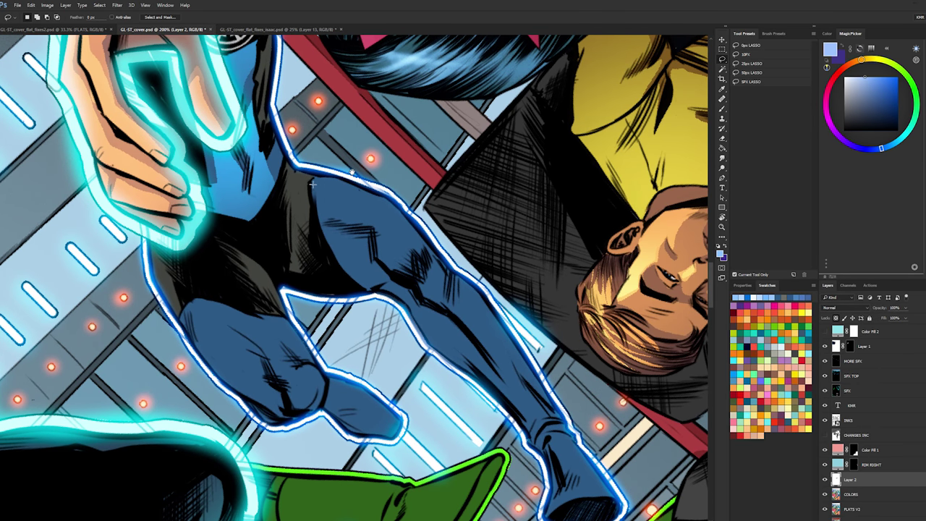
mouse_move(310, 183)
mouse_down()
mouse_move(397, 274)
mouse_move(312, 190)
mouse_move(348, 233)
mouse_move(385, 217)
mouse_up()
key(b)
key(l)
key(ctrl+d)
key(b)
mouse_move(465, 287)
mouse_down()
mouse_move(414, 218)
mouse_move(365, 209)
mouse_up()
- Lasso the knee, shin and boot of the outstretched leg, fill the shapes with light blue brushwork and deselect
key(l)
mouse_move(395, 248)
mouse_down()
mouse_move(389, 266)
mouse_move(472, 351)
mouse_move(483, 333)
mouse_up()
mouse_move(443, 319)
mouse_down()
mouse_move(424, 238)
mouse_move(378, 210)
mouse_up()
mouse_move(483, 368)
mouse_down()
mouse_move(505, 358)
mouse_move(495, 377)
mouse_move(506, 449)
mouse_move(554, 440)
mouse_move(499, 372)
mouse_up()
key(b)
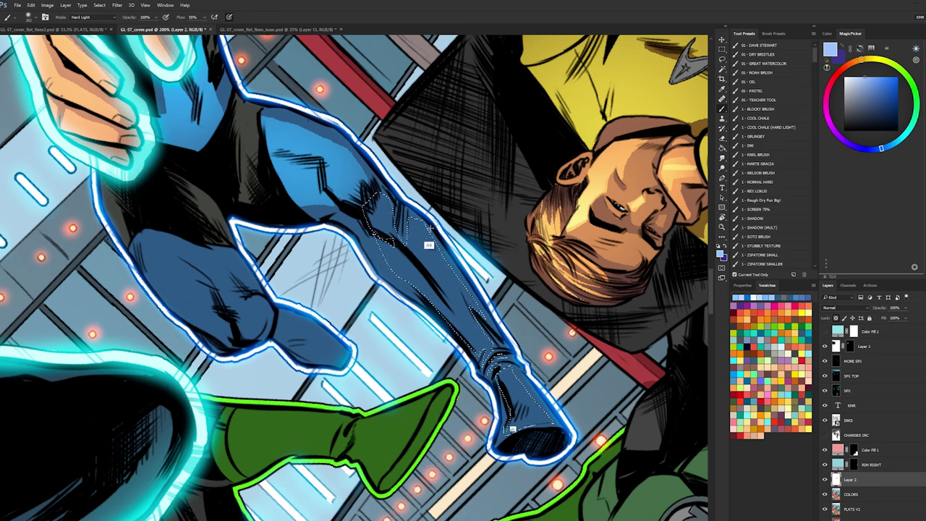
drag(387, 217, 527, 412)
key(ctrl+d)
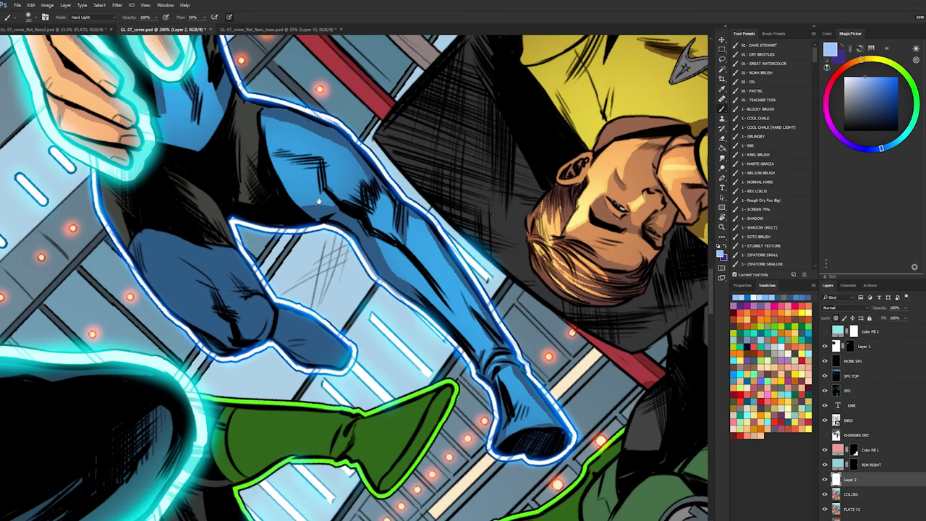
- Lasso the bent leg's thigh and knee, brush light blue over the selection and deselect
drag(319, 201, 363, 196)
key(l)
mouse_move(244, 235)
mouse_down()
mouse_move(285, 283)
mouse_move(283, 338)
mouse_move(209, 205)
mouse_up()
key(l)
key(b)
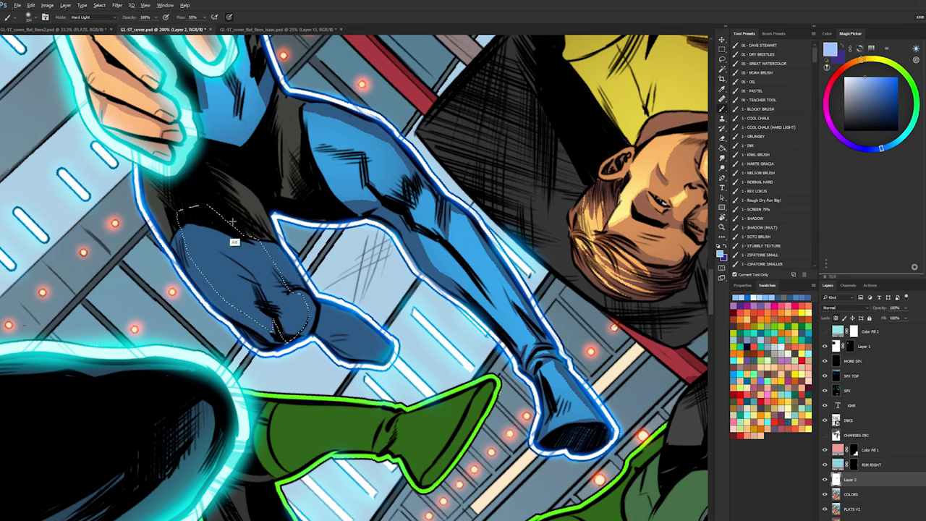
drag(234, 243, 289, 285)
key(ctrl+d)
- Brighten the flying figure's chest, shoulder and side of the neck with more light blue brushwork
key(l)
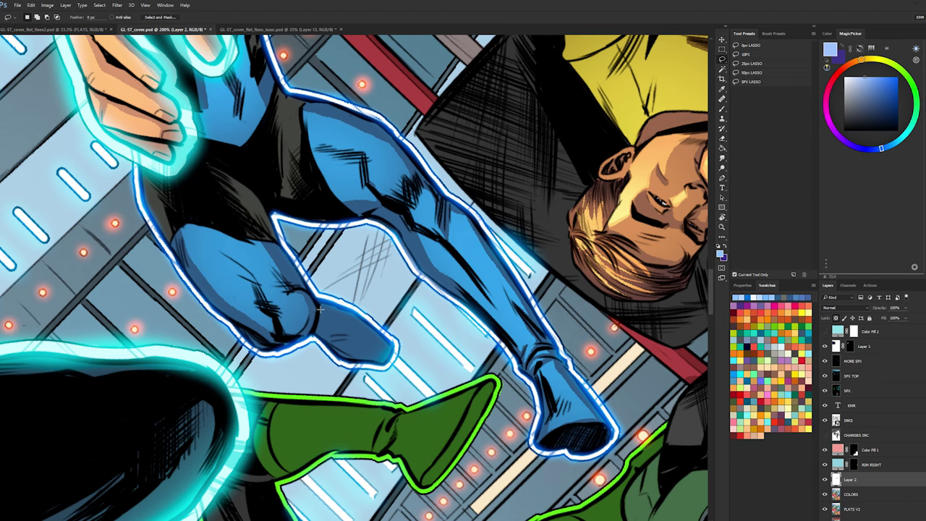
drag(338, 120, 488, 279)
drag(378, 57, 455, 251)
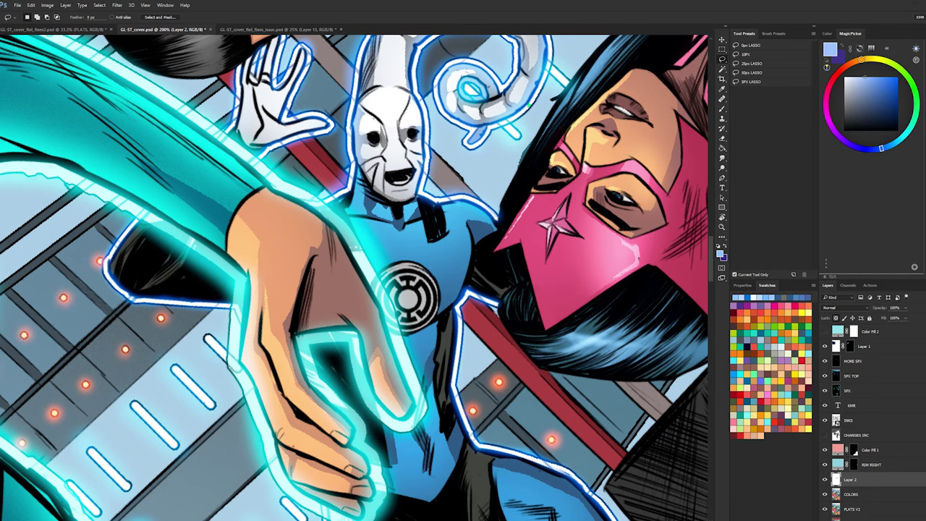
mouse_move(469, 203)
mouse_down()
mouse_move(469, 217)
mouse_move(434, 210)
mouse_move(387, 223)
mouse_move(362, 295)
mouse_move(432, 308)
mouse_move(461, 280)
mouse_move(466, 215)
mouse_move(424, 217)
mouse_move(463, 206)
mouse_up()
key(b)
drag(471, 196, 450, 207)
mouse_move(405, 223)
mouse_down()
mouse_move(454, 230)
mouse_move(470, 216)
mouse_up()
key(l)
key(ctrl+d)
key(b)
key(l)
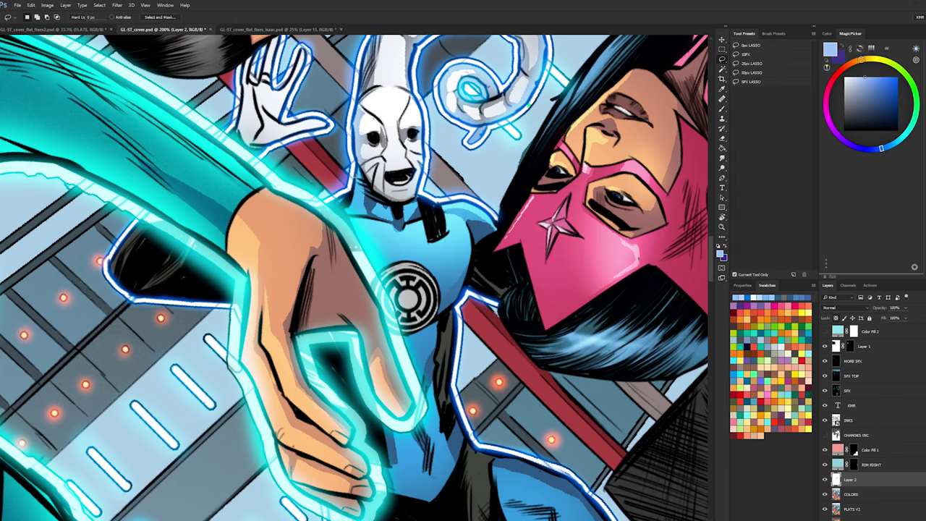
key(b)
mouse_move(353, 172)
mouse_down()
mouse_move(352, 181)
mouse_move(333, 166)
mouse_move(361, 198)
mouse_up()
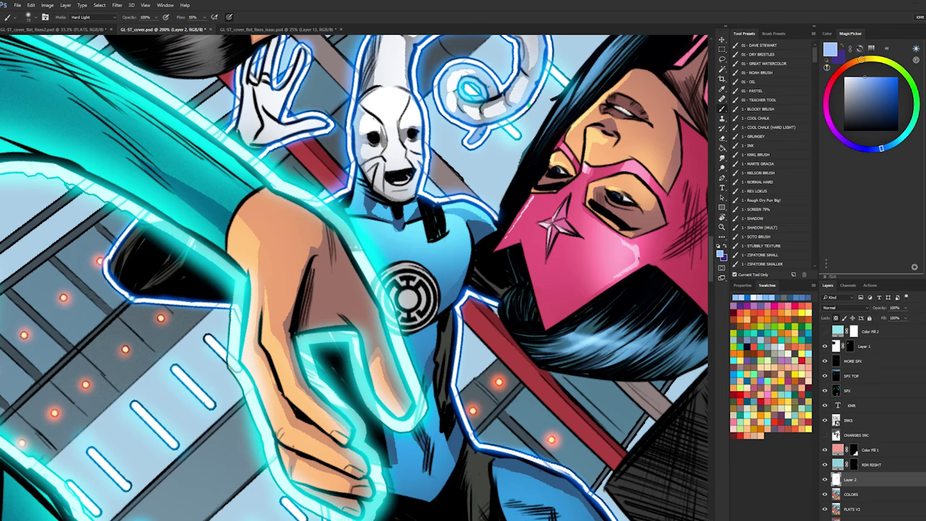
- Lasso the narrow strip along the side of the flying figure's torso and brush light blue along it
drag(453, 351, 440, 275)
key(l)
drag(431, 310, 437, 247)
key(b)
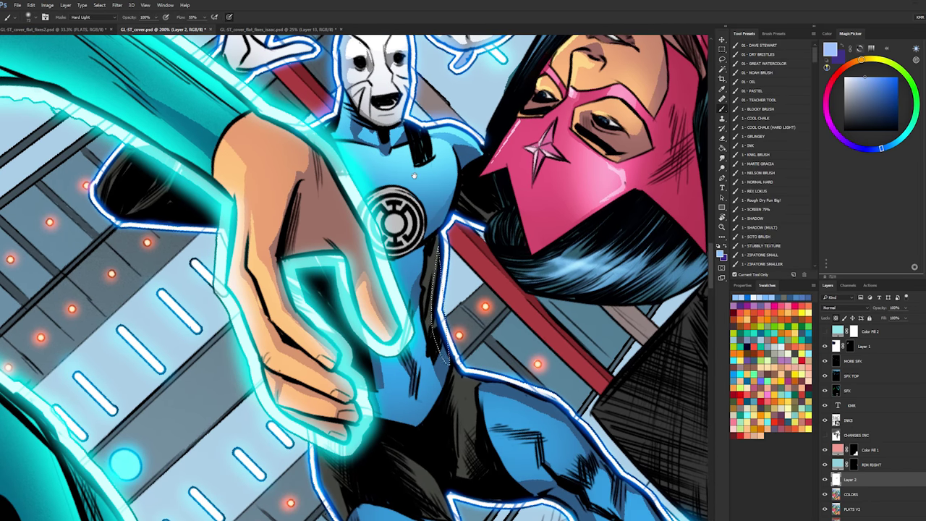
key(l)
key(b)
mouse_move(449, 347)
mouse_down()
mouse_move(437, 371)
mouse_move(448, 377)
mouse_up()
key(l)
key(b)
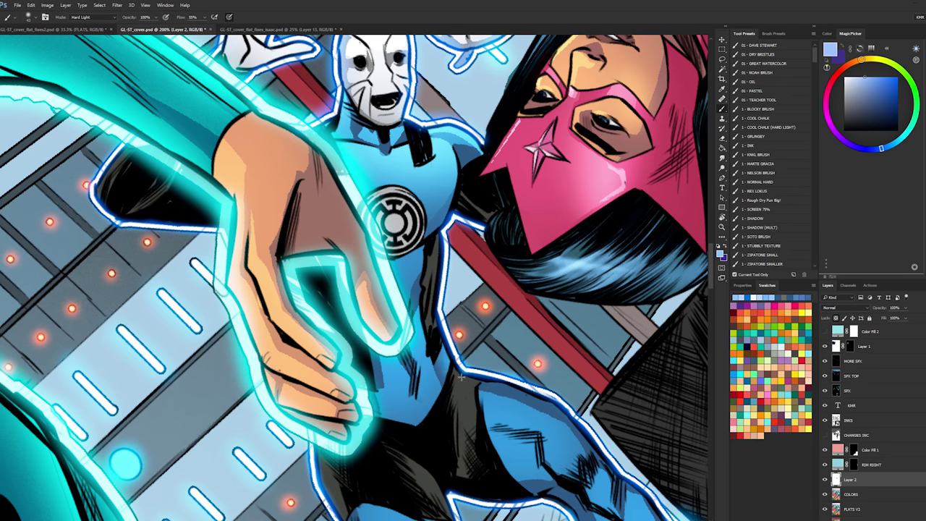
- Brush soft light blue rim highlights along the thigh, shin and boot of the outstretched leg
drag(490, 343, 407, 243)
key(l)
key(b)
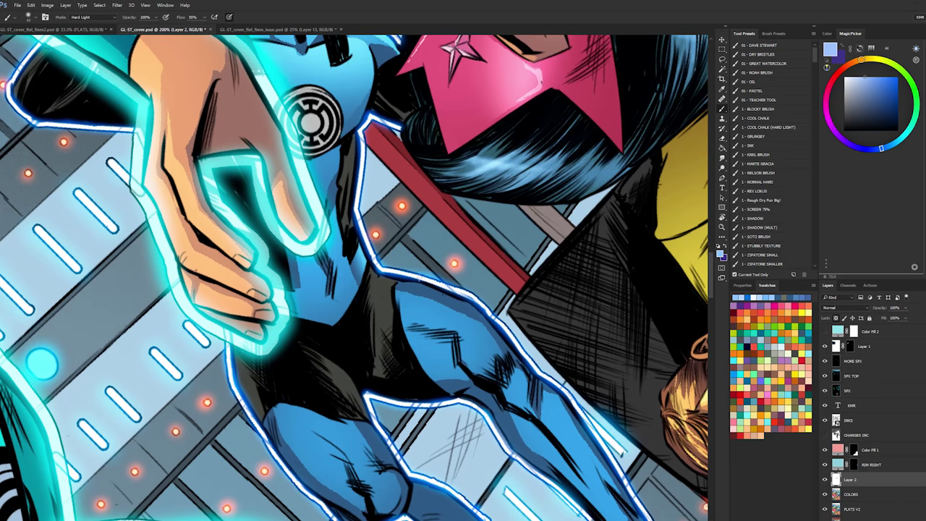
mouse_move(416, 276)
mouse_down()
mouse_move(413, 298)
mouse_move(481, 318)
mouse_move(525, 372)
mouse_up()
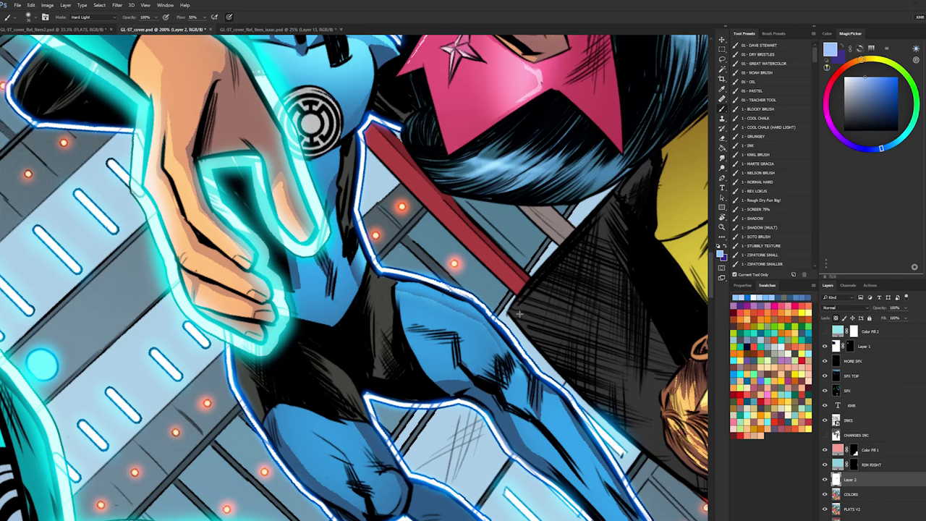
drag(554, 317, 445, 231)
mouse_move(420, 288)
mouse_down()
mouse_move(519, 406)
mouse_move(544, 455)
mouse_up()
mouse_move(366, 299)
mouse_down()
mouse_move(316, 147)
mouse_move(402, 250)
mouse_up()
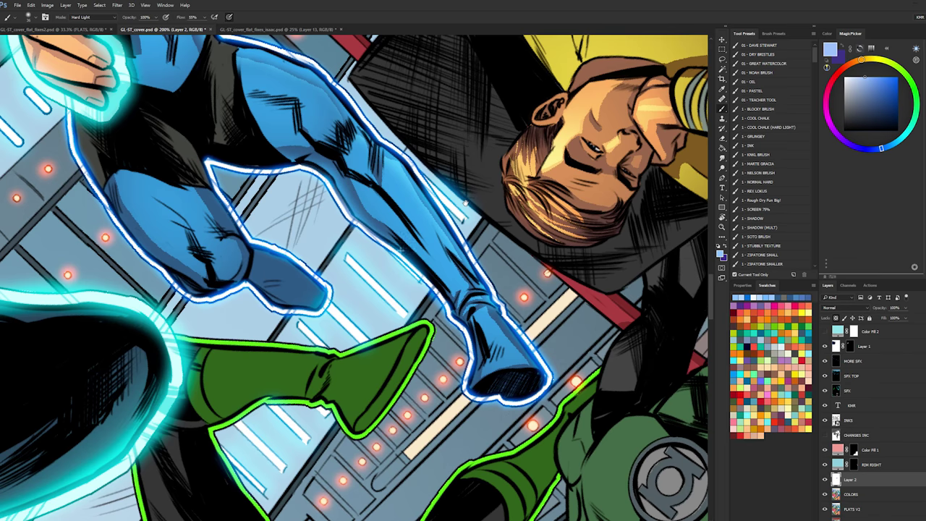
drag(505, 299, 519, 337)
- Brush a light blue highlight along the bent leg and compare it with the version before the stroke
mouse_move(206, 193)
mouse_down()
mouse_move(234, 229)
mouse_move(320, 294)
mouse_up()
key(ctrl+z)
key(ctrl+z)
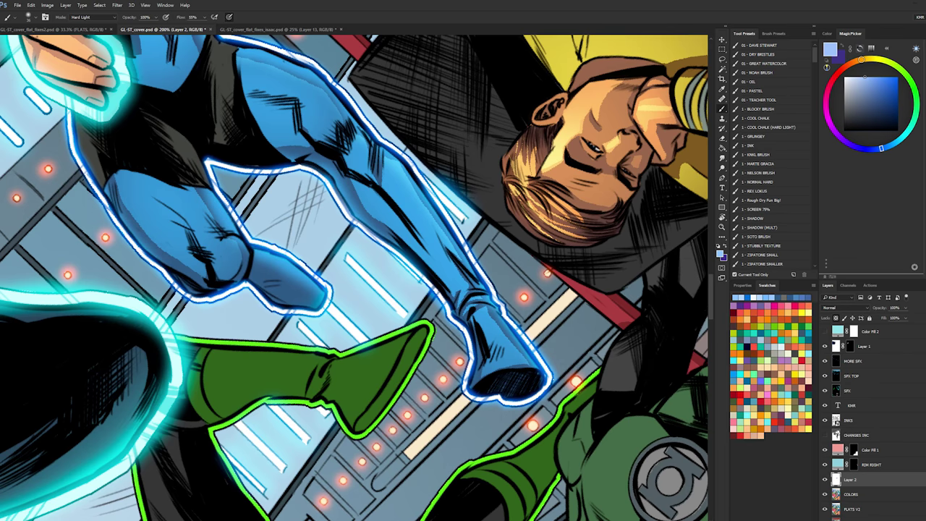
- Turn the canvas back upright and review the shaded blue suit within the whole cover and beside its neighbours
drag(444, 154, 530, 282)
click(722, 227)
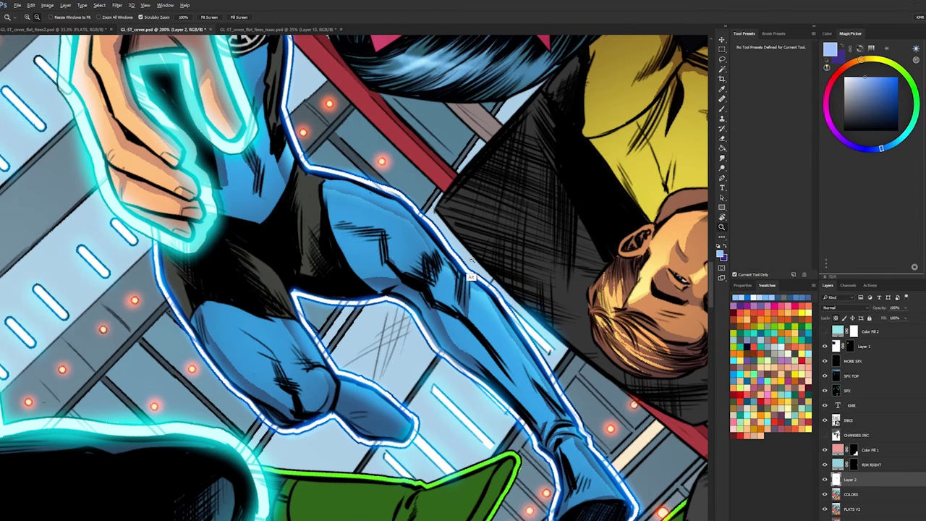
alt+click(472, 275)
alt+click(474, 265)
alt+click(481, 256)
key(r)
drag(484, 117, 372, 368)
drag(410, 257, 499, 210)
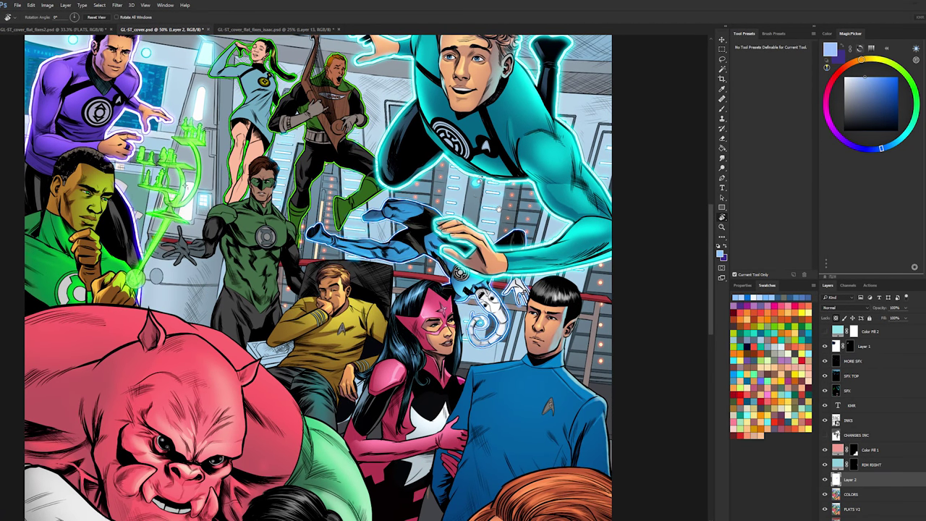
ctrl+click(468, 237)
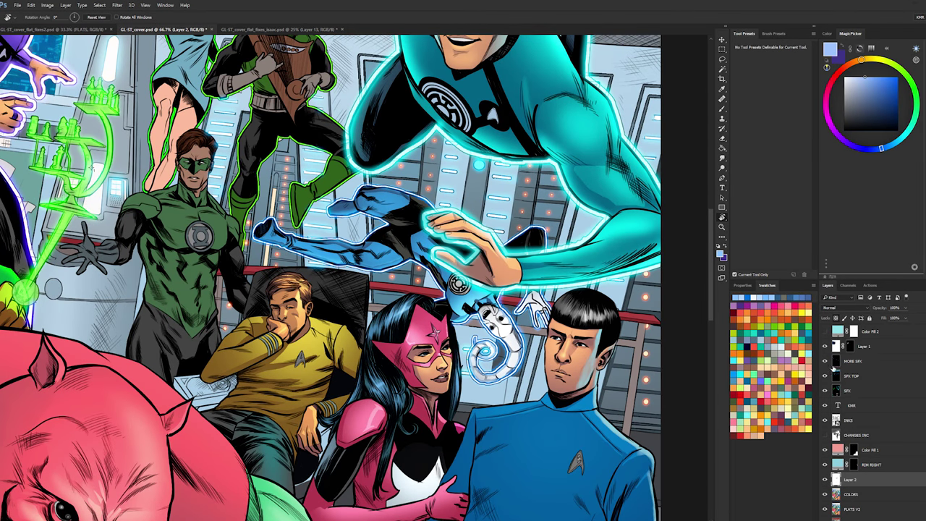
alt+click(476, 233)
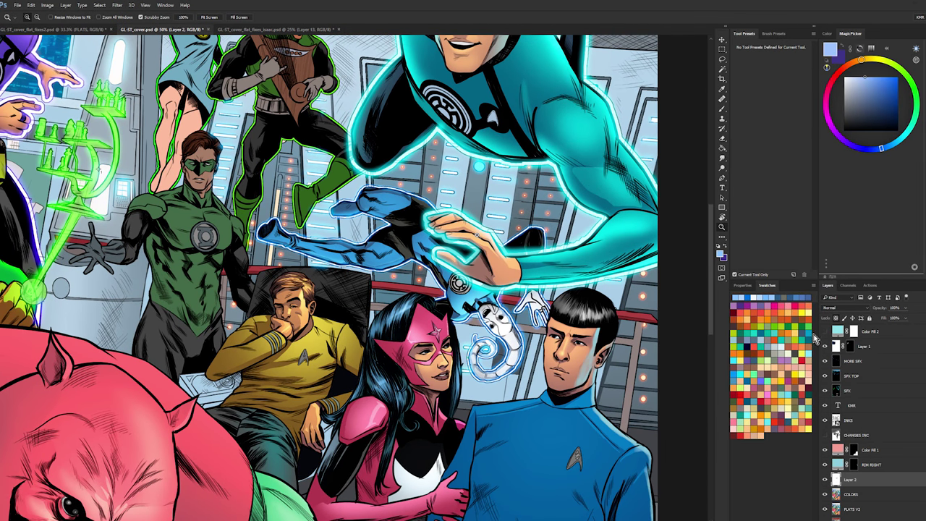
ctrl+click(476, 234)
- Lasso loosely around the blue flying figure and toggle the MORE SFX layer to check its glow
mouse_move(510, 190)
mouse_down()
mouse_move(275, 175)
mouse_move(528, 212)
mouse_move(510, 190)
mouse_up()
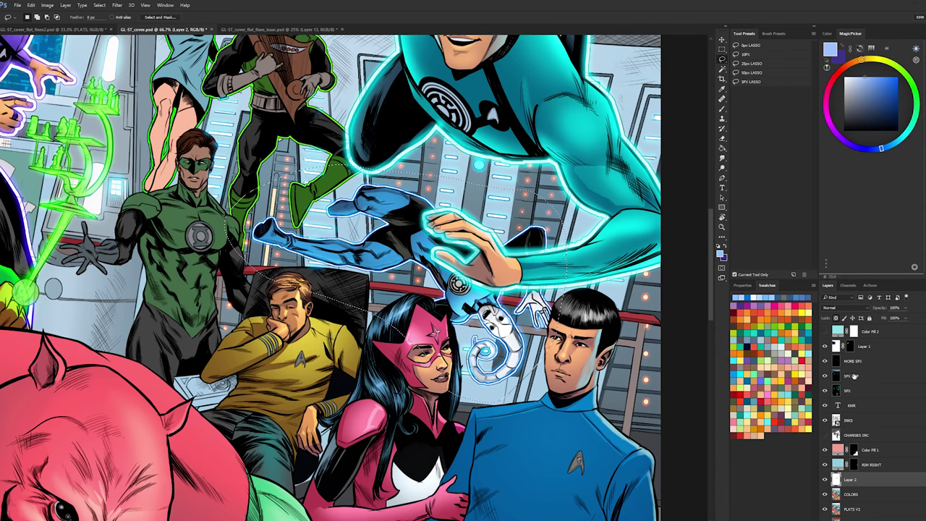
click(825, 361)
click(825, 361)
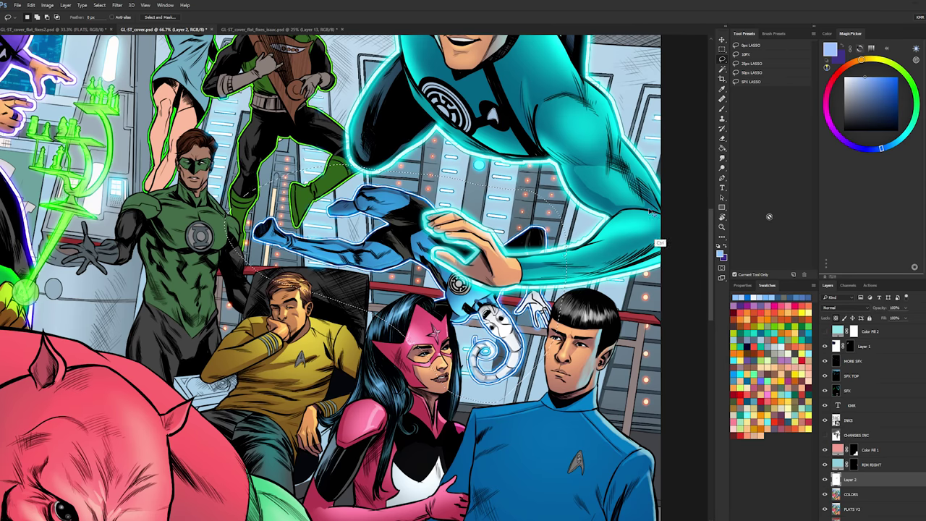
key(ctrl+d)
key(ctrl+u)
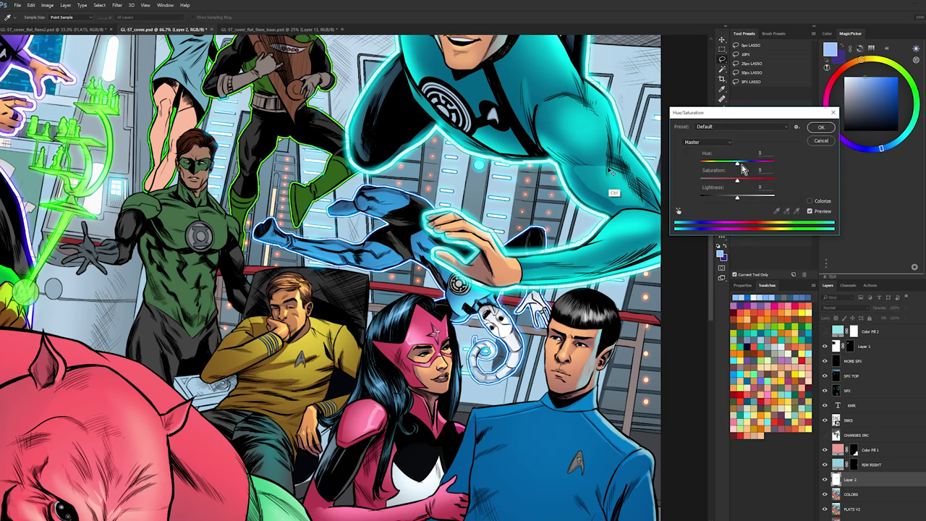
mouse_move(737, 161)
mouse_down()
mouse_move(758, 166)
mouse_move(739, 165)
mouse_up()
click(813, 141)
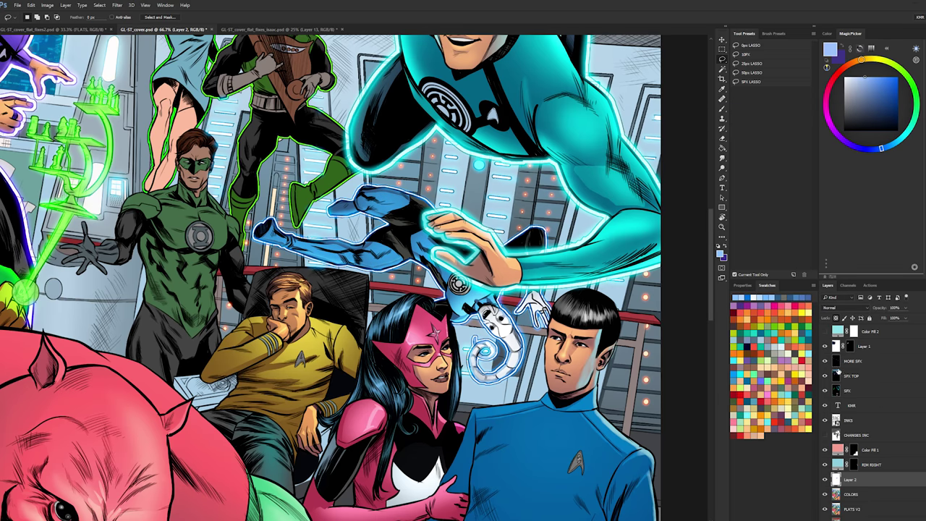
- Shift the hue of the flying figure's blue glow on the MORE SFX layer towards cyan with Hue/Saturation
click(837, 361)
click(850, 479)
key(ctrl+u)
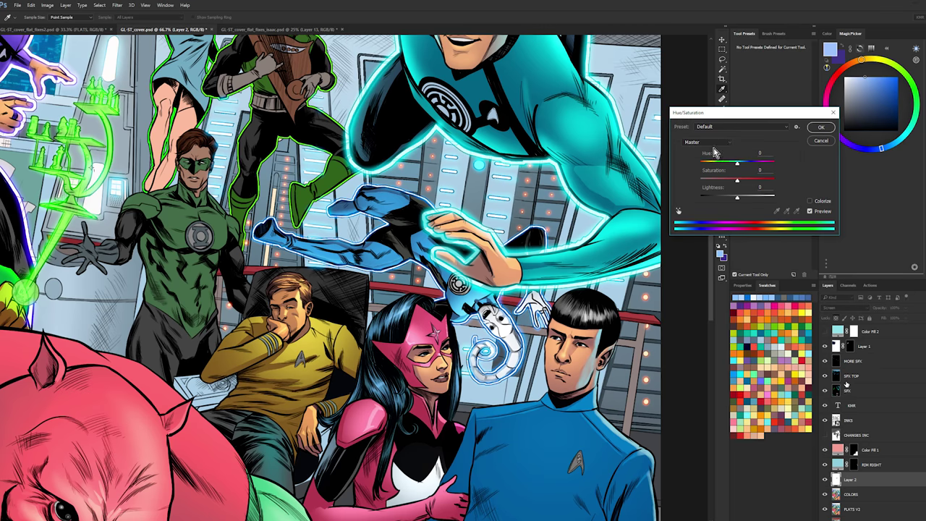
key(Escape)
key(ctrl+u)
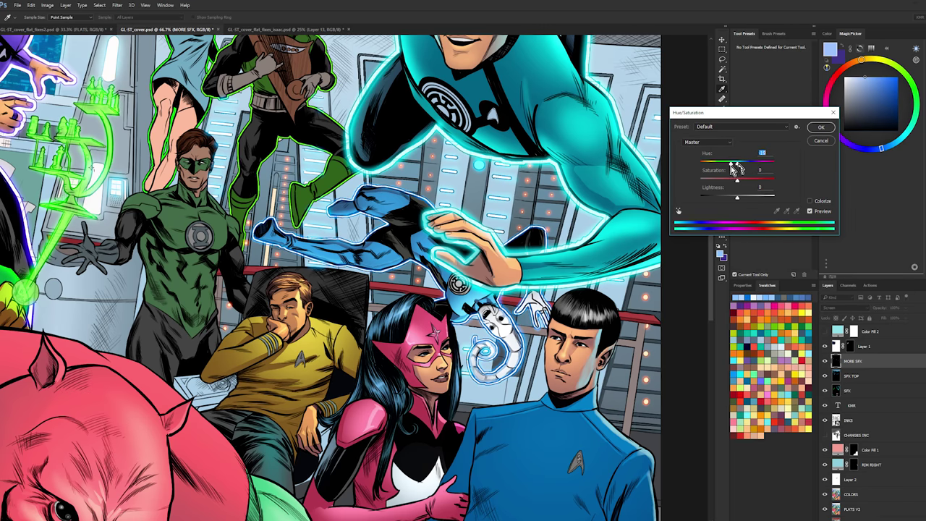
key(Escape)
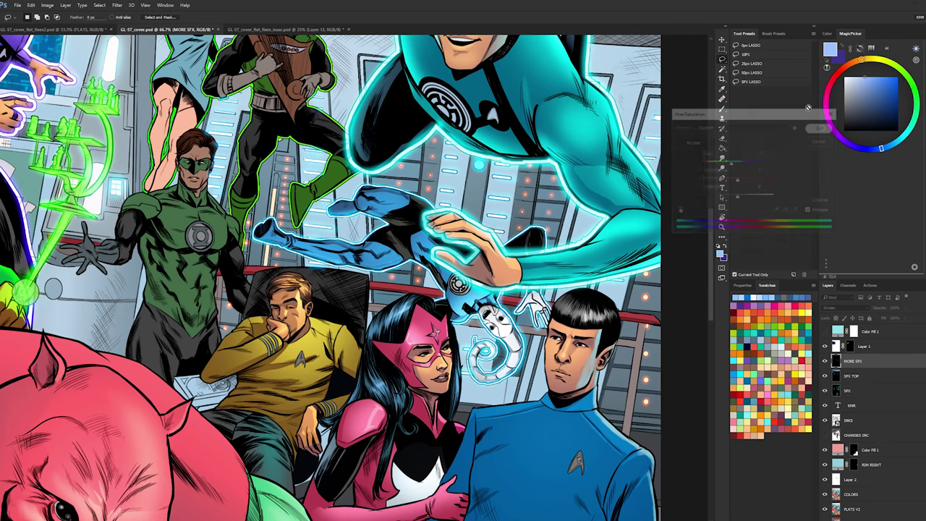
click(722, 226)
alt+click(494, 292)
alt+click(494, 291)
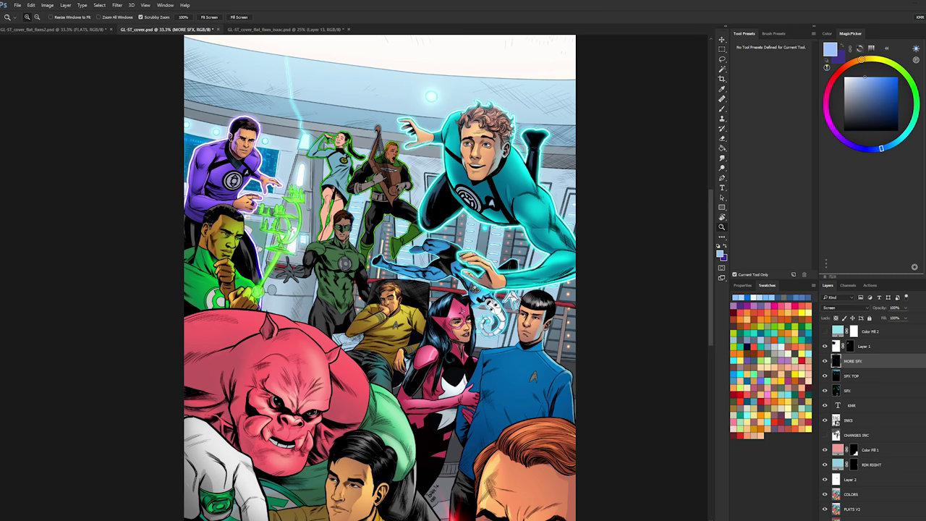
- Merge Layer 2 down into the COLORS layer and make the layer list taller
drag(473, 285, 549, 235)
drag(430, 206, 422, 205)
drag(409, 293, 409, 293)
key(l)
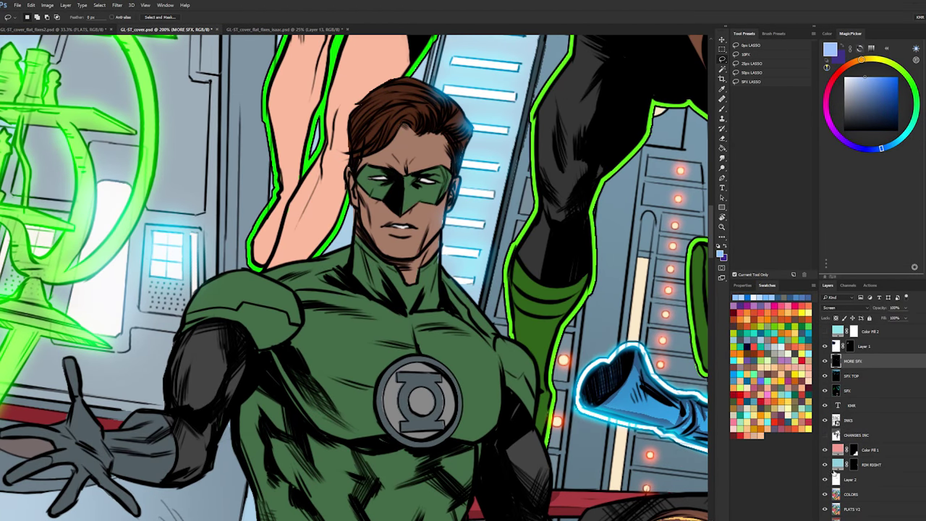
right_click(854, 479)
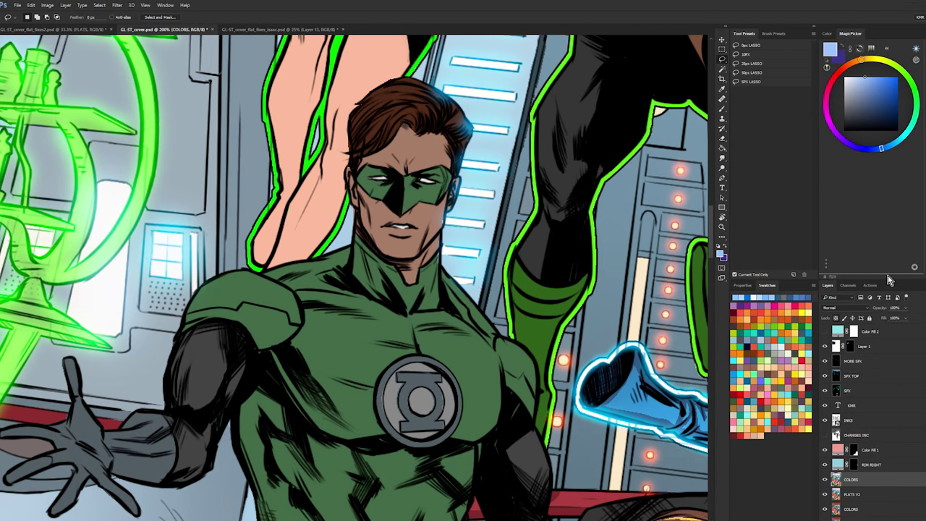
click(888, 353)
drag(882, 280, 882, 166)
key(w)
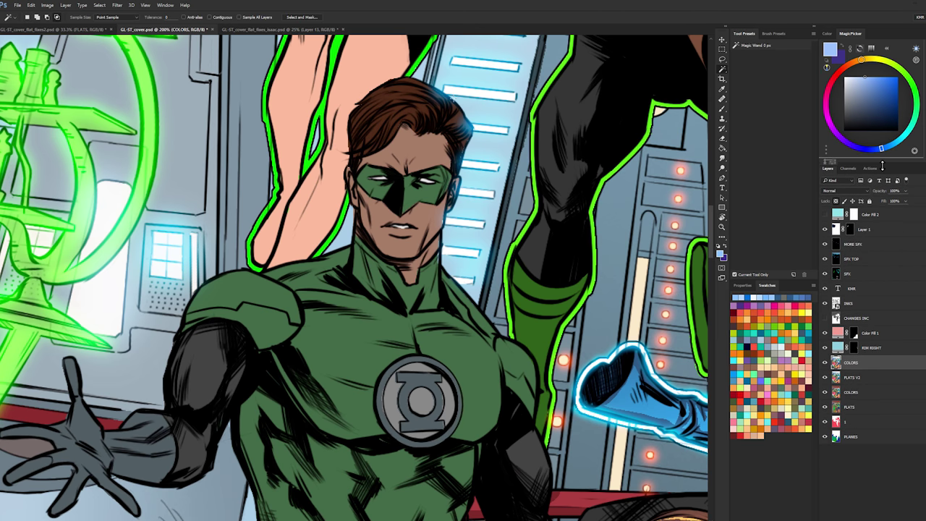
drag(882, 166, 882, 168)
- Brush orange over the green-masked figure's brown hair with the SCREEN 75% preset and compare it with the version before
key(b)
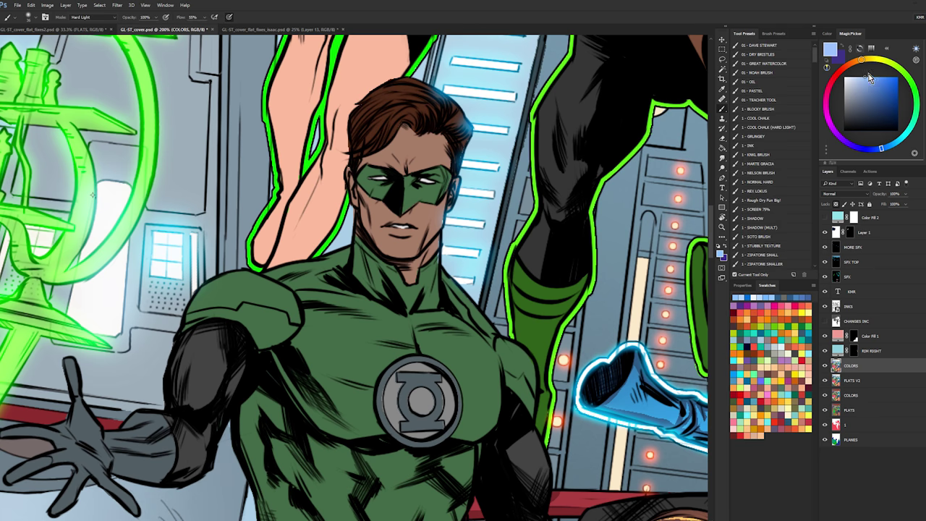
drag(861, 60, 848, 66)
click(885, 77)
key(w)
click(854, 62)
key(b)
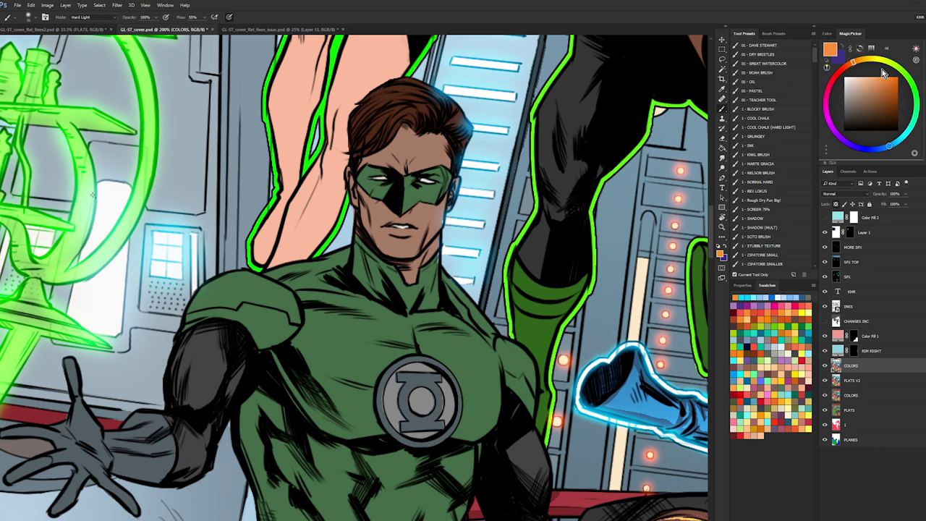
click(759, 209)
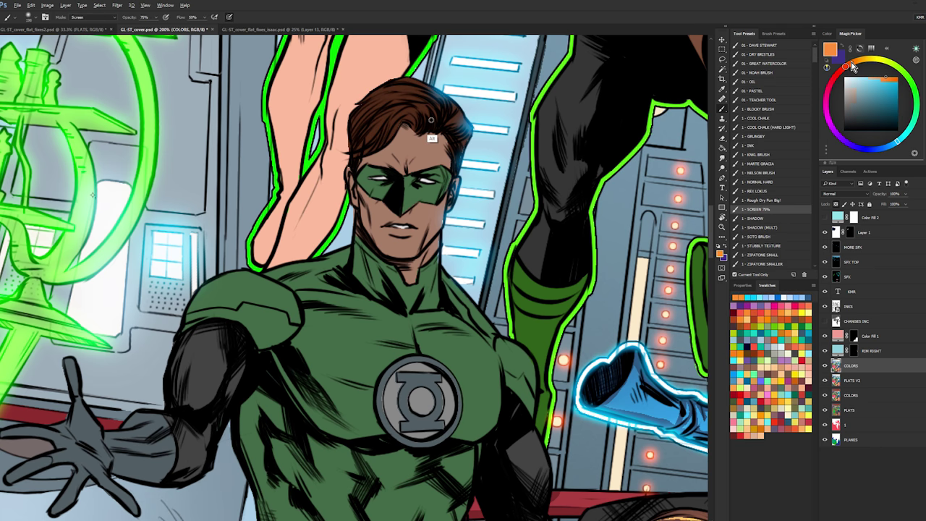
drag(376, 109, 453, 108)
key(l)
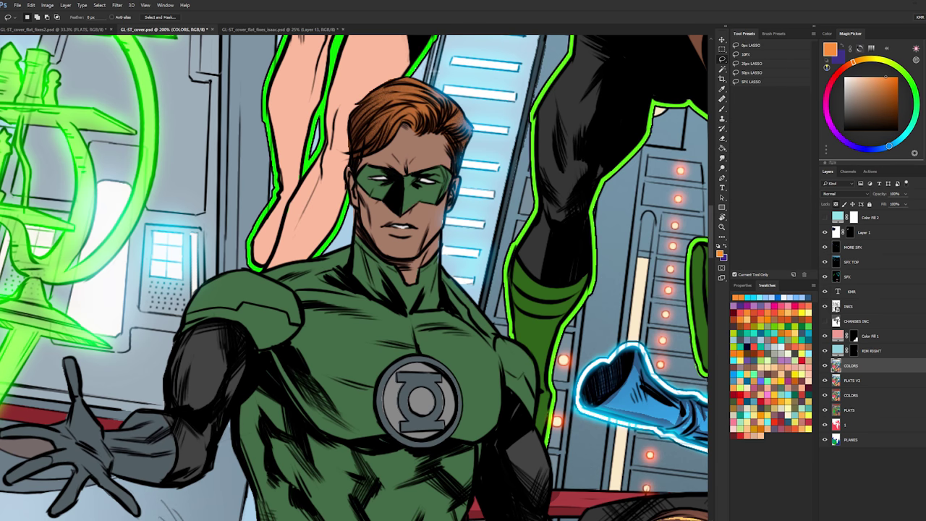
key(ctrl+z)
key(b)
key(ctrl+z)
- Lasso flowing strand shapes across the masked figure's hair and brush orange highlights inside them
key(l)
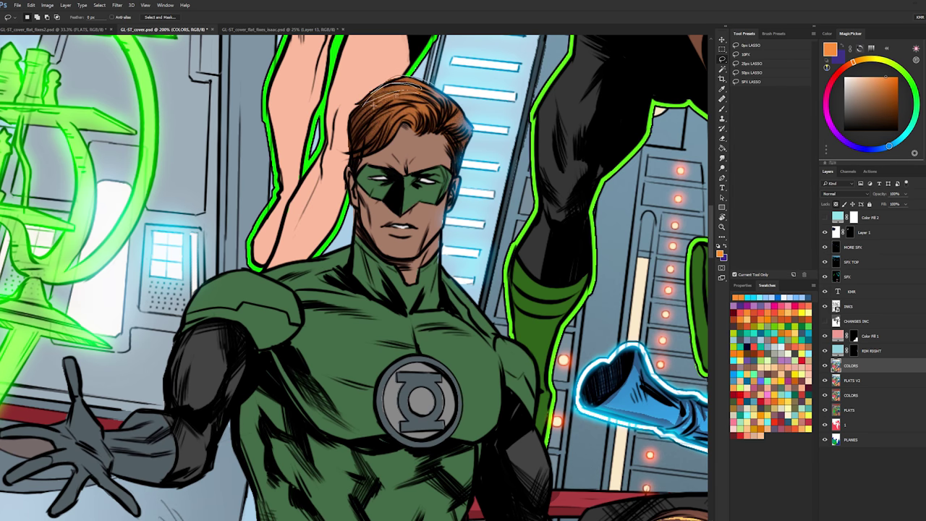
mouse_move(374, 105)
mouse_down()
mouse_move(399, 103)
mouse_move(367, 126)
mouse_move(366, 142)
mouse_move(395, 125)
mouse_up()
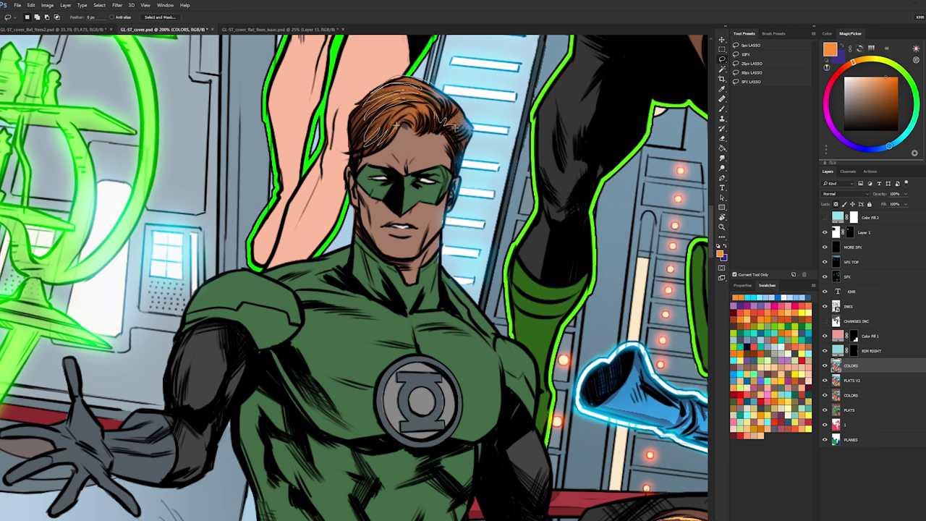
drag(396, 124, 463, 144)
key(b)
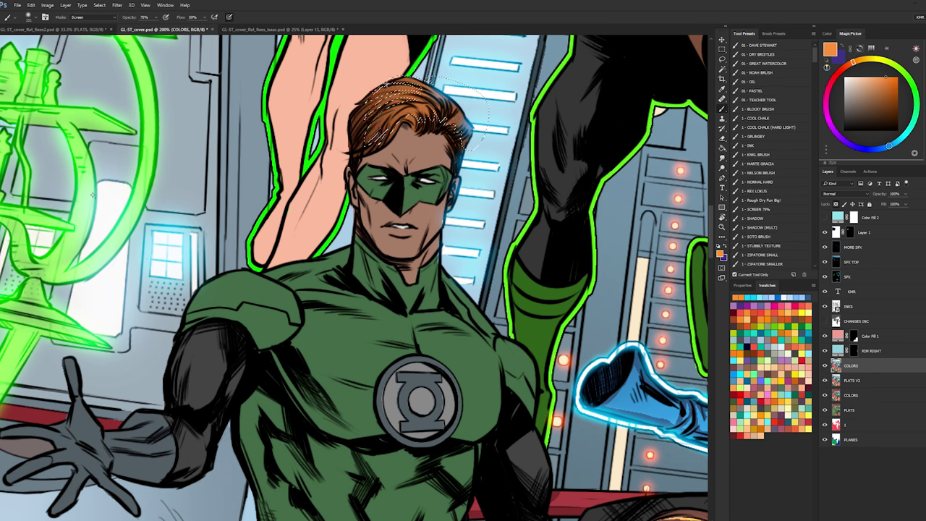
key(ctrl+d)
- Lasso smaller strands within the hair highlights, brush them brighter with the orange Screen brush and deselect
key(l)
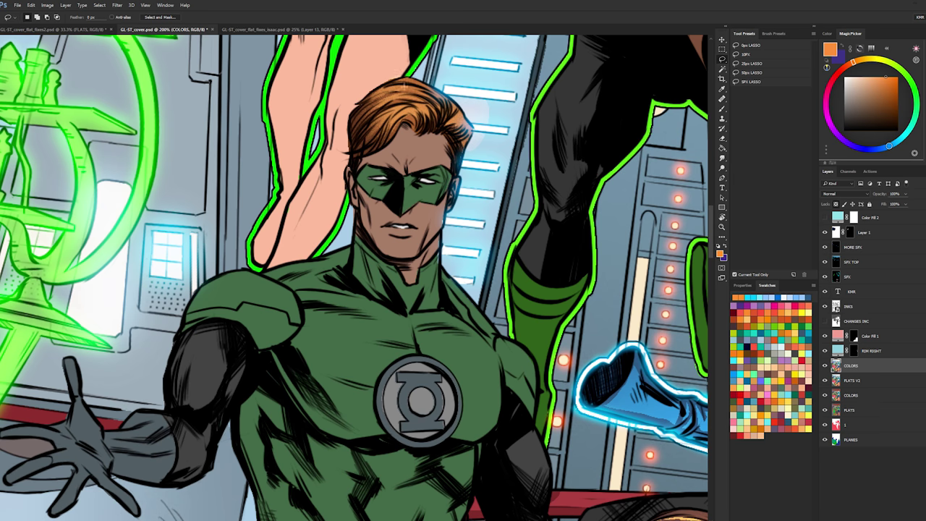
mouse_move(402, 104)
mouse_down()
mouse_move(378, 113)
mouse_move(405, 108)
mouse_move(386, 128)
mouse_move(408, 108)
mouse_move(458, 116)
mouse_move(411, 107)
mouse_up()
drag(464, 129, 477, 93)
key(b)
drag(384, 89, 462, 123)
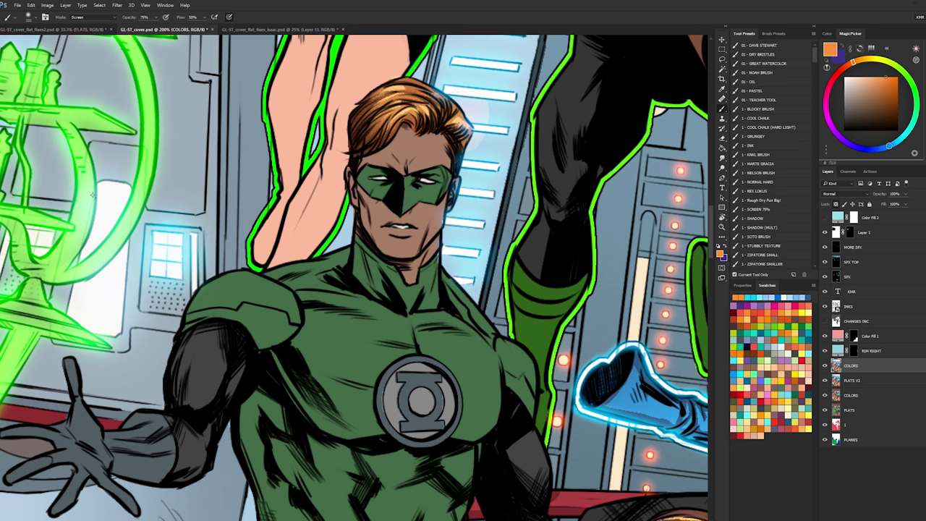
key(l)
key(ctrl+d)
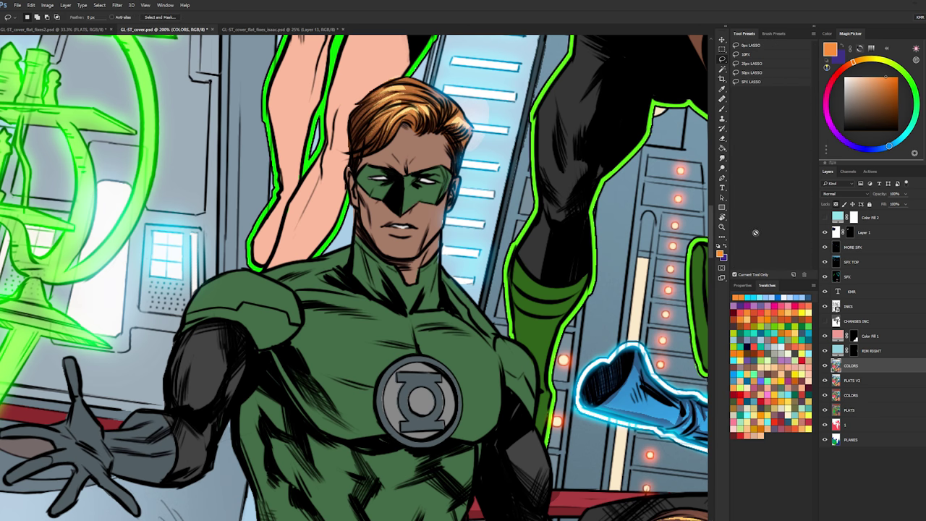
- Examine the masked figure's highlighted hair against the surrounding figures at a smaller magnification
click(722, 228)
alt+click(516, 227)
alt+click(514, 246)
alt+click(514, 247)
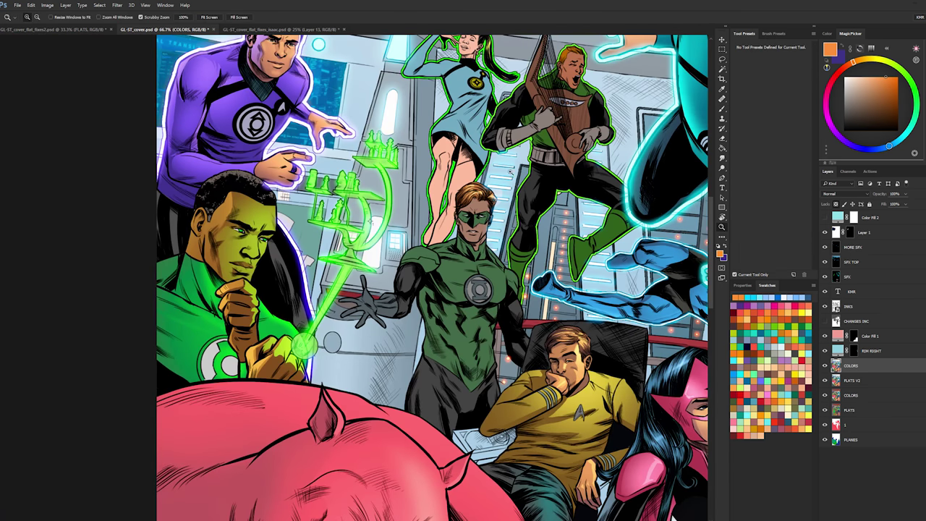
click(511, 172)
alt+click(516, 125)
key(w)
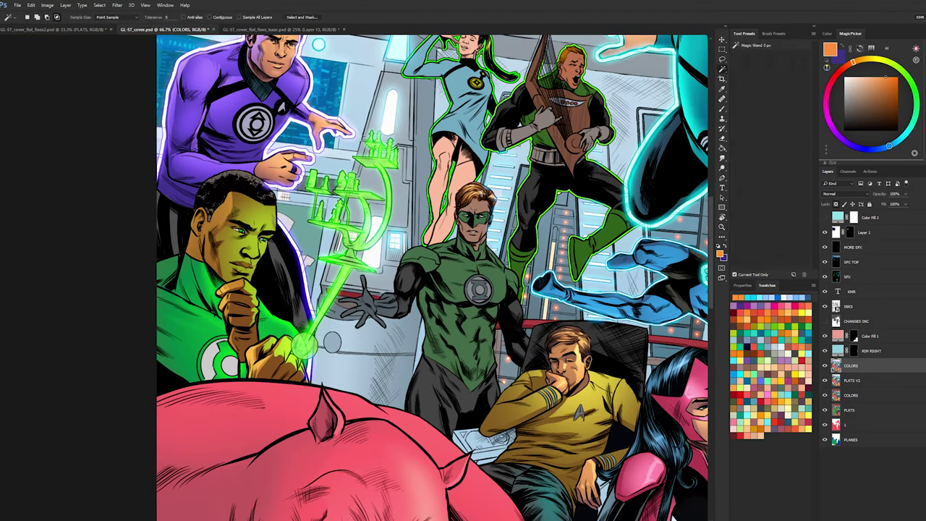
key(z)
key(w)
- Select the masked figure's hair using FLATS V2 and set its saturation to -23 and lightness to -13 on COLORS with Hue/Saturation
click(858, 380)
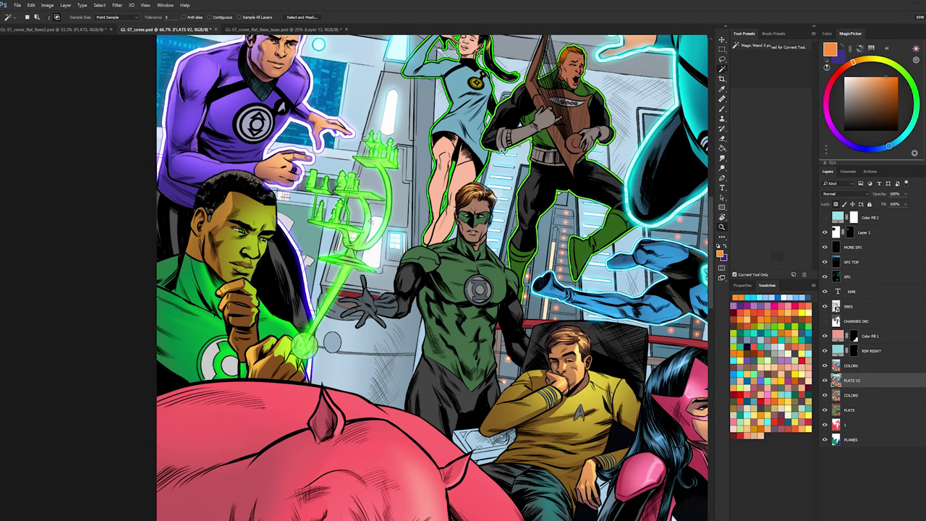
drag(537, 202, 511, 271)
drag(648, 518, 517, 154)
drag(640, 190, 530, 162)
drag(391, 58, 486, 262)
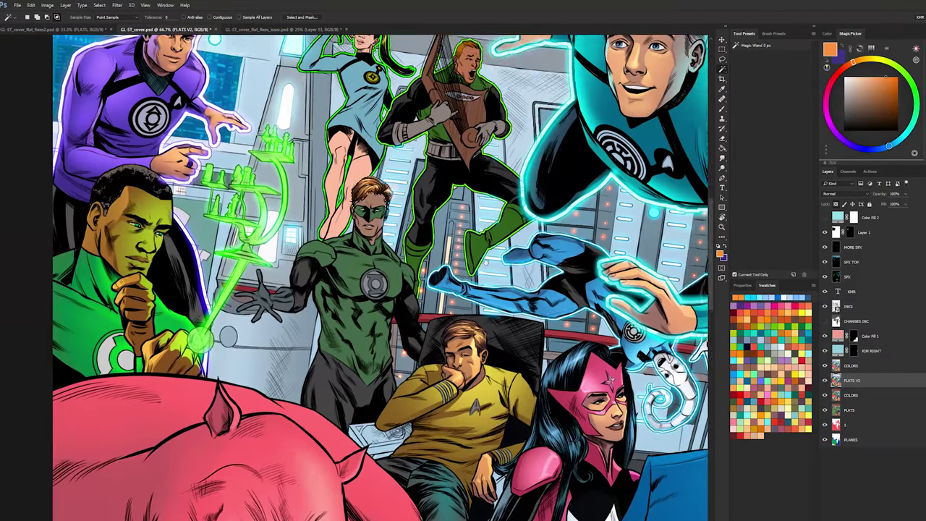
key(ctrl+u)
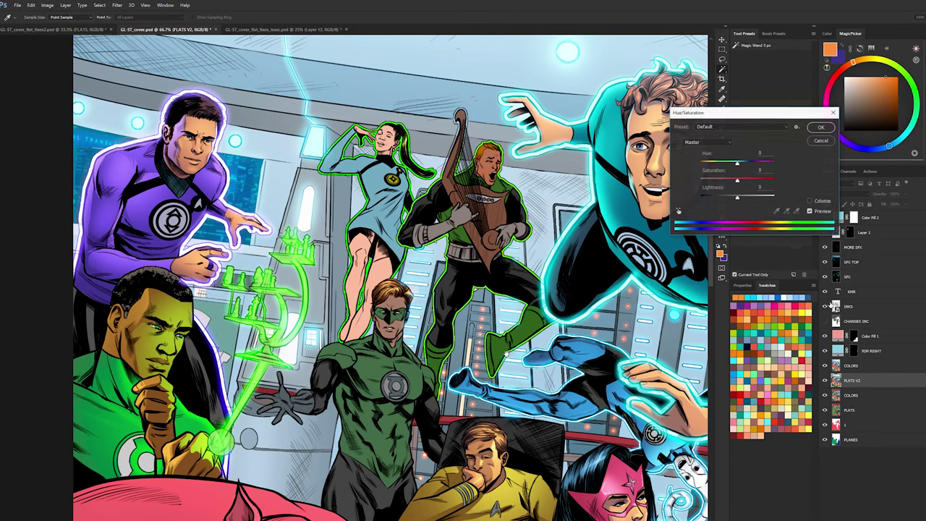
key(Escape)
key(ctrl+u)
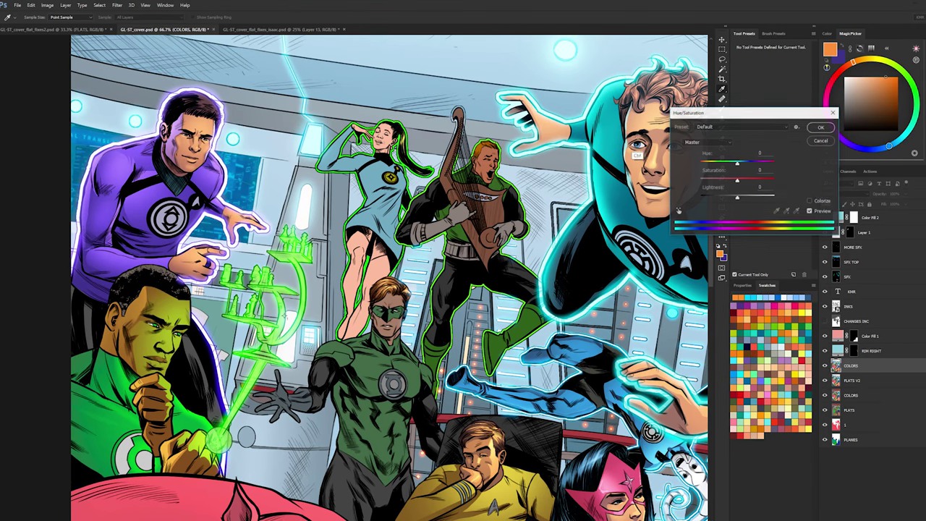
key(Escape)
drag(726, 181, 736, 199)
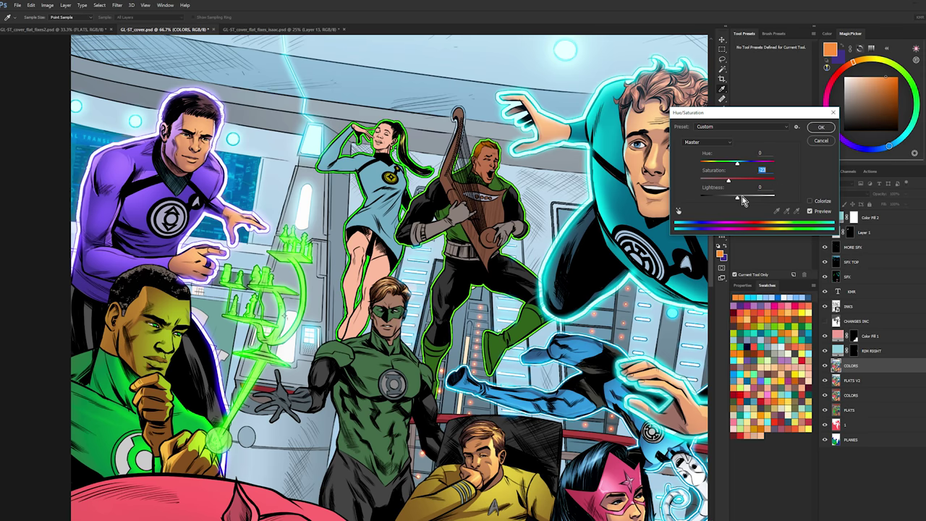
drag(744, 201, 739, 201)
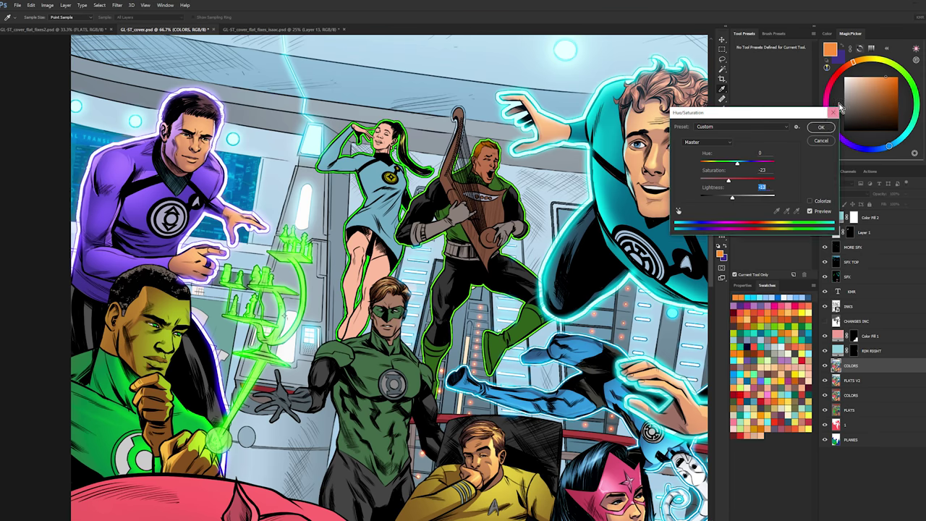
click(832, 129)
- Lasso around the masked figure's head and copy the selection to a new layer above COLORS
key(l)
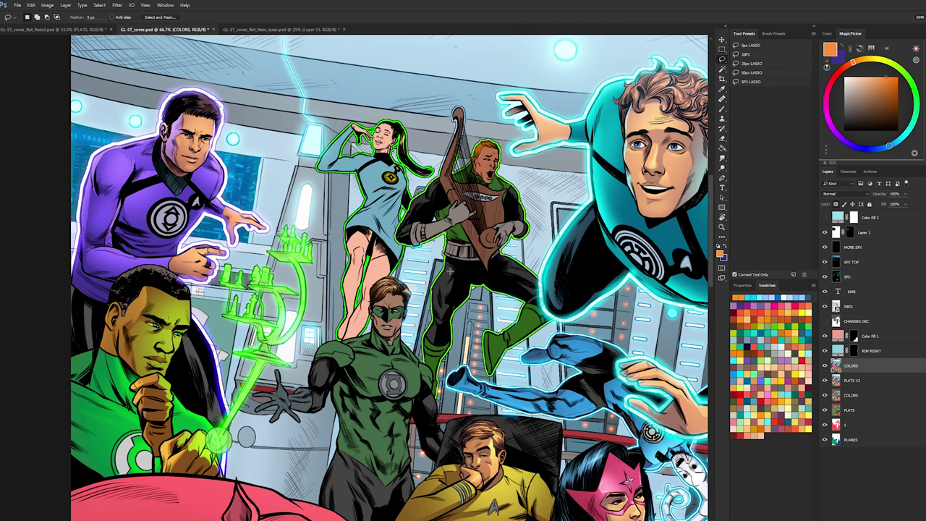
drag(394, 303, 370, 310)
key(w)
drag(440, 323, 456, 199)
key(ctrl+j)
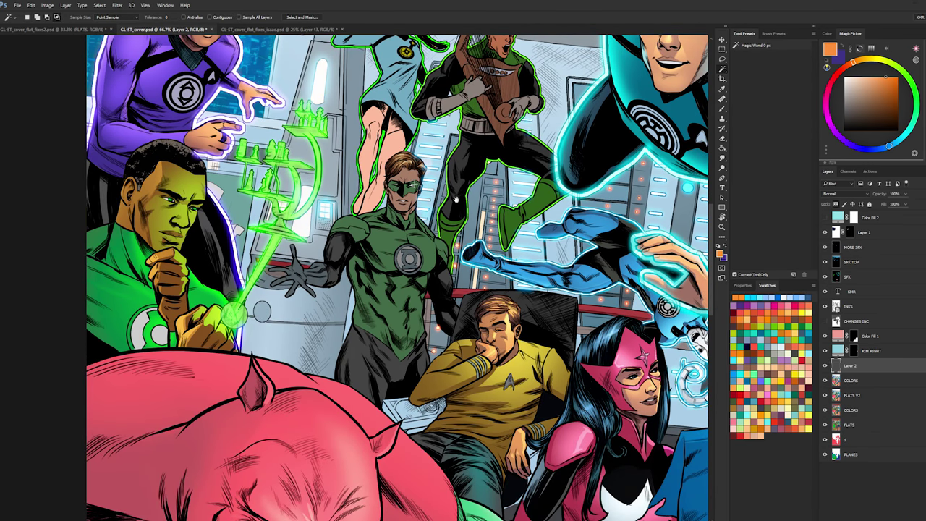
- Lasso the lit skin areas of the masked figure's forehead, cheeks and chin, then hide the selection outline
scroll(409, 189, up, 2)
key(l)
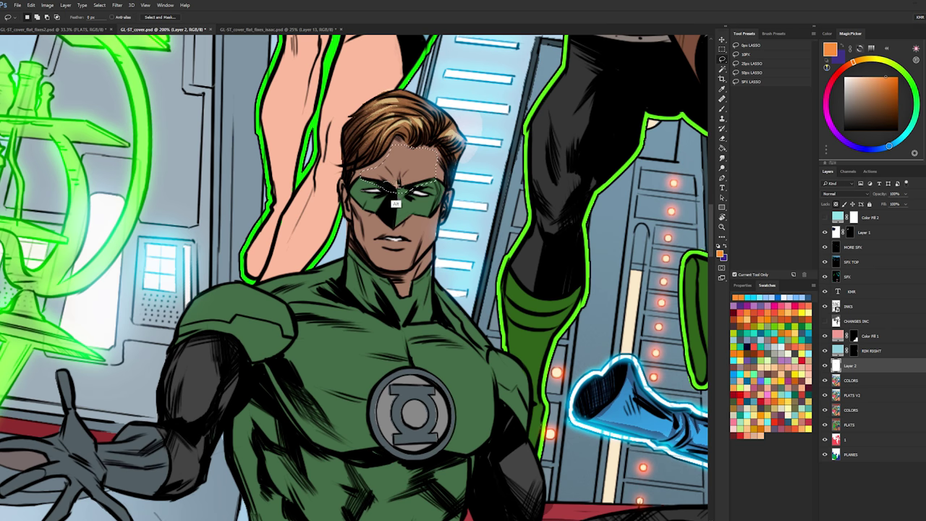
drag(399, 188, 414, 191)
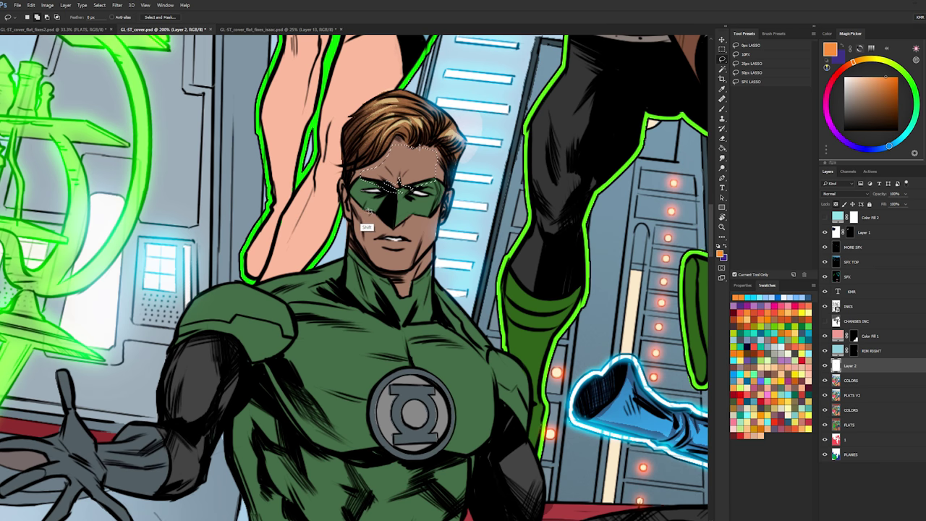
mouse_move(356, 207)
mouse_down()
mouse_move(382, 274)
mouse_move(405, 272)
mouse_move(431, 221)
mouse_move(371, 210)
mouse_up()
drag(428, 212, 383, 239)
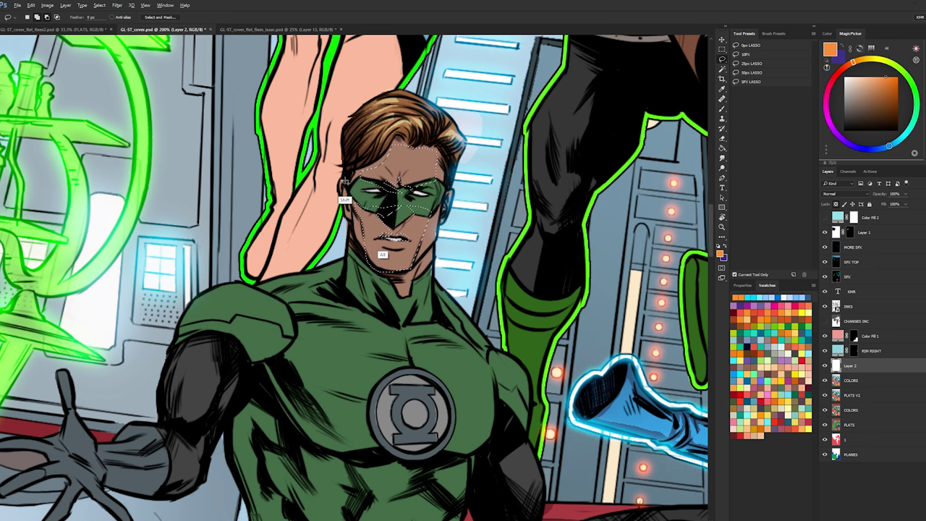
drag(346, 202, 348, 191)
key(ctrl+d)
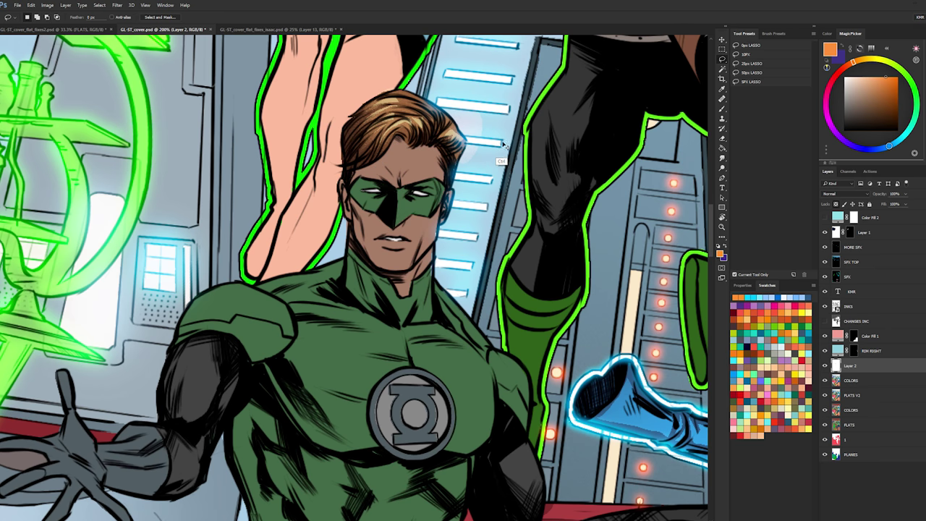
- Pick a light peach colour and a brush preset, and brush light over the lit areas of the masked face
key(b)
click(760, 435)
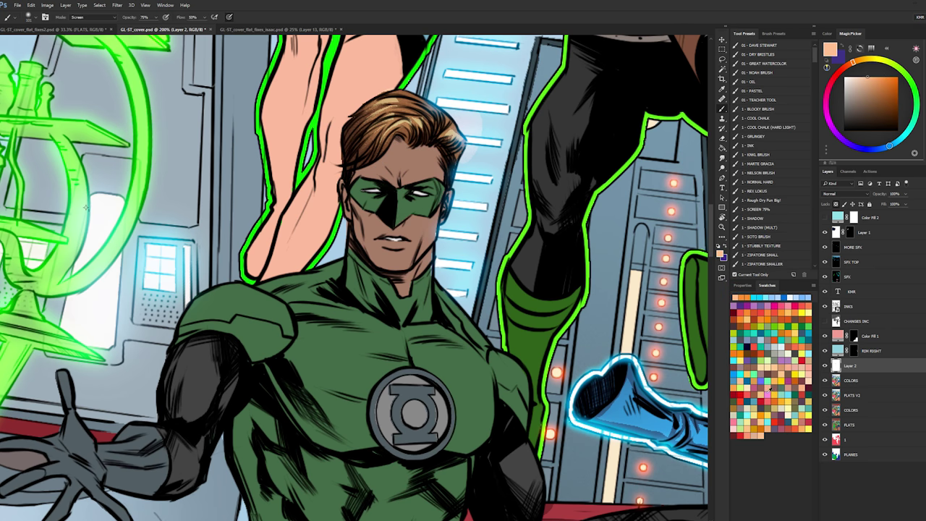
click(769, 164)
mouse_move(392, 188)
mouse_down()
mouse_move(413, 190)
mouse_move(333, 188)
mouse_up()
- Lasso smaller areas of the forehead and cheeks around the mask and brush a brighter peach highlight there
key(l)
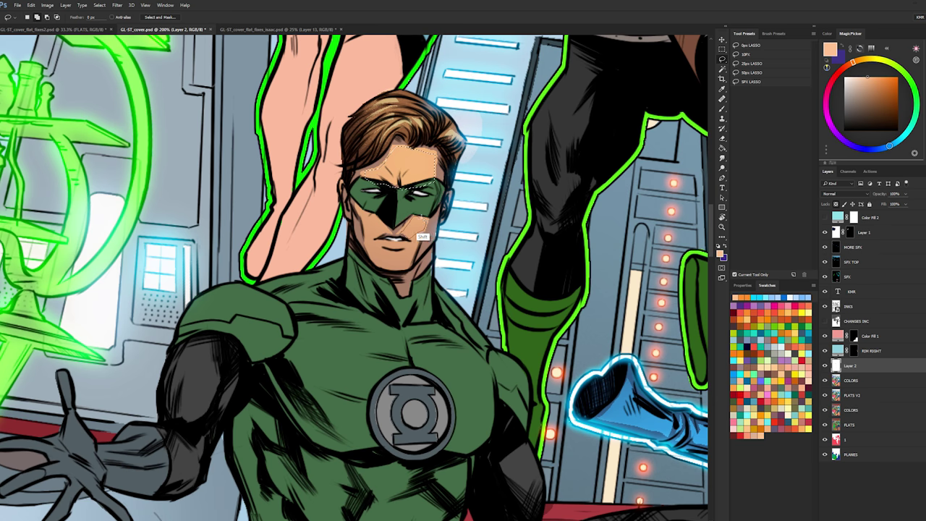
mouse_move(423, 218)
mouse_down()
mouse_move(374, 240)
mouse_move(358, 193)
mouse_up()
key(b)
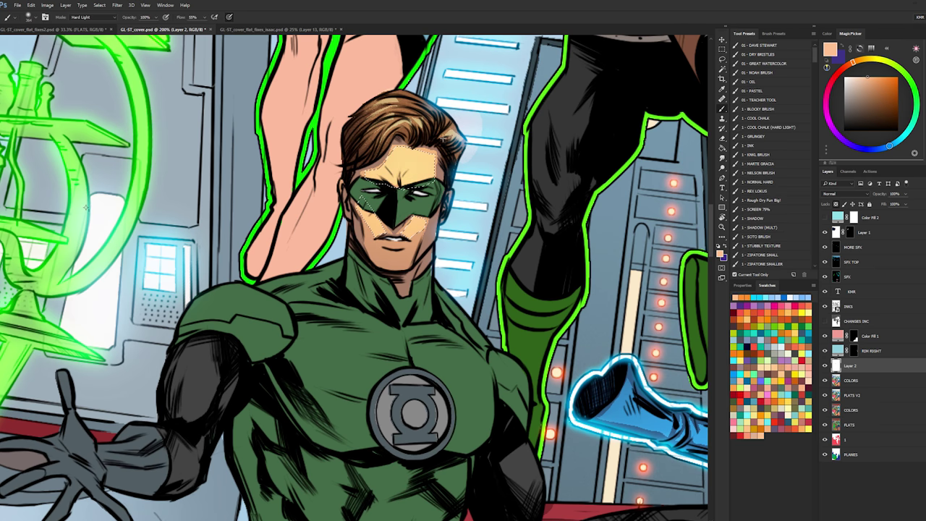
key(ctrl+h)
- Lasso the chin and area around the mouth, brush the peach highlight there and deselect
key(l)
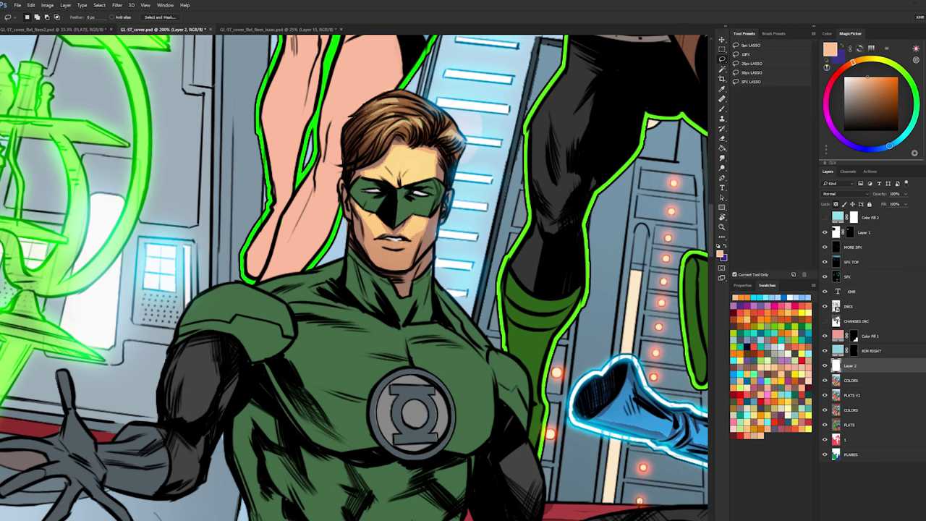
key(b)
key(Delete)
key(ctrl+d)
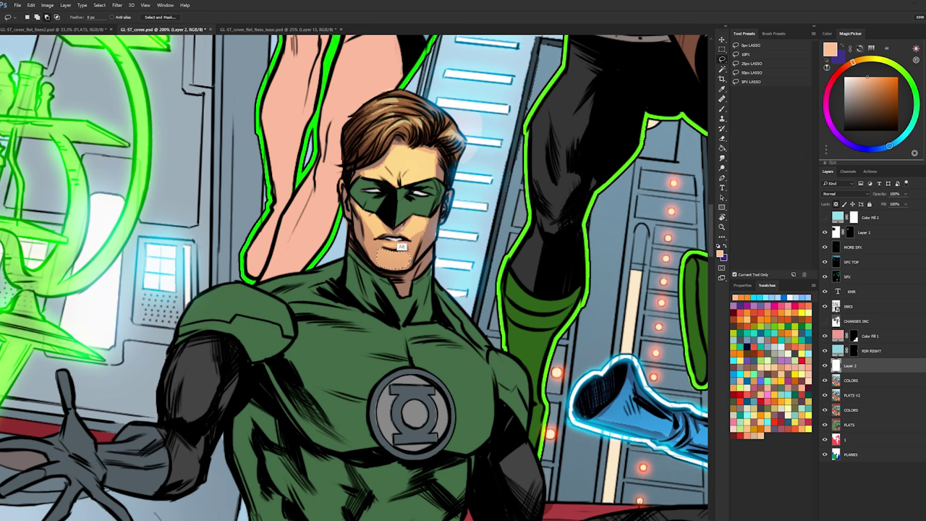
key(Delete)
key(ctrl+d)
key(b)
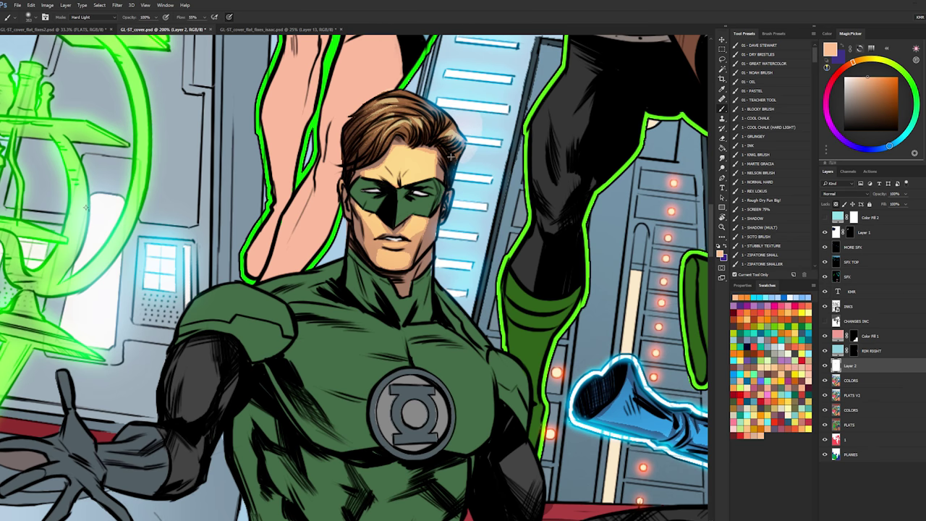
- Lasso the edge of the masked face and jaw nearest the ear, brush a pale blue rim light there and deselect
key(l)
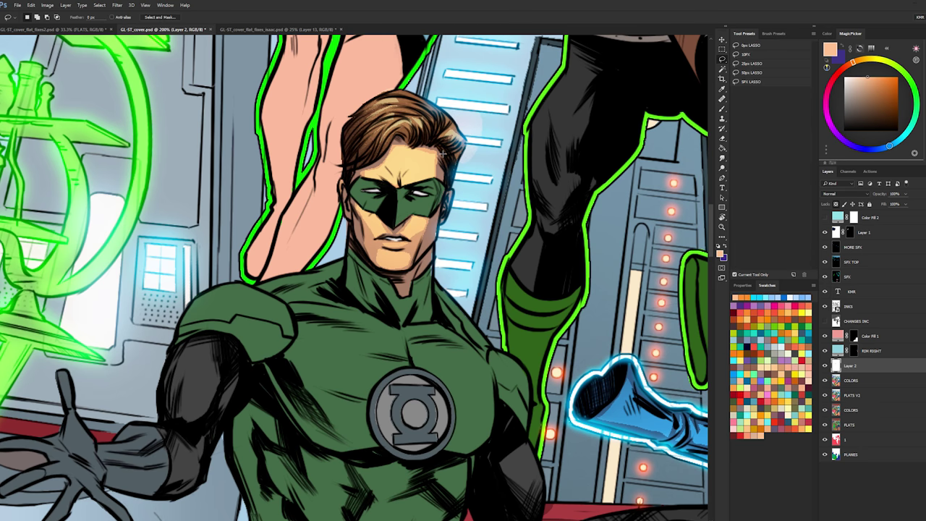
drag(435, 173, 432, 231)
drag(439, 233, 436, 239)
key(b)
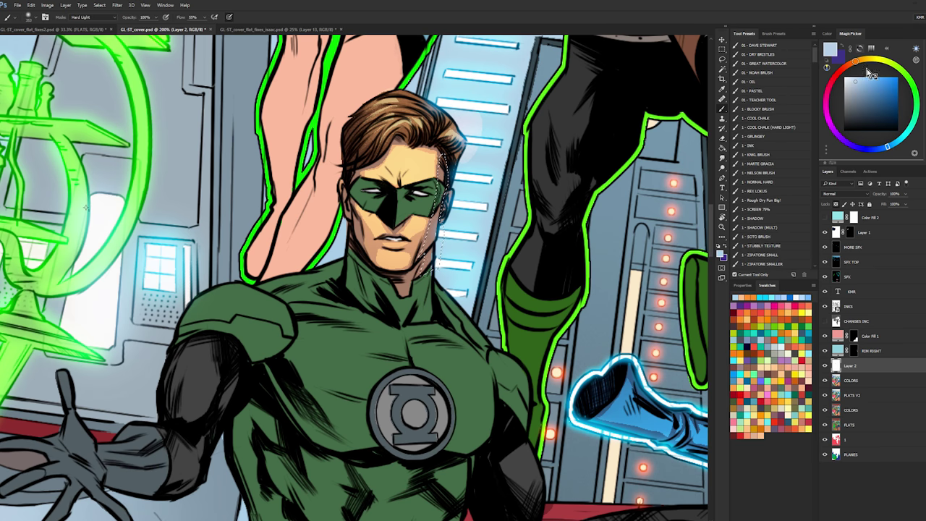
drag(444, 157, 430, 269)
key(ctrl+d)
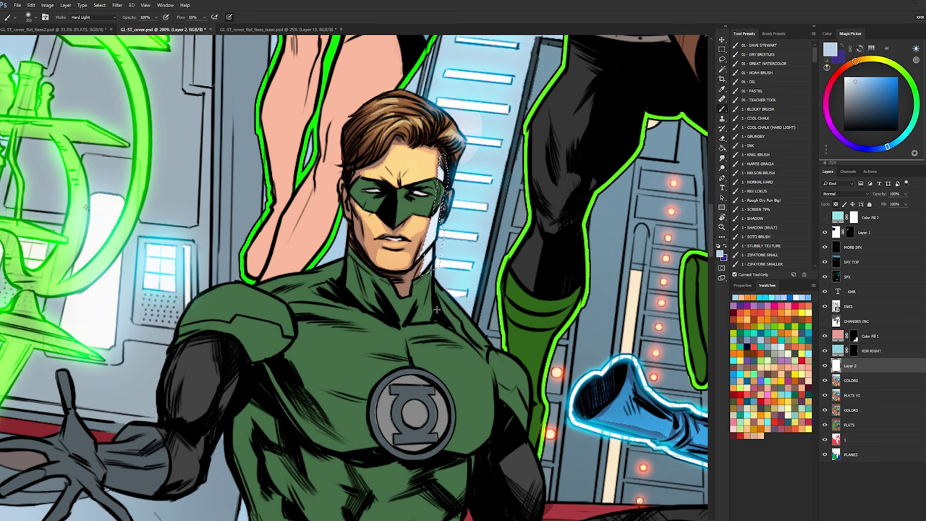
- Merge Layer 2 down into the COLORS layer
click(722, 226)
drag(511, 270, 440, 270)
drag(541, 274, 441, 215)
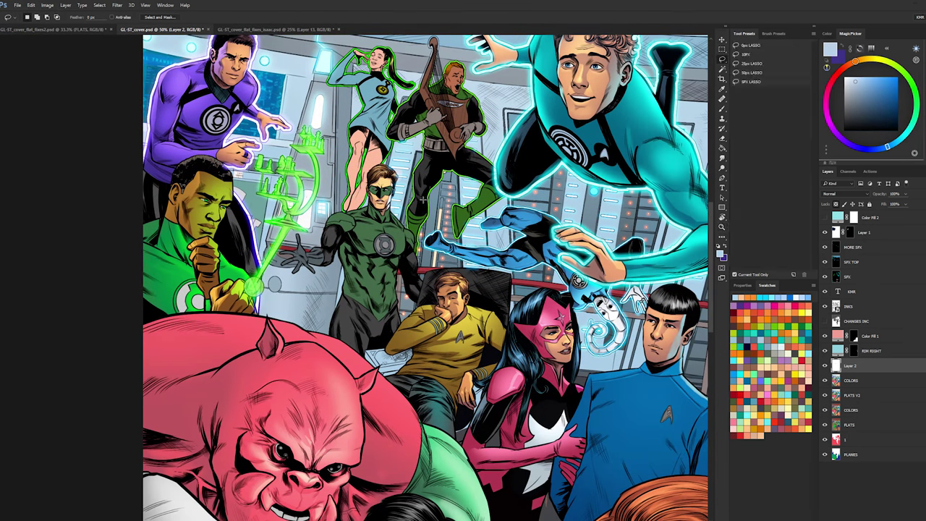
right_click(858, 368)
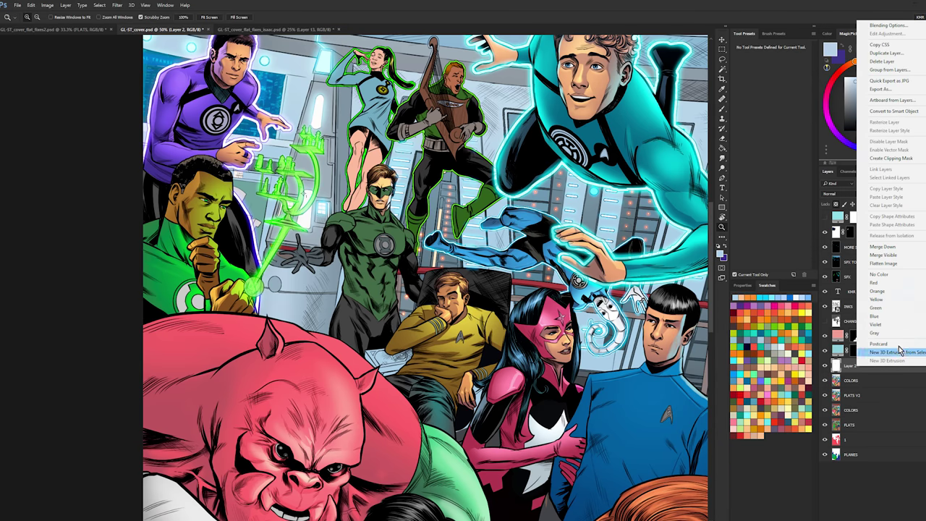
click(888, 256)
- Select the masked figure's flat green costume areas with the Magic Wand and copy them to a new layer
key(l)
key(w)
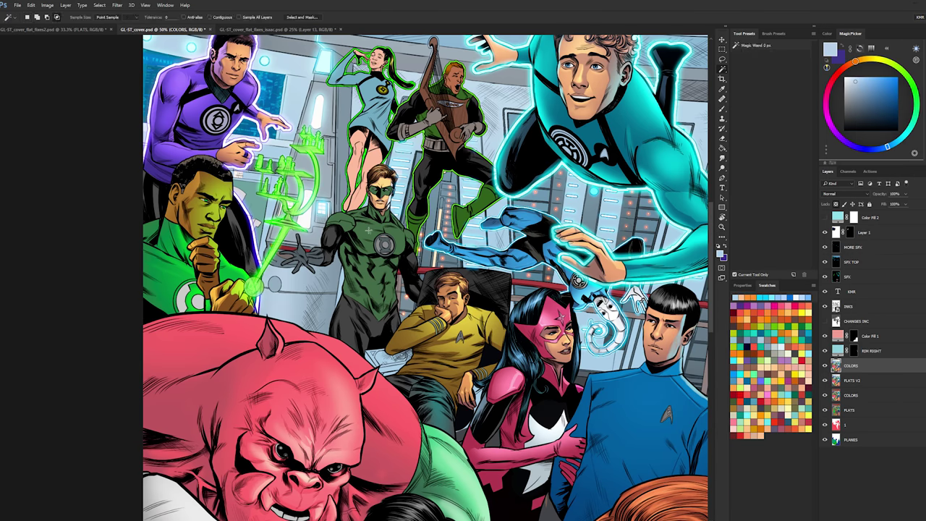
click(378, 235)
scroll(386, 225, up, 1)
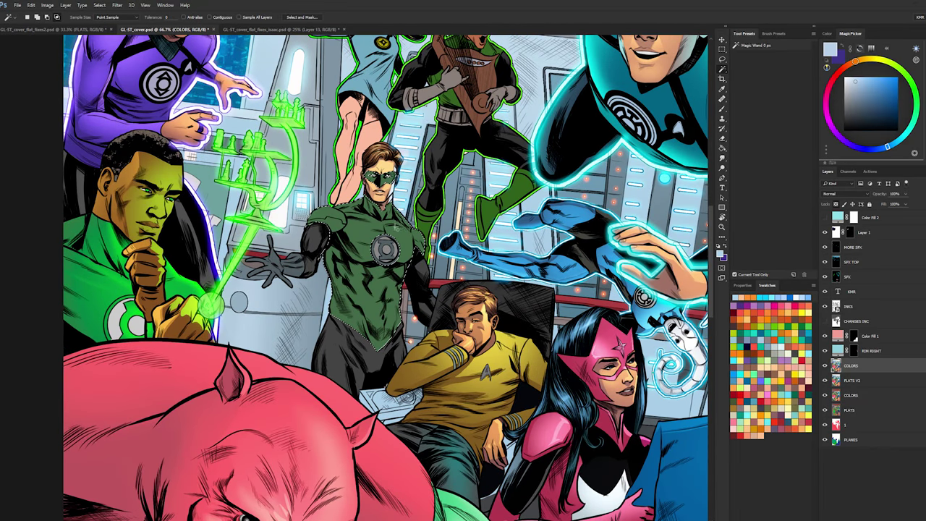
scroll(387, 237, down, 1)
key(ctrl+j)
- Sample the costume green, shift it to a brighter green, lasso the lit parts of the mask, brush them and deselect
scroll(387, 238, up, 1)
scroll(383, 189, up, 2)
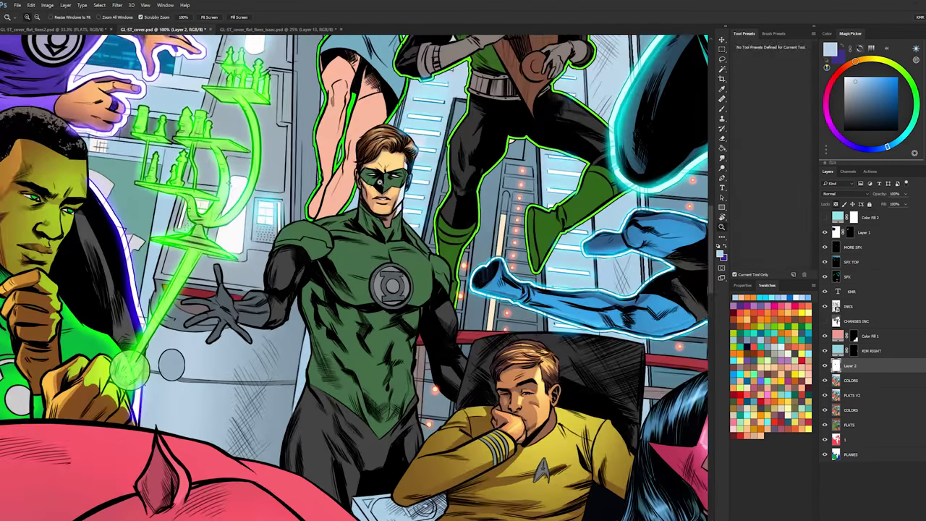
key(b)
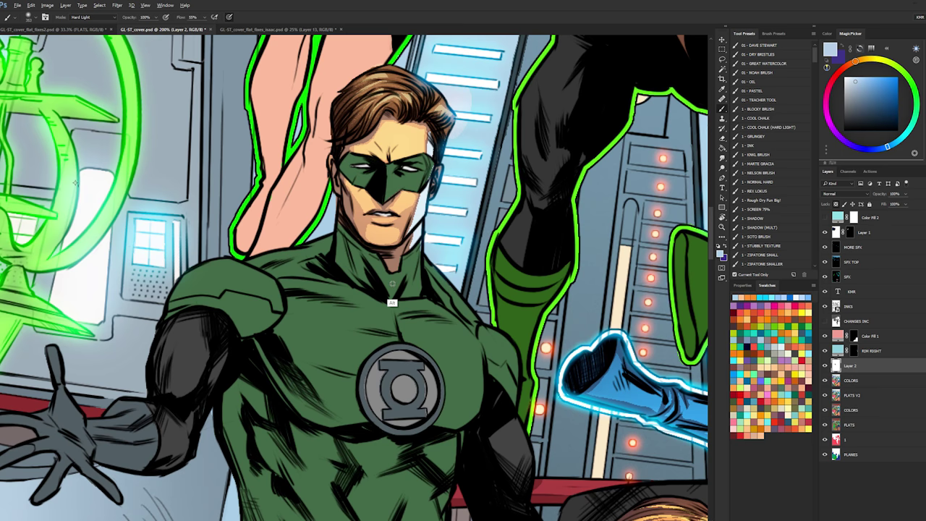
alt+click(391, 283)
drag(869, 86, 870, 96)
key(l)
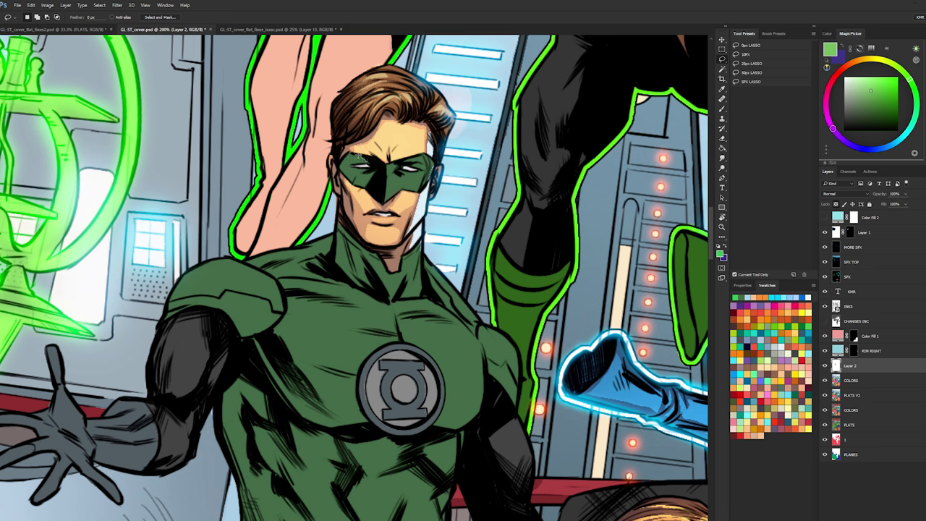
mouse_move(357, 153)
mouse_down()
mouse_move(341, 177)
mouse_move(352, 190)
mouse_move(369, 186)
mouse_move(379, 170)
mouse_move(364, 172)
mouse_move(410, 157)
mouse_move(413, 176)
mouse_move(404, 165)
mouse_move(422, 165)
mouse_move(419, 184)
mouse_move(402, 176)
mouse_move(384, 184)
mouse_move(382, 213)
mouse_move(411, 204)
mouse_move(423, 172)
mouse_up()
key(b)
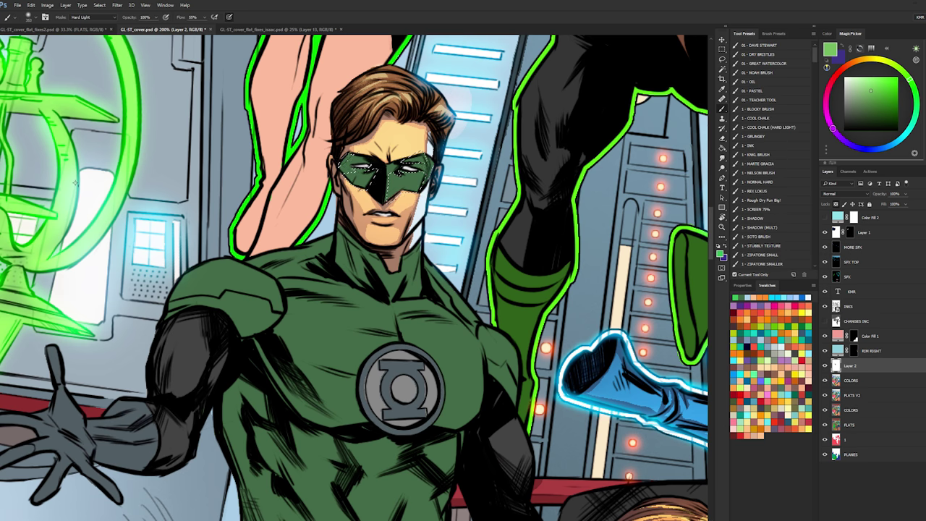
key(ctrl+d)
- Lasso both sides of the masked figure's collar, brush them with the bright green and deselect
drag(451, 125, 458, 97)
key(l)
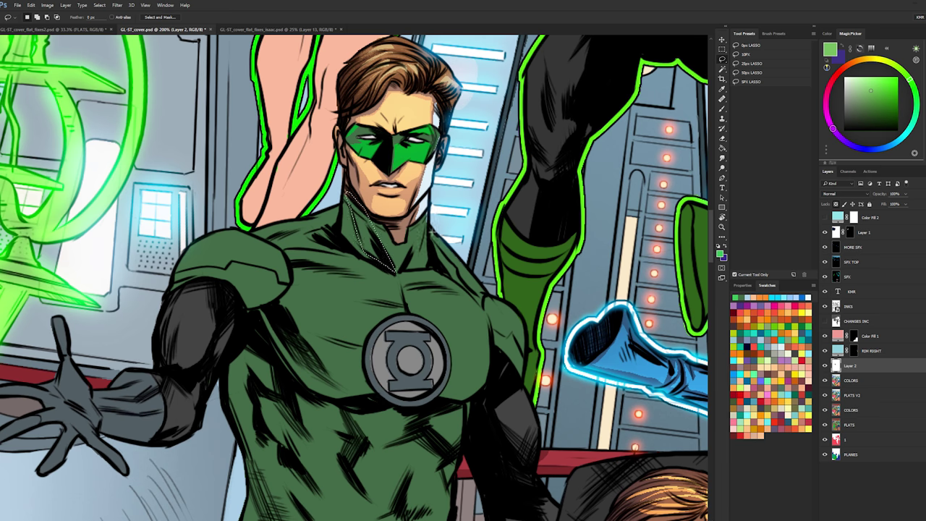
key(ctrl+d)
mouse_move(419, 217)
mouse_down()
mouse_move(405, 268)
mouse_move(430, 193)
mouse_move(419, 218)
mouse_move(353, 225)
mouse_up()
key(b)
key(ctrl+d)
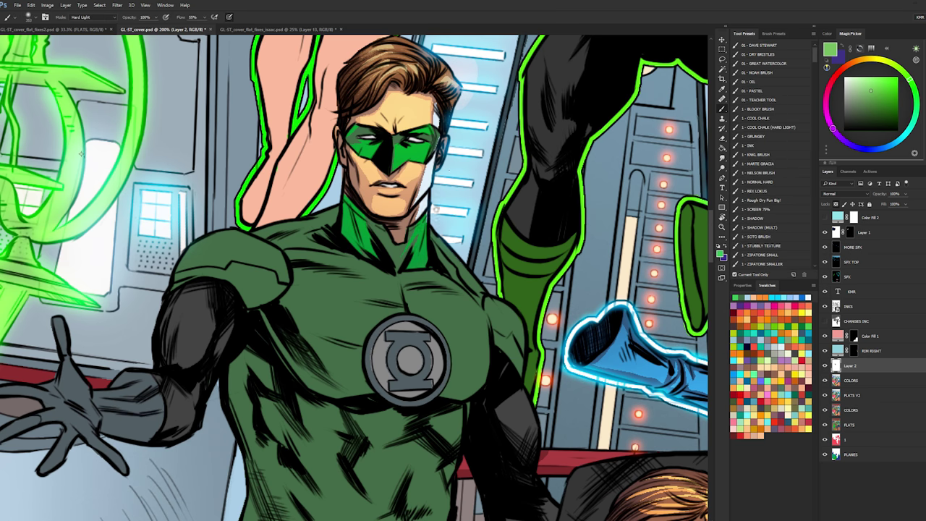
- Lasso the lit neck-to-shoulder strip and shoulder pad opposite the outstretched arm, brush them bright green and deselect
key(l)
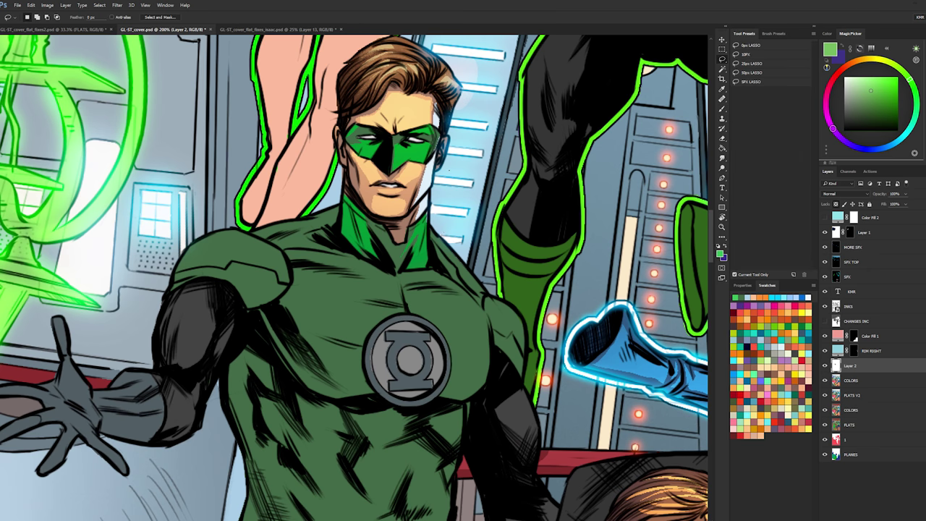
mouse_move(449, 231)
mouse_down()
mouse_move(428, 210)
mouse_move(439, 253)
mouse_up()
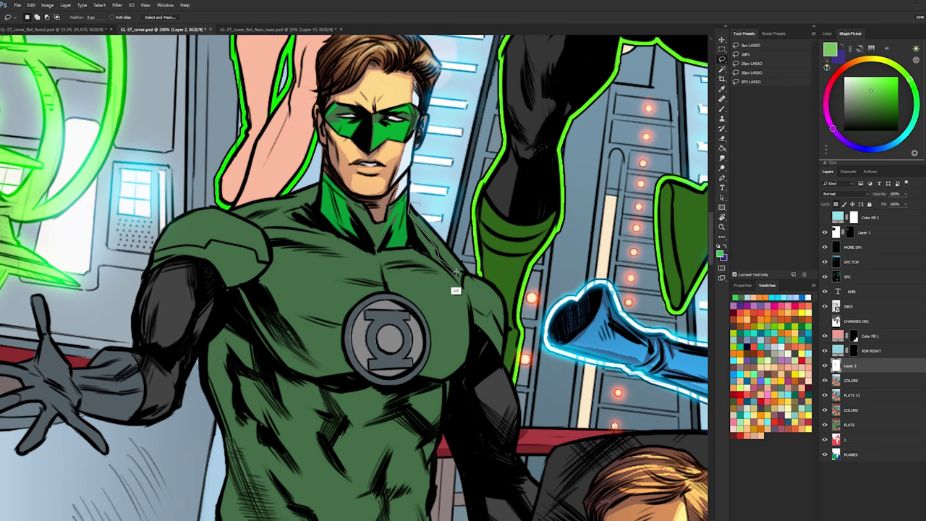
mouse_move(463, 290)
mouse_down()
mouse_move(488, 308)
mouse_move(512, 338)
mouse_move(471, 233)
mouse_move(428, 201)
mouse_up()
mouse_move(499, 332)
mouse_down()
mouse_move(475, 317)
mouse_move(509, 361)
mouse_up()
key(b)
drag(436, 230, 500, 323)
key(ctrl+d)
- Lasso the shoulder pad and shoulder line above the outstretched arm, brush them bright green and deselect
drag(436, 176, 513, 162)
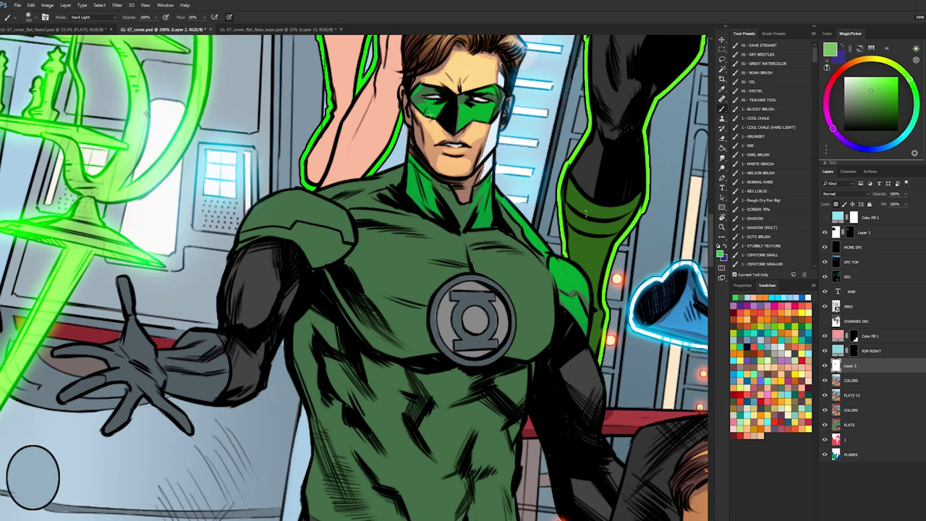
key(l)
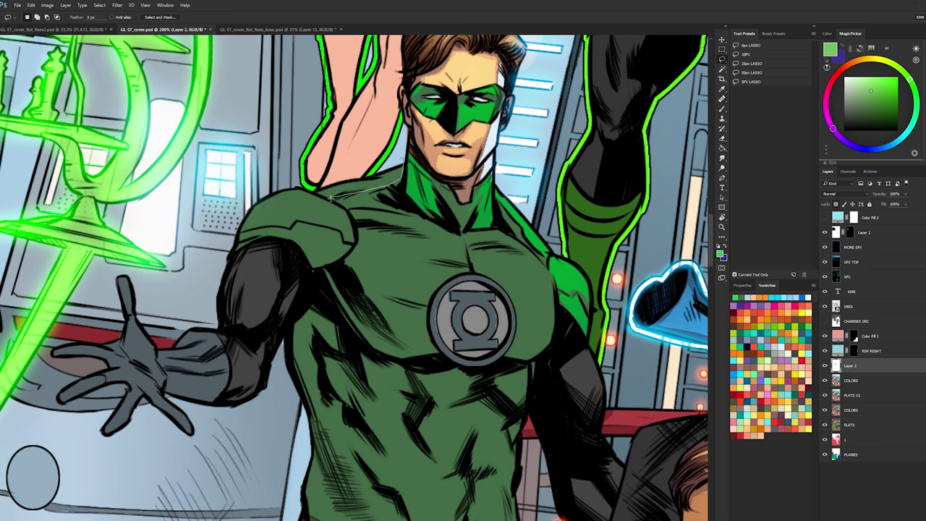
drag(278, 234, 400, 160)
key(b)
drag(262, 182, 353, 157)
key(ctrl+d)
- Try to brush a second, brighter green highlight on a smaller lassoed area of the shoulder pad above the outstretched arm
key(l)
key(l)
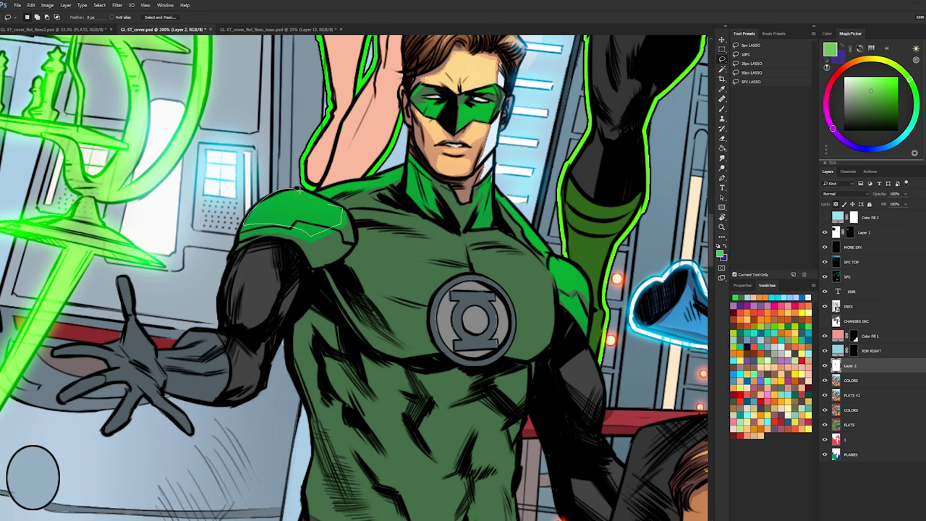
drag(300, 190, 326, 203)
key(b)
drag(253, 181, 301, 167)
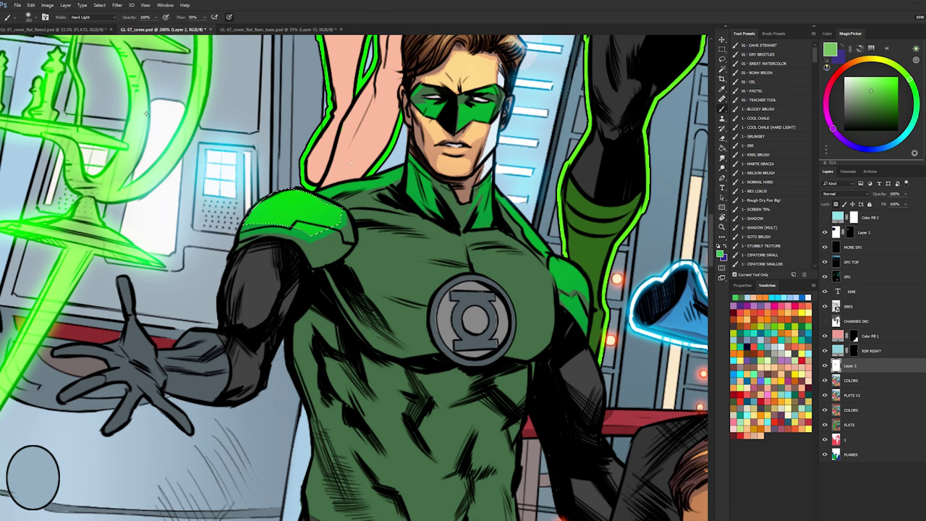
key(l)
key(ctrl+z)
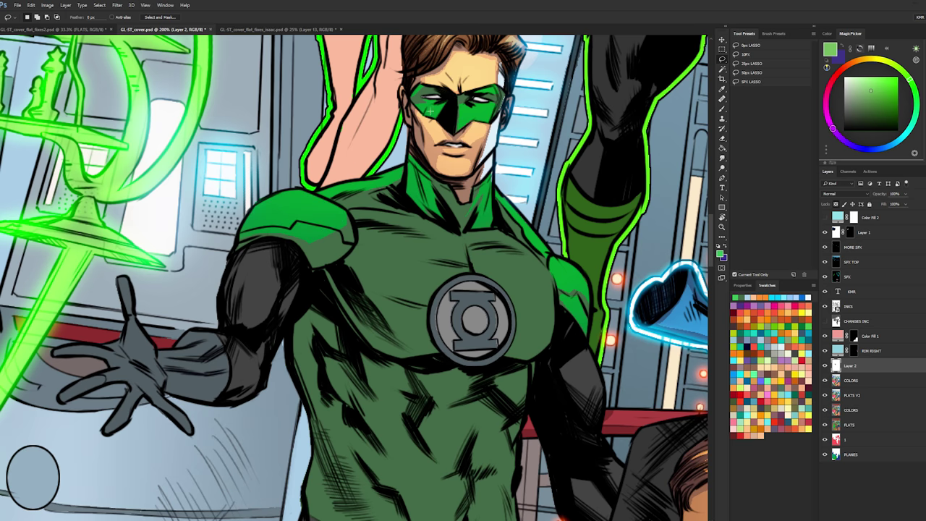
- Lasso the masked figure's chest muscles, subtracting the inked shadow lines and the round emblem from the selection
click(721, 228)
mouse_move(564, 287)
mouse_down()
mouse_move(516, 258)
mouse_move(407, 237)
mouse_move(425, 188)
mouse_move(429, 204)
mouse_move(348, 188)
mouse_up()
key(l)
key(z)
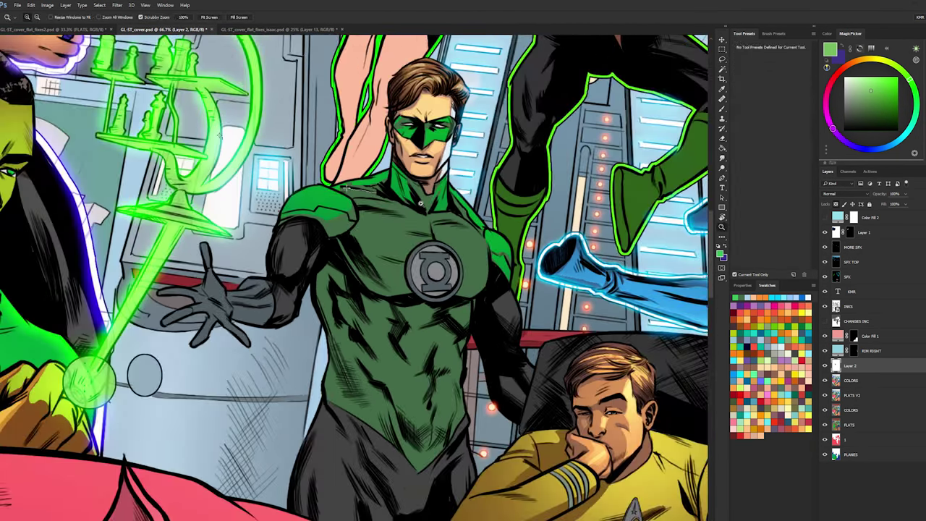
drag(420, 203, 463, 205)
key(l)
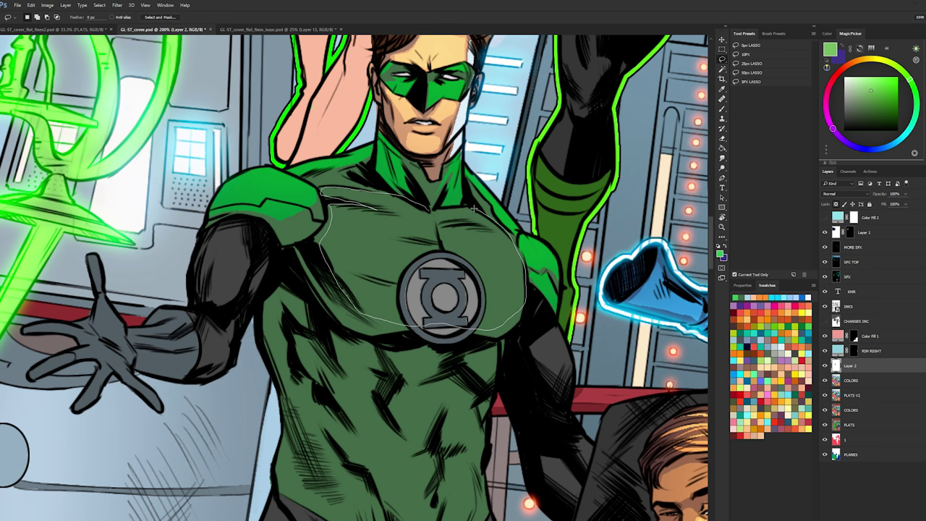
drag(428, 209, 423, 209)
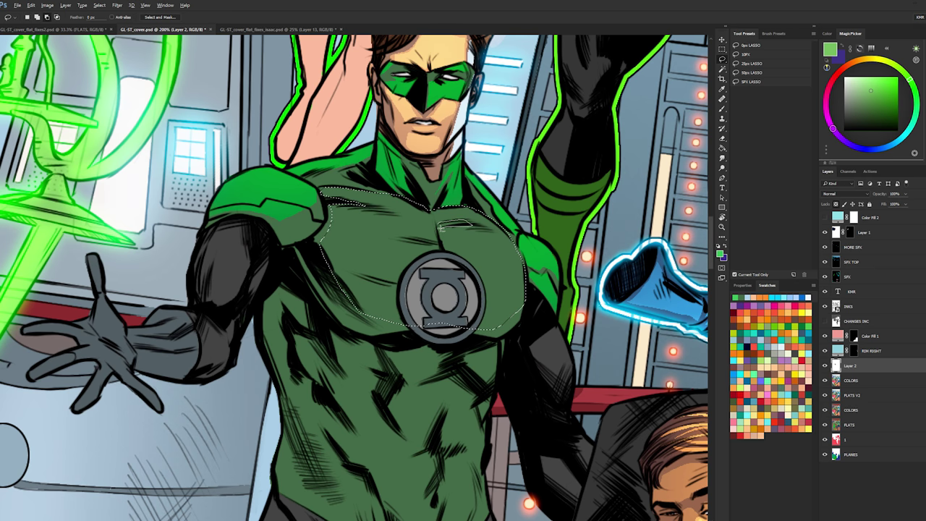
mouse_move(447, 254)
mouse_down()
mouse_move(435, 227)
mouse_move(436, 209)
mouse_move(446, 208)
mouse_up()
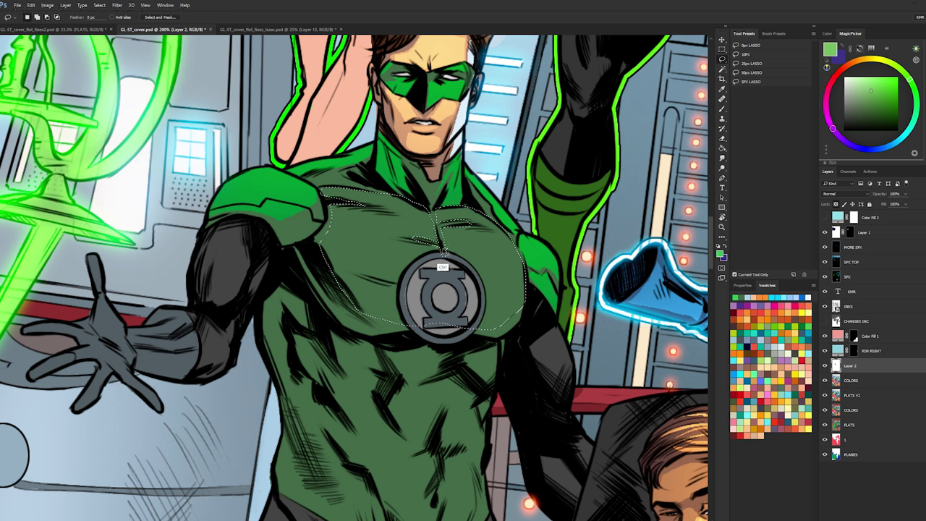
drag(432, 243, 450, 247)
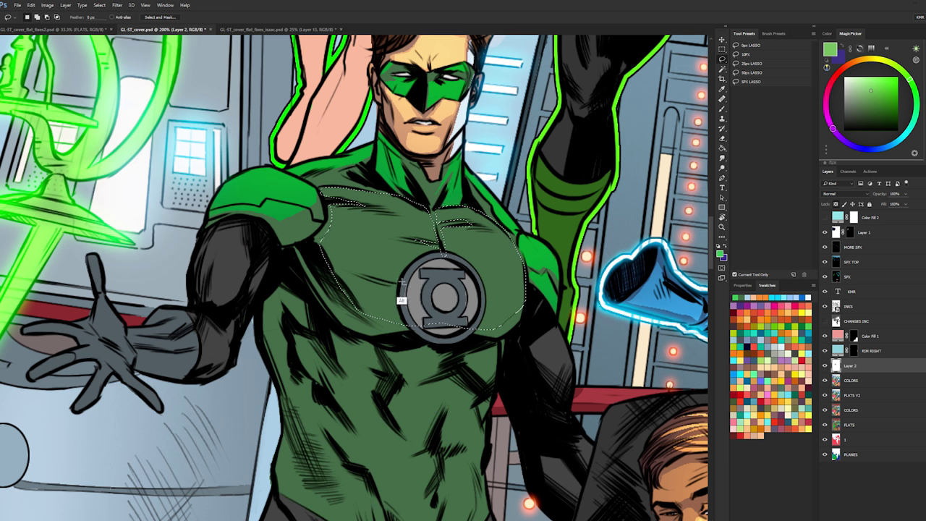
mouse_move(401, 283)
mouse_down()
mouse_move(415, 333)
mouse_move(424, 335)
mouse_up()
- Brush bright green light over the selected chest muscles
key(z)
mouse_move(559, 261)
mouse_down()
mouse_move(521, 256)
mouse_move(534, 262)
mouse_up()
key(b)
drag(502, 263, 491, 273)
drag(475, 231, 585, 178)
- Turn on the CMYK proof colours preview
key(l)
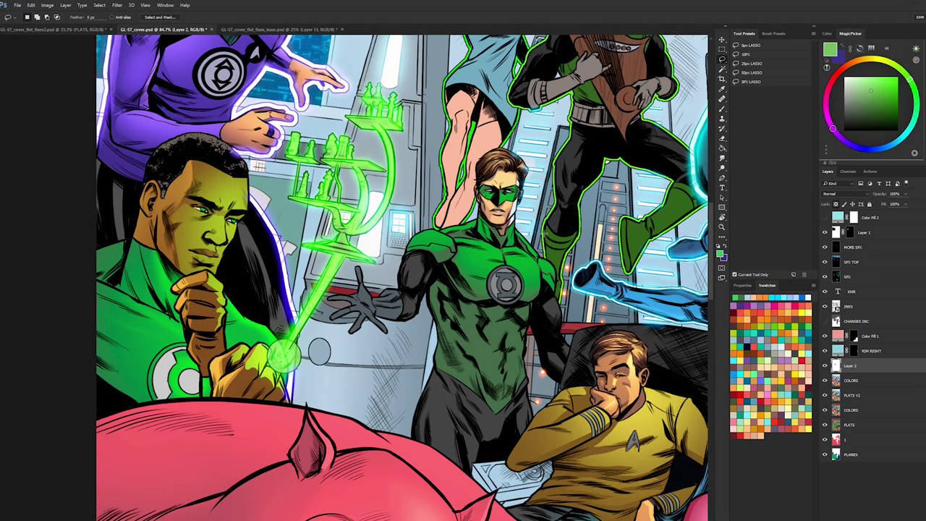
drag(562, 259, 492, 226)
key(ctrl+y)
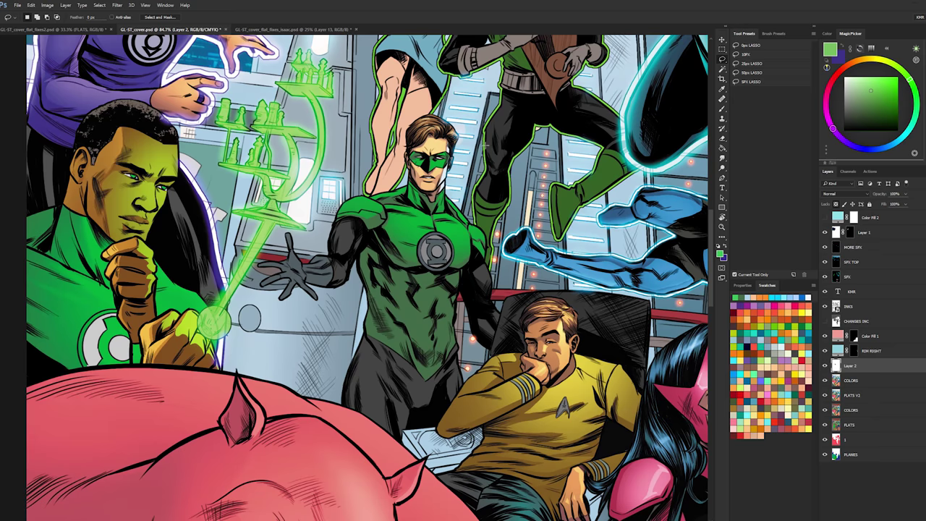
- Lasso the lit abdominal and side muscle areas of the green costume below the chest, leaving out the inked shadows
ctrl+click(437, 242)
mouse_move(440, 275)
mouse_down()
mouse_move(432, 199)
mouse_move(478, 194)
mouse_up()
ctrl+click(432, 206)
mouse_move(424, 201)
mouse_down()
mouse_move(372, 196)
mouse_move(383, 228)
mouse_move(425, 213)
mouse_up()
mouse_move(454, 242)
mouse_down()
mouse_move(430, 222)
mouse_move(366, 247)
mouse_move(377, 278)
mouse_move(348, 190)
mouse_move(316, 214)
mouse_move(297, 187)
mouse_move(303, 259)
mouse_move(393, 385)
mouse_move(439, 390)
mouse_move(454, 362)
mouse_move(455, 249)
mouse_move(474, 230)
mouse_up()
mouse_move(466, 265)
mouse_down()
mouse_move(465, 357)
mouse_move(457, 311)
mouse_up()
mouse_move(355, 391)
mouse_down()
mouse_move(326, 329)
mouse_move(283, 337)
mouse_up()
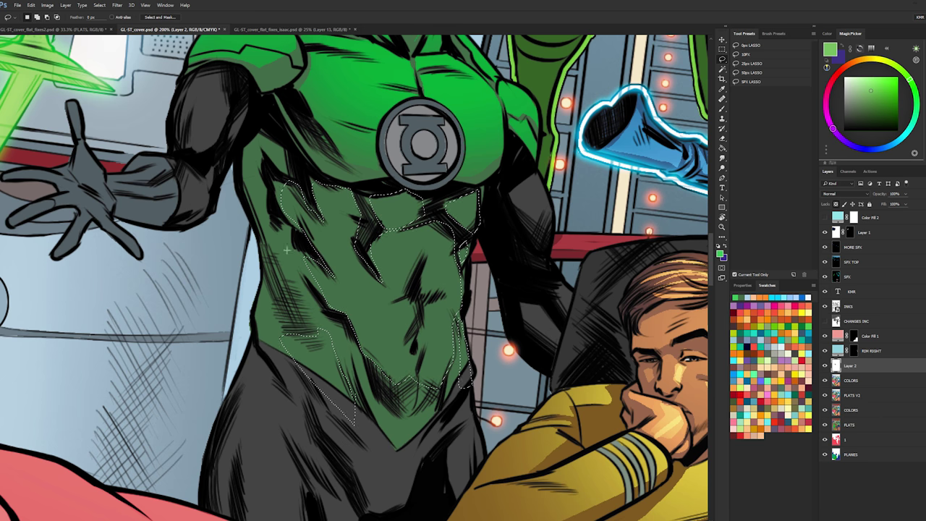
mouse_move(304, 268)
mouse_down()
mouse_move(282, 256)
mouse_move(307, 289)
mouse_move(305, 278)
mouse_up()
mouse_move(292, 174)
mouse_down()
mouse_move(284, 175)
mouse_move(282, 159)
mouse_up()
- Hide the selection outline and brush bright green light over the selected abdominal and side muscles
key(z)
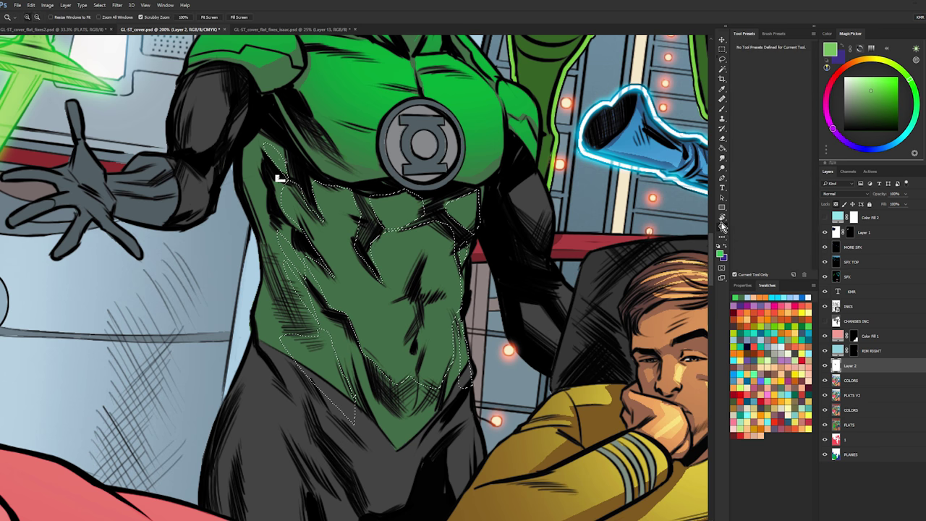
alt+click(280, 159)
drag(376, 100, 294, 107)
key(ctrl+h)
key(b)
key(b)
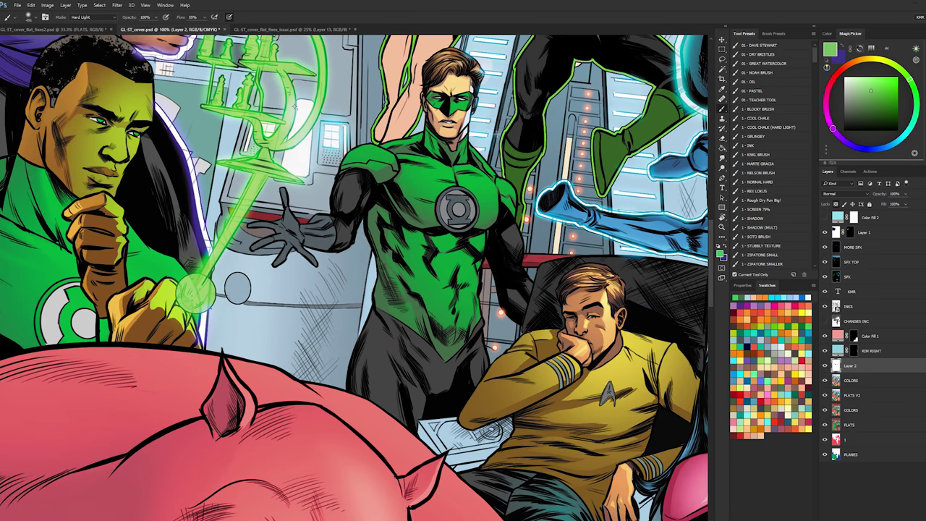
drag(293, 105, 237, 154)
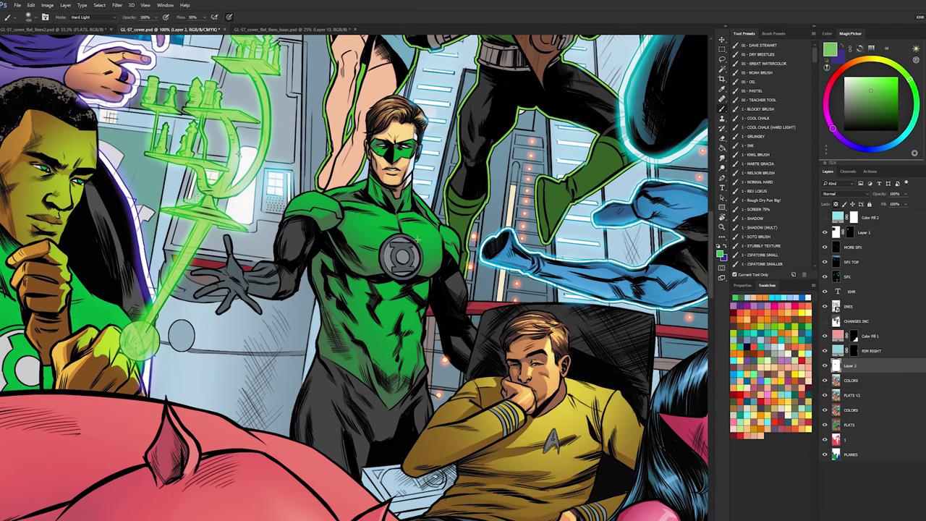
- Choose a paler green and lasso thin rim-light areas on the green costume's collar and far shoulder
key(z)
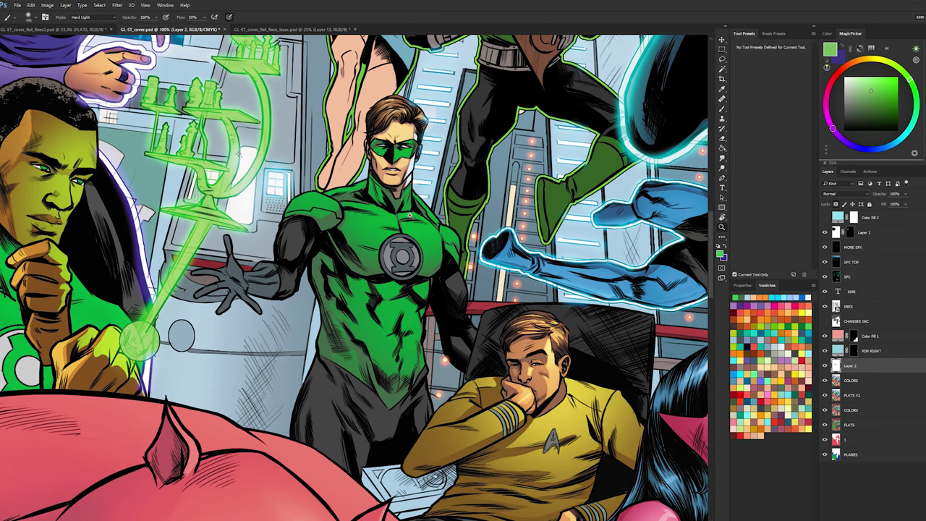
click(412, 212)
key(l)
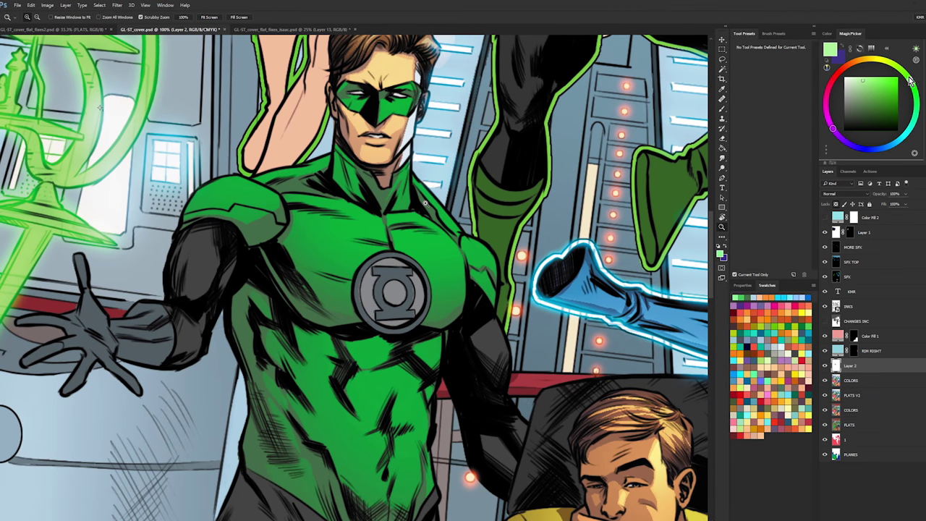
drag(910, 79, 905, 71)
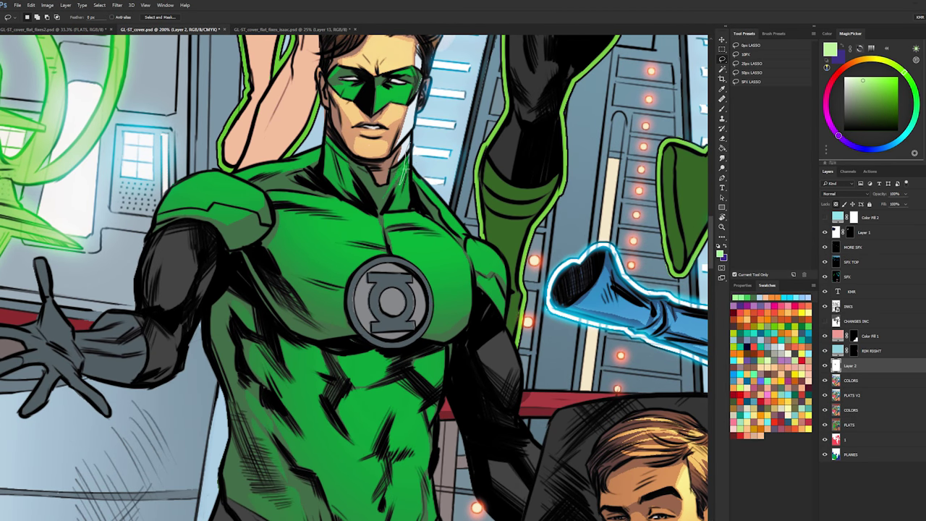
drag(411, 182, 412, 184)
mouse_move(447, 209)
mouse_down()
mouse_move(449, 217)
mouse_move(434, 173)
mouse_move(415, 164)
mouse_up()
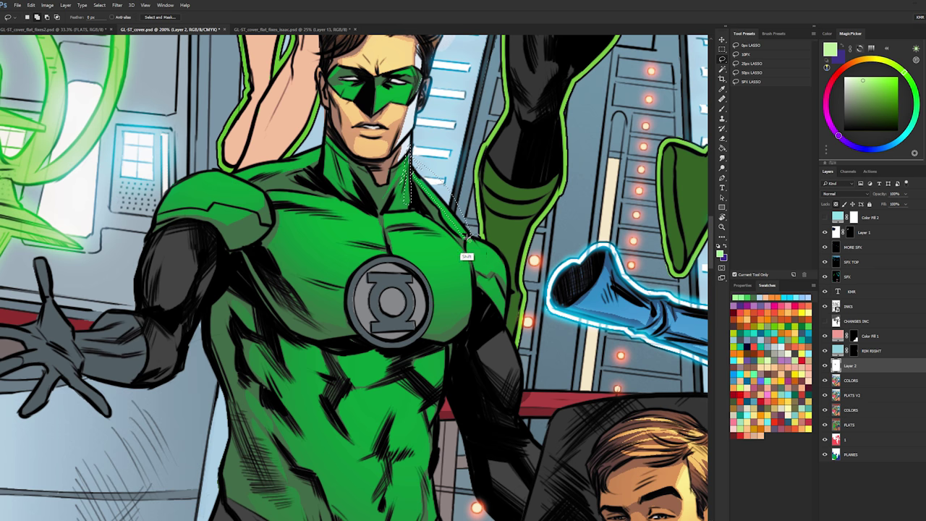
mouse_move(468, 239)
mouse_down()
mouse_move(499, 264)
mouse_move(502, 243)
mouse_move(485, 281)
mouse_up()
- Brush pale green highlights into the selected collar and shoulder areas and clear the selection
key(b)
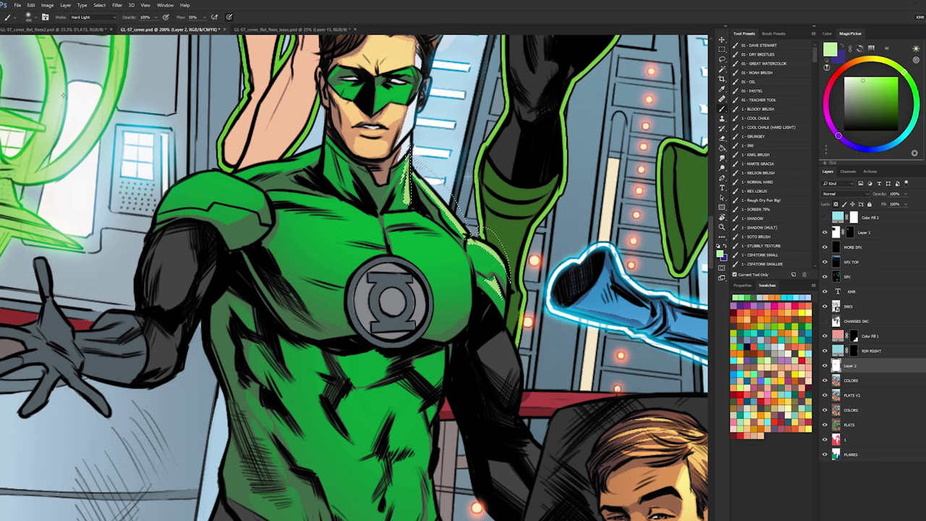
key(ctrl+d)
key(l)
key(b)
key(l)
key(b)
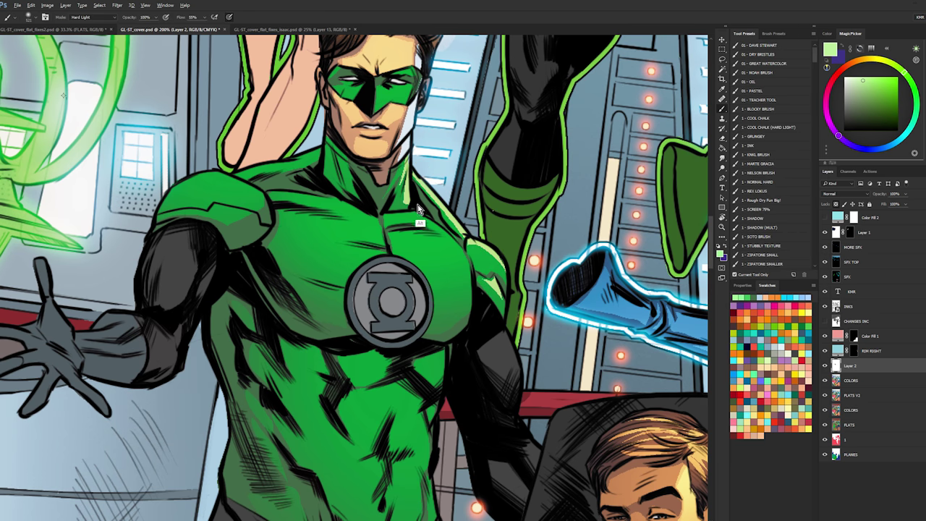
- Lasso a narrow strip along the upper and outer edge of the far chest muscle and brush it pale green
drag(423, 205, 300, 218)
drag(413, 183, 369, 210)
key(l)
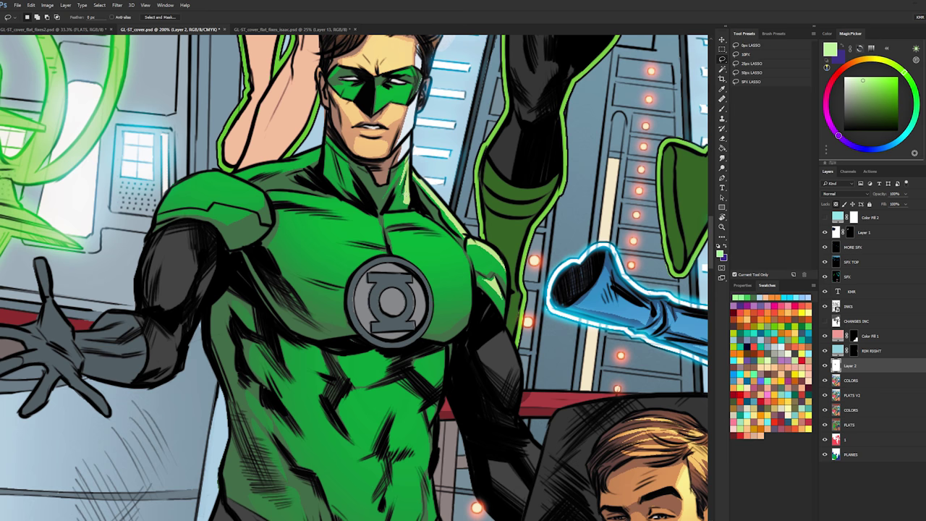
key(b)
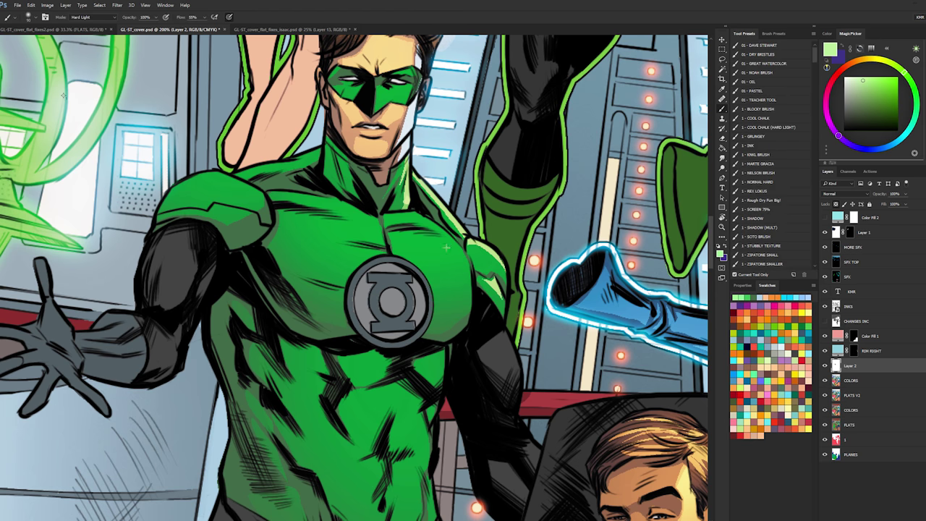
key(l)
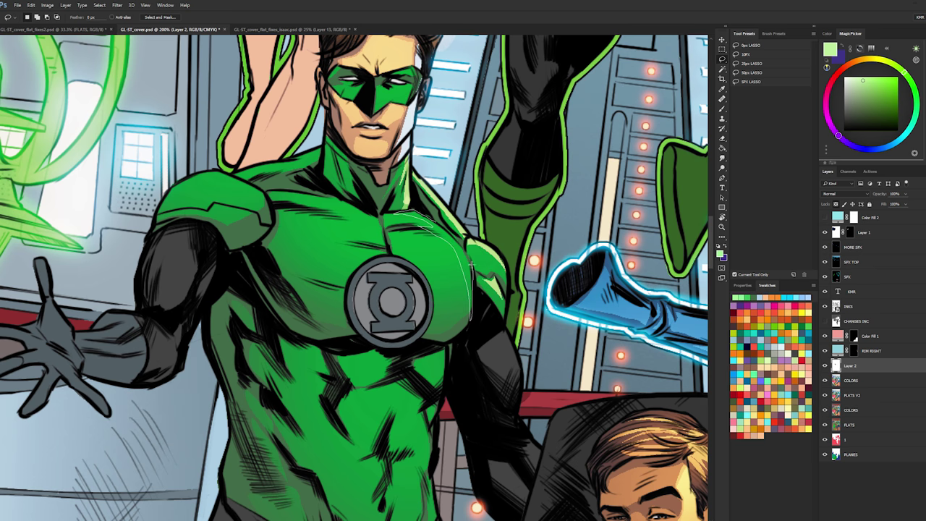
drag(454, 237, 413, 211)
mouse_move(464, 243)
mouse_down()
mouse_move(474, 272)
mouse_move(467, 250)
mouse_up()
key(b)
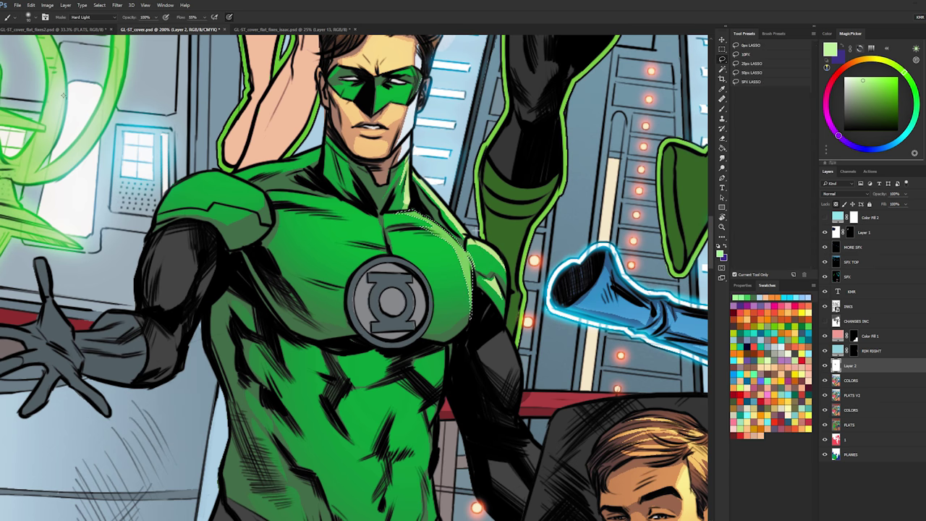
- Lasso a small area beside the chest's centre line below the collar, brush it pale green and deselect
key(l)
drag(381, 218, 361, 213)
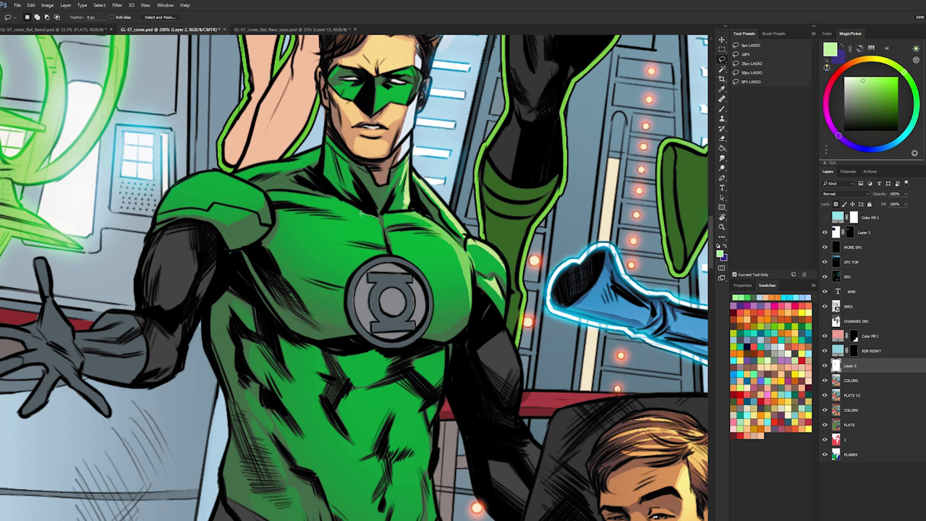
drag(382, 243, 381, 220)
key(b)
drag(371, 214, 381, 237)
key(ctrl+d)
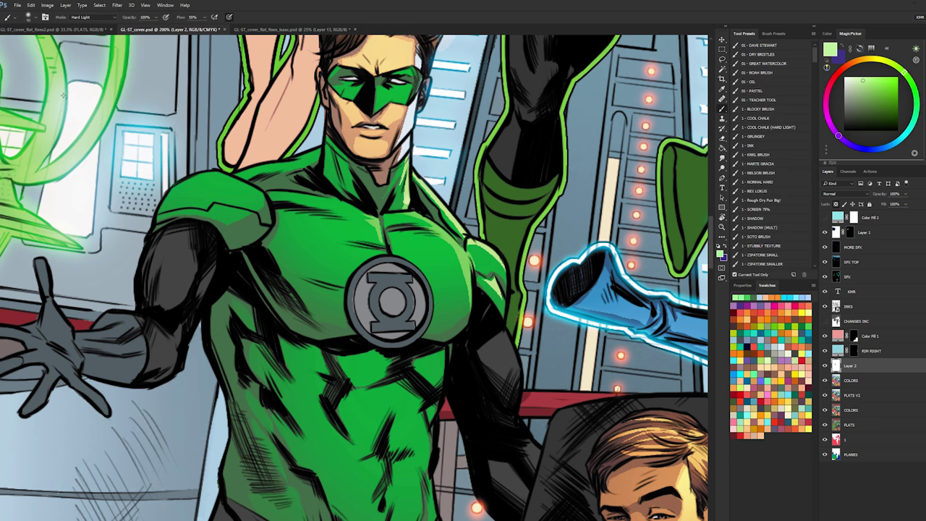
- Lasso the top edge of the near shoulder and shoulder pad, brush a pale green rim highlight and deselect
mouse_move(458, 203)
mouse_down()
mouse_move(462, 184)
mouse_move(466, 195)
mouse_up()
key(l)
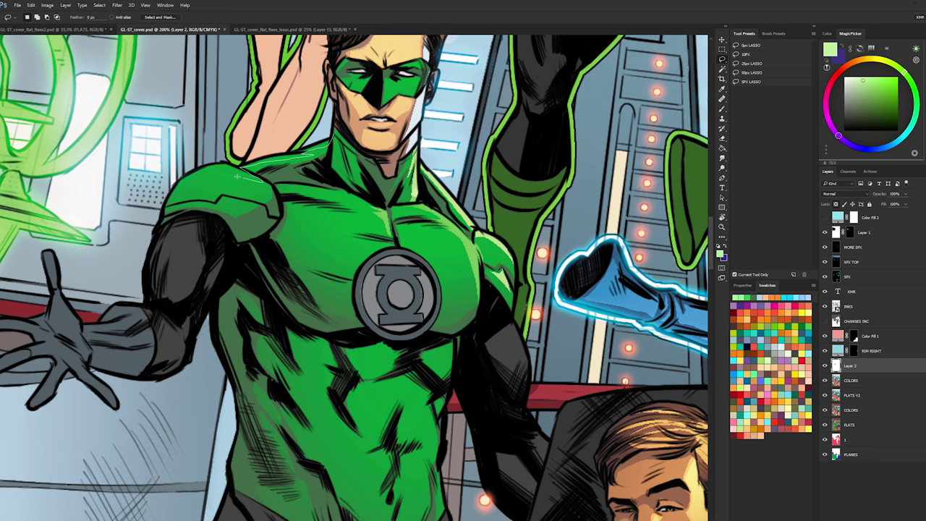
drag(180, 185, 161, 211)
key(b)
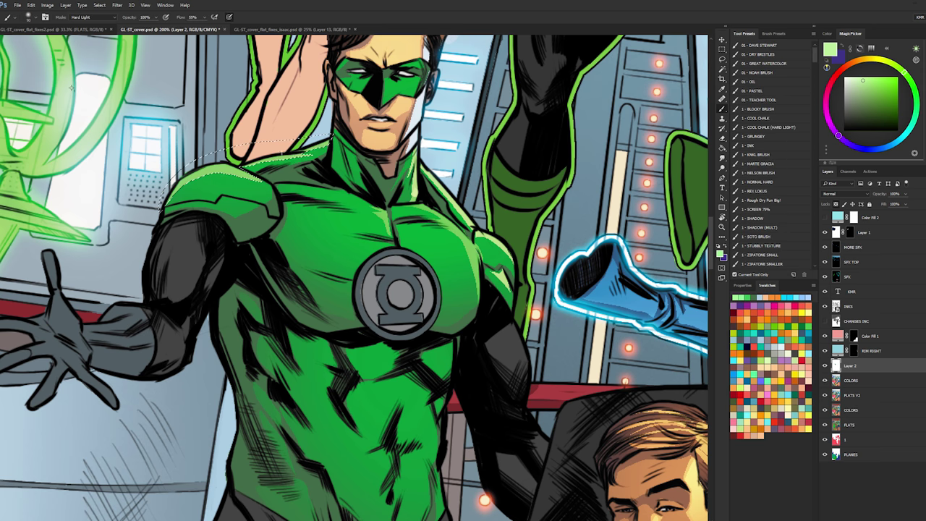
drag(259, 160, 328, 142)
key(ctrl+d)
key(l)
key(b)
- Lasso small areas of the figure's green mask and brush pale green highlights into them
mouse_move(460, 282)
mouse_down()
mouse_move(455, 180)
mouse_move(447, 182)
mouse_move(439, 345)
mouse_up()
key(l)
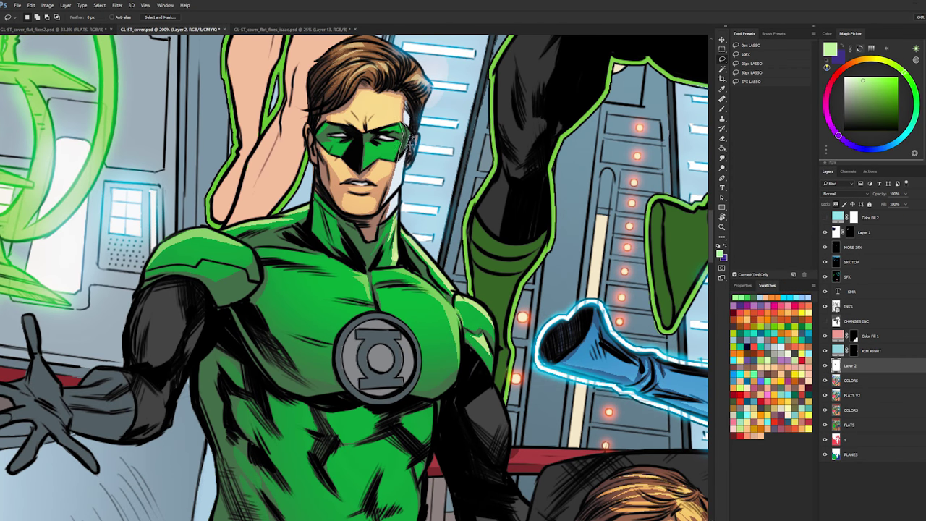
key(b)
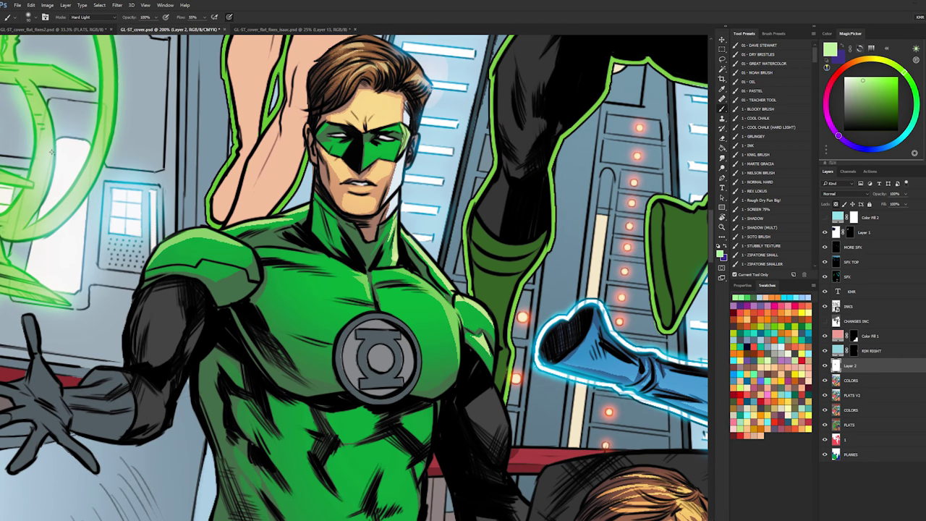
key(l)
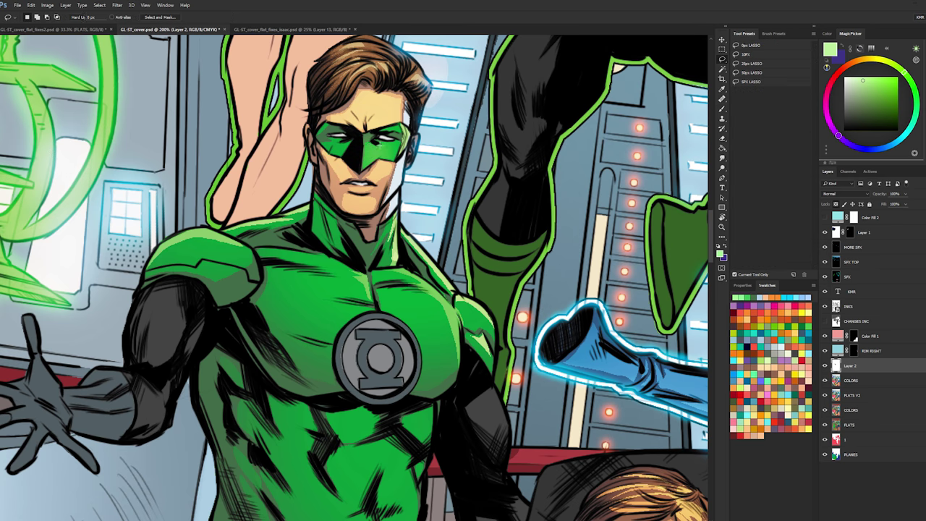
key(b)
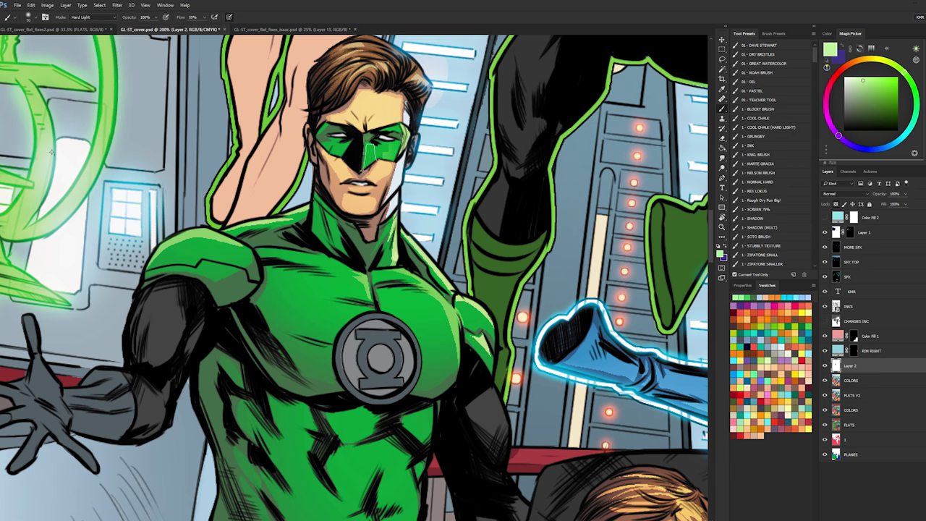
key(l)
key(b)
key(l)
key(b)
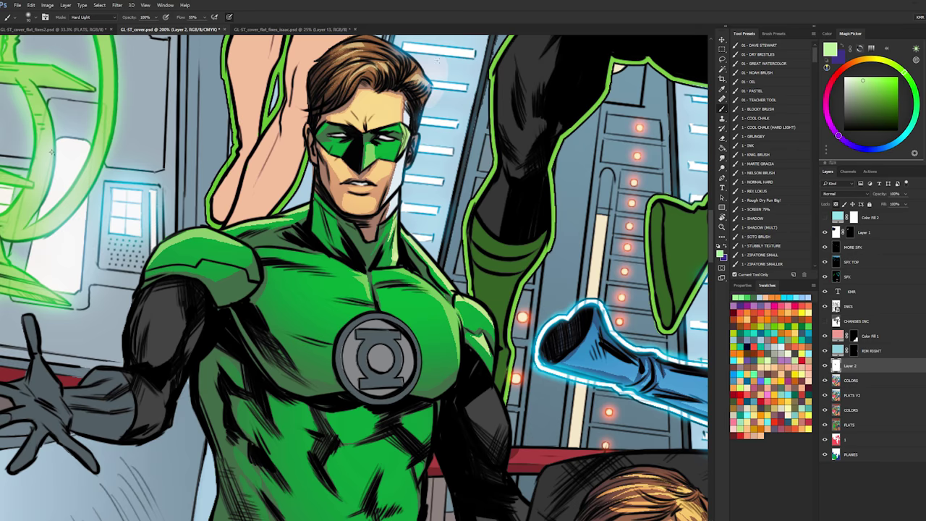
- Lasso thin strips down the side of the torso from below the chest to the waist and brush them pale green
drag(468, 288, 483, 137)
key(l)
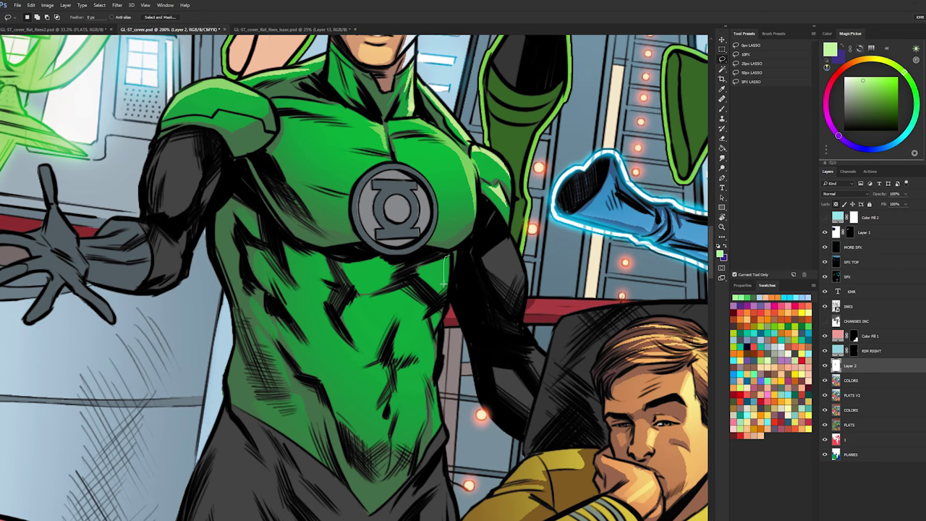
mouse_move(450, 281)
mouse_down()
mouse_move(426, 384)
mouse_move(437, 455)
mouse_up()
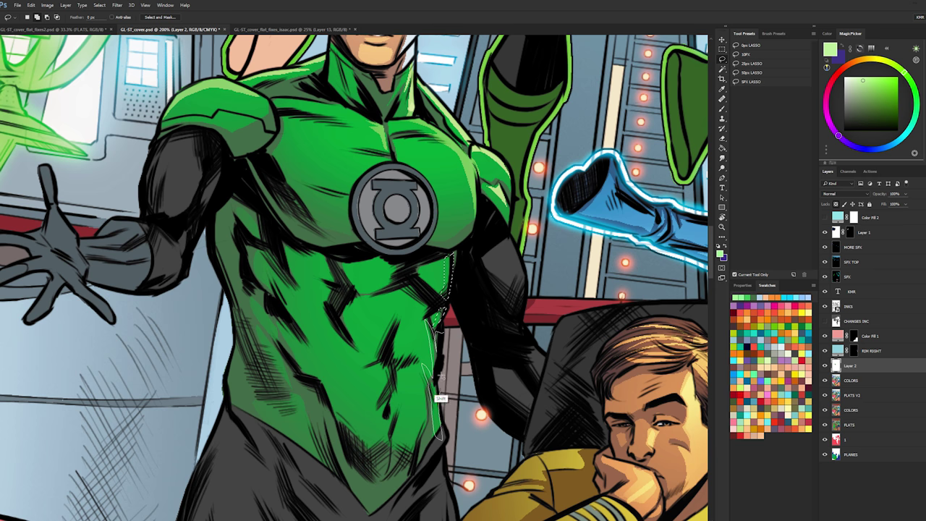
key(b)
drag(471, 265, 451, 286)
key(l)
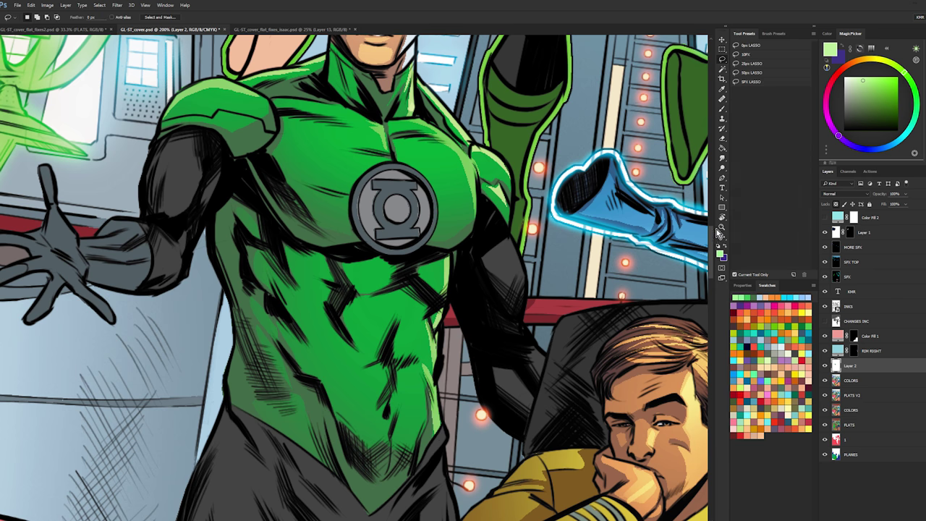
- Check the costume highlights against the whole cover and merge Layer 2 down into the COLORS layer
click(720, 228)
alt+click(599, 268)
alt+click(598, 268)
alt+click(600, 275)
drag(596, 201, 445, 147)
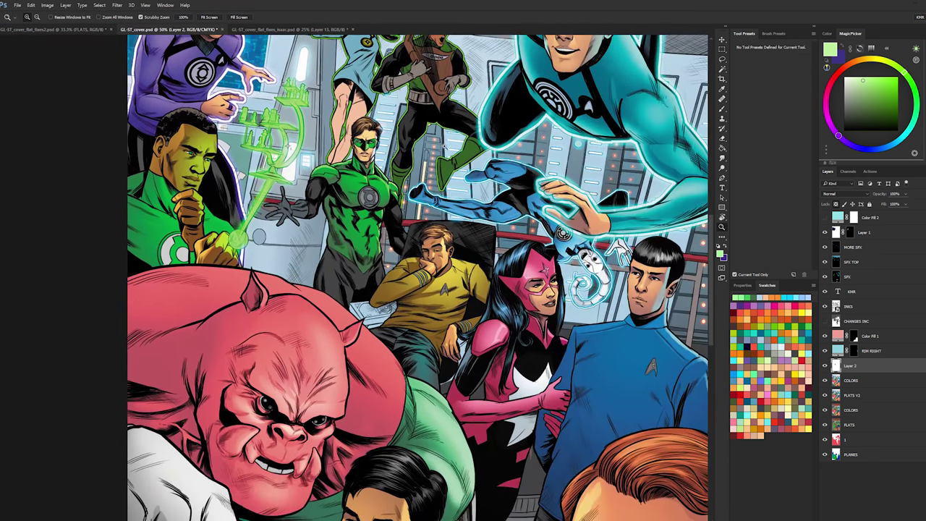
click(360, 236)
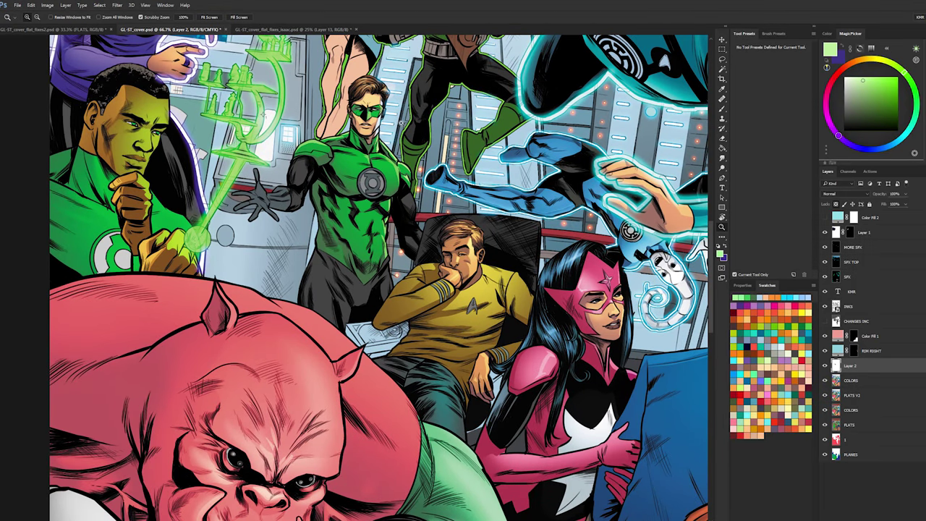
key(l)
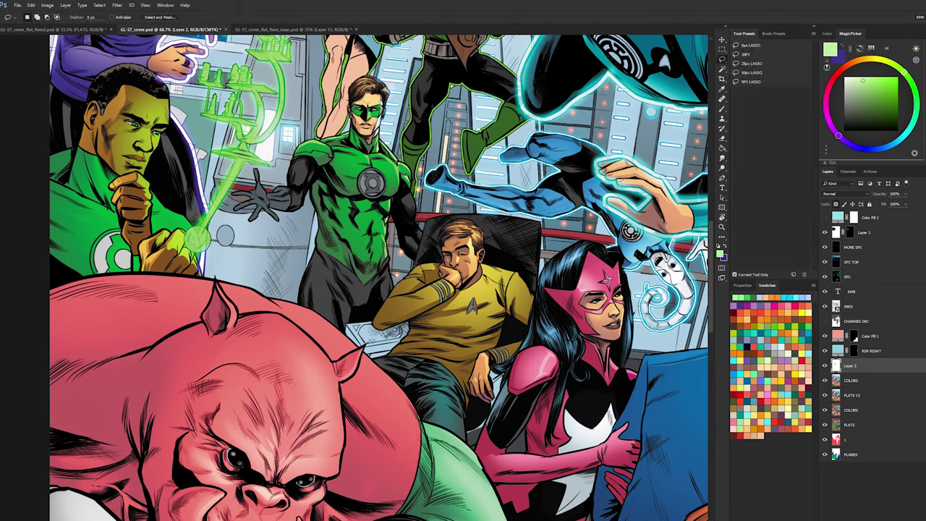
key(ctrl+plus)
key(z)
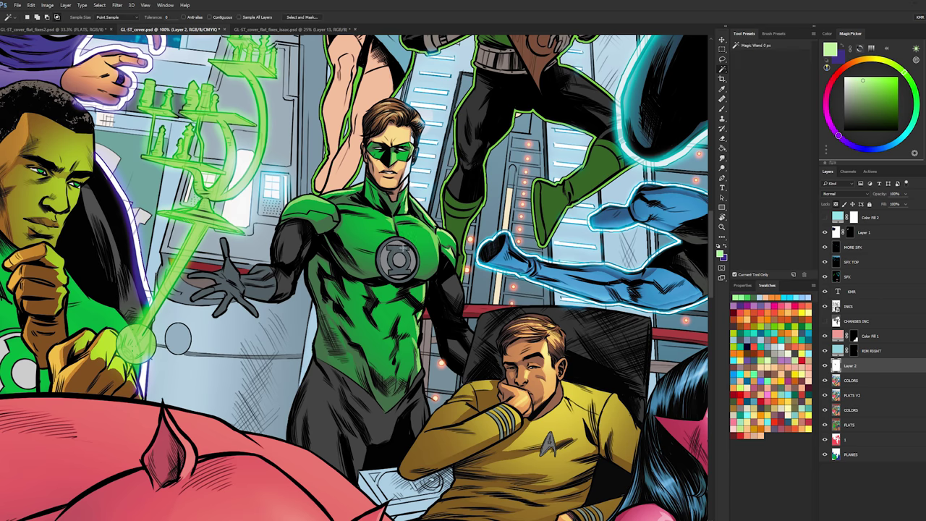
key(ctrl+minus)
right_click(852, 367)
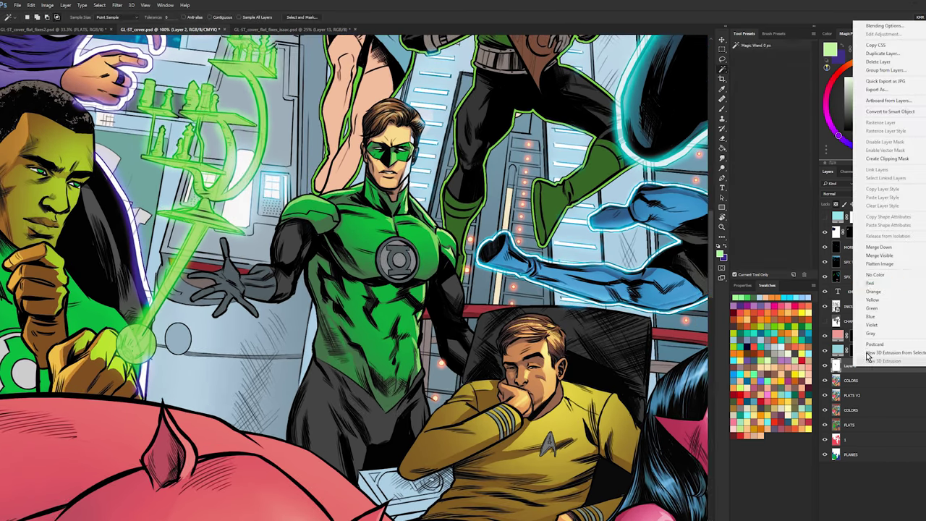
click(880, 247)
- Select the grey glove and chest emblem of the green-masked figure with the Magic Wand and get the Lasso ready
click(721, 228)
key(ctrl+minus)
key(ctrl+minus)
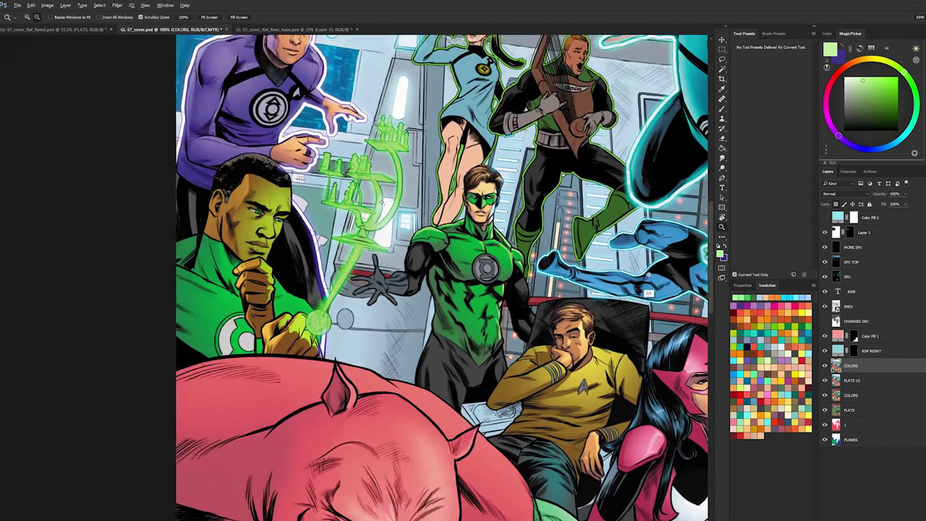
key(w)
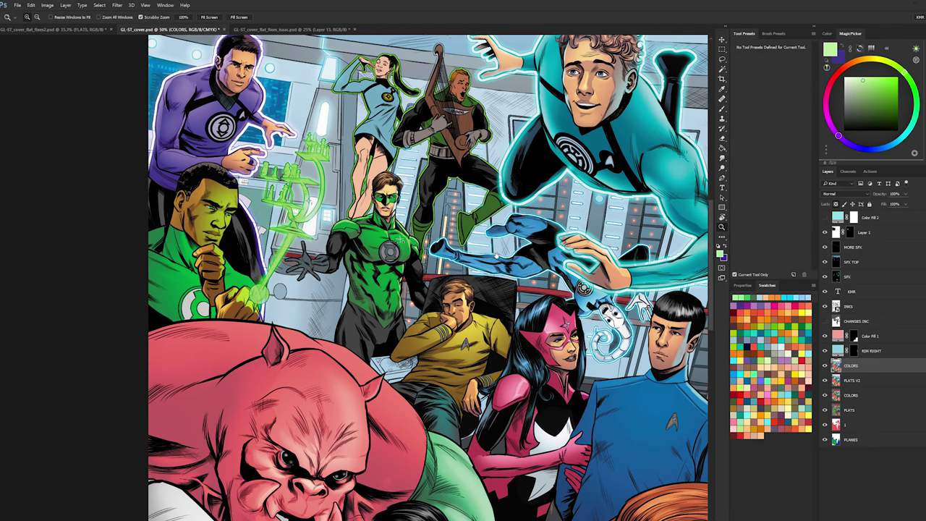
key(l)
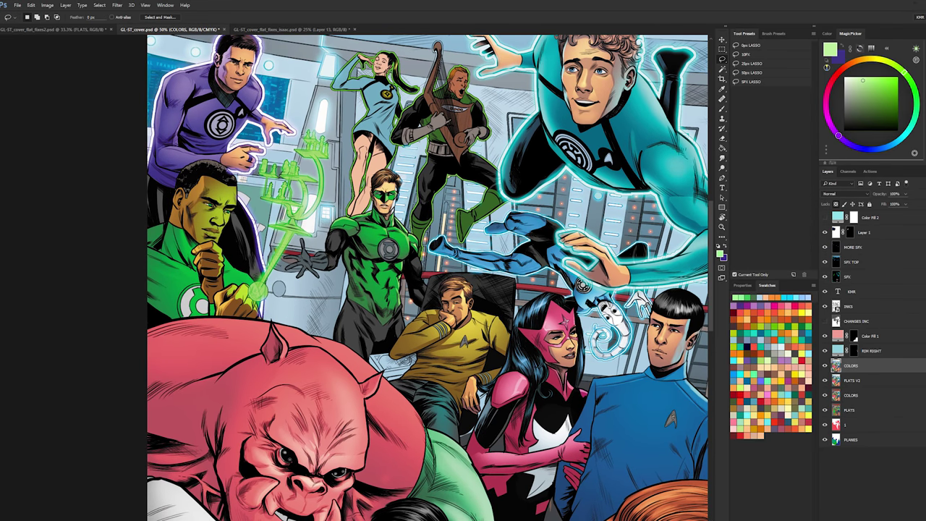
key(w)
click(309, 262)
key(l)
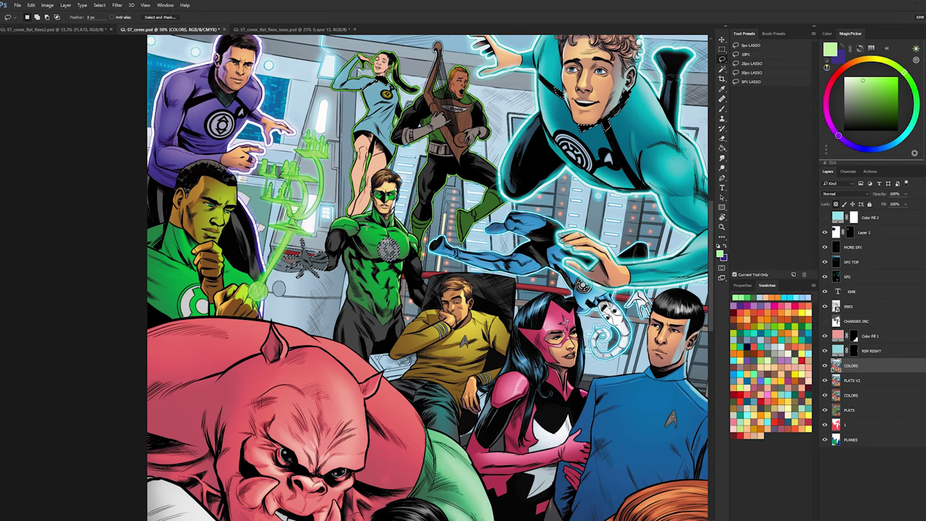
key(w)
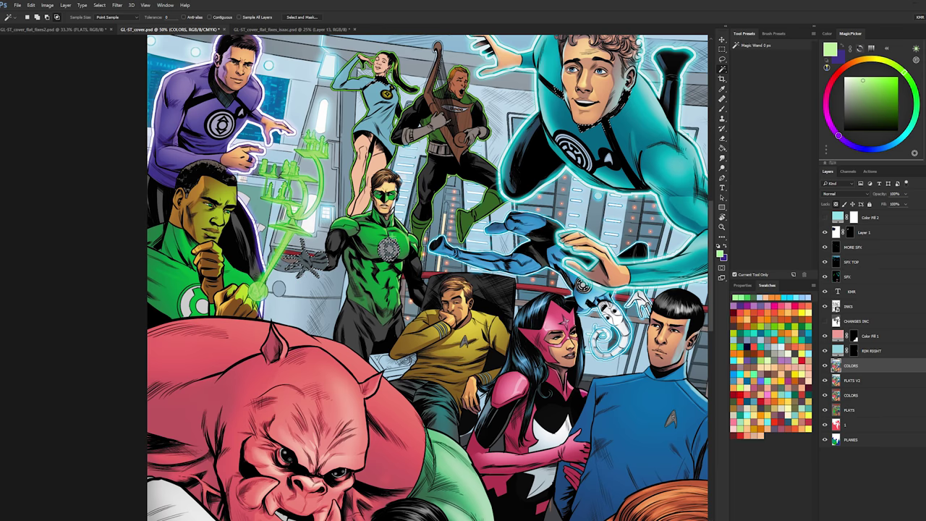
key(ctrl+d)
key(ctrl+plus)
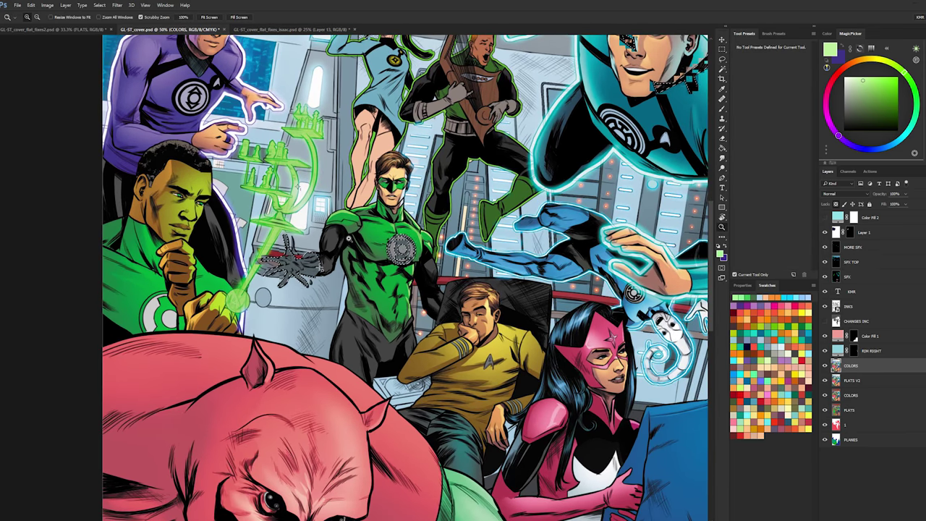
key(ctrl+plus)
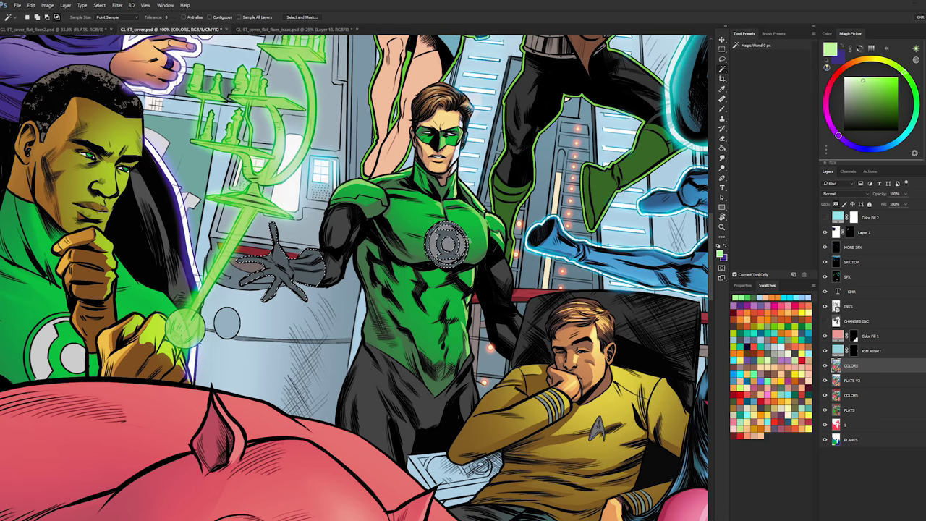
key(l)
key(z)
alt+click(314, 258)
key(ctrl+plus)
key(l)
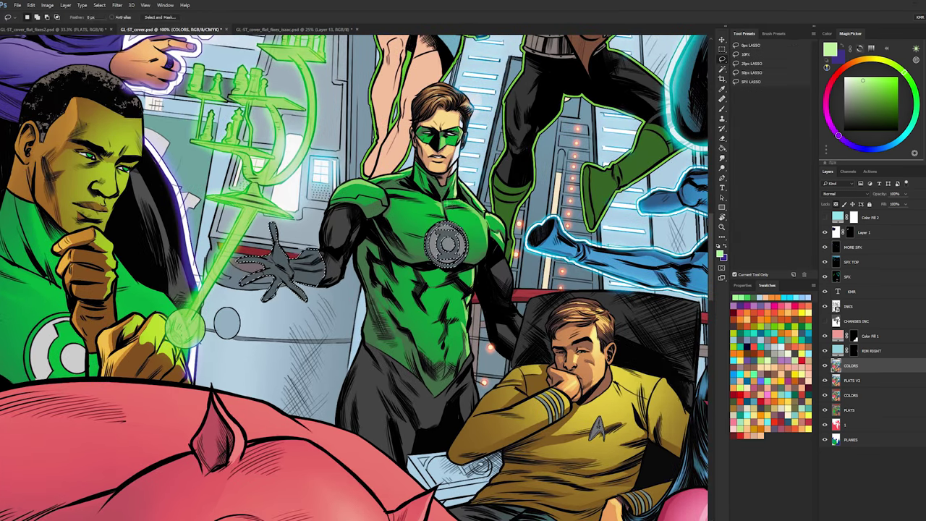
- Examine the selected grey glove and chest emblem of the green-masked figure against the whole cover
click(723, 227)
key(ctrl+minus)
key(ctrl+minus)
key(ctrl+minus)
key(ctrl+minus)
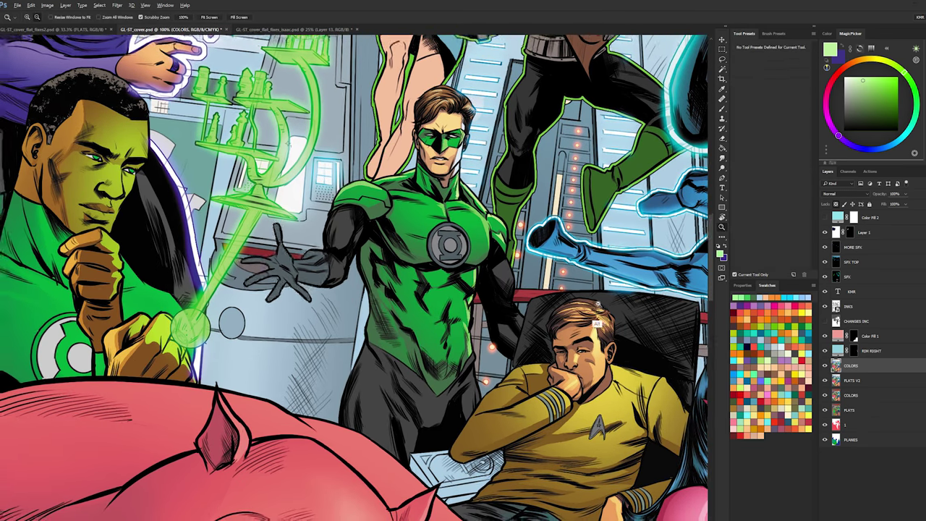
key(l)
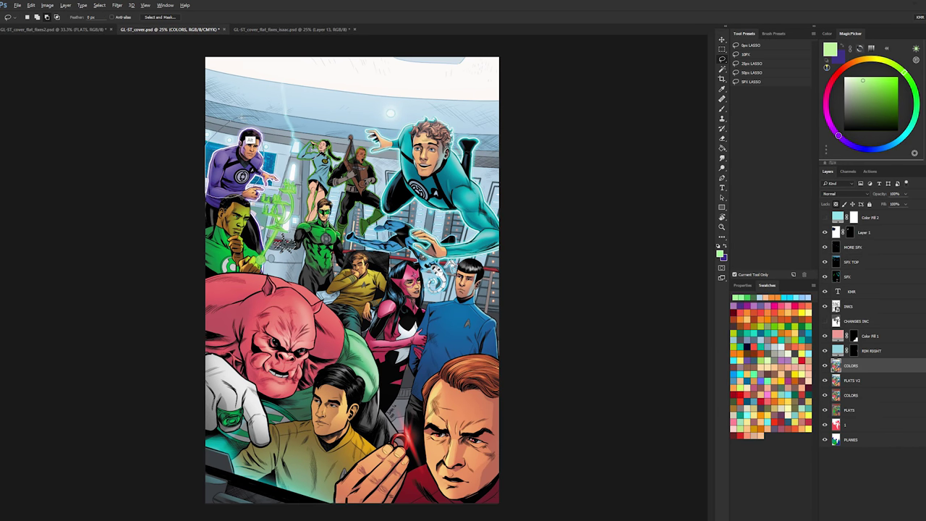
key(z)
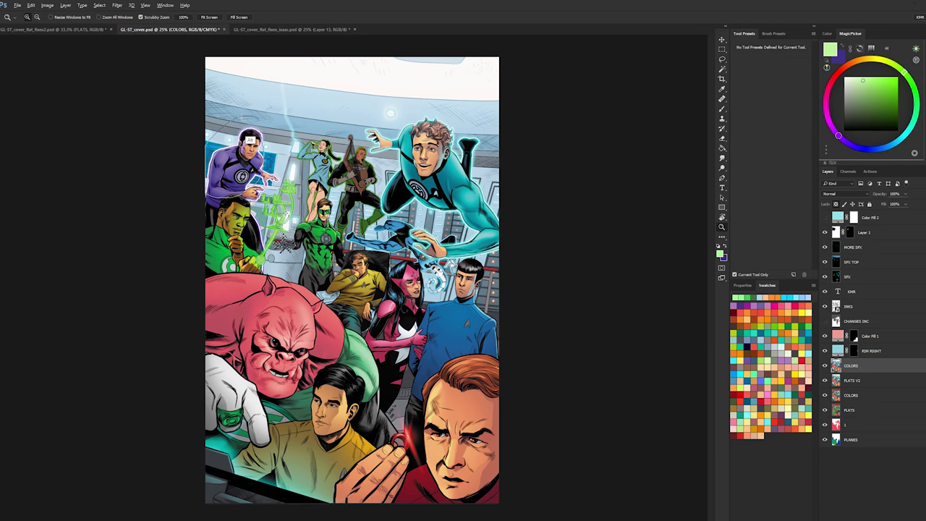
click(282, 124)
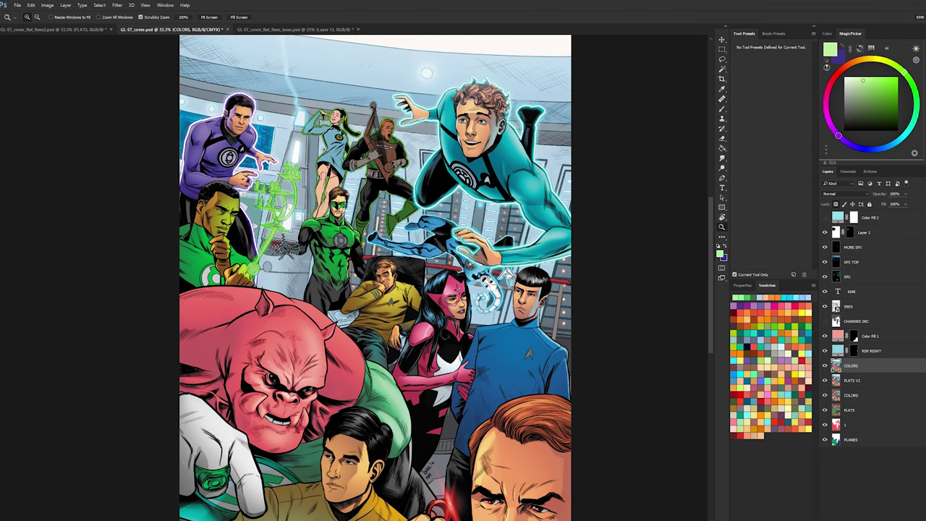
click(303, 245)
click(302, 245)
drag(290, 247, 392, 247)
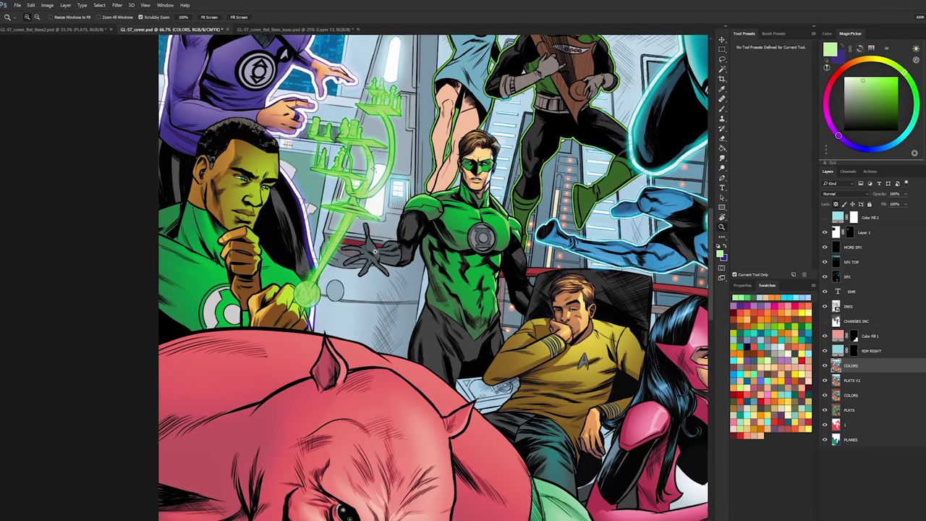
click(373, 253)
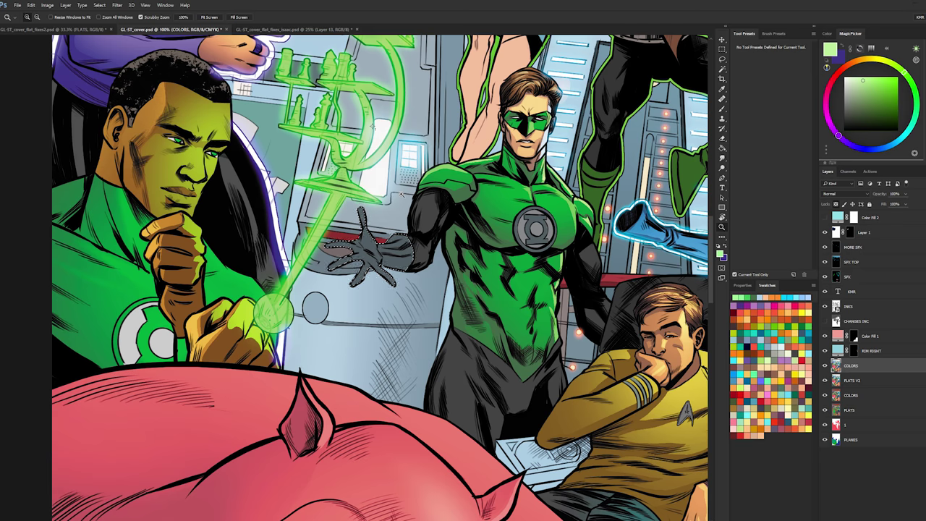
- Lighten the green-masked figure's grey glove with Hue/Saturation, setting Lightness to +34
key(ctrl+d)
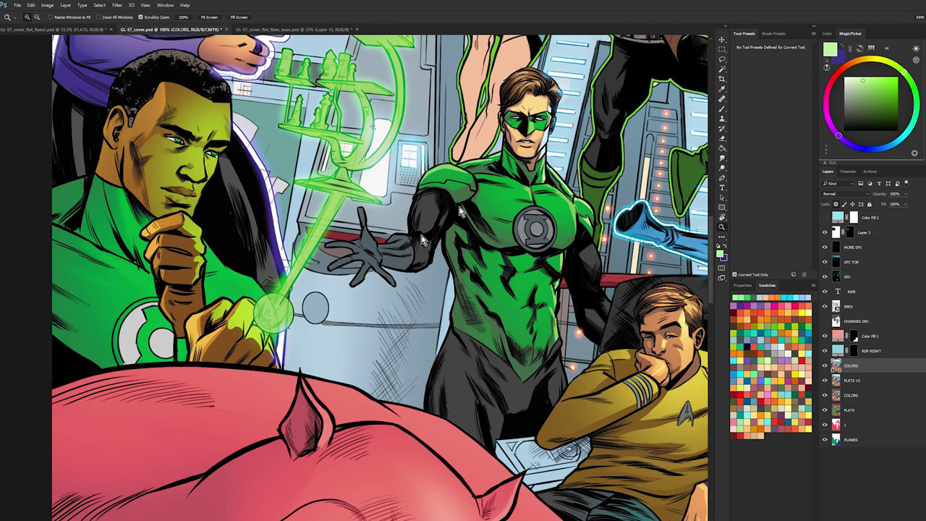
key(ctrl)
scroll(591, 273, down, 2)
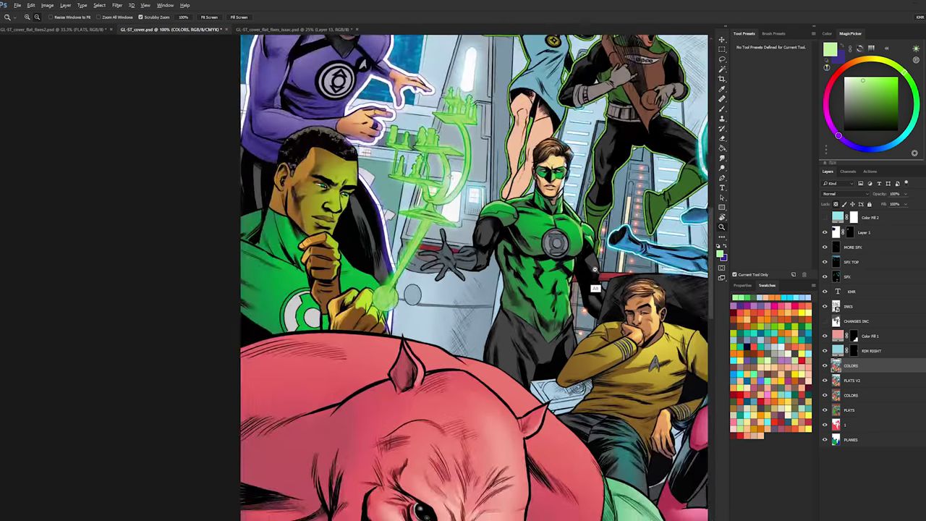
scroll(591, 274, down, 3)
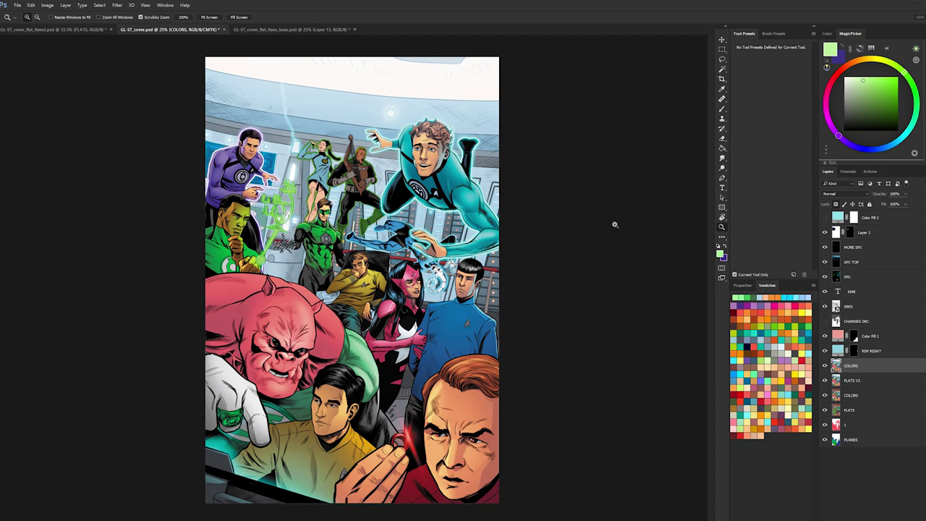
scroll(278, 241, up, 4)
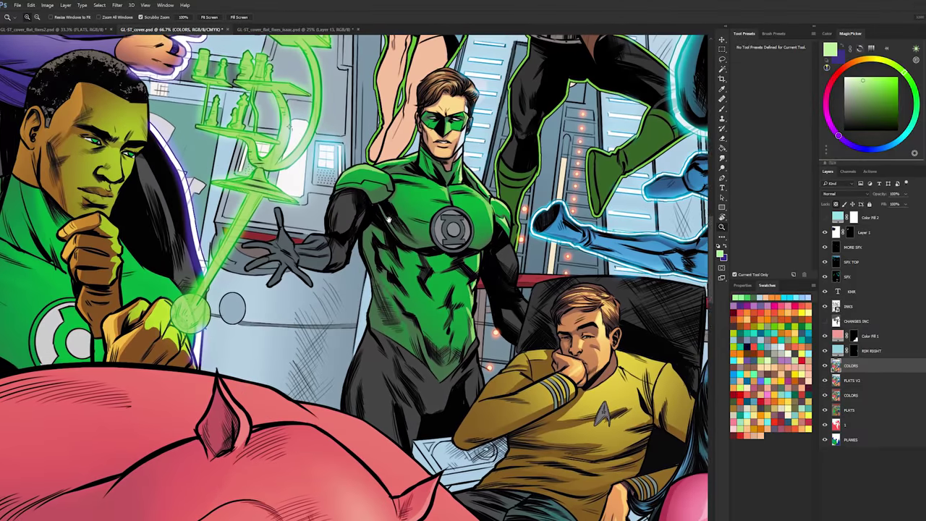
key(ctrl+u)
drag(738, 198, 748, 199)
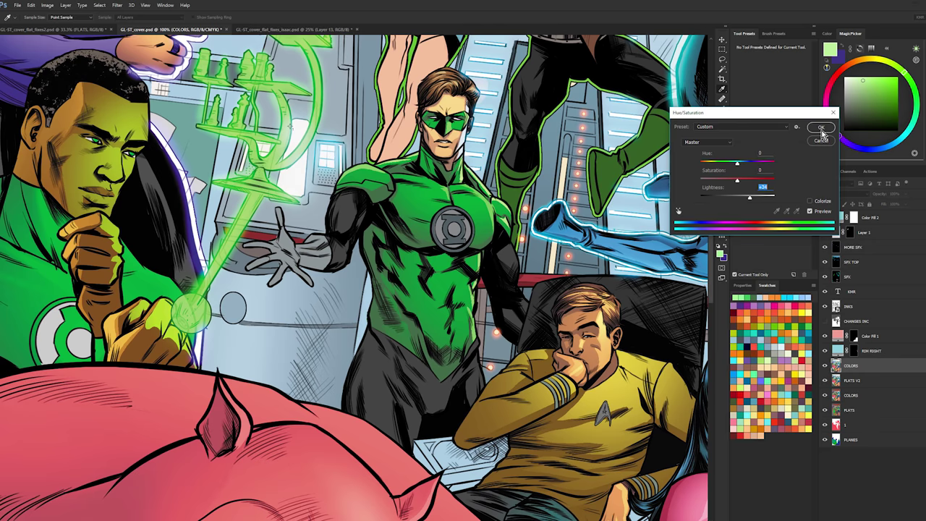
key(Return)
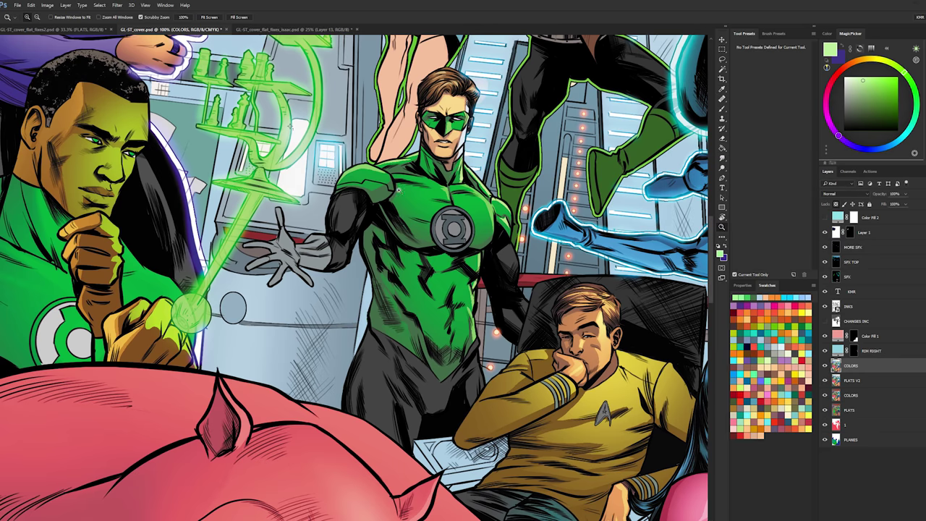
- Add a new layer and lasso highlight areas over the glove's fingers, palm and cuff
key(ctrl+shift+alt+n)
click(288, 233)
key(l)
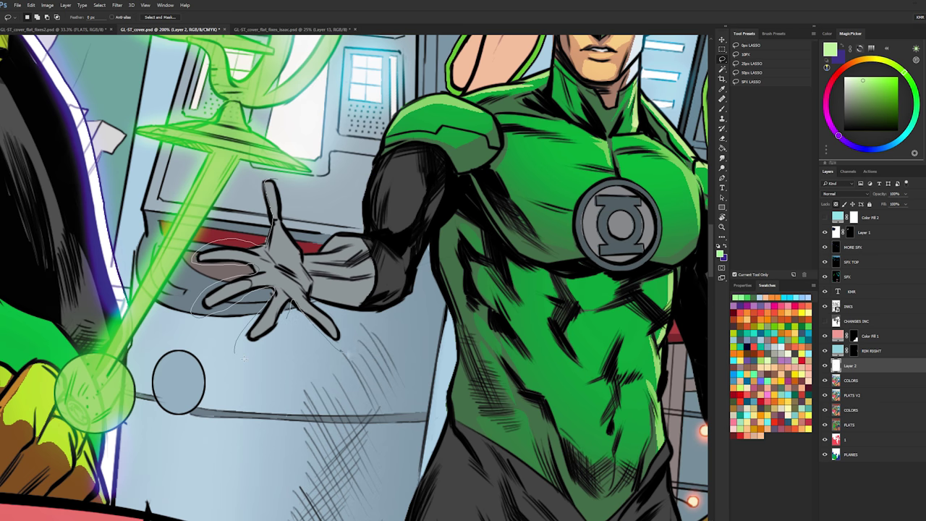
drag(296, 230, 276, 176)
mouse_move(303, 259)
mouse_down()
mouse_move(360, 250)
mouse_move(340, 246)
mouse_move(385, 253)
mouse_move(357, 282)
mouse_move(398, 279)
mouse_up()
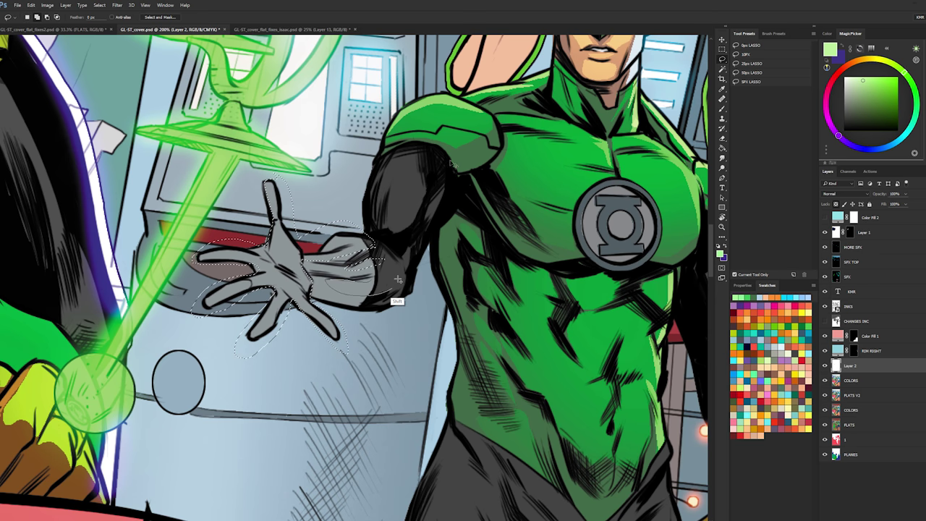
- Pick a pale cyan and brush highlights into the glove's selected areas with the 1 - SCREEN 75% brush
click(863, 78)
click(904, 139)
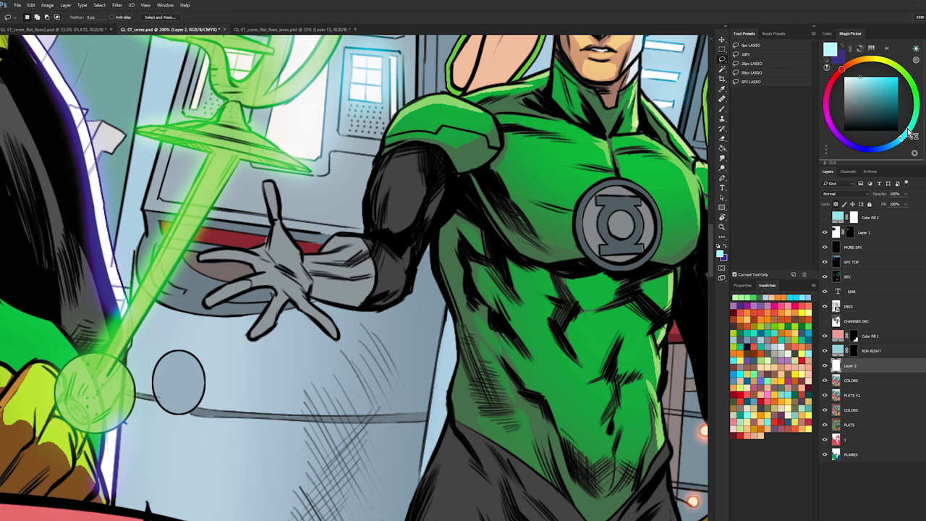
key(b)
mouse_move(340, 211)
mouse_down()
mouse_move(345, 230)
mouse_move(376, 228)
mouse_up()
key(l)
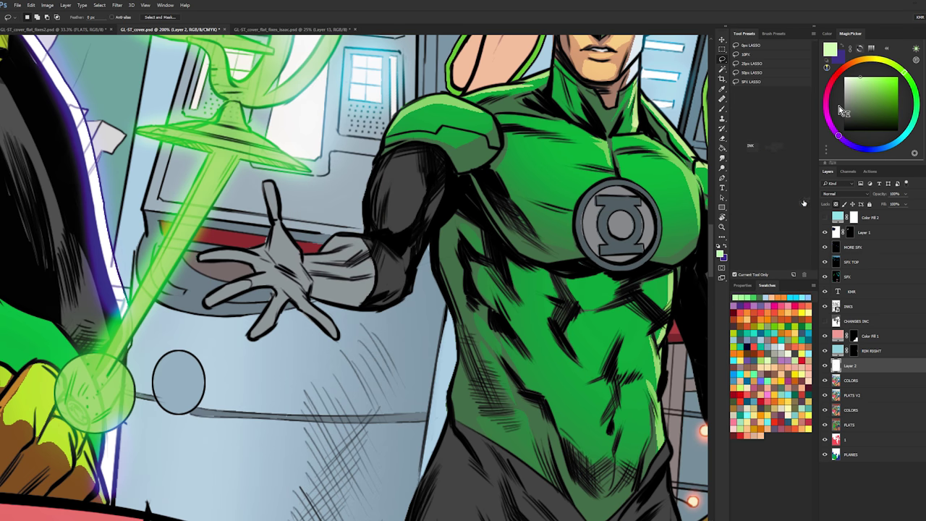
key(b)
click(788, 207)
drag(311, 184, 344, 184)
mouse_move(266, 264)
mouse_down()
mouse_move(307, 257)
mouse_move(317, 265)
mouse_up()
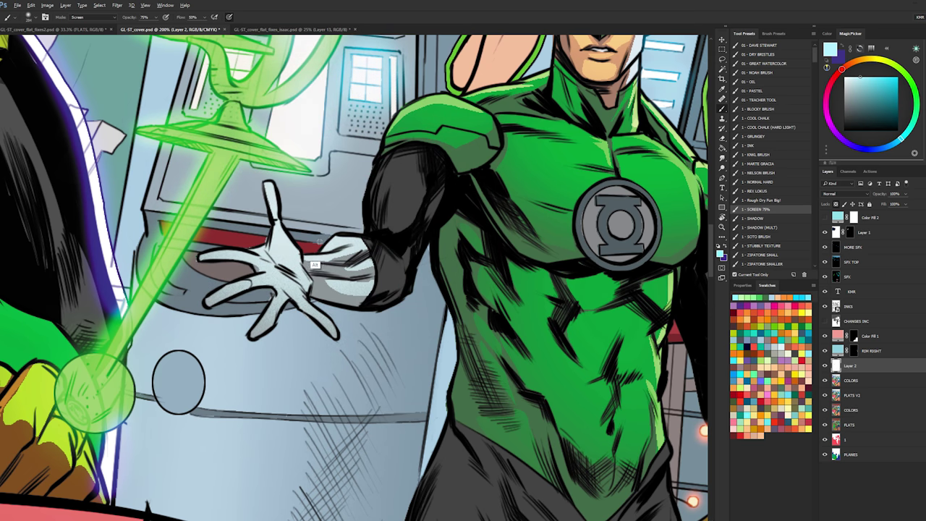
drag(271, 298, 319, 289)
- Brush more pale cyan onto the glove's cuff and check the glove against the surrounding figures
key(l)
key(b)
key(l)
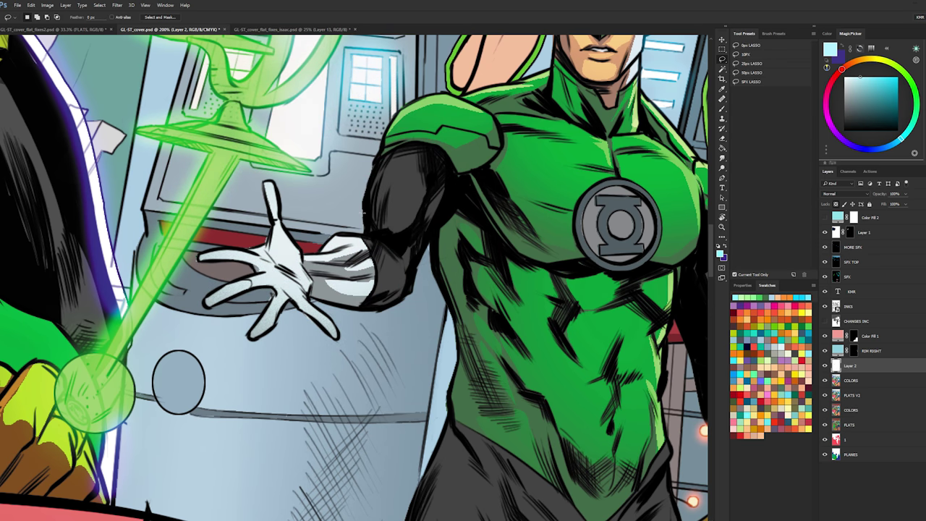
key(b)
mouse_move(345, 252)
mouse_down()
mouse_move(307, 253)
mouse_move(366, 266)
mouse_move(344, 248)
mouse_move(368, 269)
mouse_up()
key(l)
key(b)
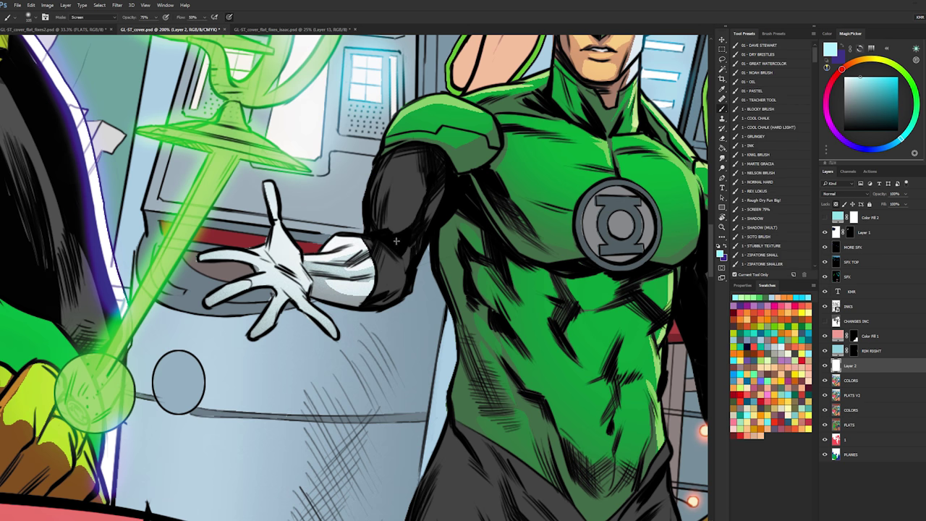
key(l)
click(721, 226)
key(ctrl+minus)
key(ctrl+minus)
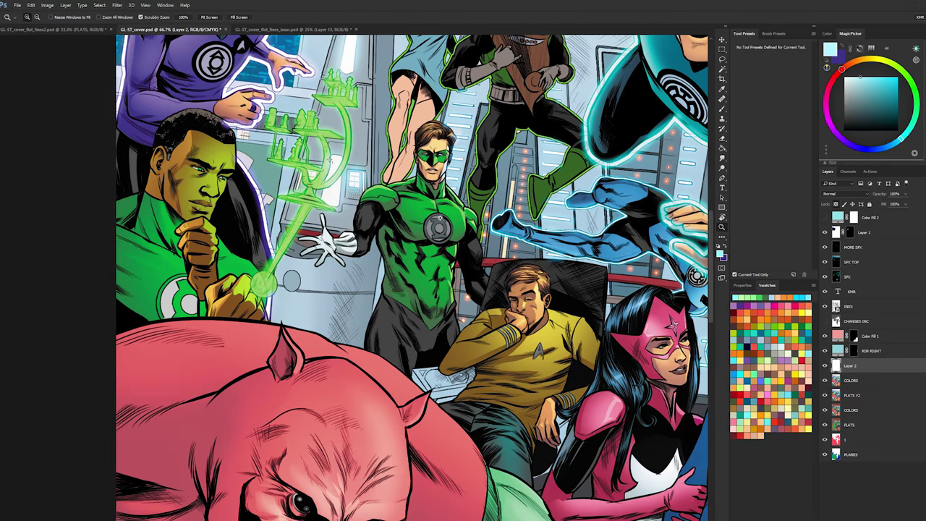
click(440, 217)
drag(440, 217, 399, 184)
key(l)
key(w)
click(403, 197)
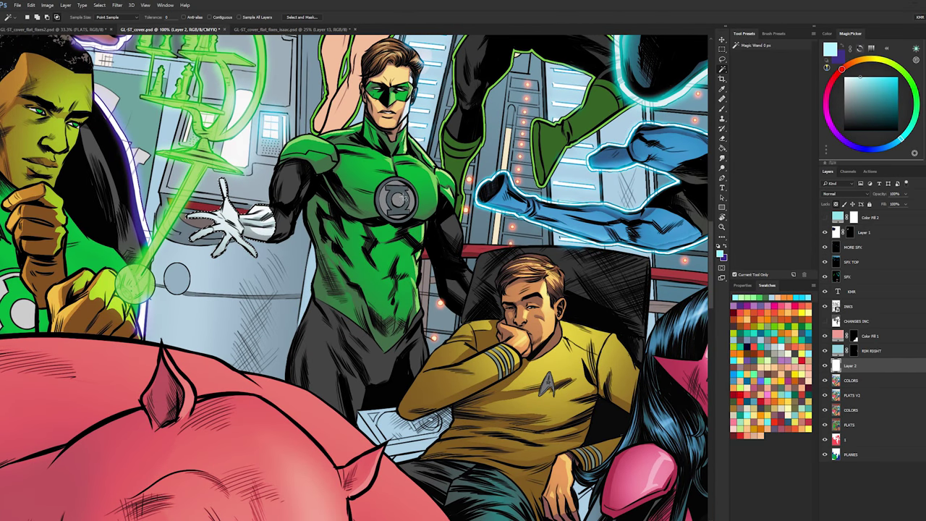
key(l)
key(ctrl+d)
- Merge Layer 2 with the glove highlights down into the COLORS layer
key(z)
key(w)
right_click(863, 366)
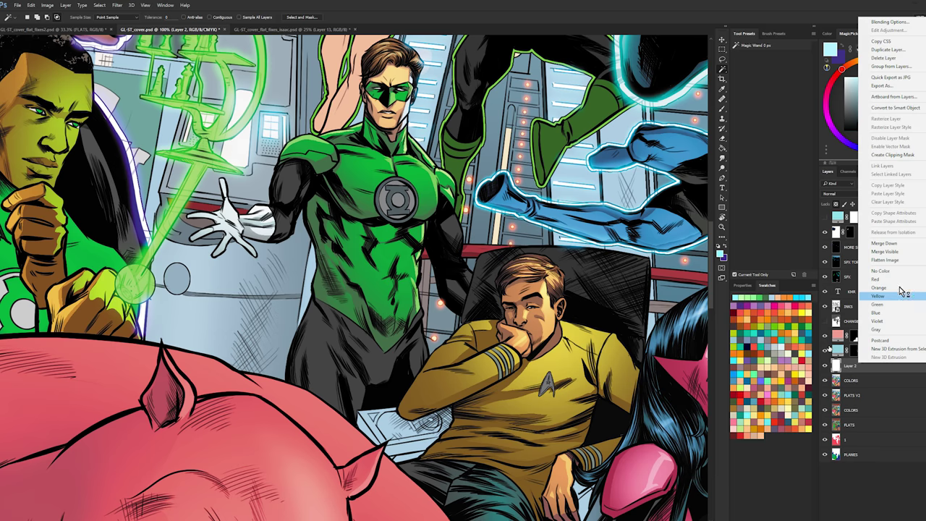
click(897, 254)
- Sample the slate grey of the green-masked figure's chest emblem for the Pencil tool
key(z)
click(394, 201)
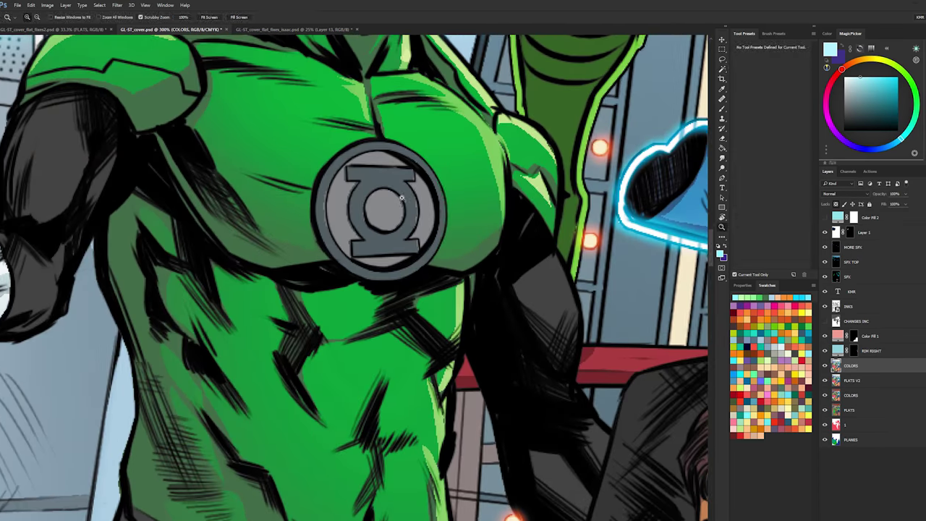
click(394, 201)
click(391, 199)
key(w)
key(b)
alt+click(283, 176)
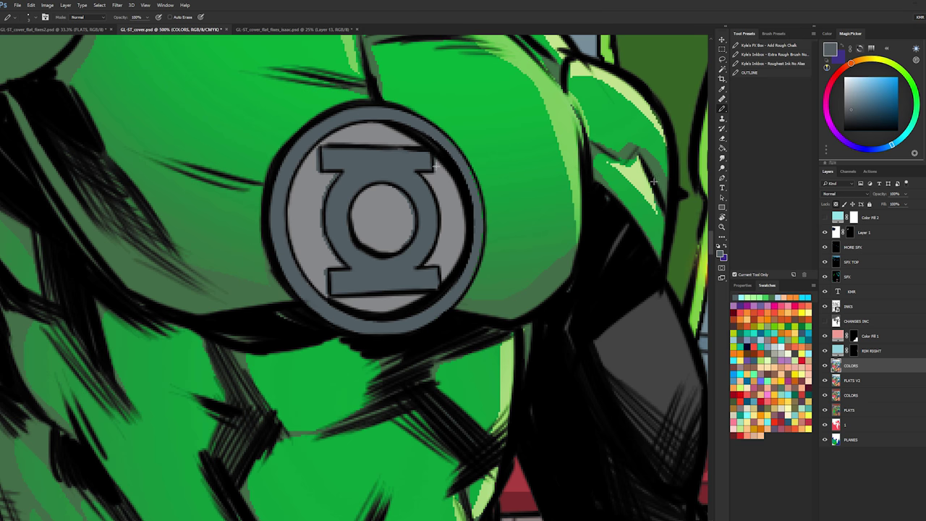
- Sample the glove's white and paint the chest emblem's light grey background with the 1 - NORMAL HARD brush
click(722, 227)
alt+click(628, 246)
alt+click(628, 247)
alt+click(629, 247)
key(b)
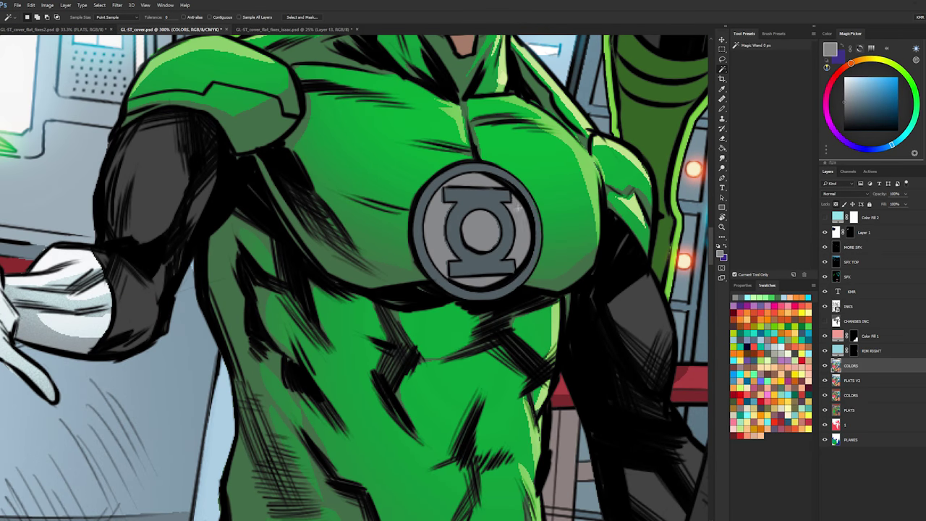
alt+click(84, 260)
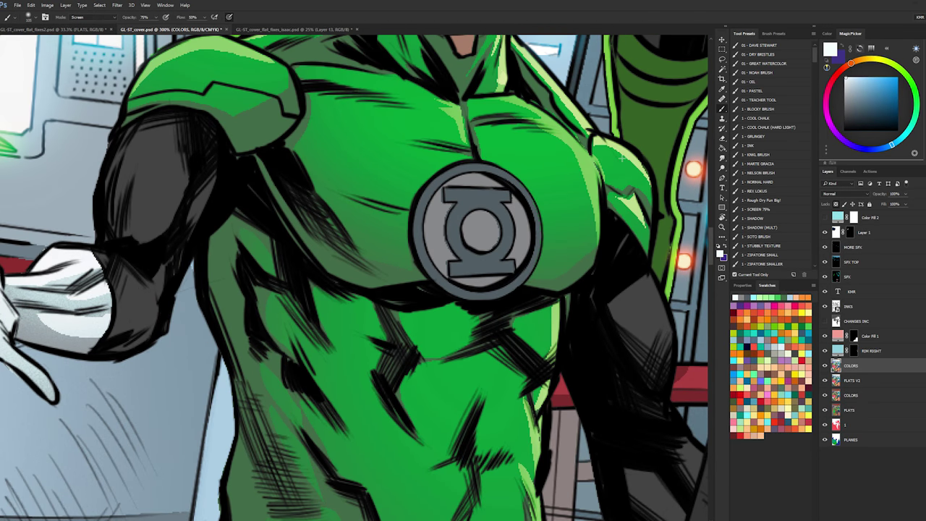
click(759, 181)
alt+right_click(496, 210)
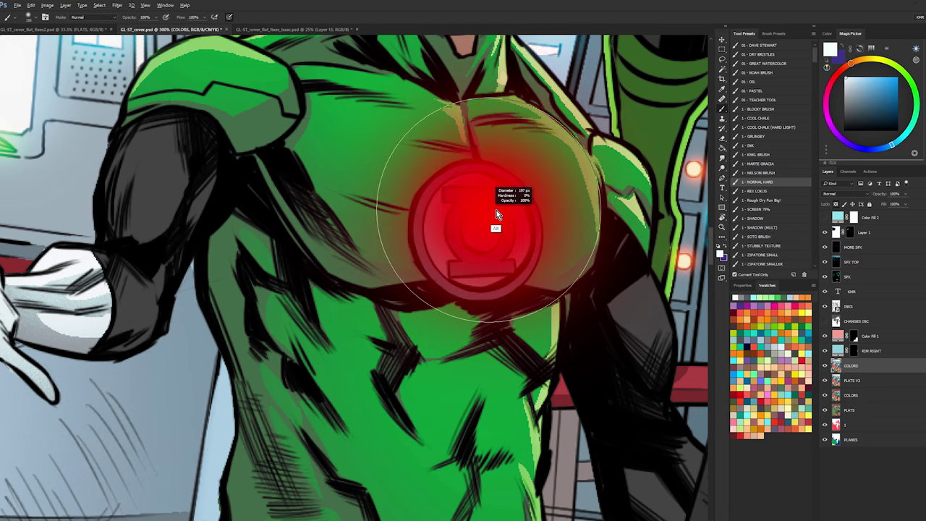
drag(463, 217, 509, 171)
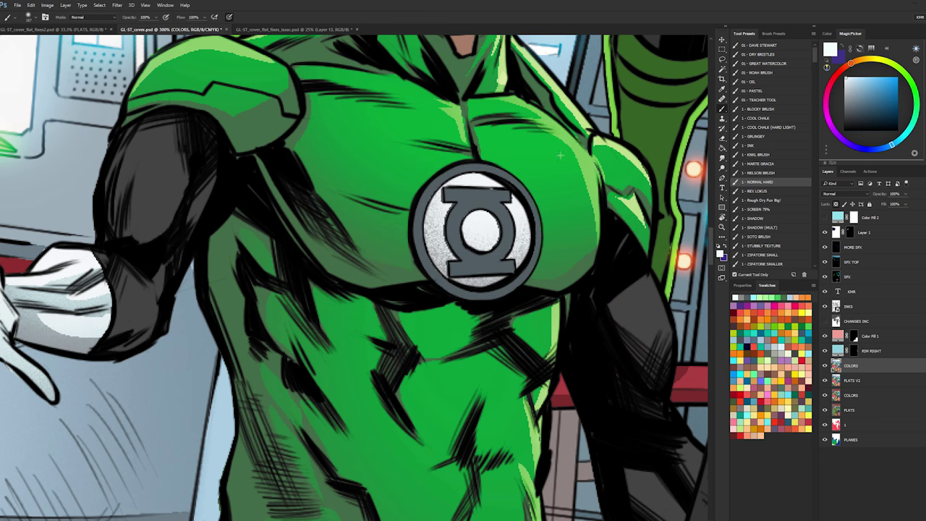
- Select the emblem's slate grey ring and symbol with the Magic Wand and brush them green with a lighter green highlight, both sampled from the costume
key(e)
key(w)
click(499, 195)
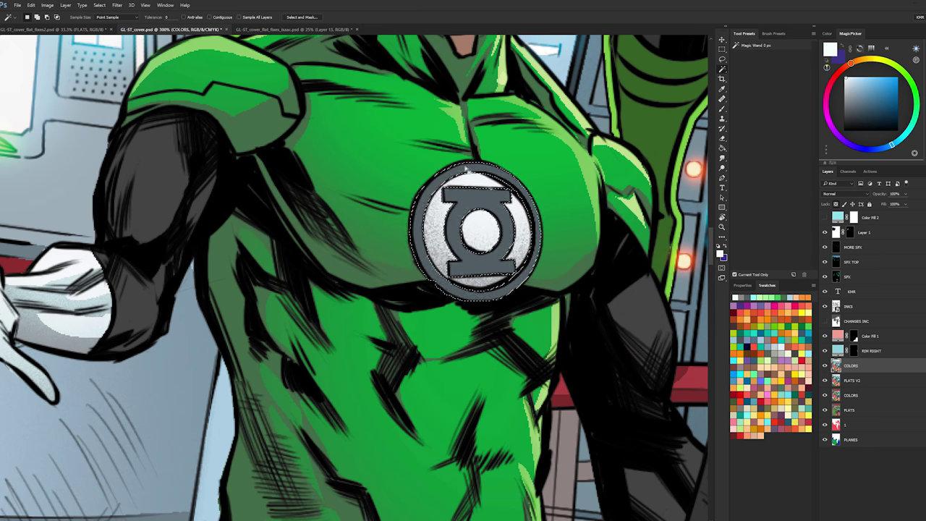
key(b)
key(ctrl+d)
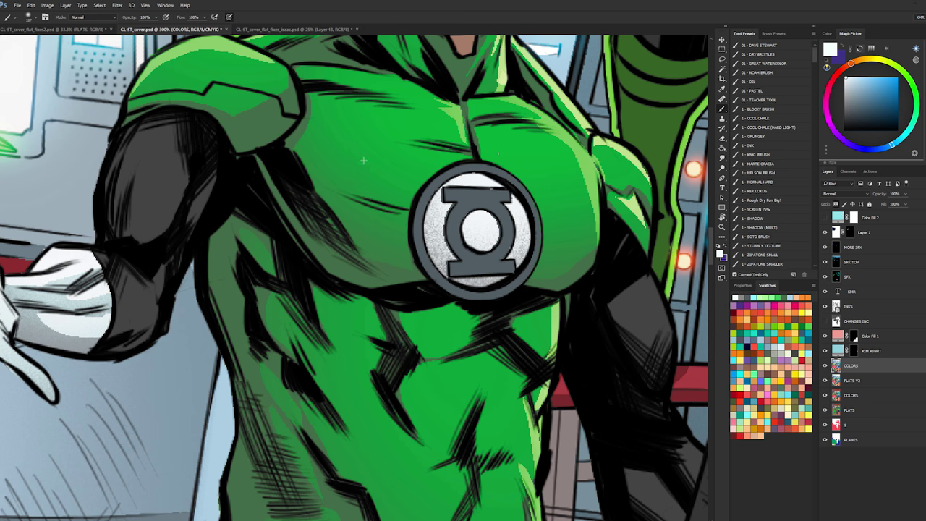
alt+click(336, 175)
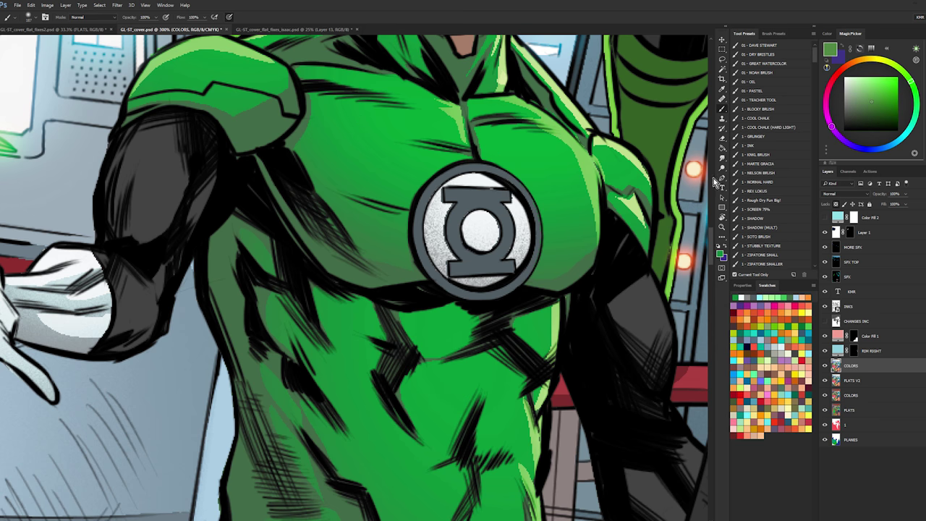
mouse_move(506, 194)
mouse_down()
mouse_move(463, 210)
mouse_move(488, 265)
mouse_up()
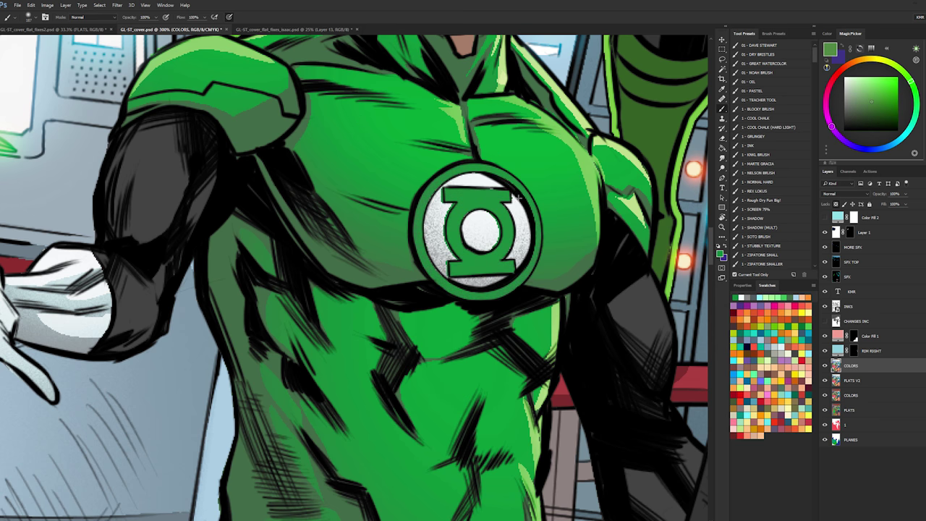
alt+click(561, 135)
drag(447, 189, 501, 161)
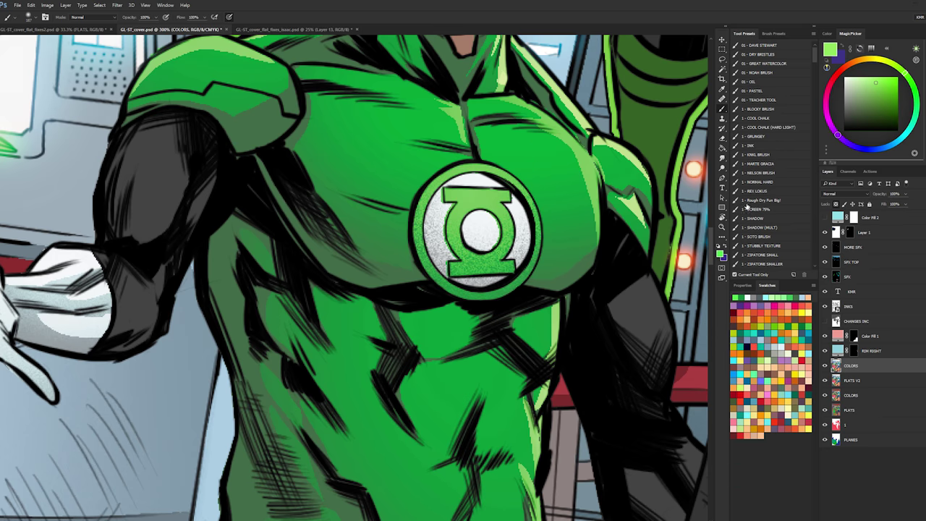
- Check the recoloured emblem and glove against the surrounding figures and get the Magic Wand ready
click(722, 227)
alt+click(622, 254)
alt+click(597, 274)
alt+click(597, 276)
alt+click(596, 276)
drag(590, 273, 378, 234)
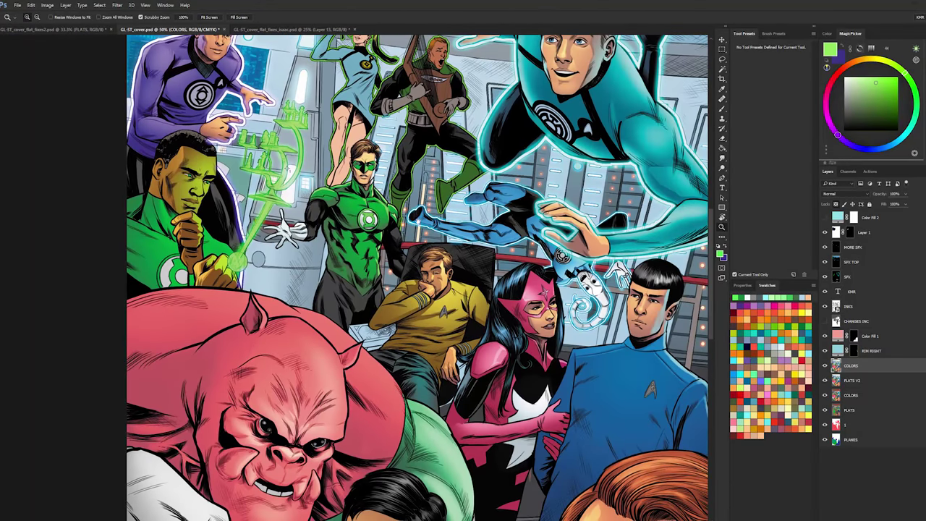
click(377, 237)
key(w)
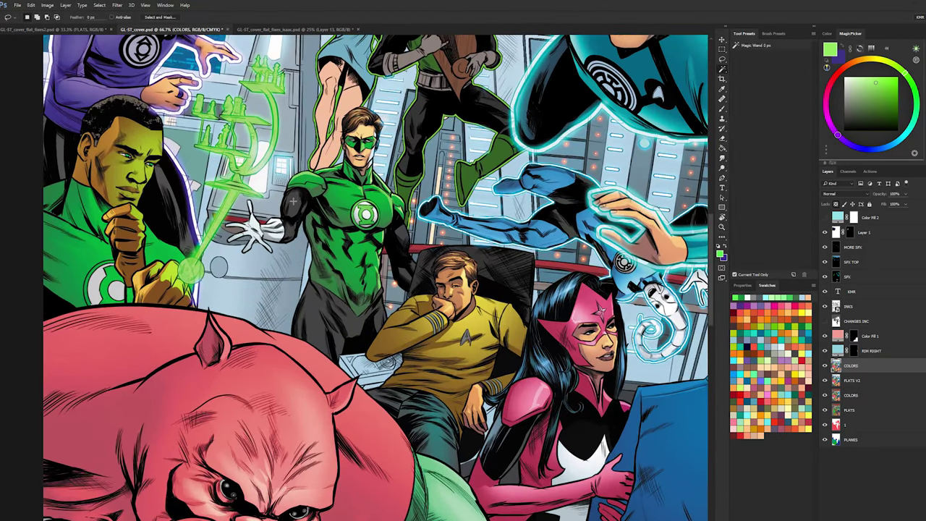
- Select the black parts of the green-masked figure's costume with the Magic Wand and hide the selection edges
click(399, 242)
key(z)
alt+click(383, 171)
drag(354, 201, 370, 255)
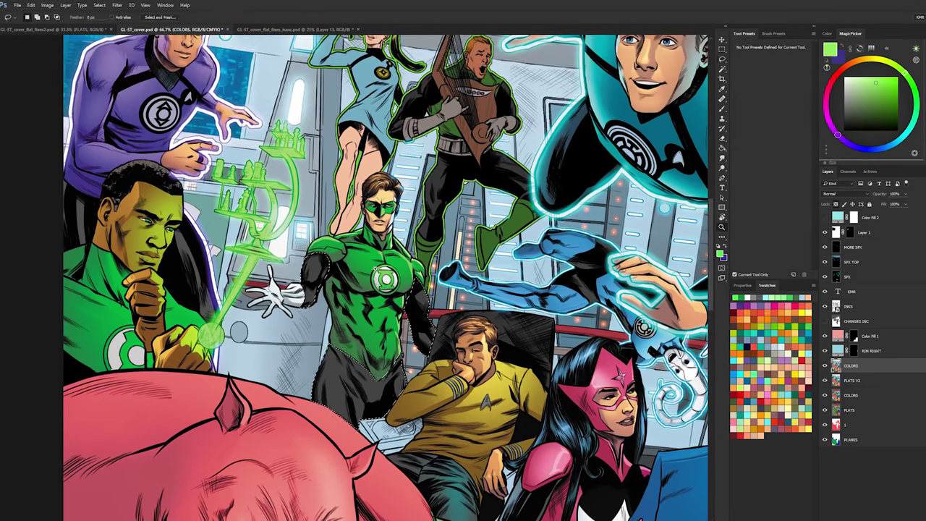
click(363, 253)
key(ctrl+h)
- Brush light grey highlights onto the green-masked figure's black sleeves with the 1 - SCREEN 75% brush
key(b)
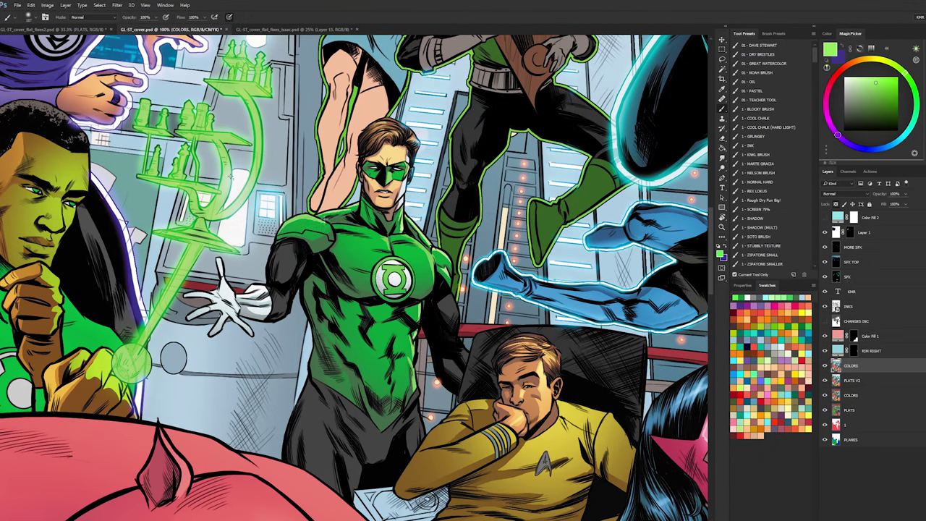
key(z)
alt+click(288, 250)
click(287, 249)
key(b)
click(855, 98)
click(766, 209)
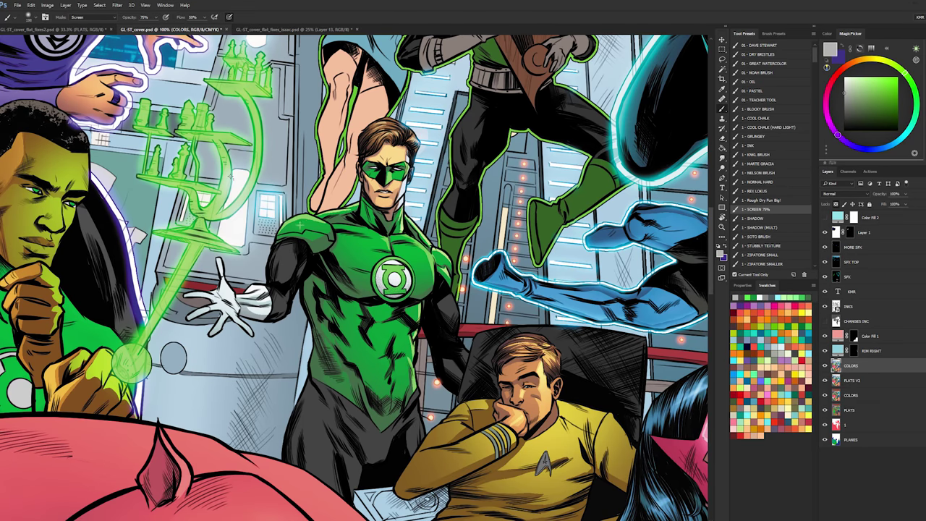
drag(264, 258, 277, 251)
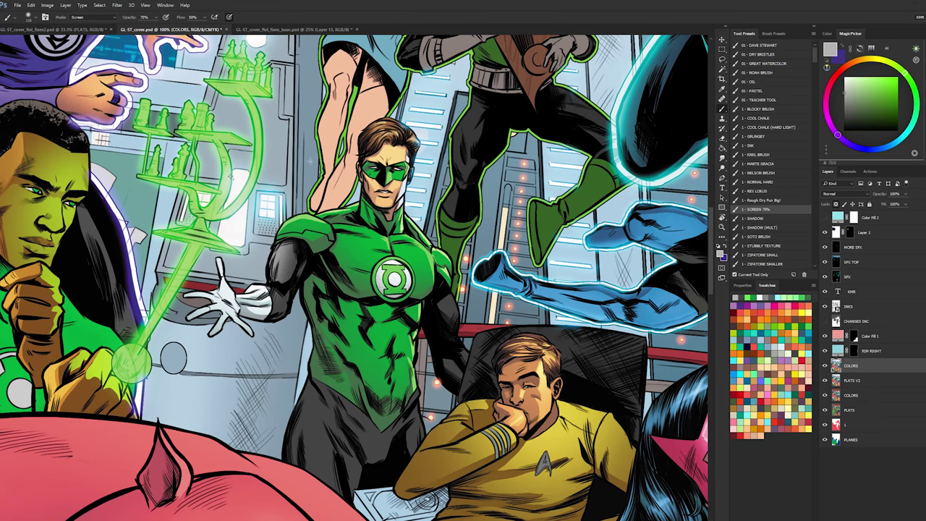
drag(454, 295, 463, 329)
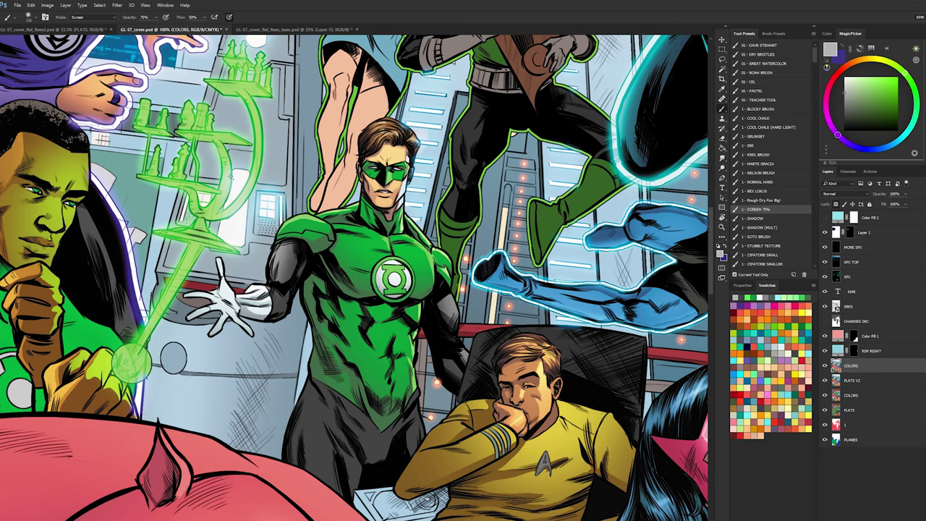
- Brush light grey highlights onto the black hips and legs of the green-masked figure's costume
drag(231, 176, 240, 75)
drag(323, 282, 297, 356)
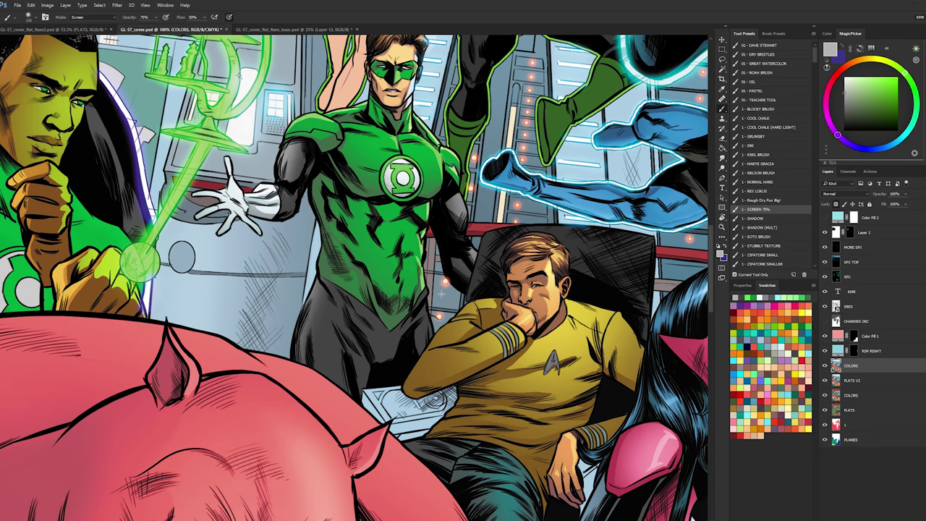
drag(432, 286, 419, 349)
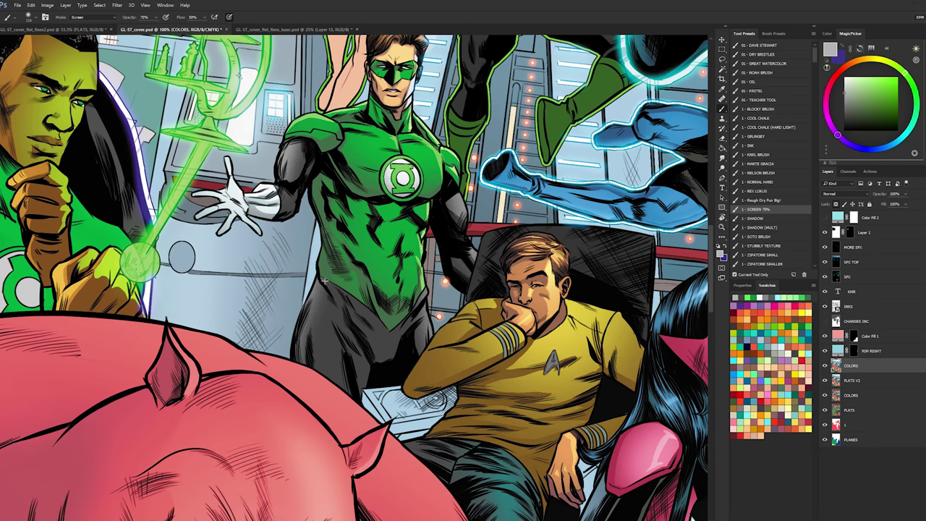
key(l)
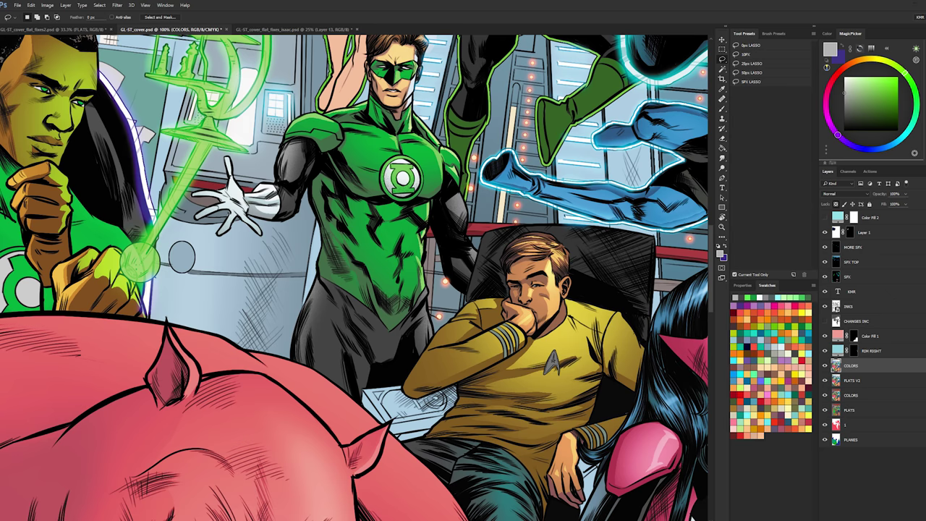
- Check the highlighted black costume against the whole cover and return to a close view of the green-masked figure
click(722, 228)
alt+click(437, 298)
alt+click(437, 298)
alt+click(437, 298)
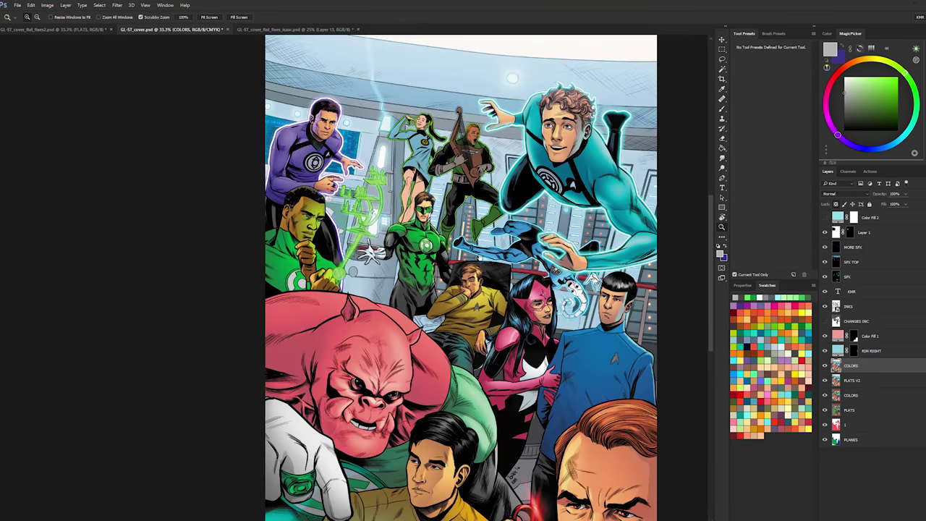
drag(483, 261, 425, 333)
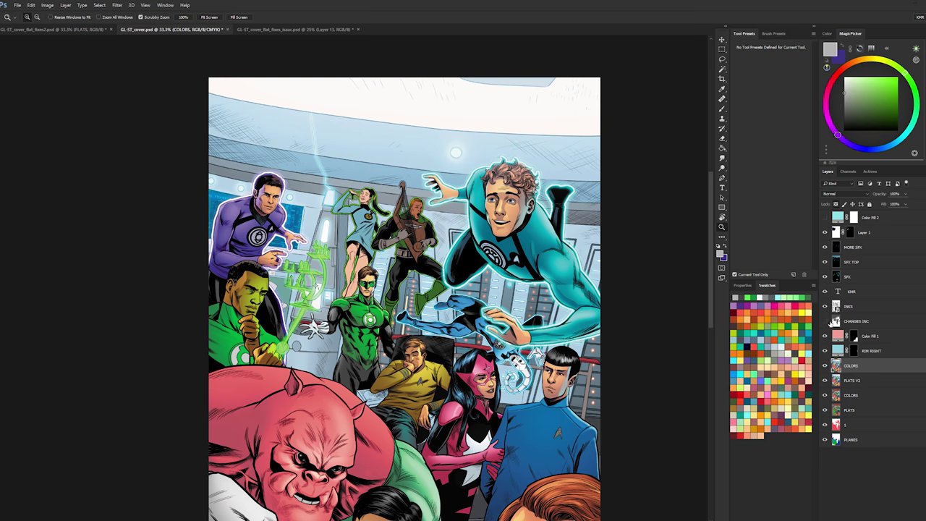
scroll(601, 291, down, 2)
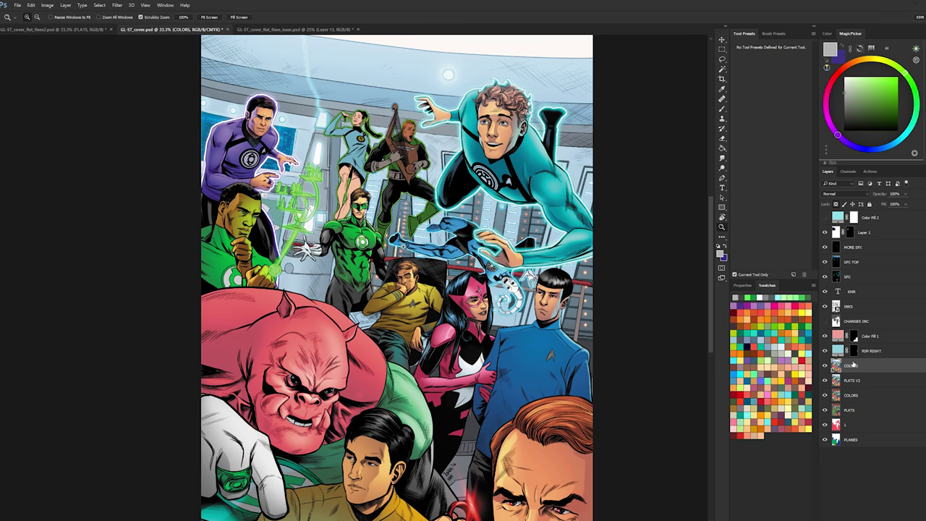
click(372, 239)
click(373, 235)
click(376, 228)
click(391, 212)
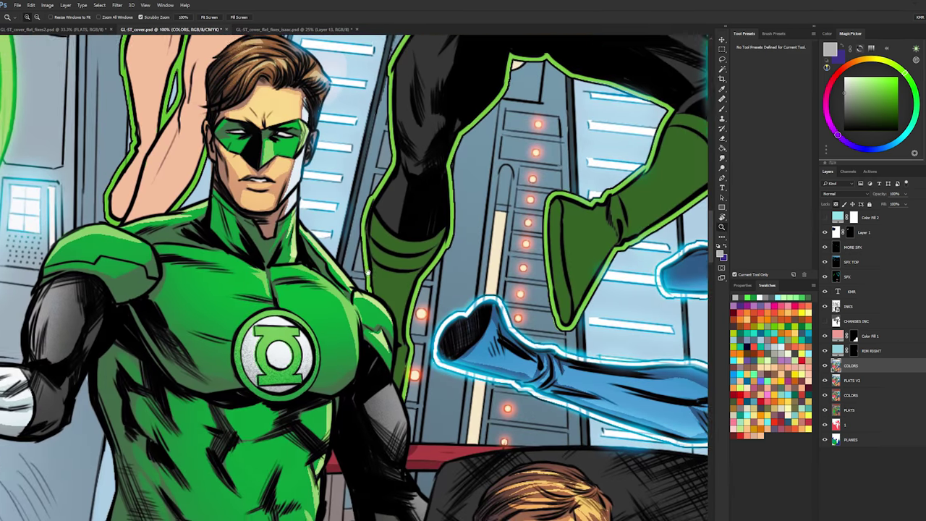
- Brush a light green glow along the green-masked figure's shoulder and mask edge on the MORE SFX layer with the 1 - MARTE GRACIA brush
key(b)
key(z)
key(b)
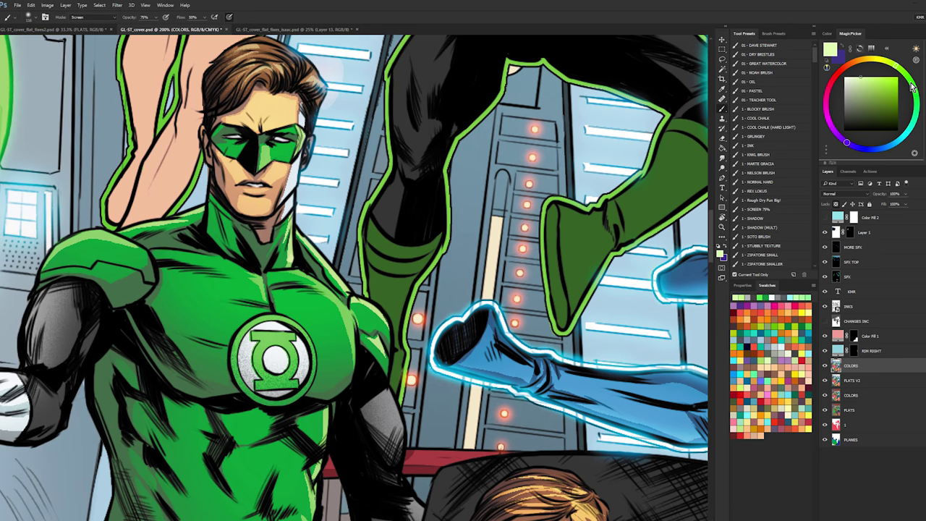
click(912, 86)
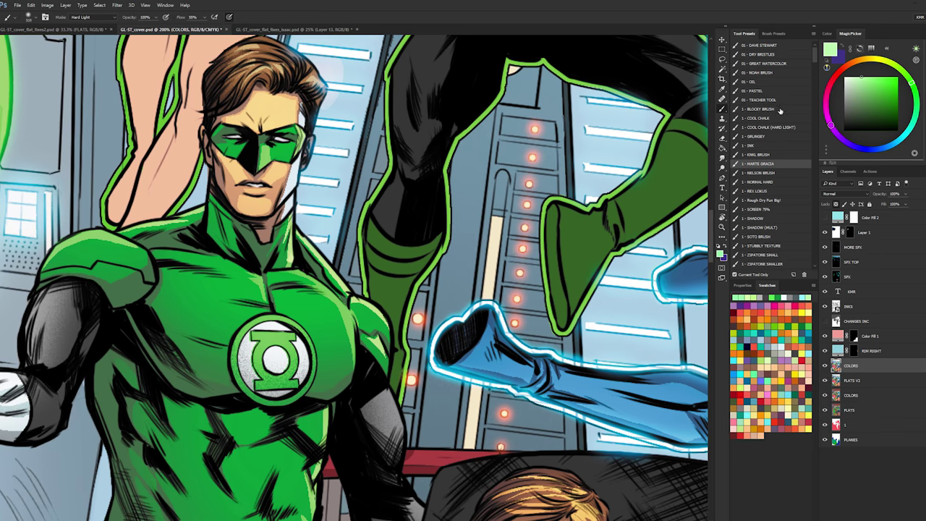
key(l)
click(845, 246)
key(b)
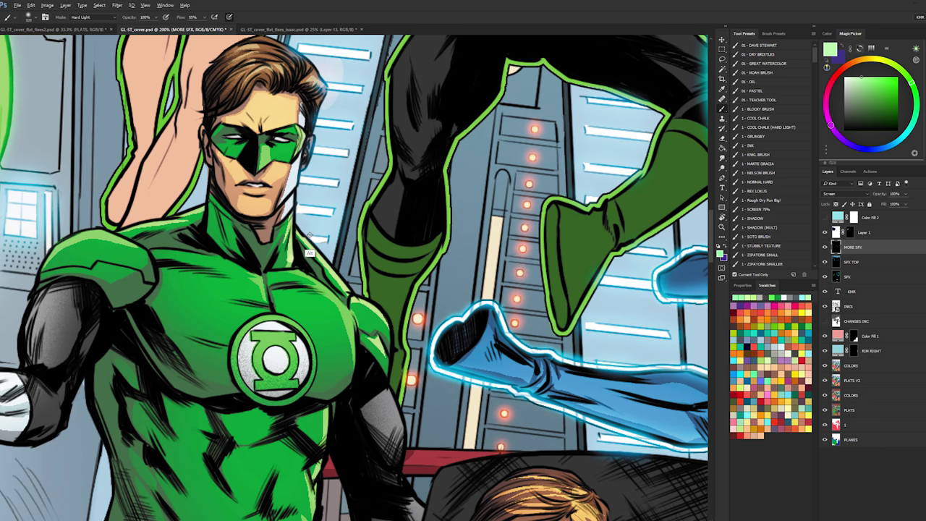
drag(306, 241, 288, 241)
drag(298, 226, 350, 289)
key(ctrl+z)
mouse_move(315, 224)
mouse_down()
mouse_move(305, 235)
mouse_move(352, 294)
mouse_move(385, 364)
mouse_up()
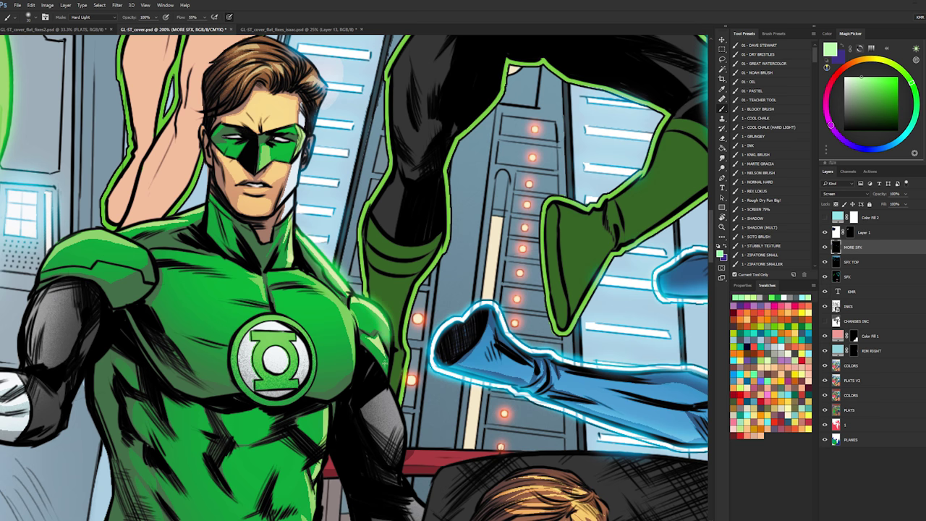
drag(303, 129, 299, 160)
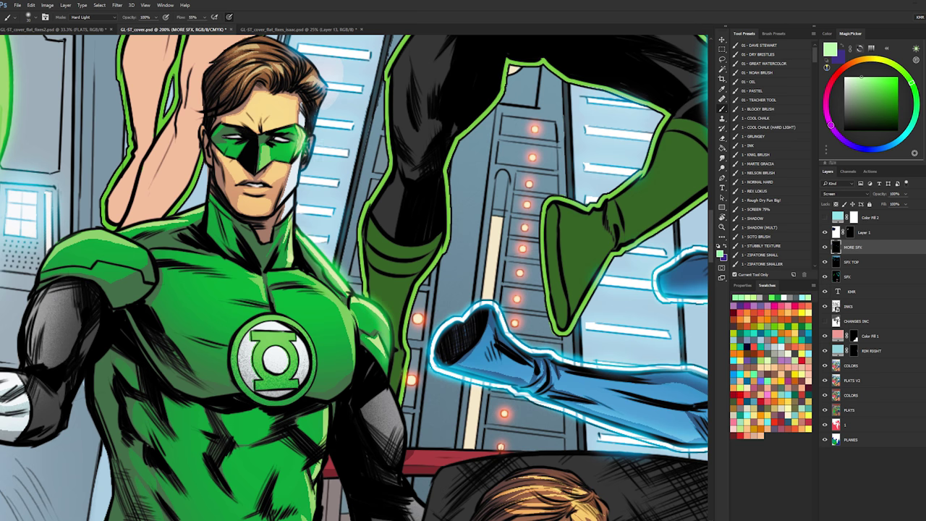
- Check the green-masked figure's new rim glow against the rest of the cover
click(722, 228)
drag(514, 266, 438, 266)
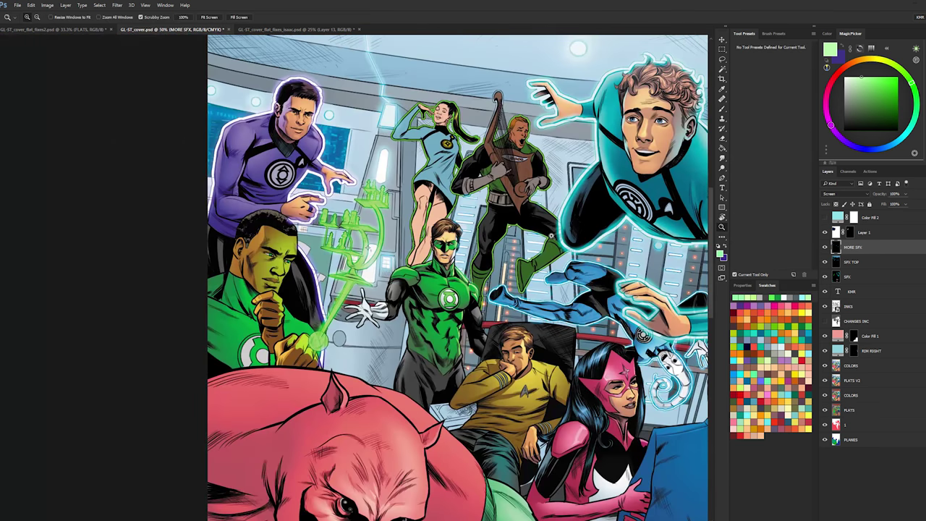
mouse_move(546, 273)
mouse_down()
mouse_move(460, 234)
mouse_move(411, 284)
mouse_up()
alt+click(465, 255)
key(l)
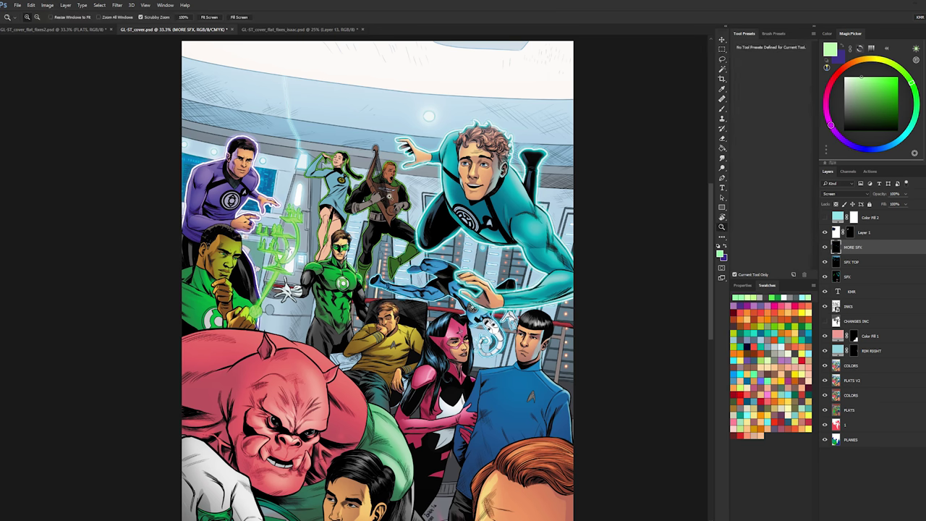
- Select the harp's flat brown on the upper COLORS layer with the Magic Wand
ctrl+click(388, 198)
ctrl+click(387, 193)
drag(388, 193, 393, 279)
ctrl+click(393, 266)
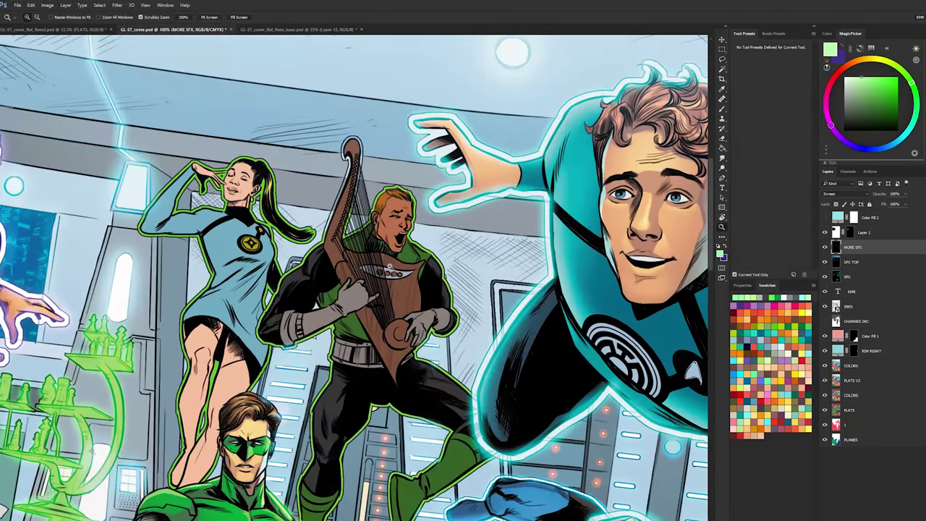
ctrl+click(394, 266)
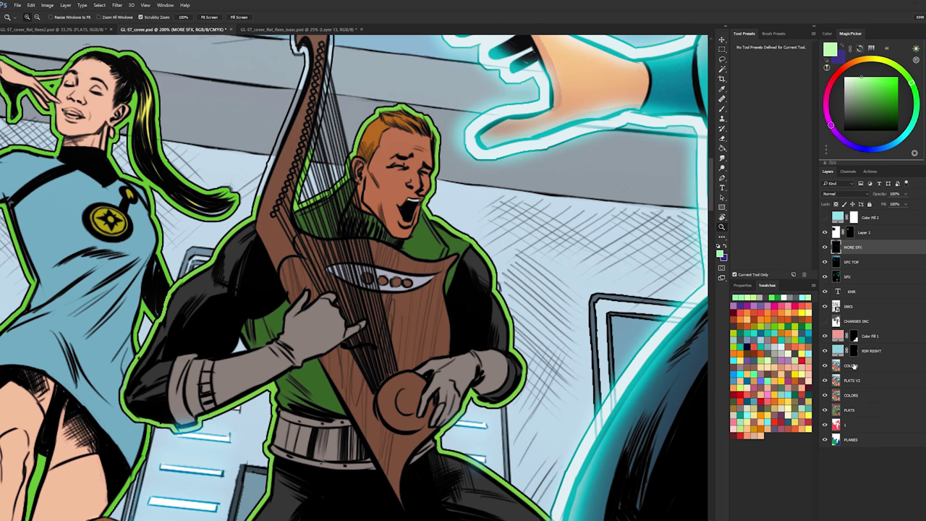
click(854, 366)
key(w)
click(413, 312)
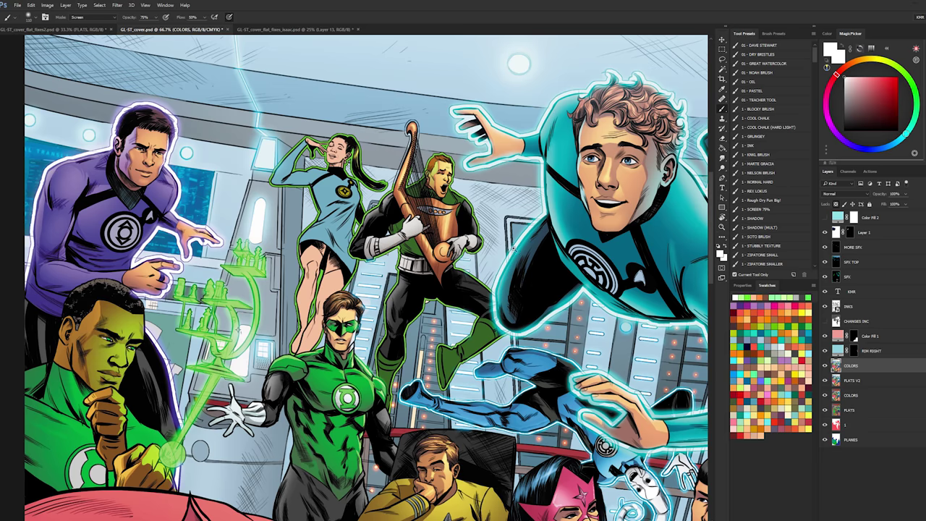
- Compare the recoloured harp player with the other figures across the whole cover
key(z)
alt+click(487, 281)
alt+click(499, 279)
drag(511, 197, 501, 134)
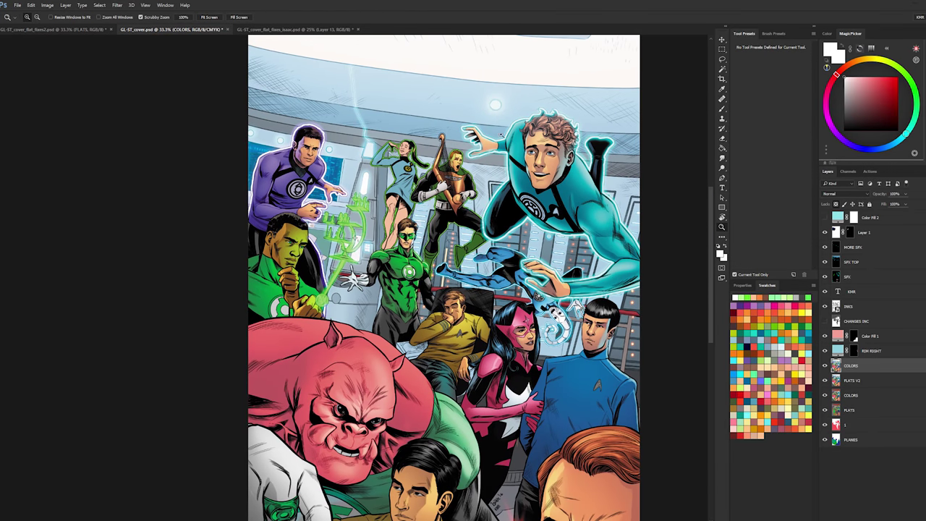
click(469, 200)
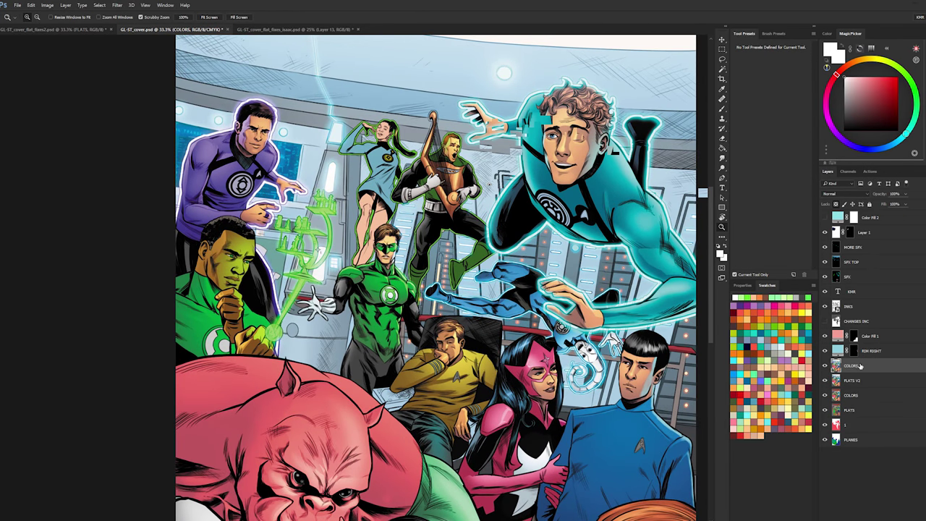
- Select the harp player's dark green costume areas with the Magic Wand and add a new layer above COLORS
key(w)
click(471, 270)
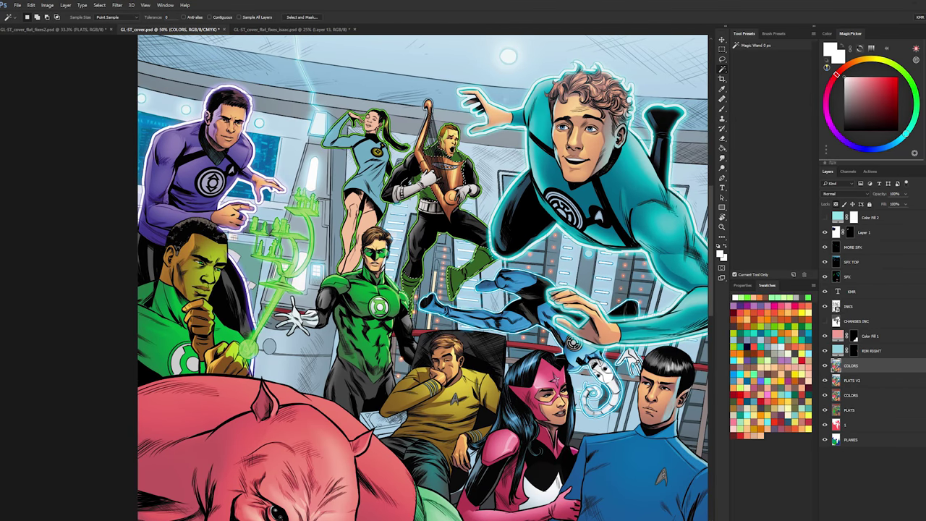
key(ctrl+shift+alt+n)
- Set a light green foreground colour and choose the 1 - MARTE GRACIA brush for the harp player's costume
key(z)
click(458, 162)
click(458, 162)
click(458, 162)
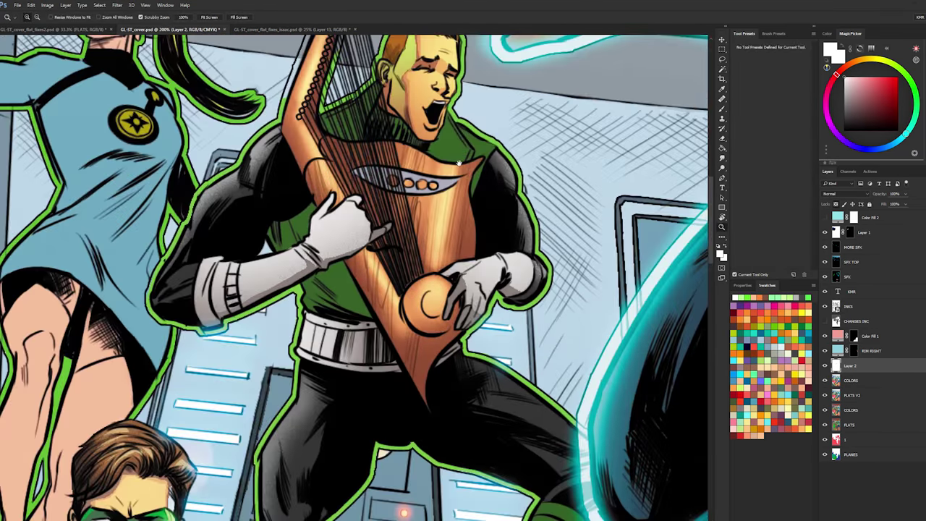
drag(459, 163, 466, 218)
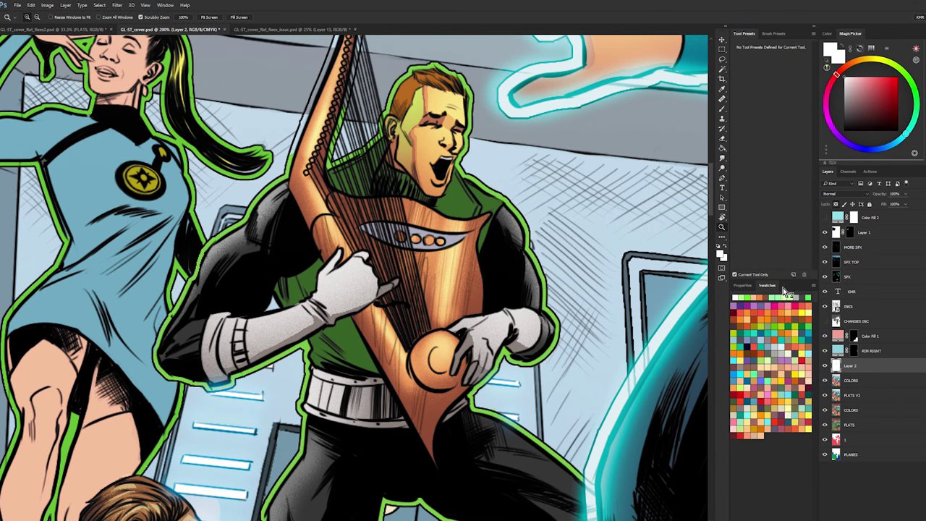
click(808, 297)
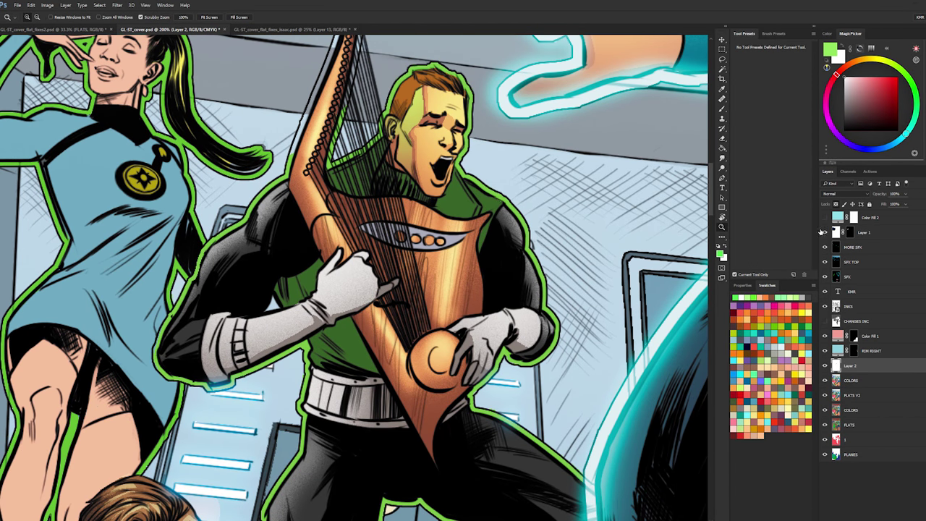
key(b)
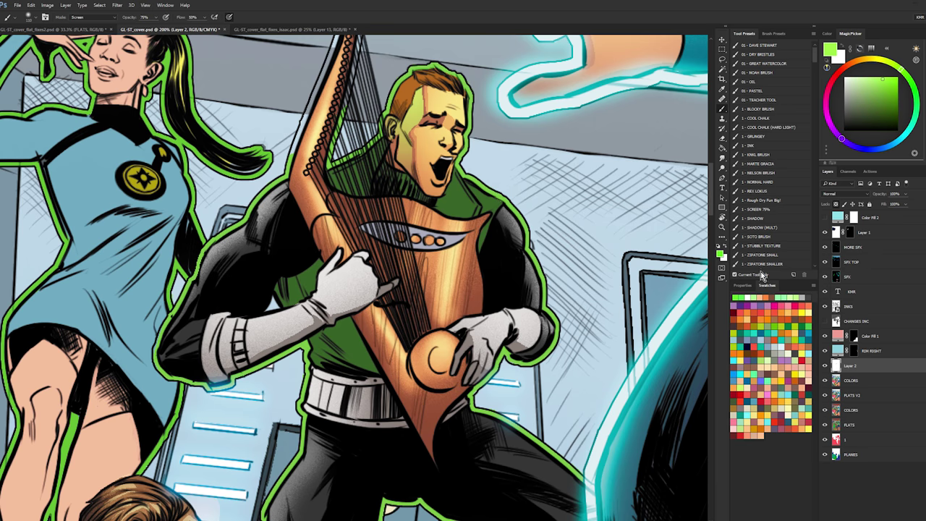
drag(872, 88, 868, 90)
click(870, 83)
click(777, 164)
- Lasso a narrow area along the harp player's green collar and brush it on the new layer
key(l)
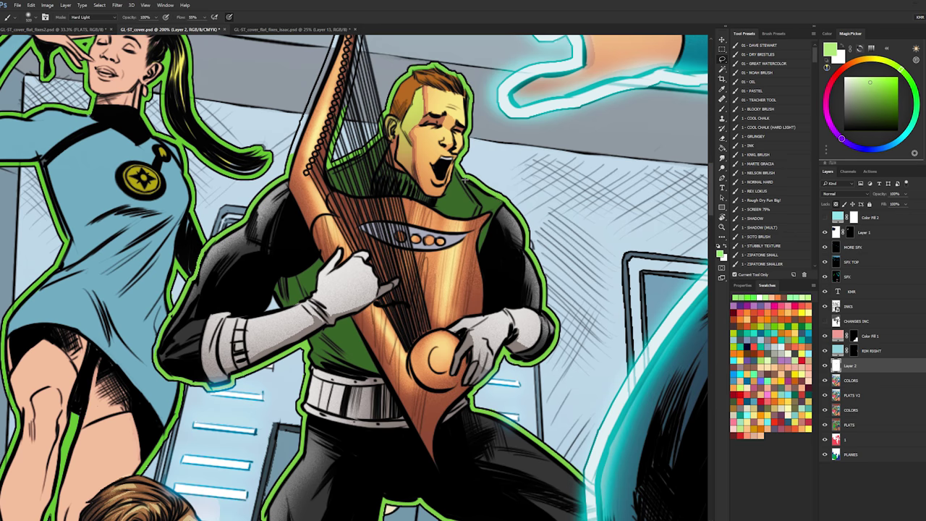
key(b)
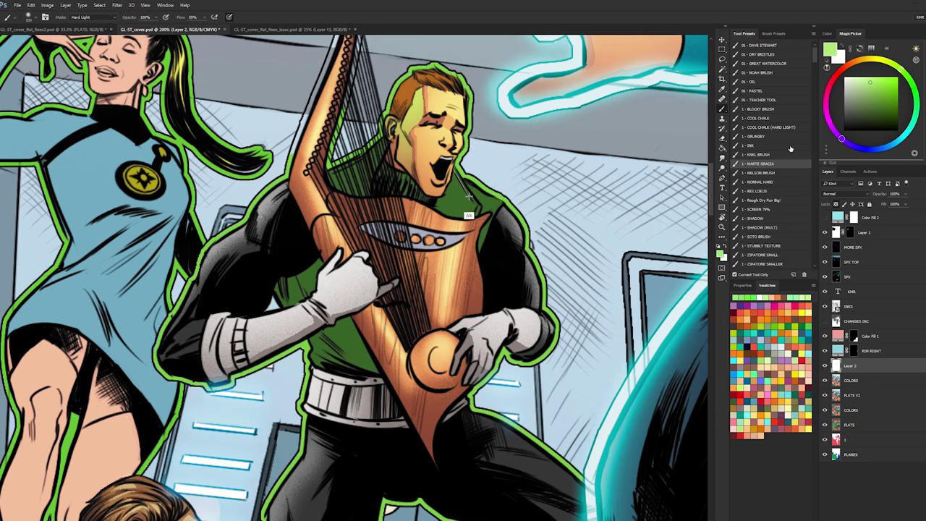
key(l)
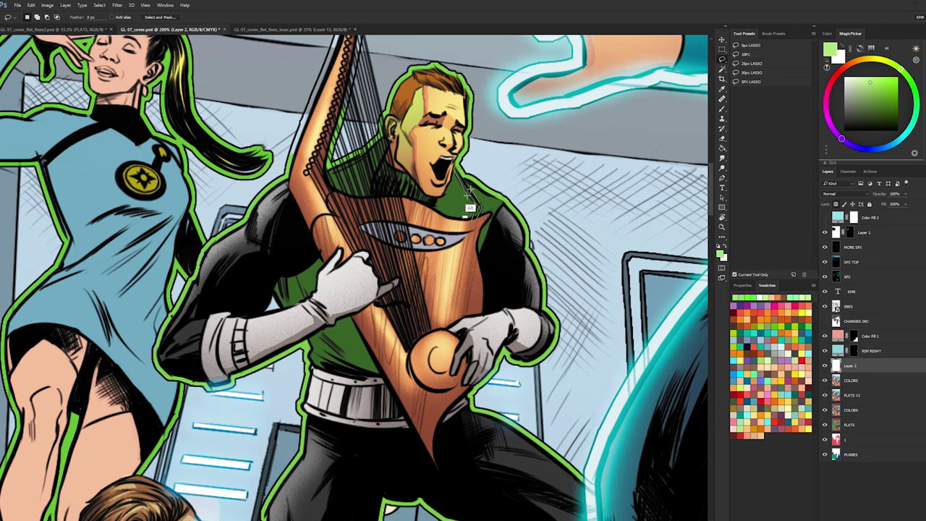
mouse_move(467, 216)
mouse_down()
mouse_move(456, 171)
mouse_move(489, 225)
mouse_up()
key(b)
key(ctrl+d)
key(l)
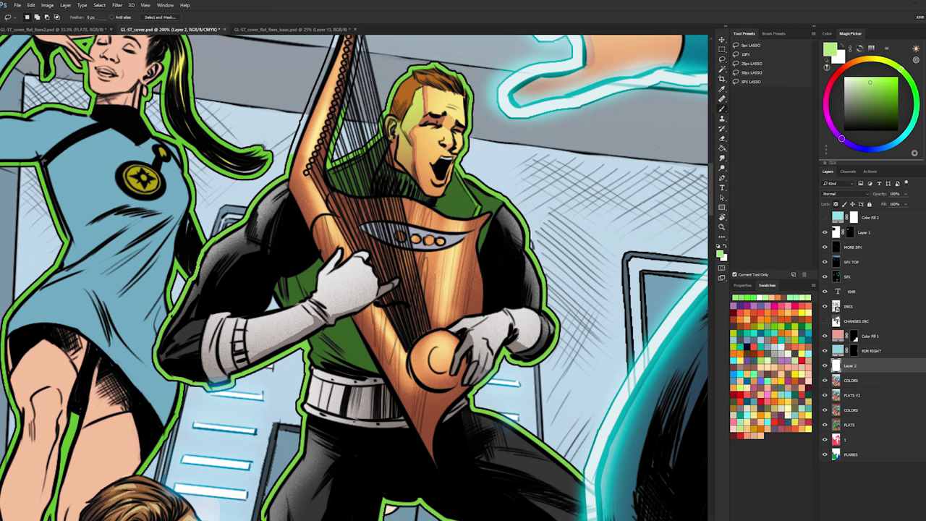
- Lasso the harp player's green collar and shoulder area beside his chin and brush light green highlights onto it
drag(487, 189, 477, 150)
key(alt+BackSpace)
key(ctrl+d)
mouse_move(478, 205)
mouse_down()
mouse_move(476, 218)
mouse_move(508, 205)
mouse_move(470, 182)
mouse_move(468, 199)
mouse_move(350, 211)
mouse_up()
key(b)
drag(516, 185, 488, 189)
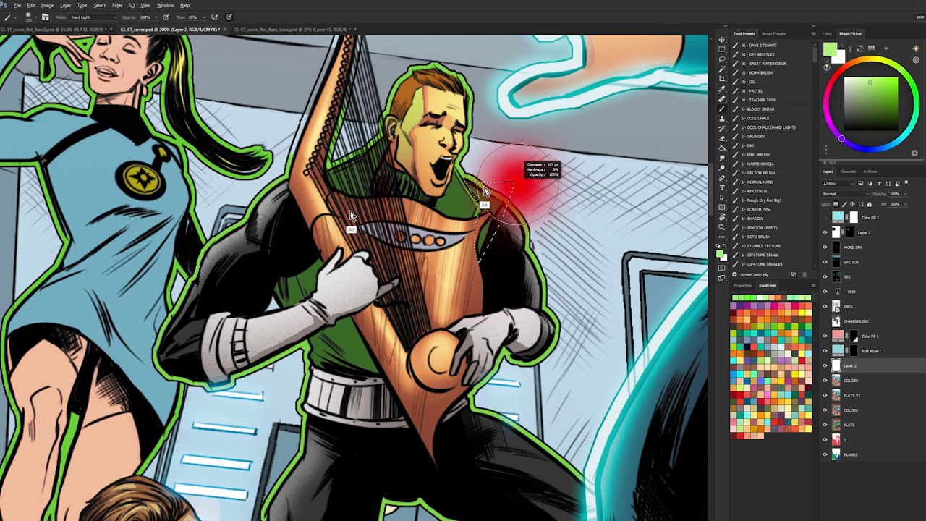
key(l)
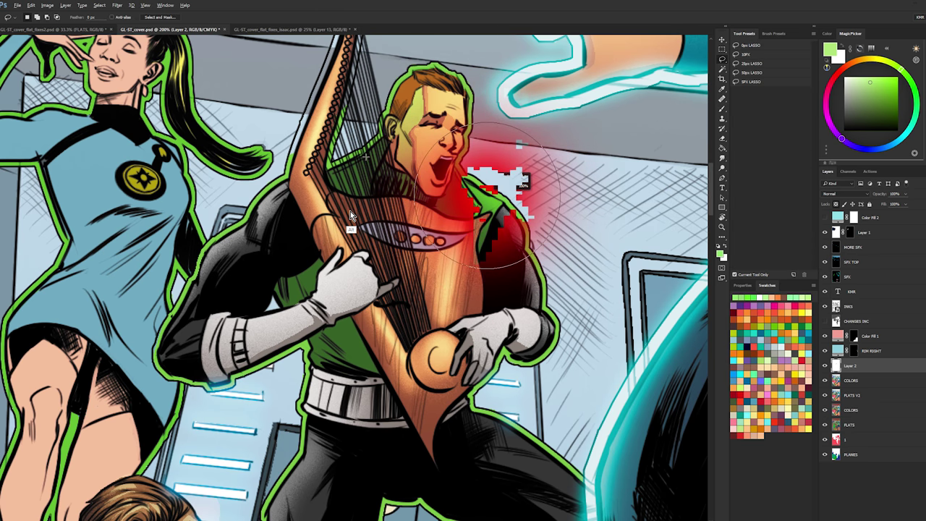
- Brush light green onto the harp player's collar behind the harp strings and clear the selection
key(b)
drag(327, 182, 379, 154)
key(l)
key(ctrl+d)
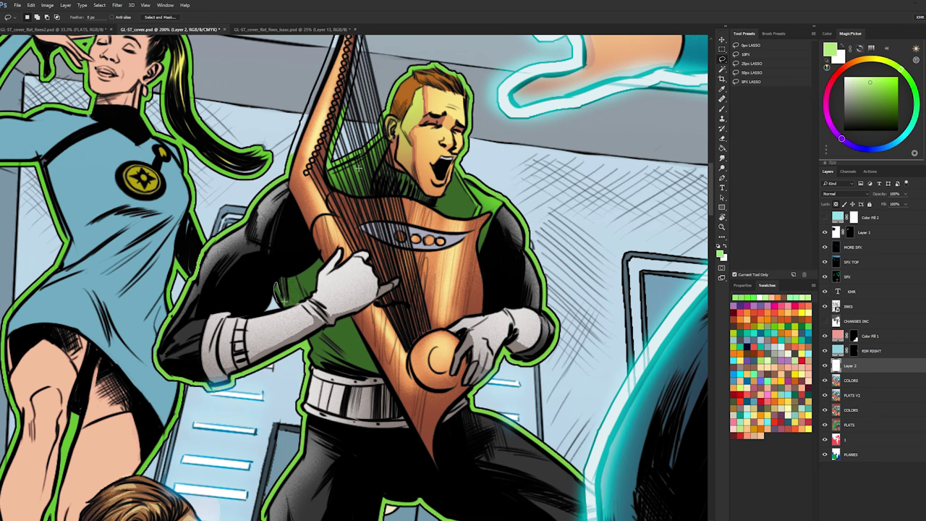
- Lasso the green torso area below the harp player's raised glove, brush light green along its edge and deselect
mouse_move(318, 330)
mouse_down()
mouse_move(346, 366)
mouse_move(318, 372)
mouse_up()
key(b)
drag(337, 362, 293, 291)
key(l)
key(ctrl+d)
- Brush light green highlights onto the green boot of the harp player's straight leg
mouse_move(332, 518)
mouse_down()
mouse_move(396, 209)
mouse_move(394, 153)
mouse_up()
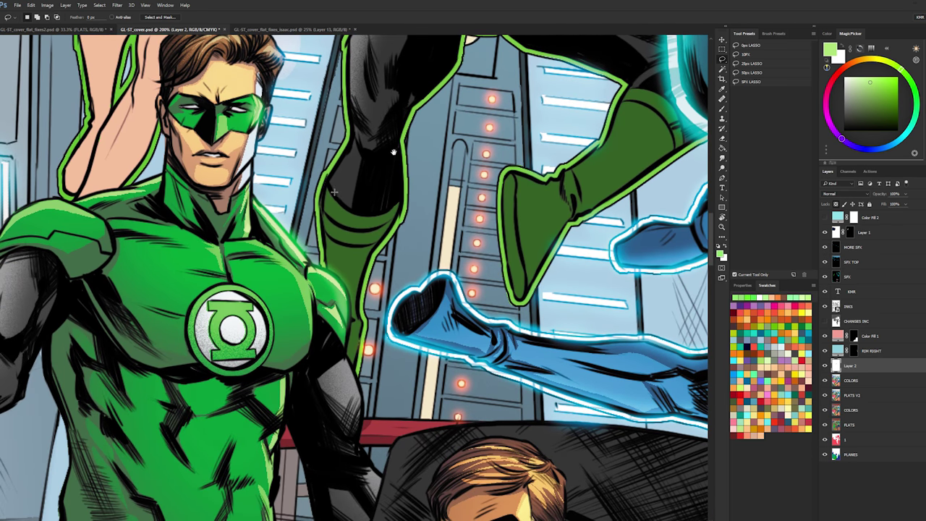
key(b)
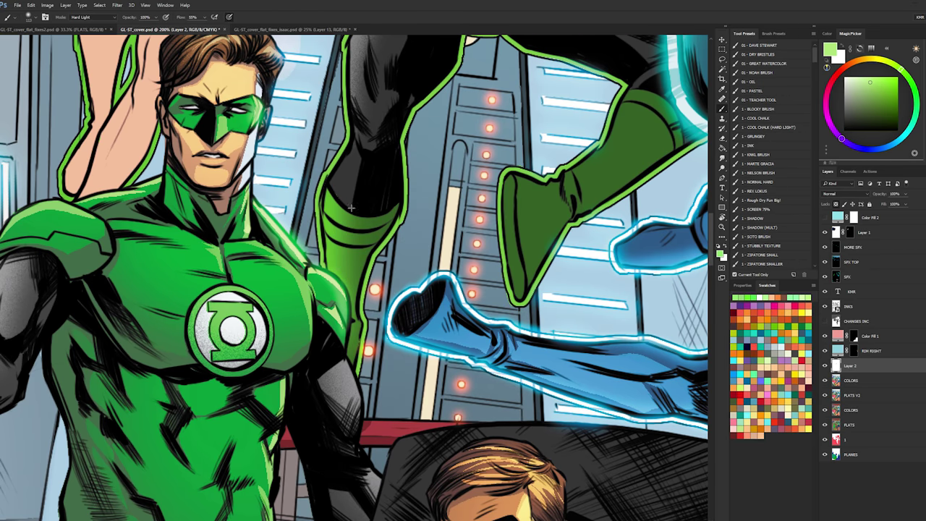
drag(372, 194, 364, 205)
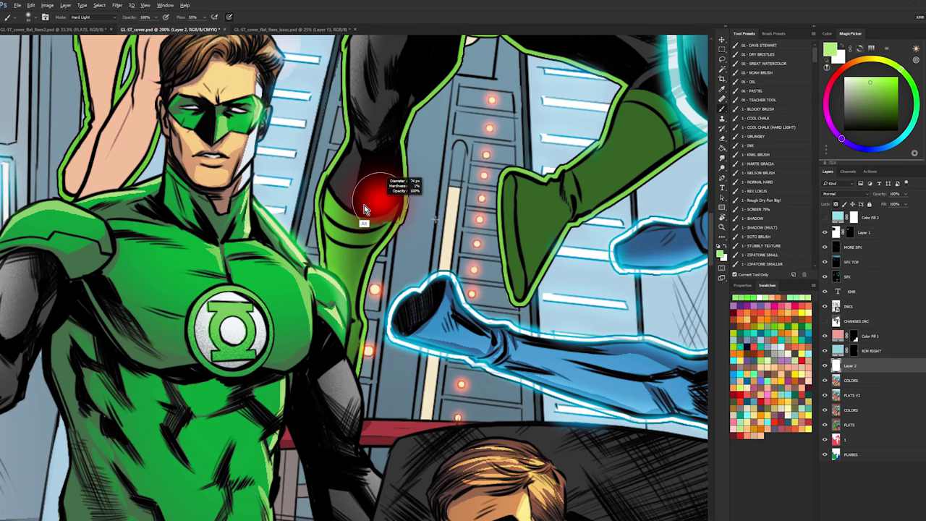
- Brush light green highlights along the shaft, ankle and sole of the harp player's raised boot, undoing unsatisfactory strokes
mouse_move(475, 240)
mouse_down()
mouse_move(361, 227)
mouse_move(353, 241)
mouse_up()
mouse_move(501, 120)
mouse_down()
mouse_move(528, 103)
mouse_move(498, 138)
mouse_move(519, 124)
mouse_move(394, 183)
mouse_up()
key(ctrl+z)
drag(551, 150, 463, 203)
key(ctrl+z)
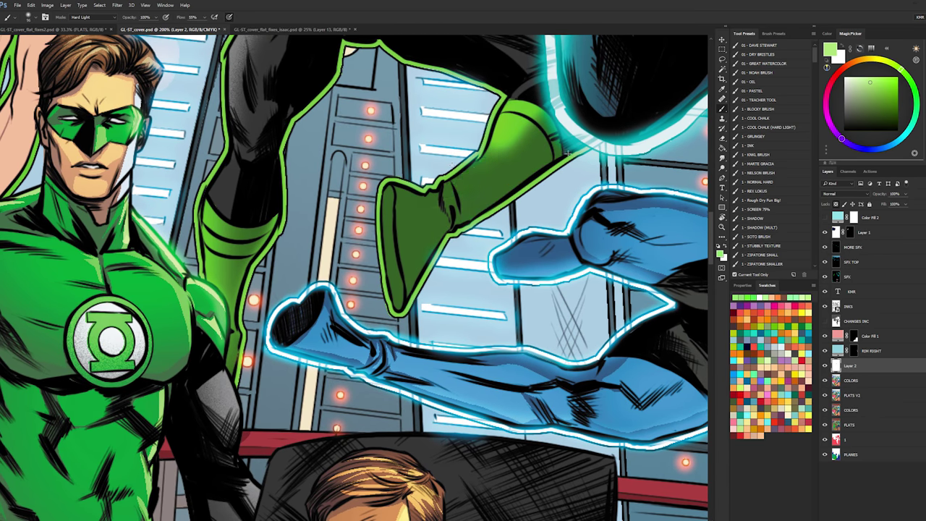
drag(484, 168, 397, 200)
drag(551, 157, 508, 187)
mouse_move(382, 214)
mouse_down()
mouse_move(357, 223)
mouse_move(399, 306)
mouse_up()
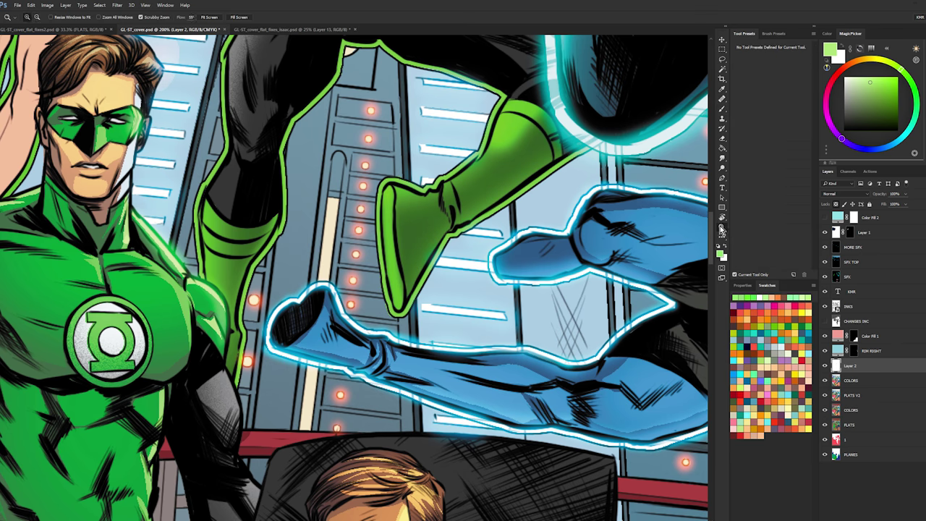
- Check the harp player's green highlights against the surrounding figures at 66.7% zoom
alt+click(460, 276)
alt+click(459, 276)
drag(487, 205, 447, 300)
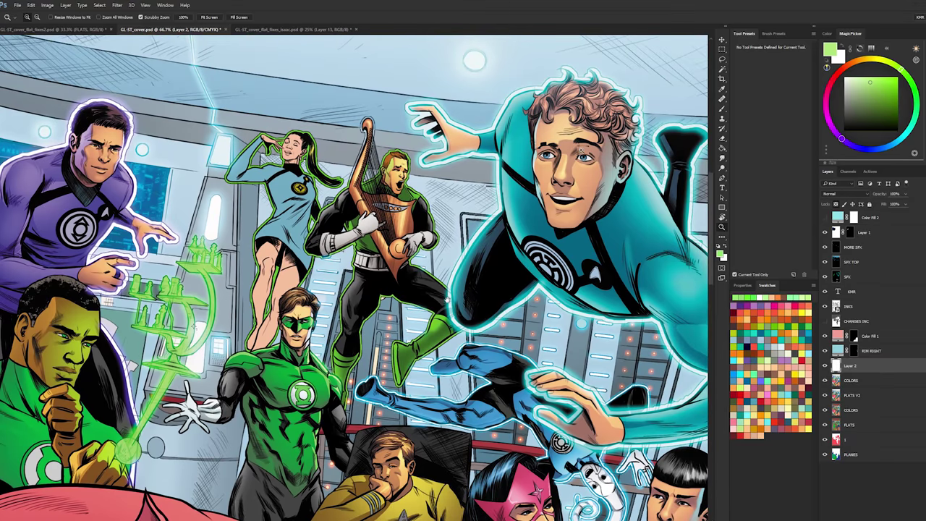
- Merge Layer 2 down into the COLORS layer
key(l)
right_click(866, 367)
click(886, 246)
key(w)
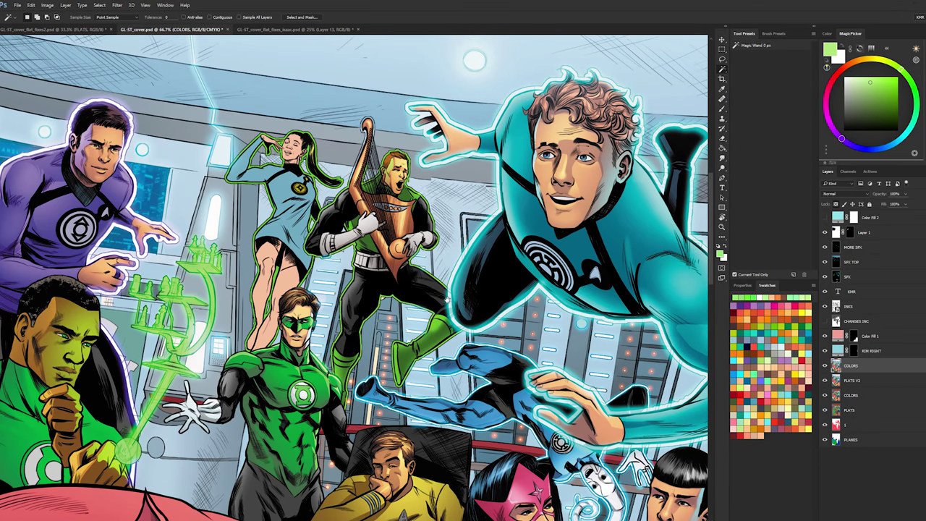
- Select the harp player's green outline with the Magic Wand and turn it white using a Hue/Saturation adjustment
click(437, 287)
scroll(394, 239, down, 5)
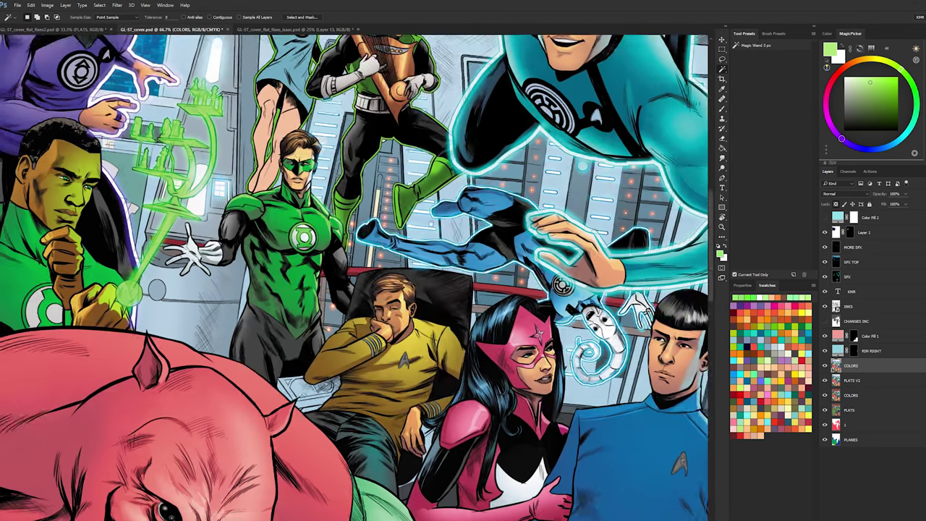
click(722, 228)
alt+click(644, 249)
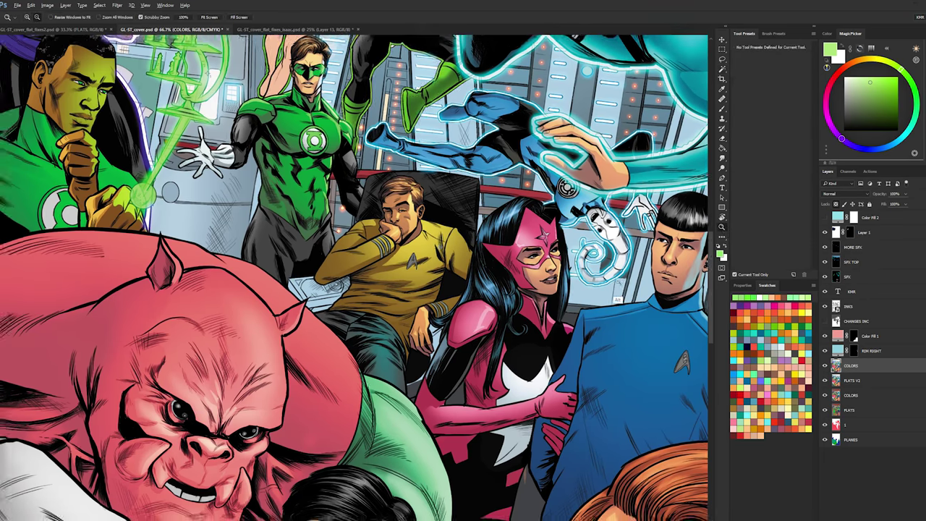
alt+click(644, 250)
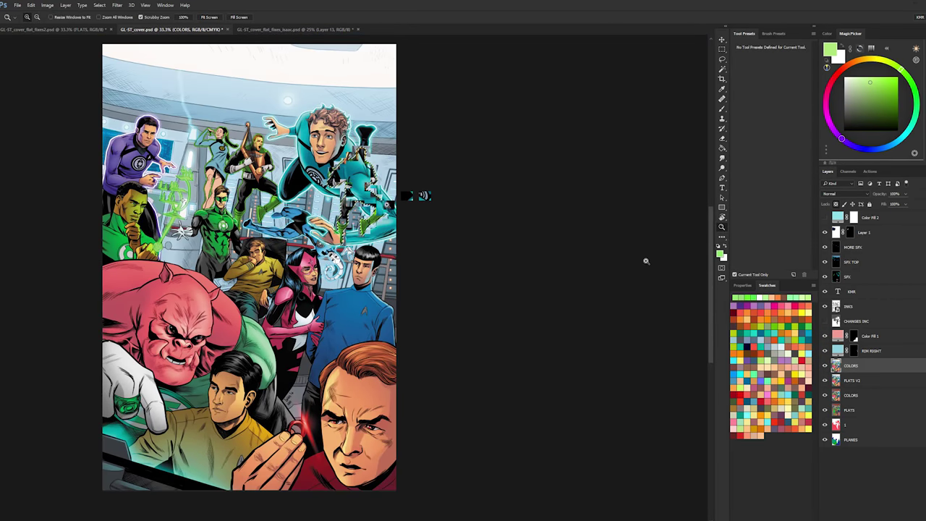
click(646, 260)
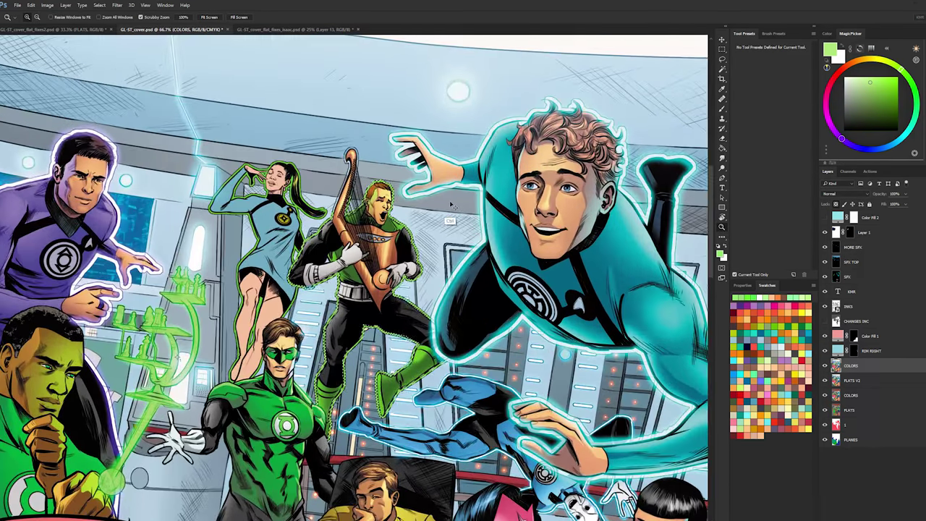
click(404, 251)
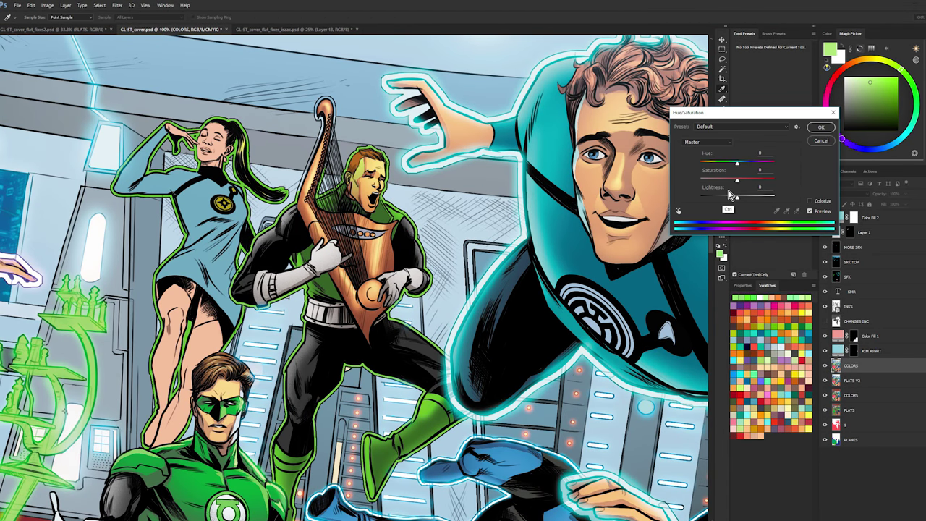
click(825, 128)
- On the MORE SFX layer, brush a soft light-green glow along the harp player's face, collar and the shoulder nearest the teal figure
key(b)
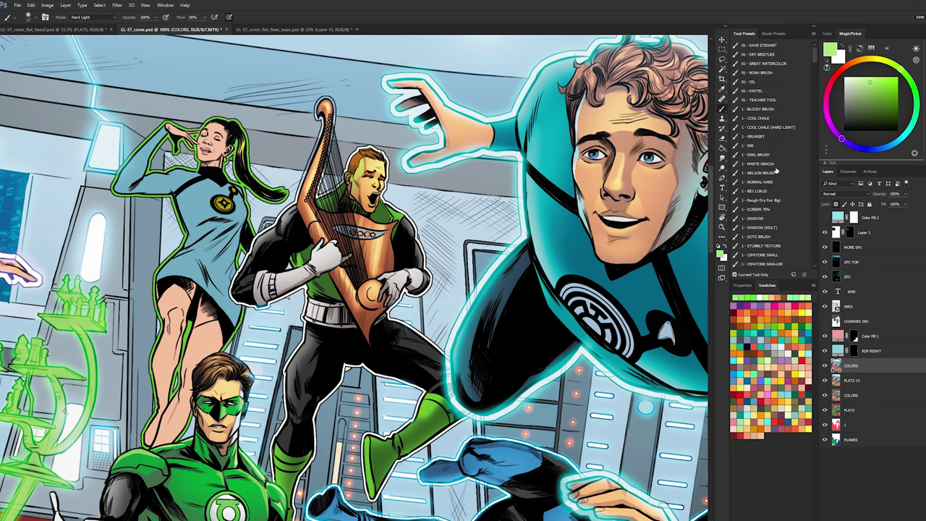
key(z)
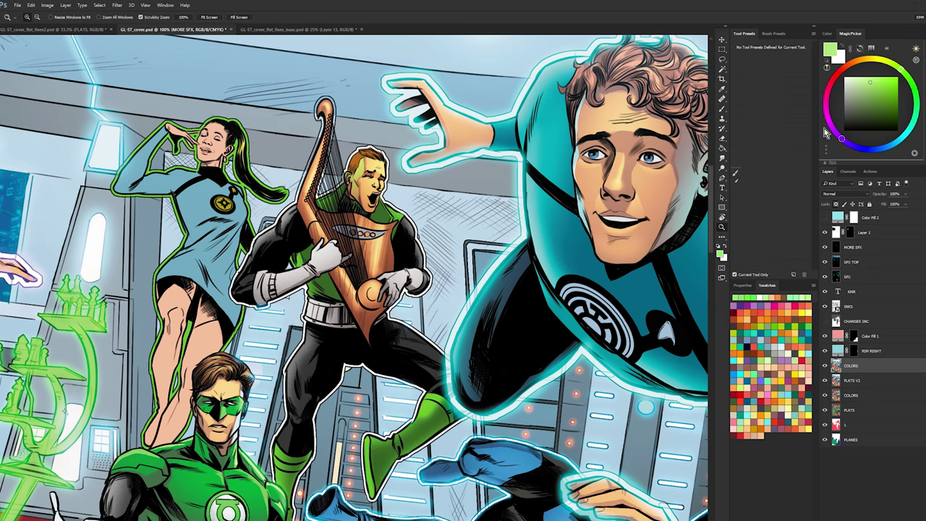
click(843, 247)
click(363, 182)
key(b)
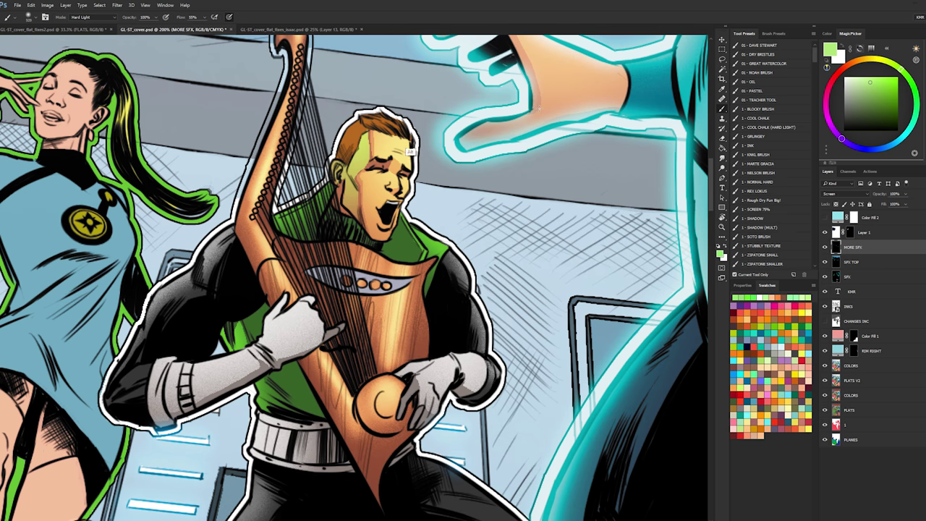
drag(411, 135, 261, 147)
mouse_move(432, 138)
mouse_down()
mouse_move(396, 142)
mouse_move(415, 134)
mouse_move(407, 215)
mouse_move(453, 251)
mouse_move(475, 284)
mouse_move(504, 379)
mouse_move(484, 406)
mouse_move(449, 405)
mouse_up()
key(ctrl+z)
key(ctrl+z)
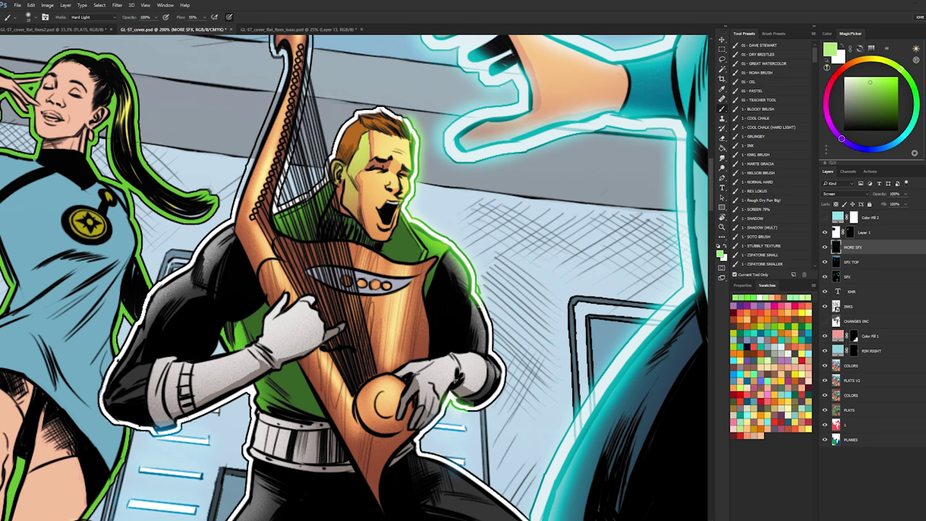
- Continue the green glow along the harp player's gloved forearm, hip, outer thigh and raised boot
mouse_move(480, 303)
mouse_down()
mouse_move(470, 411)
mouse_move(434, 419)
mouse_move(420, 453)
mouse_up()
drag(449, 400, 417, 456)
mouse_move(426, 441)
mouse_down()
mouse_move(410, 305)
mouse_move(427, 331)
mouse_move(443, 331)
mouse_move(515, 391)
mouse_move(505, 195)
mouse_up()
key(ctrl+z)
mouse_move(550, 303)
mouse_down()
mouse_move(409, 397)
mouse_move(355, 478)
mouse_move(337, 416)
mouse_move(334, 340)
mouse_move(398, 341)
mouse_move(434, 311)
mouse_up()
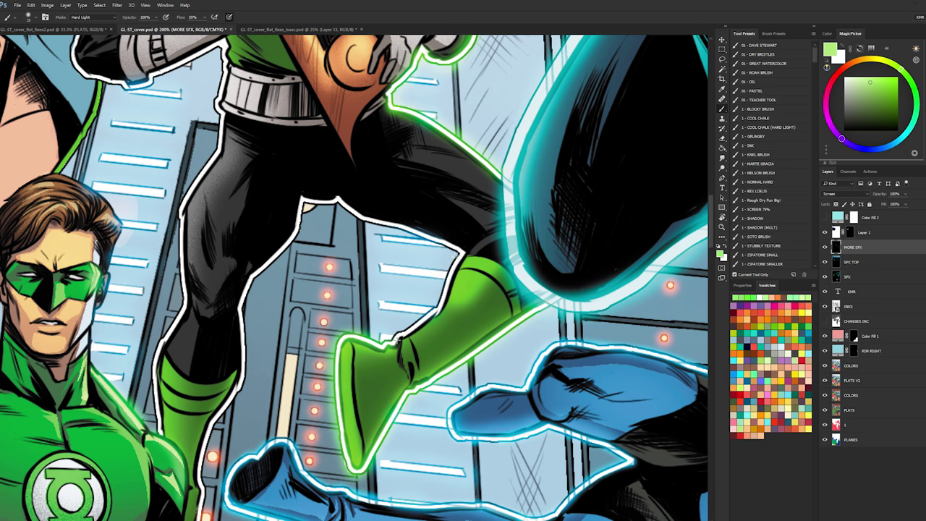
- Brush the green glow along the inner edges of the harp player's legs, from the crotch down to both boots
mouse_move(338, 197)
mouse_down()
mouse_move(358, 215)
mouse_move(457, 249)
mouse_up()
mouse_move(301, 201)
mouse_down()
mouse_move(318, 197)
mouse_move(463, 249)
mouse_up()
mouse_move(300, 210)
mouse_down()
mouse_move(275, 259)
mouse_move(243, 289)
mouse_move(238, 389)
mouse_move(207, 435)
mouse_move(198, 484)
mouse_up()
drag(227, 405, 267, 229)
drag(242, 306, 237, 369)
drag(223, 154, 261, 315)
- Brush the green glow beside the harp player's belt and down the outer edge of the straight leg
drag(304, 41, 301, 100)
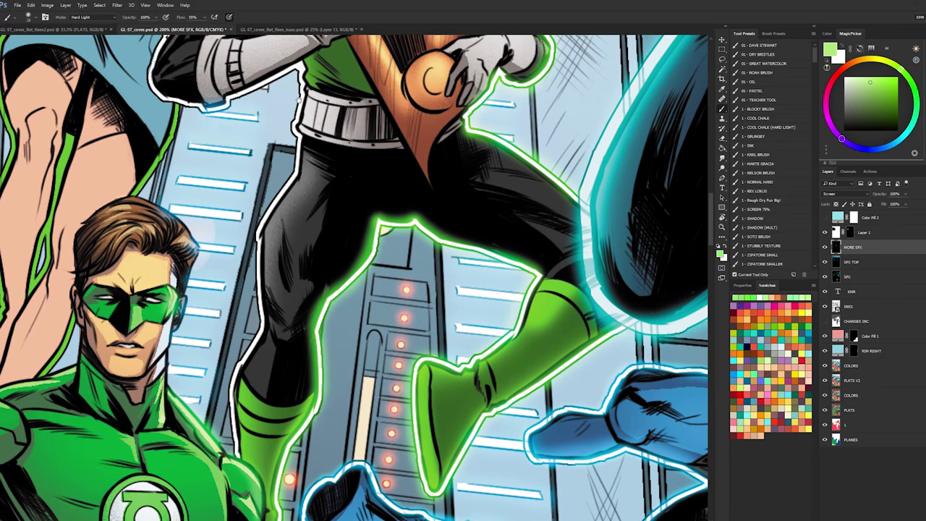
drag(305, 62, 302, 81)
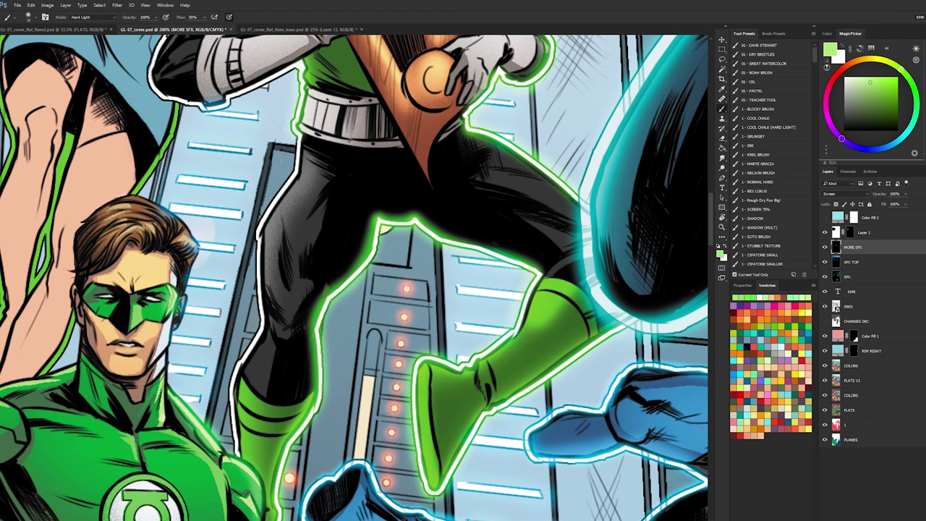
mouse_move(298, 131)
mouse_down()
mouse_move(296, 181)
mouse_move(253, 242)
mouse_move(259, 329)
mouse_move(238, 377)
mouse_move(235, 458)
mouse_up()
- Brush the green glow around the harp player's bent elbow, upper arm and shoulder, and up around the harp's neck
mouse_move(326, 163)
mouse_down()
mouse_move(365, 250)
mouse_move(381, 364)
mouse_up()
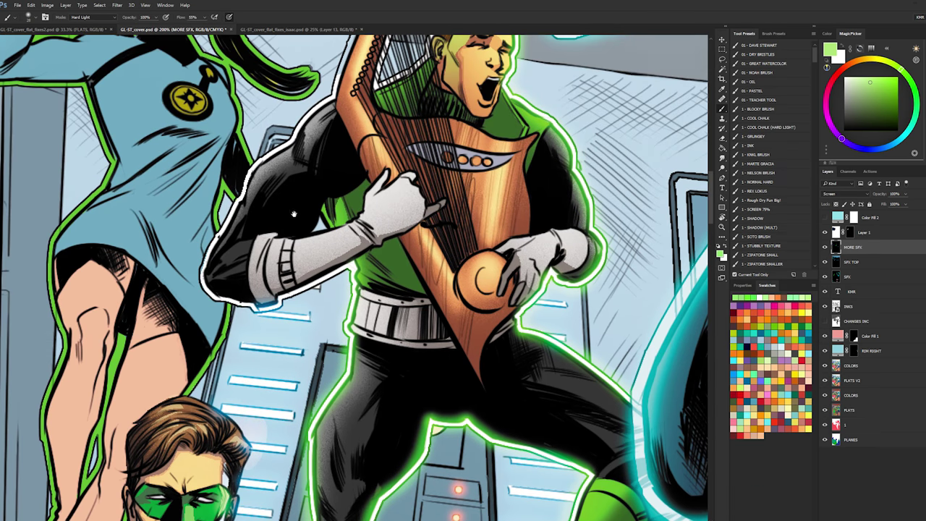
drag(294, 214, 316, 270)
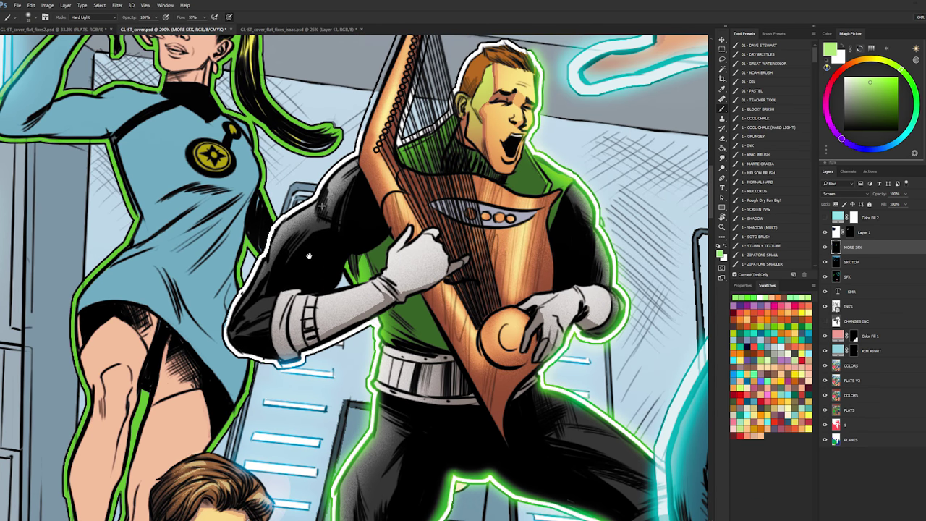
mouse_move(358, 322)
mouse_down()
mouse_move(337, 344)
mouse_move(274, 363)
mouse_move(242, 361)
mouse_move(223, 334)
mouse_move(221, 310)
mouse_move(242, 272)
mouse_move(307, 205)
mouse_up()
key(ctrl+z)
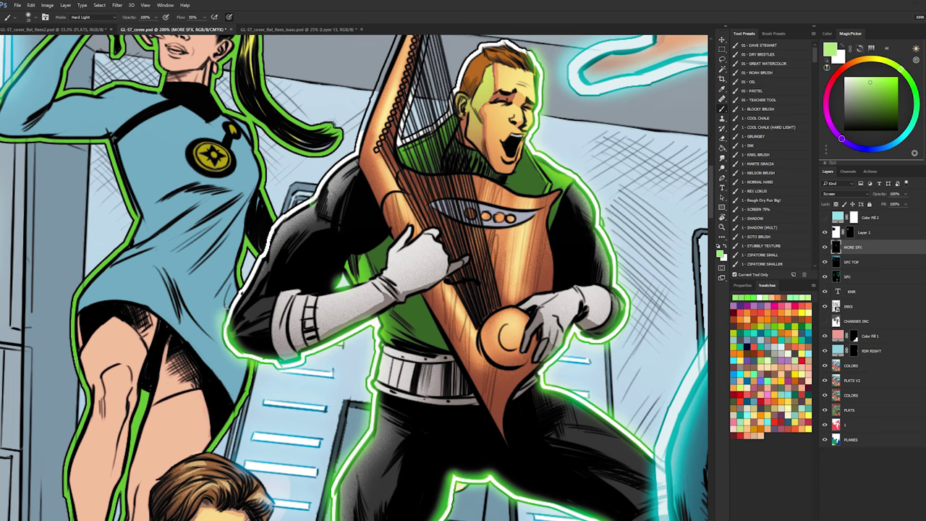
drag(226, 309, 306, 203)
mouse_move(307, 200)
mouse_down()
mouse_move(343, 160)
mouse_move(317, 295)
mouse_move(371, 92)
mouse_move(389, 141)
mouse_move(353, 289)
mouse_up()
key(ctrl+z)
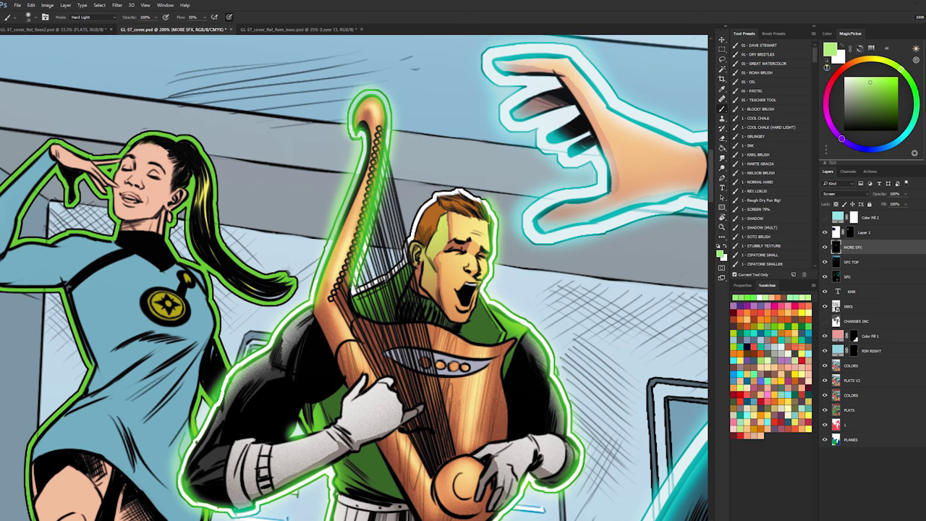
- Rework the green glow between the harp neck and strings and extend it over the player's collar and hair
key(ctrl+z)
drag(369, 222, 367, 229)
drag(354, 286, 402, 263)
key(ctrl+z)
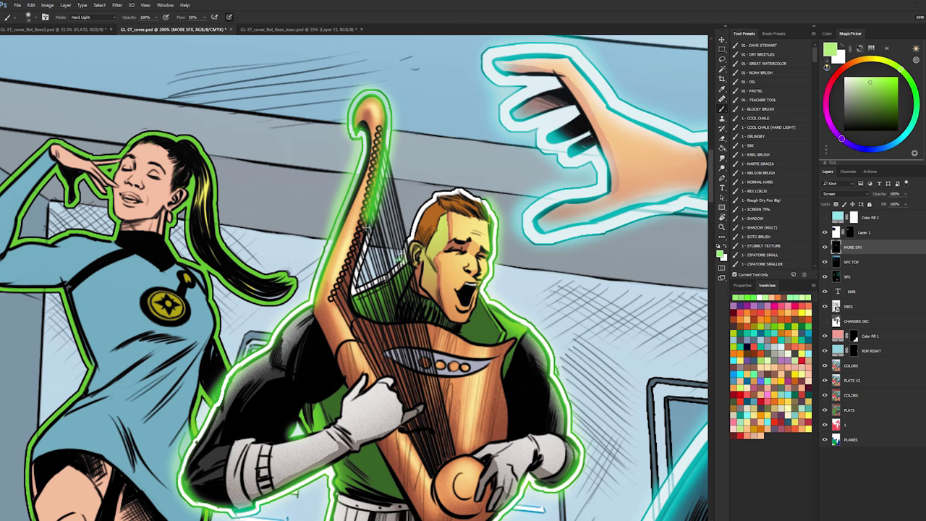
mouse_move(368, 226)
mouse_down()
mouse_move(411, 232)
mouse_move(450, 191)
mouse_move(489, 205)
mouse_up()
key(ctrl+z)
key(ctrl+z)
- On the COLORS layer, draw over the outline along the outer edge of the harp's neck with a white Pencil
click(721, 227)
alt+click(396, 271)
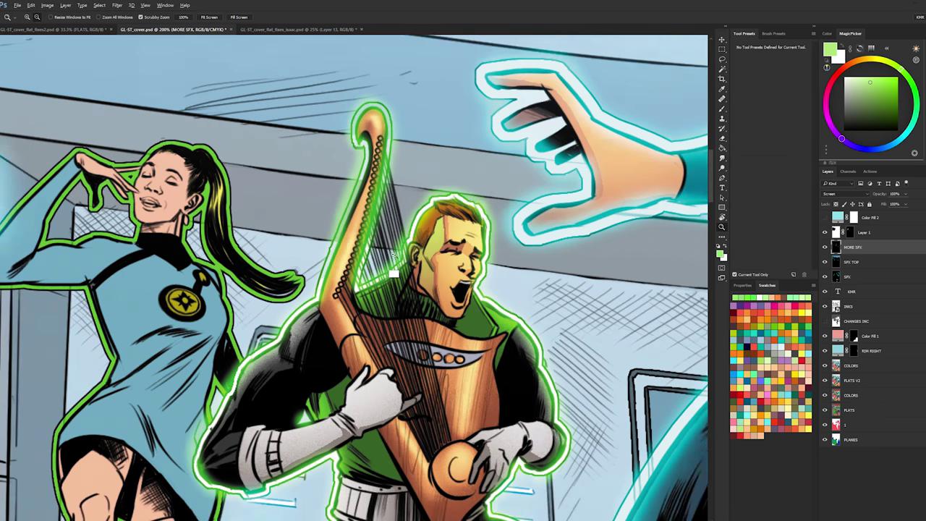
alt+click(398, 246)
click(393, 226)
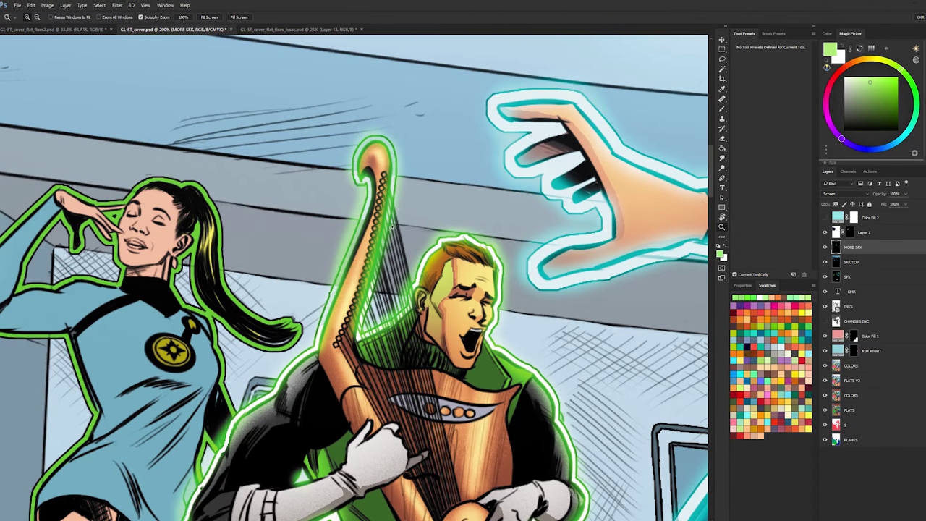
key(h)
click(851, 366)
key(b)
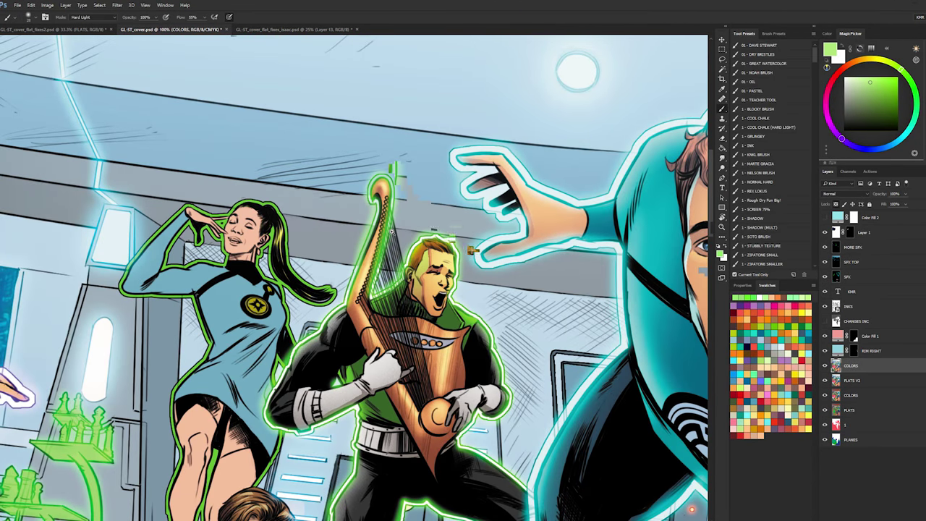
alt+click(501, 283)
key(e)
key(b)
alt+click(337, 272)
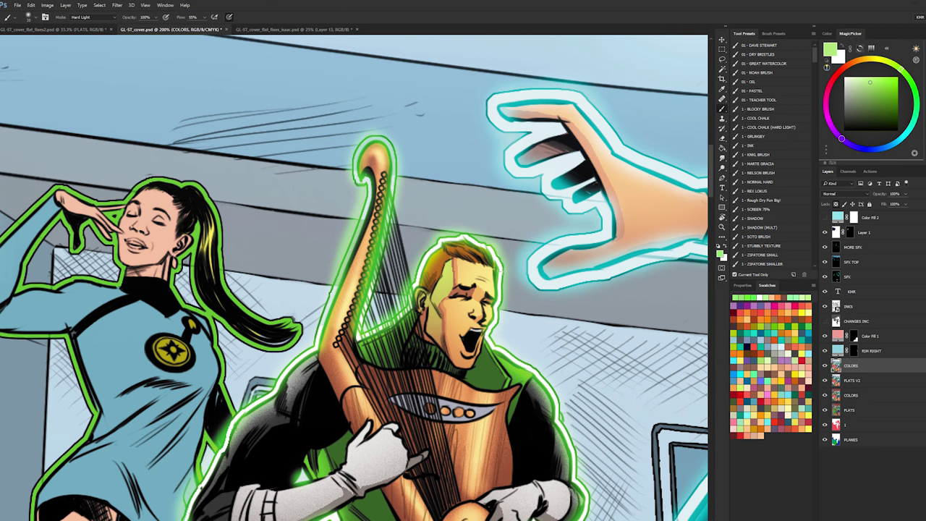
drag(338, 260, 335, 268)
key(shift+b)
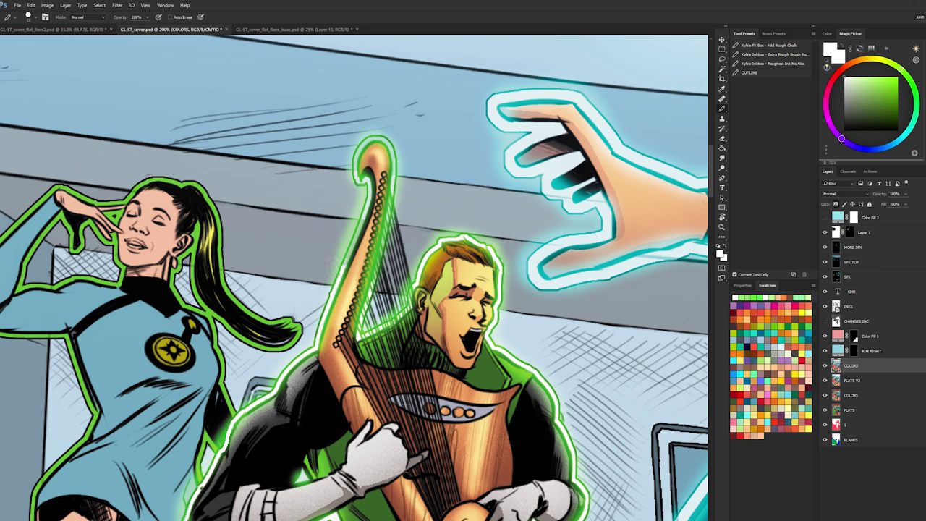
mouse_move(340, 275)
mouse_down()
mouse_move(369, 204)
mouse_move(363, 176)
mouse_up()
drag(338, 276, 364, 222)
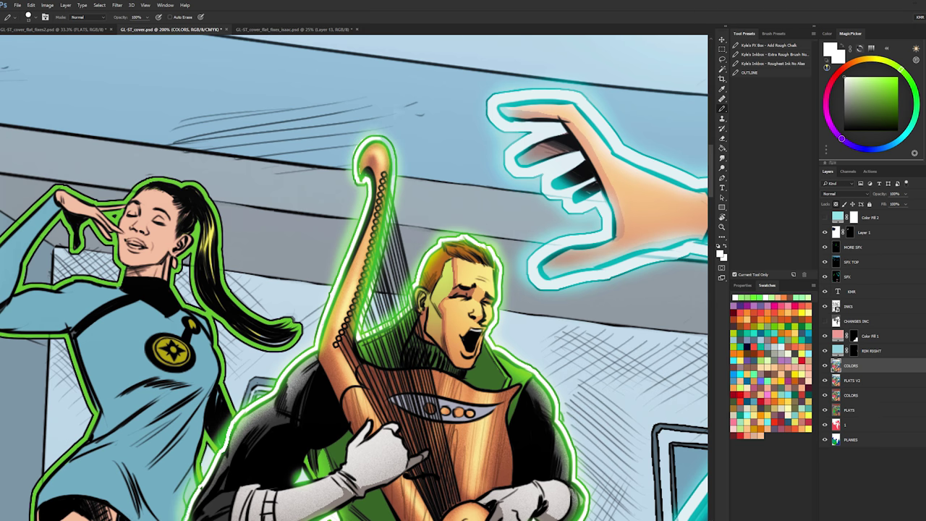
key(ctrl+z)
- Pencil the outline white around the harp's curled tip and along the edge beside its strings
key(z)
click(379, 152)
key(b)
alt+right_click(355, 144)
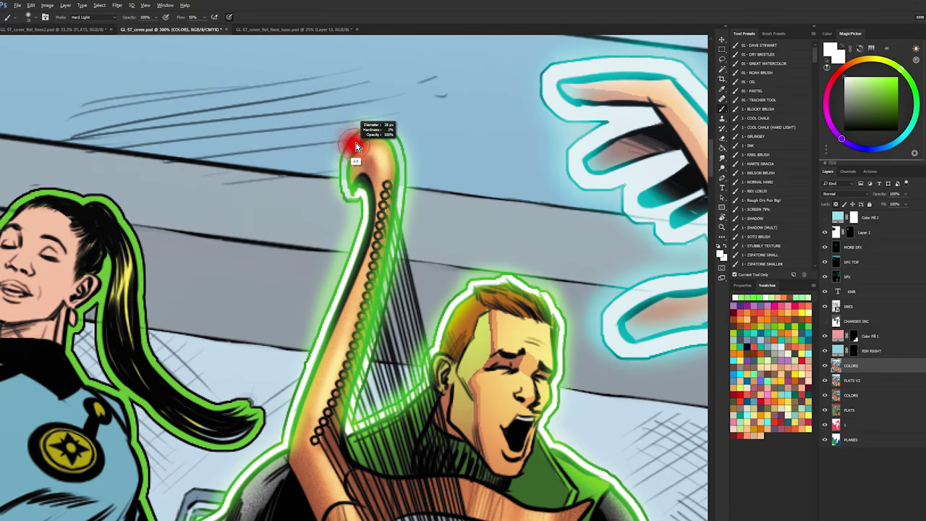
drag(356, 144, 348, 144)
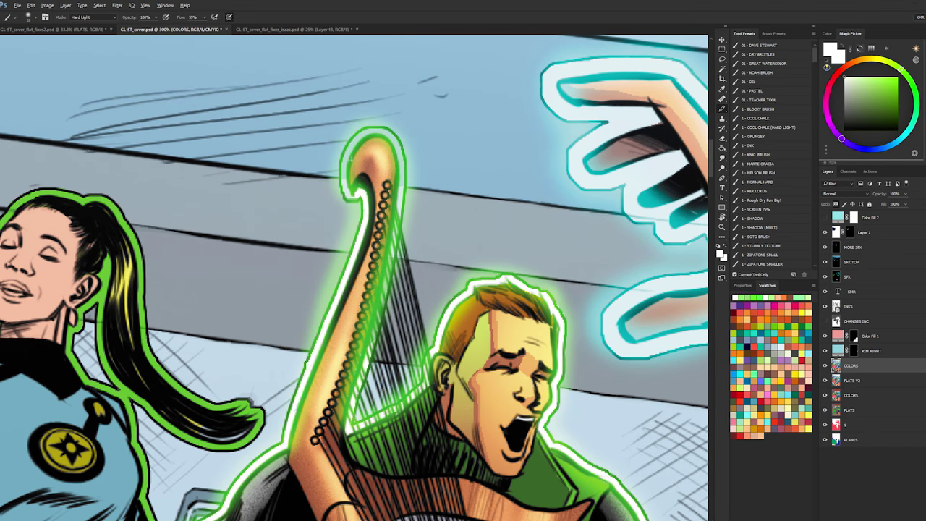
key(shift+b)
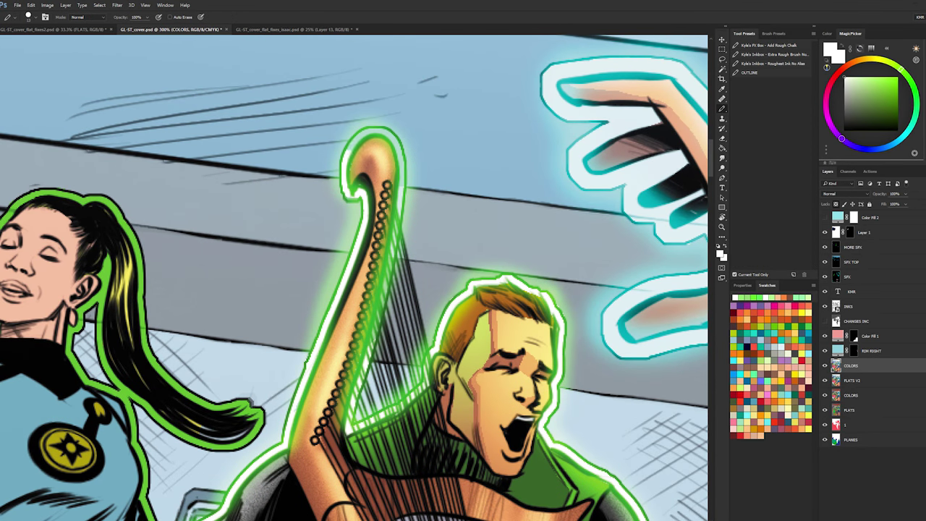
drag(364, 134, 395, 144)
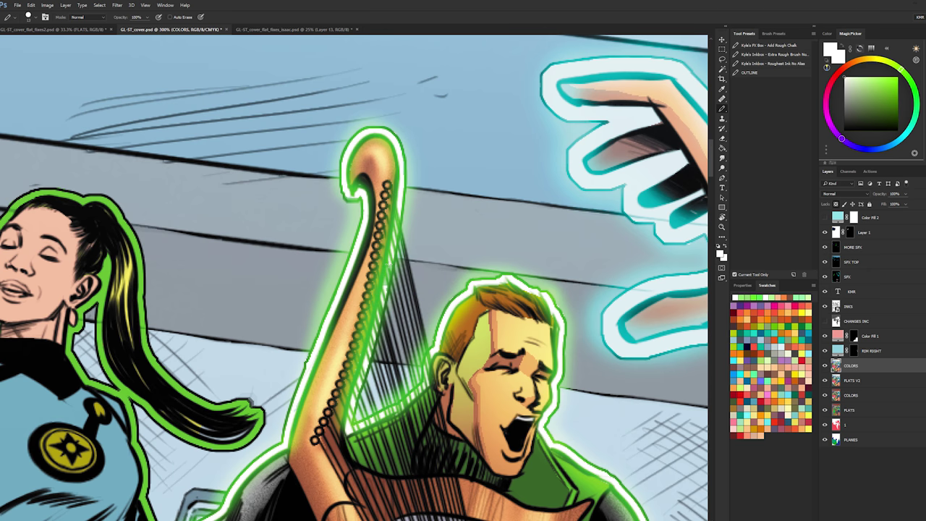
drag(389, 264, 370, 345)
- Examine the entire cover to judge how the harp player's glow fits with the other characters
click(722, 228)
alt+click(487, 304)
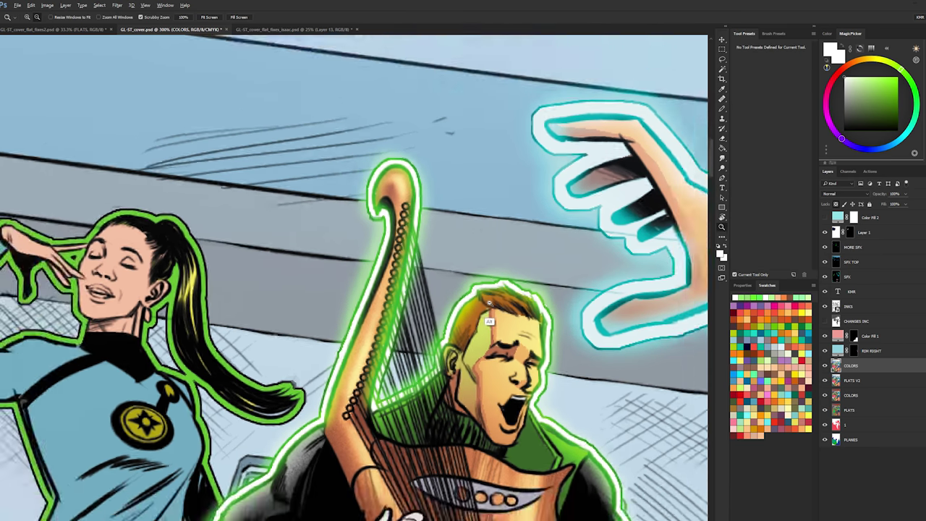
alt+click(499, 307)
drag(523, 209, 450, 86)
alt+click(482, 108)
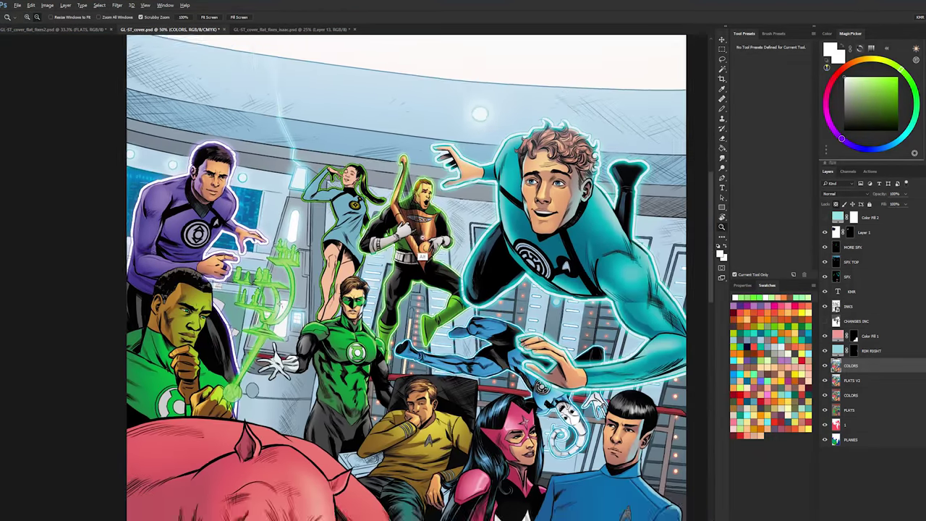
alt+click(481, 98)
key(l)
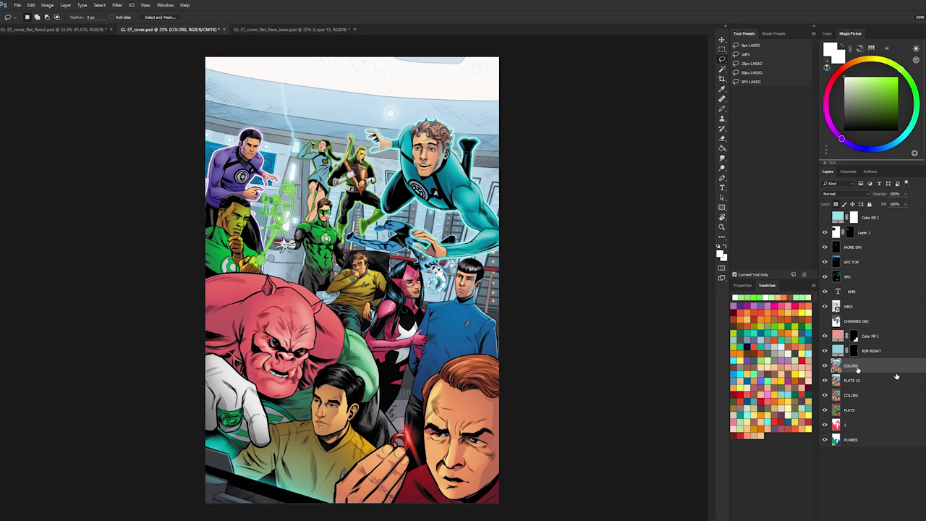
key(z)
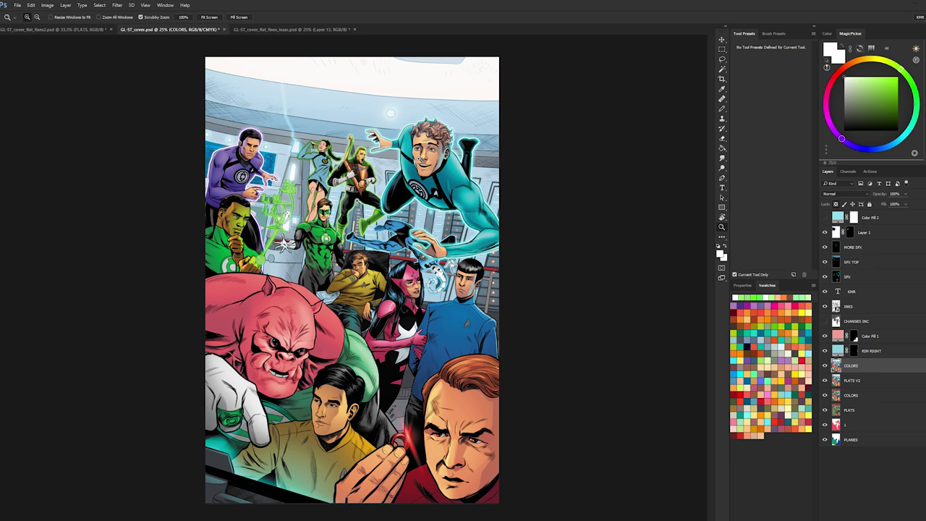
- On the FLATS V2 layer, build a Magic Wand selection of the background's wall panels, ceiling and round ceiling light
click(387, 204)
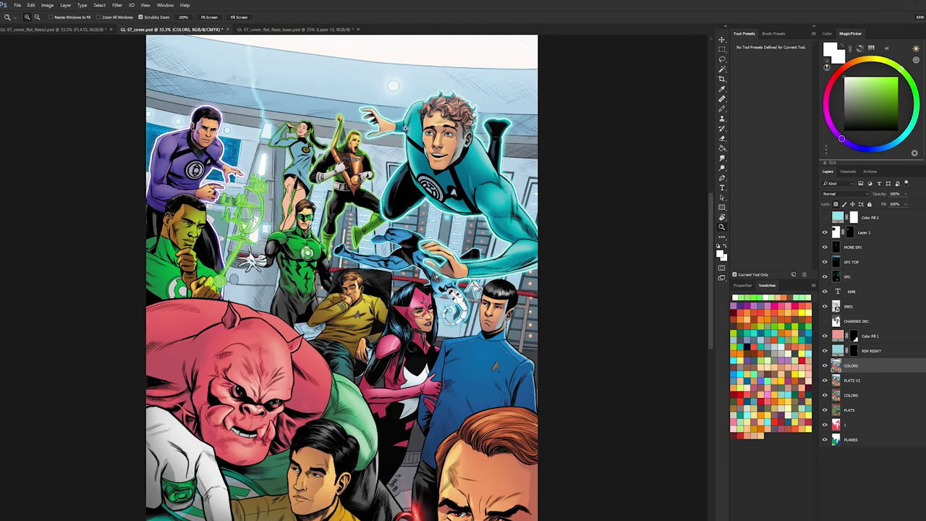
key(l)
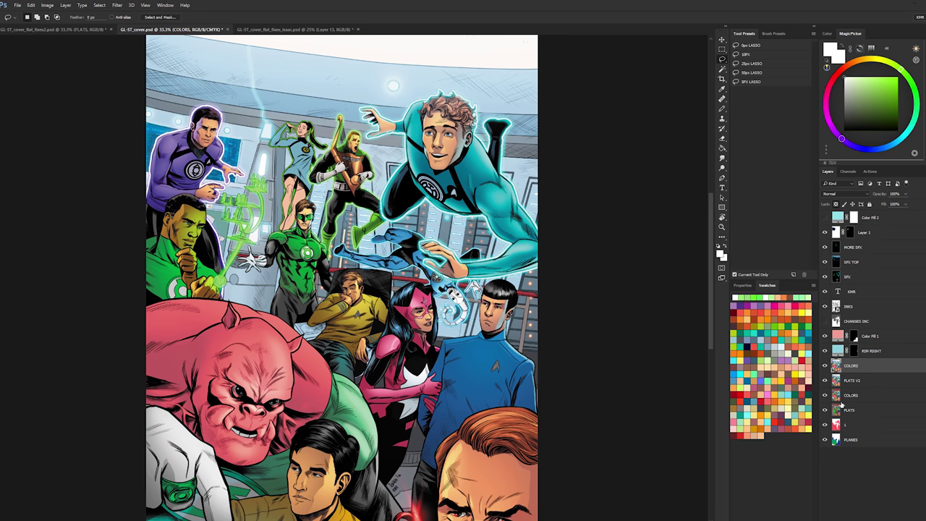
click(842, 408)
click(839, 383)
key(alt+bracketright)
click(850, 380)
key(w)
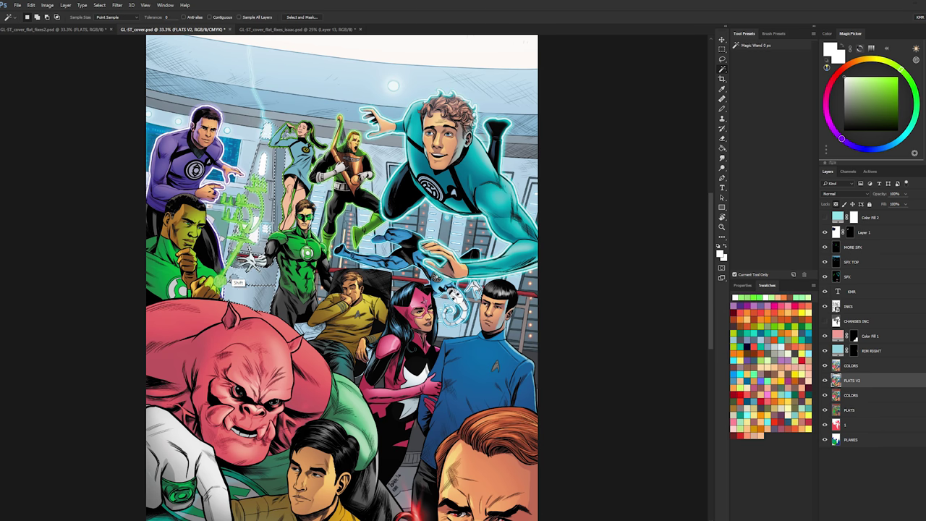
shift+click(247, 259)
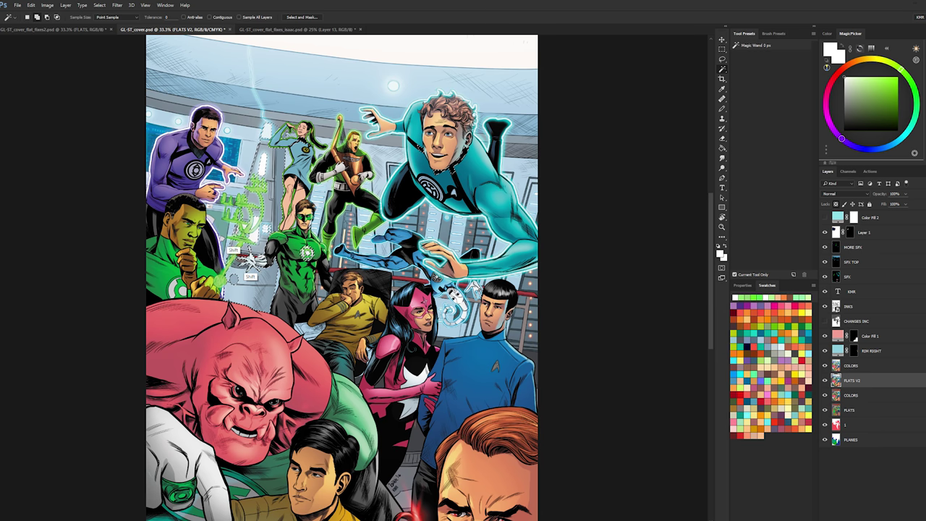
shift+click(233, 203)
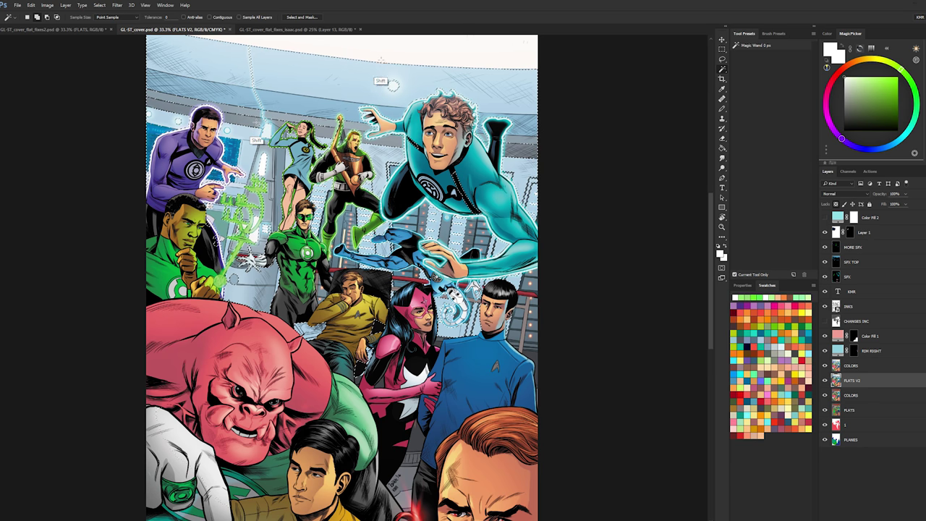
shift+click(394, 85)
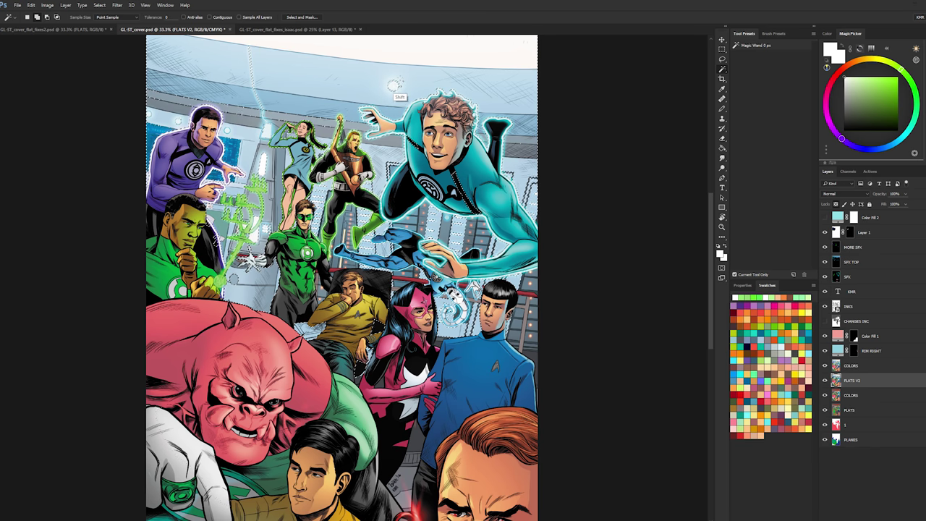
- Add the remaining wall strips and railing areas beside the flying teal figure and the blue-shirted officer to the Magic Wand selection
scroll(534, 192, up, 1)
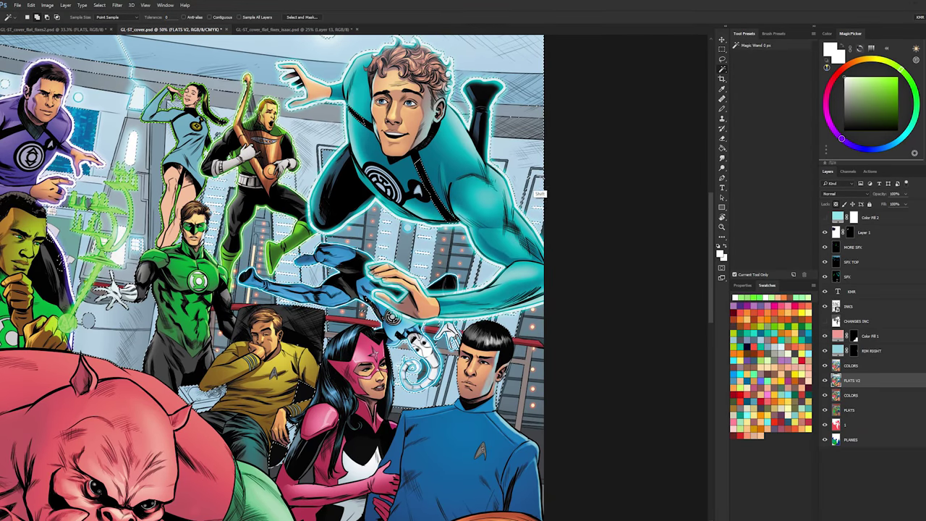
shift+click(539, 226)
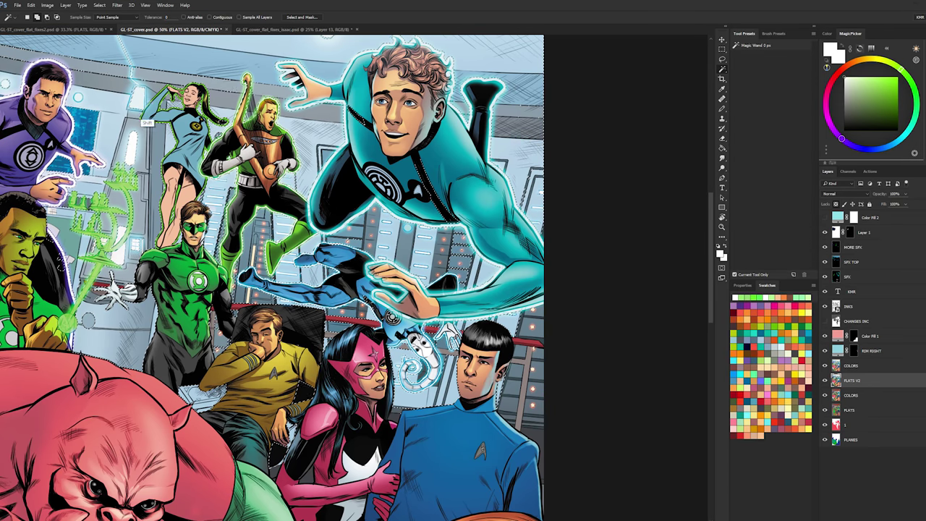
click(721, 227)
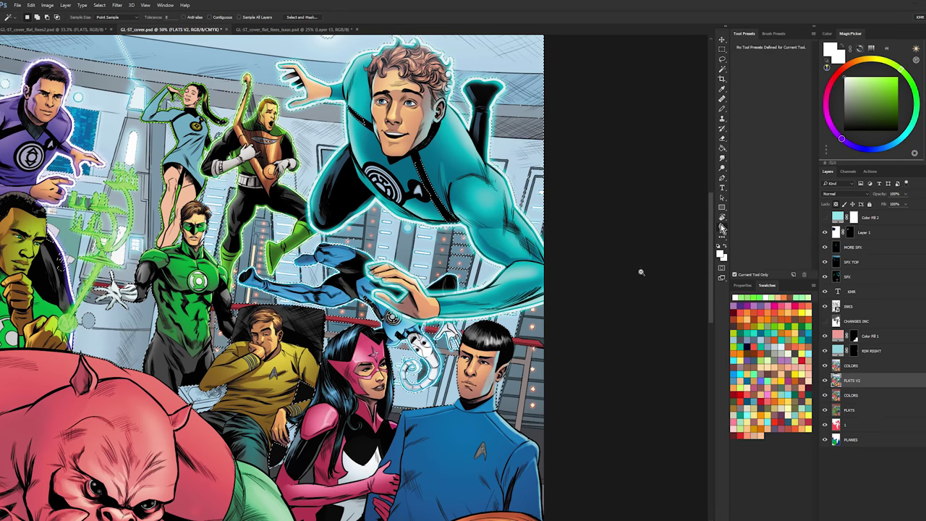
alt+click(639, 271)
click(476, 209)
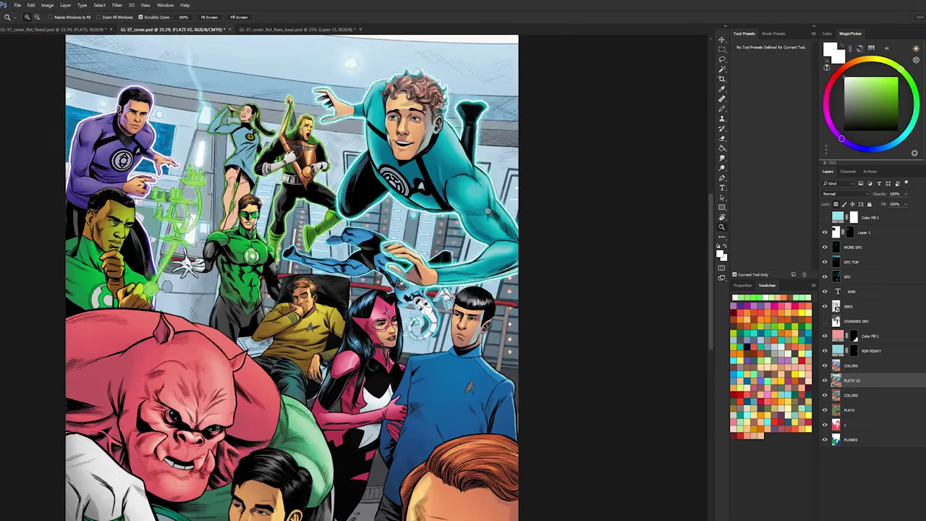
key(w)
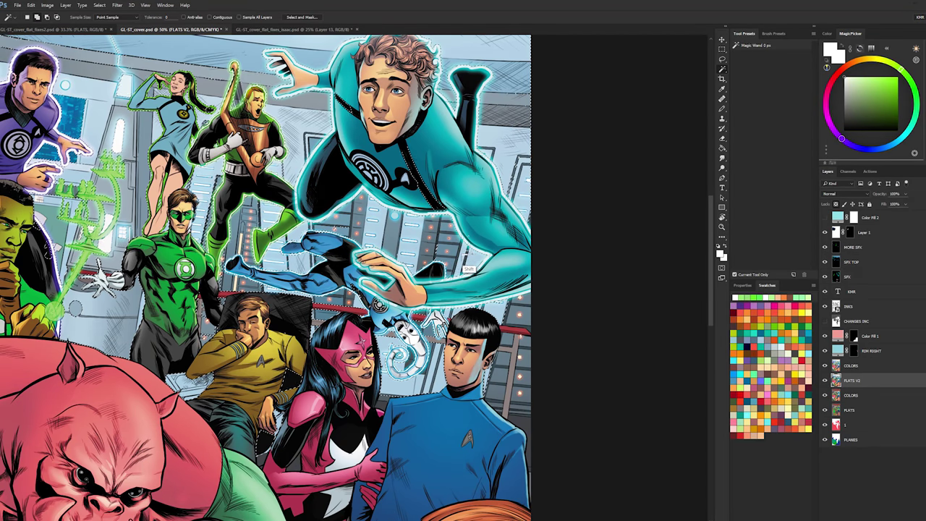
shift+click(516, 375)
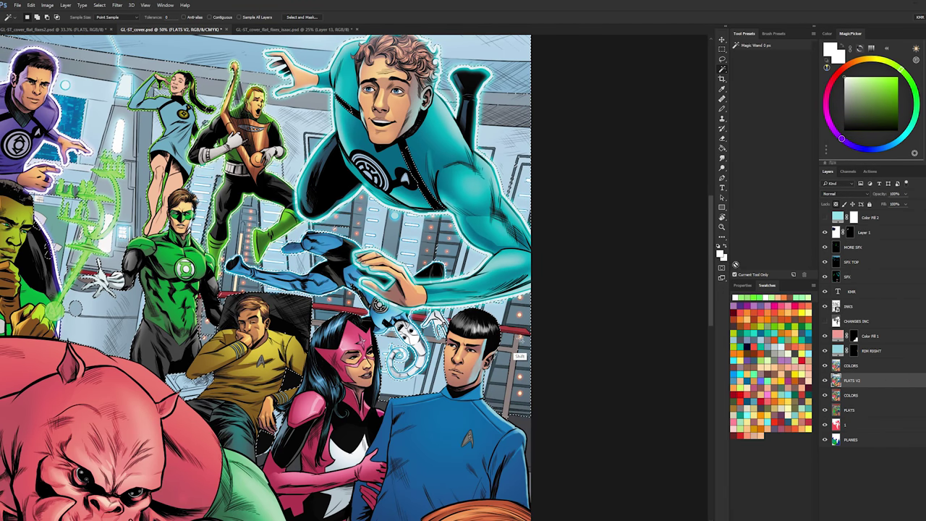
- Choose a bright green foreground color and try filling the selected background with it on the MORE SFX layer
click(722, 227)
alt+click(635, 294)
alt+click(636, 295)
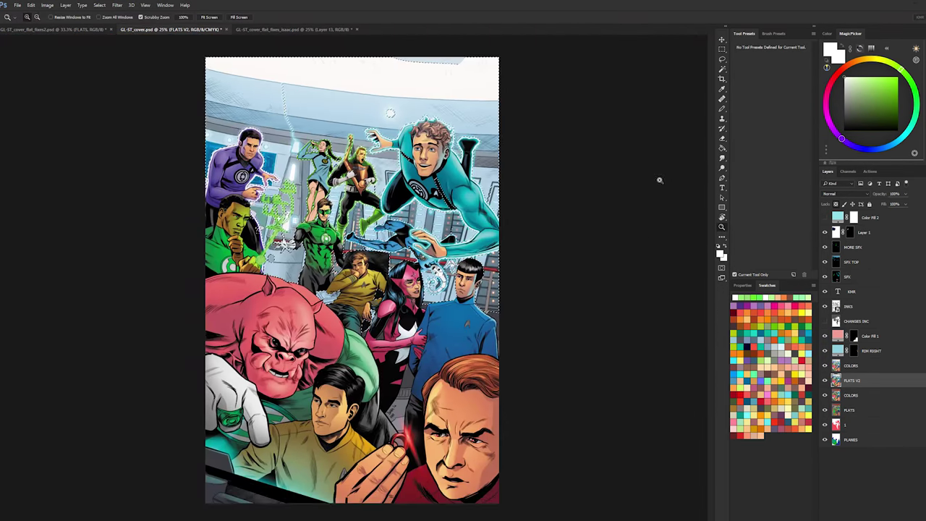
click(642, 293)
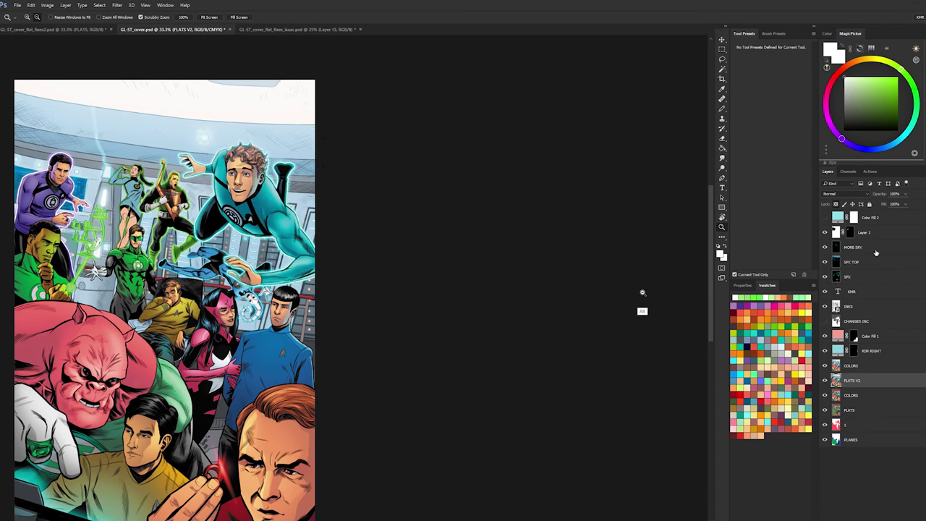
alt+click(643, 293)
click(875, 253)
drag(874, 113, 844, 75)
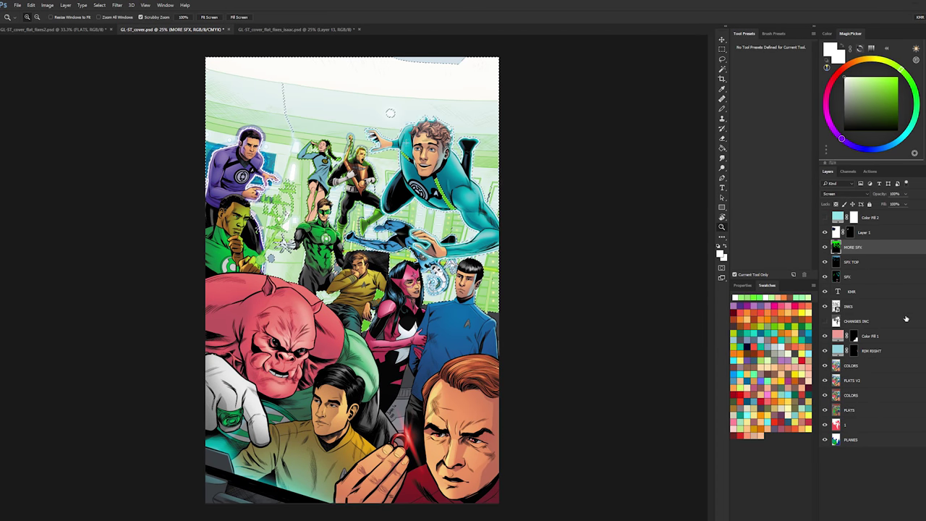
key(g)
click(893, 84)
key(ctrl+z)
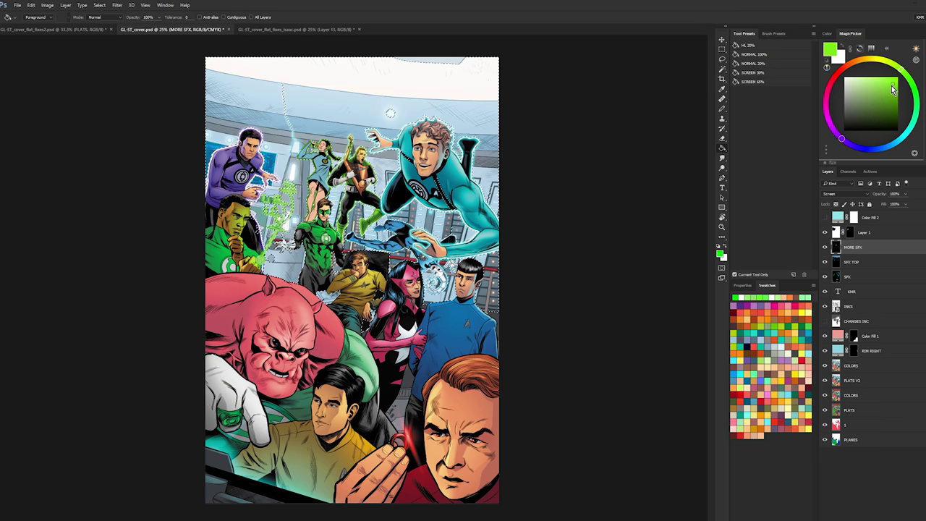
- Create a new layer above MORE SFX and try filling the background selection there with bright green
key(ctrl+shift+alt+n)
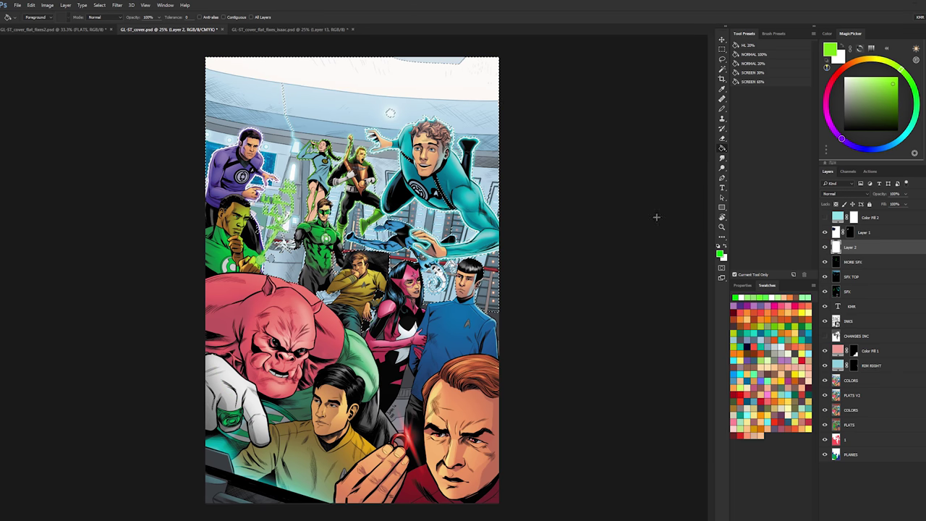
click(842, 396)
key(w)
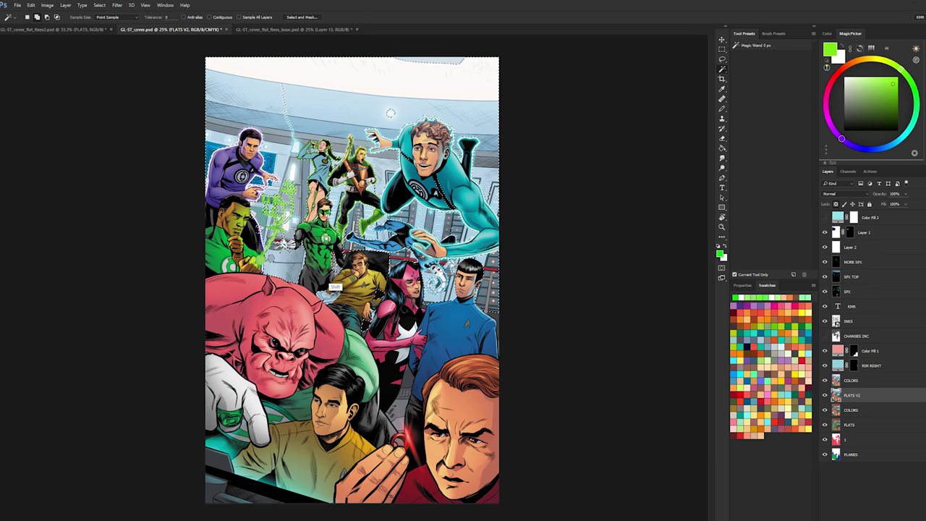
click(851, 247)
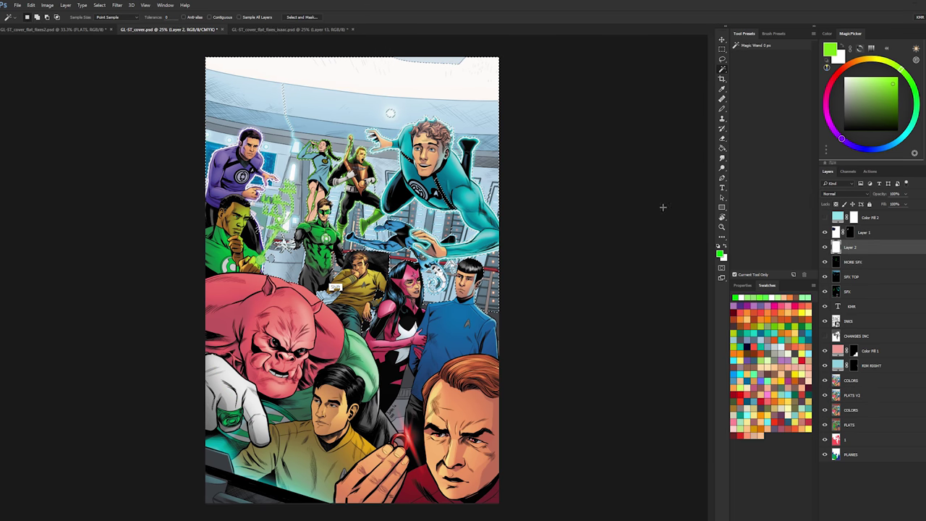
key(g)
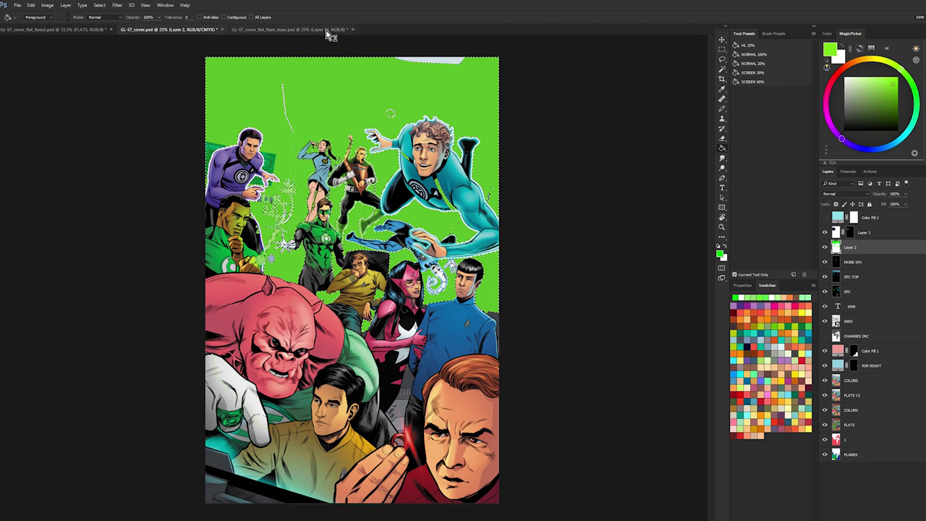
- Add the missed light streak and ceiling gap to the selection with the Lasso and refill the background bright green
key(l)
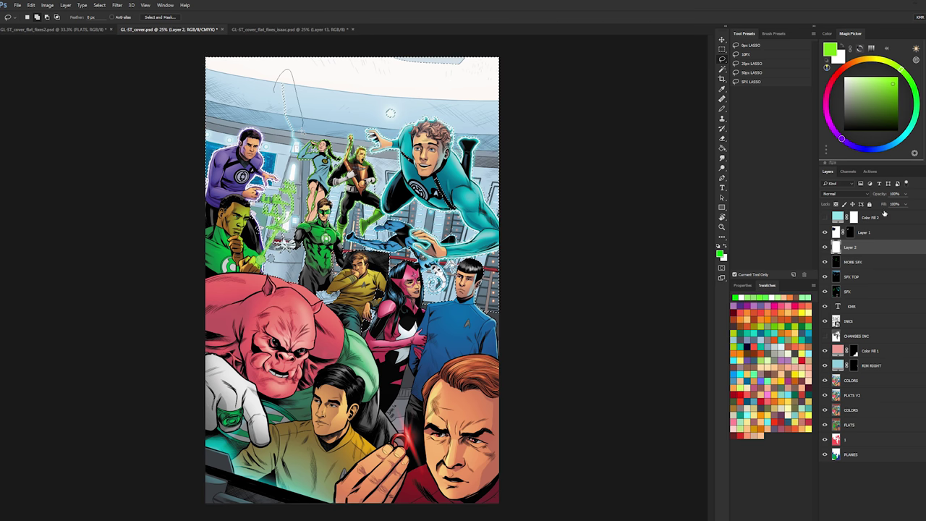
key(alt+BackSpace)
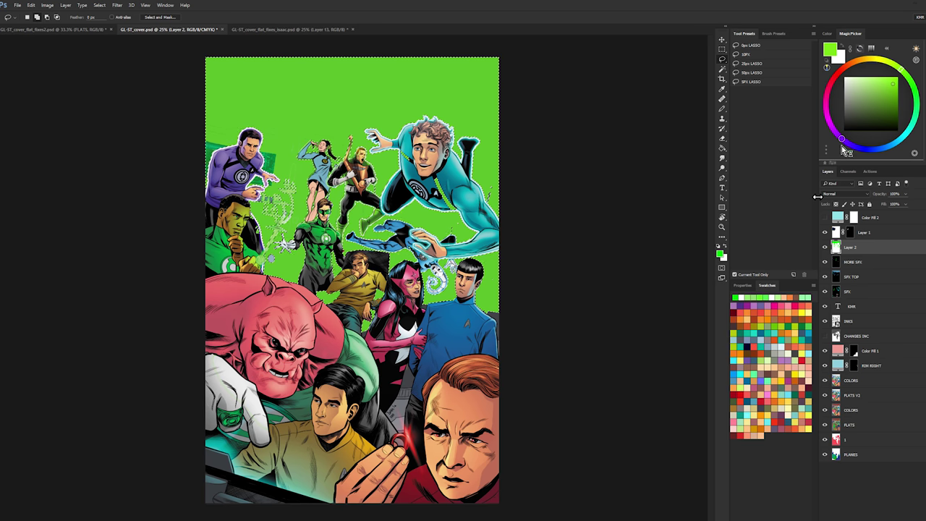
key(ctrl+z)
key(ctrl+z)
key(g)
- Rename the green-filled layer as BG SELECT
double_click(851, 248)
key(Caps_Lock)
text(BG)
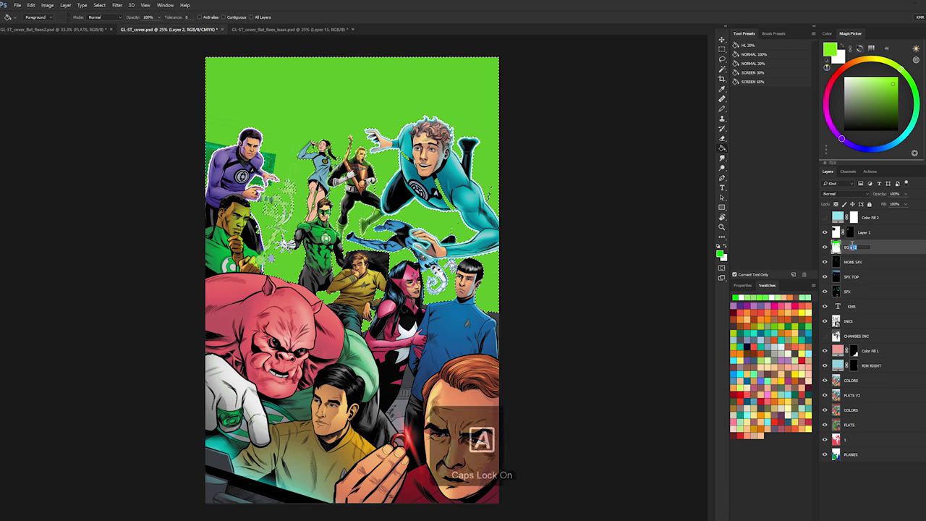
key(Escape)
double_click(852, 246)
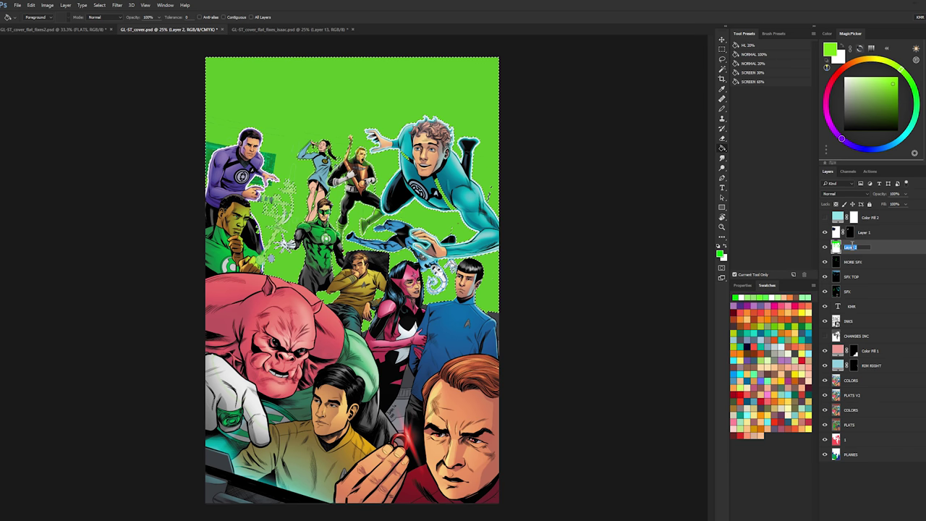
text(BG SELECT)
key(Return)
key(w)
key(g)
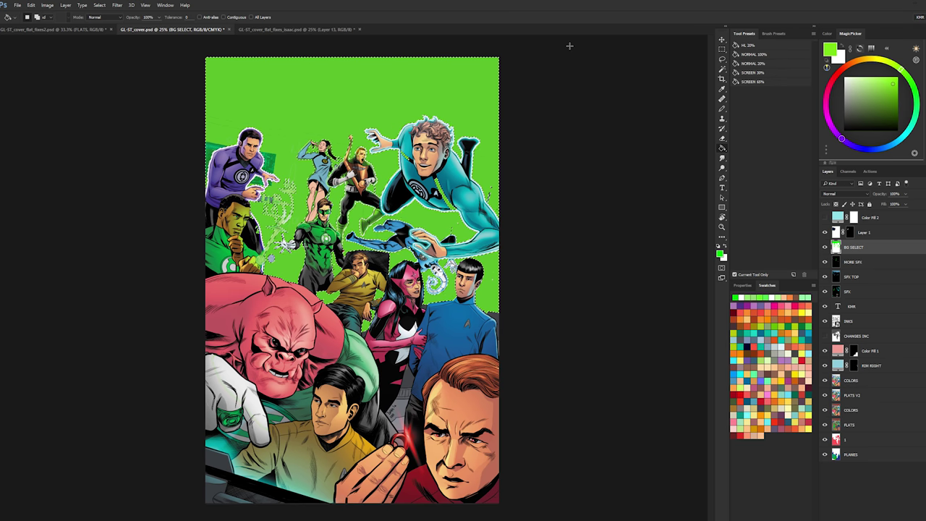
- On the FLATS V2 layer, select the gray background areas on both sides of the blue-shirted officer with the Magic Wand
click(843, 395)
key(w)
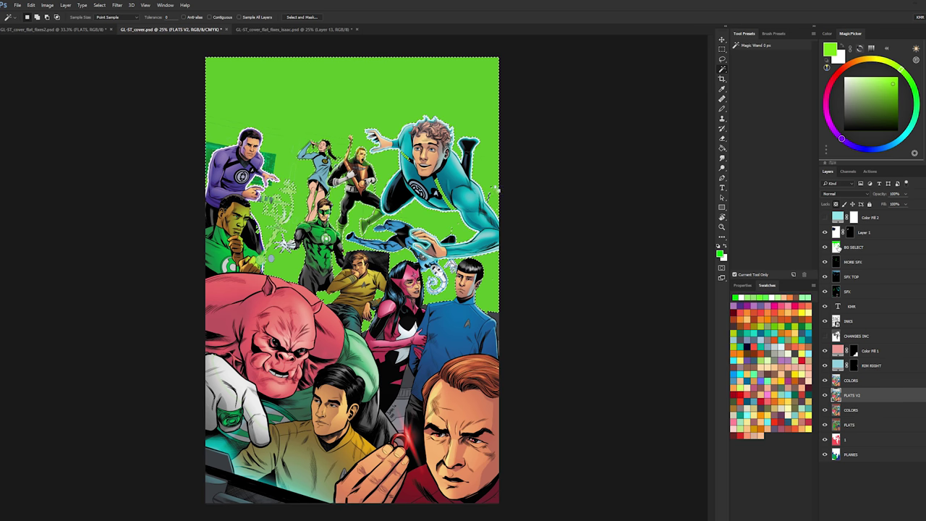
key(g)
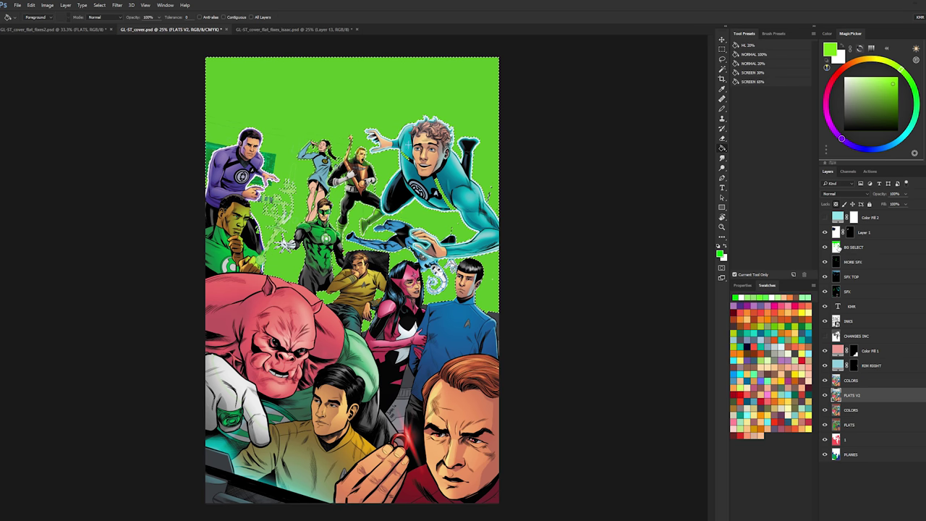
click(839, 247)
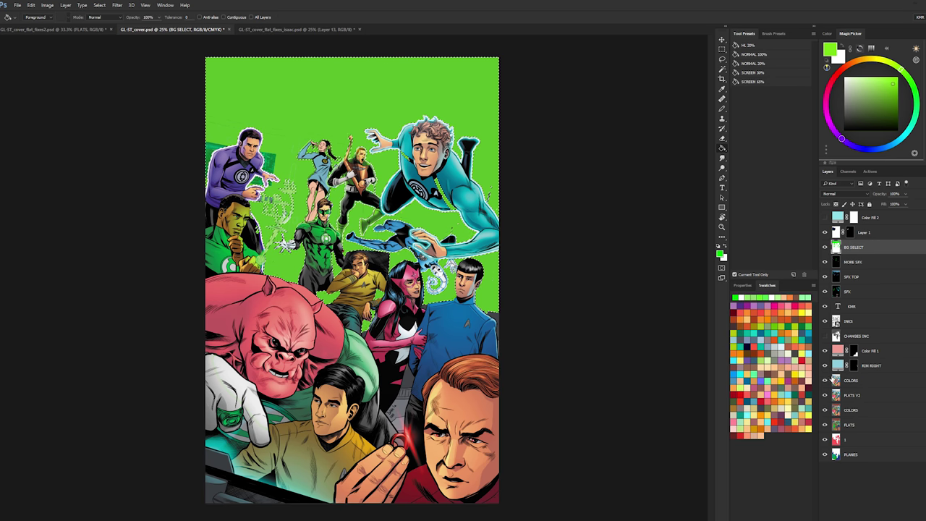
click(835, 394)
key(w)
click(498, 317)
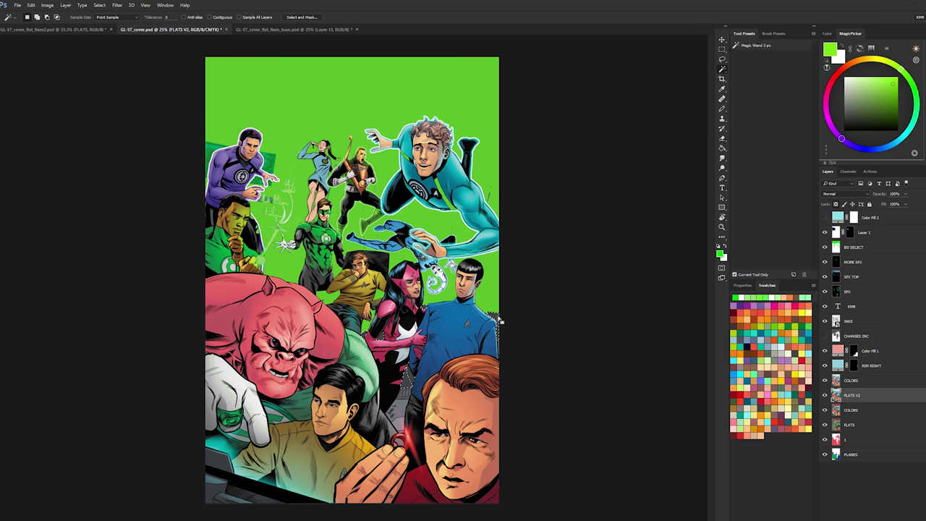
shift+click(411, 385)
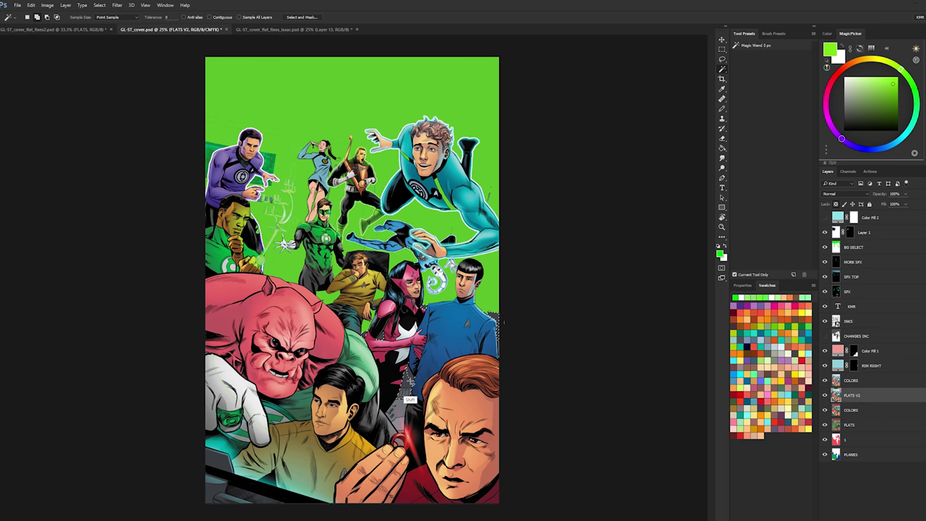
shift+click(404, 425)
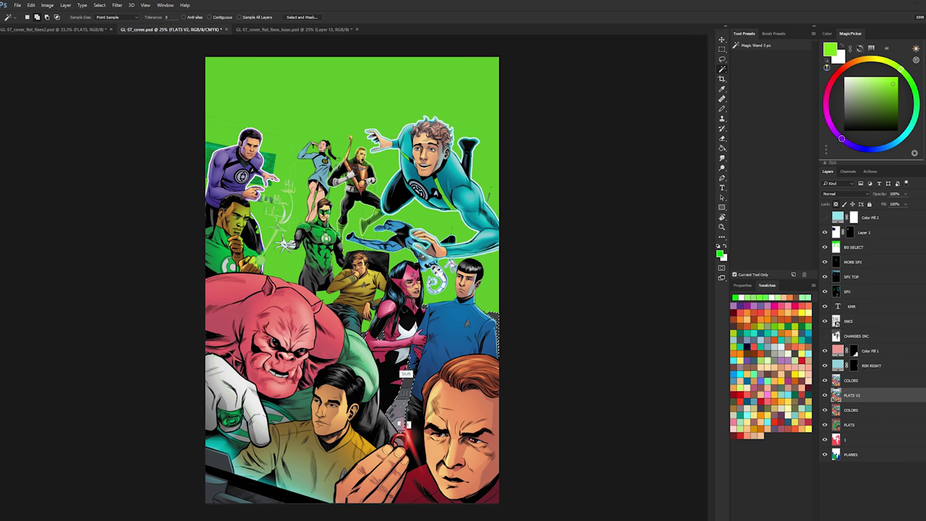
- Fill the selected gray areas around the blue-shirted officer with the same bright green on the BG SELECT layer
click(854, 249)
key(g)
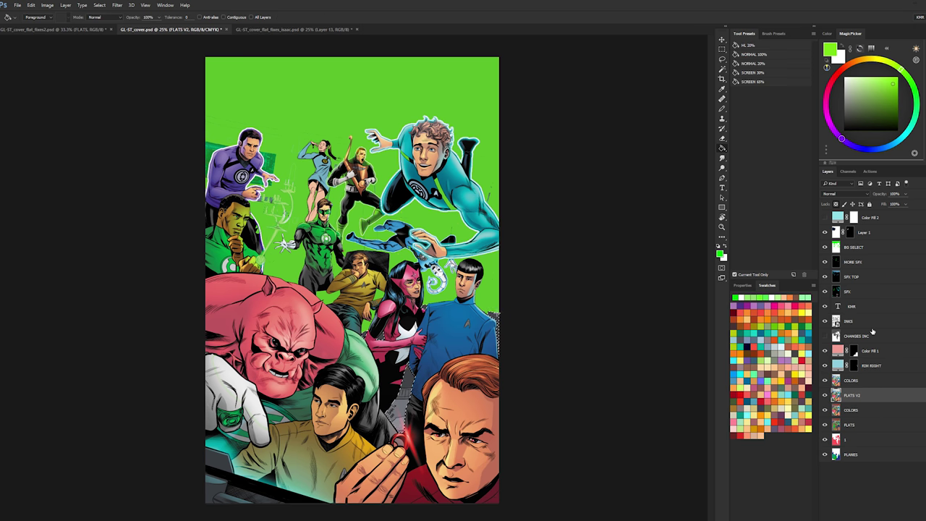
click(407, 403)
key(w)
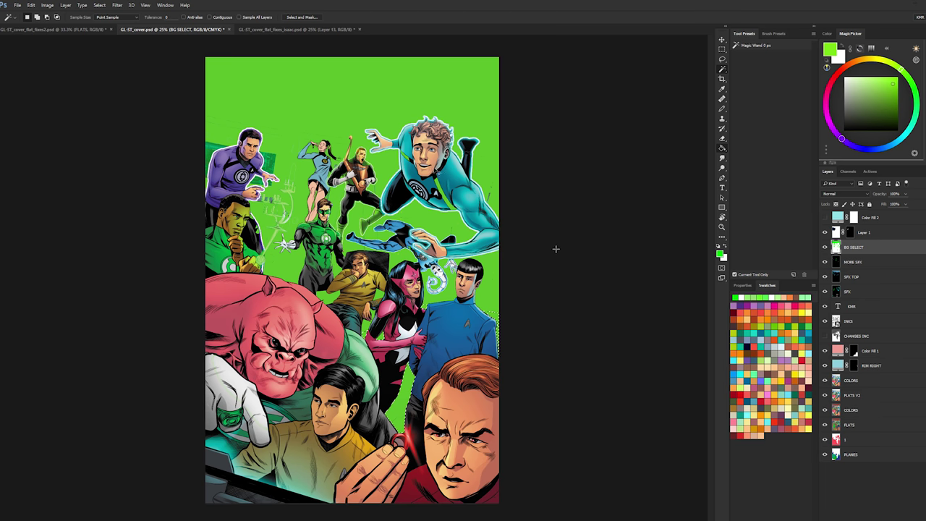
key(z)
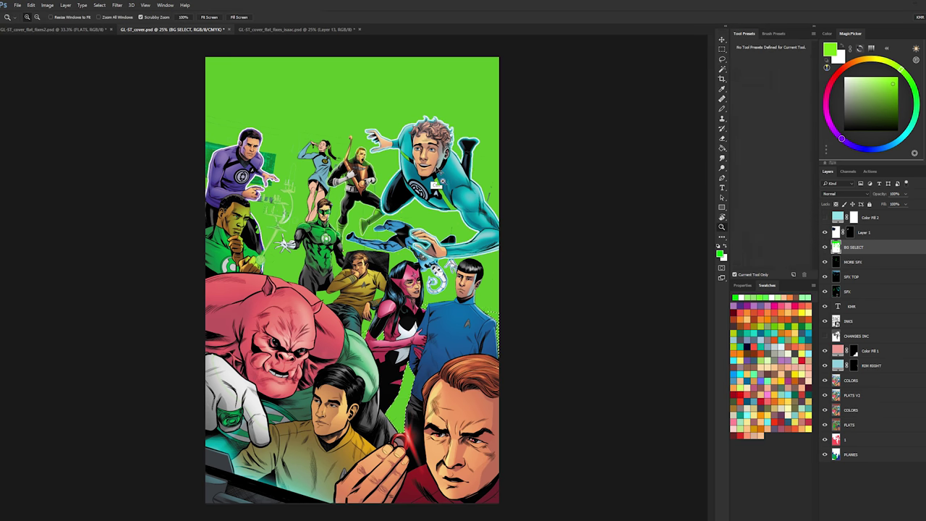
click(434, 184)
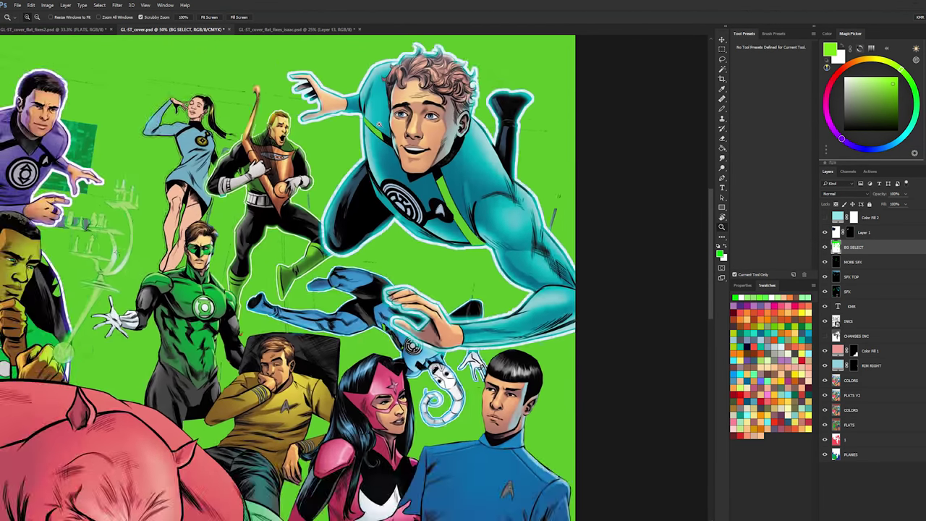
- Lasso the flying teal figure's chest straps and clear the green fill from them on the BG SELECT layer
click(378, 125)
key(l)
drag(352, 140, 508, 327)
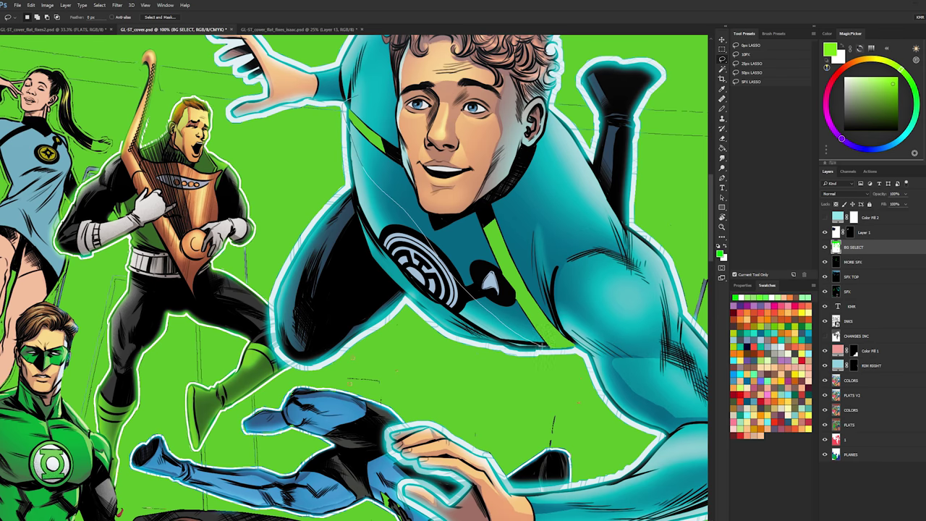
mouse_move(551, 348)
mouse_down()
mouse_move(593, 326)
mouse_move(405, 100)
mouse_move(350, 102)
mouse_up()
click(722, 227)
alt+click(654, 268)
alt+click(654, 268)
alt+click(654, 269)
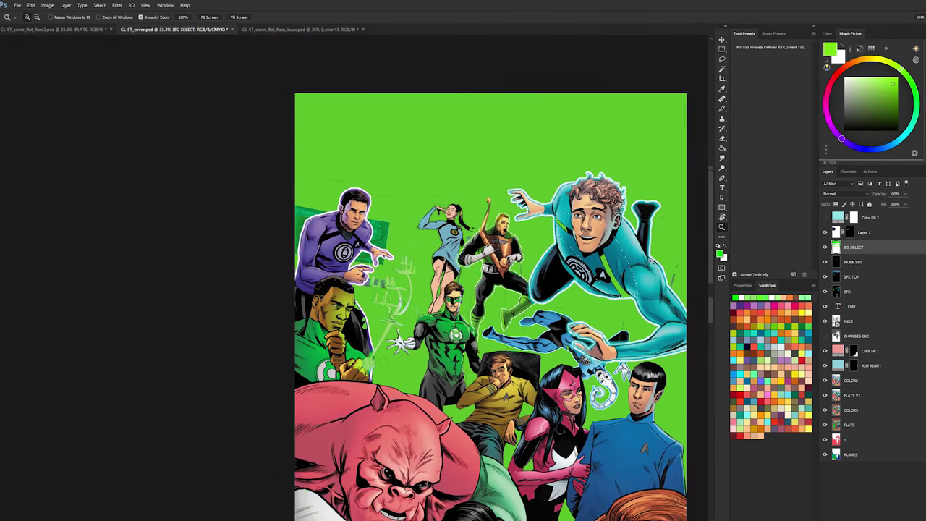
drag(645, 258, 509, 218)
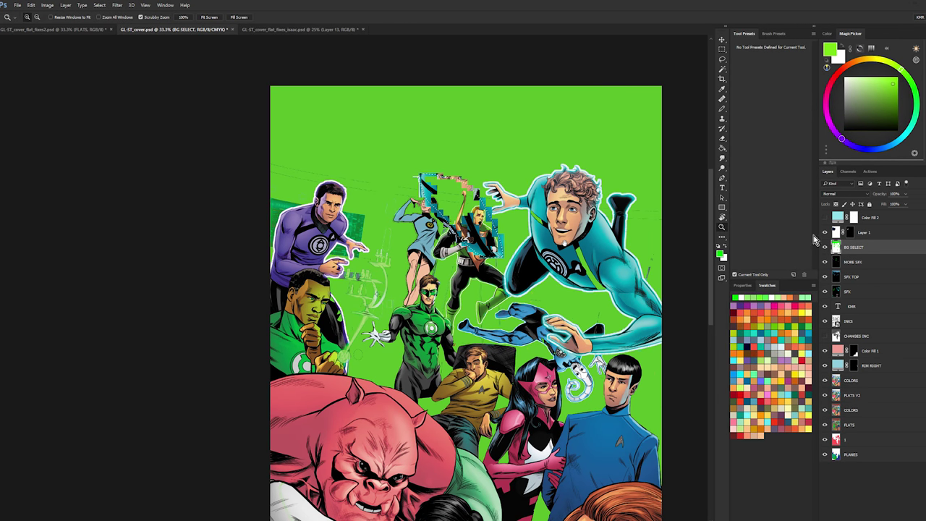
key(l)
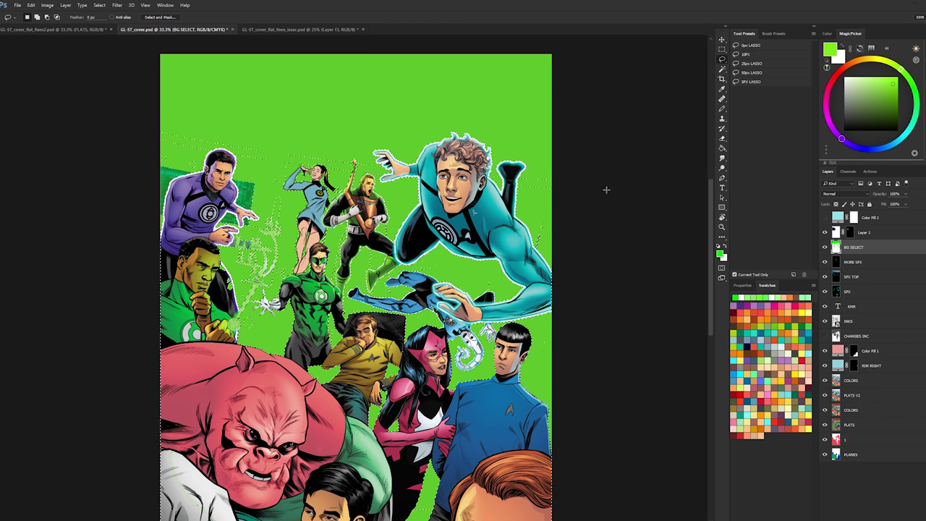
- Select the flying figure's chest straps with the Magic Wand on FLATS V2, excluding the background filled on BG SELECT
click(846, 379)
key(w)
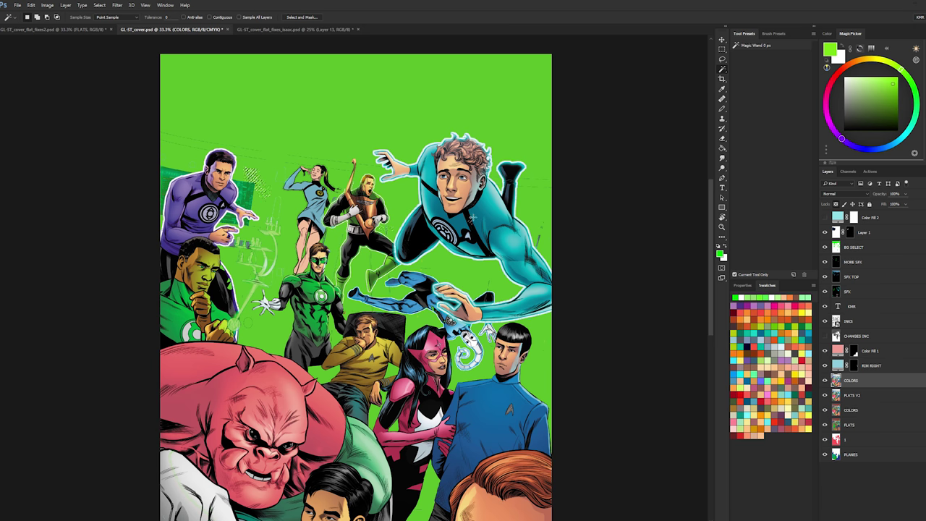
click(833, 395)
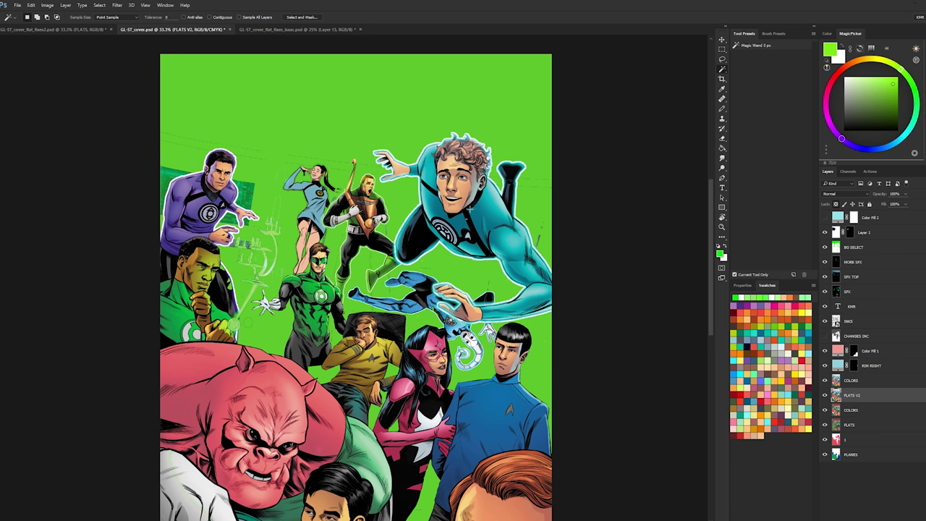
shift+click(478, 212)
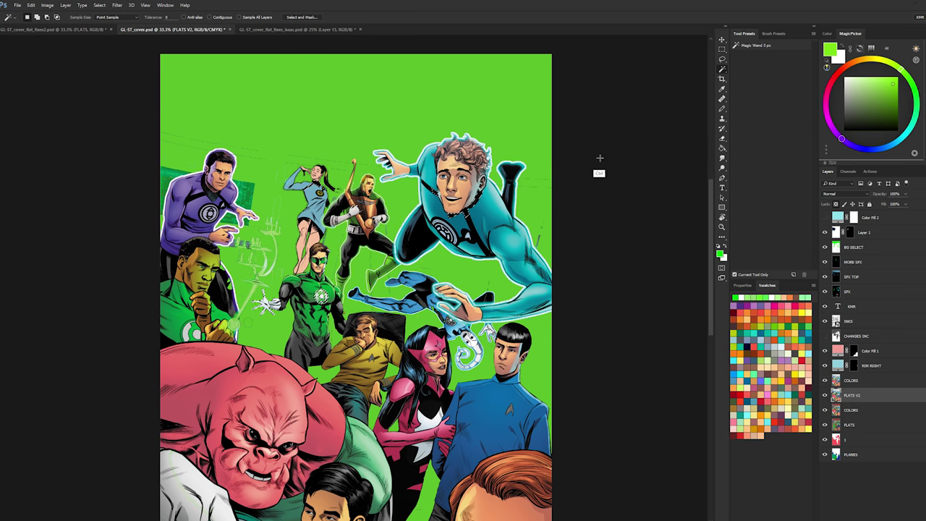
key(l)
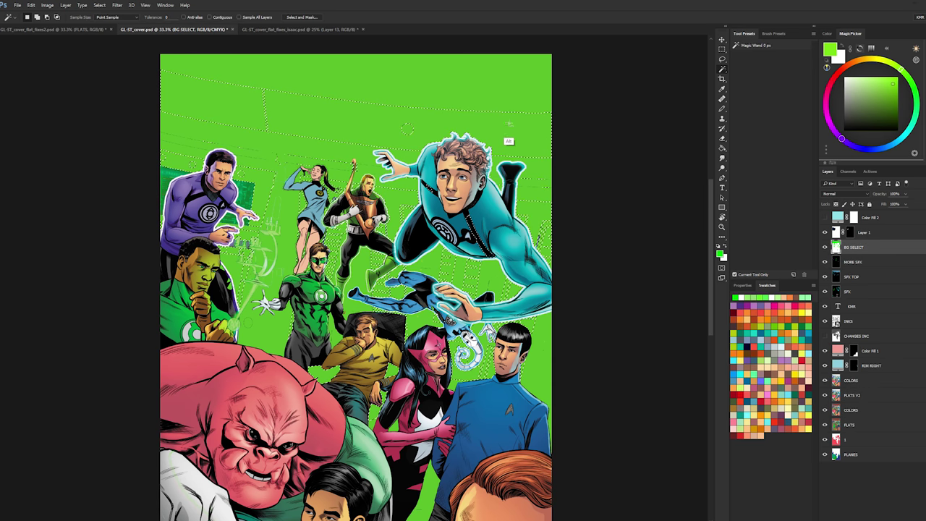
click(853, 247)
key(w)
key(ctrl+d)
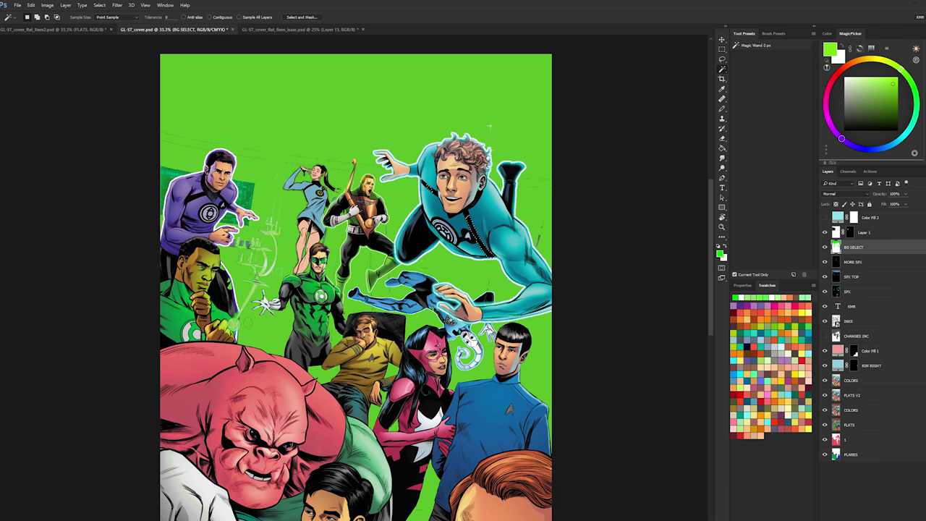
mouse_move(577, 170)
mouse_down()
mouse_move(567, 137)
mouse_move(555, 191)
mouse_up()
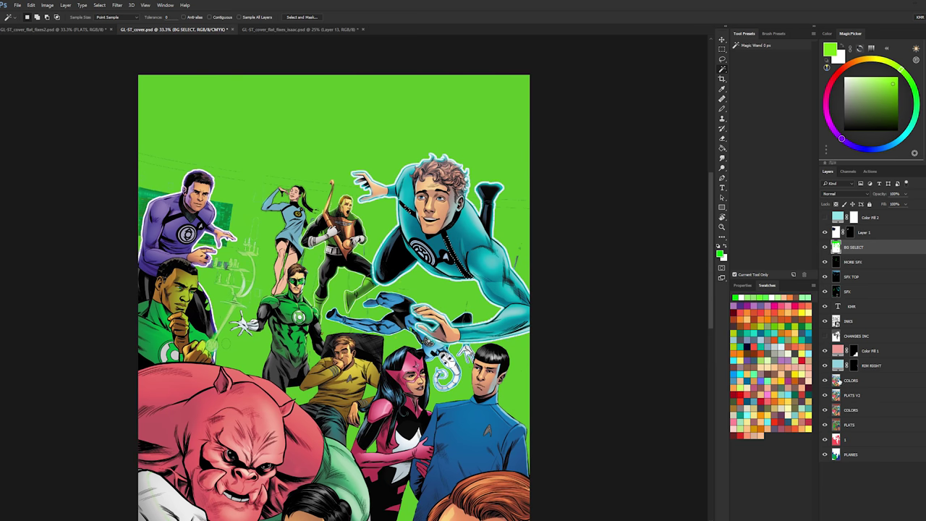
- Try raising the lightness of the selected straps to +57 on the COLORS layer with Hue/Saturation
click(854, 380)
key(ctrl+u)
mouse_move(736, 196)
mouse_down()
mouse_move(759, 201)
mouse_move(746, 201)
mouse_up()
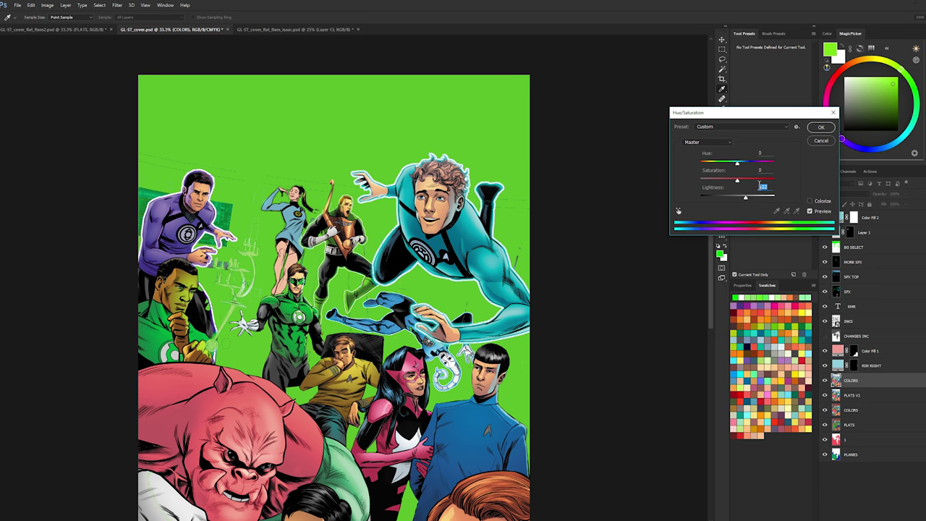
click(821, 139)
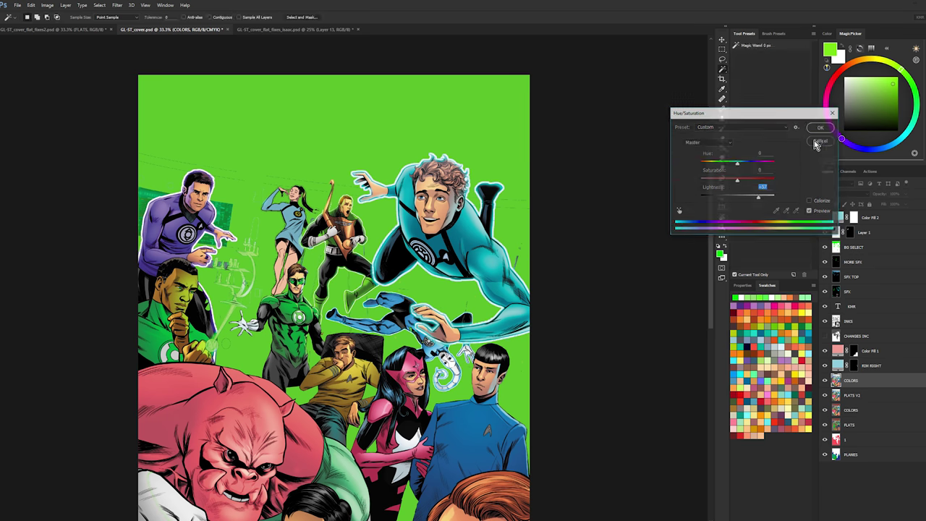
- Load the BG SELECT layer's green area as a selection and hide that layer
key(w)
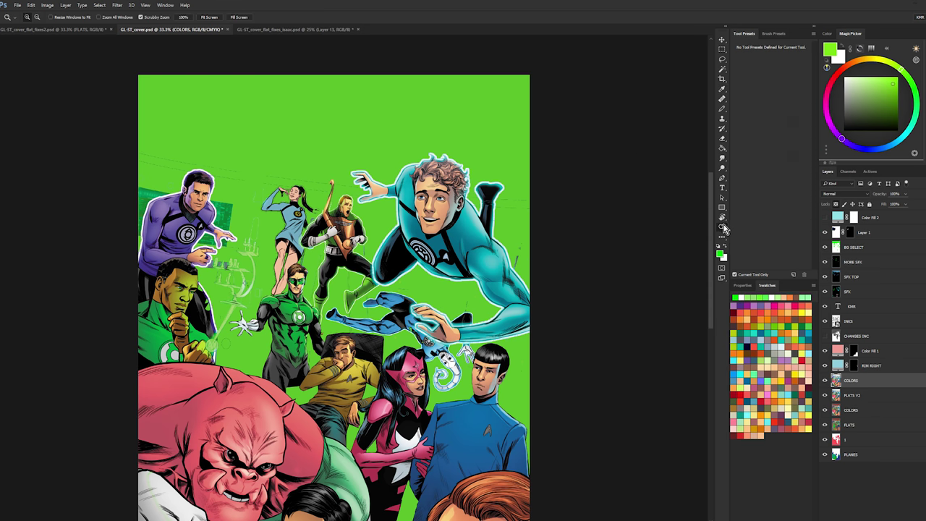
key(l)
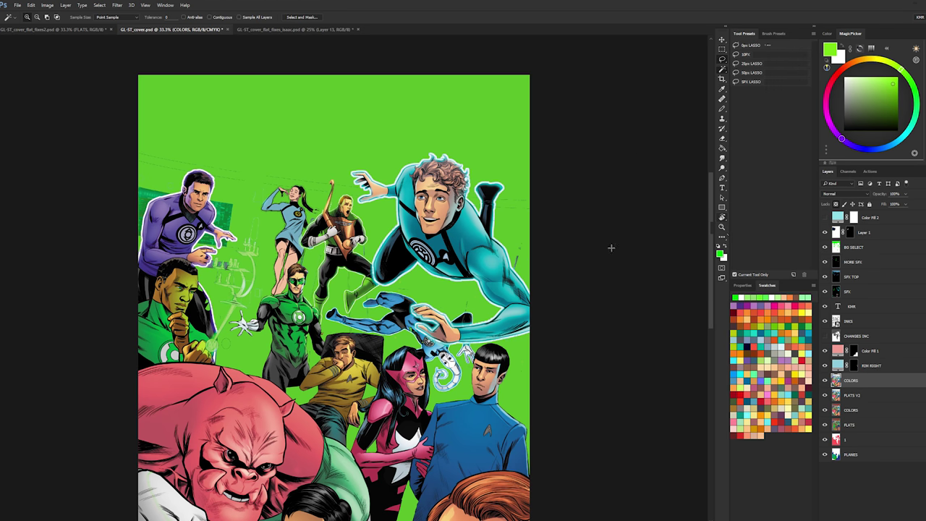
key(ctrl+minus)
key(w)
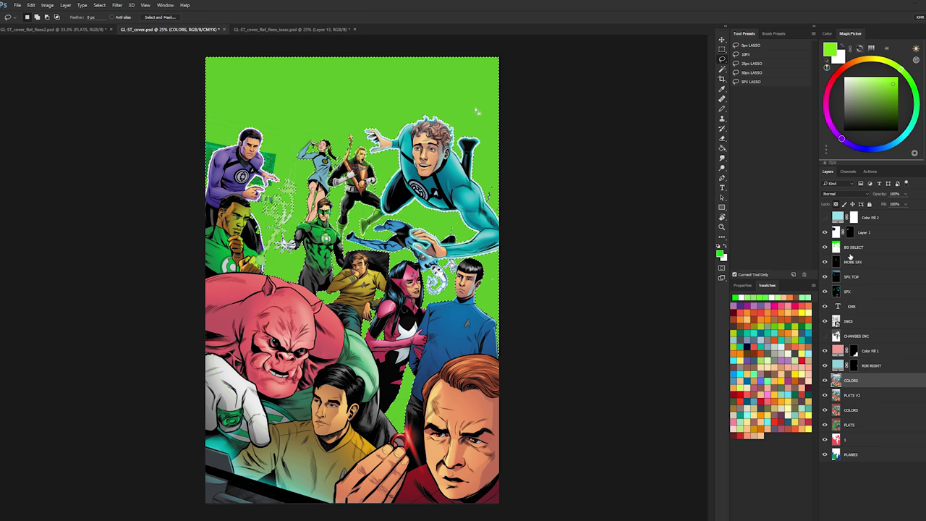
click(837, 247)
click(825, 248)
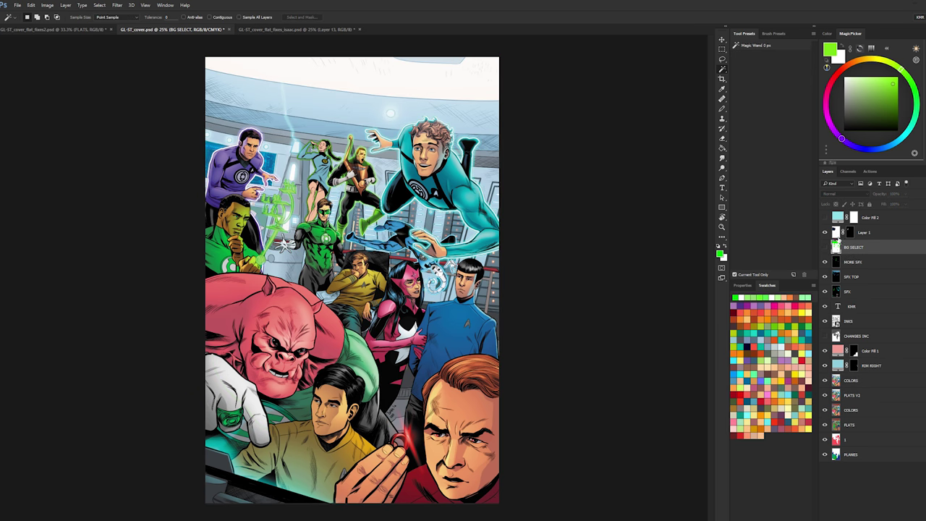
click(825, 248)
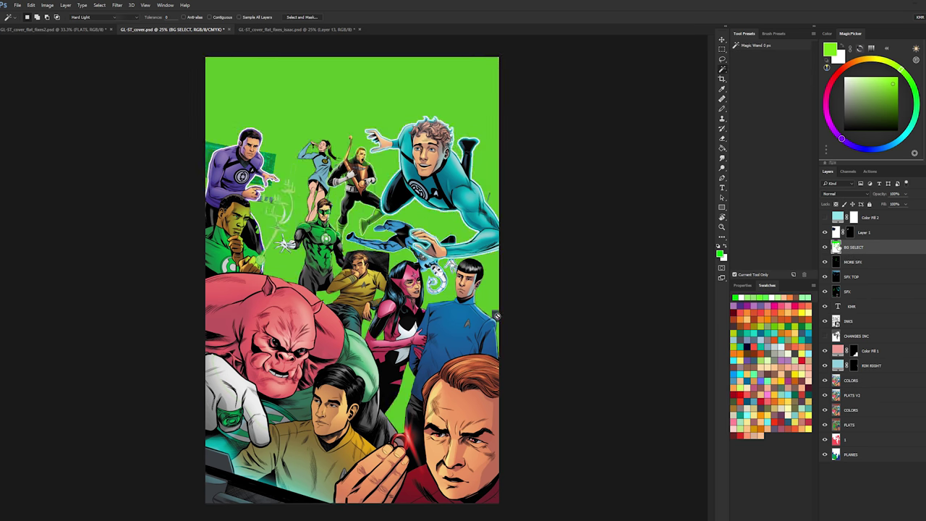
click(825, 248)
- Sample a dark gray from the artwork and choose the 1 - SOTO BRUSH preset
key(b)
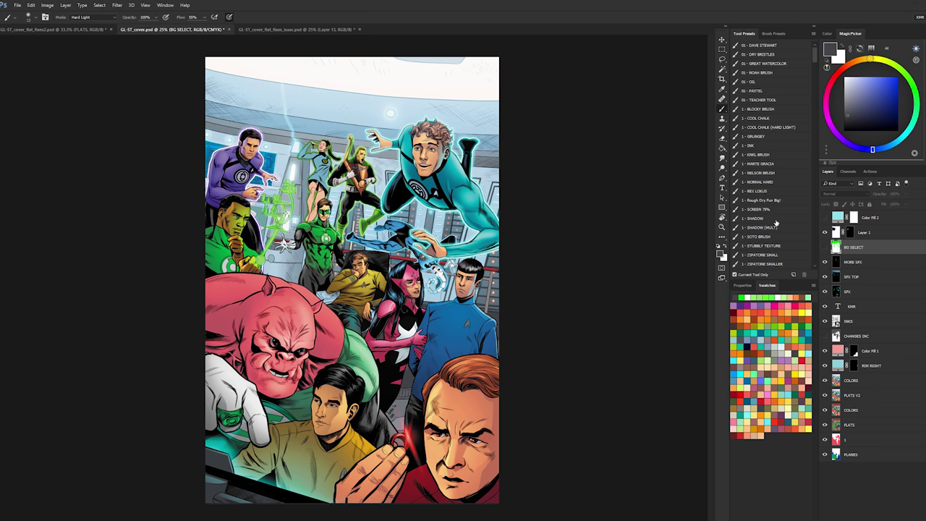
click(777, 228)
alt+click(494, 316)
click(773, 236)
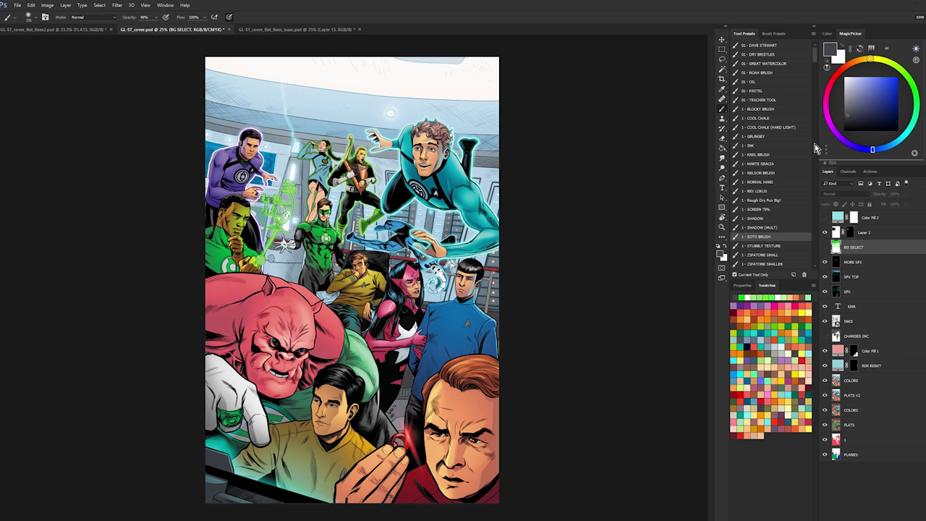
- Create a new layer directly above the upper COLORS layer and name it BG FADE SHADOW
click(851, 382)
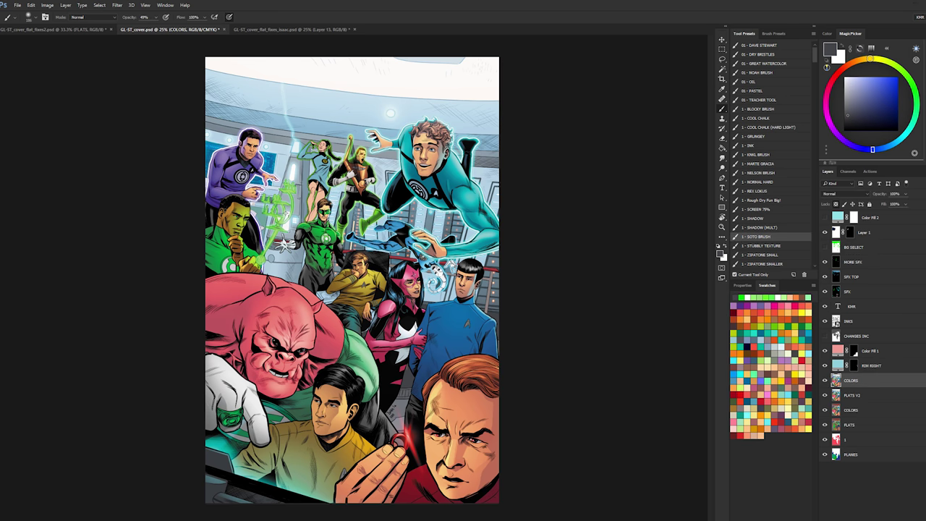
key(Caps_Lock)
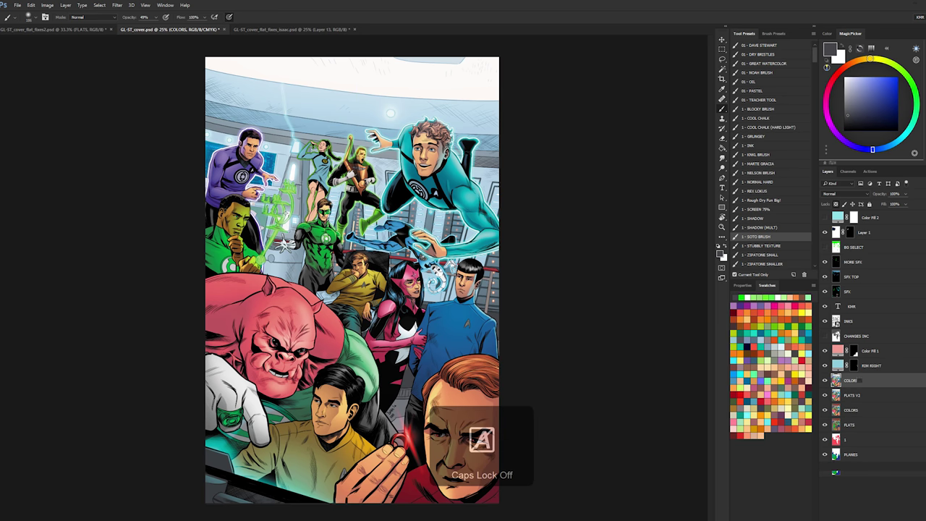
key(ctrl+shift+alt+n)
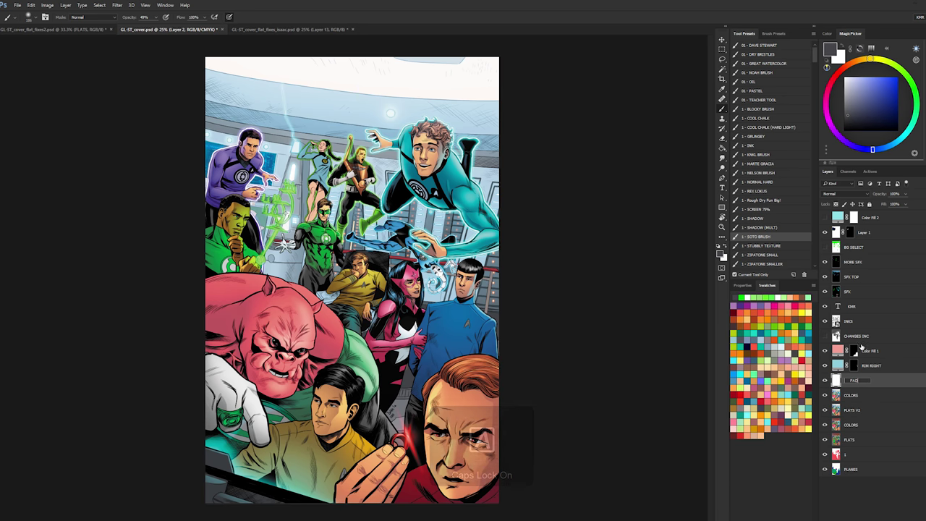
key(Caps_Lock)
key(BackSpace)
key(BackSpace)
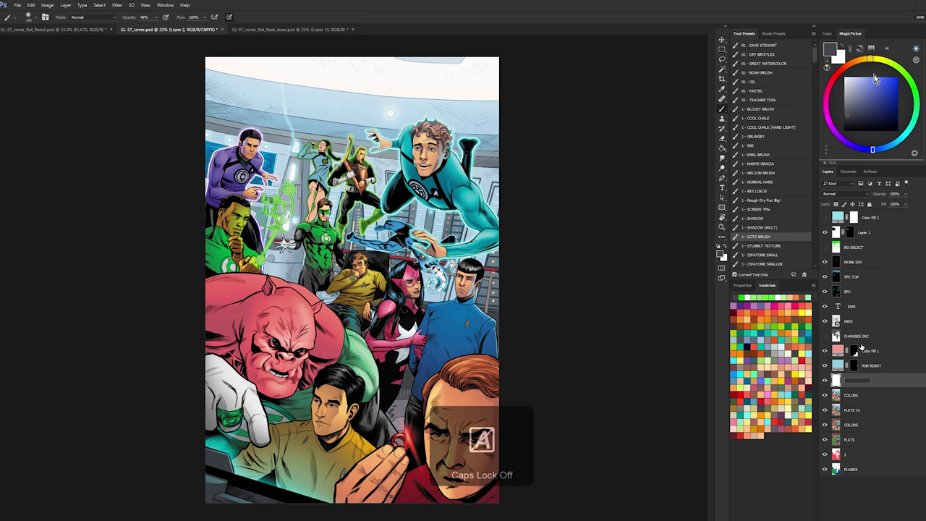
text(BG FADE SHADOW)
key(Return)
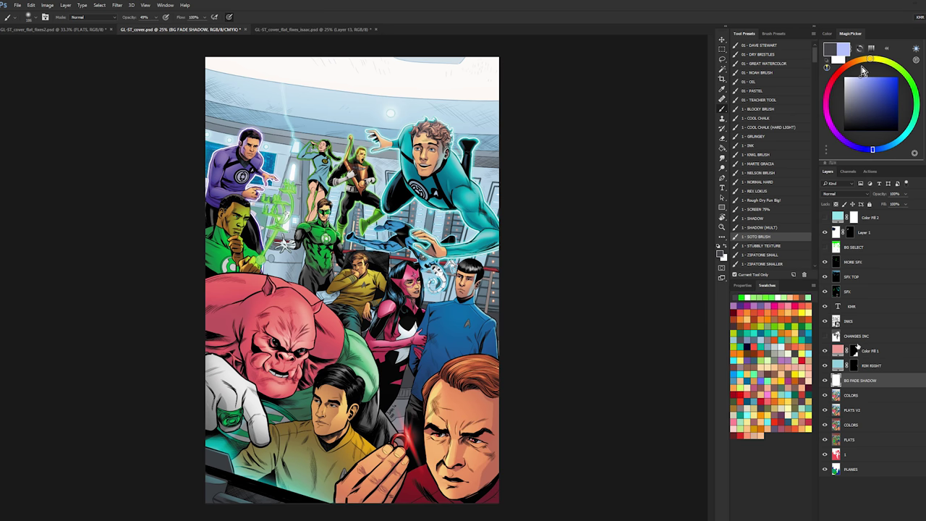
- Fill the selected background with pale periwinkle blue on BG FADE SHADOW and set the layer's blend mode to Multiply
click(861, 73)
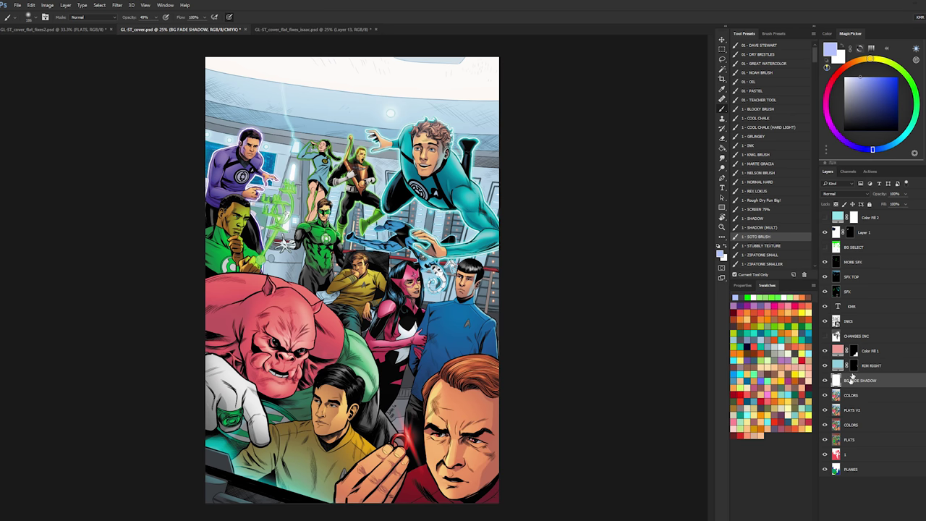
key(g)
click(405, 94)
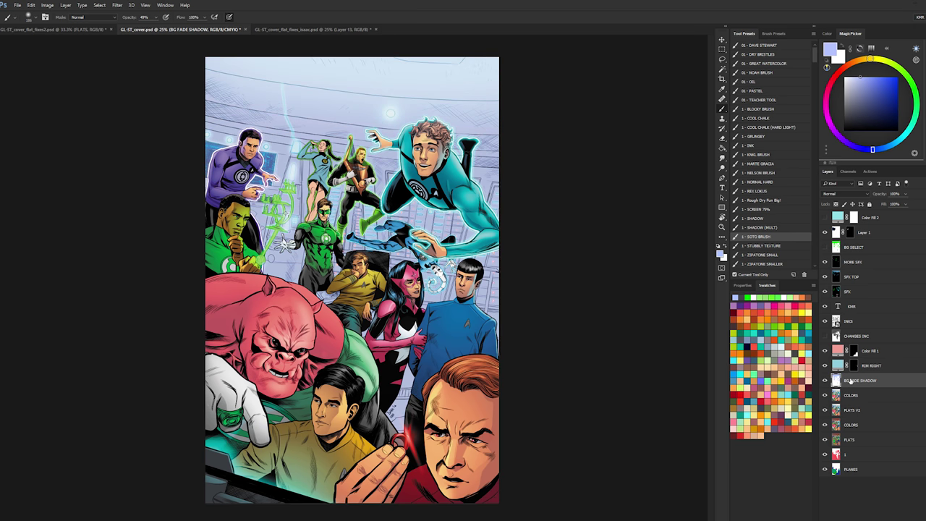
click(845, 194)
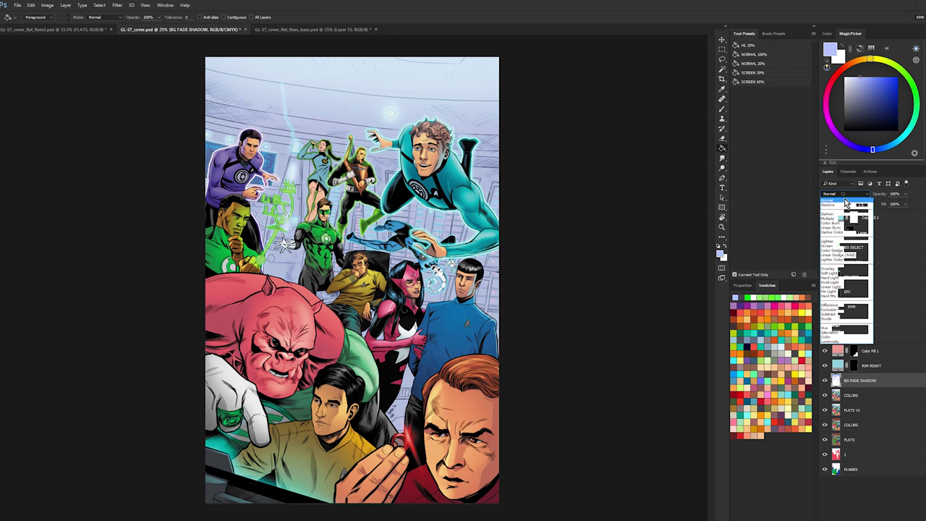
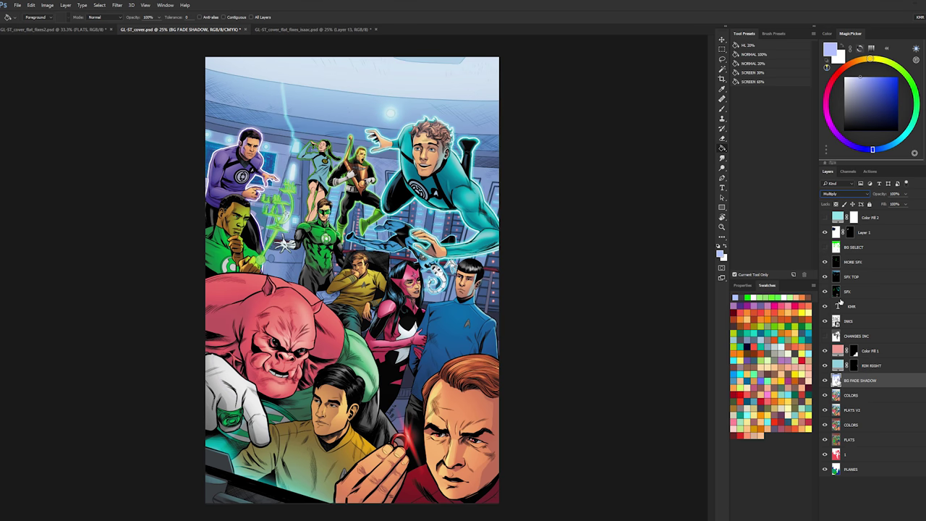
- Shift the BG FADE SHADOW layer's hue from periwinkle toward cyan blue with Hue/Saturation
double_click(837, 381)
click(861, 112)
key(ctrl+u)
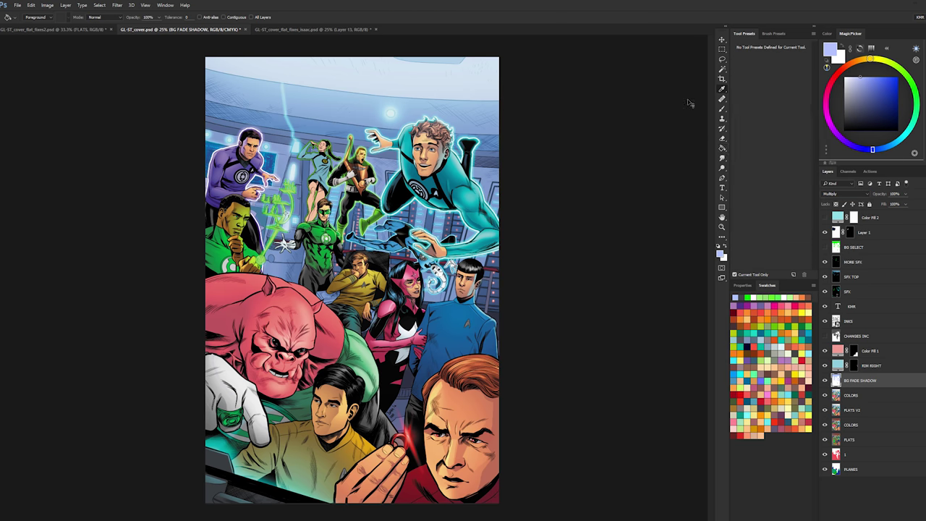
key(ctrl+u)
mouse_move(737, 162)
mouse_down()
mouse_move(746, 166)
mouse_move(731, 166)
mouse_up()
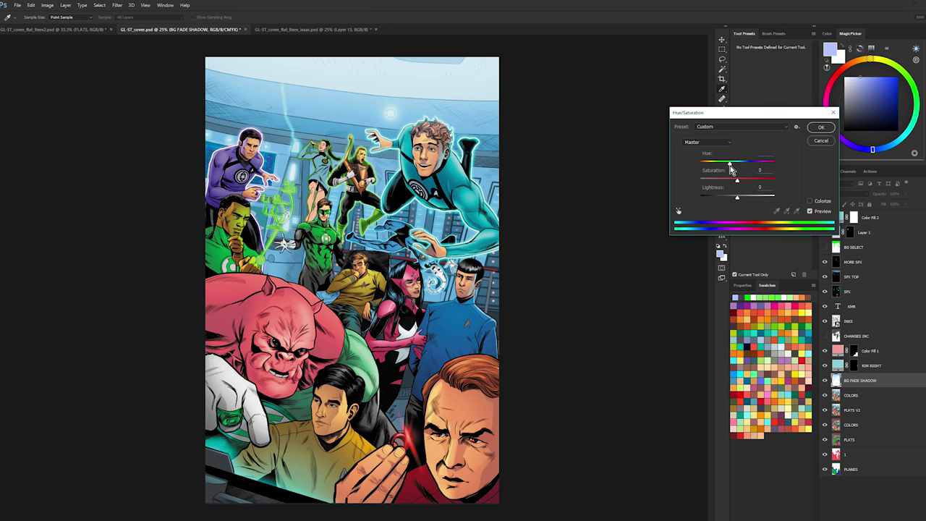
click(821, 127)
key(Return)
- Add a layer mask to the BG FADE SHADOW layer
key(l)
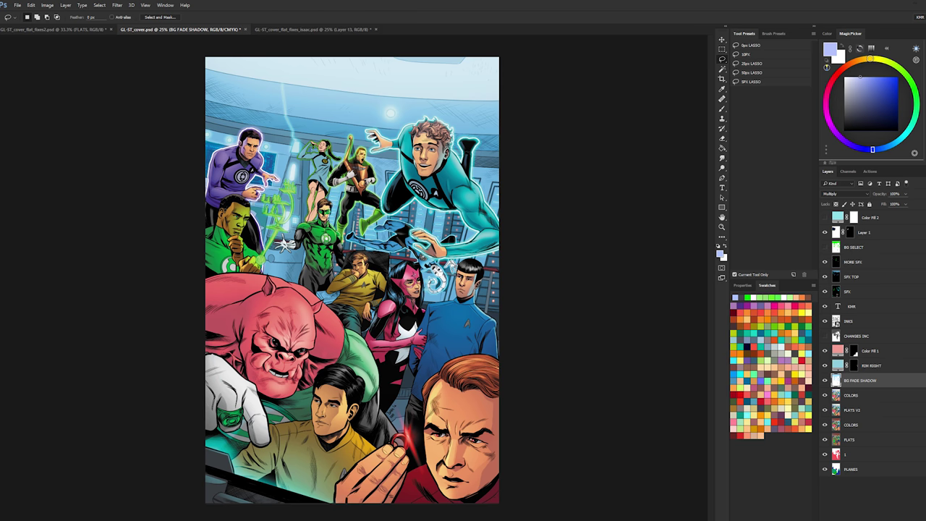
key(g)
key(l)
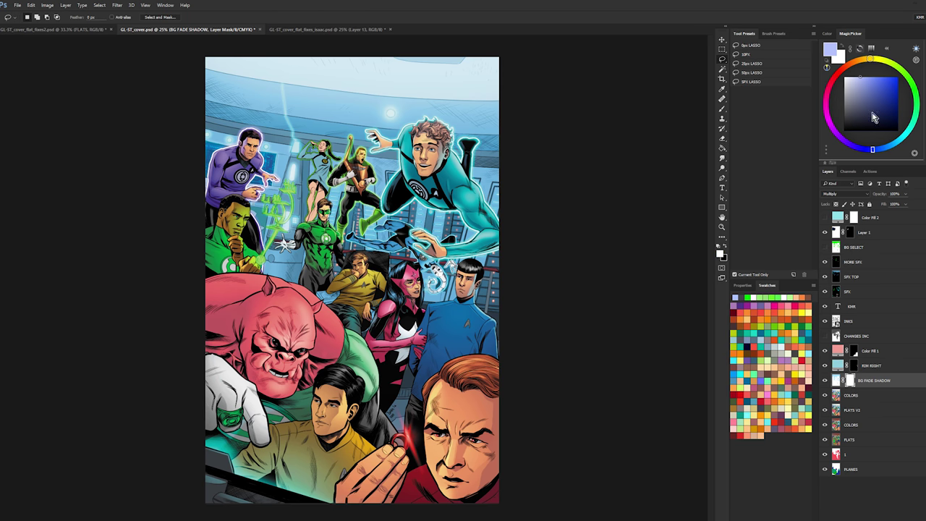
- Paint black at 49% brush opacity on the BG FADE SHADOW mask across the upper and middle background, and save the file
drag(871, 107, 834, 142)
key(b)
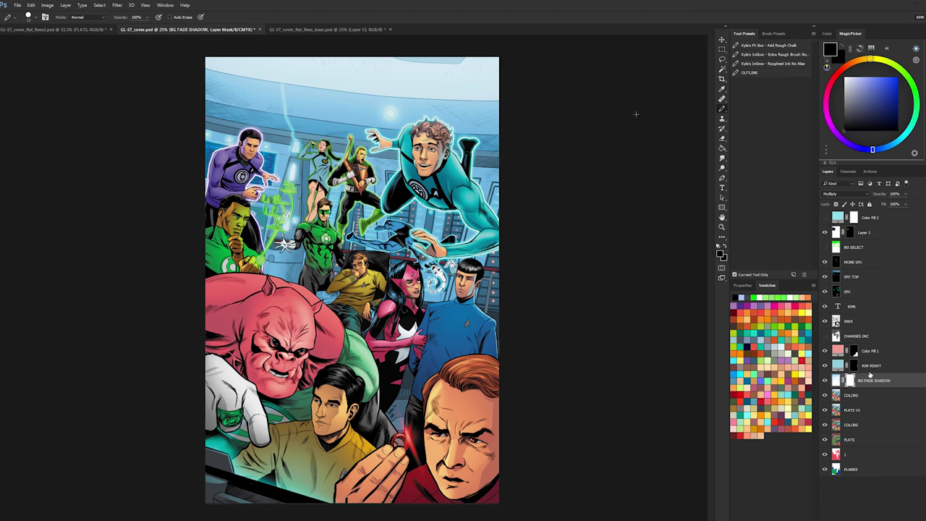
key(g)
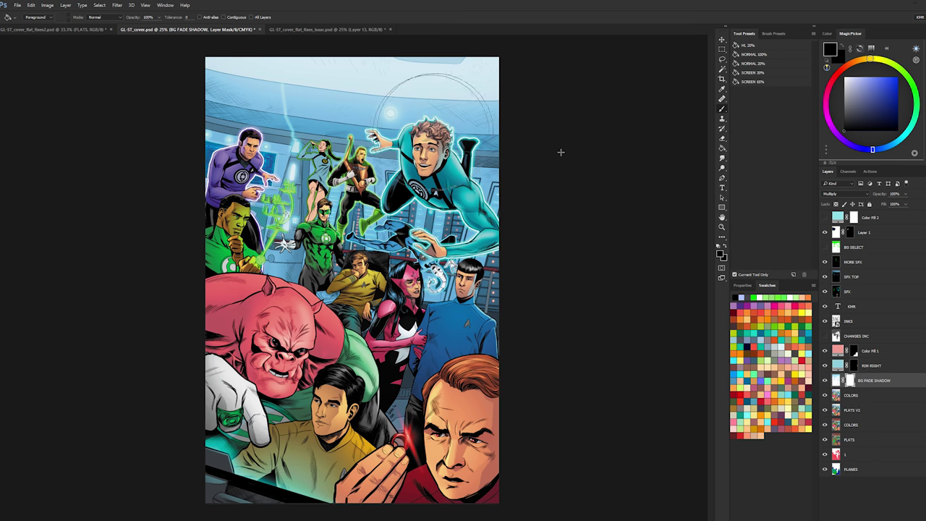
key(b)
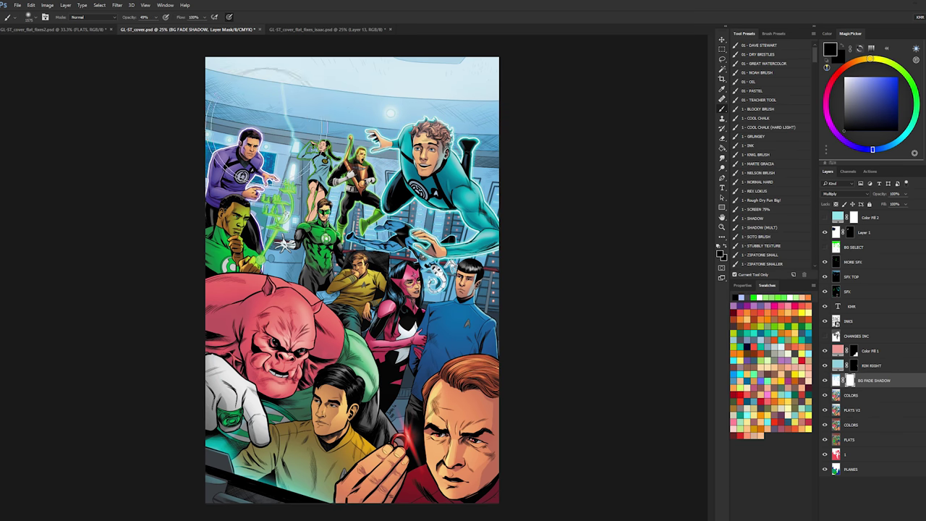
mouse_move(484, 150)
mouse_down()
mouse_move(217, 126)
mouse_move(475, 118)
mouse_move(414, 93)
mouse_move(251, 101)
mouse_move(521, 93)
mouse_move(340, 113)
mouse_move(467, 103)
mouse_move(188, 67)
mouse_move(487, 97)
mouse_move(275, 152)
mouse_move(400, 152)
mouse_up()
mouse_move(310, 162)
mouse_down()
mouse_move(259, 161)
mouse_move(365, 165)
mouse_up()
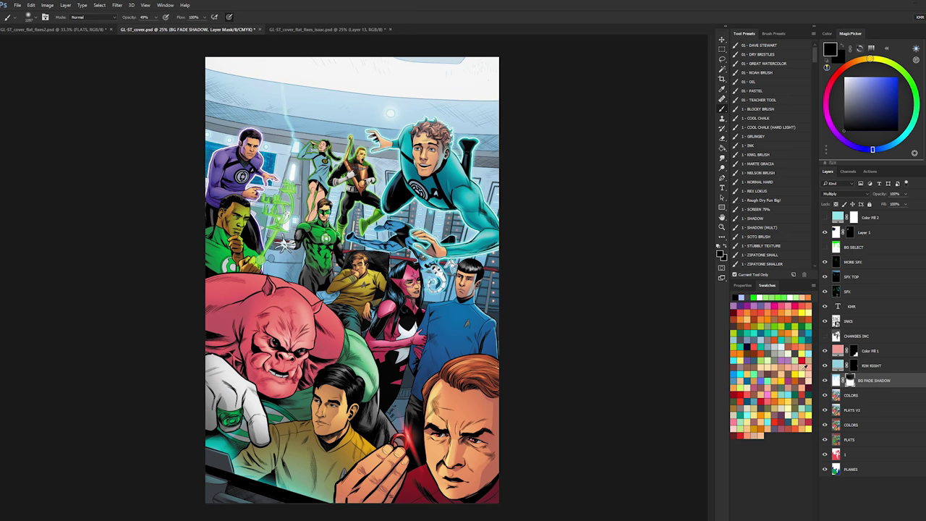
key(l)
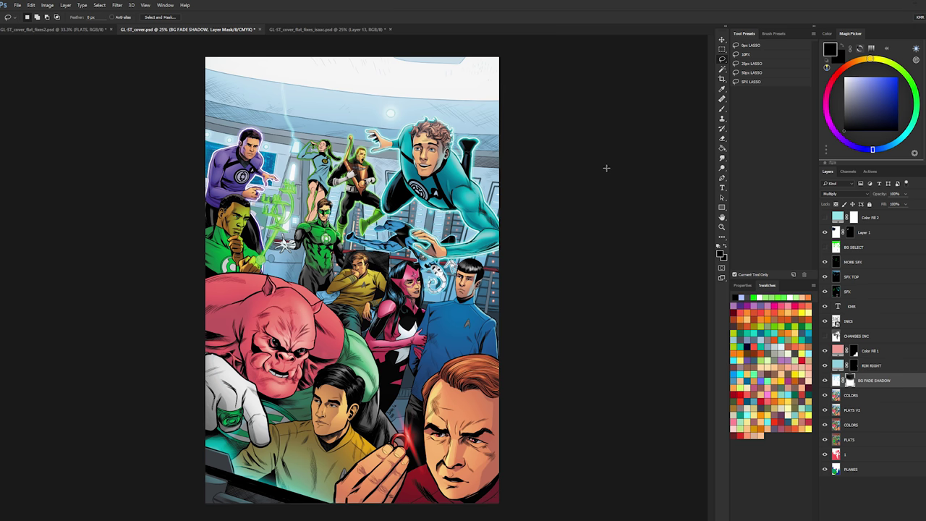
key(ctrl+s)
- Lasso the bare legs of the woman in the blue dress, just below her hem
scroll(410, 214, up, 1)
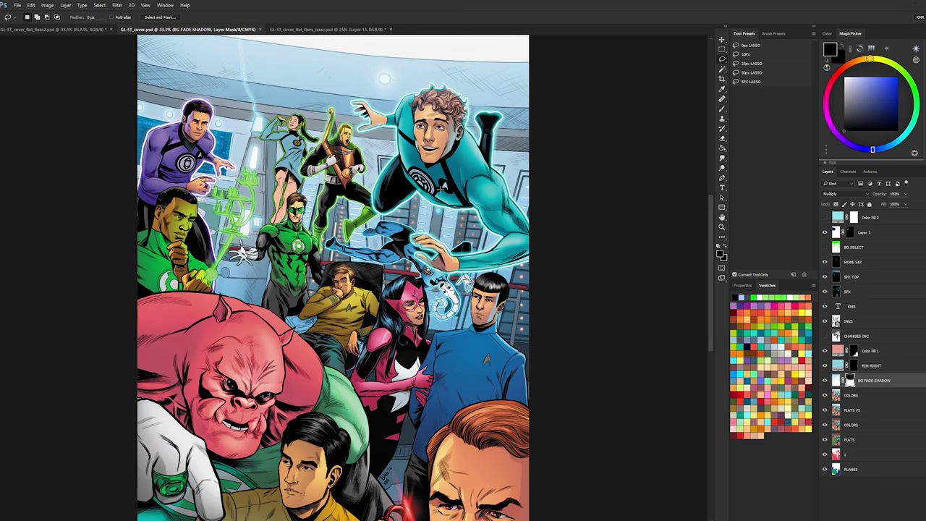
drag(406, 156, 449, 204)
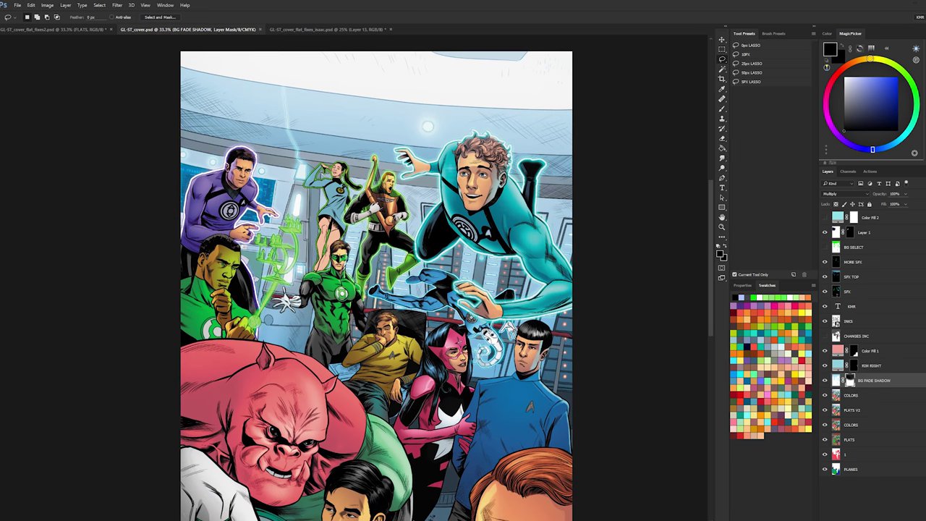
key(z)
click(327, 219)
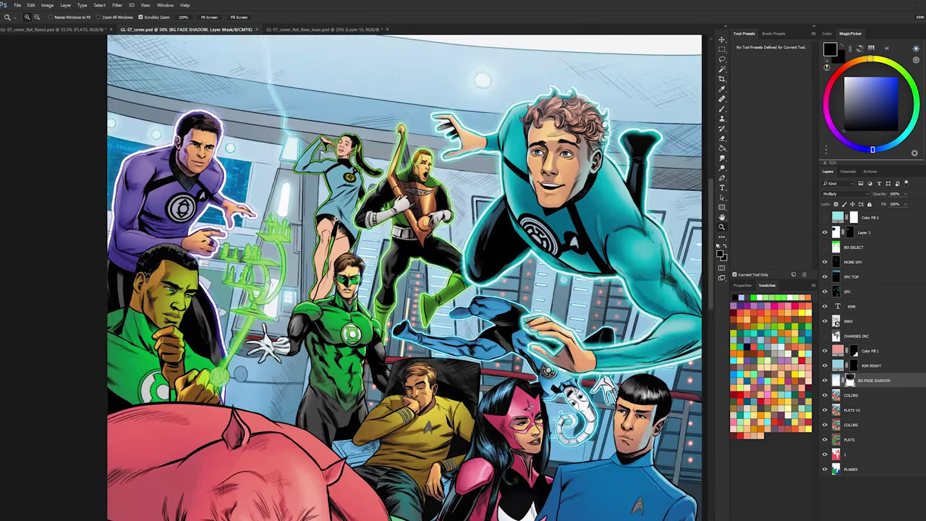
click(327, 220)
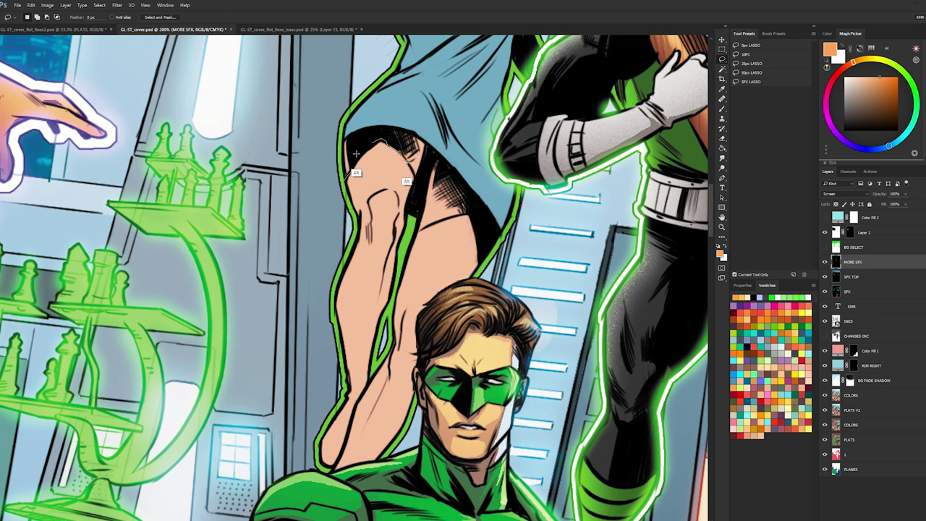
mouse_move(356, 153)
mouse_down()
mouse_move(418, 225)
mouse_move(453, 215)
mouse_move(498, 288)
mouse_move(459, 315)
mouse_move(279, 259)
mouse_move(381, 54)
mouse_up()
drag(390, 177, 345, 312)
- Sample the dress blue and fill the selected legs with it on the upper COLORS layer
key(b)
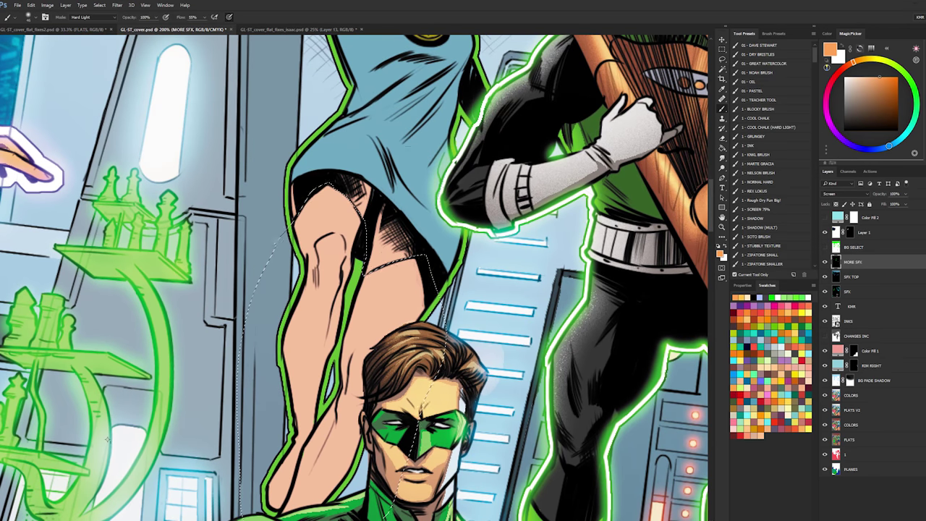
alt+click(344, 154)
key(g)
click(339, 212)
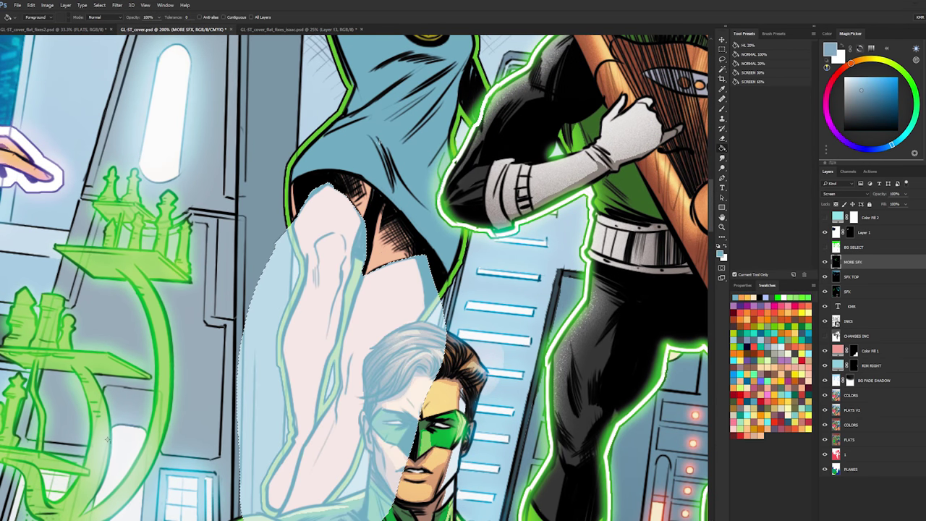
key(ctrl+z)
click(849, 396)
key(alt+BackSpace)
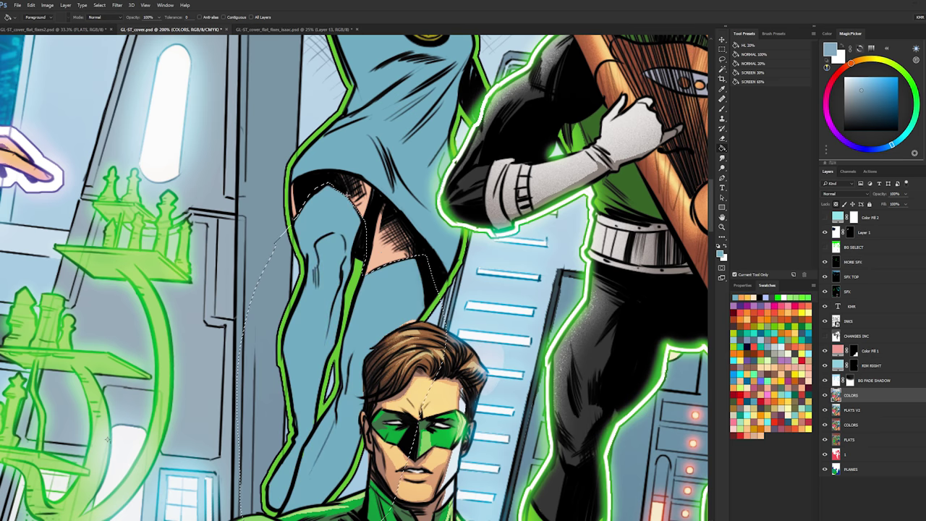
- Touch up the leftover skin along the woman's thigh above the masked hero's hair with the dress blue
key(l)
key(ctrl+minus)
key(ctrl+minus)
key(ctrl+minus)
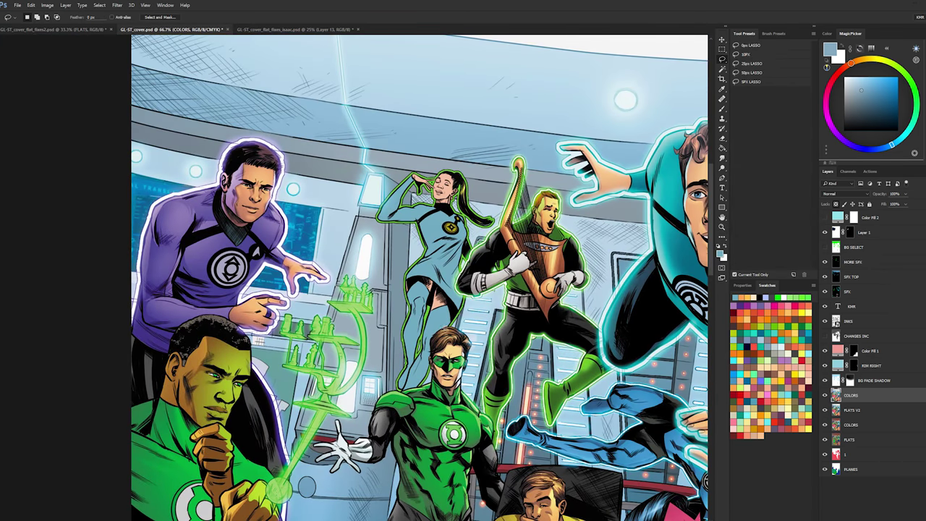
ctrl+click(446, 324)
ctrl+click(445, 323)
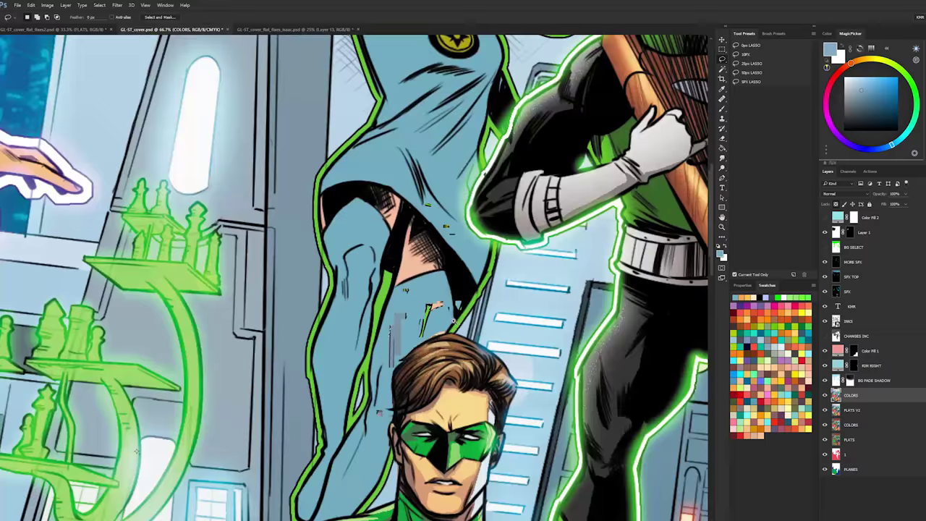
ctrl+click(445, 324)
key(b)
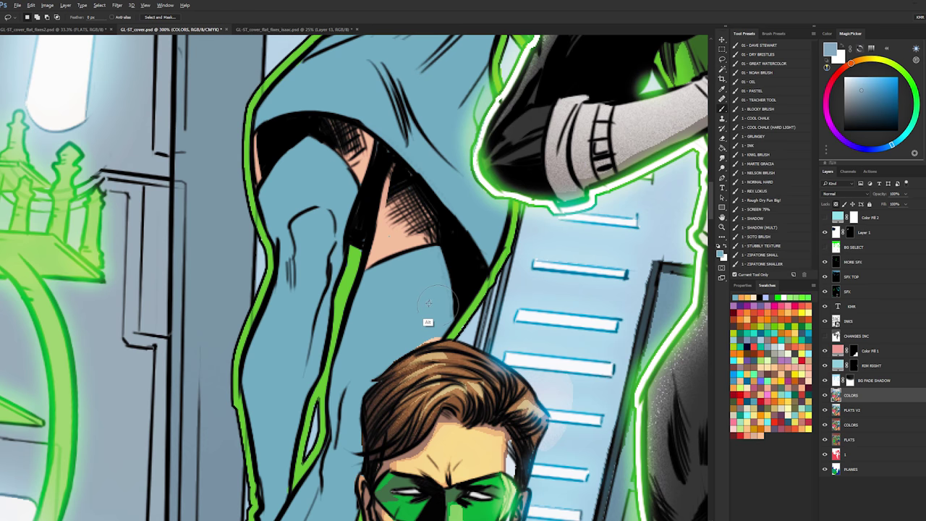
key(shift+b)
key(l)
key(b)
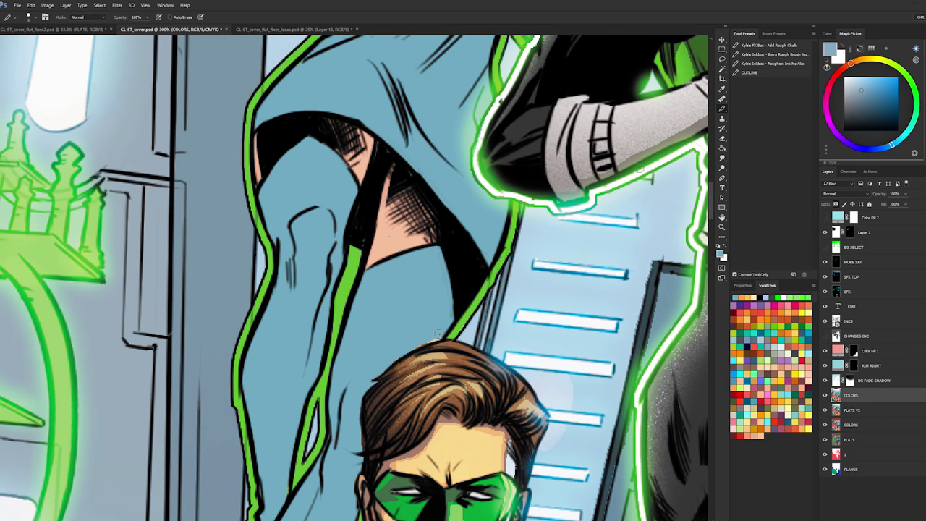
double_click(722, 227)
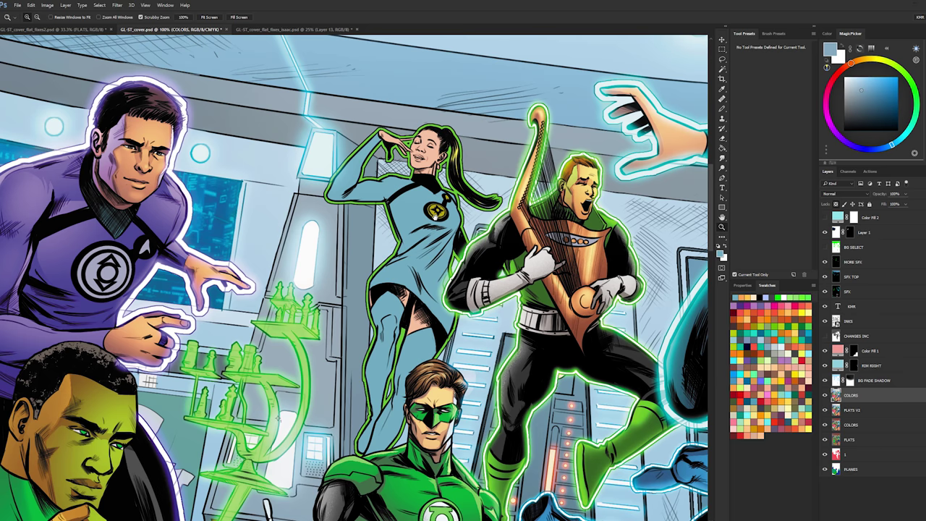
- Select the remaining skin-colored patches beneath the woman's dress hem on the COLORS layer
key(l)
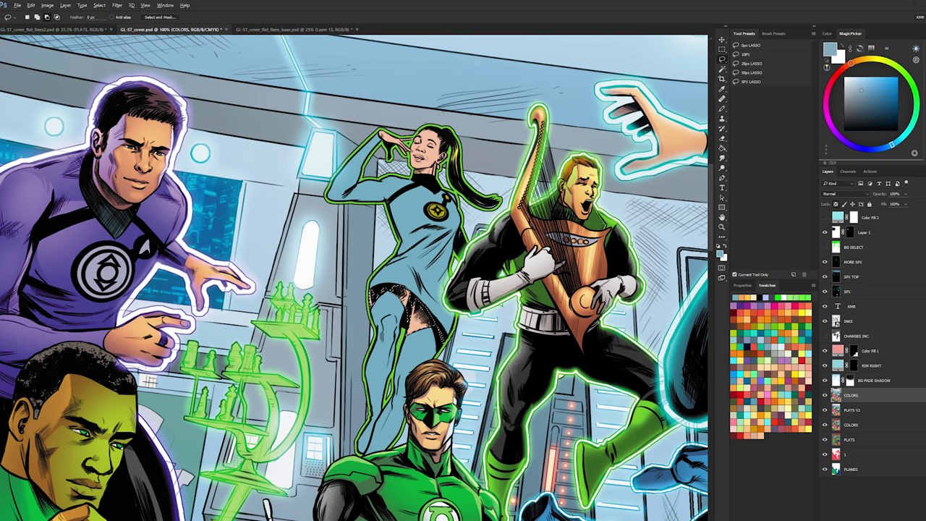
key(w)
key(l)
alt+click(650, 295)
alt+click(650, 295)
alt+click(650, 295)
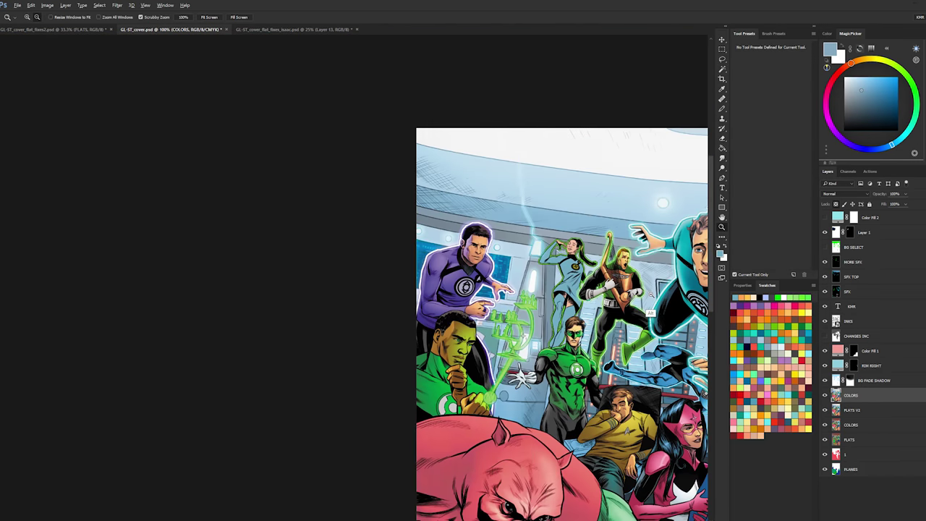
alt+click(651, 295)
click(356, 151)
click(356, 151)
click(356, 150)
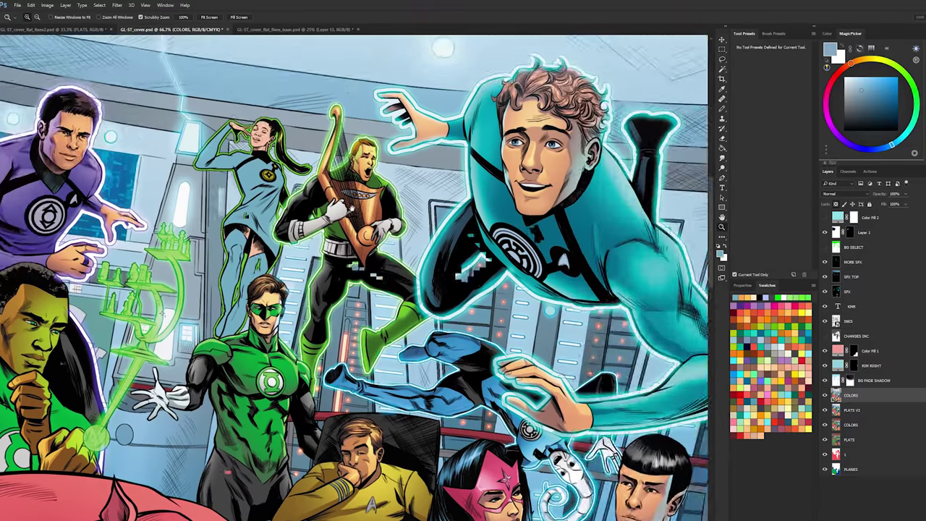
drag(281, 217, 416, 163)
click(416, 163)
click(416, 163)
- Desaturate and darken the selected skin patches to dark gray with Hue/Saturation
key(ctrl+u)
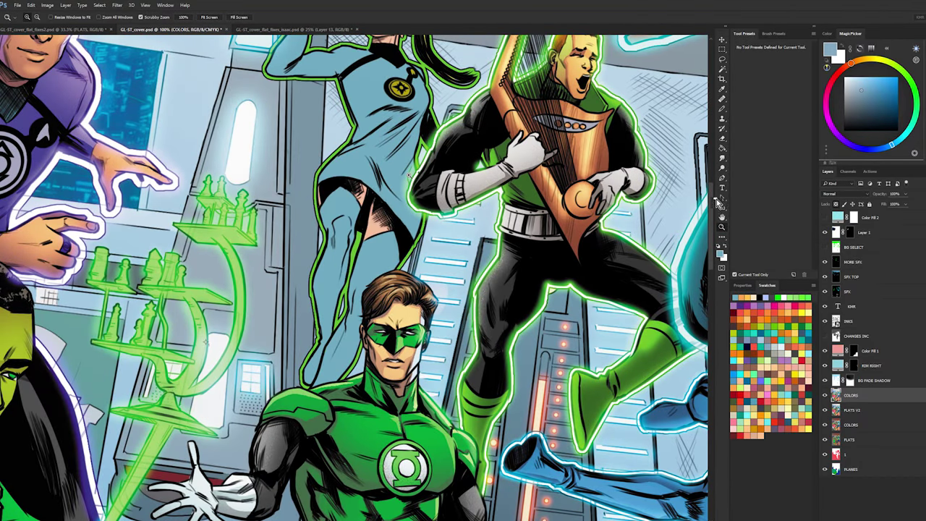
drag(738, 197, 646, 180)
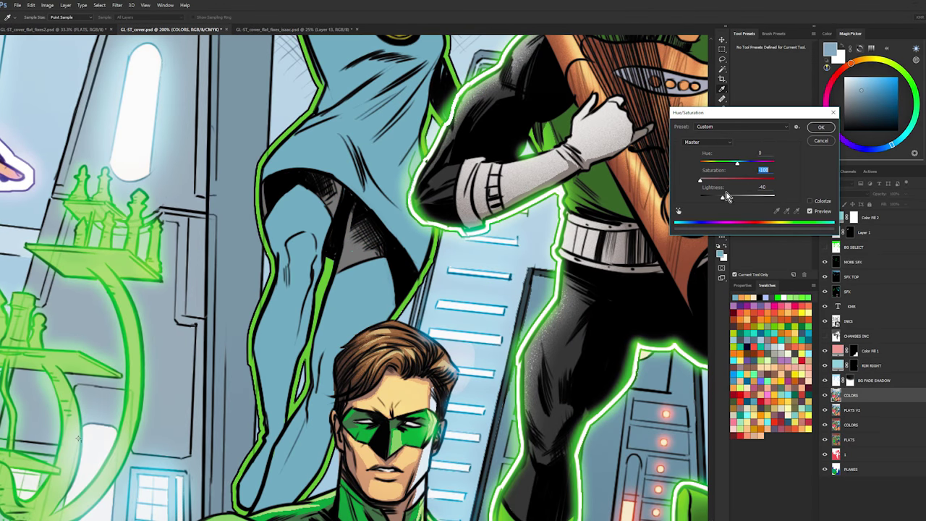
key(ctrl+z)
drag(723, 197, 717, 199)
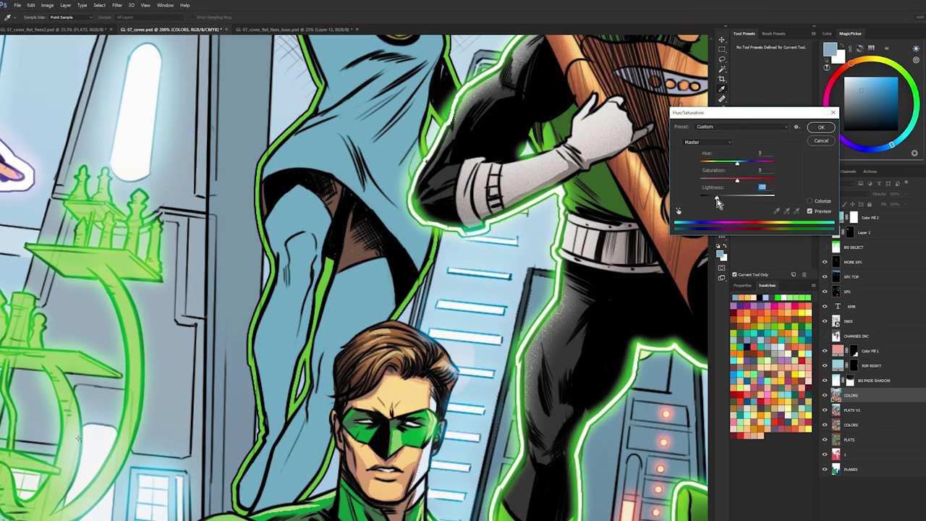
click(820, 127)
- Sample the dark gray beneath the dress hem and touch up the edges of the gray area with the Pencil tool
key(l)
key(ctrl+plus)
key(b)
alt+click(356, 281)
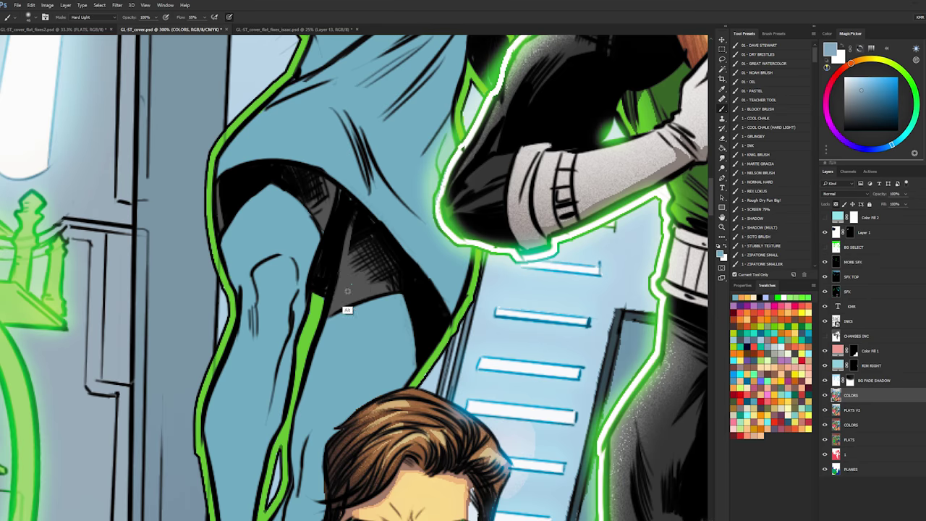
key(shift+b)
alt+click(368, 196)
key(ctrl+plus)
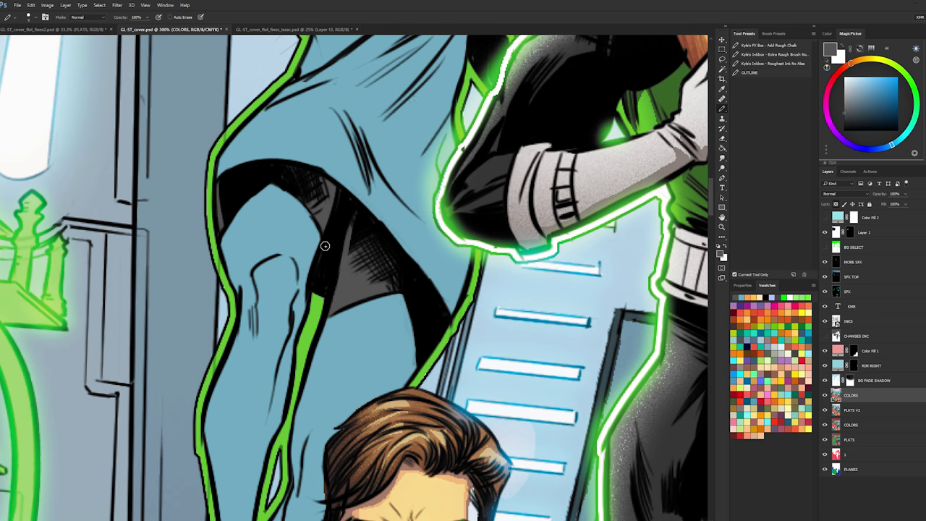
- Select the green outline around the woman in the blue dress with the Magic Wand on the COLORS layer
click(722, 226)
alt+click(557, 321)
alt+click(558, 322)
alt+click(568, 305)
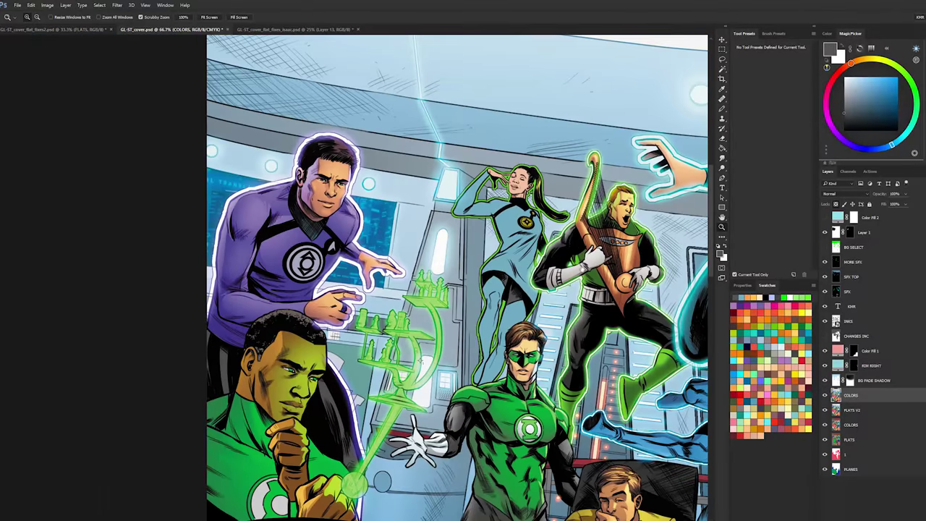
drag(569, 305, 478, 275)
click(488, 246)
alt+click(483, 256)
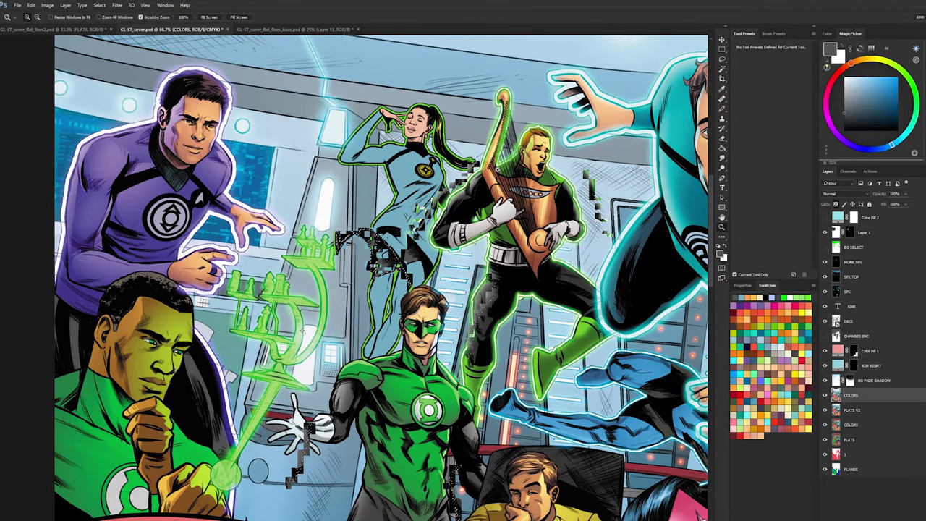
key(w)
scroll(497, 215, up, 1)
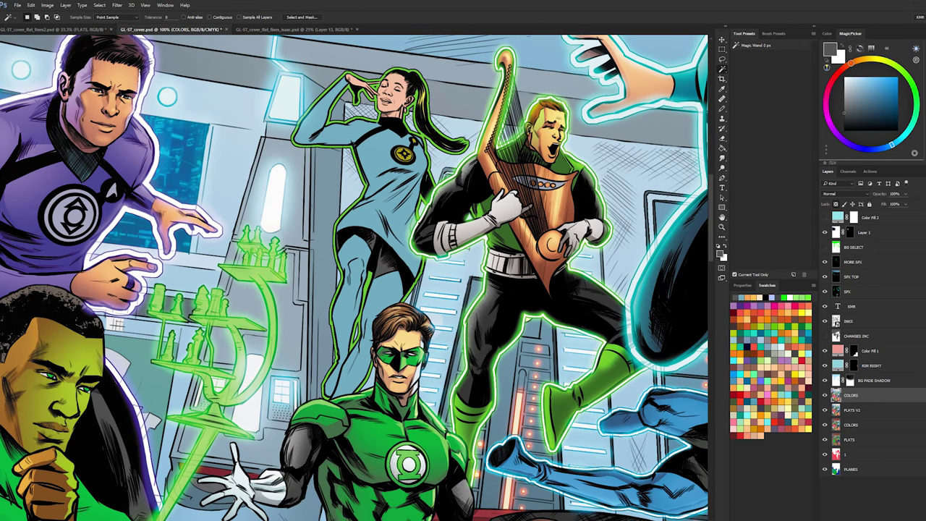
key(z)
scroll(572, 315, down, 1)
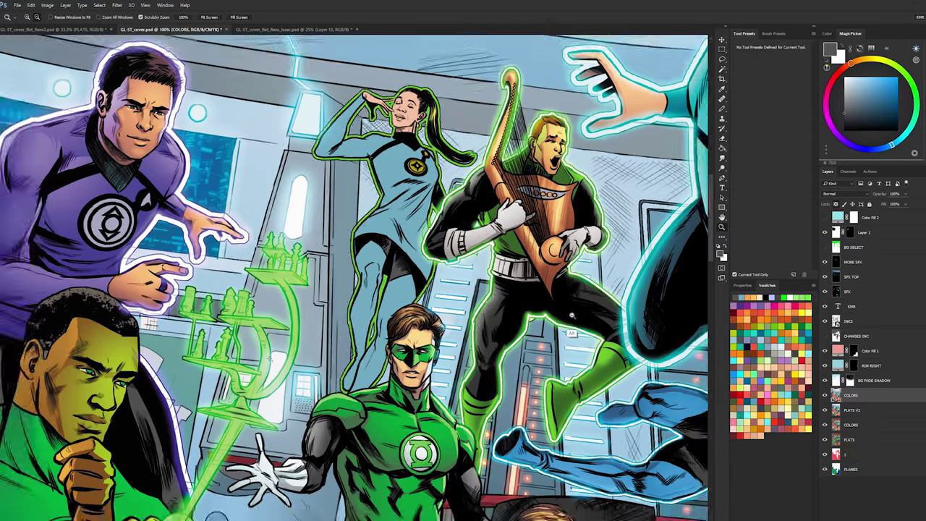
scroll(572, 314, down, 4)
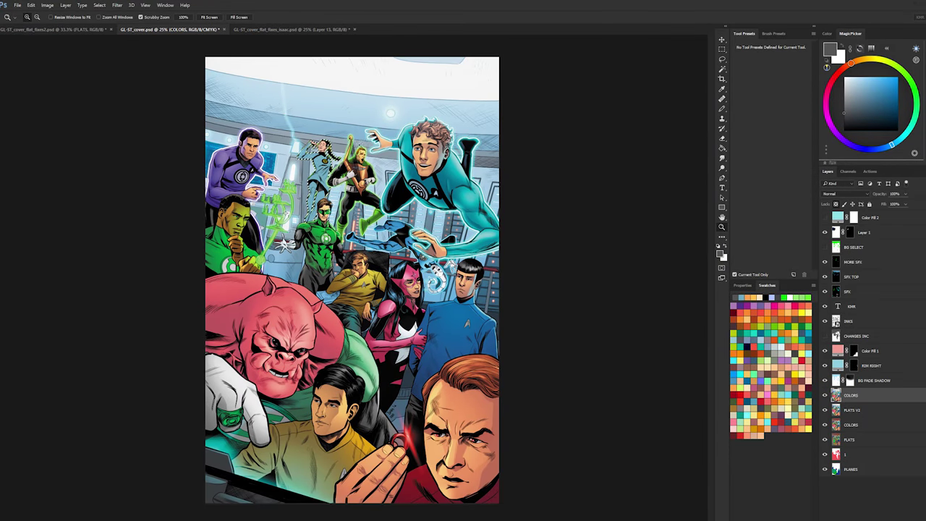
click(365, 153)
click(365, 152)
click(365, 137)
drag(366, 109, 449, 178)
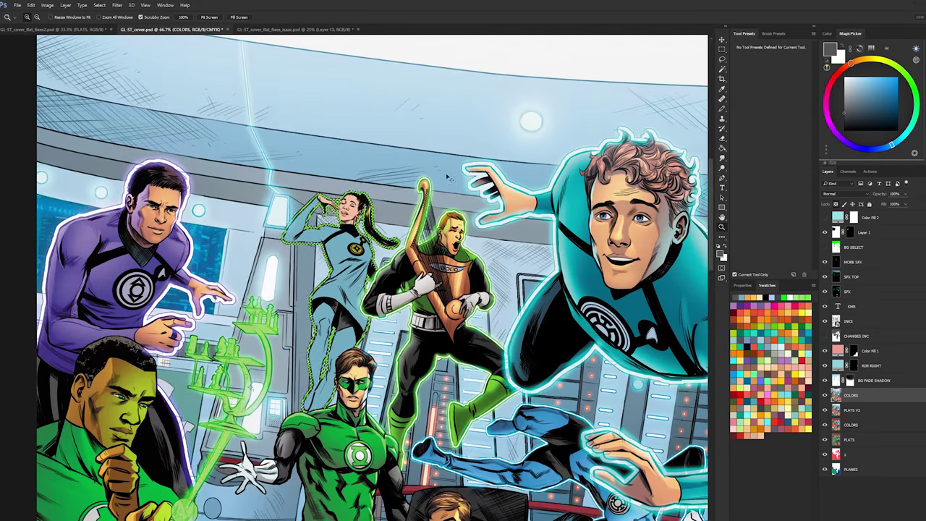
- Turn the selected green outline around the woman in the blue dress white and clear the selection
key(ctrl+d)
key(ctrl+u)
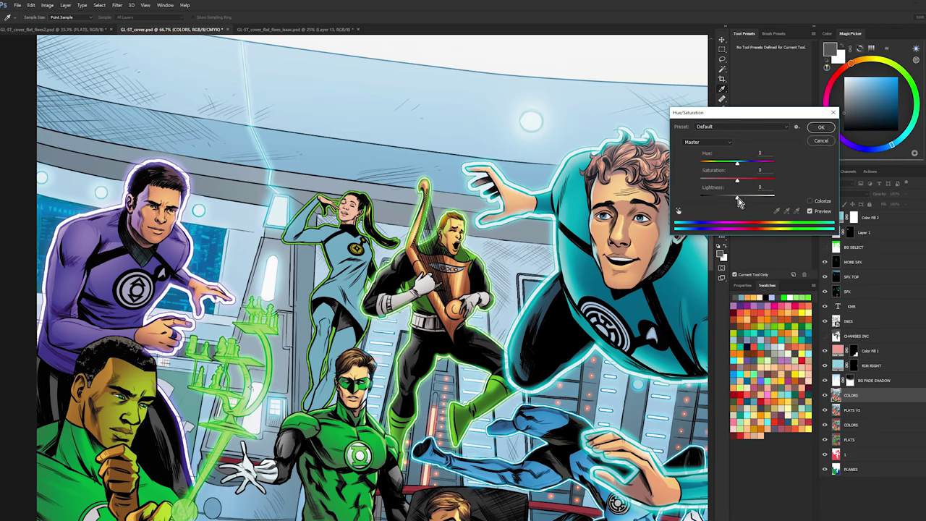
click(821, 128)
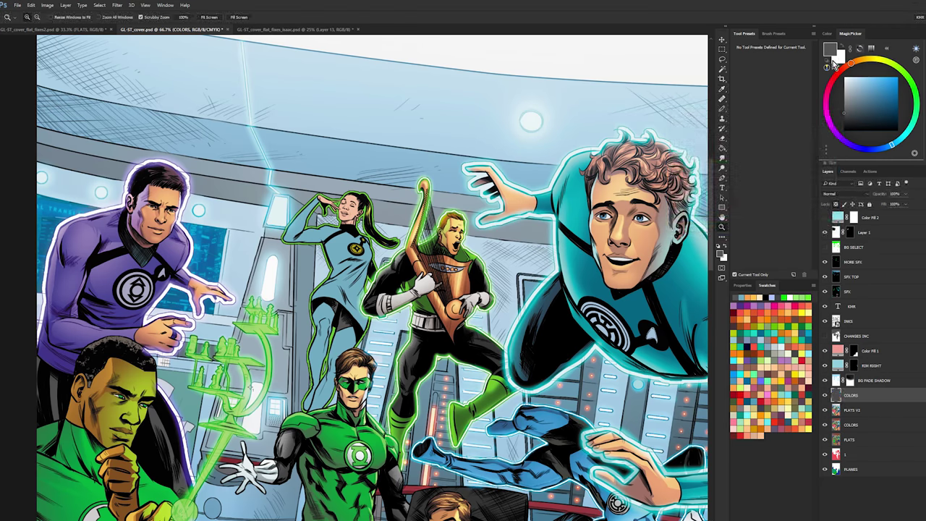
key(ctrl+u)
key(Return)
key(z)
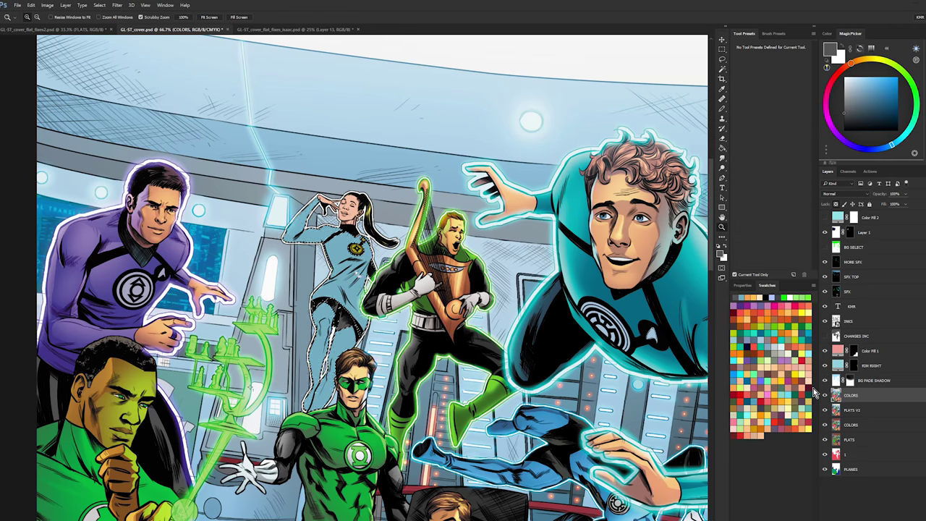
scroll(813, 391, down, 1)
key(w)
drag(419, 370, 389, 353)
key(ctrl+d)
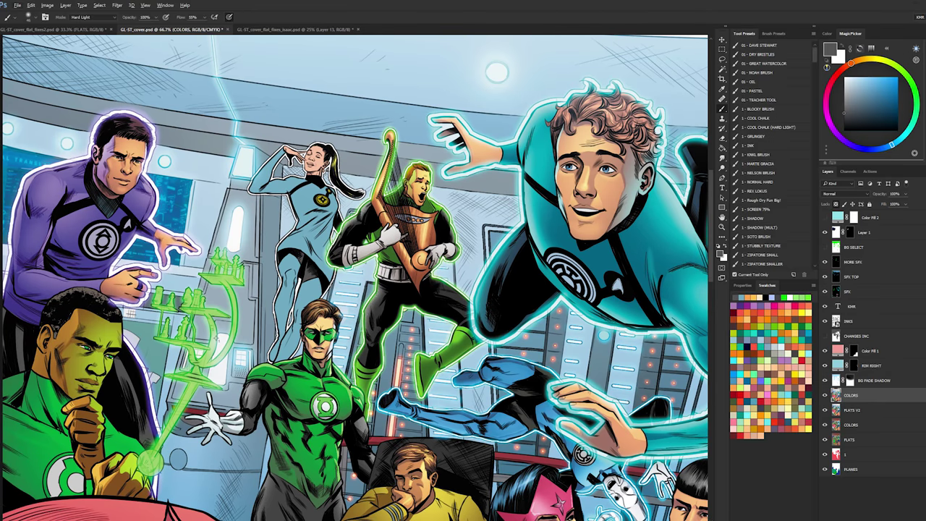
- Recolor the woman's blue dress and leggings with the magenta sampled from the masked woman's costume using the Paint Bucket
key(g)
click(320, 212)
key(b)
key(ctrl+z)
alt+click(543, 501)
key(g)
click(316, 214)
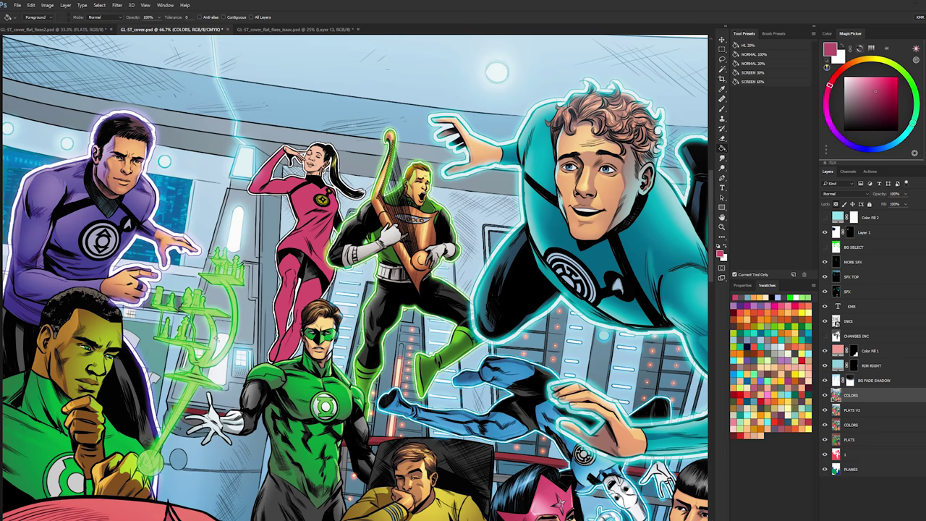
- Select the hair of the woman in the magenta dress with the Magic Wand
key(w)
click(347, 168)
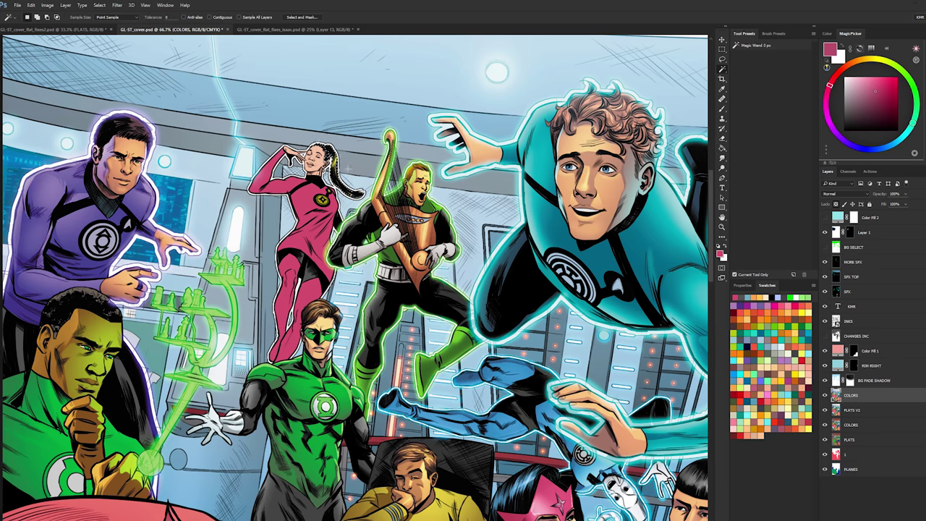
key(ctrl+space)
ctrl+click(343, 168)
ctrl+click(343, 168)
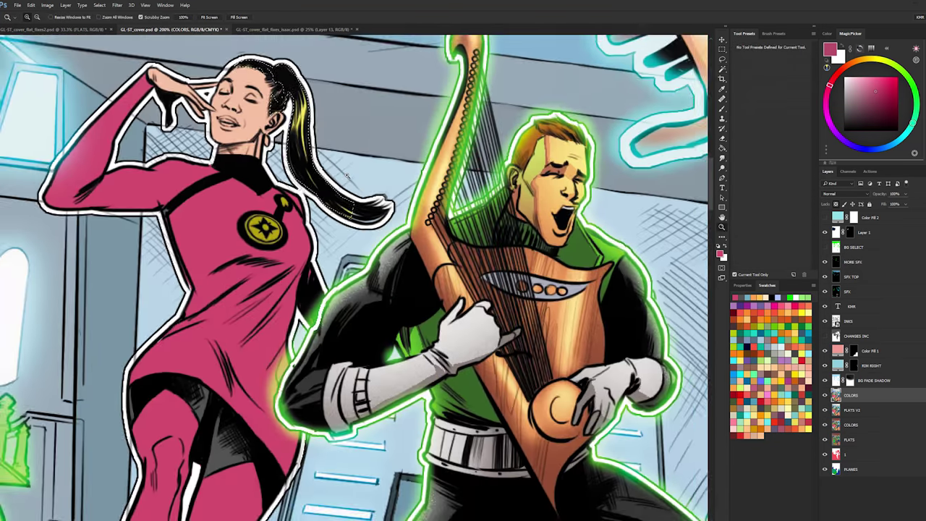
ctrl+click(342, 168)
key(w)
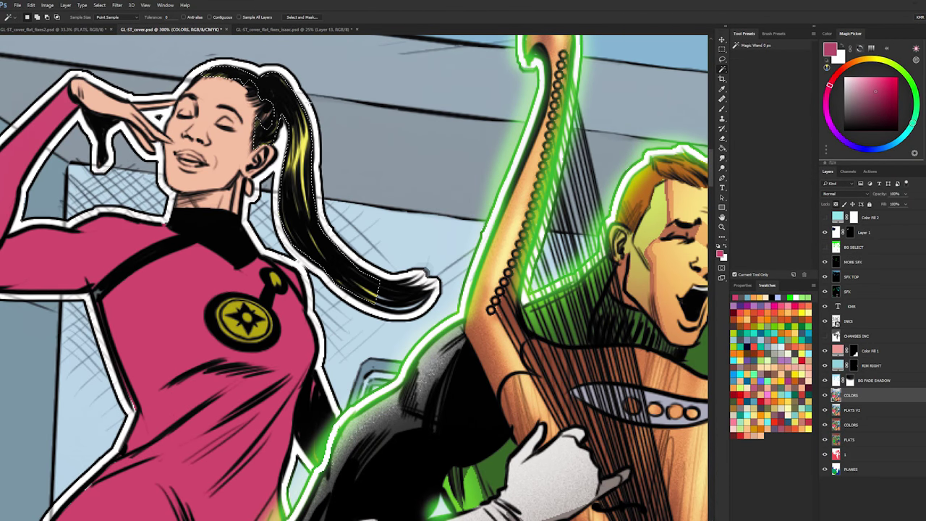
- Paint over the yellow highlights in the selected ponytail with a muted reddish gray in Hard Light mode, and clear the selection
key(b)
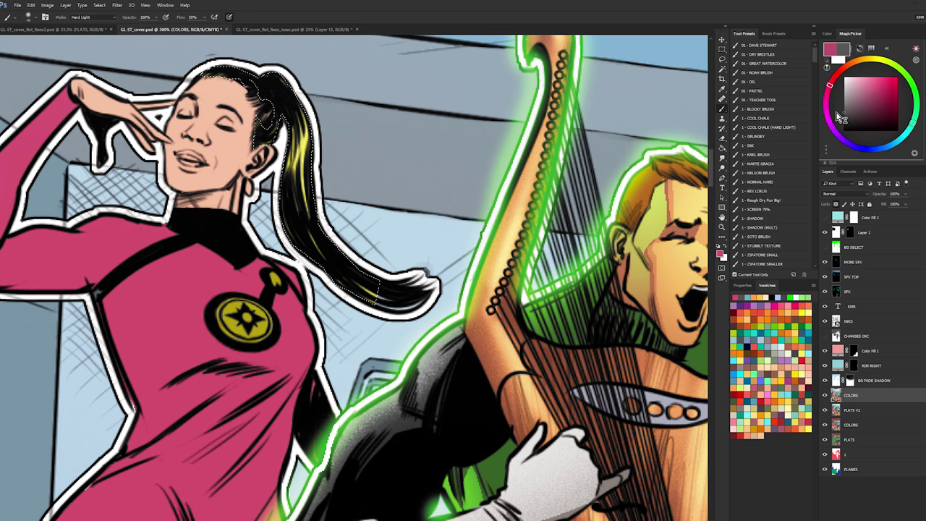
click(852, 108)
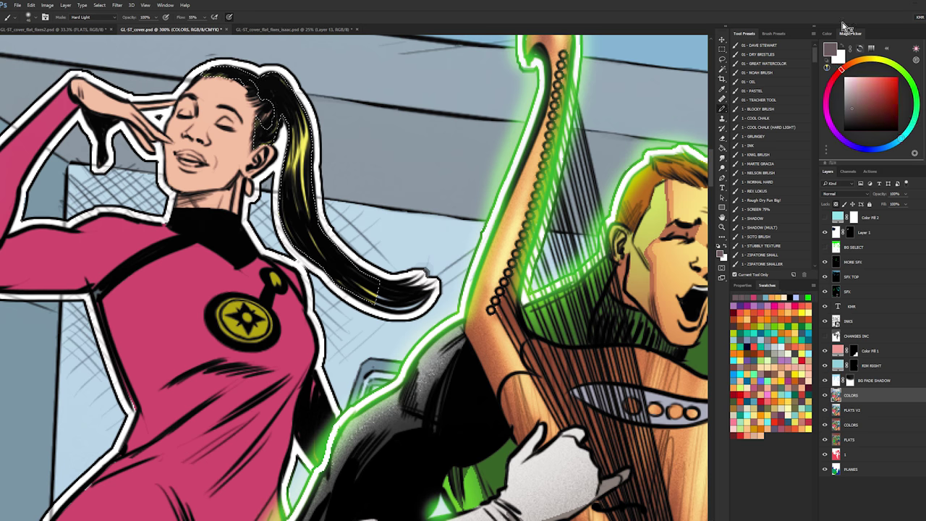
key(shift+b)
click(843, 73)
key(shift+b)
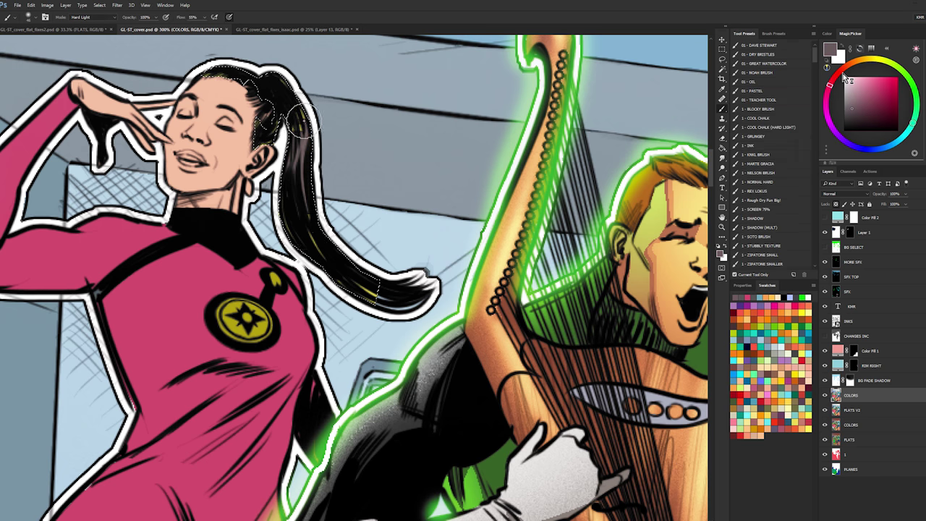
key(shift+b)
mouse_move(300, 128)
mouse_down()
mouse_move(314, 241)
mouse_move(390, 295)
mouse_up()
key(ctrl+d)
key(l)
key(b)
key(l)
key(b)
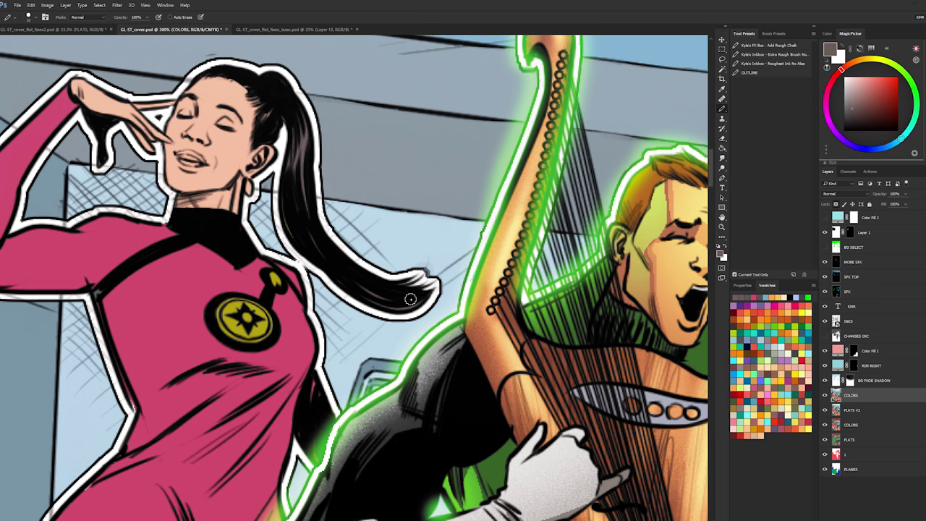
- Select the magenta-dressed woman's hair, costume and black areas on the COLORS layer with the Lasso and Magic Wand
ctrl+alt+click(483, 312)
ctrl+alt+click(484, 312)
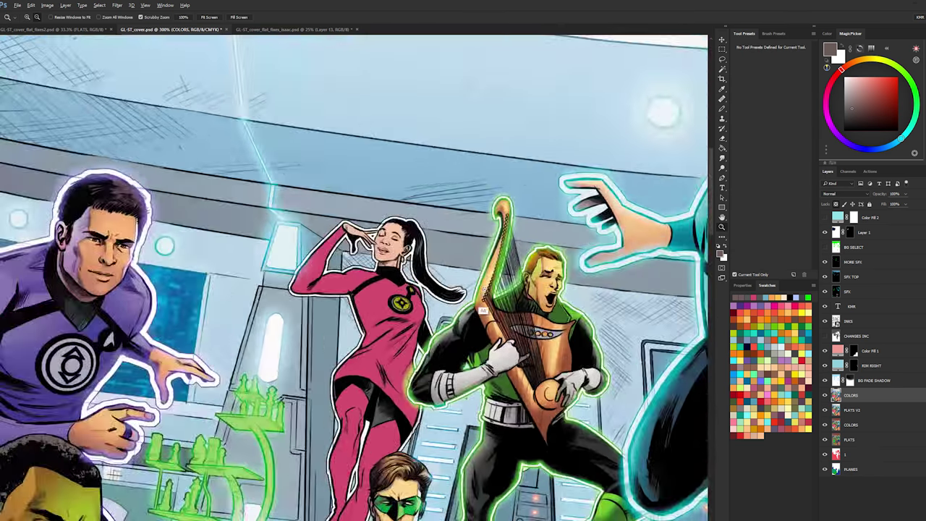
ctrl+alt+click(483, 311)
key(l)
mouse_move(470, 263)
mouse_down()
mouse_move(400, 150)
mouse_move(370, 156)
mouse_up()
key(w)
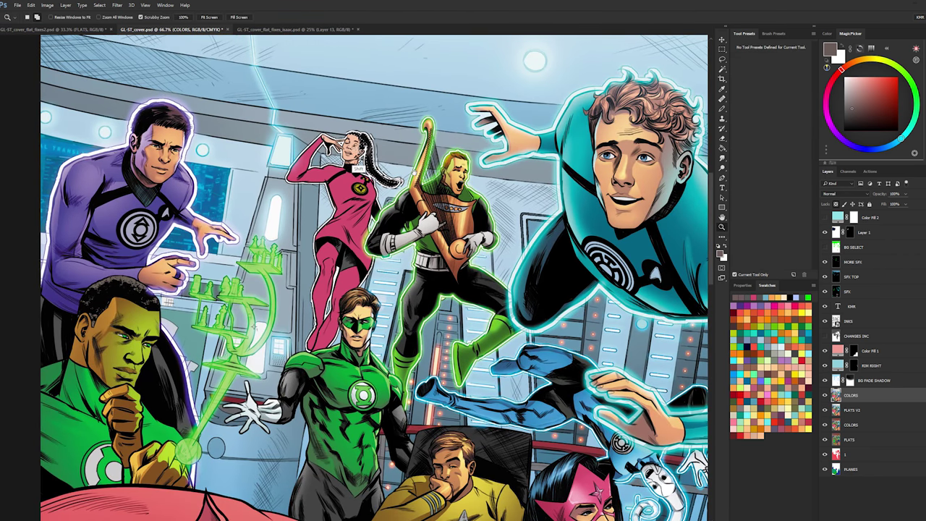
shift+click(370, 156)
shift+click(356, 199)
key(w)
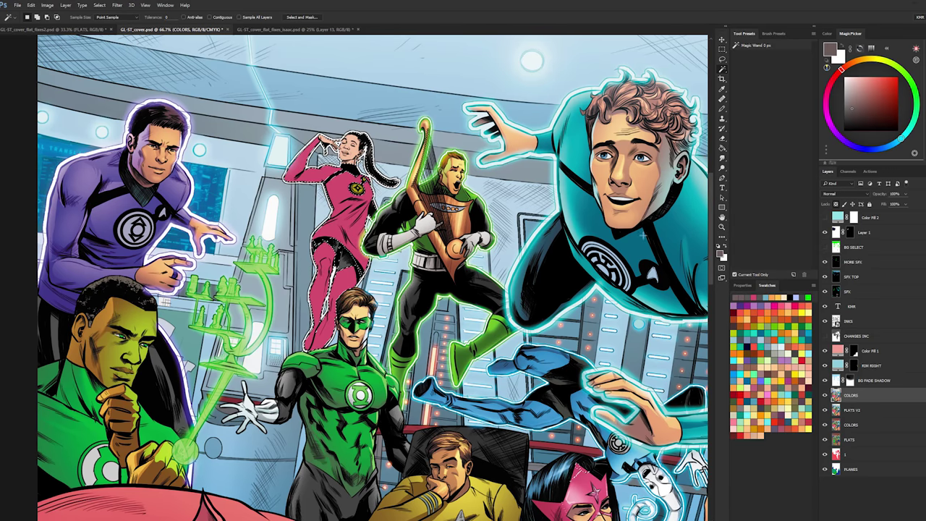
shift+click(351, 260)
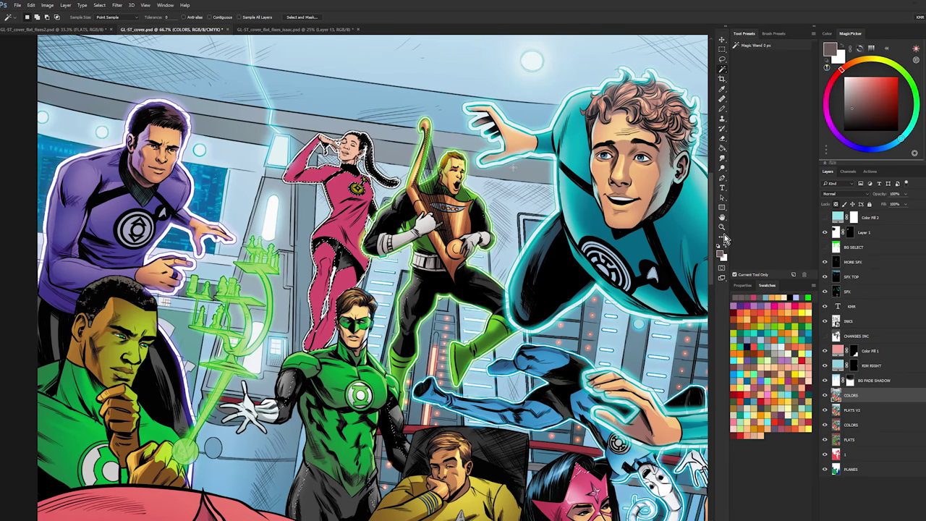
- Copy the selected areas to a new layer, place it beneath COLORS and merge it down into FLATS V2
ctrl+alt+click(669, 269)
ctrl+alt+click(669, 269)
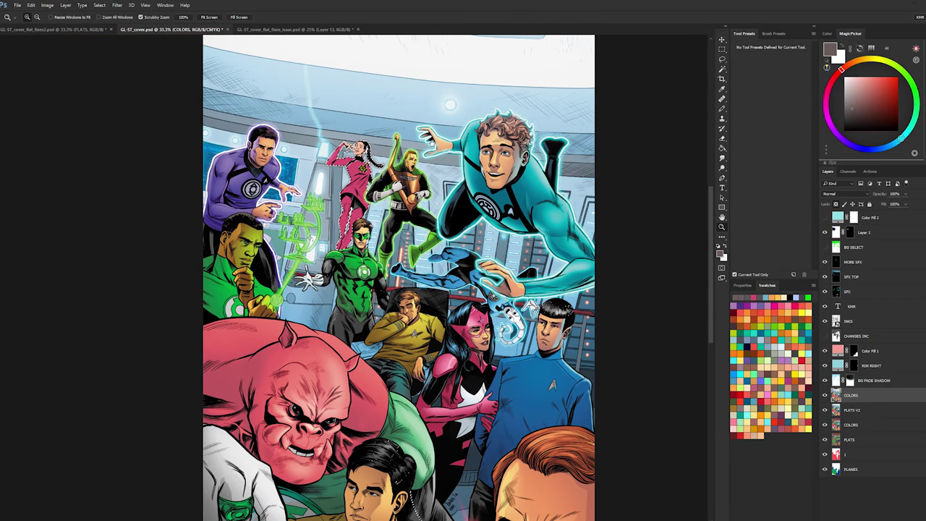
key(l)
key(ctrl+j)
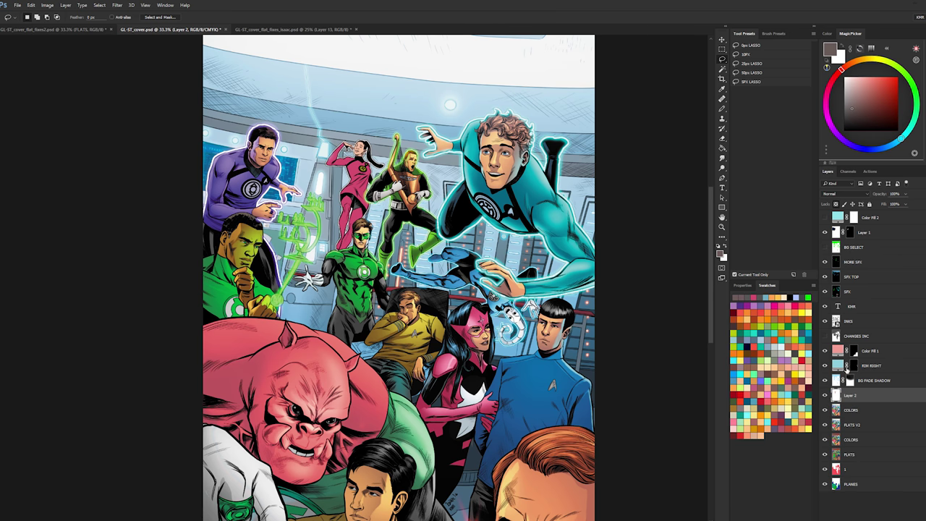
drag(865, 396, 865, 405)
right_click(856, 410)
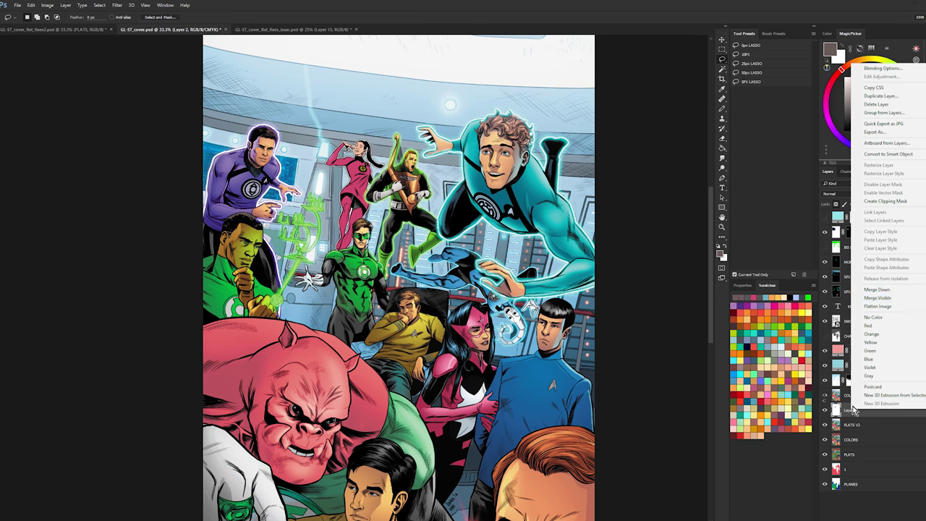
click(871, 294)
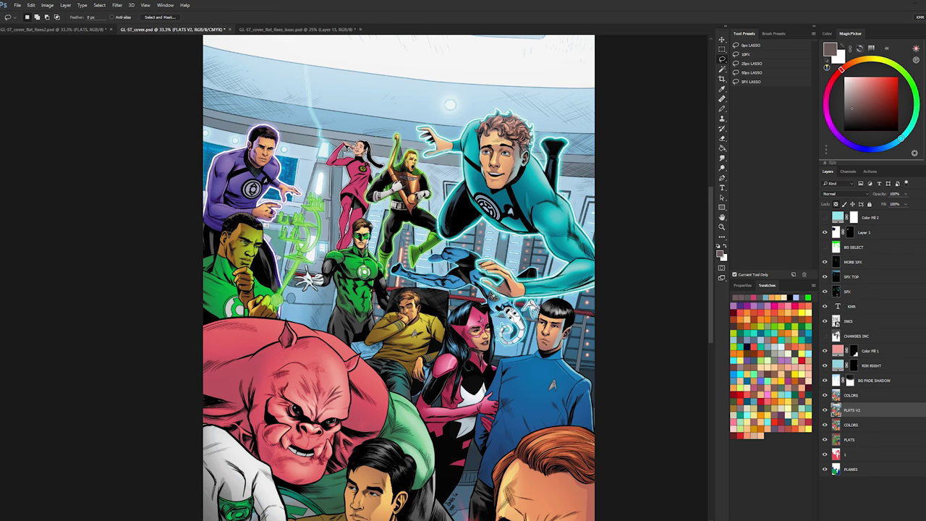
key(ctrl+space)
click(365, 150)
click(365, 149)
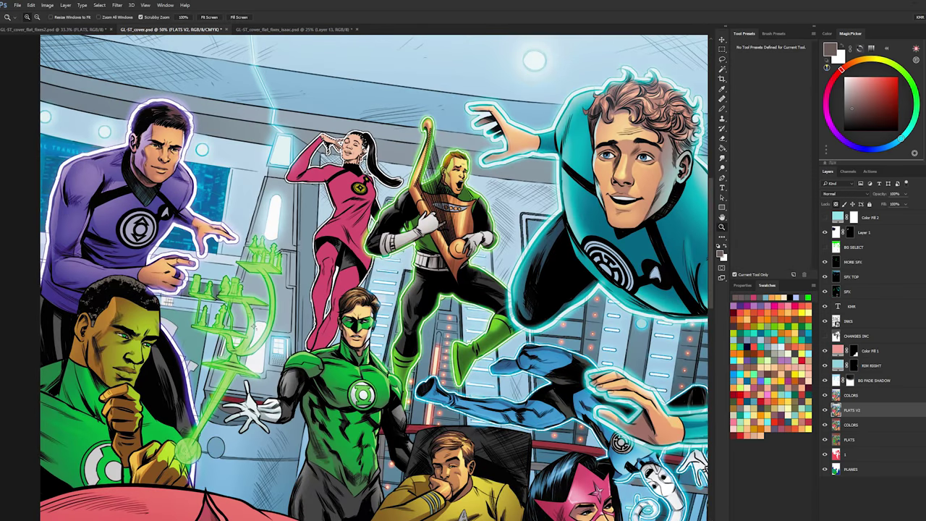
key(ctrl+u)
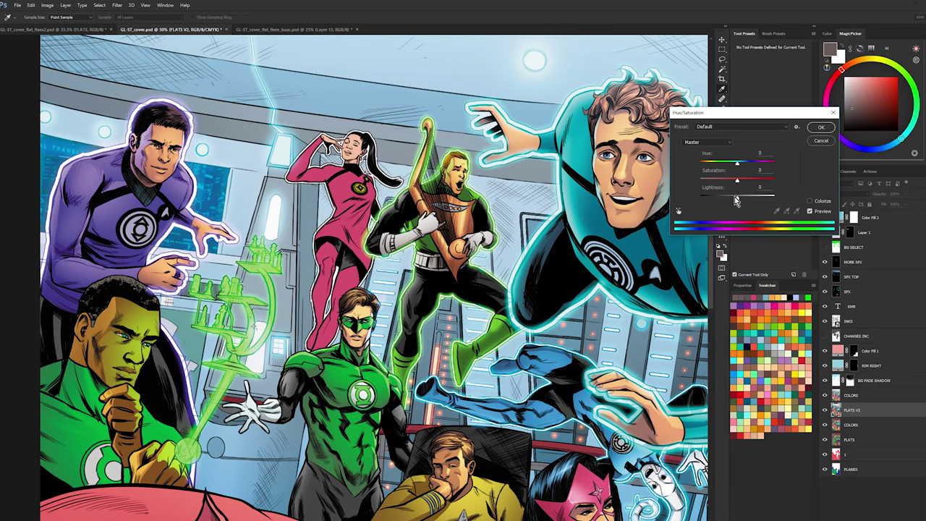
click(821, 141)
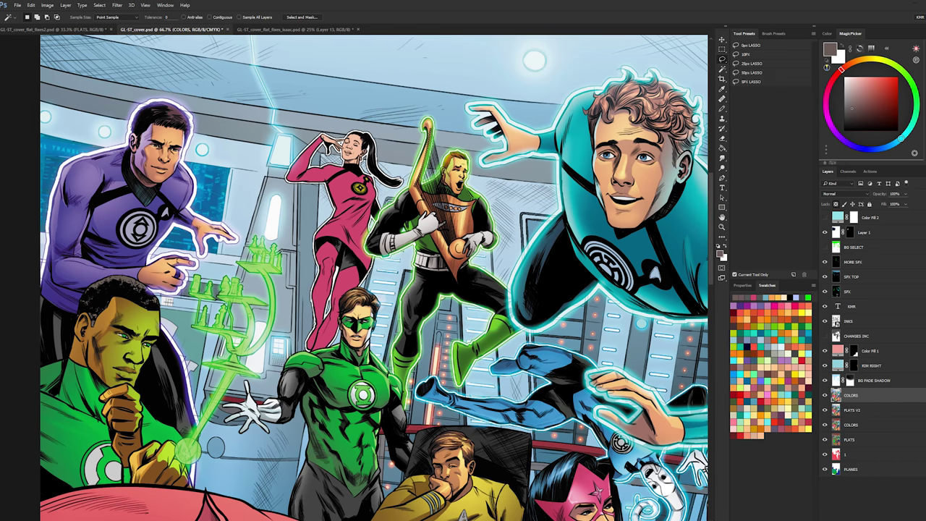
- Darken the magenta-dressed woman's skin to a warm brown on the COLORS layer with Hue/Saturation
key(w)
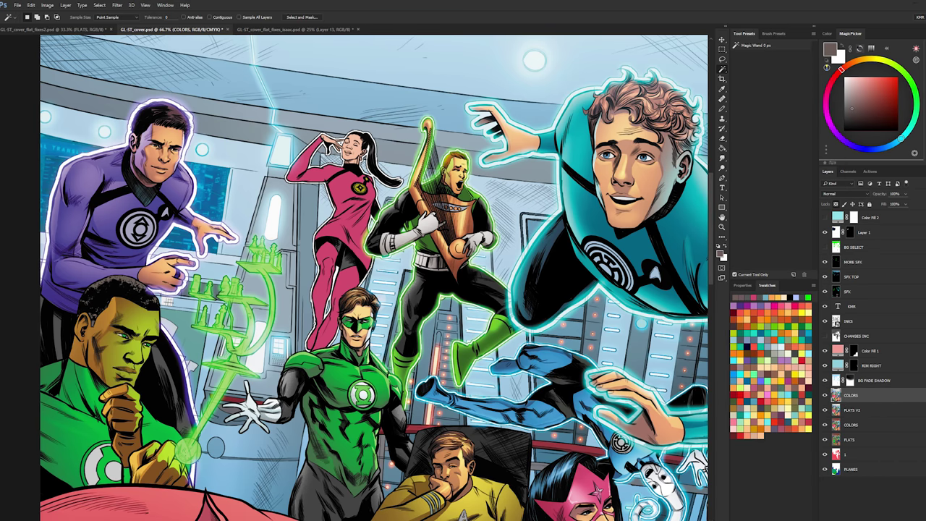
click(722, 227)
alt+click(689, 213)
alt+click(689, 213)
alt+click(689, 213)
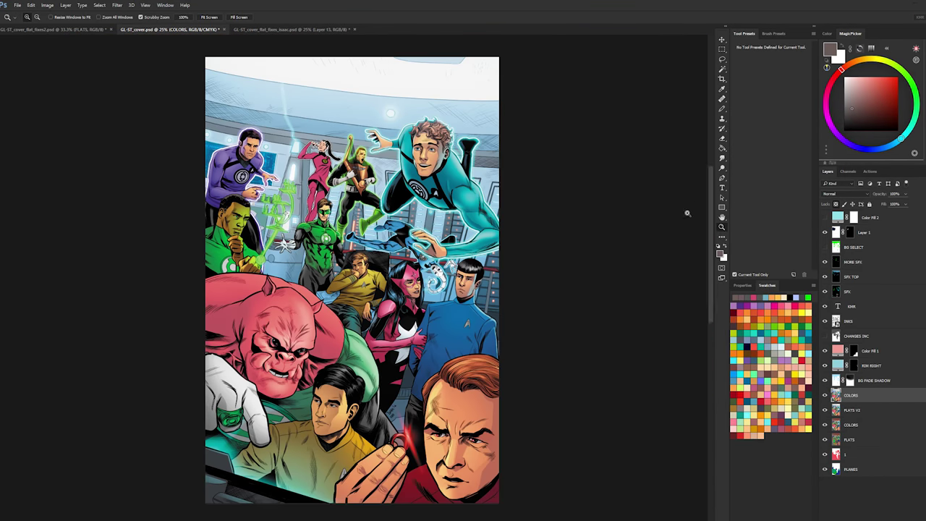
click(357, 158)
click(358, 158)
drag(357, 158, 376, 265)
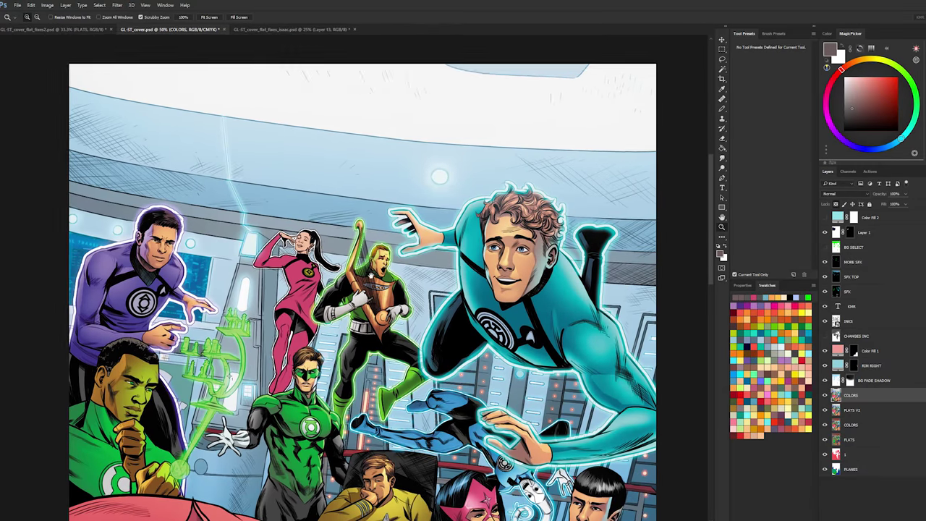
key(ctrl+u)
drag(729, 198, 750, 182)
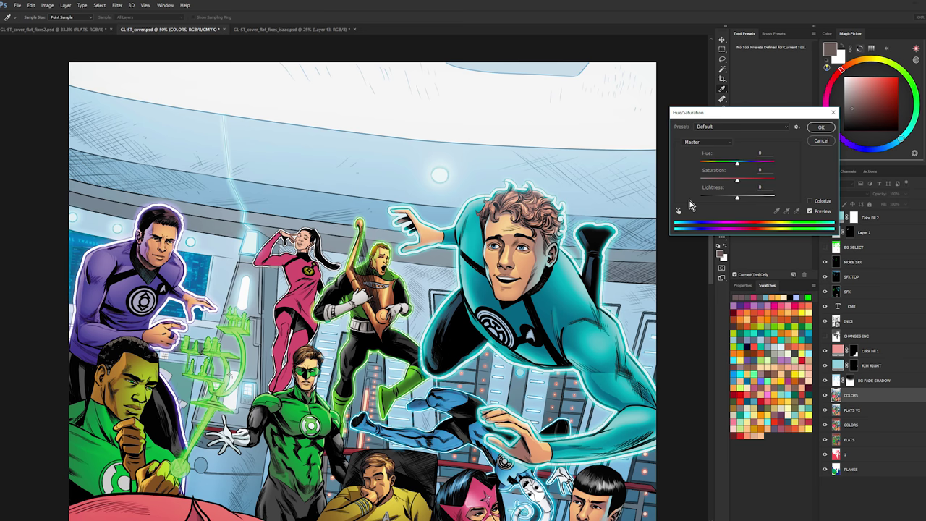
click(826, 131)
- Lasso the teeth inside the woman's mouth and lighten them by raising the Lightness in Hue/Saturation
key(z)
click(319, 232)
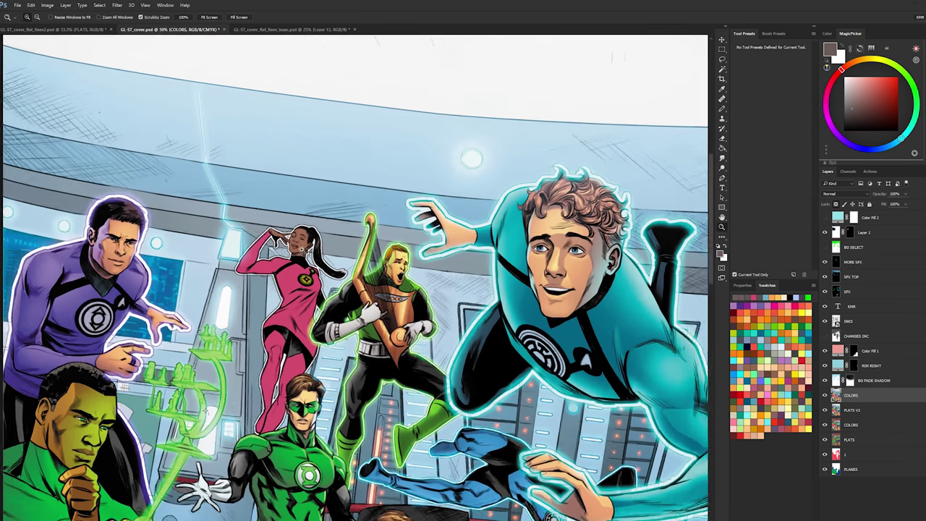
click(309, 257)
click(305, 246)
click(303, 240)
drag(278, 194, 413, 232)
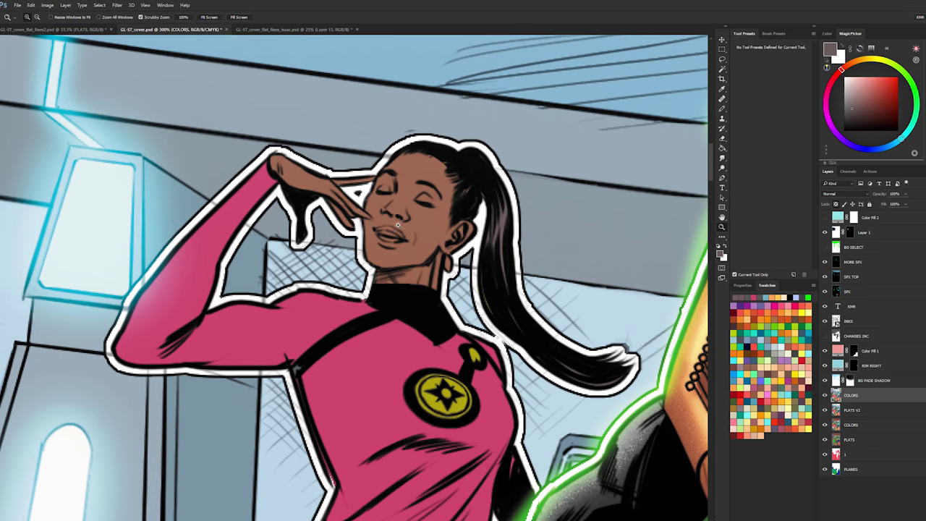
click(397, 226)
key(l)
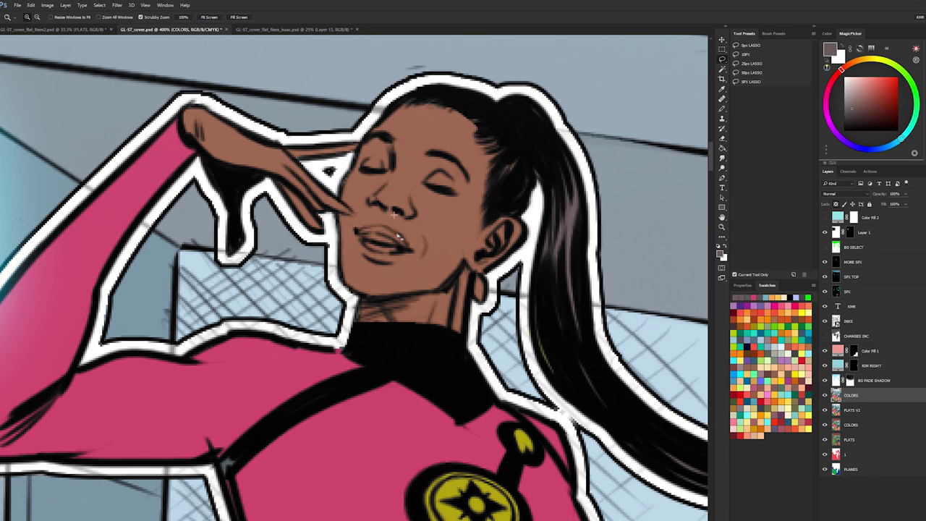
drag(381, 252, 363, 235)
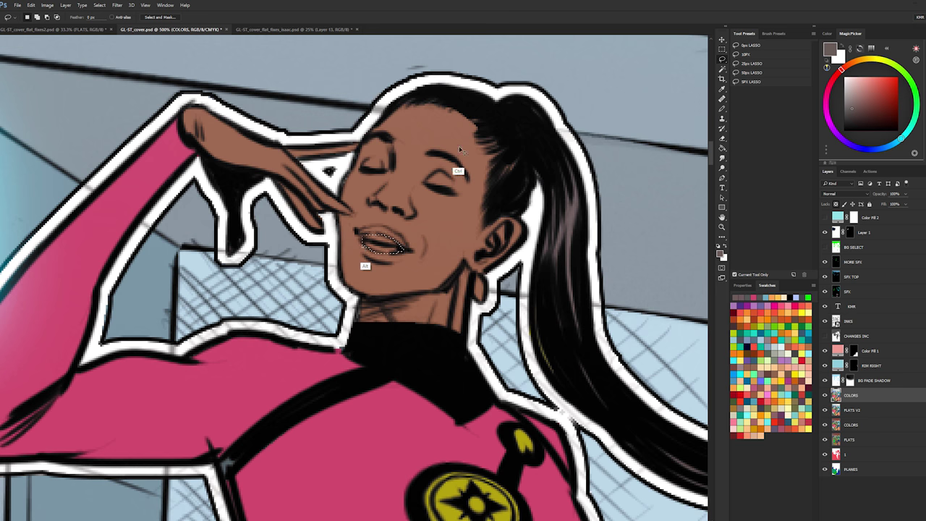
key(ctrl+u)
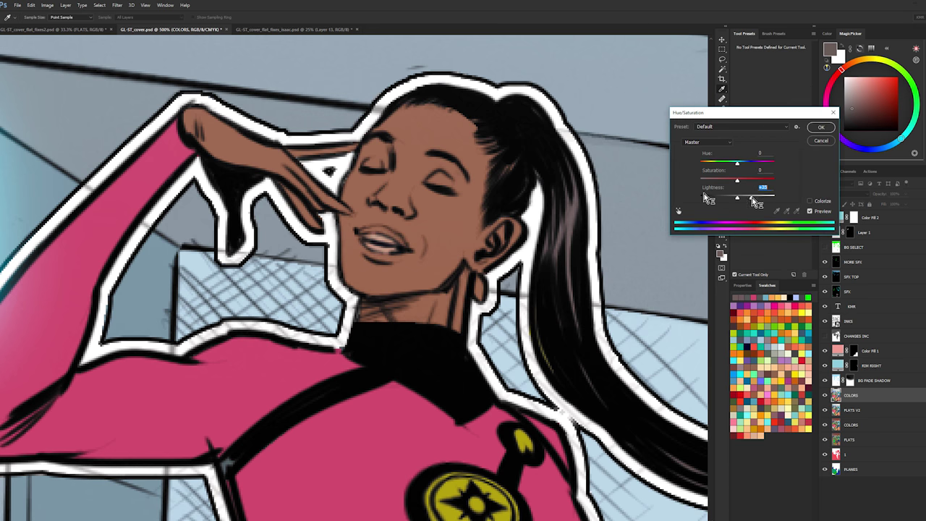
click(821, 127)
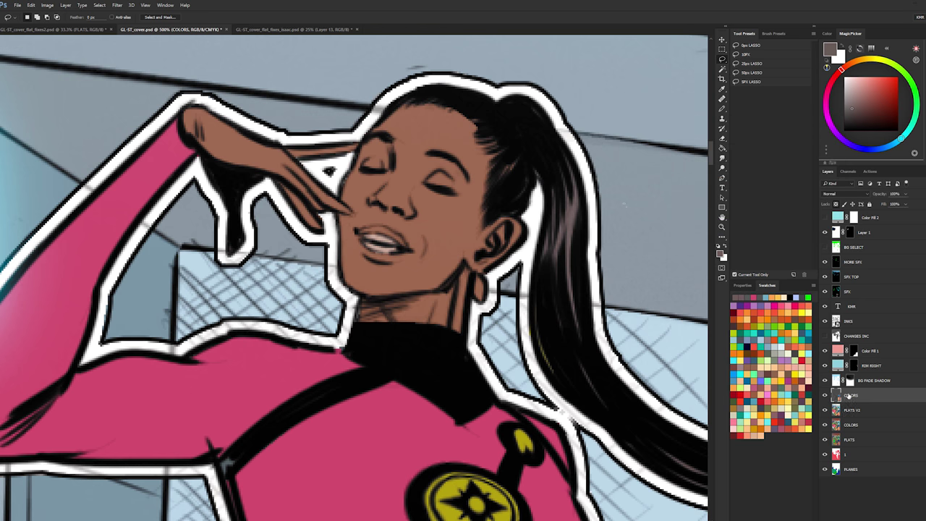
- Select the woman's brown skin with the Magic Wand and copy it to a new layer
key(w)
click(432, 212)
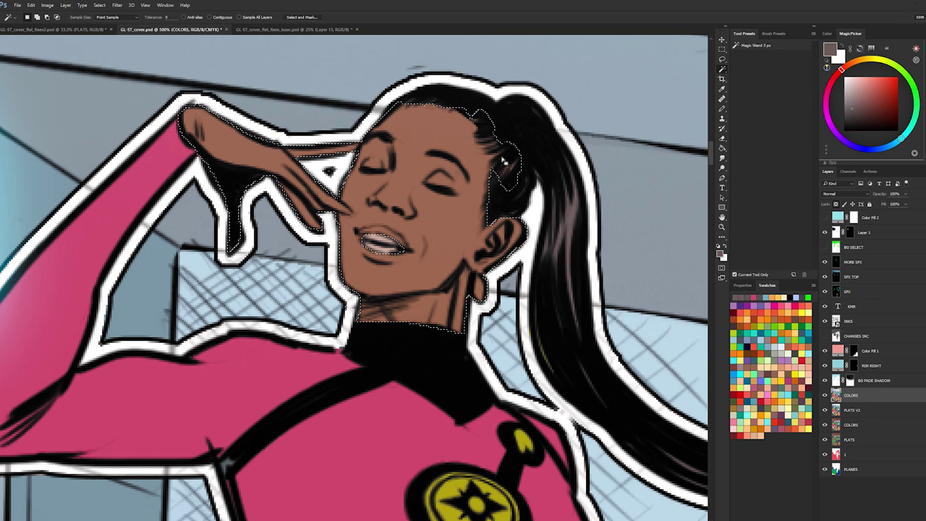
key(ctrl+j)
- Lasso the front of the woman's face on the new layer, leaving out the eye sockets, underside of the nose and upper lip
key(l)
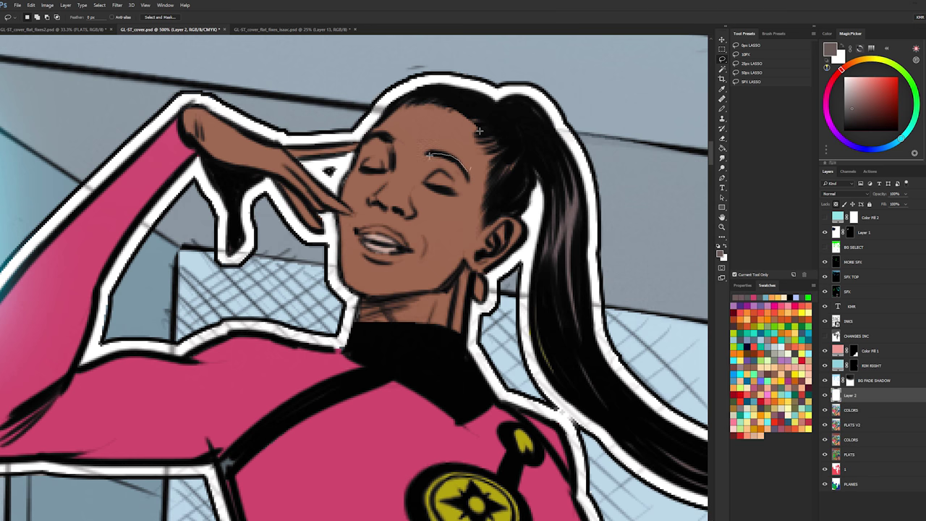
drag(479, 131, 437, 186)
mouse_move(414, 286)
mouse_down()
mouse_move(379, 296)
mouse_move(329, 272)
mouse_up()
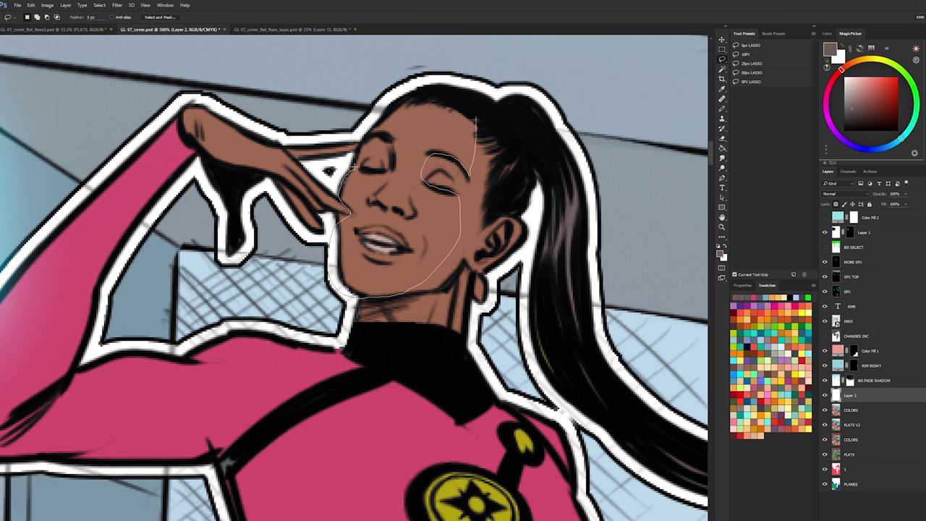
drag(411, 96, 412, 94)
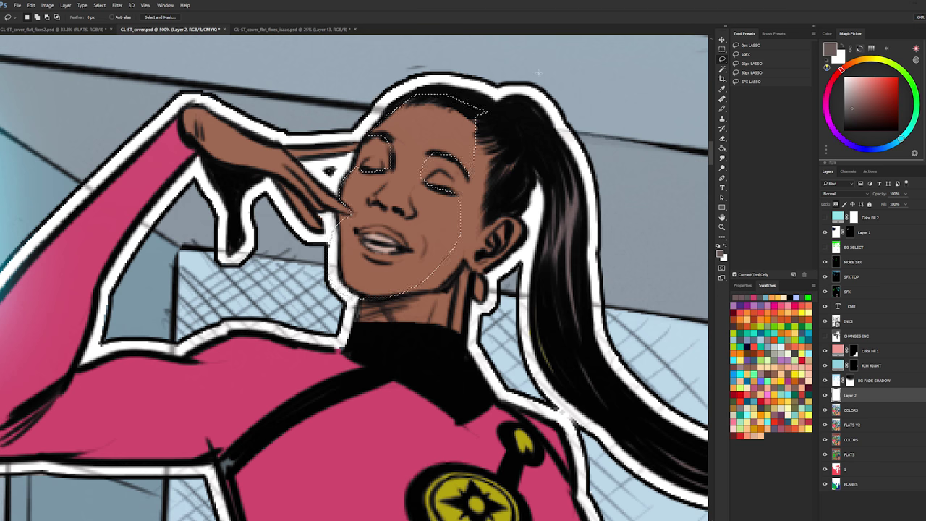
mouse_move(395, 209)
mouse_down()
mouse_move(373, 200)
mouse_move(407, 221)
mouse_move(415, 215)
mouse_up()
mouse_move(357, 230)
mouse_down()
mouse_move(380, 224)
mouse_move(405, 253)
mouse_move(380, 257)
mouse_move(358, 231)
mouse_up()
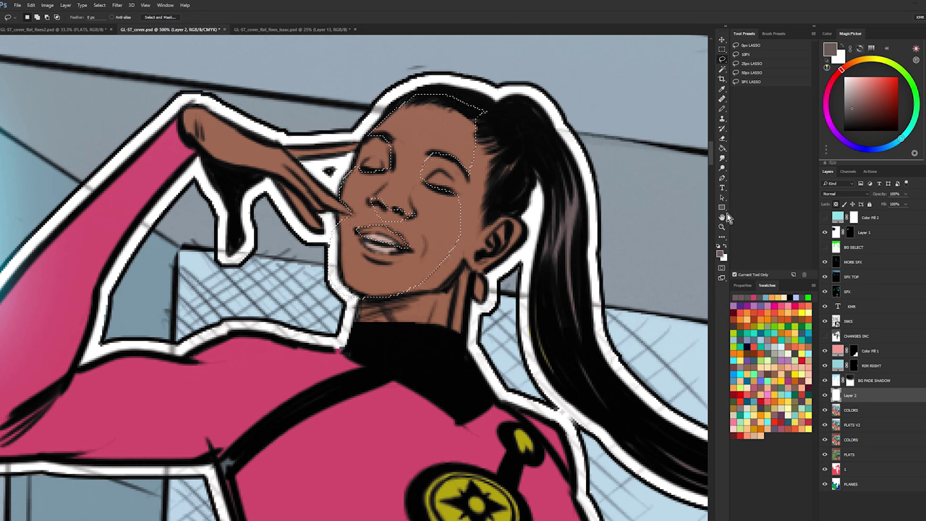
click(722, 227)
alt+click(672, 260)
alt+click(652, 233)
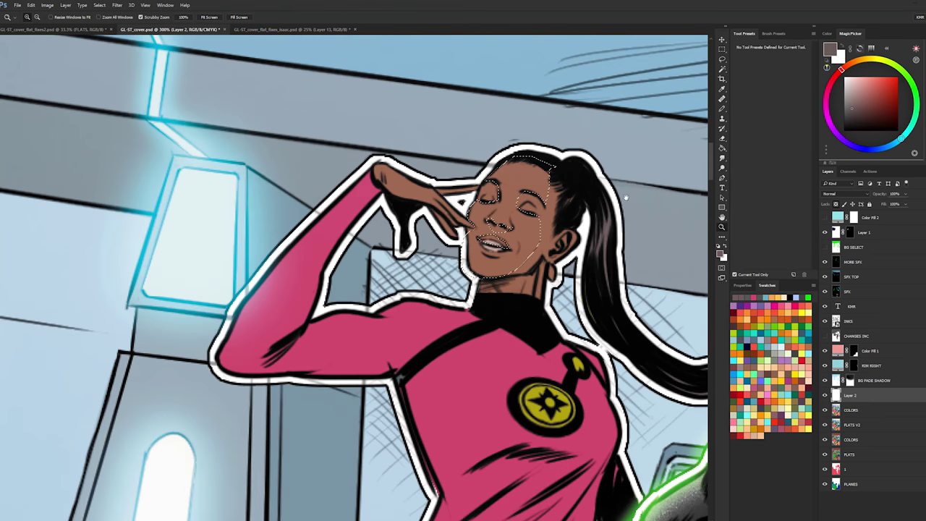
- Deselect the face and brush soft peach Hard Light highlights over the woman's forehead, cheeks and nose
drag(628, 196, 517, 228)
key(ctrl+d)
key(b)
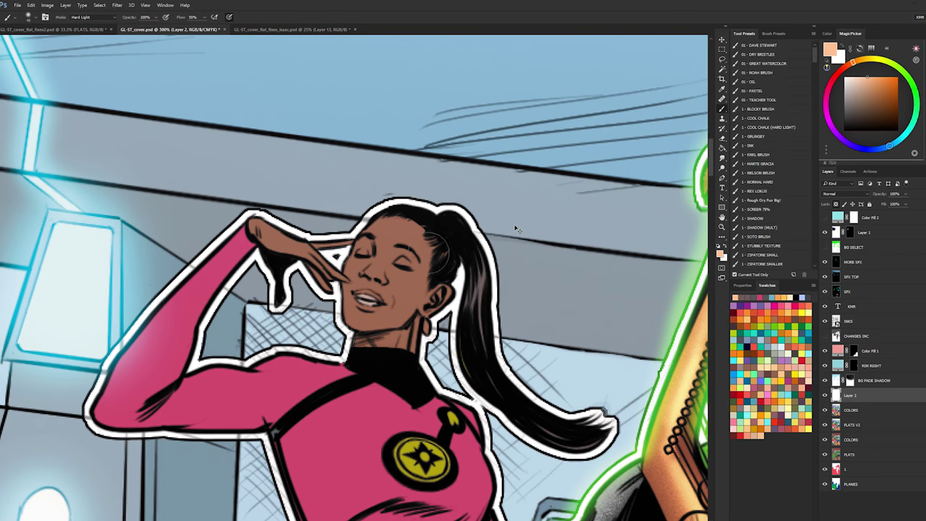
drag(447, 259, 475, 259)
drag(391, 242, 374, 312)
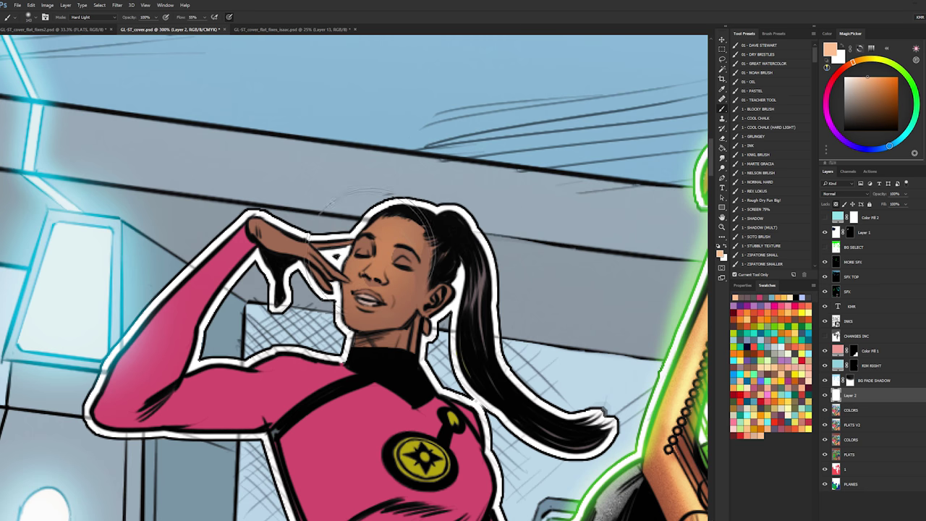
mouse_move(388, 270)
mouse_down()
mouse_move(356, 280)
mouse_move(327, 267)
mouse_move(356, 281)
mouse_up()
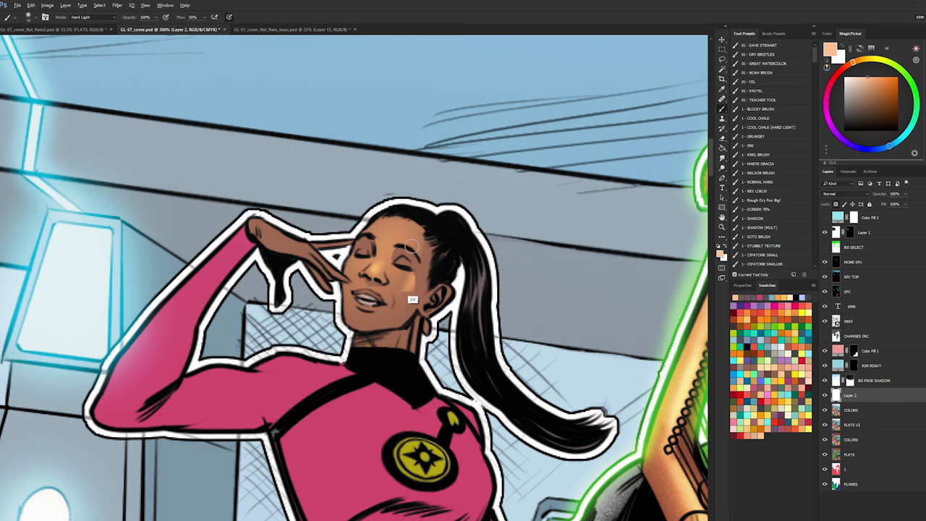
- Brush a brighter peach highlight on the woman's cheek and undo the extra forehead stroke
key(l)
key(b)
drag(403, 284, 411, 284)
click(410, 283)
mouse_move(385, 228)
mouse_down()
mouse_move(416, 236)
mouse_move(421, 225)
mouse_up()
key(ctrl+z)
- Brush a soft peach highlight across the back of the woman's raised hand
key(l)
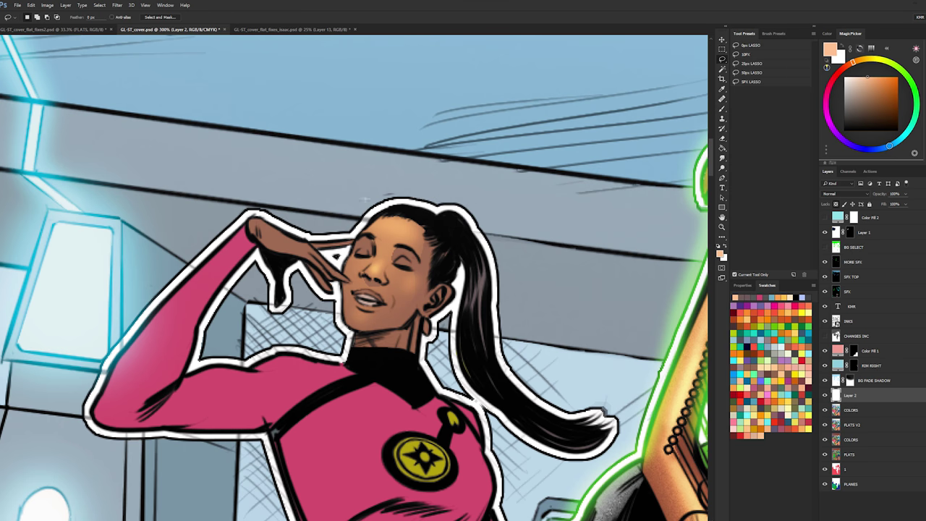
key(b)
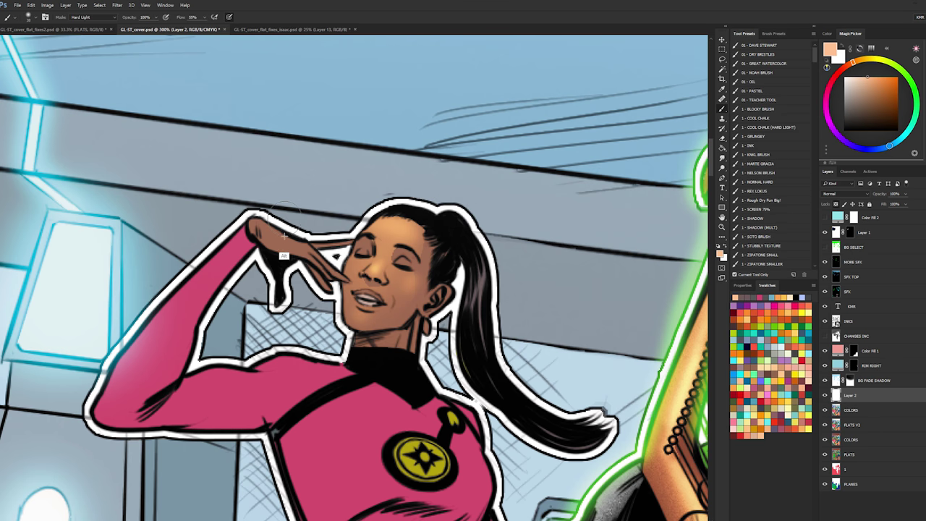
drag(265, 220, 319, 244)
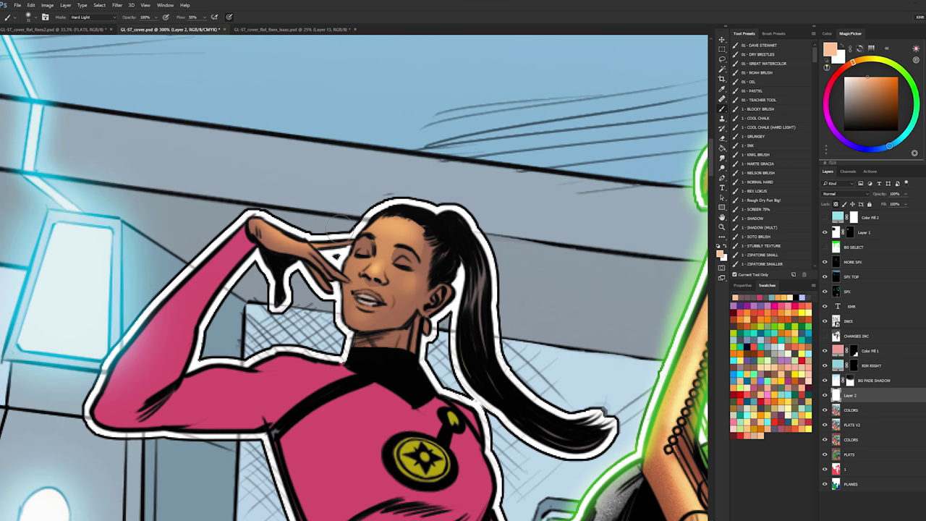
- Compare the cover with the MORE SFX and SFX TOP glow layers hidden and shown
drag(527, 515, 504, 174)
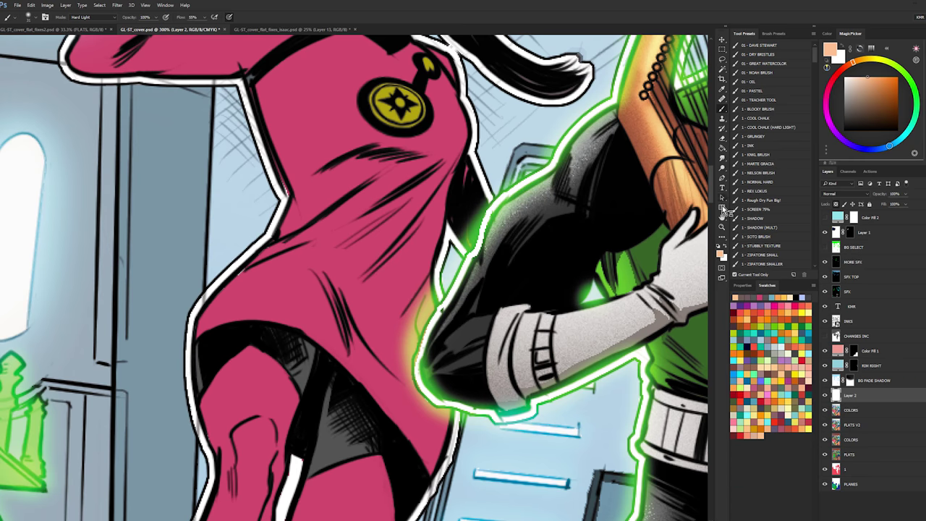
click(722, 217)
click(722, 226)
alt+click(504, 262)
alt+click(506, 262)
alt+click(524, 265)
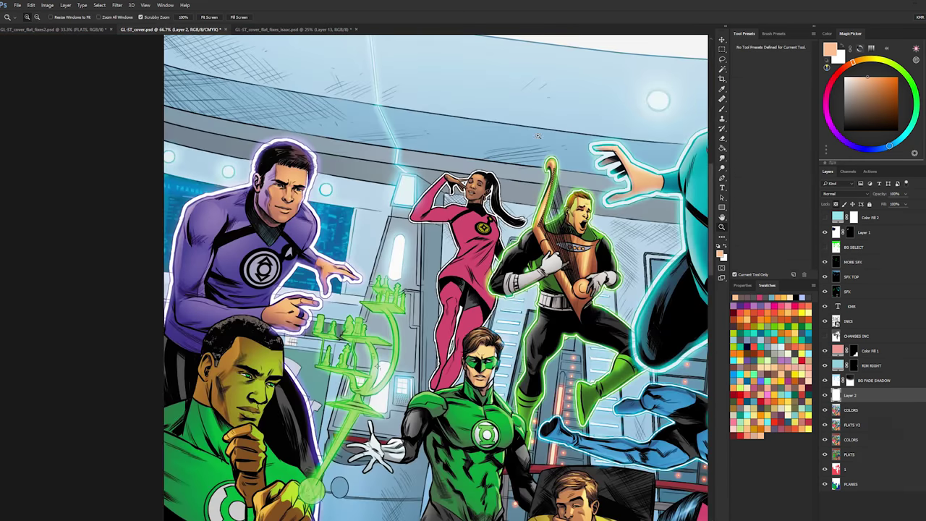
drag(477, 189, 391, 152)
click(402, 163)
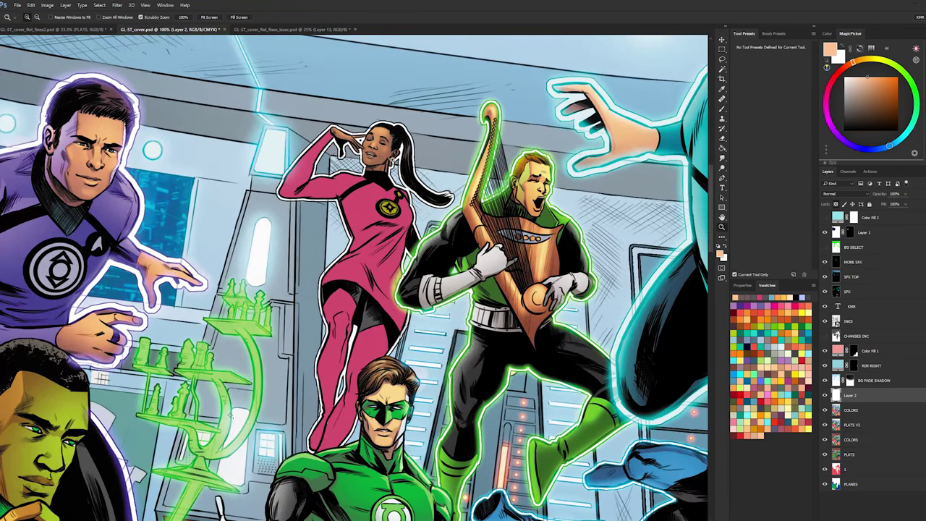
key(l)
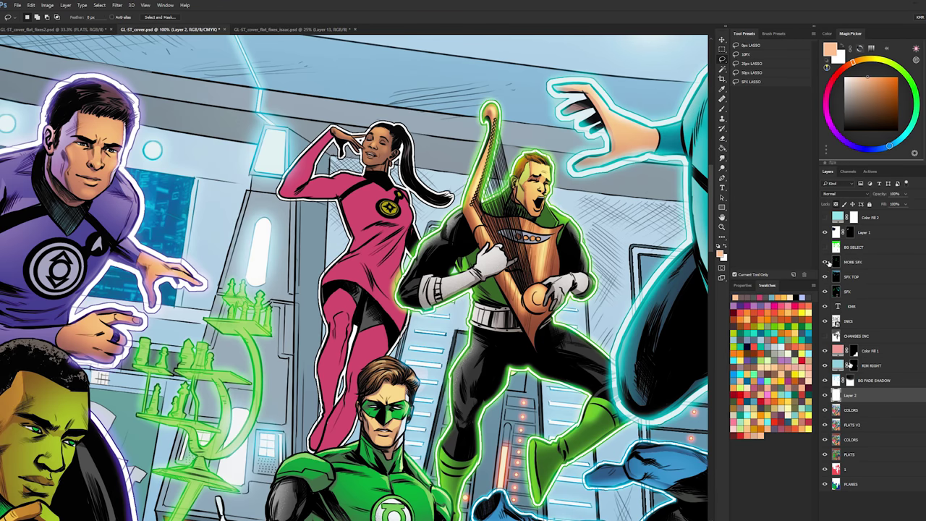
click(827, 263)
click(827, 278)
click(826, 264)
click(826, 277)
click(826, 264)
click(826, 278)
click(826, 277)
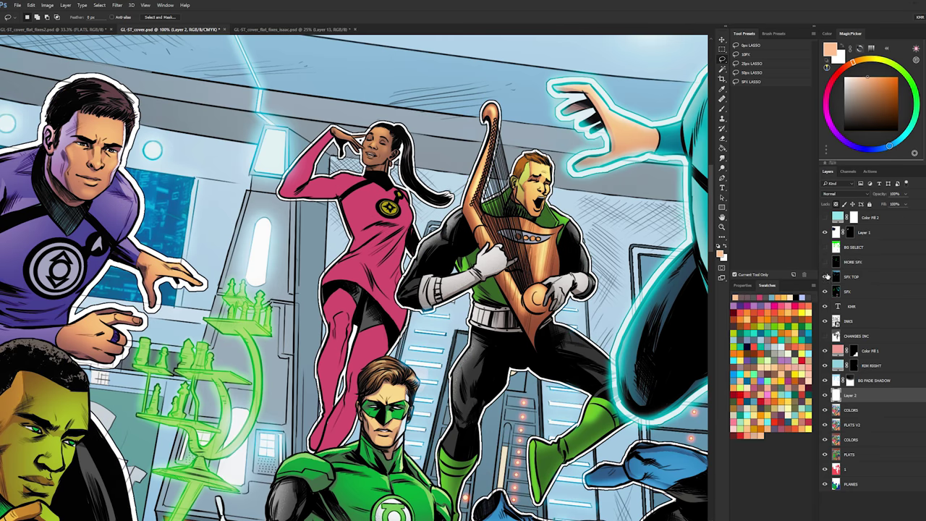
click(826, 278)
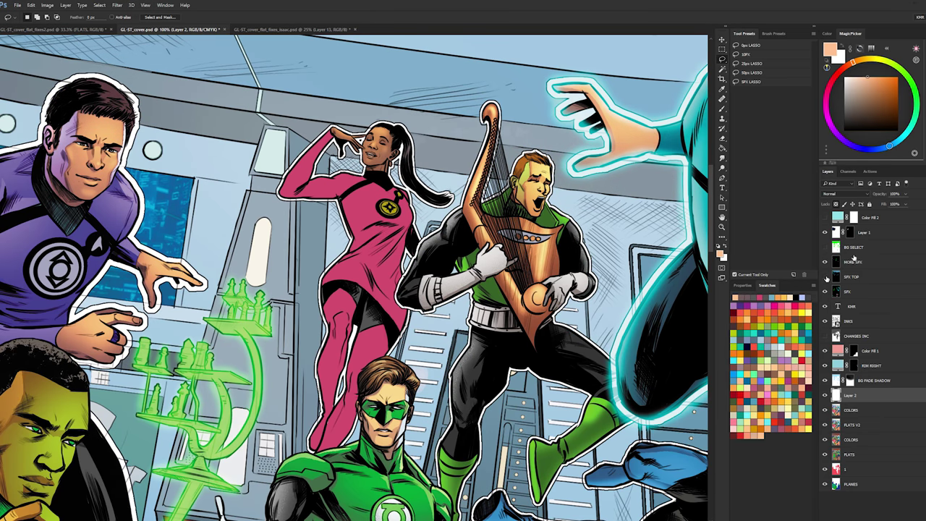
- Add a new layer above MORE SFX, fill it with black and set its blend mode to Screen
click(854, 259)
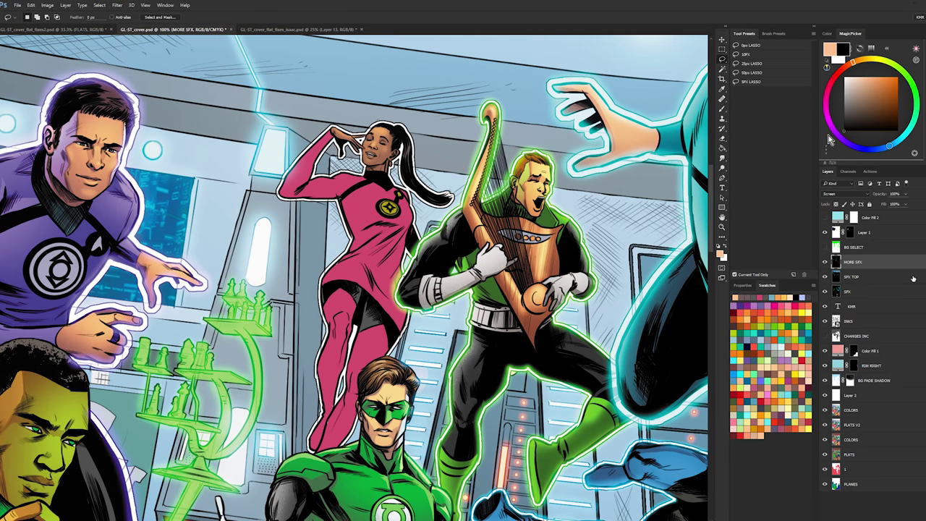
key(d)
key(g)
key(ctrl+alt+shift+n)
click(230, 416)
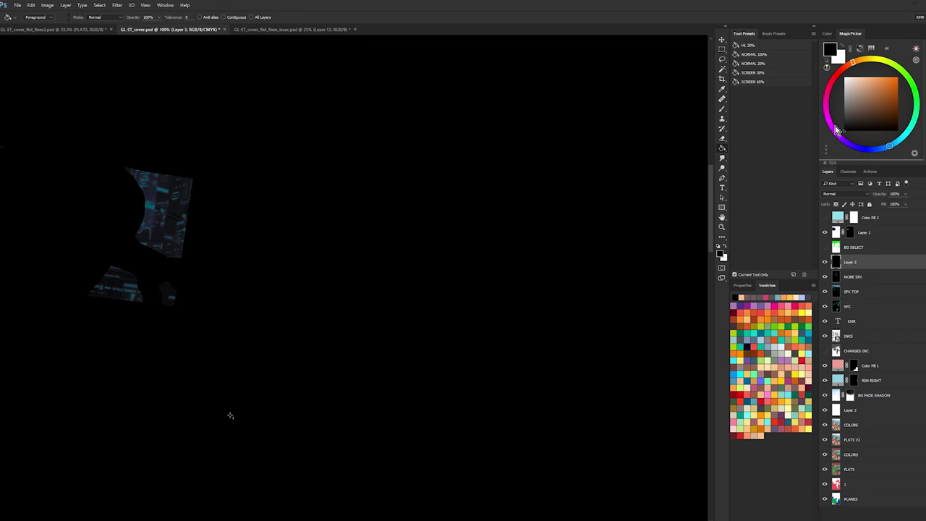
click(850, 195)
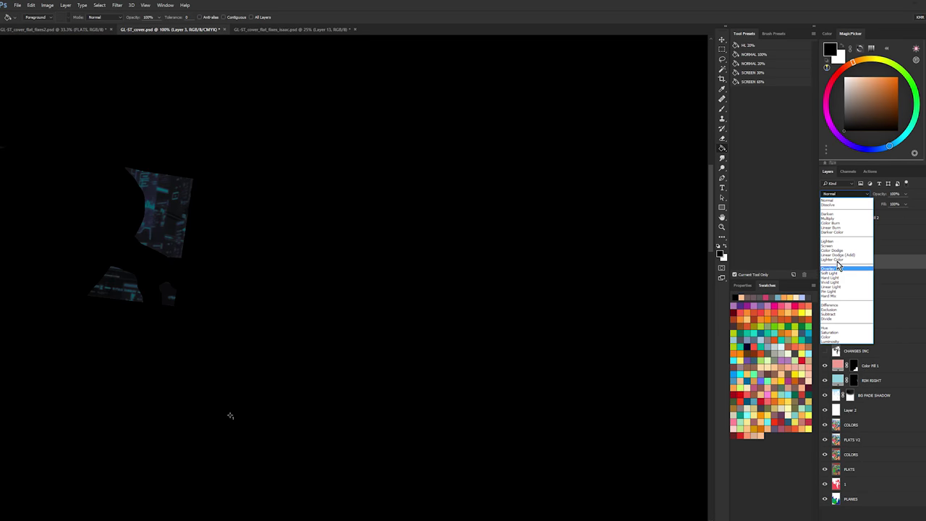
click(835, 247)
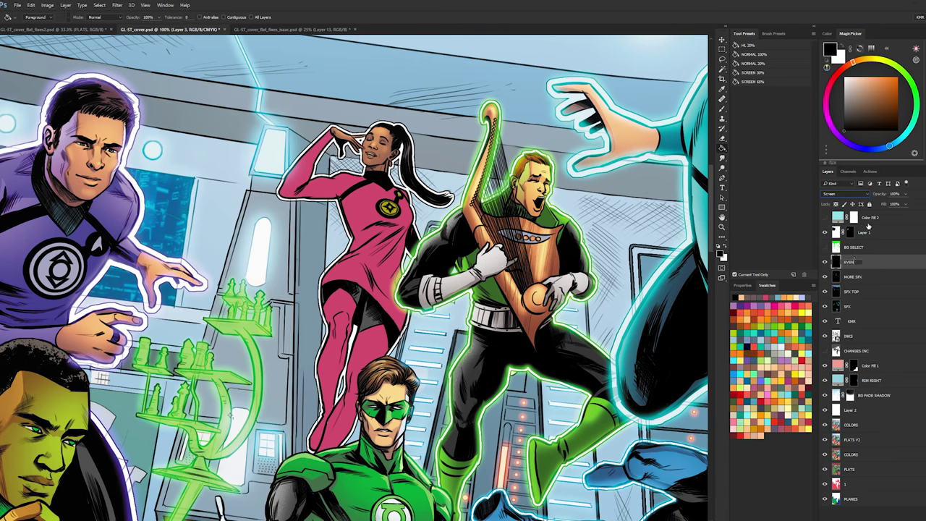
- Rename the new black Screen layer as EVEN MORE SFX
double_click(854, 261)
text(EVEN MORE SFX)
key(Return)
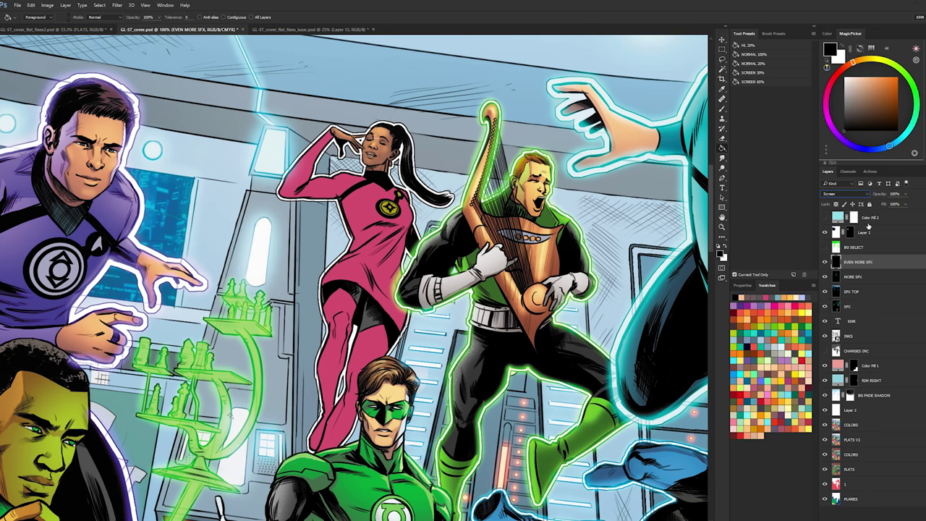
- Sample the costume's magenta, lighten it to pink and set up the 1 - MARTE GRACIA brush for the glow
key(z)
click(389, 154)
key(b)
alt+click(312, 202)
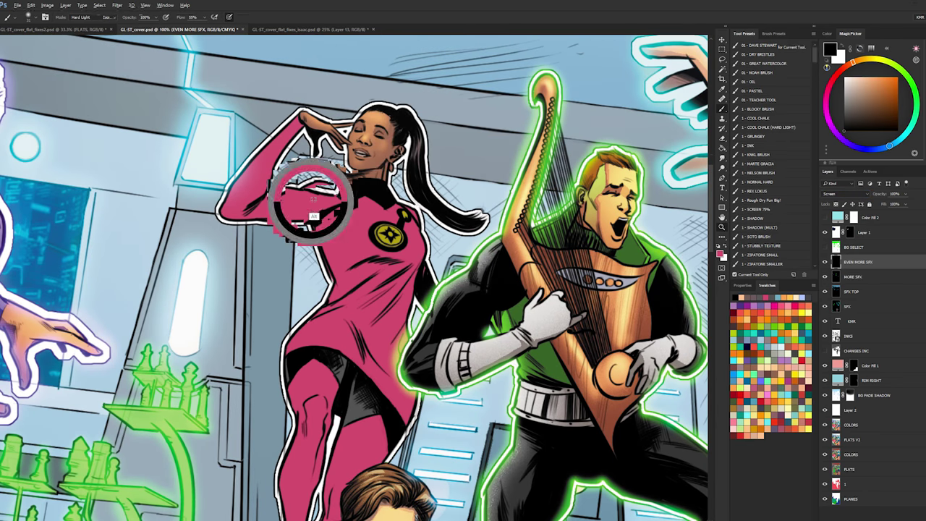
key(z)
key(d)
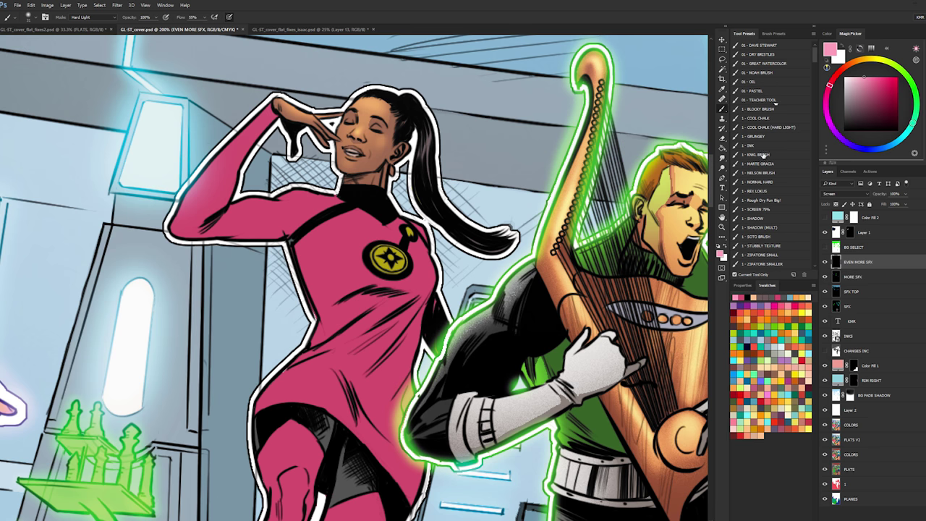
click(760, 164)
mouse_move(419, 137)
mouse_down()
mouse_move(288, 159)
mouse_move(391, 129)
mouse_move(363, 131)
mouse_up()
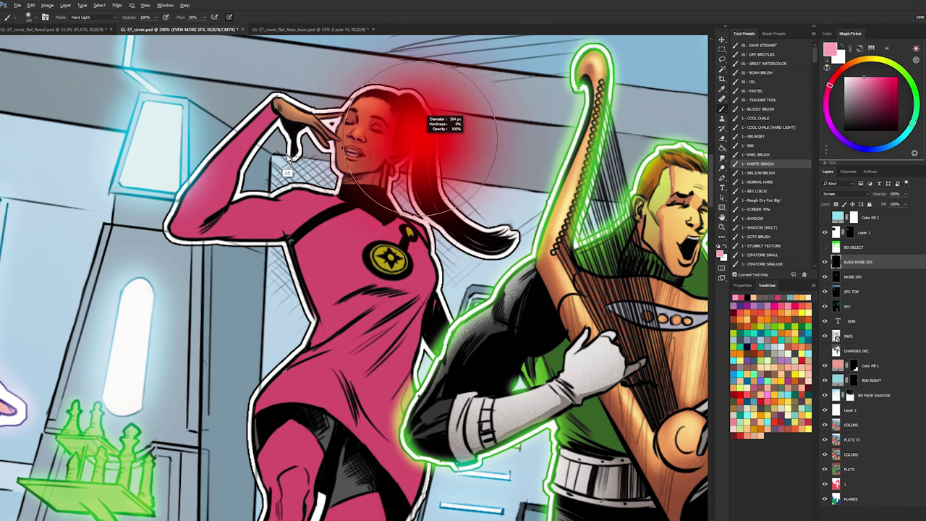
mouse_move(425, 103)
mouse_down()
mouse_move(409, 103)
mouse_move(420, 97)
mouse_move(433, 121)
mouse_move(440, 179)
mouse_up()
key(ctrl+z)
key(ctrl+z)
- Paint a thin pink glow along the white outline around both sides of the woman's ponytail
mouse_move(437, 84)
mouse_down()
mouse_move(425, 104)
mouse_move(444, 186)
mouse_up()
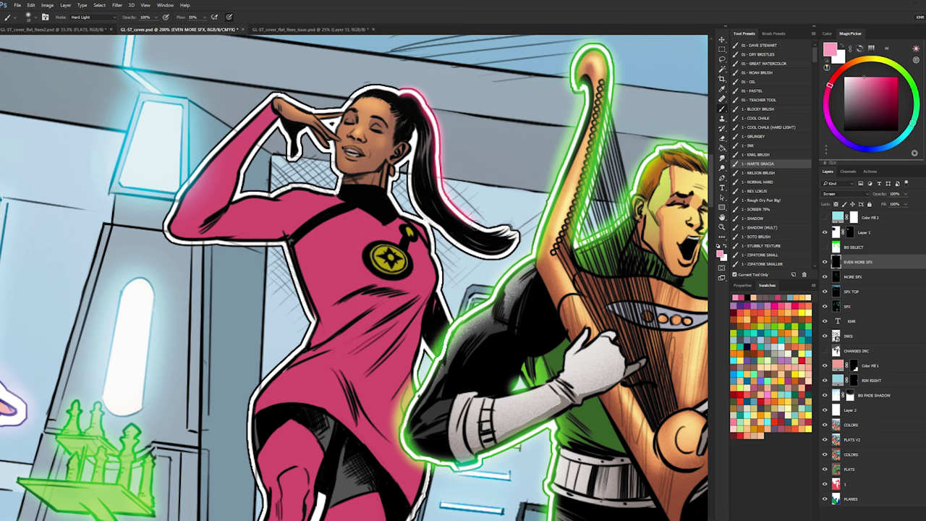
drag(472, 221, 505, 232)
key(ctrl+z)
mouse_move(434, 130)
mouse_down()
mouse_move(513, 233)
mouse_move(516, 242)
mouse_move(487, 257)
mouse_move(516, 232)
mouse_up()
key(ctrl+z)
mouse_move(463, 248)
mouse_down()
mouse_move(410, 184)
mouse_move(409, 162)
mouse_up()
key(ctrl+z)
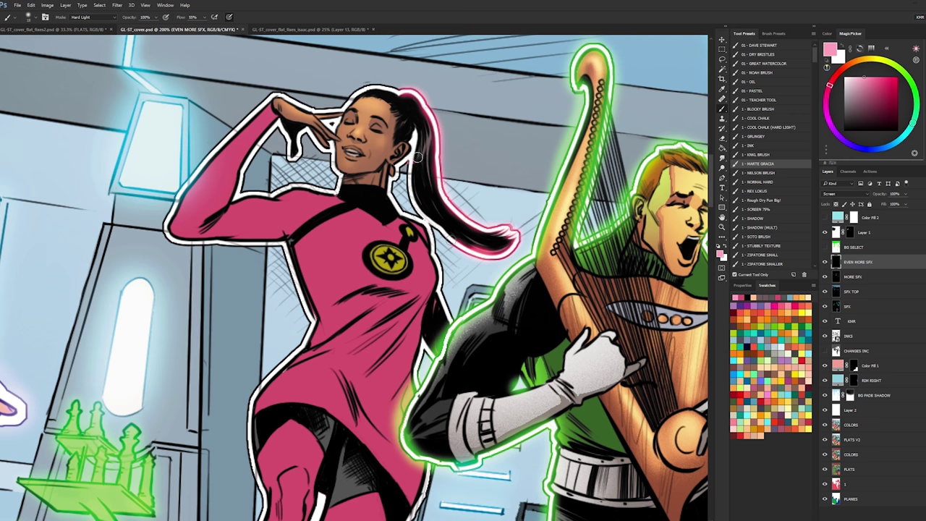
key(ctrl+z)
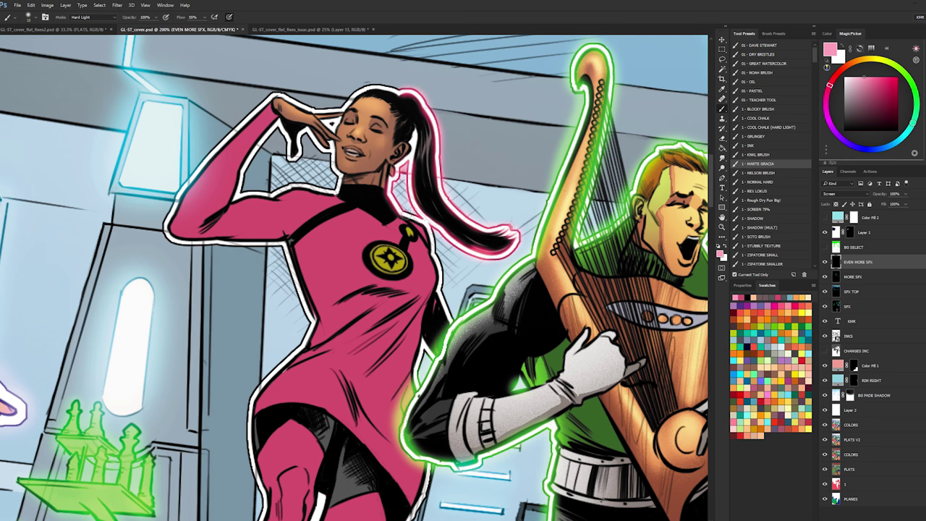
- Paint the pink glow down the torso and thigh on the harp player's side and around the gap between the legs
mouse_move(428, 228)
mouse_down()
mouse_move(450, 318)
mouse_move(417, 361)
mouse_move(416, 385)
mouse_up()
key(ctrl+z)
mouse_move(439, 271)
mouse_down()
mouse_move(453, 321)
mouse_move(511, 133)
mouse_up()
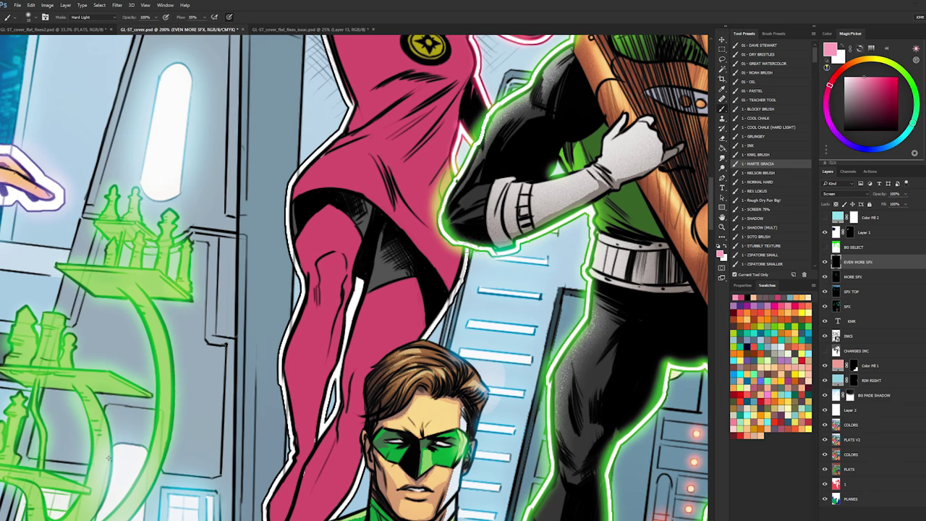
drag(463, 262, 418, 349)
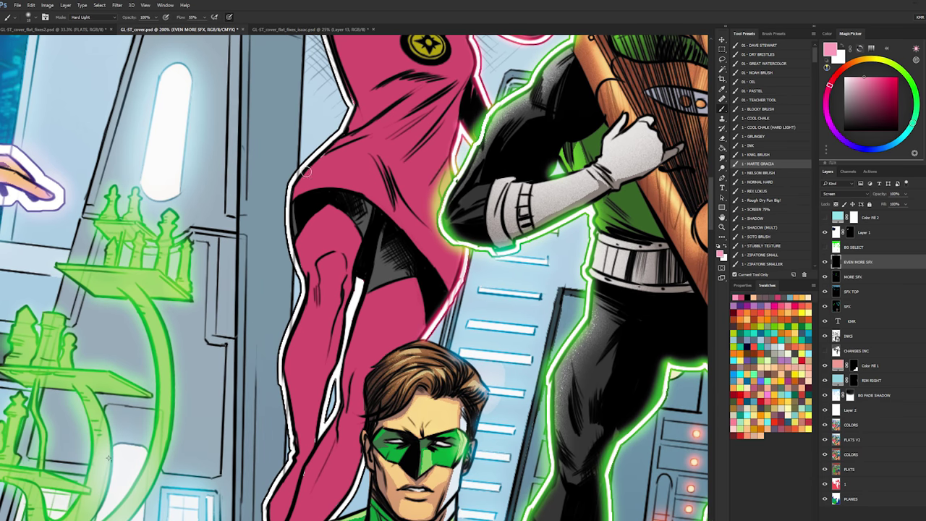
mouse_move(359, 287)
mouse_down()
mouse_move(331, 425)
mouse_move(317, 438)
mouse_move(347, 309)
mouse_up()
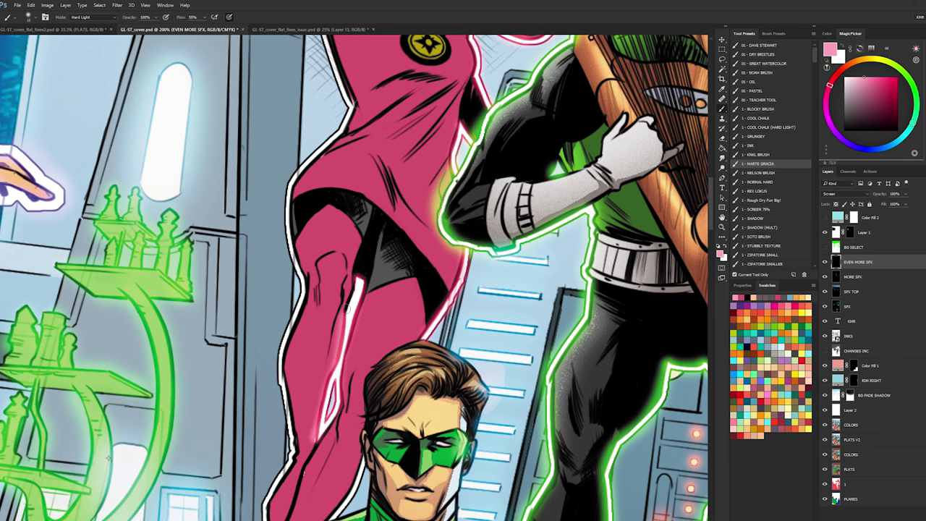
- Paint the pink glow along the woman's outer hip and leg down to the foot behind the masked hero's shoulder
mouse_move(356, 100)
mouse_down()
mouse_move(292, 184)
mouse_move(288, 226)
mouse_move(304, 294)
mouse_up()
drag(383, 147, 414, 18)
mouse_move(329, 172)
mouse_down()
mouse_move(311, 254)
mouse_move(322, 315)
mouse_up()
scroll(323, 327, down, 4)
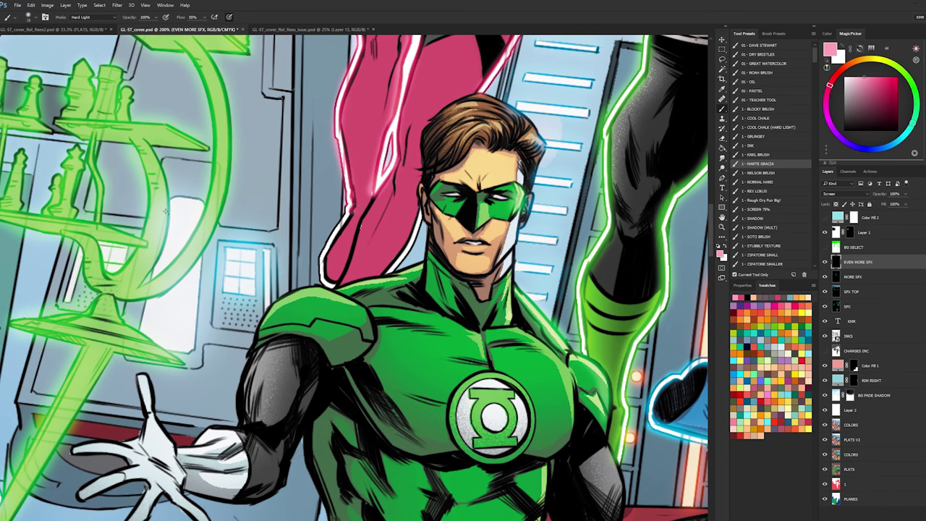
mouse_move(350, 205)
mouse_down()
mouse_move(330, 241)
mouse_move(330, 285)
mouse_up()
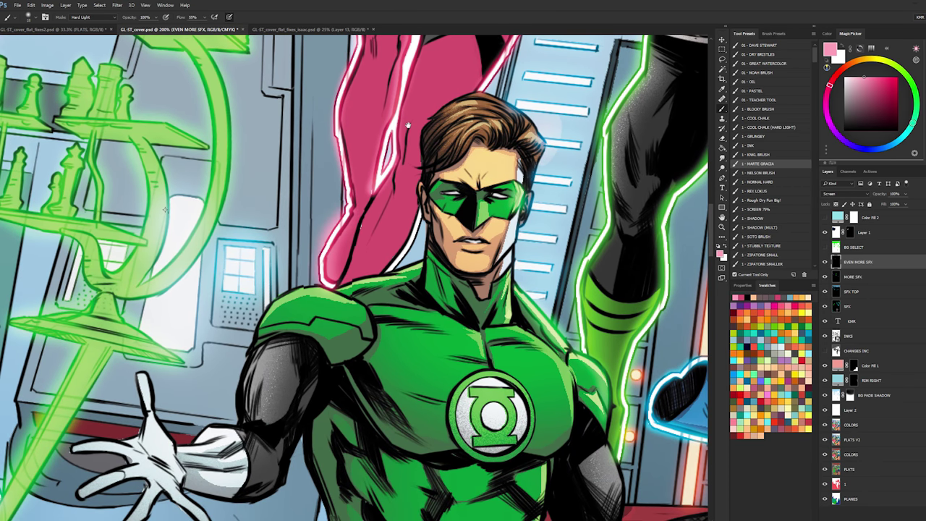
drag(422, 204, 389, 274)
key(ctrl+z)
- Paint the pink glow along the waist, bent arm, raised hand, shoulder and top of the woman's head
scroll(435, 118, up, 10)
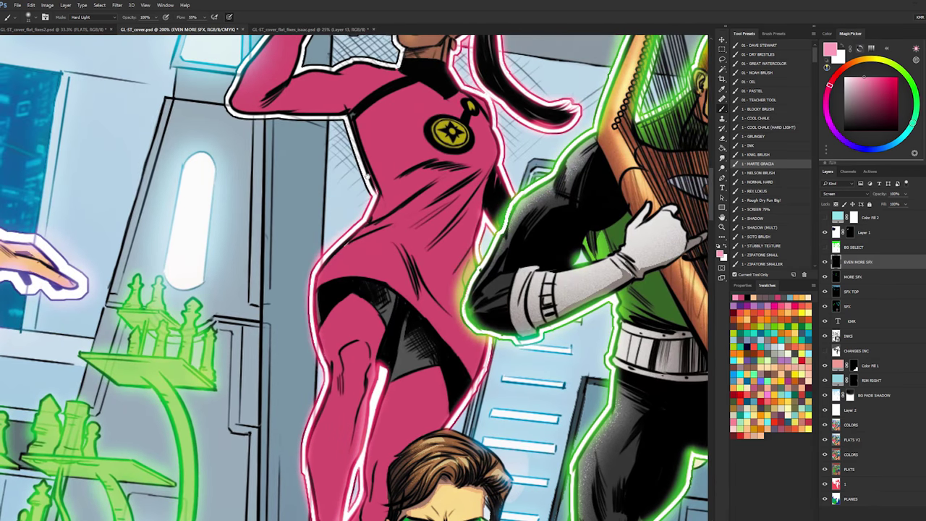
scroll(384, 255, down, 2)
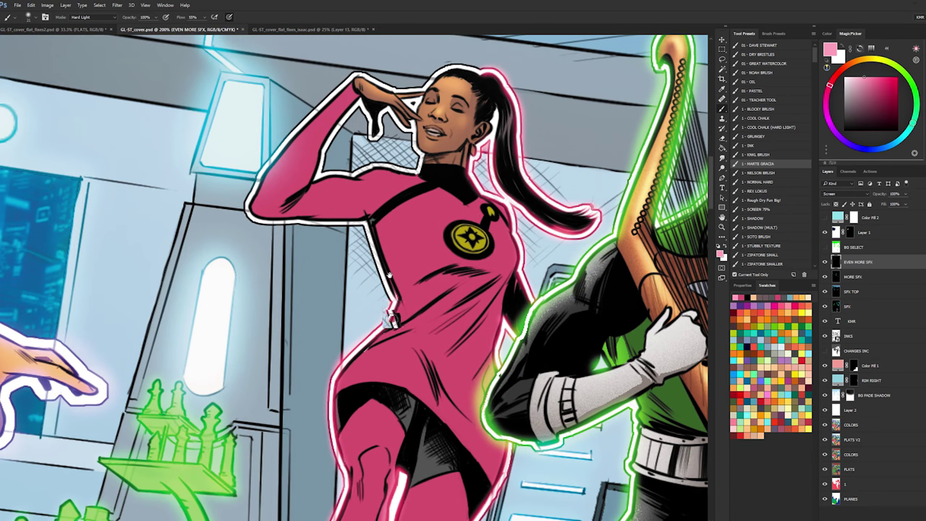
scroll(389, 275, up, 3)
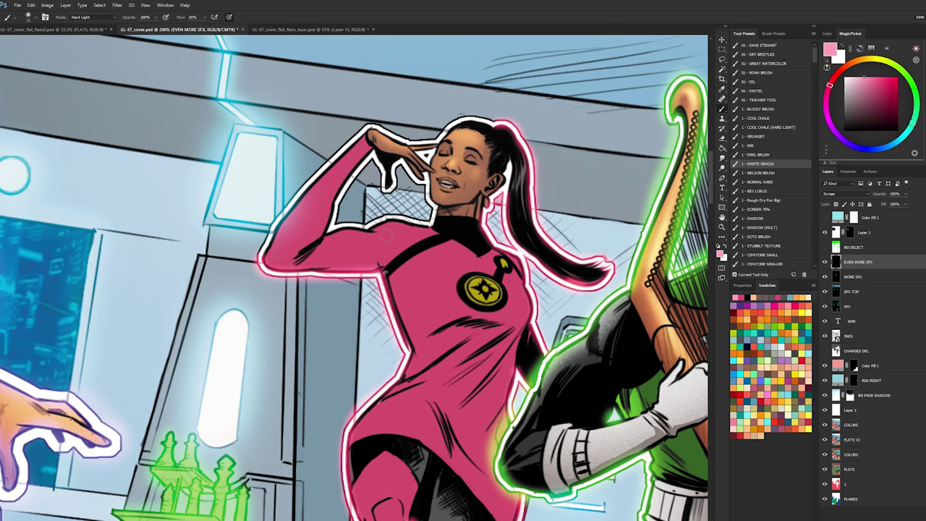
mouse_move(263, 257)
mouse_down()
mouse_move(285, 202)
mouse_move(359, 138)
mouse_move(373, 129)
mouse_move(435, 140)
mouse_up()
mouse_move(330, 229)
mouse_down()
mouse_move(374, 153)
mouse_move(381, 188)
mouse_move(394, 186)
mouse_move(399, 159)
mouse_move(426, 182)
mouse_move(434, 218)
mouse_move(337, 227)
mouse_up()
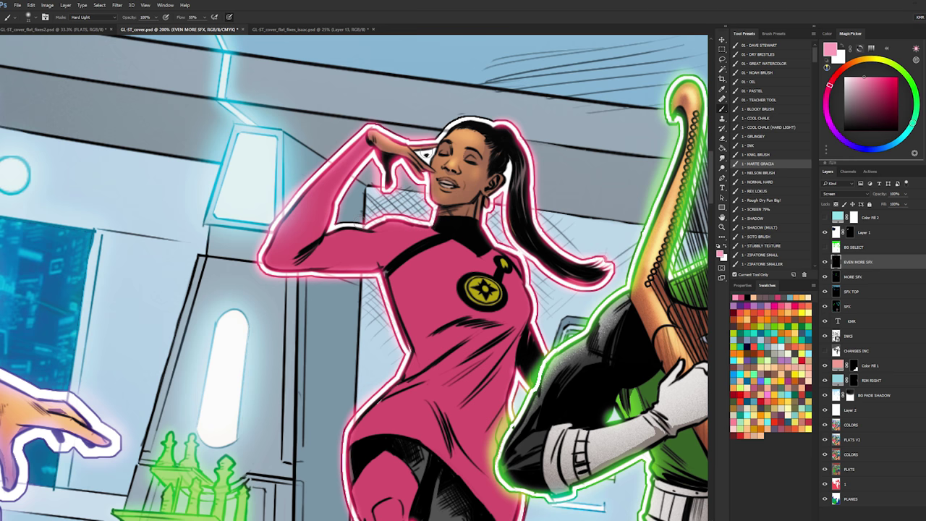
mouse_move(434, 125)
mouse_down()
mouse_move(443, 132)
mouse_move(459, 119)
mouse_move(498, 122)
mouse_up()
double_click(722, 217)
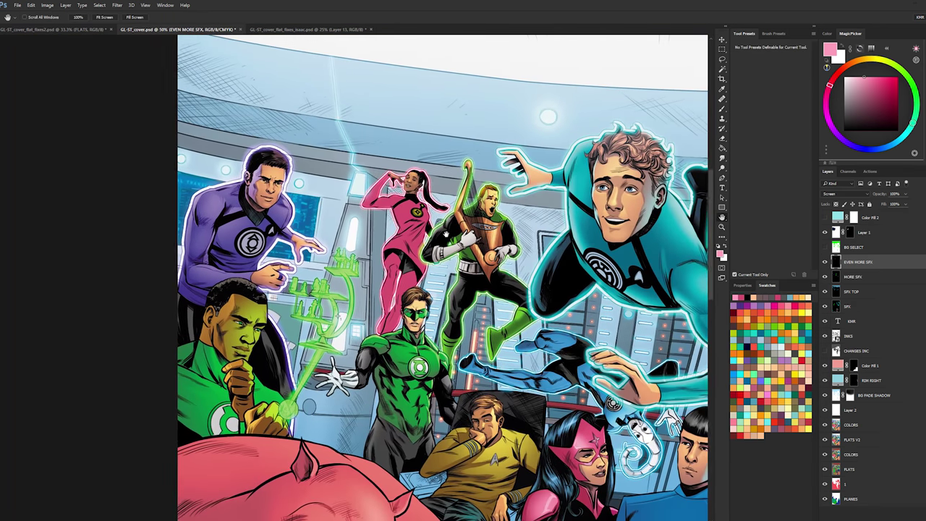
drag(447, 215, 403, 170)
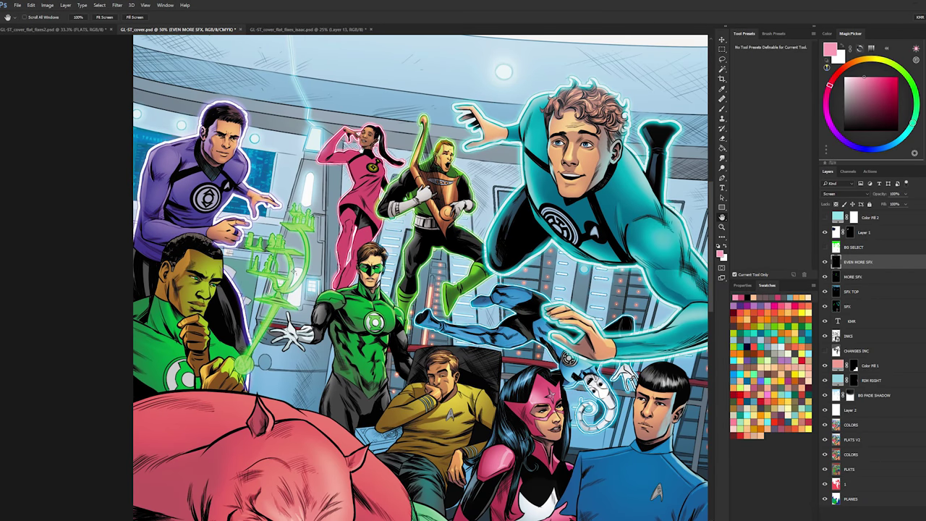
ctrl+click(376, 144)
ctrl+click(375, 144)
ctrl+click(370, 153)
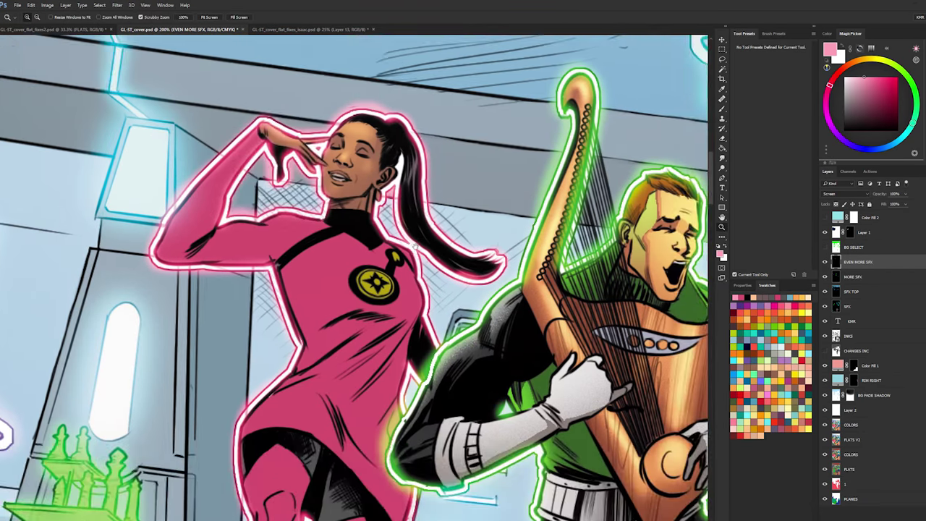
- Try a hard-edged pink highlight down the side of the woman's face and neck on Layer 2
scroll(354, 275, up, 2)
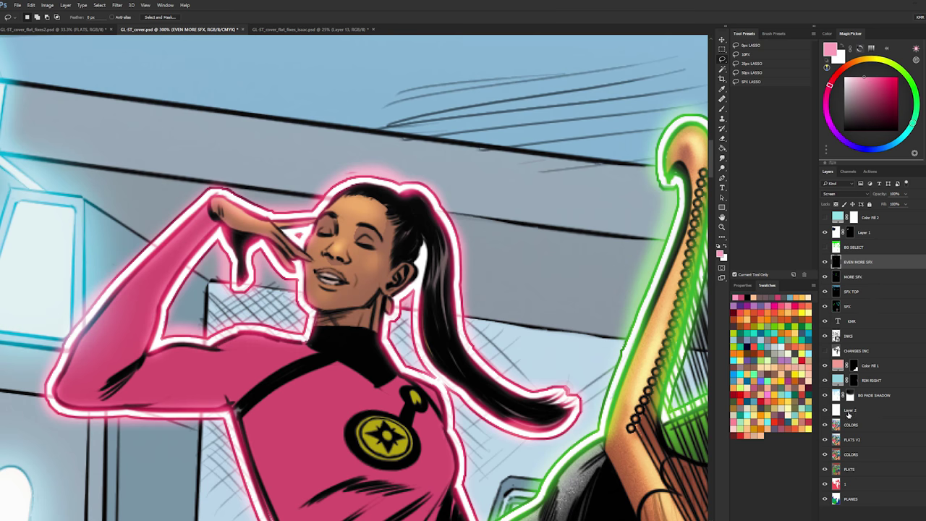
click(848, 411)
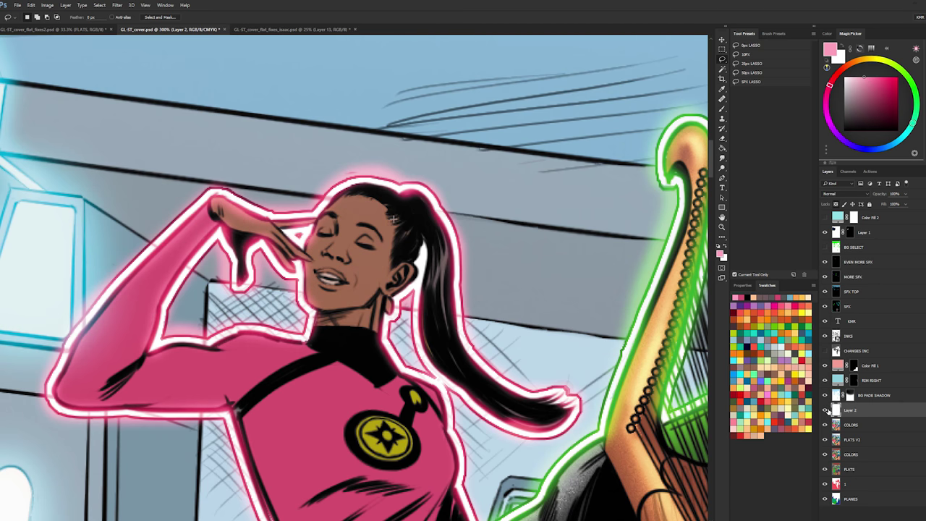
mouse_move(379, 268)
mouse_down()
mouse_move(361, 307)
mouse_move(395, 266)
mouse_move(397, 213)
mouse_move(406, 281)
mouse_move(411, 260)
mouse_move(386, 300)
mouse_move(414, 259)
mouse_move(387, 308)
mouse_up()
key(l)
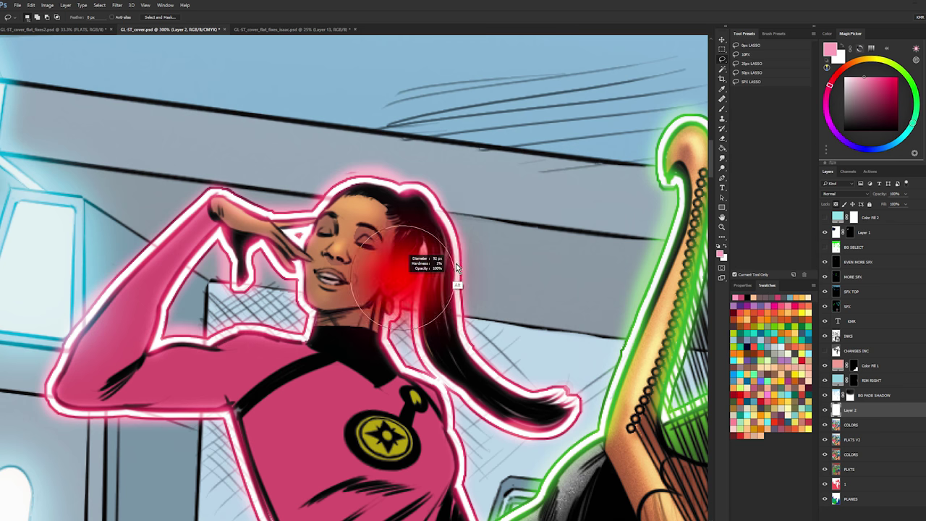
key(b)
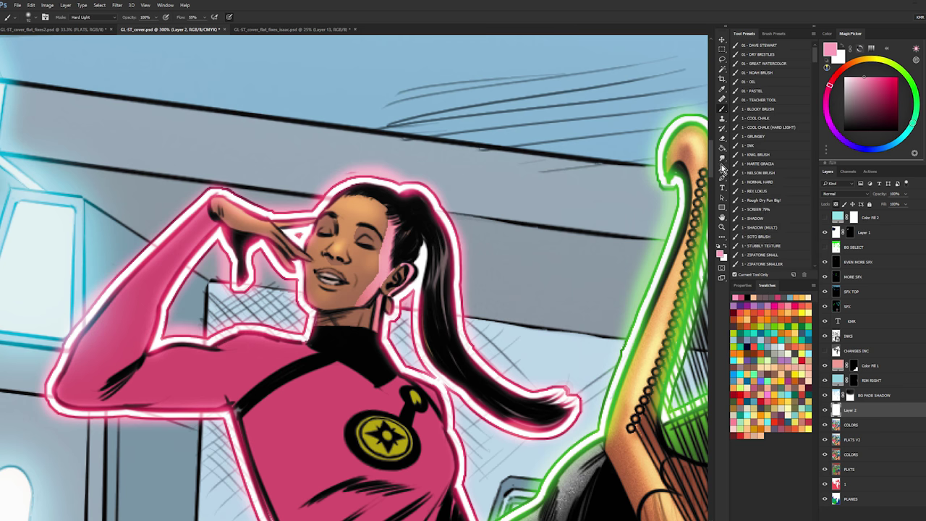
click(721, 228)
drag(495, 305, 414, 178)
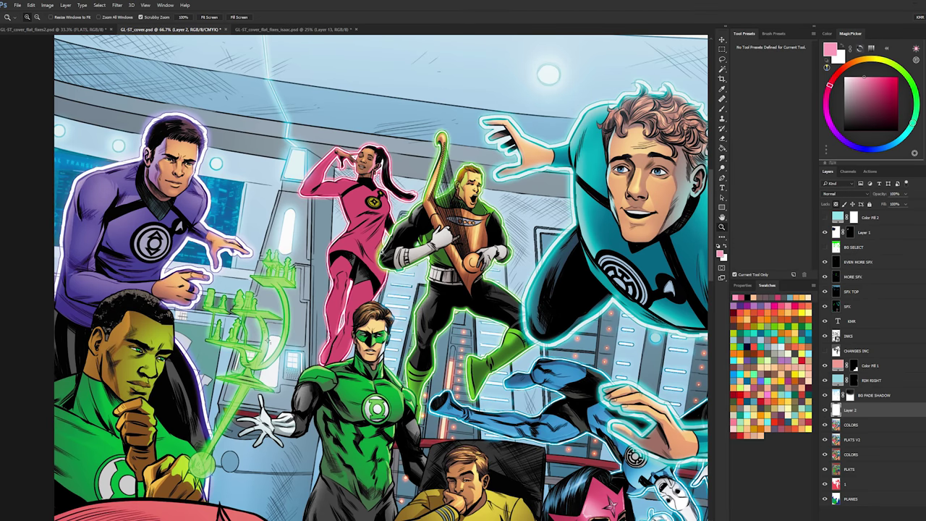
click(372, 208)
click(381, 166)
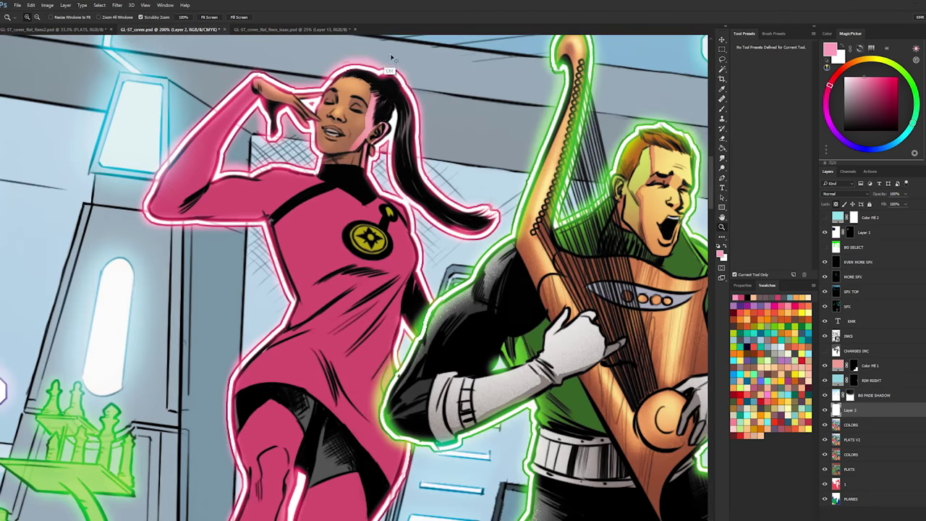
- Undo the hard-edged face highlight and brush a softer pink light over the side of the woman's face
key(ctrl+minus)
key(b)
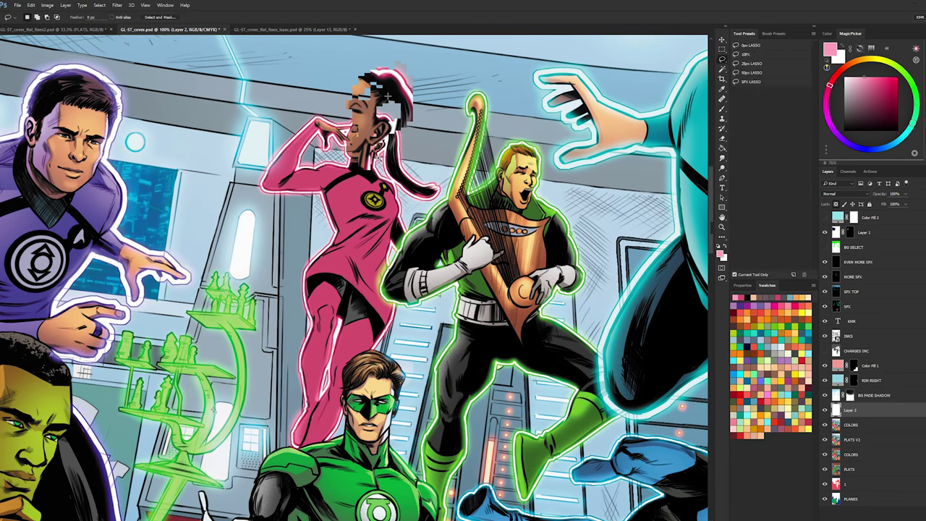
key(ctrl+plus)
key(l)
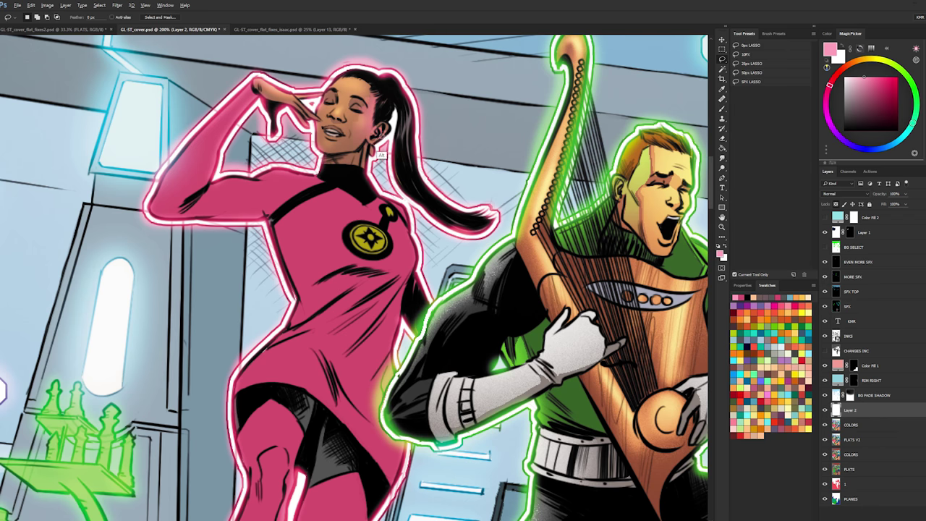
key(b)
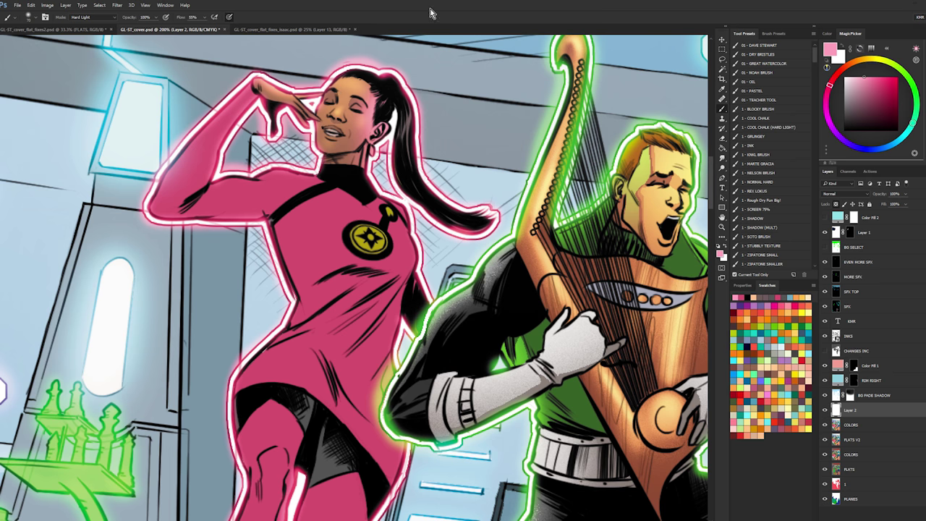
key(l)
drag(352, 131, 408, 175)
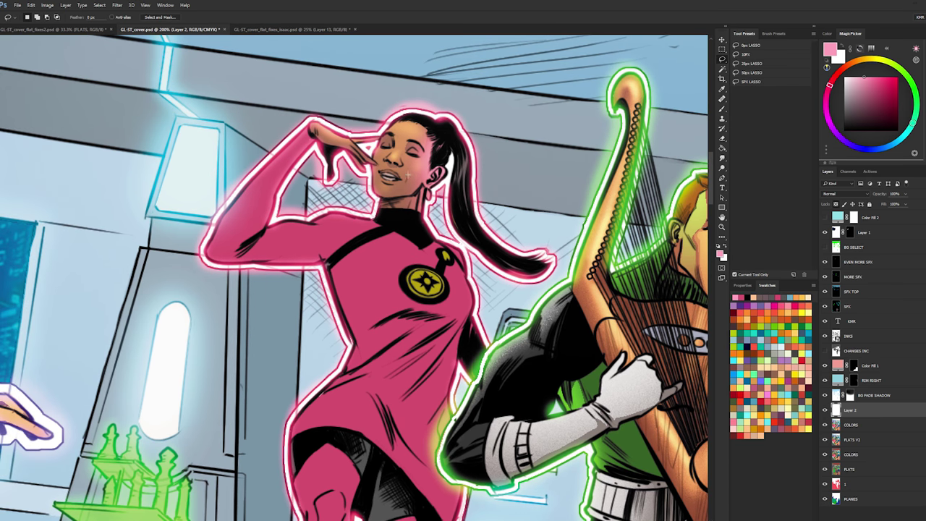
- Select the woman's skin areas by color, hide the selection edges, and merge Layer 2 into the COLORS layer
key(b)
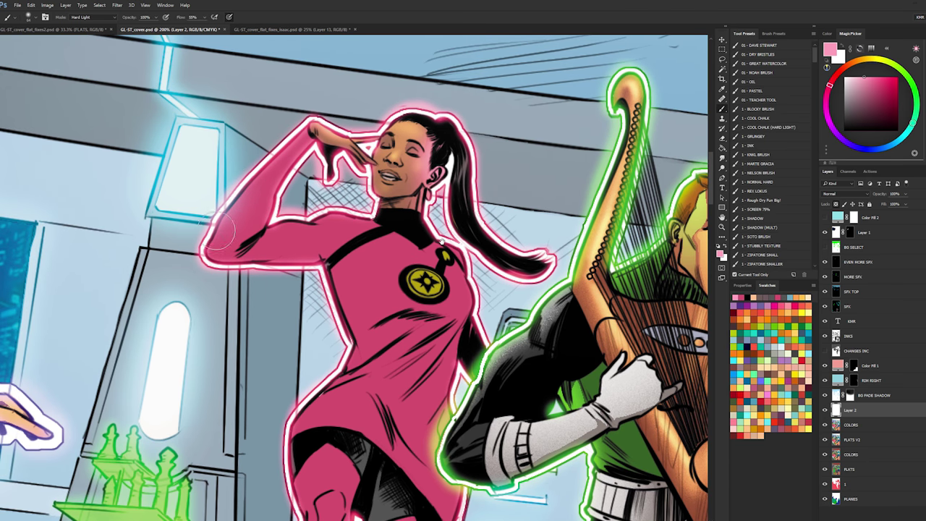
click(317, 132)
key(l)
key(b)
key(ctrl+h)
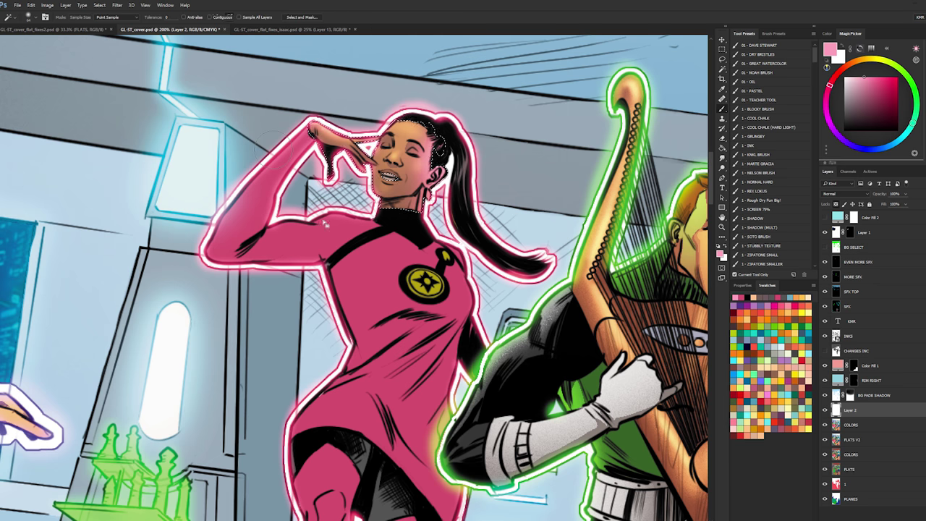
key(l)
right_click(854, 410)
click(868, 293)
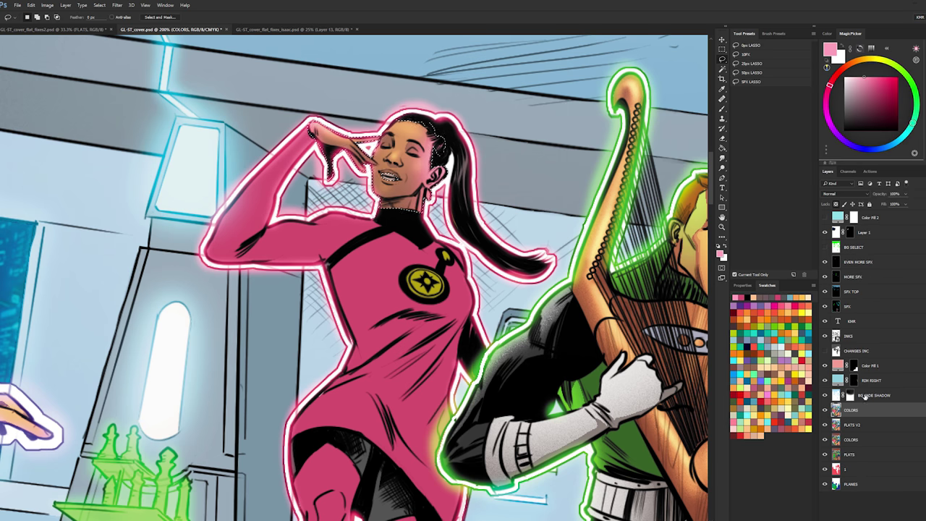
- Select all of the woman's magenta costume by color on the COLORS layer
key(w)
key(l)
right_click(857, 412)
key(Escape)
key(w)
click(294, 238)
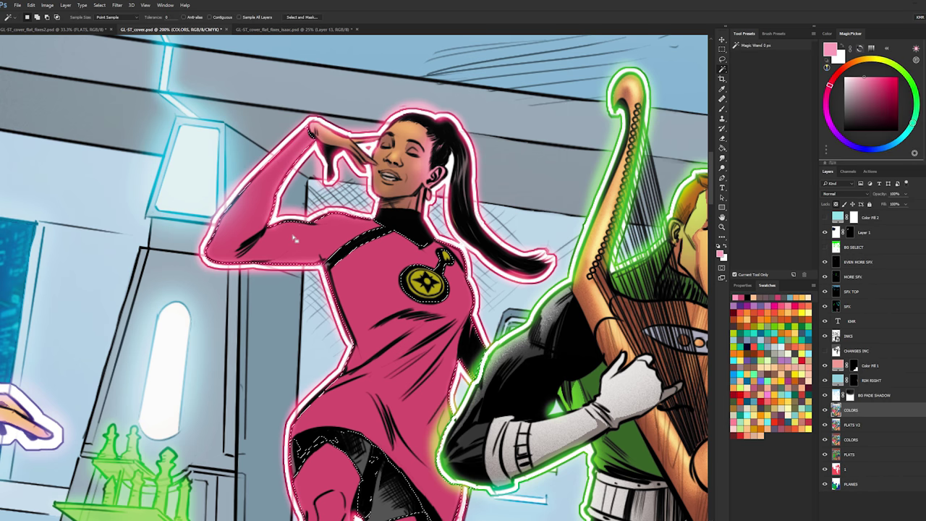
- Brush soft pink light along the raised sleeve on a new layer above COLORS, keeping it within the costume selection
key(ctrl+shift+alt+n)
key(b)
key(ctrl+e)
key(w)
click(291, 241)
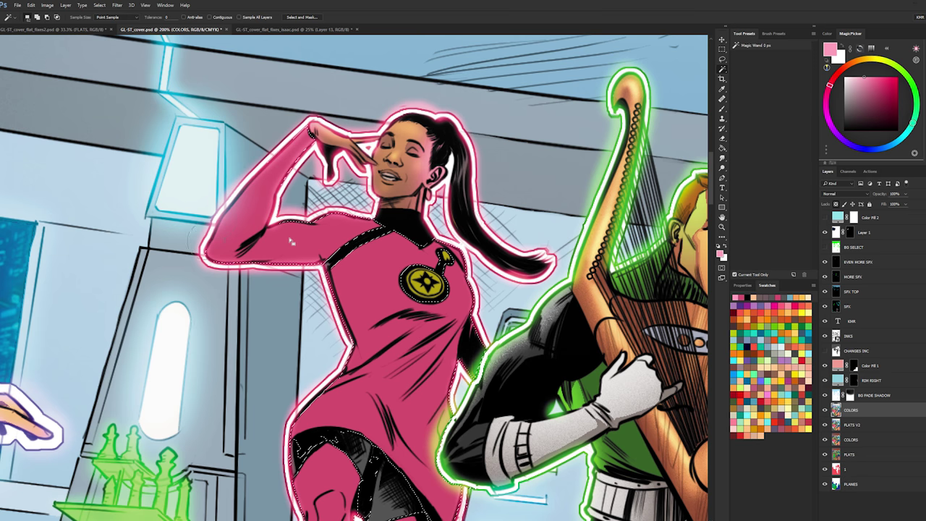
key(b)
drag(219, 244, 327, 99)
key(ctrl+j)
key(b)
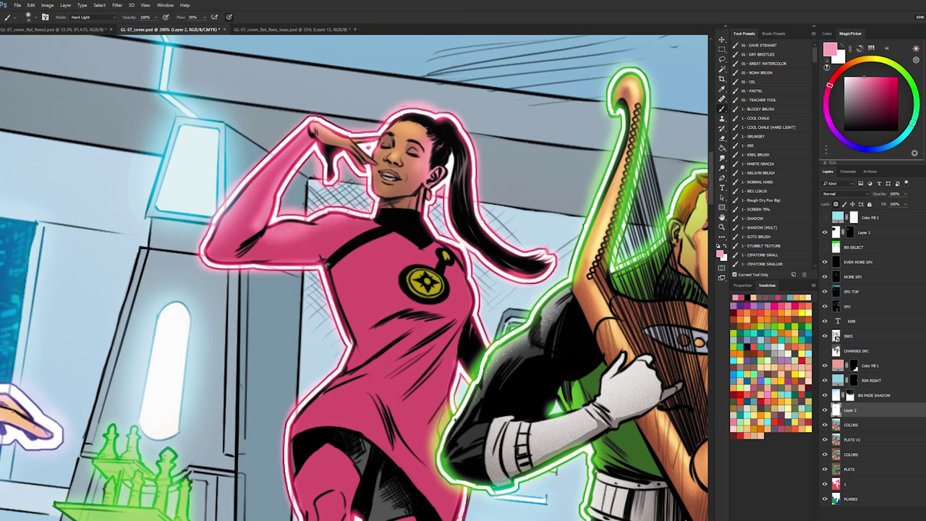
- Brush broad soft pink light over the costume's shoulder, chest and waist
alt+right_click(401, 276)
drag(362, 233, 280, 237)
mouse_move(383, 250)
mouse_down()
mouse_move(440, 266)
mouse_move(472, 154)
mouse_up()
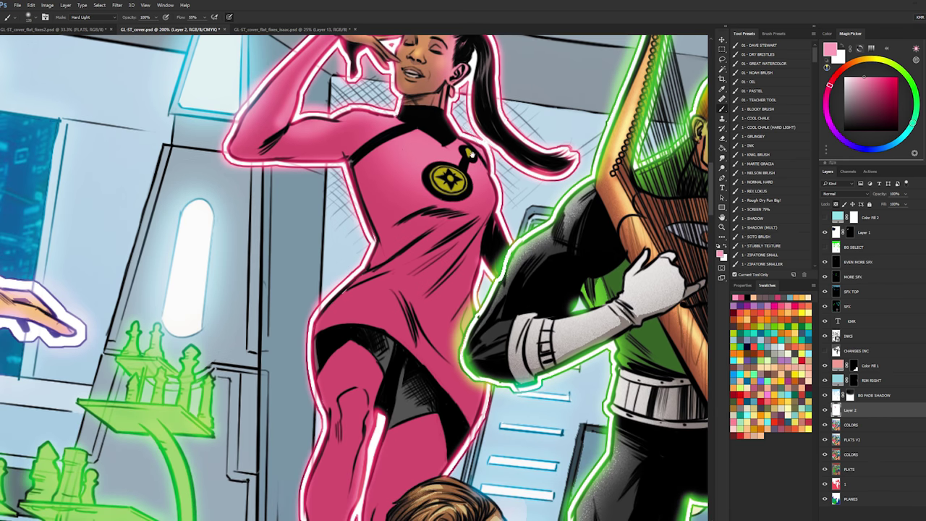
drag(364, 223, 348, 285)
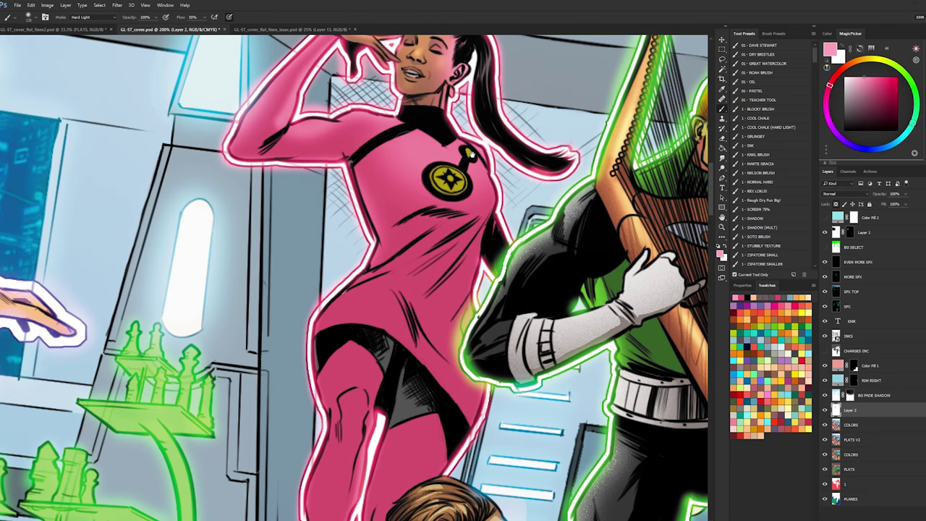
alt+right_click(365, 269)
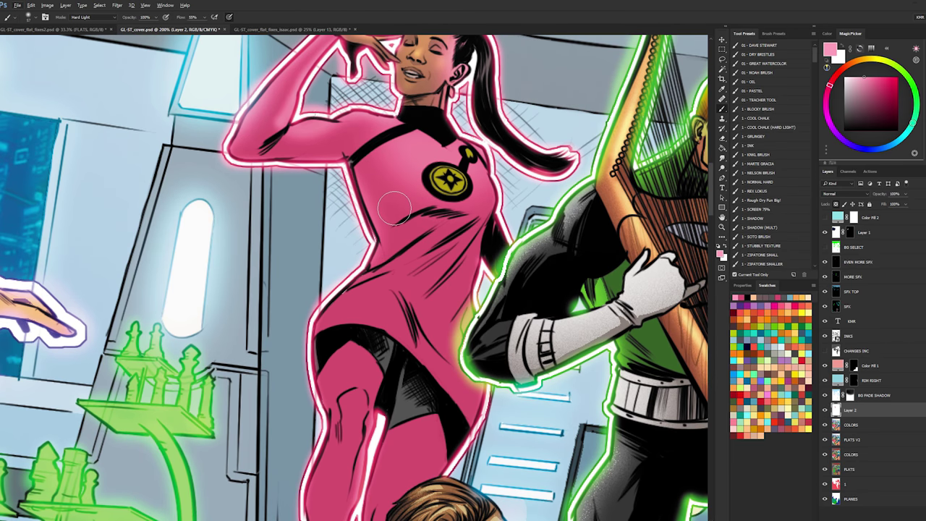
- Lasso highlight shapes across the costume's shoulder, torso folds and skirt, brush pink into them, and deselect
key(l)
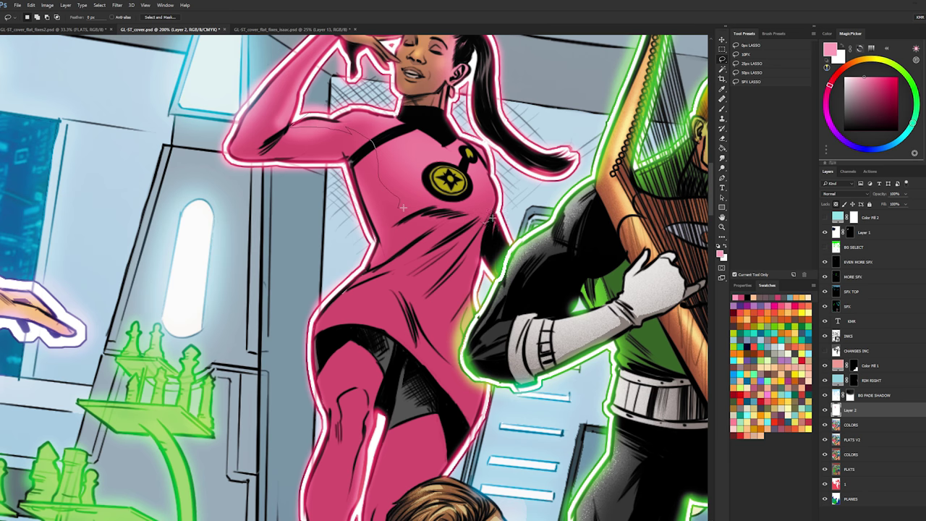
drag(352, 132, 347, 130)
mouse_move(402, 196)
shift+mouse_down()
mouse_move(441, 200)
mouse_move(487, 231)
mouse_move(435, 224)
mouse_move(467, 210)
mouse_move(418, 248)
mouse_move(499, 203)
mouse_move(431, 253)
mouse_move(462, 236)
mouse_move(455, 253)
mouse_move(487, 217)
mouse_move(448, 320)
mouse_move(547, 133)
mouse_move(510, 185)
mouse_move(362, 281)
mouse_move(423, 238)
mouse_move(394, 292)
mouse_move(402, 276)
mouse_move(367, 281)
mouse_move(392, 291)
mouse_move(376, 284)
mouse_move(348, 292)
mouse_move(323, 335)
mouse_move(380, 338)
mouse_move(414, 367)
mouse_move(407, 324)
mouse_move(387, 290)
mouse_move(414, 312)
mouse_move(408, 305)
mouse_move(441, 347)
mouse_move(415, 312)
mouse_move(416, 363)
mouse_move(466, 447)
shift+mouse_up()
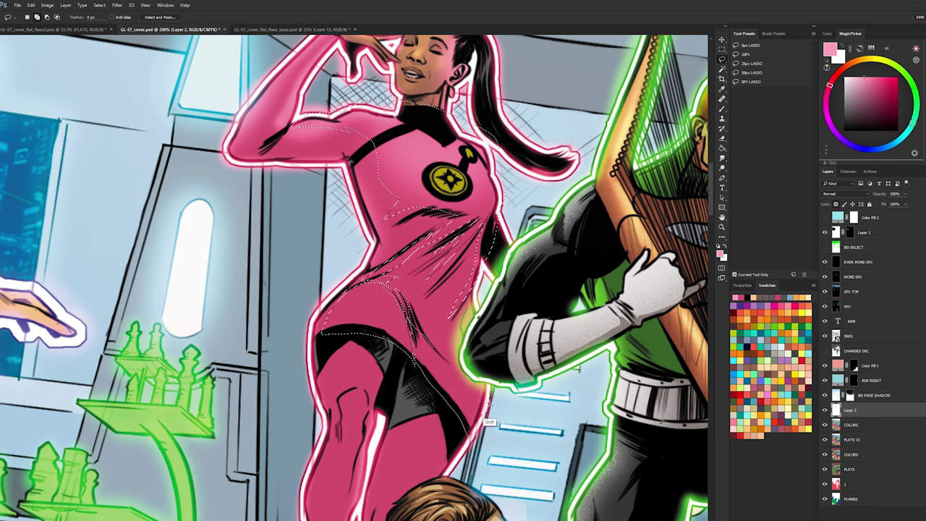
mouse_move(479, 407)
mouse_down()
mouse_move(462, 421)
mouse_move(439, 363)
mouse_move(457, 348)
mouse_move(473, 378)
mouse_move(429, 323)
mouse_up()
key(ctrl+space)
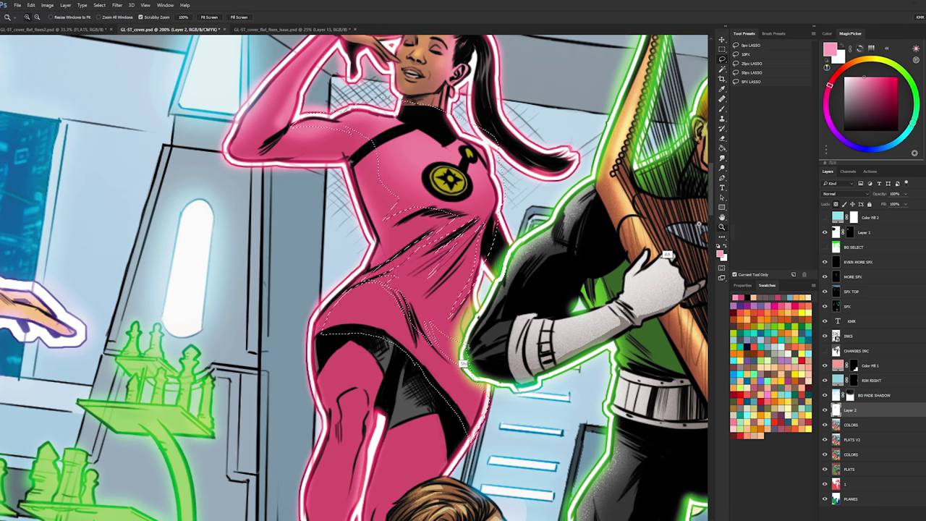
mouse_move(630, 262)
mouse_down()
mouse_move(579, 254)
mouse_move(526, 230)
mouse_move(522, 269)
mouse_move(552, 262)
mouse_up()
key(b)
key(ctrl+d)
key(alt+space)
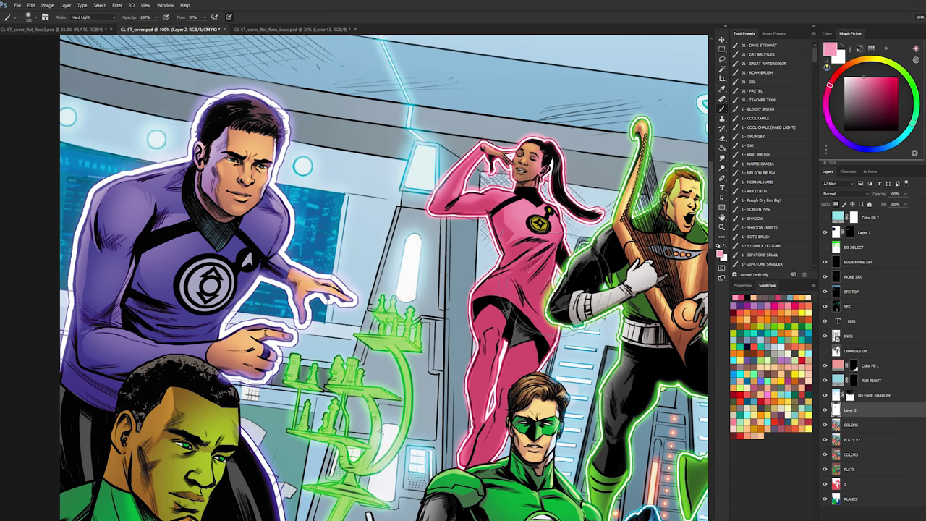
key(space)
drag(593, 207, 530, 138)
key(l)
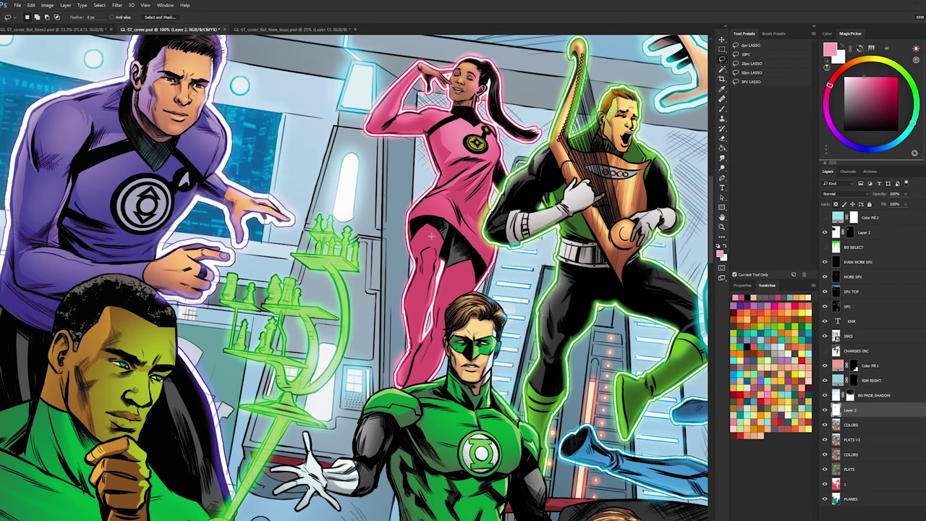
scroll(432, 239, up, 2)
alt+click(432, 223)
mouse_move(397, 230)
mouse_down()
mouse_move(402, 273)
mouse_move(428, 262)
mouse_move(437, 269)
mouse_move(451, 229)
mouse_move(411, 212)
mouse_up()
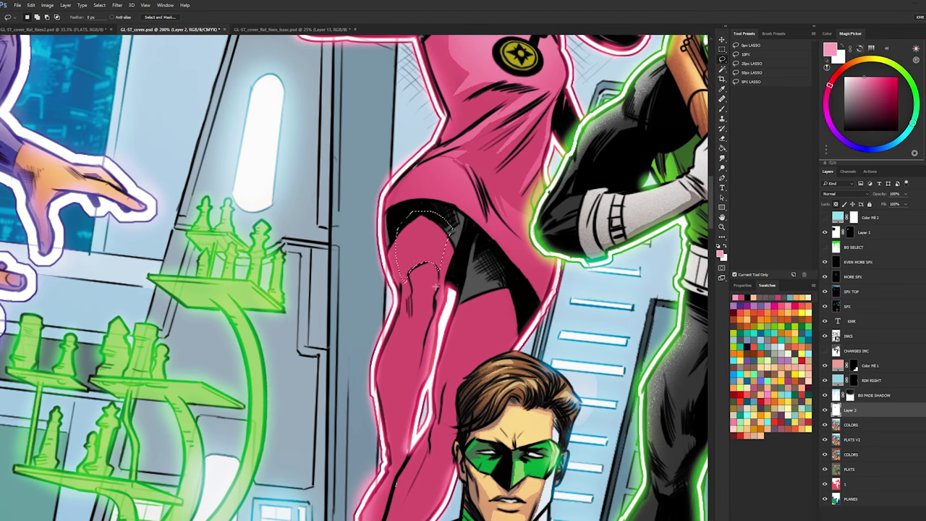
key(ctrl+d)
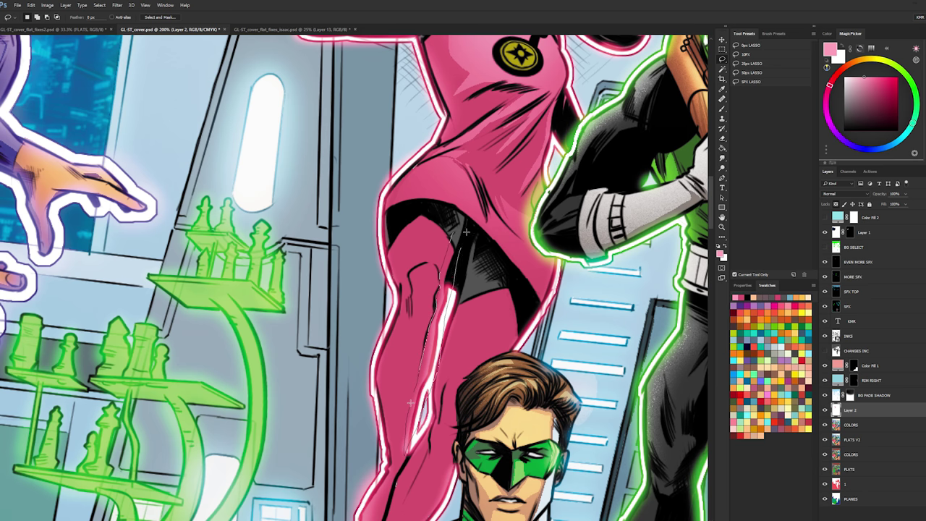
- Lasso a narrow strip along the inner edge of the woman's near leg, brush it pink, and deselect
drag(466, 232, 454, 232)
key(b)
drag(460, 264, 463, 340)
key(l)
key(b)
drag(482, 204, 465, 254)
key(ctrl+d)
key(l)
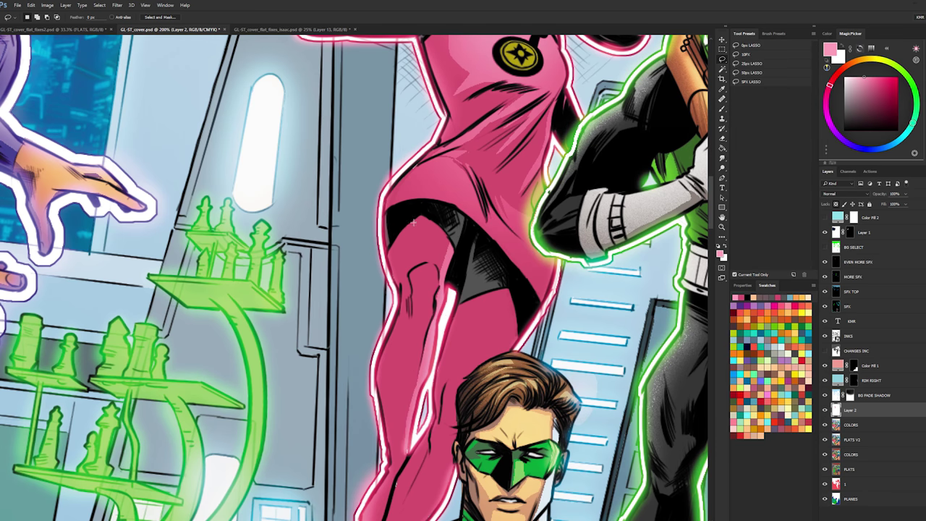
- Lasso a long highlight shape from the near thigh down past the knee to the shin, brush it pink, and deselect
key(b)
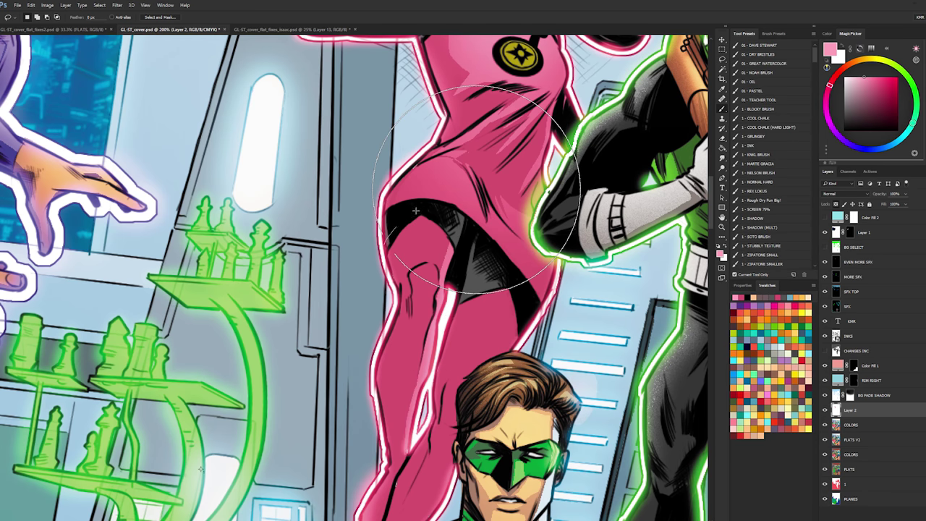
key(l)
drag(387, 239, 435, 243)
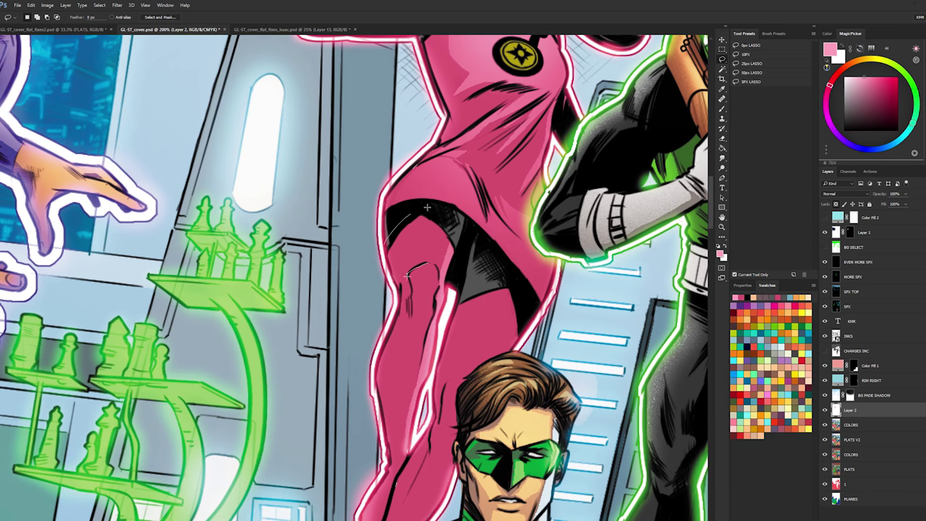
scroll(397, 371, down, 5)
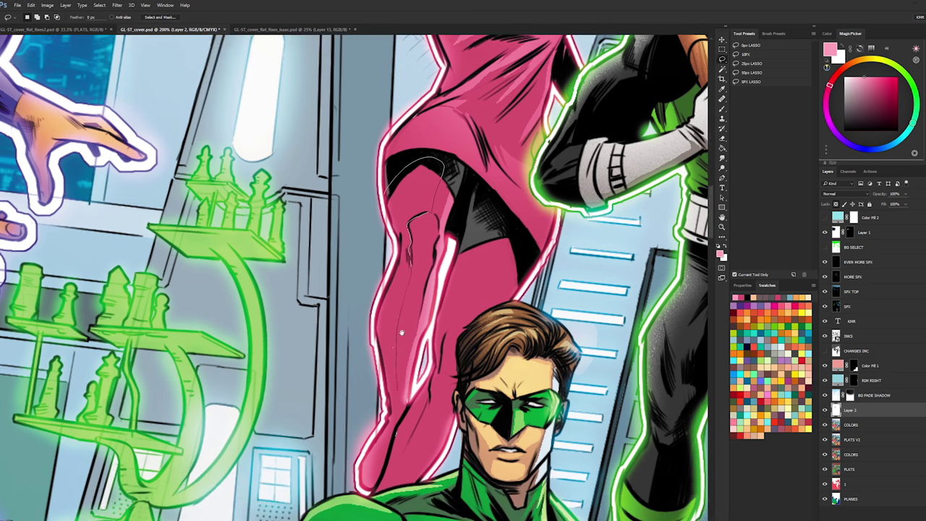
drag(374, 185, 394, 116)
key(b)
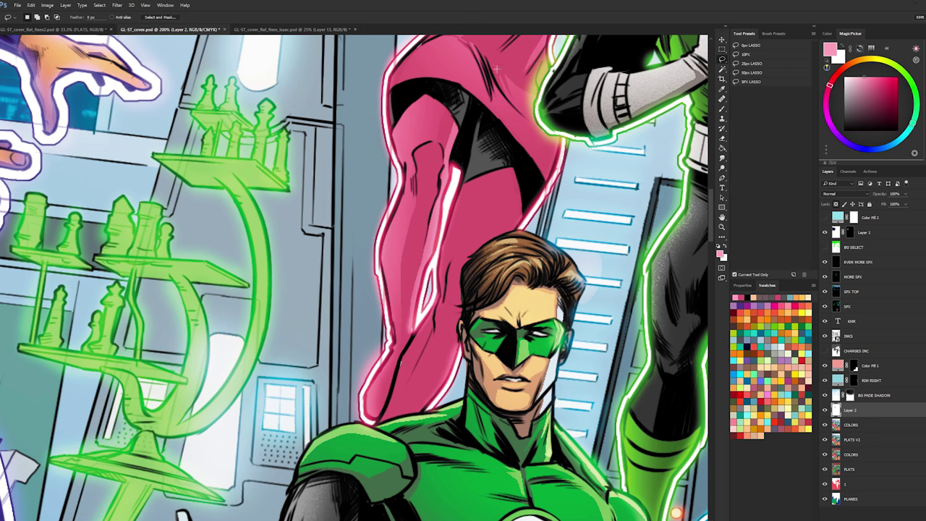
key(ctrl+d)
- Brush soft pink light with a large brush over the skirt's hem and the woman's far leg
key(bracketleft)
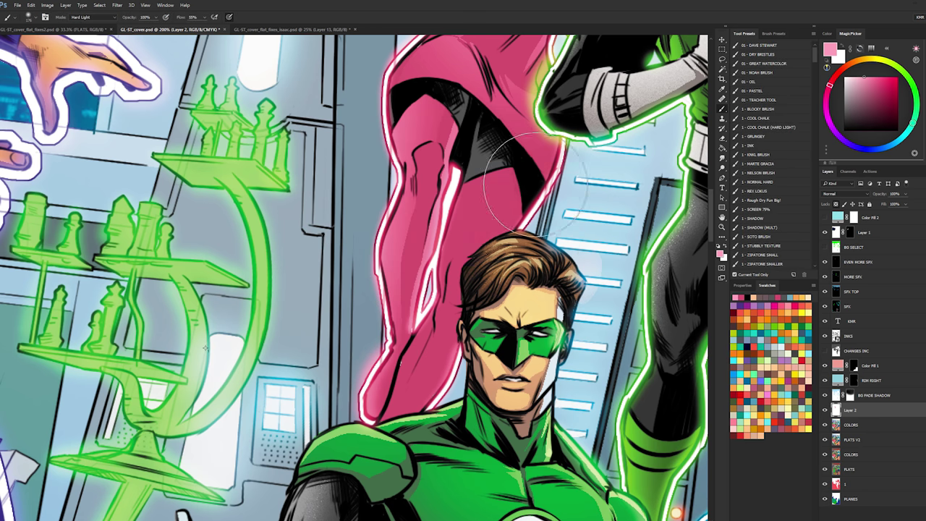
mouse_move(542, 190)
mouse_down()
mouse_move(483, 336)
mouse_move(465, 446)
mouse_up()
click(724, 227)
drag(608, 289, 471, 217)
mouse_move(476, 179)
mouse_down()
mouse_move(462, 175)
mouse_move(443, 301)
mouse_move(453, 333)
mouse_up()
- Lasso a thin shape along the outer edge of the raised forearm, brush a pale highlight into it, and deselect
click(451, 159)
click(451, 159)
click(451, 159)
key(l)
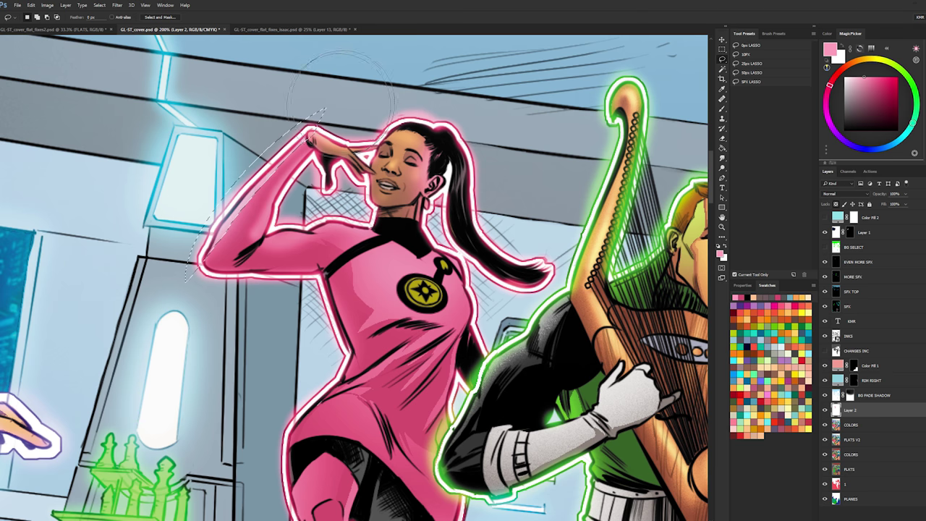
key(b)
key(l)
drag(186, 280, 326, 108)
key(b)
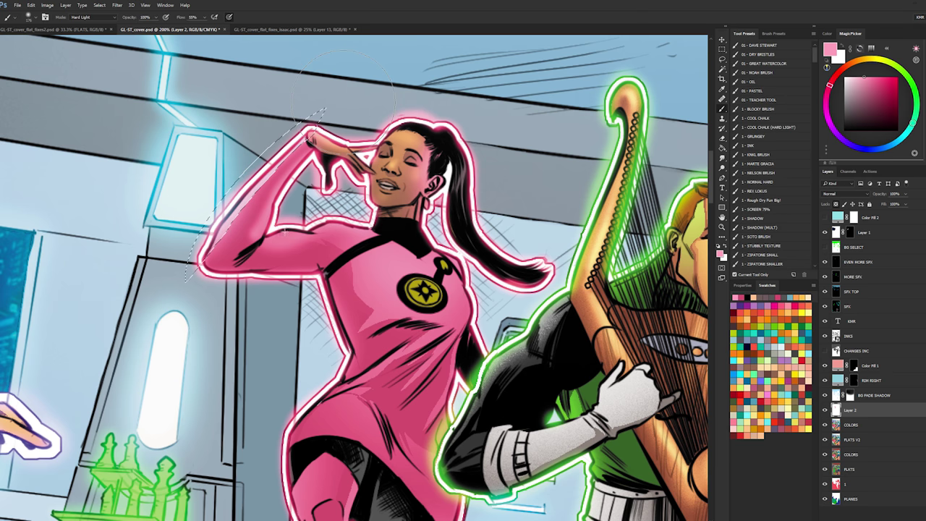
key(ctrl+d)
key(l)
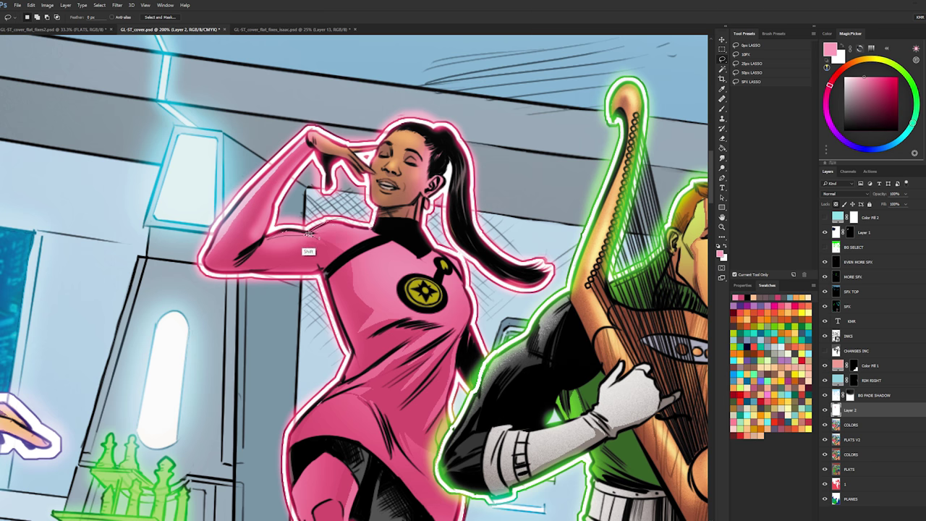
- Lasso a highlight shape along the upper arm and shoulder of the ponytailed woman, brush it light pink, and deselect
mouse_move(352, 234)
mouse_down()
mouse_move(369, 242)
mouse_move(340, 215)
mouse_move(380, 207)
mouse_up()
key(b)
key(l)
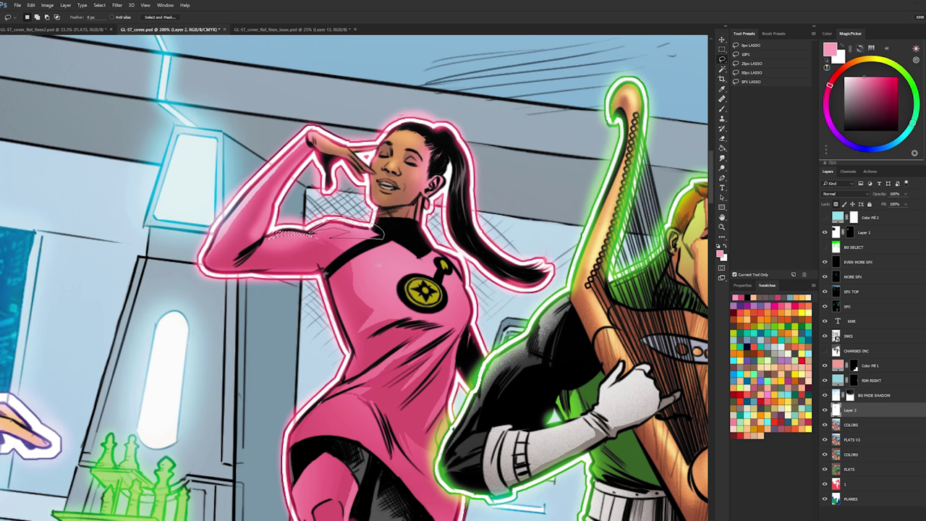
key(ctrl+d)
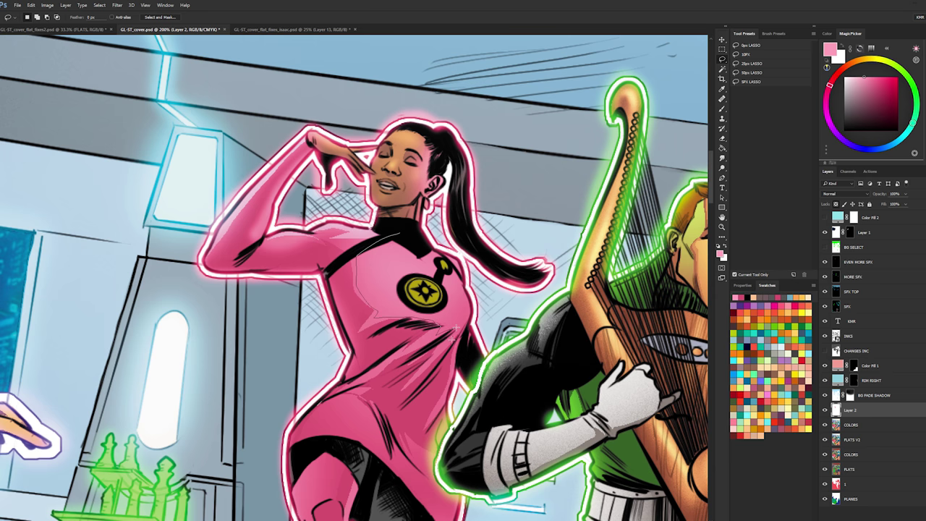
- Lasso a large highlight shape across the woman's chest around the emblem, brush it soft pink, and deselect
drag(398, 233, 356, 247)
key(b)
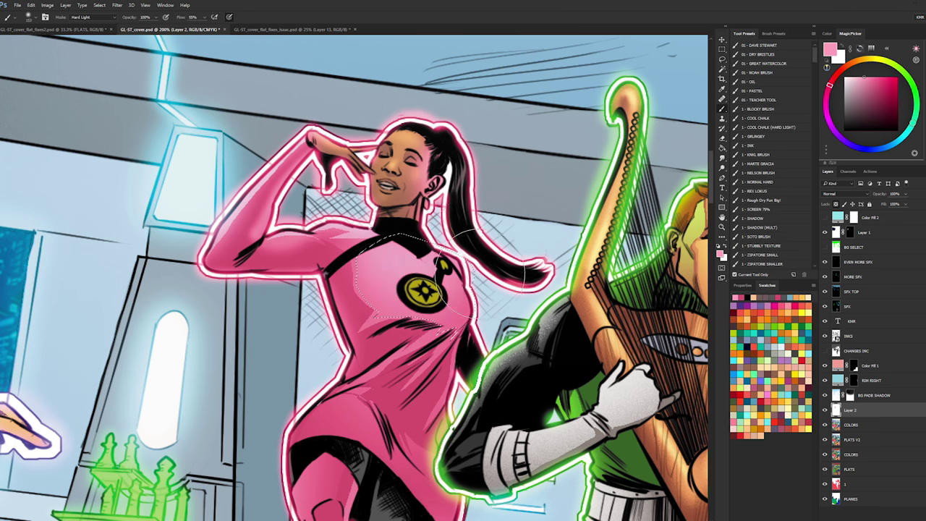
key(ctrl+d)
- Lasso a highlight shape over the skirt's hip down to the hem, brush soft pink light into it, and deselect
drag(475, 252, 482, 112)
key(l)
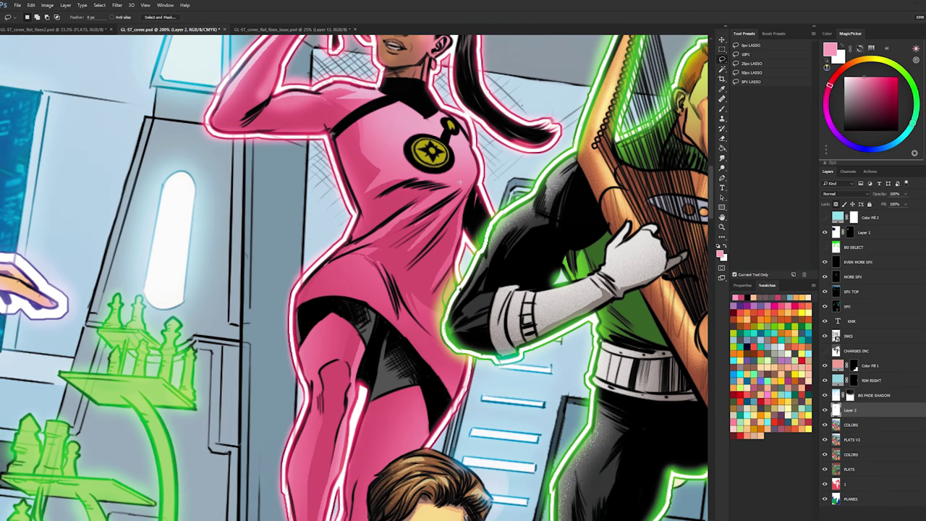
key(b)
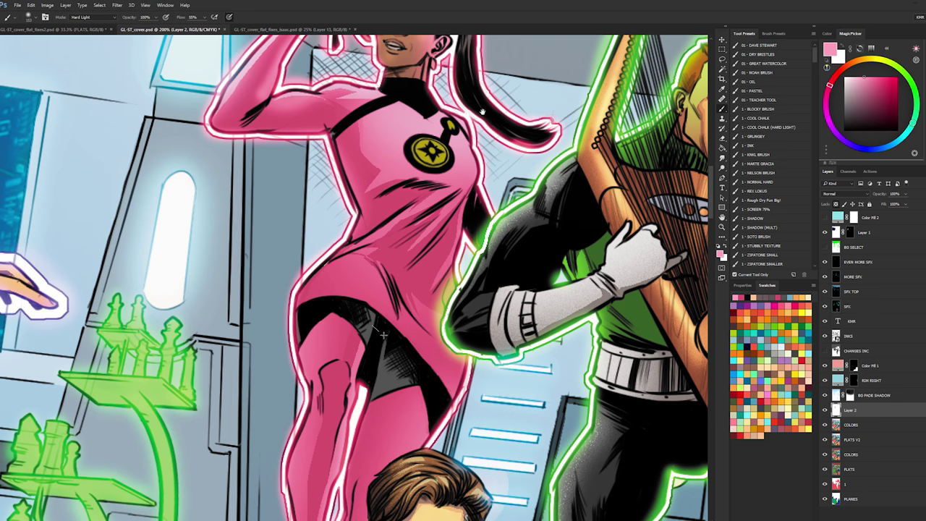
mouse_move(383, 335)
mouse_down()
mouse_move(384, 282)
mouse_move(312, 293)
mouse_up()
key(b)
mouse_move(379, 282)
mouse_down()
mouse_move(361, 282)
mouse_move(382, 290)
mouse_up()
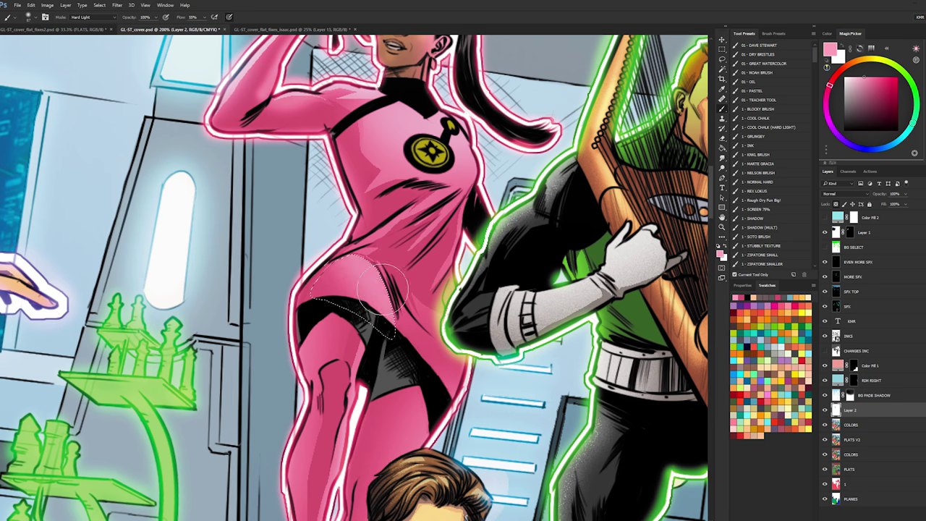
key(ctrl+d)
- Examine the whole cover to judge the new pink highlights against the other figures
key(l)
key(b)
click(722, 227)
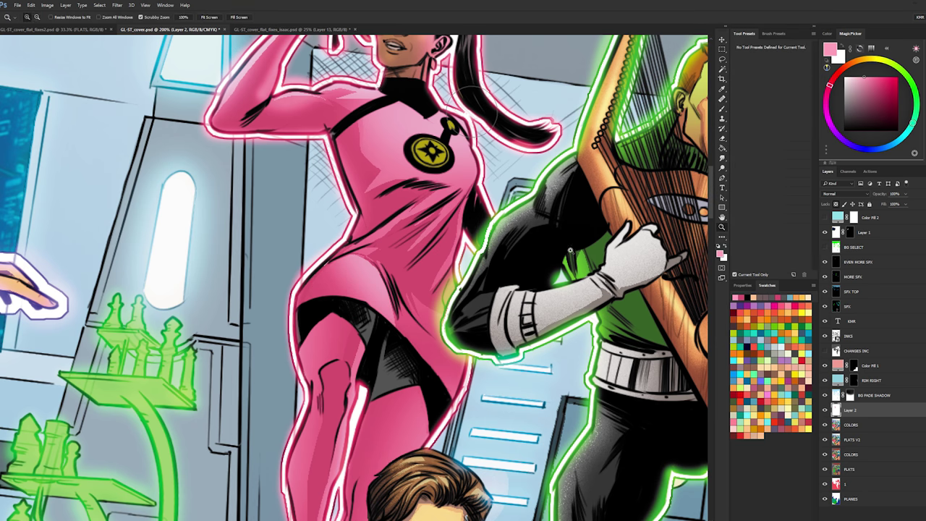
alt+click(453, 297)
alt+click(453, 296)
alt+click(454, 296)
alt+click(496, 267)
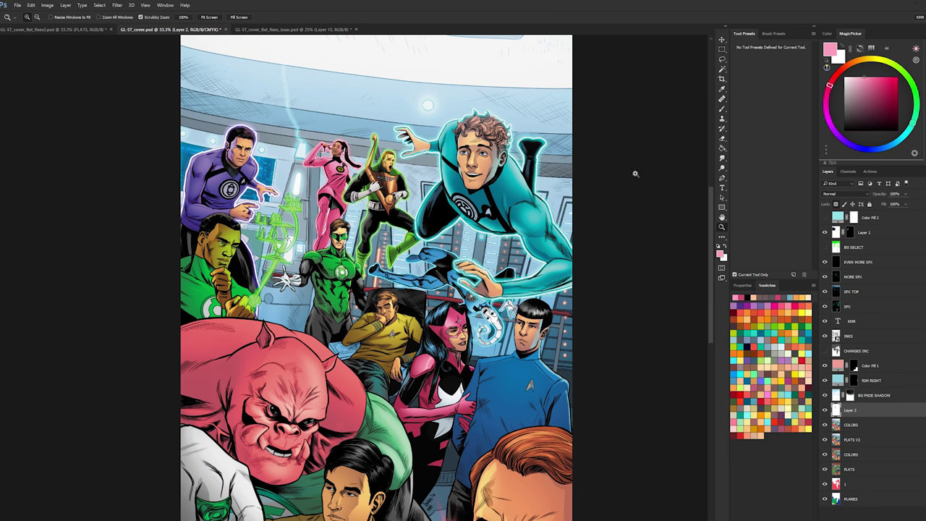
alt+click(649, 277)
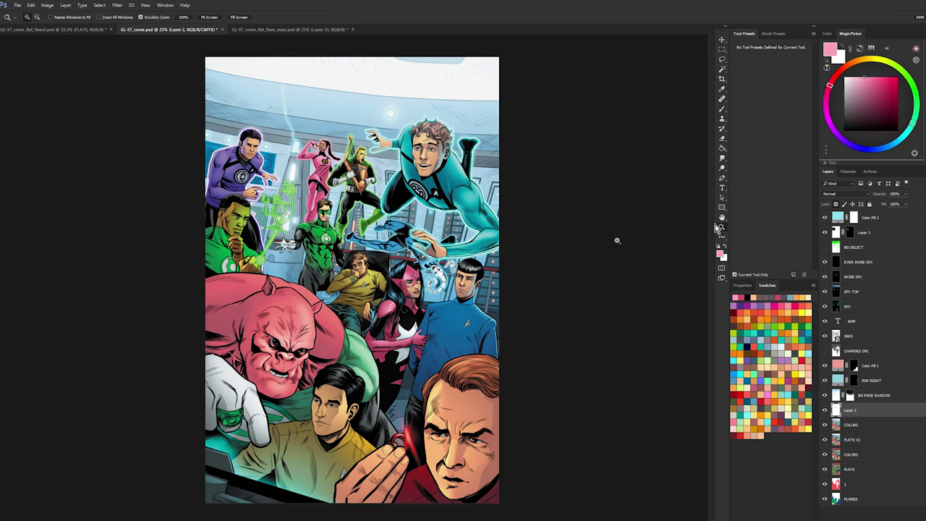
alt+click(405, 287)
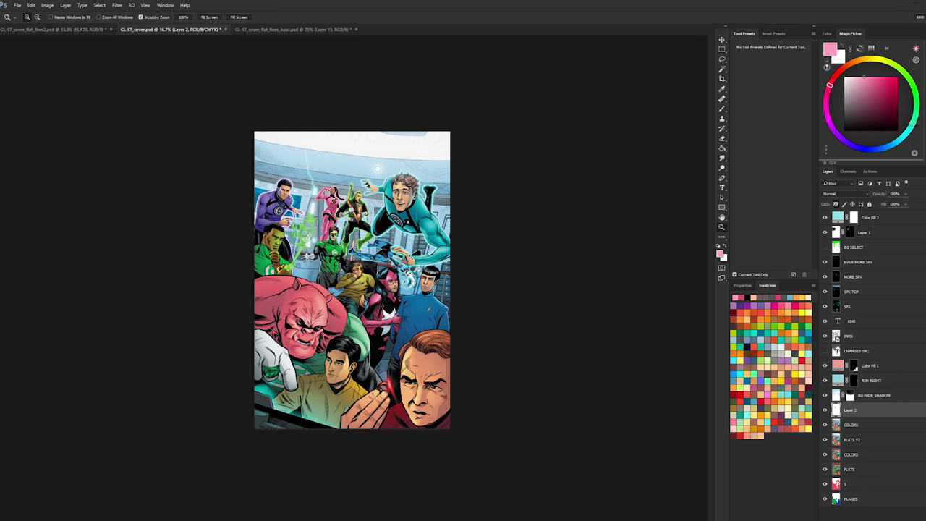
click(394, 259)
key(l)
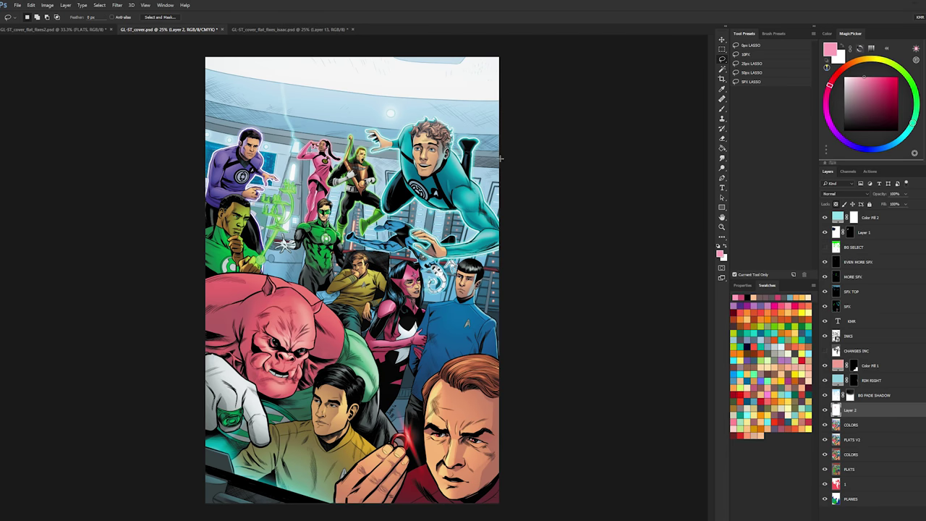
- Select the large foreground figures from layer 1 and add the blue-shirted officer from the PLANES layer
click(836, 483)
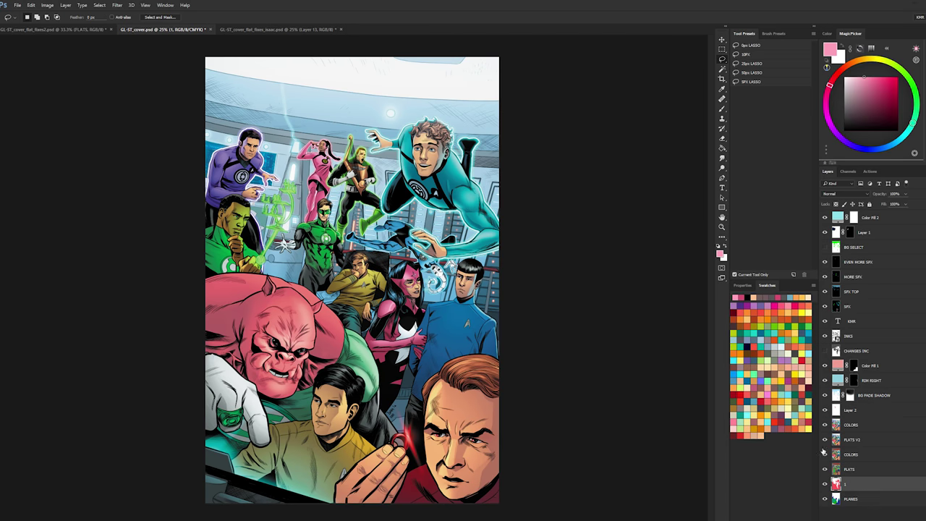
key(w)
ctrl+click(837, 484)
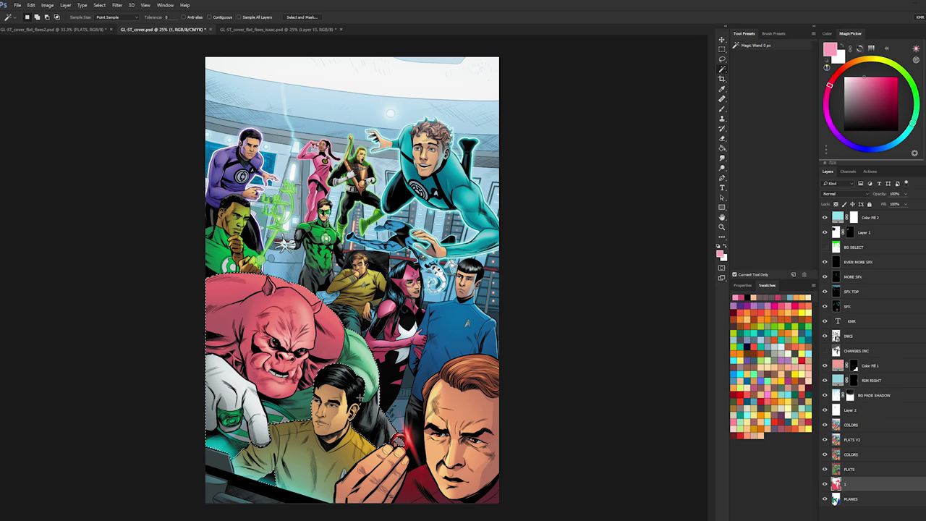
click(850, 499)
shift+click(444, 334)
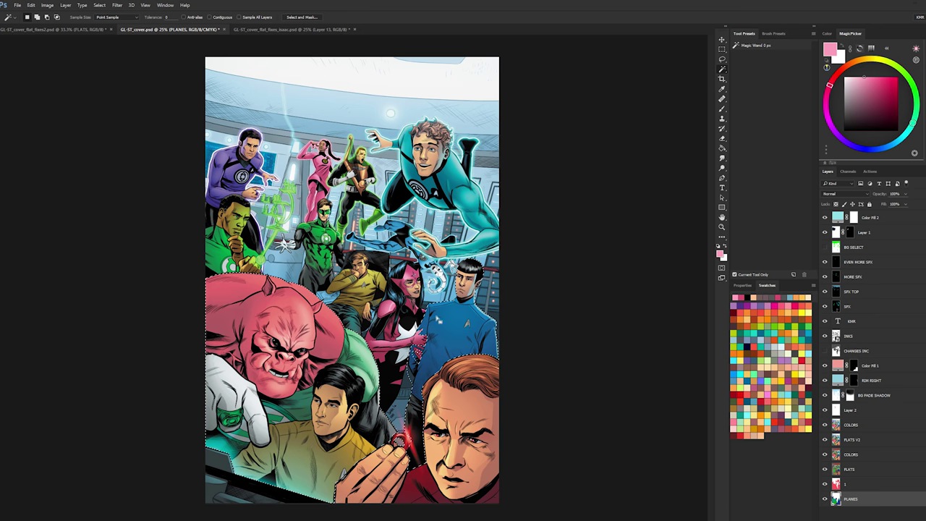
- Refine the selection with the lasso around the masked woman's hand and the gap beside the blue-shirted officer's arm
key(l)
scroll(434, 315, up, 3)
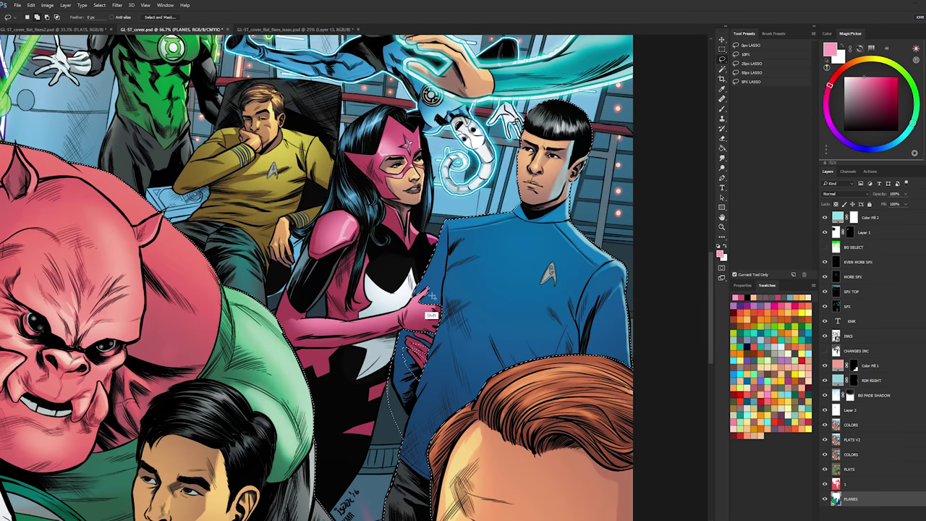
drag(432, 296, 424, 373)
alt+click(434, 315)
ctrl+click(434, 315)
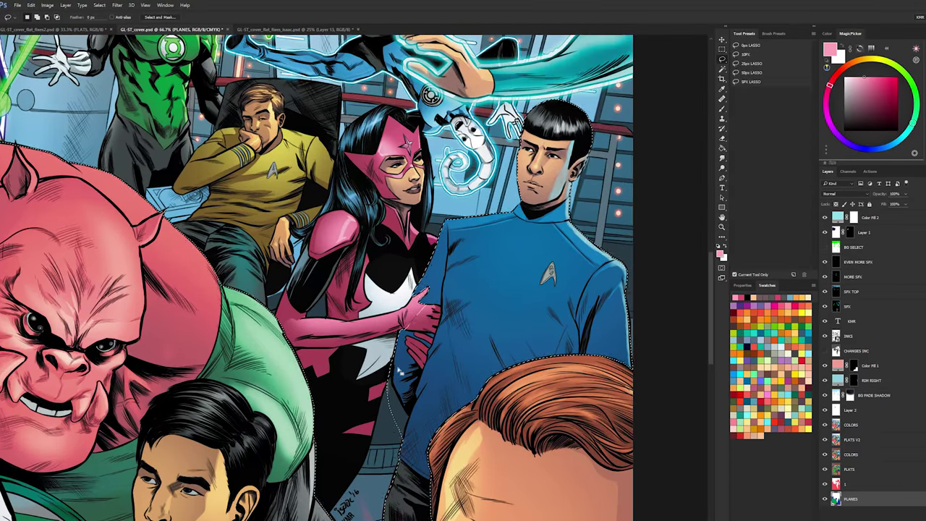
scroll(399, 370, up, 1)
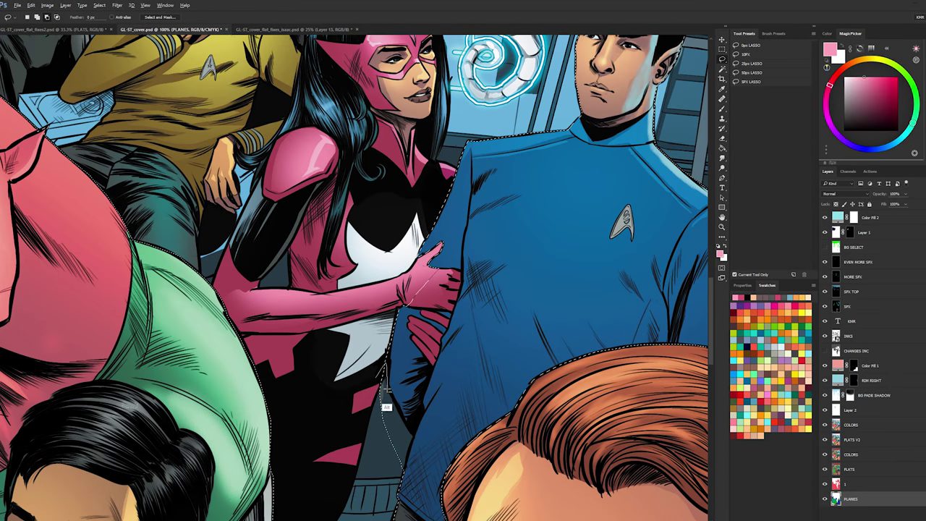
scroll(387, 388, down, 1)
drag(388, 366, 360, 363)
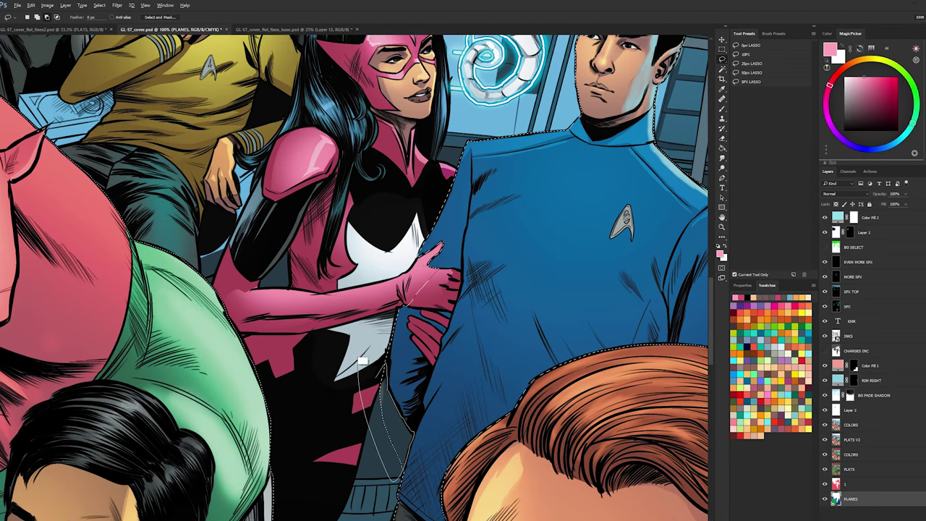
- Try adding the masked woman to the figure selection with the Magic Wand, and deselect
key(z)
scroll(565, 314, down, 3)
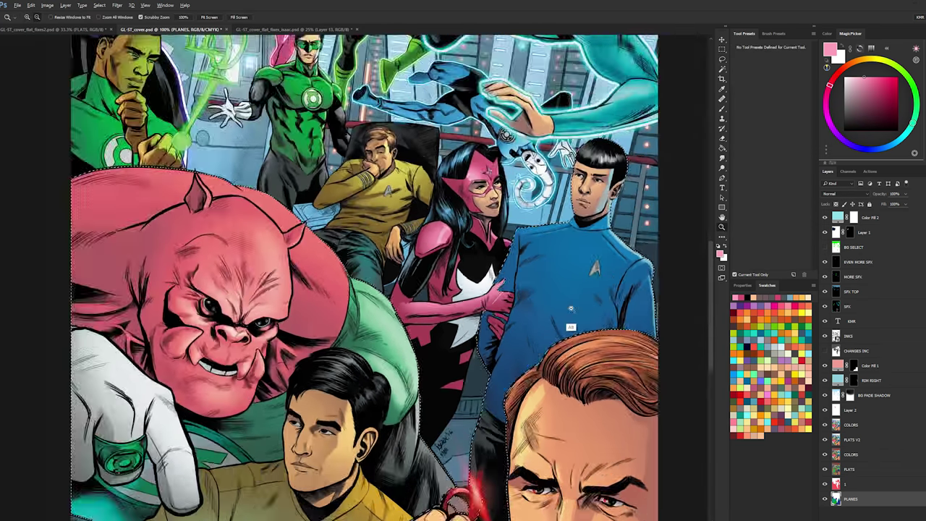
scroll(520, 292, up, 1)
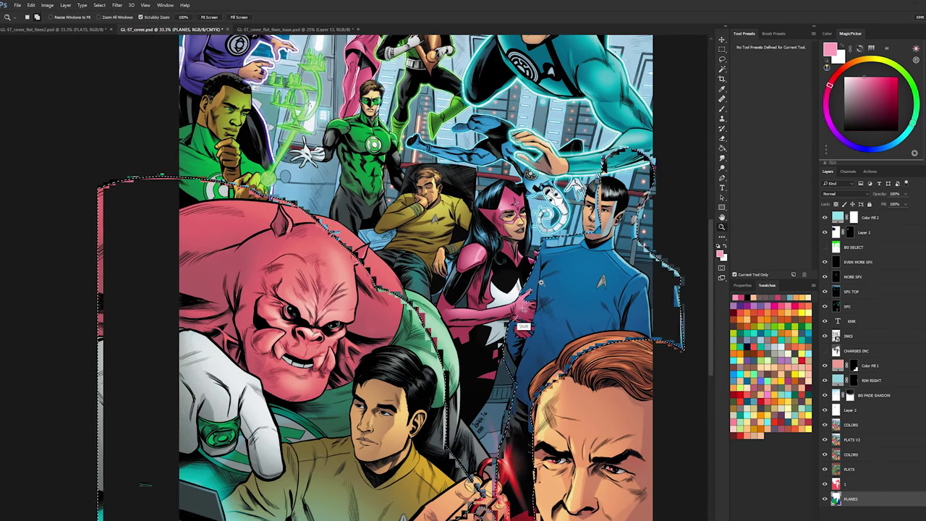
key(w)
scroll(530, 308, up, 1)
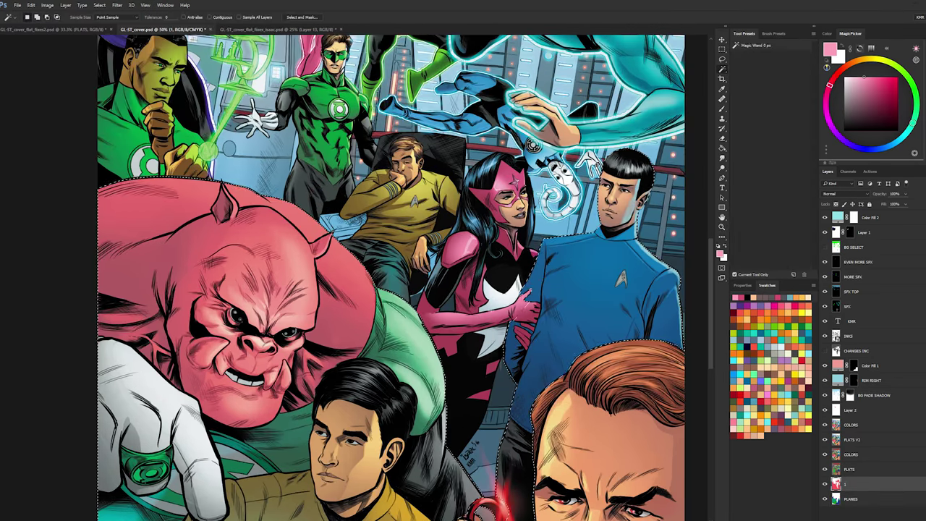
shift+click(483, 338)
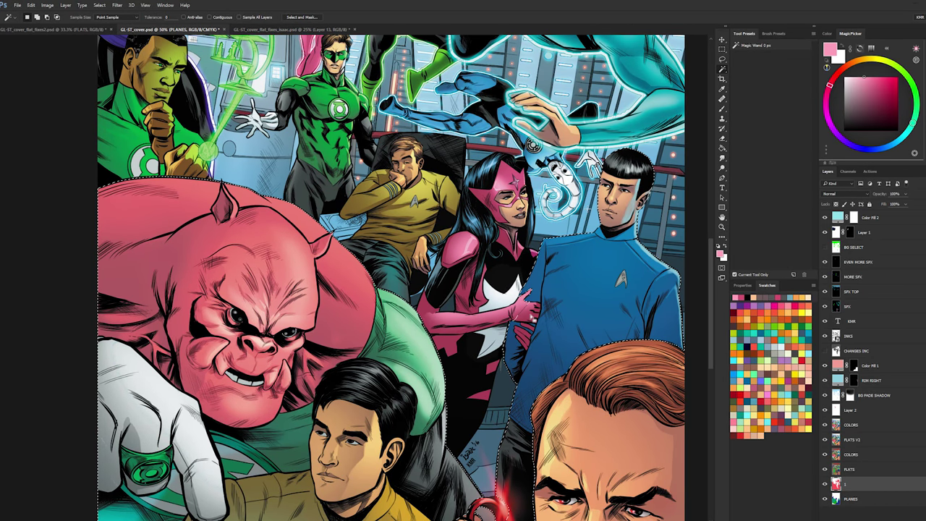
ctrl+click(660, 170)
key(ctrl+d)
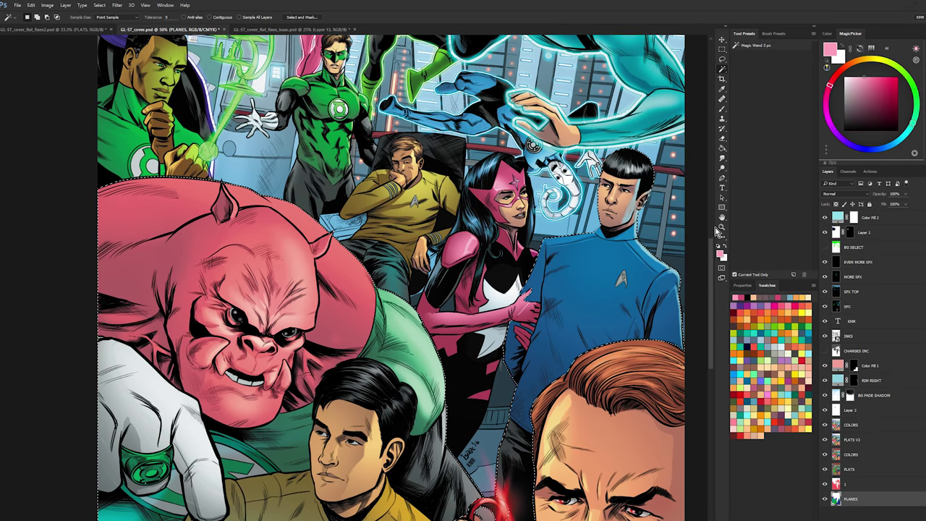
drag(668, 269, 630, 272)
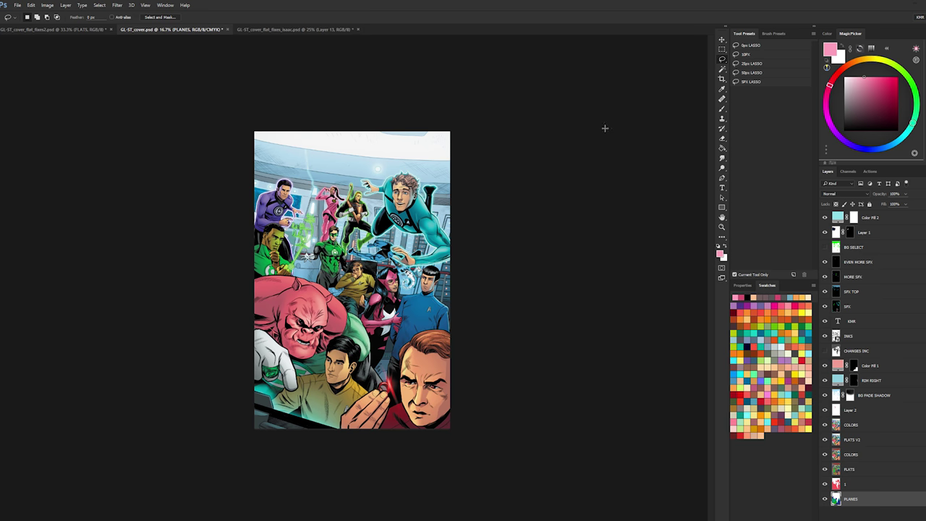
key(ctrl+plus)
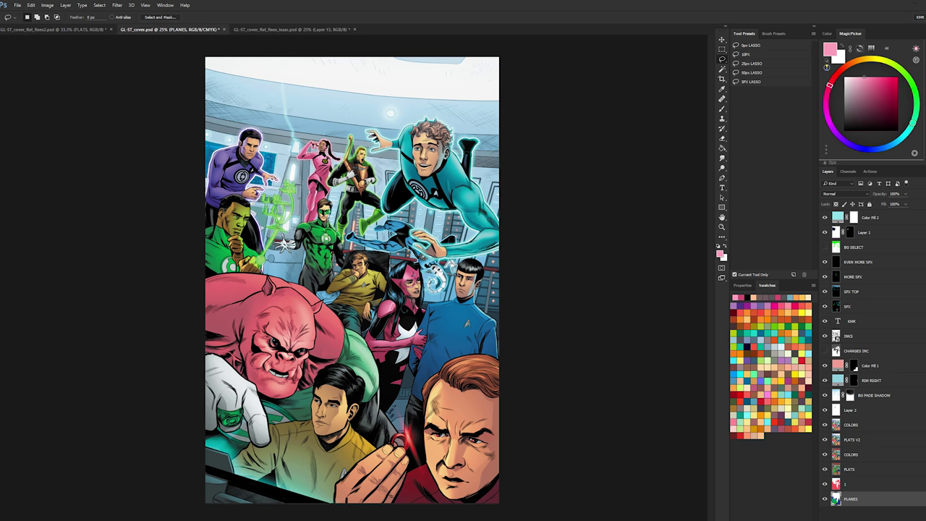
key(w)
scroll(346, 161, up, 3)
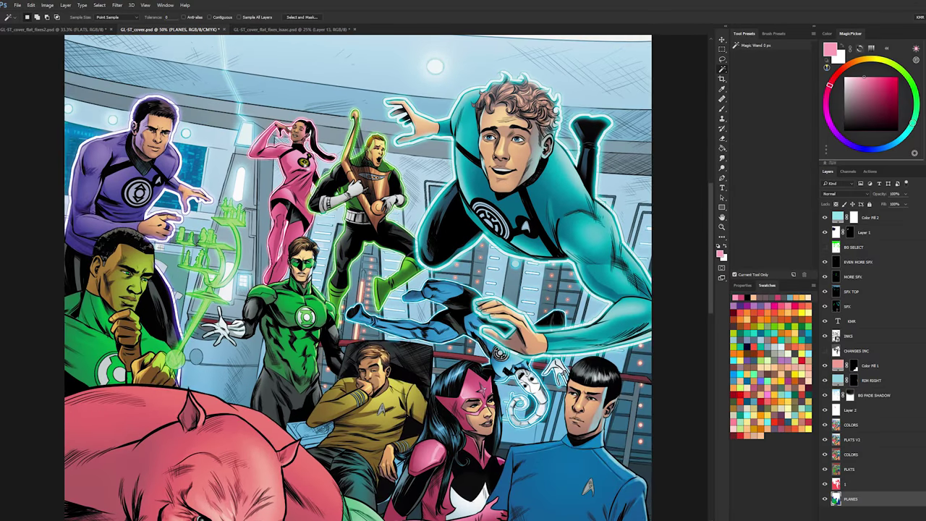
key(l)
key(w)
- Apply a Hue/Saturation adjustment to the upper COLORS layer with Lightness raised to about +80
click(852, 423)
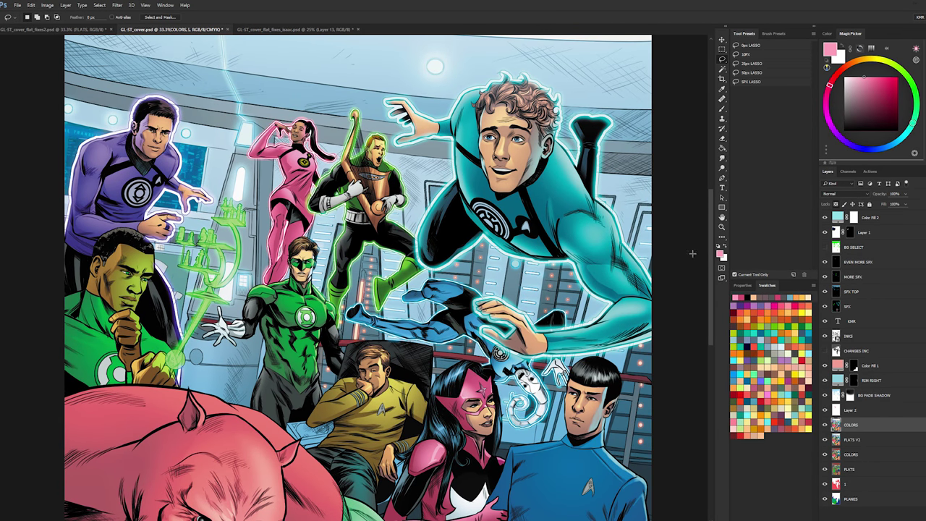
key(l)
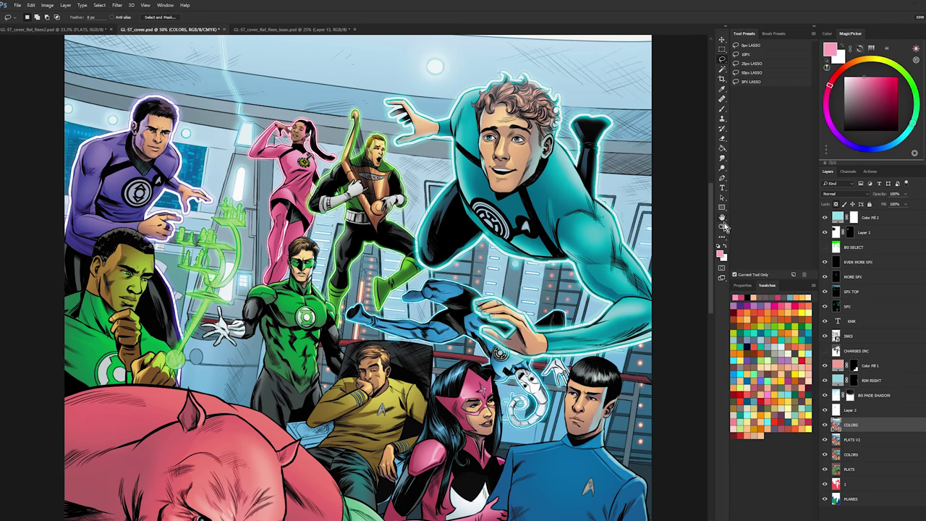
click(722, 228)
alt+click(649, 268)
alt+click(650, 268)
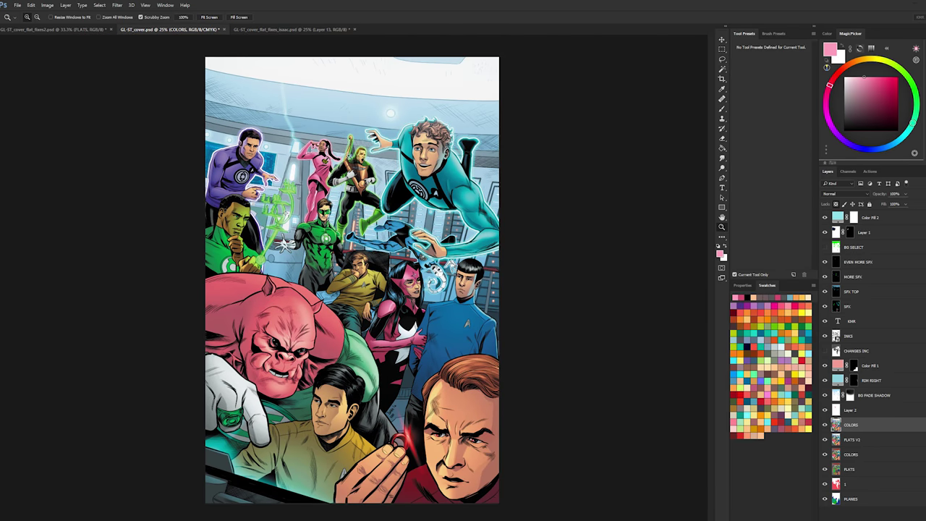
click(440, 136)
key(ctrl+u)
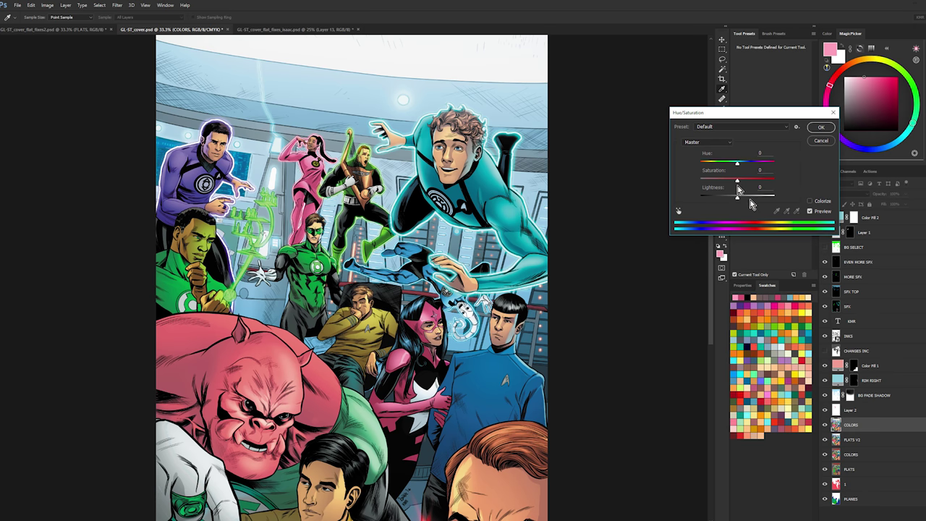
drag(750, 205, 768, 202)
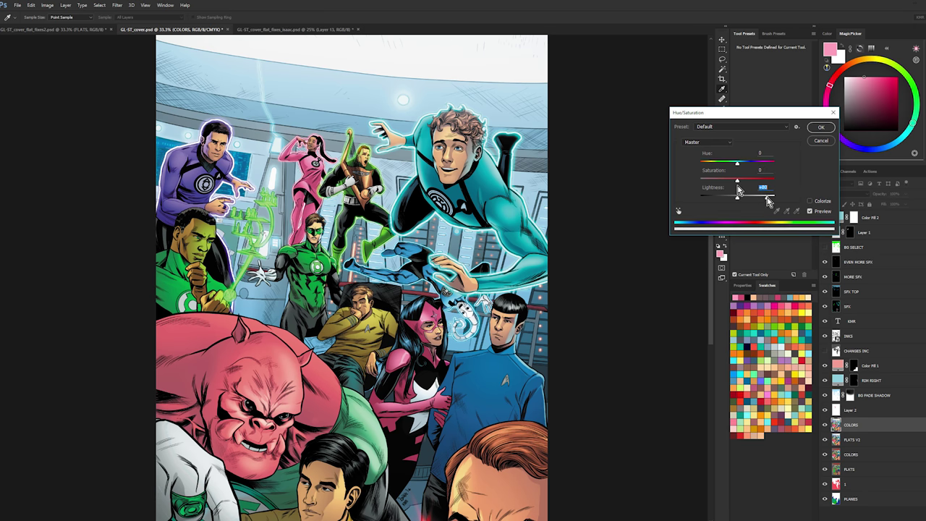
click(821, 127)
- Pick a muted grey-teal and brush Multiply shading over the top of the white device beside the seated officer on Layer 2
key(ctrl+plus)
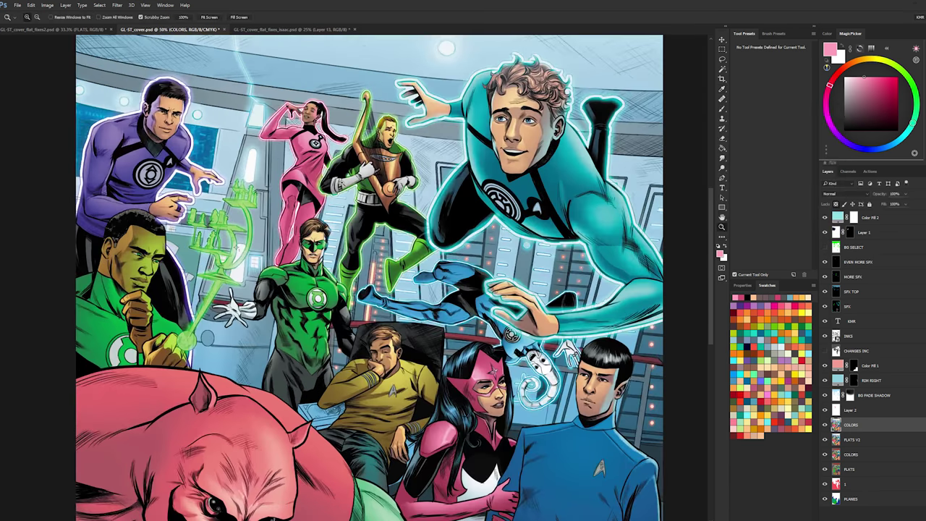
drag(419, 327, 416, 200)
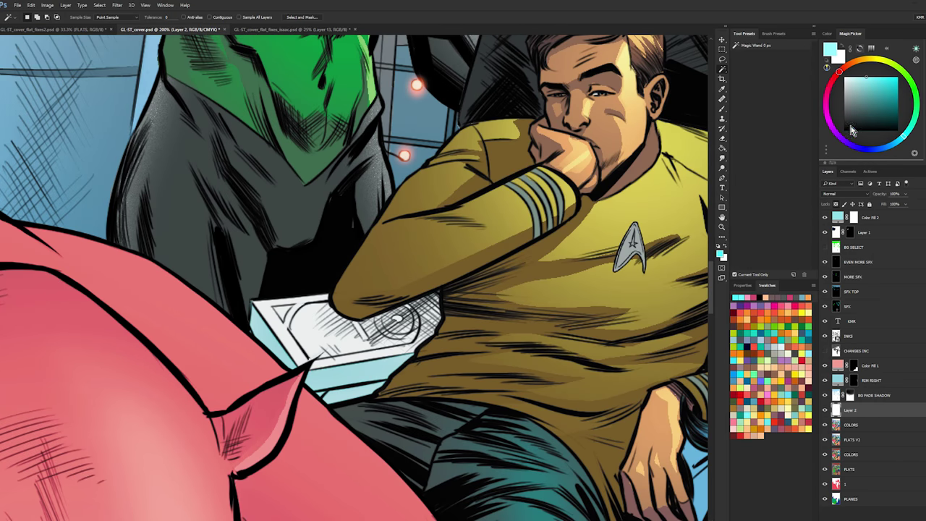
click(845, 95)
key(b)
click(856, 110)
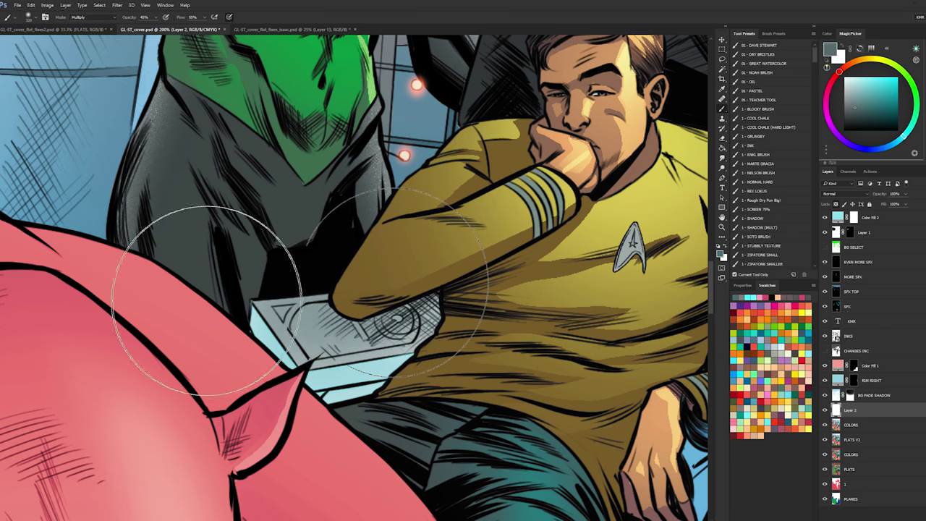
key(l)
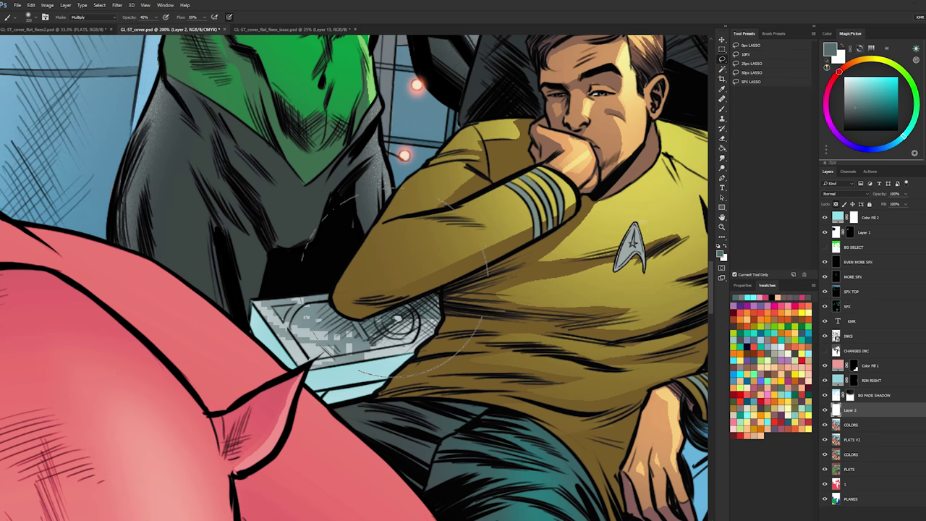
- Undo the last grey-teal shading stroke on top of the white device beside the seated officer
key(ctrl+z)
key(l)
click(864, 262)
click(865, 410)
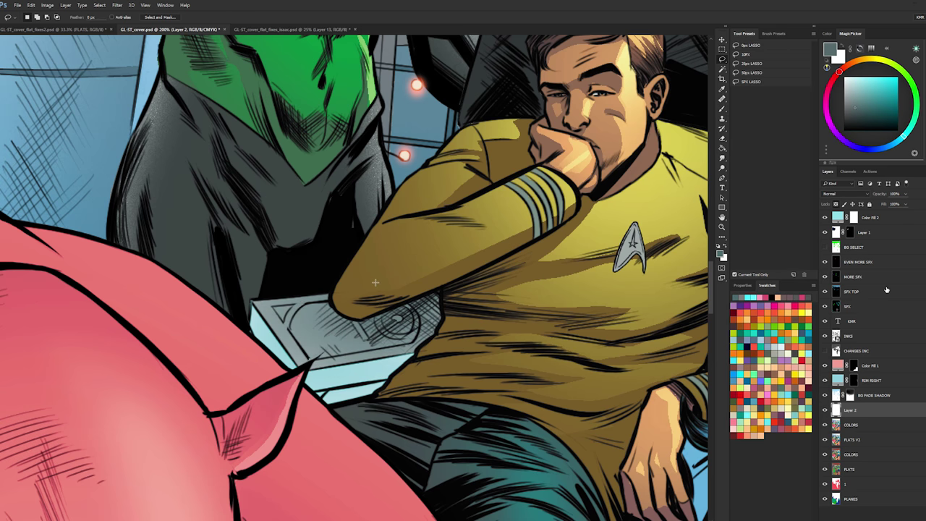
- On the EVEN MORE SFX layer, paint a light cyan glow over the device's top with the MARTE GRACIA brush, undoing unwanted strokes
click(868, 262)
key(b)
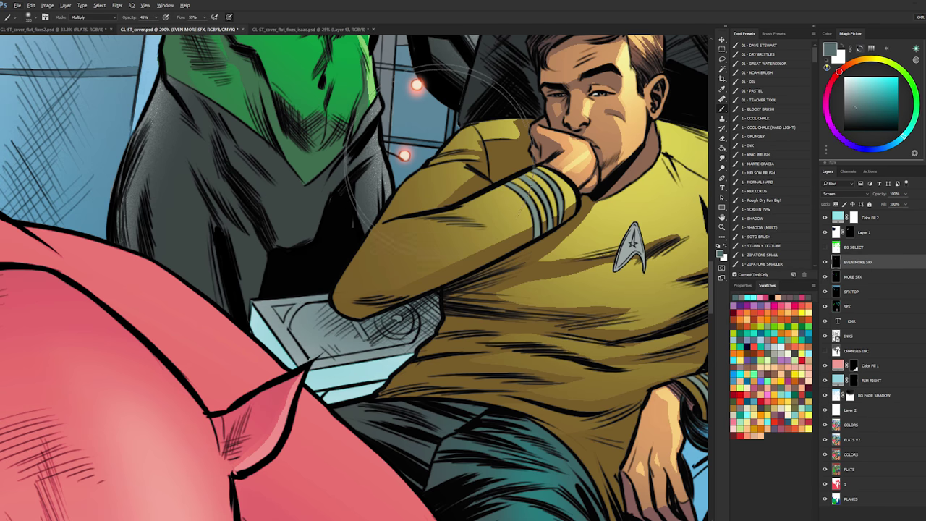
alt+click(422, 127)
drag(865, 84, 868, 62)
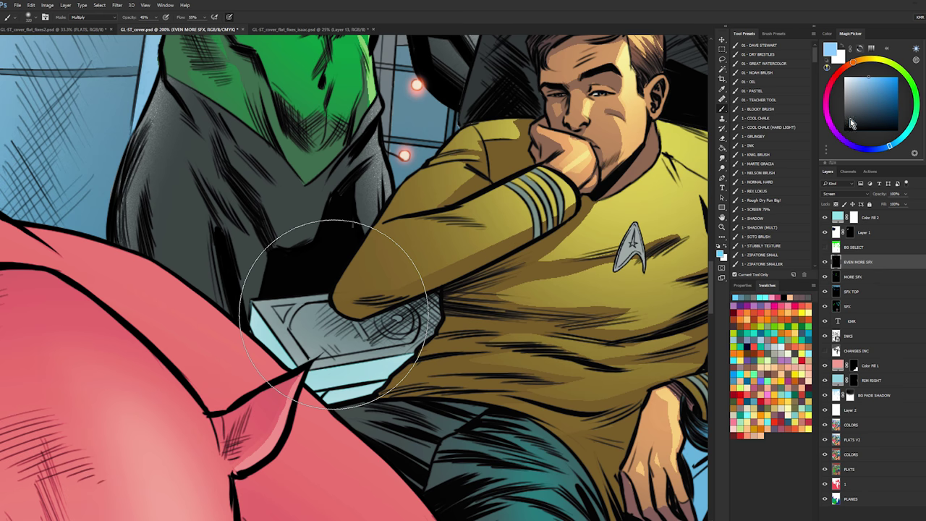
click(767, 164)
click(895, 142)
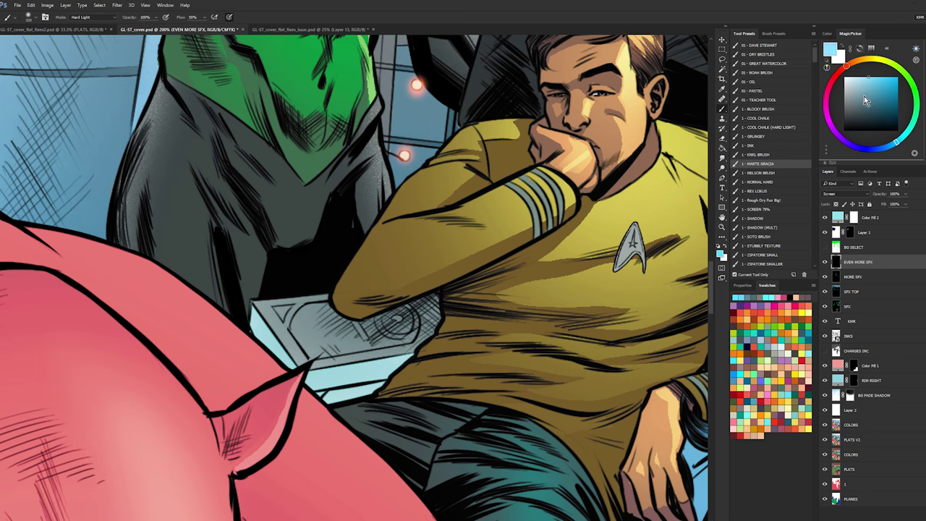
drag(326, 326, 347, 324)
key(ctrl+z)
click(324, 329)
key(ctrl+z)
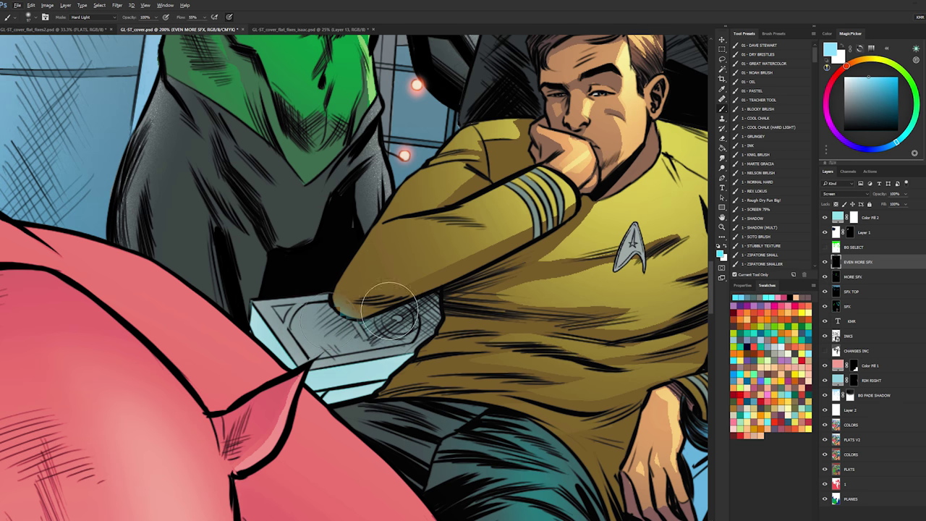
key(ctrl+z)
mouse_move(426, 313)
mouse_down()
mouse_move(401, 325)
mouse_move(411, 330)
mouse_up()
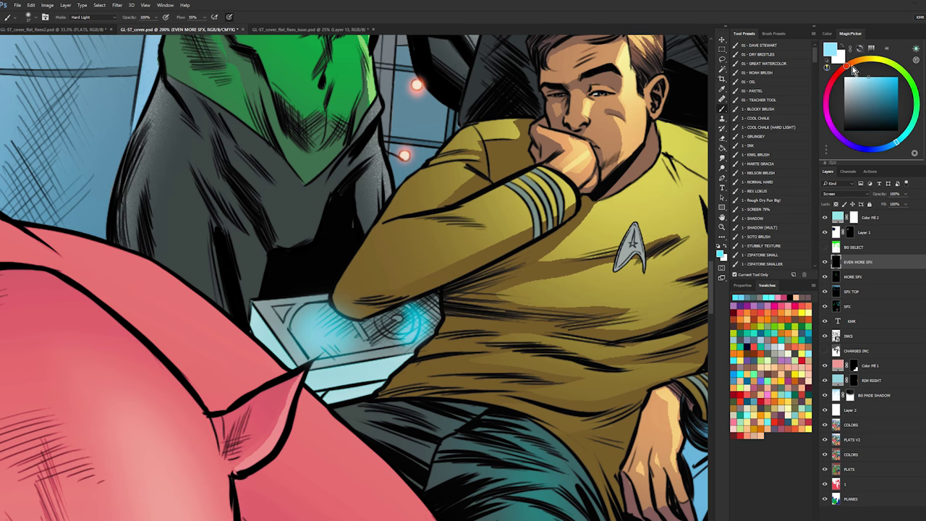
- Pick a saturated pink and brush a reddish glow onto the device's round dial beside the cyan light
drag(847, 66, 829, 121)
click(875, 88)
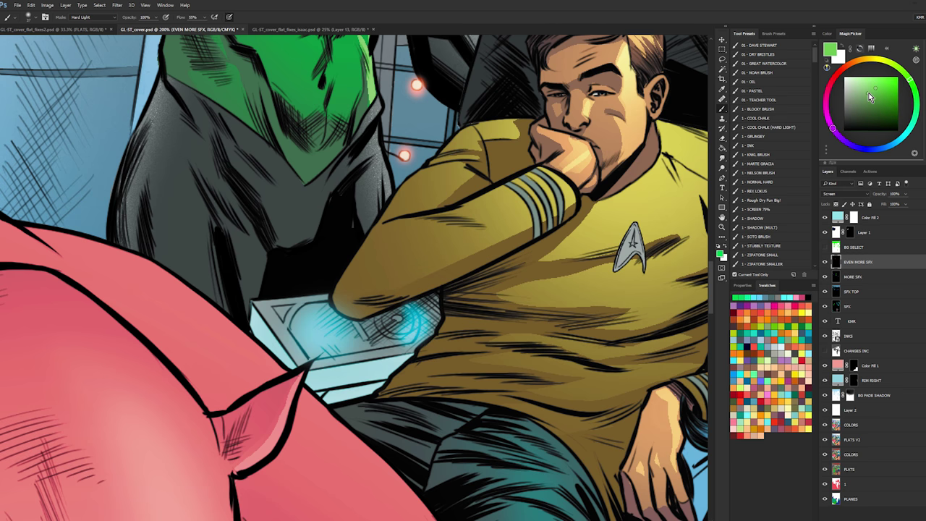
click(827, 110)
click(829, 87)
drag(846, 83, 875, 87)
mouse_move(389, 313)
mouse_down()
mouse_move(383, 322)
mouse_move(397, 319)
mouse_up()
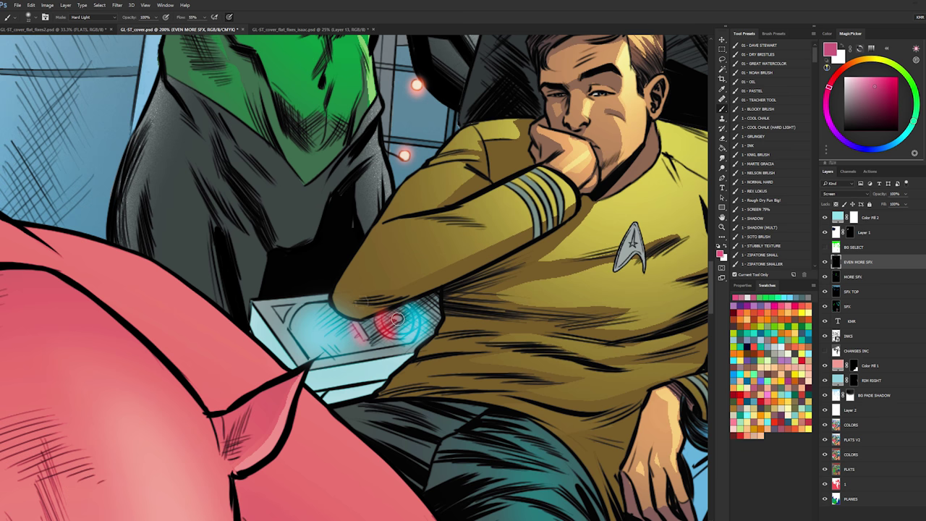
- Try to select the dark chair behind the seated officer with the Magic Wand on the EVEN MORE SFX layer
click(722, 227)
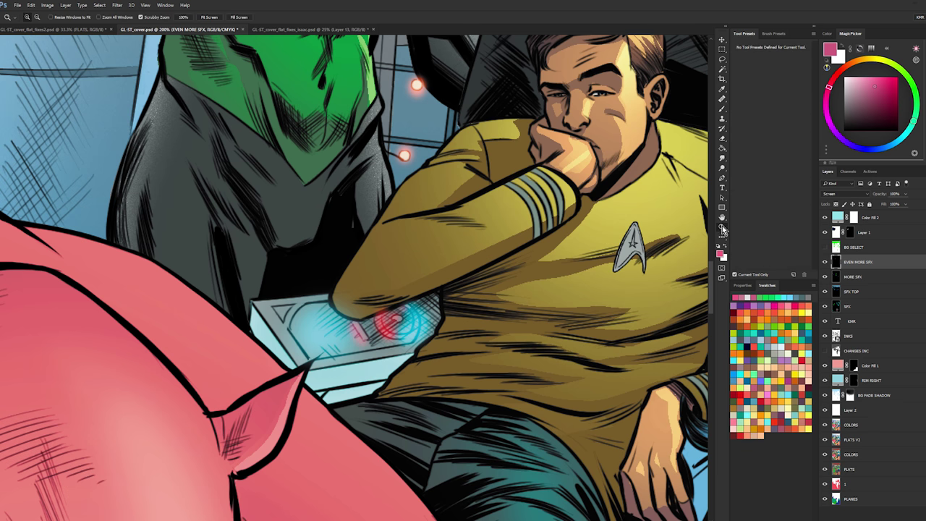
alt+click(482, 305)
alt+click(483, 304)
alt+click(482, 304)
mouse_move(486, 284)
mouse_down()
mouse_move(387, 247)
mouse_move(424, 235)
mouse_up()
key(l)
key(w)
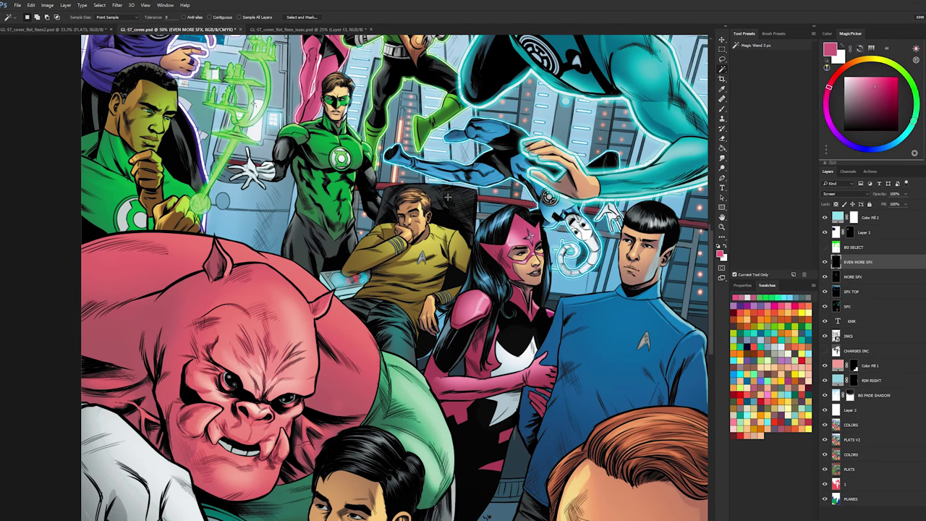
click(453, 202)
key(l)
scroll(450, 195, up, 1)
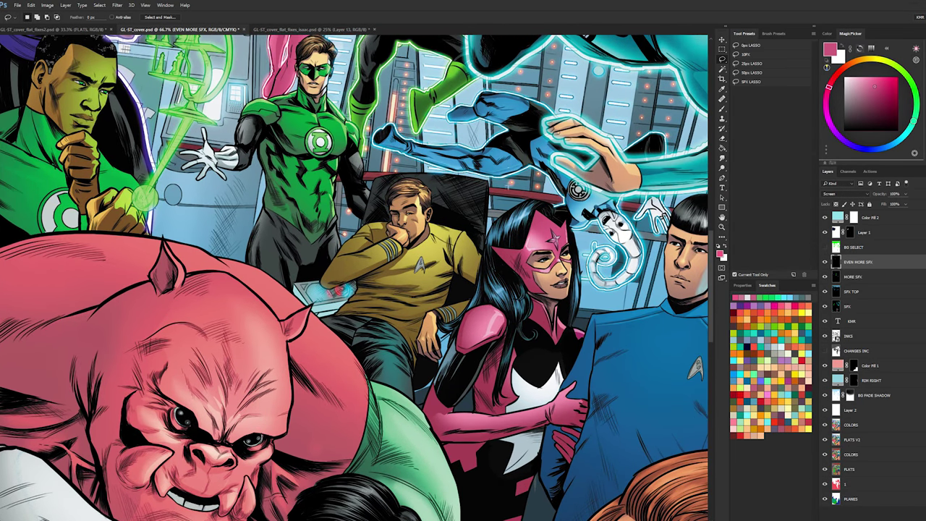
- Clear the selection and merge Layer 2 down into the upper COLORS layer
click(848, 410)
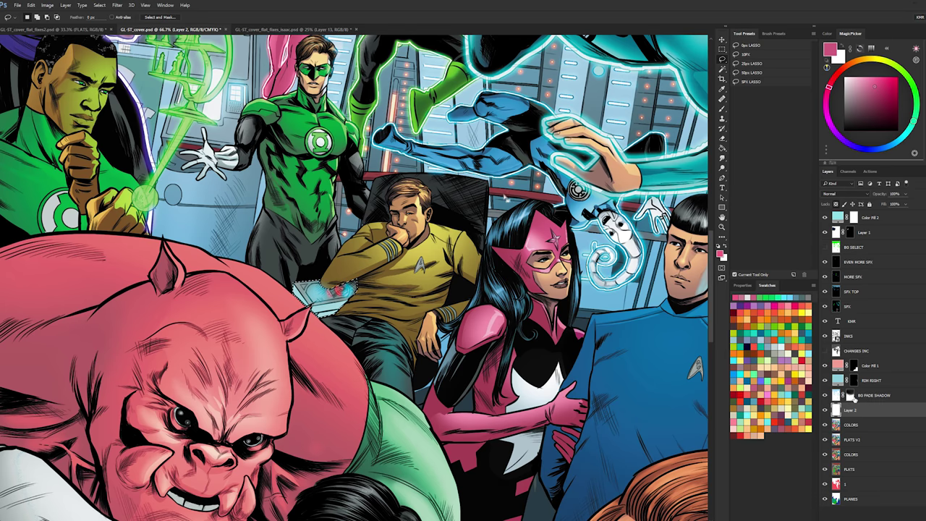
key(ctrl+d)
right_click(851, 413)
click(892, 291)
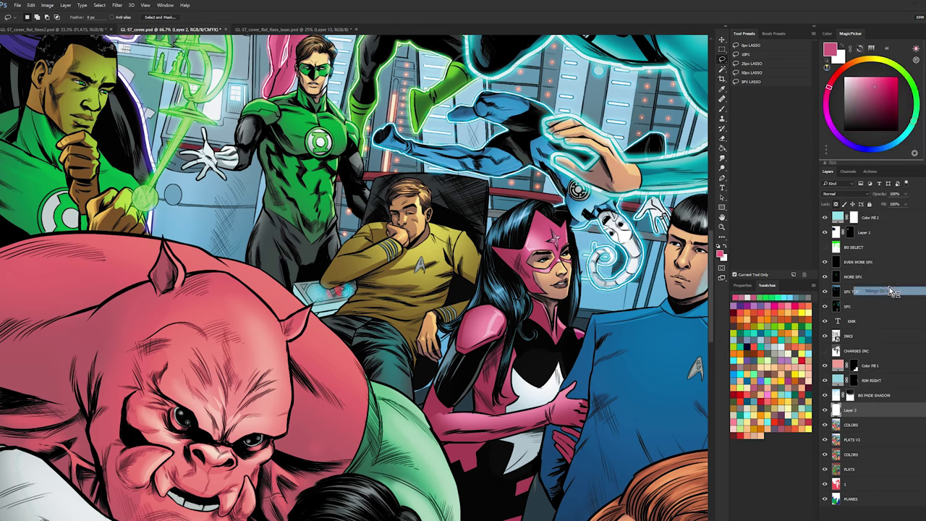
- Select the chair back behind the seated officer with the Magic Wand on COLORS, and sample a pale background blue for the Brush
key(w)
click(477, 189)
key(l)
key(ctrl+alt+shift+n)
key(b)
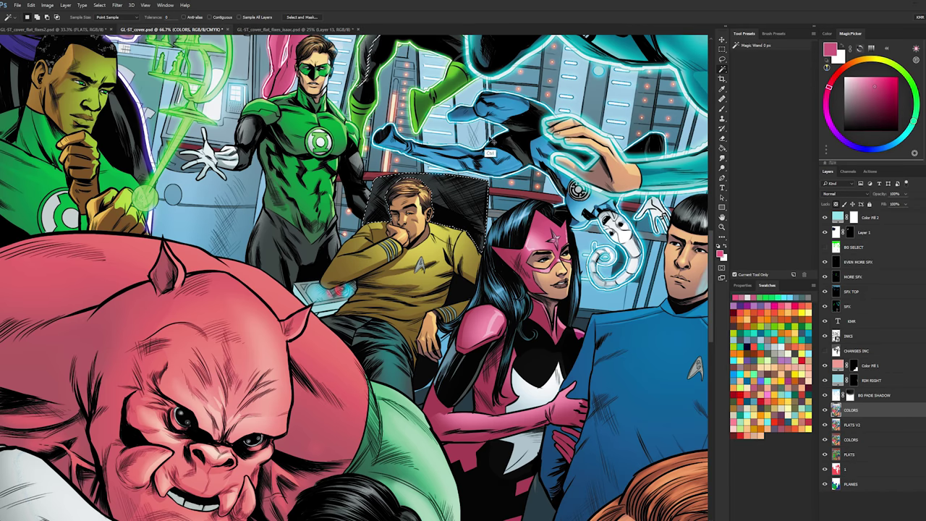
key(ctrl+e)
alt+click(441, 142)
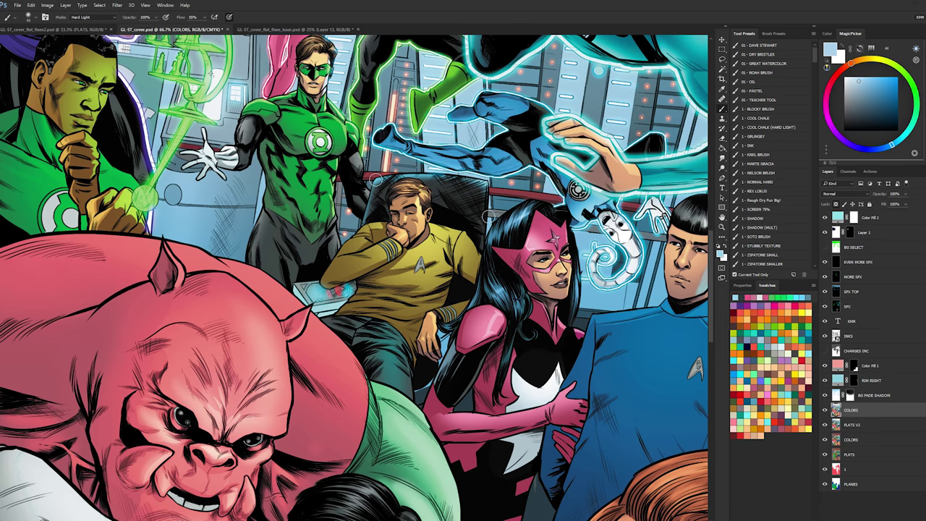
- Examine the whole cover to judge the overall colors and glows
click(722, 227)
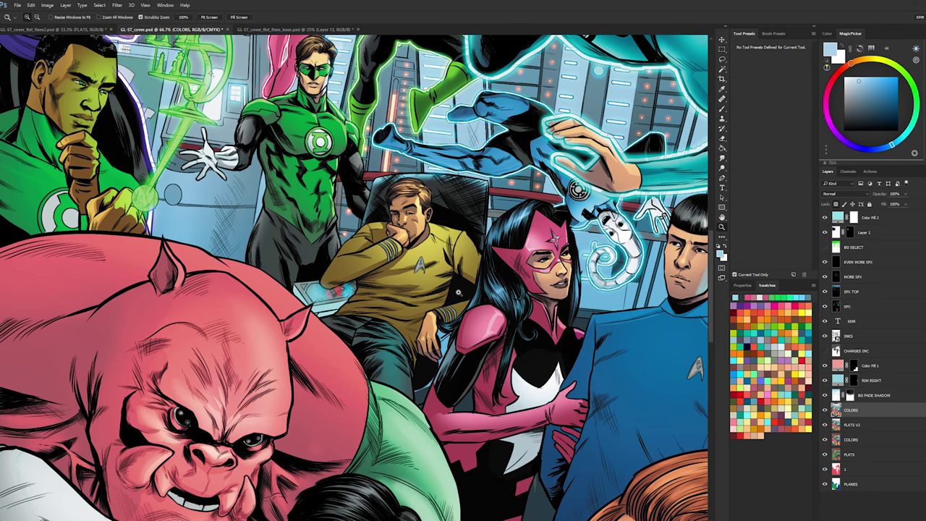
drag(461, 312, 475, 298)
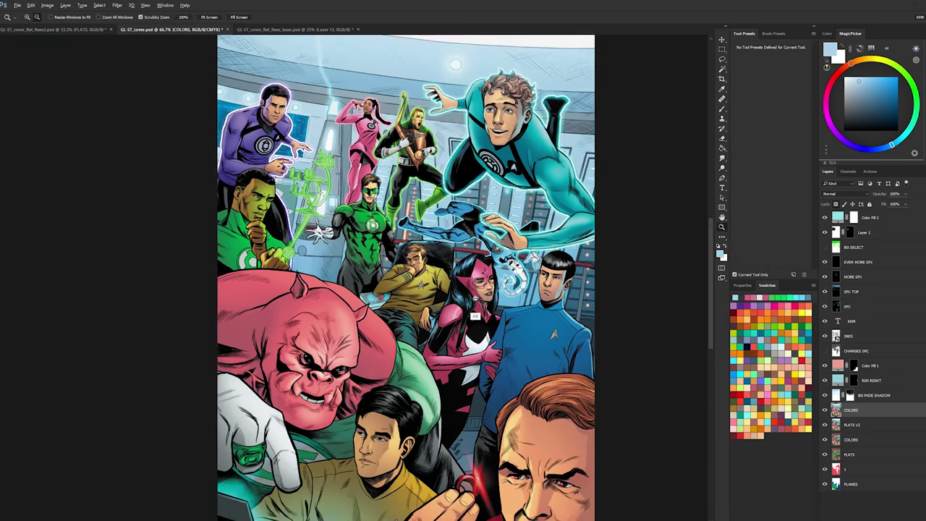
alt+click(474, 316)
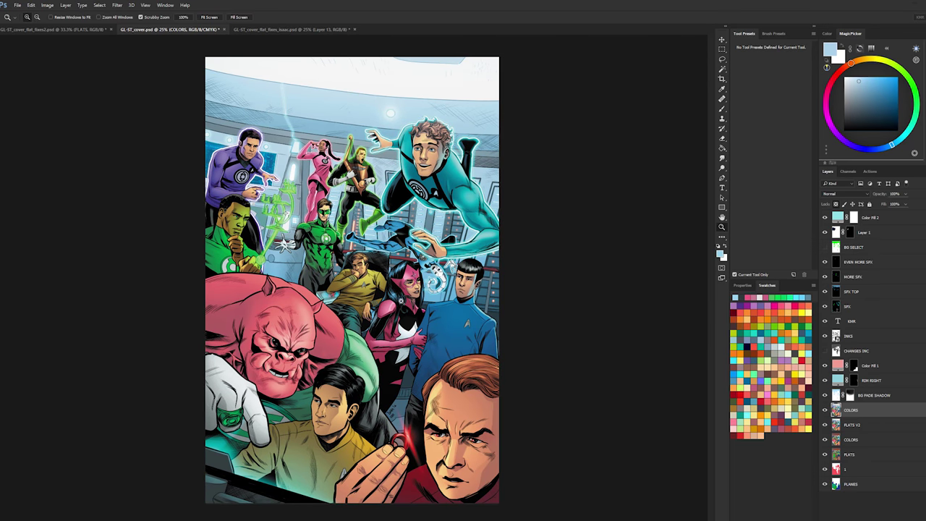
click(395, 265)
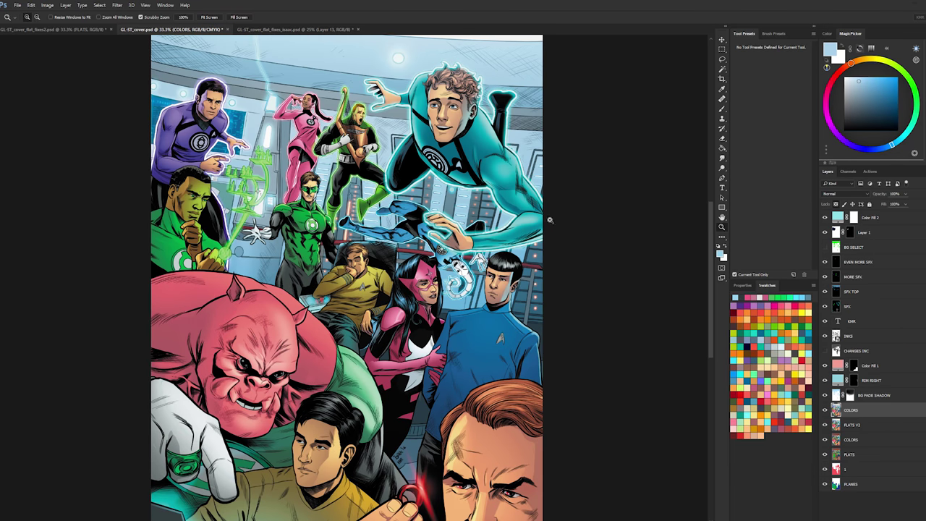
key(l)
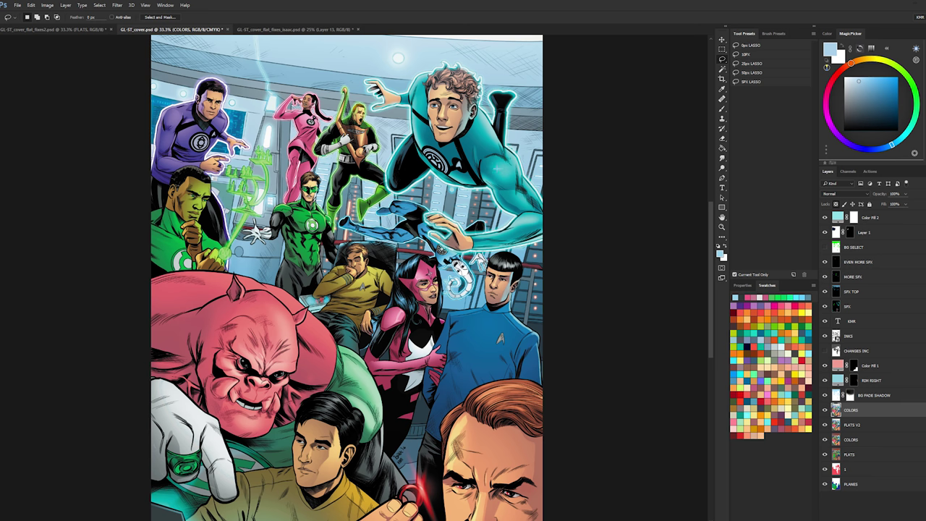
click(721, 226)
alt+click(623, 297)
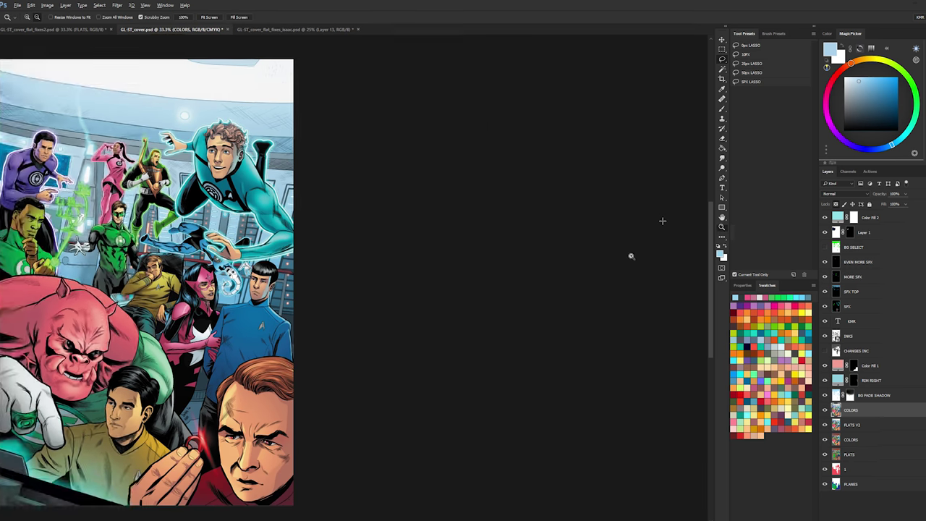
click(631, 254)
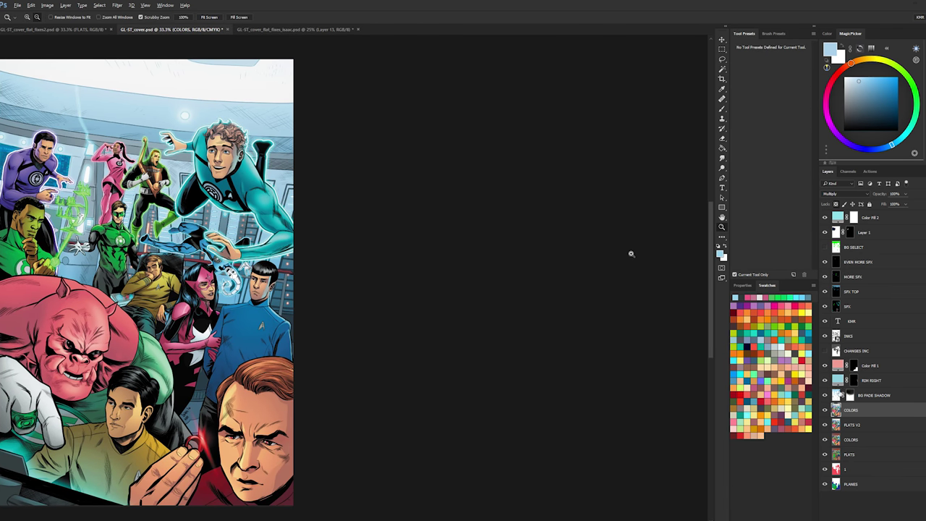
- Try brushing a sampled blue over the small white glowing creature on BG FADE SHADOW with the NORMAL HARD brush, and undo it
key(alt+bracketright)
click(722, 109)
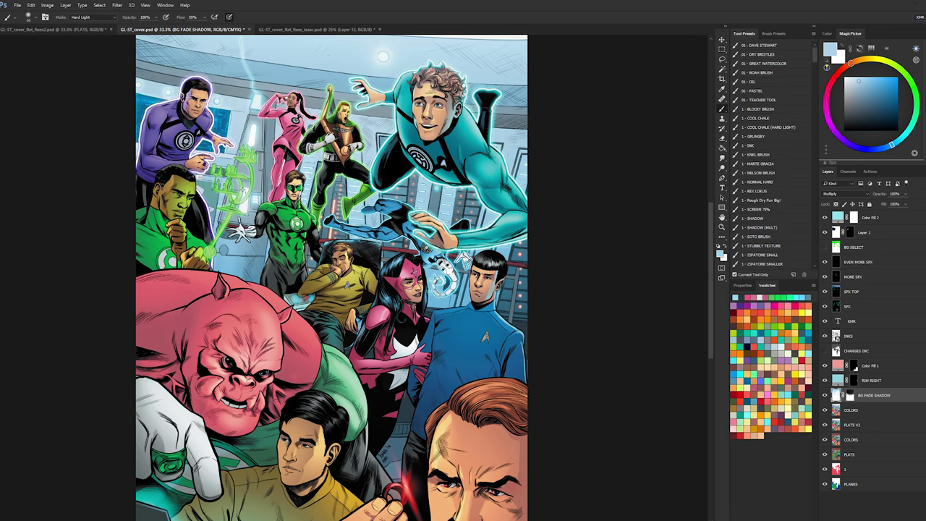
alt+click(429, 295)
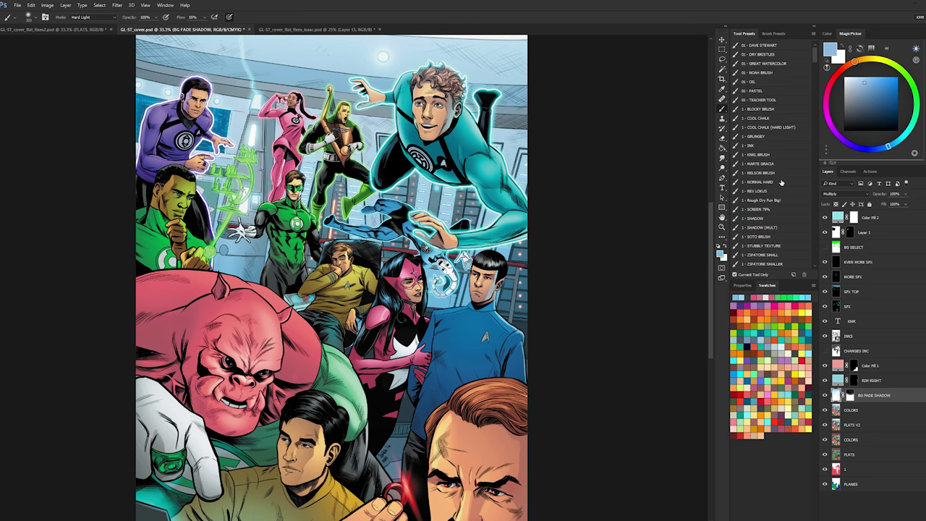
click(769, 183)
drag(418, 260, 460, 264)
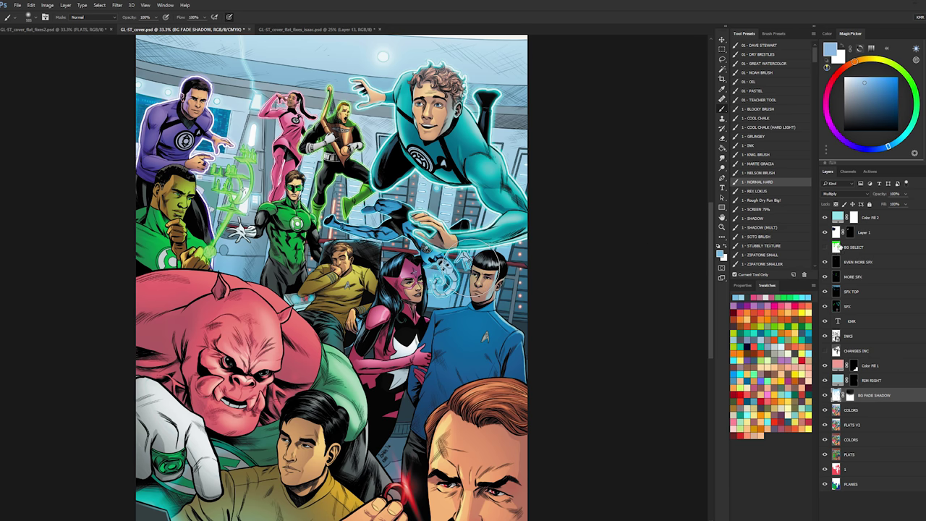
click(839, 248)
key(w)
key(ctrl+z)
click(840, 248)
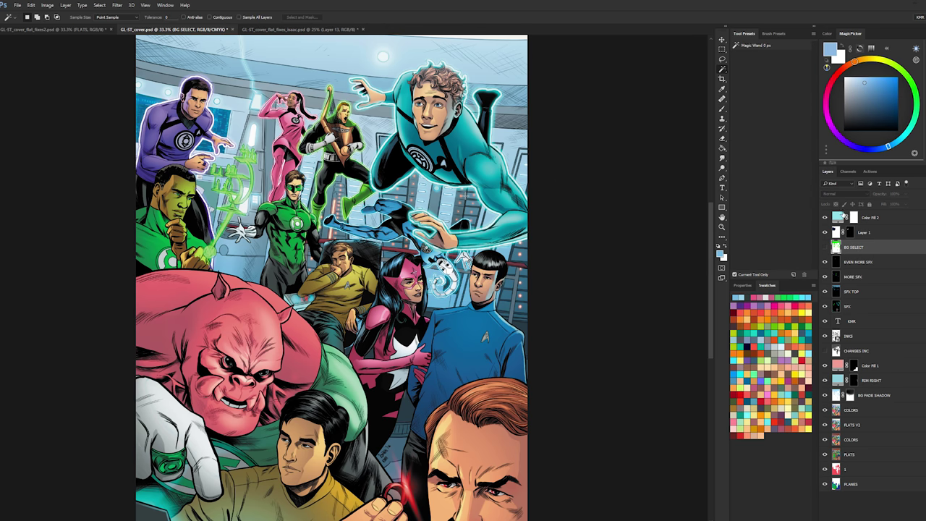
- Make BG FADE SHADOW the active layer and enlarge the Brush tip
click(874, 395)
key(b)
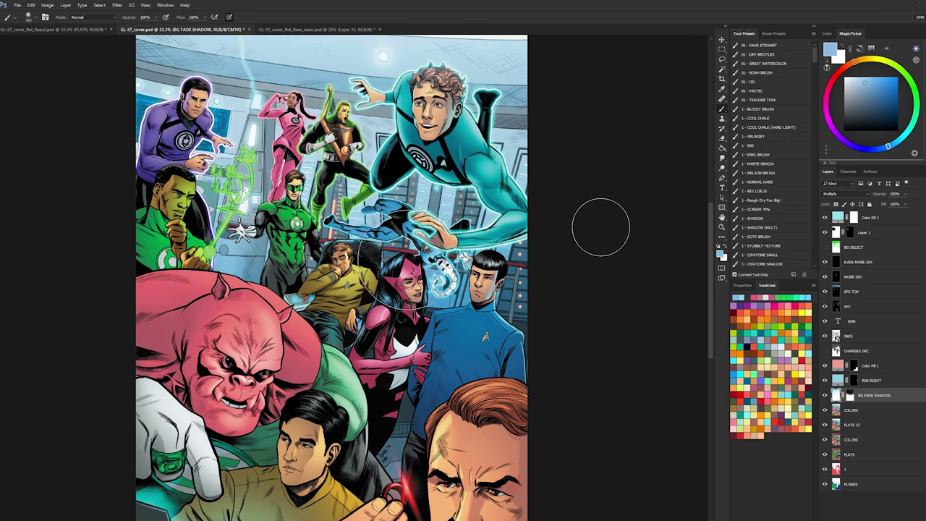
key(bracketright)
key(bracketright)
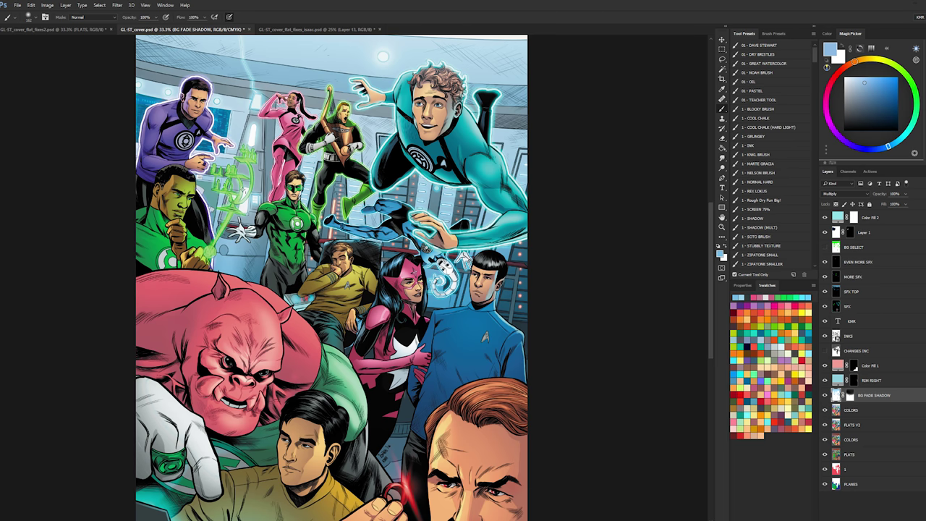
key(l)
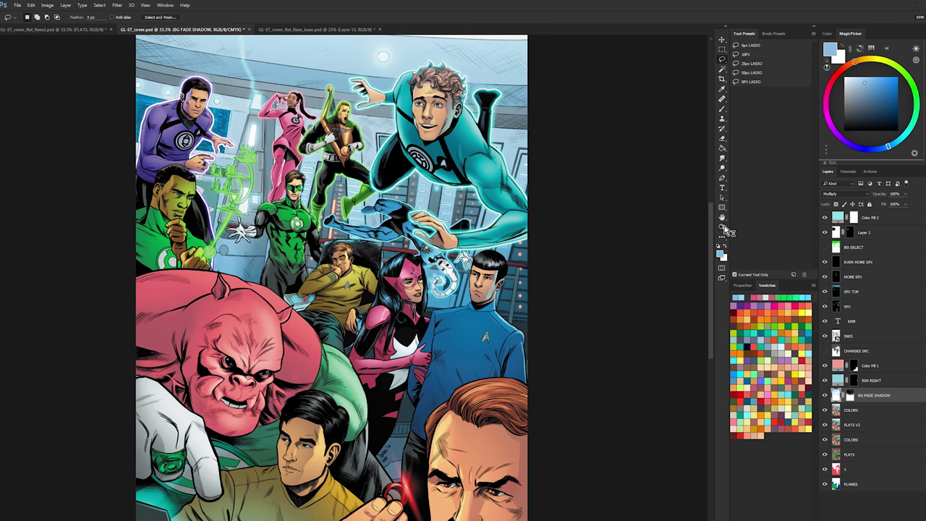
click(721, 227)
alt+click(653, 300)
click(636, 301)
key(b)
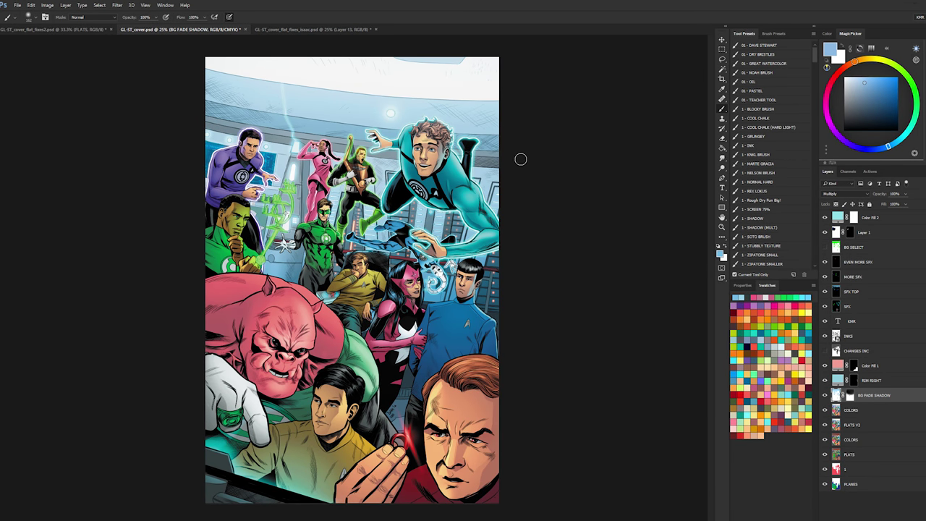
- Show the BG SELECT layer, select its green background area with the Magic Wand, and hide the layer again
click(865, 246)
click(824, 246)
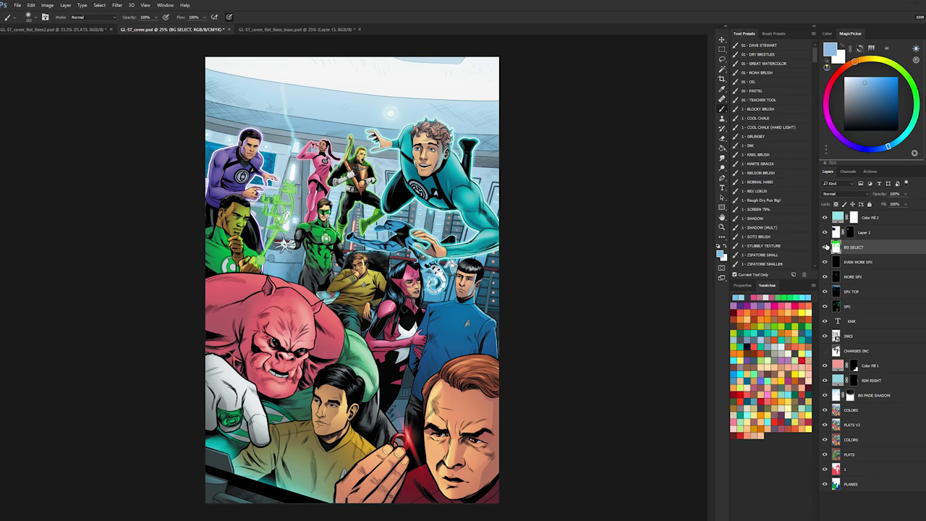
key(w)
click(469, 106)
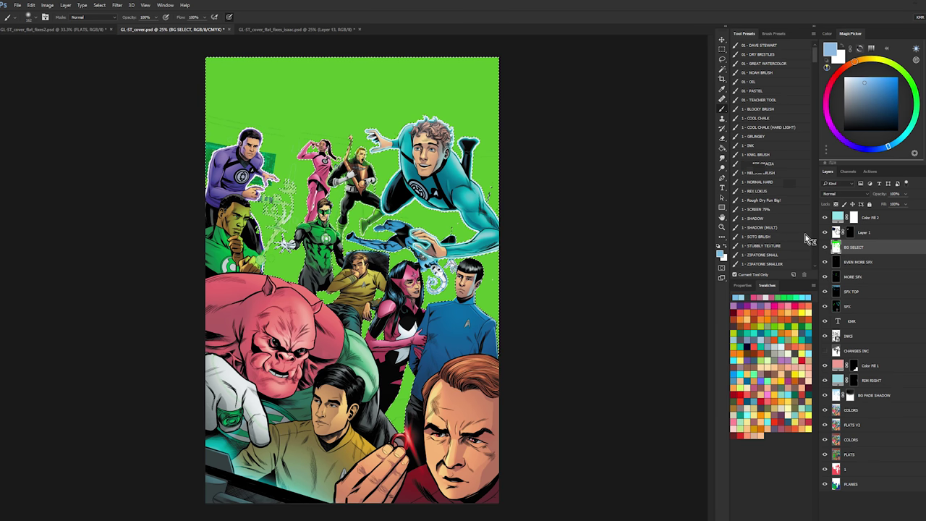
click(824, 247)
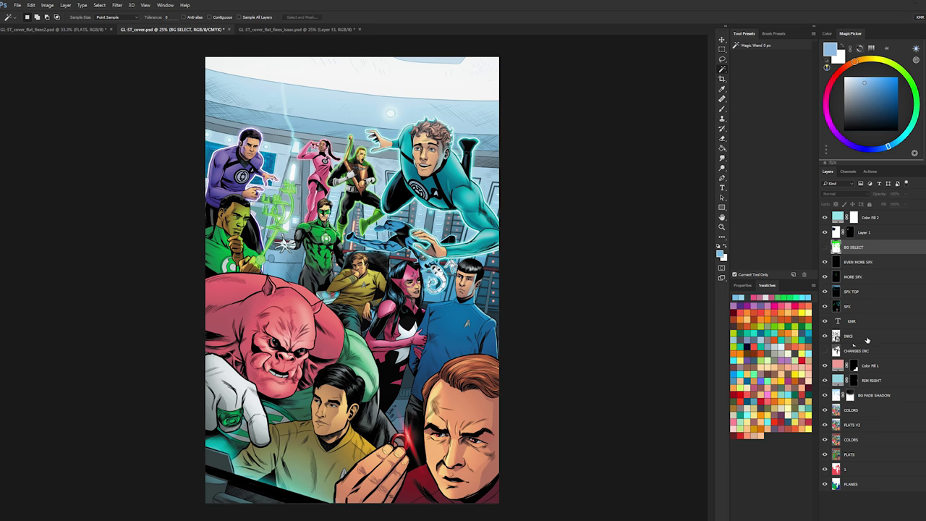
- Add a Levels adjustment layer directly above CHANGES INC, masked by the selected background area
click(868, 335)
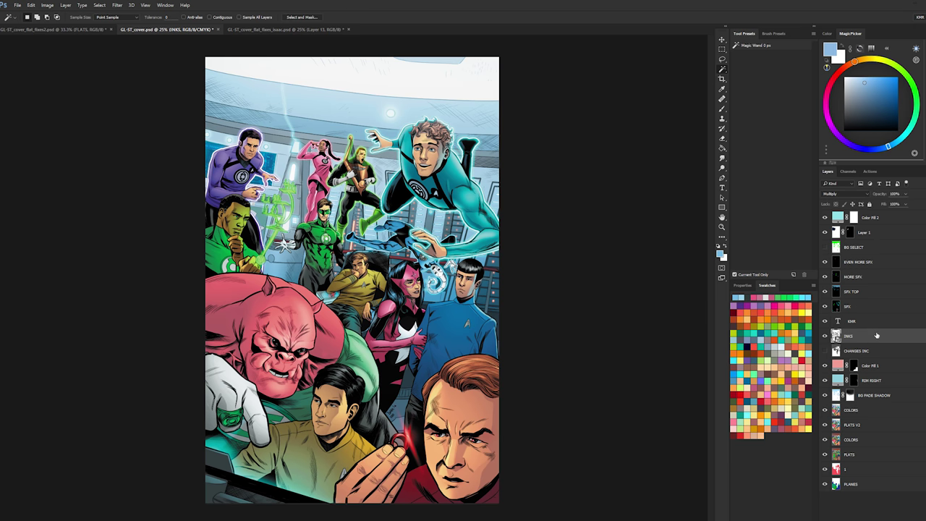
key(ctrl+z)
ctrl+click(868, 350)
click(925, 514)
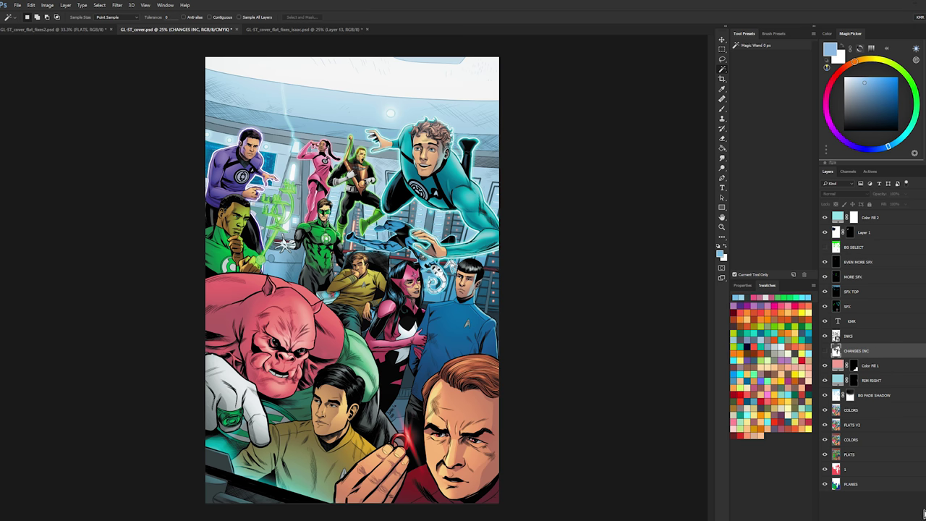
click(892, 517)
click(906, 400)
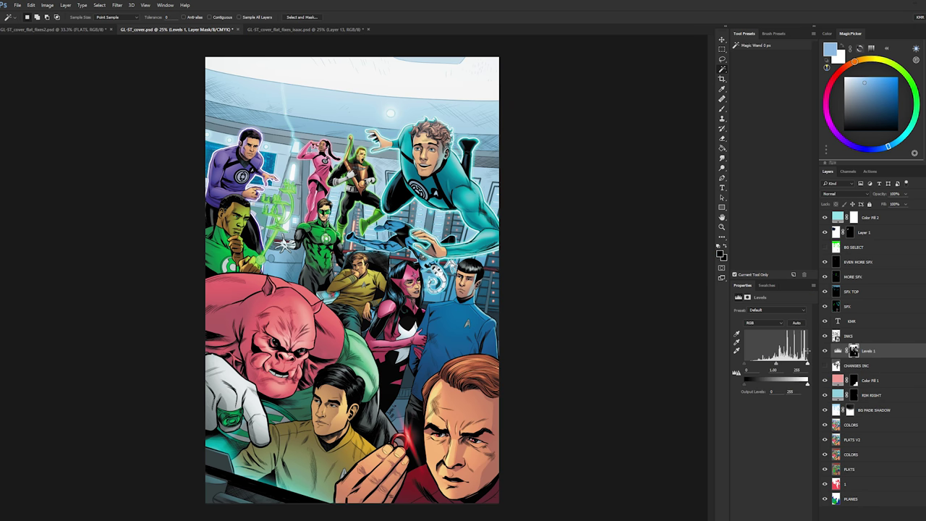
- Brighten the background in Levels 1 with a midtone input of 1.07 and a white input of 234
drag(807, 363, 785, 368)
drag(785, 368, 777, 368)
key(backslash)
key(backslash)
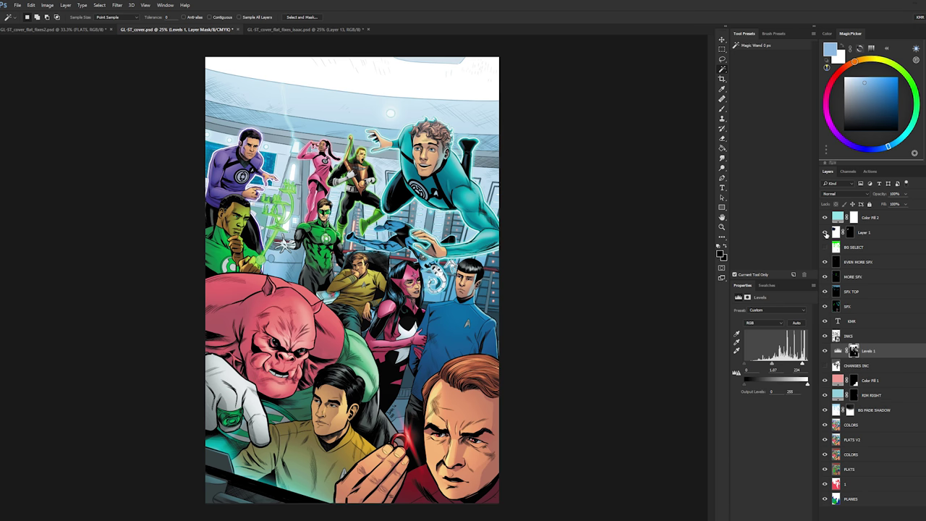
key(l)
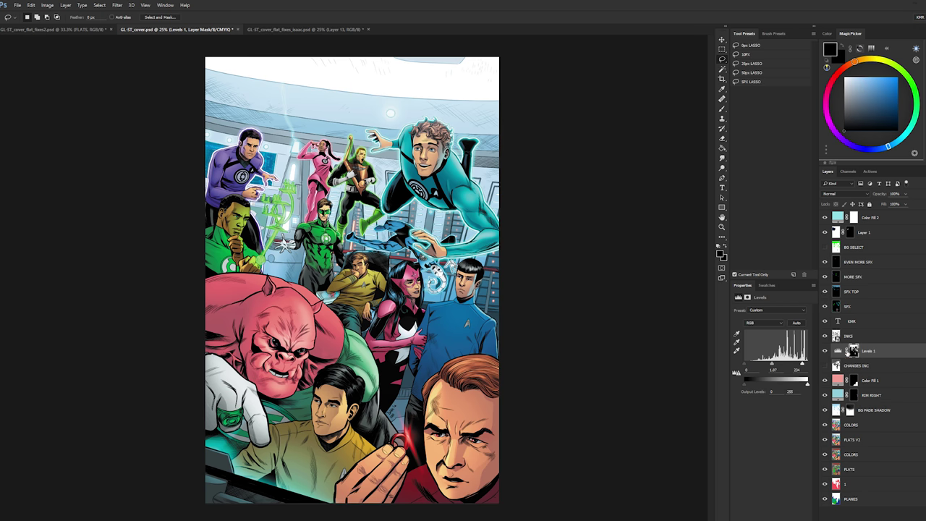
- Sample the slate blue between the masked woman and the blue-shirted officer, and add a new layer above Levels 1 for the Brush
key(z)
click(398, 314)
click(399, 314)
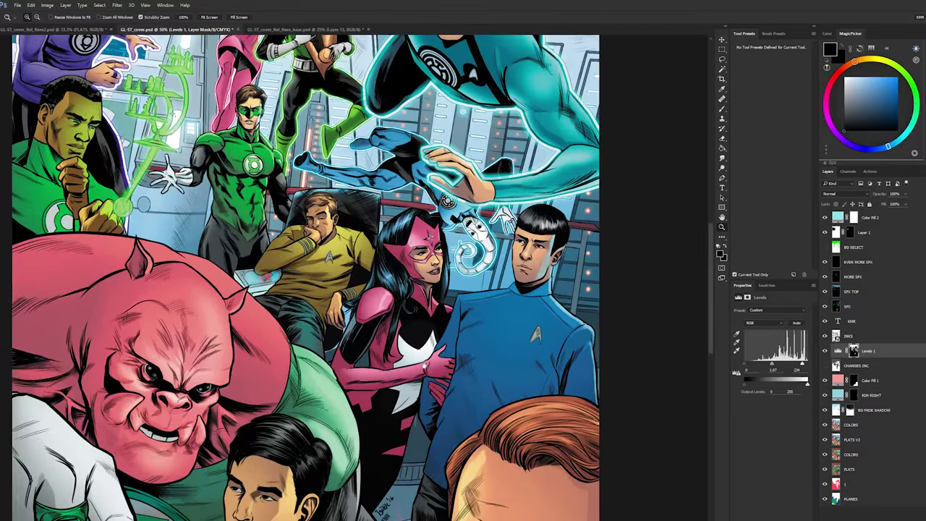
mouse_move(422, 406)
mouse_down()
mouse_move(438, 258)
mouse_move(456, 257)
mouse_up()
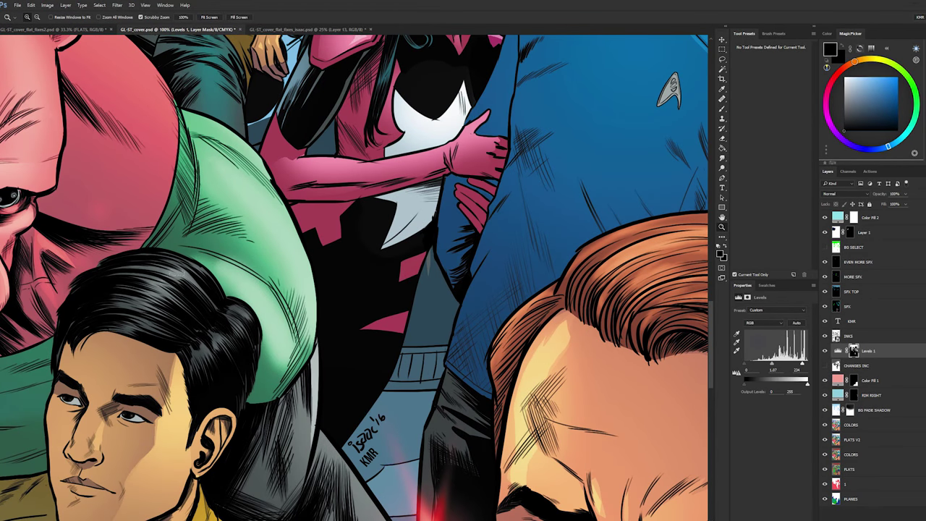
click(449, 278)
key(b)
alt+click(422, 267)
key(ctrl+alt+shift+n)
key(shift+b)
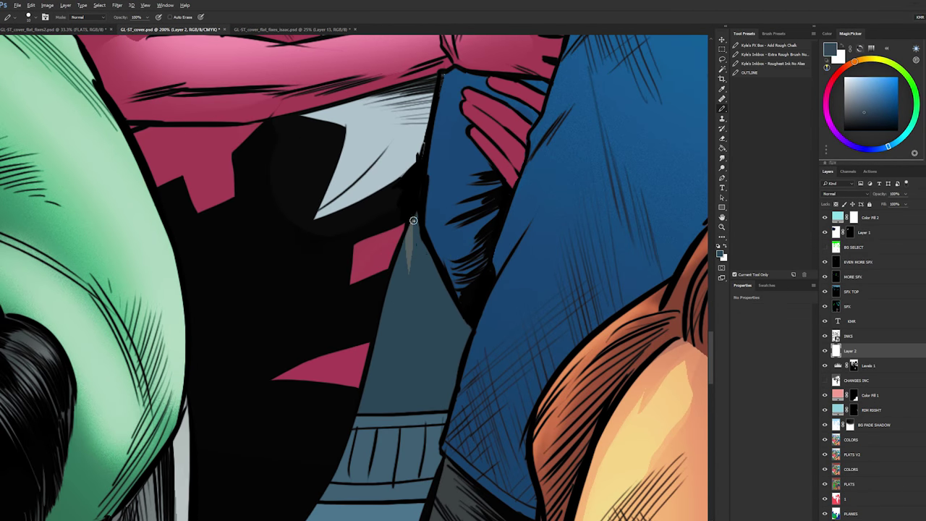
key(shift+b)
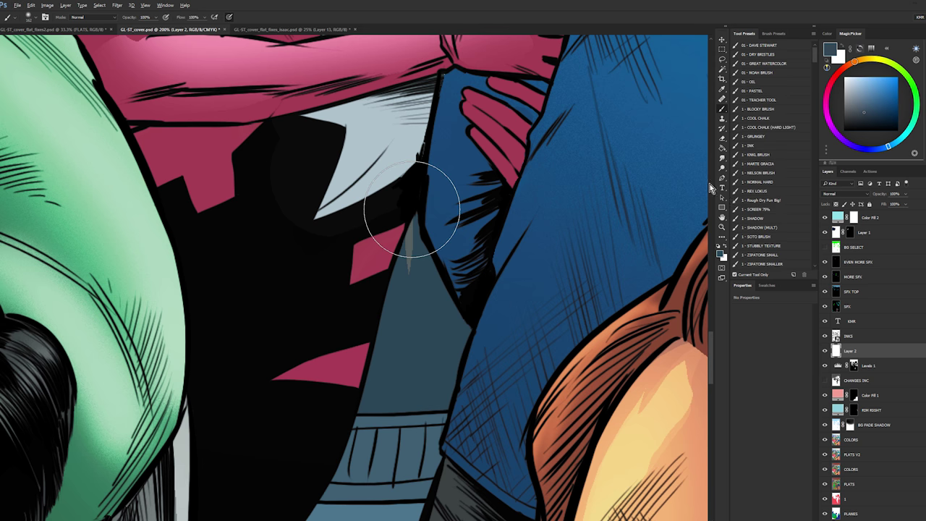
- Try selecting the masked woman's pink mask and costume on the lower COLORS layer with the Magic Wand, and deselect them
click(722, 227)
alt+click(523, 306)
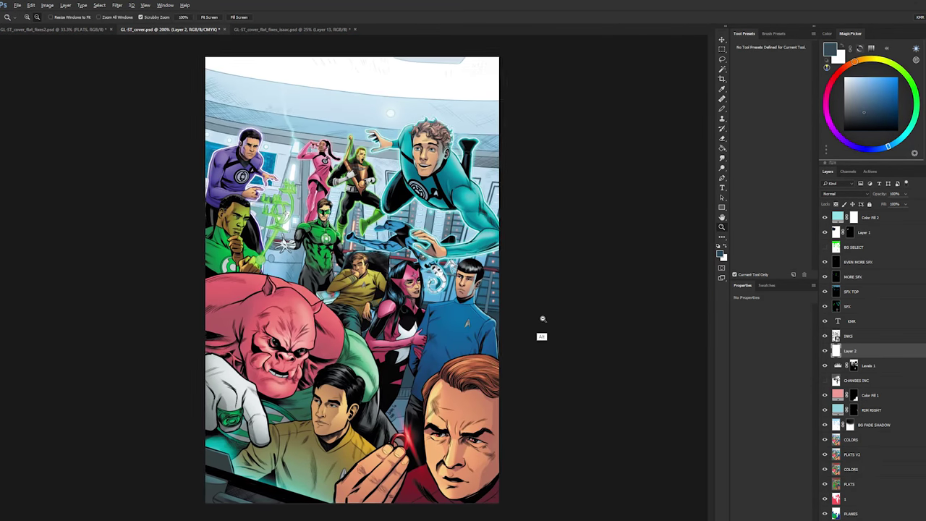
key(l)
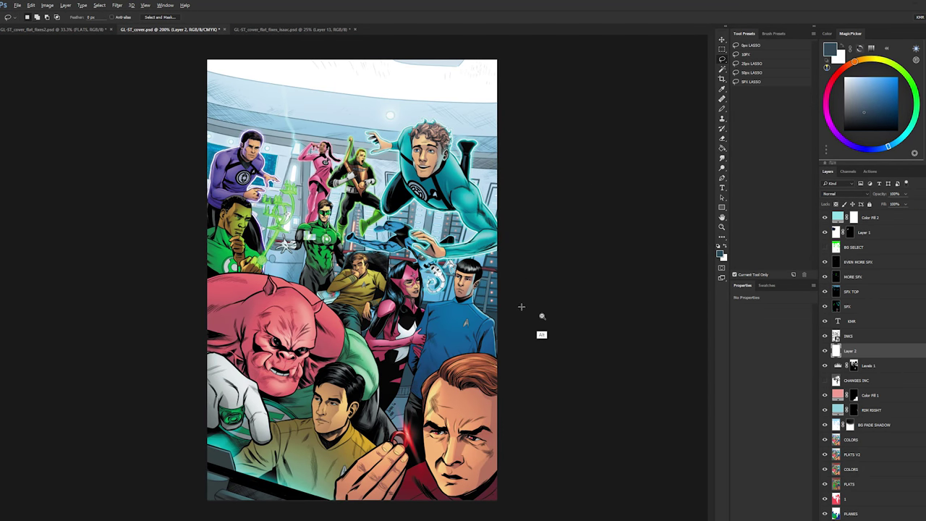
key(z)
click(499, 278)
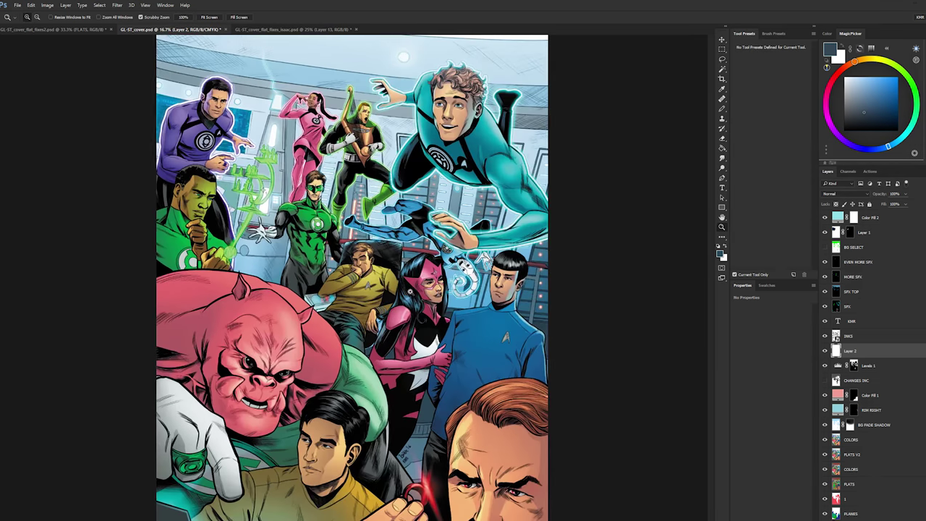
key(ctrl+plus)
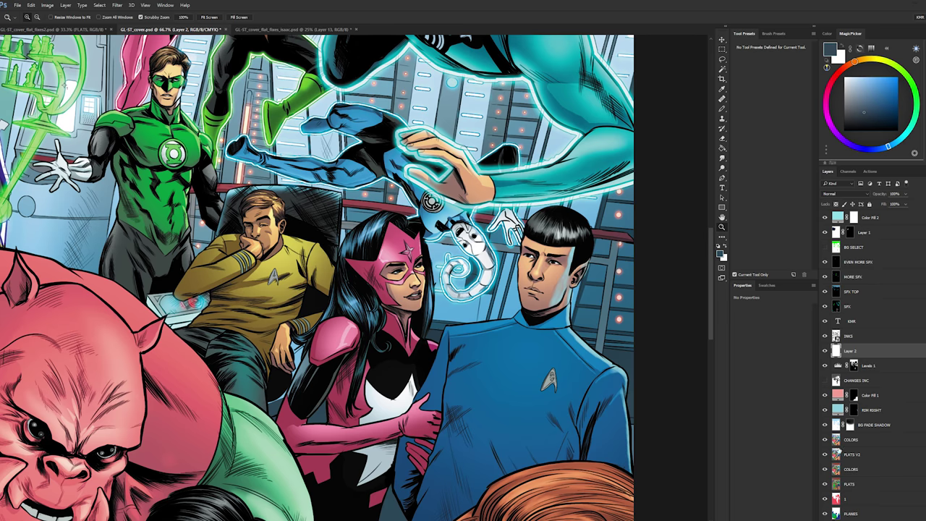
click(414, 249)
shift+click(407, 297)
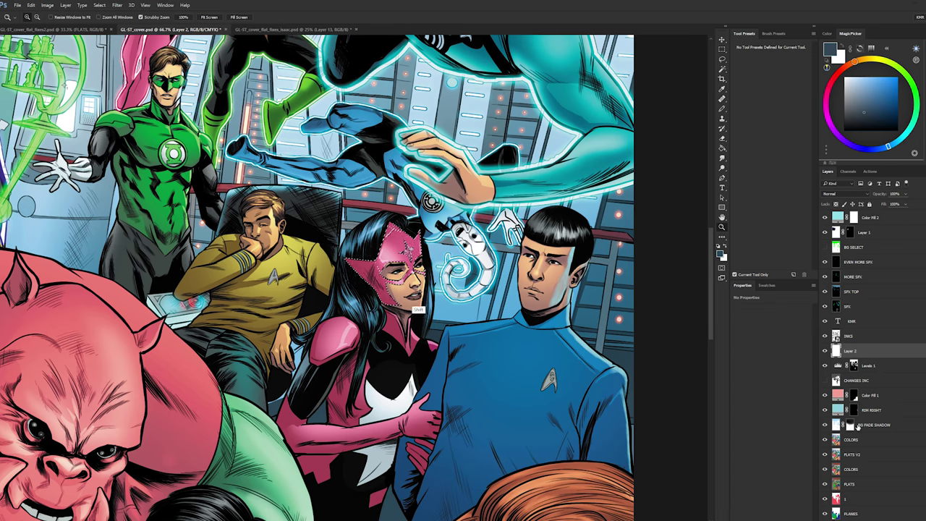
key(w)
click(855, 453)
key(ctrl+d)
click(854, 468)
key(l)
key(w)
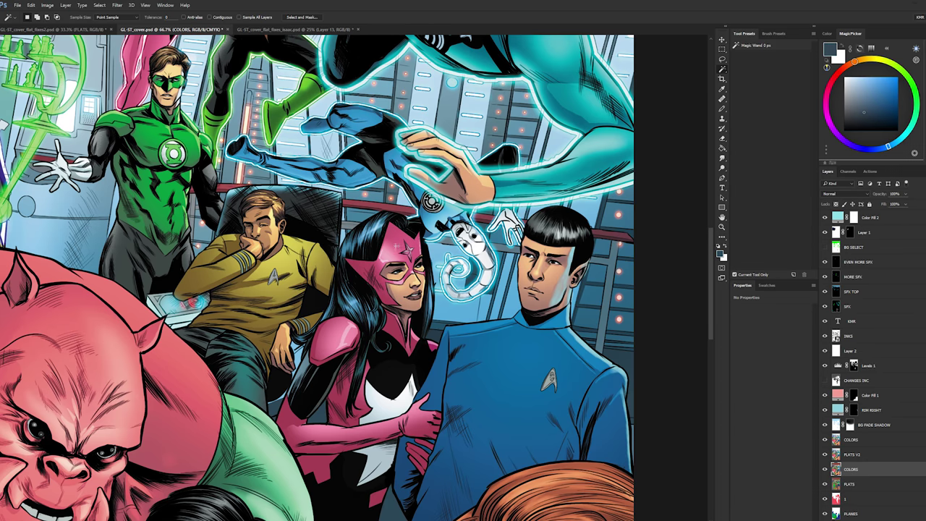
click(399, 247)
shift+click(432, 348)
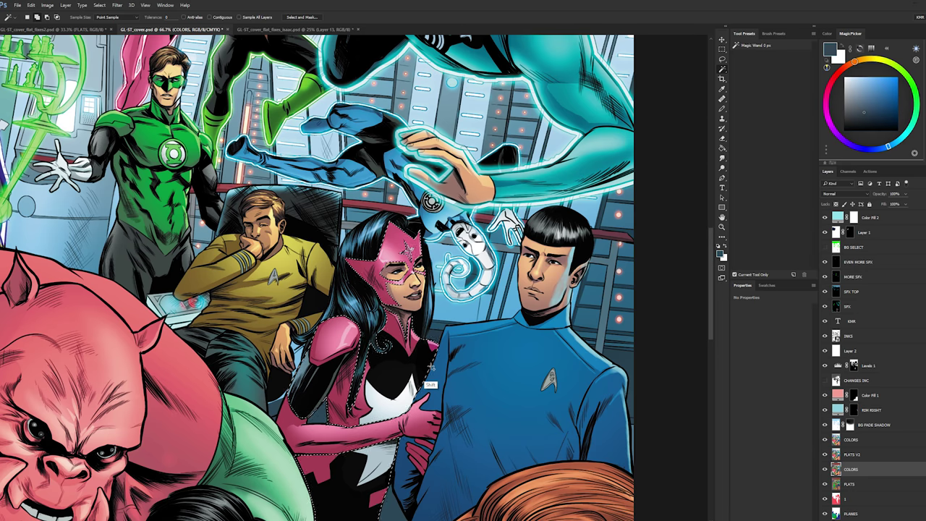
key(ctrl+d)
- Brush white on the RIM RIGHT layer mask to add rim light along the masked woman's face and shoulder edge
key(z)
click(432, 269)
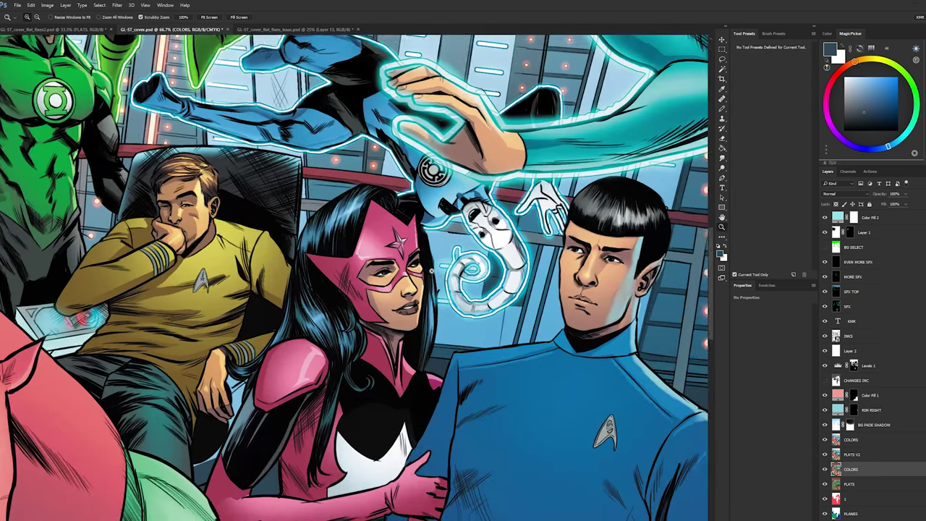
click(431, 269)
key(b)
click(858, 439)
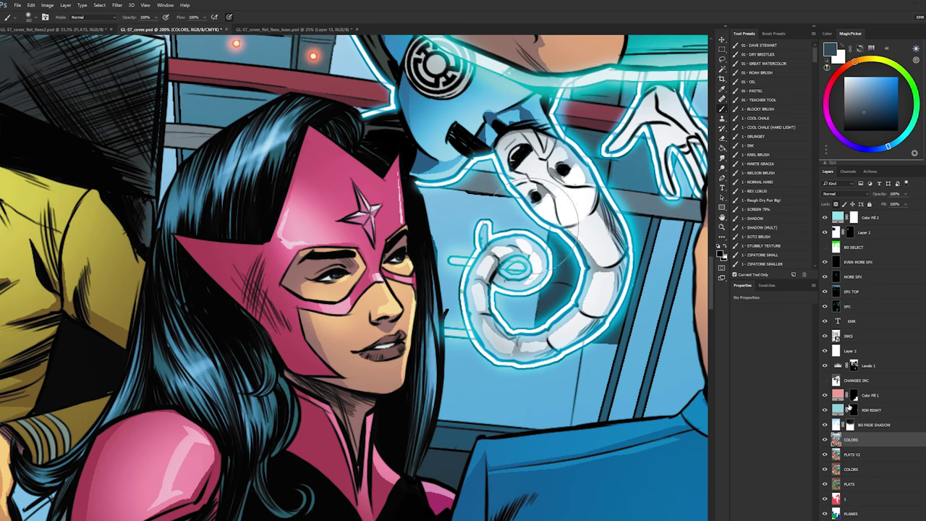
drag(403, 176, 367, 201)
click(851, 409)
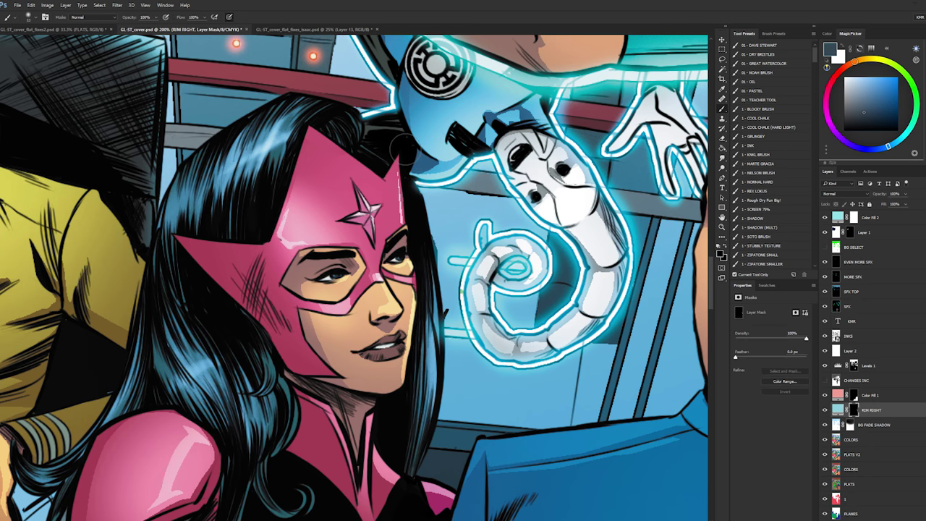
click(848, 49)
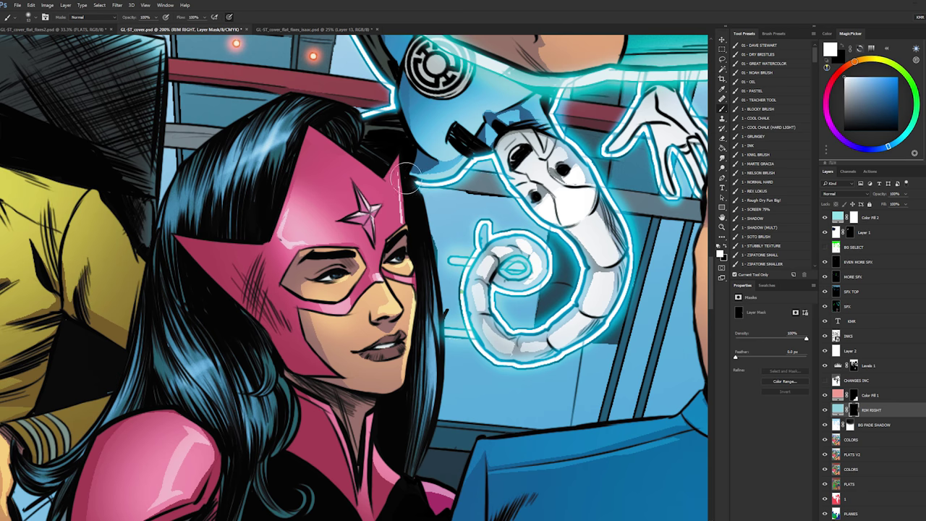
drag(406, 171, 413, 229)
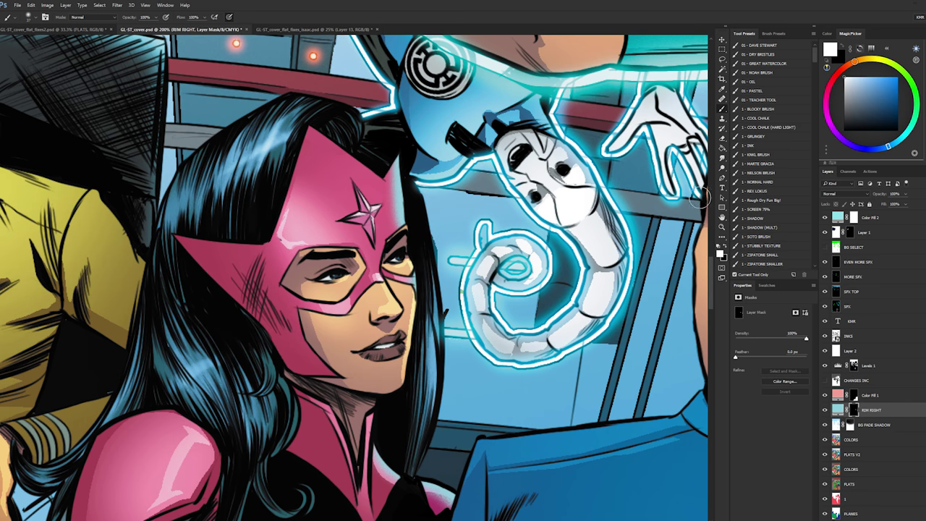
- Examine the whole cover to judge the rim light and the brightened background
click(721, 226)
click(606, 304)
alt+click(606, 304)
alt+click(606, 304)
alt+click(608, 305)
alt+click(618, 306)
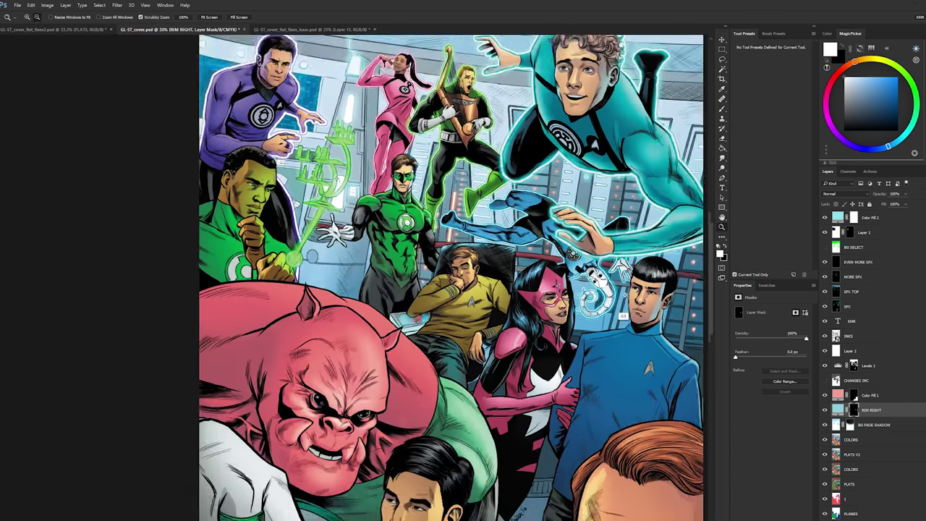
alt+click(624, 306)
key(l)
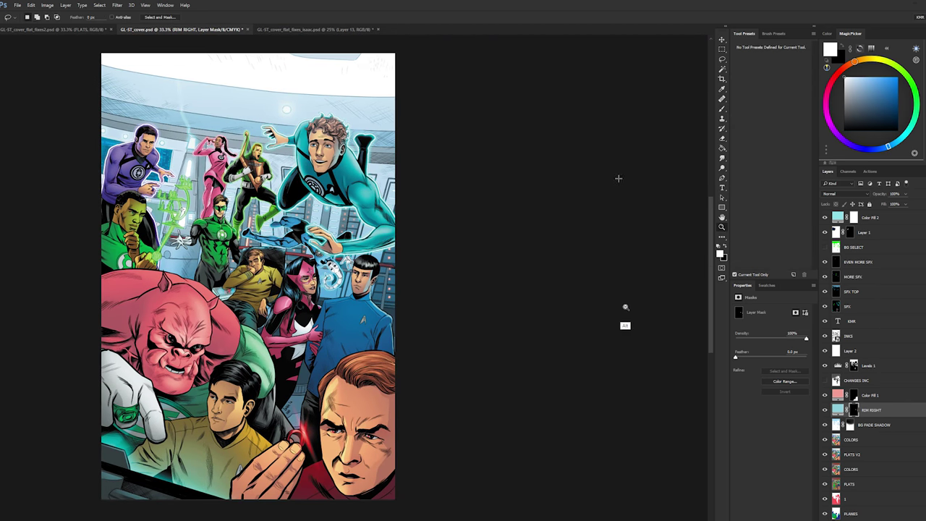
mouse_move(503, 166)
mouse_down()
mouse_move(484, 218)
mouse_move(502, 202)
mouse_up()
alt+click(626, 307)
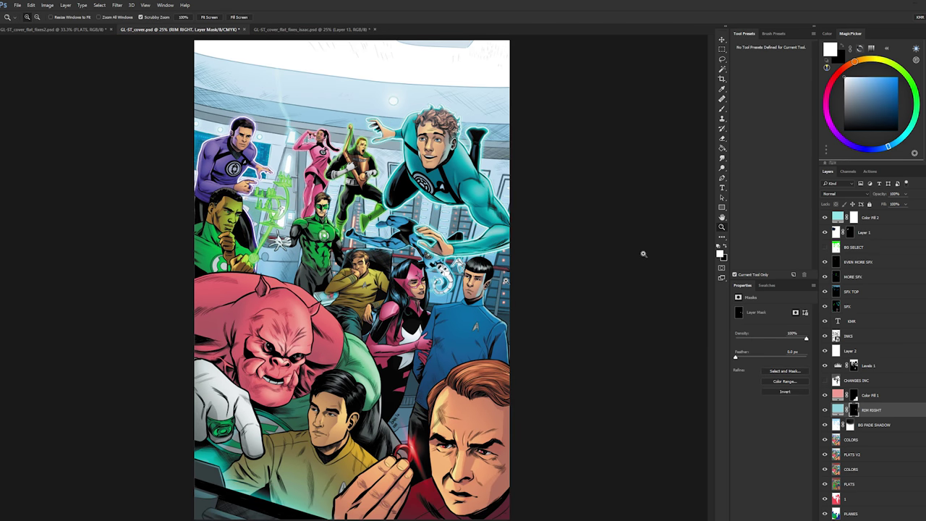
click(671, 217)
alt+click(631, 293)
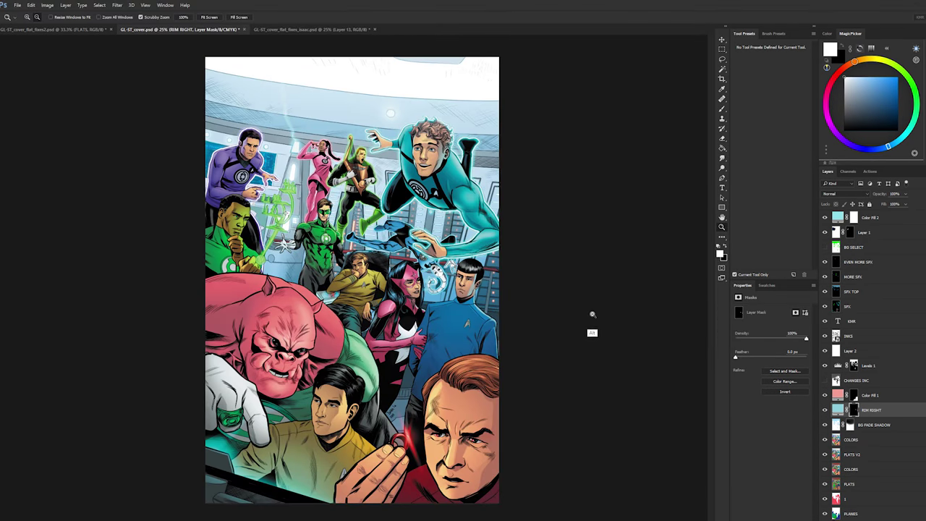
- Save the cover document and fit the full page in view
click(592, 314)
key(ctrl+s)
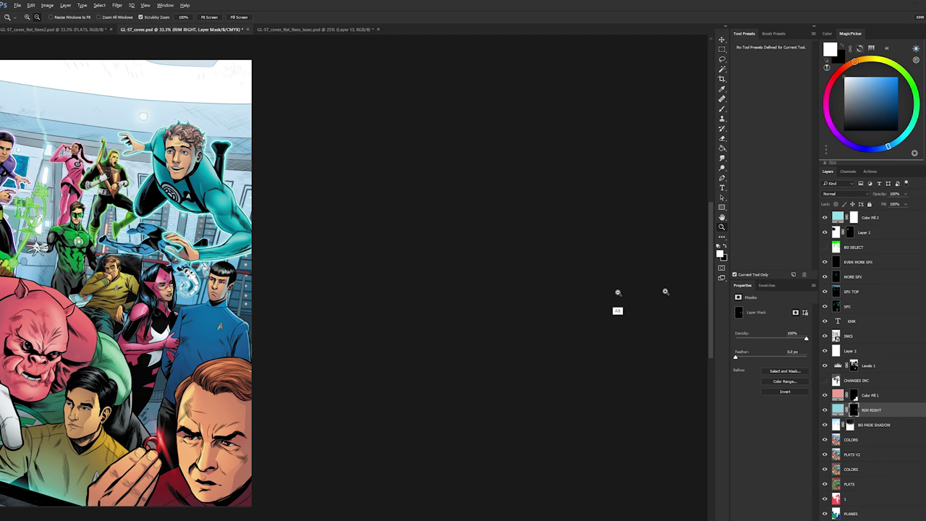
alt+click(661, 304)
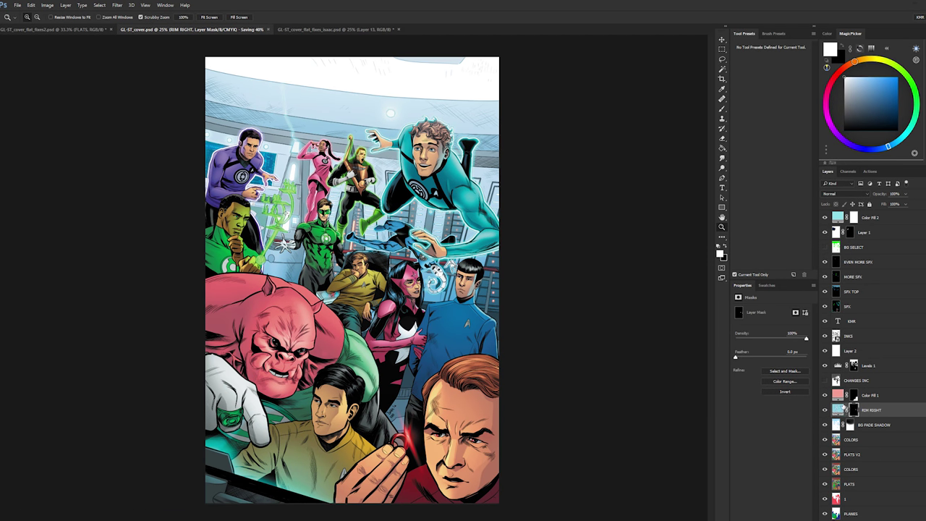
- Select the purple-suited man's chest emblem on the upper COLORS layer and raise its Lightness with Hue/Saturation
click(860, 440)
key(l)
key(w)
key(l)
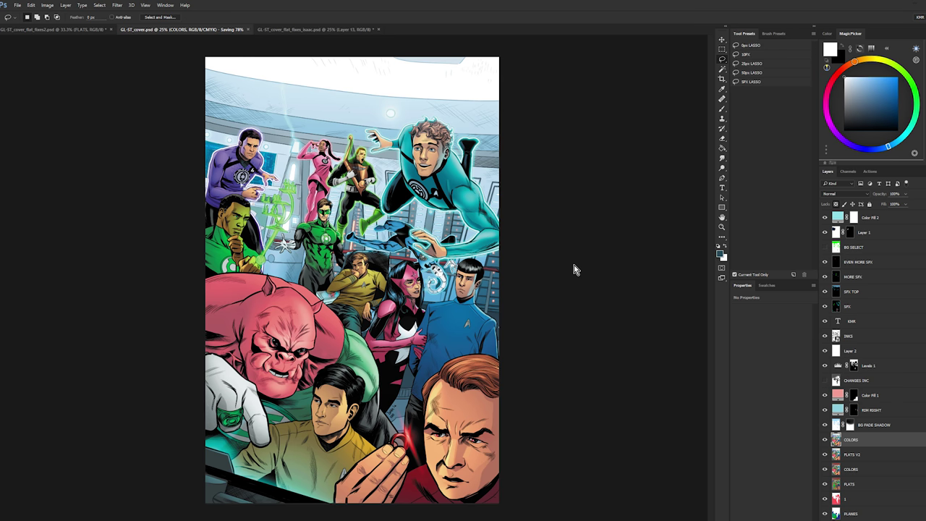
key(w)
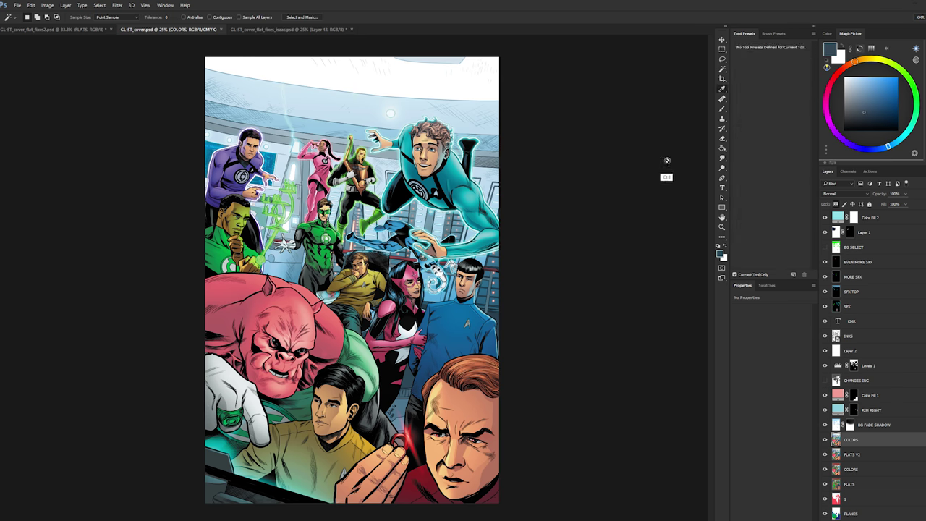
key(ctrl+u)
drag(731, 198, 770, 199)
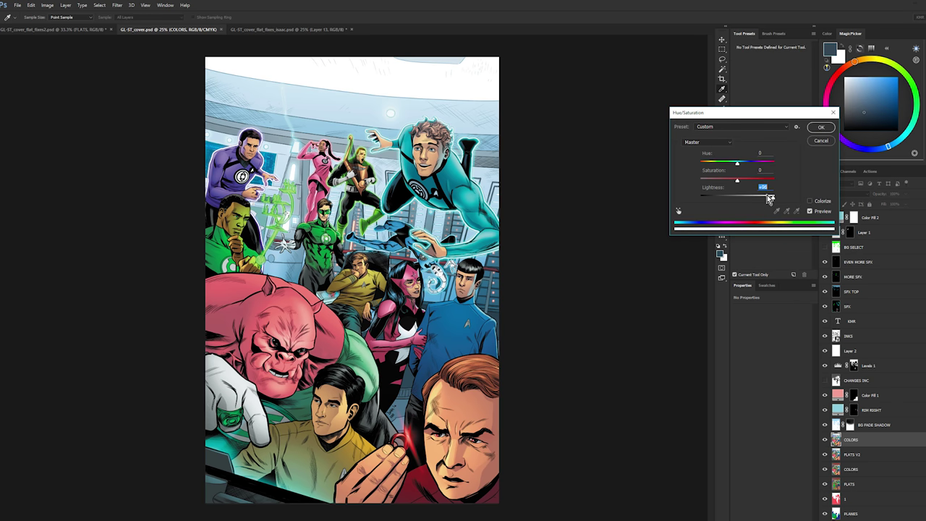
click(821, 127)
key(l)
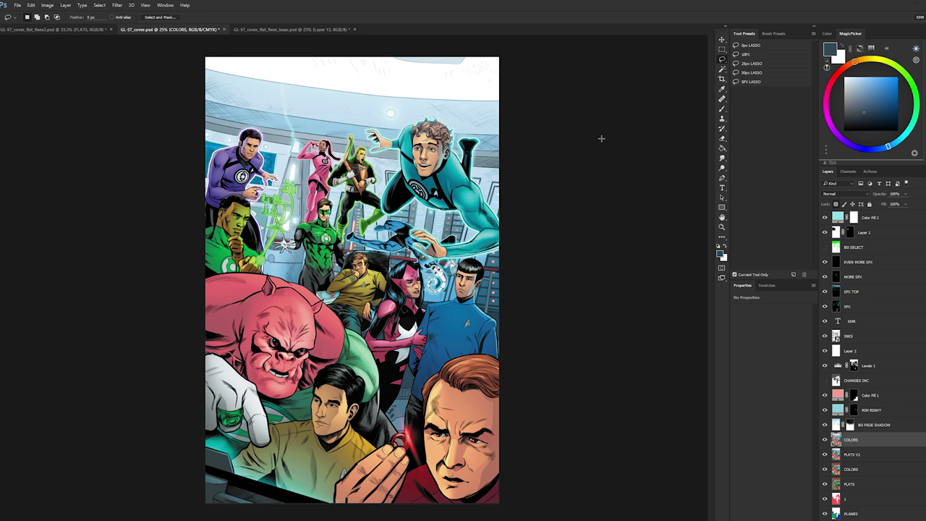
- Select the black hair and suit areas on FLATS V2 with the Magic Wand, and copy them from COLORS to a new layer
key(ctrl+plus)
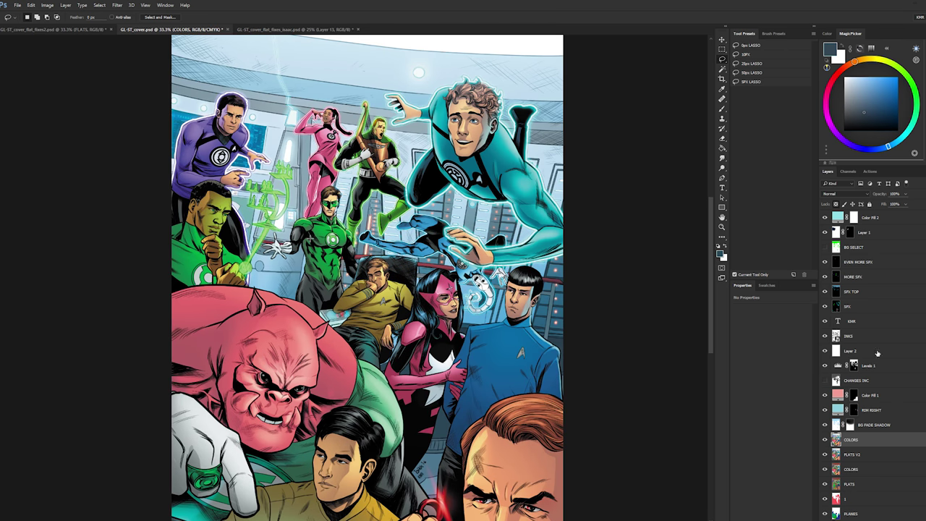
click(851, 454)
key(w)
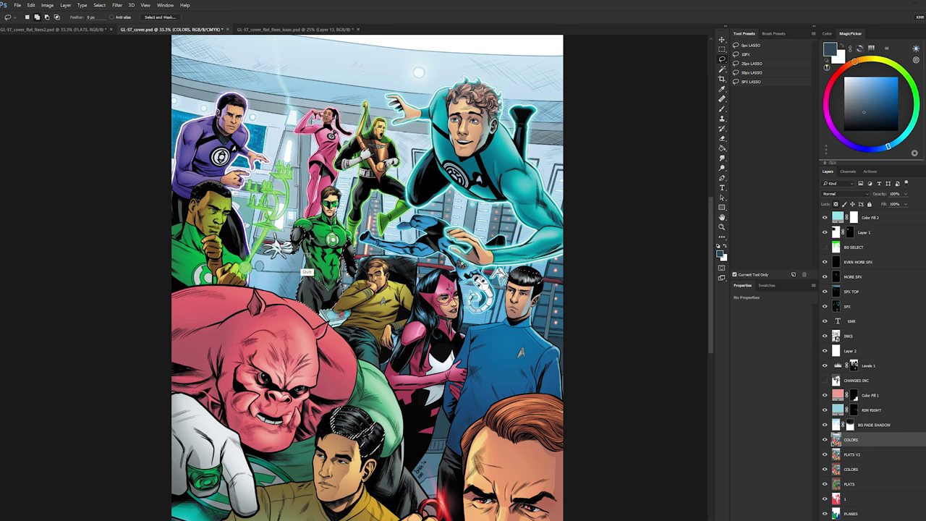
key(ctrl+plus)
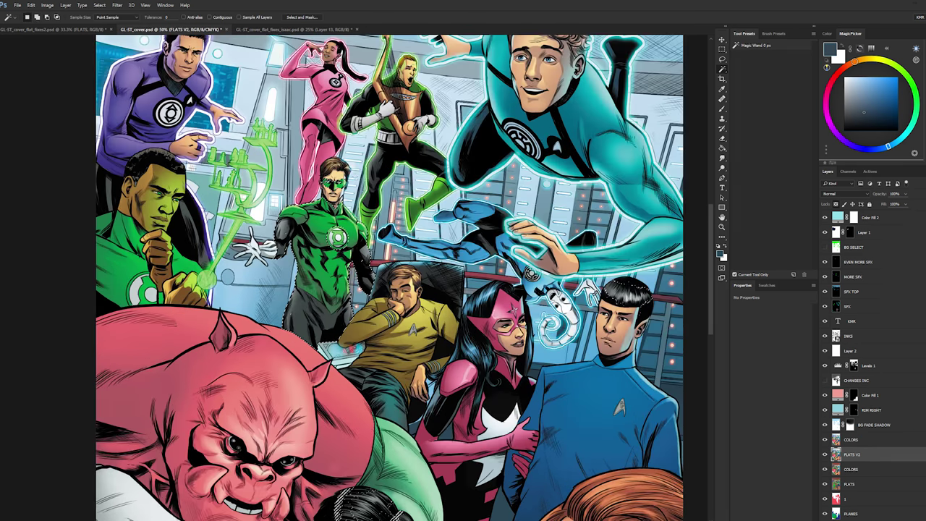
click(849, 439)
key(ctrl+j)
key(z)
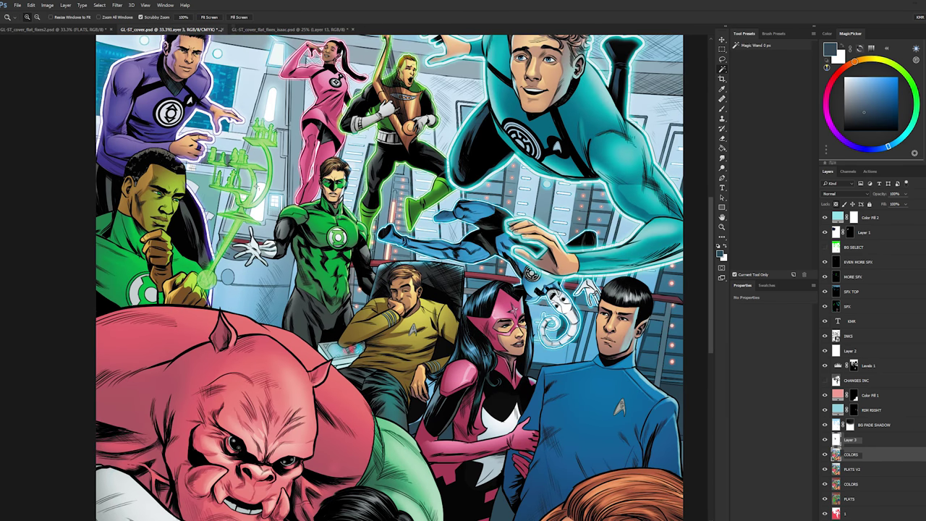
- Switch to the Brush and set the foreground color to a light blue
drag(296, 246, 296, 257)
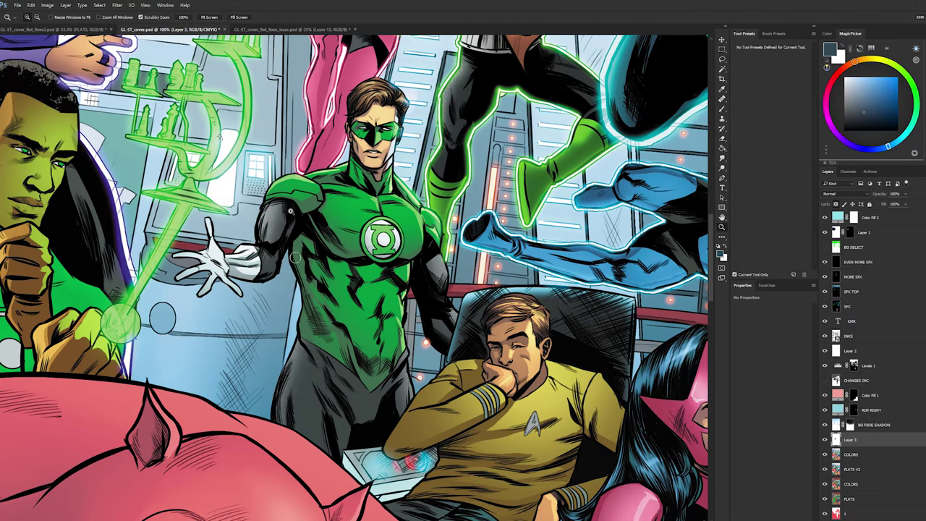
key(b)
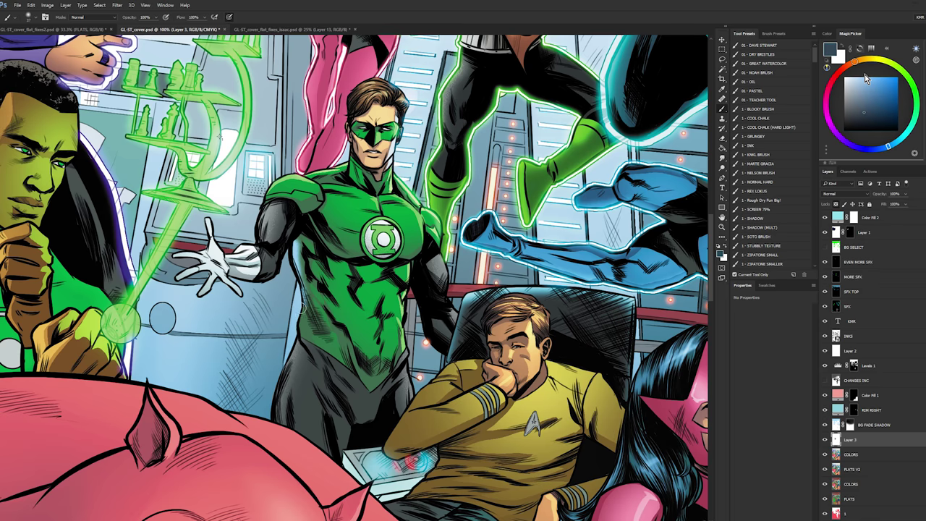
click(864, 75)
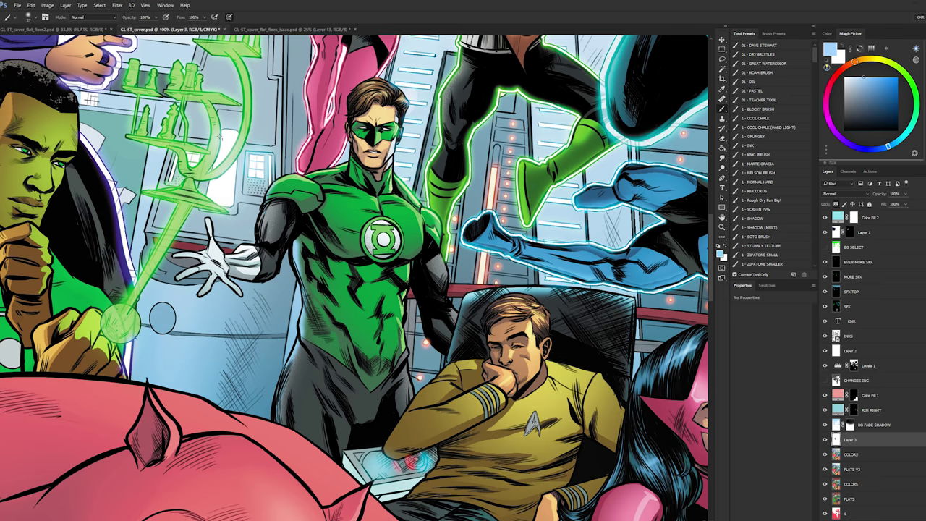
- Bring the full cover page into view and save the cover document
click(722, 227)
alt+click(455, 333)
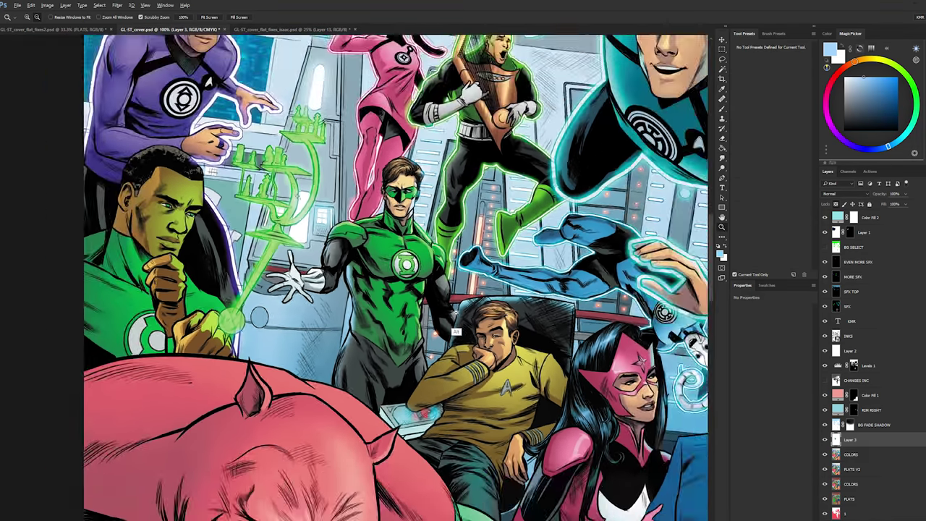
alt+click(455, 333)
alt+click(455, 334)
alt+click(454, 334)
key(l)
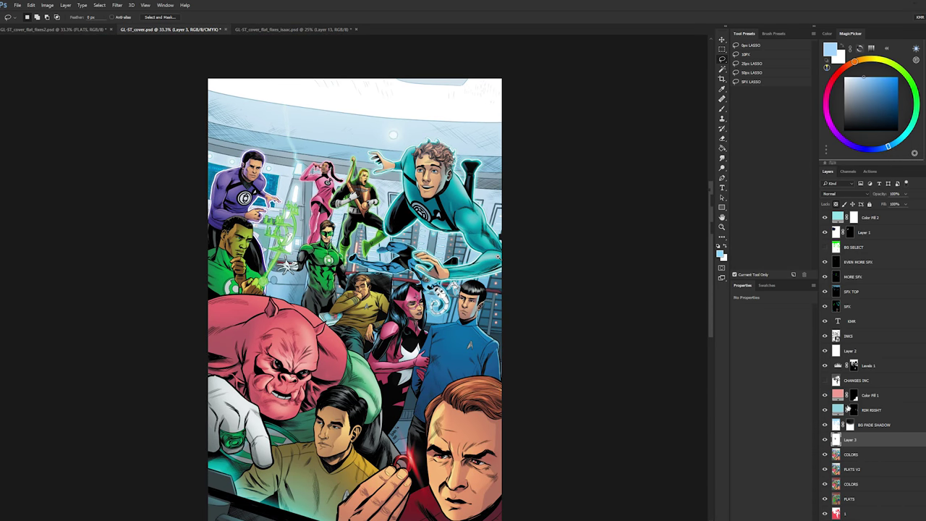
right_click(849, 439)
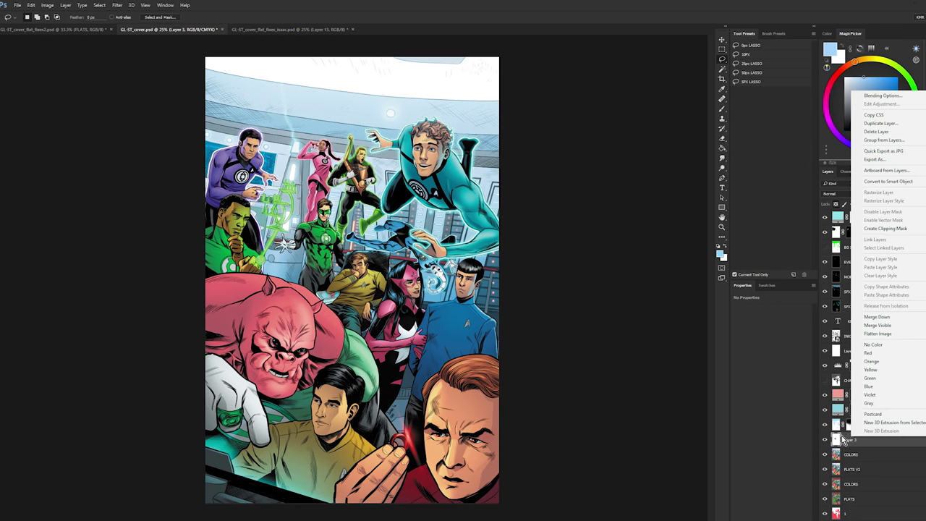
click(843, 437)
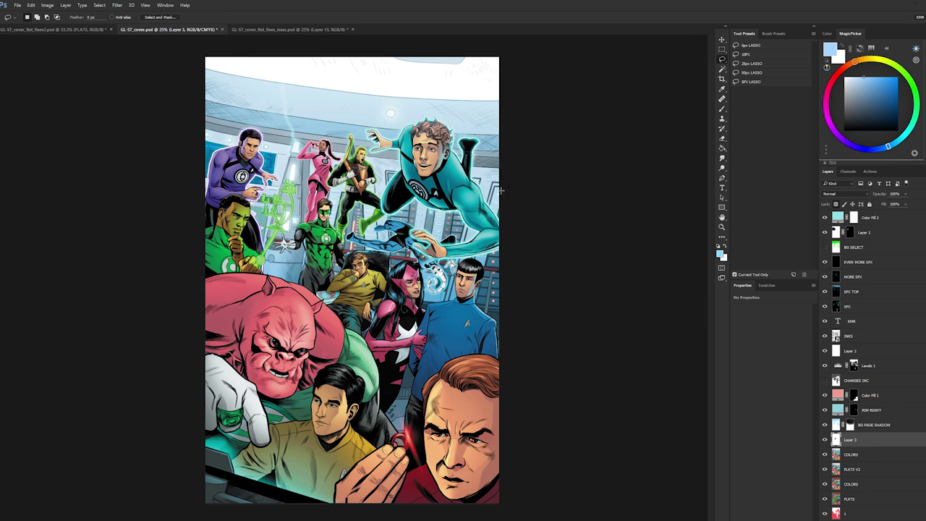
key(ctrl+n)
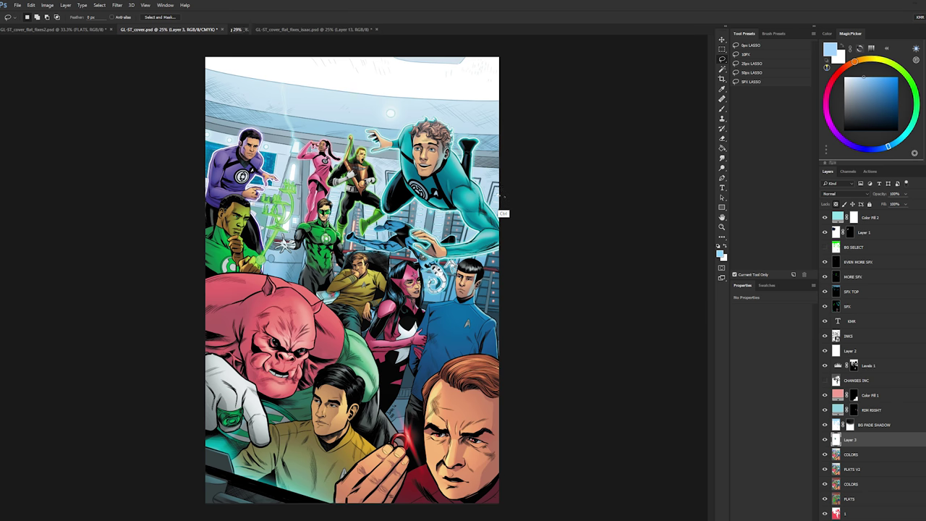
key(ctrl+s)
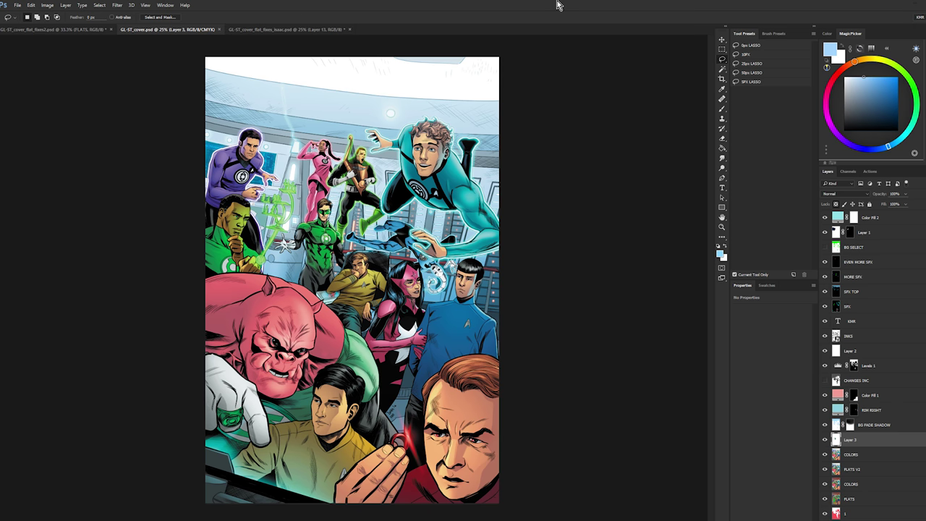
- Select the Color Fill 2 layer, judge the whole cover at a reduced size, and save the document again
click(879, 217)
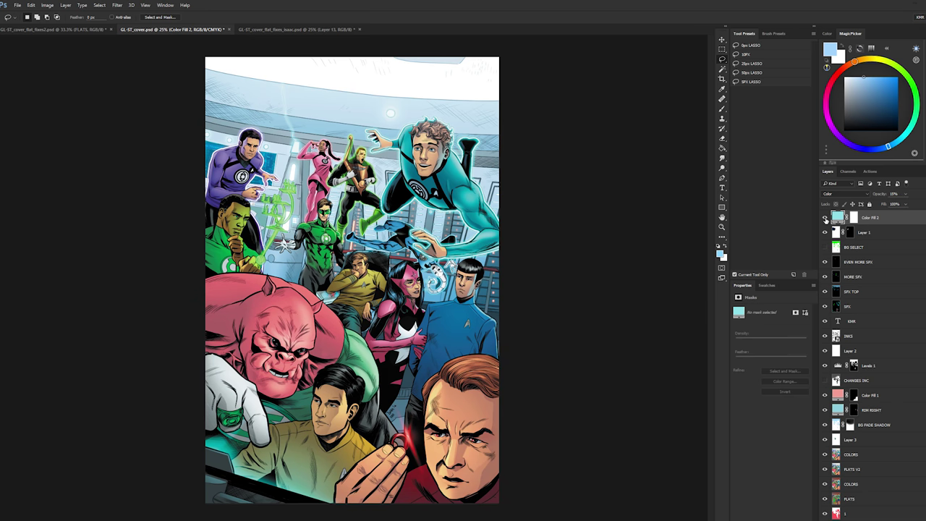
click(721, 227)
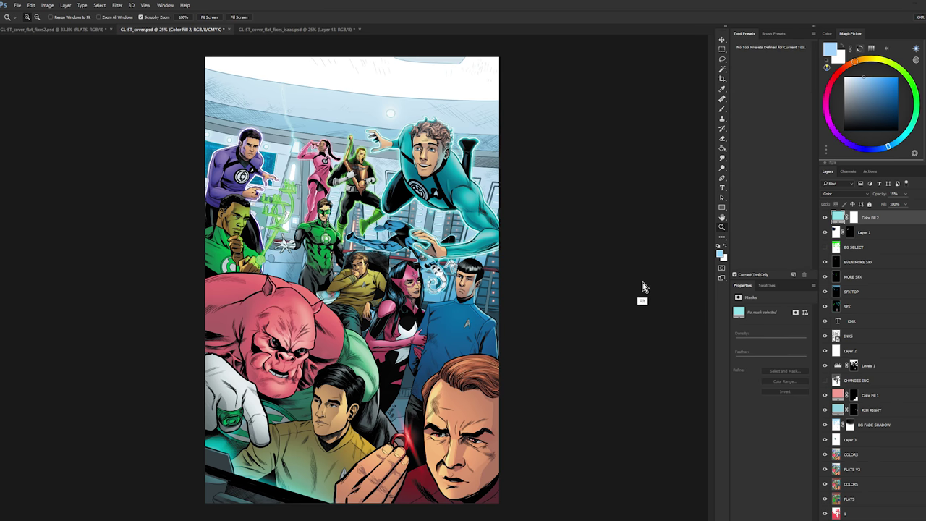
alt+click(643, 284)
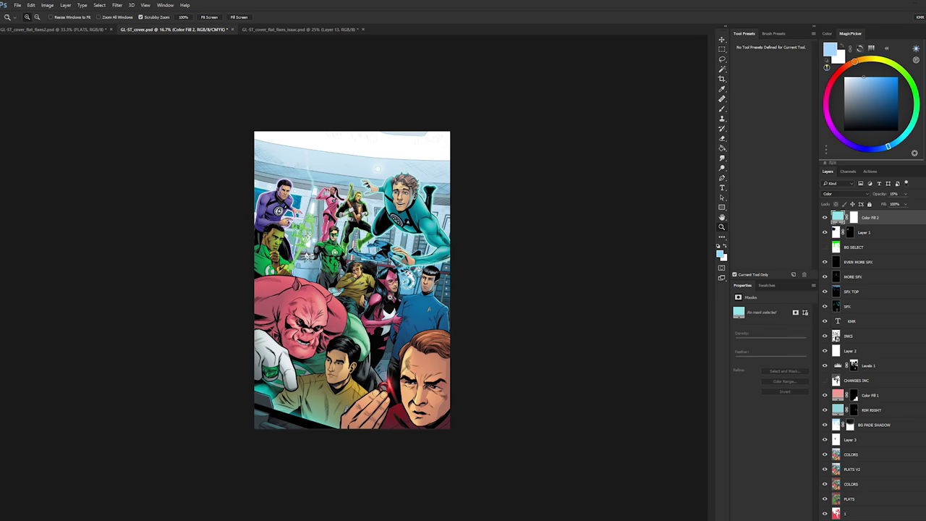
click(386, 283)
alt+click(385, 284)
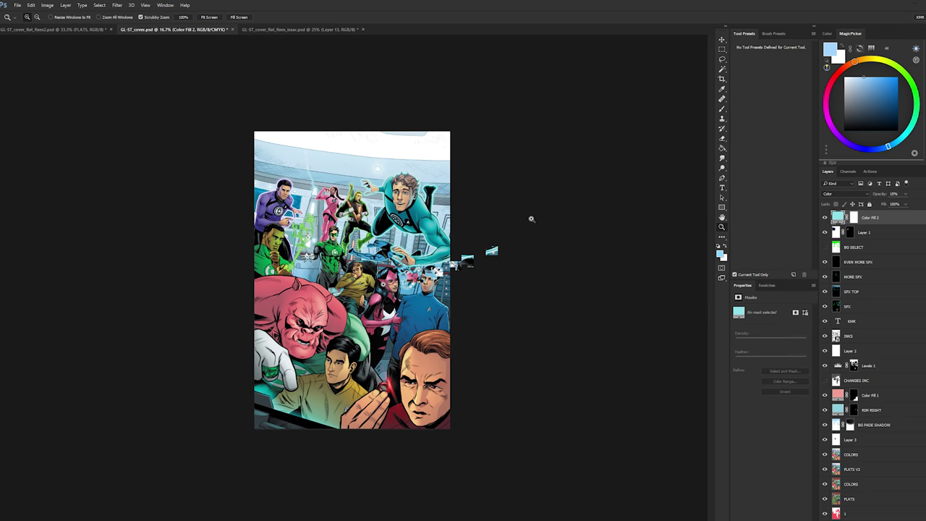
key(ctrl+s)
key(ctrl+plus)
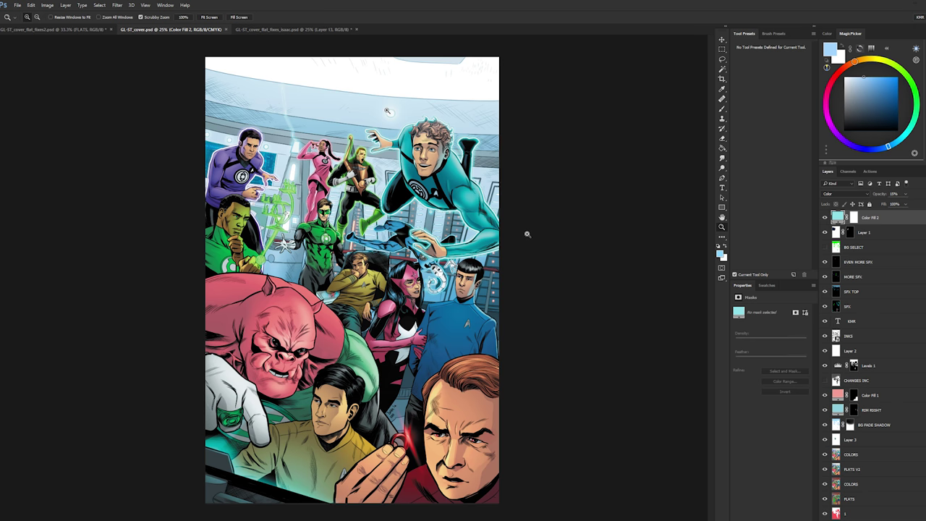
key(ctrl+minus)
key(ctrl+plus)
key(ctrl+minus)
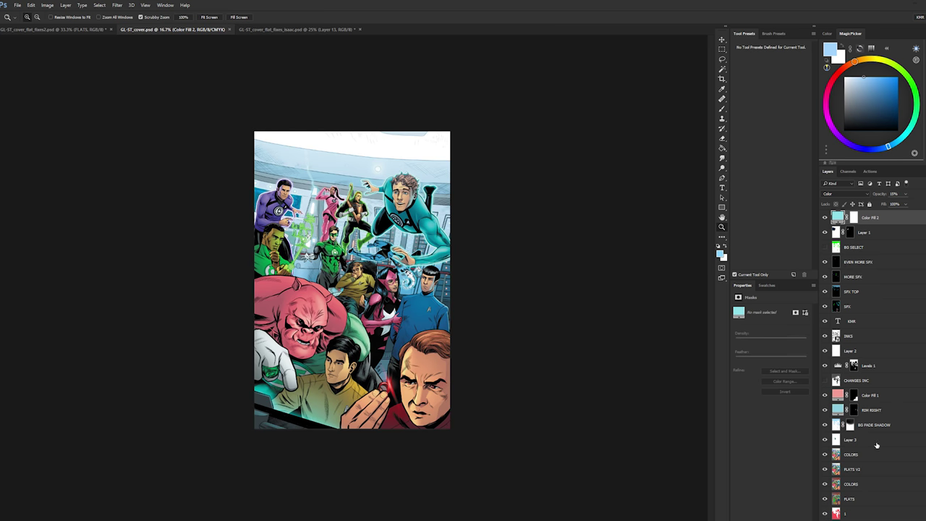
key(w)
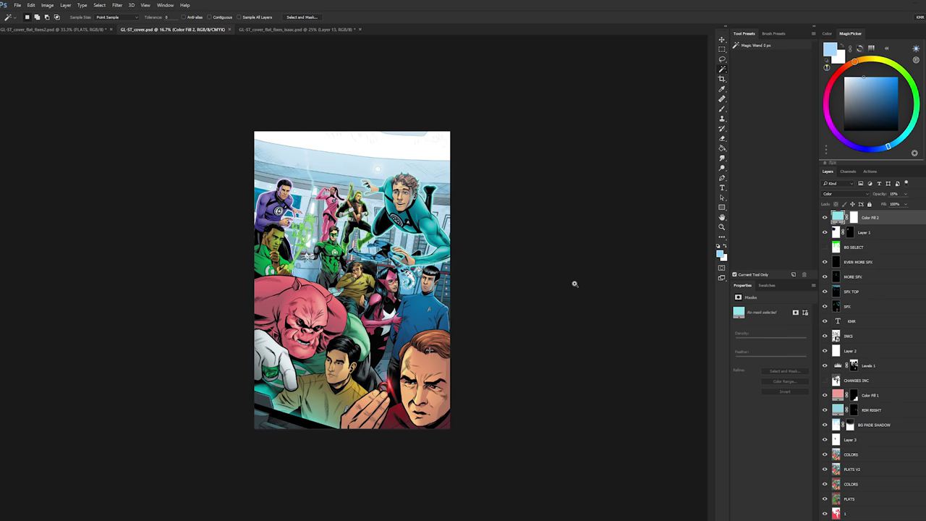
click(840, 486)
click(837, 513)
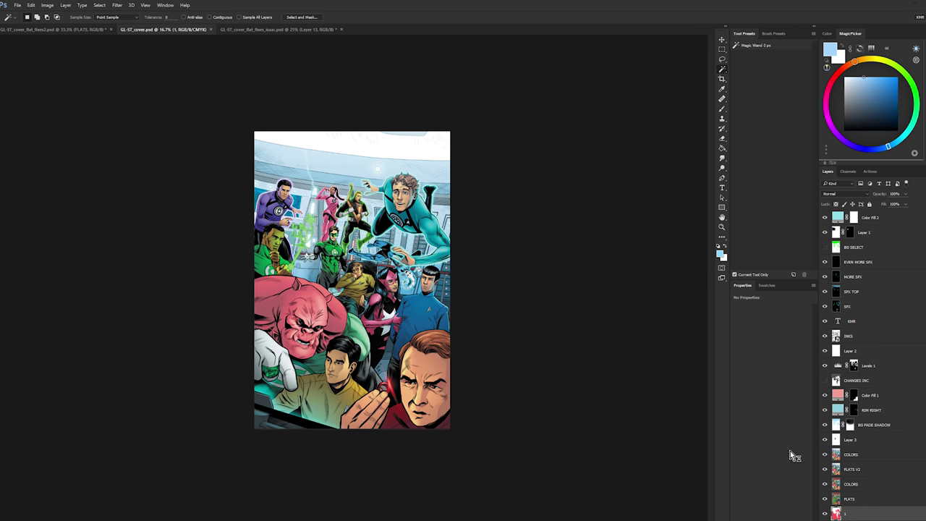
click(445, 373)
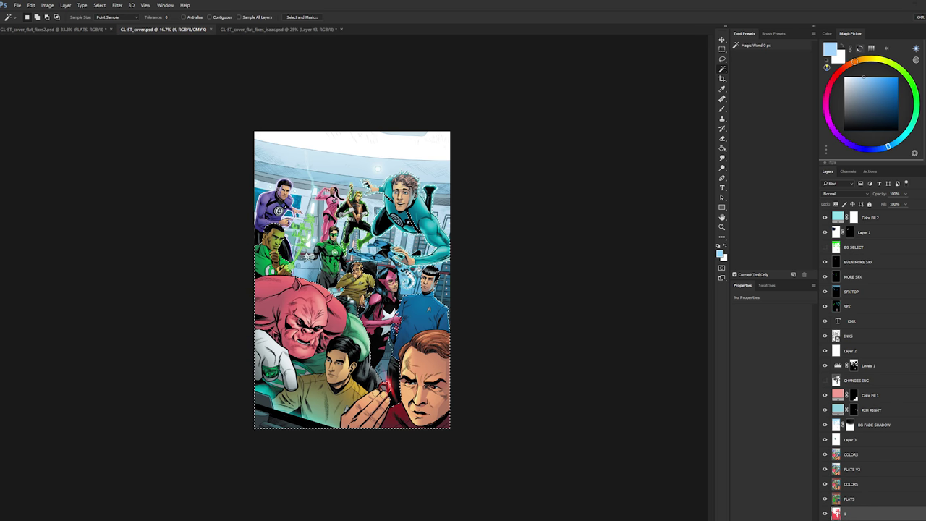
key(ctrl+plus)
key(alt+bracketright)
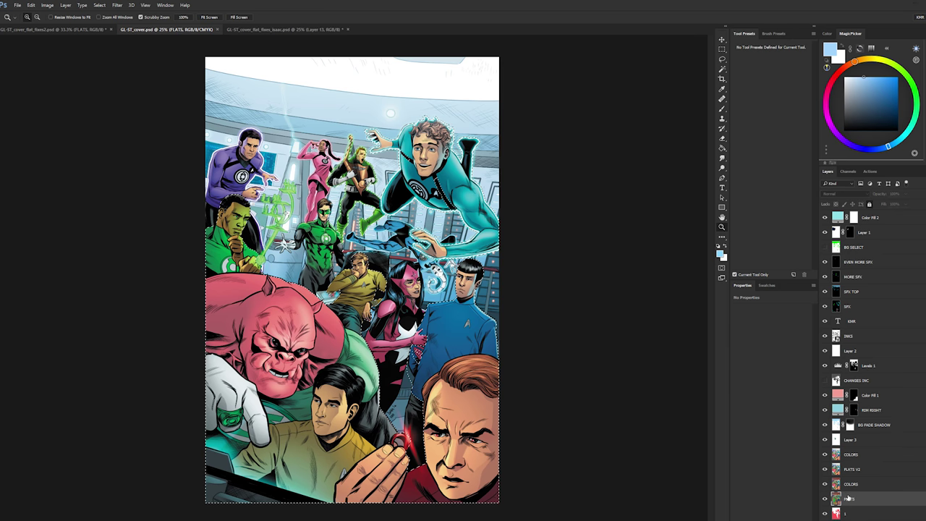
shift+click(357, 311)
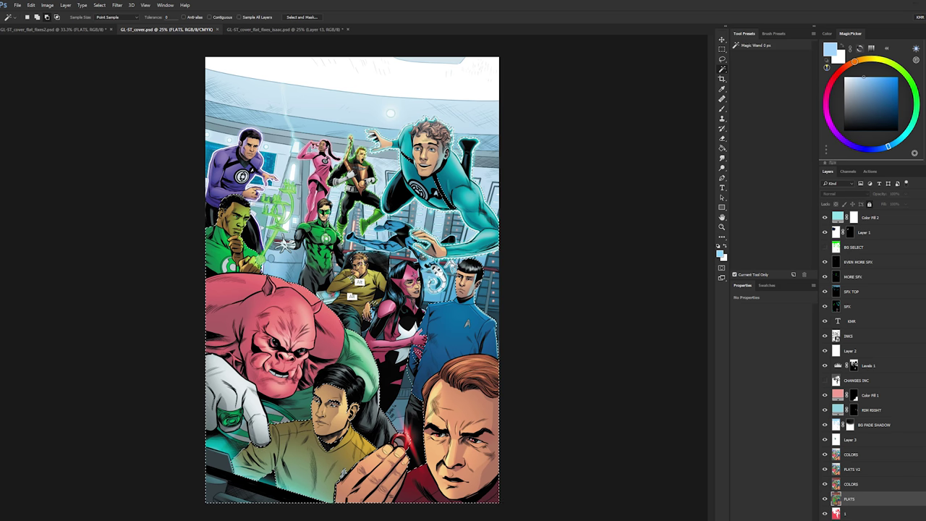
key(l)
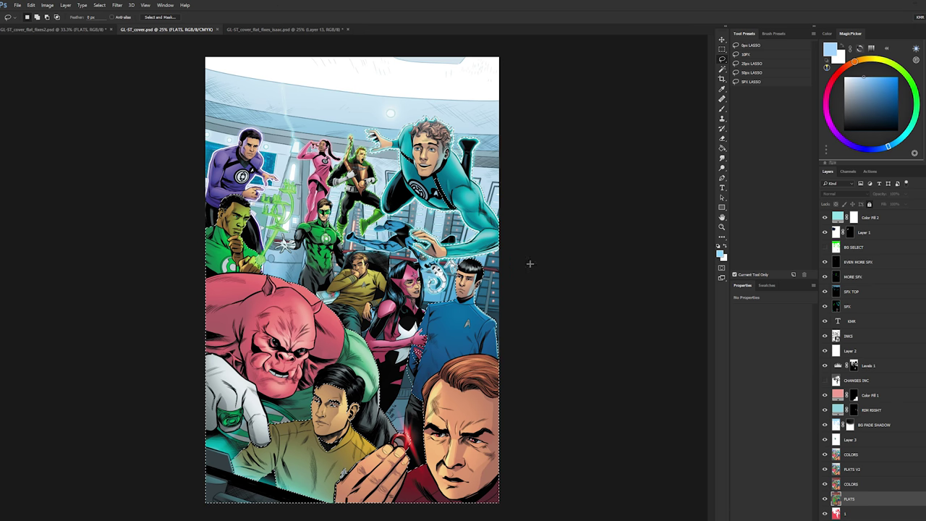
key(ctrl+d)
key(ctrl+z)
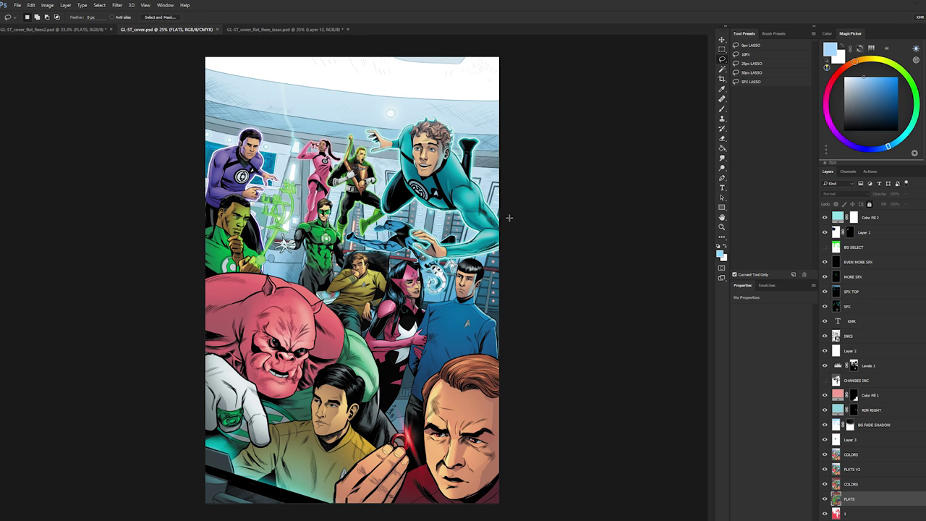
key(ctrl+d)
key(z)
alt+click(121, 217)
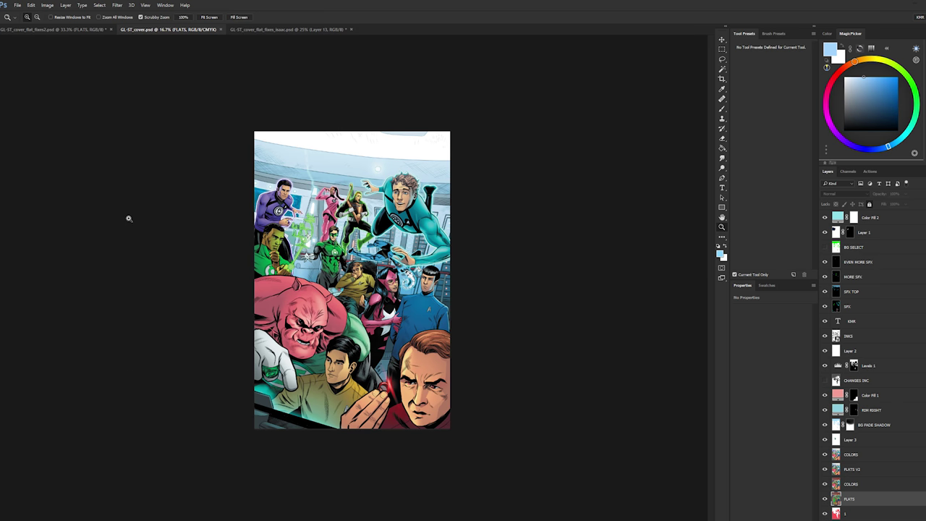
key(ctrl+plus)
key(ctrl+plus)
drag(413, 239, 460, 150)
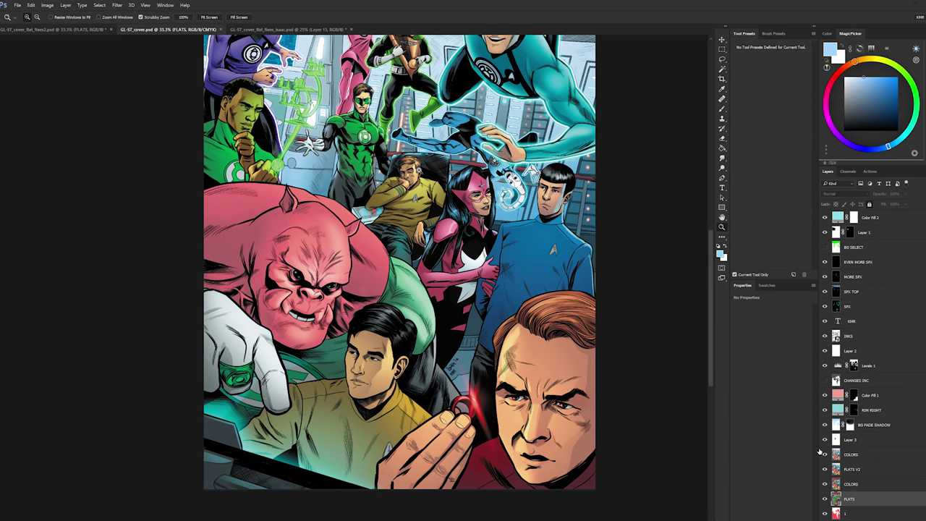
key(l)
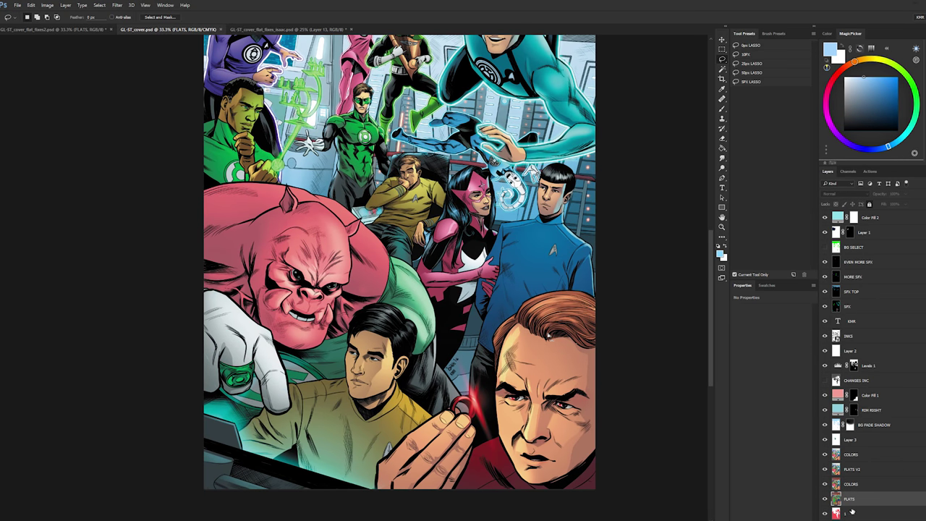
click(852, 511)
key(w)
click(572, 366)
key(l)
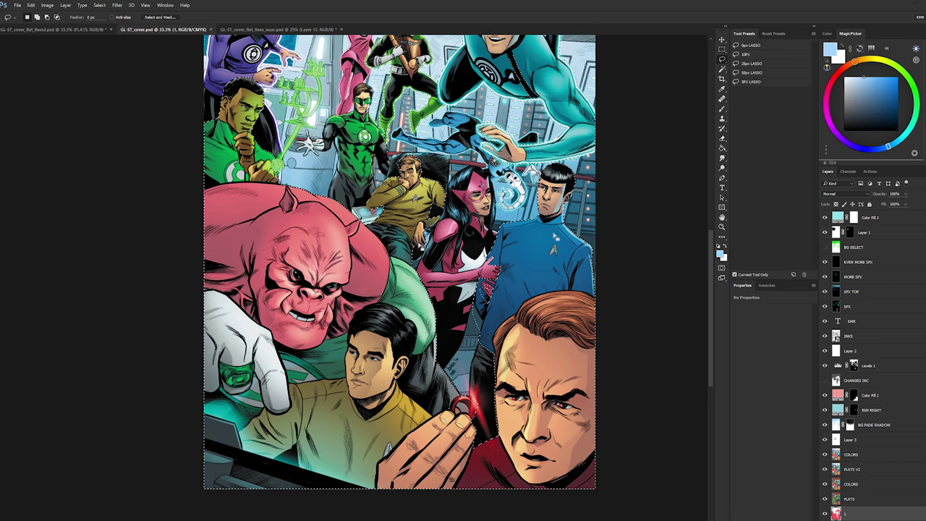
key(ctrl+plus)
key(ctrl+plus)
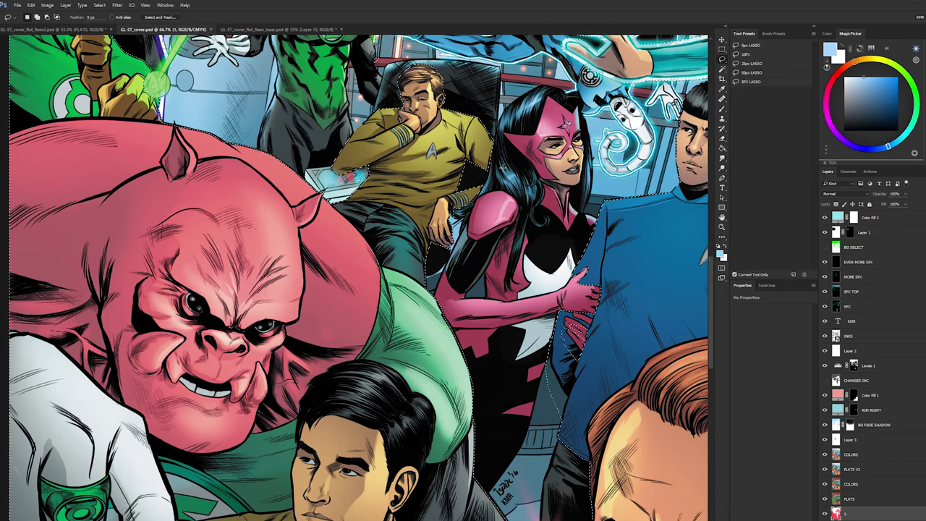
key(ctrl+d)
- Select the seated gold-uniformed man, his chair and the armrest console on the lower FLATS layer with the Magic Wand
click(850, 498)
key(w)
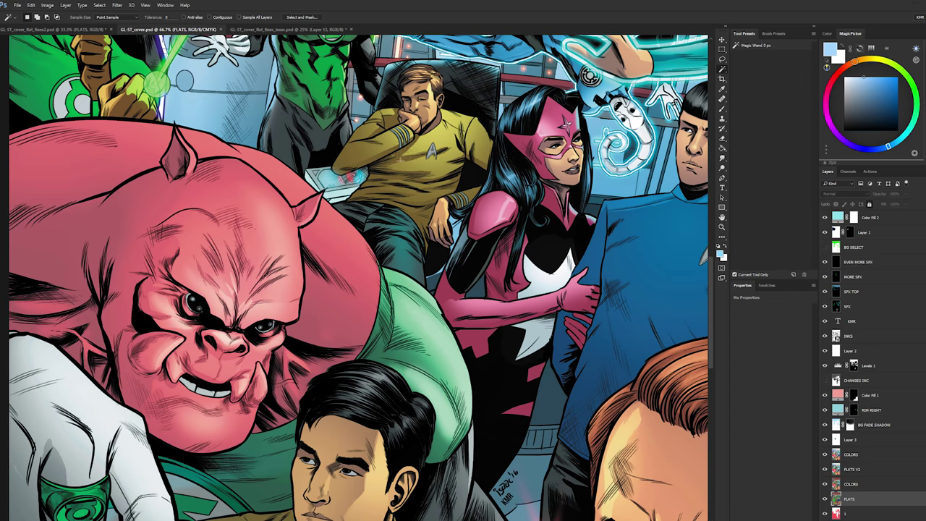
shift+click(397, 153)
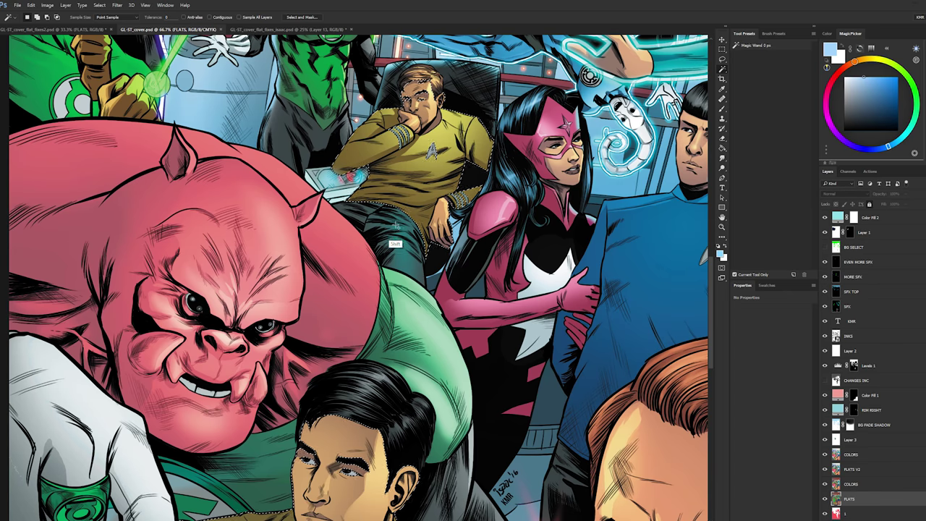
shift+click(451, 206)
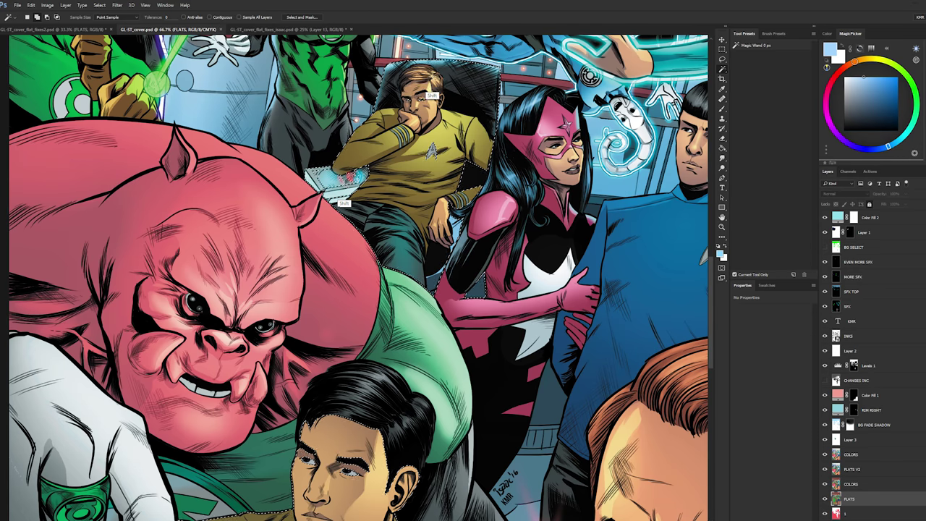
shift+click(349, 179)
shift+click(425, 74)
shift+click(472, 176)
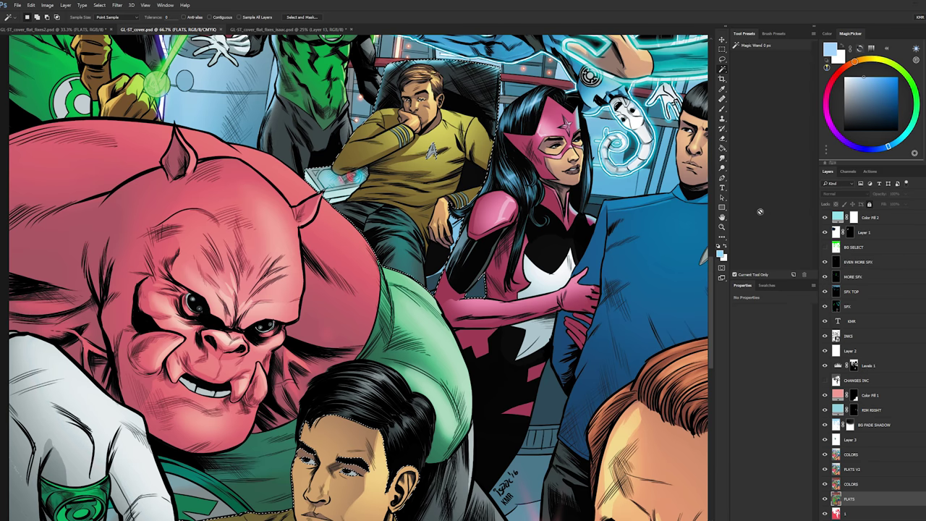
- Subtract the stray foreground areas from the selection with the Lasso, keeping only the seated man and his chair
click(721, 226)
alt+click(641, 293)
alt+click(642, 293)
alt+click(642, 293)
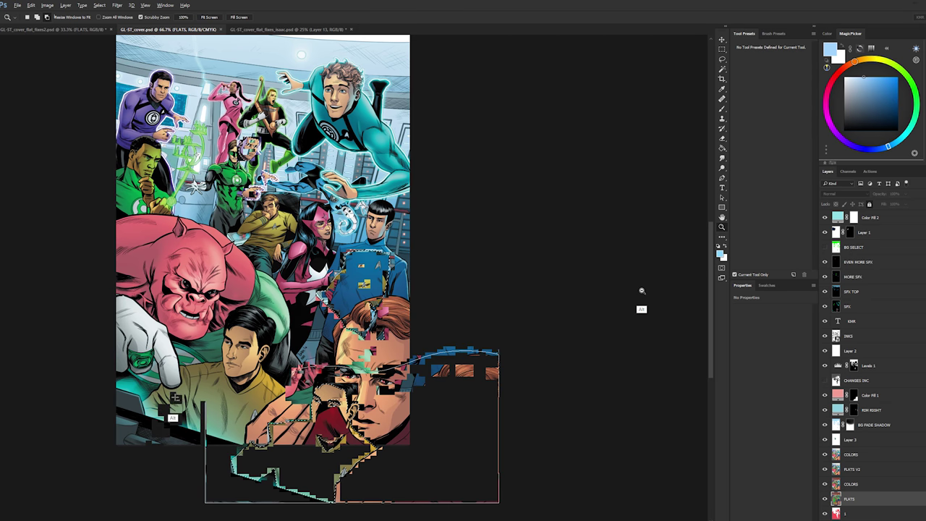
key(l)
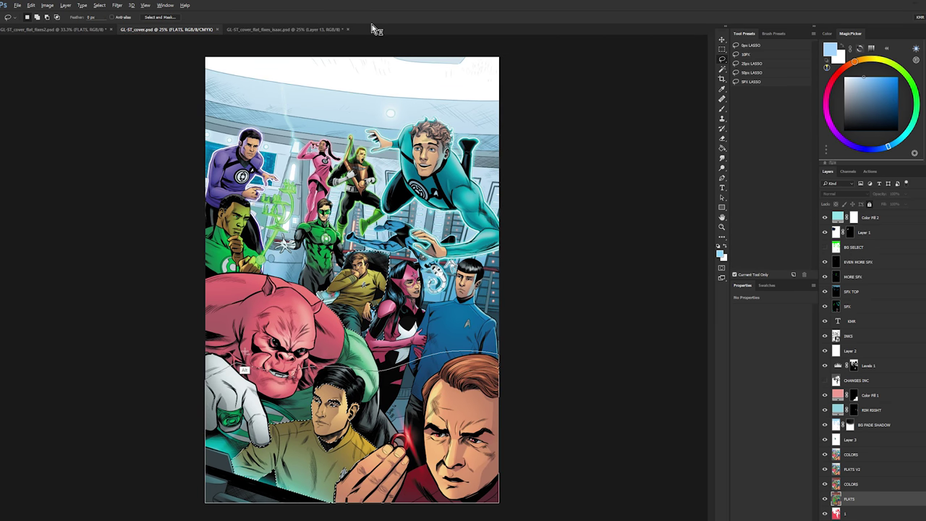
mouse_move(388, 107)
mouse_down()
mouse_move(332, 108)
mouse_move(498, 87)
mouse_up()
mouse_move(482, 209)
mouse_down()
mouse_move(497, 393)
mouse_move(505, 182)
mouse_up()
ctrl+click(363, 266)
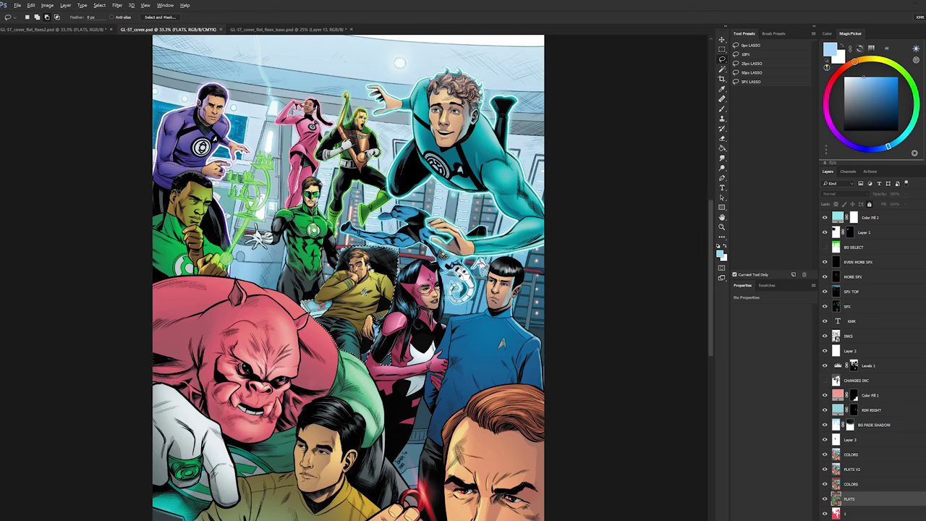
- Add a new layer above layer 1 and start renaming it with "KI"
key(z)
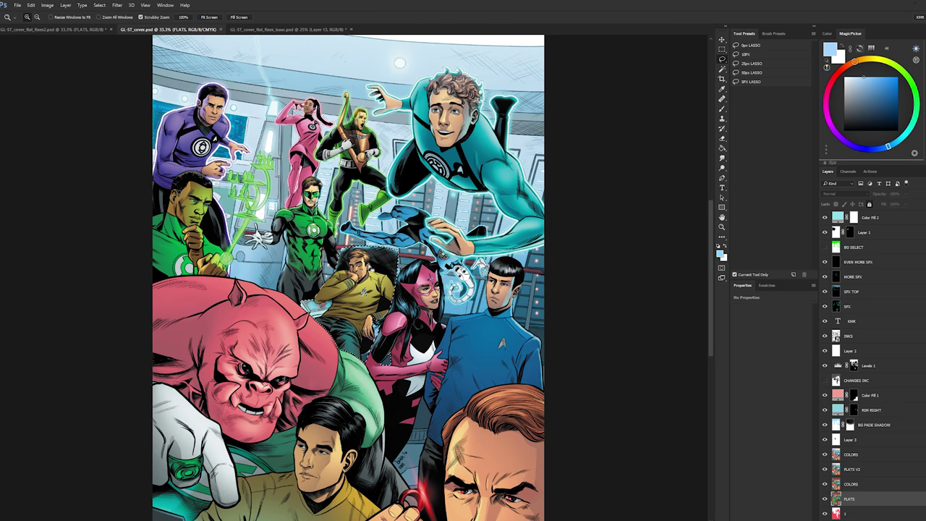
click(721, 227)
alt+click(659, 271)
alt+click(663, 256)
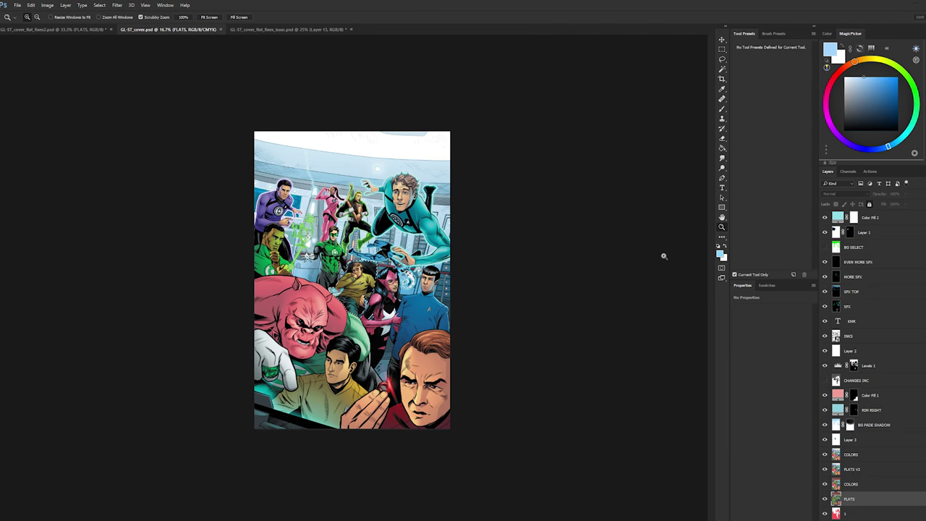
click(659, 239)
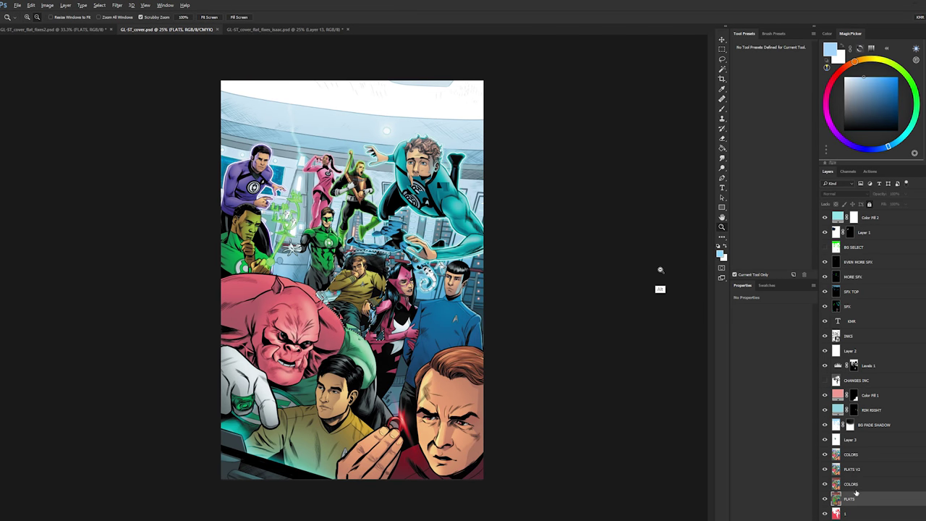
click(862, 511)
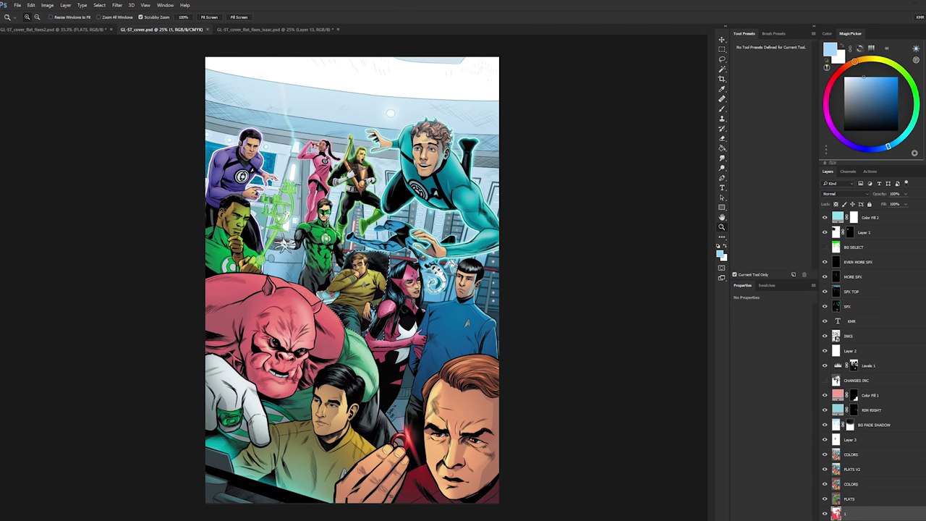
key(ctrl+shift+alt+n)
double_click(854, 513)
text(KI)
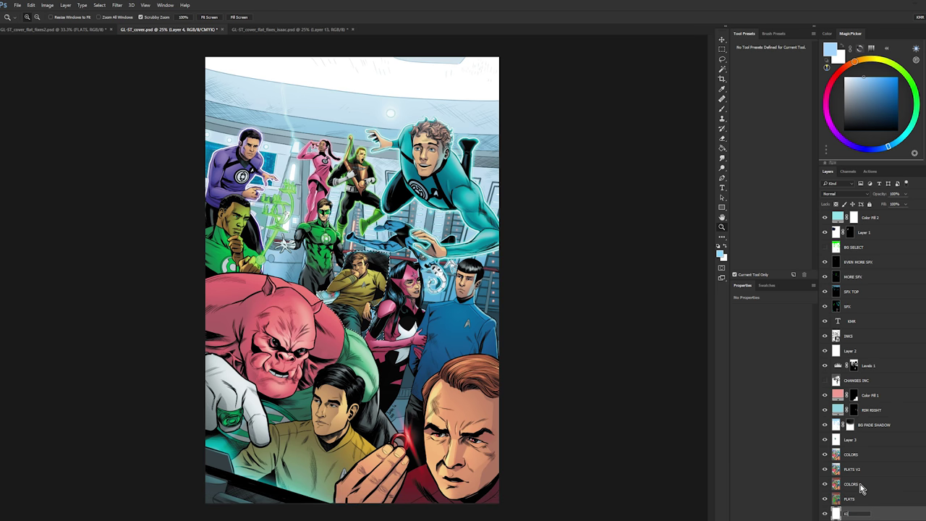
mouse_move(858, 504)
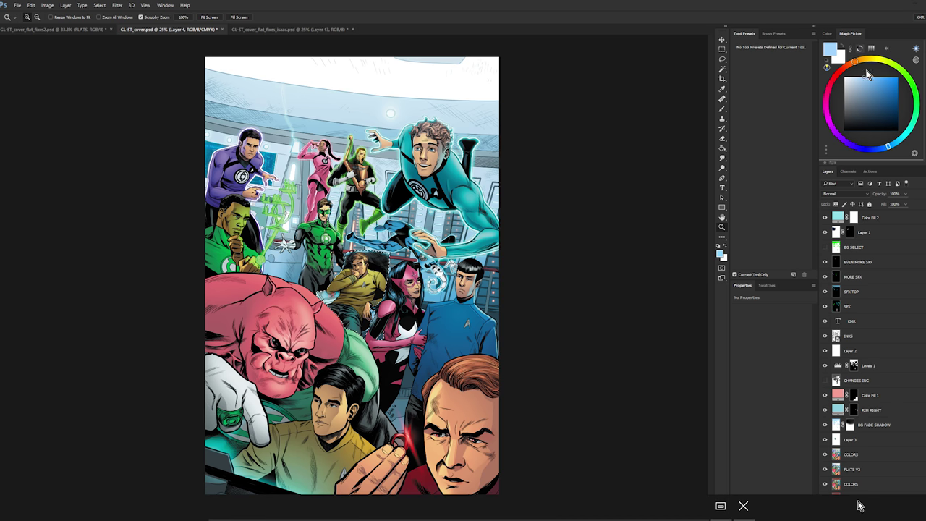